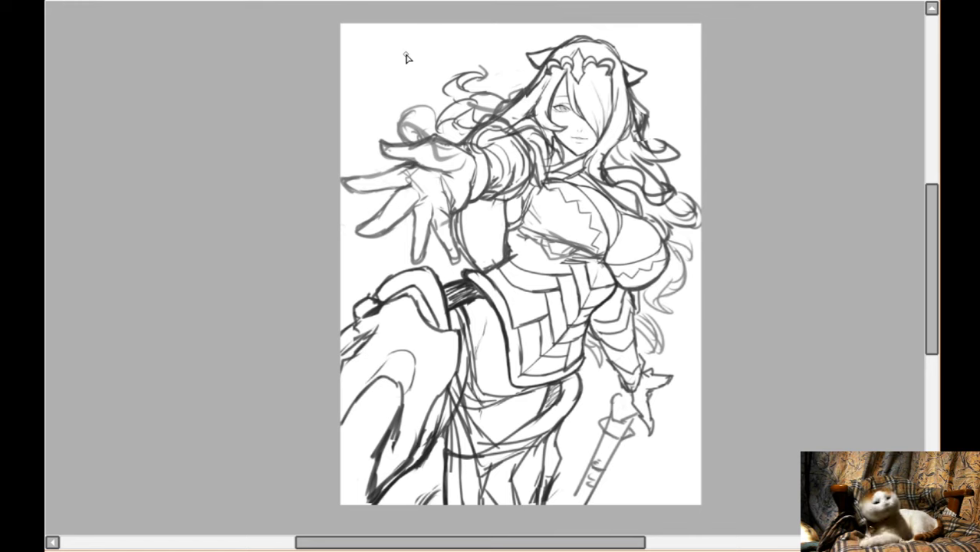
- Block in the woman's face and neck with a light peach skin tone using a large soft brush
{"action": "scroll", "coordinate": [466, 178], "scroll_direction": "down", "scroll_amount": 1}
{"action": "scroll", "coordinate": [490, 150], "scroll_direction": "up", "scroll_amount": 4}
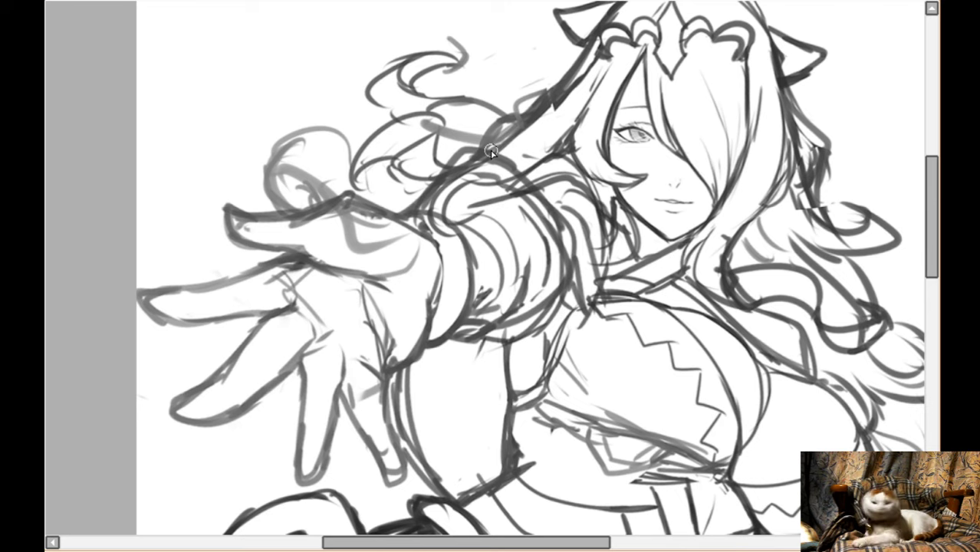
{"action": "key", "text": "Right"}
{"action": "key", "text": "Down"}
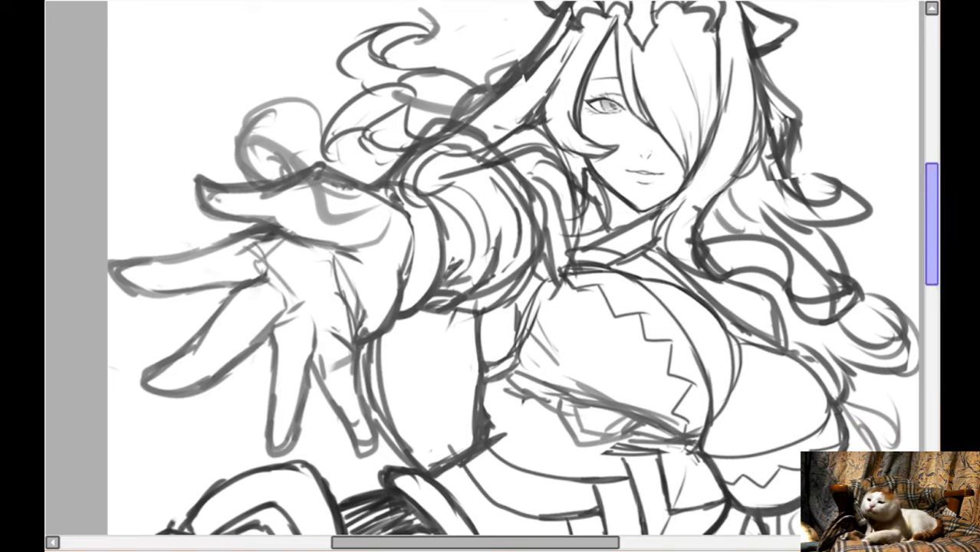
{"action": "key", "text": "Right"}
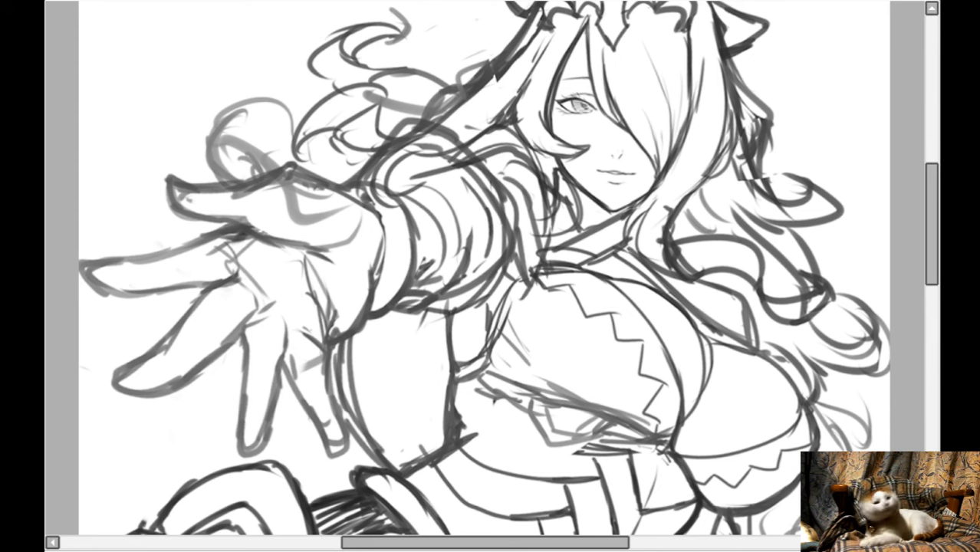
{"action": "scroll", "coordinate": [441, 157], "scroll_direction": "up", "scroll_amount": 3}
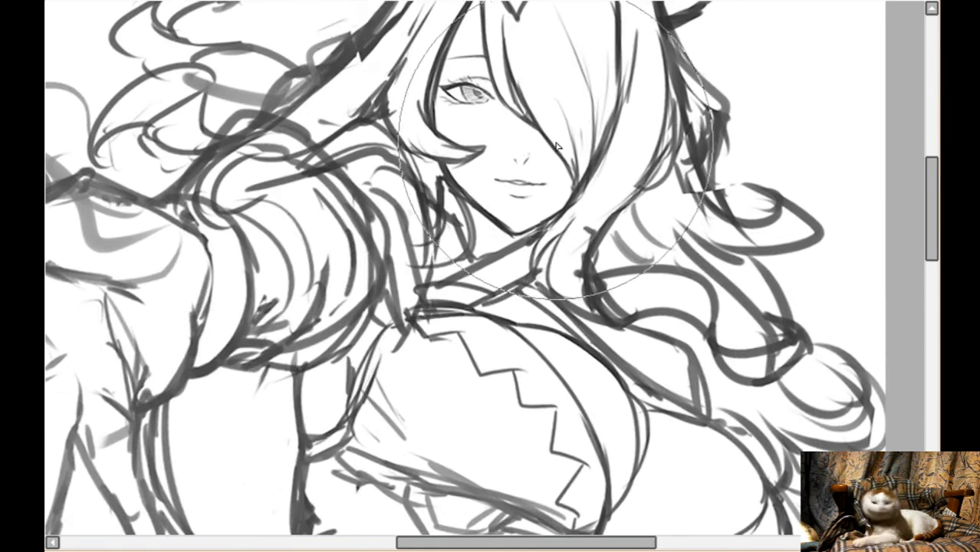
{"action": "left_click_drag", "start_coordinate": [482, 129], "coordinate": [498, 160]}
{"action": "key", "text": "Up"}
{"action": "key", "text": "Up"}
{"action": "key", "text": "Up"}
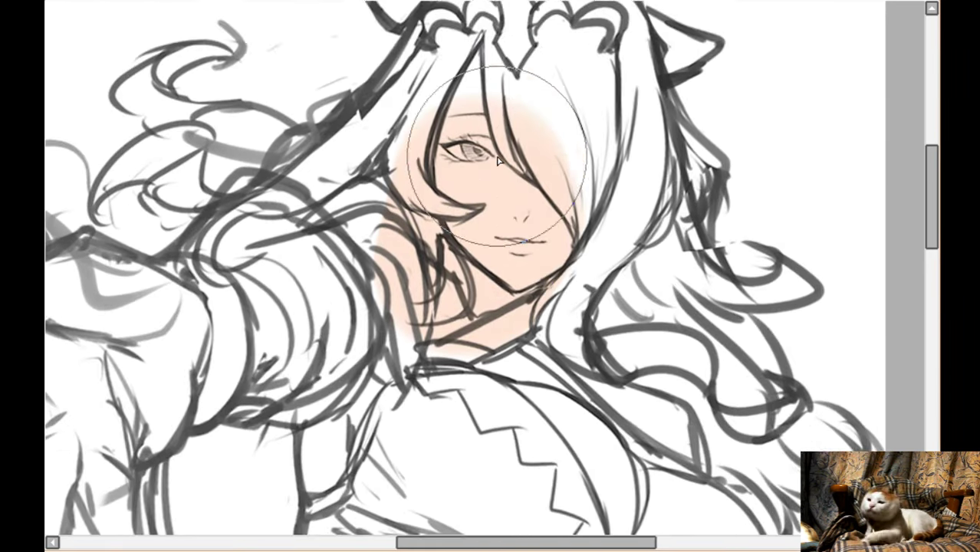
- Reduce the brush size and extend the peach skin base over the forehead and face edges
{"action": "key", "text": "["}
{"action": "key", "text": "["}
{"action": "key", "text": "["}
{"action": "key", "text": "["}
{"action": "key", "text": "["}
{"action": "key", "text": "["}
{"action": "mouse_move", "coordinate": [510, 92]}
{"action": "left_mouse_down"}
{"action": "mouse_move", "coordinate": [462, 192]}
{"action": "mouse_move", "coordinate": [467, 170]}
{"action": "mouse_move", "coordinate": [560, 206]}
{"action": "left_mouse_up"}
- Paint the peach skin base over the chest, shoulder and upper arm area
{"action": "scroll", "coordinate": [561, 207], "scroll_direction": "down", "scroll_amount": 8}
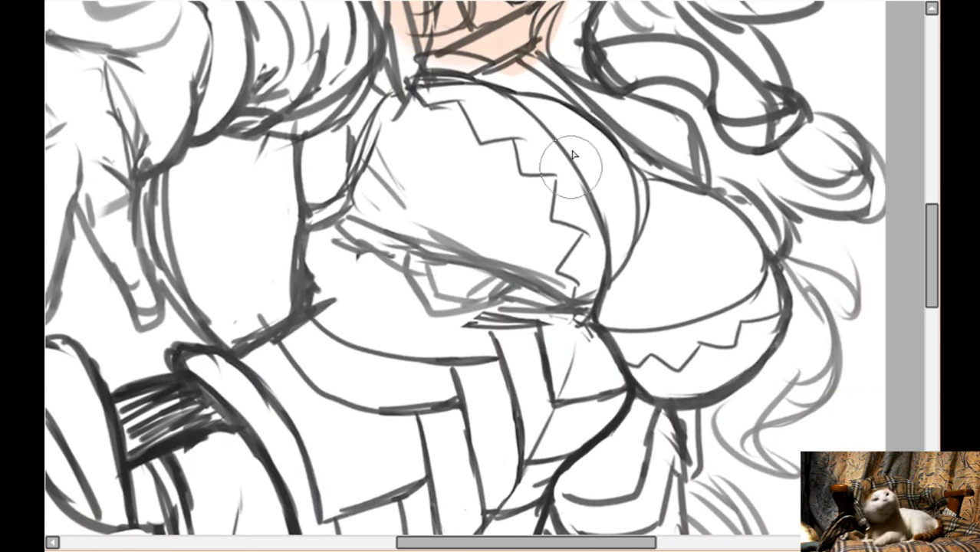
{"action": "mouse_move", "coordinate": [491, 100]}
{"action": "left_mouse_down"}
{"action": "mouse_move", "coordinate": [596, 211]}
{"action": "mouse_move", "coordinate": [575, 125]}
{"action": "mouse_move", "coordinate": [600, 302]}
{"action": "mouse_move", "coordinate": [701, 276]}
{"action": "mouse_move", "coordinate": [652, 195]}
{"action": "mouse_move", "coordinate": [732, 284]}
{"action": "mouse_move", "coordinate": [722, 281]}
{"action": "mouse_move", "coordinate": [685, 211]}
{"action": "mouse_move", "coordinate": [746, 250]}
{"action": "mouse_move", "coordinate": [730, 307]}
{"action": "left_mouse_up"}
{"action": "scroll", "coordinate": [505, 278], "scroll_direction": "left", "scroll_amount": 1}
{"action": "key", "text": "Left"}
{"action": "key", "text": "Up"}
{"action": "mouse_move", "coordinate": [392, 205]}
{"action": "left_mouse_down"}
{"action": "mouse_move", "coordinate": [378, 228]}
{"action": "mouse_move", "coordinate": [404, 138]}
{"action": "mouse_move", "coordinate": [437, 93]}
{"action": "mouse_move", "coordinate": [473, 186]}
{"action": "mouse_move", "coordinate": [543, 184]}
{"action": "mouse_move", "coordinate": [586, 245]}
{"action": "mouse_move", "coordinate": [526, 149]}
{"action": "left_mouse_up"}
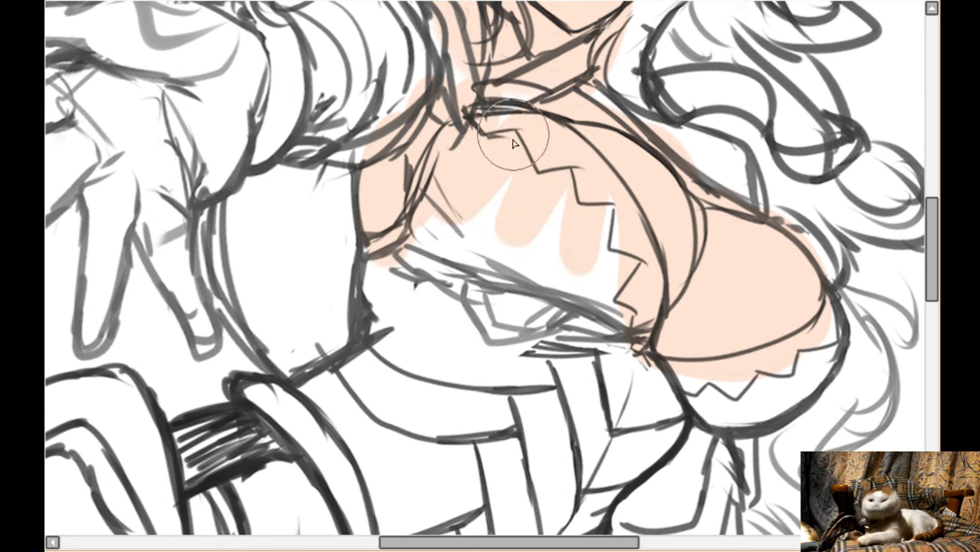
{"action": "mouse_move", "coordinate": [591, 178]}
{"action": "left_mouse_down"}
{"action": "mouse_move", "coordinate": [652, 169]}
{"action": "mouse_move", "coordinate": [575, 269]}
{"action": "mouse_move", "coordinate": [476, 333]}
{"action": "left_mouse_up"}
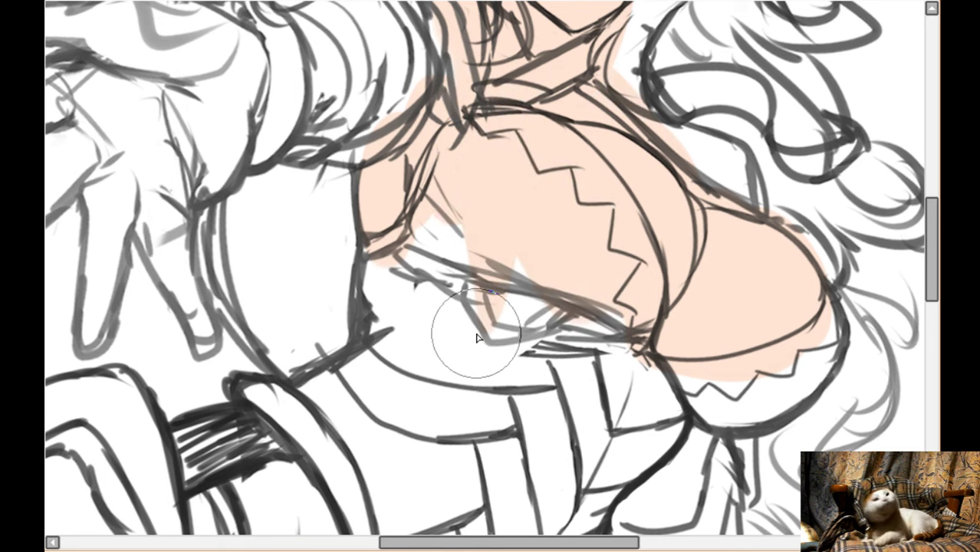
- Paint the peach skin base over the hips, upper thighs and the lower edge of the corset
{"action": "key", "text": "Down"}
{"action": "key", "text": "Page_Down"}
{"action": "key", "text": "Page_Down"}
{"action": "key", "text": "Down"}
{"action": "key", "text": "Down"}
{"action": "key", "text": "Page_Up"}
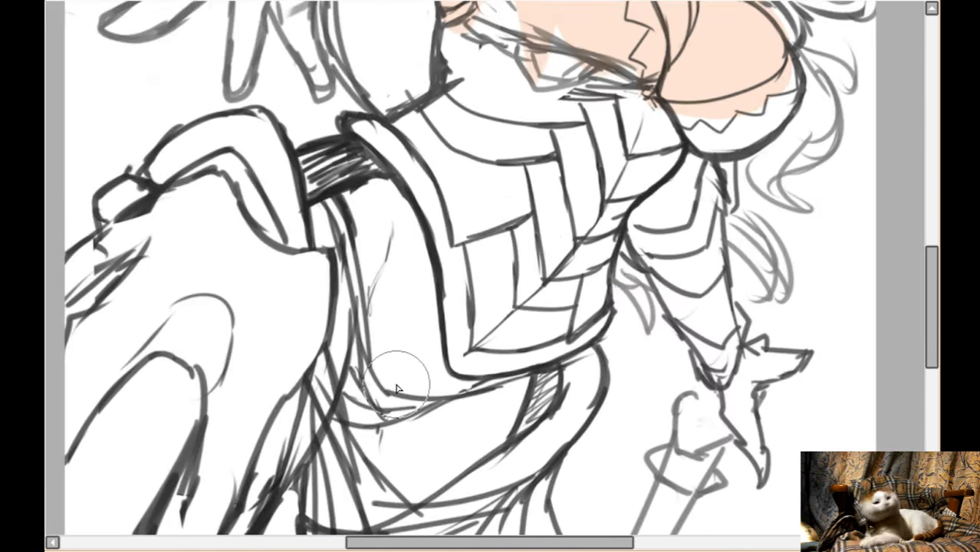
{"action": "key", "text": "Down"}
{"action": "key", "text": "Down"}
{"action": "mouse_move", "coordinate": [330, 259]}
{"action": "left_mouse_down"}
{"action": "mouse_move", "coordinate": [292, 395]}
{"action": "mouse_move", "coordinate": [292, 324]}
{"action": "mouse_move", "coordinate": [295, 344]}
{"action": "mouse_move", "coordinate": [328, 282]}
{"action": "left_mouse_up"}
{"action": "key", "text": "Down"}
{"action": "left_click_drag", "start_coordinate": [295, 349], "coordinate": [274, 389]}
{"action": "mouse_move", "coordinate": [346, 276]}
{"action": "left_mouse_down"}
{"action": "mouse_move", "coordinate": [348, 232]}
{"action": "mouse_move", "coordinate": [338, 253]}
{"action": "mouse_move", "coordinate": [322, 230]}
{"action": "mouse_move", "coordinate": [394, 110]}
{"action": "mouse_move", "coordinate": [300, 129]}
{"action": "mouse_move", "coordinate": [429, 144]}
{"action": "mouse_move", "coordinate": [345, 353]}
{"action": "mouse_move", "coordinate": [331, 455]}
{"action": "mouse_move", "coordinate": [321, 461]}
{"action": "mouse_move", "coordinate": [344, 466]}
{"action": "mouse_move", "coordinate": [416, 269]}
{"action": "mouse_move", "coordinate": [431, 353]}
{"action": "mouse_move", "coordinate": [552, 292]}
{"action": "mouse_move", "coordinate": [482, 252]}
{"action": "mouse_move", "coordinate": [461, 184]}
{"action": "mouse_move", "coordinate": [553, 268]}
{"action": "mouse_move", "coordinate": [477, 339]}
{"action": "left_mouse_up"}
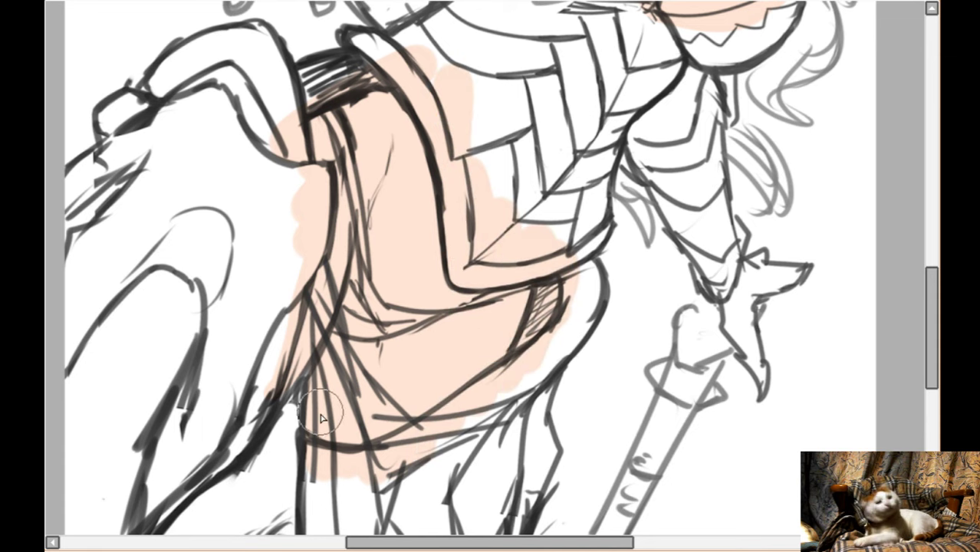
{"action": "left_click_drag", "start_coordinate": [290, 359], "coordinate": [266, 408]}
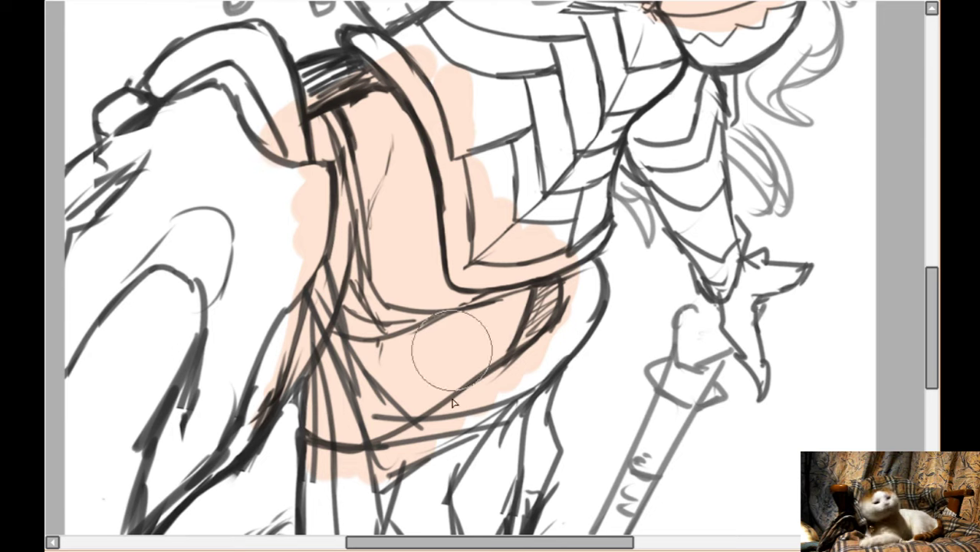
{"action": "left_click_drag", "start_coordinate": [556, 188], "coordinate": [535, 154]}
- Start blocking in the long fringe that covers one eye with flat purple
{"action": "scroll", "coordinate": [531, 149], "scroll_direction": "up", "scroll_amount": 2}
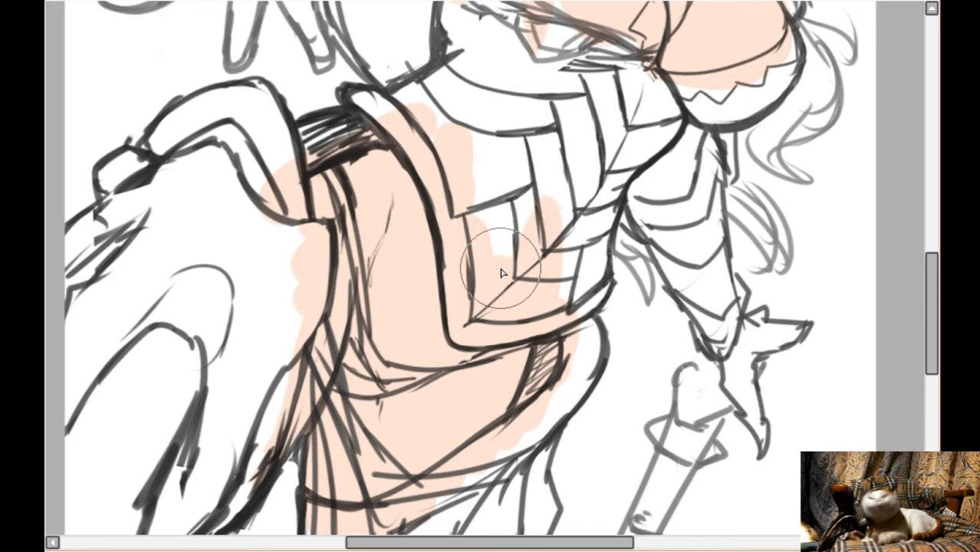
{"action": "scroll", "coordinate": [500, 269], "scroll_direction": "down", "scroll_amount": 1}
{"action": "scroll", "coordinate": [500, 268], "scroll_direction": "up", "scroll_amount": 4}
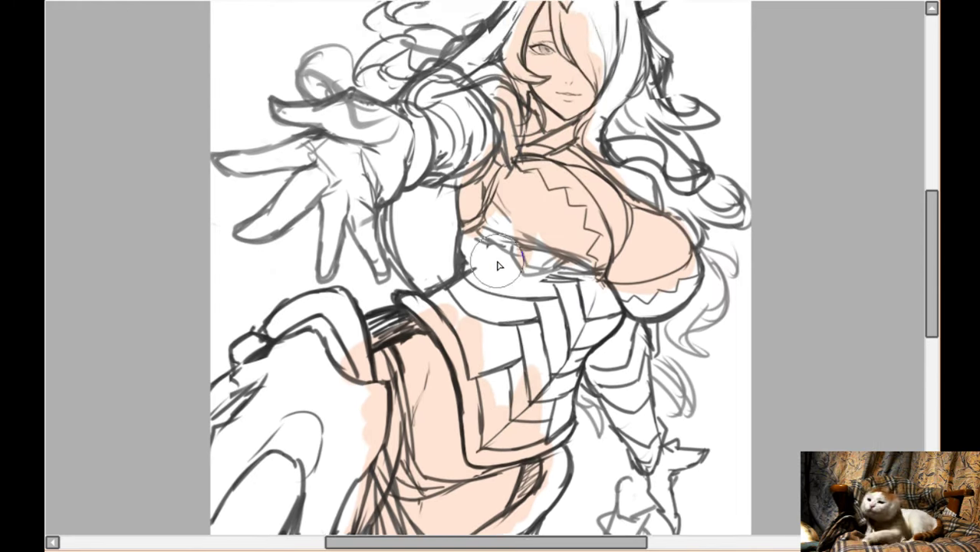
{"action": "scroll", "coordinate": [500, 265], "scroll_direction": "down", "scroll_amount": 1}
{"action": "scroll", "coordinate": [638, 141], "scroll_direction": "up", "scroll_amount": 2}
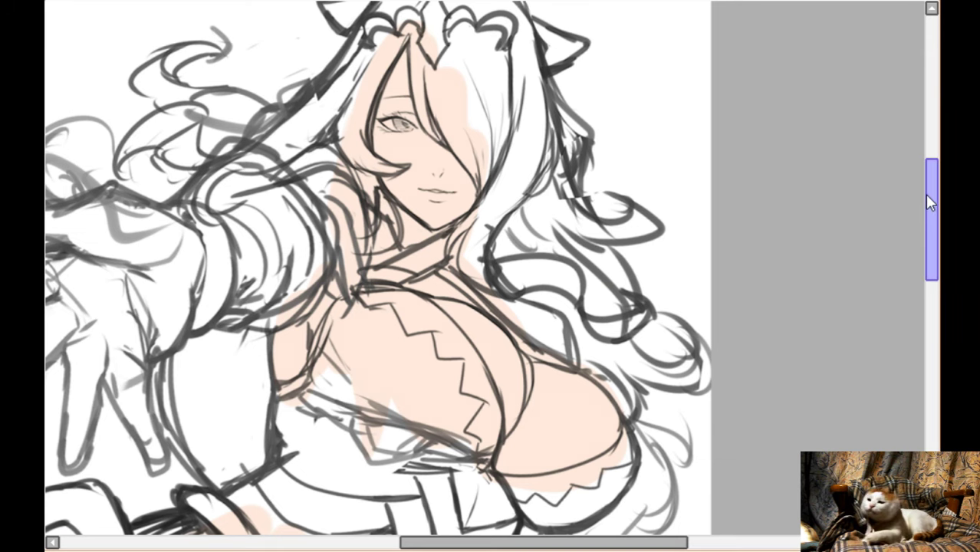
{"action": "left_click_drag", "start_coordinate": [925, 194], "coordinate": [925, 187]}
{"action": "scroll", "coordinate": [701, 243], "scroll_direction": "down", "scroll_amount": 3}
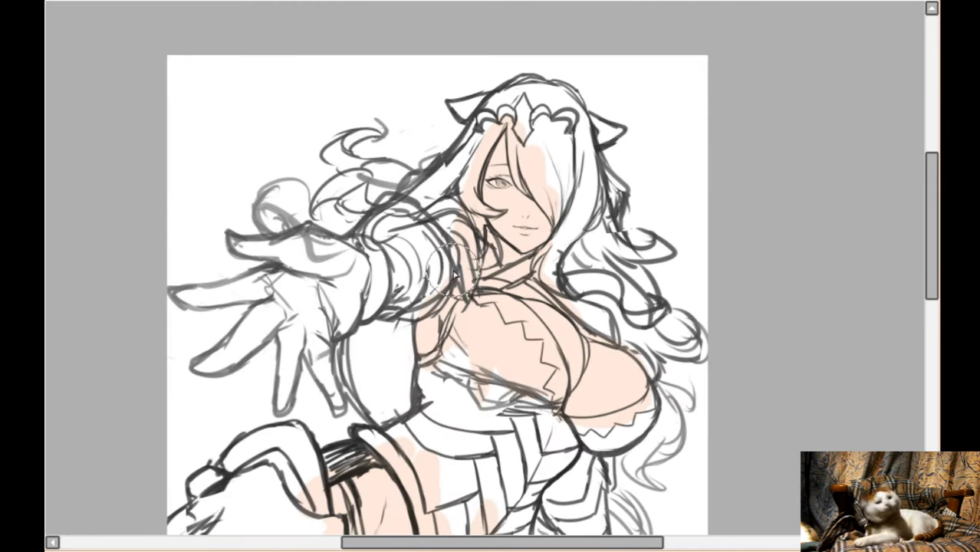
{"action": "scroll", "coordinate": [620, 177], "scroll_direction": "up", "scroll_amount": 4}
{"action": "key", "text": "Right"}
{"action": "key", "text": "Right"}
{"action": "key", "text": "Up"}
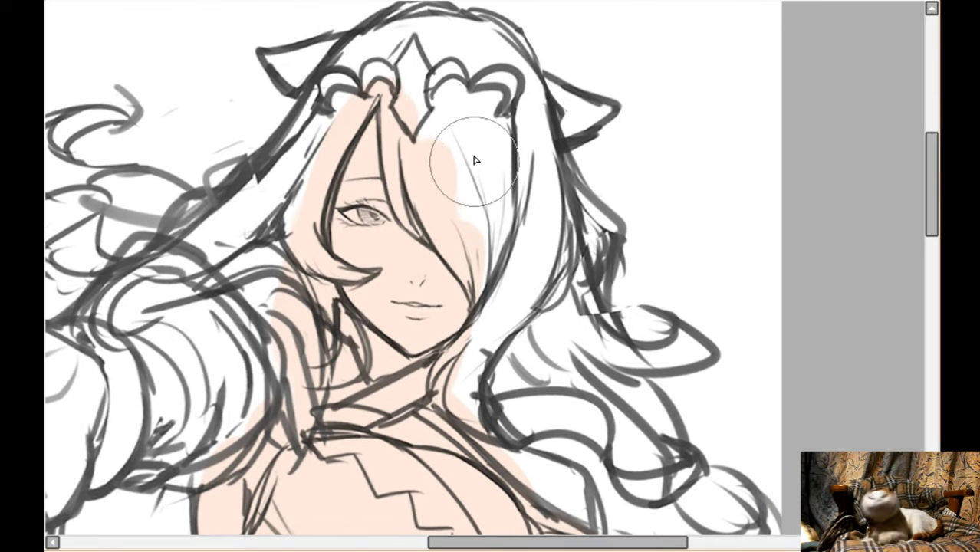
{"action": "mouse_move", "coordinate": [460, 126]}
{"action": "left_mouse_down"}
{"action": "mouse_move", "coordinate": [520, 282]}
{"action": "mouse_move", "coordinate": [484, 135]}
{"action": "mouse_move", "coordinate": [503, 257]}
{"action": "left_mouse_up"}
{"action": "left_click_drag", "start_coordinate": [499, 192], "coordinate": [502, 321]}
- Reduce the brush size and fill out the purple fringe and the side lock beside the cheek
{"action": "key", "text": "Right"}
{"action": "key", "text": "bracketleft"}
{"action": "key", "text": "bracketleft"}
{"action": "key", "text": "bracketleft"}
{"action": "key", "text": "bracketleft"}
{"action": "left_click_drag", "start_coordinate": [406, 133], "coordinate": [464, 301]}
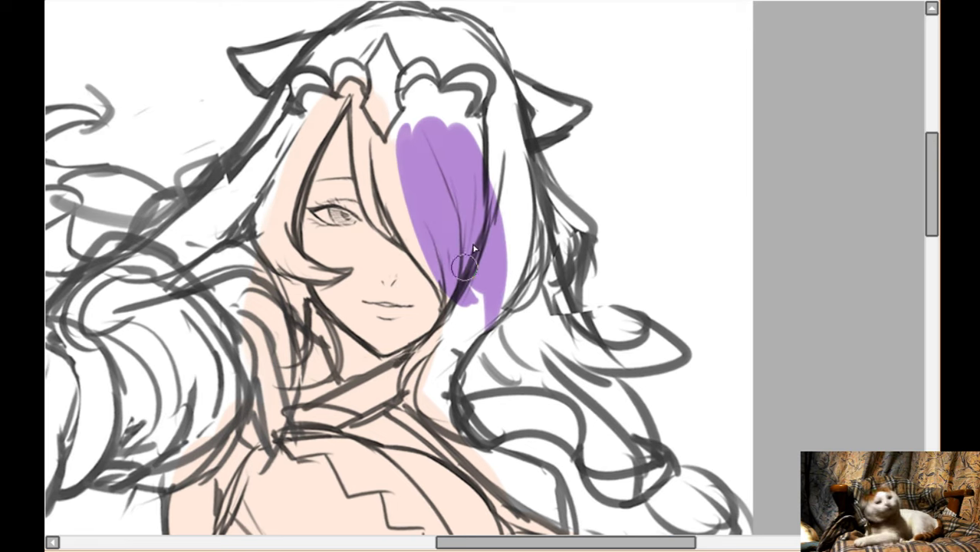
{"action": "scroll", "coordinate": [469, 295], "scroll_direction": "down", "scroll_amount": 3}
{"action": "mouse_move", "coordinate": [470, 218]}
{"action": "left_mouse_down"}
{"action": "mouse_move", "coordinate": [445, 290]}
{"action": "mouse_move", "coordinate": [492, 217]}
{"action": "mouse_move", "coordinate": [469, 259]}
{"action": "mouse_move", "coordinate": [494, 182]}
{"action": "mouse_move", "coordinate": [462, 239]}
{"action": "mouse_move", "coordinate": [473, 249]}
{"action": "mouse_move", "coordinate": [489, 239]}
{"action": "mouse_move", "coordinate": [512, 188]}
{"action": "mouse_move", "coordinate": [508, 162]}
{"action": "mouse_move", "coordinate": [492, 181]}
{"action": "mouse_move", "coordinate": [491, 164]}
{"action": "mouse_move", "coordinate": [497, 243]}
{"action": "mouse_move", "coordinate": [512, 214]}
{"action": "mouse_move", "coordinate": [511, 236]}
{"action": "left_mouse_up"}
- Mirror the canvas view and paint the outer strands beside the fringe purple
{"action": "scroll", "coordinate": [491, 172], "scroll_direction": "up", "scroll_amount": 1}
{"action": "scroll", "coordinate": [524, 172], "scroll_direction": "up", "scroll_amount": 1}
{"action": "key", "text": "h"}
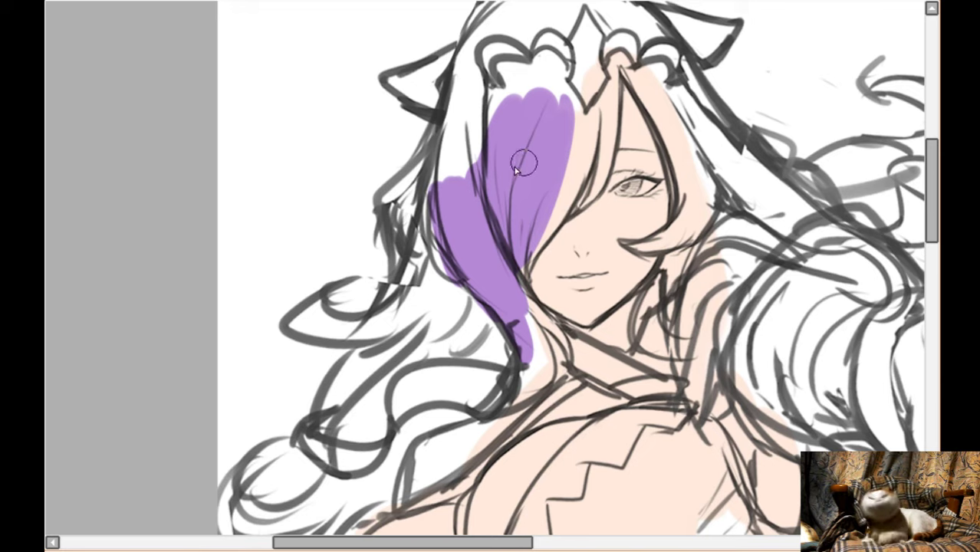
{"action": "scroll", "coordinate": [476, 173], "scroll_direction": "up", "scroll_amount": 1}
{"action": "left_click_drag", "start_coordinate": [459, 121], "coordinate": [434, 237]}
{"action": "mouse_move", "coordinate": [422, 194]}
{"action": "left_mouse_down"}
{"action": "mouse_move", "coordinate": [399, 226]}
{"action": "mouse_move", "coordinate": [403, 283]}
{"action": "mouse_move", "coordinate": [383, 226]}
{"action": "mouse_move", "coordinate": [398, 300]}
{"action": "mouse_move", "coordinate": [429, 180]}
{"action": "left_mouse_up"}
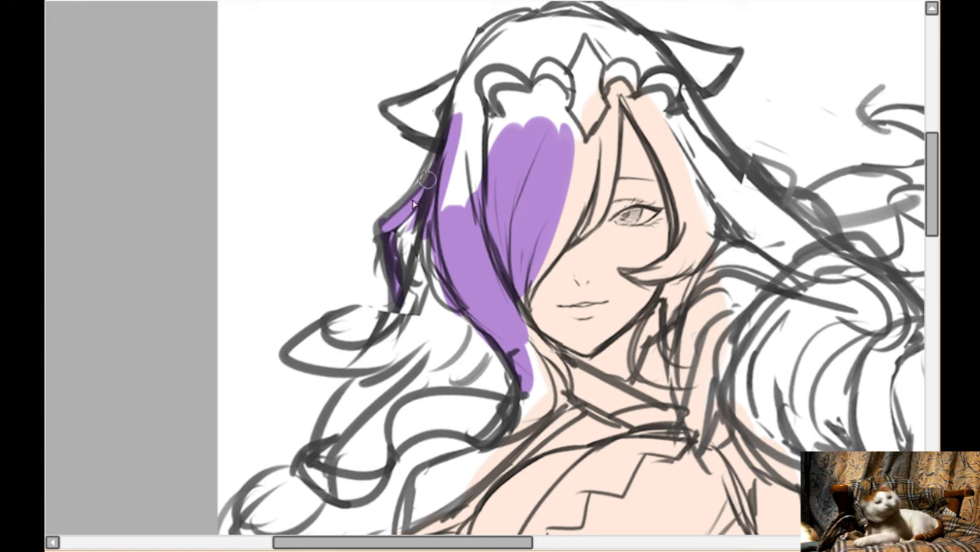
- Fill the side hair up to the crown of the head behind the tiara with purple
{"action": "left_click_drag", "start_coordinate": [453, 119], "coordinate": [438, 187]}
{"action": "left_click_drag", "start_coordinate": [424, 244], "coordinate": [460, 341]}
{"action": "mouse_move", "coordinate": [456, 291]}
{"action": "left_mouse_down"}
{"action": "mouse_move", "coordinate": [450, 230]}
{"action": "mouse_move", "coordinate": [452, 252]}
{"action": "mouse_move", "coordinate": [477, 107]}
{"action": "left_mouse_up"}
{"action": "left_click_drag", "start_coordinate": [495, 69], "coordinate": [460, 184]}
{"action": "left_click_drag", "start_coordinate": [460, 115], "coordinate": [476, 57]}
{"action": "mouse_move", "coordinate": [459, 98]}
{"action": "left_mouse_down"}
{"action": "mouse_move", "coordinate": [524, 52]}
{"action": "mouse_move", "coordinate": [546, 66]}
{"action": "mouse_move", "coordinate": [536, 142]}
{"action": "left_mouse_up"}
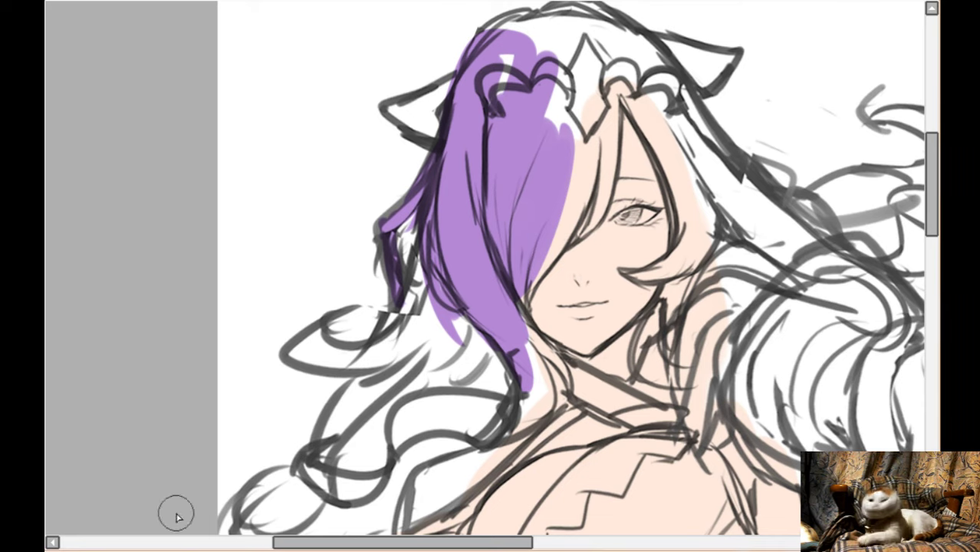
- Extend the purple down from the side hair into the waves falling past the shoulder
{"action": "scroll", "coordinate": [522, 245], "scroll_direction": "down", "scroll_amount": 1}
{"action": "scroll", "coordinate": [520, 243], "scroll_direction": "up", "scroll_amount": 1}
{"action": "scroll", "coordinate": [514, 247], "scroll_direction": "down", "scroll_amount": 1}
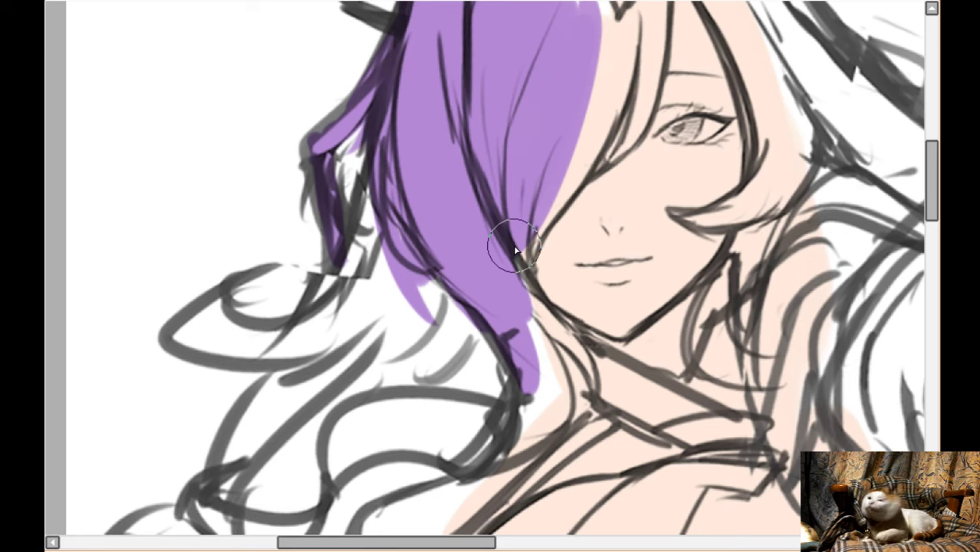
{"action": "scroll", "coordinate": [515, 246], "scroll_direction": "down", "scroll_amount": 1}
{"action": "left_click_drag", "start_coordinate": [389, 158], "coordinate": [306, 292]}
{"action": "mouse_move", "coordinate": [374, 207]}
{"action": "left_mouse_down"}
{"action": "mouse_move", "coordinate": [296, 304]}
{"action": "mouse_move", "coordinate": [210, 313]}
{"action": "mouse_move", "coordinate": [257, 317]}
{"action": "mouse_move", "coordinate": [185, 305]}
{"action": "mouse_move", "coordinate": [314, 317]}
{"action": "mouse_move", "coordinate": [207, 310]}
{"action": "mouse_move", "coordinate": [202, 291]}
{"action": "mouse_move", "coordinate": [220, 278]}
{"action": "mouse_move", "coordinate": [342, 309]}
{"action": "mouse_move", "coordinate": [251, 414]}
{"action": "mouse_move", "coordinate": [304, 348]}
{"action": "mouse_move", "coordinate": [254, 433]}
{"action": "mouse_move", "coordinate": [267, 357]}
{"action": "mouse_move", "coordinate": [323, 363]}
{"action": "mouse_move", "coordinate": [355, 330]}
{"action": "mouse_move", "coordinate": [450, 317]}
{"action": "mouse_move", "coordinate": [425, 235]}
{"action": "mouse_move", "coordinate": [401, 222]}
{"action": "mouse_move", "coordinate": [416, 353]}
{"action": "mouse_move", "coordinate": [465, 362]}
{"action": "mouse_move", "coordinate": [419, 258]}
{"action": "mouse_move", "coordinate": [450, 247]}
{"action": "mouse_move", "coordinate": [535, 354]}
{"action": "mouse_move", "coordinate": [537, 223]}
{"action": "mouse_move", "coordinate": [522, 245]}
{"action": "mouse_move", "coordinate": [526, 276]}
{"action": "mouse_move", "coordinate": [576, 171]}
{"action": "mouse_move", "coordinate": [524, 245]}
{"action": "mouse_move", "coordinate": [619, 110]}
{"action": "left_mouse_up"}
- Paint the fringe strands next to the visible eye and the top outline of the head purple
{"action": "scroll", "coordinate": [537, 219], "scroll_direction": "up", "scroll_amount": 1}
{"action": "scroll", "coordinate": [619, 110], "scroll_direction": "up", "scroll_amount": 1}
{"action": "scroll", "coordinate": [587, 192], "scroll_direction": "up", "scroll_amount": 3}
{"action": "mouse_move", "coordinate": [587, 192]}
{"action": "left_mouse_down"}
{"action": "mouse_move", "coordinate": [606, 160]}
{"action": "mouse_move", "coordinate": [609, 184]}
{"action": "mouse_move", "coordinate": [566, 290]}
{"action": "mouse_move", "coordinate": [622, 191]}
{"action": "mouse_move", "coordinate": [566, 286]}
{"action": "mouse_move", "coordinate": [620, 225]}
{"action": "mouse_move", "coordinate": [614, 255]}
{"action": "mouse_move", "coordinate": [647, 233]}
{"action": "mouse_move", "coordinate": [601, 281]}
{"action": "mouse_move", "coordinate": [650, 172]}
{"action": "mouse_move", "coordinate": [622, 255]}
{"action": "mouse_move", "coordinate": [640, 240]}
{"action": "mouse_move", "coordinate": [650, 148]}
{"action": "left_mouse_up"}
{"action": "scroll", "coordinate": [650, 149], "scroll_direction": "up", "scroll_amount": 3}
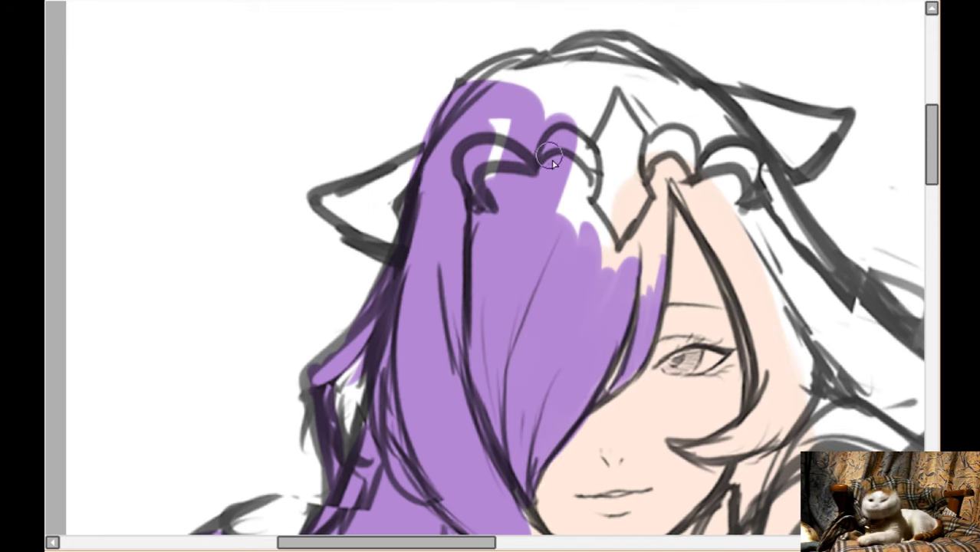
{"action": "mouse_move", "coordinate": [550, 157]}
{"action": "left_mouse_down"}
{"action": "mouse_move", "coordinate": [502, 178]}
{"action": "mouse_move", "coordinate": [530, 90]}
{"action": "mouse_move", "coordinate": [466, 129]}
{"action": "mouse_move", "coordinate": [521, 86]}
{"action": "mouse_move", "coordinate": [576, 71]}
{"action": "mouse_move", "coordinate": [491, 82]}
{"action": "mouse_move", "coordinate": [452, 137]}
{"action": "mouse_move", "coordinate": [570, 84]}
{"action": "mouse_move", "coordinate": [531, 90]}
{"action": "mouse_move", "coordinate": [590, 67]}
{"action": "mouse_move", "coordinate": [603, 48]}
{"action": "mouse_move", "coordinate": [676, 102]}
{"action": "left_mouse_up"}
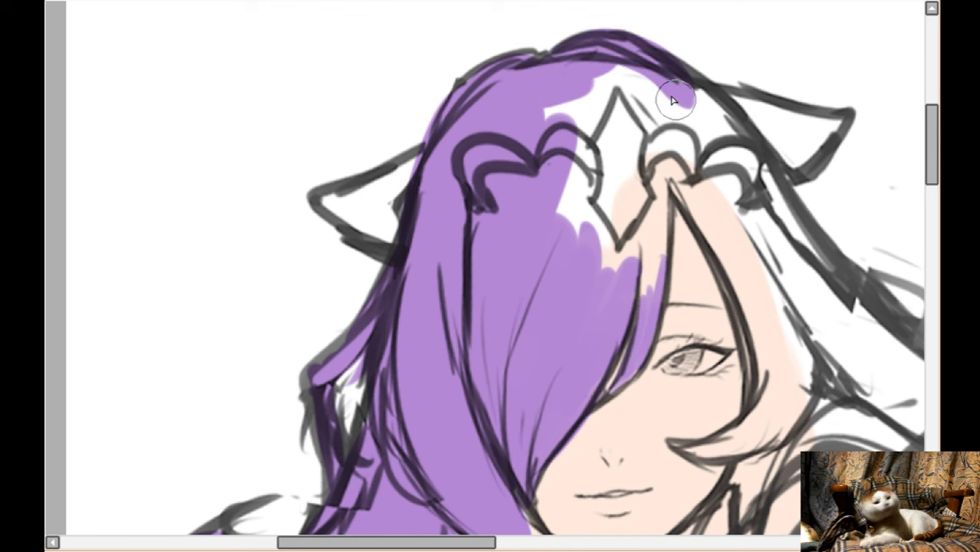
- Flip the view back to normal and fill the remaining white hair around the tiara with purple
{"action": "key", "text": "h"}
{"action": "left_click_drag", "start_coordinate": [390, 179], "coordinate": [517, 190]}
{"action": "mouse_move", "coordinate": [458, 118]}
{"action": "left_mouse_down"}
{"action": "mouse_move", "coordinate": [513, 186]}
{"action": "mouse_move", "coordinate": [485, 149]}
{"action": "left_mouse_up"}
{"action": "mouse_move", "coordinate": [492, 103]}
{"action": "left_mouse_down"}
{"action": "mouse_move", "coordinate": [463, 156]}
{"action": "mouse_move", "coordinate": [472, 155]}
{"action": "mouse_move", "coordinate": [460, 267]}
{"action": "mouse_move", "coordinate": [441, 198]}
{"action": "mouse_move", "coordinate": [441, 285]}
{"action": "mouse_move", "coordinate": [425, 166]}
{"action": "mouse_move", "coordinate": [430, 229]}
{"action": "mouse_move", "coordinate": [458, 118]}
{"action": "mouse_move", "coordinate": [449, 149]}
{"action": "left_mouse_up"}
{"action": "scroll", "coordinate": [430, 184], "scroll_direction": "down", "scroll_amount": 1}
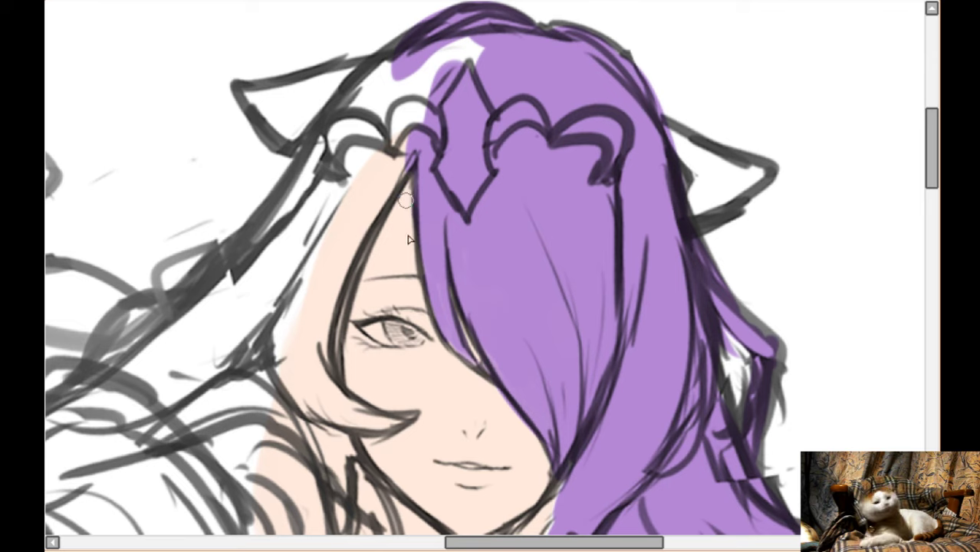
{"action": "mouse_move", "coordinate": [455, 90]}
{"action": "left_mouse_down"}
{"action": "mouse_move", "coordinate": [485, 52]}
{"action": "mouse_move", "coordinate": [403, 111]}
{"action": "mouse_move", "coordinate": [367, 115]}
{"action": "mouse_move", "coordinate": [425, 48]}
{"action": "mouse_move", "coordinate": [283, 220]}
{"action": "mouse_move", "coordinate": [414, 87]}
{"action": "mouse_move", "coordinate": [379, 175]}
{"action": "left_mouse_up"}
- Fill the swept-back hair, the curled lock framing the face and the strand beside the neck with purple
{"action": "scroll", "coordinate": [406, 162], "scroll_direction": "left", "scroll_amount": 6}
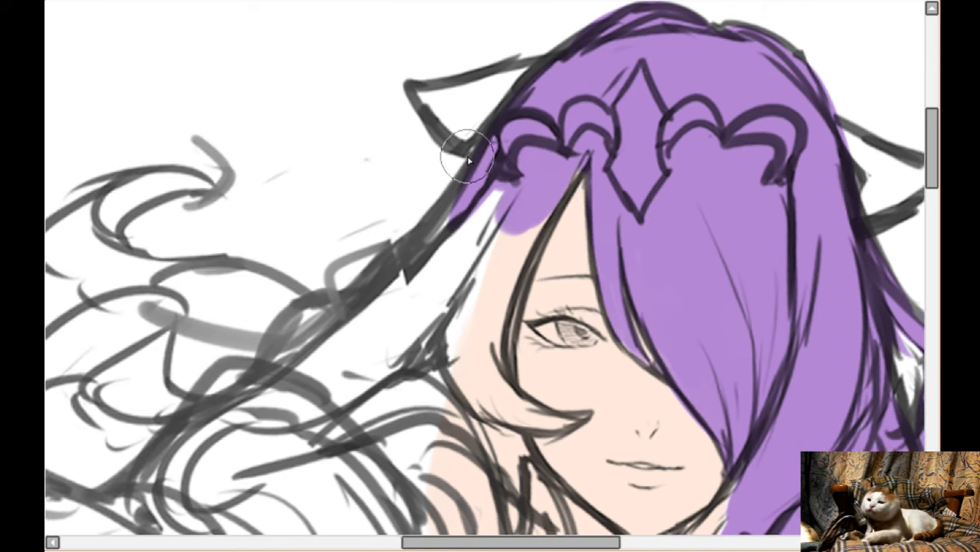
{"action": "scroll", "coordinate": [468, 159], "scroll_direction": "left", "scroll_amount": 1}
{"action": "scroll", "coordinate": [493, 157], "scroll_direction": "down", "scroll_amount": 1}
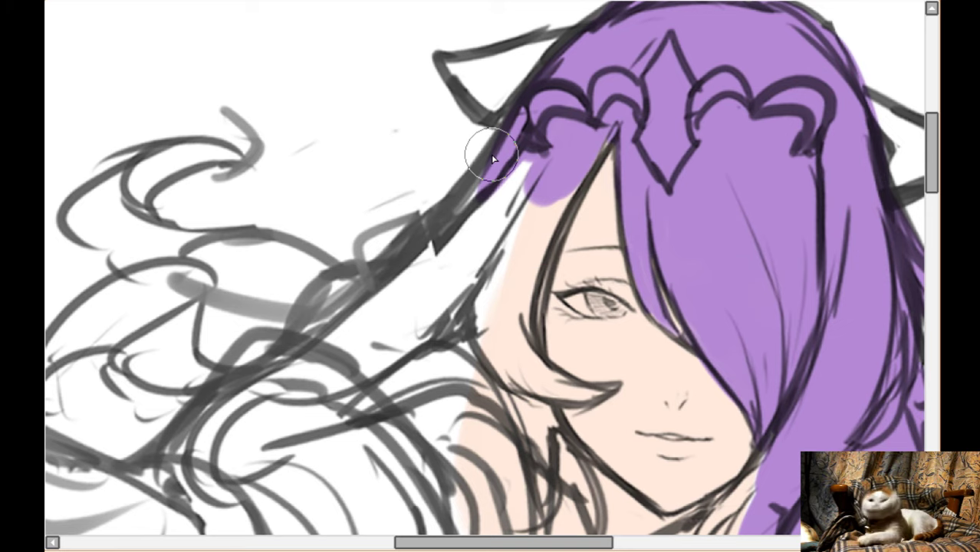
{"action": "scroll", "coordinate": [492, 157], "scroll_direction": "down", "scroll_amount": 1}
{"action": "mouse_move", "coordinate": [546, 129]}
{"action": "left_mouse_down"}
{"action": "mouse_move", "coordinate": [525, 128]}
{"action": "mouse_move", "coordinate": [454, 201]}
{"action": "mouse_move", "coordinate": [529, 185]}
{"action": "mouse_move", "coordinate": [494, 234]}
{"action": "mouse_move", "coordinate": [516, 322]}
{"action": "mouse_move", "coordinate": [566, 359]}
{"action": "mouse_move", "coordinate": [559, 179]}
{"action": "mouse_move", "coordinate": [537, 252]}
{"action": "mouse_move", "coordinate": [540, 345]}
{"action": "mouse_move", "coordinate": [637, 71]}
{"action": "left_mouse_up"}
{"action": "mouse_move", "coordinate": [516, 365]}
{"action": "left_mouse_down"}
{"action": "mouse_move", "coordinate": [565, 366]}
{"action": "mouse_move", "coordinate": [524, 335]}
{"action": "mouse_move", "coordinate": [547, 343]}
{"action": "left_mouse_up"}
{"action": "scroll", "coordinate": [576, 349], "scroll_direction": "down", "scroll_amount": 3}
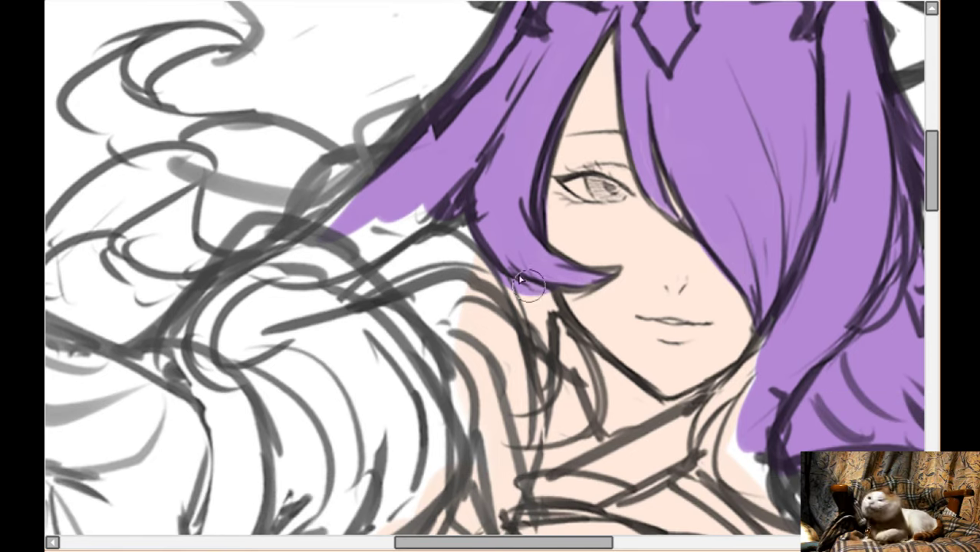
{"action": "mouse_move", "coordinate": [529, 286]}
{"action": "left_mouse_down"}
{"action": "mouse_move", "coordinate": [573, 380]}
{"action": "mouse_move", "coordinate": [535, 280]}
{"action": "mouse_move", "coordinate": [526, 294]}
{"action": "mouse_move", "coordinate": [583, 415]}
{"action": "left_mouse_up"}
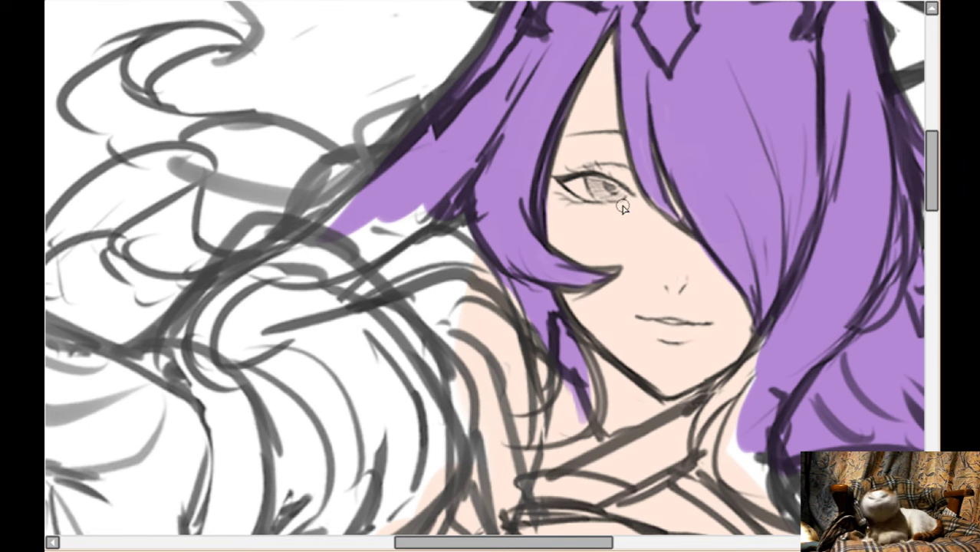
- Color the iris of the visible eye a bright magenta-purple
{"action": "scroll", "coordinate": [622, 207], "scroll_direction": "up", "scroll_amount": 2}
{"action": "scroll", "coordinate": [623, 206], "scroll_direction": "up", "scroll_amount": 2}
{"action": "mouse_move", "coordinate": [543, 195]}
{"action": "left_mouse_down"}
{"action": "mouse_move", "coordinate": [555, 222]}
{"action": "mouse_move", "coordinate": [534, 187]}
{"action": "mouse_move", "coordinate": [565, 246]}
{"action": "mouse_move", "coordinate": [563, 238]}
{"action": "mouse_move", "coordinate": [600, 245]}
{"action": "left_mouse_up"}
{"action": "mouse_move", "coordinate": [546, 225]}
{"action": "left_mouse_down"}
{"action": "mouse_move", "coordinate": [597, 221]}
{"action": "mouse_move", "coordinate": [559, 194]}
{"action": "mouse_move", "coordinate": [618, 224]}
{"action": "mouse_move", "coordinate": [625, 238]}
{"action": "mouse_move", "coordinate": [611, 245]}
{"action": "mouse_move", "coordinate": [625, 240]}
{"action": "mouse_move", "coordinate": [574, 231]}
{"action": "mouse_move", "coordinate": [556, 238]}
{"action": "mouse_move", "coordinate": [540, 216]}
{"action": "mouse_move", "coordinate": [566, 244]}
{"action": "mouse_move", "coordinate": [612, 247]}
{"action": "mouse_move", "coordinate": [553, 205]}
{"action": "mouse_move", "coordinate": [622, 240]}
{"action": "mouse_move", "coordinate": [554, 231]}
{"action": "mouse_move", "coordinate": [562, 252]}
{"action": "mouse_move", "coordinate": [587, 247]}
{"action": "mouse_move", "coordinate": [608, 230]}
{"action": "left_mouse_up"}
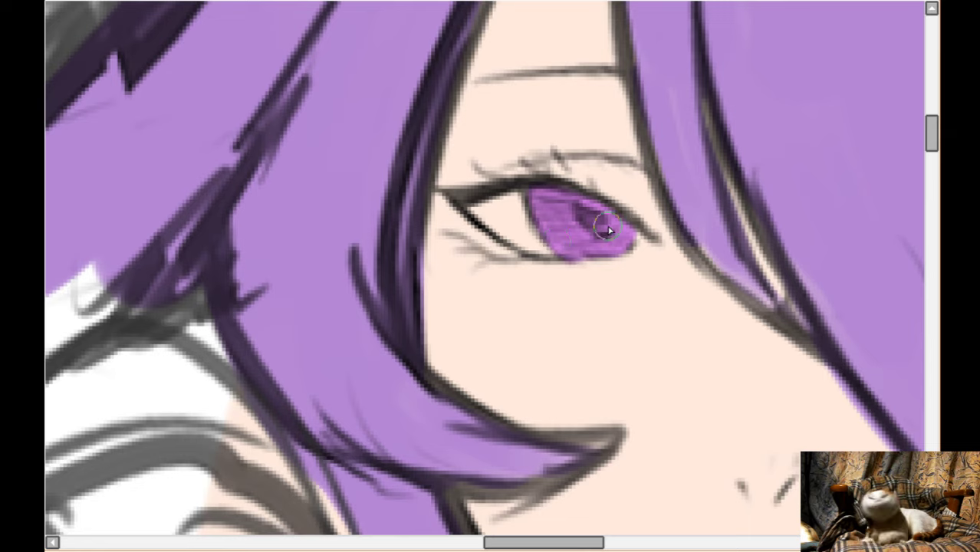
- Fill the hair lock resting against the neck and shoulder with the purple hair color
{"action": "key", "text": "Home"}
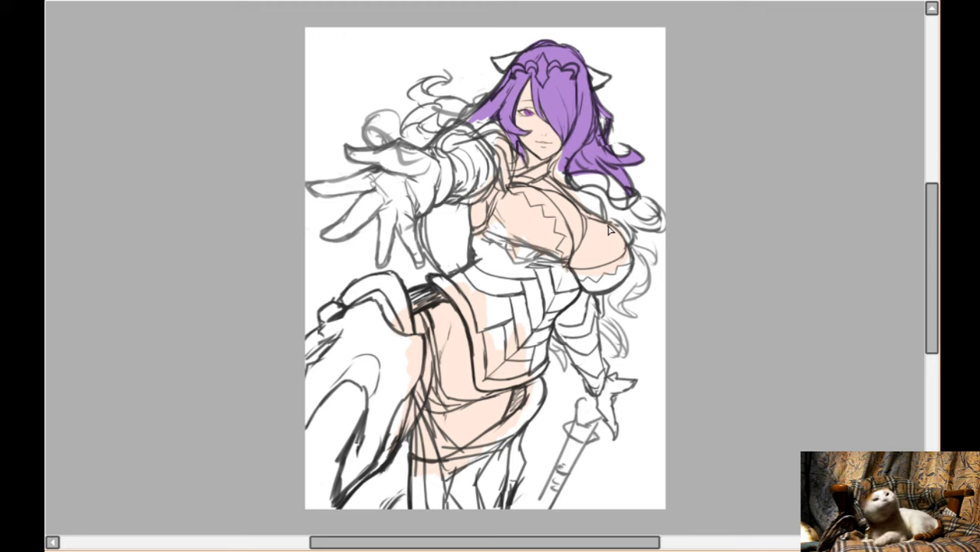
{"action": "scroll", "coordinate": [574, 109], "scroll_direction": "up", "scroll_amount": 4}
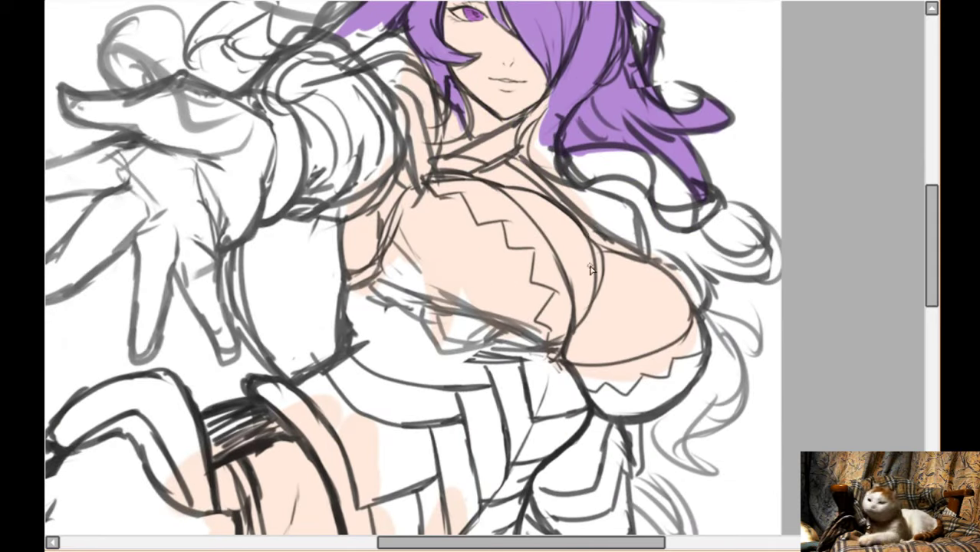
{"action": "scroll", "coordinate": [659, 211], "scroll_direction": "up", "scroll_amount": 2}
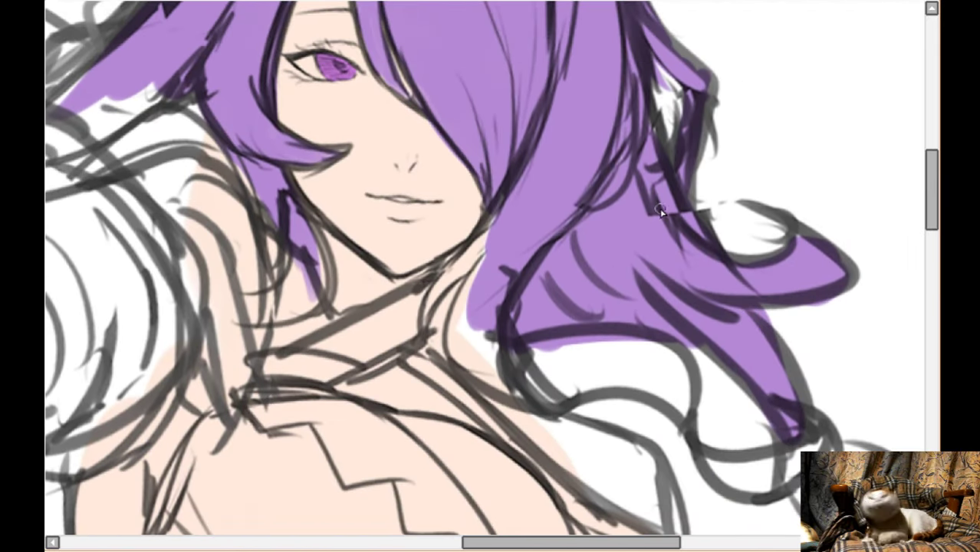
{"action": "scroll", "coordinate": [539, 220], "scroll_direction": "down", "scroll_amount": 2}
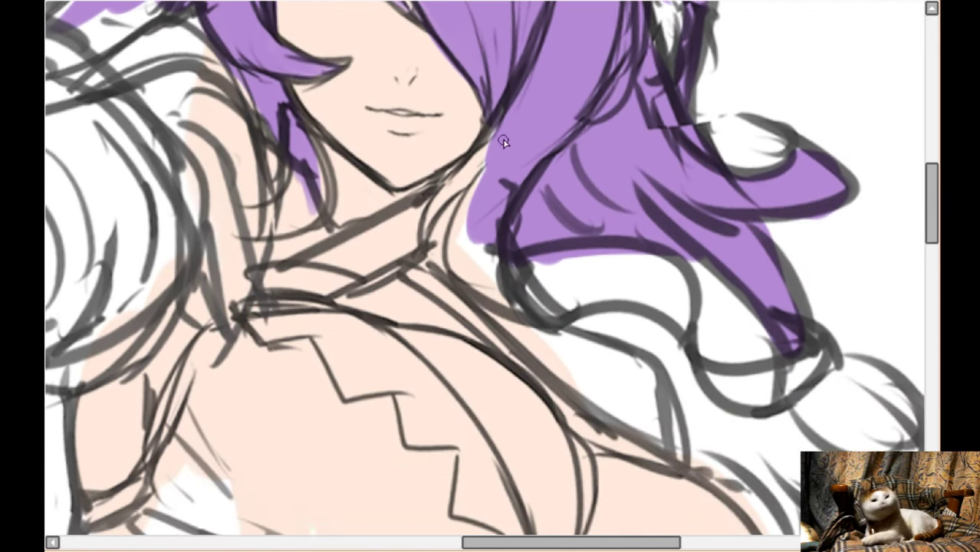
{"action": "mouse_move", "coordinate": [514, 169]}
{"action": "left_mouse_down"}
{"action": "mouse_move", "coordinate": [503, 192]}
{"action": "mouse_move", "coordinate": [495, 179]}
{"action": "mouse_move", "coordinate": [482, 266]}
{"action": "mouse_move", "coordinate": [469, 224]}
{"action": "mouse_move", "coordinate": [491, 274]}
{"action": "mouse_move", "coordinate": [469, 146]}
{"action": "mouse_move", "coordinate": [476, 158]}
{"action": "mouse_move", "coordinate": [426, 238]}
{"action": "left_mouse_up"}
{"action": "key", "text": "Right"}
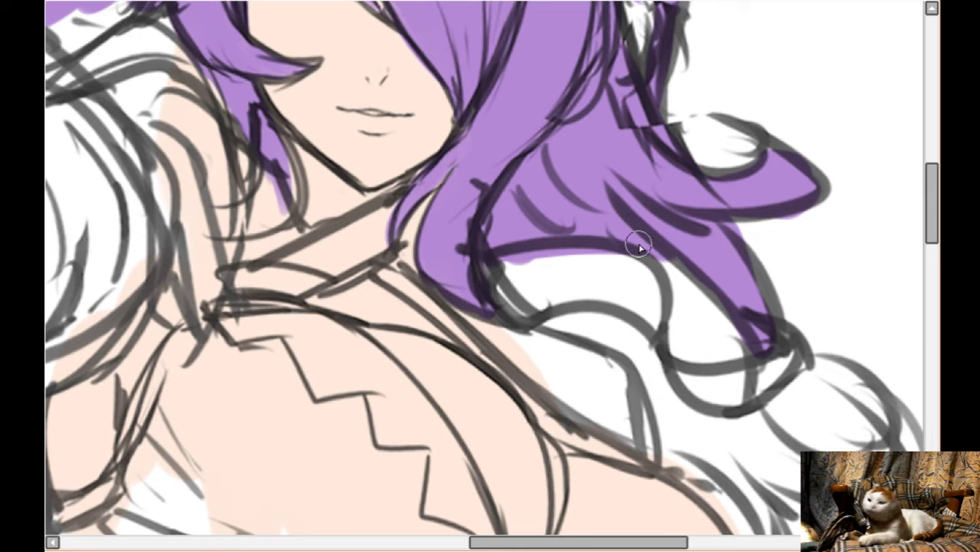
- Fill the wavy hair locks beside the shoulder and the curl reaching the canvas edge with the purple hair color
{"action": "scroll", "coordinate": [639, 244], "scroll_direction": "down", "scroll_amount": 1}
{"action": "key", "text": "Right"}
{"action": "key", "text": "Right"}
{"action": "scroll", "coordinate": [713, 429], "scroll_direction": "up", "scroll_amount": 2}
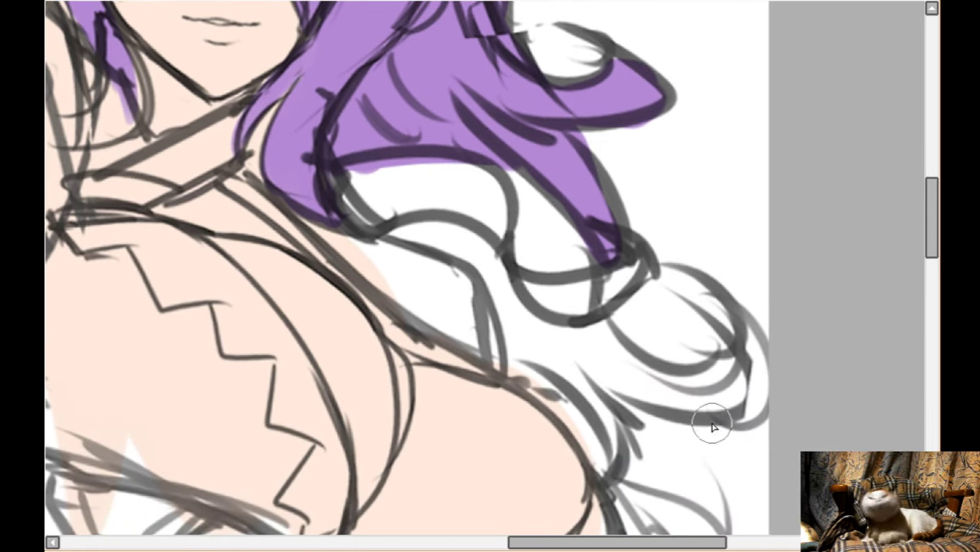
{"action": "mouse_move", "coordinate": [392, 177]}
{"action": "left_mouse_down"}
{"action": "mouse_move", "coordinate": [427, 201]}
{"action": "mouse_move", "coordinate": [362, 177]}
{"action": "mouse_move", "coordinate": [423, 231]}
{"action": "mouse_move", "coordinate": [444, 227]}
{"action": "mouse_move", "coordinate": [393, 207]}
{"action": "mouse_move", "coordinate": [468, 261]}
{"action": "mouse_move", "coordinate": [466, 213]}
{"action": "mouse_move", "coordinate": [537, 254]}
{"action": "mouse_move", "coordinate": [570, 296]}
{"action": "mouse_move", "coordinate": [507, 259]}
{"action": "mouse_move", "coordinate": [581, 371]}
{"action": "mouse_move", "coordinate": [568, 276]}
{"action": "mouse_move", "coordinate": [606, 361]}
{"action": "mouse_move", "coordinate": [633, 265]}
{"action": "mouse_move", "coordinate": [624, 258]}
{"action": "mouse_move", "coordinate": [583, 349]}
{"action": "mouse_move", "coordinate": [682, 394]}
{"action": "mouse_move", "coordinate": [735, 377]}
{"action": "mouse_move", "coordinate": [735, 354]}
{"action": "mouse_move", "coordinate": [751, 389]}
{"action": "mouse_move", "coordinate": [711, 293]}
{"action": "mouse_move", "coordinate": [661, 401]}
{"action": "left_mouse_up"}
{"action": "scroll", "coordinate": [559, 328], "scroll_direction": "down", "scroll_amount": 2}
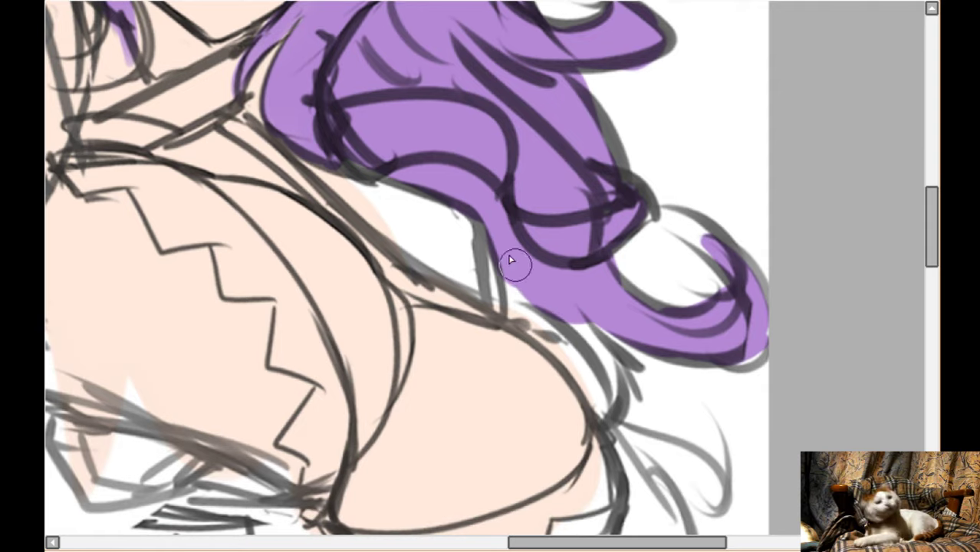
{"action": "mouse_move", "coordinate": [527, 304]}
{"action": "left_mouse_down"}
{"action": "mouse_move", "coordinate": [598, 370]}
{"action": "mouse_move", "coordinate": [575, 326]}
{"action": "mouse_move", "coordinate": [537, 322]}
{"action": "mouse_move", "coordinate": [590, 403]}
{"action": "left_mouse_up"}
{"action": "scroll", "coordinate": [640, 383], "scroll_direction": "down", "scroll_amount": 4}
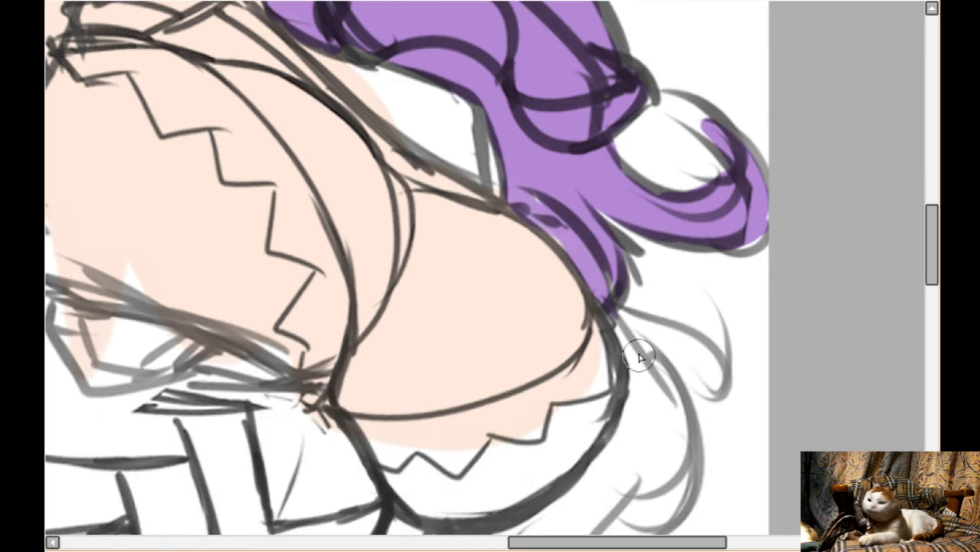
- Fill the long trailing hair lock beside the chest with purple, down to its pointed tip
{"action": "mouse_move", "coordinate": [606, 298]}
{"action": "left_mouse_down"}
{"action": "mouse_move", "coordinate": [643, 335]}
{"action": "mouse_move", "coordinate": [695, 420]}
{"action": "left_mouse_up"}
{"action": "left_click_drag", "start_coordinate": [681, 342], "coordinate": [707, 483]}
{"action": "scroll", "coordinate": [704, 460], "scroll_direction": "down", "scroll_amount": 2}
{"action": "left_click_drag", "start_coordinate": [698, 357], "coordinate": [614, 466]}
{"action": "left_click_drag", "start_coordinate": [668, 445], "coordinate": [592, 494]}
{"action": "scroll", "coordinate": [645, 468], "scroll_direction": "down", "scroll_amount": 1}
{"action": "scroll", "coordinate": [675, 450], "scroll_direction": "down", "scroll_amount": 2}
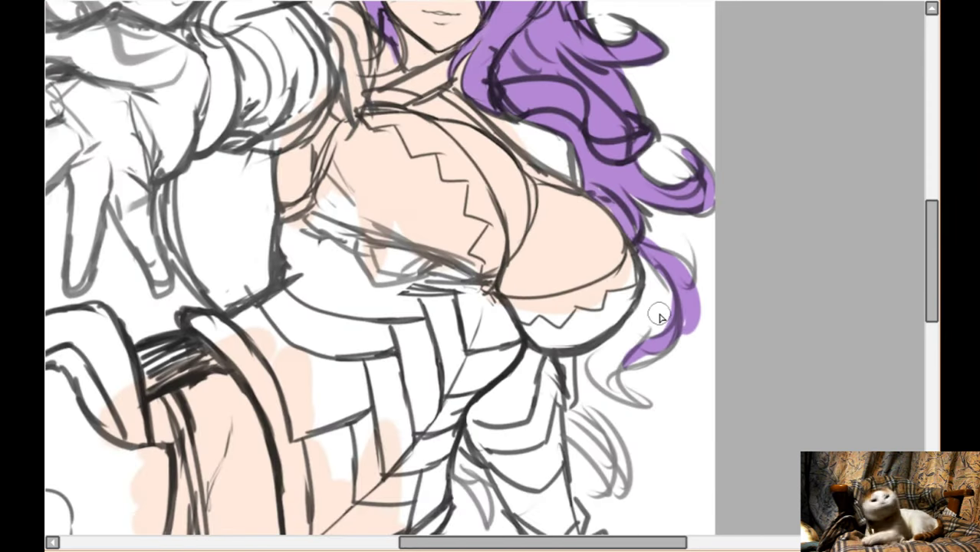
{"action": "mouse_move", "coordinate": [650, 239]}
{"action": "left_mouse_down"}
{"action": "mouse_move", "coordinate": [677, 276]}
{"action": "mouse_move", "coordinate": [657, 261]}
{"action": "mouse_move", "coordinate": [637, 303]}
{"action": "mouse_move", "coordinate": [652, 251]}
{"action": "mouse_move", "coordinate": [637, 361]}
{"action": "mouse_move", "coordinate": [600, 370]}
{"action": "mouse_move", "coordinate": [635, 391]}
{"action": "mouse_move", "coordinate": [608, 377]}
{"action": "mouse_move", "coordinate": [627, 346]}
{"action": "mouse_move", "coordinate": [591, 356]}
{"action": "mouse_move", "coordinate": [661, 284]}
{"action": "mouse_move", "coordinate": [635, 340]}
{"action": "mouse_move", "coordinate": [669, 324]}
{"action": "mouse_move", "coordinate": [686, 307]}
{"action": "left_mouse_up"}
{"action": "scroll", "coordinate": [675, 269], "scroll_direction": "left", "scroll_amount": 3}
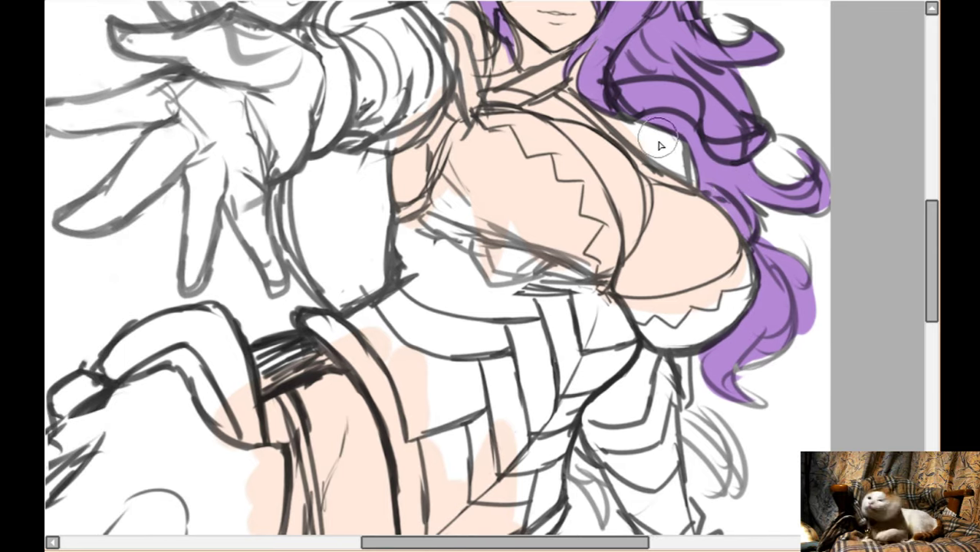
- Fill the area beneath the jaw and beside the neck with dark magenta, following the edge of the neck strap
{"action": "scroll", "coordinate": [656, 161], "scroll_direction": "up", "scroll_amount": 6}
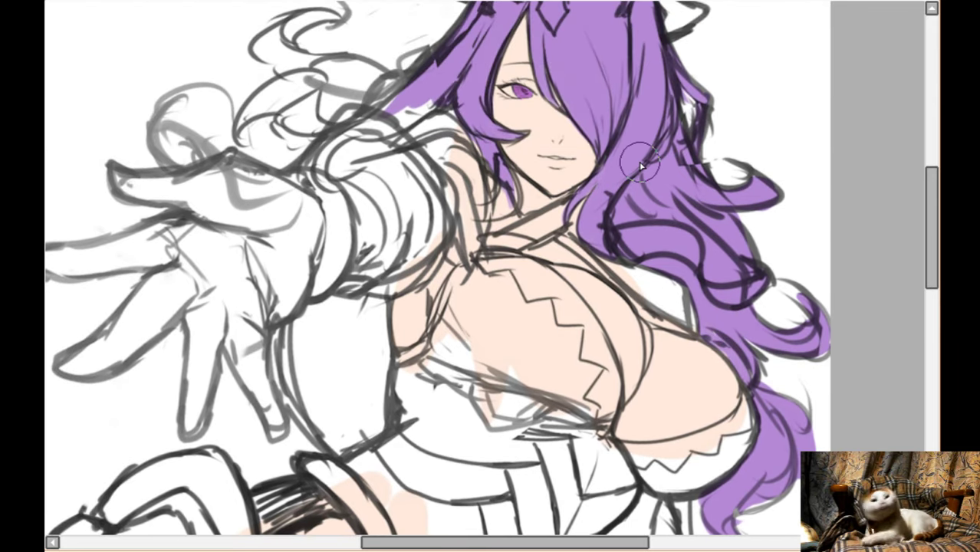
{"action": "scroll", "coordinate": [352, 184], "scroll_direction": "up", "scroll_amount": 1}
{"action": "key", "text": "Left"}
{"action": "key", "text": "Left"}
{"action": "key", "text": "Left"}
{"action": "key", "text": "Left"}
{"action": "key", "text": "Left"}
{"action": "key", "text": "Left"}
{"action": "key", "text": "Left"}
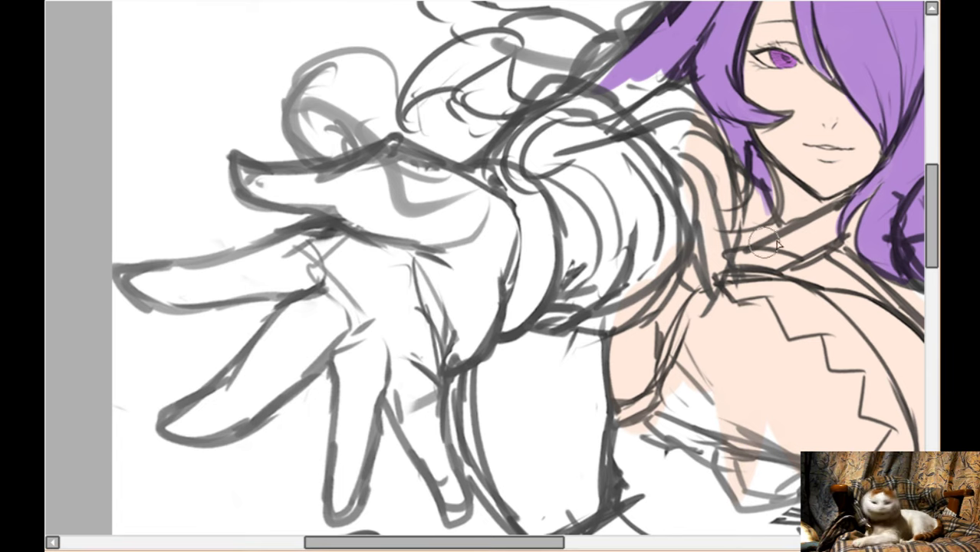
{"action": "scroll", "coordinate": [803, 235], "scroll_direction": "right", "scroll_amount": 1}
{"action": "scroll", "coordinate": [803, 234], "scroll_direction": "up", "scroll_amount": 1}
{"action": "scroll", "coordinate": [802, 234], "scroll_direction": "right", "scroll_amount": 4}
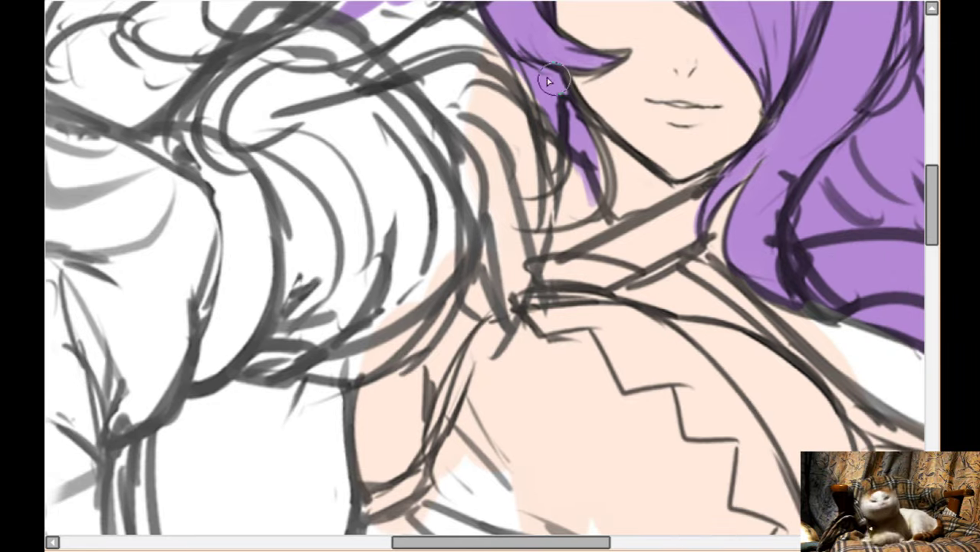
{"action": "mouse_move", "coordinate": [482, 83]}
{"action": "left_mouse_down"}
{"action": "mouse_move", "coordinate": [522, 144]}
{"action": "mouse_move", "coordinate": [442, 73]}
{"action": "mouse_move", "coordinate": [465, 56]}
{"action": "mouse_move", "coordinate": [484, 69]}
{"action": "mouse_move", "coordinate": [533, 168]}
{"action": "mouse_move", "coordinate": [577, 205]}
{"action": "left_mouse_up"}
{"action": "left_click_drag", "start_coordinate": [620, 178], "coordinate": [623, 203]}
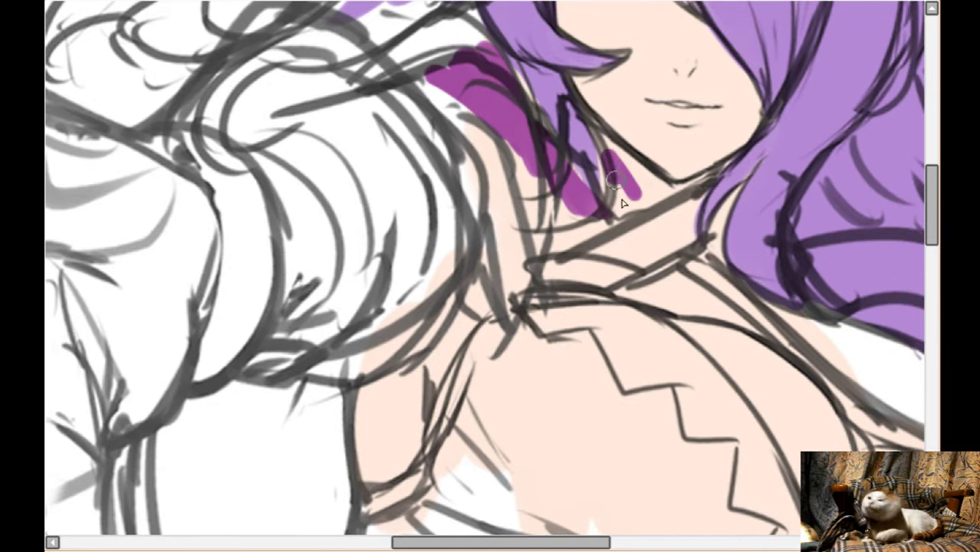
{"action": "left_click_drag", "start_coordinate": [604, 140], "coordinate": [603, 150]}
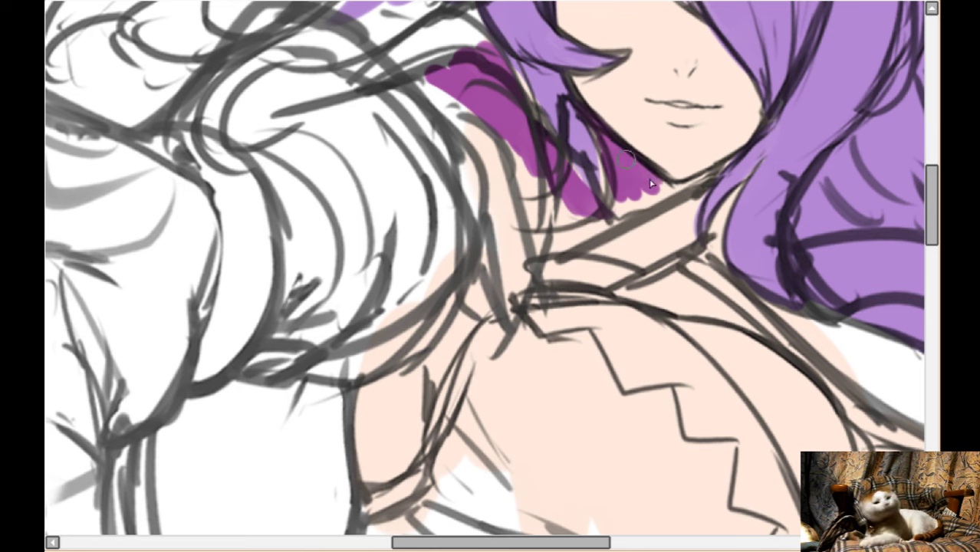
{"action": "left_click_drag", "start_coordinate": [606, 219], "coordinate": [635, 201]}
{"action": "left_click_drag", "start_coordinate": [710, 179], "coordinate": [735, 163]}
{"action": "mouse_move", "coordinate": [604, 224]}
{"action": "left_mouse_down"}
{"action": "mouse_move", "coordinate": [551, 247]}
{"action": "mouse_move", "coordinate": [558, 228]}
{"action": "left_mouse_up"}
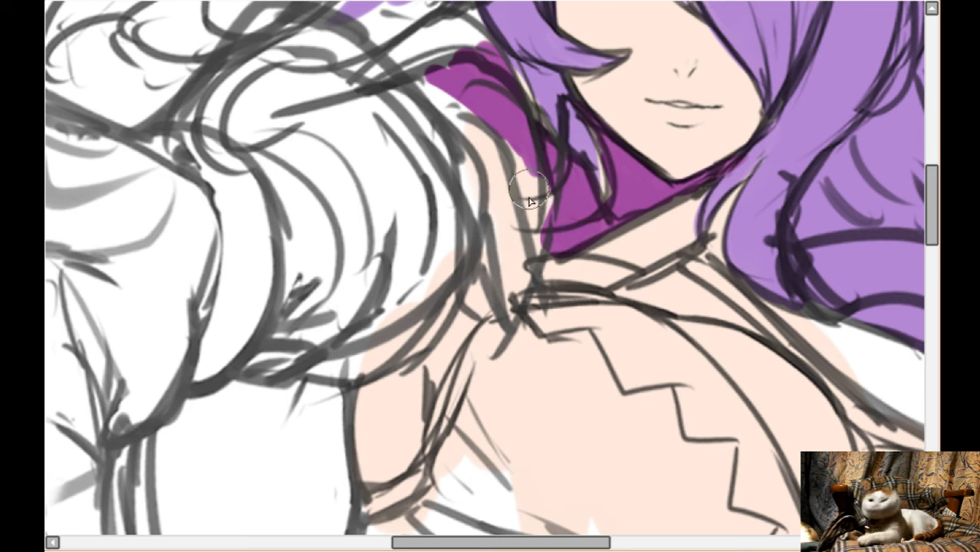
- Extend the dark magenta from the neck up to the swept-back hair and down along the reaching arm's shoulder
{"action": "mouse_move", "coordinate": [529, 192]}
{"action": "left_mouse_down"}
{"action": "mouse_move", "coordinate": [523, 157]}
{"action": "mouse_move", "coordinate": [510, 150]}
{"action": "mouse_move", "coordinate": [538, 241]}
{"action": "left_mouse_up"}
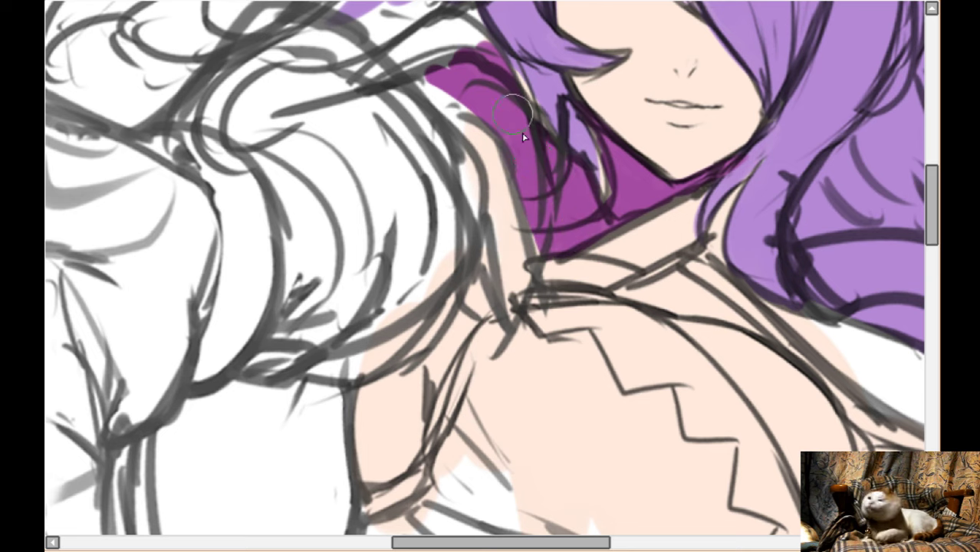
{"action": "mouse_move", "coordinate": [439, 51]}
{"action": "left_mouse_down"}
{"action": "mouse_move", "coordinate": [398, 53]}
{"action": "mouse_move", "coordinate": [411, 68]}
{"action": "mouse_move", "coordinate": [463, 29]}
{"action": "mouse_move", "coordinate": [420, 60]}
{"action": "mouse_move", "coordinate": [463, 42]}
{"action": "left_mouse_up"}
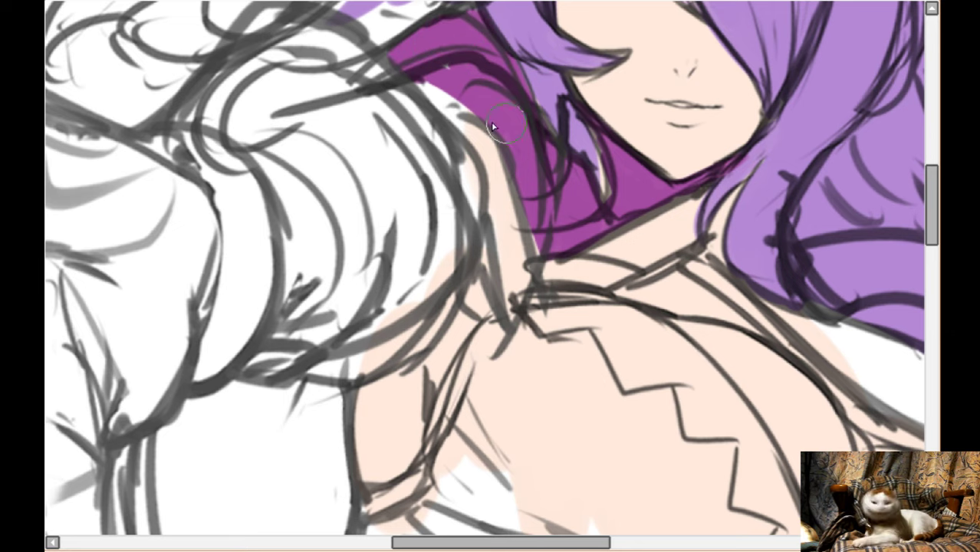
{"action": "left_click_drag", "start_coordinate": [494, 127], "coordinate": [480, 130]}
{"action": "left_click_drag", "start_coordinate": [431, 83], "coordinate": [482, 163]}
{"action": "left_click_drag", "start_coordinate": [450, 121], "coordinate": [516, 220]}
- Fill the white gap between the bare shoulder and the wavy hair with dark magenta
{"action": "left_click_drag", "start_coordinate": [666, 270], "coordinate": [636, 271]}
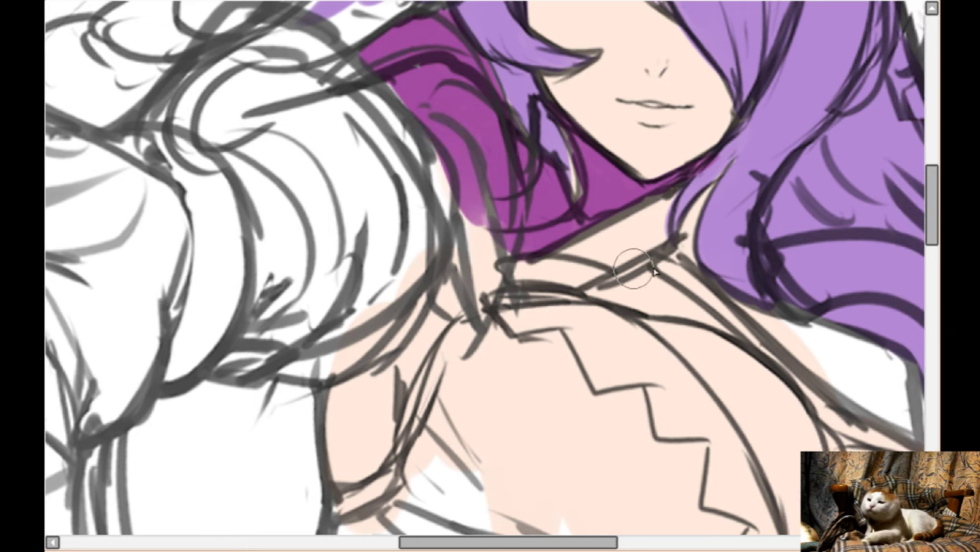
{"action": "left_click_drag", "start_coordinate": [771, 358], "coordinate": [628, 330]}
{"action": "mouse_move", "coordinate": [561, 249]}
{"action": "left_mouse_down"}
{"action": "mouse_move", "coordinate": [724, 372]}
{"action": "mouse_move", "coordinate": [676, 345]}
{"action": "mouse_move", "coordinate": [707, 360]}
{"action": "left_mouse_up"}
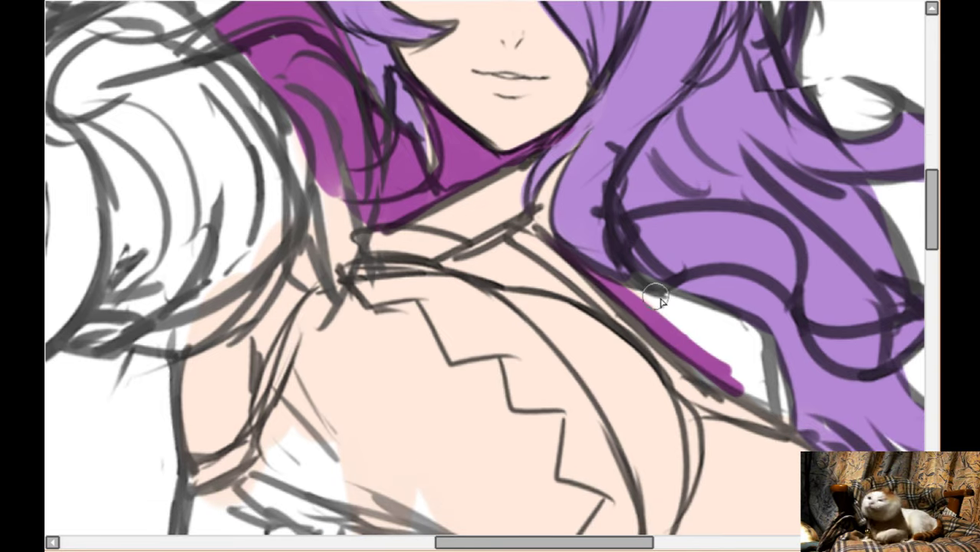
{"action": "mouse_move", "coordinate": [678, 326]}
{"action": "left_mouse_down"}
{"action": "mouse_move", "coordinate": [765, 401]}
{"action": "mouse_move", "coordinate": [698, 335]}
{"action": "mouse_move", "coordinate": [625, 290]}
{"action": "mouse_move", "coordinate": [725, 338]}
{"action": "mouse_move", "coordinate": [660, 305]}
{"action": "left_mouse_up"}
{"action": "left_click_drag", "start_coordinate": [749, 354], "coordinate": [771, 370]}
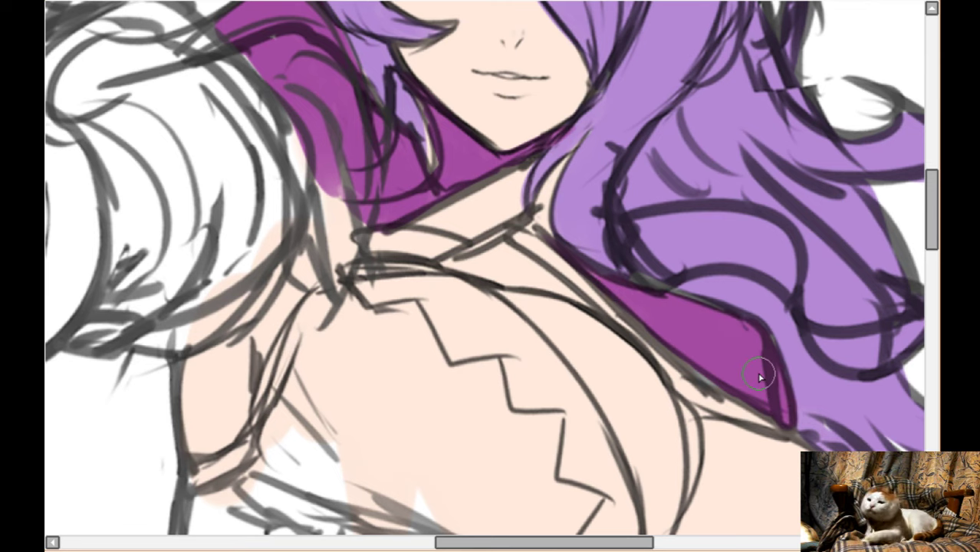
- Mirror the view and fill the large white section beneath the outstretched arm with dark magenta
{"action": "key", "text": "h"}
{"action": "scroll", "coordinate": [593, 245], "scroll_direction": "down", "scroll_amount": 3}
{"action": "scroll", "coordinate": [672, 336], "scroll_direction": "up", "scroll_amount": 3}
{"action": "left_click_drag", "start_coordinate": [690, 343], "coordinate": [670, 335]}
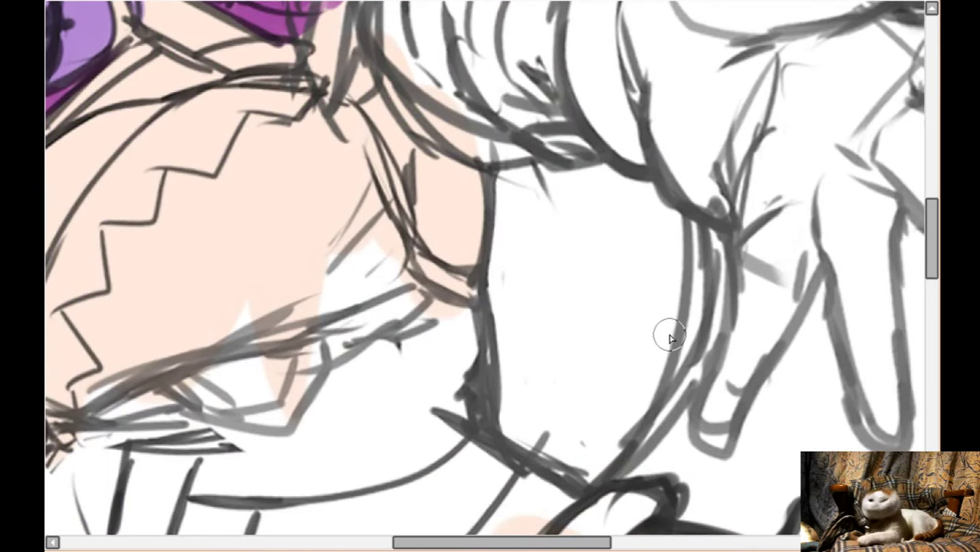
{"action": "scroll", "coordinate": [669, 337], "scroll_direction": "down", "scroll_amount": 1}
{"action": "mouse_move", "coordinate": [527, 154]}
{"action": "left_mouse_down"}
{"action": "mouse_move", "coordinate": [513, 288]}
{"action": "mouse_move", "coordinate": [514, 153]}
{"action": "mouse_move", "coordinate": [511, 217]}
{"action": "mouse_move", "coordinate": [549, 155]}
{"action": "mouse_move", "coordinate": [539, 304]}
{"action": "mouse_move", "coordinate": [551, 222]}
{"action": "mouse_move", "coordinate": [520, 278]}
{"action": "mouse_move", "coordinate": [523, 307]}
{"action": "mouse_move", "coordinate": [511, 293]}
{"action": "mouse_move", "coordinate": [509, 346]}
{"action": "mouse_move", "coordinate": [502, 320]}
{"action": "mouse_move", "coordinate": [575, 408]}
{"action": "mouse_move", "coordinate": [563, 421]}
{"action": "mouse_move", "coordinate": [656, 297]}
{"action": "mouse_move", "coordinate": [575, 390]}
{"action": "mouse_move", "coordinate": [562, 390]}
{"action": "mouse_move", "coordinate": [584, 181]}
{"action": "mouse_move", "coordinate": [573, 165]}
{"action": "mouse_move", "coordinate": [603, 158]}
{"action": "mouse_move", "coordinate": [596, 148]}
{"action": "mouse_move", "coordinate": [655, 197]}
{"action": "mouse_move", "coordinate": [602, 200]}
{"action": "mouse_move", "coordinate": [620, 217]}
{"action": "left_mouse_up"}
{"action": "mouse_move", "coordinate": [662, 267]}
{"action": "left_mouse_down"}
{"action": "mouse_move", "coordinate": [582, 443]}
{"action": "mouse_move", "coordinate": [689, 267]}
{"action": "mouse_move", "coordinate": [677, 319]}
{"action": "mouse_move", "coordinate": [659, 204]}
{"action": "mouse_move", "coordinate": [689, 211]}
{"action": "left_mouse_up"}
{"action": "key", "text": "Left"}
{"action": "key", "text": "Left"}
{"action": "key", "text": "Left"}
{"action": "key", "text": "Left"}
{"action": "key", "text": "Left"}
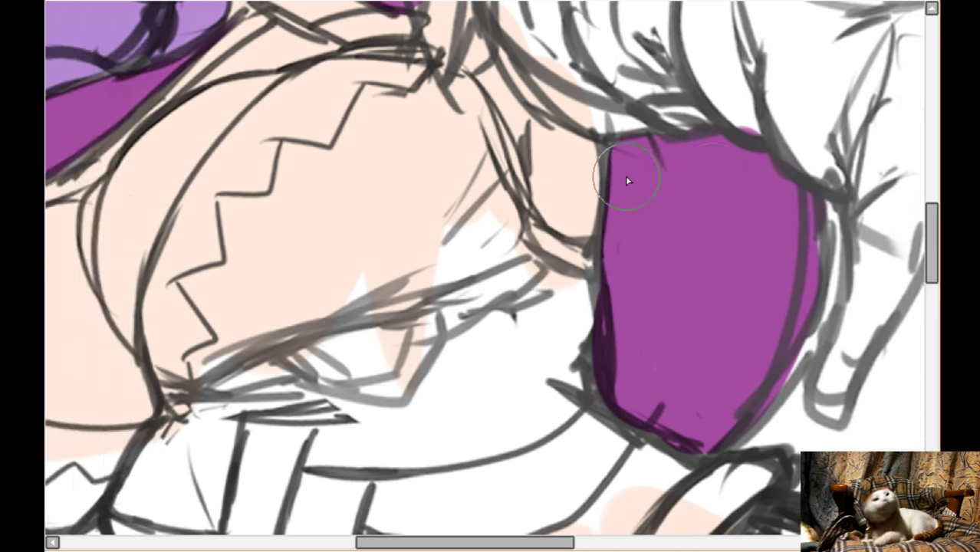
- Flip the view back to normal, enlarge the brush and block in the middle of the corset with muted purple
{"action": "scroll", "coordinate": [626, 178], "scroll_direction": "down", "scroll_amount": 1}
{"action": "key", "text": "Up"}
{"action": "key", "text": "Up"}
{"action": "scroll", "coordinate": [567, 161], "scroll_direction": "up", "scroll_amount": 2}
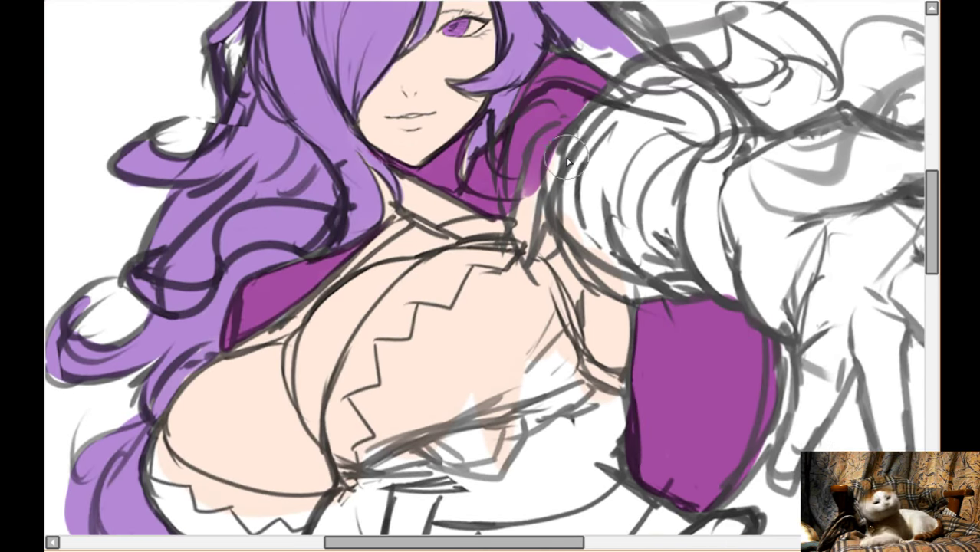
{"action": "scroll", "coordinate": [530, 169], "scroll_direction": "down", "scroll_amount": 3}
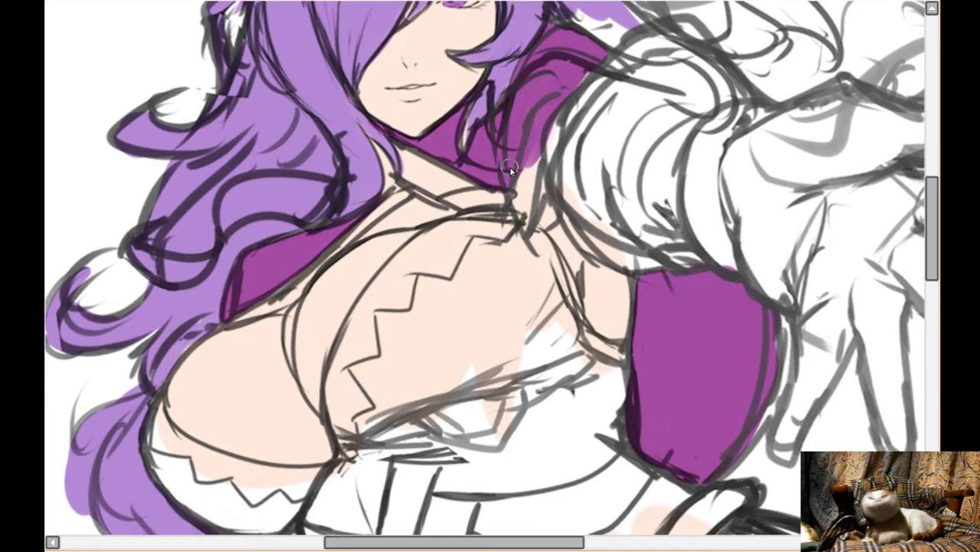
{"action": "scroll", "coordinate": [492, 158], "scroll_direction": "up", "scroll_amount": 2}
{"action": "key", "text": "h"}
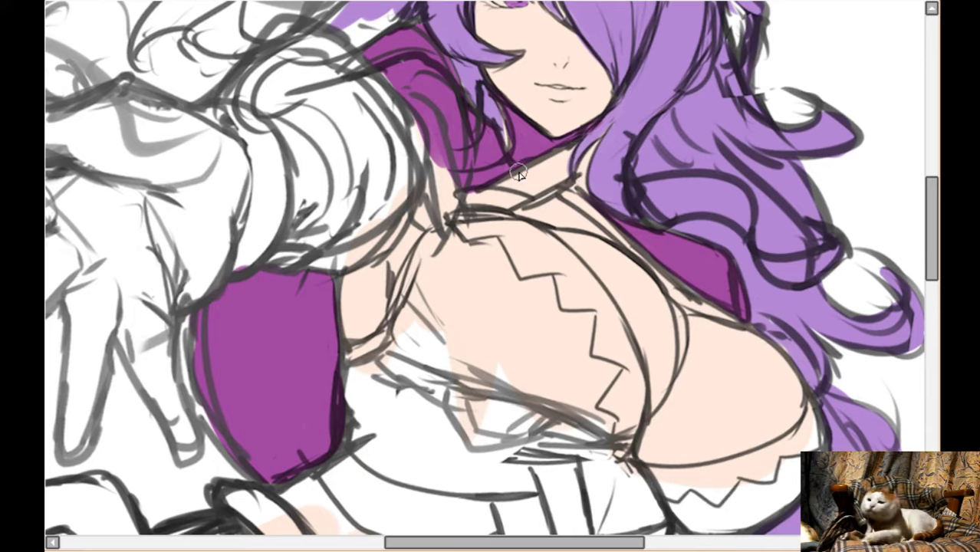
{"action": "scroll", "coordinate": [518, 175], "scroll_direction": "down", "scroll_amount": 3}
{"action": "scroll", "coordinate": [499, 198], "scroll_direction": "down", "scroll_amount": 2}
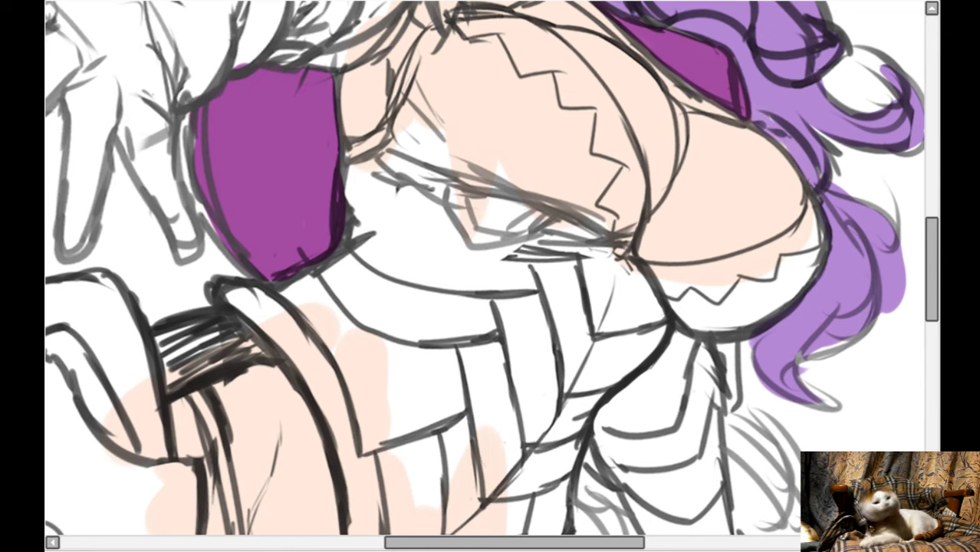
{"action": "scroll", "coordinate": [491, 269], "scroll_direction": "down", "scroll_amount": 1}
{"action": "key", "text": "]"}
{"action": "key", "text": "]"}
{"action": "key", "text": "]"}
{"action": "key", "text": "]"}
{"action": "key", "text": "]"}
{"action": "key", "text": "]"}
{"action": "key", "text": "]"}
{"action": "key", "text": "]"}
{"action": "mouse_move", "coordinate": [403, 230]}
{"action": "left_mouse_down"}
{"action": "mouse_move", "coordinate": [439, 351]}
{"action": "mouse_move", "coordinate": [495, 299]}
{"action": "mouse_move", "coordinate": [516, 316]}
{"action": "mouse_move", "coordinate": [498, 411]}
{"action": "left_mouse_up"}
{"action": "scroll", "coordinate": [468, 301], "scroll_direction": "down", "scroll_amount": 1}
{"action": "scroll", "coordinate": [461, 287], "scroll_direction": "up", "scroll_amount": 1}
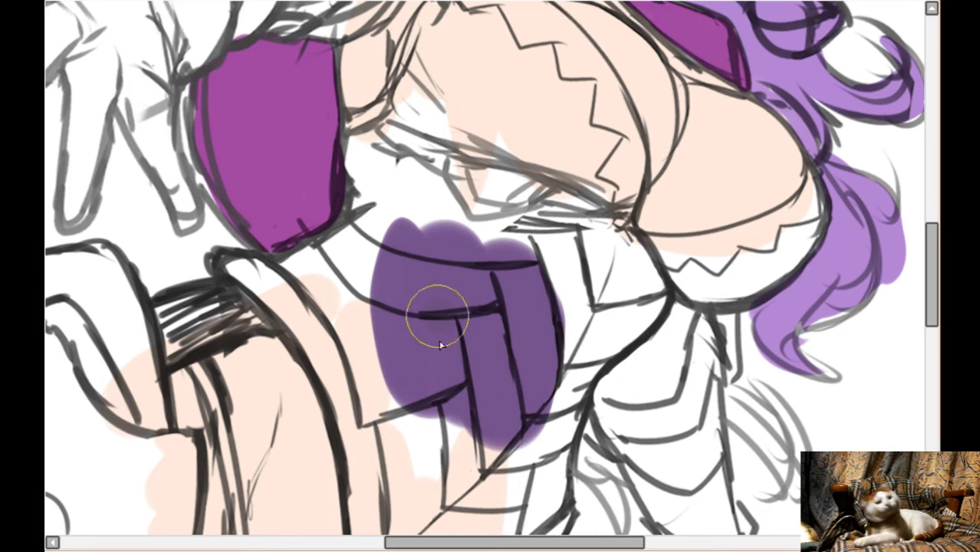
{"action": "mouse_move", "coordinate": [437, 315]}
{"action": "left_mouse_down"}
{"action": "mouse_move", "coordinate": [389, 307]}
{"action": "mouse_move", "coordinate": [495, 334]}
{"action": "left_mouse_up"}
{"action": "mouse_move", "coordinate": [440, 278]}
{"action": "left_mouse_down"}
{"action": "mouse_move", "coordinate": [447, 366]}
{"action": "mouse_move", "coordinate": [410, 370]}
{"action": "left_mouse_up"}
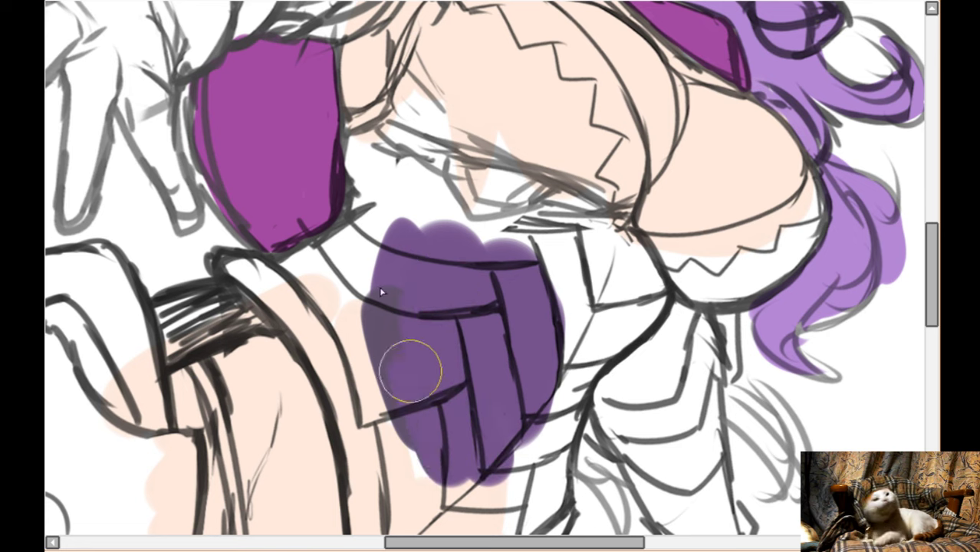
{"action": "mouse_move", "coordinate": [381, 292]}
{"action": "left_mouse_down"}
{"action": "mouse_move", "coordinate": [337, 353]}
{"action": "mouse_move", "coordinate": [405, 372]}
{"action": "left_mouse_up"}
- Extend the muted purple over the lower corset, following its side edge, hem and waistline
{"action": "scroll", "coordinate": [405, 372], "scroll_direction": "down", "scroll_amount": 4}
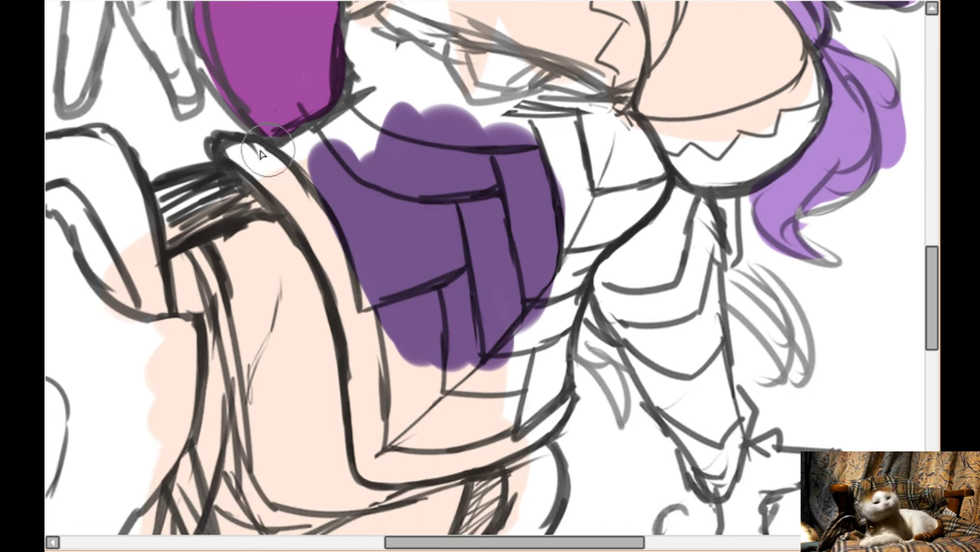
{"action": "mouse_move", "coordinate": [260, 155]}
{"action": "left_mouse_down"}
{"action": "mouse_move", "coordinate": [269, 171]}
{"action": "mouse_move", "coordinate": [230, 149]}
{"action": "mouse_move", "coordinate": [247, 156]}
{"action": "mouse_move", "coordinate": [250, 175]}
{"action": "mouse_move", "coordinate": [359, 323]}
{"action": "mouse_move", "coordinate": [375, 414]}
{"action": "mouse_move", "coordinate": [361, 407]}
{"action": "mouse_move", "coordinate": [384, 474]}
{"action": "mouse_move", "coordinate": [548, 426]}
{"action": "mouse_move", "coordinate": [433, 458]}
{"action": "mouse_move", "coordinate": [445, 434]}
{"action": "mouse_move", "coordinate": [395, 351]}
{"action": "left_mouse_up"}
{"action": "mouse_move", "coordinate": [384, 454]}
{"action": "left_mouse_down"}
{"action": "mouse_move", "coordinate": [398, 336]}
{"action": "mouse_move", "coordinate": [380, 278]}
{"action": "mouse_move", "coordinate": [413, 337]}
{"action": "mouse_move", "coordinate": [454, 317]}
{"action": "mouse_move", "coordinate": [467, 346]}
{"action": "mouse_move", "coordinate": [500, 340]}
{"action": "mouse_move", "coordinate": [530, 407]}
{"action": "mouse_move", "coordinate": [496, 435]}
{"action": "mouse_move", "coordinate": [554, 402]}
{"action": "mouse_move", "coordinate": [540, 423]}
{"action": "mouse_move", "coordinate": [558, 401]}
{"action": "mouse_move", "coordinate": [559, 265]}
{"action": "mouse_move", "coordinate": [553, 361]}
{"action": "mouse_move", "coordinate": [594, 230]}
{"action": "mouse_move", "coordinate": [587, 244]}
{"action": "mouse_move", "coordinate": [645, 194]}
{"action": "mouse_move", "coordinate": [639, 211]}
{"action": "mouse_move", "coordinate": [652, 164]}
{"action": "mouse_move", "coordinate": [591, 201]}
{"action": "left_mouse_up"}
{"action": "scroll", "coordinate": [437, 256], "scroll_direction": "up", "scroll_amount": 1}
{"action": "mouse_move", "coordinate": [426, 300]}
{"action": "left_mouse_down"}
{"action": "mouse_move", "coordinate": [420, 356]}
{"action": "mouse_move", "coordinate": [537, 418]}
{"action": "left_mouse_up"}
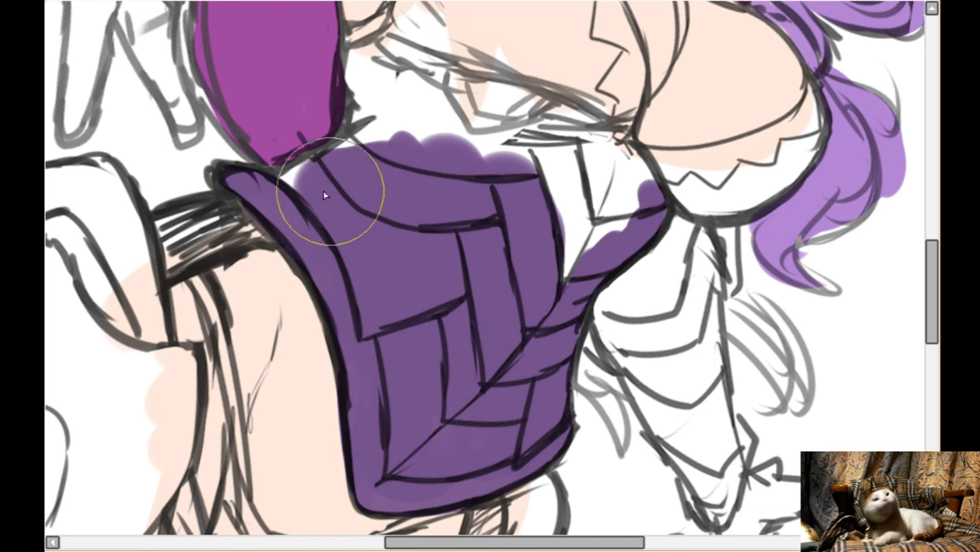
- Fill the upper corset and both bust cups with the same muted purple, keeping within the outer outlines
{"action": "scroll", "coordinate": [374, 208], "scroll_direction": "up", "scroll_amount": 4}
{"action": "scroll", "coordinate": [373, 217], "scroll_direction": "up", "scroll_amount": 1}
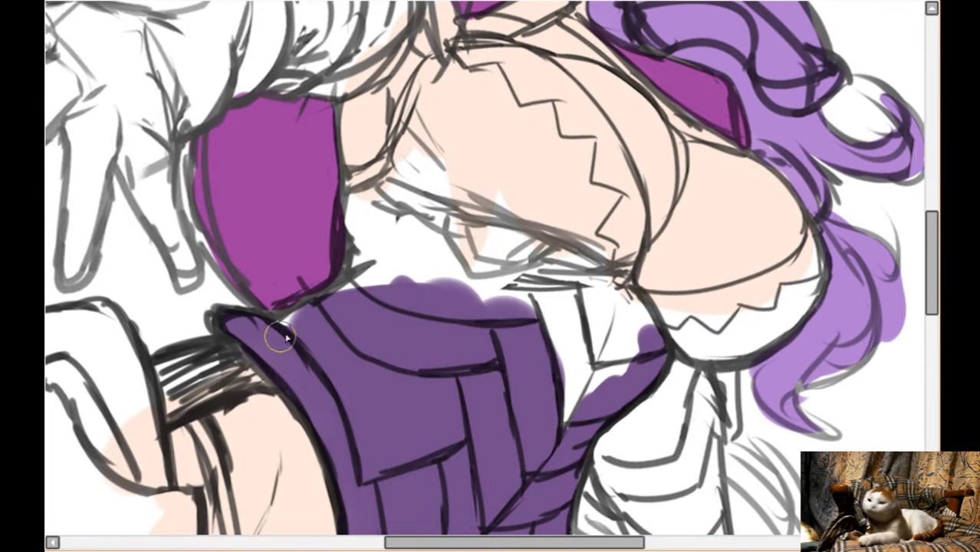
{"action": "mouse_move", "coordinate": [317, 306]}
{"action": "left_mouse_down"}
{"action": "mouse_move", "coordinate": [348, 294]}
{"action": "mouse_move", "coordinate": [364, 192]}
{"action": "mouse_move", "coordinate": [356, 215]}
{"action": "mouse_move", "coordinate": [353, 200]}
{"action": "mouse_move", "coordinate": [433, 136]}
{"action": "mouse_move", "coordinate": [394, 178]}
{"action": "mouse_move", "coordinate": [420, 136]}
{"action": "mouse_move", "coordinate": [423, 108]}
{"action": "mouse_move", "coordinate": [408, 140]}
{"action": "mouse_move", "coordinate": [455, 78]}
{"action": "mouse_move", "coordinate": [423, 222]}
{"action": "left_mouse_up"}
{"action": "mouse_move", "coordinate": [485, 240]}
{"action": "left_mouse_down"}
{"action": "mouse_move", "coordinate": [434, 300]}
{"action": "mouse_move", "coordinate": [416, 274]}
{"action": "mouse_move", "coordinate": [428, 192]}
{"action": "mouse_move", "coordinate": [467, 125]}
{"action": "mouse_move", "coordinate": [453, 177]}
{"action": "mouse_move", "coordinate": [391, 225]}
{"action": "mouse_move", "coordinate": [475, 131]}
{"action": "mouse_move", "coordinate": [463, 101]}
{"action": "mouse_move", "coordinate": [467, 87]}
{"action": "mouse_move", "coordinate": [480, 93]}
{"action": "mouse_move", "coordinate": [462, 95]}
{"action": "mouse_move", "coordinate": [462, 81]}
{"action": "mouse_move", "coordinate": [520, 139]}
{"action": "mouse_move", "coordinate": [498, 138]}
{"action": "mouse_move", "coordinate": [474, 208]}
{"action": "mouse_move", "coordinate": [498, 300]}
{"action": "mouse_move", "coordinate": [577, 162]}
{"action": "mouse_move", "coordinate": [570, 372]}
{"action": "mouse_move", "coordinate": [584, 365]}
{"action": "mouse_move", "coordinate": [586, 383]}
{"action": "mouse_move", "coordinate": [569, 270]}
{"action": "mouse_move", "coordinate": [538, 199]}
{"action": "mouse_move", "coordinate": [555, 175]}
{"action": "mouse_move", "coordinate": [535, 138]}
{"action": "mouse_move", "coordinate": [567, 150]}
{"action": "mouse_move", "coordinate": [604, 228]}
{"action": "mouse_move", "coordinate": [608, 178]}
{"action": "mouse_move", "coordinate": [616, 372]}
{"action": "mouse_move", "coordinate": [577, 375]}
{"action": "mouse_move", "coordinate": [602, 311]}
{"action": "left_mouse_up"}
{"action": "mouse_move", "coordinate": [642, 343]}
{"action": "left_mouse_down"}
{"action": "mouse_move", "coordinate": [639, 311]}
{"action": "mouse_move", "coordinate": [717, 335]}
{"action": "mouse_move", "coordinate": [721, 348]}
{"action": "mouse_move", "coordinate": [705, 352]}
{"action": "mouse_move", "coordinate": [705, 337]}
{"action": "mouse_move", "coordinate": [733, 319]}
{"action": "mouse_move", "coordinate": [741, 340]}
{"action": "mouse_move", "coordinate": [707, 346]}
{"action": "mouse_move", "coordinate": [771, 304]}
{"action": "mouse_move", "coordinate": [777, 331]}
{"action": "mouse_move", "coordinate": [756, 340]}
{"action": "mouse_move", "coordinate": [736, 342]}
{"action": "mouse_move", "coordinate": [814, 279]}
{"action": "mouse_move", "coordinate": [775, 304]}
{"action": "left_mouse_up"}
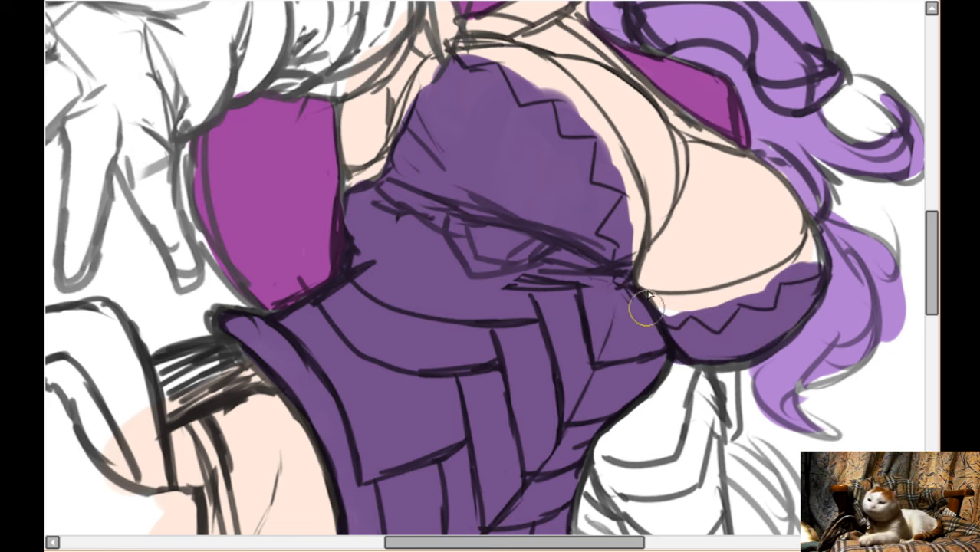
{"action": "scroll", "coordinate": [491, 82], "scroll_direction": "up", "scroll_amount": 1}
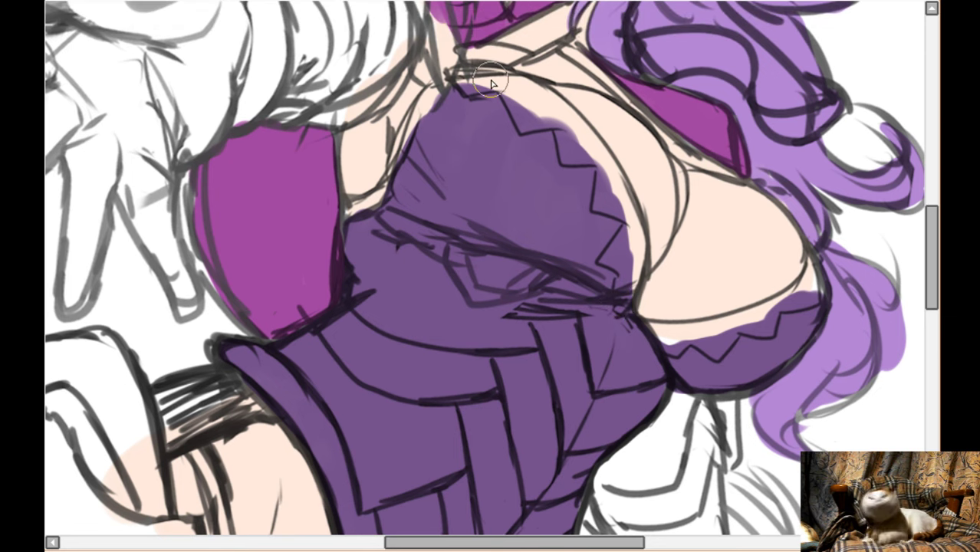
- Repaint the corset body from hem to underbust in dark charcoal purple over the muted purple, continuing up into the near bust cup
{"action": "scroll", "coordinate": [526, 168], "scroll_direction": "down", "scroll_amount": 5}
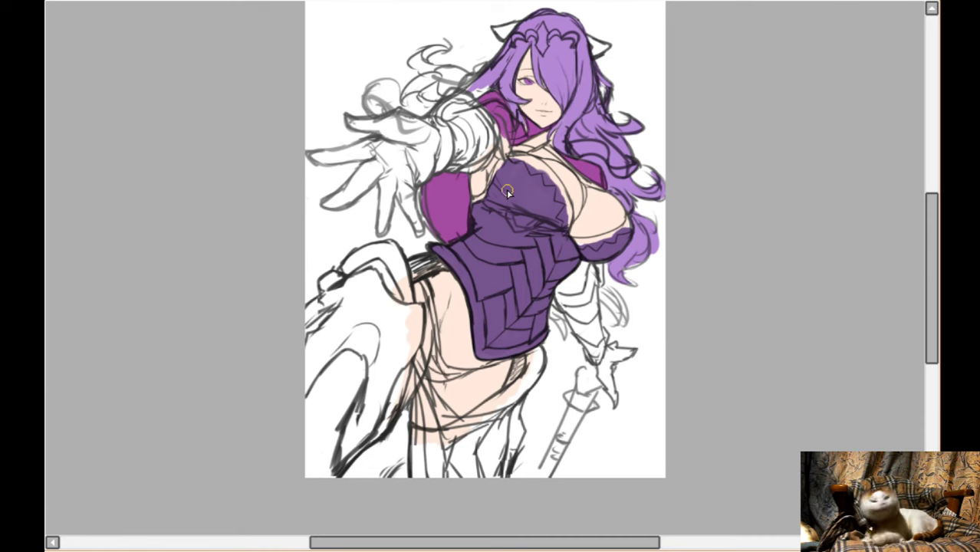
{"action": "scroll", "coordinate": [500, 265], "scroll_direction": "up", "scroll_amount": 5}
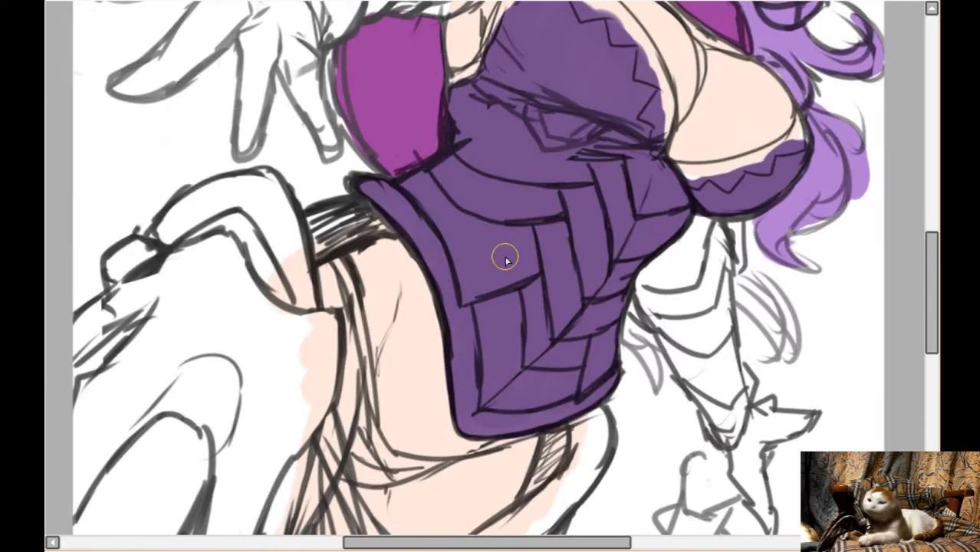
{"action": "key", "text": "Right"}
{"action": "key", "text": "Up"}
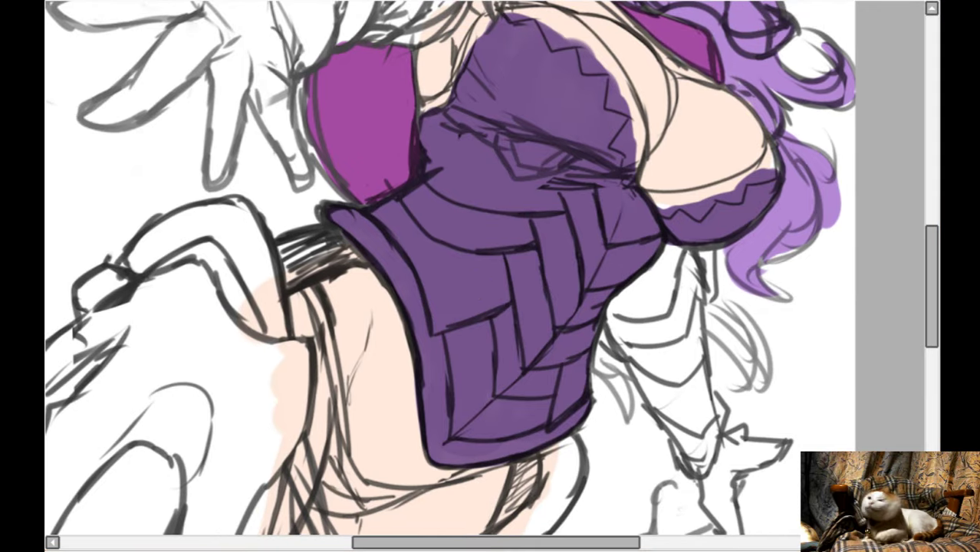
{"action": "mouse_move", "coordinate": [439, 270]}
{"action": "left_mouse_down"}
{"action": "mouse_move", "coordinate": [460, 415]}
{"action": "mouse_move", "coordinate": [483, 326]}
{"action": "left_mouse_up"}
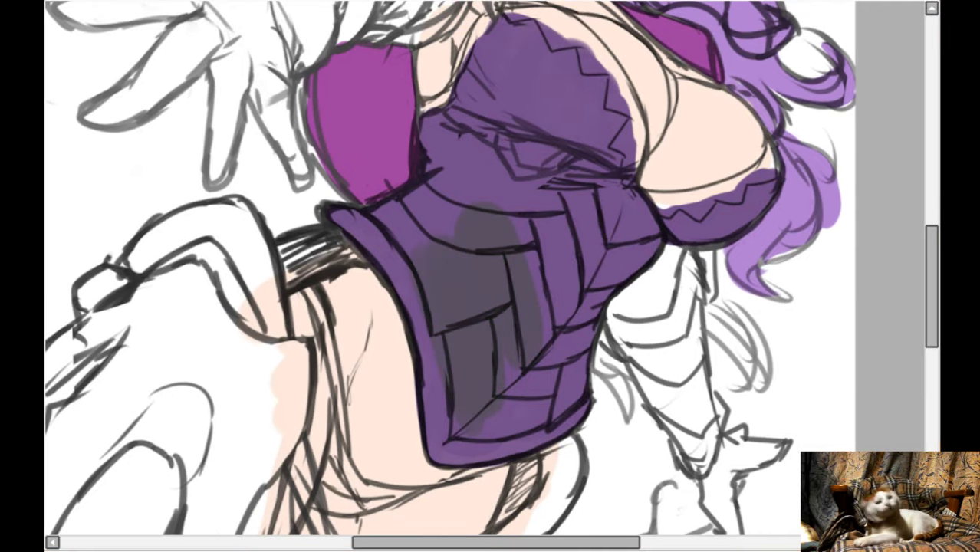
{"action": "mouse_move", "coordinate": [484, 321]}
{"action": "left_mouse_down"}
{"action": "mouse_move", "coordinate": [502, 386]}
{"action": "mouse_move", "coordinate": [530, 335]}
{"action": "mouse_move", "coordinate": [553, 333]}
{"action": "mouse_move", "coordinate": [560, 269]}
{"action": "mouse_move", "coordinate": [522, 182]}
{"action": "mouse_move", "coordinate": [476, 173]}
{"action": "mouse_move", "coordinate": [510, 81]}
{"action": "mouse_move", "coordinate": [562, 138]}
{"action": "mouse_move", "coordinate": [562, 127]}
{"action": "mouse_move", "coordinate": [572, 132]}
{"action": "mouse_move", "coordinate": [575, 164]}
{"action": "mouse_move", "coordinate": [508, 142]}
{"action": "mouse_move", "coordinate": [430, 214]}
{"action": "mouse_move", "coordinate": [408, 218]}
{"action": "mouse_move", "coordinate": [423, 267]}
{"action": "mouse_move", "coordinate": [369, 227]}
{"action": "mouse_move", "coordinate": [395, 216]}
{"action": "mouse_move", "coordinate": [343, 221]}
{"action": "mouse_move", "coordinate": [476, 395]}
{"action": "mouse_move", "coordinate": [404, 273]}
{"action": "mouse_move", "coordinate": [454, 430]}
{"action": "mouse_move", "coordinate": [410, 293]}
{"action": "mouse_move", "coordinate": [448, 446]}
{"action": "mouse_move", "coordinate": [559, 412]}
{"action": "mouse_move", "coordinate": [466, 429]}
{"action": "left_mouse_up"}
{"action": "mouse_move", "coordinate": [527, 417]}
{"action": "left_mouse_down"}
{"action": "mouse_move", "coordinate": [572, 410]}
{"action": "mouse_move", "coordinate": [576, 275]}
{"action": "mouse_move", "coordinate": [575, 404]}
{"action": "mouse_move", "coordinate": [619, 232]}
{"action": "mouse_move", "coordinate": [606, 261]}
{"action": "mouse_move", "coordinate": [637, 256]}
{"action": "mouse_move", "coordinate": [598, 212]}
{"action": "mouse_move", "coordinate": [620, 197]}
{"action": "left_mouse_up"}
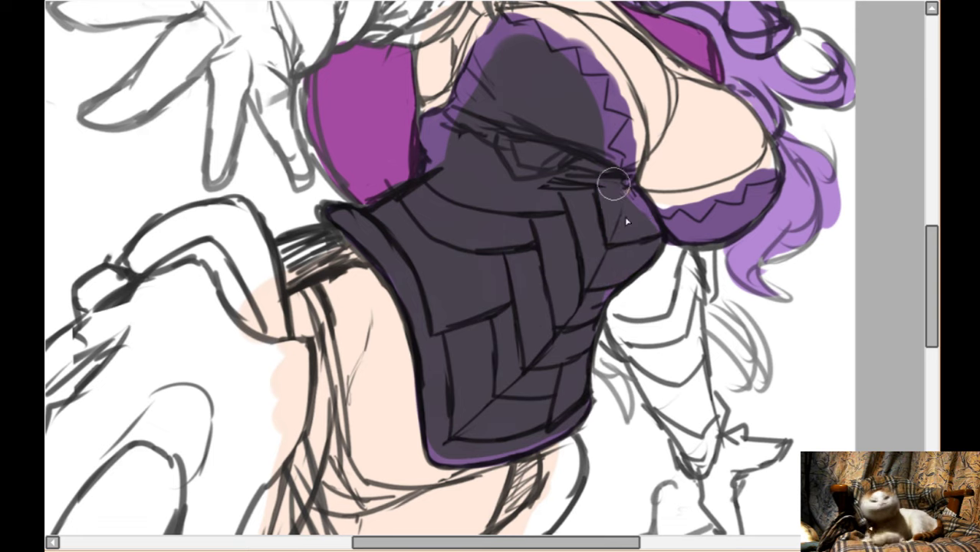
- Extend the dark charcoal purple to the scalloped edge of the near bust cup and over the far cup
{"action": "left_click_drag", "start_coordinate": [566, 63], "coordinate": [613, 154]}
{"action": "mouse_move", "coordinate": [516, 69]}
{"action": "left_mouse_down"}
{"action": "mouse_move", "coordinate": [497, 48]}
{"action": "mouse_move", "coordinate": [501, 33]}
{"action": "mouse_move", "coordinate": [566, 64]}
{"action": "left_mouse_up"}
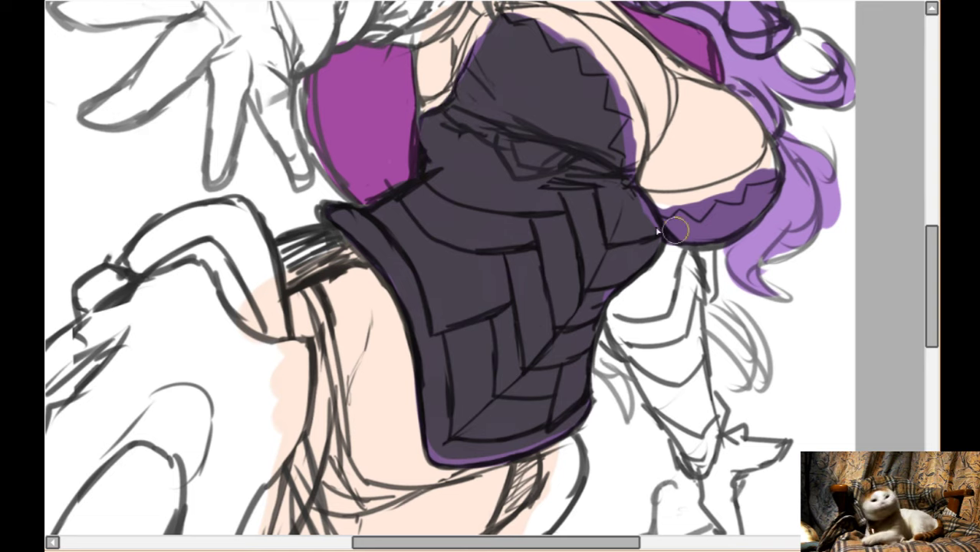
{"action": "mouse_move", "coordinate": [633, 201]}
{"action": "left_mouse_down"}
{"action": "mouse_move", "coordinate": [652, 233]}
{"action": "mouse_move", "coordinate": [704, 222]}
{"action": "mouse_move", "coordinate": [659, 220]}
{"action": "mouse_move", "coordinate": [715, 219]}
{"action": "mouse_move", "coordinate": [685, 209]}
{"action": "mouse_move", "coordinate": [709, 219]}
{"action": "mouse_move", "coordinate": [670, 223]}
{"action": "mouse_move", "coordinate": [685, 229]}
{"action": "mouse_move", "coordinate": [751, 195]}
{"action": "mouse_move", "coordinate": [718, 208]}
{"action": "mouse_move", "coordinate": [706, 198]}
{"action": "mouse_move", "coordinate": [754, 208]}
{"action": "left_mouse_up"}
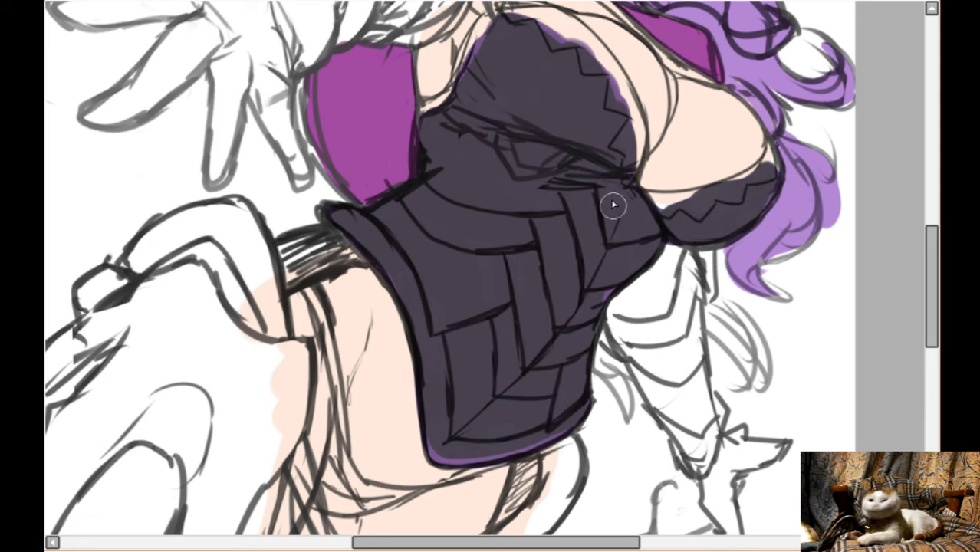
- Fill the lower part of the raised leg and its narrow inner-thigh strip with the dark charcoal purple
{"action": "scroll", "coordinate": [624, 164], "scroll_direction": "down", "scroll_amount": 1}
{"action": "scroll", "coordinate": [624, 165], "scroll_direction": "left", "scroll_amount": 3}
{"action": "scroll", "coordinate": [640, 178], "scroll_direction": "left", "scroll_amount": 2}
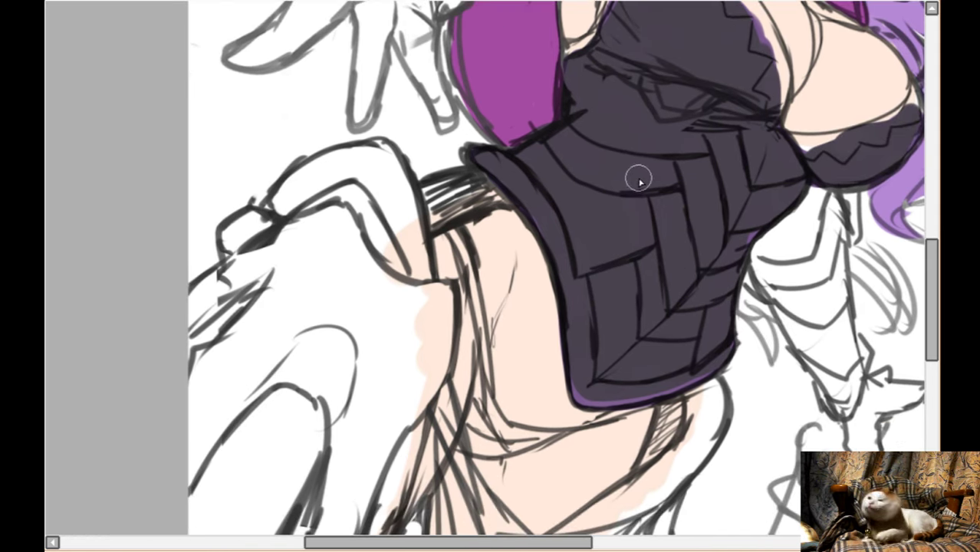
{"action": "scroll", "coordinate": [644, 165], "scroll_direction": "down", "scroll_amount": 5}
{"action": "scroll", "coordinate": [648, 161], "scroll_direction": "left", "scroll_amount": 1}
{"action": "key", "text": "Left"}
{"action": "key", "text": "Up"}
{"action": "key", "text": "Up"}
{"action": "key", "text": "bracketright"}
{"action": "key", "text": "bracketright"}
{"action": "key", "text": "bracketright"}
{"action": "key", "text": "bracketright"}
{"action": "key", "text": "bracketright"}
{"action": "key", "text": "bracketright"}
{"action": "key", "text": "bracketright"}
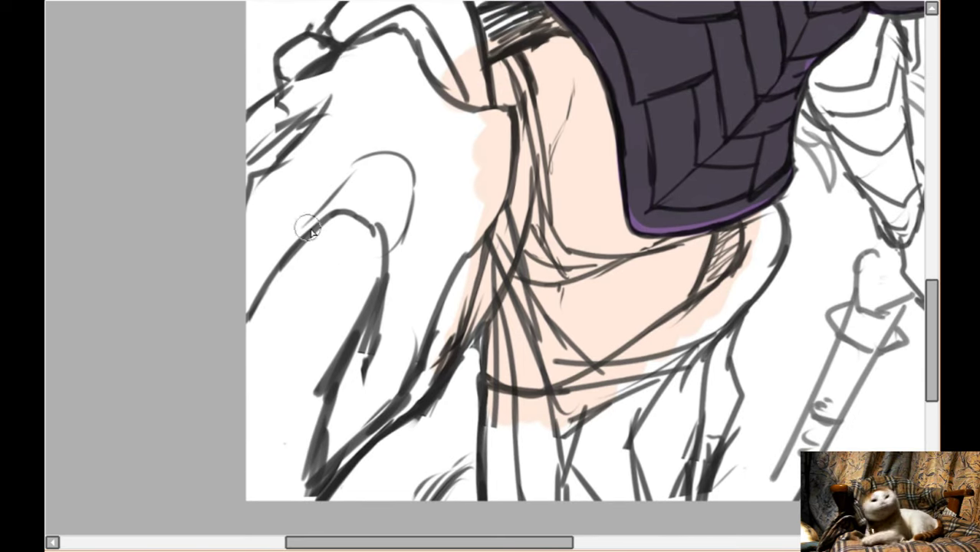
{"action": "mouse_move", "coordinate": [336, 236]}
{"action": "left_mouse_down"}
{"action": "mouse_move", "coordinate": [364, 243]}
{"action": "mouse_move", "coordinate": [259, 481]}
{"action": "mouse_move", "coordinate": [291, 467]}
{"action": "mouse_move", "coordinate": [360, 406]}
{"action": "mouse_move", "coordinate": [331, 466]}
{"action": "mouse_move", "coordinate": [384, 422]}
{"action": "mouse_move", "coordinate": [429, 376]}
{"action": "mouse_move", "coordinate": [460, 307]}
{"action": "mouse_move", "coordinate": [443, 316]}
{"action": "left_mouse_up"}
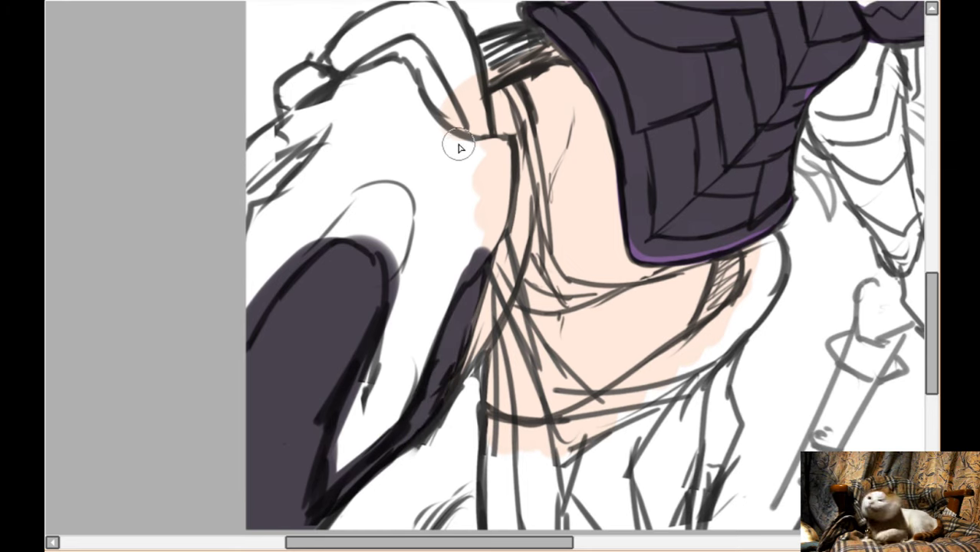
- Block in the knee guard and outer edge of the raised leg with dark charcoal purple
{"action": "scroll", "coordinate": [455, 144], "scroll_direction": "up", "scroll_amount": 4}
{"action": "mouse_move", "coordinate": [246, 315]}
{"action": "left_mouse_down"}
{"action": "mouse_move", "coordinate": [376, 161]}
{"action": "mouse_move", "coordinate": [276, 253]}
{"action": "mouse_move", "coordinate": [377, 126]}
{"action": "mouse_move", "coordinate": [383, 163]}
{"action": "mouse_move", "coordinate": [438, 226]}
{"action": "mouse_move", "coordinate": [383, 135]}
{"action": "mouse_move", "coordinate": [351, 136]}
{"action": "left_mouse_up"}
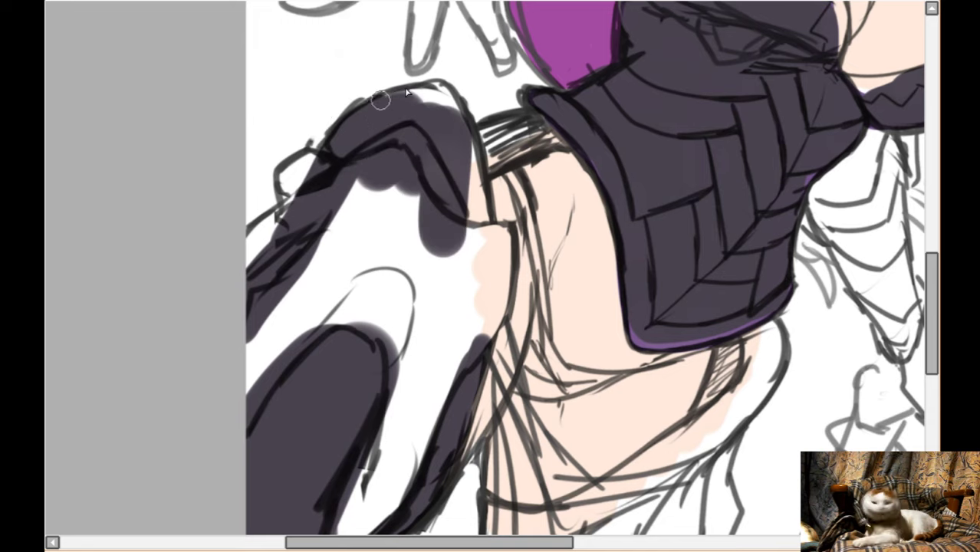
{"action": "mouse_move", "coordinate": [381, 101]}
{"action": "left_mouse_down"}
{"action": "mouse_move", "coordinate": [436, 93]}
{"action": "mouse_move", "coordinate": [425, 102]}
{"action": "mouse_move", "coordinate": [445, 119]}
{"action": "mouse_move", "coordinate": [422, 94]}
{"action": "mouse_move", "coordinate": [449, 102]}
{"action": "mouse_move", "coordinate": [480, 232]}
{"action": "left_mouse_up"}
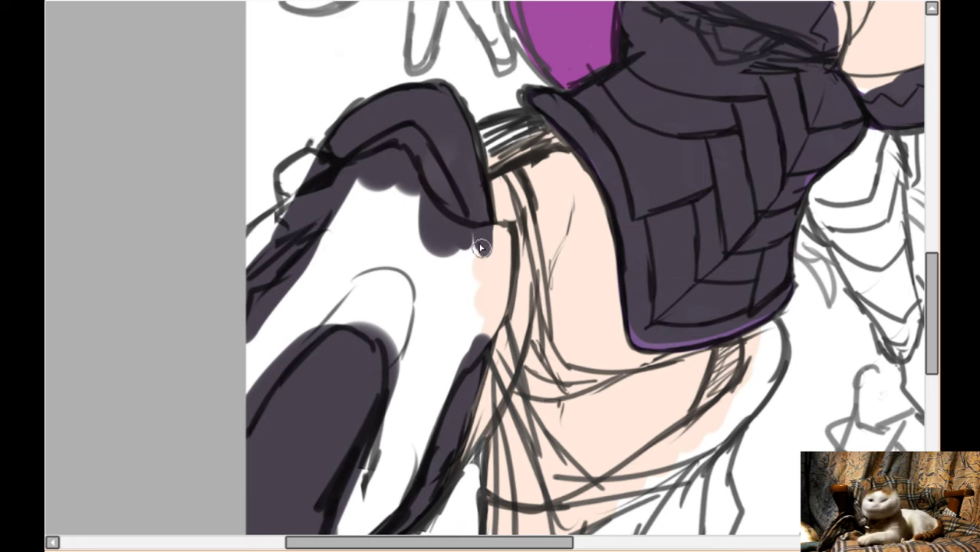
- Fill the standing leg's thigh-high with dark charcoal purple, from its upper band at the hip down to the canvas edge
{"action": "scroll", "coordinate": [483, 248], "scroll_direction": "down", "scroll_amount": 5}
{"action": "mouse_move", "coordinate": [500, 366]}
{"action": "left_mouse_down"}
{"action": "mouse_move", "coordinate": [506, 471]}
{"action": "mouse_move", "coordinate": [496, 464]}
{"action": "left_mouse_up"}
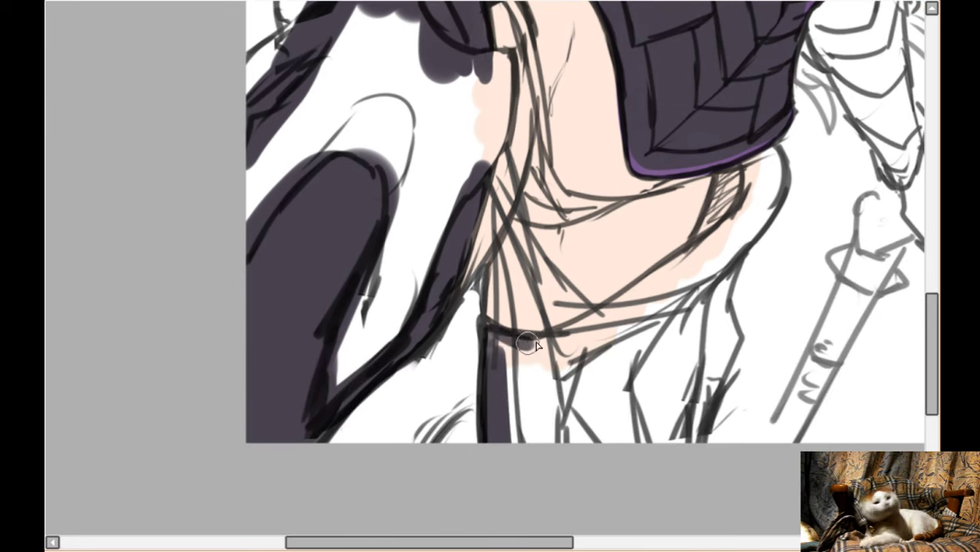
{"action": "left_click_drag", "start_coordinate": [500, 342], "coordinate": [530, 487]}
{"action": "mouse_move", "coordinate": [564, 397]}
{"action": "left_mouse_down"}
{"action": "mouse_move", "coordinate": [541, 453]}
{"action": "mouse_move", "coordinate": [580, 344]}
{"action": "mouse_move", "coordinate": [667, 290]}
{"action": "mouse_move", "coordinate": [568, 330]}
{"action": "mouse_move", "coordinate": [667, 265]}
{"action": "mouse_move", "coordinate": [708, 261]}
{"action": "left_mouse_up"}
{"action": "mouse_move", "coordinate": [664, 294]}
{"action": "left_mouse_down"}
{"action": "mouse_move", "coordinate": [767, 173]}
{"action": "mouse_move", "coordinate": [753, 213]}
{"action": "mouse_move", "coordinate": [769, 167]}
{"action": "mouse_move", "coordinate": [750, 221]}
{"action": "left_mouse_up"}
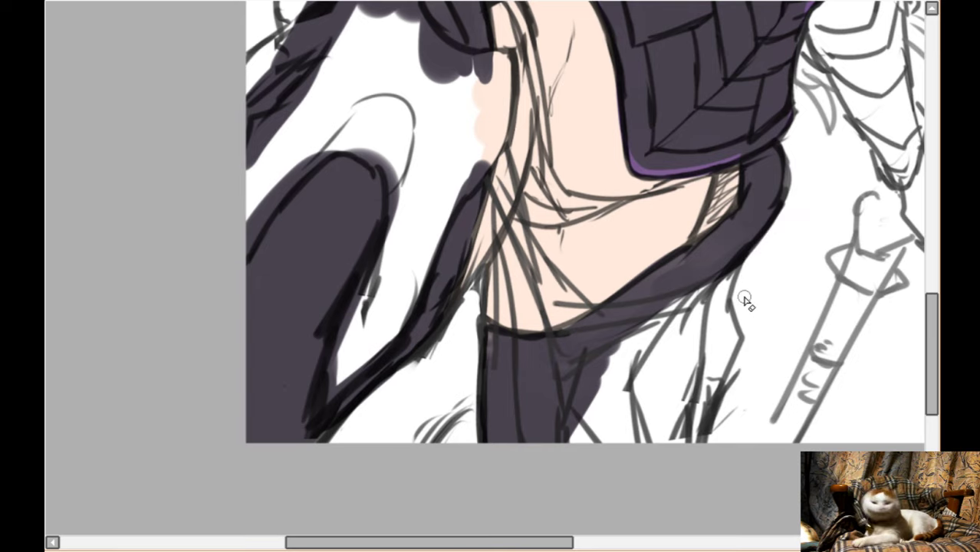
{"action": "scroll", "coordinate": [745, 299], "scroll_direction": "down", "scroll_amount": 1}
{"action": "mouse_move", "coordinate": [581, 356]}
{"action": "left_mouse_down"}
{"action": "mouse_move", "coordinate": [637, 302]}
{"action": "mouse_move", "coordinate": [661, 357]}
{"action": "mouse_move", "coordinate": [691, 364]}
{"action": "mouse_move", "coordinate": [724, 246]}
{"action": "left_mouse_up"}
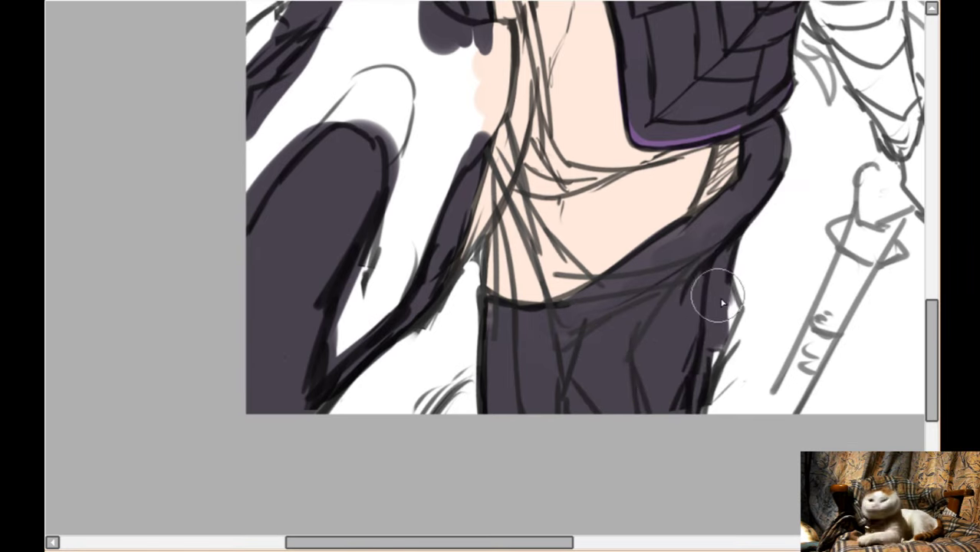
- Fill the puffed sleeve behind the outstretched hand with dark charcoal purple, up to the magenta collar and shoulder
{"action": "scroll", "coordinate": [691, 361], "scroll_direction": "up", "scroll_amount": 2}
{"action": "scroll", "coordinate": [670, 291], "scroll_direction": "up", "scroll_amount": 4}
{"action": "scroll", "coordinate": [670, 291], "scroll_direction": "right", "scroll_amount": 1}
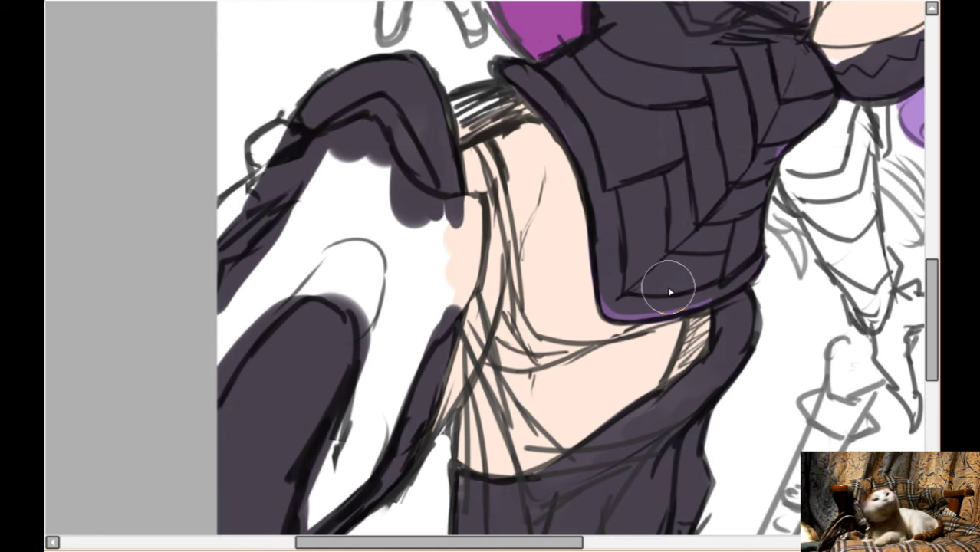
{"action": "scroll", "coordinate": [669, 291], "scroll_direction": "down", "scroll_amount": 5}
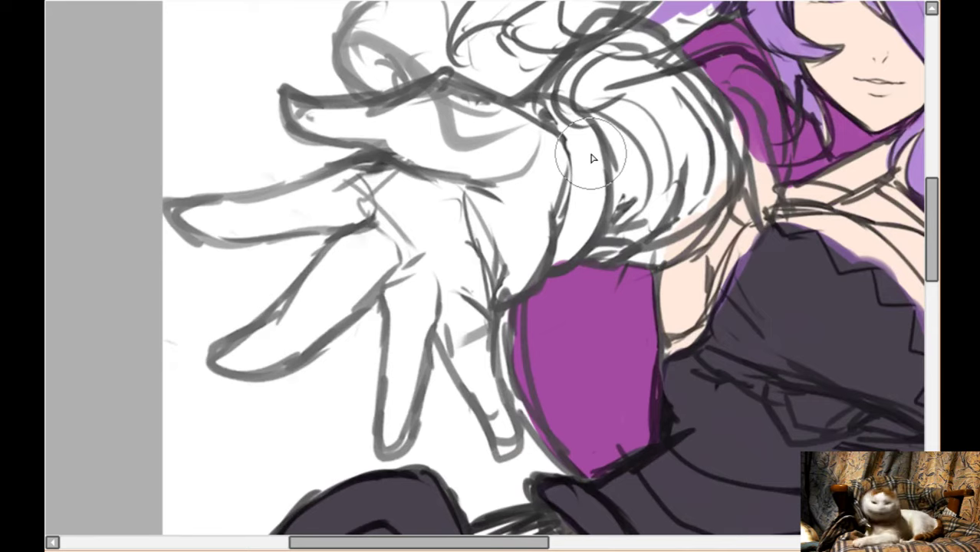
{"action": "scroll", "coordinate": [592, 158], "scroll_direction": "left", "scroll_amount": 3}
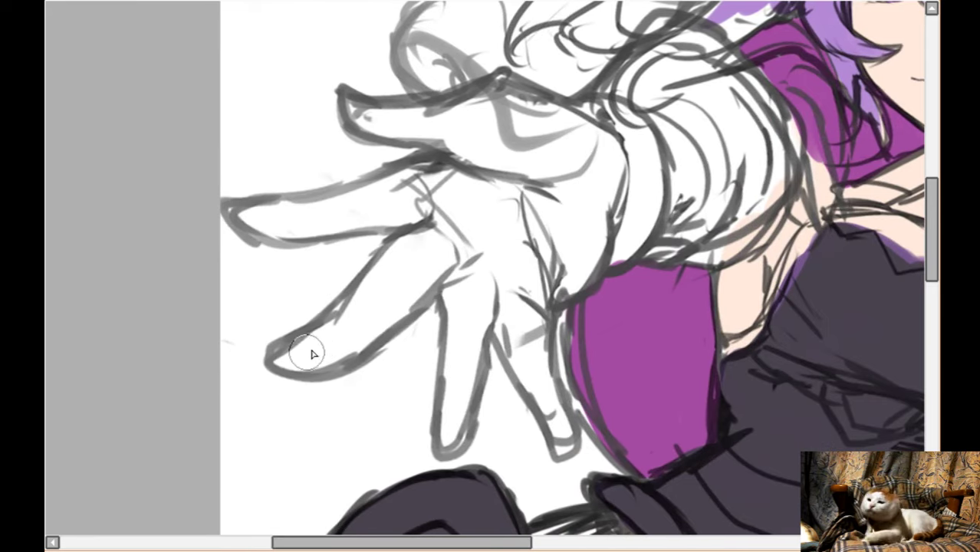
{"action": "key", "text": "Right"}
{"action": "key", "text": "Up"}
{"action": "key", "text": "Up"}
{"action": "mouse_move", "coordinate": [593, 159]}
{"action": "left_mouse_down"}
{"action": "mouse_move", "coordinate": [619, 186]}
{"action": "mouse_move", "coordinate": [606, 266]}
{"action": "mouse_move", "coordinate": [604, 175]}
{"action": "mouse_move", "coordinate": [617, 243]}
{"action": "mouse_move", "coordinate": [583, 313]}
{"action": "mouse_move", "coordinate": [597, 288]}
{"action": "mouse_move", "coordinate": [588, 313]}
{"action": "mouse_move", "coordinate": [631, 280]}
{"action": "mouse_move", "coordinate": [606, 296]}
{"action": "mouse_move", "coordinate": [654, 299]}
{"action": "mouse_move", "coordinate": [623, 300]}
{"action": "mouse_move", "coordinate": [715, 236]}
{"action": "mouse_move", "coordinate": [630, 299]}
{"action": "mouse_move", "coordinate": [635, 309]}
{"action": "mouse_move", "coordinate": [669, 291]}
{"action": "mouse_move", "coordinate": [670, 304]}
{"action": "mouse_move", "coordinate": [726, 249]}
{"action": "mouse_move", "coordinate": [688, 295]}
{"action": "mouse_move", "coordinate": [661, 301]}
{"action": "mouse_move", "coordinate": [724, 280]}
{"action": "mouse_move", "coordinate": [727, 244]}
{"action": "mouse_move", "coordinate": [702, 196]}
{"action": "mouse_move", "coordinate": [645, 209]}
{"action": "mouse_move", "coordinate": [643, 173]}
{"action": "left_mouse_up"}
{"action": "mouse_move", "coordinate": [643, 173]}
{"action": "left_mouse_down"}
{"action": "mouse_move", "coordinate": [612, 141]}
{"action": "mouse_move", "coordinate": [595, 144]}
{"action": "mouse_move", "coordinate": [563, 180]}
{"action": "mouse_move", "coordinate": [573, 213]}
{"action": "mouse_move", "coordinate": [535, 201]}
{"action": "mouse_move", "coordinate": [576, 225]}
{"action": "mouse_move", "coordinate": [579, 161]}
{"action": "mouse_move", "coordinate": [598, 122]}
{"action": "mouse_move", "coordinate": [650, 161]}
{"action": "mouse_move", "coordinate": [627, 119]}
{"action": "mouse_move", "coordinate": [660, 178]}
{"action": "mouse_move", "coordinate": [630, 136]}
{"action": "mouse_move", "coordinate": [674, 169]}
{"action": "mouse_move", "coordinate": [660, 184]}
{"action": "mouse_move", "coordinate": [706, 230]}
{"action": "mouse_move", "coordinate": [658, 161]}
{"action": "mouse_move", "coordinate": [725, 224]}
{"action": "mouse_move", "coordinate": [695, 179]}
{"action": "mouse_move", "coordinate": [686, 224]}
{"action": "mouse_move", "coordinate": [699, 254]}
{"action": "mouse_move", "coordinate": [711, 200]}
{"action": "mouse_move", "coordinate": [715, 236]}
{"action": "mouse_move", "coordinate": [727, 209]}
{"action": "mouse_move", "coordinate": [673, 144]}
{"action": "mouse_move", "coordinate": [725, 231]}
{"action": "mouse_move", "coordinate": [718, 269]}
{"action": "mouse_move", "coordinate": [696, 278]}
{"action": "left_mouse_up"}
{"action": "left_click_drag", "start_coordinate": [755, 192], "coordinate": [697, 191]}
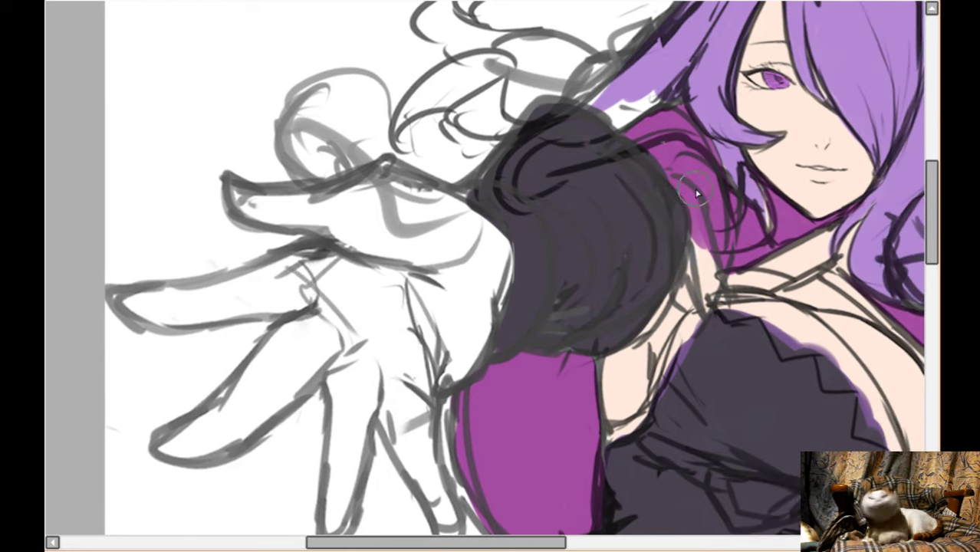
- Color the outstretched glove's index finger, thumb and upper palm in magenta
{"action": "key", "text": "Right"}
{"action": "key", "text": "Right"}
{"action": "key", "text": "Right"}
{"action": "key", "text": "Right"}
{"action": "key", "text": "Right"}
{"action": "key", "text": "Left"}
{"action": "key", "text": "Left"}
{"action": "scroll", "coordinate": [600, 168], "scroll_direction": "left", "scroll_amount": 3}
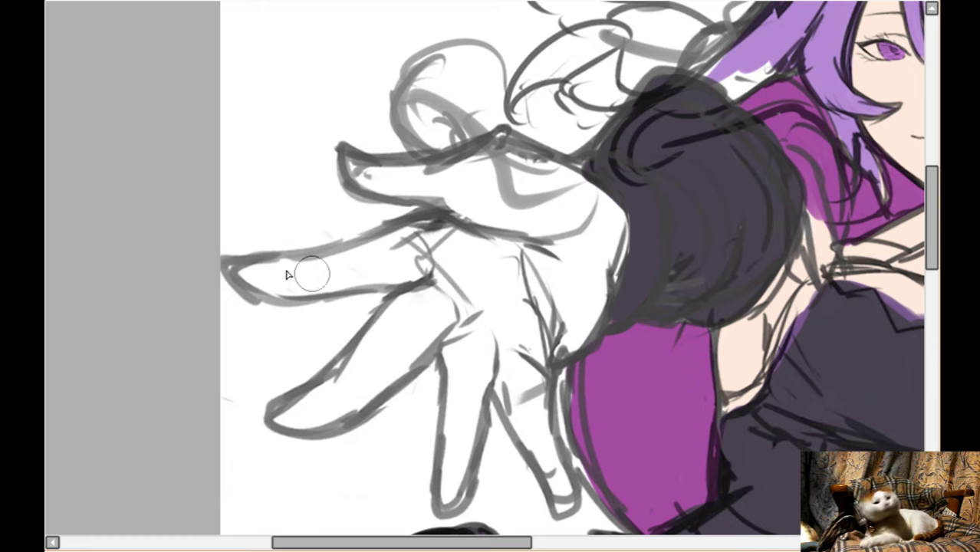
{"action": "mouse_move", "coordinate": [245, 269]}
{"action": "left_mouse_down"}
{"action": "mouse_move", "coordinate": [432, 261]}
{"action": "mouse_move", "coordinate": [255, 270]}
{"action": "mouse_move", "coordinate": [450, 230]}
{"action": "mouse_move", "coordinate": [378, 265]}
{"action": "mouse_move", "coordinate": [455, 249]}
{"action": "left_mouse_up"}
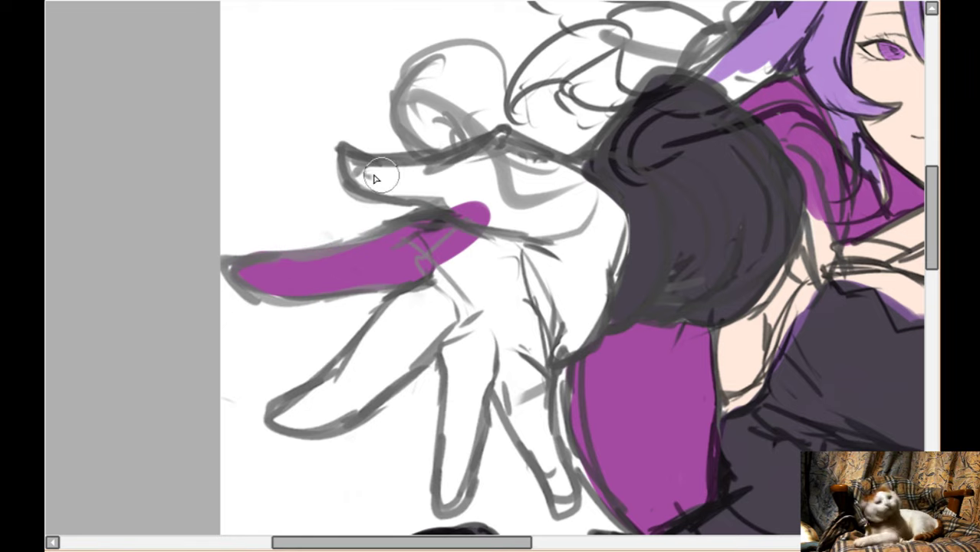
{"action": "mouse_move", "coordinate": [351, 161]}
{"action": "left_mouse_down"}
{"action": "mouse_move", "coordinate": [369, 181]}
{"action": "mouse_move", "coordinate": [435, 184]}
{"action": "mouse_move", "coordinate": [370, 175]}
{"action": "mouse_move", "coordinate": [356, 161]}
{"action": "mouse_move", "coordinate": [396, 196]}
{"action": "mouse_move", "coordinate": [443, 183]}
{"action": "mouse_move", "coordinate": [465, 164]}
{"action": "mouse_move", "coordinate": [474, 186]}
{"action": "left_mouse_up"}
{"action": "mouse_move", "coordinate": [367, 170]}
{"action": "left_mouse_down"}
{"action": "mouse_move", "coordinate": [460, 195]}
{"action": "mouse_move", "coordinate": [506, 165]}
{"action": "mouse_move", "coordinate": [537, 192]}
{"action": "mouse_move", "coordinate": [591, 213]}
{"action": "mouse_move", "coordinate": [507, 290]}
{"action": "left_mouse_up"}
- Fill the glove's three remaining fingers and the rest of the palm with magenta, up to the dark sleeve
{"action": "scroll", "coordinate": [390, 297], "scroll_direction": "down", "scroll_amount": 1}
{"action": "mouse_move", "coordinate": [399, 309]}
{"action": "left_mouse_down"}
{"action": "mouse_move", "coordinate": [324, 379]}
{"action": "mouse_move", "coordinate": [347, 352]}
{"action": "mouse_move", "coordinate": [278, 389]}
{"action": "mouse_move", "coordinate": [319, 383]}
{"action": "mouse_move", "coordinate": [378, 335]}
{"action": "left_mouse_up"}
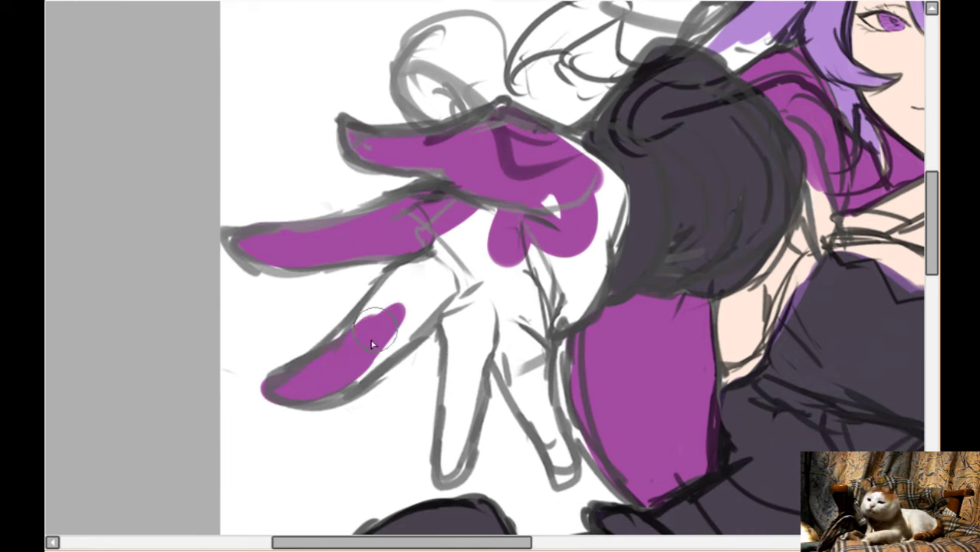
{"action": "mouse_move", "coordinate": [333, 386]}
{"action": "left_mouse_down"}
{"action": "mouse_move", "coordinate": [403, 321]}
{"action": "mouse_move", "coordinate": [314, 386]}
{"action": "mouse_move", "coordinate": [348, 373]}
{"action": "mouse_move", "coordinate": [343, 348]}
{"action": "mouse_move", "coordinate": [409, 286]}
{"action": "mouse_move", "coordinate": [399, 305]}
{"action": "mouse_move", "coordinate": [414, 258]}
{"action": "mouse_move", "coordinate": [391, 311]}
{"action": "mouse_move", "coordinate": [398, 323]}
{"action": "mouse_move", "coordinate": [445, 283]}
{"action": "mouse_move", "coordinate": [421, 306]}
{"action": "mouse_move", "coordinate": [491, 229]}
{"action": "mouse_move", "coordinate": [495, 197]}
{"action": "left_mouse_up"}
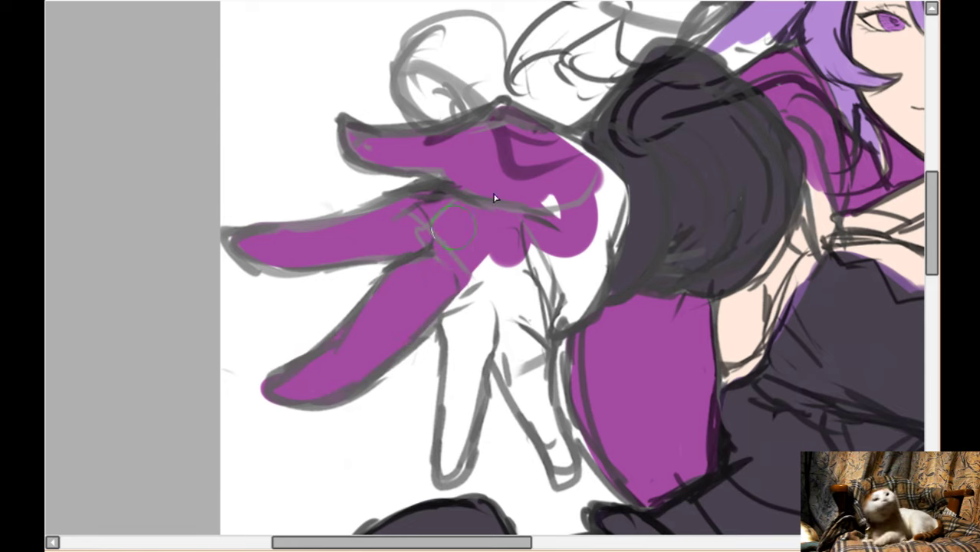
{"action": "mouse_move", "coordinate": [458, 285]}
{"action": "left_mouse_down"}
{"action": "mouse_move", "coordinate": [455, 324]}
{"action": "mouse_move", "coordinate": [479, 366]}
{"action": "mouse_move", "coordinate": [461, 388]}
{"action": "mouse_move", "coordinate": [451, 346]}
{"action": "mouse_move", "coordinate": [460, 364]}
{"action": "mouse_move", "coordinate": [448, 470]}
{"action": "mouse_move", "coordinate": [472, 428]}
{"action": "mouse_move", "coordinate": [479, 367]}
{"action": "mouse_move", "coordinate": [507, 339]}
{"action": "mouse_move", "coordinate": [524, 390]}
{"action": "mouse_move", "coordinate": [500, 366]}
{"action": "mouse_move", "coordinate": [553, 436]}
{"action": "mouse_move", "coordinate": [556, 480]}
{"action": "mouse_move", "coordinate": [561, 432]}
{"action": "mouse_move", "coordinate": [549, 425]}
{"action": "mouse_move", "coordinate": [530, 363]}
{"action": "mouse_move", "coordinate": [545, 217]}
{"action": "mouse_move", "coordinate": [538, 354]}
{"action": "mouse_move", "coordinate": [556, 314]}
{"action": "mouse_move", "coordinate": [599, 279]}
{"action": "mouse_move", "coordinate": [599, 235]}
{"action": "left_mouse_up"}
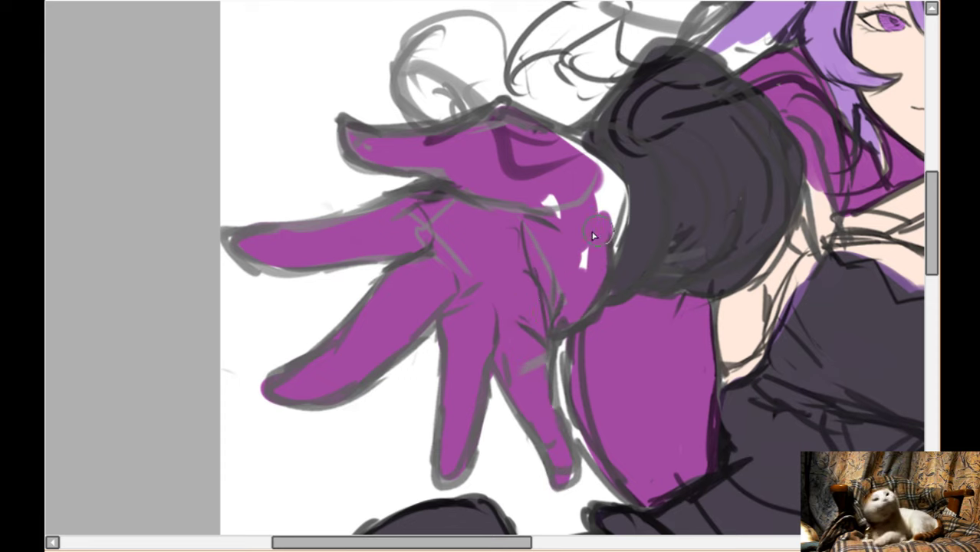
{"action": "mouse_move", "coordinate": [576, 268]}
{"action": "left_mouse_down"}
{"action": "mouse_move", "coordinate": [573, 186]}
{"action": "mouse_move", "coordinate": [552, 162]}
{"action": "mouse_move", "coordinate": [597, 194]}
{"action": "mouse_move", "coordinate": [590, 257]}
{"action": "mouse_move", "coordinate": [612, 203]}
{"action": "mouse_move", "coordinate": [599, 244]}
{"action": "mouse_move", "coordinate": [566, 161]}
{"action": "mouse_move", "coordinate": [596, 181]}
{"action": "mouse_move", "coordinate": [640, 177]}
{"action": "mouse_move", "coordinate": [612, 289]}
{"action": "left_mouse_up"}
- Paint magenta into the hatched strip between knee guard and corset and the hatched patch at the opposite hip
{"action": "scroll", "coordinate": [583, 236], "scroll_direction": "down", "scroll_amount": 1}
{"action": "scroll", "coordinate": [587, 230], "scroll_direction": "down", "scroll_amount": 8}
{"action": "scroll", "coordinate": [560, 269], "scroll_direction": "right", "scroll_amount": 1}
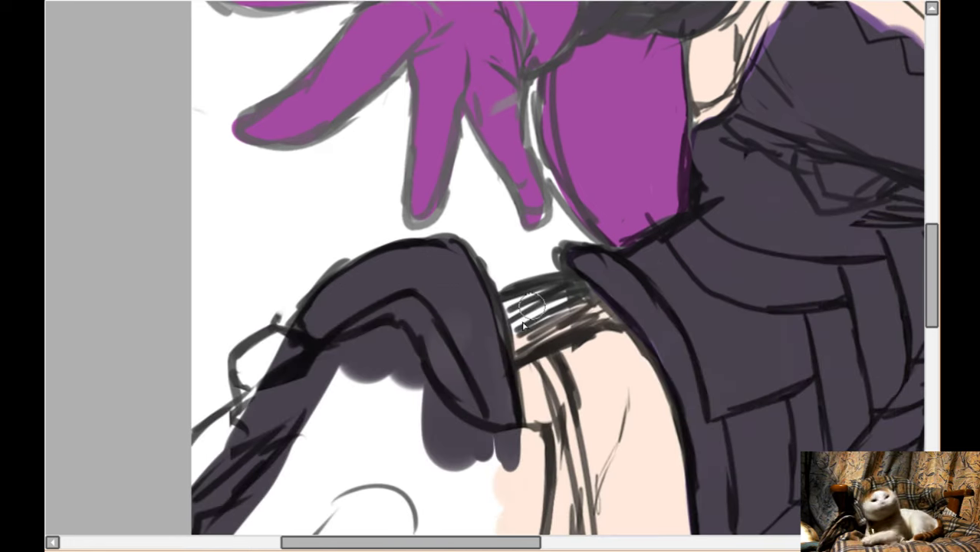
{"action": "mouse_move", "coordinate": [534, 305]}
{"action": "left_mouse_down"}
{"action": "mouse_move", "coordinate": [520, 347]}
{"action": "mouse_move", "coordinate": [567, 311]}
{"action": "mouse_move", "coordinate": [567, 301]}
{"action": "mouse_move", "coordinate": [534, 304]}
{"action": "mouse_move", "coordinate": [518, 322]}
{"action": "mouse_move", "coordinate": [550, 289]}
{"action": "mouse_move", "coordinate": [527, 296]}
{"action": "mouse_move", "coordinate": [606, 316]}
{"action": "mouse_move", "coordinate": [577, 292]}
{"action": "left_mouse_up"}
{"action": "scroll", "coordinate": [578, 291], "scroll_direction": "right", "scroll_amount": 1}
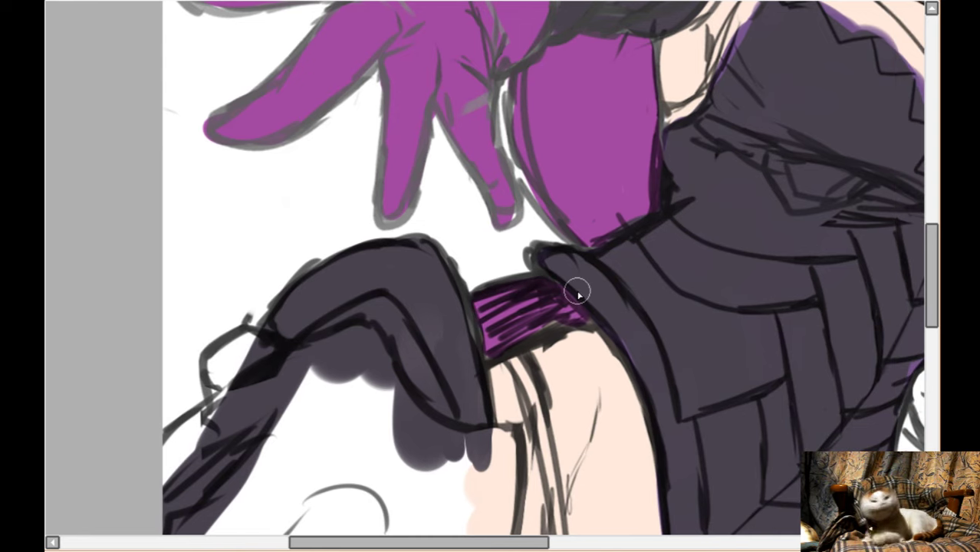
{"action": "scroll", "coordinate": [581, 297], "scroll_direction": "down", "scroll_amount": 5}
{"action": "scroll", "coordinate": [604, 411], "scroll_direction": "up", "scroll_amount": 5}
{"action": "scroll", "coordinate": [646, 389], "scroll_direction": "down", "scroll_amount": 3}
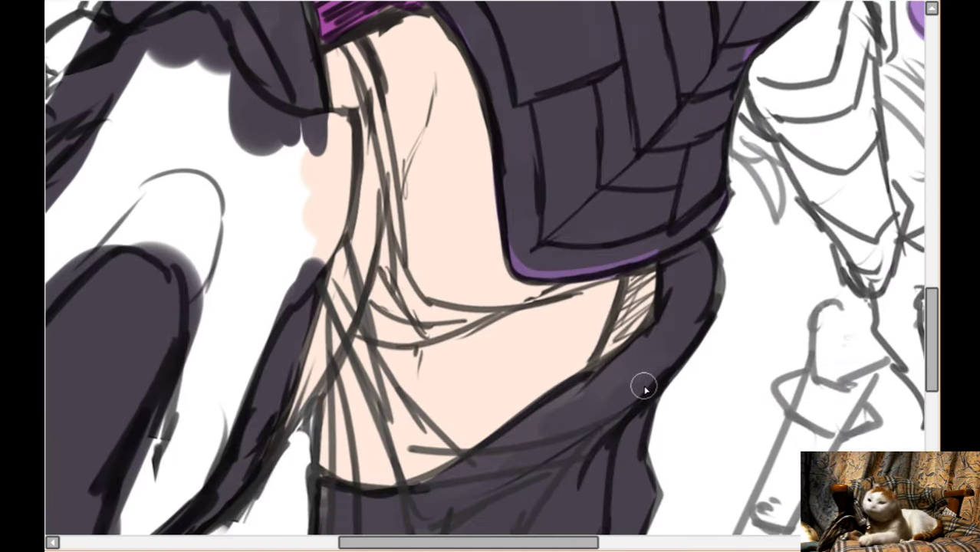
{"action": "mouse_move", "coordinate": [633, 307]}
{"action": "left_mouse_down"}
{"action": "mouse_move", "coordinate": [596, 342]}
{"action": "mouse_move", "coordinate": [632, 315]}
{"action": "mouse_move", "coordinate": [605, 353]}
{"action": "mouse_move", "coordinate": [638, 282]}
{"action": "left_mouse_up"}
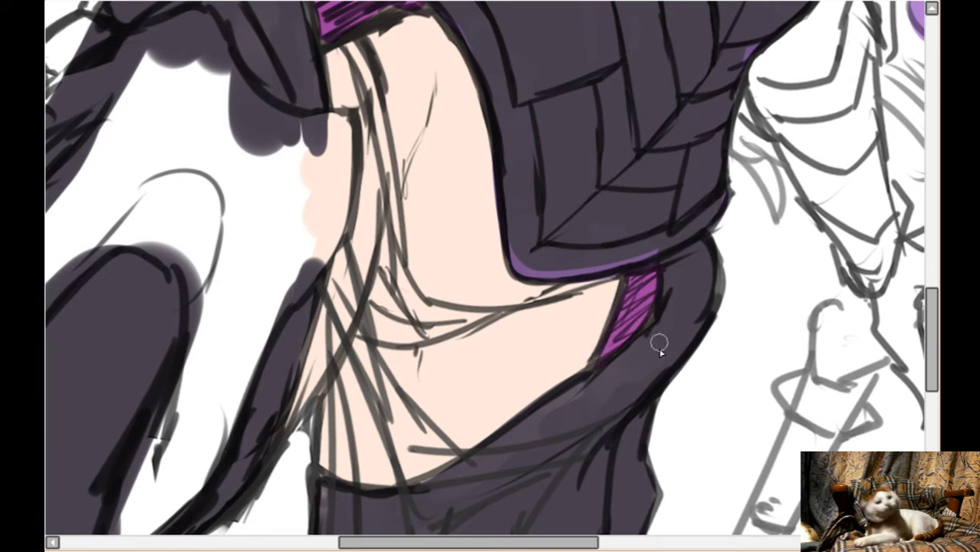
- Fill the underwear's side strap, front and thin waistband below the corset with dark charcoal purple
{"action": "mouse_move", "coordinate": [349, 55]}
{"action": "left_mouse_down"}
{"action": "mouse_move", "coordinate": [379, 104]}
{"action": "mouse_move", "coordinate": [347, 46]}
{"action": "mouse_move", "coordinate": [384, 144]}
{"action": "mouse_move", "coordinate": [357, 56]}
{"action": "mouse_move", "coordinate": [397, 239]}
{"action": "left_mouse_up"}
{"action": "mouse_move", "coordinate": [368, 99]}
{"action": "left_mouse_down"}
{"action": "mouse_move", "coordinate": [393, 243]}
{"action": "mouse_move", "coordinate": [385, 154]}
{"action": "mouse_move", "coordinate": [391, 274]}
{"action": "left_mouse_up"}
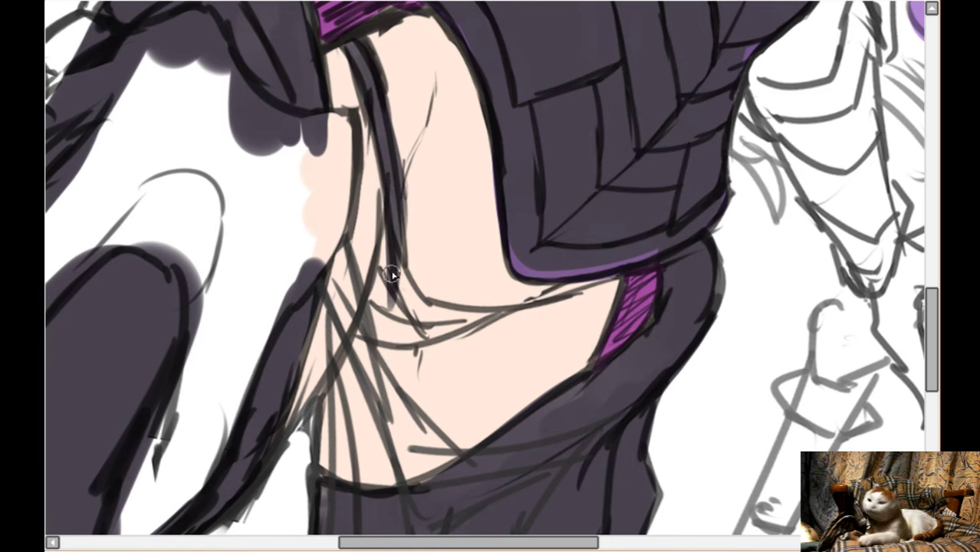
{"action": "mouse_move", "coordinate": [384, 207]}
{"action": "left_mouse_down"}
{"action": "mouse_move", "coordinate": [370, 308]}
{"action": "mouse_move", "coordinate": [377, 286]}
{"action": "mouse_move", "coordinate": [389, 330]}
{"action": "mouse_move", "coordinate": [376, 320]}
{"action": "mouse_move", "coordinate": [393, 331]}
{"action": "mouse_move", "coordinate": [422, 326]}
{"action": "mouse_move", "coordinate": [366, 329]}
{"action": "mouse_move", "coordinate": [441, 324]}
{"action": "mouse_move", "coordinate": [387, 299]}
{"action": "mouse_move", "coordinate": [396, 307]}
{"action": "mouse_move", "coordinate": [373, 314]}
{"action": "mouse_move", "coordinate": [414, 323]}
{"action": "left_mouse_up"}
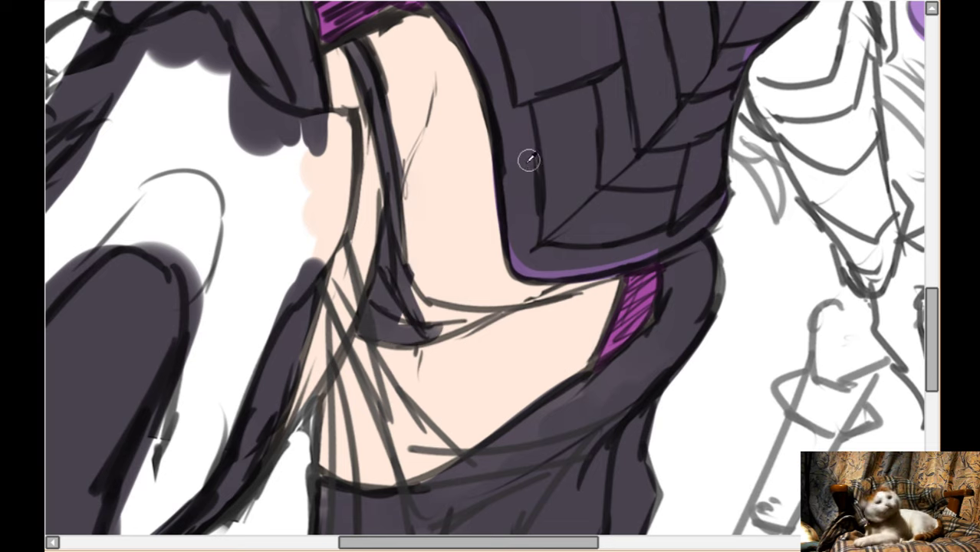
{"action": "mouse_move", "coordinate": [393, 310]}
{"action": "left_mouse_down"}
{"action": "mouse_move", "coordinate": [434, 314]}
{"action": "mouse_move", "coordinate": [405, 277]}
{"action": "mouse_move", "coordinate": [447, 330]}
{"action": "mouse_move", "coordinate": [436, 320]}
{"action": "mouse_move", "coordinate": [577, 296]}
{"action": "left_mouse_up"}
{"action": "left_click_drag", "start_coordinate": [482, 319], "coordinate": [523, 308]}
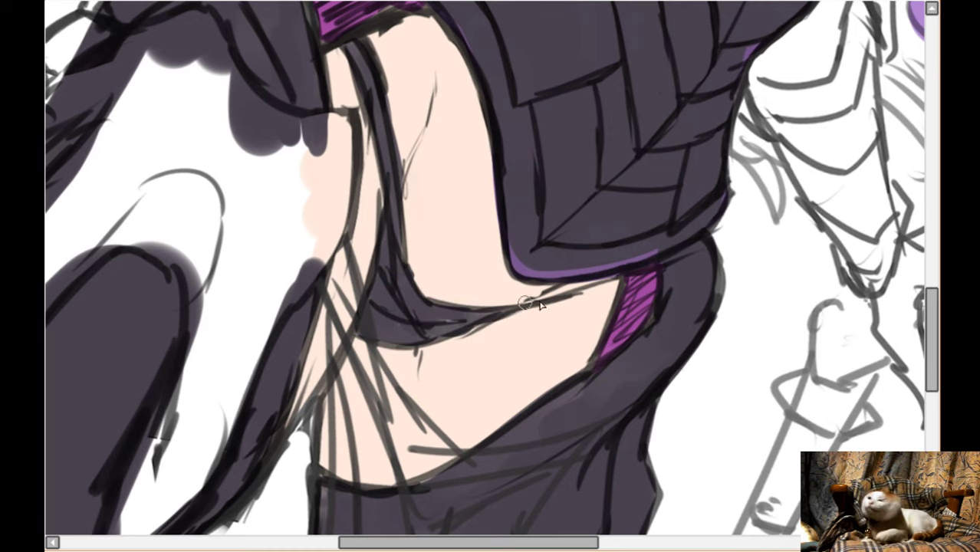
{"action": "left_click_drag", "start_coordinate": [576, 291], "coordinate": [627, 280]}
{"action": "left_click_drag", "start_coordinate": [546, 296], "coordinate": [612, 281]}
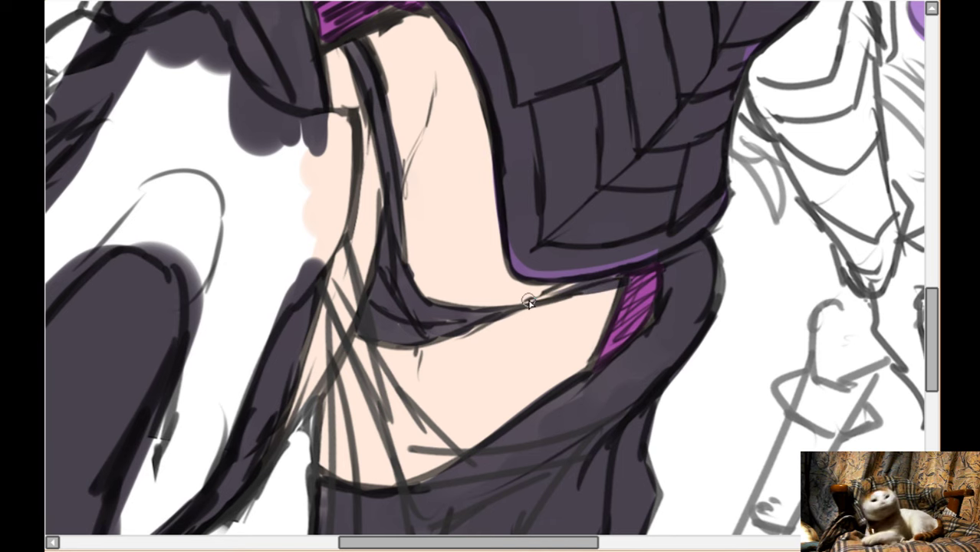
- Fill both horns on the sides of the head with dark charcoal purple
{"action": "scroll", "coordinate": [529, 302], "scroll_direction": "down", "scroll_amount": 4}
{"action": "key", "text": "Up"}
{"action": "key", "text": "Up"}
{"action": "key", "text": "Up"}
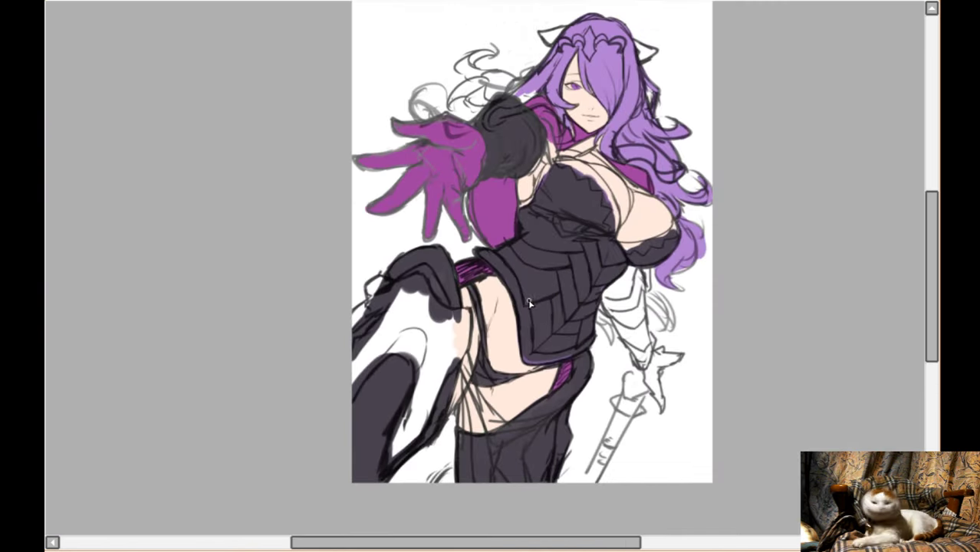
{"action": "scroll", "coordinate": [548, 167], "scroll_direction": "up", "scroll_amount": 5}
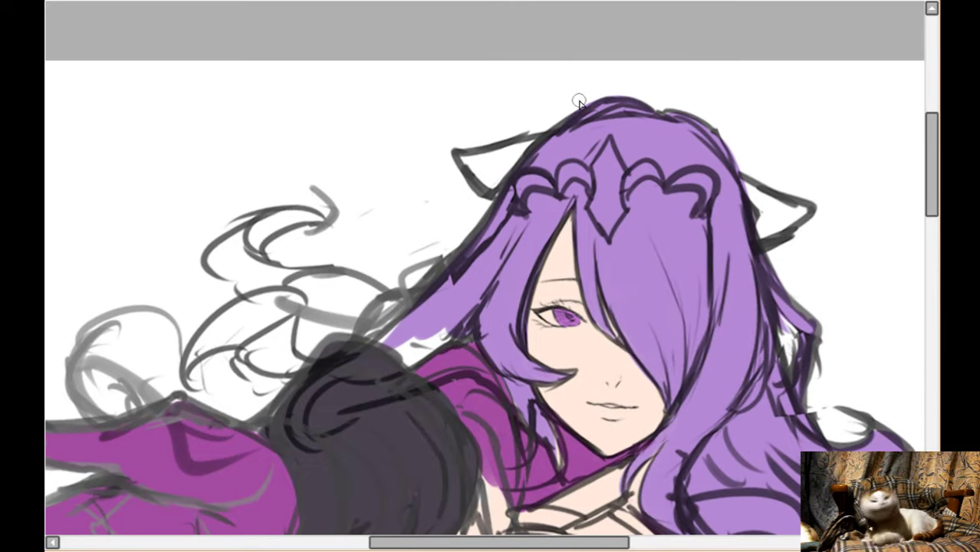
{"action": "mouse_move", "coordinate": [481, 168]}
{"action": "left_mouse_down"}
{"action": "mouse_move", "coordinate": [472, 173]}
{"action": "mouse_move", "coordinate": [514, 146]}
{"action": "mouse_move", "coordinate": [506, 176]}
{"action": "mouse_move", "coordinate": [523, 142]}
{"action": "left_mouse_up"}
{"action": "mouse_move", "coordinate": [798, 198]}
{"action": "left_mouse_down"}
{"action": "mouse_move", "coordinate": [758, 216]}
{"action": "mouse_move", "coordinate": [800, 211]}
{"action": "mouse_move", "coordinate": [757, 204]}
{"action": "mouse_move", "coordinate": [751, 187]}
{"action": "mouse_move", "coordinate": [773, 207]}
{"action": "mouse_move", "coordinate": [802, 201]}
{"action": "left_mouse_up"}
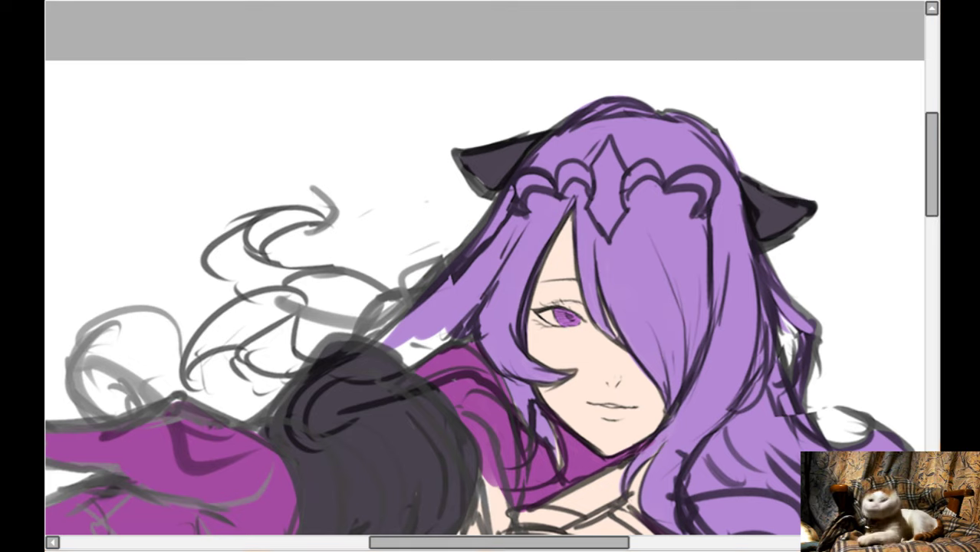
- Fill the upper wavy hair locks flowing out behind the dark puffed sleeve with light purple
{"action": "key", "text": "Left"}
{"action": "key", "text": "Left"}
{"action": "key", "text": "Left"}
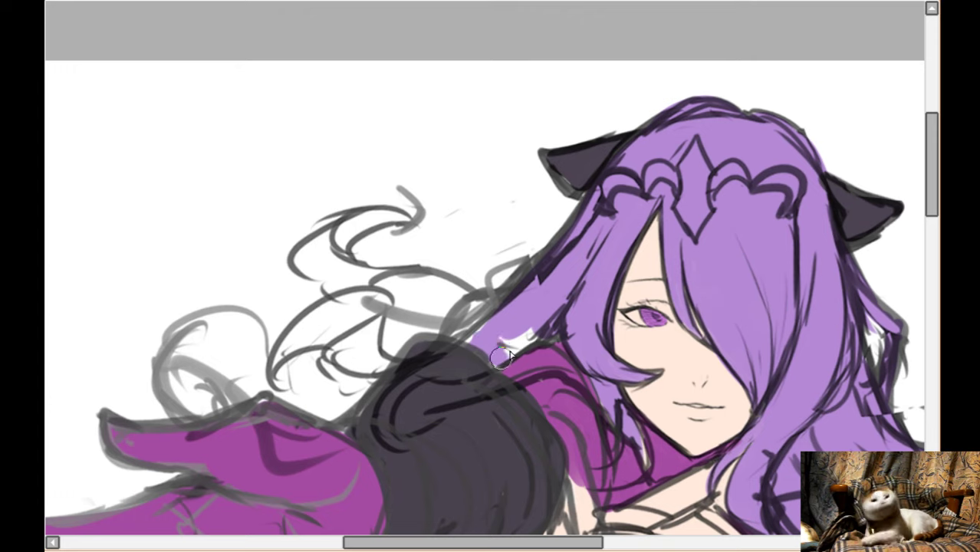
{"action": "mouse_move", "coordinate": [380, 359]}
{"action": "left_mouse_down"}
{"action": "mouse_move", "coordinate": [336, 324]}
{"action": "mouse_move", "coordinate": [265, 356]}
{"action": "mouse_move", "coordinate": [293, 336]}
{"action": "mouse_move", "coordinate": [288, 382]}
{"action": "mouse_move", "coordinate": [306, 333]}
{"action": "mouse_move", "coordinate": [362, 306]}
{"action": "mouse_move", "coordinate": [367, 336]}
{"action": "mouse_move", "coordinate": [353, 339]}
{"action": "mouse_move", "coordinate": [360, 304]}
{"action": "mouse_move", "coordinate": [372, 368]}
{"action": "left_mouse_up"}
{"action": "mouse_move", "coordinate": [472, 288]}
{"action": "left_mouse_down"}
{"action": "mouse_move", "coordinate": [453, 300]}
{"action": "mouse_move", "coordinate": [335, 259]}
{"action": "mouse_move", "coordinate": [329, 284]}
{"action": "mouse_move", "coordinate": [332, 249]}
{"action": "mouse_move", "coordinate": [357, 222]}
{"action": "mouse_move", "coordinate": [420, 209]}
{"action": "mouse_move", "coordinate": [360, 268]}
{"action": "mouse_move", "coordinate": [460, 321]}
{"action": "mouse_move", "coordinate": [537, 254]}
{"action": "left_mouse_up"}
- Fill the lower curled hair lock above the outstretched magenta glove with light purple, up to the dark sleeve
{"action": "key", "text": "Down"}
{"action": "key", "text": "Left"}
{"action": "key", "text": "Left"}
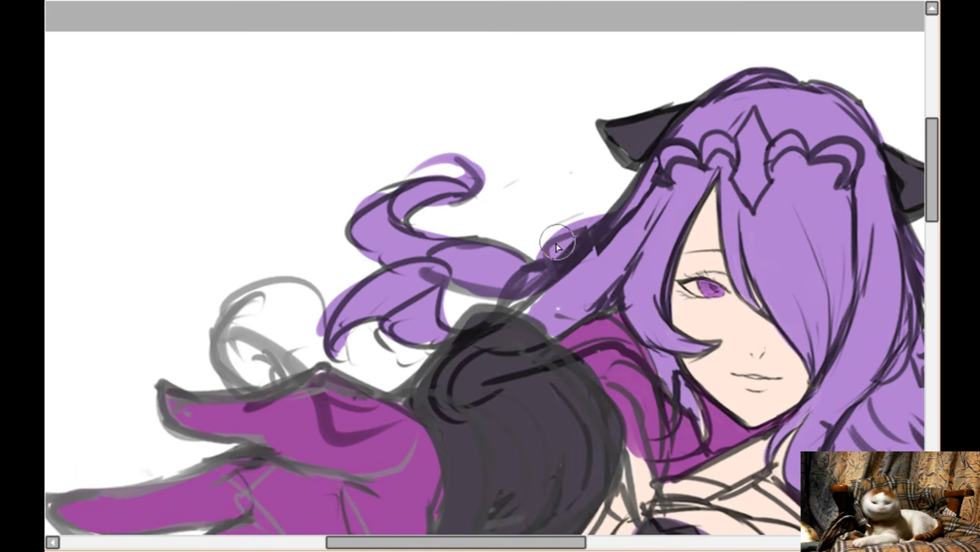
{"action": "scroll", "coordinate": [557, 247], "scroll_direction": "left", "scroll_amount": 1}
{"action": "scroll", "coordinate": [554, 238], "scroll_direction": "down", "scroll_amount": 1}
{"action": "mouse_move", "coordinate": [270, 326]}
{"action": "left_mouse_down"}
{"action": "mouse_move", "coordinate": [321, 287]}
{"action": "mouse_move", "coordinate": [295, 286]}
{"action": "mouse_move", "coordinate": [316, 306]}
{"action": "mouse_move", "coordinate": [304, 272]}
{"action": "mouse_move", "coordinate": [291, 287]}
{"action": "mouse_move", "coordinate": [356, 299]}
{"action": "mouse_move", "coordinate": [325, 296]}
{"action": "mouse_move", "coordinate": [332, 329]}
{"action": "mouse_move", "coordinate": [271, 288]}
{"action": "mouse_move", "coordinate": [400, 331]}
{"action": "mouse_move", "coordinate": [335, 318]}
{"action": "mouse_move", "coordinate": [336, 332]}
{"action": "mouse_move", "coordinate": [421, 344]}
{"action": "mouse_move", "coordinate": [370, 327]}
{"action": "mouse_move", "coordinate": [418, 342]}
{"action": "mouse_move", "coordinate": [398, 340]}
{"action": "mouse_move", "coordinate": [374, 303]}
{"action": "mouse_move", "coordinate": [425, 345]}
{"action": "mouse_move", "coordinate": [478, 308]}
{"action": "left_mouse_up"}
{"action": "left_click_drag", "start_coordinate": [585, 258], "coordinate": [612, 258]}
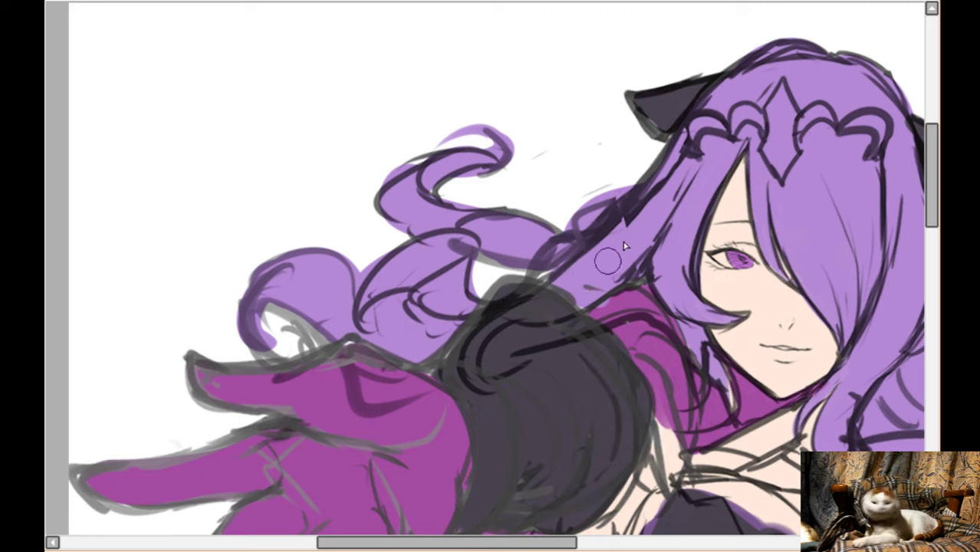
- Fill the lowered arm's segmented armor, from below the bust down to the wrist, with medium grey
{"action": "scroll", "coordinate": [660, 307], "scroll_direction": "down", "scroll_amount": 3}
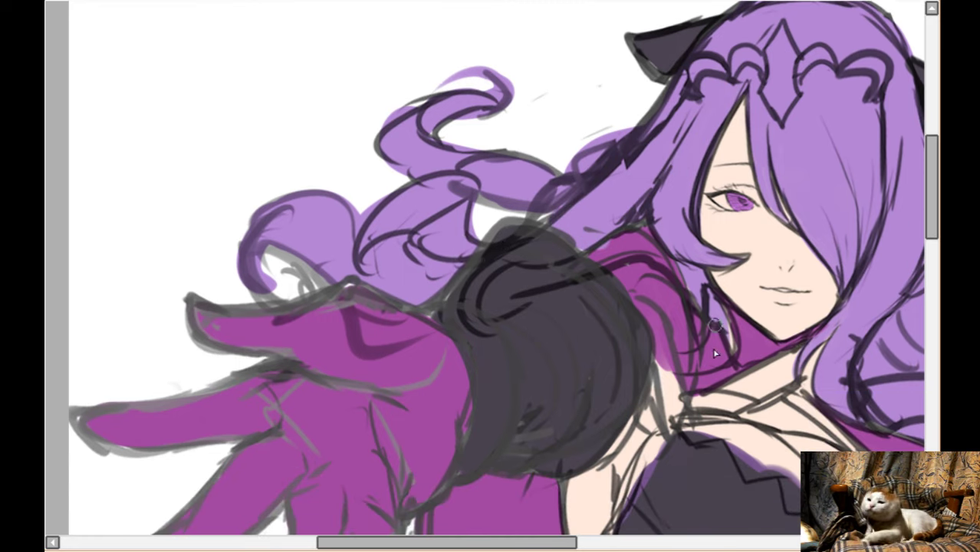
{"action": "scroll", "coordinate": [733, 341], "scroll_direction": "down", "scroll_amount": 5}
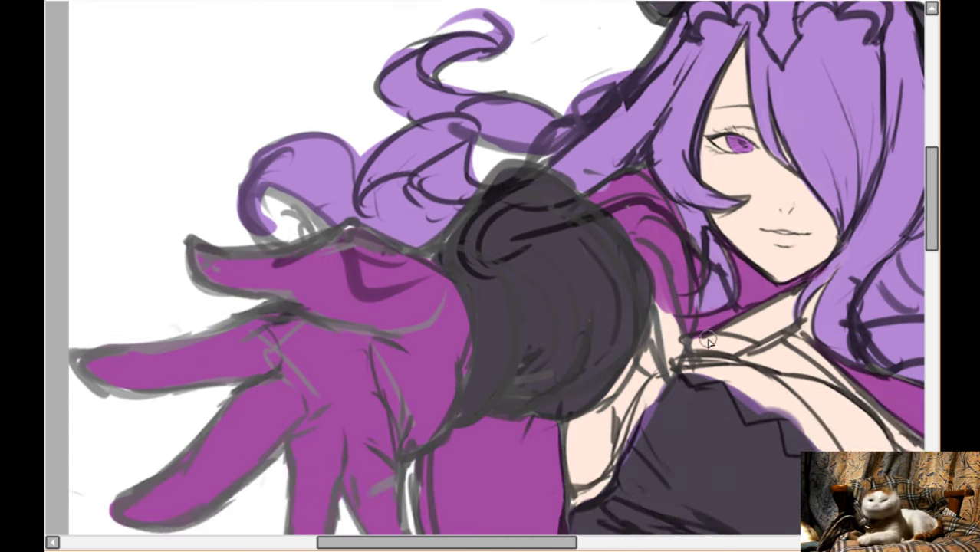
{"action": "scroll", "coordinate": [643, 322], "scroll_direction": "down", "scroll_amount": 1}
{"action": "key", "text": "Down"}
{"action": "key", "text": "Down"}
{"action": "key", "text": "Down"}
{"action": "key", "text": "Down"}
{"action": "key", "text": "Down"}
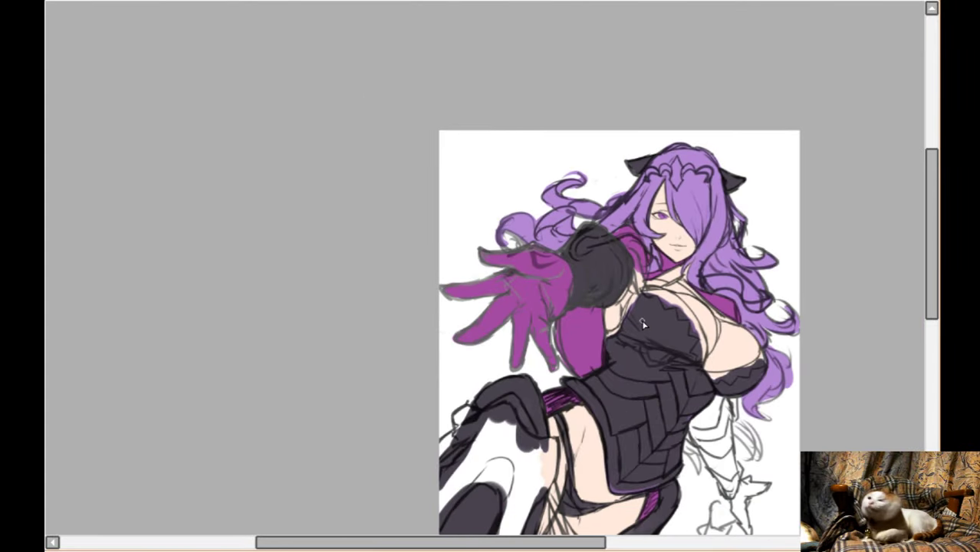
{"action": "scroll", "coordinate": [787, 364], "scroll_direction": "up", "scroll_amount": 2}
{"action": "key", "text": "Right"}
{"action": "key", "text": "Right"}
{"action": "key", "text": "Right"}
{"action": "key", "text": "Right"}
{"action": "key", "text": "Right"}
{"action": "key", "text": "Right"}
{"action": "key", "text": "Right"}
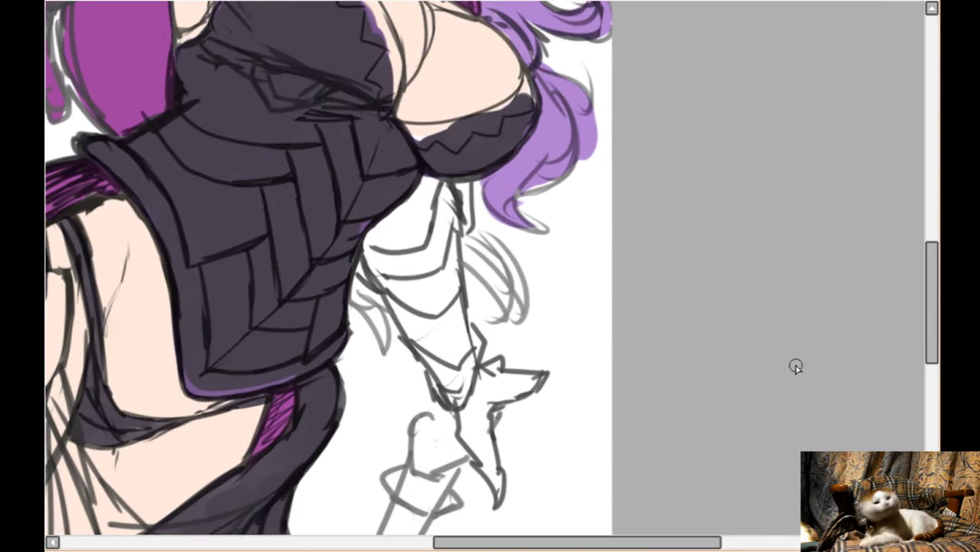
{"action": "key", "text": "Up"}
{"action": "key", "text": "Right"}
{"action": "key", "text": "Right"}
{"action": "key", "text": "Right"}
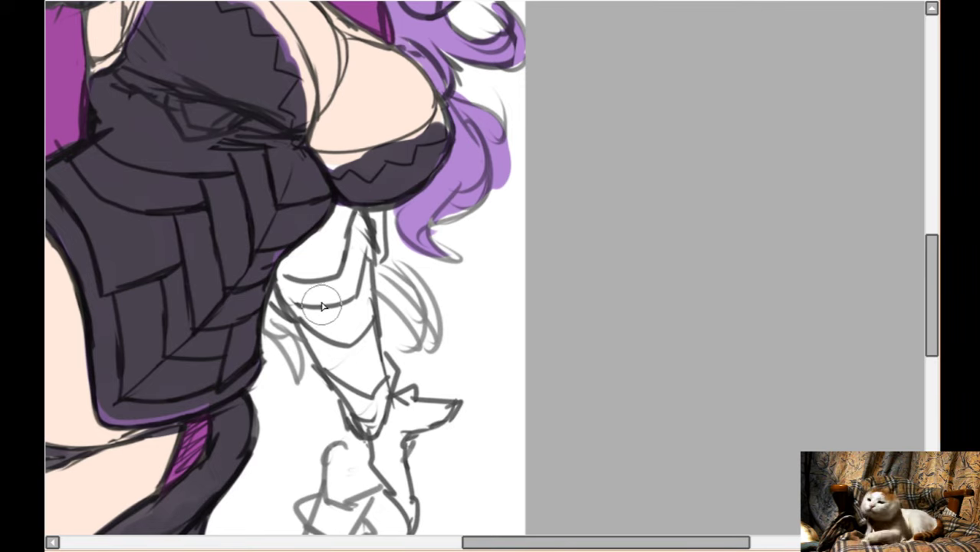
{"action": "mouse_move", "coordinate": [332, 316]}
{"action": "left_mouse_down"}
{"action": "mouse_move", "coordinate": [344, 367]}
{"action": "mouse_move", "coordinate": [372, 379]}
{"action": "mouse_move", "coordinate": [372, 403]}
{"action": "mouse_move", "coordinate": [346, 391]}
{"action": "mouse_move", "coordinate": [362, 431]}
{"action": "mouse_move", "coordinate": [366, 386]}
{"action": "mouse_move", "coordinate": [387, 374]}
{"action": "left_mouse_up"}
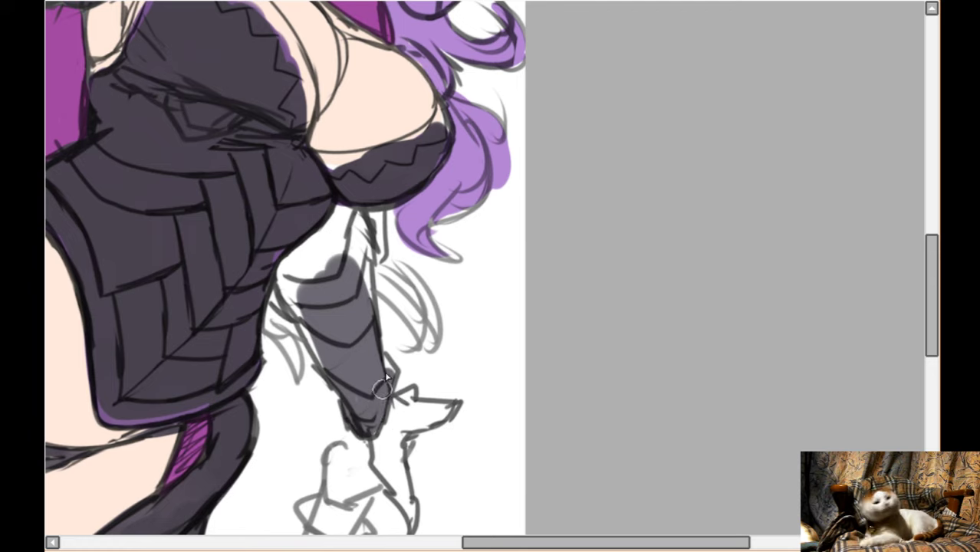
{"action": "left_click_drag", "start_coordinate": [287, 270], "coordinate": [335, 385]}
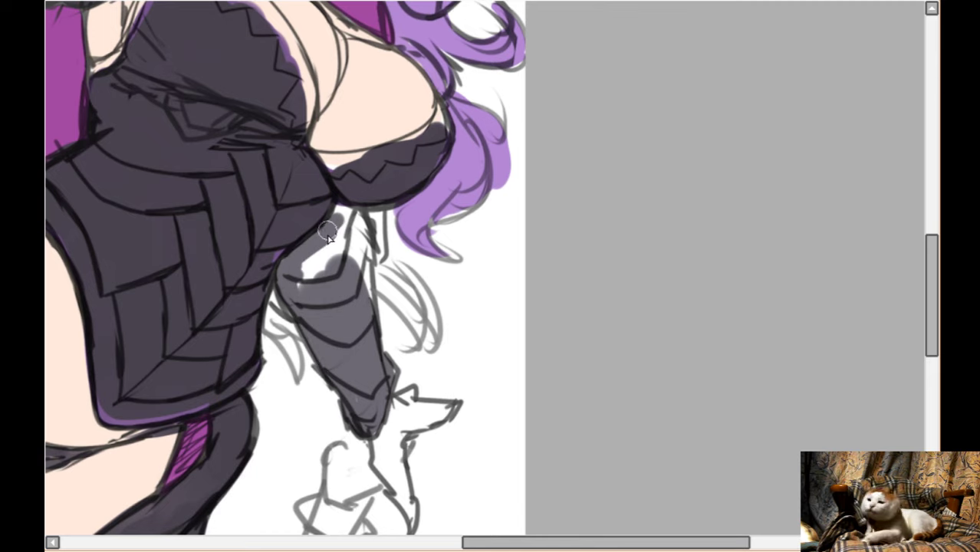
{"action": "mouse_move", "coordinate": [343, 215]}
{"action": "left_mouse_down"}
{"action": "mouse_move", "coordinate": [367, 264]}
{"action": "mouse_move", "coordinate": [343, 228]}
{"action": "mouse_move", "coordinate": [322, 253]}
{"action": "left_mouse_up"}
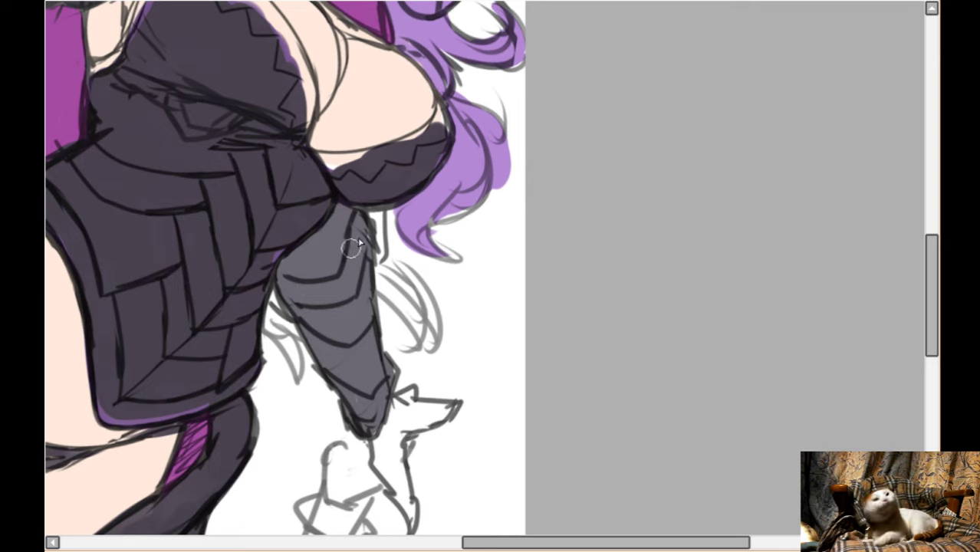
- Fill the loose hair strands on both sides of the grey armored arm with light purple
{"action": "scroll", "coordinate": [292, 234], "scroll_direction": "left", "scroll_amount": 3}
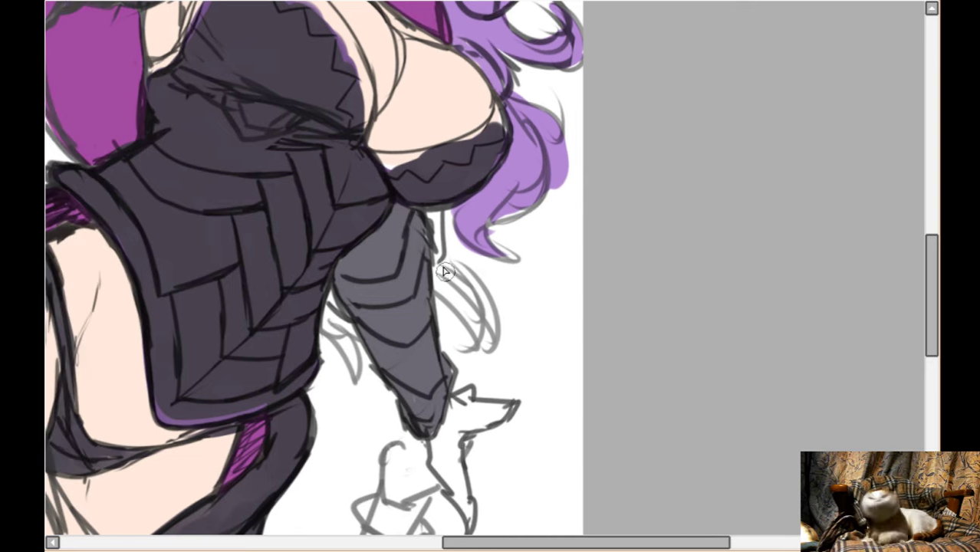
{"action": "mouse_move", "coordinate": [445, 272]}
{"action": "left_mouse_down"}
{"action": "mouse_move", "coordinate": [470, 303]}
{"action": "mouse_move", "coordinate": [437, 280]}
{"action": "mouse_move", "coordinate": [471, 343]}
{"action": "mouse_move", "coordinate": [440, 278]}
{"action": "mouse_move", "coordinate": [488, 323]}
{"action": "mouse_move", "coordinate": [480, 288]}
{"action": "mouse_move", "coordinate": [462, 333]}
{"action": "mouse_move", "coordinate": [447, 273]}
{"action": "mouse_move", "coordinate": [435, 273]}
{"action": "mouse_move", "coordinate": [439, 288]}
{"action": "mouse_move", "coordinate": [463, 285]}
{"action": "left_mouse_up"}
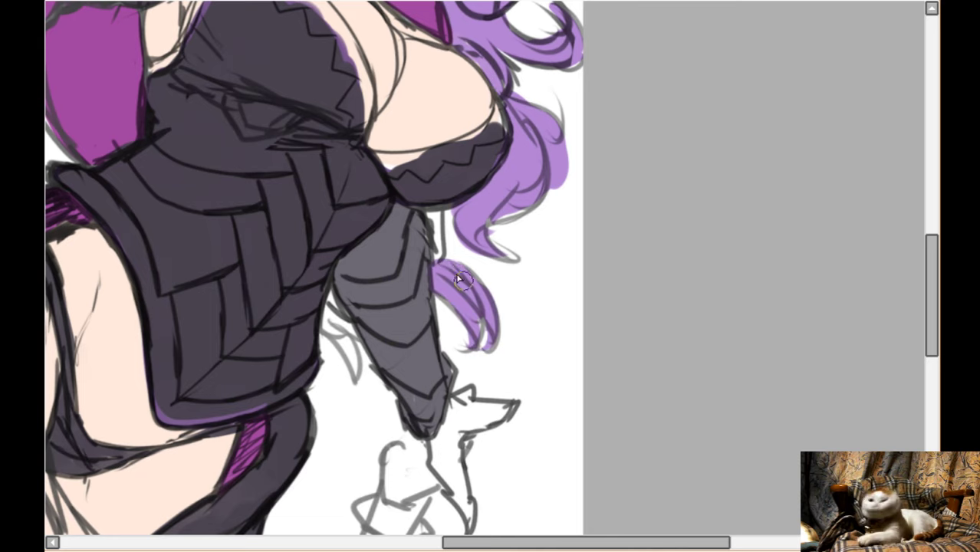
{"action": "mouse_move", "coordinate": [324, 326]}
{"action": "left_mouse_down"}
{"action": "mouse_move", "coordinate": [343, 344]}
{"action": "mouse_move", "coordinate": [359, 388]}
{"action": "mouse_move", "coordinate": [332, 309]}
{"action": "left_mouse_up"}
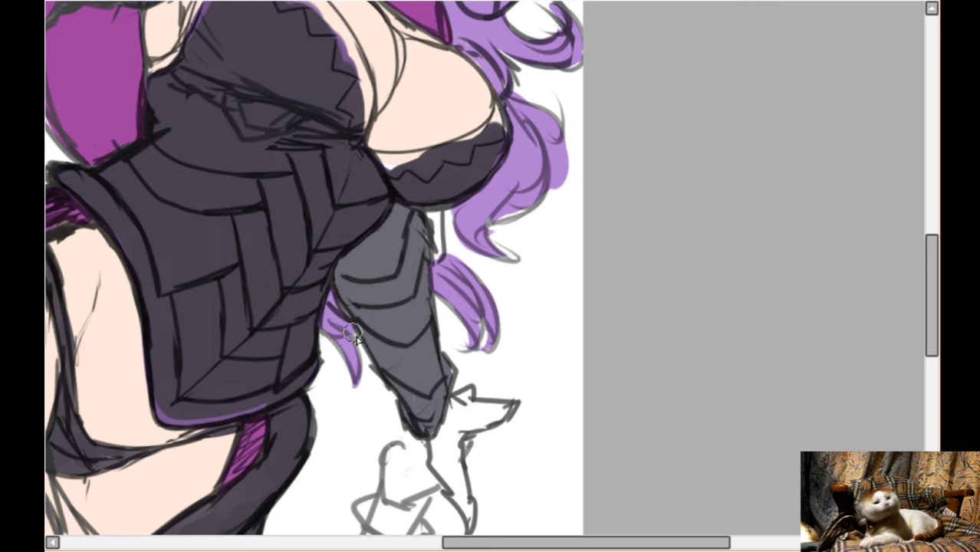
- Fill the small gloved hand at the end of the grey armored arm with pinkish magenta
{"action": "scroll", "coordinate": [411, 305], "scroll_direction": "down", "scroll_amount": 6}
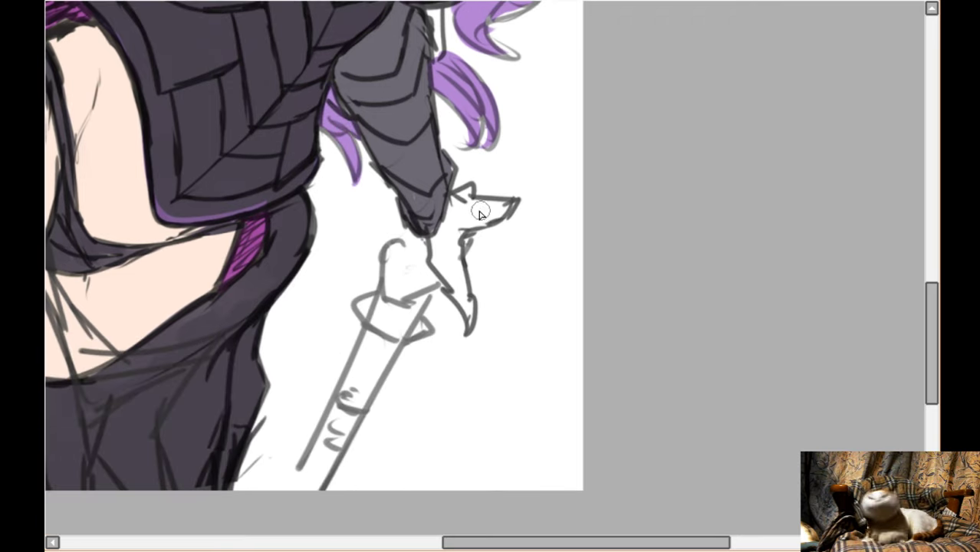
{"action": "scroll", "coordinate": [453, 192], "scroll_direction": "up", "scroll_amount": 2}
{"action": "scroll", "coordinate": [448, 189], "scroll_direction": "up", "scroll_amount": 5}
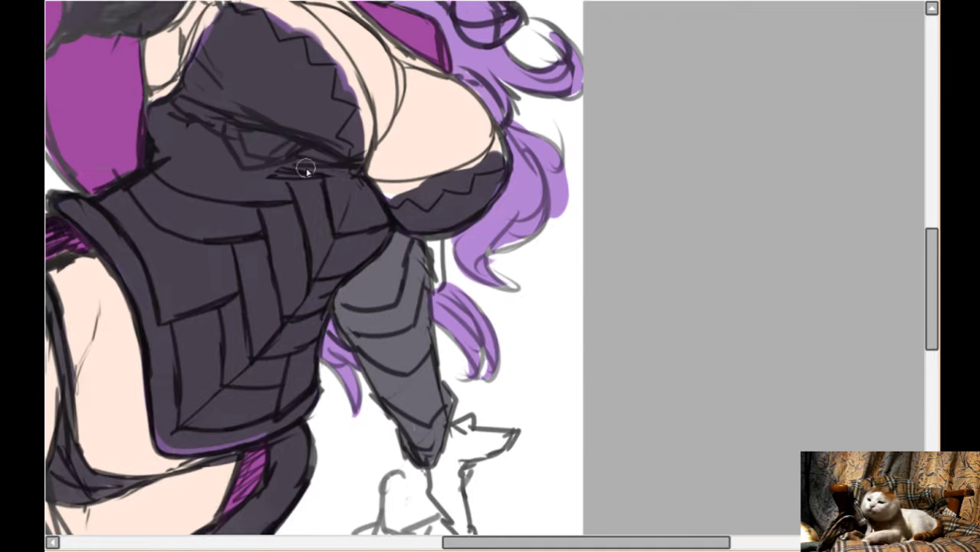
{"action": "scroll", "coordinate": [314, 268], "scroll_direction": "down", "scroll_amount": 7}
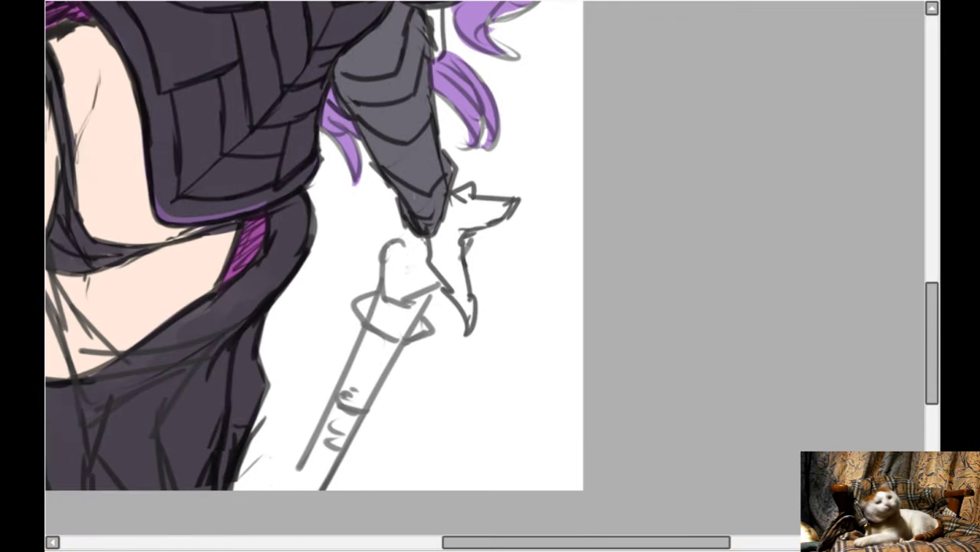
{"action": "mouse_move", "coordinate": [436, 256]}
{"action": "left_mouse_down"}
{"action": "mouse_move", "coordinate": [456, 291]}
{"action": "mouse_move", "coordinate": [444, 221]}
{"action": "mouse_move", "coordinate": [461, 201]}
{"action": "mouse_move", "coordinate": [470, 210]}
{"action": "left_mouse_up"}
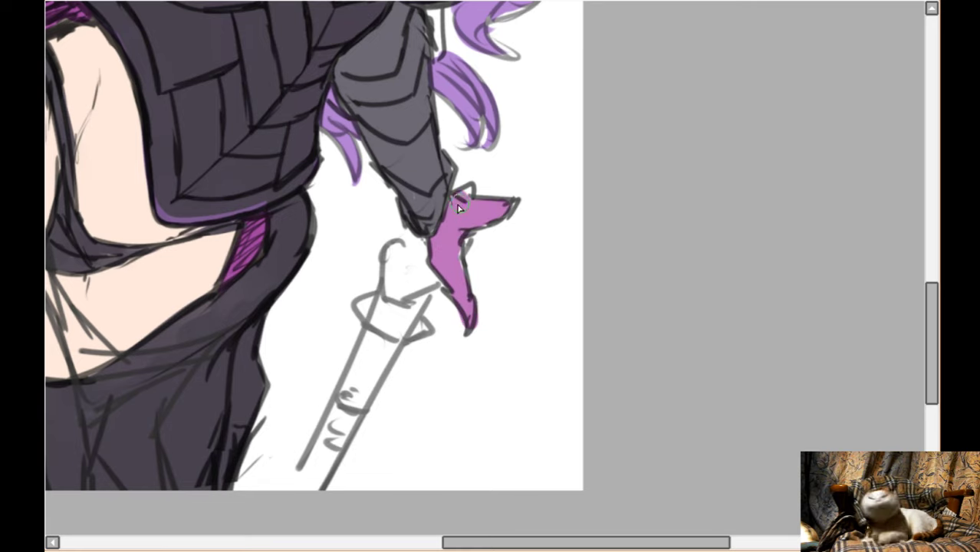
- Fill the raised leg's armor between the dark knee guard and the dark oval shape with gold, including its outer spiky edge
{"action": "scroll", "coordinate": [474, 212], "scroll_direction": "up", "scroll_amount": 1}
{"action": "scroll", "coordinate": [592, 396], "scroll_direction": "down", "scroll_amount": 4}
{"action": "scroll", "coordinate": [589, 396], "scroll_direction": "down", "scroll_amount": 1}
{"action": "key", "text": "h"}
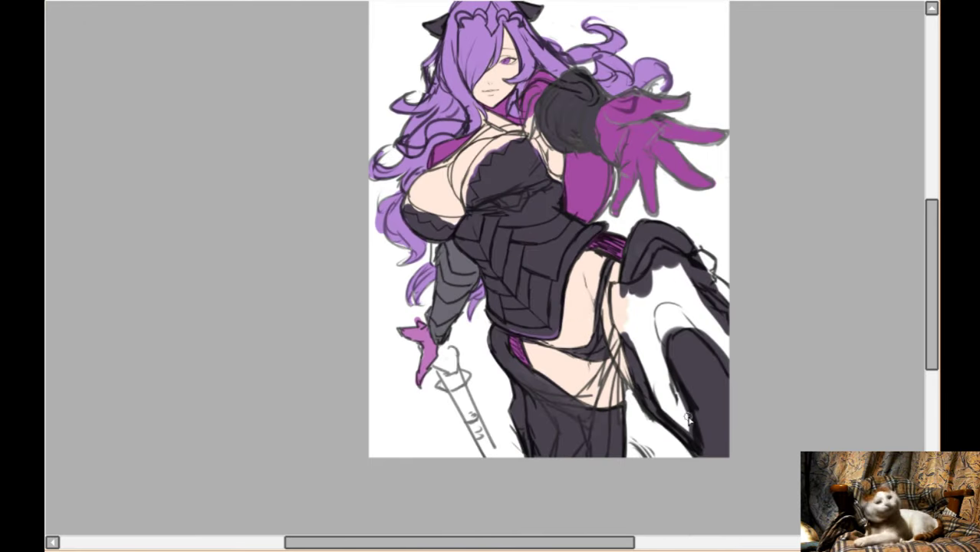
{"action": "key", "text": "h"}
{"action": "scroll", "coordinate": [767, 401], "scroll_direction": "up", "scroll_amount": 3}
{"action": "scroll", "coordinate": [752, 395], "scroll_direction": "down", "scroll_amount": 2}
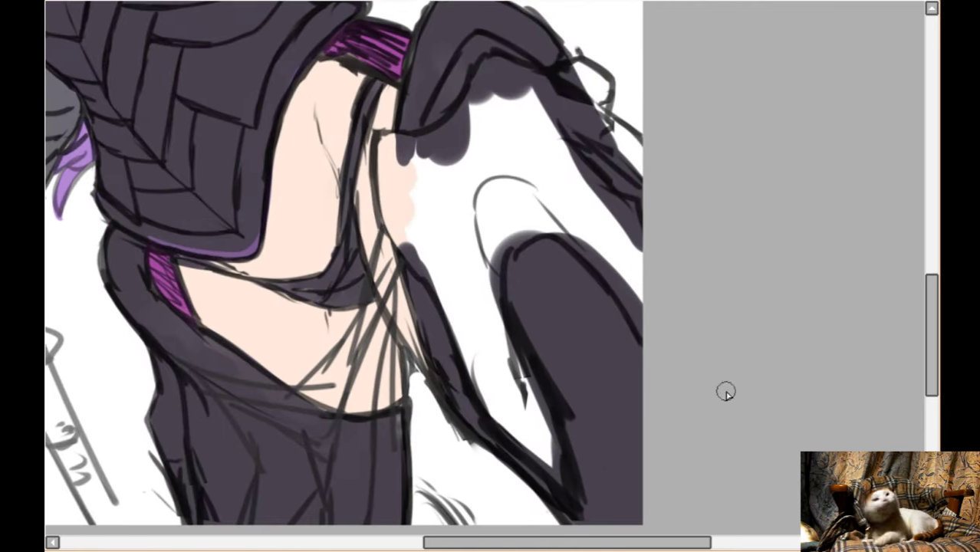
{"action": "scroll", "coordinate": [584, 387], "scroll_direction": "down", "scroll_amount": 1}
{"action": "scroll", "coordinate": [634, 372], "scroll_direction": "right", "scroll_amount": 1}
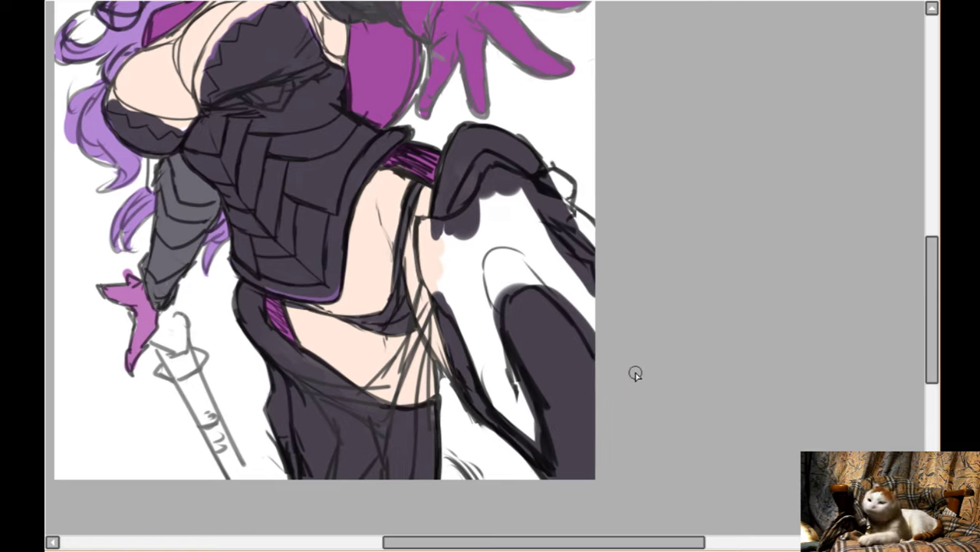
{"action": "scroll", "coordinate": [635, 373], "scroll_direction": "up", "scroll_amount": 2}
{"action": "scroll", "coordinate": [634, 374], "scroll_direction": "right", "scroll_amount": 1}
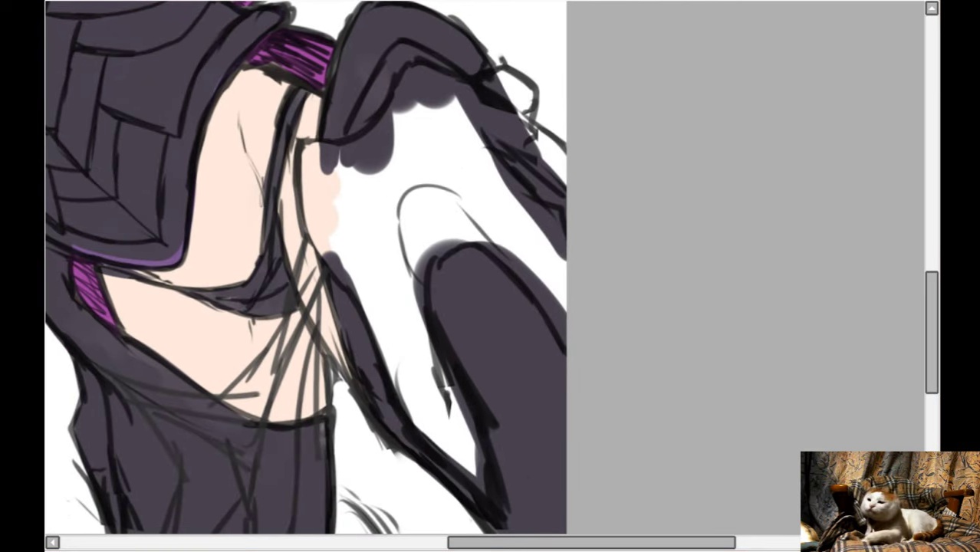
{"action": "mouse_move", "coordinate": [307, 158]}
{"action": "left_mouse_down"}
{"action": "mouse_move", "coordinate": [313, 222]}
{"action": "mouse_move", "coordinate": [339, 248]}
{"action": "mouse_move", "coordinate": [340, 267]}
{"action": "left_mouse_up"}
{"action": "mouse_move", "coordinate": [382, 306]}
{"action": "left_mouse_down"}
{"action": "mouse_move", "coordinate": [350, 270]}
{"action": "mouse_move", "coordinate": [413, 402]}
{"action": "mouse_move", "coordinate": [469, 465]}
{"action": "mouse_move", "coordinate": [424, 427]}
{"action": "mouse_move", "coordinate": [490, 500]}
{"action": "mouse_move", "coordinate": [395, 326]}
{"action": "mouse_move", "coordinate": [395, 309]}
{"action": "mouse_move", "coordinate": [454, 426]}
{"action": "mouse_move", "coordinate": [377, 266]}
{"action": "mouse_move", "coordinate": [454, 413]}
{"action": "mouse_move", "coordinate": [393, 244]}
{"action": "mouse_move", "coordinate": [414, 224]}
{"action": "mouse_move", "coordinate": [404, 283]}
{"action": "mouse_move", "coordinate": [417, 227]}
{"action": "mouse_move", "coordinate": [415, 319]}
{"action": "mouse_move", "coordinate": [437, 202]}
{"action": "mouse_move", "coordinate": [401, 243]}
{"action": "mouse_move", "coordinate": [443, 185]}
{"action": "mouse_move", "coordinate": [398, 253]}
{"action": "mouse_move", "coordinate": [434, 213]}
{"action": "mouse_move", "coordinate": [415, 252]}
{"action": "mouse_move", "coordinate": [516, 255]}
{"action": "mouse_move", "coordinate": [456, 217]}
{"action": "mouse_move", "coordinate": [578, 345]}
{"action": "mouse_move", "coordinate": [494, 224]}
{"action": "mouse_move", "coordinate": [589, 380]}
{"action": "mouse_move", "coordinate": [509, 205]}
{"action": "mouse_move", "coordinate": [527, 231]}
{"action": "mouse_move", "coordinate": [533, 214]}
{"action": "mouse_move", "coordinate": [571, 286]}
{"action": "mouse_move", "coordinate": [540, 213]}
{"action": "mouse_move", "coordinate": [567, 281]}
{"action": "mouse_move", "coordinate": [405, 221]}
{"action": "mouse_move", "coordinate": [372, 243]}
{"action": "mouse_move", "coordinate": [388, 297]}
{"action": "mouse_move", "coordinate": [322, 191]}
{"action": "mouse_move", "coordinate": [312, 155]}
{"action": "mouse_move", "coordinate": [383, 136]}
{"action": "mouse_move", "coordinate": [385, 116]}
{"action": "mouse_move", "coordinate": [355, 151]}
{"action": "mouse_move", "coordinate": [404, 73]}
{"action": "mouse_move", "coordinate": [367, 138]}
{"action": "mouse_move", "coordinate": [375, 110]}
{"action": "mouse_move", "coordinate": [400, 98]}
{"action": "mouse_move", "coordinate": [383, 138]}
{"action": "mouse_move", "coordinate": [357, 96]}
{"action": "mouse_move", "coordinate": [343, 138]}
{"action": "mouse_move", "coordinate": [355, 138]}
{"action": "mouse_move", "coordinate": [337, 158]}
{"action": "mouse_move", "coordinate": [391, 89]}
{"action": "mouse_move", "coordinate": [382, 105]}
{"action": "mouse_move", "coordinate": [420, 90]}
{"action": "left_mouse_up"}
{"action": "scroll", "coordinate": [352, 100], "scroll_direction": "up", "scroll_amount": 1}
{"action": "mouse_move", "coordinate": [370, 290]}
{"action": "left_mouse_down"}
{"action": "mouse_move", "coordinate": [339, 219]}
{"action": "mouse_move", "coordinate": [407, 184]}
{"action": "mouse_move", "coordinate": [418, 135]}
{"action": "mouse_move", "coordinate": [506, 114]}
{"action": "mouse_move", "coordinate": [521, 165]}
{"action": "mouse_move", "coordinate": [504, 198]}
{"action": "mouse_move", "coordinate": [515, 224]}
{"action": "mouse_move", "coordinate": [505, 256]}
{"action": "mouse_move", "coordinate": [464, 173]}
{"action": "mouse_move", "coordinate": [515, 230]}
{"action": "mouse_move", "coordinate": [548, 198]}
{"action": "mouse_move", "coordinate": [531, 223]}
{"action": "left_mouse_up"}
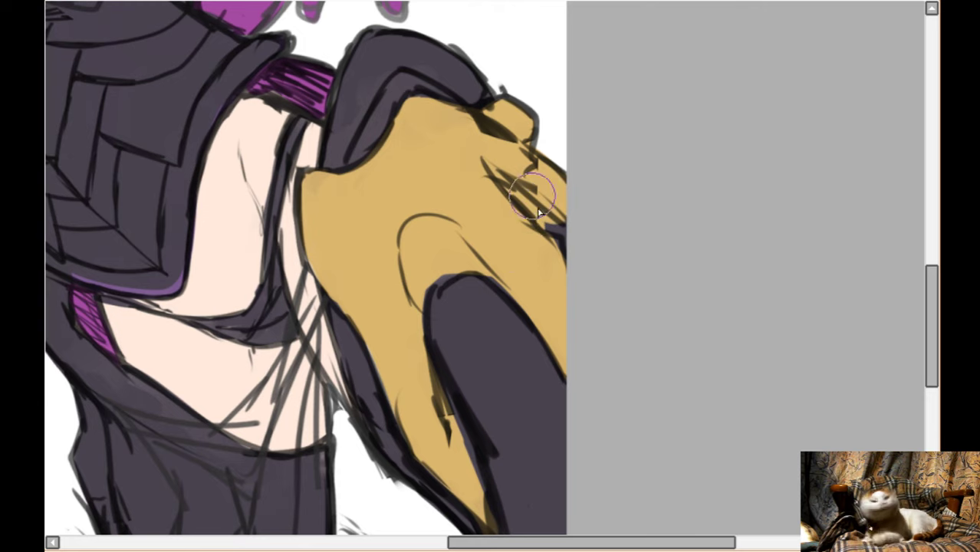
- Paint the narrow strip along the outer edge of the standing leg's dark thigh armor gold
{"action": "key", "text": "Left"}
{"action": "key", "text": "Left"}
{"action": "key", "text": "Left"}
{"action": "key", "text": "Left"}
{"action": "key", "text": "Left"}
{"action": "key", "text": "Left"}
{"action": "key", "text": "Down"}
{"action": "scroll", "coordinate": [270, 301], "scroll_direction": "down", "scroll_amount": 5}
{"action": "mouse_move", "coordinate": [262, 254]}
{"action": "left_mouse_down"}
{"action": "mouse_move", "coordinate": [268, 310]}
{"action": "mouse_move", "coordinate": [264, 277]}
{"action": "mouse_move", "coordinate": [295, 367]}
{"action": "mouse_move", "coordinate": [273, 248]}
{"action": "left_mouse_up"}
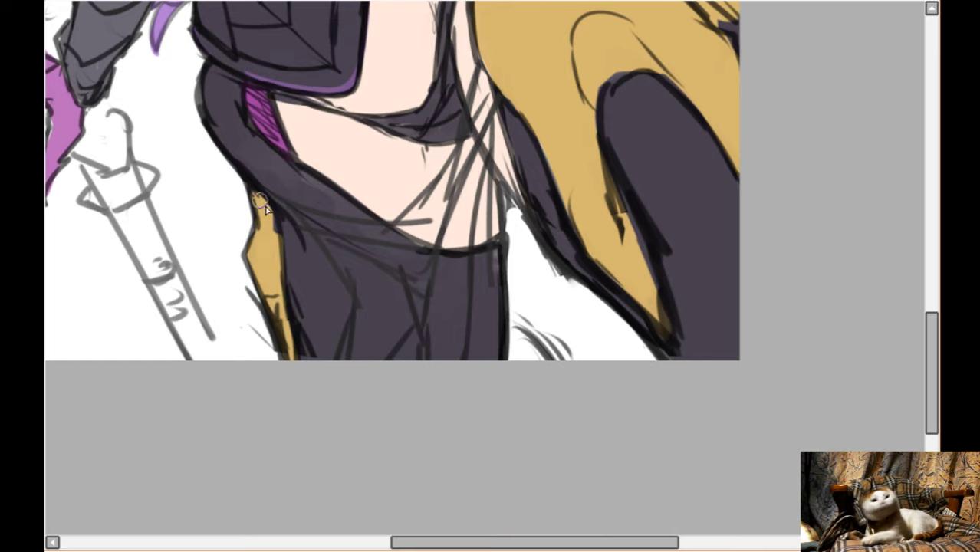
{"action": "left_click_drag", "start_coordinate": [261, 201], "coordinate": [264, 260]}
{"action": "scroll", "coordinate": [267, 246], "scroll_direction": "down", "scroll_amount": 1}
{"action": "scroll", "coordinate": [284, 223], "scroll_direction": "up", "scroll_amount": 1}
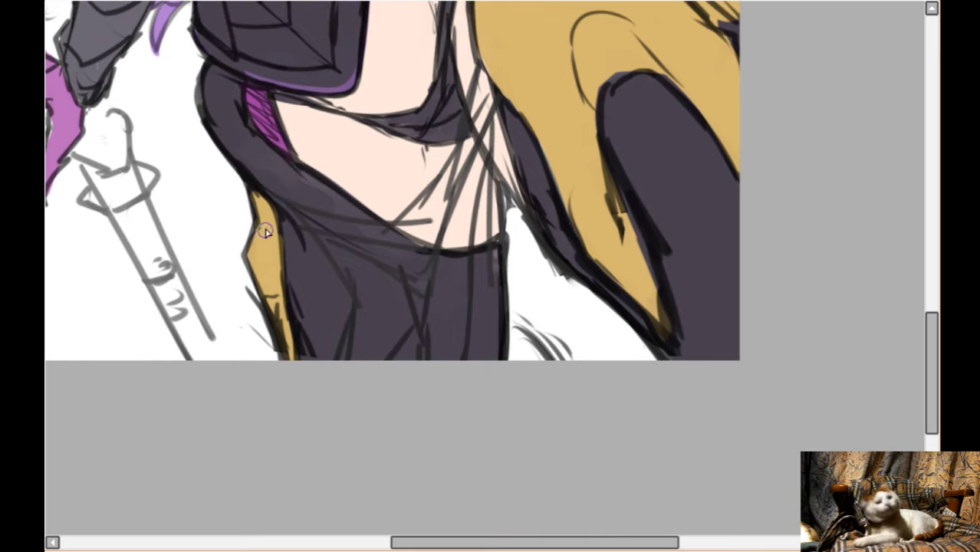
{"action": "left_click_drag", "start_coordinate": [278, 217], "coordinate": [279, 245]}
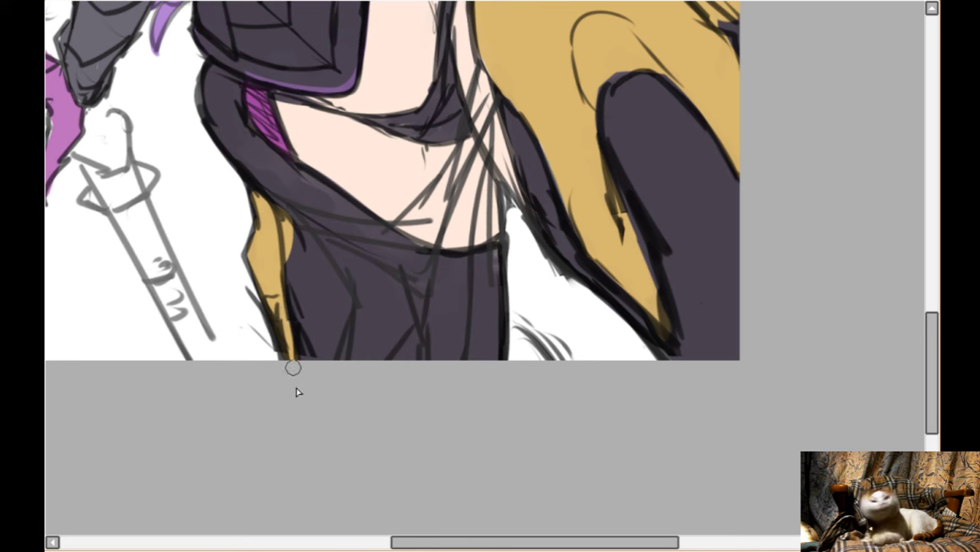
- Fill the neck collar, the band beside the dark sleeve and the trim along the magenta shoulder cloth with gold
{"action": "scroll", "coordinate": [307, 307], "scroll_direction": "up", "scroll_amount": 12}
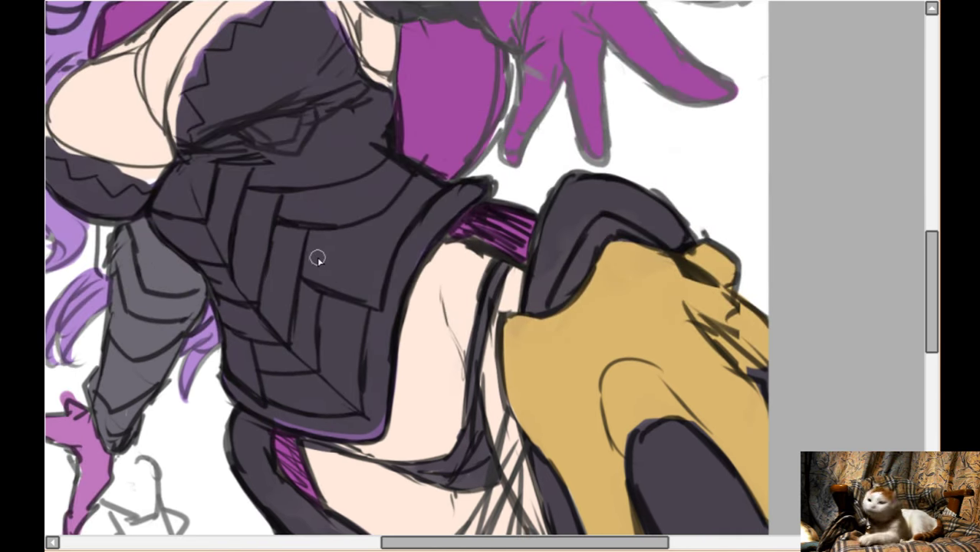
{"action": "scroll", "coordinate": [323, 233], "scroll_direction": "up", "scroll_amount": 2}
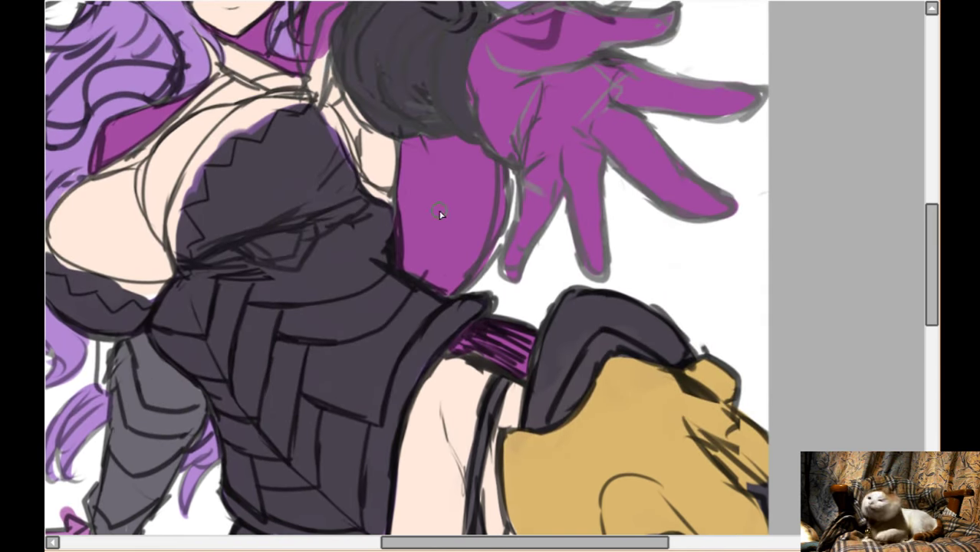
{"action": "scroll", "coordinate": [614, 355], "scroll_direction": "down", "scroll_amount": 1}
{"action": "scroll", "coordinate": [580, 334], "scroll_direction": "up", "scroll_amount": 5}
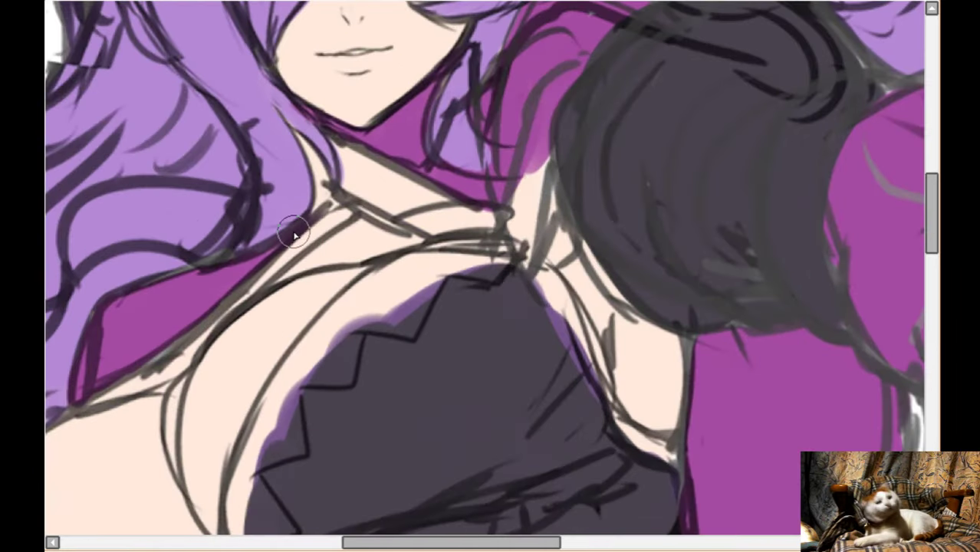
{"action": "scroll", "coordinate": [295, 234], "scroll_direction": "up", "scroll_amount": 1}
{"action": "mouse_move", "coordinate": [586, 110]}
{"action": "left_mouse_down"}
{"action": "mouse_move", "coordinate": [527, 236]}
{"action": "mouse_move", "coordinate": [562, 135]}
{"action": "mouse_move", "coordinate": [523, 254]}
{"action": "mouse_move", "coordinate": [522, 296]}
{"action": "mouse_move", "coordinate": [535, 224]}
{"action": "mouse_move", "coordinate": [514, 292]}
{"action": "left_mouse_up"}
{"action": "mouse_move", "coordinate": [378, 248]}
{"action": "left_mouse_down"}
{"action": "mouse_move", "coordinate": [336, 207]}
{"action": "mouse_move", "coordinate": [449, 268]}
{"action": "mouse_move", "coordinate": [395, 249]}
{"action": "mouse_move", "coordinate": [389, 260]}
{"action": "mouse_move", "coordinate": [481, 287]}
{"action": "mouse_move", "coordinate": [430, 264]}
{"action": "mouse_move", "coordinate": [510, 284]}
{"action": "mouse_move", "coordinate": [338, 240]}
{"action": "mouse_move", "coordinate": [305, 205]}
{"action": "mouse_move", "coordinate": [334, 252]}
{"action": "mouse_move", "coordinate": [308, 218]}
{"action": "mouse_move", "coordinate": [325, 255]}
{"action": "mouse_move", "coordinate": [320, 273]}
{"action": "mouse_move", "coordinate": [385, 244]}
{"action": "mouse_move", "coordinate": [420, 251]}
{"action": "mouse_move", "coordinate": [445, 272]}
{"action": "mouse_move", "coordinate": [359, 248]}
{"action": "mouse_move", "coordinate": [341, 281]}
{"action": "left_mouse_up"}
{"action": "left_click_drag", "start_coordinate": [178, 404], "coordinate": [350, 374]}
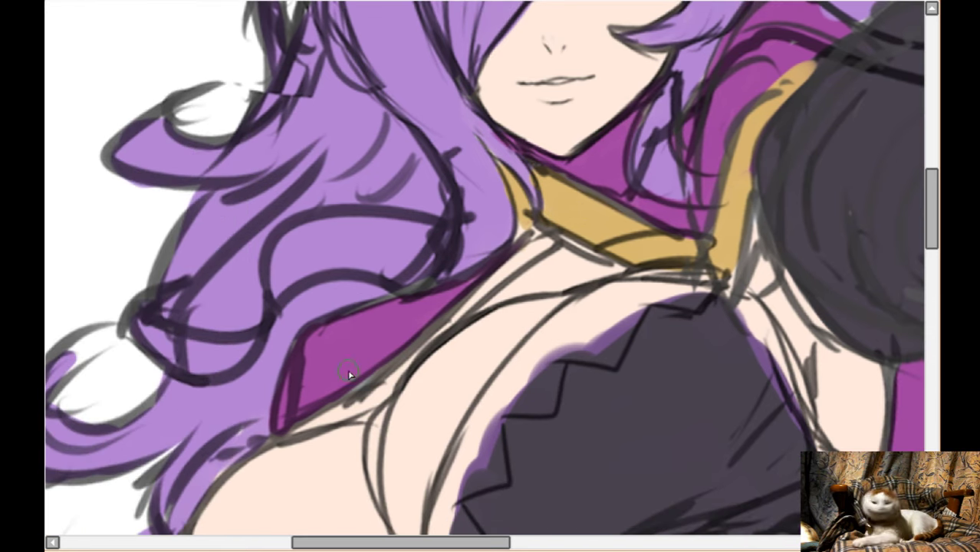
{"action": "mouse_move", "coordinate": [282, 431]}
{"action": "left_mouse_down"}
{"action": "mouse_move", "coordinate": [338, 413]}
{"action": "mouse_move", "coordinate": [396, 366]}
{"action": "mouse_move", "coordinate": [364, 404]}
{"action": "mouse_move", "coordinate": [537, 240]}
{"action": "left_mouse_up"}
- Fill the thin strip behind the top of the grey armored arm, just below the bust, with gold
{"action": "scroll", "coordinate": [537, 240], "scroll_direction": "down", "scroll_amount": 4}
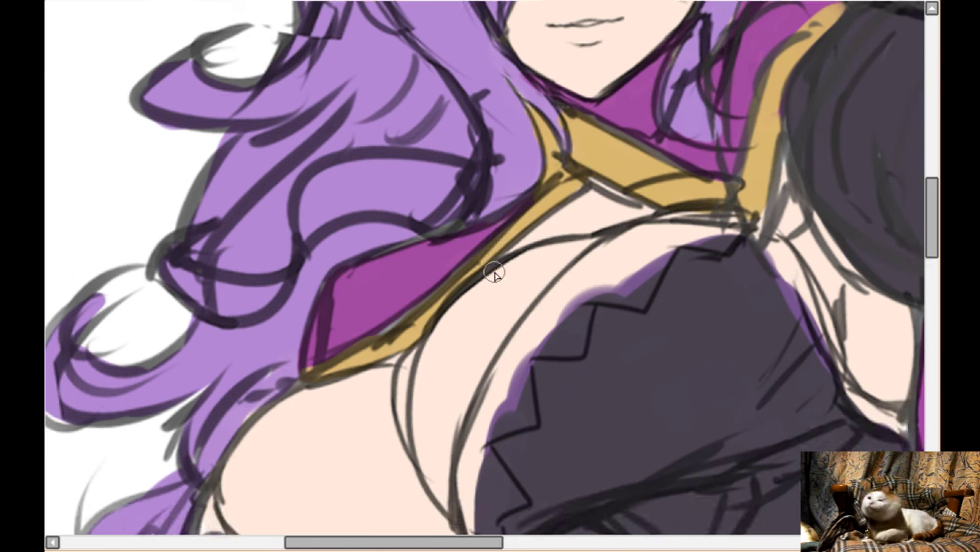
{"action": "scroll", "coordinate": [599, 409], "scroll_direction": "down", "scroll_amount": 3}
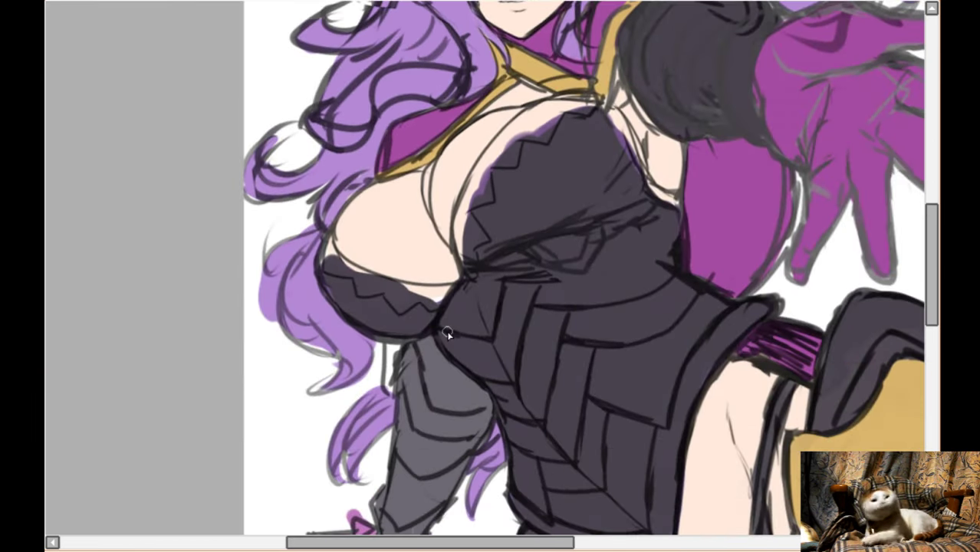
{"action": "key", "text": "h"}
{"action": "scroll", "coordinate": [664, 387], "scroll_direction": "up", "scroll_amount": 3}
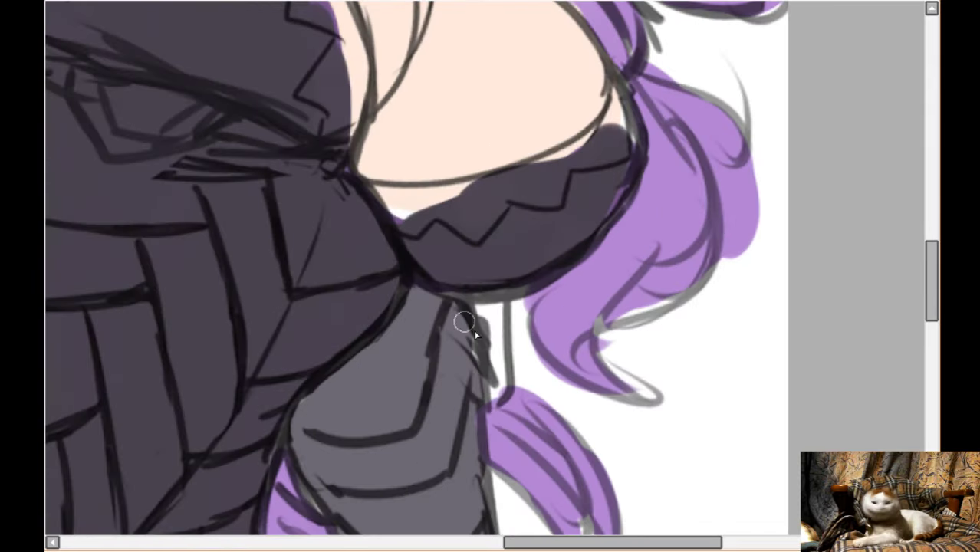
{"action": "mouse_move", "coordinate": [471, 307]}
{"action": "left_mouse_down"}
{"action": "mouse_move", "coordinate": [497, 389]}
{"action": "mouse_move", "coordinate": [492, 310]}
{"action": "mouse_move", "coordinate": [478, 306]}
{"action": "mouse_move", "coordinate": [498, 304]}
{"action": "mouse_move", "coordinate": [499, 379]}
{"action": "left_mouse_up"}
{"action": "scroll", "coordinate": [487, 395], "scroll_direction": "down", "scroll_amount": 5}
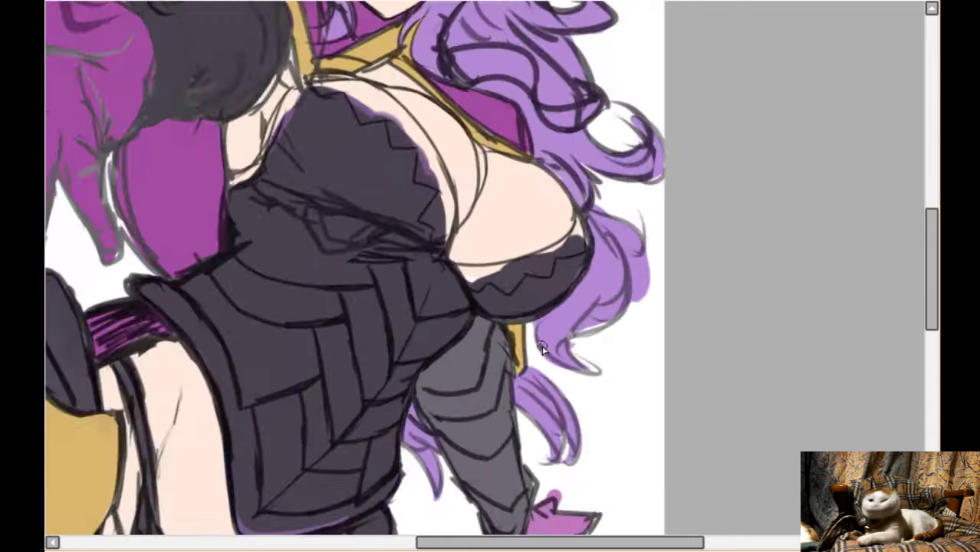
{"action": "scroll", "coordinate": [525, 325], "scroll_direction": "down", "scroll_amount": 1}
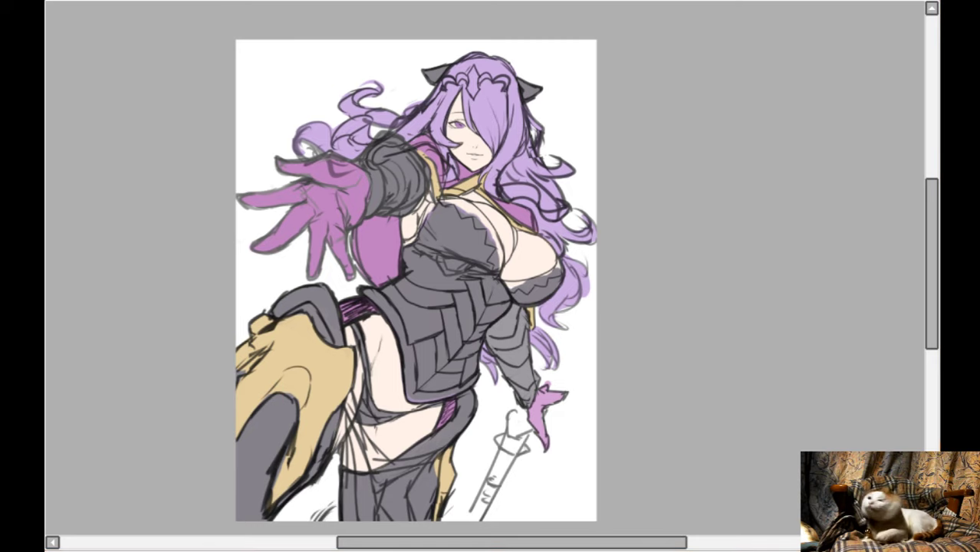
- Erase the loose sketch lines crossing the bare inner thigh between the raised leg and the standing leg
{"action": "key", "text": "ctrl+z"}
{"action": "key", "text": "ctrl+y"}
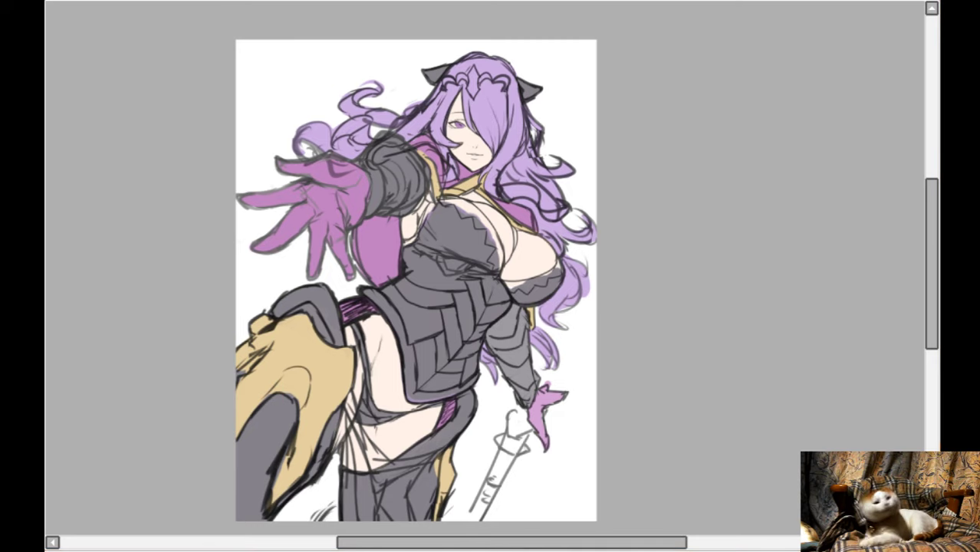
{"action": "key", "text": "ctrl+z"}
{"action": "key", "text": "ctrl+y"}
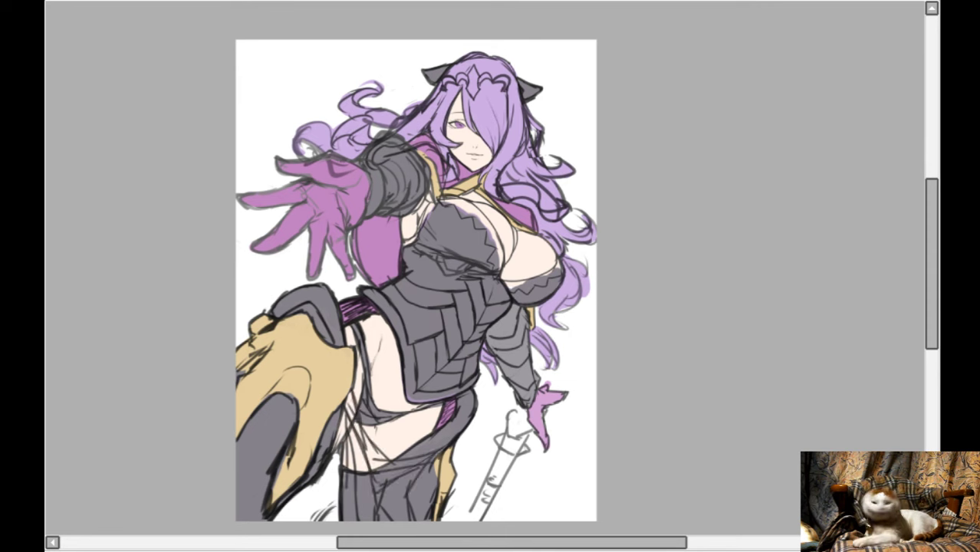
{"action": "key", "text": "ctrl+z"}
{"action": "scroll", "coordinate": [416, 281], "scroll_direction": "down", "scroll_amount": 1}
{"action": "key", "text": "ctrl+z"}
{"action": "key", "text": "ctrl+y"}
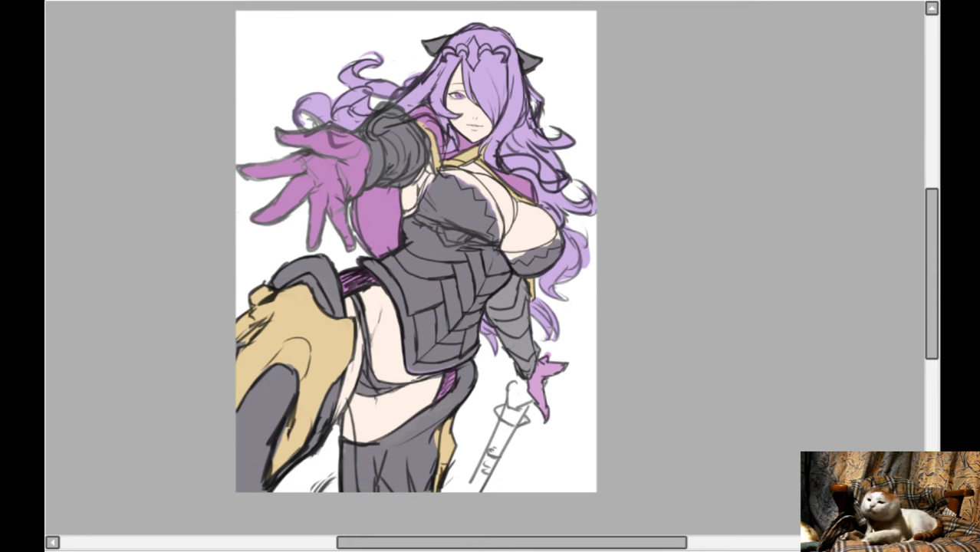
{"action": "scroll", "coordinate": [469, 450], "scroll_direction": "down", "scroll_amount": 1}
{"action": "scroll", "coordinate": [468, 449], "scroll_direction": "up", "scroll_amount": 1}
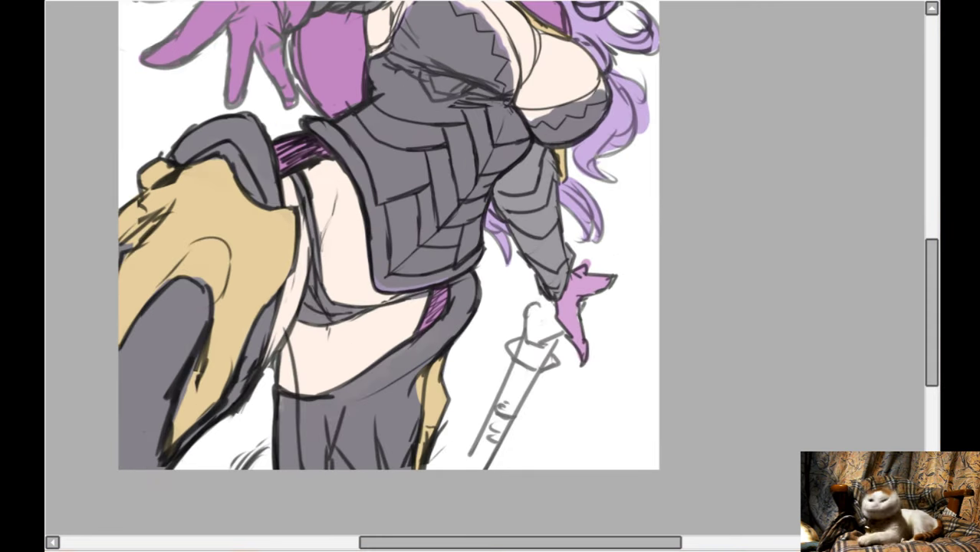
- Erase the vertical sketch lines inside the standing leg's dark thigh armor with a larger eraser
{"action": "key", "text": "bracketright"}
{"action": "key", "text": "bracketright"}
{"action": "key", "text": "bracketright"}
{"action": "key", "text": "bracketright"}
{"action": "key", "text": "bracketright"}
{"action": "key", "text": "bracketright"}
{"action": "mouse_move", "coordinate": [290, 439]}
{"action": "left_mouse_down"}
{"action": "mouse_move", "coordinate": [313, 502]}
{"action": "mouse_move", "coordinate": [351, 490]}
{"action": "mouse_move", "coordinate": [394, 498]}
{"action": "left_mouse_up"}
{"action": "scroll", "coordinate": [484, 341], "scroll_direction": "up", "scroll_amount": 2}
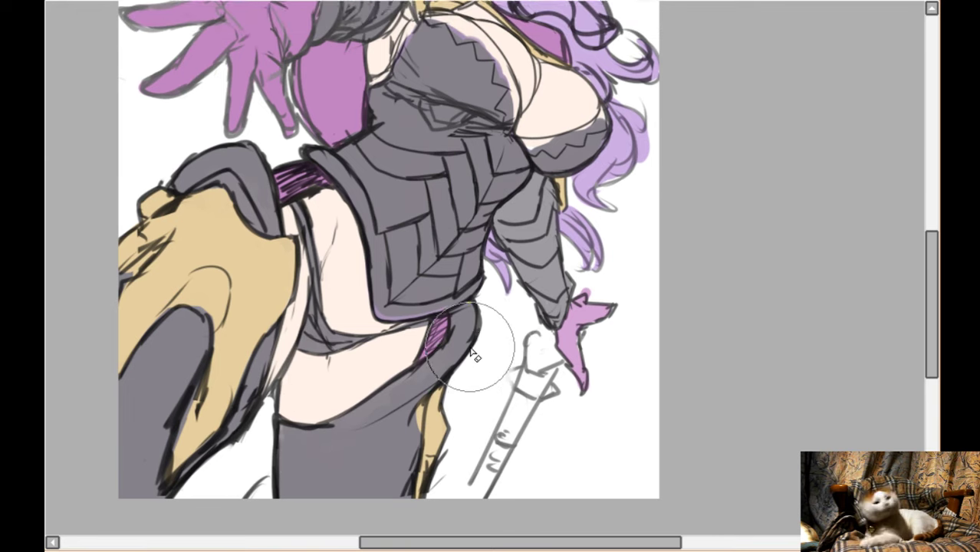
- Try to erase the sword sketch beside the lowered hand
{"action": "left_click_drag", "start_coordinate": [469, 349], "coordinate": [503, 489]}
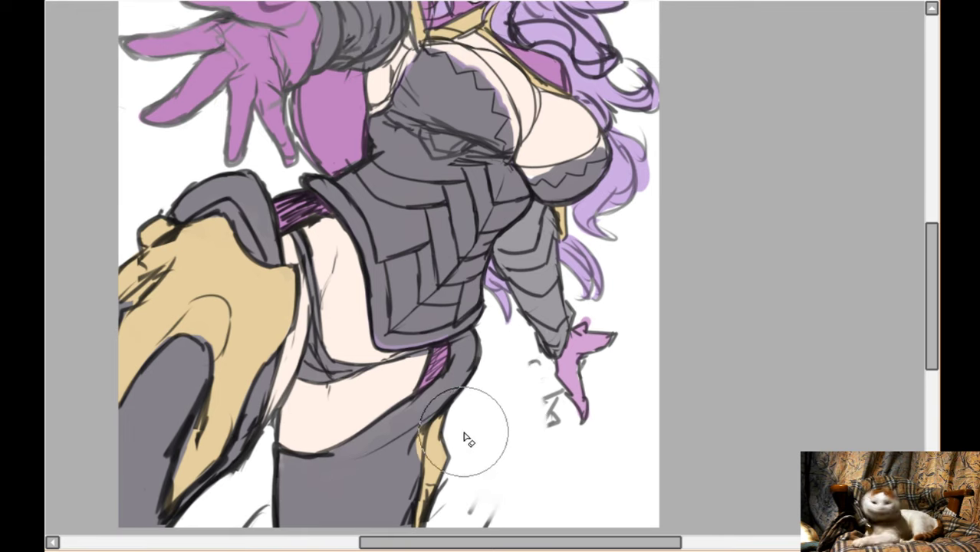
{"action": "key", "text": "ctrl+z"}
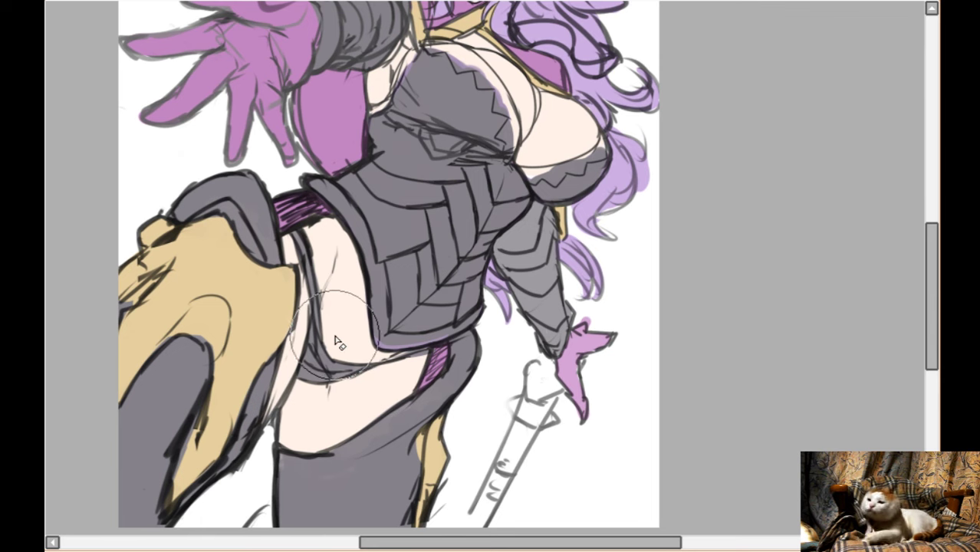
{"action": "scroll", "coordinate": [338, 337], "scroll_direction": "down", "scroll_amount": 1}
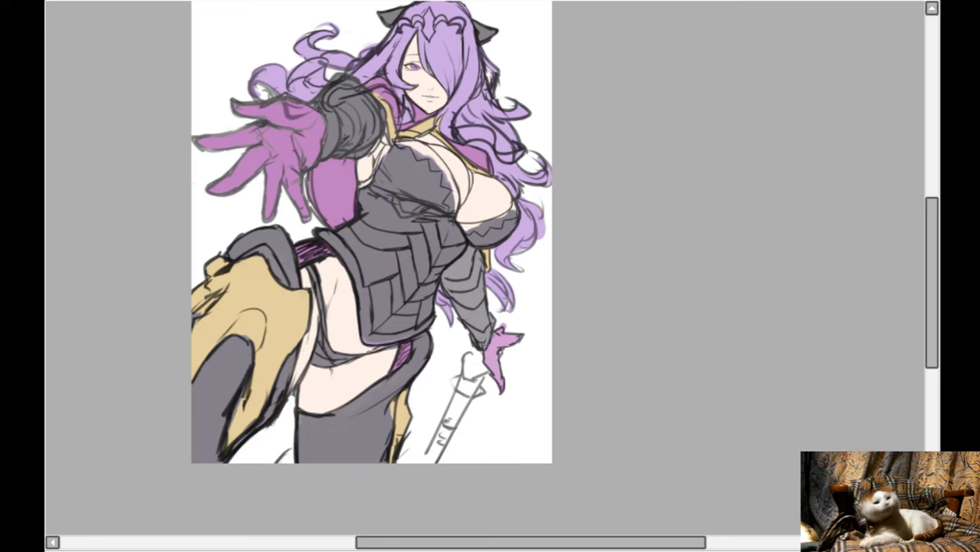
{"action": "key", "text": "ctrl+z"}
{"action": "key", "text": "ctrl+y"}
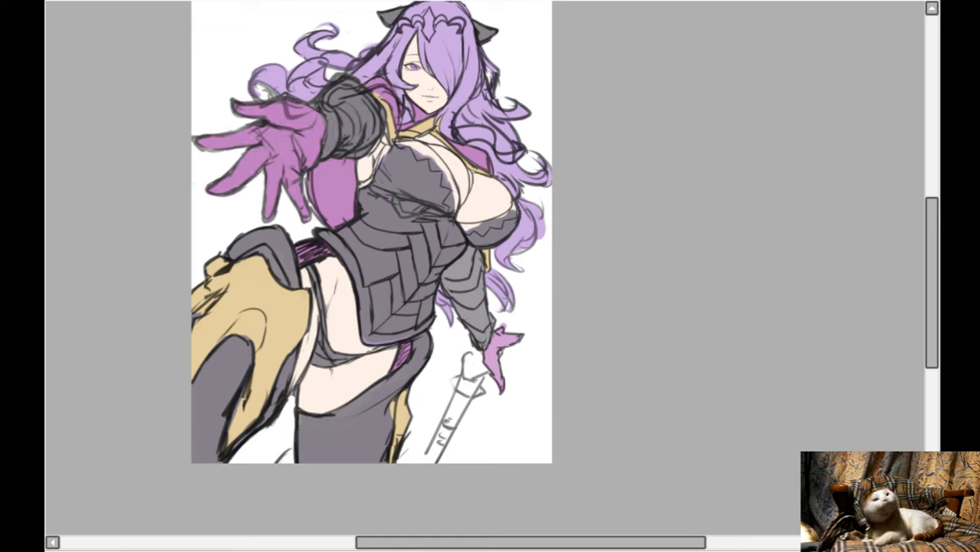
- Lower the opacity of the sketch lines so they show fainter over the flat colors
{"action": "left_click_drag", "start_coordinate": [398, 118], "coordinate": [398, 147]}
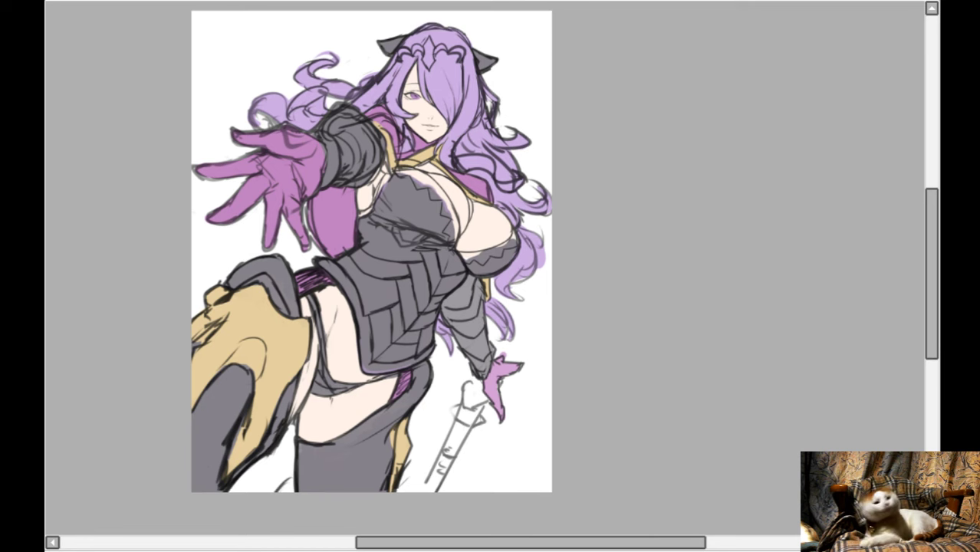
{"action": "scroll", "coordinate": [397, 147], "scroll_direction": "up", "scroll_amount": 3}
{"action": "scroll", "coordinate": [393, 269], "scroll_direction": "down", "scroll_amount": 1}
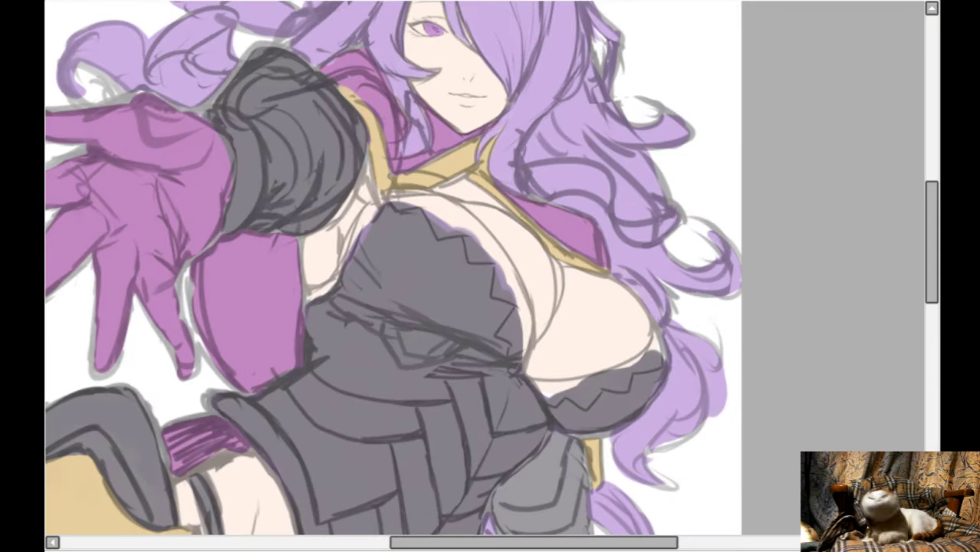
{"action": "scroll", "coordinate": [393, 268], "scroll_direction": "up", "scroll_amount": 1}
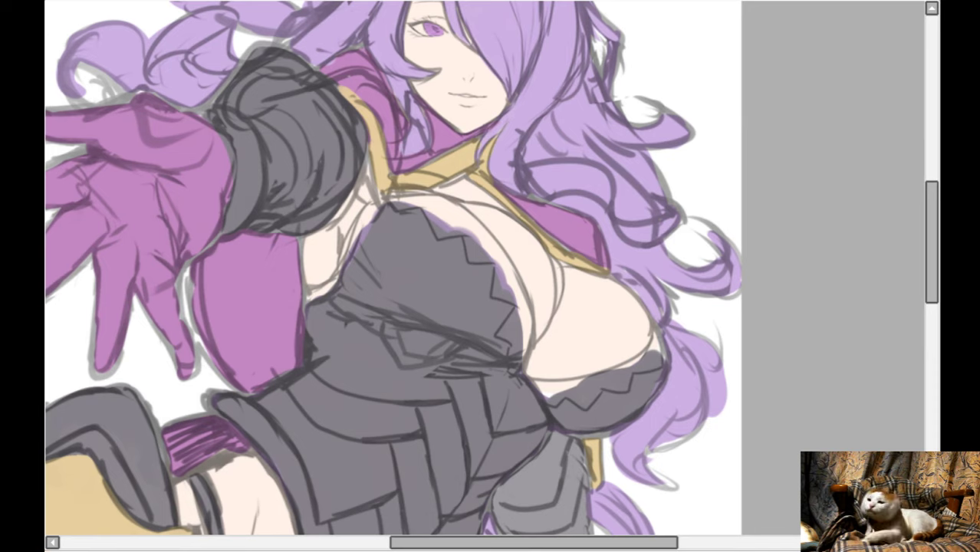
{"action": "scroll", "coordinate": [589, 267], "scroll_direction": "down", "scroll_amount": 3}
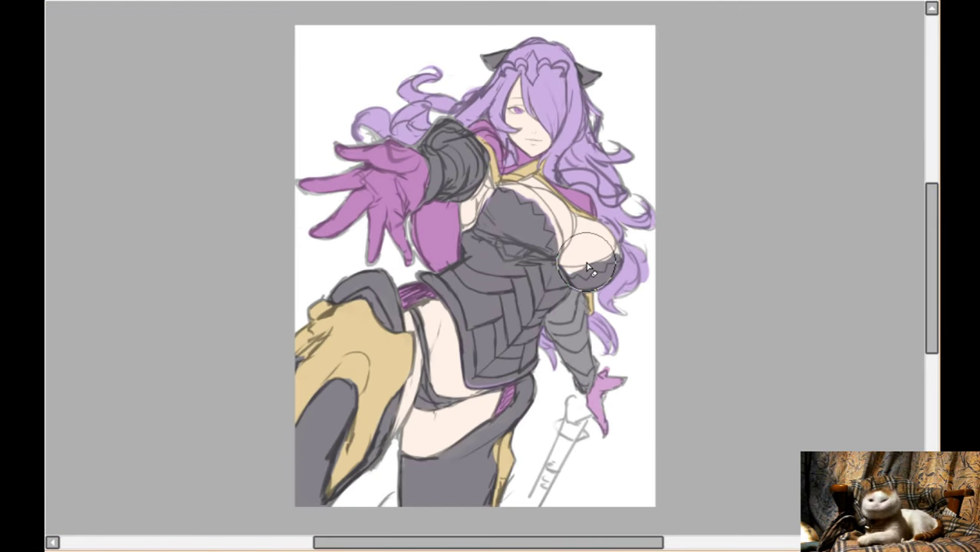
{"action": "scroll", "coordinate": [589, 267], "scroll_direction": "down", "scroll_amount": 1}
{"action": "scroll", "coordinate": [589, 267], "scroll_direction": "up", "scroll_amount": 1}
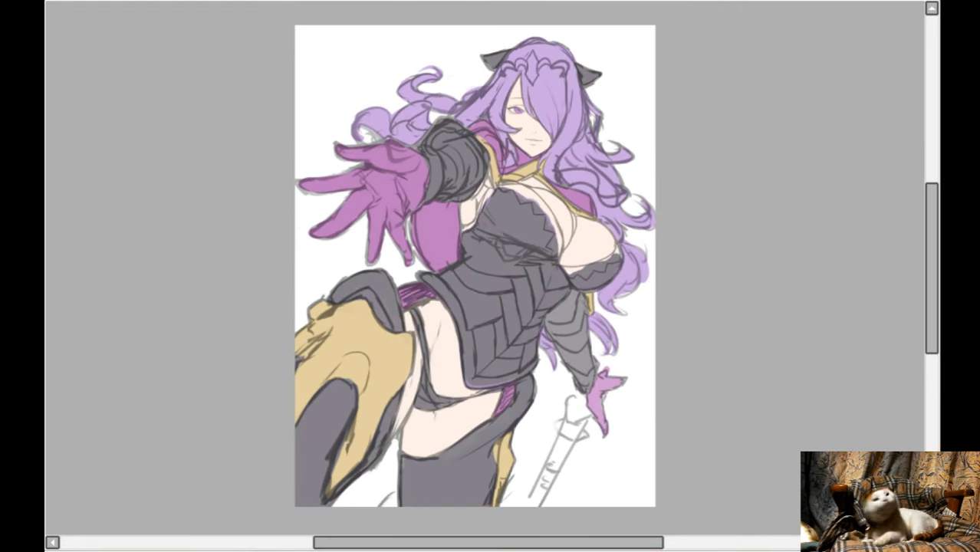
- Select the horn on the outstretched arm's side, shift it slightly down and outward, and clear the selection
{"action": "scroll", "coordinate": [475, 280], "scroll_direction": "up", "scroll_amount": 5}
{"action": "scroll", "coordinate": [556, 269], "scroll_direction": "up", "scroll_amount": 1}
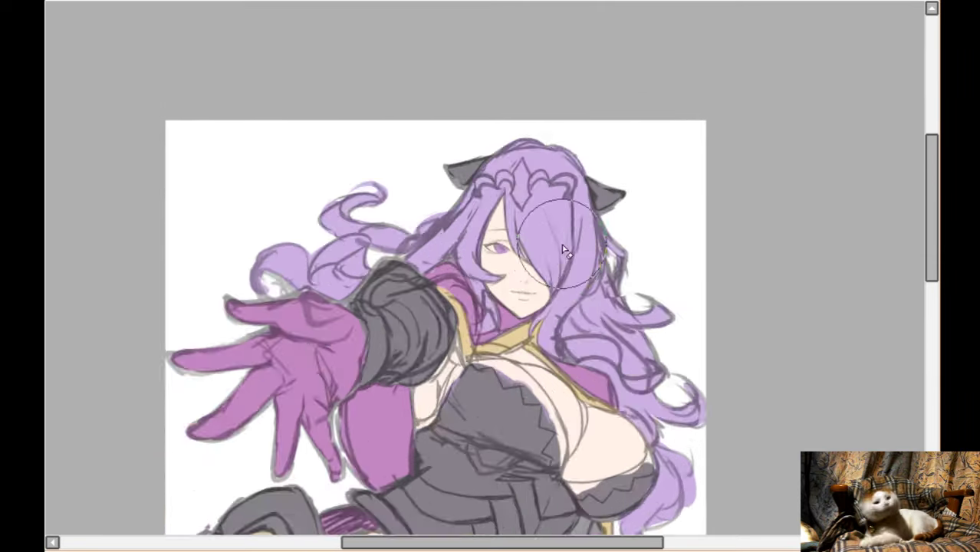
{"action": "scroll", "coordinate": [560, 261], "scroll_direction": "up", "scroll_amount": 4}
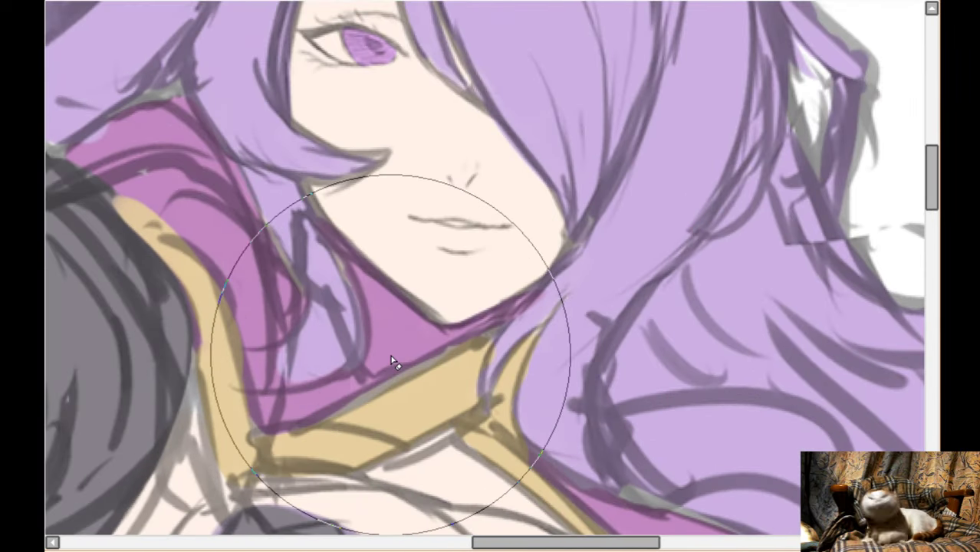
{"action": "scroll", "coordinate": [392, 362], "scroll_direction": "down", "scroll_amount": 5}
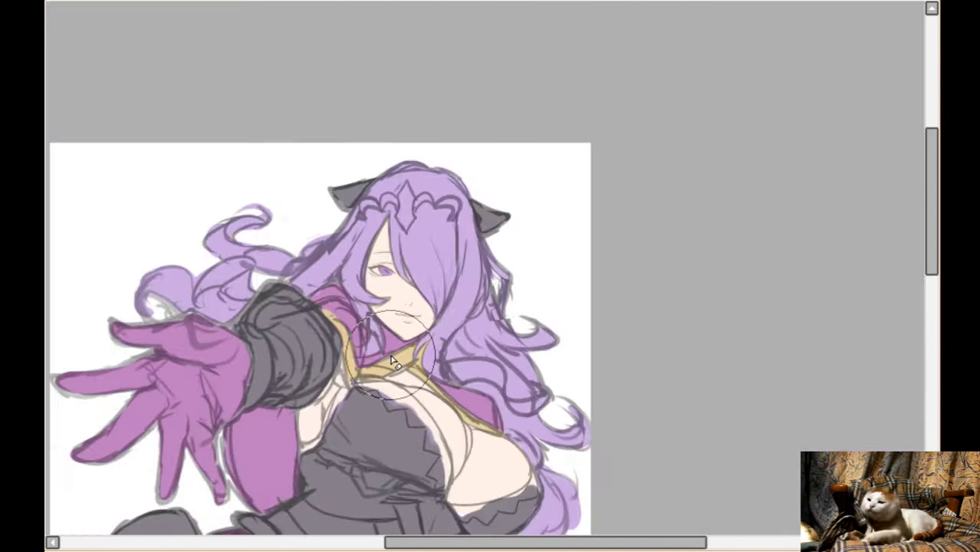
{"action": "scroll", "coordinate": [503, 219], "scroll_direction": "up", "scroll_amount": 4}
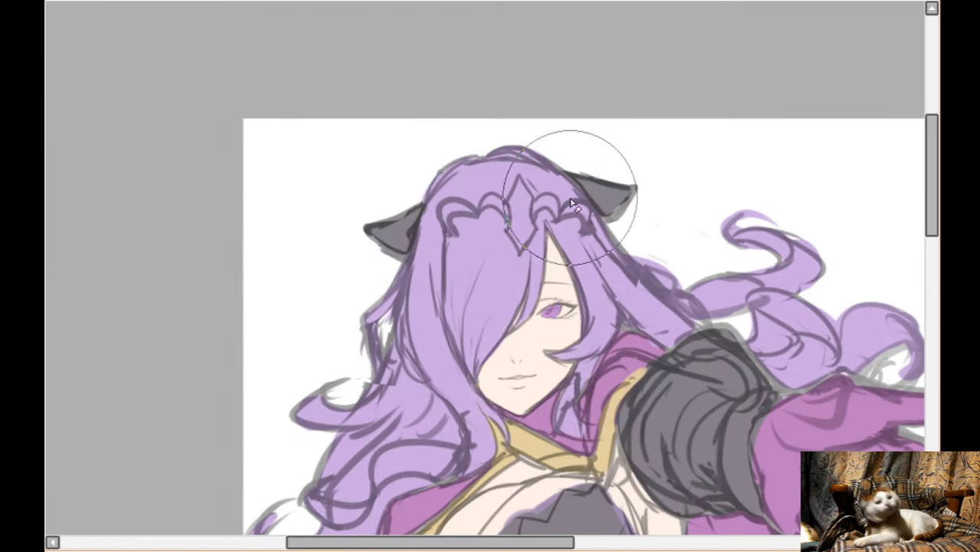
{"action": "key", "text": "Right"}
{"action": "key", "text": "Down"}
{"action": "key", "text": "Down"}
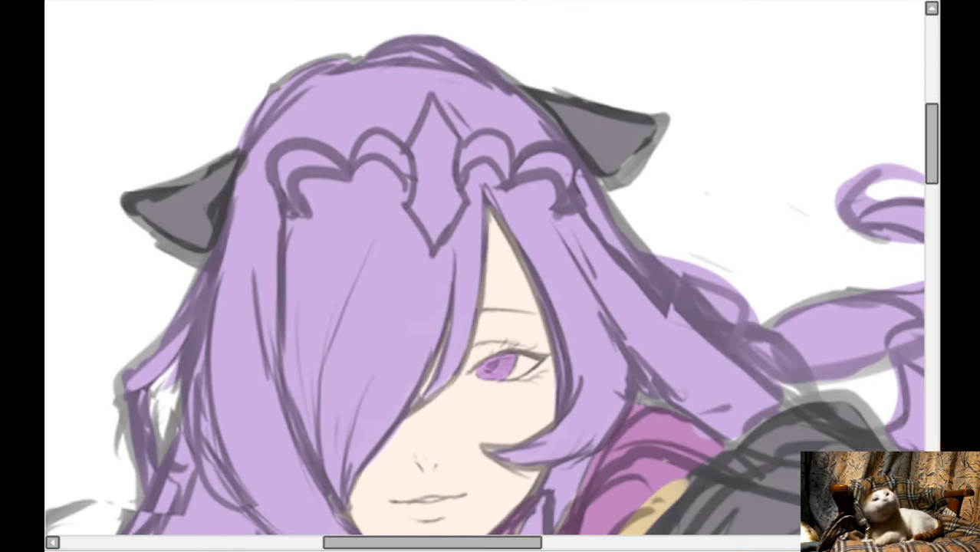
{"action": "mouse_move", "coordinate": [541, 88]}
{"action": "left_mouse_down"}
{"action": "mouse_move", "coordinate": [573, 114]}
{"action": "mouse_move", "coordinate": [554, 99]}
{"action": "mouse_move", "coordinate": [623, 192]}
{"action": "mouse_move", "coordinate": [574, 83]}
{"action": "mouse_move", "coordinate": [663, 112]}
{"action": "mouse_move", "coordinate": [669, 125]}
{"action": "mouse_move", "coordinate": [644, 141]}
{"action": "mouse_move", "coordinate": [655, 163]}
{"action": "left_mouse_up"}
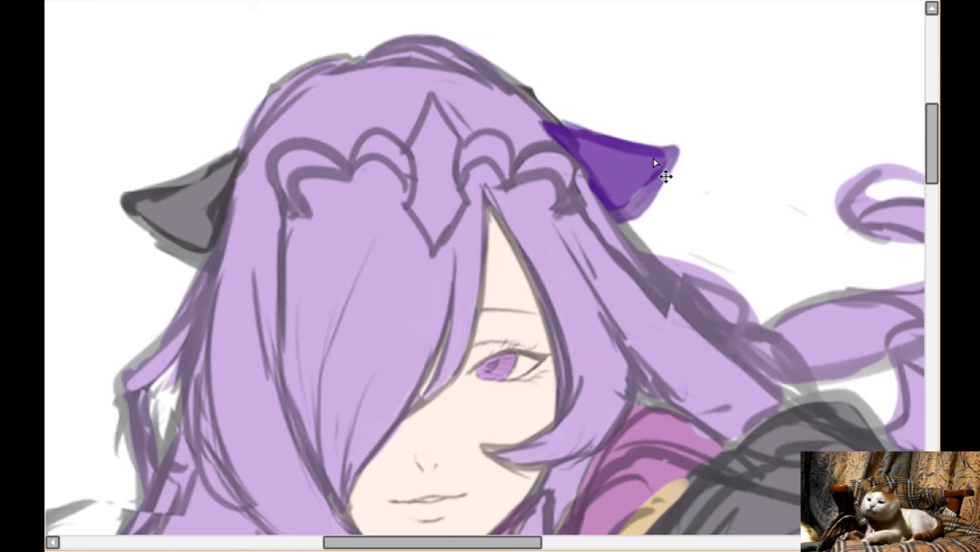
{"action": "key", "text": "h"}
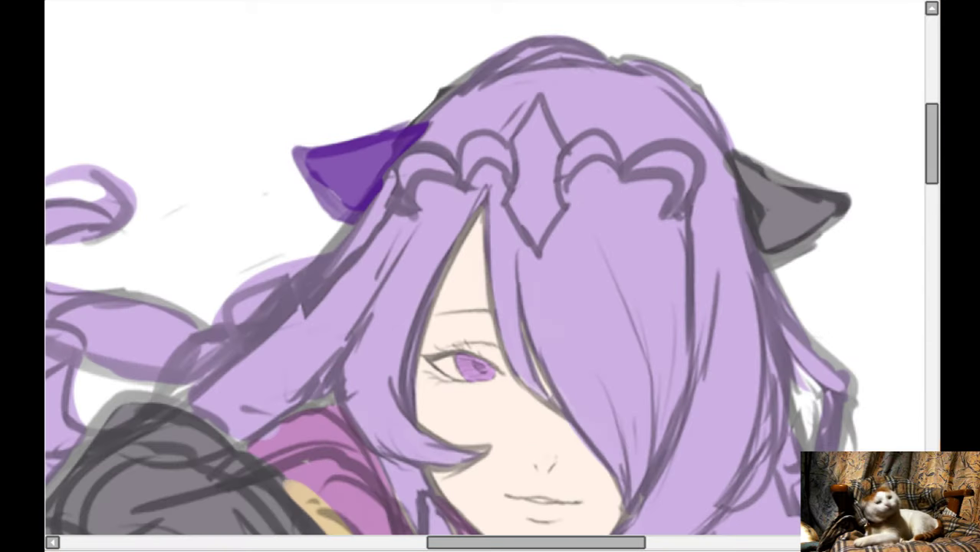
{"action": "key", "text": "ctrl+d"}
- Draw a black outline along the hair from the crown down past the horn on the outstretched arm's side
{"action": "scroll", "coordinate": [463, 88], "scroll_direction": "down", "scroll_amount": 3}
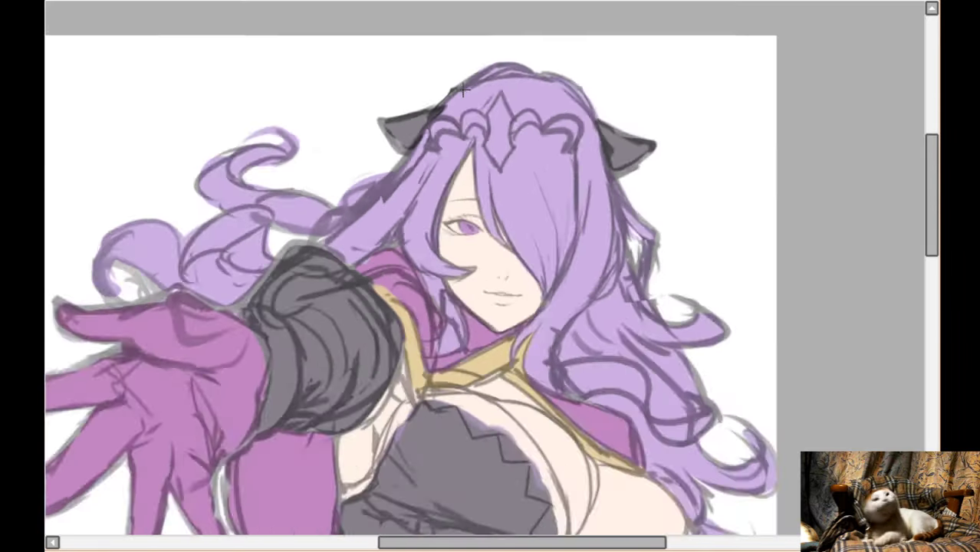
{"action": "scroll", "coordinate": [463, 88], "scroll_direction": "up", "scroll_amount": 5}
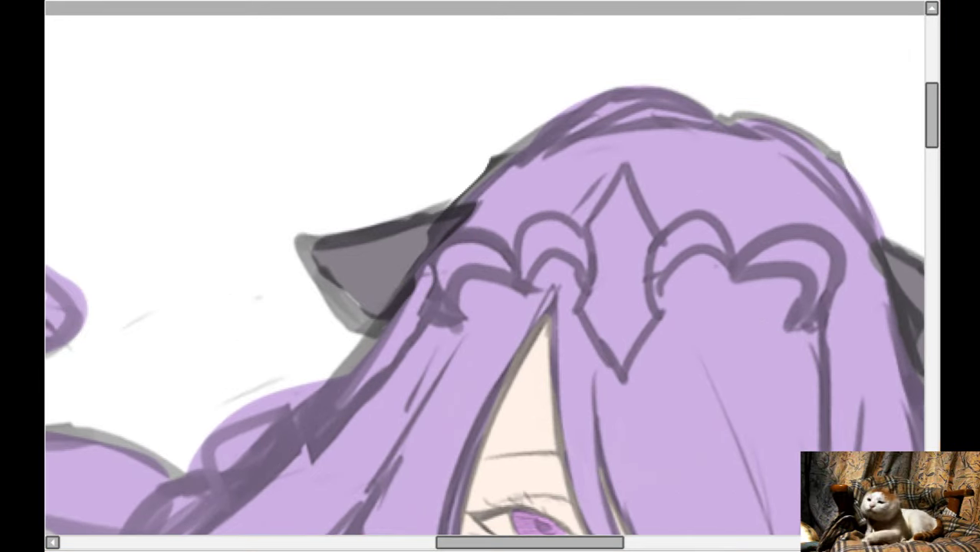
{"action": "mouse_move", "coordinate": [540, 129]}
{"action": "left_mouse_down"}
{"action": "mouse_move", "coordinate": [495, 166]}
{"action": "mouse_move", "coordinate": [549, 123]}
{"action": "mouse_move", "coordinate": [451, 220]}
{"action": "left_mouse_up"}
{"action": "left_click_drag", "start_coordinate": [504, 151], "coordinate": [429, 250]}
{"action": "left_click_drag", "start_coordinate": [474, 180], "coordinate": [406, 276]}
{"action": "left_click_drag", "start_coordinate": [444, 224], "coordinate": [391, 306]}
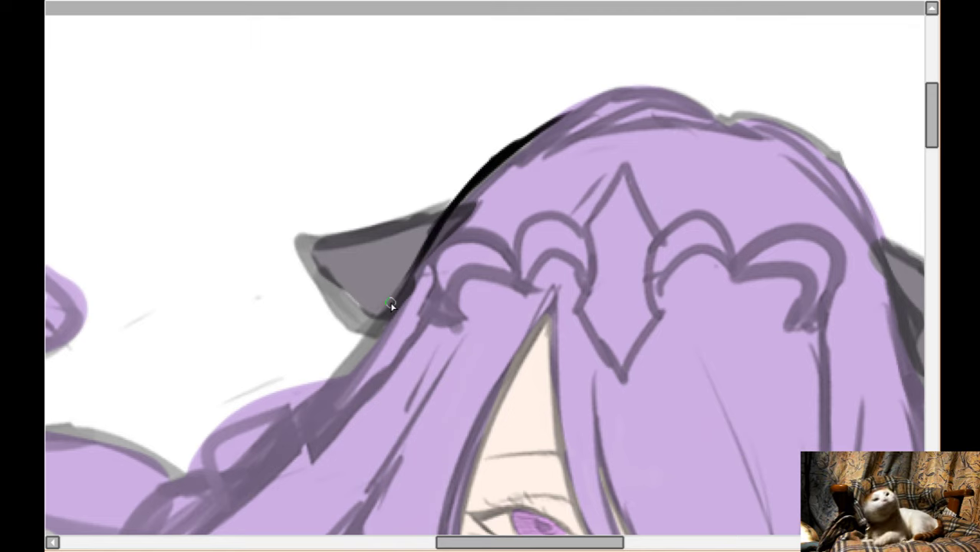
- Outline the horn on the outstretched arm's side in black and continue the line down the hair's outer edge below it
{"action": "key", "text": "Delete"}
{"action": "key", "text": "Delete"}
{"action": "key", "text": "Delete"}
{"action": "key", "text": "Delete"}
{"action": "left_click_drag", "start_coordinate": [411, 250], "coordinate": [350, 349]}
{"action": "left_click_drag", "start_coordinate": [395, 295], "coordinate": [334, 371]}
{"action": "mouse_move", "coordinate": [365, 342]}
{"action": "left_mouse_down"}
{"action": "mouse_move", "coordinate": [338, 372]}
{"action": "mouse_move", "coordinate": [353, 385]}
{"action": "mouse_move", "coordinate": [335, 380]}
{"action": "mouse_move", "coordinate": [434, 407]}
{"action": "mouse_move", "coordinate": [459, 403]}
{"action": "mouse_move", "coordinate": [446, 404]}
{"action": "mouse_move", "coordinate": [453, 472]}
{"action": "left_mouse_up"}
{"action": "scroll", "coordinate": [451, 336], "scroll_direction": "down", "scroll_amount": 5}
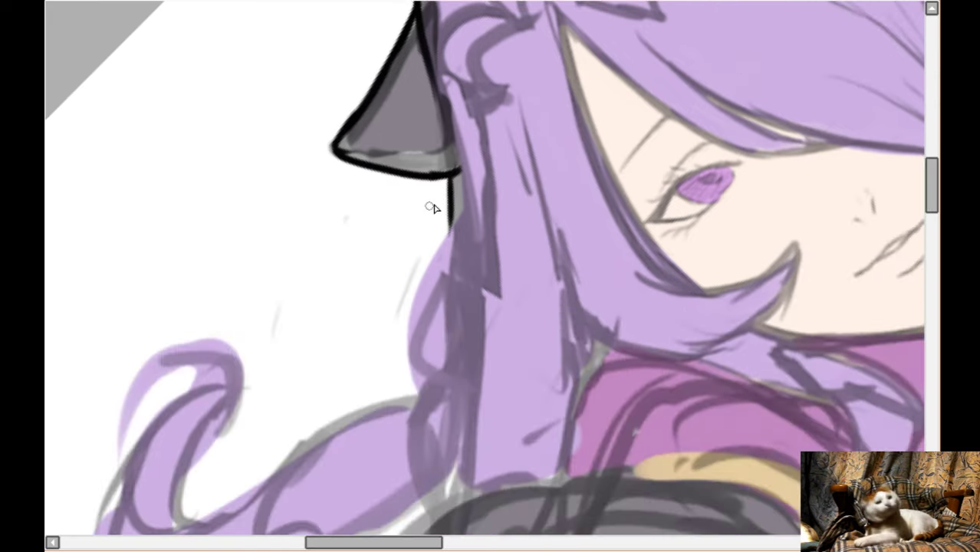
{"action": "mouse_move", "coordinate": [448, 223]}
{"action": "left_mouse_down"}
{"action": "mouse_move", "coordinate": [416, 298]}
{"action": "mouse_move", "coordinate": [424, 274]}
{"action": "mouse_move", "coordinate": [415, 379]}
{"action": "left_mouse_up"}
- Erase the stray marks on the white background beside the hair below the outlined horn, using a smaller eraser
{"action": "scroll", "coordinate": [381, 373], "scroll_direction": "left", "scroll_amount": 2}
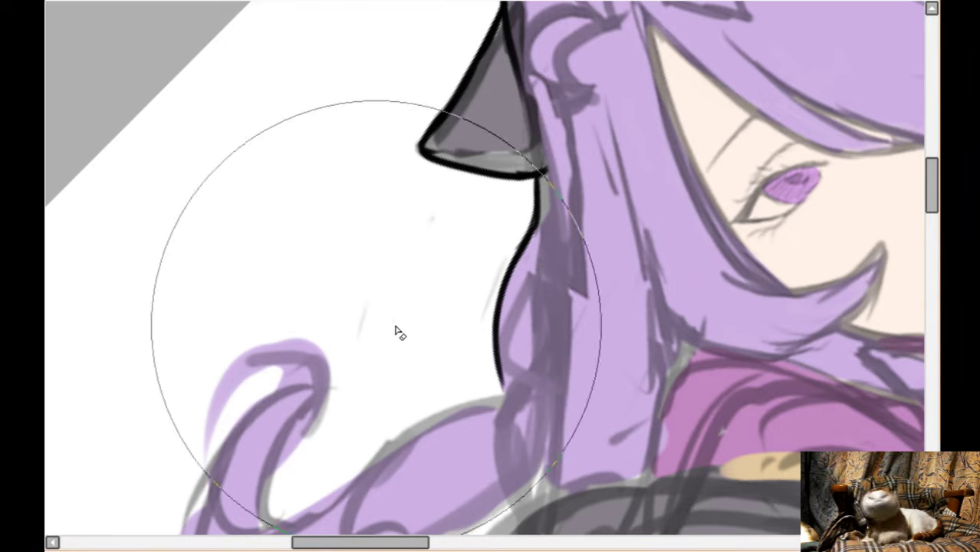
{"action": "key", "text": "["}
{"action": "key", "text": "["}
{"action": "key", "text": "["}
{"action": "key", "text": "["}
{"action": "key", "text": "["}
{"action": "key", "text": "["}
{"action": "key", "text": "["}
{"action": "key", "text": "["}
{"action": "key", "text": "["}
{"action": "key", "text": "["}
{"action": "key", "text": "["}
{"action": "key", "text": "["}
{"action": "key", "text": "["}
{"action": "left_click_drag", "start_coordinate": [366, 301], "coordinate": [360, 328]}
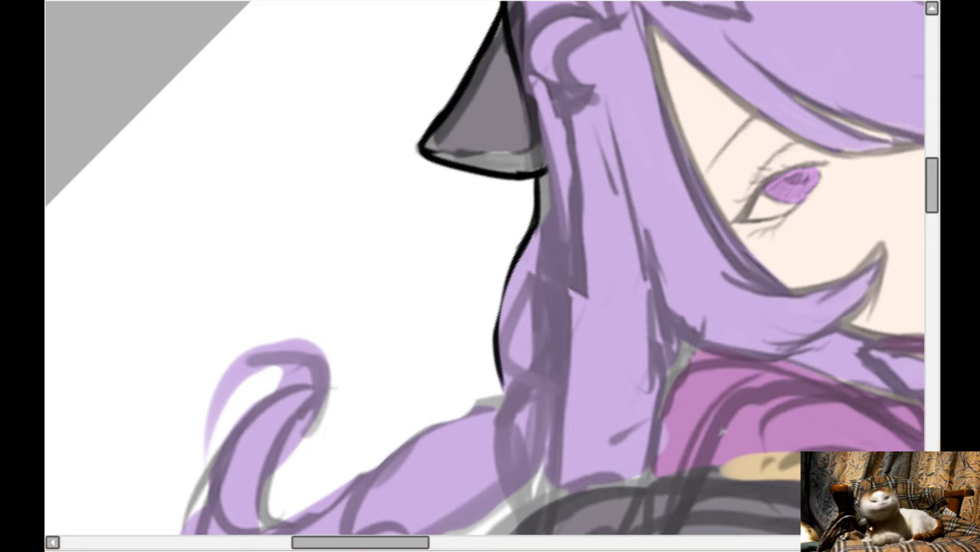
- Refine the black outline of the bulging hair edge below the horn, down to where the flowing curl begins
{"action": "left_click_drag", "start_coordinate": [525, 258], "coordinate": [500, 363]}
{"action": "scroll", "coordinate": [527, 238], "scroll_direction": "up", "scroll_amount": 1}
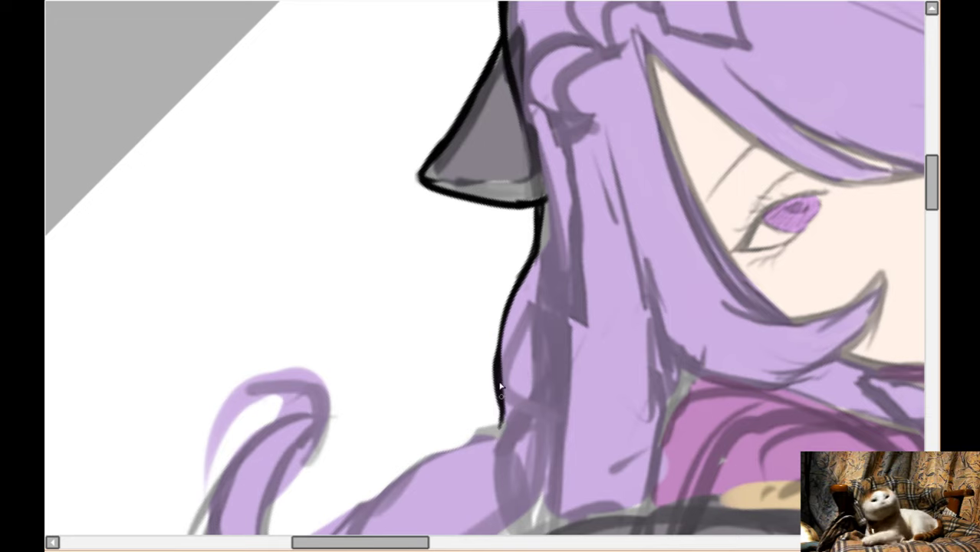
{"action": "scroll", "coordinate": [486, 422], "scroll_direction": "down", "scroll_amount": 4}
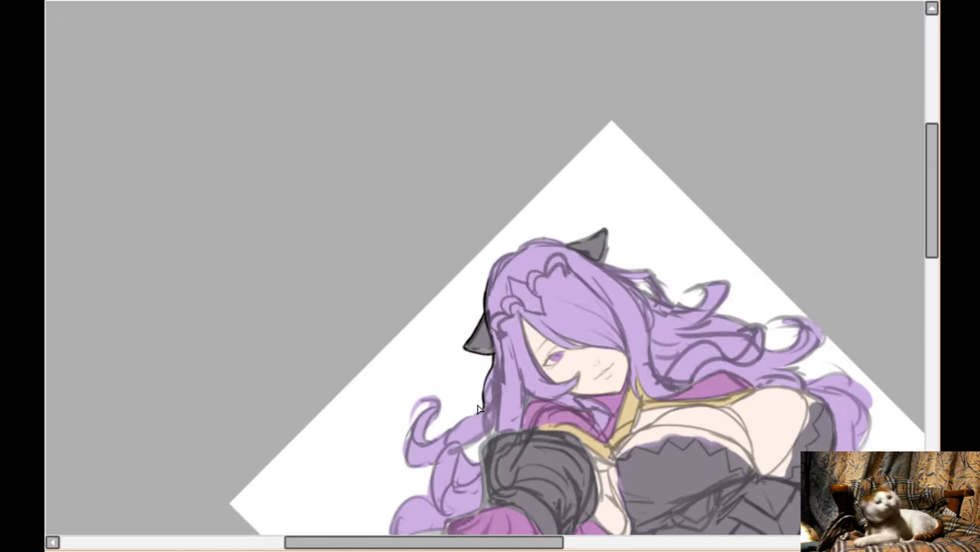
- With the canvas upright and mirrored, draw a dark outline over the top of the hair on the covered eye's side
{"action": "key", "text": "End"}
{"action": "key", "text": "End"}
{"action": "key", "text": "End"}
{"action": "key", "text": "End"}
{"action": "scroll", "coordinate": [551, 353], "scroll_direction": "up", "scroll_amount": 4}
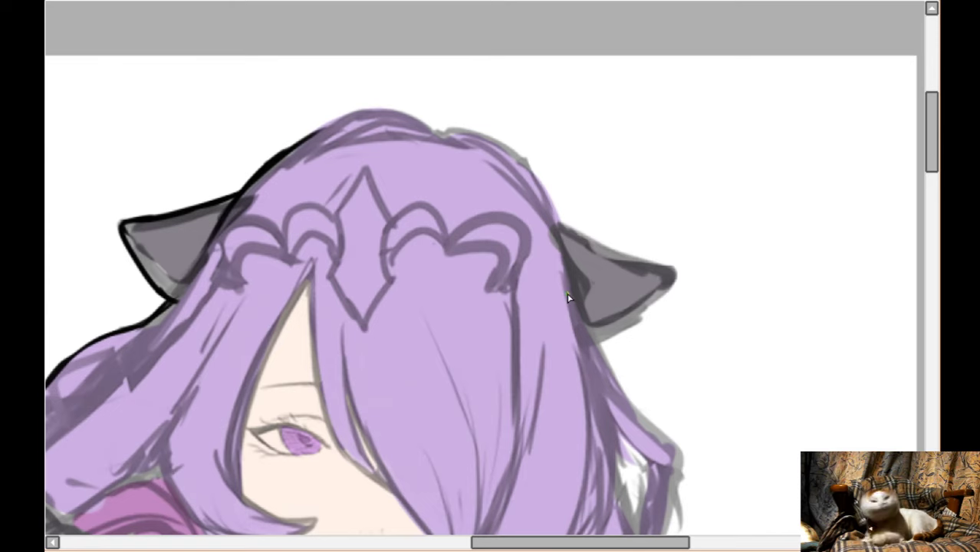
{"action": "key", "text": "Insert"}
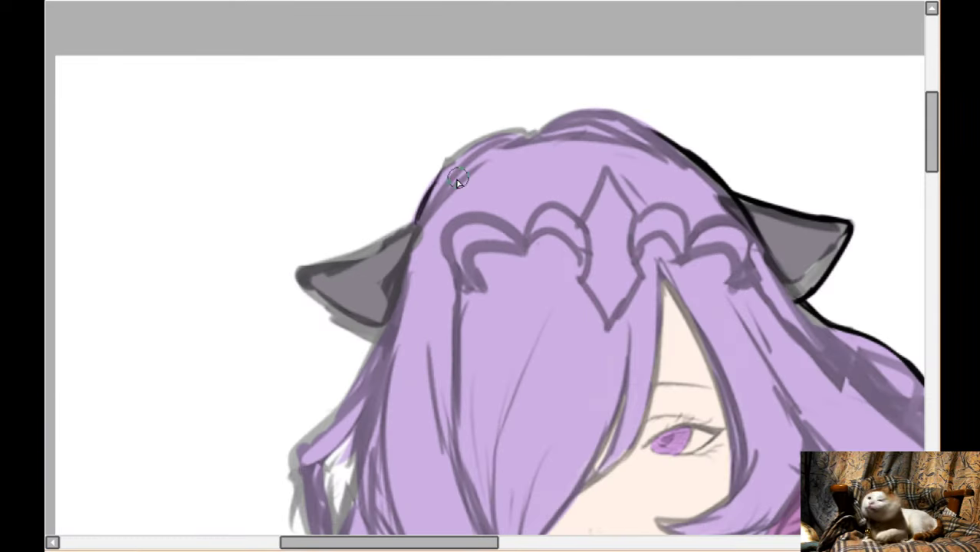
{"action": "left_click_drag", "start_coordinate": [442, 185], "coordinate": [466, 160]}
{"action": "mouse_move", "coordinate": [432, 191]}
{"action": "left_mouse_down"}
{"action": "mouse_move", "coordinate": [493, 125]}
{"action": "mouse_move", "coordinate": [465, 144]}
{"action": "mouse_move", "coordinate": [540, 133]}
{"action": "left_mouse_up"}
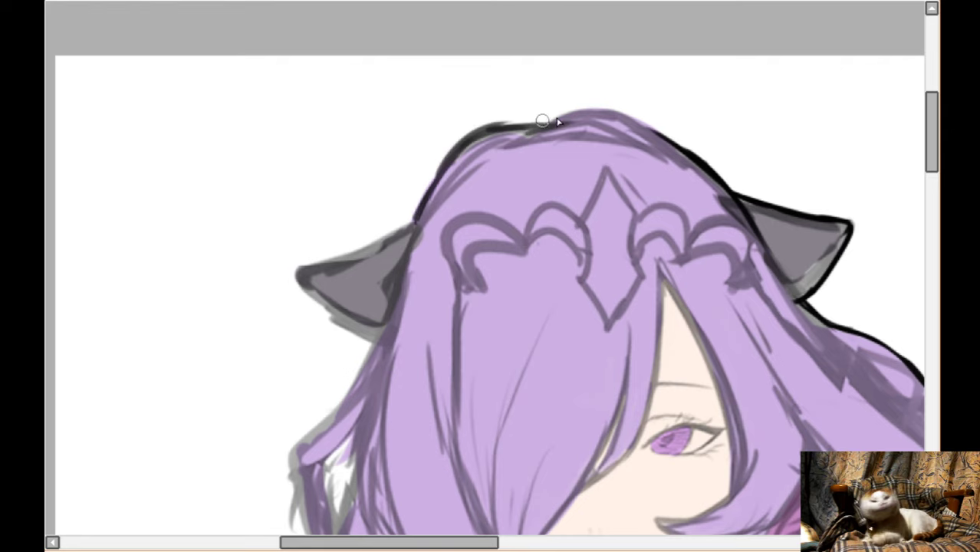
{"action": "left_click_drag", "start_coordinate": [546, 125], "coordinate": [587, 113]}
- Restore the unmirrored view and thicken the dark hair outline down to the horn on the covered eye's side
{"action": "key", "text": "h"}
{"action": "scroll", "coordinate": [491, 173], "scroll_direction": "down", "scroll_amount": 1}
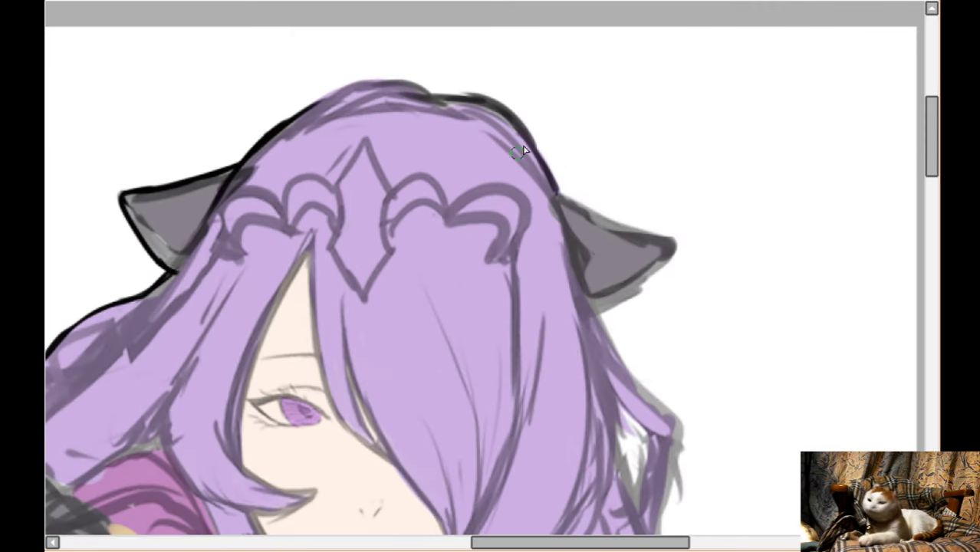
{"action": "mouse_move", "coordinate": [519, 130]}
{"action": "left_mouse_down"}
{"action": "mouse_move", "coordinate": [548, 165]}
{"action": "mouse_move", "coordinate": [529, 131]}
{"action": "mouse_move", "coordinate": [560, 201]}
{"action": "left_mouse_up"}
{"action": "left_click_drag", "start_coordinate": [540, 149], "coordinate": [559, 203]}
{"action": "scroll", "coordinate": [479, 173], "scroll_direction": "left", "scroll_amount": 2}
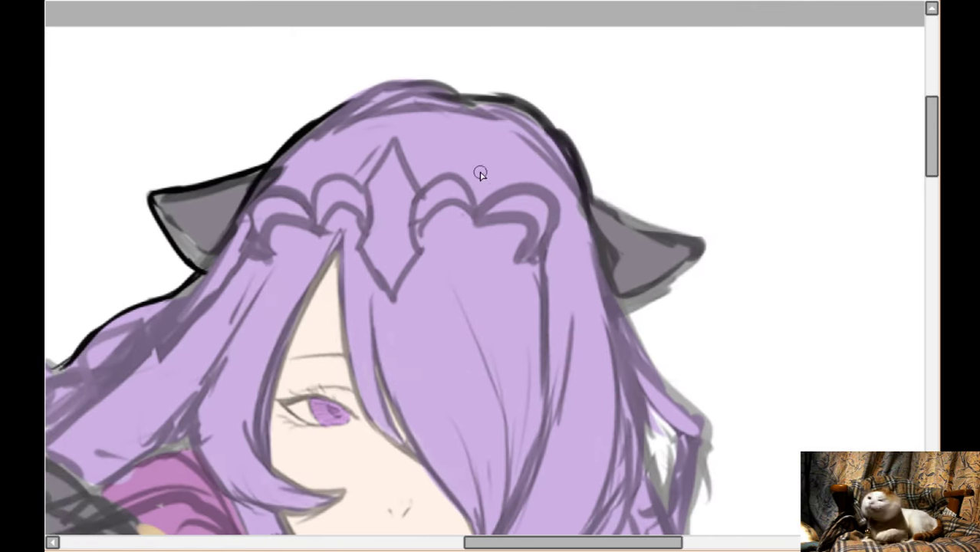
{"action": "scroll", "coordinate": [398, 143], "scroll_direction": "left", "scroll_amount": 1}
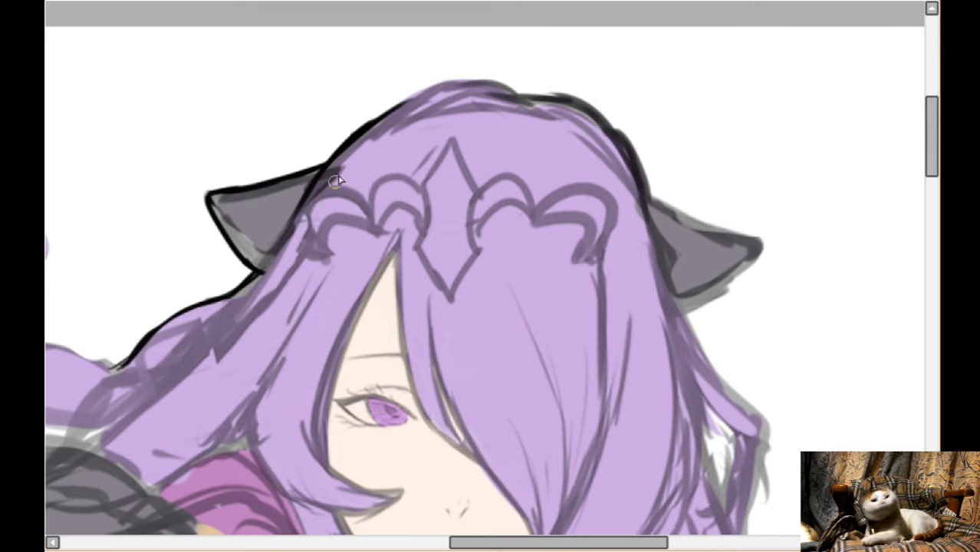
- Draw a dark outline across the crown of the hair, joining the outlines on both sides of the head
{"action": "mouse_move", "coordinate": [349, 135]}
{"action": "left_mouse_down"}
{"action": "mouse_move", "coordinate": [324, 169]}
{"action": "mouse_move", "coordinate": [359, 122]}
{"action": "mouse_move", "coordinate": [424, 122]}
{"action": "mouse_move", "coordinate": [393, 119]}
{"action": "mouse_move", "coordinate": [446, 96]}
{"action": "mouse_move", "coordinate": [421, 103]}
{"action": "mouse_move", "coordinate": [528, 94]}
{"action": "mouse_move", "coordinate": [487, 82]}
{"action": "mouse_move", "coordinate": [571, 111]}
{"action": "left_mouse_up"}
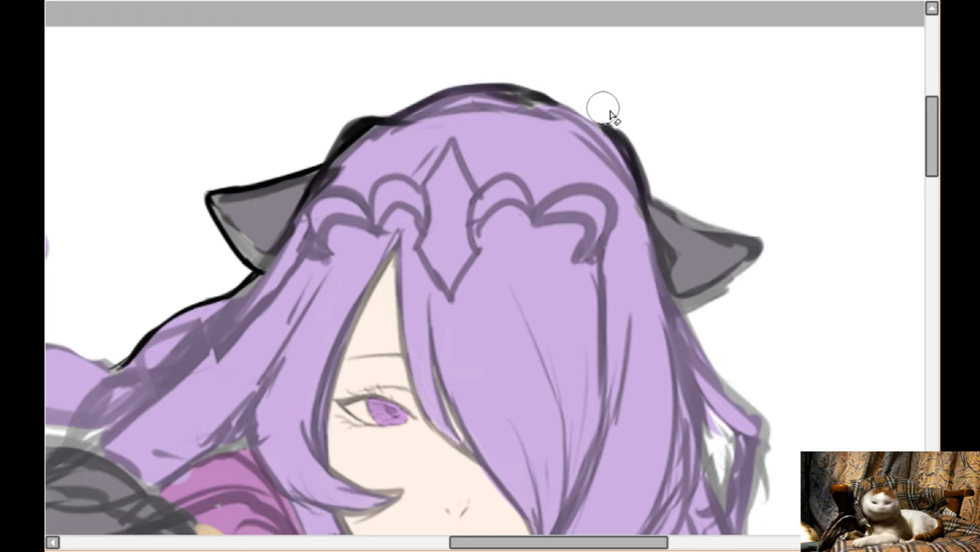
{"action": "scroll", "coordinate": [678, 133], "scroll_direction": "down", "scroll_amount": 2}
{"action": "scroll", "coordinate": [678, 133], "scroll_direction": "up", "scroll_amount": 1}
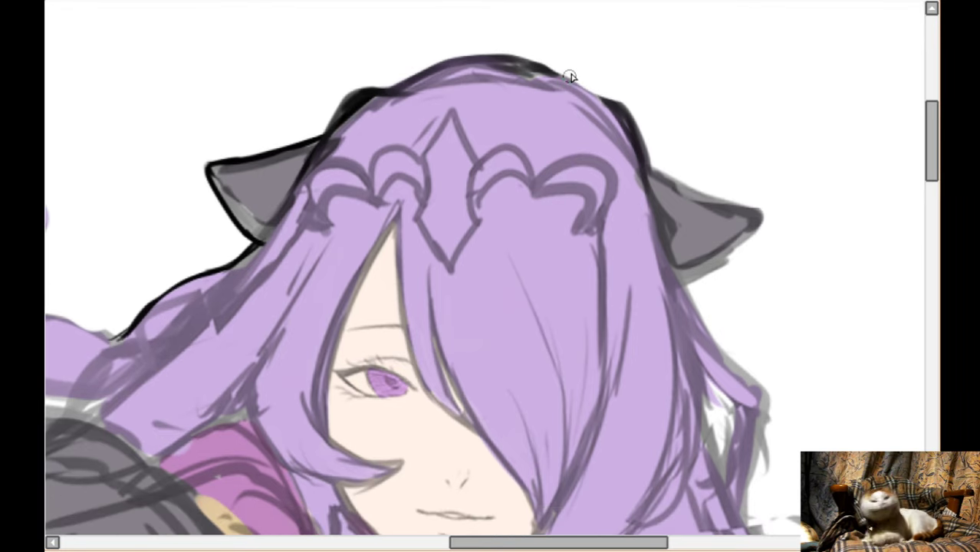
{"action": "scroll", "coordinate": [709, 198], "scroll_direction": "down", "scroll_amount": 1}
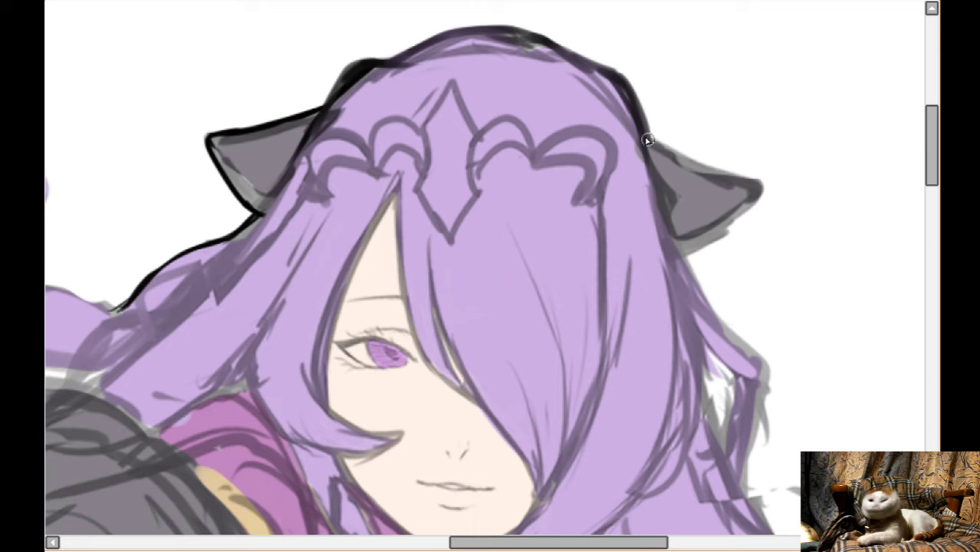
- Outline the upper and lower edges of the horn on the covered eye's side in black
{"action": "mouse_move", "coordinate": [648, 140]}
{"action": "left_mouse_down"}
{"action": "mouse_move", "coordinate": [754, 190]}
{"action": "mouse_move", "coordinate": [744, 179]}
{"action": "mouse_move", "coordinate": [743, 201]}
{"action": "mouse_move", "coordinate": [756, 189]}
{"action": "mouse_move", "coordinate": [653, 135]}
{"action": "mouse_move", "coordinate": [727, 172]}
{"action": "left_mouse_up"}
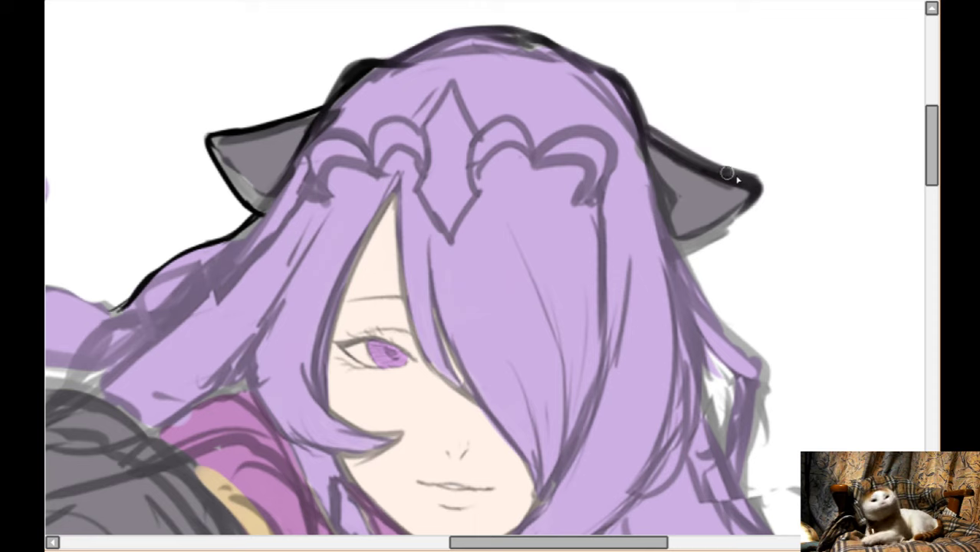
{"action": "mouse_move", "coordinate": [676, 151]}
{"action": "left_mouse_down"}
{"action": "mouse_move", "coordinate": [743, 186]}
{"action": "mouse_move", "coordinate": [739, 212]}
{"action": "mouse_move", "coordinate": [710, 250]}
{"action": "mouse_move", "coordinate": [739, 213]}
{"action": "left_mouse_up"}
{"action": "key", "text": "ctrl+z"}
{"action": "left_click_drag", "start_coordinate": [690, 253], "coordinate": [752, 198]}
- Draw the dark outer hair outline from beneath that horn down around the bulging loose lock
{"action": "scroll", "coordinate": [688, 284], "scroll_direction": "down", "scroll_amount": 2}
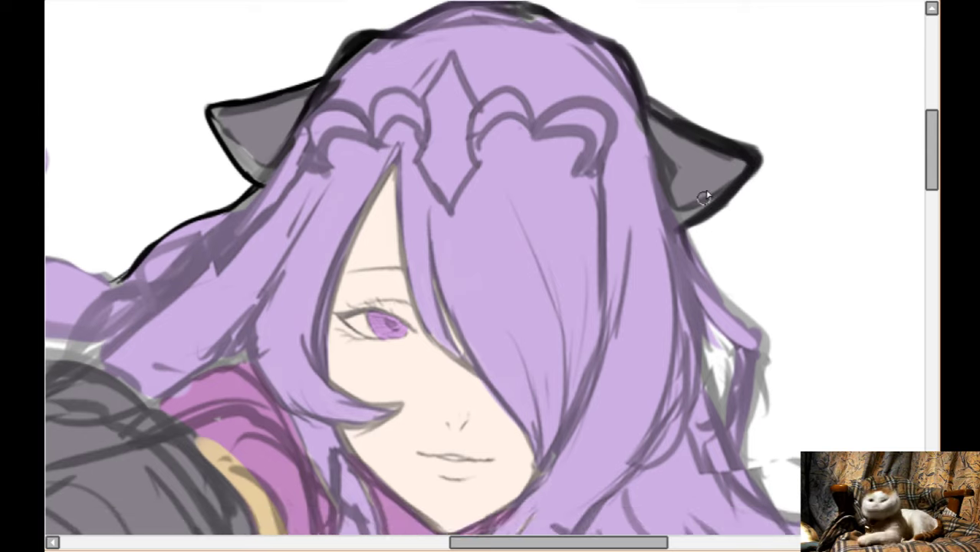
{"action": "mouse_move", "coordinate": [678, 196]}
{"action": "left_mouse_down"}
{"action": "mouse_move", "coordinate": [702, 246]}
{"action": "mouse_move", "coordinate": [751, 295]}
{"action": "left_mouse_up"}
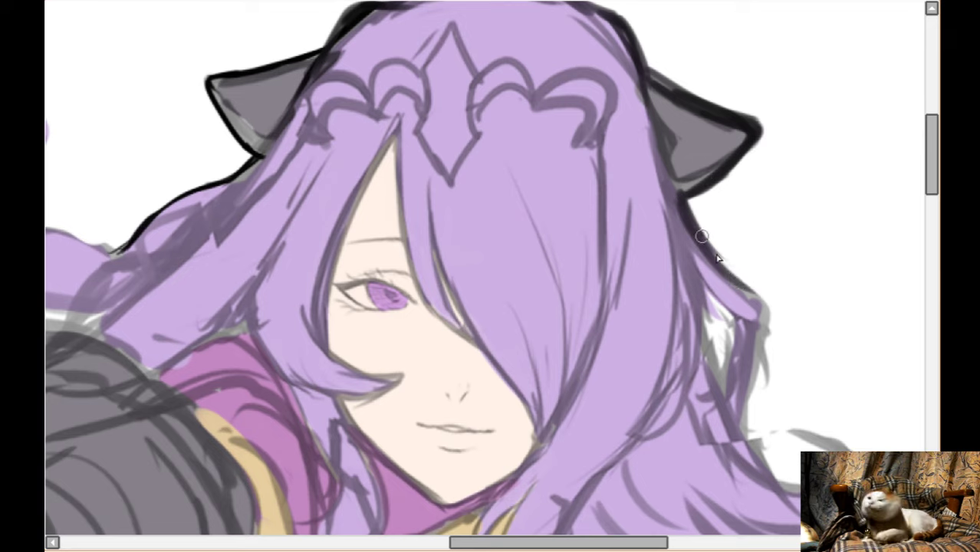
{"action": "left_click_drag", "start_coordinate": [718, 258], "coordinate": [758, 313]}
{"action": "mouse_move", "coordinate": [732, 278]}
{"action": "left_mouse_down"}
{"action": "mouse_move", "coordinate": [763, 331]}
{"action": "mouse_move", "coordinate": [741, 407]}
{"action": "left_mouse_up"}
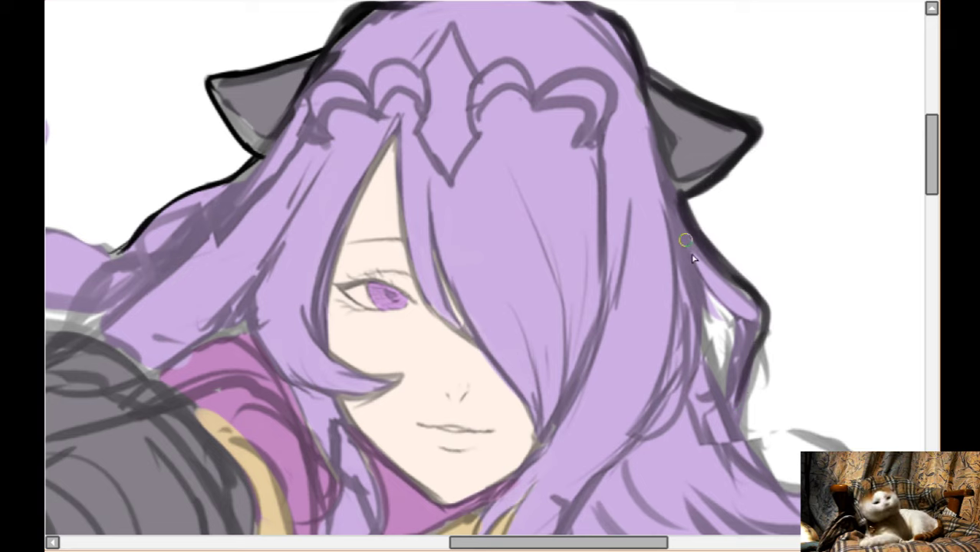
- Outline the inner edge of the loose lock and the hair edge on the other side of the gap
{"action": "left_click_drag", "start_coordinate": [688, 244], "coordinate": [732, 310]}
{"action": "left_click_drag", "start_coordinate": [696, 271], "coordinate": [739, 355]}
{"action": "mouse_move", "coordinate": [734, 319]}
{"action": "left_mouse_down"}
{"action": "mouse_move", "coordinate": [742, 360]}
{"action": "mouse_move", "coordinate": [730, 410]}
{"action": "left_mouse_up"}
{"action": "scroll", "coordinate": [705, 275], "scroll_direction": "down", "scroll_amount": 2}
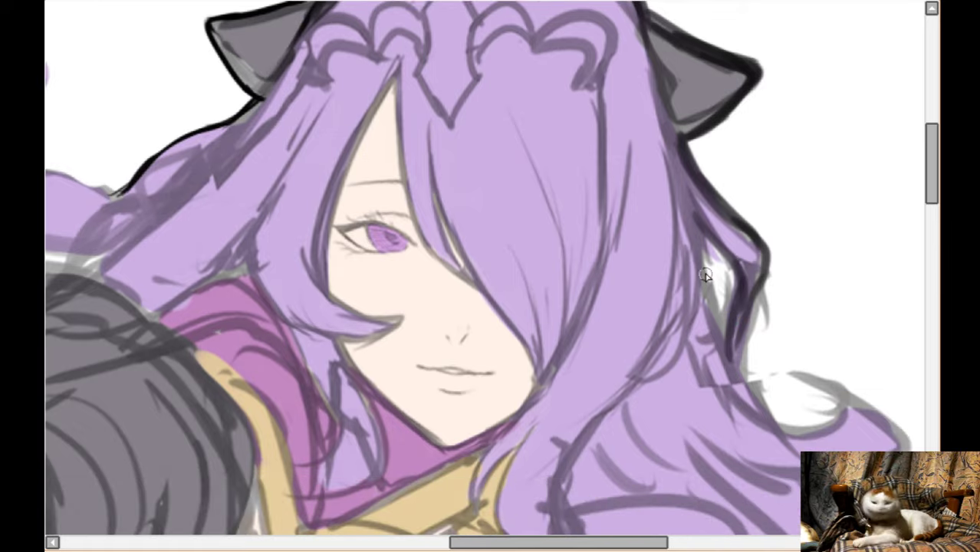
{"action": "left_click_drag", "start_coordinate": [694, 223], "coordinate": [740, 372]}
{"action": "mouse_move", "coordinate": [690, 203]}
{"action": "left_mouse_down"}
{"action": "mouse_move", "coordinate": [720, 333]}
{"action": "mouse_move", "coordinate": [715, 313]}
{"action": "mouse_move", "coordinate": [783, 433]}
{"action": "left_mouse_up"}
- Erase the sketch marks inside the gap between the loose lock and the main hair, leaving clean white
{"action": "scroll", "coordinate": [801, 443], "scroll_direction": "right", "scroll_amount": 2}
{"action": "scroll", "coordinate": [801, 443], "scroll_direction": "right", "scroll_amount": 4}
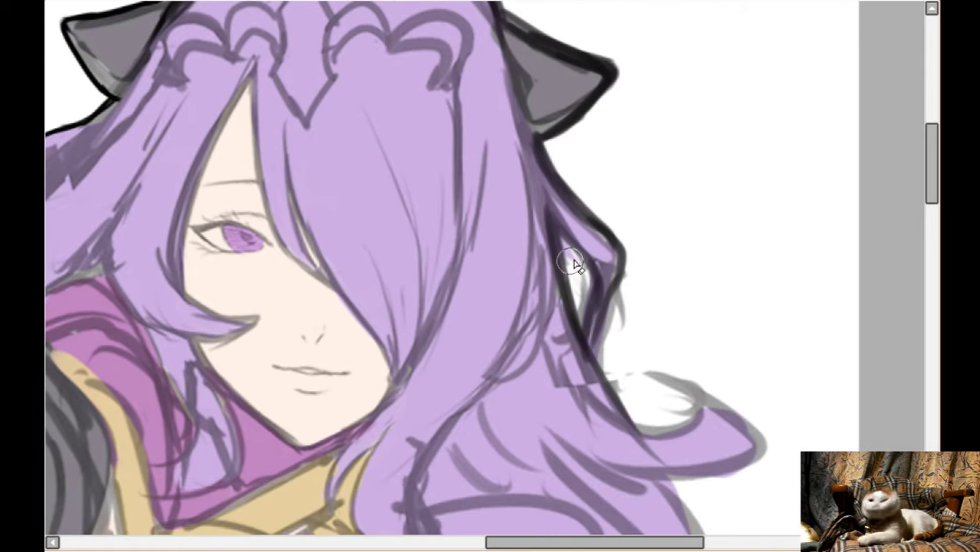
{"action": "mouse_move", "coordinate": [570, 258]}
{"action": "left_mouse_down"}
{"action": "mouse_move", "coordinate": [578, 306]}
{"action": "mouse_move", "coordinate": [582, 274]}
{"action": "mouse_move", "coordinate": [590, 341]}
{"action": "left_mouse_up"}
{"action": "left_click_drag", "start_coordinate": [587, 303], "coordinate": [618, 380]}
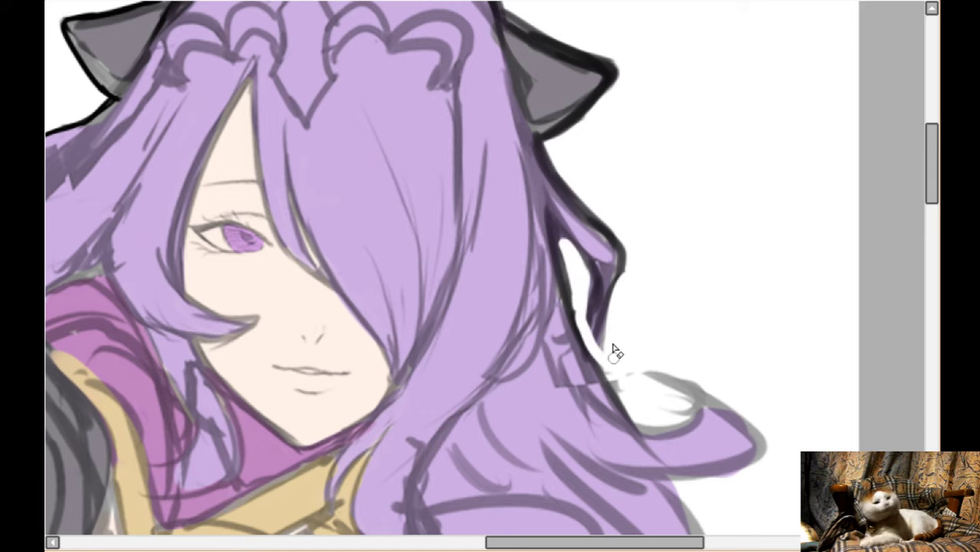
{"action": "left_click_drag", "start_coordinate": [614, 390], "coordinate": [583, 338]}
{"action": "left_click_drag", "start_coordinate": [567, 264], "coordinate": [618, 391]}
- Refine the thin black lines around the gap and where the loose lock meets the main hair
{"action": "scroll", "coordinate": [74, 280], "scroll_direction": "right", "scroll_amount": 1}
{"action": "scroll", "coordinate": [75, 281], "scroll_direction": "down", "scroll_amount": 1}
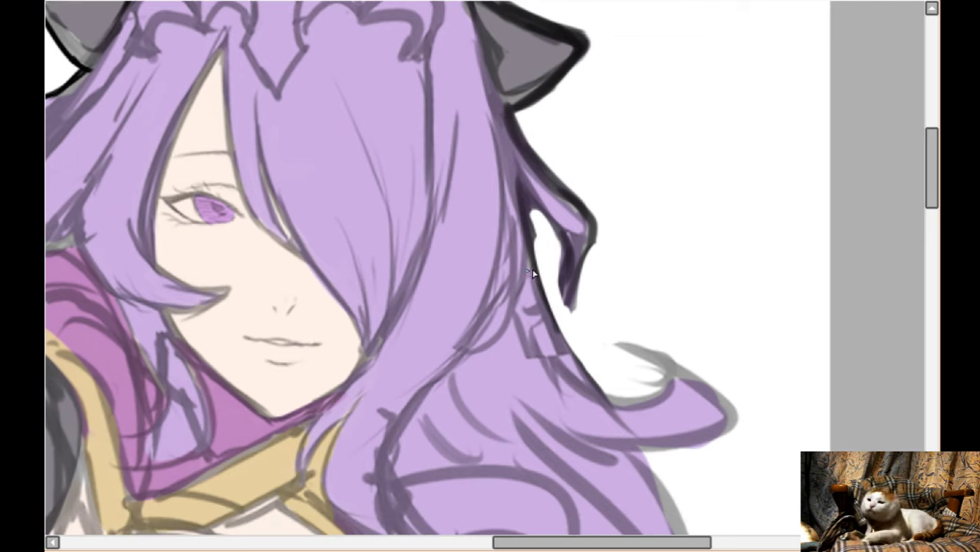
{"action": "mouse_move", "coordinate": [535, 254]}
{"action": "left_mouse_down"}
{"action": "mouse_move", "coordinate": [568, 305]}
{"action": "mouse_move", "coordinate": [564, 347]}
{"action": "left_mouse_up"}
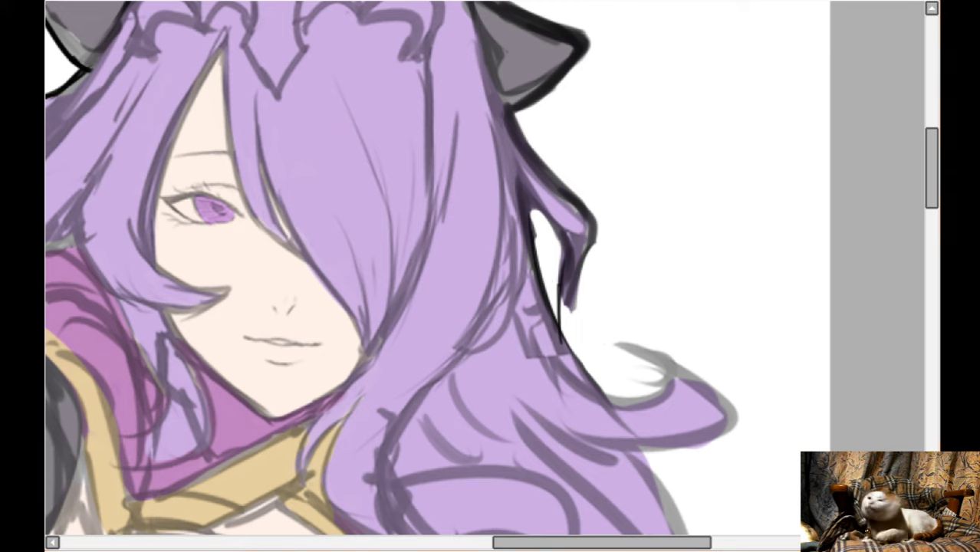
{"action": "mouse_move", "coordinate": [562, 292]}
{"action": "left_mouse_down"}
{"action": "mouse_move", "coordinate": [563, 338]}
{"action": "mouse_move", "coordinate": [575, 348]}
{"action": "mouse_move", "coordinate": [570, 302]}
{"action": "mouse_move", "coordinate": [593, 387]}
{"action": "left_mouse_up"}
- Mirror the canvas and outline the flicked curl below the loose lock in black
{"action": "key", "text": "h"}
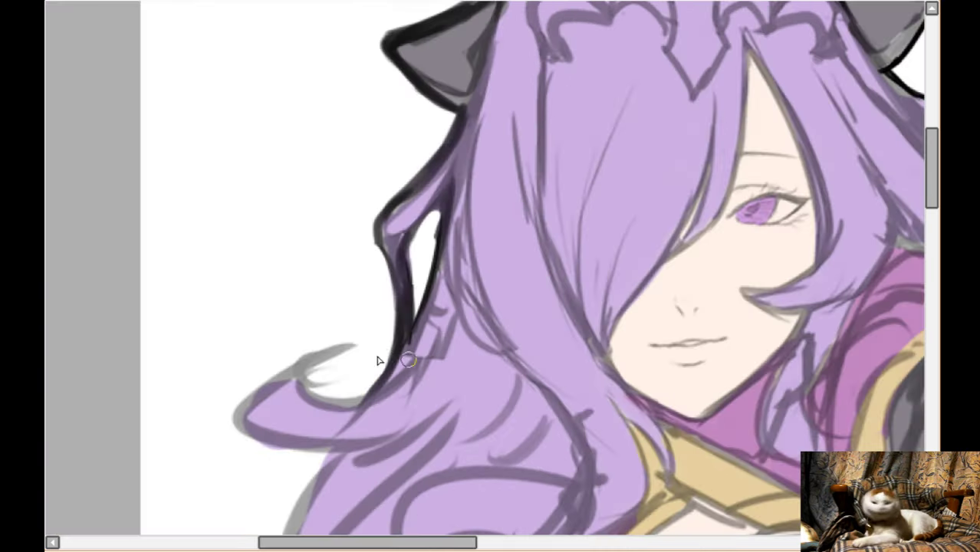
{"action": "scroll", "coordinate": [351, 357], "scroll_direction": "down", "scroll_amount": 1}
{"action": "mouse_move", "coordinate": [263, 359]}
{"action": "left_mouse_down"}
{"action": "mouse_move", "coordinate": [248, 383]}
{"action": "mouse_move", "coordinate": [237, 381]}
{"action": "mouse_move", "coordinate": [294, 415]}
{"action": "mouse_move", "coordinate": [276, 417]}
{"action": "mouse_move", "coordinate": [330, 422]}
{"action": "left_mouse_up"}
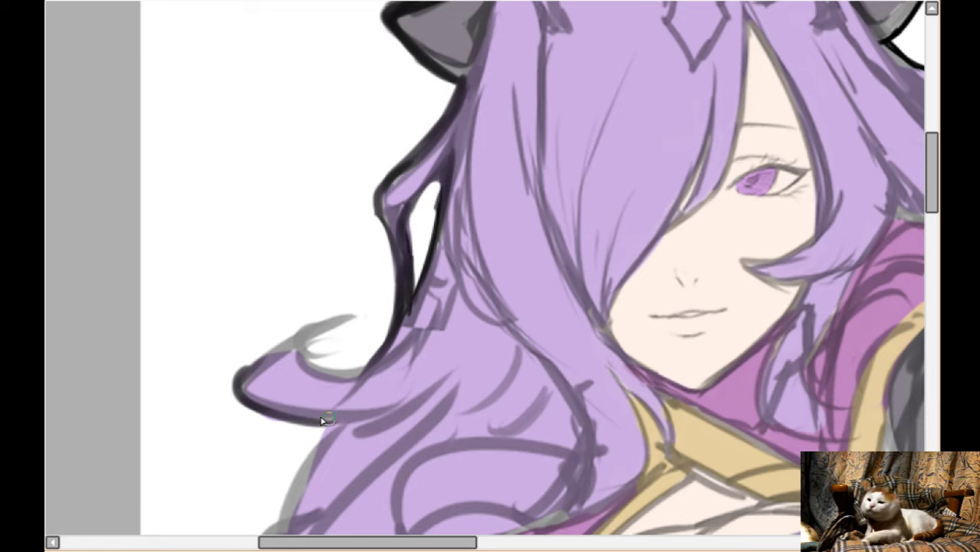
{"action": "mouse_move", "coordinate": [240, 375]}
{"action": "left_mouse_down"}
{"action": "mouse_move", "coordinate": [324, 320]}
{"action": "mouse_move", "coordinate": [280, 342]}
{"action": "mouse_move", "coordinate": [331, 320]}
{"action": "mouse_move", "coordinate": [306, 340]}
{"action": "mouse_move", "coordinate": [356, 369]}
{"action": "mouse_move", "coordinate": [368, 359]}
{"action": "mouse_move", "coordinate": [309, 355]}
{"action": "mouse_move", "coordinate": [355, 315]}
{"action": "left_mouse_up"}
{"action": "scroll", "coordinate": [336, 377], "scroll_direction": "down", "scroll_amount": 2}
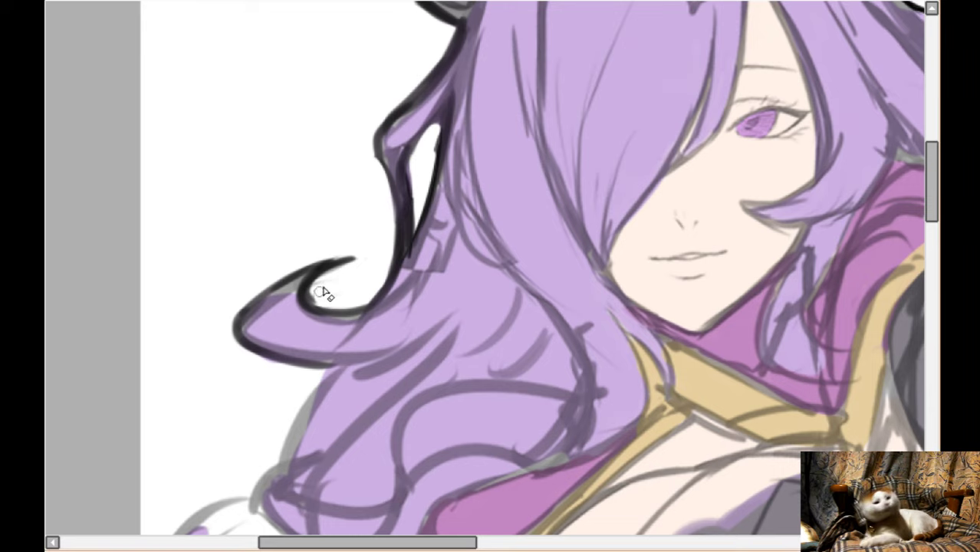
- Outline the hair edge beneath the flicked curl, down around the rounded end of the next wave
{"action": "scroll", "coordinate": [350, 291], "scroll_direction": "down", "scroll_amount": 5}
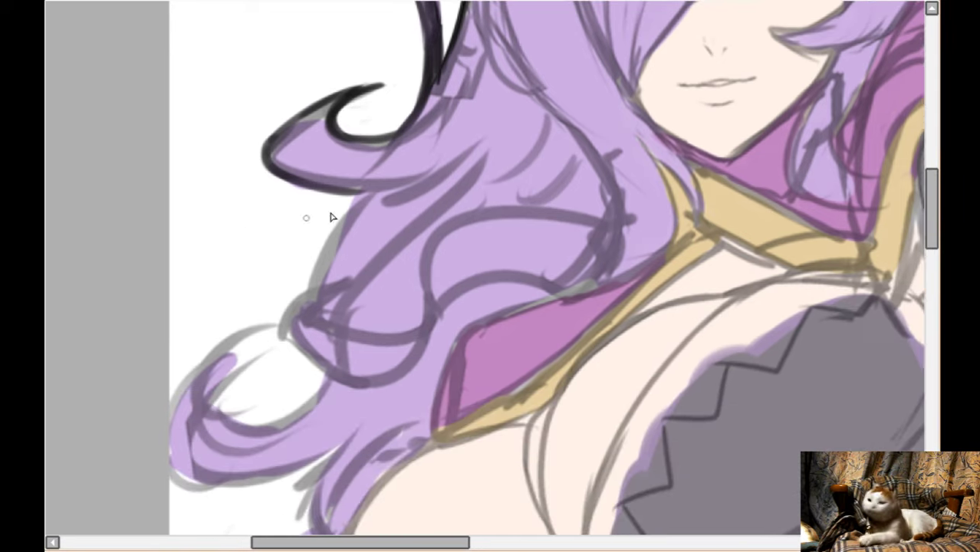
{"action": "scroll", "coordinate": [332, 218], "scroll_direction": "left", "scroll_amount": 1}
{"action": "left_click_drag", "start_coordinate": [390, 206], "coordinate": [373, 230]}
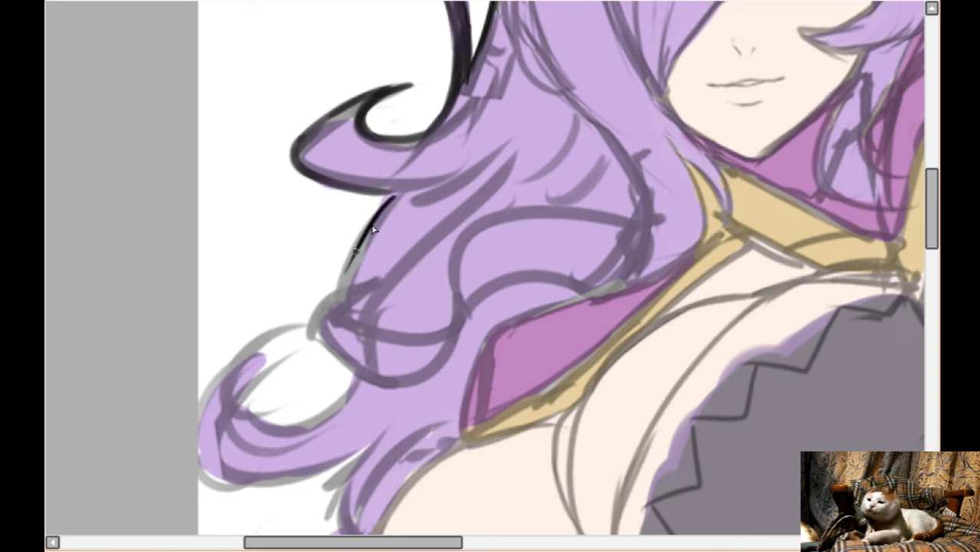
{"action": "mouse_move", "coordinate": [365, 192]}
{"action": "left_mouse_down"}
{"action": "mouse_move", "coordinate": [404, 197]}
{"action": "mouse_move", "coordinate": [376, 185]}
{"action": "mouse_move", "coordinate": [397, 186]}
{"action": "mouse_move", "coordinate": [333, 348]}
{"action": "left_mouse_up"}
{"action": "mouse_move", "coordinate": [337, 300]}
{"action": "left_mouse_down"}
{"action": "mouse_move", "coordinate": [316, 326]}
{"action": "mouse_move", "coordinate": [367, 383]}
{"action": "left_mouse_up"}
{"action": "left_click_drag", "start_coordinate": [316, 338], "coordinate": [363, 382]}
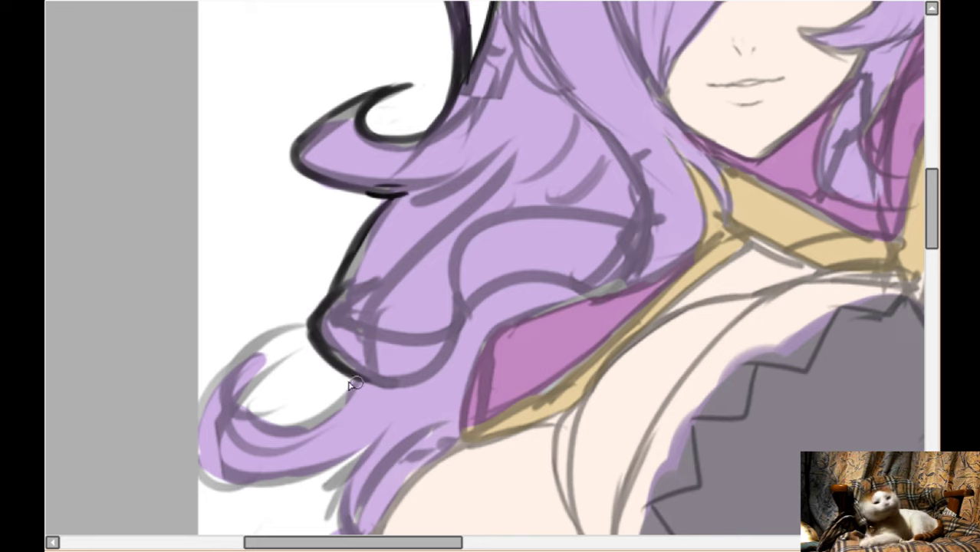
- Draw dark outlines around the large upturned curl near the canvas edge, both inside and outside
{"action": "scroll", "coordinate": [280, 405], "scroll_direction": "down", "scroll_amount": 2}
{"action": "left_click_drag", "start_coordinate": [228, 307], "coordinate": [201, 413]}
{"action": "mouse_move", "coordinate": [202, 370]}
{"action": "left_mouse_down"}
{"action": "mouse_move", "coordinate": [257, 427]}
{"action": "mouse_move", "coordinate": [360, 389]}
{"action": "left_mouse_up"}
{"action": "mouse_move", "coordinate": [204, 342]}
{"action": "left_mouse_down"}
{"action": "mouse_move", "coordinate": [293, 270]}
{"action": "mouse_move", "coordinate": [257, 286]}
{"action": "mouse_move", "coordinate": [308, 368]}
{"action": "mouse_move", "coordinate": [257, 363]}
{"action": "mouse_move", "coordinate": [351, 318]}
{"action": "mouse_move", "coordinate": [310, 350]}
{"action": "mouse_move", "coordinate": [239, 361]}
{"action": "mouse_move", "coordinate": [266, 334]}
{"action": "mouse_move", "coordinate": [277, 343]}
{"action": "mouse_move", "coordinate": [257, 321]}
{"action": "mouse_move", "coordinate": [258, 304]}
{"action": "mouse_move", "coordinate": [278, 351]}
{"action": "mouse_move", "coordinate": [296, 333]}
{"action": "mouse_move", "coordinate": [288, 293]}
{"action": "mouse_move", "coordinate": [263, 307]}
{"action": "mouse_move", "coordinate": [300, 254]}
{"action": "mouse_move", "coordinate": [284, 285]}
{"action": "mouse_move", "coordinate": [293, 353]}
{"action": "mouse_move", "coordinate": [283, 354]}
{"action": "mouse_move", "coordinate": [322, 334]}
{"action": "mouse_move", "coordinate": [273, 323]}
{"action": "left_mouse_up"}
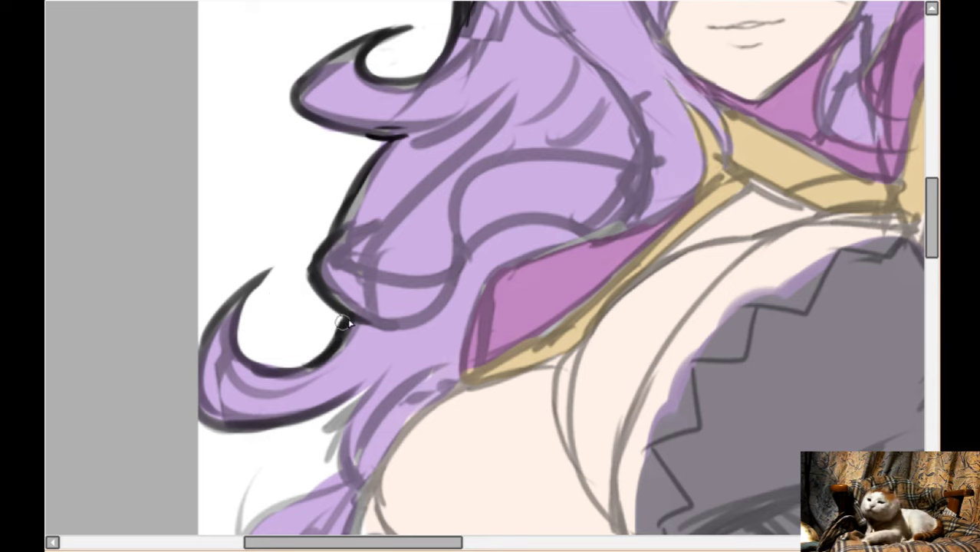
- Darken the small pointed hair tips just below the large upturned curl
{"action": "scroll", "coordinate": [343, 323], "scroll_direction": "down", "scroll_amount": 5}
{"action": "left_click_drag", "start_coordinate": [325, 238], "coordinate": [372, 207]}
{"action": "mouse_move", "coordinate": [301, 302]}
{"action": "left_mouse_down"}
{"action": "mouse_move", "coordinate": [355, 240]}
{"action": "mouse_move", "coordinate": [340, 279]}
{"action": "mouse_move", "coordinate": [360, 307]}
{"action": "left_mouse_up"}
- Outline the outer side and lower edge of the dark bodice cup beside the trailing hair
{"action": "scroll", "coordinate": [406, 297], "scroll_direction": "down", "scroll_amount": 1}
{"action": "scroll", "coordinate": [407, 298], "scroll_direction": "down", "scroll_amount": 1}
{"action": "left_click_drag", "start_coordinate": [362, 267], "coordinate": [344, 321]}
{"action": "mouse_move", "coordinate": [359, 267]}
{"action": "left_mouse_down"}
{"action": "mouse_move", "coordinate": [334, 344]}
{"action": "mouse_move", "coordinate": [355, 275]}
{"action": "mouse_move", "coordinate": [331, 319]}
{"action": "mouse_move", "coordinate": [347, 354]}
{"action": "mouse_move", "coordinate": [335, 345]}
{"action": "mouse_move", "coordinate": [380, 419]}
{"action": "left_mouse_up"}
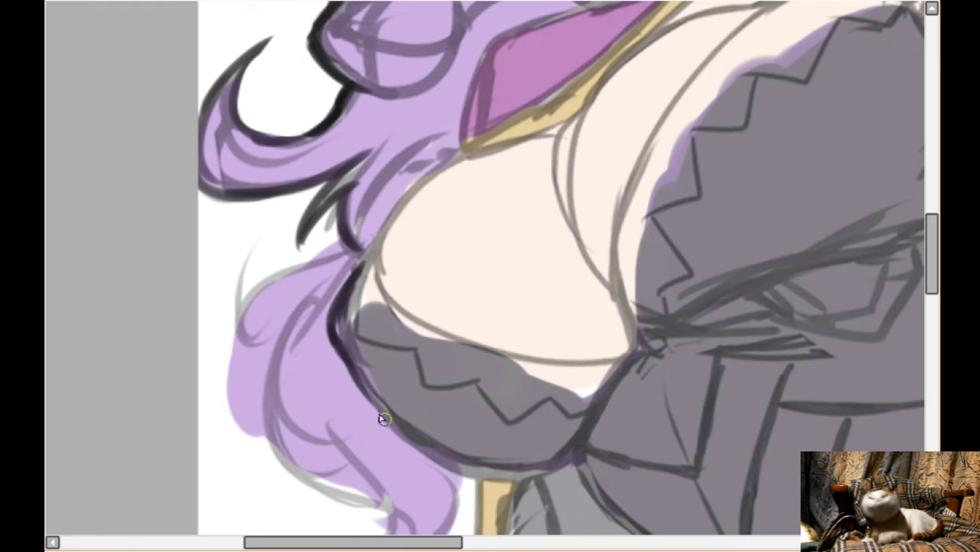
{"action": "left_click_drag", "start_coordinate": [351, 369], "coordinate": [426, 453]}
{"action": "scroll", "coordinate": [438, 381], "scroll_direction": "down", "scroll_amount": 2}
{"action": "mouse_move", "coordinate": [390, 356]}
{"action": "left_mouse_down"}
{"action": "mouse_move", "coordinate": [463, 405]}
{"action": "mouse_move", "coordinate": [493, 403]}
{"action": "left_mouse_up"}
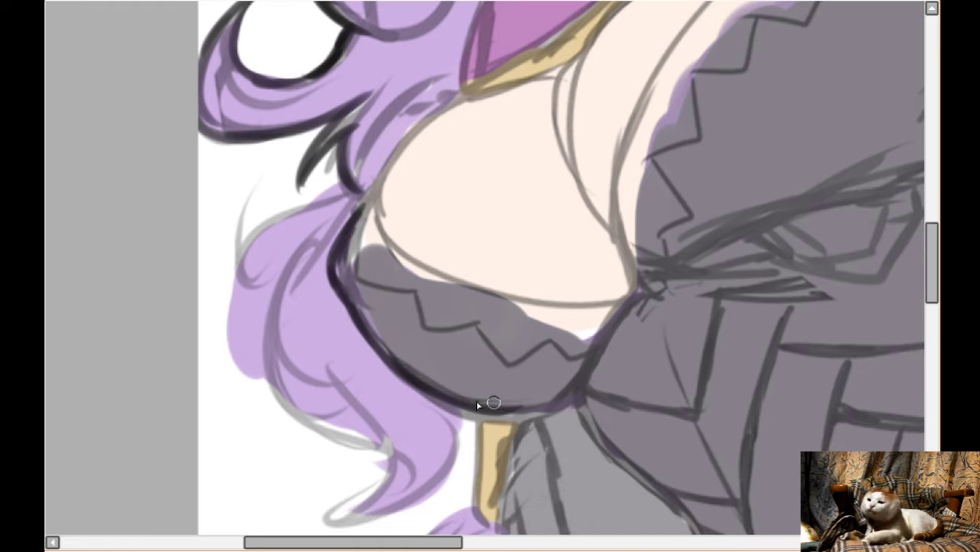
{"action": "mouse_move", "coordinate": [408, 379]}
{"action": "left_mouse_down"}
{"action": "mouse_move", "coordinate": [497, 419]}
{"action": "mouse_move", "coordinate": [573, 389]}
{"action": "left_mouse_up"}
- Outline the upper chest contour and the edges of the pink collar lining where it meets the hair and gold trim
{"action": "scroll", "coordinate": [377, 221], "scroll_direction": "up", "scroll_amount": 2}
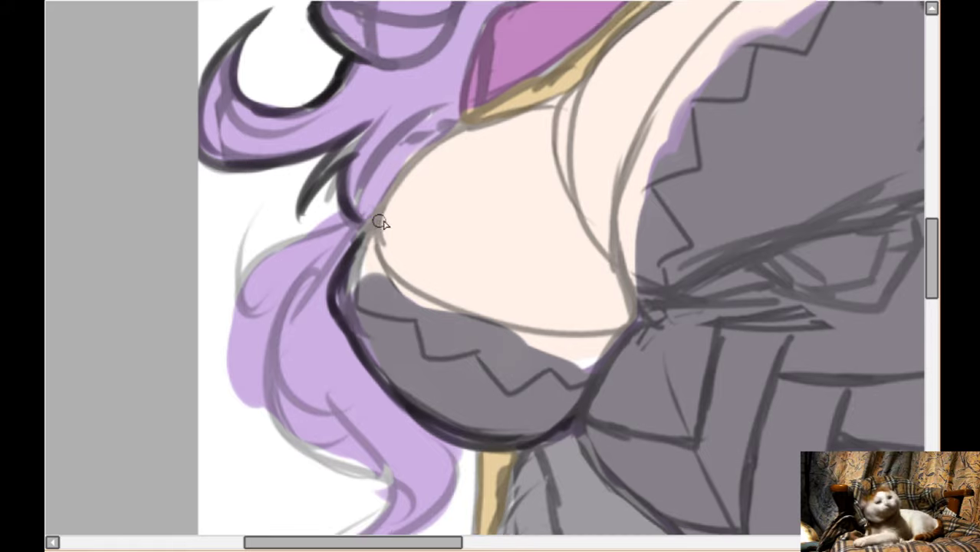
{"action": "mouse_move", "coordinate": [356, 270]}
{"action": "left_mouse_down"}
{"action": "mouse_move", "coordinate": [409, 185]}
{"action": "mouse_move", "coordinate": [415, 190]}
{"action": "mouse_move", "coordinate": [393, 223]}
{"action": "mouse_move", "coordinate": [428, 169]}
{"action": "mouse_move", "coordinate": [499, 123]}
{"action": "mouse_move", "coordinate": [476, 139]}
{"action": "mouse_move", "coordinate": [466, 176]}
{"action": "mouse_move", "coordinate": [473, 219]}
{"action": "mouse_move", "coordinate": [454, 296]}
{"action": "mouse_move", "coordinate": [512, 240]}
{"action": "mouse_move", "coordinate": [633, 168]}
{"action": "left_mouse_up"}
{"action": "left_click_drag", "start_coordinate": [579, 209], "coordinate": [672, 136]}
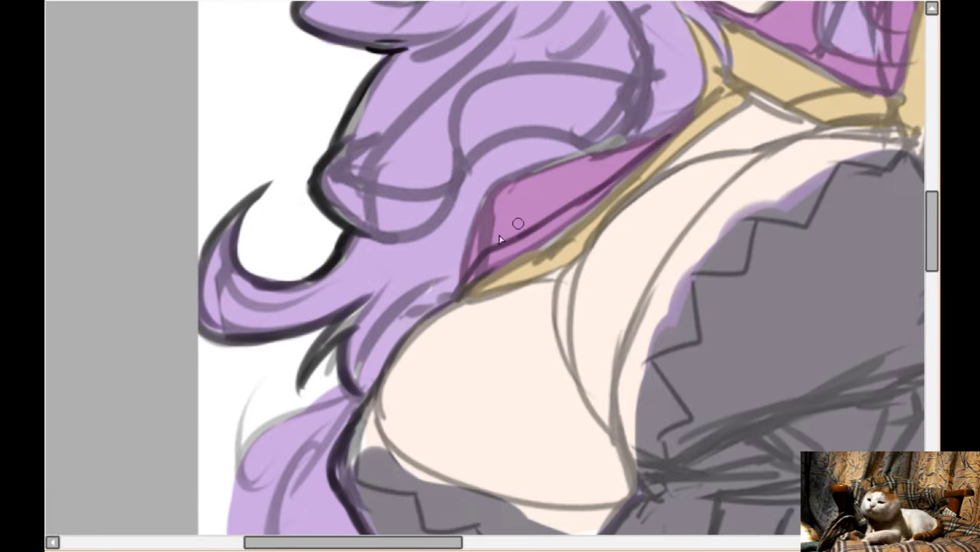
{"action": "mouse_move", "coordinate": [466, 275]}
{"action": "left_mouse_down"}
{"action": "mouse_move", "coordinate": [485, 200]}
{"action": "mouse_move", "coordinate": [540, 172]}
{"action": "mouse_move", "coordinate": [518, 169]}
{"action": "mouse_move", "coordinate": [689, 105]}
{"action": "mouse_move", "coordinate": [672, 115]}
{"action": "mouse_move", "coordinate": [696, 89]}
{"action": "left_mouse_up"}
{"action": "scroll", "coordinate": [696, 89], "scroll_direction": "up", "scroll_amount": 1}
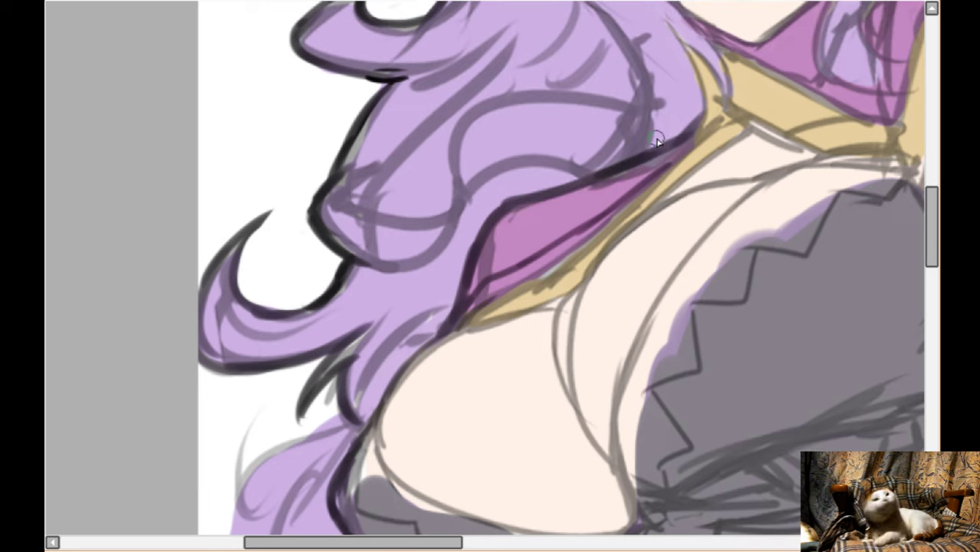
- Draw dark contour lines along the two wavy locks resting over the collar and shoulder
{"action": "scroll", "coordinate": [657, 142], "scroll_direction": "up", "scroll_amount": 4}
{"action": "scroll", "coordinate": [620, 221], "scroll_direction": "down", "scroll_amount": 1}
{"action": "mouse_move", "coordinate": [337, 345]}
{"action": "left_mouse_down"}
{"action": "mouse_move", "coordinate": [411, 353]}
{"action": "mouse_move", "coordinate": [513, 252]}
{"action": "mouse_move", "coordinate": [588, 255]}
{"action": "mouse_move", "coordinate": [571, 256]}
{"action": "mouse_move", "coordinate": [668, 215]}
{"action": "left_mouse_up"}
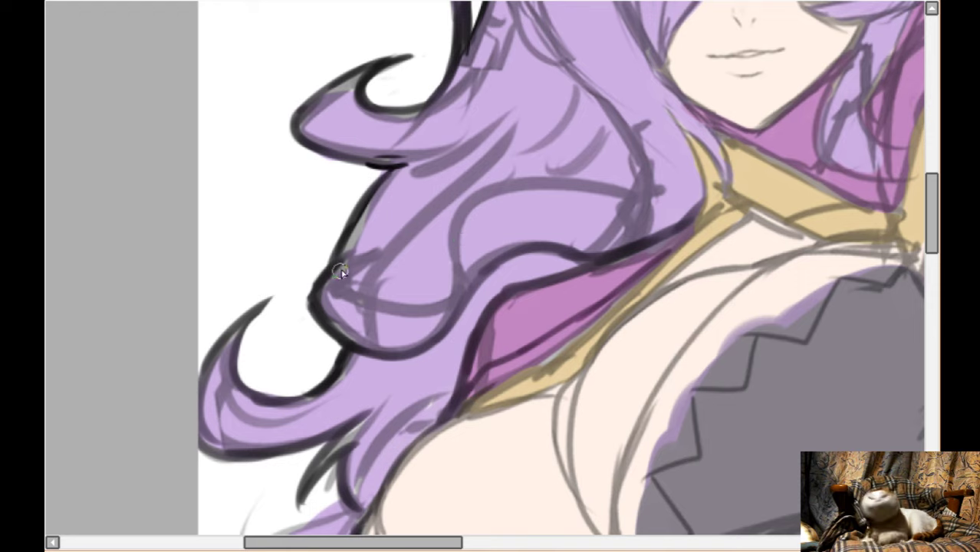
{"action": "mouse_move", "coordinate": [341, 272]}
{"action": "left_mouse_down"}
{"action": "mouse_move", "coordinate": [383, 248]}
{"action": "mouse_move", "coordinate": [416, 291]}
{"action": "mouse_move", "coordinate": [451, 282]}
{"action": "mouse_move", "coordinate": [460, 265]}
{"action": "mouse_move", "coordinate": [574, 193]}
{"action": "mouse_move", "coordinate": [639, 182]}
{"action": "mouse_move", "coordinate": [627, 135]}
{"action": "left_mouse_up"}
{"action": "scroll", "coordinate": [583, 146], "scroll_direction": "up", "scroll_amount": 1}
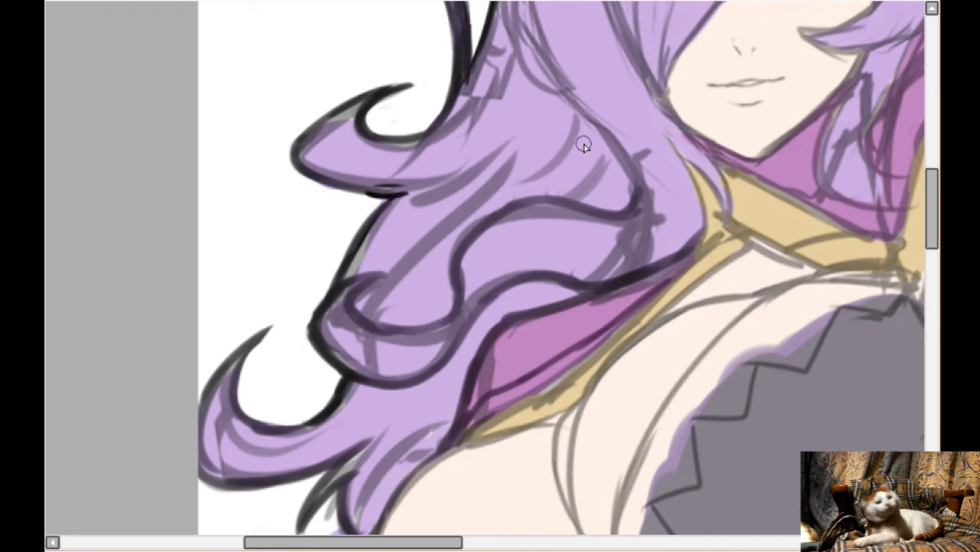
- Darken the hair fold running from below the horn to the shoulder waves, and restore the unmirrored view
{"action": "scroll", "coordinate": [583, 146], "scroll_direction": "up", "scroll_amount": 5}
{"action": "left_click_drag", "start_coordinate": [512, 184], "coordinate": [597, 313]}
{"action": "mouse_move", "coordinate": [571, 271]}
{"action": "left_mouse_down"}
{"action": "mouse_move", "coordinate": [617, 345]}
{"action": "mouse_move", "coordinate": [628, 387]}
{"action": "mouse_move", "coordinate": [537, 184]}
{"action": "left_mouse_up"}
{"action": "scroll", "coordinate": [537, 180], "scroll_direction": "up", "scroll_amount": 2}
{"action": "left_click_drag", "start_coordinate": [502, 251], "coordinate": [527, 127]}
{"action": "mouse_move", "coordinate": [520, 183]}
{"action": "left_mouse_down"}
{"action": "mouse_move", "coordinate": [550, 45]}
{"action": "mouse_move", "coordinate": [504, 192]}
{"action": "left_mouse_up"}
{"action": "left_click_drag", "start_coordinate": [517, 157], "coordinate": [527, 246]}
{"action": "mouse_move", "coordinate": [598, 132]}
{"action": "left_mouse_down"}
{"action": "mouse_move", "coordinate": [604, 219]}
{"action": "mouse_move", "coordinate": [629, 290]}
{"action": "left_mouse_up"}
{"action": "scroll", "coordinate": [652, 343], "scroll_direction": "down", "scroll_amount": 1}
{"action": "scroll", "coordinate": [652, 343], "scroll_direction": "down", "scroll_amount": 1}
{"action": "key", "text": "h"}
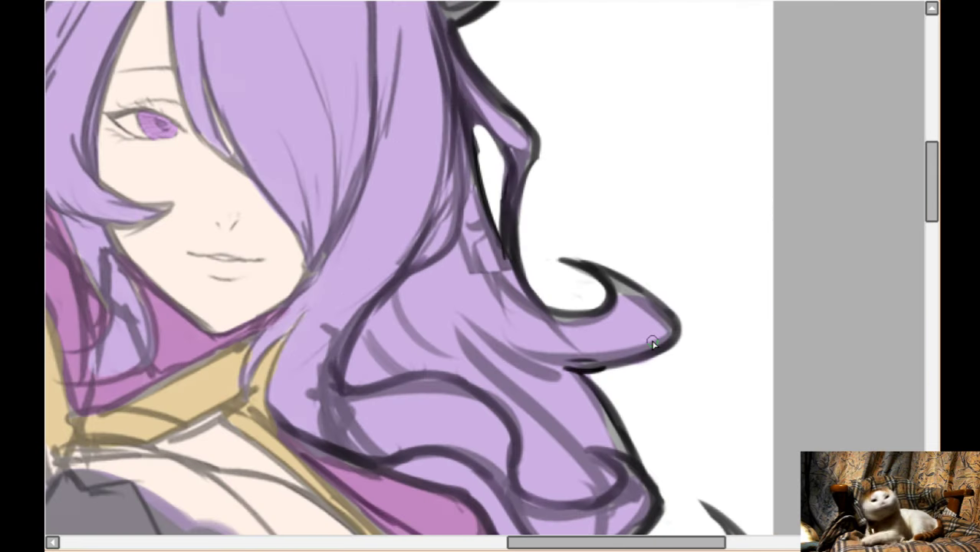
- Review the outlined figure as a whole and inspect the chest, face and collar areas up close
{"action": "scroll", "coordinate": [711, 251], "scroll_direction": "down", "scroll_amount": 4}
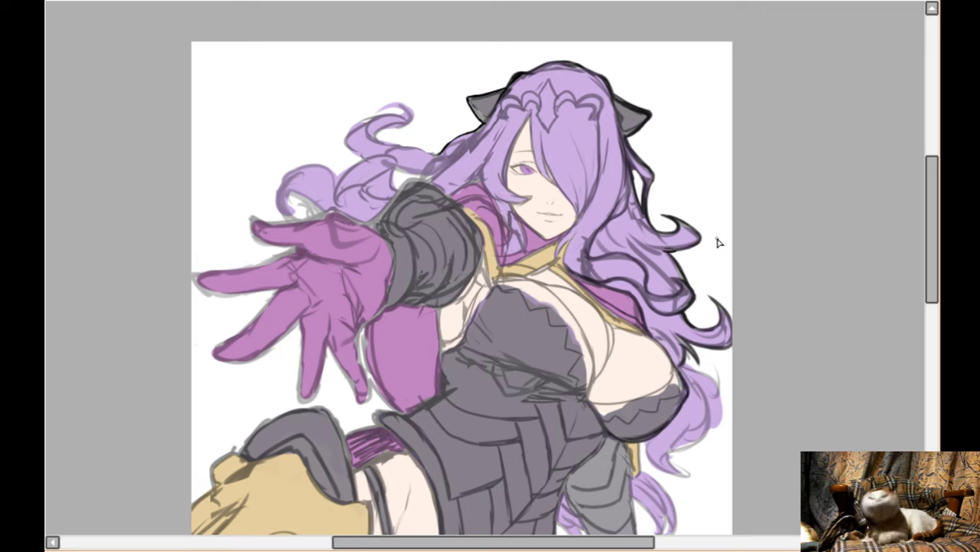
{"action": "scroll", "coordinate": [539, 303], "scroll_direction": "up", "scroll_amount": 2}
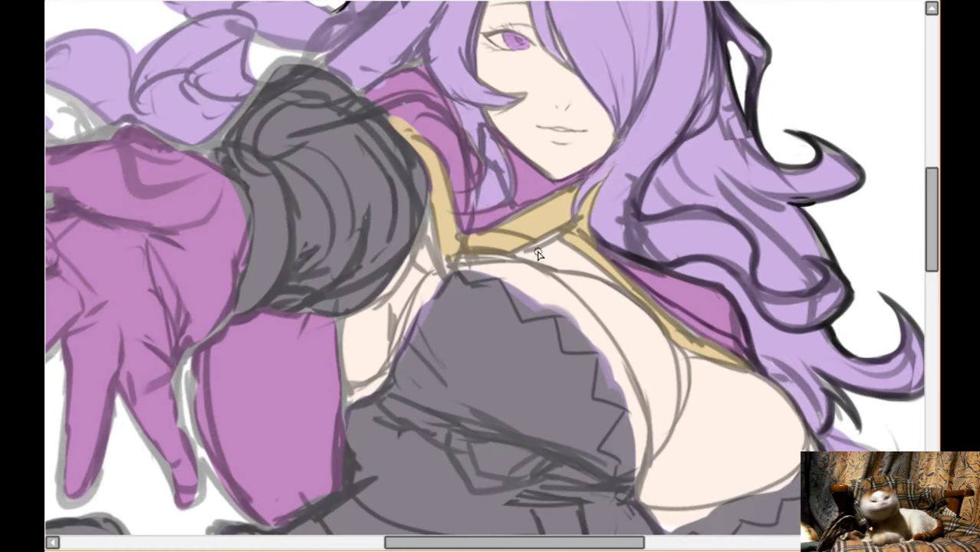
{"action": "scroll", "coordinate": [539, 254], "scroll_direction": "down", "scroll_amount": 3}
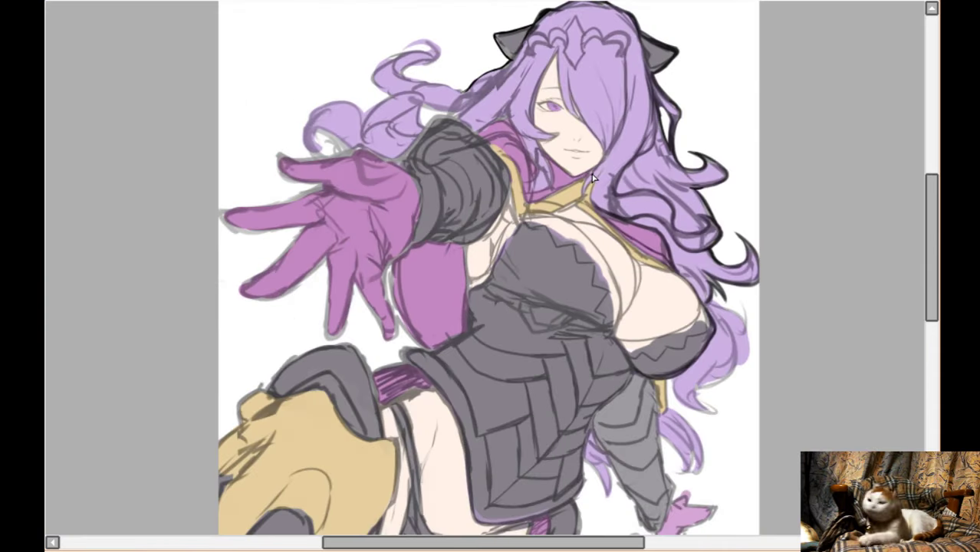
{"action": "scroll", "coordinate": [565, 146], "scroll_direction": "down", "scroll_amount": 2}
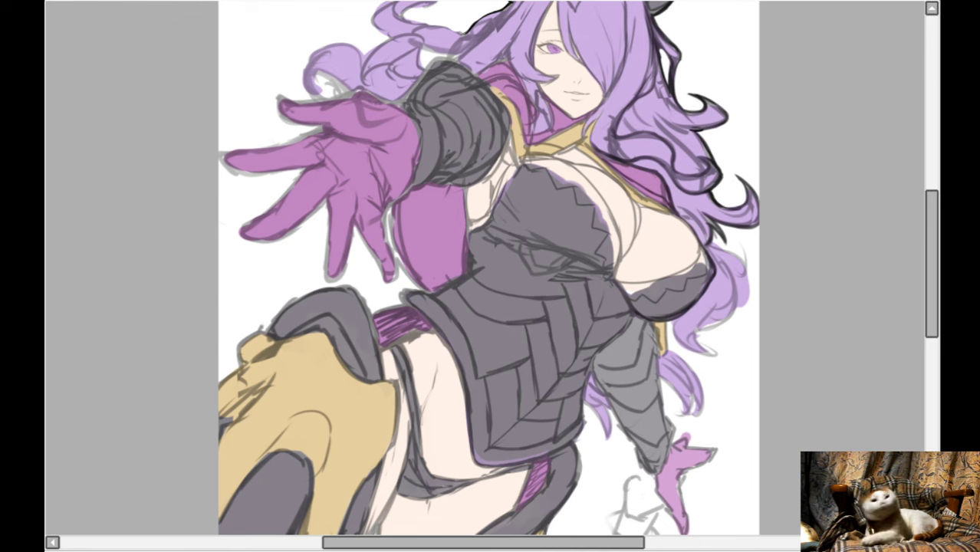
{"action": "scroll", "coordinate": [620, 328], "scroll_direction": "up", "scroll_amount": 2}
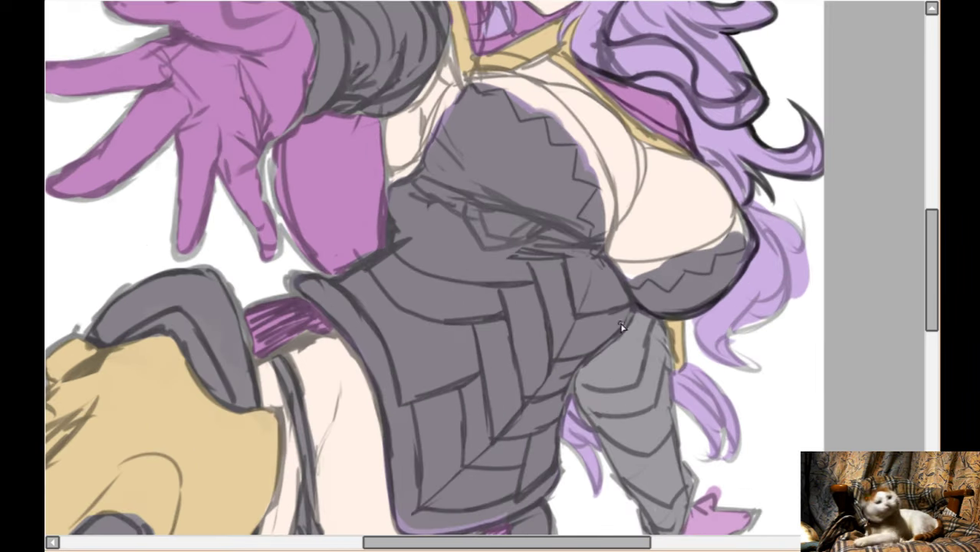
{"action": "scroll", "coordinate": [601, 280], "scroll_direction": "up", "scroll_amount": 2}
{"action": "scroll", "coordinate": [539, 159], "scroll_direction": "up", "scroll_amount": 1}
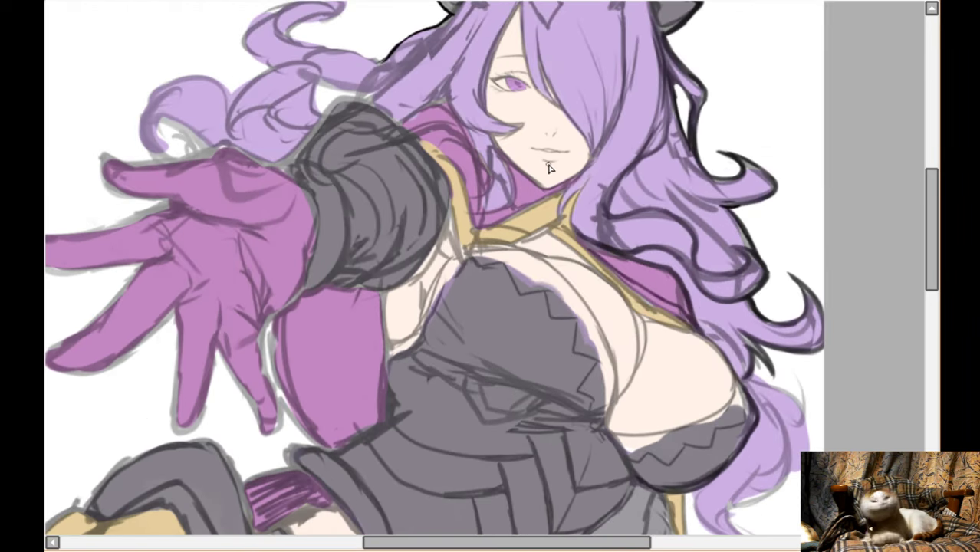
{"action": "scroll", "coordinate": [549, 174], "scroll_direction": "up", "scroll_amount": 3}
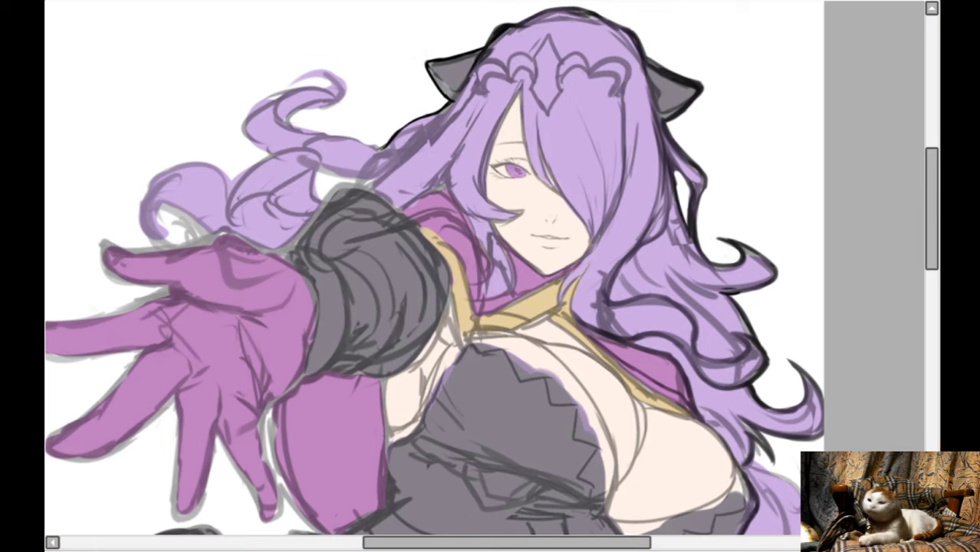
{"action": "scroll", "coordinate": [579, 271], "scroll_direction": "up", "scroll_amount": 2}
{"action": "scroll", "coordinate": [580, 272], "scroll_direction": "down", "scroll_amount": 1}
{"action": "scroll", "coordinate": [577, 274], "scroll_direction": "up", "scroll_amount": 1}
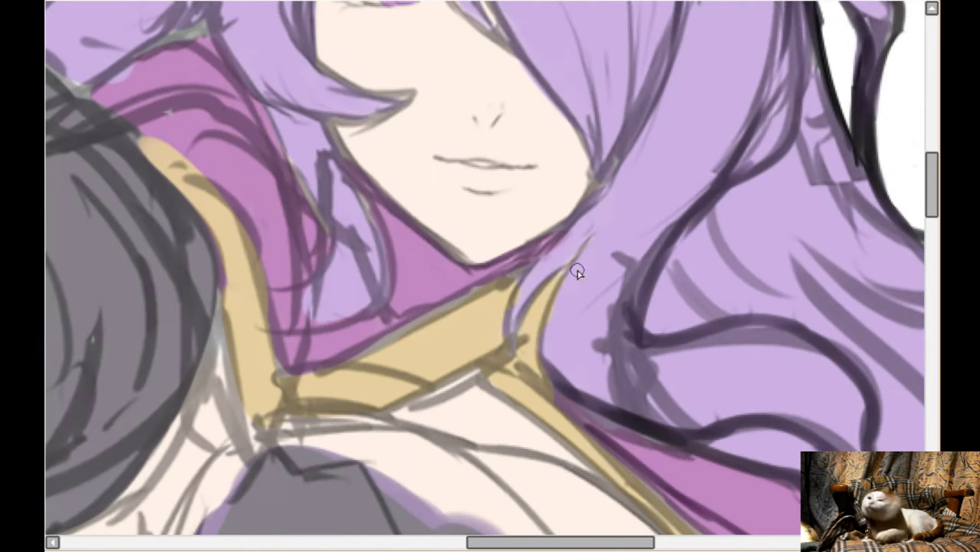
- Paint a warm skin-tone shadow along the jawline from the hair-covered cheek to the chin
{"action": "mouse_move", "coordinate": [368, 171]}
{"action": "left_mouse_down"}
{"action": "mouse_move", "coordinate": [469, 247]}
{"action": "mouse_move", "coordinate": [552, 208]}
{"action": "left_mouse_up"}
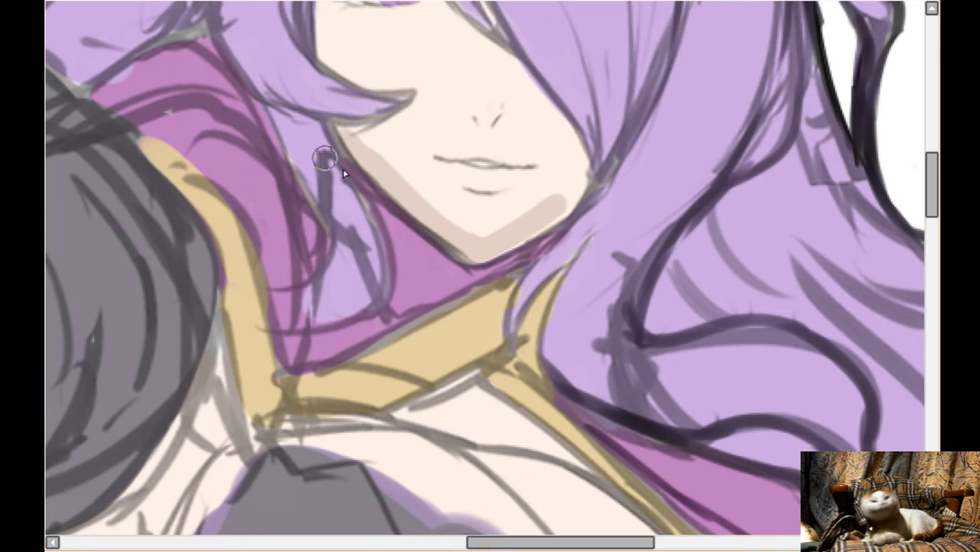
{"action": "mouse_move", "coordinate": [355, 145]}
{"action": "left_mouse_down"}
{"action": "mouse_move", "coordinate": [411, 214]}
{"action": "mouse_move", "coordinate": [480, 247]}
{"action": "left_mouse_up"}
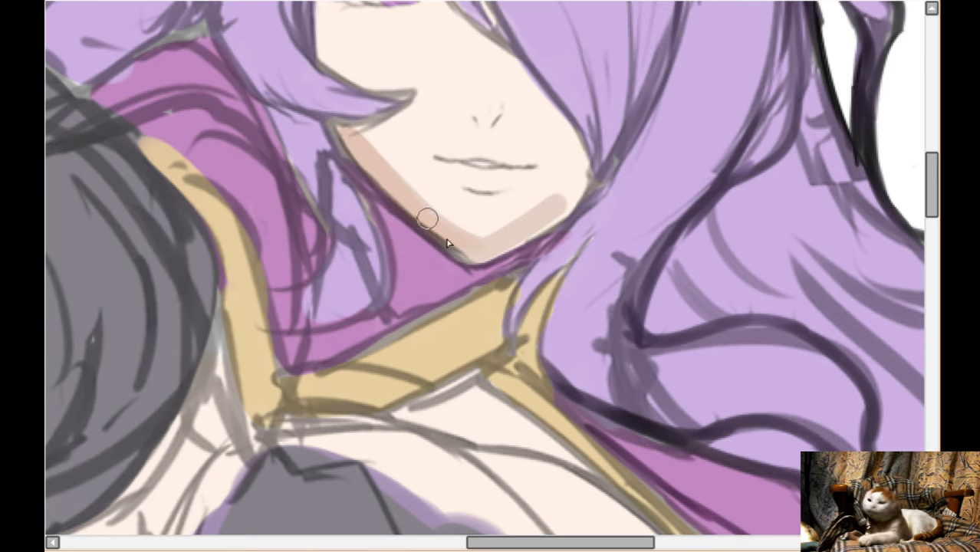
{"action": "mouse_move", "coordinate": [427, 218]}
{"action": "left_mouse_down"}
{"action": "mouse_move", "coordinate": [554, 211]}
{"action": "mouse_move", "coordinate": [582, 187]}
{"action": "mouse_move", "coordinate": [580, 201]}
{"action": "mouse_move", "coordinate": [465, 246]}
{"action": "left_mouse_up"}
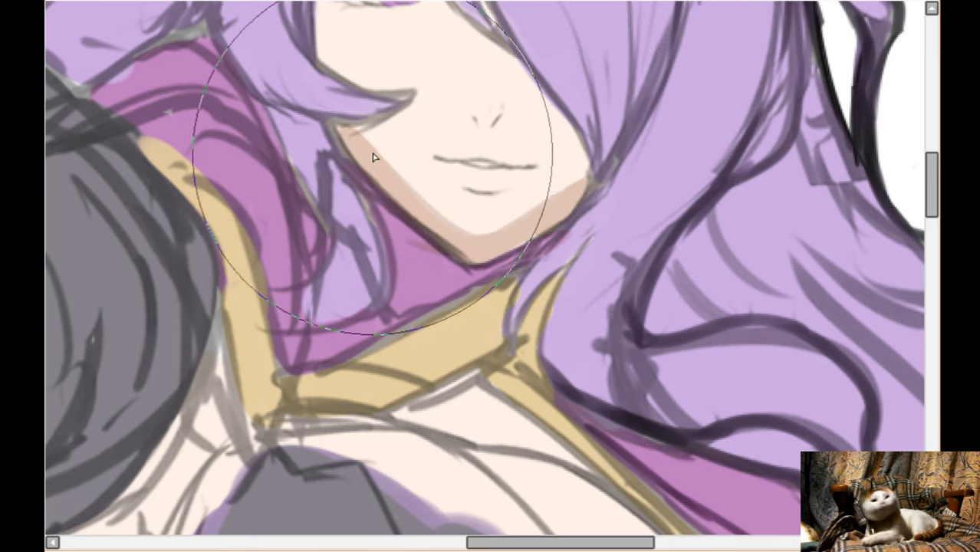
- Blend the jaw and chin shadow softly into the face and add a faint shadow under the lower lip
{"action": "key", "text": "bracketleft"}
{"action": "key", "text": "bracketleft"}
{"action": "key", "text": "bracketleft"}
{"action": "key", "text": "bracketleft"}
{"action": "key", "text": "bracketleft"}
{"action": "key", "text": "bracketleft"}
{"action": "key", "text": "bracketleft"}
{"action": "key", "text": "bracketleft"}
{"action": "key", "text": "bracketleft"}
{"action": "left_click_drag", "start_coordinate": [359, 123], "coordinate": [458, 212]}
{"action": "left_click_drag", "start_coordinate": [414, 166], "coordinate": [523, 197]}
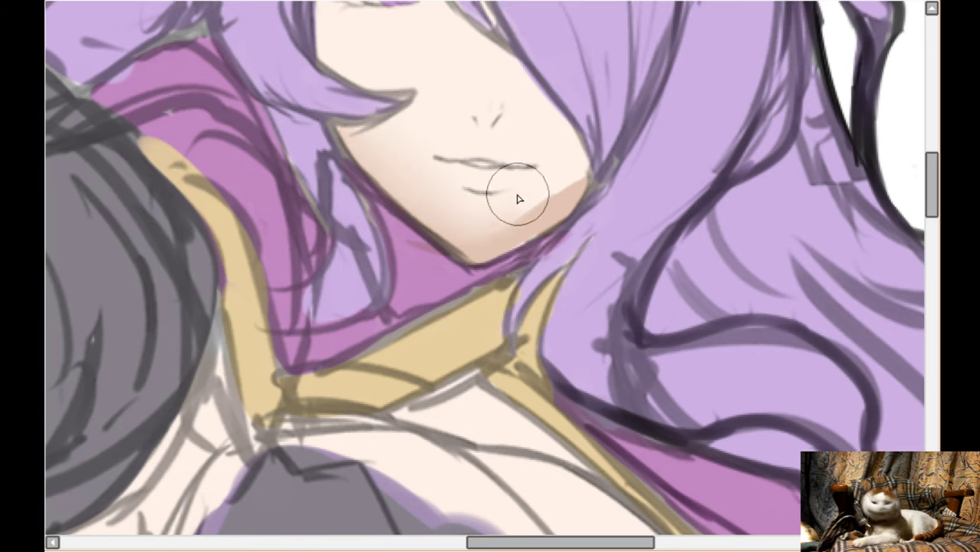
{"action": "left_click_drag", "start_coordinate": [480, 224], "coordinate": [604, 144]}
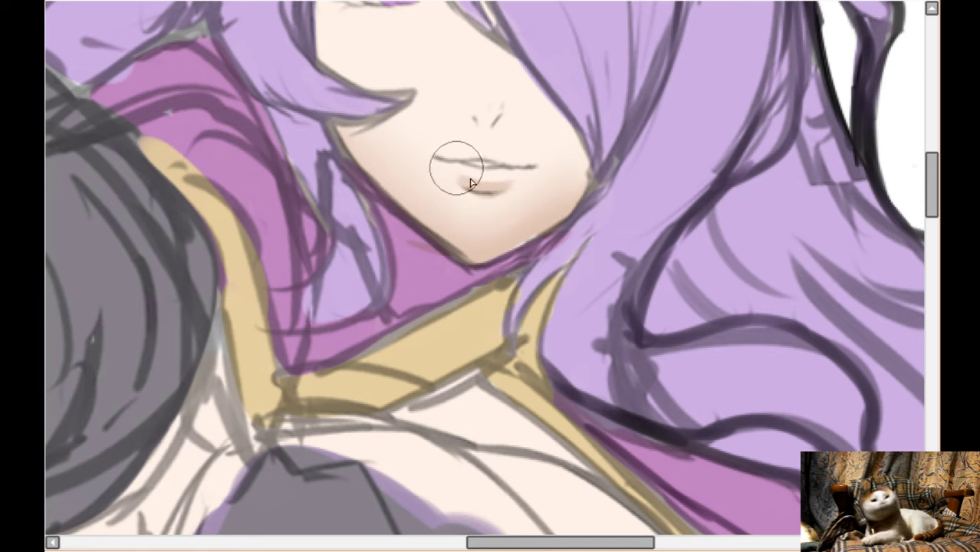
- Add small skin shadows under the nose, around the upper eyelid and eye white, and beside the hair fringe
{"action": "scroll", "coordinate": [477, 157], "scroll_direction": "up", "scroll_amount": 3}
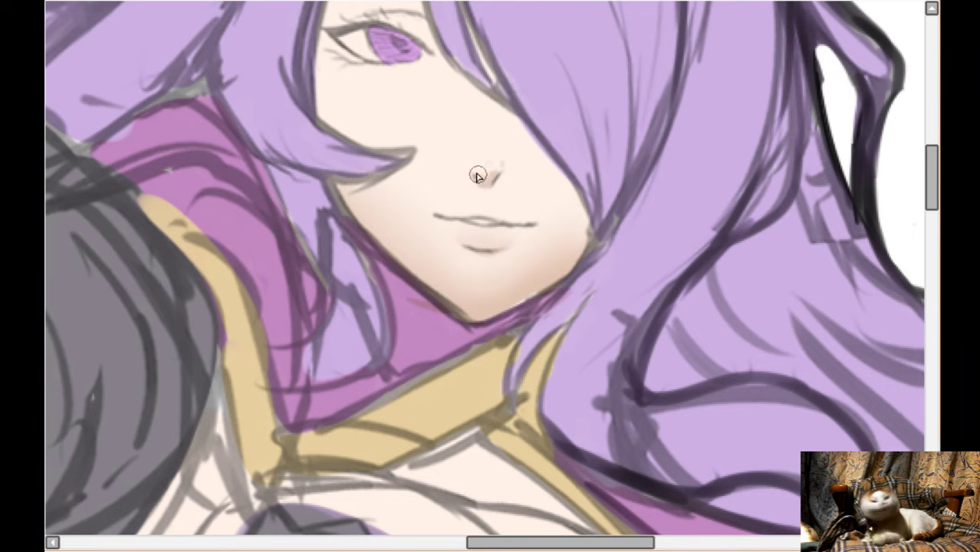
{"action": "scroll", "coordinate": [379, 102], "scroll_direction": "up", "scroll_amount": 3}
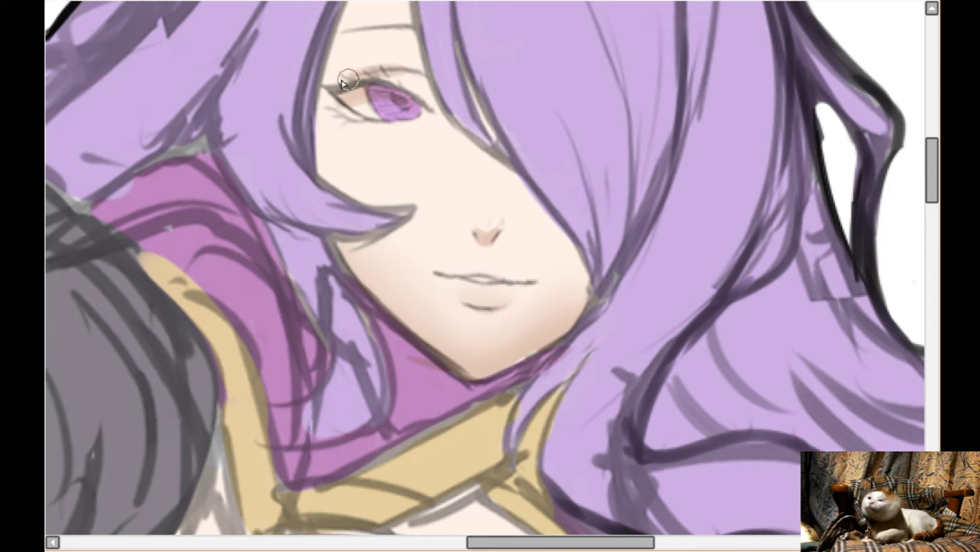
{"action": "mouse_move", "coordinate": [482, 102]}
{"action": "left_mouse_down"}
{"action": "mouse_move", "coordinate": [490, 170]}
{"action": "mouse_move", "coordinate": [558, 225]}
{"action": "mouse_move", "coordinate": [589, 315]}
{"action": "left_mouse_up"}
{"action": "scroll", "coordinate": [589, 314], "scroll_direction": "up", "scroll_amount": 1}
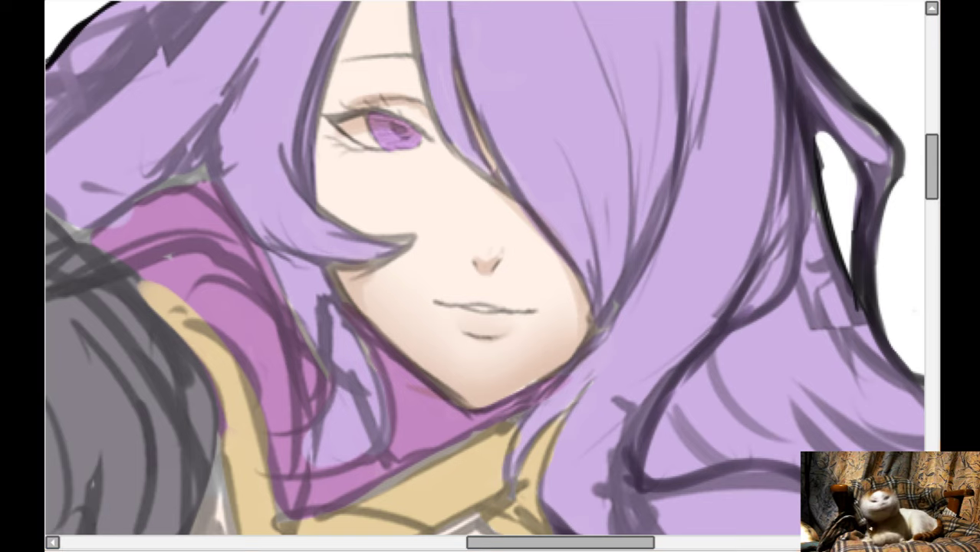
{"action": "scroll", "coordinate": [377, 129], "scroll_direction": "up", "scroll_amount": 1}
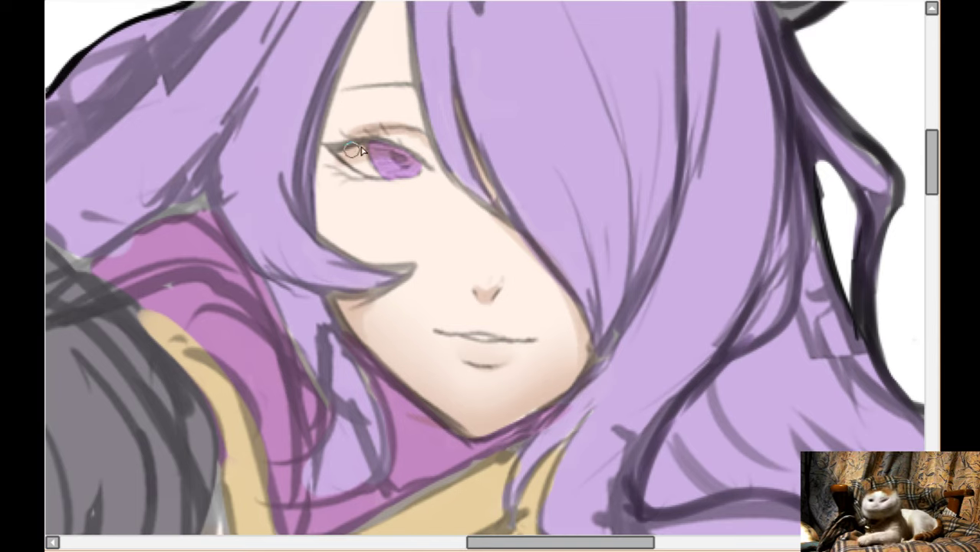
{"action": "scroll", "coordinate": [361, 151], "scroll_direction": "up", "scroll_amount": 3}
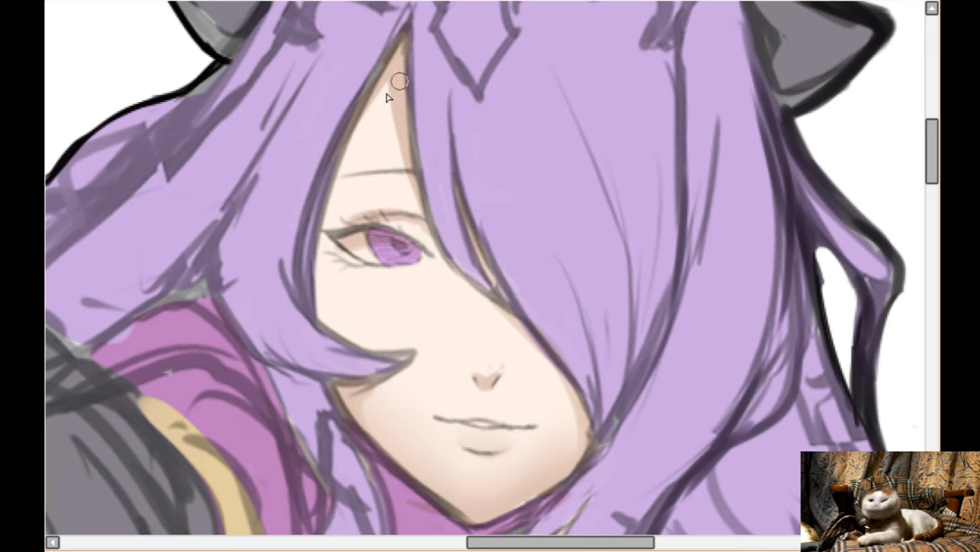
- Shade the forehead and outer cheek along the framing hair and soften the cheek shadow's edge
{"action": "mouse_move", "coordinate": [353, 233]}
{"action": "left_mouse_down"}
{"action": "mouse_move", "coordinate": [330, 235]}
{"action": "mouse_move", "coordinate": [325, 273]}
{"action": "left_mouse_up"}
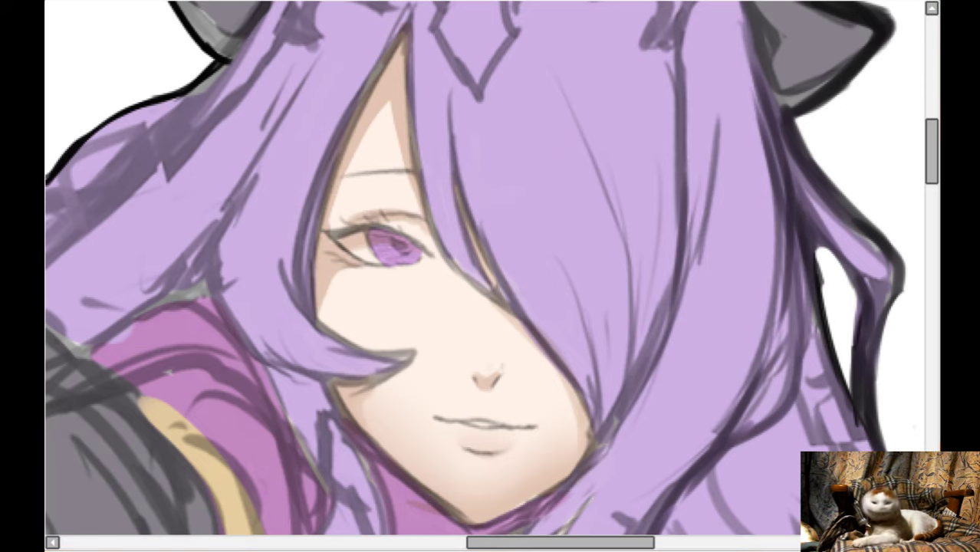
{"action": "scroll", "coordinate": [339, 263], "scroll_direction": "down", "scroll_amount": 1}
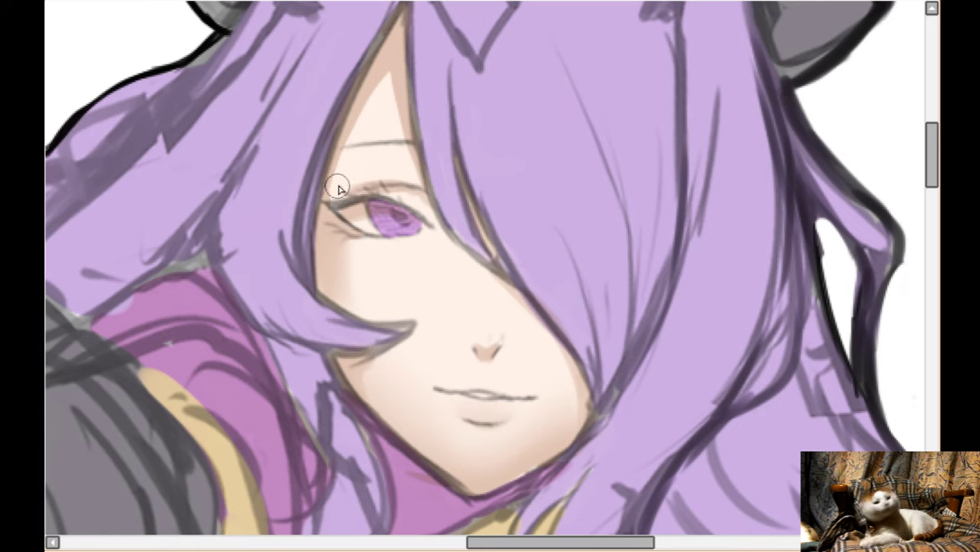
{"action": "scroll", "coordinate": [330, 209], "scroll_direction": "up", "scroll_amount": 1}
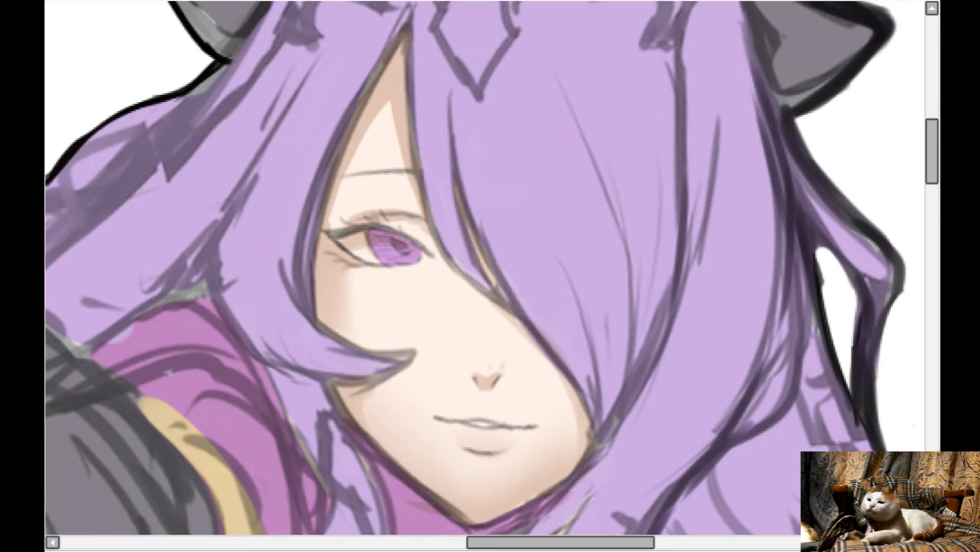
{"action": "scroll", "coordinate": [329, 208], "scroll_direction": "down", "scroll_amount": 1}
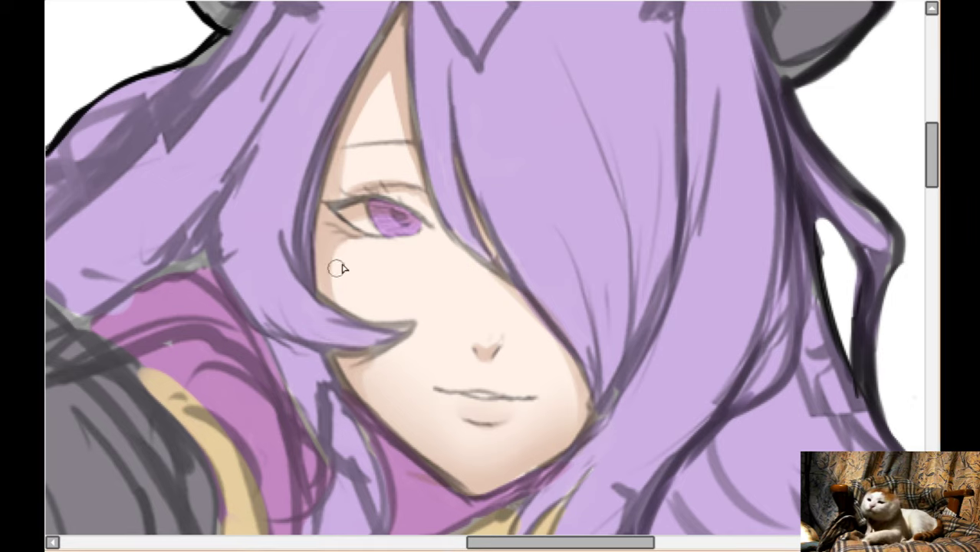
- Paint a soft shadow on the nose bridge beside the long fringe
{"action": "scroll", "coordinate": [337, 310], "scroll_direction": "down", "scroll_amount": 2}
{"action": "scroll", "coordinate": [337, 311], "scroll_direction": "right", "scroll_amount": 2}
{"action": "left_click_drag", "start_coordinate": [445, 229], "coordinate": [436, 250]}
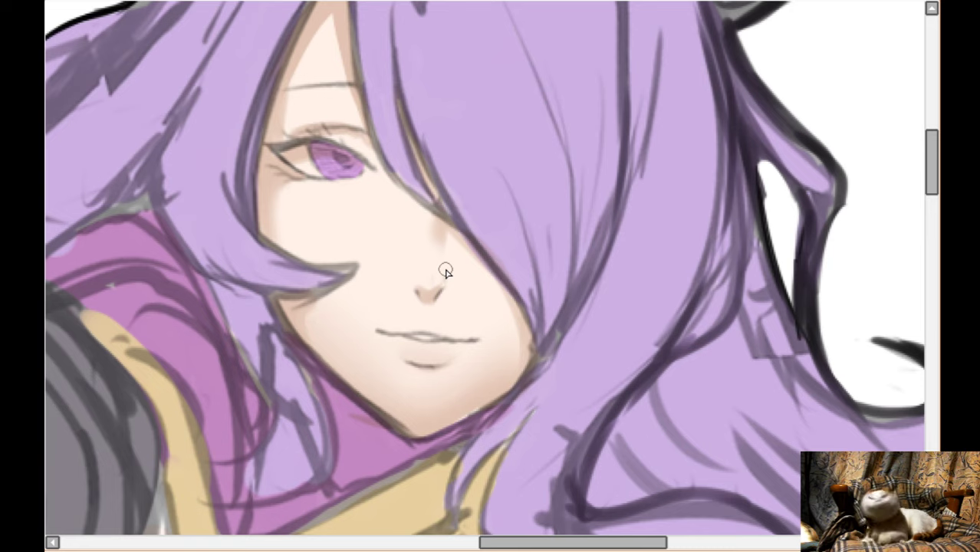
{"action": "scroll", "coordinate": [453, 269], "scroll_direction": "down", "scroll_amount": 3}
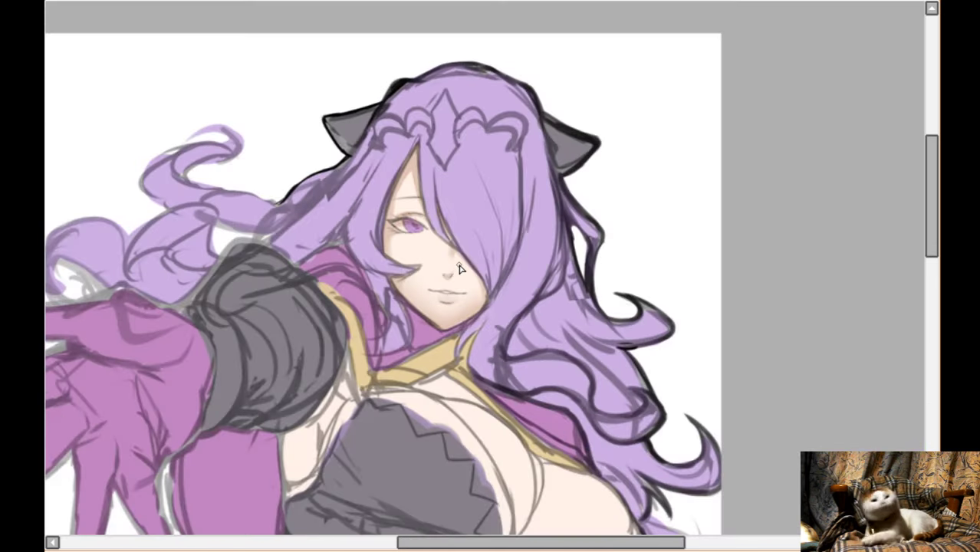
- Fill the exposed underarm skin between the dark sleeve and the bodice with the skin shadow color
{"action": "scroll", "coordinate": [475, 253], "scroll_direction": "down", "scroll_amount": 3}
{"action": "scroll", "coordinate": [375, 285], "scroll_direction": "up", "scroll_amount": 4}
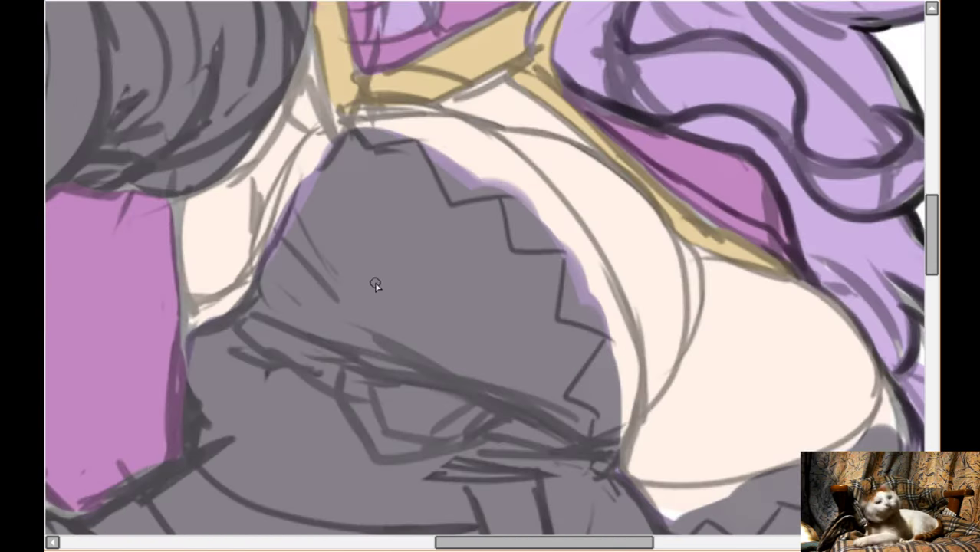
{"action": "scroll", "coordinate": [375, 285], "scroll_direction": "up", "scroll_amount": 1}
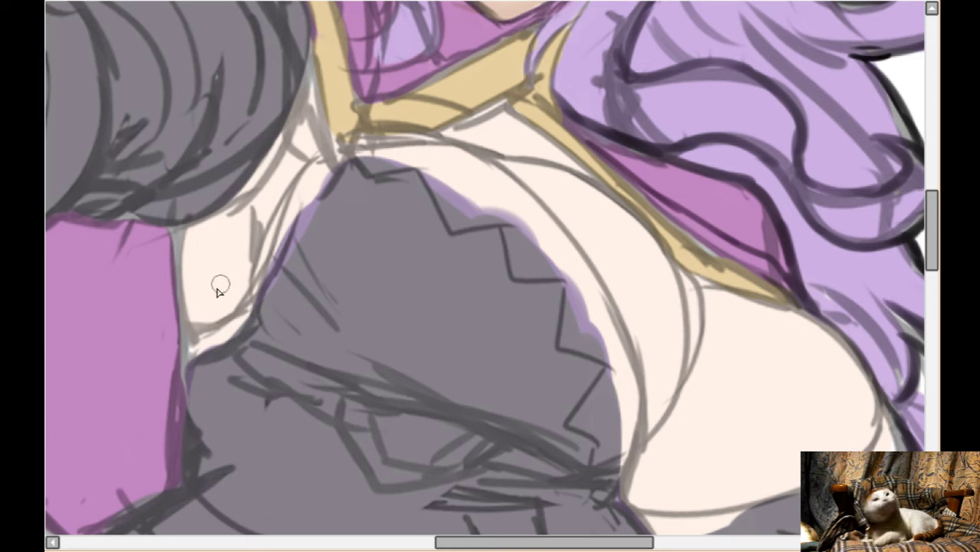
{"action": "mouse_move", "coordinate": [219, 285]}
{"action": "left_mouse_down"}
{"action": "mouse_move", "coordinate": [246, 239]}
{"action": "mouse_move", "coordinate": [230, 237]}
{"action": "mouse_move", "coordinate": [192, 287]}
{"action": "mouse_move", "coordinate": [187, 228]}
{"action": "mouse_move", "coordinate": [234, 214]}
{"action": "mouse_move", "coordinate": [277, 168]}
{"action": "mouse_move", "coordinate": [251, 225]}
{"action": "mouse_move", "coordinate": [320, 129]}
{"action": "mouse_move", "coordinate": [309, 144]}
{"action": "mouse_move", "coordinate": [310, 95]}
{"action": "mouse_move", "coordinate": [313, 150]}
{"action": "left_mouse_up"}
- Rotate the canvas and paint a curved skin shadow across the lower chest above the zigzag bodice edge
{"action": "key", "text": "Right"}
{"action": "key", "text": "Right"}
{"action": "key", "text": "Right"}
{"action": "key", "text": "Right"}
{"action": "key", "text": "Right"}
{"action": "key", "text": "Right"}
{"action": "key", "text": "Right"}
{"action": "key", "text": "Right"}
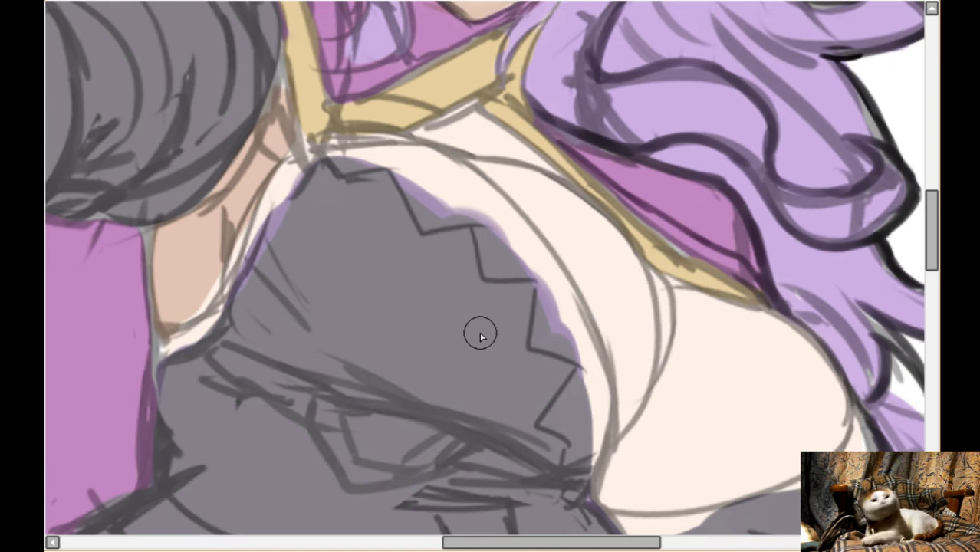
{"action": "key", "text": "Down"}
{"action": "key", "text": "Down"}
{"action": "key", "text": "Down"}
{"action": "key", "text": "Down"}
{"action": "key", "text": "Down"}
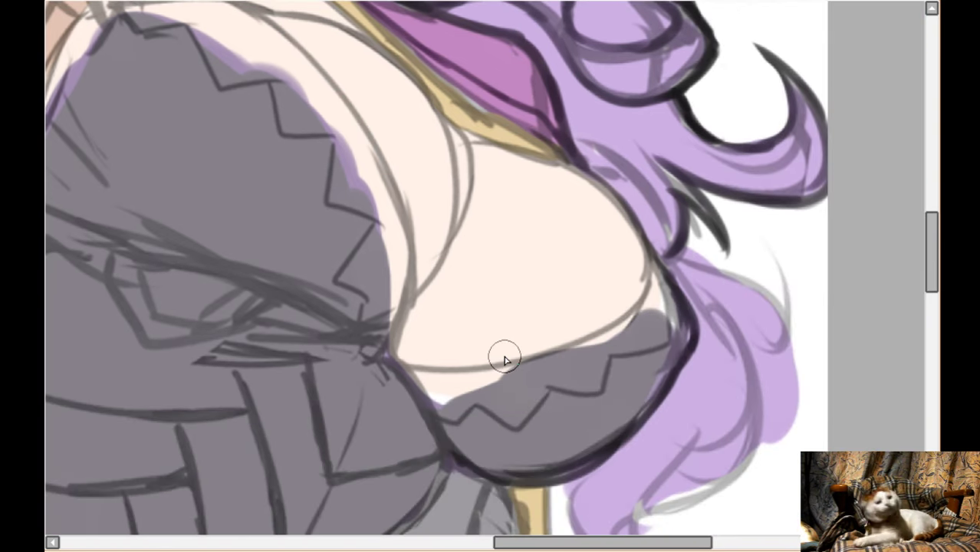
{"action": "key", "text": "Delete"}
{"action": "key", "text": "Delete"}
{"action": "key", "text": "Delete"}
{"action": "left_click_drag", "start_coordinate": [446, 341], "coordinate": [600, 265]}
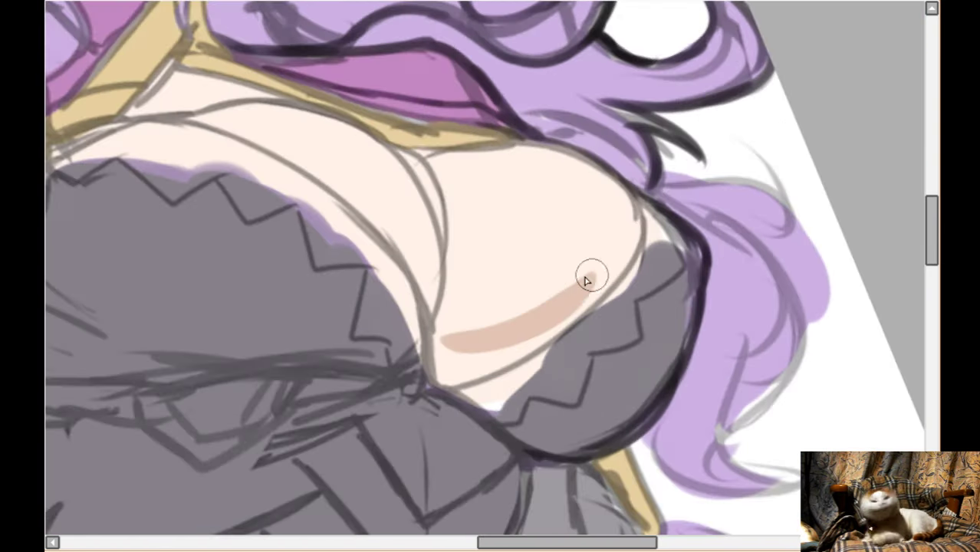
{"action": "key", "text": "]"}
{"action": "mouse_move", "coordinate": [440, 309]}
{"action": "left_mouse_down"}
{"action": "mouse_move", "coordinate": [522, 323]}
{"action": "mouse_move", "coordinate": [445, 317]}
{"action": "mouse_move", "coordinate": [443, 330]}
{"action": "mouse_move", "coordinate": [485, 362]}
{"action": "mouse_move", "coordinate": [462, 356]}
{"action": "mouse_move", "coordinate": [491, 350]}
{"action": "mouse_move", "coordinate": [623, 261]}
{"action": "mouse_move", "coordinate": [575, 293]}
{"action": "mouse_move", "coordinate": [626, 226]}
{"action": "left_mouse_up"}
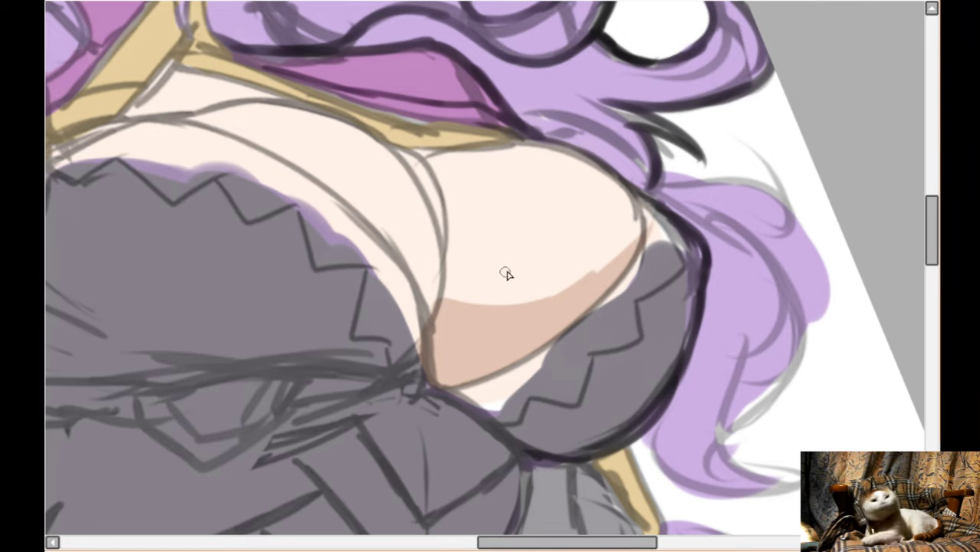
- Blend the upper edge of the lower-chest shadow into the light skin with a larger brush
{"action": "key", "text": "]"}
{"action": "key", "text": "]"}
{"action": "key", "text": "]"}
{"action": "key", "text": "]"}
{"action": "key", "text": "]"}
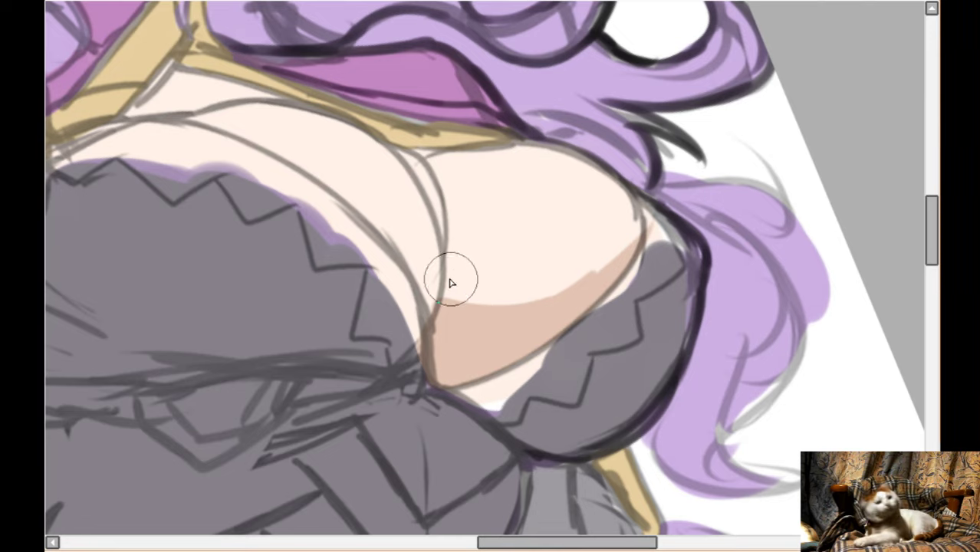
{"action": "mouse_move", "coordinate": [443, 277]}
{"action": "left_mouse_down"}
{"action": "mouse_move", "coordinate": [543, 282]}
{"action": "mouse_move", "coordinate": [627, 241]}
{"action": "left_mouse_up"}
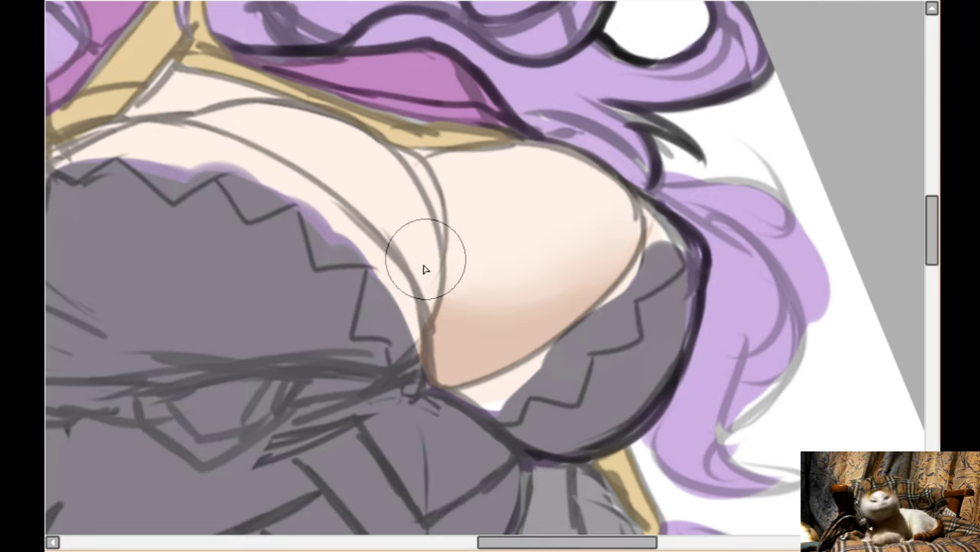
- Shade the inner edge of the other side of the chest beside the cleavage line and soften it
{"action": "scroll", "coordinate": [580, 236], "scroll_direction": "left", "scroll_amount": 1}
{"action": "scroll", "coordinate": [580, 237], "scroll_direction": "left", "scroll_amount": 2}
{"action": "scroll", "coordinate": [55, 260], "scroll_direction": "up", "scroll_amount": 1}
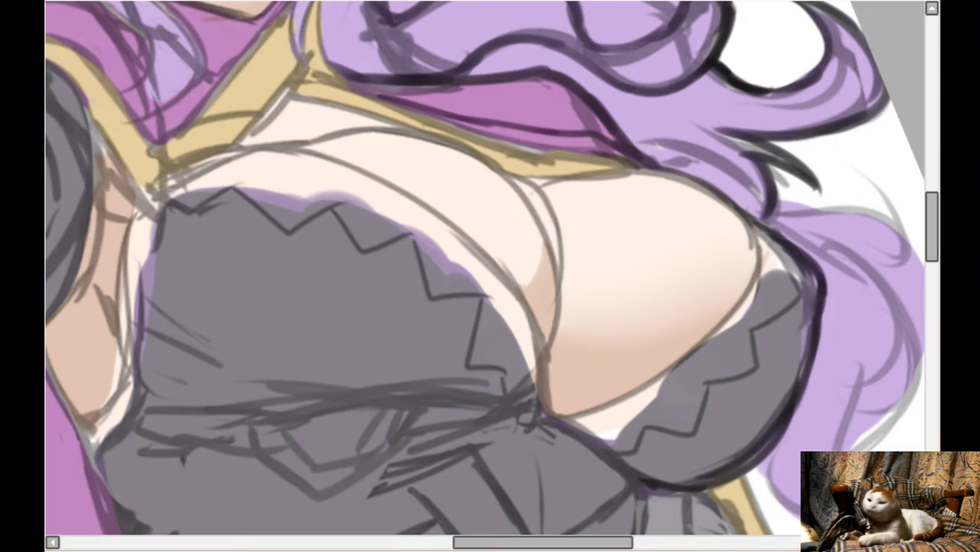
{"action": "key", "text": "b"}
{"action": "key", "text": "["}
{"action": "key", "text": "["}
{"action": "mouse_move", "coordinate": [503, 284]}
{"action": "left_mouse_down"}
{"action": "mouse_move", "coordinate": [535, 235]}
{"action": "mouse_move", "coordinate": [521, 285]}
{"action": "mouse_move", "coordinate": [527, 259]}
{"action": "left_mouse_up"}
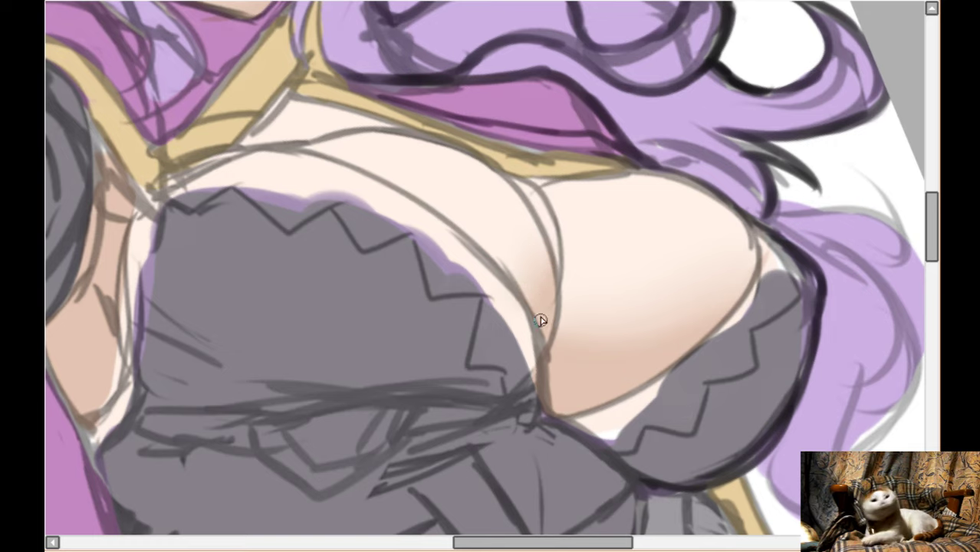
- Paint the skin shadow beneath the gold collar trim down to the upper chest contour
{"action": "scroll", "coordinate": [377, 252], "scroll_direction": "up", "scroll_amount": 3}
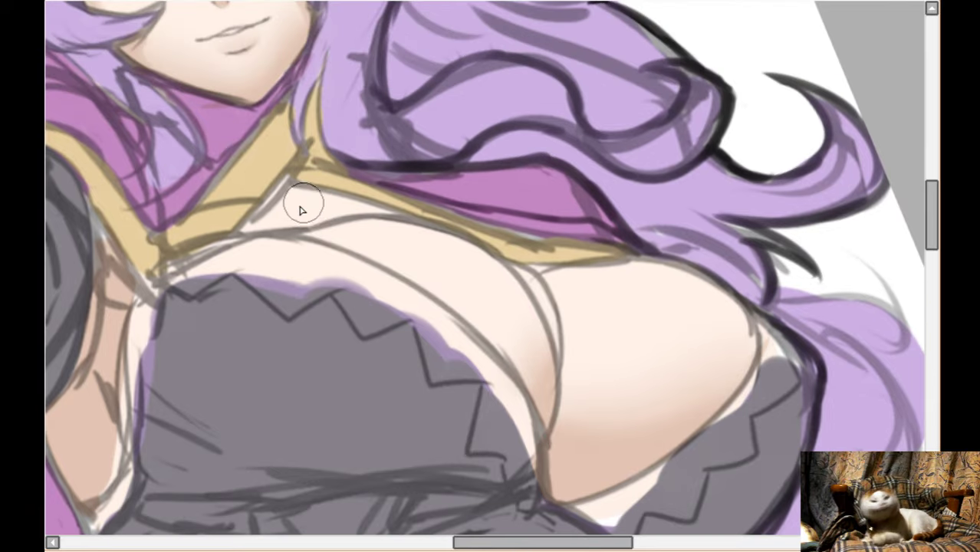
{"action": "mouse_move", "coordinate": [278, 222]}
{"action": "left_mouse_down"}
{"action": "mouse_move", "coordinate": [304, 201]}
{"action": "mouse_move", "coordinate": [237, 234]}
{"action": "mouse_move", "coordinate": [268, 216]}
{"action": "mouse_move", "coordinate": [346, 212]}
{"action": "left_mouse_up"}
{"action": "left_click_drag", "start_coordinate": [291, 198], "coordinate": [396, 204]}
{"action": "key", "text": "["}
{"action": "key", "text": "["}
{"action": "key", "text": "["}
{"action": "key", "text": "["}
{"action": "key", "text": "["}
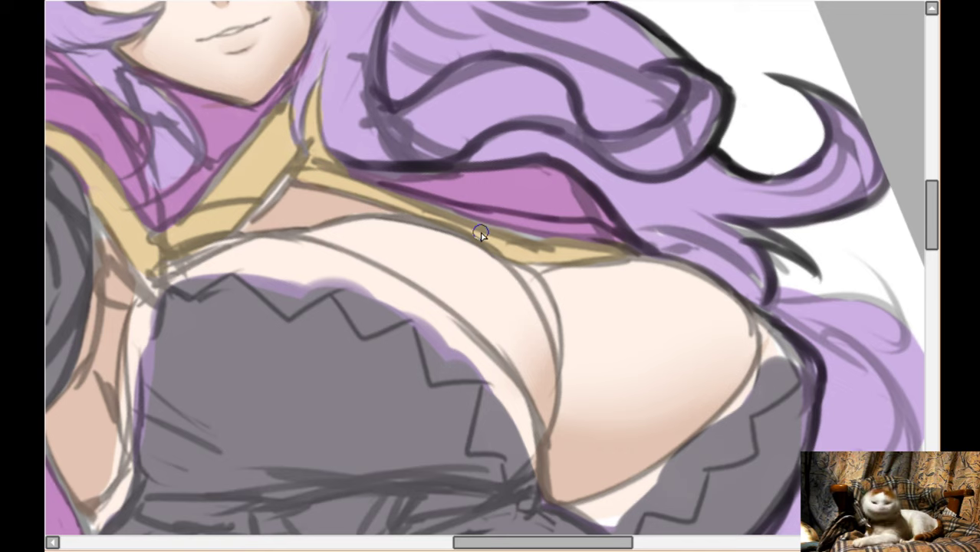
- Reset the canvas rotation and paint skin shadows on the inner thigh below the dark briefs
{"action": "scroll", "coordinate": [477, 230], "scroll_direction": "down", "scroll_amount": 2}
{"action": "scroll", "coordinate": [481, 234], "scroll_direction": "down", "scroll_amount": 5}
{"action": "scroll", "coordinate": [481, 234], "scroll_direction": "down", "scroll_amount": 3}
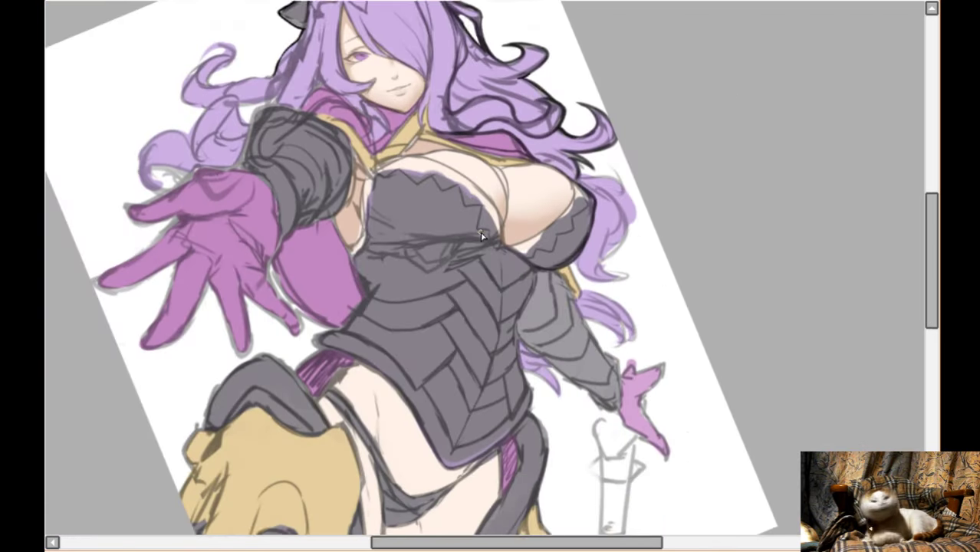
{"action": "key", "text": "Home"}
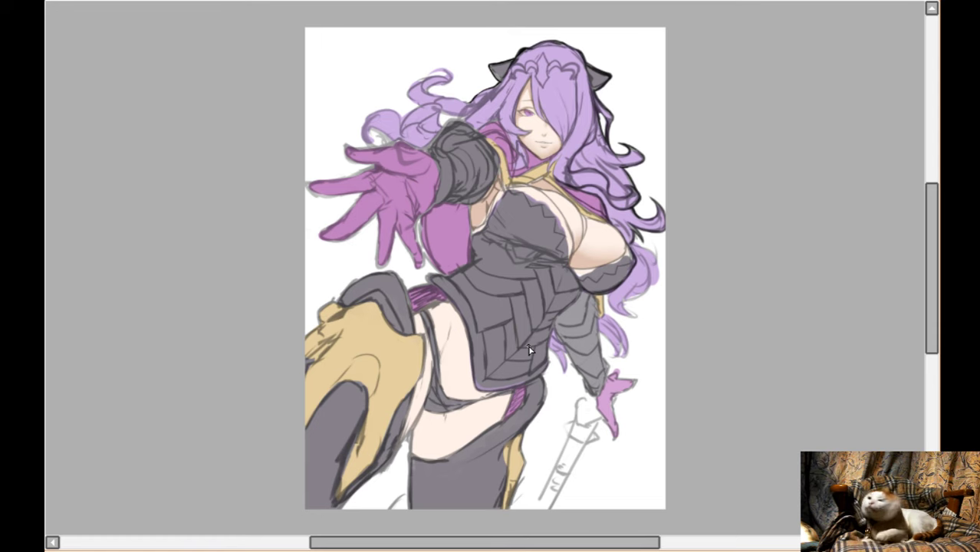
{"action": "scroll", "coordinate": [529, 350], "scroll_direction": "down", "scroll_amount": 2}
{"action": "scroll", "coordinate": [542, 437], "scroll_direction": "up", "scroll_amount": 5}
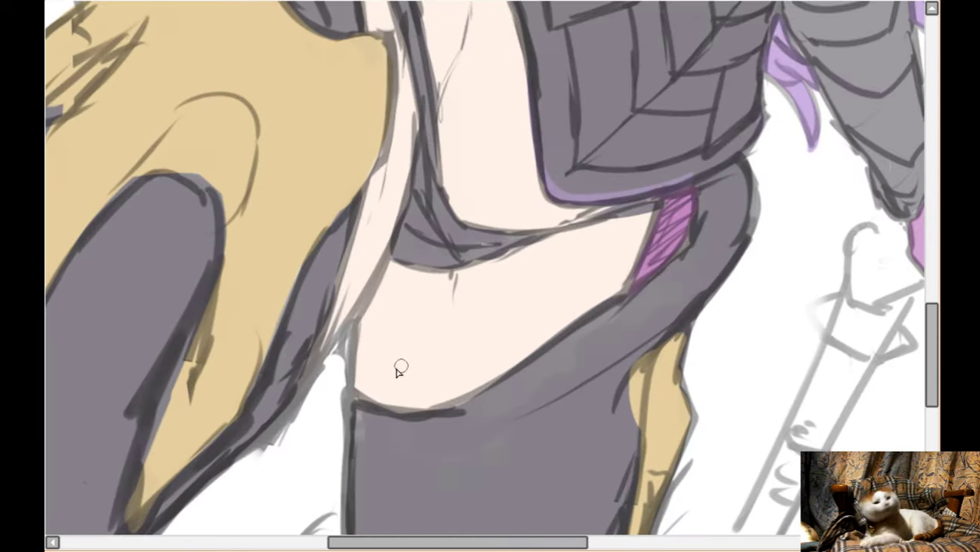
{"action": "mouse_move", "coordinate": [402, 366]}
{"action": "left_mouse_down"}
{"action": "mouse_move", "coordinate": [367, 338]}
{"action": "mouse_move", "coordinate": [372, 375]}
{"action": "mouse_move", "coordinate": [395, 270]}
{"action": "mouse_move", "coordinate": [396, 383]}
{"action": "mouse_move", "coordinate": [398, 277]}
{"action": "mouse_move", "coordinate": [429, 280]}
{"action": "mouse_move", "coordinate": [450, 300]}
{"action": "mouse_move", "coordinate": [455, 341]}
{"action": "mouse_move", "coordinate": [398, 300]}
{"action": "mouse_move", "coordinate": [402, 393]}
{"action": "mouse_move", "coordinate": [383, 362]}
{"action": "left_mouse_up"}
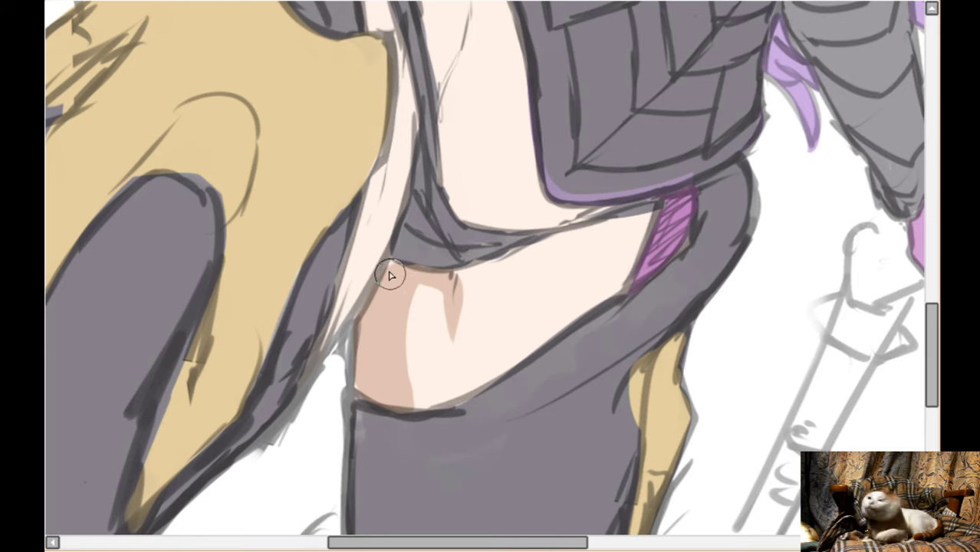
- Add a narrow skin shadow beside the briefs' side strap and shade the hip crease on the lower belly
{"action": "scroll", "coordinate": [396, 256], "scroll_direction": "up", "scroll_amount": 1}
{"action": "left_click_drag", "start_coordinate": [407, 154], "coordinate": [407, 211]}
{"action": "scroll", "coordinate": [406, 211], "scroll_direction": "up", "scroll_amount": 4}
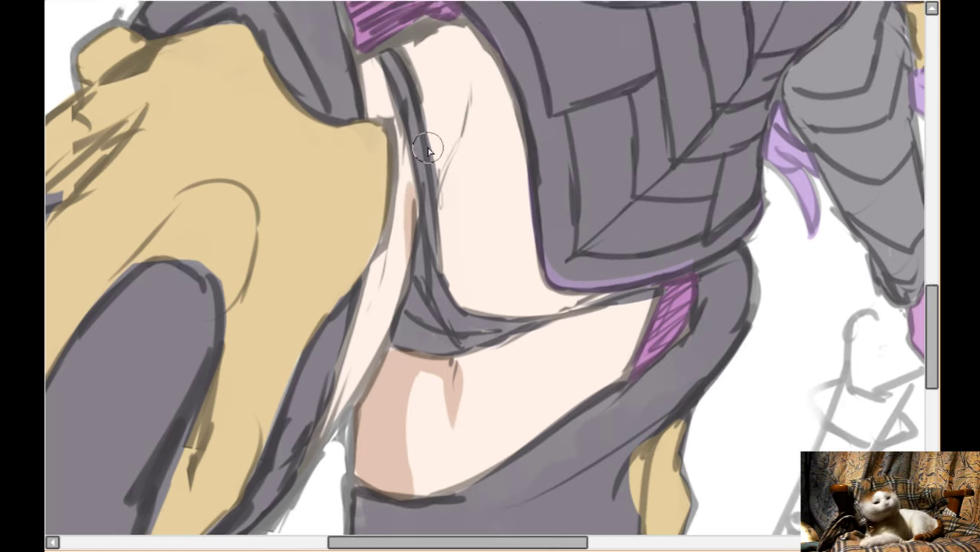
{"action": "left_click_drag", "start_coordinate": [409, 310], "coordinate": [407, 198]}
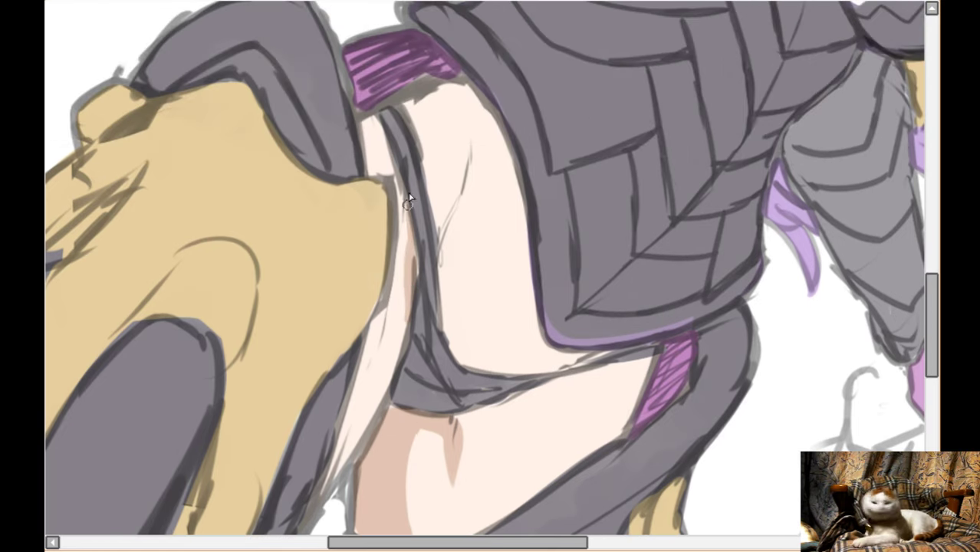
{"action": "mouse_move", "coordinate": [434, 236]}
{"action": "left_mouse_down"}
{"action": "mouse_move", "coordinate": [465, 136]}
{"action": "mouse_move", "coordinate": [431, 207]}
{"action": "left_mouse_up"}
{"action": "left_click_drag", "start_coordinate": [466, 149], "coordinate": [438, 213]}
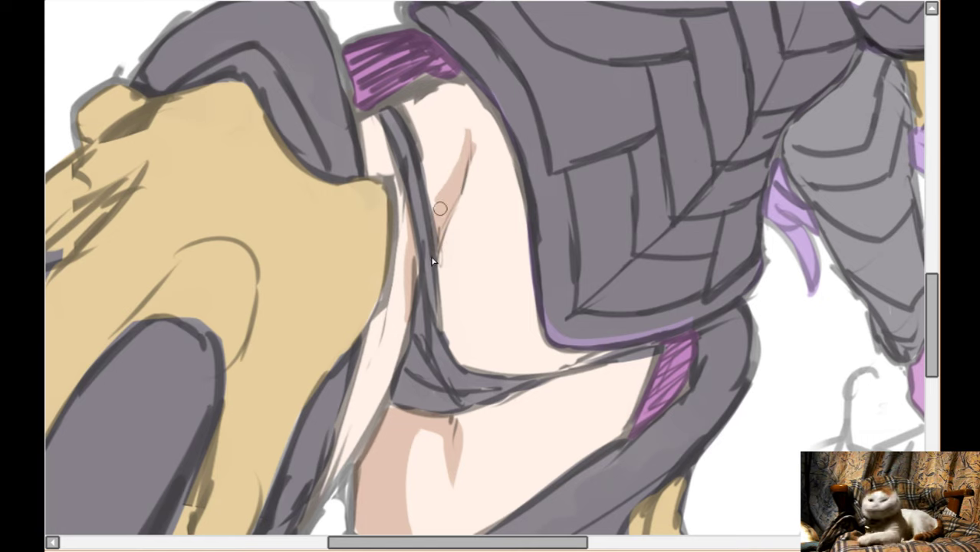
- Mirror the canvas view and paint a skin shadow on the lower belly along the armor hem above the briefs
{"action": "scroll", "coordinate": [499, 345], "scroll_direction": "down", "scroll_amount": 1}
{"action": "key", "text": "h"}
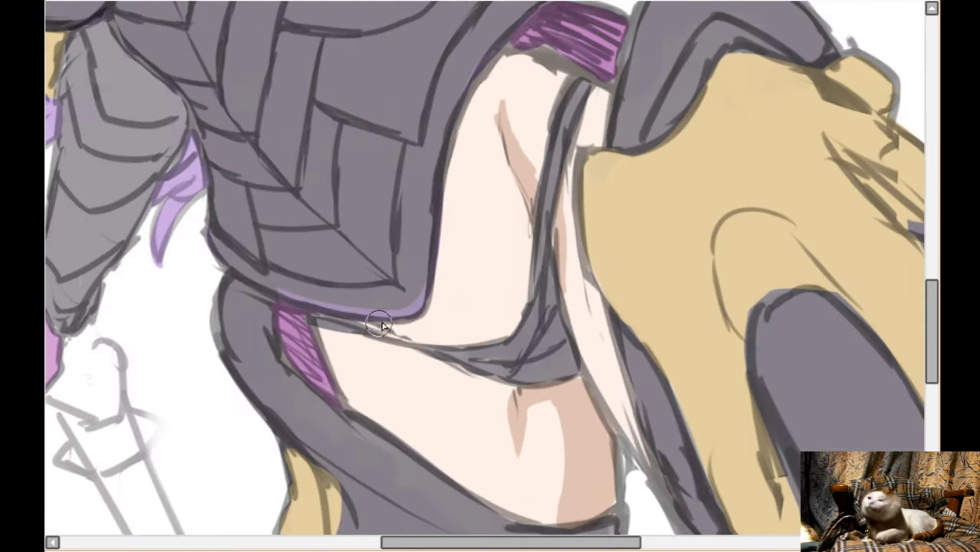
{"action": "left_click_drag", "start_coordinate": [382, 324], "coordinate": [475, 329]}
{"action": "mouse_move", "coordinate": [364, 328]}
{"action": "left_mouse_down"}
{"action": "mouse_move", "coordinate": [400, 336]}
{"action": "mouse_move", "coordinate": [503, 302]}
{"action": "left_mouse_up"}
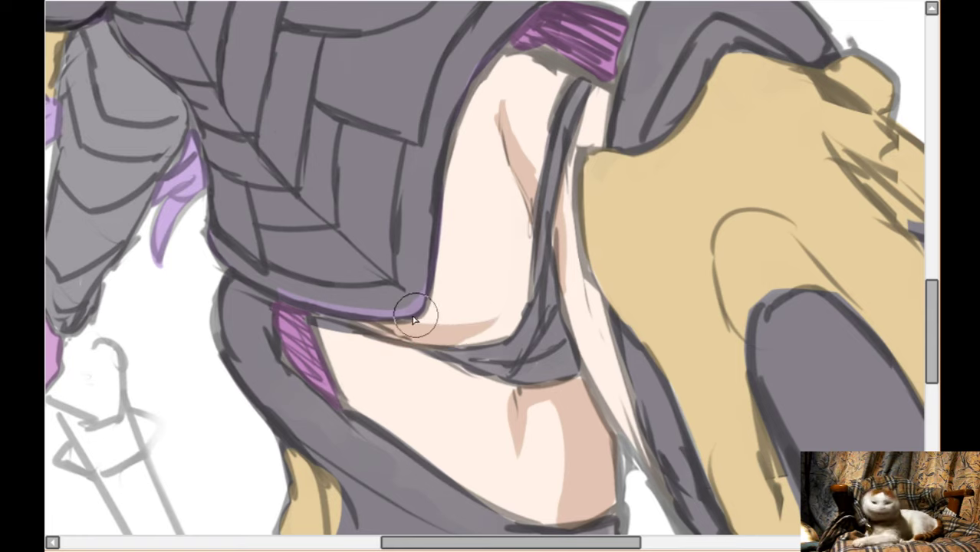
- Soften the edges of the skin shadows on the lower belly, the hip crease and the inner thigh
{"action": "left_click_drag", "start_coordinate": [414, 318], "coordinate": [482, 316]}
{"action": "left_click_drag", "start_coordinate": [537, 181], "coordinate": [520, 133]}
{"action": "scroll", "coordinate": [537, 215], "scroll_direction": "down", "scroll_amount": 2}
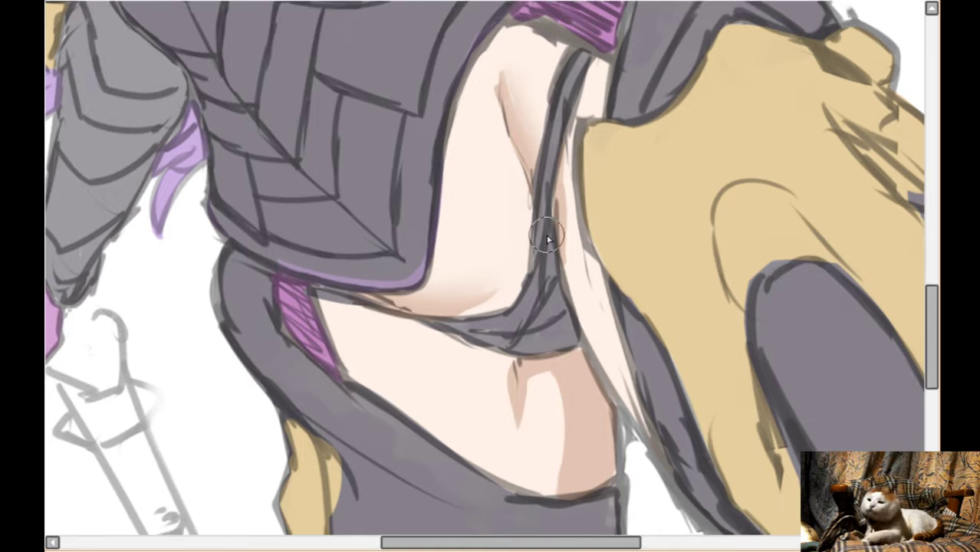
{"action": "scroll", "coordinate": [295, 376], "scroll_direction": "down", "scroll_amount": 1}
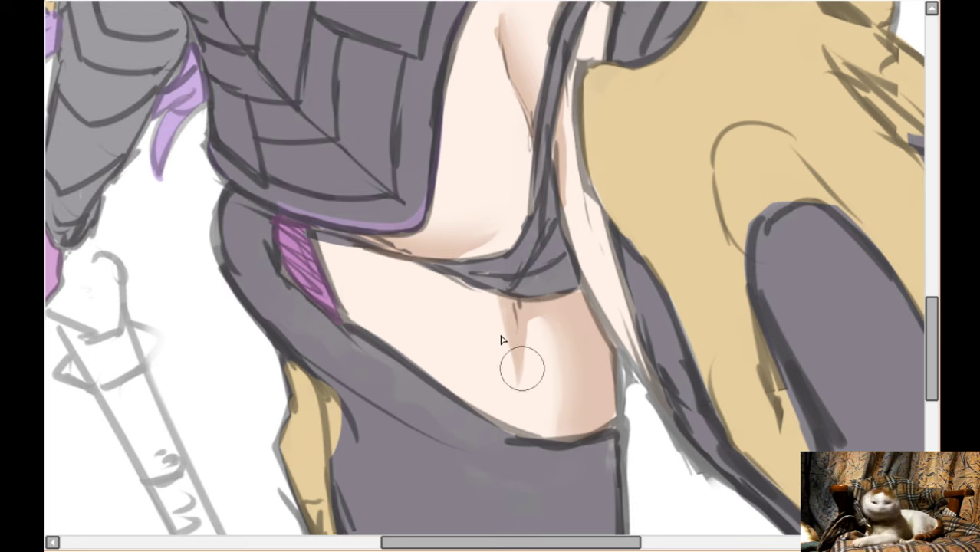
- Restore the unmirrored view and brush the upper thigh skin beside the purple strap
{"action": "key", "text": "h"}
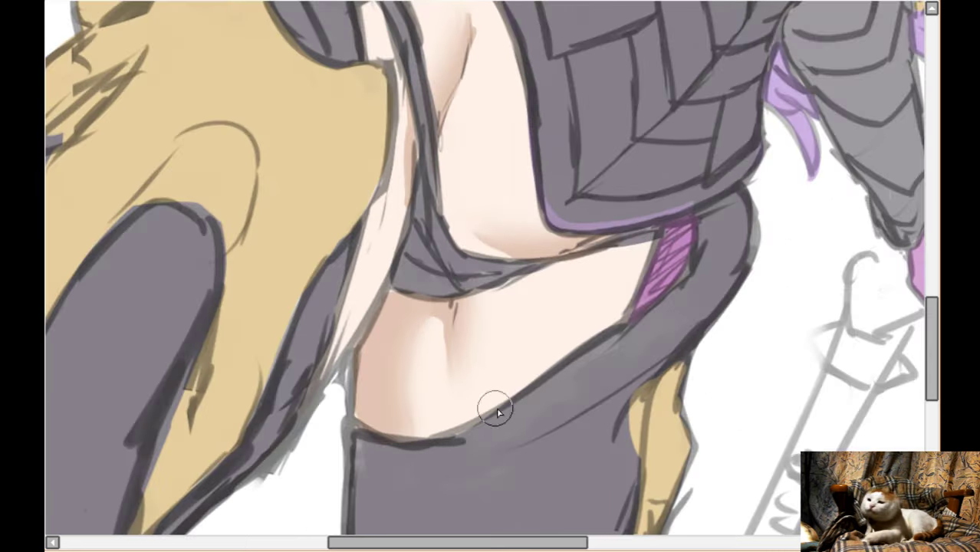
{"action": "key", "text": "Right"}
{"action": "key", "text": "Right"}
{"action": "key", "text": "Right"}
{"action": "key", "text": "Right"}
{"action": "key", "text": "Up"}
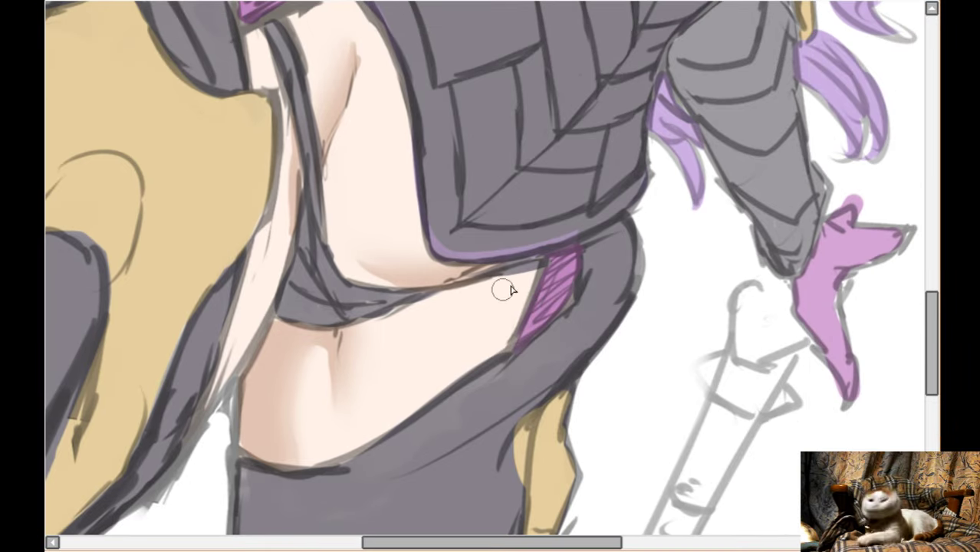
{"action": "left_click_drag", "start_coordinate": [536, 276], "coordinate": [518, 332]}
- Examine the skin shading across the whole figure, from the thighs and torso up to the face
{"action": "key", "text": "Up"}
{"action": "scroll", "coordinate": [545, 294], "scroll_direction": "down", "scroll_amount": 3}
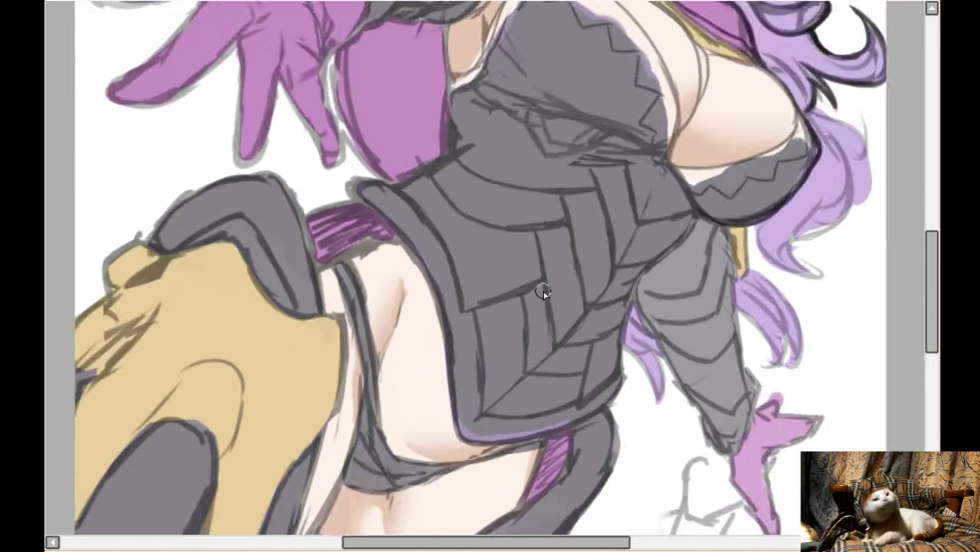
{"action": "key", "text": "Right"}
{"action": "key", "text": "Up"}
{"action": "key", "text": "Up"}
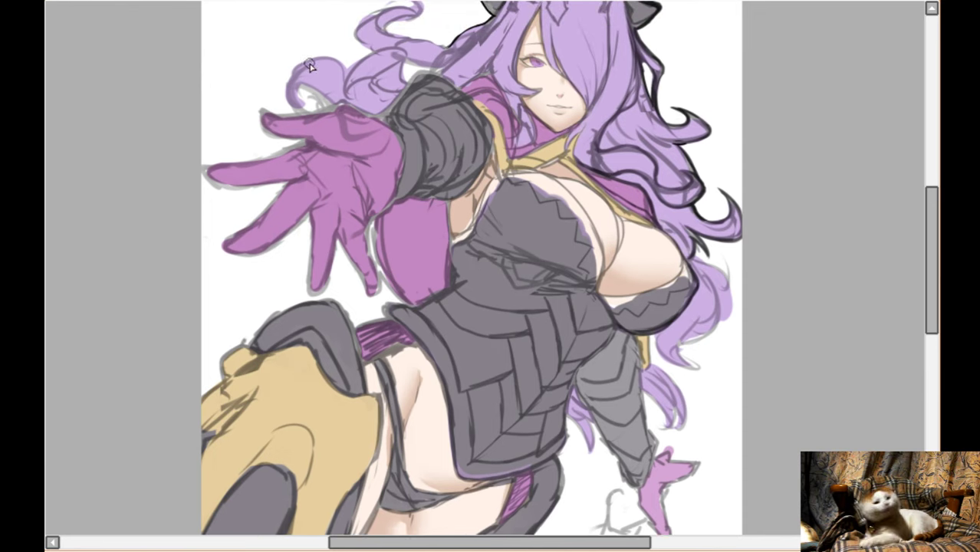
{"action": "scroll", "coordinate": [731, 102], "scroll_direction": "up", "scroll_amount": 2}
{"action": "scroll", "coordinate": [602, 72], "scroll_direction": "up", "scroll_amount": 2}
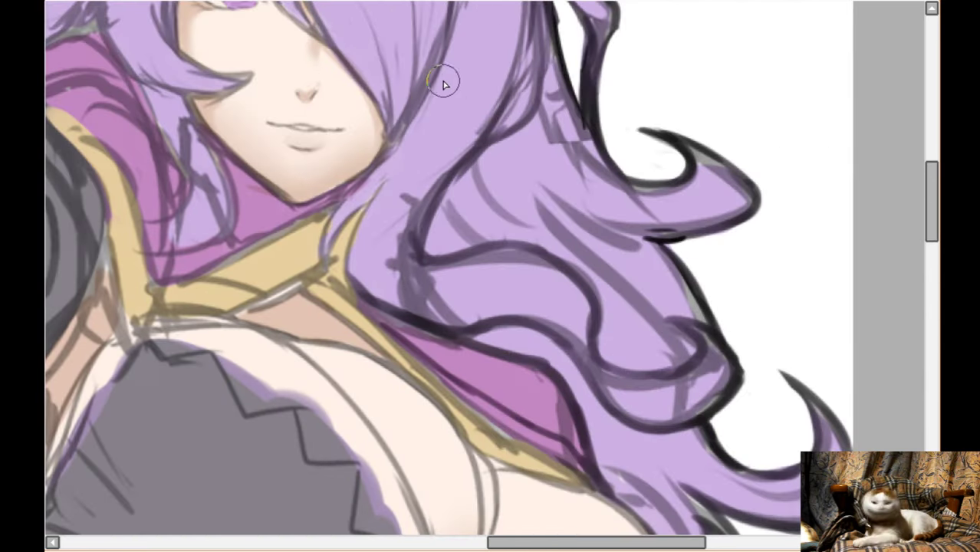
{"action": "scroll", "coordinate": [508, 77], "scroll_direction": "down", "scroll_amount": 4}
{"action": "scroll", "coordinate": [482, 71], "scroll_direction": "up", "scroll_amount": 1}
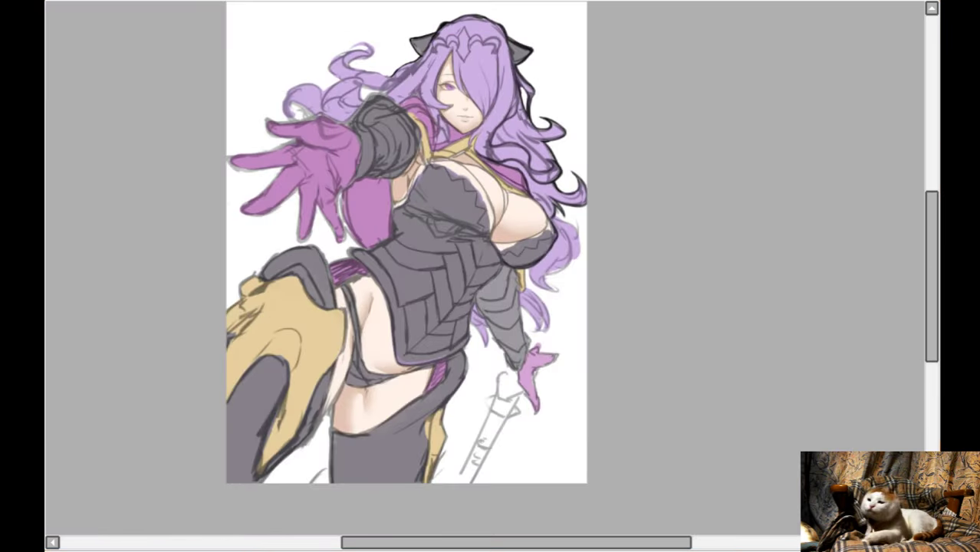
{"action": "scroll", "coordinate": [462, 305], "scroll_direction": "up", "scroll_amount": 1}
{"action": "scroll", "coordinate": [765, 157], "scroll_direction": "up", "scroll_amount": 1}
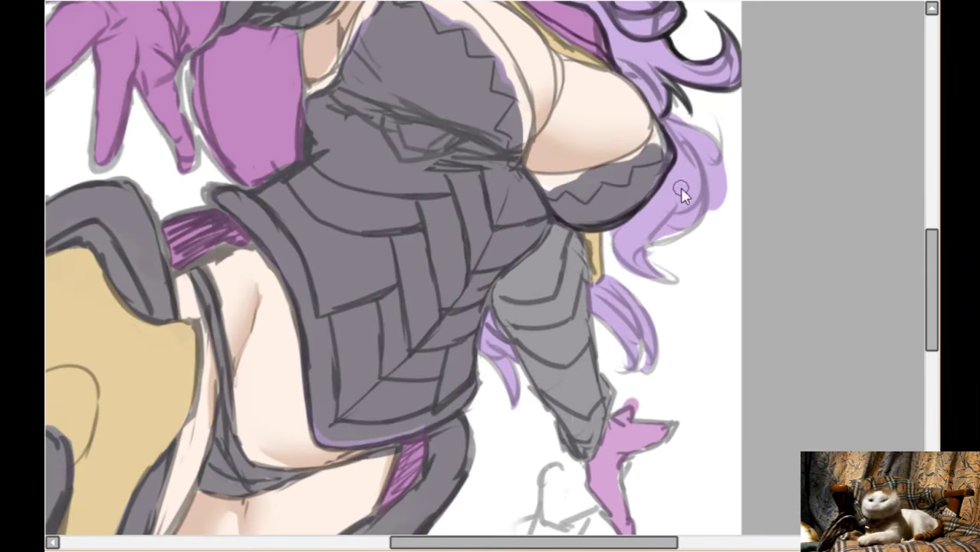
{"action": "scroll", "coordinate": [814, 83], "scroll_direction": "down", "scroll_amount": 1}
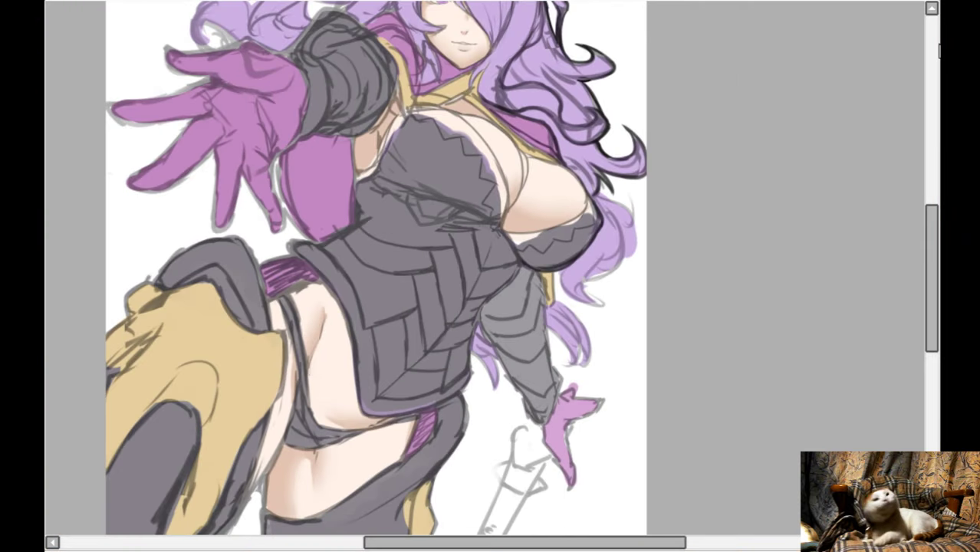
{"action": "scroll", "coordinate": [336, 462], "scroll_direction": "up", "scroll_amount": 2}
{"action": "scroll", "coordinate": [361, 425], "scroll_direction": "down", "scroll_amount": 1}
{"action": "scroll", "coordinate": [840, 82], "scroll_direction": "up", "scroll_amount": 5}
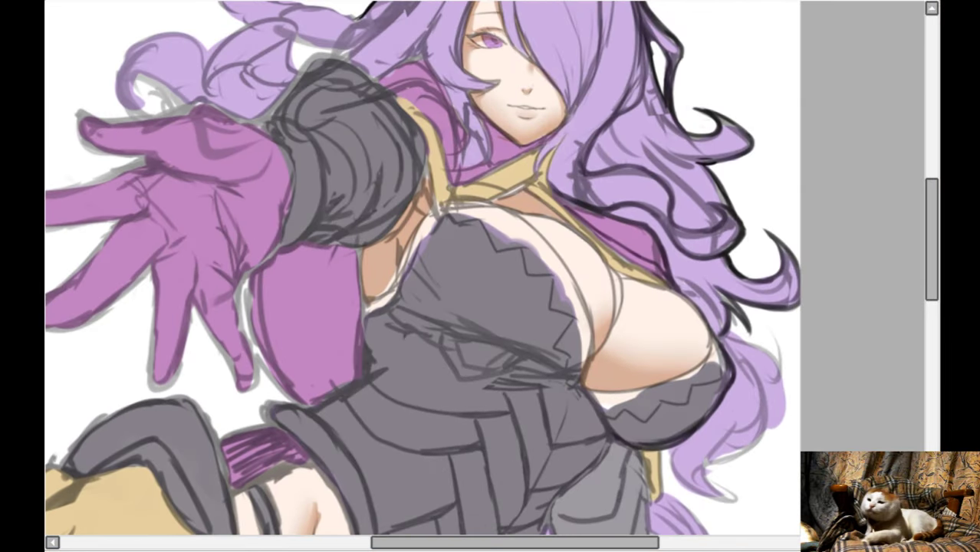
- Shift the hue of the skin shadows from brown to a warm salmon pink
{"action": "scroll", "coordinate": [750, 159], "scroll_direction": "up", "scroll_amount": 1}
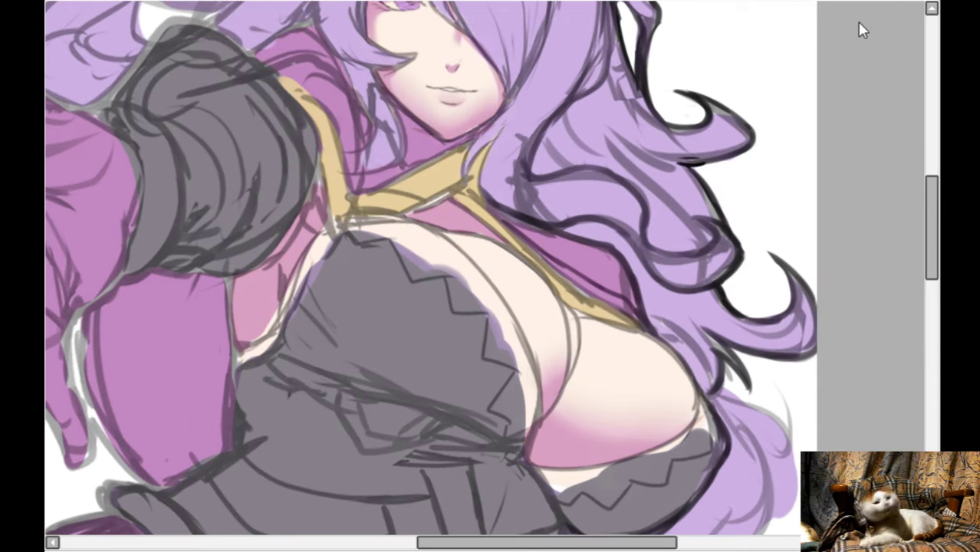
{"action": "left_click_drag", "start_coordinate": [859, 22], "coordinate": [920, 23]}
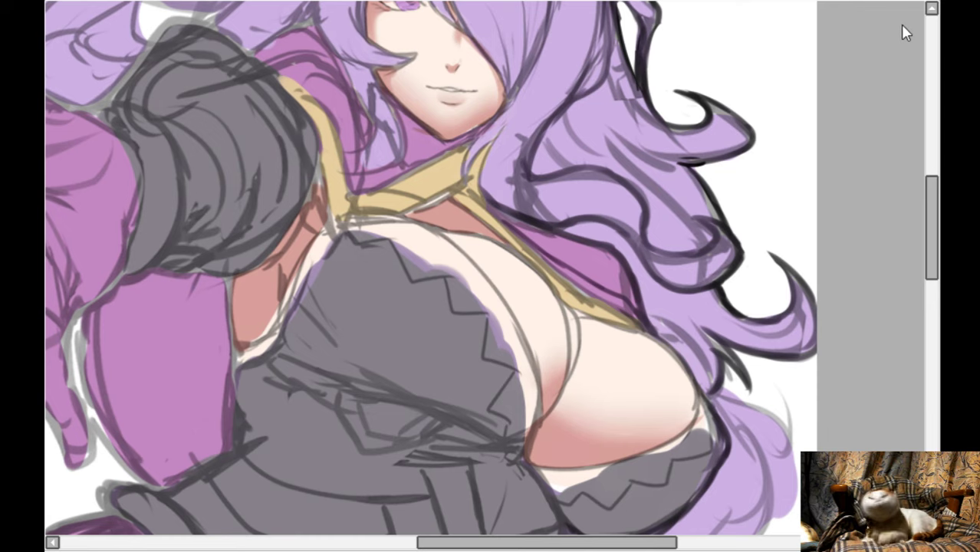
{"action": "left_click_drag", "start_coordinate": [914, 65], "coordinate": [929, 67]}
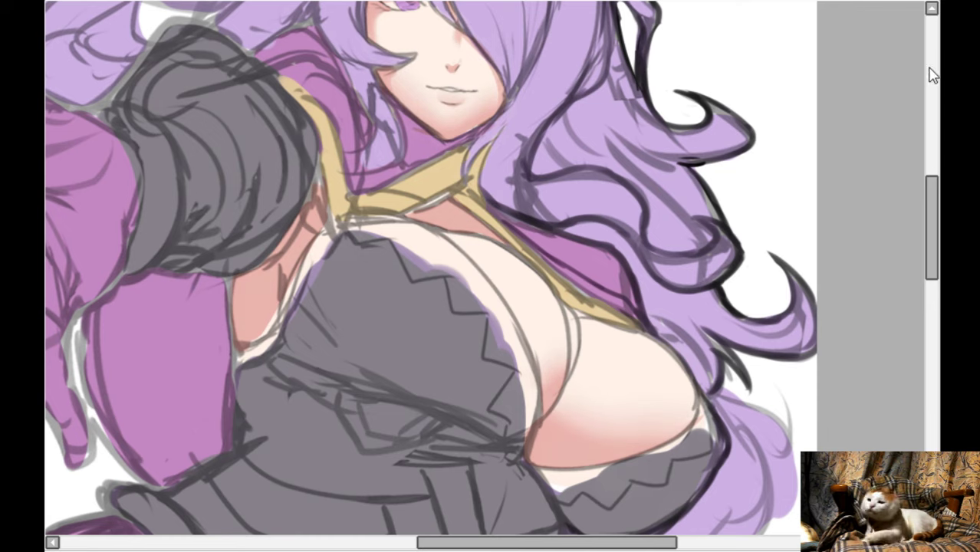
- Examine the recolored skin shadows on the full figure, the chest and the area beneath the raised arm
{"action": "scroll", "coordinate": [551, 254], "scroll_direction": "down", "scroll_amount": 5}
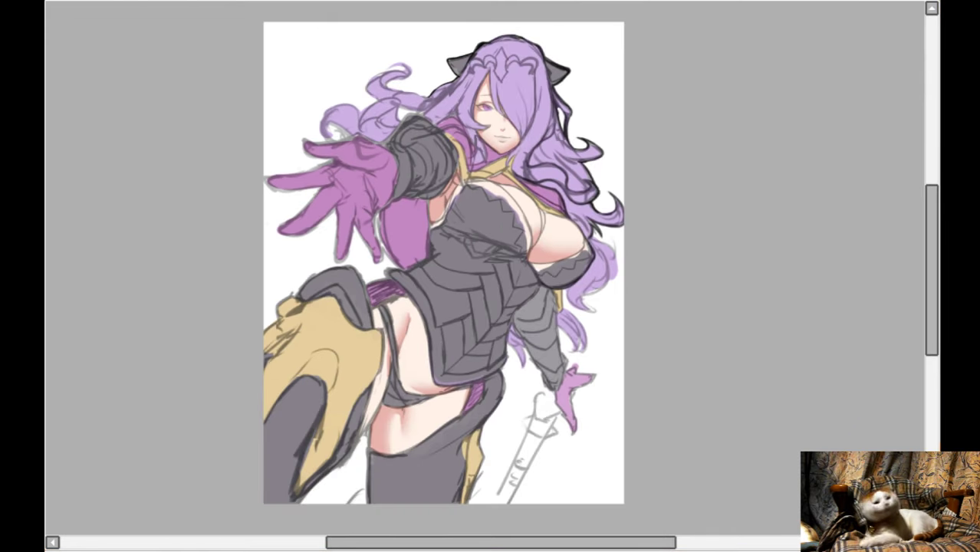
{"action": "scroll", "coordinate": [512, 187], "scroll_direction": "up", "scroll_amount": 3}
{"action": "scroll", "coordinate": [408, 65], "scroll_direction": "down", "scroll_amount": 3}
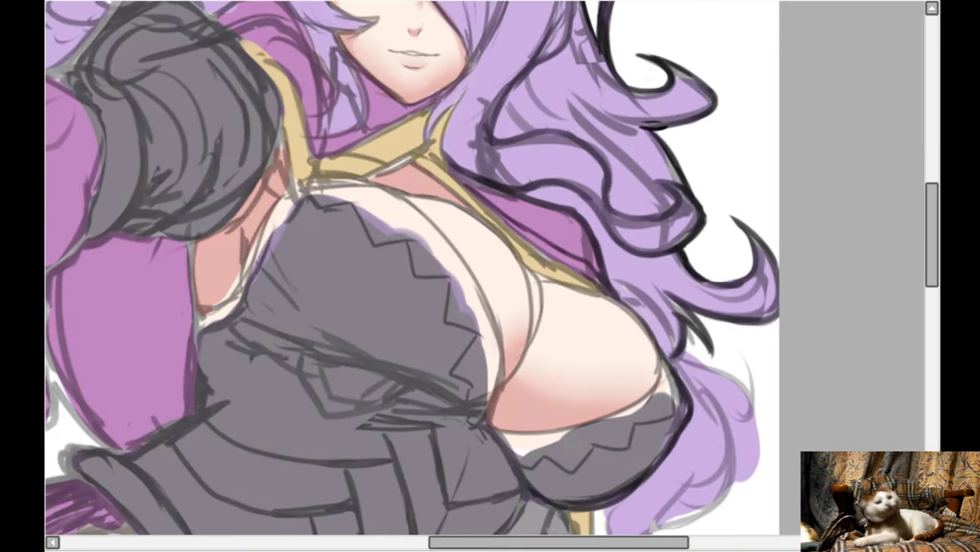
{"action": "scroll", "coordinate": [660, 219], "scroll_direction": "down", "scroll_amount": 3}
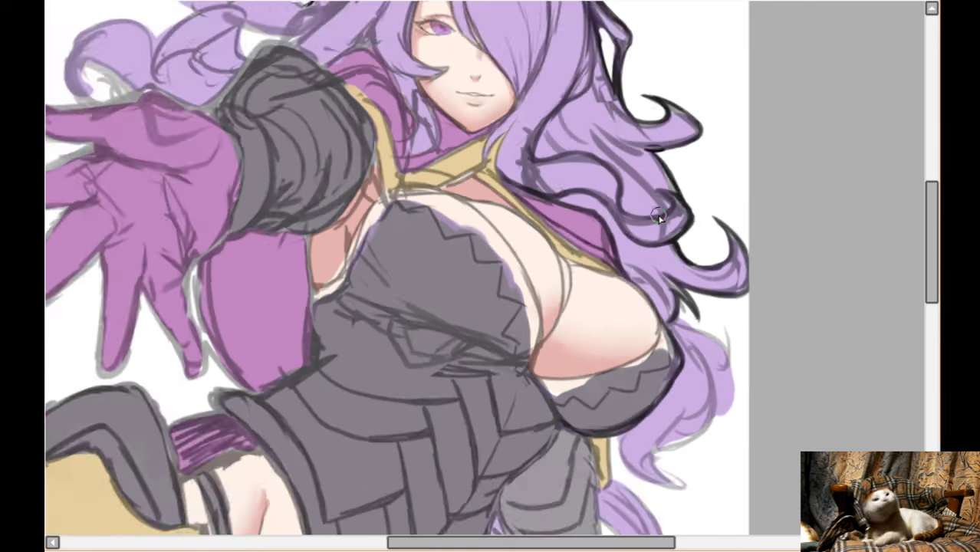
{"action": "scroll", "coordinate": [659, 219], "scroll_direction": "down", "scroll_amount": 3}
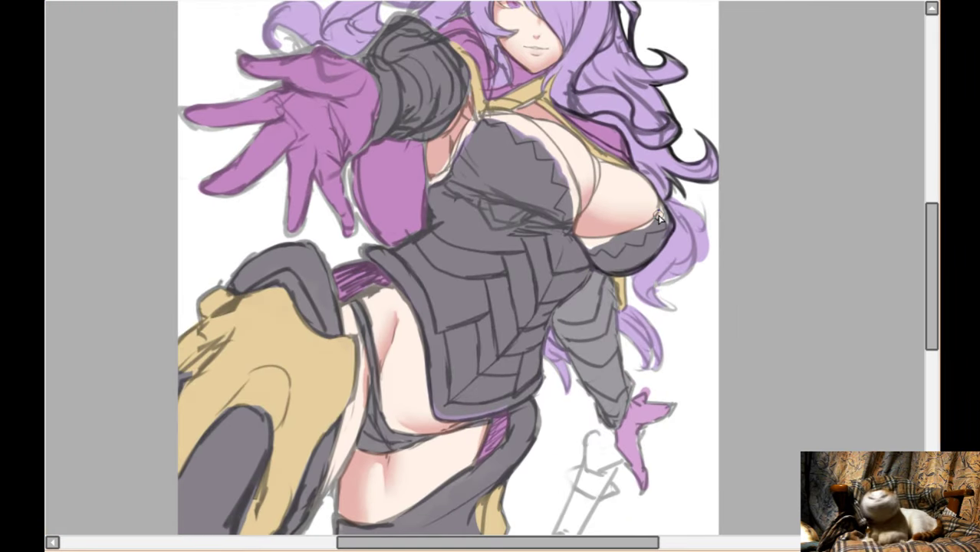
{"action": "scroll", "coordinate": [659, 219], "scroll_direction": "up", "scroll_amount": 2}
{"action": "scroll", "coordinate": [340, 231], "scroll_direction": "up", "scroll_amount": 3}
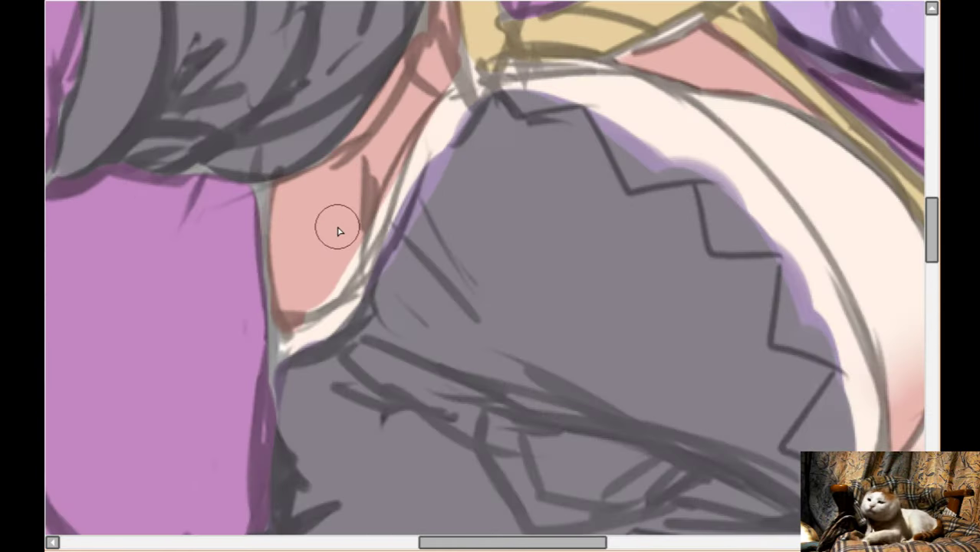
{"action": "scroll", "coordinate": [340, 230], "scroll_direction": "left", "scroll_amount": 2}
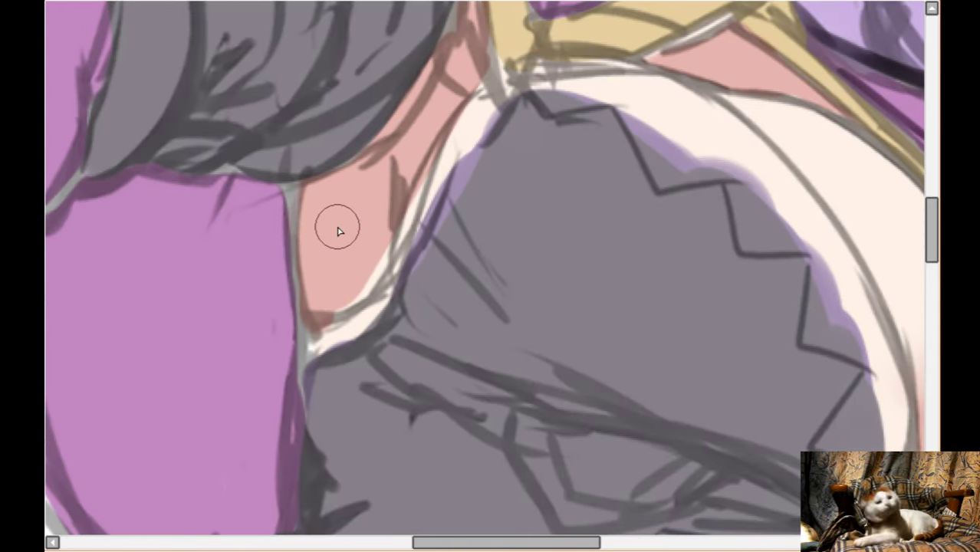
{"action": "scroll", "coordinate": [238, 337], "scroll_direction": "down", "scroll_amount": 3}
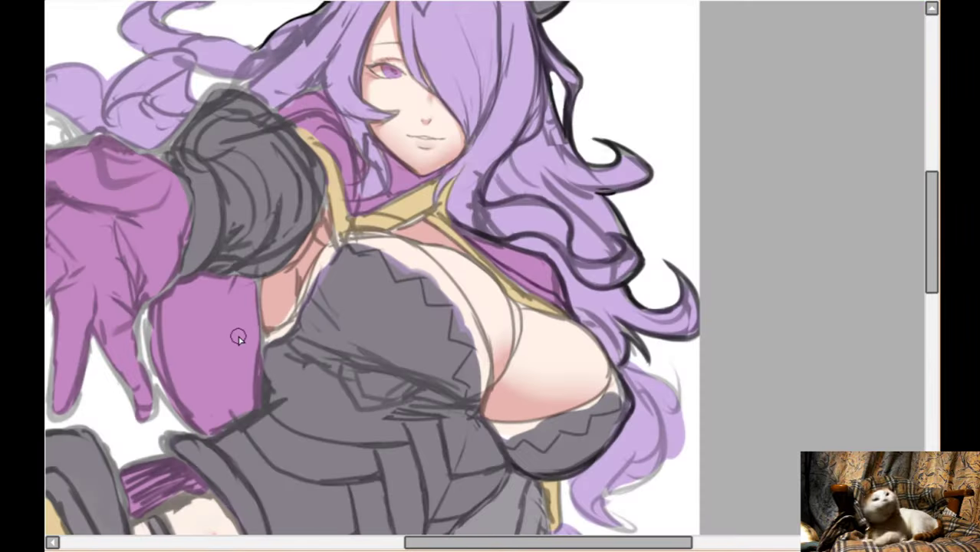
- Darken the lower lash line at the outer corner of the visible eye
{"action": "key", "text": "Up"}
{"action": "key", "text": "Right"}
{"action": "key", "text": "Up"}
{"action": "scroll", "coordinate": [432, 169], "scroll_direction": "up", "scroll_amount": 3}
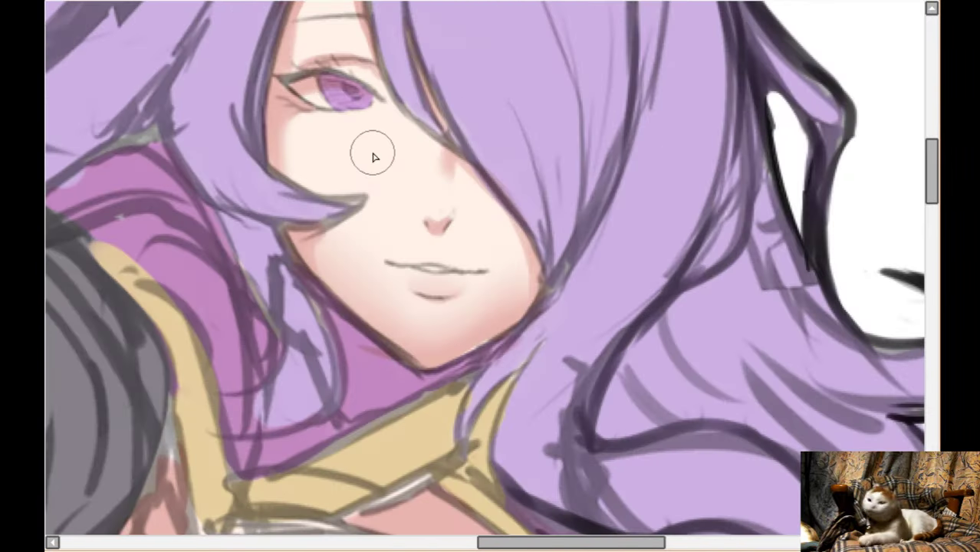
{"action": "scroll", "coordinate": [241, 113], "scroll_direction": "up", "scroll_amount": 2}
{"action": "key", "text": "Up"}
{"action": "key", "text": "Up"}
{"action": "key", "text": "Up"}
{"action": "key", "text": "Left"}
{"action": "key", "text": "Left"}
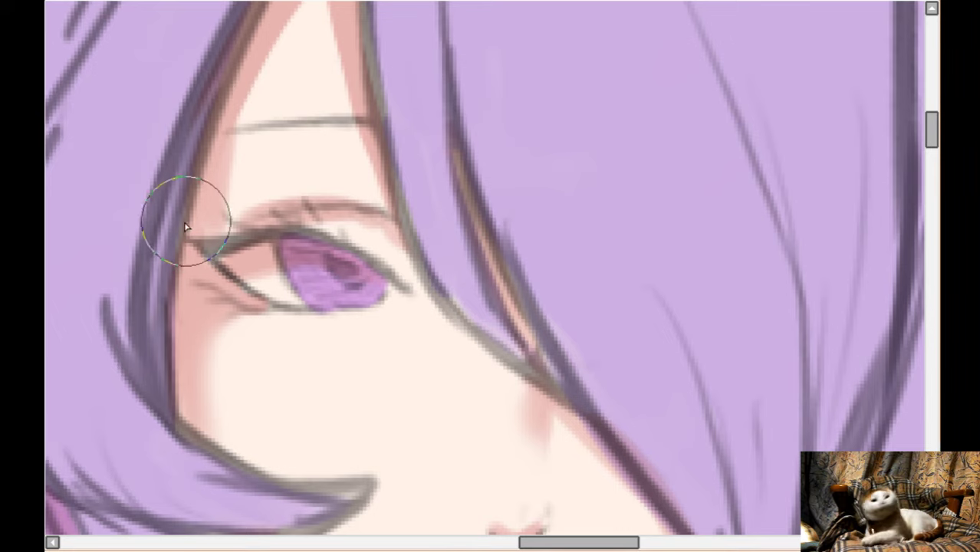
{"action": "left_click_drag", "start_coordinate": [198, 247], "coordinate": [276, 308]}
- Rotate the canvas and ink the upper lash line in black, thickening it at the eye's outer corner
{"action": "key", "text": "Delete"}
{"action": "key", "text": "Delete"}
{"action": "key", "text": "Delete"}
{"action": "key", "text": "Delete"}
{"action": "key", "text": "Delete"}
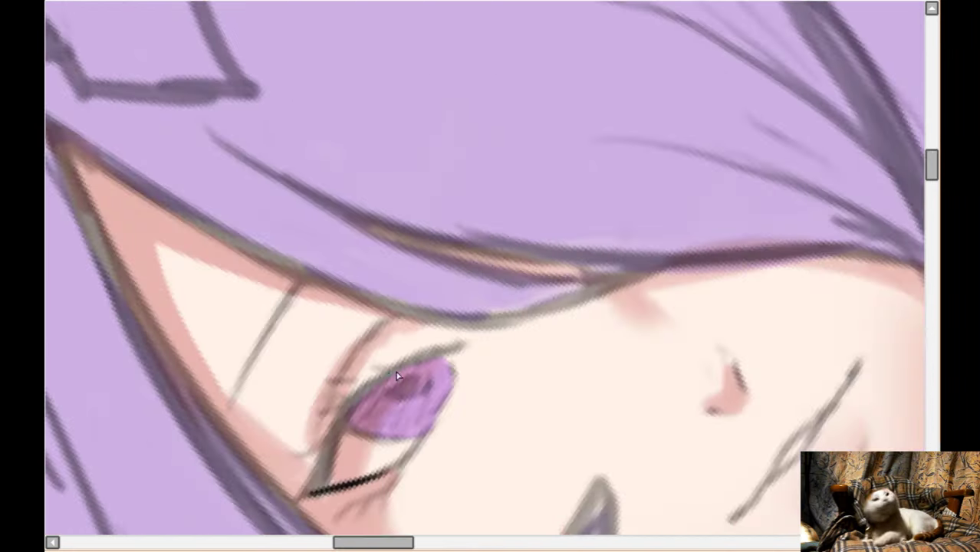
{"action": "key", "text": "Down"}
{"action": "key", "text": "Down"}
{"action": "key", "text": "Down"}
{"action": "key", "text": "Down"}
{"action": "key", "text": "Down"}
{"action": "key", "text": "Down"}
{"action": "mouse_move", "coordinate": [323, 315]}
{"action": "left_mouse_down"}
{"action": "mouse_move", "coordinate": [326, 290]}
{"action": "mouse_move", "coordinate": [301, 328]}
{"action": "mouse_move", "coordinate": [328, 286]}
{"action": "mouse_move", "coordinate": [328, 301]}
{"action": "mouse_move", "coordinate": [334, 251]}
{"action": "mouse_move", "coordinate": [324, 299]}
{"action": "mouse_move", "coordinate": [380, 205]}
{"action": "mouse_move", "coordinate": [351, 228]}
{"action": "mouse_move", "coordinate": [409, 188]}
{"action": "mouse_move", "coordinate": [355, 224]}
{"action": "mouse_move", "coordinate": [458, 175]}
{"action": "mouse_move", "coordinate": [436, 175]}
{"action": "mouse_move", "coordinate": [449, 159]}
{"action": "mouse_move", "coordinate": [423, 185]}
{"action": "mouse_move", "coordinate": [460, 174]}
{"action": "left_mouse_up"}
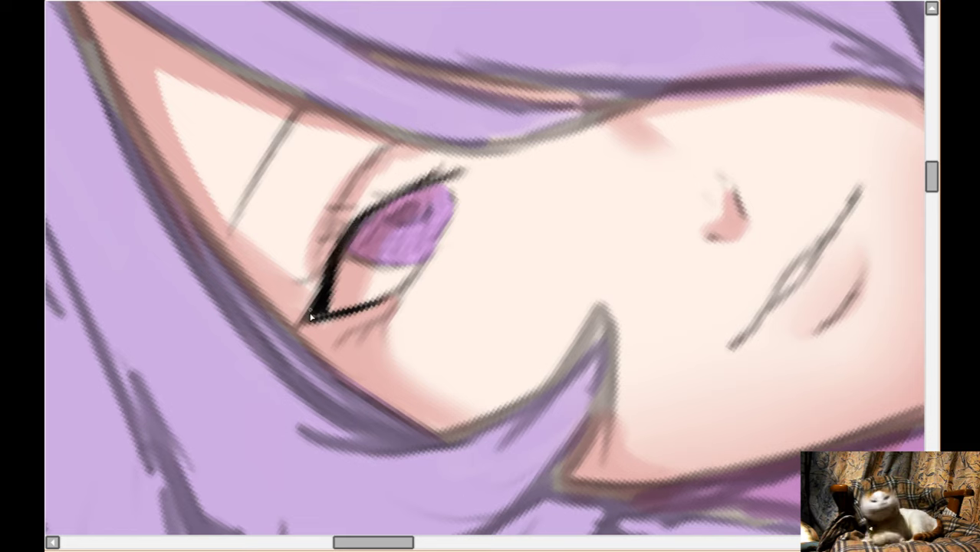
{"action": "left_click_drag", "start_coordinate": [311, 316], "coordinate": [321, 326]}
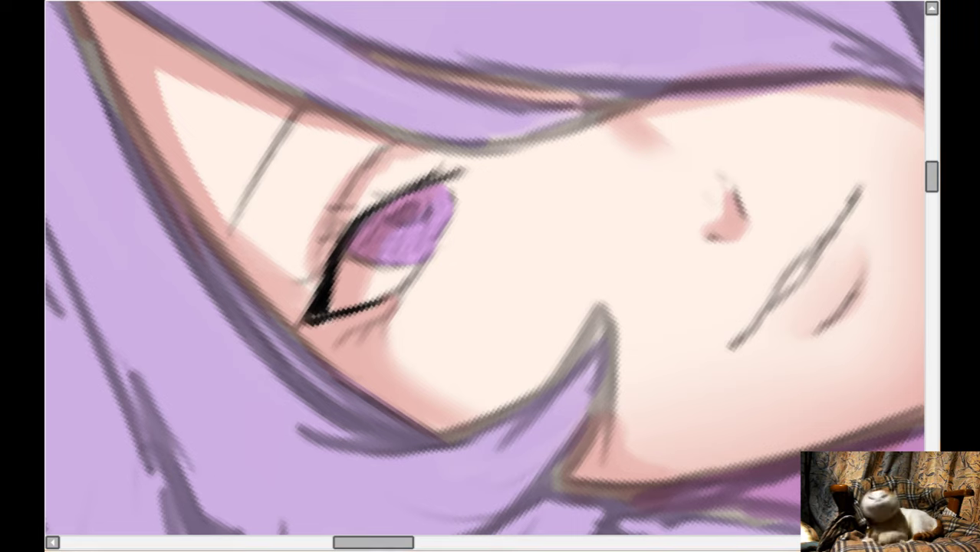
- Recolor the eyebrow line purple and add fine dark lashes above and below the eye
{"action": "left_click_drag", "start_coordinate": [297, 121], "coordinate": [263, 178]}
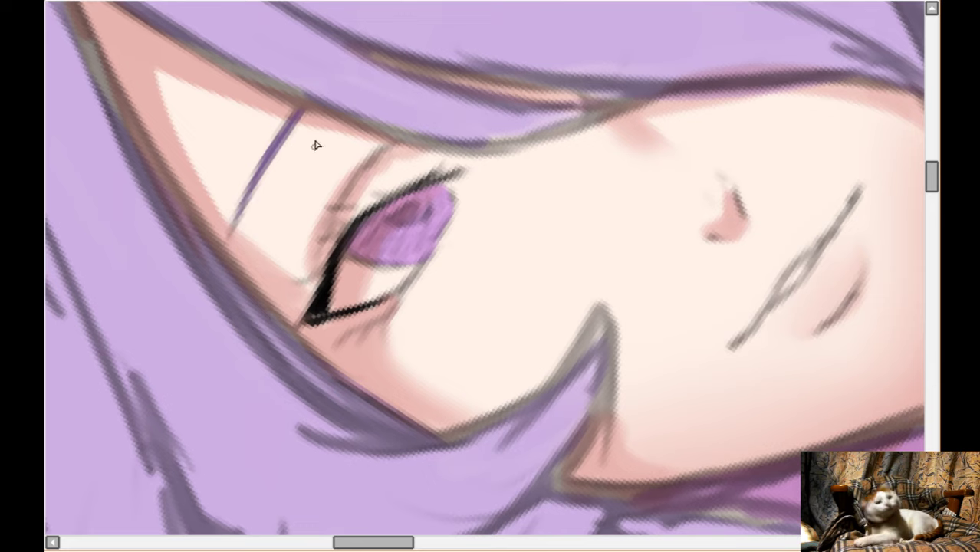
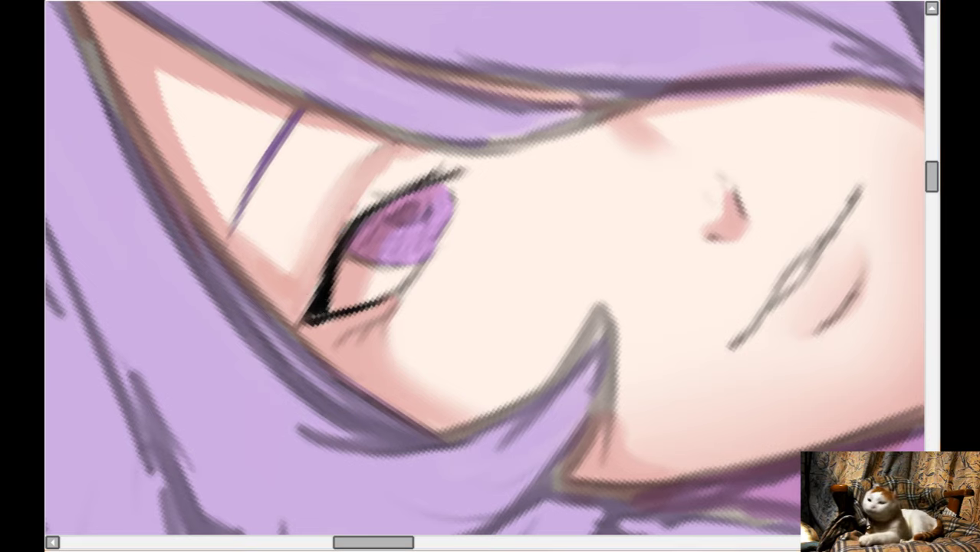
{"action": "left_click_drag", "start_coordinate": [330, 272], "coordinate": [300, 324]}
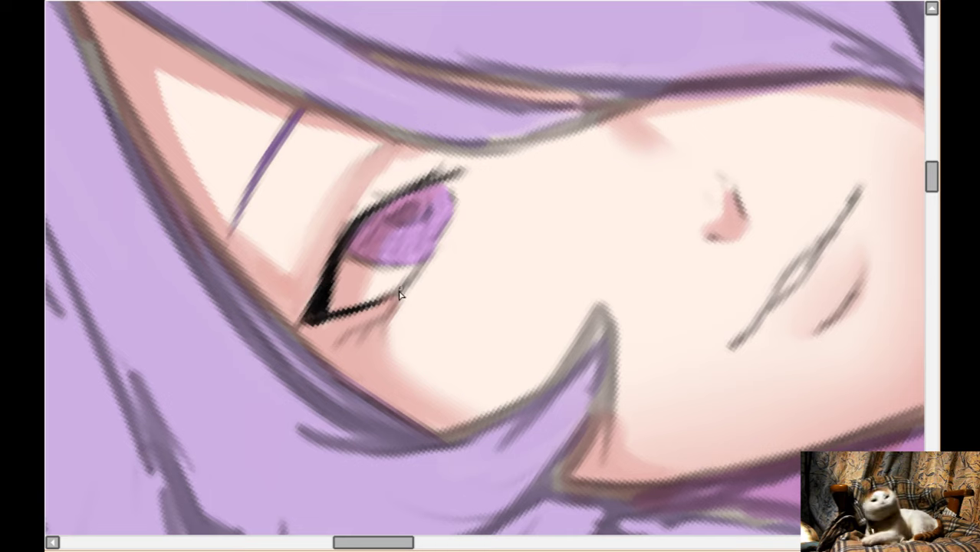
{"action": "left_click_drag", "start_coordinate": [335, 354], "coordinate": [345, 338]}
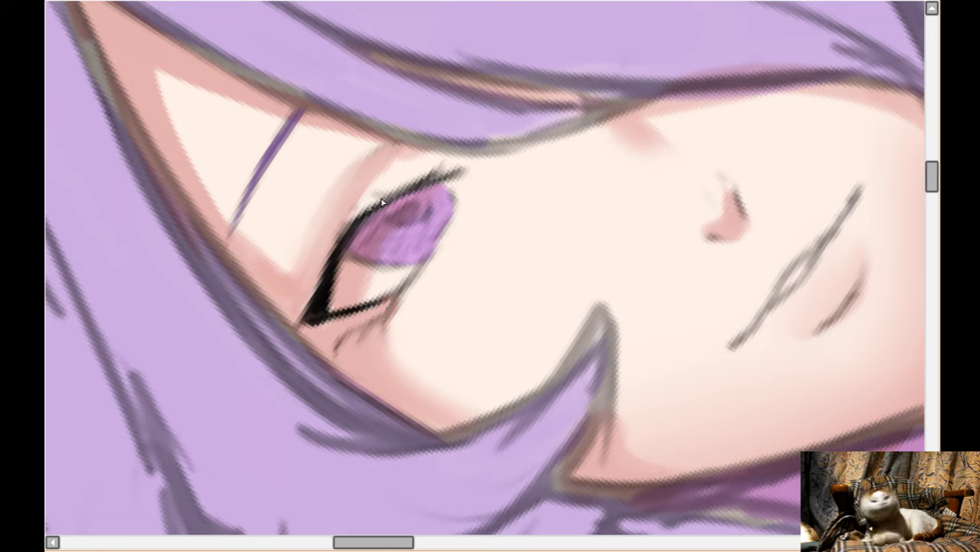
{"action": "mouse_move", "coordinate": [358, 222]}
{"action": "left_mouse_down"}
{"action": "mouse_move", "coordinate": [321, 241]}
{"action": "mouse_move", "coordinate": [319, 281]}
{"action": "mouse_move", "coordinate": [335, 265]}
{"action": "mouse_move", "coordinate": [298, 285]}
{"action": "left_mouse_up"}
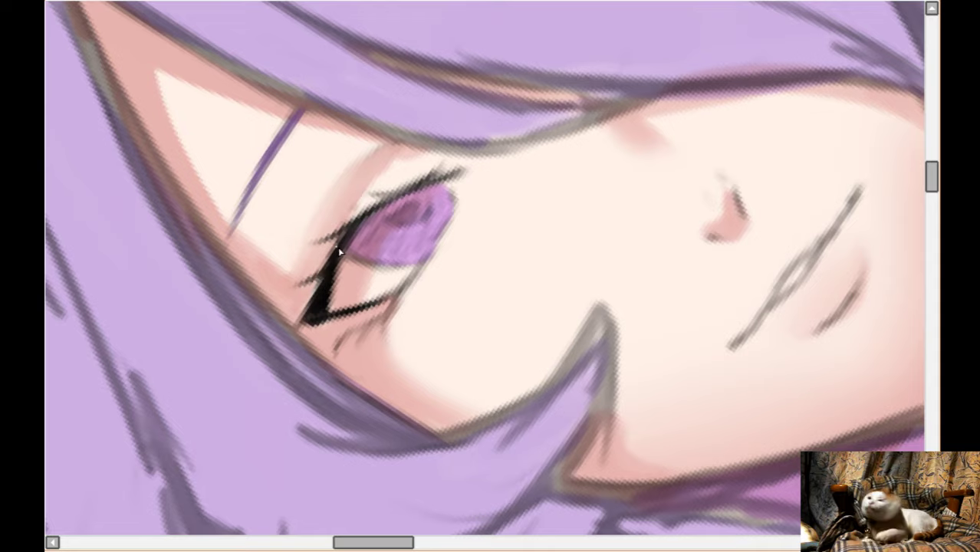
- Rotate the canvas back toward upright and check the inked eye against the whole face
{"action": "scroll", "coordinate": [449, 339], "scroll_direction": "down", "scroll_amount": 3}
{"action": "scroll", "coordinate": [451, 343], "scroll_direction": "up", "scroll_amount": 1}
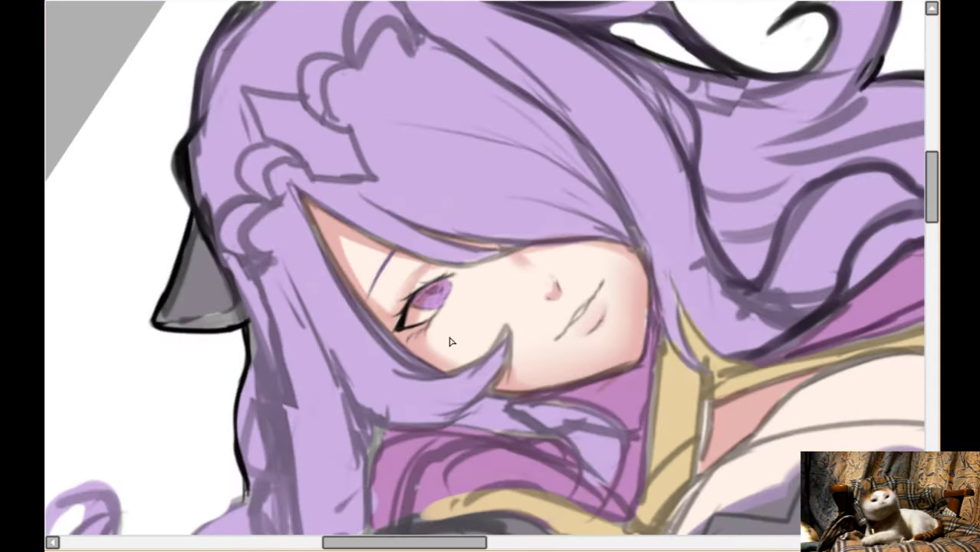
{"action": "key", "text": "End"}
{"action": "key", "text": "End"}
{"action": "key", "text": "End"}
{"action": "key", "text": "End"}
{"action": "key", "text": "End"}
{"action": "key", "text": "End"}
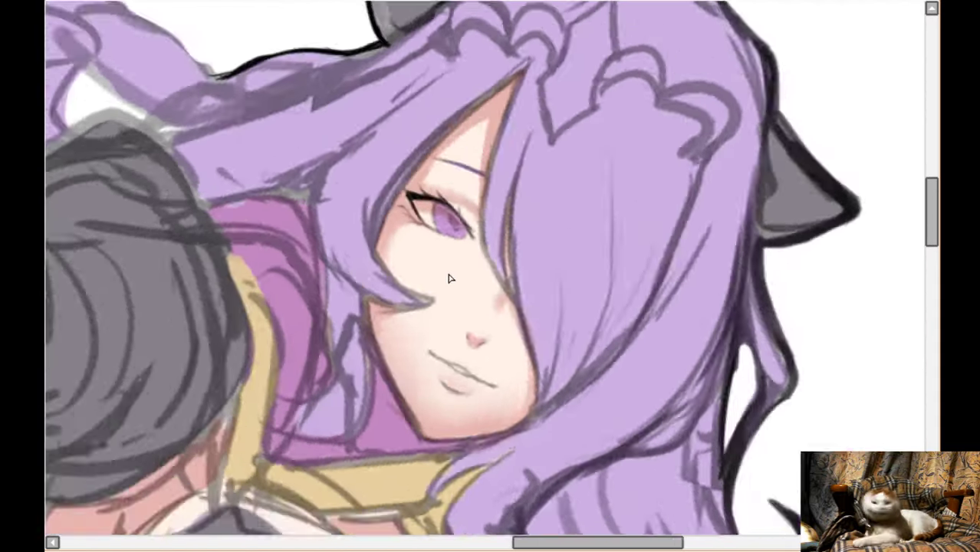
- Repaint the visible iris bright violet below and deep purple above, with a purple pupil and a darker purple outline
{"action": "scroll", "coordinate": [461, 230], "scroll_direction": "up", "scroll_amount": 4}
{"action": "scroll", "coordinate": [531, 204], "scroll_direction": "up", "scroll_amount": 3}
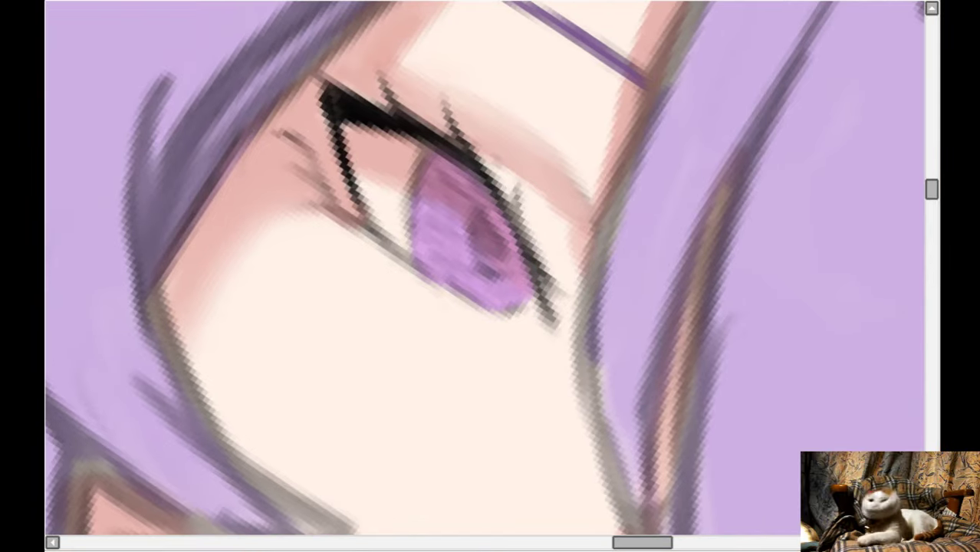
{"action": "mouse_move", "coordinate": [427, 215]}
{"action": "left_mouse_down"}
{"action": "mouse_move", "coordinate": [429, 254]}
{"action": "mouse_move", "coordinate": [428, 233]}
{"action": "mouse_move", "coordinate": [480, 284]}
{"action": "mouse_move", "coordinate": [443, 262]}
{"action": "mouse_move", "coordinate": [492, 293]}
{"action": "mouse_move", "coordinate": [450, 254]}
{"action": "mouse_move", "coordinate": [434, 221]}
{"action": "mouse_move", "coordinate": [463, 271]}
{"action": "mouse_move", "coordinate": [455, 236]}
{"action": "mouse_move", "coordinate": [475, 279]}
{"action": "mouse_move", "coordinate": [499, 293]}
{"action": "mouse_move", "coordinate": [471, 278]}
{"action": "mouse_move", "coordinate": [504, 291]}
{"action": "mouse_move", "coordinate": [465, 261]}
{"action": "mouse_move", "coordinate": [517, 287]}
{"action": "mouse_move", "coordinate": [475, 275]}
{"action": "left_mouse_up"}
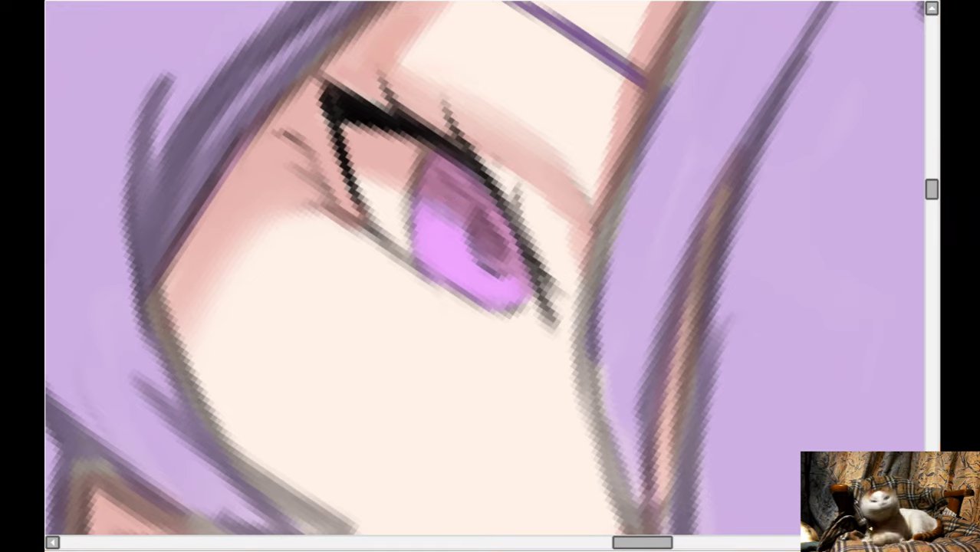
{"action": "mouse_move", "coordinate": [444, 182]}
{"action": "left_mouse_down"}
{"action": "mouse_move", "coordinate": [452, 217]}
{"action": "mouse_move", "coordinate": [441, 184]}
{"action": "mouse_move", "coordinate": [426, 178]}
{"action": "mouse_move", "coordinate": [436, 170]}
{"action": "mouse_move", "coordinate": [483, 213]}
{"action": "mouse_move", "coordinate": [425, 164]}
{"action": "mouse_move", "coordinate": [511, 253]}
{"action": "mouse_move", "coordinate": [509, 238]}
{"action": "mouse_move", "coordinate": [489, 248]}
{"action": "mouse_move", "coordinate": [479, 218]}
{"action": "mouse_move", "coordinate": [501, 249]}
{"action": "mouse_move", "coordinate": [482, 224]}
{"action": "mouse_move", "coordinate": [503, 265]}
{"action": "left_mouse_up"}
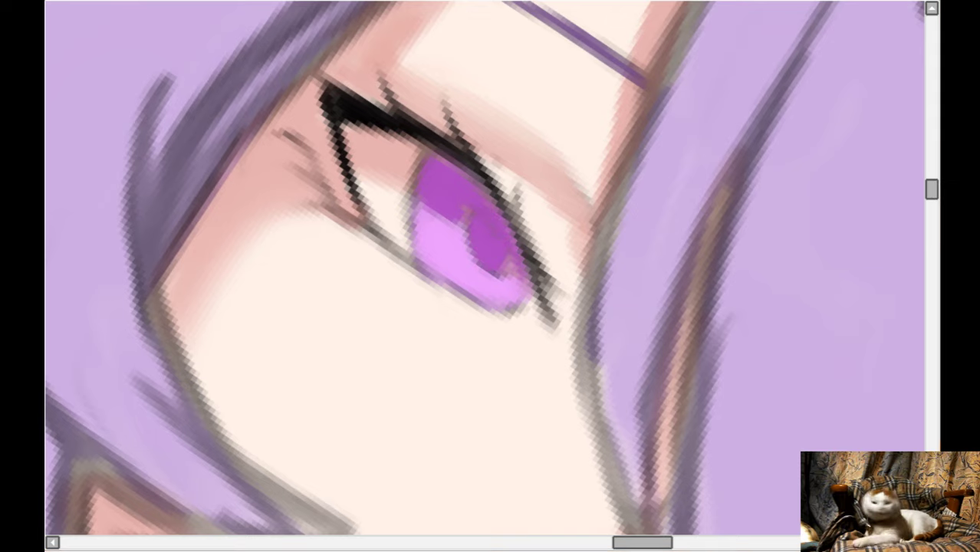
{"action": "mouse_move", "coordinate": [440, 175]}
{"action": "left_mouse_down"}
{"action": "mouse_move", "coordinate": [432, 216]}
{"action": "mouse_move", "coordinate": [425, 181]}
{"action": "mouse_move", "coordinate": [422, 237]}
{"action": "mouse_move", "coordinate": [428, 209]}
{"action": "mouse_move", "coordinate": [463, 225]}
{"action": "mouse_move", "coordinate": [476, 253]}
{"action": "mouse_move", "coordinate": [470, 228]}
{"action": "mouse_move", "coordinate": [506, 266]}
{"action": "mouse_move", "coordinate": [512, 261]}
{"action": "mouse_move", "coordinate": [526, 308]}
{"action": "left_mouse_up"}
{"action": "mouse_move", "coordinate": [414, 186]}
{"action": "left_mouse_down"}
{"action": "mouse_move", "coordinate": [426, 159]}
{"action": "mouse_move", "coordinate": [420, 239]}
{"action": "mouse_move", "coordinate": [434, 195]}
{"action": "left_mouse_up"}
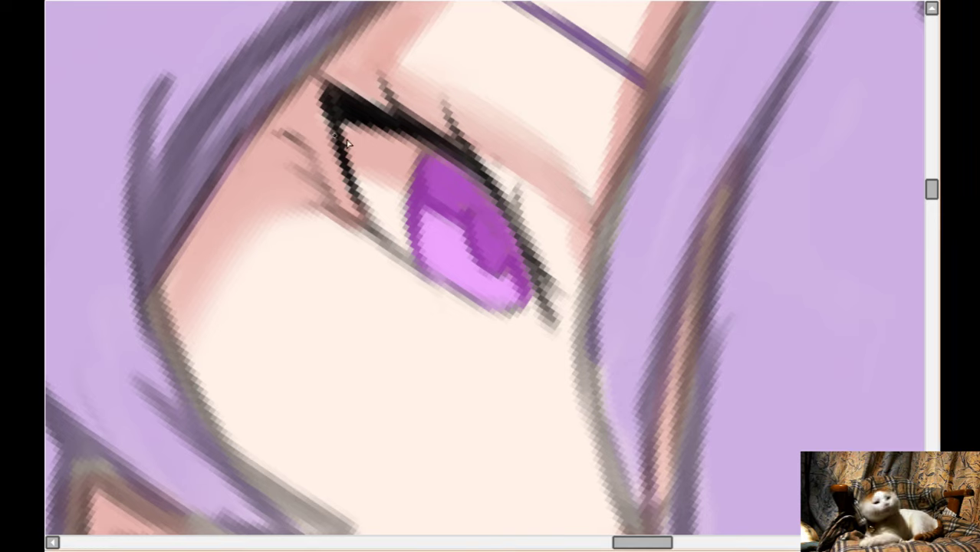
{"action": "mouse_move", "coordinate": [424, 149]}
{"action": "left_mouse_down"}
{"action": "mouse_move", "coordinate": [416, 247]}
{"action": "mouse_move", "coordinate": [442, 285]}
{"action": "mouse_move", "coordinate": [449, 262]}
{"action": "left_mouse_up"}
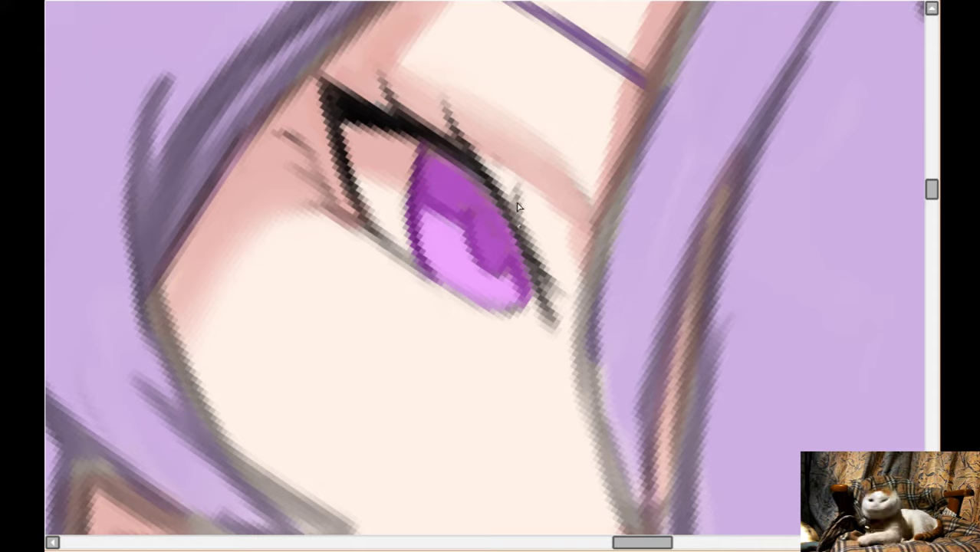
- Darken the small upper lash and thicken the black lash line along the inner side of the eye
{"action": "left_click_drag", "start_coordinate": [518, 197], "coordinate": [548, 281]}
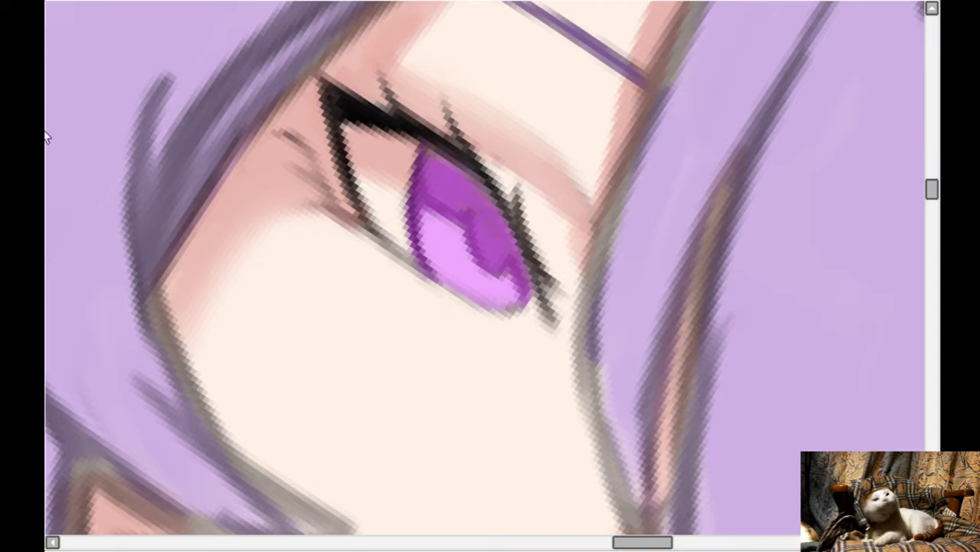
{"action": "mouse_move", "coordinate": [451, 146]}
{"action": "left_mouse_down"}
{"action": "mouse_move", "coordinate": [542, 273]}
{"action": "mouse_move", "coordinate": [541, 310]}
{"action": "mouse_move", "coordinate": [555, 334]}
{"action": "left_mouse_up"}
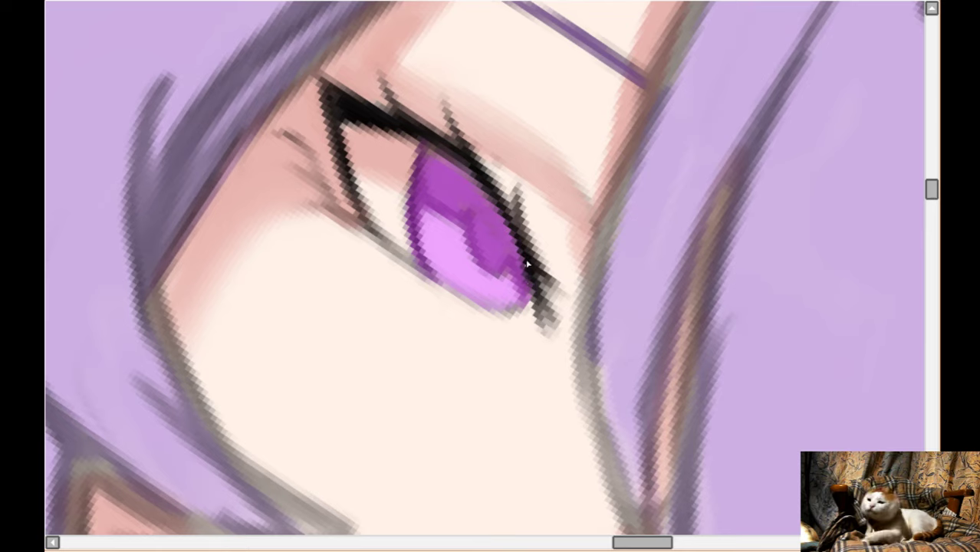
{"action": "scroll", "coordinate": [516, 304], "scroll_direction": "down", "scroll_amount": 3}
{"action": "scroll", "coordinate": [516, 305], "scroll_direction": "down", "scroll_amount": 4}
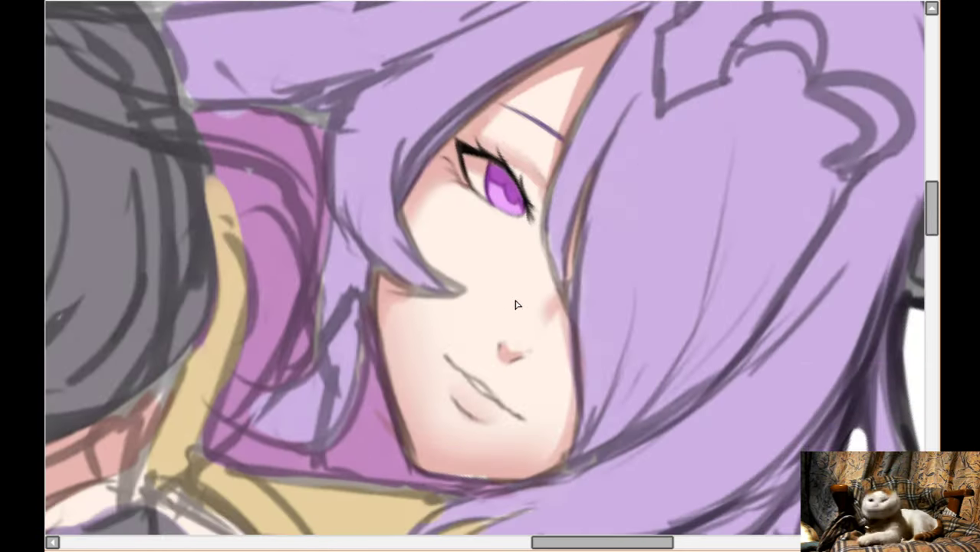
{"action": "scroll", "coordinate": [493, 369], "scroll_direction": "up", "scroll_amount": 3}
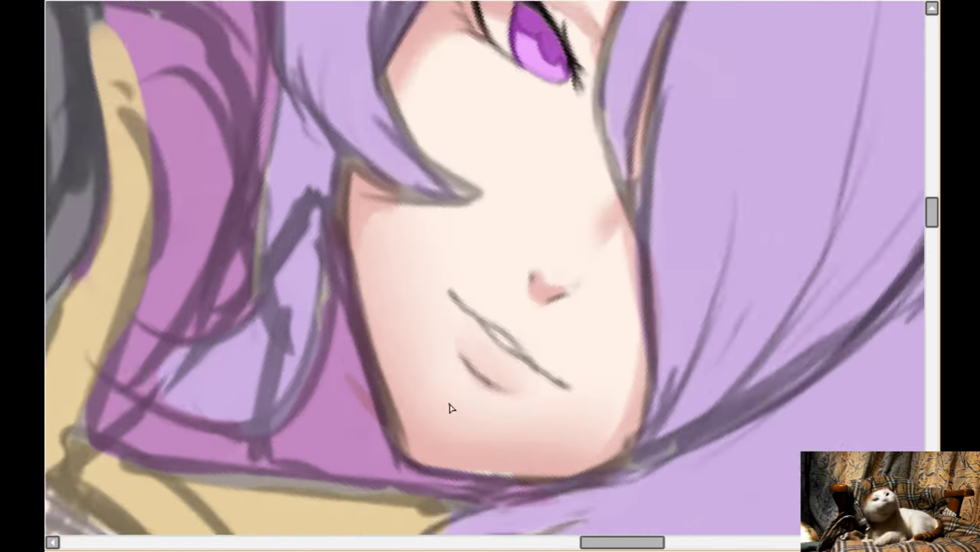
- Paint a dark purple cast shadow on the collar beneath the chin and jawline
{"action": "key", "text": "Home"}
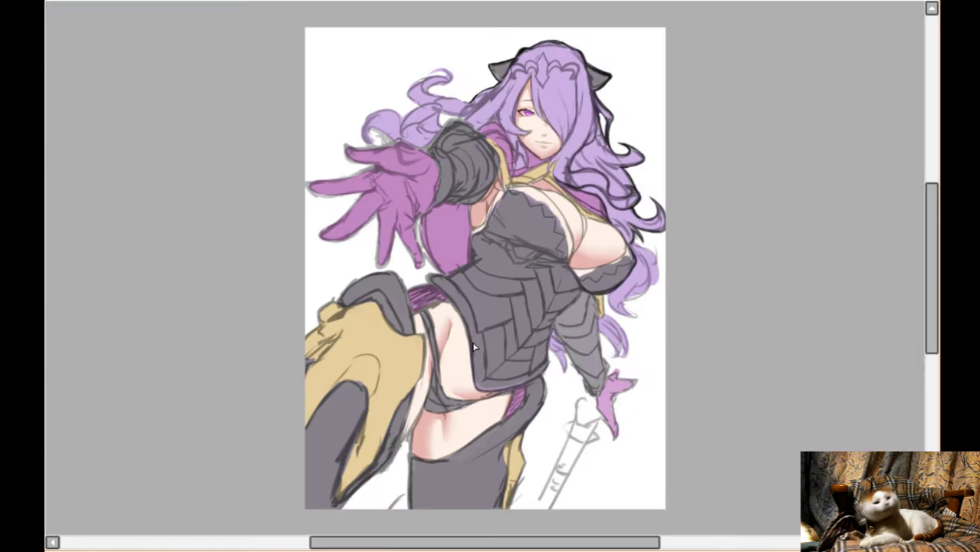
{"action": "scroll", "coordinate": [547, 184], "scroll_direction": "up", "scroll_amount": 3}
{"action": "left_click_drag", "start_coordinate": [932, 243], "coordinate": [937, 250]}
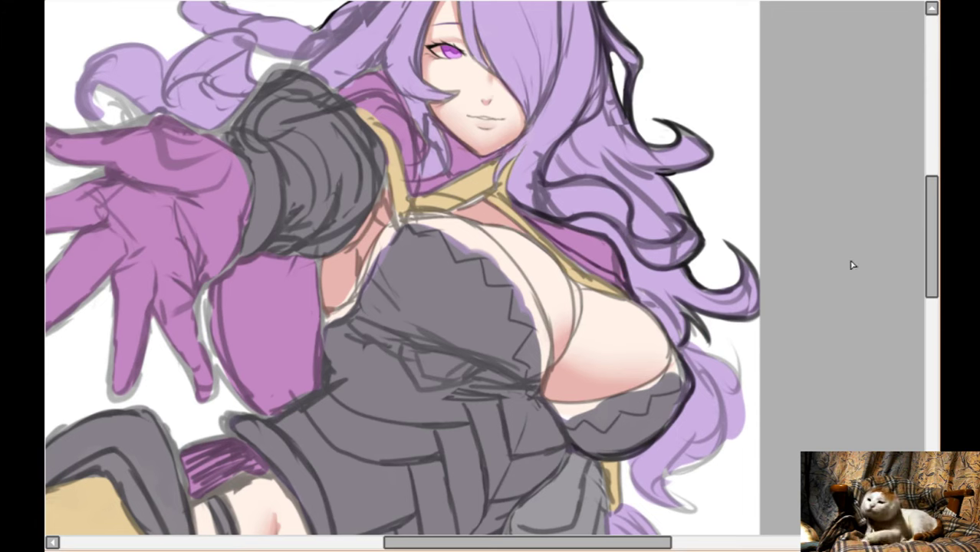
{"action": "scroll", "coordinate": [391, 267], "scroll_direction": "up", "scroll_amount": 1}
{"action": "scroll", "coordinate": [451, 296], "scroll_direction": "down", "scroll_amount": 1}
{"action": "scroll", "coordinate": [513, 138], "scroll_direction": "up", "scroll_amount": 2}
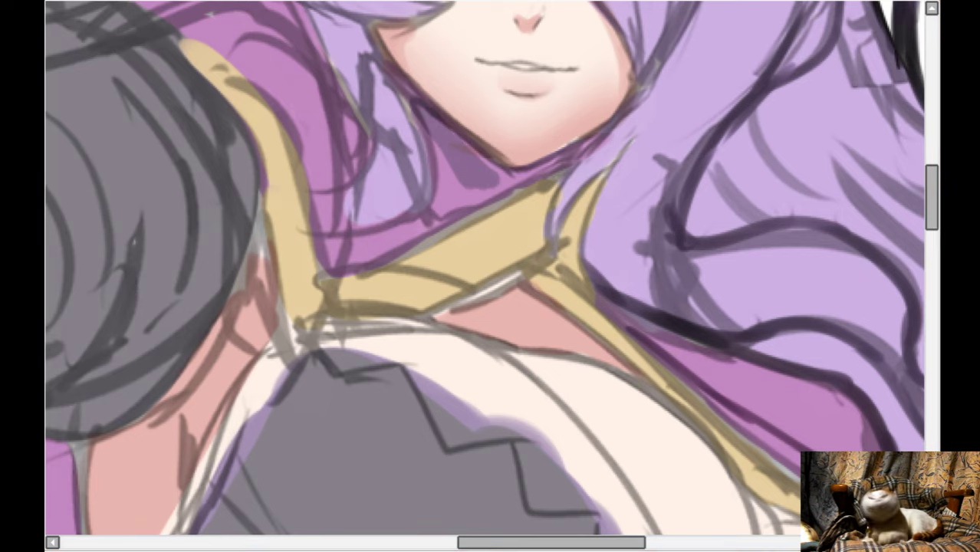
{"action": "mouse_move", "coordinate": [452, 168]}
{"action": "left_mouse_down"}
{"action": "mouse_move", "coordinate": [442, 134]}
{"action": "mouse_move", "coordinate": [458, 196]}
{"action": "mouse_move", "coordinate": [517, 177]}
{"action": "mouse_move", "coordinate": [464, 155]}
{"action": "mouse_move", "coordinate": [513, 177]}
{"action": "mouse_move", "coordinate": [457, 207]}
{"action": "mouse_move", "coordinate": [580, 147]}
{"action": "left_mouse_up"}
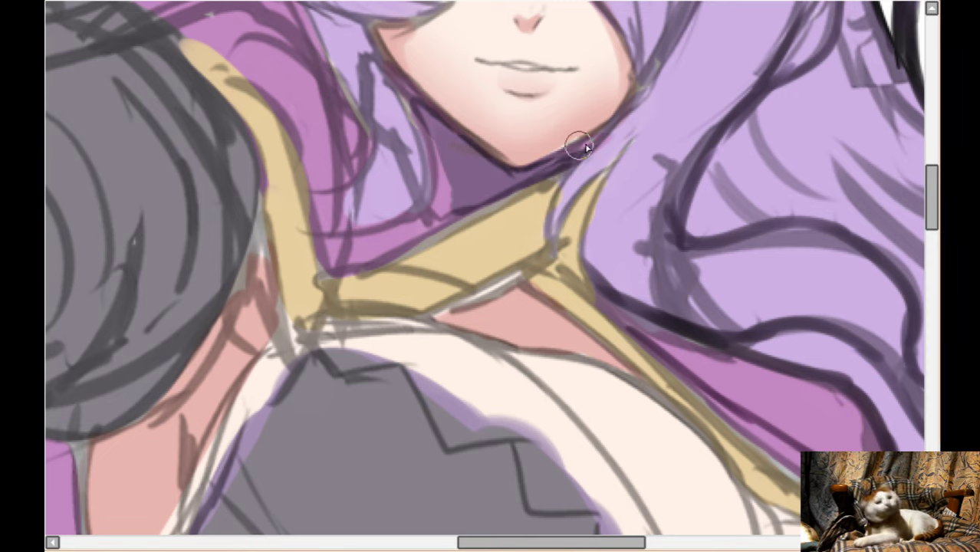
{"action": "scroll", "coordinate": [594, 157], "scroll_direction": "up", "scroll_amount": 1}
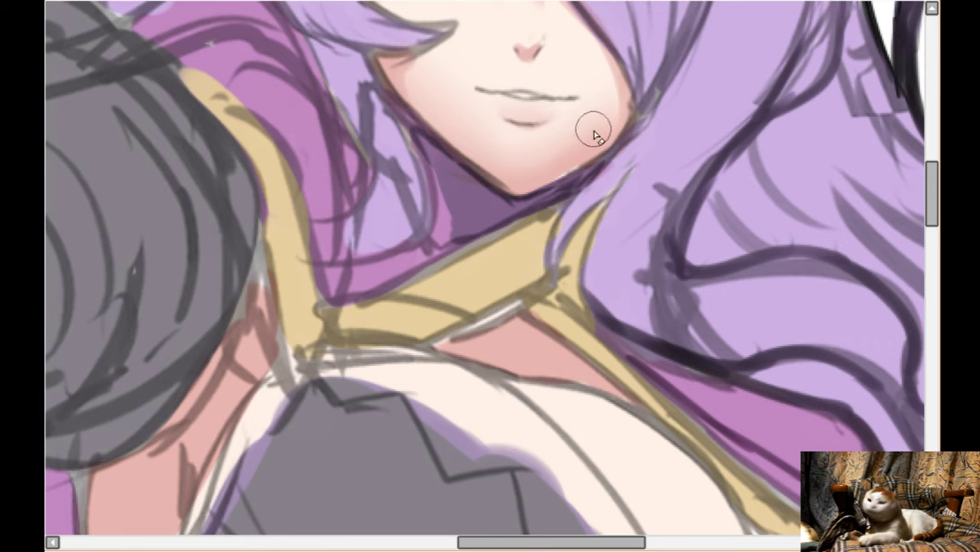
{"action": "scroll", "coordinate": [569, 121], "scroll_direction": "down", "scroll_amount": 2}
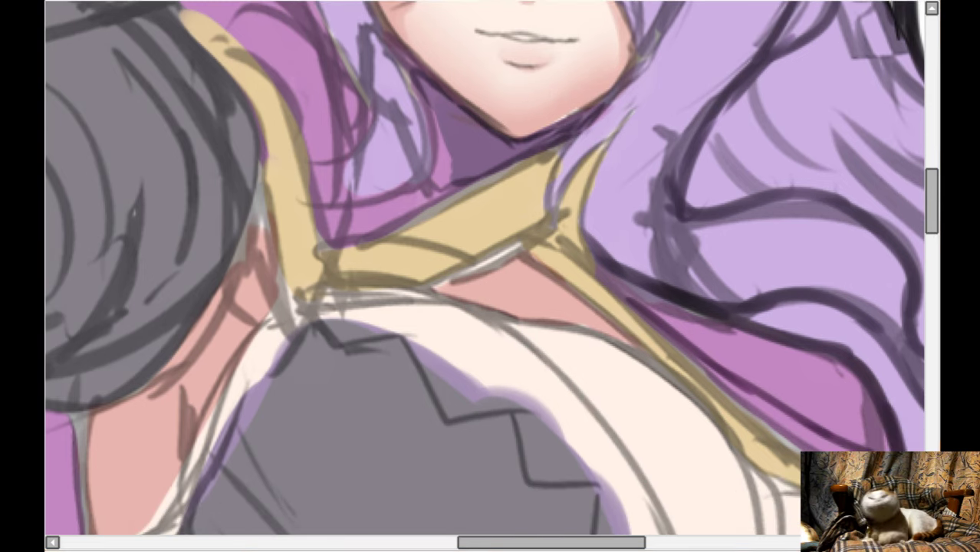
- Extend the dark purple collar shadow along the gold trim and beside the hair strand at the neck
{"action": "key", "text": "Left"}
{"action": "key", "text": "Up"}
{"action": "key", "text": "Up"}
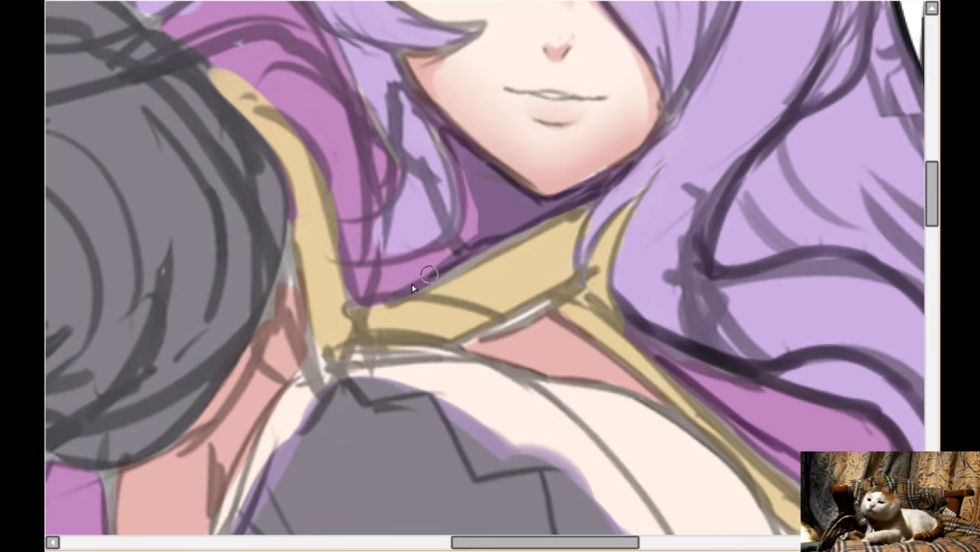
{"action": "scroll", "coordinate": [415, 276], "scroll_direction": "up", "scroll_amount": 1}
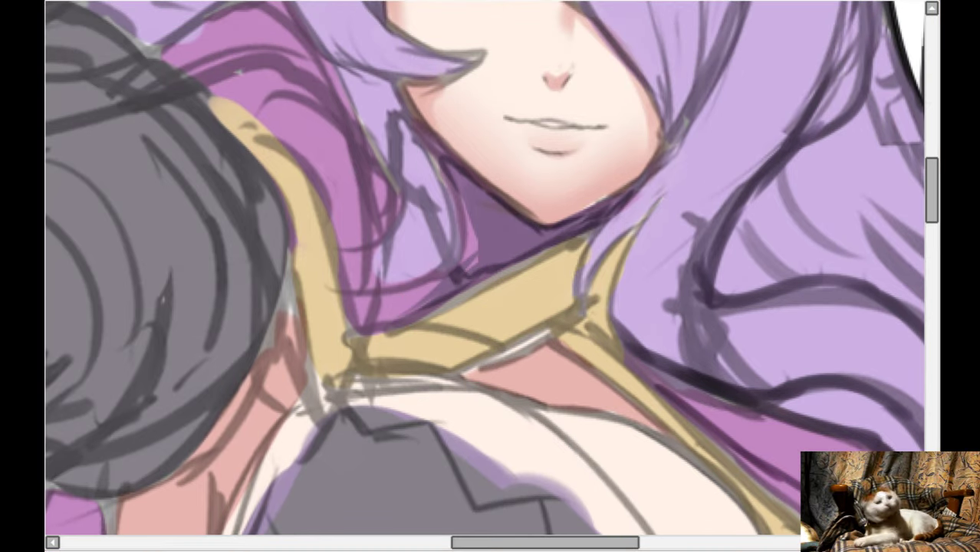
{"action": "mouse_move", "coordinate": [443, 171]}
{"action": "left_mouse_down"}
{"action": "mouse_move", "coordinate": [515, 219]}
{"action": "mouse_move", "coordinate": [465, 184]}
{"action": "mouse_move", "coordinate": [436, 143]}
{"action": "mouse_move", "coordinate": [466, 184]}
{"action": "mouse_move", "coordinate": [533, 234]}
{"action": "mouse_move", "coordinate": [554, 229]}
{"action": "mouse_move", "coordinate": [544, 238]}
{"action": "mouse_move", "coordinate": [608, 206]}
{"action": "mouse_move", "coordinate": [493, 244]}
{"action": "mouse_move", "coordinate": [483, 215]}
{"action": "mouse_move", "coordinate": [524, 246]}
{"action": "mouse_move", "coordinate": [503, 241]}
{"action": "mouse_move", "coordinate": [403, 323]}
{"action": "mouse_move", "coordinate": [464, 261]}
{"action": "left_mouse_up"}
{"action": "scroll", "coordinate": [464, 261], "scroll_direction": "down", "scroll_amount": 3}
{"action": "scroll", "coordinate": [396, 319], "scroll_direction": "down", "scroll_amount": 2}
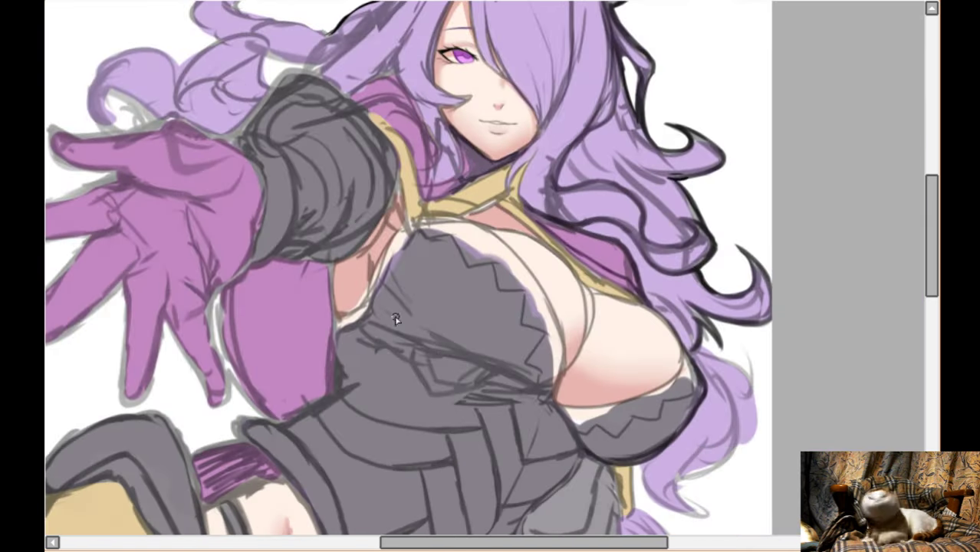
- Enlarge the brush and block in a dark grey shadow below the bust and down the side of the bodice
{"action": "scroll", "coordinate": [396, 319], "scroll_direction": "up", "scroll_amount": 1}
{"action": "scroll", "coordinate": [385, 344], "scroll_direction": "down", "scroll_amount": 2}
{"action": "scroll", "coordinate": [383, 344], "scroll_direction": "down", "scroll_amount": 2}
{"action": "key", "text": "]"}
{"action": "key", "text": "]"}
{"action": "key", "text": "]"}
{"action": "key", "text": "]"}
{"action": "key", "text": "]"}
{"action": "key", "text": "]"}
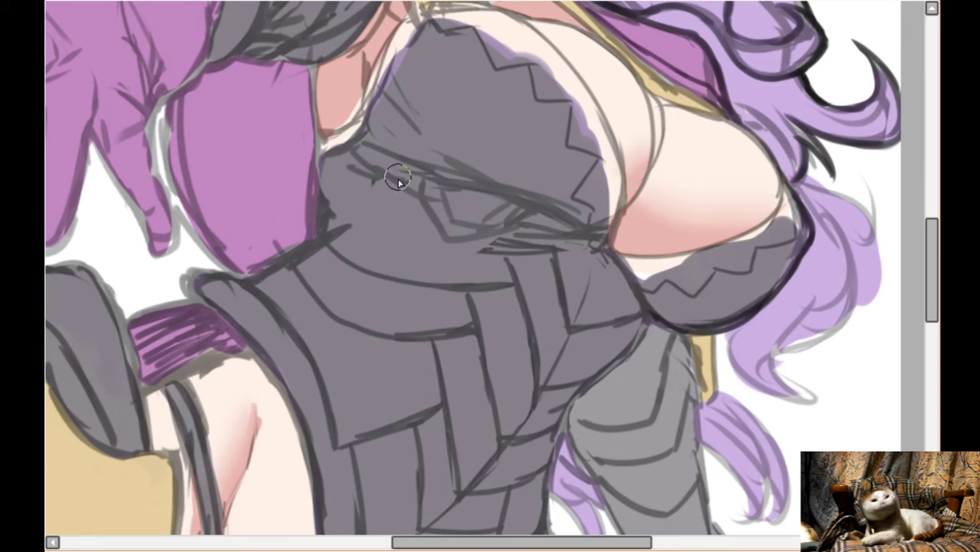
{"action": "mouse_move", "coordinate": [379, 181]}
{"action": "left_mouse_down"}
{"action": "mouse_move", "coordinate": [454, 201]}
{"action": "mouse_move", "coordinate": [389, 199]}
{"action": "mouse_move", "coordinate": [439, 278]}
{"action": "mouse_move", "coordinate": [429, 321]}
{"action": "mouse_move", "coordinate": [270, 310]}
{"action": "mouse_move", "coordinate": [335, 449]}
{"action": "left_mouse_up"}
{"action": "mouse_move", "coordinate": [411, 227]}
{"action": "left_mouse_down"}
{"action": "mouse_move", "coordinate": [455, 199]}
{"action": "mouse_move", "coordinate": [501, 199]}
{"action": "left_mouse_up"}
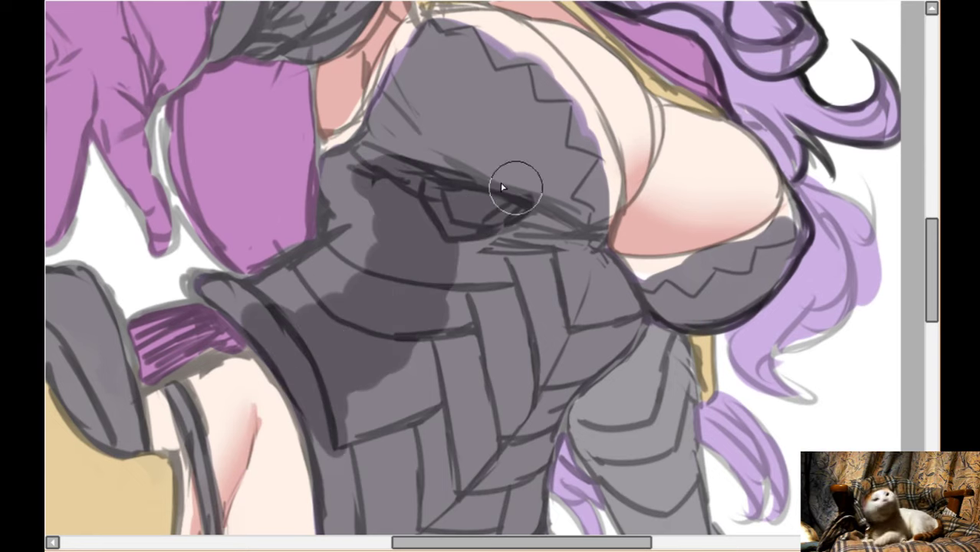
- Enlarge the brush further and shade both bust cups of the bodice dark grey
{"action": "key", "text": "]"}
{"action": "key", "text": "]"}
{"action": "mouse_move", "coordinate": [483, 158]}
{"action": "left_mouse_down"}
{"action": "mouse_move", "coordinate": [496, 178]}
{"action": "mouse_move", "coordinate": [491, 144]}
{"action": "mouse_move", "coordinate": [469, 132]}
{"action": "mouse_move", "coordinate": [478, 164]}
{"action": "mouse_move", "coordinate": [486, 90]}
{"action": "mouse_move", "coordinate": [449, 86]}
{"action": "mouse_move", "coordinate": [515, 81]}
{"action": "mouse_move", "coordinate": [491, 188]}
{"action": "left_mouse_up"}
{"action": "scroll", "coordinate": [491, 188], "scroll_direction": "down", "scroll_amount": 1}
{"action": "mouse_move", "coordinate": [636, 230]}
{"action": "left_mouse_down"}
{"action": "mouse_move", "coordinate": [707, 278]}
{"action": "mouse_move", "coordinate": [659, 266]}
{"action": "mouse_move", "coordinate": [697, 272]}
{"action": "mouse_move", "coordinate": [737, 245]}
{"action": "left_mouse_up"}
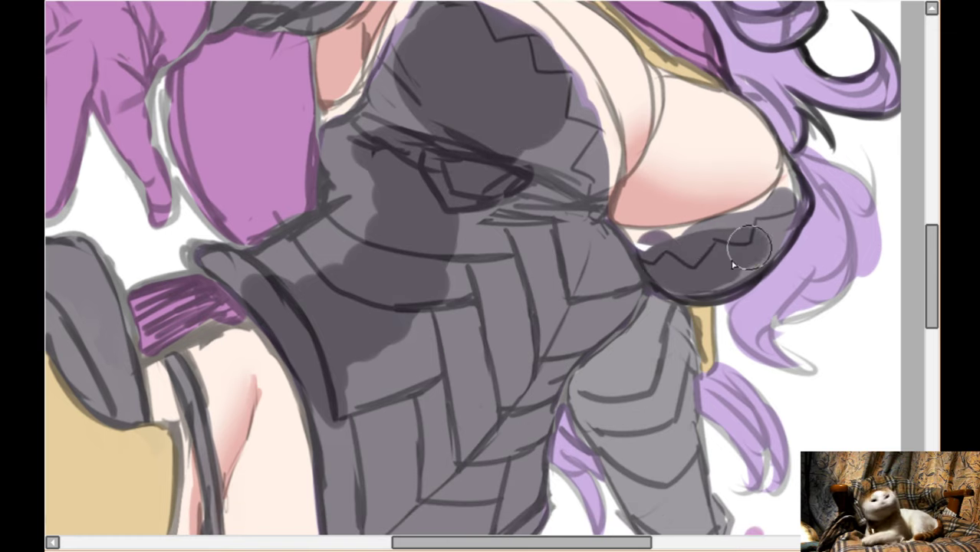
{"action": "scroll", "coordinate": [737, 246], "scroll_direction": "down", "scroll_amount": 2}
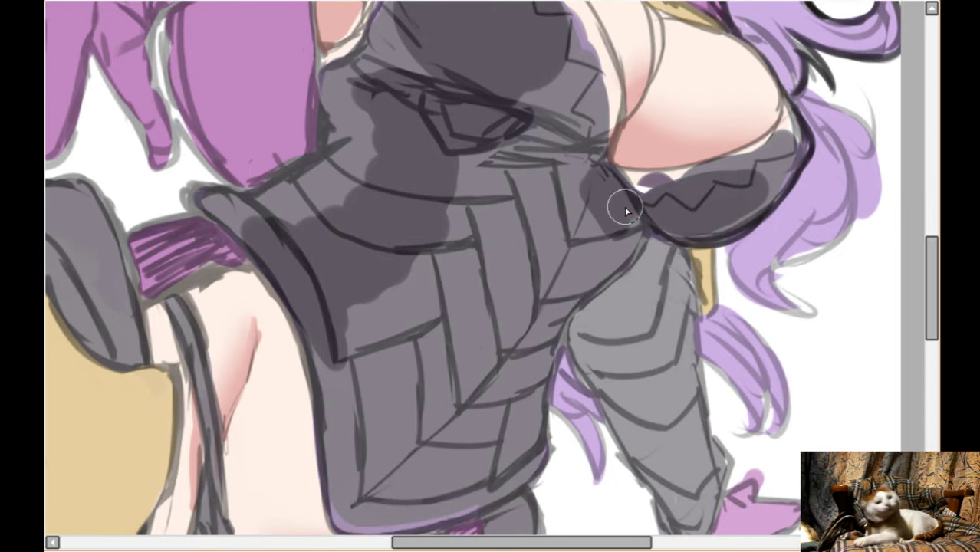
- Shade the far side of the bodice dark grey from under the bust down to the lower hem
{"action": "mouse_move", "coordinate": [626, 211]}
{"action": "left_mouse_down"}
{"action": "mouse_move", "coordinate": [567, 273]}
{"action": "mouse_move", "coordinate": [601, 240]}
{"action": "mouse_move", "coordinate": [534, 278]}
{"action": "mouse_move", "coordinate": [593, 207]}
{"action": "mouse_move", "coordinate": [520, 306]}
{"action": "mouse_move", "coordinate": [528, 313]}
{"action": "mouse_move", "coordinate": [504, 434]}
{"action": "mouse_move", "coordinate": [485, 474]}
{"action": "mouse_move", "coordinate": [419, 517]}
{"action": "left_mouse_up"}
{"action": "scroll", "coordinate": [429, 507], "scroll_direction": "down", "scroll_amount": 2}
{"action": "mouse_move", "coordinate": [472, 445]}
{"action": "left_mouse_down"}
{"action": "mouse_move", "coordinate": [489, 416]}
{"action": "mouse_move", "coordinate": [424, 453]}
{"action": "mouse_move", "coordinate": [482, 433]}
{"action": "mouse_move", "coordinate": [468, 426]}
{"action": "mouse_move", "coordinate": [513, 330]}
{"action": "mouse_move", "coordinate": [499, 339]}
{"action": "mouse_move", "coordinate": [510, 256]}
{"action": "mouse_move", "coordinate": [462, 413]}
{"action": "mouse_move", "coordinate": [413, 450]}
{"action": "mouse_move", "coordinate": [426, 451]}
{"action": "mouse_move", "coordinate": [366, 445]}
{"action": "mouse_move", "coordinate": [391, 439]}
{"action": "mouse_move", "coordinate": [377, 455]}
{"action": "mouse_move", "coordinate": [391, 459]}
{"action": "mouse_move", "coordinate": [370, 461]}
{"action": "mouse_move", "coordinate": [383, 465]}
{"action": "mouse_move", "coordinate": [432, 432]}
{"action": "mouse_move", "coordinate": [482, 341]}
{"action": "left_mouse_up"}
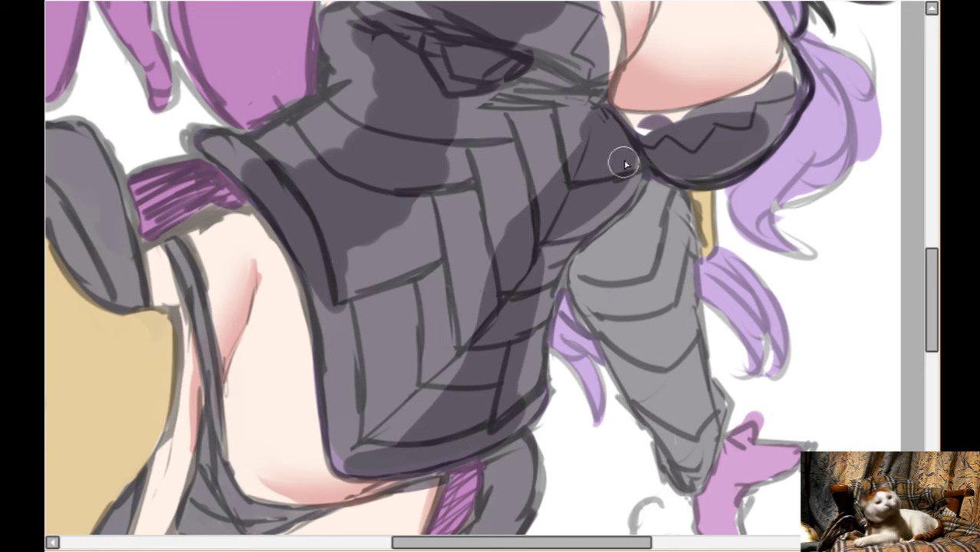
- Block in dark shadows on the purple cape behind the outstretched arm and the underside of its grey sleeve
{"action": "scroll", "coordinate": [550, 188], "scroll_direction": "up", "scroll_amount": 1}
{"action": "left_click_drag", "start_coordinate": [334, 79], "coordinate": [368, 190]}
{"action": "mouse_move", "coordinate": [287, 126]}
{"action": "left_mouse_down"}
{"action": "mouse_move", "coordinate": [367, 138]}
{"action": "mouse_move", "coordinate": [368, 160]}
{"action": "mouse_move", "coordinate": [324, 240]}
{"action": "mouse_move", "coordinate": [394, 194]}
{"action": "mouse_move", "coordinate": [368, 177]}
{"action": "mouse_move", "coordinate": [400, 200]}
{"action": "mouse_move", "coordinate": [455, 181]}
{"action": "mouse_move", "coordinate": [389, 259]}
{"action": "mouse_move", "coordinate": [380, 230]}
{"action": "mouse_move", "coordinate": [400, 300]}
{"action": "mouse_move", "coordinate": [411, 293]}
{"action": "mouse_move", "coordinate": [401, 399]}
{"action": "mouse_move", "coordinate": [378, 244]}
{"action": "mouse_move", "coordinate": [372, 280]}
{"action": "mouse_move", "coordinate": [388, 329]}
{"action": "left_mouse_up"}
- Reduce the brush size and shade the purple collar fabric beside the gold trim and sleeve
{"action": "scroll", "coordinate": [388, 328], "scroll_direction": "up", "scroll_amount": 3}
{"action": "key", "text": "["}
{"action": "key", "text": "["}
{"action": "key", "text": "["}
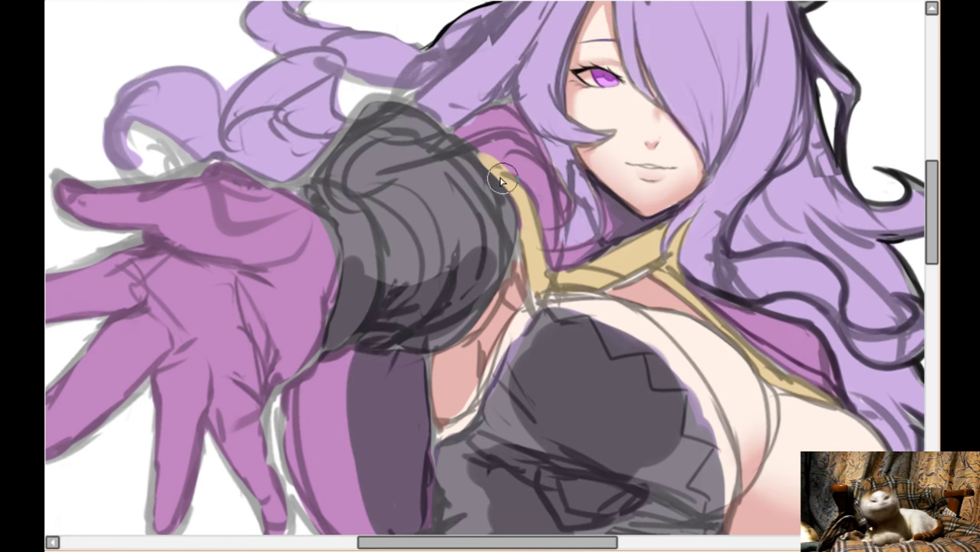
{"action": "left_click_drag", "start_coordinate": [486, 163], "coordinate": [531, 194]}
{"action": "mouse_move", "coordinate": [470, 156]}
{"action": "left_mouse_down"}
{"action": "mouse_move", "coordinate": [479, 118]}
{"action": "mouse_move", "coordinate": [510, 117]}
{"action": "left_mouse_up"}
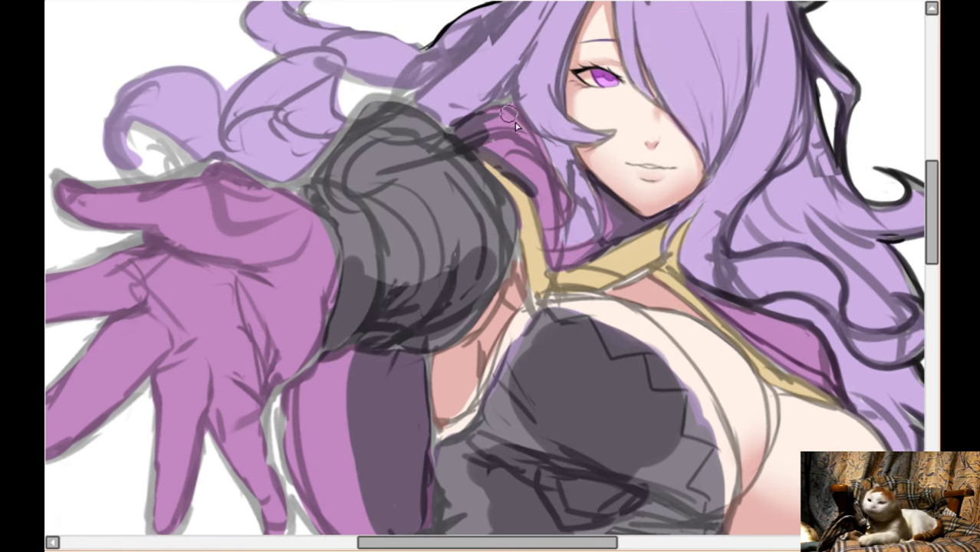
- Add dark purple shadows to the cape's corner at the far shoulder and the collar's lower edge below the hair
{"action": "key", "text": "Right"}
{"action": "key", "text": "Down"}
{"action": "scroll", "coordinate": [647, 237], "scroll_direction": "down", "scroll_amount": 3}
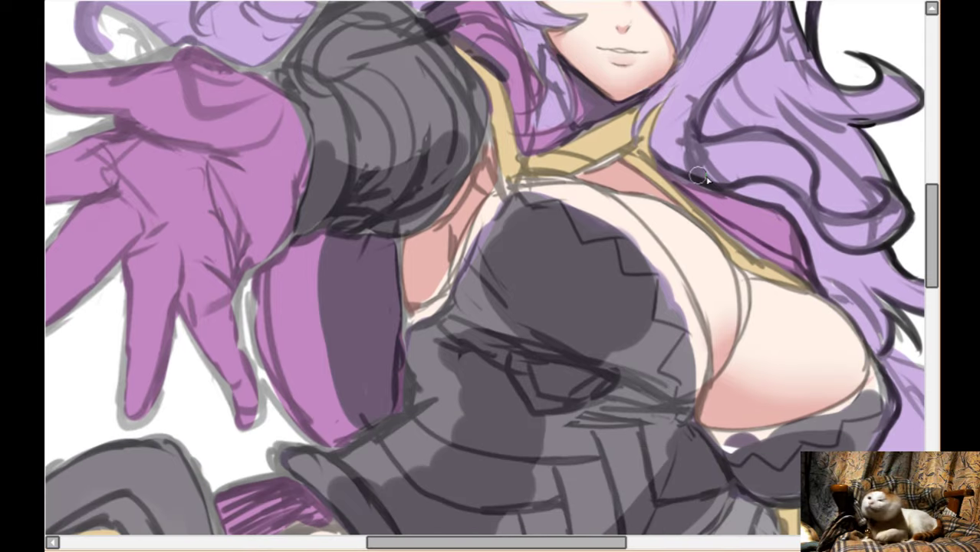
{"action": "scroll", "coordinate": [652, 222], "scroll_direction": "right", "scroll_amount": 1}
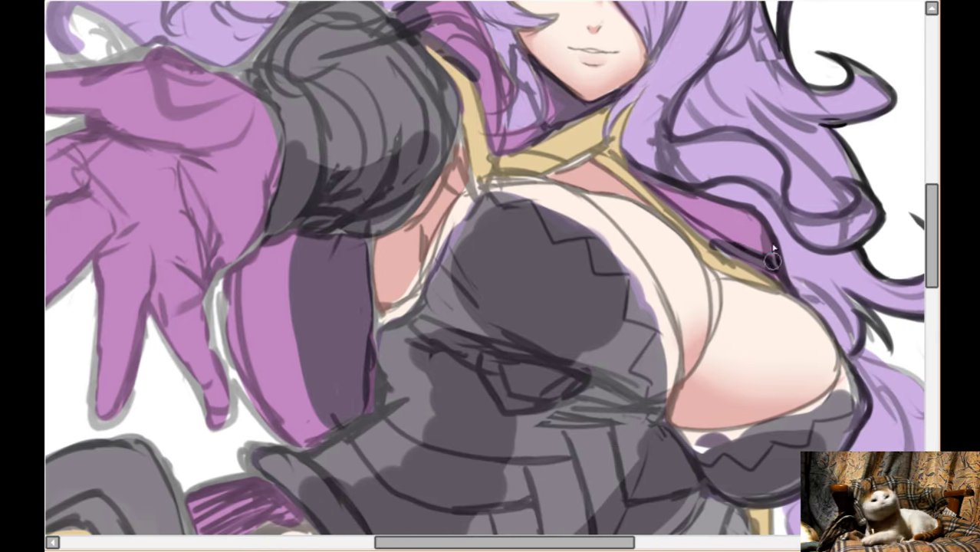
{"action": "scroll", "coordinate": [736, 207], "scroll_direction": "up", "scroll_amount": 2}
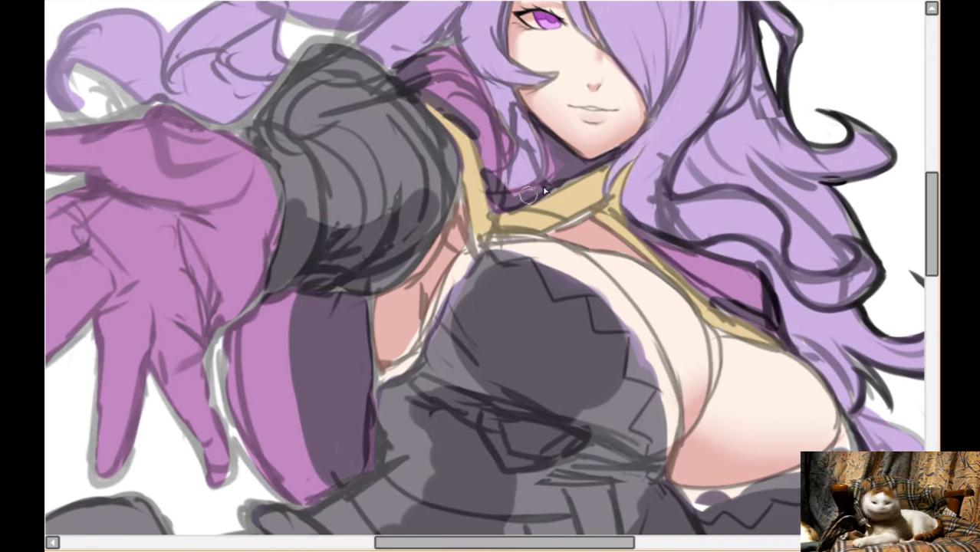
{"action": "scroll", "coordinate": [448, 126], "scroll_direction": "up", "scroll_amount": 1}
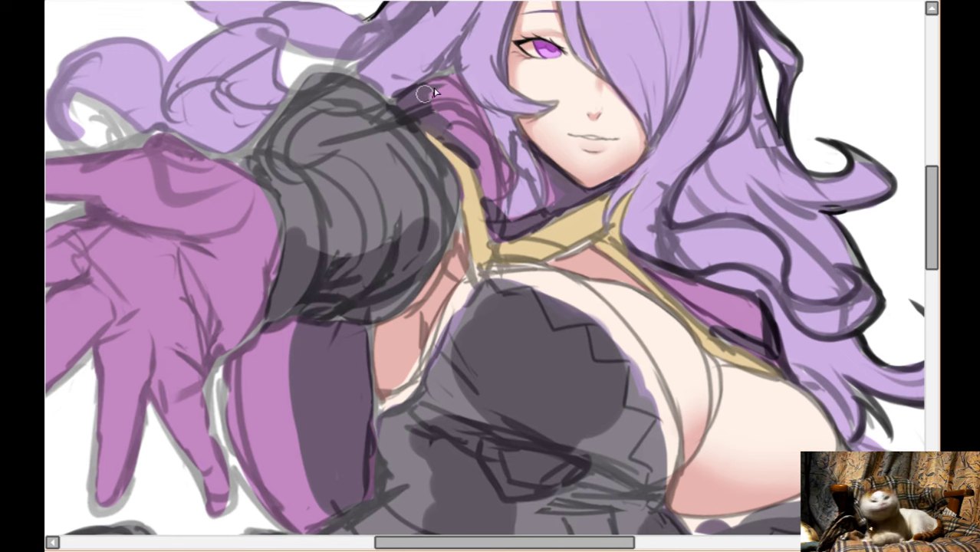
- Examine the new clothing shadows at full-figure scale and up close around the bodice
{"action": "scroll", "coordinate": [460, 115], "scroll_direction": "down", "scroll_amount": 10}
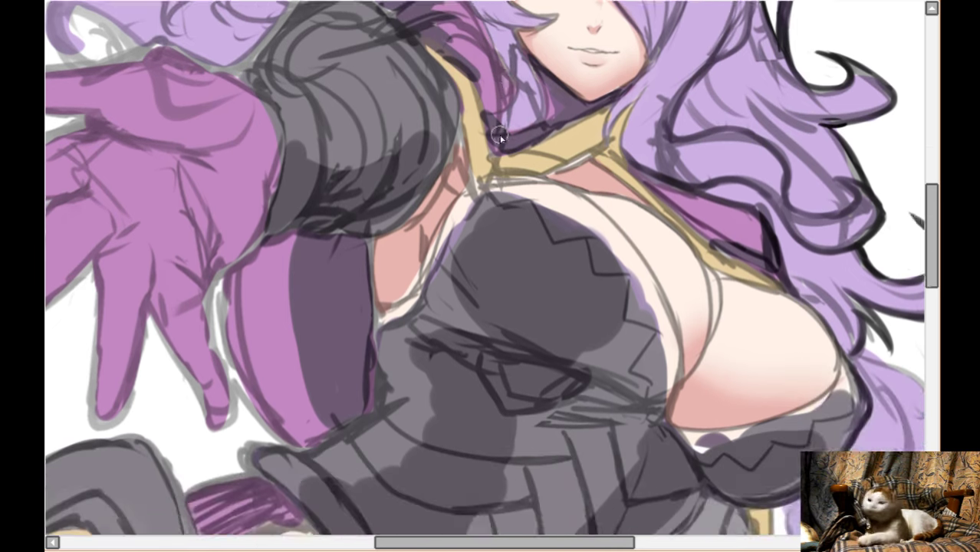
{"action": "scroll", "coordinate": [477, 121], "scroll_direction": "down", "scroll_amount": 3}
{"action": "scroll", "coordinate": [492, 135], "scroll_direction": "up", "scroll_amount": 1}
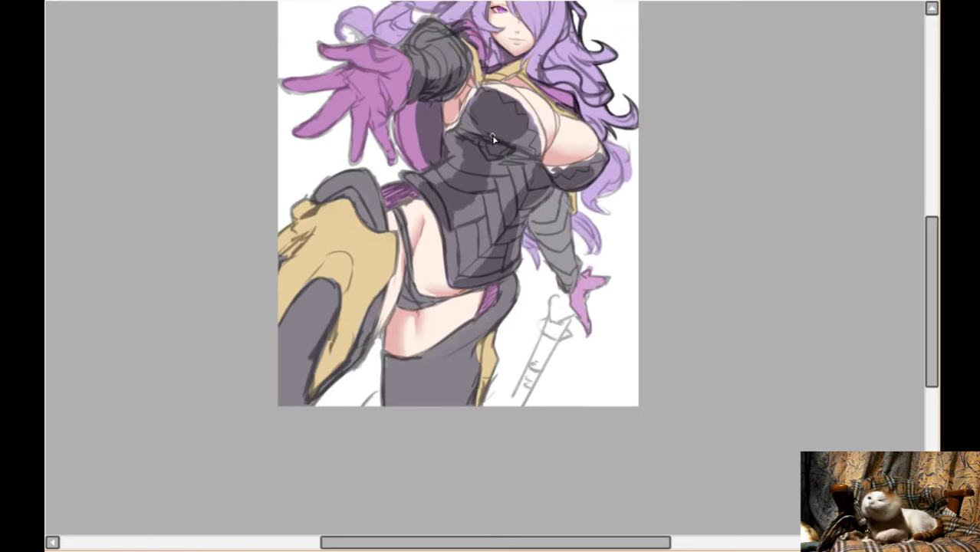
{"action": "scroll", "coordinate": [498, 169], "scroll_direction": "up", "scroll_amount": 2}
{"action": "scroll", "coordinate": [548, 238], "scroll_direction": "up", "scroll_amount": 4}
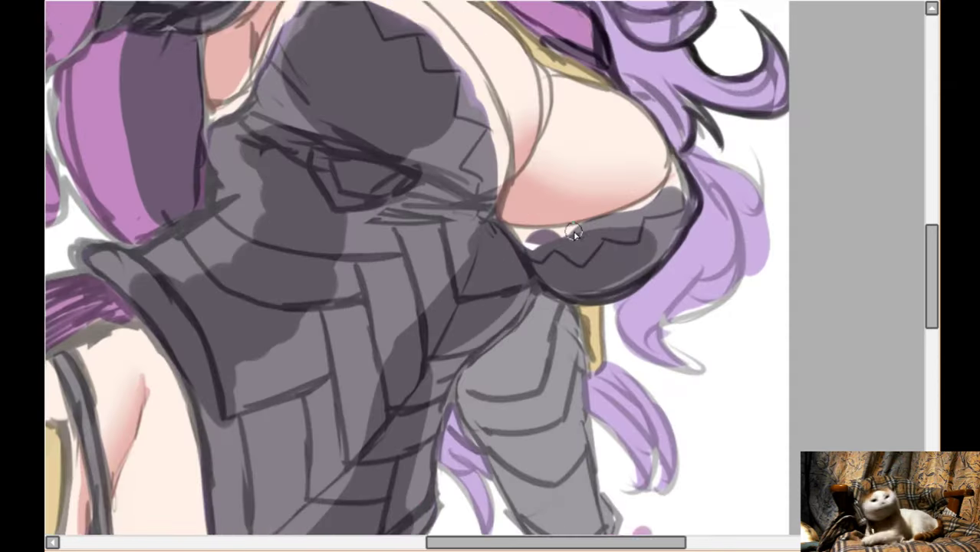
{"action": "scroll", "coordinate": [573, 232], "scroll_direction": "down", "scroll_amount": 2}
{"action": "scroll", "coordinate": [575, 222], "scroll_direction": "up", "scroll_amount": 1}
{"action": "scroll", "coordinate": [578, 218], "scroll_direction": "up", "scroll_amount": 1}
{"action": "scroll", "coordinate": [507, 165], "scroll_direction": "up", "scroll_amount": 1}
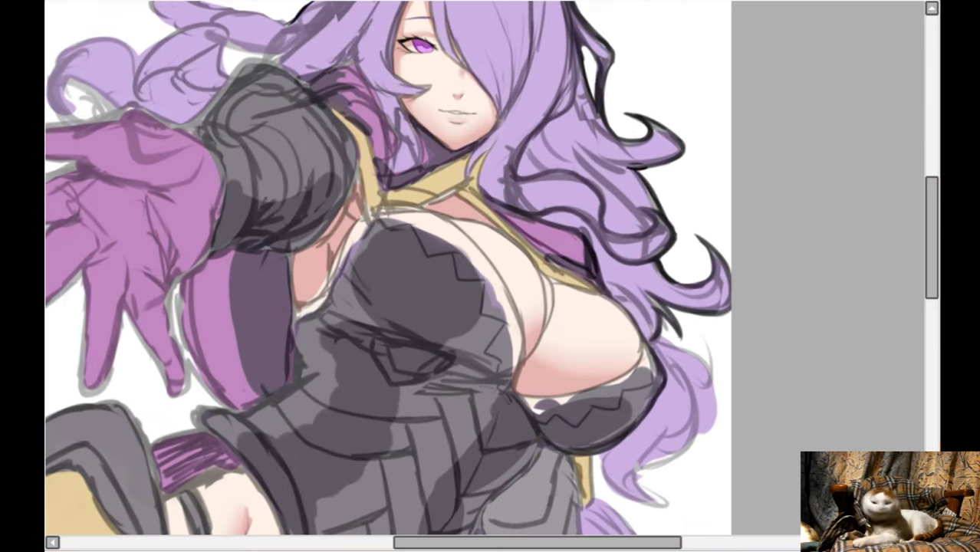
{"action": "scroll", "coordinate": [507, 165], "scroll_direction": "down", "scroll_amount": 1}
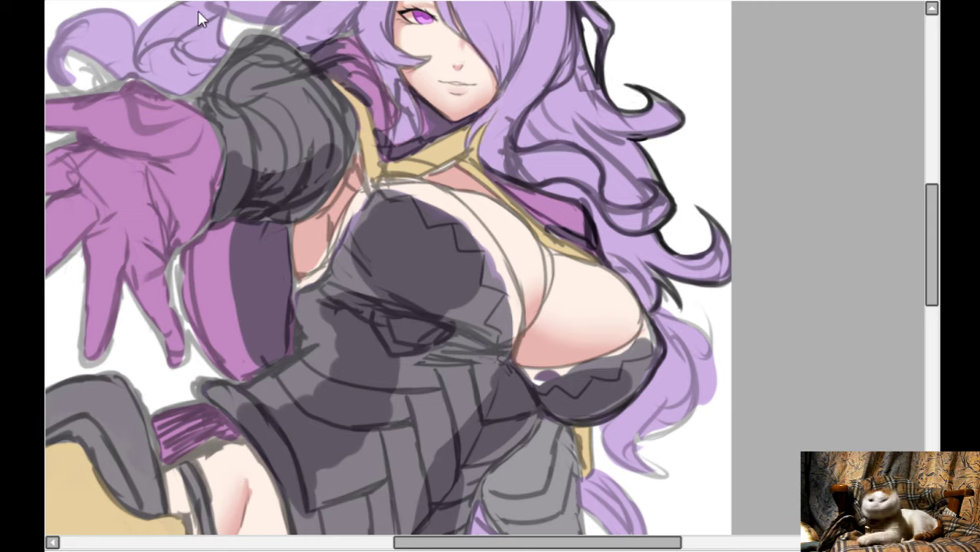
{"action": "left_click", "coordinate": [852, 87]}
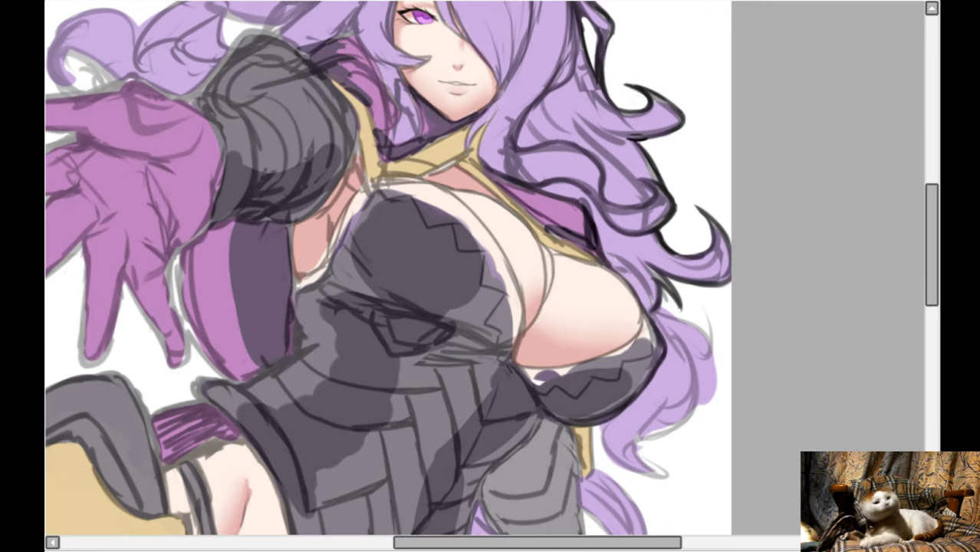
{"action": "scroll", "coordinate": [388, 268], "scroll_direction": "up", "scroll_amount": 1}
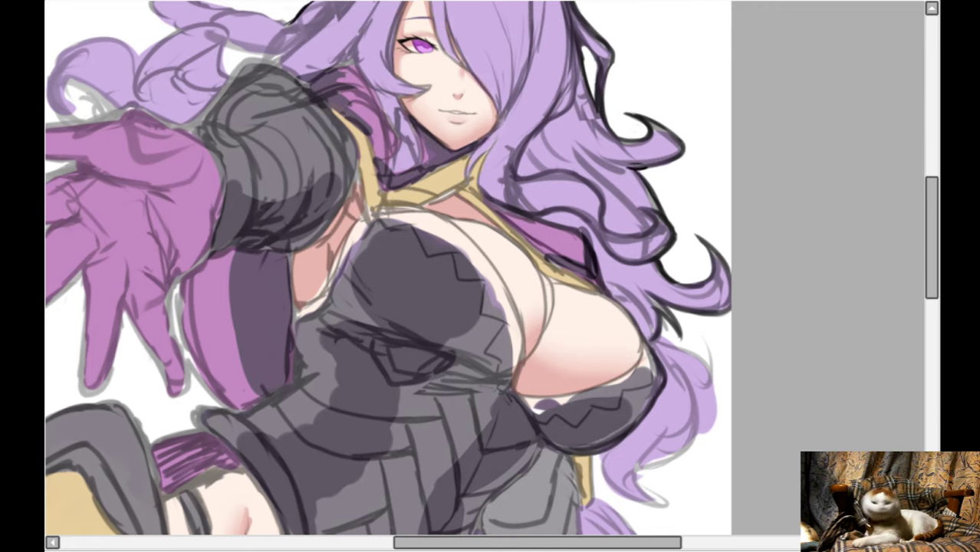
{"action": "scroll", "coordinate": [389, 268], "scroll_direction": "up", "scroll_amount": 1}
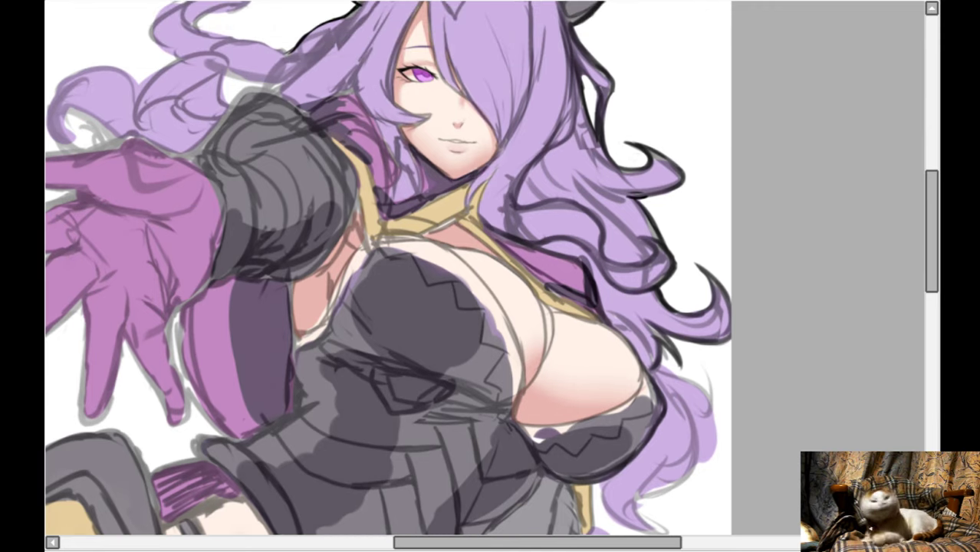
{"action": "scroll", "coordinate": [388, 268], "scroll_direction": "down", "scroll_amount": 2}
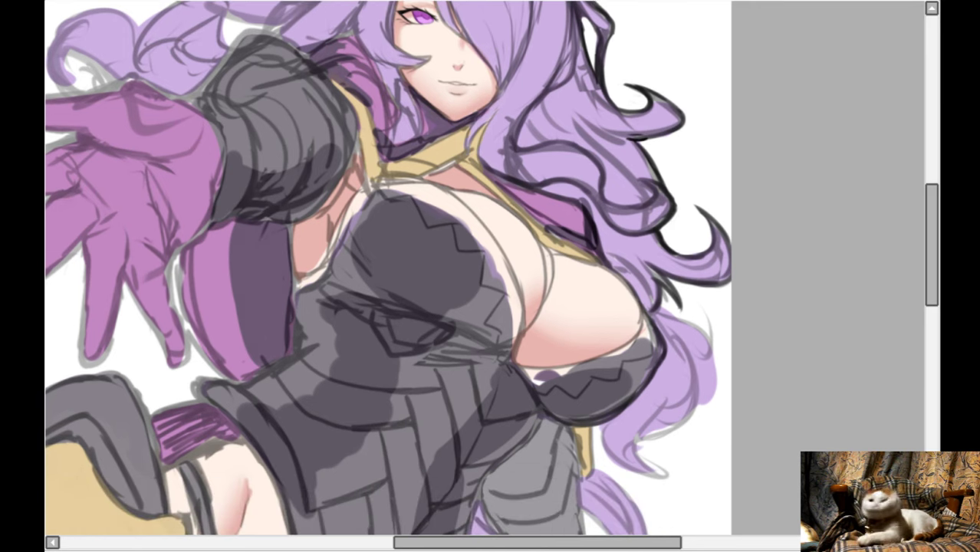
{"action": "scroll", "coordinate": [443, 146], "scroll_direction": "up", "scroll_amount": 1}
- Ink a crisp black outline along the jaw from the chin's tip to the hair on the covered side of the face
{"action": "scroll", "coordinate": [447, 168], "scroll_direction": "up", "scroll_amount": 2}
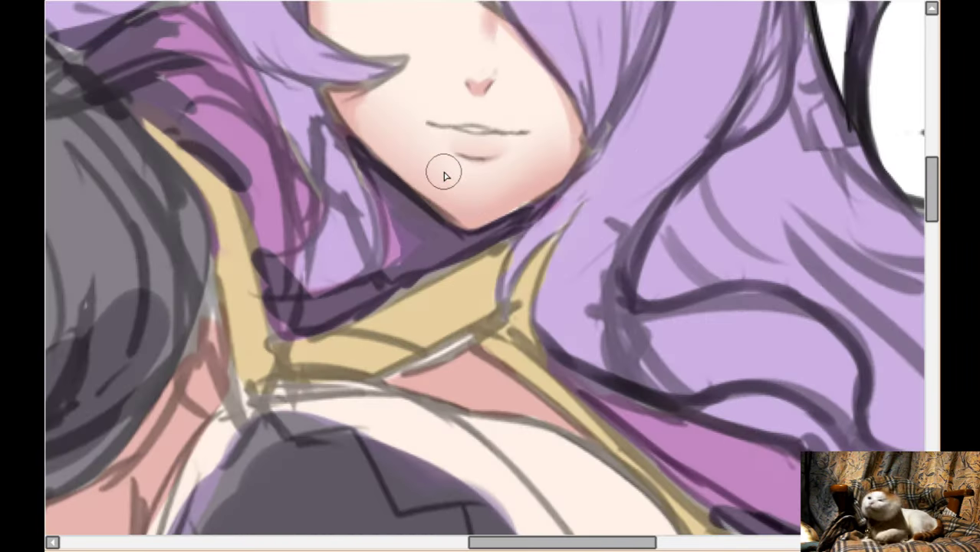
{"action": "scroll", "coordinate": [444, 175], "scroll_direction": "up", "scroll_amount": 2}
{"action": "scroll", "coordinate": [446, 175], "scroll_direction": "down", "scroll_amount": 1}
{"action": "scroll", "coordinate": [445, 176], "scroll_direction": "right", "scroll_amount": 1}
{"action": "scroll", "coordinate": [446, 176], "scroll_direction": "up", "scroll_amount": 2}
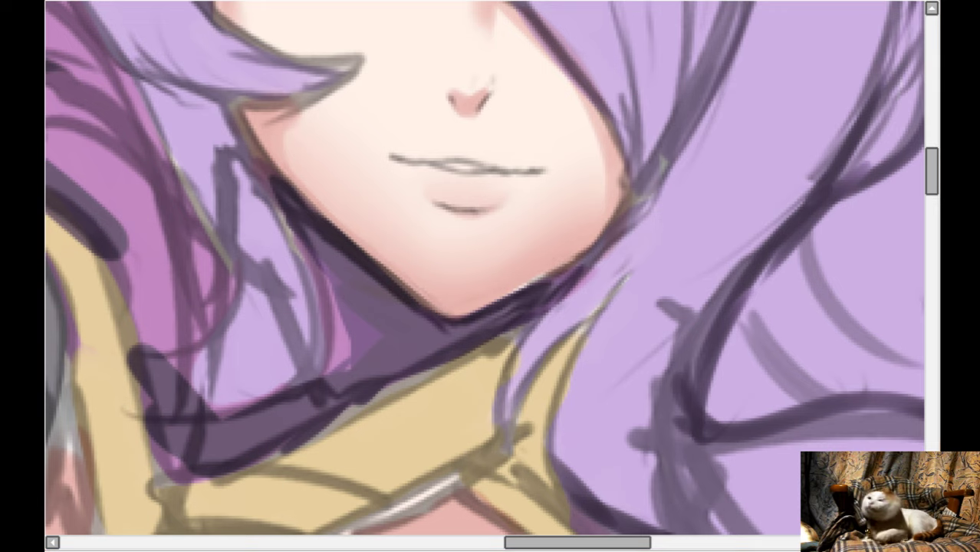
{"action": "key", "text": "Delete"}
{"action": "left_click_drag", "start_coordinate": [576, 223], "coordinate": [491, 322]}
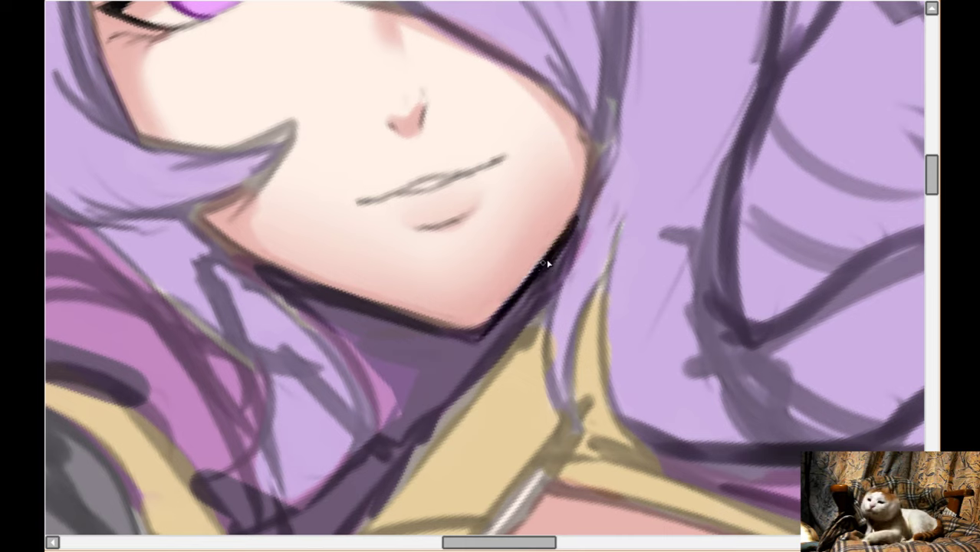
{"action": "left_click_drag", "start_coordinate": [535, 269], "coordinate": [510, 309]}
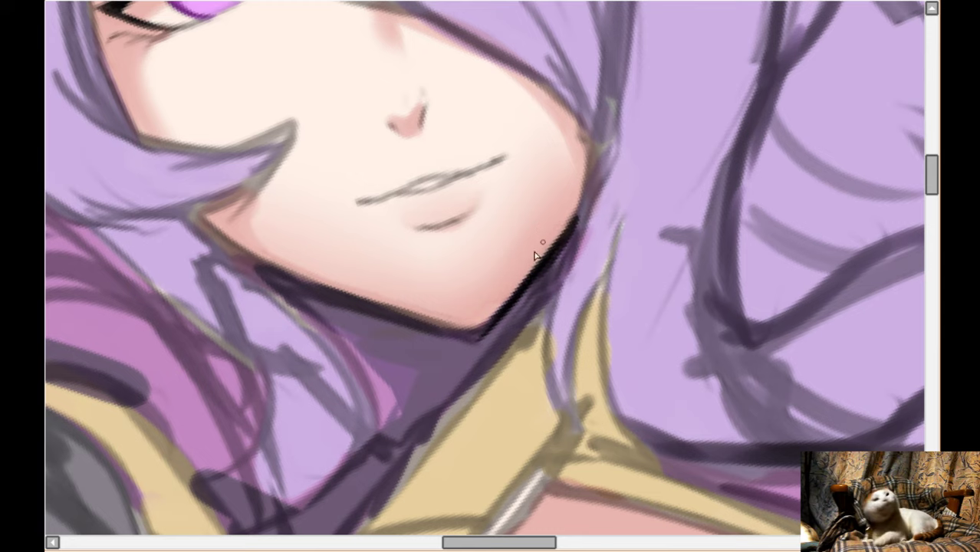
{"action": "left_click_drag", "start_coordinate": [563, 253], "coordinate": [511, 338]}
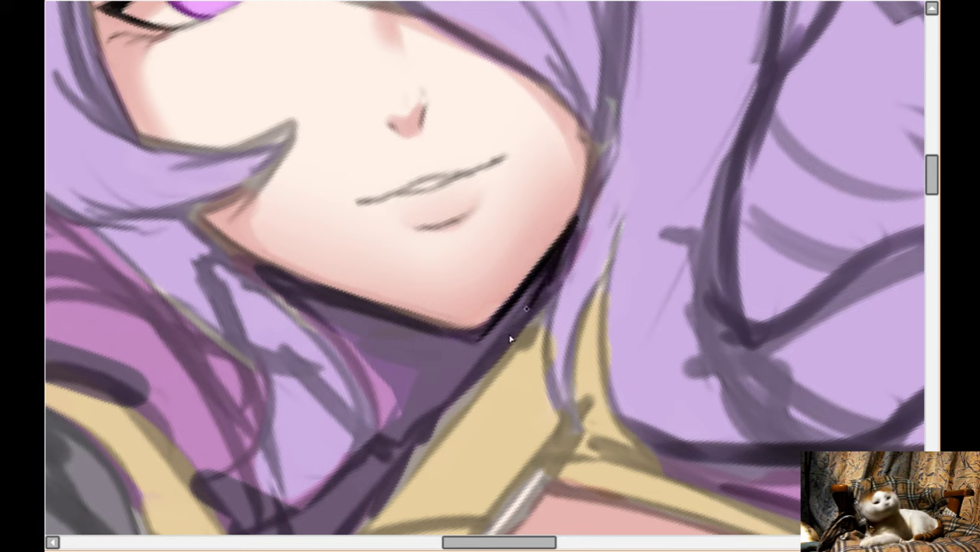
{"action": "left_click_drag", "start_coordinate": [560, 270], "coordinate": [471, 388]}
{"action": "scroll", "coordinate": [535, 346], "scroll_direction": "down", "scroll_amount": 3}
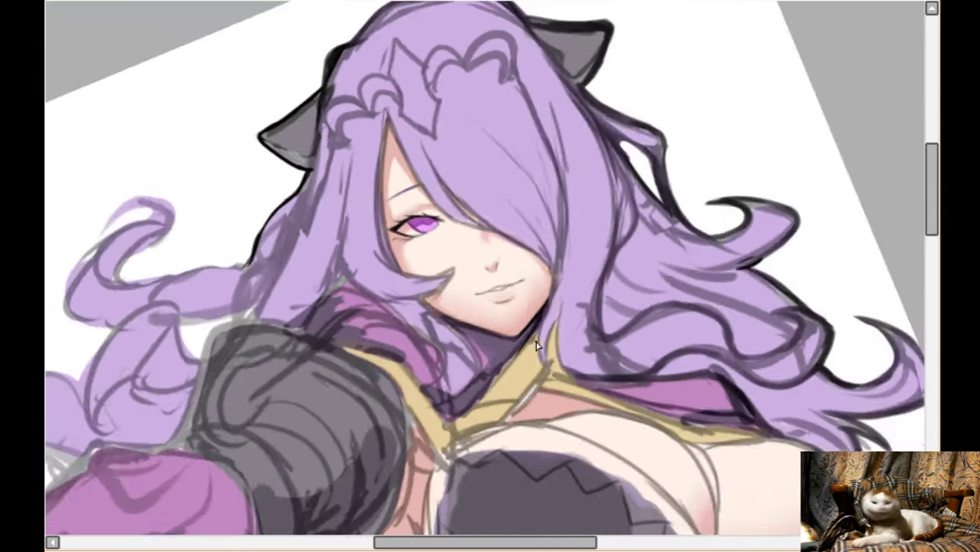
- Ink the opposite jaw edge in black from beneath the cheek's hair lock down to the chin's tip
{"action": "key", "text": "End"}
{"action": "scroll", "coordinate": [485, 377], "scroll_direction": "up", "scroll_amount": 3}
{"action": "scroll", "coordinate": [473, 193], "scroll_direction": "up", "scroll_amount": 1}
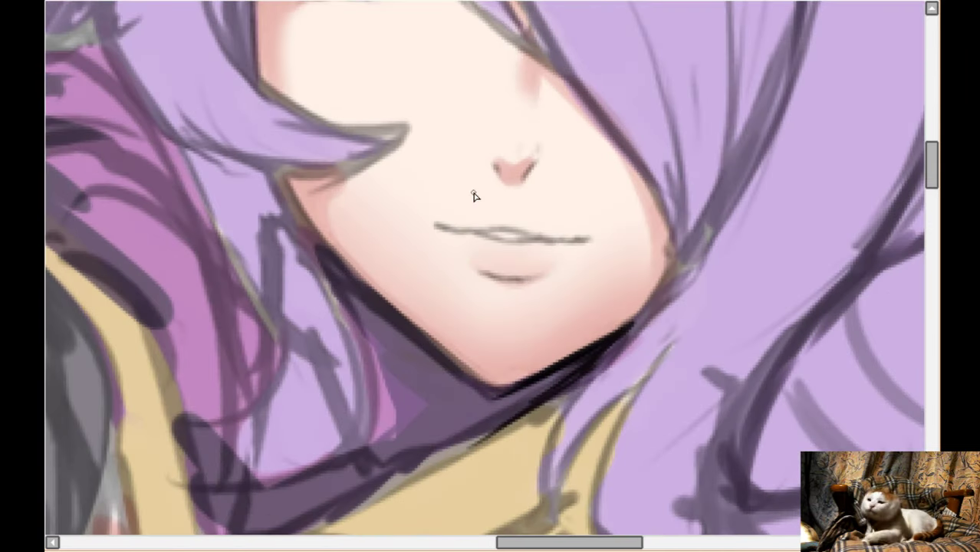
{"action": "mouse_move", "coordinate": [293, 211]}
{"action": "left_mouse_down"}
{"action": "mouse_move", "coordinate": [338, 266]}
{"action": "mouse_move", "coordinate": [307, 228]}
{"action": "mouse_move", "coordinate": [407, 326]}
{"action": "mouse_move", "coordinate": [342, 275]}
{"action": "mouse_move", "coordinate": [476, 377]}
{"action": "left_mouse_up"}
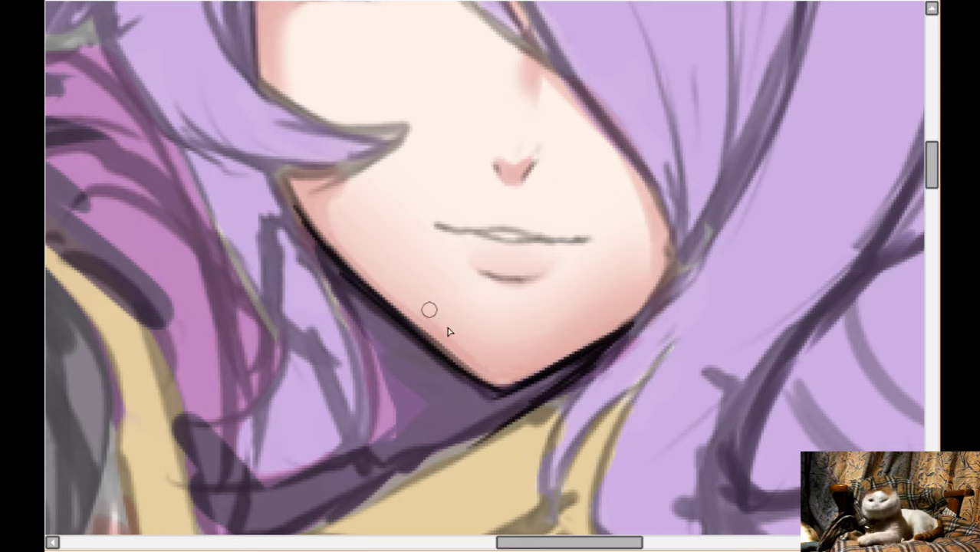
- Paint out the dark sketch lines under the lower lip and nose, replacing them with soft pink shading
{"action": "scroll", "coordinate": [284, 48], "scroll_direction": "up", "scroll_amount": 1}
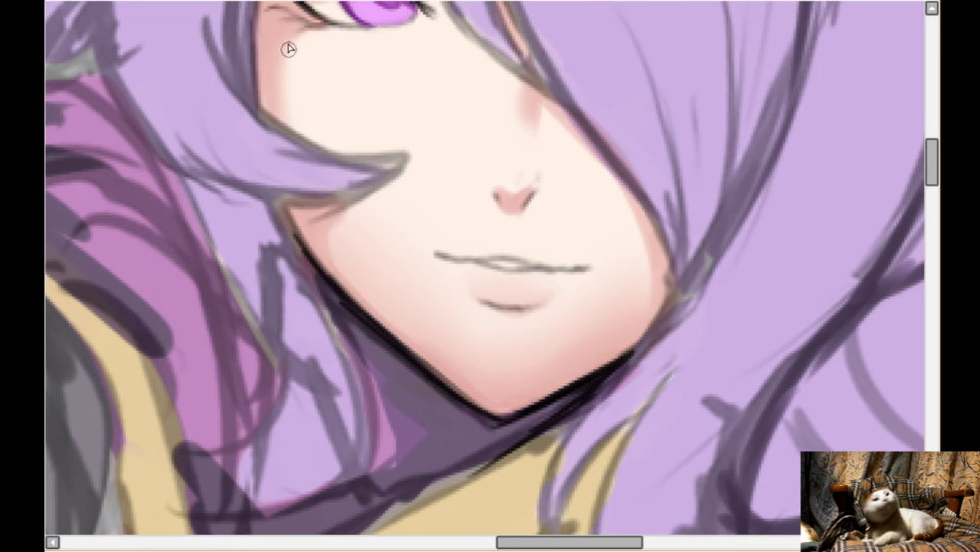
{"action": "scroll", "coordinate": [285, 42], "scroll_direction": "right", "scroll_amount": 1}
{"action": "scroll", "coordinate": [493, 378], "scroll_direction": "up", "scroll_amount": 1}
{"action": "scroll", "coordinate": [494, 378], "scroll_direction": "up", "scroll_amount": 1}
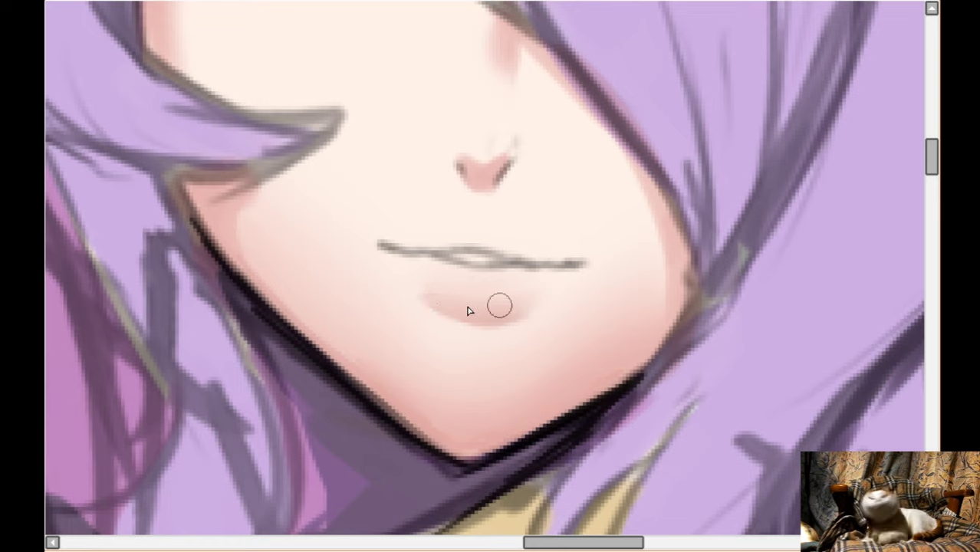
{"action": "scroll", "coordinate": [479, 203], "scroll_direction": "up", "scroll_amount": 1}
{"action": "scroll", "coordinate": [474, 200], "scroll_direction": "up", "scroll_amount": 1}
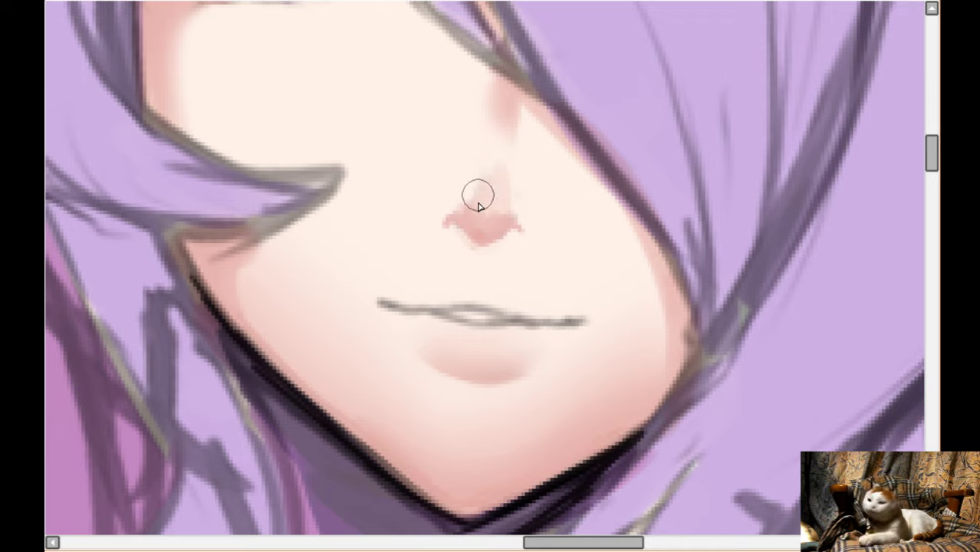
- Refine the nose with rounded pink nostrils and a soft shadow at the top of the bridge
{"action": "scroll", "coordinate": [482, 168], "scroll_direction": "down", "scroll_amount": 2}
{"action": "scroll", "coordinate": [482, 164], "scroll_direction": "down", "scroll_amount": 4}
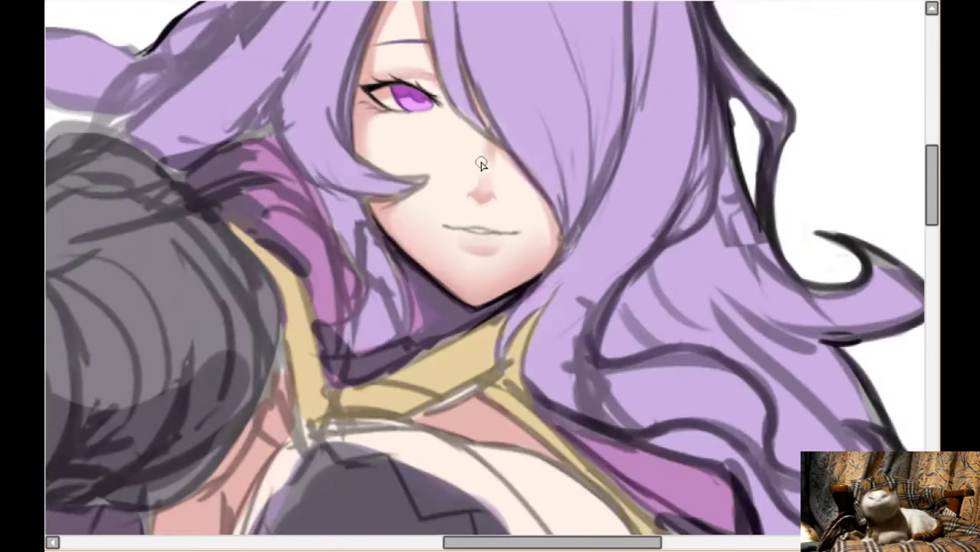
{"action": "scroll", "coordinate": [602, 135], "scroll_direction": "up", "scroll_amount": 3}
{"action": "scroll", "coordinate": [602, 135], "scroll_direction": "up", "scroll_amount": 4}
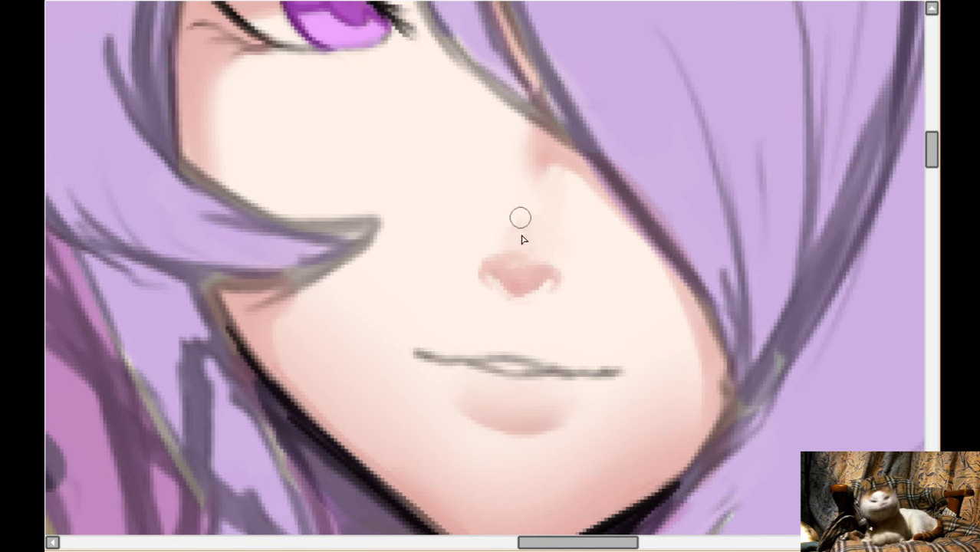
- Recolor the grey mouth line with thin reddish-brown strokes from corner to corner and around the parted lips
{"action": "scroll", "coordinate": [513, 190], "scroll_direction": "down", "scroll_amount": 2}
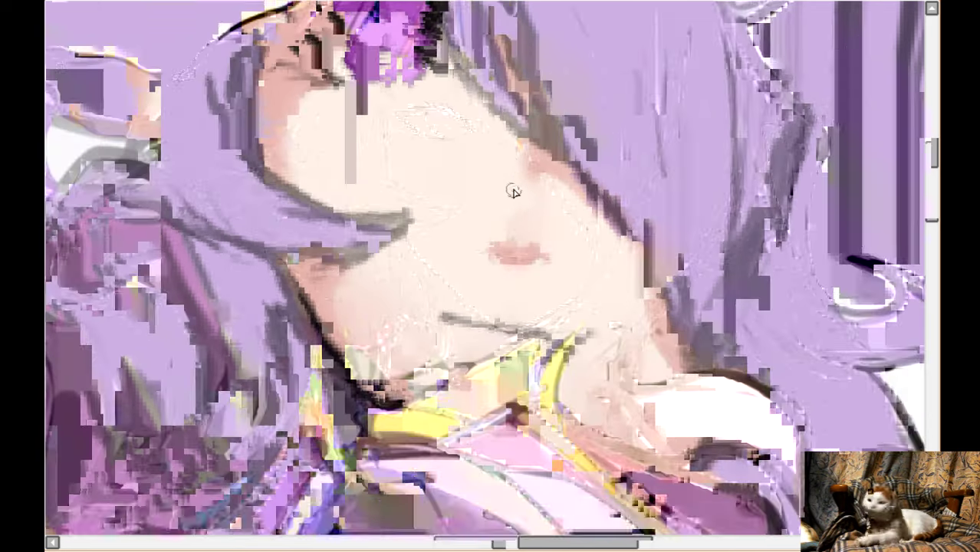
{"action": "scroll", "coordinate": [512, 191], "scroll_direction": "up", "scroll_amount": 3}
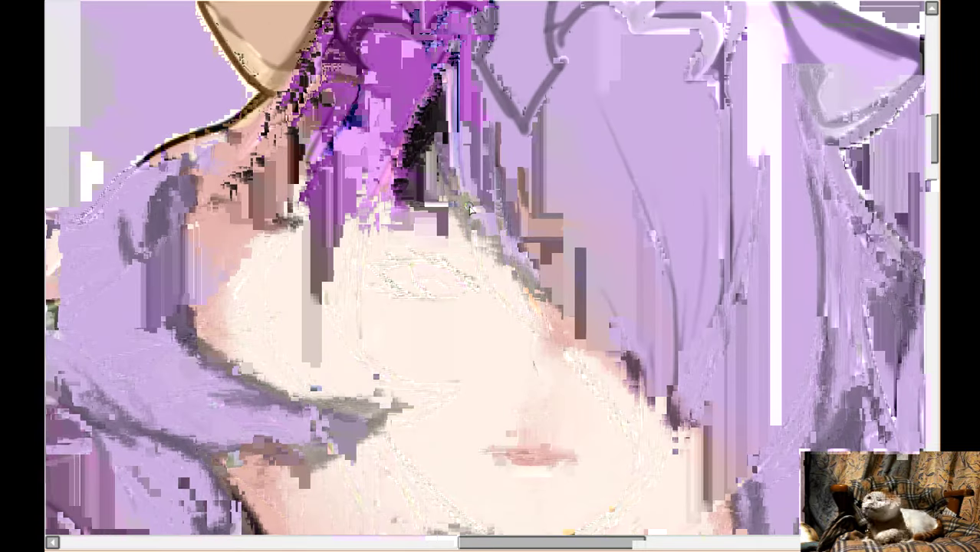
{"action": "scroll", "coordinate": [461, 209], "scroll_direction": "up", "scroll_amount": 4}
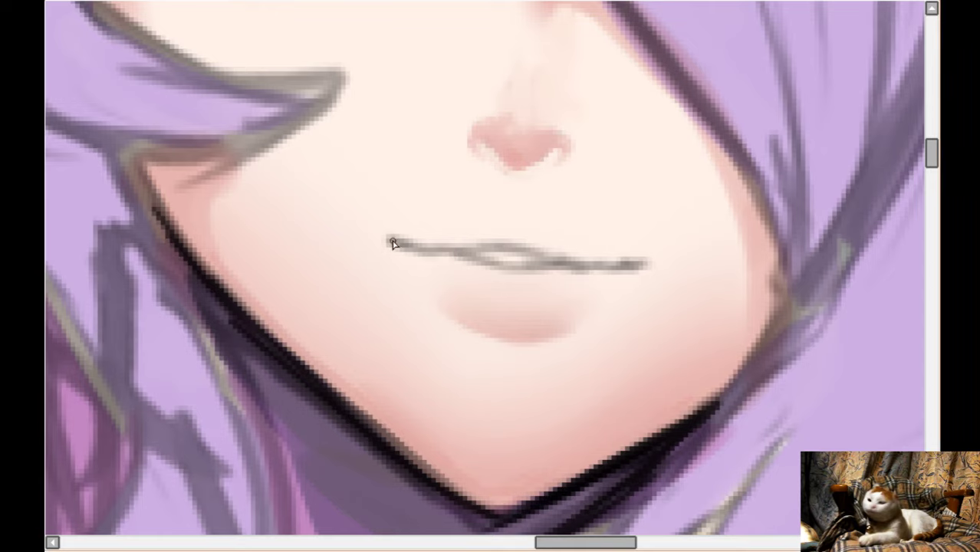
{"action": "left_click_drag", "start_coordinate": [388, 238], "coordinate": [431, 241]}
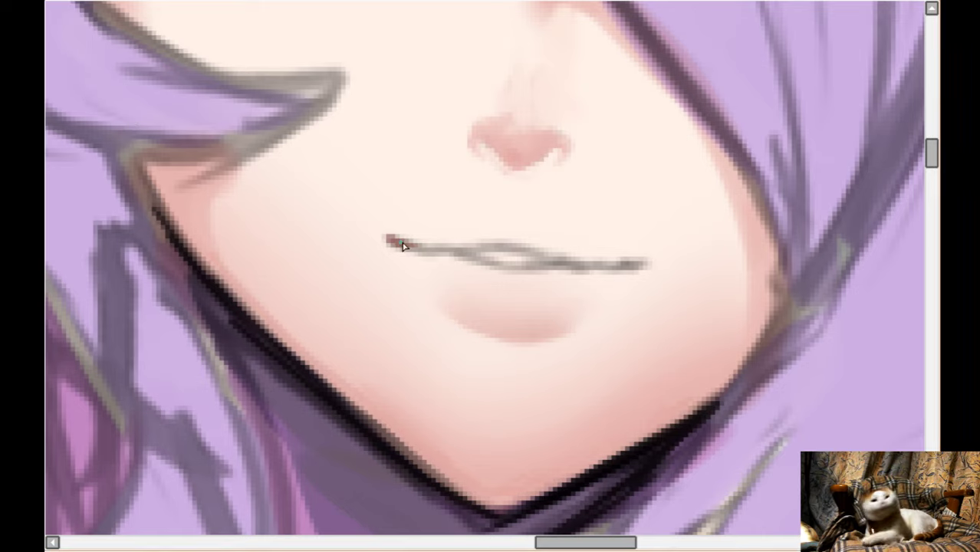
{"action": "mouse_move", "coordinate": [450, 249]}
{"action": "left_mouse_down"}
{"action": "mouse_move", "coordinate": [508, 249]}
{"action": "mouse_move", "coordinate": [576, 267]}
{"action": "left_mouse_up"}
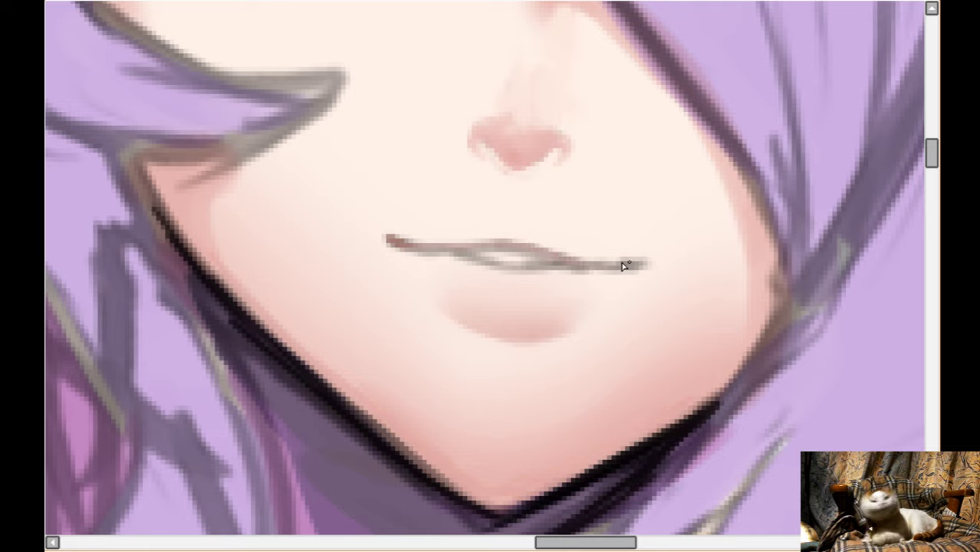
{"action": "left_click_drag", "start_coordinate": [443, 253], "coordinate": [535, 270]}
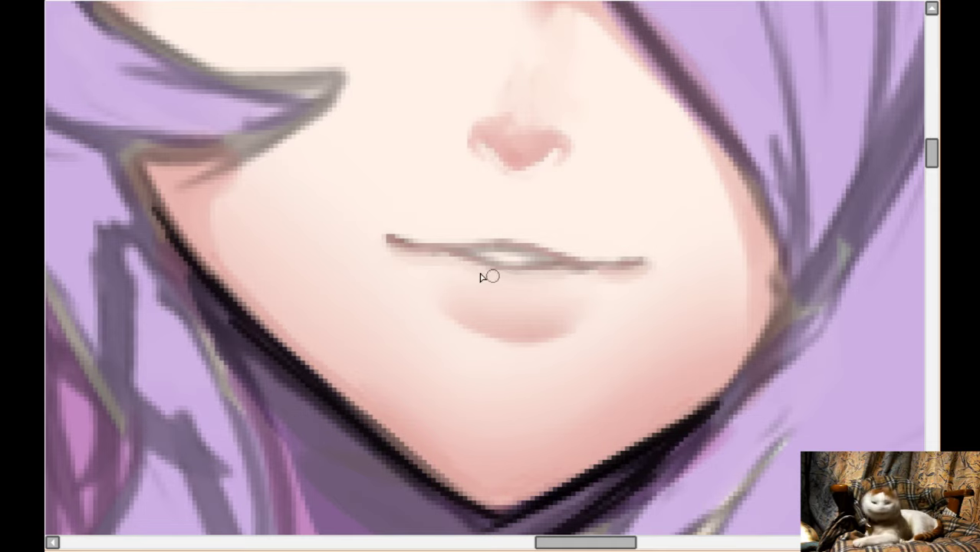
- Soften the shading along the nose bridge and review the face at full-figure scale
{"action": "scroll", "coordinate": [544, 204], "scroll_direction": "up", "scroll_amount": 1}
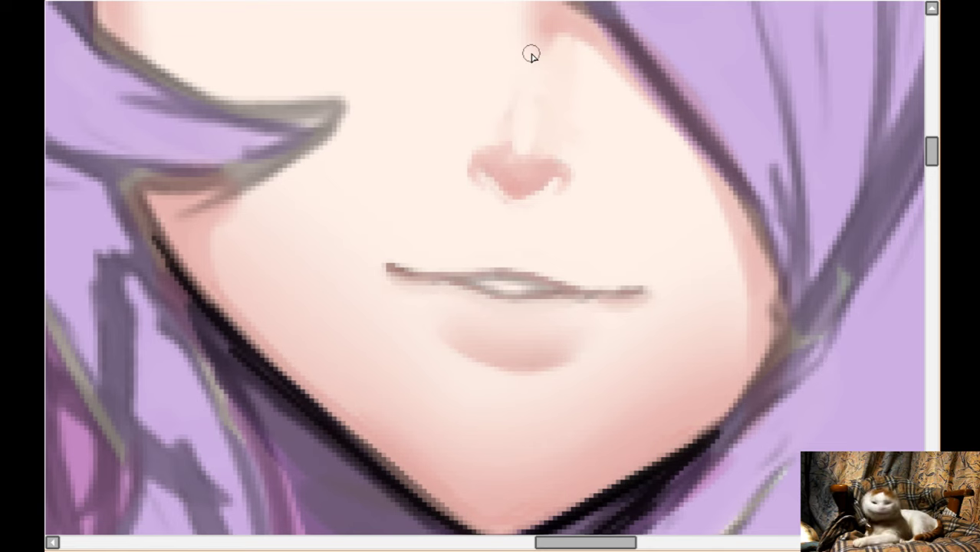
{"action": "scroll", "coordinate": [529, 54], "scroll_direction": "up", "scroll_amount": 1}
{"action": "scroll", "coordinate": [547, 169], "scroll_direction": "down", "scroll_amount": 5}
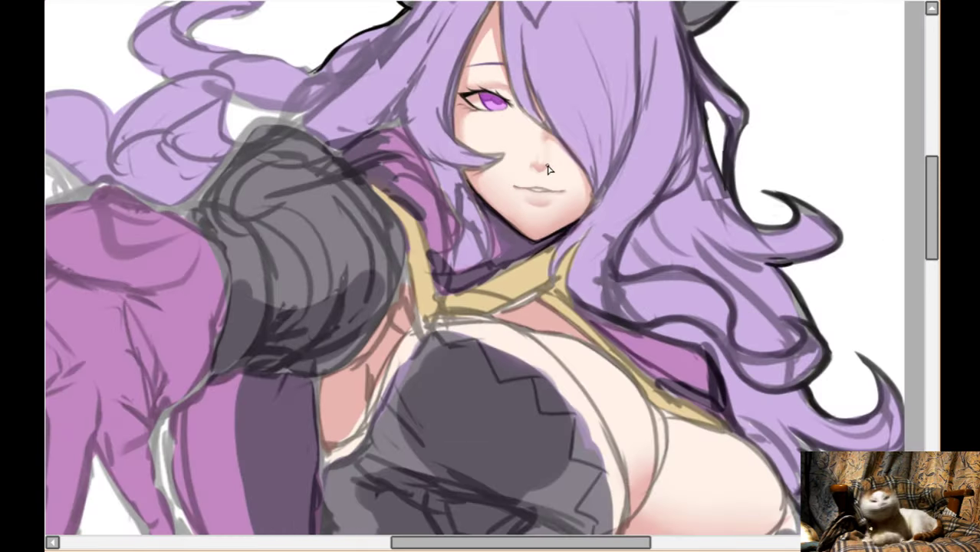
{"action": "scroll", "coordinate": [548, 169], "scroll_direction": "down", "scroll_amount": 3}
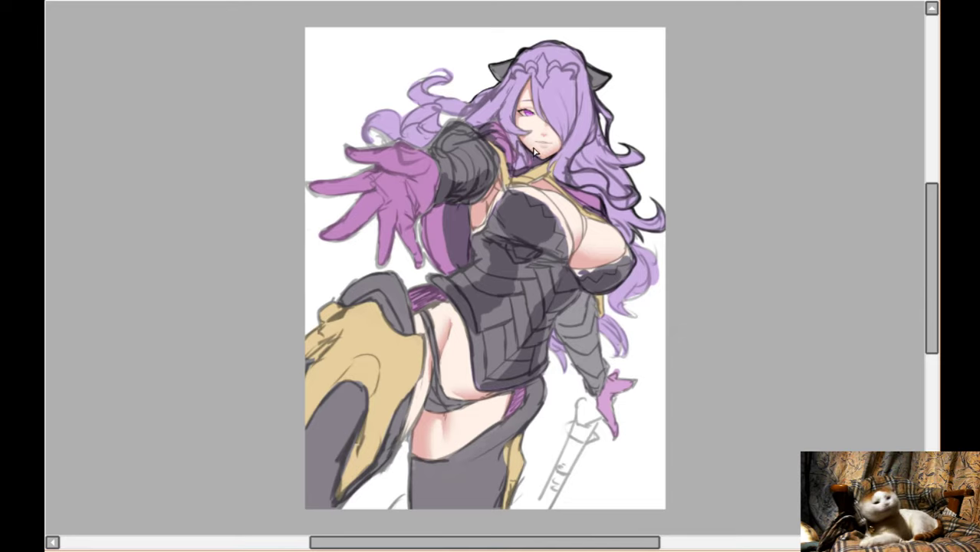
- Paint the gold collar band wider and over its sketch lines, and cover its upper edge with a dark purple stroke
{"action": "scroll", "coordinate": [535, 155], "scroll_direction": "up", "scroll_amount": 3}
{"action": "scroll", "coordinate": [339, 262], "scroll_direction": "up", "scroll_amount": 4}
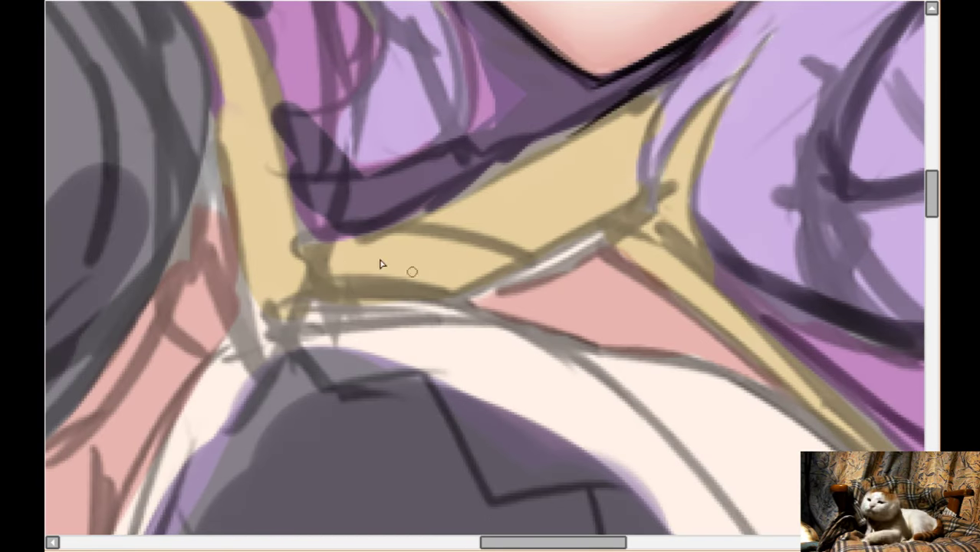
{"action": "scroll", "coordinate": [131, 153], "scroll_direction": "up", "scroll_amount": 1}
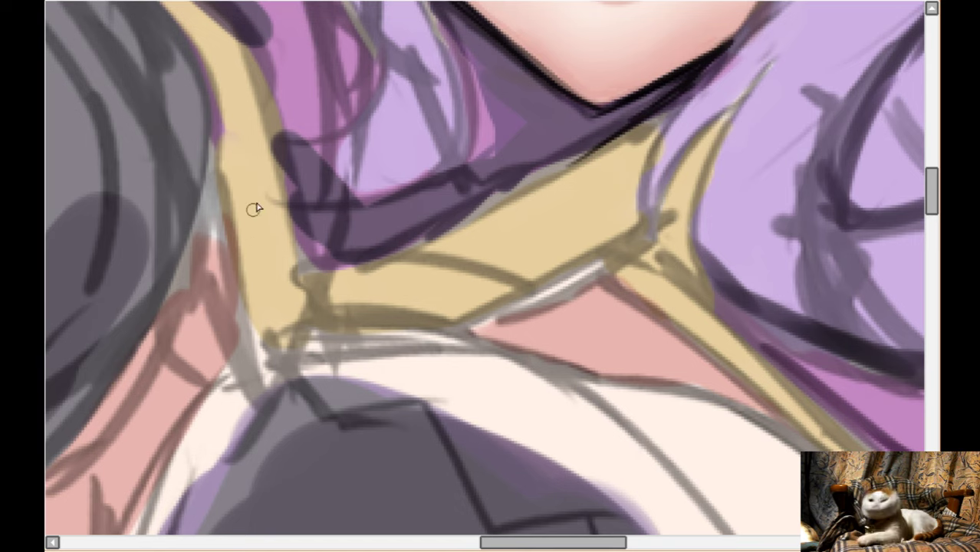
{"action": "mouse_move", "coordinate": [292, 280]}
{"action": "left_mouse_down"}
{"action": "mouse_move", "coordinate": [376, 347]}
{"action": "mouse_move", "coordinate": [338, 320]}
{"action": "mouse_move", "coordinate": [356, 288]}
{"action": "mouse_move", "coordinate": [315, 259]}
{"action": "mouse_move", "coordinate": [288, 260]}
{"action": "mouse_move", "coordinate": [292, 280]}
{"action": "mouse_move", "coordinate": [353, 317]}
{"action": "mouse_move", "coordinate": [334, 325]}
{"action": "mouse_move", "coordinate": [400, 329]}
{"action": "mouse_move", "coordinate": [608, 266]}
{"action": "left_mouse_up"}
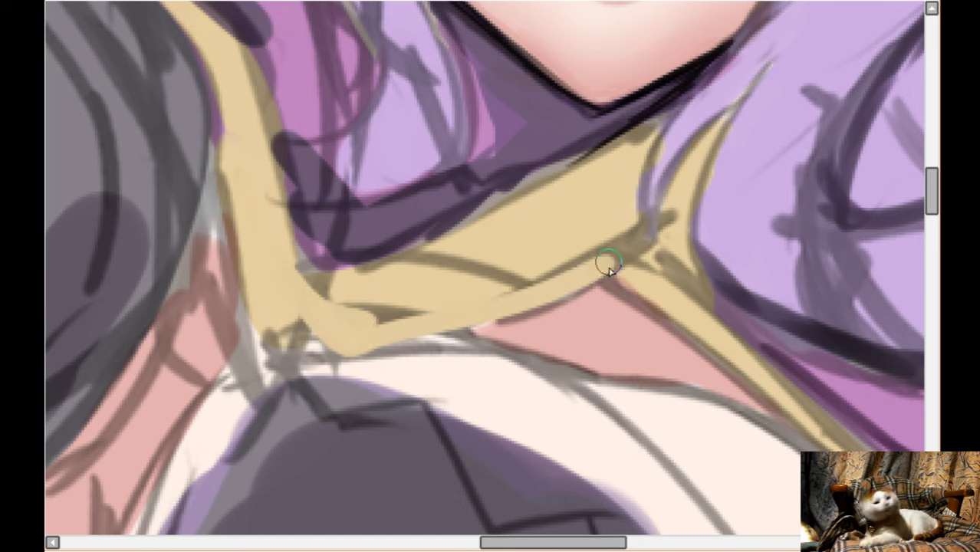
{"action": "key", "text": "ctrl+z"}
{"action": "mouse_move", "coordinate": [334, 328]}
{"action": "left_mouse_down"}
{"action": "mouse_move", "coordinate": [390, 344]}
{"action": "mouse_move", "coordinate": [613, 287]}
{"action": "mouse_move", "coordinate": [648, 249]}
{"action": "mouse_move", "coordinate": [565, 306]}
{"action": "mouse_move", "coordinate": [507, 321]}
{"action": "mouse_move", "coordinate": [550, 285]}
{"action": "mouse_move", "coordinate": [459, 317]}
{"action": "mouse_move", "coordinate": [379, 323]}
{"action": "mouse_move", "coordinate": [316, 294]}
{"action": "mouse_move", "coordinate": [333, 318]}
{"action": "mouse_move", "coordinate": [518, 299]}
{"action": "mouse_move", "coordinate": [476, 311]}
{"action": "mouse_move", "coordinate": [486, 323]}
{"action": "mouse_move", "coordinate": [521, 287]}
{"action": "mouse_move", "coordinate": [618, 254]}
{"action": "mouse_move", "coordinate": [629, 232]}
{"action": "mouse_move", "coordinate": [496, 320]}
{"action": "mouse_move", "coordinate": [438, 293]}
{"action": "left_mouse_up"}
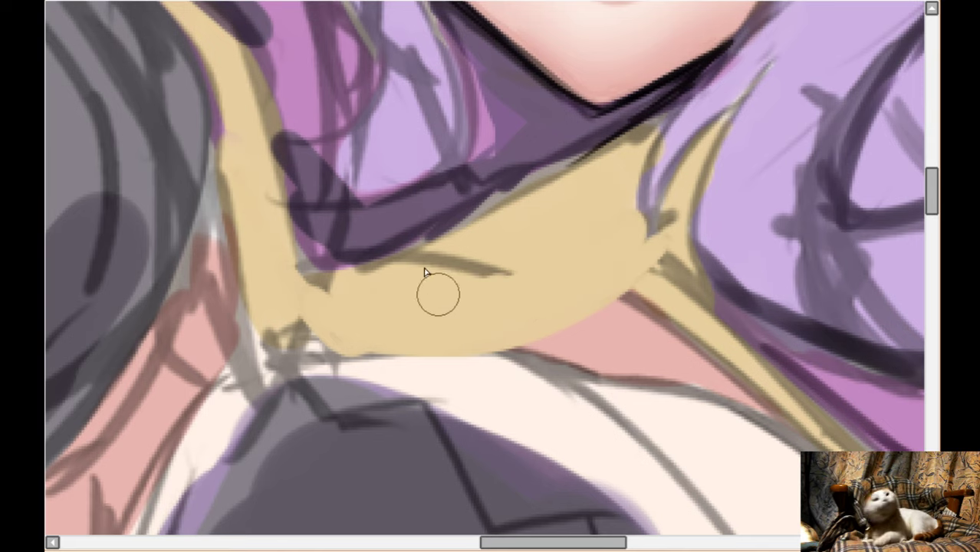
{"action": "mouse_move", "coordinate": [277, 240]}
{"action": "left_mouse_down"}
{"action": "mouse_move", "coordinate": [355, 290]}
{"action": "mouse_move", "coordinate": [411, 278]}
{"action": "mouse_move", "coordinate": [372, 282]}
{"action": "mouse_move", "coordinate": [414, 271]}
{"action": "mouse_move", "coordinate": [597, 147]}
{"action": "mouse_move", "coordinate": [429, 257]}
{"action": "mouse_move", "coordinate": [524, 189]}
{"action": "mouse_move", "coordinate": [333, 249]}
{"action": "mouse_move", "coordinate": [345, 232]}
{"action": "mouse_move", "coordinate": [314, 230]}
{"action": "mouse_move", "coordinate": [317, 254]}
{"action": "mouse_move", "coordinate": [329, 245]}
{"action": "mouse_move", "coordinate": [303, 221]}
{"action": "mouse_move", "coordinate": [321, 272]}
{"action": "mouse_move", "coordinate": [314, 262]}
{"action": "mouse_move", "coordinate": [442, 239]}
{"action": "mouse_move", "coordinate": [376, 261]}
{"action": "mouse_move", "coordinate": [557, 181]}
{"action": "left_mouse_up"}
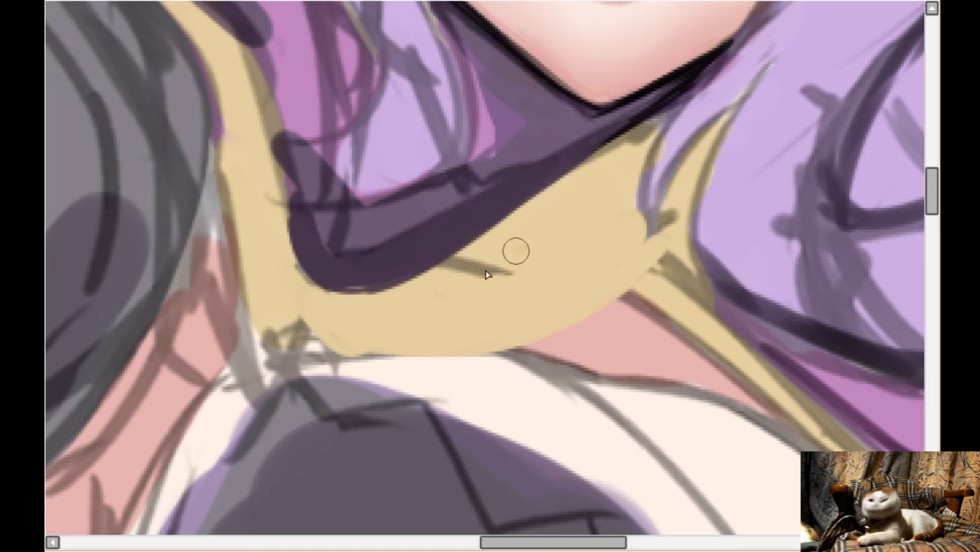
- Paint out the stray sketch line on the yellow collar and outline its outer edge with a thin dark brown line
{"action": "mouse_move", "coordinate": [488, 273]}
{"action": "left_mouse_down"}
{"action": "mouse_move", "coordinate": [539, 231]}
{"action": "mouse_move", "coordinate": [409, 293]}
{"action": "mouse_move", "coordinate": [495, 261]}
{"action": "mouse_move", "coordinate": [510, 272]}
{"action": "mouse_move", "coordinate": [533, 260]}
{"action": "mouse_move", "coordinate": [519, 222]}
{"action": "mouse_move", "coordinate": [532, 217]}
{"action": "mouse_move", "coordinate": [500, 208]}
{"action": "left_mouse_up"}
{"action": "scroll", "coordinate": [537, 246], "scroll_direction": "down", "scroll_amount": 1}
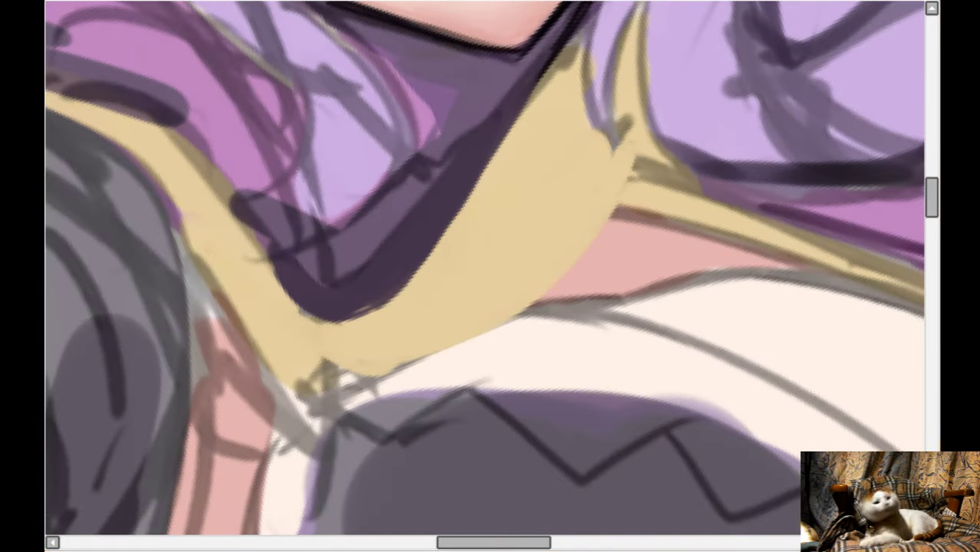
{"action": "left_click_drag", "start_coordinate": [643, 150], "coordinate": [638, 166]}
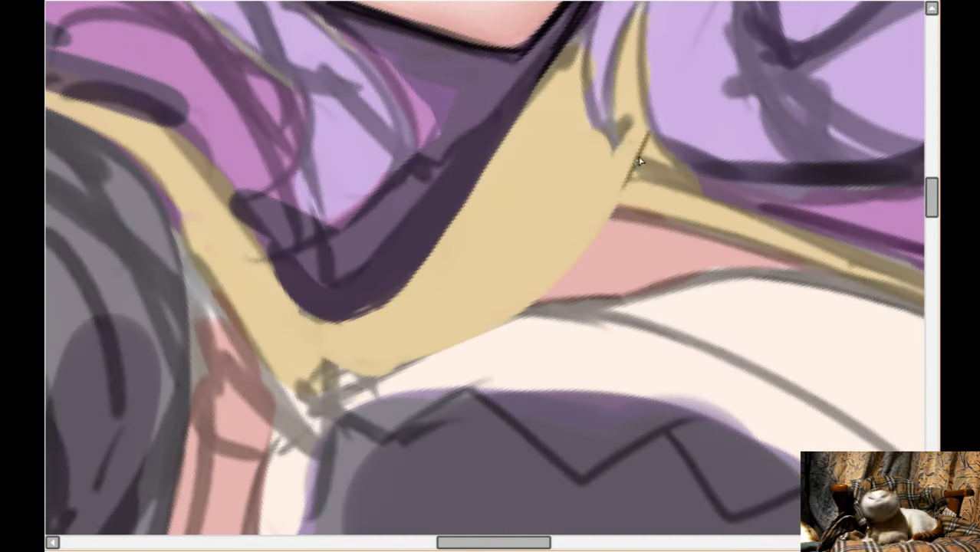
{"action": "mouse_move", "coordinate": [616, 208]}
{"action": "left_mouse_down"}
{"action": "mouse_move", "coordinate": [587, 256]}
{"action": "mouse_move", "coordinate": [599, 226]}
{"action": "mouse_move", "coordinate": [521, 318]}
{"action": "left_mouse_up"}
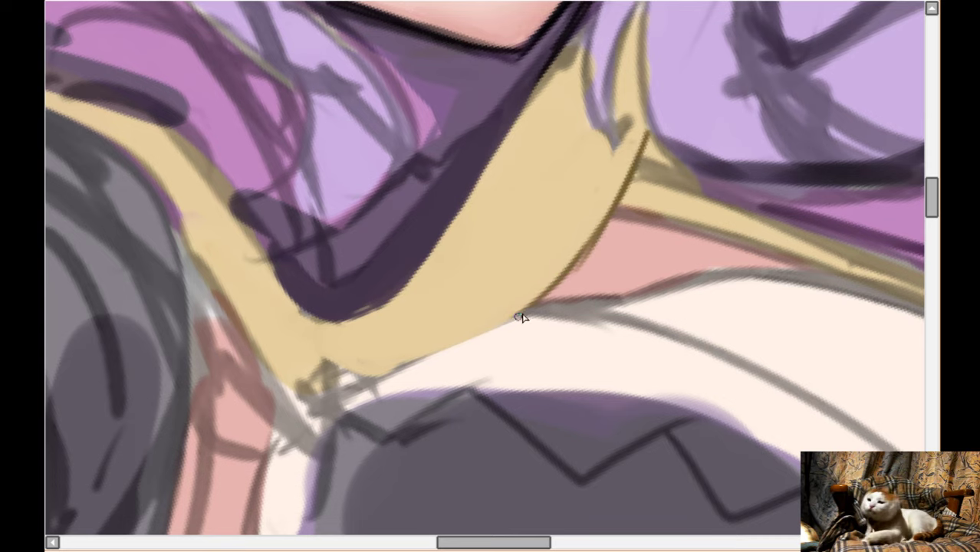
{"action": "left_click_drag", "start_coordinate": [649, 128], "coordinate": [629, 187]}
{"action": "left_click_drag", "start_coordinate": [645, 144], "coordinate": [547, 294]}
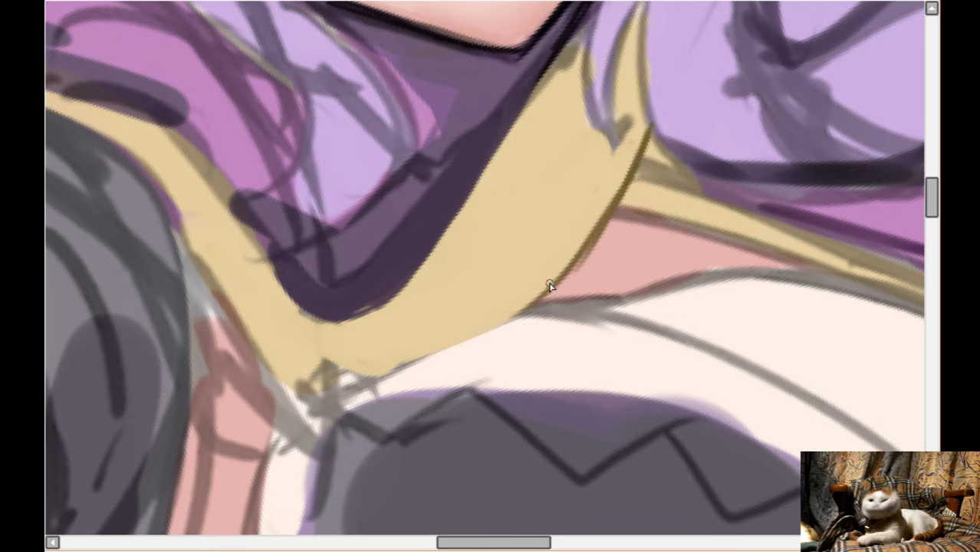
- Shade the upper end of the yellow collar beneath the jaw and hair strands with brown, tapering into the lighter yellow
{"action": "scroll", "coordinate": [549, 286], "scroll_direction": "up", "scroll_amount": 3}
{"action": "mouse_move", "coordinate": [539, 225]}
{"action": "left_mouse_down"}
{"action": "mouse_move", "coordinate": [579, 141]}
{"action": "mouse_move", "coordinate": [560, 204]}
{"action": "left_mouse_up"}
{"action": "left_click_drag", "start_coordinate": [578, 157], "coordinate": [506, 264]}
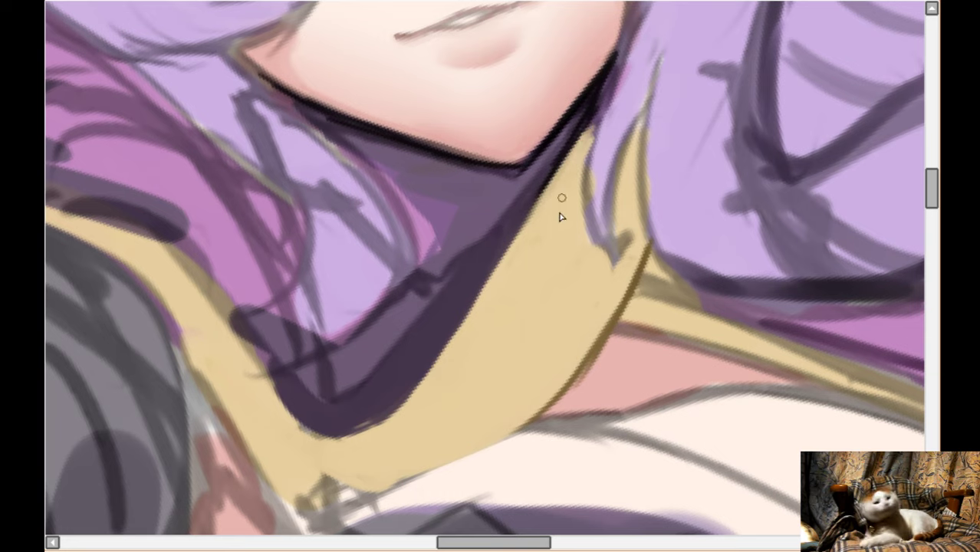
{"action": "mouse_move", "coordinate": [582, 141]}
{"action": "left_mouse_down"}
{"action": "mouse_move", "coordinate": [605, 99]}
{"action": "mouse_move", "coordinate": [606, 109]}
{"action": "mouse_move", "coordinate": [580, 111]}
{"action": "left_mouse_up"}
{"action": "left_click_drag", "start_coordinate": [529, 258], "coordinate": [445, 259]}
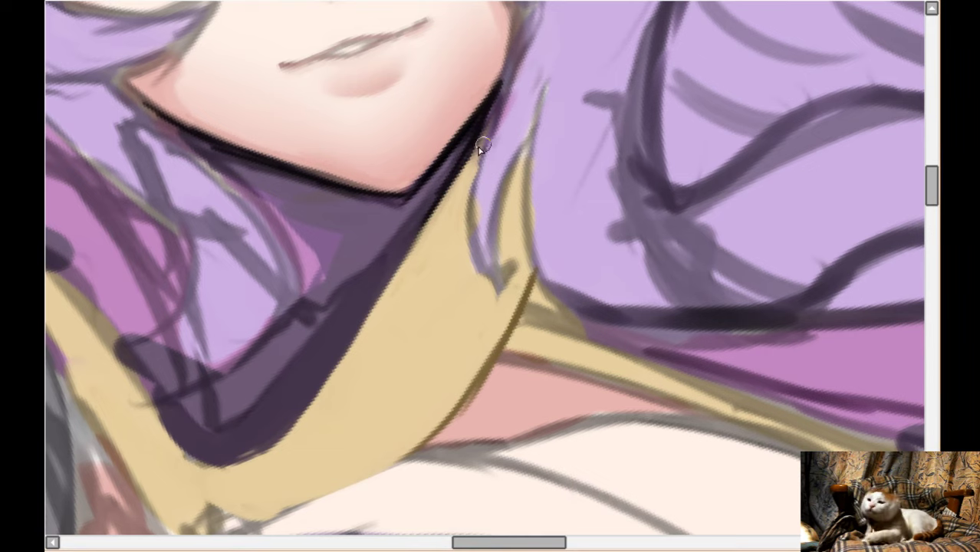
{"action": "mouse_move", "coordinate": [491, 138]}
{"action": "left_mouse_down"}
{"action": "mouse_move", "coordinate": [454, 213]}
{"action": "mouse_move", "coordinate": [476, 267]}
{"action": "mouse_move", "coordinate": [510, 230]}
{"action": "mouse_move", "coordinate": [499, 219]}
{"action": "mouse_move", "coordinate": [492, 267]}
{"action": "mouse_move", "coordinate": [525, 241]}
{"action": "mouse_move", "coordinate": [526, 184]}
{"action": "mouse_move", "coordinate": [493, 339]}
{"action": "mouse_move", "coordinate": [529, 274]}
{"action": "mouse_move", "coordinate": [514, 230]}
{"action": "mouse_move", "coordinate": [427, 258]}
{"action": "mouse_move", "coordinate": [389, 295]}
{"action": "mouse_move", "coordinate": [423, 274]}
{"action": "mouse_move", "coordinate": [366, 284]}
{"action": "left_mouse_up"}
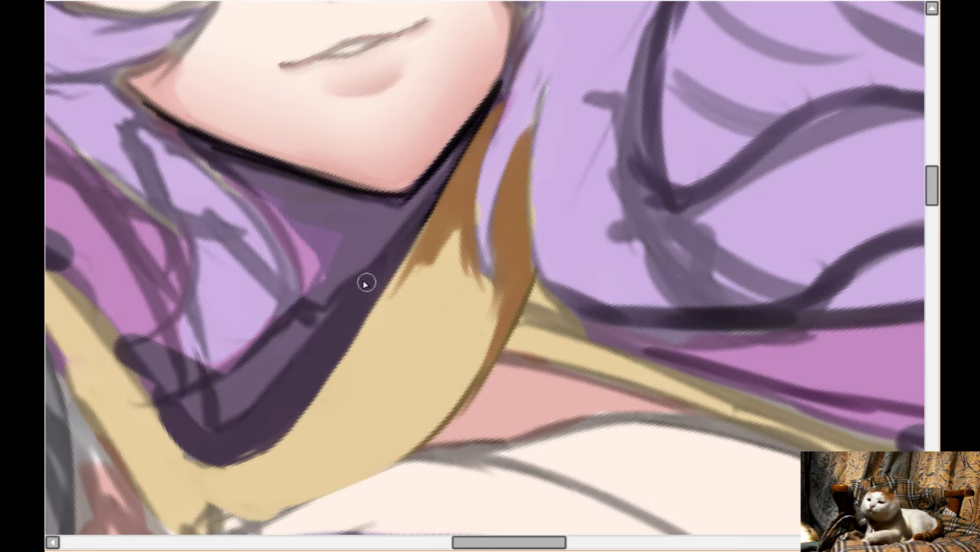
- Paint near-black shadow strokes on the dark purple neck cloth directly under the jawline
{"action": "scroll", "coordinate": [367, 283], "scroll_direction": "left", "scroll_amount": 2}
{"action": "left_click_drag", "start_coordinate": [315, 156], "coordinate": [363, 209]}
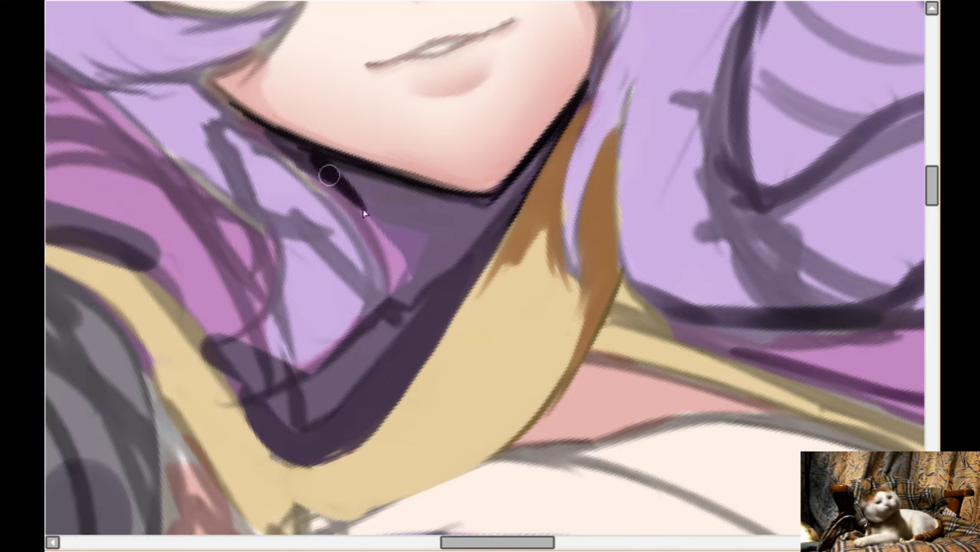
{"action": "mouse_move", "coordinate": [329, 175]}
{"action": "left_mouse_down"}
{"action": "mouse_move", "coordinate": [357, 191]}
{"action": "mouse_move", "coordinate": [392, 190]}
{"action": "mouse_move", "coordinate": [354, 188]}
{"action": "mouse_move", "coordinate": [468, 254]}
{"action": "mouse_move", "coordinate": [481, 246]}
{"action": "mouse_move", "coordinate": [455, 289]}
{"action": "mouse_move", "coordinate": [477, 274]}
{"action": "mouse_move", "coordinate": [407, 391]}
{"action": "left_mouse_up"}
{"action": "scroll", "coordinate": [328, 453], "scroll_direction": "down", "scroll_amount": 1}
{"action": "scroll", "coordinate": [653, 374], "scroll_direction": "down", "scroll_amount": 2}
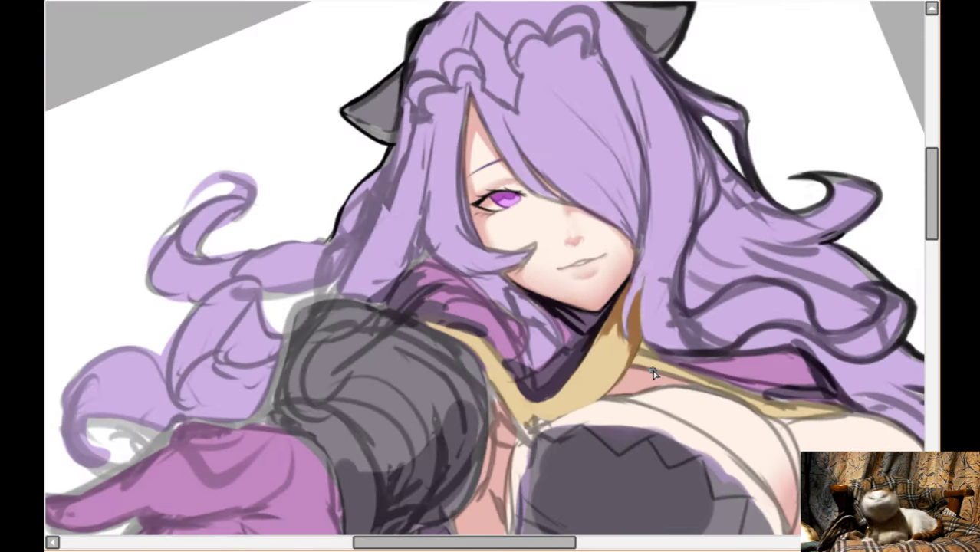
- Outline the upper and inner edges of the magenta cloak collar beside the hair with bold black lines
{"action": "key", "text": "End"}
{"action": "key", "text": "End"}
{"action": "scroll", "coordinate": [472, 232], "scroll_direction": "up", "scroll_amount": 3}
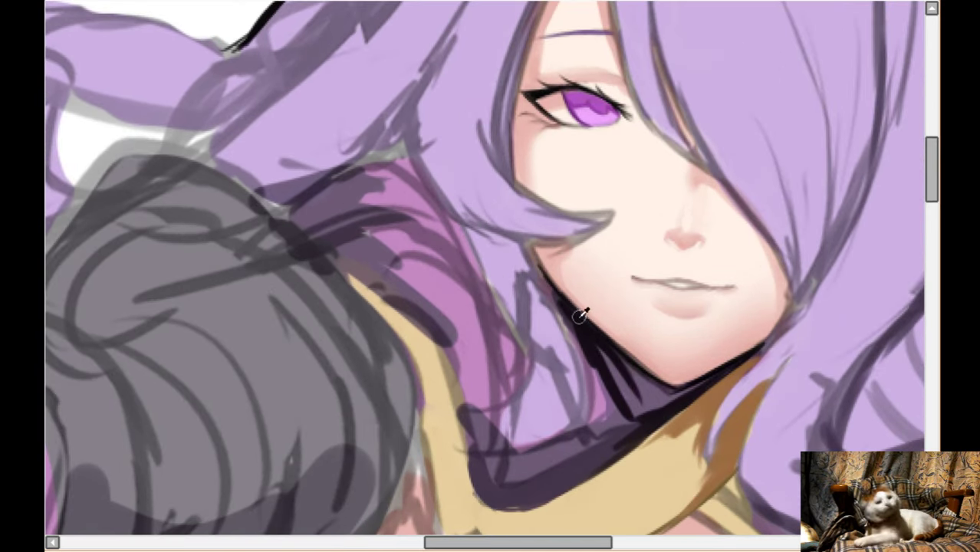
{"action": "mouse_move", "coordinate": [263, 201]}
{"action": "left_mouse_down"}
{"action": "mouse_move", "coordinate": [342, 165]}
{"action": "mouse_move", "coordinate": [394, 178]}
{"action": "mouse_move", "coordinate": [393, 169]}
{"action": "mouse_move", "coordinate": [432, 221]}
{"action": "left_mouse_up"}
{"action": "mouse_move", "coordinate": [388, 167]}
{"action": "left_mouse_down"}
{"action": "mouse_move", "coordinate": [459, 240]}
{"action": "mouse_move", "coordinate": [435, 196]}
{"action": "mouse_move", "coordinate": [493, 349]}
{"action": "left_mouse_up"}
{"action": "scroll", "coordinate": [485, 252], "scroll_direction": "down", "scroll_amount": 2}
{"action": "mouse_move", "coordinate": [471, 198]}
{"action": "left_mouse_down"}
{"action": "mouse_move", "coordinate": [521, 283]}
{"action": "mouse_move", "coordinate": [527, 338]}
{"action": "left_mouse_up"}
- Mirror the canvas and cover the sketch lines on the hair strand beside the jaw with flat light purple
{"action": "key", "text": "h"}
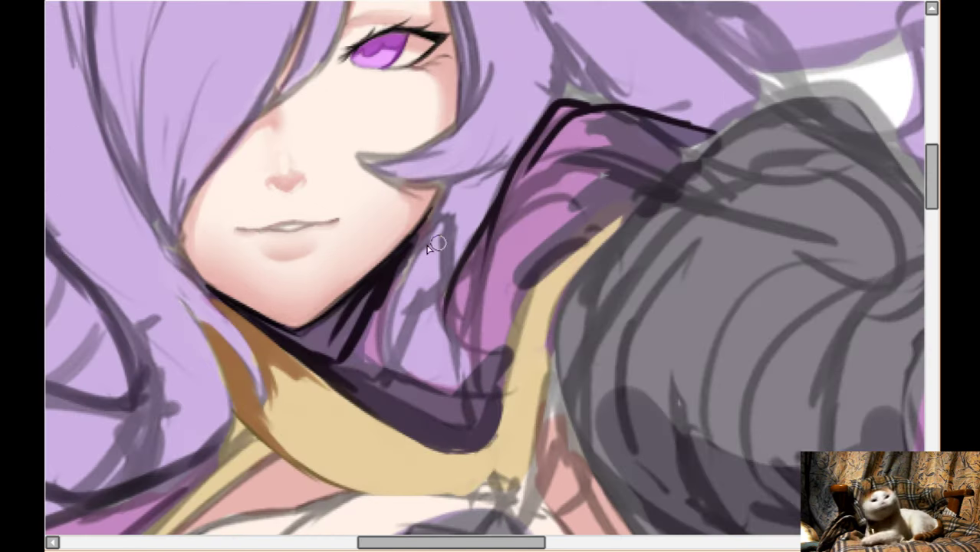
{"action": "mouse_move", "coordinate": [432, 245]}
{"action": "left_mouse_down"}
{"action": "mouse_move", "coordinate": [396, 324]}
{"action": "mouse_move", "coordinate": [443, 359]}
{"action": "mouse_move", "coordinate": [412, 228]}
{"action": "mouse_move", "coordinate": [416, 338]}
{"action": "mouse_move", "coordinate": [416, 274]}
{"action": "mouse_move", "coordinate": [409, 282]}
{"action": "mouse_move", "coordinate": [447, 193]}
{"action": "mouse_move", "coordinate": [405, 363]}
{"action": "mouse_move", "coordinate": [423, 290]}
{"action": "mouse_move", "coordinate": [454, 245]}
{"action": "left_mouse_up"}
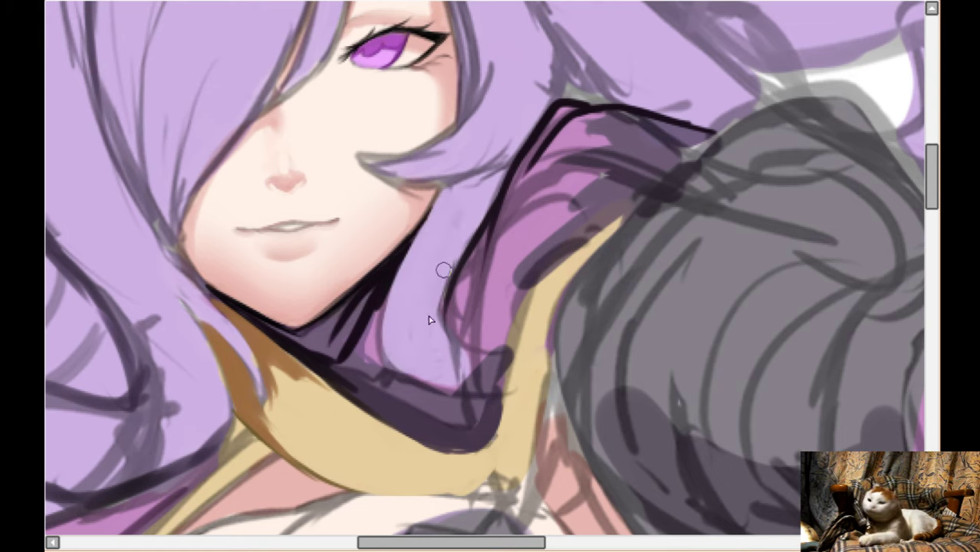
{"action": "scroll", "coordinate": [419, 187], "scroll_direction": "up", "scroll_amount": 1}
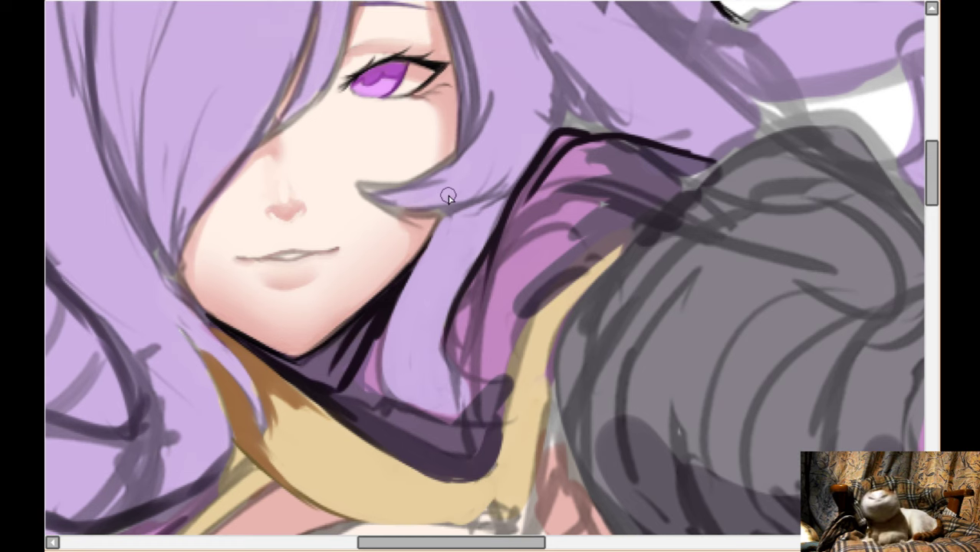
- Outline the curved hair lock over the cheek with thin dark purple lines, darkening its pointed tip
{"action": "scroll", "coordinate": [449, 198], "scroll_direction": "up", "scroll_amount": 2}
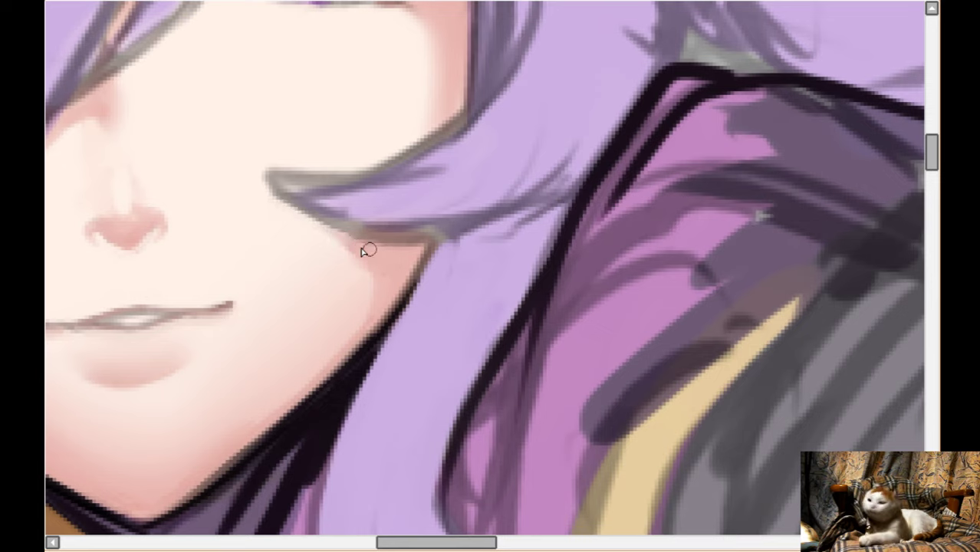
{"action": "scroll", "coordinate": [343, 204], "scroll_direction": "up", "scroll_amount": 2}
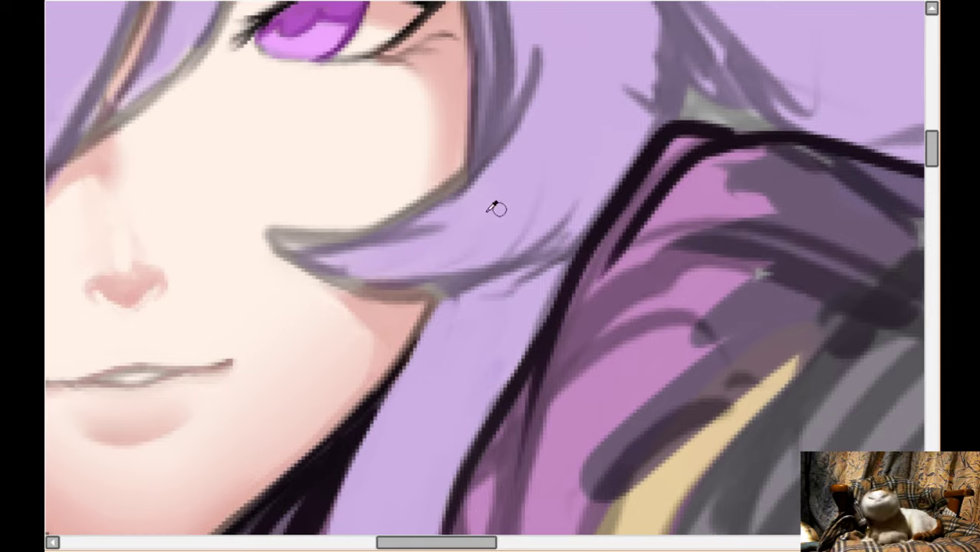
{"action": "mouse_move", "coordinate": [268, 240]}
{"action": "left_mouse_down"}
{"action": "mouse_move", "coordinate": [341, 284]}
{"action": "mouse_move", "coordinate": [485, 289]}
{"action": "left_mouse_up"}
{"action": "left_click_drag", "start_coordinate": [431, 308], "coordinate": [391, 397]}
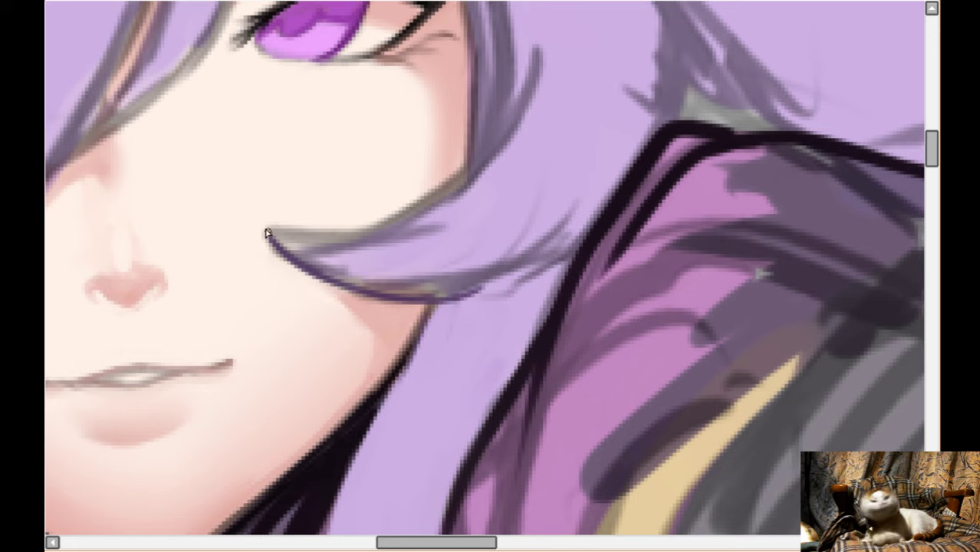
{"action": "mouse_move", "coordinate": [267, 234]}
{"action": "left_mouse_down"}
{"action": "mouse_move", "coordinate": [331, 229]}
{"action": "mouse_move", "coordinate": [396, 214]}
{"action": "left_mouse_up"}
{"action": "left_click_drag", "start_coordinate": [299, 231], "coordinate": [440, 203]}
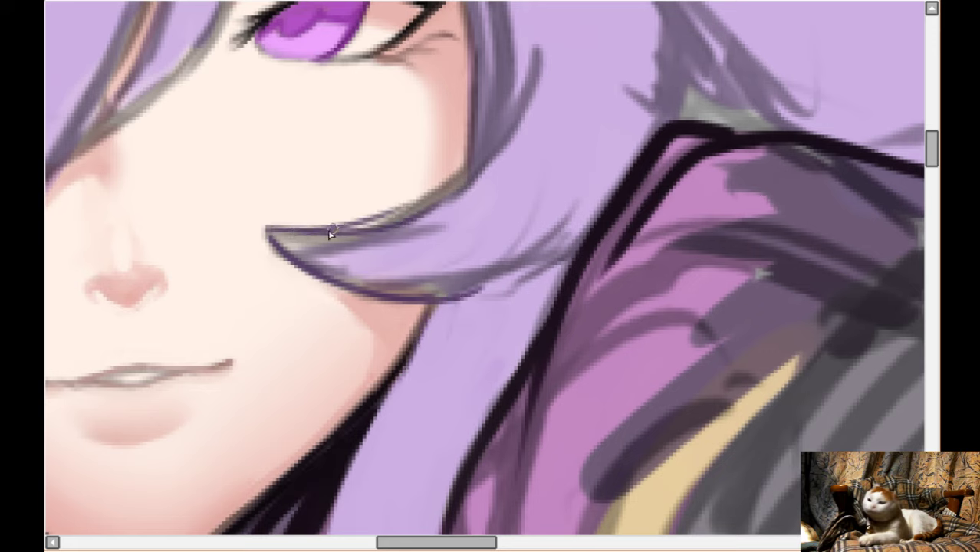
{"action": "mouse_move", "coordinate": [332, 229]}
{"action": "left_mouse_down"}
{"action": "mouse_move", "coordinate": [421, 201]}
{"action": "mouse_move", "coordinate": [353, 231]}
{"action": "mouse_move", "coordinate": [474, 176]}
{"action": "left_mouse_up"}
{"action": "mouse_move", "coordinate": [414, 215]}
{"action": "left_mouse_down"}
{"action": "mouse_move", "coordinate": [474, 156]}
{"action": "mouse_move", "coordinate": [448, 187]}
{"action": "mouse_move", "coordinate": [481, 118]}
{"action": "mouse_move", "coordinate": [425, 206]}
{"action": "left_mouse_up"}
{"action": "mouse_move", "coordinate": [275, 239]}
{"action": "left_mouse_down"}
{"action": "mouse_move", "coordinate": [300, 254]}
{"action": "mouse_move", "coordinate": [295, 239]}
{"action": "mouse_move", "coordinate": [335, 238]}
{"action": "left_mouse_up"}
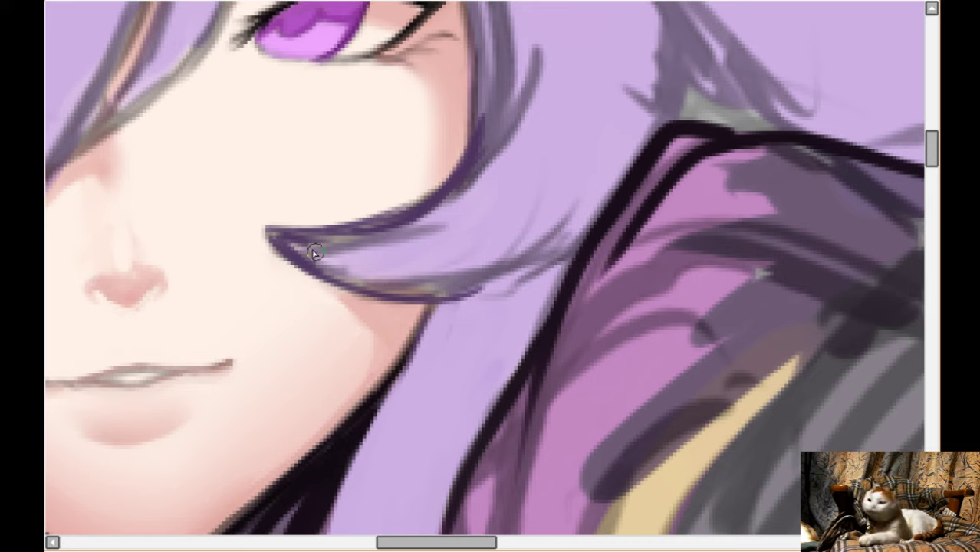
- Shade the underside of the cheek hair lock with medium purple and extend the shadow onto the strand below it
{"action": "mouse_move", "coordinate": [302, 245]}
{"action": "left_mouse_down"}
{"action": "mouse_move", "coordinate": [391, 292]}
{"action": "mouse_move", "coordinate": [521, 256]}
{"action": "left_mouse_up"}
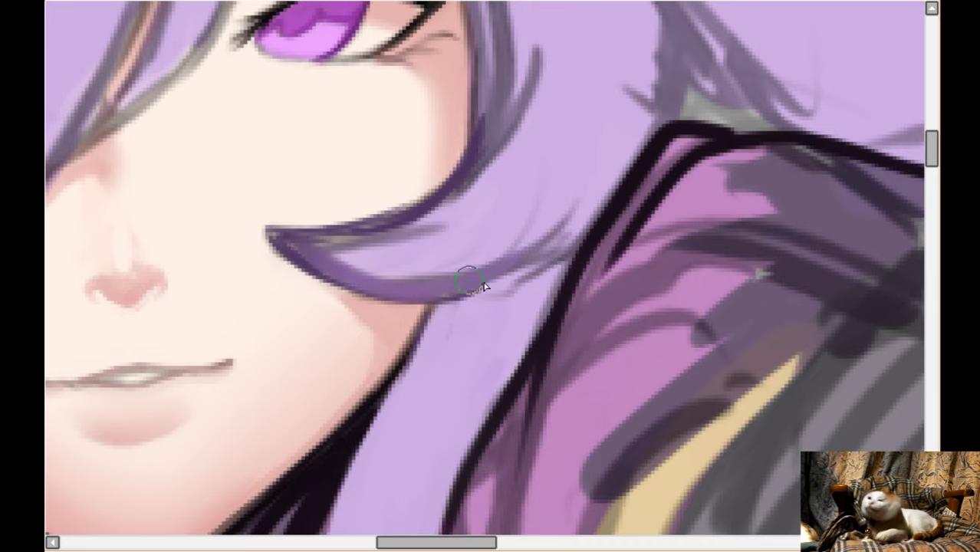
{"action": "mouse_move", "coordinate": [328, 246]}
{"action": "left_mouse_down"}
{"action": "mouse_move", "coordinate": [514, 250]}
{"action": "mouse_move", "coordinate": [471, 269]}
{"action": "mouse_move", "coordinate": [553, 241]}
{"action": "mouse_move", "coordinate": [509, 292]}
{"action": "left_mouse_up"}
{"action": "mouse_move", "coordinate": [565, 231]}
{"action": "left_mouse_down"}
{"action": "mouse_move", "coordinate": [510, 291]}
{"action": "mouse_move", "coordinate": [491, 376]}
{"action": "left_mouse_up"}
{"action": "left_click_drag", "start_coordinate": [513, 275], "coordinate": [452, 338]}
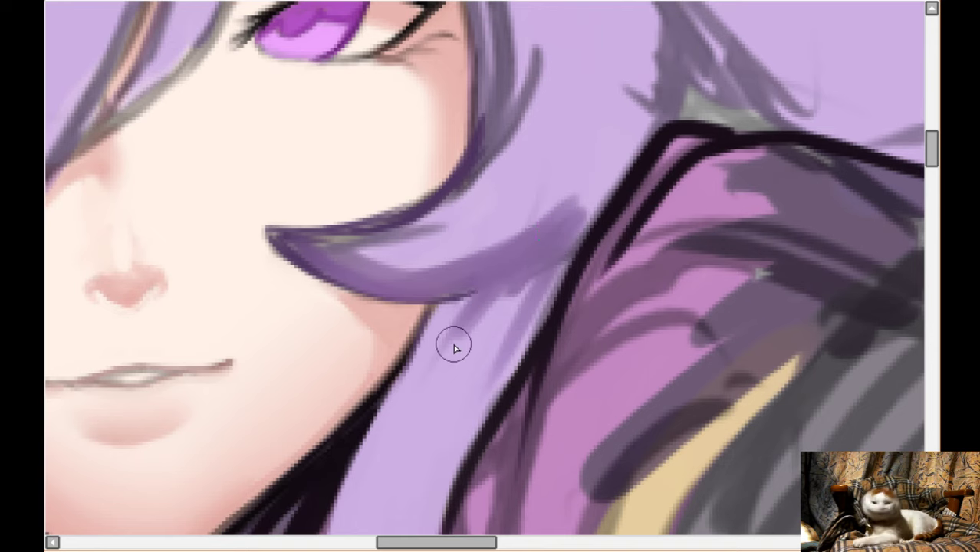
{"action": "scroll", "coordinate": [614, 221], "scroll_direction": "down", "scroll_amount": 5}
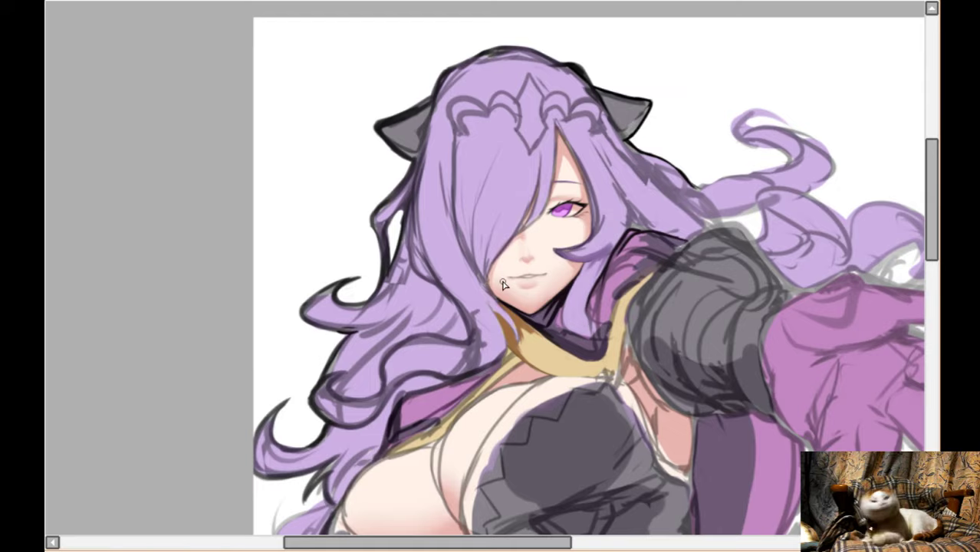
- Redraw the edge of the large fringe against the face with a thin dark line, from the chin side up to the parting
{"action": "scroll", "coordinate": [503, 286], "scroll_direction": "up", "scroll_amount": 5}
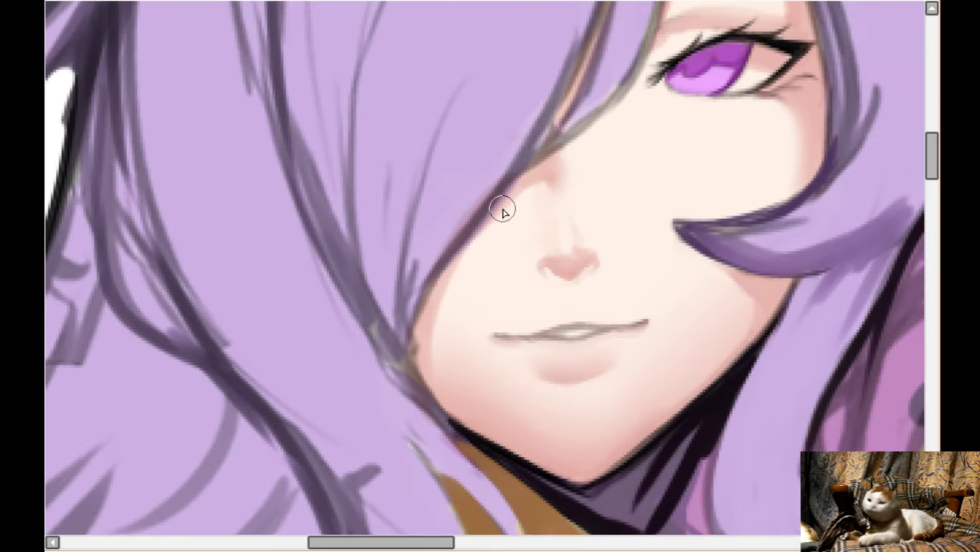
{"action": "scroll", "coordinate": [503, 211], "scroll_direction": "right", "scroll_amount": 3}
{"action": "scroll", "coordinate": [572, 231], "scroll_direction": "up", "scroll_amount": 1}
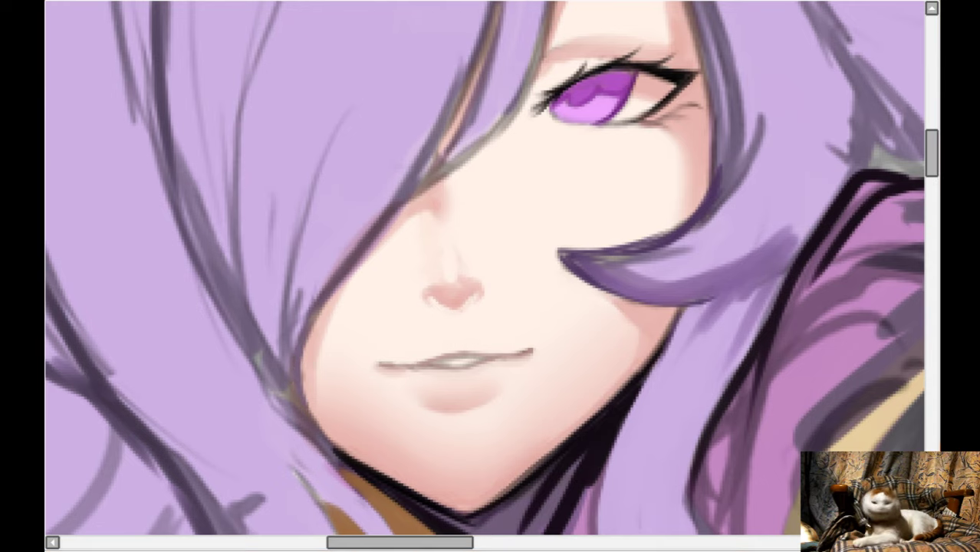
{"action": "mouse_move", "coordinate": [373, 244]}
{"action": "left_mouse_down"}
{"action": "mouse_move", "coordinate": [313, 328]}
{"action": "mouse_move", "coordinate": [302, 392]}
{"action": "mouse_move", "coordinate": [309, 416]}
{"action": "left_mouse_up"}
{"action": "mouse_move", "coordinate": [375, 240]}
{"action": "left_mouse_down"}
{"action": "mouse_move", "coordinate": [407, 192]}
{"action": "mouse_move", "coordinate": [531, 102]}
{"action": "left_mouse_up"}
{"action": "scroll", "coordinate": [537, 92], "scroll_direction": "up", "scroll_amount": 6}
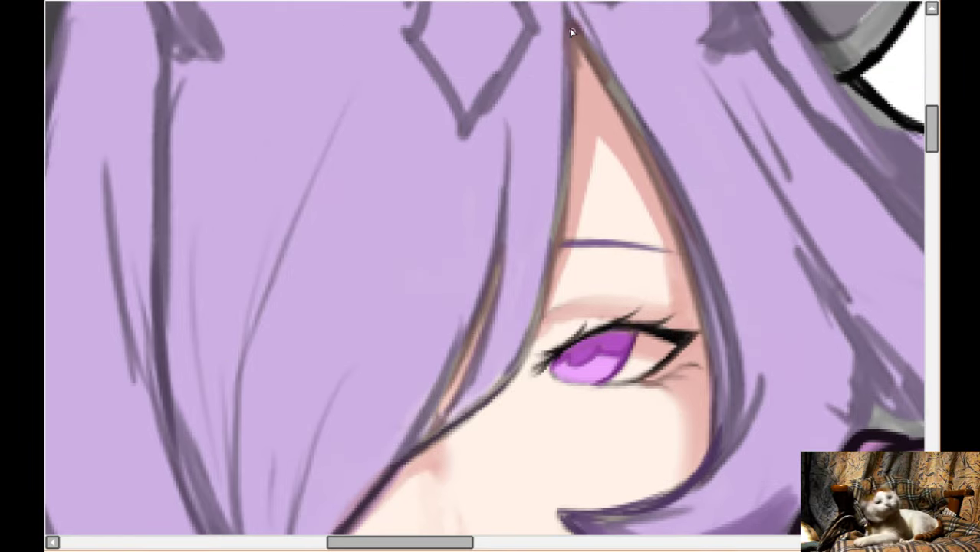
{"action": "mouse_move", "coordinate": [571, 32]}
{"action": "left_mouse_down"}
{"action": "mouse_move", "coordinate": [561, 219]}
{"action": "mouse_move", "coordinate": [533, 330]}
{"action": "mouse_move", "coordinate": [506, 388]}
{"action": "left_mouse_up"}
- Mirror the canvas and line the side hair's edge in dark purple from the parting past the eye to the cheek lock
{"action": "key", "text": "h"}
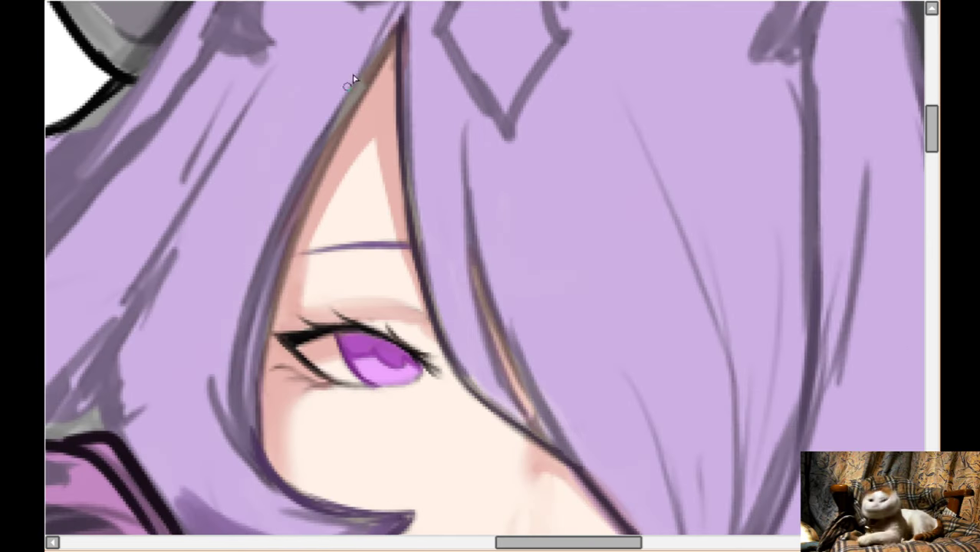
{"action": "left_click_drag", "start_coordinate": [389, 54], "coordinate": [318, 194]}
{"action": "left_click_drag", "start_coordinate": [361, 99], "coordinate": [282, 270]}
{"action": "mouse_move", "coordinate": [323, 179]}
{"action": "left_mouse_down"}
{"action": "mouse_move", "coordinate": [291, 248]}
{"action": "mouse_move", "coordinate": [269, 340]}
{"action": "mouse_move", "coordinate": [260, 463]}
{"action": "left_mouse_up"}
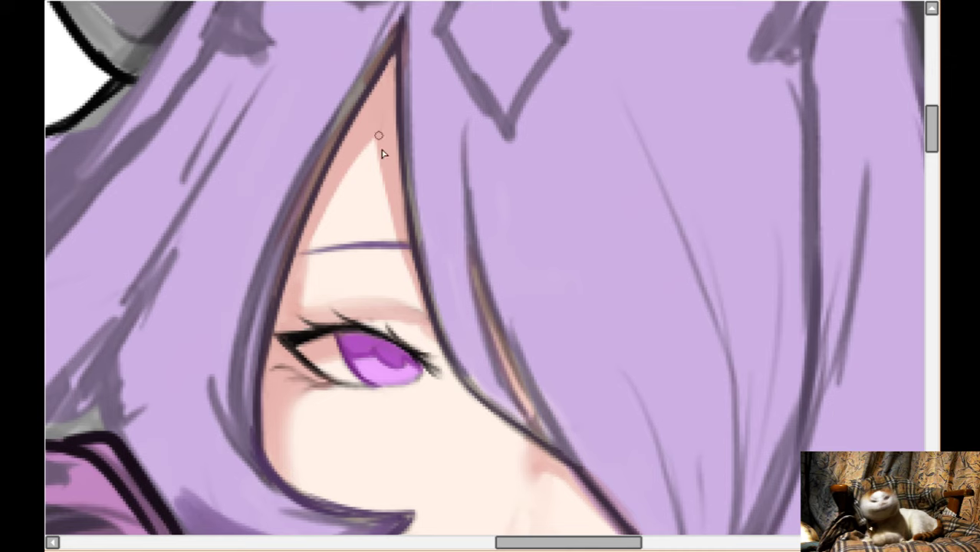
{"action": "key", "text": "Down"}
{"action": "key", "text": "Down"}
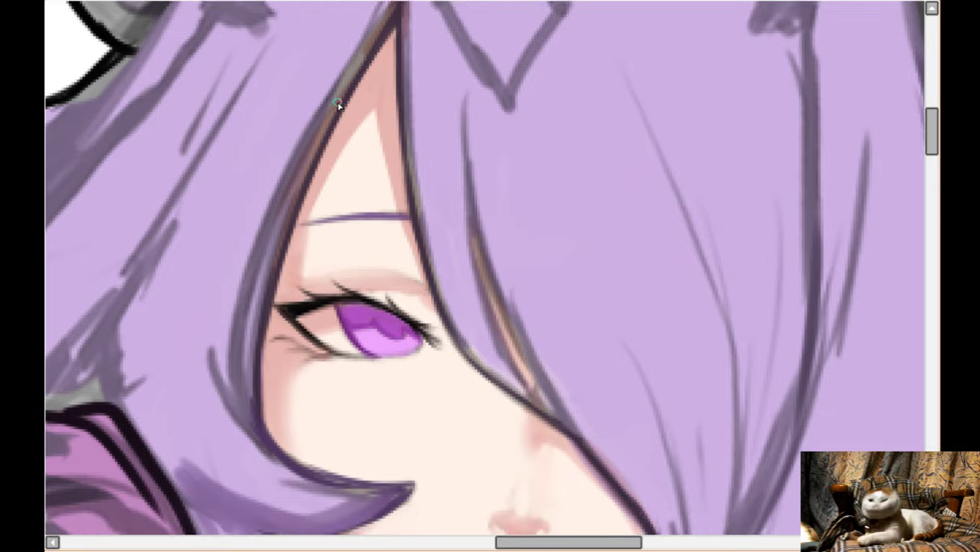
{"action": "key", "text": "Right"}
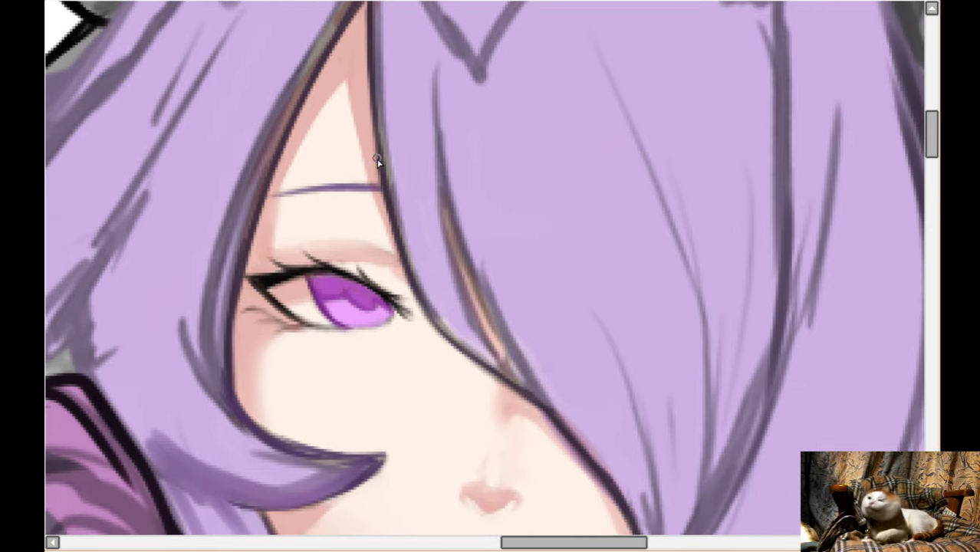
- Flip the canvas back, define the narrow skin gap in the fringe with dark lines, and clean up the nearby hair edge
{"action": "key", "text": "h"}
{"action": "key", "text": "Down"}
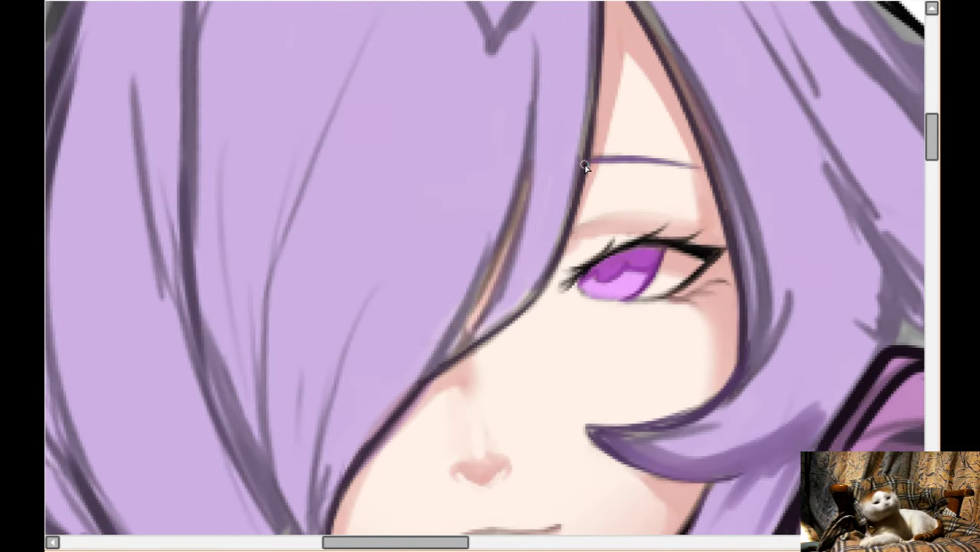
{"action": "scroll", "coordinate": [557, 191], "scroll_direction": "down", "scroll_amount": 1}
{"action": "mouse_move", "coordinate": [432, 337]}
{"action": "left_mouse_down"}
{"action": "mouse_move", "coordinate": [503, 212]}
{"action": "mouse_move", "coordinate": [533, 123]}
{"action": "mouse_move", "coordinate": [501, 257]}
{"action": "mouse_move", "coordinate": [444, 339]}
{"action": "mouse_move", "coordinate": [471, 317]}
{"action": "left_mouse_up"}
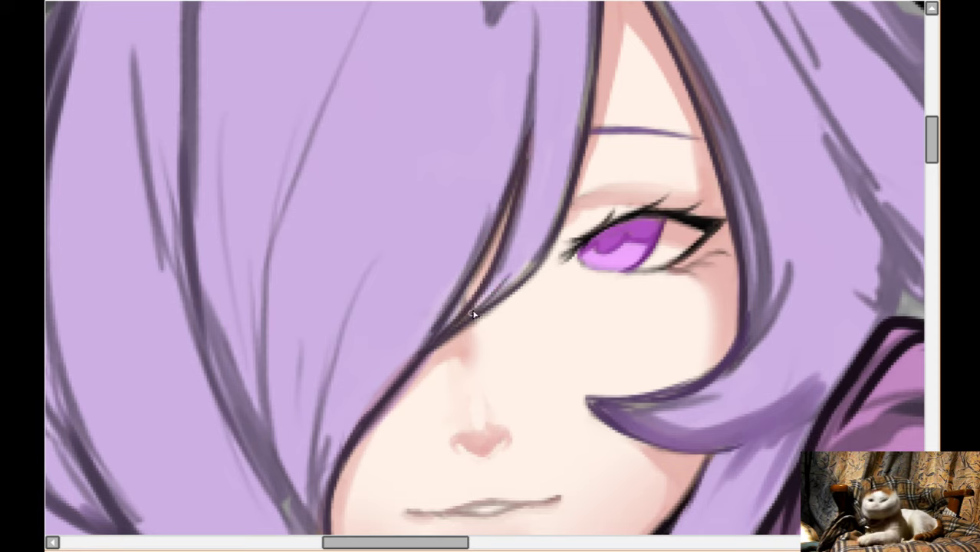
{"action": "left_click_drag", "start_coordinate": [539, 275], "coordinate": [562, 237]}
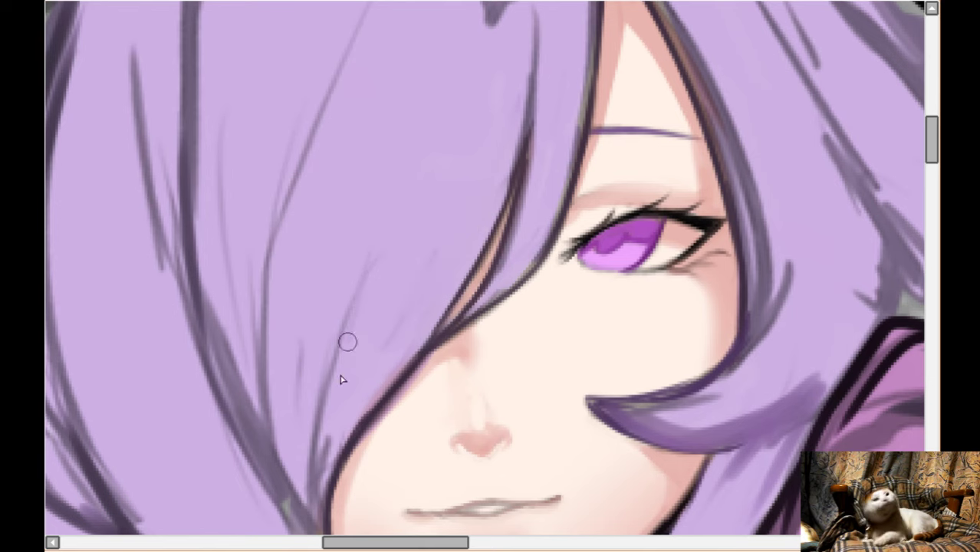
- Repaint the cloak's inner fold beside the hair lock in flat pinkish purple, covering the sketch lines down to the dark collar
{"action": "scroll", "coordinate": [396, 269], "scroll_direction": "down", "scroll_amount": 4}
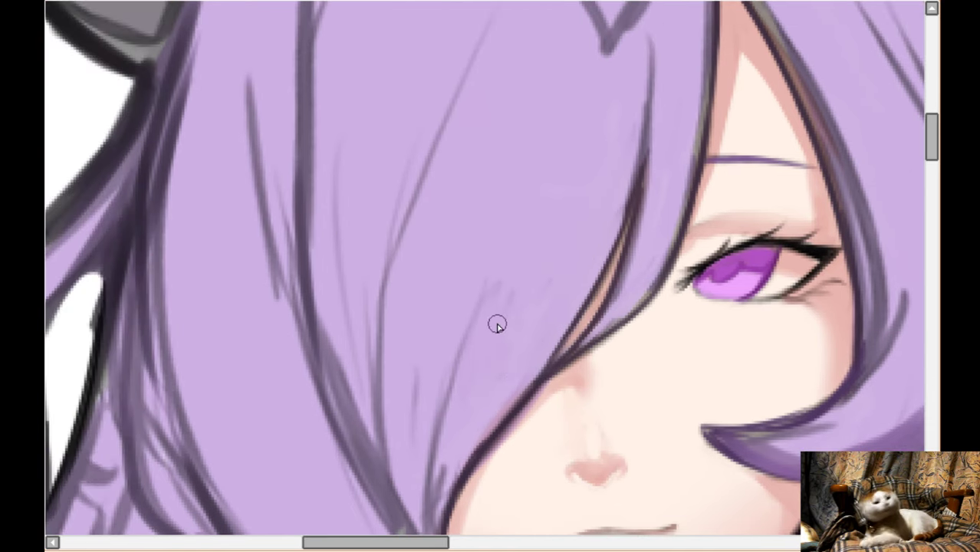
{"action": "scroll", "coordinate": [560, 343], "scroll_direction": "down", "scroll_amount": 3}
{"action": "scroll", "coordinate": [561, 339], "scroll_direction": "down", "scroll_amount": 3}
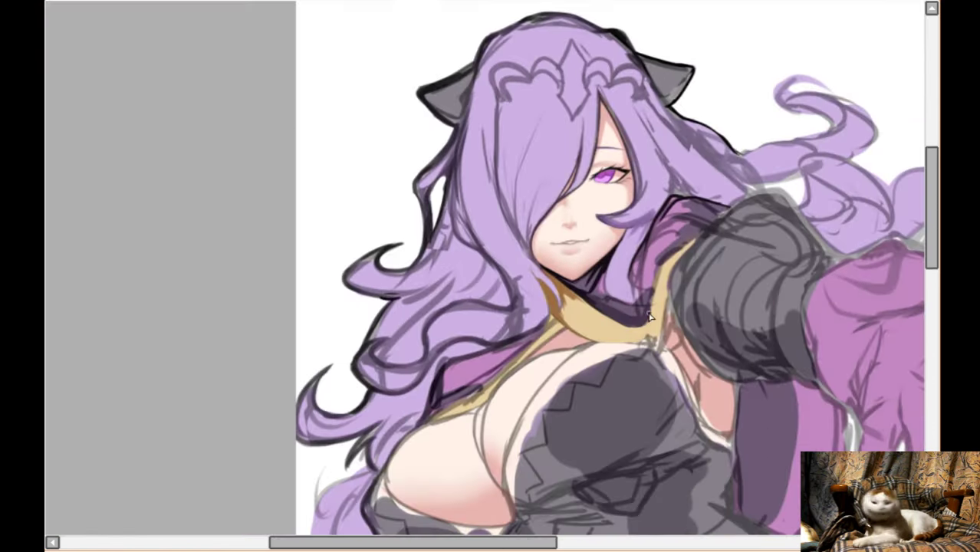
{"action": "scroll", "coordinate": [652, 330], "scroll_direction": "up", "scroll_amount": 4}
{"action": "left_click_drag", "start_coordinate": [701, 285], "coordinate": [642, 314]}
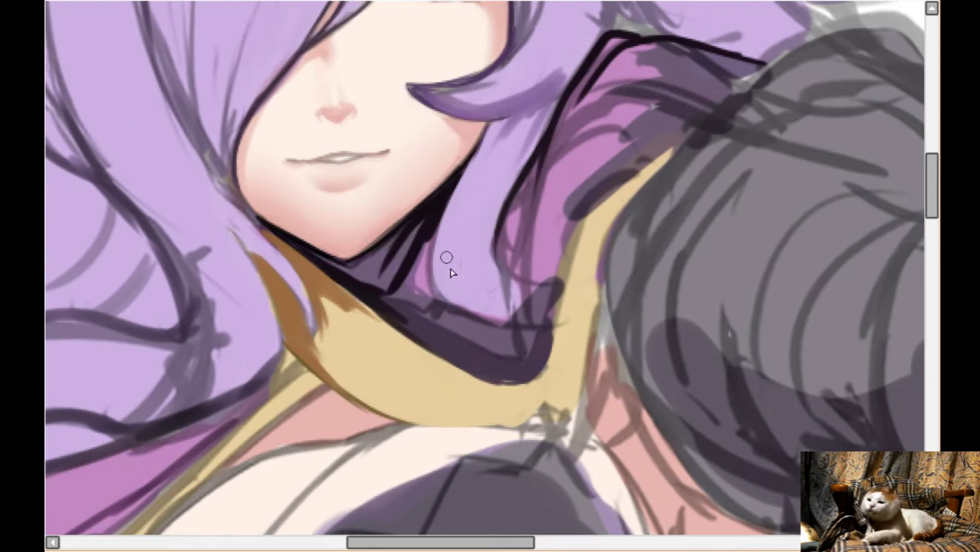
{"action": "left_click_drag", "start_coordinate": [536, 229], "coordinate": [525, 326]}
{"action": "left_click_drag", "start_coordinate": [544, 195], "coordinate": [526, 331]}
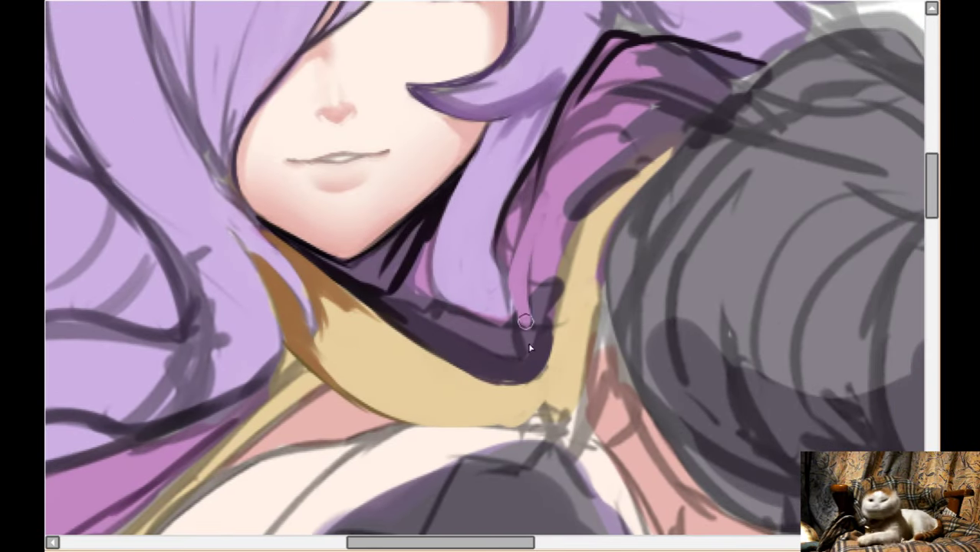
{"action": "mouse_move", "coordinate": [535, 253]}
{"action": "left_mouse_down"}
{"action": "mouse_move", "coordinate": [521, 342]}
{"action": "mouse_move", "coordinate": [557, 253]}
{"action": "mouse_move", "coordinate": [554, 186]}
{"action": "mouse_move", "coordinate": [559, 261]}
{"action": "left_mouse_up"}
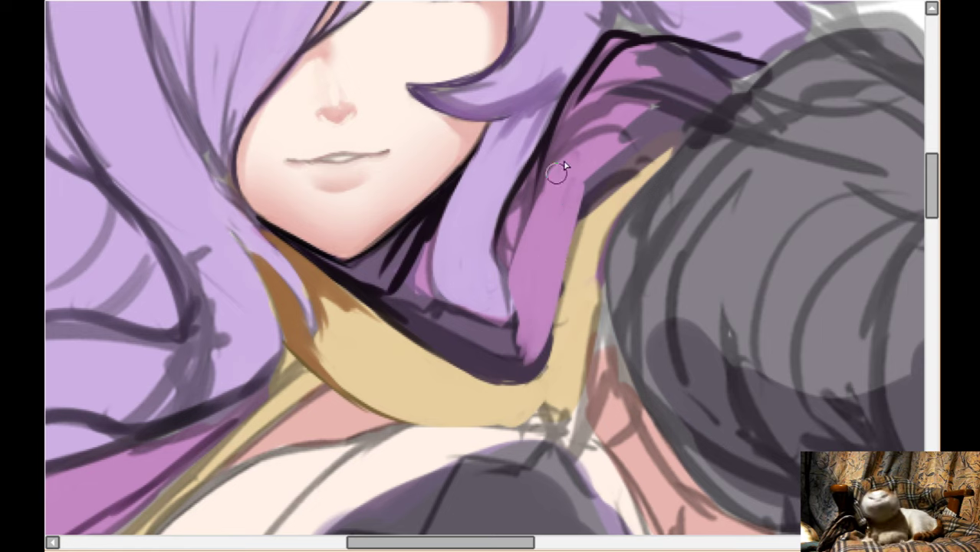
{"action": "left_click_drag", "start_coordinate": [557, 173], "coordinate": [517, 288]}
{"action": "mouse_move", "coordinate": [579, 156]}
{"action": "left_mouse_down"}
{"action": "mouse_move", "coordinate": [556, 272]}
{"action": "mouse_move", "coordinate": [587, 145]}
{"action": "mouse_move", "coordinate": [547, 305]}
{"action": "left_mouse_up"}
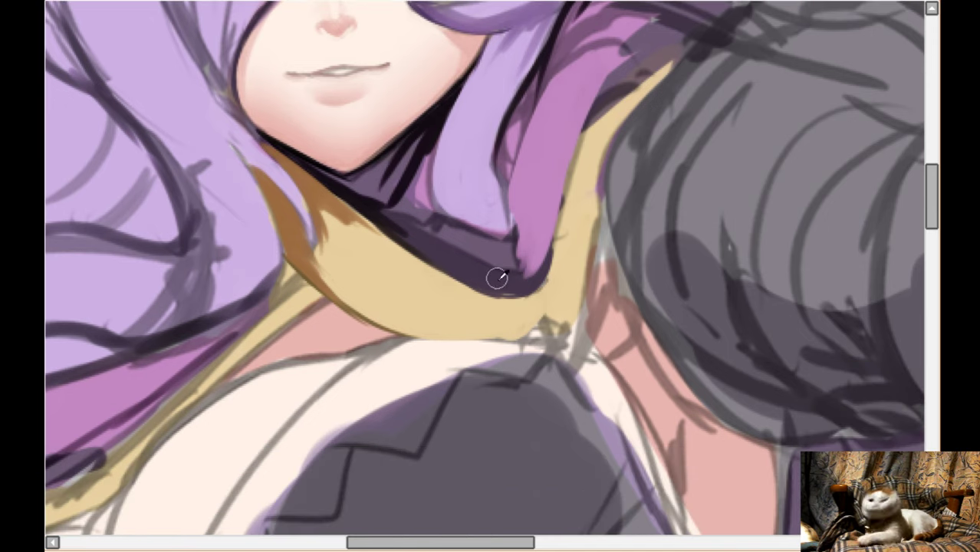
- Reduce the brush size and line the gold collar trim's outer edge on the shoulder side with a thin dark stroke
{"action": "key", "text": "["}
{"action": "key", "text": "["}
{"action": "key", "text": "["}
{"action": "key", "text": "["}
{"action": "mouse_move", "coordinate": [539, 340]}
{"action": "left_mouse_down"}
{"action": "mouse_move", "coordinate": [576, 310]}
{"action": "mouse_move", "coordinate": [595, 206]}
{"action": "mouse_move", "coordinate": [576, 298]}
{"action": "mouse_move", "coordinate": [555, 336]}
{"action": "mouse_move", "coordinate": [485, 324]}
{"action": "mouse_move", "coordinate": [547, 315]}
{"action": "mouse_move", "coordinate": [514, 334]}
{"action": "mouse_move", "coordinate": [558, 315]}
{"action": "mouse_move", "coordinate": [535, 328]}
{"action": "left_mouse_up"}
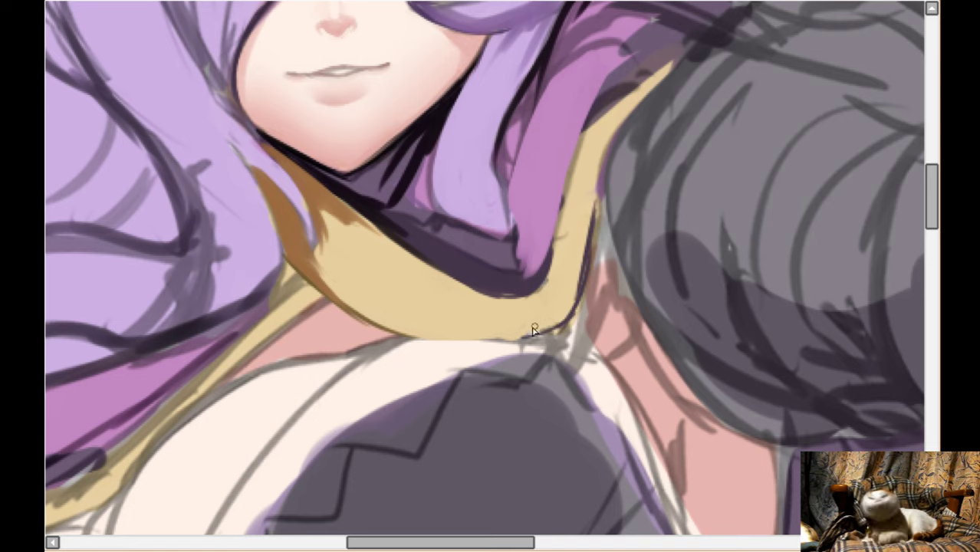
- Outline the underside of the bust cup above the lowered arm in solid black, from the hair to the bodice seam
{"action": "key", "text": "Home"}
{"action": "key", "text": "h"}
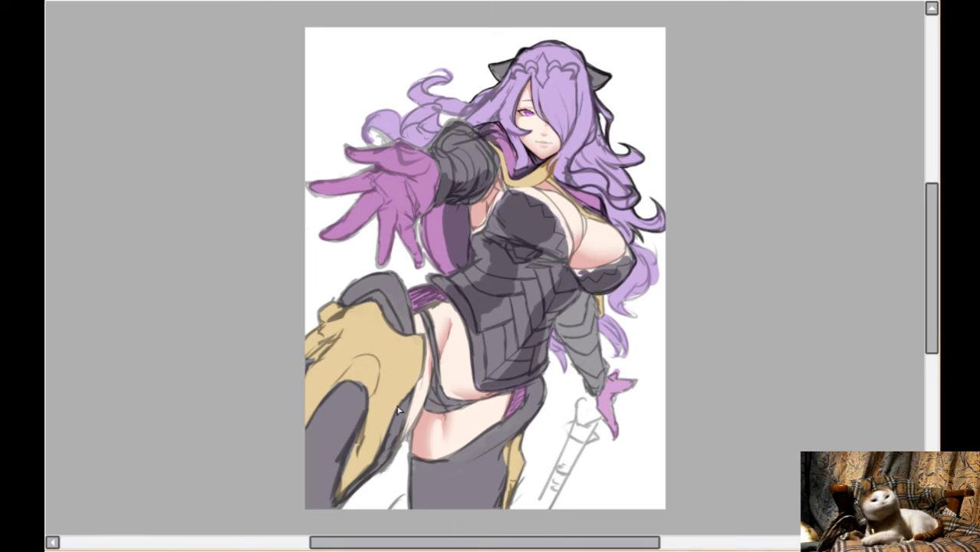
{"action": "scroll", "coordinate": [485, 357], "scroll_direction": "up", "scroll_amount": 1}
{"action": "scroll", "coordinate": [526, 352], "scroll_direction": "down", "scroll_amount": 1}
{"action": "scroll", "coordinate": [586, 362], "scroll_direction": "up", "scroll_amount": 4}
{"action": "scroll", "coordinate": [560, 334], "scroll_direction": "up", "scroll_amount": 1}
{"action": "key", "text": "h"}
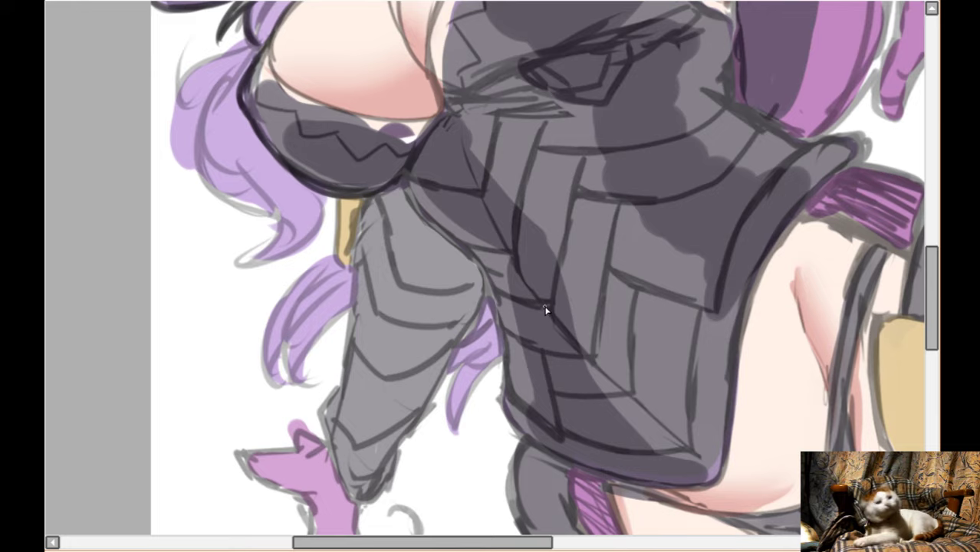
{"action": "scroll", "coordinate": [541, 297], "scroll_direction": "down", "scroll_amount": 3, "text": "ctrl"}
{"action": "scroll", "coordinate": [261, 135], "scroll_direction": "up", "scroll_amount": 4, "text": "ctrl"}
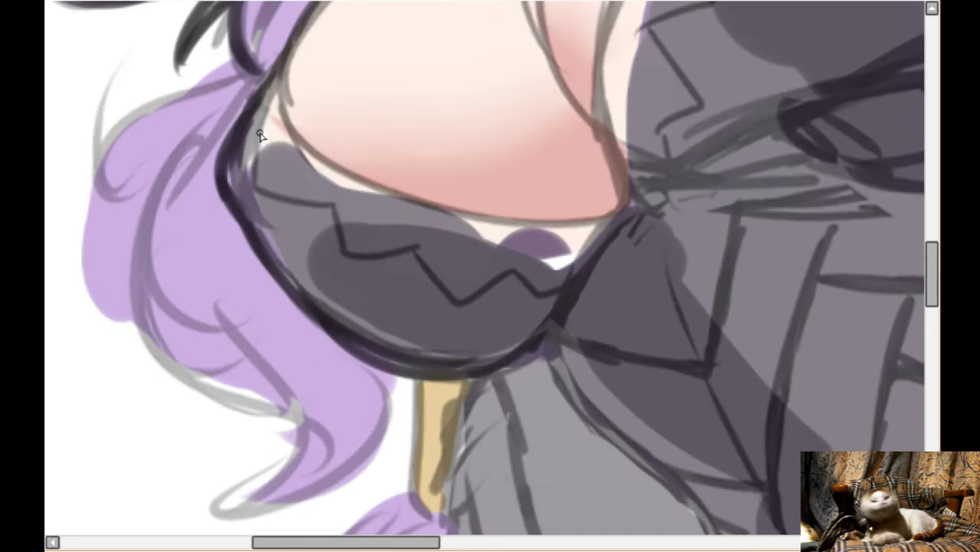
{"action": "key", "text": "Right"}
{"action": "key", "text": "Down"}
{"action": "scroll", "coordinate": [161, 222], "scroll_direction": "down", "scroll_amount": 1}
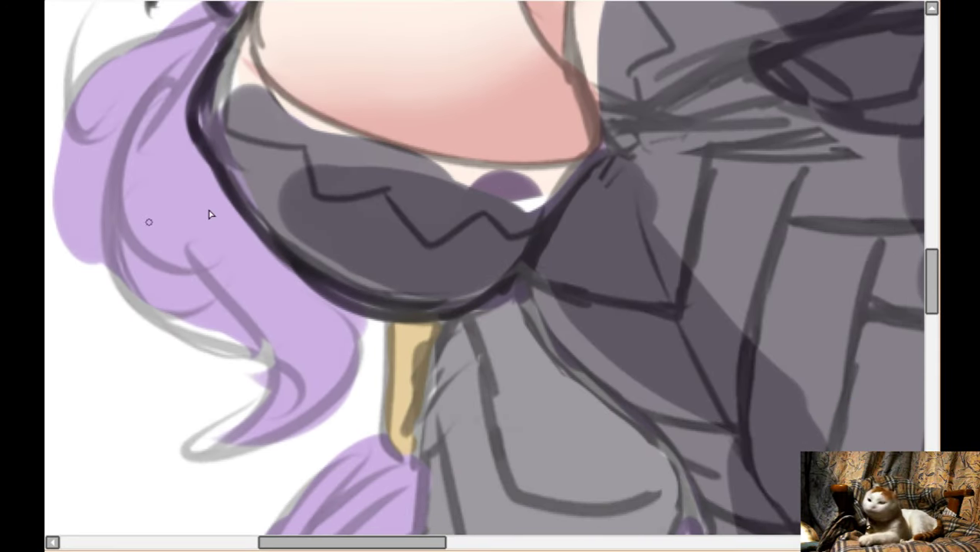
{"action": "left_click_drag", "start_coordinate": [241, 202], "coordinate": [292, 253]}
{"action": "mouse_move", "coordinate": [231, 183]}
{"action": "left_mouse_down"}
{"action": "mouse_move", "coordinate": [336, 299]}
{"action": "mouse_move", "coordinate": [398, 313]}
{"action": "mouse_move", "coordinate": [332, 292]}
{"action": "mouse_move", "coordinate": [470, 320]}
{"action": "left_mouse_up"}
{"action": "scroll", "coordinate": [470, 320], "scroll_direction": "down", "scroll_amount": 1}
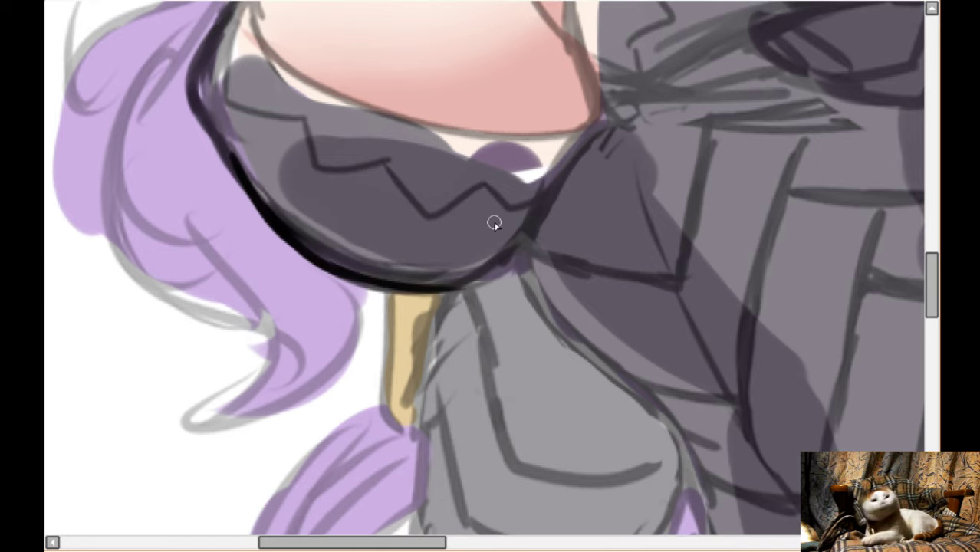
{"action": "mouse_move", "coordinate": [441, 270]}
{"action": "left_mouse_down"}
{"action": "mouse_move", "coordinate": [520, 234]}
{"action": "mouse_move", "coordinate": [474, 274]}
{"action": "mouse_move", "coordinate": [447, 283]}
{"action": "mouse_move", "coordinate": [525, 246]}
{"action": "mouse_move", "coordinate": [492, 268]}
{"action": "mouse_move", "coordinate": [530, 221]}
{"action": "mouse_move", "coordinate": [522, 276]}
{"action": "mouse_move", "coordinate": [521, 247]}
{"action": "mouse_move", "coordinate": [546, 306]}
{"action": "left_mouse_up"}
- Outline the bodice's waist beside the lowered arm in black, from the bust cup down to the hip corner
{"action": "scroll", "coordinate": [549, 305], "scroll_direction": "right", "scroll_amount": 5}
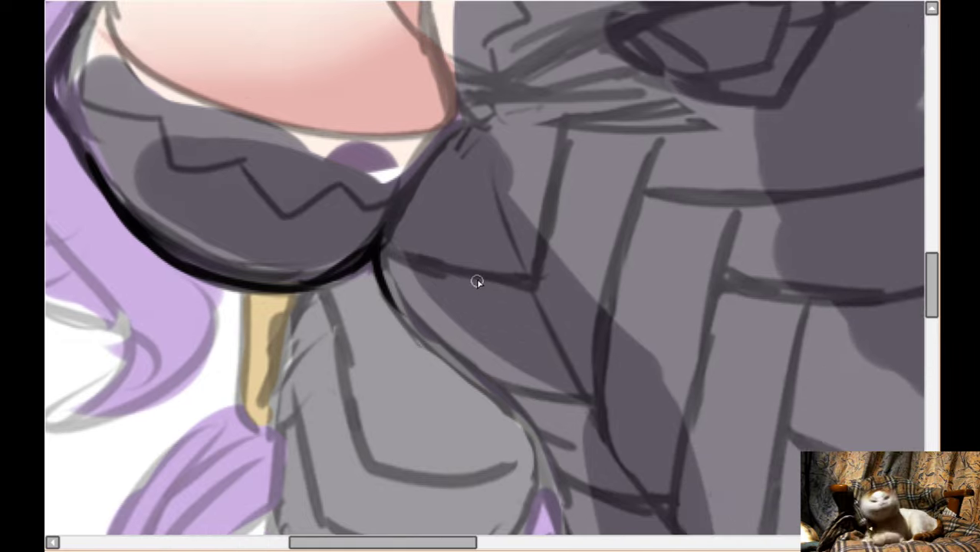
{"action": "scroll", "coordinate": [468, 276], "scroll_direction": "down", "scroll_amount": 1}
{"action": "scroll", "coordinate": [417, 239], "scroll_direction": "down", "scroll_amount": 3}
{"action": "mouse_move", "coordinate": [387, 144]}
{"action": "left_mouse_down"}
{"action": "mouse_move", "coordinate": [431, 217]}
{"action": "mouse_move", "coordinate": [483, 245]}
{"action": "mouse_move", "coordinate": [472, 240]}
{"action": "mouse_move", "coordinate": [531, 295]}
{"action": "left_mouse_up"}
{"action": "scroll", "coordinate": [537, 277], "scroll_direction": "down", "scroll_amount": 2}
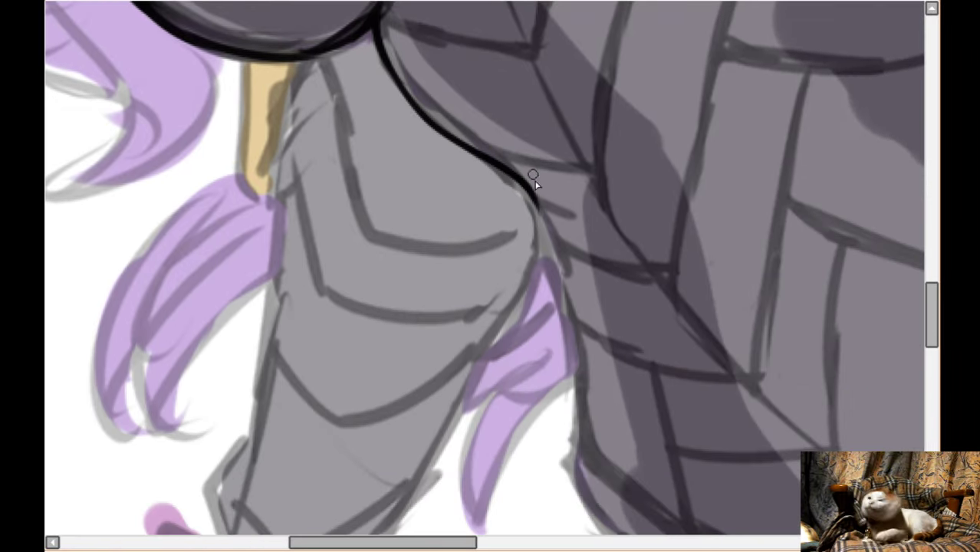
{"action": "left_click_drag", "start_coordinate": [532, 181], "coordinate": [571, 298]}
{"action": "left_click_drag", "start_coordinate": [541, 218], "coordinate": [576, 305]}
{"action": "scroll", "coordinate": [576, 305], "scroll_direction": "down", "scroll_amount": 2}
{"action": "mouse_move", "coordinate": [569, 230]}
{"action": "left_mouse_down"}
{"action": "mouse_move", "coordinate": [580, 311]}
{"action": "mouse_move", "coordinate": [579, 266]}
{"action": "mouse_move", "coordinate": [568, 393]}
{"action": "mouse_move", "coordinate": [597, 442]}
{"action": "mouse_move", "coordinate": [634, 450]}
{"action": "mouse_move", "coordinate": [617, 440]}
{"action": "mouse_move", "coordinate": [660, 477]}
{"action": "left_mouse_up"}
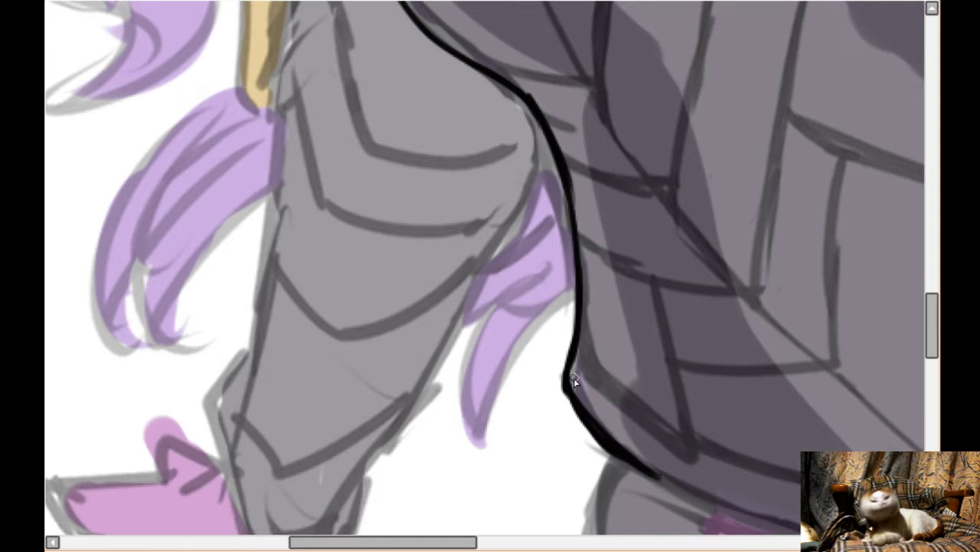
{"action": "left_click_drag", "start_coordinate": [578, 335], "coordinate": [571, 382]}
- Mirror the canvas and outline the bodice's opposite side in black along the cloak, around to the flared hip tip
{"action": "scroll", "coordinate": [573, 328], "scroll_direction": "up", "scroll_amount": 2}
{"action": "key", "text": "h"}
{"action": "scroll", "coordinate": [573, 334], "scroll_direction": "down", "scroll_amount": 3}
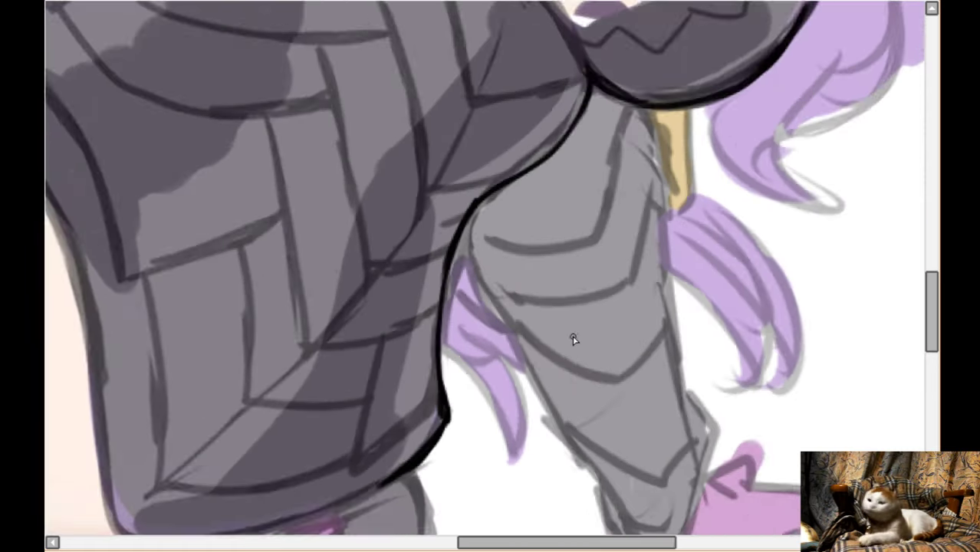
{"action": "key", "text": "Up"}
{"action": "scroll", "coordinate": [234, 115], "scroll_direction": "down", "scroll_amount": 2}
{"action": "key", "text": "Left"}
{"action": "scroll", "coordinate": [224, 112], "scroll_direction": "up", "scroll_amount": 3}
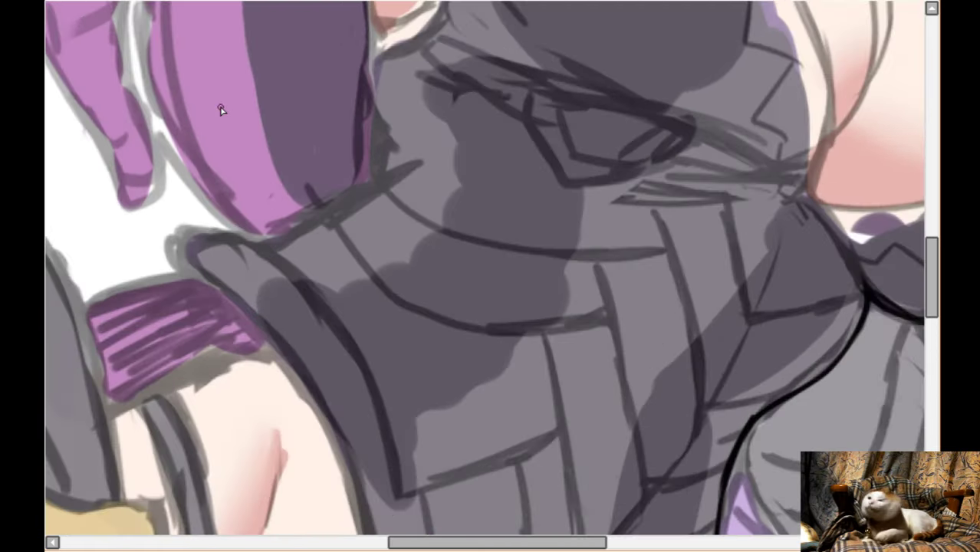
{"action": "key", "text": "Left"}
{"action": "key", "text": "Left"}
{"action": "scroll", "coordinate": [398, 181], "scroll_direction": "up", "scroll_amount": 2}
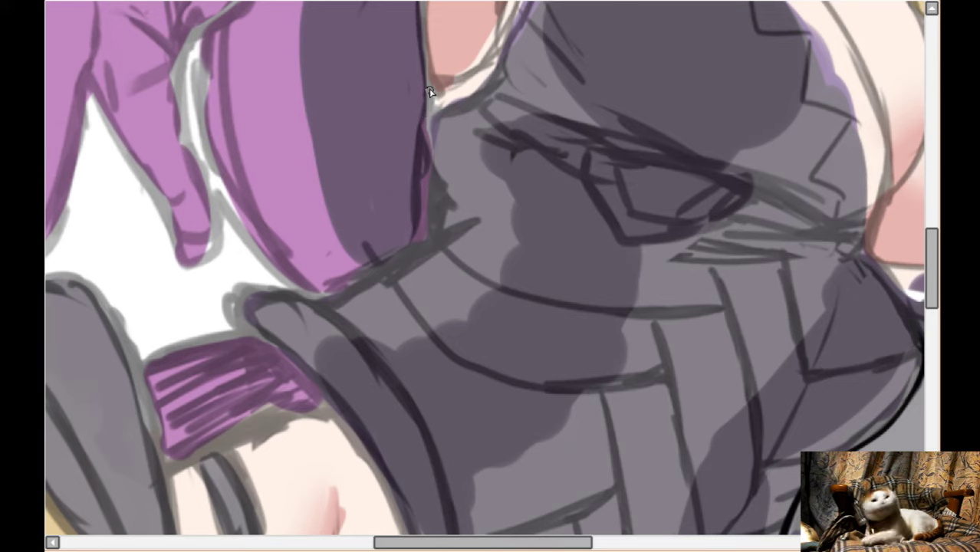
{"action": "mouse_move", "coordinate": [428, 123]}
{"action": "left_mouse_down"}
{"action": "mouse_move", "coordinate": [433, 207]}
{"action": "mouse_move", "coordinate": [418, 251]}
{"action": "left_mouse_up"}
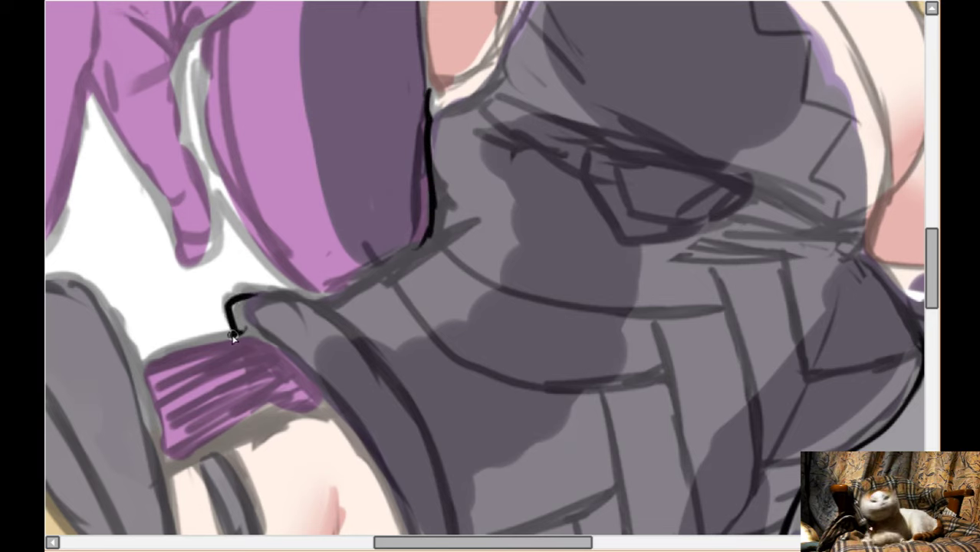
{"action": "mouse_move", "coordinate": [233, 336]}
{"action": "left_mouse_down"}
{"action": "mouse_move", "coordinate": [232, 296]}
{"action": "mouse_move", "coordinate": [277, 290]}
{"action": "mouse_move", "coordinate": [244, 292]}
{"action": "mouse_move", "coordinate": [324, 300]}
{"action": "mouse_move", "coordinate": [298, 298]}
{"action": "mouse_move", "coordinate": [360, 279]}
{"action": "mouse_move", "coordinate": [333, 302]}
{"action": "mouse_move", "coordinate": [420, 250]}
{"action": "mouse_move", "coordinate": [433, 199]}
{"action": "left_mouse_up"}
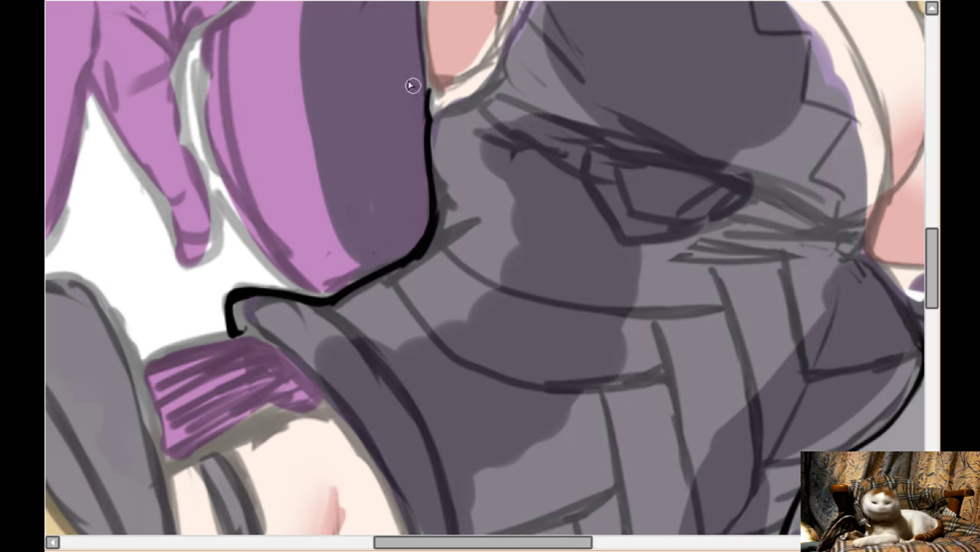
- Extend the black outline up the cloak's inner edge beside the armpit until it meets the shoulder armour
{"action": "scroll", "coordinate": [407, 92], "scroll_direction": "up", "scroll_amount": 4}
{"action": "left_click_drag", "start_coordinate": [423, 272], "coordinate": [428, 329]}
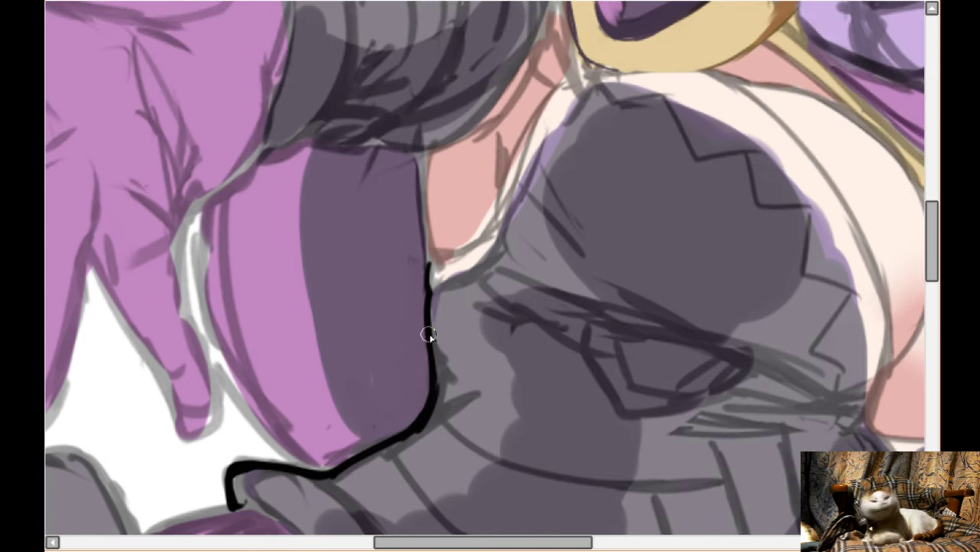
{"action": "mouse_move", "coordinate": [425, 249]}
{"action": "left_mouse_down"}
{"action": "mouse_move", "coordinate": [417, 176]}
{"action": "mouse_move", "coordinate": [418, 198]}
{"action": "mouse_move", "coordinate": [425, 151]}
{"action": "mouse_move", "coordinate": [424, 220]}
{"action": "left_mouse_up"}
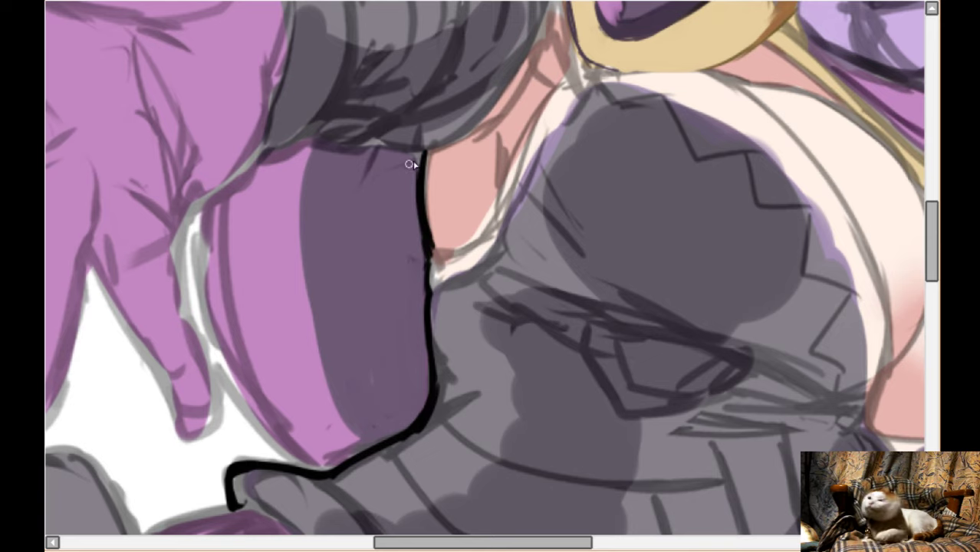
{"action": "left_click_drag", "start_coordinate": [409, 164], "coordinate": [423, 242]}
- Clear the gap between the little finger and the cloak to white, and tidy the cloak's outer edge and purple fill
{"action": "scroll", "coordinate": [402, 315], "scroll_direction": "left", "scroll_amount": 1}
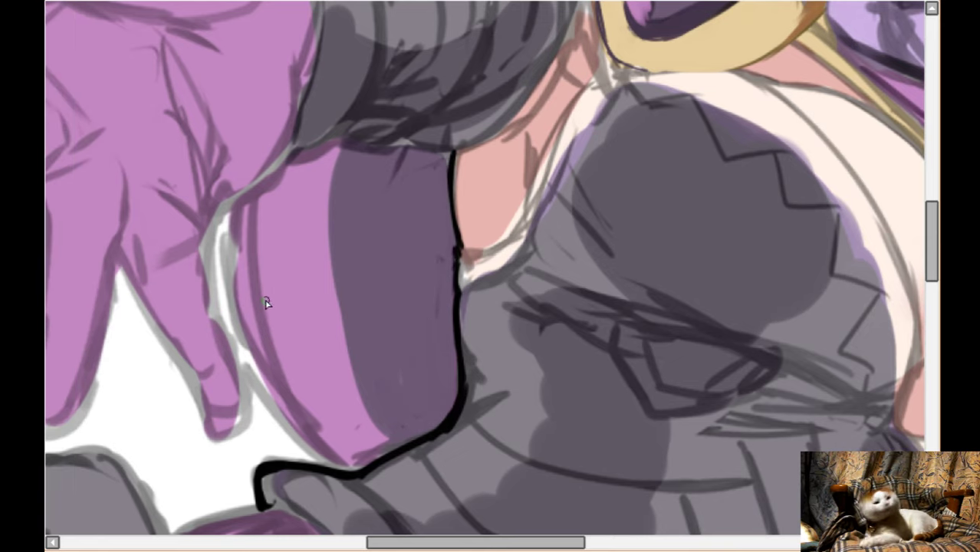
{"action": "left_click_drag", "start_coordinate": [219, 253], "coordinate": [234, 374]}
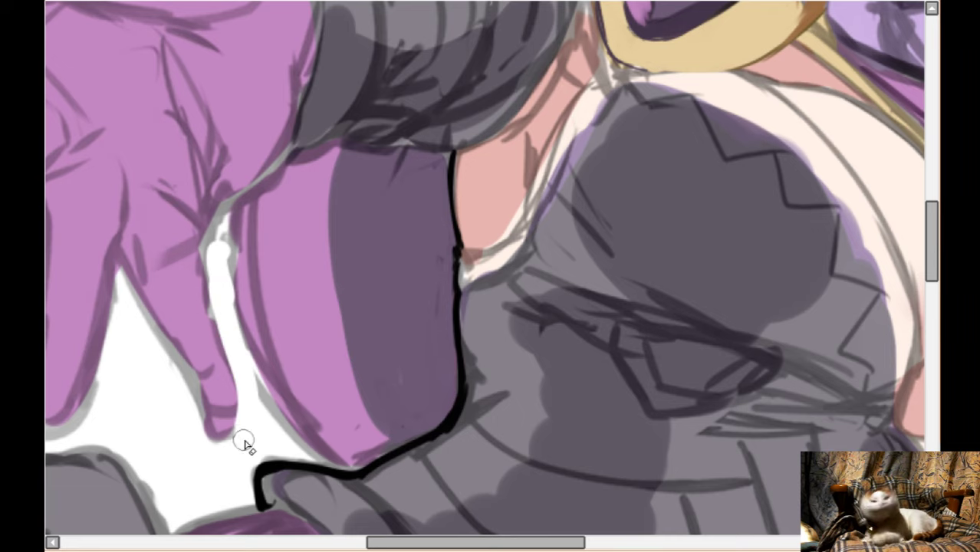
{"action": "mouse_move", "coordinate": [222, 265]}
{"action": "left_mouse_down"}
{"action": "mouse_move", "coordinate": [261, 390]}
{"action": "mouse_move", "coordinate": [319, 456]}
{"action": "mouse_move", "coordinate": [291, 454]}
{"action": "mouse_move", "coordinate": [322, 459]}
{"action": "mouse_move", "coordinate": [241, 317]}
{"action": "mouse_move", "coordinate": [234, 259]}
{"action": "mouse_move", "coordinate": [220, 259]}
{"action": "mouse_move", "coordinate": [228, 219]}
{"action": "mouse_move", "coordinate": [221, 316]}
{"action": "mouse_move", "coordinate": [215, 244]}
{"action": "mouse_move", "coordinate": [232, 280]}
{"action": "mouse_move", "coordinate": [230, 256]}
{"action": "left_mouse_up"}
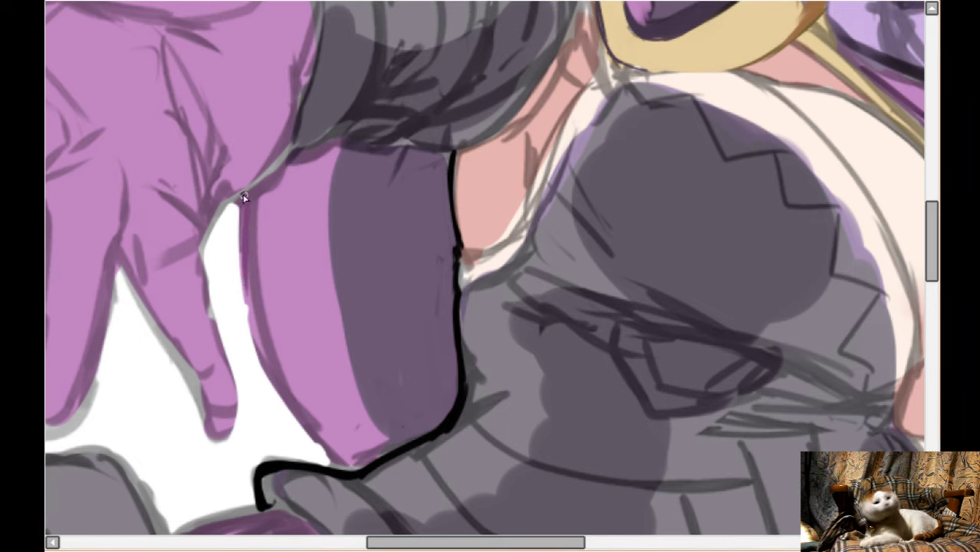
{"action": "mouse_move", "coordinate": [252, 312]}
{"action": "left_mouse_down"}
{"action": "mouse_move", "coordinate": [339, 468]}
{"action": "mouse_move", "coordinate": [322, 422]}
{"action": "left_mouse_up"}
{"action": "left_click_drag", "start_coordinate": [254, 247], "coordinate": [267, 313]}
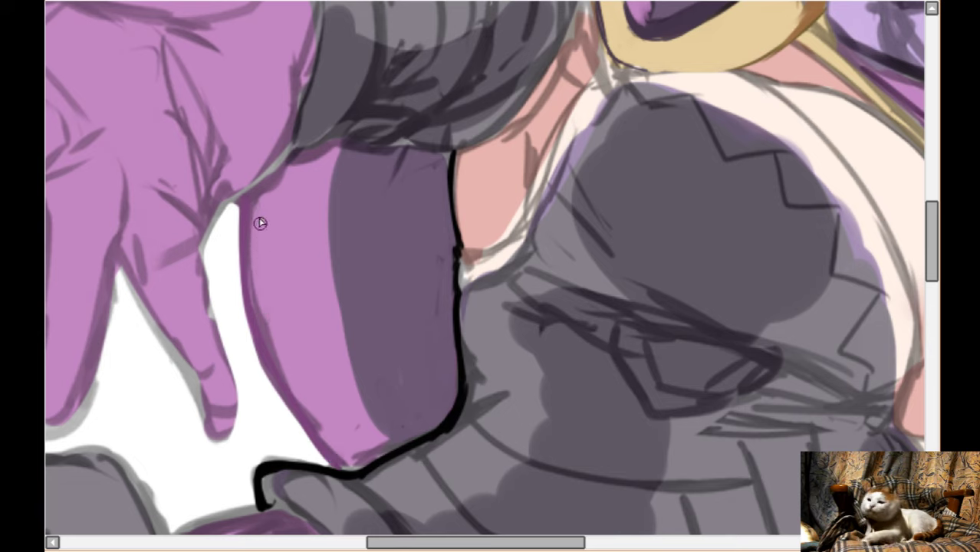
{"action": "mouse_move", "coordinate": [254, 207]}
{"action": "left_mouse_down"}
{"action": "mouse_move", "coordinate": [282, 374]}
{"action": "mouse_move", "coordinate": [335, 449]}
{"action": "left_mouse_up"}
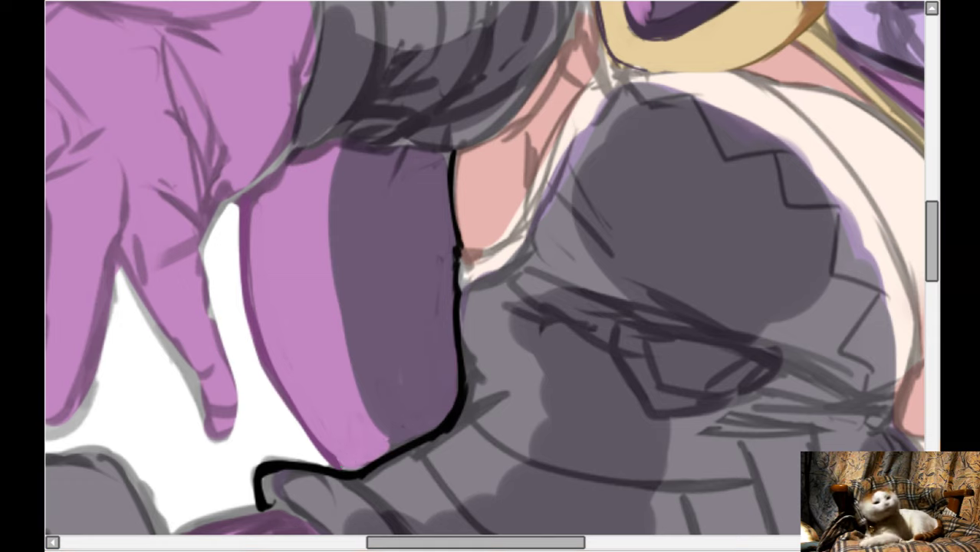
- Repaint the cloak's shaded inner area below the shoulder armour in flat deep purple
{"action": "mouse_move", "coordinate": [368, 247]}
{"action": "left_mouse_down"}
{"action": "mouse_move", "coordinate": [386, 273]}
{"action": "mouse_move", "coordinate": [405, 270]}
{"action": "mouse_move", "coordinate": [408, 251]}
{"action": "mouse_move", "coordinate": [372, 206]}
{"action": "mouse_move", "coordinate": [388, 191]}
{"action": "mouse_move", "coordinate": [431, 190]}
{"action": "mouse_move", "coordinate": [442, 224]}
{"action": "mouse_move", "coordinate": [442, 398]}
{"action": "mouse_move", "coordinate": [399, 400]}
{"action": "mouse_move", "coordinate": [395, 436]}
{"action": "mouse_move", "coordinate": [440, 416]}
{"action": "mouse_move", "coordinate": [427, 354]}
{"action": "mouse_move", "coordinate": [389, 401]}
{"action": "mouse_move", "coordinate": [364, 369]}
{"action": "mouse_move", "coordinate": [392, 442]}
{"action": "mouse_move", "coordinate": [445, 410]}
{"action": "left_mouse_up"}
{"action": "mouse_move", "coordinate": [379, 265]}
{"action": "left_mouse_down"}
{"action": "mouse_move", "coordinate": [350, 230]}
{"action": "mouse_move", "coordinate": [342, 262]}
{"action": "mouse_move", "coordinate": [351, 166]}
{"action": "mouse_move", "coordinate": [369, 162]}
{"action": "mouse_move", "coordinate": [393, 177]}
{"action": "mouse_move", "coordinate": [366, 156]}
{"action": "mouse_move", "coordinate": [406, 175]}
{"action": "mouse_move", "coordinate": [391, 159]}
{"action": "mouse_move", "coordinate": [438, 159]}
{"action": "mouse_move", "coordinate": [446, 242]}
{"action": "mouse_move", "coordinate": [446, 179]}
{"action": "mouse_move", "coordinate": [434, 169]}
{"action": "mouse_move", "coordinate": [444, 157]}
{"action": "mouse_move", "coordinate": [446, 201]}
{"action": "left_mouse_up"}
{"action": "left_click_drag", "start_coordinate": [411, 235], "coordinate": [468, 234]}
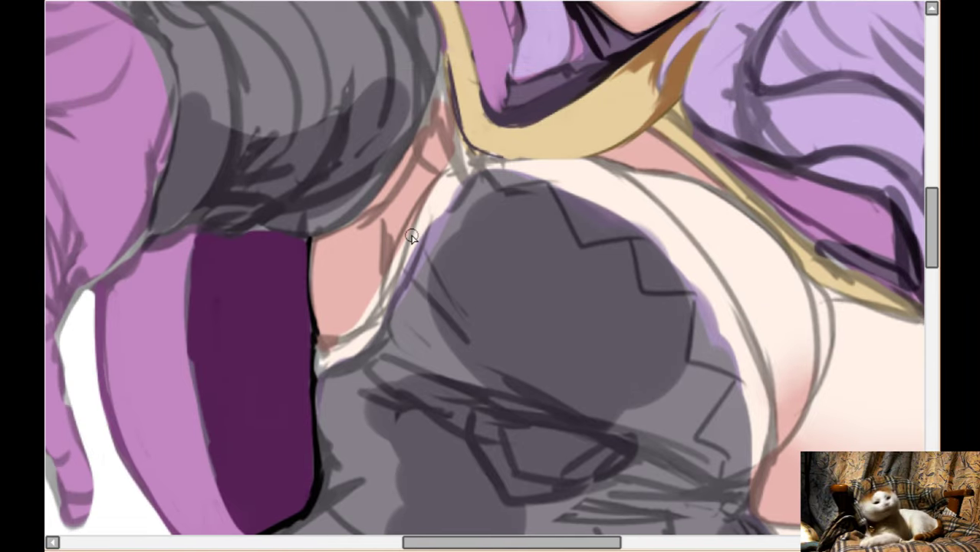
- Paint tapered deep purple fold shadows on the hanging cloak, one off the dark area and one along its outer edge
{"action": "left_click_drag", "start_coordinate": [346, 333], "coordinate": [378, 330]}
{"action": "scroll", "coordinate": [359, 377], "scroll_direction": "up", "scroll_amount": 1}
{"action": "scroll", "coordinate": [454, 287], "scroll_direction": "down", "scroll_amount": 1}
{"action": "scroll", "coordinate": [456, 286], "scroll_direction": "left", "scroll_amount": 2}
{"action": "scroll", "coordinate": [456, 286], "scroll_direction": "down", "scroll_amount": 1}
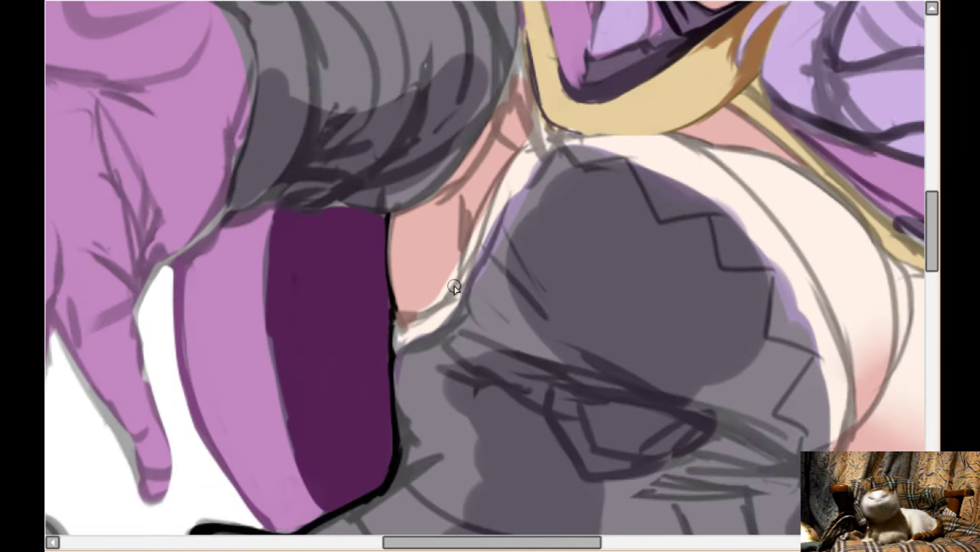
{"action": "left_click_drag", "start_coordinate": [278, 303], "coordinate": [336, 414]}
{"action": "mouse_move", "coordinate": [259, 238]}
{"action": "left_mouse_down"}
{"action": "mouse_move", "coordinate": [302, 317]}
{"action": "mouse_move", "coordinate": [275, 335]}
{"action": "left_mouse_up"}
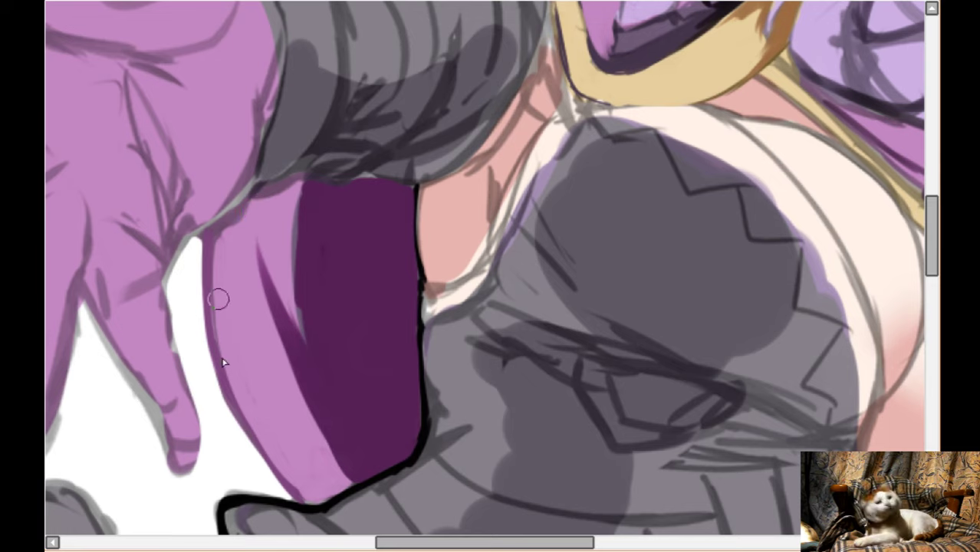
{"action": "left_click_drag", "start_coordinate": [221, 298], "coordinate": [271, 441]}
{"action": "left_click_drag", "start_coordinate": [237, 376], "coordinate": [290, 474]}
{"action": "mouse_move", "coordinate": [224, 326]}
{"action": "left_mouse_down"}
{"action": "mouse_move", "coordinate": [224, 357]}
{"action": "mouse_move", "coordinate": [225, 271]}
{"action": "left_mouse_up"}
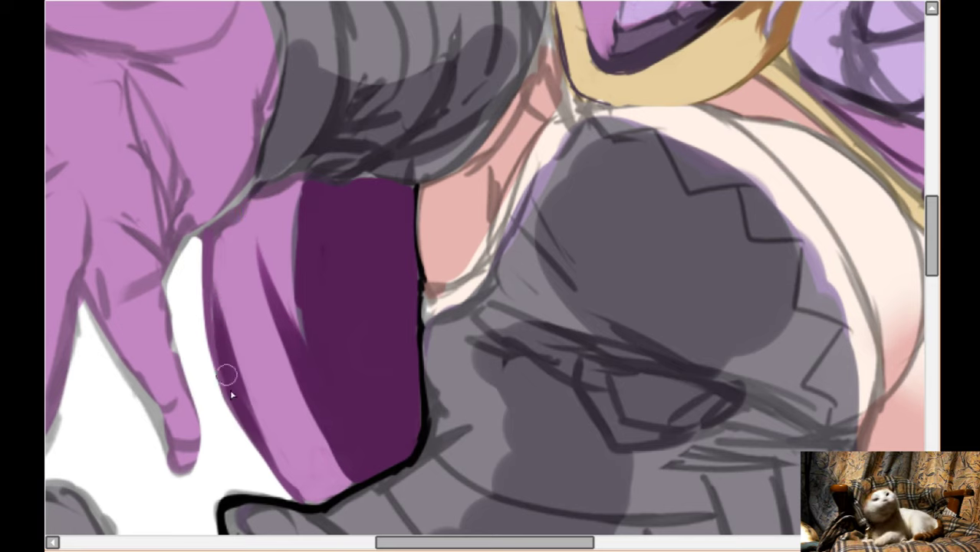
{"action": "left_click_drag", "start_coordinate": [228, 375], "coordinate": [211, 275]}
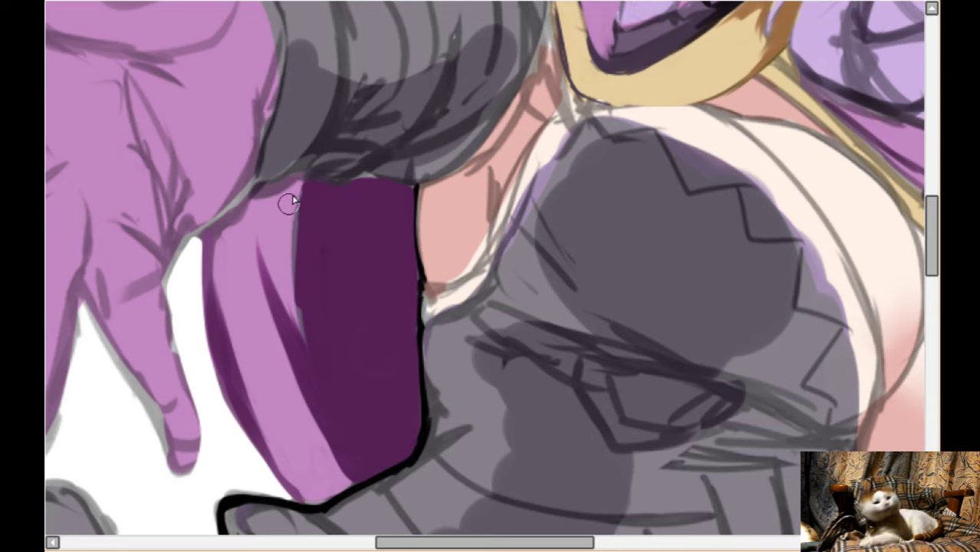
- Paint a tapered light purple fold along the cloak's shadow boundary, pointing down into the deep purple area
{"action": "left_click_drag", "start_coordinate": [287, 197], "coordinate": [315, 347]}
{"action": "left_click_drag", "start_coordinate": [296, 267], "coordinate": [333, 381]}
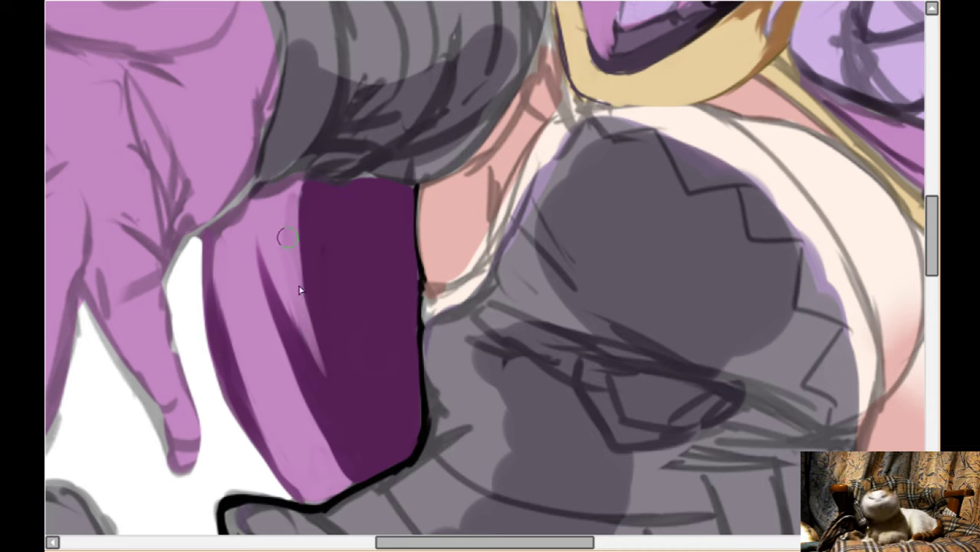
{"action": "left_click_drag", "start_coordinate": [287, 253], "coordinate": [321, 352]}
{"action": "left_click_drag", "start_coordinate": [280, 276], "coordinate": [326, 388]}
{"action": "left_click_drag", "start_coordinate": [296, 238], "coordinate": [336, 386]}
{"action": "mouse_move", "coordinate": [315, 279]}
{"action": "left_mouse_down"}
{"action": "mouse_move", "coordinate": [333, 367]}
{"action": "mouse_move", "coordinate": [313, 335]}
{"action": "mouse_move", "coordinate": [230, 353]}
{"action": "left_mouse_up"}
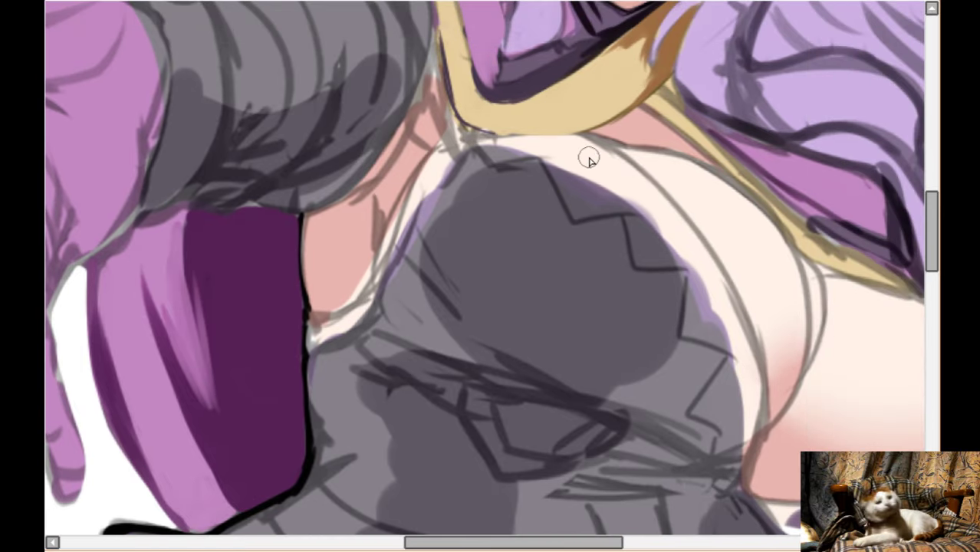
- Paint the collar's inner area below the chin and around the hanging hair lock in flat deep purple
{"action": "left_click_drag", "start_coordinate": [613, 6], "coordinate": [613, 181]}
{"action": "scroll", "coordinate": [612, 182], "scroll_direction": "up", "scroll_amount": 2}
{"action": "mouse_move", "coordinate": [420, 328]}
{"action": "left_mouse_down"}
{"action": "mouse_move", "coordinate": [423, 360]}
{"action": "mouse_move", "coordinate": [393, 352]}
{"action": "mouse_move", "coordinate": [360, 364]}
{"action": "mouse_move", "coordinate": [514, 313]}
{"action": "mouse_move", "coordinate": [418, 347]}
{"action": "mouse_move", "coordinate": [411, 341]}
{"action": "mouse_move", "coordinate": [578, 279]}
{"action": "mouse_move", "coordinate": [561, 272]}
{"action": "mouse_move", "coordinate": [520, 299]}
{"action": "left_mouse_up"}
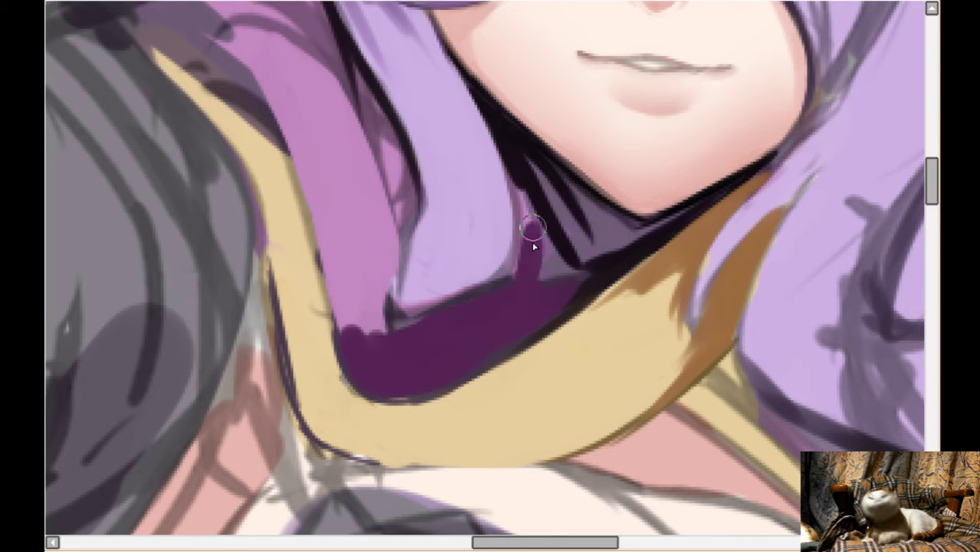
{"action": "mouse_move", "coordinate": [533, 244]}
{"action": "left_mouse_down"}
{"action": "mouse_move", "coordinate": [510, 280]}
{"action": "mouse_move", "coordinate": [538, 237]}
{"action": "mouse_move", "coordinate": [550, 261]}
{"action": "mouse_move", "coordinate": [538, 201]}
{"action": "mouse_move", "coordinate": [580, 228]}
{"action": "mouse_move", "coordinate": [554, 175]}
{"action": "mouse_move", "coordinate": [526, 160]}
{"action": "mouse_move", "coordinate": [578, 234]}
{"action": "mouse_move", "coordinate": [565, 247]}
{"action": "mouse_move", "coordinate": [572, 264]}
{"action": "mouse_move", "coordinate": [530, 165]}
{"action": "left_mouse_up"}
{"action": "mouse_move", "coordinate": [397, 238]}
{"action": "left_mouse_down"}
{"action": "mouse_move", "coordinate": [364, 121]}
{"action": "mouse_move", "coordinate": [397, 244]}
{"action": "mouse_move", "coordinate": [408, 164]}
{"action": "mouse_move", "coordinate": [371, 96]}
{"action": "left_mouse_up"}
{"action": "scroll", "coordinate": [371, 91], "scroll_direction": "up", "scroll_amount": 1}
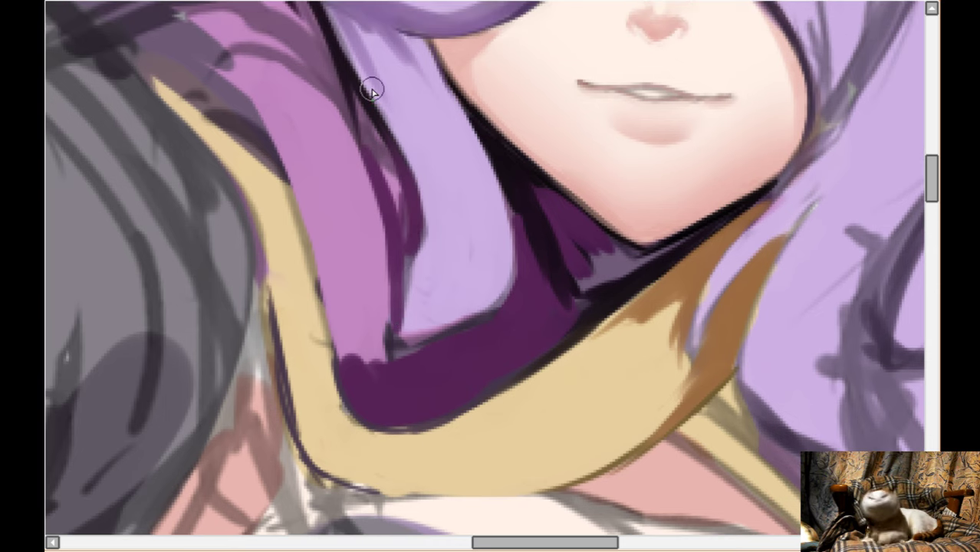
- Paint the collar's raised upper part beside the shoulder armour deep purple, with tapered light purple folds running through it
{"action": "scroll", "coordinate": [374, 91], "scroll_direction": "down", "scroll_amount": 3}
{"action": "scroll", "coordinate": [339, 228], "scroll_direction": "up", "scroll_amount": 2}
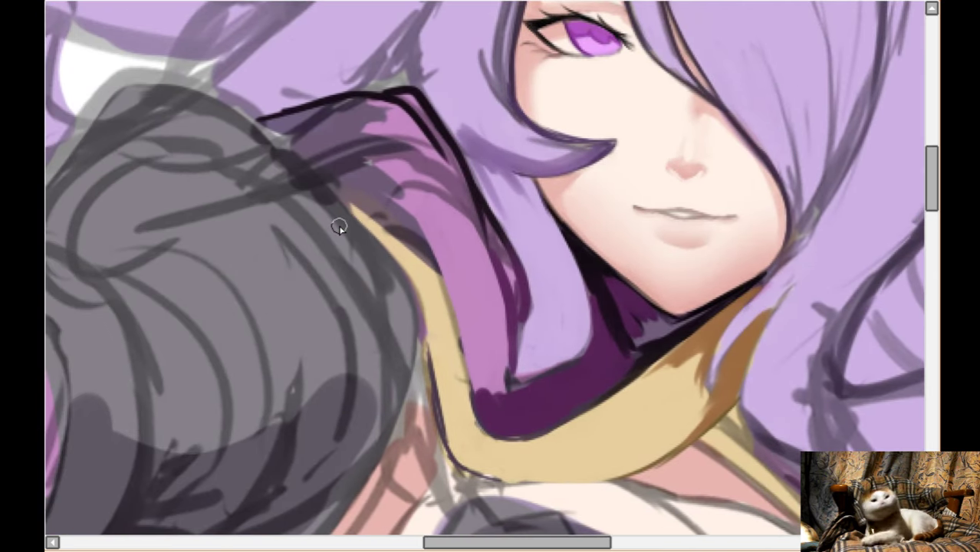
{"action": "mouse_move", "coordinate": [343, 188]}
{"action": "left_mouse_down"}
{"action": "mouse_move", "coordinate": [431, 251]}
{"action": "mouse_move", "coordinate": [379, 188]}
{"action": "mouse_move", "coordinate": [438, 201]}
{"action": "mouse_move", "coordinate": [333, 160]}
{"action": "mouse_move", "coordinate": [339, 175]}
{"action": "mouse_move", "coordinate": [329, 175]}
{"action": "mouse_move", "coordinate": [269, 125]}
{"action": "mouse_move", "coordinate": [287, 136]}
{"action": "mouse_move", "coordinate": [380, 136]}
{"action": "mouse_move", "coordinate": [297, 127]}
{"action": "mouse_move", "coordinate": [387, 107]}
{"action": "mouse_move", "coordinate": [372, 102]}
{"action": "left_mouse_up"}
{"action": "left_click_drag", "start_coordinate": [349, 123], "coordinate": [414, 135]}
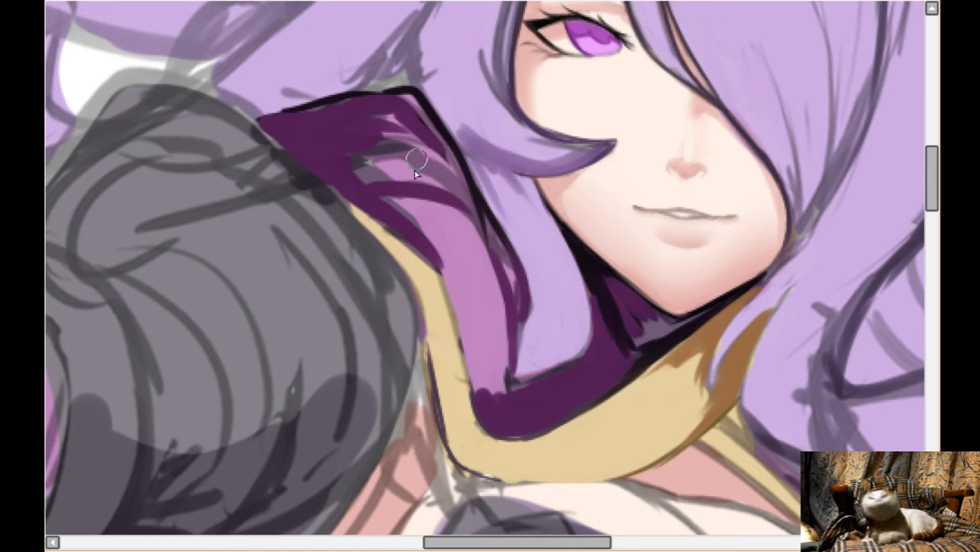
{"action": "mouse_move", "coordinate": [400, 173]}
{"action": "left_mouse_down"}
{"action": "mouse_move", "coordinate": [309, 152]}
{"action": "mouse_move", "coordinate": [372, 153]}
{"action": "mouse_move", "coordinate": [387, 168]}
{"action": "mouse_move", "coordinate": [307, 157]}
{"action": "mouse_move", "coordinate": [346, 171]}
{"action": "mouse_move", "coordinate": [435, 254]}
{"action": "left_mouse_up"}
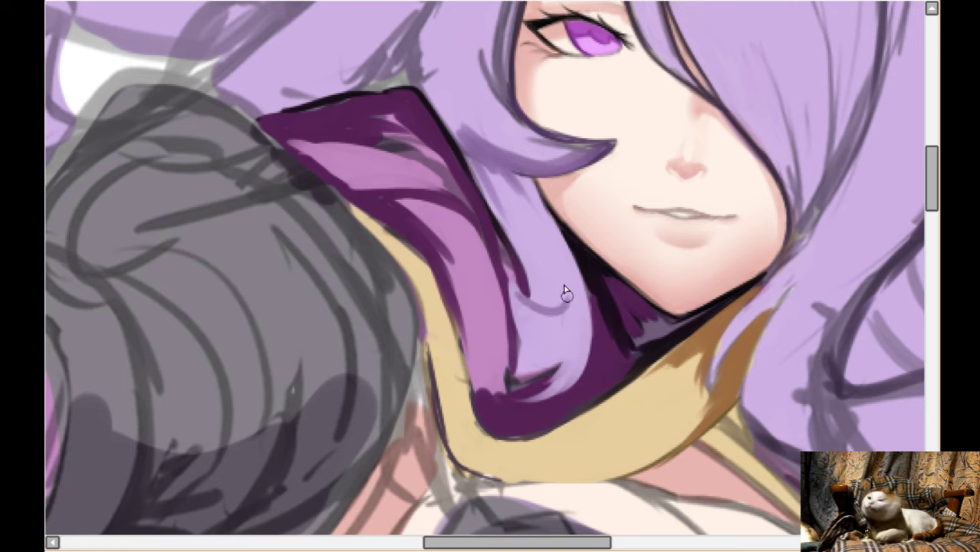
- Draw a curved dark purple outline around the curled tip of the hair lock hanging over the collar
{"action": "left_click_drag", "start_coordinate": [556, 311], "coordinate": [566, 274]}
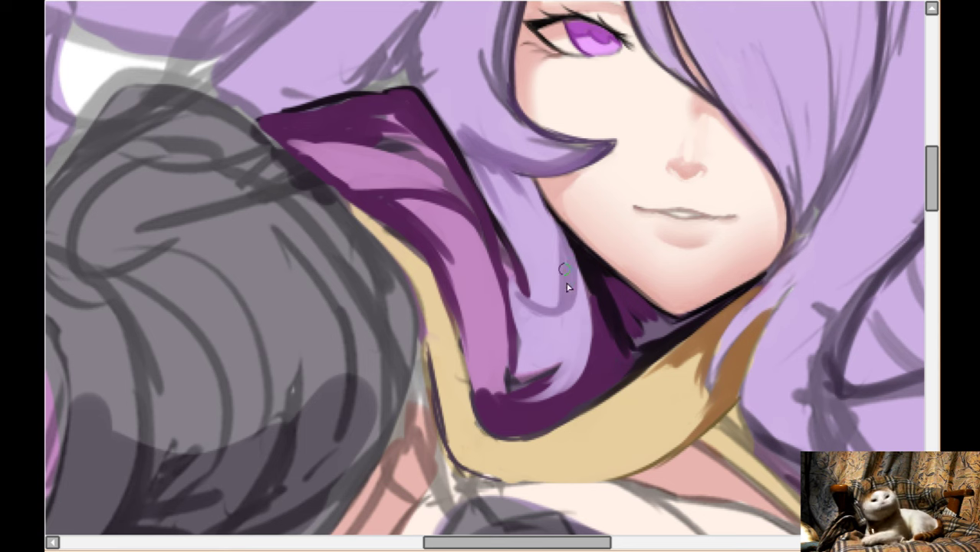
{"action": "key", "text": "h"}
{"action": "scroll", "coordinate": [408, 251], "scroll_direction": "down", "scroll_amount": 1}
{"action": "scroll", "coordinate": [357, 237], "scroll_direction": "up", "scroll_amount": 1}
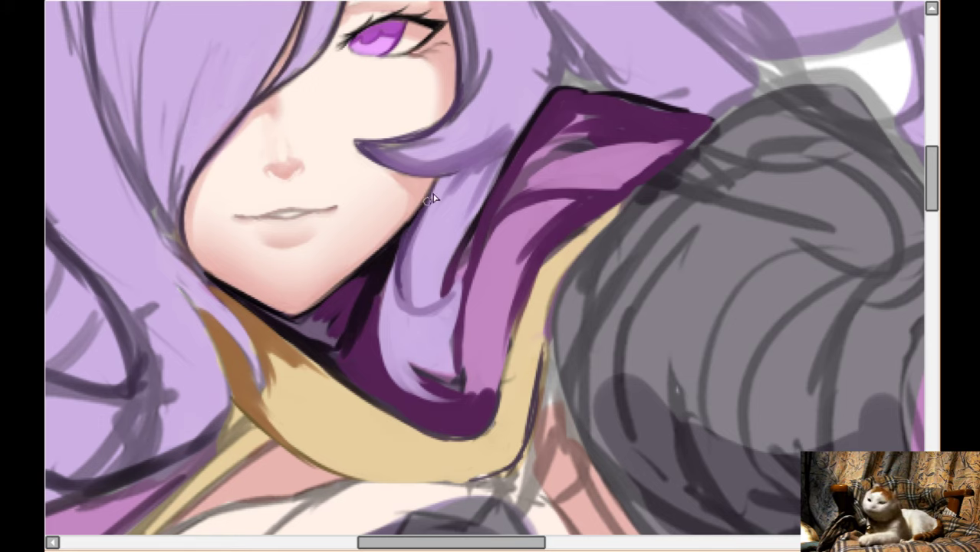
{"action": "mouse_move", "coordinate": [397, 269]}
{"action": "left_mouse_down"}
{"action": "mouse_move", "coordinate": [420, 297]}
{"action": "mouse_move", "coordinate": [448, 290]}
{"action": "left_mouse_up"}
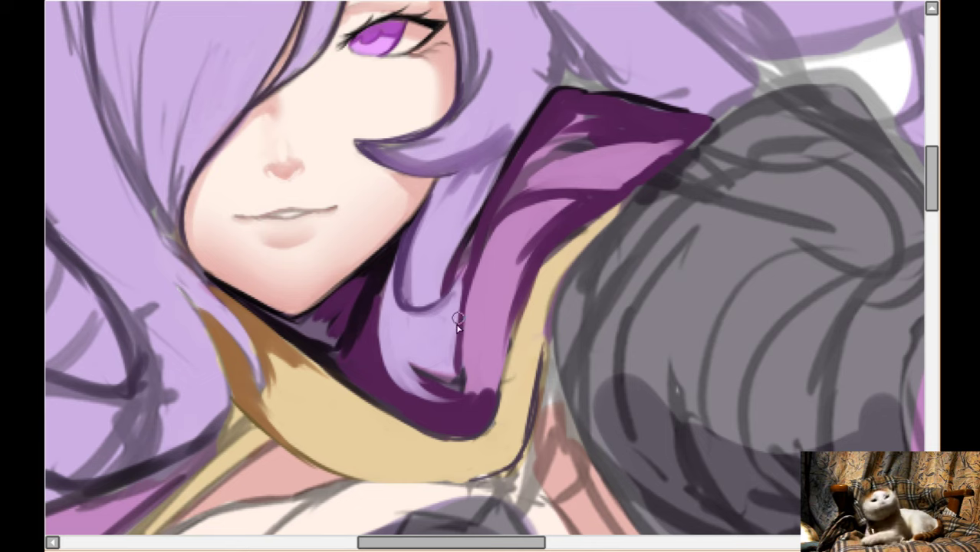
- Darken and smooth the outer outline of the collar's gold trim where it curves up towards the shoulder armour
{"action": "scroll", "coordinate": [492, 234], "scroll_direction": "down", "scroll_amount": 1}
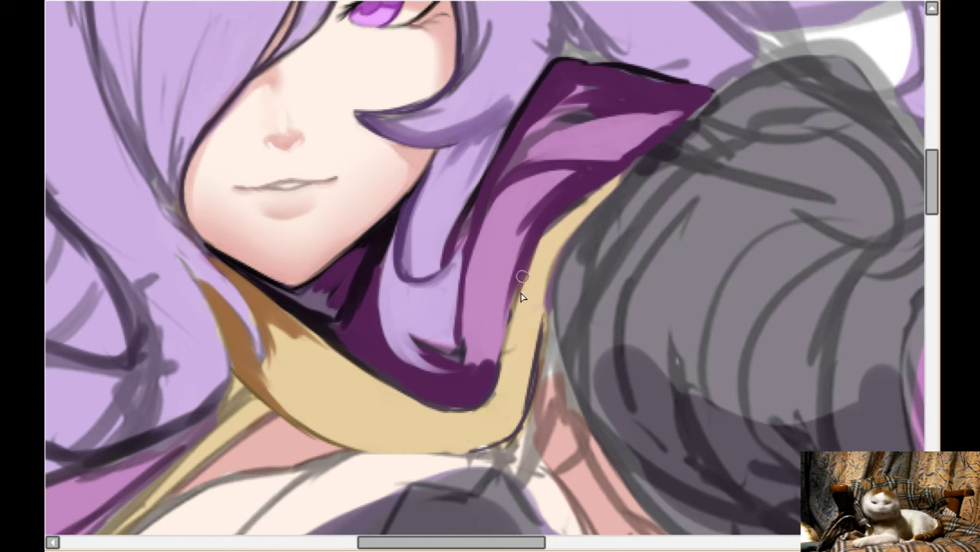
{"action": "scroll", "coordinate": [520, 298], "scroll_direction": "down", "scroll_amount": 1}
{"action": "scroll", "coordinate": [538, 226], "scroll_direction": "down", "scroll_amount": 2}
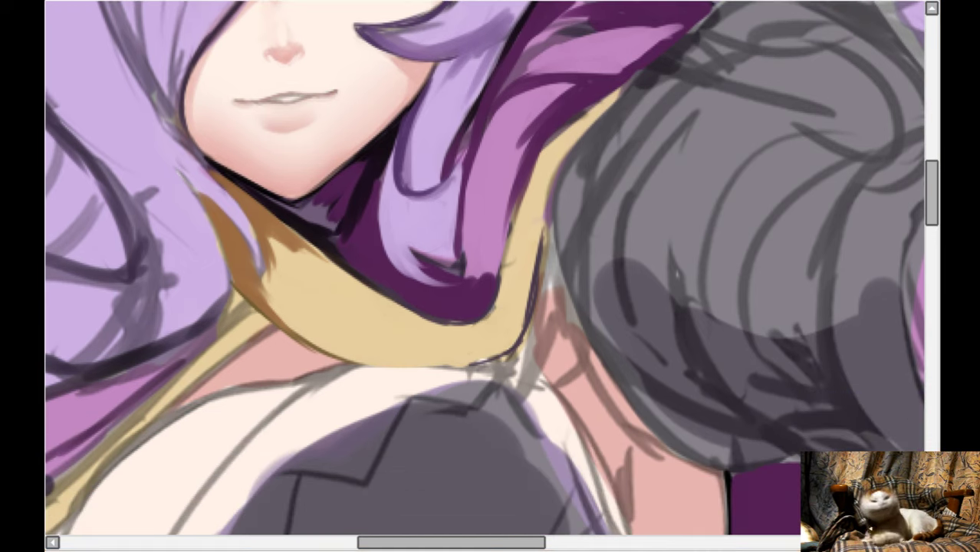
{"action": "left_click_drag", "start_coordinate": [491, 364], "coordinate": [531, 321]}
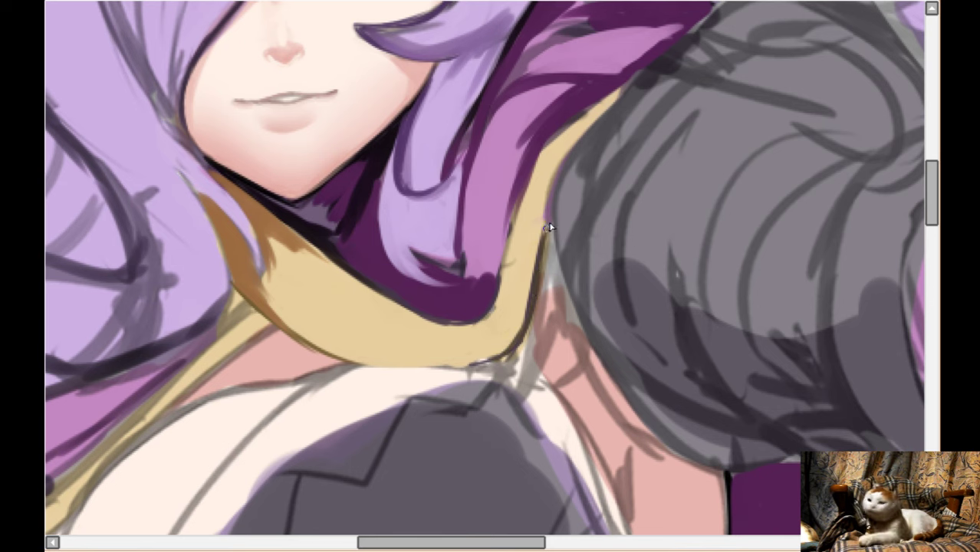
{"action": "scroll", "coordinate": [549, 238], "scroll_direction": "down", "scroll_amount": 1}
- Fill the gap between the shoulder armour and gold trim with black, and cover the sketch lines on the underarm skin
{"action": "key", "text": "h"}
{"action": "scroll", "coordinate": [550, 241], "scroll_direction": "down", "scroll_amount": 5}
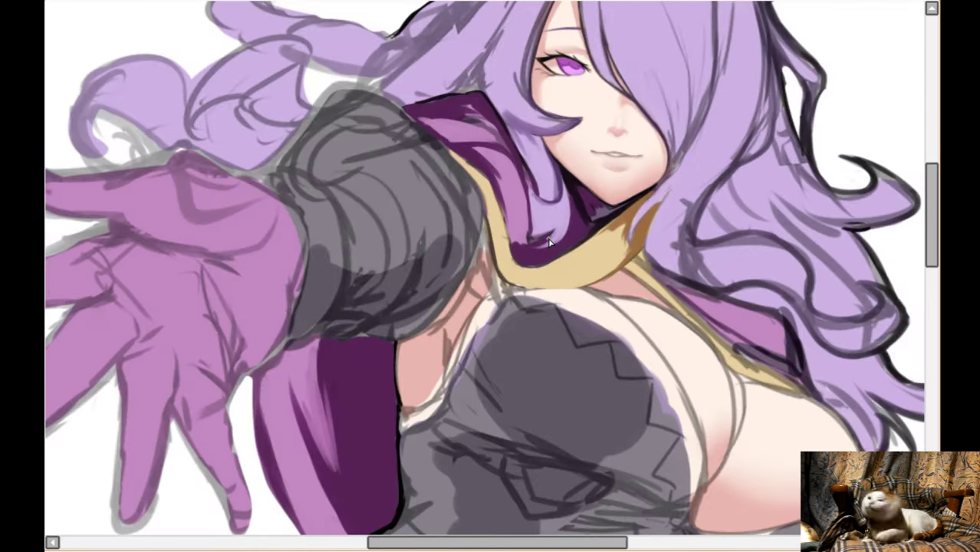
{"action": "key", "text": "plus"}
{"action": "key", "text": "plus"}
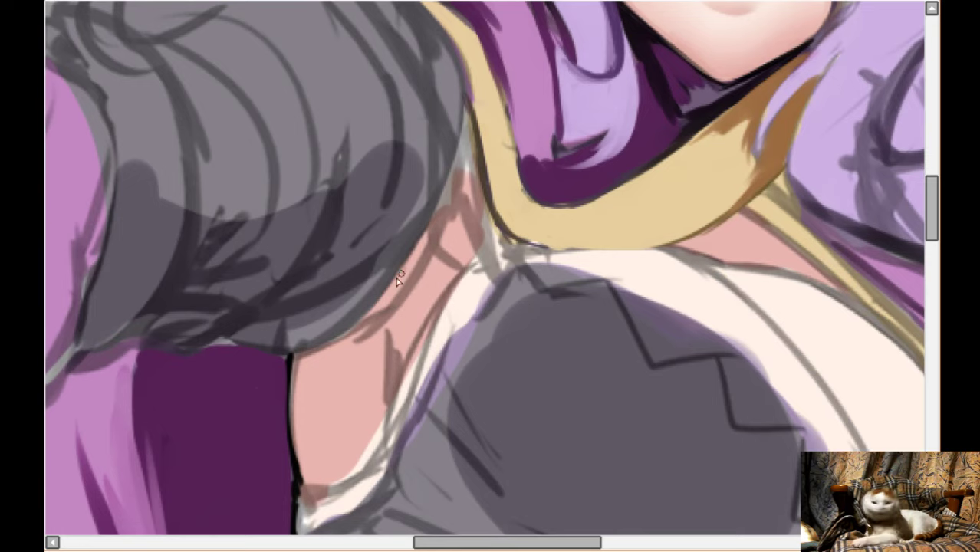
{"action": "mouse_move", "coordinate": [398, 281]}
{"action": "left_mouse_down"}
{"action": "mouse_move", "coordinate": [459, 215]}
{"action": "mouse_move", "coordinate": [472, 163]}
{"action": "mouse_move", "coordinate": [431, 240]}
{"action": "mouse_move", "coordinate": [468, 182]}
{"action": "mouse_move", "coordinate": [472, 161]}
{"action": "mouse_move", "coordinate": [451, 216]}
{"action": "mouse_move", "coordinate": [472, 138]}
{"action": "mouse_move", "coordinate": [428, 229]}
{"action": "mouse_move", "coordinate": [458, 162]}
{"action": "mouse_move", "coordinate": [402, 267]}
{"action": "mouse_move", "coordinate": [416, 244]}
{"action": "mouse_move", "coordinate": [375, 286]}
{"action": "left_mouse_up"}
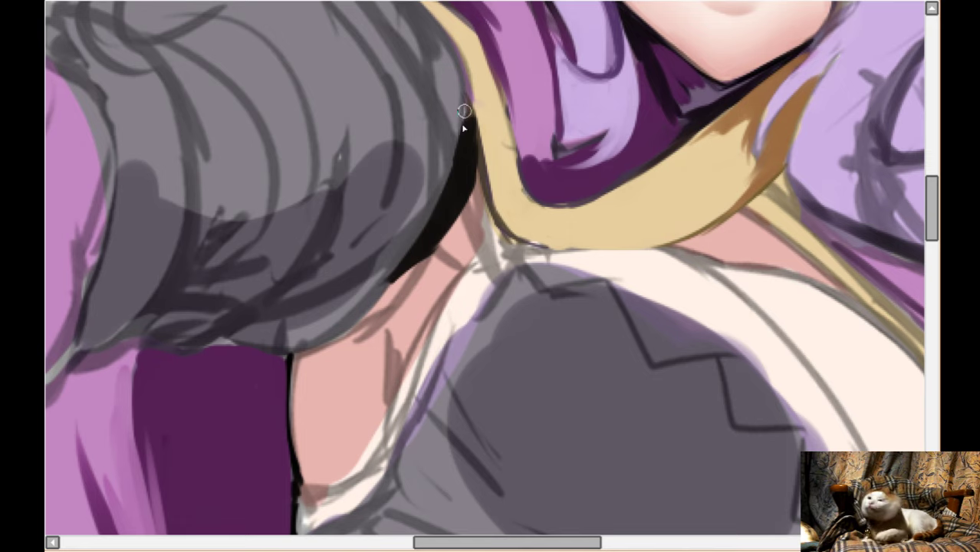
{"action": "scroll", "coordinate": [437, 230], "scroll_direction": "down", "scroll_amount": 1}
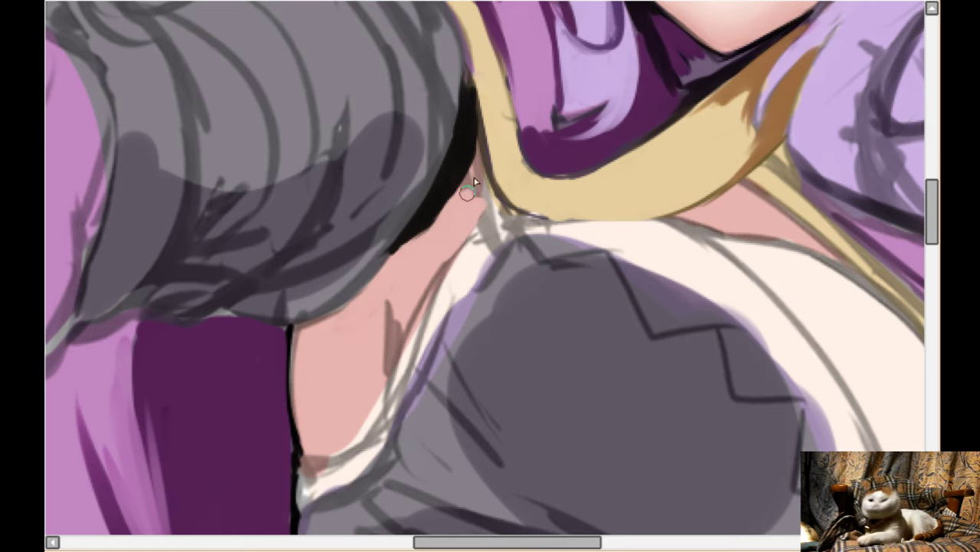
- Outline the underarm opening in black from the gold trim down to the cloak, and paint over stray shading on its skin
{"action": "scroll", "coordinate": [507, 192], "scroll_direction": "down", "scroll_amount": 3}
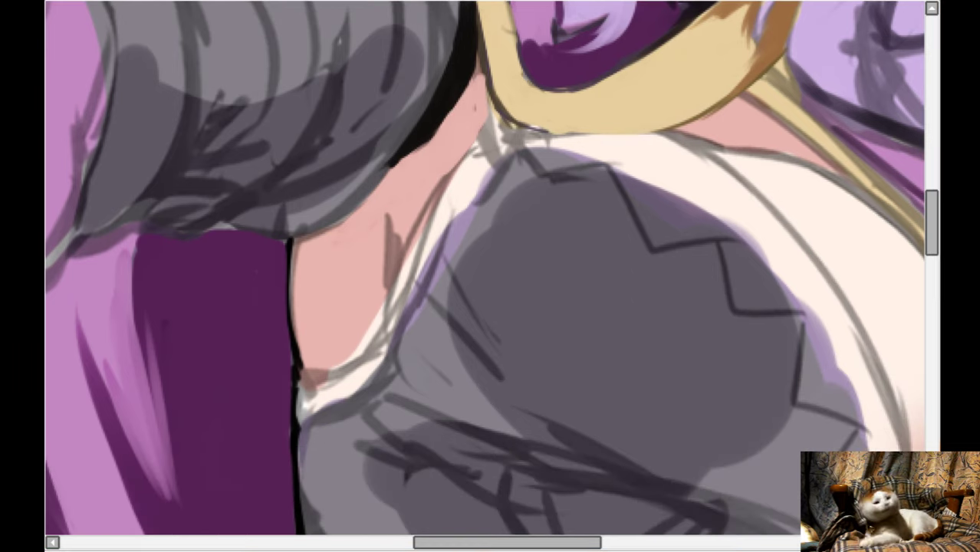
{"action": "left_click_drag", "start_coordinate": [495, 115], "coordinate": [414, 222]}
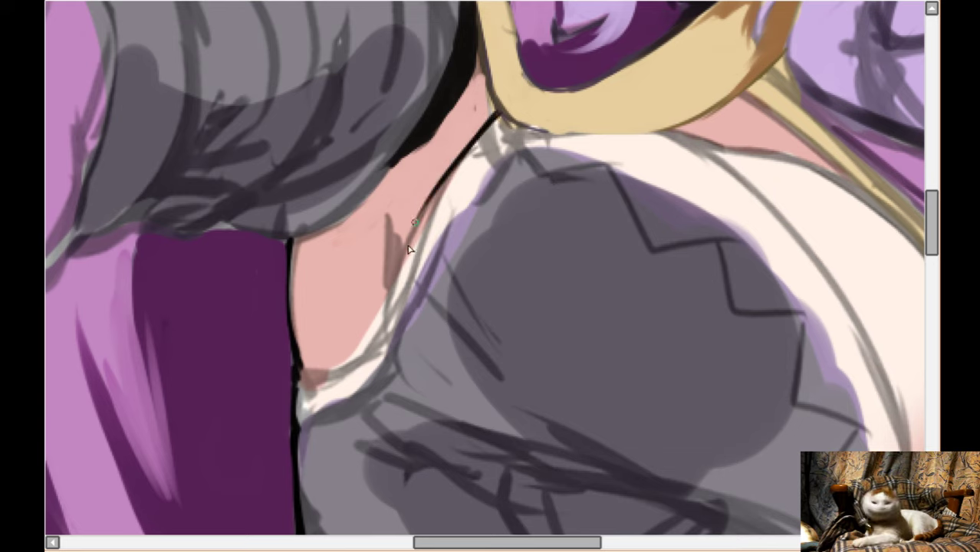
{"action": "mouse_move", "coordinate": [481, 136]}
{"action": "left_mouse_down"}
{"action": "mouse_move", "coordinate": [428, 201]}
{"action": "mouse_move", "coordinate": [359, 354]}
{"action": "left_mouse_up"}
{"action": "left_click_drag", "start_coordinate": [388, 307], "coordinate": [324, 376]}
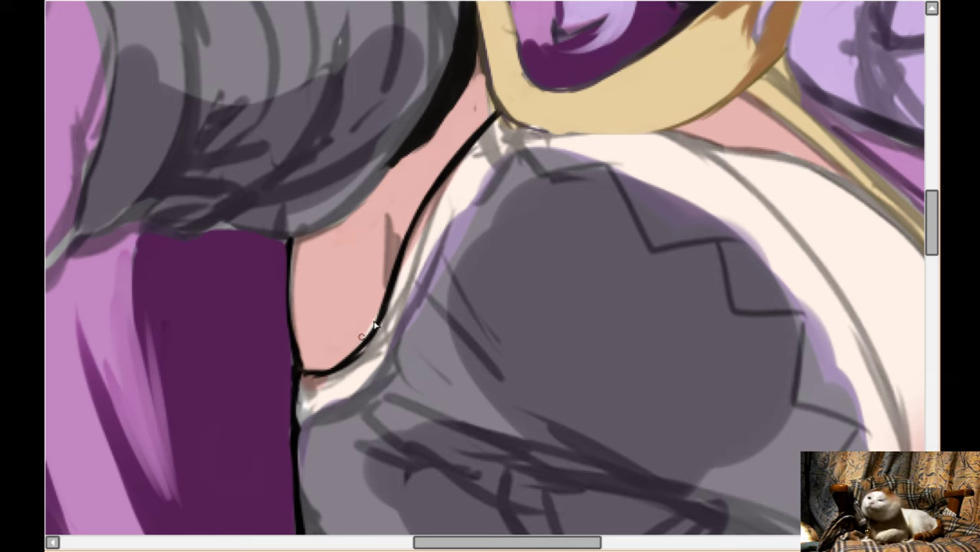
{"action": "left_click_drag", "start_coordinate": [396, 205], "coordinate": [392, 273]}
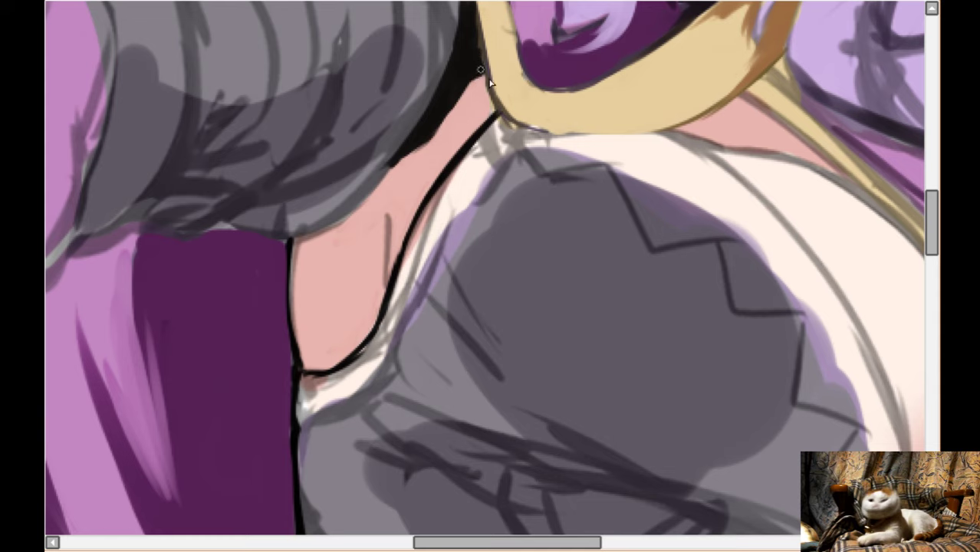
- Examine the whole figure, then the outlines of the bodice, waist and chest
{"action": "scroll", "coordinate": [436, 239], "scroll_direction": "down", "scroll_amount": 3}
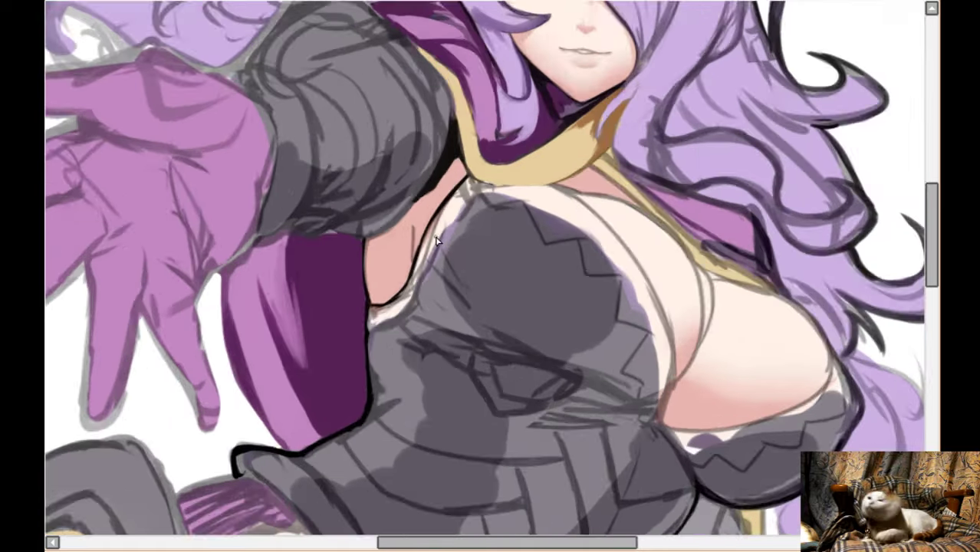
{"action": "key", "text": "Up"}
{"action": "key", "text": "Up"}
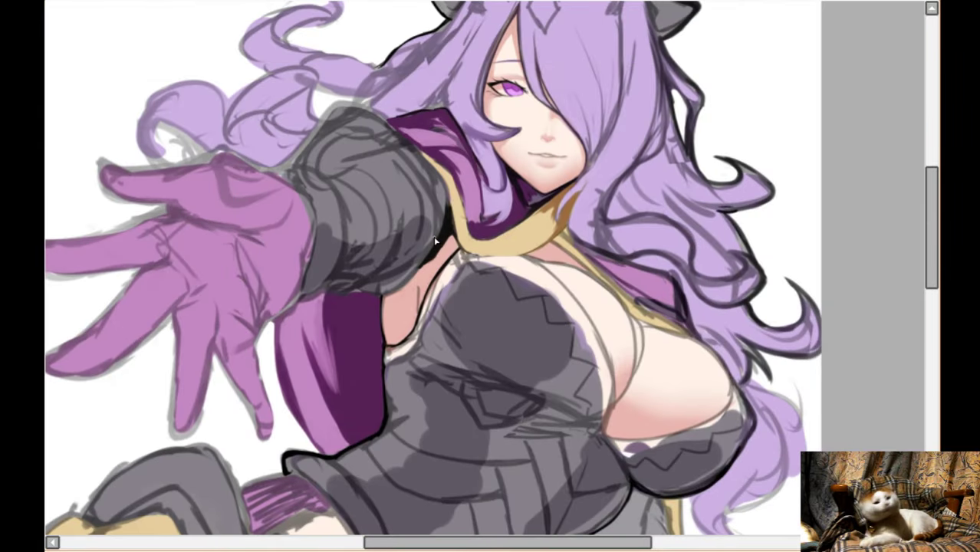
{"action": "scroll", "coordinate": [435, 242], "scroll_direction": "down", "scroll_amount": 2}
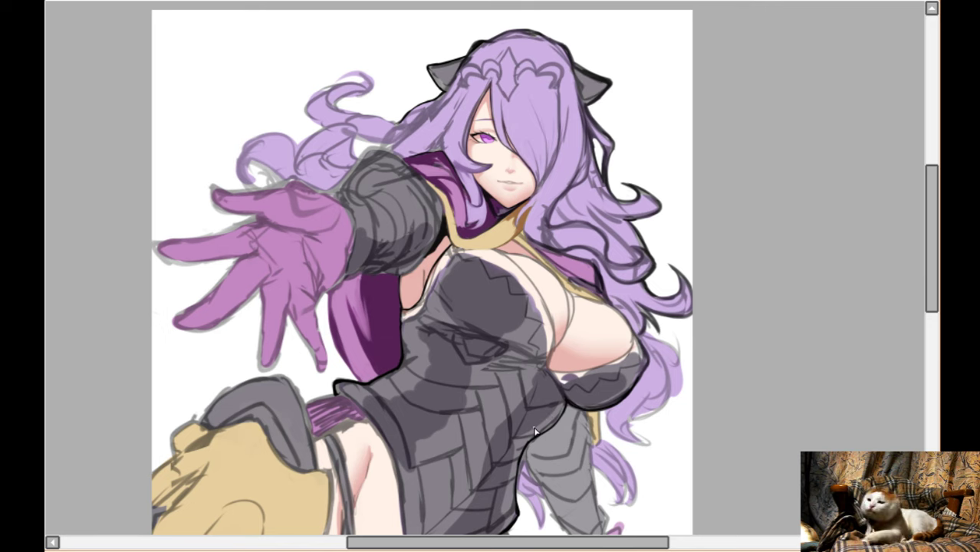
{"action": "scroll", "coordinate": [534, 432], "scroll_direction": "down", "scroll_amount": 3}
{"action": "scroll", "coordinate": [537, 422], "scroll_direction": "up", "scroll_amount": 3}
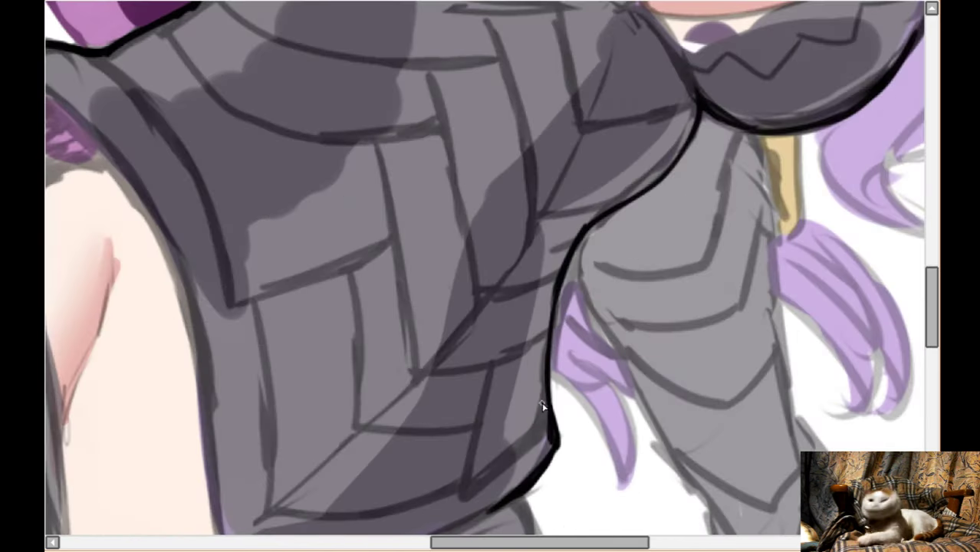
{"action": "scroll", "coordinate": [547, 399], "scroll_direction": "down", "scroll_amount": 1}
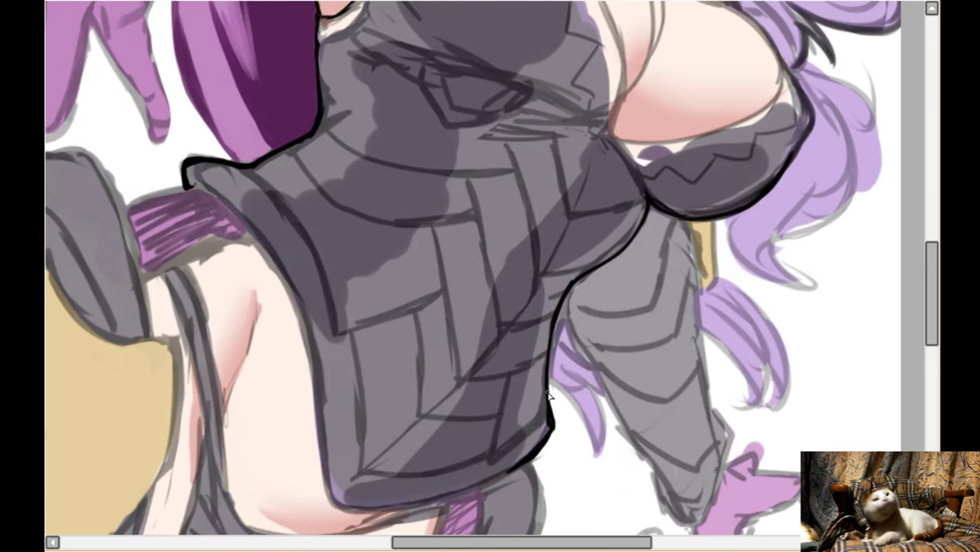
{"action": "scroll", "coordinate": [549, 395], "scroll_direction": "up", "scroll_amount": 4}
{"action": "scroll", "coordinate": [842, 274], "scroll_direction": "up", "scroll_amount": 3}
{"action": "scroll", "coordinate": [842, 273], "scroll_direction": "up", "scroll_amount": 1}
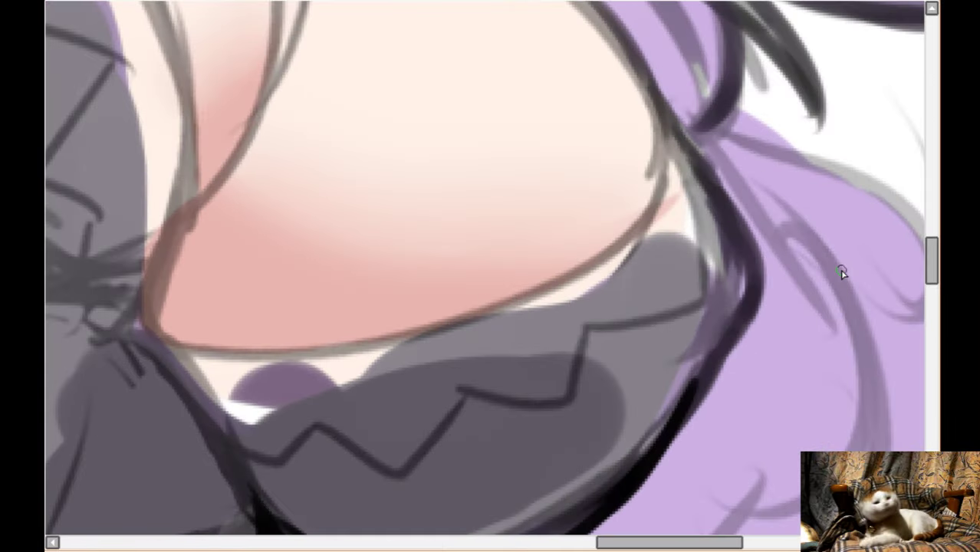
- Outline the outer chest contour against the hair in smooth black, continuing down to the bodice edge
{"action": "key", "text": "h"}
{"action": "scroll", "coordinate": [842, 274], "scroll_direction": "down", "scroll_amount": 2}
{"action": "scroll", "coordinate": [658, 132], "scroll_direction": "up", "scroll_amount": 2}
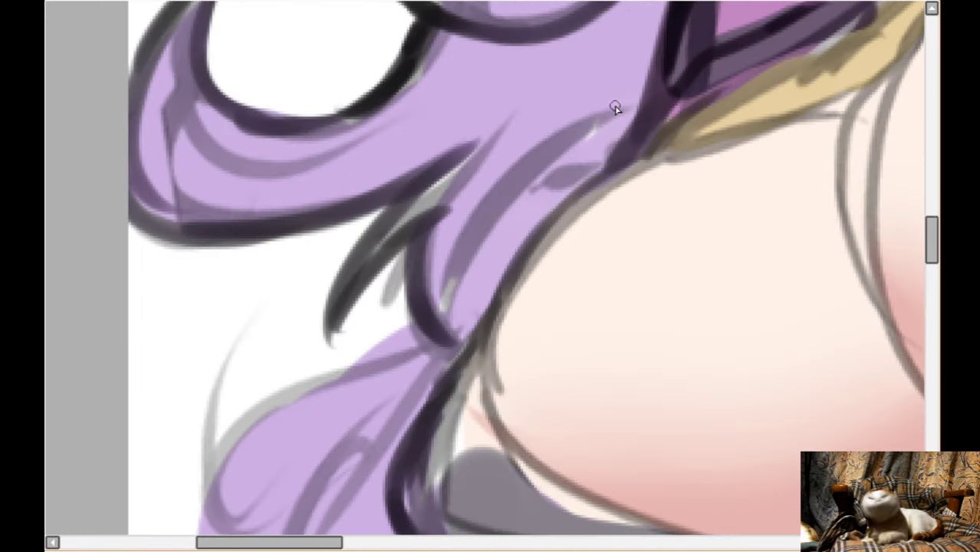
{"action": "scroll", "coordinate": [616, 107], "scroll_direction": "down", "scroll_amount": 1}
{"action": "scroll", "coordinate": [441, 186], "scroll_direction": "down", "scroll_amount": 1}
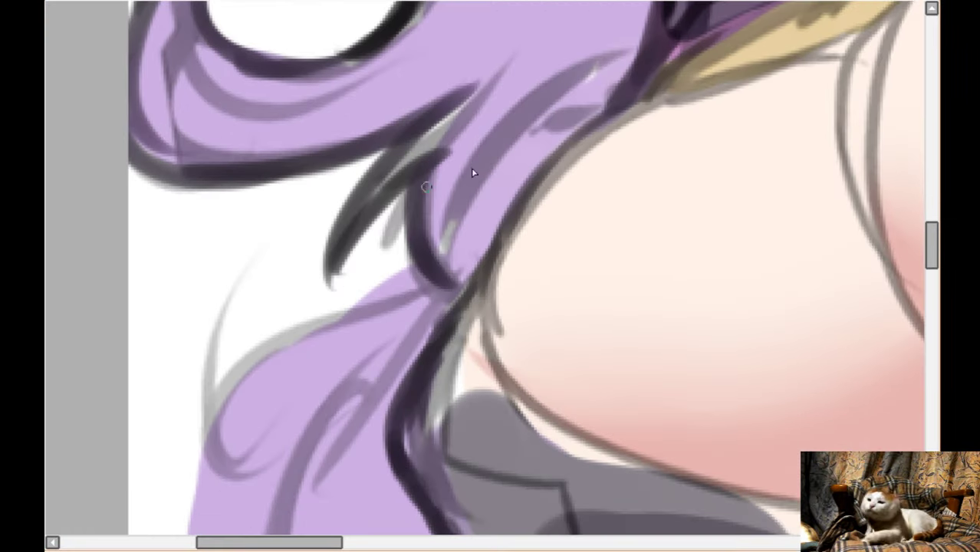
{"action": "mouse_move", "coordinate": [618, 108]}
{"action": "left_mouse_down"}
{"action": "mouse_move", "coordinate": [573, 138]}
{"action": "mouse_move", "coordinate": [596, 120]}
{"action": "mouse_move", "coordinate": [577, 130]}
{"action": "mouse_move", "coordinate": [521, 204]}
{"action": "mouse_move", "coordinate": [559, 145]}
{"action": "mouse_move", "coordinate": [493, 258]}
{"action": "mouse_move", "coordinate": [509, 202]}
{"action": "mouse_move", "coordinate": [474, 291]}
{"action": "left_mouse_up"}
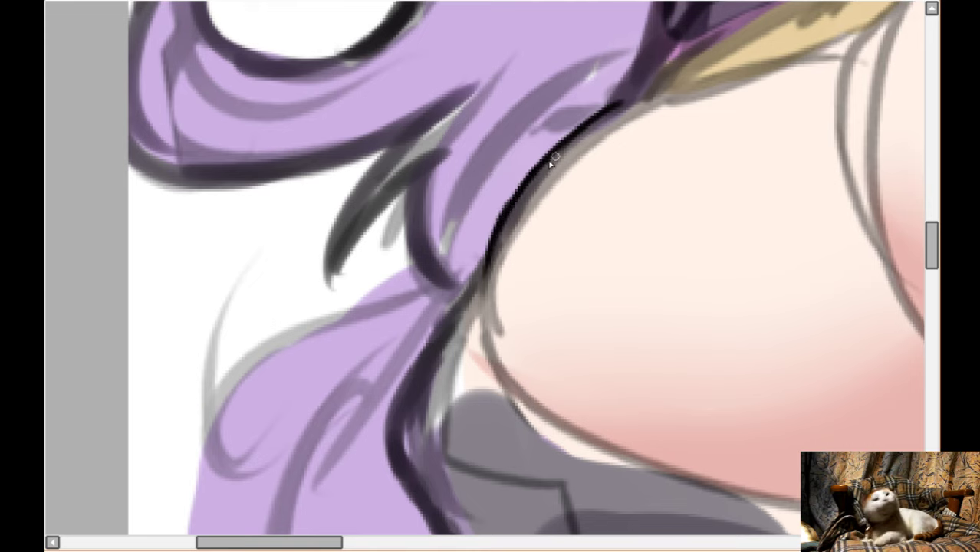
{"action": "left_click_drag", "start_coordinate": [552, 157], "coordinate": [491, 259]}
{"action": "key", "text": "ctrl+z"}
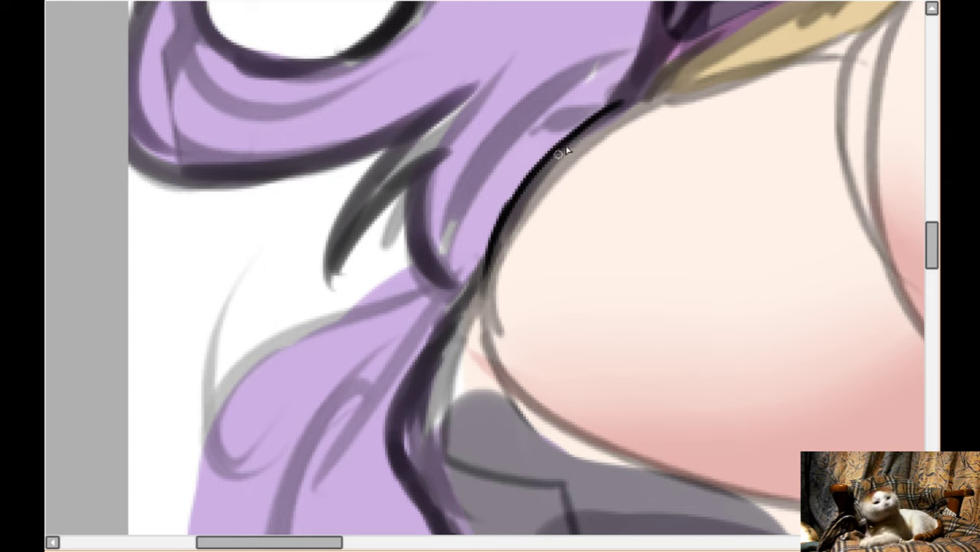
{"action": "mouse_move", "coordinate": [592, 123]}
{"action": "left_mouse_down"}
{"action": "mouse_move", "coordinate": [501, 230]}
{"action": "mouse_move", "coordinate": [518, 186]}
{"action": "mouse_move", "coordinate": [483, 282]}
{"action": "mouse_move", "coordinate": [438, 329]}
{"action": "mouse_move", "coordinate": [471, 283]}
{"action": "mouse_move", "coordinate": [416, 384]}
{"action": "mouse_move", "coordinate": [473, 285]}
{"action": "left_mouse_up"}
{"action": "left_click_drag", "start_coordinate": [494, 241], "coordinate": [494, 323]}
{"action": "left_click_drag", "start_coordinate": [707, 131], "coordinate": [707, 161]}
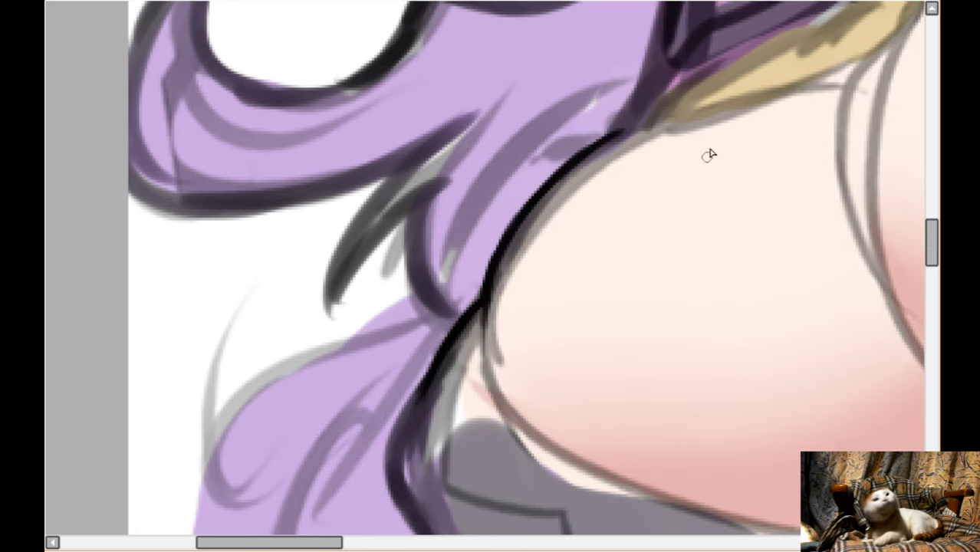
- Paint light skin colour over the grey sketch lines below the gold trim and inside the chest's black outline
{"action": "mouse_move", "coordinate": [779, 113]}
{"action": "left_mouse_down"}
{"action": "mouse_move", "coordinate": [719, 121]}
{"action": "mouse_move", "coordinate": [639, 170]}
{"action": "left_mouse_up"}
{"action": "left_click_drag", "start_coordinate": [690, 127], "coordinate": [556, 248]}
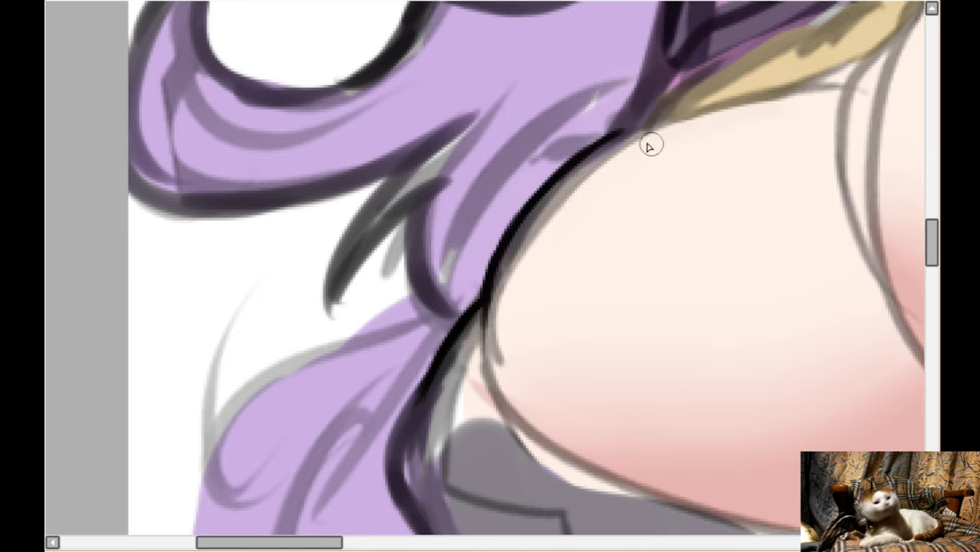
{"action": "left_click_drag", "start_coordinate": [650, 149], "coordinate": [510, 280]}
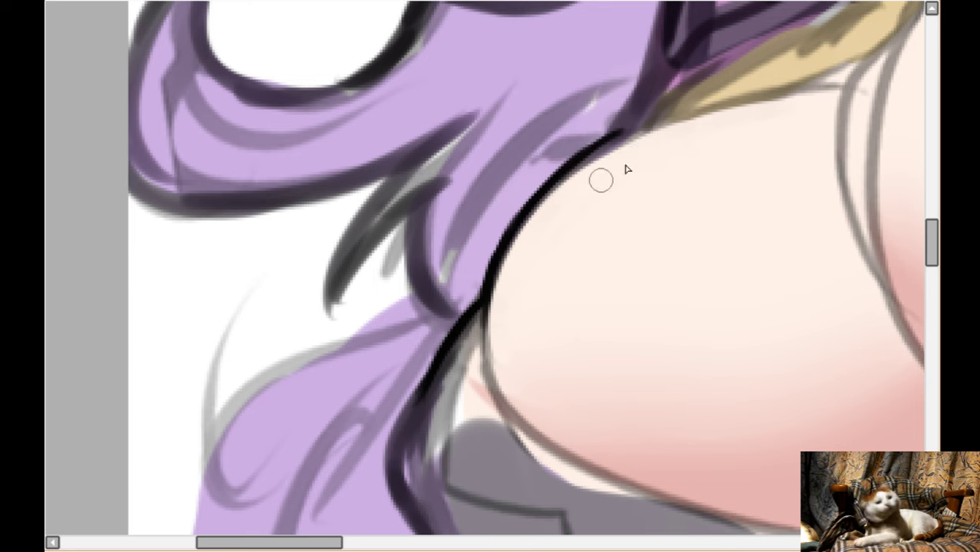
{"action": "scroll", "coordinate": [507, 306], "scroll_direction": "down", "scroll_amount": 3}
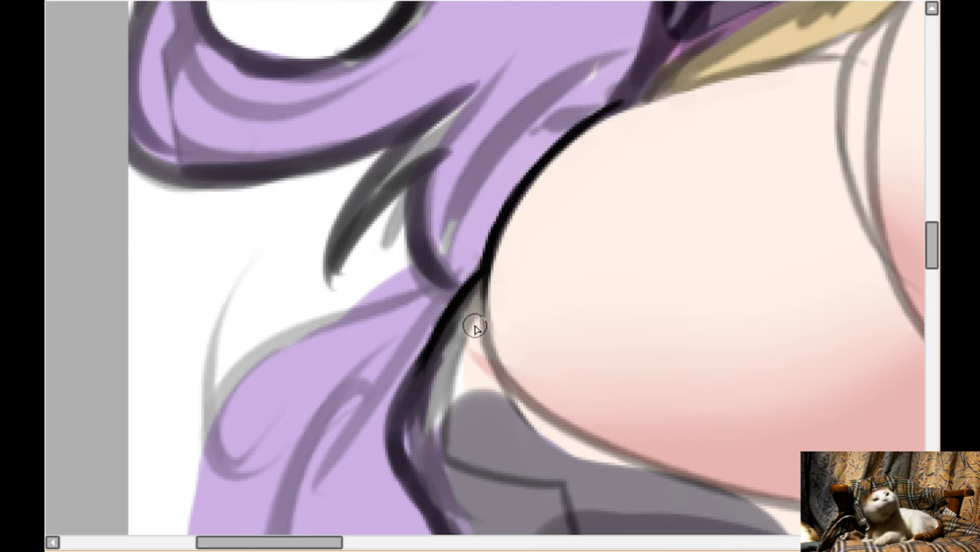
{"action": "key", "text": "h"}
{"action": "scroll", "coordinate": [502, 292], "scroll_direction": "down", "scroll_amount": 2}
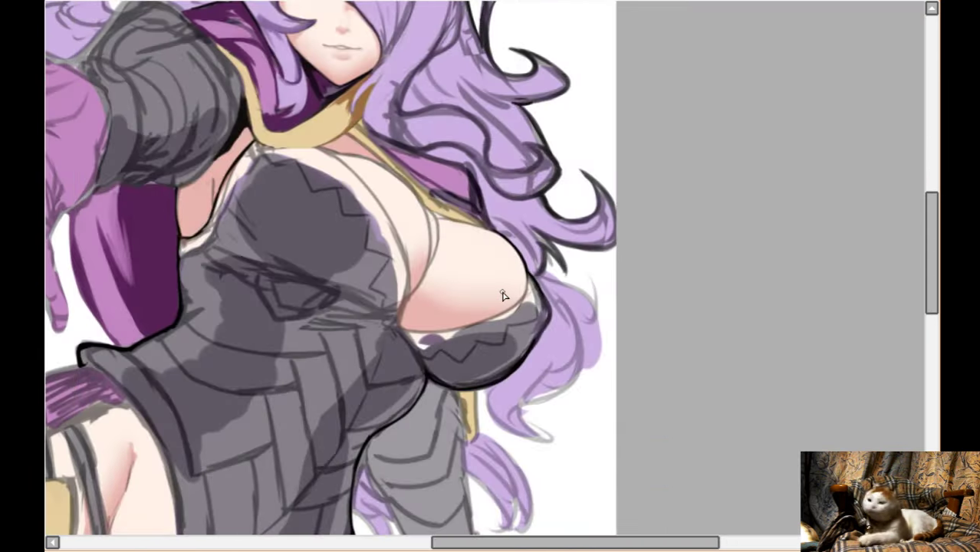
{"action": "scroll", "coordinate": [503, 296], "scroll_direction": "down", "scroll_amount": 2}
{"action": "scroll", "coordinate": [464, 261], "scroll_direction": "up", "scroll_amount": 5}
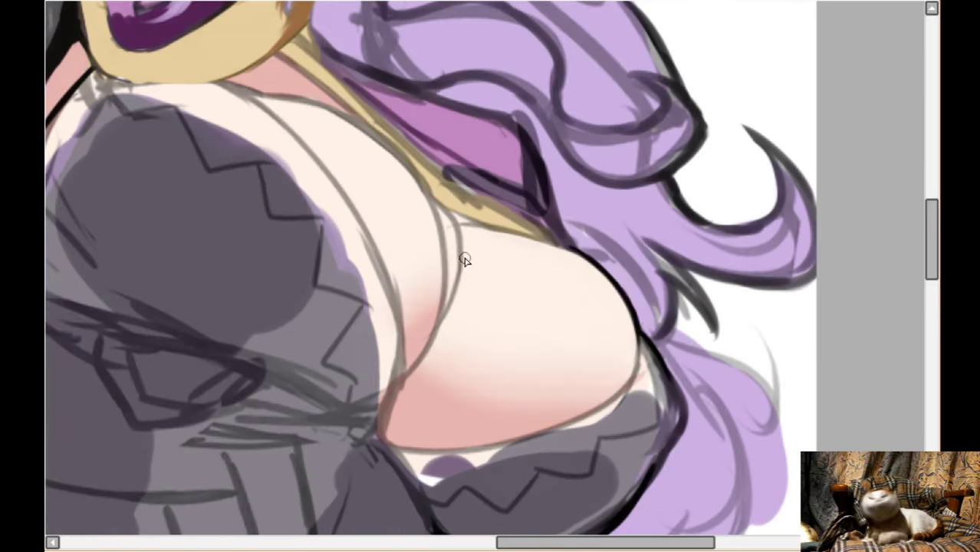
- Trace the inner chest contour in reddish brown with a smaller brush, from the cleavage up along the gold trim
{"action": "scroll", "coordinate": [458, 253], "scroll_direction": "up", "scroll_amount": 1}
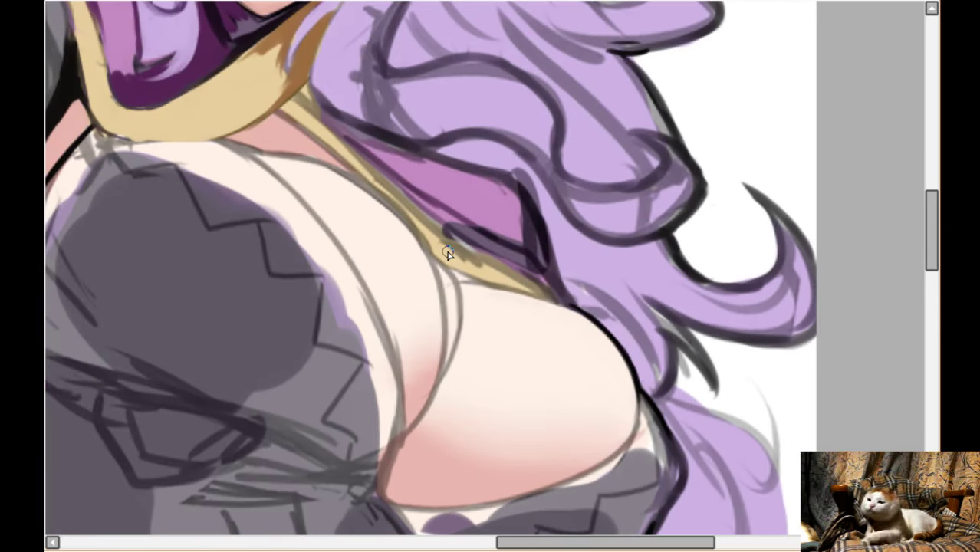
{"action": "key", "text": "h"}
{"action": "scroll", "coordinate": [598, 346], "scroll_direction": "up", "scroll_amount": 2}
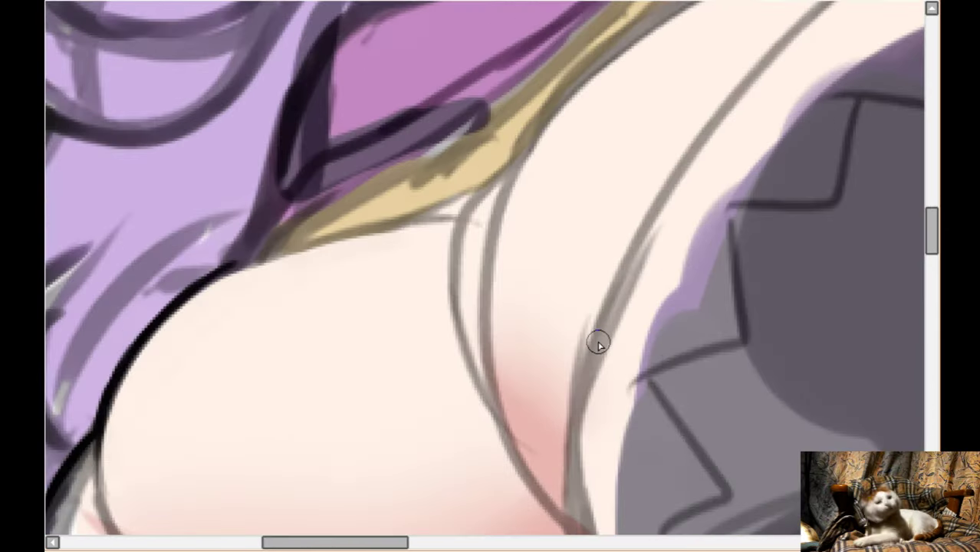
{"action": "scroll", "coordinate": [598, 345], "scroll_direction": "down", "scroll_amount": 3}
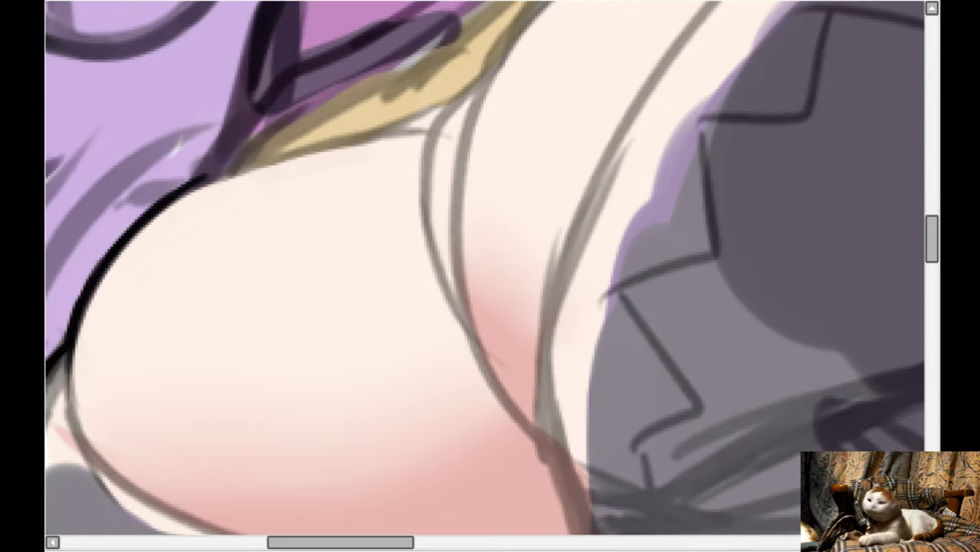
{"action": "scroll", "coordinate": [483, 269], "scroll_direction": "right", "scroll_amount": 1}
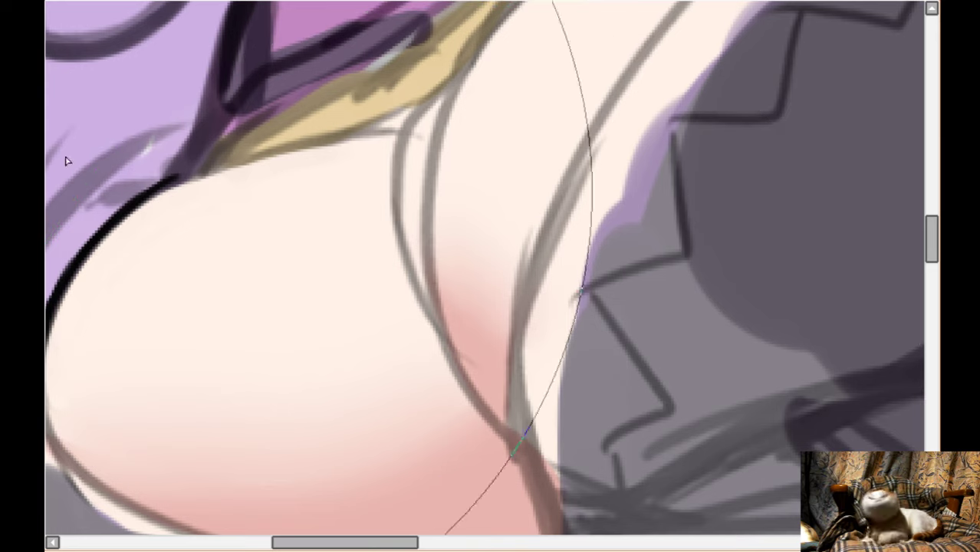
{"action": "key", "text": "["}
{"action": "key", "text": "["}
{"action": "key", "text": "["}
{"action": "key", "text": "["}
{"action": "key", "text": "["}
{"action": "key", "text": "["}
{"action": "key", "text": "["}
{"action": "key", "text": "["}
{"action": "key", "text": "["}
{"action": "key", "text": "["}
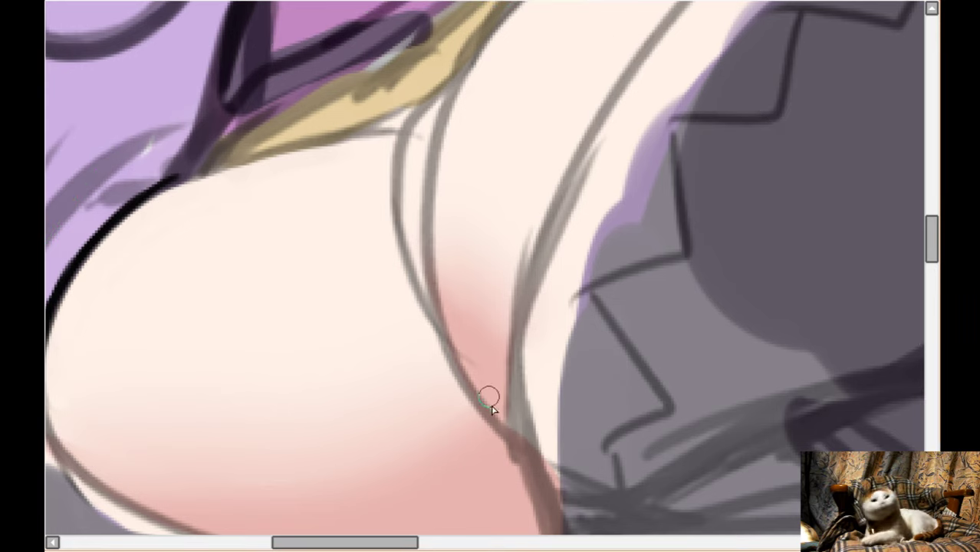
{"action": "left_click_drag", "start_coordinate": [500, 421], "coordinate": [442, 316]}
{"action": "left_click_drag", "start_coordinate": [482, 400], "coordinate": [426, 250]}
{"action": "scroll", "coordinate": [426, 281], "scroll_direction": "up", "scroll_amount": 3}
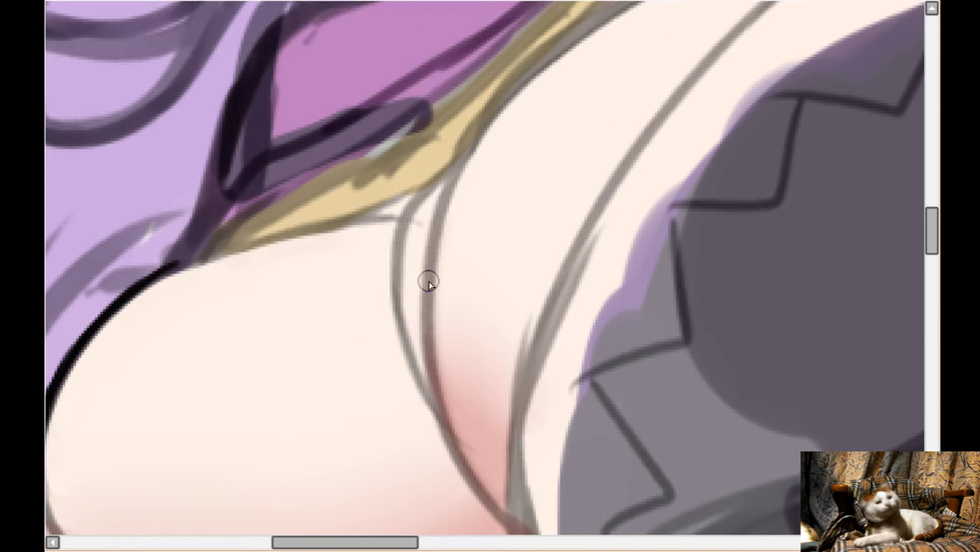
{"action": "left_click_drag", "start_coordinate": [427, 338], "coordinate": [485, 159]}
{"action": "left_click_drag", "start_coordinate": [452, 224], "coordinate": [550, 93]}
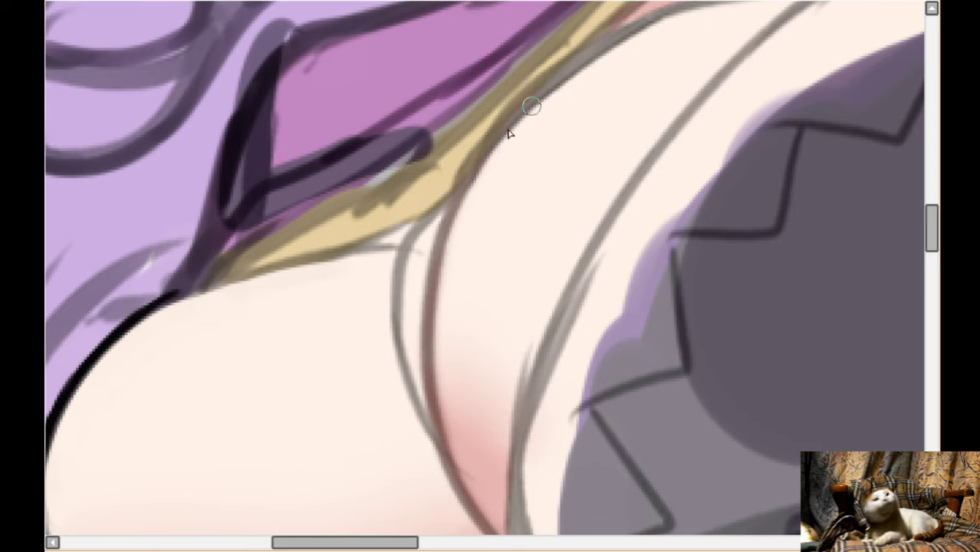
{"action": "left_click_drag", "start_coordinate": [491, 160], "coordinate": [613, 59]}
{"action": "left_click_drag", "start_coordinate": [516, 123], "coordinate": [624, 32]}
{"action": "left_click_drag", "start_coordinate": [559, 78], "coordinate": [665, 15]}
{"action": "left_click_drag", "start_coordinate": [510, 108], "coordinate": [430, 291]}
{"action": "left_click_drag", "start_coordinate": [436, 230], "coordinate": [444, 415]}
{"action": "mouse_move", "coordinate": [440, 249]}
{"action": "left_mouse_down"}
{"action": "mouse_move", "coordinate": [432, 423]}
{"action": "mouse_move", "coordinate": [438, 388]}
{"action": "mouse_move", "coordinate": [460, 506]}
{"action": "left_mouse_up"}
- Soften the inner chest contour by repainting it in a lighter pinkish tone from the gold trim down to the cleavage
{"action": "scroll", "coordinate": [256, 405], "scroll_direction": "down", "scroll_amount": 3}
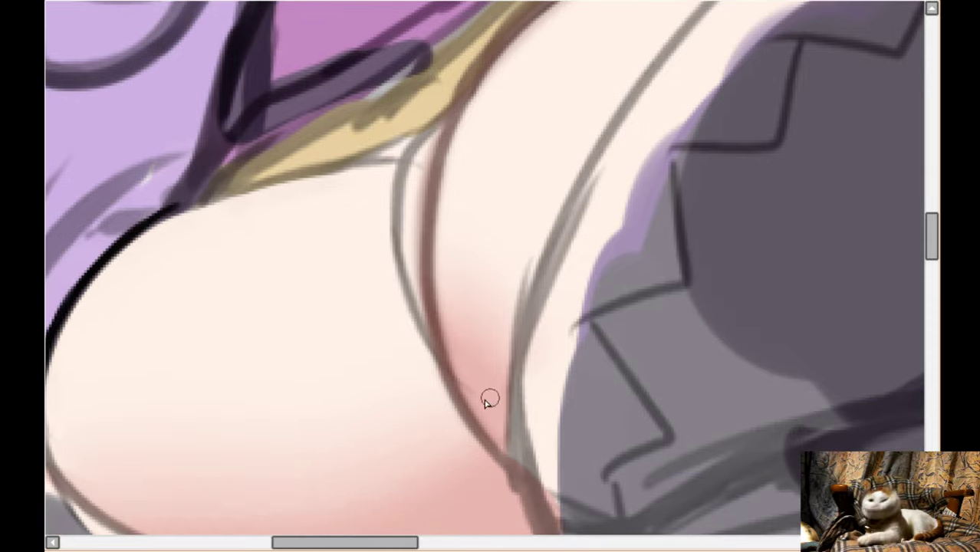
{"action": "left_click_drag", "start_coordinate": [483, 431], "coordinate": [431, 270]}
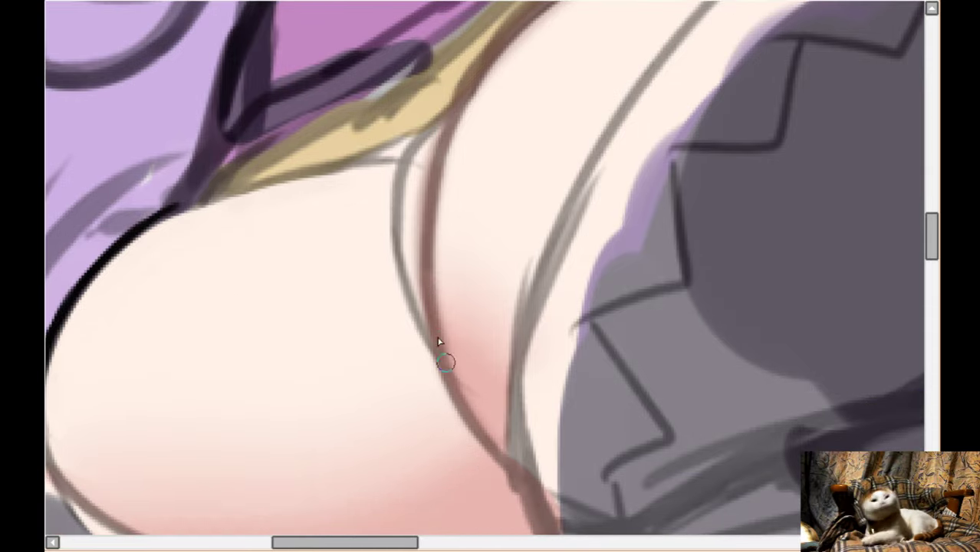
{"action": "left_click_drag", "start_coordinate": [445, 362], "coordinate": [435, 198]}
{"action": "left_click_drag", "start_coordinate": [429, 260], "coordinate": [443, 178]}
{"action": "scroll", "coordinate": [459, 169], "scroll_direction": "up", "scroll_amount": 3}
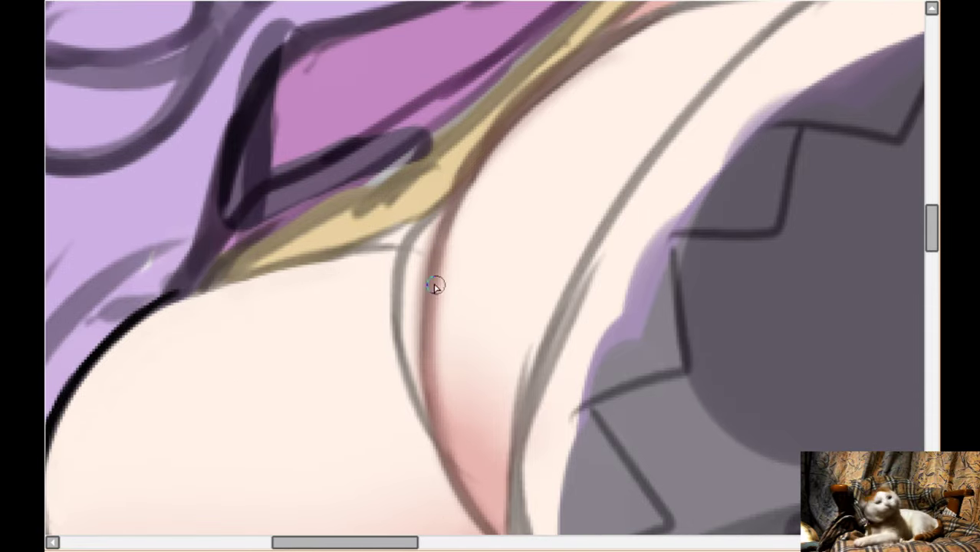
{"action": "mouse_move", "coordinate": [547, 93]}
{"action": "left_mouse_down"}
{"action": "mouse_move", "coordinate": [493, 147]}
{"action": "mouse_move", "coordinate": [627, 36]}
{"action": "mouse_move", "coordinate": [517, 119]}
{"action": "mouse_move", "coordinate": [430, 331]}
{"action": "mouse_move", "coordinate": [440, 238]}
{"action": "mouse_move", "coordinate": [439, 416]}
{"action": "left_mouse_up"}
{"action": "scroll", "coordinate": [464, 411], "scroll_direction": "down", "scroll_amount": 3}
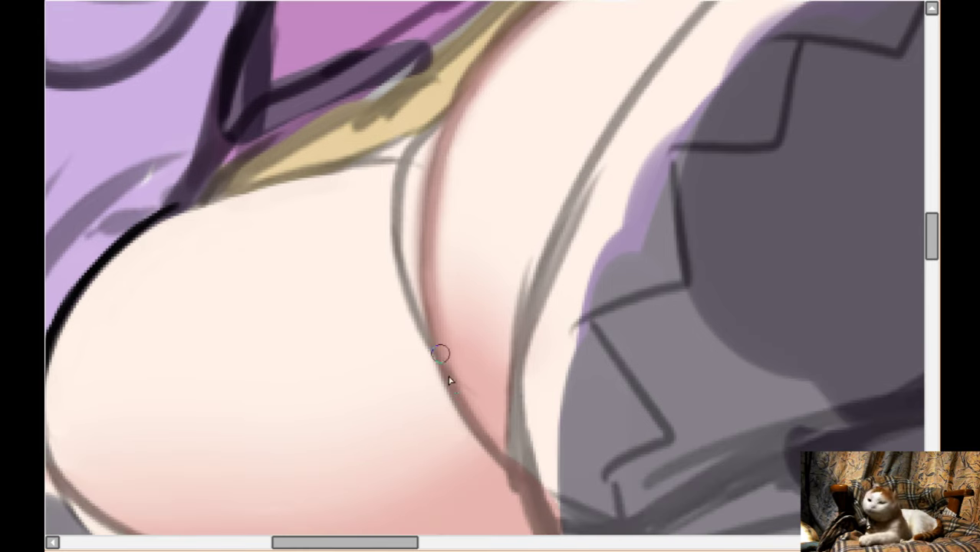
{"action": "left_click_drag", "start_coordinate": [440, 352], "coordinate": [522, 473]}
- Fill the narrow gap between the two chest contours with dark purple-black, tapering up to the gold trim
{"action": "scroll", "coordinate": [478, 424], "scroll_direction": "up", "scroll_amount": 1}
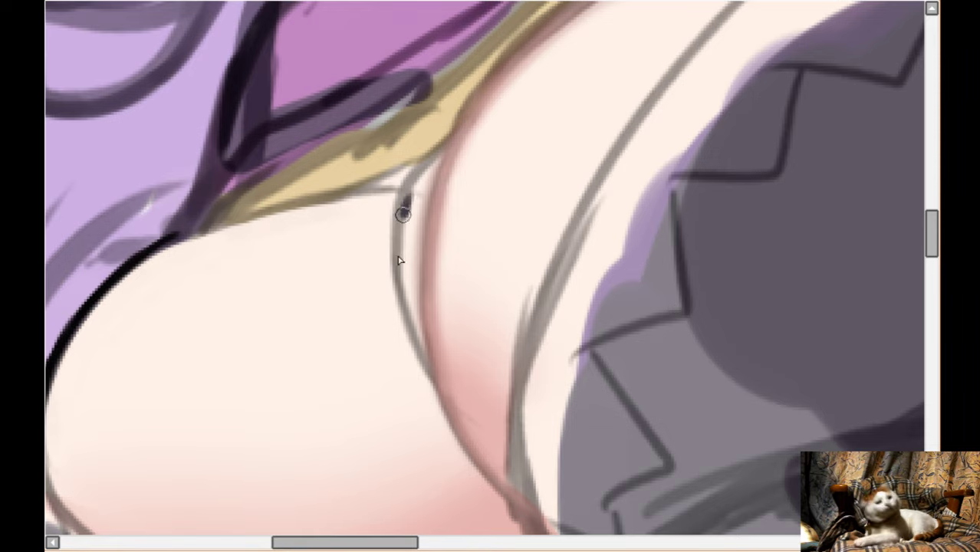
{"action": "left_click_drag", "start_coordinate": [405, 197], "coordinate": [400, 295]}
{"action": "left_click_drag", "start_coordinate": [401, 241], "coordinate": [417, 345]}
{"action": "left_click_drag", "start_coordinate": [402, 288], "coordinate": [434, 385]}
{"action": "left_click_drag", "start_coordinate": [419, 265], "coordinate": [422, 341]}
{"action": "left_click_drag", "start_coordinate": [418, 296], "coordinate": [425, 352]}
{"action": "left_click_drag", "start_coordinate": [420, 245], "coordinate": [415, 299]}
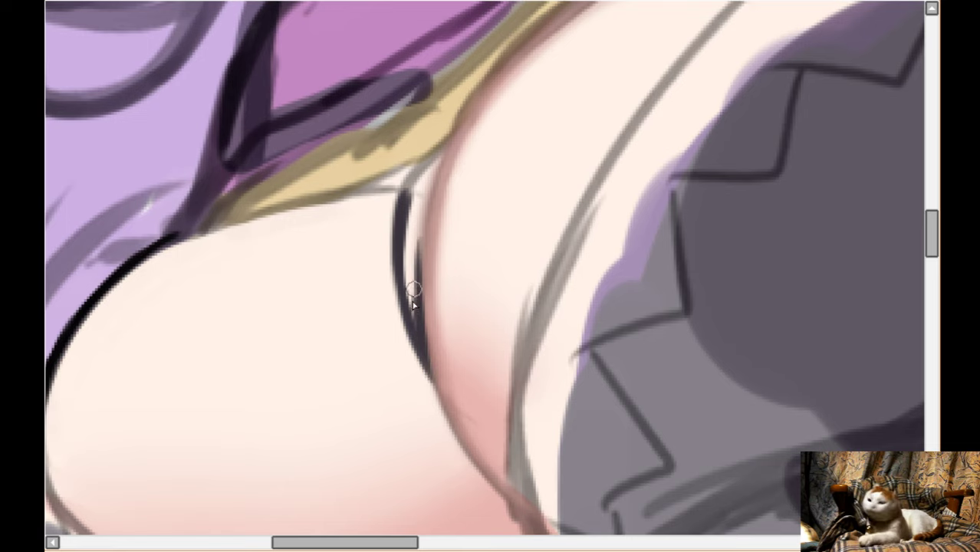
{"action": "left_click_drag", "start_coordinate": [408, 229], "coordinate": [409, 299]}
{"action": "mouse_move", "coordinate": [410, 201]}
{"action": "left_mouse_down"}
{"action": "mouse_move", "coordinate": [416, 284]}
{"action": "mouse_move", "coordinate": [435, 146]}
{"action": "left_mouse_up"}
{"action": "left_click_drag", "start_coordinate": [416, 177], "coordinate": [440, 151]}
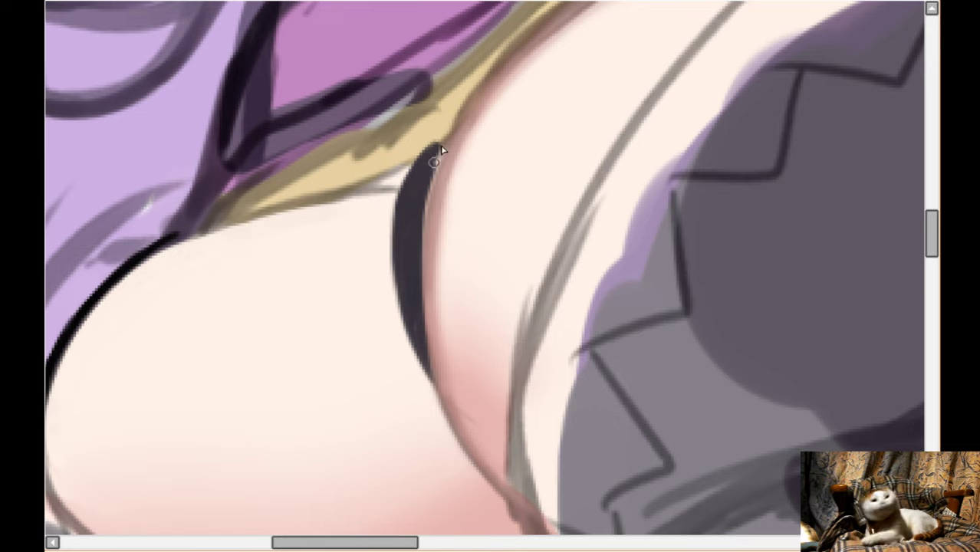
{"action": "left_click_drag", "start_coordinate": [418, 213], "coordinate": [457, 114]}
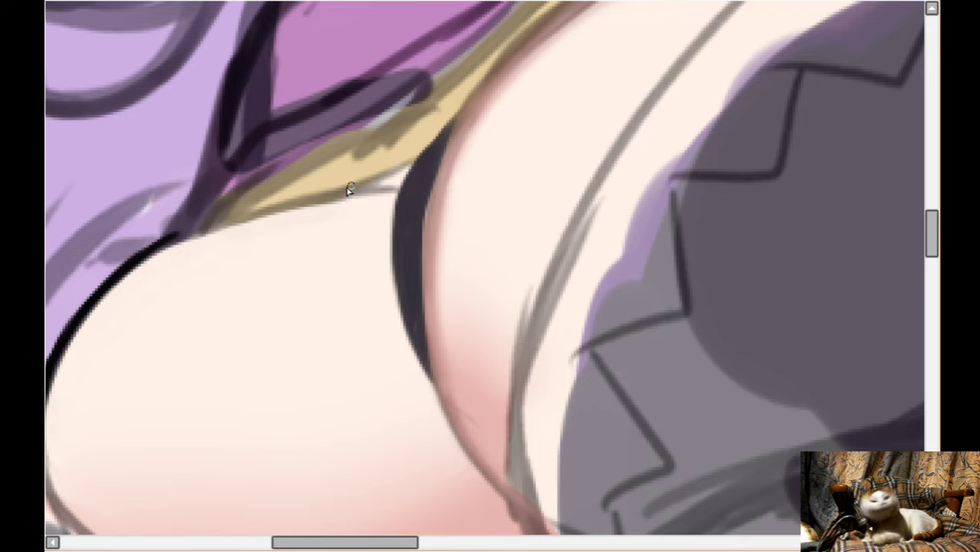
- Refine the edges of the narrow gold trim above the chest with thin dark lines
{"action": "scroll", "coordinate": [274, 181], "scroll_direction": "up", "scroll_amount": 3}
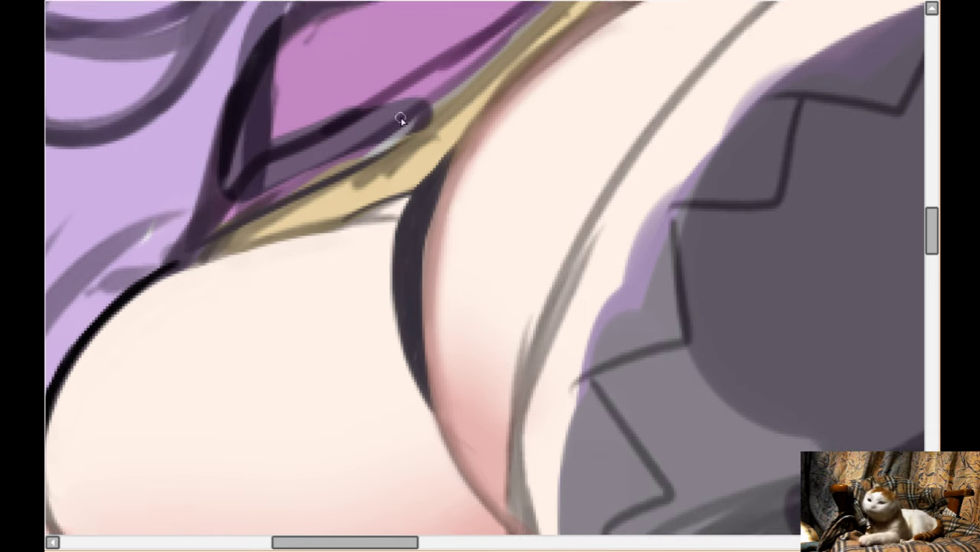
{"action": "left_click_drag", "start_coordinate": [323, 256], "coordinate": [435, 190]}
{"action": "mouse_move", "coordinate": [387, 230]}
{"action": "left_mouse_down"}
{"action": "mouse_move", "coordinate": [510, 109]}
{"action": "mouse_move", "coordinate": [466, 166]}
{"action": "mouse_move", "coordinate": [537, 103]}
{"action": "left_mouse_up"}
{"action": "left_click_drag", "start_coordinate": [472, 156], "coordinate": [623, 17]}
- Paint over the grey sketch line below the collar with pink and light skin colours, blending the chest into the shadow
{"action": "scroll", "coordinate": [438, 185], "scroll_direction": "up", "scroll_amount": 2}
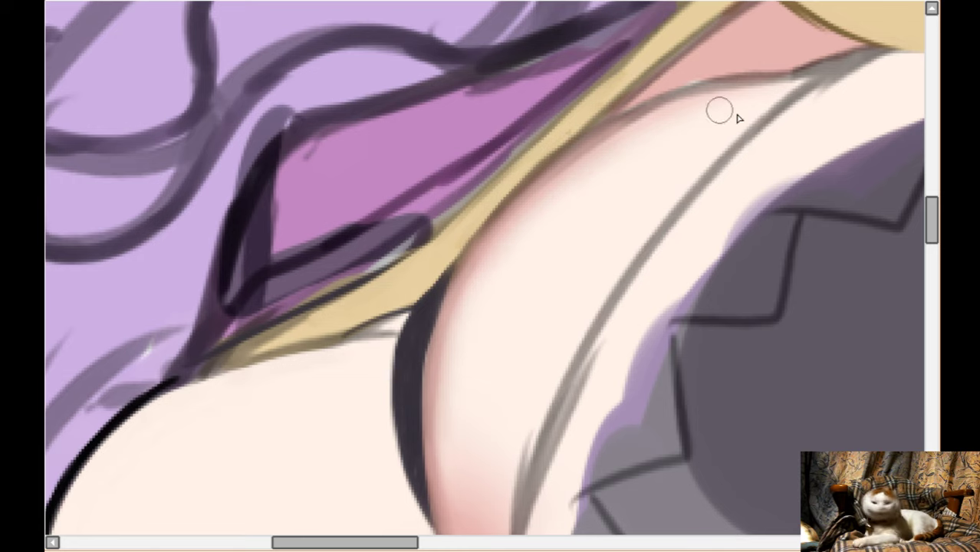
{"action": "scroll", "coordinate": [556, 137], "scroll_direction": "down", "scroll_amount": 3}
{"action": "scroll", "coordinate": [563, 140], "scroll_direction": "up", "scroll_amount": 1}
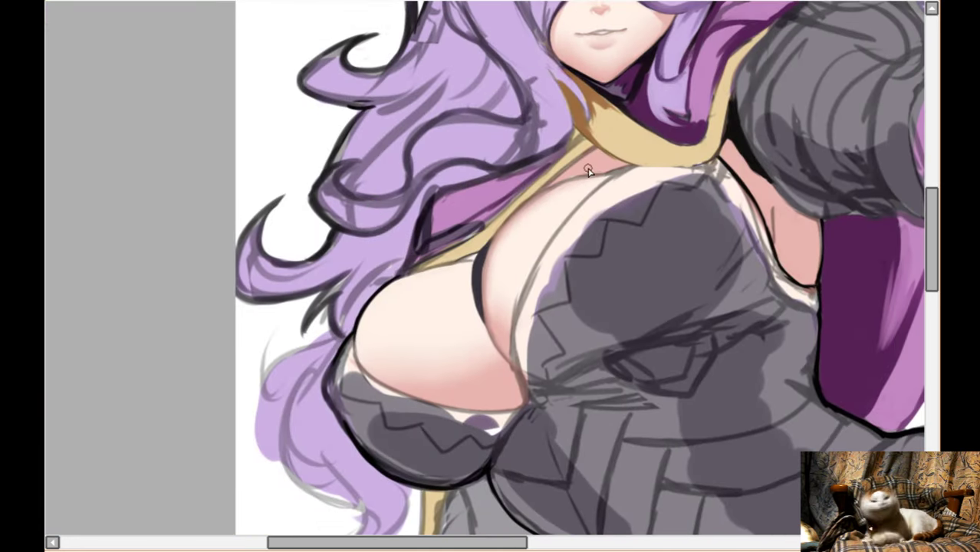
{"action": "scroll", "coordinate": [599, 178], "scroll_direction": "up", "scroll_amount": 2}
{"action": "key", "text": "h"}
{"action": "scroll", "coordinate": [601, 182], "scroll_direction": "down", "scroll_amount": 2}
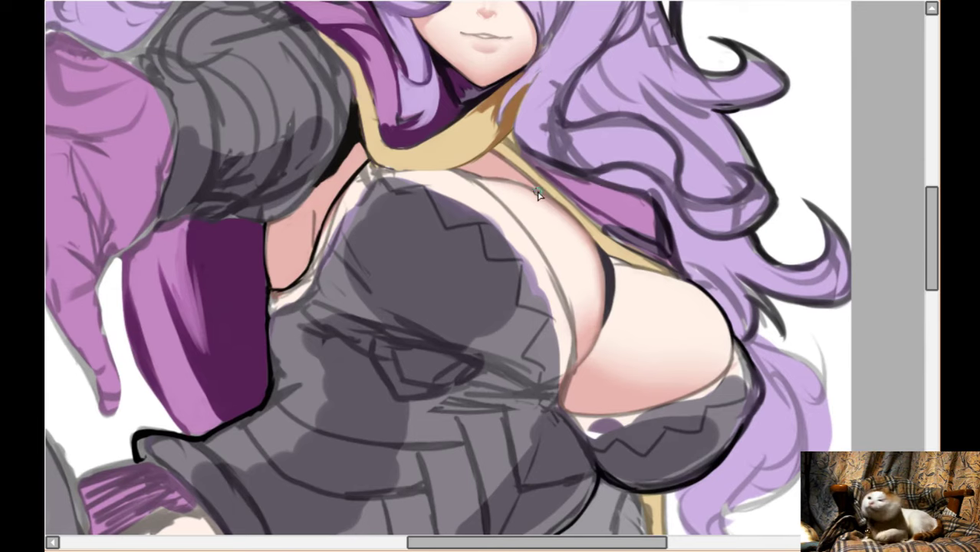
{"action": "scroll", "coordinate": [538, 195], "scroll_direction": "up", "scroll_amount": 3}
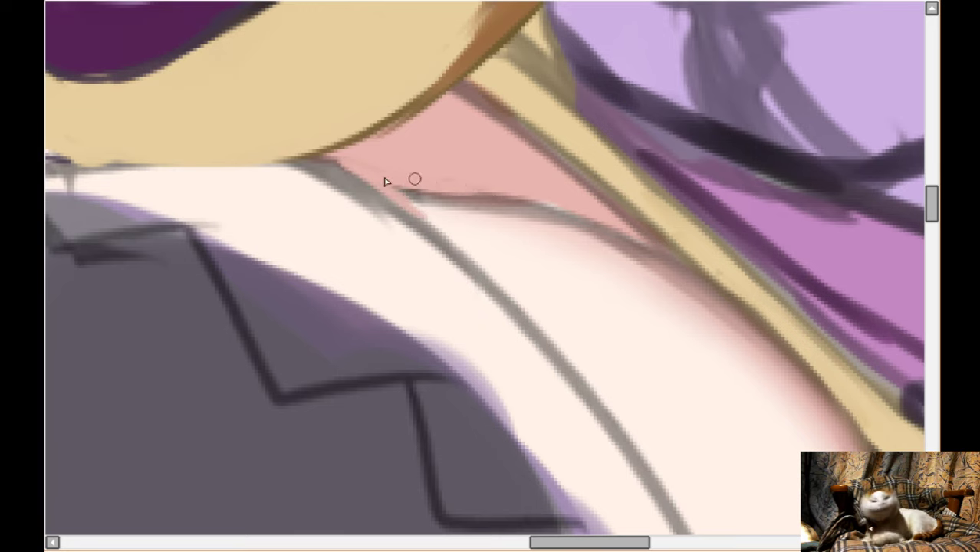
{"action": "left_click_drag", "start_coordinate": [402, 192], "coordinate": [585, 215]}
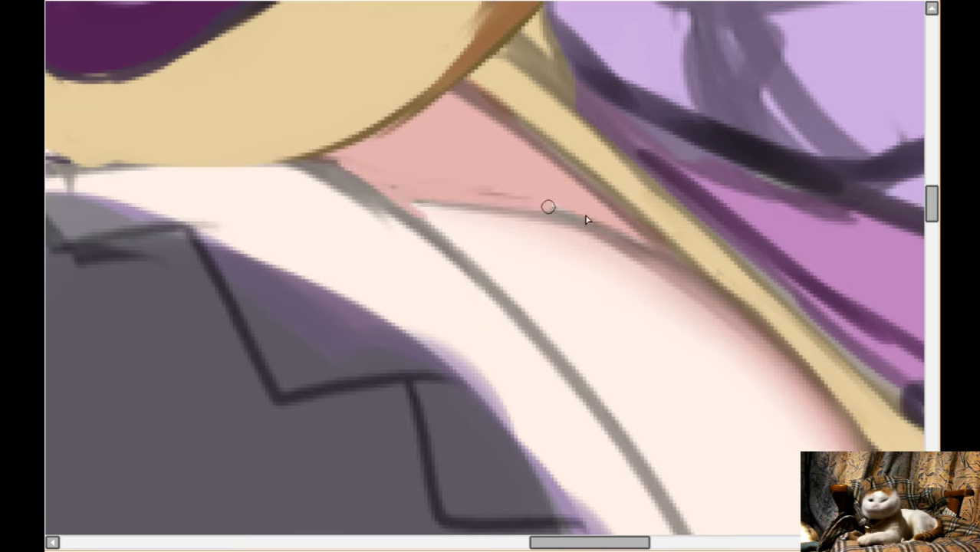
{"action": "left_click_drag", "start_coordinate": [462, 189], "coordinate": [638, 247]}
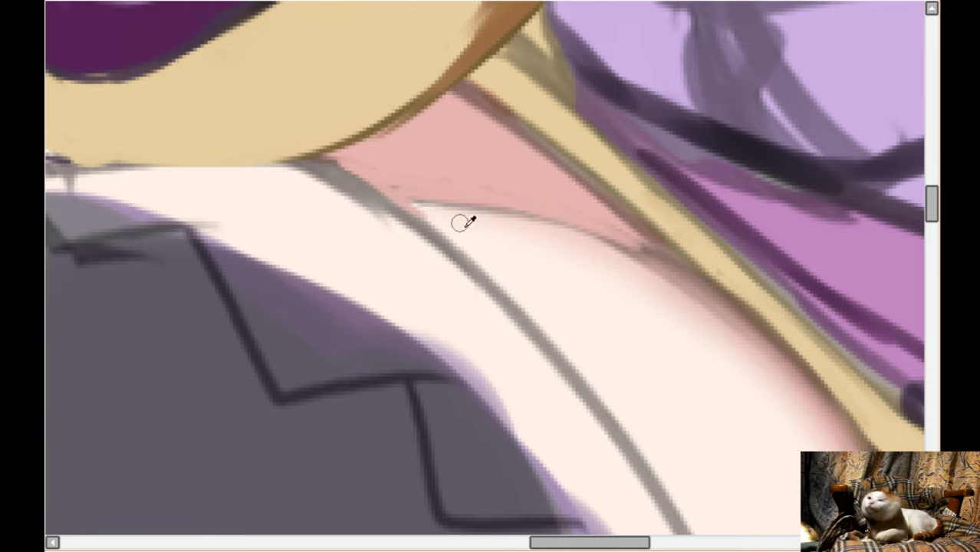
{"action": "left_click_drag", "start_coordinate": [426, 207], "coordinate": [526, 225]}
{"action": "left_click_drag", "start_coordinate": [389, 191], "coordinate": [457, 205]}
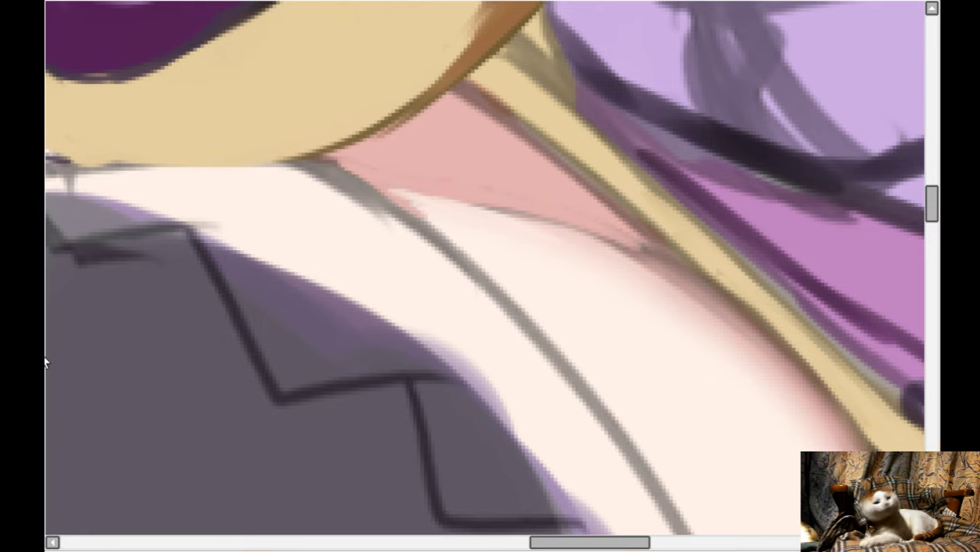
{"action": "mouse_move", "coordinate": [423, 188]}
{"action": "left_mouse_down"}
{"action": "mouse_move", "coordinate": [541, 225]}
{"action": "mouse_move", "coordinate": [471, 195]}
{"action": "mouse_move", "coordinate": [587, 249]}
{"action": "mouse_move", "coordinate": [615, 250]}
{"action": "mouse_move", "coordinate": [621, 273]}
{"action": "mouse_move", "coordinate": [501, 216]}
{"action": "mouse_move", "coordinate": [401, 186]}
{"action": "mouse_move", "coordinate": [467, 247]}
{"action": "mouse_move", "coordinate": [434, 222]}
{"action": "mouse_move", "coordinate": [462, 235]}
{"action": "mouse_move", "coordinate": [454, 198]}
{"action": "mouse_move", "coordinate": [593, 239]}
{"action": "mouse_move", "coordinate": [488, 202]}
{"action": "mouse_move", "coordinate": [663, 279]}
{"action": "mouse_move", "coordinate": [527, 192]}
{"action": "mouse_move", "coordinate": [700, 320]}
{"action": "left_mouse_up"}
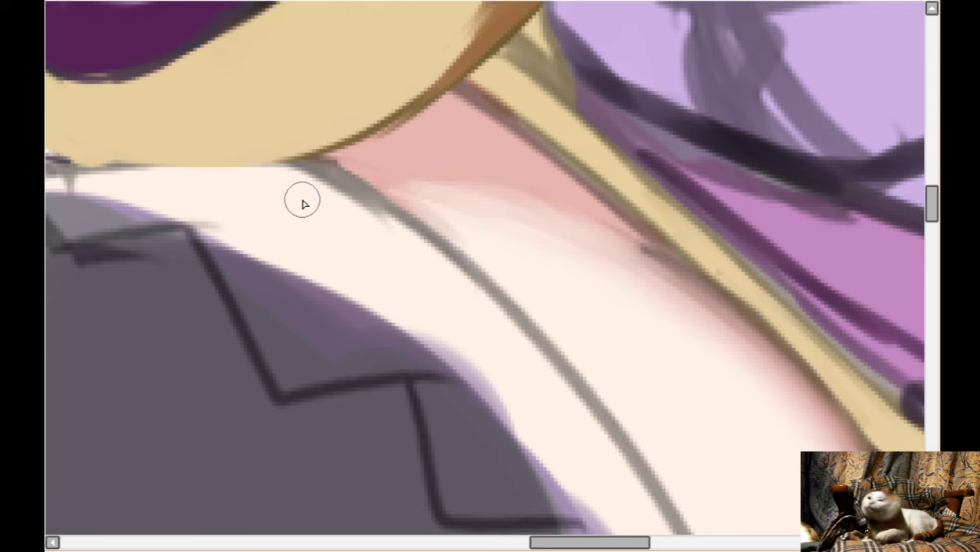
- Deepen the skin shadow beneath the collar with a darker reddish tone and blend it into the chest
{"action": "scroll", "coordinate": [552, 73], "scroll_direction": "down", "scroll_amount": 4}
{"action": "scroll", "coordinate": [530, 193], "scroll_direction": "up", "scroll_amount": 4}
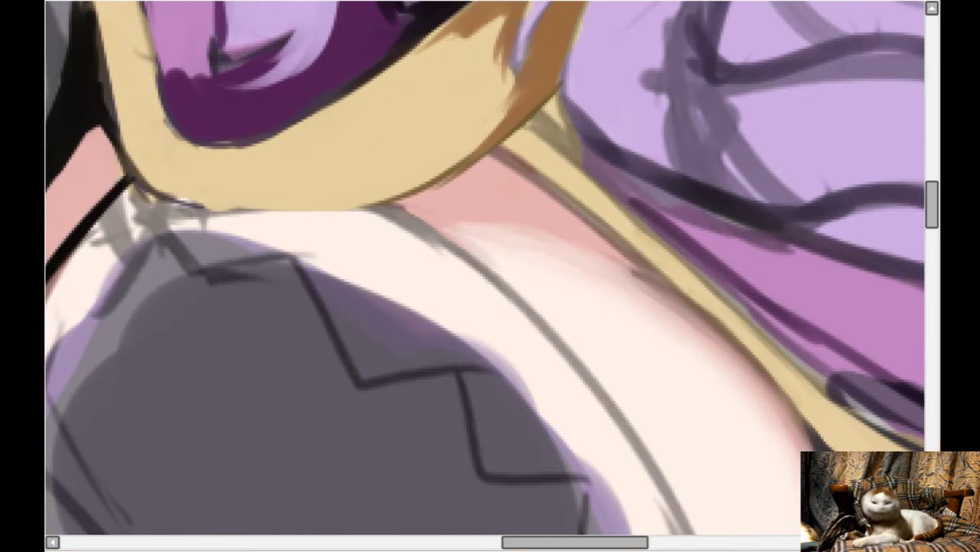
{"action": "mouse_move", "coordinate": [463, 193]}
{"action": "left_mouse_down"}
{"action": "mouse_move", "coordinate": [494, 186]}
{"action": "mouse_move", "coordinate": [483, 173]}
{"action": "mouse_move", "coordinate": [491, 163]}
{"action": "mouse_move", "coordinate": [457, 197]}
{"action": "mouse_move", "coordinate": [424, 182]}
{"action": "mouse_move", "coordinate": [479, 169]}
{"action": "mouse_move", "coordinate": [460, 184]}
{"action": "mouse_move", "coordinate": [481, 162]}
{"action": "mouse_move", "coordinate": [556, 207]}
{"action": "mouse_move", "coordinate": [463, 184]}
{"action": "mouse_move", "coordinate": [416, 190]}
{"action": "mouse_move", "coordinate": [479, 185]}
{"action": "mouse_move", "coordinate": [521, 196]}
{"action": "mouse_move", "coordinate": [603, 242]}
{"action": "mouse_move", "coordinate": [513, 174]}
{"action": "mouse_move", "coordinate": [629, 253]}
{"action": "mouse_move", "coordinate": [461, 179]}
{"action": "left_mouse_up"}
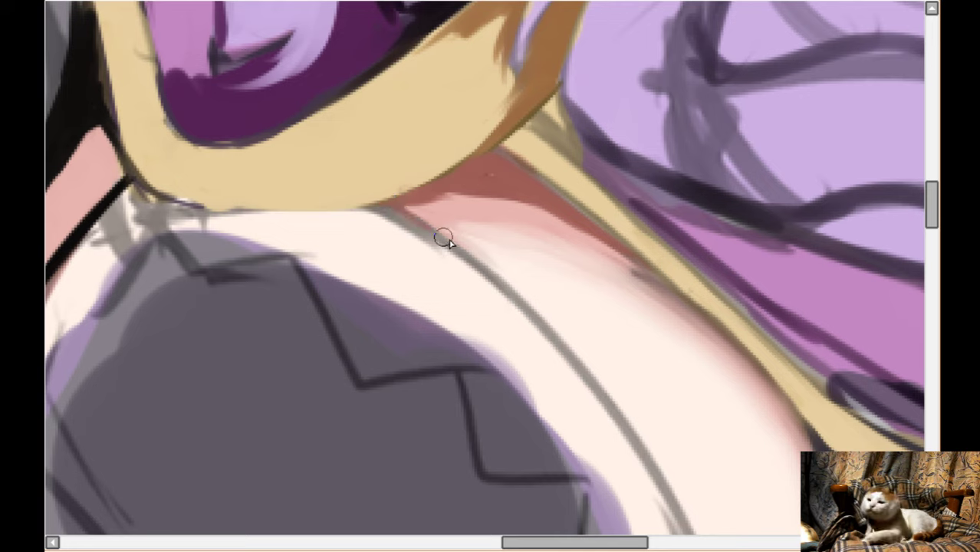
{"action": "mouse_move", "coordinate": [432, 211]}
{"action": "left_mouse_down"}
{"action": "mouse_move", "coordinate": [501, 197]}
{"action": "mouse_move", "coordinate": [601, 250]}
{"action": "left_mouse_up"}
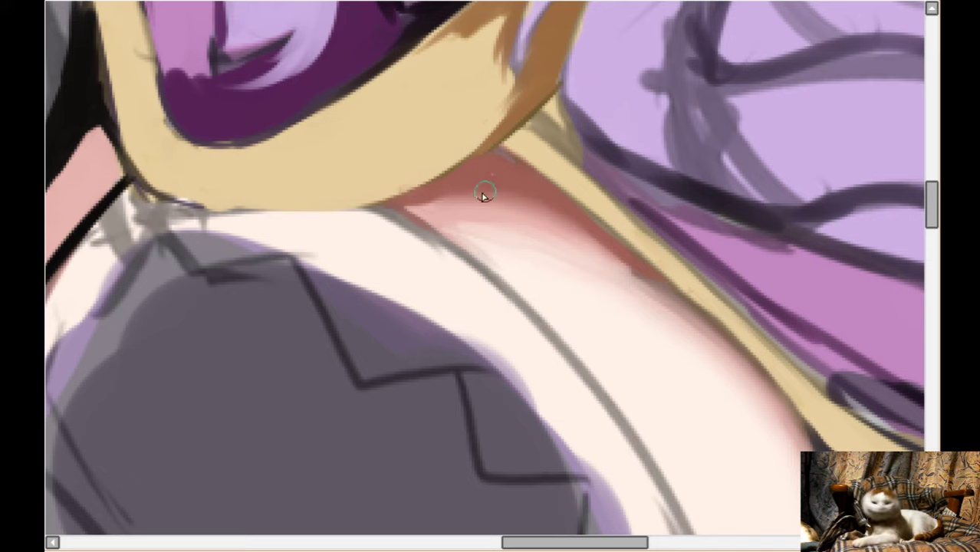
- Outline the collar's underside and the gold trim's edge along the chest in thin dark brown
{"action": "scroll", "coordinate": [558, 184], "scroll_direction": "up", "scroll_amount": 3}
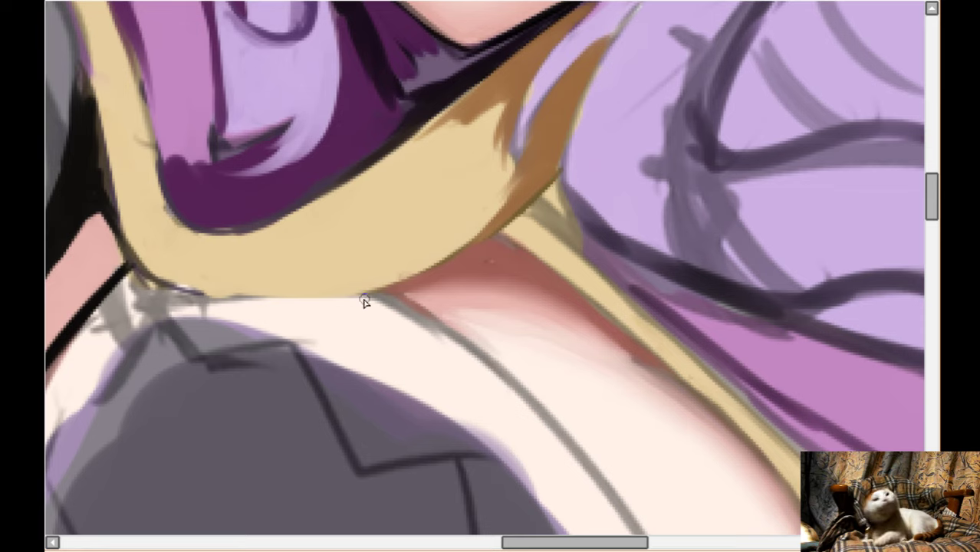
{"action": "mouse_move", "coordinate": [364, 302]}
{"action": "left_mouse_down"}
{"action": "mouse_move", "coordinate": [496, 236]}
{"action": "mouse_move", "coordinate": [441, 268]}
{"action": "mouse_move", "coordinate": [526, 213]}
{"action": "left_mouse_up"}
{"action": "left_click_drag", "start_coordinate": [474, 246], "coordinate": [535, 202]}
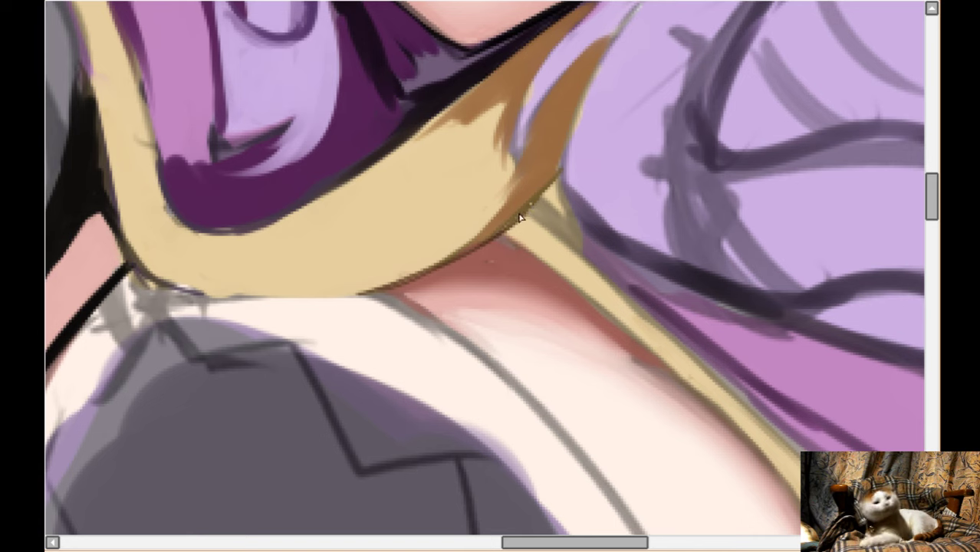
{"action": "key", "text": "h"}
{"action": "key", "text": "Down"}
{"action": "key", "text": "Down"}
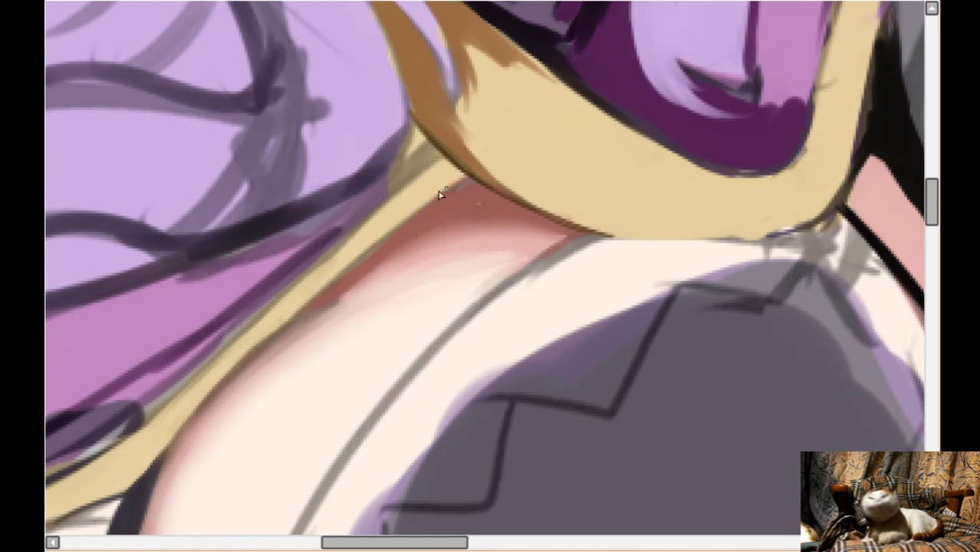
{"action": "mouse_move", "coordinate": [459, 187]}
{"action": "left_mouse_down"}
{"action": "mouse_move", "coordinate": [396, 225]}
{"action": "mouse_move", "coordinate": [255, 350]}
{"action": "left_mouse_up"}
{"action": "left_click_drag", "start_coordinate": [389, 234], "coordinate": [238, 368]}
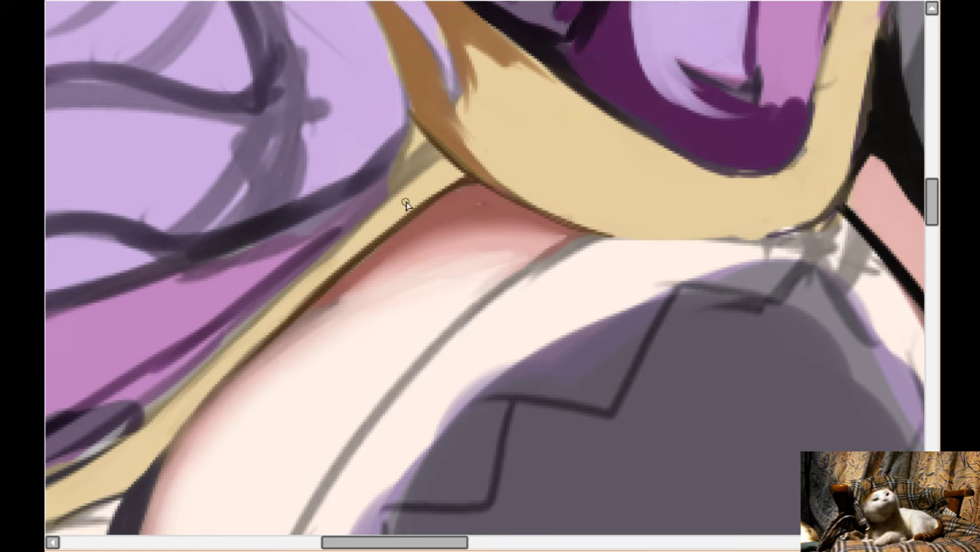
{"action": "left_click_drag", "start_coordinate": [381, 220], "coordinate": [188, 418]}
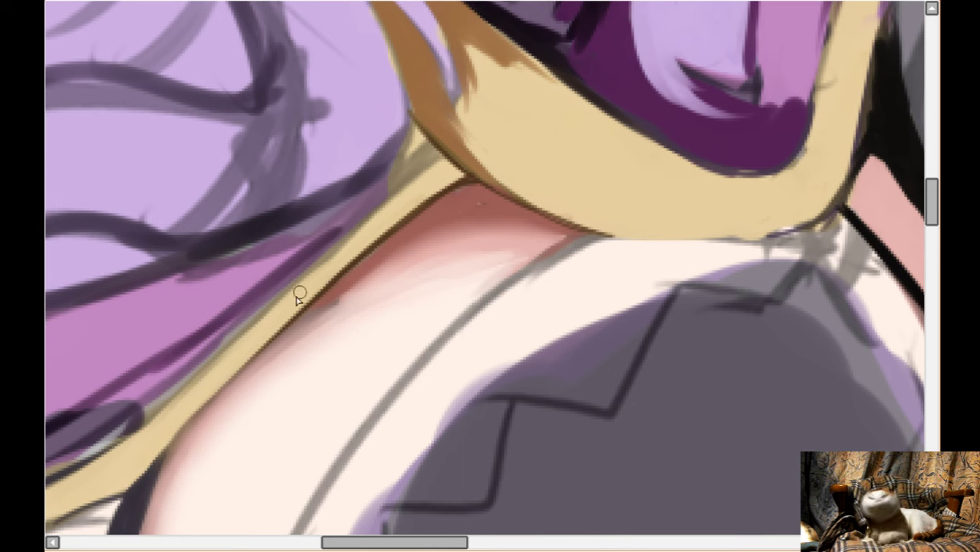
{"action": "scroll", "coordinate": [451, 222], "scroll_direction": "down", "scroll_amount": 3}
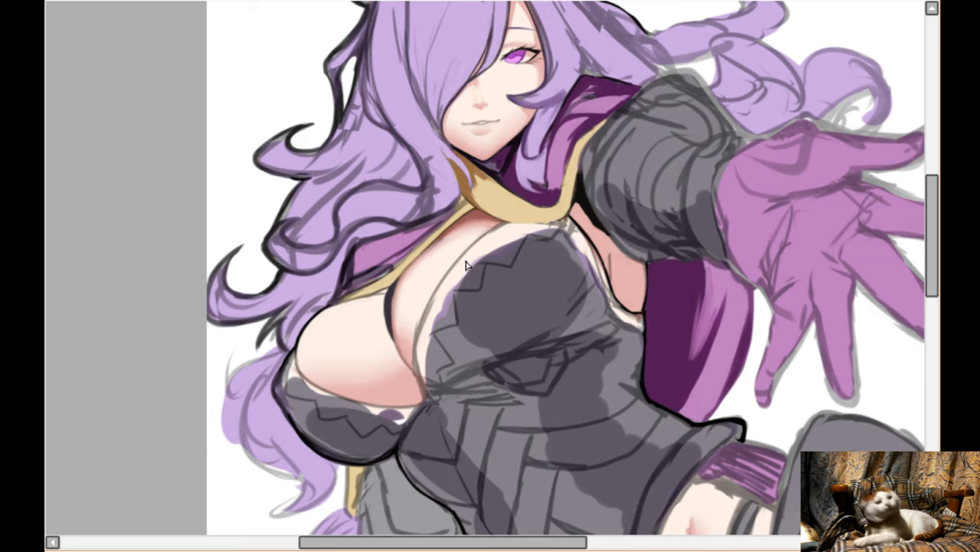
{"action": "scroll", "coordinate": [346, 291], "scroll_direction": "up", "scroll_amount": 6}
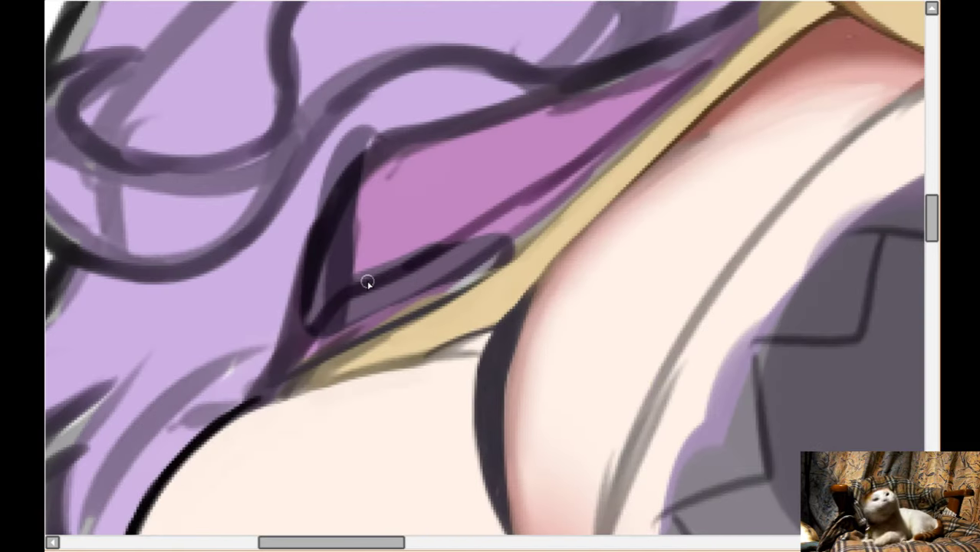
{"action": "scroll", "coordinate": [117, 337], "scroll_direction": "up", "scroll_amount": 1}
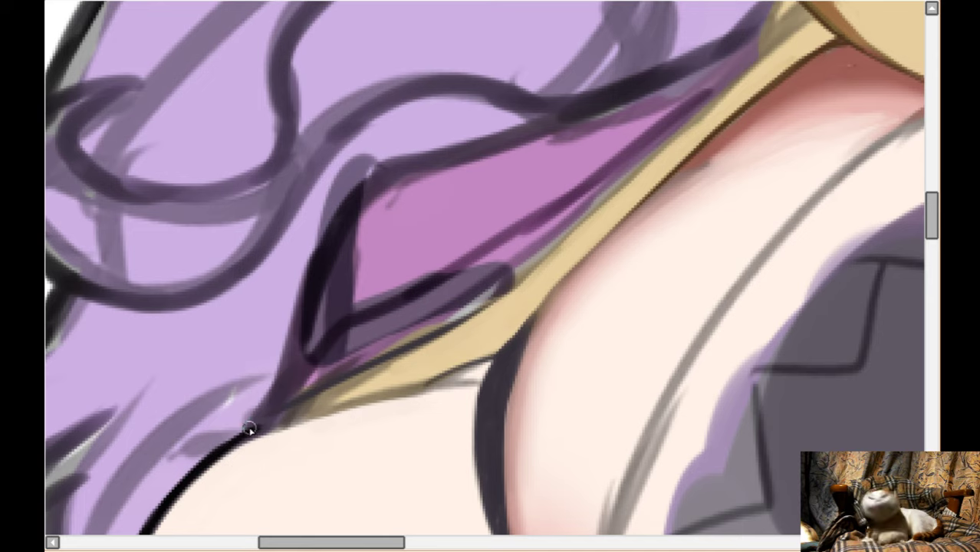
- Outline the outer edge of the purple cloak flap beside the chest in thick black, from the shoulder up to the gold collar
{"action": "mouse_move", "coordinate": [248, 428]}
{"action": "left_mouse_down"}
{"action": "mouse_move", "coordinate": [290, 352]}
{"action": "mouse_move", "coordinate": [276, 377]}
{"action": "mouse_move", "coordinate": [329, 213]}
{"action": "mouse_move", "coordinate": [301, 265]}
{"action": "mouse_move", "coordinate": [347, 178]}
{"action": "left_mouse_up"}
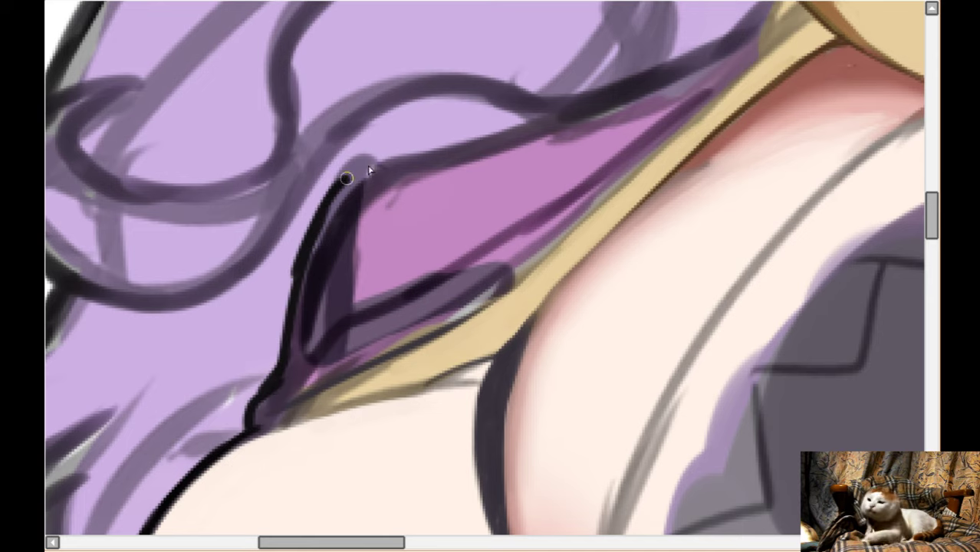
{"action": "scroll", "coordinate": [384, 184], "scroll_direction": "up", "scroll_amount": 2}
{"action": "mouse_move", "coordinate": [368, 219]}
{"action": "left_mouse_down"}
{"action": "mouse_move", "coordinate": [517, 200]}
{"action": "mouse_move", "coordinate": [558, 150]}
{"action": "mouse_move", "coordinate": [595, 157]}
{"action": "left_mouse_up"}
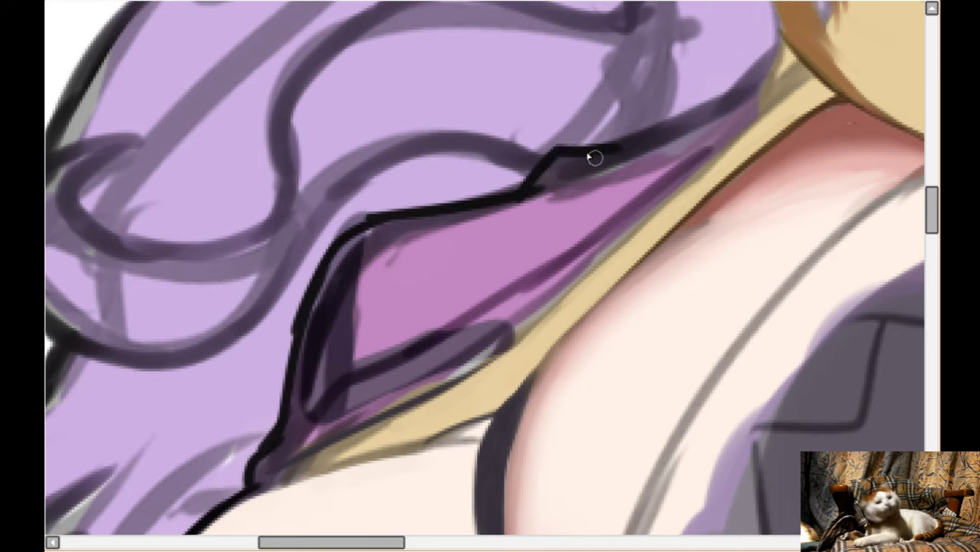
{"action": "mouse_move", "coordinate": [506, 201]}
{"action": "left_mouse_down"}
{"action": "mouse_move", "coordinate": [563, 155]}
{"action": "mouse_move", "coordinate": [608, 154]}
{"action": "mouse_move", "coordinate": [695, 107]}
{"action": "mouse_move", "coordinate": [775, 40]}
{"action": "left_mouse_up"}
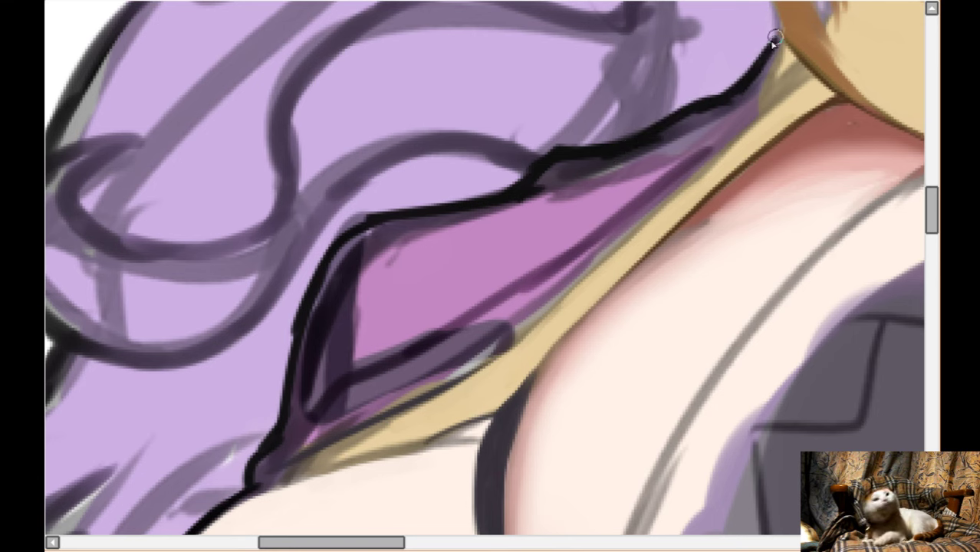
- Draw a thin black line separating the flap's purple lining from the narrow gold trim above the chest
{"action": "key", "text": "Up"}
{"action": "key", "text": "Up"}
{"action": "key", "text": "Up"}
{"action": "key", "text": "Up"}
{"action": "key", "text": "Up"}
{"action": "key", "text": "Up"}
{"action": "key", "text": "Up"}
{"action": "key", "text": "Up"}
{"action": "key", "text": "Up"}
{"action": "key", "text": "Up"}
{"action": "key", "text": "Up"}
{"action": "key", "text": "Right"}
{"action": "key", "text": "Right"}
{"action": "key", "text": "Right"}
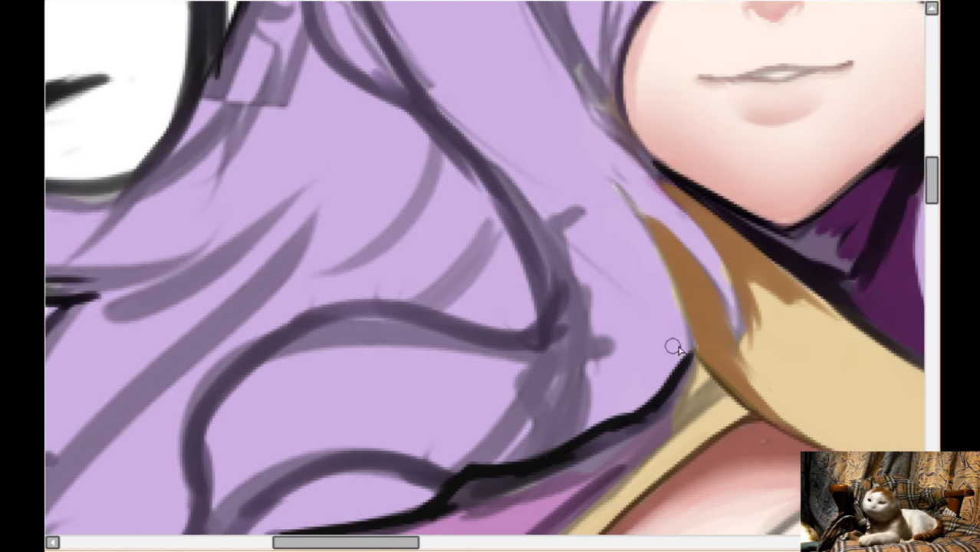
{"action": "scroll", "coordinate": [679, 341], "scroll_direction": "down", "scroll_amount": 1}
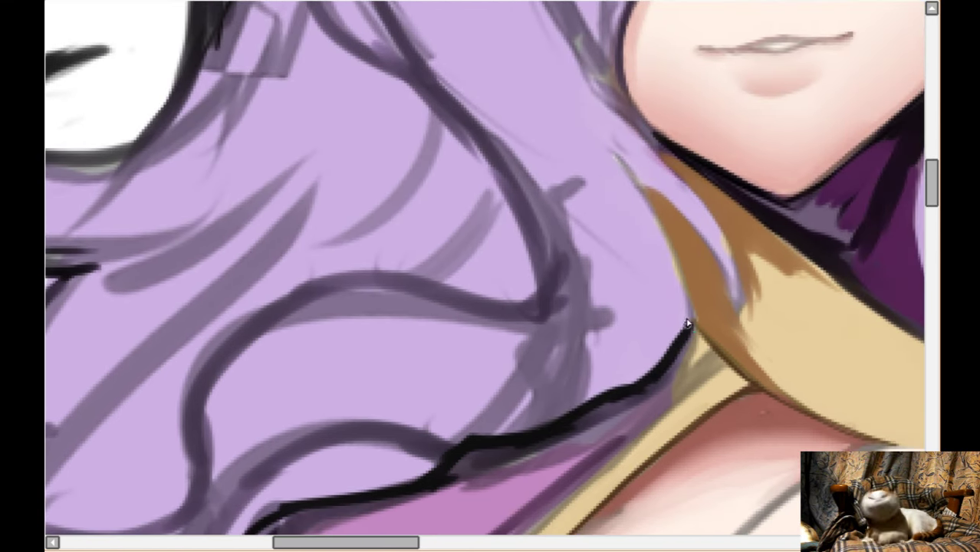
{"action": "scroll", "coordinate": [657, 291], "scroll_direction": "down", "scroll_amount": 5}
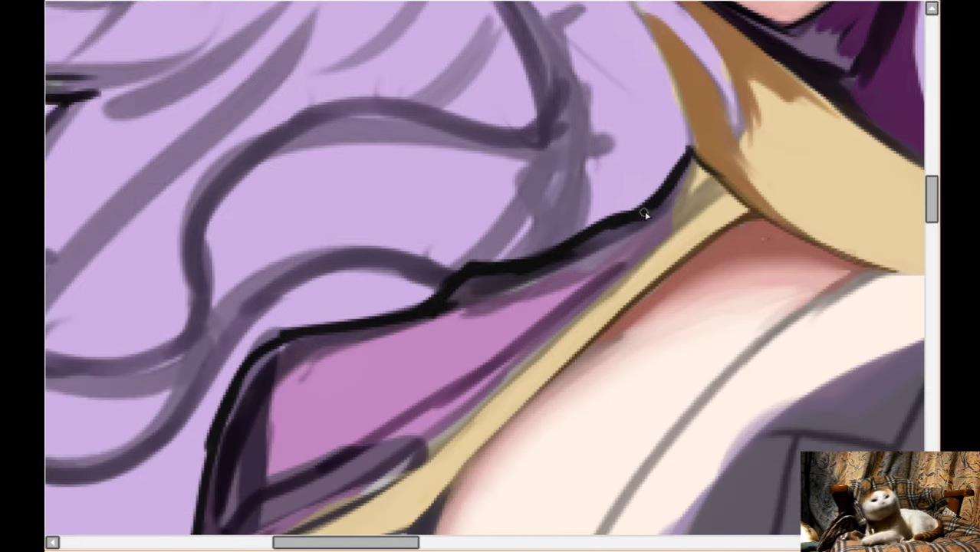
{"action": "left_click_drag", "start_coordinate": [644, 214], "coordinate": [606, 270]}
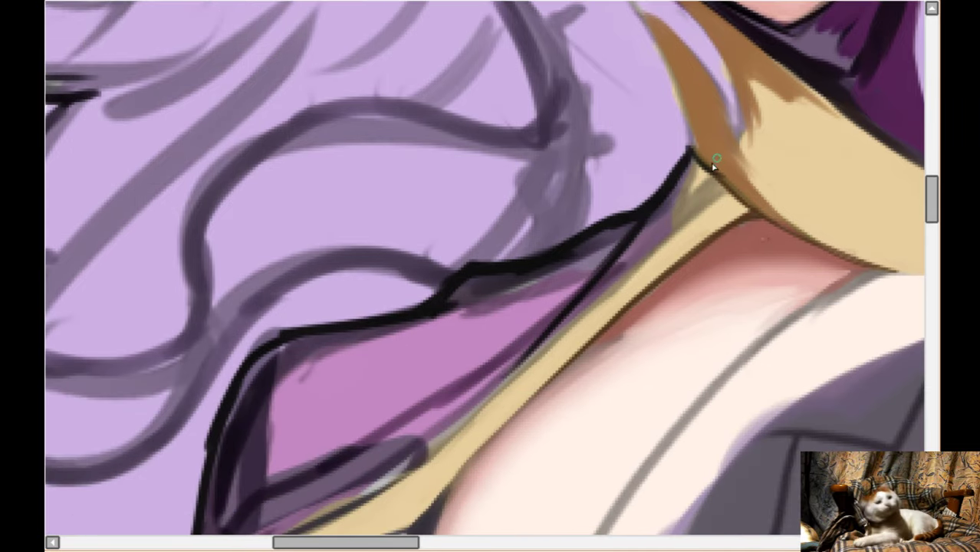
- Repaint the narrow gold trim in light gold with brown shading along its edges and beneath the collar
{"action": "left_click_drag", "start_coordinate": [691, 184], "coordinate": [491, 415]}
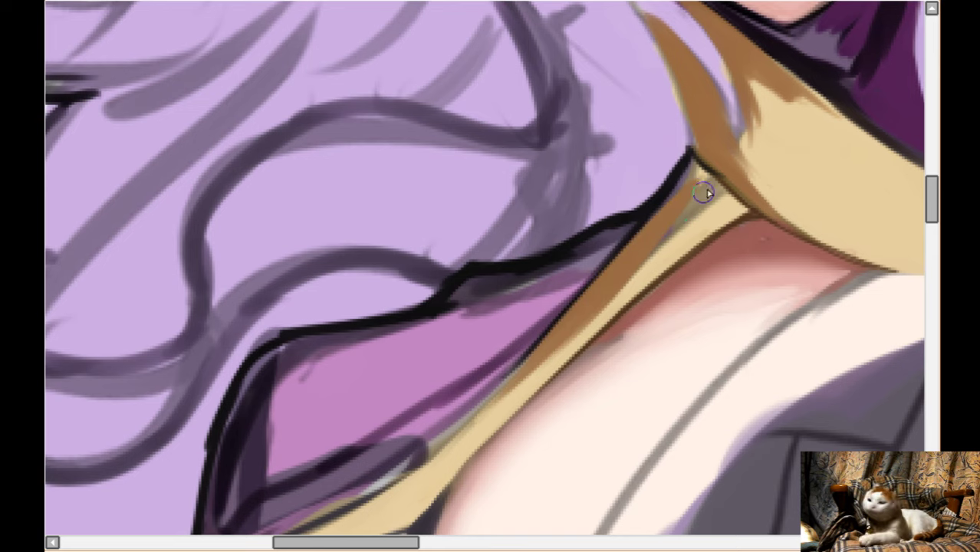
{"action": "left_click_drag", "start_coordinate": [705, 191], "coordinate": [560, 350]}
{"action": "left_click_drag", "start_coordinate": [647, 244], "coordinate": [460, 430]}
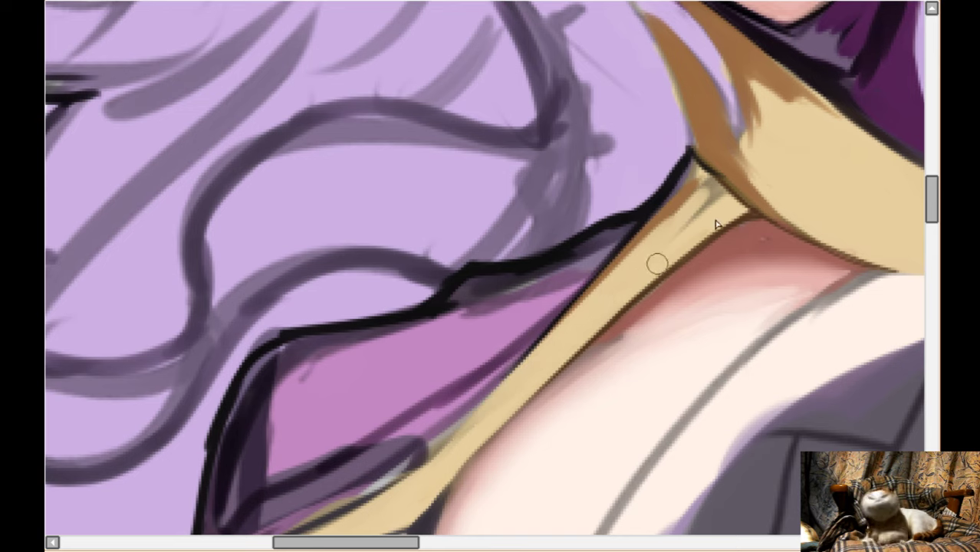
{"action": "left_click_drag", "start_coordinate": [599, 299], "coordinate": [687, 196]}
{"action": "left_click_drag", "start_coordinate": [578, 321], "coordinate": [685, 185]}
{"action": "mouse_move", "coordinate": [651, 235]}
{"action": "left_mouse_down"}
{"action": "mouse_move", "coordinate": [692, 175]}
{"action": "mouse_move", "coordinate": [661, 247]}
{"action": "mouse_move", "coordinate": [674, 203]}
{"action": "mouse_move", "coordinate": [710, 178]}
{"action": "mouse_move", "coordinate": [691, 167]}
{"action": "mouse_move", "coordinate": [670, 191]}
{"action": "mouse_move", "coordinate": [711, 180]}
{"action": "mouse_move", "coordinate": [738, 201]}
{"action": "mouse_move", "coordinate": [652, 285]}
{"action": "left_mouse_up"}
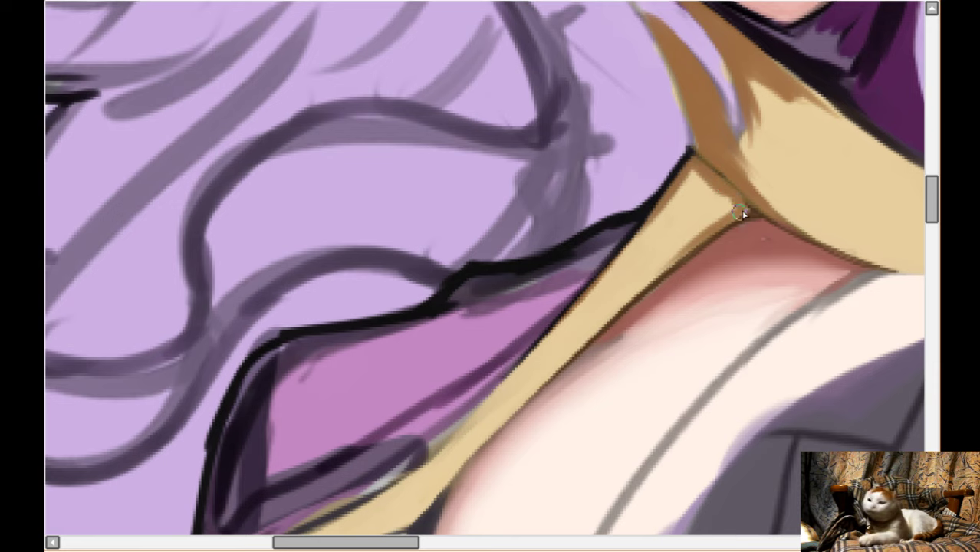
{"action": "left_click_drag", "start_coordinate": [744, 212], "coordinate": [669, 261]}
{"action": "left_click_drag", "start_coordinate": [734, 206], "coordinate": [631, 294]}
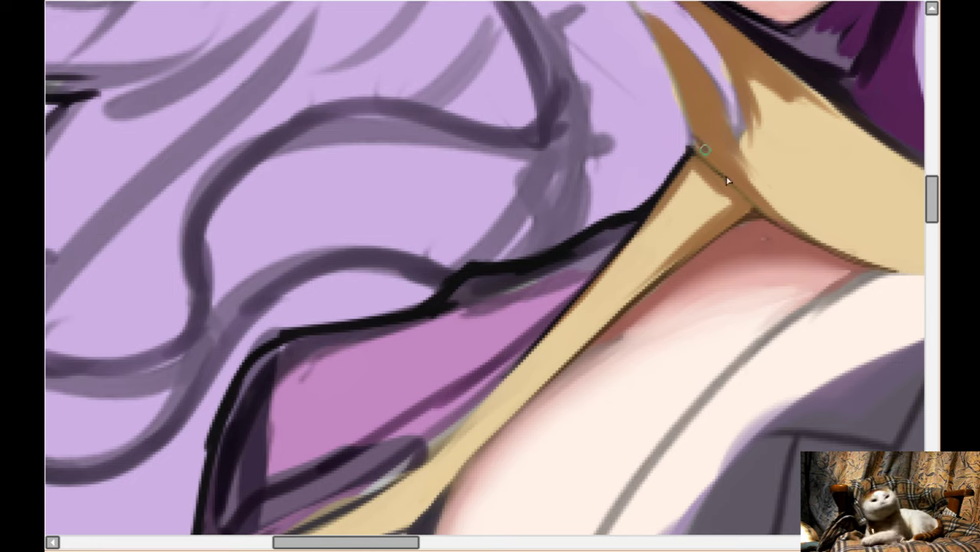
- Repaint the sketchy edge where the narrow gold trim meets the collar and redraw it as a crisp dark line
{"action": "left_click_drag", "start_coordinate": [728, 181], "coordinate": [758, 209]}
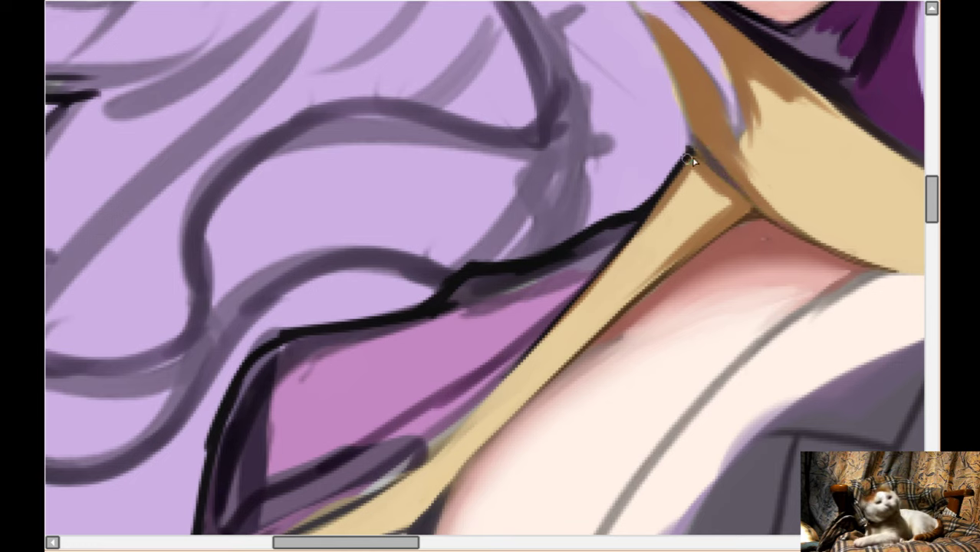
{"action": "left_click_drag", "start_coordinate": [690, 160], "coordinate": [734, 190]}
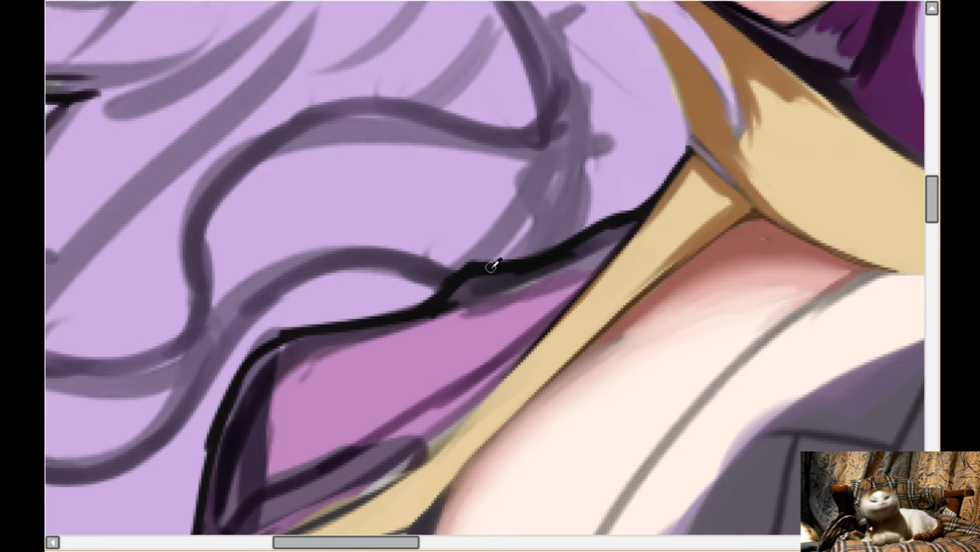
{"action": "mouse_move", "coordinate": [690, 140]}
{"action": "left_mouse_down"}
{"action": "mouse_move", "coordinate": [757, 206]}
{"action": "mouse_move", "coordinate": [746, 188]}
{"action": "left_mouse_up"}
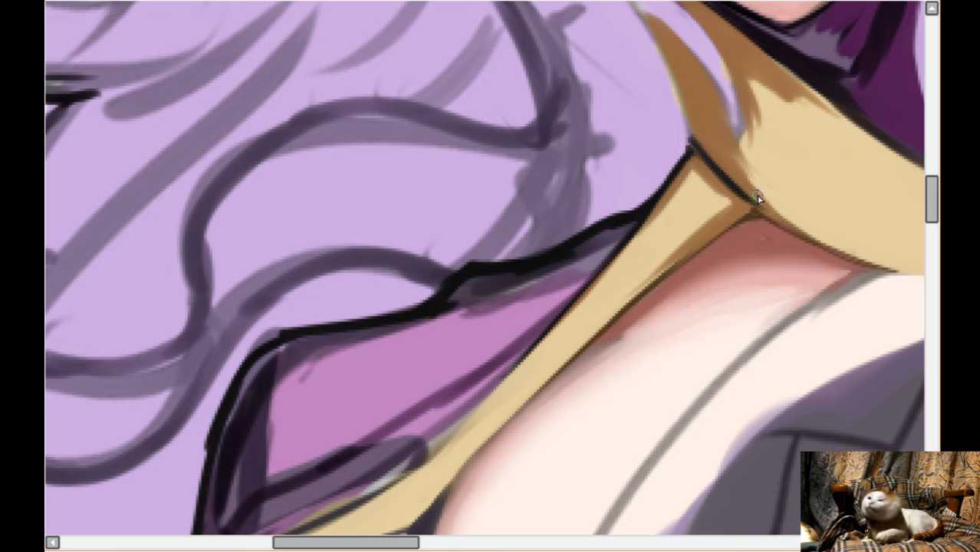
- Paint a thin gold band along the bodice neckline, covering the grey sketch line between the skin and the dark fabric
{"action": "scroll", "coordinate": [758, 198], "scroll_direction": "up", "scroll_amount": 1}
{"action": "scroll", "coordinate": [758, 198], "scroll_direction": "down", "scroll_amount": 4}
{"action": "key", "text": "h"}
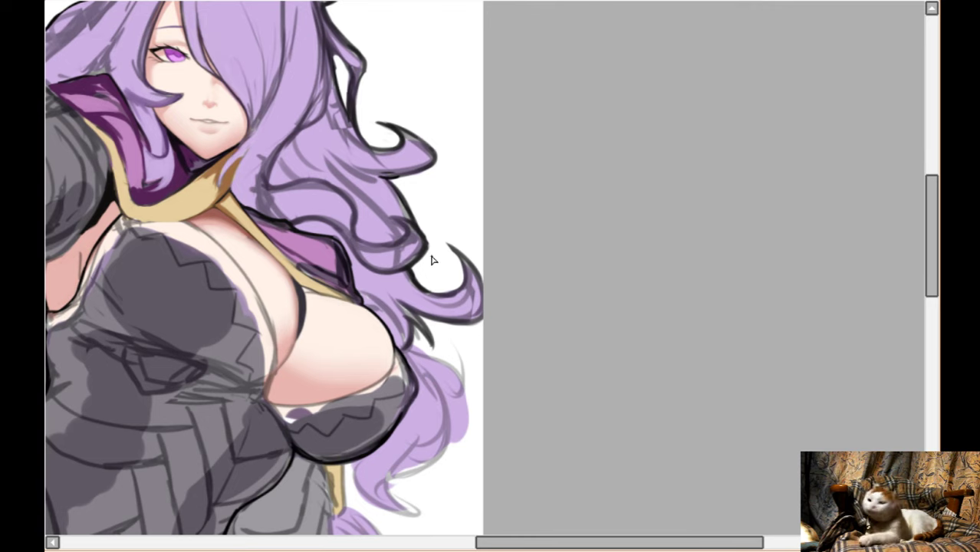
{"action": "left_click_drag", "start_coordinate": [174, 286], "coordinate": [232, 286]}
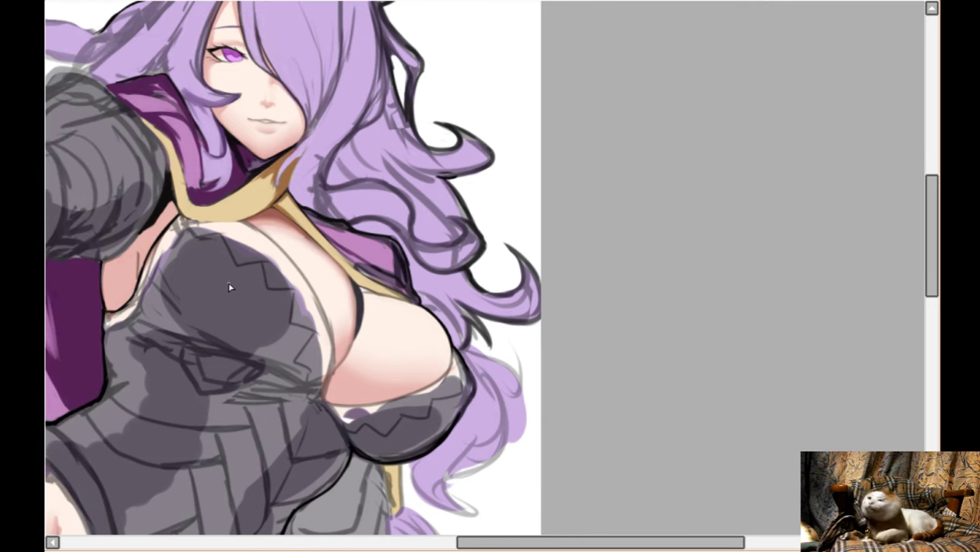
{"action": "scroll", "coordinate": [235, 289], "scroll_direction": "up", "scroll_amount": 2}
{"action": "key", "text": "Down"}
{"action": "key", "text": "Down"}
{"action": "key", "text": "Down"}
{"action": "key", "text": "Down"}
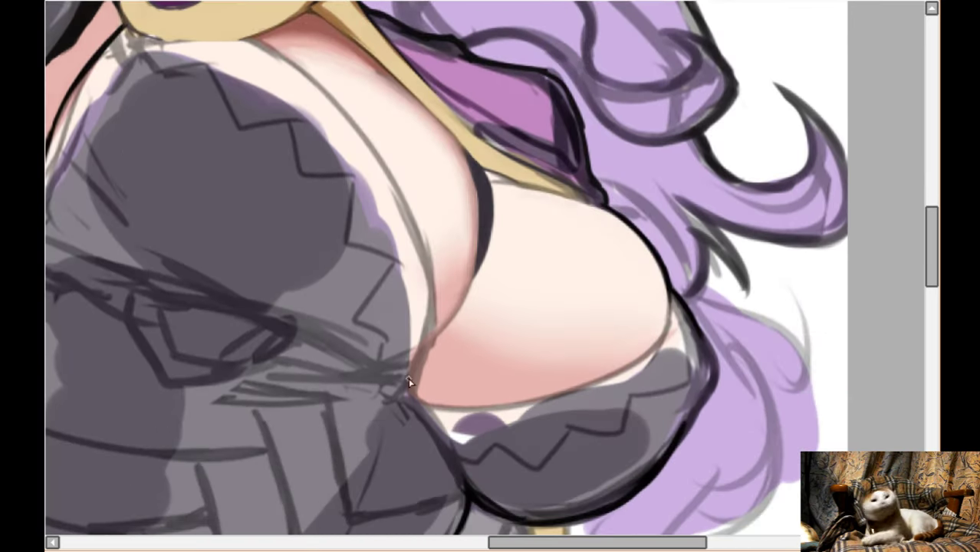
{"action": "scroll", "coordinate": [452, 352], "scroll_direction": "up", "scroll_amount": 1}
{"action": "key", "text": "h"}
{"action": "scroll", "coordinate": [338, 356], "scroll_direction": "down", "scroll_amount": 1}
{"action": "key", "text": "Up"}
{"action": "key", "text": "Up"}
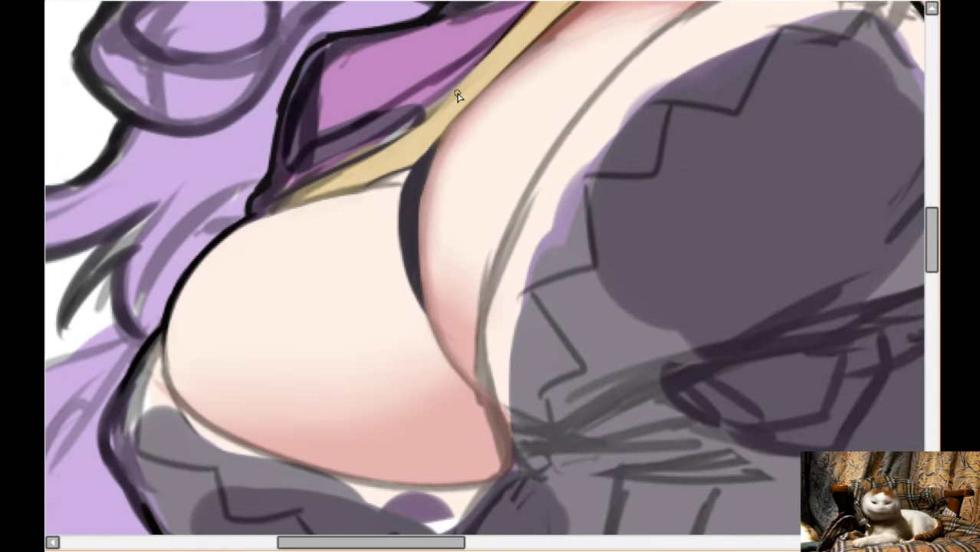
{"action": "key", "text": "Right"}
{"action": "key", "text": "Right"}
{"action": "key", "text": "Up"}
{"action": "key", "text": "Up"}
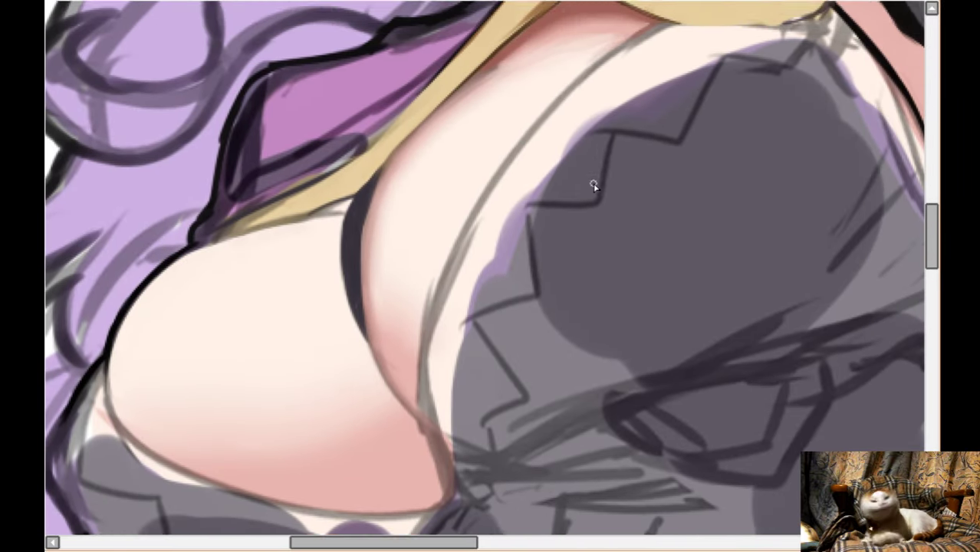
{"action": "key", "text": "Down"}
{"action": "scroll", "coordinate": [608, 148], "scroll_direction": "up", "scroll_amount": 1}
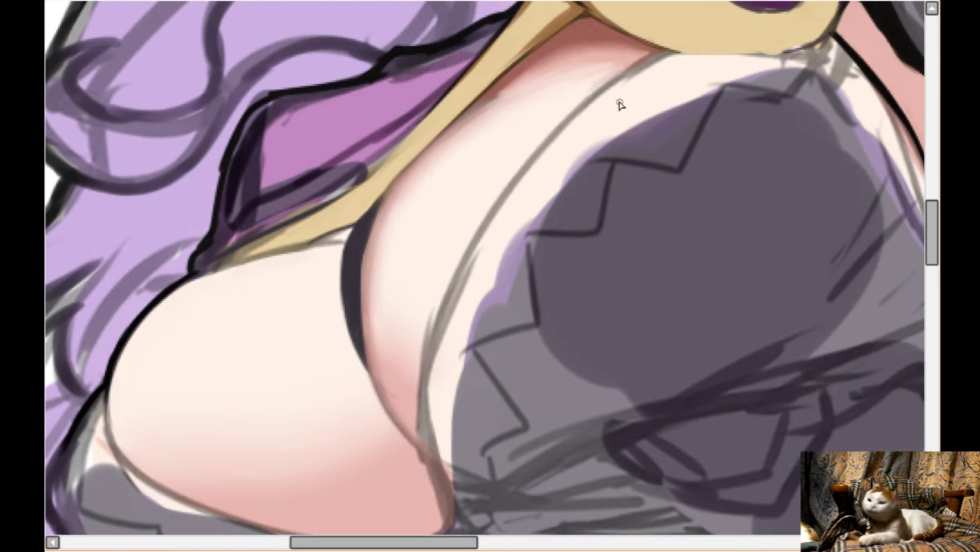
{"action": "mouse_move", "coordinate": [645, 77]}
{"action": "left_mouse_down"}
{"action": "mouse_move", "coordinate": [575, 131]}
{"action": "mouse_move", "coordinate": [597, 99]}
{"action": "mouse_move", "coordinate": [478, 272]}
{"action": "left_mouse_up"}
{"action": "left_click_drag", "start_coordinate": [548, 152], "coordinate": [459, 283]}
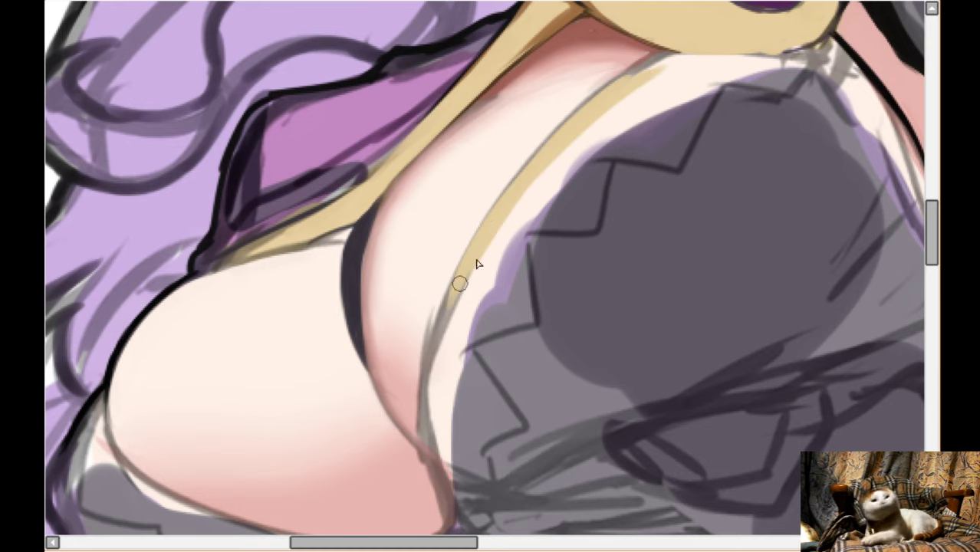
{"action": "left_click_drag", "start_coordinate": [514, 197], "coordinate": [436, 376]}
{"action": "left_click_drag", "start_coordinate": [471, 270], "coordinate": [437, 419]}
- Widen the gold neckline band until it covers the pale gap up to the dark bodice fabric
{"action": "scroll", "coordinate": [458, 258], "scroll_direction": "down", "scroll_amount": 3}
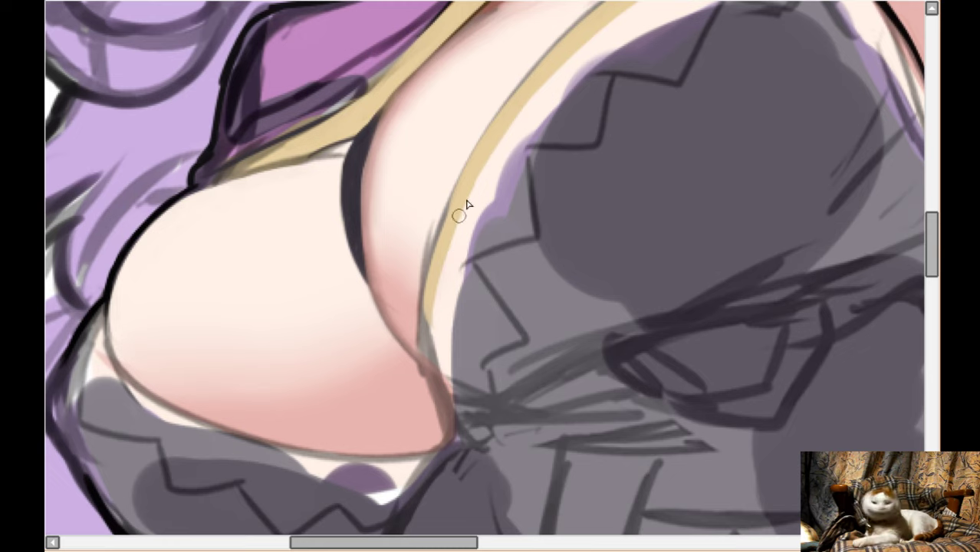
{"action": "mouse_move", "coordinate": [458, 216]}
{"action": "left_mouse_down"}
{"action": "mouse_move", "coordinate": [434, 274]}
{"action": "mouse_move", "coordinate": [440, 260]}
{"action": "mouse_move", "coordinate": [428, 360]}
{"action": "mouse_move", "coordinate": [429, 323]}
{"action": "mouse_move", "coordinate": [447, 431]}
{"action": "mouse_move", "coordinate": [431, 363]}
{"action": "mouse_move", "coordinate": [471, 432]}
{"action": "mouse_move", "coordinate": [441, 299]}
{"action": "mouse_move", "coordinate": [456, 325]}
{"action": "mouse_move", "coordinate": [462, 411]}
{"action": "mouse_move", "coordinate": [446, 280]}
{"action": "mouse_move", "coordinate": [463, 228]}
{"action": "left_mouse_up"}
{"action": "left_click_drag", "start_coordinate": [442, 297], "coordinate": [512, 146]}
{"action": "scroll", "coordinate": [523, 175], "scroll_direction": "up", "scroll_amount": 3}
{"action": "left_click_drag", "start_coordinate": [483, 280], "coordinate": [604, 133]}
{"action": "mouse_move", "coordinate": [545, 189]}
{"action": "left_mouse_down"}
{"action": "mouse_move", "coordinate": [610, 114]}
{"action": "mouse_move", "coordinate": [718, 54]}
{"action": "mouse_move", "coordinate": [542, 191]}
{"action": "left_mouse_up"}
{"action": "mouse_move", "coordinate": [595, 138]}
{"action": "left_mouse_down"}
{"action": "mouse_move", "coordinate": [763, 67]}
{"action": "mouse_move", "coordinate": [517, 223]}
{"action": "mouse_move", "coordinate": [453, 361]}
{"action": "left_mouse_up"}
- Paint a thin gold band along the lower skin edge of the other bodice cup, ending near the centre of the neckline
{"action": "scroll", "coordinate": [465, 332], "scroll_direction": "down", "scroll_amount": 1}
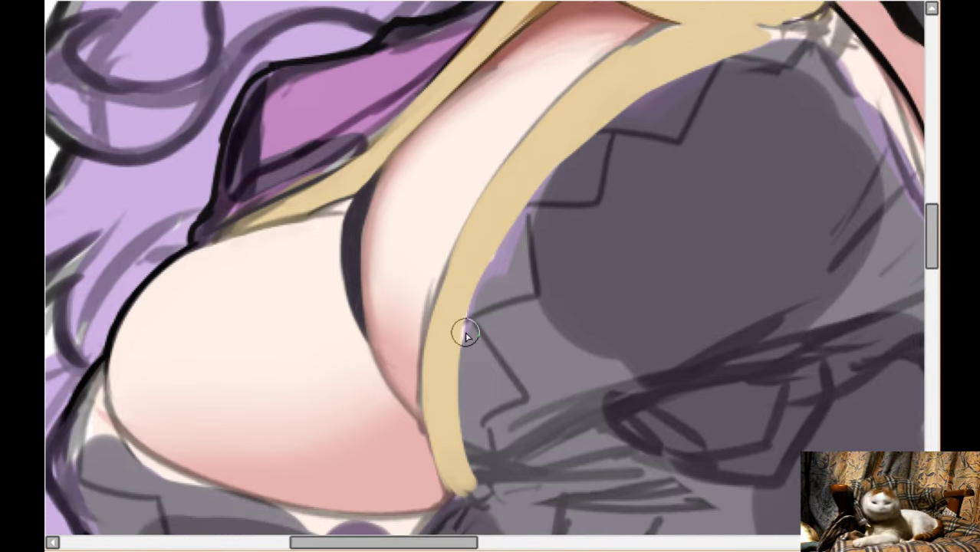
{"action": "key", "text": "Down"}
{"action": "key", "text": "Down"}
{"action": "key", "text": "h"}
{"action": "key", "text": "Down"}
{"action": "key", "text": "Down"}
{"action": "key", "text": "Down"}
{"action": "key", "text": "Down"}
{"action": "key", "text": "Right"}
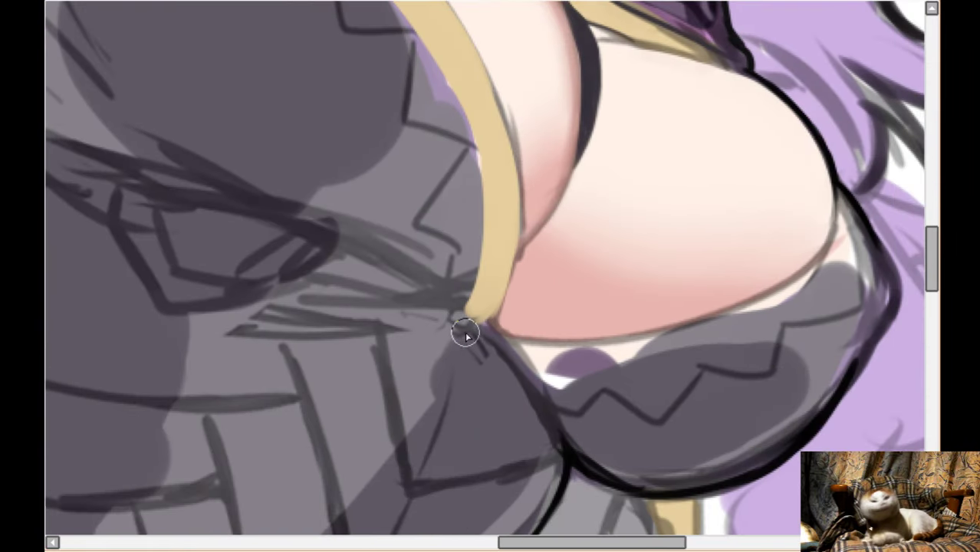
{"action": "key", "text": "Right"}
{"action": "key", "text": "Right"}
{"action": "key", "text": "Right"}
{"action": "key", "text": "Delete"}
{"action": "key", "text": "Delete"}
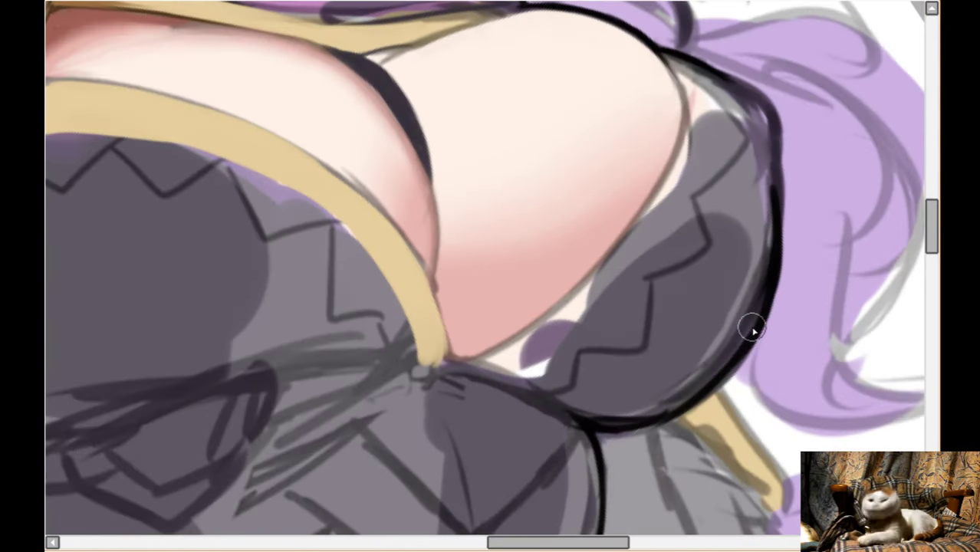
{"action": "key", "text": "Up"}
{"action": "key", "text": "["}
{"action": "key", "text": "["}
{"action": "mouse_move", "coordinate": [691, 185]}
{"action": "left_mouse_down"}
{"action": "mouse_move", "coordinate": [640, 279]}
{"action": "mouse_move", "coordinate": [613, 285]}
{"action": "left_mouse_up"}
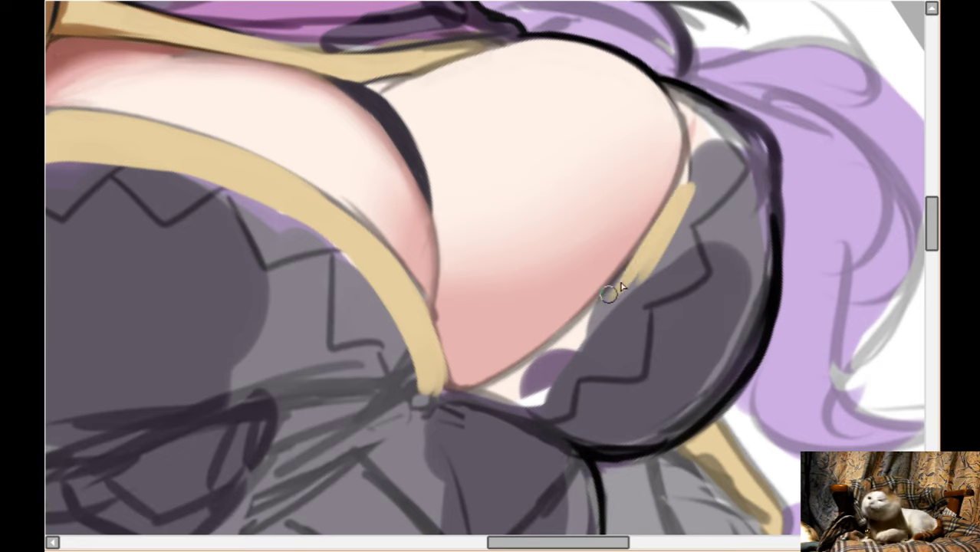
{"action": "left_click_drag", "start_coordinate": [667, 224], "coordinate": [580, 322]}
{"action": "left_click_drag", "start_coordinate": [650, 252], "coordinate": [568, 326]}
{"action": "mouse_move", "coordinate": [611, 291]}
{"action": "left_mouse_down"}
{"action": "mouse_move", "coordinate": [552, 355]}
{"action": "mouse_move", "coordinate": [575, 338]}
{"action": "left_mouse_up"}
{"action": "left_click_drag", "start_coordinate": [508, 381], "coordinate": [558, 345]}
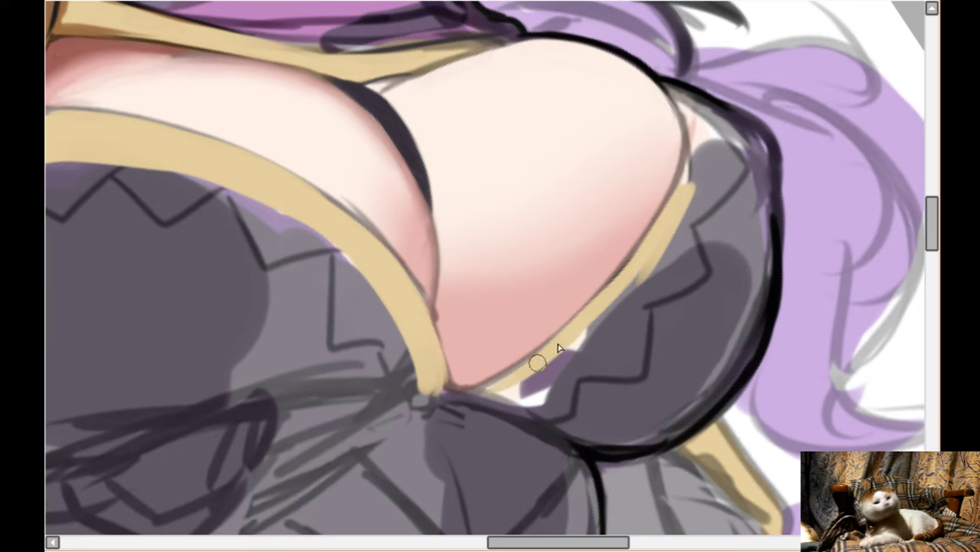
- Widen the other cup's gold band over the white gaps and the edge of the dark fabric
{"action": "left_click_drag", "start_coordinate": [460, 404], "coordinate": [579, 359]}
{"action": "left_click_drag", "start_coordinate": [508, 401], "coordinate": [599, 332]}
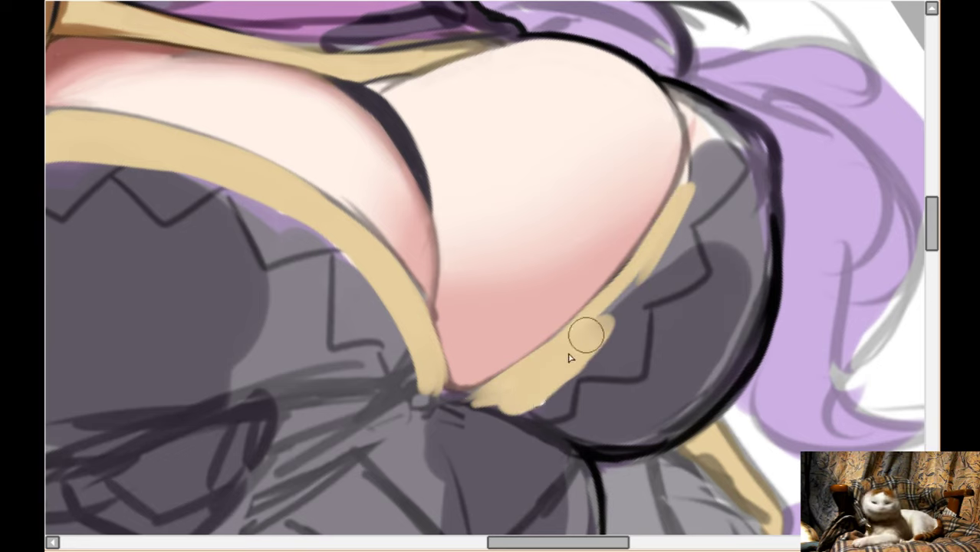
{"action": "left_click_drag", "start_coordinate": [548, 392], "coordinate": [647, 280]}
{"action": "left_click_drag", "start_coordinate": [607, 349], "coordinate": [669, 246]}
{"action": "left_click_drag", "start_coordinate": [627, 319], "coordinate": [680, 221]}
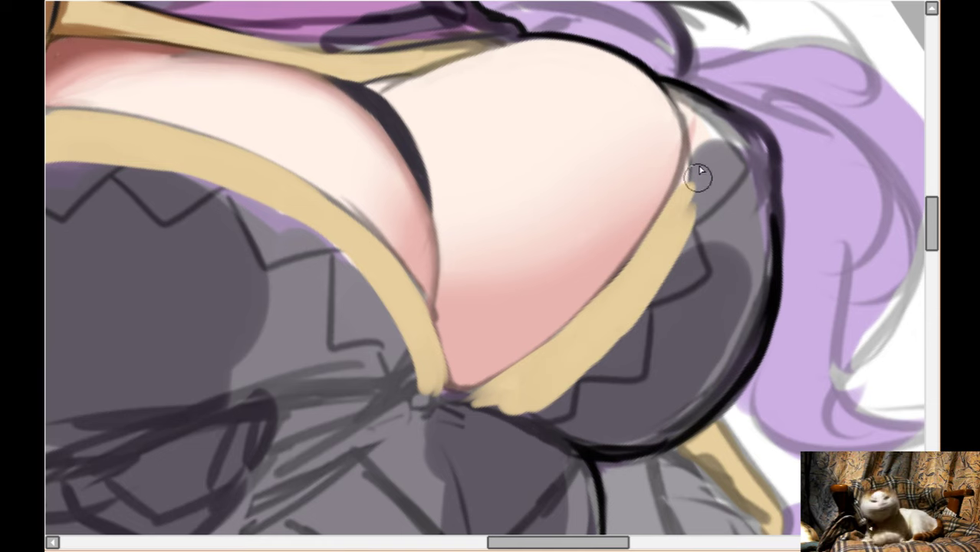
- Extend the gold band up the cup's outer side to the black outline, filling the pale gap beside the skin
{"action": "key", "text": "h"}
{"action": "scroll", "coordinate": [709, 109], "scroll_direction": "up", "scroll_amount": 1}
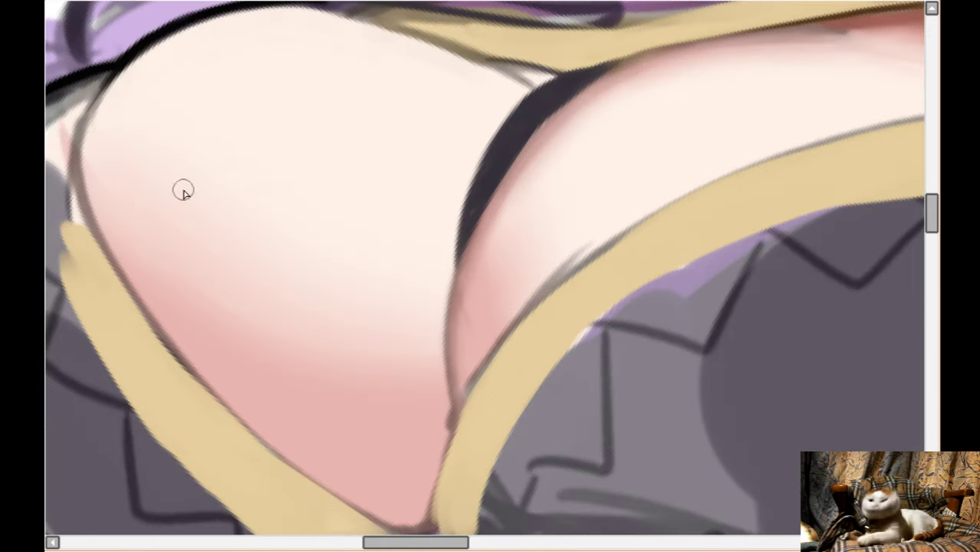
{"action": "key", "text": "Left"}
{"action": "key", "text": "Left"}
{"action": "key", "text": "Left"}
{"action": "key", "text": "Left"}
{"action": "key", "text": "Left"}
{"action": "key", "text": "Left"}
{"action": "left_click_drag", "start_coordinate": [247, 126], "coordinate": [282, 267]}
{"action": "mouse_move", "coordinate": [257, 154]}
{"action": "left_mouse_down"}
{"action": "mouse_move", "coordinate": [297, 275]}
{"action": "mouse_move", "coordinate": [293, 262]}
{"action": "left_mouse_up"}
{"action": "left_click_drag", "start_coordinate": [246, 149], "coordinate": [278, 264]}
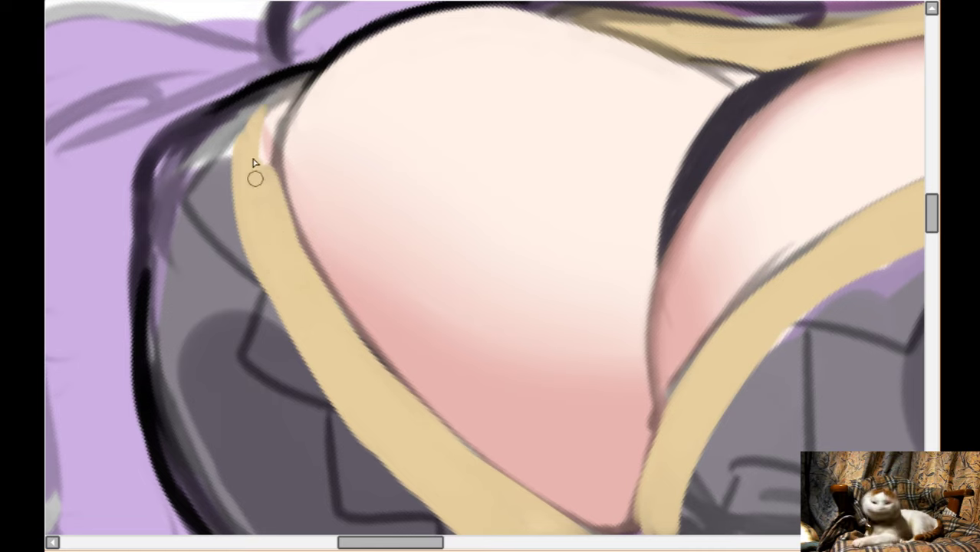
{"action": "mouse_move", "coordinate": [247, 147]}
{"action": "left_mouse_down"}
{"action": "mouse_move", "coordinate": [271, 98]}
{"action": "mouse_move", "coordinate": [305, 79]}
{"action": "mouse_move", "coordinate": [262, 148]}
{"action": "mouse_move", "coordinate": [303, 79]}
{"action": "mouse_move", "coordinate": [285, 90]}
{"action": "mouse_move", "coordinate": [252, 193]}
{"action": "mouse_move", "coordinate": [251, 113]}
{"action": "mouse_move", "coordinate": [281, 294]}
{"action": "left_mouse_up"}
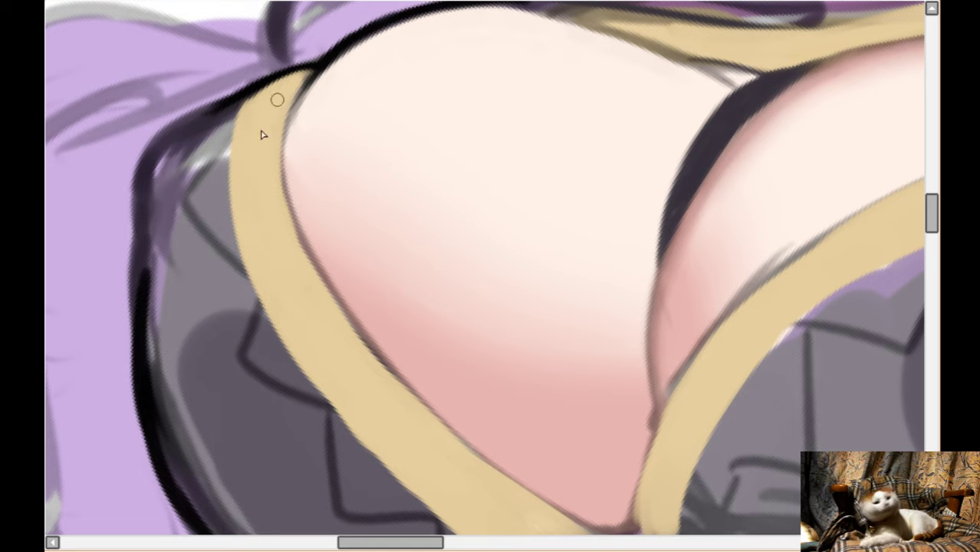
- Recolour the dark line between the skin and the outer cup's gold band with a thin brown outline
{"action": "left_click_drag", "start_coordinate": [259, 165], "coordinate": [230, 146]}
{"action": "left_click_drag", "start_coordinate": [103, 177], "coordinate": [15, 139]}
{"action": "scroll", "coordinate": [216, 73], "scroll_direction": "up", "scroll_amount": 2}
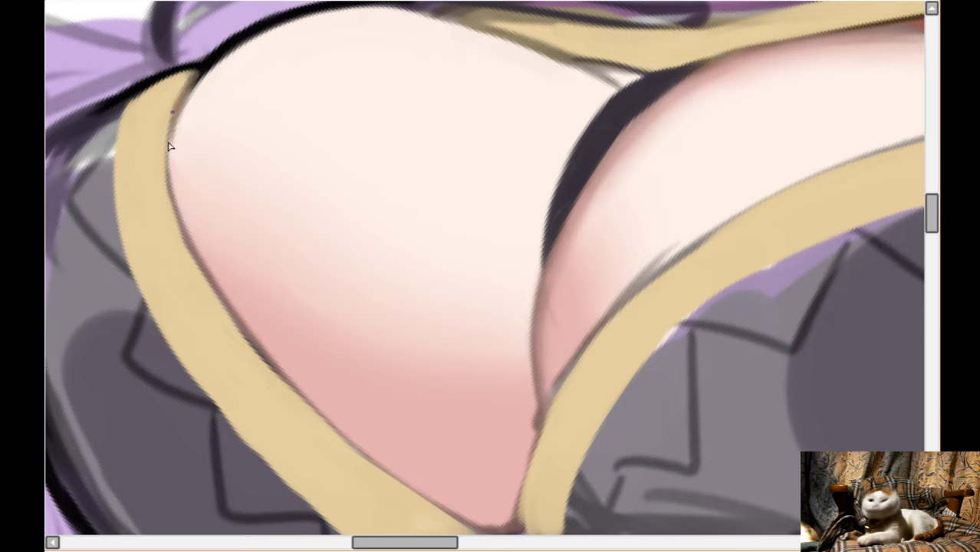
{"action": "scroll", "coordinate": [184, 231], "scroll_direction": "down", "scroll_amount": 2}
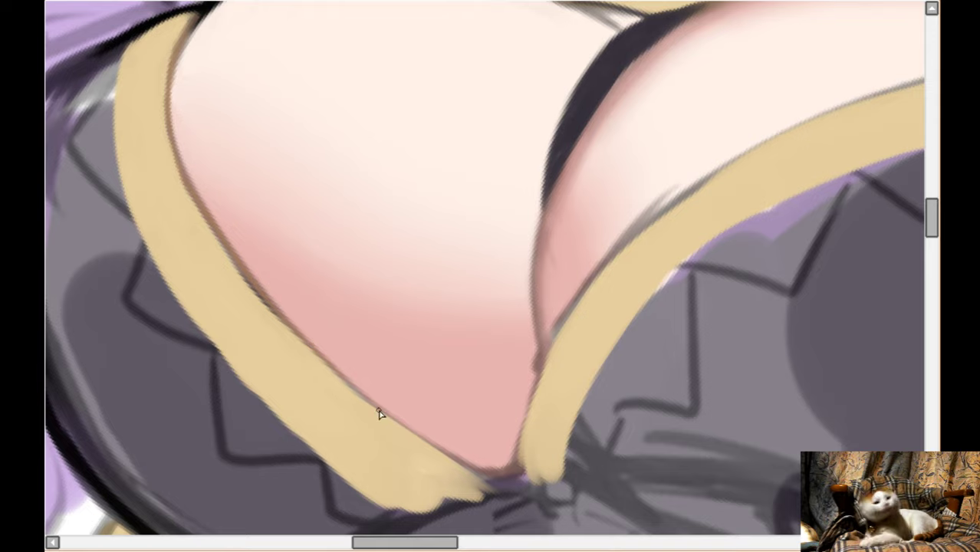
- Trace the lower part of the other cup's skin edge in brown, down to the centre of the neckline
{"action": "key", "text": "Down"}
{"action": "key", "text": "Down"}
{"action": "key", "text": "Right"}
{"action": "key", "text": "Right"}
{"action": "key", "text": "Right"}
{"action": "key", "text": "Up"}
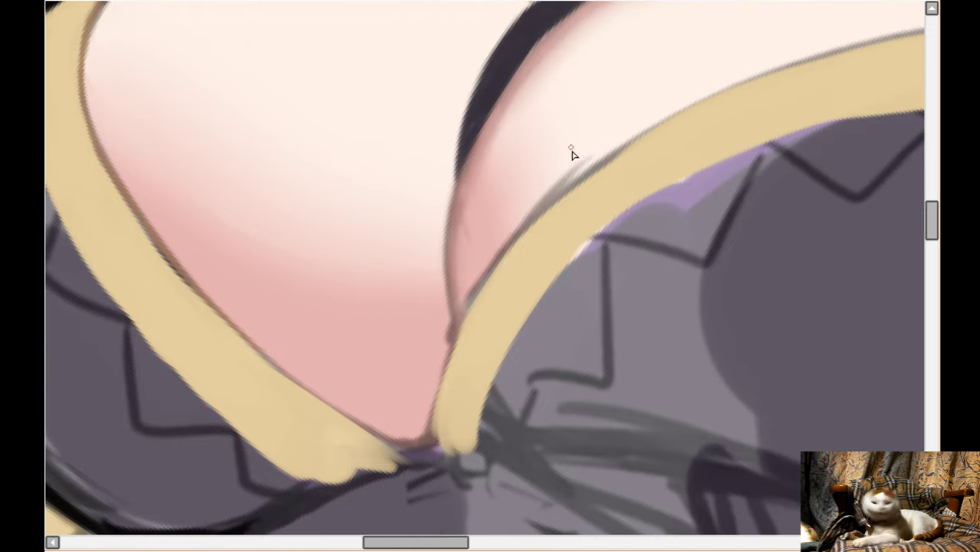
{"action": "left_click_drag", "start_coordinate": [567, 194], "coordinate": [477, 307]}
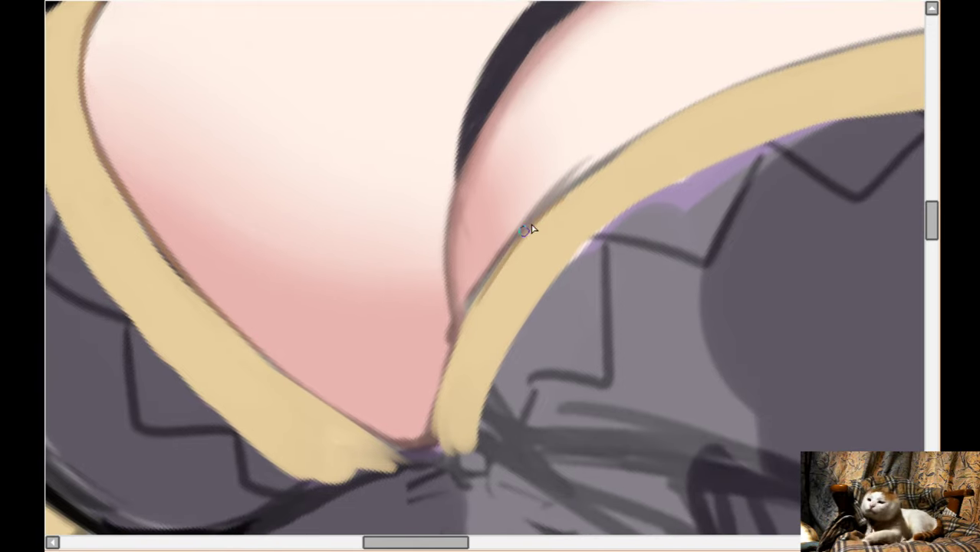
{"action": "mouse_move", "coordinate": [531, 227]}
{"action": "left_mouse_down"}
{"action": "mouse_move", "coordinate": [458, 326]}
{"action": "mouse_move", "coordinate": [427, 436]}
{"action": "left_mouse_up"}
- Continue the brown outline along the upper edge of the curved gold neckline band, covering the grey sketch line up to its pointed end
{"action": "key", "text": "Up"}
{"action": "key", "text": "Right"}
{"action": "key", "text": "Right"}
{"action": "key", "text": "Right"}
{"action": "key", "text": "Right"}
{"action": "key", "text": "Right"}
{"action": "key", "text": "Right"}
{"action": "key", "text": "Right"}
{"action": "key", "text": "Right"}
{"action": "key", "text": "Up"}
{"action": "key", "text": "Up"}
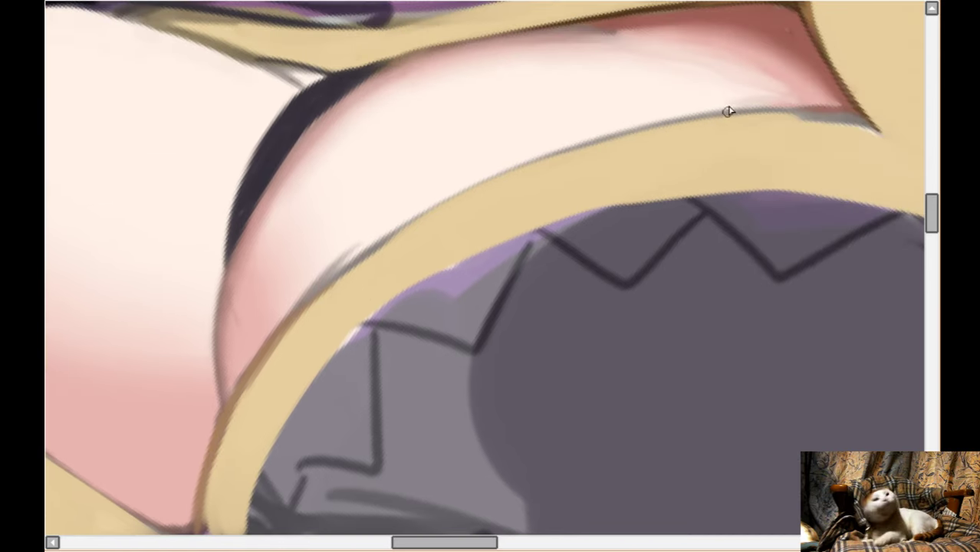
{"action": "key", "text": "Delete"}
{"action": "key", "text": "Delete"}
{"action": "key", "text": "Up"}
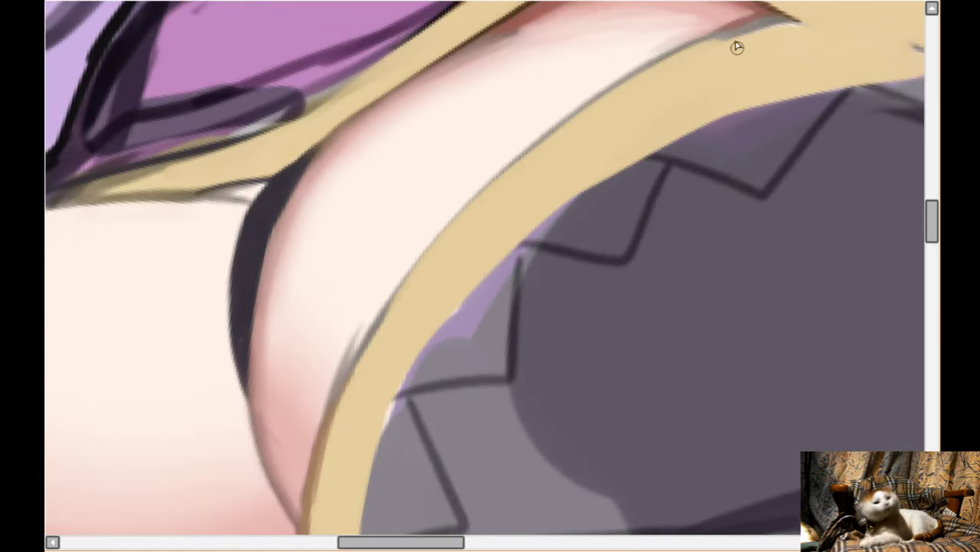
{"action": "left_click_drag", "start_coordinate": [782, 23], "coordinate": [649, 80]}
{"action": "left_click_drag", "start_coordinate": [729, 38], "coordinate": [591, 106]}
{"action": "mouse_move", "coordinate": [652, 70]}
{"action": "left_mouse_down"}
{"action": "mouse_move", "coordinate": [509, 166]}
{"action": "mouse_move", "coordinate": [565, 124]}
{"action": "mouse_move", "coordinate": [429, 246]}
{"action": "mouse_move", "coordinate": [334, 407]}
{"action": "mouse_move", "coordinate": [339, 332]}
{"action": "mouse_move", "coordinate": [378, 292]}
{"action": "mouse_move", "coordinate": [339, 364]}
{"action": "mouse_move", "coordinate": [367, 317]}
{"action": "mouse_move", "coordinate": [323, 428]}
{"action": "left_mouse_up"}
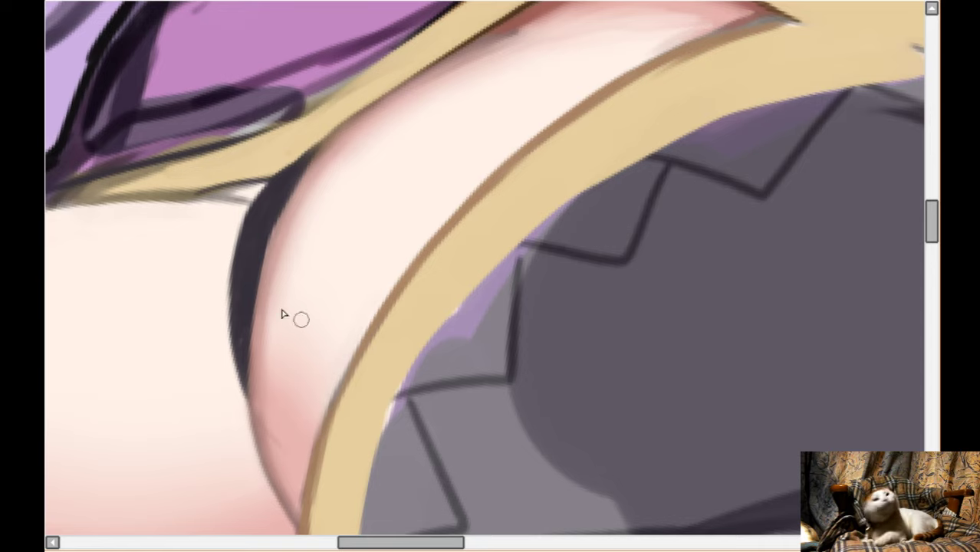
- Fill the small pale gap below the gold strap, beside the dark cleavage line, with the dark red skin shadow colour
{"action": "scroll", "coordinate": [365, 274], "scroll_direction": "up", "scroll_amount": 1}
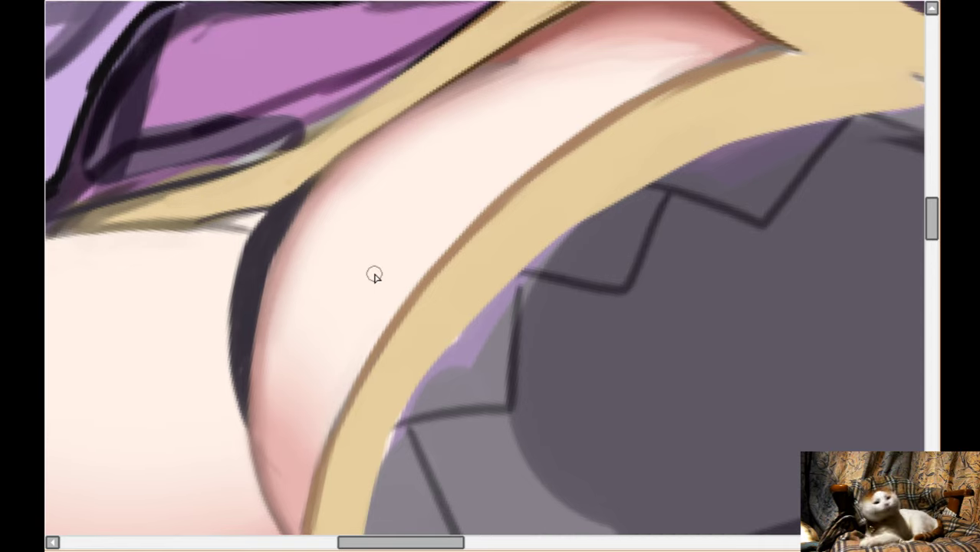
{"action": "scroll", "coordinate": [374, 275], "scroll_direction": "down", "scroll_amount": 5}
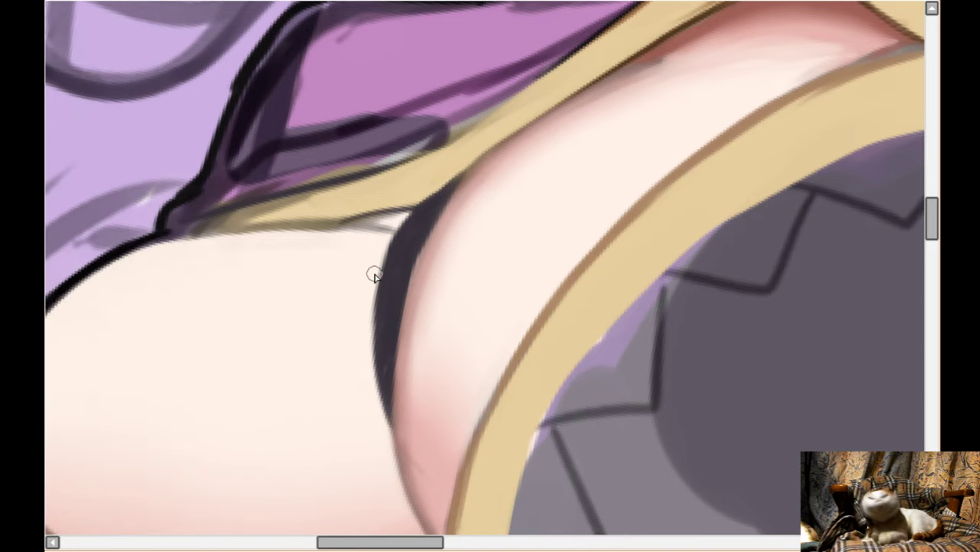
{"action": "scroll", "coordinate": [377, 261], "scroll_direction": "up", "scroll_amount": 3}
{"action": "scroll", "coordinate": [376, 244], "scroll_direction": "up", "scroll_amount": 2}
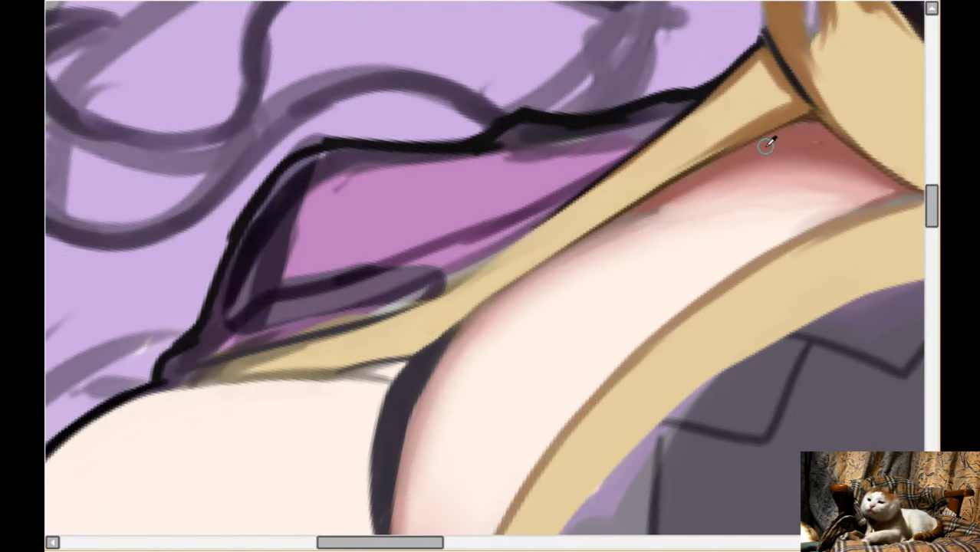
{"action": "key", "text": "Left"}
{"action": "key", "text": "Down"}
{"action": "key", "text": "Delete"}
{"action": "key", "text": "Delete"}
{"action": "key", "text": "Delete"}
{"action": "key", "text": "Down"}
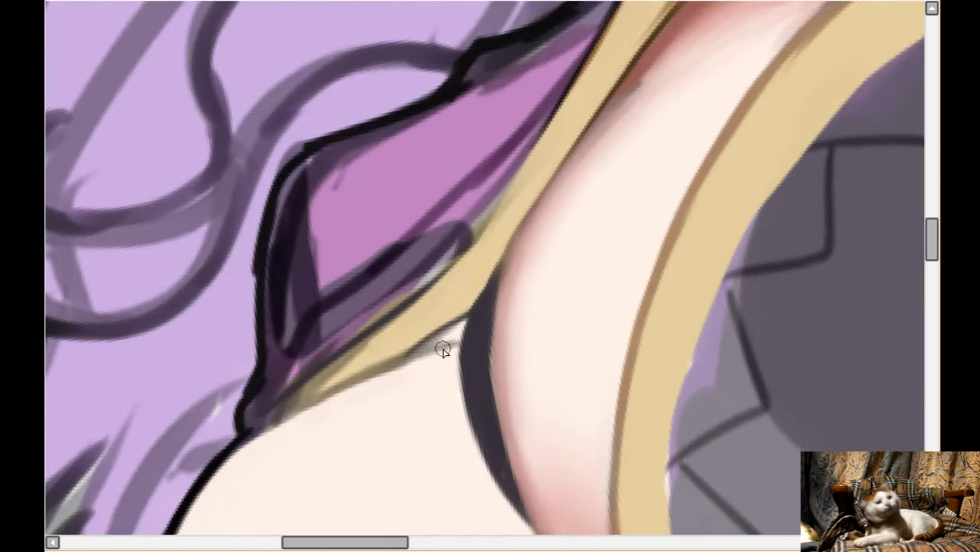
{"action": "left_click_drag", "start_coordinate": [432, 344], "coordinate": [449, 338]}
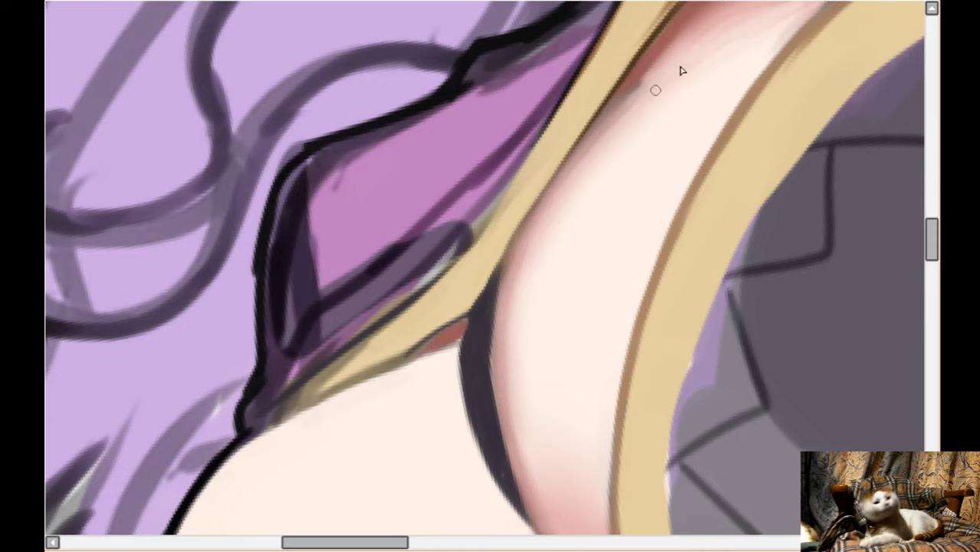
- Soften the red shadow below the gold strap so it blends into the pale skin
{"action": "scroll", "coordinate": [700, 36], "scroll_direction": "down", "scroll_amount": 1}
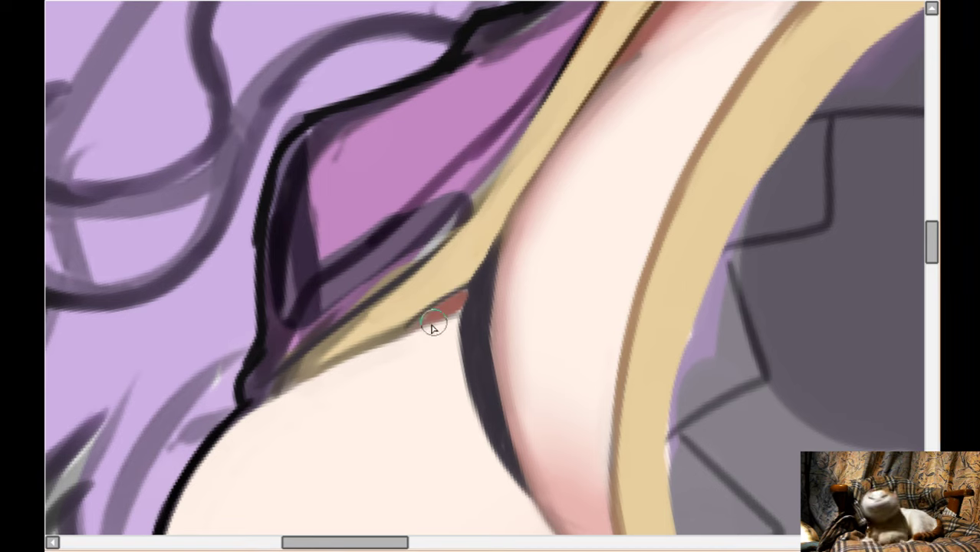
{"action": "left_click_drag", "start_coordinate": [427, 326], "coordinate": [453, 313]}
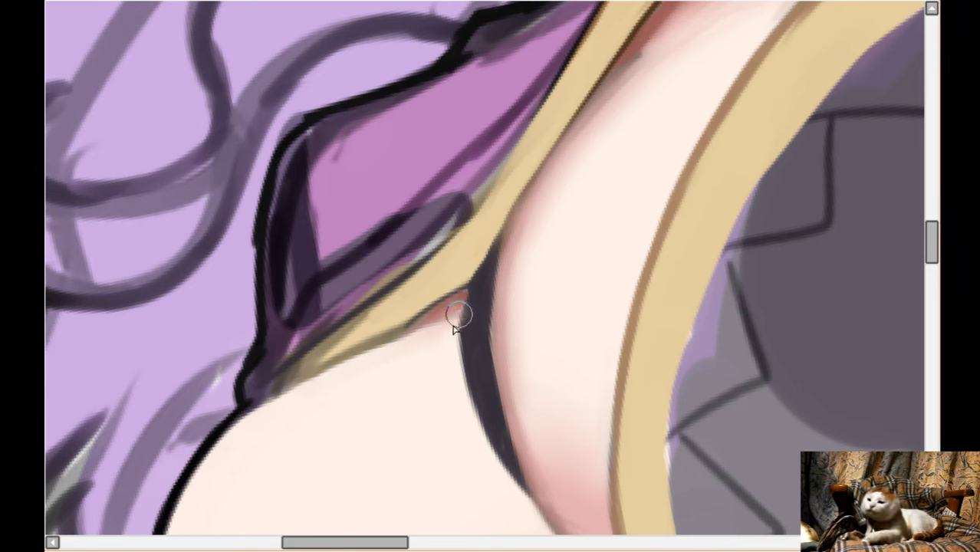
{"action": "scroll", "coordinate": [489, 272], "scroll_direction": "down", "scroll_amount": 3}
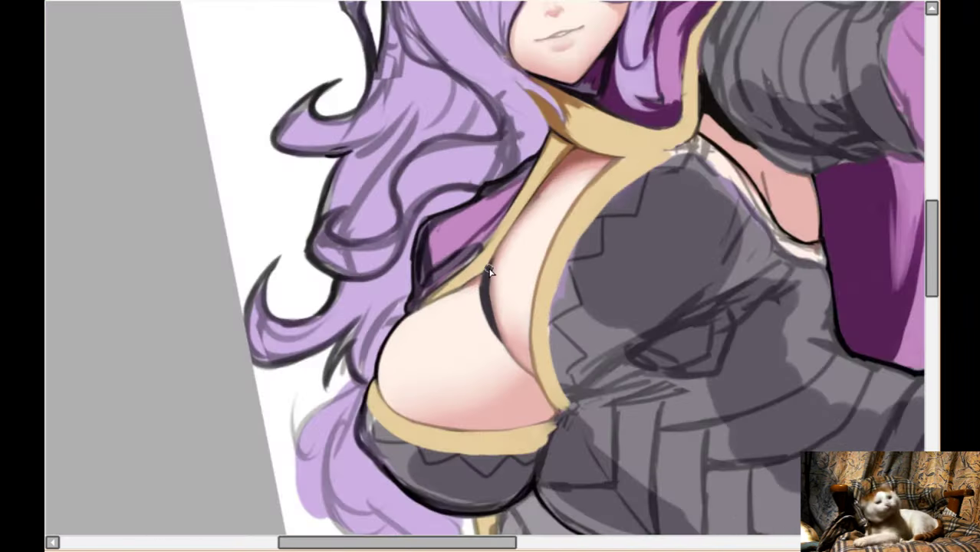
{"action": "key", "text": "Home"}
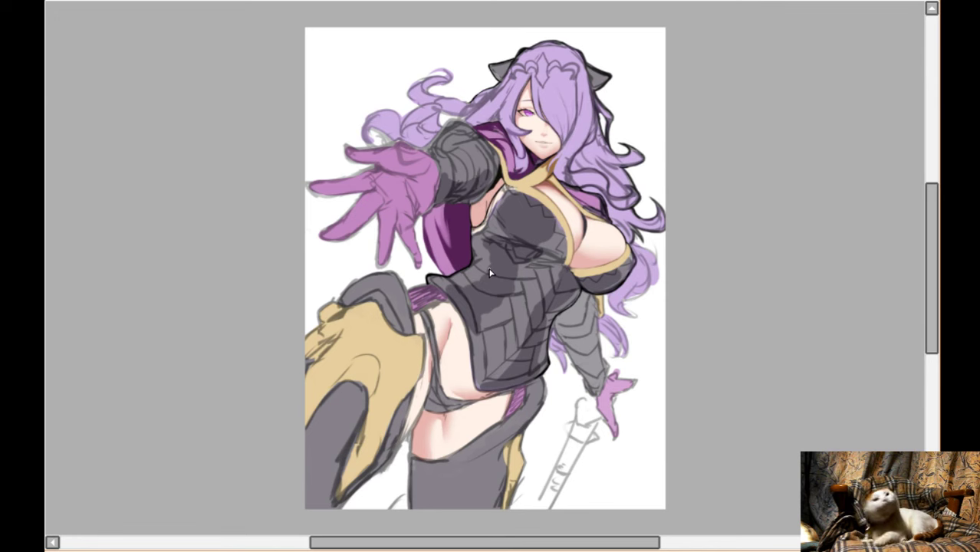
- Paint brown shadow strokes on the gold trim where the collar meets the neckline band
{"action": "scroll", "coordinate": [514, 223], "scroll_direction": "up", "scroll_amount": 2}
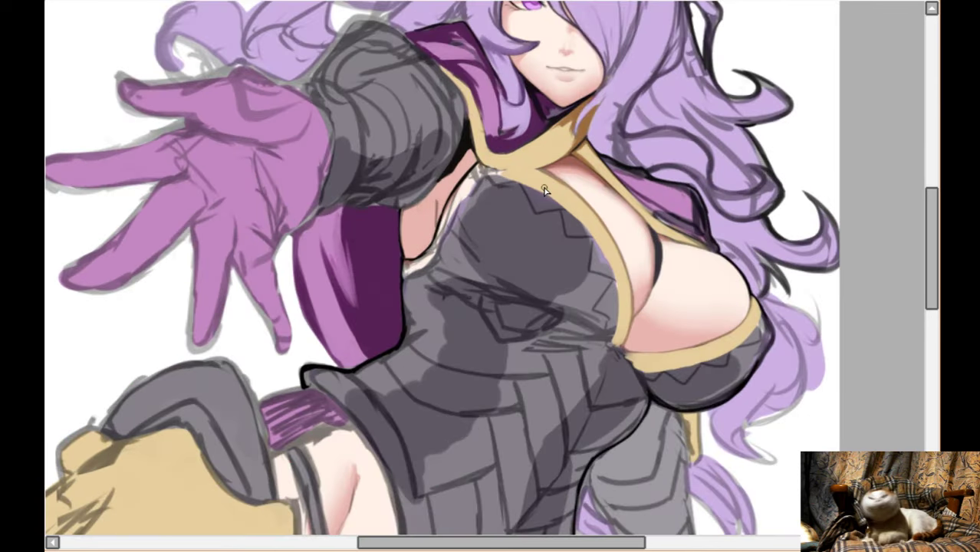
{"action": "scroll", "coordinate": [537, 156], "scroll_direction": "up", "scroll_amount": 2}
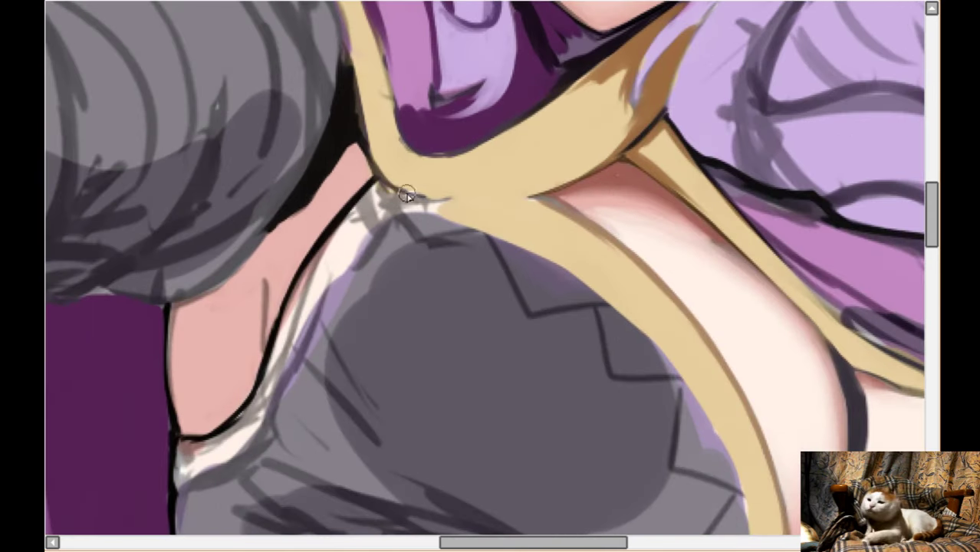
{"action": "scroll", "coordinate": [393, 195], "scroll_direction": "up", "scroll_amount": 1}
{"action": "key", "text": "Delete"}
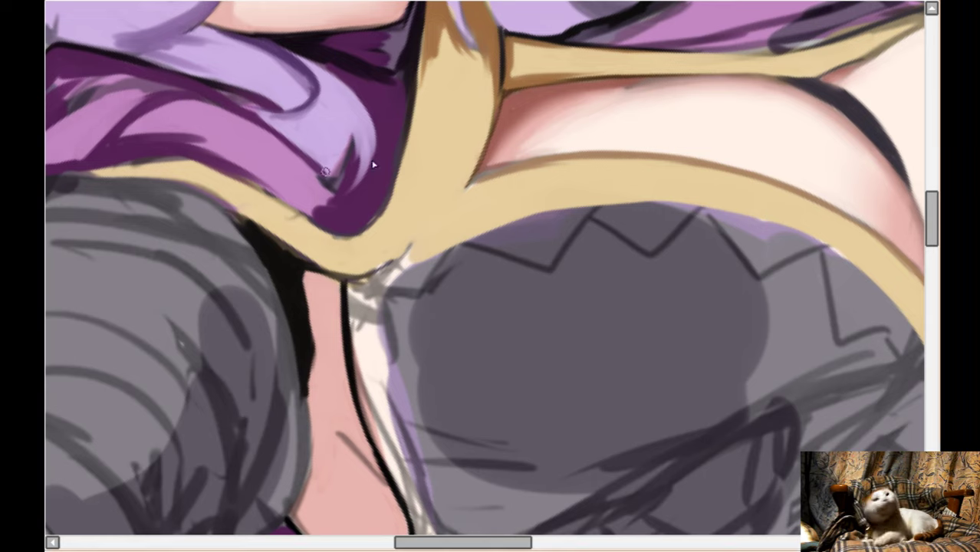
{"action": "mouse_move", "coordinate": [409, 189]}
{"action": "left_mouse_down"}
{"action": "mouse_move", "coordinate": [459, 158]}
{"action": "mouse_move", "coordinate": [476, 166]}
{"action": "mouse_move", "coordinate": [461, 179]}
{"action": "mouse_move", "coordinate": [484, 152]}
{"action": "mouse_move", "coordinate": [424, 219]}
{"action": "mouse_move", "coordinate": [457, 197]}
{"action": "mouse_move", "coordinate": [419, 234]}
{"action": "mouse_move", "coordinate": [455, 198]}
{"action": "mouse_move", "coordinate": [461, 205]}
{"action": "mouse_move", "coordinate": [409, 261]}
{"action": "mouse_move", "coordinate": [478, 229]}
{"action": "mouse_move", "coordinate": [410, 265]}
{"action": "mouse_move", "coordinate": [433, 262]}
{"action": "left_mouse_up"}
{"action": "scroll", "coordinate": [473, 259], "scroll_direction": "down", "scroll_amount": 3}
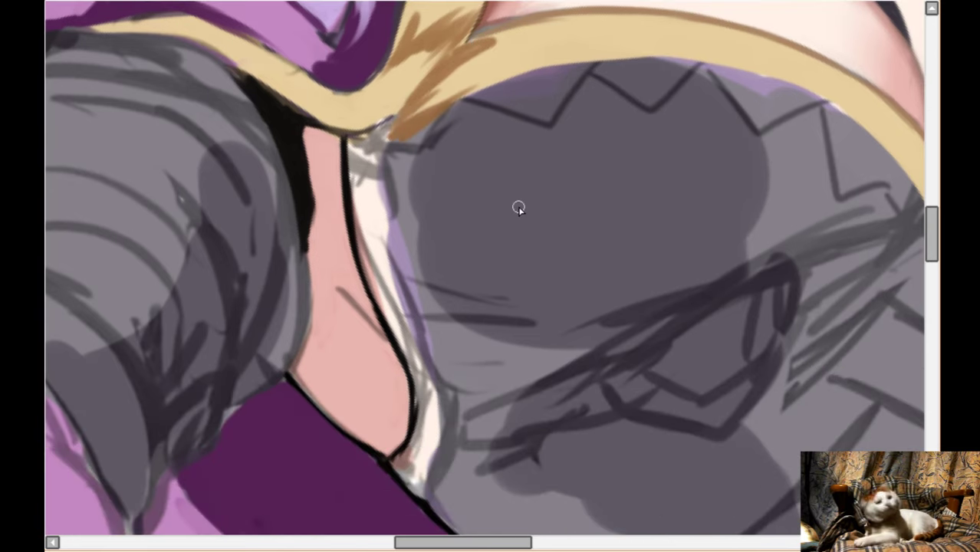
- Paint the pale strip along the armhole as a brown shaded trim band following the black outline down to the cloak
{"action": "scroll", "coordinate": [357, 165], "scroll_direction": "down", "scroll_amount": 1}
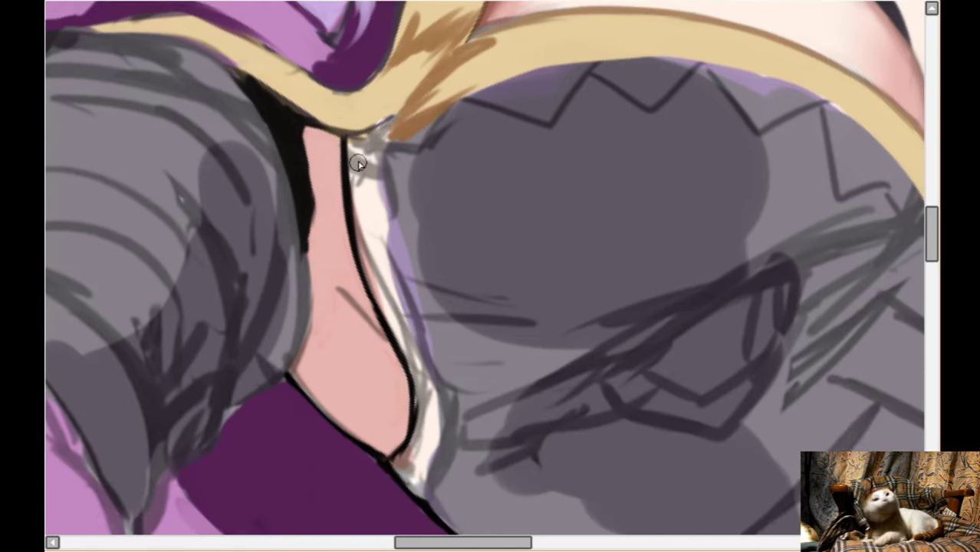
{"action": "left_click_drag", "start_coordinate": [357, 159], "coordinate": [391, 283]}
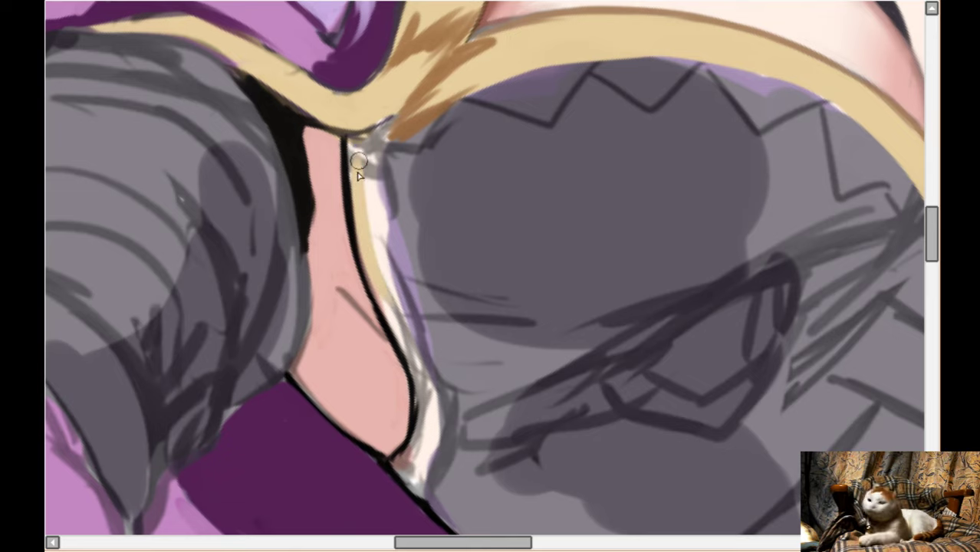
{"action": "mouse_move", "coordinate": [359, 168]}
{"action": "left_mouse_down"}
{"action": "mouse_move", "coordinate": [395, 328]}
{"action": "mouse_move", "coordinate": [364, 214]}
{"action": "mouse_move", "coordinate": [414, 371]}
{"action": "left_mouse_up"}
{"action": "left_click_drag", "start_coordinate": [394, 312], "coordinate": [435, 413]}
{"action": "scroll", "coordinate": [430, 349], "scroll_direction": "down", "scroll_amount": 2}
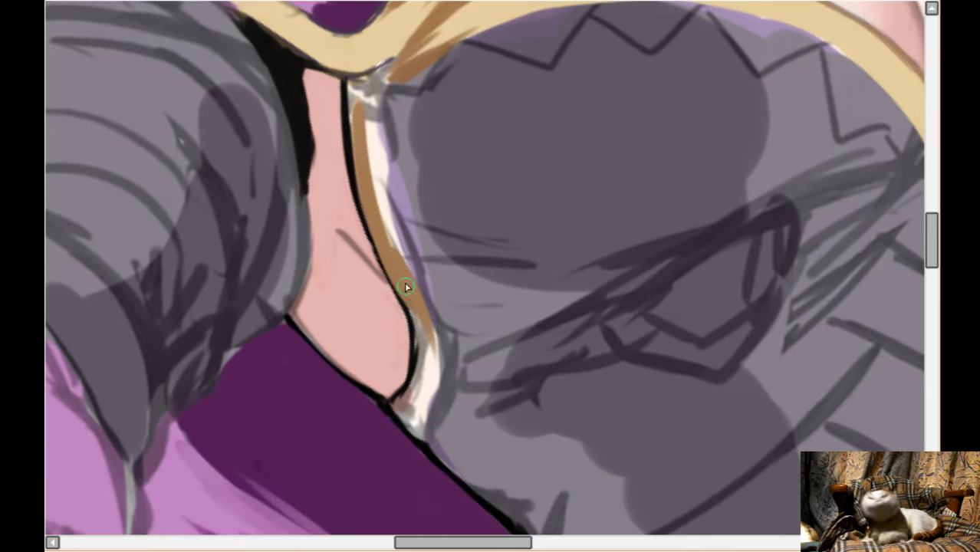
{"action": "mouse_move", "coordinate": [407, 286]}
{"action": "left_mouse_down"}
{"action": "mouse_move", "coordinate": [425, 387]}
{"action": "mouse_move", "coordinate": [417, 319]}
{"action": "mouse_move", "coordinate": [419, 370]}
{"action": "mouse_move", "coordinate": [408, 401]}
{"action": "left_mouse_up"}
{"action": "mouse_move", "coordinate": [420, 325]}
{"action": "left_mouse_down"}
{"action": "mouse_move", "coordinate": [417, 385]}
{"action": "mouse_move", "coordinate": [420, 368]}
{"action": "mouse_move", "coordinate": [419, 378]}
{"action": "mouse_move", "coordinate": [403, 409]}
{"action": "mouse_move", "coordinate": [410, 419]}
{"action": "mouse_move", "coordinate": [400, 406]}
{"action": "mouse_move", "coordinate": [412, 423]}
{"action": "mouse_move", "coordinate": [430, 403]}
{"action": "left_mouse_up"}
{"action": "scroll", "coordinate": [397, 205], "scroll_direction": "up", "scroll_amount": 1}
{"action": "mouse_move", "coordinate": [366, 137]}
{"action": "left_mouse_down"}
{"action": "mouse_move", "coordinate": [397, 291]}
{"action": "mouse_move", "coordinate": [372, 216]}
{"action": "mouse_move", "coordinate": [420, 356]}
{"action": "left_mouse_up"}
{"action": "mouse_move", "coordinate": [395, 257]}
{"action": "left_mouse_down"}
{"action": "mouse_move", "coordinate": [416, 345]}
{"action": "mouse_move", "coordinate": [419, 326]}
{"action": "mouse_move", "coordinate": [421, 388]}
{"action": "left_mouse_up"}
{"action": "scroll", "coordinate": [413, 223], "scroll_direction": "up", "scroll_amount": 2}
{"action": "left_click_drag", "start_coordinate": [351, 170], "coordinate": [358, 240]}
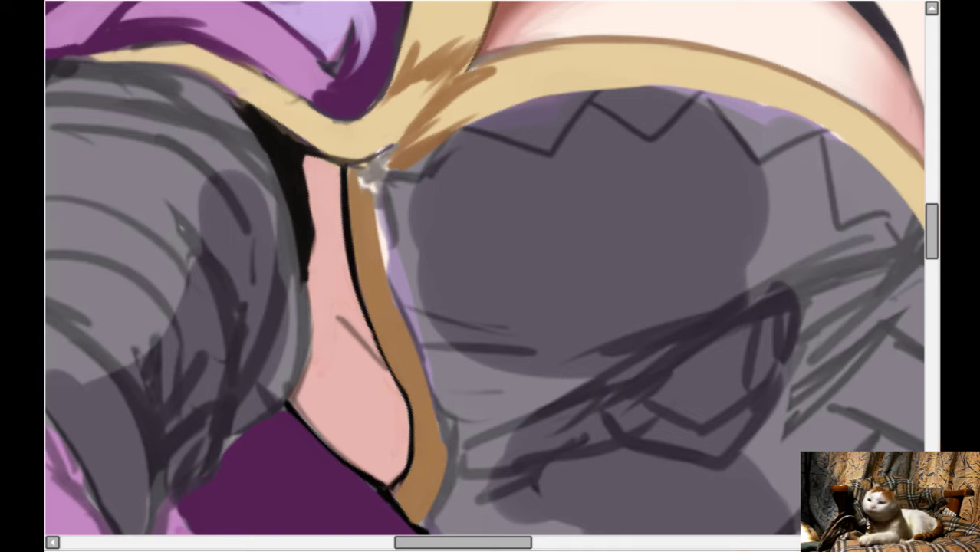
- Add a darker brown shadow to the upper end of the armhole trim, tapering it down along the band
{"action": "left_click_drag", "start_coordinate": [350, 172], "coordinate": [359, 243]}
{"action": "mouse_move", "coordinate": [352, 174]}
{"action": "left_mouse_down"}
{"action": "mouse_move", "coordinate": [376, 183]}
{"action": "mouse_move", "coordinate": [387, 288]}
{"action": "left_mouse_up"}
{"action": "left_click_drag", "start_coordinate": [372, 216], "coordinate": [395, 315]}
{"action": "mouse_move", "coordinate": [357, 195]}
{"action": "left_mouse_down"}
{"action": "mouse_move", "coordinate": [372, 264]}
{"action": "mouse_move", "coordinate": [365, 253]}
{"action": "left_mouse_up"}
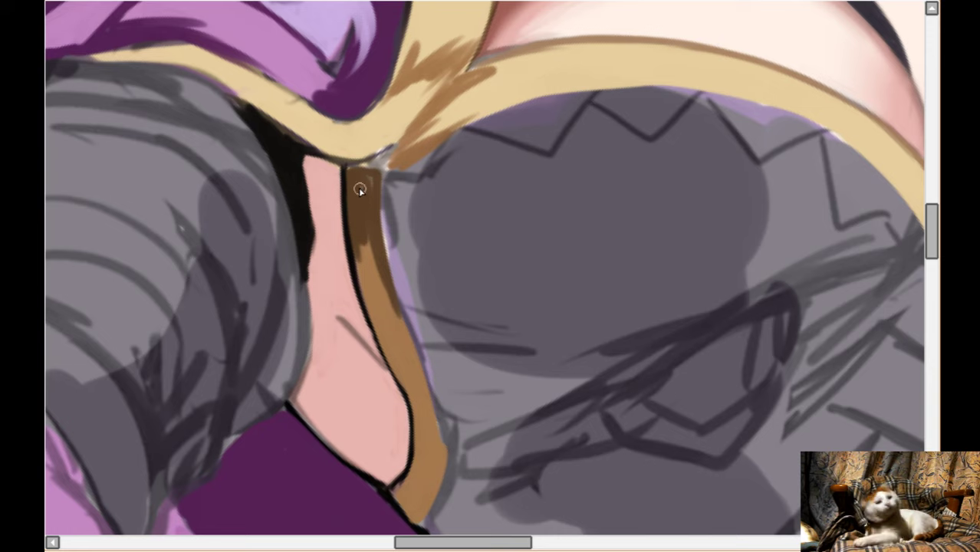
{"action": "left_click_drag", "start_coordinate": [348, 191], "coordinate": [378, 209]}
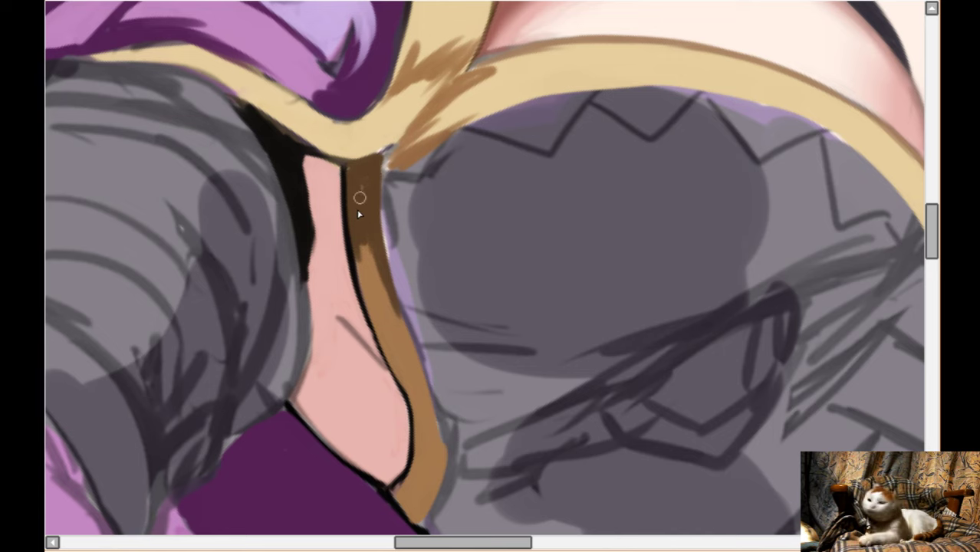
{"action": "left_click_drag", "start_coordinate": [360, 198], "coordinate": [372, 286]}
{"action": "left_click_drag", "start_coordinate": [374, 230], "coordinate": [399, 328]}
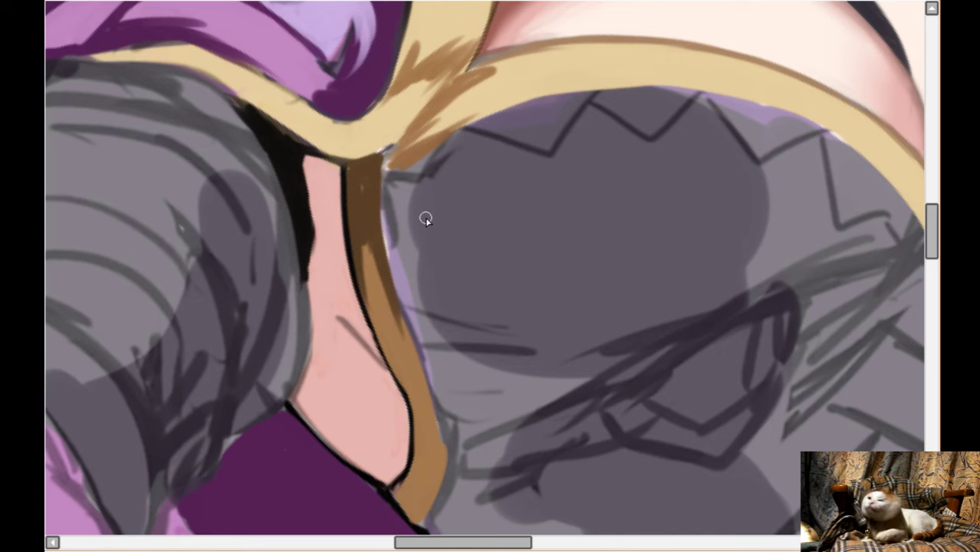
- Review the whole figure, then examine the armhole trim, bodice and collar shading up close
{"action": "key", "text": "ctrl+0"}
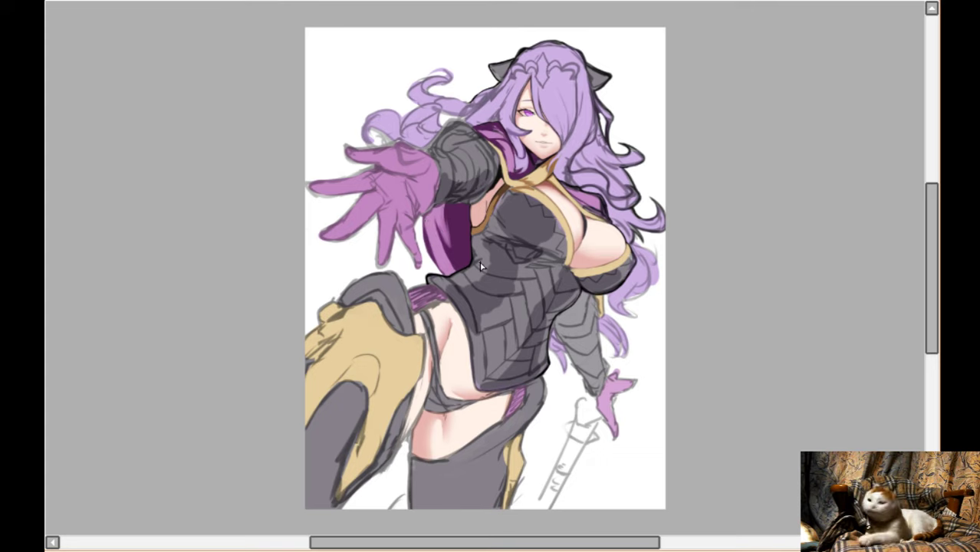
{"action": "scroll", "coordinate": [491, 258], "scroll_direction": "up", "scroll_amount": 5}
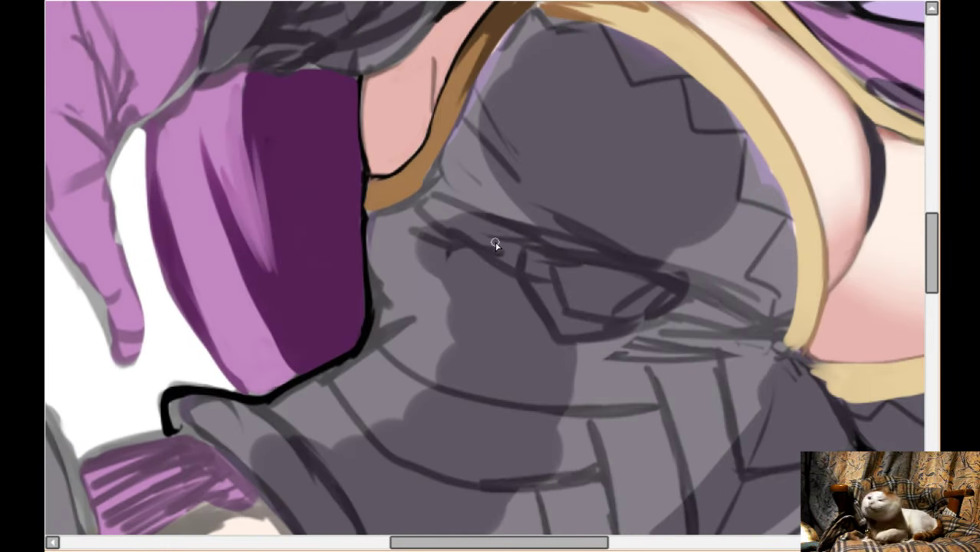
{"action": "key", "text": "Up"}
{"action": "key", "text": "Down"}
{"action": "key", "text": "Down"}
{"action": "key", "text": "Down"}
{"action": "key", "text": "Up"}
{"action": "key", "text": "Right"}
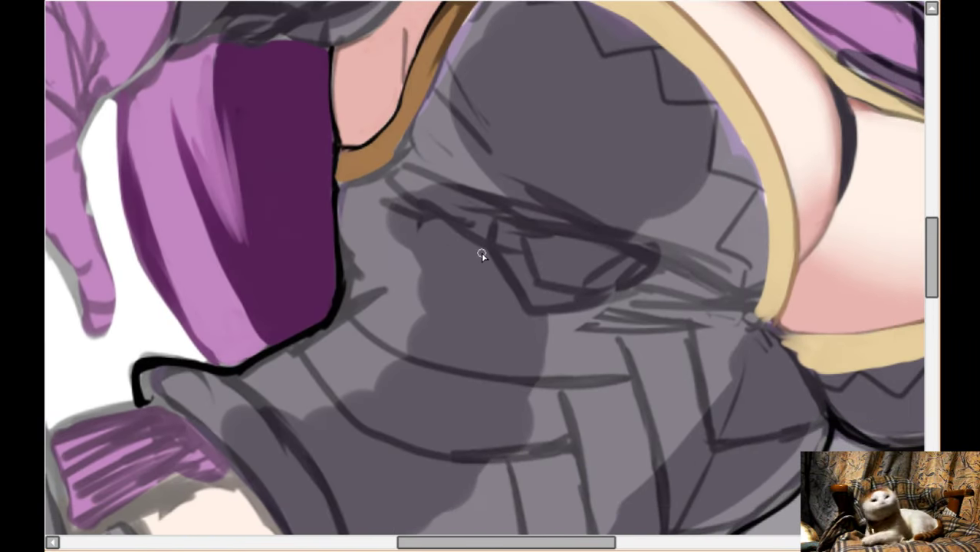
{"action": "key", "text": "Right"}
{"action": "key", "text": "Right"}
{"action": "key", "text": "Right"}
{"action": "key", "text": "Right"}
{"action": "key", "text": "Up"}
{"action": "key", "text": "Up"}
{"action": "key", "text": "Up"}
{"action": "key", "text": "Up"}
{"action": "key", "text": "Up"}
{"action": "key", "text": "Up"}
{"action": "key", "text": "Up"}
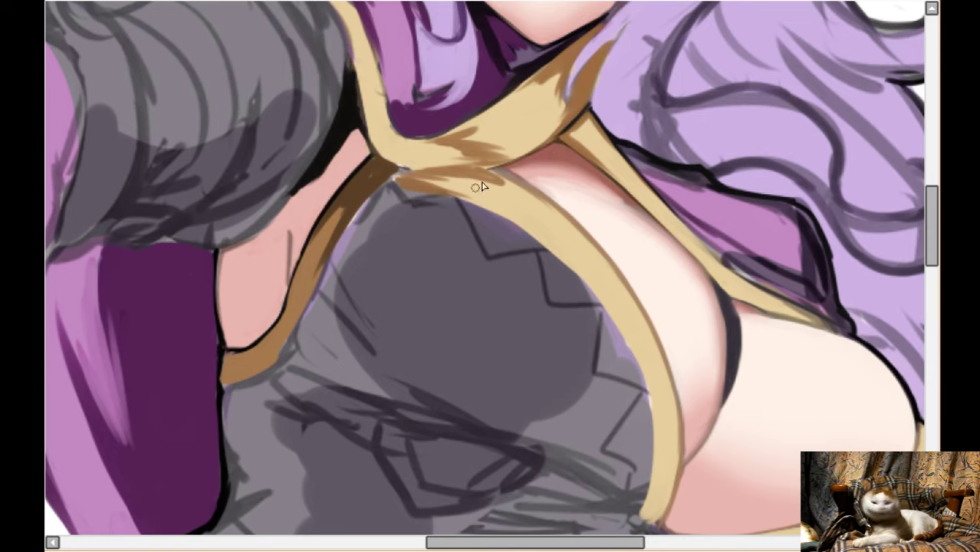
- Shade the cloak flap between the gold strap and the hair in dark purple, leaving lighter pink-purple areas as folds
{"action": "scroll", "coordinate": [583, 181], "scroll_direction": "down", "scroll_amount": 1}
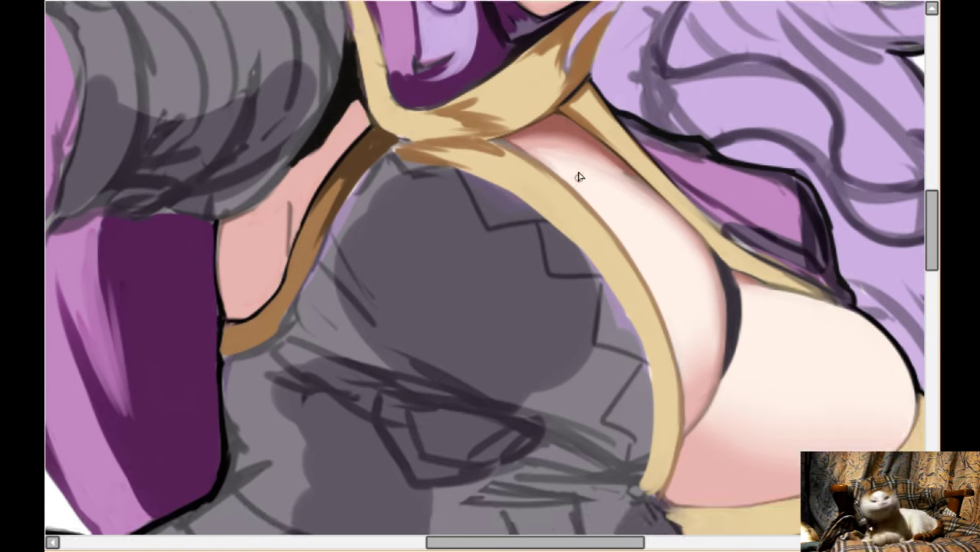
{"action": "scroll", "coordinate": [537, 138], "scroll_direction": "up", "scroll_amount": 2}
{"action": "scroll", "coordinate": [524, 202], "scroll_direction": "right", "scroll_amount": 5}
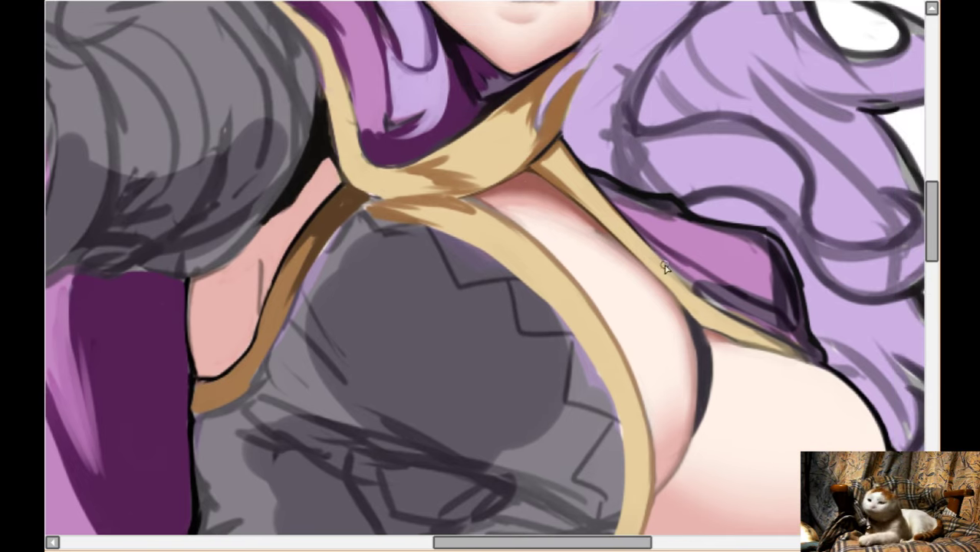
{"action": "mouse_move", "coordinate": [499, 211]}
{"action": "left_mouse_down"}
{"action": "mouse_move", "coordinate": [534, 210]}
{"action": "mouse_move", "coordinate": [644, 313]}
{"action": "mouse_move", "coordinate": [560, 268]}
{"action": "mouse_move", "coordinate": [581, 277]}
{"action": "mouse_move", "coordinate": [622, 267]}
{"action": "mouse_move", "coordinate": [599, 242]}
{"action": "mouse_move", "coordinate": [576, 240]}
{"action": "mouse_move", "coordinate": [618, 240]}
{"action": "mouse_move", "coordinate": [623, 260]}
{"action": "mouse_move", "coordinate": [570, 235]}
{"action": "mouse_move", "coordinate": [603, 238]}
{"action": "mouse_move", "coordinate": [645, 307]}
{"action": "mouse_move", "coordinate": [627, 260]}
{"action": "mouse_move", "coordinate": [653, 319]}
{"action": "mouse_move", "coordinate": [574, 303]}
{"action": "mouse_move", "coordinate": [525, 267]}
{"action": "mouse_move", "coordinate": [673, 356]}
{"action": "mouse_move", "coordinate": [627, 312]}
{"action": "mouse_move", "coordinate": [587, 294]}
{"action": "mouse_move", "coordinate": [558, 247]}
{"action": "mouse_move", "coordinate": [532, 260]}
{"action": "mouse_move", "coordinate": [604, 315]}
{"action": "left_mouse_up"}
{"action": "mouse_move", "coordinate": [501, 252]}
{"action": "left_mouse_down"}
{"action": "mouse_move", "coordinate": [586, 319]}
{"action": "mouse_move", "coordinate": [635, 302]}
{"action": "mouse_move", "coordinate": [630, 255]}
{"action": "mouse_move", "coordinate": [624, 288]}
{"action": "mouse_move", "coordinate": [601, 291]}
{"action": "mouse_move", "coordinate": [631, 294]}
{"action": "mouse_move", "coordinate": [517, 240]}
{"action": "mouse_move", "coordinate": [622, 311]}
{"action": "mouse_move", "coordinate": [640, 302]}
{"action": "mouse_move", "coordinate": [536, 243]}
{"action": "left_mouse_up"}
{"action": "mouse_move", "coordinate": [452, 184]}
{"action": "left_mouse_down"}
{"action": "mouse_move", "coordinate": [479, 204]}
{"action": "mouse_move", "coordinate": [513, 214]}
{"action": "mouse_move", "coordinate": [461, 184]}
{"action": "left_mouse_up"}
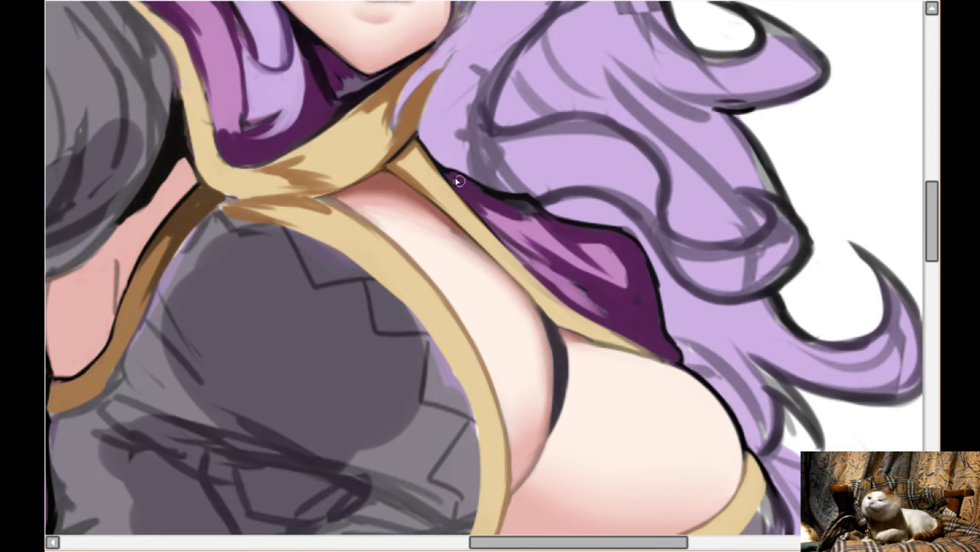
{"action": "mouse_move", "coordinate": [512, 213]}
{"action": "left_mouse_down"}
{"action": "mouse_move", "coordinate": [531, 221]}
{"action": "mouse_move", "coordinate": [559, 261]}
{"action": "left_mouse_up"}
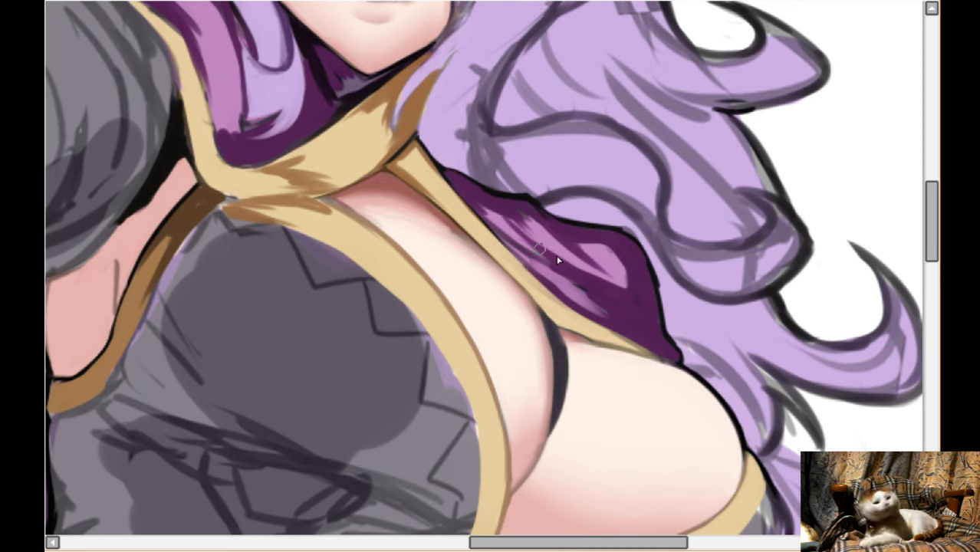
- Review the collar, cloak flap and face area up close, then the upper body as a whole
{"action": "key", "text": "Left"}
{"action": "key", "text": "Up"}
{"action": "key", "text": "Up"}
{"action": "key", "text": "Up"}
{"action": "key", "text": "Up"}
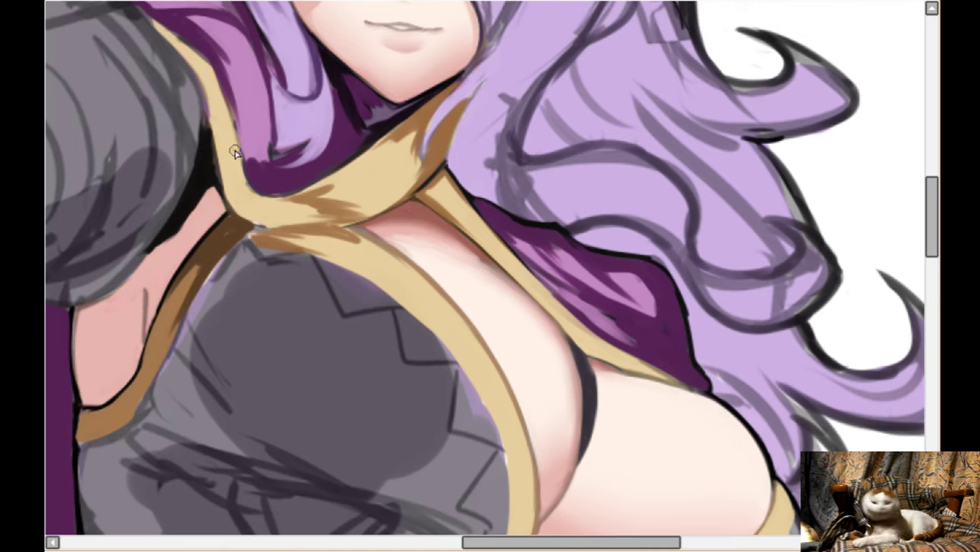
{"action": "mouse_move", "coordinate": [261, 251]}
{"action": "left_mouse_down"}
{"action": "mouse_move", "coordinate": [259, 192]}
{"action": "mouse_move", "coordinate": [239, 125]}
{"action": "mouse_move", "coordinate": [263, 230]}
{"action": "left_mouse_up"}
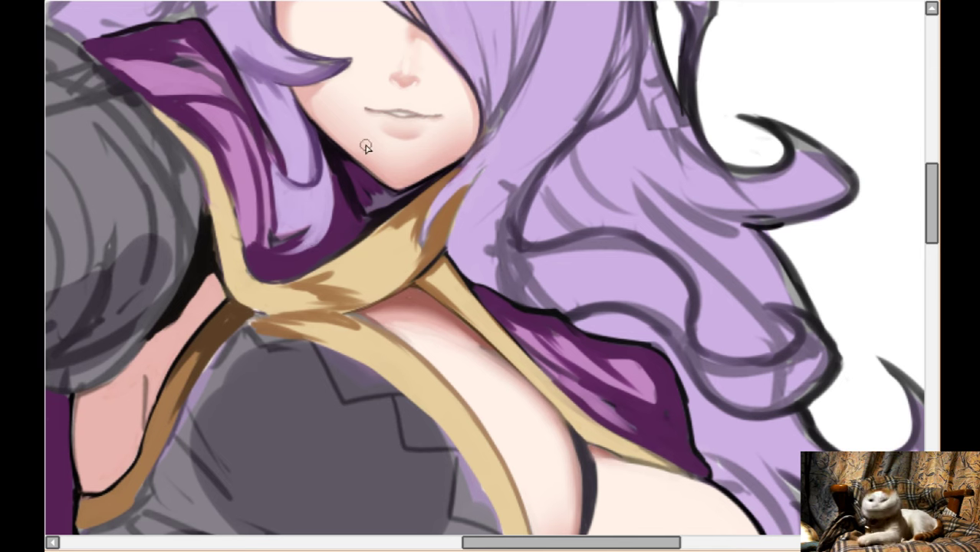
{"action": "scroll", "coordinate": [366, 146], "scroll_direction": "down", "scroll_amount": 2}
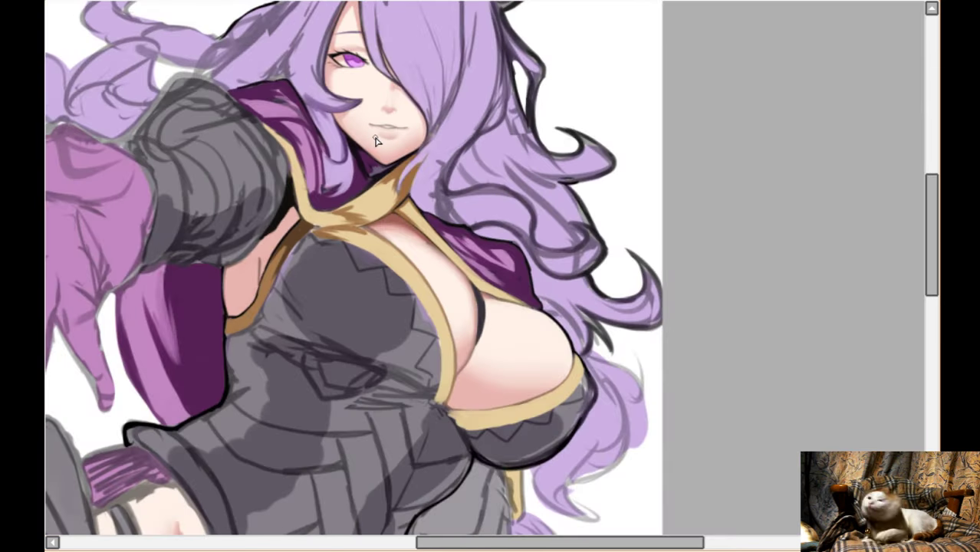
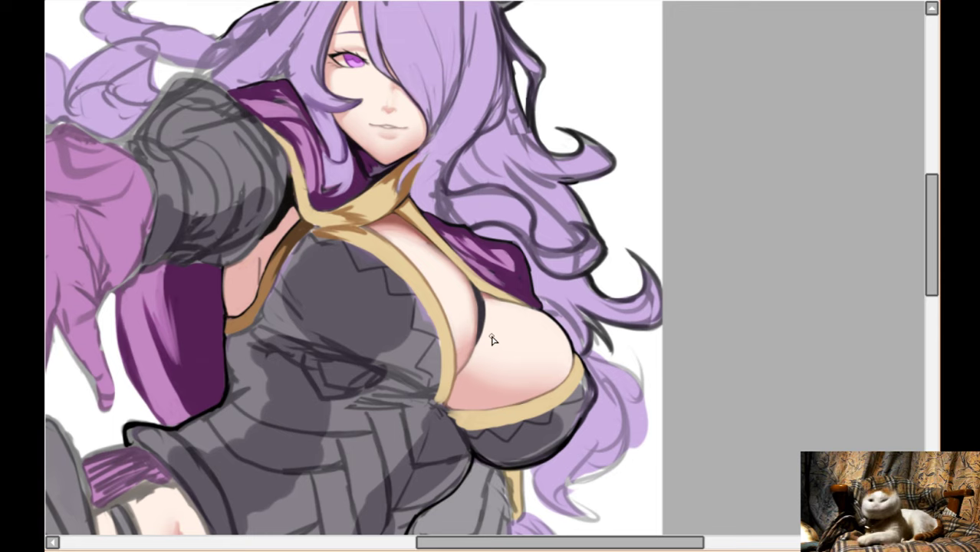
- Extend the thin dark strap in black from the cleavage up across the gold trim to the cloak flap
{"action": "scroll", "coordinate": [497, 340], "scroll_direction": "up", "scroll_amount": 4}
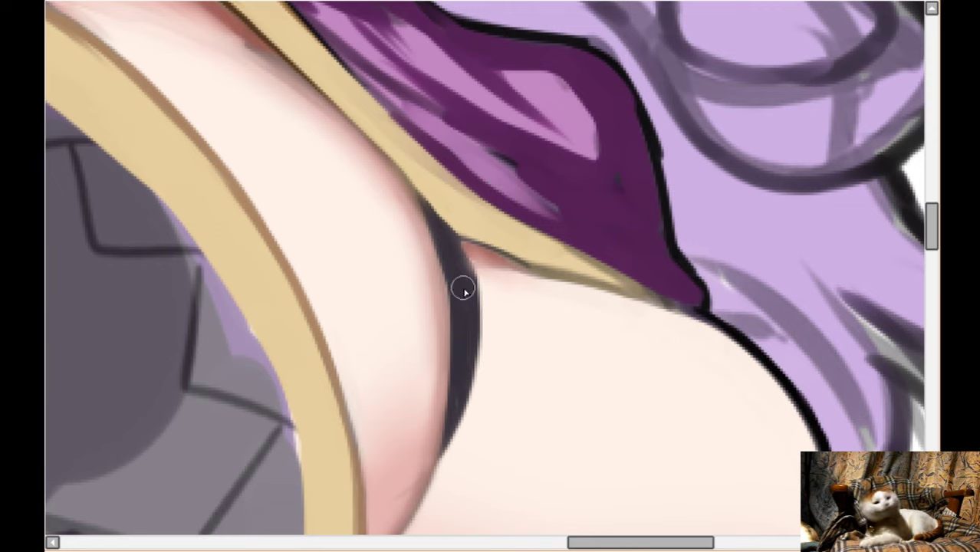
{"action": "scroll", "coordinate": [407, 245], "scroll_direction": "up", "scroll_amount": 1}
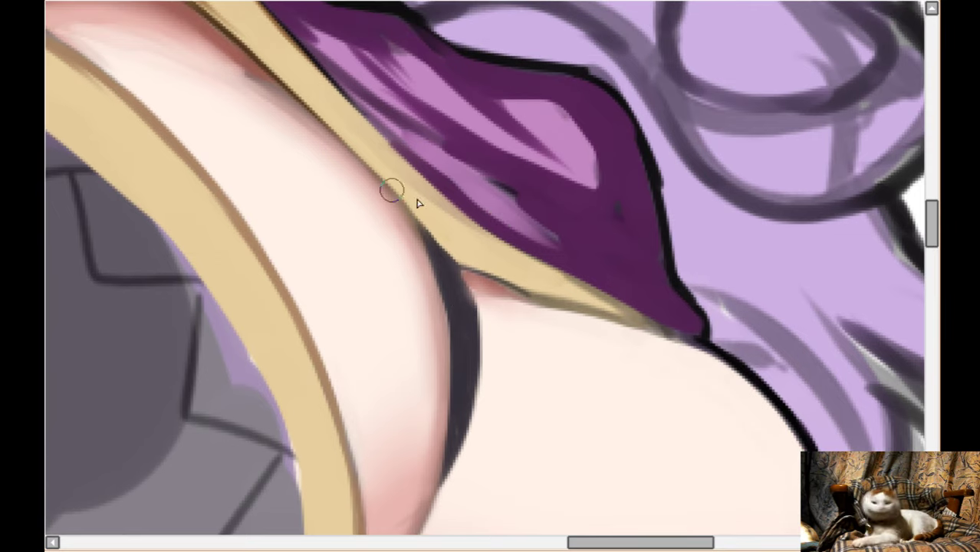
{"action": "left_click_drag", "start_coordinate": [383, 142], "coordinate": [453, 261]}
{"action": "mouse_move", "coordinate": [382, 135]}
{"action": "left_mouse_down"}
{"action": "mouse_move", "coordinate": [410, 165]}
{"action": "mouse_move", "coordinate": [477, 321]}
{"action": "left_mouse_up"}
{"action": "left_click_drag", "start_coordinate": [352, 107], "coordinate": [398, 195]}
{"action": "left_click_drag", "start_coordinate": [371, 154], "coordinate": [408, 216]}
{"action": "left_click_drag", "start_coordinate": [385, 175], "coordinate": [411, 219]}
{"action": "left_click_drag", "start_coordinate": [358, 112], "coordinate": [420, 228]}
{"action": "left_click_drag", "start_coordinate": [372, 127], "coordinate": [442, 254]}
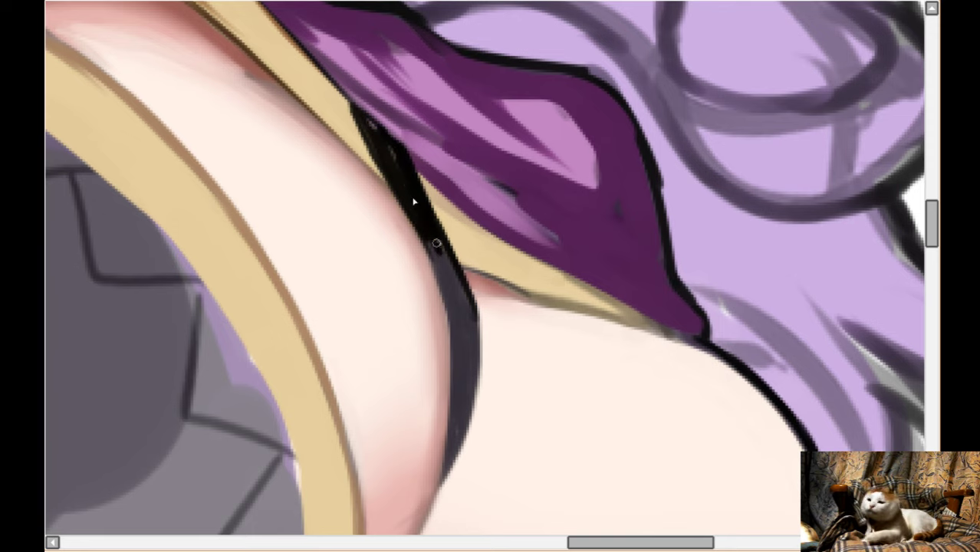
{"action": "left_click_drag", "start_coordinate": [391, 157], "coordinate": [449, 266]}
{"action": "left_click_drag", "start_coordinate": [366, 120], "coordinate": [404, 162]}
- Outline the strap's outer edge in black down to its tip and clean its inner edge with pink skin shading
{"action": "key", "text": "h"}
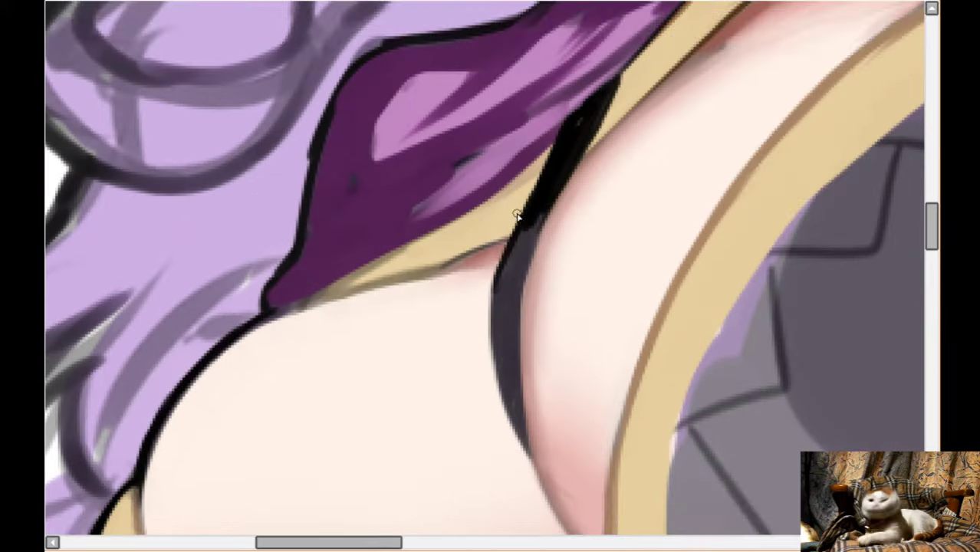
{"action": "mouse_move", "coordinate": [515, 206]}
{"action": "left_mouse_down"}
{"action": "mouse_move", "coordinate": [494, 294]}
{"action": "mouse_move", "coordinate": [497, 269]}
{"action": "mouse_move", "coordinate": [514, 377]}
{"action": "mouse_move", "coordinate": [495, 315]}
{"action": "mouse_move", "coordinate": [519, 416]}
{"action": "mouse_move", "coordinate": [512, 404]}
{"action": "mouse_move", "coordinate": [535, 443]}
{"action": "left_mouse_up"}
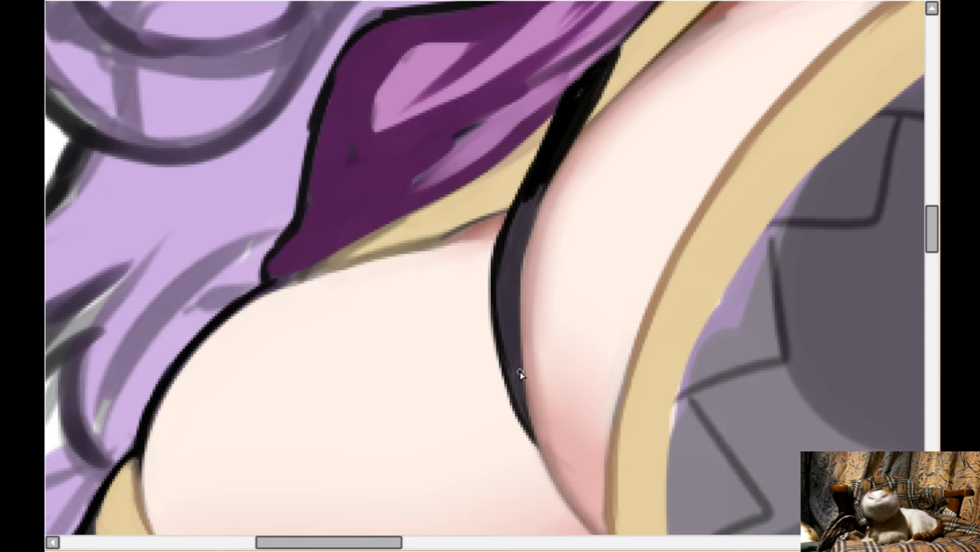
{"action": "scroll", "coordinate": [482, 225], "scroll_direction": "down", "scroll_amount": 4}
{"action": "scroll", "coordinate": [519, 245], "scroll_direction": "up", "scroll_amount": 5}
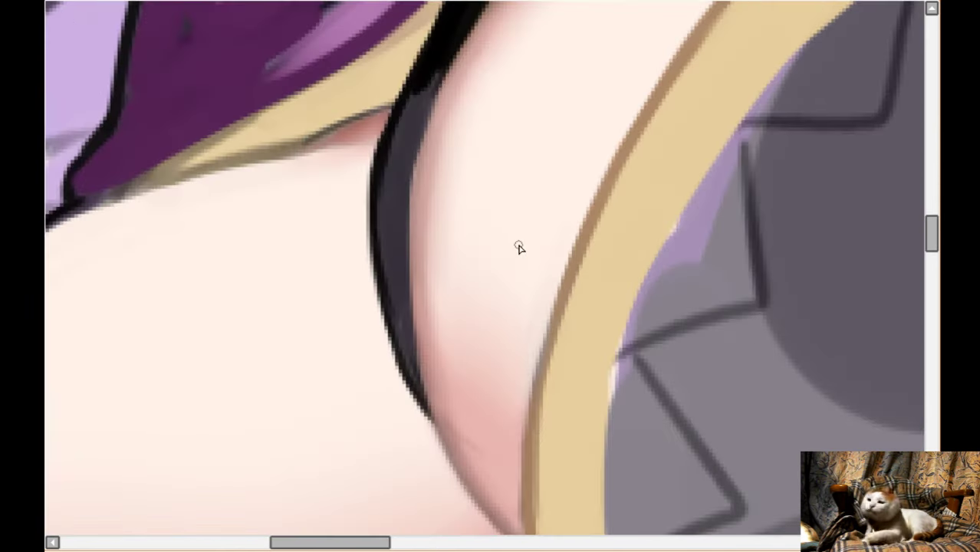
{"action": "mouse_move", "coordinate": [418, 196]}
{"action": "left_mouse_down"}
{"action": "mouse_move", "coordinate": [415, 325]}
{"action": "mouse_move", "coordinate": [411, 250]}
{"action": "mouse_move", "coordinate": [421, 380]}
{"action": "mouse_move", "coordinate": [412, 303]}
{"action": "mouse_move", "coordinate": [450, 438]}
{"action": "left_mouse_up"}
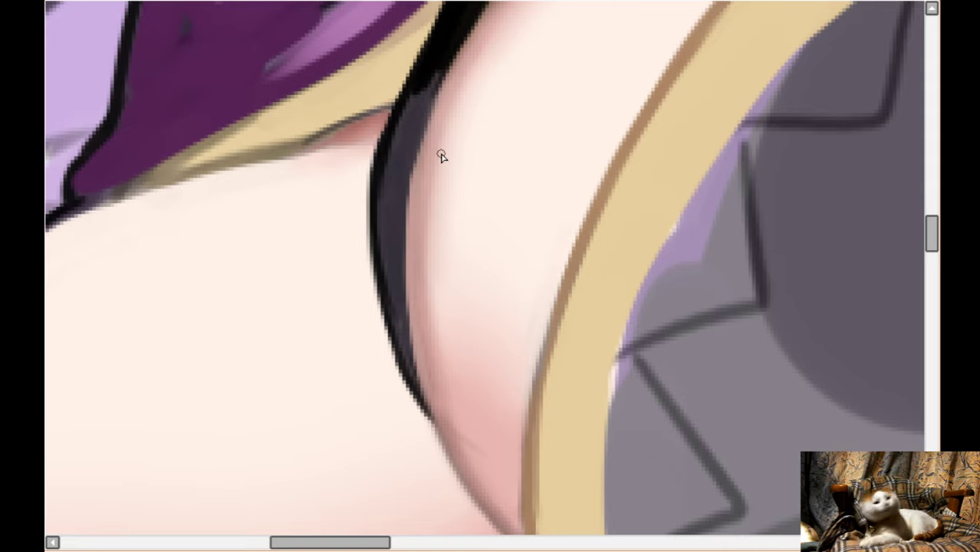
{"action": "scroll", "coordinate": [442, 156], "scroll_direction": "up", "scroll_amount": 1}
{"action": "left_click_drag", "start_coordinate": [407, 194], "coordinate": [403, 251]}
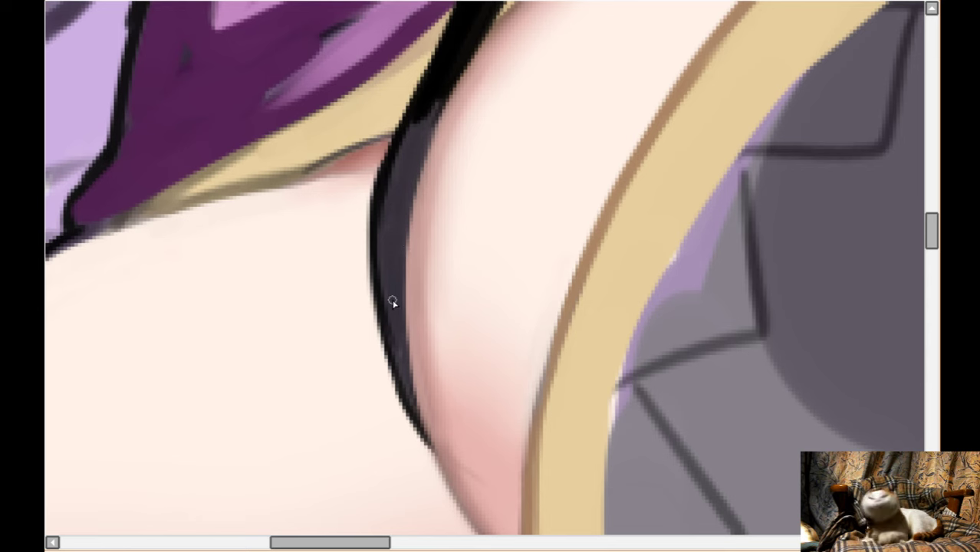
- Examine the mirrored figure's bodice, neckline and collar to judge the shading so far
{"action": "scroll", "coordinate": [392, 302], "scroll_direction": "down", "scroll_amount": 4}
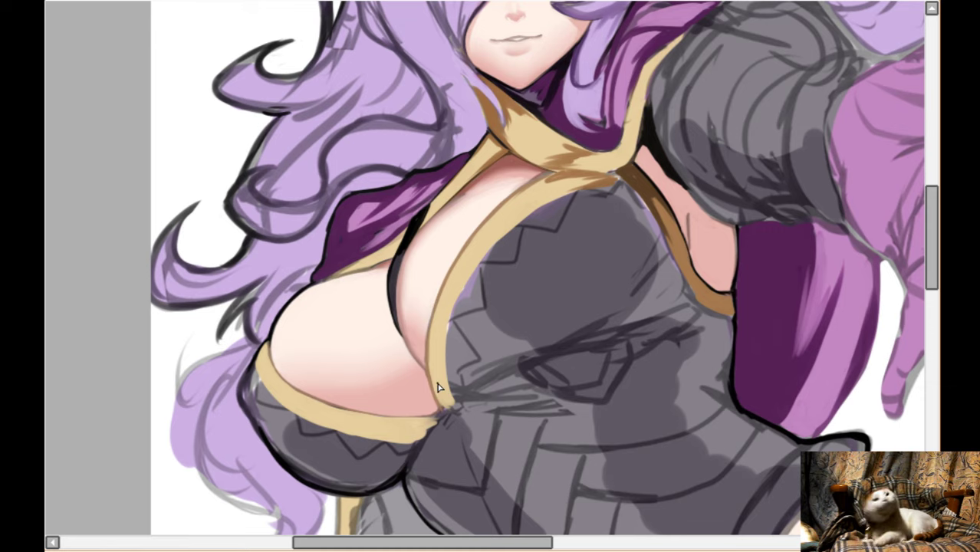
{"action": "scroll", "coordinate": [432, 392], "scroll_direction": "down", "scroll_amount": 2}
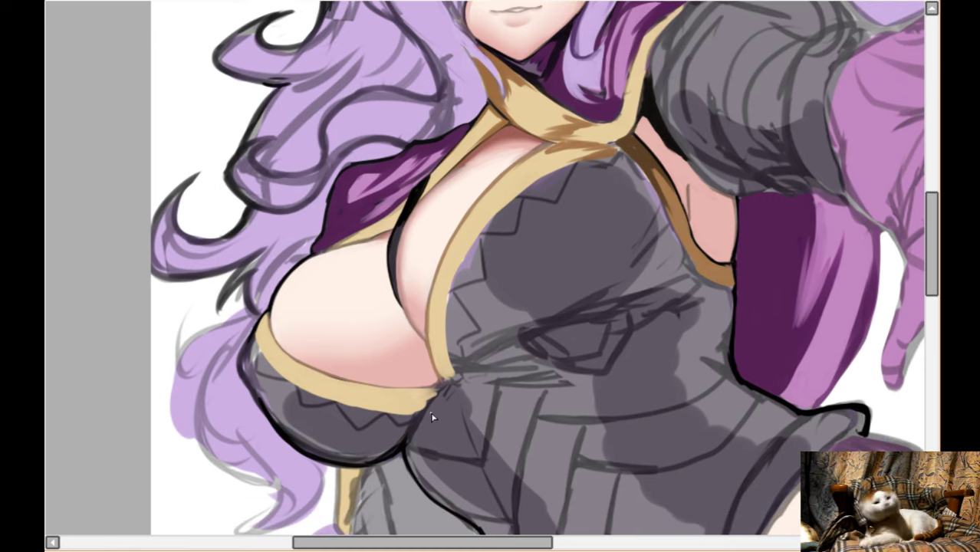
{"action": "scroll", "coordinate": [609, 327], "scroll_direction": "up", "scroll_amount": 2}
{"action": "scroll", "coordinate": [655, 320], "scroll_direction": "up", "scroll_amount": 3}
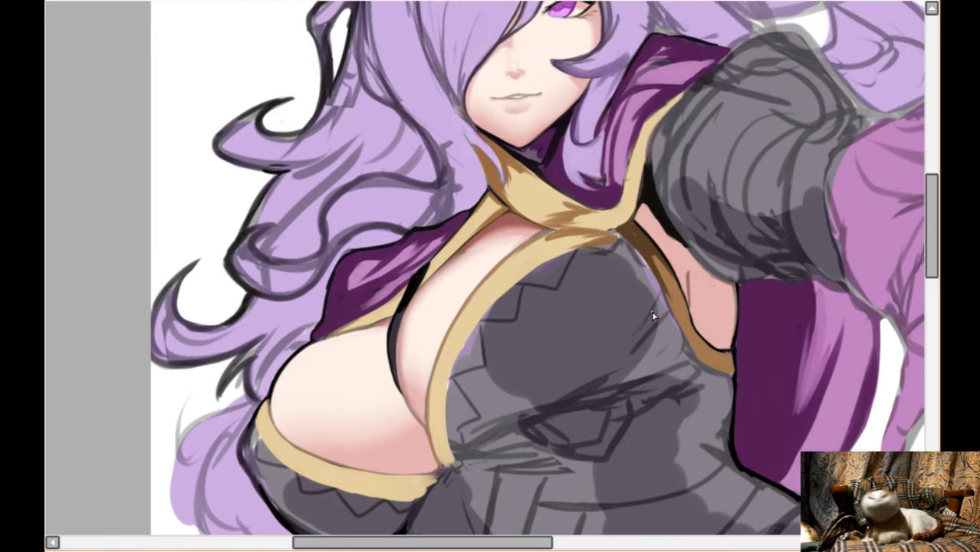
{"action": "scroll", "coordinate": [654, 305], "scroll_direction": "down", "scroll_amount": 2}
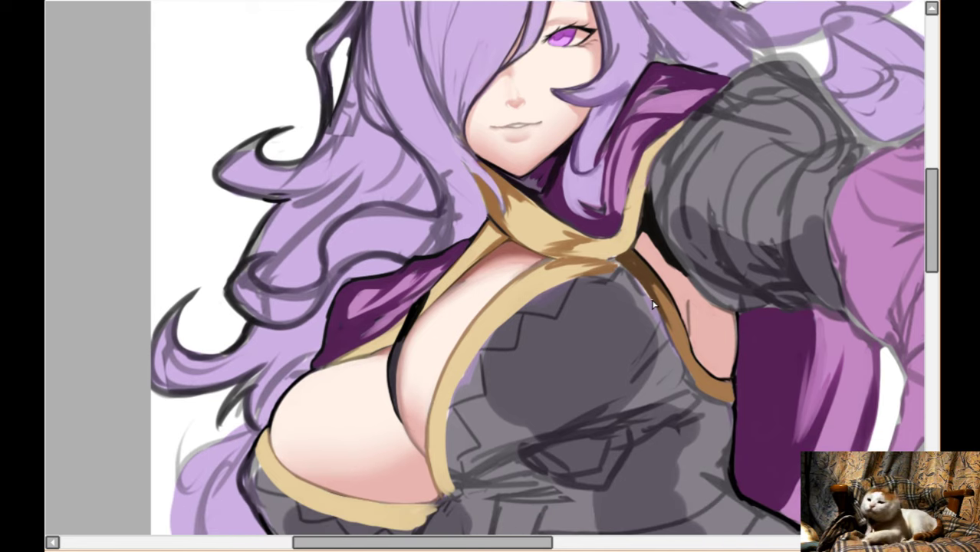
{"action": "scroll", "coordinate": [655, 305], "scroll_direction": "down", "scroll_amount": 1}
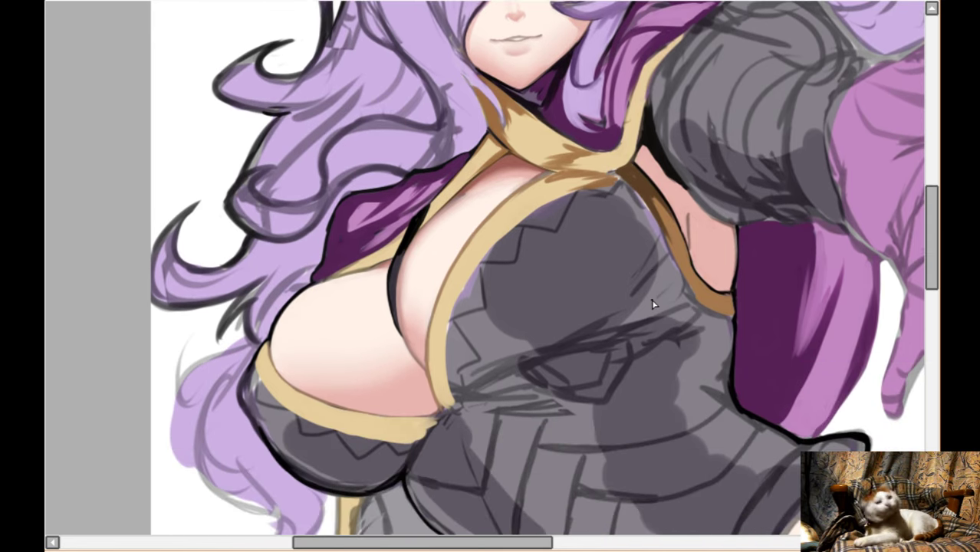
{"action": "scroll", "coordinate": [634, 322], "scroll_direction": "up", "scroll_amount": 2}
{"action": "scroll", "coordinate": [634, 322], "scroll_direction": "down", "scroll_amount": 3}
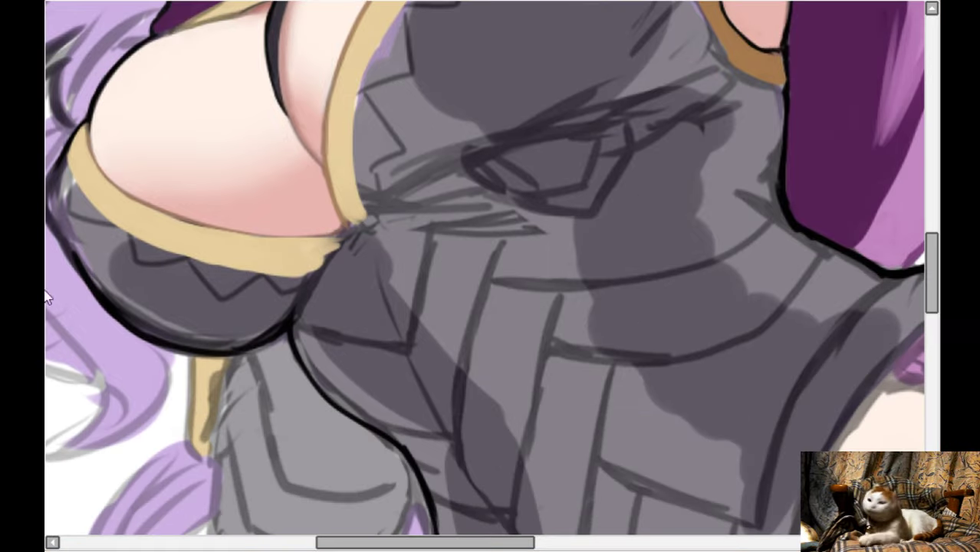
- Paint over the sketched panel lines on the bodice's waist with flat grey, continuing in darker grey towards the side
{"action": "scroll", "coordinate": [429, 384], "scroll_direction": "down", "scroll_amount": 5}
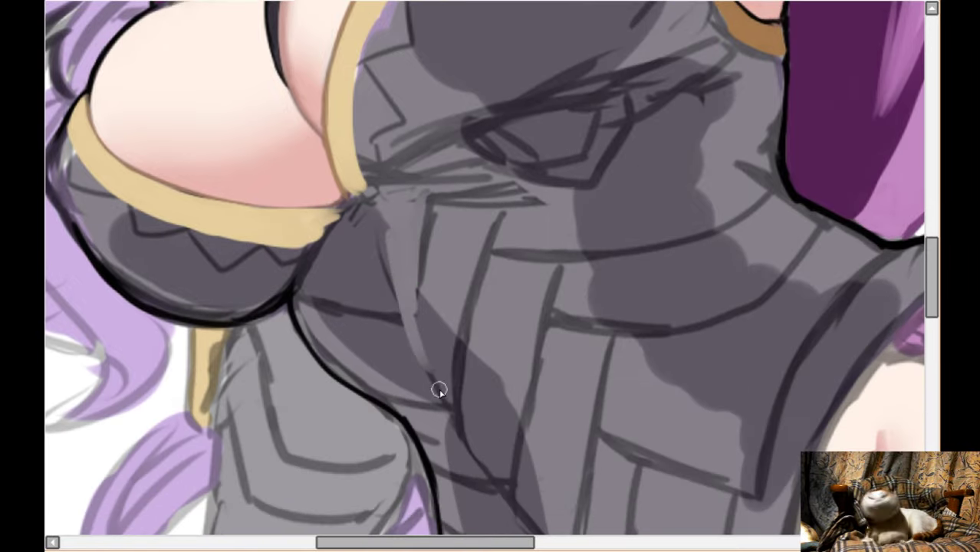
{"action": "mouse_move", "coordinate": [423, 230]}
{"action": "left_mouse_down"}
{"action": "mouse_move", "coordinate": [467, 287]}
{"action": "mouse_move", "coordinate": [422, 202]}
{"action": "mouse_move", "coordinate": [521, 327]}
{"action": "left_mouse_up"}
{"action": "left_click_drag", "start_coordinate": [431, 257], "coordinate": [508, 342]}
{"action": "scroll", "coordinate": [622, 440], "scroll_direction": "down", "scroll_amount": 2}
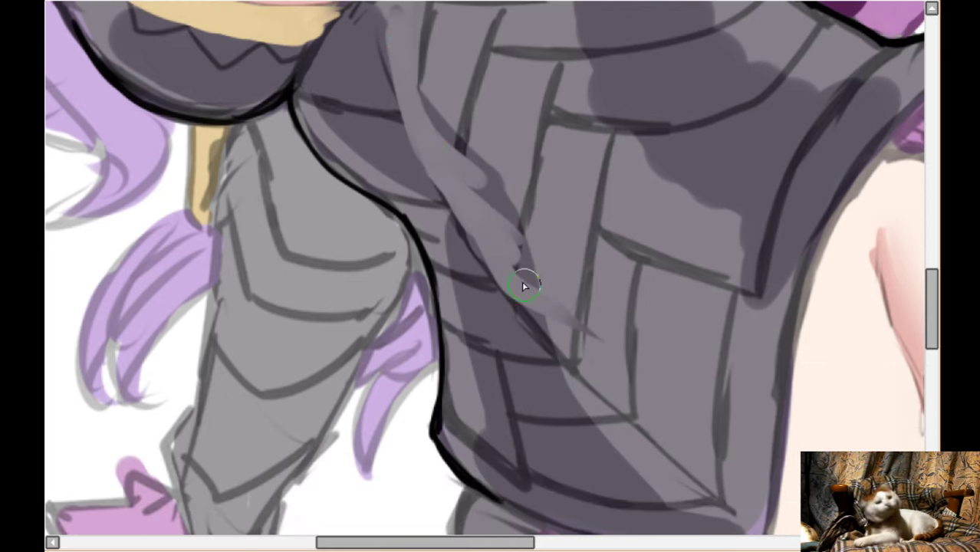
{"action": "mouse_move", "coordinate": [665, 387]}
{"action": "left_mouse_down"}
{"action": "mouse_move", "coordinate": [595, 295]}
{"action": "mouse_move", "coordinate": [566, 280]}
{"action": "mouse_move", "coordinate": [582, 291]}
{"action": "mouse_move", "coordinate": [655, 270]}
{"action": "mouse_move", "coordinate": [718, 272]}
{"action": "left_mouse_up"}
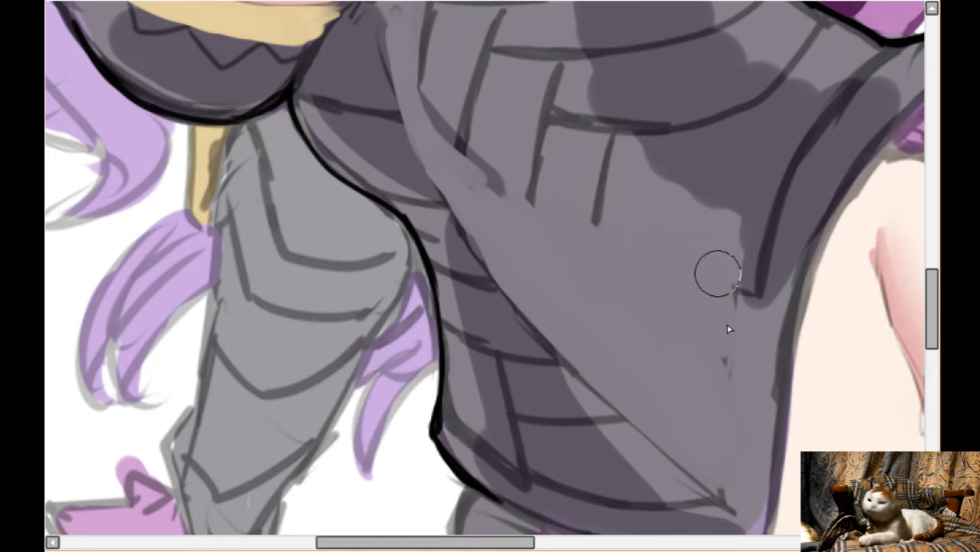
{"action": "scroll", "coordinate": [648, 280], "scroll_direction": "up", "scroll_amount": 3}
{"action": "mouse_move", "coordinate": [475, 220]}
{"action": "left_mouse_down"}
{"action": "mouse_move", "coordinate": [535, 307]}
{"action": "mouse_move", "coordinate": [433, 178]}
{"action": "mouse_move", "coordinate": [415, 123]}
{"action": "mouse_move", "coordinate": [456, 154]}
{"action": "mouse_move", "coordinate": [534, 135]}
{"action": "mouse_move", "coordinate": [528, 116]}
{"action": "mouse_move", "coordinate": [559, 194]}
{"action": "mouse_move", "coordinate": [608, 271]}
{"action": "mouse_move", "coordinate": [548, 146]}
{"action": "mouse_move", "coordinate": [409, 93]}
{"action": "mouse_move", "coordinate": [532, 94]}
{"action": "mouse_move", "coordinate": [480, 106]}
{"action": "mouse_move", "coordinate": [573, 135]}
{"action": "mouse_move", "coordinate": [629, 107]}
{"action": "mouse_move", "coordinate": [592, 116]}
{"action": "mouse_move", "coordinate": [684, 236]}
{"action": "mouse_move", "coordinate": [601, 104]}
{"action": "mouse_move", "coordinate": [661, 243]}
{"action": "mouse_move", "coordinate": [690, 241]}
{"action": "mouse_move", "coordinate": [709, 222]}
{"action": "left_mouse_up"}
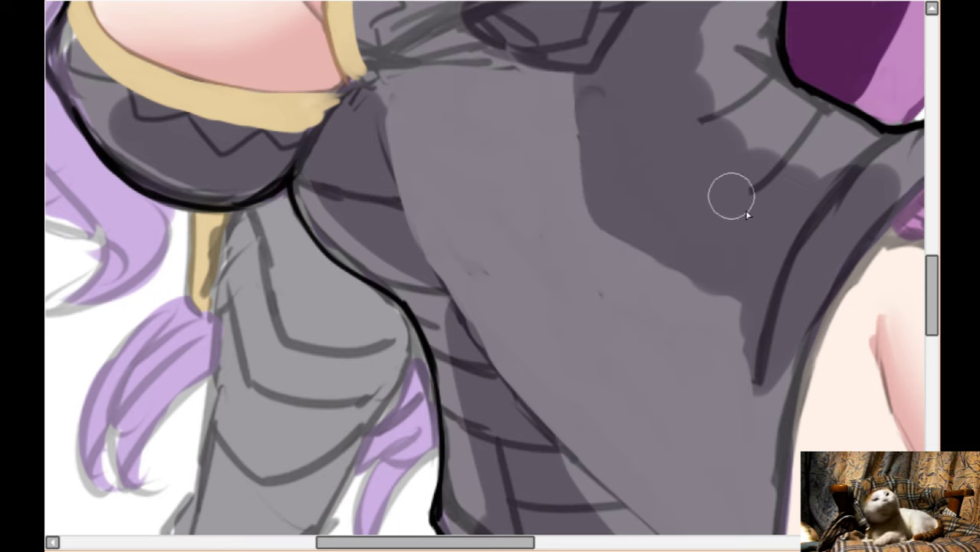
- Cover the sketched folds and lines beneath the bust and along the torso's side with dark grey
{"action": "key", "text": "h"}
{"action": "key", "text": "Up"}
{"action": "key", "text": "Up"}
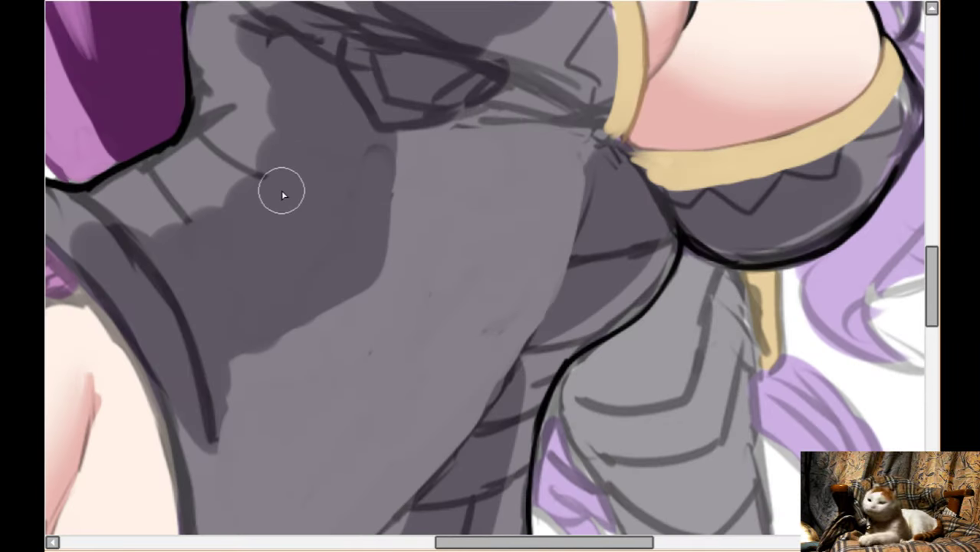
{"action": "key", "text": "Left"}
{"action": "key", "text": "Left"}
{"action": "key", "text": "Left"}
{"action": "mouse_move", "coordinate": [355, 171]}
{"action": "left_mouse_down"}
{"action": "mouse_move", "coordinate": [253, 240]}
{"action": "mouse_move", "coordinate": [201, 250]}
{"action": "mouse_move", "coordinate": [297, 331]}
{"action": "mouse_move", "coordinate": [310, 396]}
{"action": "mouse_move", "coordinate": [284, 362]}
{"action": "mouse_move", "coordinate": [292, 422]}
{"action": "left_mouse_up"}
{"action": "scroll", "coordinate": [405, 178], "scroll_direction": "up", "scroll_amount": 3}
{"action": "scroll", "coordinate": [443, 200], "scroll_direction": "up", "scroll_amount": 1}
{"action": "mouse_move", "coordinate": [443, 200]}
{"action": "left_mouse_down"}
{"action": "mouse_move", "coordinate": [387, 175]}
{"action": "mouse_move", "coordinate": [537, 211]}
{"action": "mouse_move", "coordinate": [427, 210]}
{"action": "mouse_move", "coordinate": [492, 238]}
{"action": "mouse_move", "coordinate": [563, 234]}
{"action": "mouse_move", "coordinate": [472, 258]}
{"action": "left_mouse_up"}
- Block in a near-black shadow on the bodice cup and blend soft grey around it over the sketch lines
{"action": "scroll", "coordinate": [534, 277], "scroll_direction": "up", "scroll_amount": 3}
{"action": "scroll", "coordinate": [583, 285], "scroll_direction": "up", "scroll_amount": 1}
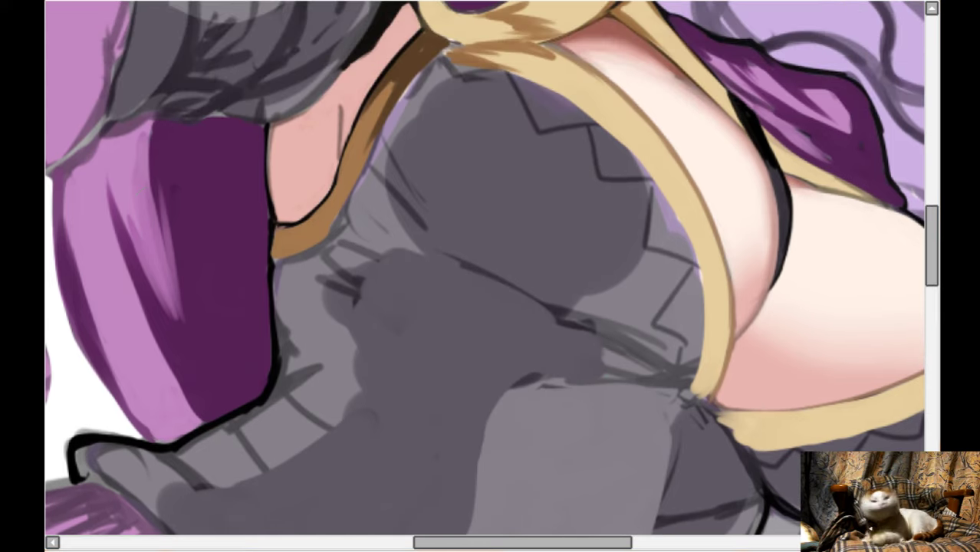
{"action": "scroll", "coordinate": [433, 197], "scroll_direction": "down", "scroll_amount": 1}
{"action": "mouse_move", "coordinate": [433, 198]}
{"action": "left_mouse_down"}
{"action": "mouse_move", "coordinate": [535, 254]}
{"action": "mouse_move", "coordinate": [496, 204]}
{"action": "mouse_move", "coordinate": [494, 168]}
{"action": "mouse_move", "coordinate": [453, 189]}
{"action": "mouse_move", "coordinate": [438, 211]}
{"action": "mouse_move", "coordinate": [541, 270]}
{"action": "mouse_move", "coordinate": [437, 215]}
{"action": "mouse_move", "coordinate": [567, 278]}
{"action": "mouse_move", "coordinate": [580, 164]}
{"action": "left_mouse_up"}
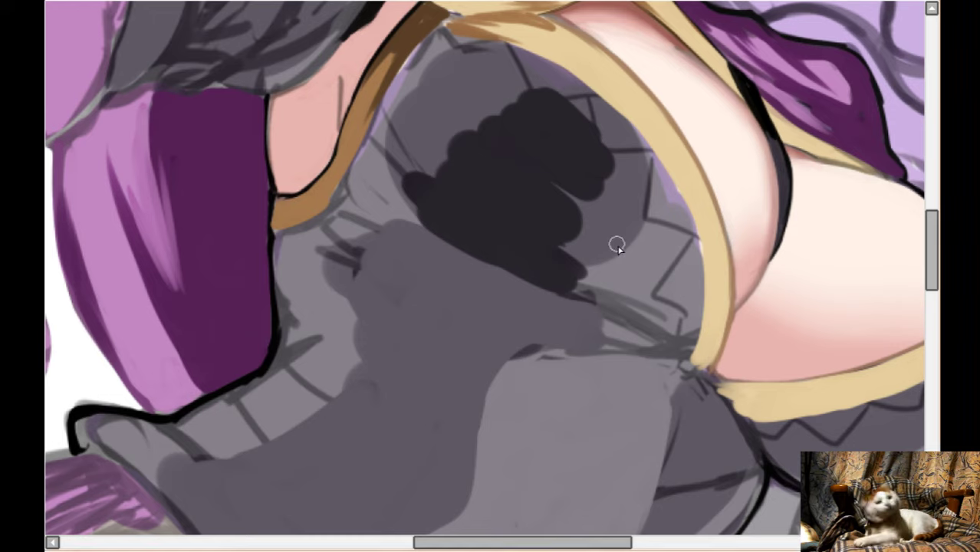
{"action": "mouse_move", "coordinate": [606, 257]}
{"action": "left_mouse_down"}
{"action": "mouse_move", "coordinate": [588, 284]}
{"action": "mouse_move", "coordinate": [612, 254]}
{"action": "mouse_move", "coordinate": [643, 232]}
{"action": "left_mouse_up"}
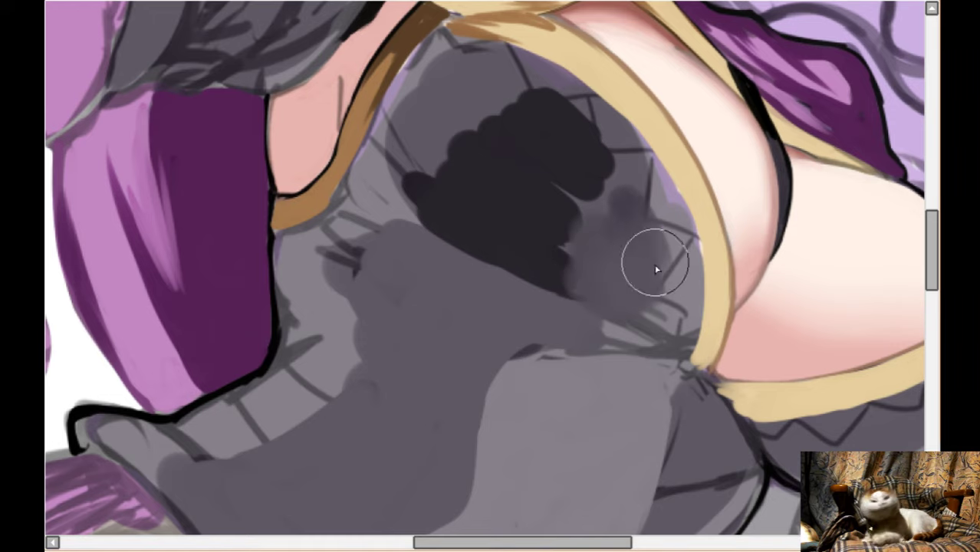
{"action": "mouse_move", "coordinate": [438, 166]}
{"action": "left_mouse_down"}
{"action": "mouse_move", "coordinate": [394, 185]}
{"action": "mouse_move", "coordinate": [442, 107]}
{"action": "mouse_move", "coordinate": [407, 181]}
{"action": "mouse_move", "coordinate": [418, 99]}
{"action": "mouse_move", "coordinate": [389, 152]}
{"action": "mouse_move", "coordinate": [460, 85]}
{"action": "mouse_move", "coordinate": [417, 162]}
{"action": "mouse_move", "coordinate": [427, 143]}
{"action": "mouse_move", "coordinate": [414, 123]}
{"action": "mouse_move", "coordinate": [400, 134]}
{"action": "mouse_move", "coordinate": [434, 87]}
{"action": "mouse_move", "coordinate": [404, 174]}
{"action": "mouse_move", "coordinate": [418, 158]}
{"action": "mouse_move", "coordinate": [414, 196]}
{"action": "mouse_move", "coordinate": [522, 231]}
{"action": "mouse_move", "coordinate": [498, 213]}
{"action": "mouse_move", "coordinate": [523, 234]}
{"action": "mouse_move", "coordinate": [491, 247]}
{"action": "left_mouse_up"}
- Paint a soft dark shadow down the torso to the hip and blend lighter grey along the bodice's outer edge
{"action": "scroll", "coordinate": [483, 244], "scroll_direction": "down", "scroll_amount": 1}
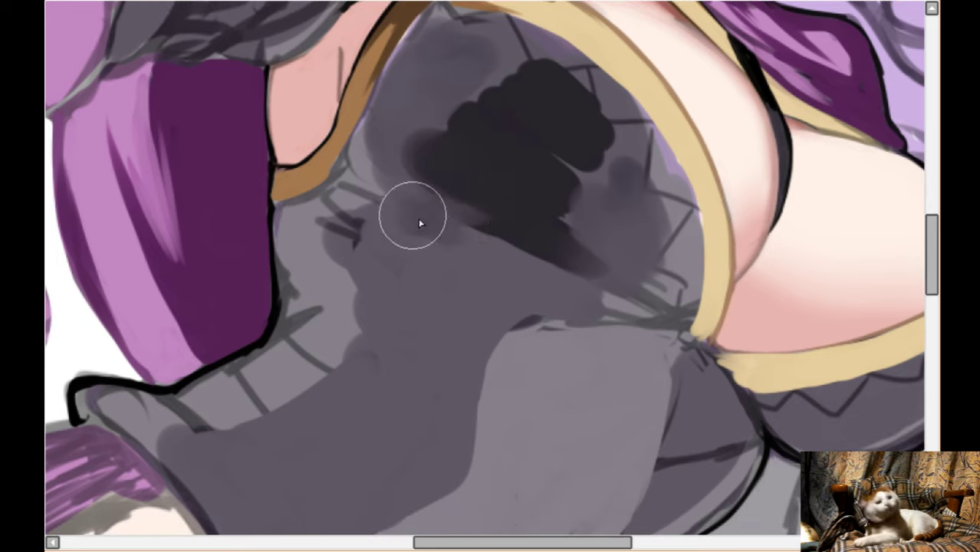
{"action": "mouse_move", "coordinate": [420, 219]}
{"action": "left_mouse_down"}
{"action": "mouse_move", "coordinate": [440, 306]}
{"action": "mouse_move", "coordinate": [420, 331]}
{"action": "mouse_move", "coordinate": [440, 367]}
{"action": "mouse_move", "coordinate": [460, 491]}
{"action": "left_mouse_up"}
{"action": "scroll", "coordinate": [425, 426], "scroll_direction": "down", "scroll_amount": 2}
{"action": "scroll", "coordinate": [426, 426], "scroll_direction": "down", "scroll_amount": 1}
{"action": "mouse_move", "coordinate": [411, 367]}
{"action": "left_mouse_down"}
{"action": "mouse_move", "coordinate": [381, 414]}
{"action": "mouse_move", "coordinate": [288, 454]}
{"action": "mouse_move", "coordinate": [234, 424]}
{"action": "mouse_move", "coordinate": [275, 498]}
{"action": "mouse_move", "coordinate": [229, 364]}
{"action": "mouse_move", "coordinate": [218, 376]}
{"action": "mouse_move", "coordinate": [163, 355]}
{"action": "mouse_move", "coordinate": [298, 306]}
{"action": "mouse_move", "coordinate": [362, 236]}
{"action": "mouse_move", "coordinate": [348, 166]}
{"action": "mouse_move", "coordinate": [314, 183]}
{"action": "mouse_move", "coordinate": [311, 175]}
{"action": "mouse_move", "coordinate": [359, 136]}
{"action": "mouse_move", "coordinate": [363, 121]}
{"action": "mouse_move", "coordinate": [330, 121]}
{"action": "mouse_move", "coordinate": [311, 248]}
{"action": "mouse_move", "coordinate": [312, 220]}
{"action": "mouse_move", "coordinate": [310, 243]}
{"action": "mouse_move", "coordinate": [277, 269]}
{"action": "mouse_move", "coordinate": [174, 330]}
{"action": "mouse_move", "coordinate": [179, 313]}
{"action": "mouse_move", "coordinate": [128, 330]}
{"action": "mouse_move", "coordinate": [89, 316]}
{"action": "mouse_move", "coordinate": [126, 335]}
{"action": "mouse_move", "coordinate": [169, 326]}
{"action": "mouse_move", "coordinate": [100, 313]}
{"action": "mouse_move", "coordinate": [202, 316]}
{"action": "mouse_move", "coordinate": [168, 313]}
{"action": "left_mouse_up"}
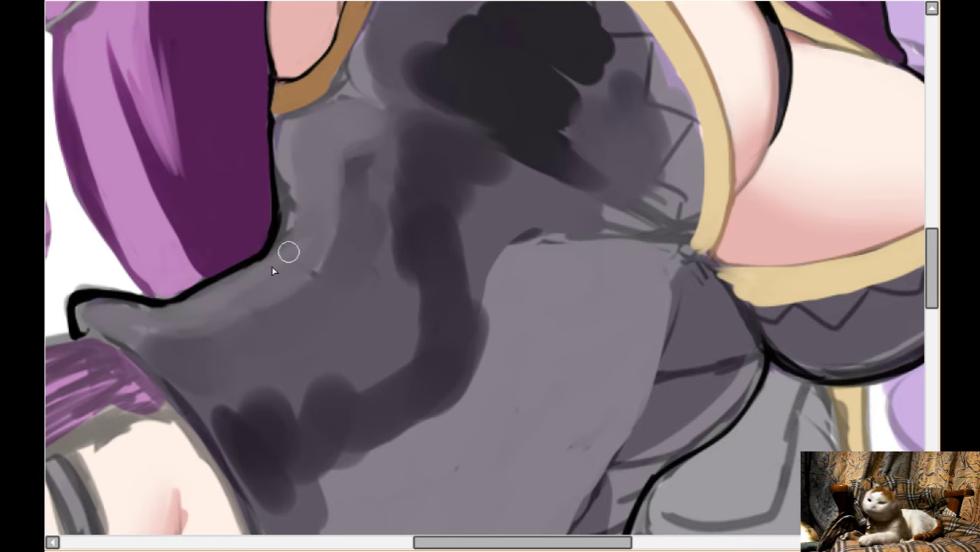
{"action": "mouse_move", "coordinate": [294, 210]}
{"action": "left_mouse_down"}
{"action": "mouse_move", "coordinate": [284, 170]}
{"action": "mouse_move", "coordinate": [292, 196]}
{"action": "left_mouse_up"}
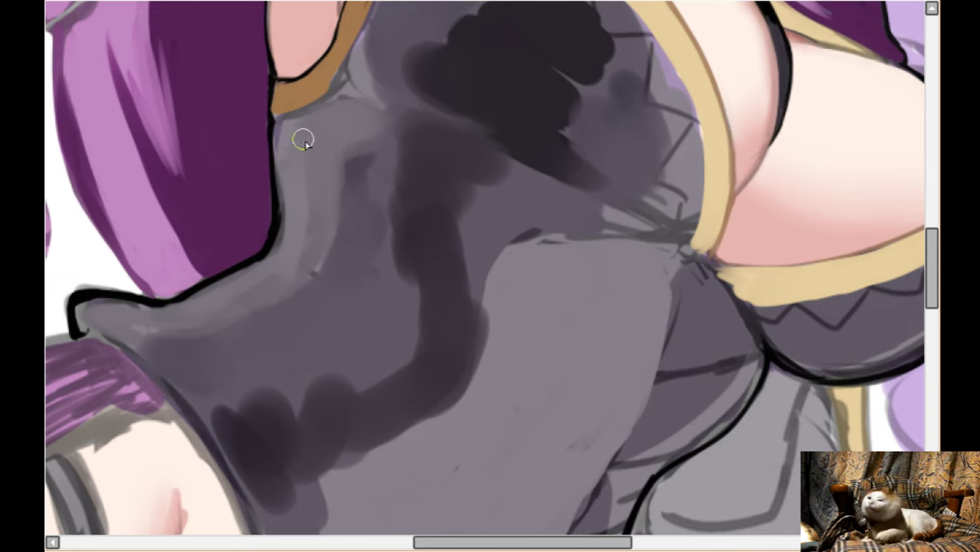
- Paint a dark fold from the base of the armhole trim along the underside of the bust
{"action": "scroll", "coordinate": [401, 93], "scroll_direction": "up", "scroll_amount": 3}
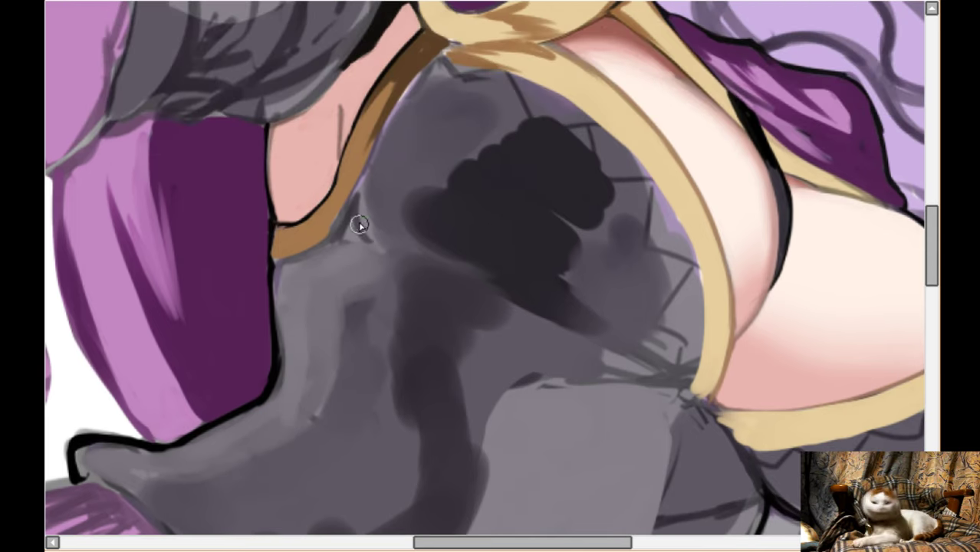
{"action": "left_click_drag", "start_coordinate": [359, 225], "coordinate": [398, 247]}
{"action": "mouse_move", "coordinate": [349, 201]}
{"action": "left_mouse_down"}
{"action": "mouse_move", "coordinate": [340, 224]}
{"action": "mouse_move", "coordinate": [410, 245]}
{"action": "mouse_move", "coordinate": [388, 228]}
{"action": "mouse_move", "coordinate": [453, 267]}
{"action": "left_mouse_up"}
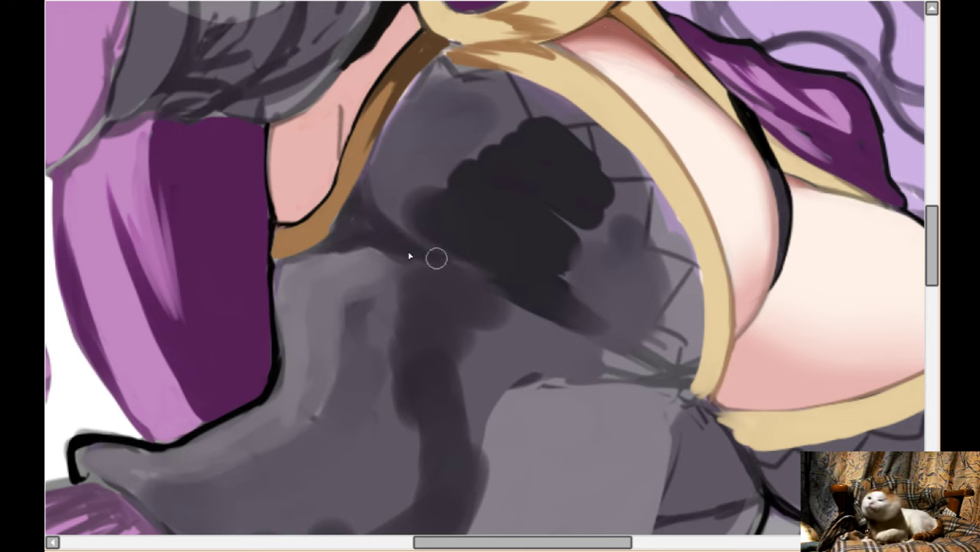
{"action": "scroll", "coordinate": [508, 276], "scroll_direction": "down", "scroll_amount": 1}
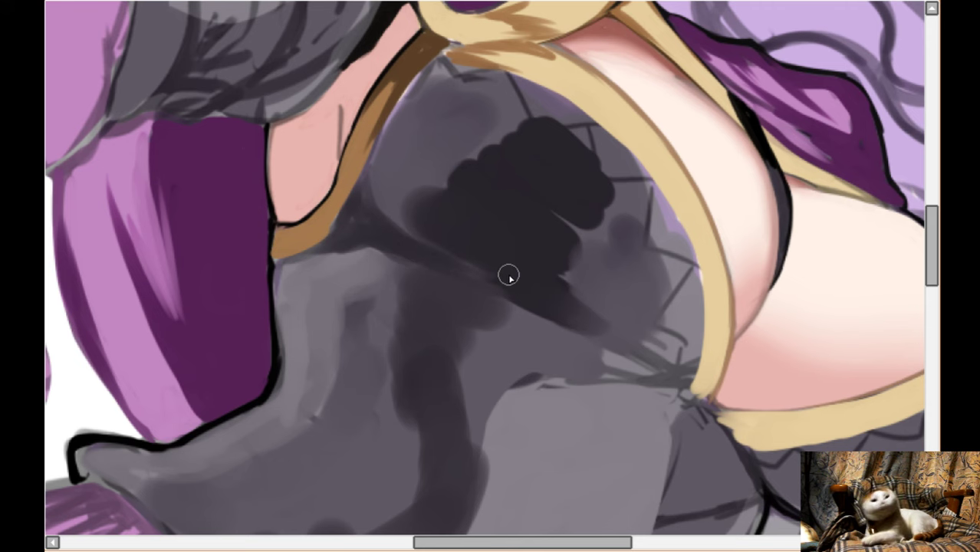
- Fill the notch in the cup's near-black shadow and extend it down along the underside towards the neckline
{"action": "key", "text": "h"}
{"action": "scroll", "coordinate": [508, 276], "scroll_direction": "down", "scroll_amount": 1}
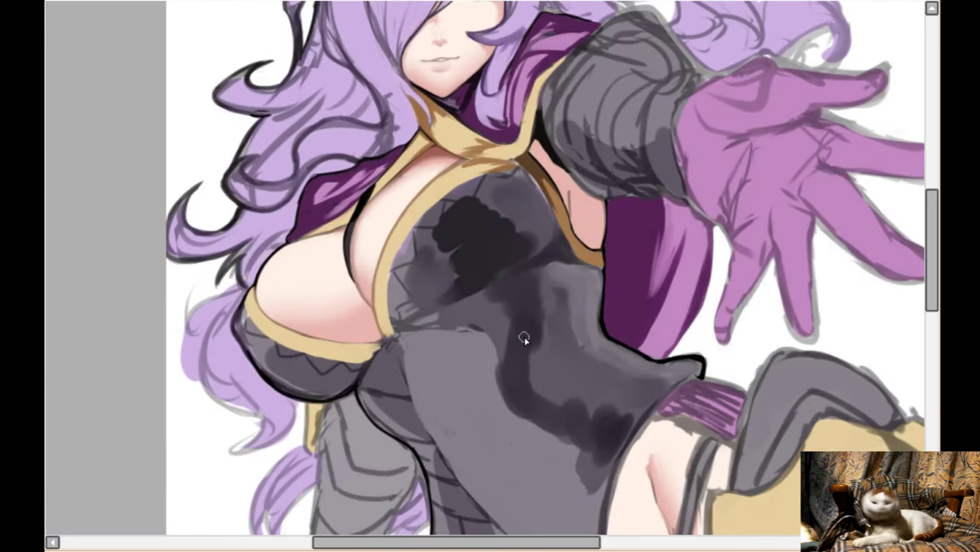
{"action": "scroll", "coordinate": [497, 362], "scroll_direction": "up", "scroll_amount": 2}
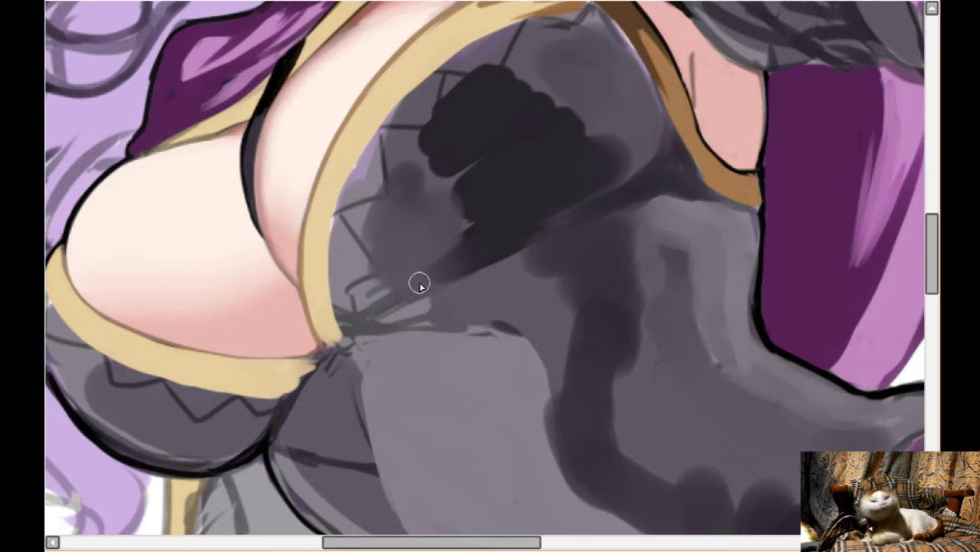
{"action": "mouse_move", "coordinate": [488, 162]}
{"action": "left_mouse_down"}
{"action": "mouse_move", "coordinate": [490, 184]}
{"action": "mouse_move", "coordinate": [448, 280]}
{"action": "left_mouse_up"}
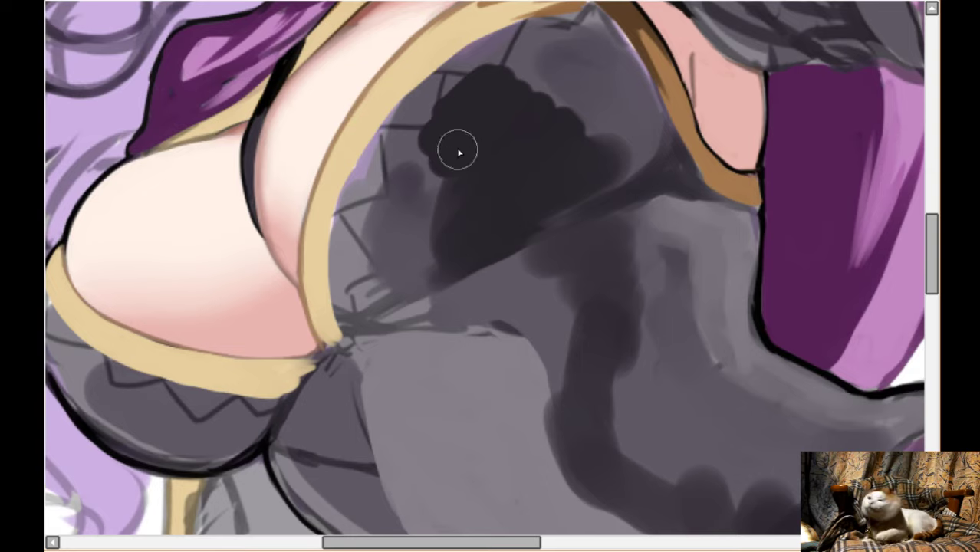
- Soften the near-black shadow on the bodice cup and blend both edges of the dark fold running down the torso to the hip
{"action": "mouse_move", "coordinate": [458, 153]}
{"action": "left_mouse_down"}
{"action": "mouse_move", "coordinate": [407, 252]}
{"action": "mouse_move", "coordinate": [505, 199]}
{"action": "mouse_move", "coordinate": [508, 120]}
{"action": "mouse_move", "coordinate": [526, 146]}
{"action": "left_mouse_up"}
{"action": "scroll", "coordinate": [526, 145], "scroll_direction": "down", "scroll_amount": 3}
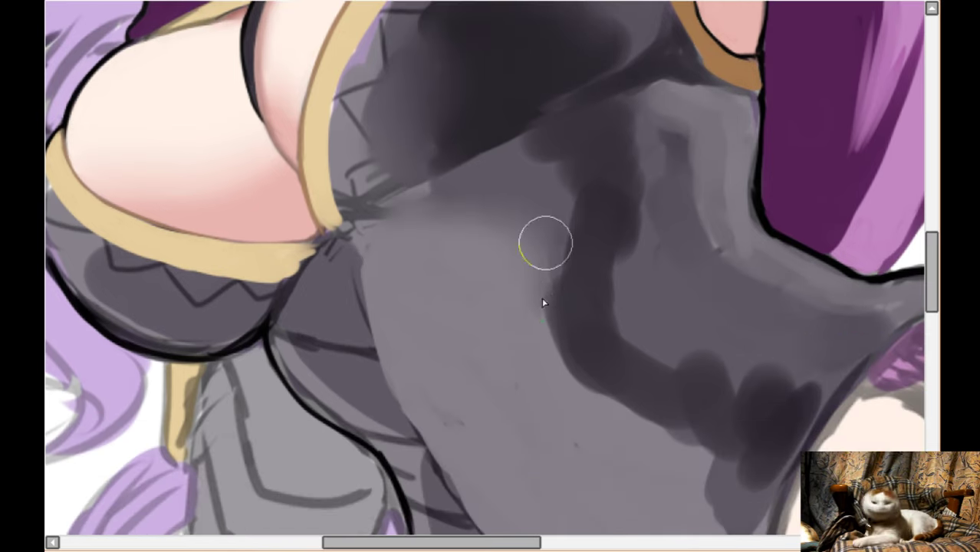
{"action": "scroll", "coordinate": [689, 389], "scroll_direction": "down", "scroll_amount": 2}
{"action": "scroll", "coordinate": [633, 335], "scroll_direction": "down", "scroll_amount": 2}
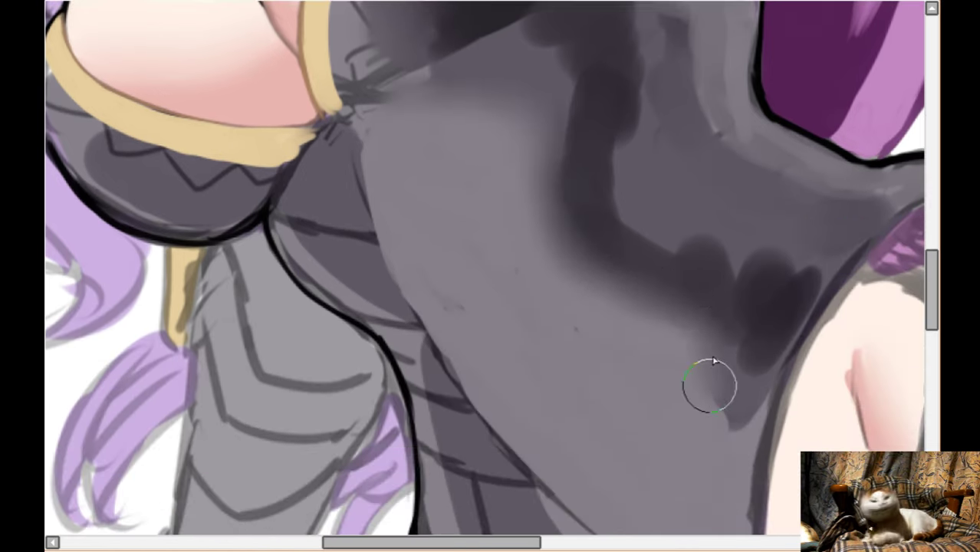
{"action": "scroll", "coordinate": [711, 383], "scroll_direction": "up", "scroll_amount": 4}
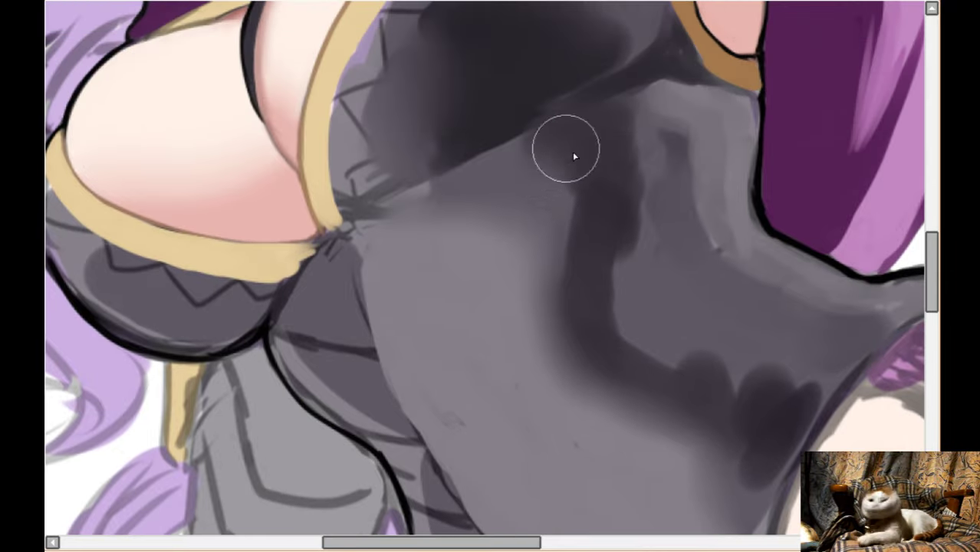
{"action": "mouse_move", "coordinate": [574, 156]}
{"action": "left_mouse_down"}
{"action": "mouse_move", "coordinate": [631, 197]}
{"action": "mouse_move", "coordinate": [670, 377]}
{"action": "mouse_move", "coordinate": [720, 396]}
{"action": "mouse_move", "coordinate": [690, 253]}
{"action": "left_mouse_up"}
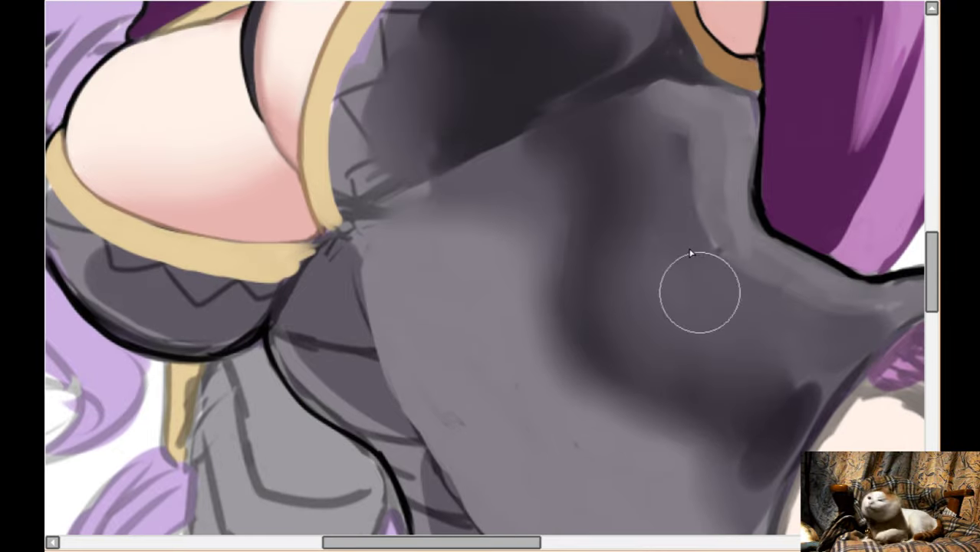
- Paint black shading down the bodice's diagonal centre seam to the hem and along its edge beside the bare hip
{"action": "key", "text": "h"}
{"action": "scroll", "coordinate": [634, 264], "scroll_direction": "down", "scroll_amount": 1}
{"action": "scroll", "coordinate": [568, 261], "scroll_direction": "down", "scroll_amount": 2}
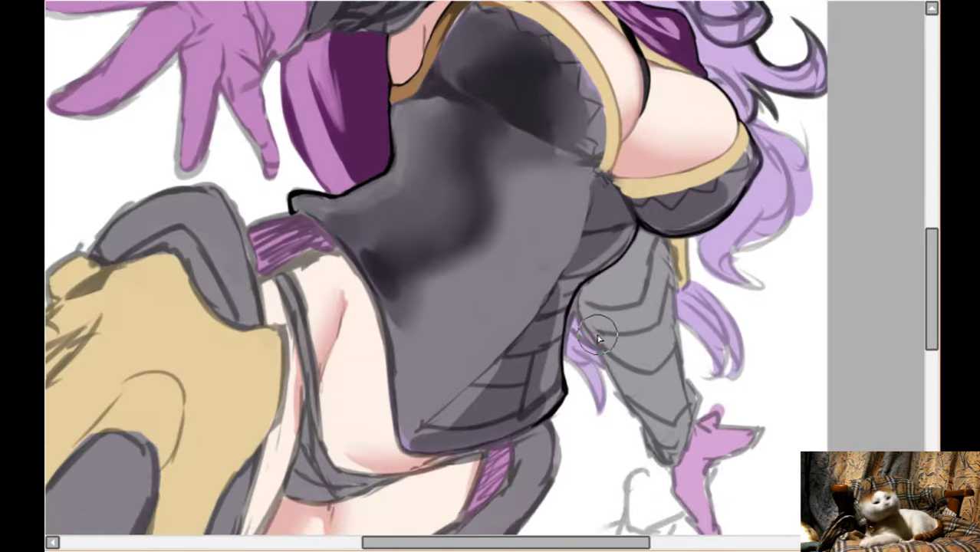
{"action": "scroll", "coordinate": [596, 390], "scroll_direction": "up", "scroll_amount": 1}
{"action": "key", "text": "Right"}
{"action": "key", "text": "Up"}
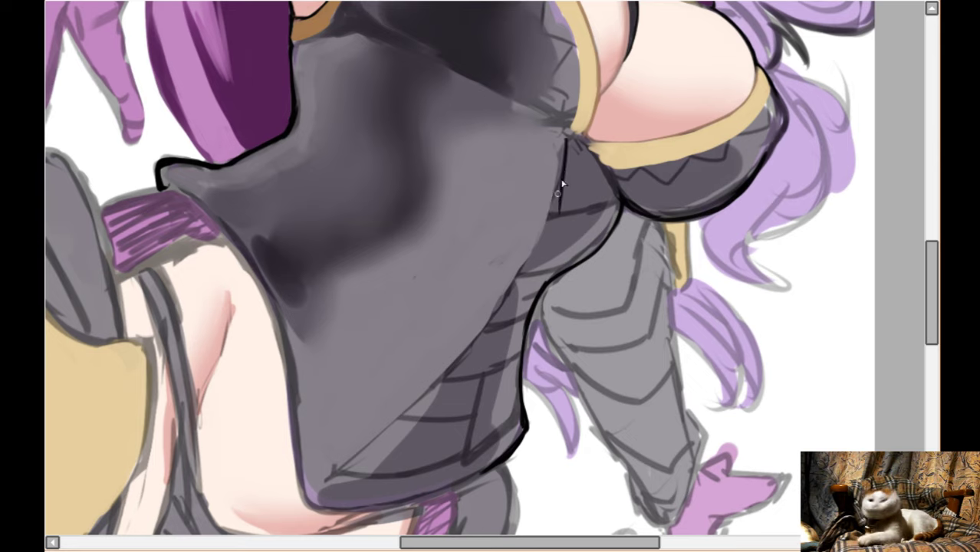
{"action": "mouse_move", "coordinate": [566, 161]}
{"action": "left_mouse_down"}
{"action": "mouse_move", "coordinate": [546, 238]}
{"action": "mouse_move", "coordinate": [499, 328]}
{"action": "mouse_move", "coordinate": [322, 497]}
{"action": "mouse_move", "coordinate": [446, 426]}
{"action": "mouse_move", "coordinate": [499, 318]}
{"action": "mouse_move", "coordinate": [549, 267]}
{"action": "mouse_move", "coordinate": [455, 377]}
{"action": "mouse_move", "coordinate": [467, 372]}
{"action": "mouse_move", "coordinate": [440, 414]}
{"action": "mouse_move", "coordinate": [349, 491]}
{"action": "left_mouse_up"}
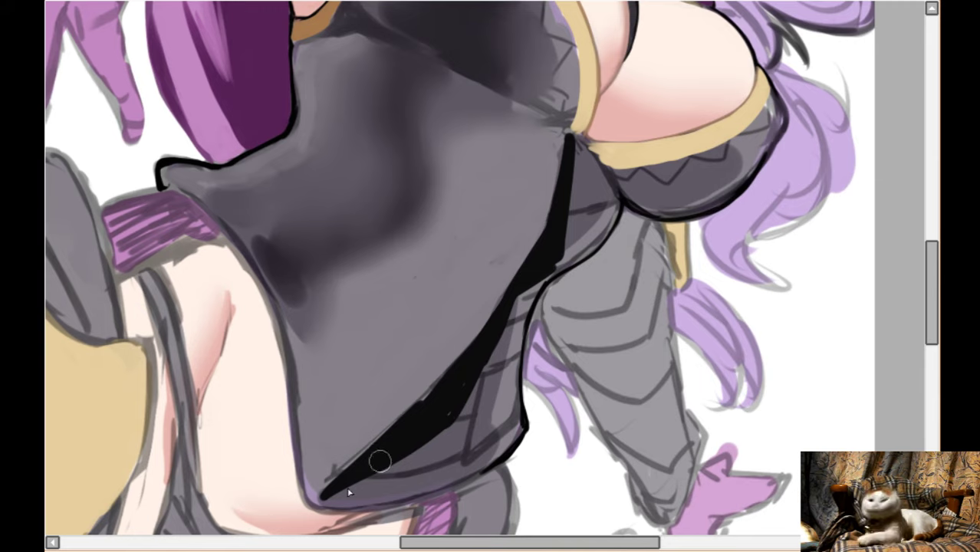
{"action": "mouse_move", "coordinate": [268, 253]}
{"action": "left_mouse_down"}
{"action": "mouse_move", "coordinate": [300, 340]}
{"action": "mouse_move", "coordinate": [291, 332]}
{"action": "left_mouse_up"}
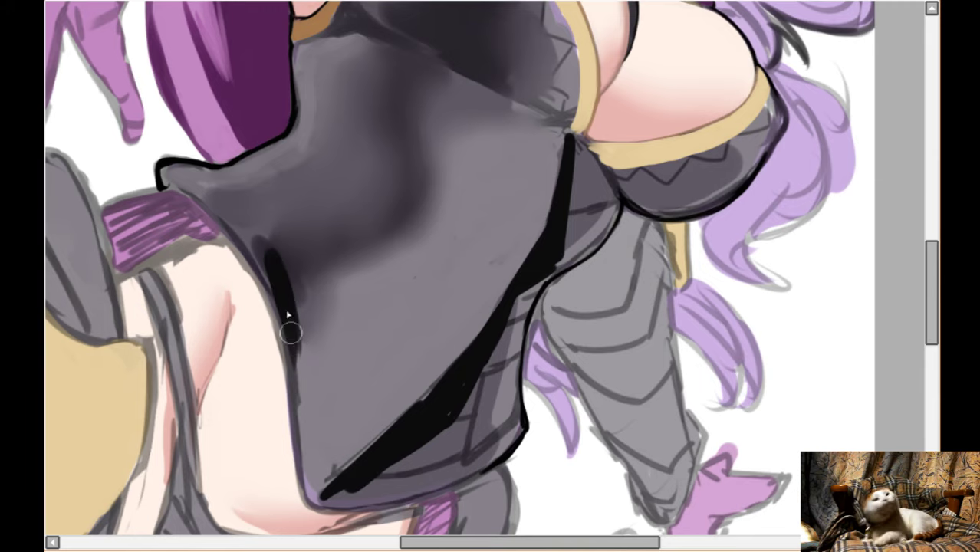
{"action": "left_click_drag", "start_coordinate": [257, 258], "coordinate": [291, 361]}
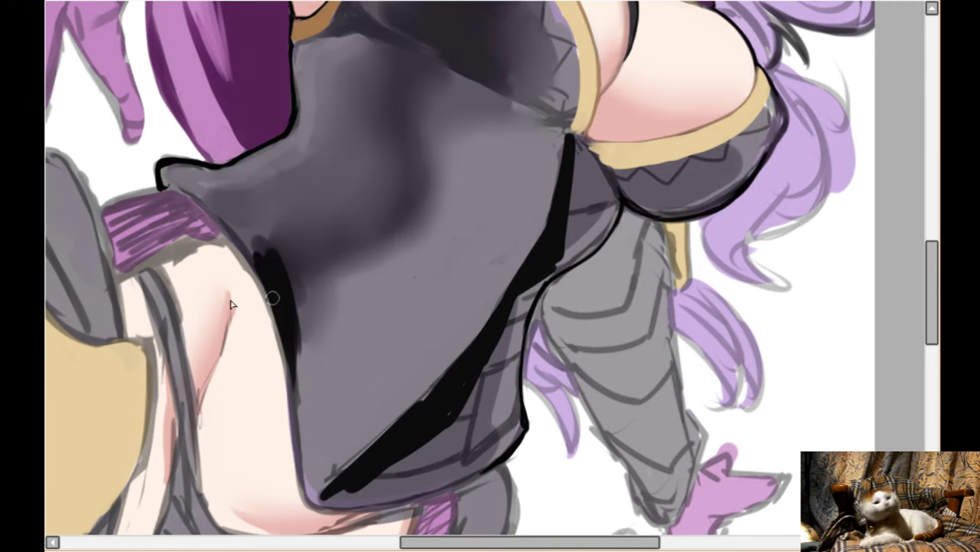
- Block in near-black shadows on both bodice cups, across the torso under the bust, and down towards the hip
{"action": "mouse_move", "coordinate": [291, 245]}
{"action": "left_mouse_down"}
{"action": "mouse_move", "coordinate": [308, 376]}
{"action": "mouse_move", "coordinate": [327, 283]}
{"action": "mouse_move", "coordinate": [365, 237]}
{"action": "mouse_move", "coordinate": [441, 224]}
{"action": "mouse_move", "coordinate": [431, 199]}
{"action": "mouse_move", "coordinate": [461, 133]}
{"action": "mouse_move", "coordinate": [520, 135]}
{"action": "mouse_move", "coordinate": [478, 130]}
{"action": "mouse_move", "coordinate": [451, 107]}
{"action": "mouse_move", "coordinate": [538, 131]}
{"action": "mouse_move", "coordinate": [472, 180]}
{"action": "mouse_move", "coordinate": [473, 237]}
{"action": "mouse_move", "coordinate": [413, 235]}
{"action": "mouse_move", "coordinate": [337, 325]}
{"action": "mouse_move", "coordinate": [324, 376]}
{"action": "mouse_move", "coordinate": [326, 327]}
{"action": "mouse_move", "coordinate": [379, 485]}
{"action": "mouse_move", "coordinate": [340, 488]}
{"action": "mouse_move", "coordinate": [465, 440]}
{"action": "mouse_move", "coordinate": [385, 468]}
{"action": "mouse_move", "coordinate": [499, 389]}
{"action": "mouse_move", "coordinate": [494, 342]}
{"action": "mouse_move", "coordinate": [565, 247]}
{"action": "mouse_move", "coordinate": [580, 161]}
{"action": "left_mouse_up"}
{"action": "scroll", "coordinate": [533, 129], "scroll_direction": "up", "scroll_amount": 1}
{"action": "scroll", "coordinate": [535, 129], "scroll_direction": "up", "scroll_amount": 3}
{"action": "mouse_move", "coordinate": [431, 114]}
{"action": "left_mouse_down"}
{"action": "mouse_move", "coordinate": [455, 143]}
{"action": "mouse_move", "coordinate": [429, 132]}
{"action": "mouse_move", "coordinate": [489, 151]}
{"action": "mouse_move", "coordinate": [458, 113]}
{"action": "mouse_move", "coordinate": [480, 124]}
{"action": "mouse_move", "coordinate": [472, 101]}
{"action": "mouse_move", "coordinate": [488, 122]}
{"action": "mouse_move", "coordinate": [497, 99]}
{"action": "mouse_move", "coordinate": [525, 131]}
{"action": "left_mouse_up"}
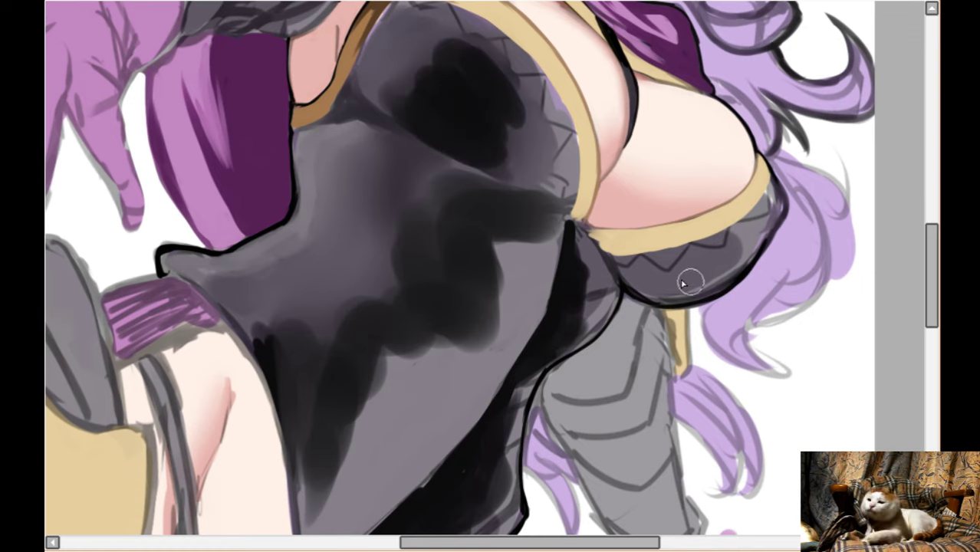
{"action": "mouse_move", "coordinate": [692, 280]}
{"action": "left_mouse_down"}
{"action": "mouse_move", "coordinate": [637, 279]}
{"action": "mouse_move", "coordinate": [715, 268]}
{"action": "mouse_move", "coordinate": [716, 257]}
{"action": "mouse_move", "coordinate": [674, 257]}
{"action": "mouse_move", "coordinate": [703, 252]}
{"action": "mouse_move", "coordinate": [673, 282]}
{"action": "mouse_move", "coordinate": [720, 273]}
{"action": "left_mouse_up"}
- Blend the near-black shadows on the torso and both cups into the surrounding grey with soft gradients
{"action": "scroll", "coordinate": [460, 269], "scroll_direction": "down", "scroll_amount": 2}
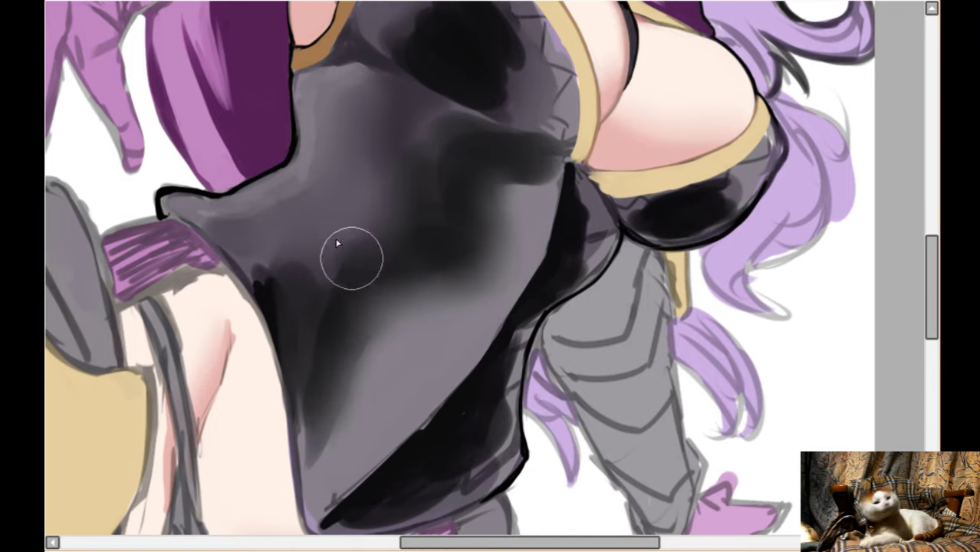
{"action": "scroll", "coordinate": [462, 98], "scroll_direction": "up", "scroll_amount": 2}
{"action": "left_click_drag", "start_coordinate": [441, 74], "coordinate": [499, 135]}
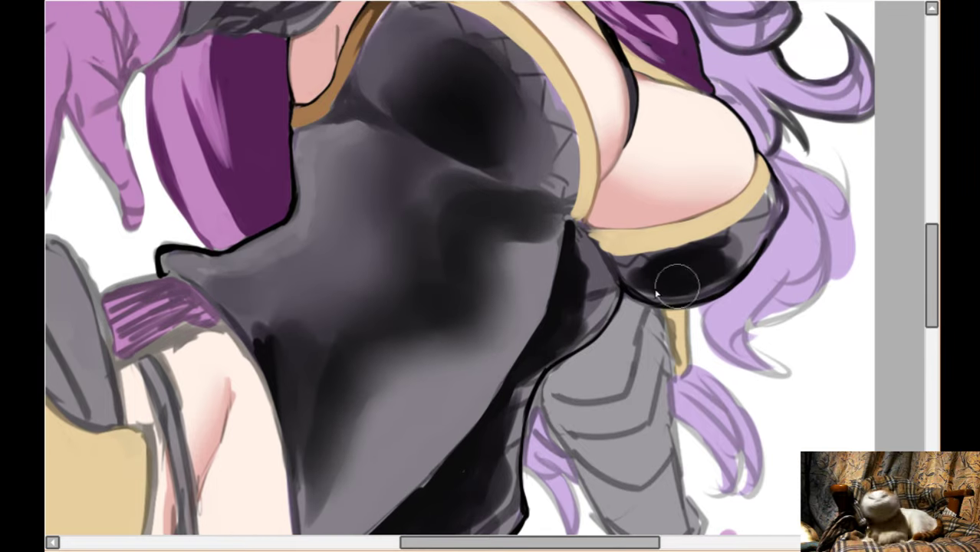
{"action": "scroll", "coordinate": [593, 291], "scroll_direction": "down", "scroll_amount": 4}
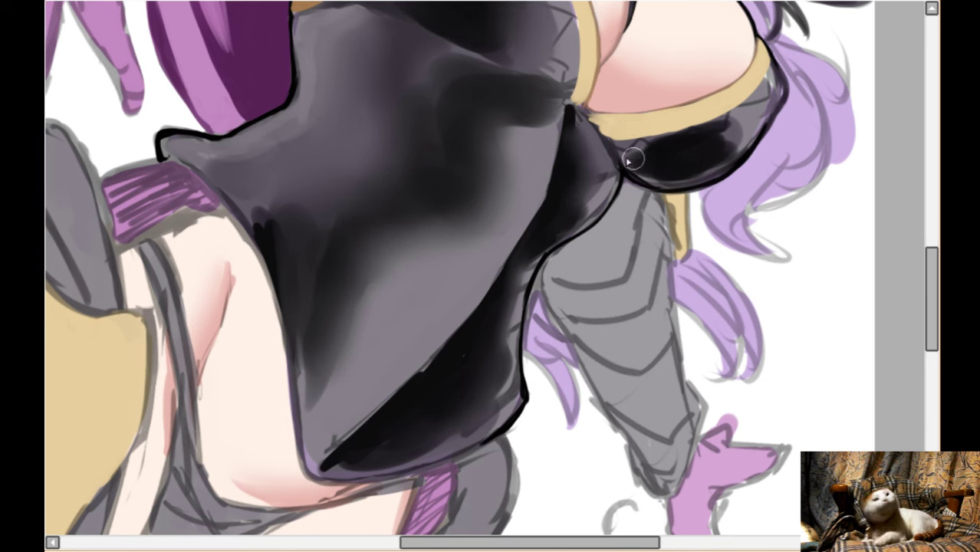
{"action": "scroll", "coordinate": [677, 182], "scroll_direction": "up", "scroll_amount": 2}
{"action": "scroll", "coordinate": [542, 270], "scroll_direction": "down", "scroll_amount": 2}
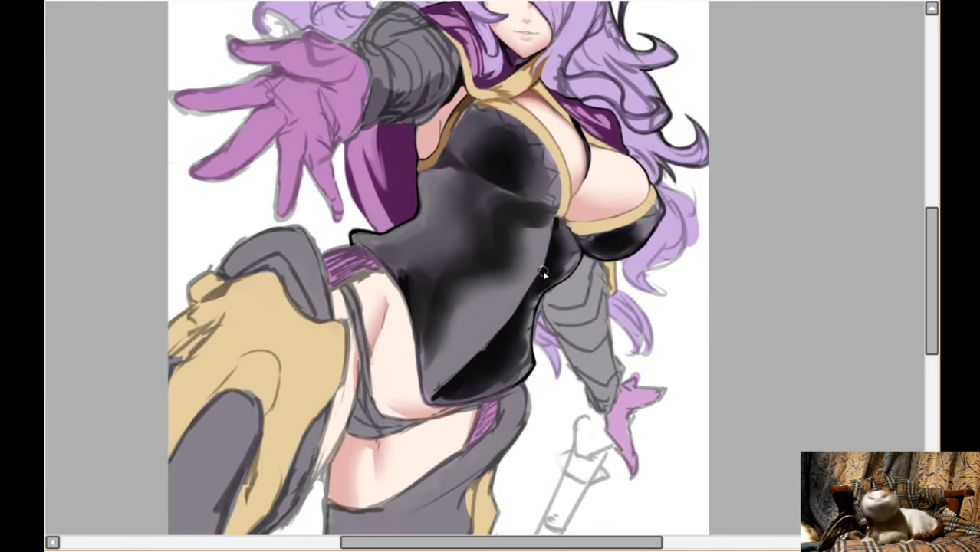
{"action": "scroll", "coordinate": [583, 207], "scroll_direction": "up", "scroll_amount": 3}
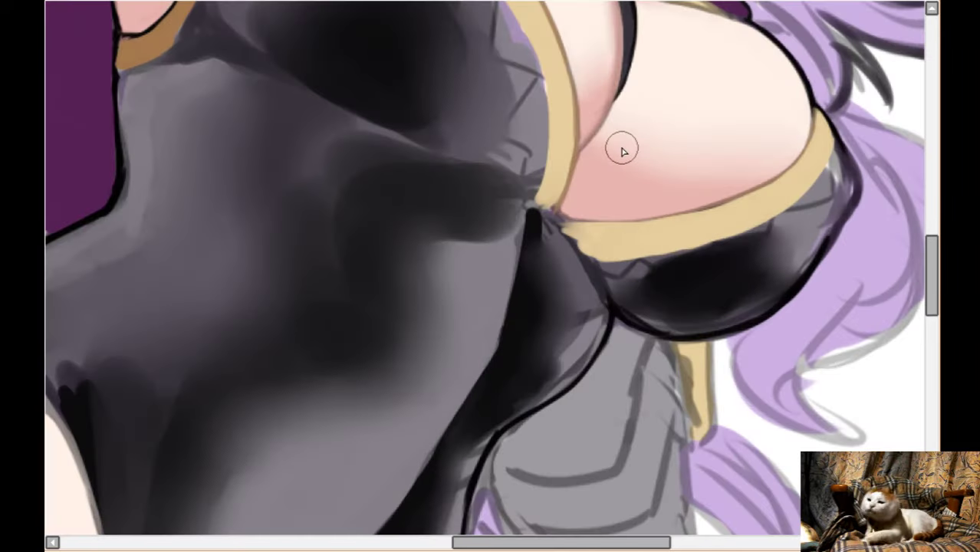
{"action": "scroll", "coordinate": [618, 147], "scroll_direction": "down", "scroll_amount": 1}
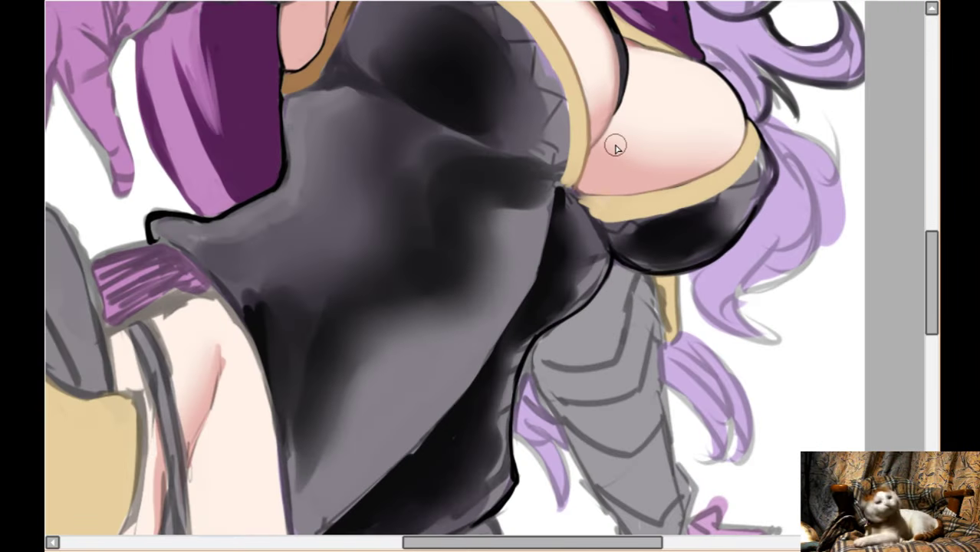
{"action": "scroll", "coordinate": [626, 247], "scroll_direction": "up", "scroll_amount": 1}
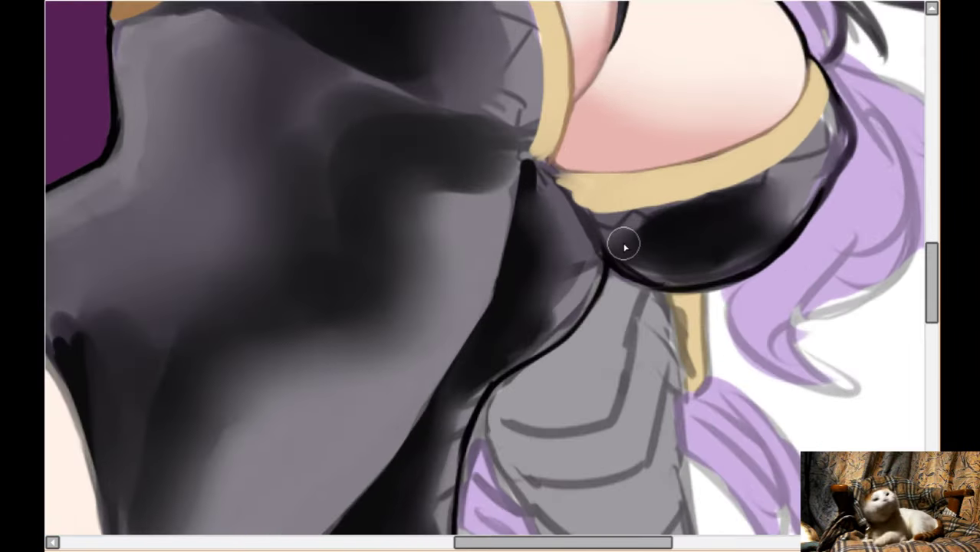
{"action": "scroll", "coordinate": [594, 270], "scroll_direction": "down", "scroll_amount": 1}
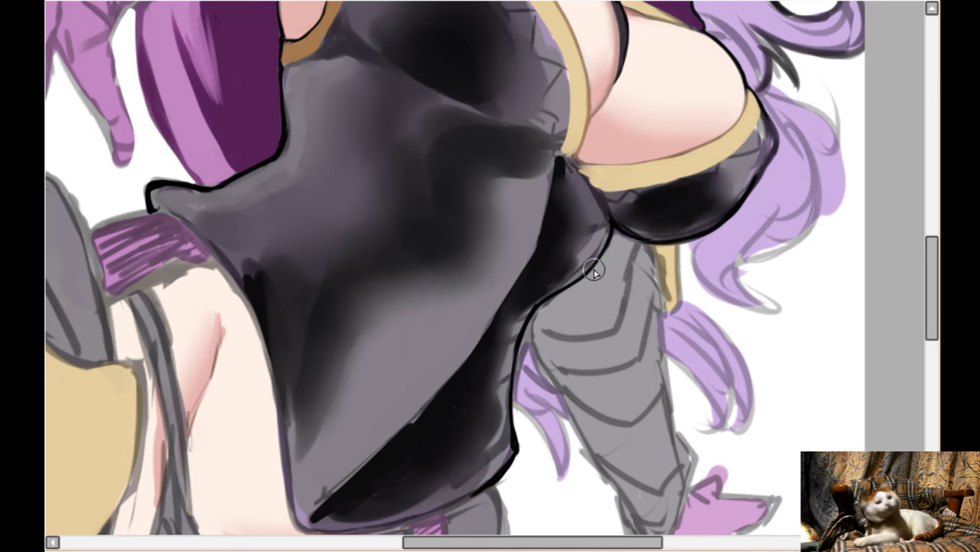
{"action": "scroll", "coordinate": [594, 271], "scroll_direction": "down", "scroll_amount": 1}
{"action": "scroll", "coordinate": [570, 337], "scroll_direction": "up", "scroll_amount": 2}
{"action": "scroll", "coordinate": [570, 351], "scroll_direction": "down", "scroll_amount": 1}
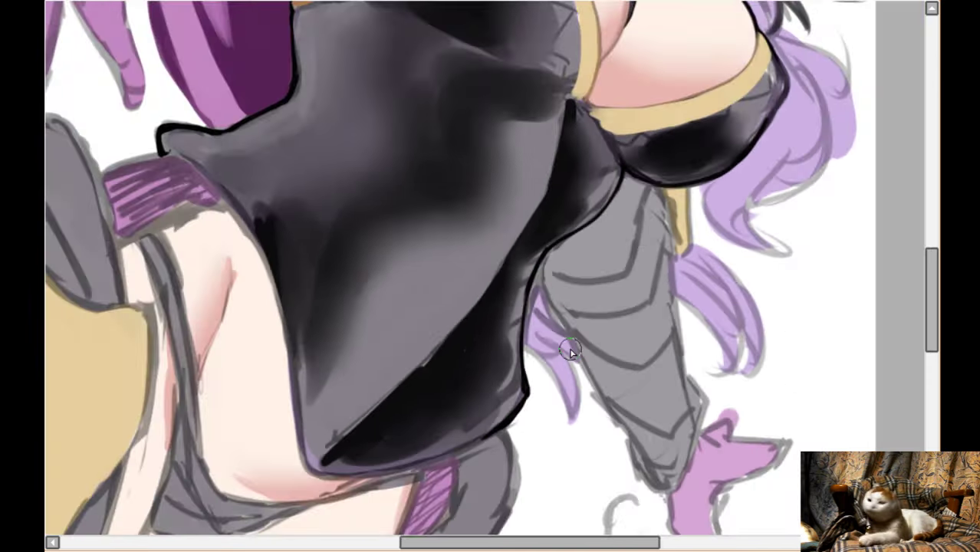
- Paint a light grey rim highlight inside the bodice's outer outline, from below the far cup past the waist to the hem
{"action": "key", "text": "h"}
{"action": "scroll", "coordinate": [617, 351], "scroll_direction": "up", "scroll_amount": 2}
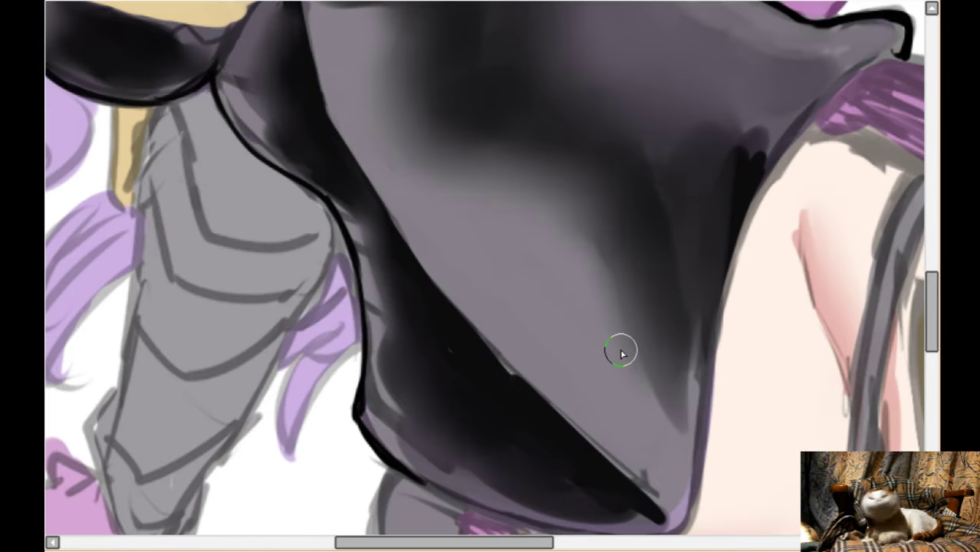
{"action": "scroll", "coordinate": [621, 353], "scroll_direction": "up", "scroll_amount": 1}
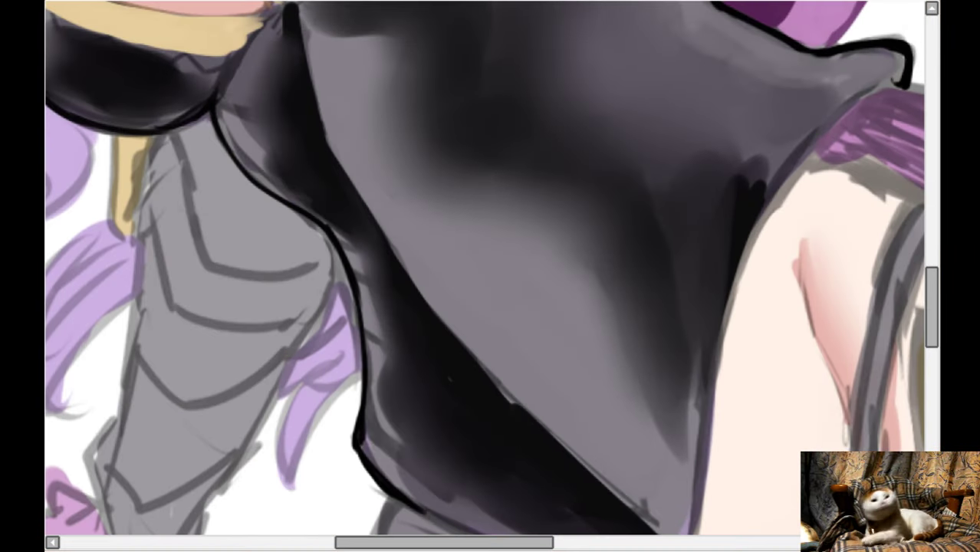
{"action": "scroll", "coordinate": [261, 148], "scroll_direction": "up", "scroll_amount": 1}
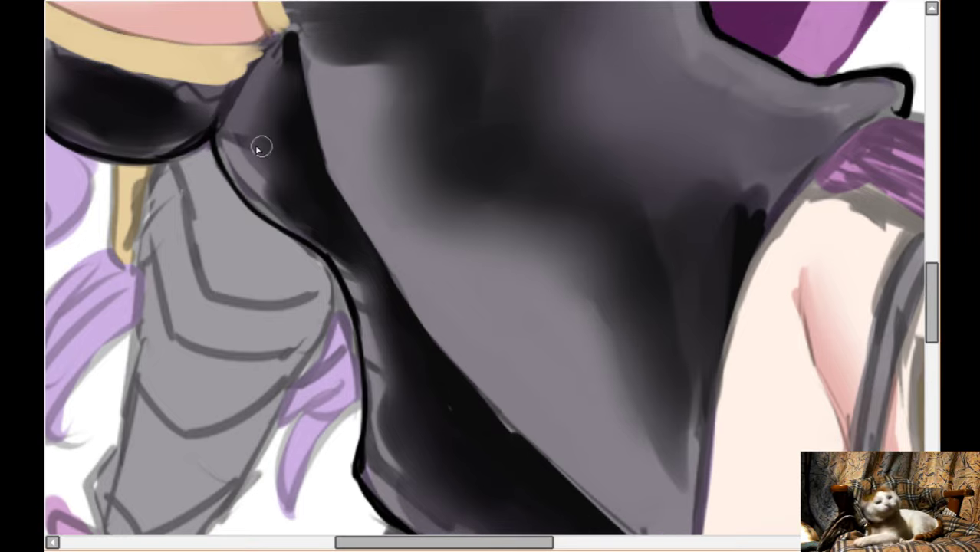
{"action": "mouse_move", "coordinate": [221, 140]}
{"action": "left_mouse_down"}
{"action": "mouse_move", "coordinate": [260, 201]}
{"action": "mouse_move", "coordinate": [231, 161]}
{"action": "mouse_move", "coordinate": [234, 175]}
{"action": "mouse_move", "coordinate": [291, 223]}
{"action": "mouse_move", "coordinate": [268, 212]}
{"action": "mouse_move", "coordinate": [363, 279]}
{"action": "mouse_move", "coordinate": [318, 244]}
{"action": "mouse_move", "coordinate": [344, 269]}
{"action": "left_mouse_up"}
{"action": "scroll", "coordinate": [345, 210], "scroll_direction": "down", "scroll_amount": 2}
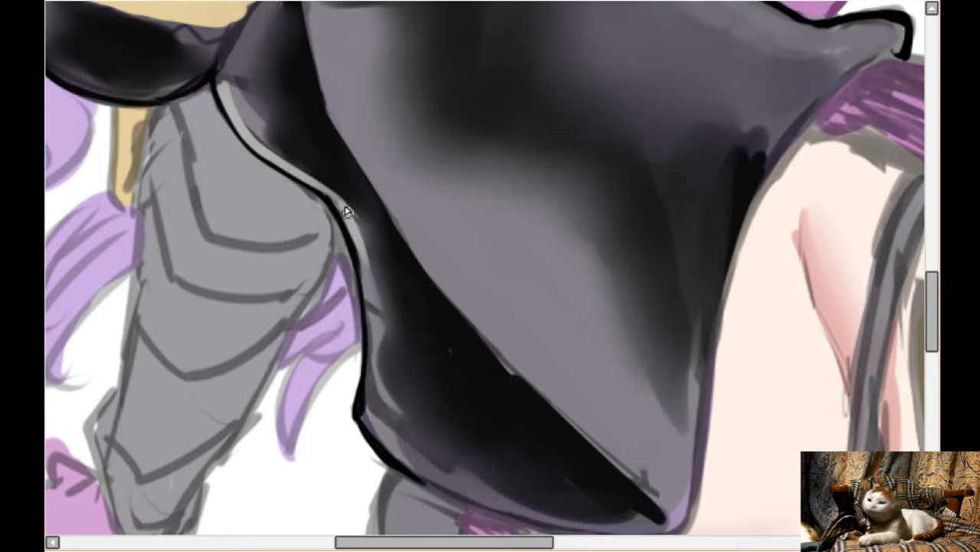
{"action": "left_click_drag", "start_coordinate": [357, 232], "coordinate": [374, 319]}
{"action": "scroll", "coordinate": [374, 275], "scroll_direction": "down", "scroll_amount": 2}
{"action": "left_click_drag", "start_coordinate": [364, 218], "coordinate": [370, 305]}
{"action": "left_click_drag", "start_coordinate": [369, 249], "coordinate": [374, 351]}
{"action": "left_click_drag", "start_coordinate": [375, 288], "coordinate": [367, 353]}
{"action": "mouse_move", "coordinate": [370, 311]}
{"action": "left_mouse_down"}
{"action": "mouse_move", "coordinate": [367, 363]}
{"action": "mouse_move", "coordinate": [395, 393]}
{"action": "mouse_move", "coordinate": [437, 412]}
{"action": "mouse_move", "coordinate": [374, 319]}
{"action": "left_mouse_up"}
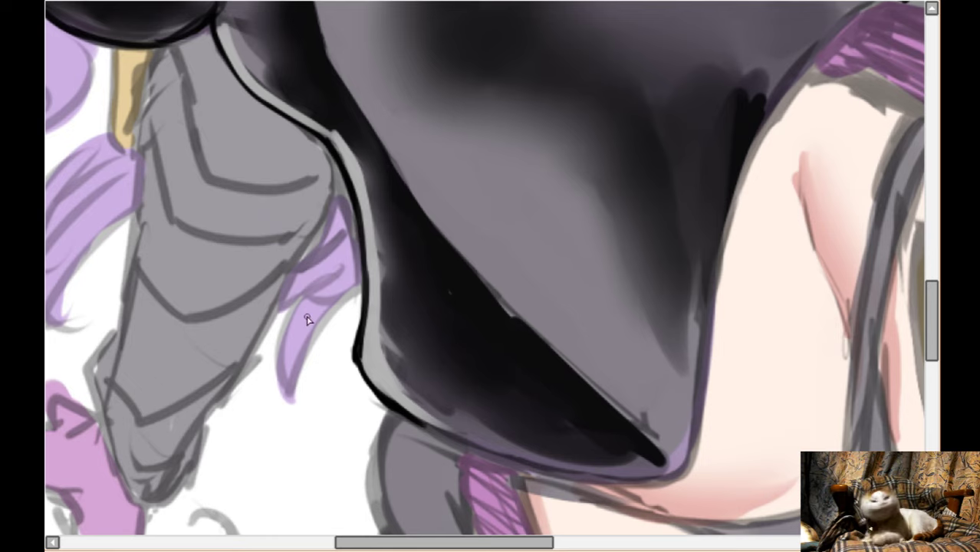
- Widen the light grey rim along the waist and lower hem, and blend its inner edge into the black side panel
{"action": "scroll", "coordinate": [252, 81], "scroll_direction": "up", "scroll_amount": 1}
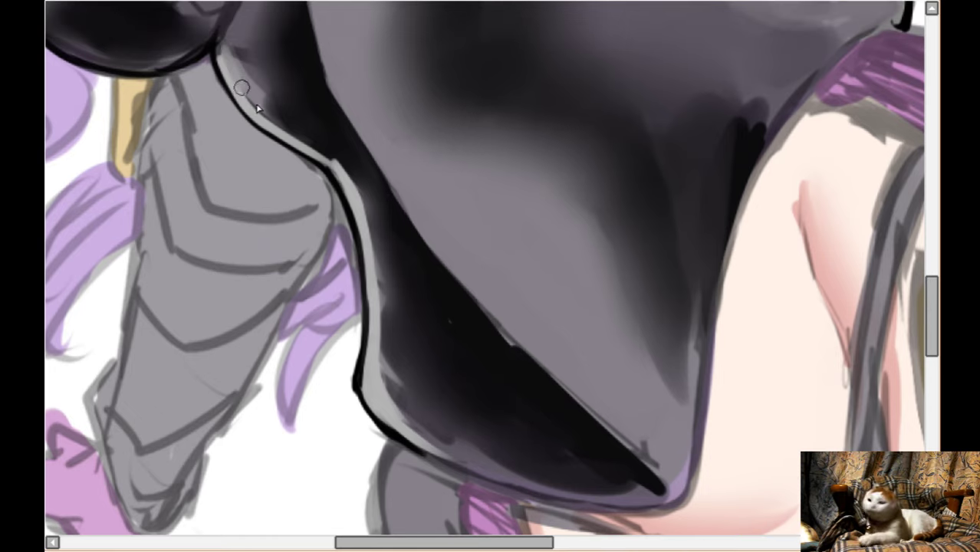
{"action": "mouse_move", "coordinate": [334, 158]}
{"action": "left_mouse_down"}
{"action": "mouse_move", "coordinate": [353, 195]}
{"action": "mouse_move", "coordinate": [336, 175]}
{"action": "mouse_move", "coordinate": [353, 176]}
{"action": "mouse_move", "coordinate": [372, 231]}
{"action": "mouse_move", "coordinate": [360, 198]}
{"action": "mouse_move", "coordinate": [369, 343]}
{"action": "mouse_move", "coordinate": [375, 273]}
{"action": "mouse_move", "coordinate": [406, 413]}
{"action": "left_mouse_up"}
{"action": "left_click_drag", "start_coordinate": [375, 371], "coordinate": [451, 452]}
{"action": "mouse_move", "coordinate": [400, 356]}
{"action": "left_mouse_down"}
{"action": "mouse_move", "coordinate": [416, 418]}
{"action": "mouse_move", "coordinate": [545, 475]}
{"action": "left_mouse_up"}
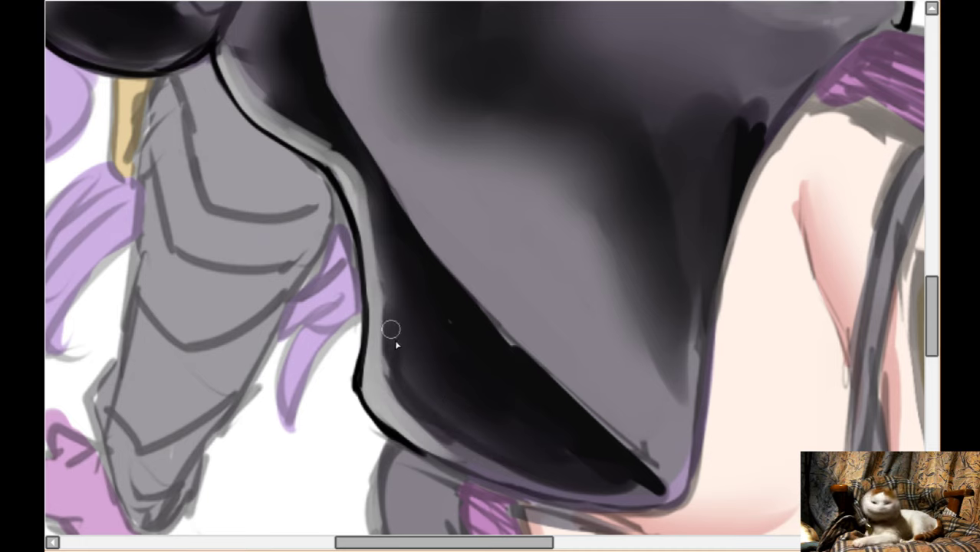
{"action": "mouse_move", "coordinate": [391, 330]}
{"action": "left_mouse_down"}
{"action": "mouse_move", "coordinate": [388, 372]}
{"action": "mouse_move", "coordinate": [438, 332]}
{"action": "left_mouse_up"}
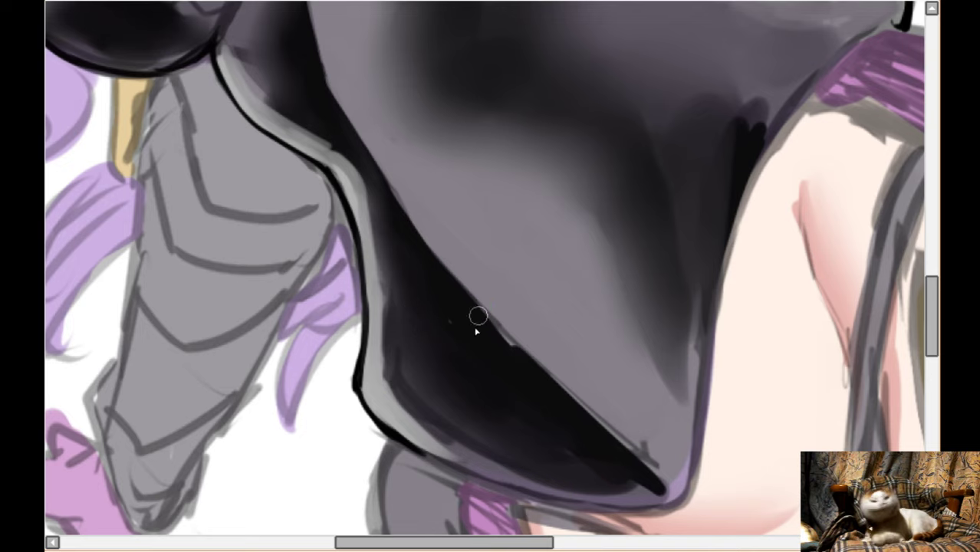
- Smooth the diagonal seam between the black side panel and grey torso, covering the leftover sketch line from neckline to hem
{"action": "scroll", "coordinate": [459, 284], "scroll_direction": "up", "scroll_amount": 2}
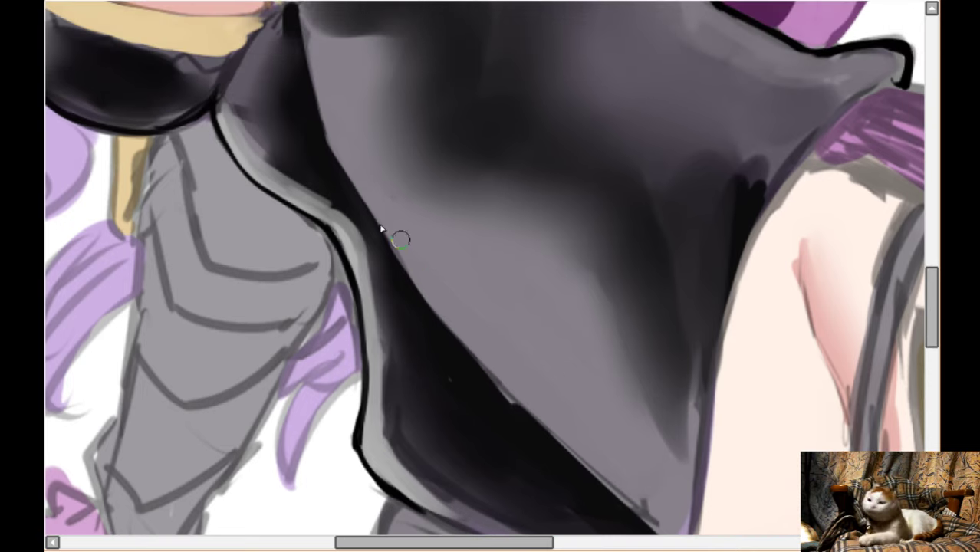
{"action": "left_click_drag", "start_coordinate": [399, 254], "coordinate": [525, 416]}
{"action": "left_click_drag", "start_coordinate": [474, 354], "coordinate": [559, 445]}
{"action": "scroll", "coordinate": [568, 418], "scroll_direction": "down", "scroll_amount": 2}
{"action": "left_click_drag", "start_coordinate": [567, 391], "coordinate": [647, 460]}
{"action": "scroll", "coordinate": [361, 164], "scroll_direction": "up", "scroll_amount": 4}
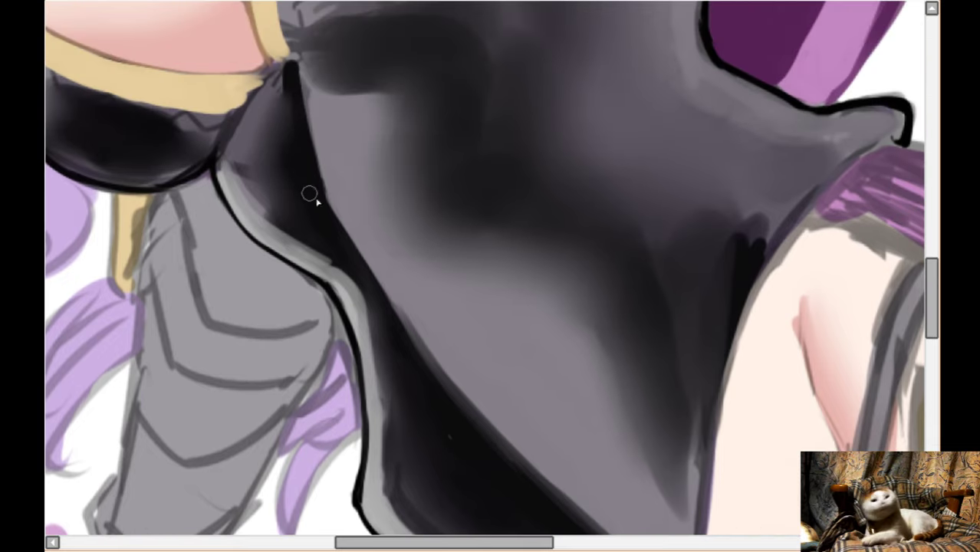
{"action": "left_click_drag", "start_coordinate": [306, 95], "coordinate": [328, 218]}
{"action": "mouse_move", "coordinate": [313, 168]}
{"action": "left_mouse_down"}
{"action": "mouse_move", "coordinate": [395, 290]}
{"action": "mouse_move", "coordinate": [373, 264]}
{"action": "mouse_move", "coordinate": [438, 334]}
{"action": "mouse_move", "coordinate": [342, 282]}
{"action": "mouse_move", "coordinate": [375, 329]}
{"action": "mouse_move", "coordinate": [340, 251]}
{"action": "mouse_move", "coordinate": [375, 311]}
{"action": "mouse_move", "coordinate": [272, 202]}
{"action": "mouse_move", "coordinate": [268, 215]}
{"action": "mouse_move", "coordinate": [234, 147]}
{"action": "left_mouse_up"}
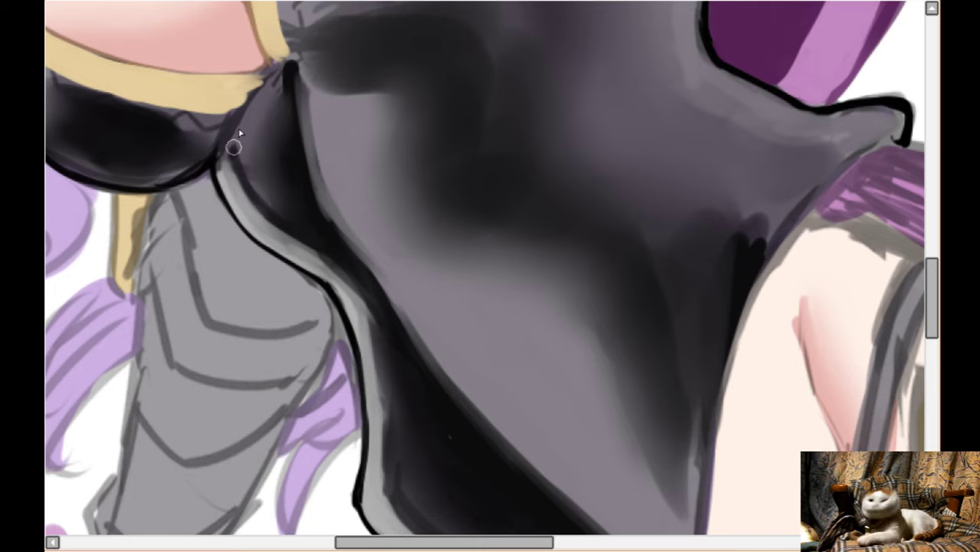
- Refine the side panel's shading below the neckline and feather the black diagonal seam into the light grey torso
{"action": "key", "text": "Left"}
{"action": "key", "text": "Left"}
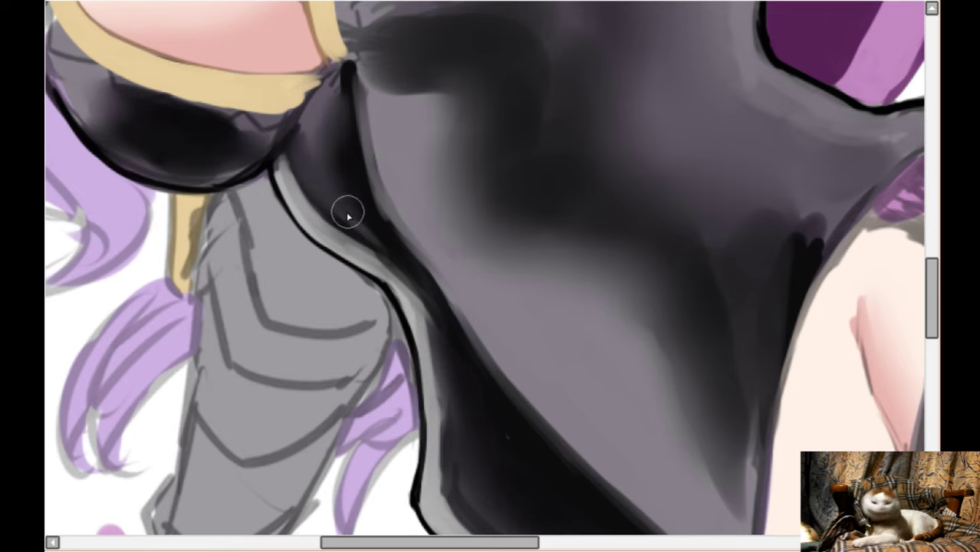
{"action": "scroll", "coordinate": [306, 131], "scroll_direction": "up", "scroll_amount": 1}
{"action": "scroll", "coordinate": [256, 164], "scroll_direction": "left", "scroll_amount": 1}
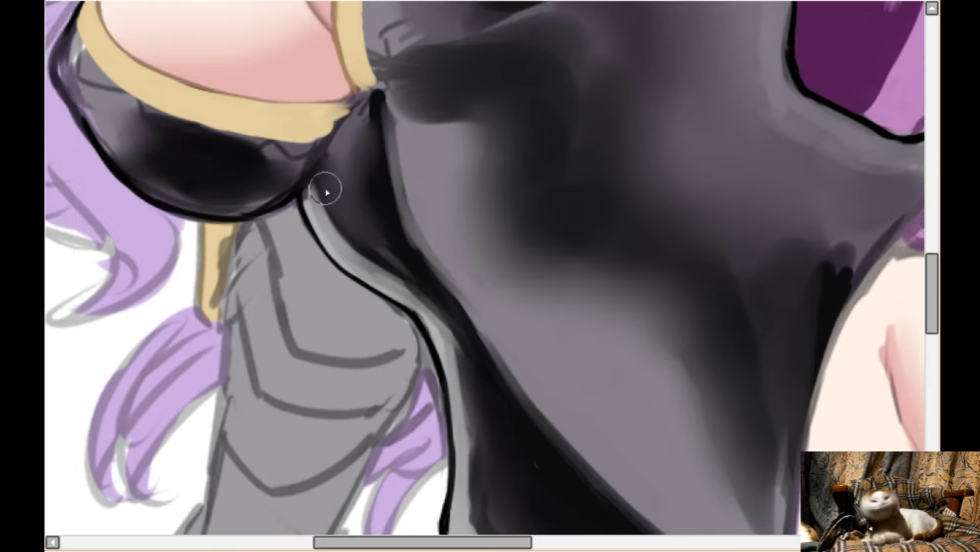
{"action": "scroll", "coordinate": [344, 217], "scroll_direction": "down", "scroll_amount": 2}
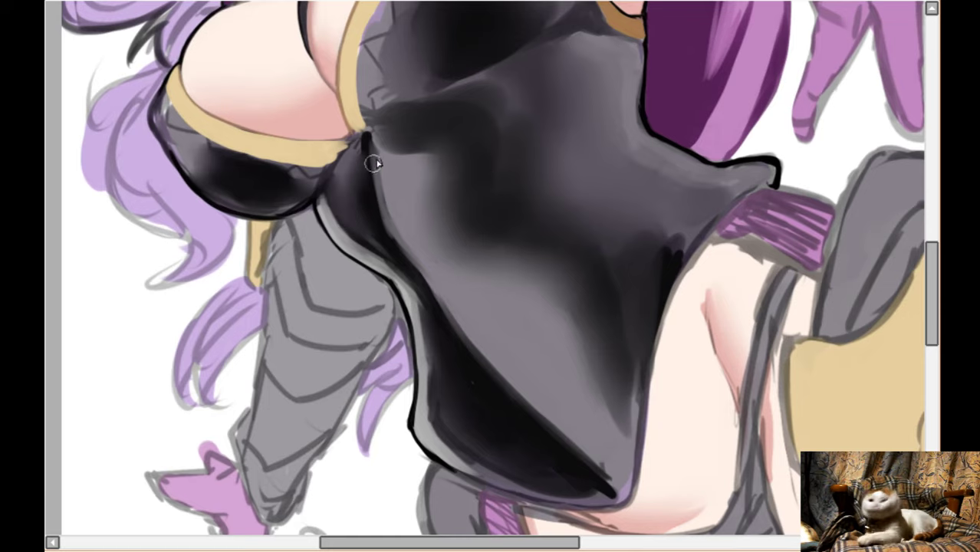
{"action": "mouse_move", "coordinate": [414, 261]}
{"action": "left_mouse_down"}
{"action": "mouse_move", "coordinate": [449, 322]}
{"action": "mouse_move", "coordinate": [600, 475]}
{"action": "left_mouse_up"}
{"action": "scroll", "coordinate": [526, 208], "scroll_direction": "up", "scroll_amount": 1}
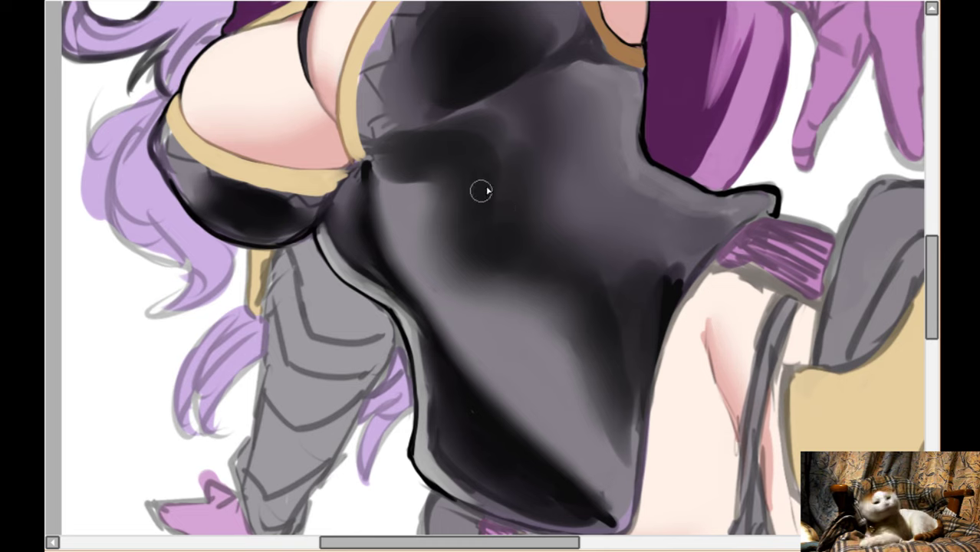
{"action": "scroll", "coordinate": [491, 176], "scroll_direction": "up", "scroll_amount": 2}
{"action": "scroll", "coordinate": [499, 152], "scroll_direction": "up", "scroll_amount": 1}
{"action": "key", "text": "Delete"}
{"action": "key", "text": "Delete"}
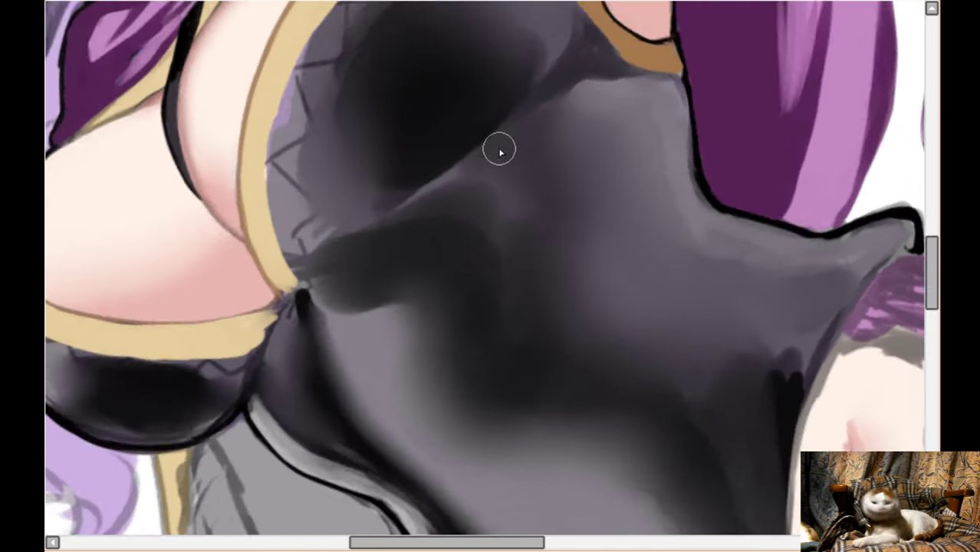
- Paint a thin light grey highlight along the near cup's lower edge, and cover the zigzag sketch marks beside the gold trim with grey
{"action": "scroll", "coordinate": [218, 299], "scroll_direction": "up", "scroll_amount": 1}
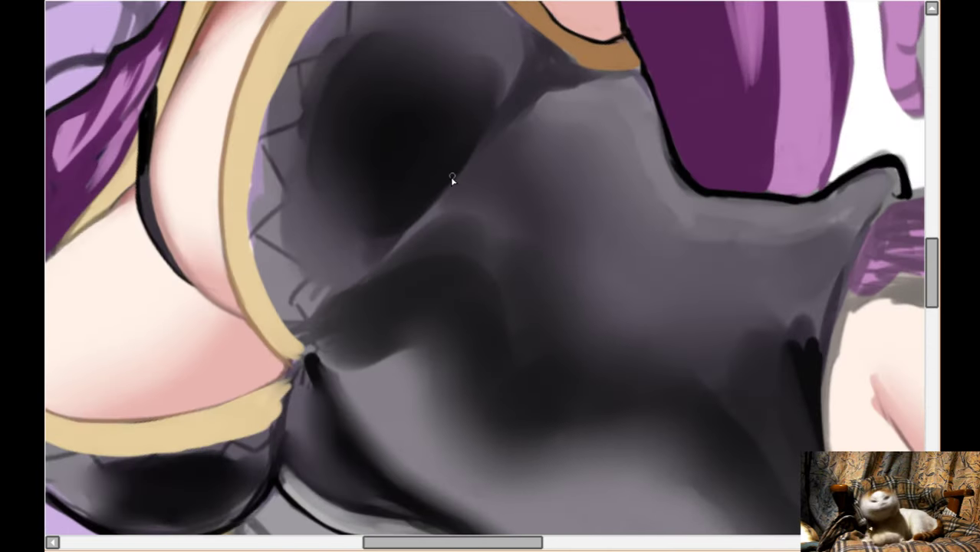
{"action": "mouse_move", "coordinate": [440, 207]}
{"action": "left_mouse_down"}
{"action": "mouse_move", "coordinate": [373, 268]}
{"action": "mouse_move", "coordinate": [440, 210]}
{"action": "mouse_move", "coordinate": [353, 286]}
{"action": "mouse_move", "coordinate": [430, 212]}
{"action": "left_mouse_up"}
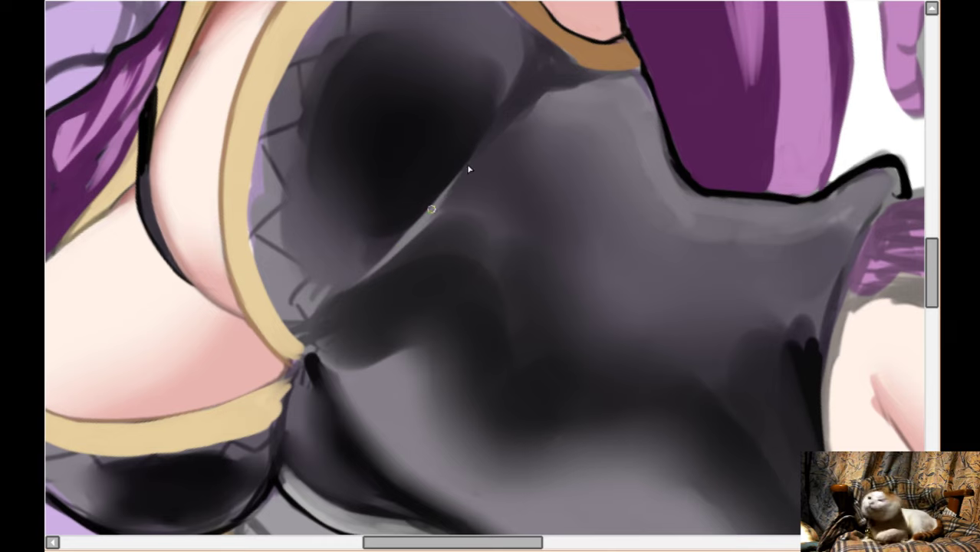
{"action": "scroll", "coordinate": [430, 212], "scroll_direction": "up", "scroll_amount": 3}
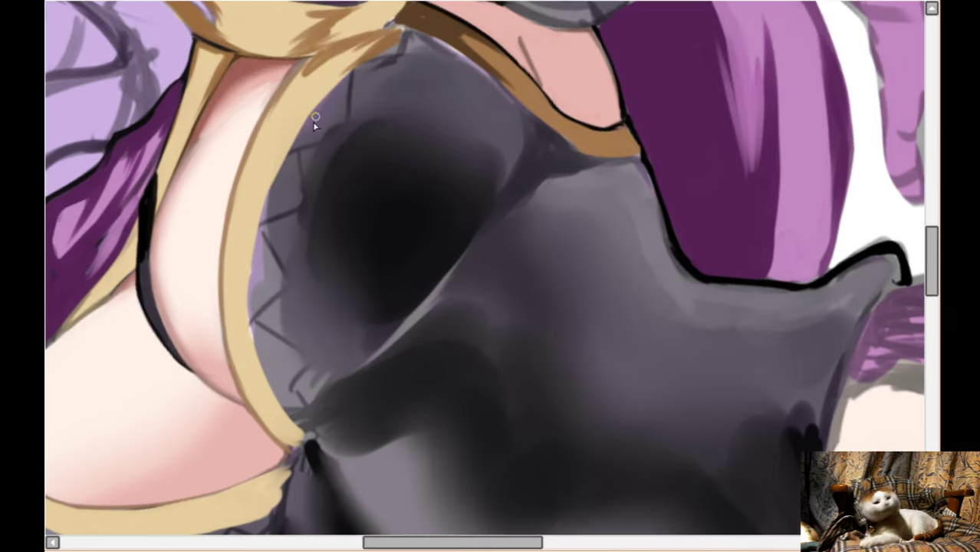
{"action": "mouse_move", "coordinate": [304, 146]}
{"action": "left_mouse_down"}
{"action": "mouse_move", "coordinate": [280, 193]}
{"action": "mouse_move", "coordinate": [274, 247]}
{"action": "left_mouse_up"}
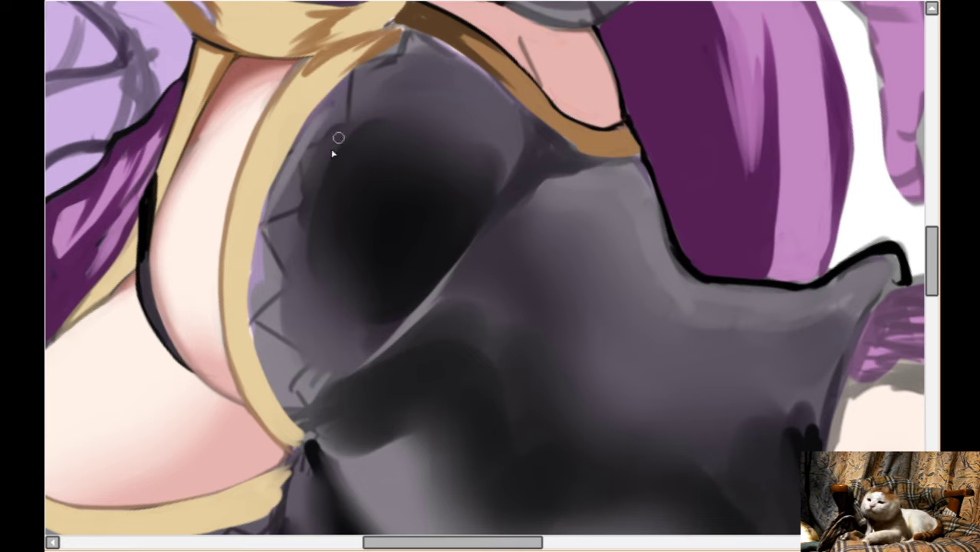
{"action": "mouse_move", "coordinate": [311, 126]}
{"action": "left_mouse_down"}
{"action": "mouse_move", "coordinate": [260, 261]}
{"action": "mouse_move", "coordinate": [277, 193]}
{"action": "mouse_move", "coordinate": [267, 301]}
{"action": "mouse_move", "coordinate": [275, 217]}
{"action": "mouse_move", "coordinate": [280, 281]}
{"action": "left_mouse_up"}
{"action": "mouse_move", "coordinate": [292, 190]}
{"action": "left_mouse_down"}
{"action": "mouse_move", "coordinate": [267, 226]}
{"action": "mouse_move", "coordinate": [277, 350]}
{"action": "mouse_move", "coordinate": [271, 239]}
{"action": "mouse_move", "coordinate": [270, 337]}
{"action": "mouse_move", "coordinate": [303, 284]}
{"action": "left_mouse_up"}
- Shade the brown armhole trim with dark brown strokes and redraw its edge against the bodice from the side seam up to the collar
{"action": "key", "text": "h"}
{"action": "key", "text": "Delete"}
{"action": "left_click_drag", "start_coordinate": [412, 257], "coordinate": [427, 219]}
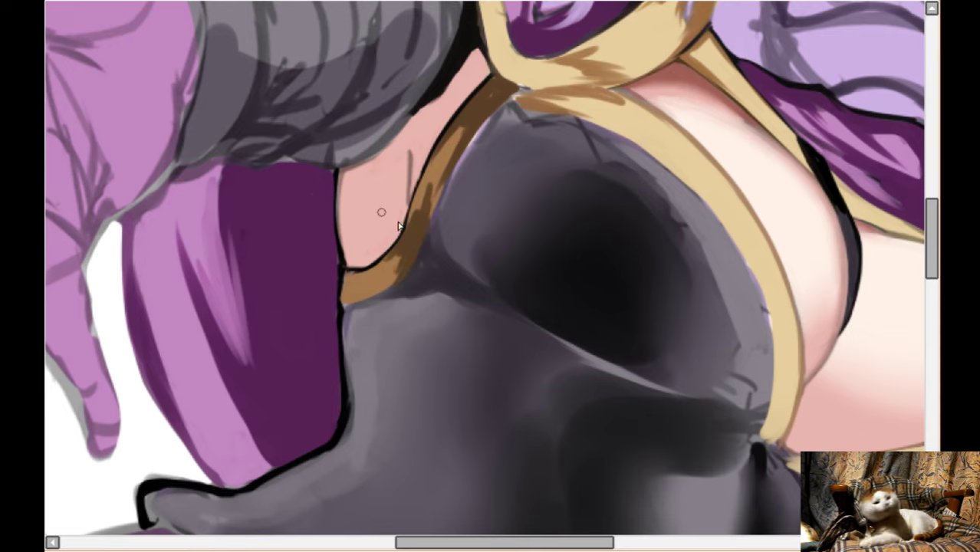
{"action": "left_click_drag", "start_coordinate": [419, 232], "coordinate": [410, 264]}
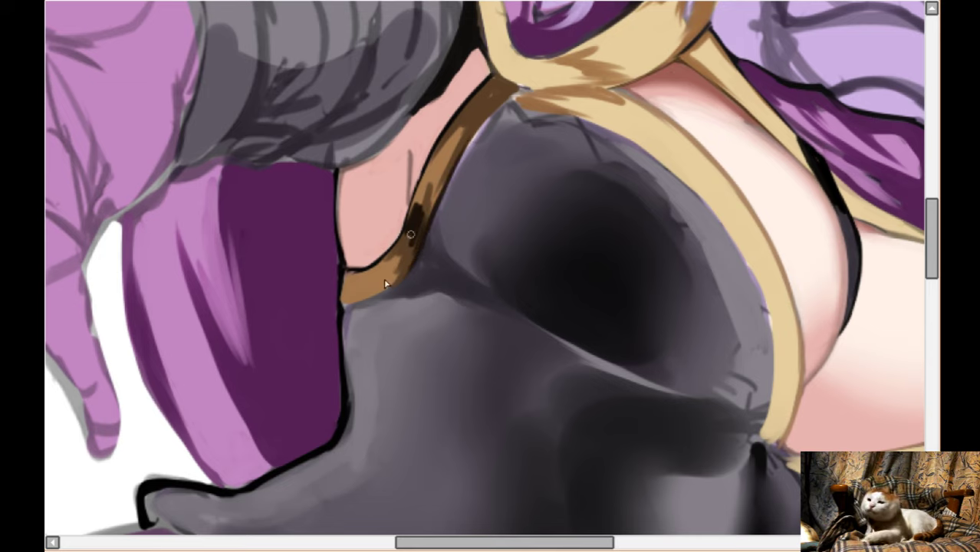
{"action": "left_click_drag", "start_coordinate": [404, 282], "coordinate": [342, 314]}
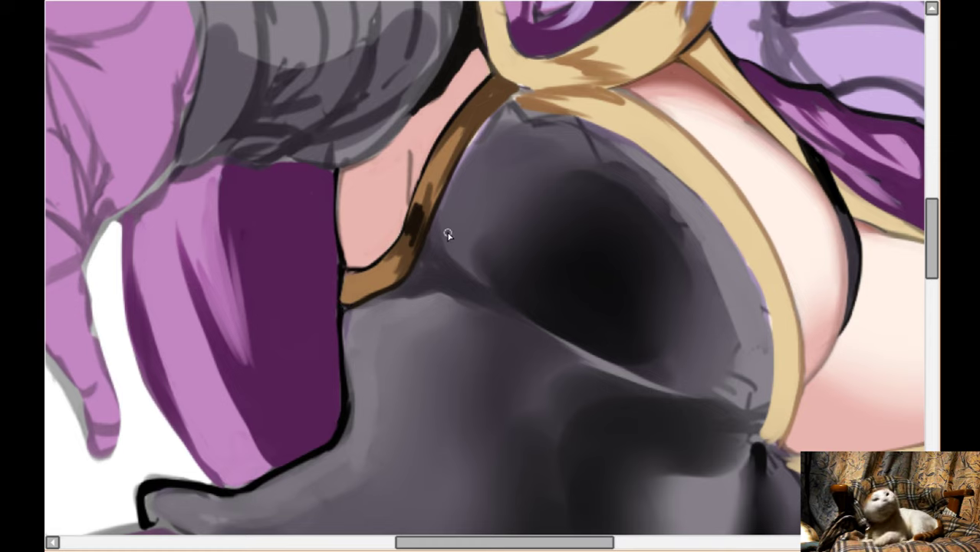
{"action": "mouse_move", "coordinate": [416, 222]}
{"action": "left_mouse_down"}
{"action": "mouse_move", "coordinate": [419, 194]}
{"action": "mouse_move", "coordinate": [474, 115]}
{"action": "left_mouse_up"}
{"action": "left_click_drag", "start_coordinate": [435, 176], "coordinate": [535, 91]}
{"action": "scroll", "coordinate": [535, 91], "scroll_direction": "down", "scroll_amount": 3}
{"action": "scroll", "coordinate": [535, 90], "scroll_direction": "up", "scroll_amount": 1}
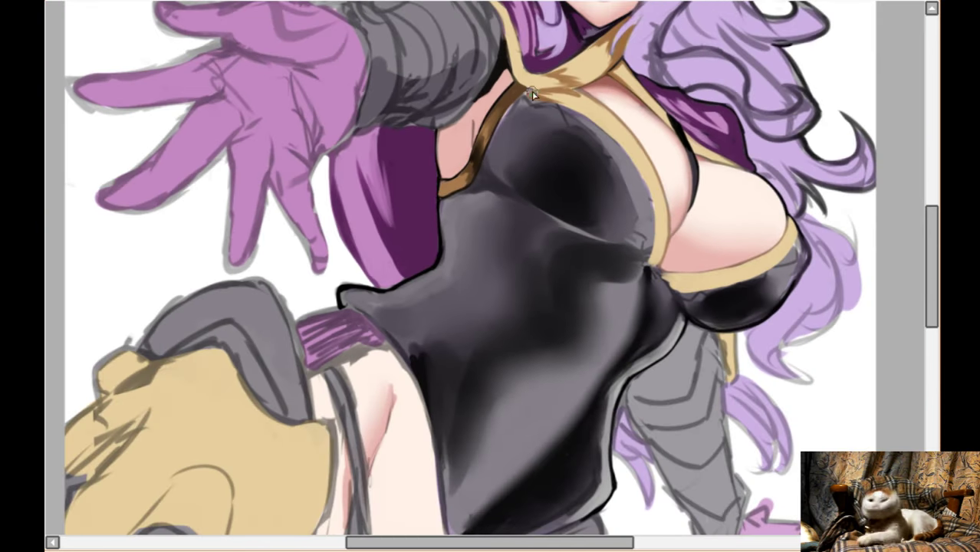
{"action": "scroll", "coordinate": [495, 295], "scroll_direction": "down", "scroll_amount": 2}
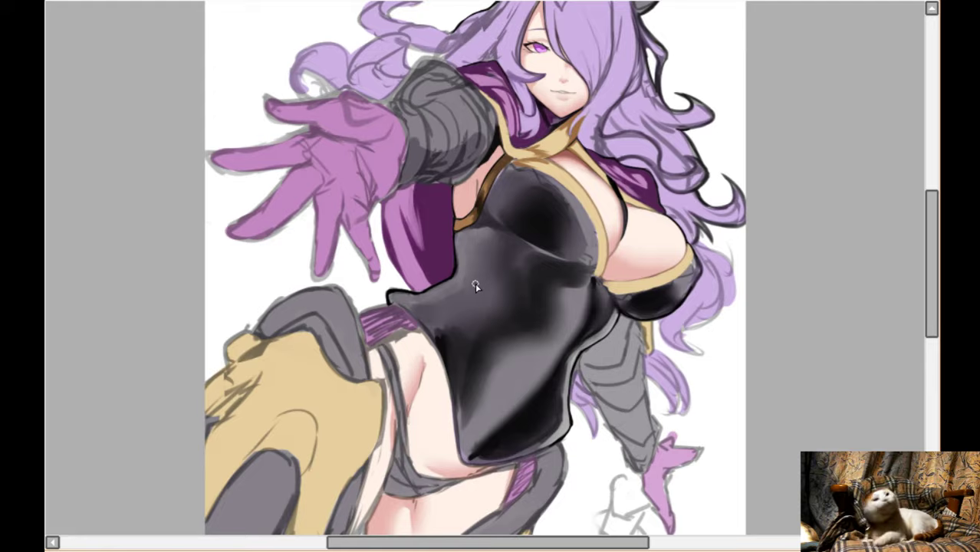
- Tint the bodice's outer edge beside the cape with soft purple reflected light, from below the armhole trim down to the hip
{"action": "scroll", "coordinate": [475, 285], "scroll_direction": "up", "scroll_amount": 4}
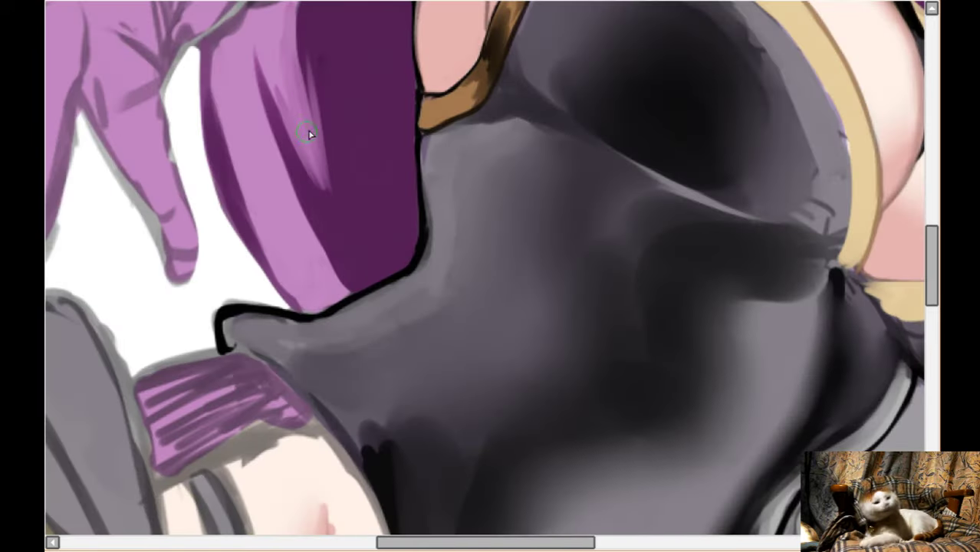
{"action": "scroll", "coordinate": [361, 213], "scroll_direction": "up", "scroll_amount": 1}
{"action": "left_click_drag", "start_coordinate": [435, 173], "coordinate": [445, 278]}
{"action": "right_click", "coordinate": [287, 241]}
{"action": "left_click_drag", "start_coordinate": [438, 177], "coordinate": [447, 280]}
{"action": "right_click", "coordinate": [342, 160]}
{"action": "mouse_move", "coordinate": [430, 213]}
{"action": "left_mouse_down"}
{"action": "mouse_move", "coordinate": [437, 186]}
{"action": "mouse_move", "coordinate": [439, 247]}
{"action": "mouse_move", "coordinate": [461, 178]}
{"action": "mouse_move", "coordinate": [491, 153]}
{"action": "mouse_move", "coordinate": [446, 251]}
{"action": "mouse_move", "coordinate": [446, 212]}
{"action": "mouse_move", "coordinate": [434, 290]}
{"action": "mouse_move", "coordinate": [325, 353]}
{"action": "mouse_move", "coordinate": [357, 343]}
{"action": "mouse_move", "coordinate": [375, 334]}
{"action": "mouse_move", "coordinate": [273, 360]}
{"action": "mouse_move", "coordinate": [246, 357]}
{"action": "mouse_move", "coordinate": [338, 428]}
{"action": "mouse_move", "coordinate": [317, 359]}
{"action": "mouse_move", "coordinate": [271, 360]}
{"action": "mouse_move", "coordinate": [329, 356]}
{"action": "mouse_move", "coordinate": [339, 429]}
{"action": "mouse_move", "coordinate": [308, 400]}
{"action": "mouse_move", "coordinate": [340, 478]}
{"action": "left_mouse_up"}
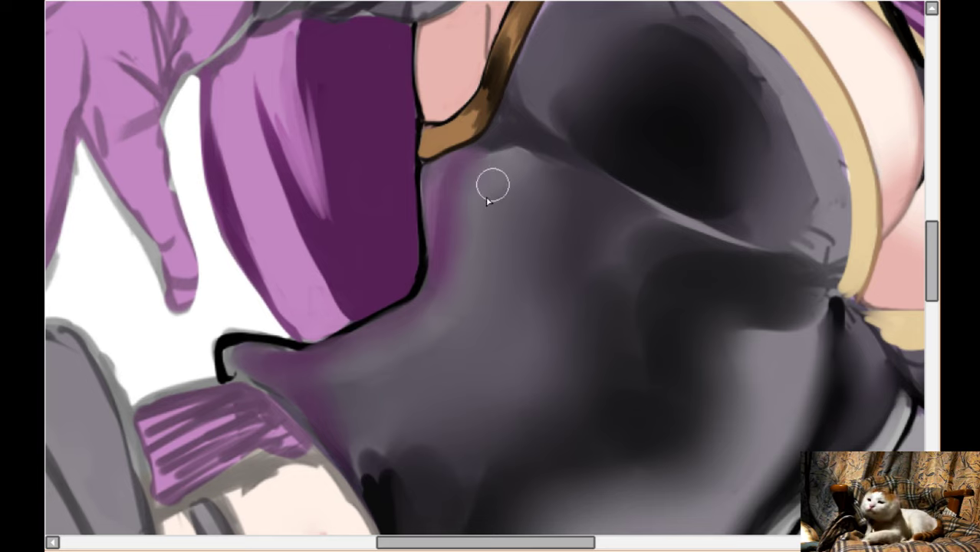
- Examine the bodice's shading close up, in mirrored view and at a reduced scale with the rest of the figure
{"action": "key", "text": "Down"}
{"action": "key", "text": "Down"}
{"action": "key", "text": "Down"}
{"action": "key", "text": "Right"}
{"action": "key", "text": "Right"}
{"action": "key", "text": "Right"}
{"action": "key", "text": "Right"}
{"action": "key", "text": "Right"}
{"action": "key", "text": "Right"}
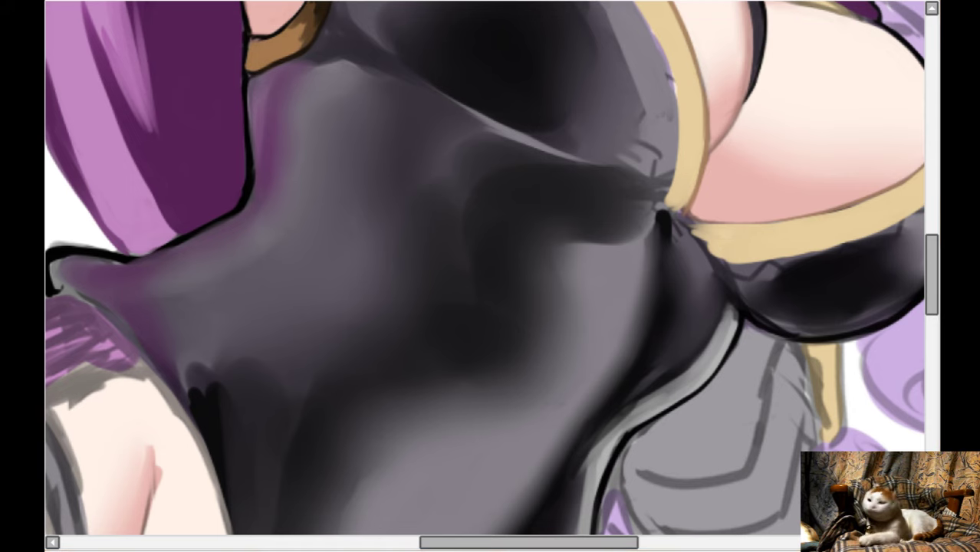
{"action": "key", "text": "h"}
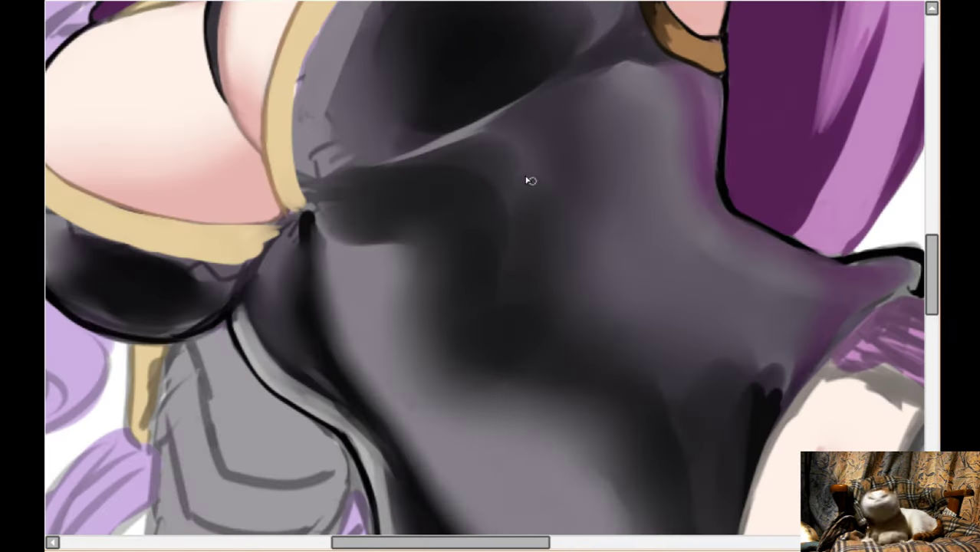
{"action": "key", "text": "h"}
{"action": "scroll", "coordinate": [509, 156], "scroll_direction": "down", "scroll_amount": 4}
{"action": "key", "text": "Up"}
{"action": "key", "text": "Up"}
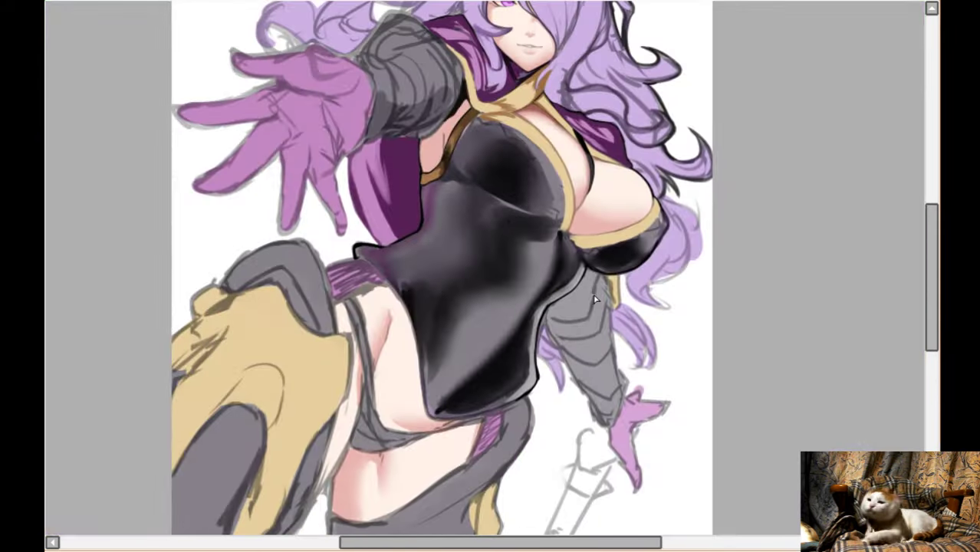
- Paint a broken pale lilac highlight down the torso from under the near cup to the hip, and blend it into the black
{"action": "scroll", "coordinate": [595, 280], "scroll_direction": "up", "scroll_amount": 2}
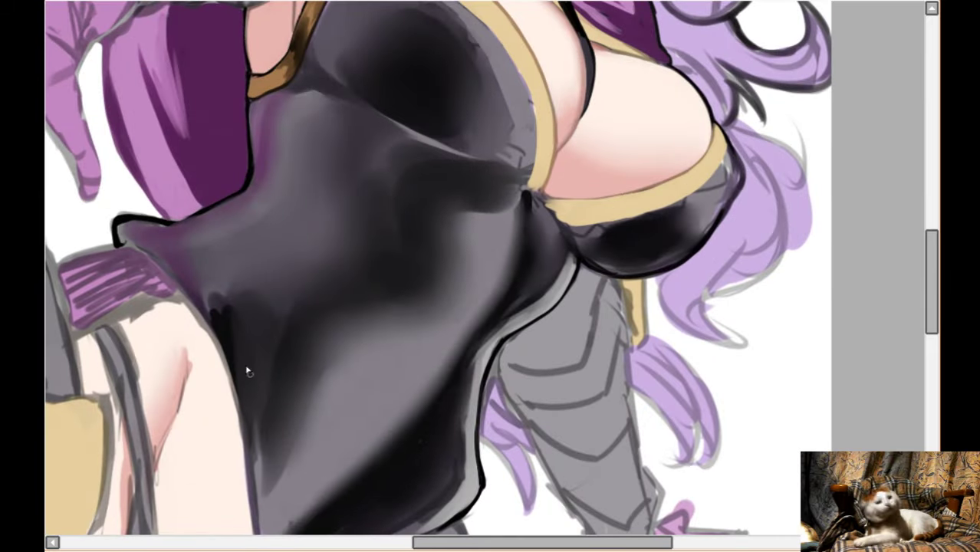
{"action": "left_click_drag", "start_coordinate": [243, 360], "coordinate": [251, 410]}
{"action": "left_click_drag", "start_coordinate": [237, 358], "coordinate": [250, 399]}
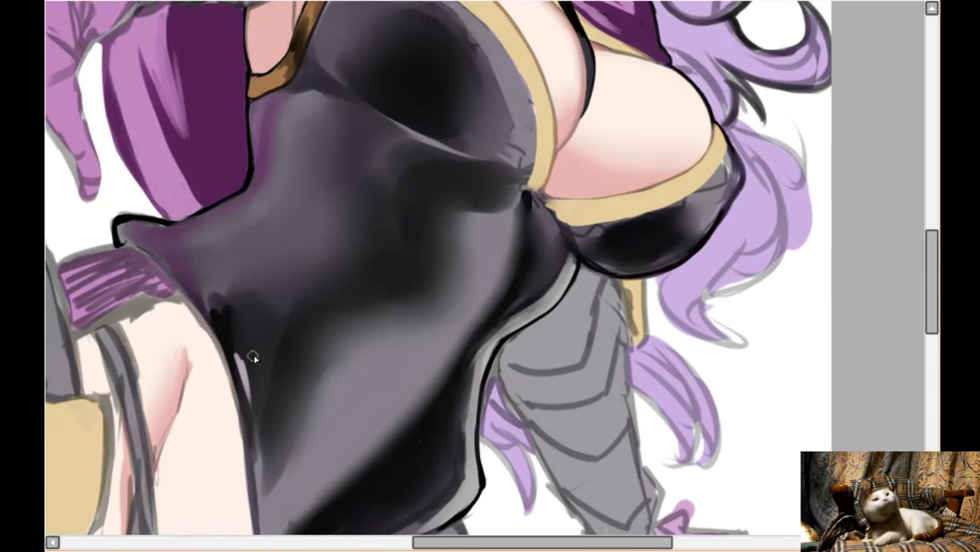
{"action": "mouse_move", "coordinate": [253, 357]}
{"action": "left_mouse_down"}
{"action": "mouse_move", "coordinate": [282, 355]}
{"action": "mouse_move", "coordinate": [290, 336]}
{"action": "mouse_move", "coordinate": [386, 275]}
{"action": "mouse_move", "coordinate": [371, 264]}
{"action": "mouse_move", "coordinate": [374, 248]}
{"action": "mouse_move", "coordinate": [407, 222]}
{"action": "mouse_move", "coordinate": [395, 197]}
{"action": "mouse_move", "coordinate": [409, 183]}
{"action": "mouse_move", "coordinate": [385, 179]}
{"action": "mouse_move", "coordinate": [417, 170]}
{"action": "mouse_move", "coordinate": [386, 133]}
{"action": "mouse_move", "coordinate": [419, 151]}
{"action": "left_mouse_up"}
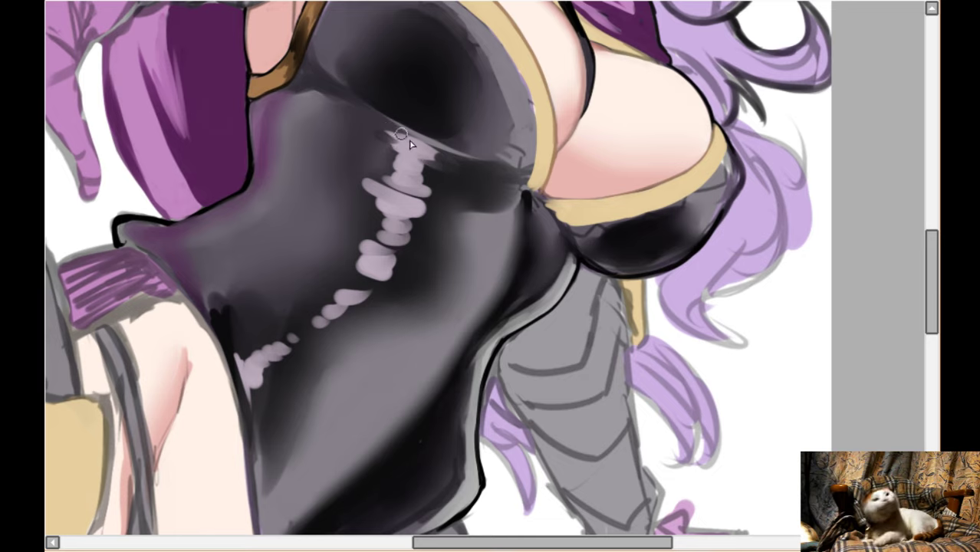
{"action": "left_click_drag", "start_coordinate": [416, 148], "coordinate": [421, 183]}
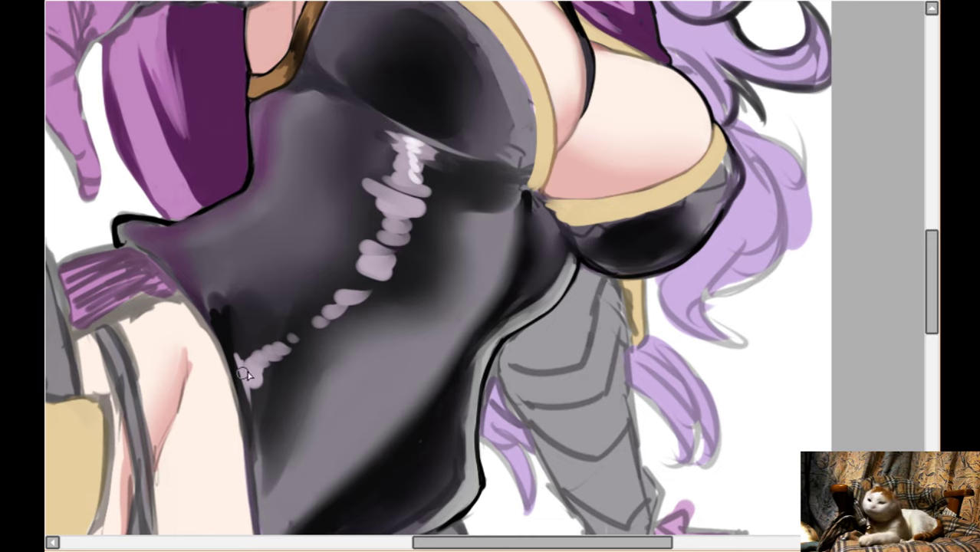
{"action": "mouse_move", "coordinate": [244, 384]}
{"action": "left_mouse_down"}
{"action": "mouse_move", "coordinate": [245, 369]}
{"action": "mouse_move", "coordinate": [357, 278]}
{"action": "mouse_move", "coordinate": [351, 254]}
{"action": "mouse_move", "coordinate": [383, 226]}
{"action": "mouse_move", "coordinate": [354, 173]}
{"action": "mouse_move", "coordinate": [388, 147]}
{"action": "mouse_move", "coordinate": [440, 178]}
{"action": "mouse_move", "coordinate": [428, 163]}
{"action": "mouse_move", "coordinate": [417, 195]}
{"action": "mouse_move", "coordinate": [411, 158]}
{"action": "mouse_move", "coordinate": [396, 250]}
{"action": "mouse_move", "coordinate": [359, 301]}
{"action": "mouse_move", "coordinate": [316, 347]}
{"action": "mouse_move", "coordinate": [266, 357]}
{"action": "mouse_move", "coordinate": [252, 376]}
{"action": "mouse_move", "coordinate": [257, 453]}
{"action": "left_mouse_up"}
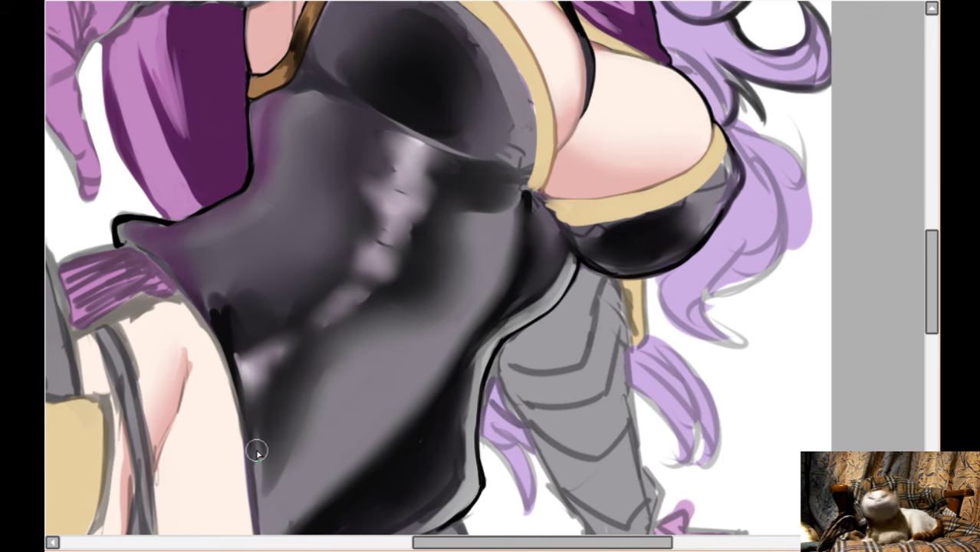
{"action": "scroll", "coordinate": [332, 416], "scroll_direction": "down", "scroll_amount": 2}
{"action": "scroll", "coordinate": [332, 417], "scroll_direction": "down", "scroll_amount": 1}
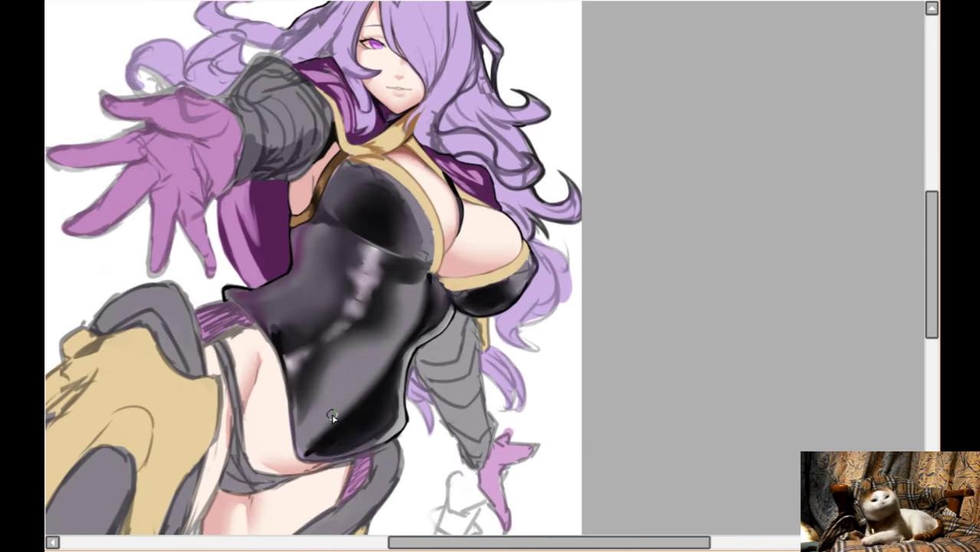
- Draw a black V-shaped outline on the bodice just below the neckline's lowest point, and start gold trim along its longer arm
{"action": "scroll", "coordinate": [339, 420], "scroll_direction": "up", "scroll_amount": 1}
{"action": "scroll", "coordinate": [499, 234], "scroll_direction": "up", "scroll_amount": 1}
{"action": "scroll", "coordinate": [501, 244], "scroll_direction": "up", "scroll_amount": 1}
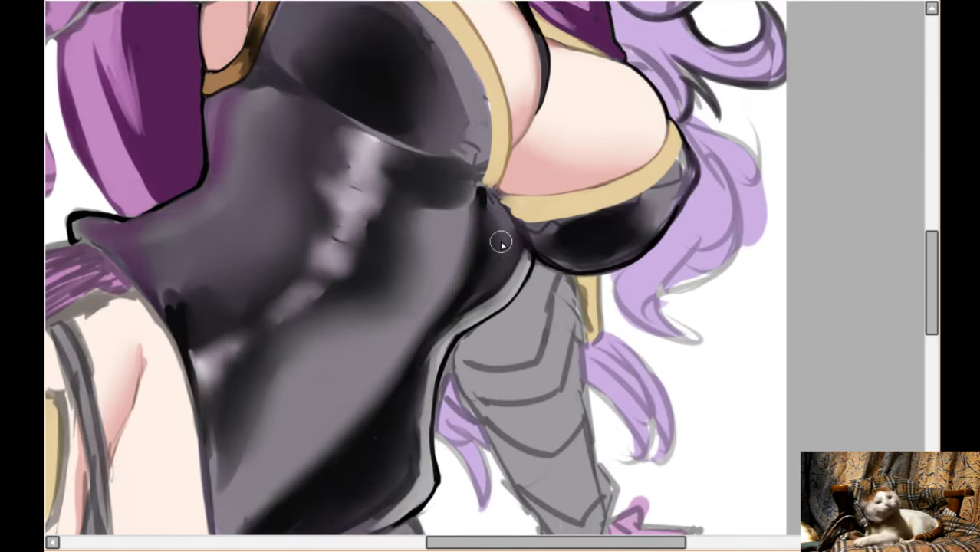
{"action": "scroll", "coordinate": [476, 224], "scroll_direction": "up", "scroll_amount": 1}
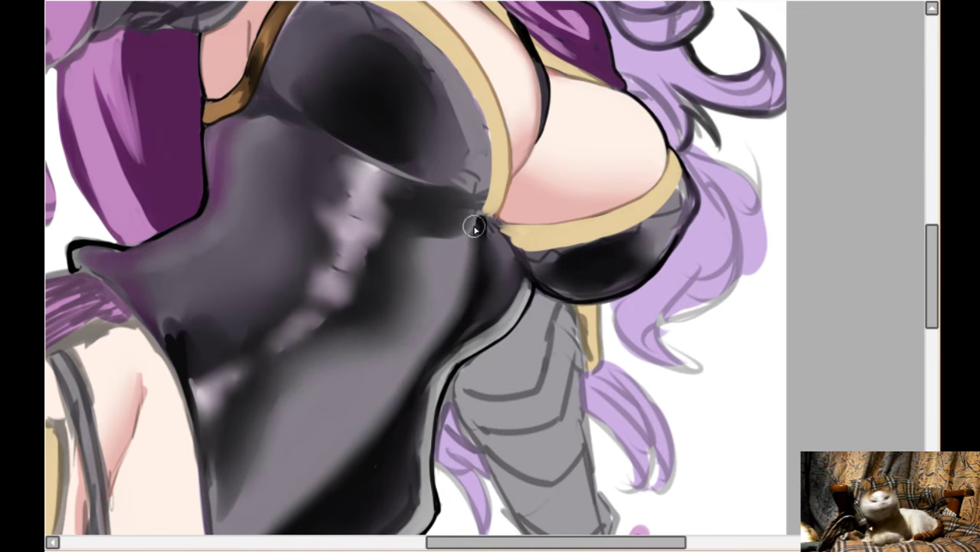
{"action": "scroll", "coordinate": [476, 236], "scroll_direction": "up", "scroll_amount": 1}
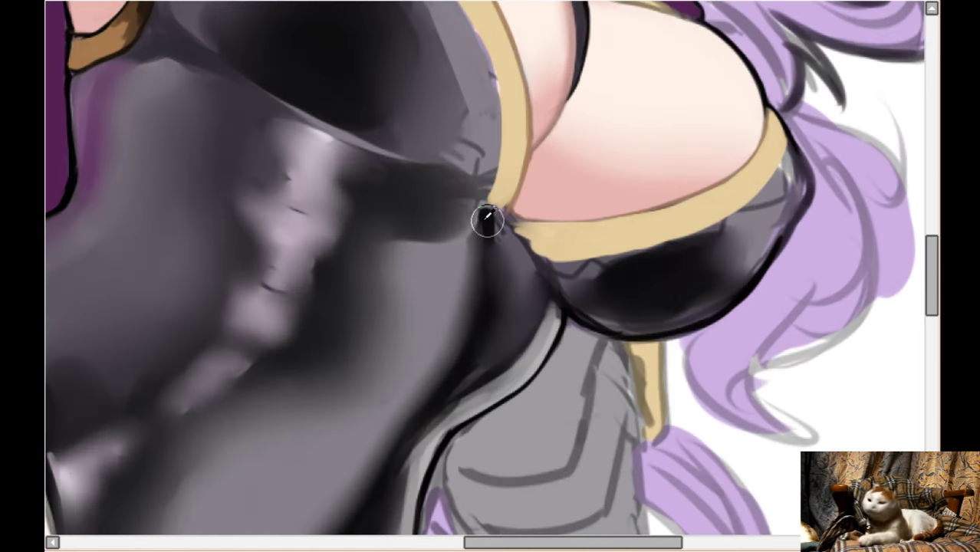
{"action": "scroll", "coordinate": [486, 215], "scroll_direction": "down", "scroll_amount": 1}
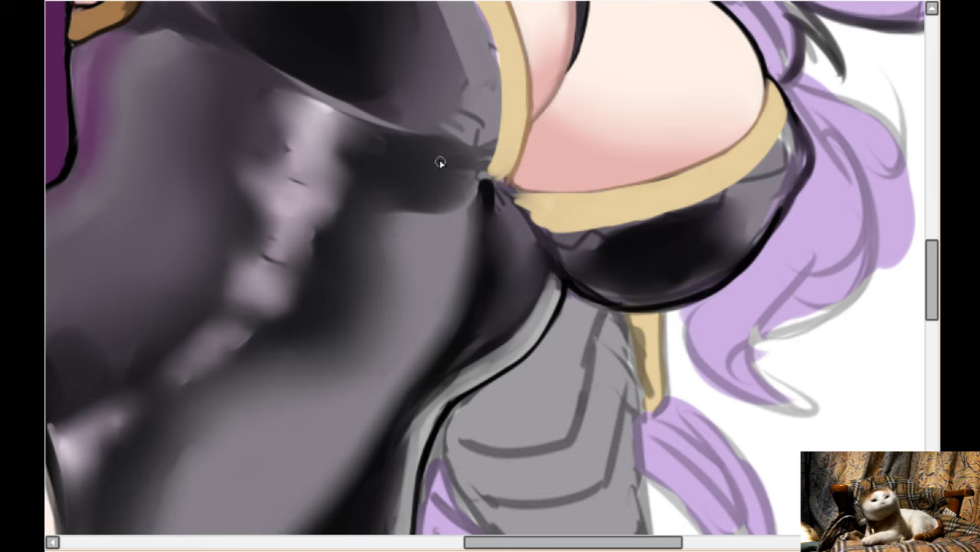
{"action": "mouse_move", "coordinate": [432, 148]}
{"action": "left_mouse_down"}
{"action": "mouse_move", "coordinate": [459, 242]}
{"action": "mouse_move", "coordinate": [456, 205]}
{"action": "mouse_move", "coordinate": [461, 229]}
{"action": "mouse_move", "coordinate": [463, 306]}
{"action": "mouse_move", "coordinate": [493, 294]}
{"action": "mouse_move", "coordinate": [481, 301]}
{"action": "mouse_move", "coordinate": [466, 279]}
{"action": "mouse_move", "coordinate": [463, 316]}
{"action": "mouse_move", "coordinate": [538, 259]}
{"action": "left_mouse_up"}
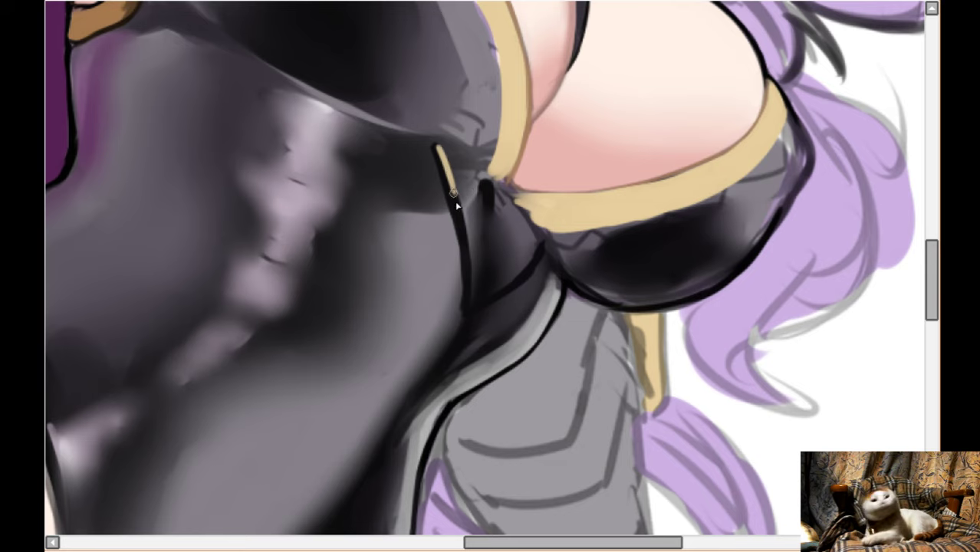
{"action": "left_click_drag", "start_coordinate": [443, 163], "coordinate": [468, 259]}
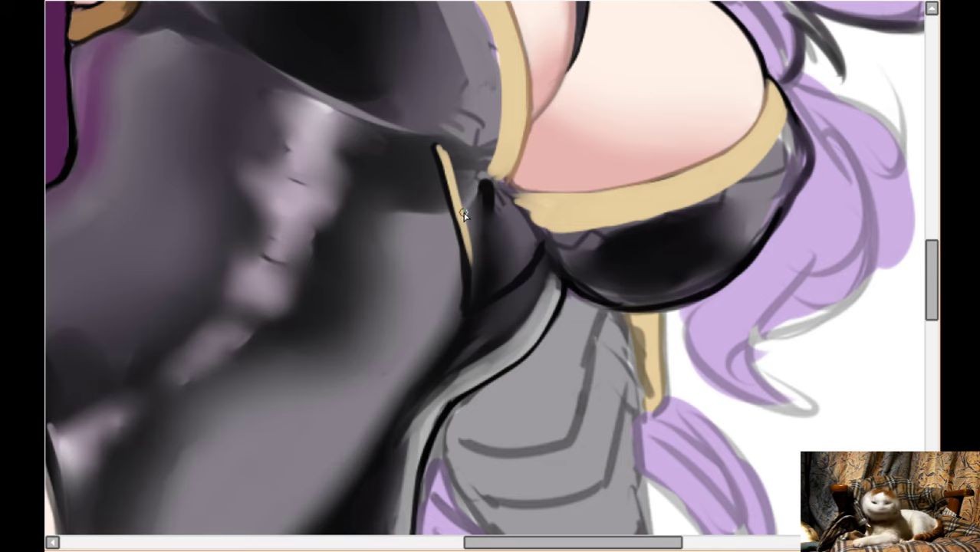
- Extend and even out the gold trim along the V's longer arm down to its point
{"action": "key", "text": "h"}
{"action": "scroll", "coordinate": [464, 215], "scroll_direction": "up", "scroll_amount": 2}
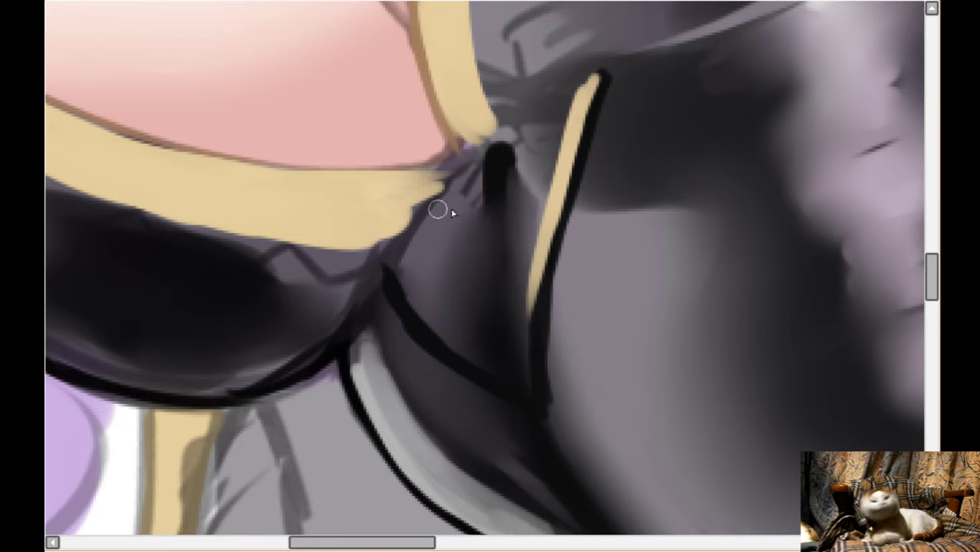
{"action": "mouse_move", "coordinate": [591, 87]}
{"action": "left_mouse_down"}
{"action": "mouse_move", "coordinate": [548, 197]}
{"action": "mouse_move", "coordinate": [560, 168]}
{"action": "mouse_move", "coordinate": [529, 295]}
{"action": "mouse_move", "coordinate": [553, 201]}
{"action": "mouse_move", "coordinate": [535, 334]}
{"action": "left_mouse_up"}
{"action": "left_click_drag", "start_coordinate": [539, 266], "coordinate": [530, 357]}
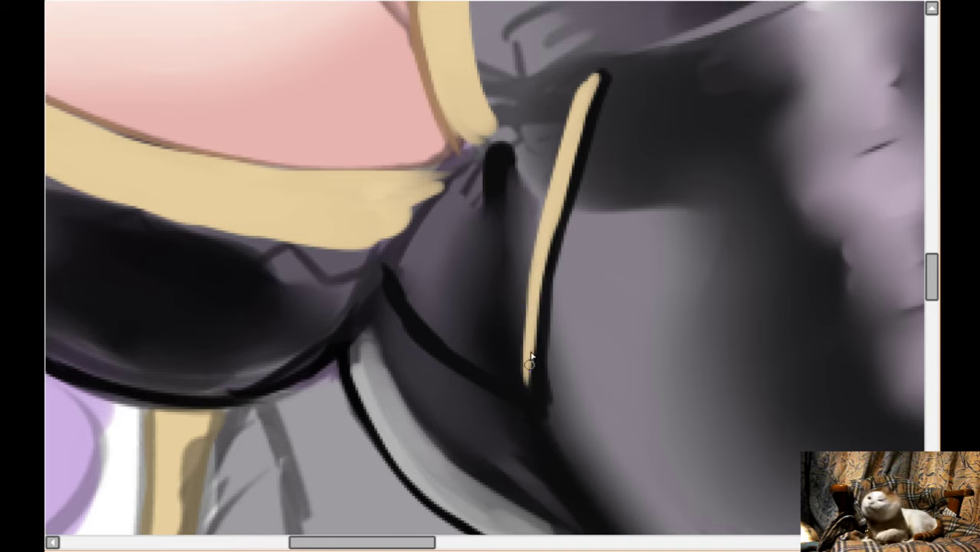
{"action": "left_click_drag", "start_coordinate": [531, 315], "coordinate": [533, 394]}
{"action": "left_click_drag", "start_coordinate": [541, 257], "coordinate": [535, 314]}
- Paint gold trim along the V's shorter arm, close the point, and widen both arms inward
{"action": "mouse_move", "coordinate": [402, 284]}
{"action": "left_mouse_down"}
{"action": "mouse_move", "coordinate": [467, 372]}
{"action": "mouse_move", "coordinate": [526, 403]}
{"action": "mouse_move", "coordinate": [512, 395]}
{"action": "mouse_move", "coordinate": [527, 372]}
{"action": "mouse_move", "coordinate": [527, 401]}
{"action": "left_mouse_up"}
{"action": "left_click_drag", "start_coordinate": [526, 365], "coordinate": [535, 410]}
{"action": "mouse_move", "coordinate": [395, 300]}
{"action": "left_mouse_down"}
{"action": "mouse_move", "coordinate": [464, 376]}
{"action": "mouse_move", "coordinate": [509, 394]}
{"action": "left_mouse_up"}
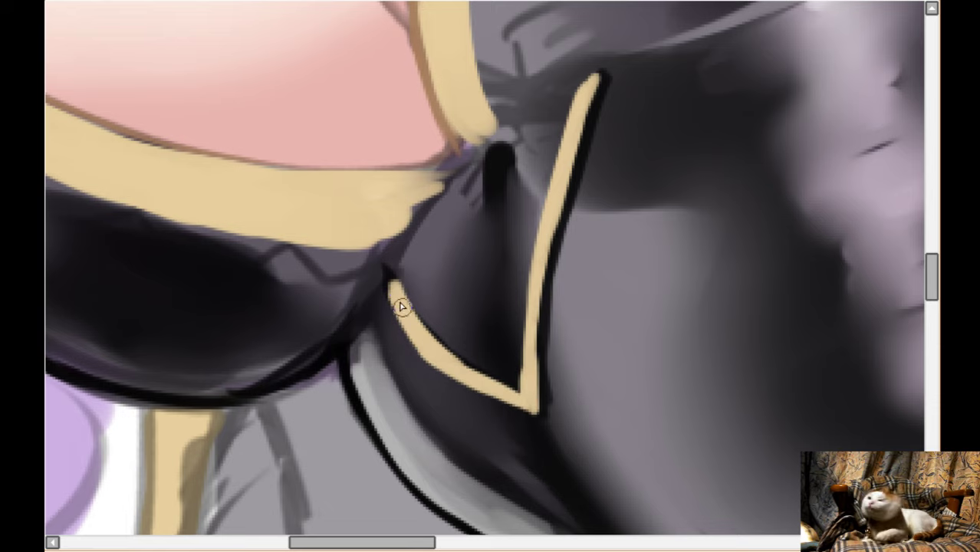
{"action": "mouse_move", "coordinate": [387, 272]}
{"action": "left_mouse_down"}
{"action": "mouse_move", "coordinate": [427, 330]}
{"action": "mouse_move", "coordinate": [499, 381]}
{"action": "mouse_move", "coordinate": [453, 358]}
{"action": "mouse_move", "coordinate": [521, 392]}
{"action": "mouse_move", "coordinate": [512, 360]}
{"action": "mouse_move", "coordinate": [526, 375]}
{"action": "mouse_move", "coordinate": [518, 392]}
{"action": "mouse_move", "coordinate": [537, 265]}
{"action": "left_mouse_up"}
{"action": "left_click_drag", "start_coordinate": [521, 344], "coordinate": [569, 171]}
{"action": "mouse_move", "coordinate": [535, 265]}
{"action": "left_mouse_down"}
{"action": "mouse_move", "coordinate": [582, 97]}
{"action": "mouse_move", "coordinate": [525, 265]}
{"action": "mouse_move", "coordinate": [520, 381]}
{"action": "left_mouse_up"}
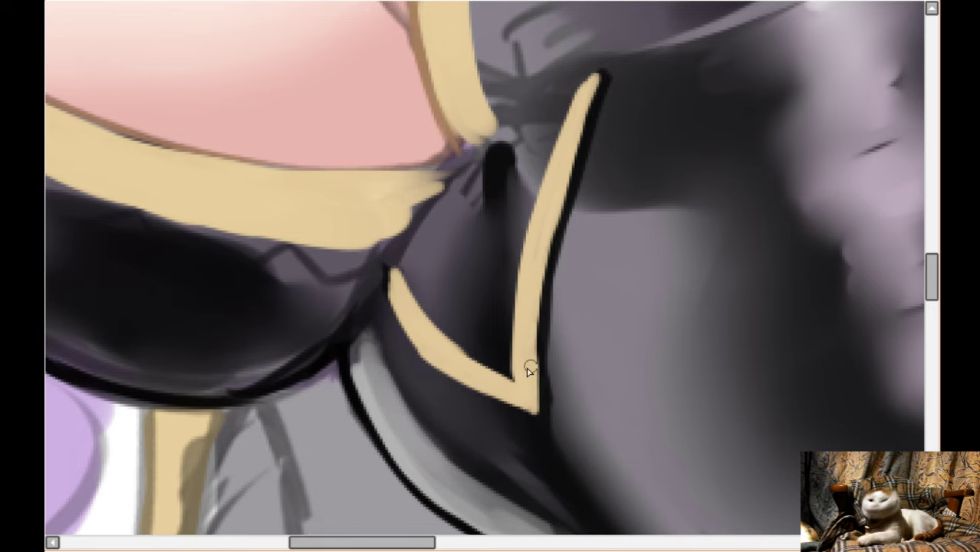
- Paint a thin gold line alongside the V's longer arm, from the cup's lower edge to just below the V's point
{"action": "scroll", "coordinate": [457, 324], "scroll_direction": "down", "scroll_amount": 5}
{"action": "key", "text": "Right"}
{"action": "key", "text": "Right"}
{"action": "key", "text": "Right"}
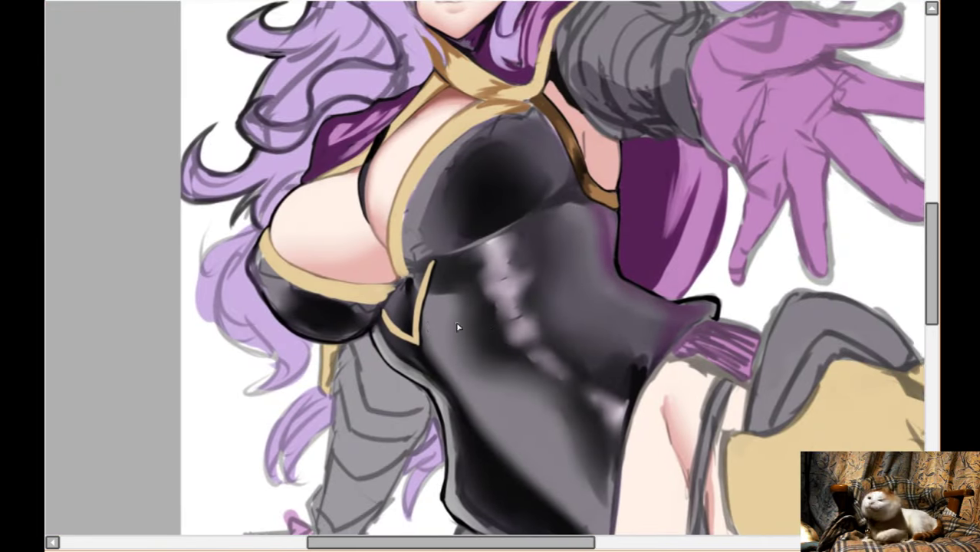
{"action": "key", "text": "Down"}
{"action": "scroll", "coordinate": [485, 307], "scroll_direction": "up", "scroll_amount": 4}
{"action": "key", "text": "Left"}
{"action": "key", "text": "Left"}
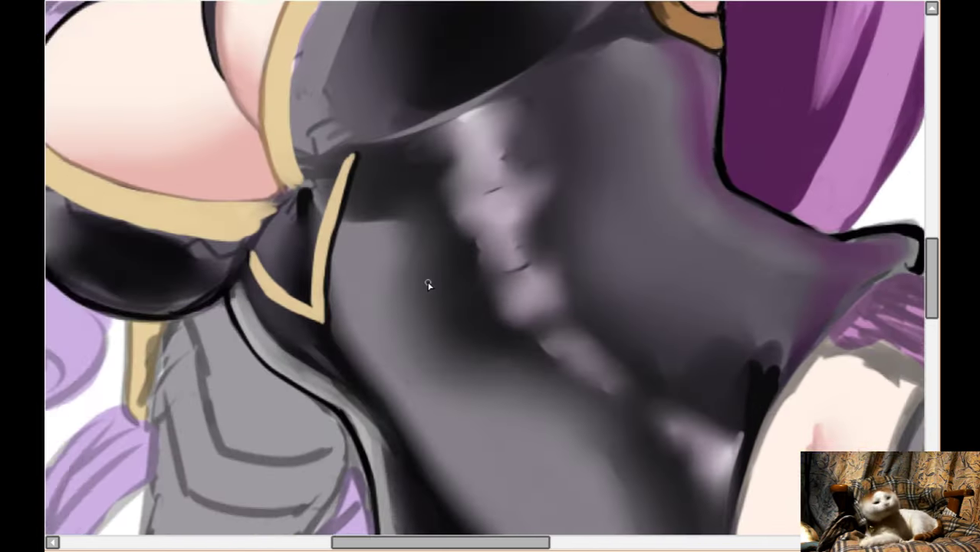
{"action": "key", "text": "Down"}
{"action": "scroll", "coordinate": [428, 285], "scroll_direction": "left", "scroll_amount": 1}
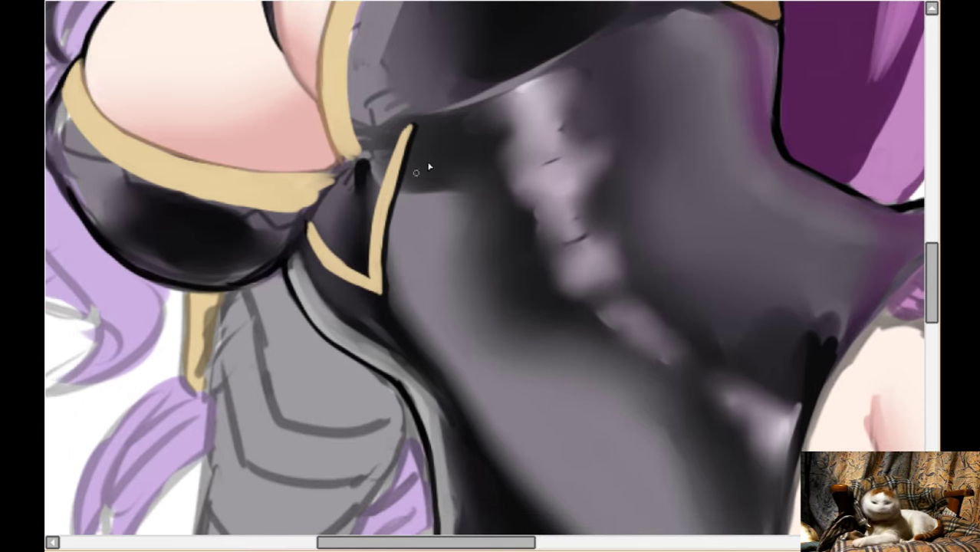
{"action": "left_click_drag", "start_coordinate": [473, 105], "coordinate": [455, 156]}
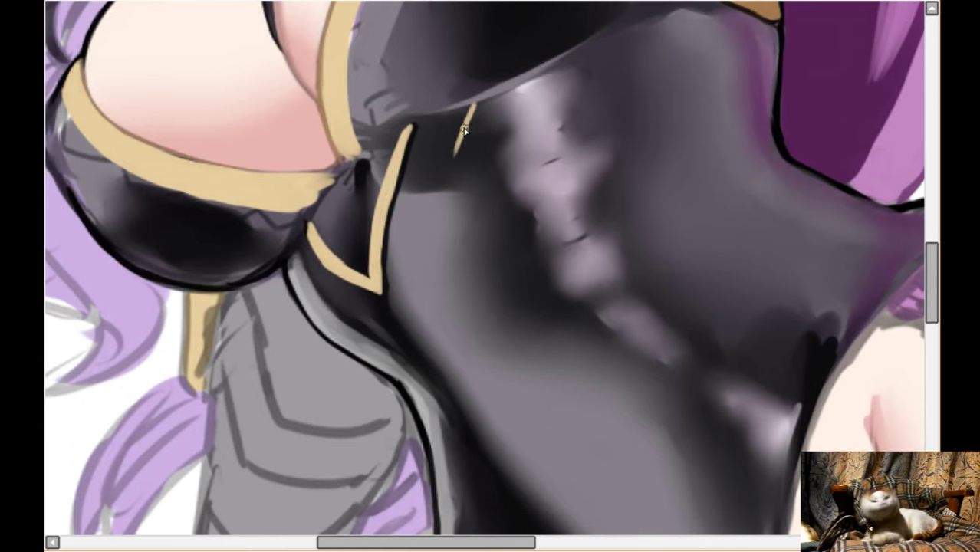
{"action": "left_click_drag", "start_coordinate": [473, 104], "coordinate": [448, 168]}
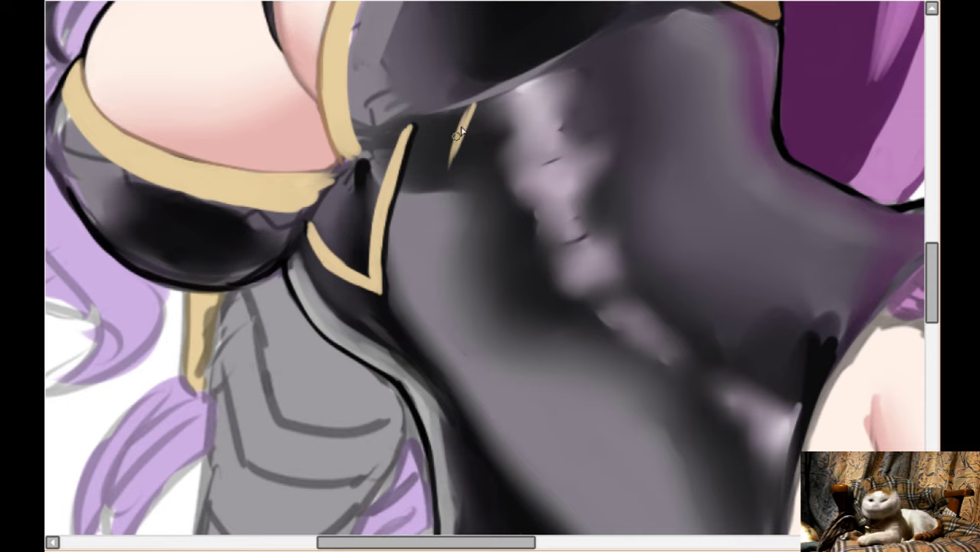
{"action": "mouse_move", "coordinate": [471, 107]}
{"action": "left_mouse_down"}
{"action": "mouse_move", "coordinate": [444, 193]}
{"action": "mouse_move", "coordinate": [421, 338]}
{"action": "left_mouse_up"}
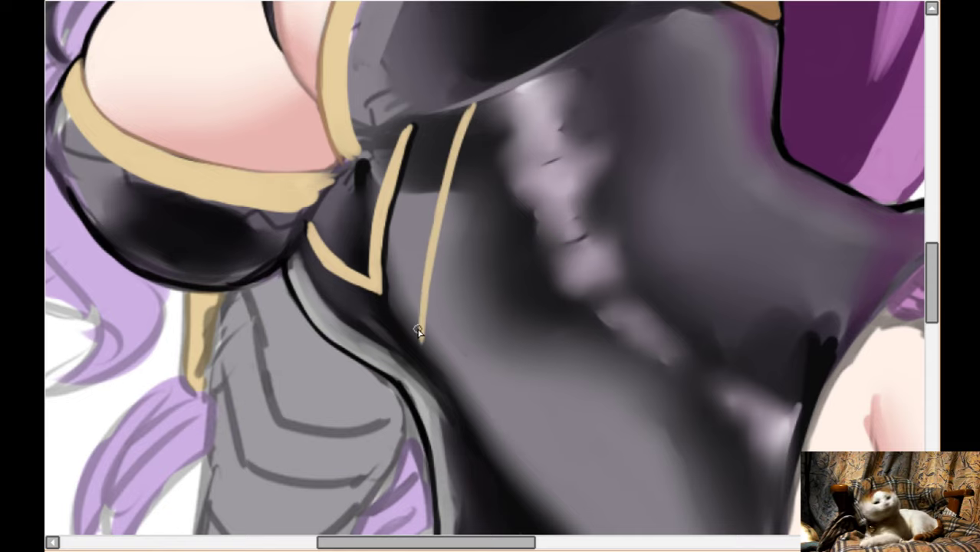
- Try a thin gold line from the new line's lower end up towards the meeting point under the far cup, and undo it
{"action": "key", "text": "h"}
{"action": "scroll", "coordinate": [490, 301], "scroll_direction": "down", "scroll_amount": 2}
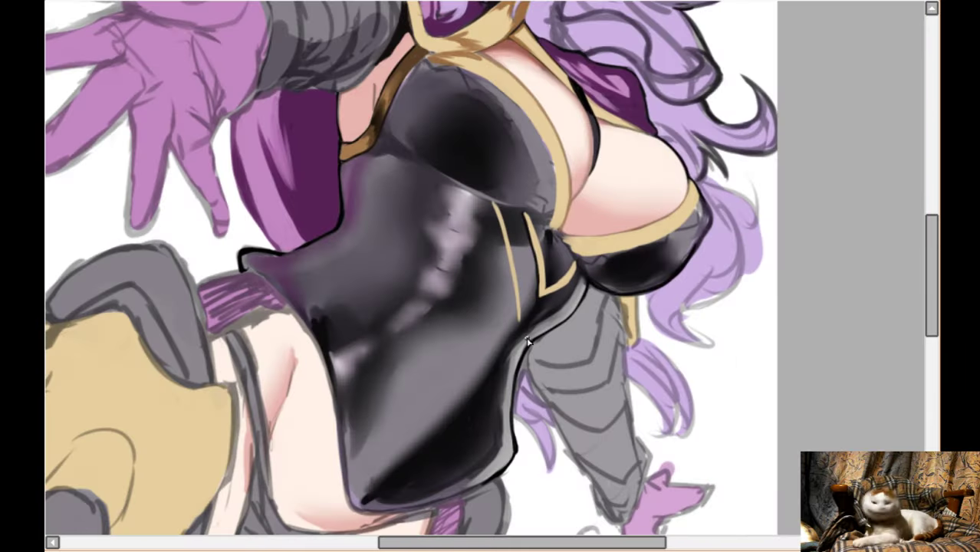
{"action": "scroll", "coordinate": [525, 342], "scroll_direction": "up", "scroll_amount": 3}
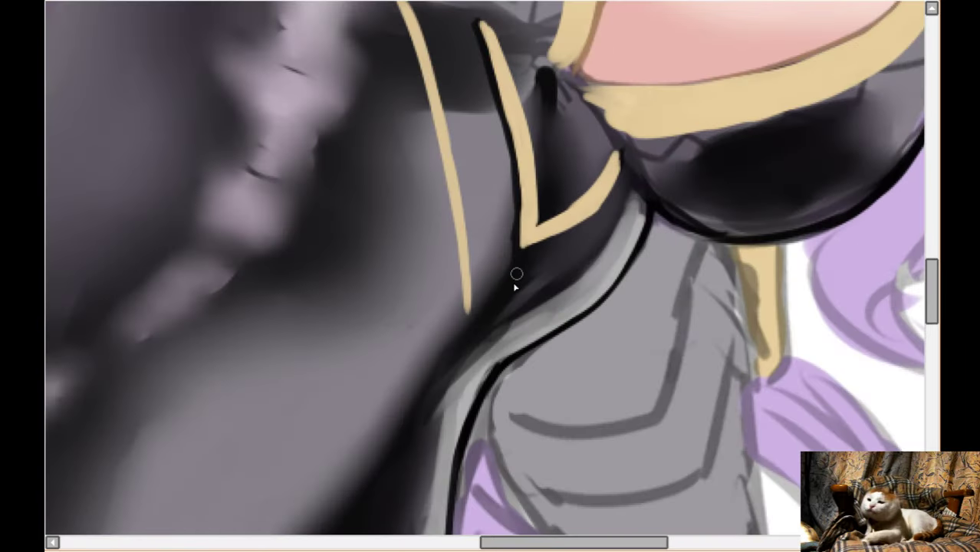
{"action": "mouse_move", "coordinate": [477, 314]}
{"action": "left_mouse_down"}
{"action": "mouse_move", "coordinate": [574, 263]}
{"action": "mouse_move", "coordinate": [633, 198]}
{"action": "left_mouse_up"}
{"action": "scroll", "coordinate": [621, 215], "scroll_direction": "up", "scroll_amount": 1}
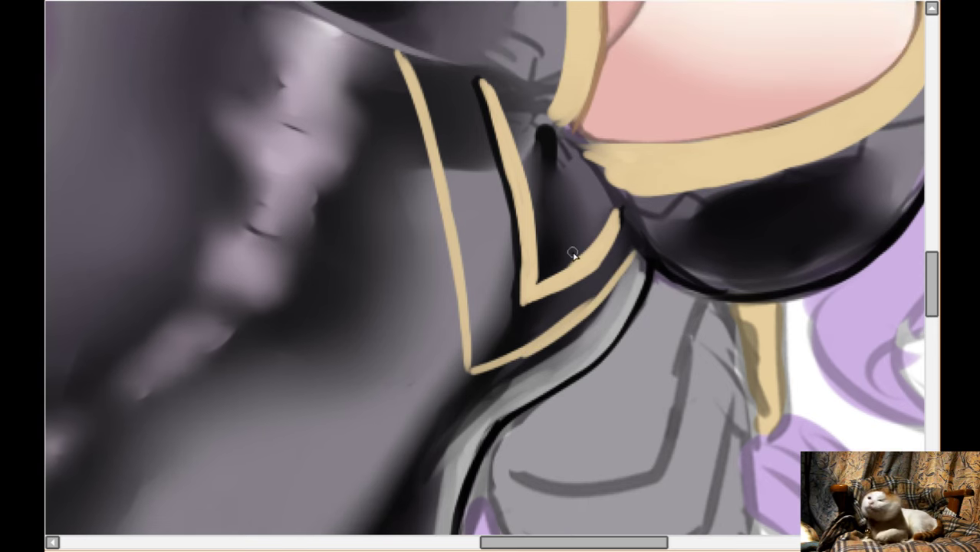
{"action": "scroll", "coordinate": [590, 279], "scroll_direction": "up", "scroll_amount": 2}
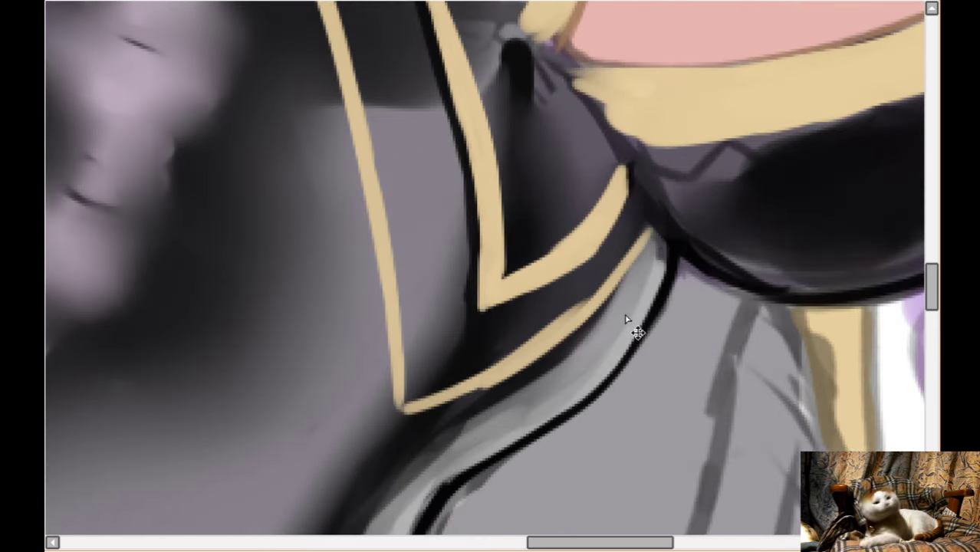
{"action": "key", "text": "ctrl+z"}
{"action": "key", "text": "ctrl+z"}
{"action": "key", "text": "ctrl+z"}
- Paint the outer V's shorter arm in gold from its point to the far cup's lower edge, and thicken it evenly
{"action": "mouse_move", "coordinate": [404, 402]}
{"action": "left_mouse_down"}
{"action": "mouse_move", "coordinate": [499, 377]}
{"action": "mouse_move", "coordinate": [572, 332]}
{"action": "left_mouse_up"}
{"action": "left_click_drag", "start_coordinate": [549, 347], "coordinate": [632, 273]}
{"action": "key", "text": "ctrl+z"}
{"action": "mouse_move", "coordinate": [507, 371]}
{"action": "left_mouse_down"}
{"action": "mouse_move", "coordinate": [620, 283]}
{"action": "mouse_move", "coordinate": [657, 230]}
{"action": "left_mouse_up"}
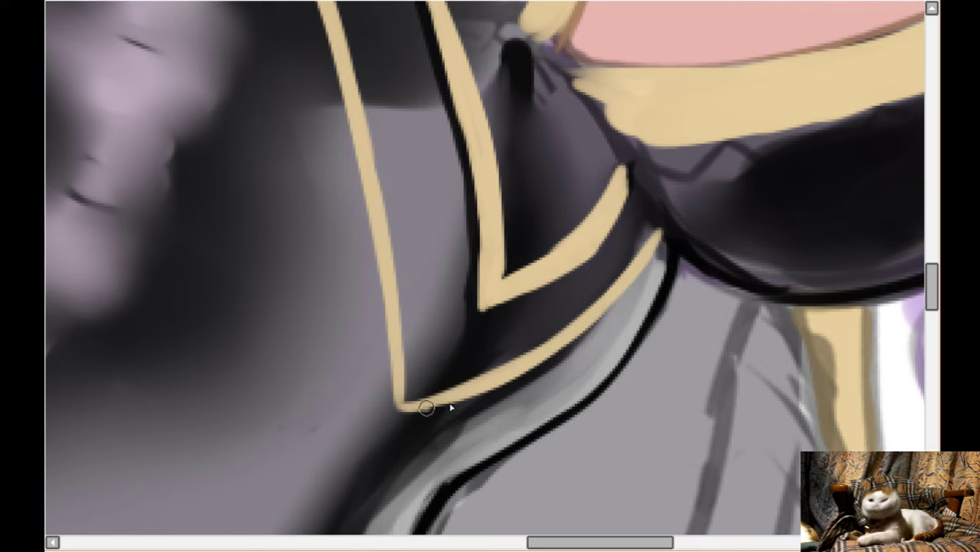
{"action": "mouse_move", "coordinate": [424, 406]}
{"action": "left_mouse_down"}
{"action": "mouse_move", "coordinate": [620, 295]}
{"action": "mouse_move", "coordinate": [568, 339]}
{"action": "mouse_move", "coordinate": [663, 234]}
{"action": "left_mouse_up"}
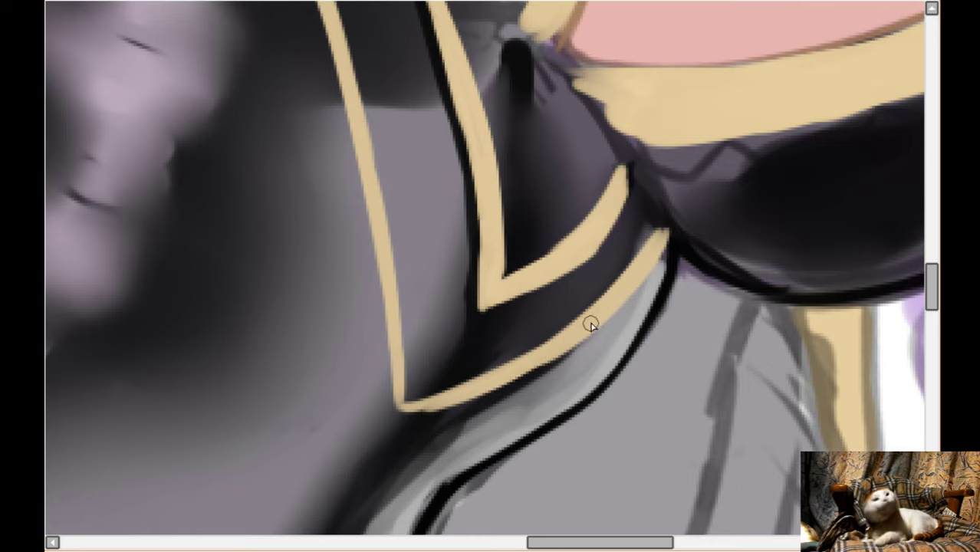
{"action": "scroll", "coordinate": [396, 365], "scroll_direction": "up", "scroll_amount": 1}
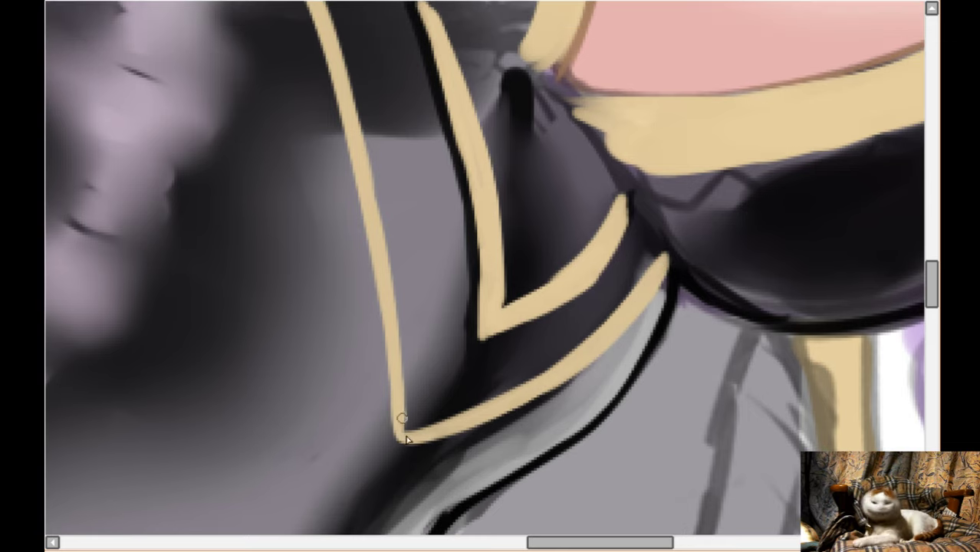
- Widen the outer V's longer gold arm from the cup's edge down to a sharp point, and darken around the point
{"action": "key", "text": "h"}
{"action": "scroll", "coordinate": [395, 416], "scroll_direction": "right", "scroll_amount": 3}
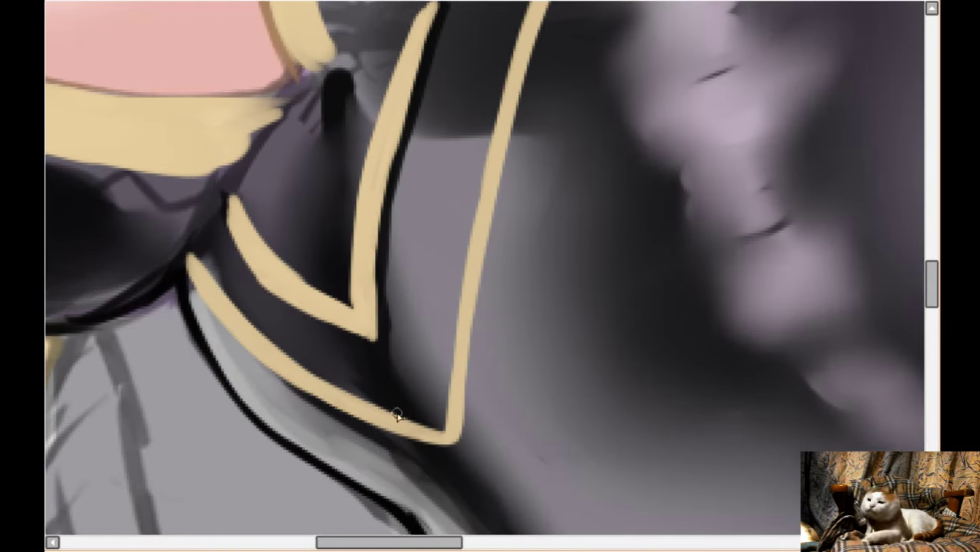
{"action": "scroll", "coordinate": [395, 433], "scroll_direction": "up", "scroll_amount": 1}
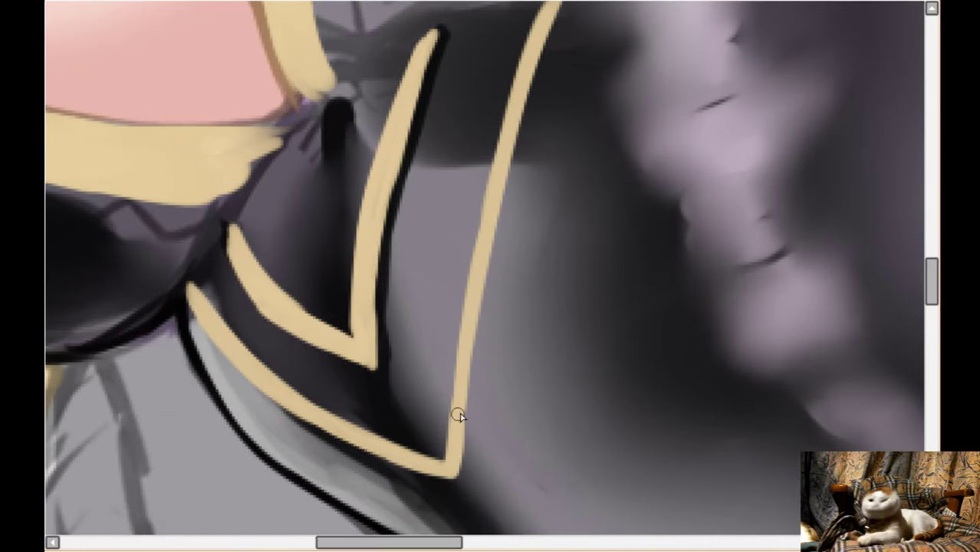
{"action": "scroll", "coordinate": [458, 411], "scroll_direction": "up", "scroll_amount": 2}
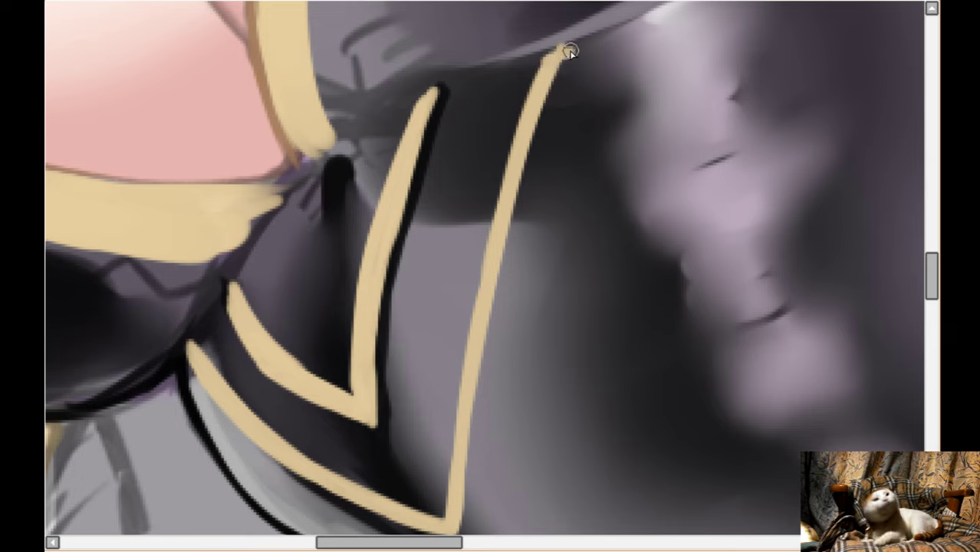
{"action": "scroll", "coordinate": [471, 313], "scroll_direction": "down", "scroll_amount": 2}
{"action": "left_click_drag", "start_coordinate": [486, 264], "coordinate": [455, 467]}
{"action": "scroll", "coordinate": [455, 467], "scroll_direction": "down", "scroll_amount": 1}
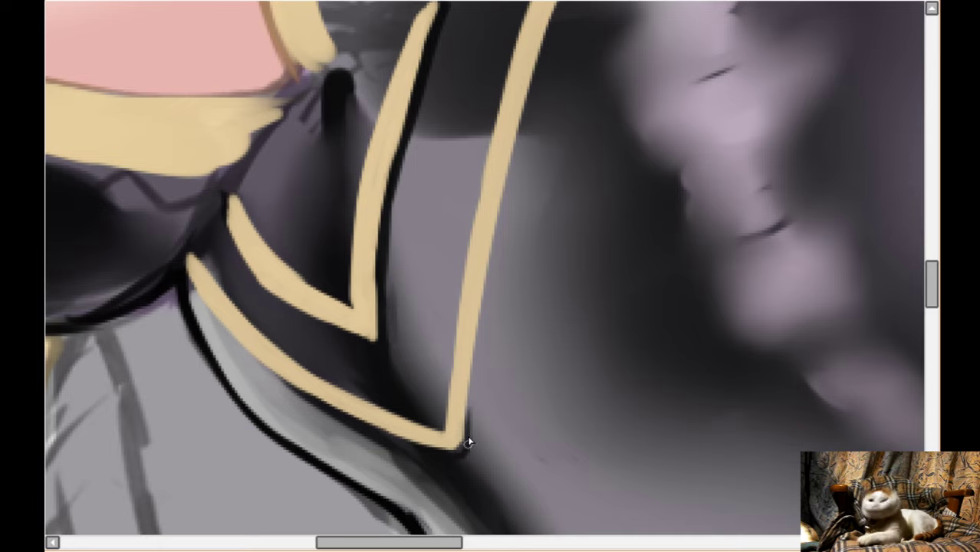
- Draw a thin black outline down the outer side of the outer V's longer arm, and square off its gold upper end
{"action": "scroll", "coordinate": [524, 182], "scroll_direction": "up", "scroll_amount": 2}
{"action": "left_click_drag", "start_coordinate": [526, 172], "coordinate": [515, 236]}
{"action": "left_click_drag", "start_coordinate": [522, 191], "coordinate": [491, 316]}
{"action": "left_click_drag", "start_coordinate": [502, 262], "coordinate": [478, 391]}
{"action": "left_click_drag", "start_coordinate": [486, 355], "coordinate": [459, 474]}
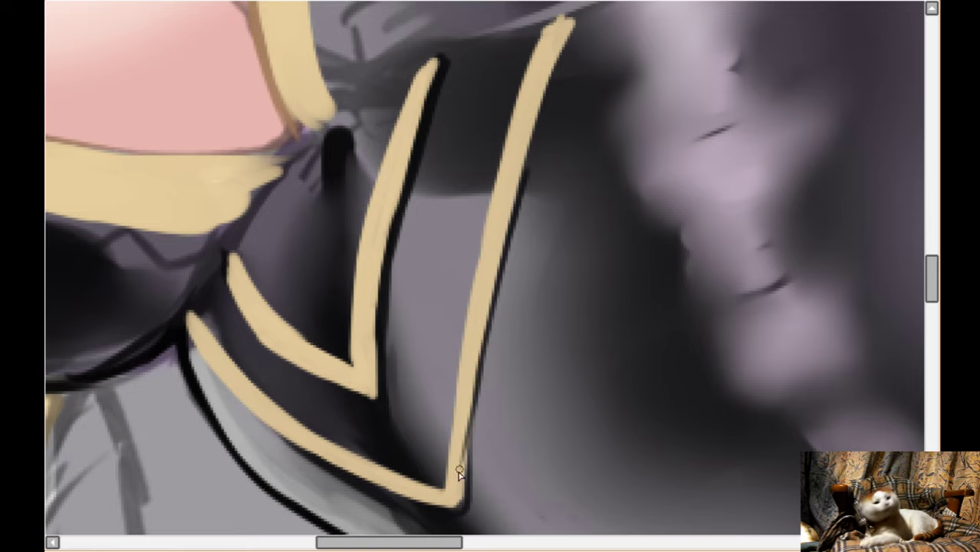
{"action": "left_click_drag", "start_coordinate": [476, 399], "coordinate": [462, 481]}
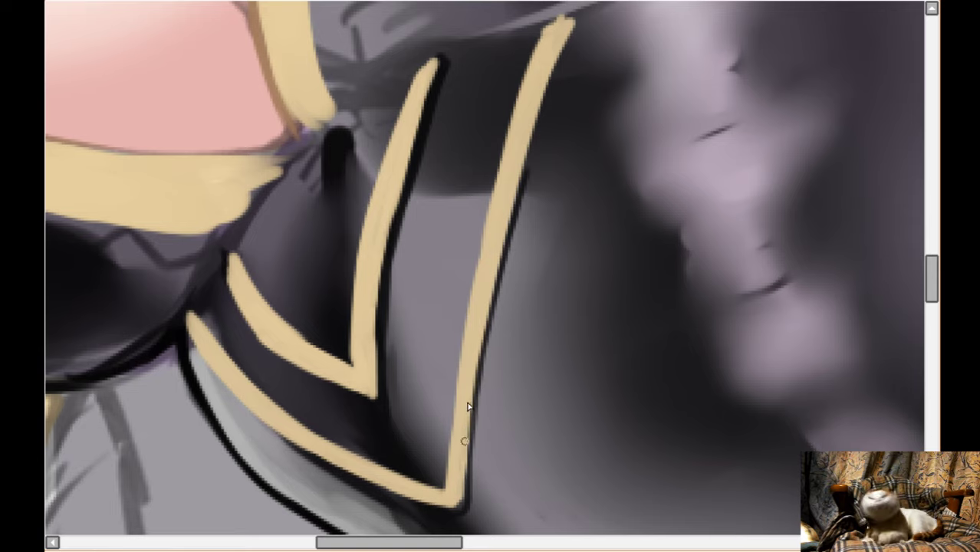
{"action": "scroll", "coordinate": [337, 230], "scroll_direction": "up", "scroll_amount": 2}
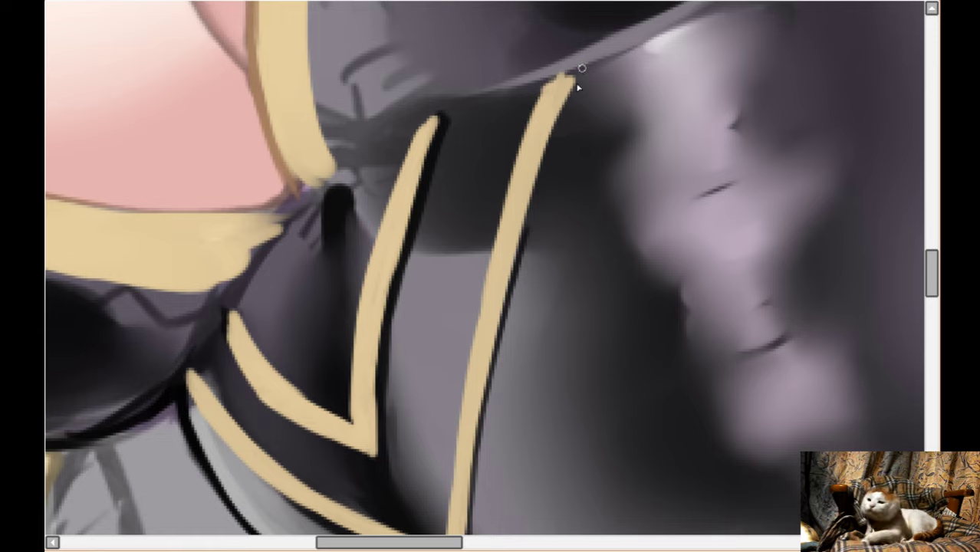
{"action": "left_click_drag", "start_coordinate": [581, 69], "coordinate": [562, 127]}
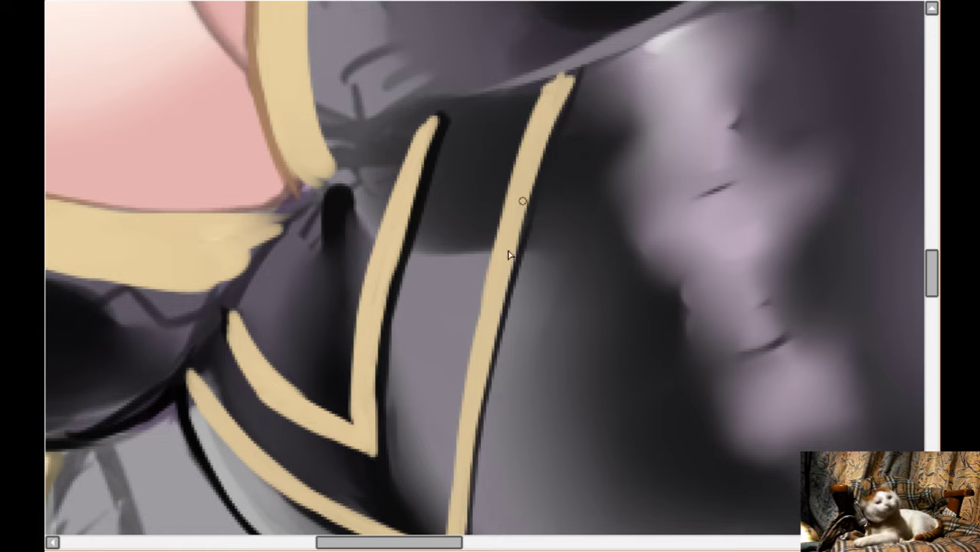
{"action": "left_click_drag", "start_coordinate": [558, 82], "coordinate": [575, 73]}
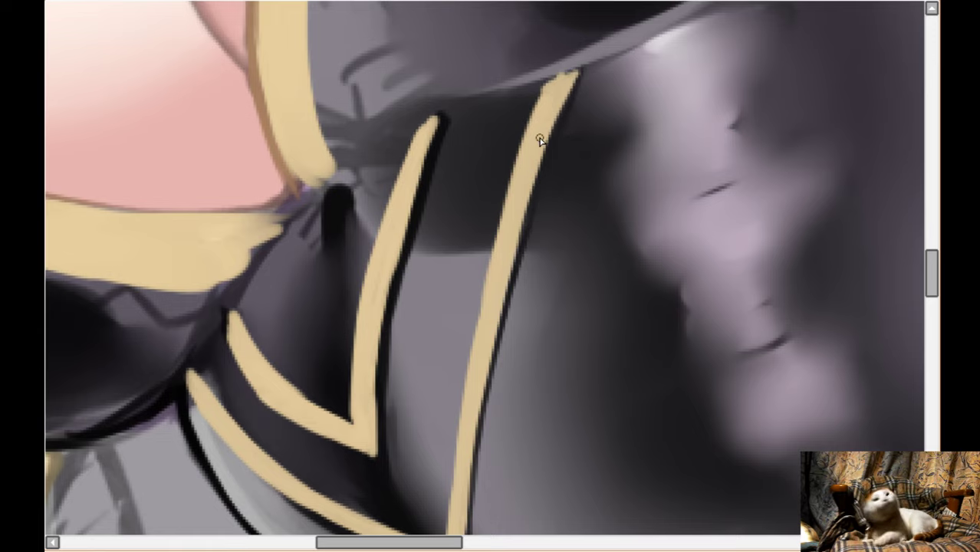
{"action": "scroll", "coordinate": [350, 262], "scroll_direction": "down", "scroll_amount": 6}
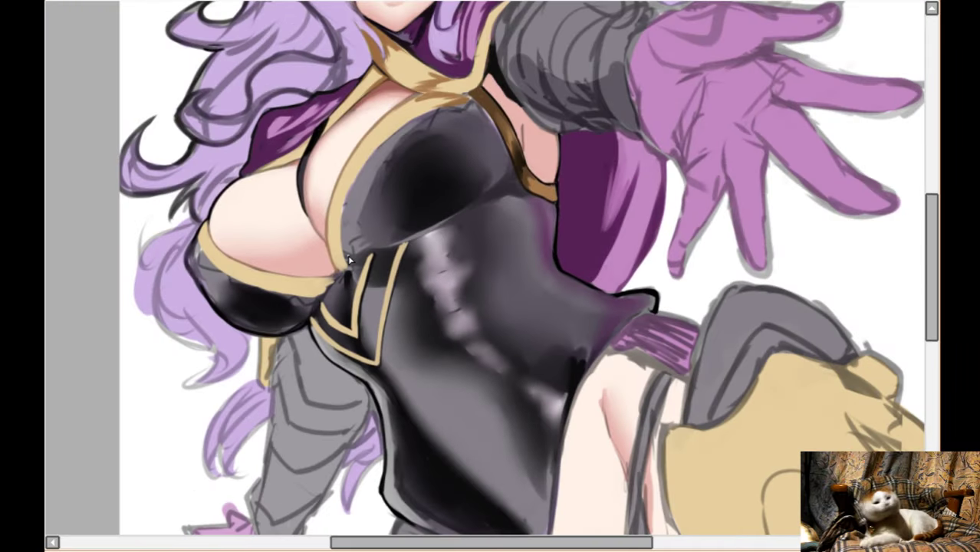
- Try an upward-bulging brown curve across the torso from the side outline towards the outer V, and undo it
{"action": "scroll", "coordinate": [283, 294], "scroll_direction": "up", "scroll_amount": 3}
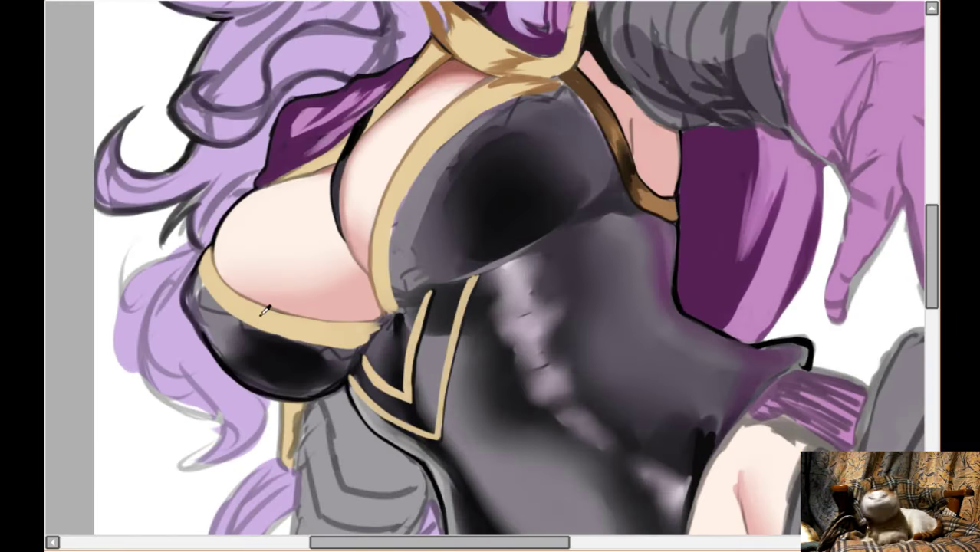
{"action": "scroll", "coordinate": [560, 277], "scroll_direction": "down", "scroll_amount": 3}
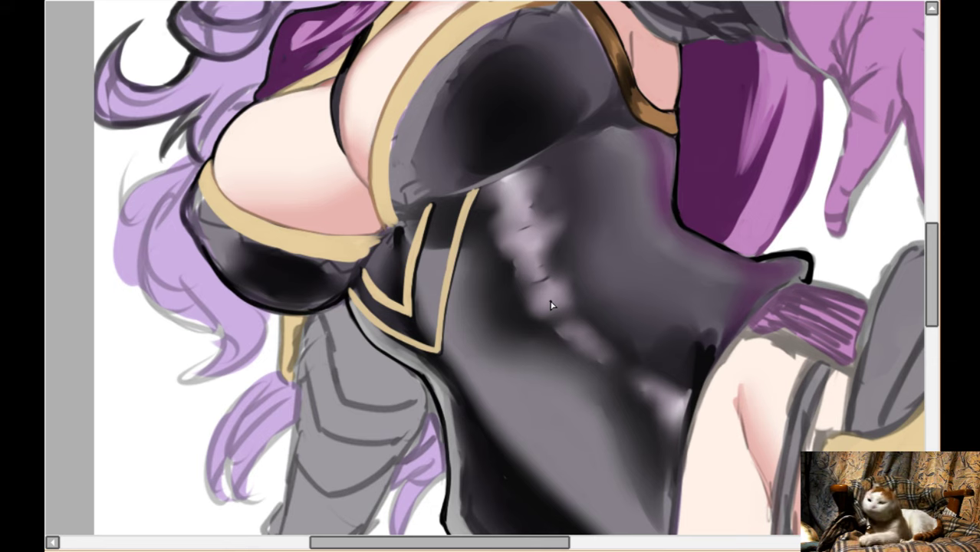
{"action": "scroll", "coordinate": [521, 195], "scroll_direction": "up", "scroll_amount": 2}
{"action": "key", "text": "h"}
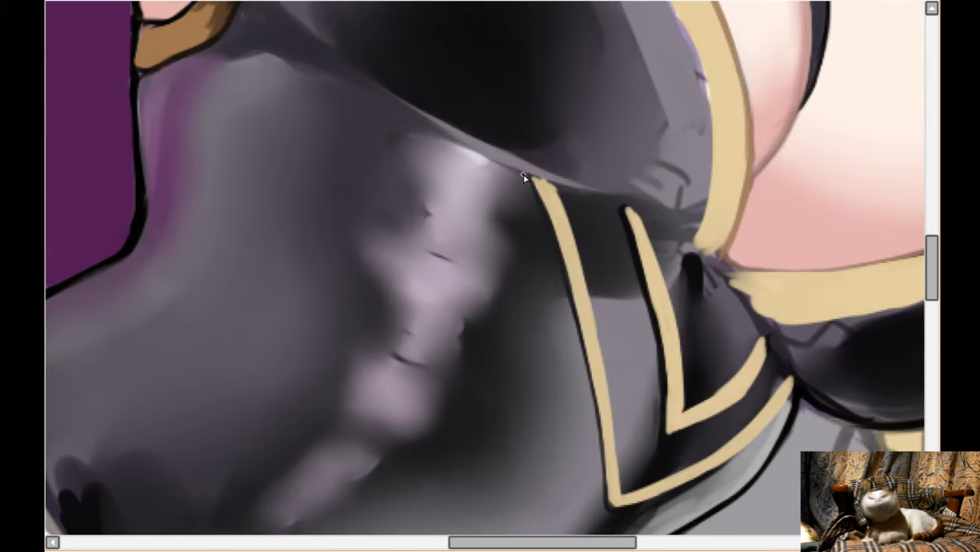
{"action": "scroll", "coordinate": [523, 175], "scroll_direction": "left", "scroll_amount": 2}
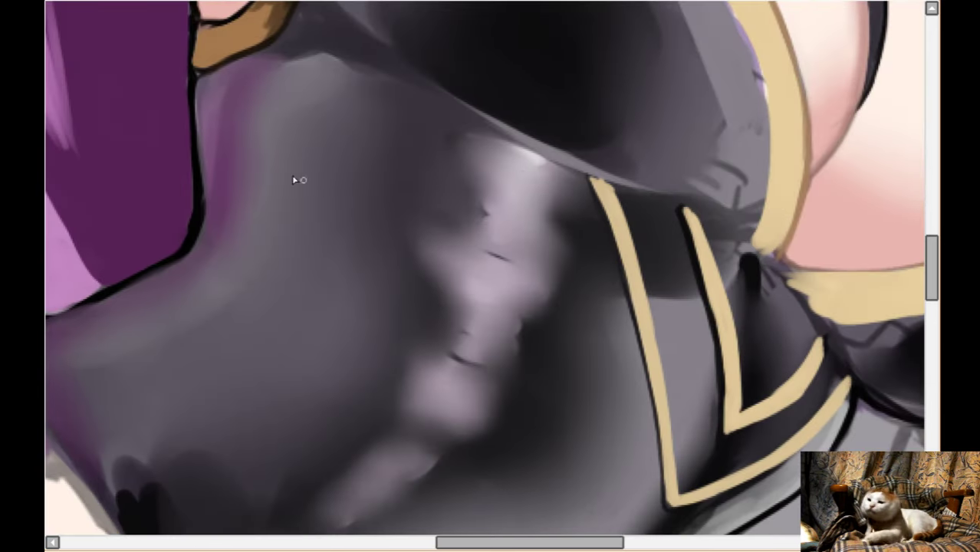
{"action": "mouse_move", "coordinate": [201, 130]}
{"action": "left_mouse_down"}
{"action": "mouse_move", "coordinate": [281, 150]}
{"action": "mouse_move", "coordinate": [465, 173]}
{"action": "left_mouse_up"}
{"action": "mouse_move", "coordinate": [371, 160]}
{"action": "left_mouse_down"}
{"action": "mouse_move", "coordinate": [429, 164]}
{"action": "mouse_move", "coordinate": [587, 286]}
{"action": "left_mouse_up"}
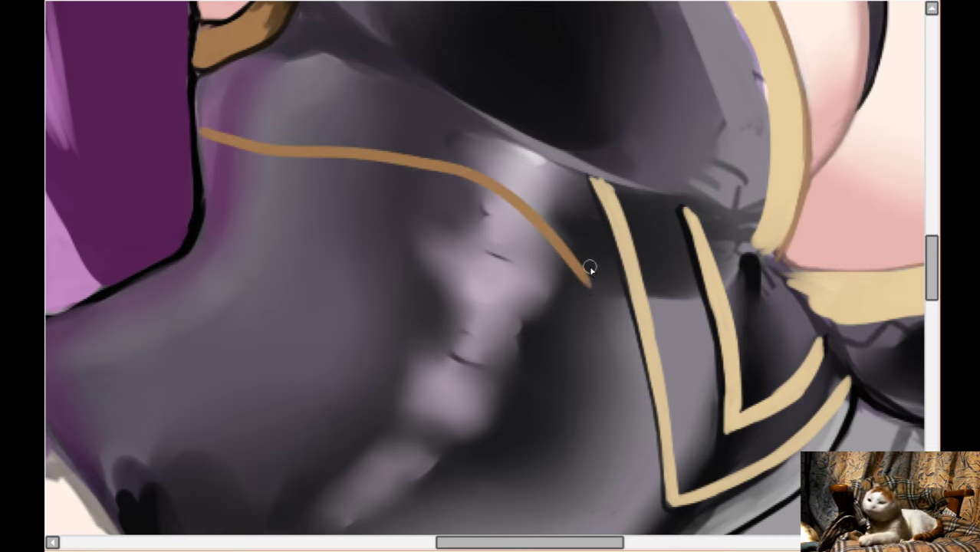
{"action": "key", "text": "ctrl+z"}
{"action": "key", "text": "ctrl+z"}
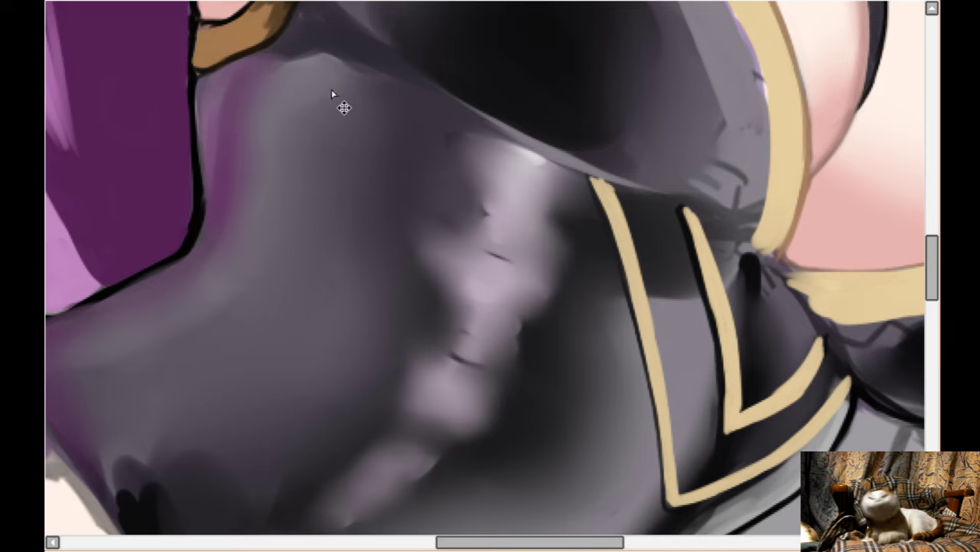
- Paint a sagging brown trim line across the torso from the side outline below the strap towards the outer V, and thicken it
{"action": "mouse_move", "coordinate": [207, 136]}
{"action": "left_mouse_down"}
{"action": "mouse_move", "coordinate": [389, 219]}
{"action": "mouse_move", "coordinate": [590, 235]}
{"action": "left_mouse_up"}
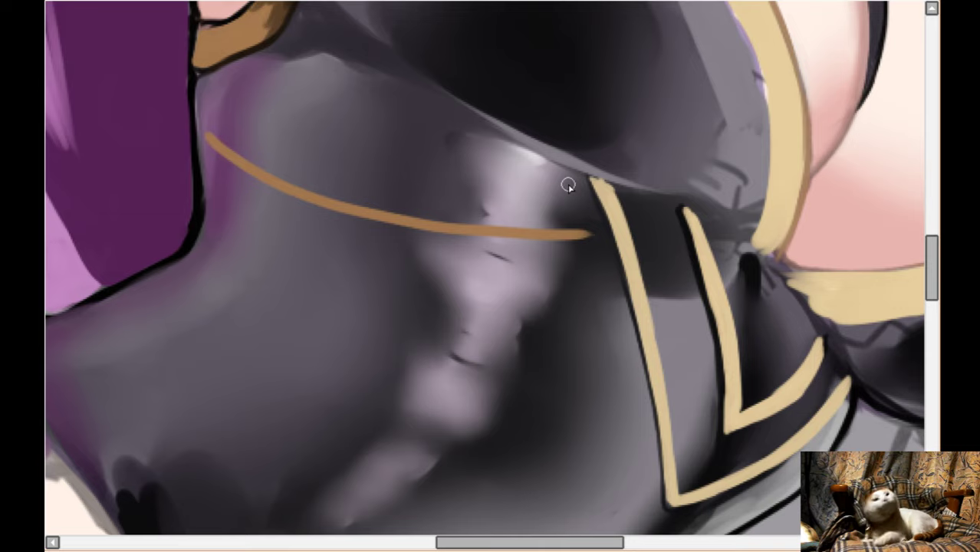
{"action": "scroll", "coordinate": [636, 261], "scroll_direction": "down", "scroll_amount": 5}
{"action": "scroll", "coordinate": [639, 278], "scroll_direction": "up", "scroll_amount": 5}
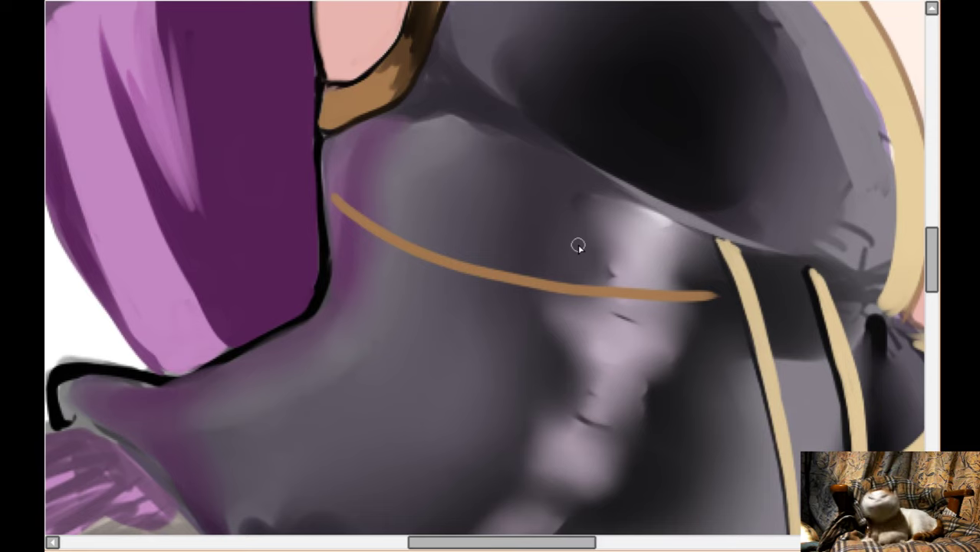
{"action": "key", "text": "End"}
{"action": "key", "text": "End"}
{"action": "key", "text": "End"}
{"action": "key", "text": "End"}
{"action": "key", "text": "End"}
{"action": "key", "text": "End"}
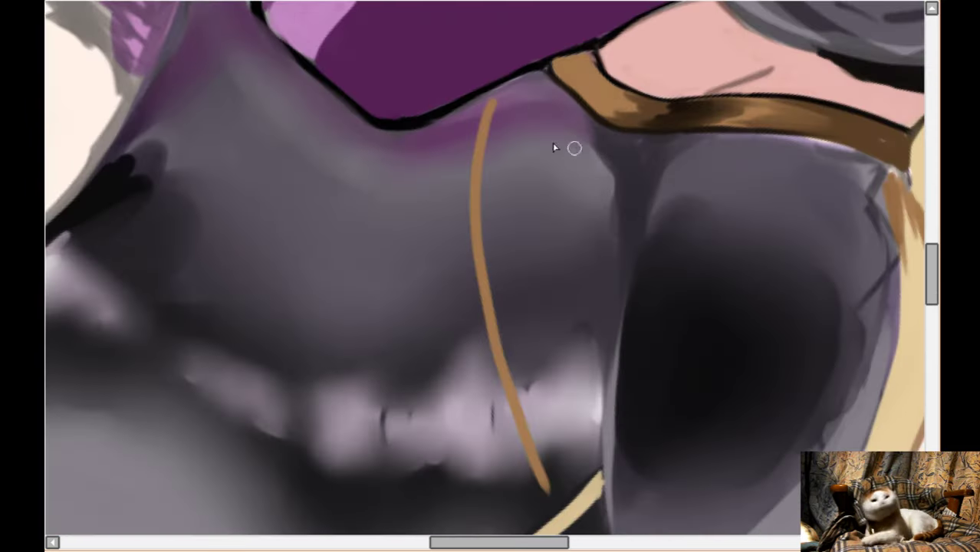
{"action": "key", "text": "Down"}
{"action": "mouse_move", "coordinate": [491, 94]}
{"action": "left_mouse_down"}
{"action": "mouse_move", "coordinate": [494, 66]}
{"action": "mouse_move", "coordinate": [486, 242]}
{"action": "mouse_move", "coordinate": [501, 247]}
{"action": "mouse_move", "coordinate": [521, 377]}
{"action": "left_mouse_up"}
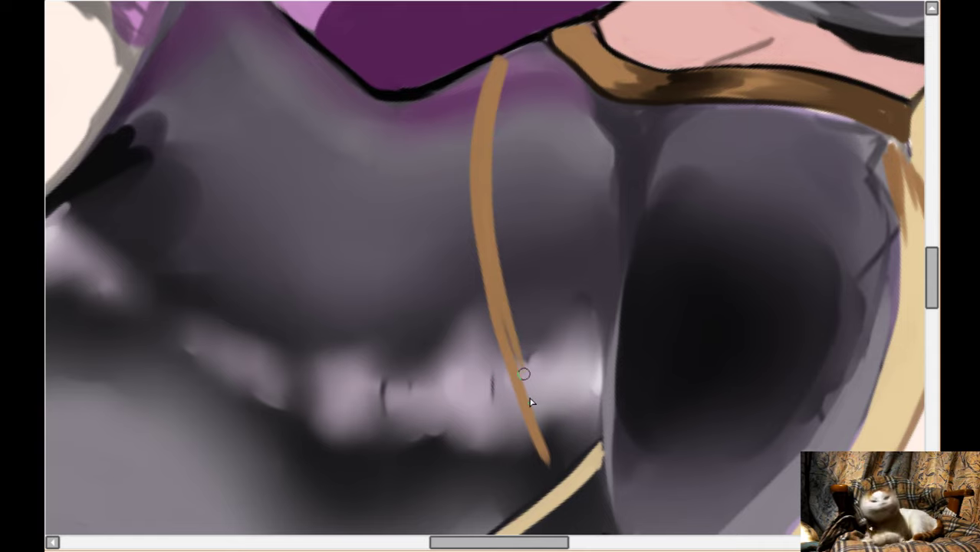
- Paint the torso band's front end in light gold over the lilac highlight, extending it to join the outer V's trim
{"action": "scroll", "coordinate": [617, 401], "scroll_direction": "down", "scroll_amount": 2}
{"action": "scroll", "coordinate": [886, 405], "scroll_direction": "down", "scroll_amount": 1}
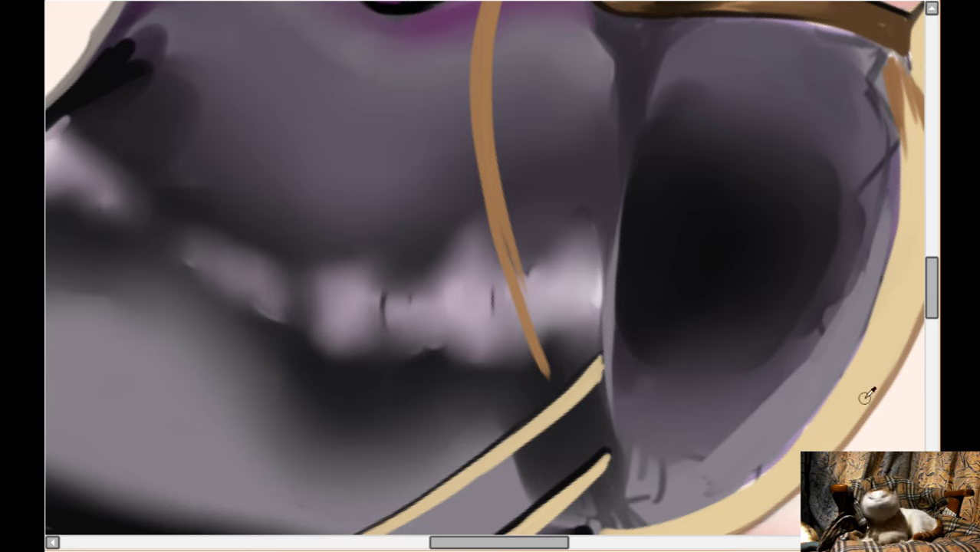
{"action": "mouse_move", "coordinate": [503, 247]}
{"action": "left_mouse_down"}
{"action": "mouse_move", "coordinate": [534, 321]}
{"action": "mouse_move", "coordinate": [505, 248]}
{"action": "mouse_move", "coordinate": [543, 352]}
{"action": "left_mouse_up"}
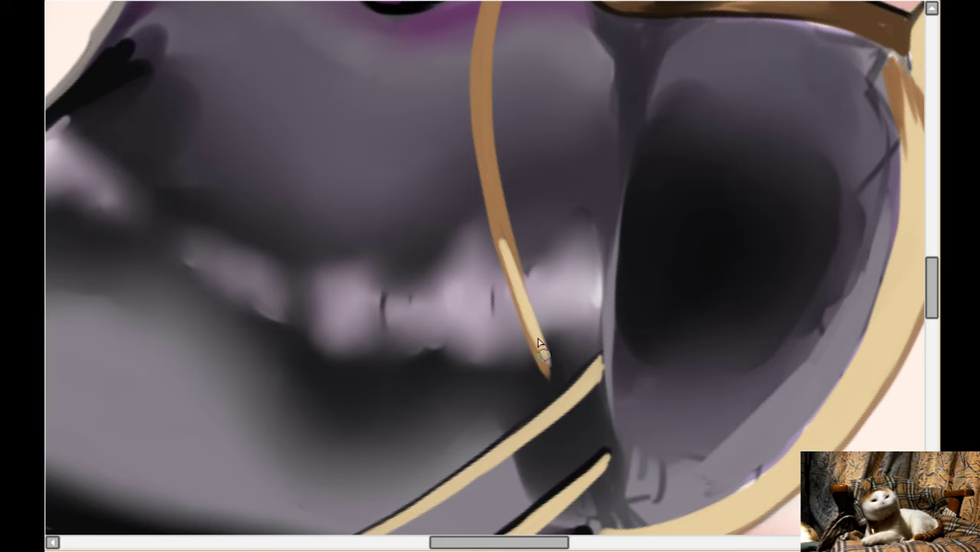
{"action": "left_click_drag", "start_coordinate": [508, 231], "coordinate": [551, 359]}
{"action": "mouse_move", "coordinate": [505, 257]}
{"action": "left_mouse_down"}
{"action": "mouse_move", "coordinate": [557, 405]}
{"action": "mouse_move", "coordinate": [568, 393]}
{"action": "left_mouse_up"}
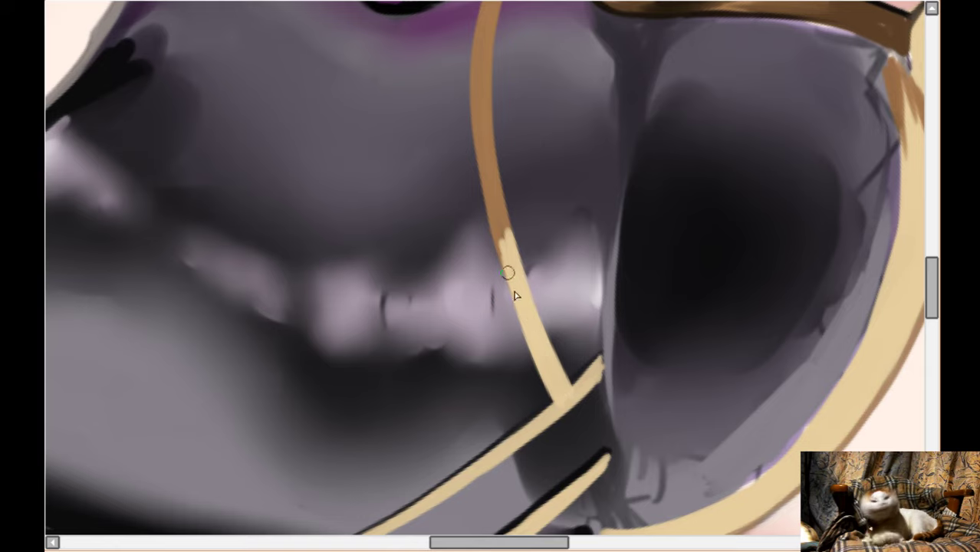
{"action": "scroll", "coordinate": [492, 155], "scroll_direction": "up", "scroll_amount": 3}
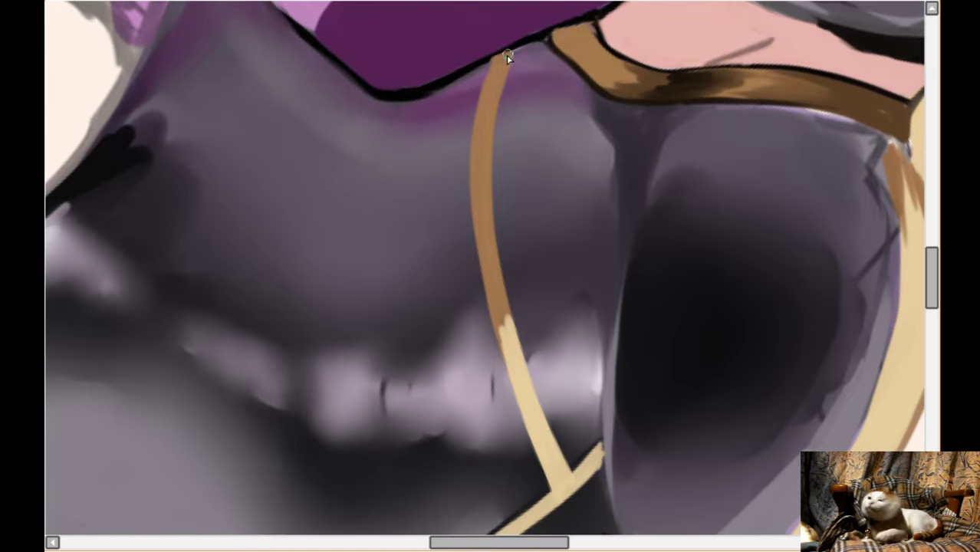
- Outline the lower edge of the brown-and-gold strap in black from the purple cape down to the V-shaped trim
{"action": "scroll", "coordinate": [825, 39], "scroll_direction": "down", "scroll_amount": 1}
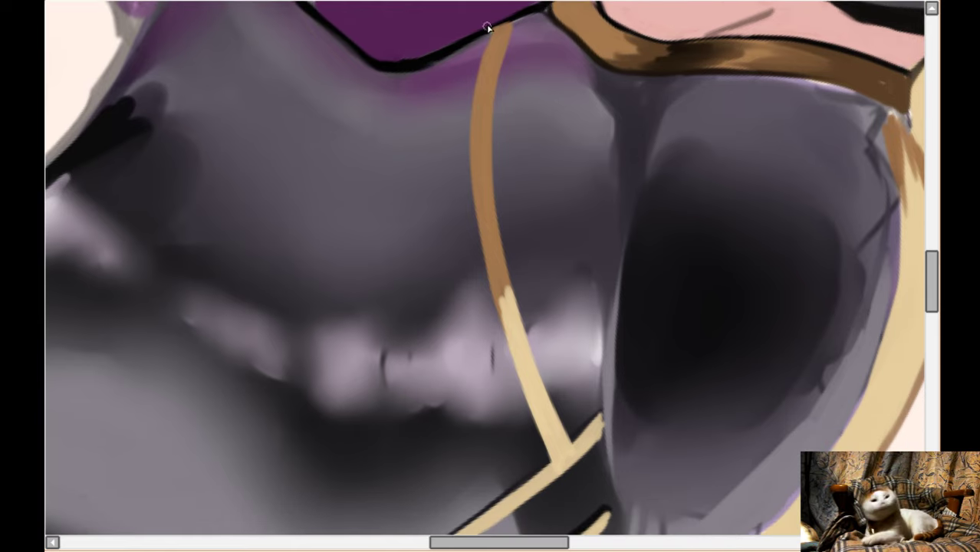
{"action": "mouse_move", "coordinate": [488, 31]}
{"action": "left_mouse_down"}
{"action": "mouse_move", "coordinate": [468, 188]}
{"action": "mouse_move", "coordinate": [480, 240]}
{"action": "mouse_move", "coordinate": [471, 163]}
{"action": "mouse_move", "coordinate": [506, 323]}
{"action": "left_mouse_up"}
{"action": "scroll", "coordinate": [476, 233], "scroll_direction": "down", "scroll_amount": 1}
{"action": "scroll", "coordinate": [496, 274], "scroll_direction": "down", "scroll_amount": 1}
{"action": "left_click_drag", "start_coordinate": [496, 274], "coordinate": [550, 409]}
{"action": "scroll", "coordinate": [537, 386], "scroll_direction": "down", "scroll_amount": 1}
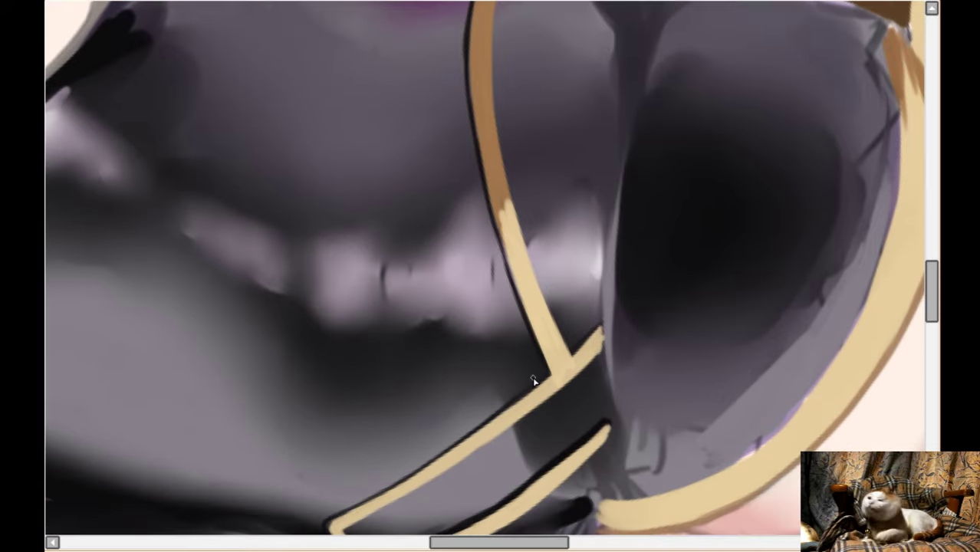
- Separate the gold strap from the V-shaped trim with a dark line where the two bands meet
{"action": "left_click_drag", "start_coordinate": [500, 427], "coordinate": [583, 375]}
{"action": "scroll", "coordinate": [619, 350], "scroll_direction": "up", "scroll_amount": 3}
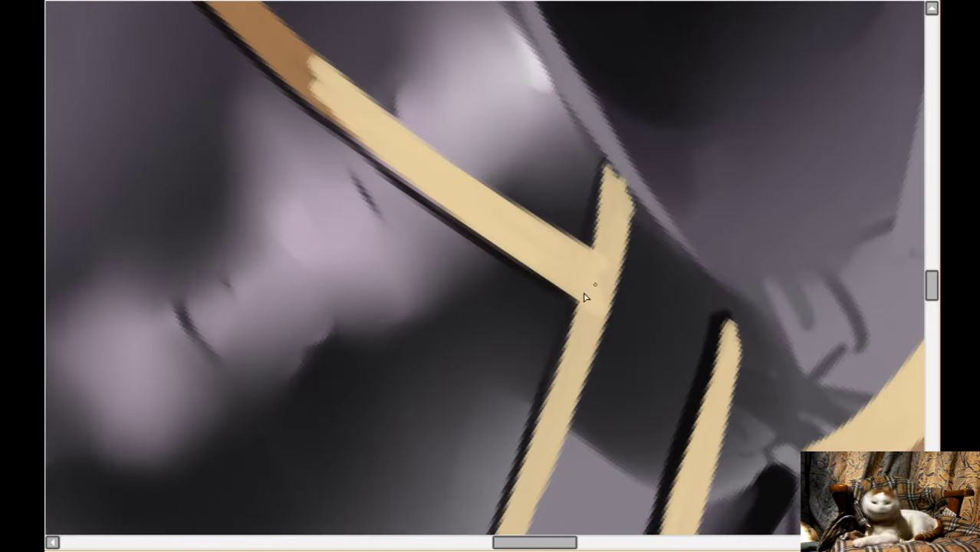
{"action": "mouse_move", "coordinate": [589, 245]}
{"action": "left_mouse_down"}
{"action": "mouse_move", "coordinate": [573, 305]}
{"action": "mouse_move", "coordinate": [591, 243]}
{"action": "mouse_move", "coordinate": [592, 255]}
{"action": "mouse_move", "coordinate": [567, 322]}
{"action": "left_mouse_up"}
{"action": "left_click_drag", "start_coordinate": [585, 273], "coordinate": [575, 343]}
{"action": "key", "text": "ctrl+z"}
{"action": "left_click_drag", "start_coordinate": [603, 224], "coordinate": [585, 339]}
{"action": "scroll", "coordinate": [562, 256], "scroll_direction": "down", "scroll_amount": 5}
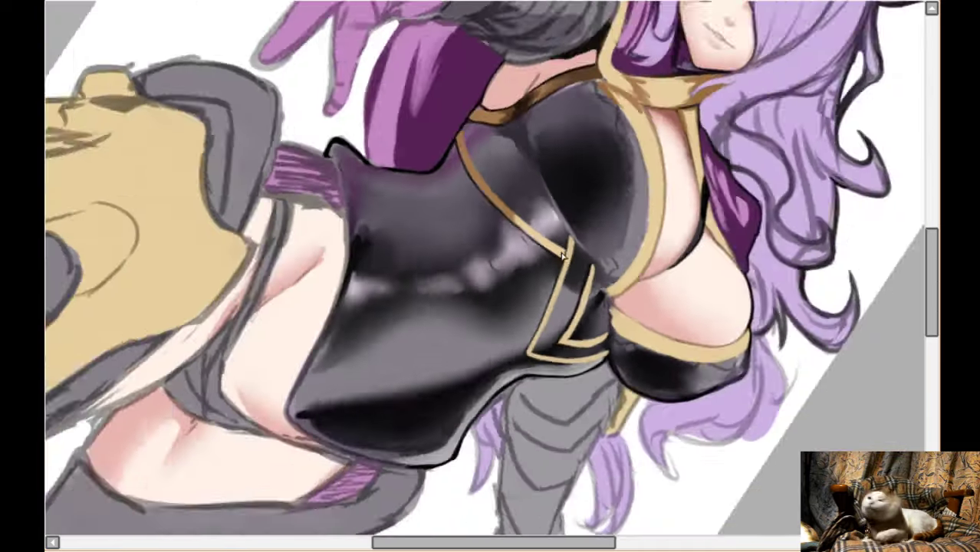
- Outline the small gold tab between the V-shaped trim and the bodice's waist edge in black
{"action": "key", "text": "Delete"}
{"action": "key", "text": "Delete"}
{"action": "key", "text": "Delete"}
{"action": "scroll", "coordinate": [641, 265], "scroll_direction": "up", "scroll_amount": 4}
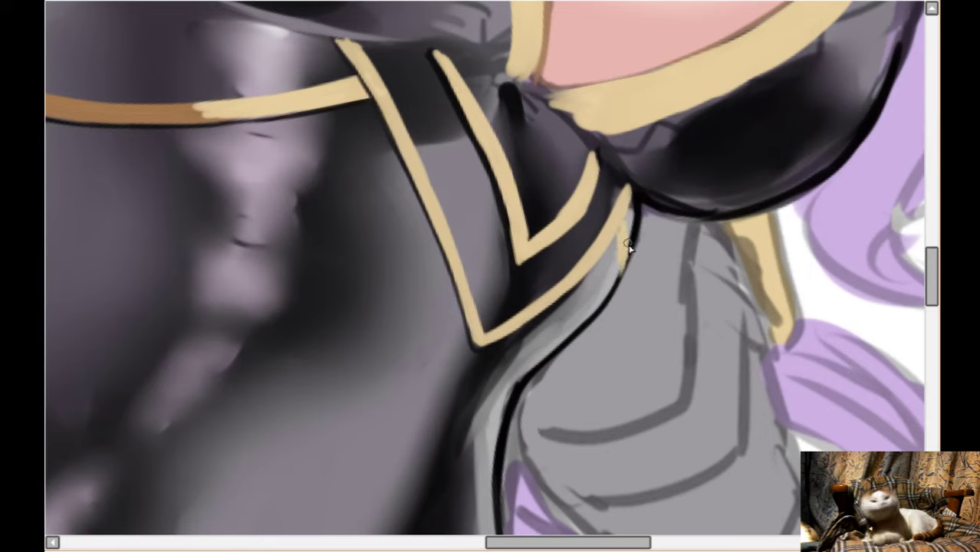
{"action": "left_click_drag", "start_coordinate": [631, 251], "coordinate": [619, 275]}
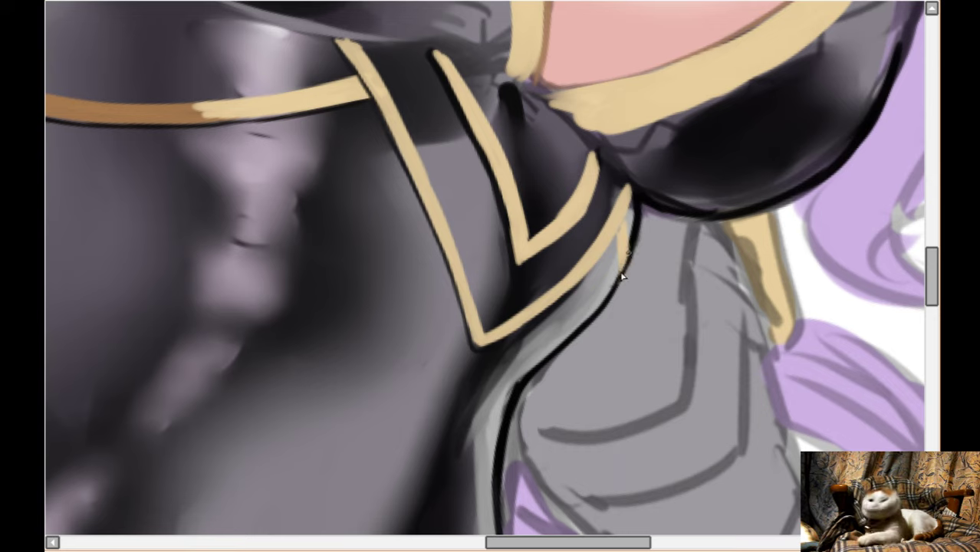
{"action": "mouse_move", "coordinate": [610, 240]}
{"action": "left_mouse_down"}
{"action": "mouse_move", "coordinate": [633, 196]}
{"action": "mouse_move", "coordinate": [585, 288]}
{"action": "mouse_move", "coordinate": [613, 248]}
{"action": "left_mouse_up"}
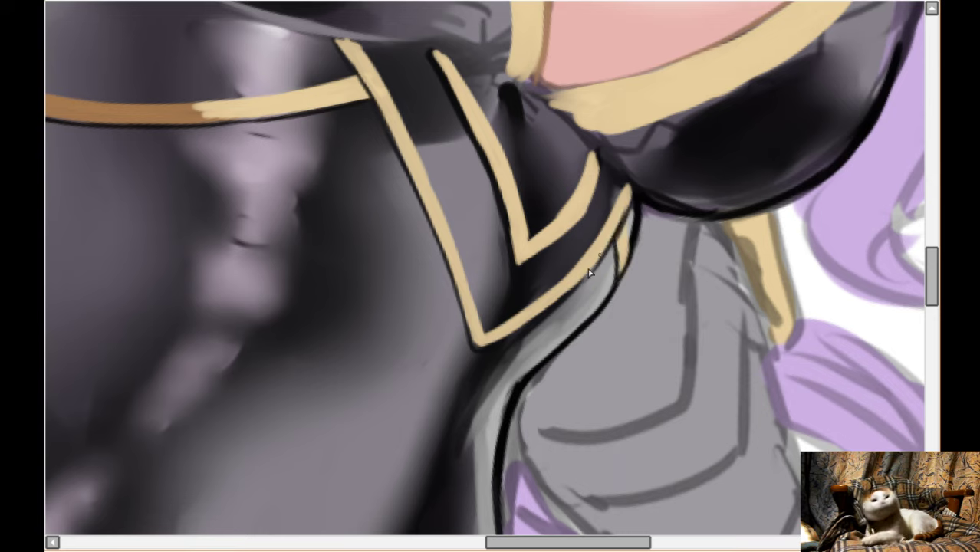
- Examine the bodice trim from several angles and against the whole figure
{"action": "scroll", "coordinate": [566, 297], "scroll_direction": "down", "scroll_amount": 4}
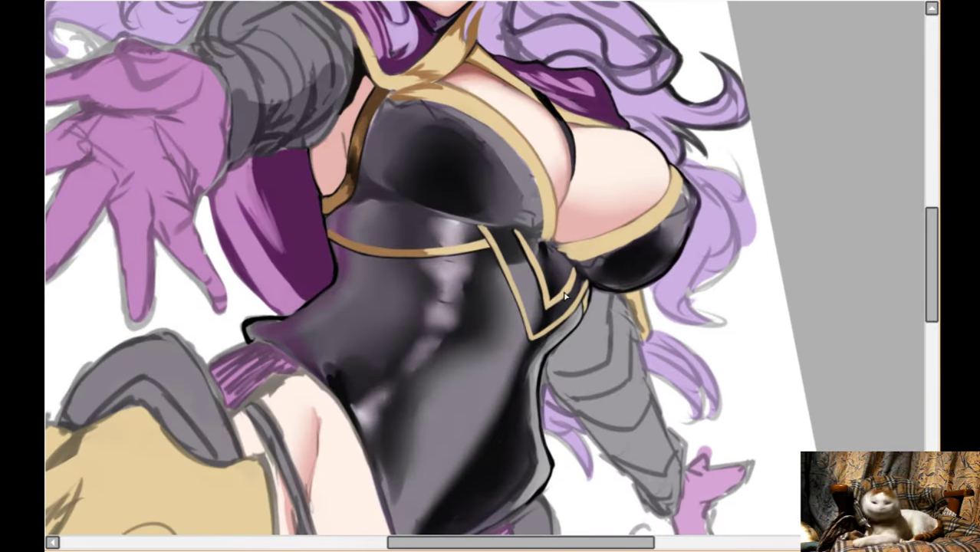
{"action": "scroll", "coordinate": [565, 297], "scroll_direction": "down", "scroll_amount": 2}
{"action": "key", "text": "End"}
{"action": "scroll", "coordinate": [558, 284], "scroll_direction": "up", "scroll_amount": 2}
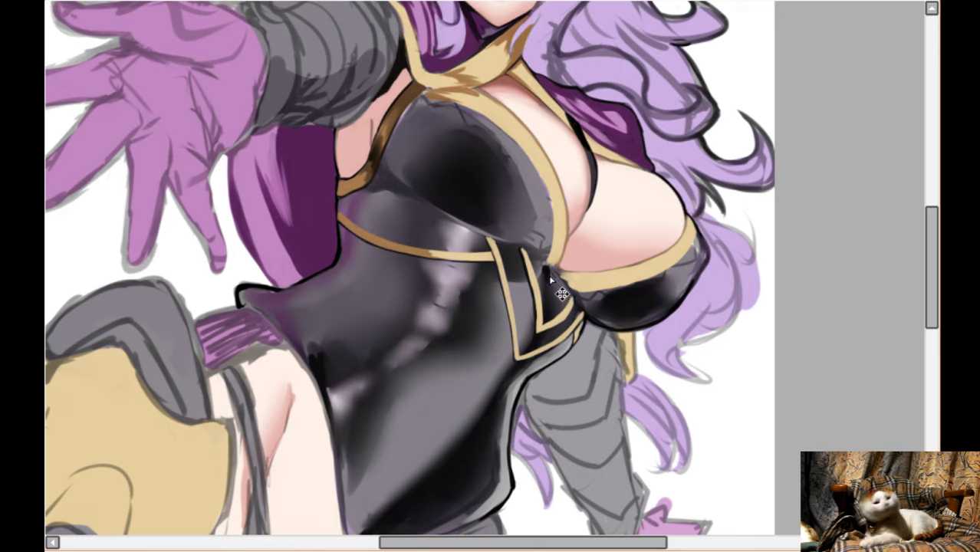
{"action": "scroll", "coordinate": [548, 275], "scroll_direction": "down", "scroll_amount": 4}
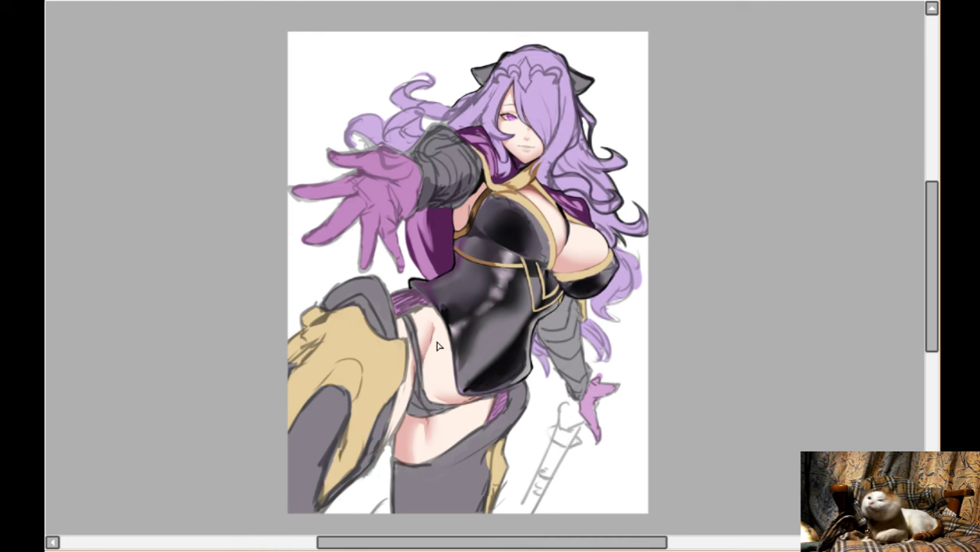
{"action": "scroll", "coordinate": [437, 348], "scroll_direction": "up", "scroll_amount": 3}
{"action": "scroll", "coordinate": [704, 178], "scroll_direction": "up", "scroll_amount": 2}
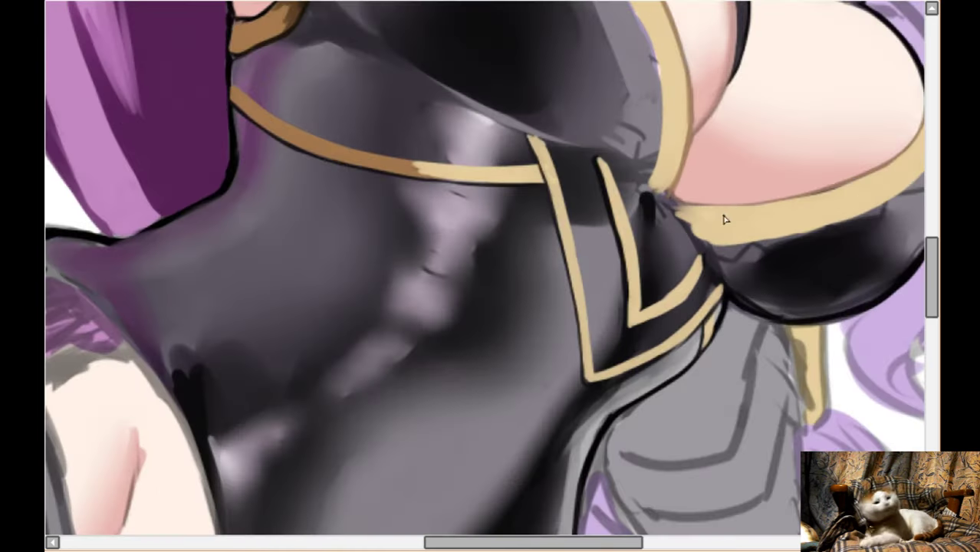
- Draw a third, larger thin gold V on the bodice, from below the strap to the waist edge
{"action": "scroll", "coordinate": [707, 244], "scroll_direction": "down", "scroll_amount": 2}
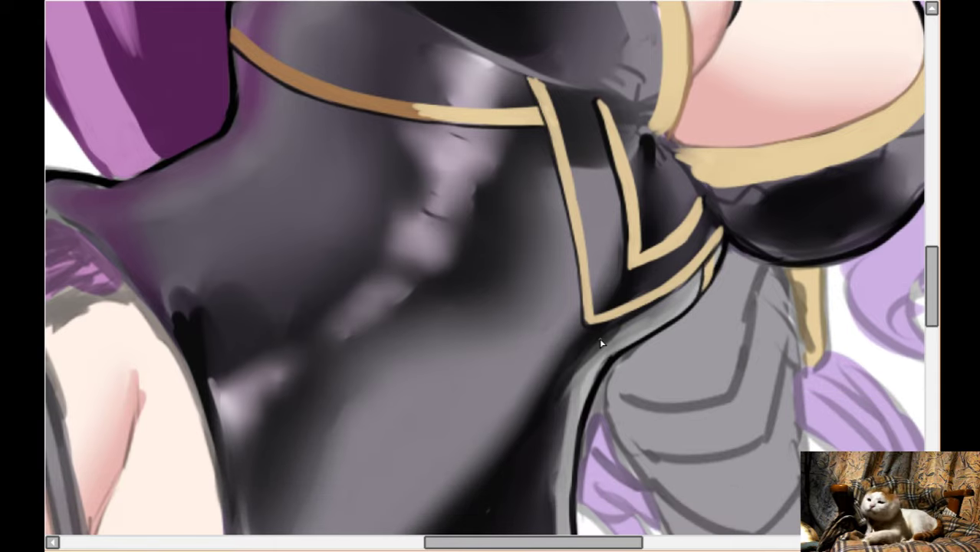
{"action": "scroll", "coordinate": [602, 344], "scroll_direction": "down", "scroll_amount": 1}
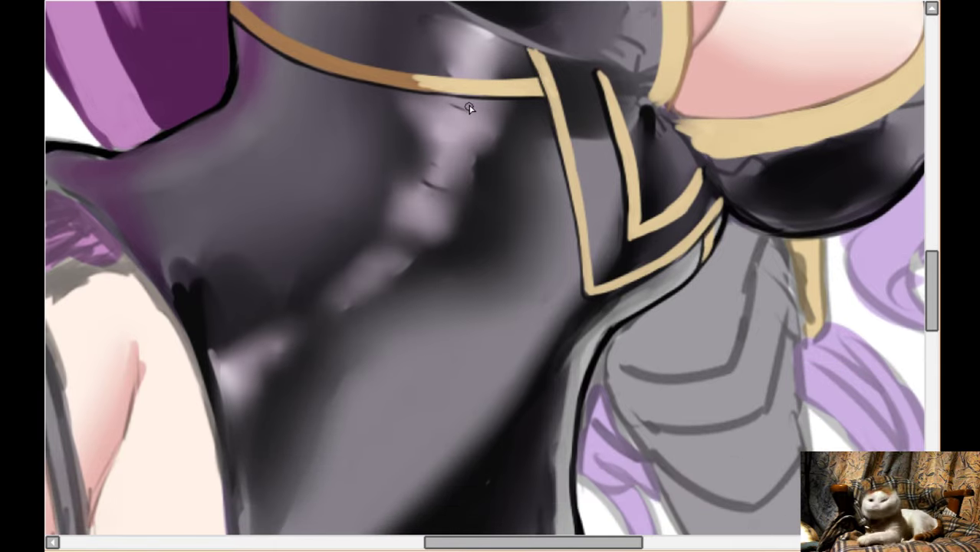
{"action": "left_click_drag", "start_coordinate": [469, 108], "coordinate": [521, 380]}
{"action": "scroll", "coordinate": [508, 277], "scroll_direction": "down", "scroll_amount": 1}
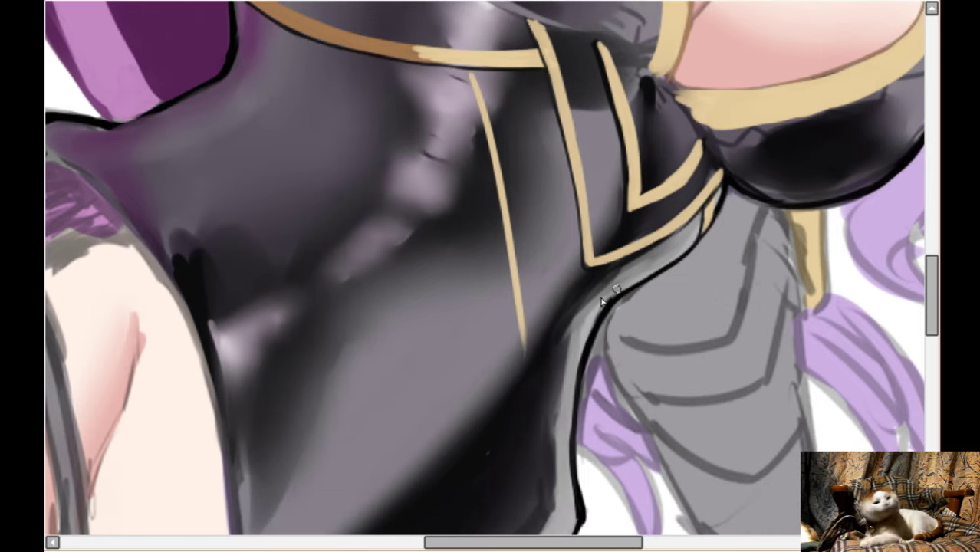
{"action": "left_click_drag", "start_coordinate": [524, 345], "coordinate": [611, 307]}
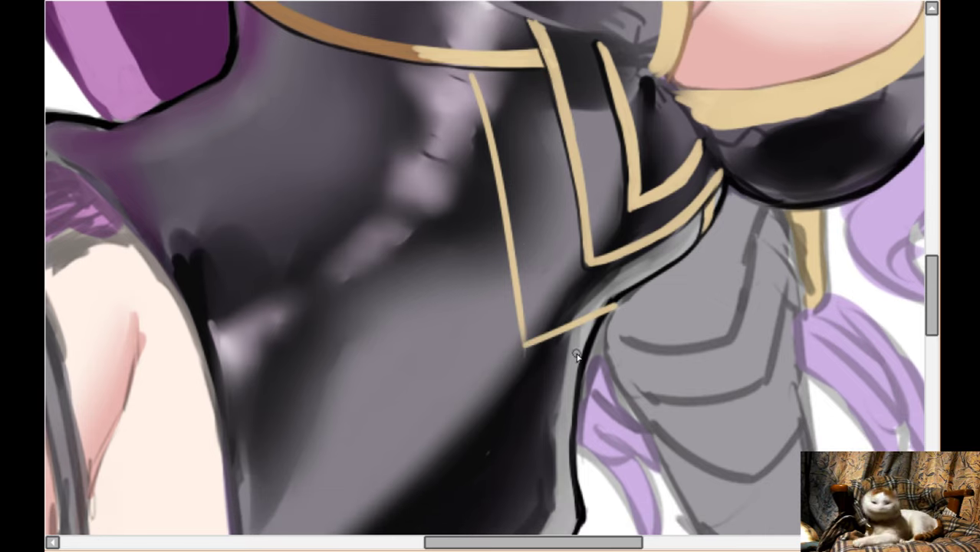
- Redraw the short side of the new V as a thicker gold band running from the waist edge to the V's point
{"action": "scroll", "coordinate": [557, 363], "scroll_direction": "up", "scroll_amount": 2}
{"action": "key", "text": "Delete"}
{"action": "key", "text": "Delete"}
{"action": "key", "text": "ctrl+z"}
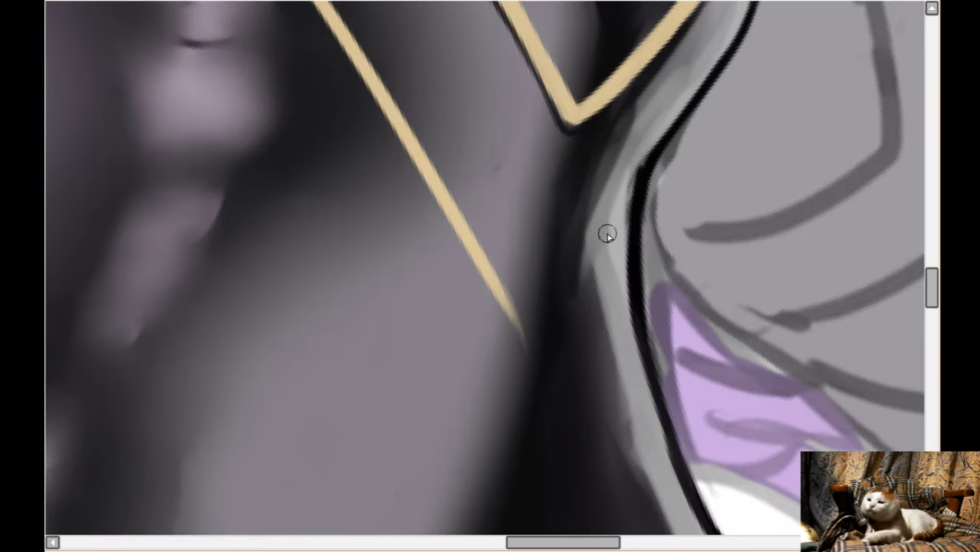
{"action": "mouse_move", "coordinate": [642, 173]}
{"action": "left_mouse_down"}
{"action": "mouse_move", "coordinate": [552, 310]}
{"action": "mouse_move", "coordinate": [586, 269]}
{"action": "mouse_move", "coordinate": [526, 313]}
{"action": "left_mouse_up"}
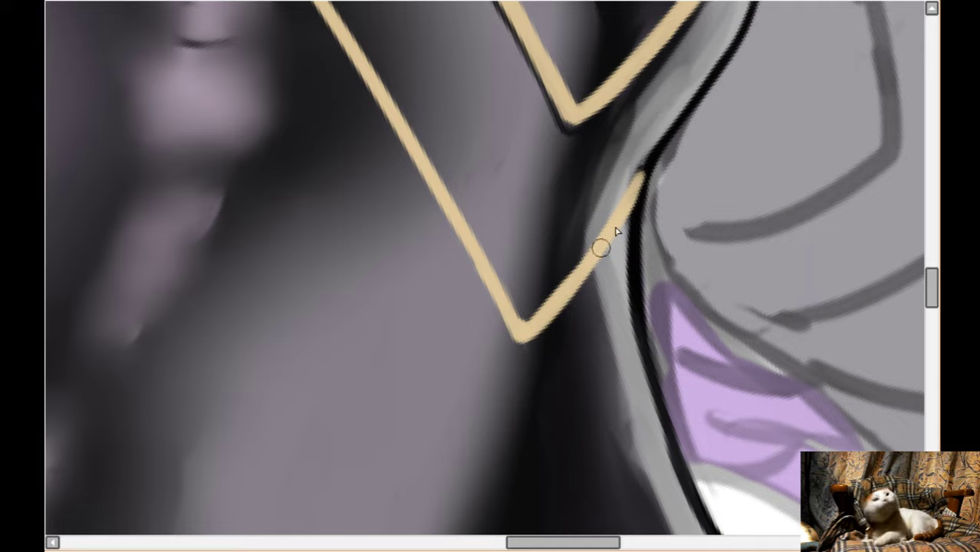
{"action": "mouse_move", "coordinate": [645, 170]}
{"action": "left_mouse_down"}
{"action": "mouse_move", "coordinate": [524, 328]}
{"action": "mouse_move", "coordinate": [573, 270]}
{"action": "mouse_move", "coordinate": [516, 318]}
{"action": "left_mouse_up"}
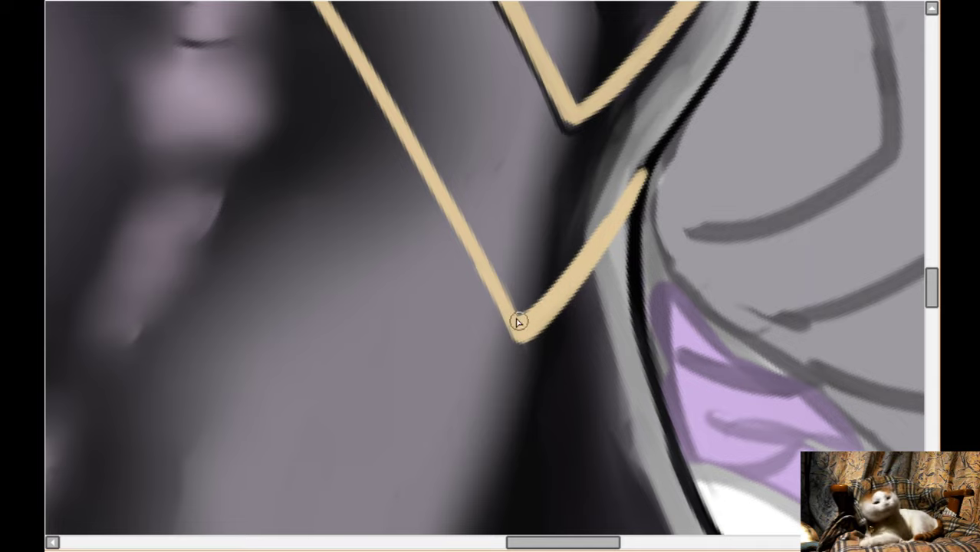
- Thicken the long side of the new V with gold strokes from the strap down to the V's point
{"action": "key", "text": "h"}
{"action": "scroll", "coordinate": [448, 370], "scroll_direction": "down", "scroll_amount": 3}
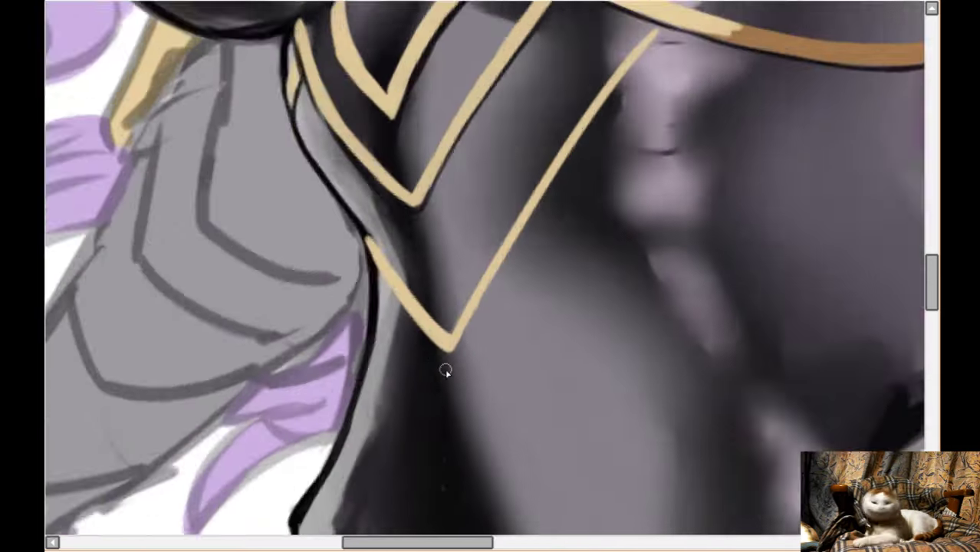
{"action": "scroll", "coordinate": [480, 275], "scroll_direction": "up", "scroll_amount": 3}
{"action": "scroll", "coordinate": [494, 245], "scroll_direction": "down", "scroll_amount": 1}
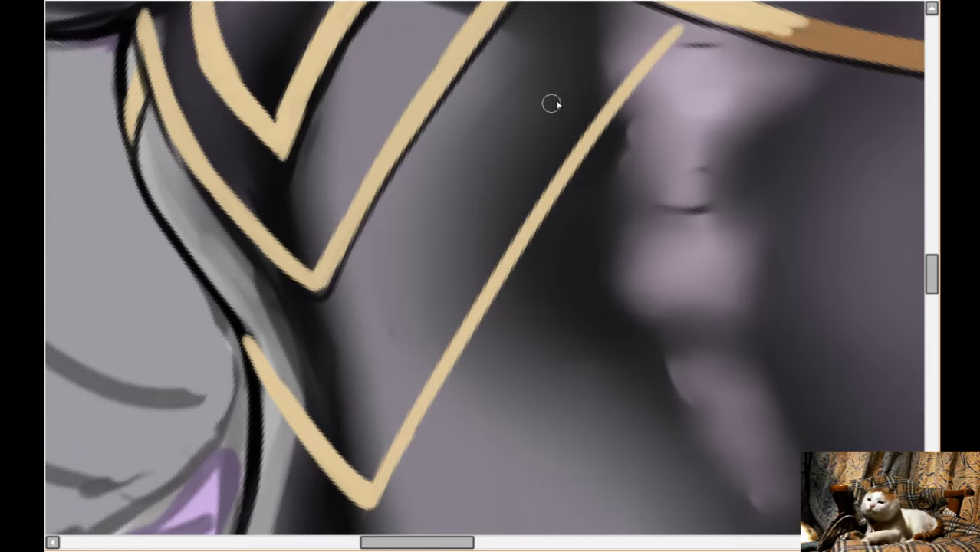
{"action": "left_click_drag", "start_coordinate": [672, 33], "coordinate": [467, 296]}
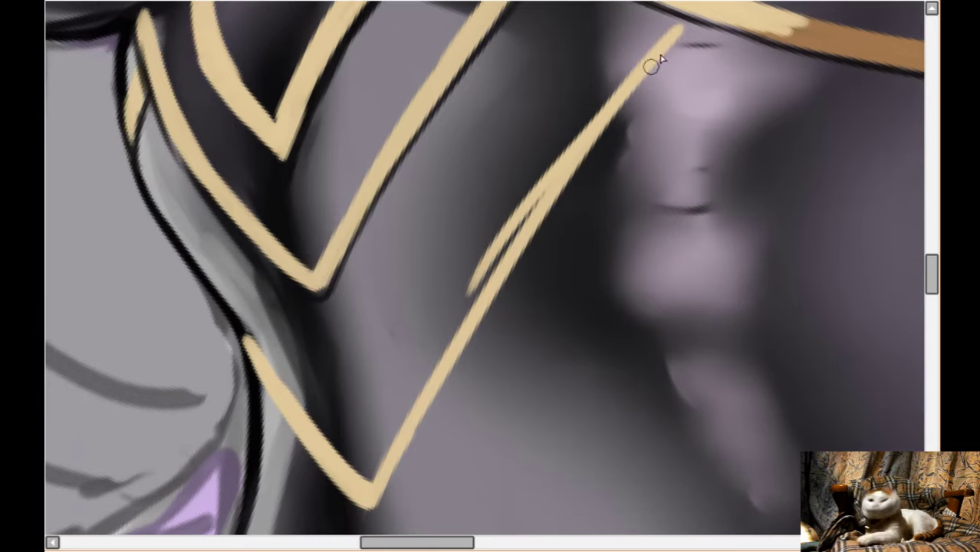
{"action": "key", "text": "ctrl+z"}
{"action": "left_click_drag", "start_coordinate": [663, 29], "coordinate": [502, 238]}
{"action": "key", "text": "ctrl+z"}
{"action": "mouse_move", "coordinate": [667, 27]}
{"action": "left_mouse_down"}
{"action": "mouse_move", "coordinate": [512, 218]}
{"action": "mouse_move", "coordinate": [611, 98]}
{"action": "mouse_move", "coordinate": [472, 294]}
{"action": "left_mouse_up"}
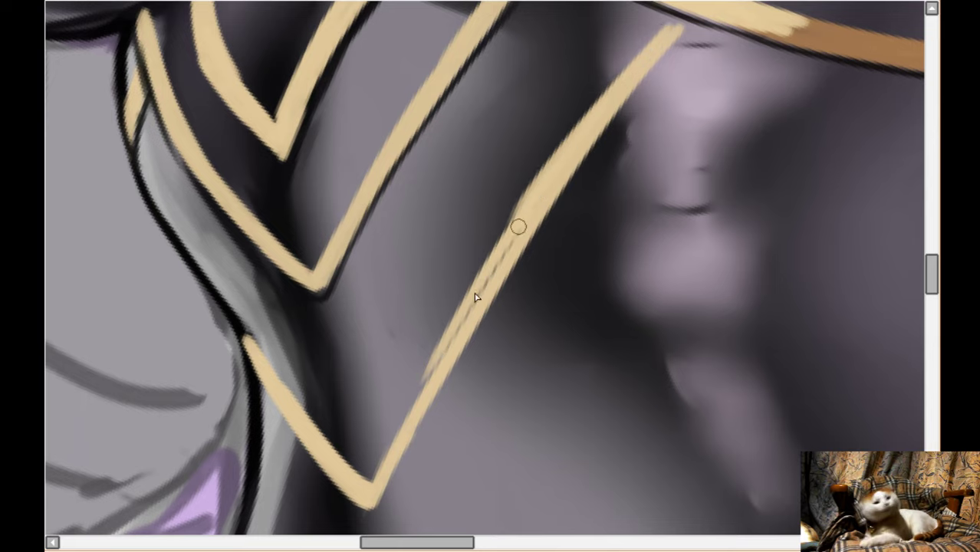
{"action": "key", "text": "ctrl+z"}
{"action": "mouse_move", "coordinate": [526, 210]}
{"action": "left_mouse_down"}
{"action": "mouse_move", "coordinate": [376, 471]}
{"action": "mouse_move", "coordinate": [443, 344]}
{"action": "mouse_move", "coordinate": [370, 493]}
{"action": "left_mouse_up"}
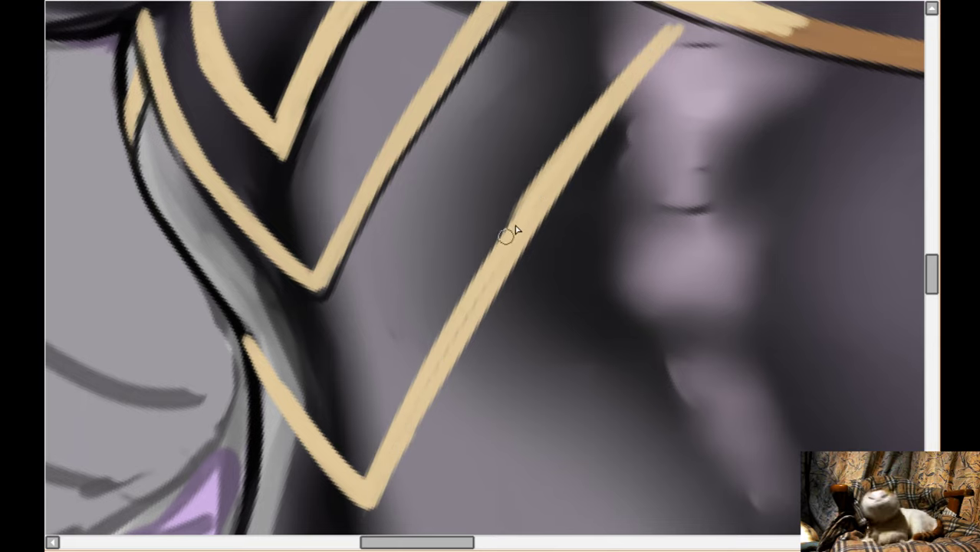
- Outline the outer edges of the new gold V in black along both its short and long sides
{"action": "scroll", "coordinate": [268, 357], "scroll_direction": "down", "scroll_amount": 1}
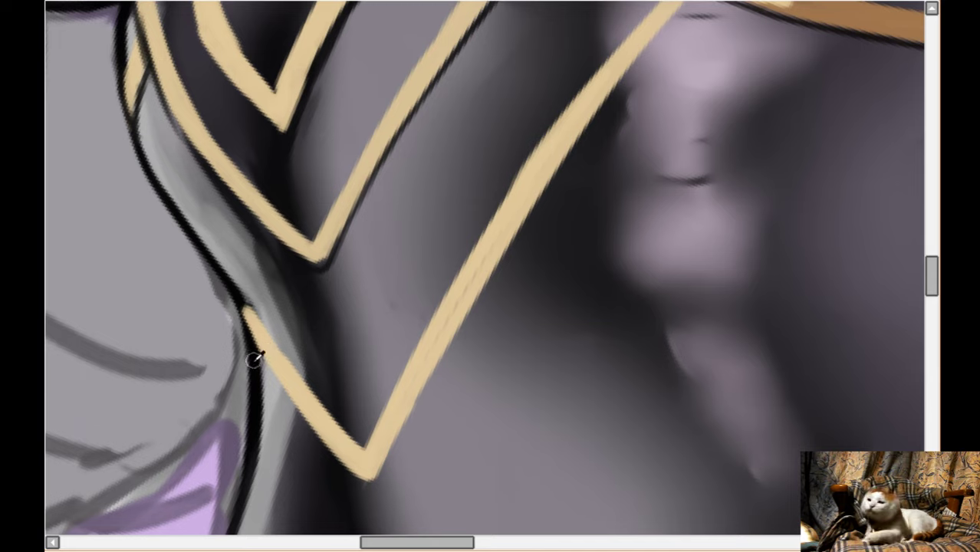
{"action": "mouse_move", "coordinate": [243, 310]}
{"action": "left_mouse_down"}
{"action": "mouse_move", "coordinate": [247, 341]}
{"action": "mouse_move", "coordinate": [298, 418]}
{"action": "mouse_move", "coordinate": [269, 377]}
{"action": "mouse_move", "coordinate": [366, 487]}
{"action": "mouse_move", "coordinate": [398, 482]}
{"action": "mouse_move", "coordinate": [369, 484]}
{"action": "mouse_move", "coordinate": [445, 354]}
{"action": "left_mouse_up"}
{"action": "scroll", "coordinate": [573, 164], "scroll_direction": "up", "scroll_amount": 2}
{"action": "mouse_move", "coordinate": [695, 62]}
{"action": "left_mouse_down"}
{"action": "mouse_move", "coordinate": [571, 221]}
{"action": "mouse_move", "coordinate": [461, 394]}
{"action": "left_mouse_up"}
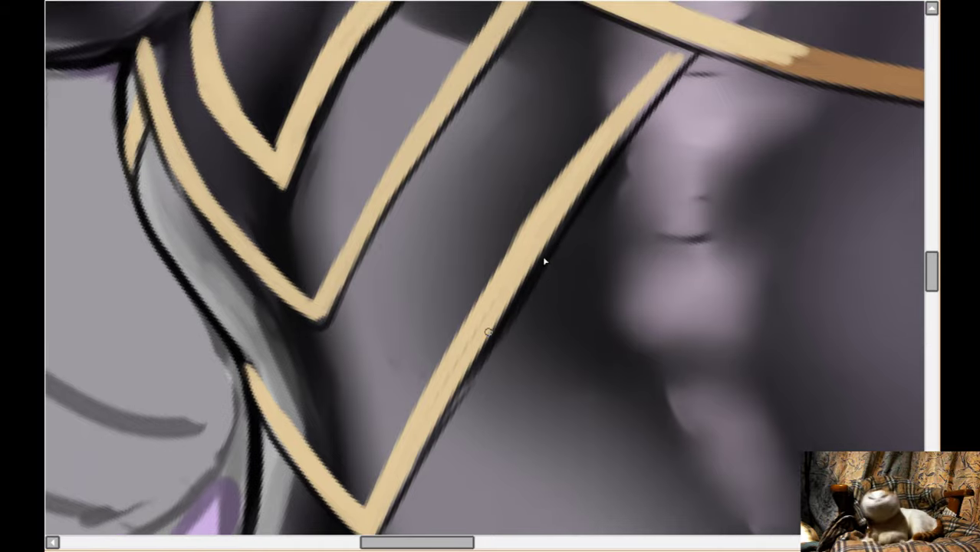
{"action": "scroll", "coordinate": [675, 90], "scroll_direction": "up", "scroll_amount": 2}
{"action": "mouse_move", "coordinate": [659, 116]}
{"action": "left_mouse_down"}
{"action": "mouse_move", "coordinate": [643, 151]}
{"action": "mouse_move", "coordinate": [677, 110]}
{"action": "mouse_move", "coordinate": [689, 113]}
{"action": "mouse_move", "coordinate": [600, 184]}
{"action": "left_mouse_up"}
{"action": "mouse_move", "coordinate": [646, 134]}
{"action": "left_mouse_down"}
{"action": "mouse_move", "coordinate": [565, 237]}
{"action": "mouse_move", "coordinate": [591, 234]}
{"action": "mouse_move", "coordinate": [493, 342]}
{"action": "left_mouse_up"}
{"action": "scroll", "coordinate": [542, 275], "scroll_direction": "down", "scroll_amount": 3}
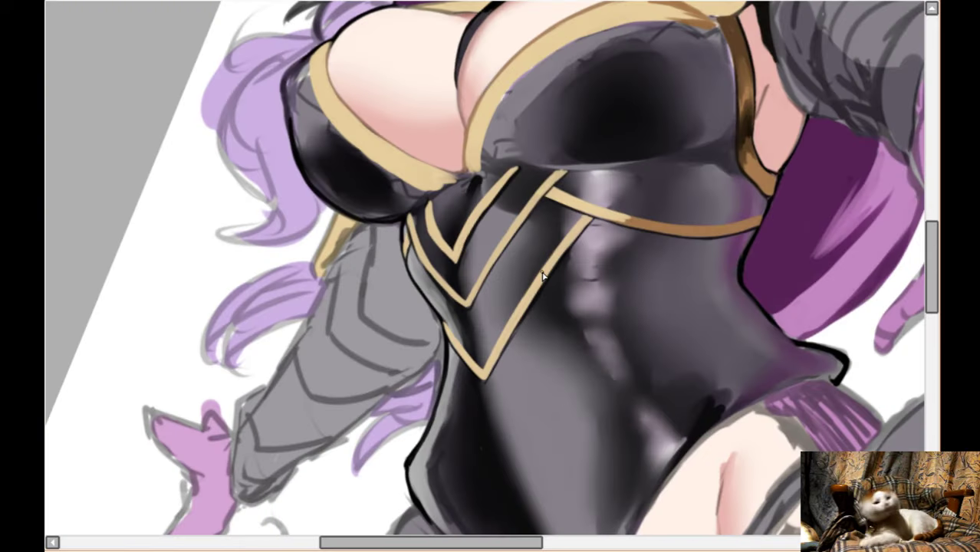
{"action": "scroll", "coordinate": [542, 275], "scroll_direction": "down", "scroll_amount": 2}
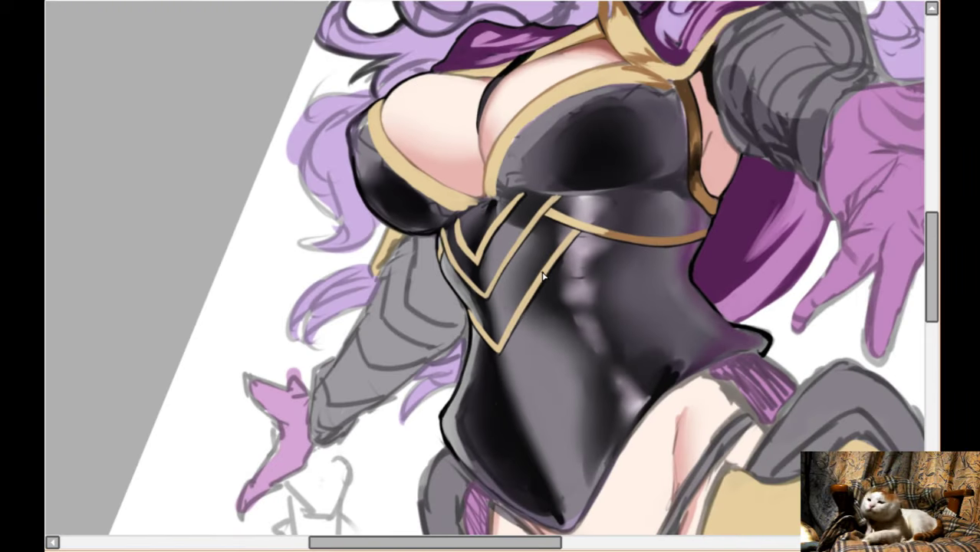
{"action": "scroll", "coordinate": [560, 274], "scroll_direction": "up", "scroll_amount": 4}
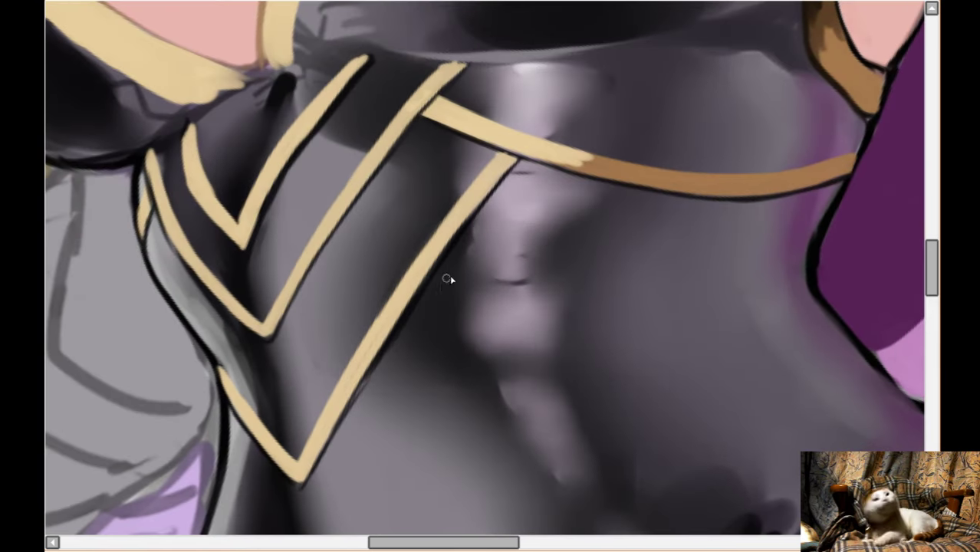
{"action": "mouse_move", "coordinate": [435, 286]}
{"action": "left_mouse_down"}
{"action": "mouse_move", "coordinate": [619, 321]}
{"action": "mouse_move", "coordinate": [765, 309]}
{"action": "left_mouse_up"}
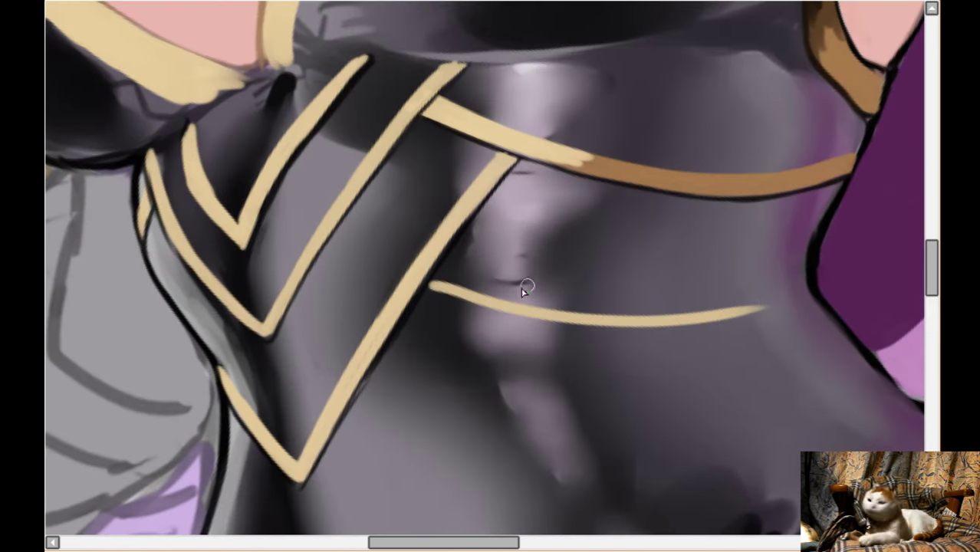
{"action": "key", "text": "ctrl+z"}
{"action": "left_click_drag", "start_coordinate": [433, 283], "coordinate": [738, 268]}
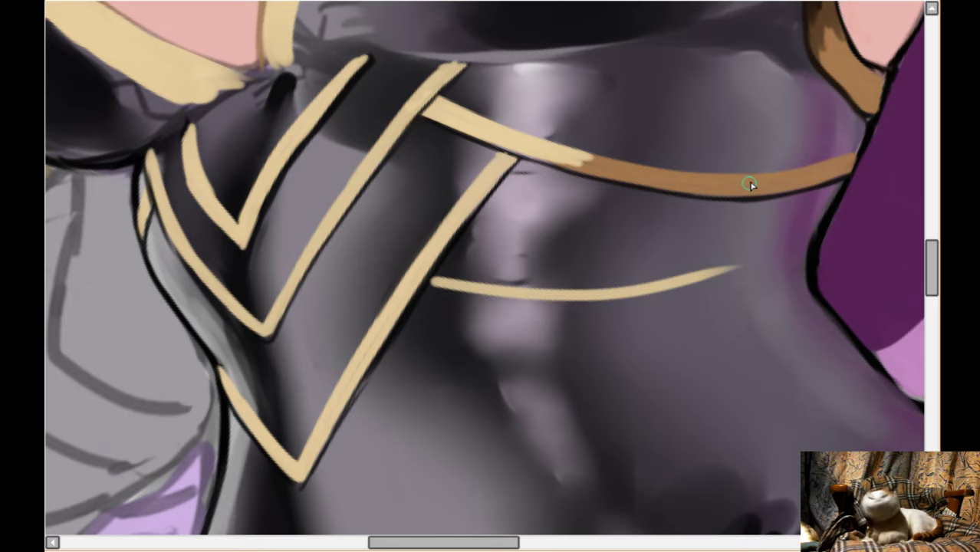
{"action": "left_click_drag", "start_coordinate": [787, 250], "coordinate": [687, 167]}
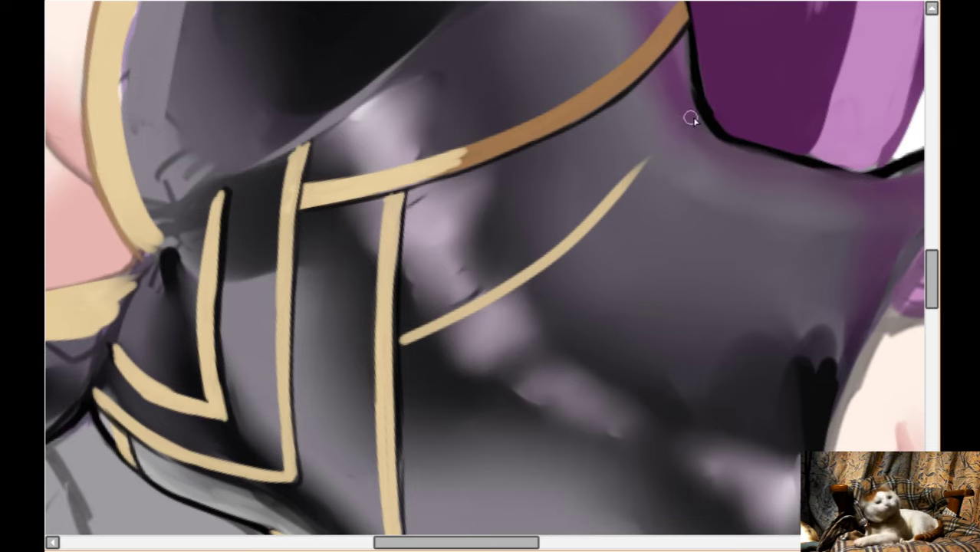
{"action": "key", "text": "ctrl+z"}
- Paint a second strap below the first, brown at the cape end and gold towards the V, and blend the two colours
{"action": "left_click_drag", "start_coordinate": [696, 111], "coordinate": [546, 265]}
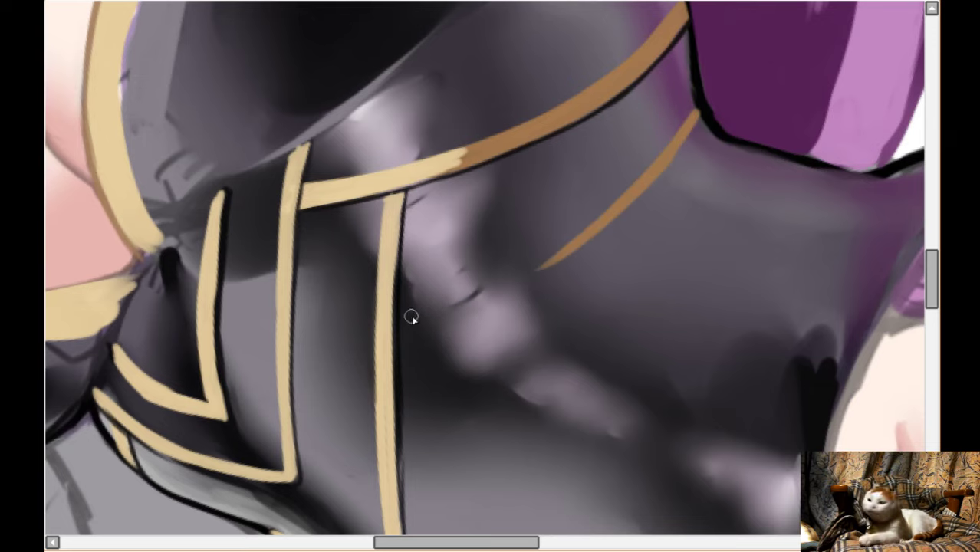
{"action": "mouse_move", "coordinate": [406, 314]}
{"action": "left_mouse_down"}
{"action": "mouse_move", "coordinate": [469, 298]}
{"action": "mouse_move", "coordinate": [571, 240]}
{"action": "left_mouse_up"}
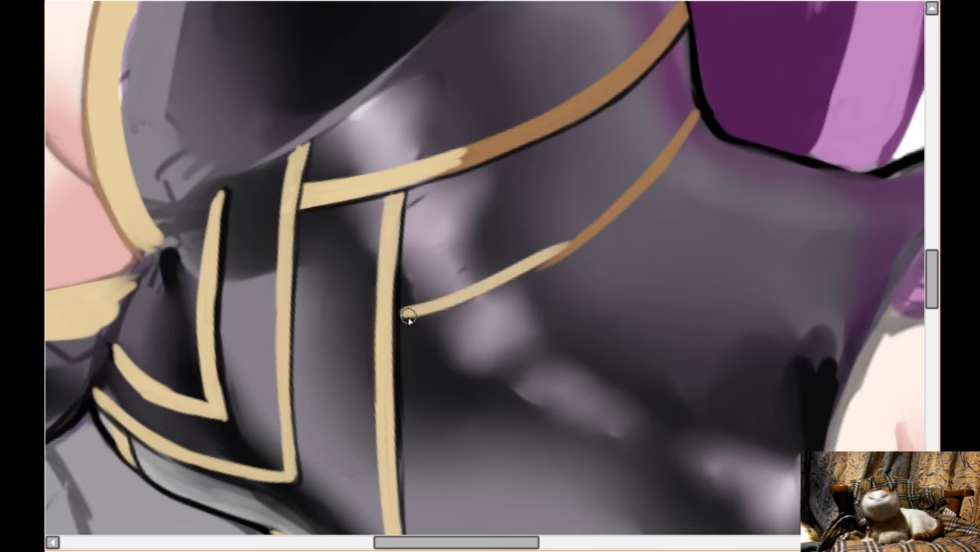
{"action": "mouse_move", "coordinate": [408, 315]}
{"action": "left_mouse_down"}
{"action": "mouse_move", "coordinate": [468, 302]}
{"action": "mouse_move", "coordinate": [581, 240]}
{"action": "left_mouse_up"}
{"action": "left_click_drag", "start_coordinate": [498, 283], "coordinate": [608, 221]}
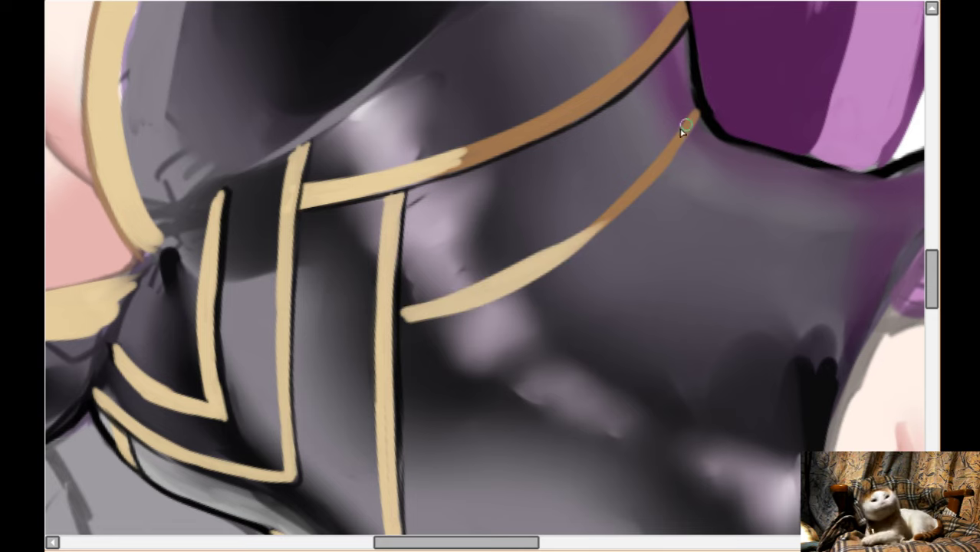
{"action": "mouse_move", "coordinate": [701, 120]}
{"action": "left_mouse_down"}
{"action": "mouse_move", "coordinate": [623, 205]}
{"action": "mouse_move", "coordinate": [699, 120]}
{"action": "mouse_move", "coordinate": [669, 157]}
{"action": "mouse_move", "coordinate": [691, 140]}
{"action": "mouse_move", "coordinate": [624, 203]}
{"action": "mouse_move", "coordinate": [630, 192]}
{"action": "mouse_move", "coordinate": [547, 249]}
{"action": "mouse_move", "coordinate": [646, 192]}
{"action": "left_mouse_up"}
{"action": "left_click_drag", "start_coordinate": [593, 238], "coordinate": [526, 285]}
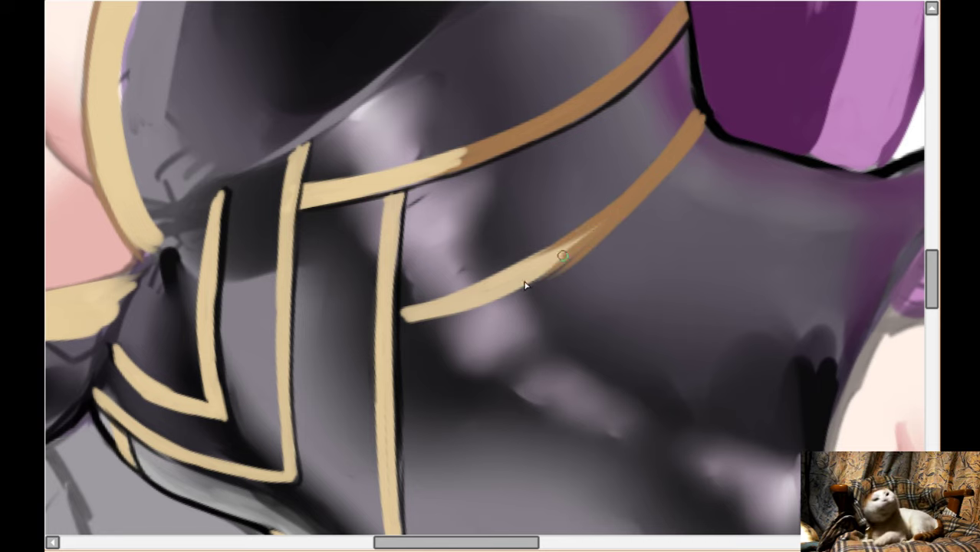
- Undo the last gold blending strokes and outline the second strap's lower edge in black from the cape to the V
{"action": "key", "text": "ctrl+z"}
{"action": "key", "text": "ctrl+z"}
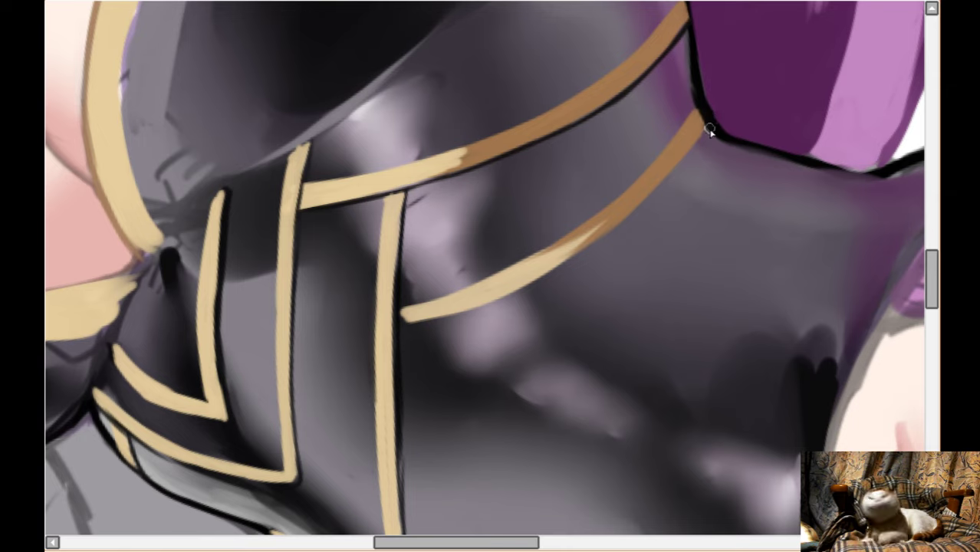
{"action": "mouse_move", "coordinate": [706, 137]}
{"action": "left_mouse_down"}
{"action": "mouse_move", "coordinate": [612, 232]}
{"action": "mouse_move", "coordinate": [632, 216]}
{"action": "mouse_move", "coordinate": [626, 221]}
{"action": "mouse_move", "coordinate": [507, 303]}
{"action": "left_mouse_up"}
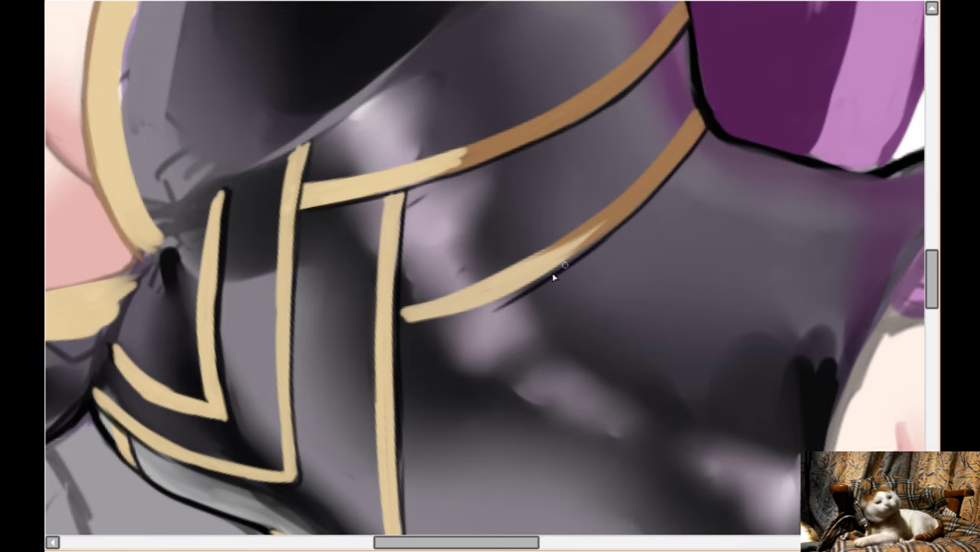
{"action": "left_click_drag", "start_coordinate": [567, 265], "coordinate": [430, 341]}
{"action": "scroll", "coordinate": [418, 357], "scroll_direction": "up", "scroll_amount": 2}
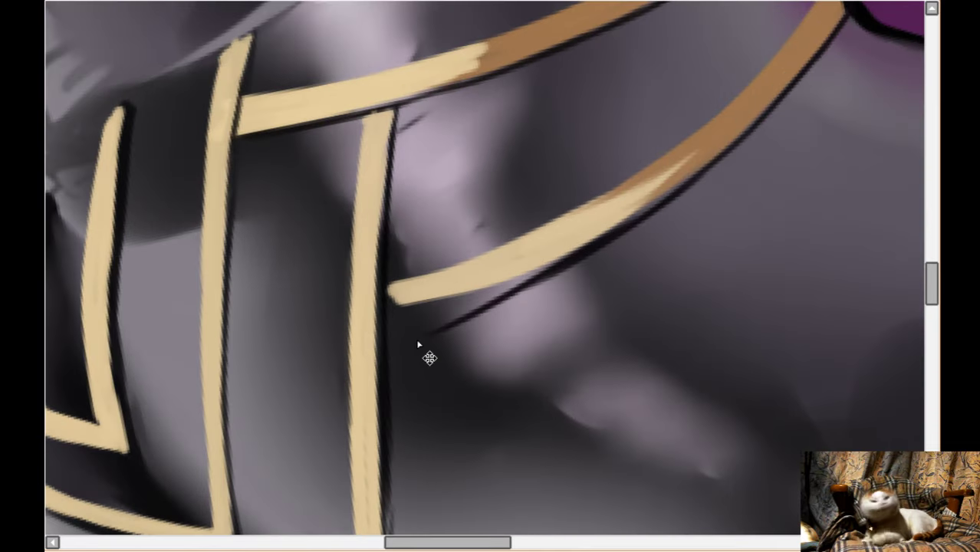
{"action": "key", "text": "ctrl+z"}
{"action": "key", "text": "ctrl+z"}
{"action": "mouse_move", "coordinate": [396, 312]}
{"action": "left_mouse_down"}
{"action": "mouse_move", "coordinate": [555, 267]}
{"action": "mouse_move", "coordinate": [491, 292]}
{"action": "mouse_move", "coordinate": [613, 236]}
{"action": "mouse_move", "coordinate": [558, 270]}
{"action": "mouse_move", "coordinate": [645, 217]}
{"action": "mouse_move", "coordinate": [541, 272]}
{"action": "left_mouse_up"}
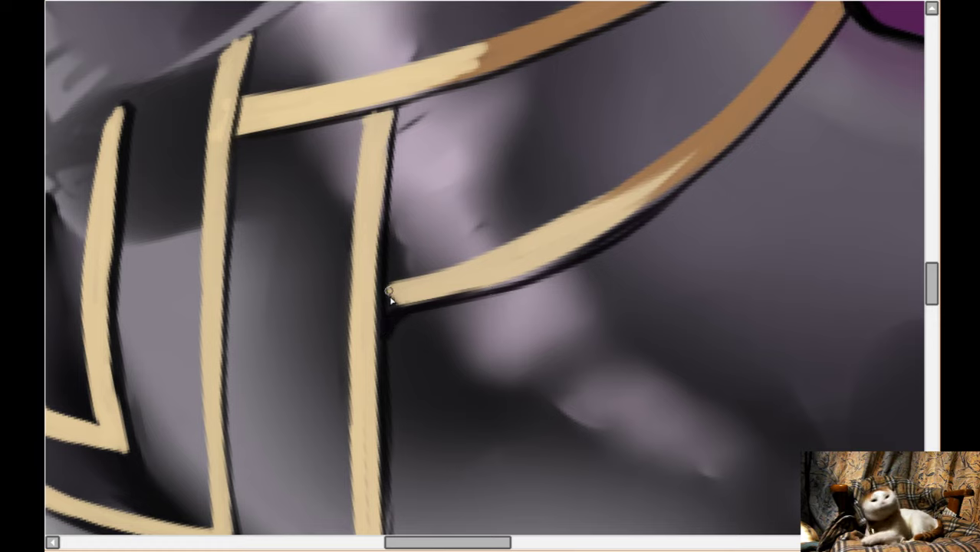
- Square off the second strap's gold end against the V and redraw the black outline beneath it
{"action": "mouse_move", "coordinate": [389, 296]}
{"action": "left_mouse_down"}
{"action": "mouse_move", "coordinate": [422, 296]}
{"action": "mouse_move", "coordinate": [420, 286]}
{"action": "left_mouse_up"}
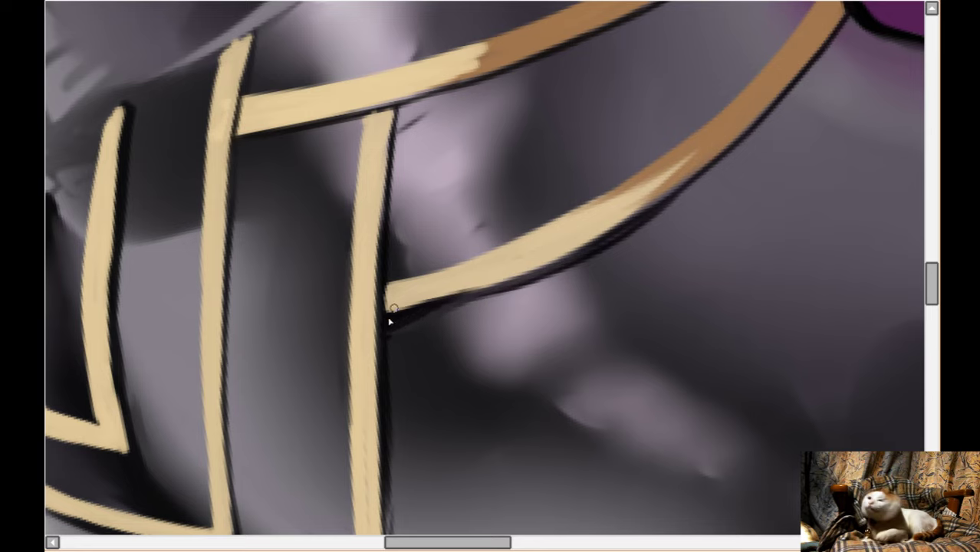
{"action": "mouse_move", "coordinate": [387, 320]}
{"action": "left_mouse_down"}
{"action": "mouse_move", "coordinate": [457, 296]}
{"action": "mouse_move", "coordinate": [599, 227]}
{"action": "left_mouse_up"}
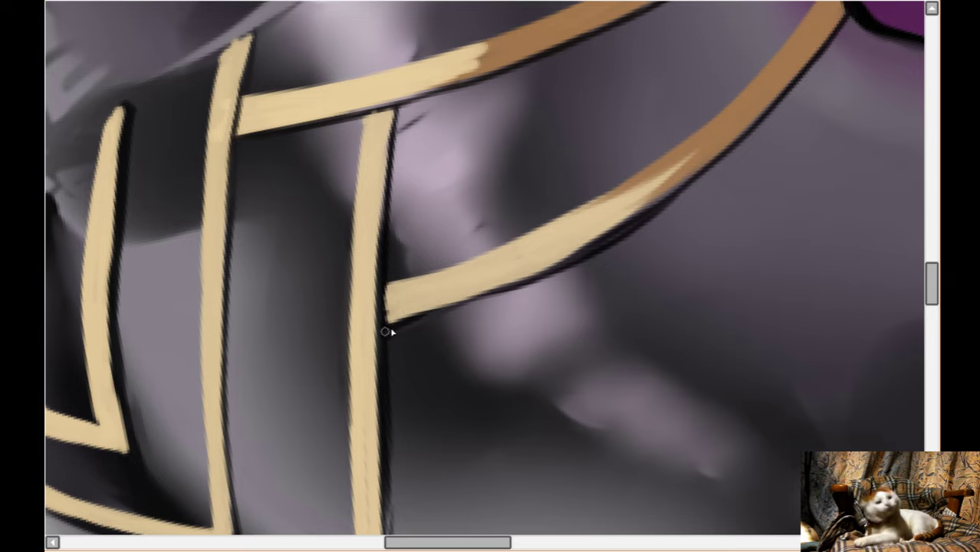
{"action": "left_click_drag", "start_coordinate": [440, 314], "coordinate": [610, 238]}
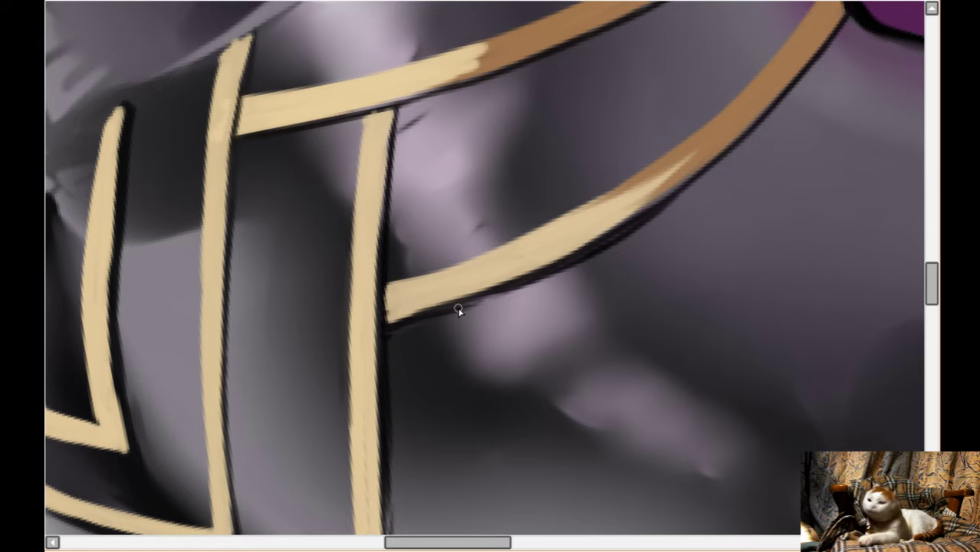
- Paint another gold V below the outlined ones, running from under the second strap to a point and up to the waist edge
{"action": "scroll", "coordinate": [458, 310], "scroll_direction": "down", "scroll_amount": 6}
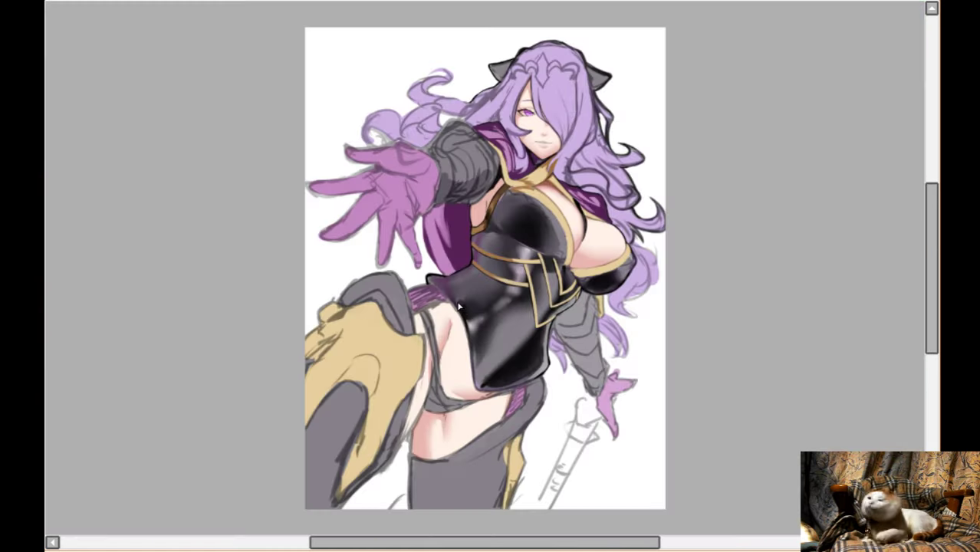
{"action": "scroll", "coordinate": [486, 357], "scroll_direction": "up", "scroll_amount": 6}
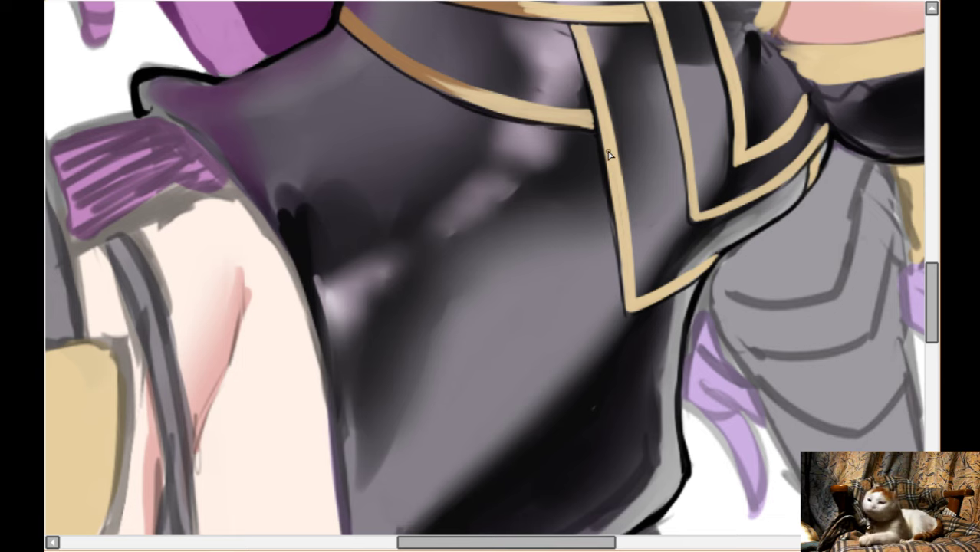
{"action": "scroll", "coordinate": [608, 155], "scroll_direction": "down", "scroll_amount": 2}
{"action": "scroll", "coordinate": [669, 185], "scroll_direction": "up", "scroll_amount": 4}
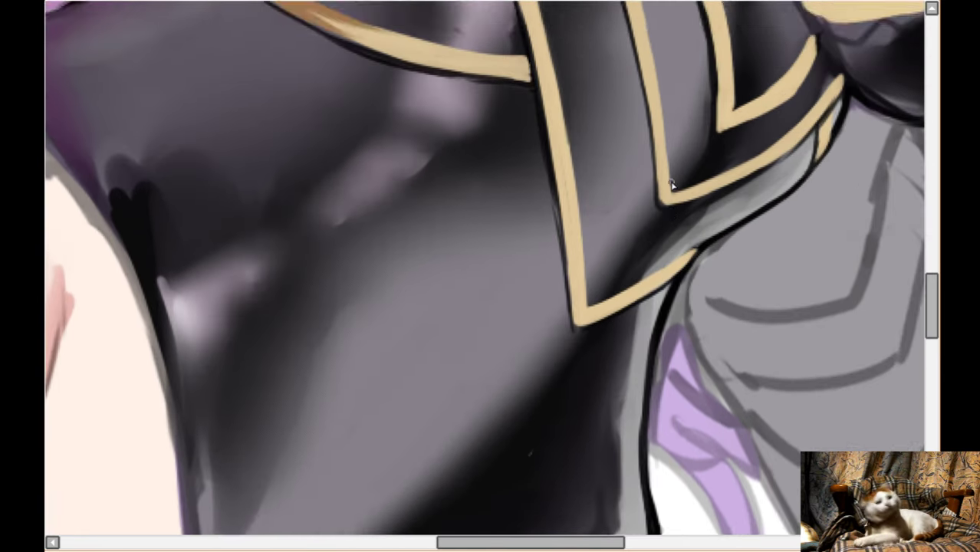
{"action": "scroll", "coordinate": [670, 184], "scroll_direction": "down", "scroll_amount": 1}
{"action": "mouse_move", "coordinate": [452, 63]}
{"action": "left_mouse_down"}
{"action": "mouse_move", "coordinate": [482, 144]}
{"action": "mouse_move", "coordinate": [517, 330]}
{"action": "left_mouse_up"}
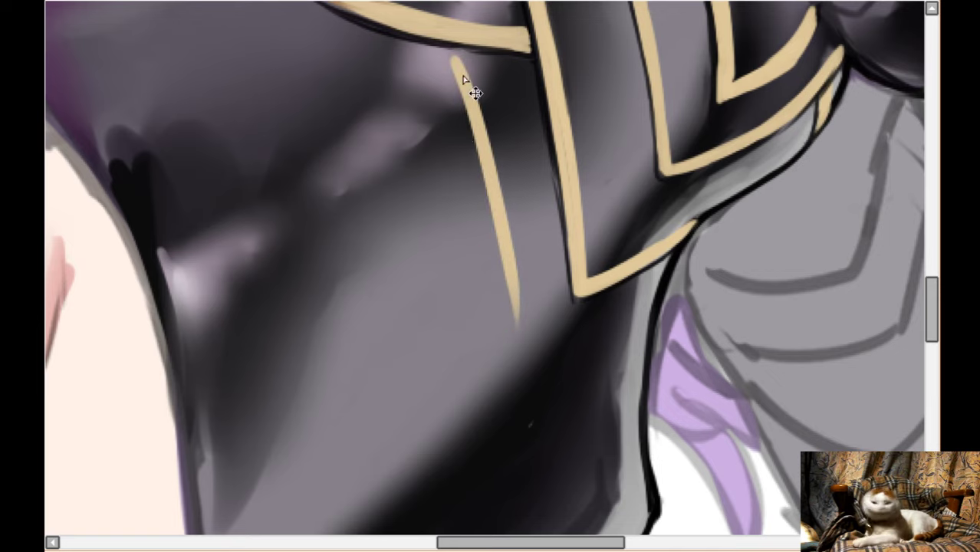
{"action": "key", "text": "ctrl+z"}
{"action": "mouse_move", "coordinate": [451, 51]}
{"action": "left_mouse_down"}
{"action": "mouse_move", "coordinate": [502, 355]}
{"action": "mouse_move", "coordinate": [519, 367]}
{"action": "mouse_move", "coordinate": [509, 365]}
{"action": "mouse_move", "coordinate": [595, 350]}
{"action": "mouse_move", "coordinate": [650, 307]}
{"action": "left_mouse_up"}
{"action": "scroll", "coordinate": [650, 307], "scroll_direction": "down", "scroll_amount": 1}
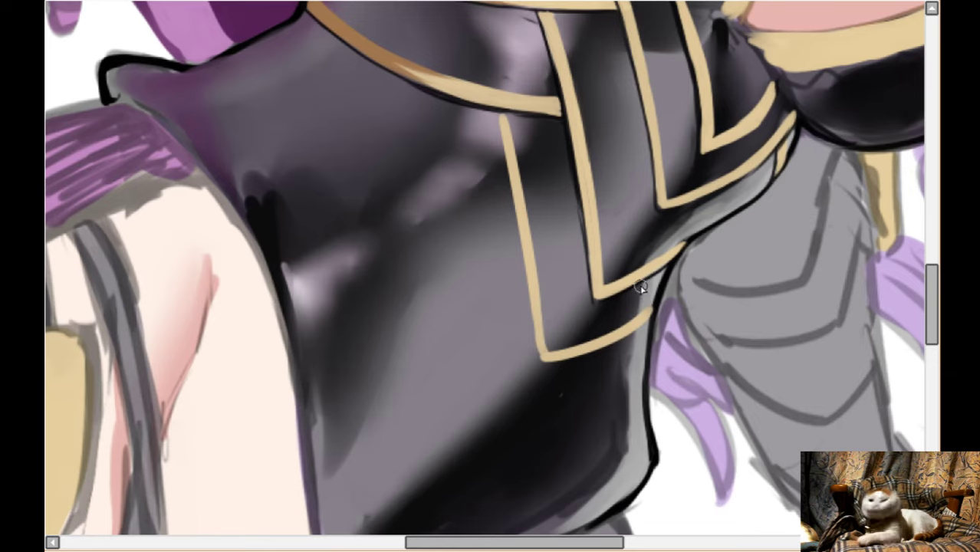
{"action": "scroll", "coordinate": [640, 283], "scroll_direction": "down", "scroll_amount": 1}
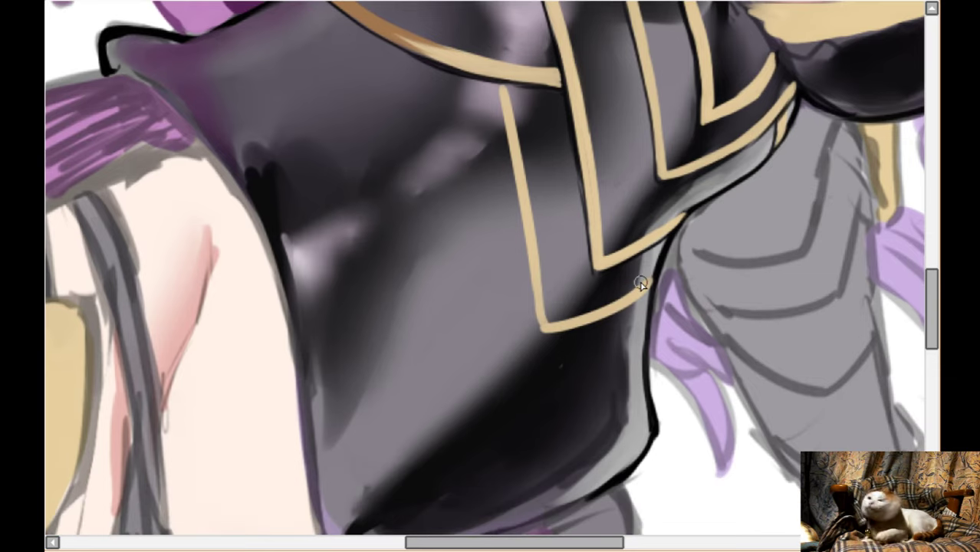
- Paint a long curved gold line from the bodice edge below the cape down towards the middle of the bodice
{"action": "key", "text": "Left"}
{"action": "key", "text": "Up"}
{"action": "key", "text": "Up"}
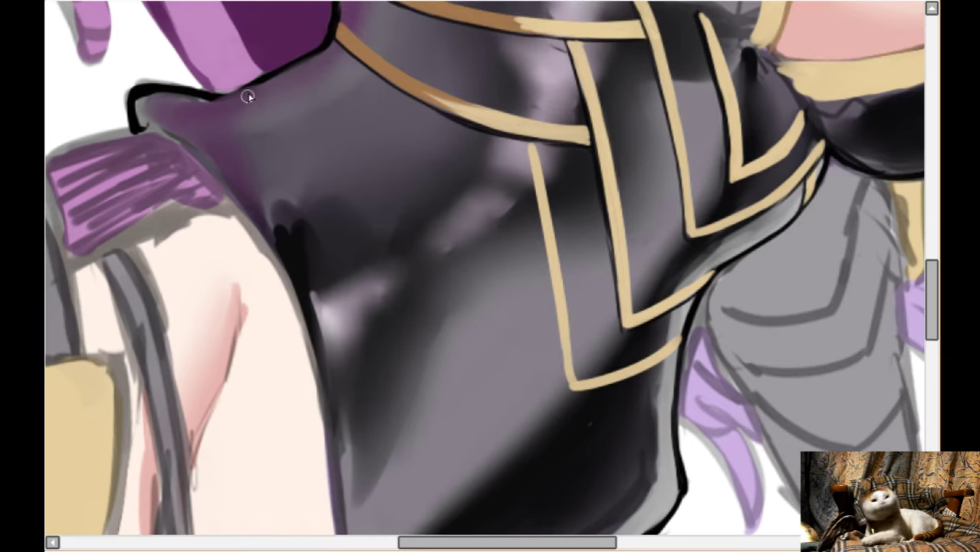
{"action": "mouse_move", "coordinate": [248, 96]}
{"action": "left_mouse_down"}
{"action": "mouse_move", "coordinate": [404, 219]}
{"action": "mouse_move", "coordinate": [446, 326]}
{"action": "mouse_move", "coordinate": [468, 328]}
{"action": "mouse_move", "coordinate": [553, 286]}
{"action": "left_mouse_up"}
{"action": "scroll", "coordinate": [569, 232], "scroll_direction": "down", "scroll_amount": 2}
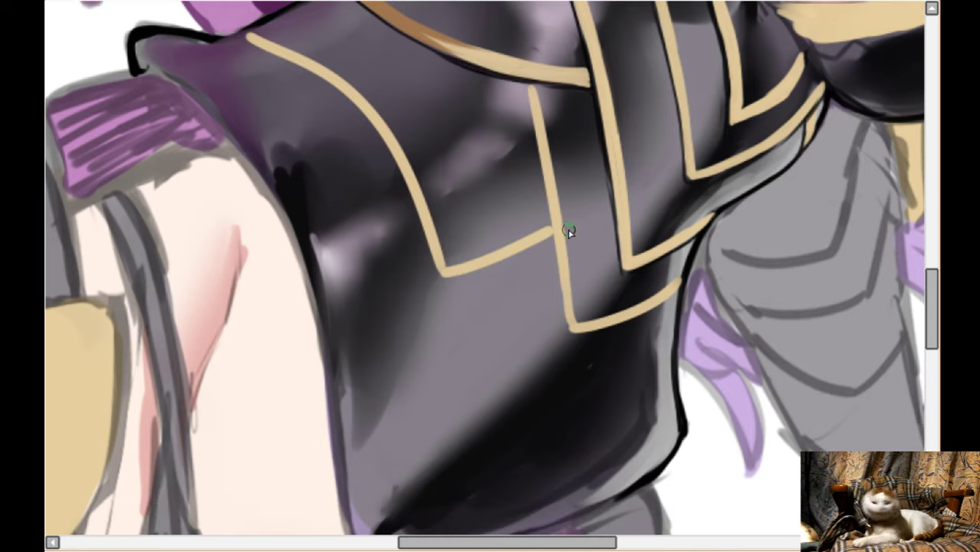
{"action": "scroll", "coordinate": [648, 247], "scroll_direction": "down", "scroll_amount": 1}
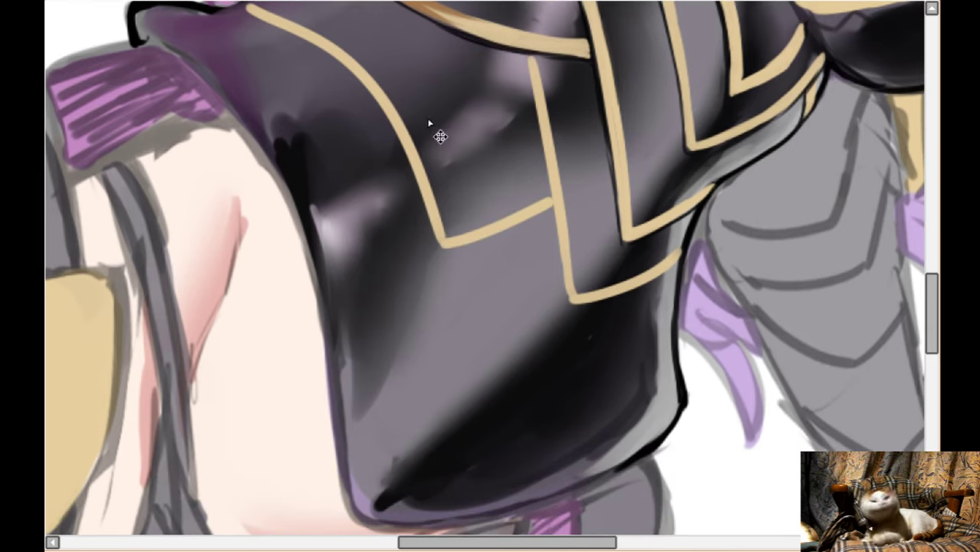
{"action": "scroll", "coordinate": [414, 131], "scroll_direction": "up", "scroll_amount": 2}
{"action": "key", "text": "ctrl+z"}
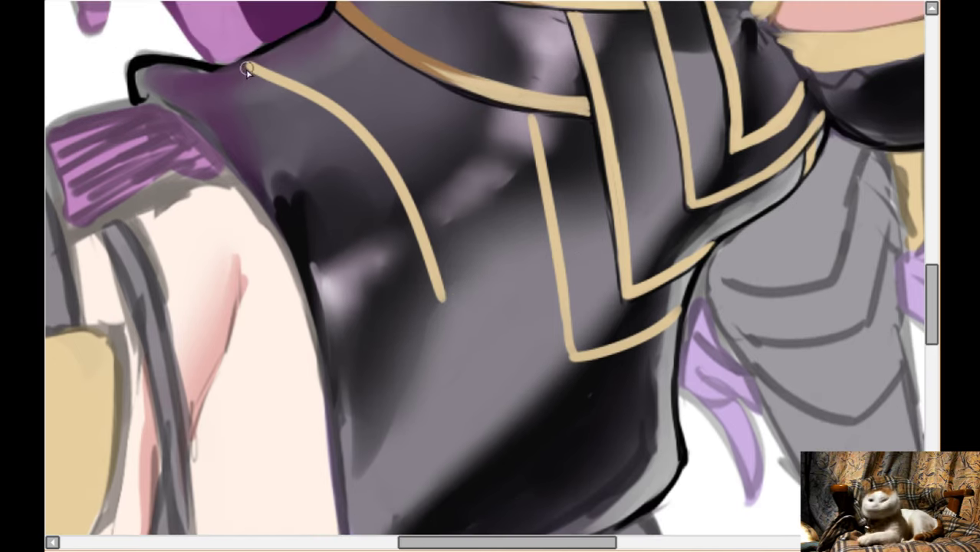
- Connect the lower part of the curved line to the newest V's long side with a slightly rising gold crossbar
{"action": "left_click_drag", "start_coordinate": [439, 278], "coordinate": [532, 219]}
{"action": "key", "text": "ctrl+z"}
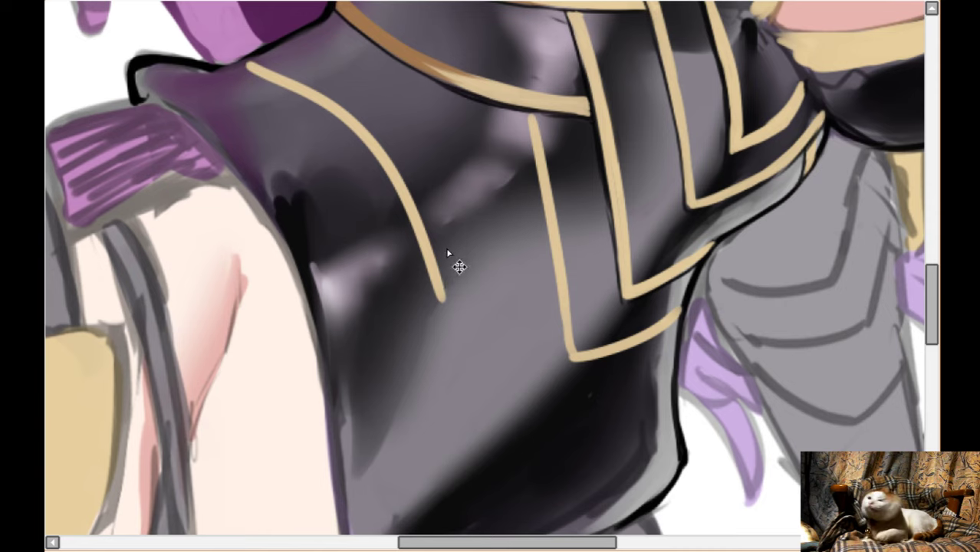
{"action": "left_click_drag", "start_coordinate": [434, 266], "coordinate": [537, 228]}
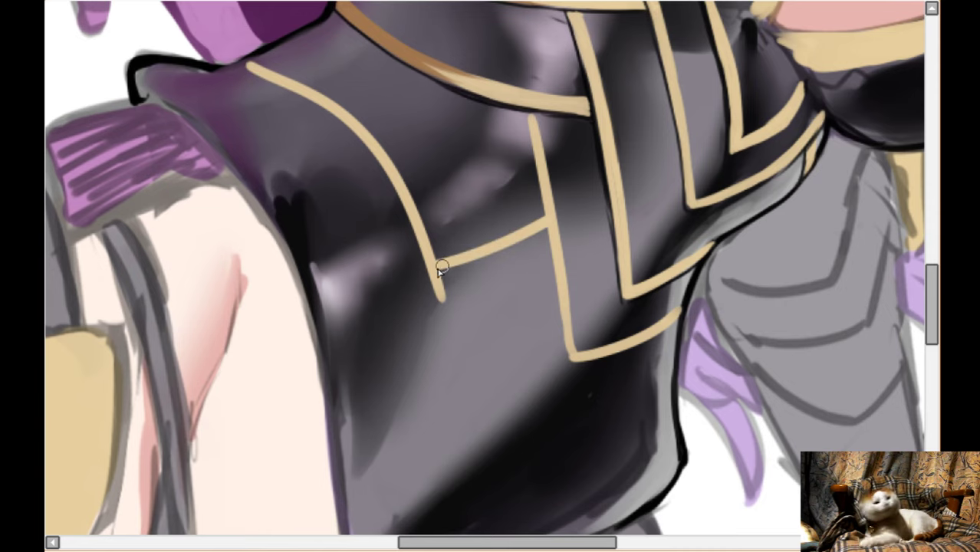
{"action": "left_click_drag", "start_coordinate": [440, 266], "coordinate": [539, 221]}
{"action": "key", "text": "ctrl+z"}
{"action": "key", "text": "ctrl+z"}
{"action": "left_click_drag", "start_coordinate": [438, 263], "coordinate": [546, 222]}
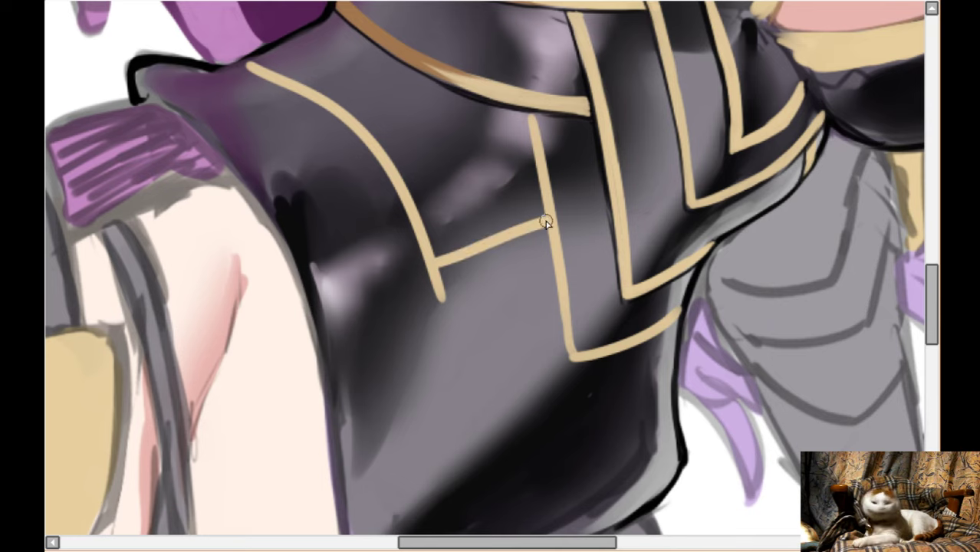
{"action": "left_click_drag", "start_coordinate": [432, 270], "coordinate": [548, 221]}
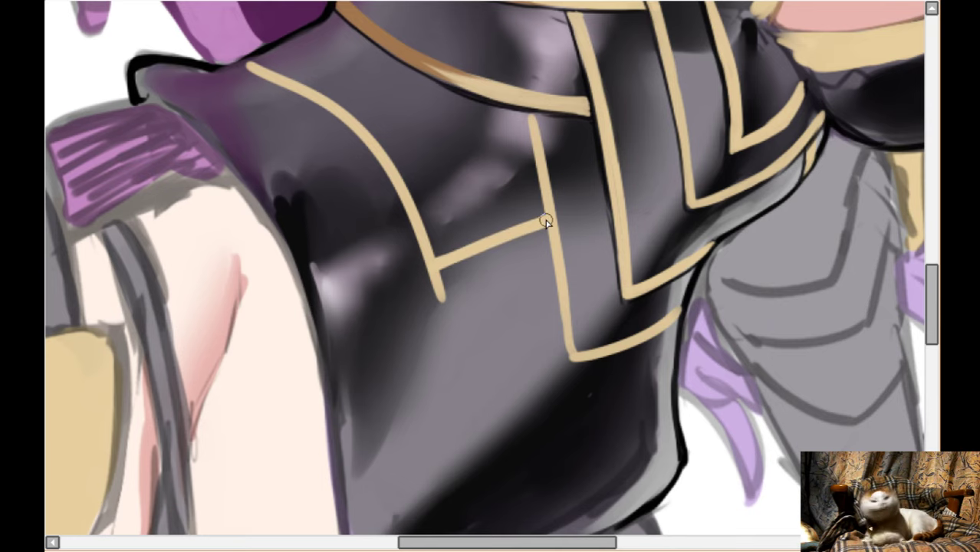
- Paint the long side of a further gold V, starting at the middle of the crossbar and descending parallel to the V beside it
{"action": "scroll", "coordinate": [475, 343], "scroll_direction": "up", "scroll_amount": 1}
{"action": "scroll", "coordinate": [459, 345], "scroll_direction": "down", "scroll_amount": 1}
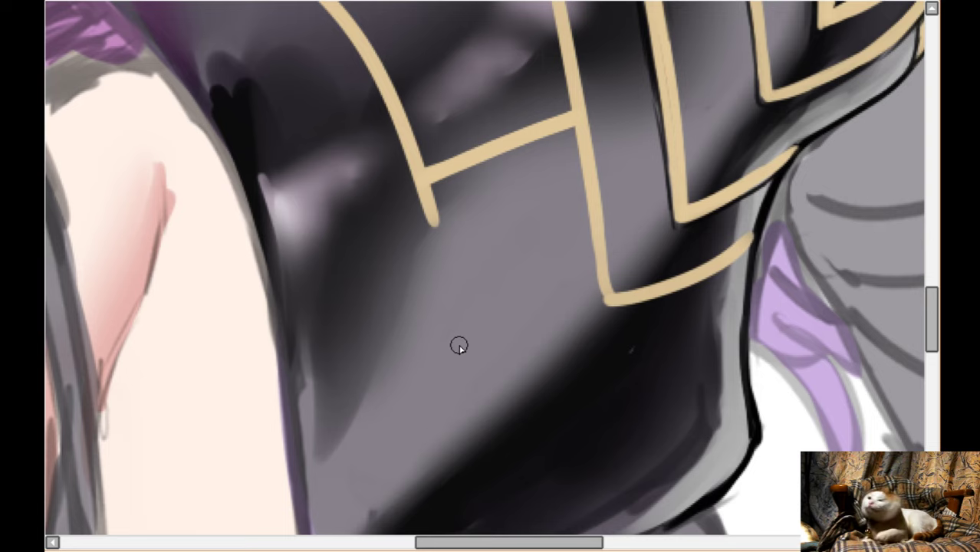
{"action": "scroll", "coordinate": [459, 344], "scroll_direction": "down", "scroll_amount": 1}
{"action": "scroll", "coordinate": [414, 199], "scroll_direction": "up", "scroll_amount": 1}
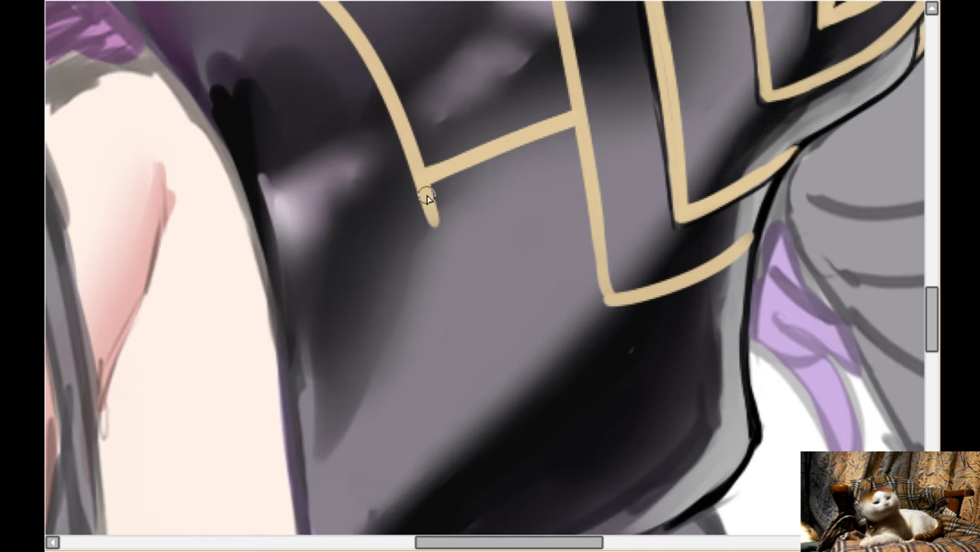
{"action": "scroll", "coordinate": [427, 198], "scroll_direction": "down", "scroll_amount": 1}
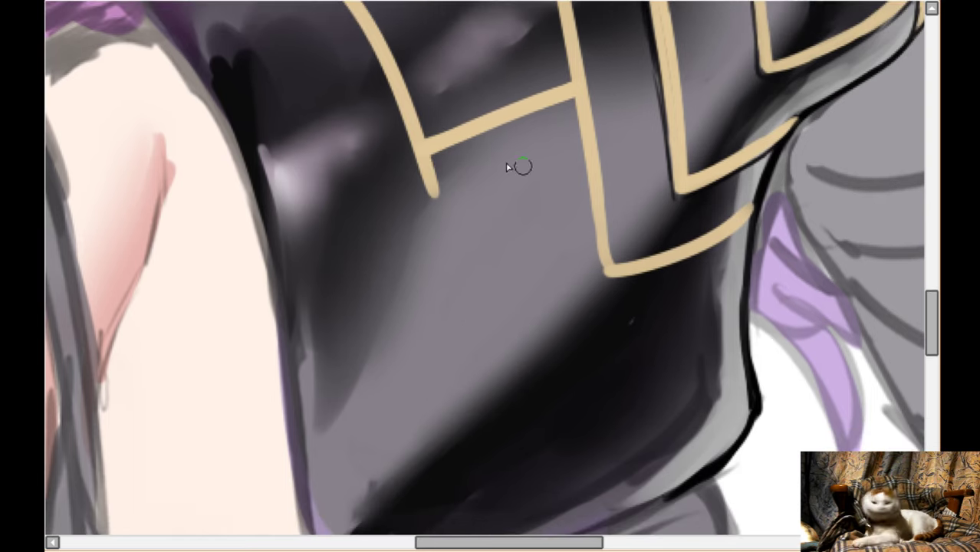
{"action": "left_click_drag", "start_coordinate": [497, 134], "coordinate": [537, 332]}
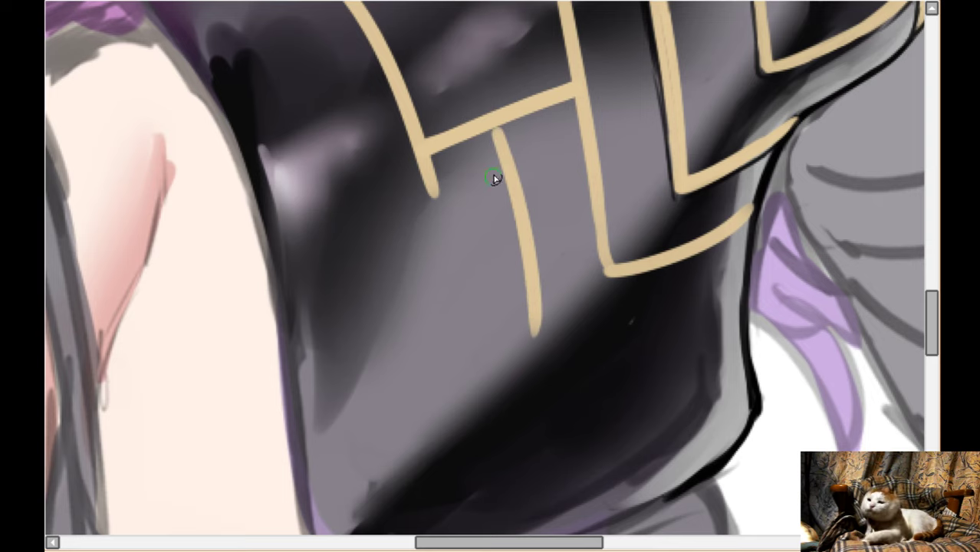
{"action": "key", "text": "ctrl+z"}
{"action": "left_click_drag", "start_coordinate": [491, 132], "coordinate": [515, 370]}
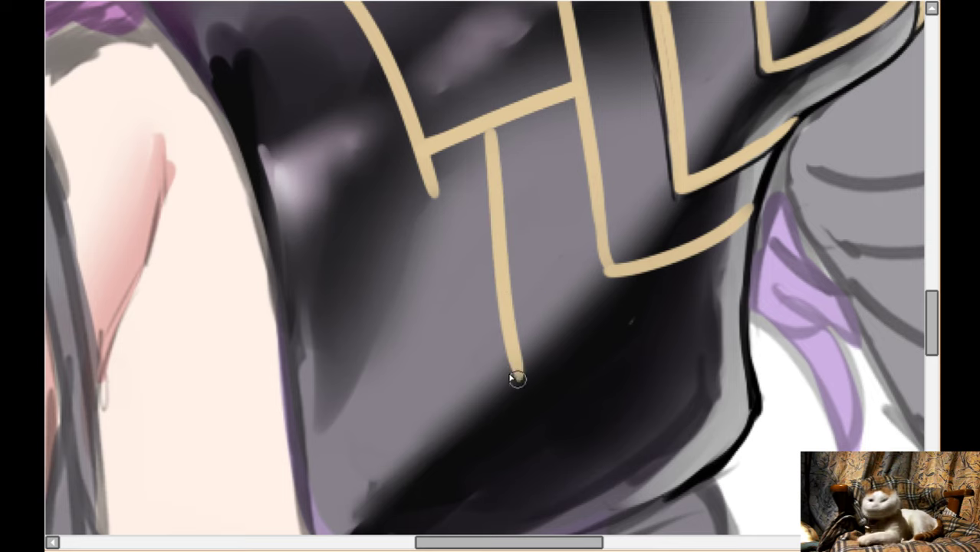
{"action": "key", "text": "ctrl+z"}
{"action": "mouse_move", "coordinate": [491, 132]}
{"action": "left_mouse_down"}
{"action": "mouse_move", "coordinate": [513, 231]}
{"action": "mouse_move", "coordinate": [531, 375]}
{"action": "mouse_move", "coordinate": [705, 303]}
{"action": "left_mouse_up"}
- Paint the short side of this V in gold from its point up to the bodice's outer edge
{"action": "key", "text": "ctrl+z"}
{"action": "left_click_drag", "start_coordinate": [529, 367], "coordinate": [731, 278]}
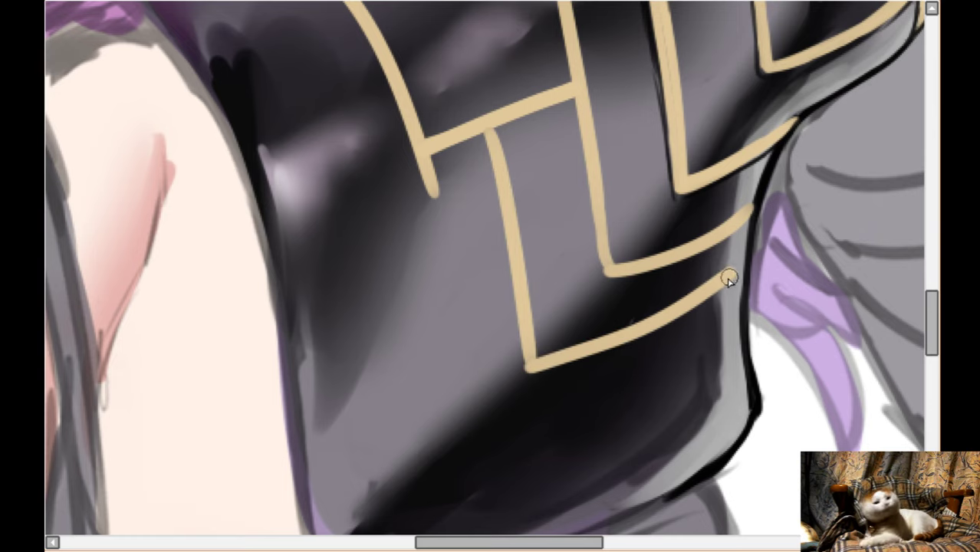
{"action": "key", "text": "ctrl+z"}
{"action": "mouse_move", "coordinate": [524, 365]}
{"action": "left_mouse_down"}
{"action": "mouse_move", "coordinate": [621, 340]}
{"action": "mouse_move", "coordinate": [745, 272]}
{"action": "left_mouse_up"}
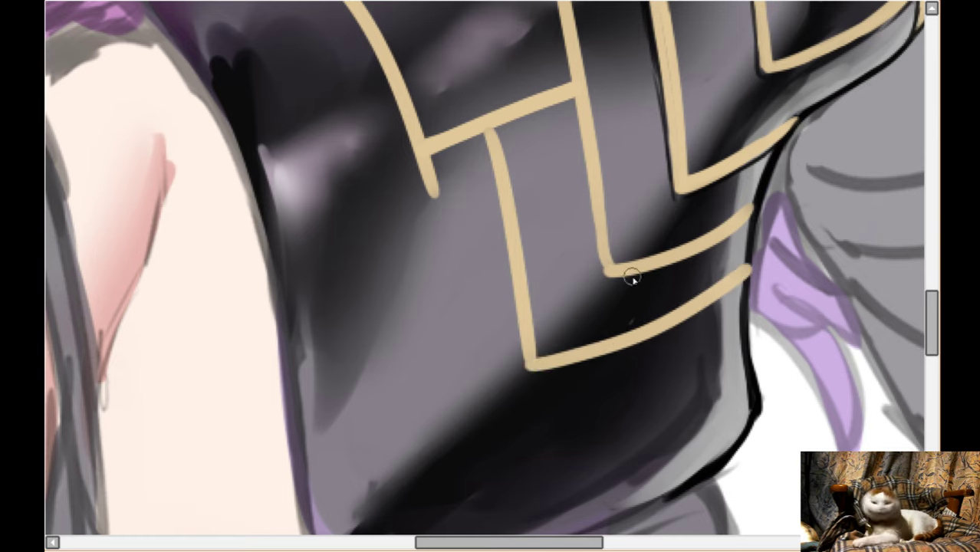
- Extend the curved gold line below the crossbar and widen it just above their junction
{"action": "left_click_drag", "start_coordinate": [419, 160], "coordinate": [451, 297]}
{"action": "left_click_drag", "start_coordinate": [426, 190], "coordinate": [449, 458]}
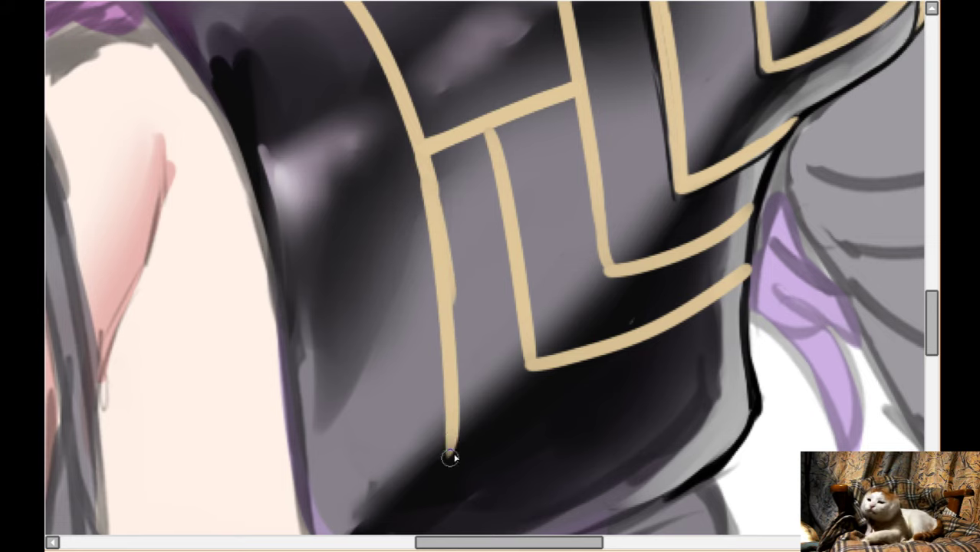
{"action": "key", "text": "ctrl+z"}
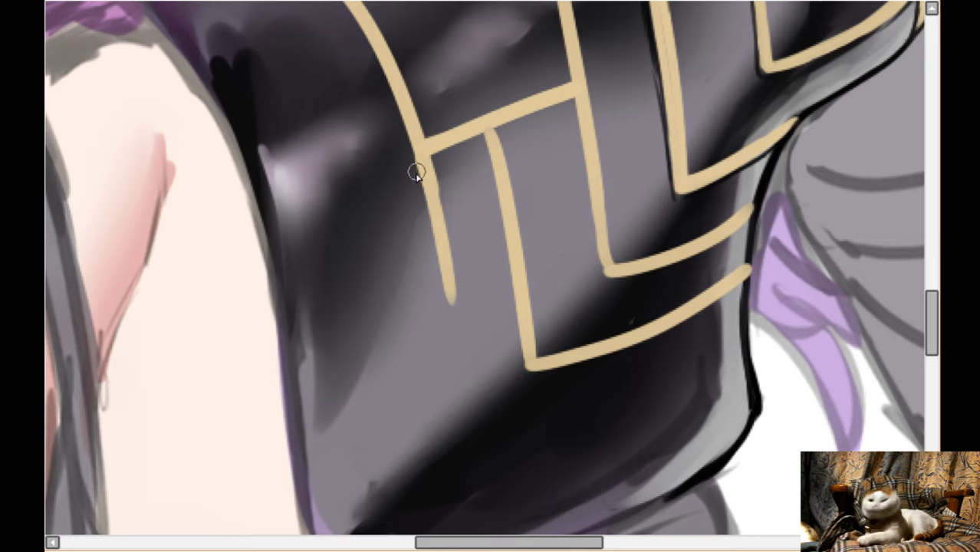
{"action": "left_click_drag", "start_coordinate": [364, 34], "coordinate": [408, 152]}
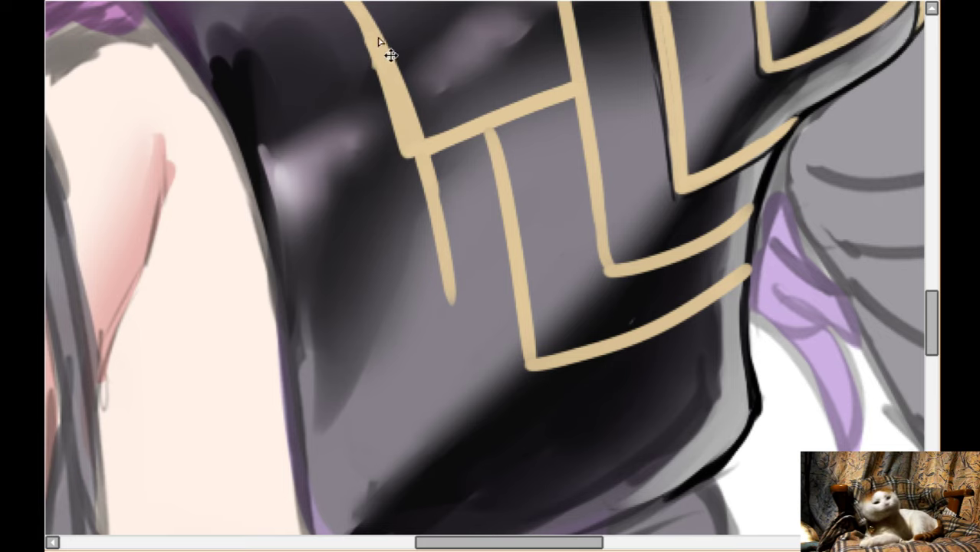
{"action": "key", "text": "ctrl+z"}
{"action": "left_click_drag", "start_coordinate": [370, 36], "coordinate": [414, 152]}
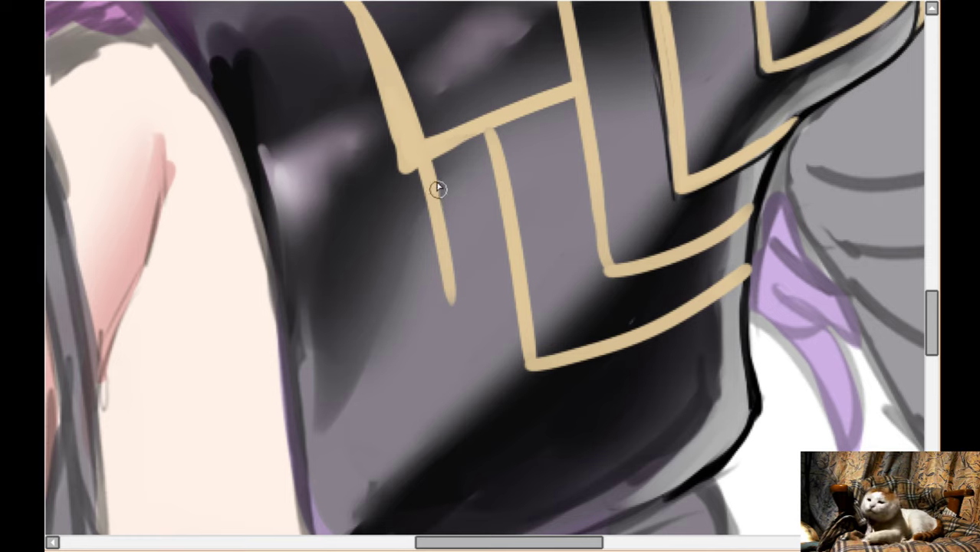
- Extend the gold line below the crossbar into the long side of a lowest V and paint its short side toward the bodice's outer edge
{"action": "scroll", "coordinate": [458, 201], "scroll_direction": "down", "scroll_amount": 2}
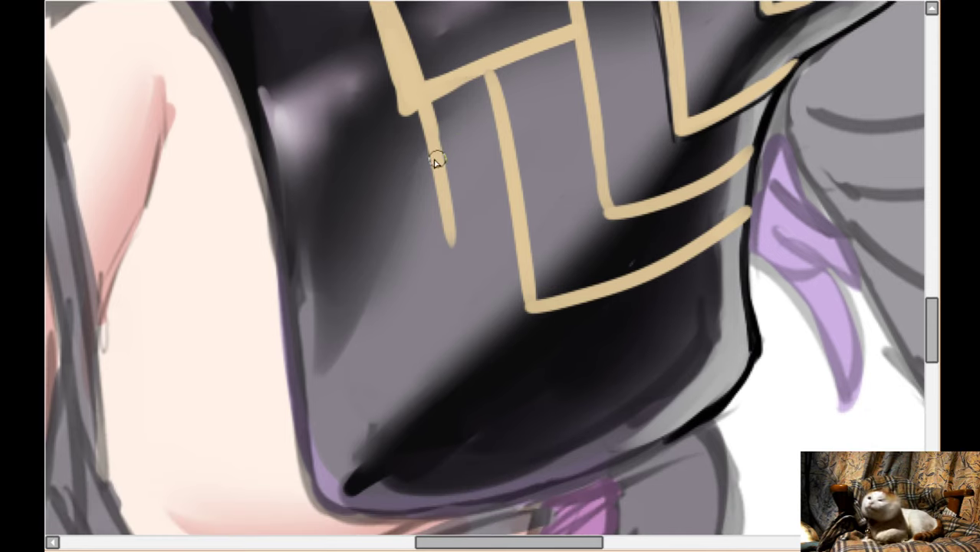
{"action": "mouse_move", "coordinate": [418, 97]}
{"action": "left_mouse_down"}
{"action": "mouse_move", "coordinate": [479, 380]}
{"action": "mouse_move", "coordinate": [698, 304]}
{"action": "left_mouse_up"}
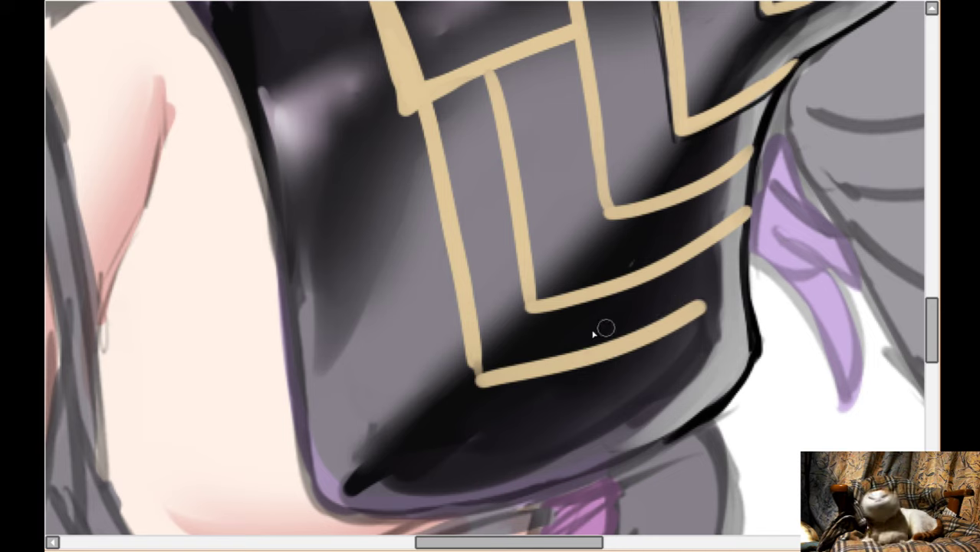
{"action": "key", "text": "ctrl+z"}
{"action": "mouse_move", "coordinate": [474, 348]}
{"action": "left_mouse_down"}
{"action": "mouse_move", "coordinate": [503, 381]}
{"action": "mouse_move", "coordinate": [702, 302]}
{"action": "left_mouse_up"}
{"action": "key", "text": "ctrl+z"}
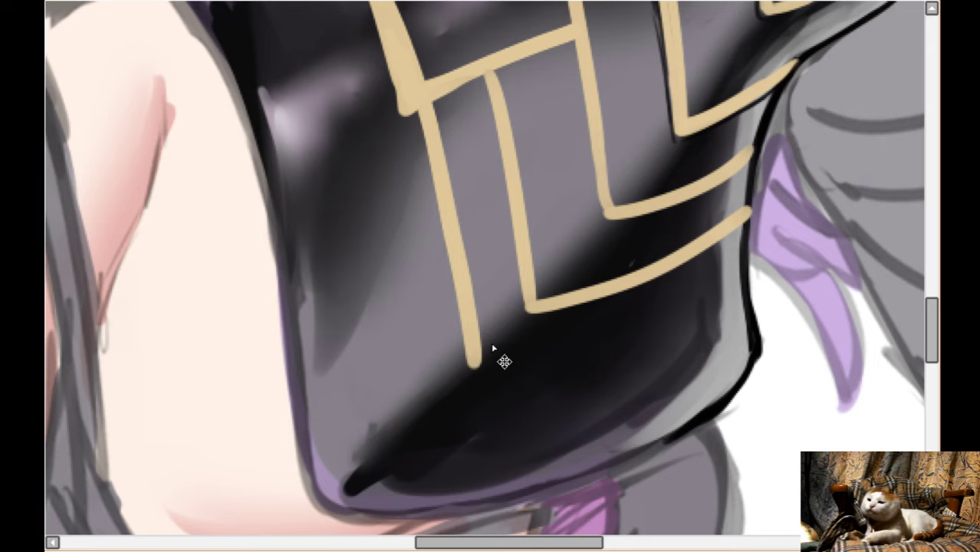
{"action": "left_click_drag", "start_coordinate": [474, 349], "coordinate": [478, 374]}
{"action": "key", "text": "ctrl+z"}
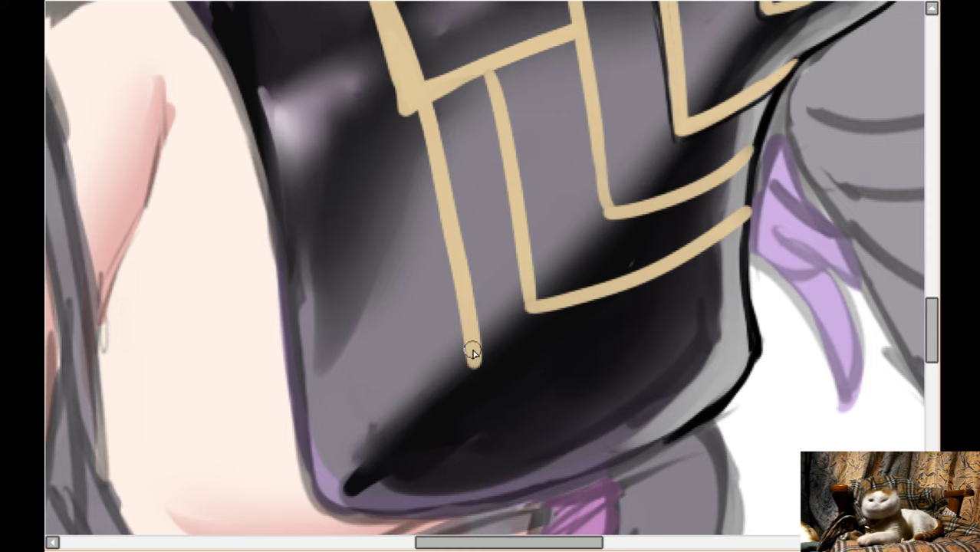
{"action": "mouse_move", "coordinate": [469, 336]}
{"action": "left_mouse_down"}
{"action": "mouse_move", "coordinate": [477, 383]}
{"action": "mouse_move", "coordinate": [511, 381]}
{"action": "mouse_move", "coordinate": [713, 299]}
{"action": "mouse_move", "coordinate": [695, 306]}
{"action": "mouse_move", "coordinate": [735, 277]}
{"action": "left_mouse_up"}
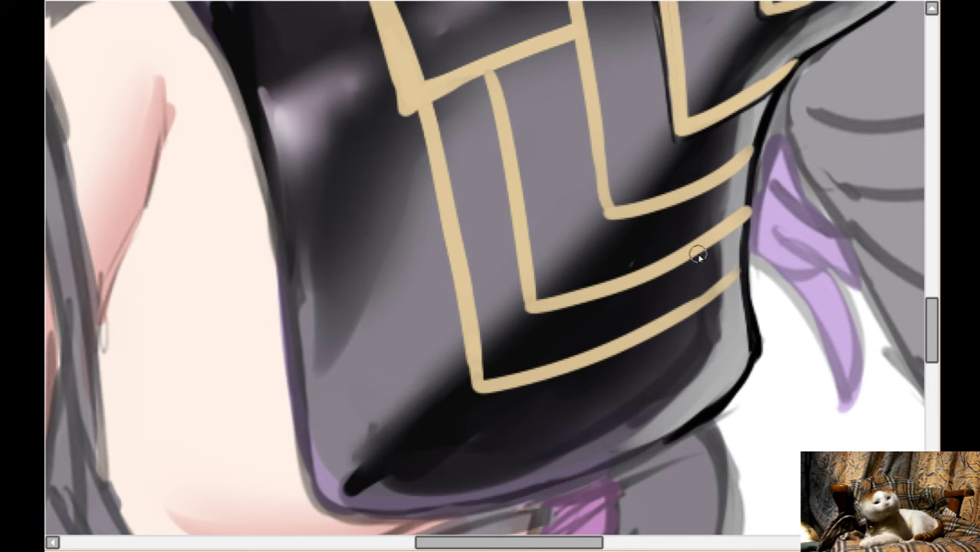
- Join the outer ends of the two lowest V short sides with a short gold link and extend the lowest end to the bodice edge
{"action": "key", "text": "h"}
{"action": "scroll", "coordinate": [697, 254], "scroll_direction": "down", "scroll_amount": 2}
{"action": "scroll", "coordinate": [538, 216], "scroll_direction": "up", "scroll_amount": 2}
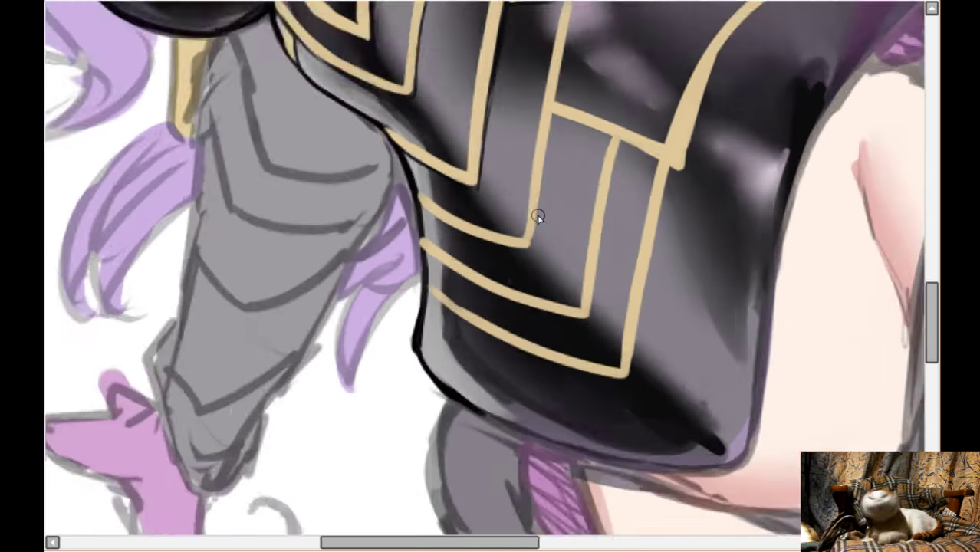
{"action": "key", "text": "End"}
{"action": "key", "text": "End"}
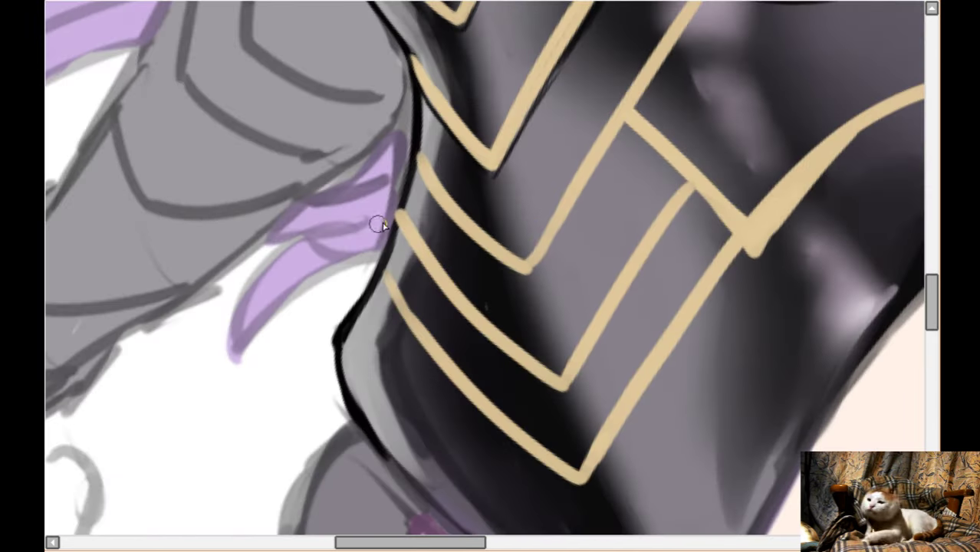
{"action": "key", "text": "Down"}
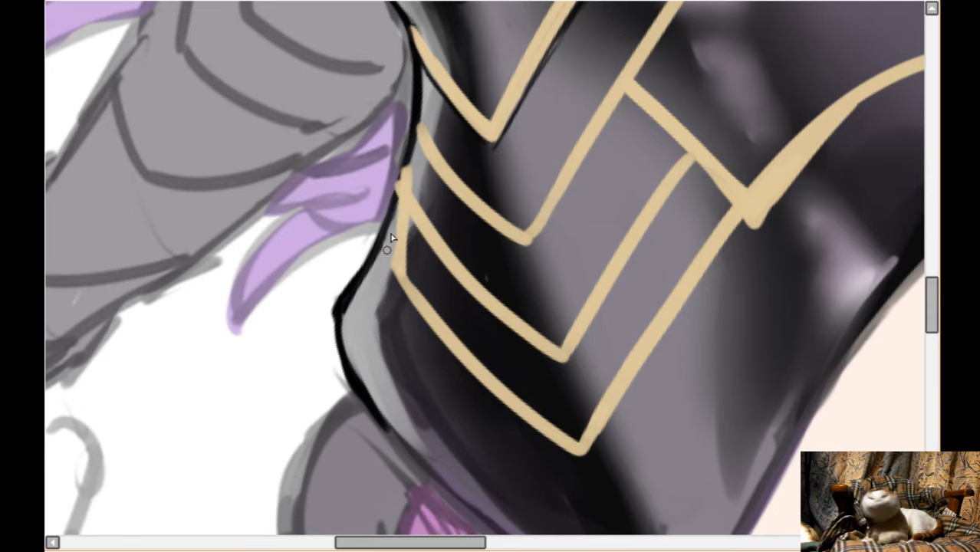
{"action": "left_click_drag", "start_coordinate": [412, 147], "coordinate": [394, 220]}
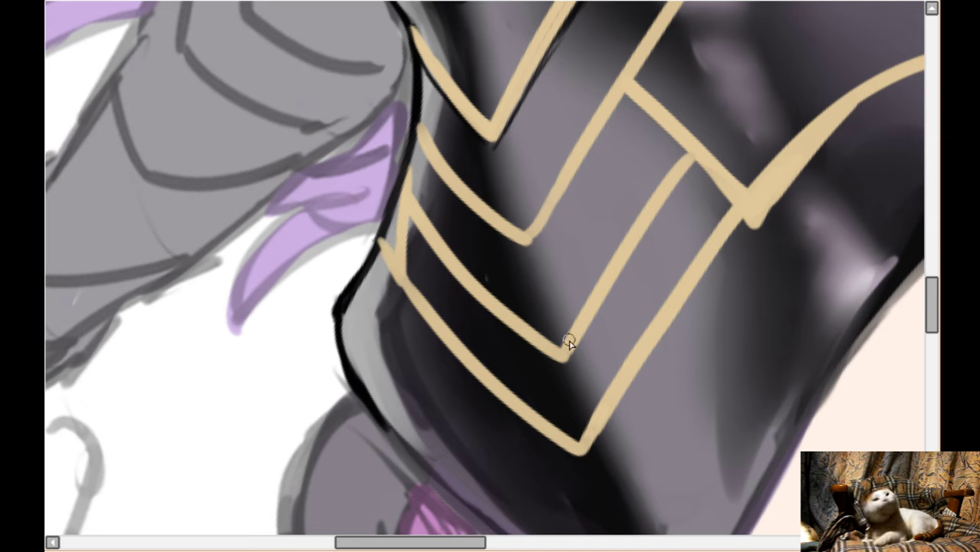
- Shade the outer half of the curved gold strap brown, fading toward the gold part and reaching the bodice's side edge
{"action": "scroll", "coordinate": [541, 250], "scroll_direction": "down", "scroll_amount": 3}
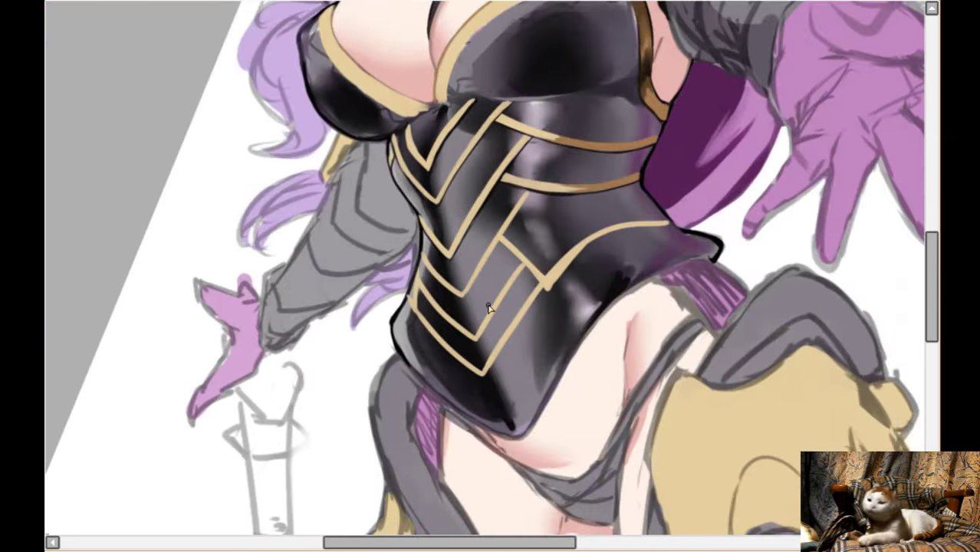
{"action": "key", "text": "Up"}
{"action": "key", "text": "h"}
{"action": "scroll", "coordinate": [330, 257], "scroll_direction": "up", "scroll_amount": 4}
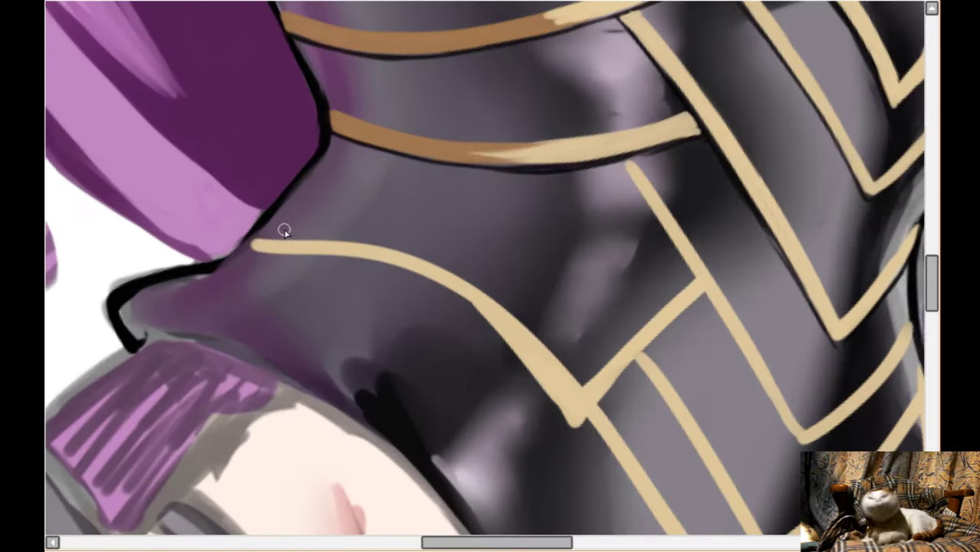
{"action": "mouse_move", "coordinate": [262, 245]}
{"action": "left_mouse_down"}
{"action": "mouse_move", "coordinate": [400, 253]}
{"action": "mouse_move", "coordinate": [350, 256]}
{"action": "mouse_move", "coordinate": [417, 269]}
{"action": "mouse_move", "coordinate": [367, 249]}
{"action": "mouse_move", "coordinate": [438, 287]}
{"action": "left_mouse_up"}
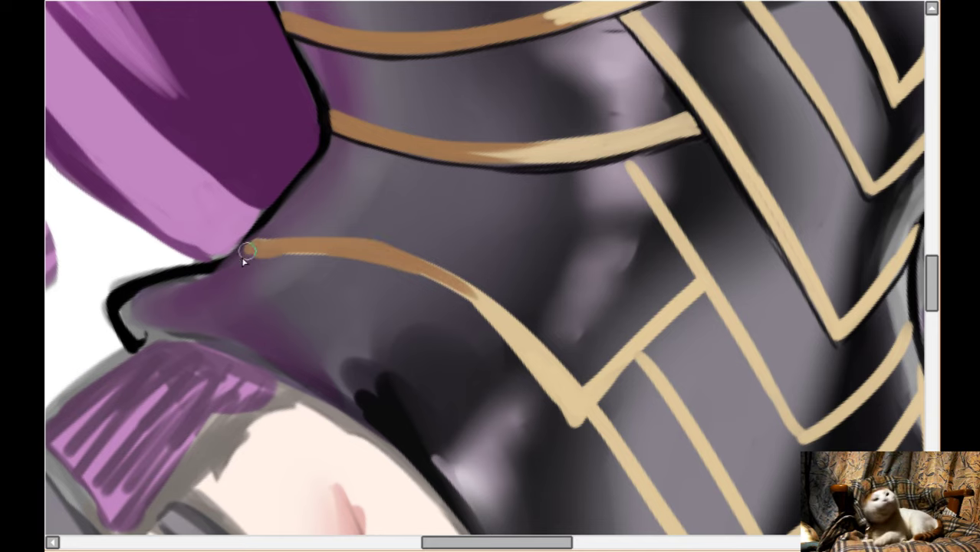
- Outline the lower edge of the curved strap in black from the bodice's side edge to the strap's pointed corner
{"action": "scroll", "coordinate": [258, 220], "scroll_direction": "down", "scroll_amount": 2}
{"action": "key", "text": "Delete"}
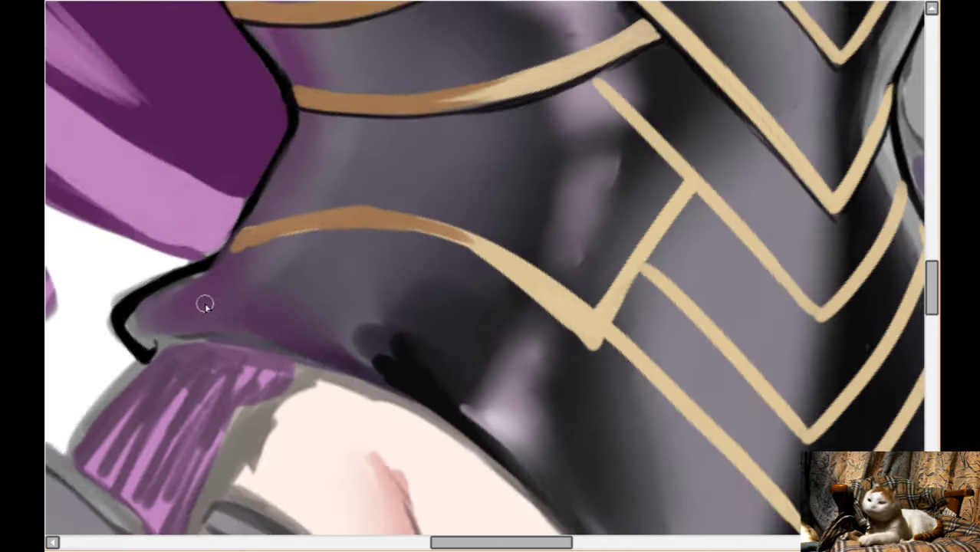
{"action": "scroll", "coordinate": [283, 310], "scroll_direction": "up", "scroll_amount": 1}
{"action": "key", "text": "Delete"}
{"action": "key", "text": "Delete"}
{"action": "key", "text": "Delete"}
{"action": "key", "text": "Delete"}
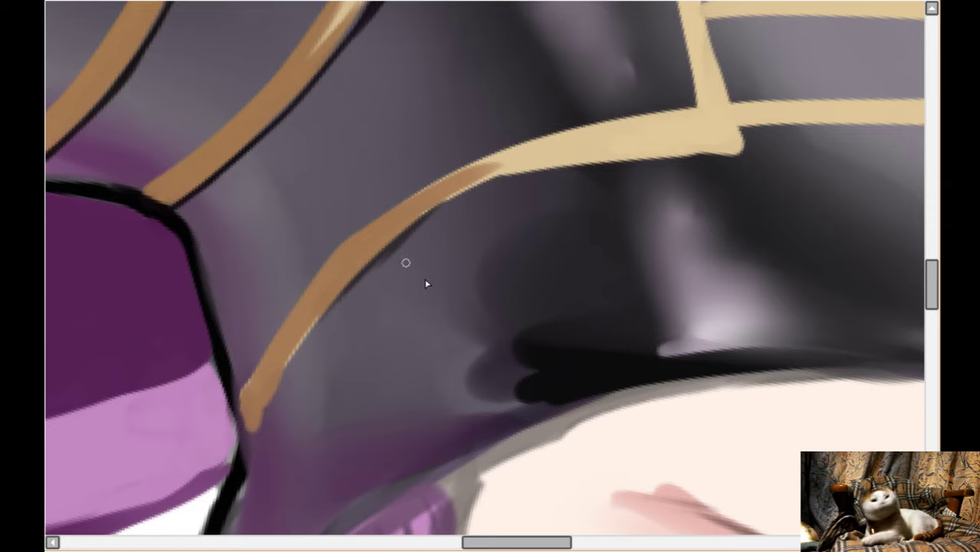
{"action": "left_click_drag", "start_coordinate": [378, 255], "coordinate": [244, 435]}
{"action": "scroll", "coordinate": [424, 272], "scroll_direction": "up", "scroll_amount": 1}
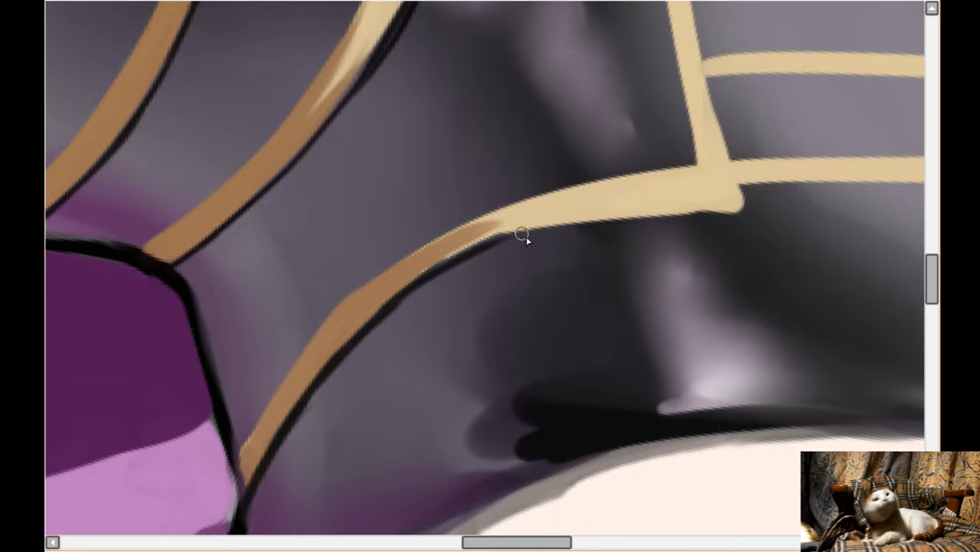
{"action": "mouse_move", "coordinate": [511, 238]}
{"action": "left_mouse_down"}
{"action": "mouse_move", "coordinate": [720, 226]}
{"action": "mouse_move", "coordinate": [685, 212]}
{"action": "mouse_move", "coordinate": [586, 213]}
{"action": "mouse_move", "coordinate": [485, 280]}
{"action": "left_mouse_up"}
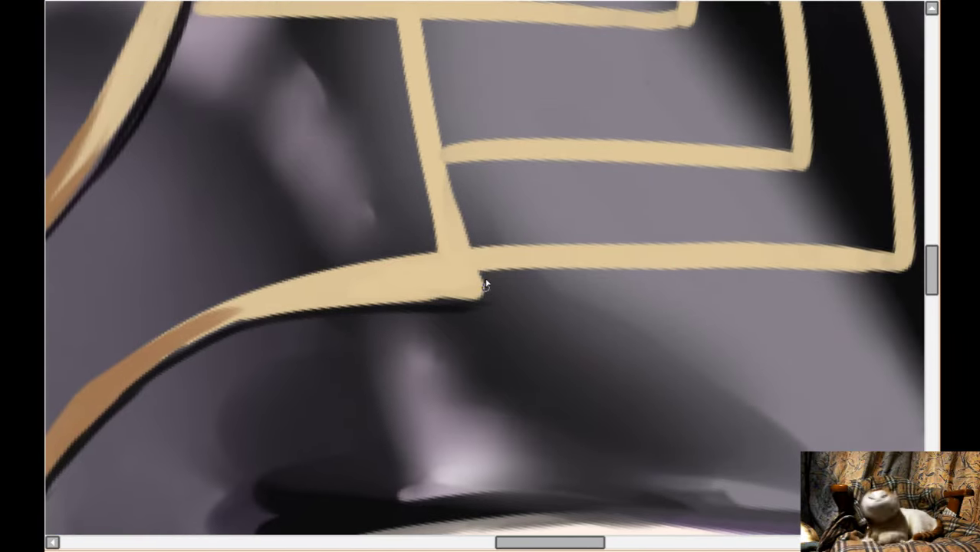
- Outline the crossbar's lower edge in black down to the strap's corner and widen the crossbar with gold along its other edge
{"action": "scroll", "coordinate": [418, 99], "scroll_direction": "up", "scroll_amount": 1}
{"action": "mouse_move", "coordinate": [425, 92]}
{"action": "left_mouse_down"}
{"action": "mouse_move", "coordinate": [430, 135]}
{"action": "mouse_move", "coordinate": [425, 80]}
{"action": "mouse_move", "coordinate": [456, 266]}
{"action": "mouse_move", "coordinate": [441, 190]}
{"action": "mouse_move", "coordinate": [485, 349]}
{"action": "left_mouse_up"}
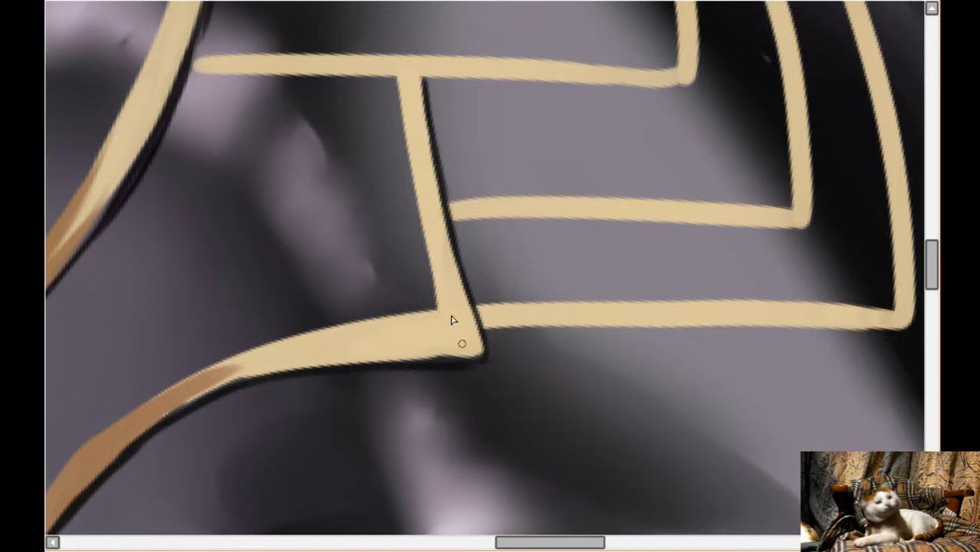
{"action": "left_click_drag", "start_coordinate": [395, 108], "coordinate": [440, 308]}
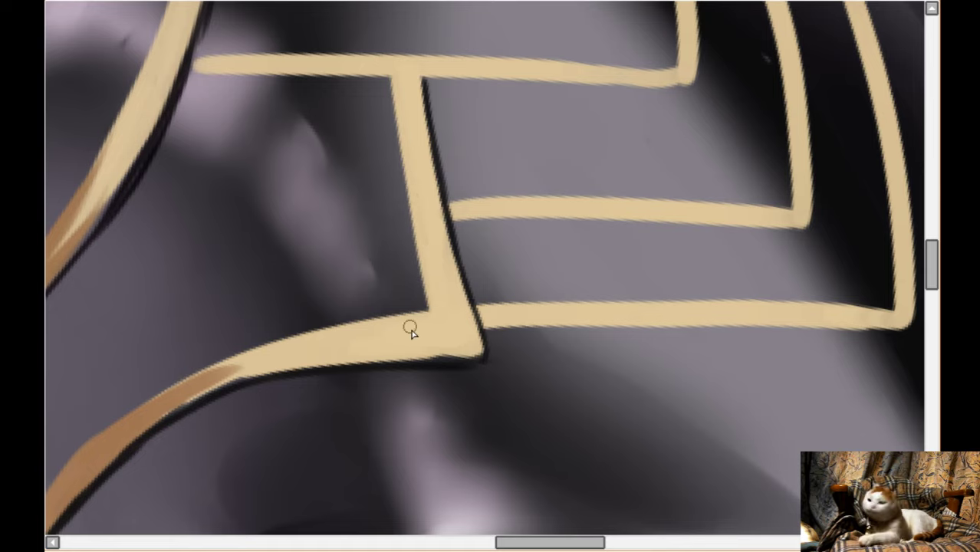
- Outline the long side of the V that meets the crossbar's upper end in black and thicken that side with gold
{"action": "scroll", "coordinate": [828, 146], "scroll_direction": "up", "scroll_amount": 3}
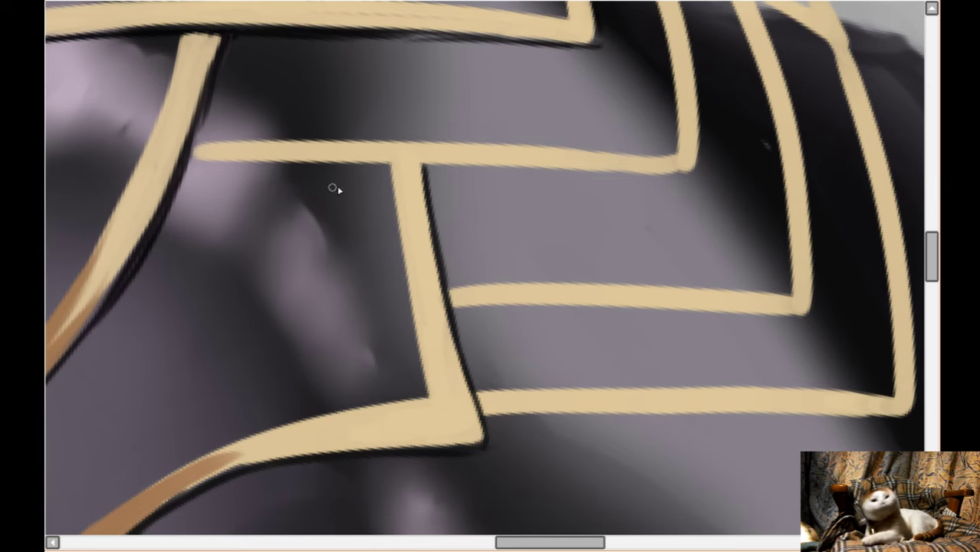
{"action": "key", "text": "Delete"}
{"action": "key", "text": "Delete"}
{"action": "key", "text": "Delete"}
{"action": "key", "text": "Delete"}
{"action": "mouse_move", "coordinate": [541, 57]}
{"action": "left_mouse_down"}
{"action": "mouse_move", "coordinate": [422, 156]}
{"action": "mouse_move", "coordinate": [494, 98]}
{"action": "mouse_move", "coordinate": [354, 225]}
{"action": "mouse_move", "coordinate": [419, 162]}
{"action": "mouse_move", "coordinate": [225, 365]}
{"action": "mouse_move", "coordinate": [207, 371]}
{"action": "mouse_move", "coordinate": [185, 410]}
{"action": "left_mouse_up"}
{"action": "scroll", "coordinate": [177, 423], "scroll_direction": "up", "scroll_amount": 2}
{"action": "scroll", "coordinate": [177, 423], "scroll_direction": "up", "scroll_amount": 1}
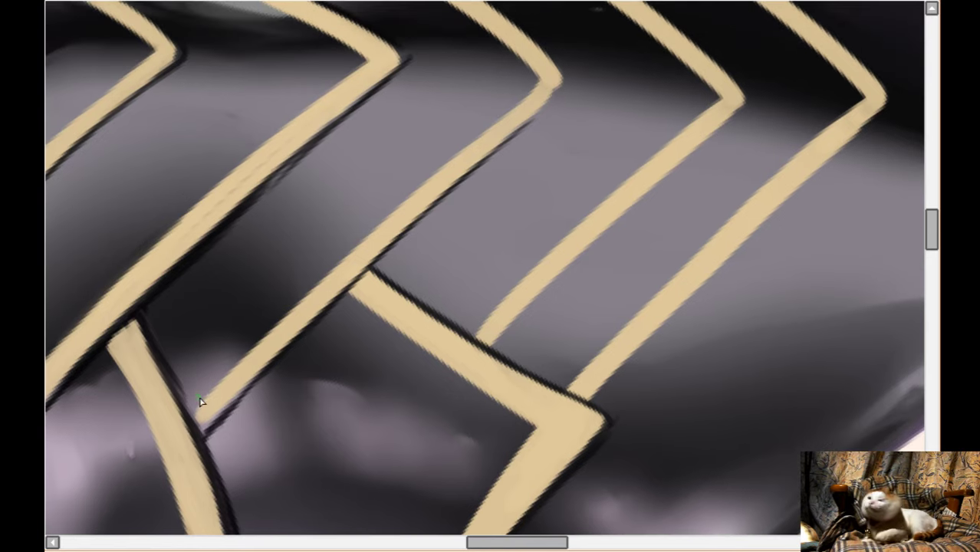
{"action": "left_click_drag", "start_coordinate": [217, 387], "coordinate": [369, 233]}
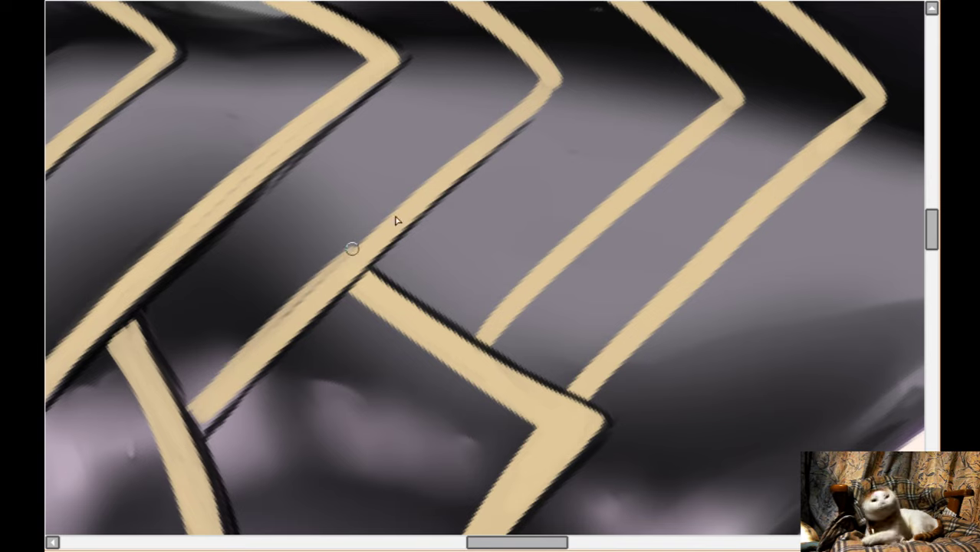
{"action": "mouse_move", "coordinate": [537, 89]}
{"action": "left_mouse_down"}
{"action": "mouse_move", "coordinate": [365, 237]}
{"action": "mouse_move", "coordinate": [256, 350]}
{"action": "left_mouse_up"}
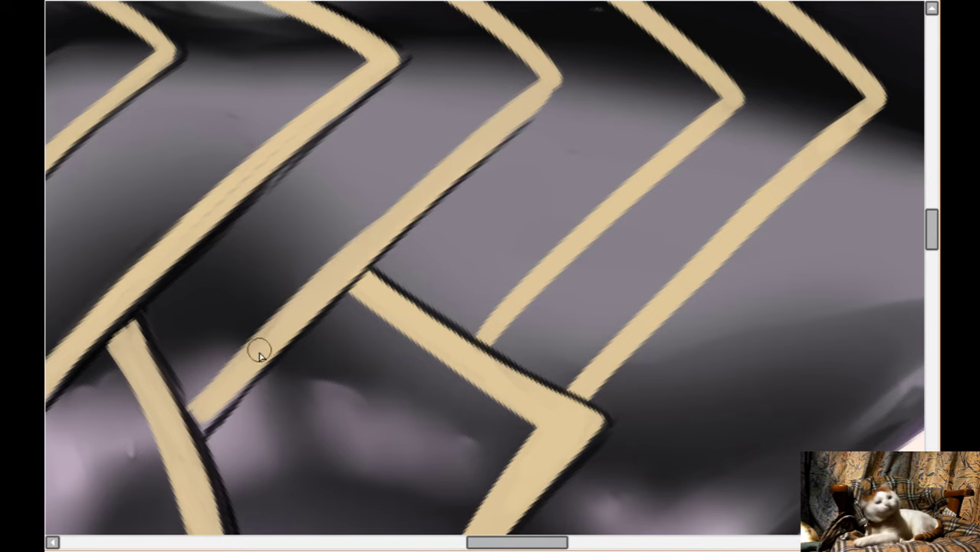
- Finish the black outline at this V's point, outline the long sides of the two lower Vs, and thicken the lowest one with gold
{"action": "scroll", "coordinate": [490, 131], "scroll_direction": "up", "scroll_amount": 3}
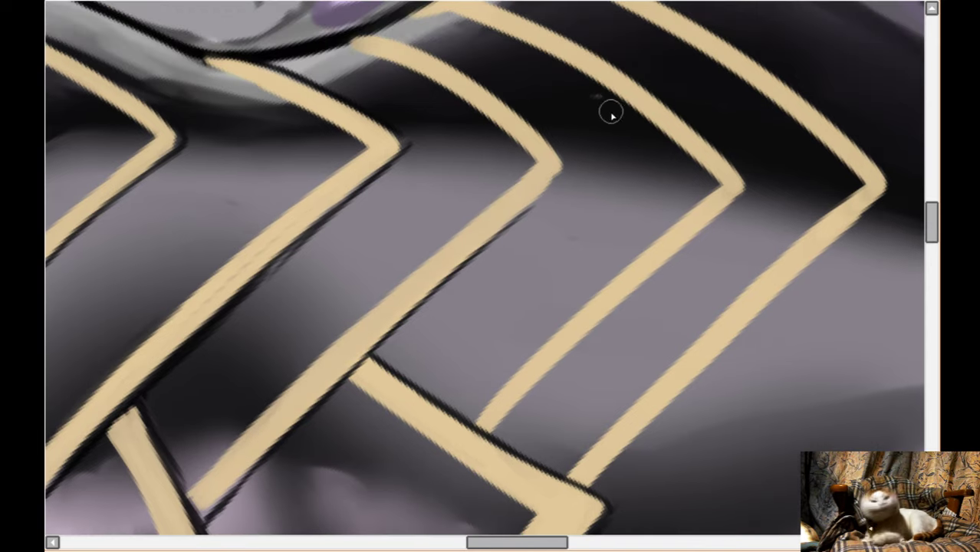
{"action": "left_click_drag", "start_coordinate": [585, 163], "coordinate": [503, 231]}
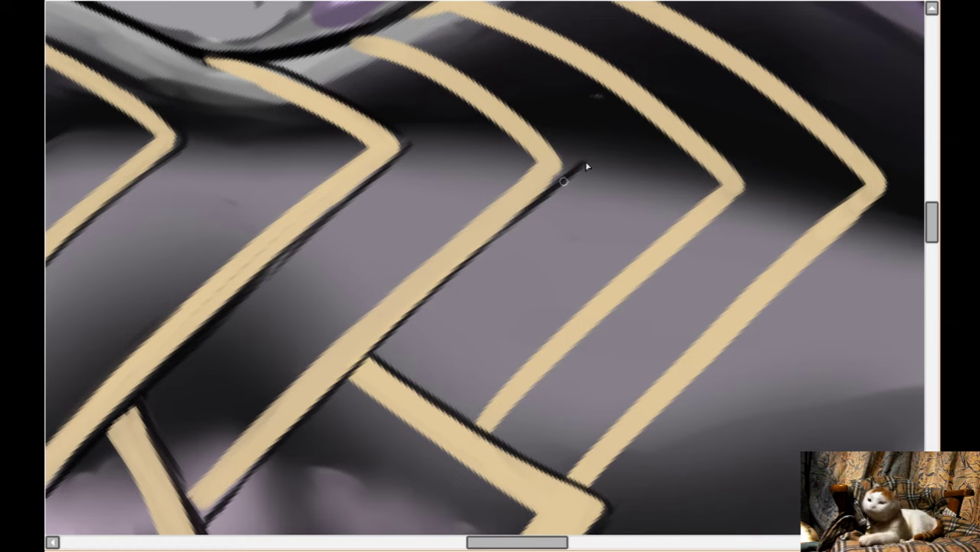
{"action": "scroll", "coordinate": [633, 228], "scroll_direction": "right", "scroll_amount": 2}
{"action": "left_click_drag", "start_coordinate": [677, 203], "coordinate": [438, 434]}
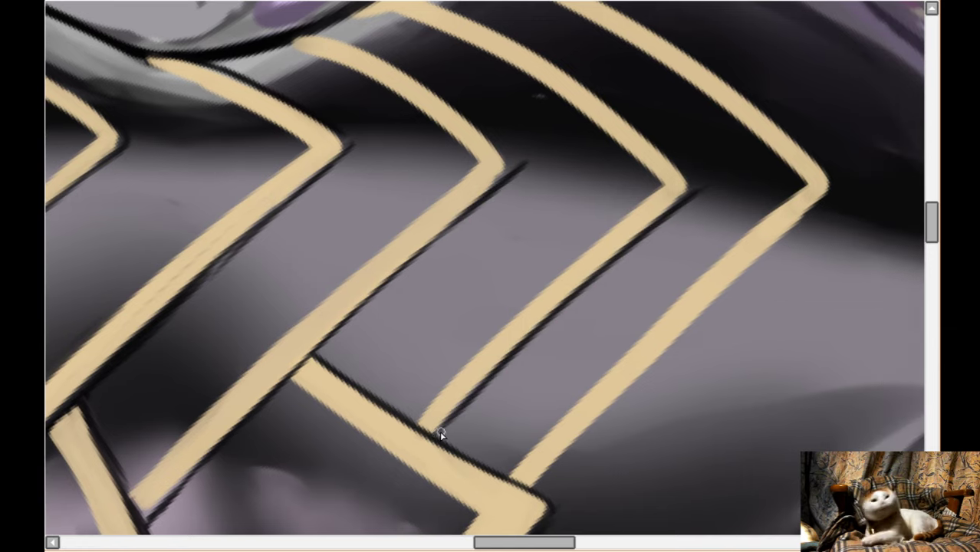
{"action": "scroll", "coordinate": [618, 322], "scroll_direction": "right", "scroll_amount": 3}
{"action": "mouse_move", "coordinate": [731, 220]}
{"action": "left_mouse_down"}
{"action": "mouse_move", "coordinate": [641, 286]}
{"action": "mouse_move", "coordinate": [721, 214]}
{"action": "mouse_move", "coordinate": [564, 357]}
{"action": "mouse_move", "coordinate": [653, 277]}
{"action": "mouse_move", "coordinate": [451, 480]}
{"action": "left_mouse_up"}
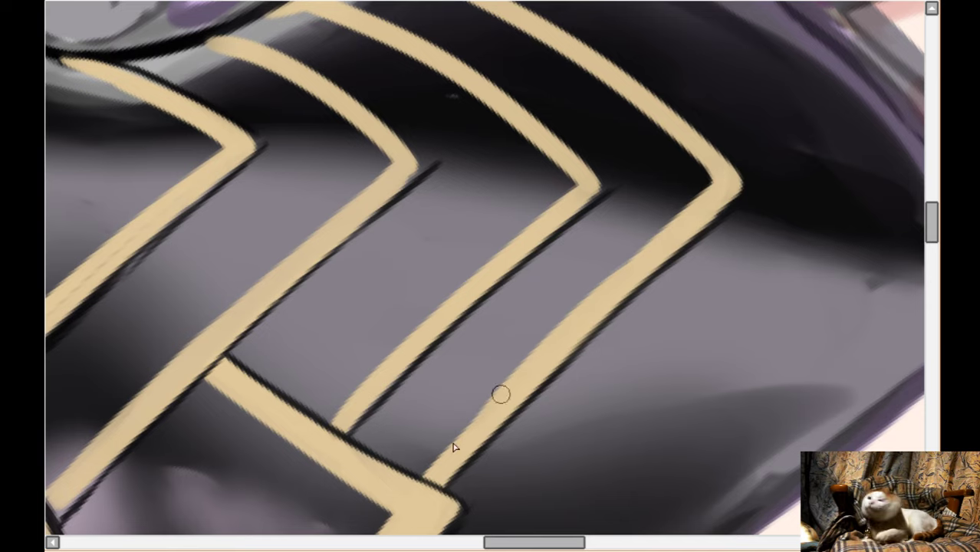
- Outline the short side of the V attached to the crossbar's upper end in black, from its point to the bodice edge
{"action": "scroll", "coordinate": [613, 260], "scroll_direction": "up", "scroll_amount": 3}
{"action": "scroll", "coordinate": [614, 261], "scroll_direction": "up", "scroll_amount": 1}
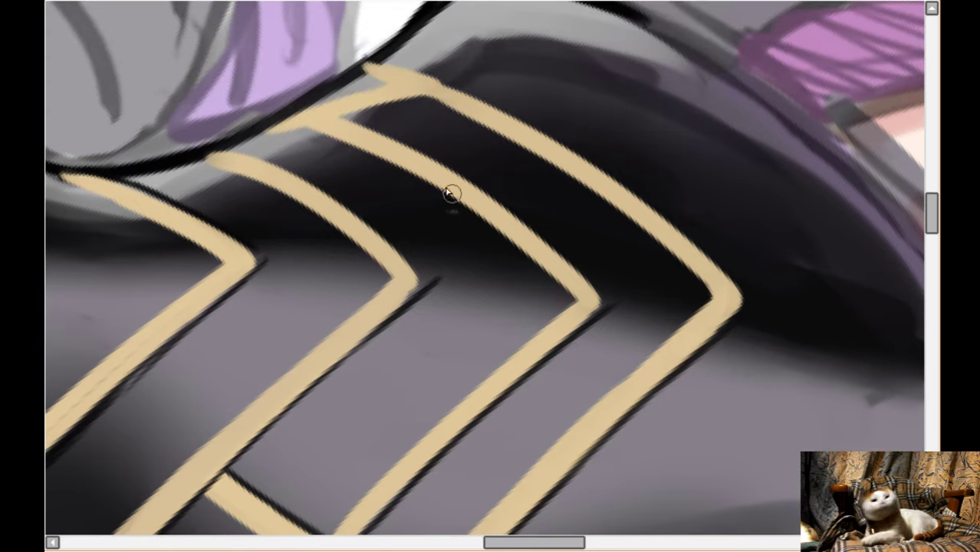
{"action": "key", "text": "h"}
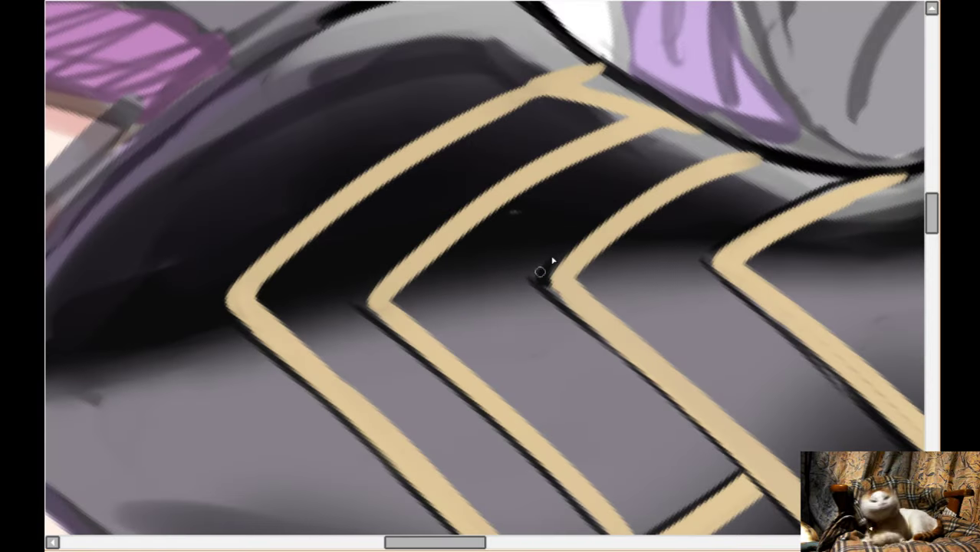
{"action": "scroll", "coordinate": [544, 278], "scroll_direction": "up", "scroll_amount": 1}
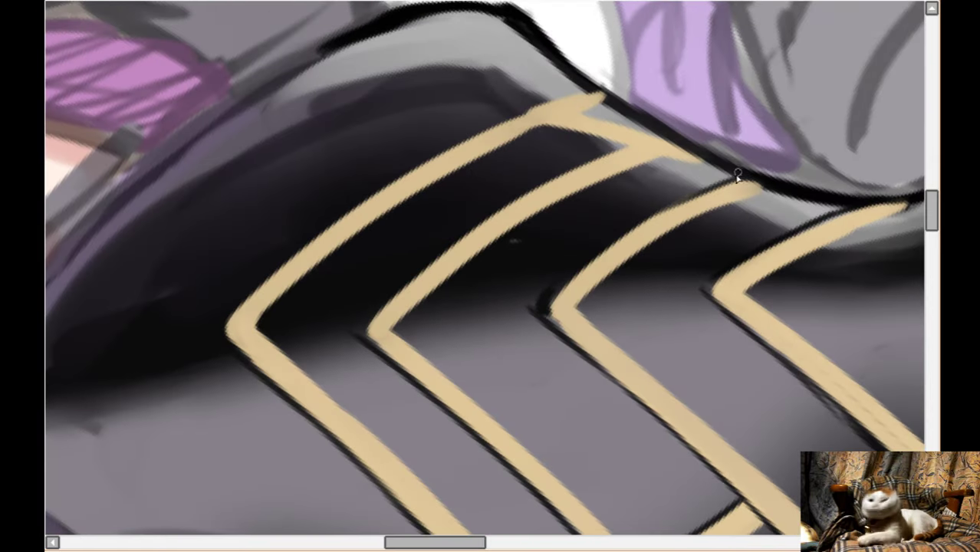
- Outline the gold link between the two lowest Vs in black on both sides, including its ends at the bodice edge
{"action": "key", "text": "Left"}
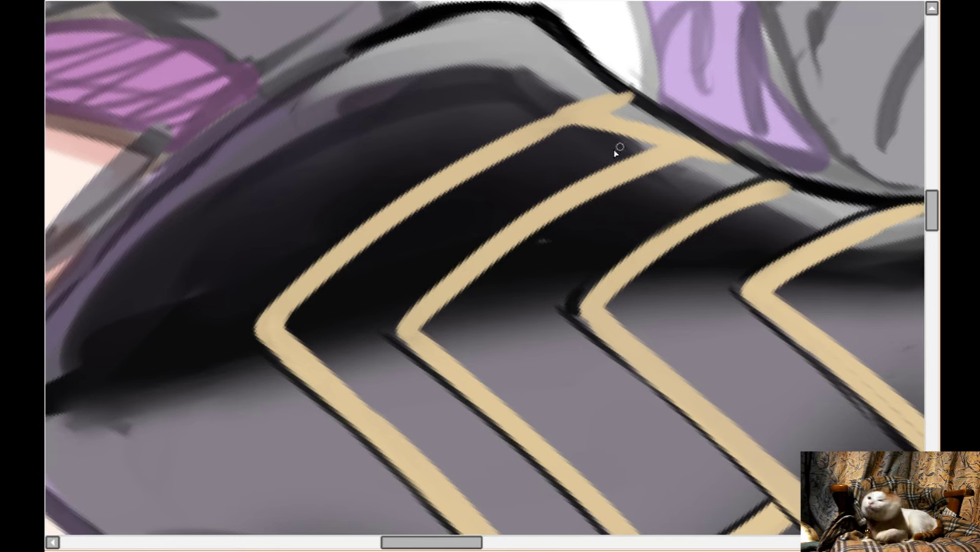
{"action": "left_click_drag", "start_coordinate": [597, 137], "coordinate": [469, 77]}
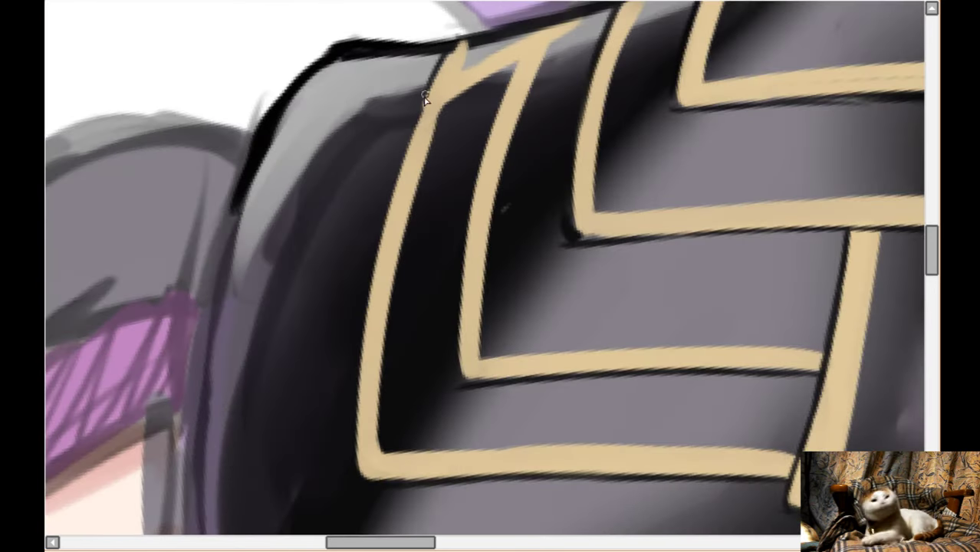
{"action": "mouse_move", "coordinate": [438, 111]}
{"action": "left_mouse_down"}
{"action": "mouse_move", "coordinate": [531, 70]}
{"action": "mouse_move", "coordinate": [470, 98]}
{"action": "mouse_move", "coordinate": [598, 12]}
{"action": "mouse_move", "coordinate": [525, 69]}
{"action": "mouse_move", "coordinate": [461, 53]}
{"action": "mouse_move", "coordinate": [468, 45]}
{"action": "mouse_move", "coordinate": [462, 66]}
{"action": "mouse_move", "coordinate": [532, 33]}
{"action": "mouse_move", "coordinate": [427, 49]}
{"action": "left_mouse_up"}
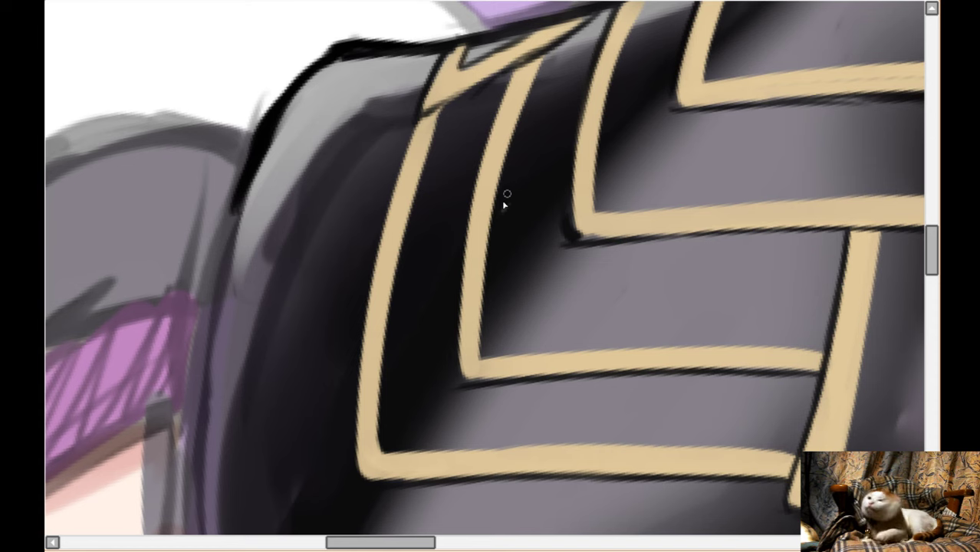
{"action": "scroll", "coordinate": [523, 203], "scroll_direction": "down", "scroll_amount": 5}
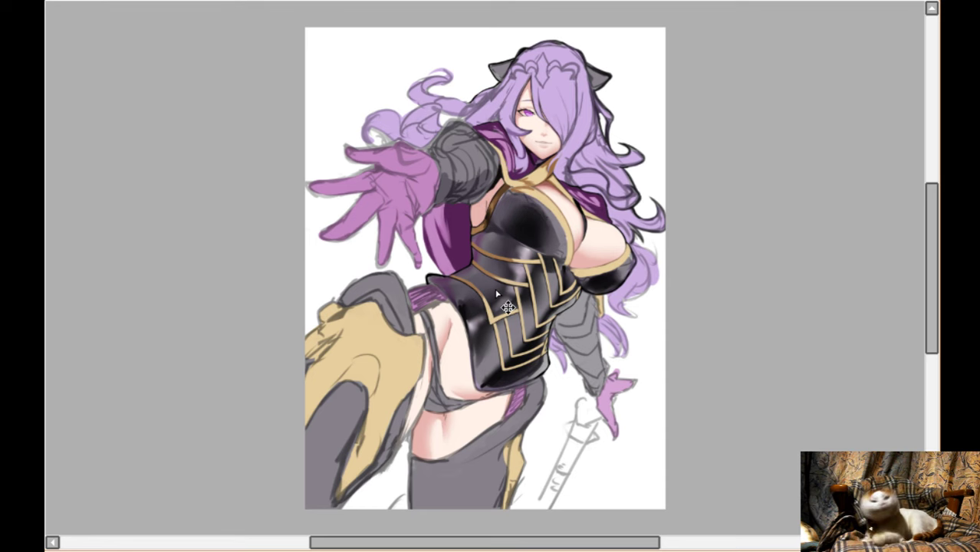
{"action": "scroll", "coordinate": [498, 297], "scroll_direction": "up", "scroll_amount": 2}
{"action": "key", "text": "h"}
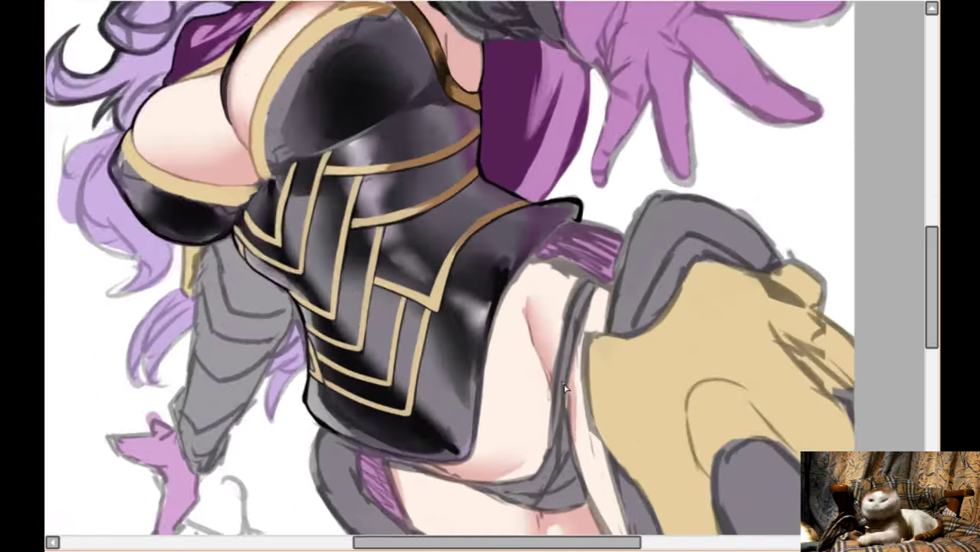
{"action": "scroll", "coordinate": [488, 300], "scroll_direction": "up", "scroll_amount": 3}
{"action": "scroll", "coordinate": [488, 301], "scroll_direction": "up", "scroll_amount": 1}
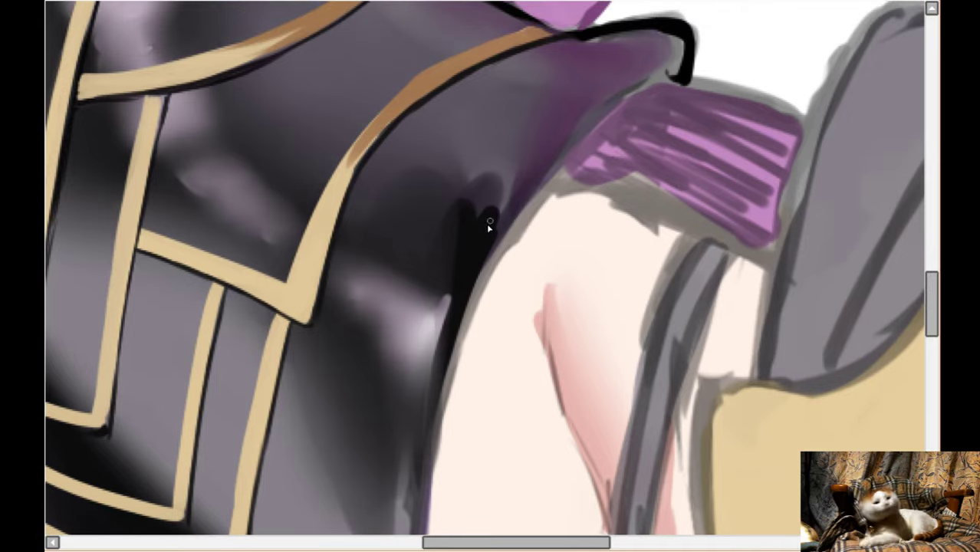
- Paint and blend a pale grey reflected highlight on the bodice along its curved hip edge, beside the dark shading
{"action": "left_click_drag", "start_coordinate": [414, 334], "coordinate": [492, 208]}
{"action": "mouse_move", "coordinate": [453, 284]}
{"action": "left_mouse_down"}
{"action": "mouse_move", "coordinate": [427, 421]}
{"action": "mouse_move", "coordinate": [468, 262]}
{"action": "mouse_move", "coordinate": [544, 156]}
{"action": "mouse_move", "coordinate": [453, 252]}
{"action": "mouse_move", "coordinate": [429, 237]}
{"action": "mouse_move", "coordinate": [411, 297]}
{"action": "mouse_move", "coordinate": [392, 284]}
{"action": "mouse_move", "coordinate": [429, 221]}
{"action": "mouse_move", "coordinate": [510, 175]}
{"action": "mouse_move", "coordinate": [413, 205]}
{"action": "mouse_move", "coordinate": [537, 134]}
{"action": "left_mouse_up"}
{"action": "mouse_move", "coordinate": [435, 240]}
{"action": "left_mouse_down"}
{"action": "mouse_move", "coordinate": [373, 317]}
{"action": "mouse_move", "coordinate": [392, 422]}
{"action": "left_mouse_up"}
{"action": "left_click_drag", "start_coordinate": [419, 287], "coordinate": [402, 461]}
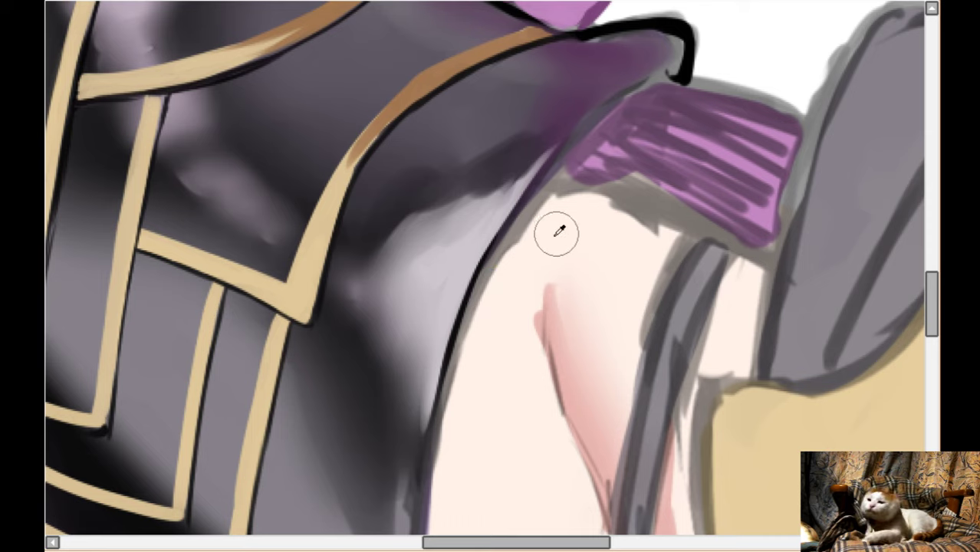
- Outline the bodice's hip edge in black from the flared tip down to its bottom corner
{"action": "scroll", "coordinate": [558, 228], "scroll_direction": "down", "scroll_amount": 1}
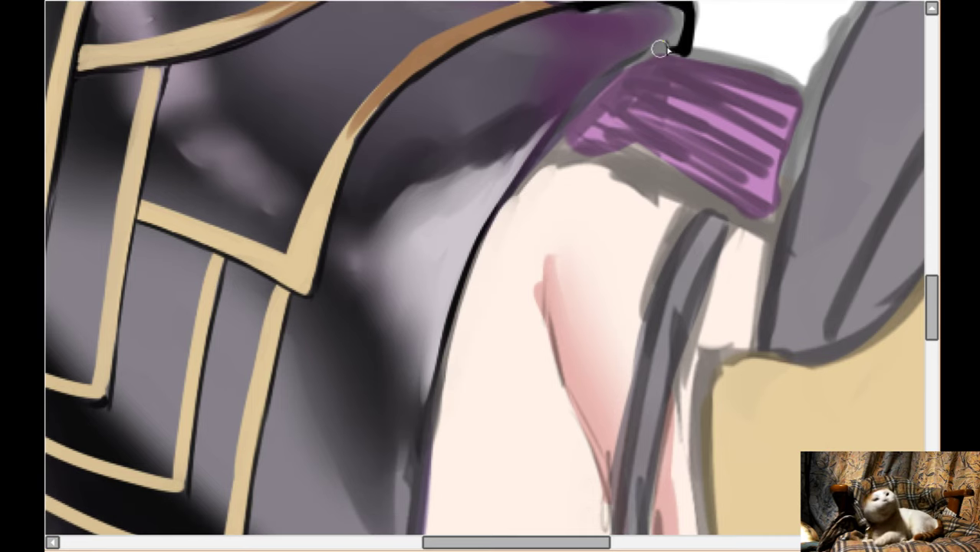
{"action": "mouse_move", "coordinate": [670, 47]}
{"action": "left_mouse_down"}
{"action": "mouse_move", "coordinate": [513, 193]}
{"action": "mouse_move", "coordinate": [464, 274]}
{"action": "mouse_move", "coordinate": [449, 322]}
{"action": "left_mouse_up"}
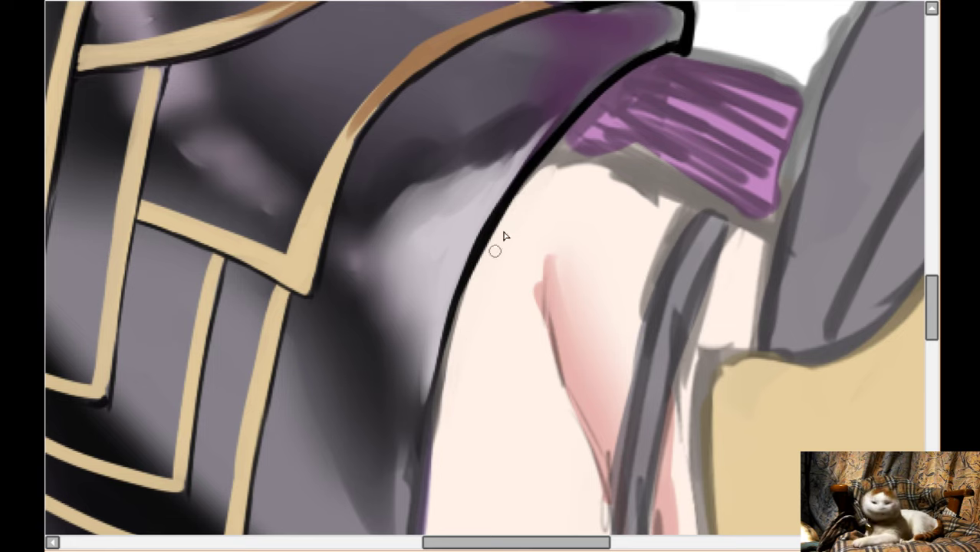
{"action": "scroll", "coordinate": [503, 207], "scroll_direction": "down", "scroll_amount": 1}
{"action": "scroll", "coordinate": [499, 211], "scroll_direction": "down", "scroll_amount": 5}
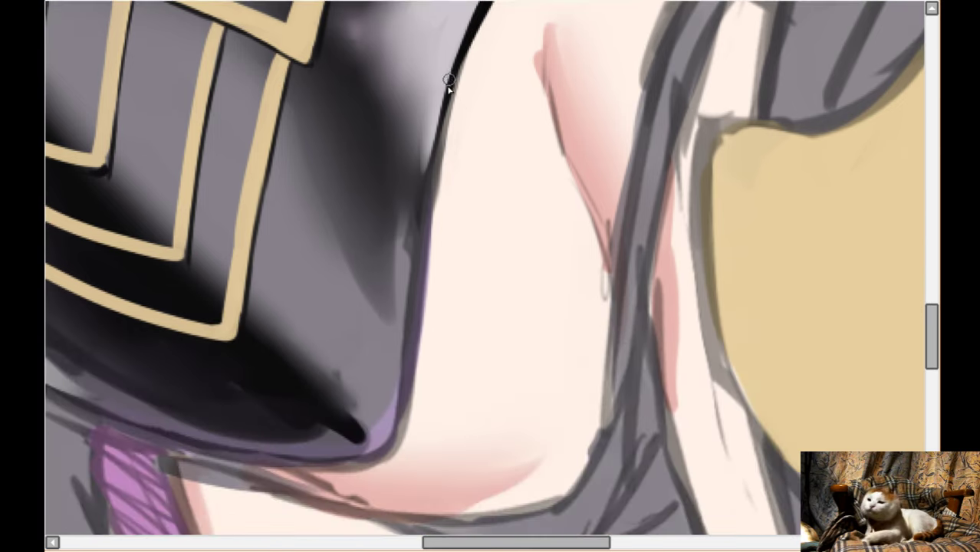
{"action": "mouse_move", "coordinate": [453, 86]}
{"action": "left_mouse_down"}
{"action": "mouse_move", "coordinate": [418, 312]}
{"action": "mouse_move", "coordinate": [428, 190]}
{"action": "mouse_move", "coordinate": [411, 389]}
{"action": "mouse_move", "coordinate": [422, 273]}
{"action": "mouse_move", "coordinate": [405, 422]}
{"action": "mouse_move", "coordinate": [414, 357]}
{"action": "mouse_move", "coordinate": [387, 466]}
{"action": "left_mouse_up"}
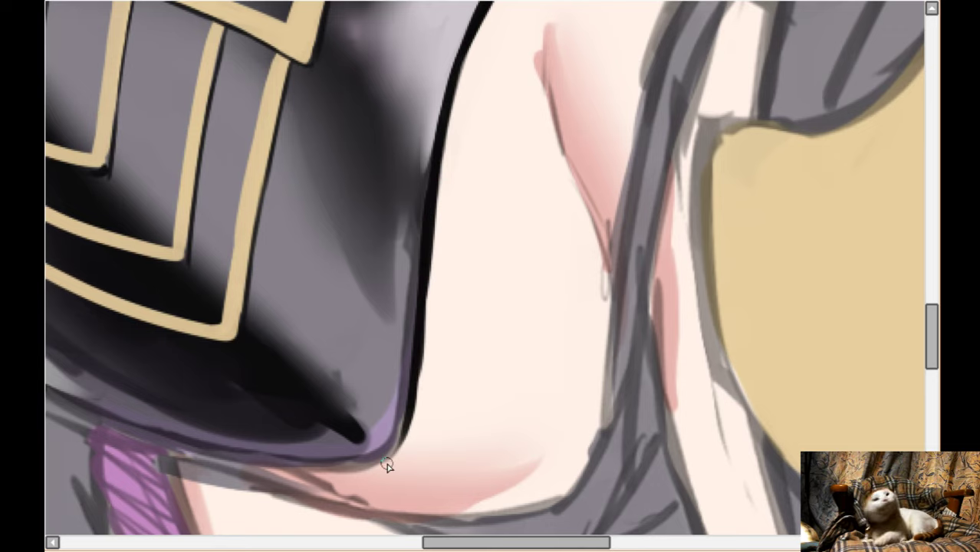
- Outline the bodice's lower hem in black from the far side edge to the bottom corner, joining the hip outline
{"action": "key", "text": "Left"}
{"action": "key", "text": "Left"}
{"action": "key", "text": "Left"}
{"action": "key", "text": "Left"}
{"action": "key", "text": "Left"}
{"action": "key", "text": "Left"}
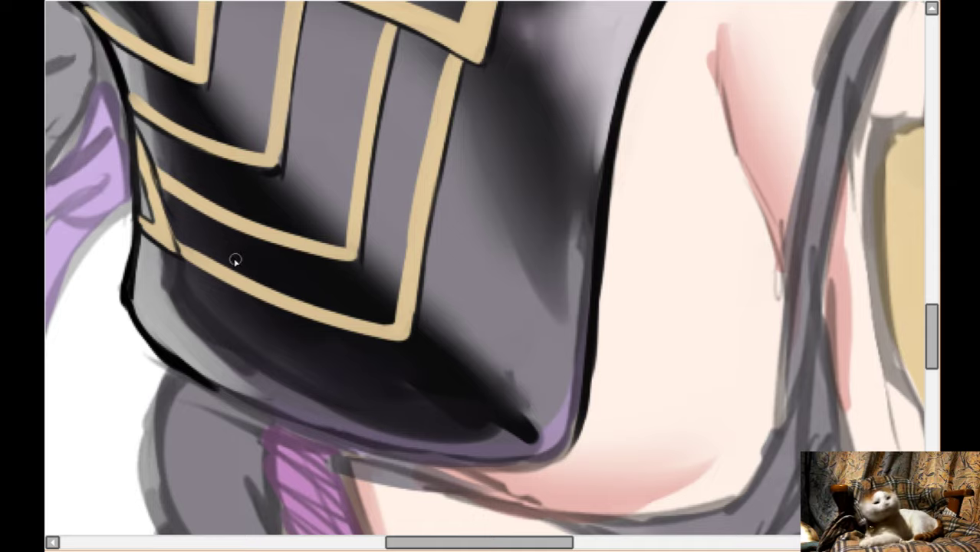
{"action": "key", "text": "End"}
{"action": "key", "text": "End"}
{"action": "key", "text": "End"}
{"action": "key", "text": "End"}
{"action": "left_click_drag", "start_coordinate": [233, 81], "coordinate": [242, 199]}
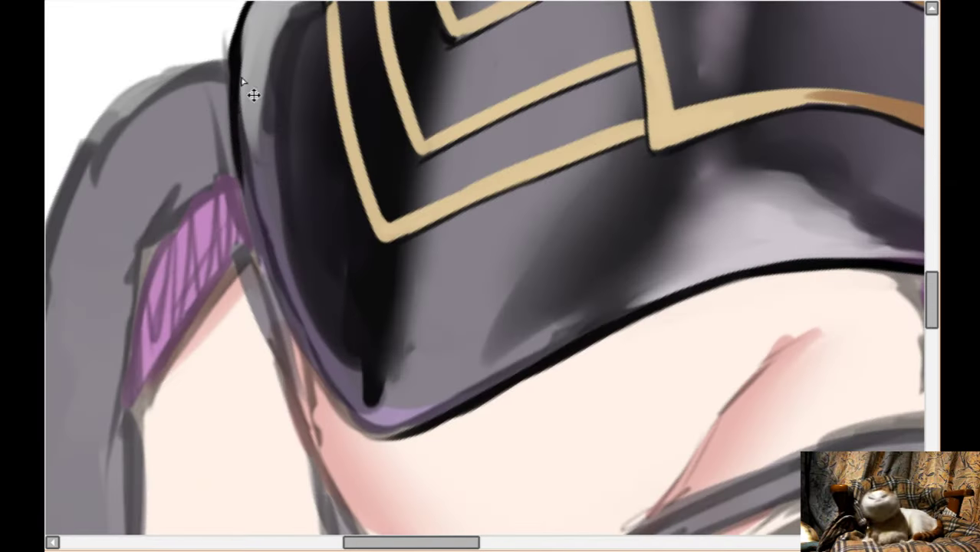
{"action": "key", "text": "ctrl+z"}
{"action": "left_click_drag", "start_coordinate": [231, 88], "coordinate": [260, 250]}
{"action": "left_click_drag", "start_coordinate": [237, 115], "coordinate": [301, 326]}
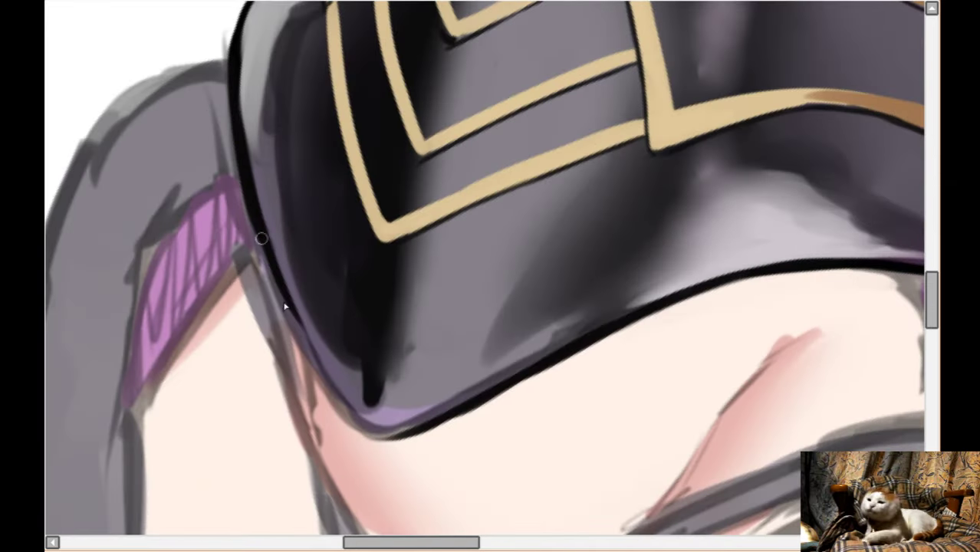
{"action": "left_click_drag", "start_coordinate": [260, 237], "coordinate": [328, 389]}
{"action": "mouse_move", "coordinate": [292, 313]}
{"action": "left_mouse_down"}
{"action": "mouse_move", "coordinate": [370, 428]}
{"action": "mouse_move", "coordinate": [339, 402]}
{"action": "mouse_move", "coordinate": [406, 436]}
{"action": "left_mouse_up"}
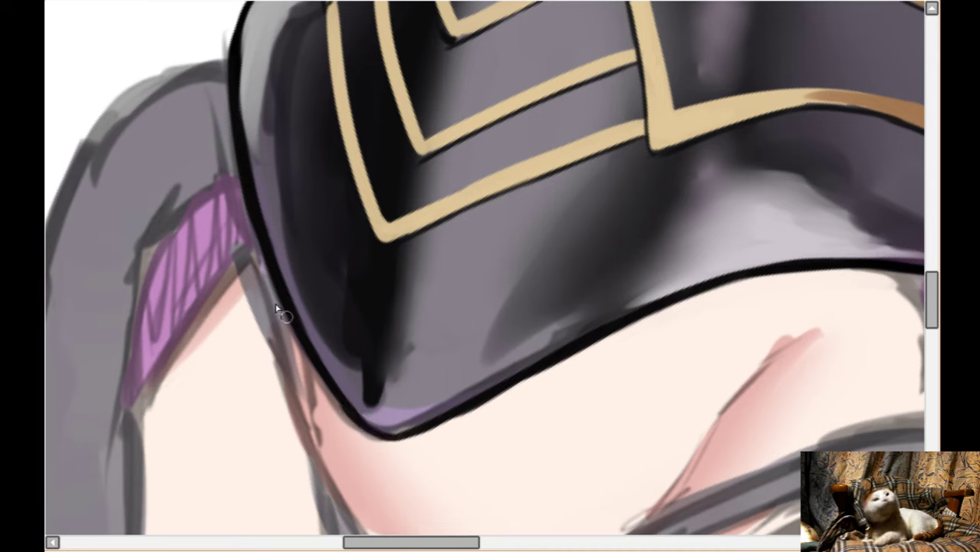
- Thicken the black hem outline along its lower half and round the bottom corner
{"action": "left_click_drag", "start_coordinate": [265, 257], "coordinate": [318, 372]}
{"action": "left_click_drag", "start_coordinate": [290, 313], "coordinate": [347, 419]}
{"action": "mouse_move", "coordinate": [313, 359]}
{"action": "left_mouse_down"}
{"action": "mouse_move", "coordinate": [339, 410]}
{"action": "mouse_move", "coordinate": [382, 434]}
{"action": "mouse_move", "coordinate": [369, 433]}
{"action": "mouse_move", "coordinate": [408, 424]}
{"action": "left_mouse_up"}
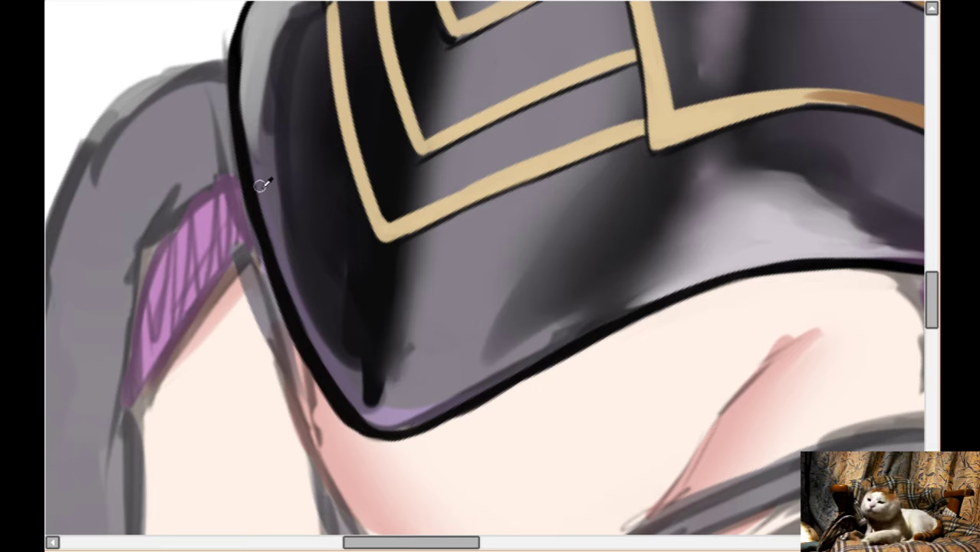
- Paint a muted purple band of reflected light just inside the black outline of the lower hem
{"action": "scroll", "coordinate": [250, 154], "scroll_direction": "up", "scroll_amount": 1}
{"action": "left_click_drag", "start_coordinate": [244, 62], "coordinate": [244, 138]}
{"action": "left_click_drag", "start_coordinate": [243, 81], "coordinate": [253, 223]}
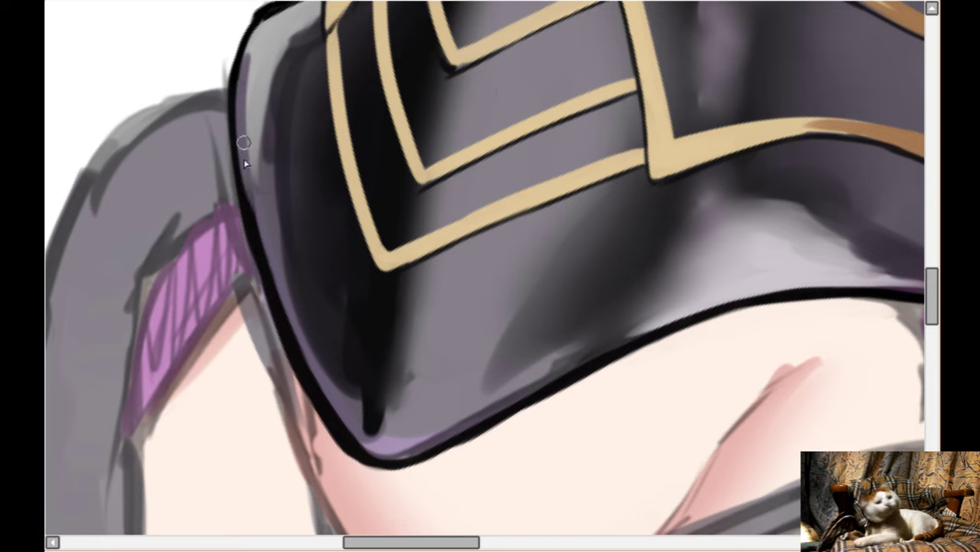
{"action": "left_click_drag", "start_coordinate": [247, 176], "coordinate": [294, 343]}
{"action": "mouse_move", "coordinate": [276, 277]}
{"action": "left_mouse_down"}
{"action": "mouse_move", "coordinate": [320, 390]}
{"action": "mouse_move", "coordinate": [372, 444]}
{"action": "mouse_move", "coordinate": [369, 413]}
{"action": "mouse_move", "coordinate": [320, 333]}
{"action": "left_mouse_up"}
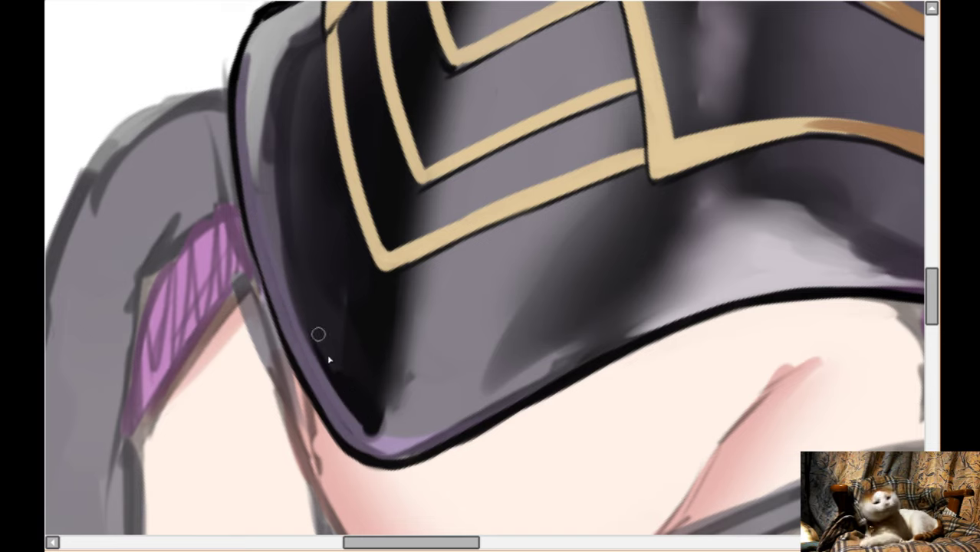
- Paint light grey reflected light over the upper part of the hem's purple band and blend it toward the bottom corner
{"action": "scroll", "coordinate": [283, 141], "scroll_direction": "up", "scroll_amount": 1}
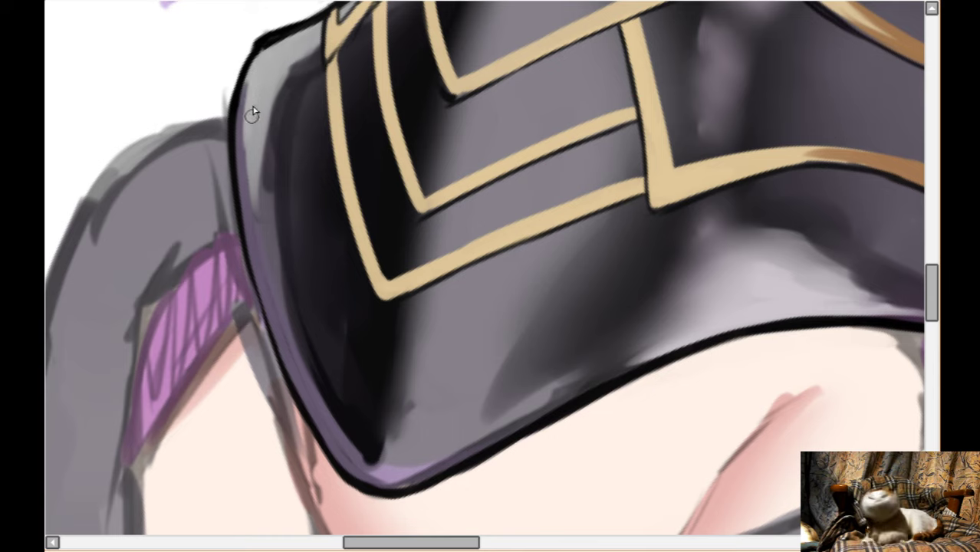
{"action": "left_click_drag", "start_coordinate": [250, 82], "coordinate": [244, 191]}
{"action": "left_click_drag", "start_coordinate": [248, 89], "coordinate": [265, 280]}
{"action": "left_click_drag", "start_coordinate": [252, 185], "coordinate": [260, 288]}
{"action": "left_click_drag", "start_coordinate": [253, 225], "coordinate": [287, 351]}
{"action": "left_click_drag", "start_coordinate": [248, 181], "coordinate": [298, 350]}
{"action": "left_click_drag", "start_coordinate": [260, 158], "coordinate": [291, 360]}
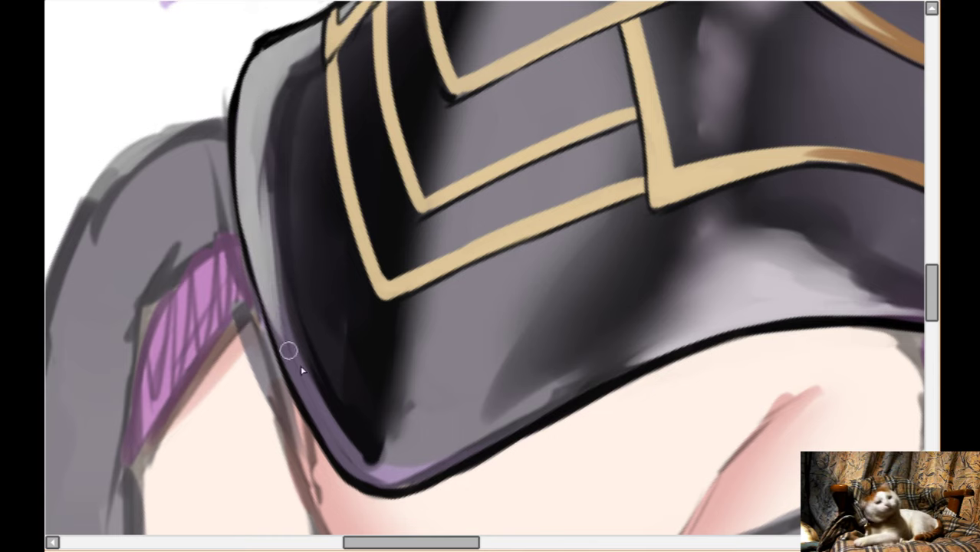
{"action": "scroll", "coordinate": [278, 251], "scroll_direction": "left", "scroll_amount": 5}
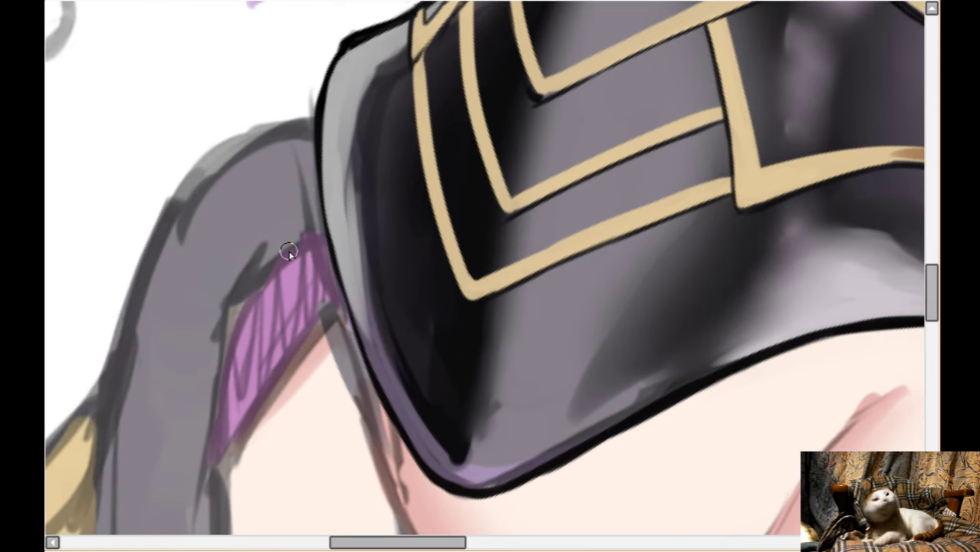
{"action": "scroll", "coordinate": [288, 253], "scroll_direction": "down", "scroll_amount": 2}
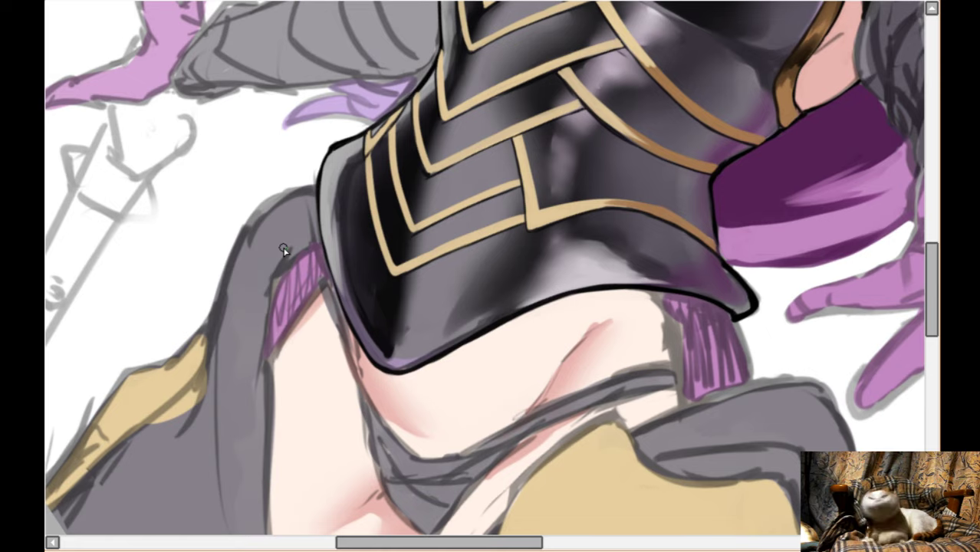
{"action": "key", "text": "Home"}
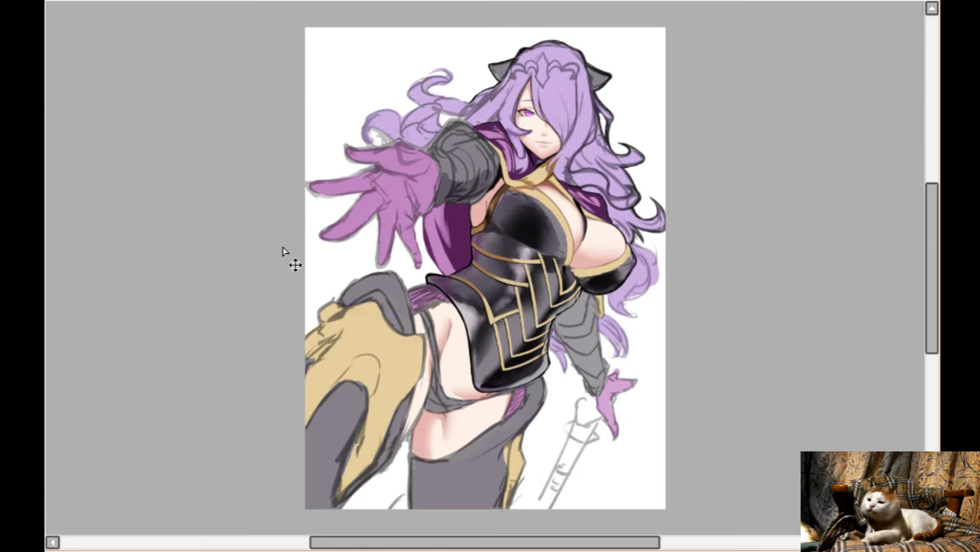
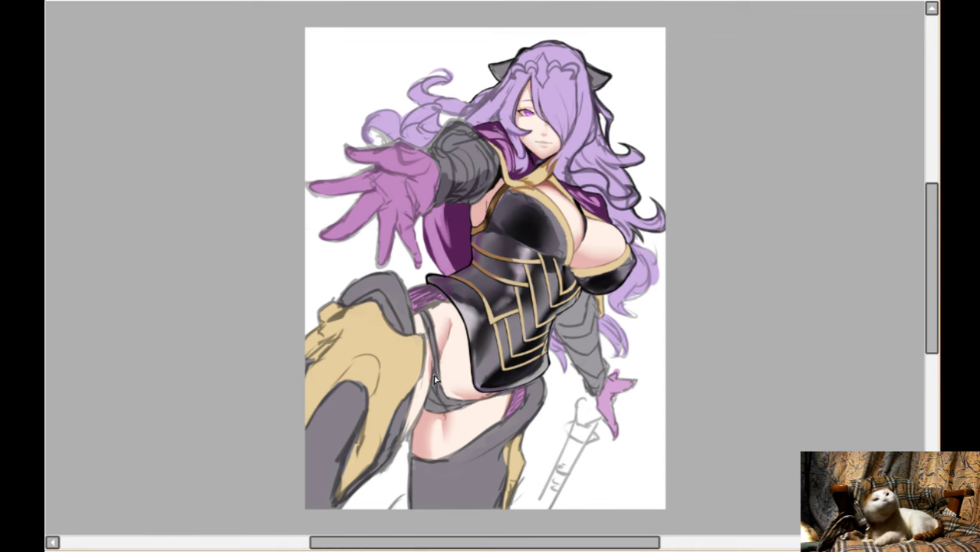
- Paint a dark grey band across the near cup's gold trim by the cleavage and edge it with a black underbust line
{"action": "scroll", "coordinate": [434, 379], "scroll_direction": "up", "scroll_amount": 1}
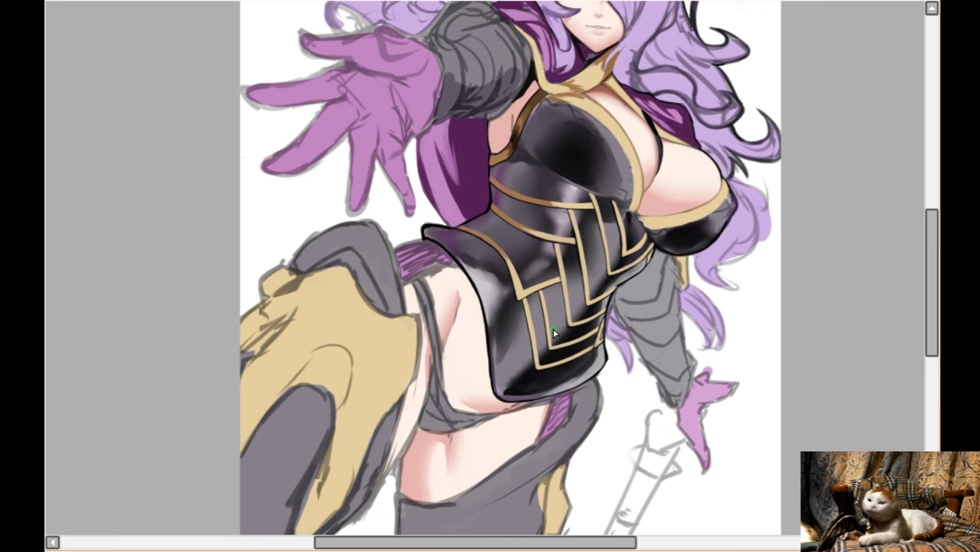
{"action": "scroll", "coordinate": [553, 331], "scroll_direction": "up", "scroll_amount": 1}
{"action": "scroll", "coordinate": [652, 219], "scroll_direction": "up", "scroll_amount": 4}
{"action": "scroll", "coordinate": [651, 220], "scroll_direction": "up", "scroll_amount": 1}
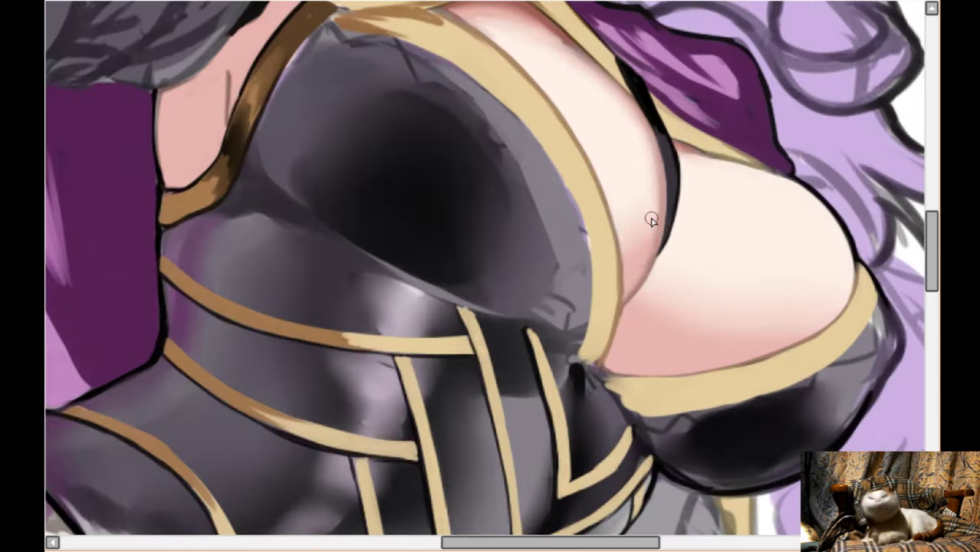
{"action": "scroll", "coordinate": [651, 220], "scroll_direction": "up", "scroll_amount": 2}
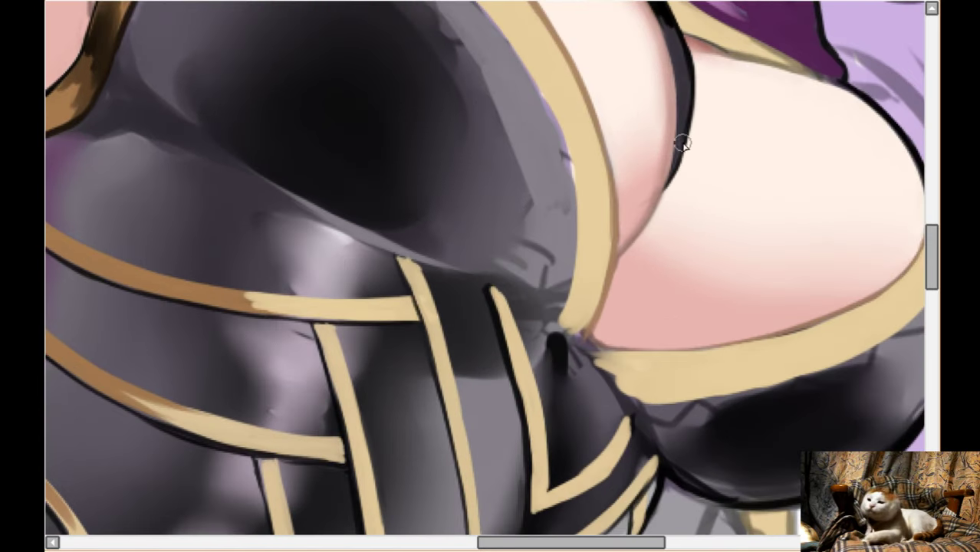
{"action": "key", "text": "h"}
{"action": "scroll", "coordinate": [518, 350], "scroll_direction": "down", "scroll_amount": 2}
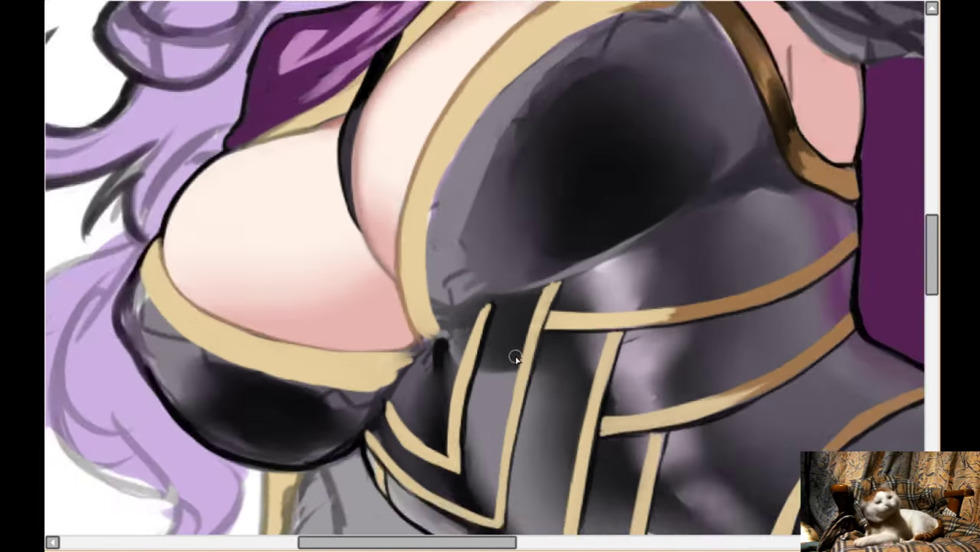
{"action": "scroll", "coordinate": [432, 316], "scroll_direction": "up", "scroll_amount": 4}
{"action": "scroll", "coordinate": [431, 316], "scroll_direction": "down", "scroll_amount": 1}
{"action": "scroll", "coordinate": [434, 259], "scroll_direction": "up", "scroll_amount": 3}
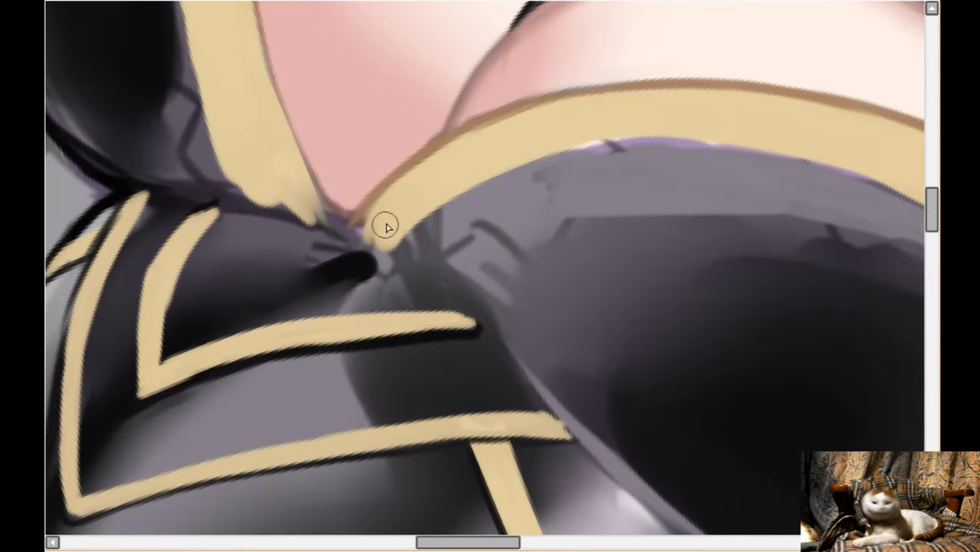
{"action": "left_click_drag", "start_coordinate": [383, 191], "coordinate": [420, 288]}
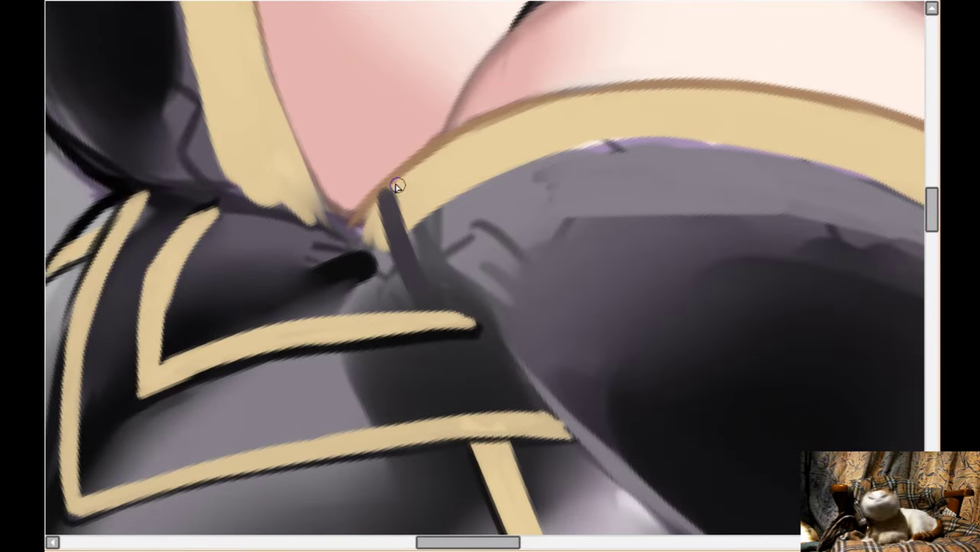
{"action": "left_click_drag", "start_coordinate": [396, 186], "coordinate": [480, 326]}
{"action": "left_click_drag", "start_coordinate": [415, 234], "coordinate": [506, 366]}
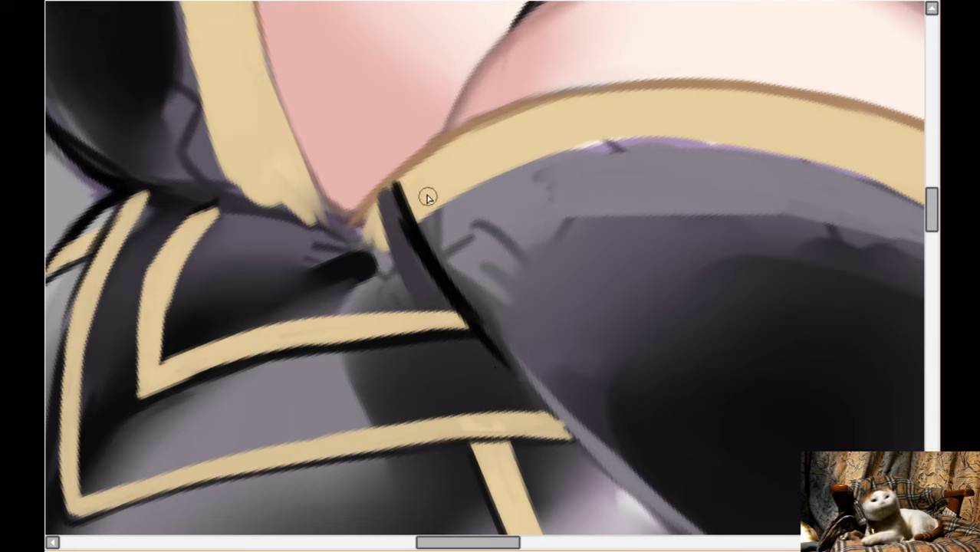
- Add a second curved black stroke across the gold trim's end and thicken the underbust line as far as the strap
{"action": "left_click_drag", "start_coordinate": [429, 156], "coordinate": [446, 284]}
{"action": "left_click_drag", "start_coordinate": [428, 168], "coordinate": [442, 270]}
{"action": "mouse_move", "coordinate": [427, 167]}
{"action": "left_mouse_down"}
{"action": "mouse_move", "coordinate": [433, 258]}
{"action": "mouse_move", "coordinate": [446, 283]}
{"action": "left_mouse_up"}
{"action": "mouse_move", "coordinate": [430, 230]}
{"action": "left_mouse_down"}
{"action": "mouse_move", "coordinate": [468, 329]}
{"action": "mouse_move", "coordinate": [439, 259]}
{"action": "left_mouse_up"}
{"action": "left_click_drag", "start_coordinate": [430, 186], "coordinate": [478, 337]}
{"action": "left_click_drag", "start_coordinate": [405, 226], "coordinate": [528, 404]}
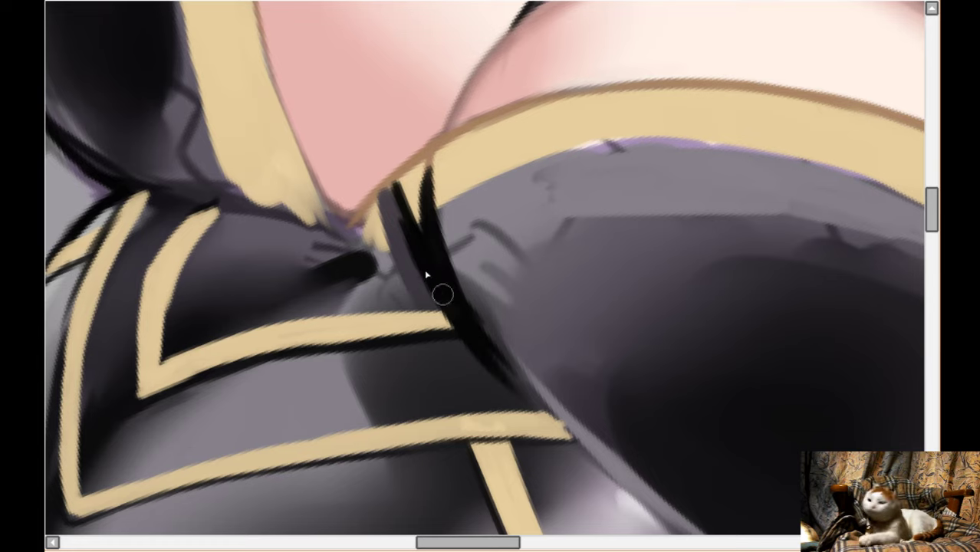
{"action": "left_click_drag", "start_coordinate": [441, 292], "coordinate": [542, 415]}
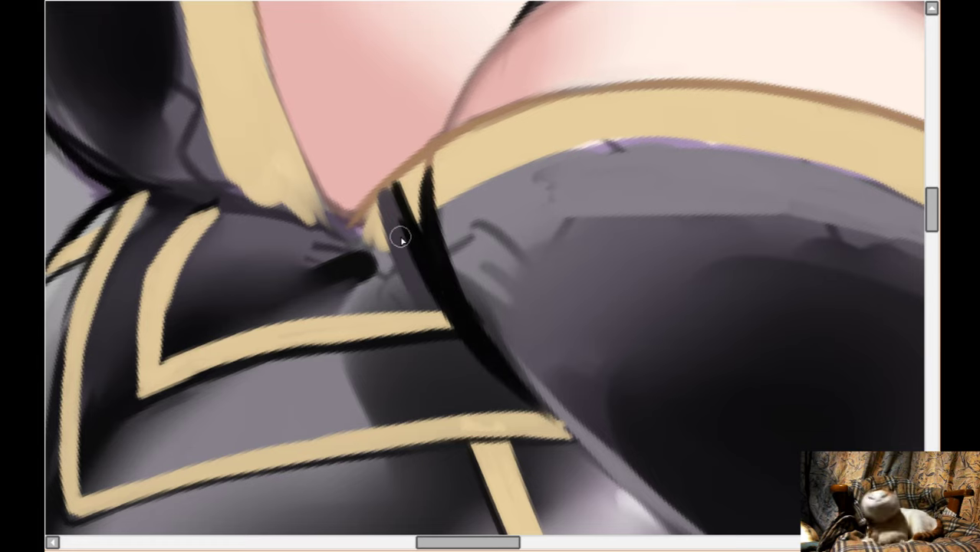
- Extend the black underbust line to the cleavage crease and cover the leftover gold trim end with pink skin colour
{"action": "key", "text": "Home"}
{"action": "scroll", "coordinate": [495, 244], "scroll_direction": "up", "scroll_amount": 2}
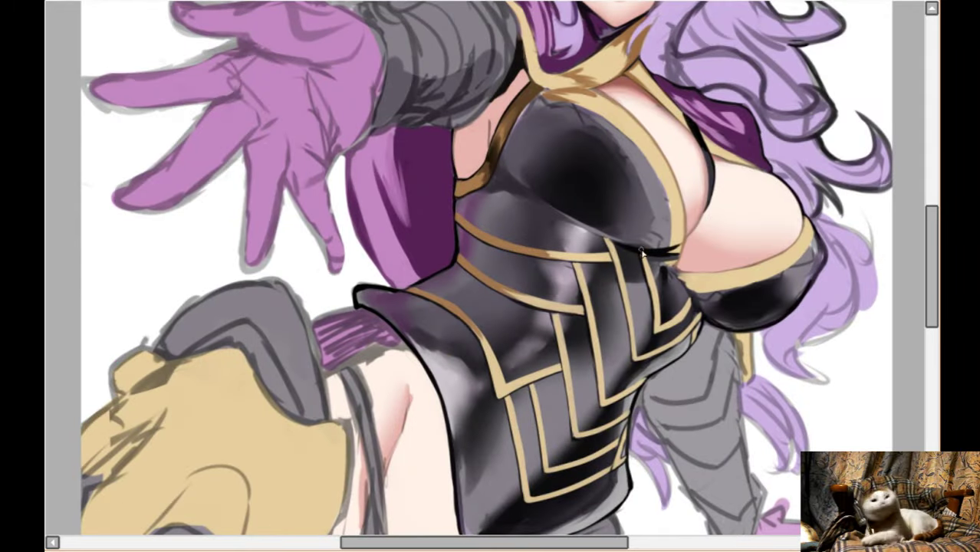
{"action": "scroll", "coordinate": [747, 270], "scroll_direction": "up", "scroll_amount": 3}
{"action": "key", "text": "Right"}
{"action": "key", "text": "Up"}
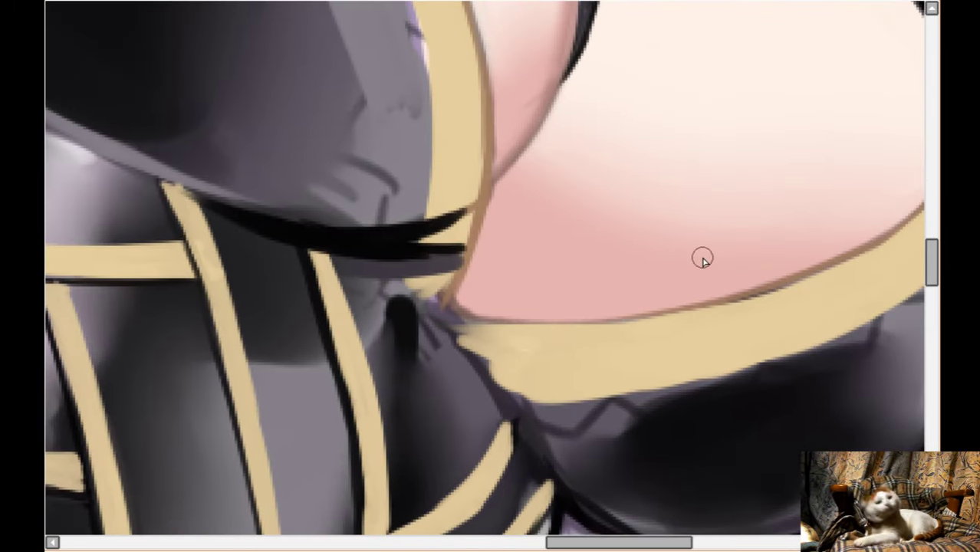
{"action": "left_click_drag", "start_coordinate": [440, 223], "coordinate": [490, 188]}
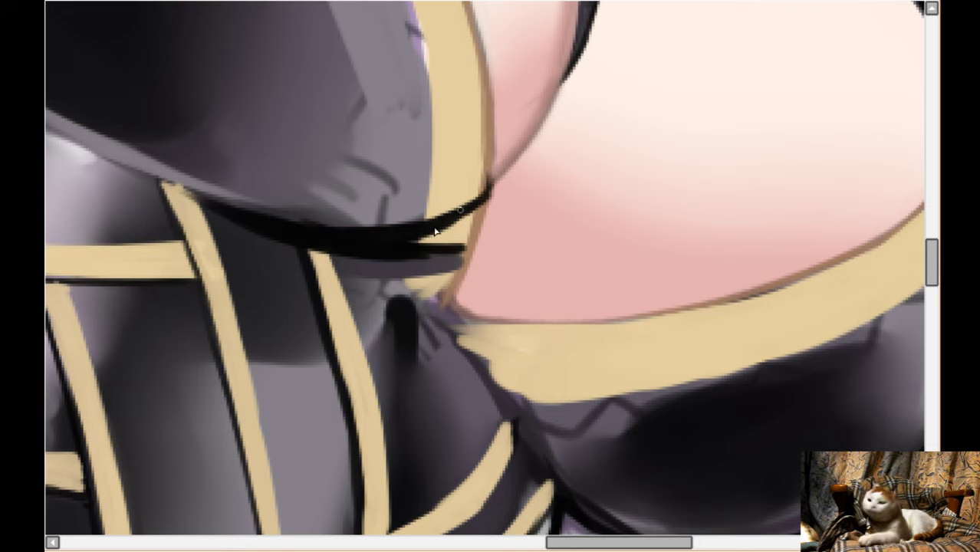
{"action": "mouse_move", "coordinate": [444, 260]}
{"action": "left_mouse_down"}
{"action": "mouse_move", "coordinate": [496, 312]}
{"action": "mouse_move", "coordinate": [456, 245]}
{"action": "mouse_move", "coordinate": [428, 248]}
{"action": "mouse_move", "coordinate": [478, 292]}
{"action": "left_mouse_up"}
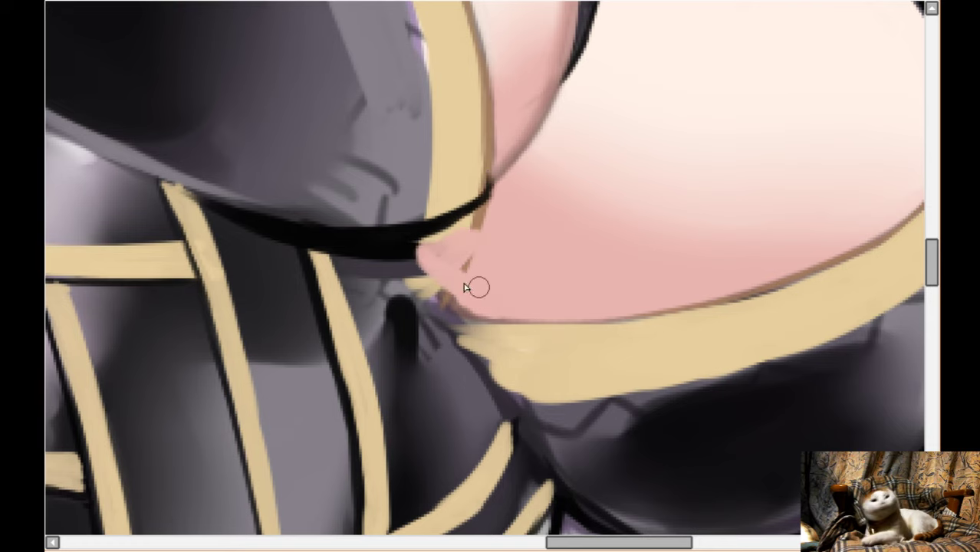
- Smooth the inner edge of the far cup's gold trim and extend its tip toward the point where the cups meet
{"action": "scroll", "coordinate": [524, 324], "scroll_direction": "down", "scroll_amount": 1}
{"action": "key", "text": "Delete"}
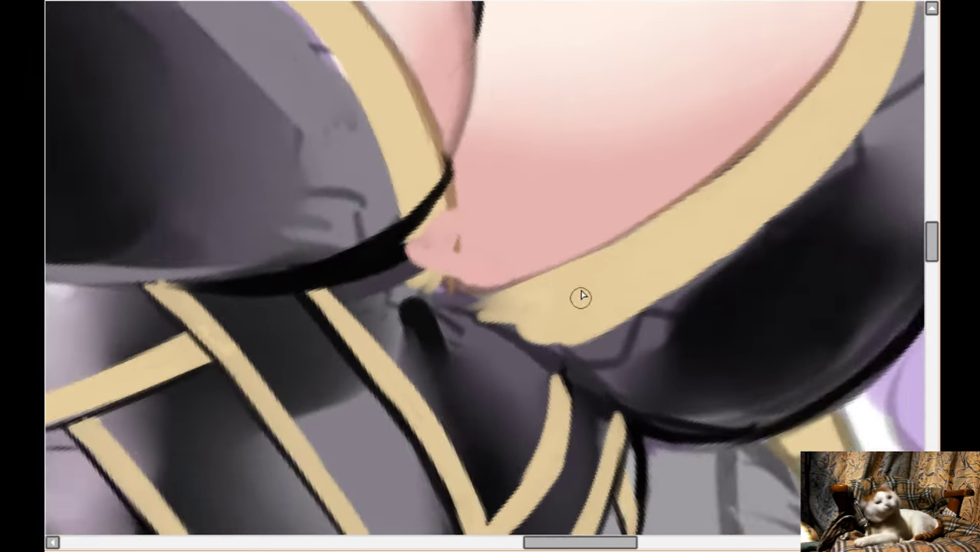
{"action": "key", "text": "Delete"}
{"action": "key", "text": "Delete"}
{"action": "key", "text": "Delete"}
{"action": "left_click_drag", "start_coordinate": [557, 169], "coordinate": [508, 277]}
{"action": "left_click_drag", "start_coordinate": [543, 217], "coordinate": [466, 304]}
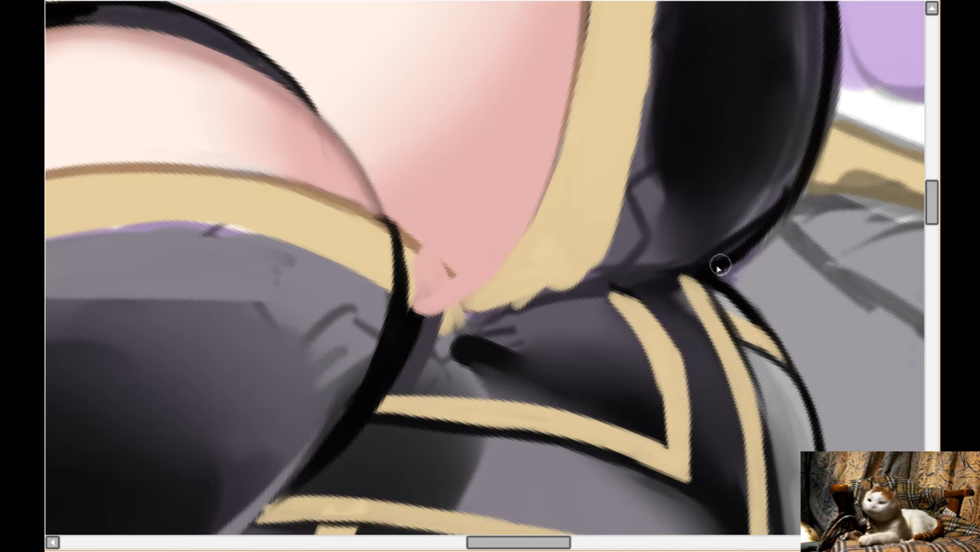
- Draw a black outline along the outer edge of the far cup's gold trim, down toward the point where the cups meet
{"action": "key", "text": "["}
{"action": "left_click_drag", "start_coordinate": [588, 274], "coordinate": [513, 305]}
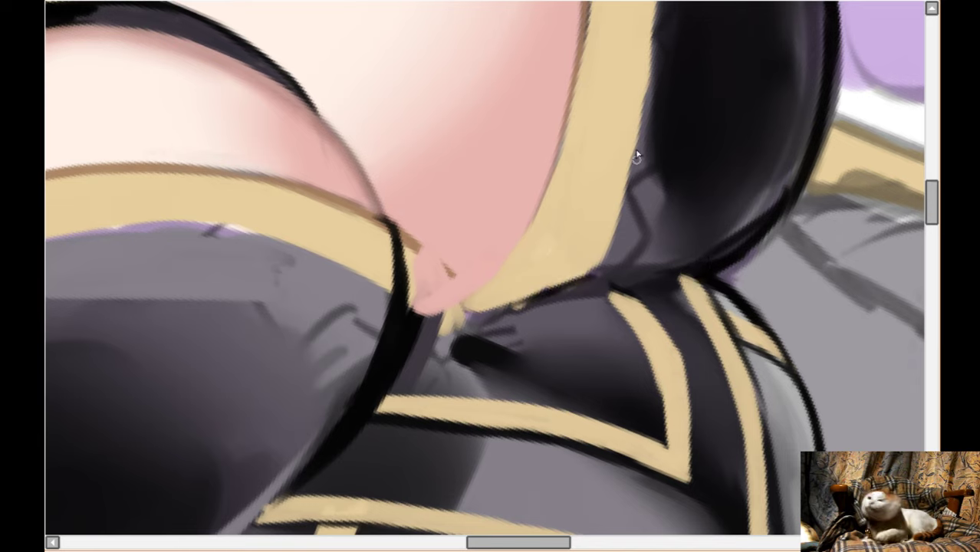
{"action": "left_click_drag", "start_coordinate": [648, 79], "coordinate": [604, 232]}
{"action": "left_click_drag", "start_coordinate": [652, 72], "coordinate": [605, 234]}
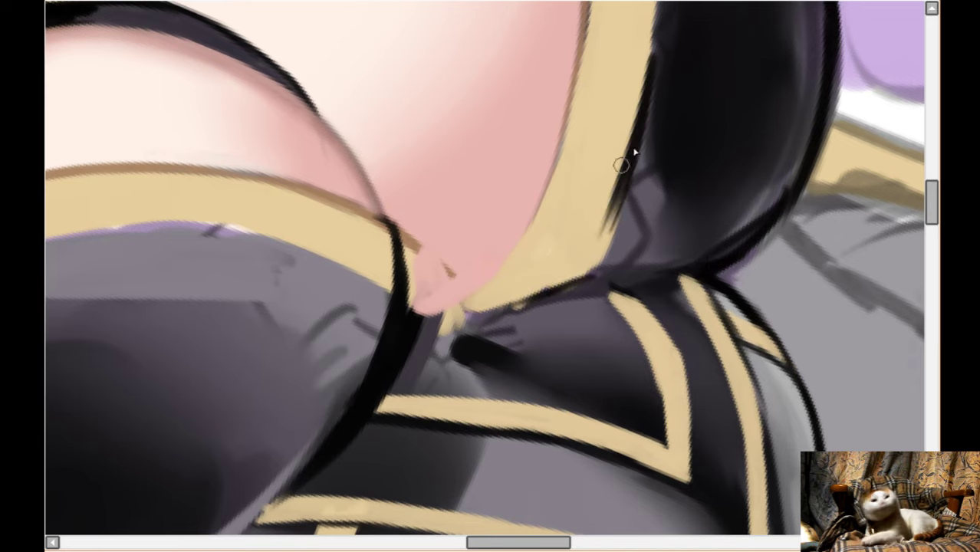
{"action": "mouse_move", "coordinate": [621, 164]}
{"action": "left_mouse_down"}
{"action": "mouse_move", "coordinate": [573, 262]}
{"action": "mouse_move", "coordinate": [534, 294]}
{"action": "left_mouse_up"}
{"action": "left_click_drag", "start_coordinate": [609, 232], "coordinate": [525, 291]}
{"action": "mouse_move", "coordinate": [593, 253]}
{"action": "left_mouse_down"}
{"action": "mouse_move", "coordinate": [629, 196]}
{"action": "mouse_move", "coordinate": [614, 225]}
{"action": "mouse_move", "coordinate": [654, 95]}
{"action": "mouse_move", "coordinate": [657, 17]}
{"action": "mouse_move", "coordinate": [624, 234]}
{"action": "left_mouse_up"}
{"action": "mouse_move", "coordinate": [631, 197]}
{"action": "left_mouse_down"}
{"action": "mouse_move", "coordinate": [584, 275]}
{"action": "mouse_move", "coordinate": [641, 199]}
{"action": "mouse_move", "coordinate": [638, 166]}
{"action": "mouse_move", "coordinate": [650, 222]}
{"action": "left_mouse_up"}
- Paint grey fabric with a dark curved fold below where the cups meet and extend the pink skin into a sharp corner above it
{"action": "mouse_move", "coordinate": [654, 93]}
{"action": "left_mouse_down"}
{"action": "mouse_move", "coordinate": [606, 196]}
{"action": "mouse_move", "coordinate": [525, 311]}
{"action": "mouse_move", "coordinate": [570, 273]}
{"action": "mouse_move", "coordinate": [412, 345]}
{"action": "mouse_move", "coordinate": [476, 313]}
{"action": "mouse_move", "coordinate": [421, 343]}
{"action": "mouse_move", "coordinate": [392, 375]}
{"action": "mouse_move", "coordinate": [443, 332]}
{"action": "mouse_move", "coordinate": [422, 349]}
{"action": "mouse_move", "coordinate": [477, 362]}
{"action": "mouse_move", "coordinate": [472, 329]}
{"action": "mouse_move", "coordinate": [560, 289]}
{"action": "mouse_move", "coordinate": [502, 325]}
{"action": "mouse_move", "coordinate": [475, 324]}
{"action": "mouse_move", "coordinate": [564, 367]}
{"action": "mouse_move", "coordinate": [522, 328]}
{"action": "mouse_move", "coordinate": [526, 308]}
{"action": "mouse_move", "coordinate": [610, 402]}
{"action": "mouse_move", "coordinate": [558, 301]}
{"action": "mouse_move", "coordinate": [628, 417]}
{"action": "left_mouse_up"}
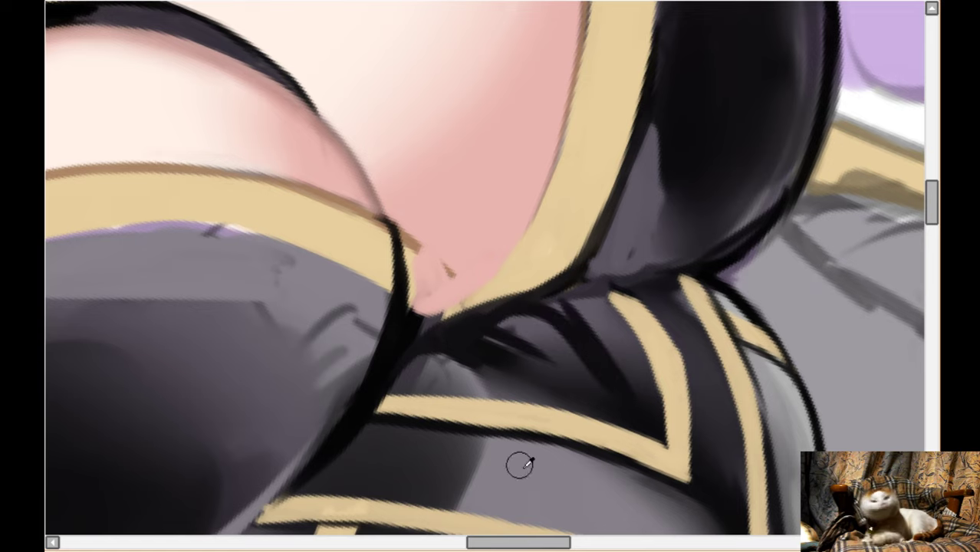
{"action": "mouse_move", "coordinate": [460, 357]}
{"action": "left_mouse_down"}
{"action": "mouse_move", "coordinate": [490, 324]}
{"action": "mouse_move", "coordinate": [529, 333]}
{"action": "mouse_move", "coordinate": [565, 370]}
{"action": "mouse_move", "coordinate": [529, 363]}
{"action": "mouse_move", "coordinate": [457, 372]}
{"action": "mouse_move", "coordinate": [588, 401]}
{"action": "mouse_move", "coordinate": [552, 372]}
{"action": "left_mouse_up"}
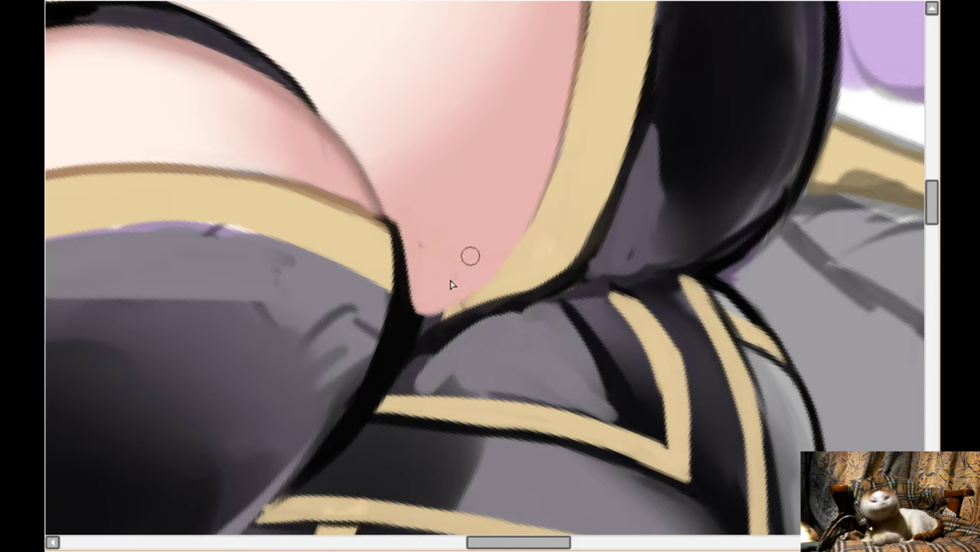
{"action": "mouse_move", "coordinate": [470, 256]}
{"action": "left_mouse_down"}
{"action": "mouse_move", "coordinate": [407, 325]}
{"action": "mouse_move", "coordinate": [434, 313]}
{"action": "mouse_move", "coordinate": [417, 357]}
{"action": "mouse_move", "coordinate": [391, 363]}
{"action": "mouse_move", "coordinate": [541, 218]}
{"action": "left_mouse_up"}
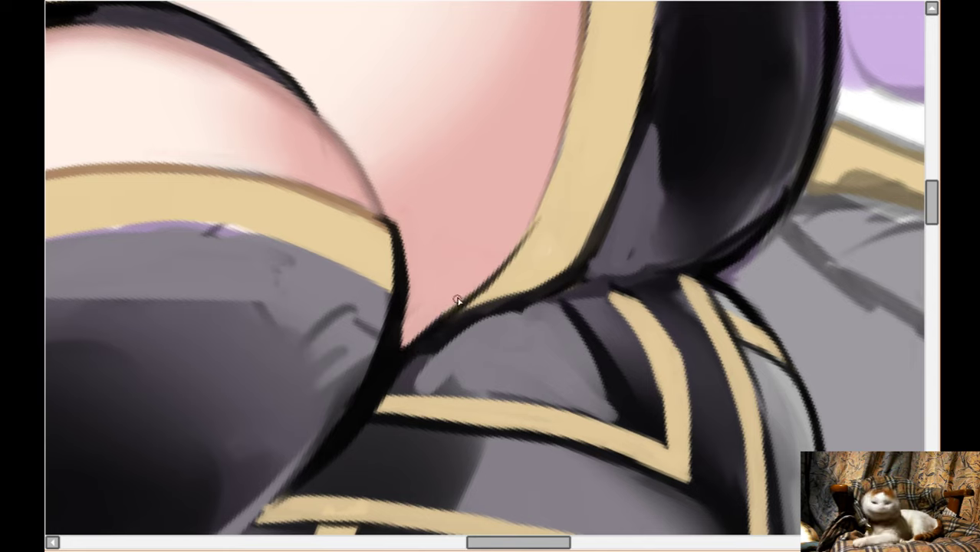
- Thicken the near cup's black underbust line from the cleavage corner and extend it past the gold strap toward the character's side
{"action": "key", "text": "ctrl+0"}
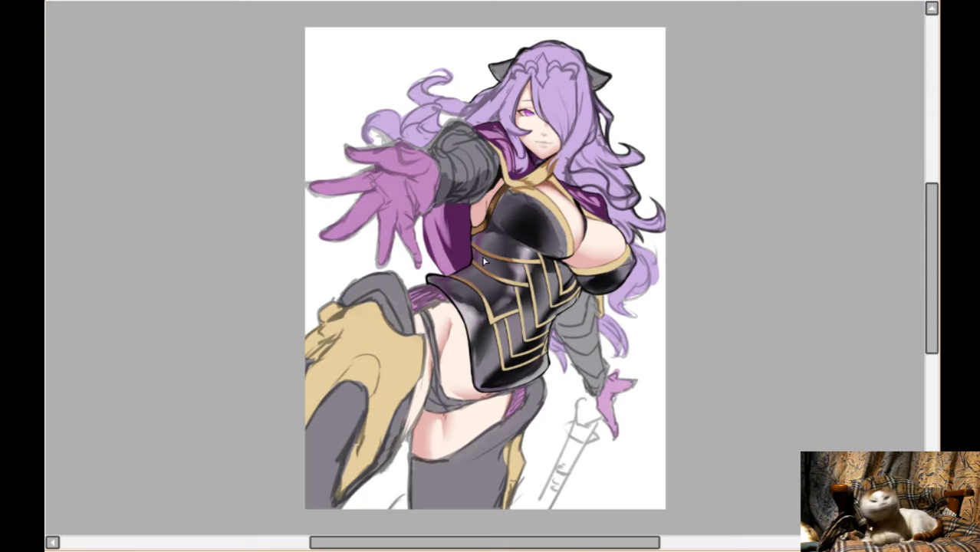
{"action": "scroll", "coordinate": [573, 265], "scroll_direction": "up", "scroll_amount": 4}
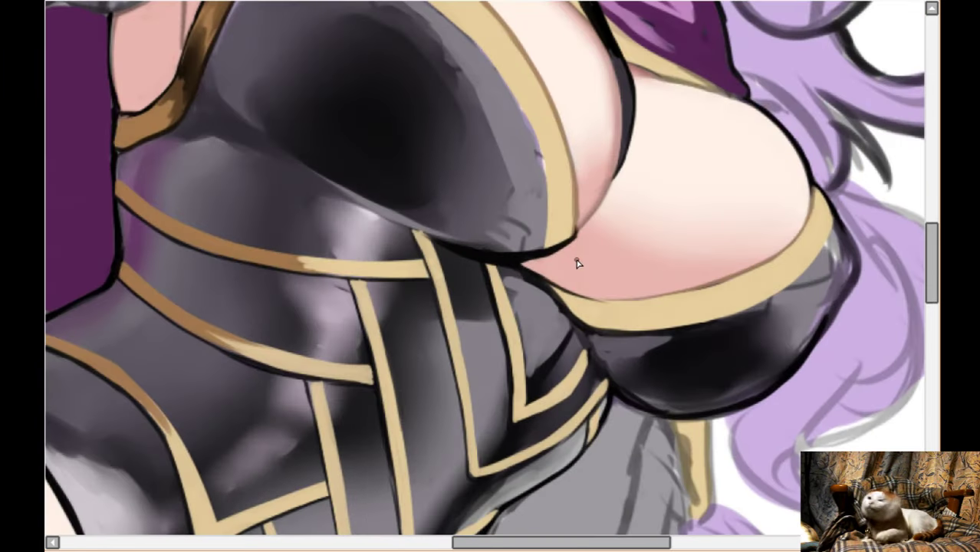
{"action": "scroll", "coordinate": [593, 251], "scroll_direction": "up", "scroll_amount": 3}
{"action": "key", "text": "Up"}
{"action": "key", "text": "h"}
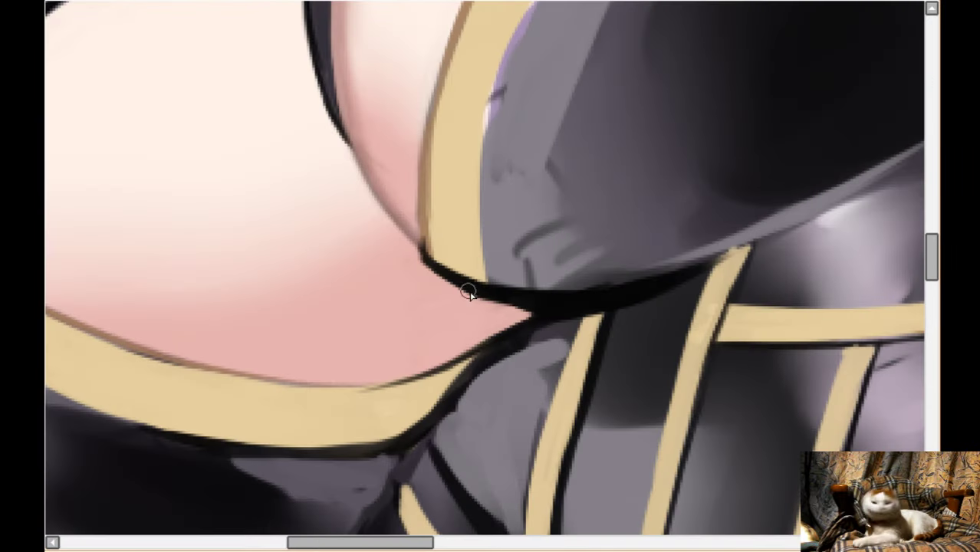
{"action": "mouse_move", "coordinate": [468, 293]}
{"action": "left_mouse_down"}
{"action": "mouse_move", "coordinate": [502, 317]}
{"action": "mouse_move", "coordinate": [532, 318]}
{"action": "mouse_move", "coordinate": [445, 278]}
{"action": "mouse_move", "coordinate": [477, 301]}
{"action": "left_mouse_up"}
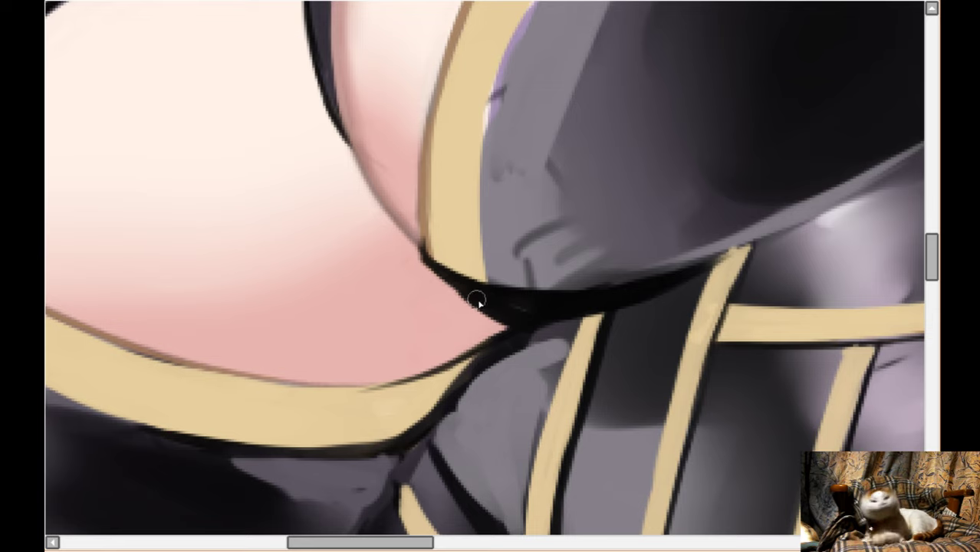
{"action": "mouse_move", "coordinate": [435, 266]}
{"action": "left_mouse_down"}
{"action": "mouse_move", "coordinate": [541, 322]}
{"action": "mouse_move", "coordinate": [621, 303]}
{"action": "left_mouse_up"}
{"action": "mouse_move", "coordinate": [536, 314]}
{"action": "left_mouse_down"}
{"action": "mouse_move", "coordinate": [619, 308]}
{"action": "mouse_move", "coordinate": [717, 280]}
{"action": "left_mouse_up"}
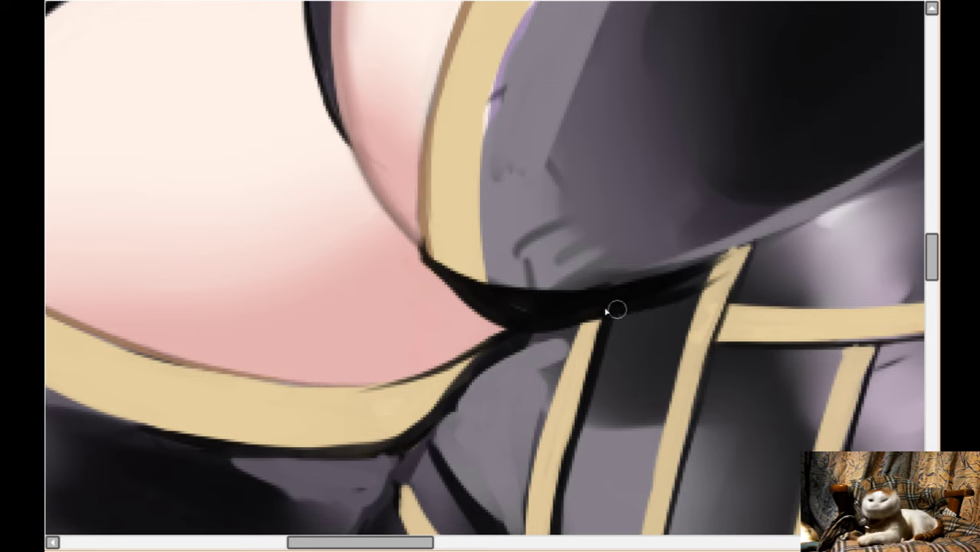
{"action": "mouse_move", "coordinate": [616, 309]}
{"action": "left_mouse_down"}
{"action": "mouse_move", "coordinate": [558, 322]}
{"action": "mouse_move", "coordinate": [739, 265]}
{"action": "mouse_move", "coordinate": [836, 197]}
{"action": "left_mouse_up"}
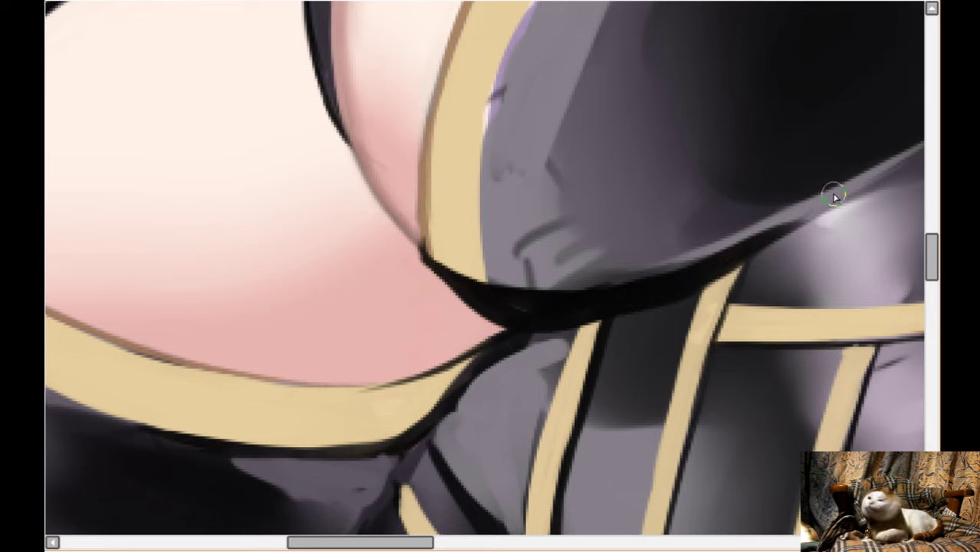
- Extend the near cup's gold trim tip down to the underbust line and outline the trim's fabric-side edge with a thin black line
{"action": "scroll", "coordinate": [492, 343], "scroll_direction": "left", "scroll_amount": 1}
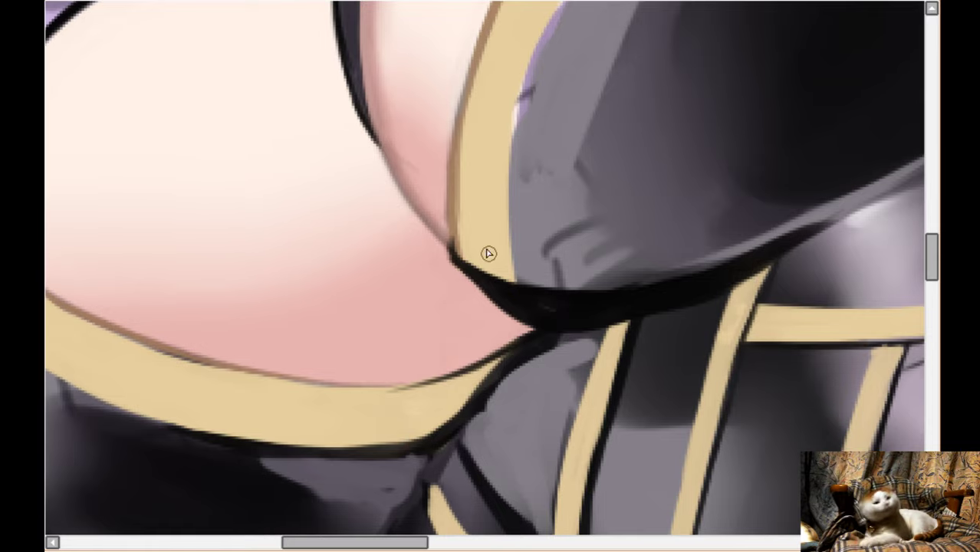
{"action": "mouse_move", "coordinate": [470, 142]}
{"action": "left_mouse_down"}
{"action": "mouse_move", "coordinate": [455, 243]}
{"action": "mouse_move", "coordinate": [509, 292]}
{"action": "mouse_move", "coordinate": [490, 277]}
{"action": "mouse_move", "coordinate": [493, 286]}
{"action": "mouse_move", "coordinate": [529, 306]}
{"action": "left_mouse_up"}
{"action": "mouse_move", "coordinate": [508, 269]}
{"action": "left_mouse_down"}
{"action": "mouse_move", "coordinate": [500, 244]}
{"action": "mouse_move", "coordinate": [527, 304]}
{"action": "mouse_move", "coordinate": [505, 274]}
{"action": "mouse_move", "coordinate": [534, 285]}
{"action": "mouse_move", "coordinate": [542, 307]}
{"action": "mouse_move", "coordinate": [517, 255]}
{"action": "mouse_move", "coordinate": [511, 177]}
{"action": "mouse_move", "coordinate": [517, 265]}
{"action": "mouse_move", "coordinate": [530, 136]}
{"action": "left_mouse_up"}
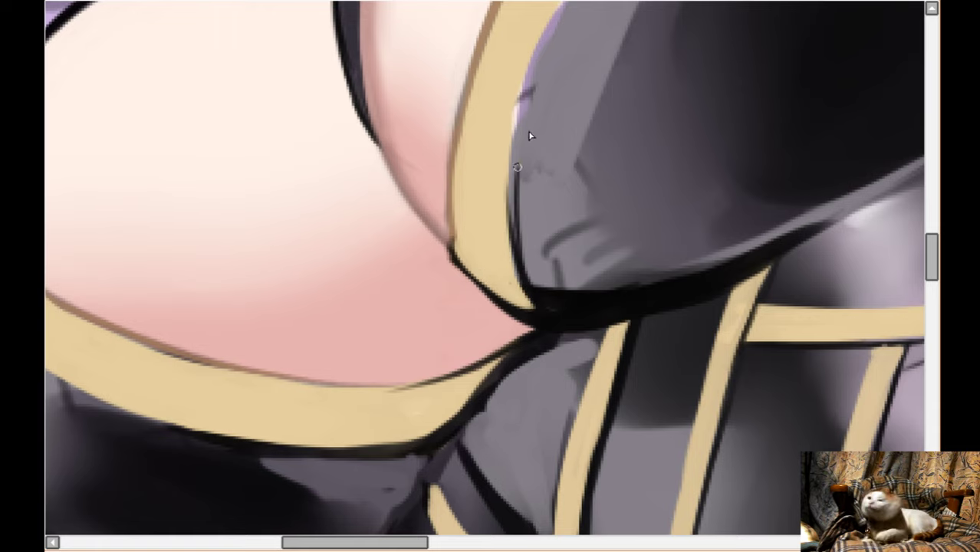
{"action": "scroll", "coordinate": [532, 143], "scroll_direction": "up", "scroll_amount": 3}
{"action": "mouse_move", "coordinate": [521, 281]}
{"action": "left_mouse_down"}
{"action": "mouse_move", "coordinate": [525, 206]}
{"action": "mouse_move", "coordinate": [523, 231]}
{"action": "mouse_move", "coordinate": [565, 116]}
{"action": "left_mouse_up"}
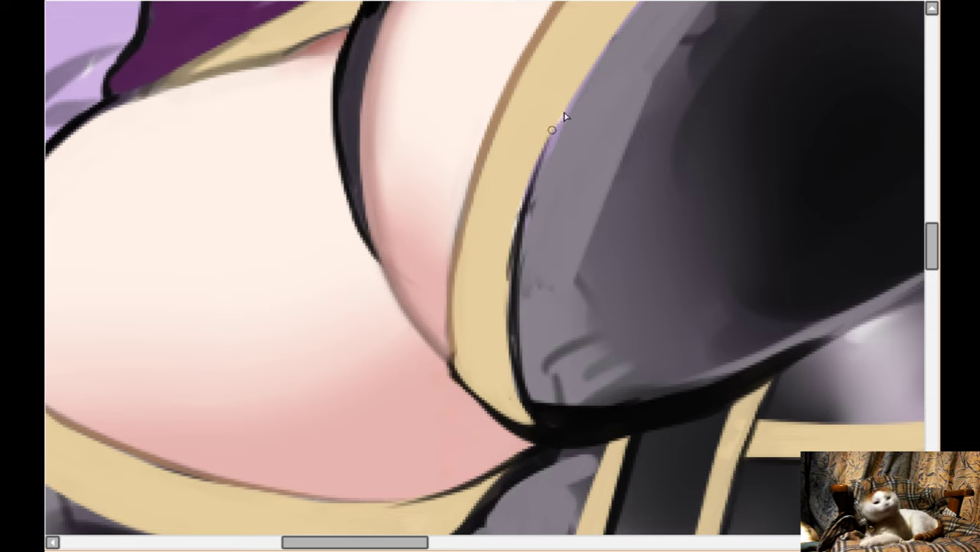
{"action": "left_click_drag", "start_coordinate": [515, 230], "coordinate": [502, 307]}
{"action": "left_click_drag", "start_coordinate": [527, 174], "coordinate": [506, 349]}
{"action": "left_click_drag", "start_coordinate": [506, 261], "coordinate": [515, 388]}
{"action": "left_click_drag", "start_coordinate": [515, 387], "coordinate": [531, 170]}
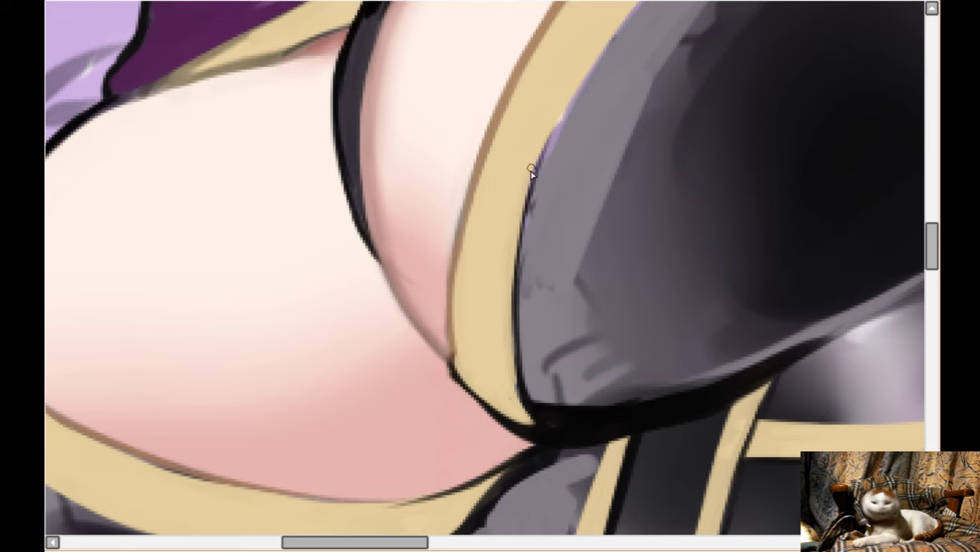
- Deepen and widen the soft black shading in the centre of the near cup
{"action": "scroll", "coordinate": [510, 234], "scroll_direction": "down", "scroll_amount": 5}
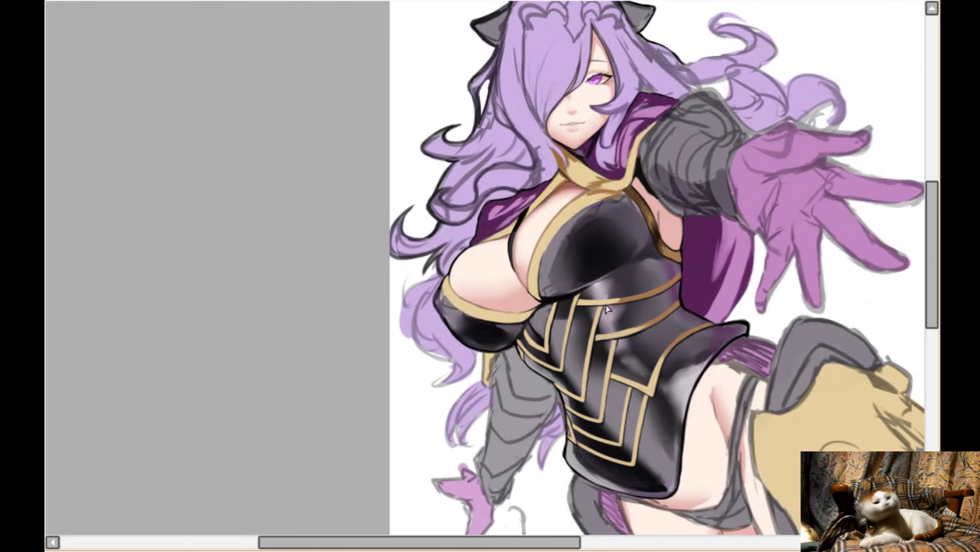
{"action": "scroll", "coordinate": [608, 305], "scroll_direction": "up", "scroll_amount": 5}
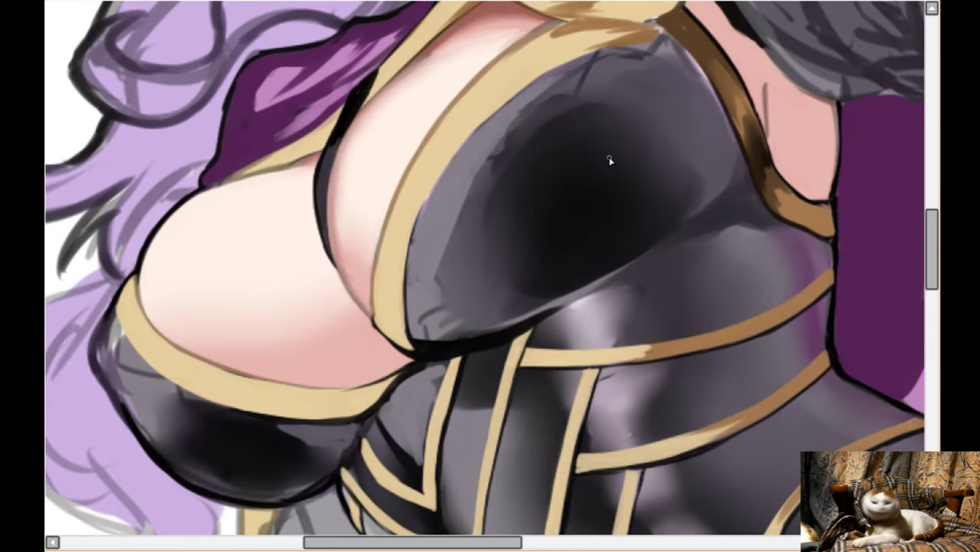
{"action": "scroll", "coordinate": [598, 191], "scroll_direction": "up", "scroll_amount": 2}
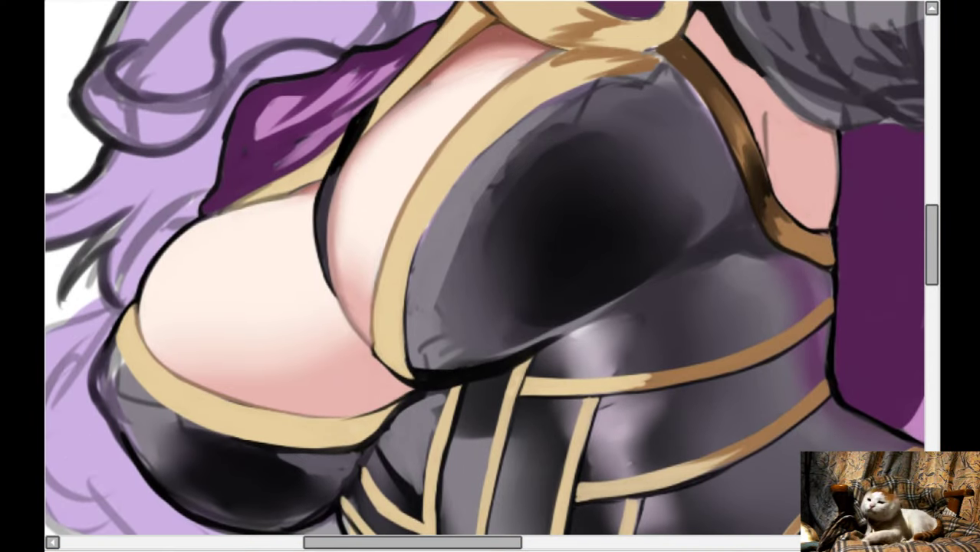
{"action": "key", "text": "bracketright"}
{"action": "key", "text": "bracketright"}
{"action": "mouse_move", "coordinate": [614, 258]}
{"action": "left_mouse_down"}
{"action": "mouse_move", "coordinate": [553, 289]}
{"action": "mouse_move", "coordinate": [587, 220]}
{"action": "mouse_move", "coordinate": [510, 219]}
{"action": "left_mouse_up"}
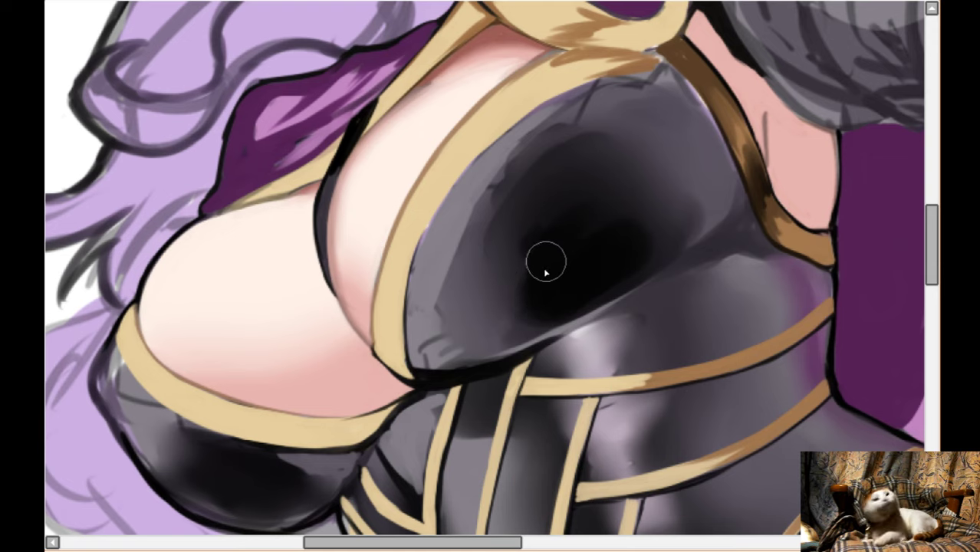
- Cover the brown shading at the upper end of the near cup's gold trim with gold and add a gold point over the fabric
{"action": "key", "text": "h"}
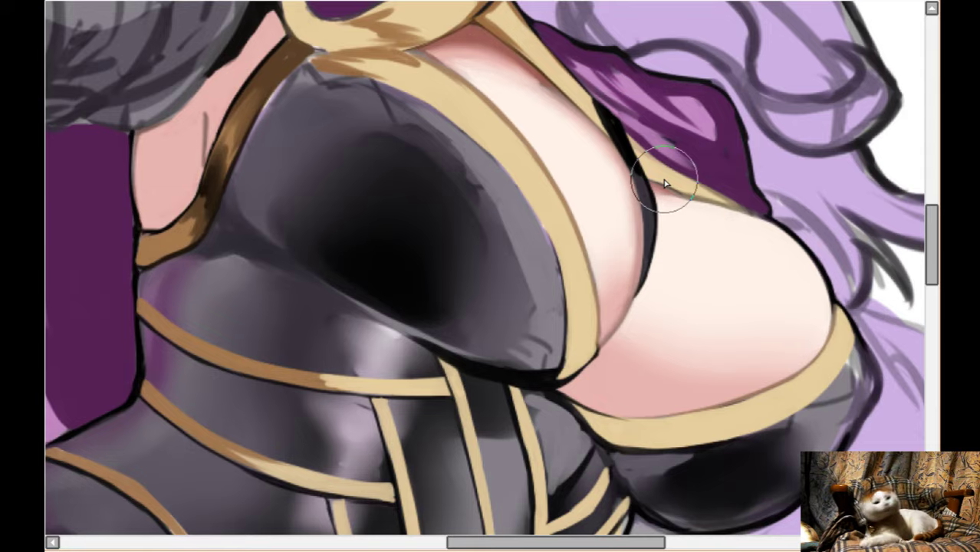
{"action": "key", "text": "Left"}
{"action": "key", "text": "Left"}
{"action": "key", "text": "Left"}
{"action": "key", "text": "Left"}
{"action": "scroll", "coordinate": [636, 198], "scroll_direction": "down", "scroll_amount": 1}
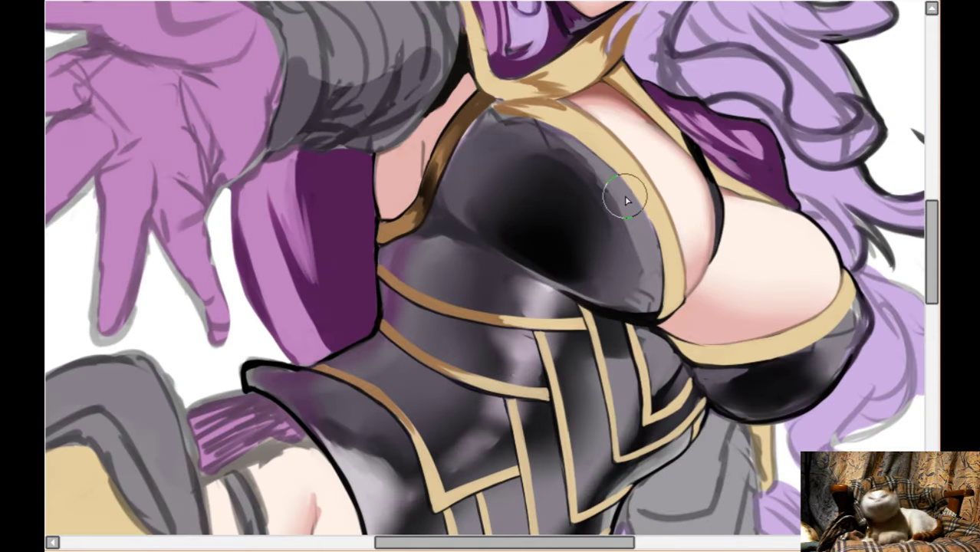
{"action": "key", "text": "Right"}
{"action": "scroll", "coordinate": [584, 180], "scroll_direction": "up", "scroll_amount": 1}
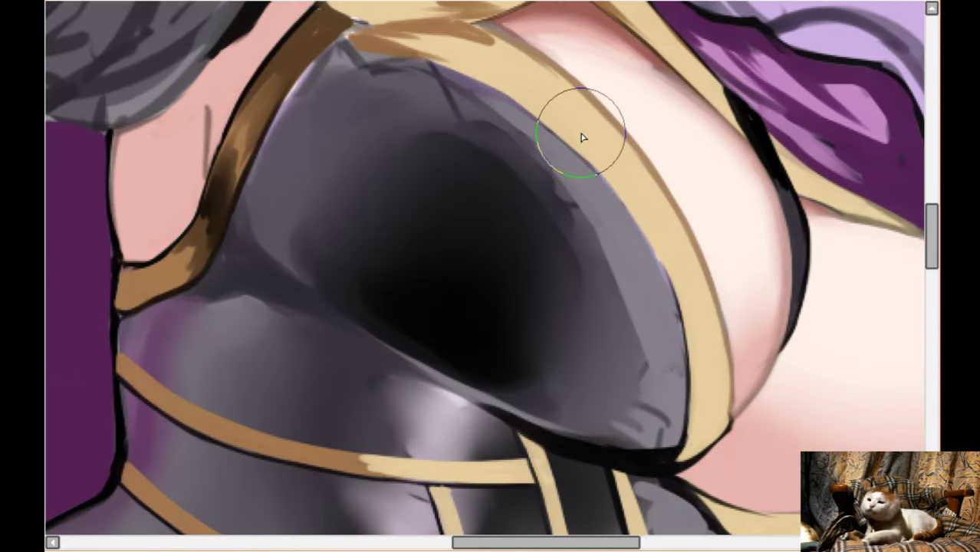
{"action": "key", "text": "Left"}
{"action": "scroll", "coordinate": [422, 75], "scroll_direction": "up", "scroll_amount": 1}
{"action": "key", "text": "Up"}
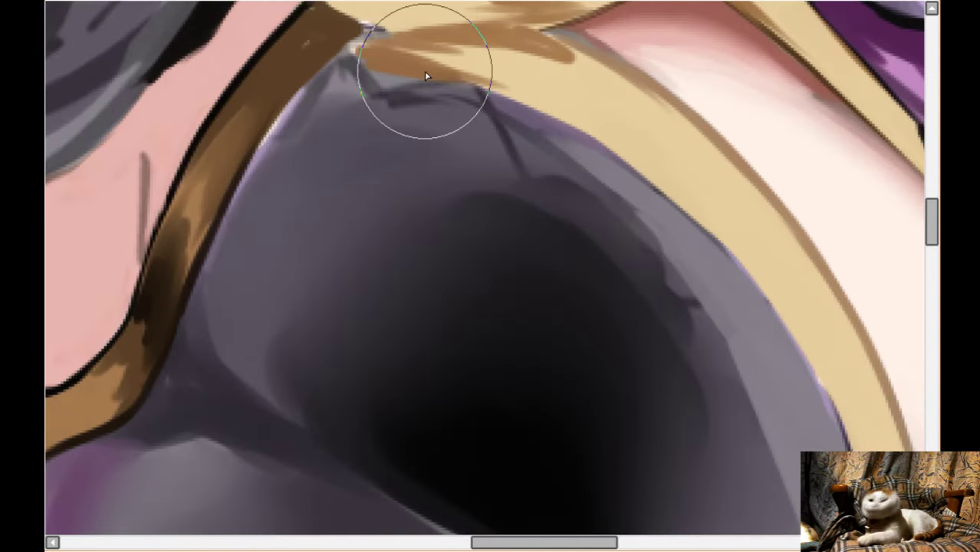
{"action": "scroll", "coordinate": [426, 76], "scroll_direction": "up", "scroll_amount": 2}
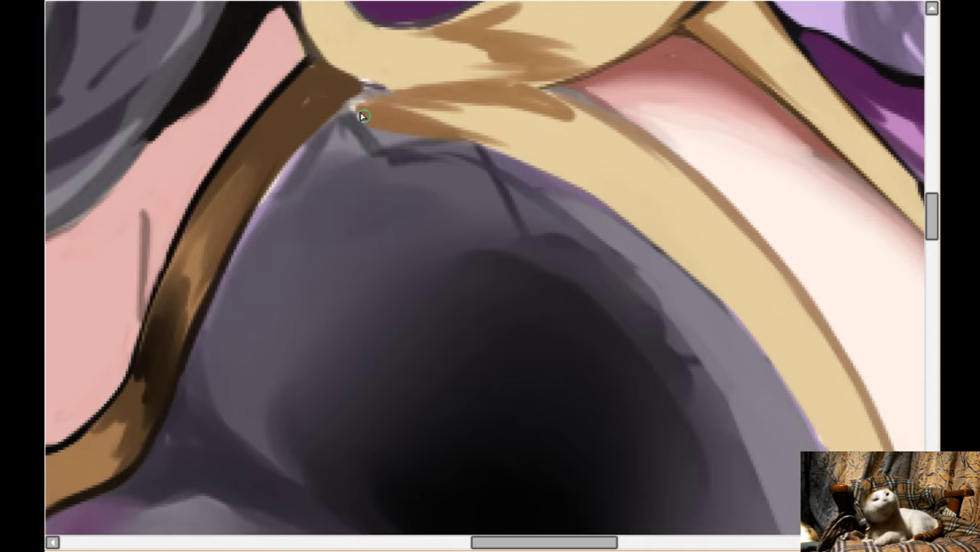
{"action": "mouse_move", "coordinate": [362, 115]}
{"action": "left_mouse_down"}
{"action": "mouse_move", "coordinate": [394, 163]}
{"action": "mouse_move", "coordinate": [497, 135]}
{"action": "left_mouse_up"}
{"action": "mouse_move", "coordinate": [394, 130]}
{"action": "left_mouse_down"}
{"action": "mouse_move", "coordinate": [399, 158]}
{"action": "mouse_move", "coordinate": [380, 125]}
{"action": "mouse_move", "coordinate": [467, 130]}
{"action": "mouse_move", "coordinate": [404, 161]}
{"action": "mouse_move", "coordinate": [558, 135]}
{"action": "mouse_move", "coordinate": [409, 122]}
{"action": "mouse_move", "coordinate": [560, 112]}
{"action": "left_mouse_up"}
- Paint a row of jagged gold points along the near cup's trim from its upper curve down to the underbust line
{"action": "key", "text": "Down"}
{"action": "key", "text": "Down"}
{"action": "key", "text": "Down"}
{"action": "key", "text": "Down"}
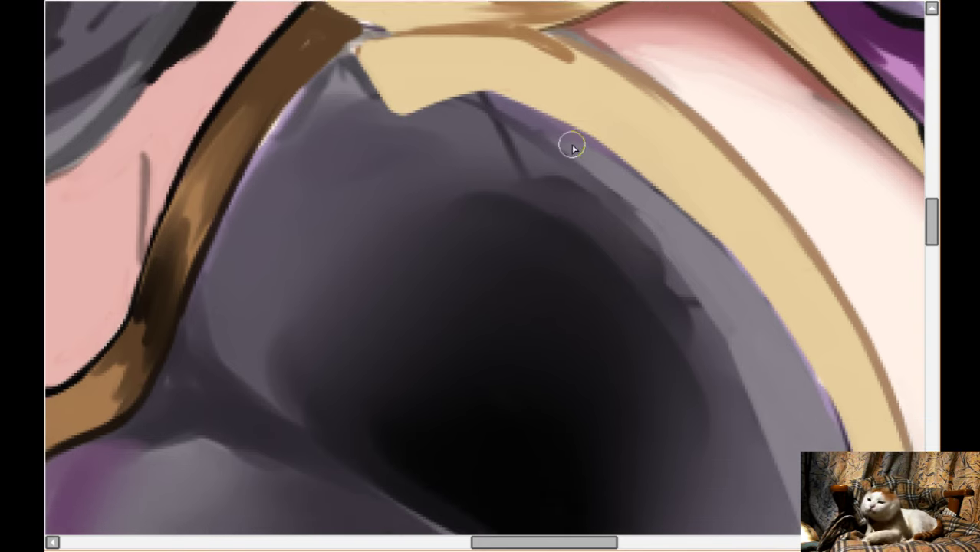
{"action": "key", "text": "Right"}
{"action": "key", "text": "Right"}
{"action": "scroll", "coordinate": [545, 82], "scroll_direction": "right", "scroll_amount": 2}
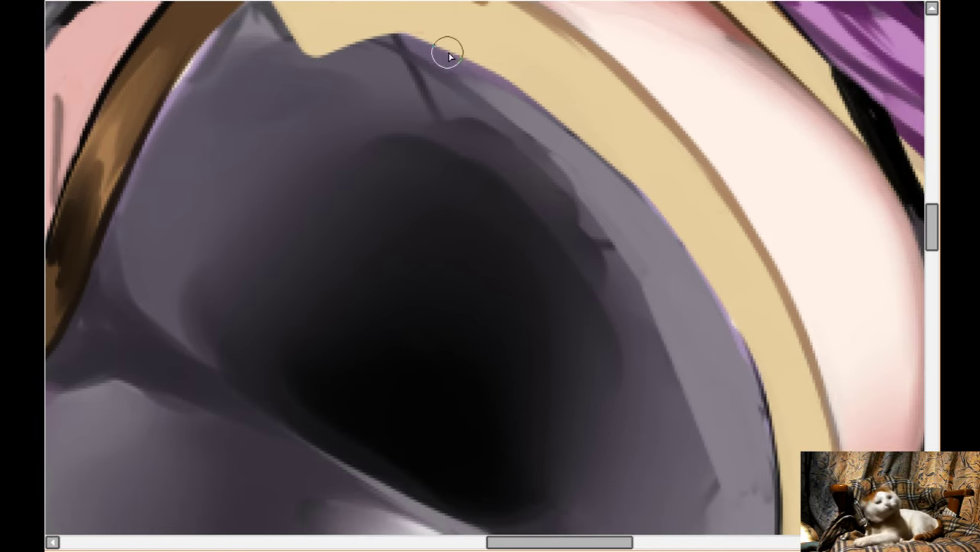
{"action": "mouse_move", "coordinate": [438, 33]}
{"action": "left_mouse_down"}
{"action": "mouse_move", "coordinate": [471, 123]}
{"action": "mouse_move", "coordinate": [593, 118]}
{"action": "mouse_move", "coordinate": [509, 69]}
{"action": "mouse_move", "coordinate": [483, 85]}
{"action": "mouse_move", "coordinate": [501, 96]}
{"action": "mouse_move", "coordinate": [475, 96]}
{"action": "left_mouse_up"}
{"action": "scroll", "coordinate": [622, 133], "scroll_direction": "down", "scroll_amount": 1}
{"action": "mouse_move", "coordinate": [606, 121]}
{"action": "left_mouse_down"}
{"action": "mouse_move", "coordinate": [624, 223]}
{"action": "mouse_move", "coordinate": [706, 234]}
{"action": "mouse_move", "coordinate": [639, 167]}
{"action": "left_mouse_up"}
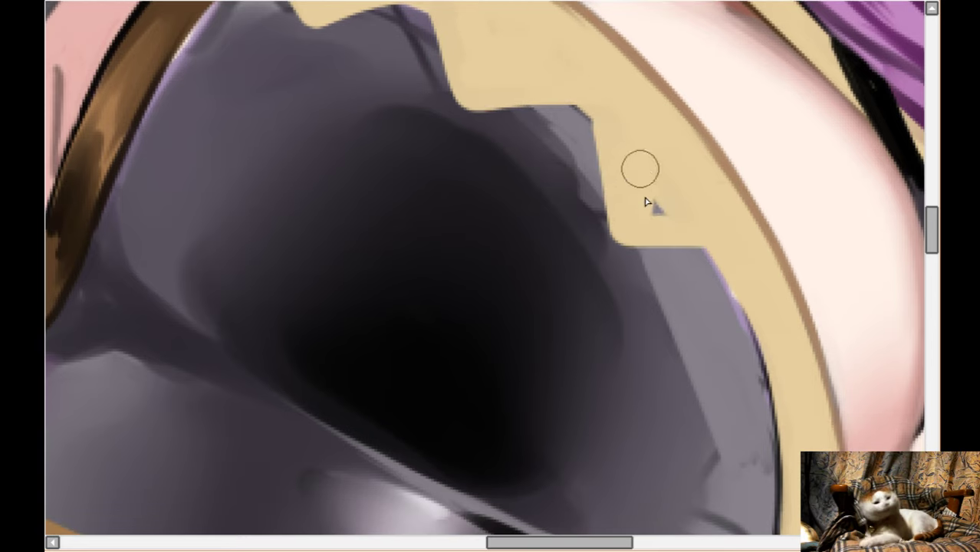
{"action": "scroll", "coordinate": [745, 275], "scroll_direction": "down", "scroll_amount": 2}
{"action": "scroll", "coordinate": [746, 274], "scroll_direction": "down", "scroll_amount": 2}
{"action": "mouse_move", "coordinate": [727, 149]}
{"action": "left_mouse_down"}
{"action": "mouse_move", "coordinate": [721, 252]}
{"action": "mouse_move", "coordinate": [766, 262]}
{"action": "mouse_move", "coordinate": [733, 240]}
{"action": "mouse_move", "coordinate": [767, 274]}
{"action": "mouse_move", "coordinate": [743, 229]}
{"action": "mouse_move", "coordinate": [735, 234]}
{"action": "mouse_move", "coordinate": [739, 221]}
{"action": "mouse_move", "coordinate": [797, 336]}
{"action": "mouse_move", "coordinate": [787, 288]}
{"action": "mouse_move", "coordinate": [731, 393]}
{"action": "mouse_move", "coordinate": [768, 442]}
{"action": "mouse_move", "coordinate": [782, 352]}
{"action": "mouse_move", "coordinate": [752, 393]}
{"action": "mouse_move", "coordinate": [764, 378]}
{"action": "mouse_move", "coordinate": [758, 430]}
{"action": "mouse_move", "coordinate": [751, 425]}
{"action": "mouse_move", "coordinate": [764, 446]}
{"action": "mouse_move", "coordinate": [787, 386]}
{"action": "mouse_move", "coordinate": [771, 451]}
{"action": "mouse_move", "coordinate": [813, 396]}
{"action": "left_mouse_up"}
{"action": "scroll", "coordinate": [777, 283], "scroll_direction": "down", "scroll_amount": 1}
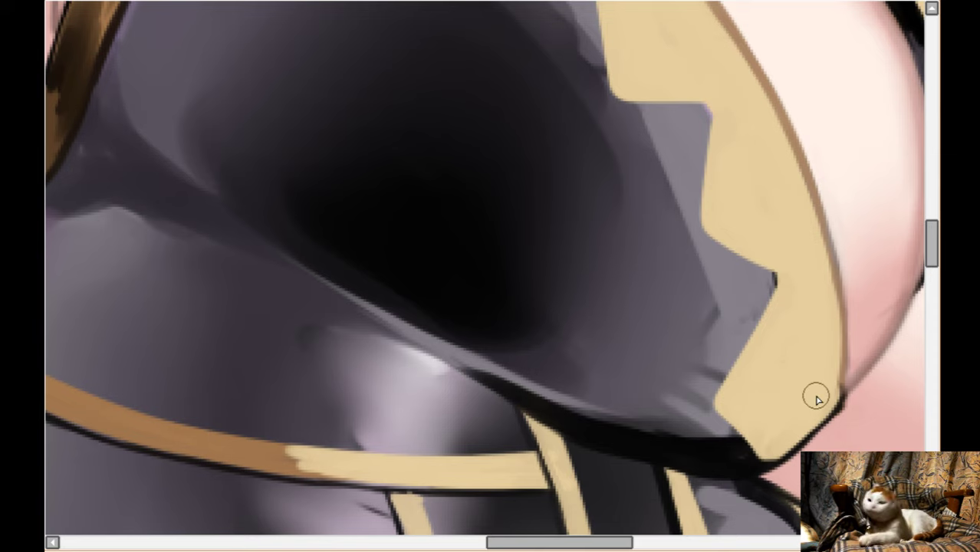
- Paint matching jagged gold points along the lower edge of the far cup's trim, from its outer end to its inner end
{"action": "scroll", "coordinate": [500, 363], "scroll_direction": "down", "scroll_amount": 3}
{"action": "scroll", "coordinate": [500, 367], "scroll_direction": "down", "scroll_amount": 1}
{"action": "scroll", "coordinate": [603, 392], "scroll_direction": "up", "scroll_amount": 3}
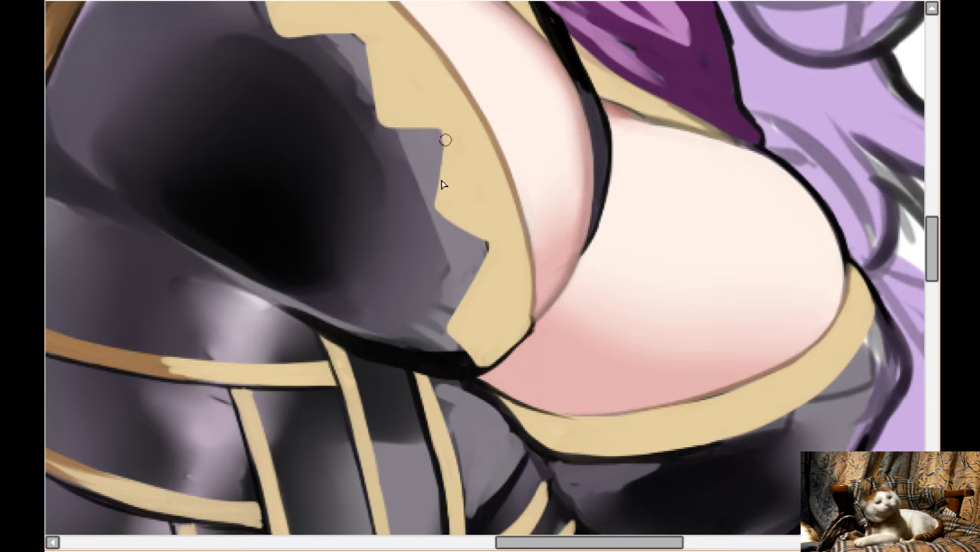
{"action": "scroll", "coordinate": [488, 239], "scroll_direction": "down", "scroll_amount": 2}
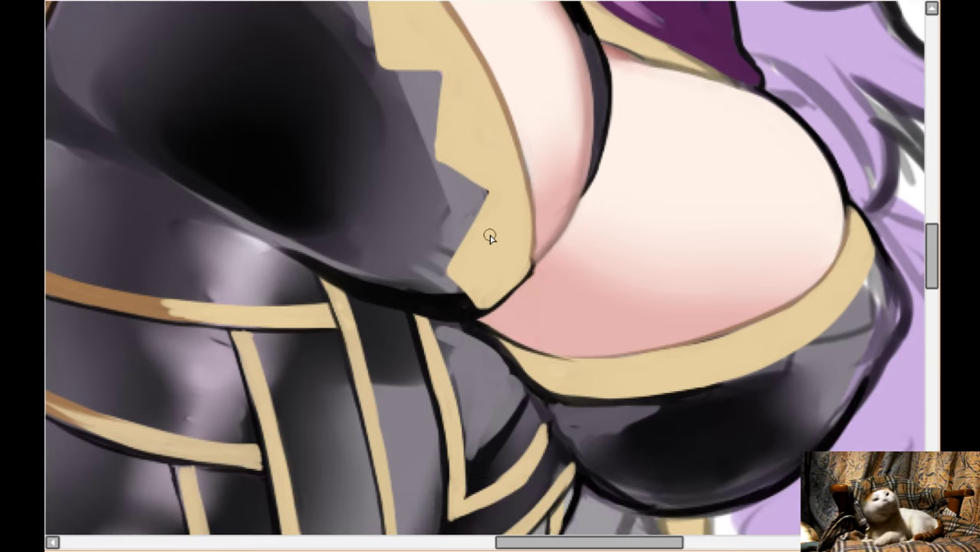
{"action": "scroll", "coordinate": [490, 237], "scroll_direction": "down", "scroll_amount": 1}
{"action": "scroll", "coordinate": [801, 350], "scroll_direction": "up", "scroll_amount": 4}
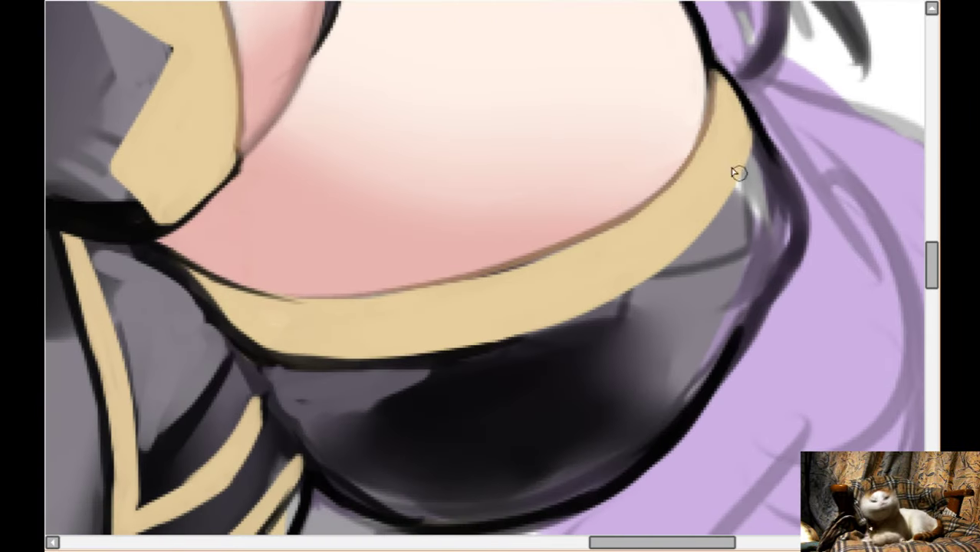
{"action": "left_click_drag", "start_coordinate": [738, 173], "coordinate": [744, 242]}
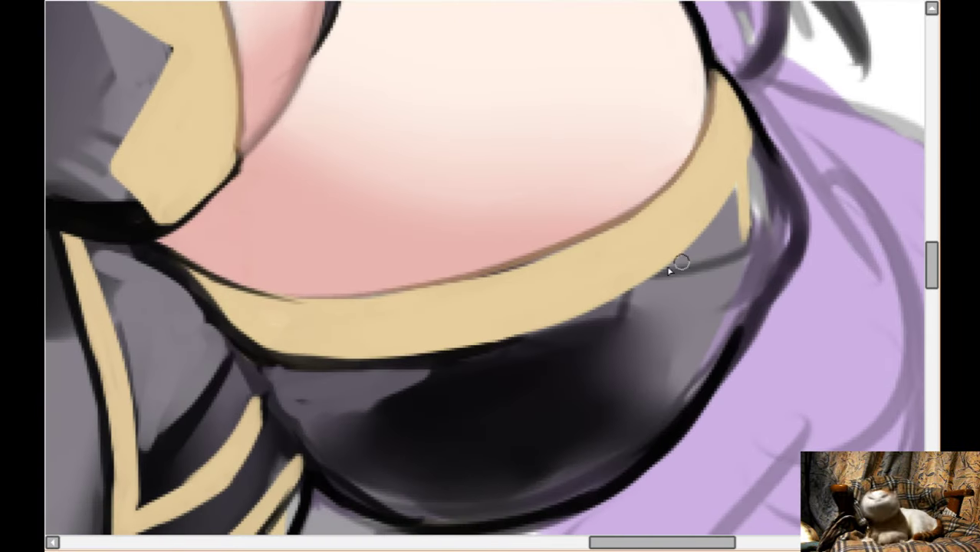
{"action": "mouse_move", "coordinate": [648, 269]}
{"action": "left_mouse_down"}
{"action": "mouse_move", "coordinate": [738, 243]}
{"action": "mouse_move", "coordinate": [734, 182]}
{"action": "mouse_move", "coordinate": [731, 209]}
{"action": "mouse_move", "coordinate": [701, 249]}
{"action": "left_mouse_up"}
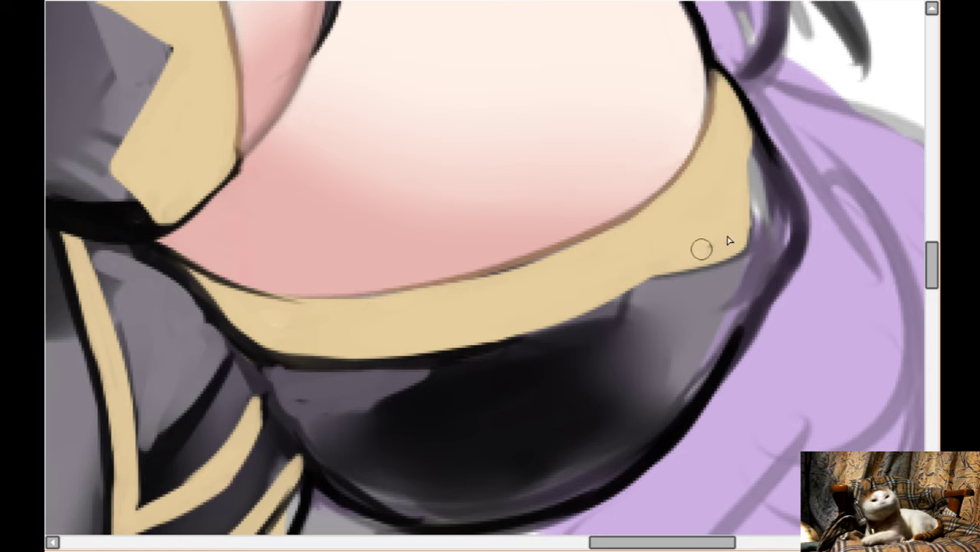
{"action": "mouse_move", "coordinate": [527, 330]}
{"action": "left_mouse_down"}
{"action": "mouse_move", "coordinate": [612, 321]}
{"action": "mouse_move", "coordinate": [520, 328]}
{"action": "mouse_move", "coordinate": [596, 356]}
{"action": "mouse_move", "coordinate": [648, 250]}
{"action": "mouse_move", "coordinate": [601, 303]}
{"action": "mouse_move", "coordinate": [553, 321]}
{"action": "mouse_move", "coordinate": [575, 319]}
{"action": "mouse_move", "coordinate": [434, 355]}
{"action": "mouse_move", "coordinate": [448, 386]}
{"action": "mouse_move", "coordinate": [465, 391]}
{"action": "mouse_move", "coordinate": [499, 333]}
{"action": "mouse_move", "coordinate": [470, 342]}
{"action": "mouse_move", "coordinate": [455, 361]}
{"action": "mouse_move", "coordinate": [439, 355]}
{"action": "mouse_move", "coordinate": [456, 344]}
{"action": "mouse_move", "coordinate": [450, 356]}
{"action": "mouse_move", "coordinate": [418, 346]}
{"action": "mouse_move", "coordinate": [425, 363]}
{"action": "mouse_move", "coordinate": [400, 374]}
{"action": "mouse_move", "coordinate": [369, 361]}
{"action": "mouse_move", "coordinate": [430, 400]}
{"action": "mouse_move", "coordinate": [480, 329]}
{"action": "mouse_move", "coordinate": [410, 367]}
{"action": "mouse_move", "coordinate": [340, 352]}
{"action": "mouse_move", "coordinate": [409, 392]}
{"action": "mouse_move", "coordinate": [440, 367]}
{"action": "left_mouse_up"}
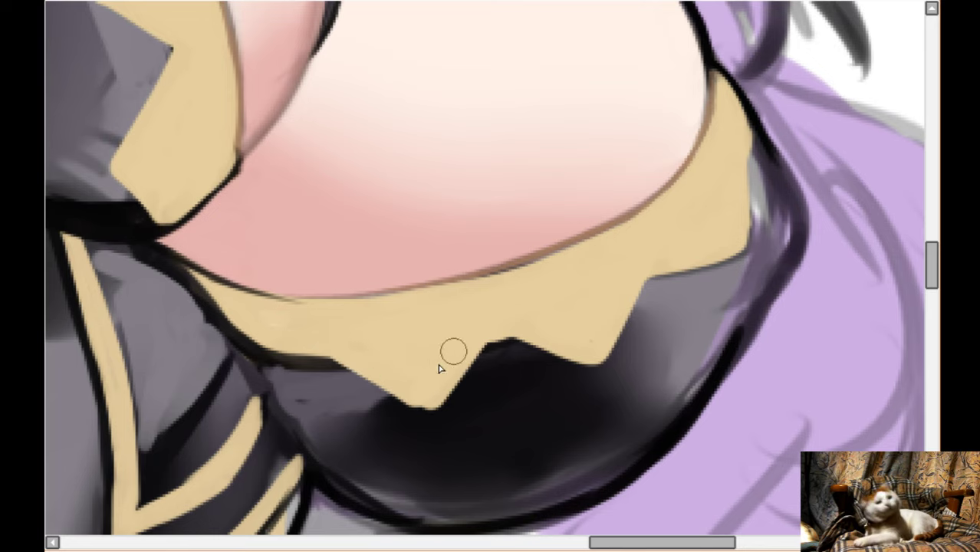
{"action": "mouse_move", "coordinate": [303, 355]}
{"action": "left_mouse_down"}
{"action": "mouse_move", "coordinate": [280, 391]}
{"action": "mouse_move", "coordinate": [252, 339]}
{"action": "mouse_move", "coordinate": [284, 361]}
{"action": "mouse_move", "coordinate": [247, 328]}
{"action": "mouse_move", "coordinate": [281, 368]}
{"action": "mouse_move", "coordinate": [289, 361]}
{"action": "mouse_move", "coordinate": [258, 354]}
{"action": "left_mouse_up"}
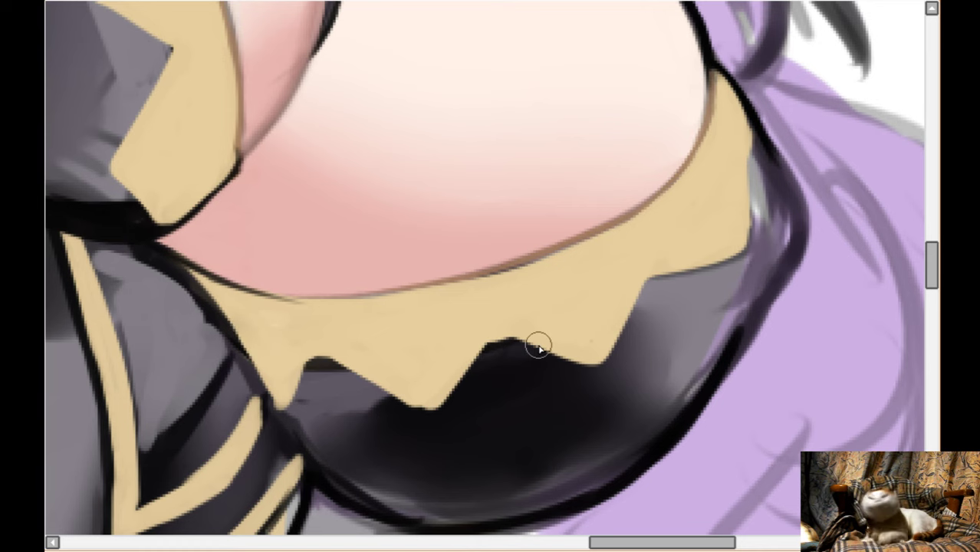
- Mirror the canvas view and redraw the far cup's outer contour as a clean black line from the trim down its side
{"action": "scroll", "coordinate": [539, 349], "scroll_direction": "down", "scroll_amount": 4}
{"action": "key", "text": "h"}
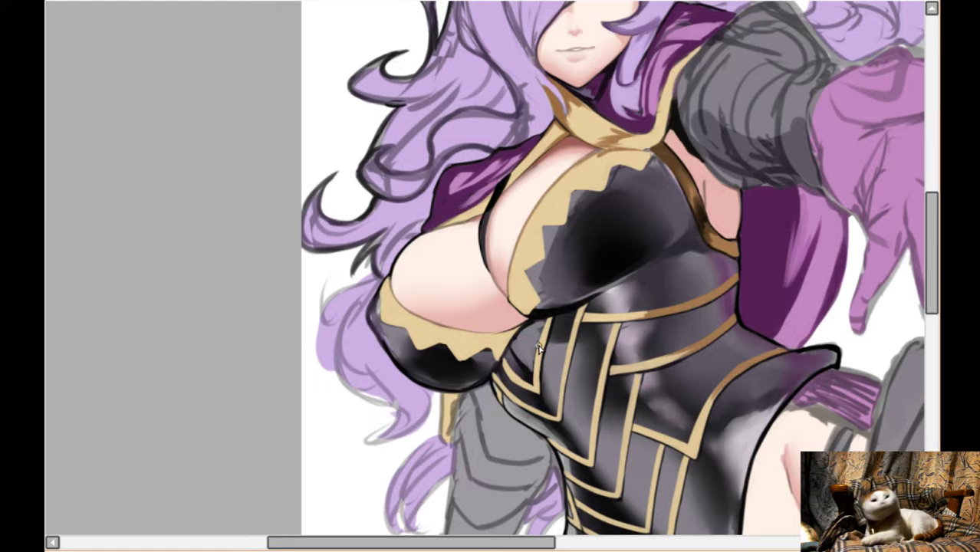
{"action": "scroll", "coordinate": [513, 390], "scroll_direction": "up", "scroll_amount": 5}
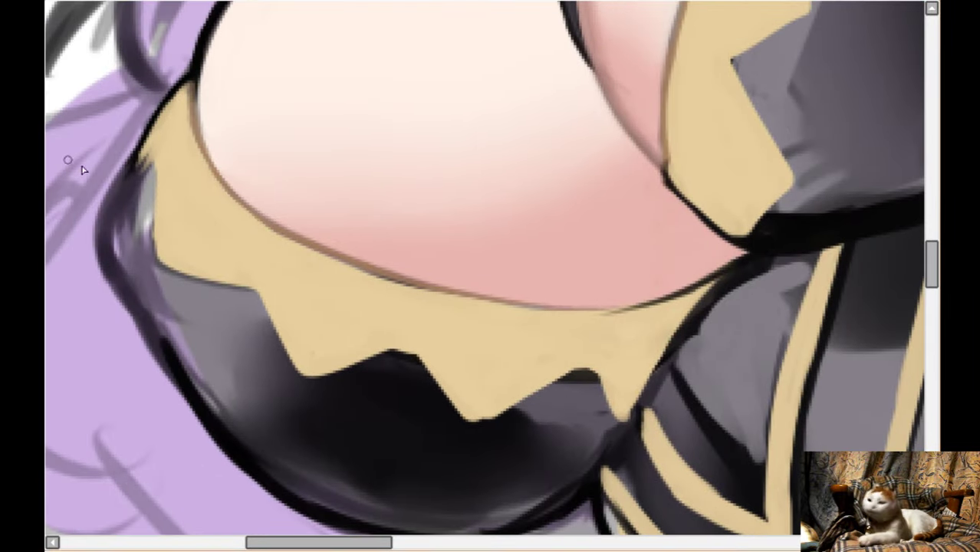
{"action": "left_click_drag", "start_coordinate": [138, 149], "coordinate": [105, 208]}
{"action": "mouse_move", "coordinate": [119, 175]}
{"action": "left_mouse_down"}
{"action": "mouse_move", "coordinate": [110, 257]}
{"action": "mouse_move", "coordinate": [101, 217]}
{"action": "mouse_move", "coordinate": [154, 327]}
{"action": "left_mouse_up"}
{"action": "mouse_move", "coordinate": [100, 220]}
{"action": "left_mouse_down"}
{"action": "mouse_move", "coordinate": [114, 287]}
{"action": "mouse_move", "coordinate": [171, 380]}
{"action": "left_mouse_up"}
{"action": "left_click_drag", "start_coordinate": [146, 335], "coordinate": [186, 424]}
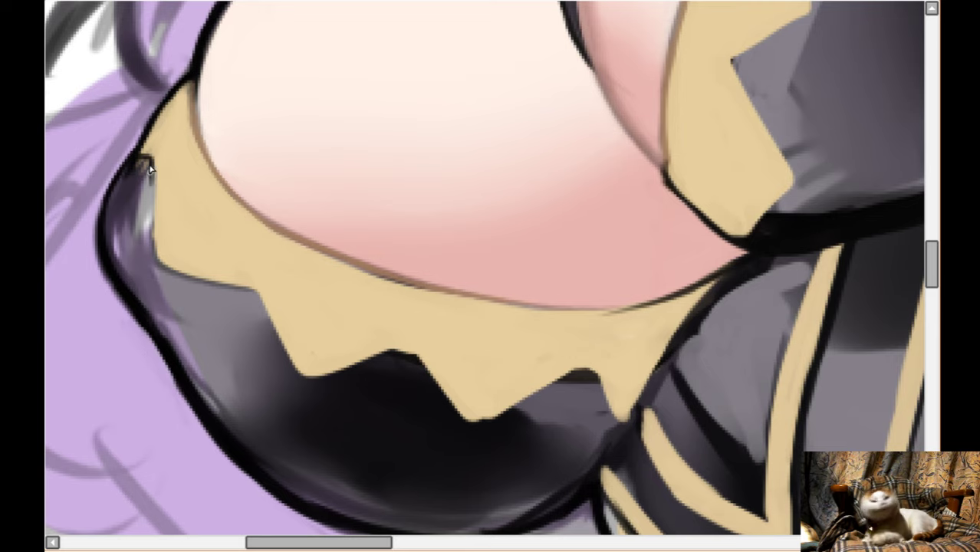
- Outline the jagged lower edge of the far cup's gold trim in thin black, from its outer end to its inner end
{"action": "mouse_move", "coordinate": [150, 168]}
{"action": "left_mouse_down"}
{"action": "mouse_move", "coordinate": [161, 268]}
{"action": "mouse_move", "coordinate": [236, 295]}
{"action": "left_mouse_up"}
{"action": "scroll", "coordinate": [160, 241], "scroll_direction": "down", "scroll_amount": 1}
{"action": "left_click_drag", "start_coordinate": [159, 241], "coordinate": [253, 267]}
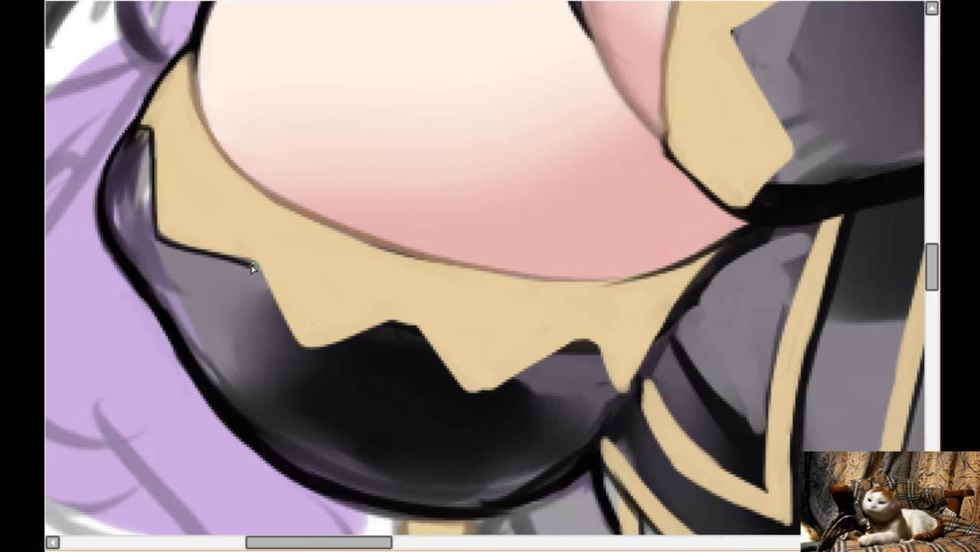
{"action": "scroll", "coordinate": [311, 358], "scroll_direction": "down", "scroll_amount": 2}
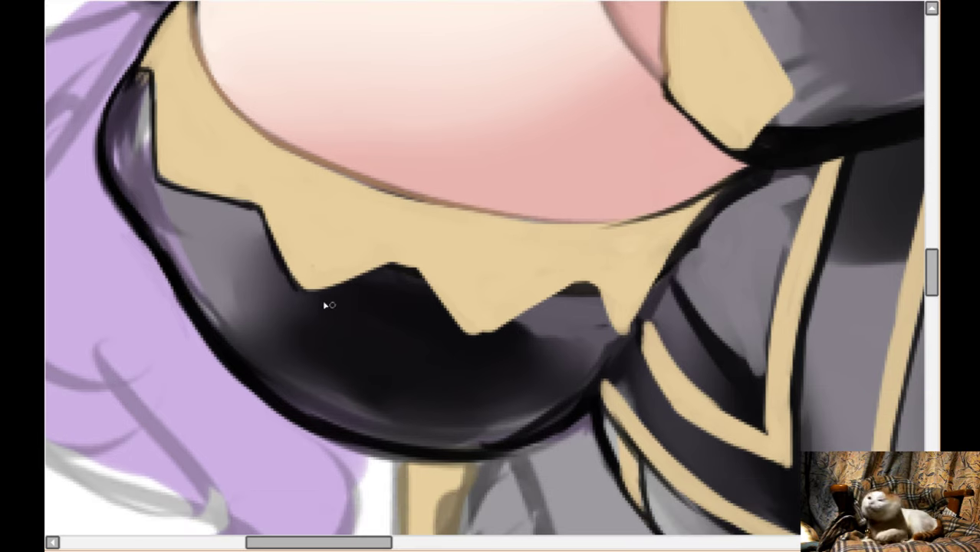
{"action": "left_click_drag", "start_coordinate": [310, 301], "coordinate": [397, 267]}
{"action": "mouse_move", "coordinate": [483, 344]}
{"action": "left_mouse_down"}
{"action": "mouse_move", "coordinate": [580, 282]}
{"action": "mouse_move", "coordinate": [601, 298]}
{"action": "mouse_move", "coordinate": [631, 336]}
{"action": "left_mouse_up"}
- Outline the lowest gold points of the near cup's trim in thin black, starting at the underbust line
{"action": "scroll", "coordinate": [665, 285], "scroll_direction": "down", "scroll_amount": 1}
{"action": "scroll", "coordinate": [733, 159], "scroll_direction": "right", "scroll_amount": 5}
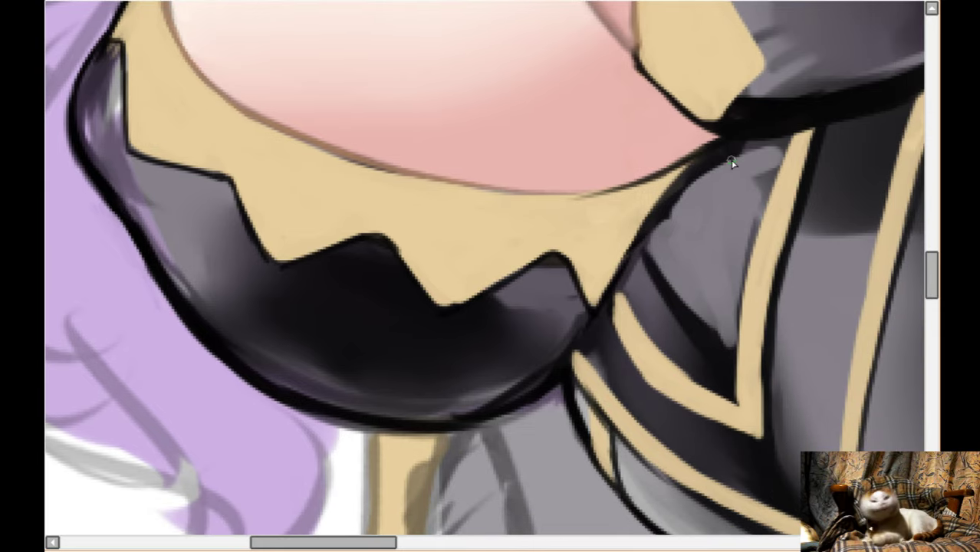
{"action": "scroll", "coordinate": [655, 140], "scroll_direction": "up", "scroll_amount": 4}
{"action": "left_click_drag", "start_coordinate": [614, 234], "coordinate": [648, 184]}
{"action": "scroll", "coordinate": [637, 165], "scroll_direction": "up", "scroll_amount": 2}
{"action": "mouse_move", "coordinate": [588, 125]}
{"action": "left_mouse_down"}
{"action": "mouse_move", "coordinate": [639, 200]}
{"action": "mouse_move", "coordinate": [650, 247]}
{"action": "left_mouse_up"}
{"action": "scroll", "coordinate": [652, 195], "scroll_direction": "up", "scroll_amount": 6}
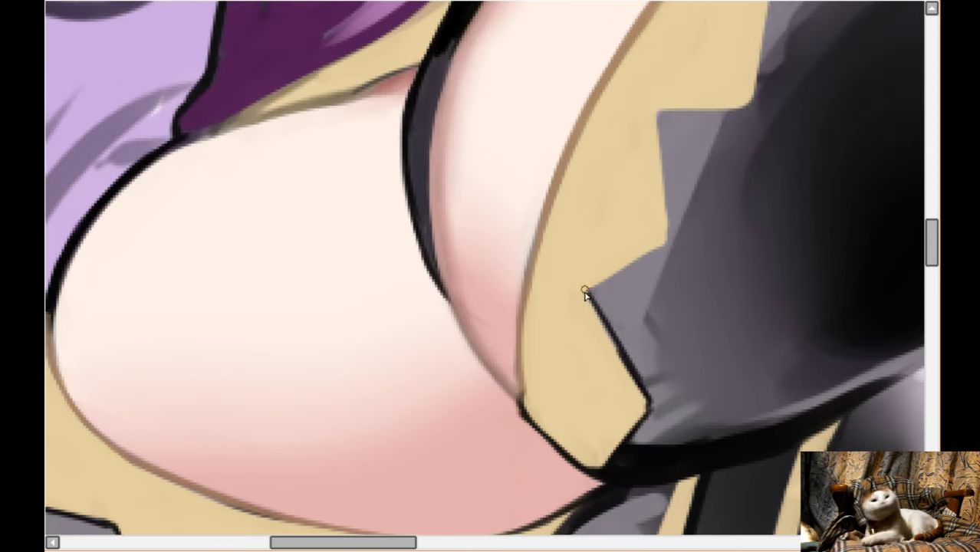
{"action": "left_click_drag", "start_coordinate": [584, 293], "coordinate": [668, 247]}
{"action": "left_click_drag", "start_coordinate": [658, 119], "coordinate": [668, 251]}
- Continue the thin black outline along the near cup's remaining gold points up to the brown shoulder strap
{"action": "scroll", "coordinate": [667, 245], "scroll_direction": "right", "scroll_amount": 6}
{"action": "scroll", "coordinate": [600, 216], "scroll_direction": "up", "scroll_amount": 1}
{"action": "scroll", "coordinate": [601, 216], "scroll_direction": "up", "scroll_amount": 5}
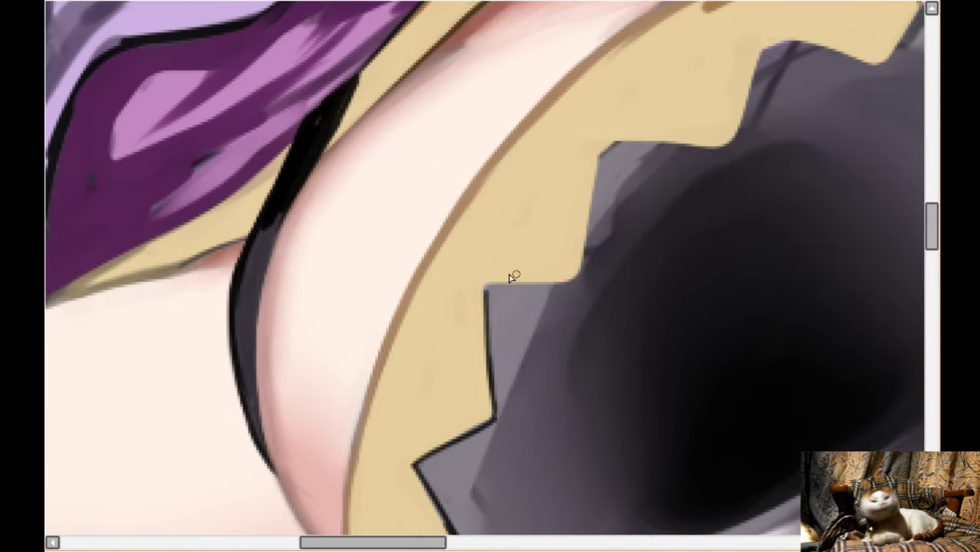
{"action": "mouse_move", "coordinate": [488, 290]}
{"action": "left_mouse_down"}
{"action": "mouse_move", "coordinate": [572, 289]}
{"action": "mouse_move", "coordinate": [589, 267]}
{"action": "mouse_move", "coordinate": [582, 283]}
{"action": "mouse_move", "coordinate": [613, 148]}
{"action": "left_mouse_up"}
{"action": "scroll", "coordinate": [615, 158], "scroll_direction": "right", "scroll_amount": 2}
{"action": "scroll", "coordinate": [591, 184], "scroll_direction": "right", "scroll_amount": 1}
{"action": "scroll", "coordinate": [571, 205], "scroll_direction": "up", "scroll_amount": 3}
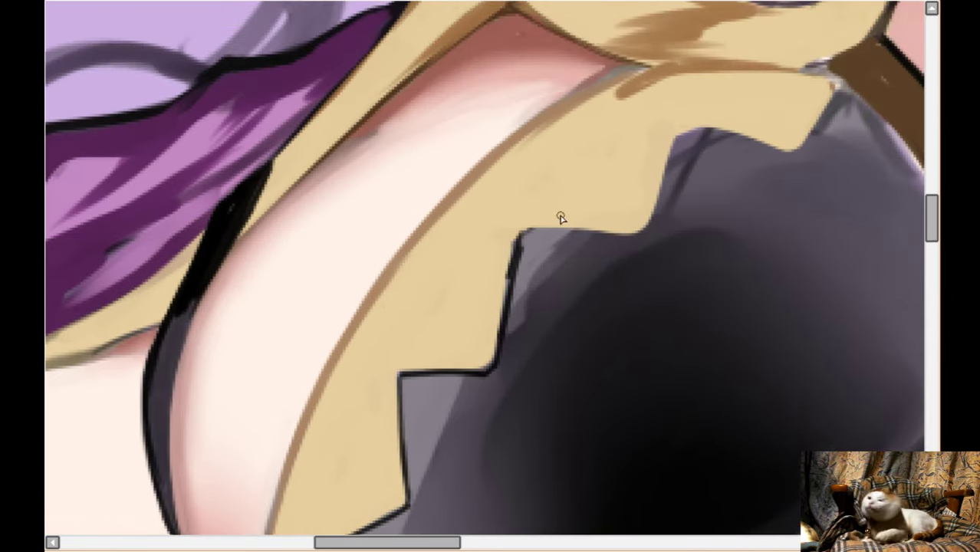
{"action": "left_click_drag", "start_coordinate": [527, 240], "coordinate": [616, 235]}
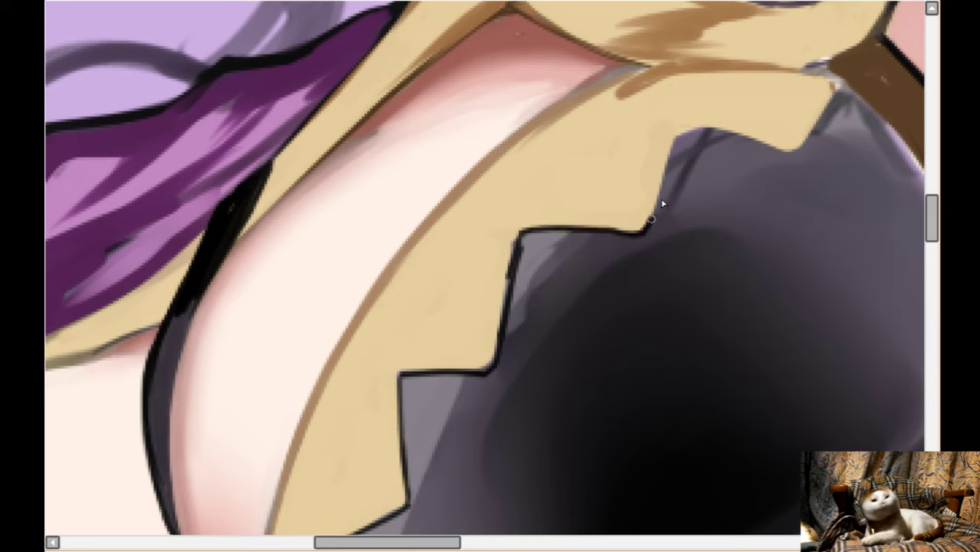
{"action": "left_click_drag", "start_coordinate": [691, 132], "coordinate": [790, 156]}
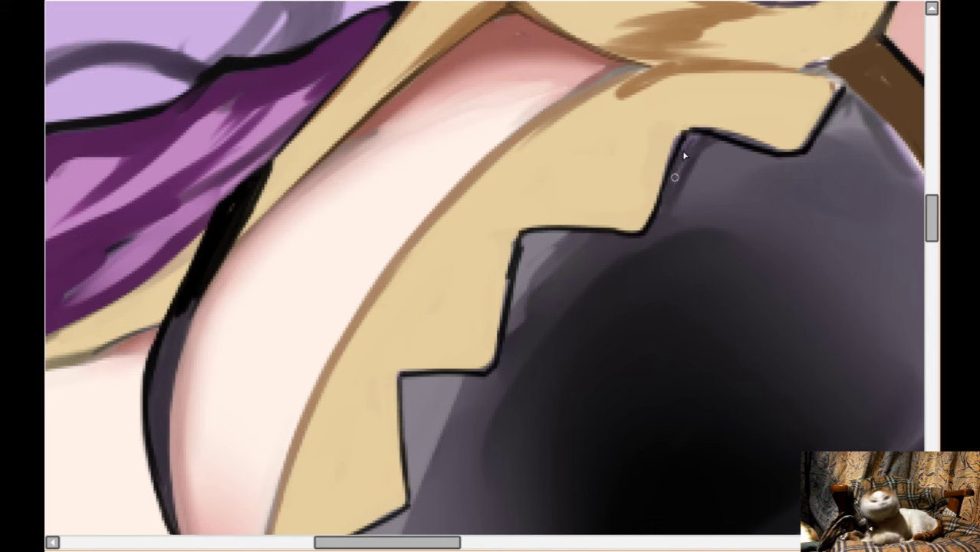
- Paint a patch of brown shading on the lower end of the near cup's gold trim
{"action": "scroll", "coordinate": [655, 225], "scroll_direction": "down", "scroll_amount": 3}
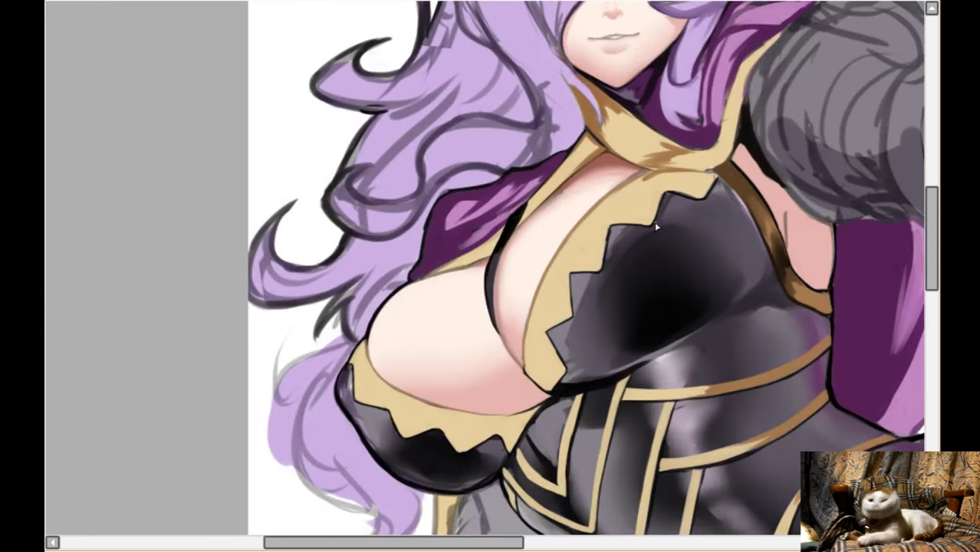
{"action": "scroll", "coordinate": [656, 225], "scroll_direction": "down", "scroll_amount": 1}
{"action": "scroll", "coordinate": [602, 246], "scroll_direction": "up", "scroll_amount": 3}
{"action": "key", "text": "Right"}
{"action": "key", "text": "Up"}
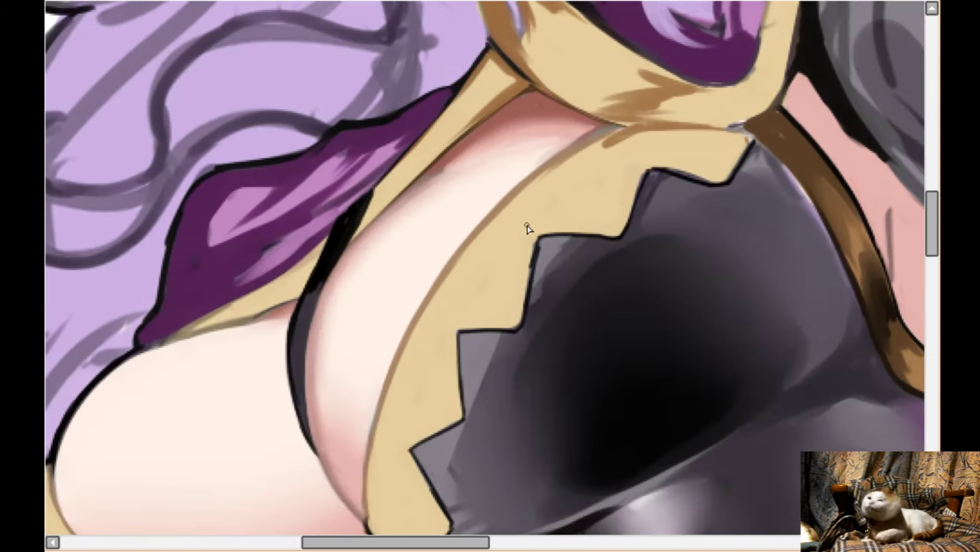
{"action": "scroll", "coordinate": [492, 268], "scroll_direction": "down", "scroll_amount": 6}
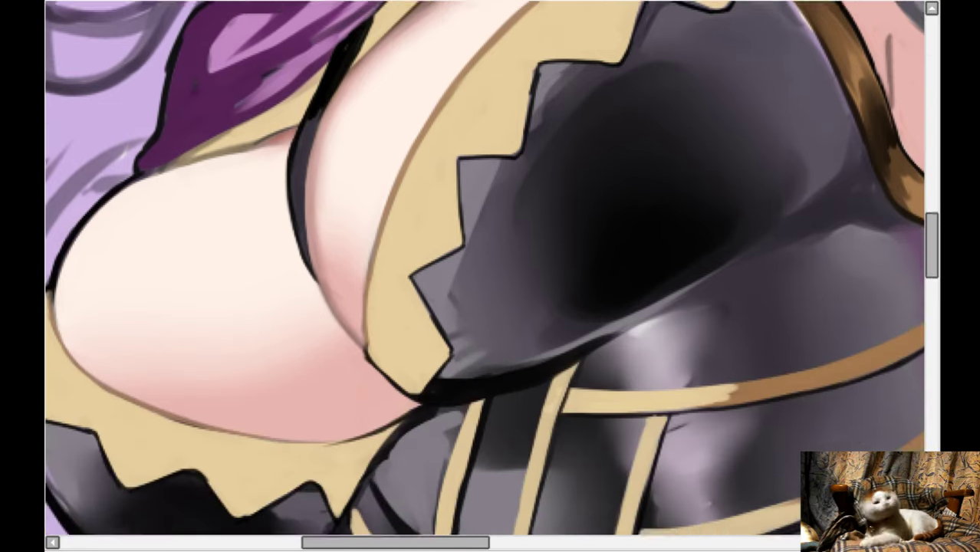
{"action": "scroll", "coordinate": [400, 190], "scroll_direction": "down", "scroll_amount": 1}
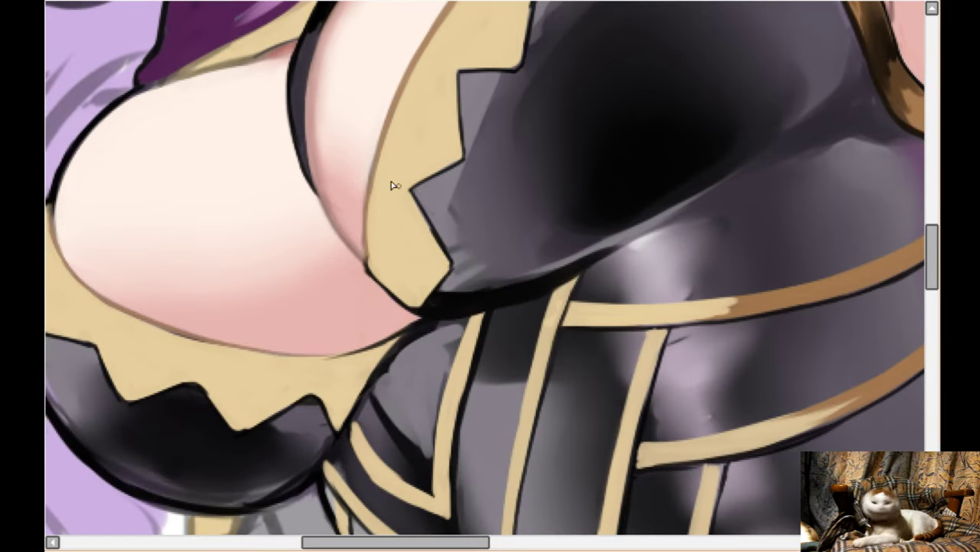
{"action": "mouse_move", "coordinate": [386, 165]}
{"action": "left_mouse_down"}
{"action": "mouse_move", "coordinate": [373, 270]}
{"action": "mouse_move", "coordinate": [384, 181]}
{"action": "mouse_move", "coordinate": [418, 261]}
{"action": "left_mouse_up"}
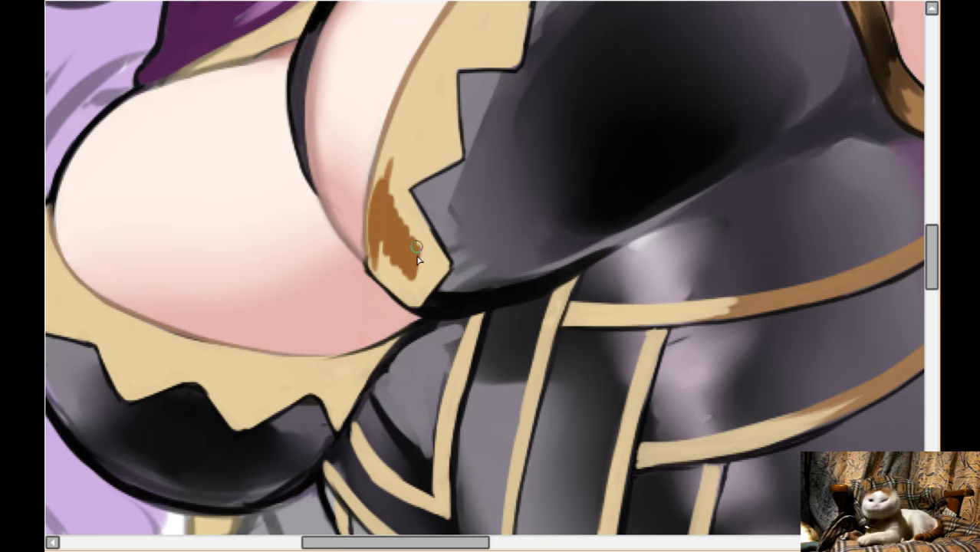
- Shade the upper end of the near cup's gold trim with brown, adding darker brown beneath the collar
{"action": "scroll", "coordinate": [433, 265], "scroll_direction": "up", "scroll_amount": 9}
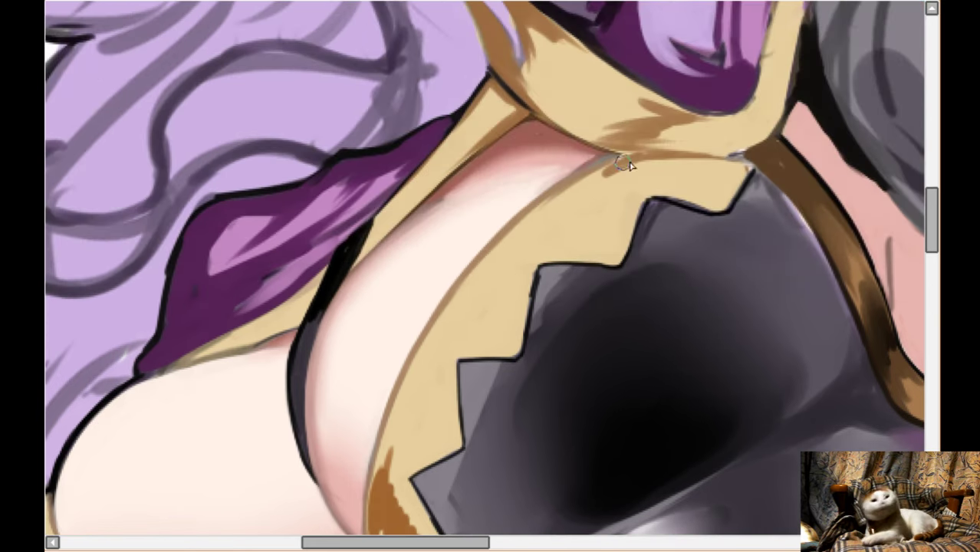
{"action": "mouse_move", "coordinate": [623, 165]}
{"action": "left_mouse_down"}
{"action": "mouse_move", "coordinate": [542, 214]}
{"action": "mouse_move", "coordinate": [590, 185]}
{"action": "mouse_move", "coordinate": [615, 178]}
{"action": "mouse_move", "coordinate": [612, 197]}
{"action": "mouse_move", "coordinate": [679, 163]}
{"action": "mouse_move", "coordinate": [641, 164]}
{"action": "mouse_move", "coordinate": [647, 181]}
{"action": "mouse_move", "coordinate": [612, 254]}
{"action": "left_mouse_up"}
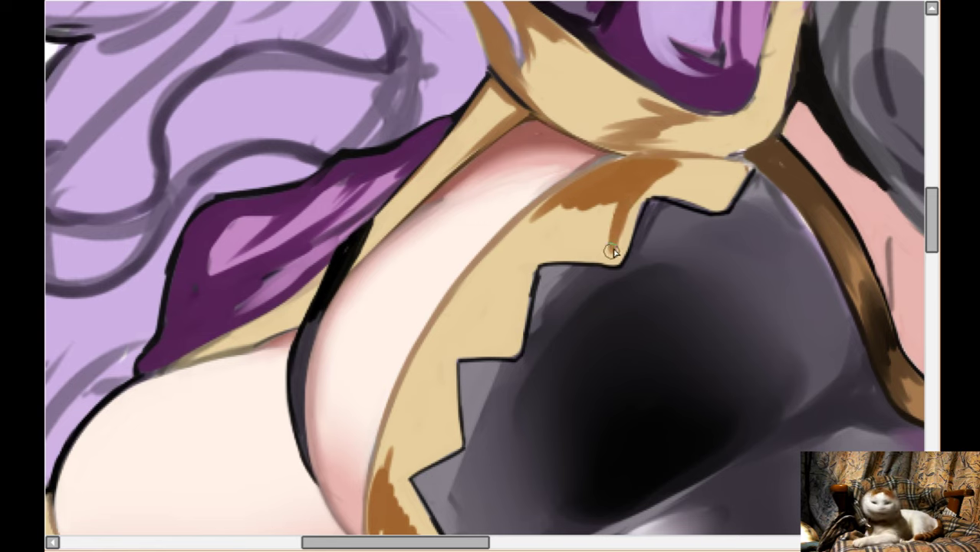
{"action": "mouse_move", "coordinate": [668, 181]}
{"action": "left_mouse_down"}
{"action": "mouse_move", "coordinate": [695, 188]}
{"action": "mouse_move", "coordinate": [695, 161]}
{"action": "mouse_move", "coordinate": [644, 160]}
{"action": "mouse_move", "coordinate": [558, 204]}
{"action": "left_mouse_up"}
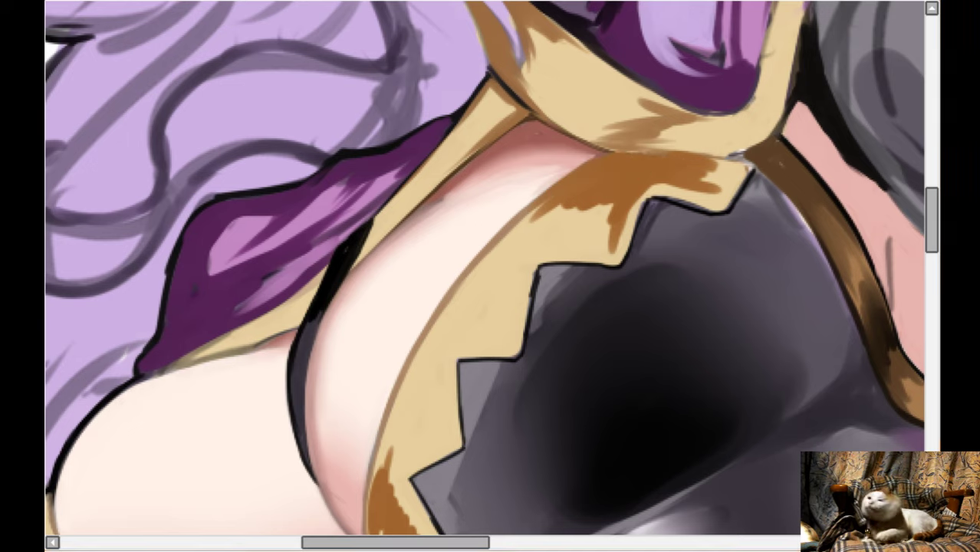
{"action": "left_click_drag", "start_coordinate": [613, 156], "coordinate": [558, 198]}
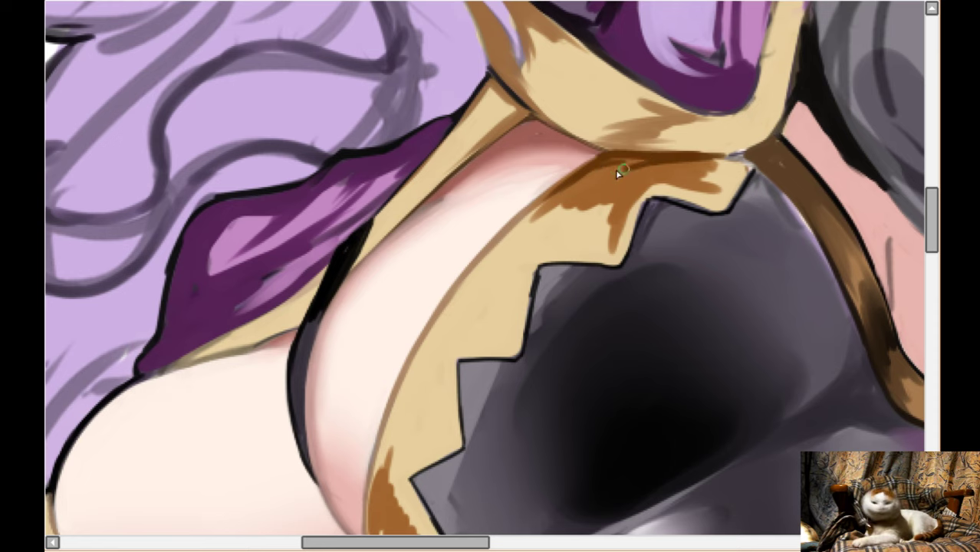
{"action": "left_click_drag", "start_coordinate": [616, 172], "coordinate": [582, 175]}
{"action": "scroll", "coordinate": [674, 170], "scroll_direction": "down", "scroll_amount": 1}
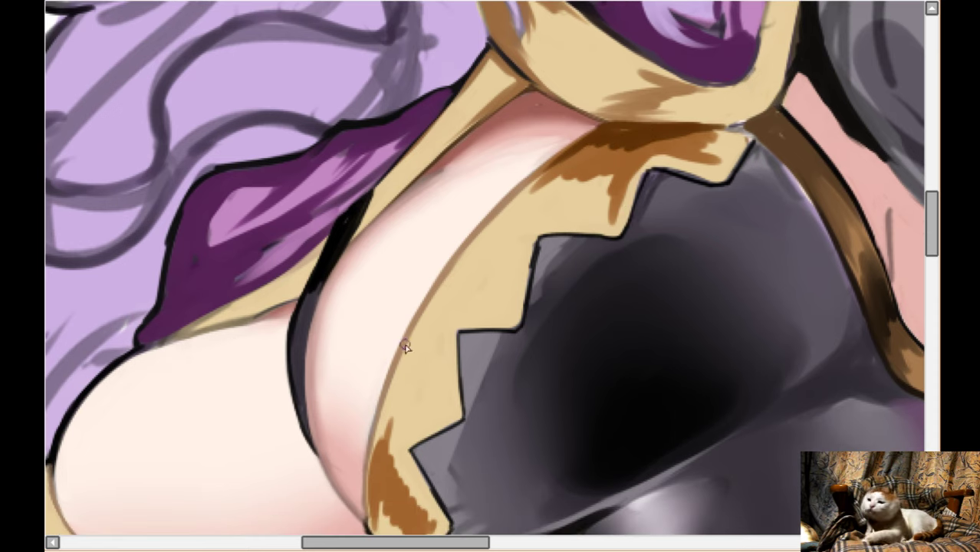
- Paint brown shading with tapering streaks at the inner end of the far cup's gold trim
{"action": "scroll", "coordinate": [405, 347], "scroll_direction": "down", "scroll_amount": 7}
{"action": "scroll", "coordinate": [405, 252], "scroll_direction": "left", "scroll_amount": 3}
{"action": "scroll", "coordinate": [504, 267], "scroll_direction": "left", "scroll_amount": 2}
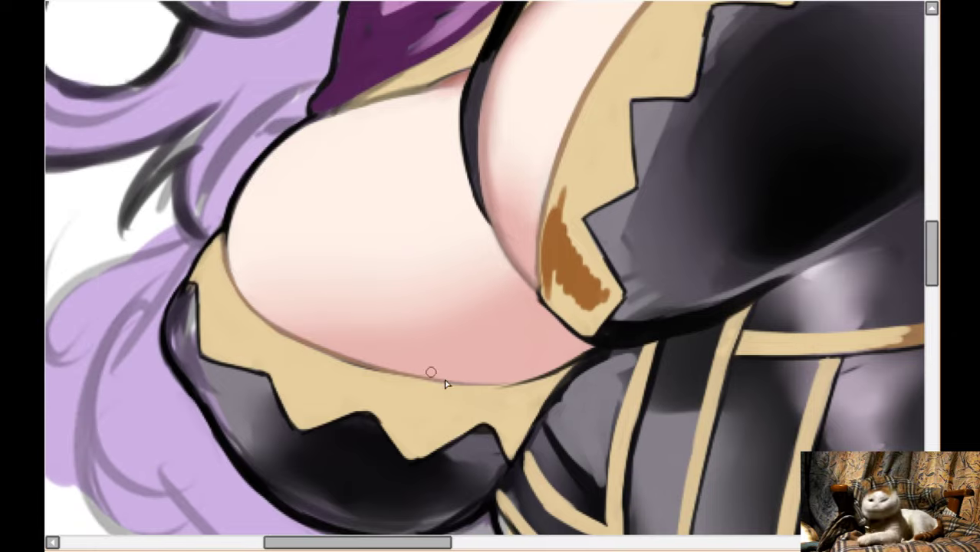
{"action": "scroll", "coordinate": [444, 383], "scroll_direction": "down", "scroll_amount": 2}
{"action": "scroll", "coordinate": [513, 333], "scroll_direction": "up", "scroll_amount": 2}
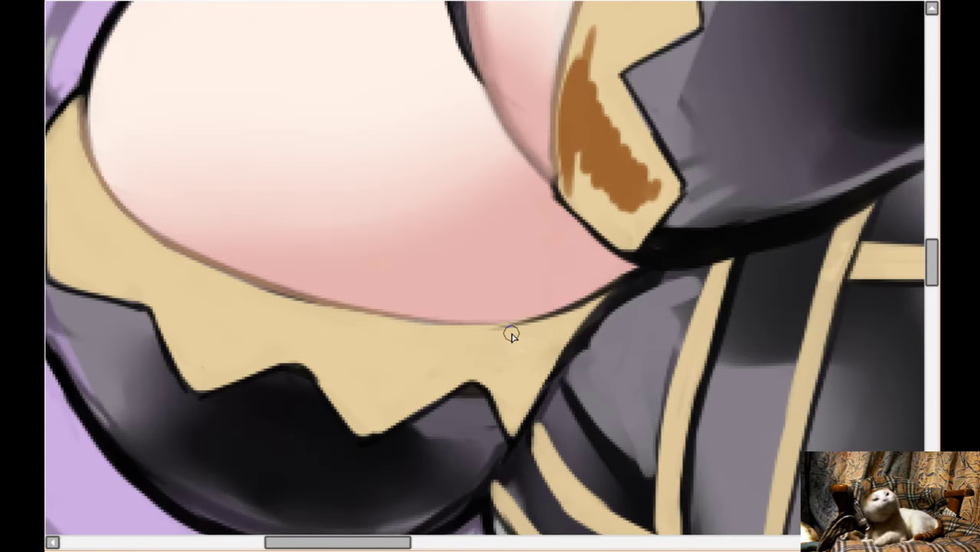
{"action": "mouse_move", "coordinate": [531, 354]}
{"action": "left_mouse_down"}
{"action": "mouse_move", "coordinate": [580, 280]}
{"action": "mouse_move", "coordinate": [536, 325]}
{"action": "mouse_move", "coordinate": [539, 340]}
{"action": "mouse_move", "coordinate": [512, 349]}
{"action": "mouse_move", "coordinate": [452, 422]}
{"action": "mouse_move", "coordinate": [521, 358]}
{"action": "mouse_move", "coordinate": [548, 386]}
{"action": "left_mouse_up"}
{"action": "mouse_move", "coordinate": [531, 348]}
{"action": "left_mouse_down"}
{"action": "mouse_move", "coordinate": [551, 325]}
{"action": "mouse_move", "coordinate": [563, 328]}
{"action": "mouse_move", "coordinate": [574, 387]}
{"action": "mouse_move", "coordinate": [543, 332]}
{"action": "mouse_move", "coordinate": [576, 390]}
{"action": "mouse_move", "coordinate": [583, 289]}
{"action": "mouse_move", "coordinate": [600, 259]}
{"action": "left_mouse_up"}
- Deepen the innermost corner of the far cup's trim with a darker brown
{"action": "scroll", "coordinate": [610, 234], "scroll_direction": "up", "scroll_amount": 4}
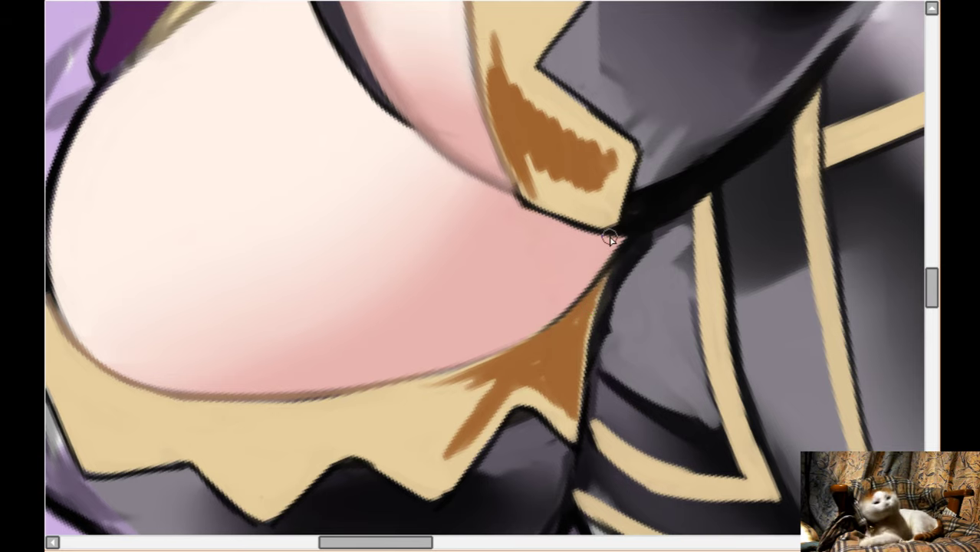
{"action": "scroll", "coordinate": [611, 240], "scroll_direction": "down", "scroll_amount": 4}
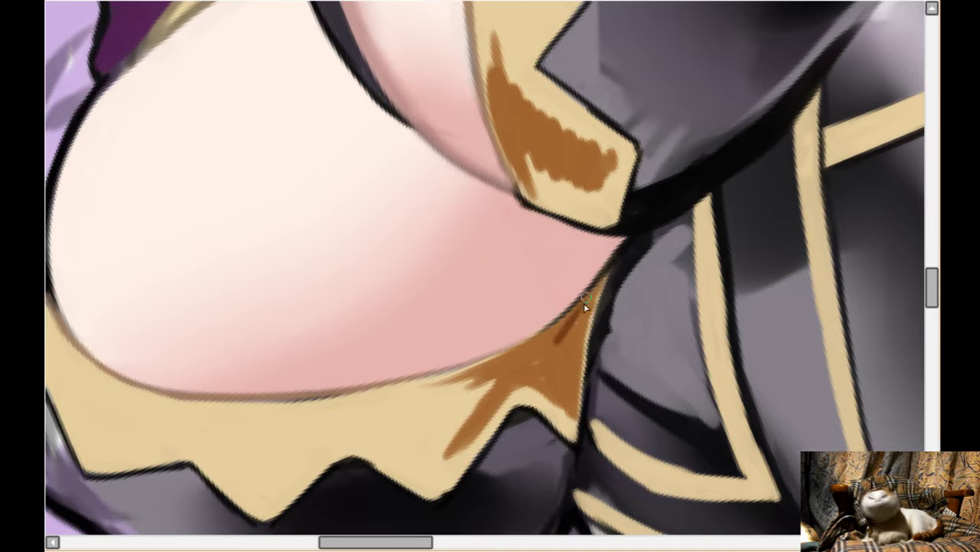
{"action": "mouse_move", "coordinate": [585, 308]}
{"action": "left_mouse_down"}
{"action": "mouse_move", "coordinate": [560, 329]}
{"action": "mouse_move", "coordinate": [580, 339]}
{"action": "mouse_move", "coordinate": [575, 406]}
{"action": "left_mouse_up"}
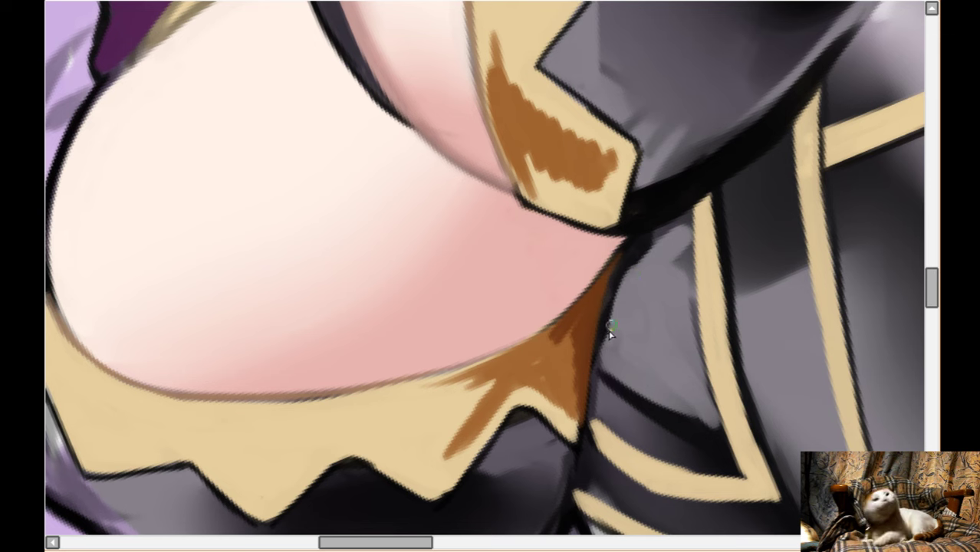
{"action": "scroll", "coordinate": [623, 345], "scroll_direction": "down", "scroll_amount": 8}
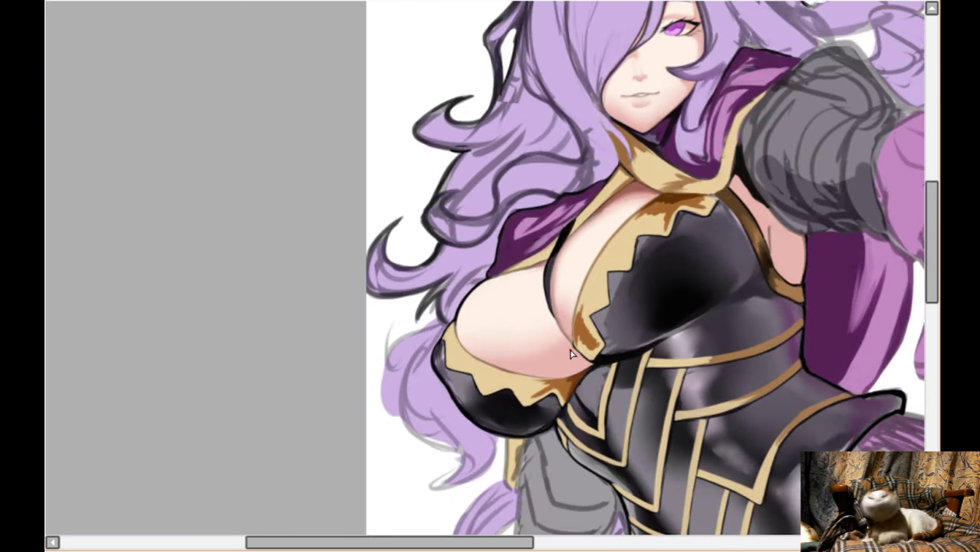
- Paint short brown shading strokes at the outer end of the far cup's gold trim
{"action": "scroll", "coordinate": [672, 260], "scroll_direction": "up", "scroll_amount": 4}
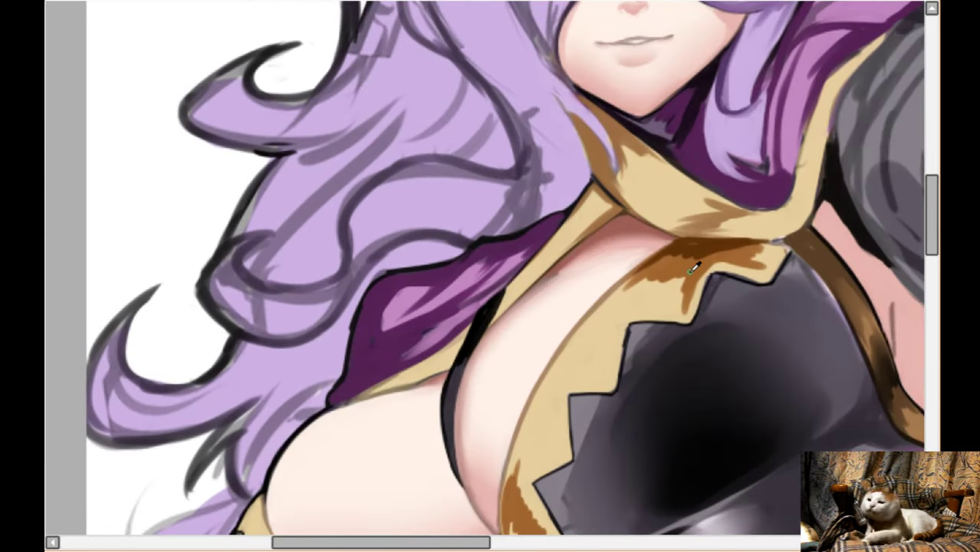
{"action": "scroll", "coordinate": [498, 352], "scroll_direction": "down", "scroll_amount": 5}
{"action": "scroll", "coordinate": [276, 444], "scroll_direction": "up", "scroll_amount": 2}
{"action": "scroll", "coordinate": [238, 369], "scroll_direction": "down", "scroll_amount": 2}
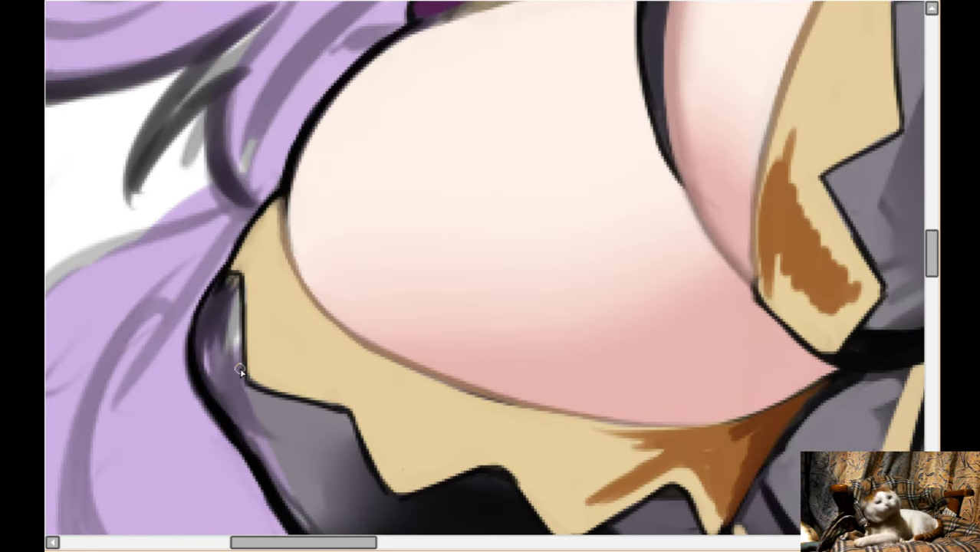
{"action": "mouse_move", "coordinate": [252, 288]}
{"action": "left_mouse_down"}
{"action": "mouse_move", "coordinate": [256, 270]}
{"action": "mouse_move", "coordinate": [274, 296]}
{"action": "mouse_move", "coordinate": [281, 259]}
{"action": "mouse_move", "coordinate": [254, 348]}
{"action": "left_mouse_up"}
{"action": "left_click_drag", "start_coordinate": [268, 287], "coordinate": [288, 306]}
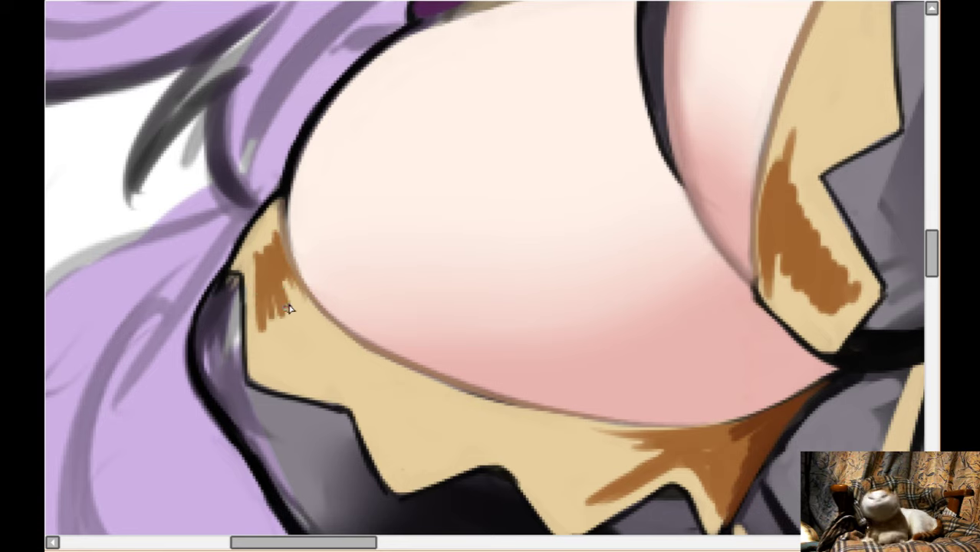
- Repaint the dark fabric along the far cup's outer side in grey and soften its transition into the black shading
{"action": "scroll", "coordinate": [294, 301], "scroll_direction": "down", "scroll_amount": 2}
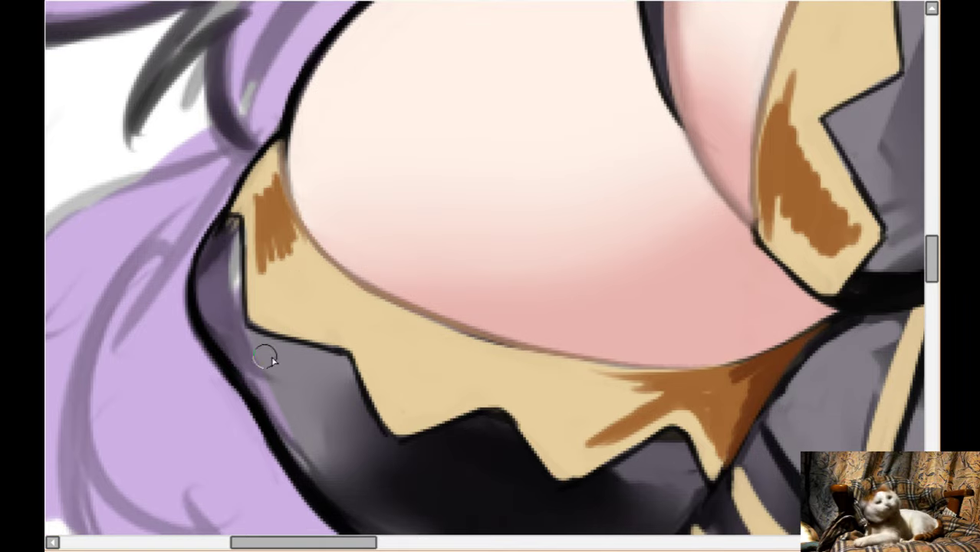
{"action": "mouse_move", "coordinate": [222, 250]}
{"action": "left_mouse_down"}
{"action": "mouse_move", "coordinate": [228, 237]}
{"action": "mouse_move", "coordinate": [233, 303]}
{"action": "mouse_move", "coordinate": [296, 434]}
{"action": "mouse_move", "coordinate": [282, 405]}
{"action": "mouse_move", "coordinate": [355, 444]}
{"action": "left_mouse_up"}
{"action": "scroll", "coordinate": [315, 441], "scroll_direction": "down", "scroll_amount": 1}
{"action": "key", "text": "b"}
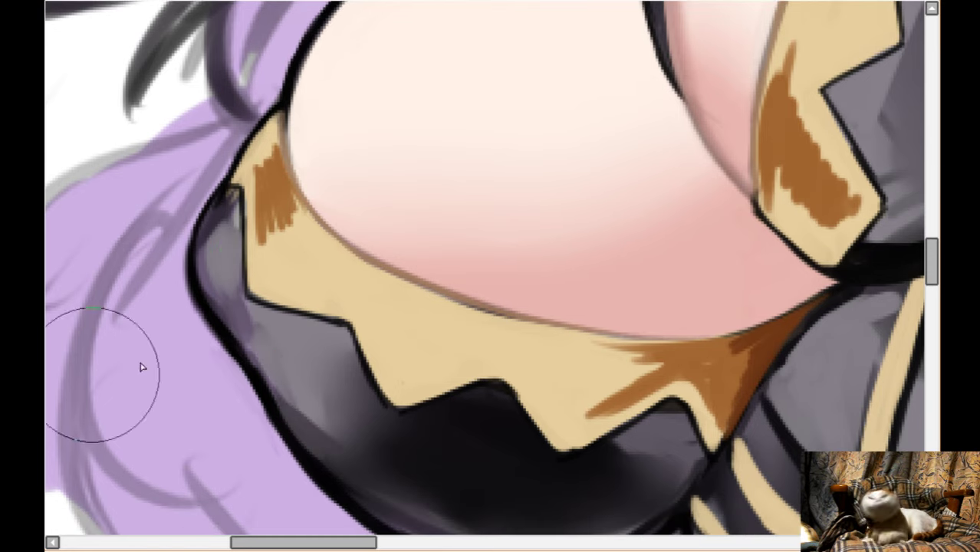
{"action": "key", "text": "["}
{"action": "key", "text": "["}
{"action": "key", "text": "["}
{"action": "key", "text": "["}
{"action": "left_click_drag", "start_coordinate": [285, 382], "coordinate": [340, 430]}
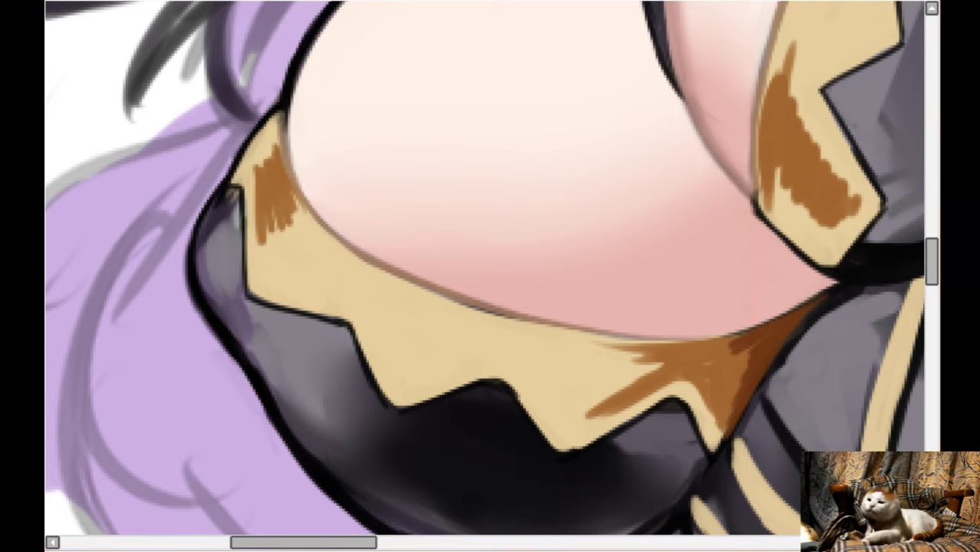
- Blend the brown shading at the outer end of the far cup's gold trim into the base colour
{"action": "key", "text": "]"}
{"action": "key", "text": "["}
{"action": "key", "text": "["}
{"action": "key", "text": "["}
{"action": "key", "text": "["}
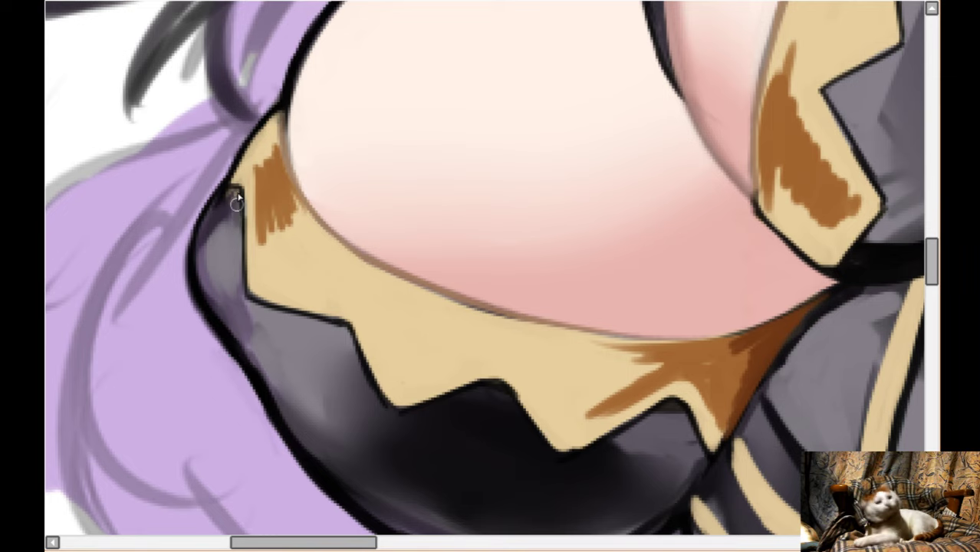
{"action": "left_click_drag", "start_coordinate": [266, 216], "coordinate": [322, 234]}
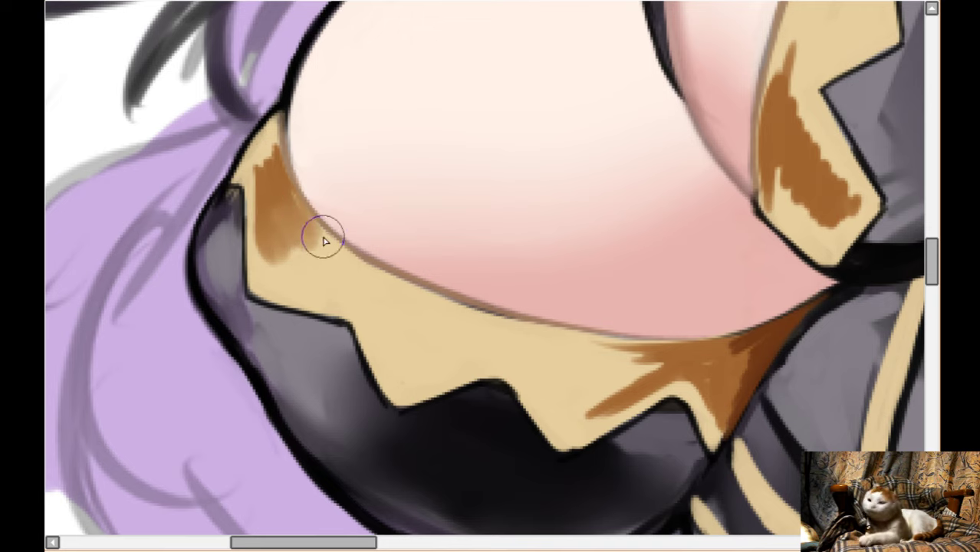
- Soften the brown streaks at the inner end of the far cup's gold trim
{"action": "scroll", "coordinate": [619, 343], "scroll_direction": "down", "scroll_amount": 2}
{"action": "mouse_move", "coordinate": [647, 314]}
{"action": "left_mouse_down"}
{"action": "mouse_move", "coordinate": [625, 323]}
{"action": "mouse_move", "coordinate": [639, 307]}
{"action": "mouse_move", "coordinate": [602, 333]}
{"action": "mouse_move", "coordinate": [576, 330]}
{"action": "mouse_move", "coordinate": [587, 354]}
{"action": "mouse_move", "coordinate": [617, 340]}
{"action": "left_mouse_up"}
{"action": "key", "text": "Right"}
{"action": "key", "text": "Right"}
{"action": "key", "text": "Right"}
{"action": "key", "text": "Right"}
{"action": "key", "text": "Right"}
{"action": "key", "text": "Right"}
{"action": "key", "text": "Right"}
{"action": "key", "text": "Right"}
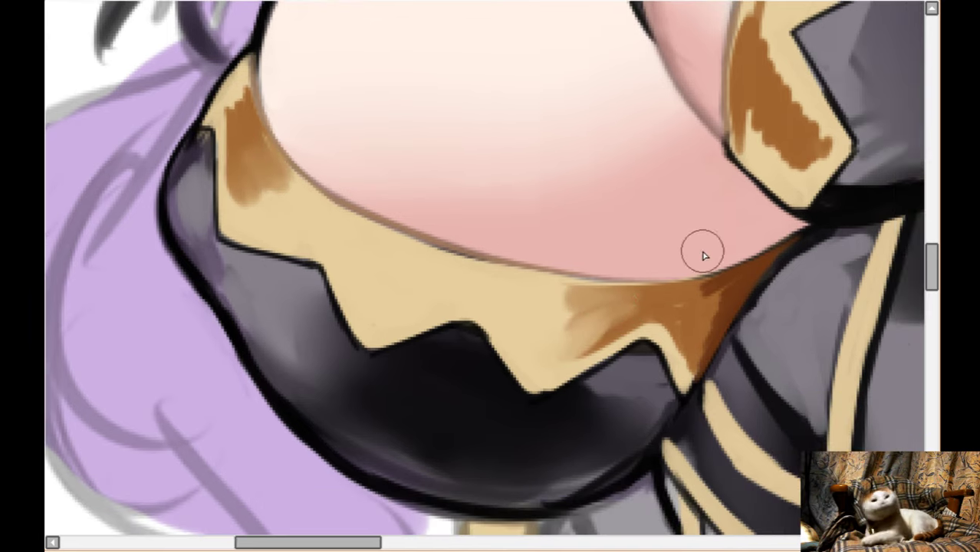
- Blend the brown shading at the lower point and the upper end of the near cup's gold trim
{"action": "key", "text": "Up"}
{"action": "key", "text": "Up"}
{"action": "scroll", "coordinate": [583, 181], "scroll_direction": "up", "scroll_amount": 1}
{"action": "mouse_move", "coordinate": [582, 181]}
{"action": "left_mouse_down"}
{"action": "mouse_move", "coordinate": [560, 212]}
{"action": "mouse_move", "coordinate": [613, 241]}
{"action": "mouse_move", "coordinate": [565, 126]}
{"action": "mouse_move", "coordinate": [554, 162]}
{"action": "mouse_move", "coordinate": [580, 26]}
{"action": "mouse_move", "coordinate": [577, 154]}
{"action": "left_mouse_up"}
{"action": "scroll", "coordinate": [618, 229], "scroll_direction": "up", "scroll_amount": 10}
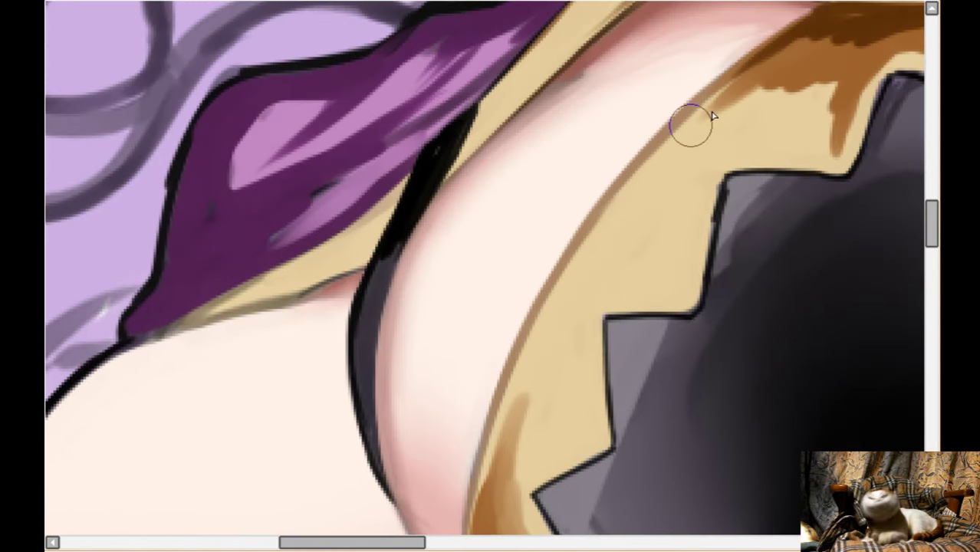
{"action": "mouse_move", "coordinate": [758, 118]}
{"action": "left_mouse_down"}
{"action": "mouse_move", "coordinate": [821, 104]}
{"action": "mouse_move", "coordinate": [831, 149]}
{"action": "mouse_move", "coordinate": [826, 81]}
{"action": "left_mouse_up"}
{"action": "scroll", "coordinate": [669, 184], "scroll_direction": "right", "scroll_amount": 3}
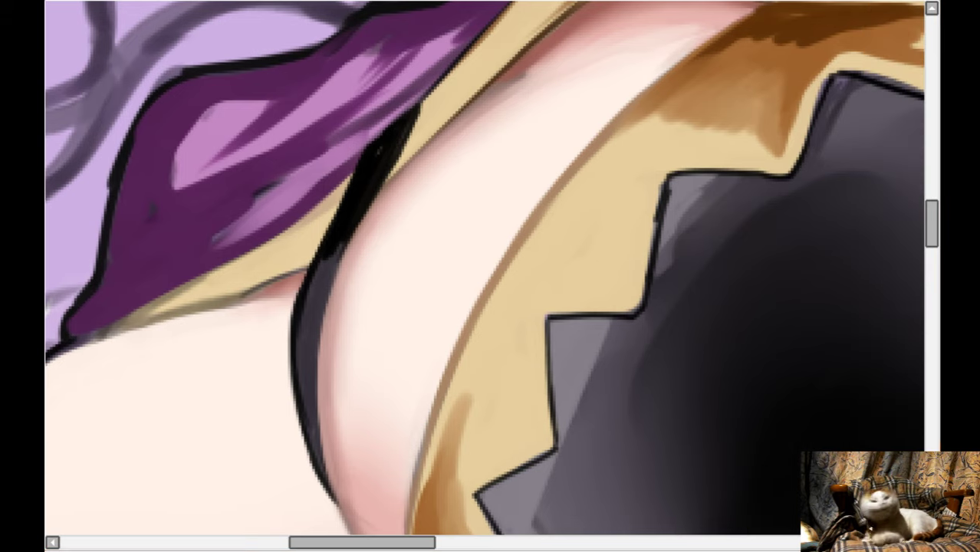
- Paint a light yellow highlight on the upper middle of the near cup's gold trim, tapering along its inner edge
{"action": "scroll", "coordinate": [385, 225], "scroll_direction": "up", "scroll_amount": 2}
{"action": "mouse_move", "coordinate": [633, 171]}
{"action": "left_mouse_down"}
{"action": "mouse_move", "coordinate": [576, 242]}
{"action": "mouse_move", "coordinate": [588, 206]}
{"action": "mouse_move", "coordinate": [546, 261]}
{"action": "left_mouse_up"}
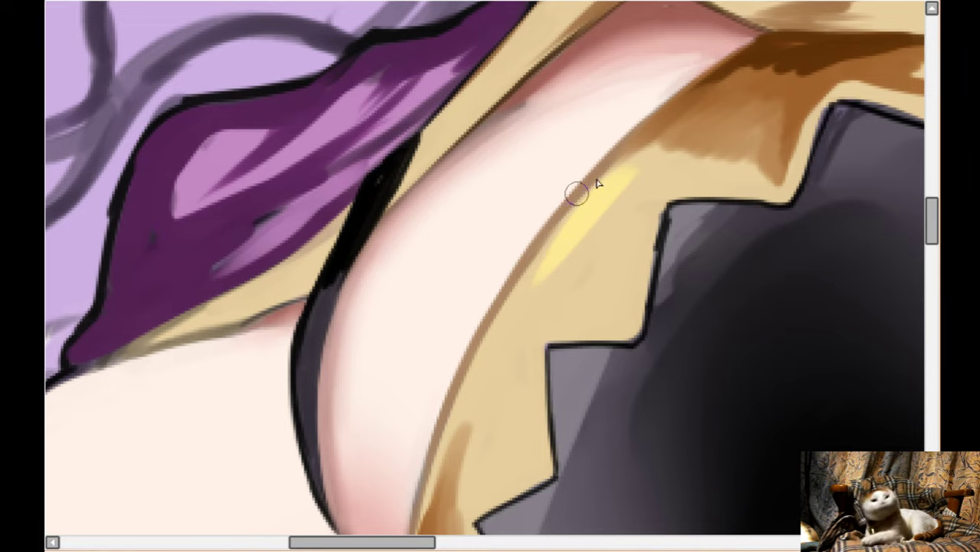
{"action": "mouse_move", "coordinate": [614, 169]}
{"action": "left_mouse_down"}
{"action": "mouse_move", "coordinate": [538, 273]}
{"action": "mouse_move", "coordinate": [646, 144]}
{"action": "left_mouse_up"}
{"action": "mouse_move", "coordinate": [581, 203]}
{"action": "left_mouse_down"}
{"action": "mouse_move", "coordinate": [694, 102]}
{"action": "mouse_move", "coordinate": [538, 274]}
{"action": "mouse_move", "coordinate": [587, 207]}
{"action": "mouse_move", "coordinate": [494, 347]}
{"action": "mouse_move", "coordinate": [587, 203]}
{"action": "mouse_move", "coordinate": [486, 350]}
{"action": "left_mouse_up"}
{"action": "mouse_move", "coordinate": [564, 231]}
{"action": "left_mouse_down"}
{"action": "mouse_move", "coordinate": [486, 367]}
{"action": "mouse_move", "coordinate": [589, 217]}
{"action": "mouse_move", "coordinate": [639, 191]}
{"action": "mouse_move", "coordinate": [620, 241]}
{"action": "left_mouse_up"}
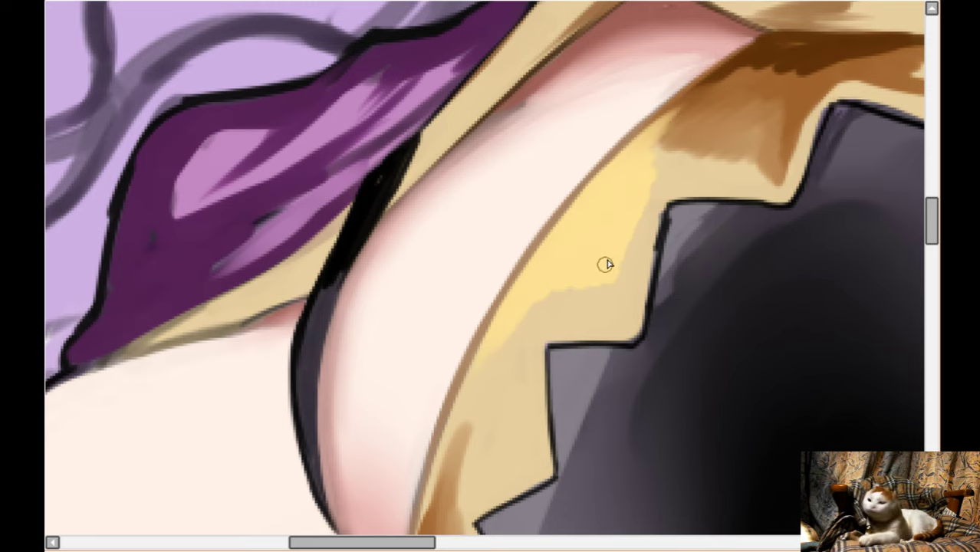
{"action": "mouse_move", "coordinate": [628, 237]}
{"action": "left_mouse_down"}
{"action": "mouse_move", "coordinate": [632, 206]}
{"action": "mouse_move", "coordinate": [612, 301]}
{"action": "mouse_move", "coordinate": [601, 286]}
{"action": "mouse_move", "coordinate": [517, 321]}
{"action": "mouse_move", "coordinate": [583, 307]}
{"action": "mouse_move", "coordinate": [566, 289]}
{"action": "mouse_move", "coordinate": [561, 308]}
{"action": "mouse_move", "coordinate": [521, 313]}
{"action": "mouse_move", "coordinate": [611, 308]}
{"action": "mouse_move", "coordinate": [593, 286]}
{"action": "mouse_move", "coordinate": [613, 296]}
{"action": "mouse_move", "coordinate": [587, 305]}
{"action": "mouse_move", "coordinate": [658, 174]}
{"action": "mouse_move", "coordinate": [714, 173]}
{"action": "mouse_move", "coordinate": [667, 163]}
{"action": "mouse_move", "coordinate": [639, 181]}
{"action": "mouse_move", "coordinate": [671, 113]}
{"action": "mouse_move", "coordinate": [698, 89]}
{"action": "left_mouse_up"}
{"action": "left_click_drag", "start_coordinate": [632, 151], "coordinate": [733, 61]}
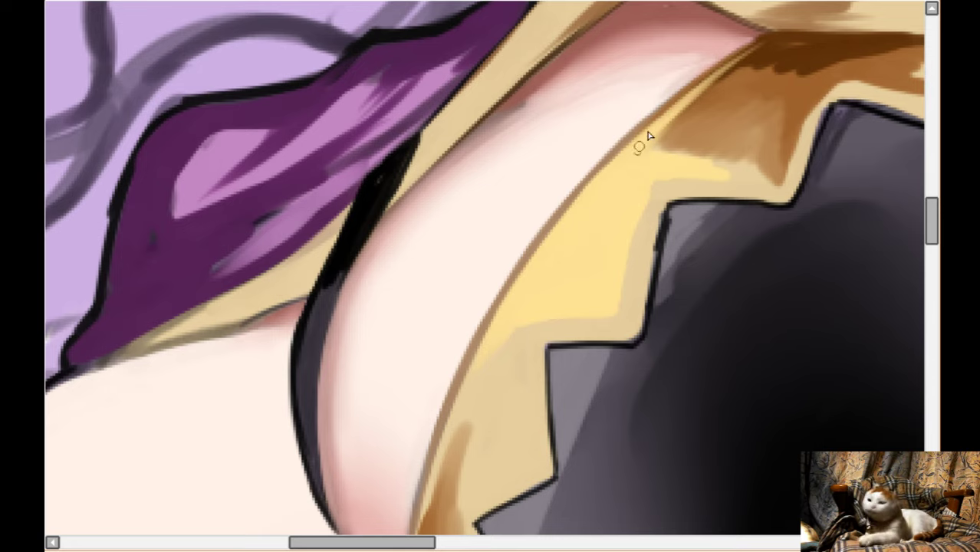
- Paint light yellow highlights on the outer half of the far cup's gold trim, following its skin-side edge around the brown shading
{"action": "scroll", "coordinate": [486, 278], "scroll_direction": "down", "scroll_amount": 3}
{"action": "key", "text": "Left"}
{"action": "key", "text": "Left"}
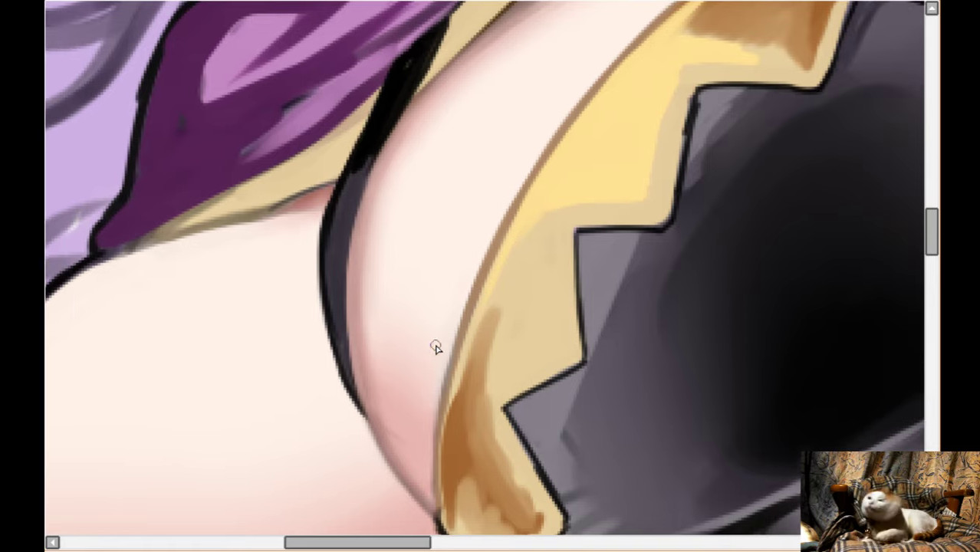
{"action": "scroll", "coordinate": [664, 235], "scroll_direction": "down", "scroll_amount": 3}
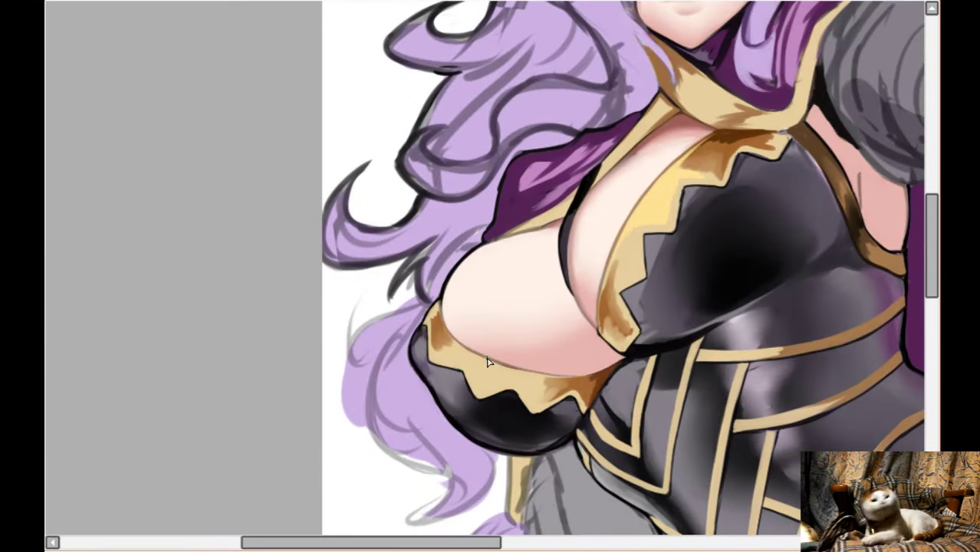
{"action": "scroll", "coordinate": [487, 363], "scroll_direction": "up", "scroll_amount": 3}
{"action": "key", "text": "Down"}
{"action": "key", "text": "h"}
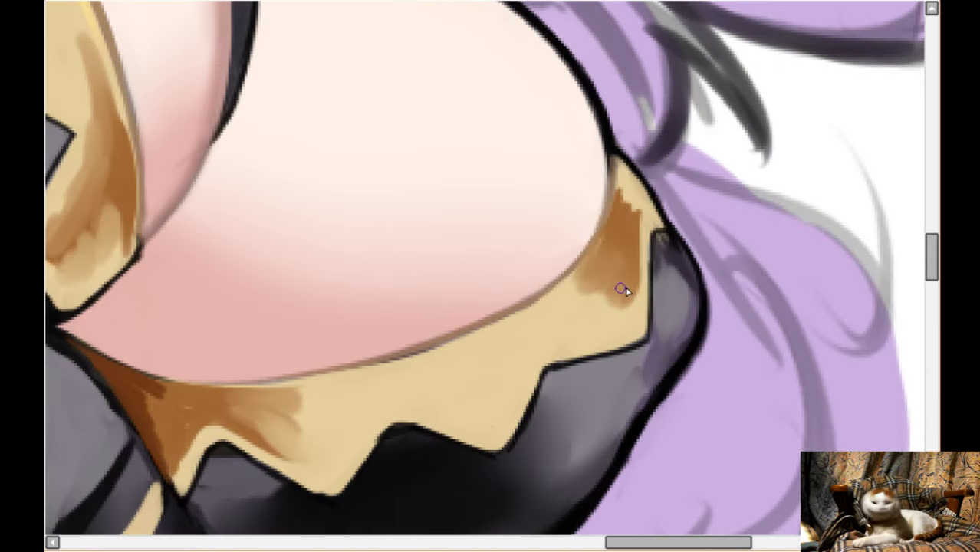
{"action": "mouse_move", "coordinate": [612, 206]}
{"action": "left_mouse_down"}
{"action": "mouse_move", "coordinate": [553, 300]}
{"action": "mouse_move", "coordinate": [568, 288]}
{"action": "mouse_move", "coordinate": [524, 328]}
{"action": "left_mouse_up"}
{"action": "mouse_move", "coordinate": [575, 297]}
{"action": "left_mouse_down"}
{"action": "mouse_move", "coordinate": [537, 344]}
{"action": "mouse_move", "coordinate": [605, 325]}
{"action": "mouse_move", "coordinate": [614, 309]}
{"action": "mouse_move", "coordinate": [465, 359]}
{"action": "mouse_move", "coordinate": [562, 312]}
{"action": "mouse_move", "coordinate": [416, 370]}
{"action": "left_mouse_up"}
{"action": "mouse_move", "coordinate": [489, 341]}
{"action": "left_mouse_down"}
{"action": "mouse_move", "coordinate": [424, 389]}
{"action": "mouse_move", "coordinate": [492, 418]}
{"action": "mouse_move", "coordinate": [533, 360]}
{"action": "left_mouse_up"}
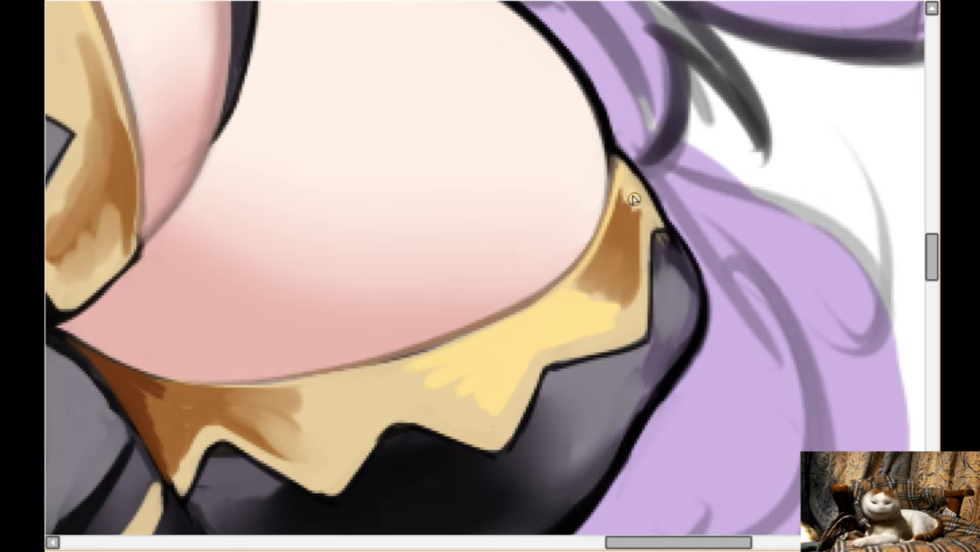
- Smooth the streaky yellow highlight on the far cup's trim into the surrounding gold
{"action": "key", "text": "Left"}
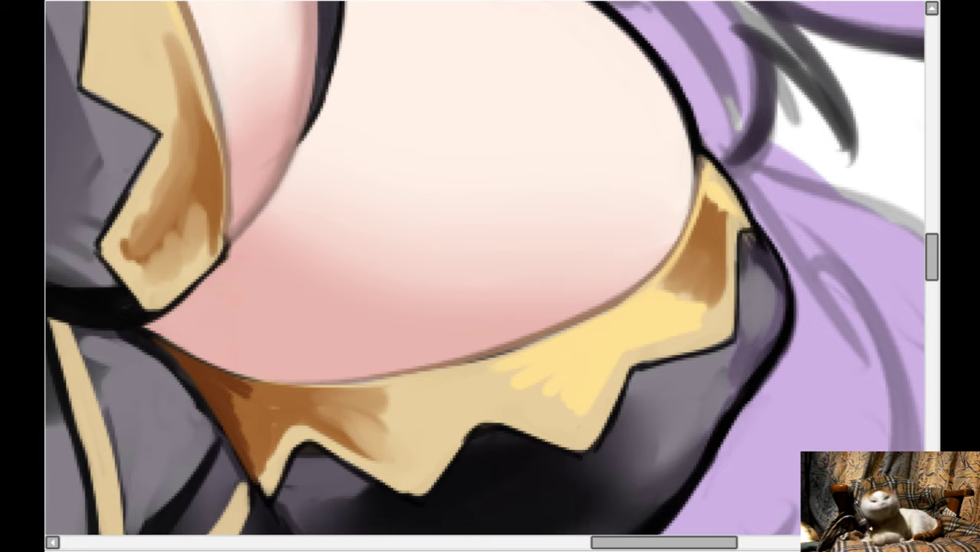
{"action": "mouse_move", "coordinate": [514, 406]}
{"action": "left_mouse_down"}
{"action": "mouse_move", "coordinate": [537, 387]}
{"action": "mouse_move", "coordinate": [491, 385]}
{"action": "mouse_move", "coordinate": [532, 367]}
{"action": "mouse_move", "coordinate": [518, 373]}
{"action": "mouse_move", "coordinate": [568, 391]}
{"action": "left_mouse_up"}
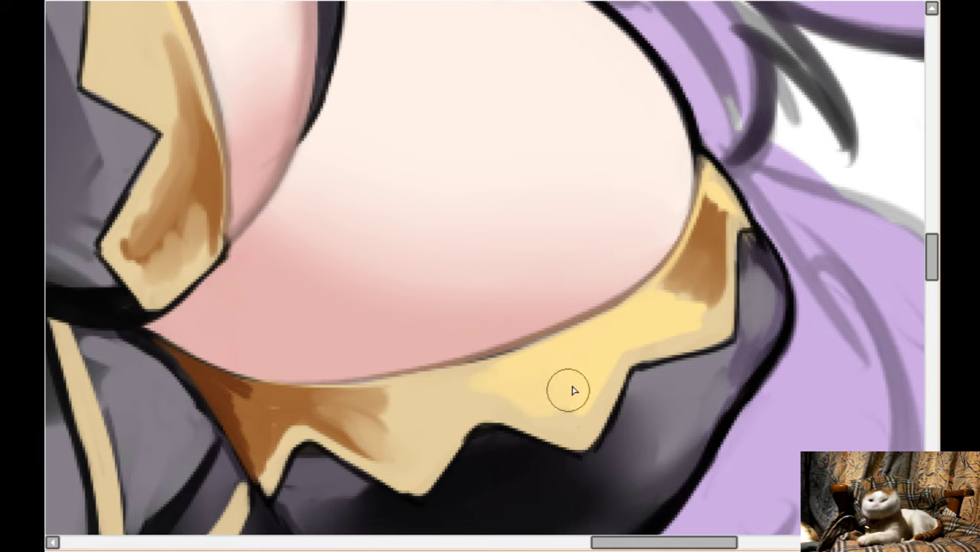
{"action": "key", "text": "Left"}
{"action": "key", "text": "Left"}
{"action": "mouse_move", "coordinate": [733, 301]}
{"action": "left_mouse_down"}
{"action": "mouse_move", "coordinate": [754, 281]}
{"action": "mouse_move", "coordinate": [755, 266]}
{"action": "mouse_move", "coordinate": [767, 295]}
{"action": "left_mouse_up"}
- Blend the borders of the yellow highlight on the near cup's trim into the gold base
{"action": "key", "text": "Up"}
{"action": "key", "text": "Up"}
{"action": "key", "text": "Up"}
{"action": "key", "text": "Up"}
{"action": "key", "text": "Up"}
{"action": "key", "text": "Up"}
{"action": "key", "text": "Up"}
{"action": "key", "text": "Up"}
{"action": "key", "text": "Up"}
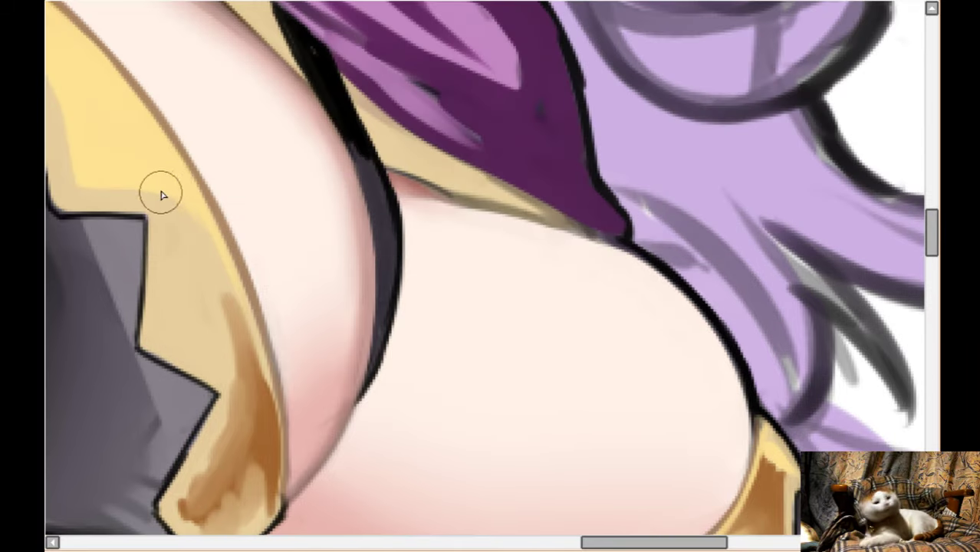
{"action": "mouse_move", "coordinate": [160, 192]}
{"action": "left_mouse_down"}
{"action": "mouse_move", "coordinate": [178, 186]}
{"action": "mouse_move", "coordinate": [211, 264]}
{"action": "left_mouse_up"}
{"action": "key", "text": "Left"}
{"action": "key", "text": "Left"}
{"action": "key", "text": "Left"}
{"action": "key", "text": "Left"}
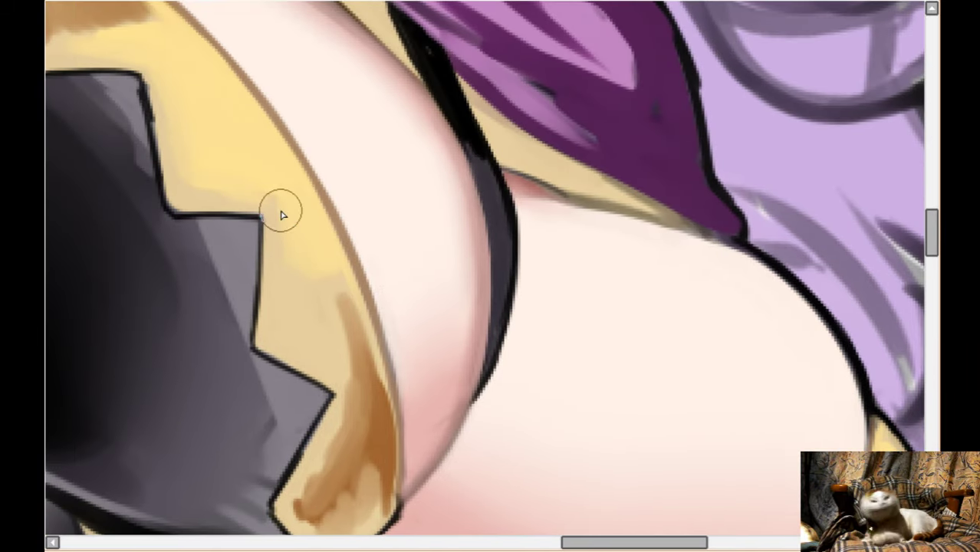
- Paint a white highlight within the yellow area of the near cup's trim and a thin white line down its inner edge
{"action": "key", "text": "h"}
{"action": "scroll", "coordinate": [322, 274], "scroll_direction": "down", "scroll_amount": 4}
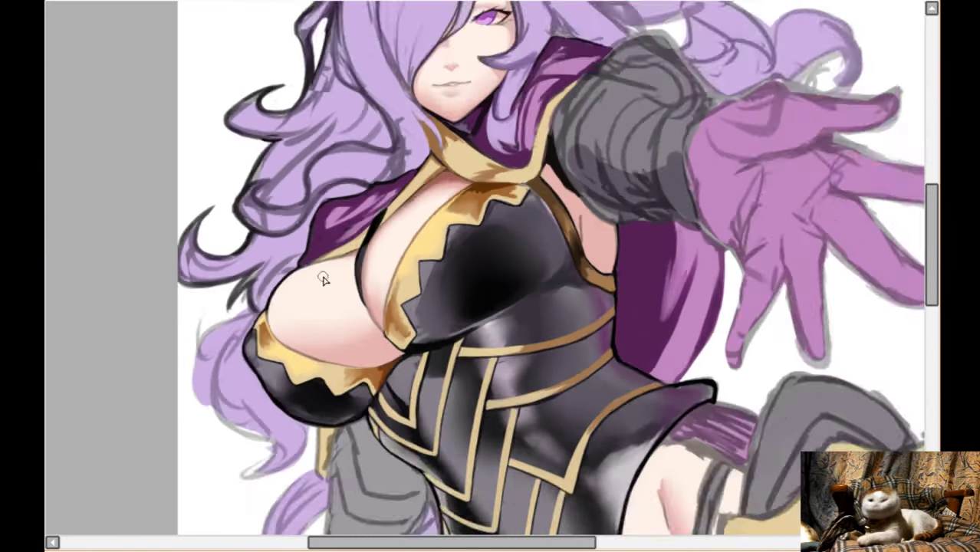
{"action": "scroll", "coordinate": [323, 280], "scroll_direction": "down", "scroll_amount": 1}
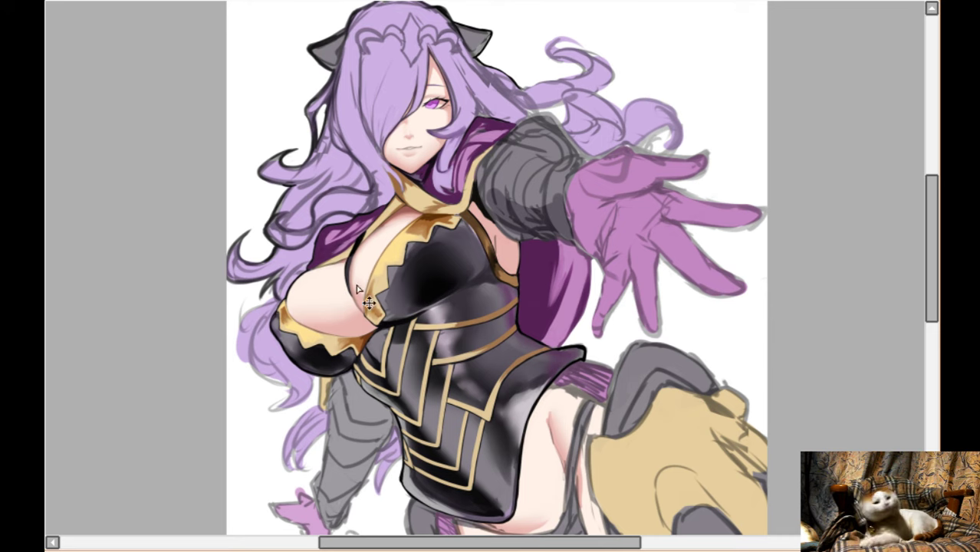
{"action": "scroll", "coordinate": [372, 319], "scroll_direction": "up", "scroll_amount": 5}
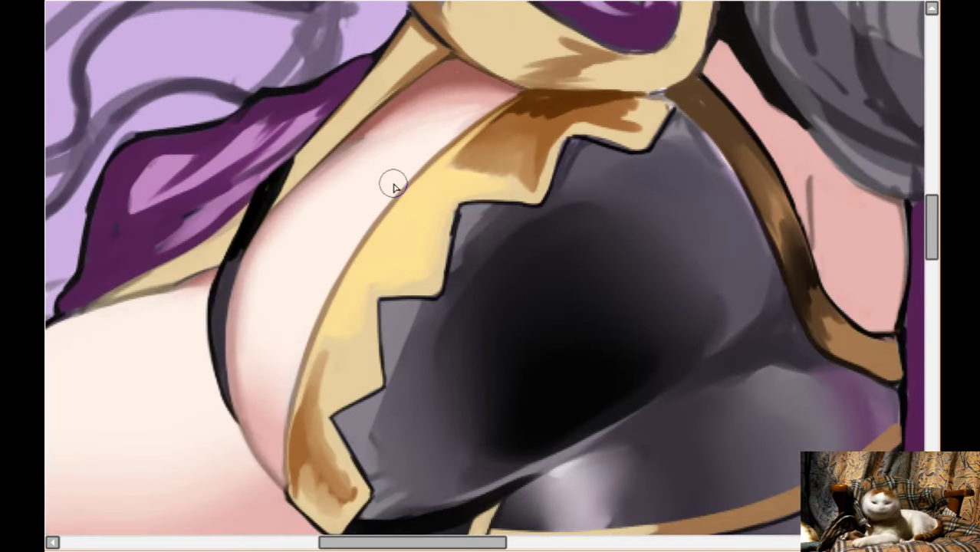
{"action": "scroll", "coordinate": [393, 185], "scroll_direction": "up", "scroll_amount": 2}
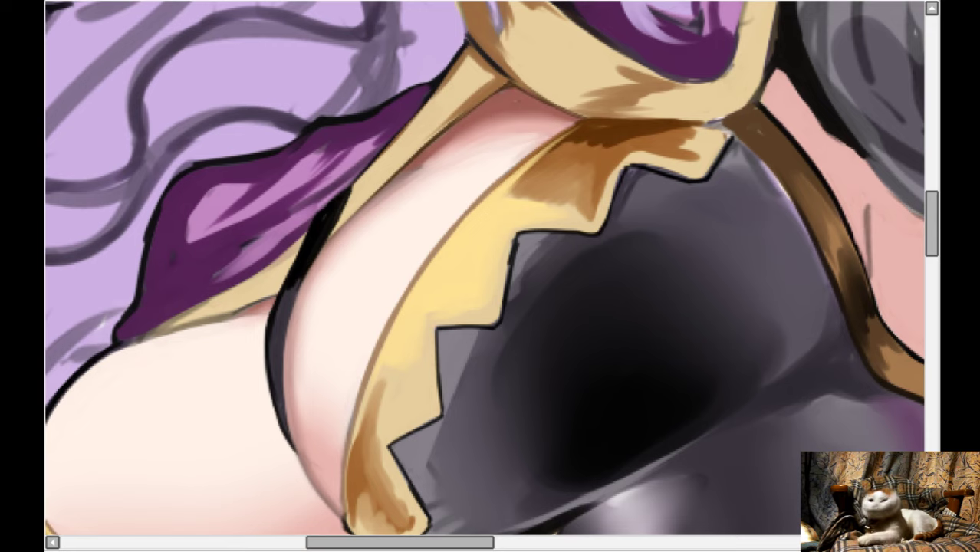
{"action": "left_click_drag", "start_coordinate": [479, 225], "coordinate": [426, 290]}
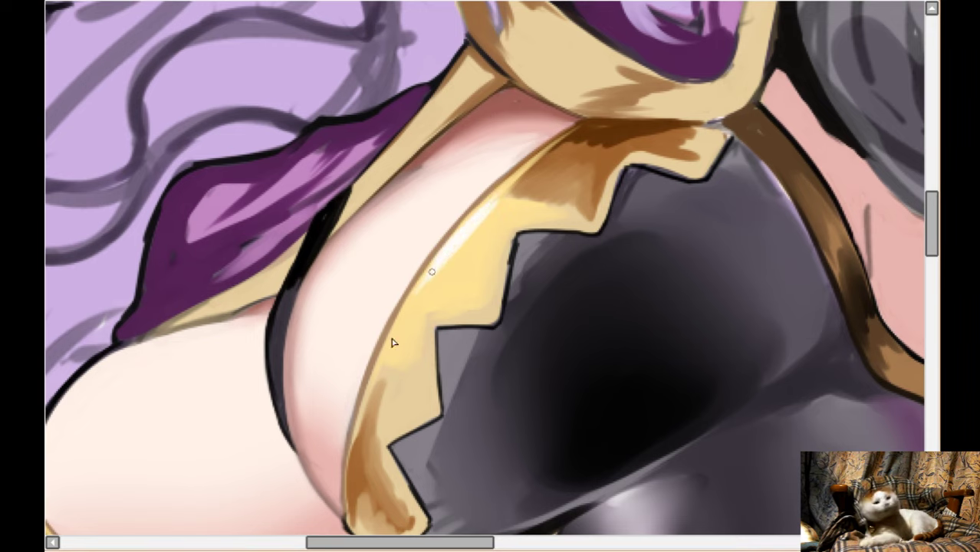
{"action": "mouse_move", "coordinate": [438, 263]}
{"action": "left_mouse_down"}
{"action": "mouse_move", "coordinate": [408, 321]}
{"action": "mouse_move", "coordinate": [479, 224]}
{"action": "mouse_move", "coordinate": [457, 287]}
{"action": "mouse_move", "coordinate": [466, 286]}
{"action": "mouse_move", "coordinate": [466, 309]}
{"action": "left_mouse_up"}
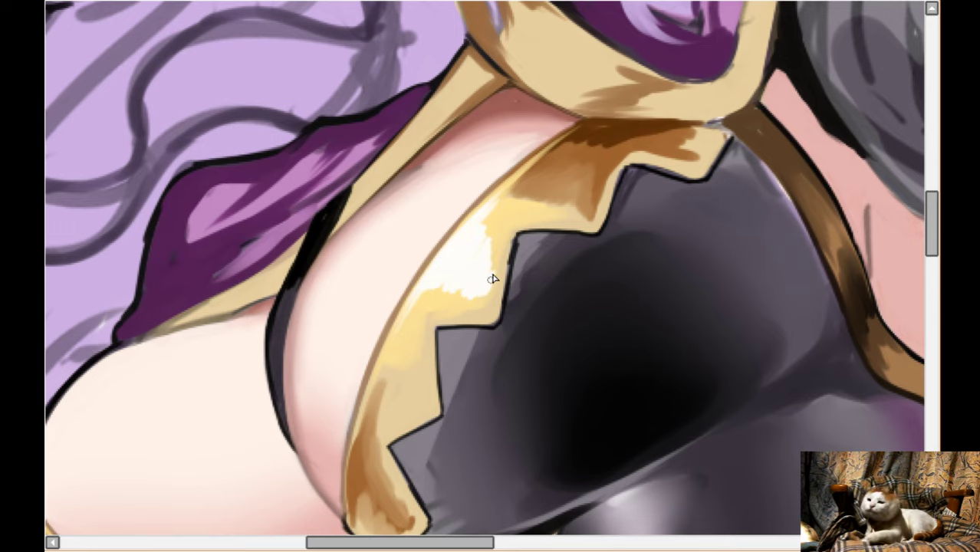
{"action": "key", "text": "Left"}
{"action": "key", "text": "Down"}
{"action": "key", "text": "Down"}
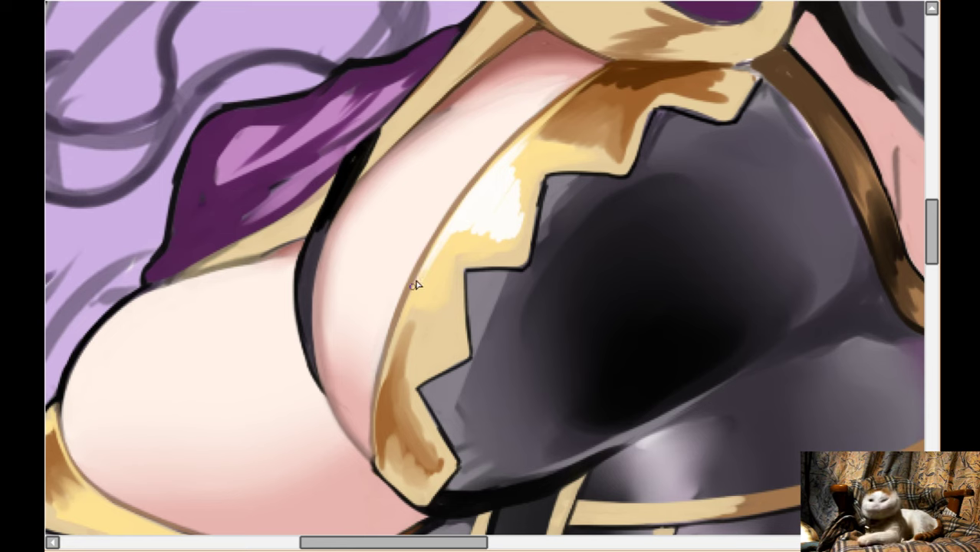
{"action": "left_click_drag", "start_coordinate": [434, 252], "coordinate": [403, 338]}
- Paint white highlights at the outer tip of the far cup's trim and just below its outer brown shading
{"action": "key", "text": "Left"}
{"action": "key", "text": "Down"}
{"action": "key", "text": "Down"}
{"action": "key", "text": "Down"}
{"action": "key", "text": "Down"}
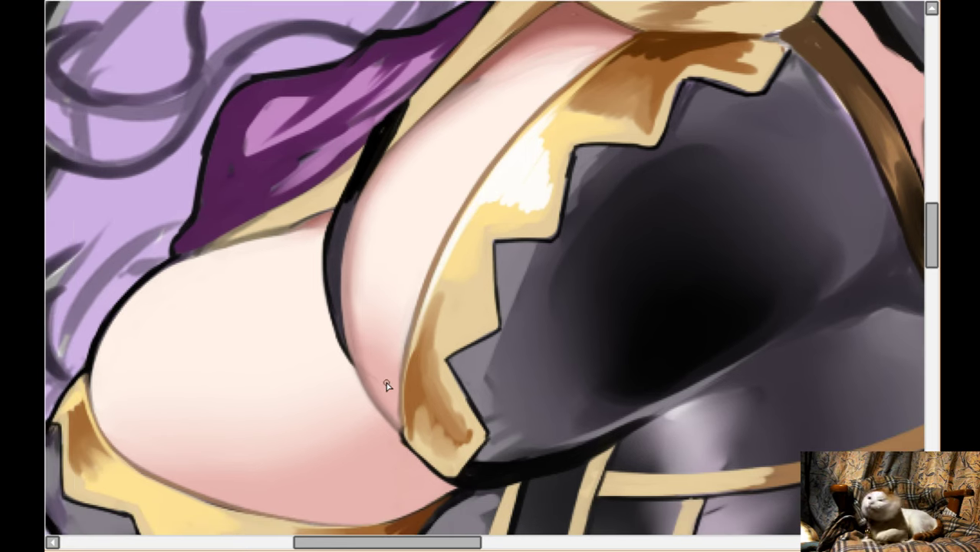
{"action": "key", "text": "h"}
{"action": "key", "text": "Page_Up"}
{"action": "key", "text": "Page_Up"}
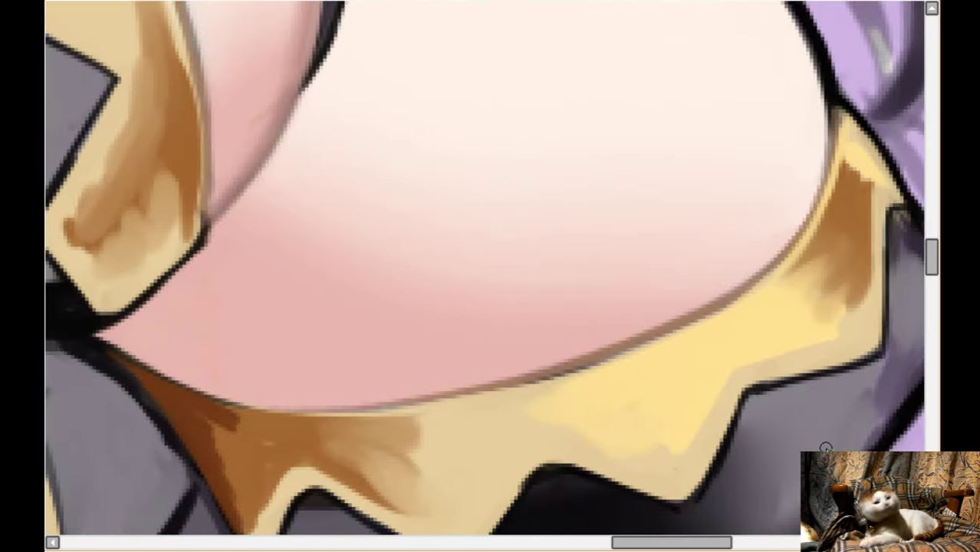
{"action": "key", "text": "Right"}
{"action": "key", "text": "Right"}
{"action": "key", "text": "Right"}
{"action": "key", "text": "Right"}
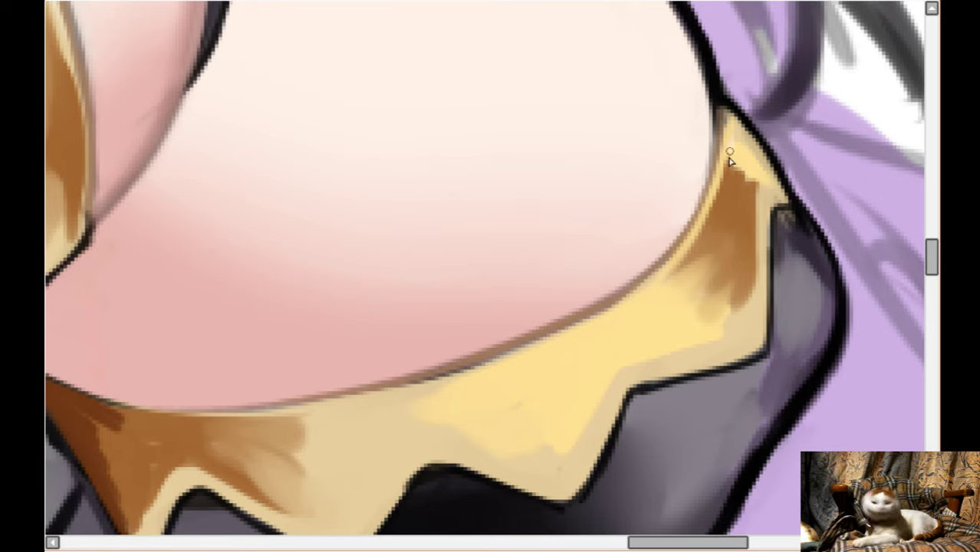
{"action": "mouse_move", "coordinate": [730, 153]}
{"action": "left_mouse_down"}
{"action": "mouse_move", "coordinate": [730, 119]}
{"action": "mouse_move", "coordinate": [777, 188]}
{"action": "left_mouse_up"}
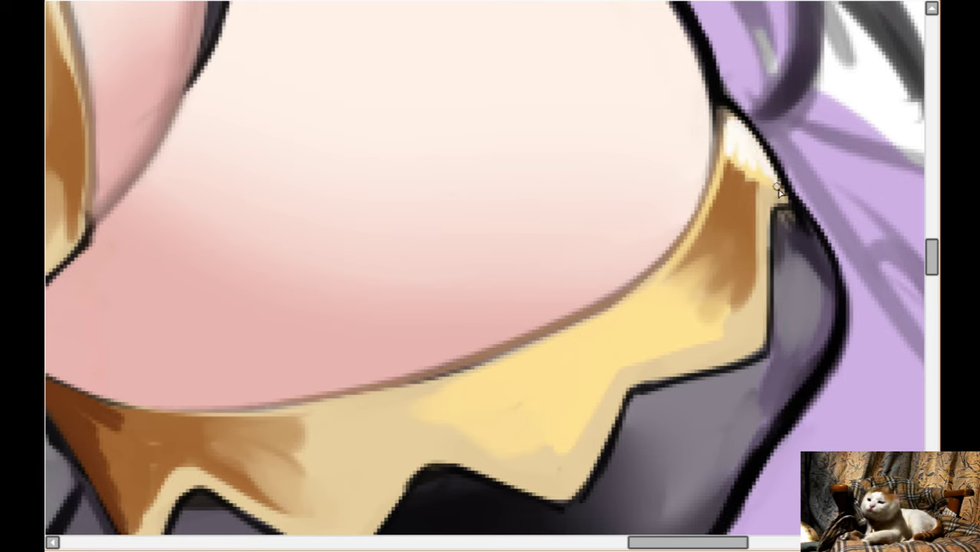
{"action": "mouse_move", "coordinate": [647, 286]}
{"action": "left_mouse_down"}
{"action": "mouse_move", "coordinate": [589, 340]}
{"action": "mouse_move", "coordinate": [625, 334]}
{"action": "mouse_move", "coordinate": [626, 346]}
{"action": "mouse_move", "coordinate": [688, 334]}
{"action": "mouse_move", "coordinate": [666, 351]}
{"action": "mouse_move", "coordinate": [718, 335]}
{"action": "left_mouse_up"}
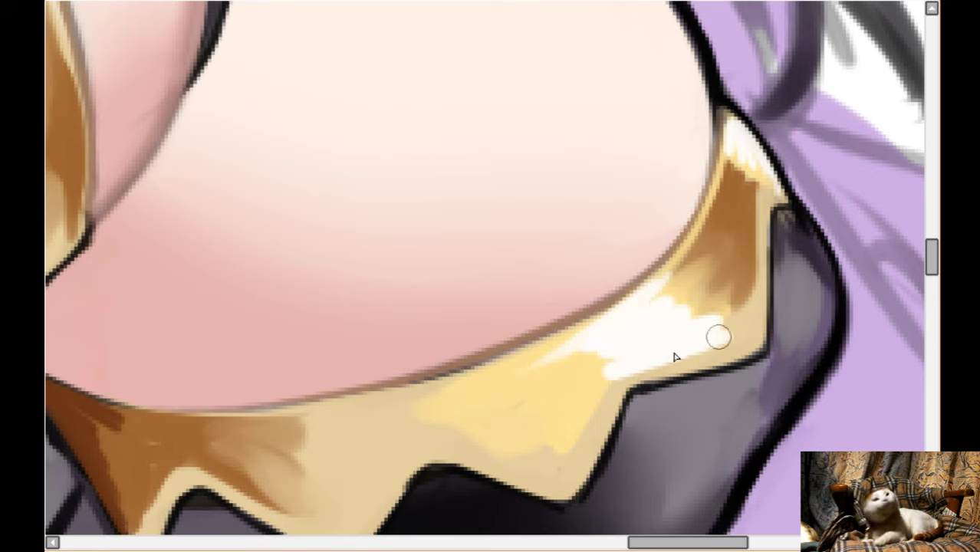
- Blend the white highlights on the far and near cups' trims into the surrounding yellow
{"action": "scroll", "coordinate": [218, 381], "scroll_direction": "down", "scroll_amount": 1}
{"action": "mouse_move", "coordinate": [571, 331]}
{"action": "left_mouse_down"}
{"action": "mouse_move", "coordinate": [593, 318]}
{"action": "mouse_move", "coordinate": [533, 330]}
{"action": "mouse_move", "coordinate": [630, 309]}
{"action": "mouse_move", "coordinate": [436, 376]}
{"action": "mouse_move", "coordinate": [596, 332]}
{"action": "mouse_move", "coordinate": [596, 341]}
{"action": "mouse_move", "coordinate": [648, 309]}
{"action": "mouse_move", "coordinate": [659, 282]}
{"action": "mouse_move", "coordinate": [694, 262]}
{"action": "mouse_move", "coordinate": [720, 279]}
{"action": "left_mouse_up"}
{"action": "scroll", "coordinate": [719, 279], "scroll_direction": "down", "scroll_amount": 2}
{"action": "scroll", "coordinate": [729, 291], "scroll_direction": "up", "scroll_amount": 5}
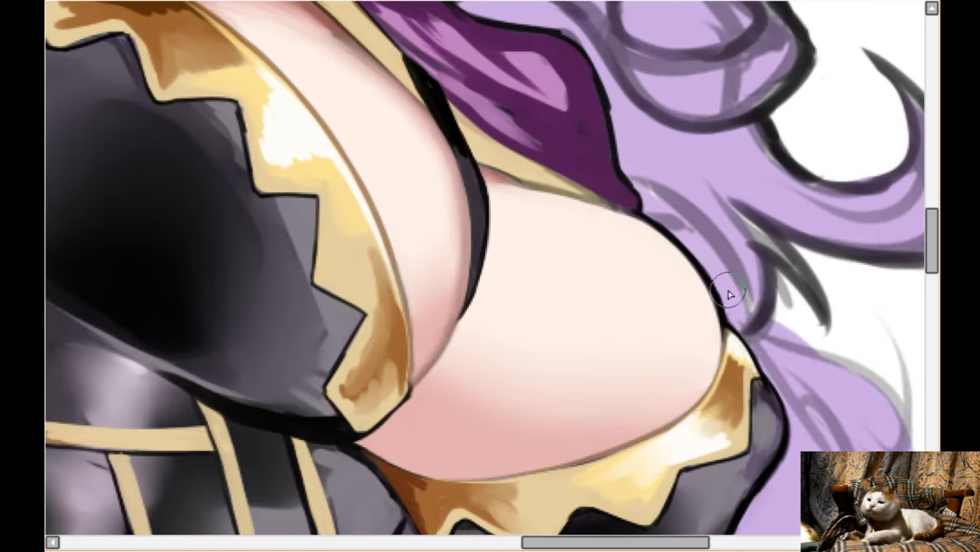
{"action": "mouse_move", "coordinate": [273, 142]}
{"action": "left_mouse_down"}
{"action": "mouse_move", "coordinate": [275, 149]}
{"action": "mouse_move", "coordinate": [276, 132]}
{"action": "mouse_move", "coordinate": [273, 164]}
{"action": "mouse_move", "coordinate": [308, 159]}
{"action": "mouse_move", "coordinate": [353, 216]}
{"action": "left_mouse_up"}
{"action": "scroll", "coordinate": [368, 246], "scroll_direction": "down", "scroll_amount": 2}
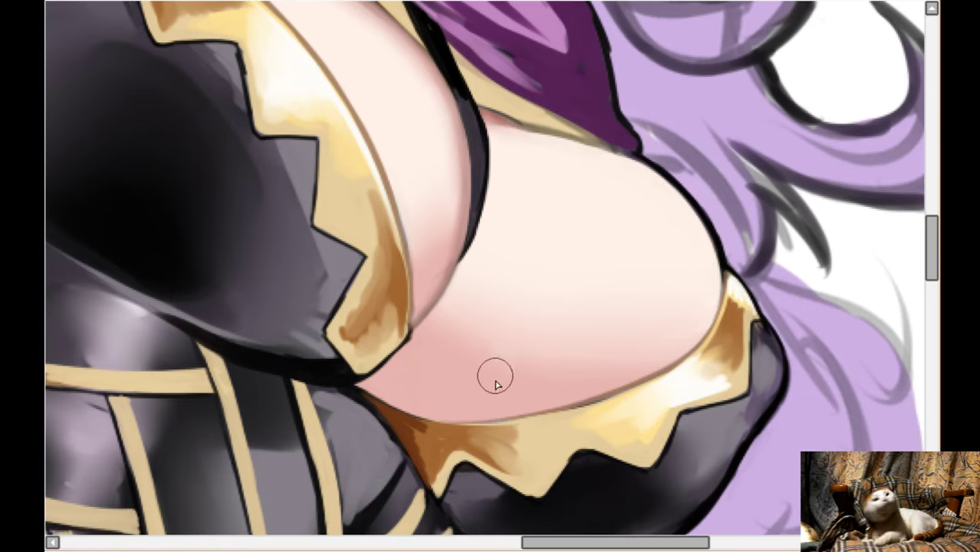
- Add a soft pink skin-reflection tint to the far cup's gold trim beside its inner brown shading
{"action": "scroll", "coordinate": [481, 377], "scroll_direction": "down", "scroll_amount": 1}
{"action": "mouse_move", "coordinate": [482, 412]}
{"action": "left_mouse_down"}
{"action": "mouse_move", "coordinate": [515, 413]}
{"action": "mouse_move", "coordinate": [560, 398]}
{"action": "mouse_move", "coordinate": [494, 418]}
{"action": "mouse_move", "coordinate": [451, 401]}
{"action": "mouse_move", "coordinate": [502, 419]}
{"action": "mouse_move", "coordinate": [520, 443]}
{"action": "mouse_move", "coordinate": [485, 411]}
{"action": "left_mouse_up"}
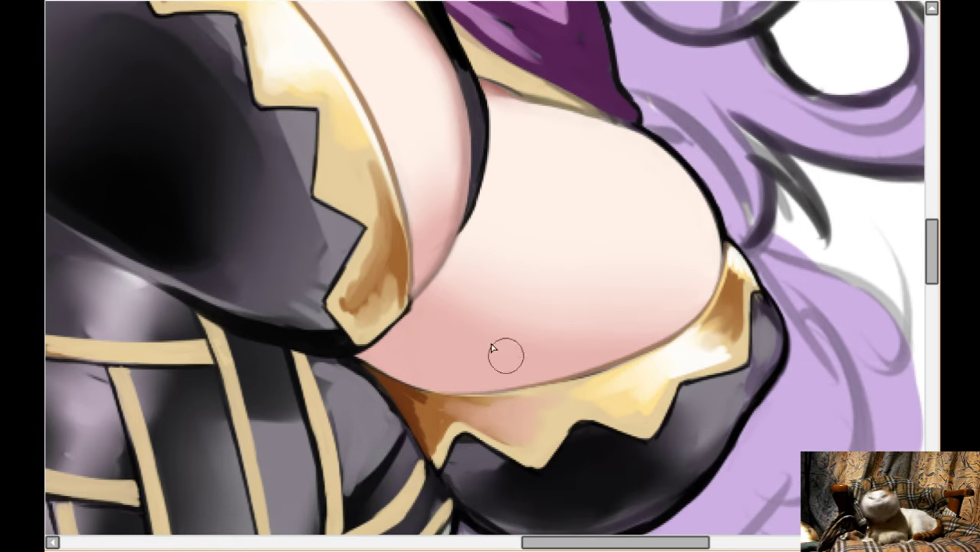
{"action": "scroll", "coordinate": [571, 300], "scroll_direction": "up", "scroll_amount": 1}
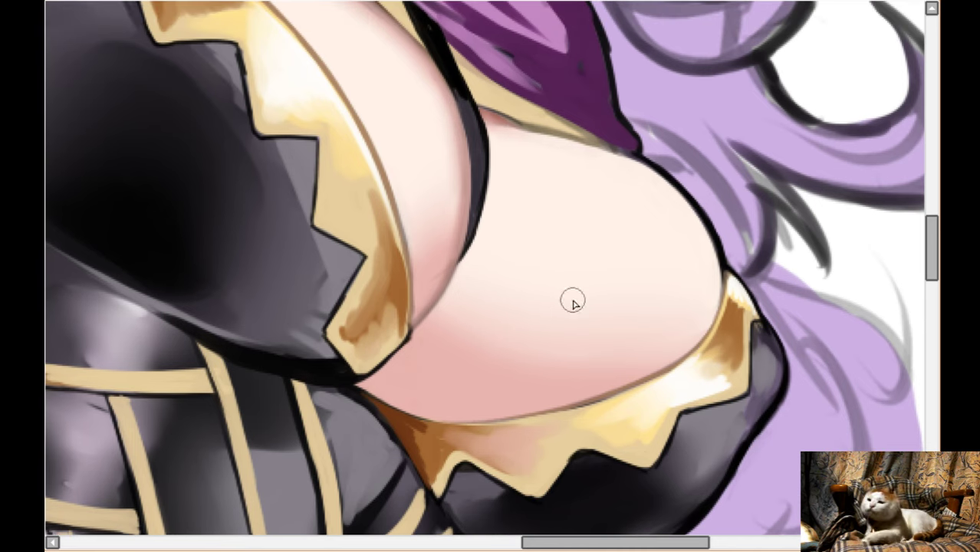
{"action": "scroll", "coordinate": [666, 291], "scroll_direction": "up", "scroll_amount": 1}
{"action": "scroll", "coordinate": [660, 295], "scroll_direction": "up", "scroll_amount": 2}
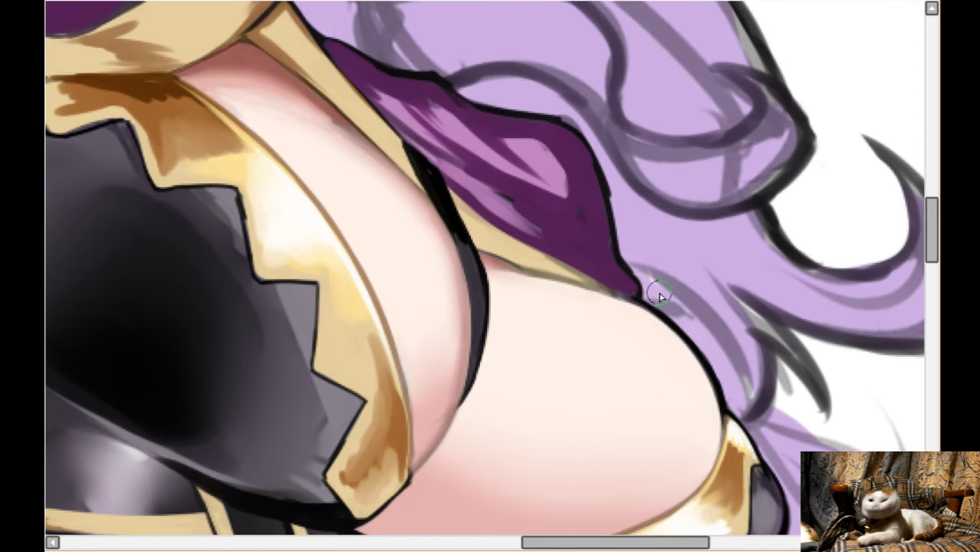
{"action": "scroll", "coordinate": [660, 295], "scroll_direction": "down", "scroll_amount": 4}
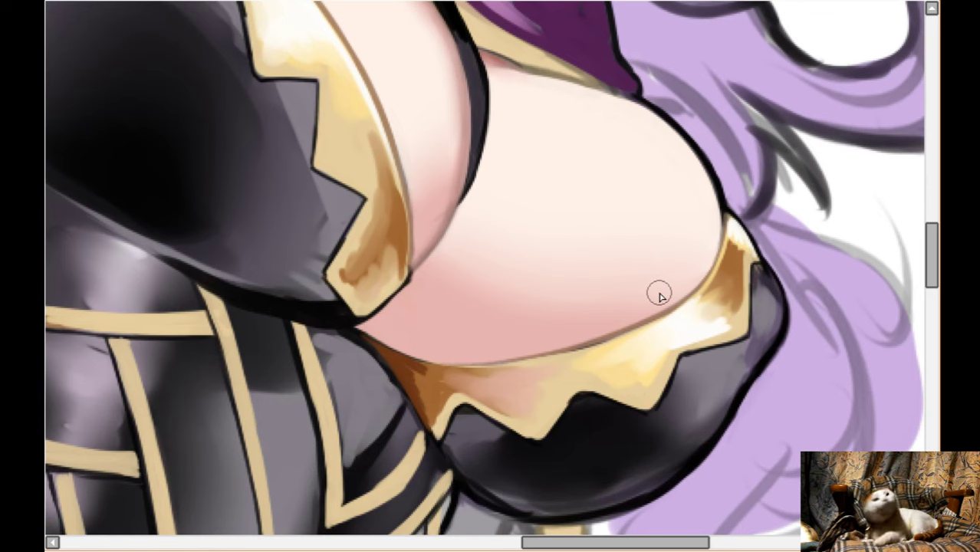
{"action": "scroll", "coordinate": [794, 355], "scroll_direction": "up", "scroll_amount": 1}
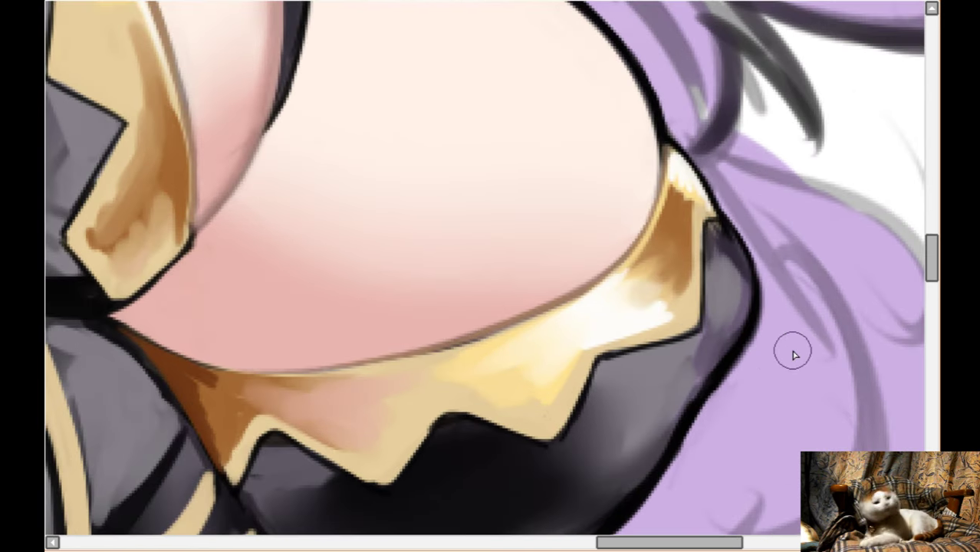
- Paint a pale cream border along the jagged lower edge of the far cup's gold trim, following every zigzag
{"action": "left_click_drag", "start_coordinate": [545, 409], "coordinate": [516, 409]}
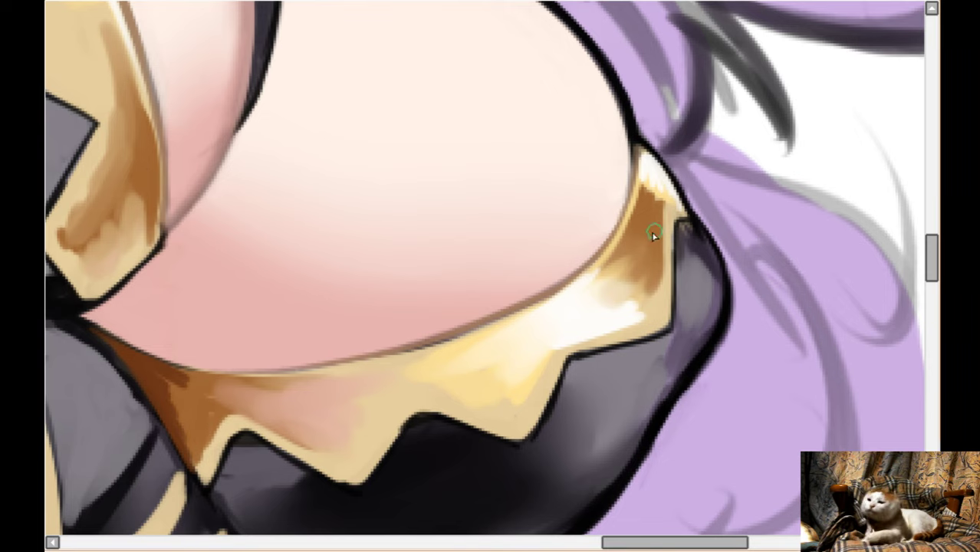
{"action": "mouse_move", "coordinate": [667, 223]}
{"action": "left_mouse_down"}
{"action": "mouse_move", "coordinate": [665, 317]}
{"action": "mouse_move", "coordinate": [551, 351]}
{"action": "mouse_move", "coordinate": [561, 347]}
{"action": "mouse_move", "coordinate": [533, 407]}
{"action": "left_mouse_up"}
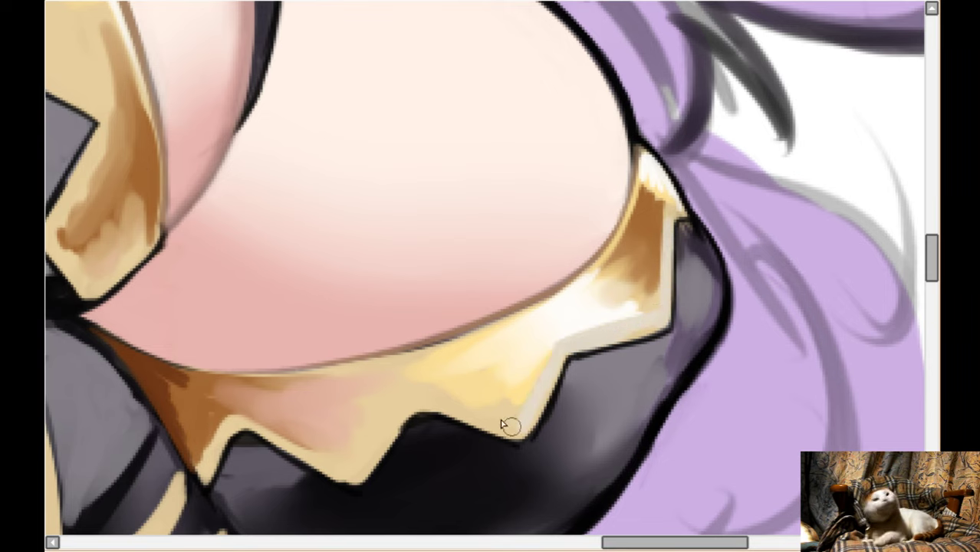
{"action": "left_click_drag", "start_coordinate": [420, 396], "coordinate": [509, 428]}
{"action": "scroll", "coordinate": [375, 349], "scroll_direction": "down", "scroll_amount": 1}
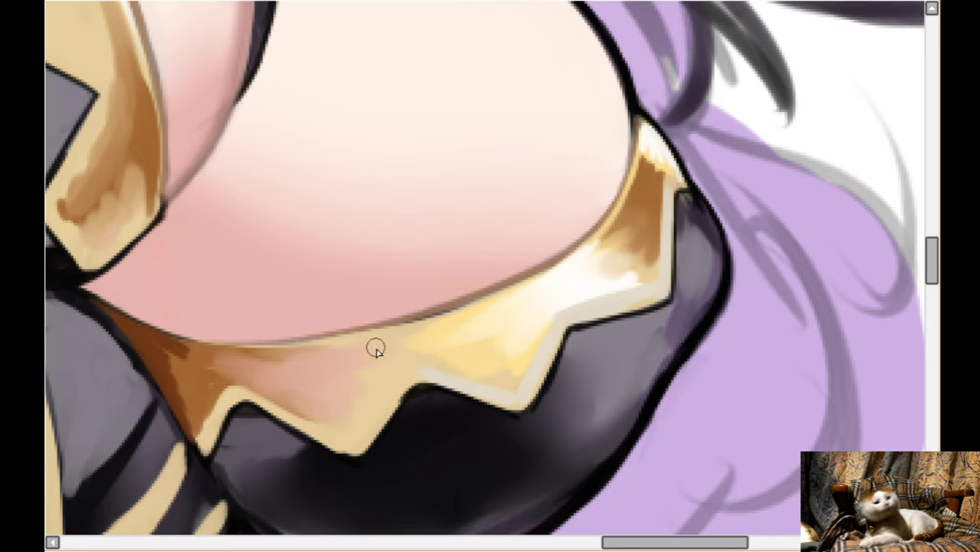
{"action": "left_click_drag", "start_coordinate": [405, 373], "coordinate": [351, 447]}
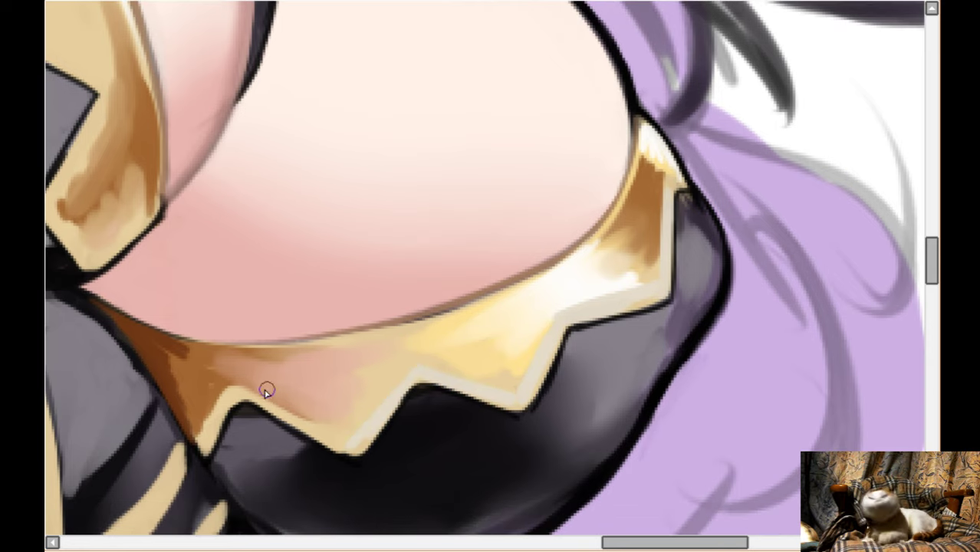
{"action": "left_click_drag", "start_coordinate": [267, 391], "coordinate": [335, 440]}
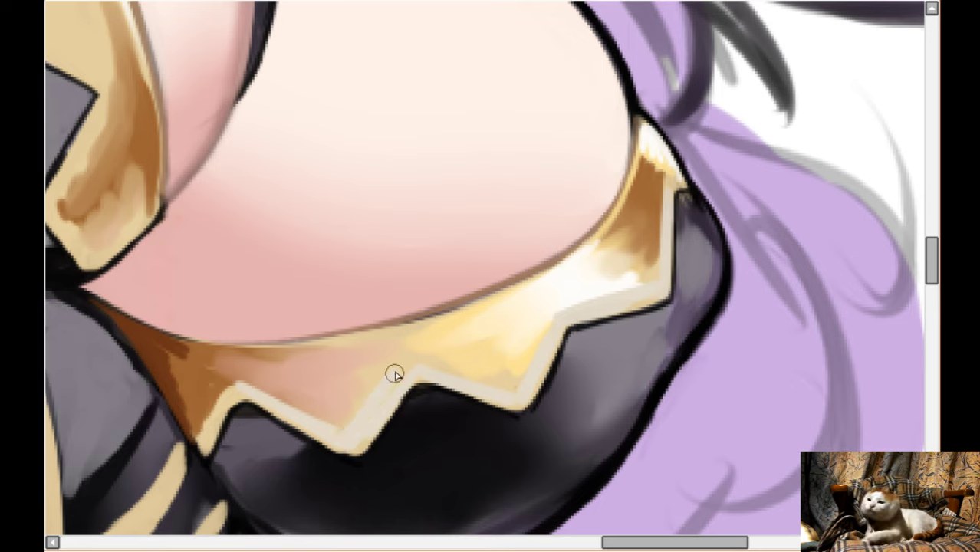
{"action": "left_click_drag", "start_coordinate": [202, 445], "coordinate": [236, 390]}
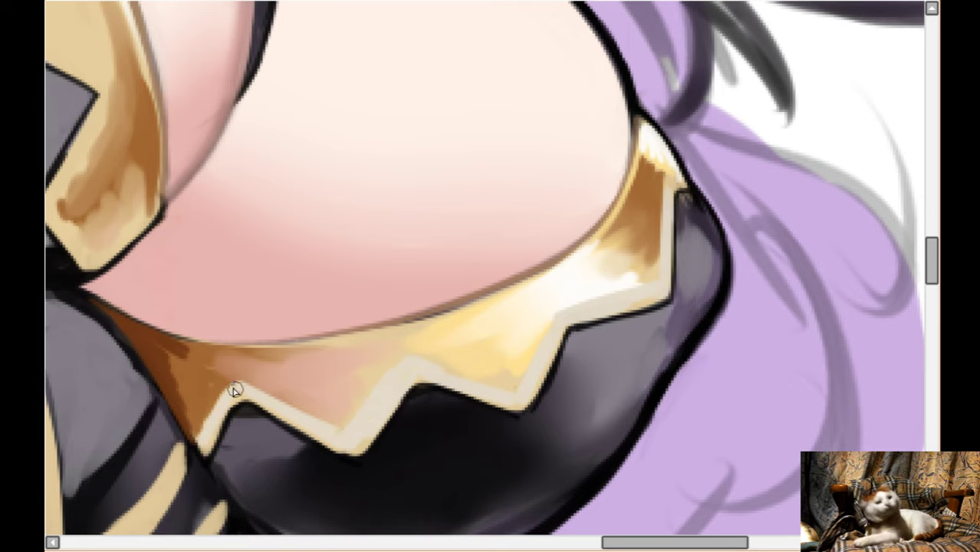
- Paint the pale cream border along the lower zigzags and bottom tip of the near cup's gold trim
{"action": "key", "text": "Left"}
{"action": "key", "text": "Up"}
{"action": "scroll", "coordinate": [192, 215], "scroll_direction": "up", "scroll_amount": 3}
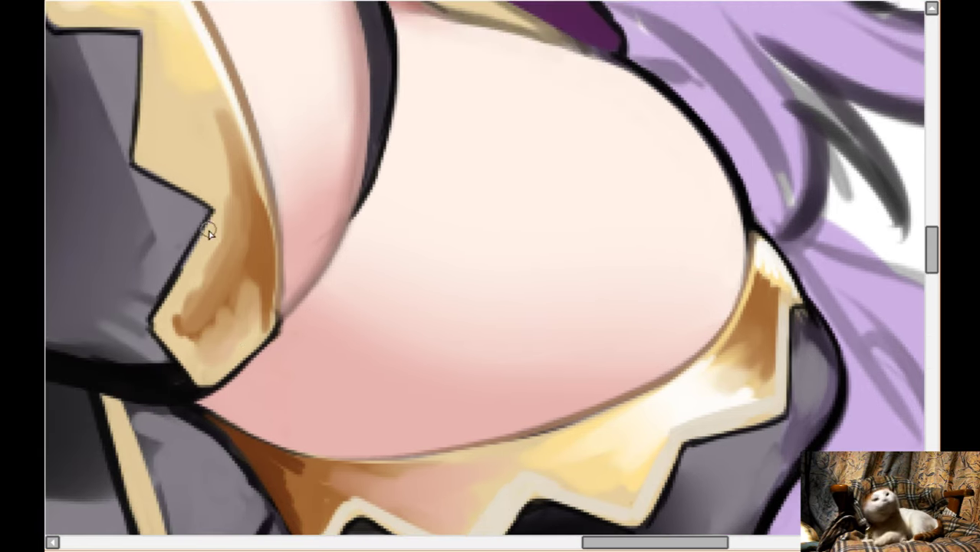
{"action": "mouse_move", "coordinate": [208, 233]}
{"action": "left_mouse_down"}
{"action": "mouse_move", "coordinate": [201, 259]}
{"action": "mouse_move", "coordinate": [167, 291]}
{"action": "mouse_move", "coordinate": [184, 355]}
{"action": "left_mouse_up"}
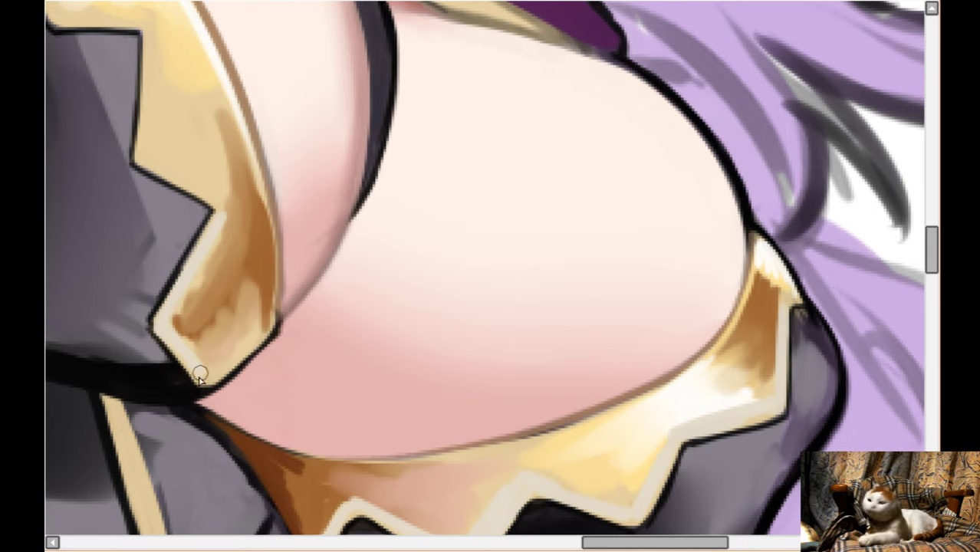
{"action": "scroll", "coordinate": [162, 216], "scroll_direction": "up", "scroll_amount": 2}
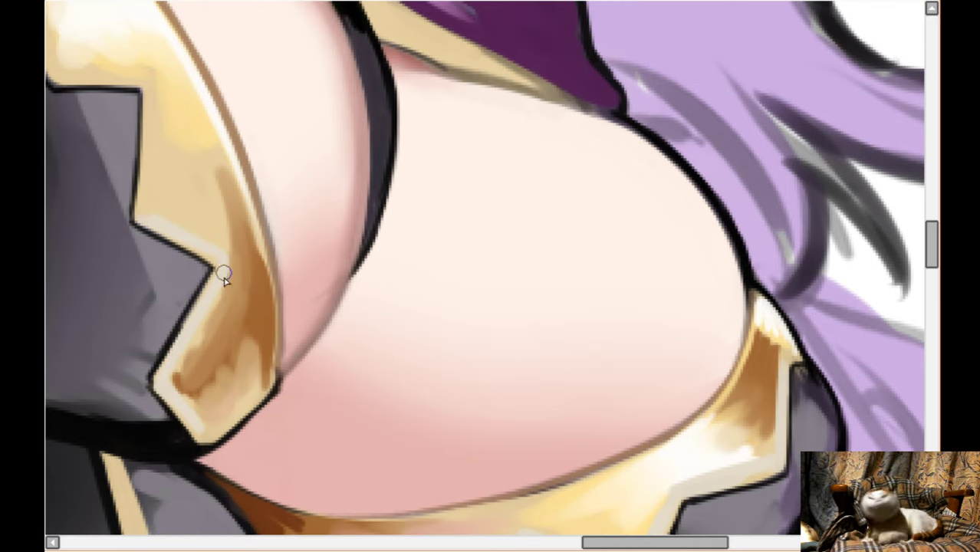
{"action": "scroll", "coordinate": [152, 165], "scroll_direction": "up", "scroll_amount": 1}
{"action": "mouse_move", "coordinate": [151, 124]}
{"action": "left_mouse_down"}
{"action": "mouse_move", "coordinate": [151, 220]}
{"action": "mouse_move", "coordinate": [151, 149]}
{"action": "mouse_move", "coordinate": [142, 247]}
{"action": "mouse_move", "coordinate": [174, 247]}
{"action": "mouse_move", "coordinate": [230, 288]}
{"action": "mouse_move", "coordinate": [196, 371]}
{"action": "left_mouse_up"}
{"action": "scroll", "coordinate": [208, 235], "scroll_direction": "left", "scroll_amount": 6}
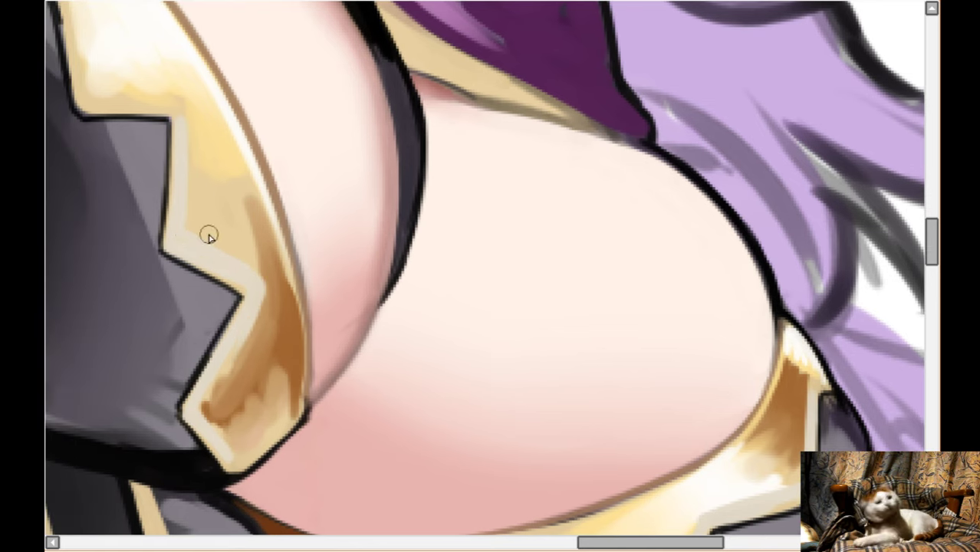
- Extend the pale cream border up the near cup's remaining zigzags to its top end beneath the collar, redoing the uneven stretch
{"action": "scroll", "coordinate": [239, 120], "scroll_direction": "up", "scroll_amount": 7}
{"action": "mouse_move", "coordinate": [207, 177]}
{"action": "left_mouse_down"}
{"action": "mouse_move", "coordinate": [227, 306]}
{"action": "mouse_move", "coordinate": [264, 298]}
{"action": "mouse_move", "coordinate": [321, 326]}
{"action": "left_mouse_up"}
{"action": "scroll", "coordinate": [223, 201], "scroll_direction": "left", "scroll_amount": 7}
{"action": "scroll", "coordinate": [232, 117], "scroll_direction": "up", "scroll_amount": 1}
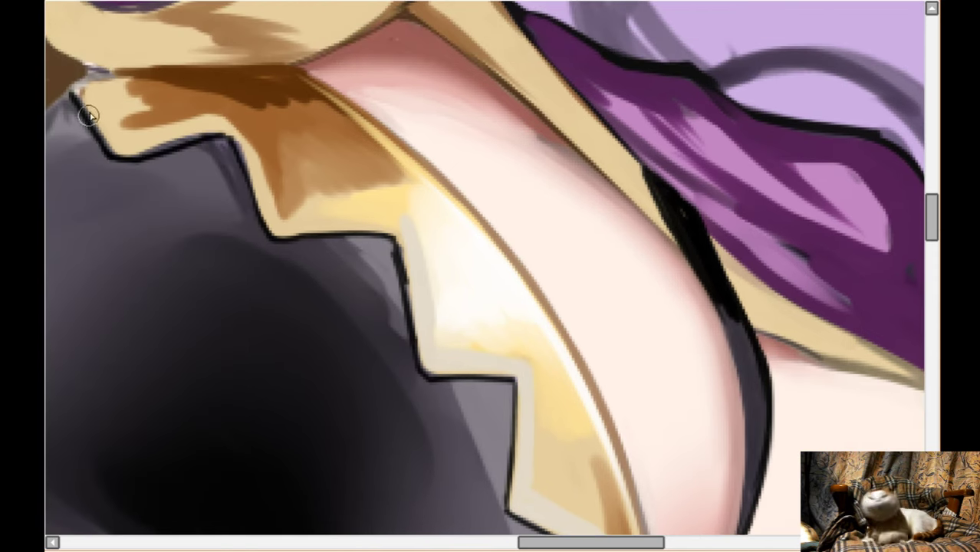
{"action": "mouse_move", "coordinate": [188, 126]}
{"action": "left_mouse_down"}
{"action": "mouse_move", "coordinate": [239, 123]}
{"action": "mouse_move", "coordinate": [260, 179]}
{"action": "mouse_move", "coordinate": [243, 119]}
{"action": "mouse_move", "coordinate": [278, 229]}
{"action": "mouse_move", "coordinate": [365, 228]}
{"action": "left_mouse_up"}
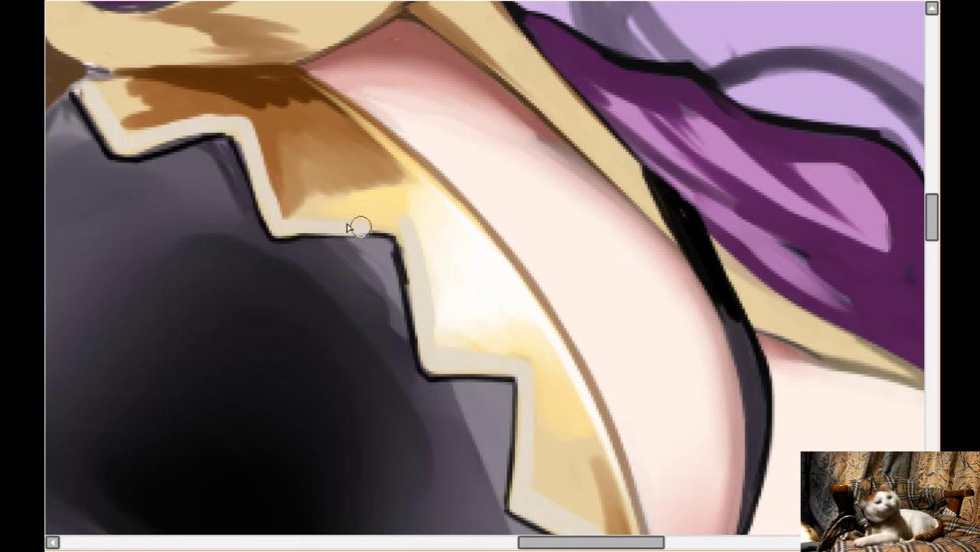
{"action": "key", "text": "ctrl+z"}
{"action": "mouse_move", "coordinate": [247, 131]}
{"action": "left_mouse_down"}
{"action": "mouse_move", "coordinate": [278, 224]}
{"action": "mouse_move", "coordinate": [389, 208]}
{"action": "left_mouse_up"}
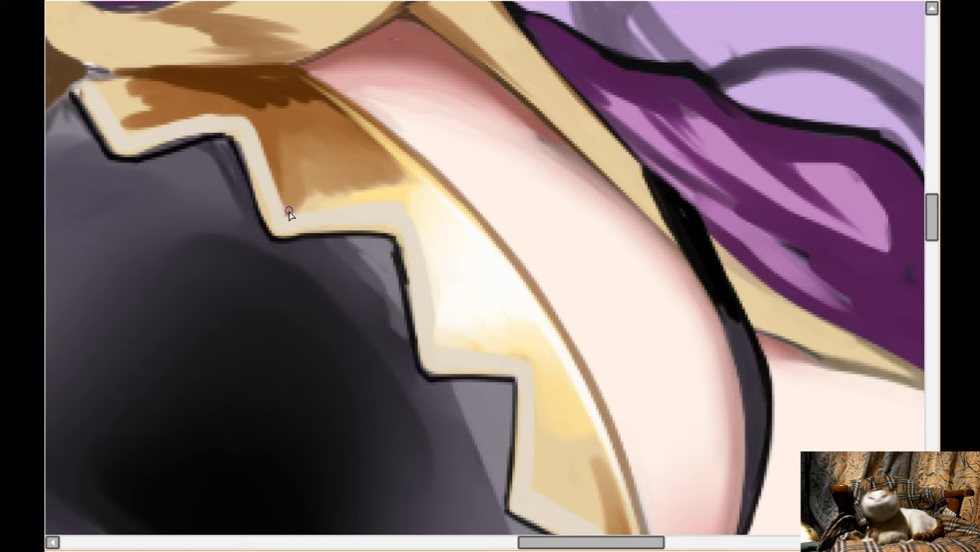
{"action": "left_click_drag", "start_coordinate": [288, 212], "coordinate": [362, 201]}
{"action": "key", "text": "ctrl+z"}
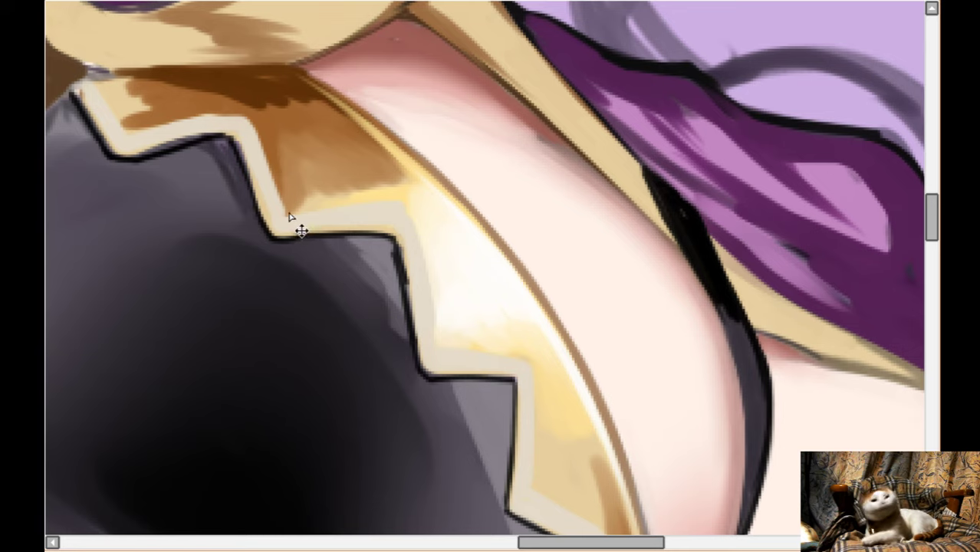
{"action": "left_click_drag", "start_coordinate": [287, 216], "coordinate": [382, 198]}
{"action": "key", "text": "ctrl+z"}
- Draw a thin brown line along the inner edge of the cream border on the near cup's middle zigzags
{"action": "left_click_drag", "start_coordinate": [285, 217], "coordinate": [388, 204]}
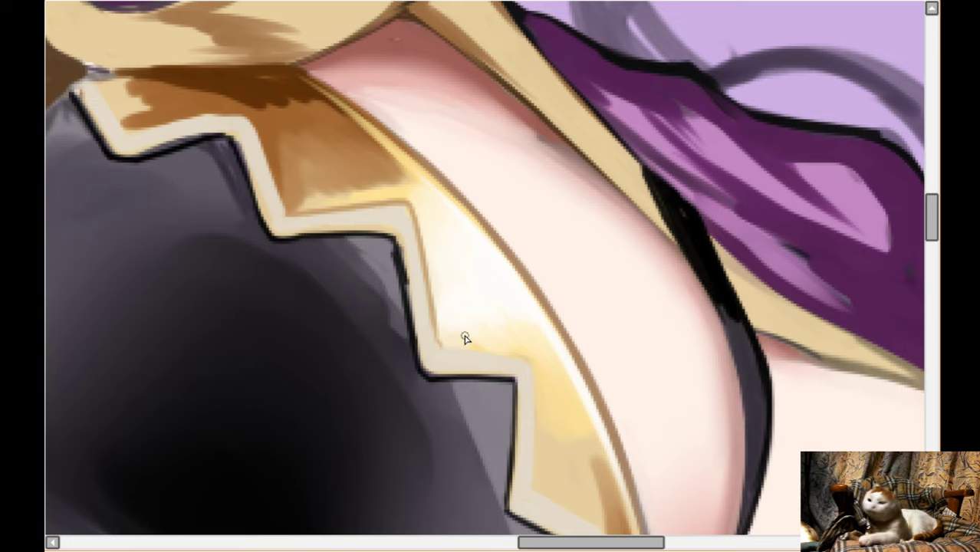
{"action": "scroll", "coordinate": [465, 338], "scroll_direction": "down", "scroll_amount": 5}
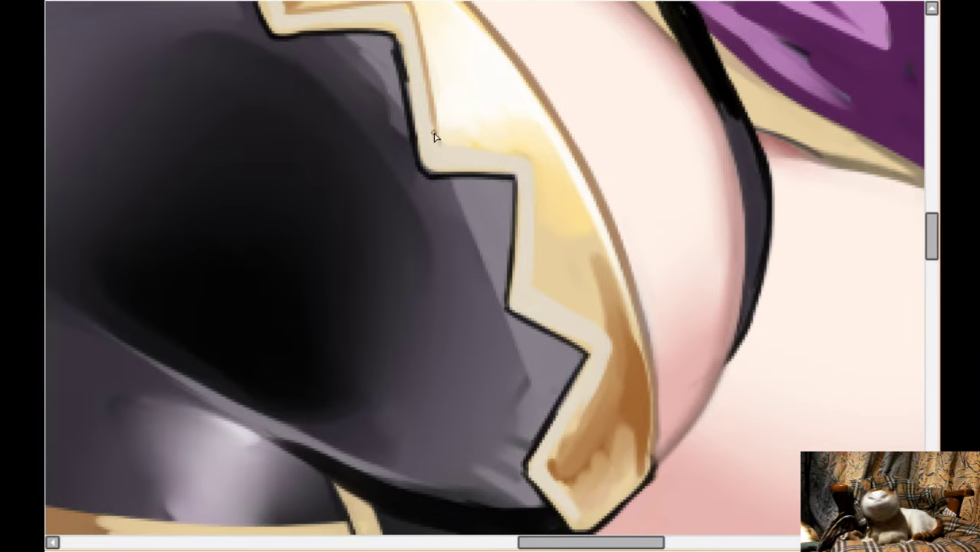
{"action": "left_click_drag", "start_coordinate": [444, 152], "coordinate": [508, 158]}
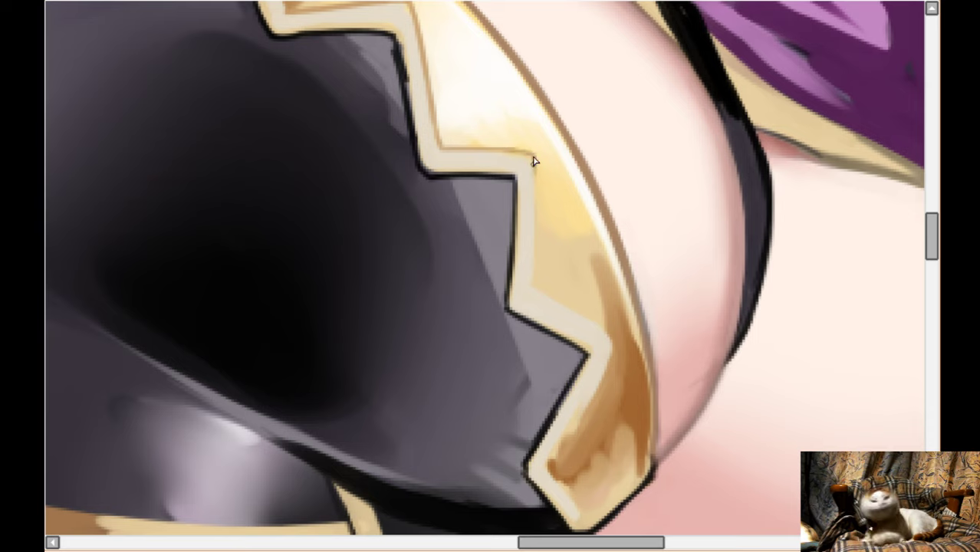
{"action": "left_click_drag", "start_coordinate": [535, 161], "coordinate": [535, 261]}
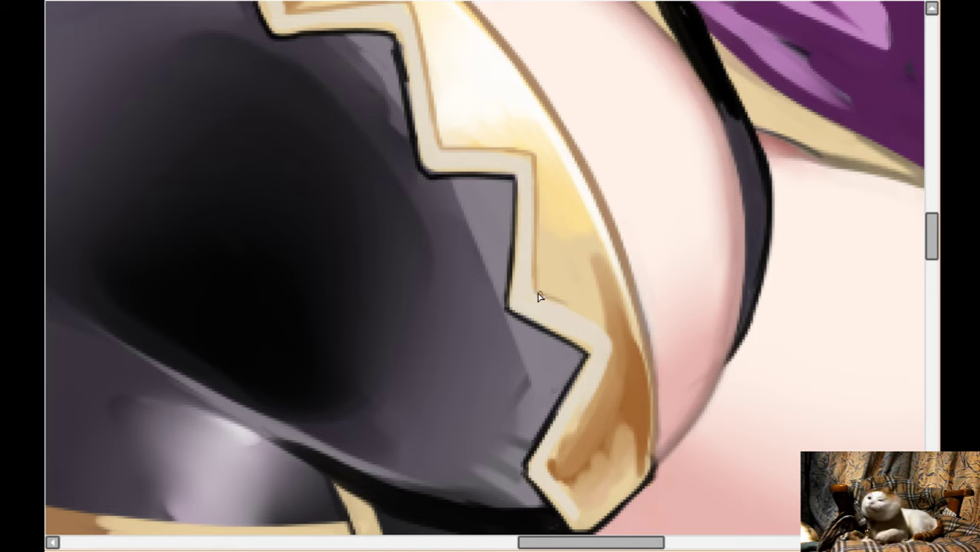
{"action": "left_click_drag", "start_coordinate": [539, 297], "coordinate": [611, 349]}
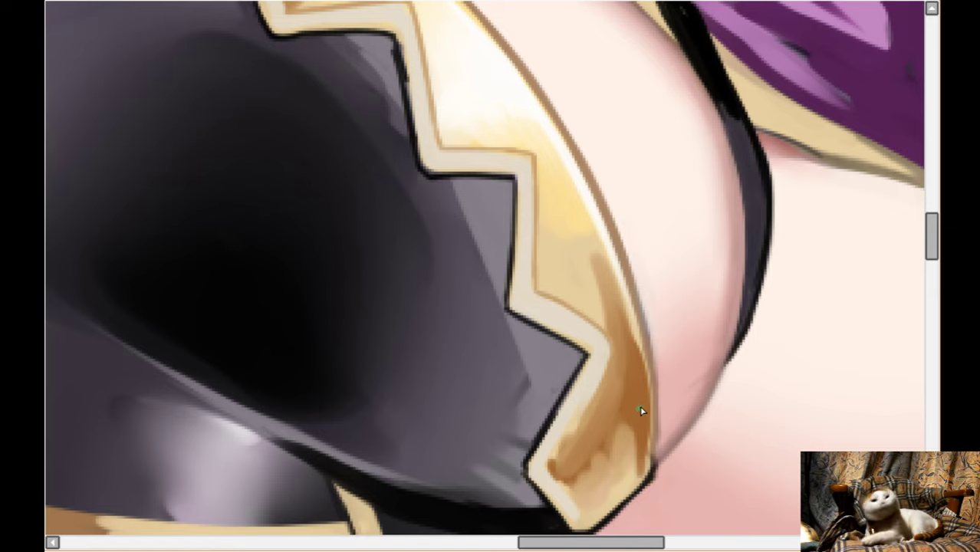
- Complete the thin brown border line at the bottom tip and the top end of the near cup's trim
{"action": "scroll", "coordinate": [614, 376], "scroll_direction": "down", "scroll_amount": 3}
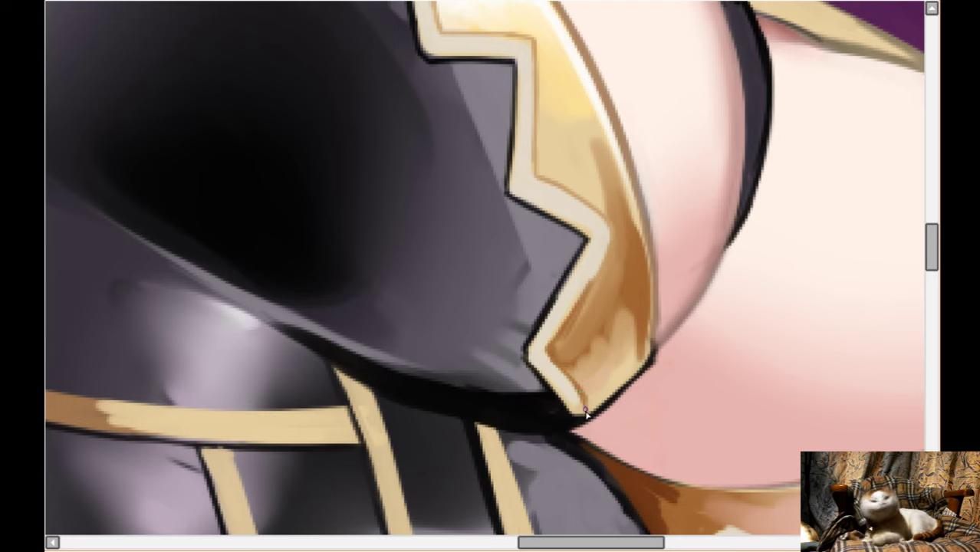
{"action": "scroll", "coordinate": [594, 361], "scroll_direction": "up", "scroll_amount": 1}
{"action": "scroll", "coordinate": [598, 299], "scroll_direction": "up", "scroll_amount": 10}
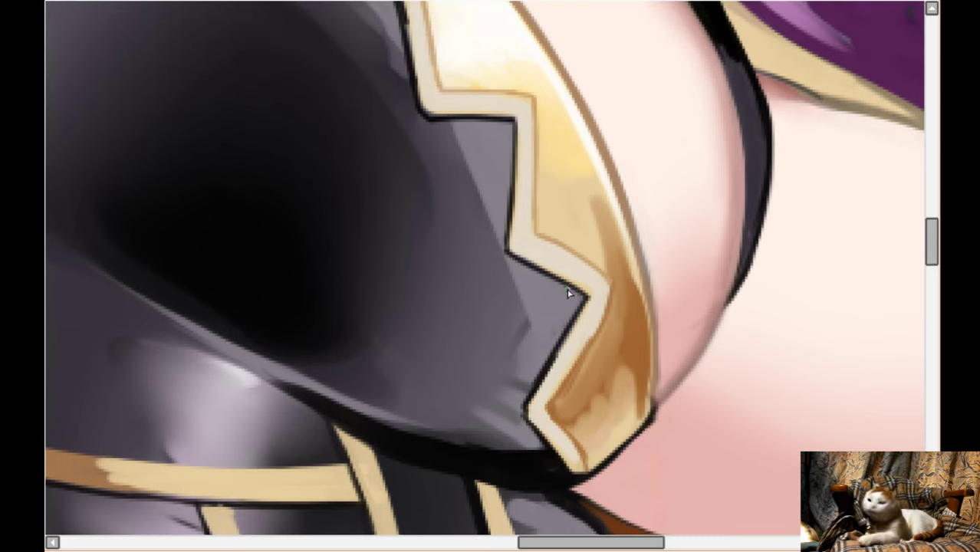
{"action": "scroll", "coordinate": [276, 203], "scroll_direction": "left", "scroll_amount": 5}
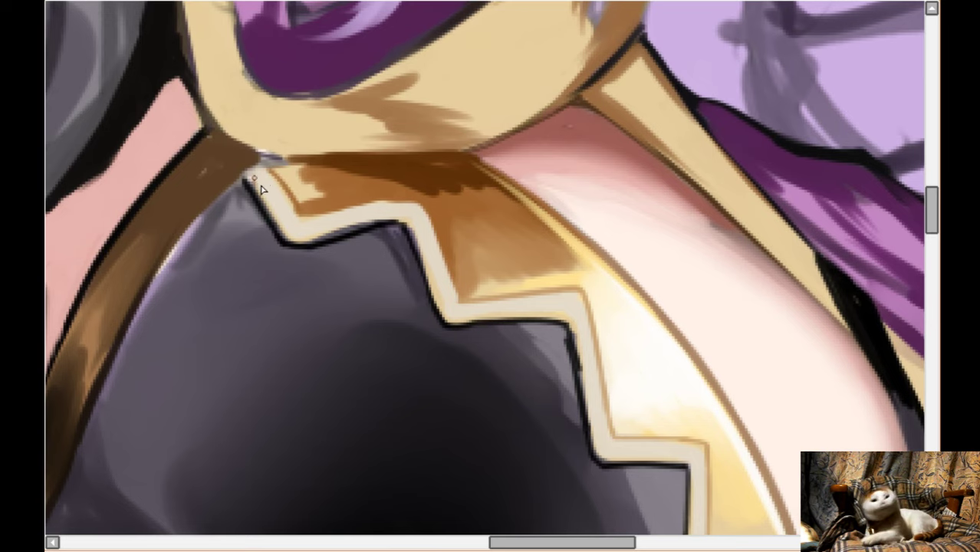
{"action": "scroll", "coordinate": [465, 218], "scroll_direction": "right", "scroll_amount": 10}
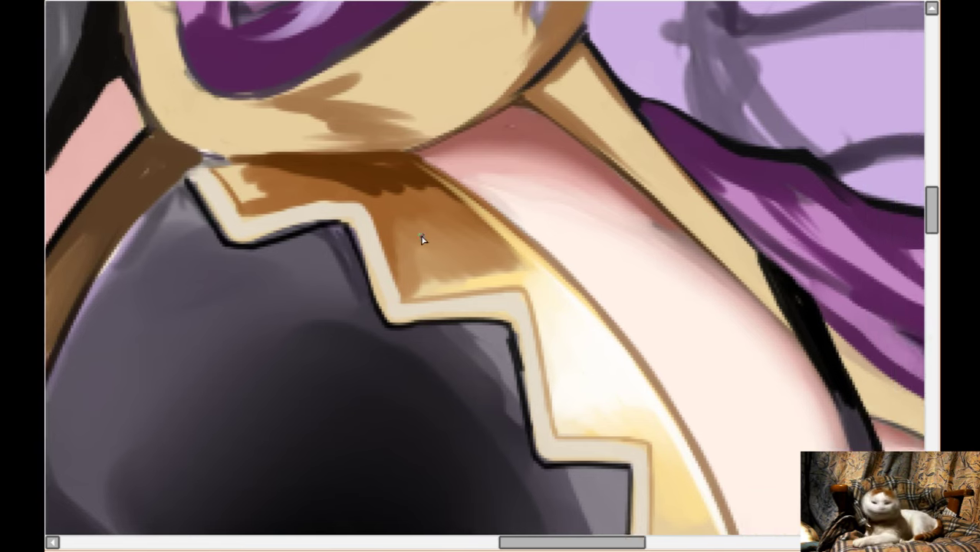
- Draw the thin brown line along the cream border's inner edge on the outer zigzags of the far cup's trim
{"action": "scroll", "coordinate": [436, 254], "scroll_direction": "down", "scroll_amount": 4}
{"action": "scroll", "coordinate": [459, 292], "scroll_direction": "down", "scroll_amount": 1}
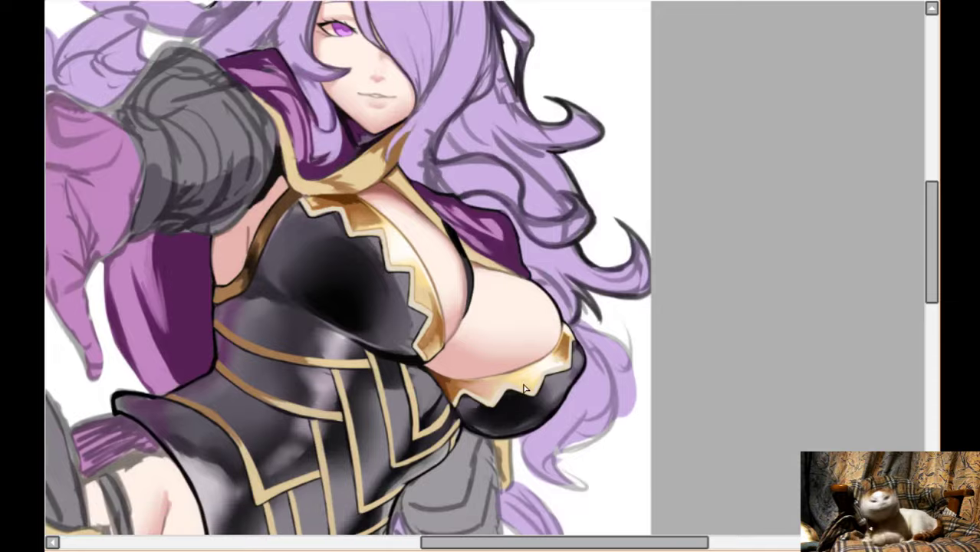
{"action": "scroll", "coordinate": [526, 390], "scroll_direction": "up", "scroll_amount": 4}
{"action": "scroll", "coordinate": [615, 257], "scroll_direction": "right", "scroll_amount": 4}
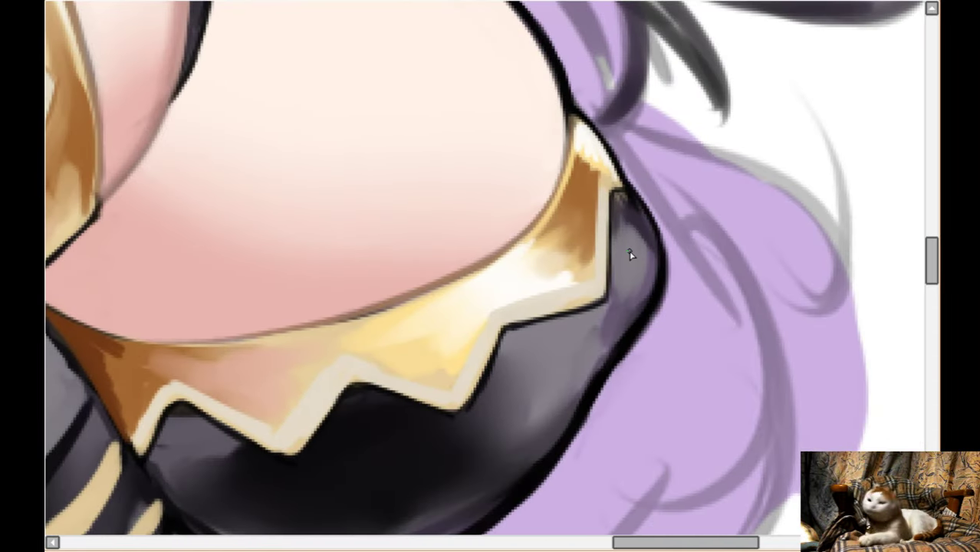
{"action": "scroll", "coordinate": [629, 255], "scroll_direction": "up", "scroll_amount": 1}
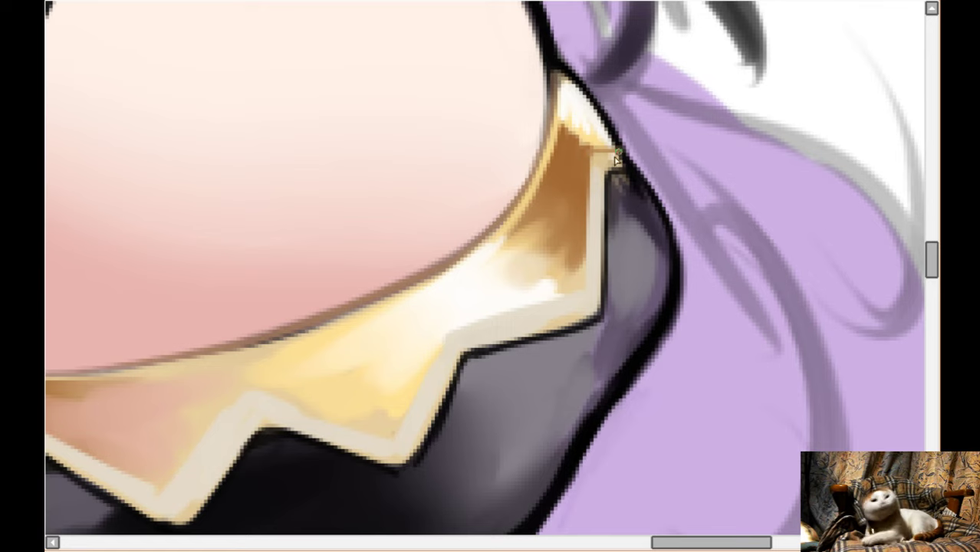
{"action": "scroll", "coordinate": [581, 256], "scroll_direction": "left", "scroll_amount": 2}
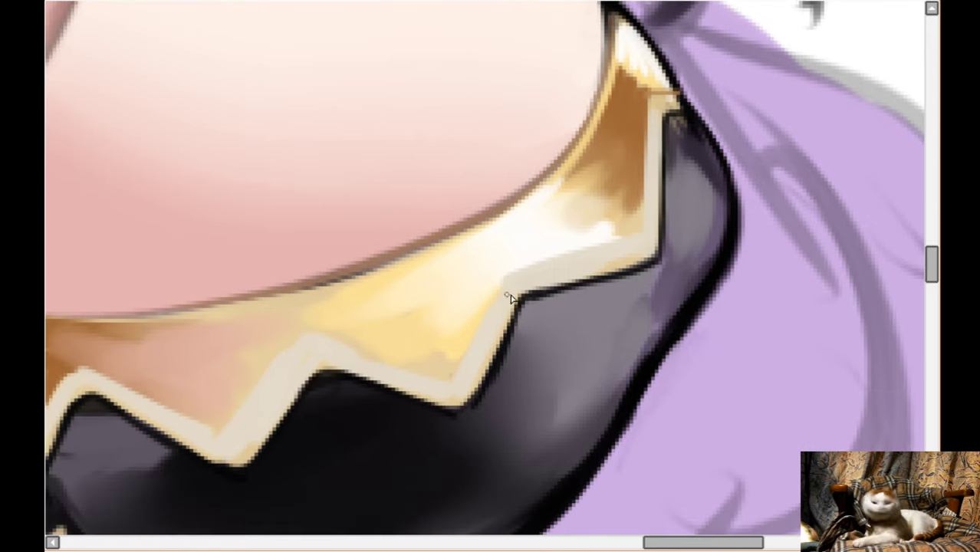
{"action": "mouse_move", "coordinate": [455, 368]}
{"action": "left_mouse_down"}
{"action": "mouse_move", "coordinate": [502, 283]}
{"action": "mouse_move", "coordinate": [537, 262]}
{"action": "mouse_move", "coordinate": [505, 274]}
{"action": "mouse_move", "coordinate": [615, 234]}
{"action": "left_mouse_up"}
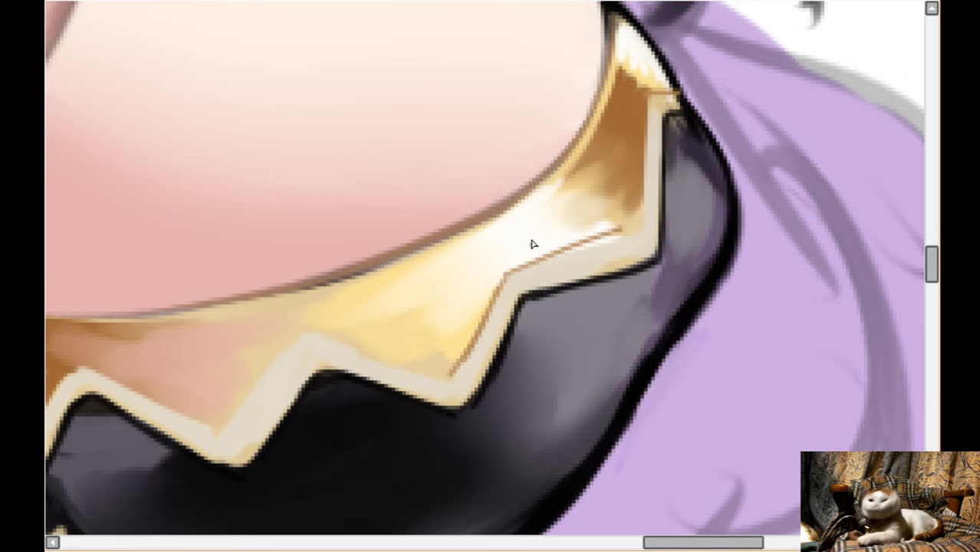
{"action": "key", "text": "Delete"}
{"action": "key", "text": "Delete"}
{"action": "key", "text": "ctrl+z"}
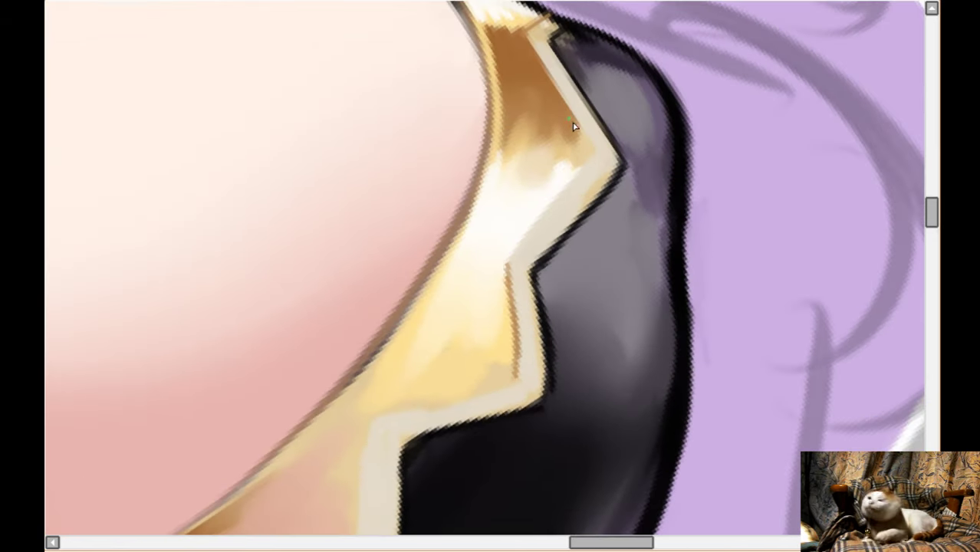
{"action": "left_click_drag", "start_coordinate": [591, 154], "coordinate": [509, 261]}
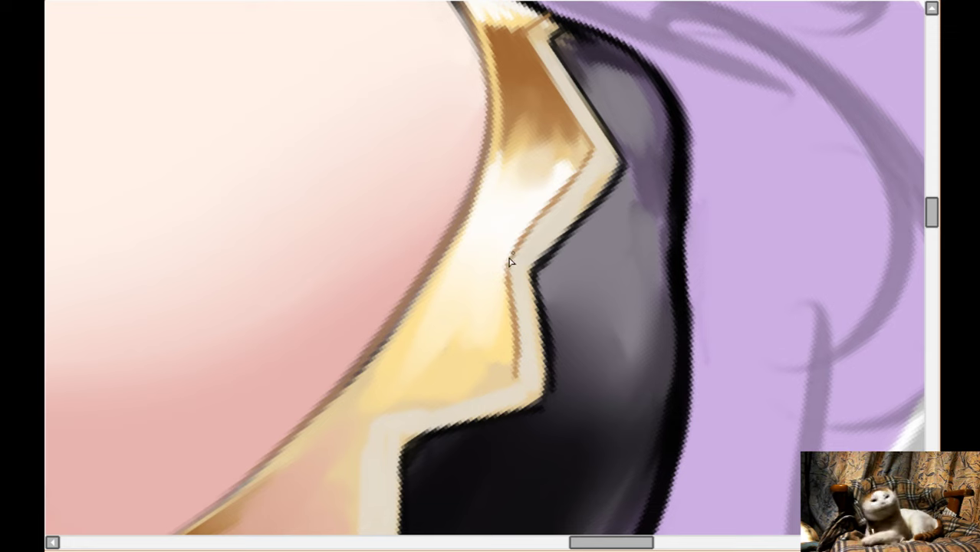
- Complete the thin brown line along the cream border's inner edge on the middle and lower zigzags of the far cup's trim
{"action": "scroll", "coordinate": [357, 335], "scroll_direction": "down", "scroll_amount": 1}
{"action": "key", "text": "Delete"}
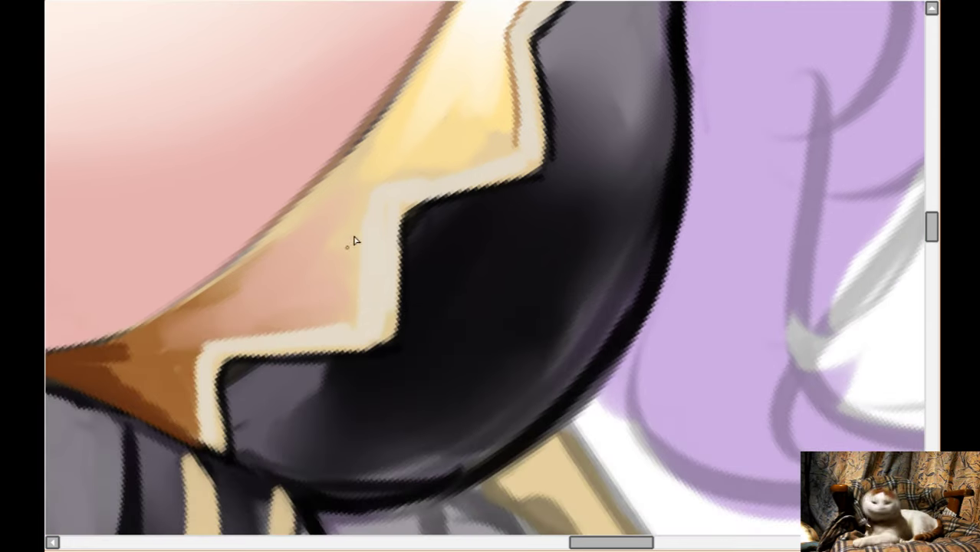
{"action": "left_click_drag", "start_coordinate": [368, 202], "coordinate": [355, 311]}
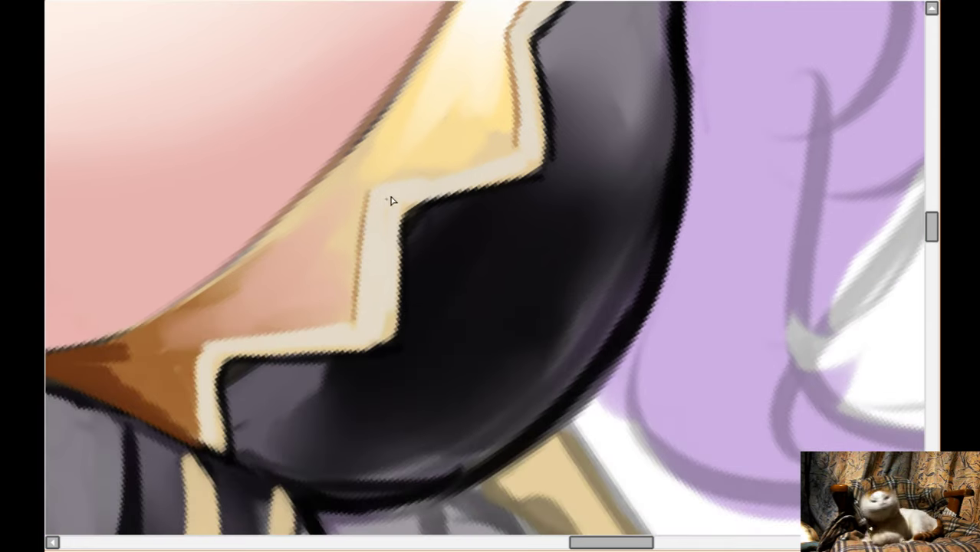
{"action": "key", "text": "Delete"}
{"action": "scroll", "coordinate": [455, 161], "scroll_direction": "down", "scroll_amount": 1}
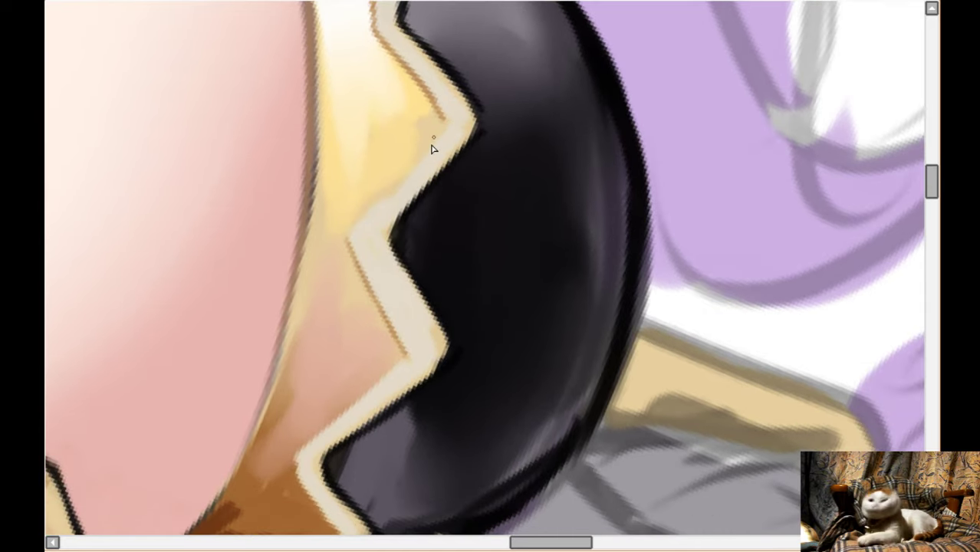
{"action": "left_click_drag", "start_coordinate": [346, 247], "coordinate": [443, 121]}
{"action": "scroll", "coordinate": [441, 145], "scroll_direction": "down", "scroll_amount": 8}
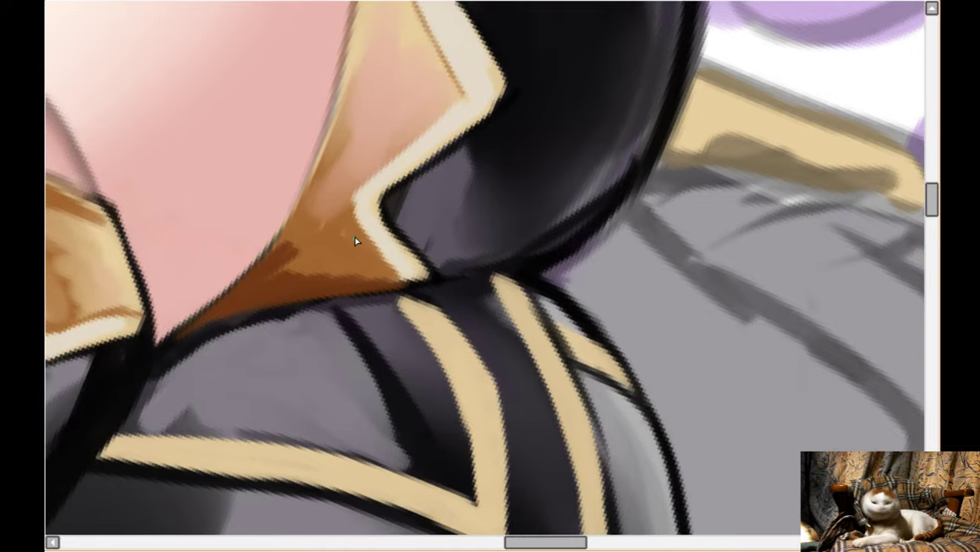
{"action": "left_click_drag", "start_coordinate": [353, 220], "coordinate": [392, 274]}
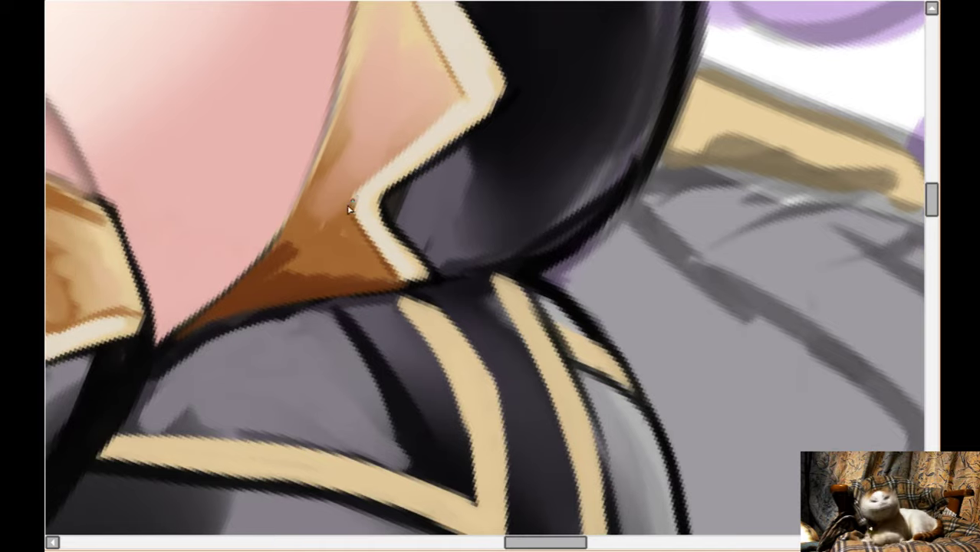
{"action": "left_click_drag", "start_coordinate": [349, 209], "coordinate": [464, 96]}
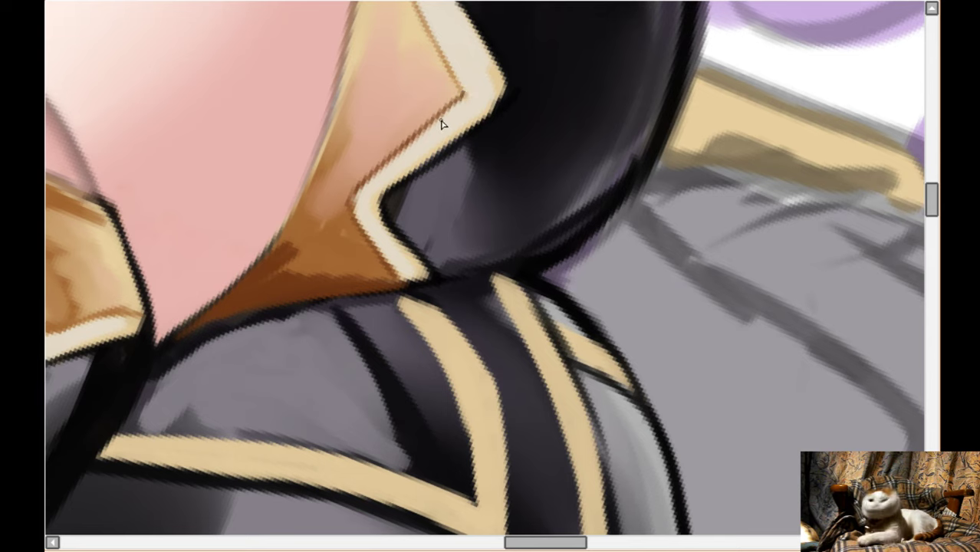
{"action": "scroll", "coordinate": [443, 124], "scroll_direction": "up", "scroll_amount": 1}
- Paint a deeper pink shadow on the forehead skin along the edges of the parted bangs
{"action": "scroll", "coordinate": [441, 201], "scroll_direction": "down", "scroll_amount": 5}
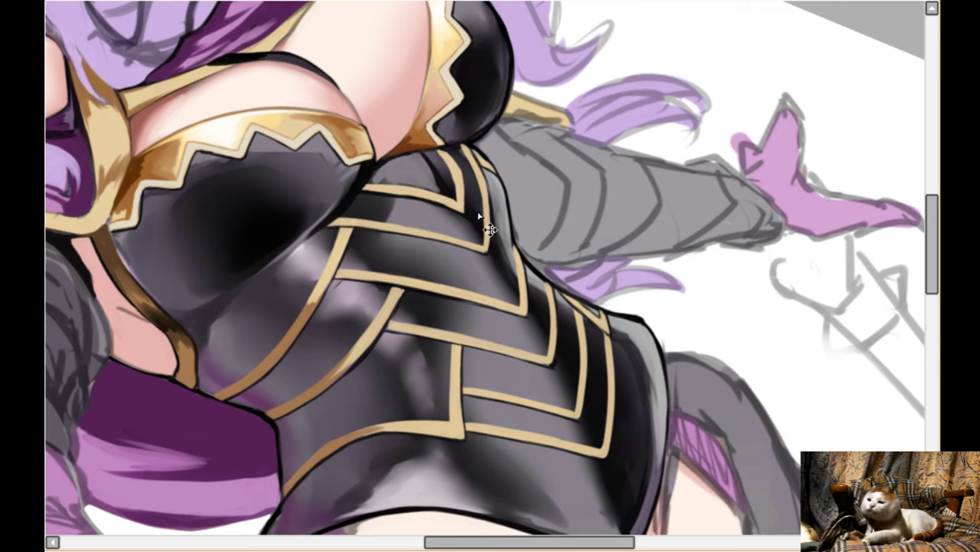
{"action": "scroll", "coordinate": [547, 265], "scroll_direction": "down", "scroll_amount": 1}
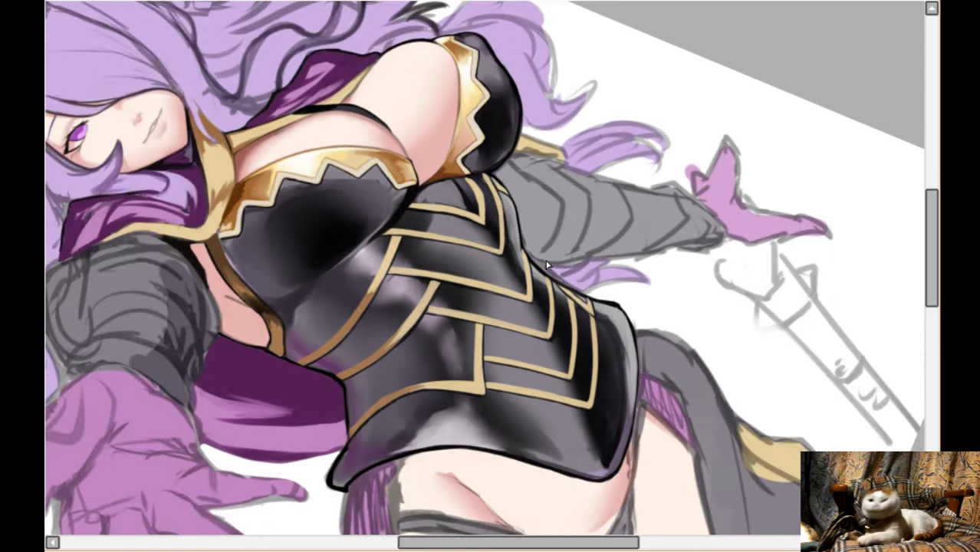
{"action": "key", "text": "Home"}
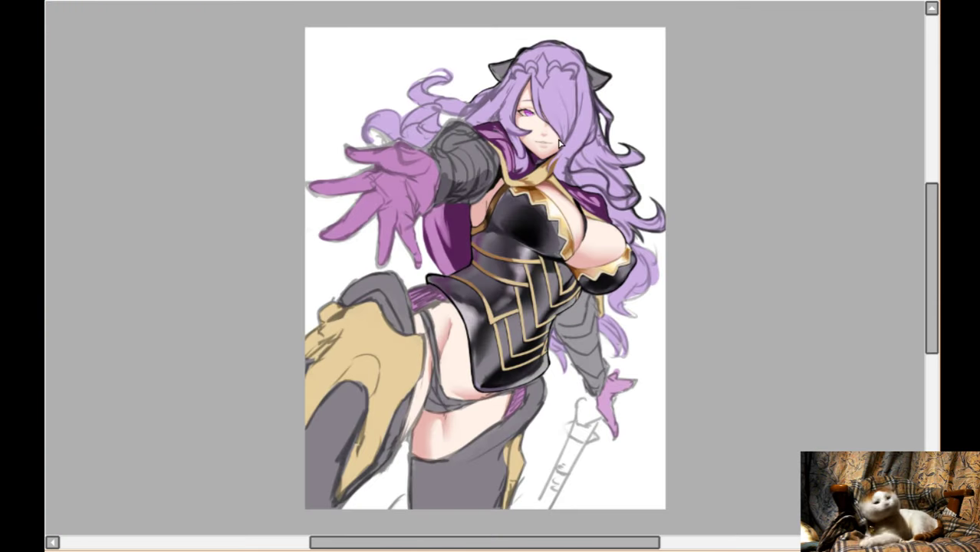
{"action": "scroll", "coordinate": [589, 127], "scroll_direction": "up", "scroll_amount": 5}
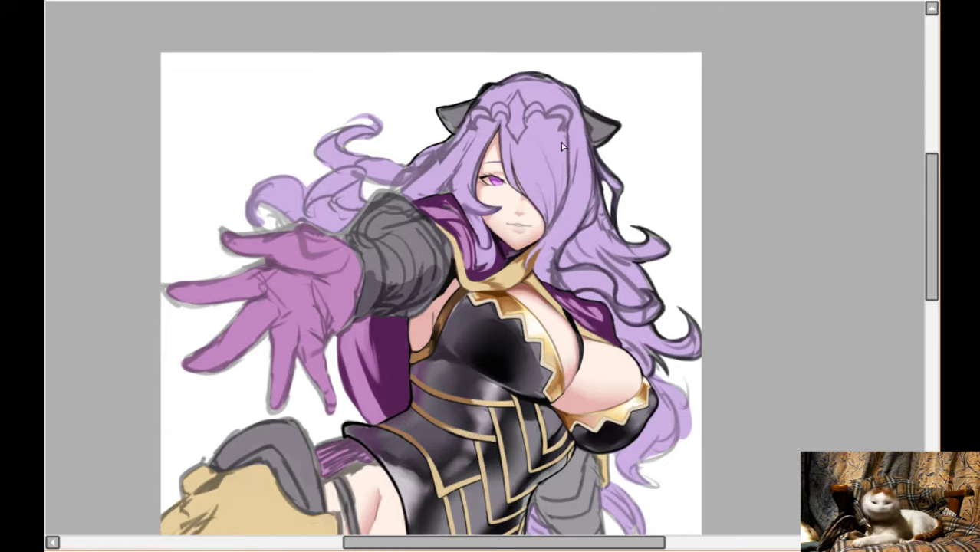
{"action": "scroll", "coordinate": [662, 333], "scroll_direction": "up", "scroll_amount": 3}
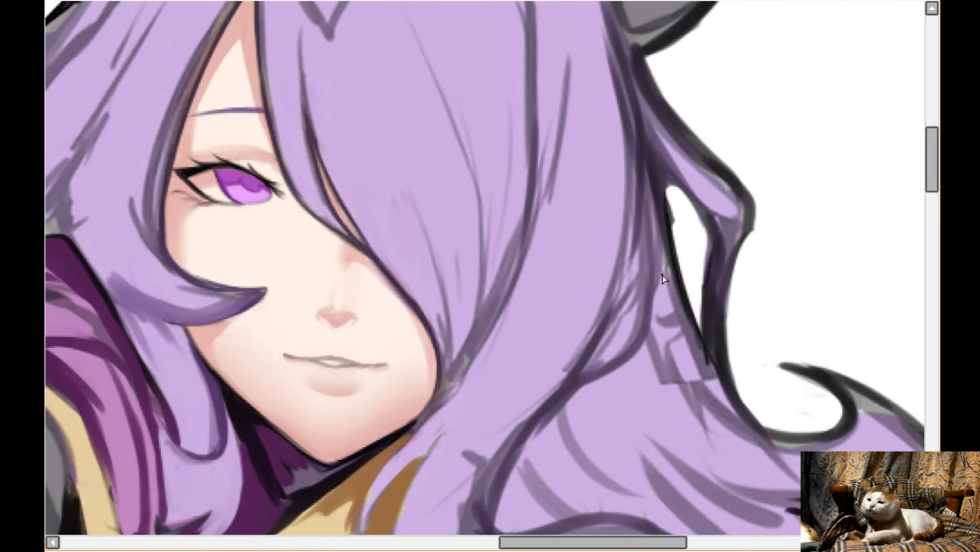
{"action": "scroll", "coordinate": [256, 304], "scroll_direction": "left", "scroll_amount": 1}
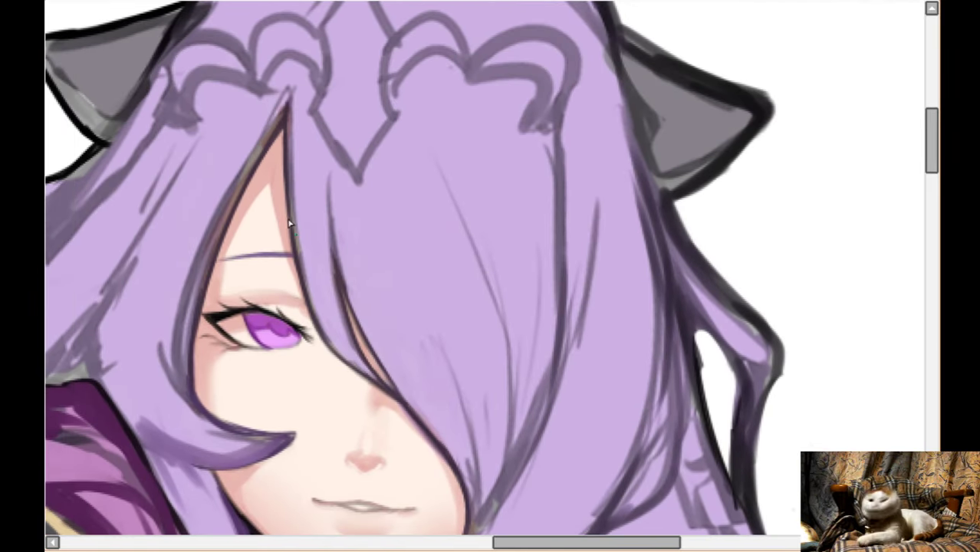
{"action": "scroll", "coordinate": [239, 205], "scroll_direction": "up", "scroll_amount": 3}
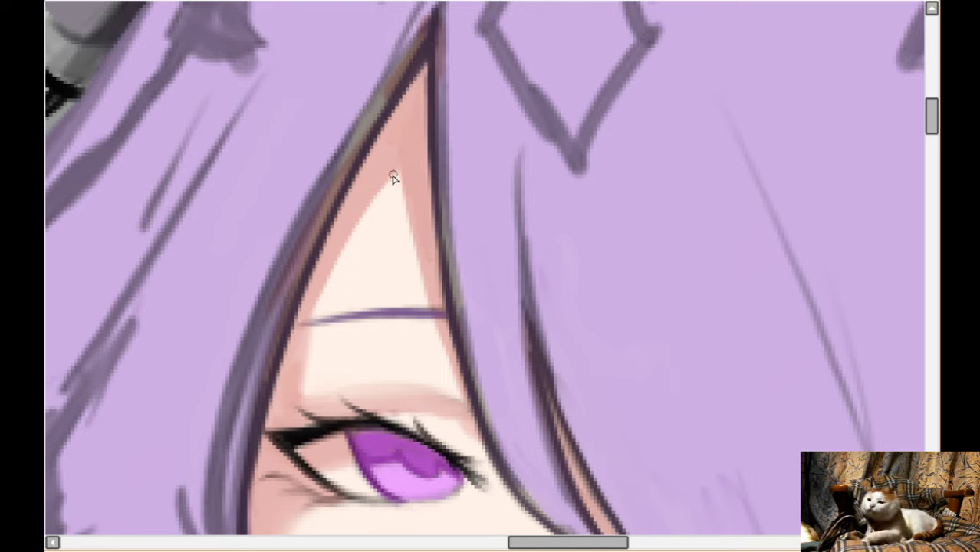
{"action": "scroll", "coordinate": [298, 186], "scroll_direction": "down", "scroll_amount": 1}
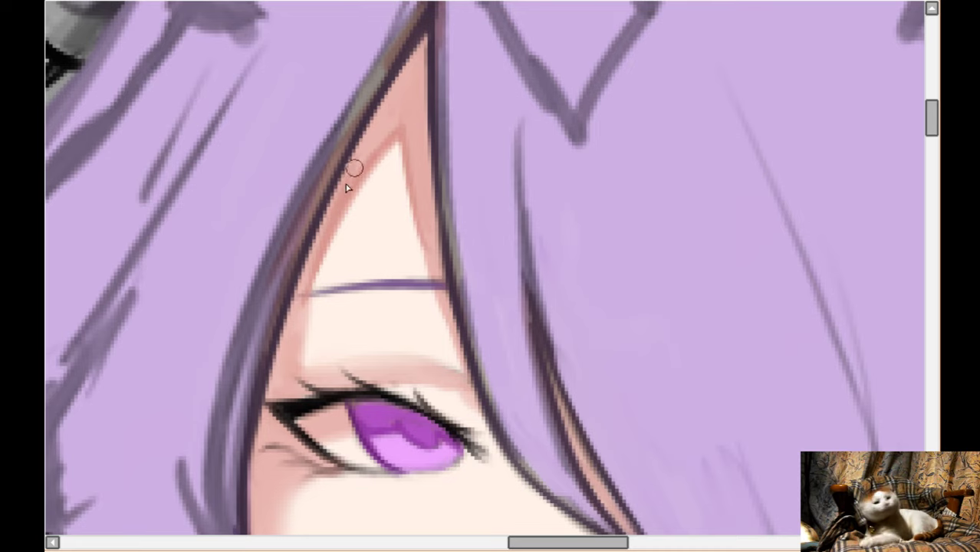
{"action": "scroll", "coordinate": [433, 280], "scroll_direction": "down", "scroll_amount": 5}
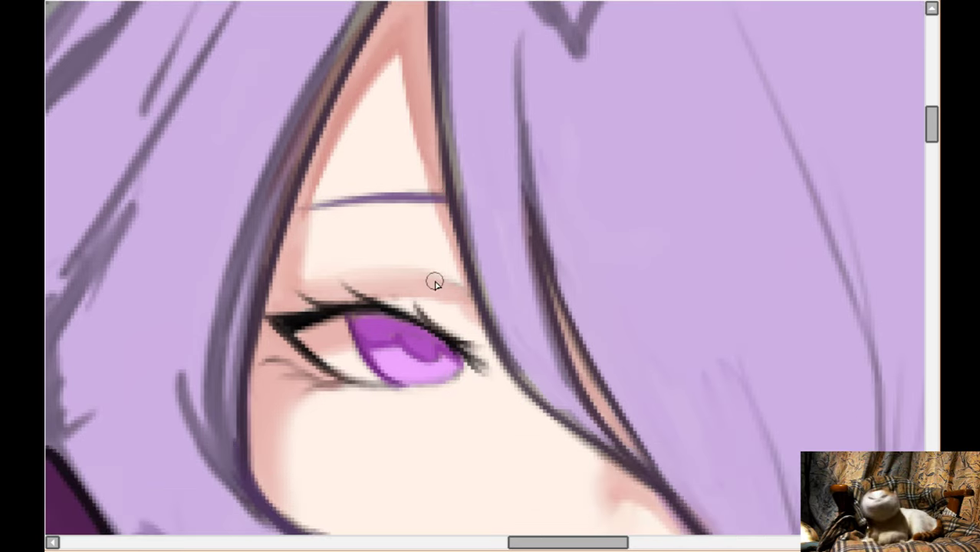
- Deepen the pink shadows along the hair edges beside the eye, on the cheek and along both sides of the jaw
{"action": "scroll", "coordinate": [434, 280], "scroll_direction": "down", "scroll_amount": 1}
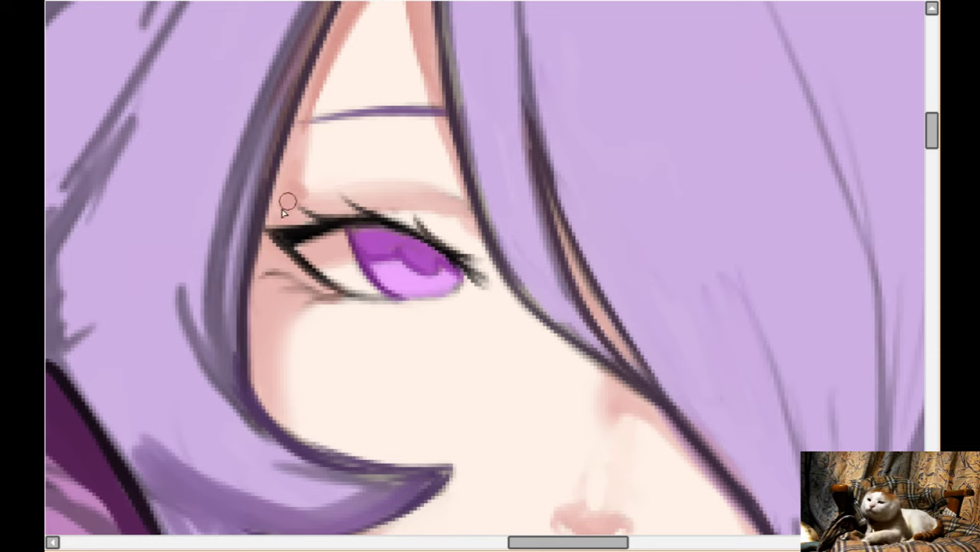
{"action": "scroll", "coordinate": [271, 334], "scroll_direction": "down", "scroll_amount": 1}
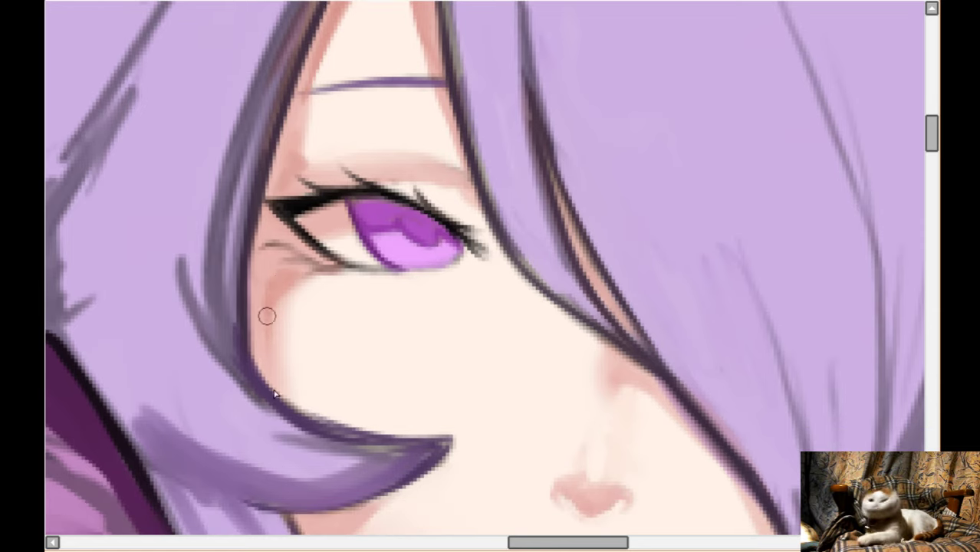
{"action": "scroll", "coordinate": [291, 247], "scroll_direction": "down", "scroll_amount": 3}
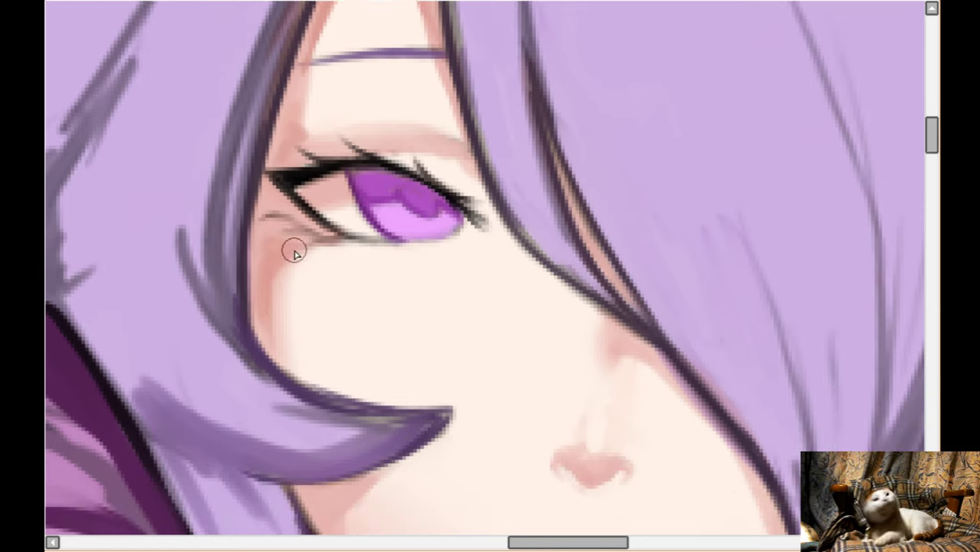
{"action": "scroll", "coordinate": [293, 251], "scroll_direction": "down", "scroll_amount": 4}
{"action": "scroll", "coordinate": [528, 219], "scroll_direction": "right", "scroll_amount": 6}
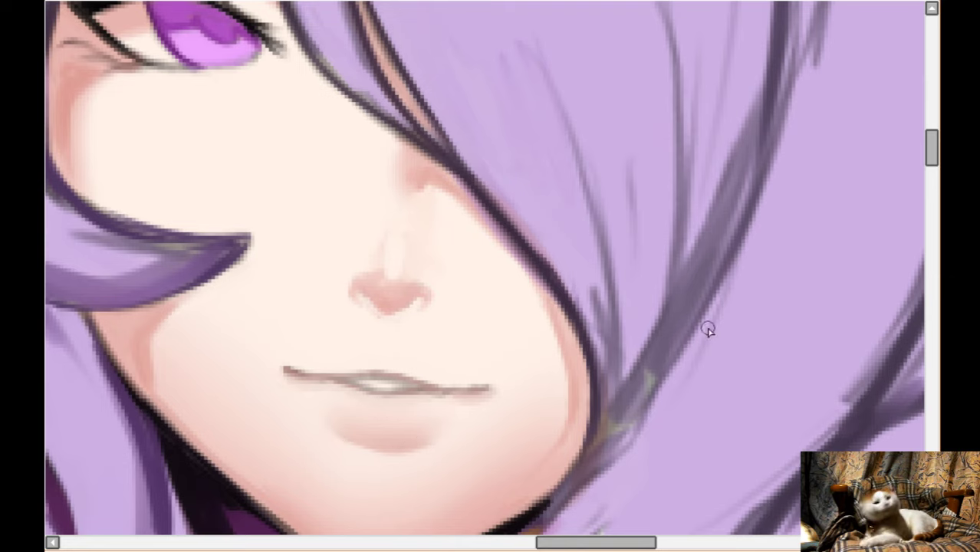
{"action": "scroll", "coordinate": [860, 316], "scroll_direction": "down", "scroll_amount": 1}
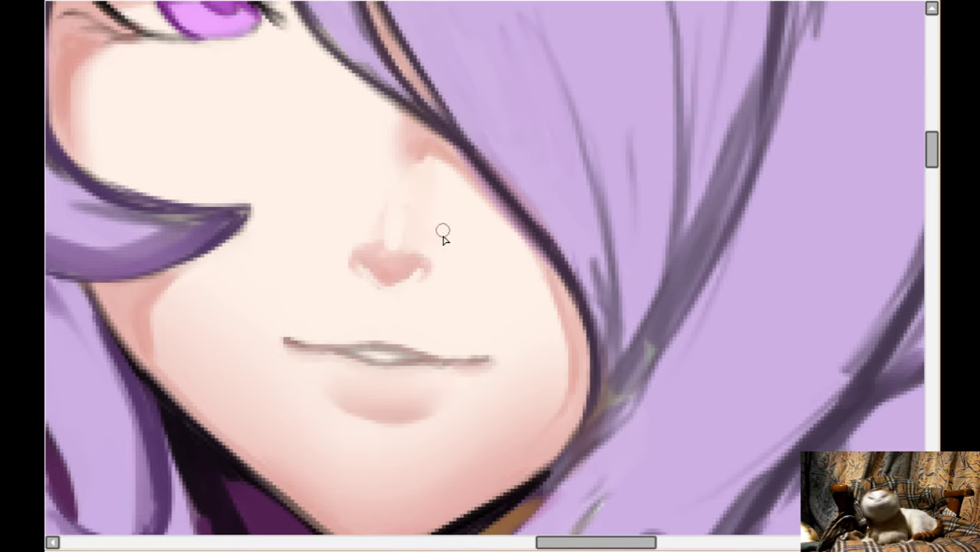
{"action": "scroll", "coordinate": [450, 241], "scroll_direction": "down", "scroll_amount": 3}
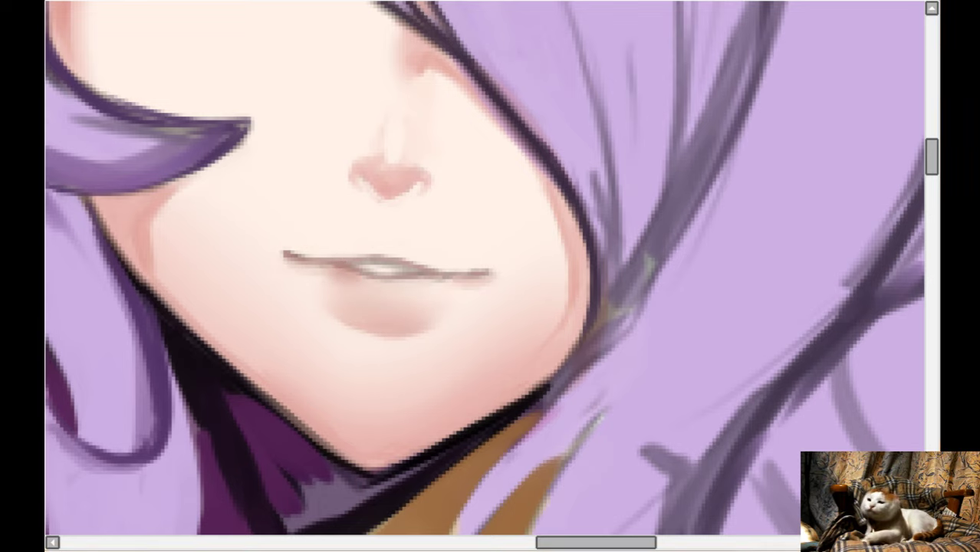
{"action": "mouse_move", "coordinate": [321, 251]}
{"action": "left_mouse_down"}
{"action": "mouse_move", "coordinate": [346, 278]}
{"action": "mouse_move", "coordinate": [322, 266]}
{"action": "mouse_move", "coordinate": [422, 275]}
{"action": "left_mouse_up"}
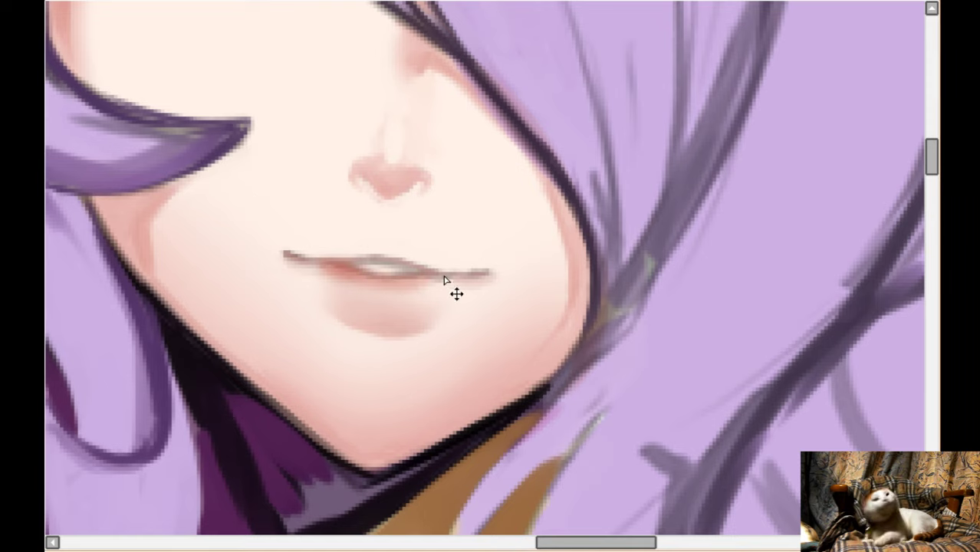
{"action": "key", "text": "ctrl+z"}
{"action": "key", "text": "ctrl+z"}
{"action": "key", "text": "ctrl+z"}
{"action": "key", "text": "ctrl+z"}
{"action": "key", "text": "ctrl+z"}
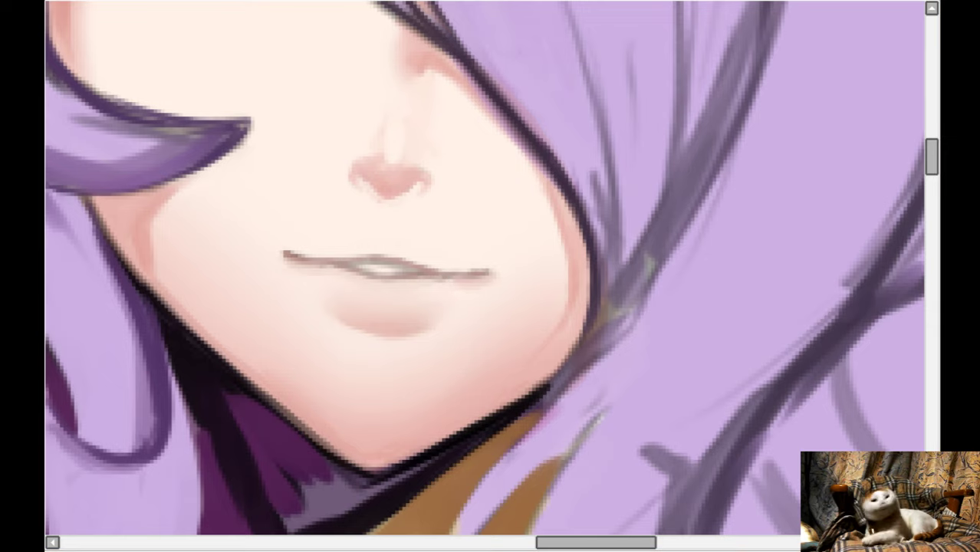
- Tint the lower lip a soft pink and run a thin reddish stroke along the mouth line with a smaller brush
{"action": "left_click_drag", "start_coordinate": [389, 263], "coordinate": [403, 277]}
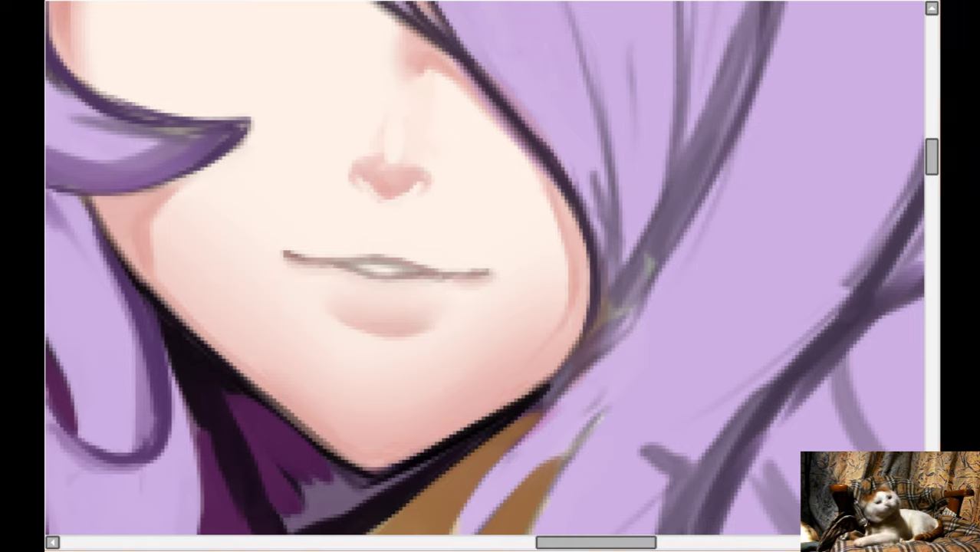
{"action": "mouse_move", "coordinate": [337, 287]}
{"action": "left_mouse_down"}
{"action": "mouse_move", "coordinate": [391, 313]}
{"action": "mouse_move", "coordinate": [408, 297]}
{"action": "mouse_move", "coordinate": [398, 292]}
{"action": "mouse_move", "coordinate": [434, 277]}
{"action": "left_mouse_up"}
{"action": "key", "text": "["}
{"action": "key", "text": "["}
{"action": "key", "text": "["}
{"action": "key", "text": "["}
{"action": "key", "text": "["}
{"action": "key", "text": "["}
{"action": "key", "text": "["}
{"action": "key", "text": "["}
{"action": "left_click_drag", "start_coordinate": [315, 273], "coordinate": [343, 271]}
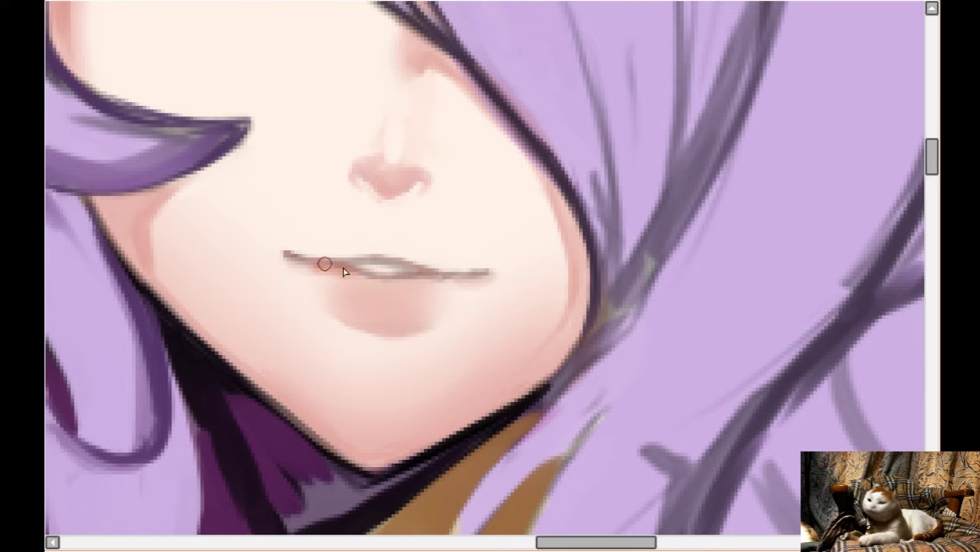
{"action": "mouse_move", "coordinate": [285, 257]}
{"action": "left_mouse_down"}
{"action": "mouse_move", "coordinate": [392, 285]}
{"action": "mouse_move", "coordinate": [463, 276]}
{"action": "left_mouse_up"}
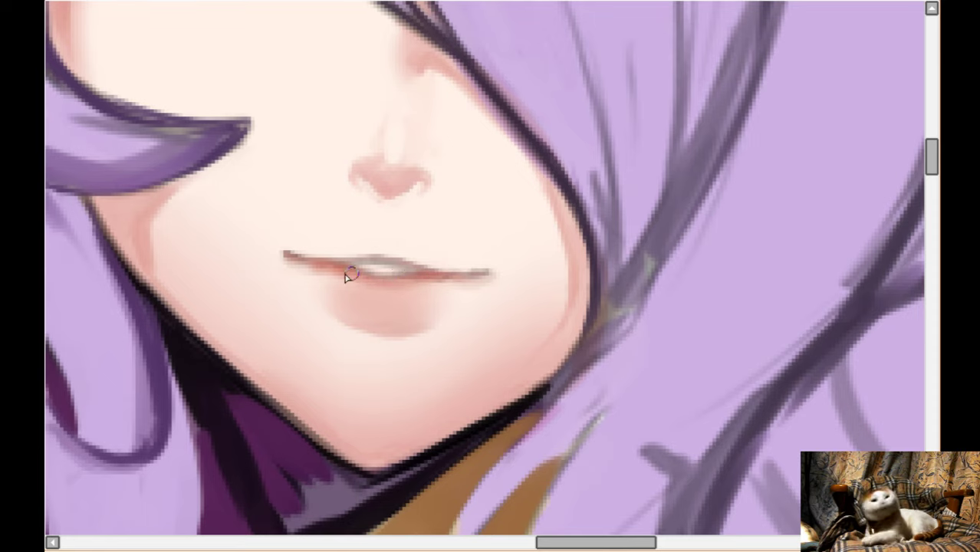
- Blend a stronger red into the top of the lower lip and shape the upper lip with soft reddish strokes
{"action": "key", "text": "bracketright"}
{"action": "key", "text": "bracketright"}
{"action": "key", "text": "bracketright"}
{"action": "key", "text": "bracketright"}
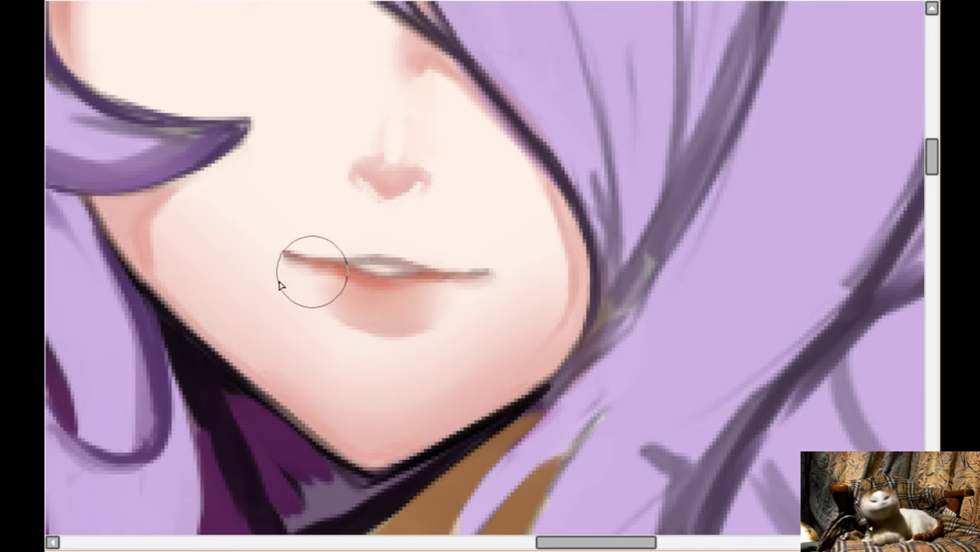
{"action": "key", "text": "bracketleft"}
{"action": "key", "text": "bracketleft"}
{"action": "key", "text": "bracketleft"}
{"action": "key", "text": "bracketleft"}
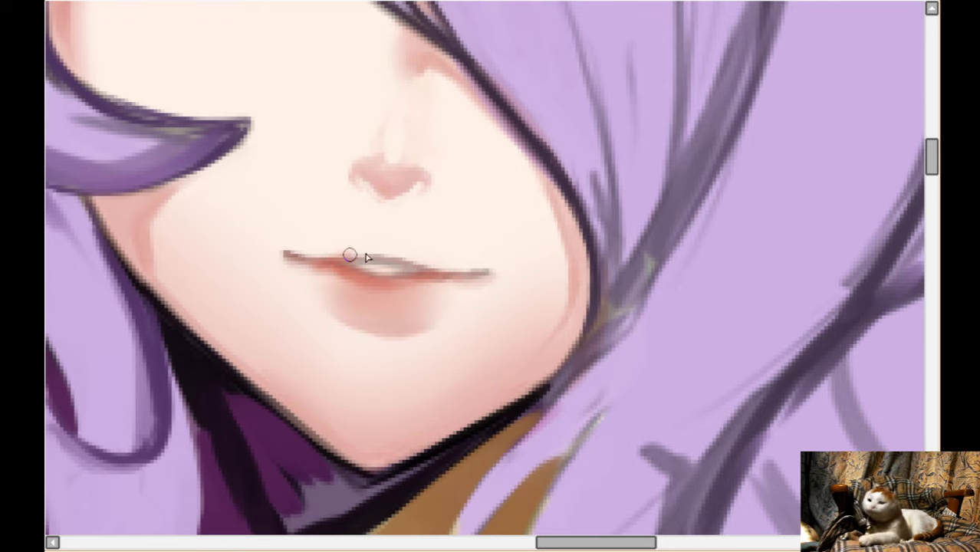
{"action": "left_click_drag", "start_coordinate": [366, 253], "coordinate": [440, 271]}
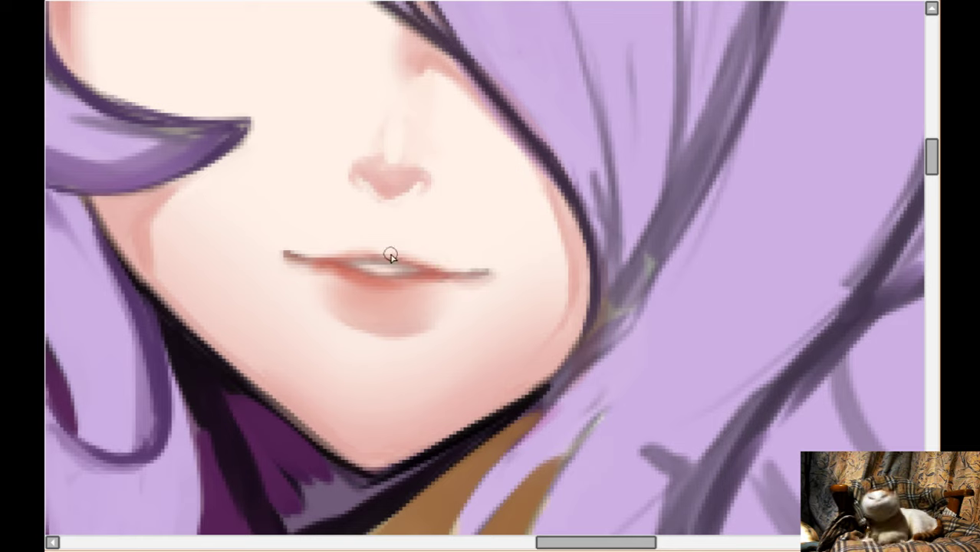
{"action": "left_click_drag", "start_coordinate": [391, 254], "coordinate": [427, 267]}
{"action": "mouse_move", "coordinate": [347, 256]}
{"action": "left_mouse_down"}
{"action": "mouse_move", "coordinate": [373, 249]}
{"action": "mouse_move", "coordinate": [423, 265]}
{"action": "mouse_move", "coordinate": [401, 249]}
{"action": "mouse_move", "coordinate": [367, 250]}
{"action": "mouse_move", "coordinate": [407, 259]}
{"action": "left_mouse_up"}
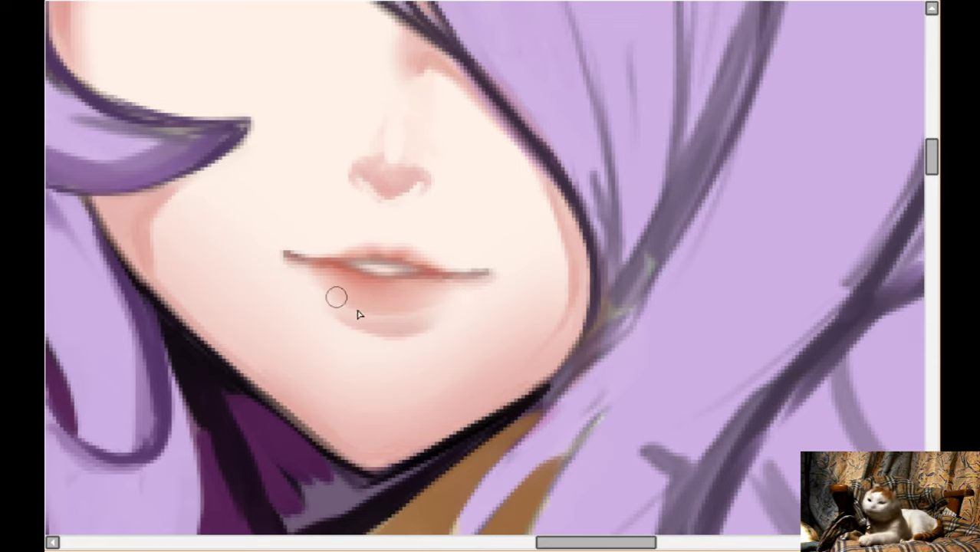
- Paint a soft reddish blush beneath the visible eye and down the side of the cheek with a larger brush
{"action": "scroll", "coordinate": [230, 300], "scroll_direction": "up", "scroll_amount": 1}
{"action": "left_click_drag", "start_coordinate": [230, 299], "coordinate": [345, 529]}
{"action": "key", "text": "]"}
{"action": "key", "text": "]"}
{"action": "key", "text": "]"}
{"action": "key", "text": "]"}
{"action": "mouse_move", "coordinate": [180, 284]}
{"action": "left_mouse_down"}
{"action": "mouse_move", "coordinate": [217, 223]}
{"action": "mouse_move", "coordinate": [256, 220]}
{"action": "mouse_move", "coordinate": [263, 233]}
{"action": "mouse_move", "coordinate": [245, 225]}
{"action": "mouse_move", "coordinate": [222, 346]}
{"action": "mouse_move", "coordinate": [176, 283]}
{"action": "mouse_move", "coordinate": [306, 226]}
{"action": "left_mouse_up"}
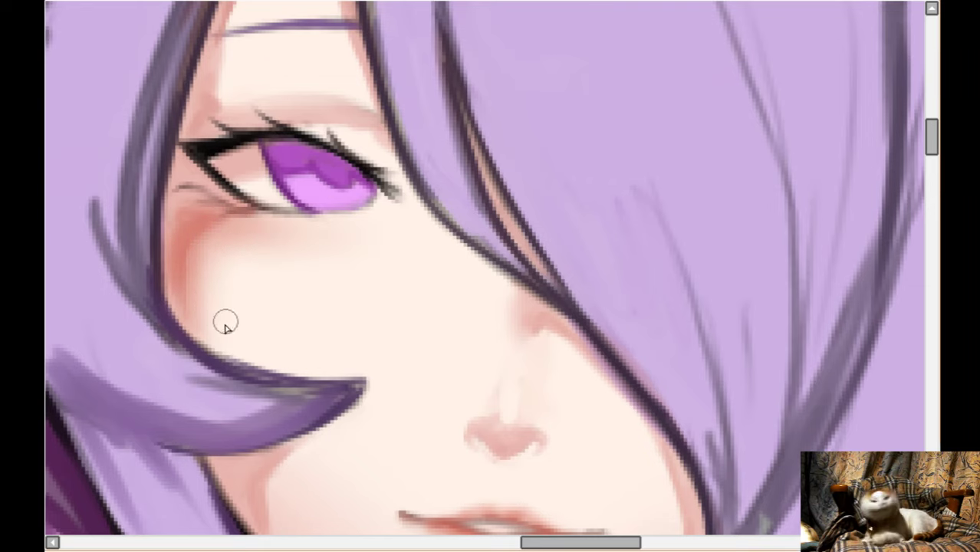
{"action": "scroll", "coordinate": [254, 307], "scroll_direction": "down", "scroll_amount": 1}
{"action": "scroll", "coordinate": [259, 306], "scroll_direction": "down", "scroll_amount": 4}
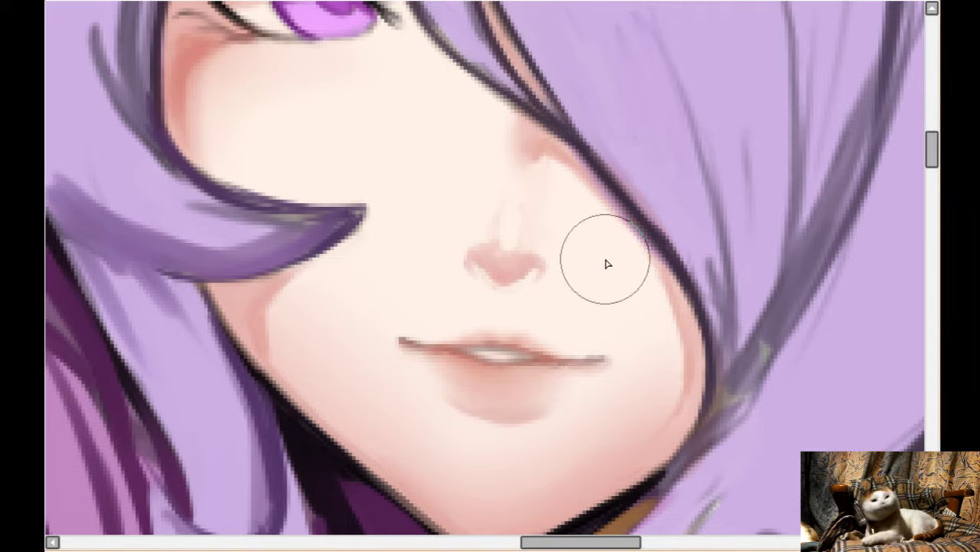
- Add small pale highlights to the lower lip and strengthen the mouth line in brown
{"action": "scroll", "coordinate": [606, 262], "scroll_direction": "down", "scroll_amount": 5}
{"action": "scroll", "coordinate": [606, 262], "scroll_direction": "up", "scroll_amount": 5}
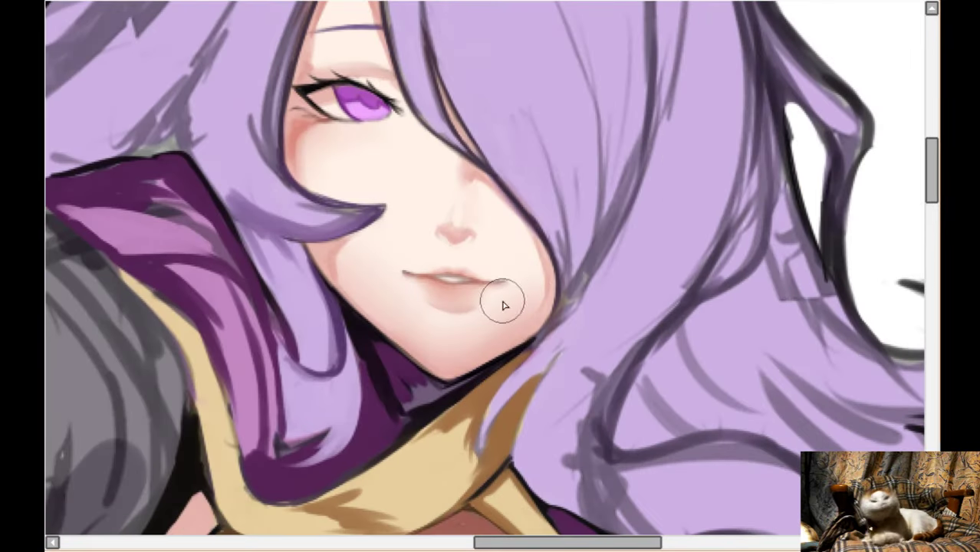
{"action": "scroll", "coordinate": [437, 298], "scroll_direction": "up", "scroll_amount": 3}
{"action": "key", "text": "Delete"}
{"action": "key", "text": "Delete"}
{"action": "key", "text": "Delete"}
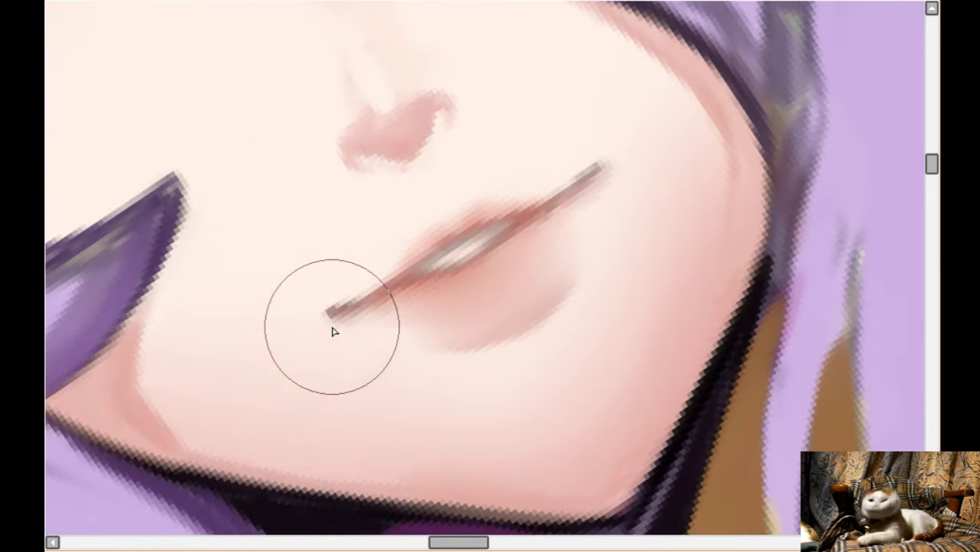
{"action": "key", "text": "Up"}
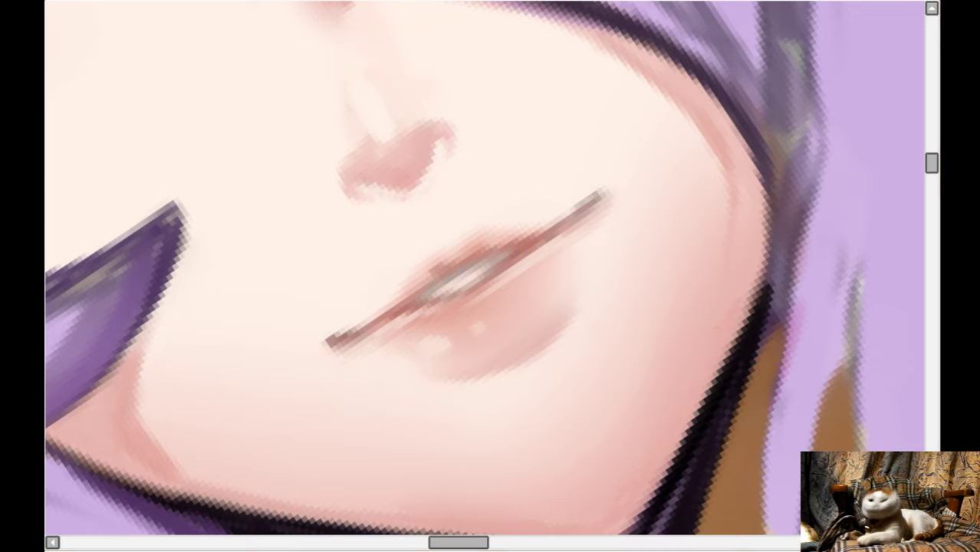
- Refine the lower lip's shine with a brighter pale highlight and a small dot beside it, leaving out the dot nearer the lip's centre
{"action": "left_click", "coordinate": [438, 346]}
{"action": "left_click", "coordinate": [412, 354]}
{"action": "left_click", "coordinate": [479, 328]}
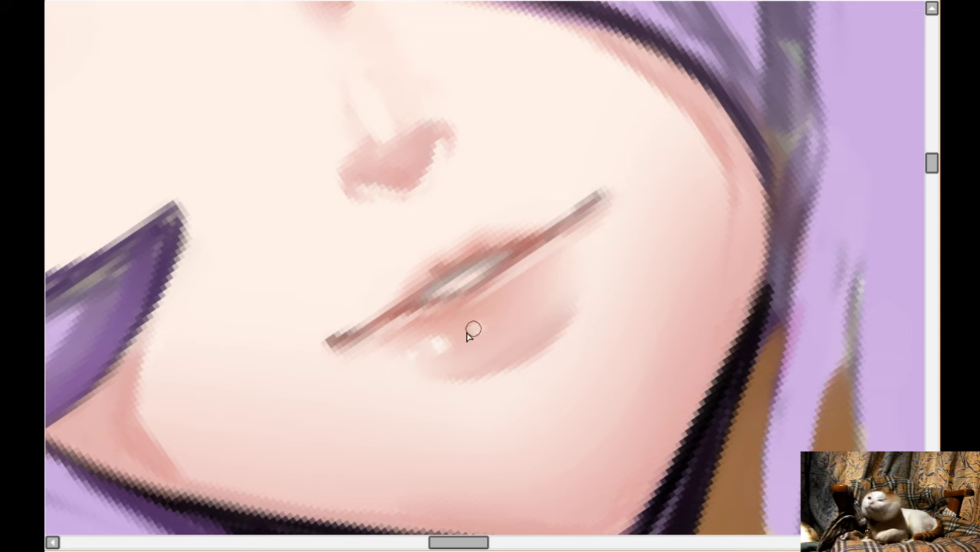
{"action": "scroll", "coordinate": [490, 319], "scroll_direction": "up", "scroll_amount": 7}
{"action": "scroll", "coordinate": [569, 328], "scroll_direction": "down", "scroll_amount": 2}
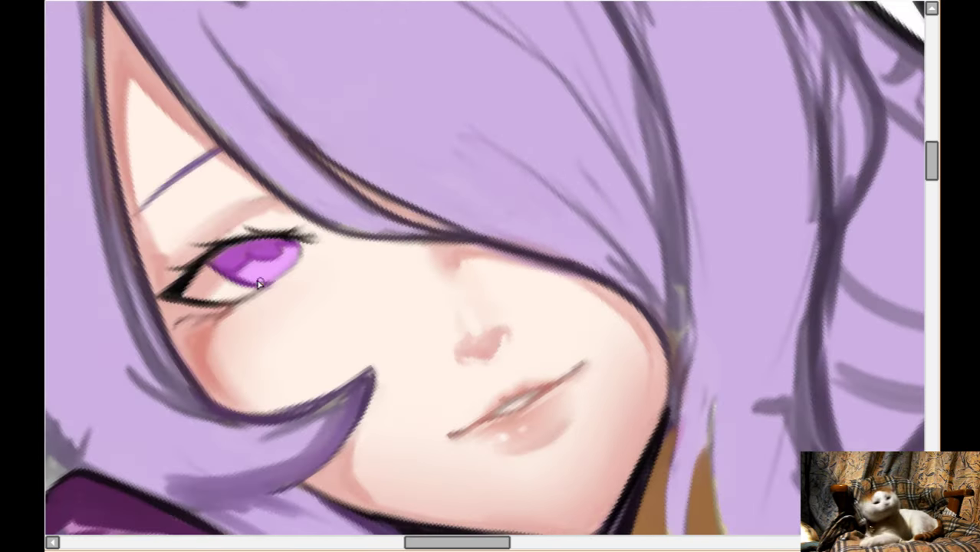
- Paint white highlights across the purple iris and a small pale dot on the reddish blush below the visible eye
{"action": "scroll", "coordinate": [259, 284], "scroll_direction": "up", "scroll_amount": 2}
{"action": "scroll", "coordinate": [211, 277], "scroll_direction": "up", "scroll_amount": 1}
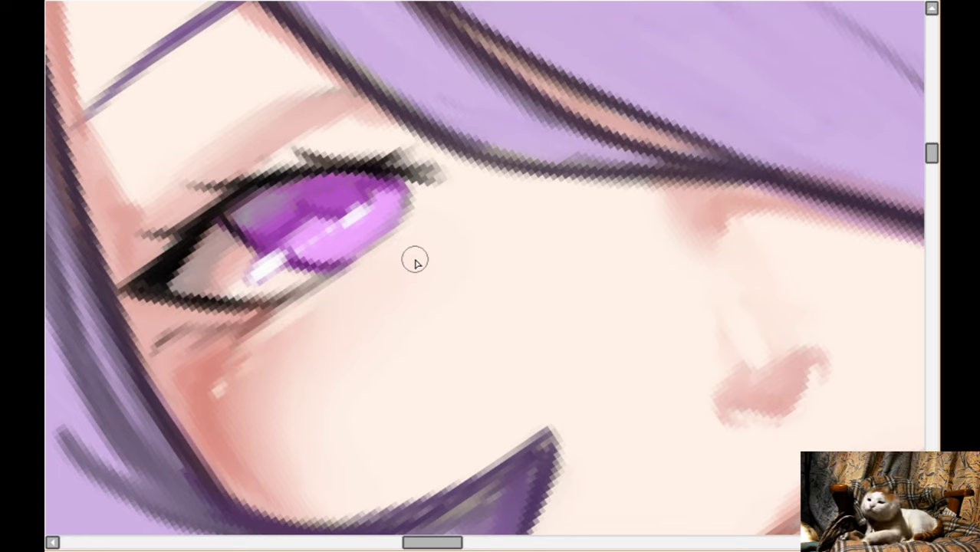
{"action": "scroll", "coordinate": [411, 259], "scroll_direction": "down", "scroll_amount": 4}
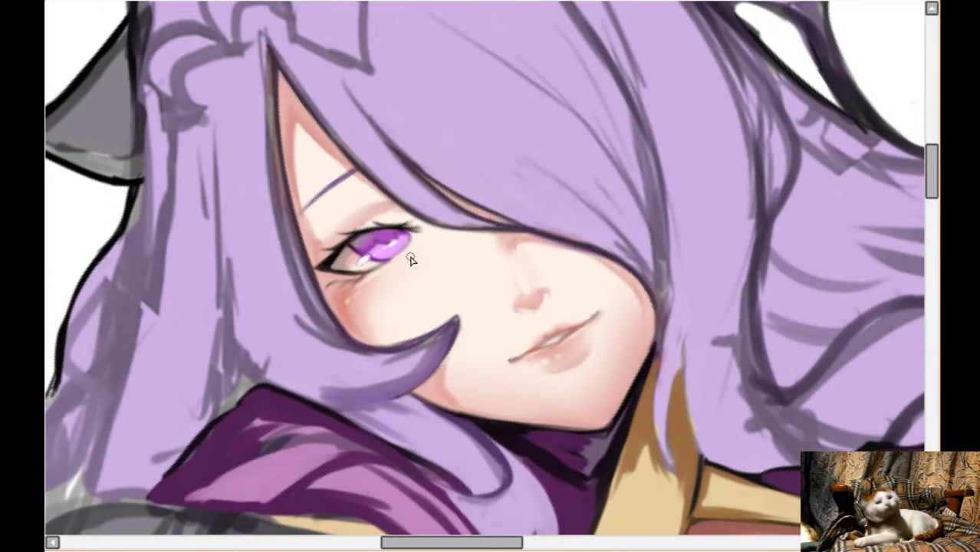
- Examine the face, hair and overall illustration at several magnifications to judge the finished facial shading
{"action": "scroll", "coordinate": [411, 259], "scroll_direction": "down", "scroll_amount": 4}
{"action": "scroll", "coordinate": [505, 138], "scroll_direction": "up", "scroll_amount": 3}
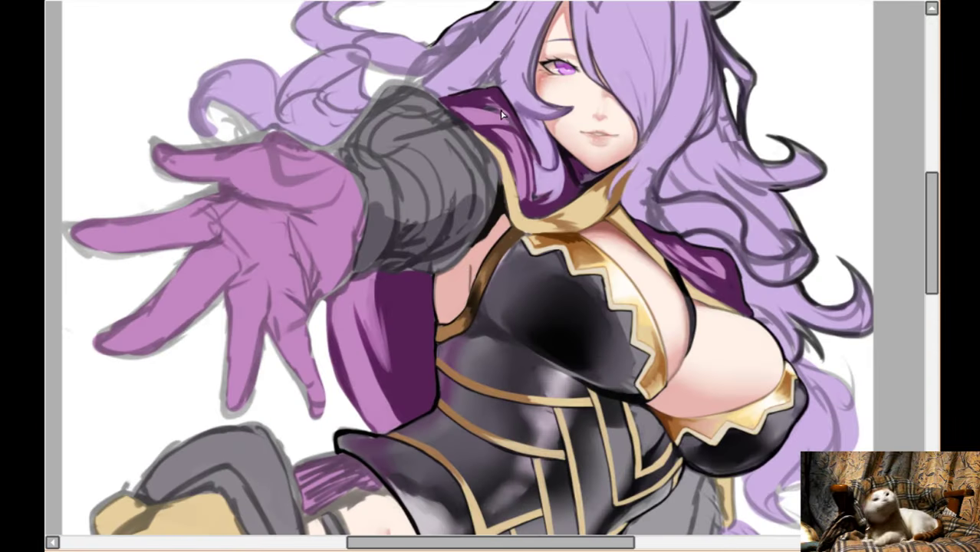
{"action": "scroll", "coordinate": [592, 146], "scroll_direction": "down", "scroll_amount": 1}
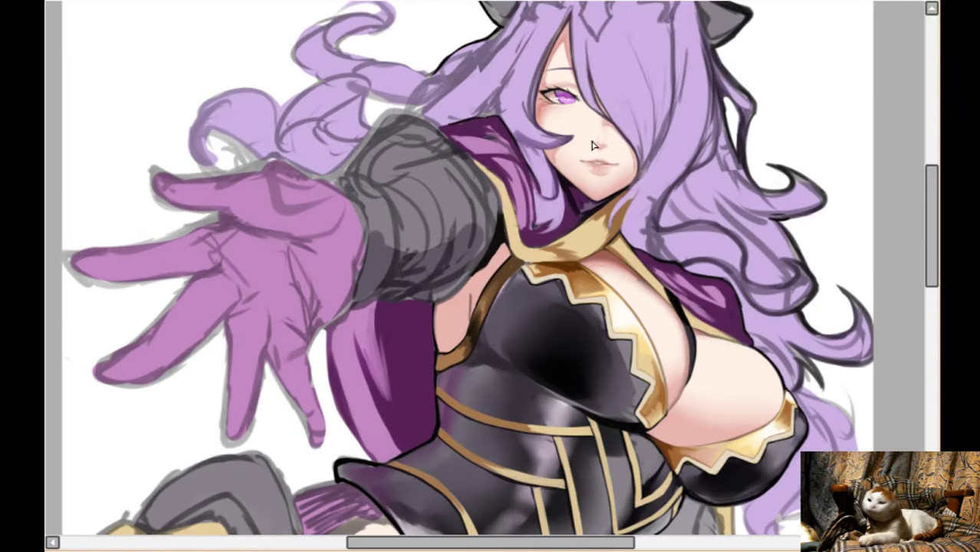
{"action": "scroll", "coordinate": [610, 163], "scroll_direction": "up", "scroll_amount": 5}
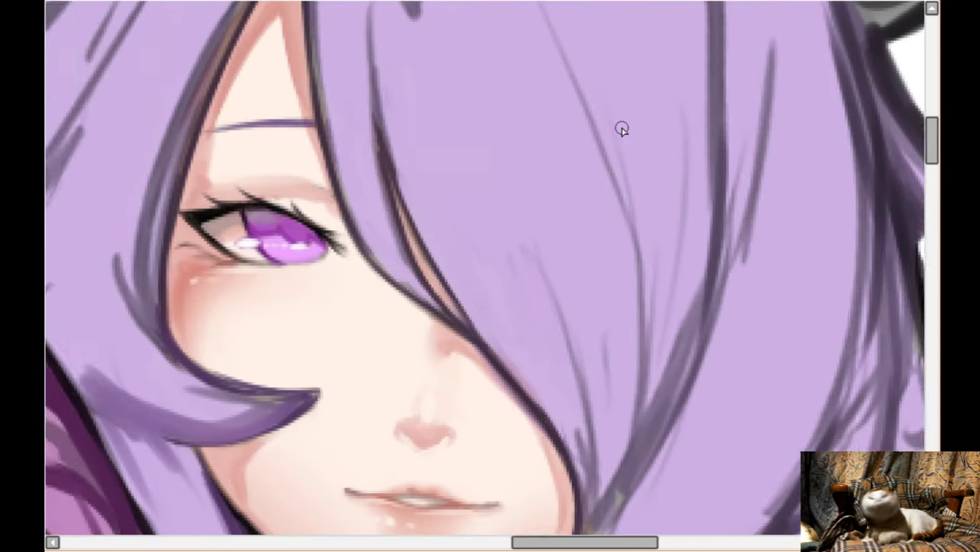
{"action": "key", "text": "Right"}
{"action": "key", "text": "Up"}
{"action": "key", "text": "Up"}
{"action": "key", "text": "Up"}
{"action": "key", "text": "Up"}
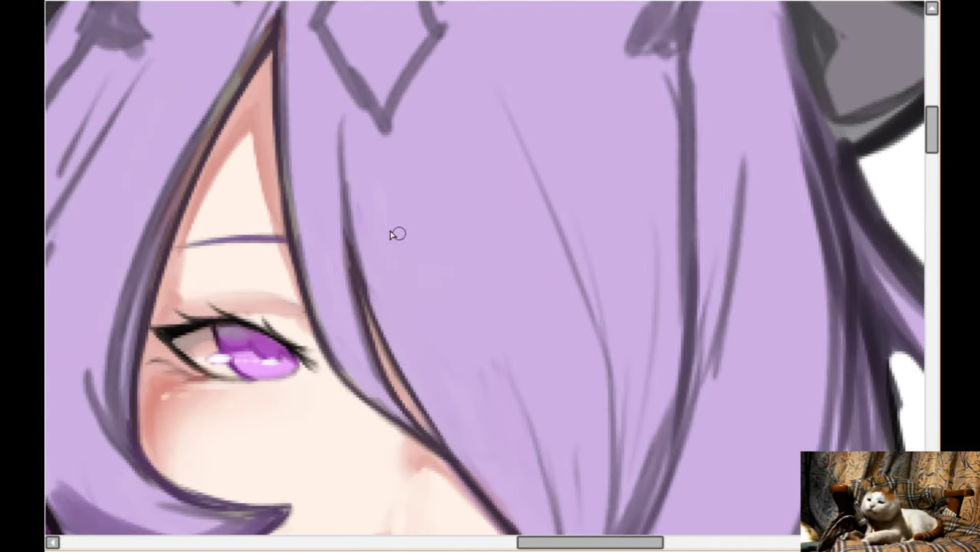
{"action": "scroll", "coordinate": [377, 233], "scroll_direction": "down", "scroll_amount": 2}
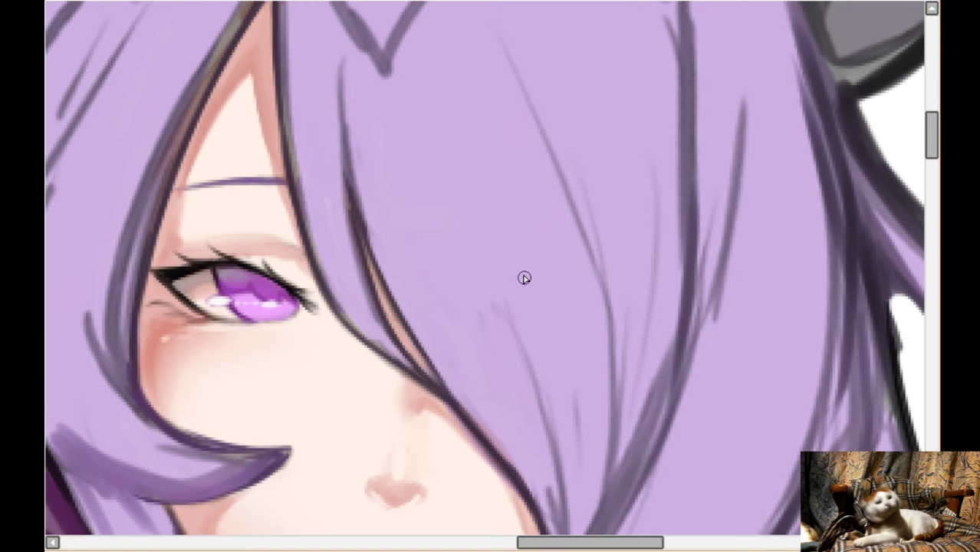
{"action": "scroll", "coordinate": [520, 267], "scroll_direction": "down", "scroll_amount": 4}
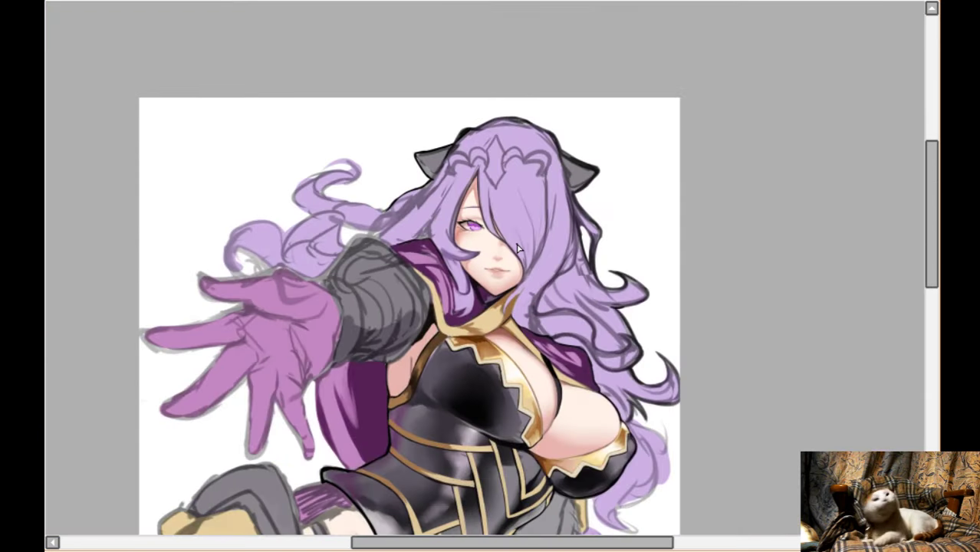
{"action": "scroll", "coordinate": [556, 279], "scroll_direction": "up", "scroll_amount": 2}
{"action": "scroll", "coordinate": [555, 279], "scroll_direction": "right", "scroll_amount": 2}
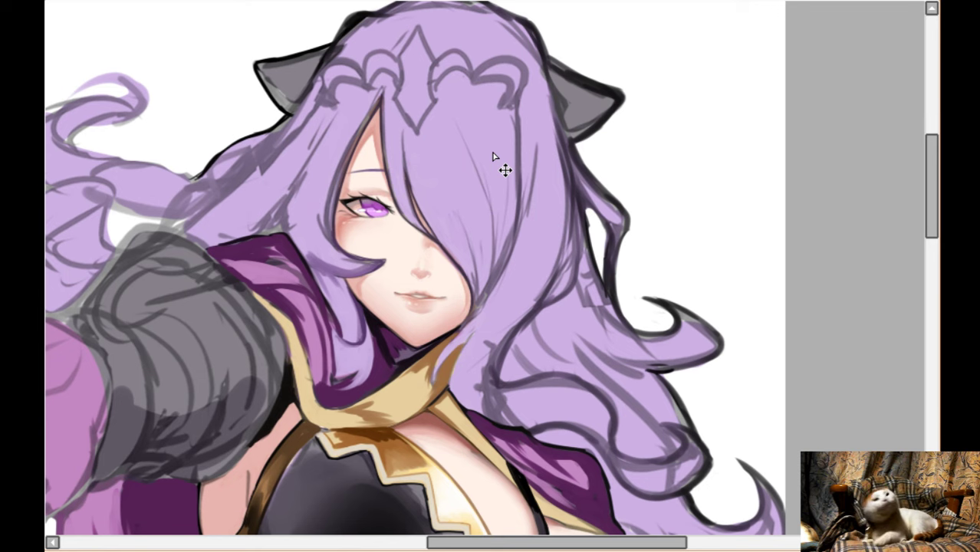
- Paint darker purple shading on the hair lock beside the chin, widening it up toward the cheek
{"action": "scroll", "coordinate": [527, 349], "scroll_direction": "up", "scroll_amount": 3}
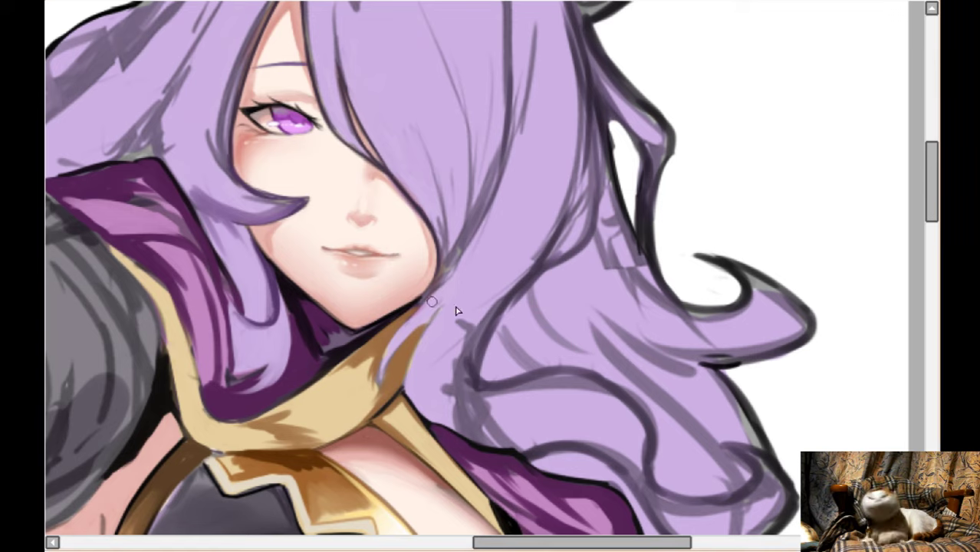
{"action": "mouse_move", "coordinate": [461, 316]}
{"action": "left_mouse_down"}
{"action": "mouse_move", "coordinate": [474, 286]}
{"action": "mouse_move", "coordinate": [462, 343]}
{"action": "mouse_move", "coordinate": [485, 296]}
{"action": "mouse_move", "coordinate": [459, 337]}
{"action": "mouse_move", "coordinate": [456, 305]}
{"action": "mouse_move", "coordinate": [485, 246]}
{"action": "left_mouse_up"}
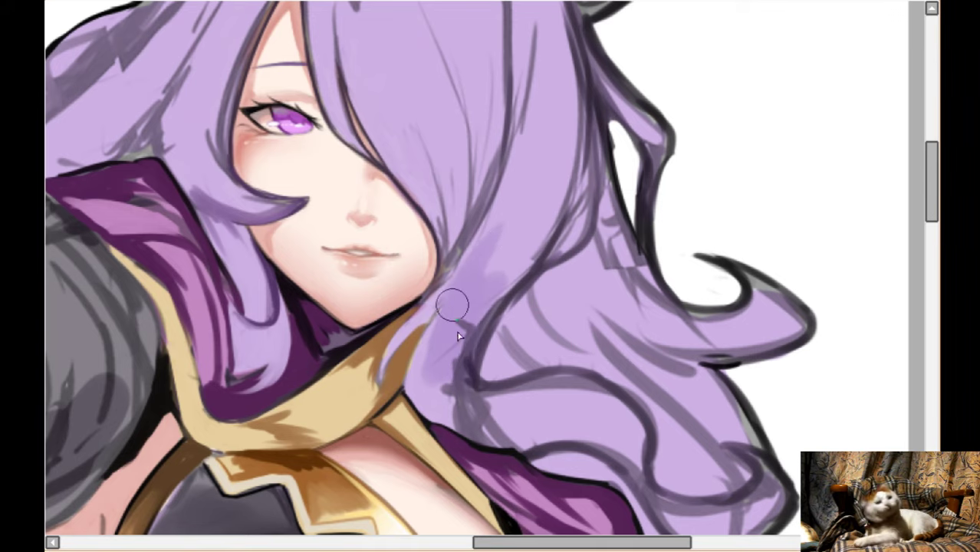
{"action": "mouse_move", "coordinate": [453, 306]}
{"action": "left_mouse_down"}
{"action": "mouse_move", "coordinate": [455, 336]}
{"action": "mouse_move", "coordinate": [467, 344]}
{"action": "mouse_move", "coordinate": [491, 327]}
{"action": "left_mouse_up"}
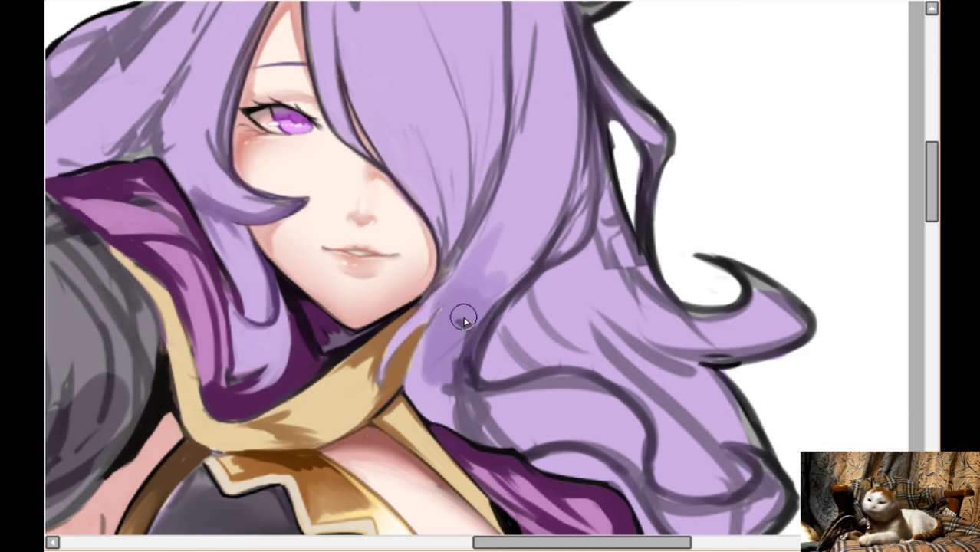
{"action": "mouse_move", "coordinate": [473, 334]}
{"action": "left_mouse_down"}
{"action": "mouse_move", "coordinate": [442, 333]}
{"action": "mouse_move", "coordinate": [471, 273]}
{"action": "left_mouse_up"}
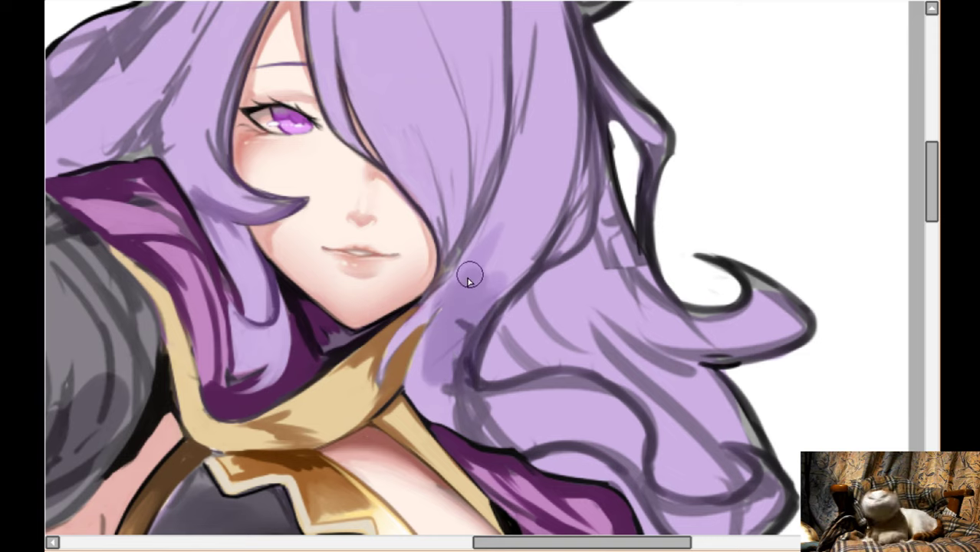
{"action": "mouse_move", "coordinate": [435, 322]}
{"action": "left_mouse_down"}
{"action": "mouse_move", "coordinate": [487, 246]}
{"action": "mouse_move", "coordinate": [487, 274]}
{"action": "mouse_move", "coordinate": [549, 227]}
{"action": "mouse_move", "coordinate": [522, 273]}
{"action": "left_mouse_up"}
- Shade the hair locks on the visible eye's side and the edge of the crown with darker purple
{"action": "scroll", "coordinate": [459, 284], "scroll_direction": "up", "scroll_amount": 1}
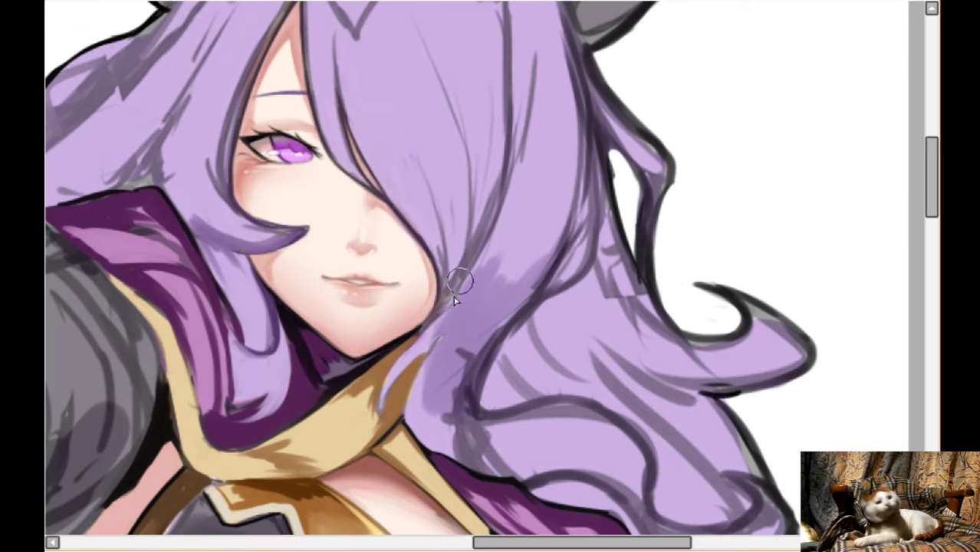
{"action": "scroll", "coordinate": [485, 184], "scroll_direction": "up", "scroll_amount": 1}
{"action": "scroll", "coordinate": [484, 181], "scroll_direction": "left", "scroll_amount": 1}
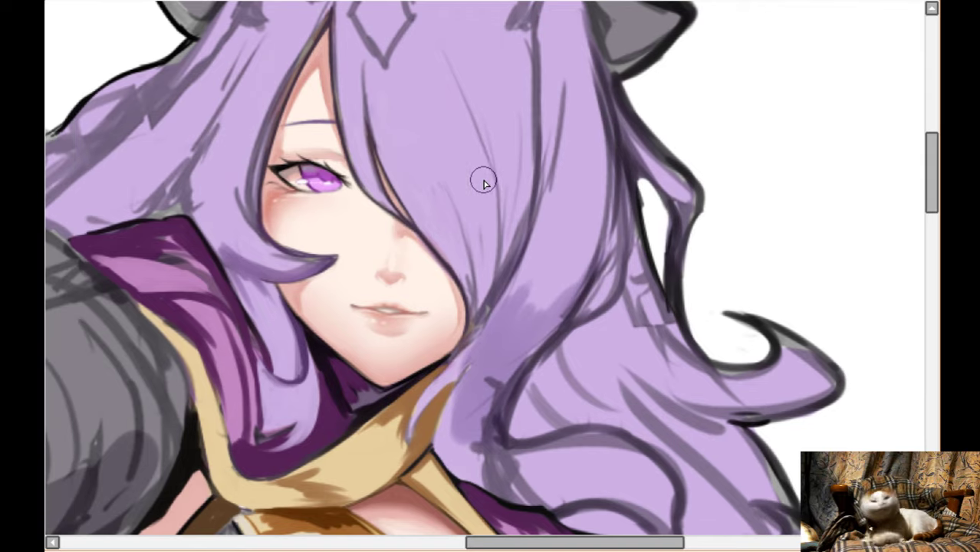
{"action": "mouse_move", "coordinate": [247, 282]}
{"action": "left_mouse_down"}
{"action": "mouse_move", "coordinate": [289, 360]}
{"action": "mouse_move", "coordinate": [228, 267]}
{"action": "mouse_move", "coordinate": [218, 201]}
{"action": "mouse_move", "coordinate": [217, 265]}
{"action": "mouse_move", "coordinate": [247, 164]}
{"action": "mouse_move", "coordinate": [253, 277]}
{"action": "mouse_move", "coordinate": [244, 283]}
{"action": "mouse_move", "coordinate": [277, 127]}
{"action": "mouse_move", "coordinate": [186, 247]}
{"action": "mouse_move", "coordinate": [230, 115]}
{"action": "mouse_move", "coordinate": [124, 219]}
{"action": "mouse_move", "coordinate": [198, 150]}
{"action": "mouse_move", "coordinate": [98, 197]}
{"action": "mouse_move", "coordinate": [61, 230]}
{"action": "mouse_move", "coordinate": [230, 138]}
{"action": "left_mouse_up"}
{"action": "scroll", "coordinate": [228, 267], "scroll_direction": "up", "scroll_amount": 3}
{"action": "scroll", "coordinate": [242, 164], "scroll_direction": "up", "scroll_amount": 1}
{"action": "scroll", "coordinate": [240, 159], "scroll_direction": "up", "scroll_amount": 1}
{"action": "mouse_move", "coordinate": [196, 246]}
{"action": "left_mouse_down"}
{"action": "mouse_move", "coordinate": [274, 94]}
{"action": "mouse_move", "coordinate": [307, 79]}
{"action": "mouse_move", "coordinate": [496, 32]}
{"action": "mouse_move", "coordinate": [583, 145]}
{"action": "left_mouse_up"}
- Shade the hair from the crown down the covered eye's side and the tip of the fringe with a larger brush
{"action": "key", "text": "]"}
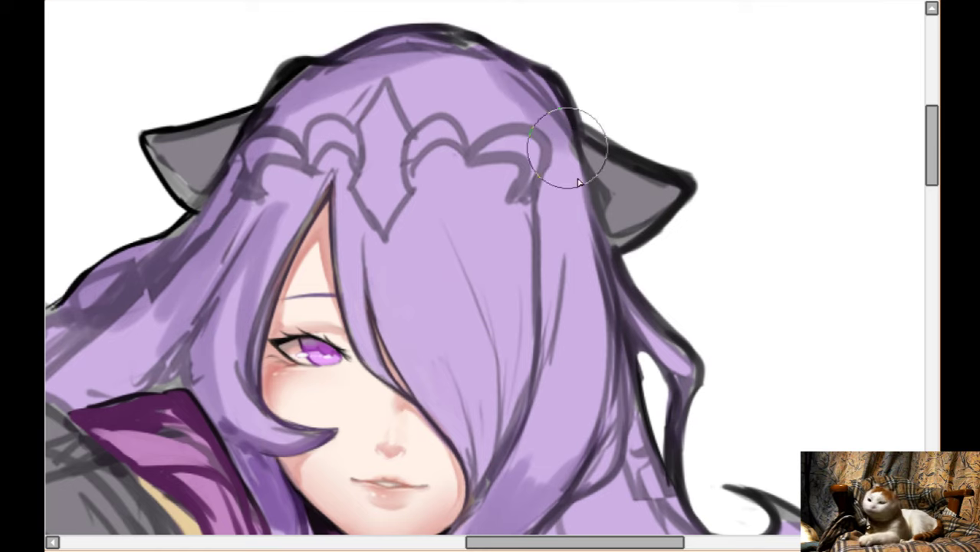
{"action": "mouse_move", "coordinate": [491, 39]}
{"action": "left_mouse_down"}
{"action": "mouse_move", "coordinate": [557, 352]}
{"action": "mouse_move", "coordinate": [544, 325]}
{"action": "mouse_move", "coordinate": [491, 441]}
{"action": "left_mouse_up"}
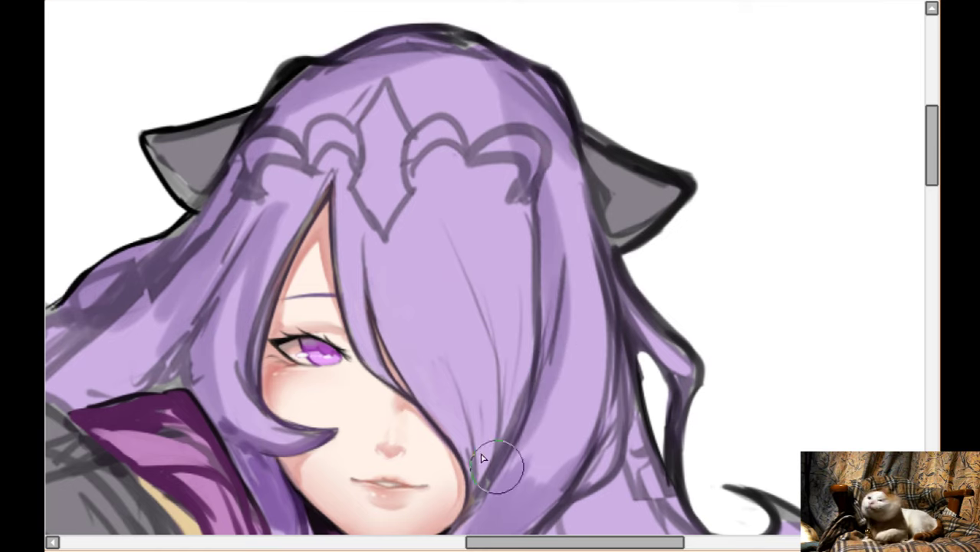
{"action": "scroll", "coordinate": [411, 261], "scroll_direction": "down", "scroll_amount": 2}
{"action": "left_click_drag", "start_coordinate": [407, 259], "coordinate": [443, 371]}
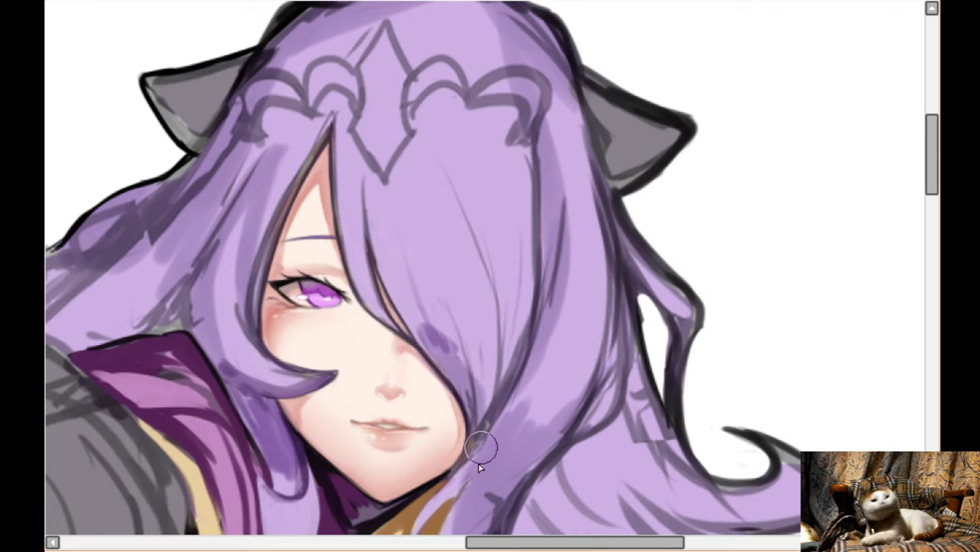
{"action": "mouse_move", "coordinate": [481, 445]}
{"action": "left_mouse_down"}
{"action": "mouse_move", "coordinate": [464, 386]}
{"action": "mouse_move", "coordinate": [492, 367]}
{"action": "mouse_move", "coordinate": [508, 287]}
{"action": "left_mouse_up"}
{"action": "left_click_drag", "start_coordinate": [537, 360], "coordinate": [522, 253]}
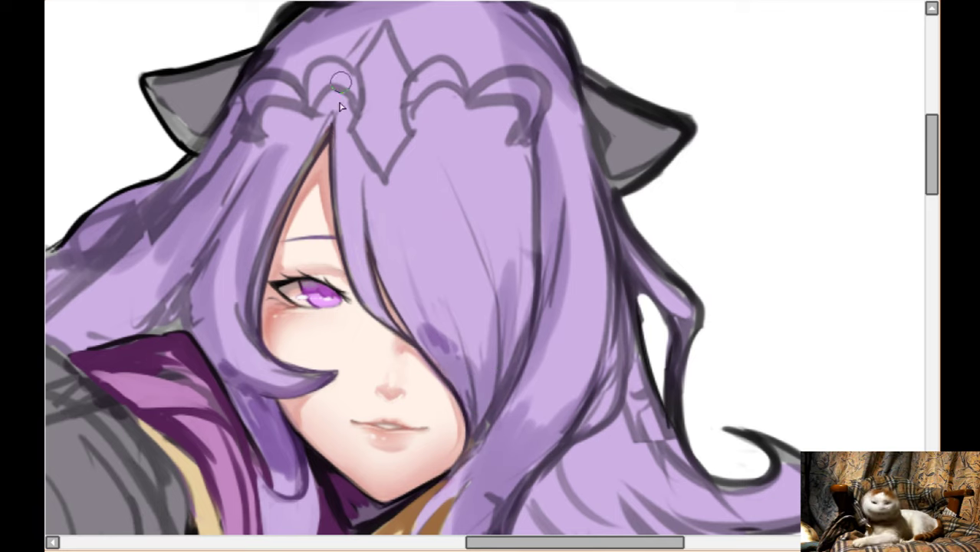
- Brush darker purple shadows onto the hair around and beneath the tiara and along the parting
{"action": "left_click_drag", "start_coordinate": [341, 88], "coordinate": [345, 192]}
{"action": "left_click_drag", "start_coordinate": [338, 69], "coordinate": [372, 211]}
{"action": "mouse_move", "coordinate": [372, 54]}
{"action": "left_mouse_down"}
{"action": "mouse_move", "coordinate": [399, 253]}
{"action": "mouse_move", "coordinate": [391, 215]}
{"action": "left_mouse_up"}
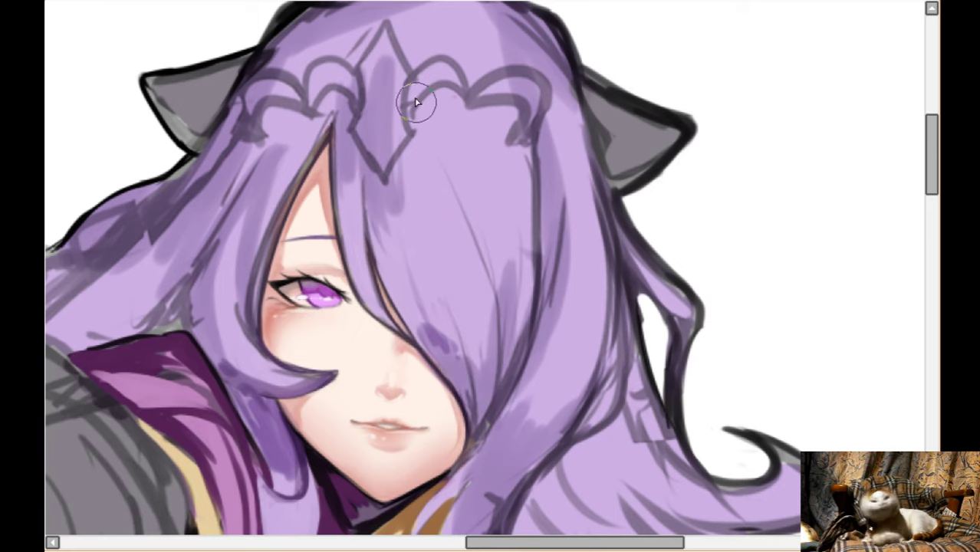
{"action": "mouse_move", "coordinate": [416, 98]}
{"action": "left_mouse_down"}
{"action": "mouse_move", "coordinate": [420, 39]}
{"action": "mouse_move", "coordinate": [519, 146]}
{"action": "mouse_move", "coordinate": [513, 86]}
{"action": "left_mouse_up"}
{"action": "mouse_move", "coordinate": [413, 60]}
{"action": "left_mouse_down"}
{"action": "mouse_move", "coordinate": [391, 67]}
{"action": "mouse_move", "coordinate": [361, 122]}
{"action": "left_mouse_up"}
{"action": "mouse_move", "coordinate": [242, 184]}
{"action": "left_mouse_down"}
{"action": "mouse_move", "coordinate": [261, 123]}
{"action": "mouse_move", "coordinate": [293, 103]}
{"action": "left_mouse_up"}
- Lay darker purple shadows between the wavy hair locks below the chin and along the purple collar
{"action": "scroll", "coordinate": [293, 104], "scroll_direction": "down", "scroll_amount": 7}
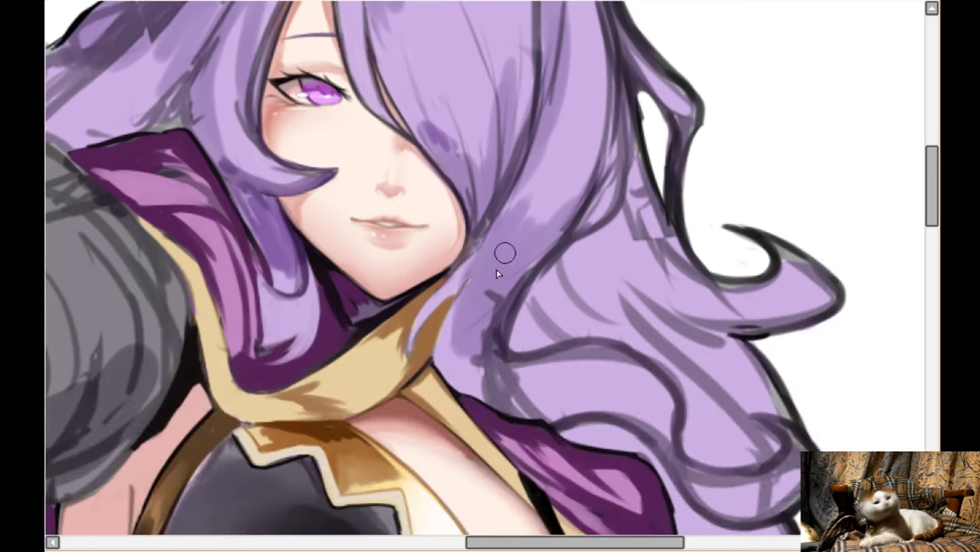
{"action": "mouse_move", "coordinate": [498, 274]}
{"action": "left_mouse_down"}
{"action": "mouse_move", "coordinate": [552, 230]}
{"action": "mouse_move", "coordinate": [560, 237]}
{"action": "mouse_move", "coordinate": [541, 295]}
{"action": "mouse_move", "coordinate": [554, 311]}
{"action": "mouse_move", "coordinate": [534, 265]}
{"action": "mouse_move", "coordinate": [531, 306]}
{"action": "mouse_move", "coordinate": [545, 257]}
{"action": "mouse_move", "coordinate": [694, 345]}
{"action": "mouse_move", "coordinate": [810, 318]}
{"action": "mouse_move", "coordinate": [611, 256]}
{"action": "mouse_move", "coordinate": [686, 227]}
{"action": "mouse_move", "coordinate": [649, 225]}
{"action": "mouse_move", "coordinate": [595, 308]}
{"action": "left_mouse_up"}
{"action": "scroll", "coordinate": [654, 350], "scroll_direction": "down", "scroll_amount": 5}
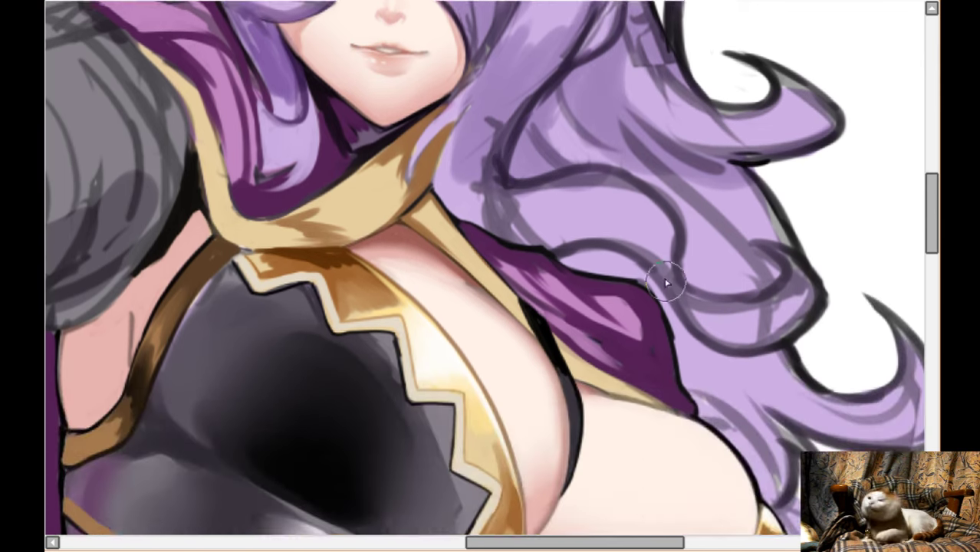
{"action": "scroll", "coordinate": [667, 284], "scroll_direction": "down", "scroll_amount": 2}
{"action": "mouse_move", "coordinate": [569, 197]}
{"action": "left_mouse_down"}
{"action": "mouse_move", "coordinate": [669, 244]}
{"action": "mouse_move", "coordinate": [710, 313]}
{"action": "left_mouse_up"}
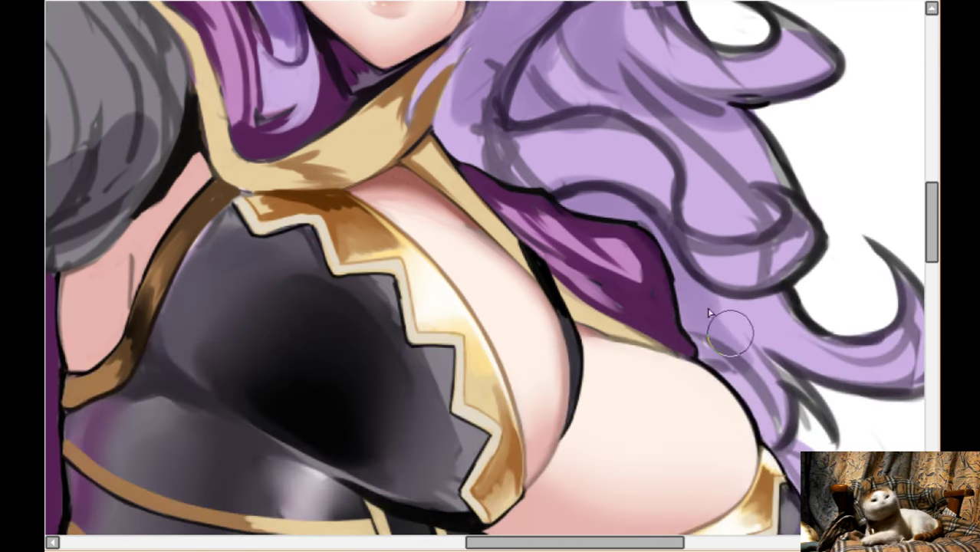
- Shade the base and underside of the upturned outer hair curl beside the shoulder in darker purple
{"action": "scroll", "coordinate": [755, 361], "scroll_direction": "right", "scroll_amount": 5}
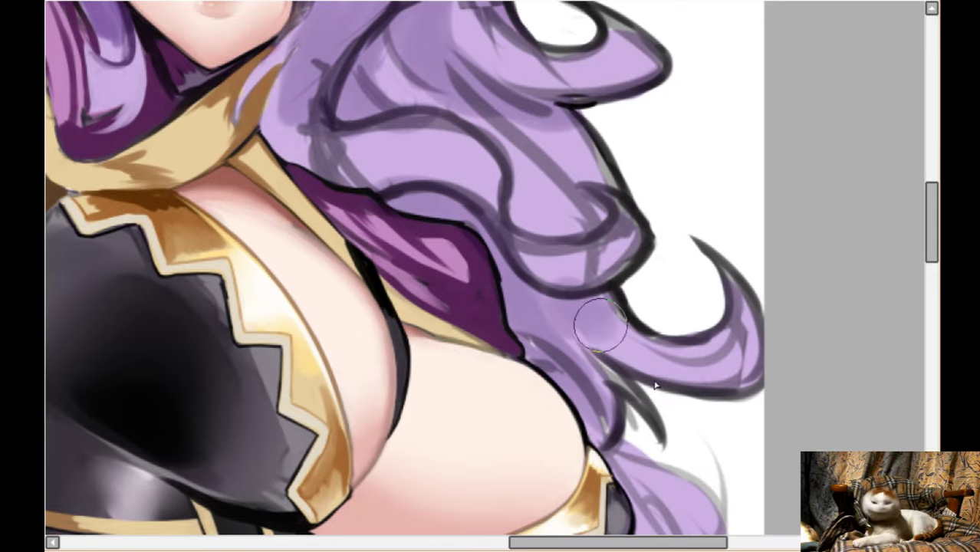
{"action": "scroll", "coordinate": [707, 416], "scroll_direction": "down", "scroll_amount": 1}
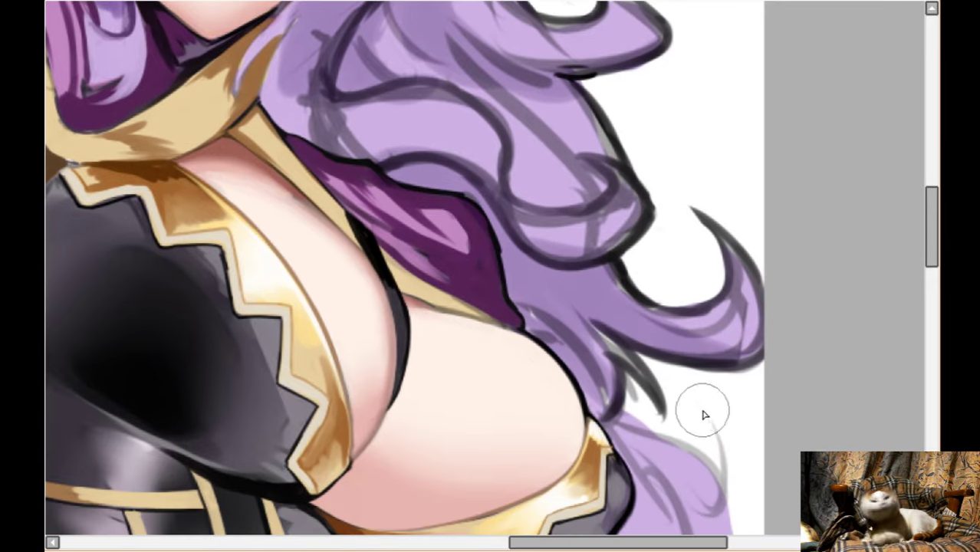
{"action": "scroll", "coordinate": [708, 417], "scroll_direction": "down", "scroll_amount": 5}
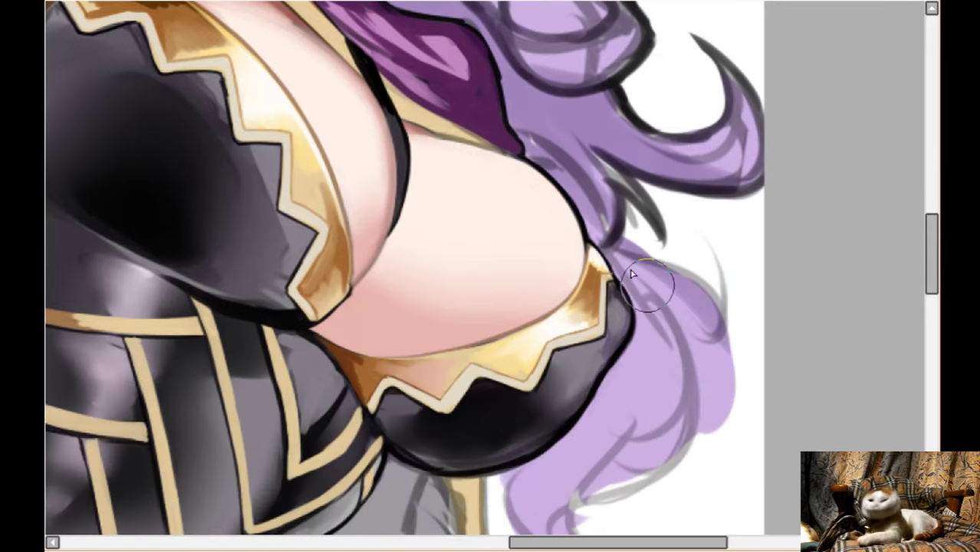
- Shade the lowest hair lock behind the bust with broad darker purple strokes along the bodice edge and down to its tip
{"action": "scroll", "coordinate": [729, 350], "scroll_direction": "down", "scroll_amount": 2}
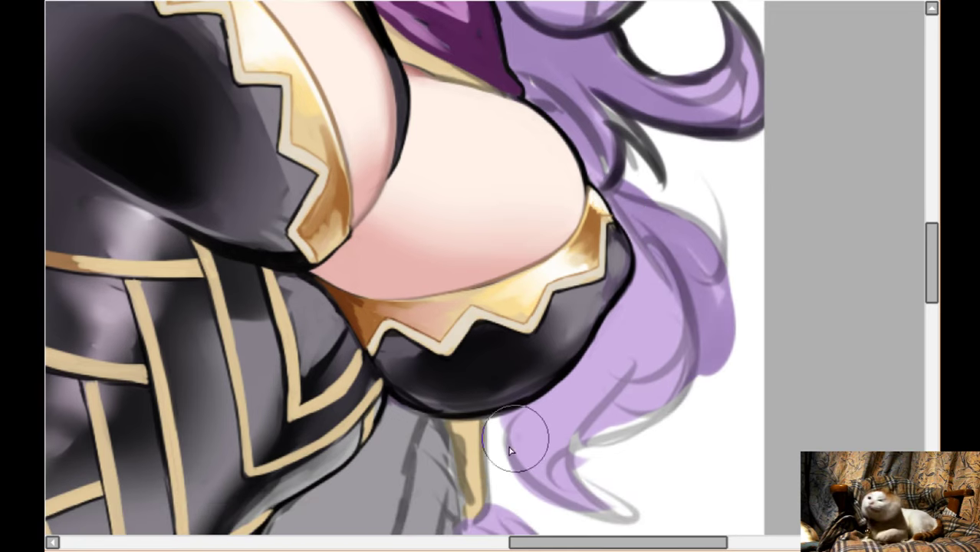
{"action": "left_click_drag", "start_coordinate": [529, 441], "coordinate": [600, 381]}
{"action": "left_click_drag", "start_coordinate": [558, 404], "coordinate": [620, 318]}
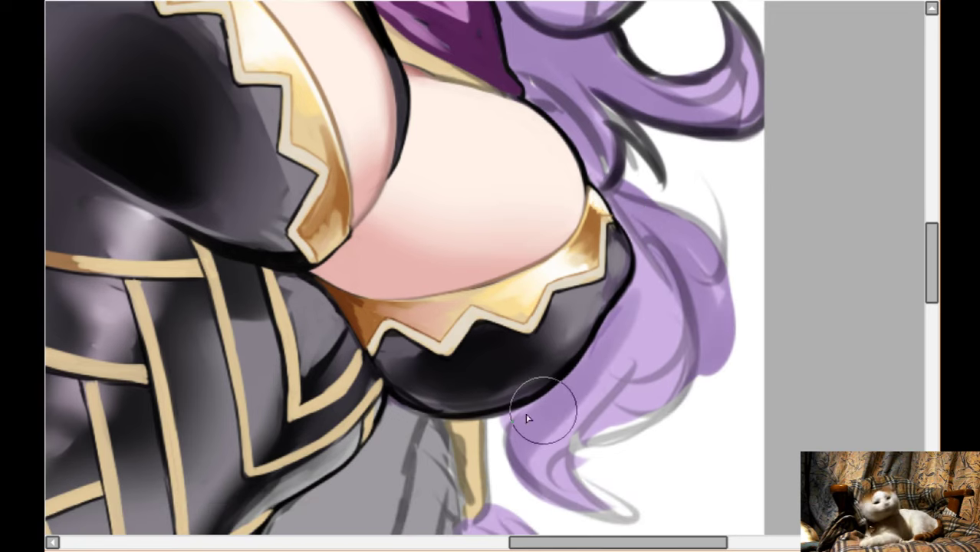
{"action": "mouse_move", "coordinate": [528, 418]}
{"action": "left_mouse_down"}
{"action": "mouse_move", "coordinate": [633, 307]}
{"action": "mouse_move", "coordinate": [640, 286]}
{"action": "mouse_move", "coordinate": [653, 437]}
{"action": "mouse_move", "coordinate": [646, 291]}
{"action": "left_mouse_up"}
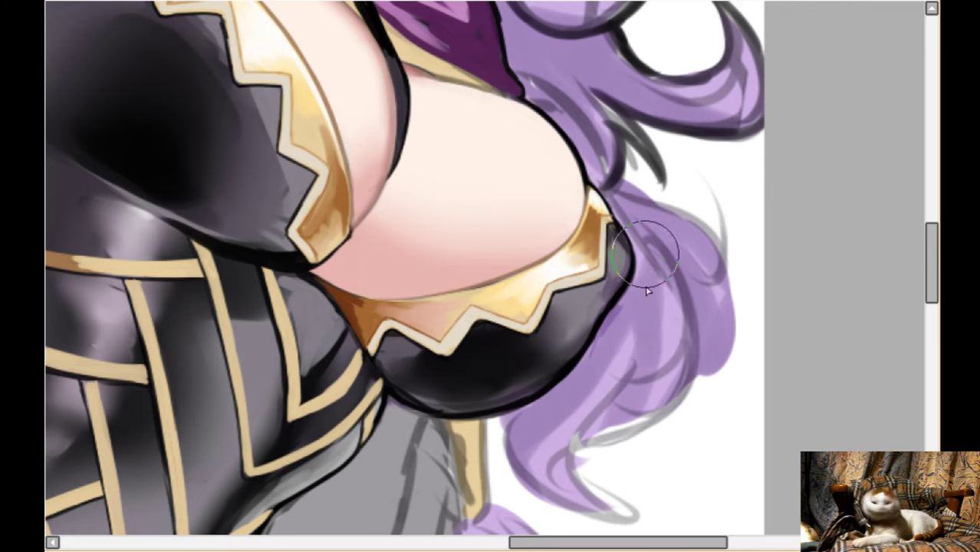
- Shade the hair strands sweeping out above the raised grey sleeve with darker purple
{"action": "scroll", "coordinate": [573, 101], "scroll_direction": "up", "scroll_amount": 4}
{"action": "key", "text": "["}
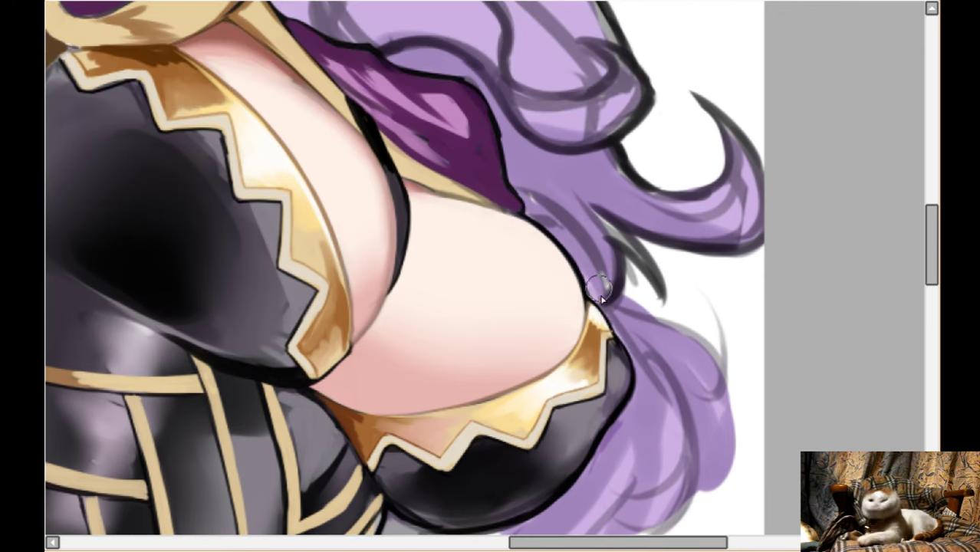
{"action": "scroll", "coordinate": [471, 274], "scroll_direction": "up", "scroll_amount": 10}
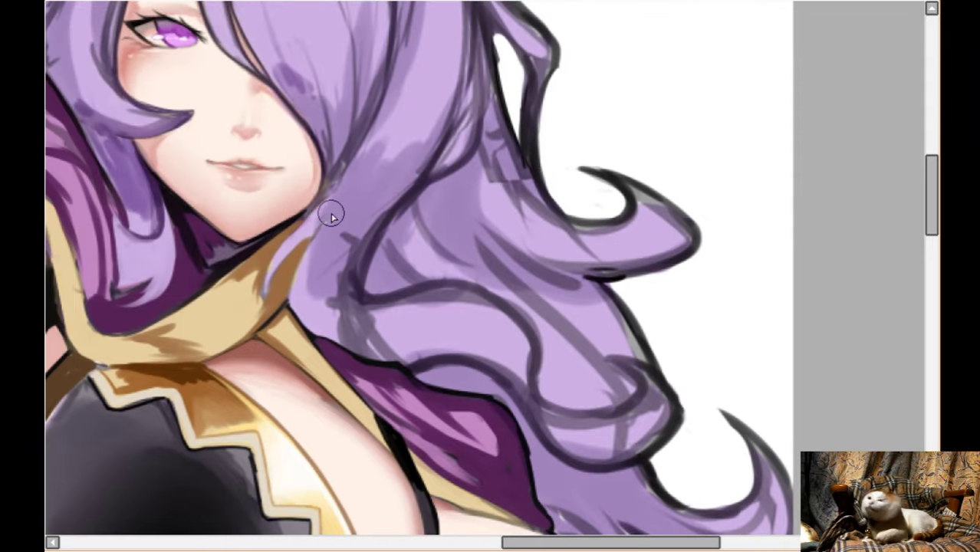
{"action": "scroll", "coordinate": [324, 211], "scroll_direction": "left", "scroll_amount": 7}
{"action": "scroll", "coordinate": [333, 228], "scroll_direction": "up", "scroll_amount": 1}
{"action": "scroll", "coordinate": [350, 256], "scroll_direction": "up", "scroll_amount": 2}
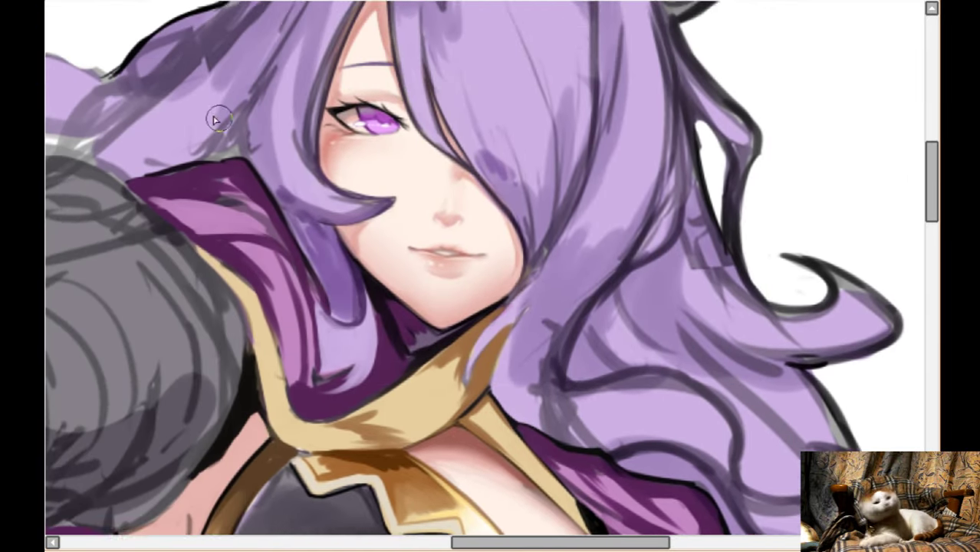
{"action": "key", "text": "Up"}
{"action": "key", "text": "Up"}
{"action": "key", "text": "Up"}
{"action": "key", "text": "Left"}
{"action": "key", "text": "Left"}
{"action": "key", "text": "Left"}
{"action": "key", "text": "Left"}
{"action": "key", "text": "Left"}
{"action": "key", "text": "Left"}
{"action": "key", "text": "Left"}
{"action": "key", "text": "Left"}
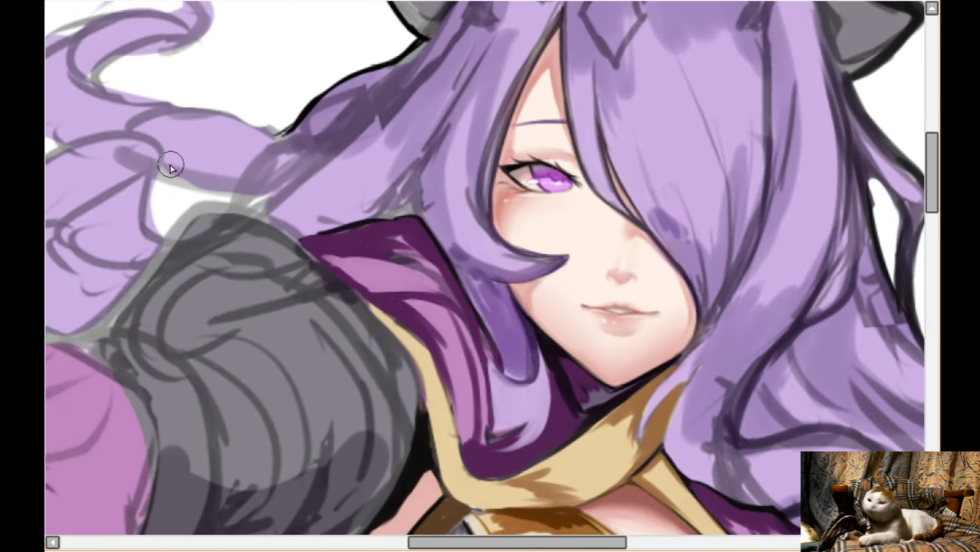
{"action": "key", "text": "]"}
{"action": "mouse_move", "coordinate": [174, 177]}
{"action": "left_mouse_down"}
{"action": "mouse_move", "coordinate": [217, 178]}
{"action": "mouse_move", "coordinate": [323, 148]}
{"action": "mouse_move", "coordinate": [197, 184]}
{"action": "mouse_move", "coordinate": [318, 224]}
{"action": "mouse_move", "coordinate": [385, 194]}
{"action": "mouse_move", "coordinate": [283, 199]}
{"action": "mouse_move", "coordinate": [386, 190]}
{"action": "mouse_move", "coordinate": [382, 177]}
{"action": "mouse_move", "coordinate": [441, 135]}
{"action": "mouse_move", "coordinate": [276, 166]}
{"action": "left_mouse_up"}
{"action": "scroll", "coordinate": [405, 60], "scroll_direction": "up", "scroll_amount": 1}
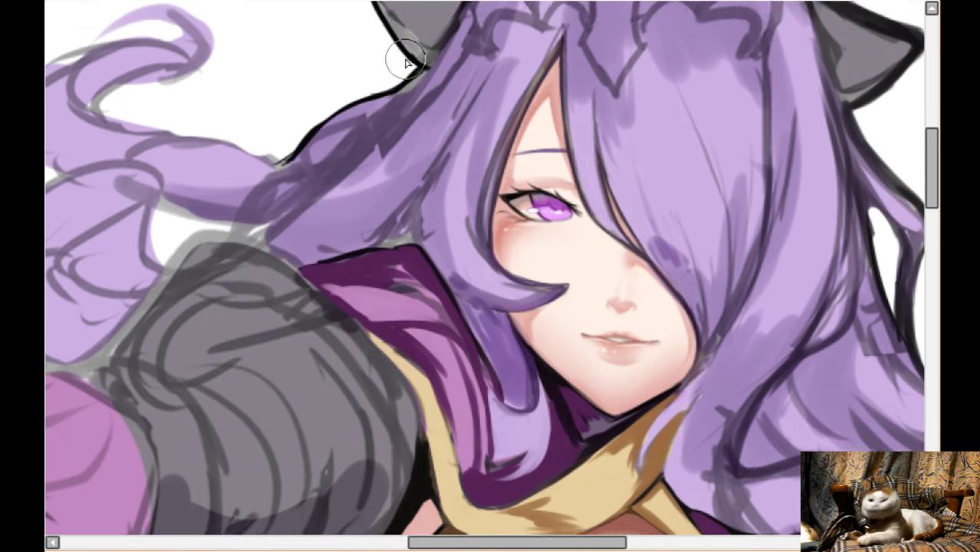
- Paint dark purple strand lines down the bangs from the hair parting above the visible eye
{"action": "scroll", "coordinate": [405, 59], "scroll_direction": "down", "scroll_amount": 2}
{"action": "scroll", "coordinate": [657, 91], "scroll_direction": "up", "scroll_amount": 3}
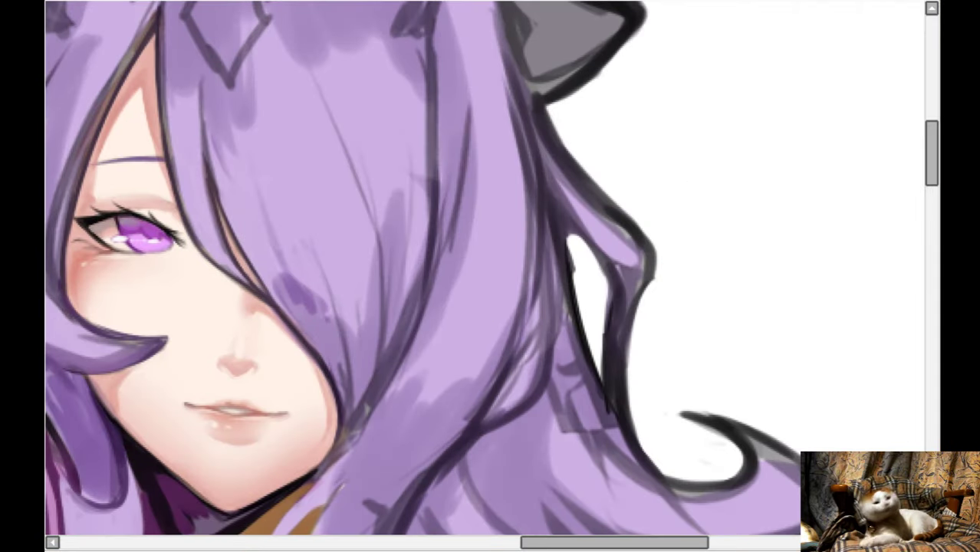
{"action": "scroll", "coordinate": [219, 110], "scroll_direction": "down", "scroll_amount": 1}
{"action": "scroll", "coordinate": [218, 110], "scroll_direction": "up", "scroll_amount": 3}
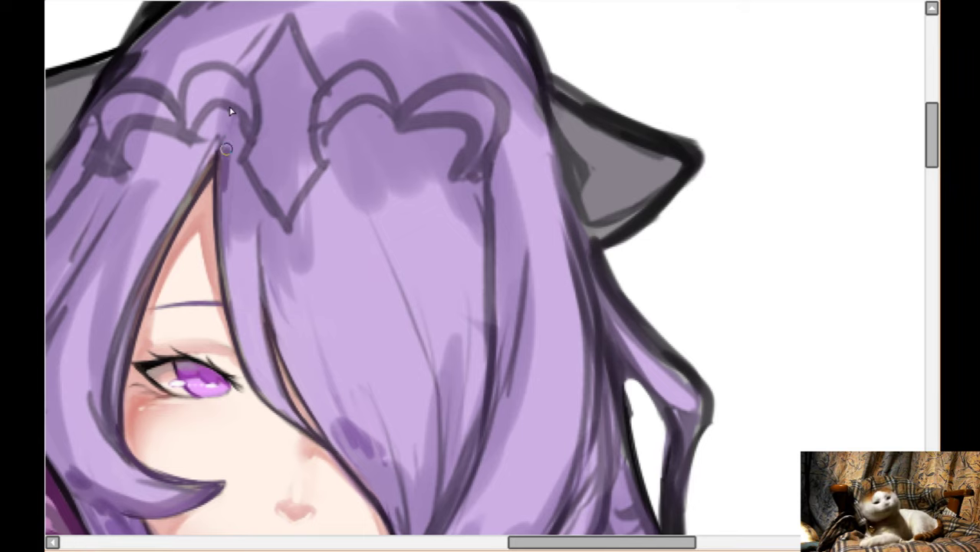
{"action": "left_click_drag", "start_coordinate": [226, 144], "coordinate": [239, 289]}
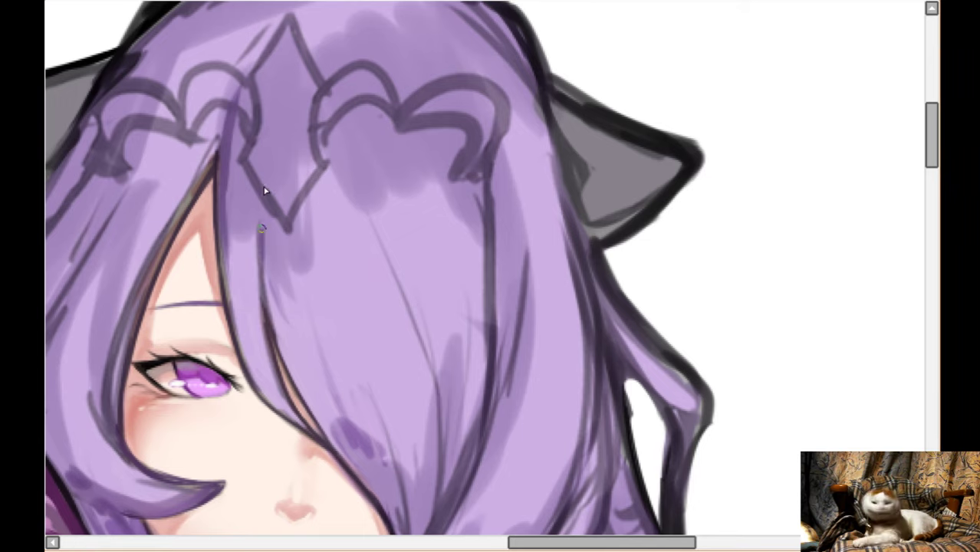
{"action": "left_click_drag", "start_coordinate": [264, 191], "coordinate": [269, 309]}
- Mirror the canvas and paint hair purple over the tiara sketch above the covered eye
{"action": "key", "text": "h"}
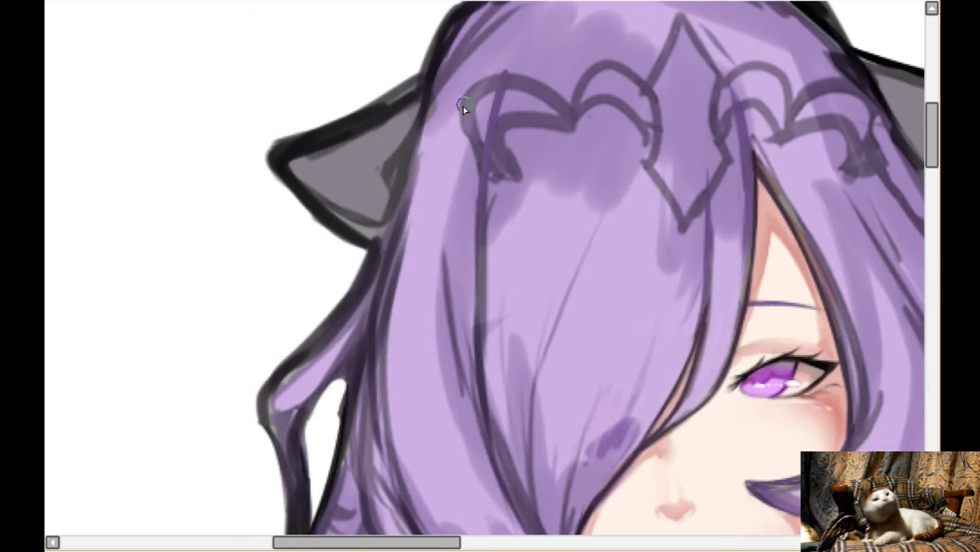
{"action": "mouse_move", "coordinate": [464, 106]}
{"action": "left_mouse_down"}
{"action": "mouse_move", "coordinate": [488, 72]}
{"action": "mouse_move", "coordinate": [464, 141]}
{"action": "mouse_move", "coordinate": [484, 112]}
{"action": "left_mouse_up"}
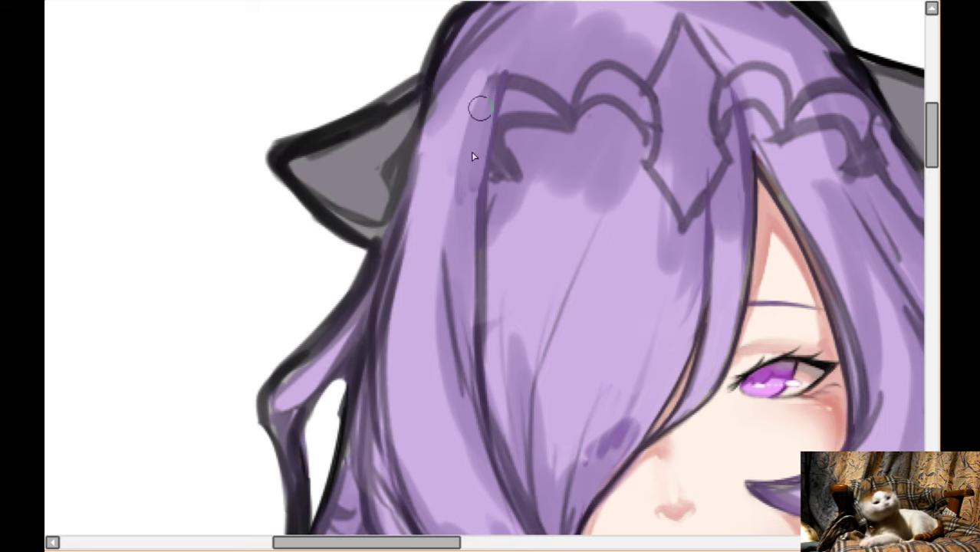
{"action": "mouse_move", "coordinate": [504, 193]}
{"action": "left_mouse_down"}
{"action": "mouse_move", "coordinate": [509, 93]}
{"action": "mouse_move", "coordinate": [517, 107]}
{"action": "mouse_move", "coordinate": [536, 101]}
{"action": "mouse_move", "coordinate": [562, 70]}
{"action": "mouse_move", "coordinate": [583, 66]}
{"action": "mouse_move", "coordinate": [634, 138]}
{"action": "left_mouse_up"}
{"action": "left_click_drag", "start_coordinate": [650, 94], "coordinate": [627, 118]}
- Flip the canvas back and paint hair purple over the tiara arches above the visible eye
{"action": "key", "text": "h"}
{"action": "mouse_move", "coordinate": [328, 221]}
{"action": "left_mouse_down"}
{"action": "mouse_move", "coordinate": [392, 213]}
{"action": "mouse_move", "coordinate": [386, 267]}
{"action": "mouse_move", "coordinate": [443, 266]}
{"action": "left_mouse_up"}
{"action": "mouse_move", "coordinate": [224, 229]}
{"action": "left_mouse_down"}
{"action": "mouse_move", "coordinate": [273, 133]}
{"action": "mouse_move", "coordinate": [192, 212]}
{"action": "mouse_move", "coordinate": [269, 153]}
{"action": "left_mouse_up"}
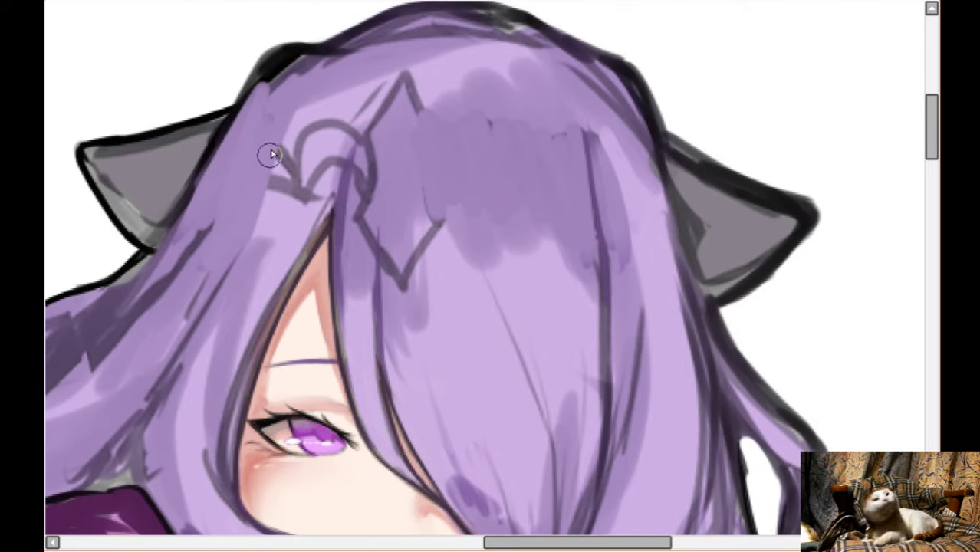
{"action": "mouse_move", "coordinate": [274, 214]}
{"action": "left_mouse_down"}
{"action": "mouse_move", "coordinate": [285, 149]}
{"action": "mouse_move", "coordinate": [320, 110]}
{"action": "mouse_move", "coordinate": [339, 114]}
{"action": "mouse_move", "coordinate": [312, 184]}
{"action": "left_mouse_up"}
{"action": "left_click_drag", "start_coordinate": [249, 157], "coordinate": [240, 251]}
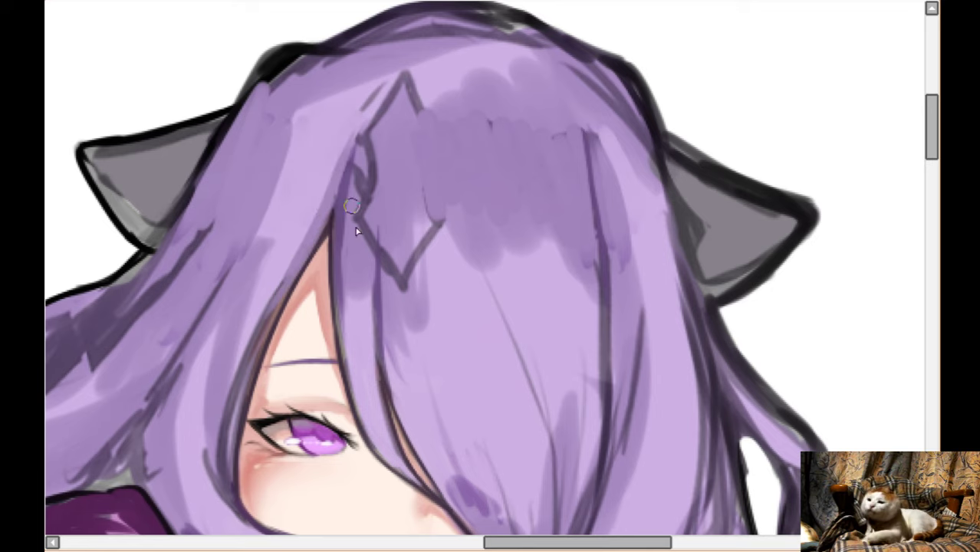
- Paint out the tiara's central diamond by blending hair strands over its outline
{"action": "mouse_move", "coordinate": [351, 206]}
{"action": "left_mouse_down"}
{"action": "mouse_move", "coordinate": [373, 139]}
{"action": "mouse_move", "coordinate": [389, 240]}
{"action": "mouse_move", "coordinate": [388, 207]}
{"action": "mouse_move", "coordinate": [396, 220]}
{"action": "mouse_move", "coordinate": [412, 201]}
{"action": "left_mouse_up"}
{"action": "mouse_move", "coordinate": [436, 273]}
{"action": "left_mouse_down"}
{"action": "mouse_move", "coordinate": [383, 143]}
{"action": "mouse_move", "coordinate": [388, 94]}
{"action": "mouse_move", "coordinate": [421, 75]}
{"action": "mouse_move", "coordinate": [347, 110]}
{"action": "mouse_move", "coordinate": [342, 122]}
{"action": "mouse_move", "coordinate": [350, 128]}
{"action": "mouse_move", "coordinate": [385, 99]}
{"action": "mouse_move", "coordinate": [372, 143]}
{"action": "mouse_move", "coordinate": [400, 147]}
{"action": "mouse_move", "coordinate": [421, 102]}
{"action": "left_mouse_up"}
{"action": "mouse_move", "coordinate": [419, 187]}
{"action": "left_mouse_down"}
{"action": "mouse_move", "coordinate": [449, 225]}
{"action": "mouse_move", "coordinate": [551, 201]}
{"action": "mouse_move", "coordinate": [480, 173]}
{"action": "mouse_move", "coordinate": [432, 225]}
{"action": "left_mouse_up"}
- Paint light purple over the lock beside the covered cheek with a smaller brush, smoothing its sketchy shadows and edge line
{"action": "scroll", "coordinate": [415, 269], "scroll_direction": "down", "scroll_amount": 5}
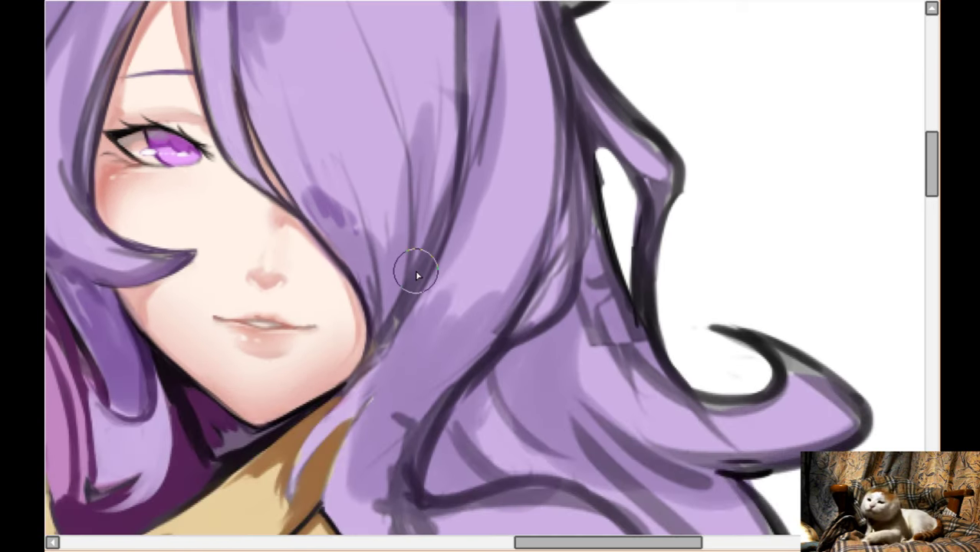
{"action": "scroll", "coordinate": [416, 271], "scroll_direction": "up", "scroll_amount": 1}
{"action": "key", "text": "["}
{"action": "key", "text": "["}
{"action": "key", "text": "["}
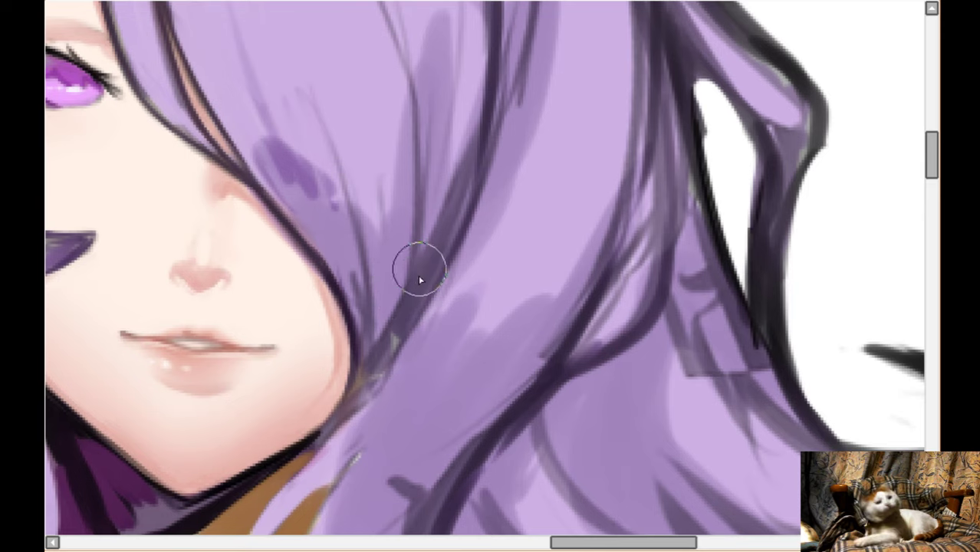
{"action": "mouse_move", "coordinate": [548, 95]}
{"action": "left_mouse_down"}
{"action": "mouse_move", "coordinate": [477, 254]}
{"action": "mouse_move", "coordinate": [355, 424]}
{"action": "left_mouse_up"}
{"action": "mouse_move", "coordinate": [481, 246]}
{"action": "left_mouse_down"}
{"action": "mouse_move", "coordinate": [337, 466]}
{"action": "mouse_move", "coordinate": [438, 323]}
{"action": "mouse_move", "coordinate": [391, 388]}
{"action": "mouse_move", "coordinate": [496, 275]}
{"action": "mouse_move", "coordinate": [430, 384]}
{"action": "left_mouse_up"}
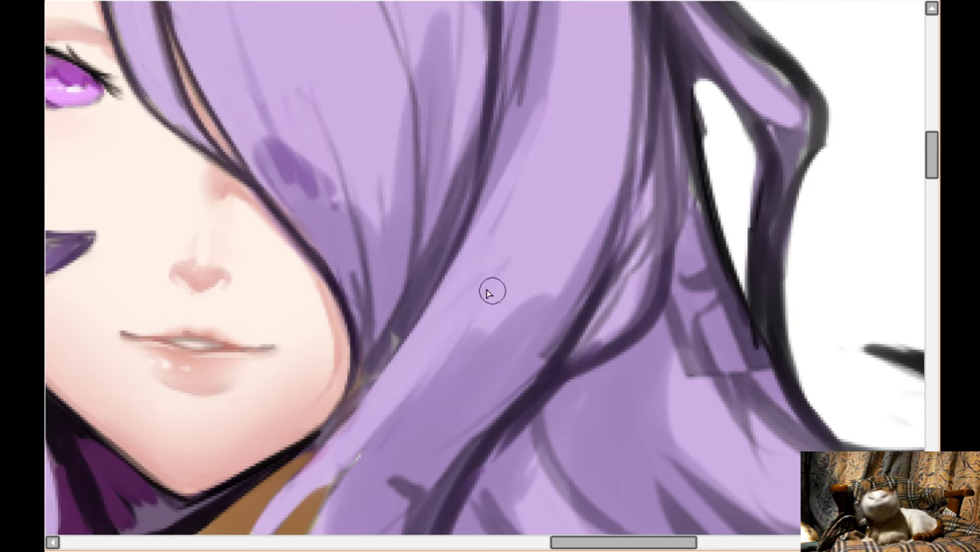
{"action": "mouse_move", "coordinate": [479, 324]}
{"action": "left_mouse_down"}
{"action": "mouse_move", "coordinate": [559, 259]}
{"action": "mouse_move", "coordinate": [416, 443]}
{"action": "mouse_move", "coordinate": [567, 264]}
{"action": "left_mouse_up"}
{"action": "mouse_move", "coordinate": [535, 222]}
{"action": "left_mouse_down"}
{"action": "mouse_move", "coordinate": [483, 261]}
{"action": "mouse_move", "coordinate": [443, 391]}
{"action": "mouse_move", "coordinate": [472, 373]}
{"action": "mouse_move", "coordinate": [473, 411]}
{"action": "mouse_move", "coordinate": [496, 395]}
{"action": "mouse_move", "coordinate": [568, 249]}
{"action": "mouse_move", "coordinate": [564, 184]}
{"action": "mouse_move", "coordinate": [578, 120]}
{"action": "mouse_move", "coordinate": [449, 315]}
{"action": "mouse_move", "coordinate": [528, 227]}
{"action": "mouse_move", "coordinate": [554, 234]}
{"action": "mouse_move", "coordinate": [547, 273]}
{"action": "mouse_move", "coordinate": [599, 95]}
{"action": "mouse_move", "coordinate": [477, 263]}
{"action": "mouse_move", "coordinate": [447, 333]}
{"action": "mouse_move", "coordinate": [402, 367]}
{"action": "left_mouse_up"}
- Soften the dark line along the outer edge of the long bangs and add a tapered dark purple strand beside it
{"action": "scroll", "coordinate": [402, 370], "scroll_direction": "down", "scroll_amount": 5}
{"action": "scroll", "coordinate": [414, 357], "scroll_direction": "up", "scroll_amount": 4}
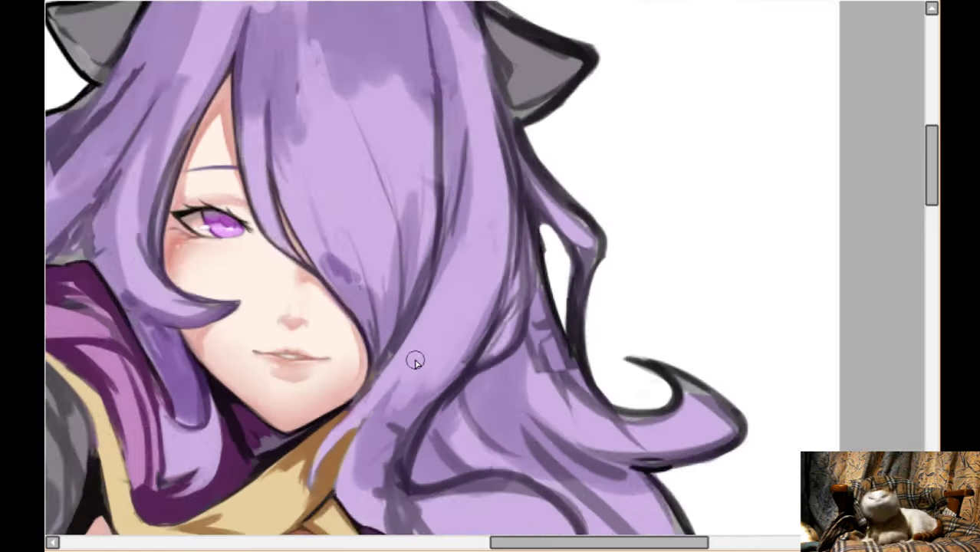
{"action": "scroll", "coordinate": [409, 354], "scroll_direction": "up", "scroll_amount": 1}
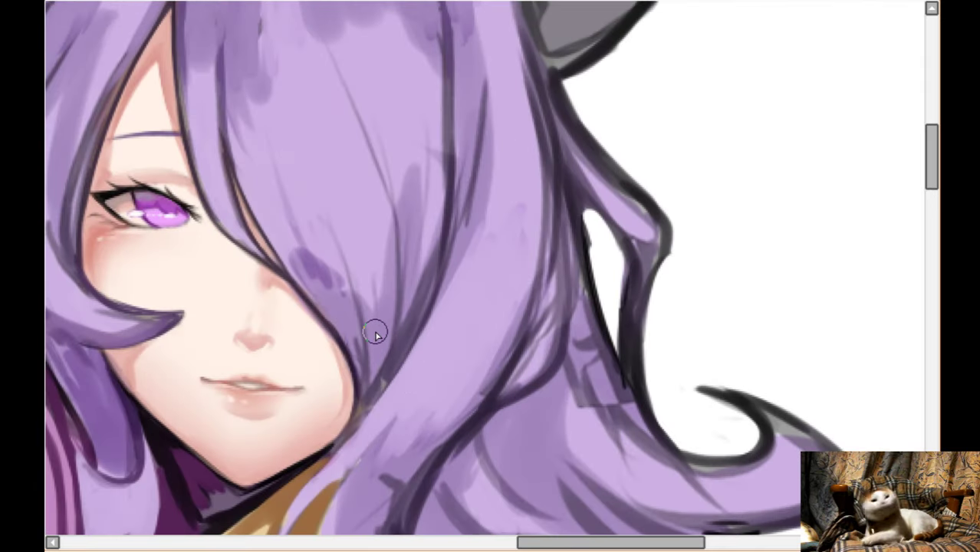
{"action": "scroll", "coordinate": [375, 333], "scroll_direction": "down", "scroll_amount": 1}
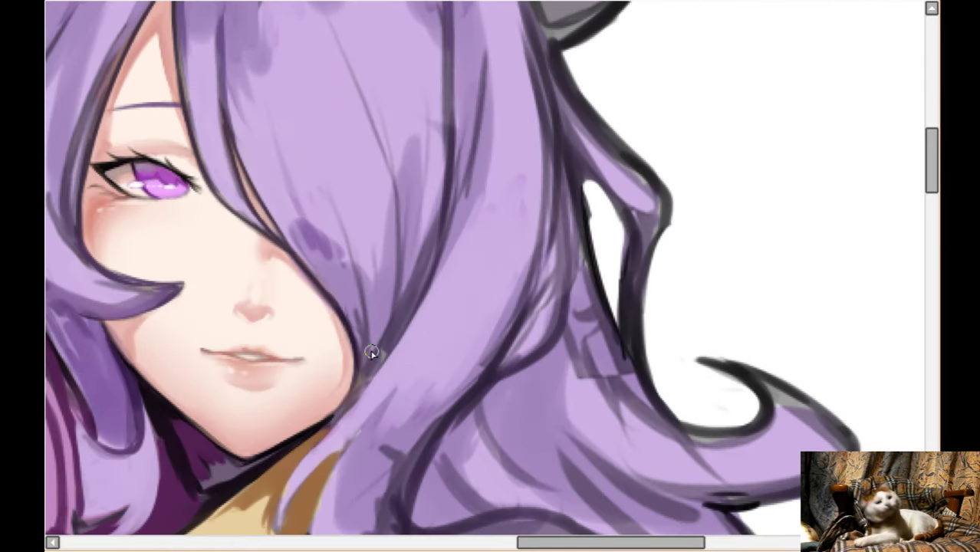
{"action": "mouse_move", "coordinate": [442, 175]}
{"action": "left_mouse_down"}
{"action": "mouse_move", "coordinate": [445, 234]}
{"action": "mouse_move", "coordinate": [462, 152]}
{"action": "mouse_move", "coordinate": [450, 123]}
{"action": "mouse_move", "coordinate": [431, 223]}
{"action": "mouse_move", "coordinate": [437, 42]}
{"action": "left_mouse_up"}
{"action": "scroll", "coordinate": [421, 122], "scroll_direction": "up", "scroll_amount": 1}
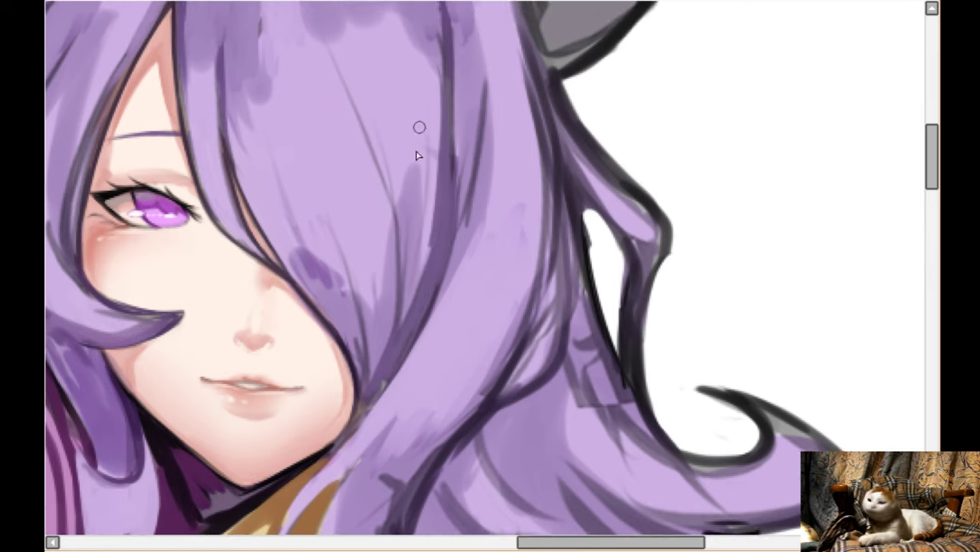
{"action": "scroll", "coordinate": [421, 122], "scroll_direction": "up", "scroll_amount": 2}
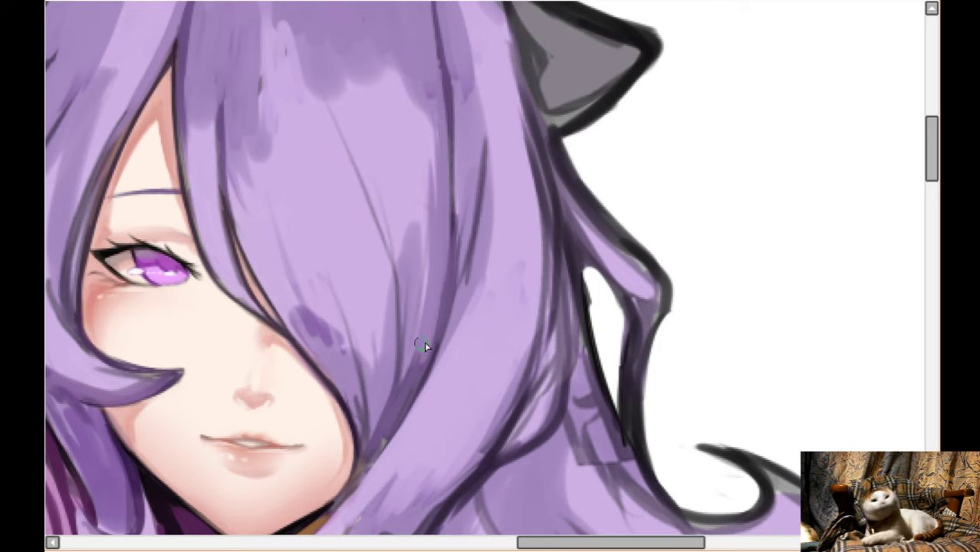
{"action": "mouse_move", "coordinate": [445, 305]}
{"action": "left_mouse_down"}
{"action": "mouse_move", "coordinate": [449, 321]}
{"action": "mouse_move", "coordinate": [427, 357]}
{"action": "mouse_move", "coordinate": [453, 308]}
{"action": "mouse_move", "coordinate": [491, 101]}
{"action": "left_mouse_up"}
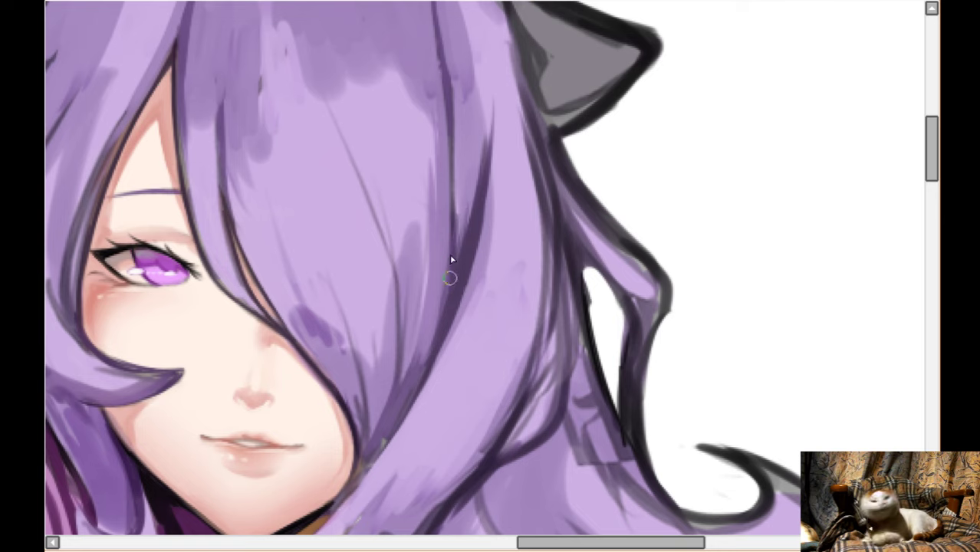
- Refine the tip of the bangs beside the jaw and blend the dark purple patch above it into the shading
{"action": "key", "text": "Left"}
{"action": "key", "text": "Down"}
{"action": "key", "text": "Down"}
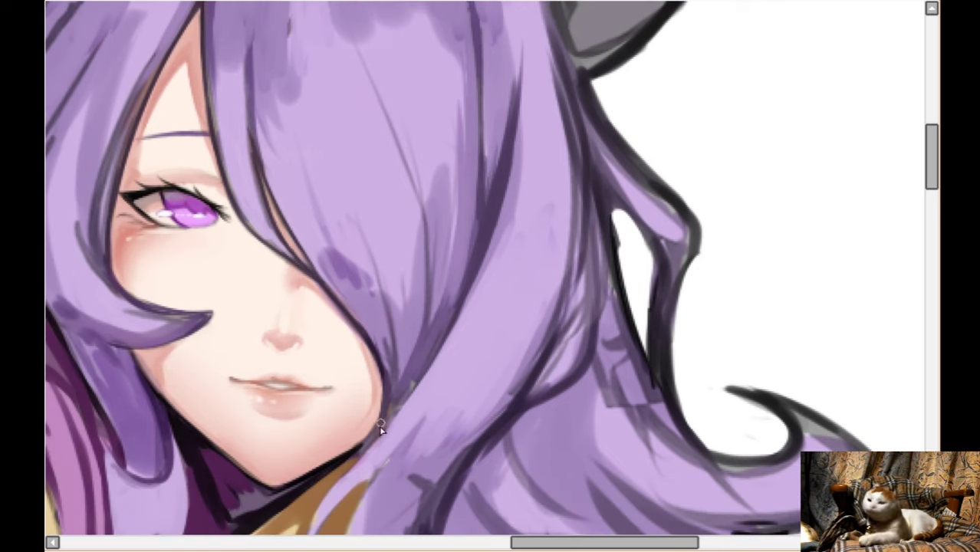
{"action": "mouse_move", "coordinate": [401, 372]}
{"action": "left_mouse_down"}
{"action": "mouse_move", "coordinate": [419, 360]}
{"action": "mouse_move", "coordinate": [426, 313]}
{"action": "left_mouse_up"}
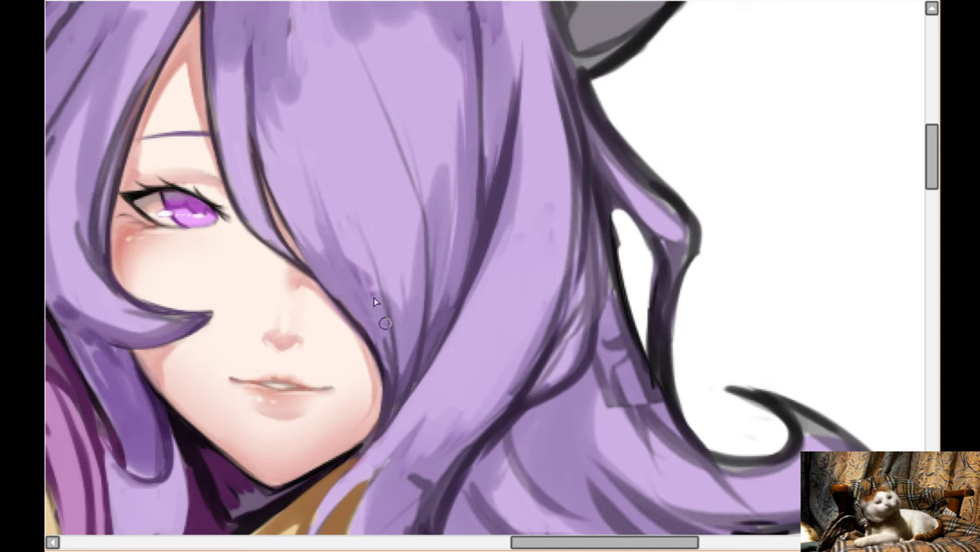
- Paint mid-purple strand shadows down the middle of the bangs and along the parting
{"action": "scroll", "coordinate": [359, 108], "scroll_direction": "up", "scroll_amount": 2}
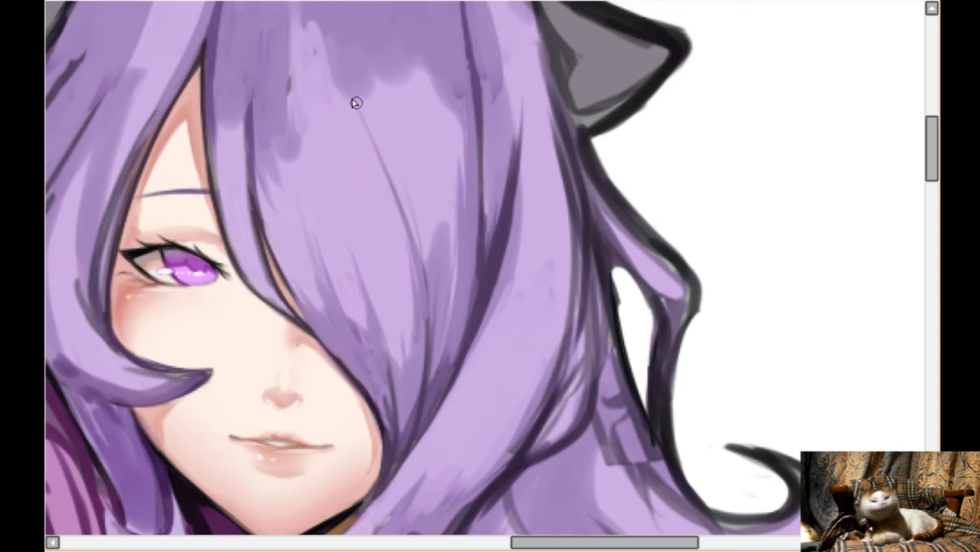
{"action": "scroll", "coordinate": [368, 184], "scroll_direction": "up", "scroll_amount": 2}
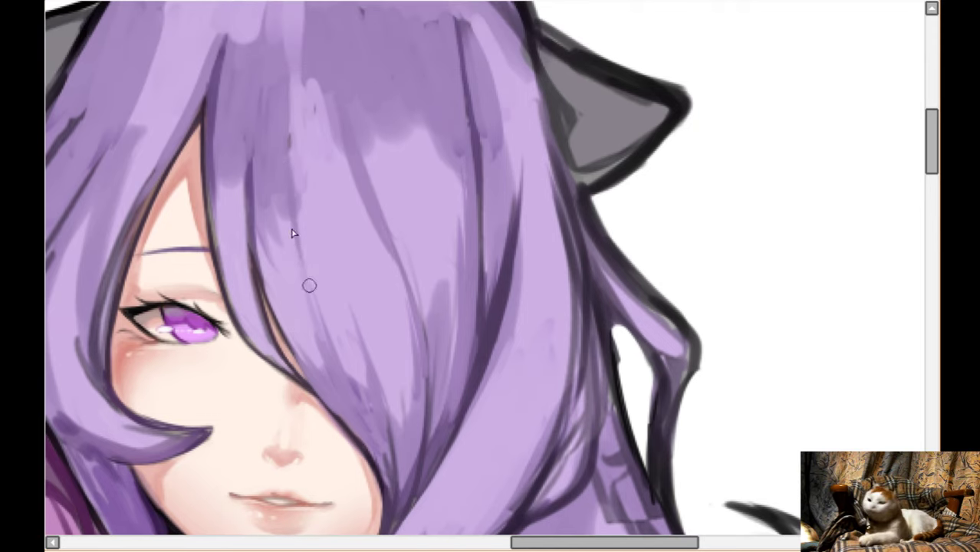
{"action": "scroll", "coordinate": [311, 248], "scroll_direction": "up", "scroll_amount": 1}
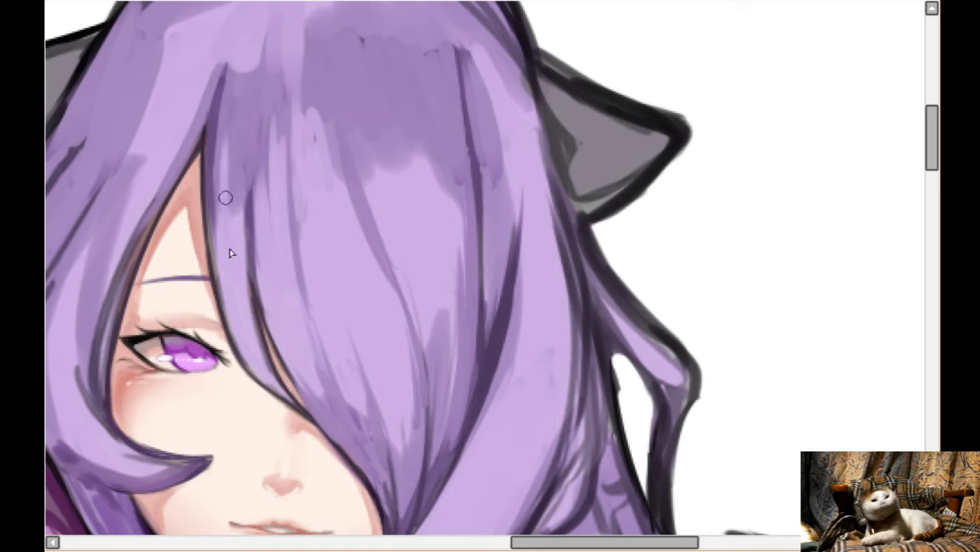
{"action": "scroll", "coordinate": [225, 106], "scroll_direction": "up", "scroll_amount": 1}
{"action": "scroll", "coordinate": [225, 106], "scroll_direction": "up", "scroll_amount": 1}
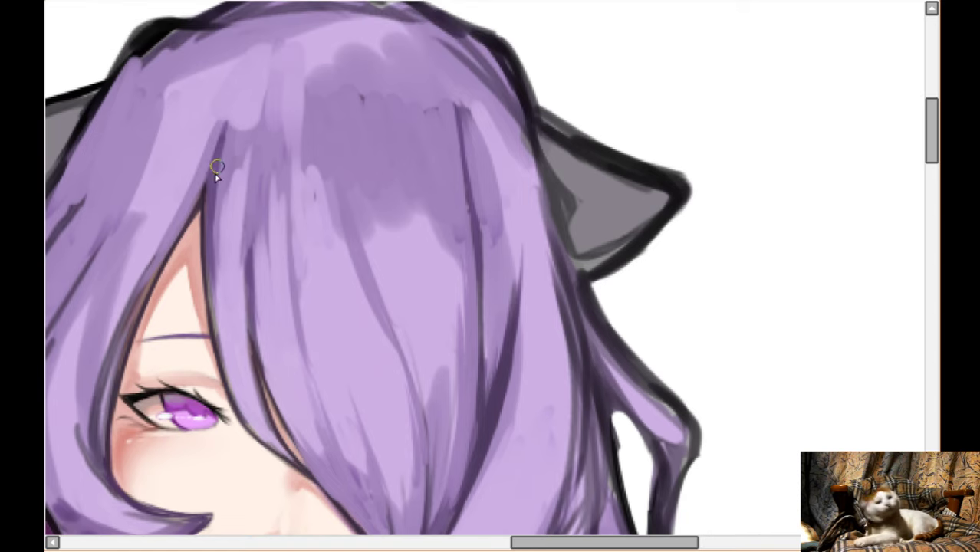
- Add a dark purple strand near the horn on the visible-eye side and fill the hair up to its black outline
{"action": "scroll", "coordinate": [247, 98], "scroll_direction": "left", "scroll_amount": 4}
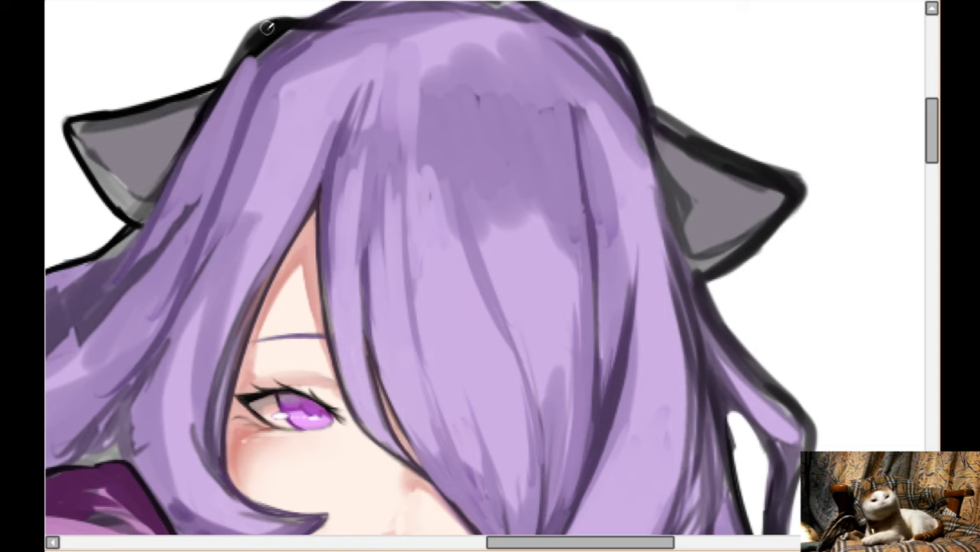
{"action": "left_click_drag", "start_coordinate": [244, 48], "coordinate": [157, 203]}
{"action": "mouse_move", "coordinate": [187, 147]}
{"action": "left_mouse_down"}
{"action": "mouse_move", "coordinate": [119, 240]}
{"action": "mouse_move", "coordinate": [77, 268]}
{"action": "left_mouse_up"}
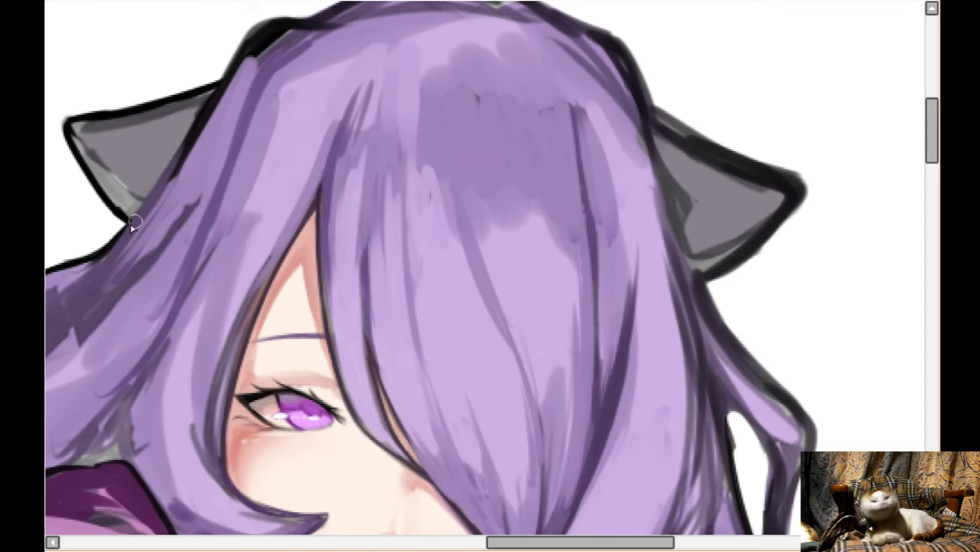
{"action": "scroll", "coordinate": [501, 219], "scroll_direction": "right", "scroll_amount": 1}
{"action": "scroll", "coordinate": [507, 226], "scroll_direction": "right", "scroll_amount": 3}
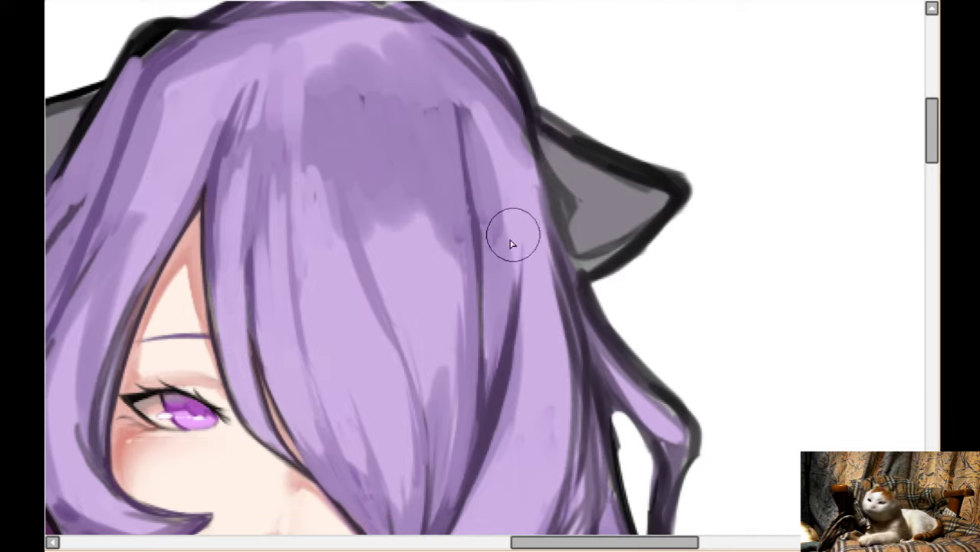
- Soften the lower edge of the shadow on the upper bangs by blending purple into the highlight area
{"action": "mouse_move", "coordinate": [408, 268]}
{"action": "left_mouse_down"}
{"action": "mouse_move", "coordinate": [380, 178]}
{"action": "mouse_move", "coordinate": [435, 211]}
{"action": "mouse_move", "coordinate": [434, 244]}
{"action": "left_mouse_up"}
{"action": "key", "text": "["}
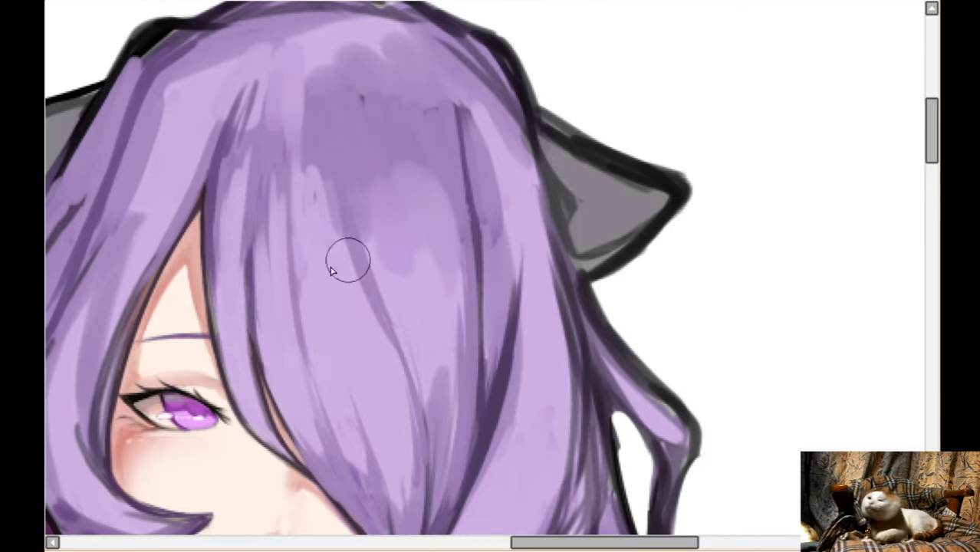
{"action": "key", "text": "["}
{"action": "left_click_drag", "start_coordinate": [325, 314], "coordinate": [311, 263]}
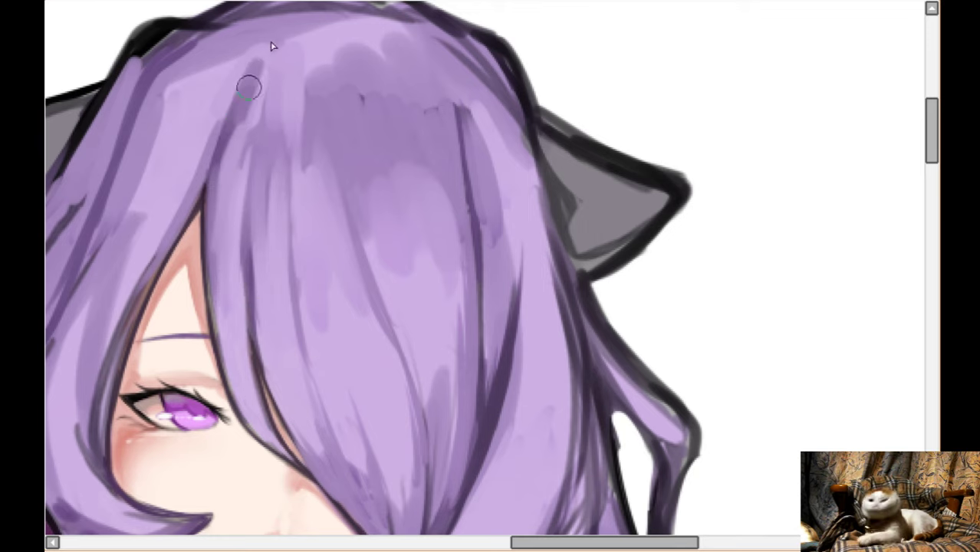
- Paint a darker purple shadow across the crown of the head, tapering it into the hair strands
{"action": "scroll", "coordinate": [230, 65], "scroll_direction": "up", "scroll_amount": 1}
{"action": "mouse_move", "coordinate": [252, 51]}
{"action": "left_mouse_down"}
{"action": "mouse_move", "coordinate": [278, 29]}
{"action": "mouse_move", "coordinate": [311, 68]}
{"action": "mouse_move", "coordinate": [313, 47]}
{"action": "mouse_move", "coordinate": [328, 74]}
{"action": "mouse_move", "coordinate": [366, 55]}
{"action": "mouse_move", "coordinate": [418, 87]}
{"action": "mouse_move", "coordinate": [399, 41]}
{"action": "mouse_move", "coordinate": [433, 71]}
{"action": "mouse_move", "coordinate": [464, 176]}
{"action": "left_mouse_up"}
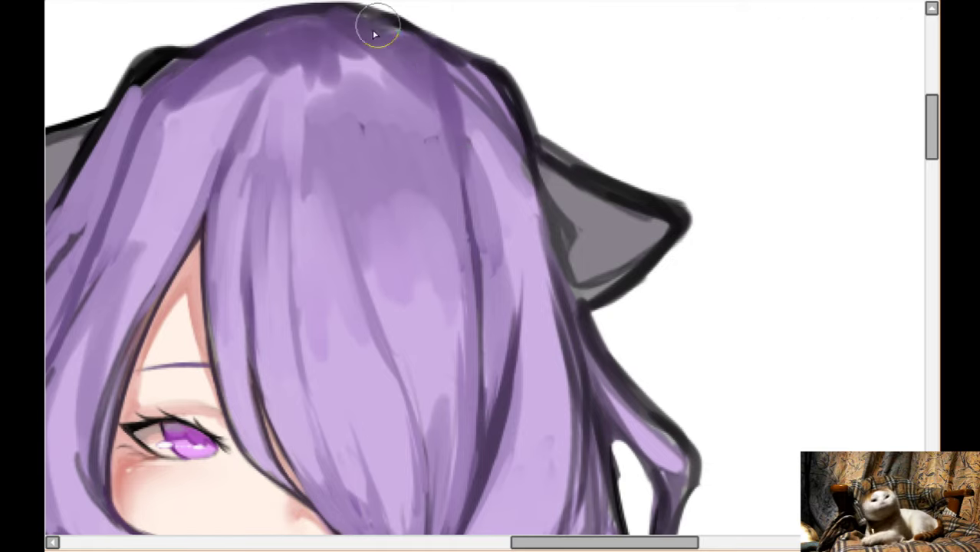
{"action": "key", "text": "["}
{"action": "mouse_move", "coordinate": [455, 89]}
{"action": "left_mouse_down"}
{"action": "mouse_move", "coordinate": [498, 132]}
{"action": "mouse_move", "coordinate": [518, 174]}
{"action": "mouse_move", "coordinate": [496, 92]}
{"action": "mouse_move", "coordinate": [504, 188]}
{"action": "mouse_move", "coordinate": [476, 107]}
{"action": "left_mouse_up"}
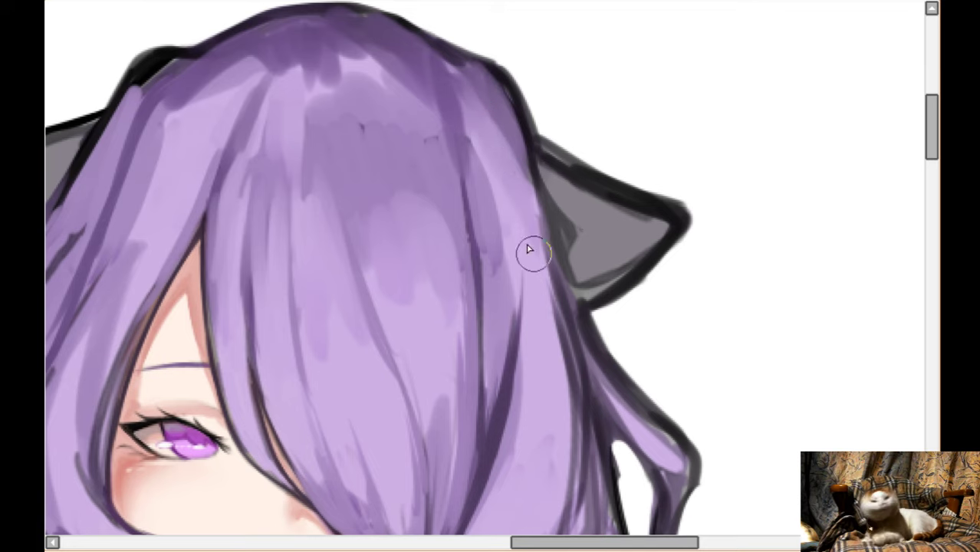
- Paint long dark purple strands from the crown down the outer edge of the bangs over the covered eye
{"action": "left_click_drag", "start_coordinate": [449, 74], "coordinate": [494, 228]}
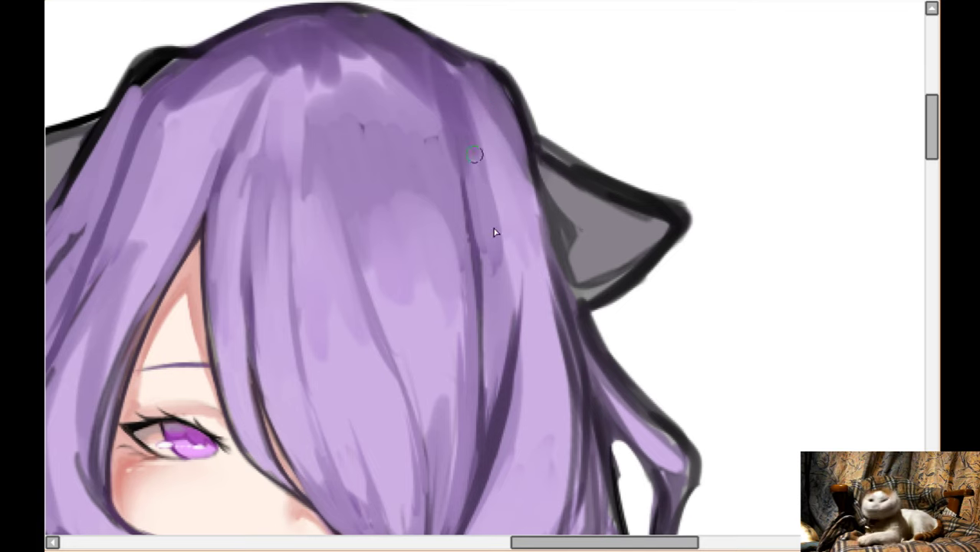
{"action": "mouse_move", "coordinate": [455, 89]}
{"action": "left_mouse_down"}
{"action": "mouse_move", "coordinate": [480, 179]}
{"action": "mouse_move", "coordinate": [474, 230]}
{"action": "left_mouse_up"}
{"action": "left_click_drag", "start_coordinate": [423, 86], "coordinate": [487, 319]}
{"action": "left_click_drag", "start_coordinate": [482, 223], "coordinate": [495, 321]}
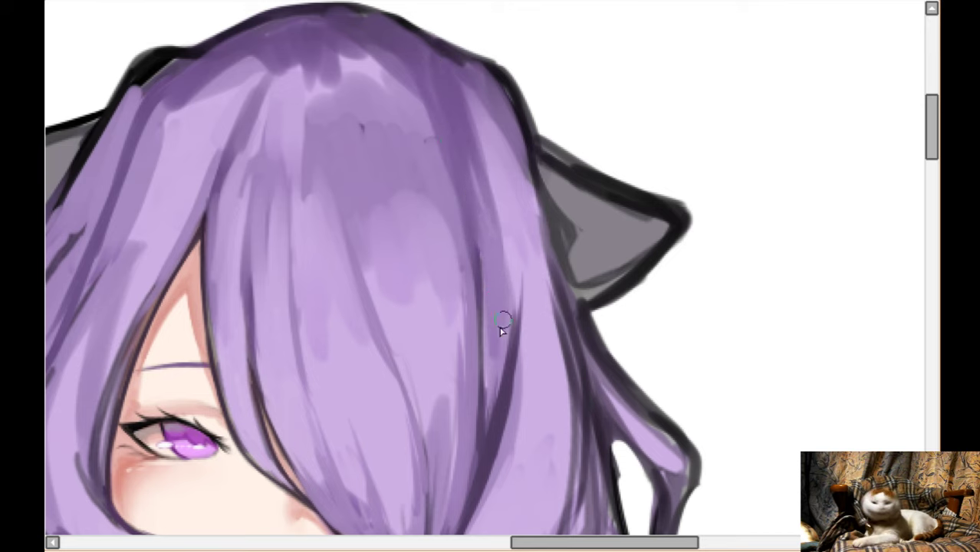
{"action": "scroll", "coordinate": [493, 384], "scroll_direction": "down", "scroll_amount": 3}
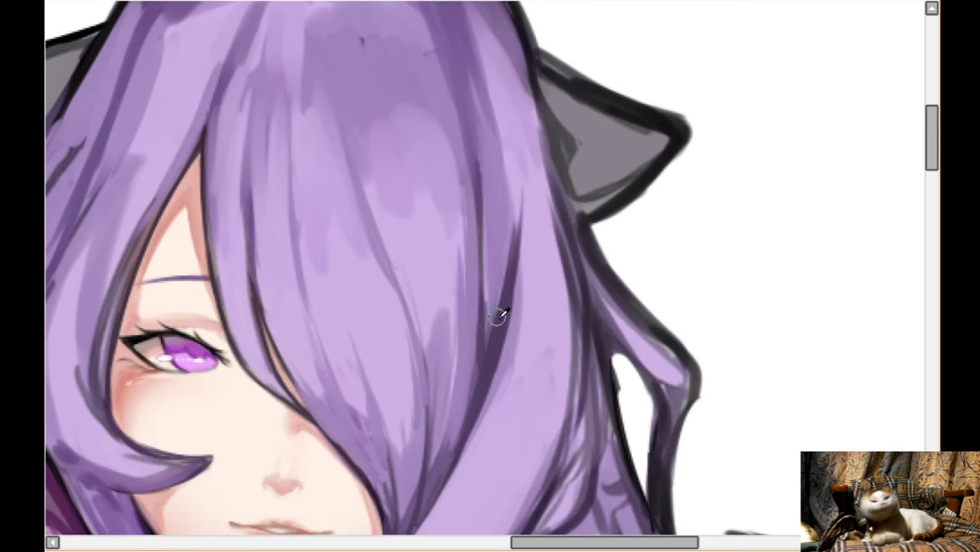
{"action": "left_click_drag", "start_coordinate": [484, 238], "coordinate": [490, 330]}
{"action": "left_click_drag", "start_coordinate": [479, 207], "coordinate": [488, 297]}
- Deepen and blend the purple shading of the hair lock between the parting and the horn on the visible-eye side
{"action": "key", "text": "Left"}
{"action": "key", "text": "Left"}
{"action": "key", "text": "Left"}
{"action": "key", "text": "Left"}
{"action": "key", "text": "Left"}
{"action": "key", "text": "Left"}
{"action": "key", "text": "Left"}
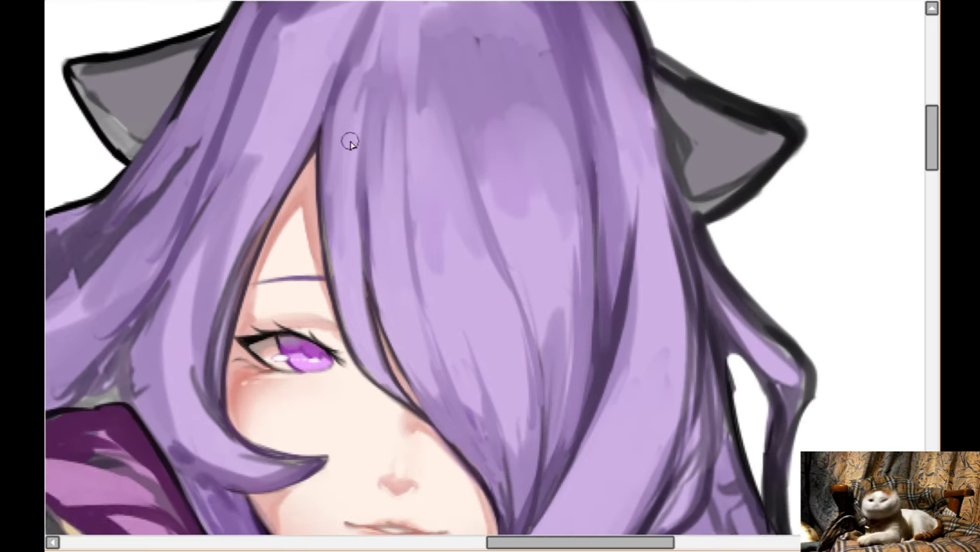
{"action": "key", "text": "Up"}
{"action": "key", "text": "Up"}
{"action": "mouse_move", "coordinate": [367, 76]}
{"action": "left_mouse_down"}
{"action": "mouse_move", "coordinate": [296, 237]}
{"action": "mouse_move", "coordinate": [311, 192]}
{"action": "mouse_move", "coordinate": [302, 239]}
{"action": "mouse_move", "coordinate": [317, 227]}
{"action": "mouse_move", "coordinate": [284, 282]}
{"action": "mouse_move", "coordinate": [326, 201]}
{"action": "mouse_move", "coordinate": [262, 311]}
{"action": "mouse_move", "coordinate": [220, 412]}
{"action": "mouse_move", "coordinate": [302, 319]}
{"action": "left_mouse_up"}
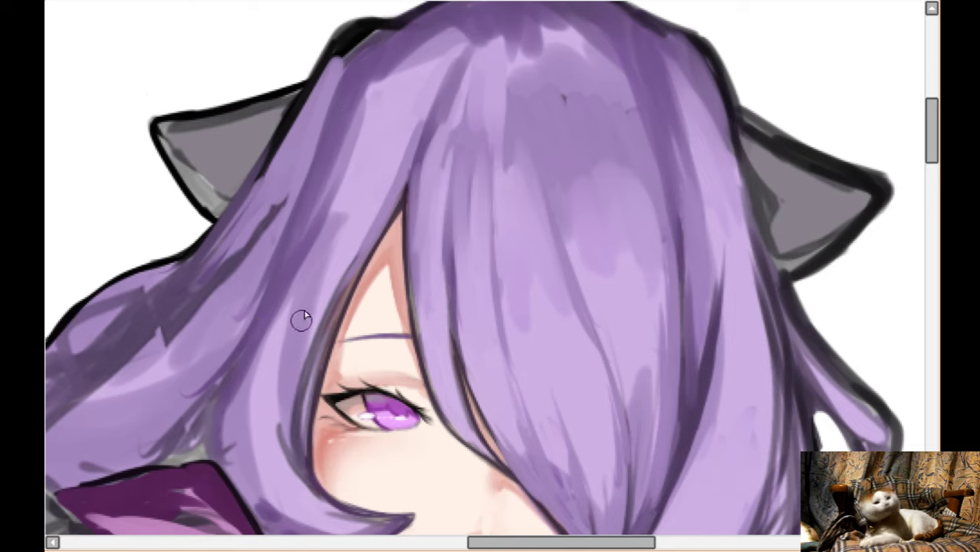
{"action": "left_click_drag", "start_coordinate": [349, 161], "coordinate": [324, 250]}
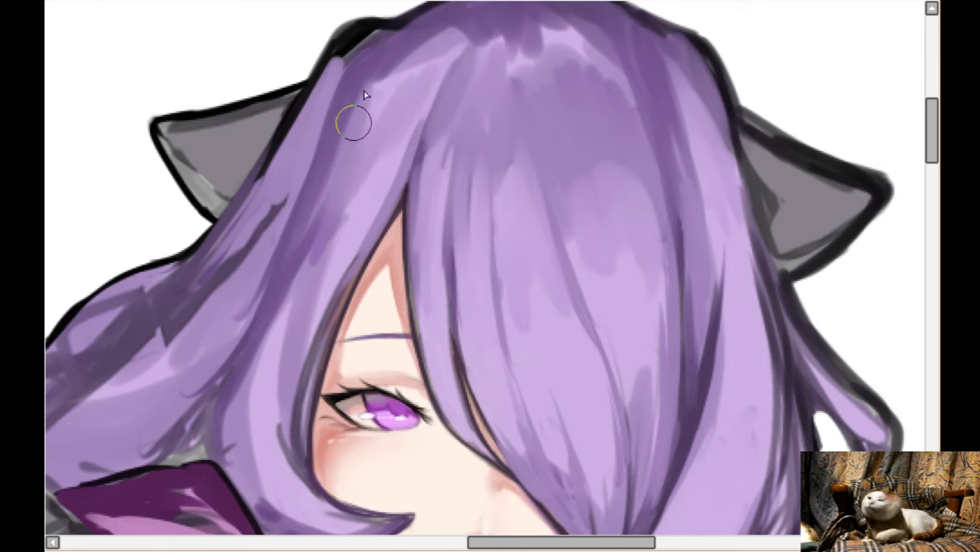
- Repaint the inner edge of the hair lock beside the visible eye with purple, covering the rough grey line
{"action": "scroll", "coordinate": [417, 69], "scroll_direction": "down", "scroll_amount": 1}
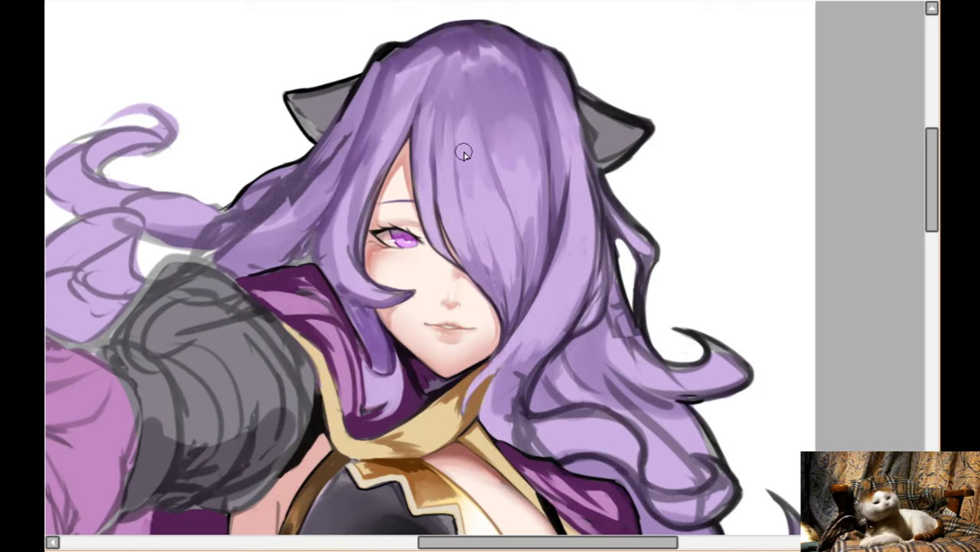
{"action": "scroll", "coordinate": [483, 327], "scroll_direction": "up", "scroll_amount": 1}
{"action": "key", "text": "Left"}
{"action": "key", "text": "Left"}
{"action": "key", "text": "Left"}
{"action": "key", "text": "Left"}
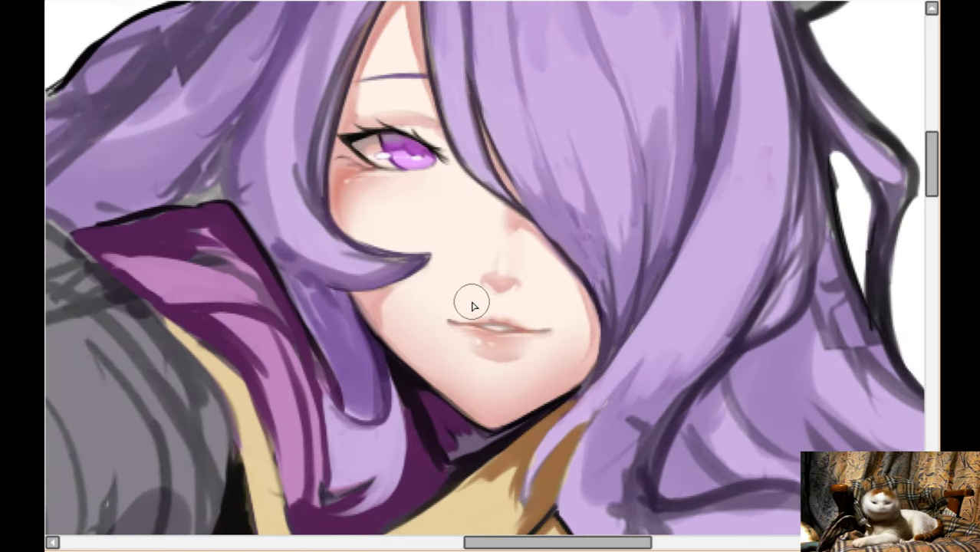
{"action": "key", "text": "Left"}
{"action": "key", "text": "Left"}
{"action": "key", "text": "Up"}
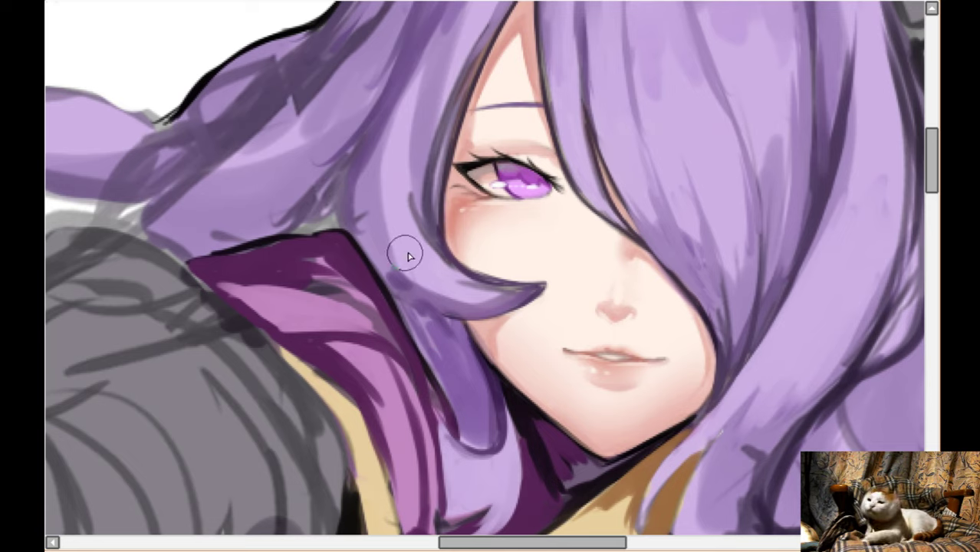
{"action": "key", "text": "Right"}
{"action": "key", "text": "Right"}
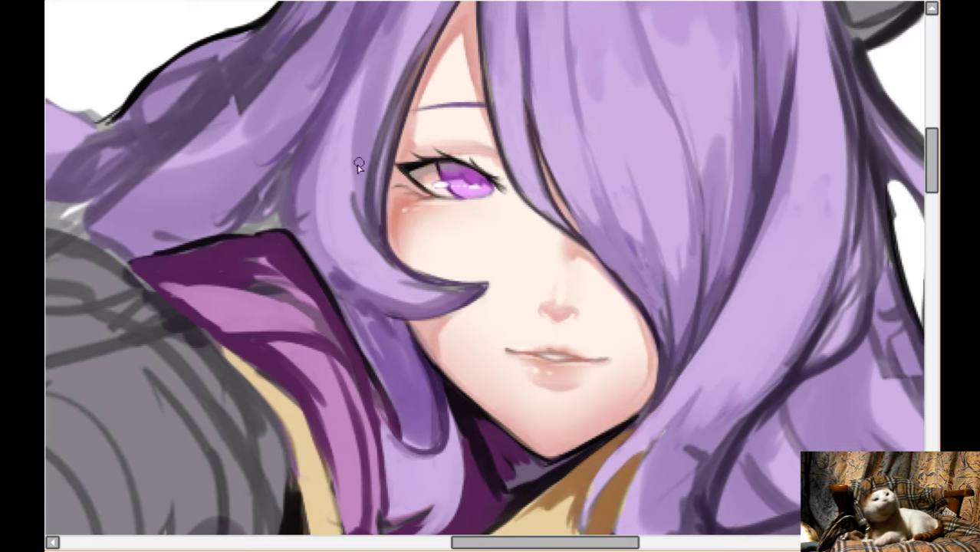
{"action": "left_click_drag", "start_coordinate": [376, 231], "coordinate": [398, 92]}
{"action": "mouse_move", "coordinate": [387, 250]}
{"action": "left_mouse_down"}
{"action": "mouse_move", "coordinate": [364, 157]}
{"action": "mouse_move", "coordinate": [389, 246]}
{"action": "left_mouse_up"}
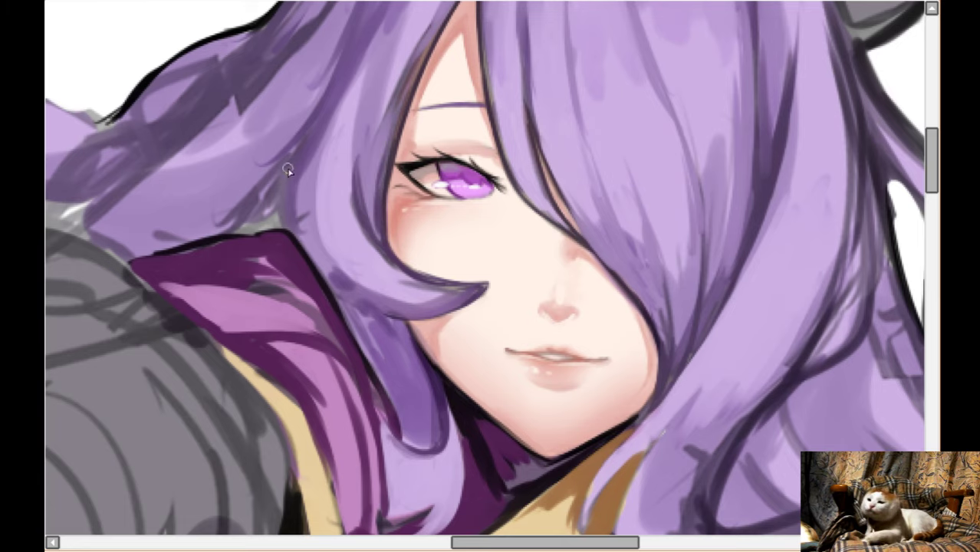
{"action": "scroll", "coordinate": [364, 109], "scroll_direction": "up", "scroll_amount": 1}
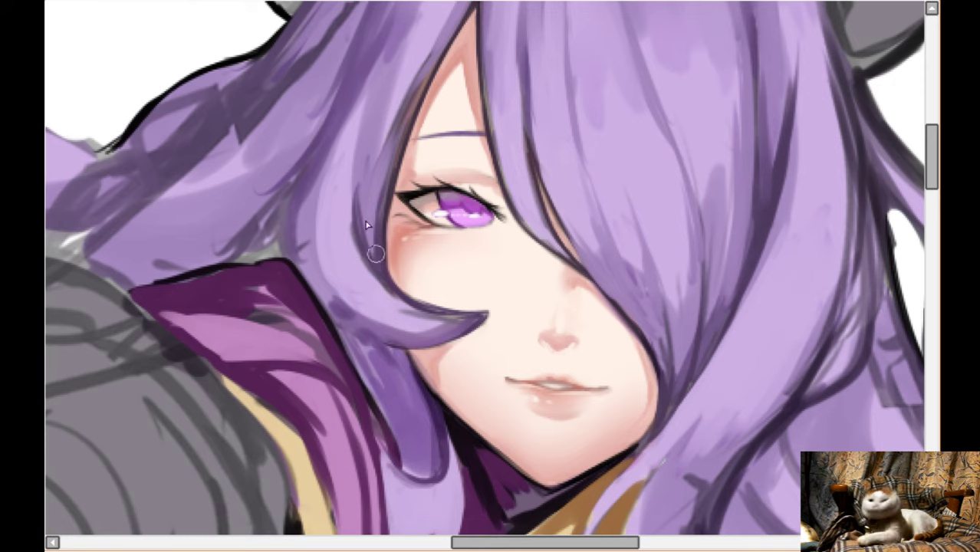
- Tint the hair bordering the face with a soft skin tone, on the eye-side lock, the bangs and the lock beside the chin
{"action": "mouse_move", "coordinate": [376, 239]}
{"action": "left_mouse_down"}
{"action": "mouse_move", "coordinate": [392, 118]}
{"action": "mouse_move", "coordinate": [434, 72]}
{"action": "mouse_move", "coordinate": [375, 188]}
{"action": "mouse_move", "coordinate": [377, 239]}
{"action": "mouse_move", "coordinate": [402, 103]}
{"action": "left_mouse_up"}
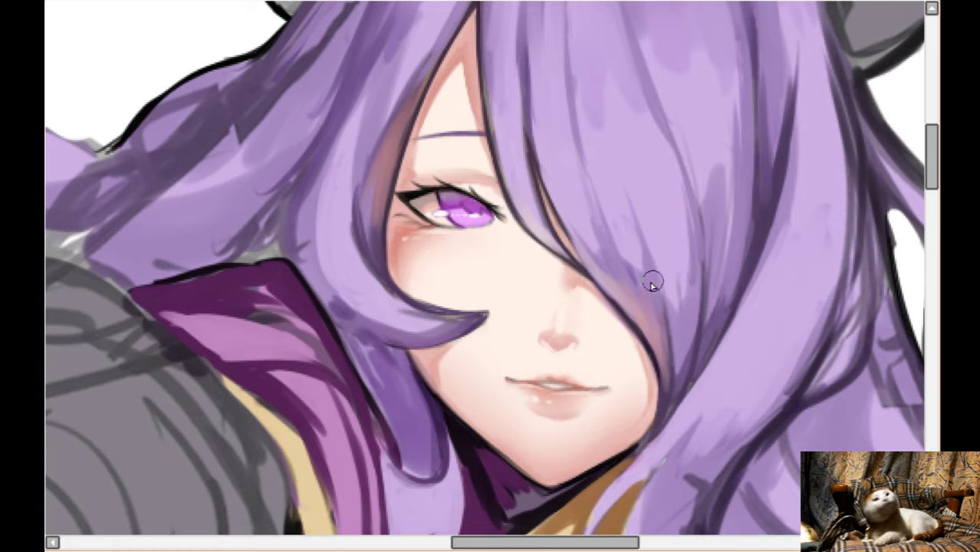
{"action": "scroll", "coordinate": [663, 368], "scroll_direction": "down", "scroll_amount": 1}
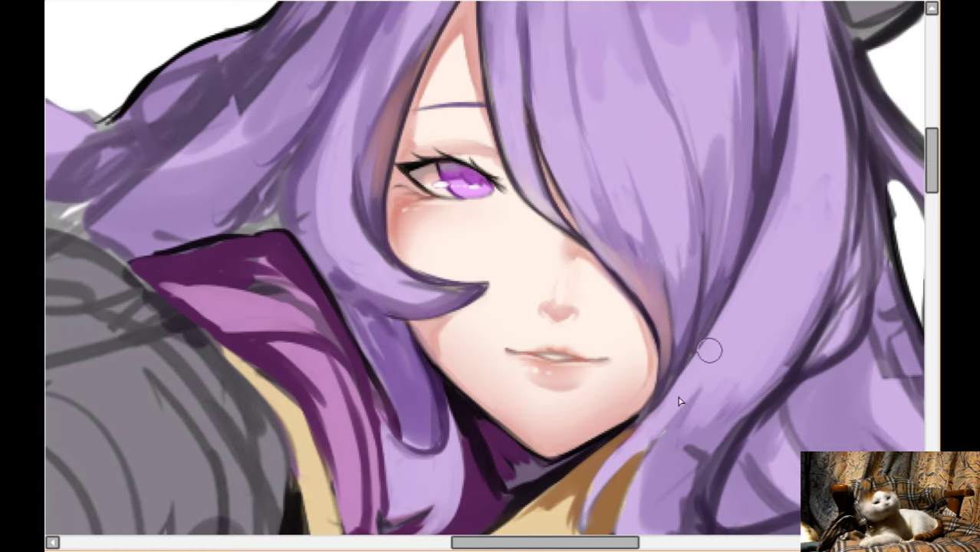
{"action": "mouse_move", "coordinate": [724, 319]}
{"action": "left_mouse_down"}
{"action": "mouse_move", "coordinate": [672, 402]}
{"action": "mouse_move", "coordinate": [752, 286]}
{"action": "mouse_move", "coordinate": [712, 354]}
{"action": "mouse_move", "coordinate": [764, 316]}
{"action": "left_mouse_up"}
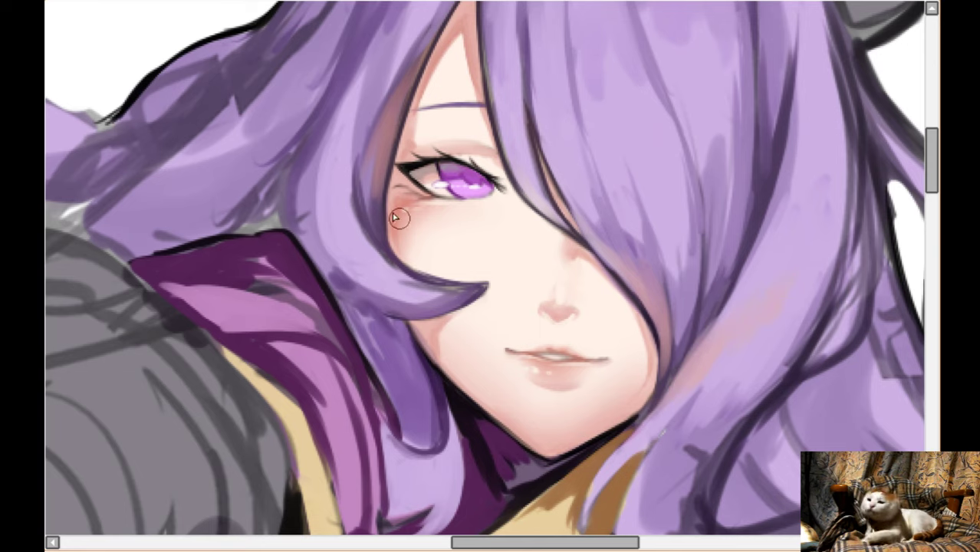
{"action": "scroll", "coordinate": [395, 218], "scroll_direction": "up", "scroll_amount": 3}
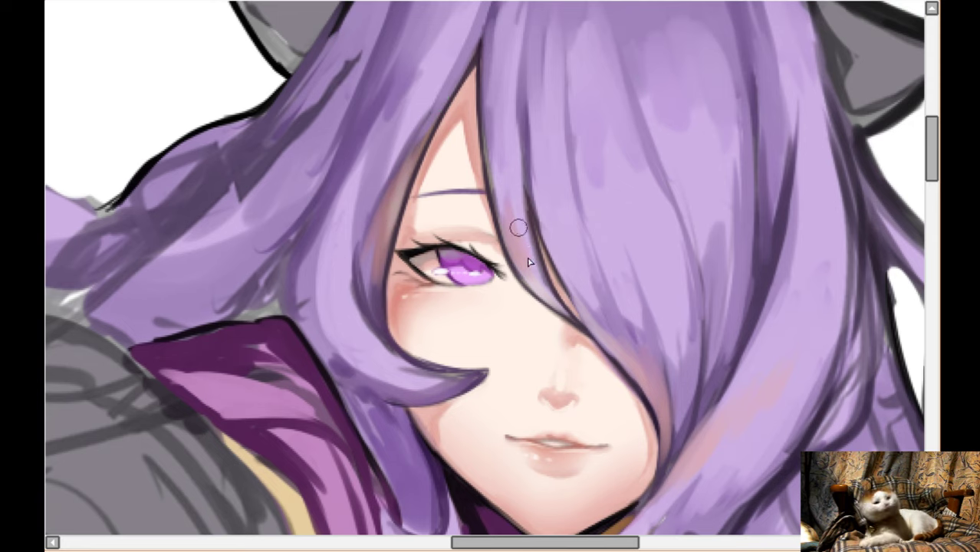
- Paint out the grey sketch lines where the lock rests on the shoulder with light purple, rounding its edge over the cape
{"action": "scroll", "coordinate": [548, 292], "scroll_direction": "down", "scroll_amount": 2}
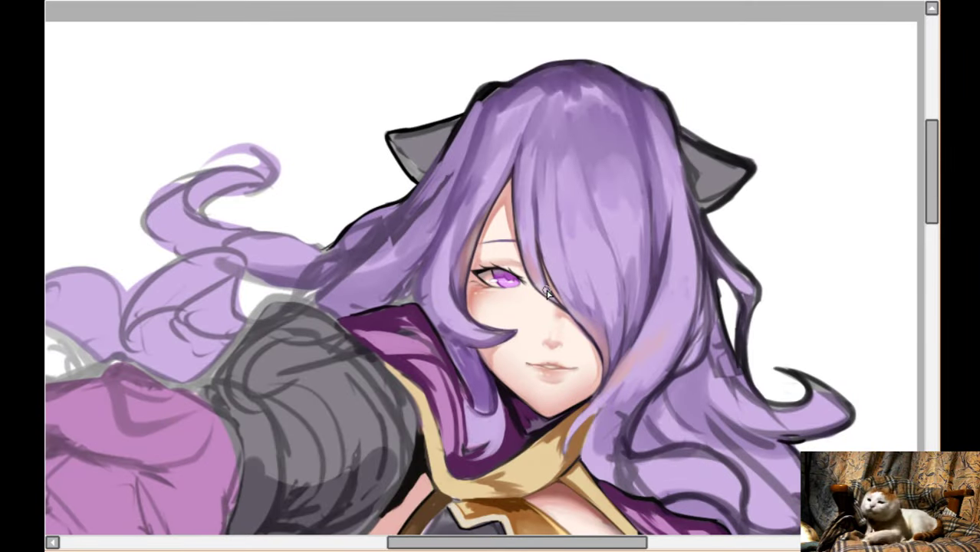
{"action": "scroll", "coordinate": [589, 100], "scroll_direction": "down", "scroll_amount": 1}
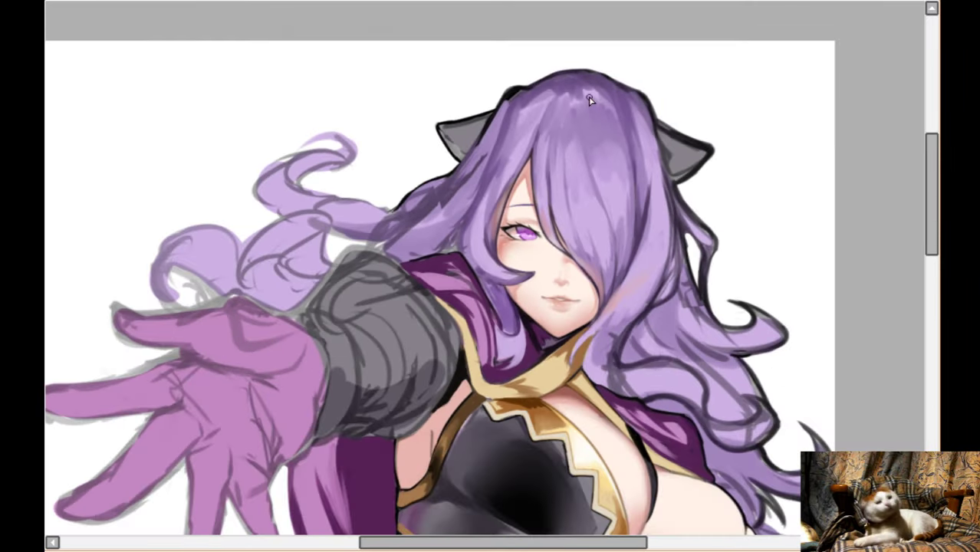
{"action": "scroll", "coordinate": [602, 200], "scroll_direction": "up", "scroll_amount": 4}
{"action": "scroll", "coordinate": [618, 209], "scroll_direction": "down", "scroll_amount": 4}
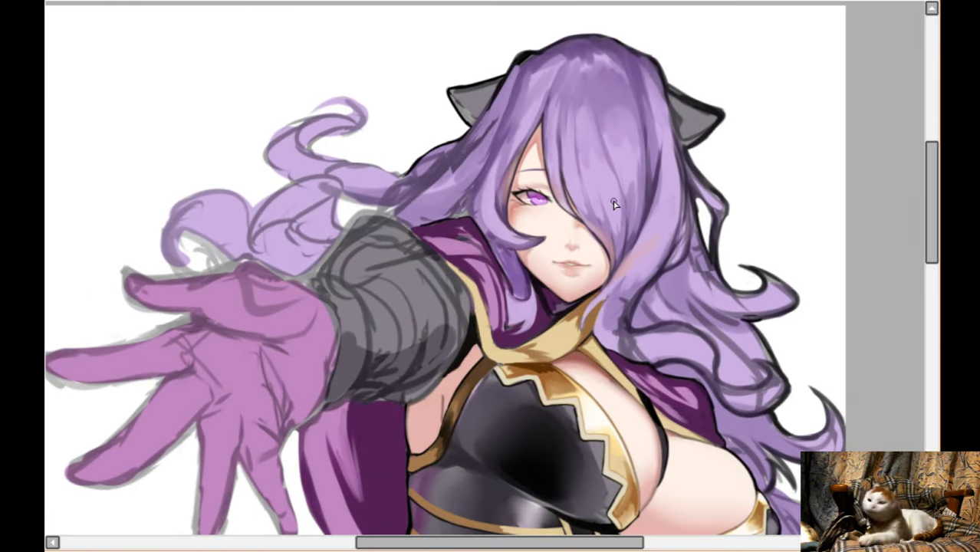
{"action": "scroll", "coordinate": [614, 203], "scroll_direction": "up", "scroll_amount": 3}
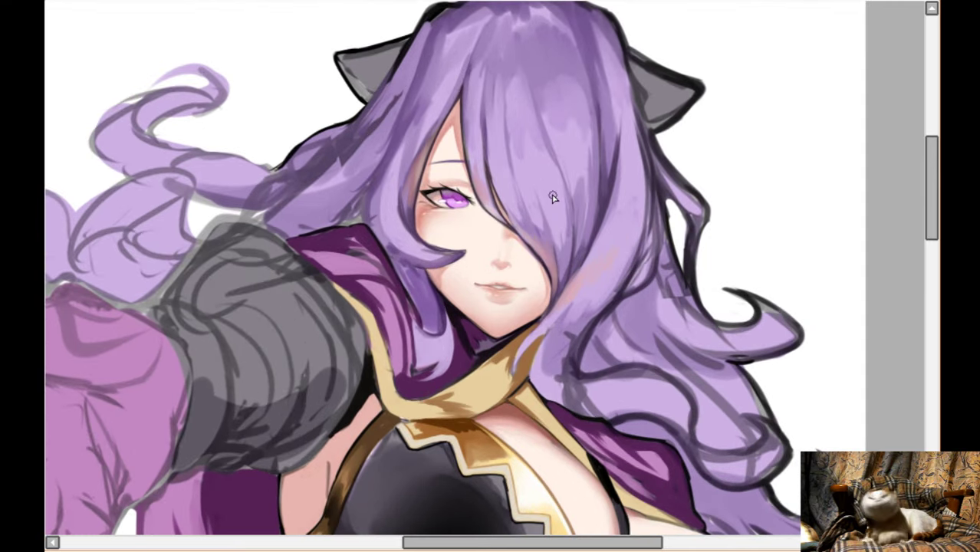
{"action": "scroll", "coordinate": [553, 198], "scroll_direction": "up", "scroll_amount": 4}
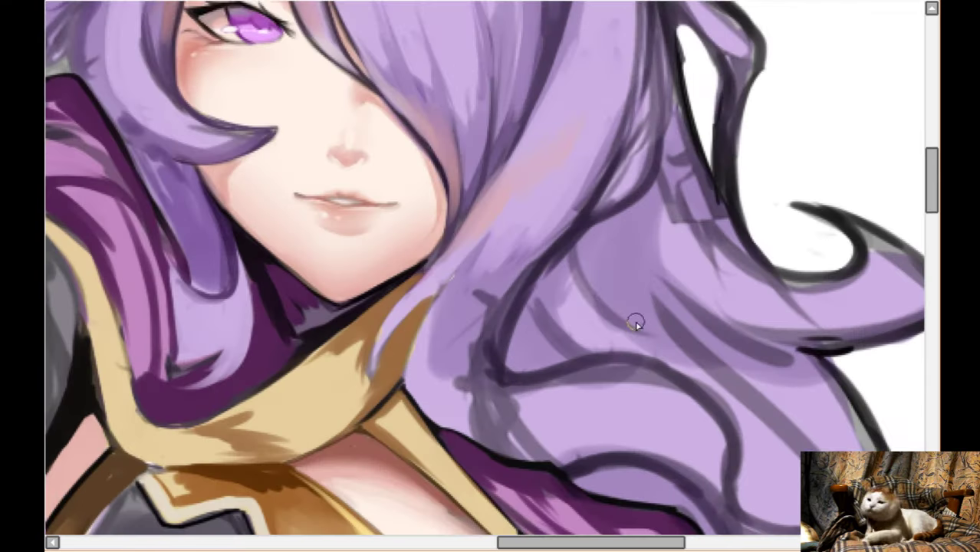
{"action": "scroll", "coordinate": [612, 229], "scroll_direction": "down", "scroll_amount": 1}
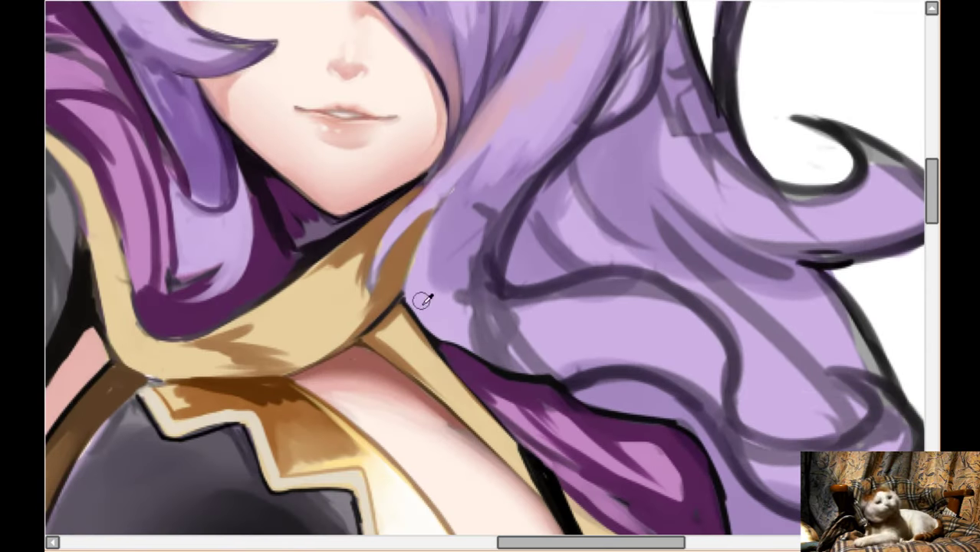
{"action": "mouse_move", "coordinate": [462, 314]}
{"action": "left_mouse_down"}
{"action": "mouse_move", "coordinate": [449, 322]}
{"action": "mouse_move", "coordinate": [604, 340]}
{"action": "mouse_move", "coordinate": [511, 336]}
{"action": "mouse_move", "coordinate": [545, 317]}
{"action": "left_mouse_up"}
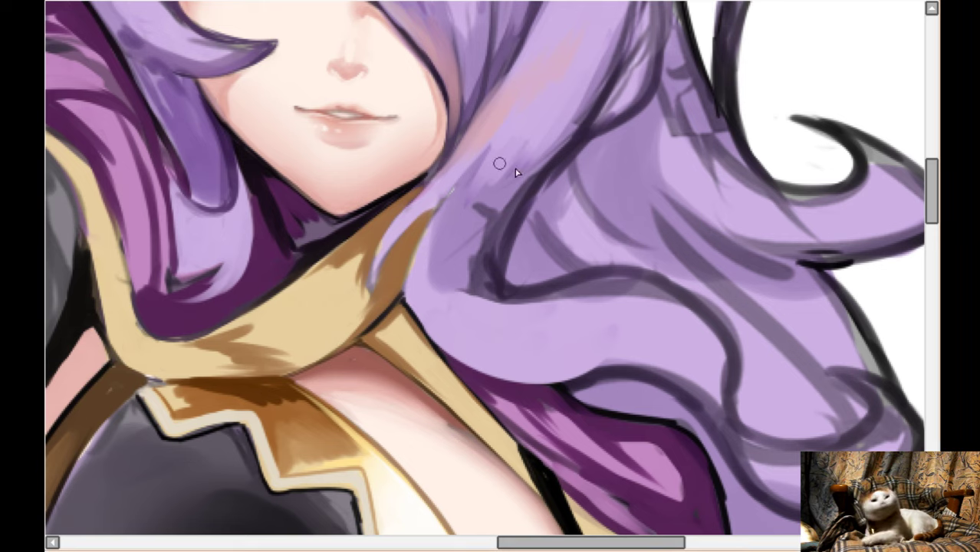
- Paint dark purple shadow strands into the bend of the hair lock beside the chin and blend them into the lighter purple
{"action": "mouse_move", "coordinate": [565, 156]}
{"action": "left_mouse_down"}
{"action": "mouse_move", "coordinate": [453, 244]}
{"action": "mouse_move", "coordinate": [477, 262]}
{"action": "mouse_move", "coordinate": [528, 182]}
{"action": "mouse_move", "coordinate": [453, 258]}
{"action": "left_mouse_up"}
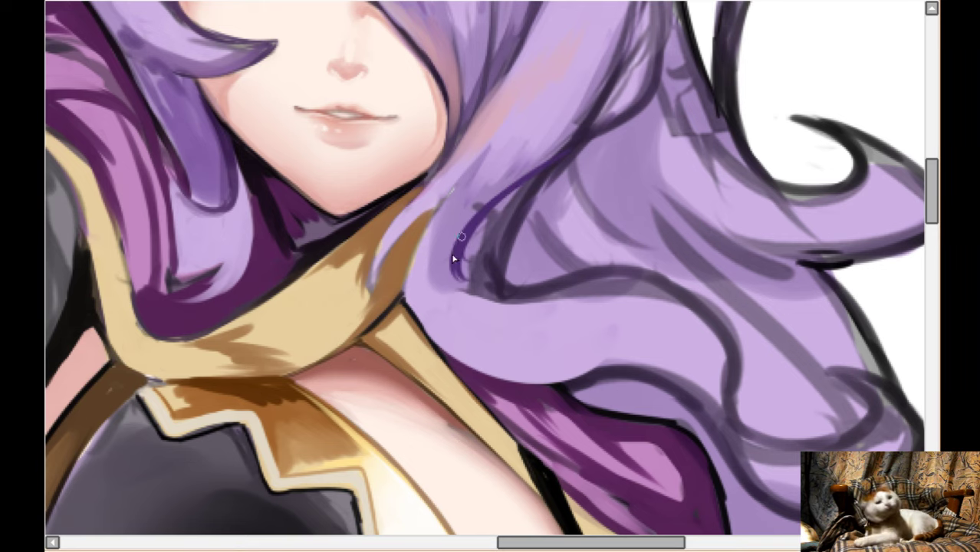
{"action": "left_click_drag", "start_coordinate": [463, 181], "coordinate": [444, 262]}
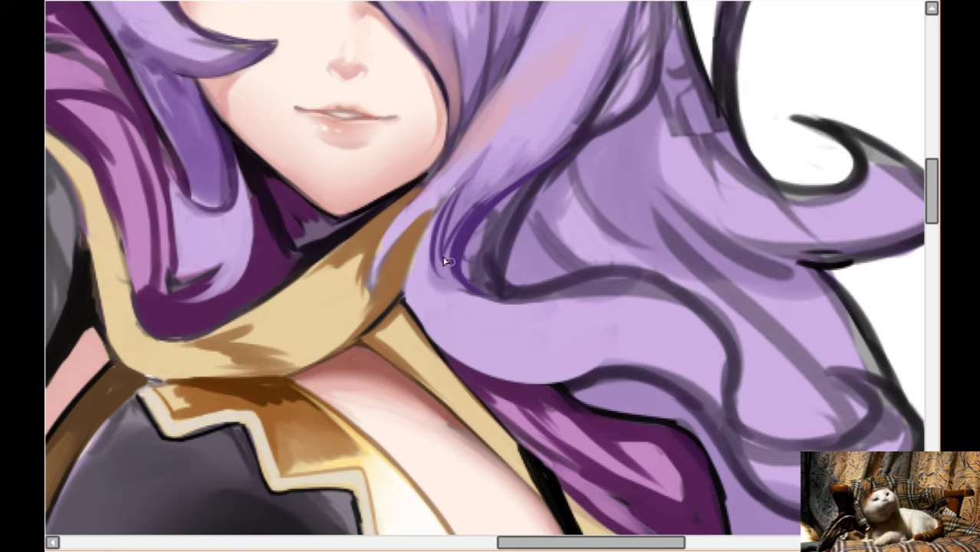
{"action": "mouse_move", "coordinate": [454, 203]}
{"action": "left_mouse_down"}
{"action": "mouse_move", "coordinate": [443, 224]}
{"action": "mouse_move", "coordinate": [476, 274]}
{"action": "mouse_move", "coordinate": [487, 206]}
{"action": "mouse_move", "coordinate": [479, 273]}
{"action": "mouse_move", "coordinate": [499, 210]}
{"action": "left_mouse_up"}
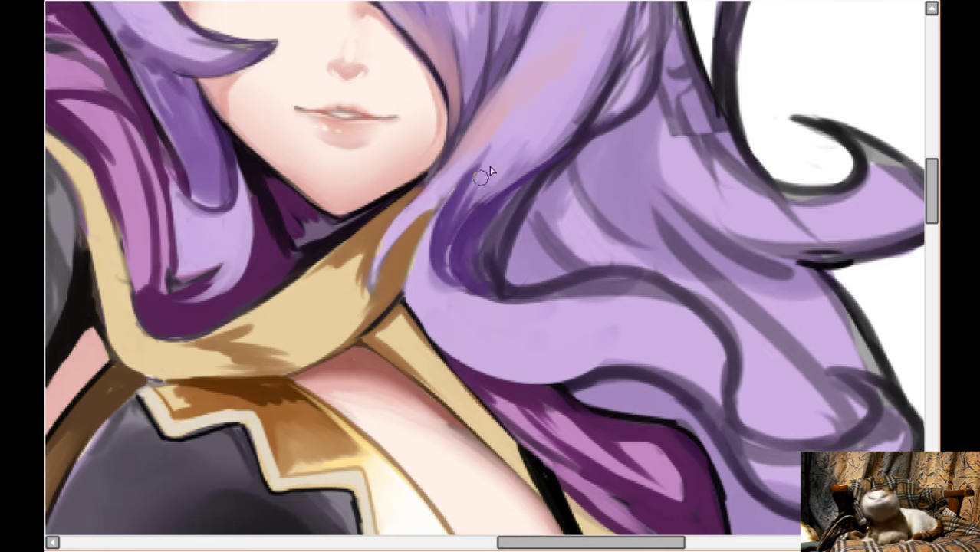
{"action": "mouse_move", "coordinate": [490, 168]}
{"action": "left_mouse_down"}
{"action": "mouse_move", "coordinate": [513, 131]}
{"action": "mouse_move", "coordinate": [491, 183]}
{"action": "left_mouse_up"}
{"action": "left_click_drag", "start_coordinate": [464, 245], "coordinate": [495, 206]}
{"action": "mouse_move", "coordinate": [483, 269]}
{"action": "left_mouse_down"}
{"action": "mouse_move", "coordinate": [507, 209]}
{"action": "mouse_move", "coordinate": [499, 266]}
{"action": "mouse_move", "coordinate": [518, 198]}
{"action": "mouse_move", "coordinate": [501, 288]}
{"action": "left_mouse_up"}
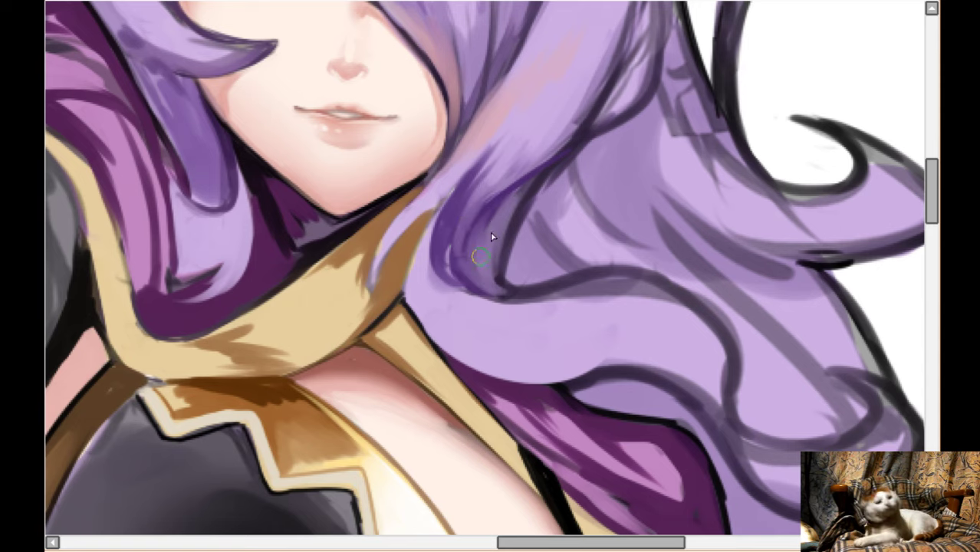
{"action": "mouse_move", "coordinate": [458, 257]}
{"action": "left_mouse_down"}
{"action": "mouse_move", "coordinate": [499, 289]}
{"action": "mouse_move", "coordinate": [518, 202]}
{"action": "mouse_move", "coordinate": [495, 253]}
{"action": "mouse_move", "coordinate": [498, 226]}
{"action": "mouse_move", "coordinate": [592, 138]}
{"action": "left_mouse_up"}
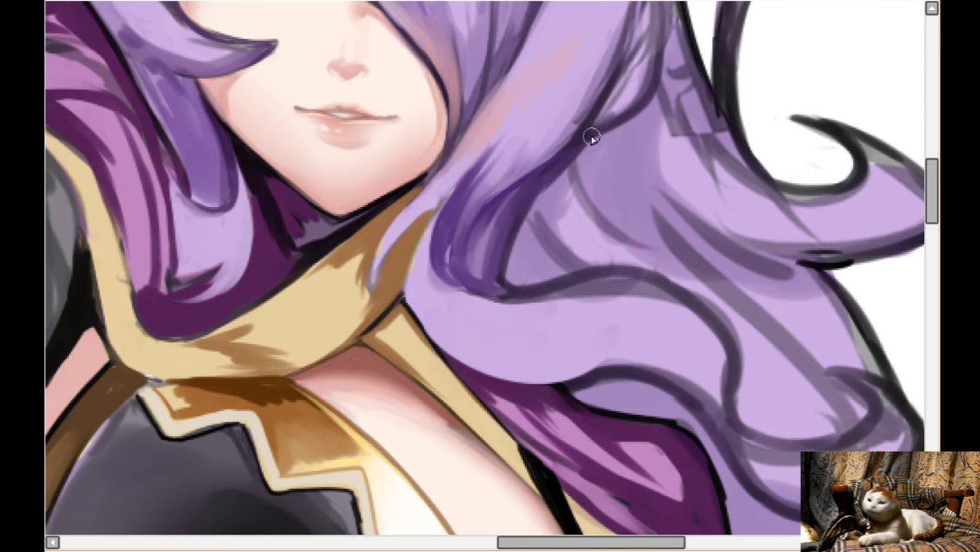
- Paint a thin light purple strand curving from the chin-side lock across the gold collar and back to the shoulder hair
{"action": "scroll", "coordinate": [527, 199], "scroll_direction": "up", "scroll_amount": 2}
{"action": "scroll", "coordinate": [355, 310], "scroll_direction": "up", "scroll_amount": 4}
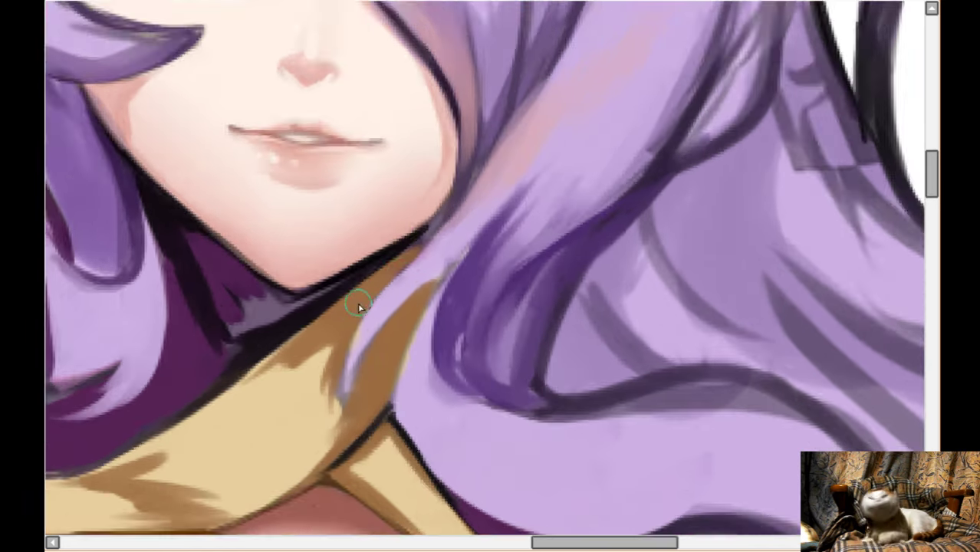
{"action": "scroll", "coordinate": [353, 316], "scroll_direction": "down", "scroll_amount": 3}
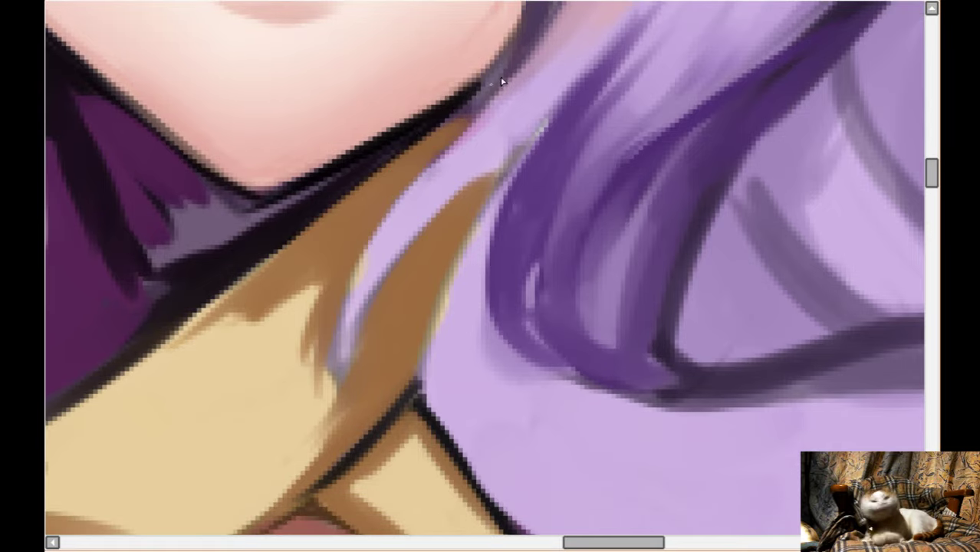
{"action": "mouse_move", "coordinate": [479, 153]}
{"action": "left_mouse_down"}
{"action": "mouse_move", "coordinate": [372, 257]}
{"action": "mouse_move", "coordinate": [376, 383]}
{"action": "mouse_move", "coordinate": [480, 498]}
{"action": "left_mouse_up"}
{"action": "scroll", "coordinate": [393, 254], "scroll_direction": "down", "scroll_amount": 3}
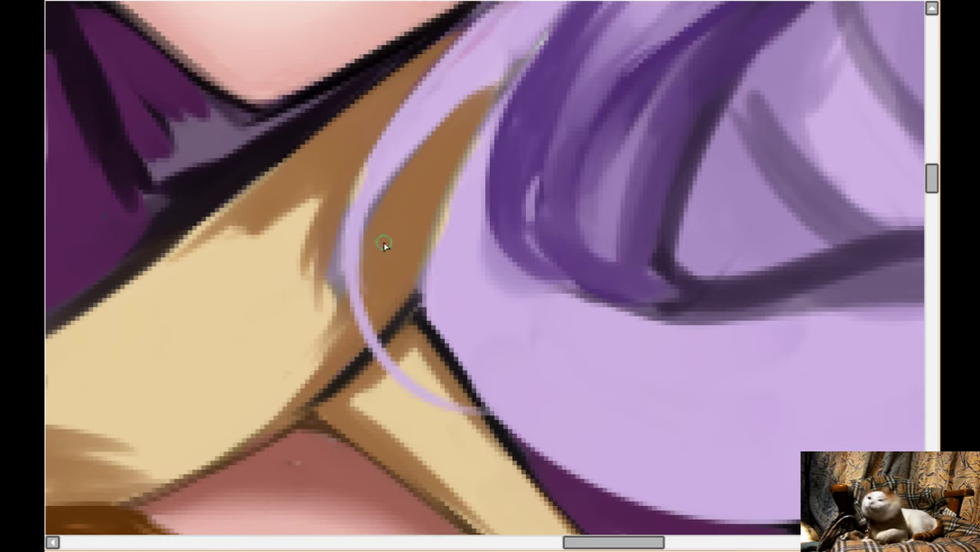
{"action": "left_click_drag", "start_coordinate": [375, 174], "coordinate": [439, 400]}
{"action": "left_click_drag", "start_coordinate": [383, 342], "coordinate": [484, 408]}
{"action": "mouse_move", "coordinate": [359, 220]}
{"action": "left_mouse_down"}
{"action": "mouse_move", "coordinate": [346, 237]}
{"action": "mouse_move", "coordinate": [495, 406]}
{"action": "left_mouse_up"}
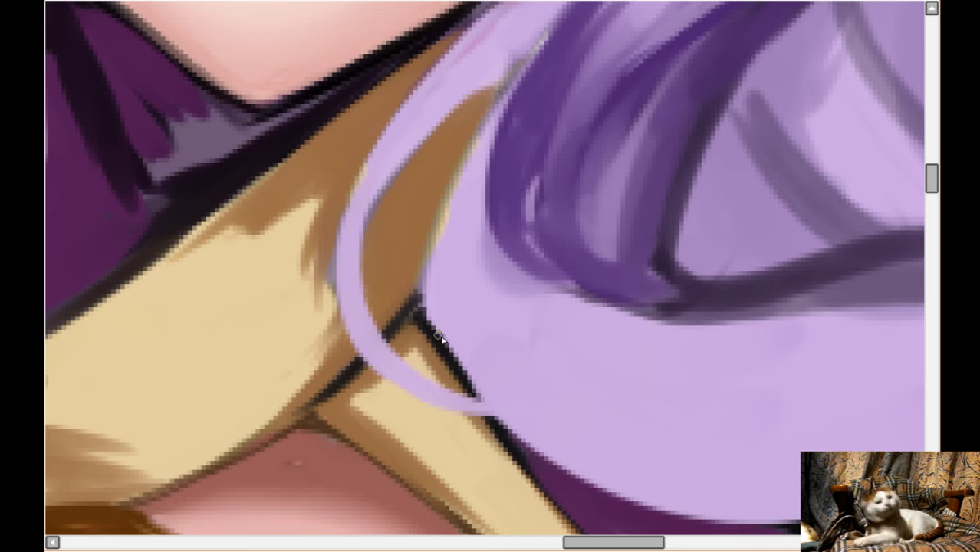
- Outline both edges of the thin strand over the gold collar and the gap inside it with dark lines
{"action": "mouse_move", "coordinate": [441, 342]}
{"action": "left_mouse_down"}
{"action": "mouse_move", "coordinate": [422, 267]}
{"action": "mouse_move", "coordinate": [425, 295]}
{"action": "mouse_move", "coordinate": [486, 146]}
{"action": "left_mouse_up"}
{"action": "mouse_move", "coordinate": [440, 230]}
{"action": "left_mouse_down"}
{"action": "mouse_move", "coordinate": [518, 71]}
{"action": "mouse_move", "coordinate": [391, 176]}
{"action": "left_mouse_up"}
{"action": "left_click_drag", "start_coordinate": [495, 73], "coordinate": [367, 217]}
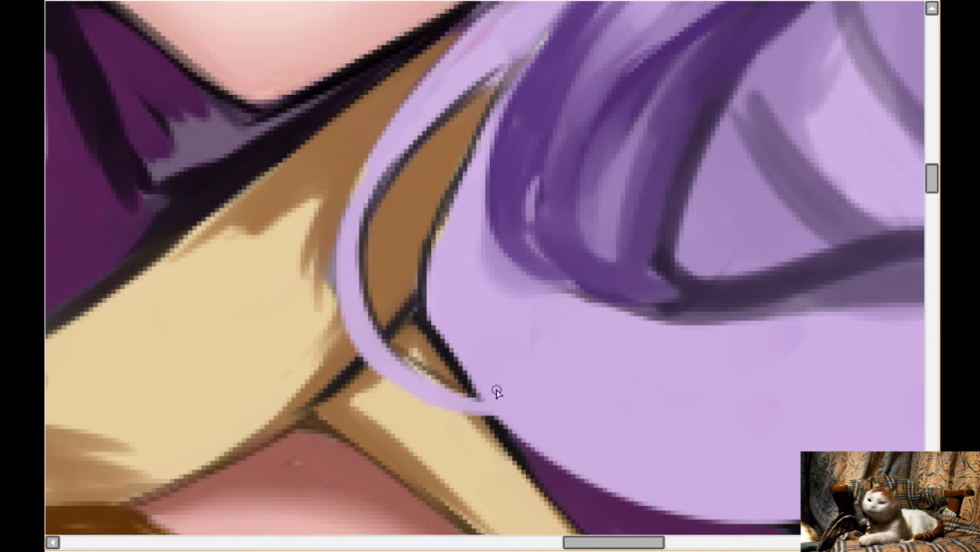
{"action": "mouse_move", "coordinate": [362, 175]}
{"action": "left_mouse_down"}
{"action": "mouse_move", "coordinate": [363, 344]}
{"action": "mouse_move", "coordinate": [341, 280]}
{"action": "mouse_move", "coordinate": [432, 395]}
{"action": "mouse_move", "coordinate": [432, 383]}
{"action": "mouse_move", "coordinate": [389, 374]}
{"action": "mouse_move", "coordinate": [505, 414]}
{"action": "left_mouse_up"}
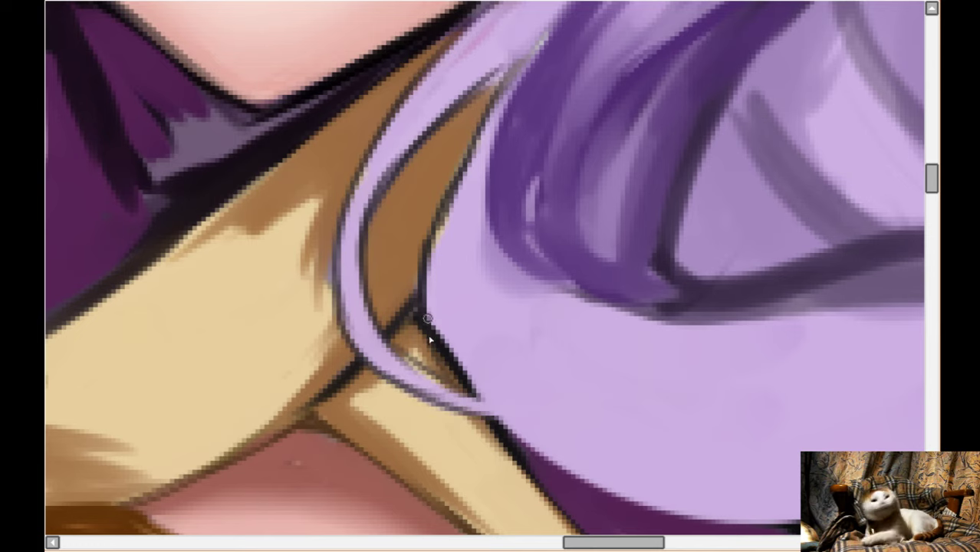
- Redraw the dark contour of the main lock behind the thin strand, smoothing its curve along the gold collar
{"action": "left_click_drag", "start_coordinate": [428, 318], "coordinate": [453, 201]}
{"action": "left_click_drag", "start_coordinate": [426, 299], "coordinate": [480, 165]}
{"action": "left_click_drag", "start_coordinate": [438, 323], "coordinate": [491, 135]}
{"action": "mouse_move", "coordinate": [453, 192]}
{"action": "left_mouse_down"}
{"action": "mouse_move", "coordinate": [515, 67]}
{"action": "mouse_move", "coordinate": [430, 256]}
{"action": "left_mouse_up"}
{"action": "left_click_drag", "start_coordinate": [483, 131], "coordinate": [434, 290]}
{"action": "left_click_drag", "start_coordinate": [512, 91], "coordinate": [436, 286]}
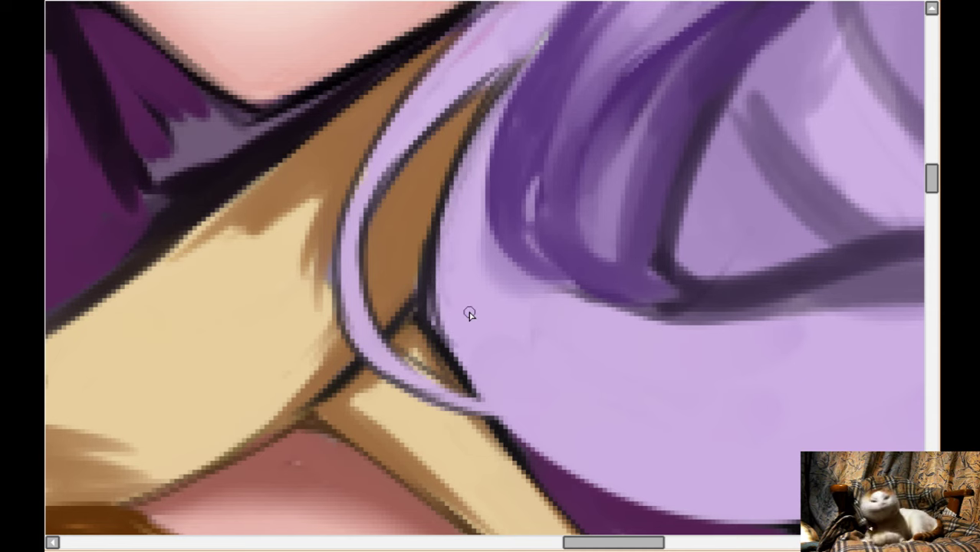
{"action": "scroll", "coordinate": [469, 314], "scroll_direction": "down", "scroll_amount": 5}
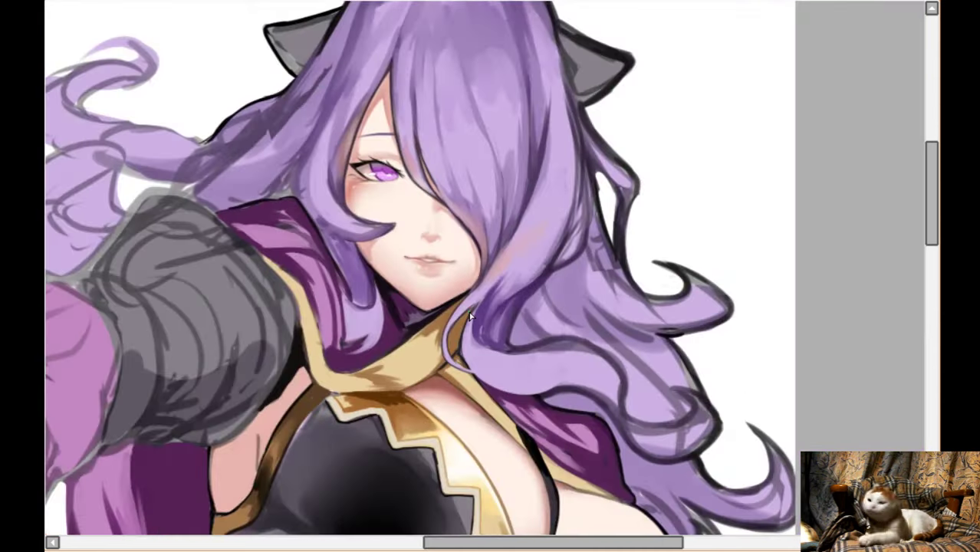
{"action": "scroll", "coordinate": [470, 315], "scroll_direction": "down", "scroll_amount": 2}
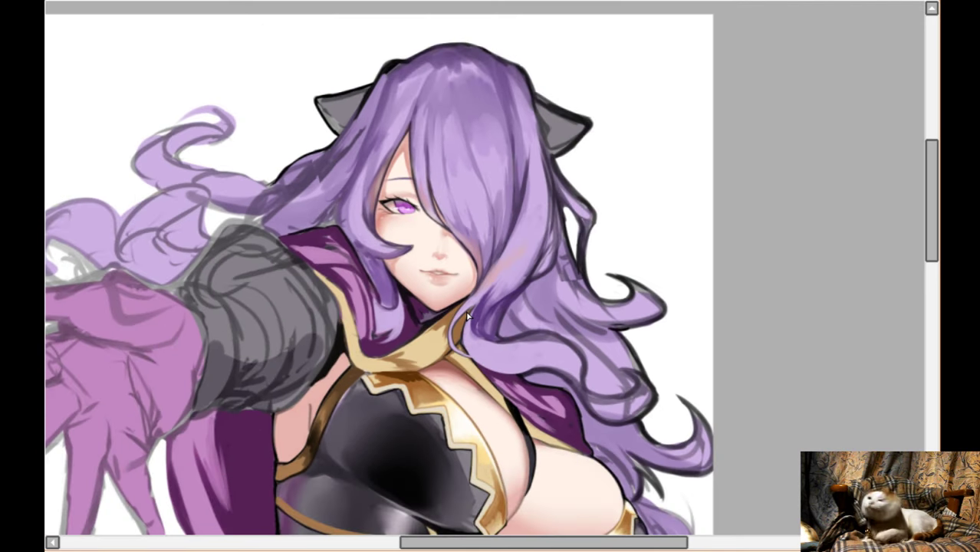
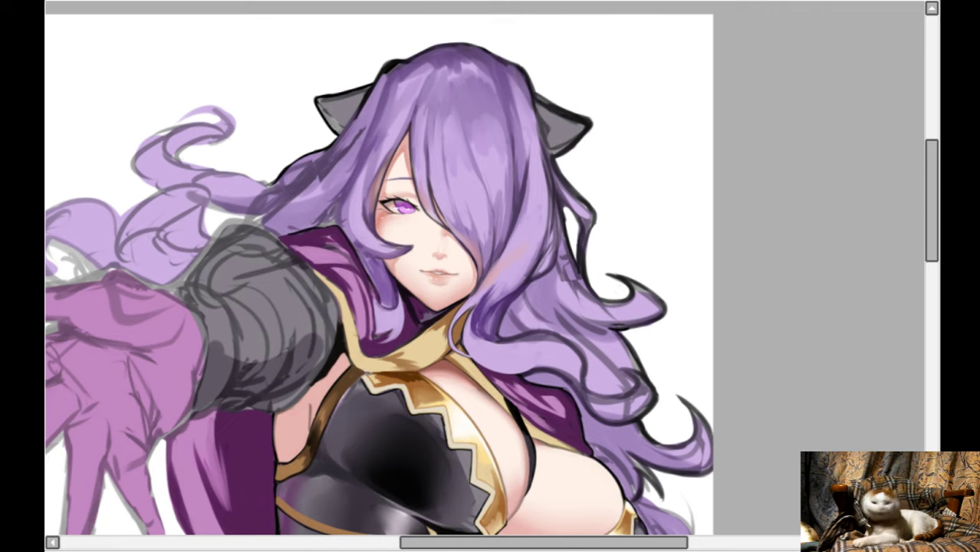
- Soften the light pink-purple highlights on the small cape section below the shoulder hair, blending their ends into the dark purple
{"action": "scroll", "coordinate": [505, 319], "scroll_direction": "down", "scroll_amount": 2}
{"action": "scroll", "coordinate": [511, 322], "scroll_direction": "up", "scroll_amount": 2}
{"action": "scroll", "coordinate": [555, 317], "scroll_direction": "down", "scroll_amount": 1}
{"action": "scroll", "coordinate": [554, 318], "scroll_direction": "up", "scroll_amount": 5}
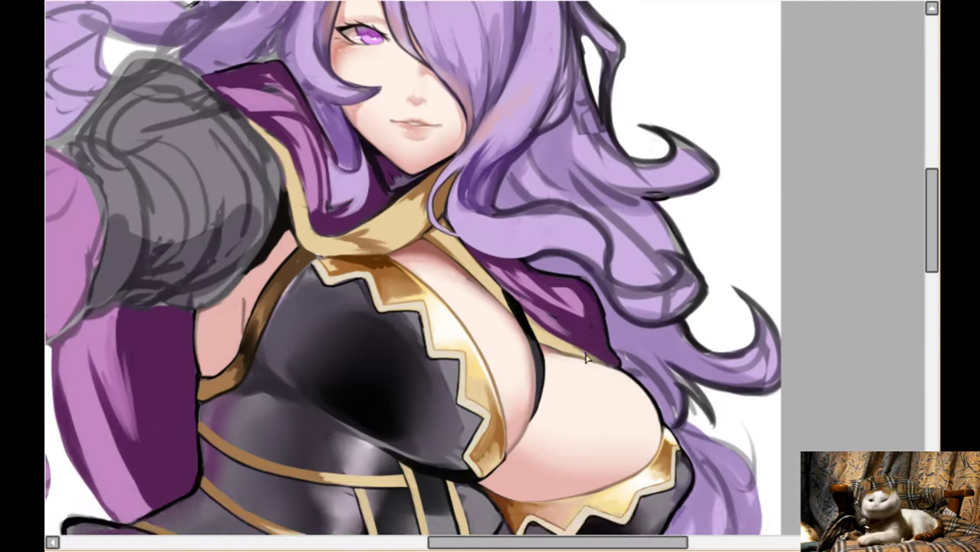
{"action": "scroll", "coordinate": [612, 330], "scroll_direction": "left", "scroll_amount": 2}
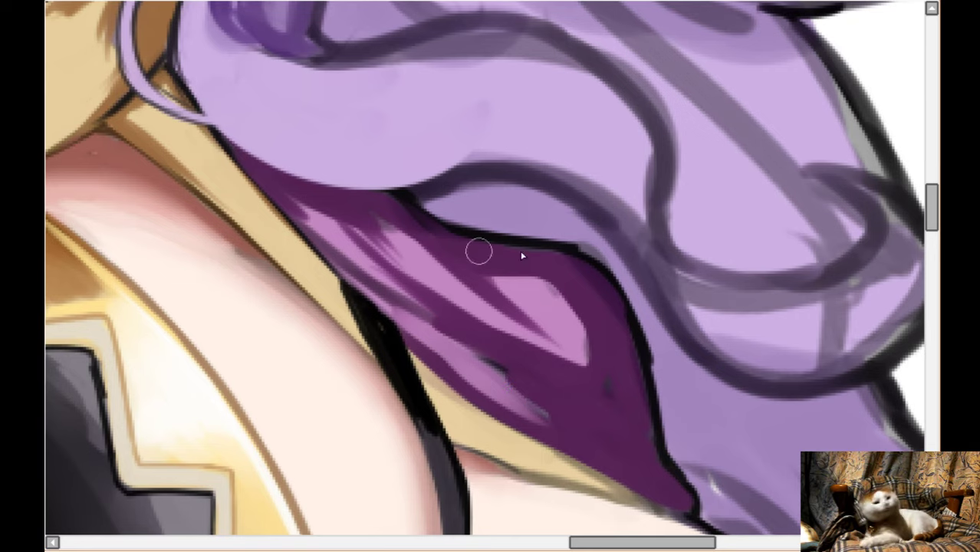
{"action": "mouse_move", "coordinate": [554, 347]}
{"action": "left_mouse_down"}
{"action": "mouse_move", "coordinate": [566, 309]}
{"action": "mouse_move", "coordinate": [536, 325]}
{"action": "mouse_move", "coordinate": [470, 284]}
{"action": "left_mouse_up"}
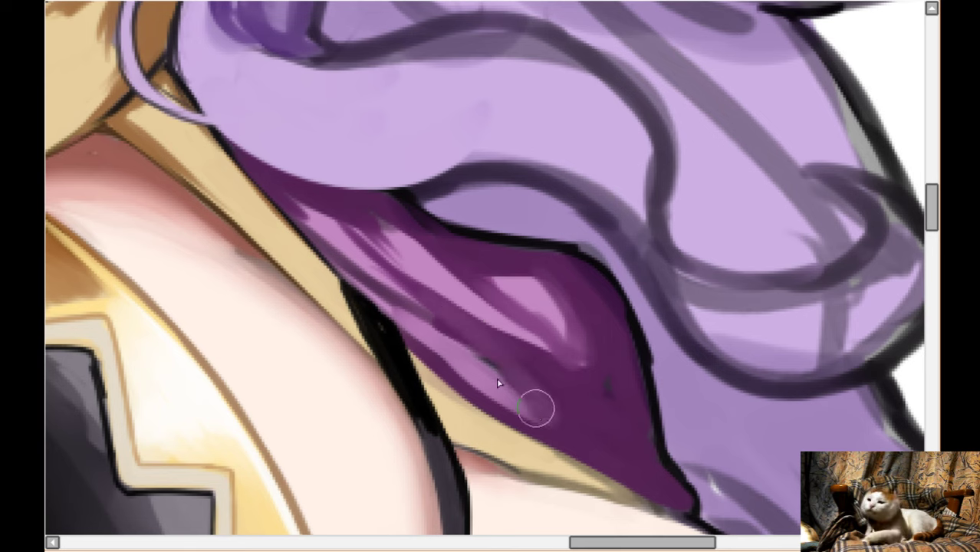
{"action": "scroll", "coordinate": [600, 400], "scroll_direction": "down", "scroll_amount": 2}
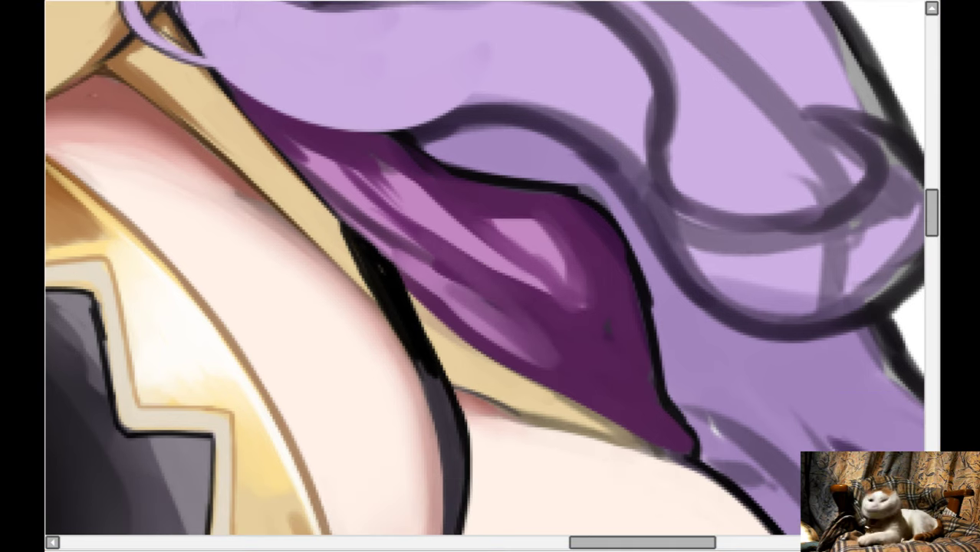
- Mirror the canvas, then paint grey reflected light along the cape section's outer edge and brown shading on the gold trim beneath it
{"action": "key", "text": "h"}
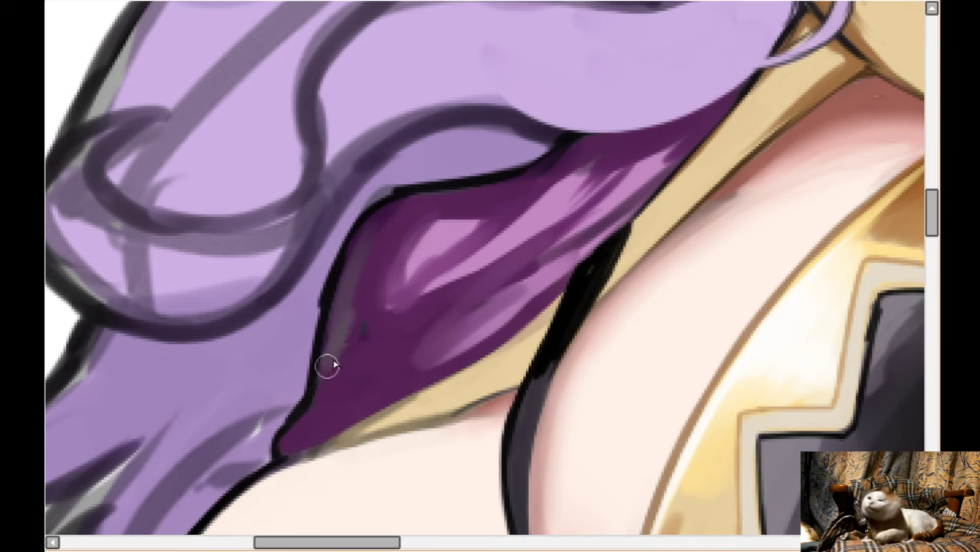
{"action": "mouse_move", "coordinate": [326, 367]}
{"action": "left_mouse_down"}
{"action": "mouse_move", "coordinate": [313, 411]}
{"action": "mouse_move", "coordinate": [328, 412]}
{"action": "mouse_move", "coordinate": [293, 446]}
{"action": "mouse_move", "coordinate": [332, 378]}
{"action": "mouse_move", "coordinate": [341, 318]}
{"action": "left_mouse_up"}
{"action": "scroll", "coordinate": [342, 318], "scroll_direction": "down", "scroll_amount": 1}
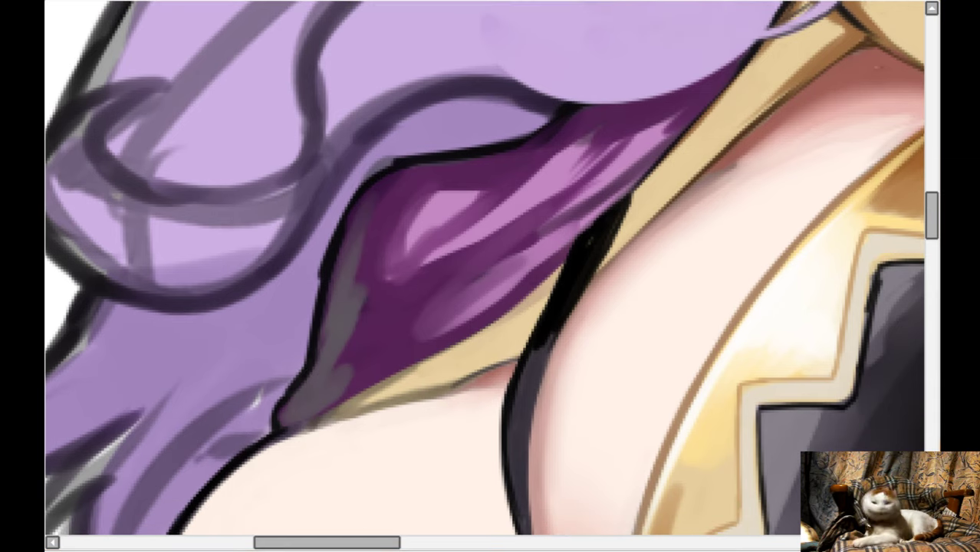
{"action": "mouse_move", "coordinate": [379, 182]}
{"action": "left_mouse_down"}
{"action": "mouse_move", "coordinate": [342, 280]}
{"action": "mouse_move", "coordinate": [374, 293]}
{"action": "mouse_move", "coordinate": [361, 376]}
{"action": "mouse_move", "coordinate": [464, 335]}
{"action": "left_mouse_up"}
{"action": "scroll", "coordinate": [799, 75], "scroll_direction": "down", "scroll_amount": 1}
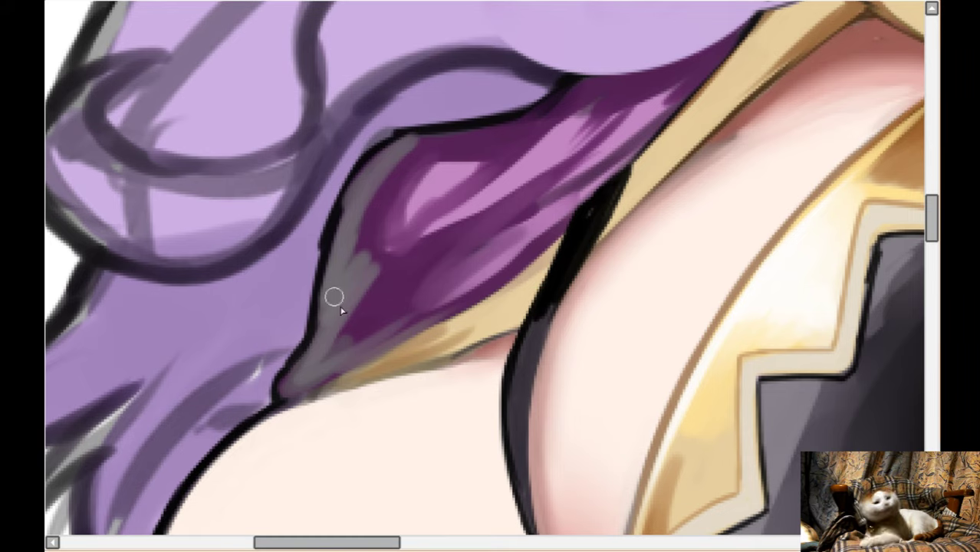
{"action": "mouse_move", "coordinate": [335, 297]}
{"action": "left_mouse_down"}
{"action": "mouse_move", "coordinate": [394, 366]}
{"action": "mouse_move", "coordinate": [395, 357]}
{"action": "mouse_move", "coordinate": [309, 398]}
{"action": "mouse_move", "coordinate": [412, 346]}
{"action": "mouse_move", "coordinate": [308, 390]}
{"action": "mouse_move", "coordinate": [398, 358]}
{"action": "mouse_move", "coordinate": [462, 309]}
{"action": "mouse_move", "coordinate": [432, 353]}
{"action": "mouse_move", "coordinate": [412, 360]}
{"action": "mouse_move", "coordinate": [446, 336]}
{"action": "left_mouse_up"}
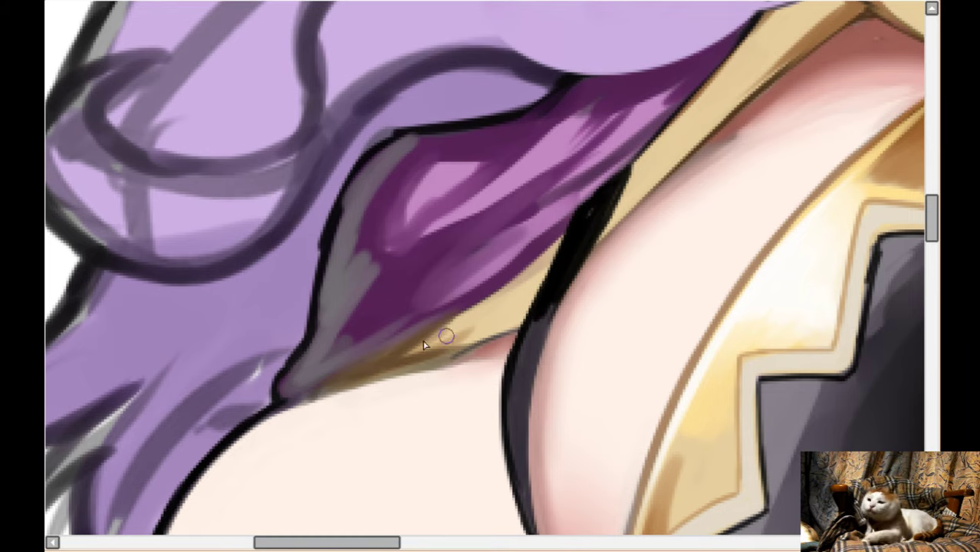
- Examine the whole figure and head in both mirrored and normal orientation
{"action": "scroll", "coordinate": [563, 259], "scroll_direction": "down", "scroll_amount": 5}
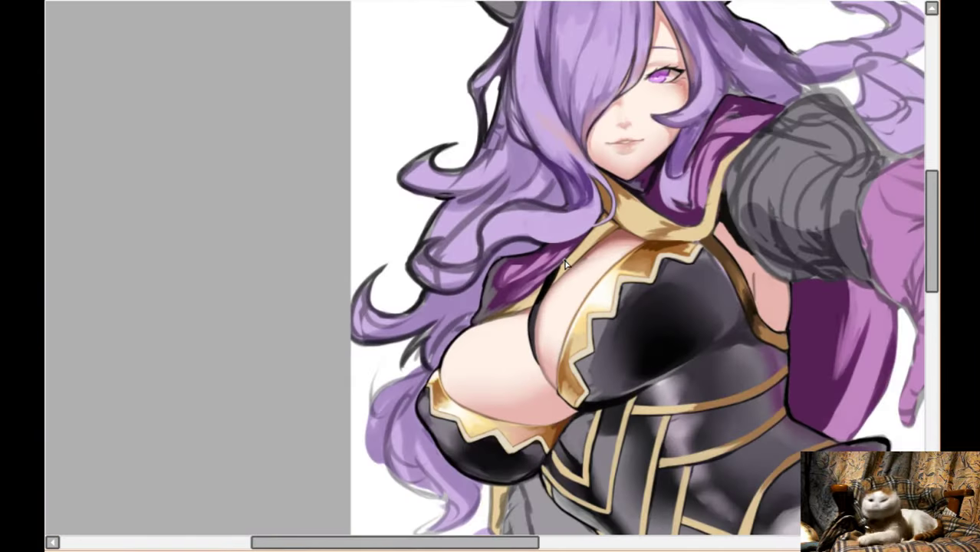
{"action": "scroll", "coordinate": [564, 263], "scroll_direction": "down", "scroll_amount": 2}
{"action": "scroll", "coordinate": [497, 290], "scroll_direction": "up", "scroll_amount": 4}
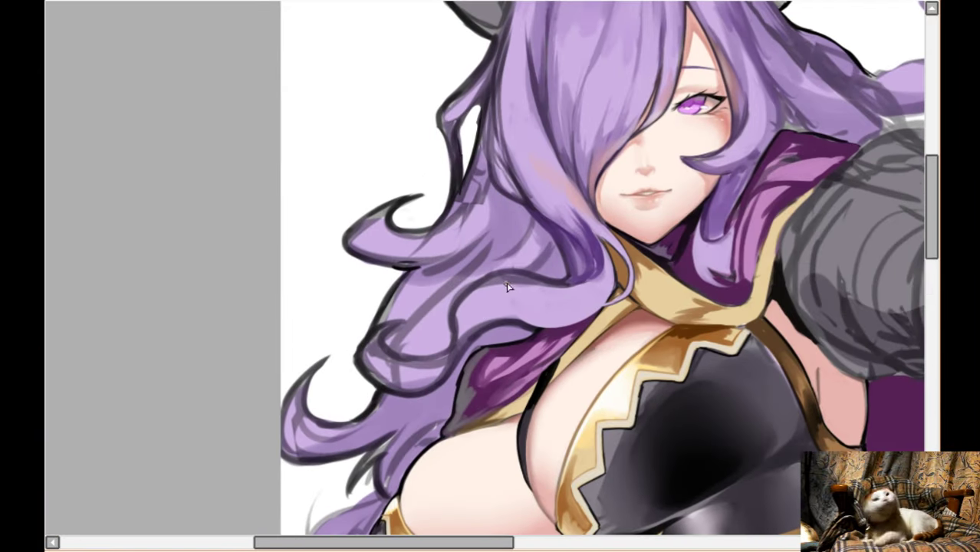
{"action": "key", "text": "Right"}
{"action": "key", "text": "Up"}
{"action": "key", "text": "Up"}
{"action": "key", "text": "Up"}
{"action": "key", "text": "Up"}
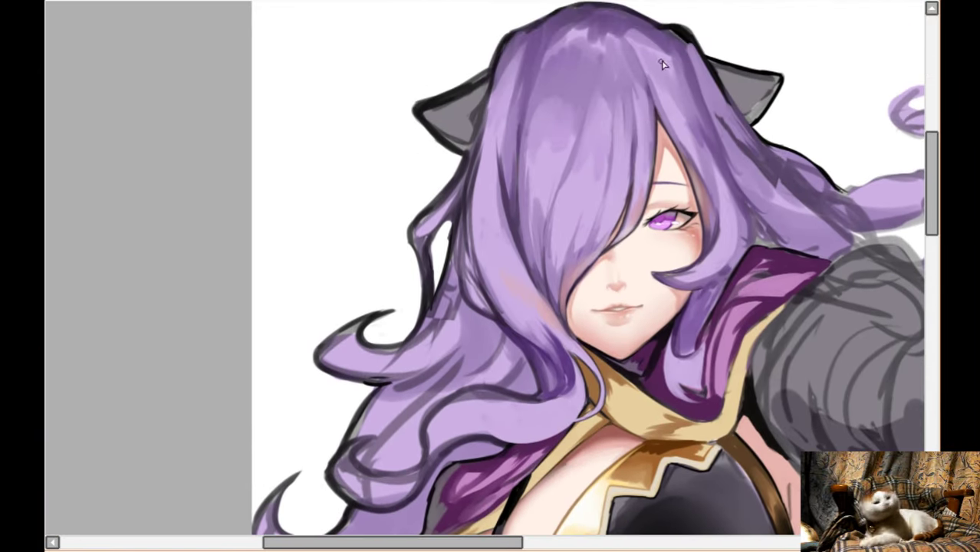
{"action": "key", "text": "h"}
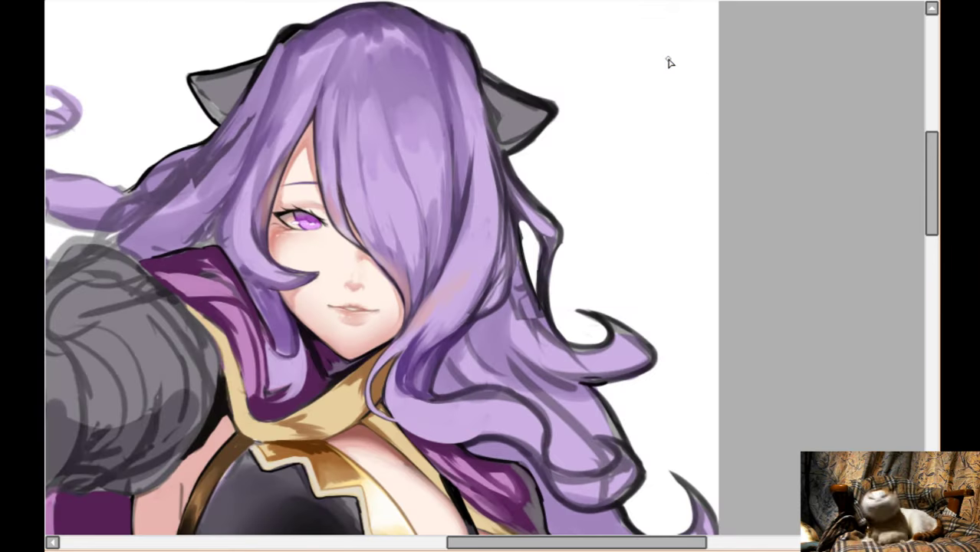
- Outline a band in black across the base of the horn on the side of the covered eye, from the hair edge to below the horn
{"action": "scroll", "coordinate": [534, 83], "scroll_direction": "up", "scroll_amount": 4}
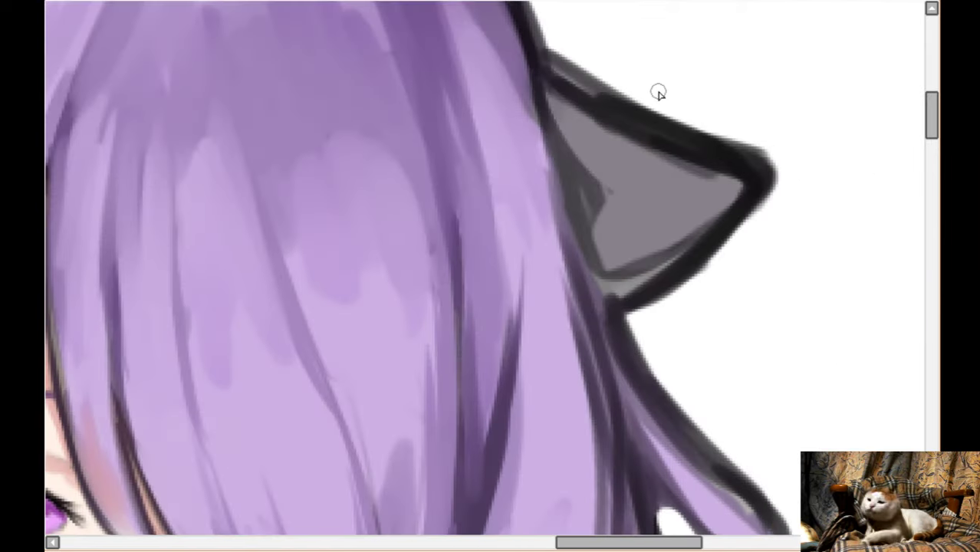
{"action": "key", "text": "Right"}
{"action": "key", "text": "Right"}
{"action": "key", "text": "Right"}
{"action": "key", "text": "Right"}
{"action": "key", "text": "Right"}
{"action": "key", "text": "Right"}
{"action": "key", "text": "Right"}
{"action": "key", "text": "Up"}
{"action": "key", "text": "Up"}
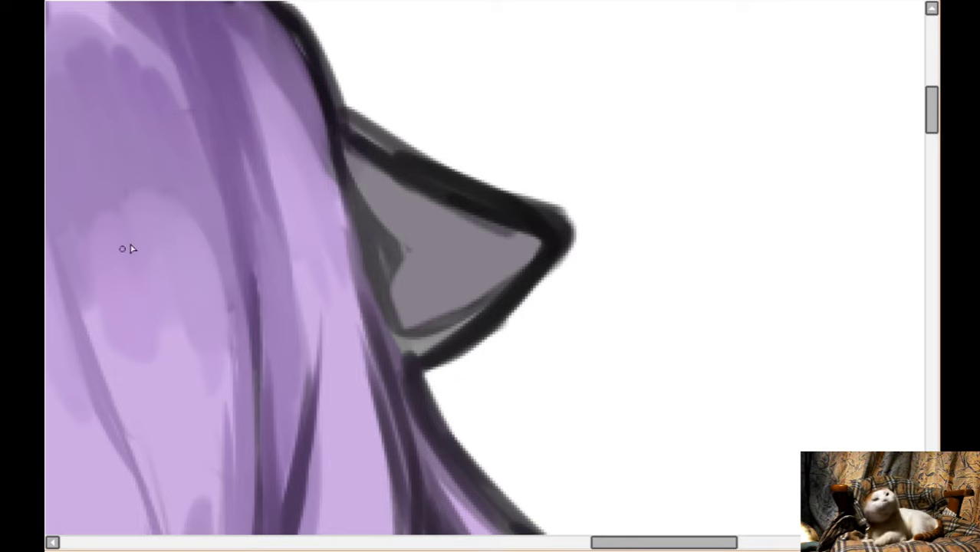
{"action": "left_click_drag", "start_coordinate": [346, 104], "coordinate": [384, 124]}
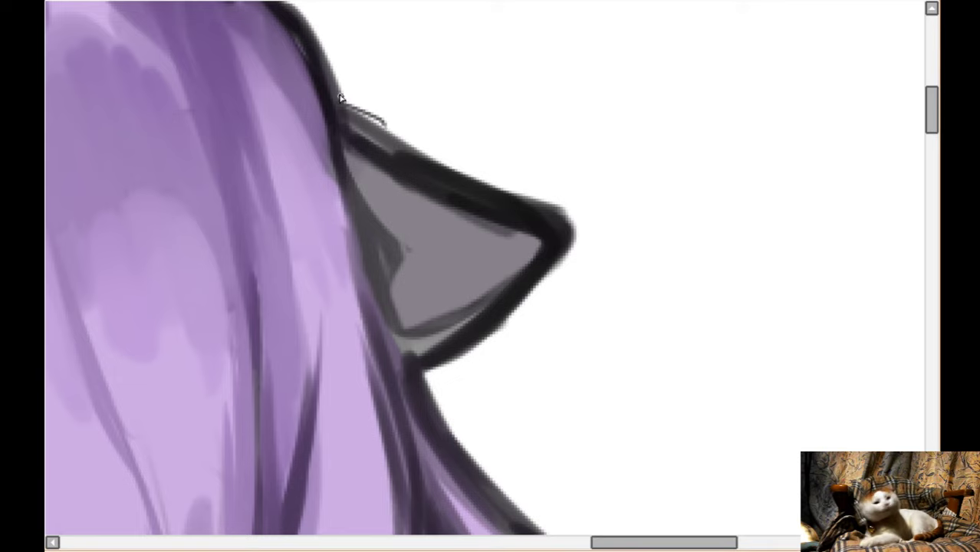
{"action": "mouse_move", "coordinate": [341, 98]}
{"action": "left_mouse_down"}
{"action": "mouse_move", "coordinate": [385, 138]}
{"action": "mouse_move", "coordinate": [399, 191]}
{"action": "mouse_move", "coordinate": [394, 151]}
{"action": "mouse_move", "coordinate": [438, 367]}
{"action": "mouse_move", "coordinate": [425, 395]}
{"action": "left_mouse_up"}
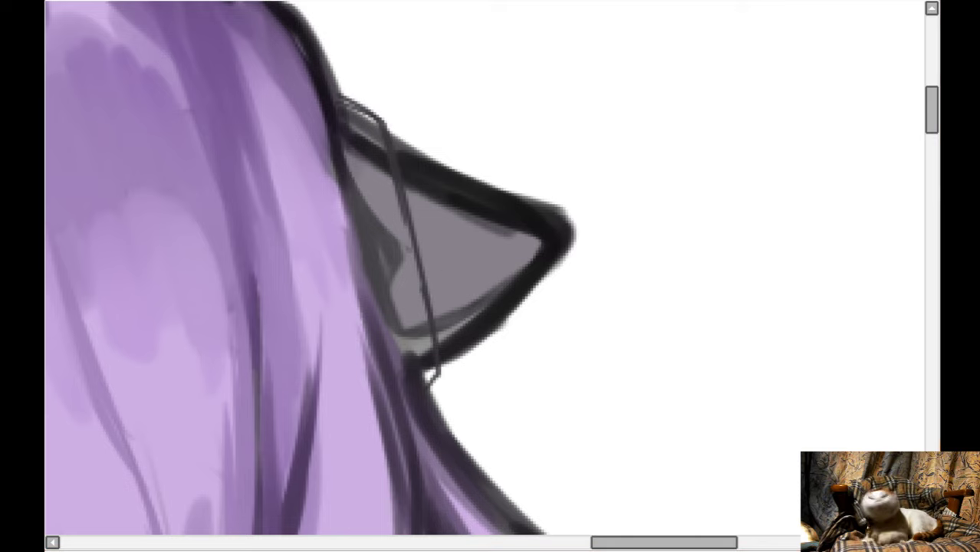
{"action": "mouse_move", "coordinate": [333, 84]}
{"action": "left_mouse_down"}
{"action": "mouse_move", "coordinate": [396, 175]}
{"action": "mouse_move", "coordinate": [442, 370]}
{"action": "mouse_move", "coordinate": [406, 394]}
{"action": "left_mouse_up"}
- Fill the horn and its base band with black shadows, blending in grey highlights and muted purple reflected light along the lower edge
{"action": "left_click_drag", "start_coordinate": [359, 263], "coordinate": [398, 381]}
{"action": "mouse_move", "coordinate": [366, 294]}
{"action": "left_mouse_down"}
{"action": "mouse_move", "coordinate": [411, 389]}
{"action": "mouse_move", "coordinate": [384, 316]}
{"action": "mouse_move", "coordinate": [400, 337]}
{"action": "mouse_move", "coordinate": [407, 254]}
{"action": "mouse_move", "coordinate": [431, 287]}
{"action": "mouse_move", "coordinate": [449, 253]}
{"action": "mouse_move", "coordinate": [512, 273]}
{"action": "mouse_move", "coordinate": [536, 254]}
{"action": "left_mouse_up"}
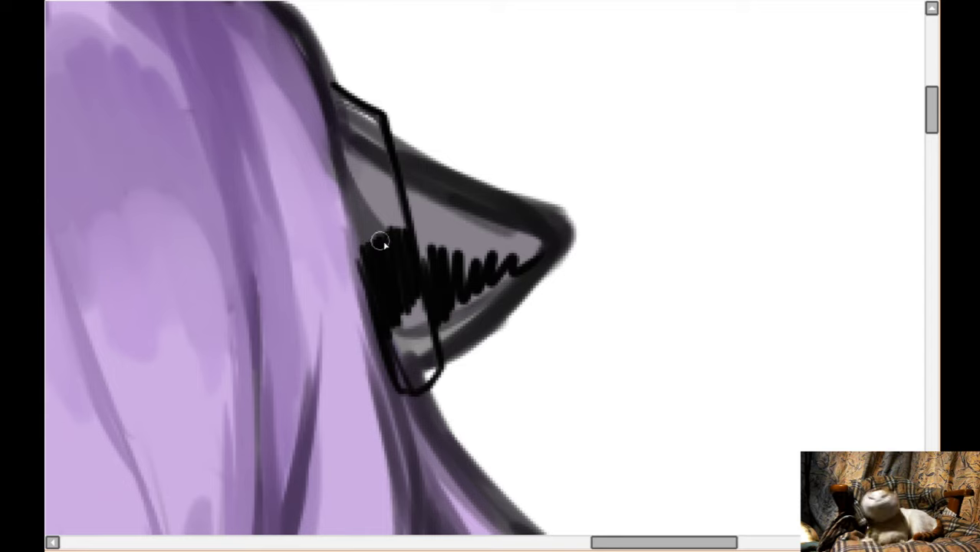
{"action": "mouse_move", "coordinate": [372, 245]}
{"action": "left_mouse_down"}
{"action": "mouse_move", "coordinate": [435, 238]}
{"action": "mouse_move", "coordinate": [426, 230]}
{"action": "mouse_move", "coordinate": [445, 220]}
{"action": "mouse_move", "coordinate": [473, 247]}
{"action": "mouse_move", "coordinate": [524, 243]}
{"action": "mouse_move", "coordinate": [446, 267]}
{"action": "mouse_move", "coordinate": [360, 165]}
{"action": "mouse_move", "coordinate": [362, 173]}
{"action": "mouse_move", "coordinate": [385, 162]}
{"action": "mouse_move", "coordinate": [431, 222]}
{"action": "mouse_move", "coordinate": [419, 205]}
{"action": "mouse_move", "coordinate": [508, 225]}
{"action": "mouse_move", "coordinate": [435, 295]}
{"action": "mouse_move", "coordinate": [405, 345]}
{"action": "mouse_move", "coordinate": [405, 370]}
{"action": "mouse_move", "coordinate": [421, 347]}
{"action": "mouse_move", "coordinate": [403, 356]}
{"action": "mouse_move", "coordinate": [418, 376]}
{"action": "mouse_move", "coordinate": [431, 361]}
{"action": "mouse_move", "coordinate": [415, 357]}
{"action": "mouse_move", "coordinate": [482, 308]}
{"action": "mouse_move", "coordinate": [446, 344]}
{"action": "mouse_move", "coordinate": [496, 294]}
{"action": "mouse_move", "coordinate": [455, 323]}
{"action": "mouse_move", "coordinate": [449, 316]}
{"action": "mouse_move", "coordinate": [488, 314]}
{"action": "mouse_move", "coordinate": [489, 293]}
{"action": "mouse_move", "coordinate": [461, 293]}
{"action": "mouse_move", "coordinate": [525, 247]}
{"action": "left_mouse_up"}
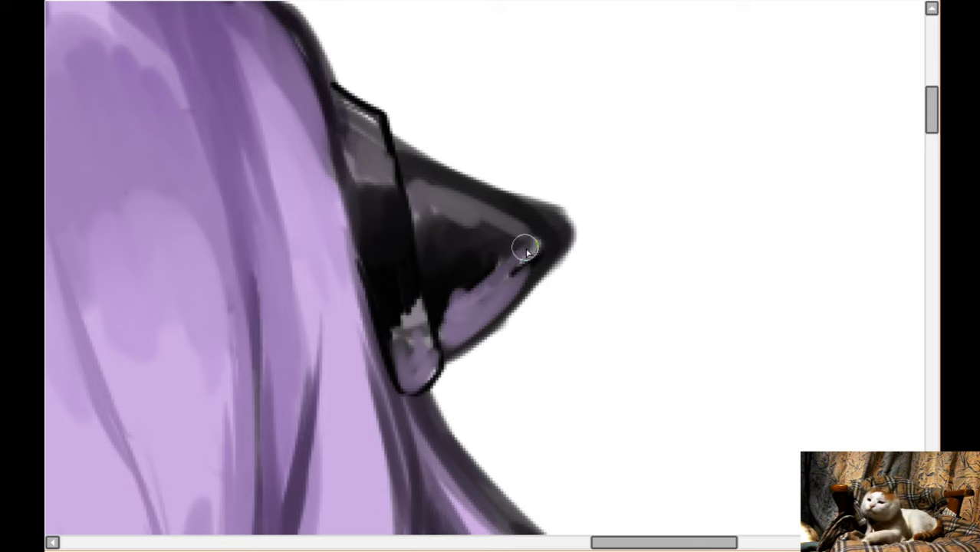
{"action": "left_click_drag", "start_coordinate": [401, 293], "coordinate": [462, 274]}
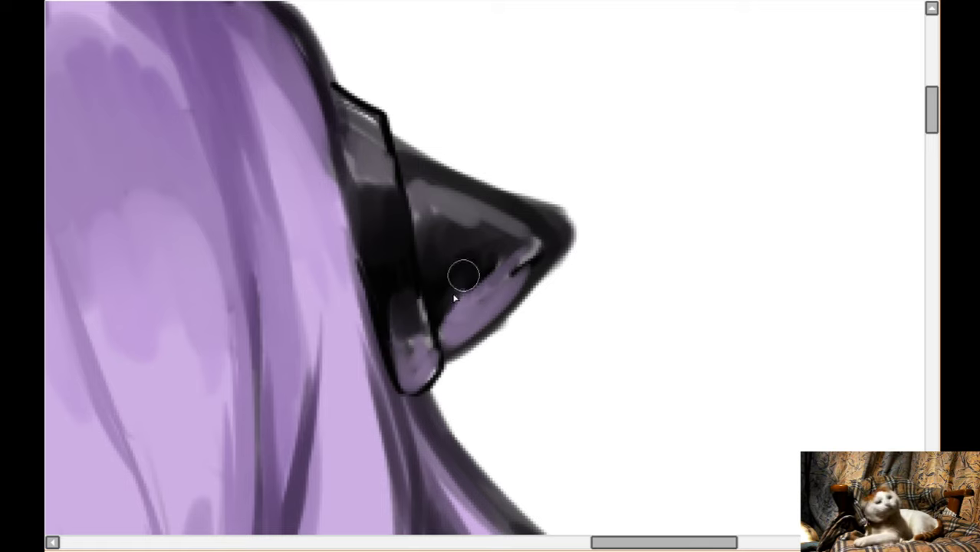
- Redefine the edge line of the horn's base band and paint a thin grey highlight strip alongside it
{"action": "left_click_drag", "start_coordinate": [402, 193], "coordinate": [420, 295]}
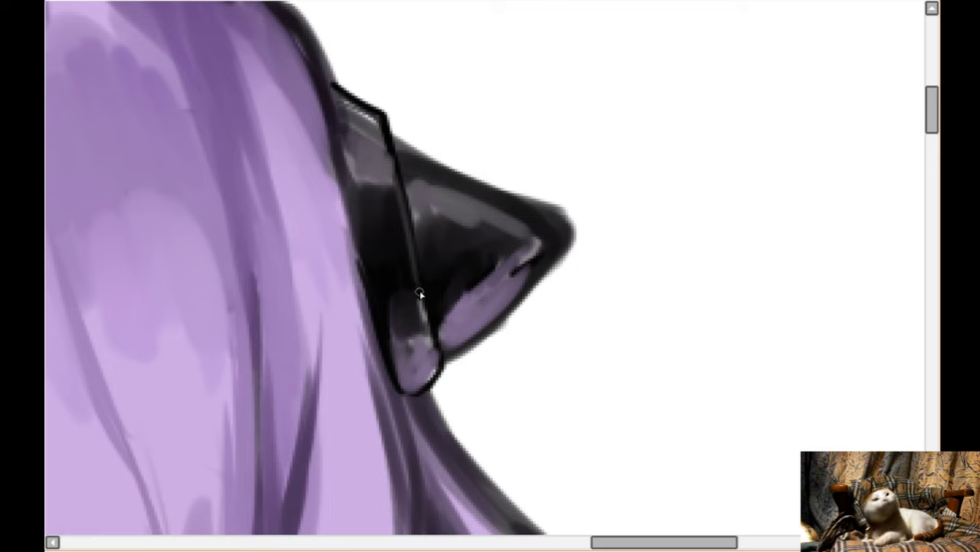
{"action": "mouse_move", "coordinate": [393, 182]}
{"action": "left_mouse_down"}
{"action": "mouse_move", "coordinate": [424, 322]}
{"action": "mouse_move", "coordinate": [389, 178]}
{"action": "mouse_move", "coordinate": [419, 321]}
{"action": "left_mouse_up"}
{"action": "left_click_drag", "start_coordinate": [409, 276], "coordinate": [427, 328]}
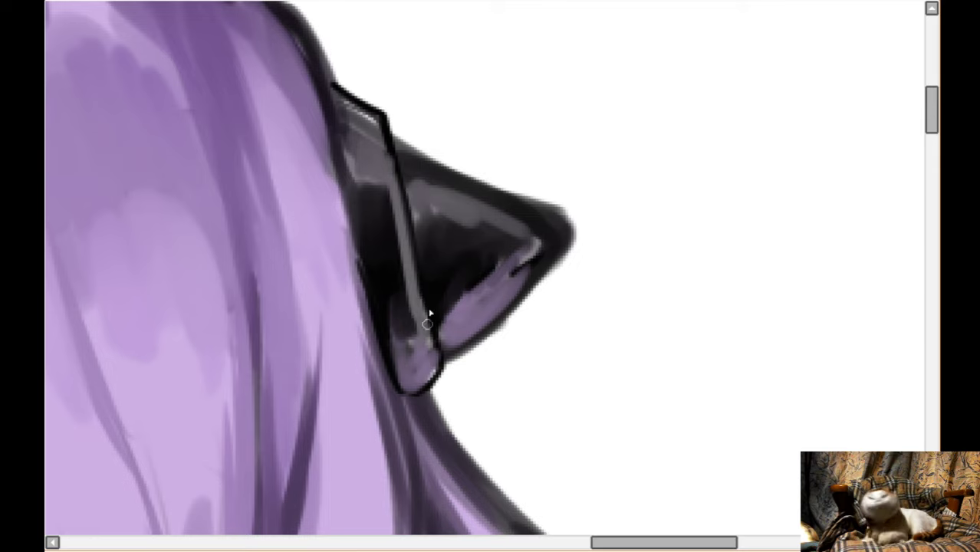
- Redraw the horn's black outline with a sharper tip and cleaner lower edge, and darken the upper corner of the base band
{"action": "mouse_move", "coordinate": [408, 383]}
{"action": "left_mouse_down"}
{"action": "mouse_move", "coordinate": [418, 392]}
{"action": "mouse_move", "coordinate": [539, 274]}
{"action": "left_mouse_up"}
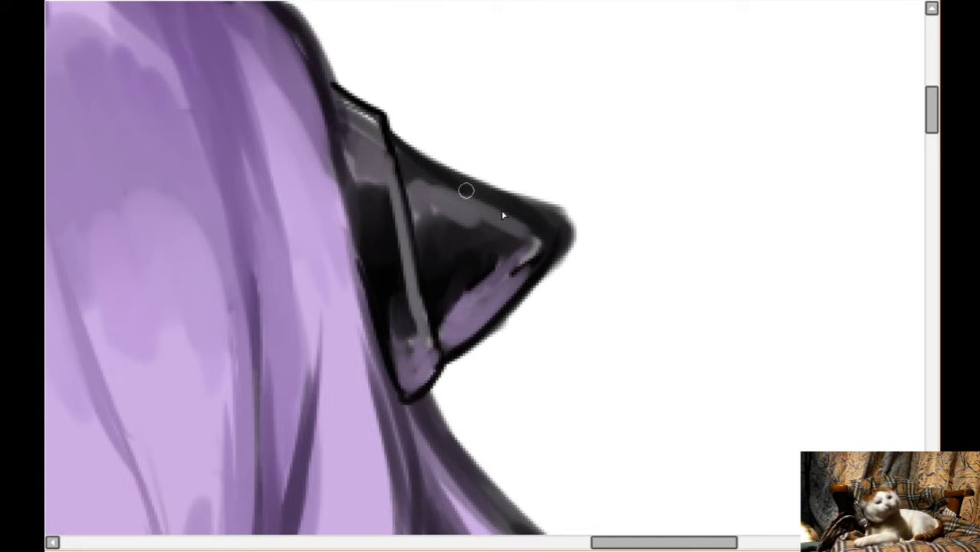
{"action": "mouse_move", "coordinate": [471, 192]}
{"action": "left_mouse_down"}
{"action": "mouse_move", "coordinate": [525, 203]}
{"action": "mouse_move", "coordinate": [566, 225]}
{"action": "mouse_move", "coordinate": [572, 239]}
{"action": "left_mouse_up"}
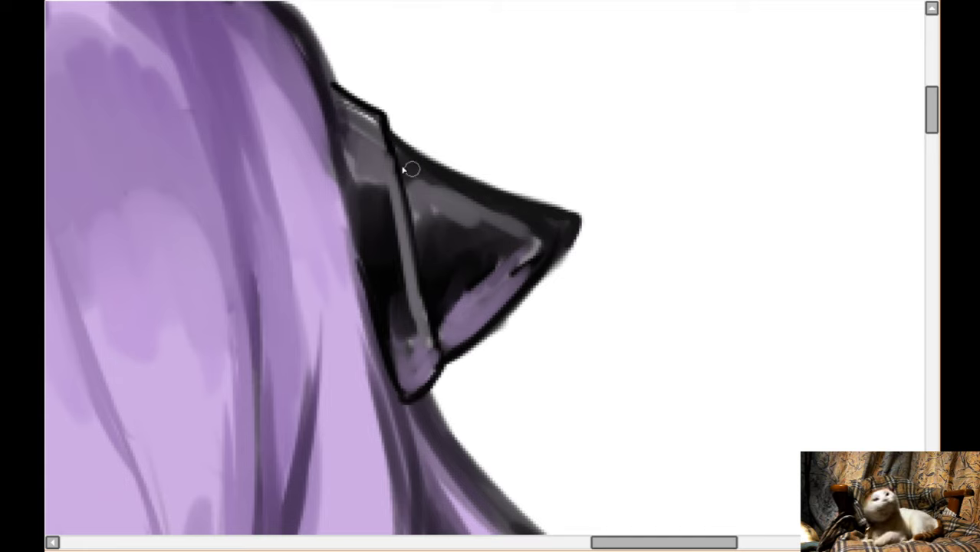
{"action": "mouse_move", "coordinate": [349, 98]}
{"action": "left_mouse_down"}
{"action": "mouse_move", "coordinate": [379, 132]}
{"action": "mouse_move", "coordinate": [354, 227]}
{"action": "left_mouse_up"}
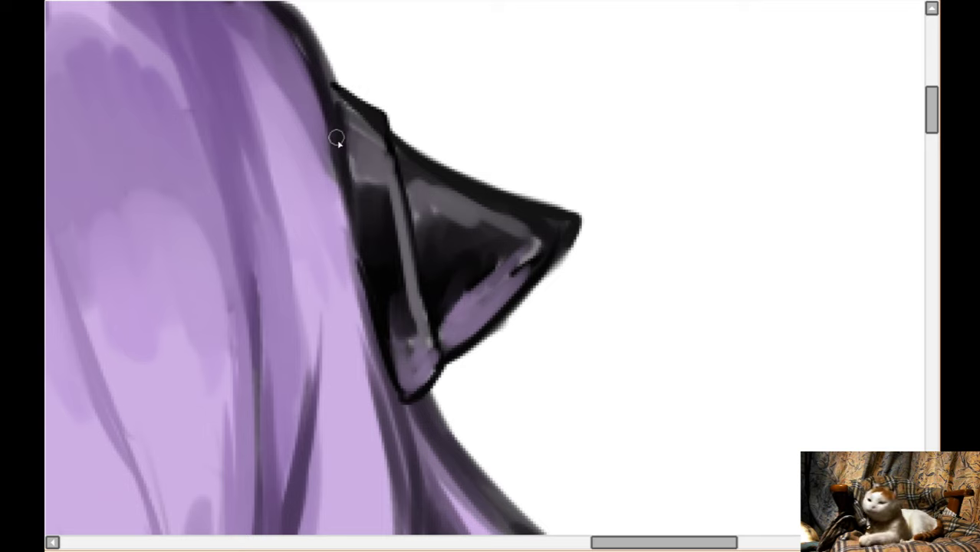
- Mirror the canvas and repaint the hair edge beside the horn band in light purple with a thin dark strand running down
{"action": "scroll", "coordinate": [348, 299], "scroll_direction": "down", "scroll_amount": 1}
{"action": "key", "text": "h"}
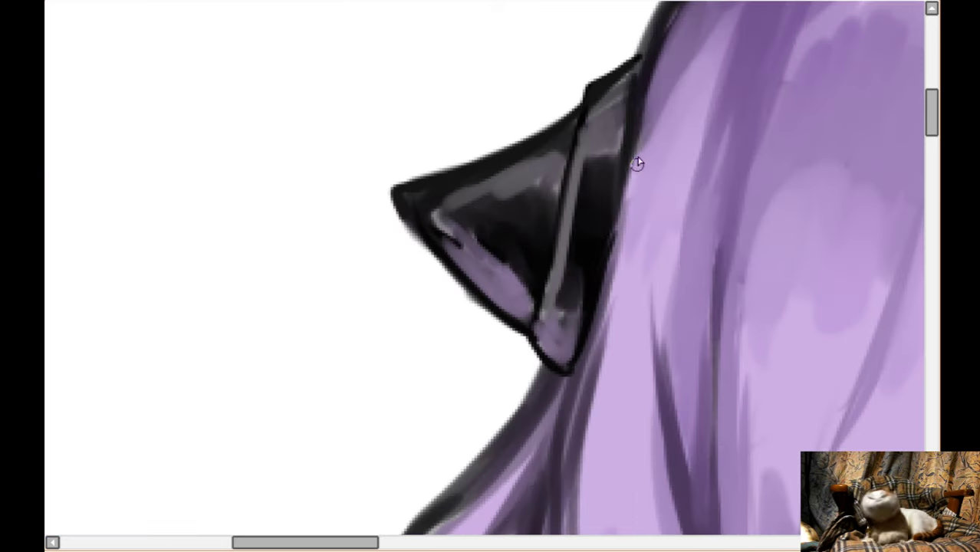
{"action": "left_click_drag", "start_coordinate": [636, 160], "coordinate": [599, 321]}
{"action": "mouse_move", "coordinate": [639, 154]}
{"action": "left_mouse_down"}
{"action": "mouse_move", "coordinate": [574, 390]}
{"action": "mouse_move", "coordinate": [579, 495]}
{"action": "mouse_move", "coordinate": [623, 296]}
{"action": "left_mouse_up"}
{"action": "left_click_drag", "start_coordinate": [596, 379], "coordinate": [636, 185]}
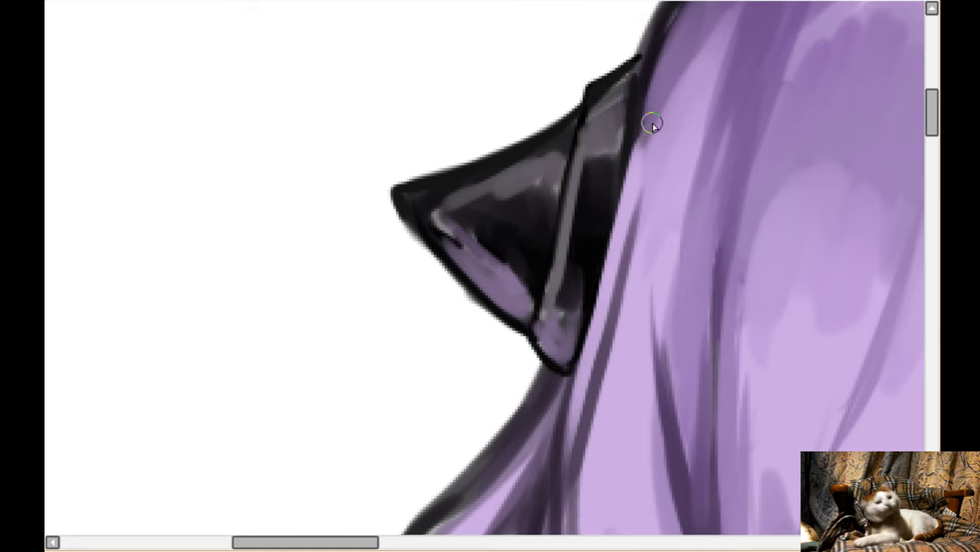
- Block in a black shadow patch in the middle of the other, still flat grey horn
{"action": "scroll", "coordinate": [593, 188], "scroll_direction": "down", "scroll_amount": 2}
{"action": "scroll", "coordinate": [417, 214], "scroll_direction": "down", "scroll_amount": 2}
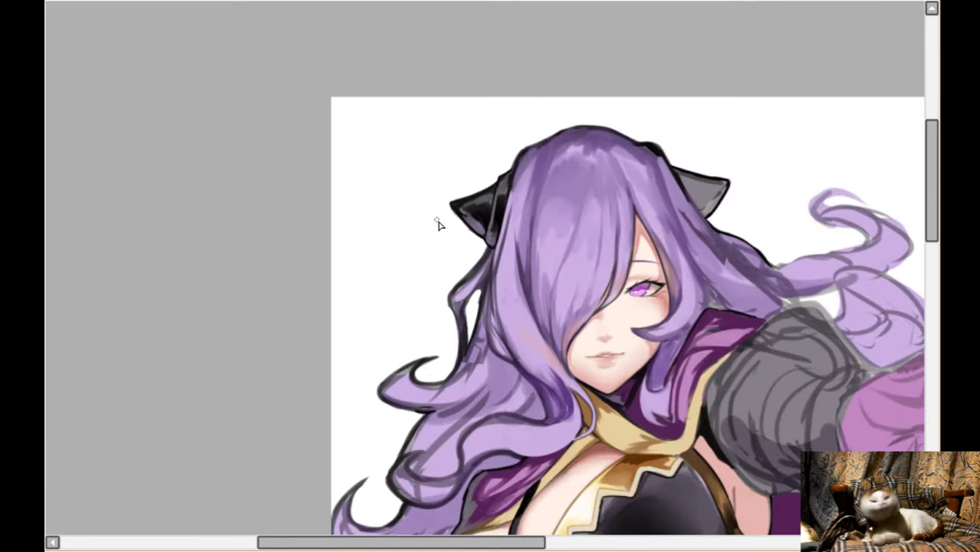
{"action": "scroll", "coordinate": [438, 224], "scroll_direction": "up", "scroll_amount": 4}
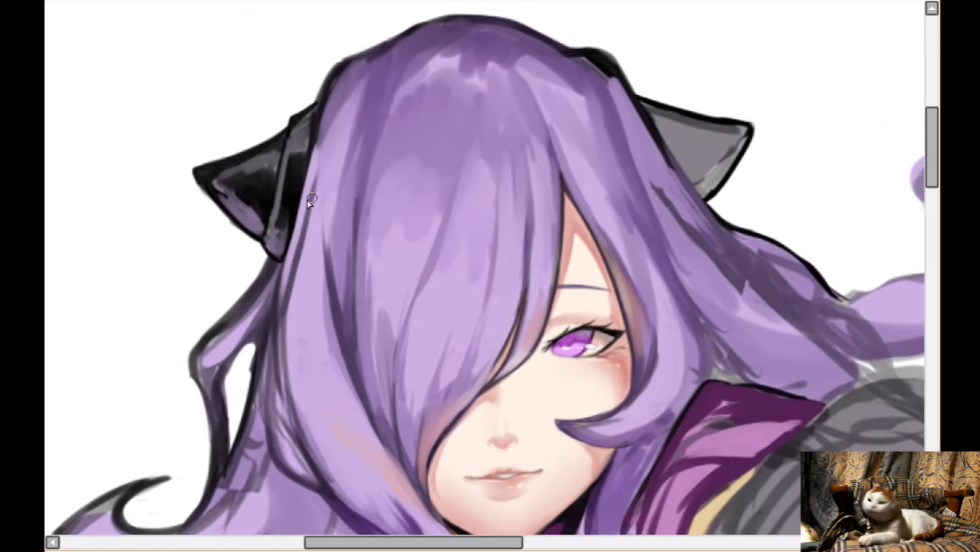
{"action": "scroll", "coordinate": [314, 197], "scroll_direction": "down", "scroll_amount": 1}
{"action": "scroll", "coordinate": [300, 150], "scroll_direction": "right", "scroll_amount": 3}
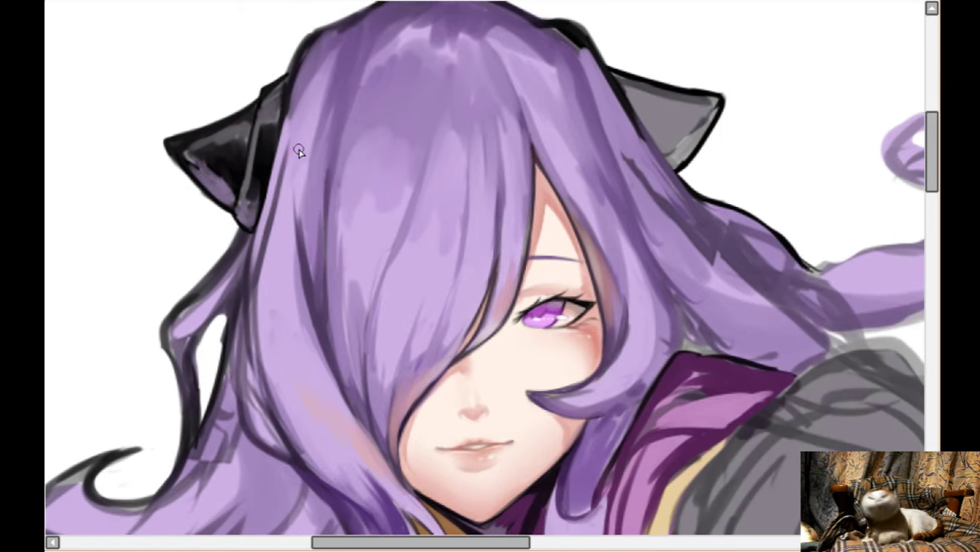
{"action": "scroll", "coordinate": [305, 150], "scroll_direction": "up", "scroll_amount": 1}
{"action": "scroll", "coordinate": [318, 140], "scroll_direction": "down", "scroll_amount": 2}
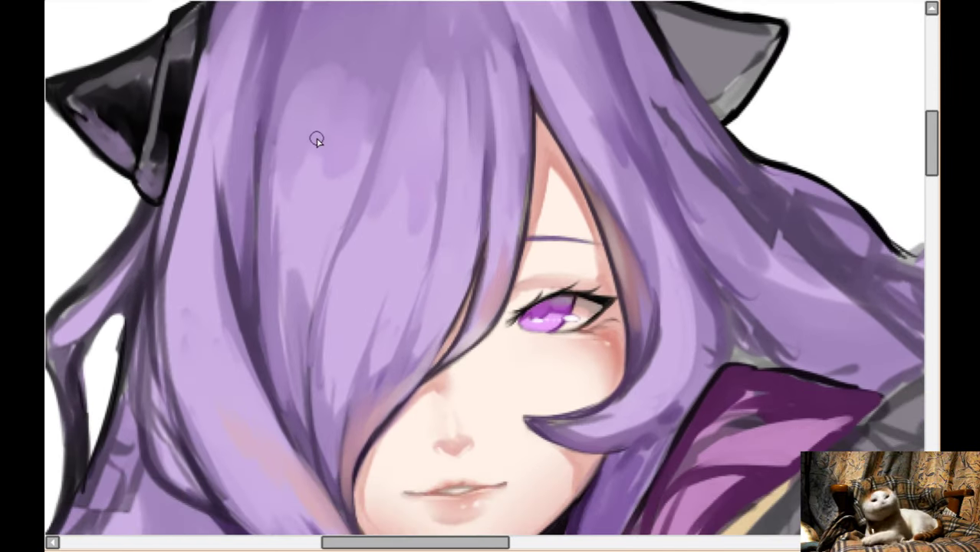
{"action": "scroll", "coordinate": [637, 138], "scroll_direction": "up", "scroll_amount": 3}
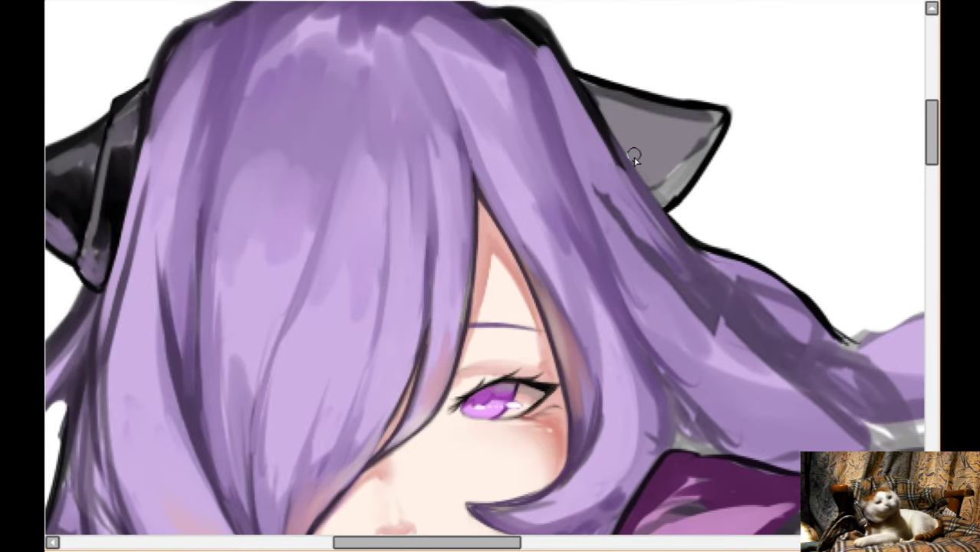
{"action": "scroll", "coordinate": [652, 150], "scroll_direction": "up", "scroll_amount": 1}
{"action": "mouse_move", "coordinate": [656, 147]}
{"action": "left_mouse_down"}
{"action": "mouse_move", "coordinate": [669, 167]}
{"action": "mouse_move", "coordinate": [706, 139]}
{"action": "left_mouse_up"}
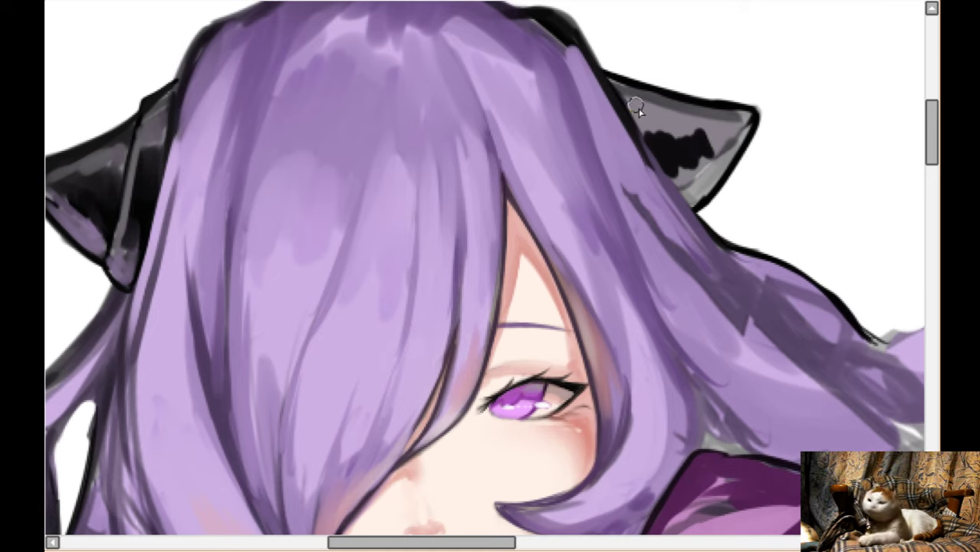
- Draw a dark band across the base of the second horn and blend its face into black with grey highlights and purple reflected light
{"action": "key", "text": "h"}
{"action": "scroll", "coordinate": [506, 117], "scroll_direction": "up", "scroll_amount": 1}
{"action": "mouse_move", "coordinate": [367, 98]}
{"action": "left_mouse_down"}
{"action": "mouse_move", "coordinate": [338, 110]}
{"action": "mouse_move", "coordinate": [317, 165]}
{"action": "left_mouse_up"}
{"action": "left_click_drag", "start_coordinate": [332, 121], "coordinate": [317, 162]}
{"action": "left_click_drag", "start_coordinate": [338, 125], "coordinate": [302, 207]}
{"action": "left_click_drag", "start_coordinate": [336, 125], "coordinate": [330, 169]}
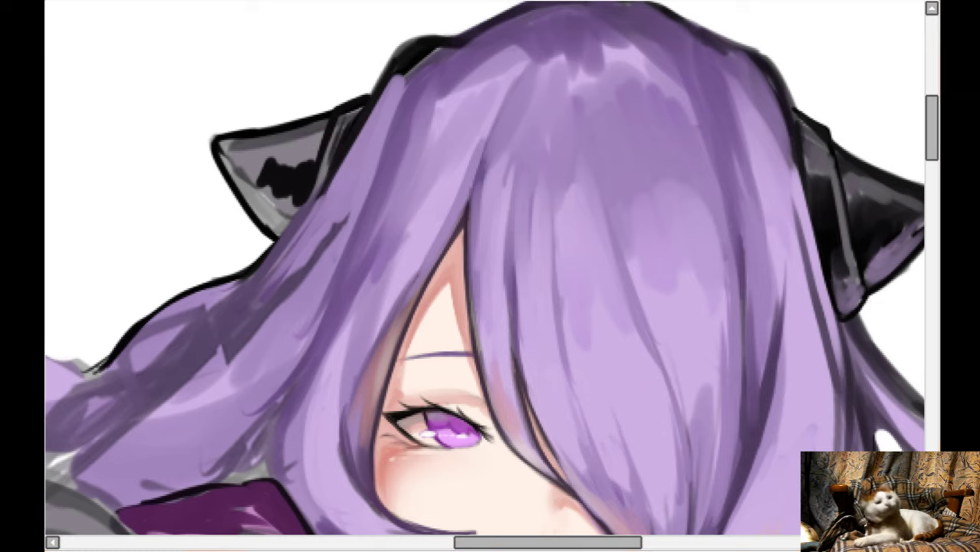
{"action": "mouse_move", "coordinate": [279, 188]}
{"action": "left_mouse_down"}
{"action": "mouse_move", "coordinate": [241, 161]}
{"action": "mouse_move", "coordinate": [303, 255]}
{"action": "mouse_move", "coordinate": [311, 245]}
{"action": "mouse_move", "coordinate": [244, 190]}
{"action": "mouse_move", "coordinate": [239, 176]}
{"action": "mouse_move", "coordinate": [284, 226]}
{"action": "mouse_move", "coordinate": [228, 144]}
{"action": "mouse_move", "coordinate": [240, 170]}
{"action": "mouse_move", "coordinate": [267, 179]}
{"action": "mouse_move", "coordinate": [264, 149]}
{"action": "left_mouse_up"}
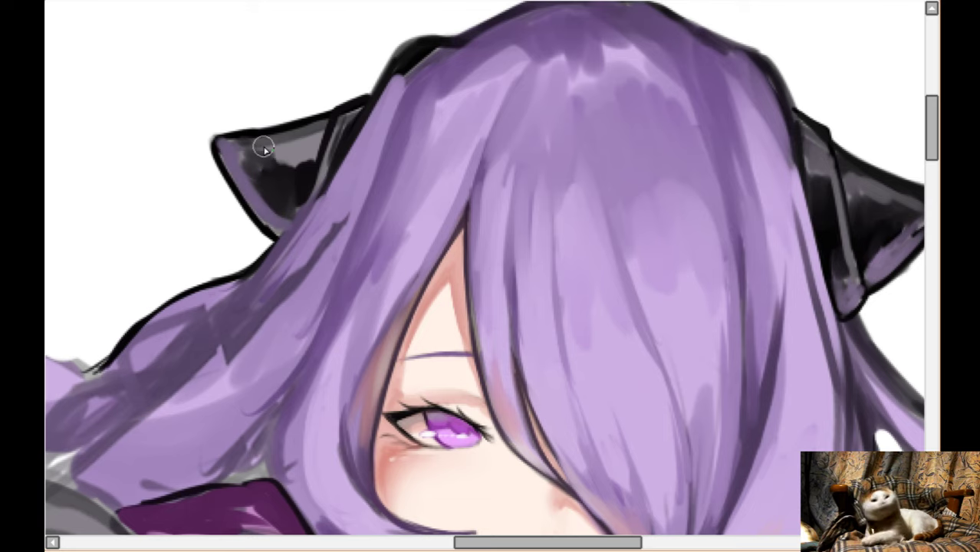
{"action": "scroll", "coordinate": [263, 149], "scroll_direction": "down", "scroll_amount": 3}
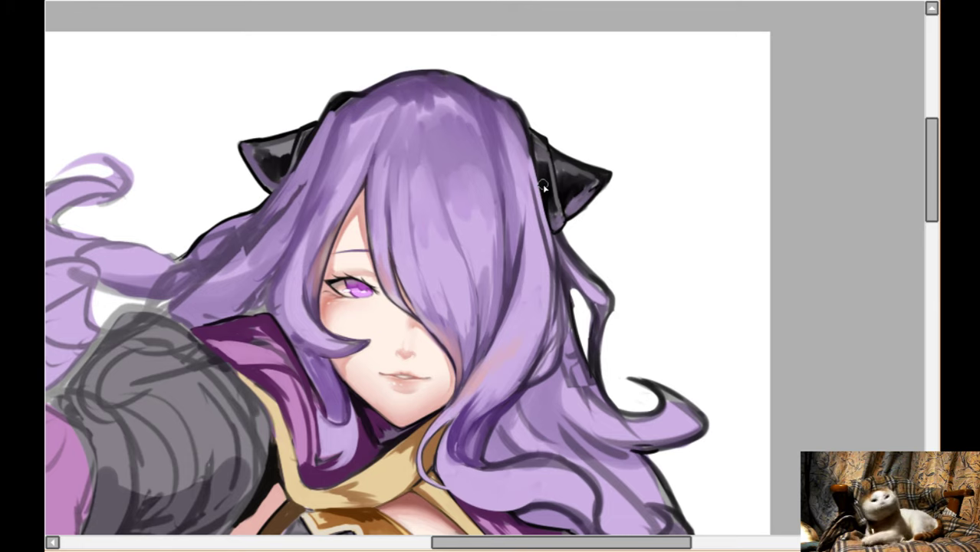
- Sketch a thin black centre line and the pointed lower half of a tiara ornament on the hair above the forehead
{"action": "scroll", "coordinate": [385, 212], "scroll_direction": "up", "scroll_amount": 1}
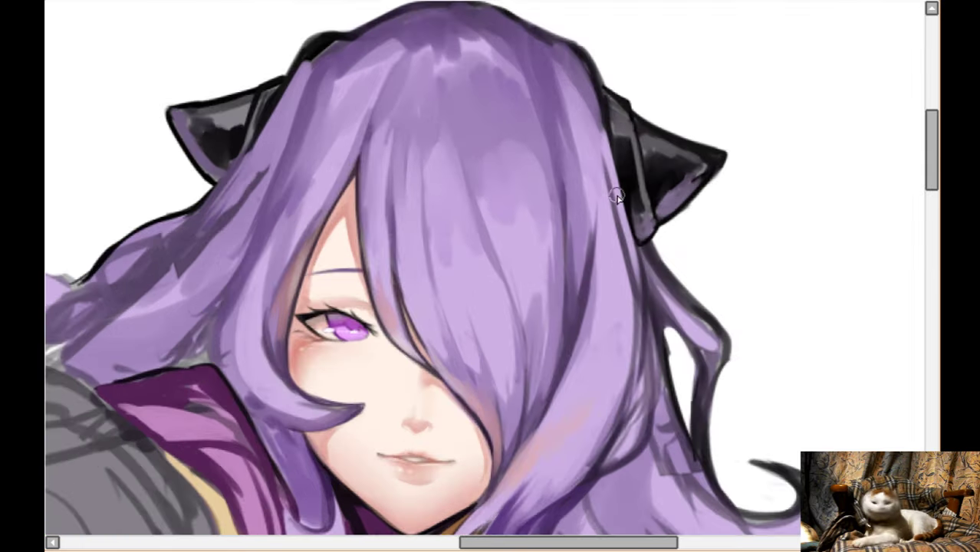
{"action": "scroll", "coordinate": [617, 191], "scroll_direction": "down", "scroll_amount": 1}
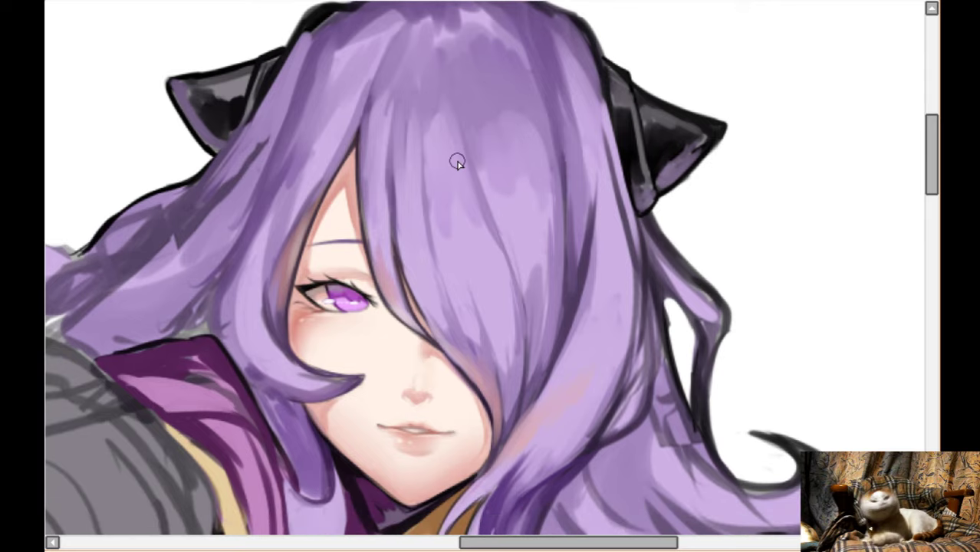
{"action": "scroll", "coordinate": [456, 162], "scroll_direction": "up", "scroll_amount": 1}
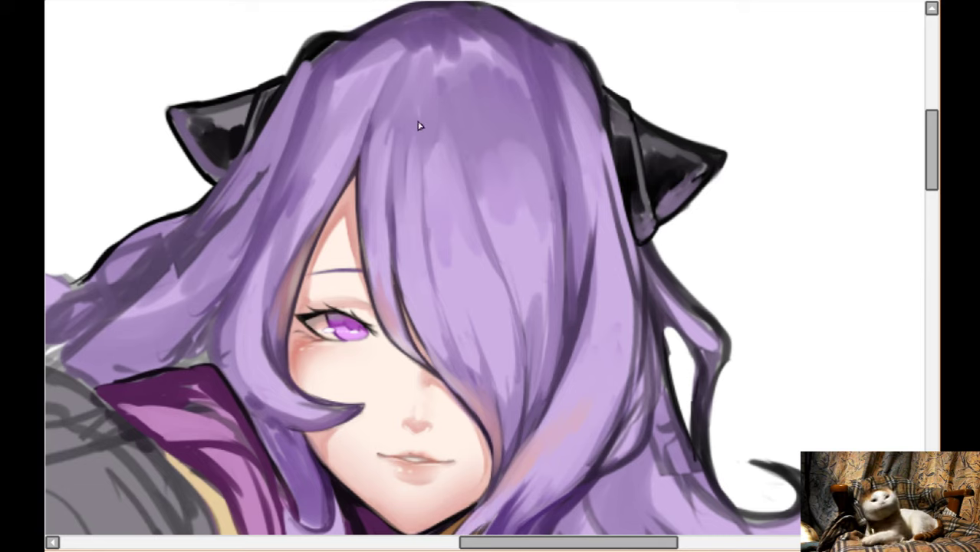
{"action": "mouse_move", "coordinate": [443, 95]}
{"action": "left_mouse_down"}
{"action": "mouse_move", "coordinate": [437, 119]}
{"action": "mouse_move", "coordinate": [444, 64]}
{"action": "mouse_move", "coordinate": [435, 151]}
{"action": "mouse_move", "coordinate": [412, 169]}
{"action": "left_mouse_up"}
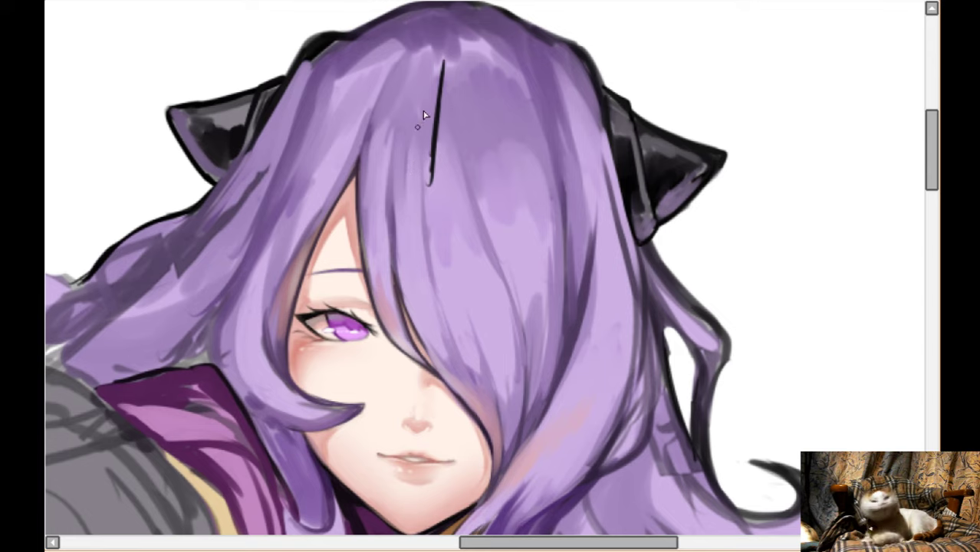
{"action": "mouse_move", "coordinate": [415, 101]}
{"action": "left_mouse_down"}
{"action": "mouse_move", "coordinate": [406, 144]}
{"action": "mouse_move", "coordinate": [429, 190]}
{"action": "mouse_move", "coordinate": [460, 159]}
{"action": "mouse_move", "coordinate": [470, 105]}
{"action": "left_mouse_up"}
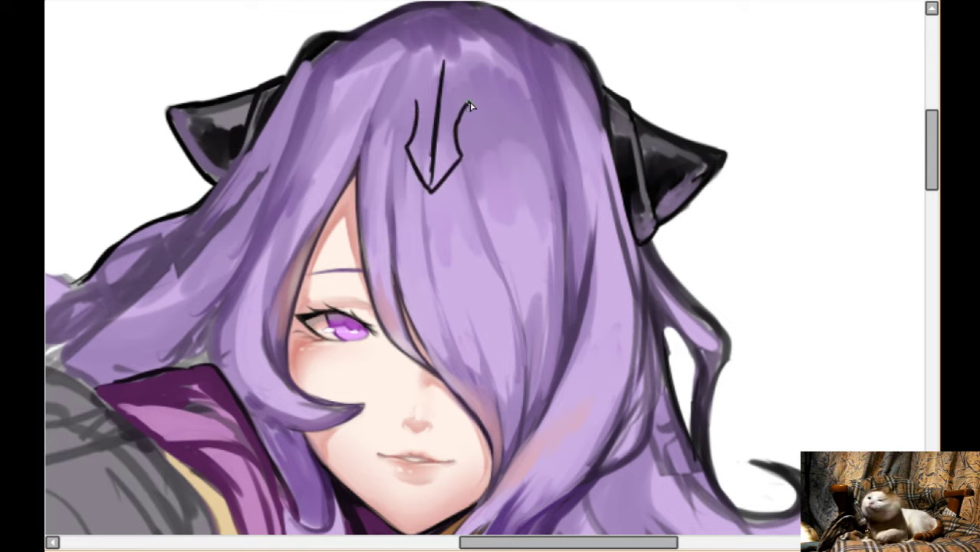
- Close the ornament's outline with a pointed diamond top and a concave side running down to the lower corner
{"action": "scroll", "coordinate": [440, 91], "scroll_direction": "up", "scroll_amount": 2}
{"action": "key", "text": "Up"}
{"action": "key", "text": "Up"}
{"action": "key", "text": "Up"}
{"action": "key", "text": "Up"}
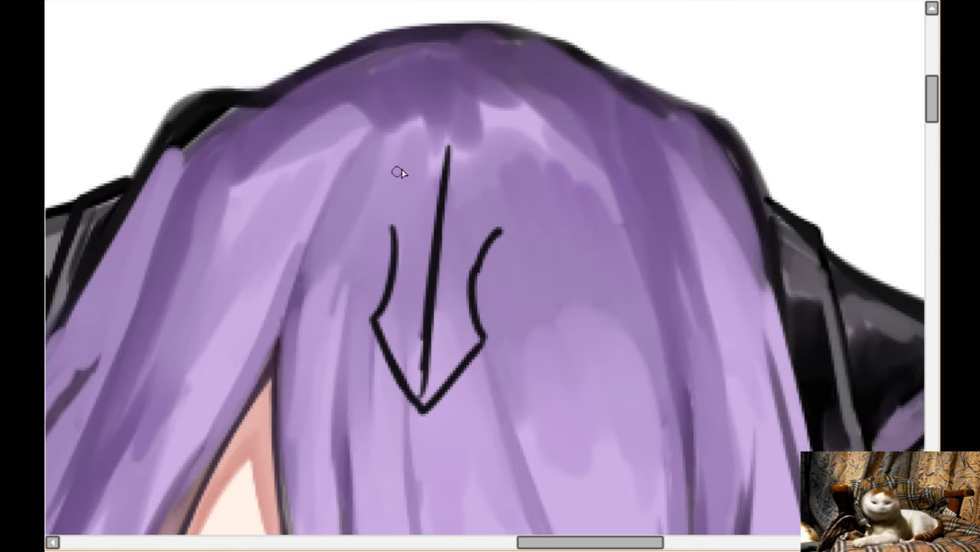
{"action": "mouse_move", "coordinate": [393, 226]}
{"action": "left_mouse_down"}
{"action": "mouse_move", "coordinate": [385, 183]}
{"action": "mouse_move", "coordinate": [467, 93]}
{"action": "mouse_move", "coordinate": [511, 164]}
{"action": "left_mouse_up"}
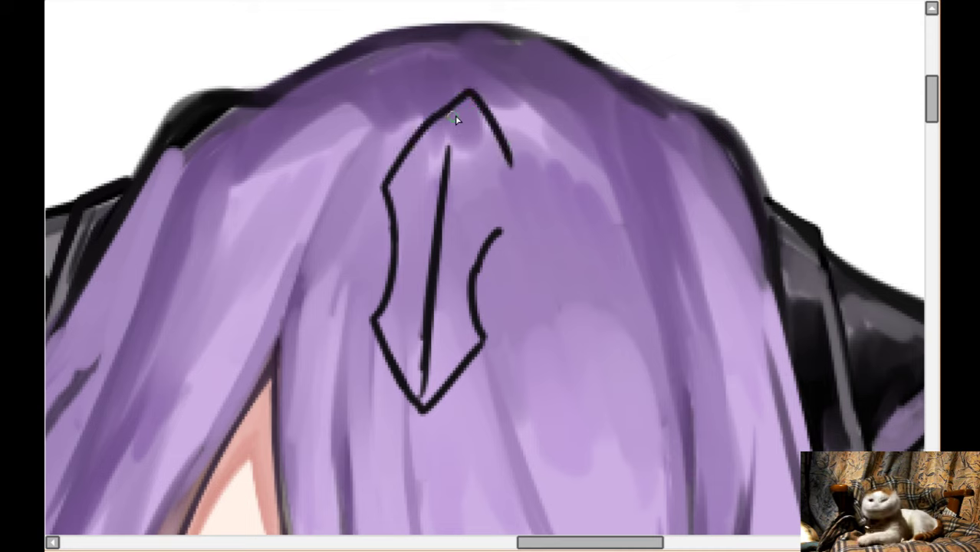
{"action": "key", "text": "ctrl+z"}
{"action": "mouse_move", "coordinate": [460, 95]}
{"action": "left_mouse_down"}
{"action": "mouse_move", "coordinate": [407, 151]}
{"action": "mouse_move", "coordinate": [385, 192]}
{"action": "mouse_move", "coordinate": [394, 232]}
{"action": "left_mouse_up"}
{"action": "left_click_drag", "start_coordinate": [461, 93], "coordinate": [512, 186]}
{"action": "key", "text": "ctrl+z"}
{"action": "key", "text": "ctrl+z"}
{"action": "mouse_move", "coordinate": [496, 156]}
{"action": "left_mouse_down"}
{"action": "mouse_move", "coordinate": [513, 192]}
{"action": "mouse_move", "coordinate": [477, 254]}
{"action": "mouse_move", "coordinate": [482, 336]}
{"action": "left_mouse_up"}
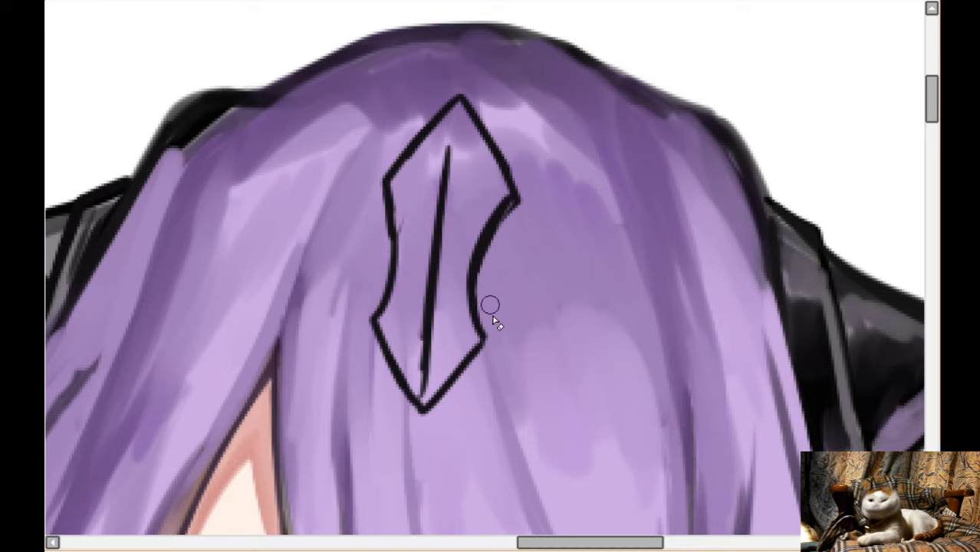
- Draw the double-arched upper edge of a tiara arm extending from the central ornament toward the fully visible horn
{"action": "scroll", "coordinate": [509, 332], "scroll_direction": "right", "scroll_amount": 2}
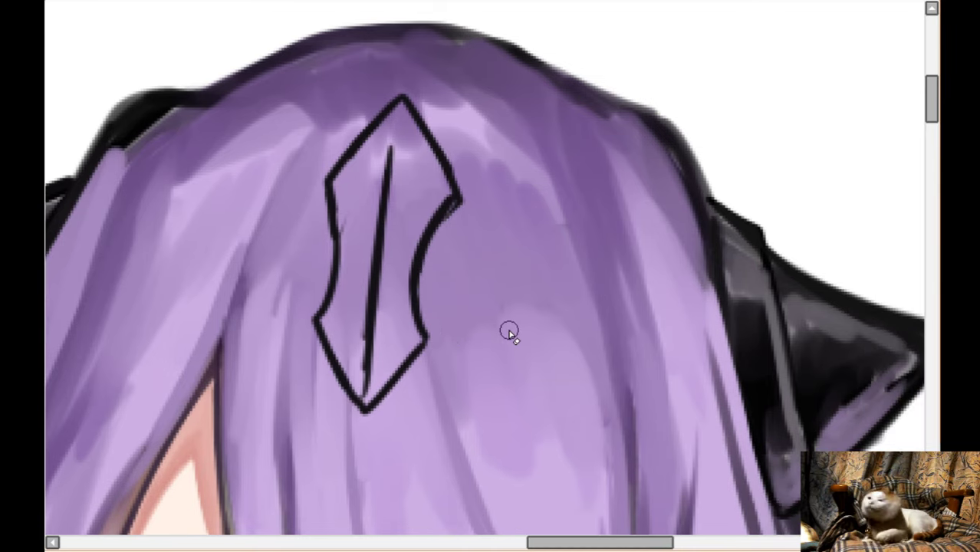
{"action": "scroll", "coordinate": [509, 332], "scroll_direction": "right", "scroll_amount": 1}
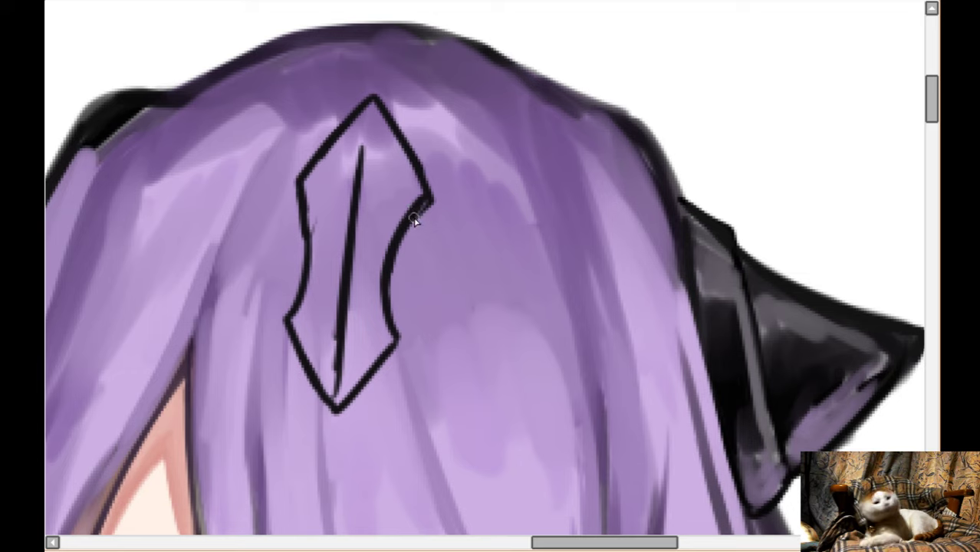
{"action": "left_click_drag", "start_coordinate": [421, 214], "coordinate": [537, 252]}
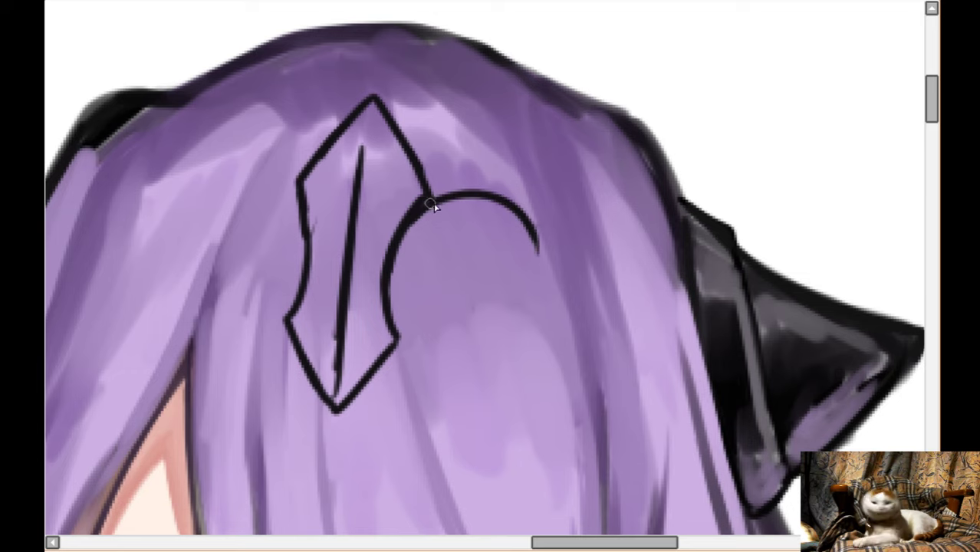
{"action": "key", "text": "ctrl+z"}
{"action": "mouse_move", "coordinate": [427, 206]}
{"action": "left_mouse_down"}
{"action": "mouse_move", "coordinate": [473, 218]}
{"action": "mouse_move", "coordinate": [492, 262]}
{"action": "mouse_move", "coordinate": [564, 328]}
{"action": "left_mouse_up"}
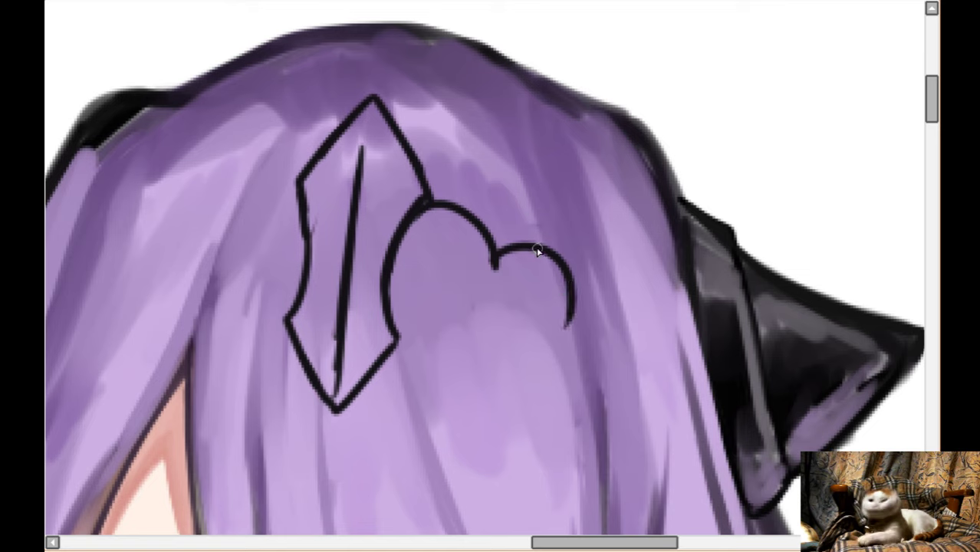
{"action": "left_click_drag", "start_coordinate": [566, 264], "coordinate": [537, 362]}
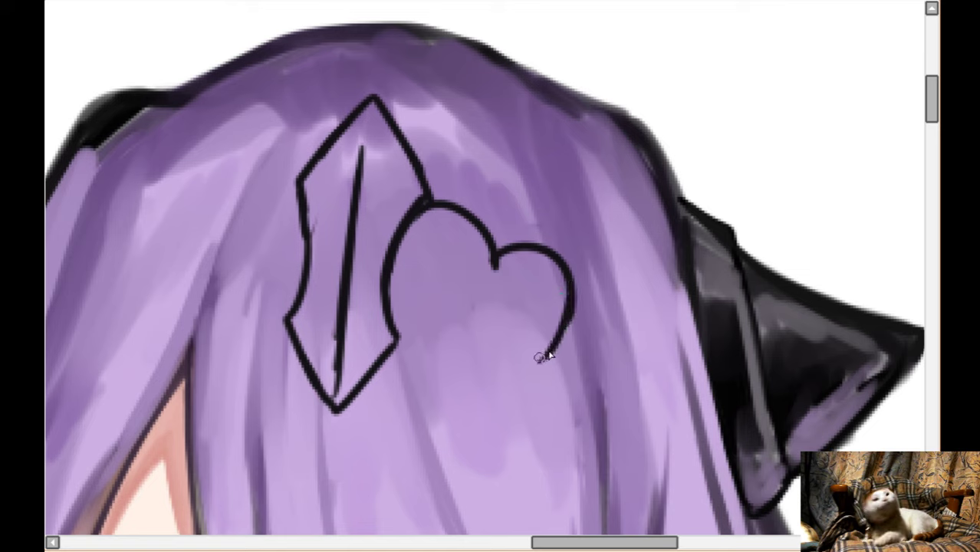
- Add the arm's parallel scalloped lower edge and finish its end with an outward-flicking curl
{"action": "left_click_drag", "start_coordinate": [388, 263], "coordinate": [490, 269]}
{"action": "key", "text": "ctrl+z"}
{"action": "mouse_move", "coordinate": [388, 283]}
{"action": "left_mouse_down"}
{"action": "mouse_move", "coordinate": [443, 253]}
{"action": "mouse_move", "coordinate": [489, 293]}
{"action": "mouse_move", "coordinate": [482, 300]}
{"action": "mouse_move", "coordinate": [481, 287]}
{"action": "mouse_move", "coordinate": [482, 298]}
{"action": "mouse_move", "coordinate": [541, 302]}
{"action": "mouse_move", "coordinate": [532, 364]}
{"action": "mouse_move", "coordinate": [536, 356]}
{"action": "mouse_move", "coordinate": [539, 341]}
{"action": "mouse_move", "coordinate": [513, 373]}
{"action": "mouse_move", "coordinate": [537, 388]}
{"action": "mouse_move", "coordinate": [614, 393]}
{"action": "left_mouse_up"}
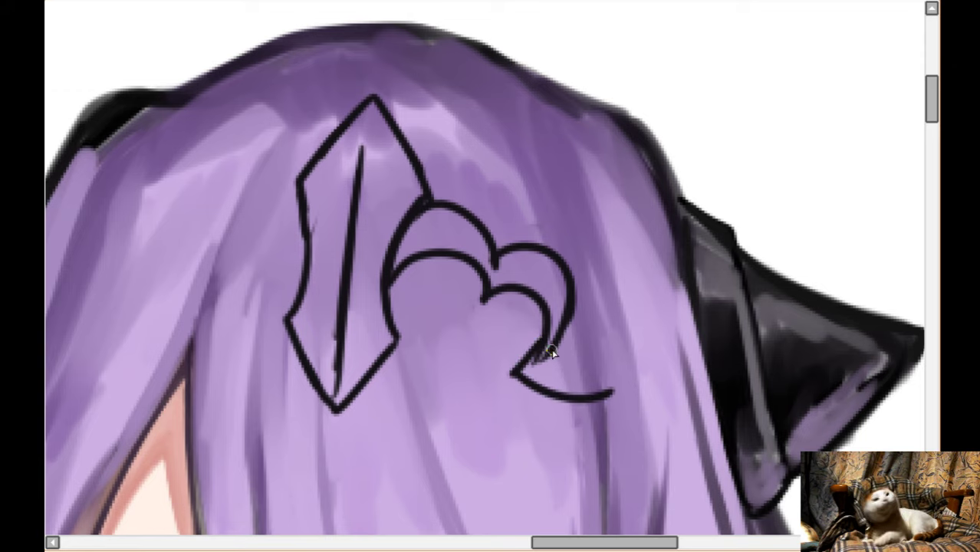
{"action": "left_click_drag", "start_coordinate": [553, 349], "coordinate": [608, 384]}
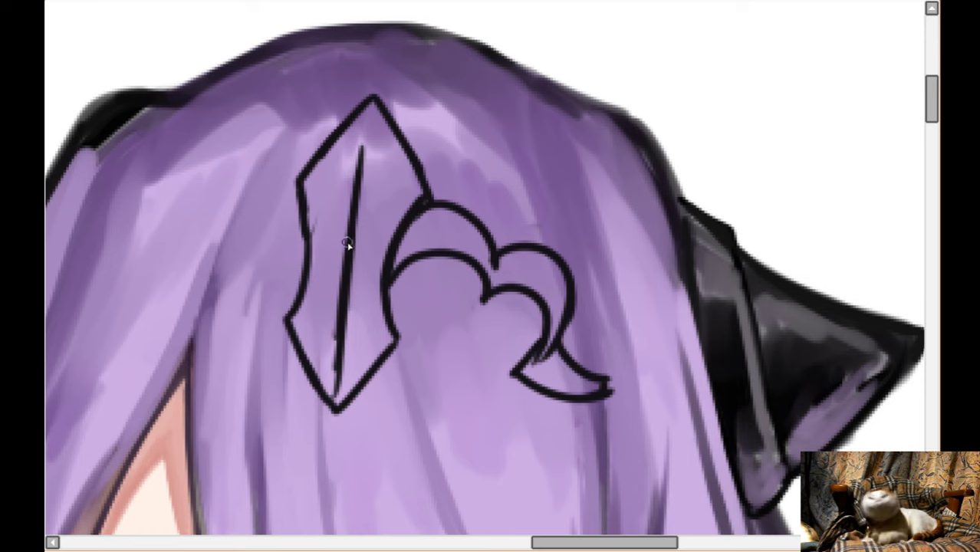
- Mirror the canvas and draw a matching scalloped arm with a curled tip on the other side of the ornament
{"action": "key", "text": "Left"}
{"action": "key", "text": "Left"}
{"action": "key", "text": "h"}
{"action": "key", "text": "Right"}
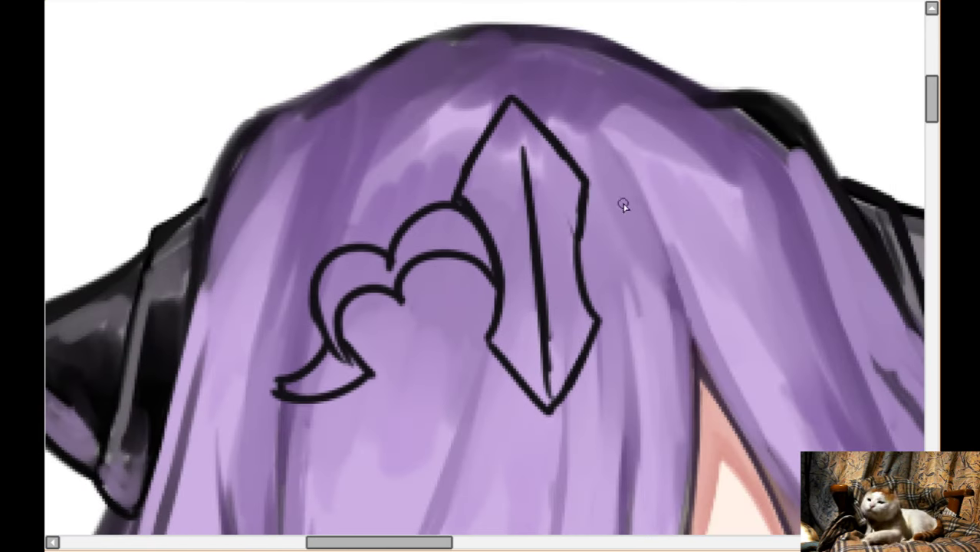
{"action": "mouse_move", "coordinate": [588, 200]}
{"action": "left_mouse_down"}
{"action": "mouse_move", "coordinate": [636, 167]}
{"action": "mouse_move", "coordinate": [681, 226]}
{"action": "mouse_move", "coordinate": [732, 176]}
{"action": "mouse_move", "coordinate": [748, 262]}
{"action": "left_mouse_up"}
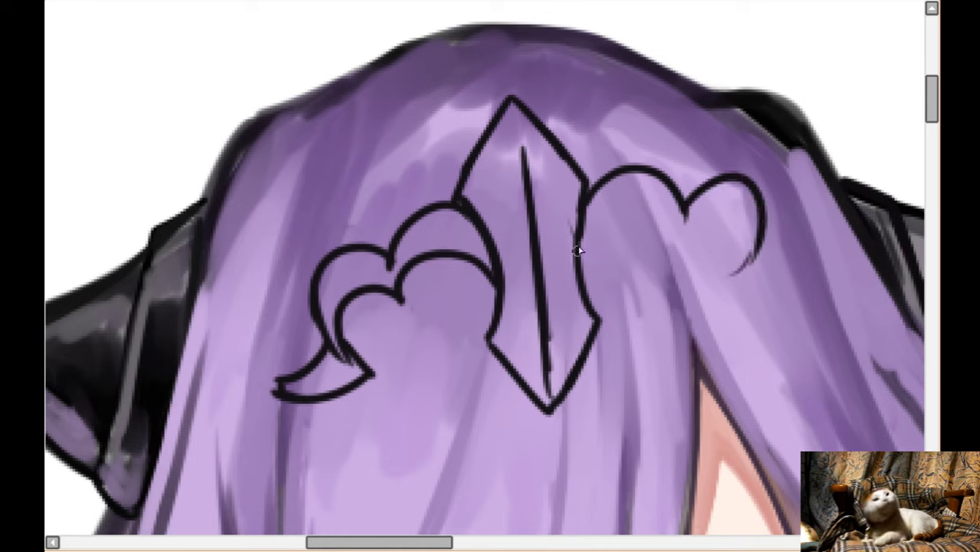
{"action": "mouse_move", "coordinate": [577, 251]}
{"action": "left_mouse_down"}
{"action": "mouse_move", "coordinate": [640, 217]}
{"action": "mouse_move", "coordinate": [665, 249]}
{"action": "mouse_move", "coordinate": [724, 242]}
{"action": "mouse_move", "coordinate": [714, 273]}
{"action": "mouse_move", "coordinate": [789, 263]}
{"action": "left_mouse_up"}
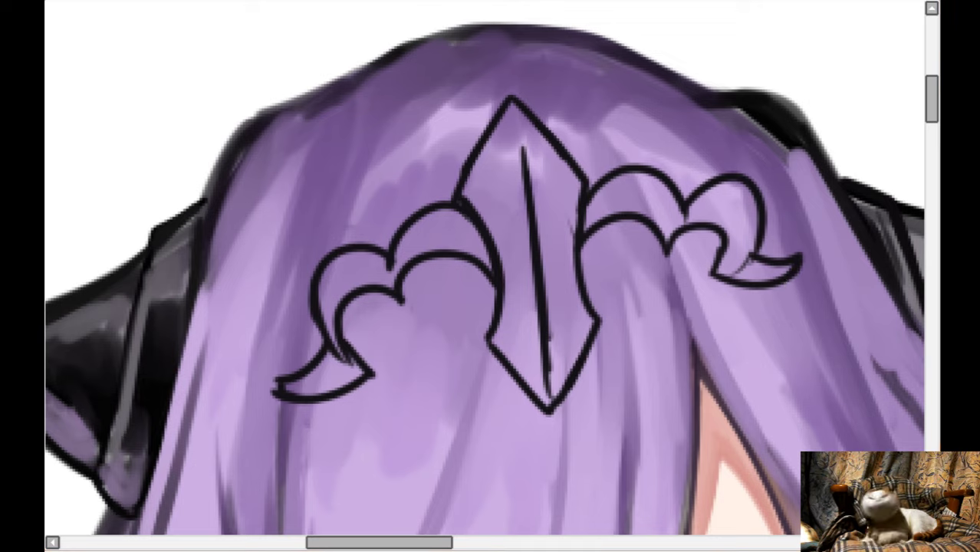
- Fill the central ornament and both tiara arms with solid black and paint over the small leftover gaps
{"action": "left_click", "coordinate": [323, 388]}
{"action": "left_click", "coordinate": [357, 290]}
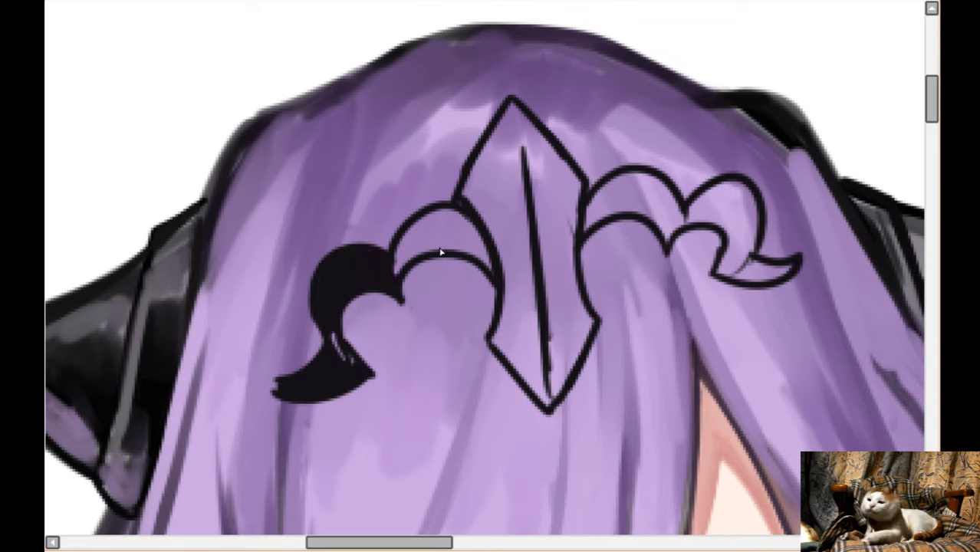
{"action": "left_click", "coordinate": [438, 257]}
{"action": "left_click", "coordinate": [516, 256]}
{"action": "left_click", "coordinate": [631, 205]}
{"action": "left_click", "coordinate": [733, 212]}
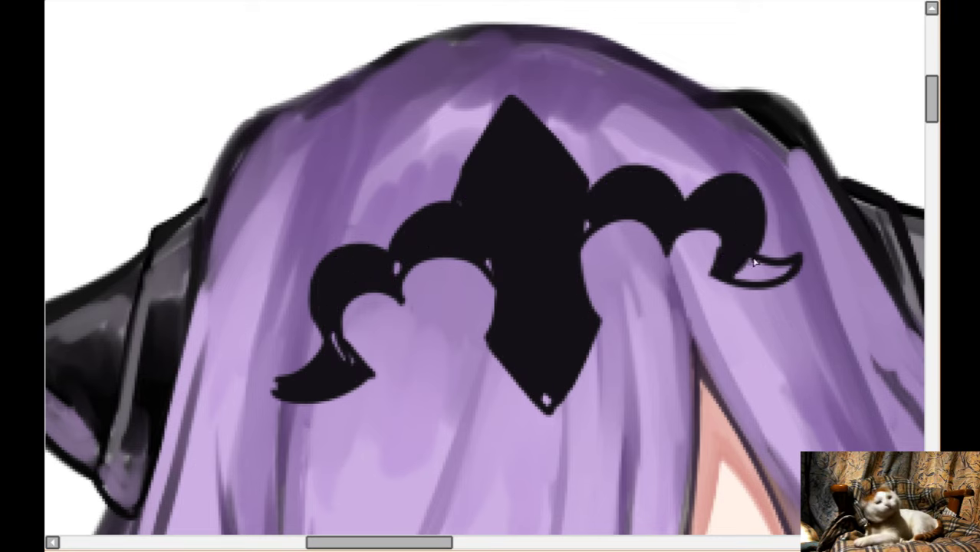
{"action": "left_click", "coordinate": [758, 273]}
{"action": "scroll", "coordinate": [484, 267], "scroll_direction": "down", "scroll_amount": 1}
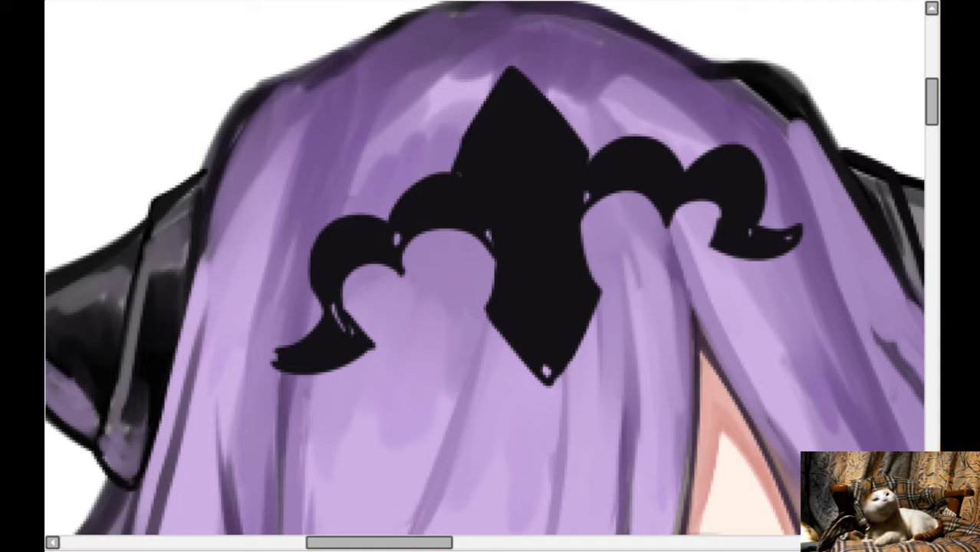
{"action": "left_click", "coordinate": [339, 329]}
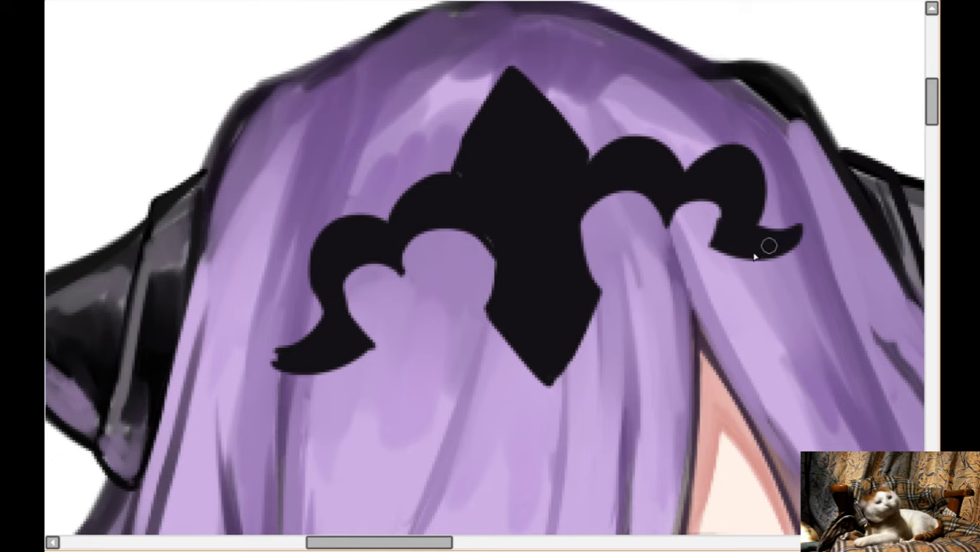
- Mirror the canvas back and rotate the whole tiara slightly counterclockwise to fit the head's tilt
{"action": "key", "text": "h"}
{"action": "scroll", "coordinate": [756, 248], "scroll_direction": "down", "scroll_amount": 2}
{"action": "scroll", "coordinate": [756, 252], "scroll_direction": "up", "scroll_amount": 1}
{"action": "scroll", "coordinate": [590, 230], "scroll_direction": "down", "scroll_amount": 1}
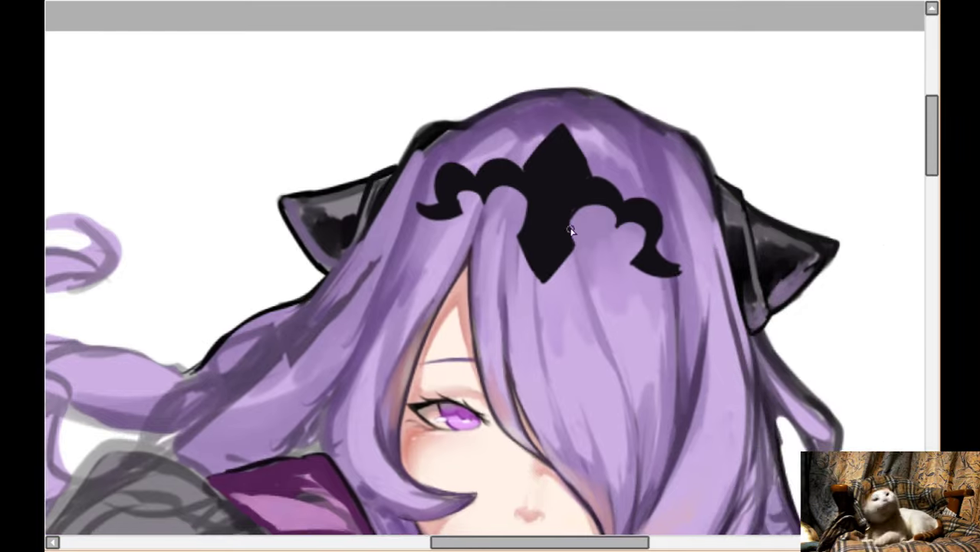
{"action": "scroll", "coordinate": [583, 229], "scroll_direction": "down", "scroll_amount": 1}
{"action": "scroll", "coordinate": [624, 239], "scroll_direction": "up", "scroll_amount": 1}
{"action": "scroll", "coordinate": [564, 241], "scroll_direction": "down", "scroll_amount": 1}
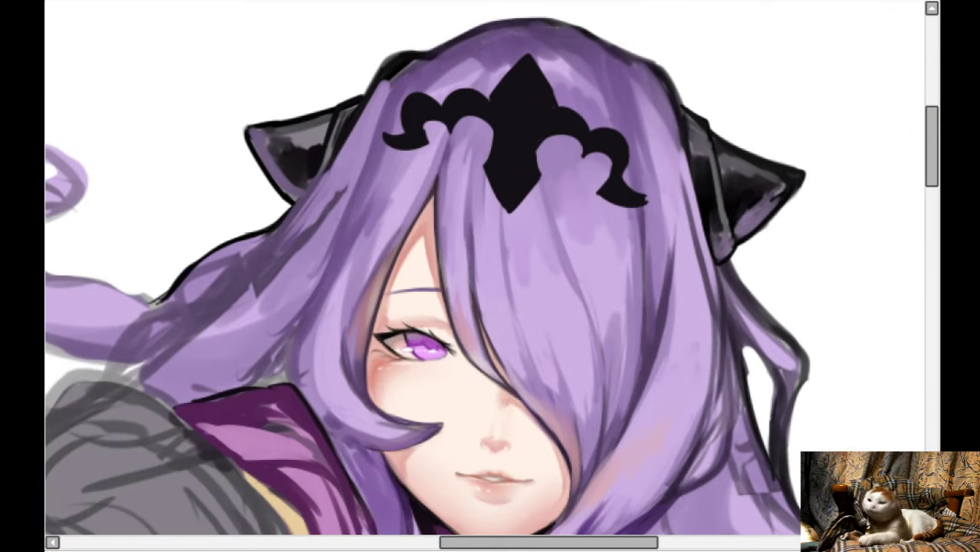
{"action": "key", "text": "ctrl+t"}
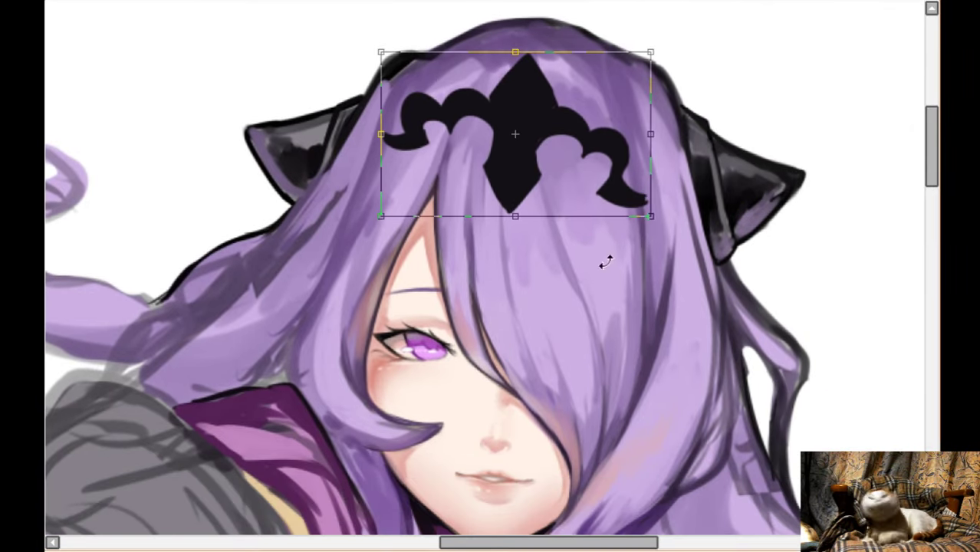
{"action": "mouse_move", "coordinate": [700, 263]}
{"action": "left_mouse_down"}
{"action": "mouse_move", "coordinate": [710, 244]}
{"action": "mouse_move", "coordinate": [699, 257]}
{"action": "left_mouse_up"}
{"action": "key", "text": "Return"}
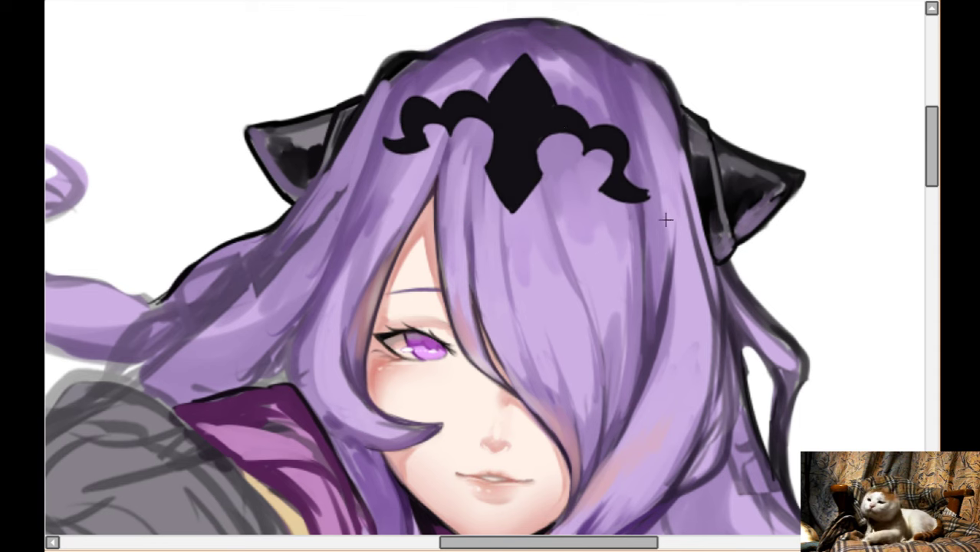
- Select the tiara arm above the visible eye, rotate it slightly and shift it down, then clear the selection
{"action": "scroll", "coordinate": [466, 117], "scroll_direction": "up", "scroll_amount": 1}
{"action": "left_click_drag", "start_coordinate": [296, 56], "coordinate": [467, 167]}
{"action": "key", "text": "ctrl+t"}
{"action": "left_click_drag", "start_coordinate": [484, 299], "coordinate": [494, 288]}
{"action": "left_click_drag", "start_coordinate": [425, 131], "coordinate": [432, 150]}
{"action": "key", "text": "Return"}
{"action": "key", "text": "ctrl+d"}
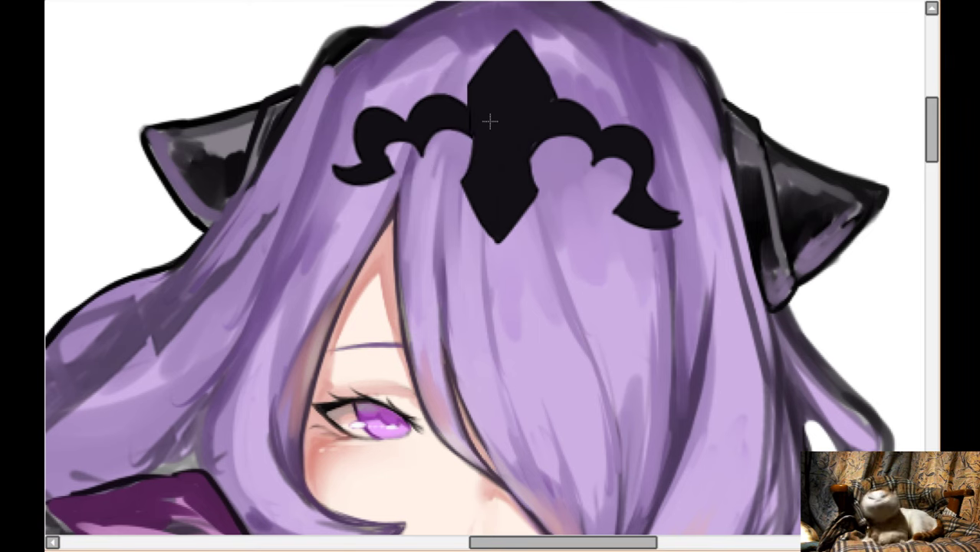
- Repaint the central ornament's cut-off corner in black at the arm joint and refine the moved arm's curled end
{"action": "scroll", "coordinate": [491, 122], "scroll_direction": "down", "scroll_amount": 3}
{"action": "scroll", "coordinate": [490, 121], "scroll_direction": "up", "scroll_amount": 4}
{"action": "scroll", "coordinate": [490, 121], "scroll_direction": "up", "scroll_amount": 2}
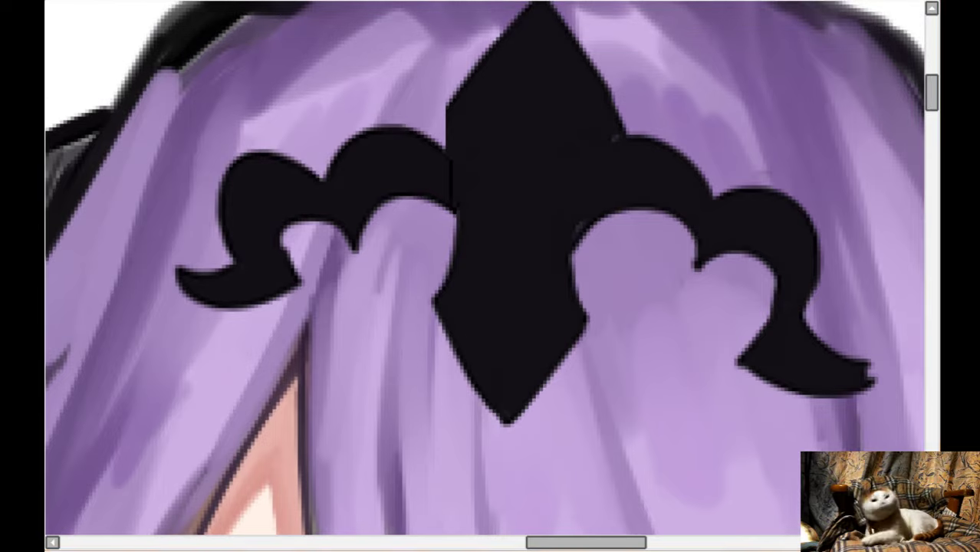
{"action": "left_click_drag", "start_coordinate": [459, 110], "coordinate": [451, 152]}
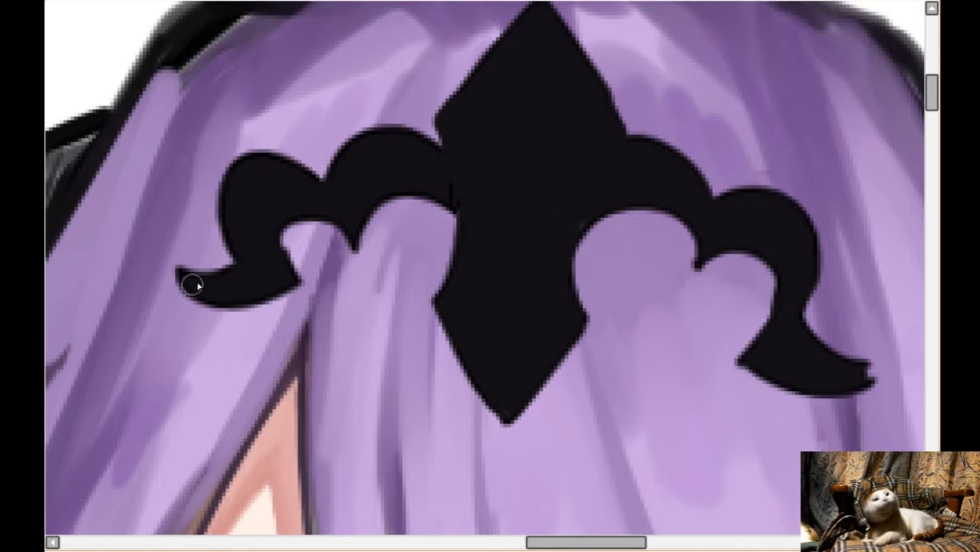
{"action": "scroll", "coordinate": [736, 360], "scroll_direction": "right", "scroll_amount": 2}
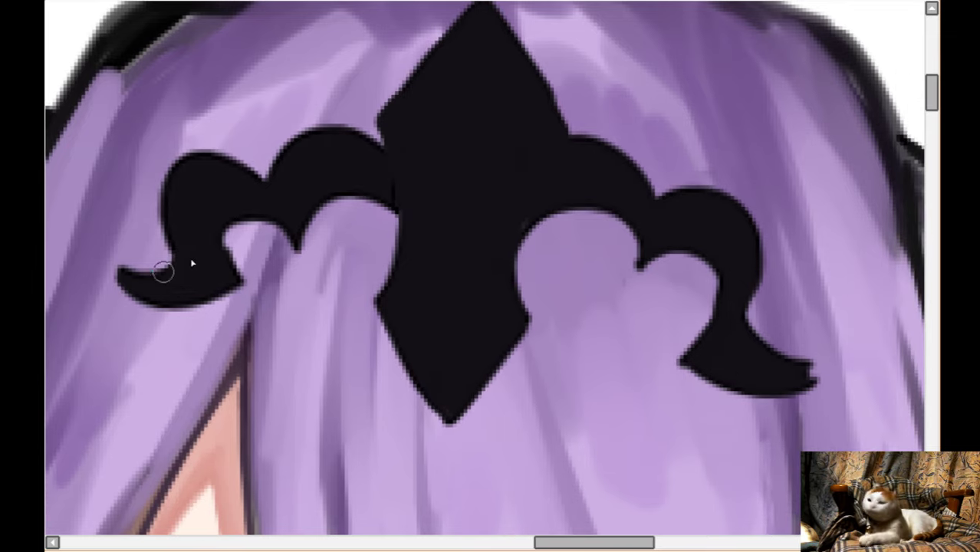
{"action": "left_click_drag", "start_coordinate": [232, 267], "coordinate": [237, 221]}
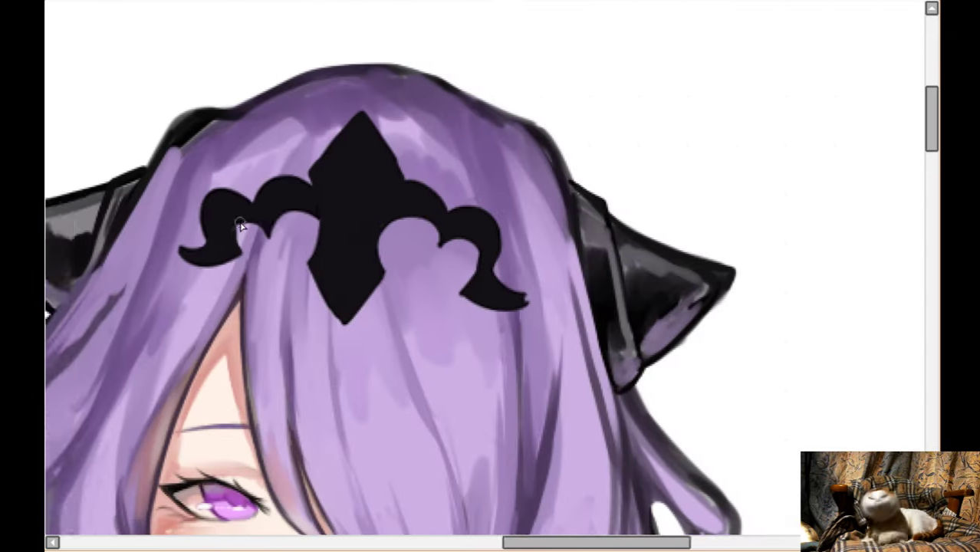
- Erase the ragged end of the tiara arm's curl on the side covering the hidden eye
{"action": "scroll", "coordinate": [236, 221], "scroll_direction": "down", "scroll_amount": 2}
{"action": "scroll", "coordinate": [240, 224], "scroll_direction": "down", "scroll_amount": 4}
{"action": "scroll", "coordinate": [326, 219], "scroll_direction": "up", "scroll_amount": 4}
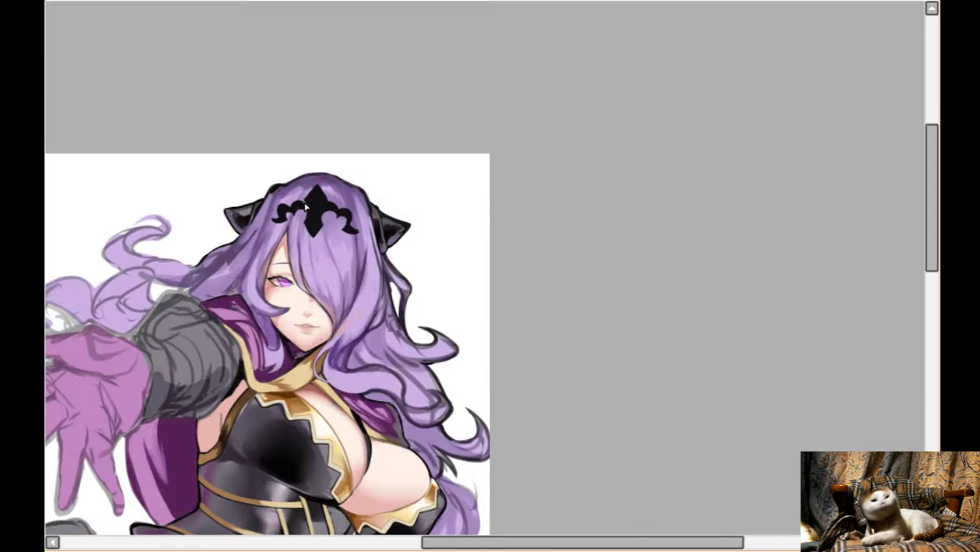
{"action": "scroll", "coordinate": [578, 280], "scroll_direction": "up", "scroll_amount": 2}
{"action": "scroll", "coordinate": [577, 280], "scroll_direction": "right", "scroll_amount": 1}
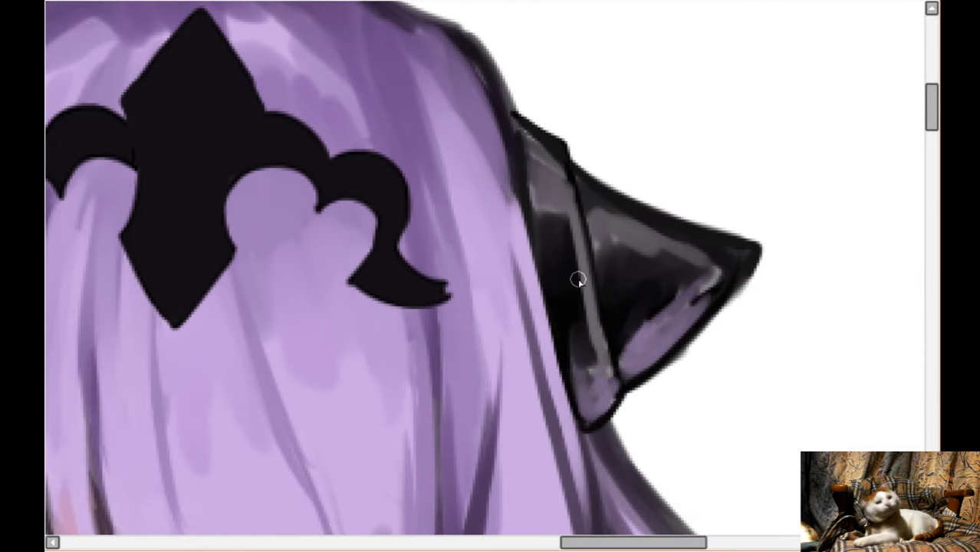
{"action": "mouse_move", "coordinate": [415, 280]}
{"action": "left_mouse_down"}
{"action": "mouse_move", "coordinate": [441, 284]}
{"action": "mouse_move", "coordinate": [443, 321]}
{"action": "left_mouse_up"}
{"action": "scroll", "coordinate": [460, 320], "scroll_direction": "left", "scroll_amount": 4}
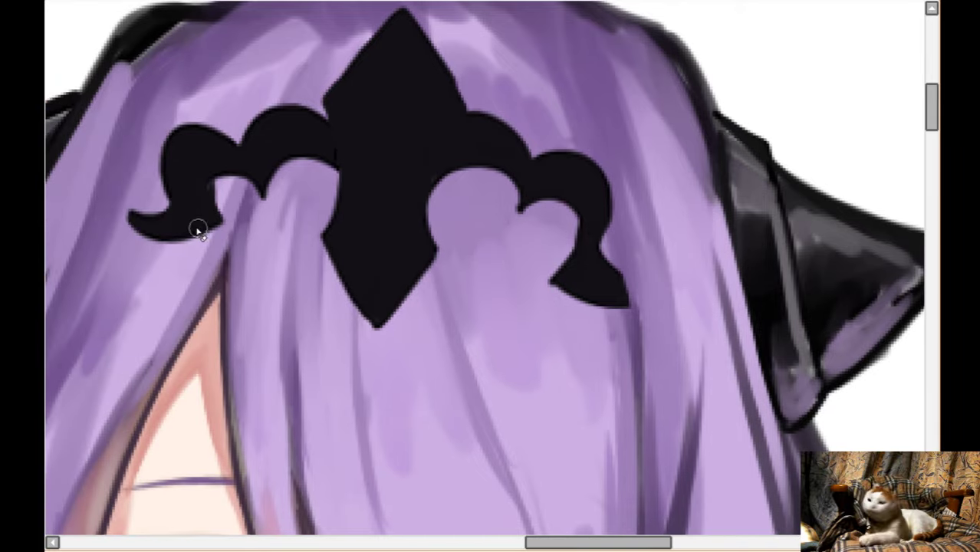
{"action": "scroll", "coordinate": [100, 251], "scroll_direction": "left", "scroll_amount": 1}
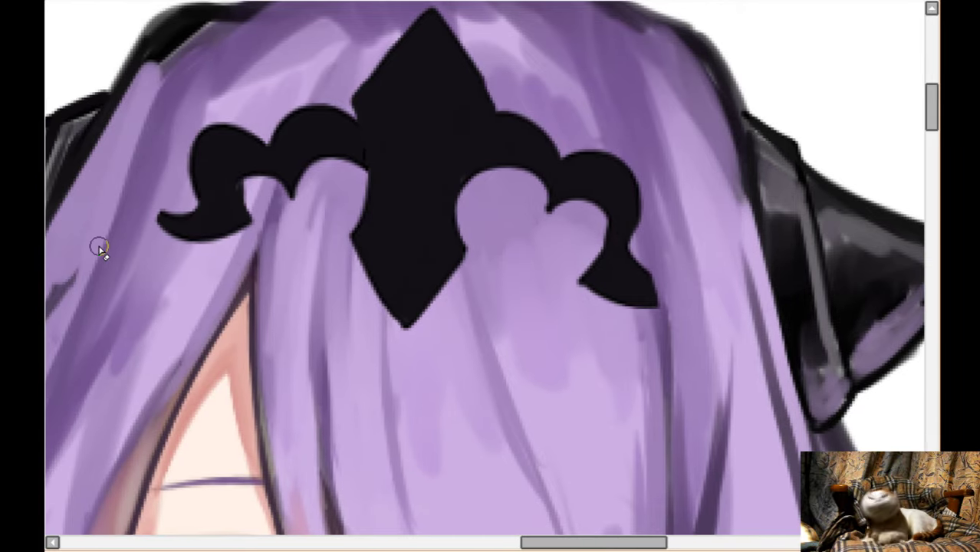
- Paint a darker purple cast shadow on the hair along the lower edges of the tiara's arms and central ornament
{"action": "scroll", "coordinate": [206, 186], "scroll_direction": "down", "scroll_amount": 1}
{"action": "scroll", "coordinate": [227, 200], "scroll_direction": "left", "scroll_amount": 1}
{"action": "scroll", "coordinate": [322, 194], "scroll_direction": "down", "scroll_amount": 1}
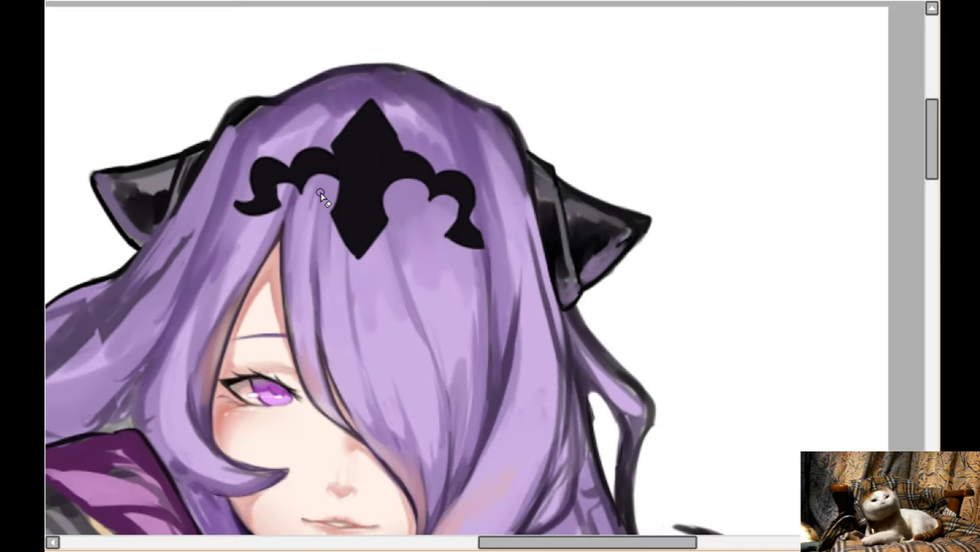
{"action": "scroll", "coordinate": [321, 197], "scroll_direction": "down", "scroll_amount": 1}
{"action": "scroll", "coordinate": [323, 197], "scroll_direction": "up", "scroll_amount": 1}
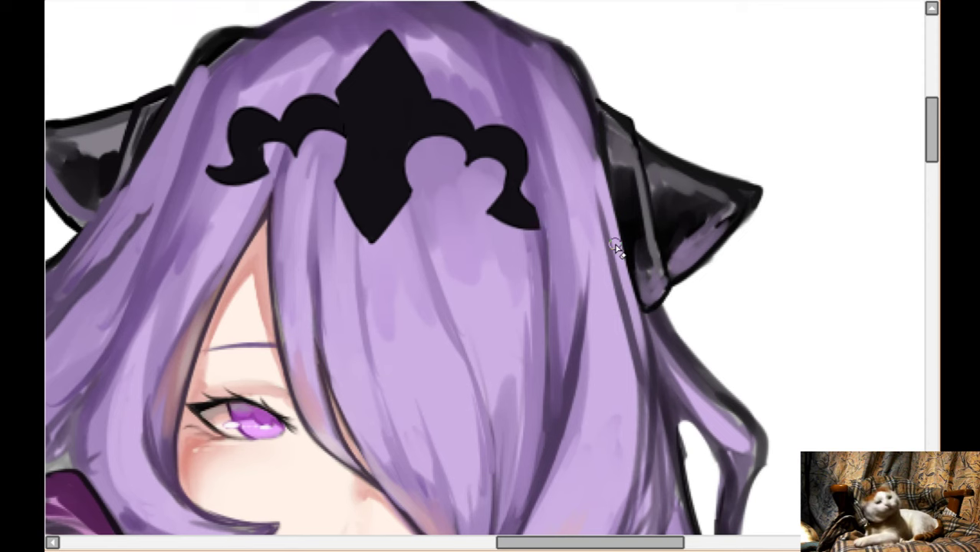
{"action": "scroll", "coordinate": [618, 249], "scroll_direction": "up", "scroll_amount": 1}
{"action": "scroll", "coordinate": [777, 350], "scroll_direction": "left", "scroll_amount": 1}
{"action": "scroll", "coordinate": [613, 390], "scroll_direction": "left", "scroll_amount": 4}
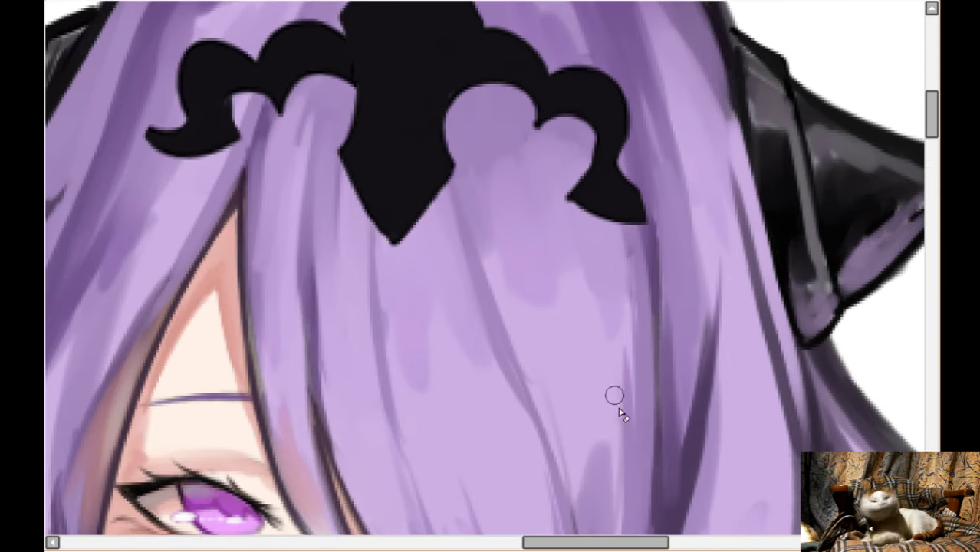
{"action": "scroll", "coordinate": [444, 438], "scroll_direction": "up", "scroll_amount": 1}
{"action": "scroll", "coordinate": [444, 438], "scroll_direction": "up", "scroll_amount": 2}
{"action": "mouse_move", "coordinate": [198, 227]}
{"action": "left_mouse_down"}
{"action": "mouse_move", "coordinate": [234, 204]}
{"action": "mouse_move", "coordinate": [237, 187]}
{"action": "mouse_move", "coordinate": [264, 189]}
{"action": "mouse_move", "coordinate": [318, 167]}
{"action": "mouse_move", "coordinate": [351, 174]}
{"action": "mouse_move", "coordinate": [308, 161]}
{"action": "mouse_move", "coordinate": [356, 212]}
{"action": "mouse_move", "coordinate": [346, 184]}
{"action": "left_mouse_up"}
{"action": "mouse_move", "coordinate": [443, 191]}
{"action": "left_mouse_down"}
{"action": "mouse_move", "coordinate": [521, 200]}
{"action": "mouse_move", "coordinate": [487, 177]}
{"action": "mouse_move", "coordinate": [571, 212]}
{"action": "mouse_move", "coordinate": [569, 203]}
{"action": "mouse_move", "coordinate": [592, 246]}
{"action": "mouse_move", "coordinate": [586, 284]}
{"action": "mouse_move", "coordinate": [628, 301]}
{"action": "left_mouse_up"}
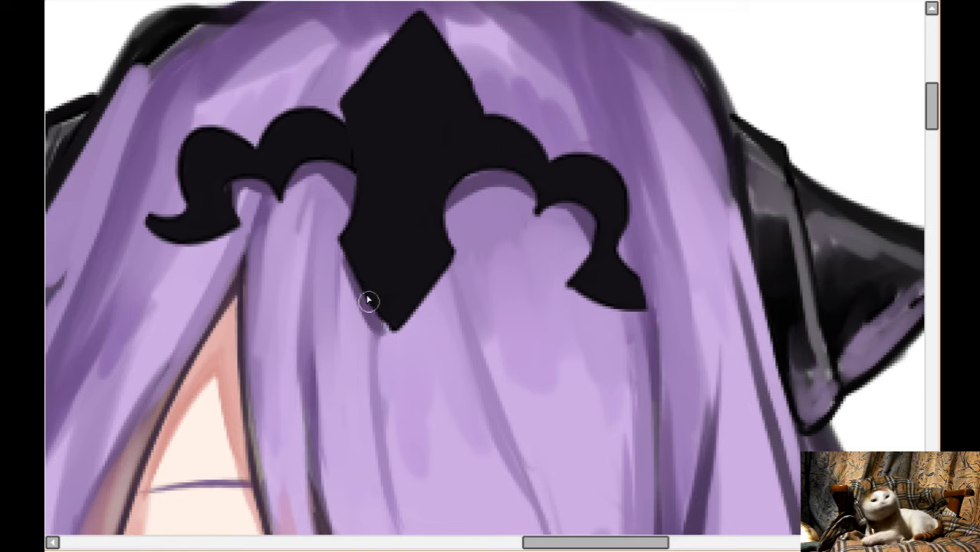
{"action": "mouse_move", "coordinate": [177, 234]}
{"action": "left_mouse_down"}
{"action": "mouse_move", "coordinate": [203, 241]}
{"action": "mouse_move", "coordinate": [242, 224]}
{"action": "left_mouse_up"}
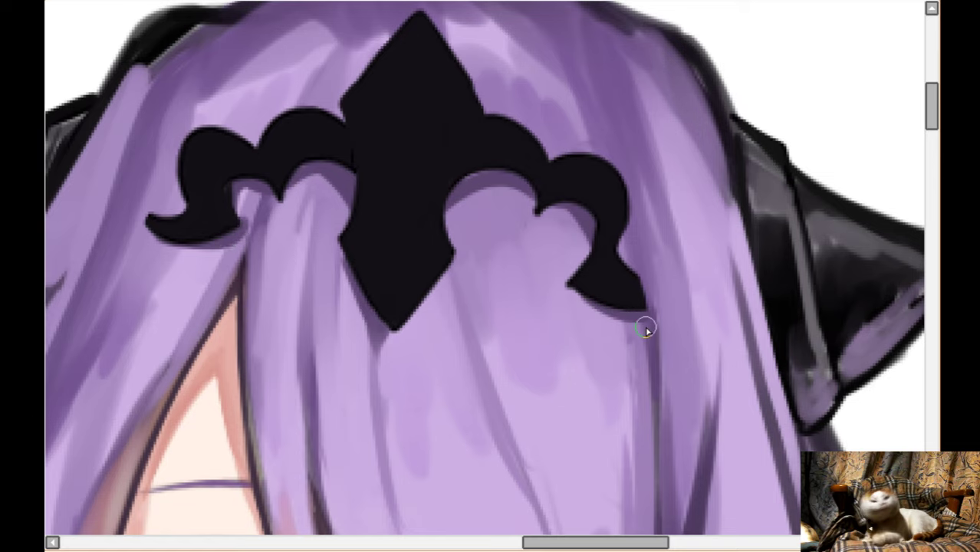
{"action": "scroll", "coordinate": [646, 330], "scroll_direction": "up", "scroll_amount": 1}
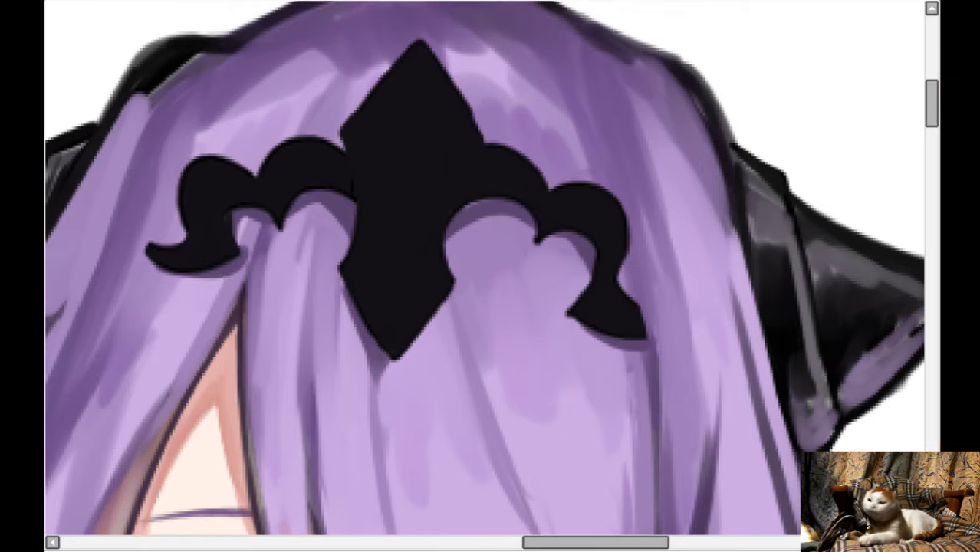
- Paint light lavender hair strands beside and over the outer end of the tiara arm above the hidden eye
{"action": "scroll", "coordinate": [492, 268], "scroll_direction": "down", "scroll_amount": 1}
{"action": "scroll", "coordinate": [607, 258], "scroll_direction": "right", "scroll_amount": 5}
{"action": "scroll", "coordinate": [607, 258], "scroll_direction": "down", "scroll_amount": 1}
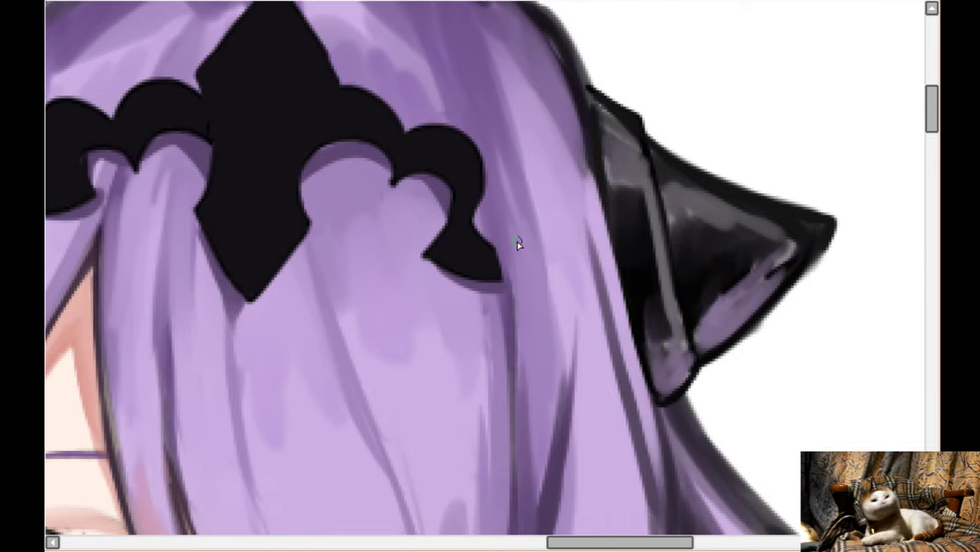
{"action": "mouse_move", "coordinate": [485, 217]}
{"action": "left_mouse_down"}
{"action": "mouse_move", "coordinate": [503, 313]}
{"action": "mouse_move", "coordinate": [495, 241]}
{"action": "mouse_move", "coordinate": [511, 296]}
{"action": "mouse_move", "coordinate": [506, 348]}
{"action": "mouse_move", "coordinate": [490, 183]}
{"action": "mouse_move", "coordinate": [520, 347]}
{"action": "left_mouse_up"}
- Cover the curled tip of the tiara arm above the visible eye with lavender hair and refine the strands below it
{"action": "scroll", "coordinate": [507, 467], "scroll_direction": "left", "scroll_amount": 1}
{"action": "scroll", "coordinate": [257, 234], "scroll_direction": "left", "scroll_amount": 7}
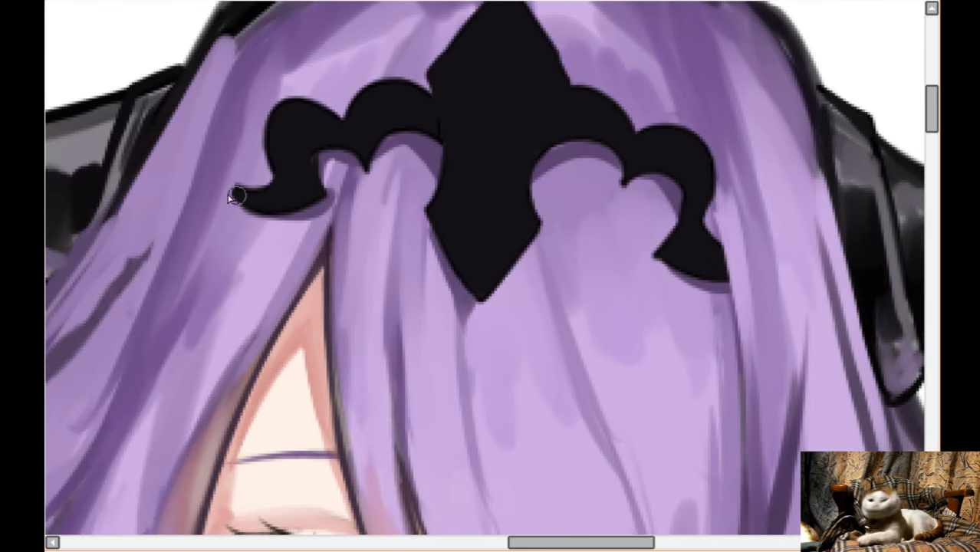
{"action": "mouse_move", "coordinate": [205, 236]}
{"action": "left_mouse_down"}
{"action": "mouse_move", "coordinate": [181, 341]}
{"action": "mouse_move", "coordinate": [134, 402]}
{"action": "left_mouse_up"}
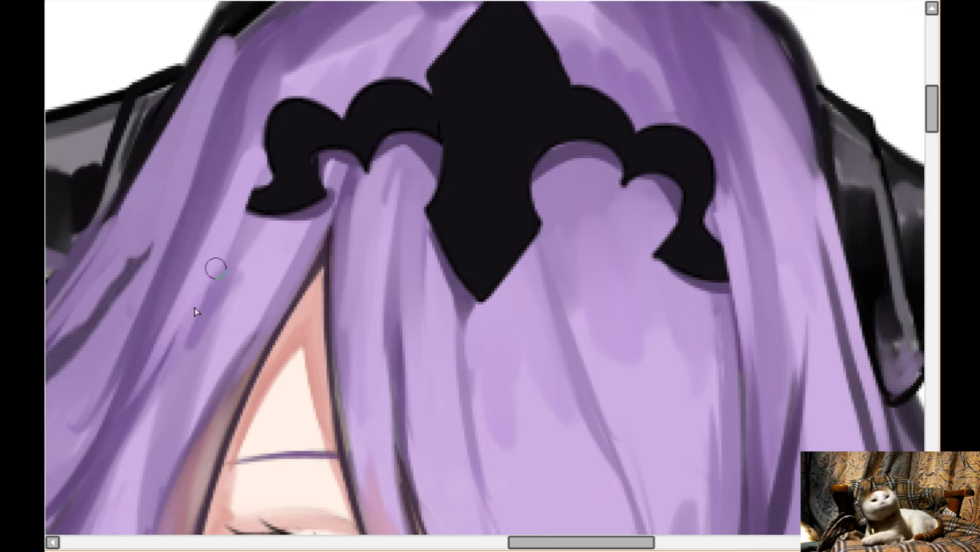
{"action": "left_click_drag", "start_coordinate": [214, 267], "coordinate": [175, 288]}
{"action": "mouse_move", "coordinate": [96, 466]}
{"action": "left_mouse_down"}
{"action": "mouse_move", "coordinate": [187, 345]}
{"action": "mouse_move", "coordinate": [242, 250]}
{"action": "left_mouse_up"}
{"action": "mouse_move", "coordinate": [242, 250]}
{"action": "left_mouse_down"}
{"action": "mouse_move", "coordinate": [115, 441]}
{"action": "mouse_move", "coordinate": [201, 241]}
{"action": "left_mouse_up"}
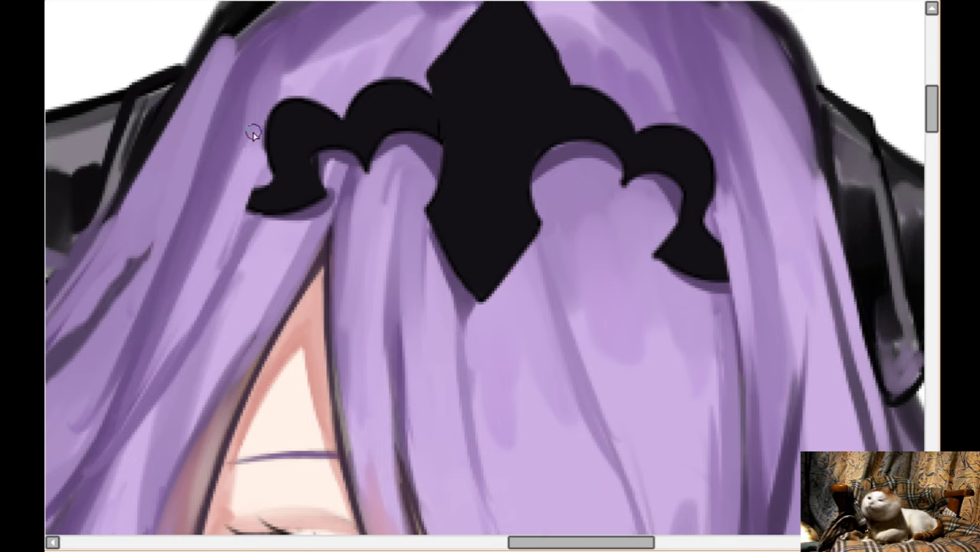
- Paint a thin grey ridge down the tiara's central ornament and grey facets on the side facing the hidden eye
{"action": "scroll", "coordinate": [262, 125], "scroll_direction": "down", "scroll_amount": 5}
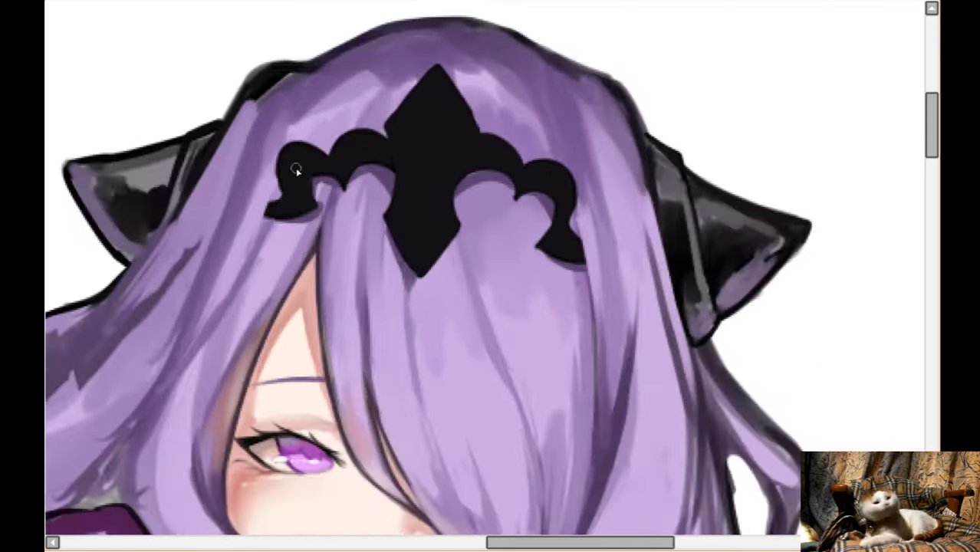
{"action": "scroll", "coordinate": [304, 163], "scroll_direction": "up", "scroll_amount": 5}
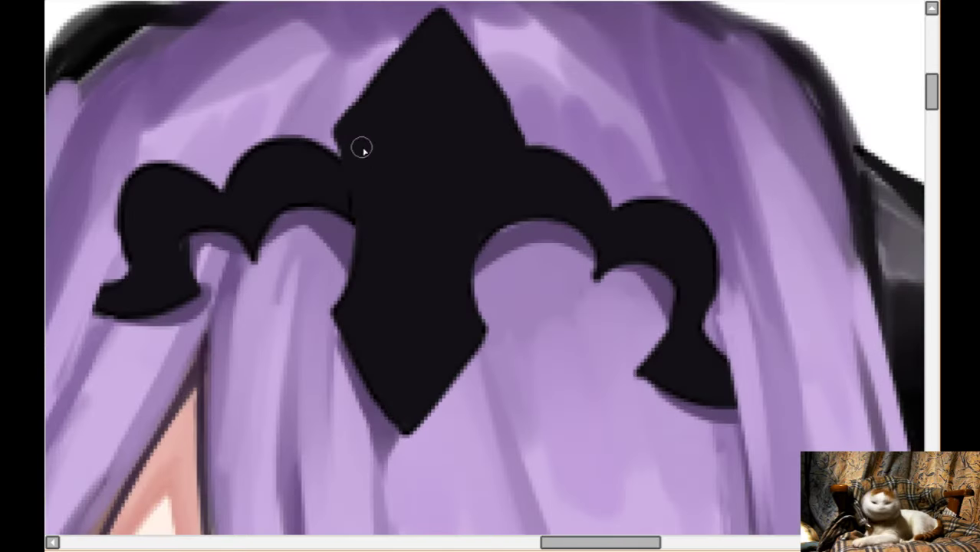
{"action": "scroll", "coordinate": [475, 146], "scroll_direction": "up", "scroll_amount": 2}
{"action": "scroll", "coordinate": [475, 146], "scroll_direction": "up", "scroll_amount": 1}
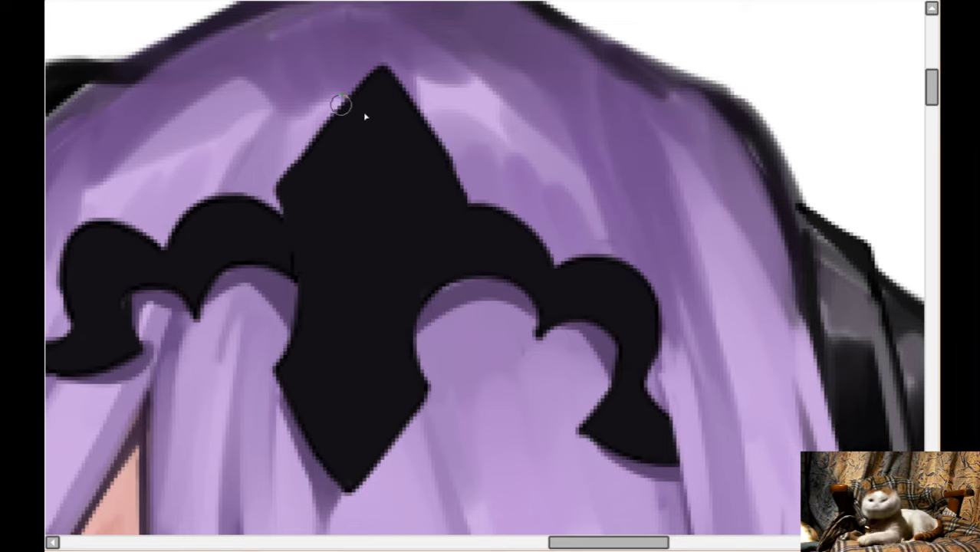
{"action": "left_click_drag", "start_coordinate": [381, 77], "coordinate": [346, 261]}
{"action": "left_click_drag", "start_coordinate": [374, 111], "coordinate": [340, 418]}
{"action": "mouse_move", "coordinate": [346, 246]}
{"action": "left_mouse_down"}
{"action": "mouse_move", "coordinate": [343, 486]}
{"action": "mouse_move", "coordinate": [385, 402]}
{"action": "mouse_move", "coordinate": [382, 371]}
{"action": "mouse_move", "coordinate": [357, 370]}
{"action": "mouse_move", "coordinate": [354, 337]}
{"action": "left_mouse_up"}
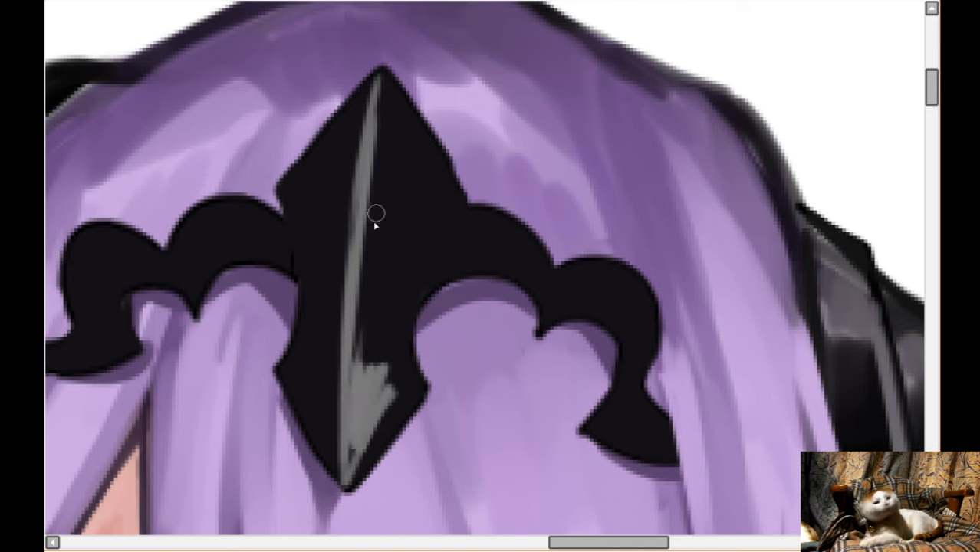
{"action": "mouse_move", "coordinate": [376, 213]}
{"action": "left_mouse_down"}
{"action": "mouse_move", "coordinate": [379, 107]}
{"action": "mouse_move", "coordinate": [380, 175]}
{"action": "mouse_move", "coordinate": [381, 185]}
{"action": "left_mouse_up"}
- Paint grey highlights along the upper curves and flared end of the tiara arm above the hidden eye
{"action": "left_click_drag", "start_coordinate": [537, 253], "coordinate": [508, 252]}
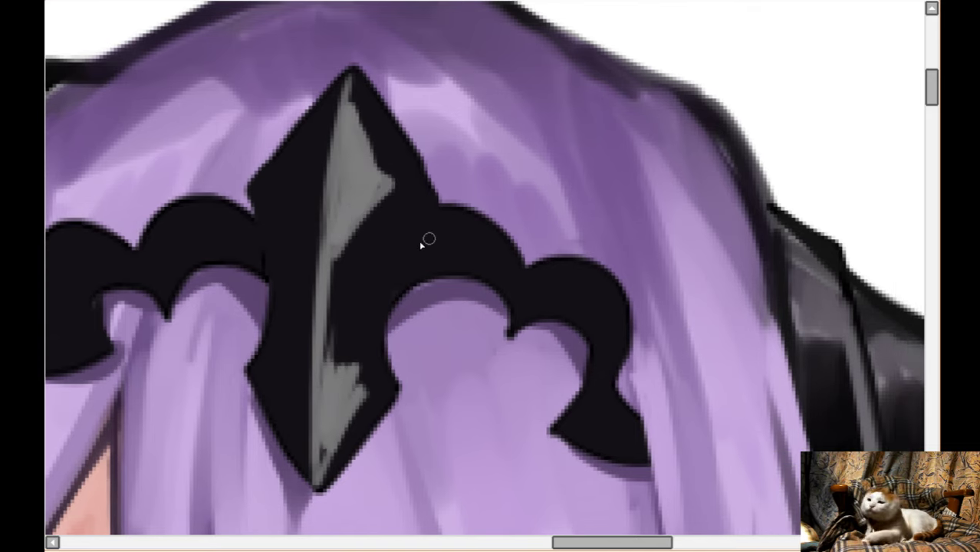
{"action": "mouse_move", "coordinate": [421, 244]}
{"action": "left_mouse_down"}
{"action": "mouse_move", "coordinate": [469, 221]}
{"action": "mouse_move", "coordinate": [468, 241]}
{"action": "mouse_move", "coordinate": [421, 238]}
{"action": "mouse_move", "coordinate": [428, 227]}
{"action": "mouse_move", "coordinate": [477, 251]}
{"action": "mouse_move", "coordinate": [410, 251]}
{"action": "mouse_move", "coordinate": [493, 249]}
{"action": "mouse_move", "coordinate": [467, 224]}
{"action": "mouse_move", "coordinate": [521, 300]}
{"action": "mouse_move", "coordinate": [562, 306]}
{"action": "mouse_move", "coordinate": [532, 303]}
{"action": "mouse_move", "coordinate": [590, 285]}
{"action": "mouse_move", "coordinate": [552, 294]}
{"action": "mouse_move", "coordinate": [553, 269]}
{"action": "mouse_move", "coordinate": [593, 306]}
{"action": "mouse_move", "coordinate": [610, 296]}
{"action": "mouse_move", "coordinate": [601, 385]}
{"action": "mouse_move", "coordinate": [585, 281]}
{"action": "left_mouse_up"}
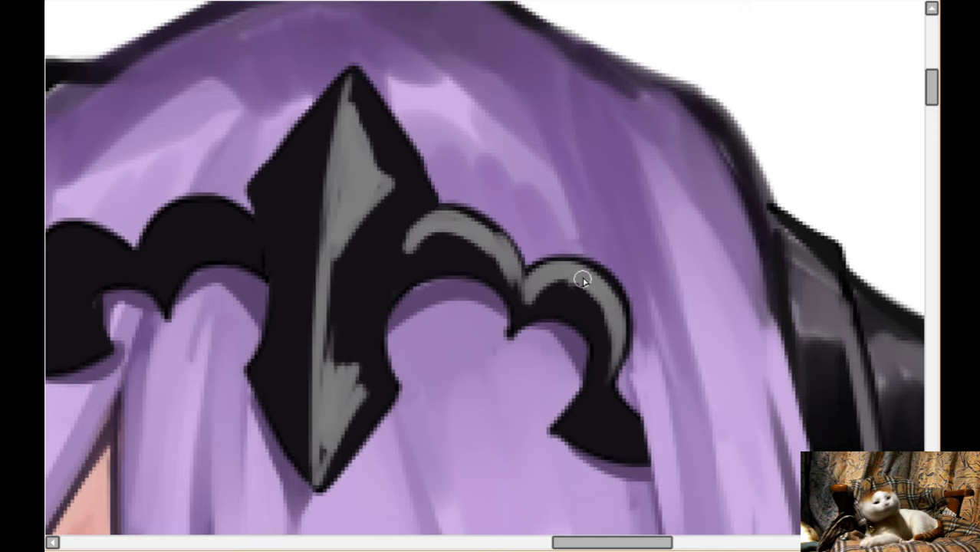
{"action": "mouse_move", "coordinate": [609, 416]}
{"action": "left_mouse_down"}
{"action": "mouse_move", "coordinate": [619, 407]}
{"action": "mouse_move", "coordinate": [610, 388]}
{"action": "mouse_move", "coordinate": [627, 415]}
{"action": "mouse_move", "coordinate": [600, 416]}
{"action": "mouse_move", "coordinate": [618, 425]}
{"action": "mouse_move", "coordinate": [619, 354]}
{"action": "left_mouse_up"}
- Paint grey highlights on the curves and end of the tiara arm above the visible eye and blend them into the black
{"action": "left_click_drag", "start_coordinate": [489, 324], "coordinate": [518, 325]}
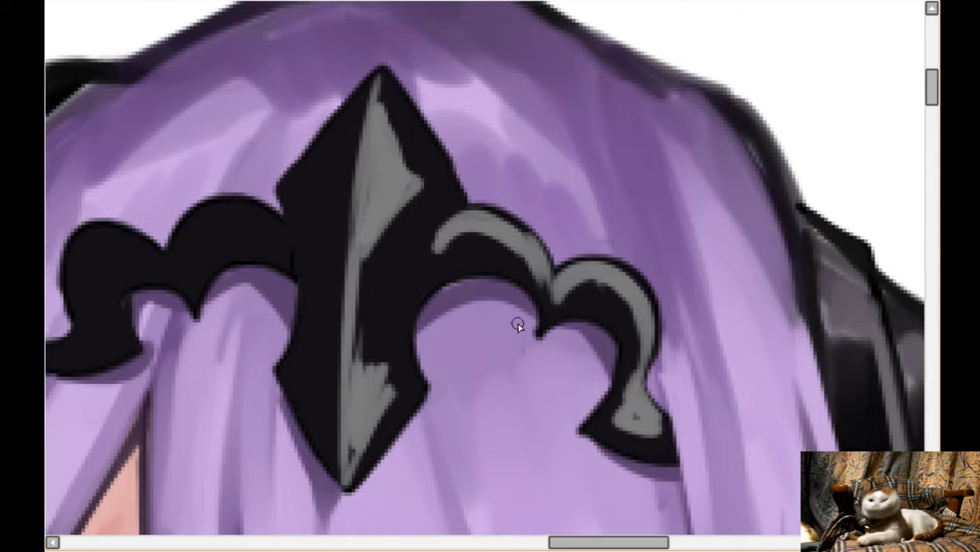
{"action": "scroll", "coordinate": [518, 326], "scroll_direction": "left", "scroll_amount": 3}
{"action": "mouse_move", "coordinate": [306, 219]}
{"action": "left_mouse_down"}
{"action": "mouse_move", "coordinate": [330, 209]}
{"action": "mouse_move", "coordinate": [361, 230]}
{"action": "mouse_move", "coordinate": [342, 229]}
{"action": "mouse_move", "coordinate": [340, 214]}
{"action": "left_mouse_up"}
{"action": "mouse_move", "coordinate": [199, 241]}
{"action": "left_mouse_down"}
{"action": "mouse_move", "coordinate": [211, 247]}
{"action": "mouse_move", "coordinate": [161, 258]}
{"action": "mouse_move", "coordinate": [225, 247]}
{"action": "mouse_move", "coordinate": [168, 256]}
{"action": "left_mouse_up"}
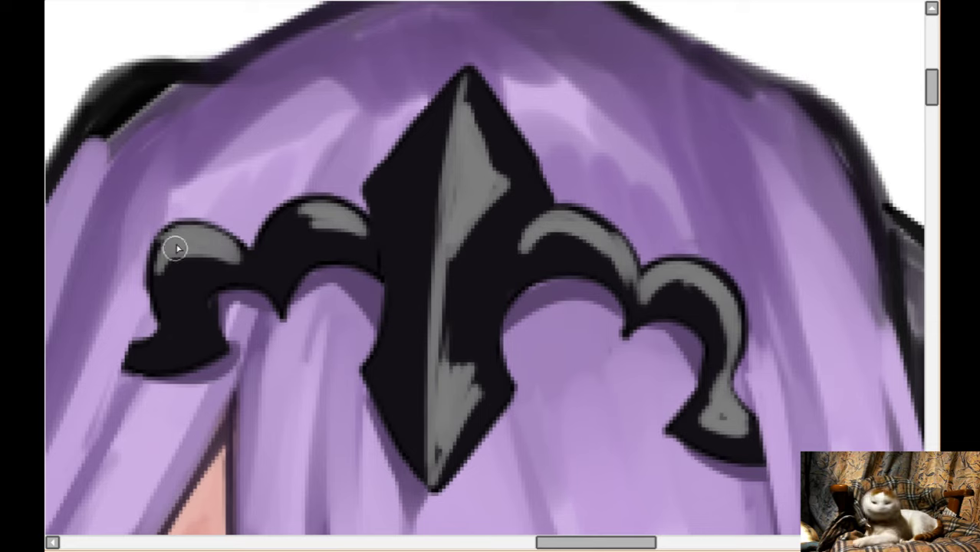
{"action": "mouse_move", "coordinate": [168, 338]}
{"action": "left_mouse_down"}
{"action": "mouse_move", "coordinate": [207, 348]}
{"action": "mouse_move", "coordinate": [156, 360]}
{"action": "mouse_move", "coordinate": [186, 347]}
{"action": "mouse_move", "coordinate": [181, 353]}
{"action": "mouse_move", "coordinate": [212, 351]}
{"action": "mouse_move", "coordinate": [160, 364]}
{"action": "mouse_move", "coordinate": [148, 356]}
{"action": "mouse_move", "coordinate": [173, 261]}
{"action": "mouse_move", "coordinate": [198, 250]}
{"action": "mouse_move", "coordinate": [283, 278]}
{"action": "left_mouse_up"}
{"action": "mouse_move", "coordinate": [299, 232]}
{"action": "left_mouse_down"}
{"action": "mouse_move", "coordinate": [282, 231]}
{"action": "mouse_move", "coordinate": [346, 236]}
{"action": "left_mouse_up"}
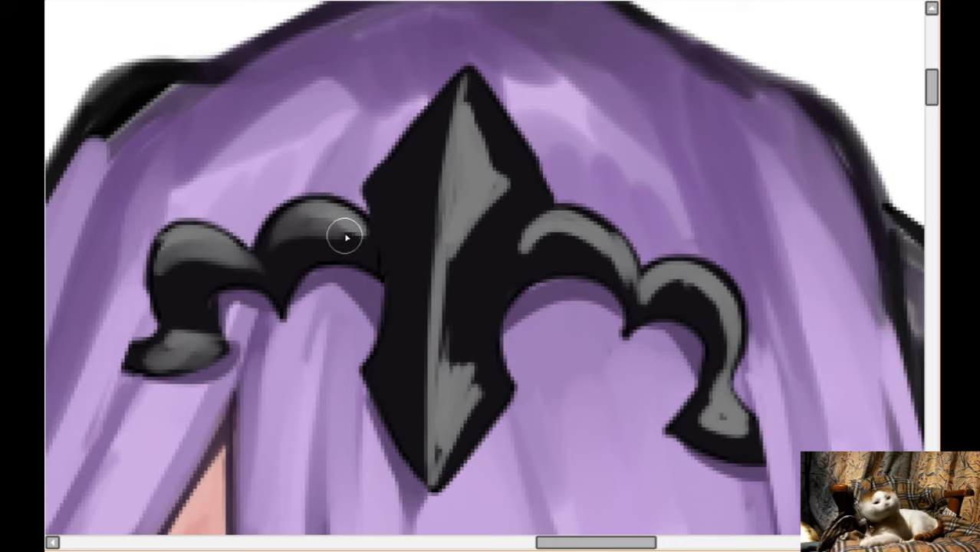
- Blend the grey shading on the ornament and hidden-eye arm, and add dark purple reflected light to the tiara's lower curves
{"action": "mouse_move", "coordinate": [483, 115]}
{"action": "left_mouse_down"}
{"action": "mouse_move", "coordinate": [491, 162]}
{"action": "mouse_move", "coordinate": [470, 83]}
{"action": "mouse_move", "coordinate": [513, 176]}
{"action": "mouse_move", "coordinate": [458, 296]}
{"action": "mouse_move", "coordinate": [453, 390]}
{"action": "mouse_move", "coordinate": [476, 330]}
{"action": "mouse_move", "coordinate": [485, 366]}
{"action": "mouse_move", "coordinate": [432, 478]}
{"action": "mouse_move", "coordinate": [497, 392]}
{"action": "mouse_move", "coordinate": [471, 291]}
{"action": "mouse_move", "coordinate": [555, 240]}
{"action": "mouse_move", "coordinate": [522, 250]}
{"action": "mouse_move", "coordinate": [604, 269]}
{"action": "mouse_move", "coordinate": [630, 301]}
{"action": "mouse_move", "coordinate": [673, 296]}
{"action": "mouse_move", "coordinate": [665, 287]}
{"action": "mouse_move", "coordinate": [707, 317]}
{"action": "mouse_move", "coordinate": [733, 431]}
{"action": "left_mouse_up"}
{"action": "mouse_move", "coordinate": [550, 272]}
{"action": "left_mouse_down"}
{"action": "mouse_move", "coordinate": [611, 281]}
{"action": "mouse_move", "coordinate": [556, 256]}
{"action": "mouse_move", "coordinate": [509, 283]}
{"action": "left_mouse_up"}
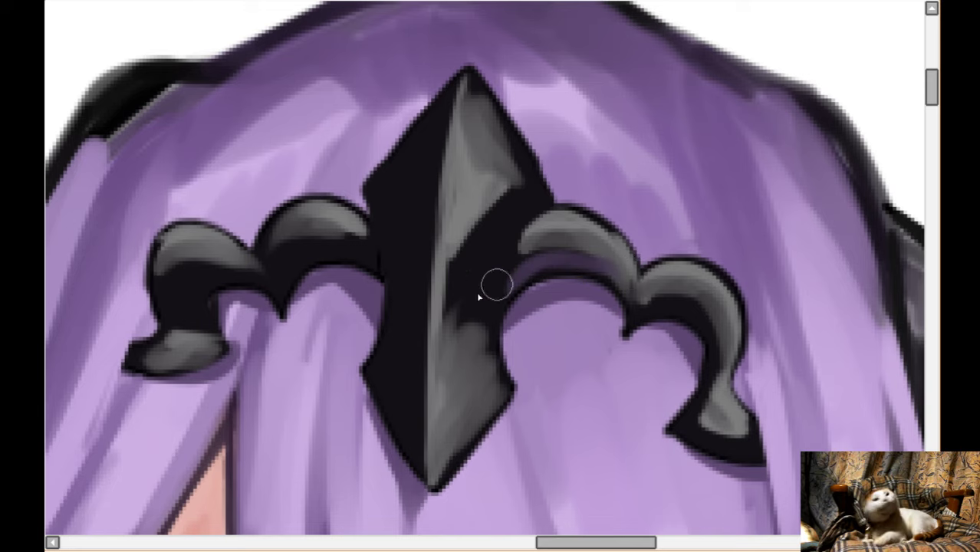
{"action": "left_click_drag", "start_coordinate": [462, 316], "coordinate": [500, 280]}
{"action": "mouse_move", "coordinate": [306, 267]}
{"action": "left_mouse_down"}
{"action": "mouse_move", "coordinate": [283, 293]}
{"action": "mouse_move", "coordinate": [326, 247]}
{"action": "mouse_move", "coordinate": [298, 269]}
{"action": "mouse_move", "coordinate": [278, 262]}
{"action": "mouse_move", "coordinate": [313, 245]}
{"action": "mouse_move", "coordinate": [296, 261]}
{"action": "mouse_move", "coordinate": [371, 271]}
{"action": "mouse_move", "coordinate": [190, 276]}
{"action": "mouse_move", "coordinate": [181, 319]}
{"action": "mouse_move", "coordinate": [188, 305]}
{"action": "mouse_move", "coordinate": [204, 313]}
{"action": "mouse_move", "coordinate": [187, 284]}
{"action": "left_mouse_up"}
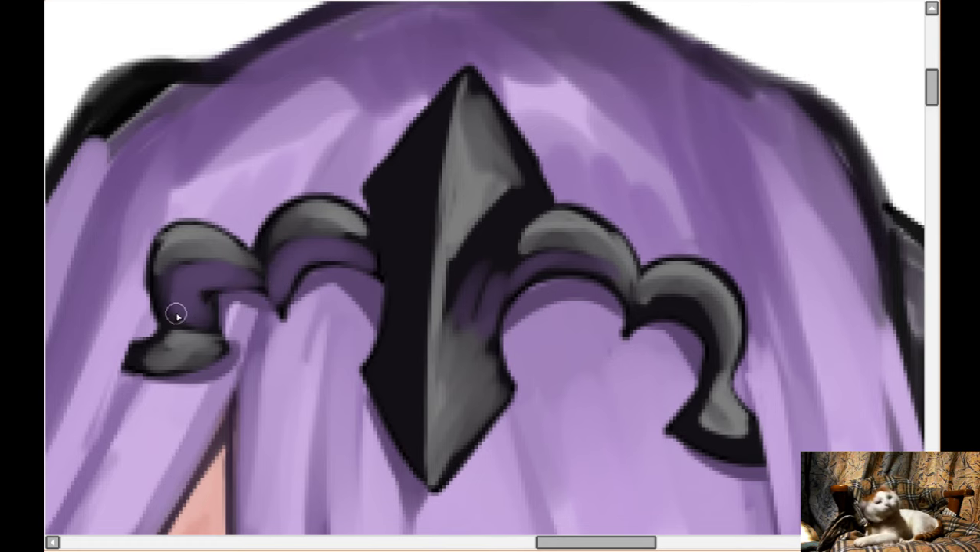
{"action": "left_click_drag", "start_coordinate": [199, 265], "coordinate": [285, 287]}
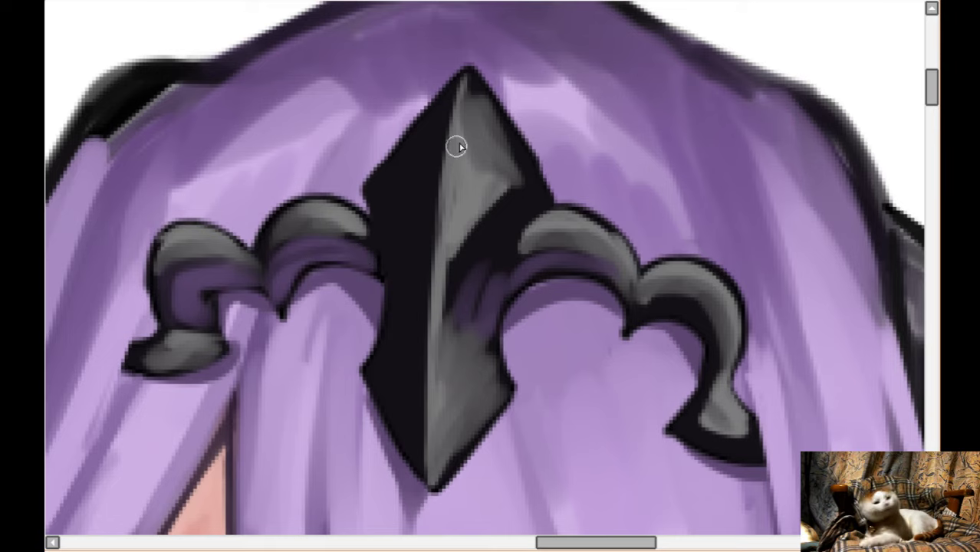
- Paint white highlights along the central ornament's ridge, soften the upper one, and add purple reflected light to its dark facet
{"action": "left_click_drag", "start_coordinate": [460, 103], "coordinate": [435, 201]}
{"action": "mouse_move", "coordinate": [460, 96]}
{"action": "left_mouse_down"}
{"action": "mouse_move", "coordinate": [433, 253]}
{"action": "mouse_move", "coordinate": [451, 196]}
{"action": "mouse_move", "coordinate": [445, 217]}
{"action": "mouse_move", "coordinate": [483, 171]}
{"action": "mouse_move", "coordinate": [446, 192]}
{"action": "left_mouse_up"}
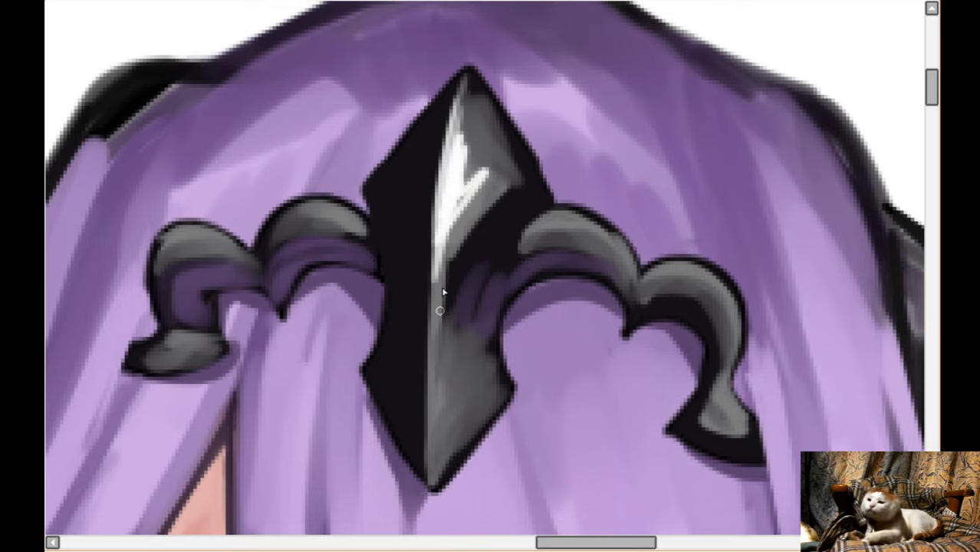
{"action": "left_click_drag", "start_coordinate": [445, 244], "coordinate": [430, 375]}
{"action": "mouse_move", "coordinate": [436, 318]}
{"action": "left_mouse_down"}
{"action": "mouse_move", "coordinate": [432, 427]}
{"action": "mouse_move", "coordinate": [443, 378]}
{"action": "left_mouse_up"}
{"action": "scroll", "coordinate": [404, 294], "scroll_direction": "down", "scroll_amount": 1}
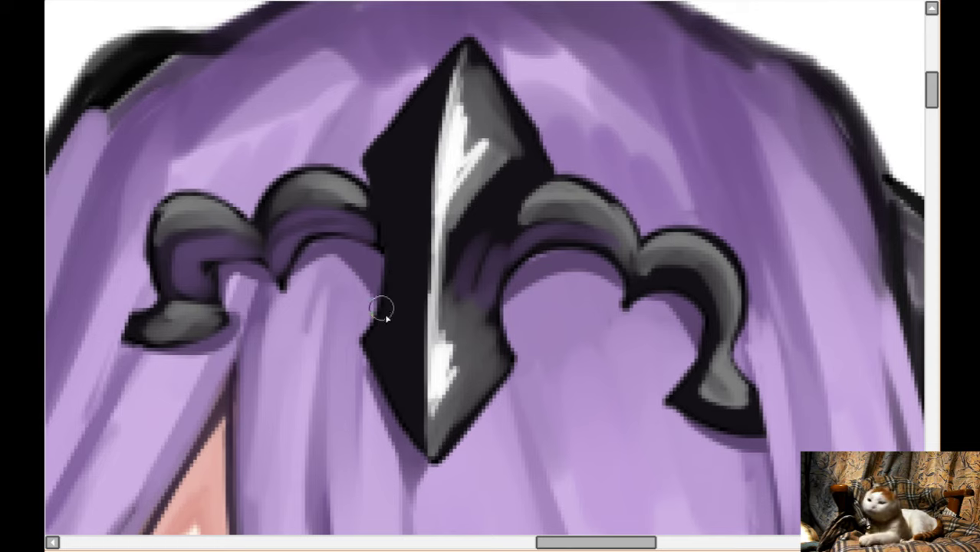
{"action": "mouse_move", "coordinate": [397, 297]}
{"action": "left_mouse_down"}
{"action": "mouse_move", "coordinate": [383, 344]}
{"action": "mouse_move", "coordinate": [401, 300]}
{"action": "mouse_move", "coordinate": [405, 398]}
{"action": "left_mouse_up"}
{"action": "mouse_move", "coordinate": [397, 343]}
{"action": "left_mouse_down"}
{"action": "mouse_move", "coordinate": [413, 430]}
{"action": "mouse_move", "coordinate": [409, 283]}
{"action": "mouse_move", "coordinate": [402, 348]}
{"action": "mouse_move", "coordinate": [413, 234]}
{"action": "mouse_move", "coordinate": [384, 171]}
{"action": "mouse_move", "coordinate": [418, 168]}
{"action": "mouse_move", "coordinate": [400, 188]}
{"action": "mouse_move", "coordinate": [411, 242]}
{"action": "mouse_move", "coordinate": [394, 354]}
{"action": "mouse_move", "coordinate": [414, 226]}
{"action": "mouse_move", "coordinate": [410, 300]}
{"action": "mouse_move", "coordinate": [424, 237]}
{"action": "mouse_move", "coordinate": [412, 399]}
{"action": "mouse_move", "coordinate": [416, 351]}
{"action": "mouse_move", "coordinate": [425, 440]}
{"action": "mouse_move", "coordinate": [434, 147]}
{"action": "mouse_move", "coordinate": [458, 94]}
{"action": "mouse_move", "coordinate": [451, 168]}
{"action": "mouse_move", "coordinate": [454, 155]}
{"action": "mouse_move", "coordinate": [478, 147]}
{"action": "mouse_move", "coordinate": [459, 154]}
{"action": "mouse_move", "coordinate": [486, 125]}
{"action": "mouse_move", "coordinate": [462, 132]}
{"action": "mouse_move", "coordinate": [466, 96]}
{"action": "left_mouse_up"}
- Paint thin white highlights along the curves and flared ends of both tiara arms
{"action": "scroll", "coordinate": [257, 217], "scroll_direction": "right", "scroll_amount": 2}
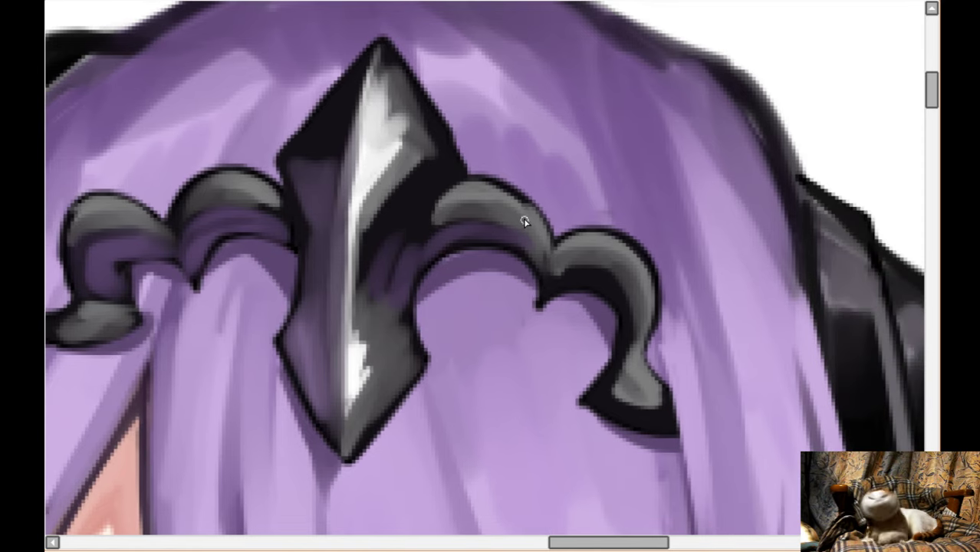
{"action": "mouse_move", "coordinate": [517, 205]}
{"action": "left_mouse_down"}
{"action": "mouse_move", "coordinate": [545, 254]}
{"action": "mouse_move", "coordinate": [566, 266]}
{"action": "mouse_move", "coordinate": [610, 251]}
{"action": "mouse_move", "coordinate": [634, 279]}
{"action": "mouse_move", "coordinate": [643, 313]}
{"action": "mouse_move", "coordinate": [614, 382]}
{"action": "mouse_move", "coordinate": [657, 404]}
{"action": "left_mouse_up"}
{"action": "key", "text": "Left"}
{"action": "key", "text": "Left"}
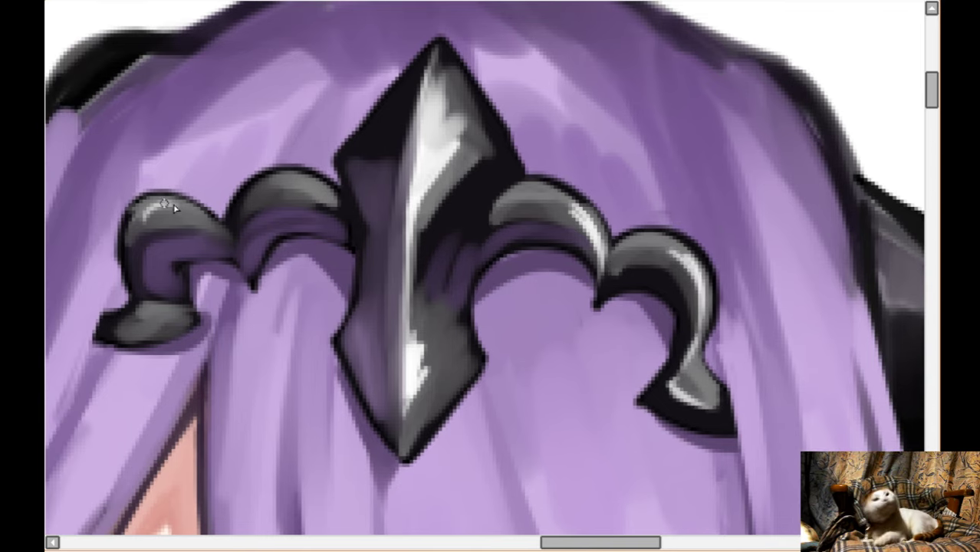
{"action": "left_click_drag", "start_coordinate": [164, 203], "coordinate": [208, 220]}
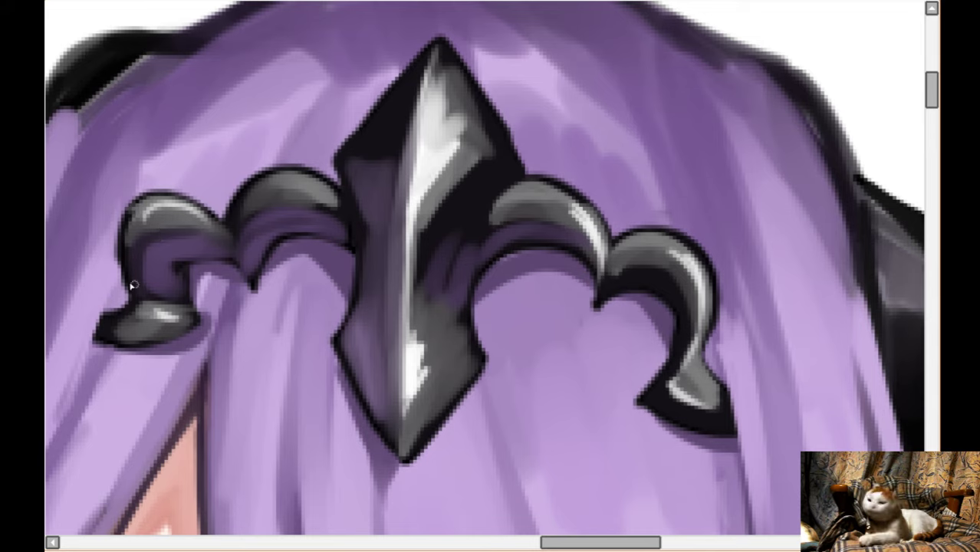
{"action": "left_click_drag", "start_coordinate": [155, 209], "coordinate": [136, 266]}
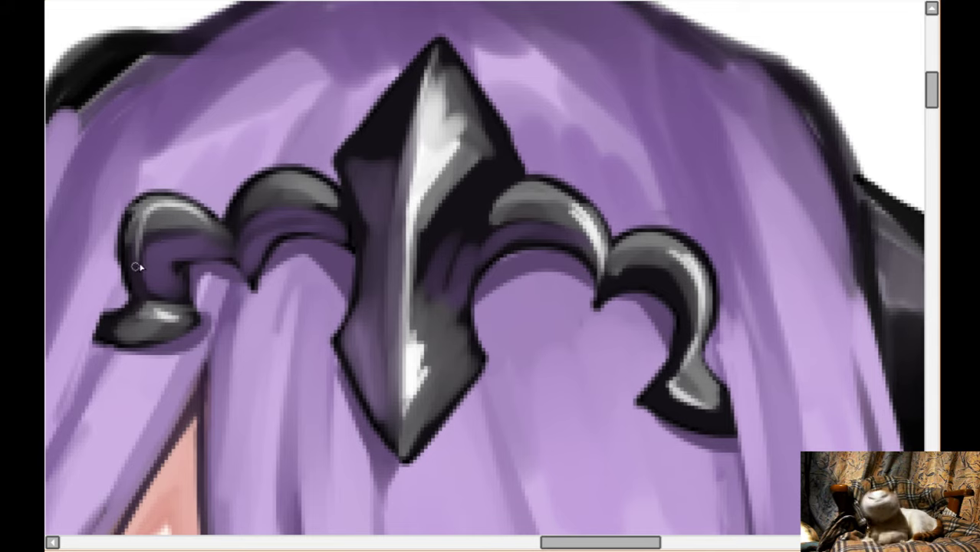
{"action": "scroll", "coordinate": [179, 71], "scroll_direction": "up", "scroll_amount": 1}
{"action": "left_click_drag", "start_coordinate": [267, 223], "coordinate": [325, 226]}
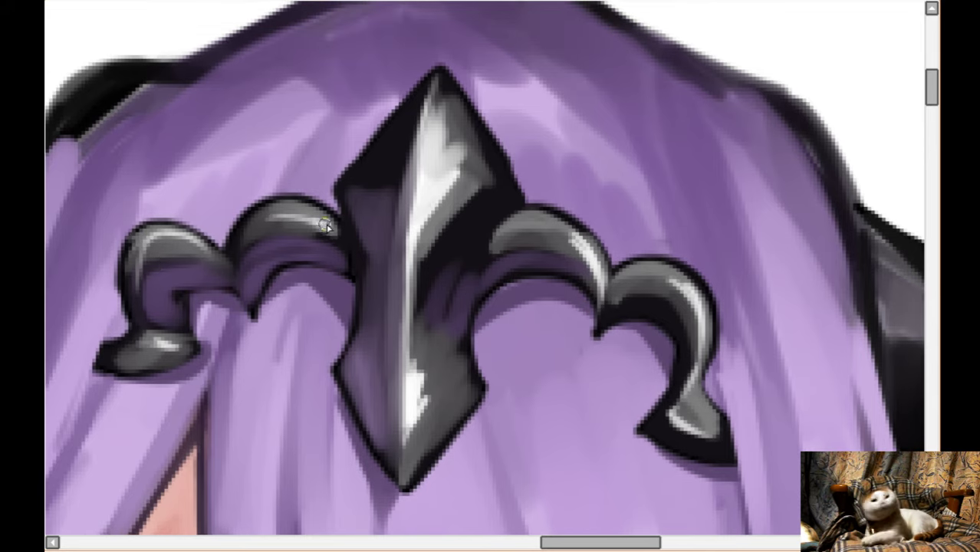
- Paint glossy white highlights across the black surfaces of both horns
{"action": "scroll", "coordinate": [292, 226], "scroll_direction": "down", "scroll_amount": 4}
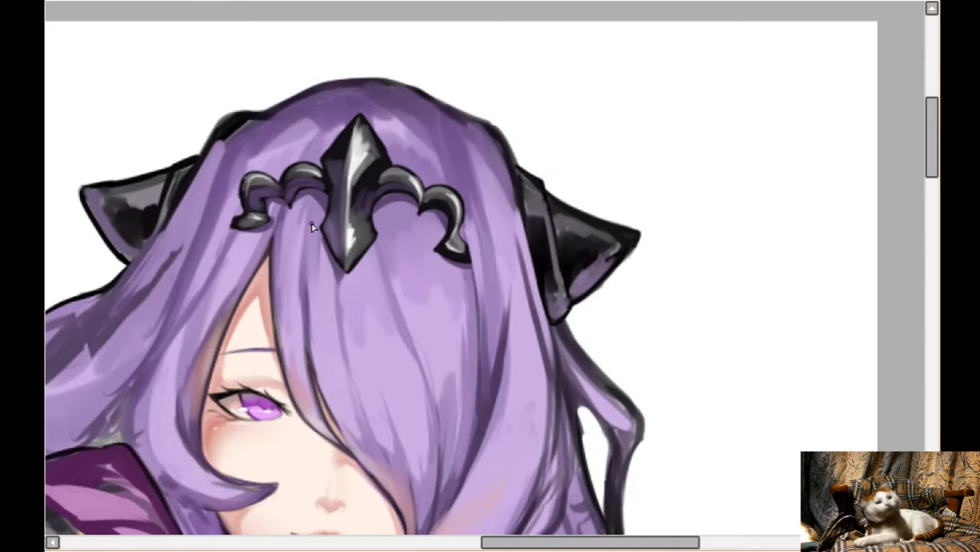
{"action": "scroll", "coordinate": [312, 227], "scroll_direction": "up", "scroll_amount": 3}
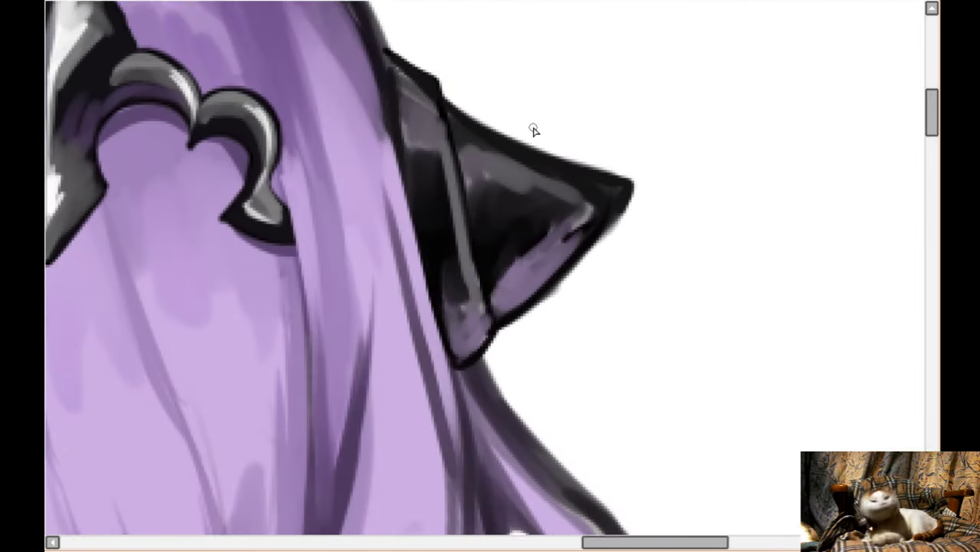
{"action": "scroll", "coordinate": [390, 224], "scroll_direction": "up", "scroll_amount": 1}
{"action": "mouse_move", "coordinate": [412, 206]}
{"action": "left_mouse_down"}
{"action": "mouse_move", "coordinate": [429, 254]}
{"action": "mouse_move", "coordinate": [421, 216]}
{"action": "mouse_move", "coordinate": [448, 239]}
{"action": "mouse_move", "coordinate": [476, 241]}
{"action": "mouse_move", "coordinate": [469, 223]}
{"action": "mouse_move", "coordinate": [494, 247]}
{"action": "mouse_move", "coordinate": [541, 245]}
{"action": "left_mouse_up"}
{"action": "scroll", "coordinate": [503, 224], "scroll_direction": "left", "scroll_amount": 10}
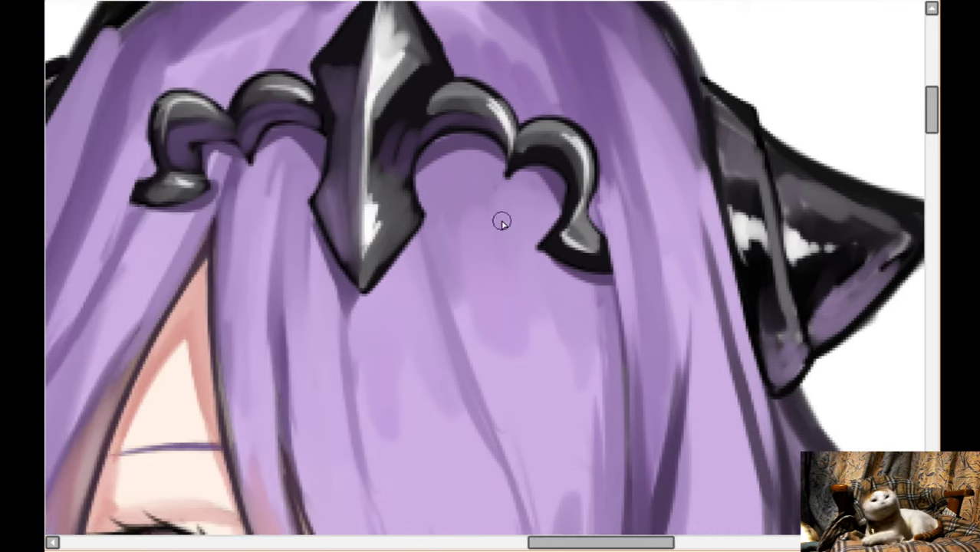
{"action": "scroll", "coordinate": [501, 223], "scroll_direction": "left", "scroll_amount": 6}
{"action": "mouse_move", "coordinate": [230, 158]}
{"action": "left_mouse_down"}
{"action": "mouse_move", "coordinate": [241, 151]}
{"action": "mouse_move", "coordinate": [206, 172]}
{"action": "mouse_move", "coordinate": [128, 155]}
{"action": "mouse_move", "coordinate": [196, 178]}
{"action": "mouse_move", "coordinate": [209, 165]}
{"action": "mouse_move", "coordinate": [188, 183]}
{"action": "left_mouse_up"}
{"action": "scroll", "coordinate": [535, 122], "scroll_direction": "down", "scroll_amount": 4}
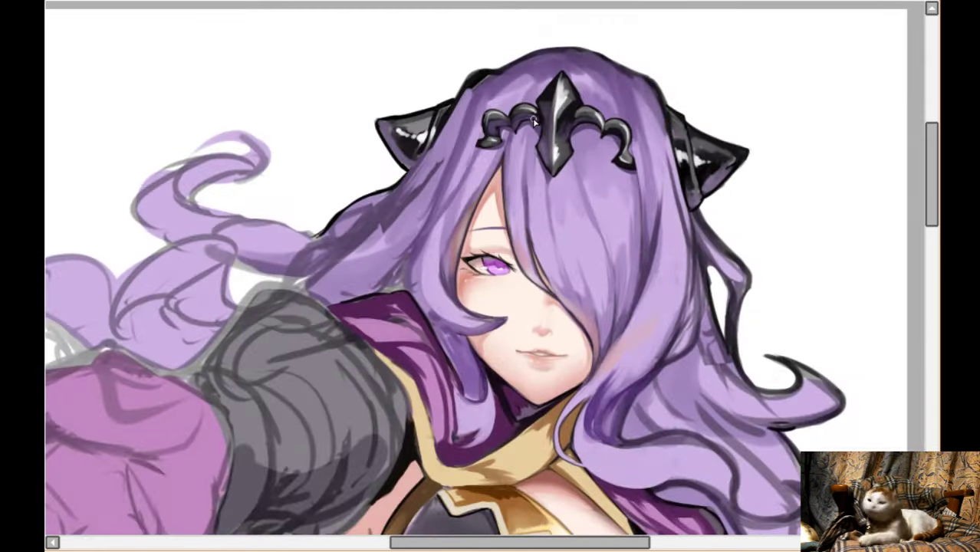
- Paint pale lilac highlights across the fringe covering the hidden eye and along the lock falling beside the chin
{"action": "scroll", "coordinate": [540, 184], "scroll_direction": "up", "scroll_amount": 4}
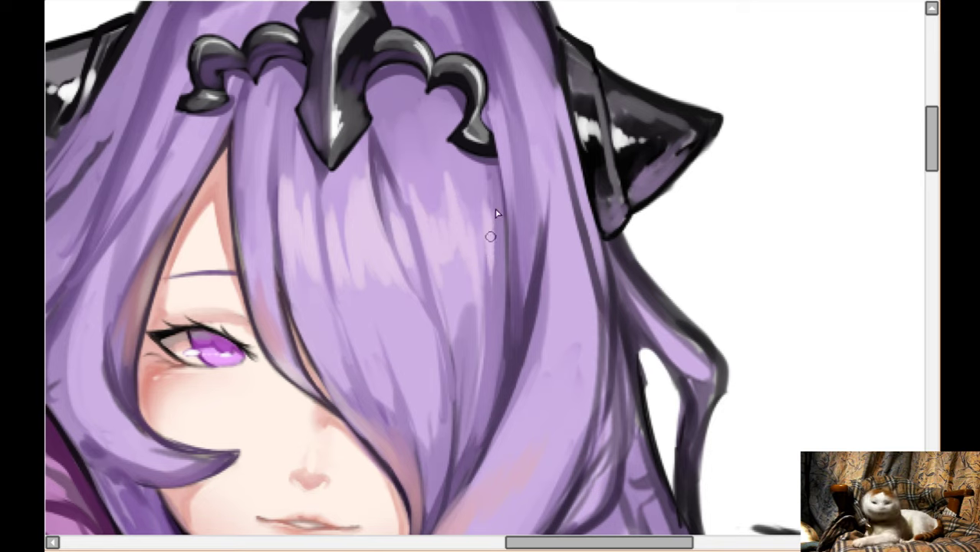
{"action": "scroll", "coordinate": [536, 285], "scroll_direction": "down", "scroll_amount": 3}
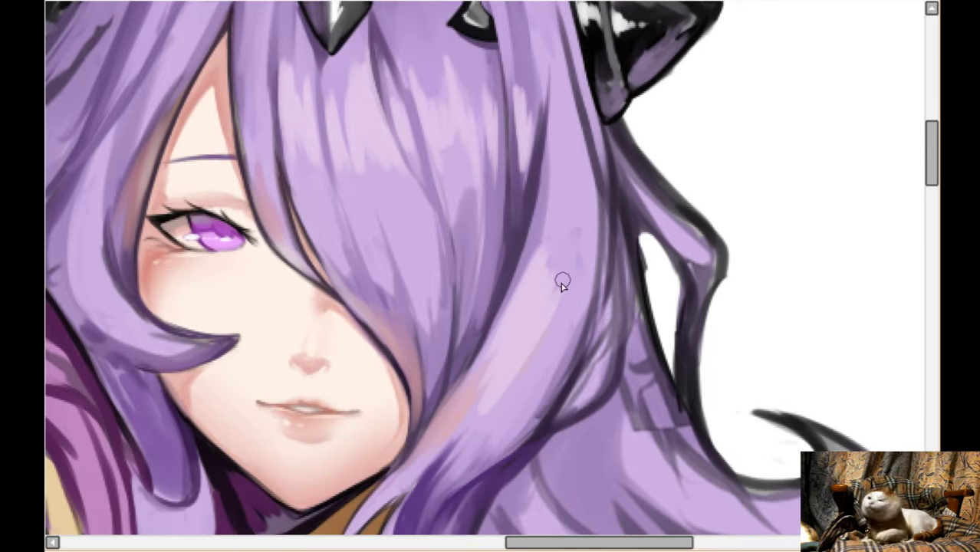
{"action": "scroll", "coordinate": [579, 337], "scroll_direction": "down", "scroll_amount": 2}
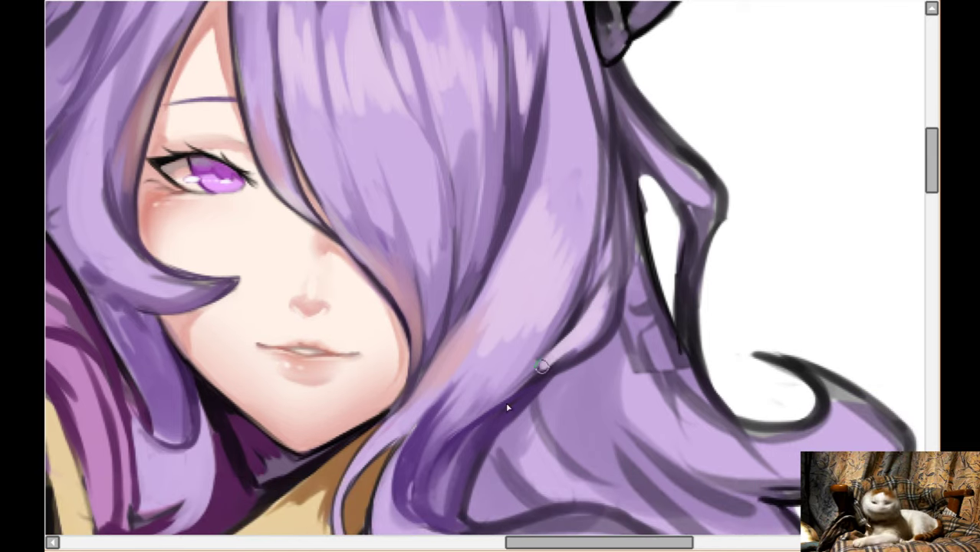
{"action": "scroll", "coordinate": [597, 315], "scroll_direction": "left", "scroll_amount": 5}
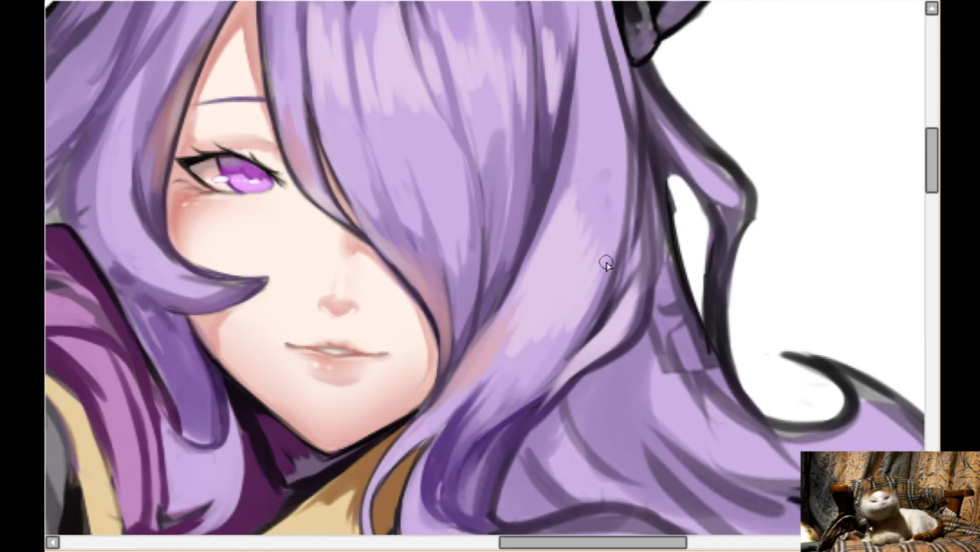
- Brush pale lilac highlights onto the hair locks framing the visible eye
{"action": "scroll", "coordinate": [604, 264], "scroll_direction": "up", "scroll_amount": 3}
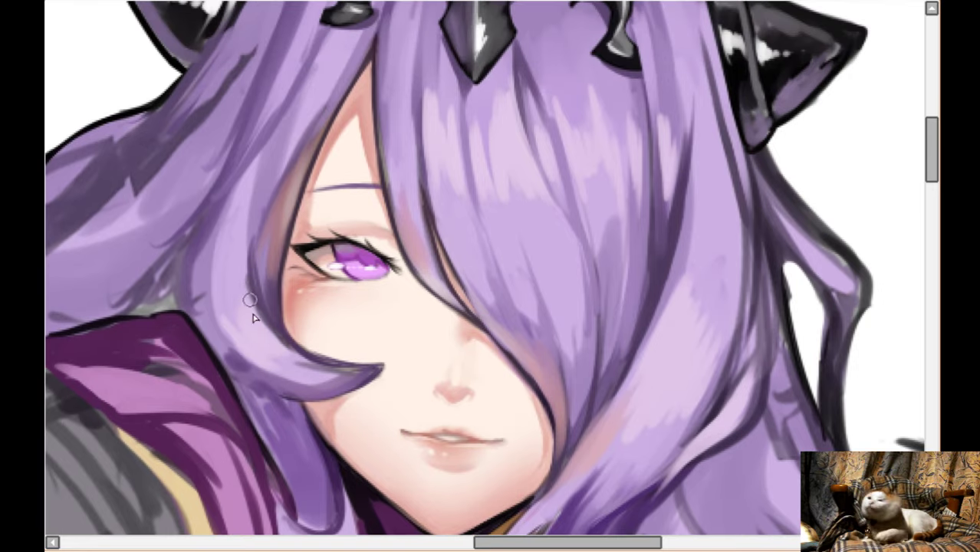
{"action": "scroll", "coordinate": [298, 154], "scroll_direction": "up", "scroll_amount": 2}
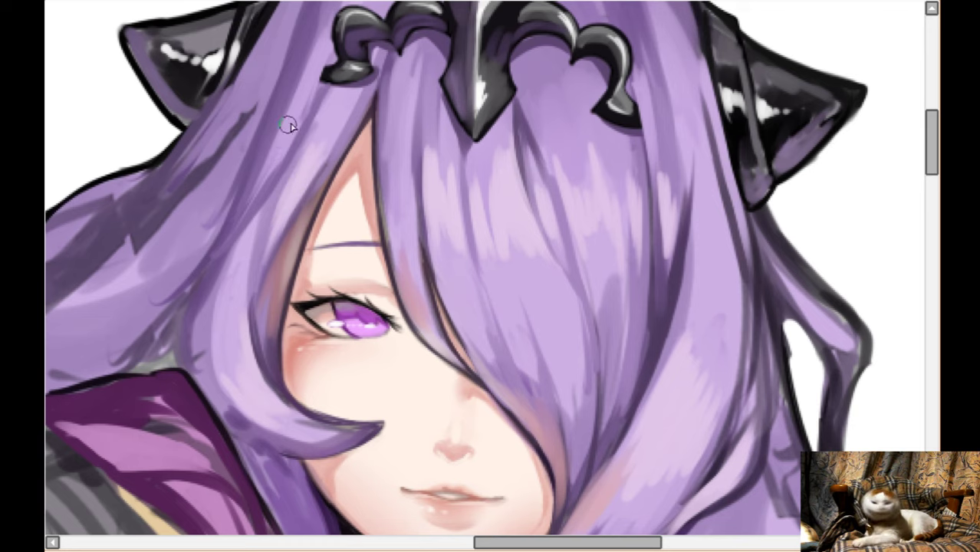
{"action": "left_click_drag", "start_coordinate": [286, 141], "coordinate": [230, 227]}
{"action": "scroll", "coordinate": [268, 185], "scroll_direction": "left", "scroll_amount": 4}
- Repaint the swept-back lock above the cape collar with pale lilac light and pinkish-purple underside shading, covering its dark sketch marks
{"action": "key", "text": "]"}
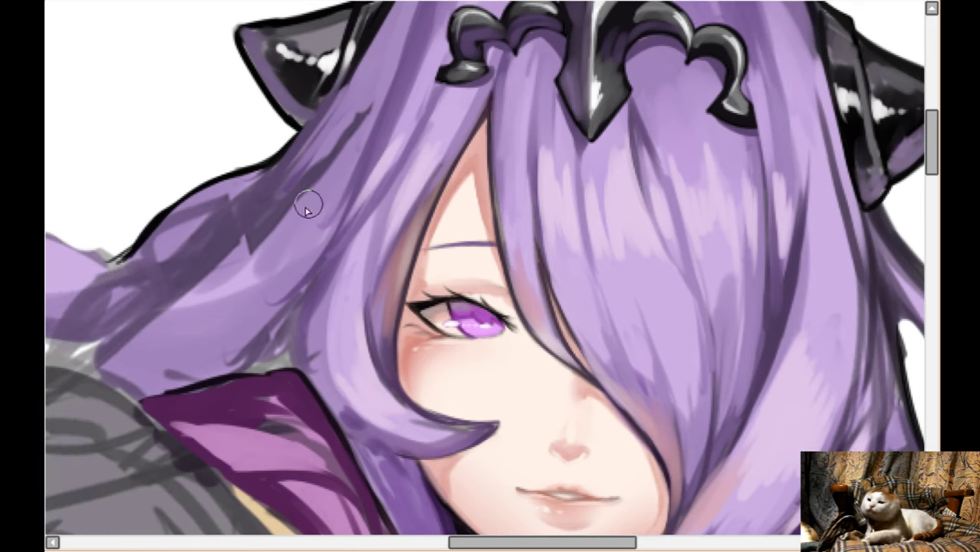
{"action": "mouse_move", "coordinate": [308, 204]}
{"action": "left_mouse_down"}
{"action": "mouse_move", "coordinate": [349, 175]}
{"action": "mouse_move", "coordinate": [223, 264]}
{"action": "mouse_move", "coordinate": [223, 280]}
{"action": "mouse_move", "coordinate": [161, 325]}
{"action": "mouse_move", "coordinate": [328, 218]}
{"action": "mouse_move", "coordinate": [288, 266]}
{"action": "mouse_move", "coordinate": [379, 119]}
{"action": "left_mouse_up"}
{"action": "key", "text": "["}
{"action": "key", "text": "["}
{"action": "key", "text": "["}
{"action": "mouse_move", "coordinate": [244, 244]}
{"action": "left_mouse_down"}
{"action": "mouse_move", "coordinate": [269, 217]}
{"action": "mouse_move", "coordinate": [300, 142]}
{"action": "mouse_move", "coordinate": [259, 185]}
{"action": "mouse_move", "coordinate": [201, 333]}
{"action": "mouse_move", "coordinate": [242, 330]}
{"action": "mouse_move", "coordinate": [196, 377]}
{"action": "mouse_move", "coordinate": [285, 290]}
{"action": "mouse_move", "coordinate": [246, 316]}
{"action": "left_mouse_up"}
{"action": "left_click_drag", "start_coordinate": [225, 348], "coordinate": [322, 256]}
- Fill the gap between the hair locks above the collar with dark purple and deepen its edges to near-black
{"action": "scroll", "coordinate": [670, 245], "scroll_direction": "down", "scroll_amount": 2}
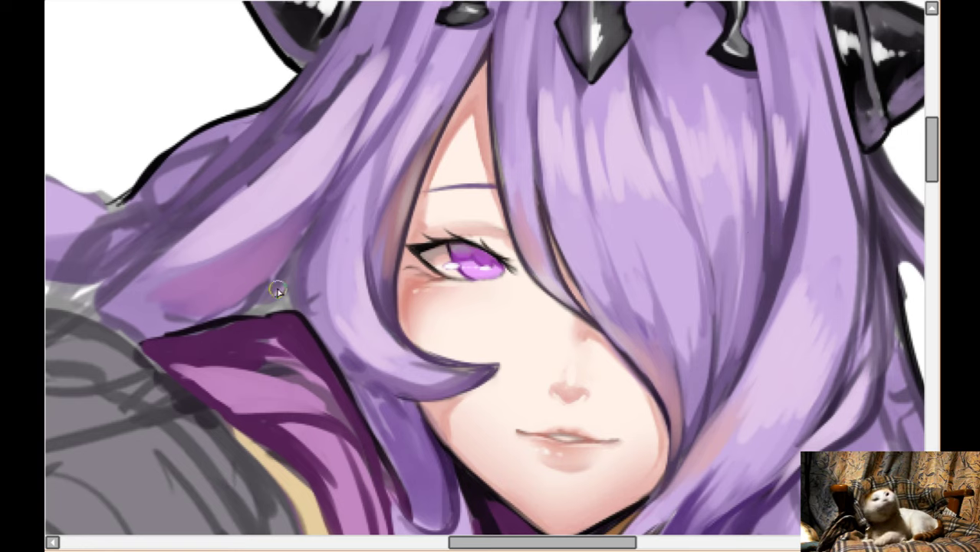
{"action": "mouse_move", "coordinate": [277, 290]}
{"action": "left_mouse_down"}
{"action": "mouse_move", "coordinate": [300, 266]}
{"action": "mouse_move", "coordinate": [253, 311]}
{"action": "mouse_move", "coordinate": [276, 296]}
{"action": "mouse_move", "coordinate": [254, 310]}
{"action": "mouse_move", "coordinate": [293, 305]}
{"action": "mouse_move", "coordinate": [304, 280]}
{"action": "mouse_move", "coordinate": [290, 277]}
{"action": "mouse_move", "coordinate": [261, 300]}
{"action": "mouse_move", "coordinate": [320, 224]}
{"action": "mouse_move", "coordinate": [302, 254]}
{"action": "mouse_move", "coordinate": [313, 318]}
{"action": "left_mouse_up"}
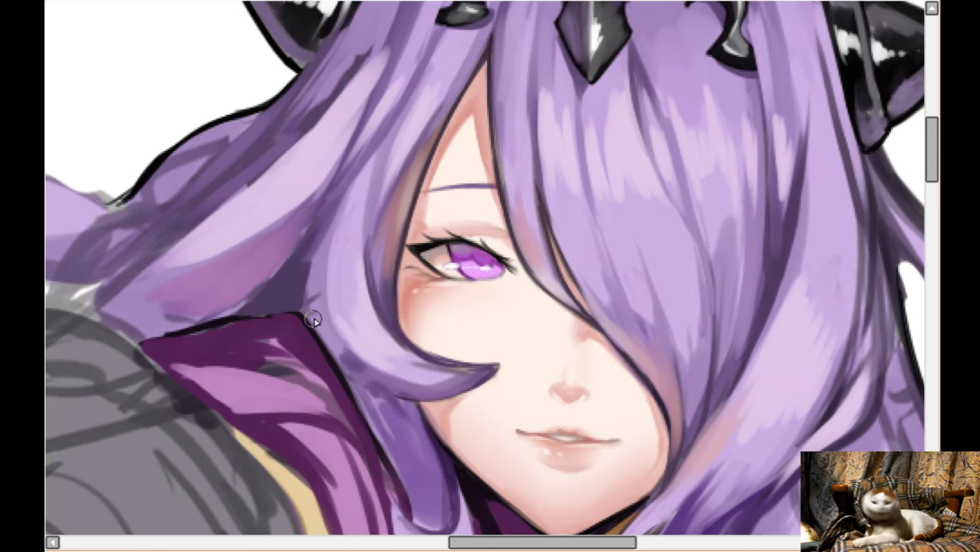
{"action": "mouse_move", "coordinate": [240, 318]}
{"action": "left_mouse_down"}
{"action": "mouse_move", "coordinate": [293, 306]}
{"action": "mouse_move", "coordinate": [320, 228]}
{"action": "mouse_move", "coordinate": [230, 313]}
{"action": "mouse_move", "coordinate": [277, 300]}
{"action": "left_mouse_up"}
{"action": "left_click_drag", "start_coordinate": [298, 250], "coordinate": [306, 253]}
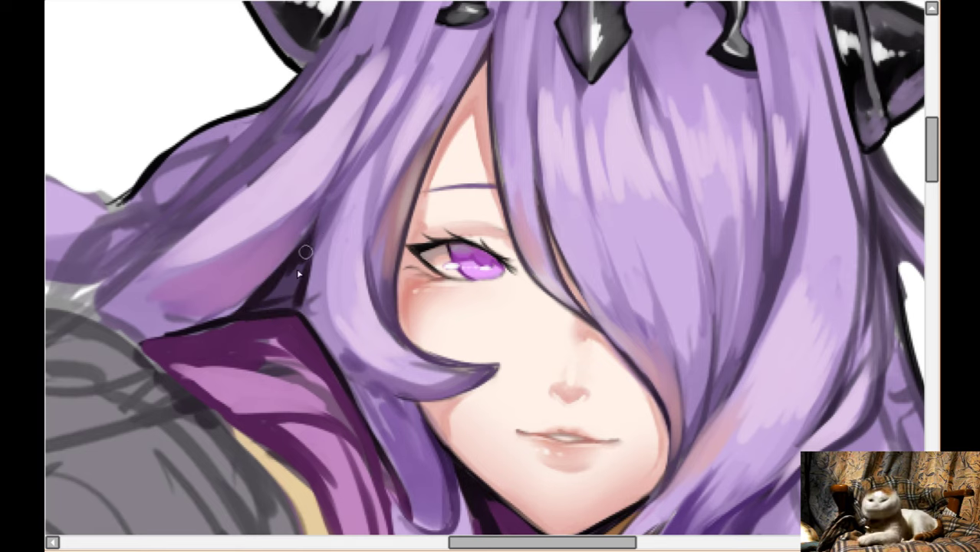
{"action": "mouse_move", "coordinate": [258, 288]}
{"action": "left_mouse_down"}
{"action": "mouse_move", "coordinate": [308, 256]}
{"action": "mouse_move", "coordinate": [297, 270]}
{"action": "mouse_move", "coordinate": [318, 221]}
{"action": "mouse_move", "coordinate": [303, 301]}
{"action": "mouse_move", "coordinate": [306, 262]}
{"action": "mouse_move", "coordinate": [313, 268]}
{"action": "mouse_move", "coordinate": [318, 251]}
{"action": "mouse_move", "coordinate": [316, 329]}
{"action": "mouse_move", "coordinate": [315, 286]}
{"action": "mouse_move", "coordinate": [326, 327]}
{"action": "mouse_move", "coordinate": [331, 221]}
{"action": "left_mouse_up"}
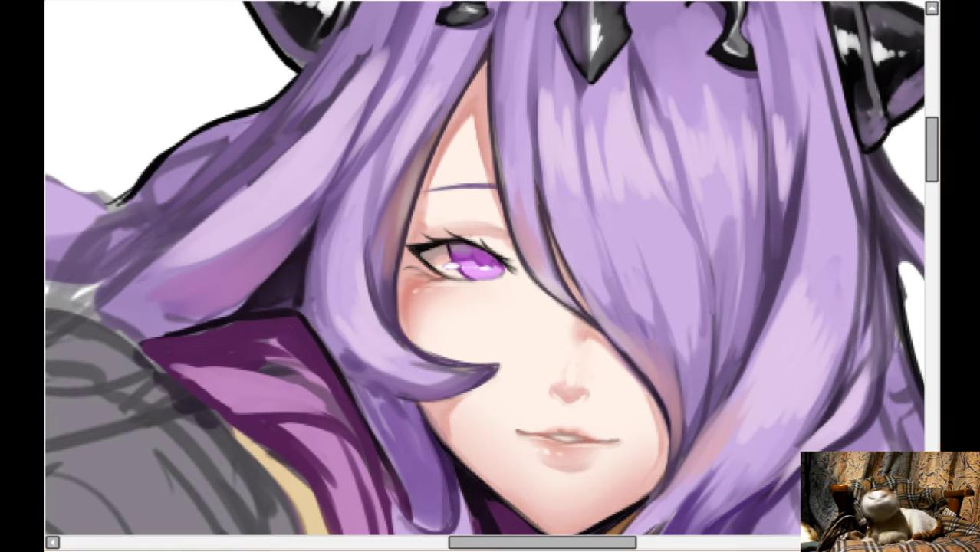
- Extend the swept-back lock's pale highlight up towards the horn and blend it with the surrounding purple strands
{"action": "scroll", "coordinate": [336, 264], "scroll_direction": "up", "scroll_amount": 2}
{"action": "scroll", "coordinate": [341, 314], "scroll_direction": "down", "scroll_amount": 1}
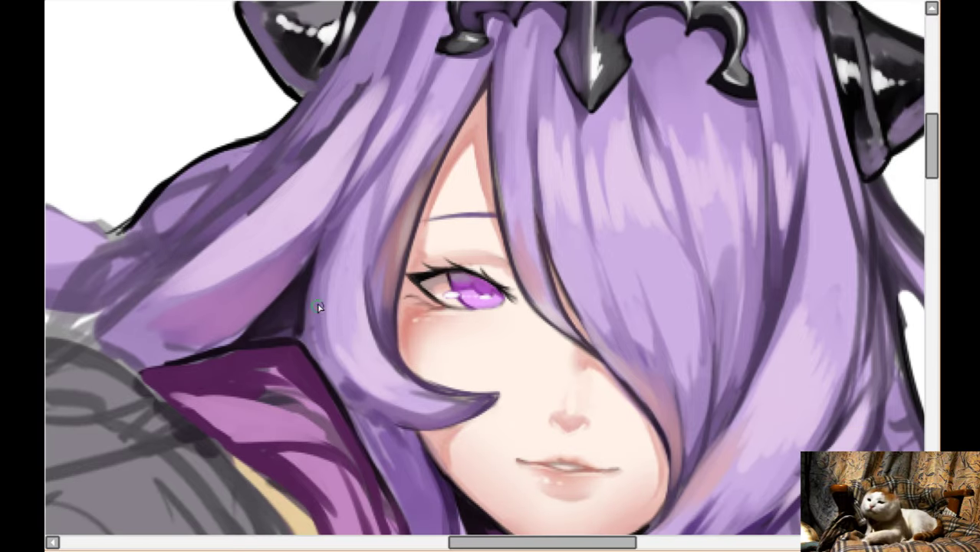
{"action": "scroll", "coordinate": [343, 217], "scroll_direction": "up", "scroll_amount": 2}
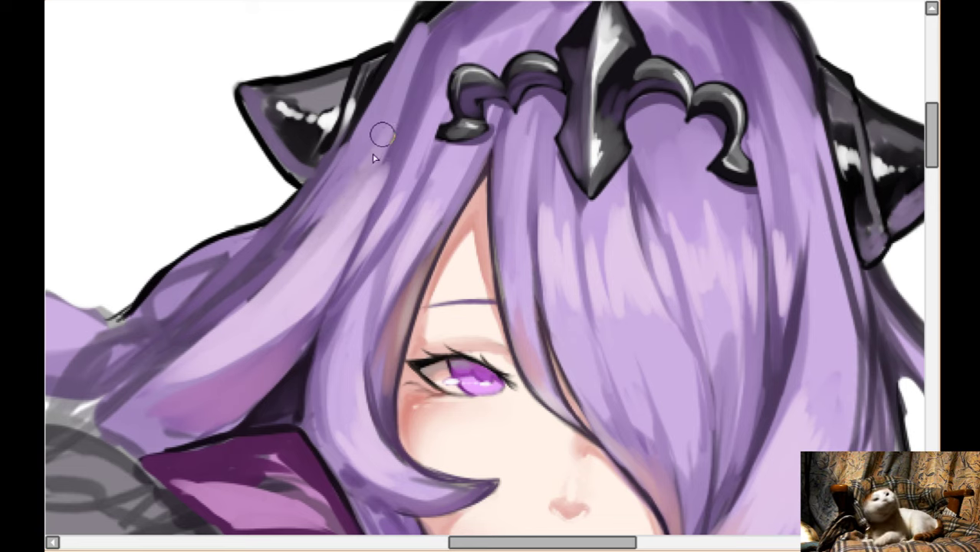
{"action": "scroll", "coordinate": [383, 122], "scroll_direction": "up", "scroll_amount": 1}
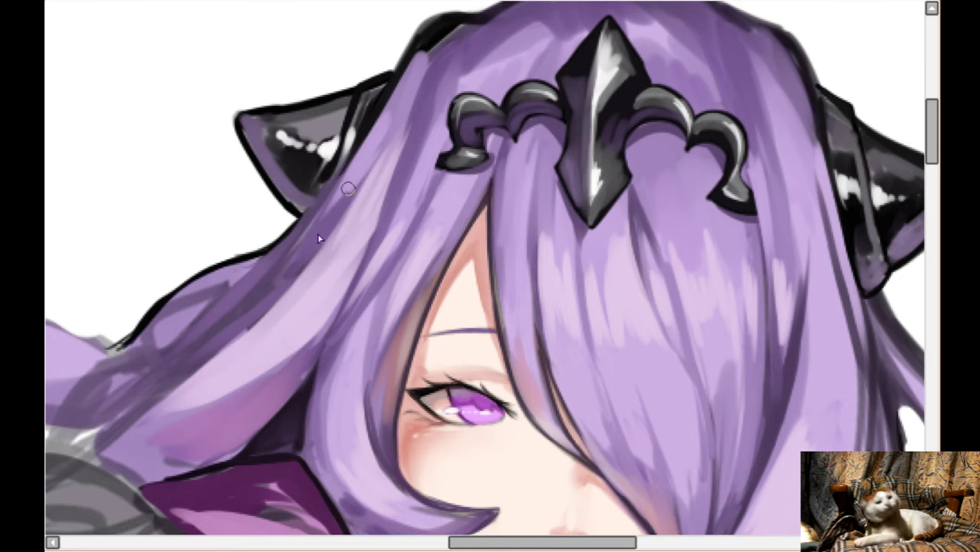
{"action": "scroll", "coordinate": [372, 213], "scroll_direction": "down", "scroll_amount": 1}
- Paint near-white streaks of shine across the fringe and the locks framing the face
{"action": "scroll", "coordinate": [479, 184], "scroll_direction": "right", "scroll_amount": 8}
{"action": "scroll", "coordinate": [514, 237], "scroll_direction": "down", "scroll_amount": 2}
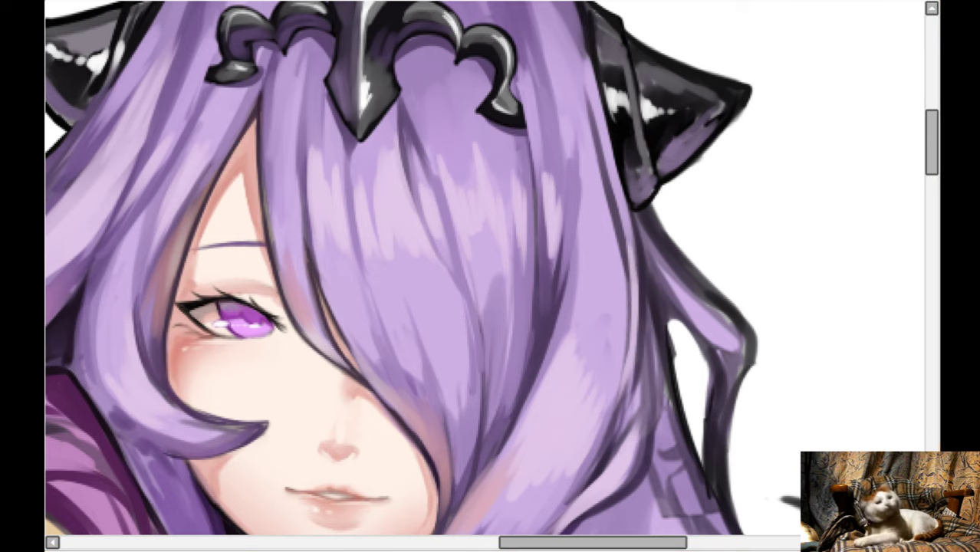
{"action": "scroll", "coordinate": [430, 275], "scroll_direction": "left", "scroll_amount": 2}
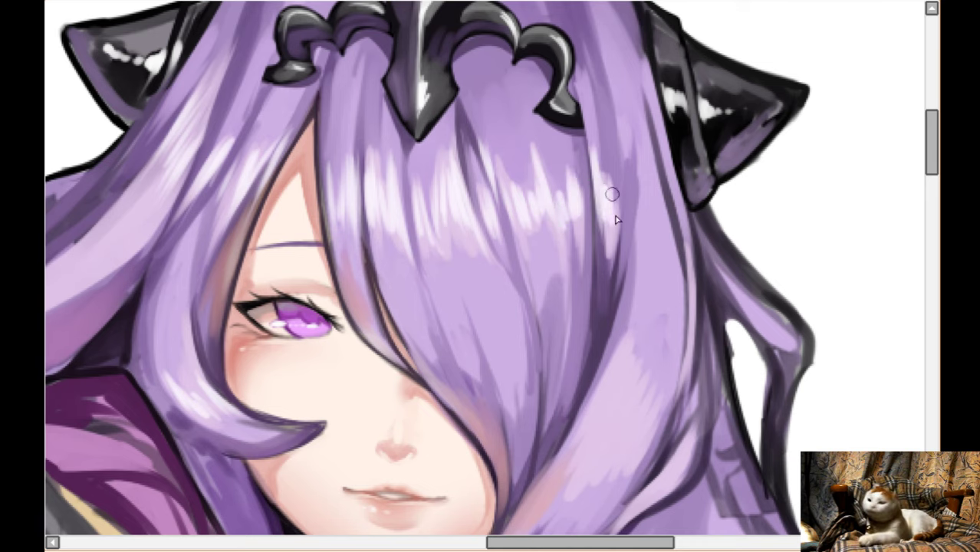
{"action": "scroll", "coordinate": [655, 190], "scroll_direction": "down", "scroll_amount": 3}
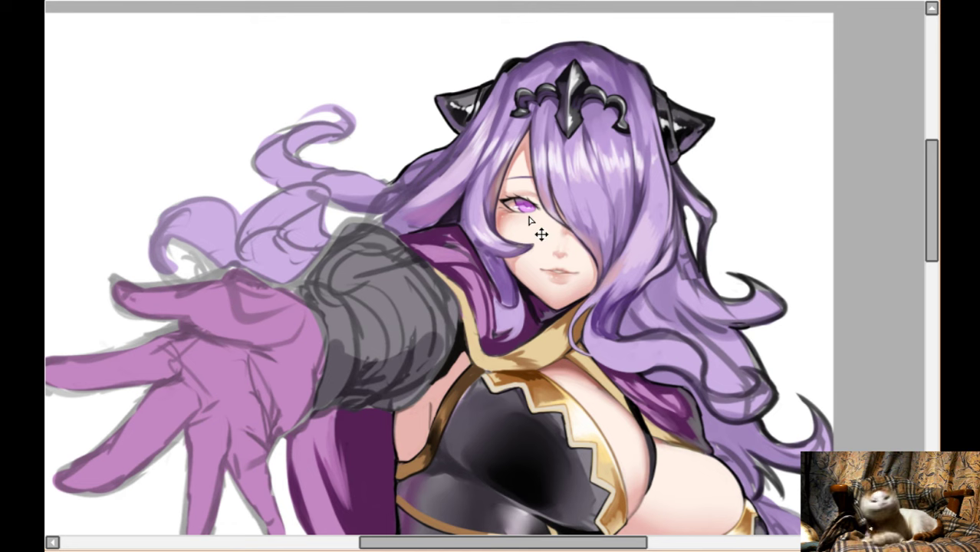
- Soften the shadow beneath the upper lashes across the eye white and the upper iris
{"action": "scroll", "coordinate": [530, 221], "scroll_direction": "up", "scroll_amount": 3}
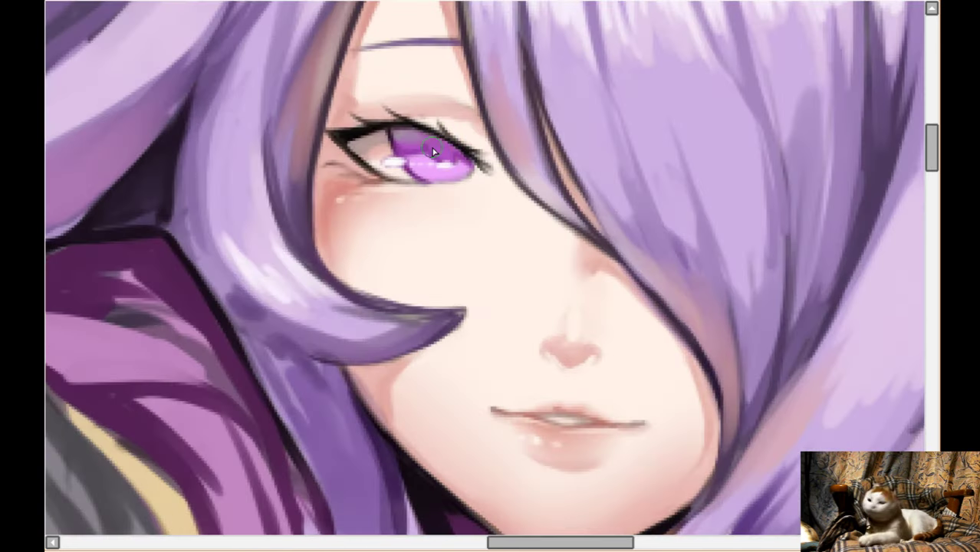
{"action": "scroll", "coordinate": [485, 268], "scroll_direction": "up", "scroll_amount": 2}
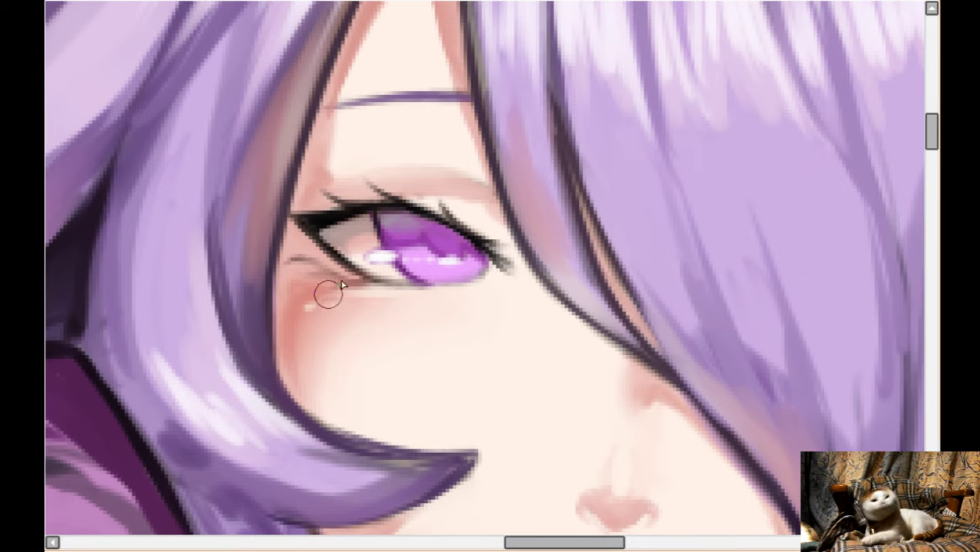
{"action": "mouse_move", "coordinate": [368, 223]}
{"action": "left_mouse_down"}
{"action": "mouse_move", "coordinate": [337, 230]}
{"action": "mouse_move", "coordinate": [410, 217]}
{"action": "mouse_move", "coordinate": [485, 257]}
{"action": "left_mouse_up"}
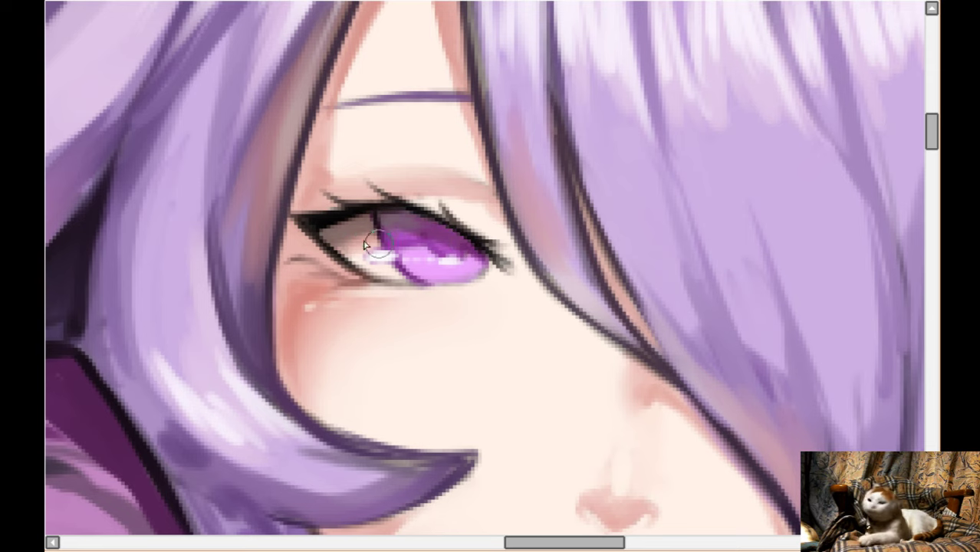
{"action": "scroll", "coordinate": [497, 278], "scroll_direction": "down", "scroll_amount": 4}
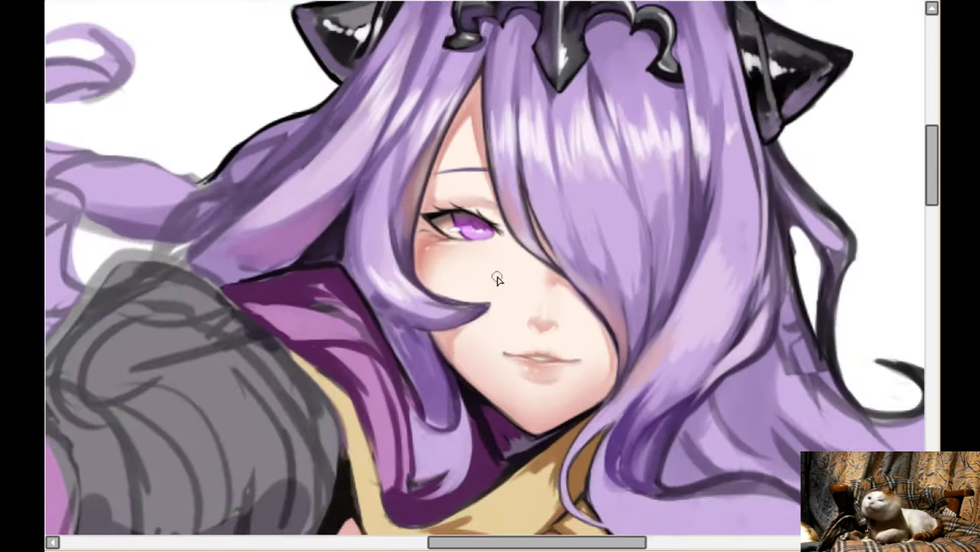
{"action": "scroll", "coordinate": [538, 280], "scroll_direction": "up", "scroll_amount": 4}
{"action": "scroll", "coordinate": [391, 224], "scroll_direction": "up", "scroll_amount": 1}
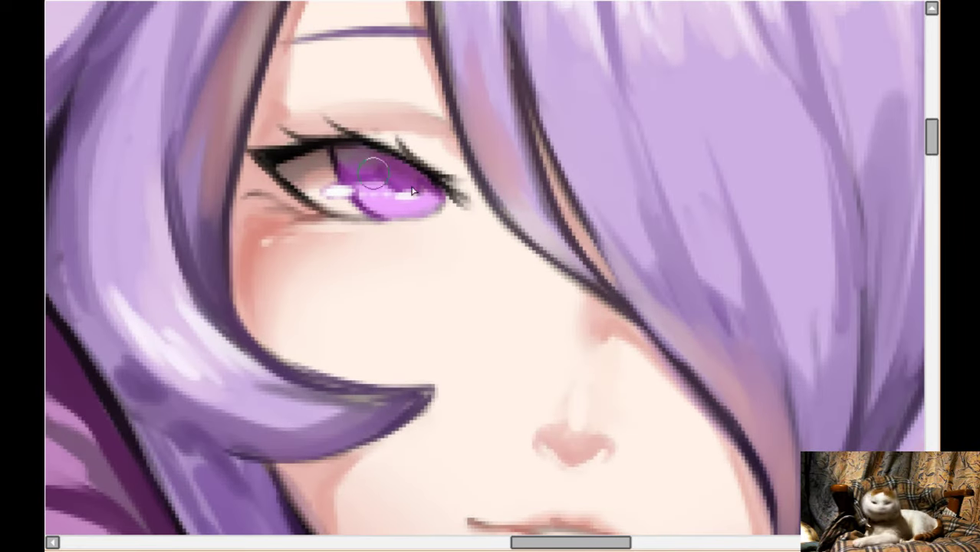
{"action": "scroll", "coordinate": [461, 206], "scroll_direction": "down", "scroll_amount": 2}
{"action": "scroll", "coordinate": [499, 189], "scroll_direction": "up", "scroll_amount": 2}
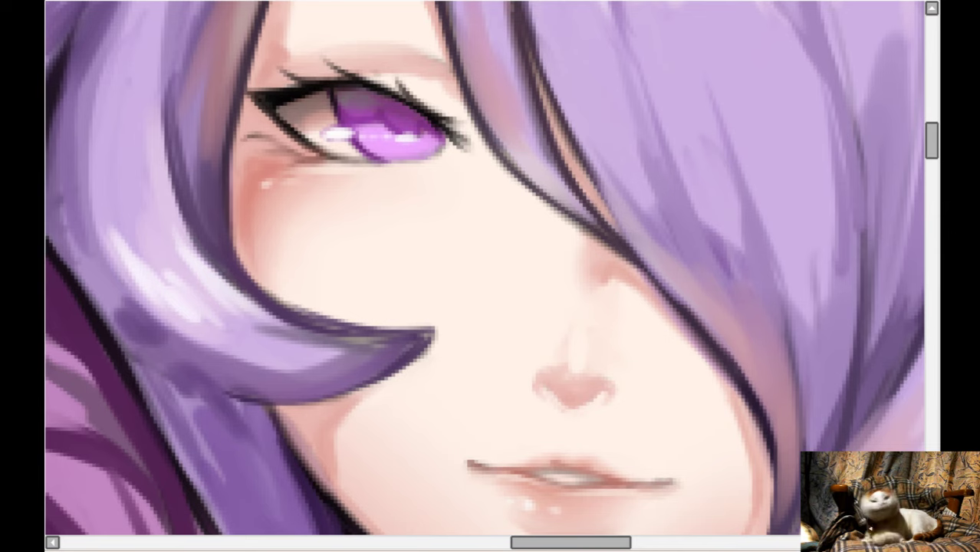
{"action": "scroll", "coordinate": [495, 162], "scroll_direction": "up", "scroll_amount": 1}
{"action": "scroll", "coordinate": [449, 134], "scroll_direction": "up", "scroll_amount": 1}
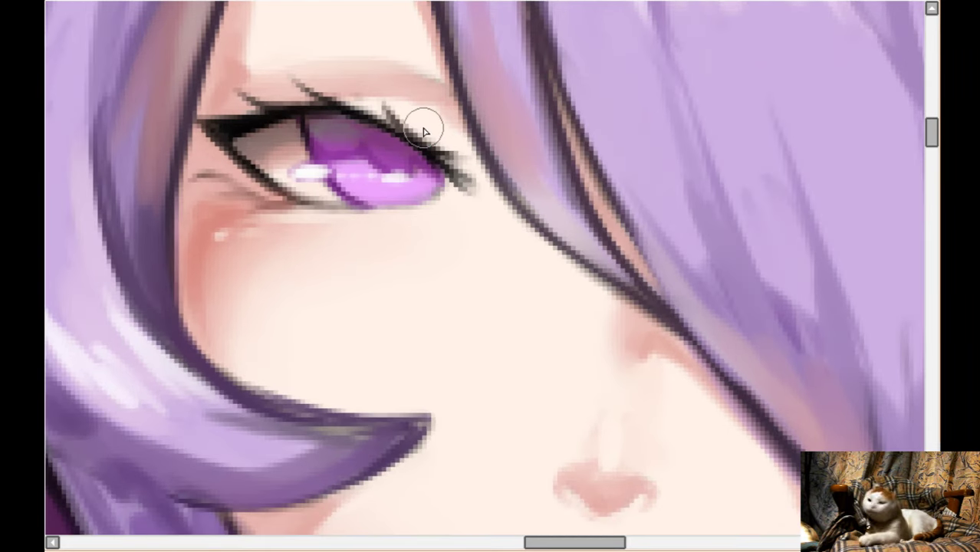
- Paint darker purple pupil detail and shading into the upper half of the visible eye's iris
{"action": "scroll", "coordinate": [424, 132], "scroll_direction": "down", "scroll_amount": 2}
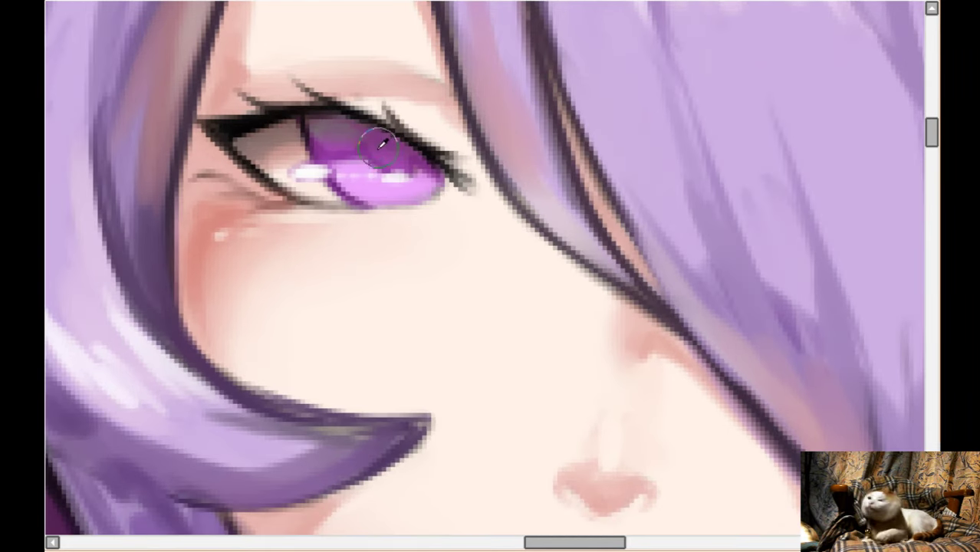
{"action": "scroll", "coordinate": [376, 142], "scroll_direction": "up", "scroll_amount": 2}
{"action": "scroll", "coordinate": [373, 157], "scroll_direction": "down", "scroll_amount": 2}
{"action": "scroll", "coordinate": [374, 156], "scroll_direction": "up", "scroll_amount": 2}
{"action": "scroll", "coordinate": [381, 165], "scroll_direction": "down", "scroll_amount": 2}
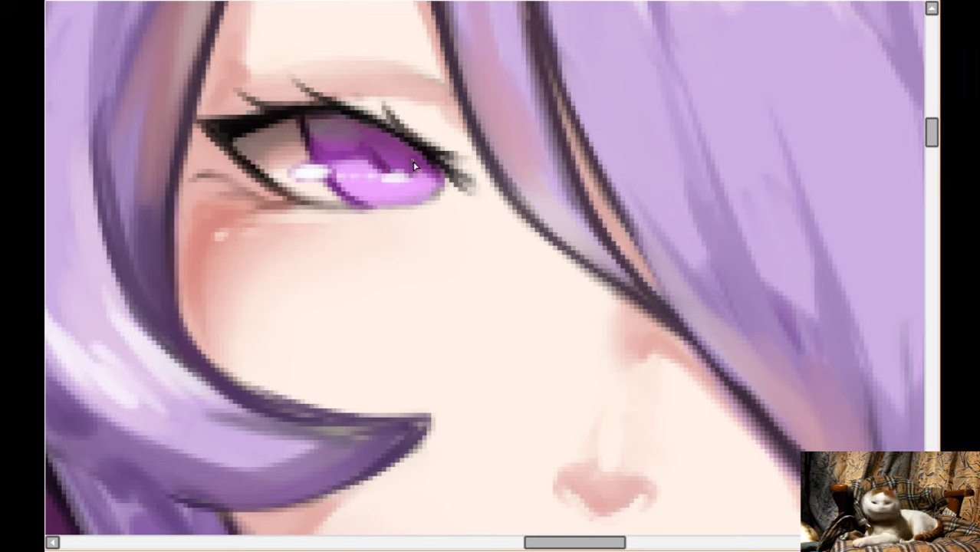
{"action": "scroll", "coordinate": [401, 173], "scroll_direction": "up", "scroll_amount": 2}
{"action": "scroll", "coordinate": [401, 173], "scroll_direction": "down", "scroll_amount": 2}
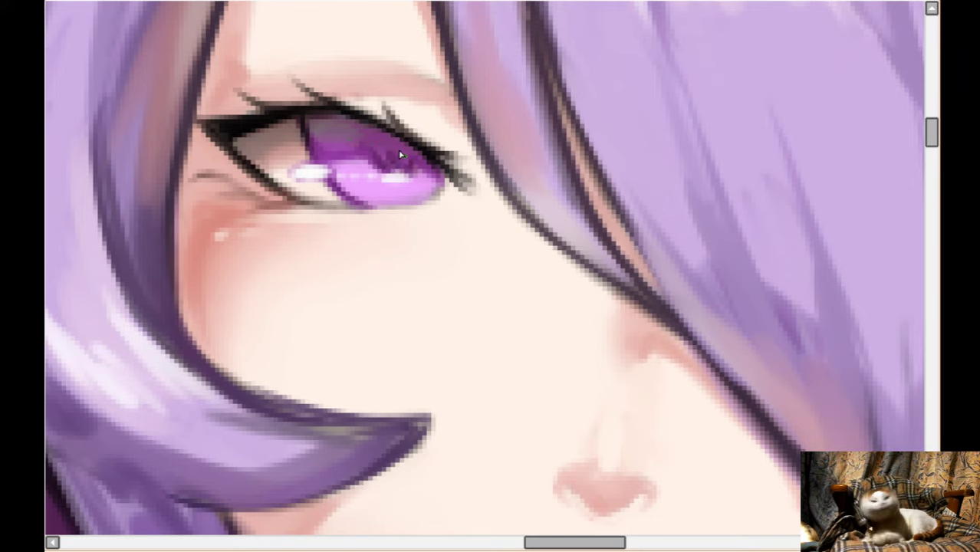
{"action": "scroll", "coordinate": [321, 160], "scroll_direction": "up", "scroll_amount": 2}
{"action": "scroll", "coordinate": [343, 151], "scroll_direction": "down", "scroll_amount": 2}
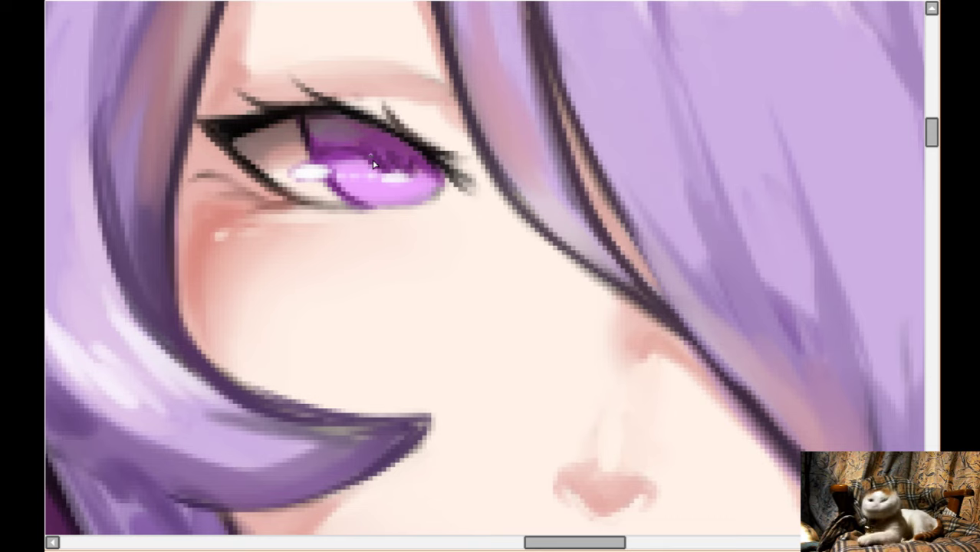
{"action": "scroll", "coordinate": [399, 178], "scroll_direction": "up", "scroll_amount": 2}
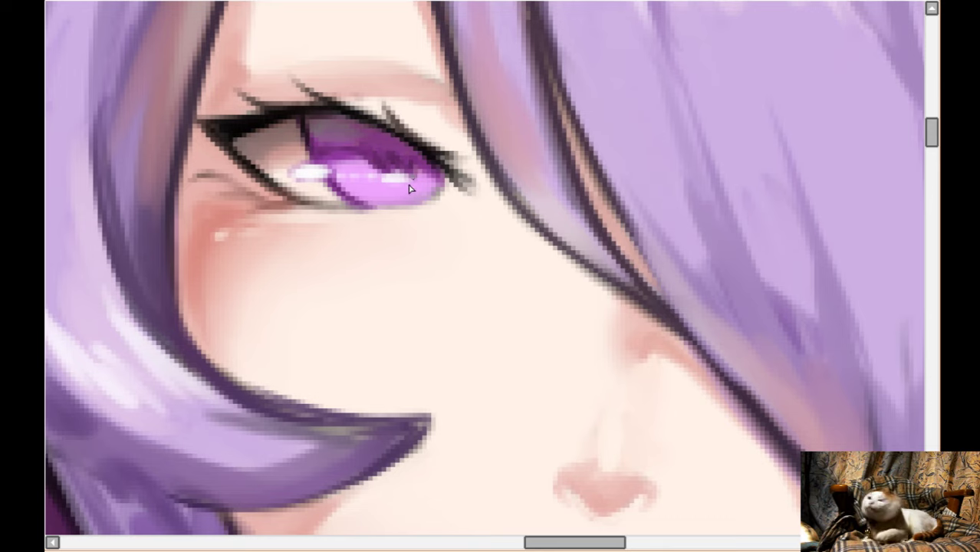
{"action": "scroll", "coordinate": [406, 188], "scroll_direction": "down", "scroll_amount": 2}
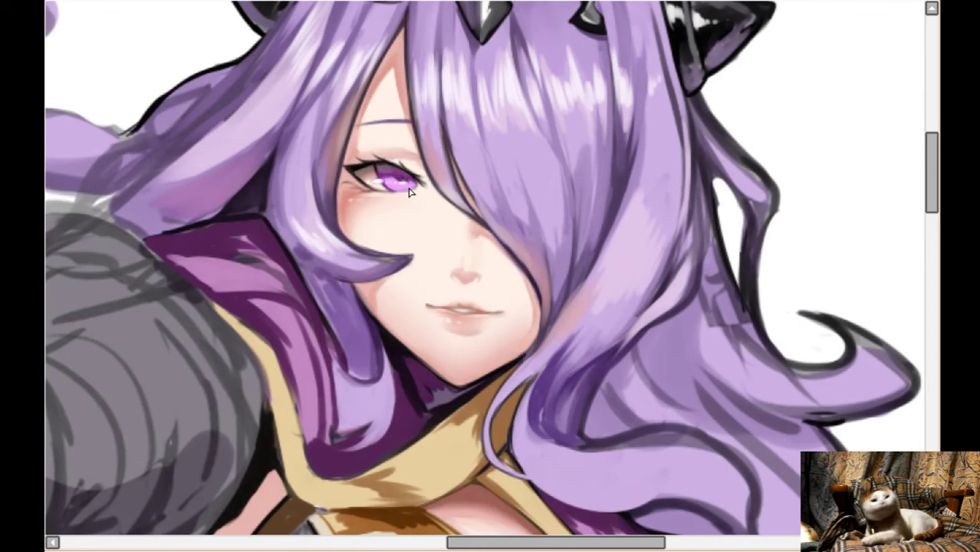
{"action": "scroll", "coordinate": [410, 193], "scroll_direction": "down", "scroll_amount": 1}
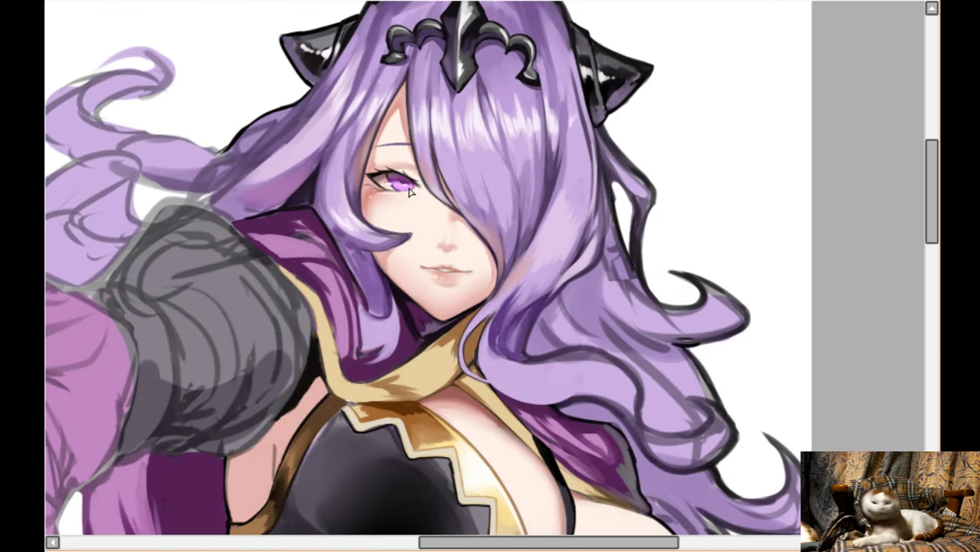
{"action": "scroll", "coordinate": [410, 193], "scroll_direction": "down", "scroll_amount": 3}
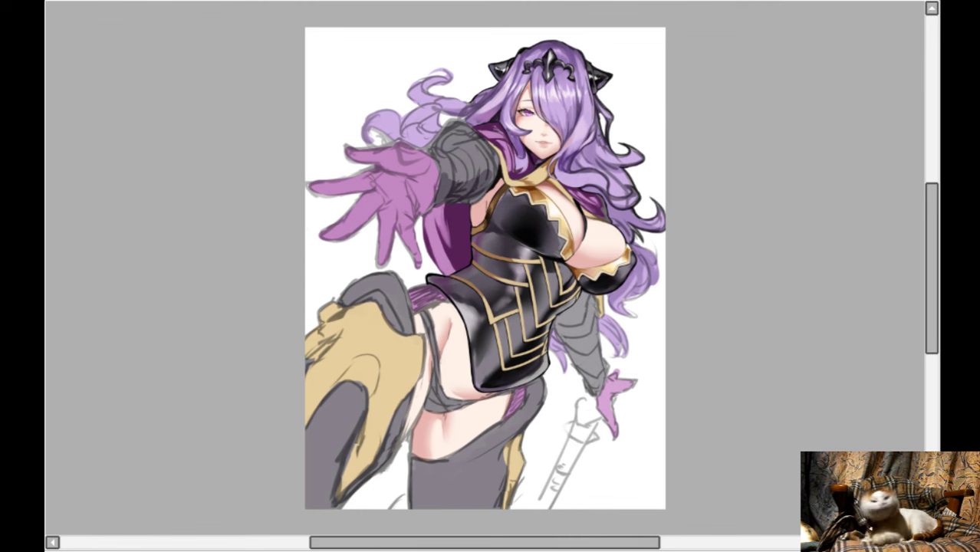
{"action": "scroll", "coordinate": [466, 315], "scroll_direction": "up", "scroll_amount": 2}
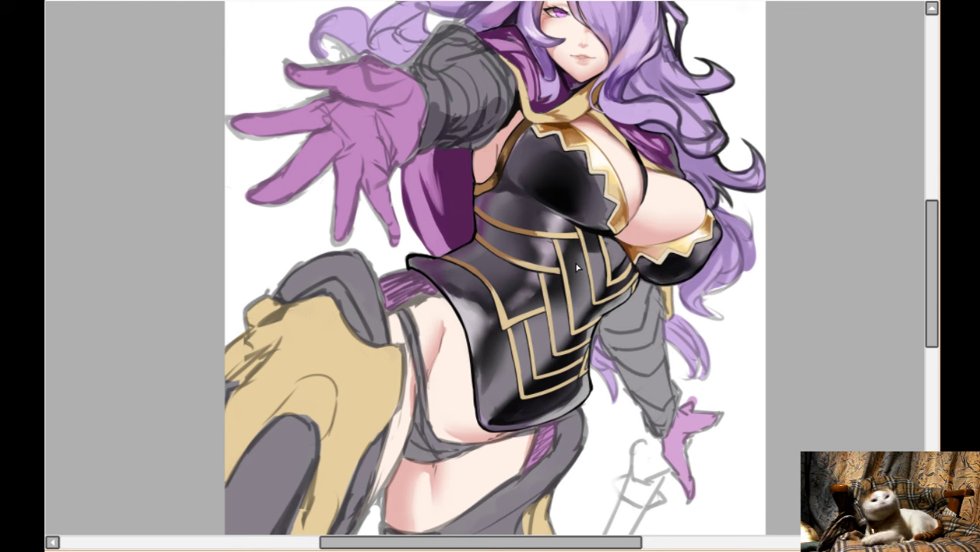
{"action": "scroll", "coordinate": [594, 196], "scroll_direction": "up", "scroll_amount": 3}
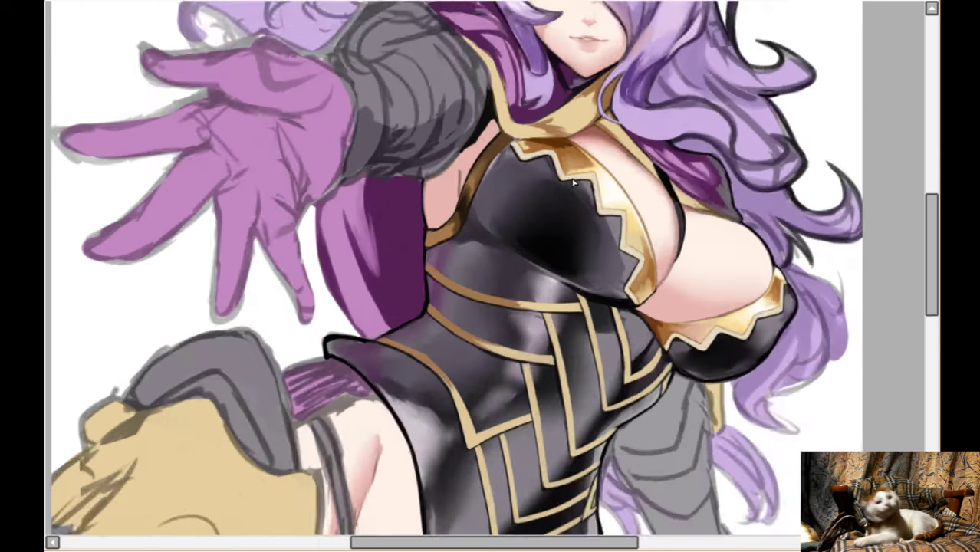
{"action": "scroll", "coordinate": [452, 164], "scroll_direction": "up", "scroll_amount": 1}
{"action": "scroll", "coordinate": [424, 174], "scroll_direction": "down", "scroll_amount": 1}
{"action": "scroll", "coordinate": [660, 207], "scroll_direction": "up", "scroll_amount": 5}
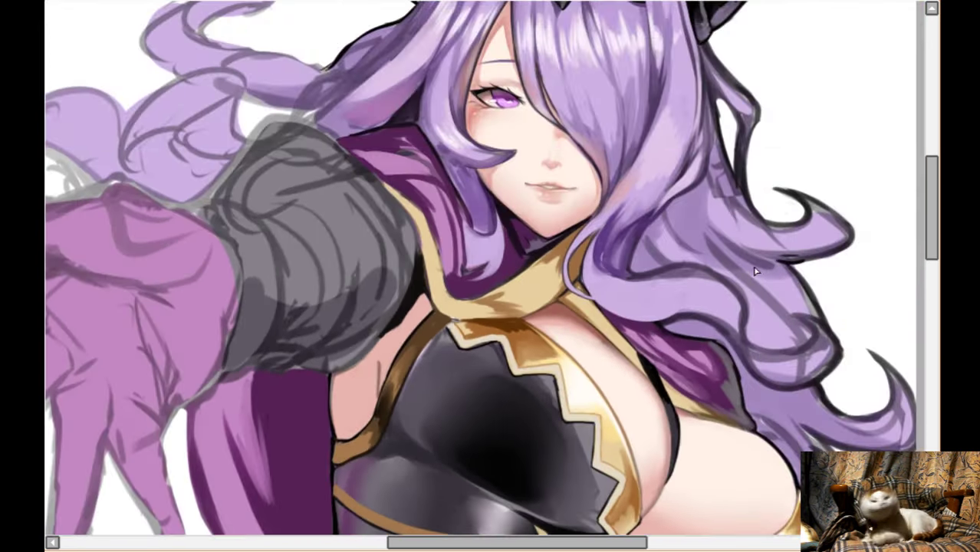
- Examine the painted hair, outstretched arm, corset and lower body for areas that still need rendering
{"action": "scroll", "coordinate": [739, 273], "scroll_direction": "down", "scroll_amount": 1}
{"action": "scroll", "coordinate": [707, 265], "scroll_direction": "up", "scroll_amount": 3}
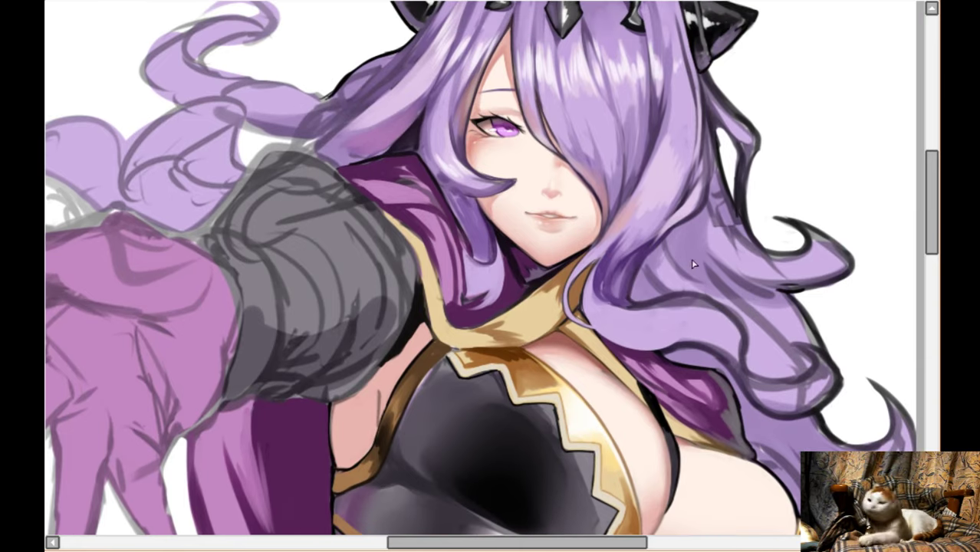
{"action": "scroll", "coordinate": [379, 155], "scroll_direction": "up", "scroll_amount": 2}
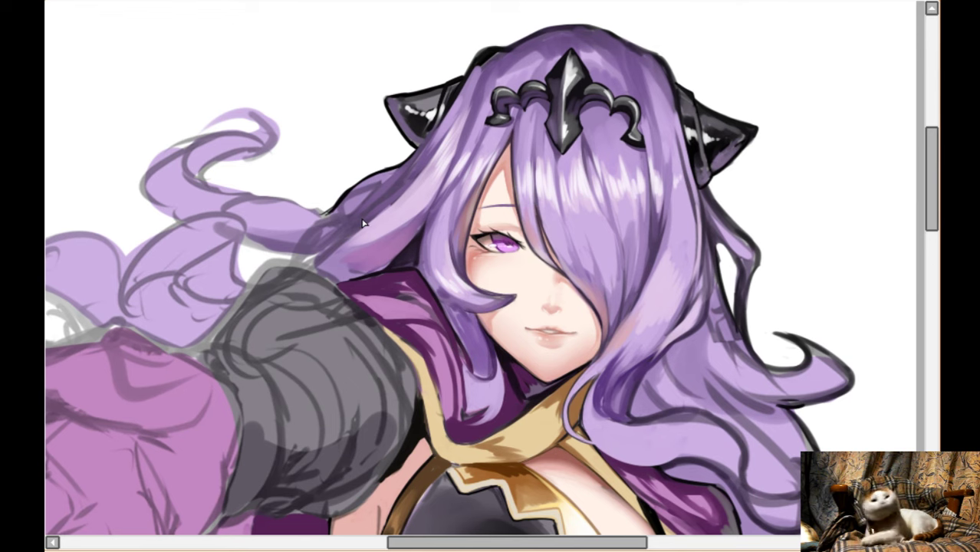
{"action": "scroll", "coordinate": [364, 222], "scroll_direction": "down", "scroll_amount": 1}
{"action": "scroll", "coordinate": [372, 226], "scroll_direction": "up", "scroll_amount": 1}
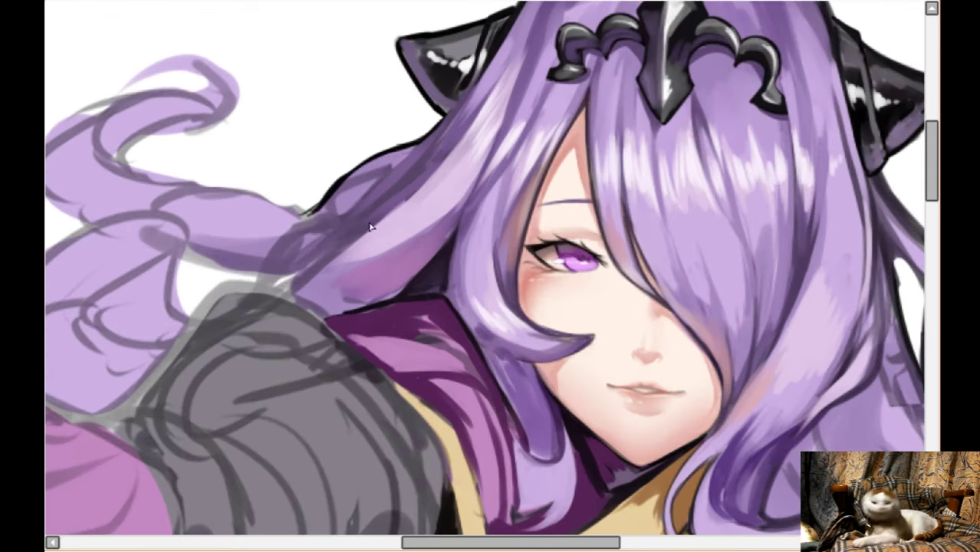
{"action": "scroll", "coordinate": [435, 214], "scroll_direction": "down", "scroll_amount": 2}
{"action": "scroll", "coordinate": [435, 215], "scroll_direction": "down", "scroll_amount": 7}
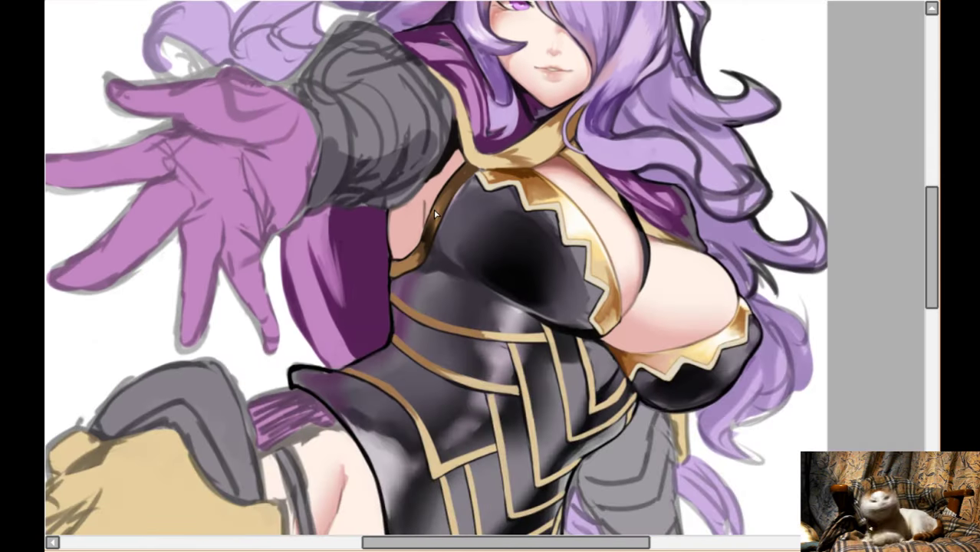
{"action": "scroll", "coordinate": [399, 370], "scroll_direction": "up", "scroll_amount": 1}
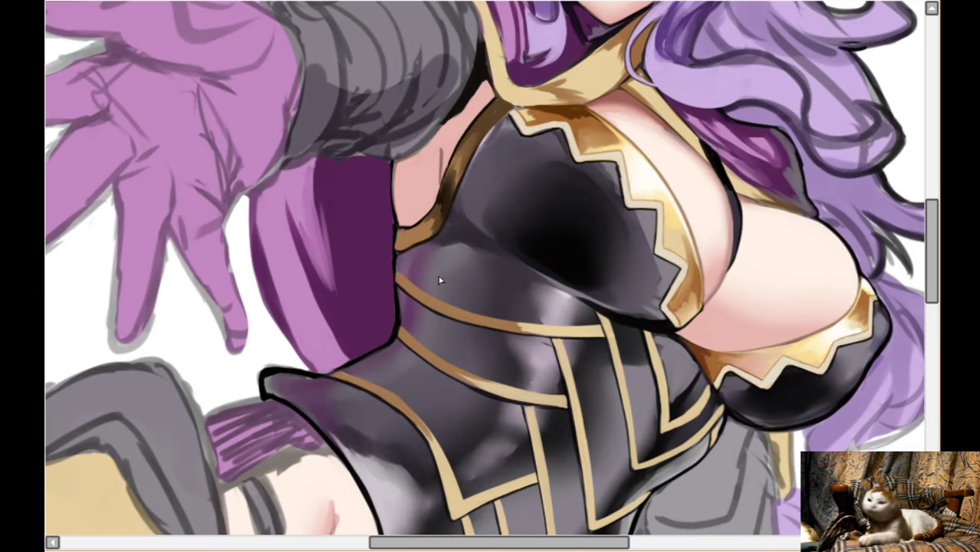
{"action": "scroll", "coordinate": [460, 247], "scroll_direction": "down", "scroll_amount": 1}
{"action": "scroll", "coordinate": [462, 242], "scroll_direction": "up", "scroll_amount": 1}
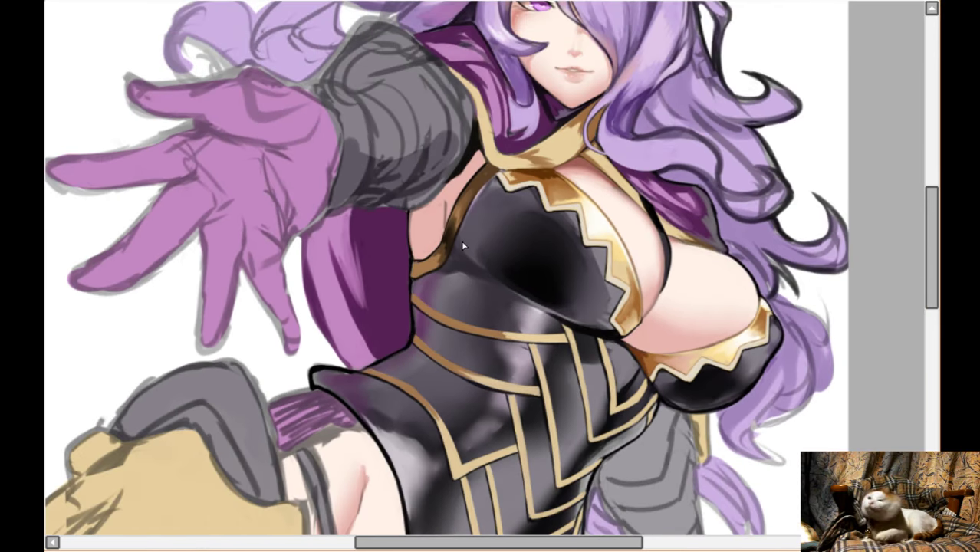
{"action": "scroll", "coordinate": [461, 240], "scroll_direction": "down", "scroll_amount": 1}
{"action": "scroll", "coordinate": [645, 364], "scroll_direction": "down", "scroll_amount": 2}
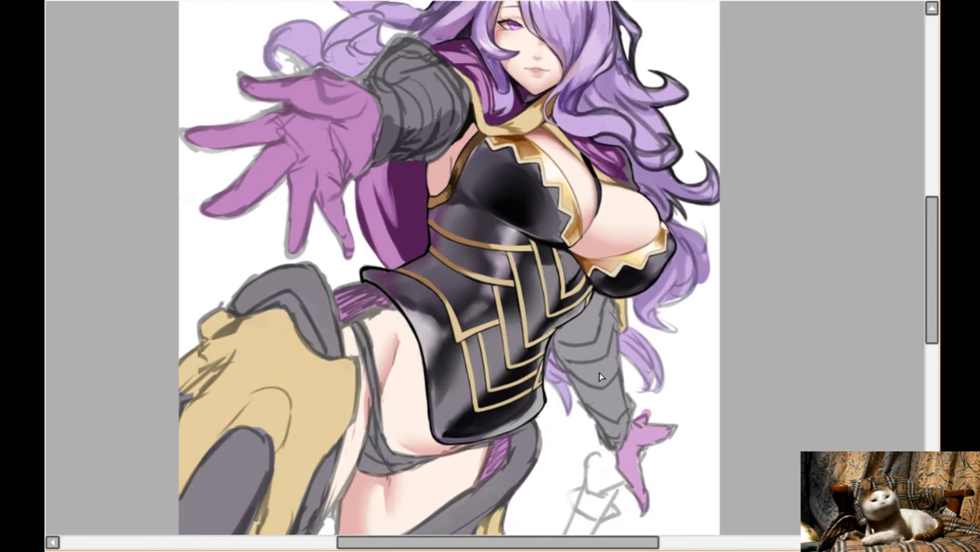
{"action": "scroll", "coordinate": [468, 253], "scroll_direction": "up", "scroll_amount": 1}
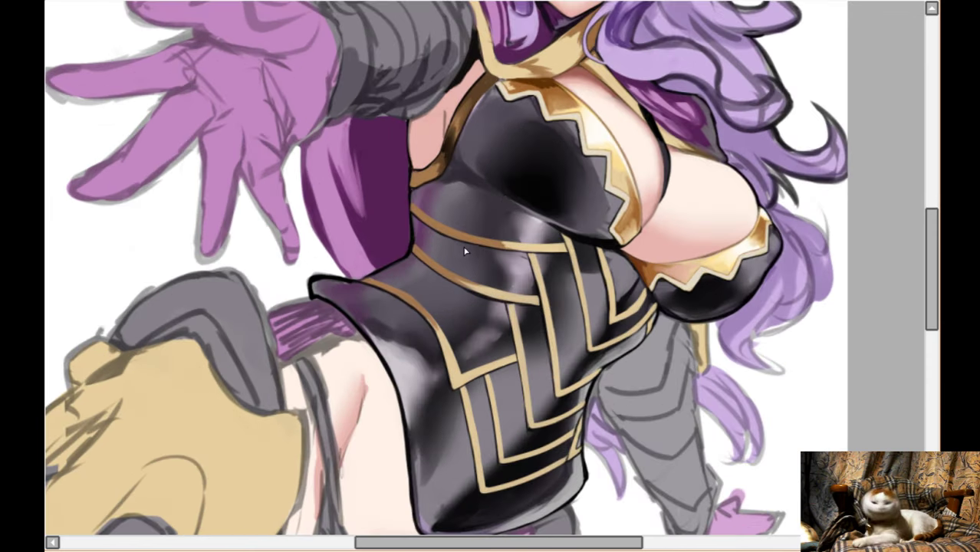
{"action": "scroll", "coordinate": [511, 189], "scroll_direction": "up", "scroll_amount": 1}
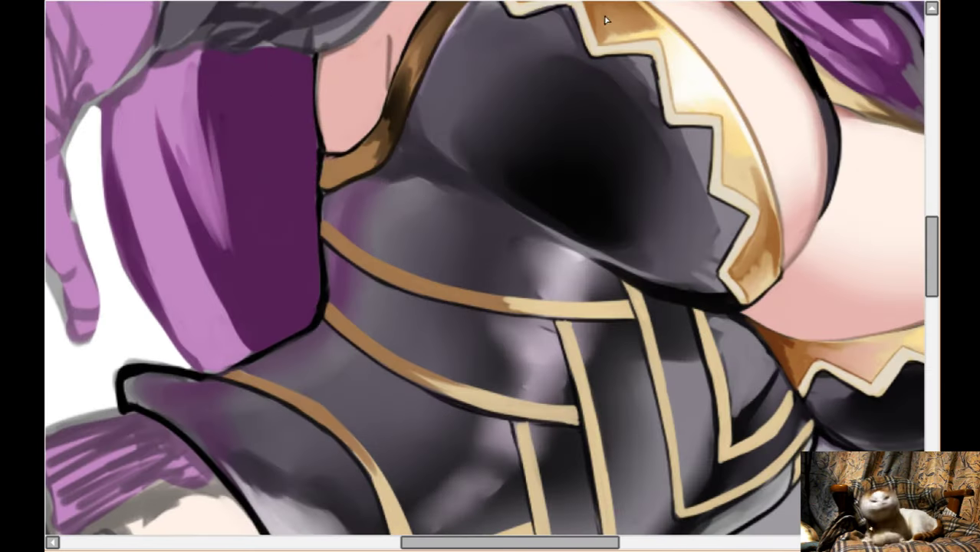
- Paint dark brown reflection strokes on the corset's uppermost curved gold band, where its bronze shade meets the pale gold
{"action": "scroll", "coordinate": [446, 378], "scroll_direction": "up", "scroll_amount": 2}
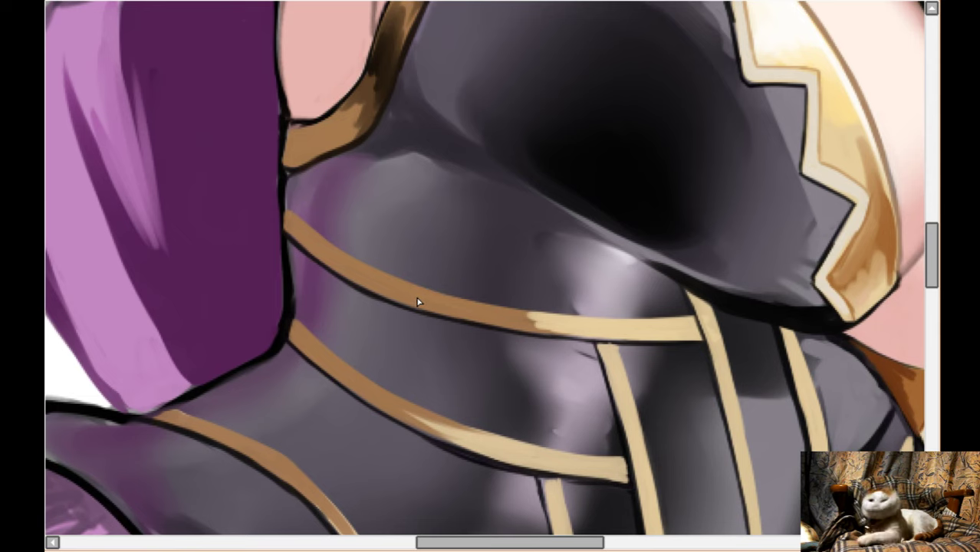
{"action": "scroll", "coordinate": [401, 251], "scroll_direction": "down", "scroll_amount": 1}
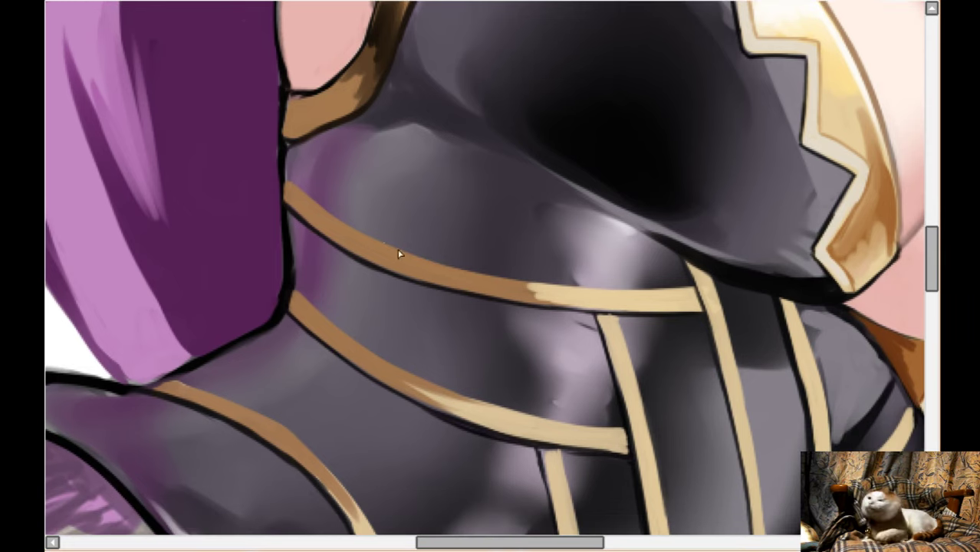
{"action": "key", "text": "Delete"}
{"action": "key", "text": "Delete"}
{"action": "key", "text": "Delete"}
{"action": "scroll", "coordinate": [509, 276], "scroll_direction": "down", "scroll_amount": 1}
{"action": "mouse_move", "coordinate": [511, 244]}
{"action": "left_mouse_down"}
{"action": "mouse_move", "coordinate": [486, 263]}
{"action": "mouse_move", "coordinate": [530, 241]}
{"action": "left_mouse_up"}
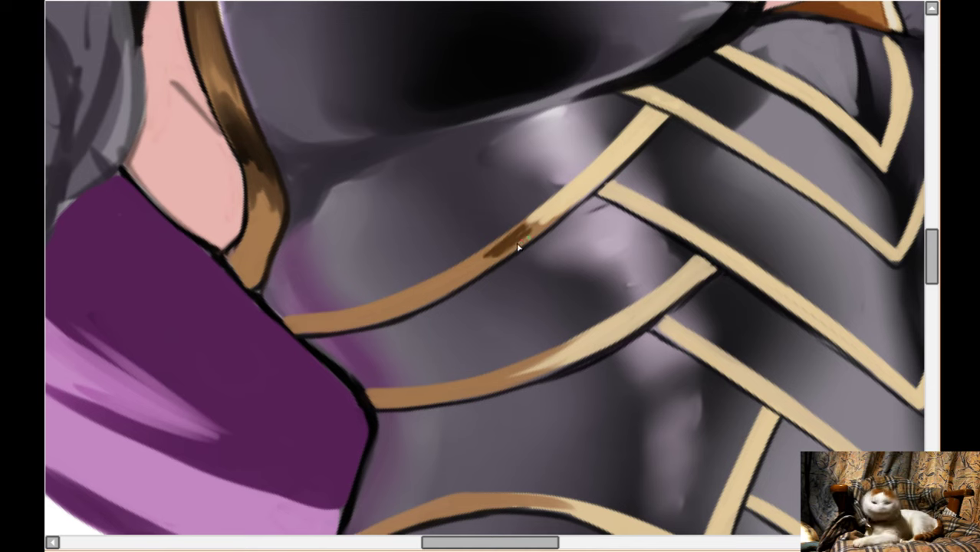
- Add matching dark brown reflection strokes to the middle and lowest curved gold bands at the corset's waist
{"action": "scroll", "coordinate": [560, 293], "scroll_direction": "down", "scroll_amount": 3}
{"action": "key", "text": "Delete"}
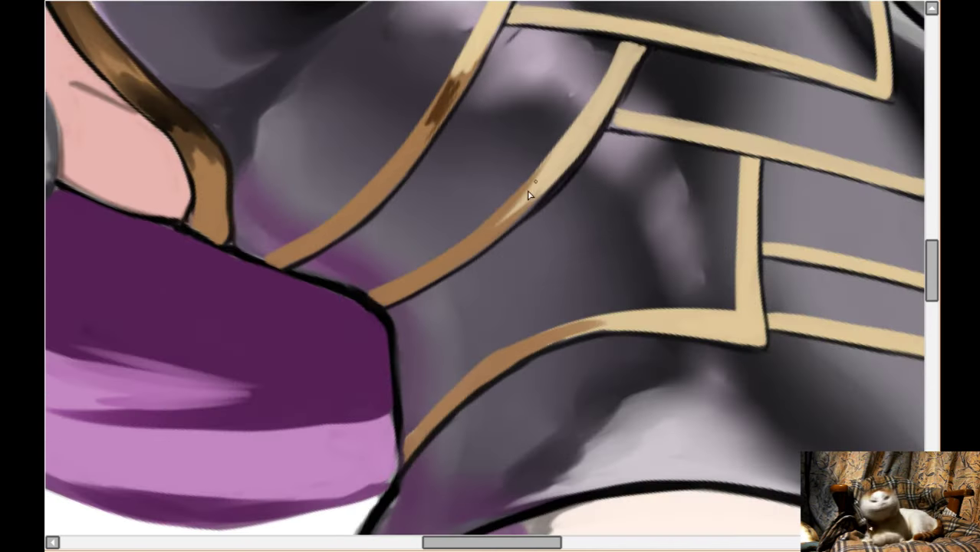
{"action": "scroll", "coordinate": [535, 184], "scroll_direction": "down", "scroll_amount": 1}
{"action": "mouse_move", "coordinate": [520, 170]}
{"action": "left_mouse_down"}
{"action": "mouse_move", "coordinate": [491, 199]}
{"action": "mouse_move", "coordinate": [519, 179]}
{"action": "mouse_move", "coordinate": [477, 223]}
{"action": "mouse_move", "coordinate": [520, 173]}
{"action": "left_mouse_up"}
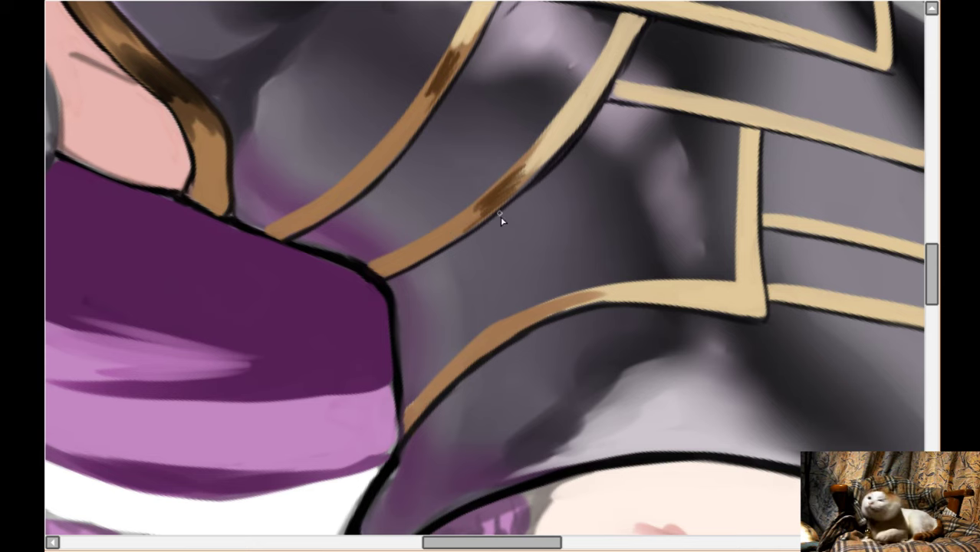
{"action": "key", "text": "Delete"}
{"action": "key", "text": "Delete"}
{"action": "left_click_drag", "start_coordinate": [585, 262], "coordinate": [558, 291]}
- Paint near-white highlights along the long arms of the two uppermost gold chevrons on the corset
{"action": "scroll", "coordinate": [536, 313], "scroll_direction": "up", "scroll_amount": 6}
{"action": "scroll", "coordinate": [525, 143], "scroll_direction": "up", "scroll_amount": 4}
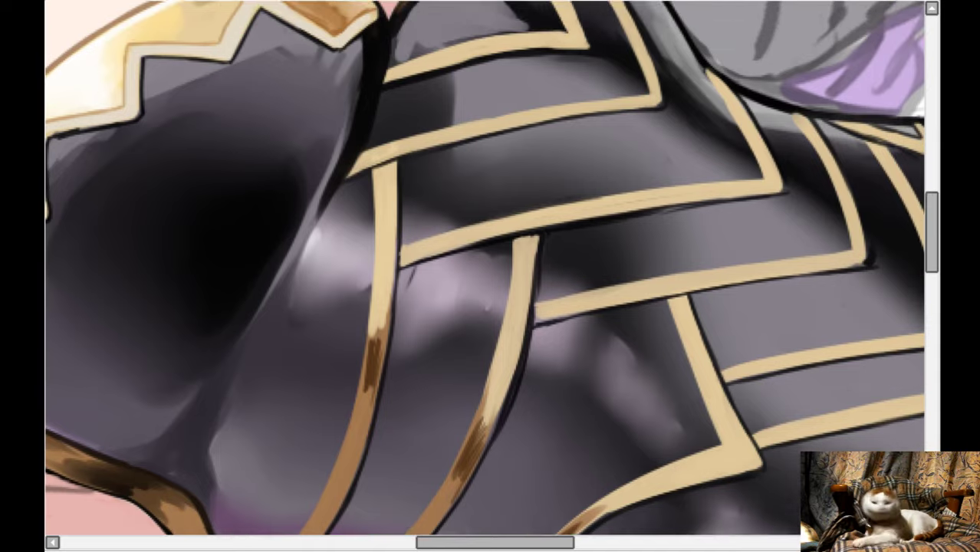
{"action": "key", "text": "Delete"}
{"action": "key", "text": "Delete"}
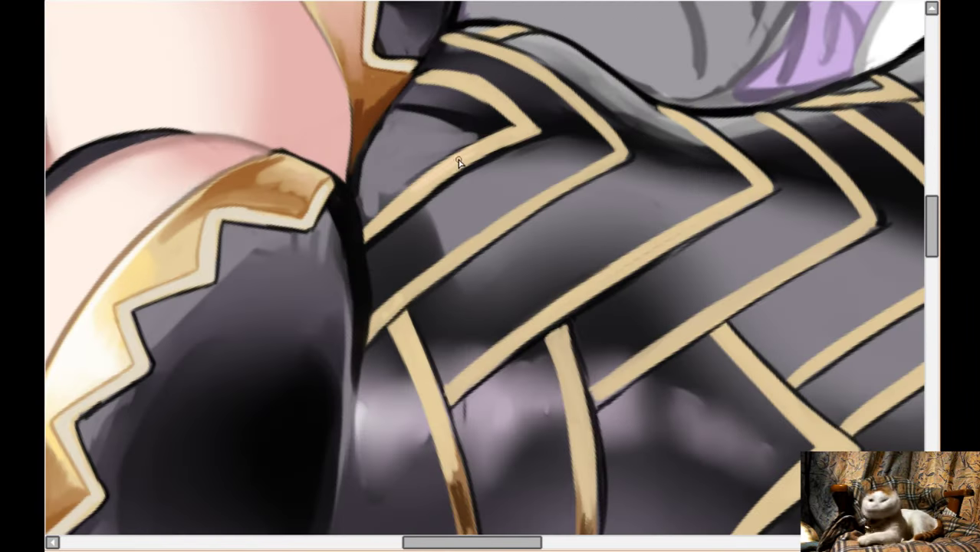
{"action": "left_click_drag", "start_coordinate": [474, 155], "coordinate": [401, 208]}
{"action": "left_click_drag", "start_coordinate": [439, 173], "coordinate": [409, 201]}
{"action": "left_click_drag", "start_coordinate": [569, 185], "coordinate": [491, 235]}
{"action": "mouse_move", "coordinate": [571, 184]}
{"action": "left_mouse_down"}
{"action": "mouse_move", "coordinate": [497, 227]}
{"action": "mouse_move", "coordinate": [576, 177]}
{"action": "mouse_move", "coordinate": [454, 258]}
{"action": "left_mouse_up"}
- Paint near-white highlights along the long arms of the third and fourth gold chevrons
{"action": "scroll", "coordinate": [669, 240], "scroll_direction": "down", "scroll_amount": 1}
{"action": "scroll", "coordinate": [670, 240], "scroll_direction": "right", "scroll_amount": 2}
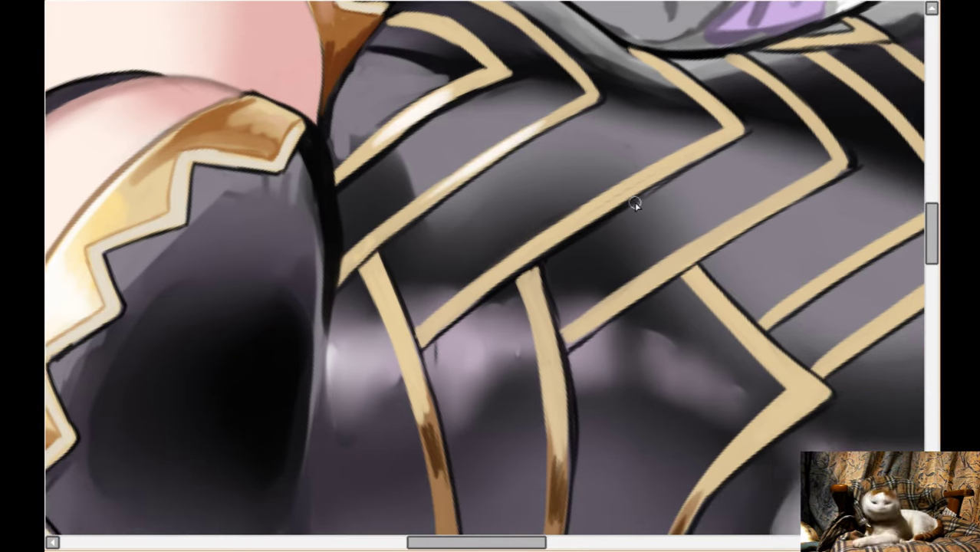
{"action": "left_click_drag", "start_coordinate": [658, 166], "coordinate": [577, 224]}
{"action": "left_click_drag", "start_coordinate": [629, 194], "coordinate": [566, 235]}
{"action": "scroll", "coordinate": [634, 228], "scroll_direction": "right", "scroll_amount": 3}
{"action": "scroll", "coordinate": [697, 221], "scroll_direction": "right", "scroll_amount": 3}
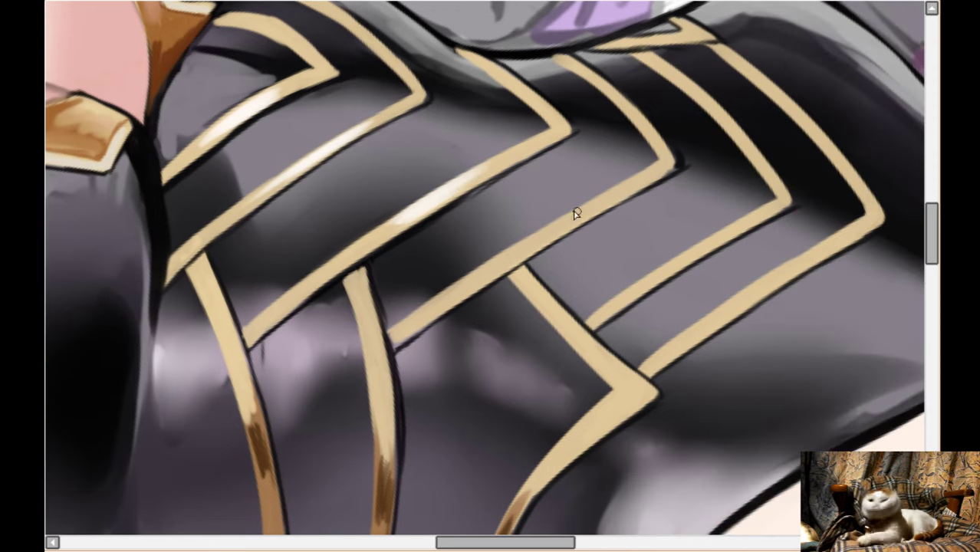
{"action": "mouse_move", "coordinate": [591, 204]}
{"action": "left_mouse_down"}
{"action": "mouse_move", "coordinate": [524, 250]}
{"action": "mouse_move", "coordinate": [602, 201]}
{"action": "mouse_move", "coordinate": [508, 256]}
{"action": "mouse_move", "coordinate": [595, 205]}
{"action": "left_mouse_up"}
- Add pale highlights to the long arms of the two lowest gold chevrons near the corset's hem
{"action": "scroll", "coordinate": [641, 271], "scroll_direction": "right", "scroll_amount": 2}
{"action": "mouse_move", "coordinate": [696, 245]}
{"action": "left_mouse_down"}
{"action": "mouse_move", "coordinate": [744, 201]}
{"action": "mouse_move", "coordinate": [681, 250]}
{"action": "left_mouse_up"}
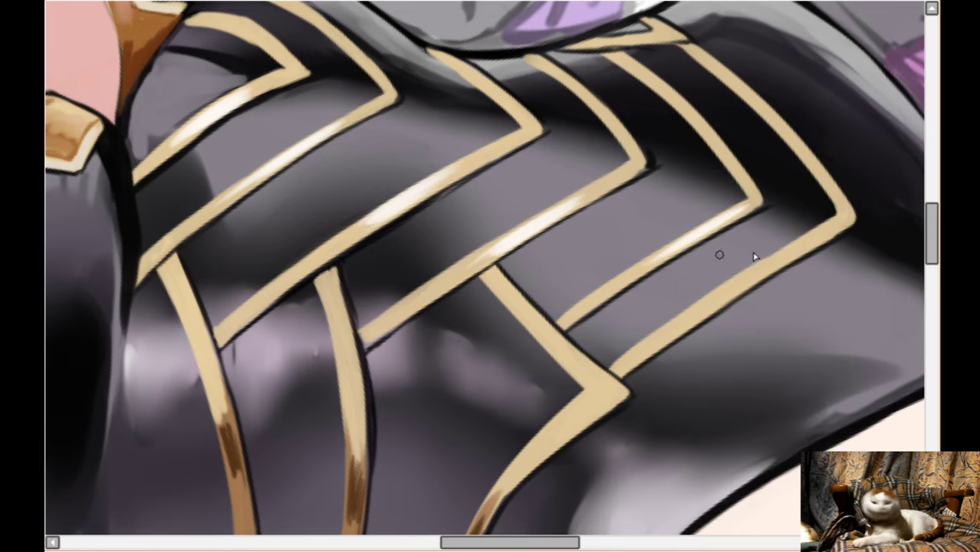
{"action": "mouse_move", "coordinate": [813, 234]}
{"action": "left_mouse_down"}
{"action": "mouse_move", "coordinate": [798, 254]}
{"action": "mouse_move", "coordinate": [722, 300]}
{"action": "mouse_move", "coordinate": [810, 241]}
{"action": "mouse_move", "coordinate": [688, 314]}
{"action": "mouse_move", "coordinate": [719, 294]}
{"action": "left_mouse_up"}
- Check the gold trim's highlights and brown reflections close up and across the whole corset
{"action": "scroll", "coordinate": [721, 296], "scroll_direction": "left", "scroll_amount": 1}
{"action": "scroll", "coordinate": [285, 354], "scroll_direction": "up", "scroll_amount": 1}
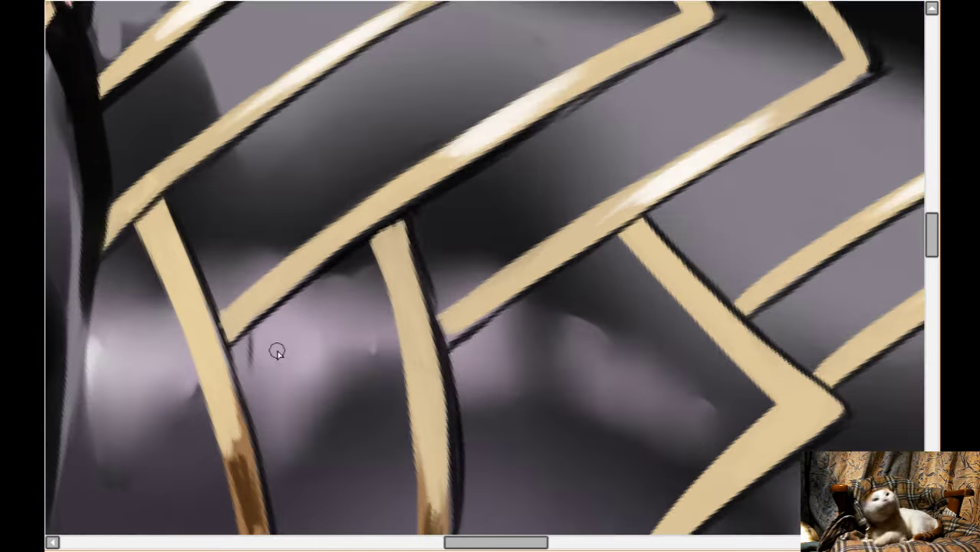
{"action": "scroll", "coordinate": [274, 348], "scroll_direction": "left", "scroll_amount": 1}
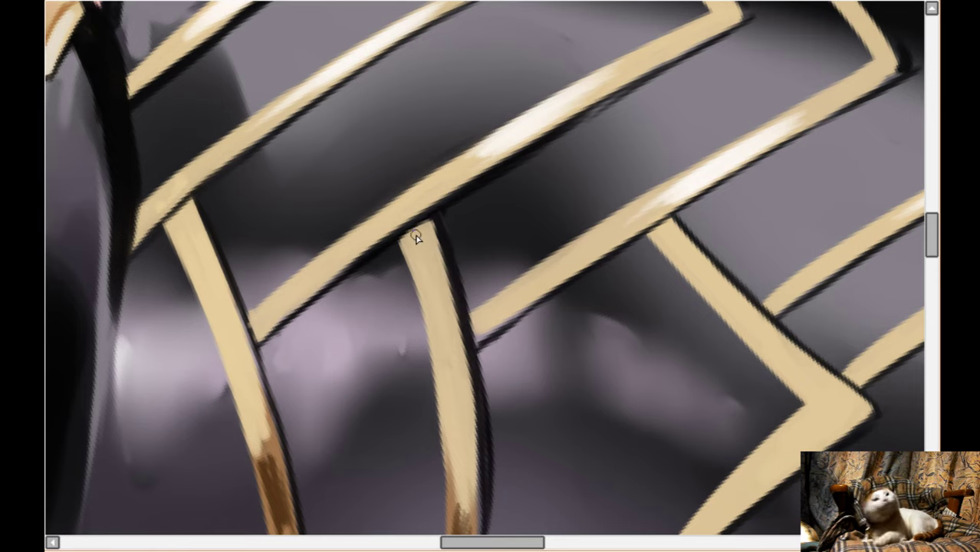
{"action": "scroll", "coordinate": [415, 236], "scroll_direction": "down", "scroll_amount": 2}
{"action": "scroll", "coordinate": [415, 236], "scroll_direction": "up", "scroll_amount": 2}
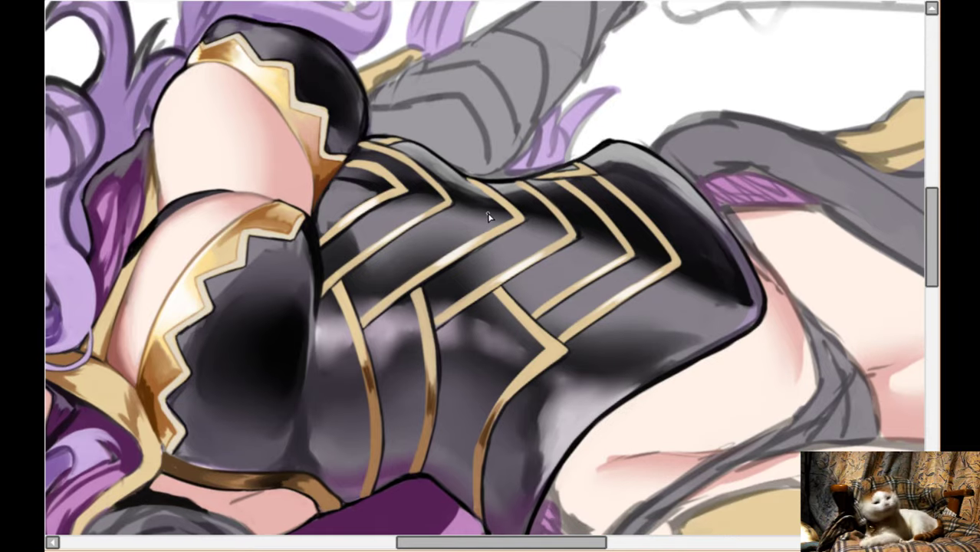
{"action": "scroll", "coordinate": [528, 220], "scroll_direction": "down", "scroll_amount": 3}
{"action": "scroll", "coordinate": [526, 220], "scroll_direction": "up", "scroll_amount": 4}
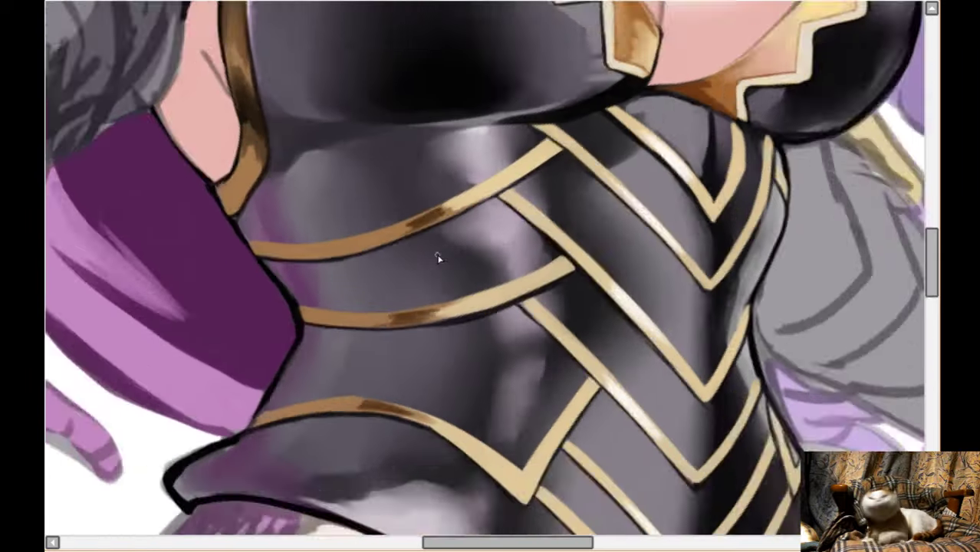
- Shade the short outer arms of the two uppermost gold chevrons with brown strokes
{"action": "scroll", "coordinate": [421, 205], "scroll_direction": "right", "scroll_amount": 3}
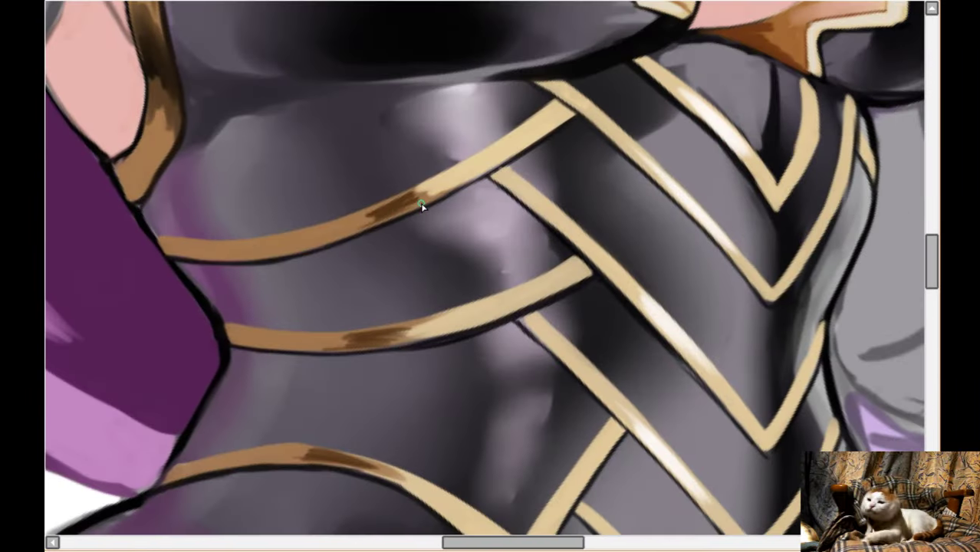
{"action": "scroll", "coordinate": [224, 244], "scroll_direction": "right", "scroll_amount": 3}
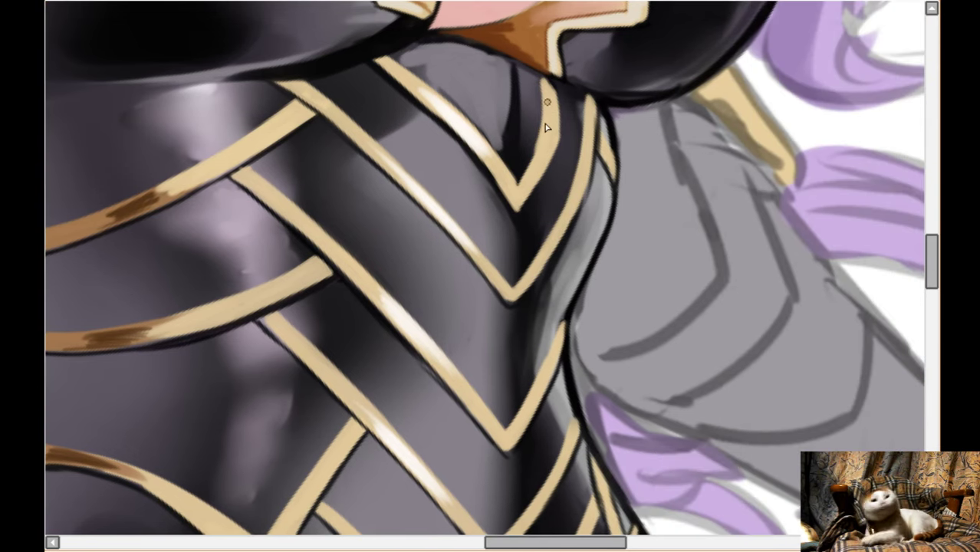
{"action": "mouse_move", "coordinate": [547, 103]}
{"action": "left_mouse_down"}
{"action": "mouse_move", "coordinate": [538, 178]}
{"action": "mouse_move", "coordinate": [564, 186]}
{"action": "mouse_move", "coordinate": [551, 220]}
{"action": "left_mouse_up"}
{"action": "scroll", "coordinate": [560, 221], "scroll_direction": "down", "scroll_amount": 1}
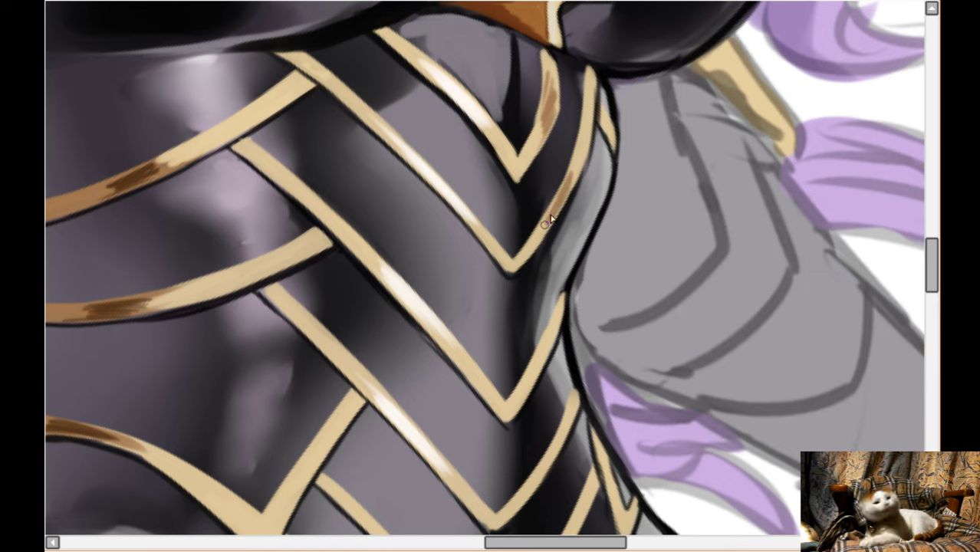
- Continue the brown shading down the short outer arms of the remaining gold chevrons along the corset's far side
{"action": "scroll", "coordinate": [543, 223], "scroll_direction": "down", "scroll_amount": 2}
{"action": "mouse_move", "coordinate": [541, 284]}
{"action": "left_mouse_down"}
{"action": "mouse_move", "coordinate": [526, 330]}
{"action": "mouse_move", "coordinate": [543, 307]}
{"action": "left_mouse_up"}
{"action": "scroll", "coordinate": [543, 309], "scroll_direction": "down", "scroll_amount": 2}
{"action": "mouse_move", "coordinate": [542, 361]}
{"action": "left_mouse_down"}
{"action": "mouse_move", "coordinate": [560, 324]}
{"action": "mouse_move", "coordinate": [546, 372]}
{"action": "left_mouse_up"}
{"action": "scroll", "coordinate": [566, 381], "scroll_direction": "down", "scroll_amount": 1}
{"action": "mouse_move", "coordinate": [595, 332]}
{"action": "left_mouse_down"}
{"action": "mouse_move", "coordinate": [563, 393]}
{"action": "mouse_move", "coordinate": [583, 369]}
{"action": "mouse_move", "coordinate": [576, 382]}
{"action": "mouse_move", "coordinate": [597, 386]}
{"action": "mouse_move", "coordinate": [609, 356]}
{"action": "mouse_move", "coordinate": [587, 403]}
{"action": "left_mouse_up"}
- Review the metallic corset trim against the whole figure and examine the sheen beneath the bust
{"action": "scroll", "coordinate": [564, 405], "scroll_direction": "down", "scroll_amount": 2}
{"action": "scroll", "coordinate": [587, 402], "scroll_direction": "down", "scroll_amount": 3}
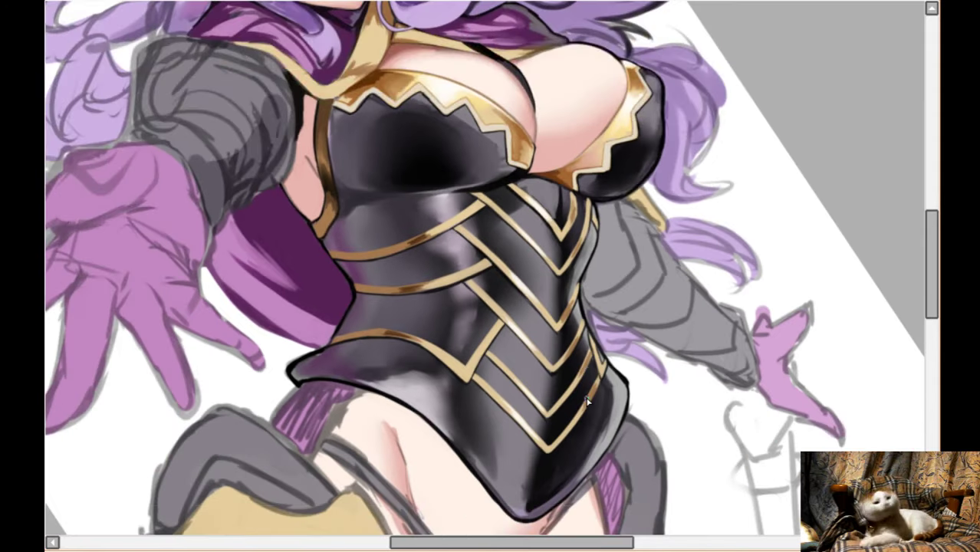
{"action": "scroll", "coordinate": [588, 402], "scroll_direction": "up", "scroll_amount": 1}
{"action": "scroll", "coordinate": [571, 386], "scroll_direction": "down", "scroll_amount": 1}
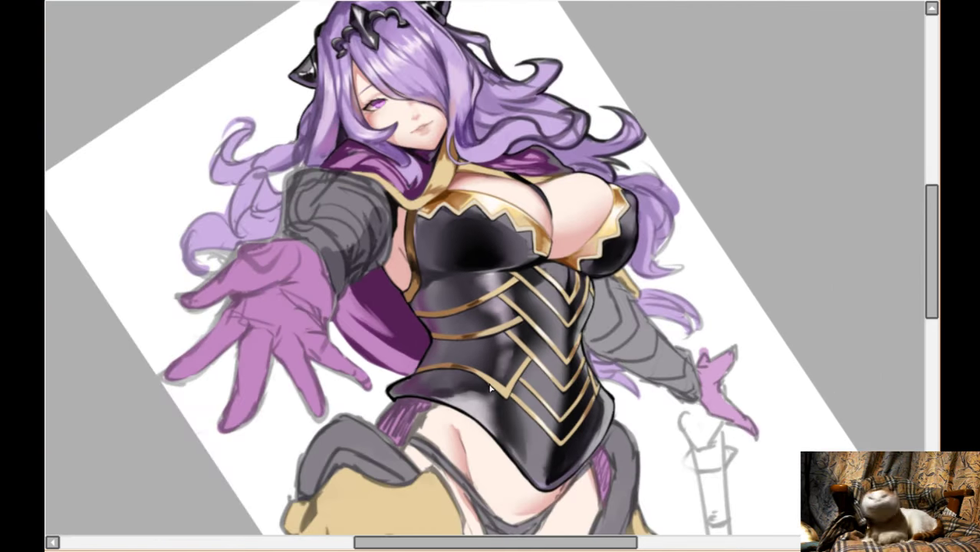
{"action": "scroll", "coordinate": [491, 390], "scroll_direction": "up", "scroll_amount": 3}
{"action": "scroll", "coordinate": [477, 362], "scroll_direction": "down", "scroll_amount": 5}
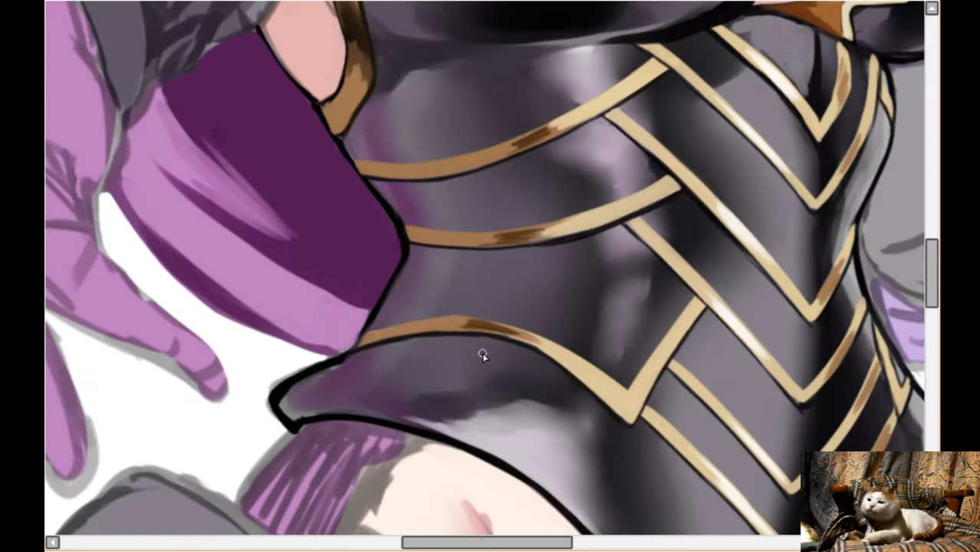
{"action": "scroll", "coordinate": [494, 319], "scroll_direction": "up", "scroll_amount": 2}
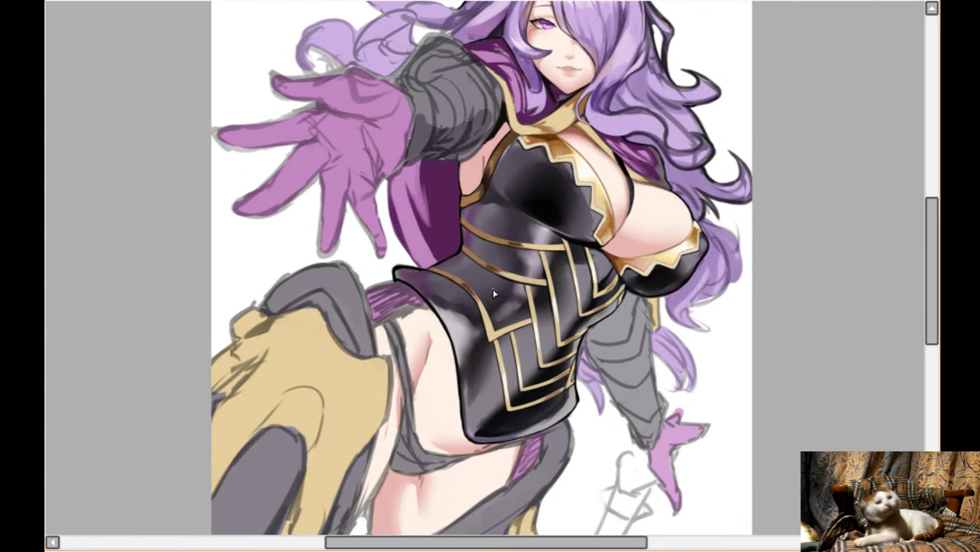
{"action": "scroll", "coordinate": [510, 285], "scroll_direction": "up", "scroll_amount": 2}
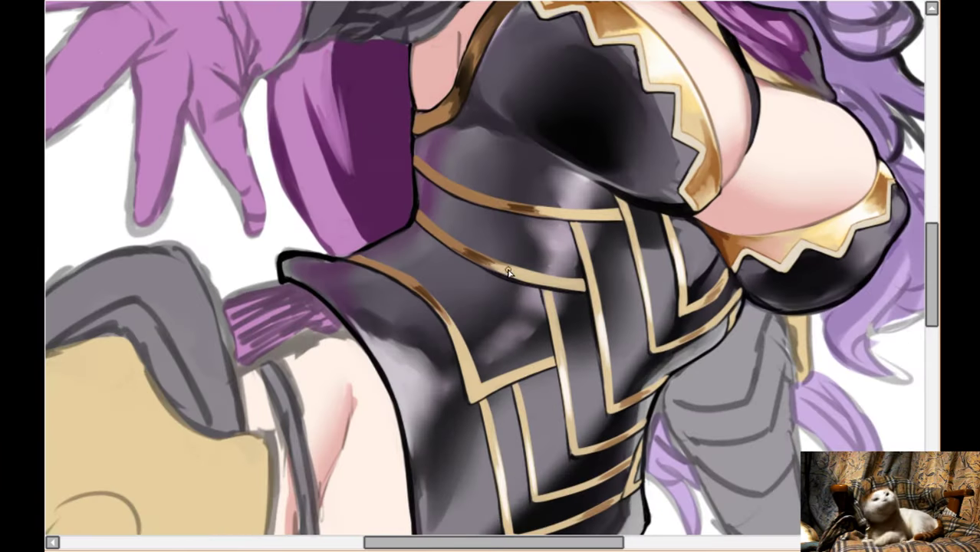
{"action": "scroll", "coordinate": [573, 226], "scroll_direction": "down", "scroll_amount": 2}
{"action": "scroll", "coordinate": [639, 277], "scroll_direction": "up", "scroll_amount": 4}
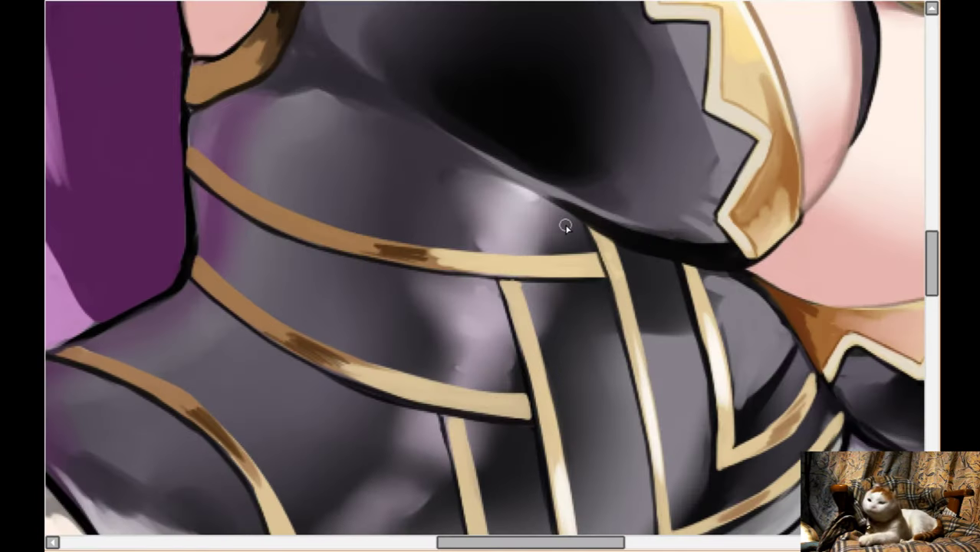
{"action": "scroll", "coordinate": [565, 227], "scroll_direction": "up", "scroll_amount": 1}
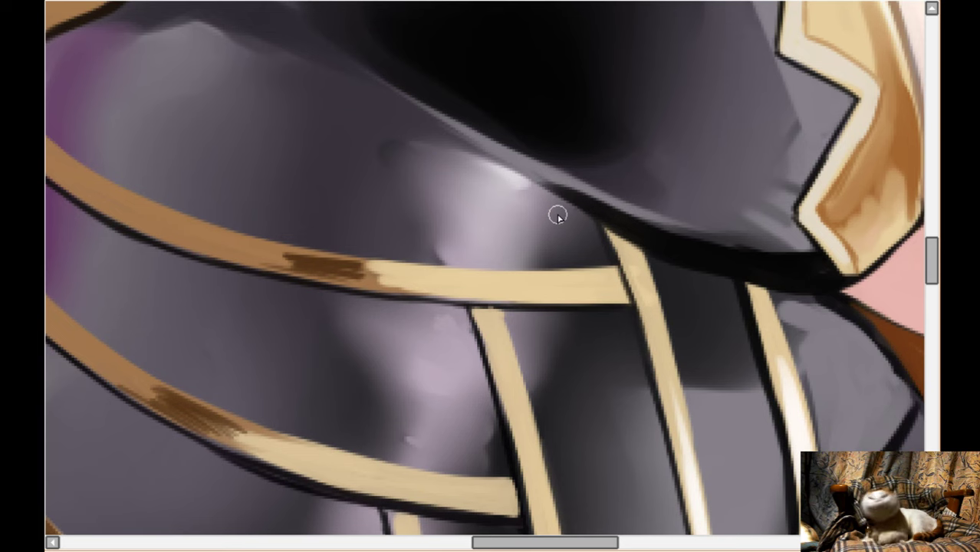
{"action": "scroll", "coordinate": [431, 228], "scroll_direction": "down", "scroll_amount": 3}
{"action": "scroll", "coordinate": [361, 246], "scroll_direction": "up", "scroll_amount": 1}
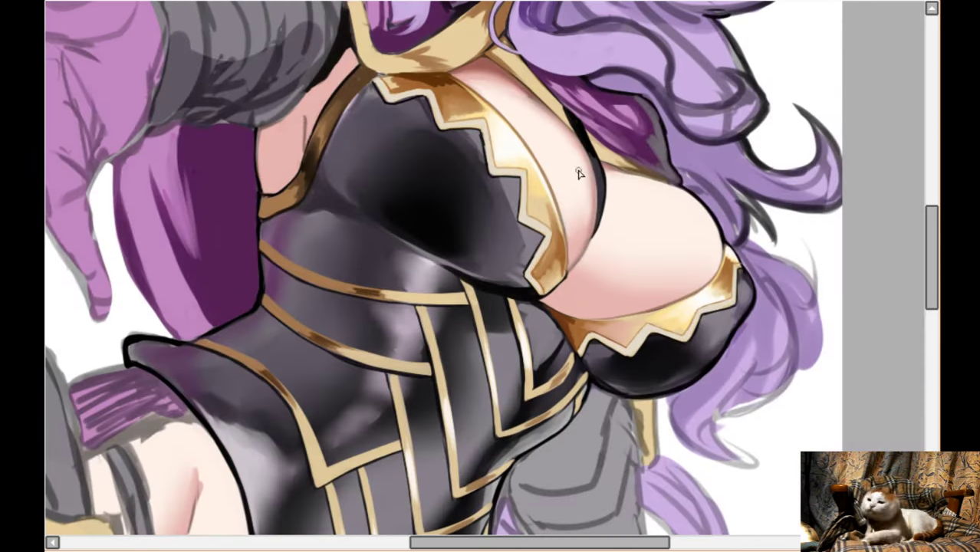
{"action": "scroll", "coordinate": [477, 239], "scroll_direction": "up", "scroll_amount": 1}
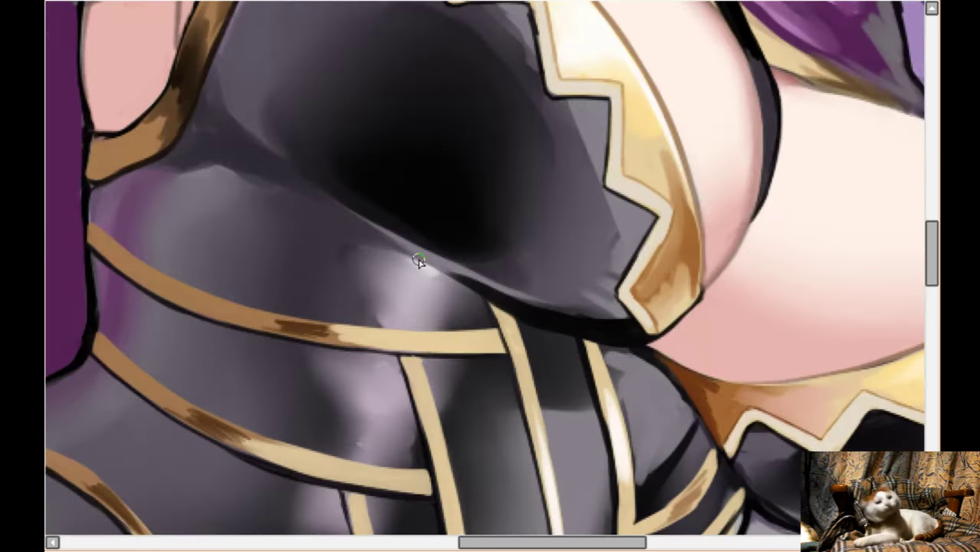
- Paint a black strap tapering from the cape across the armpit opening and along the bust's lower edge
{"action": "scroll", "coordinate": [418, 260], "scroll_direction": "left", "scroll_amount": 1}
{"action": "scroll", "coordinate": [455, 246], "scroll_direction": "down", "scroll_amount": 1}
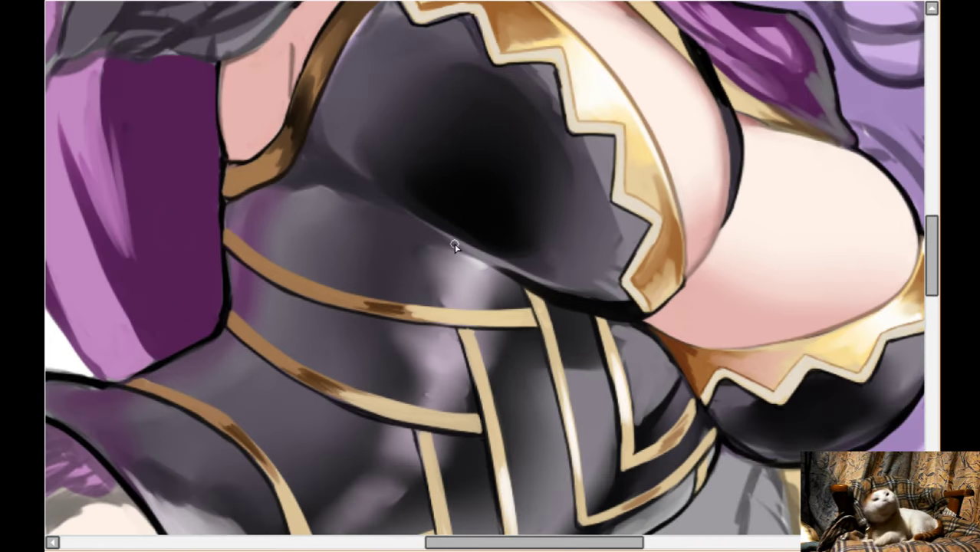
{"action": "scroll", "coordinate": [455, 246], "scroll_direction": "down", "scroll_amount": 1}
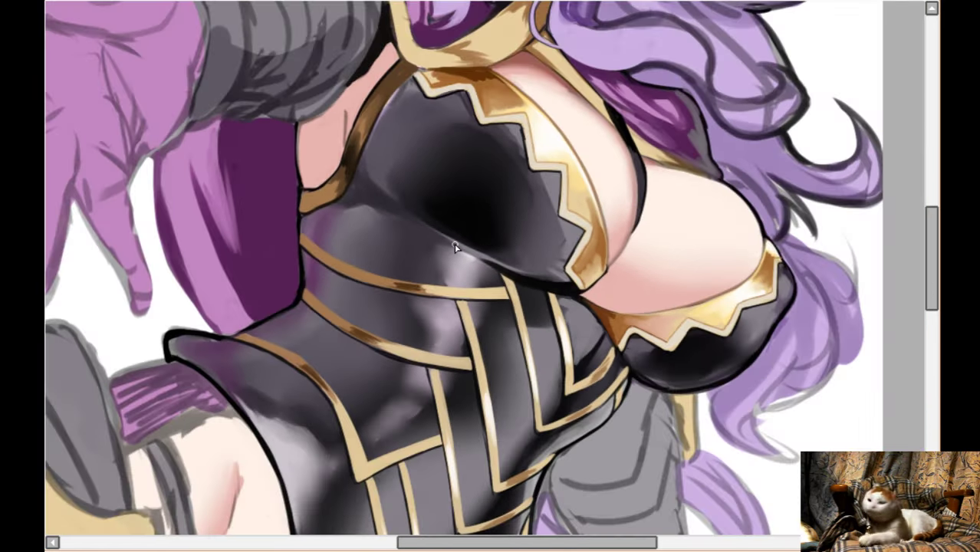
{"action": "scroll", "coordinate": [455, 247], "scroll_direction": "down", "scroll_amount": 1}
{"action": "key", "text": "h"}
{"action": "scroll", "coordinate": [541, 233], "scroll_direction": "up", "scroll_amount": 4}
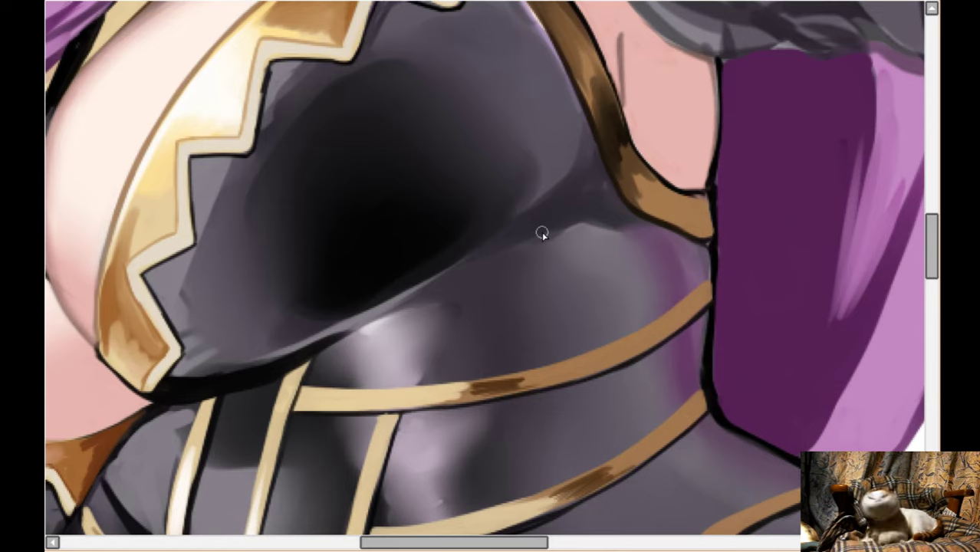
{"action": "scroll", "coordinate": [543, 233], "scroll_direction": "left", "scroll_amount": 2}
{"action": "scroll", "coordinate": [126, 56], "scroll_direction": "right", "scroll_amount": 2}
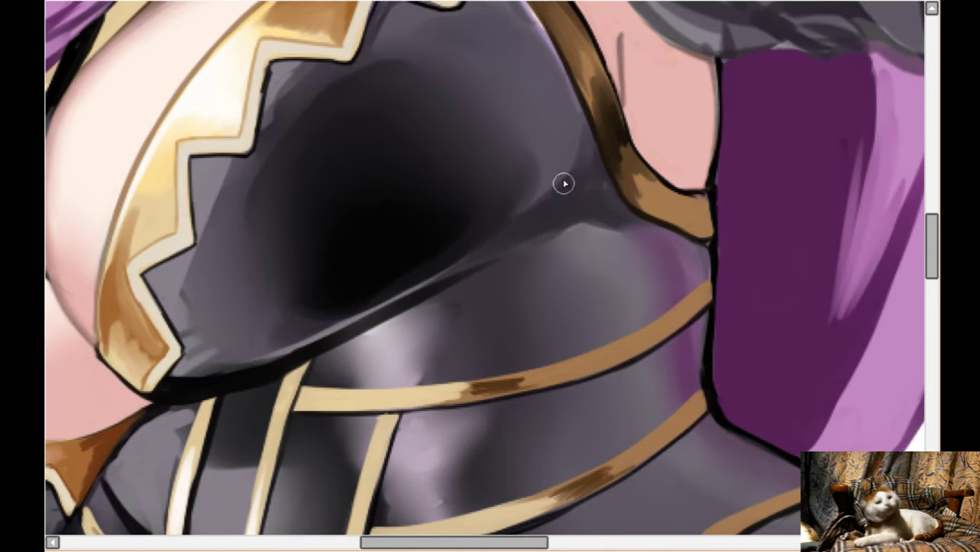
{"action": "mouse_move", "coordinate": [529, 217]}
{"action": "left_mouse_down"}
{"action": "mouse_move", "coordinate": [708, 85]}
{"action": "mouse_move", "coordinate": [645, 121]}
{"action": "mouse_move", "coordinate": [602, 185]}
{"action": "mouse_move", "coordinate": [566, 211]}
{"action": "left_mouse_up"}
{"action": "scroll", "coordinate": [704, 71], "scroll_direction": "up", "scroll_amount": 1}
{"action": "mouse_move", "coordinate": [684, 110]}
{"action": "left_mouse_down"}
{"action": "mouse_move", "coordinate": [577, 199]}
{"action": "mouse_move", "coordinate": [646, 140]}
{"action": "mouse_move", "coordinate": [619, 183]}
{"action": "mouse_move", "coordinate": [702, 120]}
{"action": "mouse_move", "coordinate": [682, 115]}
{"action": "mouse_move", "coordinate": [700, 98]}
{"action": "mouse_move", "coordinate": [710, 112]}
{"action": "mouse_move", "coordinate": [687, 118]}
{"action": "mouse_move", "coordinate": [711, 120]}
{"action": "mouse_move", "coordinate": [666, 143]}
{"action": "mouse_move", "coordinate": [701, 119]}
{"action": "mouse_move", "coordinate": [705, 100]}
{"action": "mouse_move", "coordinate": [682, 109]}
{"action": "mouse_move", "coordinate": [701, 89]}
{"action": "mouse_move", "coordinate": [712, 95]}
{"action": "mouse_move", "coordinate": [698, 93]}
{"action": "mouse_move", "coordinate": [639, 153]}
{"action": "mouse_move", "coordinate": [720, 87]}
{"action": "mouse_move", "coordinate": [710, 120]}
{"action": "mouse_move", "coordinate": [686, 128]}
{"action": "mouse_move", "coordinate": [715, 97]}
{"action": "mouse_move", "coordinate": [716, 112]}
{"action": "mouse_move", "coordinate": [683, 136]}
{"action": "mouse_move", "coordinate": [705, 116]}
{"action": "mouse_move", "coordinate": [529, 247]}
{"action": "mouse_move", "coordinate": [589, 193]}
{"action": "mouse_move", "coordinate": [411, 317]}
{"action": "mouse_move", "coordinate": [499, 258]}
{"action": "left_mouse_up"}
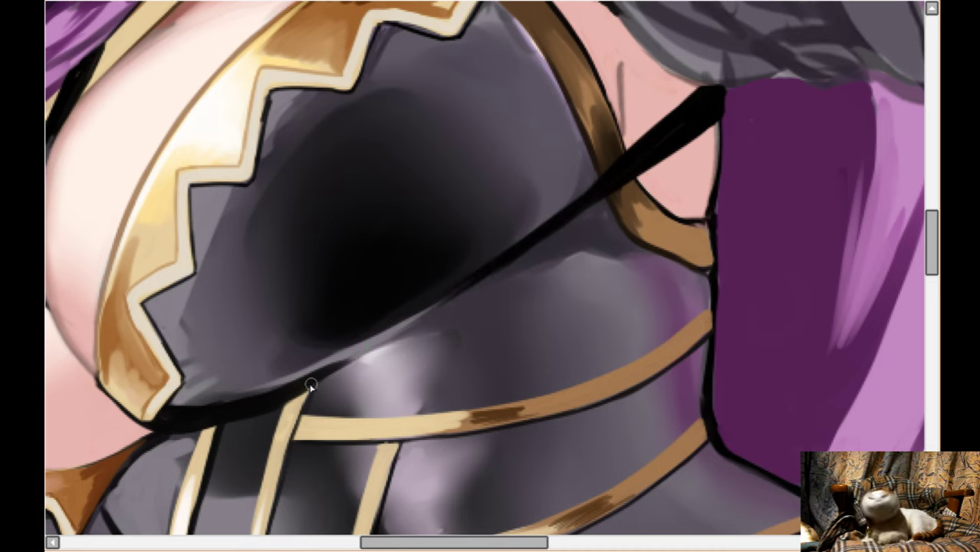
{"action": "left_click_drag", "start_coordinate": [311, 383], "coordinate": [341, 363]}
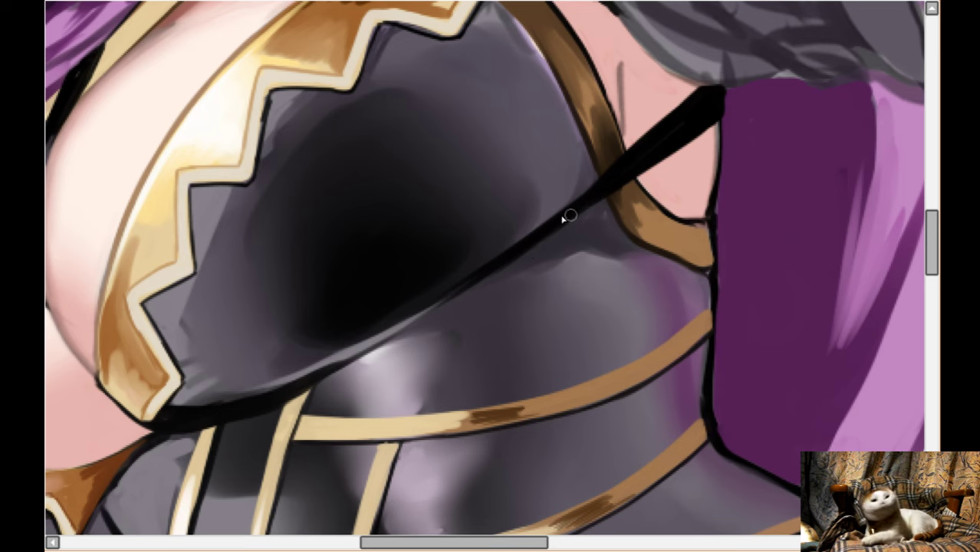
- Paint a thin red border along the outer edge of the black strap beside the cleavage
{"action": "scroll", "coordinate": [495, 267], "scroll_direction": "left", "scroll_amount": 8}
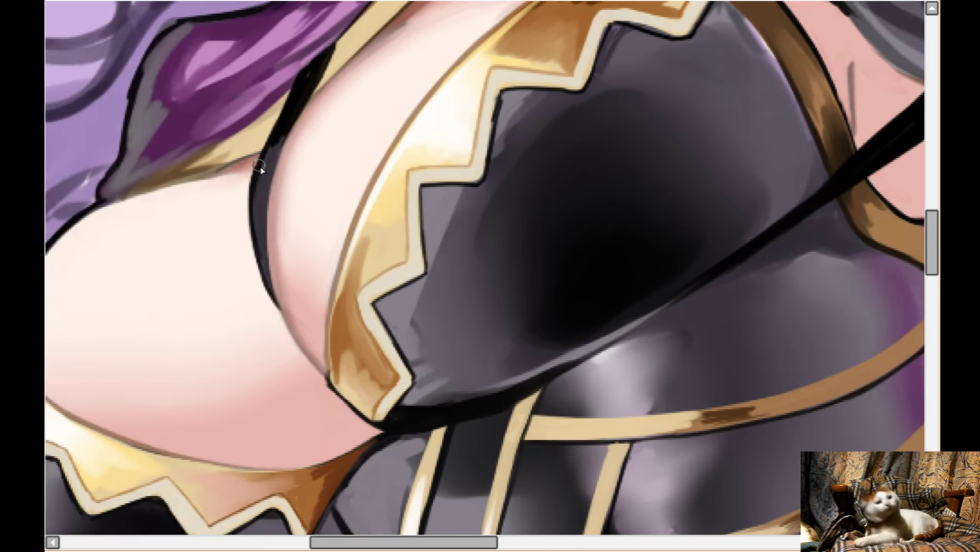
{"action": "scroll", "coordinate": [796, 144], "scroll_direction": "down", "scroll_amount": 1}
{"action": "scroll", "coordinate": [796, 144], "scroll_direction": "right", "scroll_amount": 2}
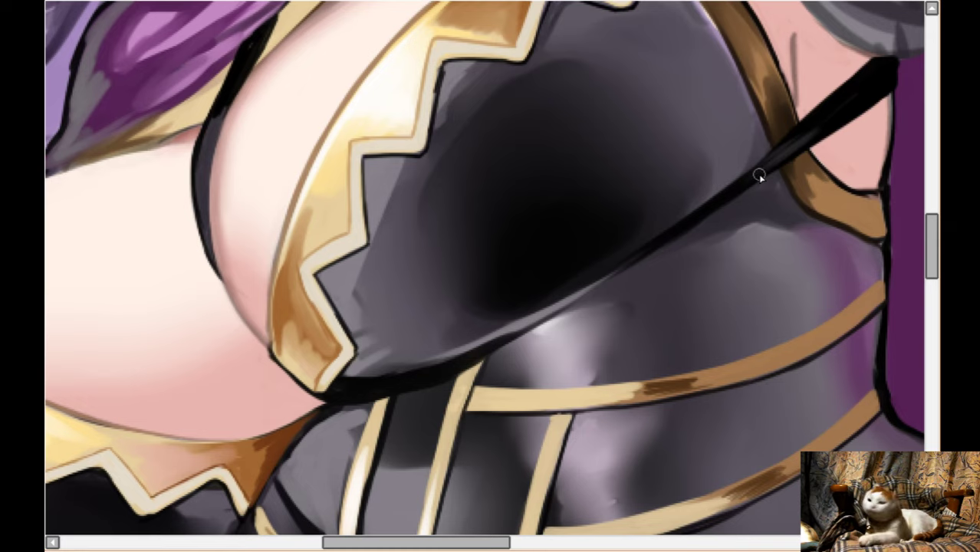
{"action": "scroll", "coordinate": [759, 177], "scroll_direction": "left", "scroll_amount": 1}
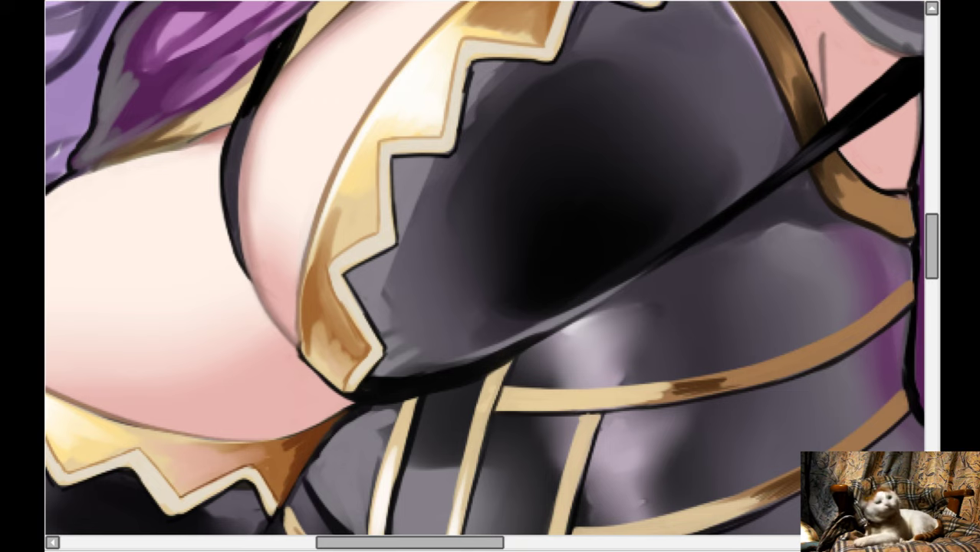
{"action": "scroll", "coordinate": [244, 117], "scroll_direction": "up", "scroll_amount": 1}
{"action": "scroll", "coordinate": [247, 117], "scroll_direction": "up", "scroll_amount": 3}
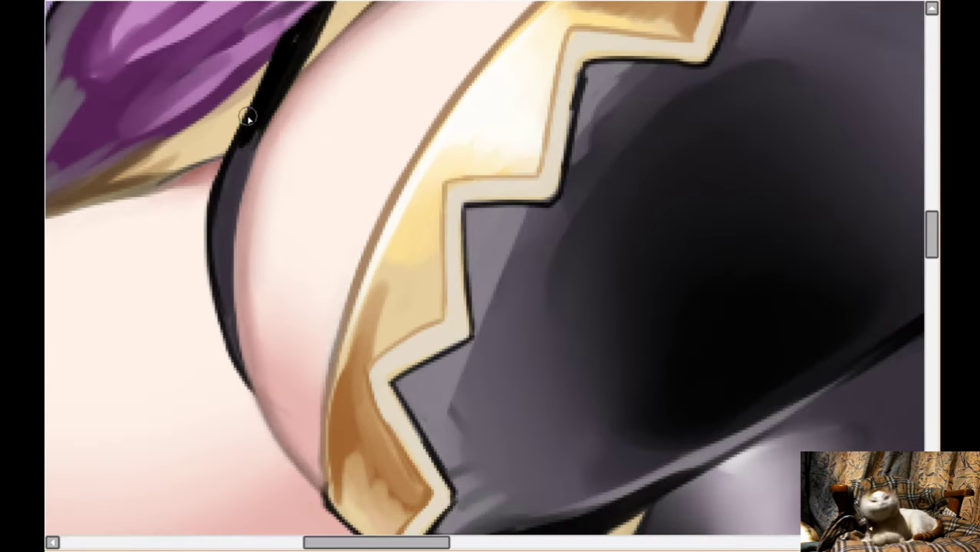
{"action": "mouse_move", "coordinate": [342, 38]}
{"action": "left_mouse_down"}
{"action": "mouse_move", "coordinate": [307, 121]}
{"action": "mouse_move", "coordinate": [252, 157]}
{"action": "mouse_move", "coordinate": [257, 145]}
{"action": "mouse_move", "coordinate": [204, 276]}
{"action": "mouse_move", "coordinate": [212, 263]}
{"action": "mouse_move", "coordinate": [218, 361]}
{"action": "left_mouse_up"}
{"action": "mouse_move", "coordinate": [208, 291]}
{"action": "left_mouse_down"}
{"action": "mouse_move", "coordinate": [209, 353]}
{"action": "mouse_move", "coordinate": [234, 414]}
{"action": "left_mouse_up"}
{"action": "scroll", "coordinate": [237, 418], "scroll_direction": "down", "scroll_amount": 2}
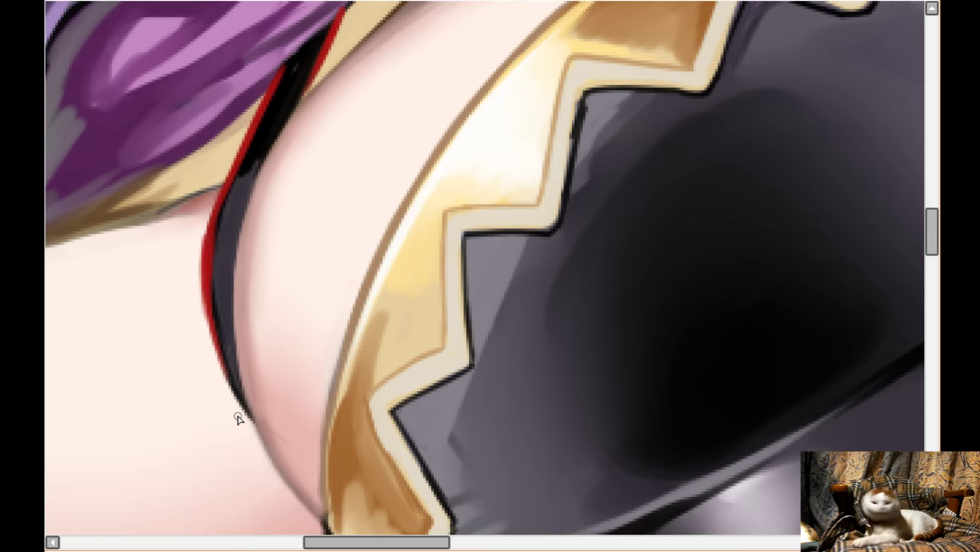
- Continue the red border beneath the bust cup and along both edges of the strap crossing the armpit
{"action": "scroll", "coordinate": [237, 418], "scroll_direction": "down", "scroll_amount": 3}
{"action": "mouse_move", "coordinate": [372, 426]}
{"action": "left_mouse_down"}
{"action": "mouse_move", "coordinate": [498, 415]}
{"action": "mouse_move", "coordinate": [391, 423]}
{"action": "mouse_move", "coordinate": [478, 416]}
{"action": "mouse_move", "coordinate": [583, 382]}
{"action": "left_mouse_up"}
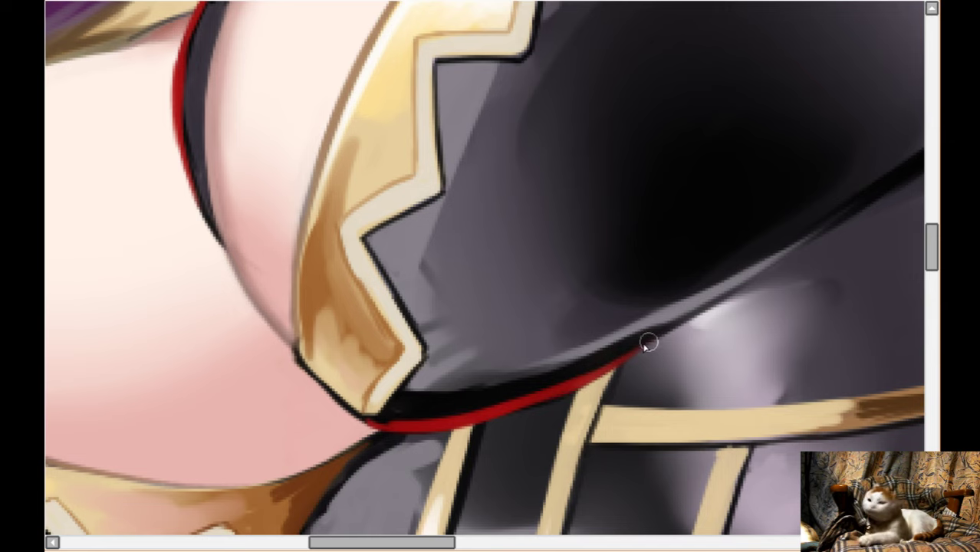
{"action": "scroll", "coordinate": [700, 274], "scroll_direction": "right", "scroll_amount": 8}
{"action": "scroll", "coordinate": [788, 103], "scroll_direction": "up", "scroll_amount": 3}
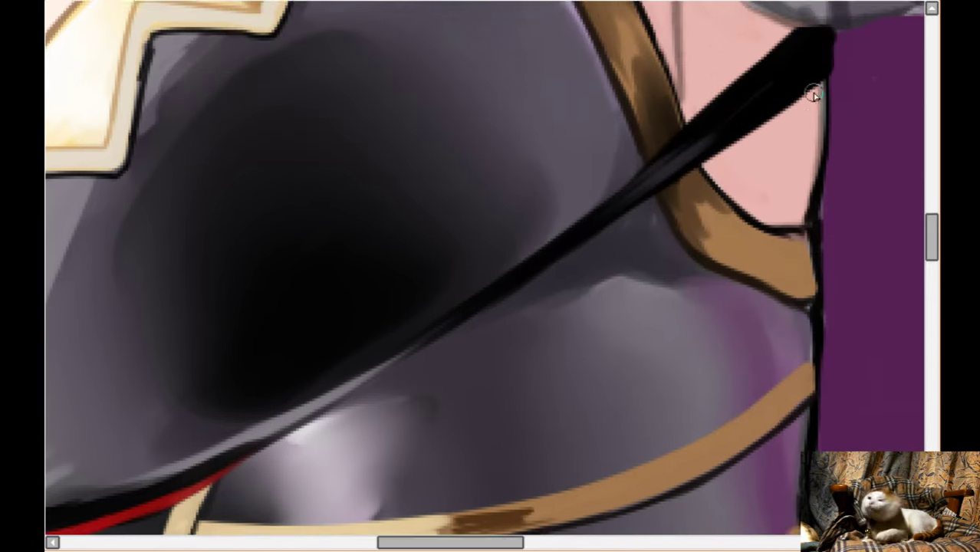
{"action": "mouse_move", "coordinate": [826, 97]}
{"action": "left_mouse_down"}
{"action": "mouse_move", "coordinate": [639, 234]}
{"action": "mouse_move", "coordinate": [743, 164]}
{"action": "mouse_move", "coordinate": [459, 343]}
{"action": "left_mouse_up"}
{"action": "left_click_drag", "start_coordinate": [799, 57], "coordinate": [695, 138]}
{"action": "left_click_drag", "start_coordinate": [752, 91], "coordinate": [647, 189]}
- Refine the red border on the strap beside the cleavage and check the red edging against the whole figure
{"action": "scroll", "coordinate": [48, 27], "scroll_direction": "left", "scroll_amount": 2}
{"action": "scroll", "coordinate": [201, 149], "scroll_direction": "left", "scroll_amount": 6}
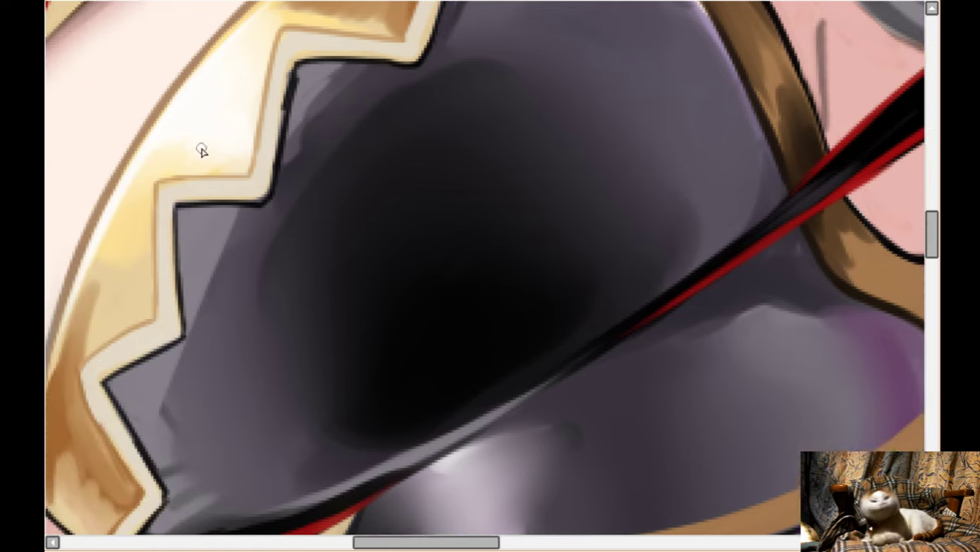
{"action": "left_click_drag", "start_coordinate": [263, 82], "coordinate": [220, 194]}
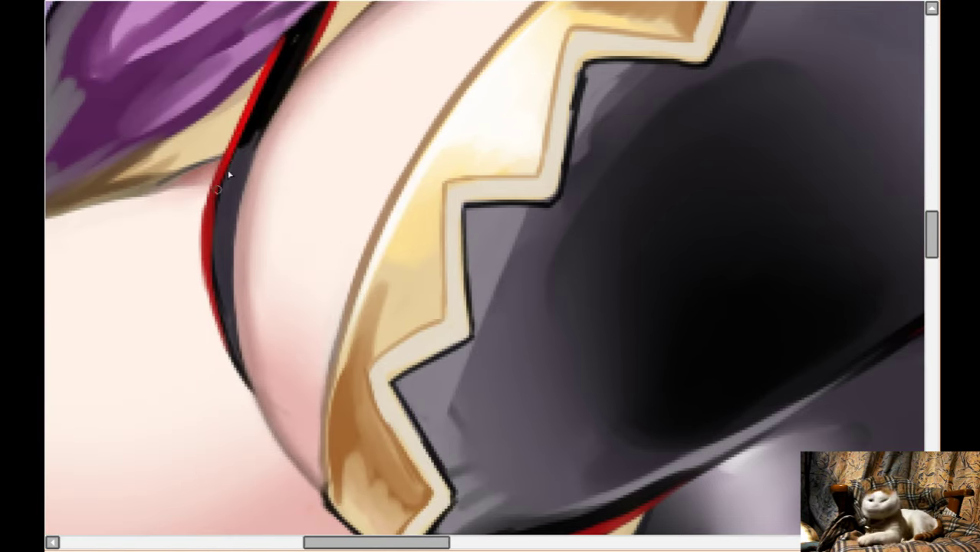
{"action": "scroll", "coordinate": [285, 102], "scroll_direction": "down", "scroll_amount": 5}
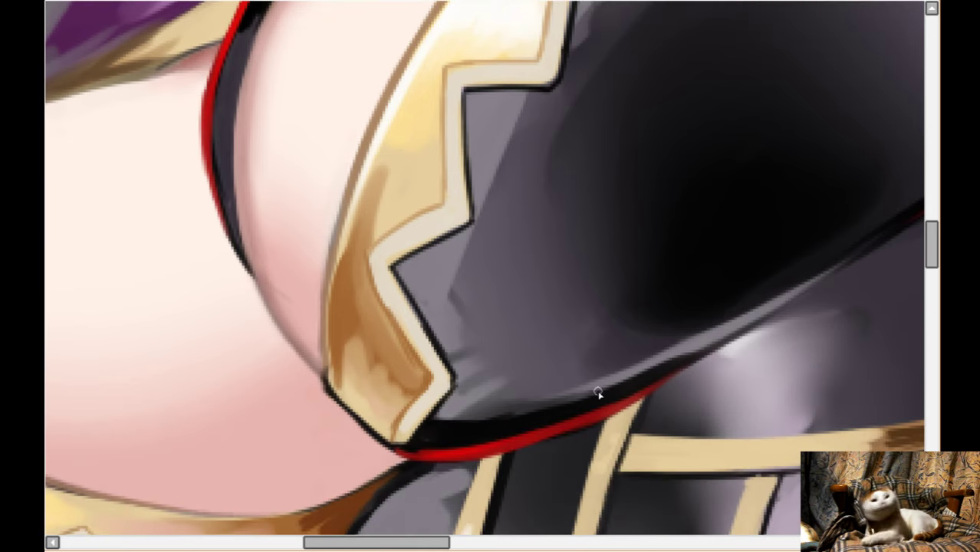
{"action": "scroll", "coordinate": [594, 389], "scroll_direction": "down", "scroll_amount": 4}
{"action": "scroll", "coordinate": [586, 387], "scroll_direction": "up", "scroll_amount": 2}
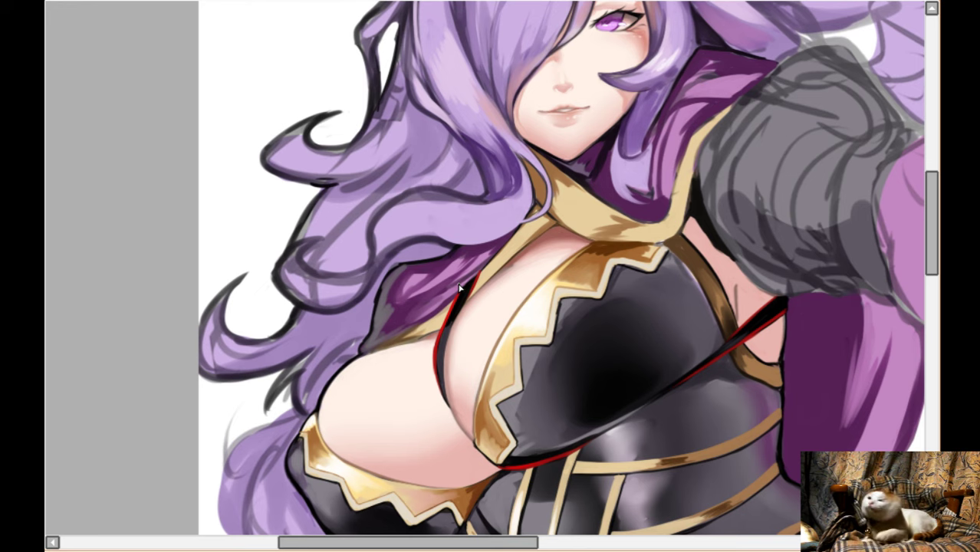
{"action": "scroll", "coordinate": [460, 287], "scroll_direction": "down", "scroll_amount": 3}
{"action": "scroll", "coordinate": [511, 215], "scroll_direction": "up", "scroll_amount": 6}
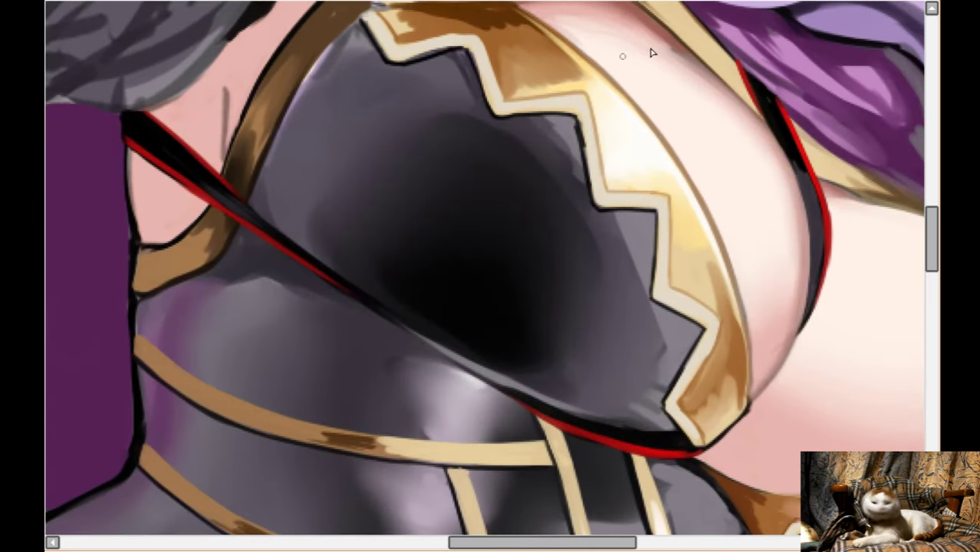
- Sketch the angular outline of a gold buckle plate hanging from the strap's lower edge under the bust
{"action": "scroll", "coordinate": [696, 30], "scroll_direction": "up", "scroll_amount": 2}
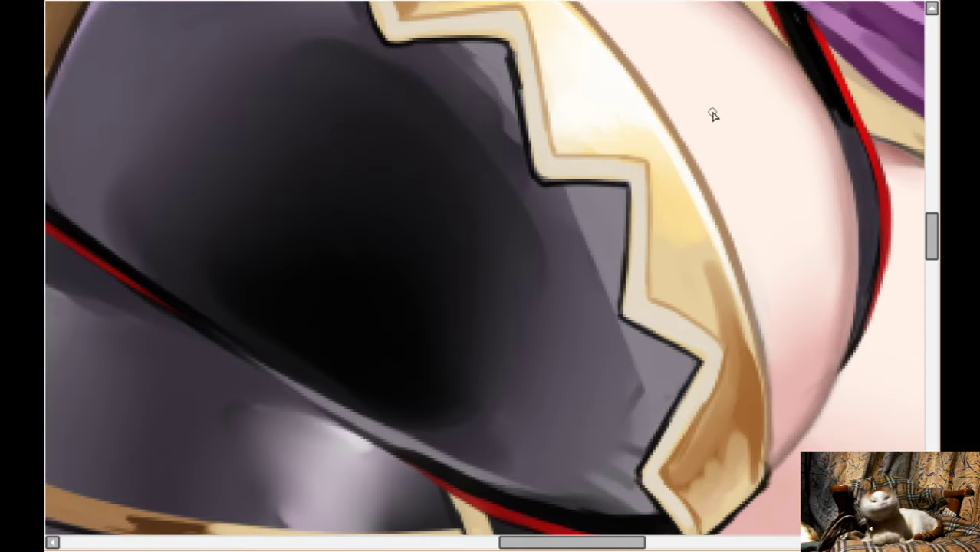
{"action": "key", "text": "Left"}
{"action": "key", "text": "Left"}
{"action": "key", "text": "Left"}
{"action": "key", "text": "Left"}
{"action": "key", "text": "Left"}
{"action": "key", "text": "Down"}
{"action": "key", "text": "Down"}
{"action": "key", "text": "Down"}
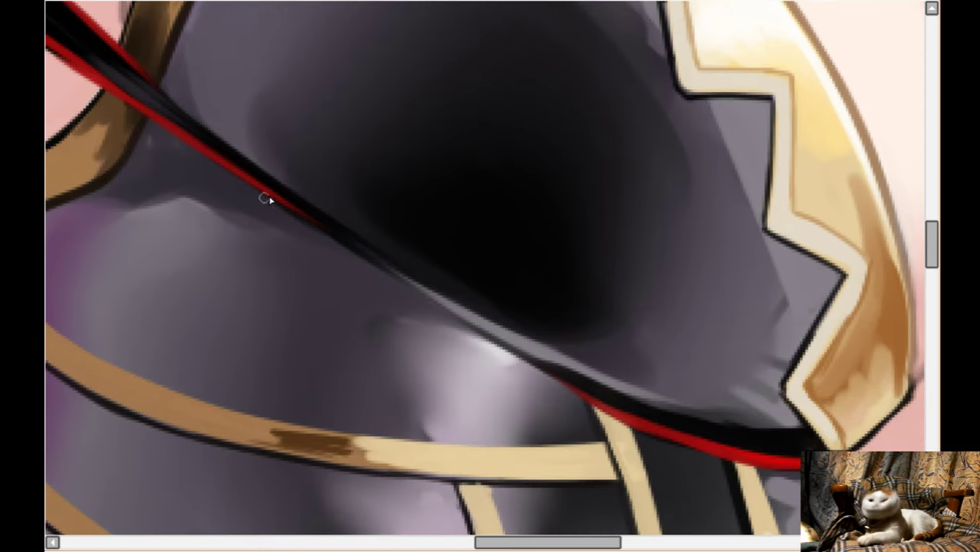
{"action": "left_click_drag", "start_coordinate": [282, 196], "coordinate": [264, 232]}
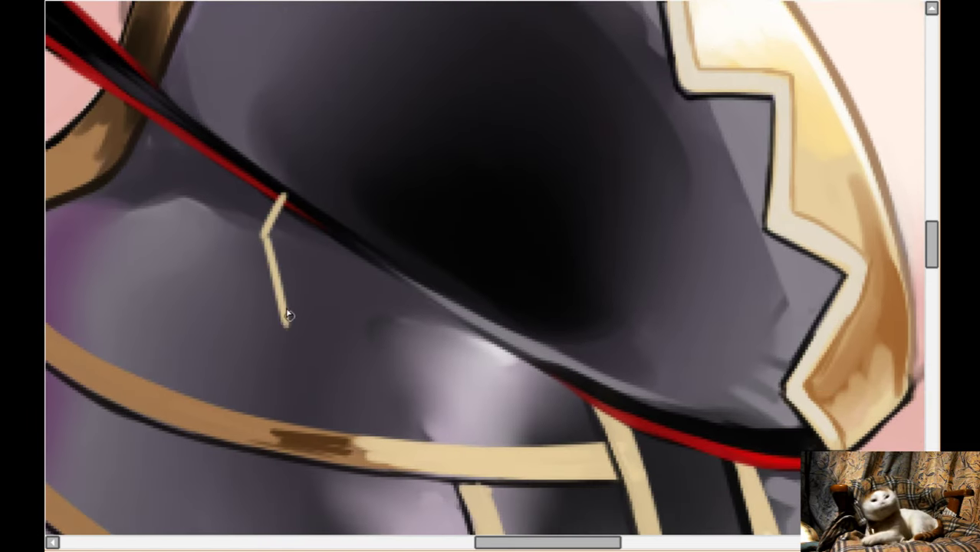
{"action": "mouse_move", "coordinate": [287, 315]}
{"action": "left_mouse_down"}
{"action": "mouse_move", "coordinate": [289, 373]}
{"action": "mouse_move", "coordinate": [485, 364]}
{"action": "left_mouse_up"}
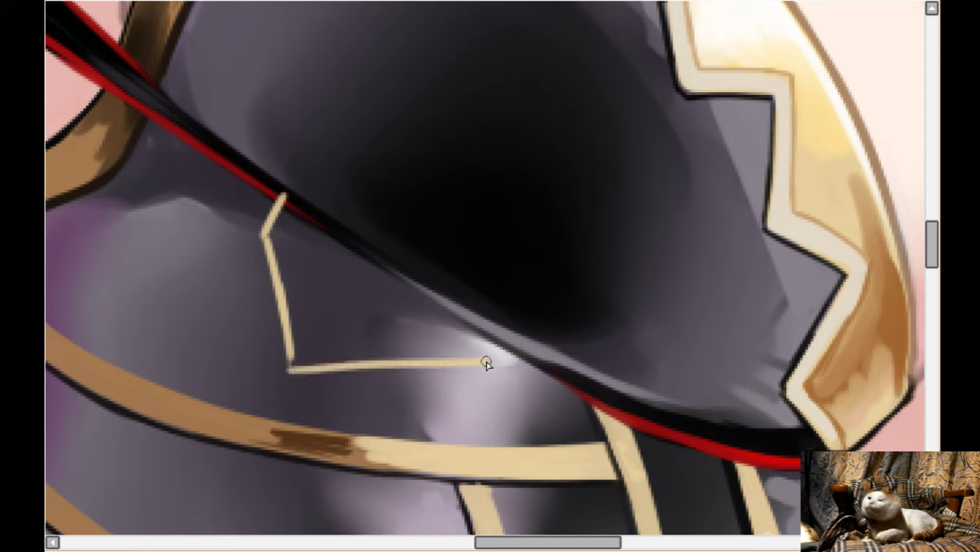
{"action": "key", "text": "ctrl+z"}
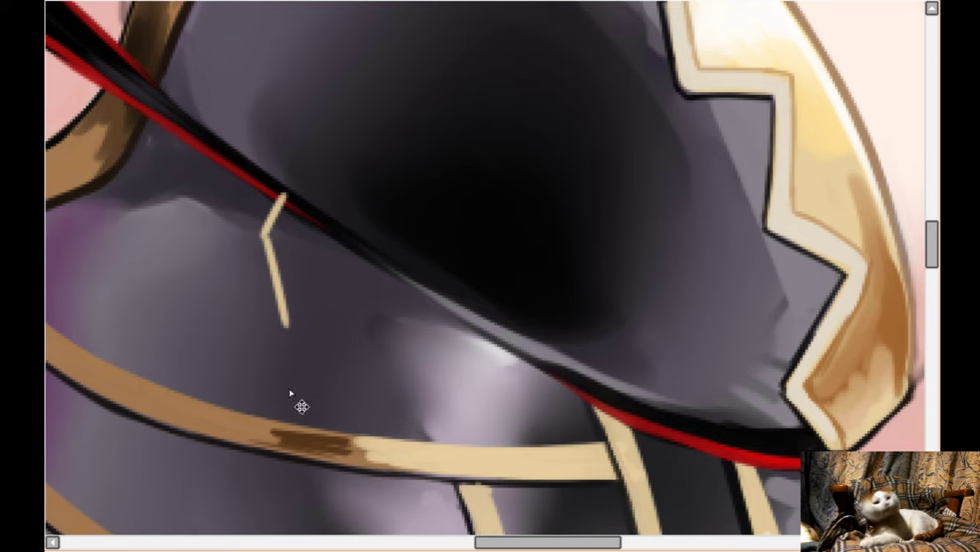
{"action": "left_click_drag", "start_coordinate": [284, 338], "coordinate": [386, 350]}
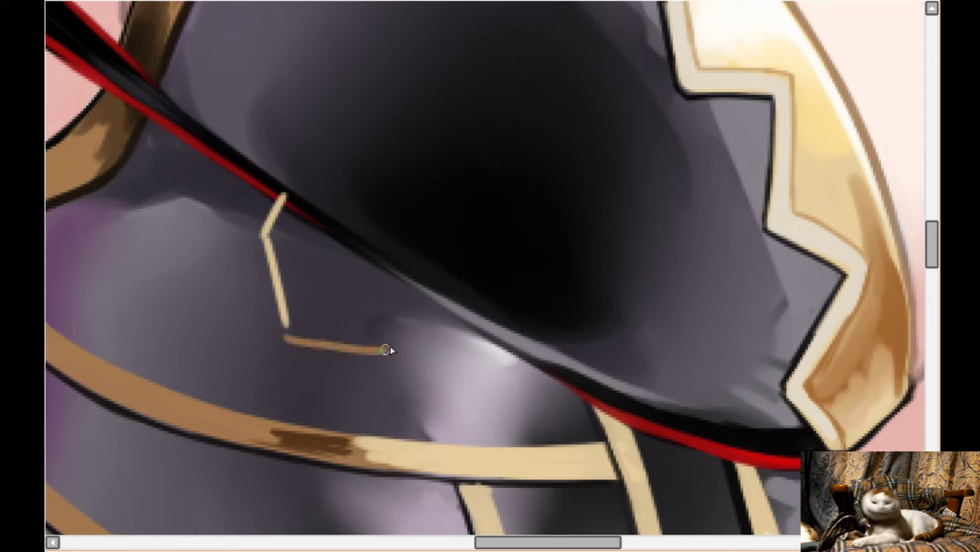
- Fill the buckle plate under the bust with flat brown
{"action": "mouse_move", "coordinate": [278, 197]}
{"action": "left_mouse_down"}
{"action": "mouse_move", "coordinate": [263, 230]}
{"action": "mouse_move", "coordinate": [285, 336]}
{"action": "mouse_move", "coordinate": [418, 359]}
{"action": "mouse_move", "coordinate": [442, 320]}
{"action": "left_mouse_up"}
{"action": "mouse_move", "coordinate": [293, 254]}
{"action": "left_mouse_down"}
{"action": "mouse_move", "coordinate": [293, 316]}
{"action": "mouse_move", "coordinate": [399, 353]}
{"action": "left_mouse_up"}
{"action": "key", "text": "]"}
{"action": "mouse_move", "coordinate": [299, 310]}
{"action": "left_mouse_down"}
{"action": "mouse_move", "coordinate": [278, 224]}
{"action": "mouse_move", "coordinate": [278, 252]}
{"action": "mouse_move", "coordinate": [286, 222]}
{"action": "mouse_move", "coordinate": [398, 318]}
{"action": "left_mouse_up"}
{"action": "mouse_move", "coordinate": [303, 272]}
{"action": "left_mouse_down"}
{"action": "mouse_move", "coordinate": [329, 307]}
{"action": "mouse_move", "coordinate": [412, 327]}
{"action": "left_mouse_up"}
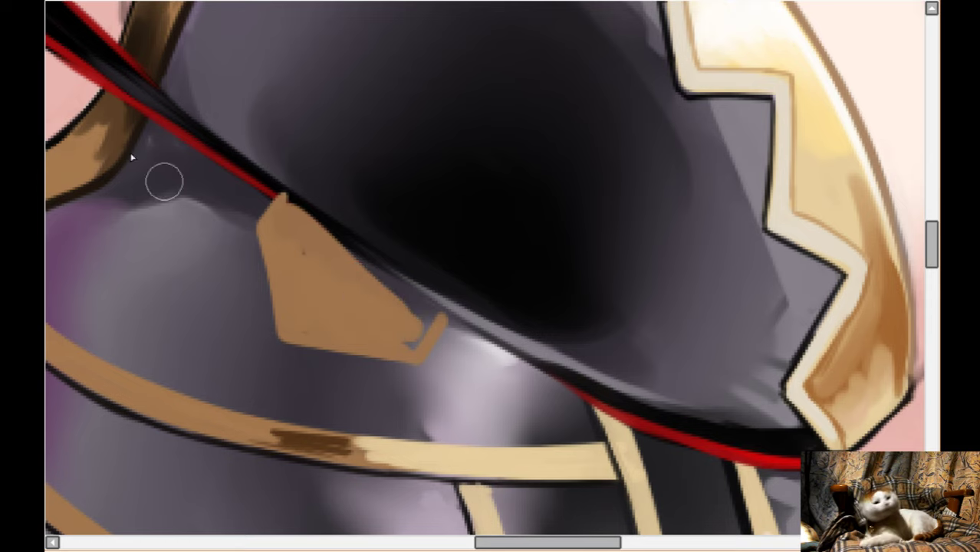
- Complete the buckle plate's upper edge and shade its top and outer side in dark brown
{"action": "key", "text": "["}
{"action": "key", "text": "["}
{"action": "key", "text": "["}
{"action": "left_click_drag", "start_coordinate": [287, 196], "coordinate": [424, 305]}
{"action": "mouse_move", "coordinate": [327, 241]}
{"action": "left_mouse_down"}
{"action": "mouse_move", "coordinate": [394, 303]}
{"action": "mouse_move", "coordinate": [415, 312]}
{"action": "mouse_move", "coordinate": [406, 290]}
{"action": "mouse_move", "coordinate": [439, 314]}
{"action": "mouse_move", "coordinate": [424, 315]}
{"action": "mouse_move", "coordinate": [413, 336]}
{"action": "mouse_move", "coordinate": [390, 308]}
{"action": "left_mouse_up"}
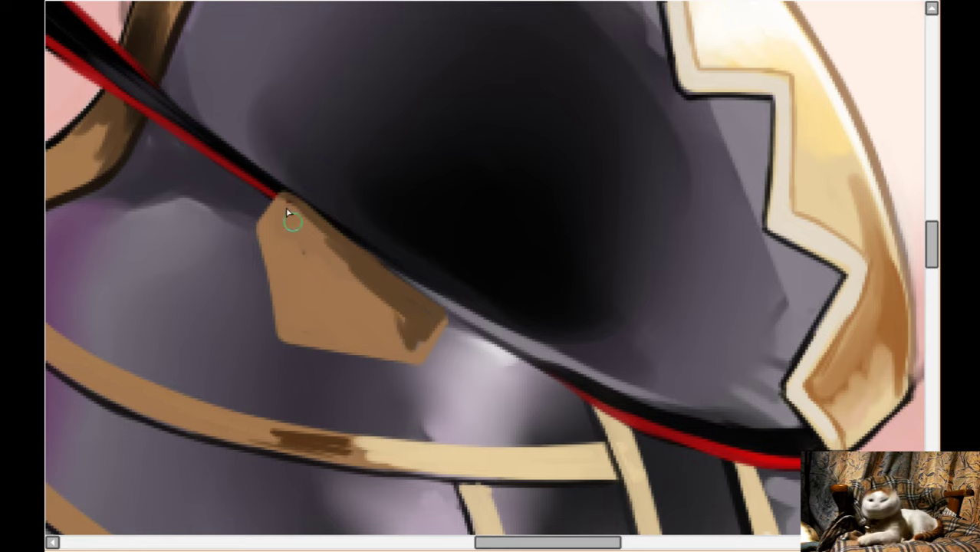
{"action": "mouse_move", "coordinate": [288, 213]}
{"action": "left_mouse_down"}
{"action": "mouse_move", "coordinate": [325, 244]}
{"action": "mouse_move", "coordinate": [298, 231]}
{"action": "mouse_move", "coordinate": [289, 239]}
{"action": "mouse_move", "coordinate": [282, 332]}
{"action": "left_mouse_up"}
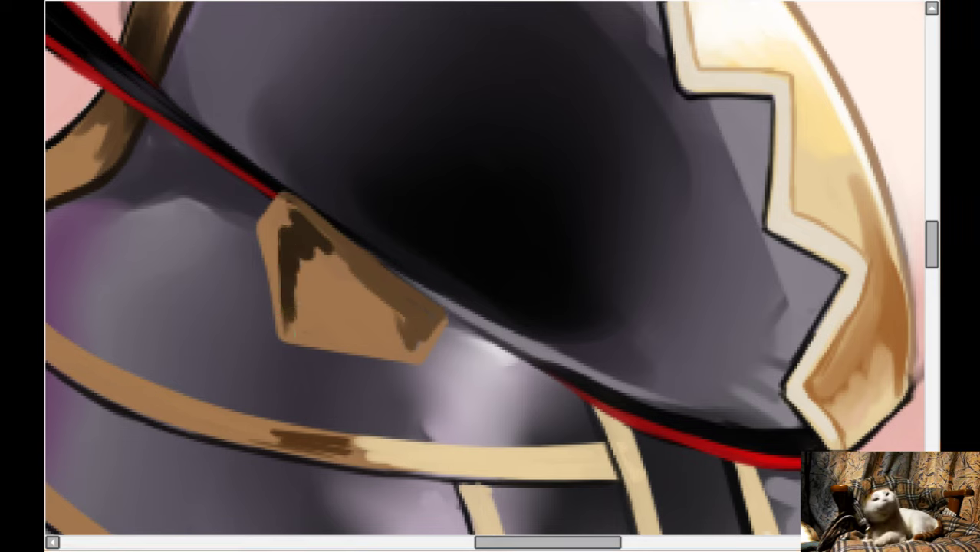
{"action": "mouse_move", "coordinate": [315, 268]}
{"action": "left_mouse_down"}
{"action": "mouse_move", "coordinate": [291, 318]}
{"action": "mouse_move", "coordinate": [335, 256]}
{"action": "mouse_move", "coordinate": [324, 238]}
{"action": "mouse_move", "coordinate": [287, 261]}
{"action": "left_mouse_up"}
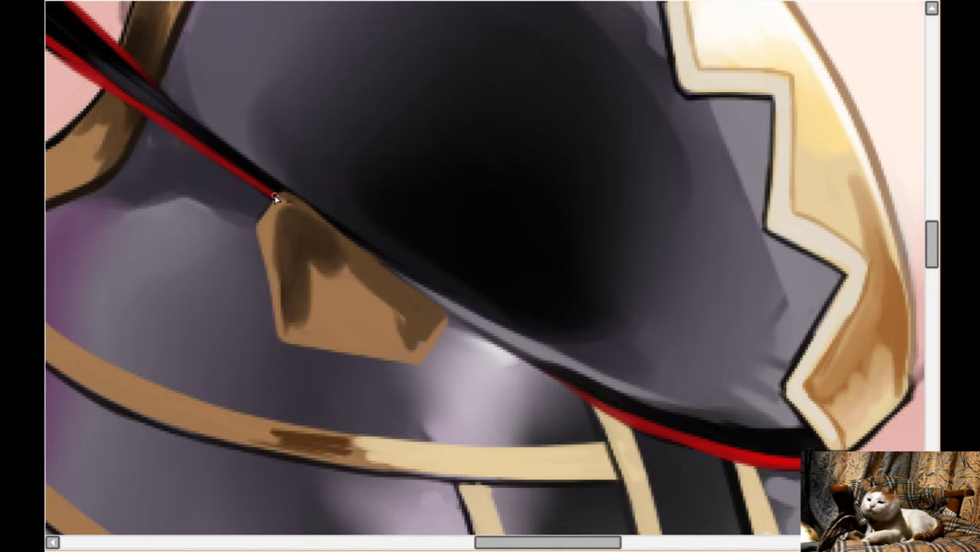
- Outline the buckle plate in black and blend the brown shading inside it
{"action": "mouse_move", "coordinate": [256, 232]}
{"action": "left_mouse_down"}
{"action": "mouse_move", "coordinate": [283, 343]}
{"action": "mouse_move", "coordinate": [416, 367]}
{"action": "mouse_move", "coordinate": [448, 326]}
{"action": "left_mouse_up"}
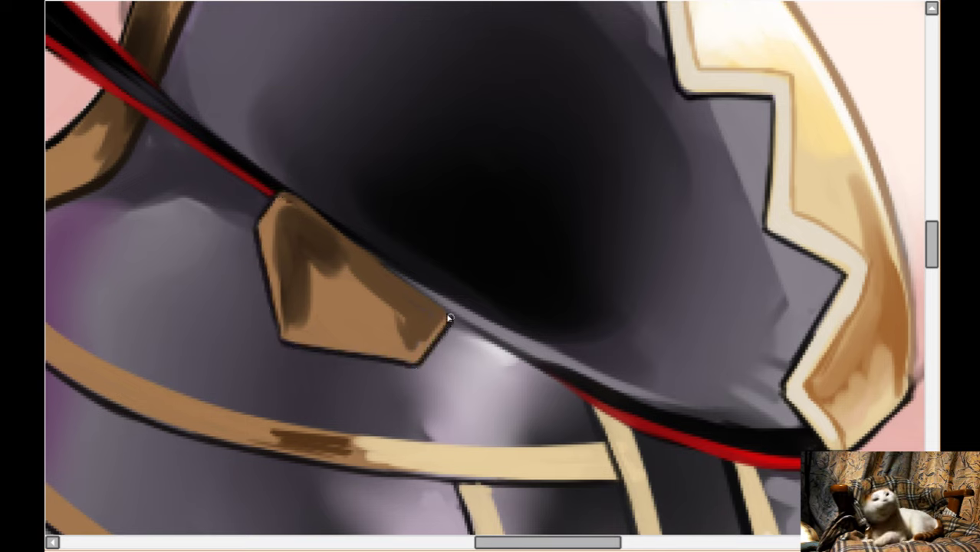
{"action": "mouse_move", "coordinate": [263, 184]}
{"action": "left_mouse_down"}
{"action": "mouse_move", "coordinate": [370, 259]}
{"action": "mouse_move", "coordinate": [294, 202]}
{"action": "mouse_move", "coordinate": [336, 235]}
{"action": "left_mouse_up"}
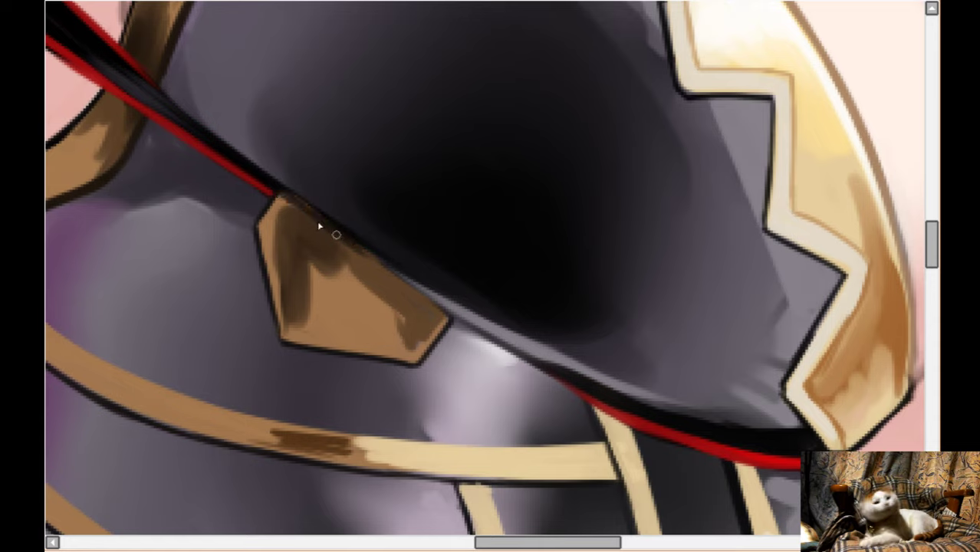
{"action": "mouse_move", "coordinate": [259, 175]}
{"action": "left_mouse_down"}
{"action": "mouse_move", "coordinate": [449, 324]}
{"action": "mouse_move", "coordinate": [475, 331]}
{"action": "left_mouse_up"}
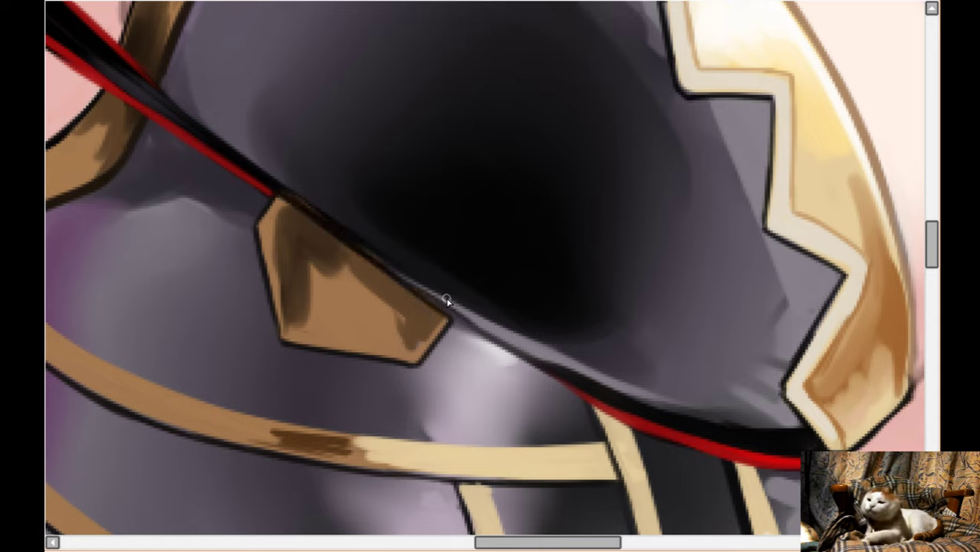
{"action": "scroll", "coordinate": [405, 280], "scroll_direction": "down", "scroll_amount": 1}
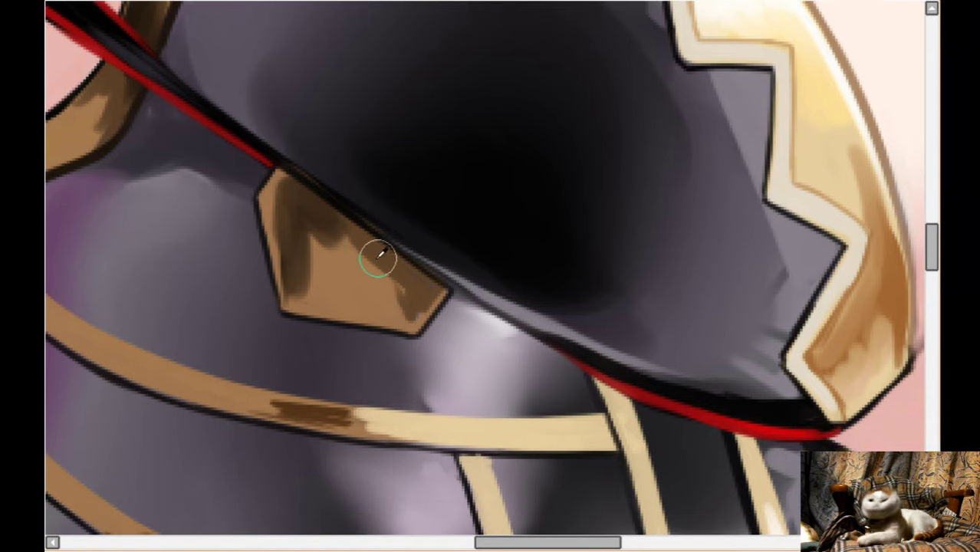
{"action": "mouse_move", "coordinate": [359, 263]}
{"action": "left_mouse_down"}
{"action": "mouse_move", "coordinate": [394, 272]}
{"action": "mouse_move", "coordinate": [330, 254]}
{"action": "mouse_move", "coordinate": [359, 277]}
{"action": "mouse_move", "coordinate": [316, 288]}
{"action": "mouse_move", "coordinate": [329, 306]}
{"action": "mouse_move", "coordinate": [392, 307]}
{"action": "mouse_move", "coordinate": [400, 292]}
{"action": "mouse_move", "coordinate": [411, 295]}
{"action": "mouse_move", "coordinate": [404, 312]}
{"action": "mouse_move", "coordinate": [340, 243]}
{"action": "mouse_move", "coordinate": [356, 267]}
{"action": "mouse_move", "coordinate": [332, 283]}
{"action": "mouse_move", "coordinate": [288, 273]}
{"action": "mouse_move", "coordinate": [285, 294]}
{"action": "mouse_move", "coordinate": [340, 303]}
{"action": "mouse_move", "coordinate": [296, 293]}
{"action": "mouse_move", "coordinate": [290, 249]}
{"action": "mouse_move", "coordinate": [334, 295]}
{"action": "mouse_move", "coordinate": [368, 297]}
{"action": "left_mouse_up"}
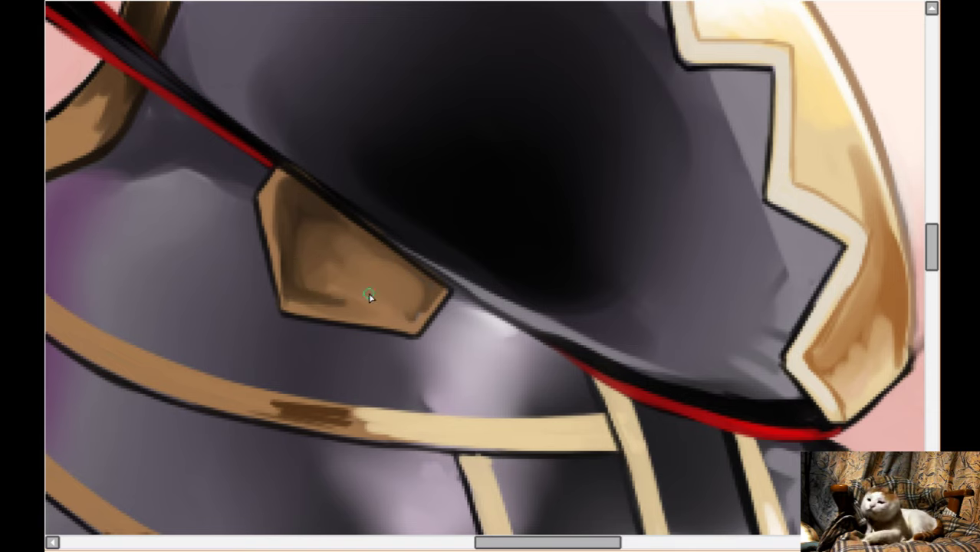
- Paint pale gold highlights along the lower edge and inner face of the buckle plate under the bust and blend them
{"action": "key", "text": "h"}
{"action": "scroll", "coordinate": [530, 384], "scroll_direction": "down", "scroll_amount": 2}
{"action": "scroll", "coordinate": [533, 381], "scroll_direction": "up", "scroll_amount": 2}
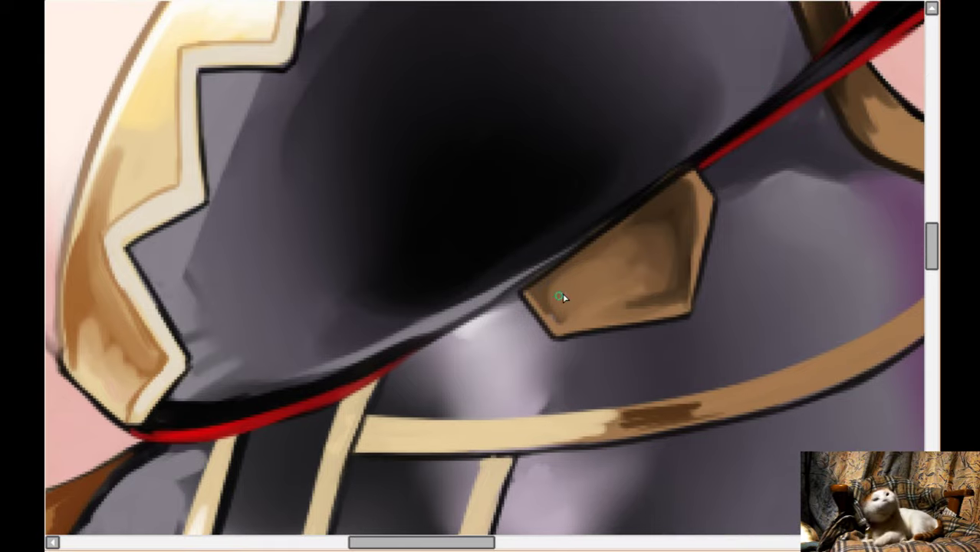
{"action": "mouse_move", "coordinate": [563, 296]}
{"action": "left_mouse_down"}
{"action": "mouse_move", "coordinate": [636, 309]}
{"action": "mouse_move", "coordinate": [562, 332]}
{"action": "mouse_move", "coordinate": [648, 317]}
{"action": "left_mouse_up"}
{"action": "left_click_drag", "start_coordinate": [563, 326], "coordinate": [667, 307]}
{"action": "mouse_move", "coordinate": [565, 307]}
{"action": "left_mouse_down"}
{"action": "mouse_move", "coordinate": [590, 300]}
{"action": "mouse_move", "coordinate": [569, 288]}
{"action": "mouse_move", "coordinate": [580, 283]}
{"action": "left_mouse_up"}
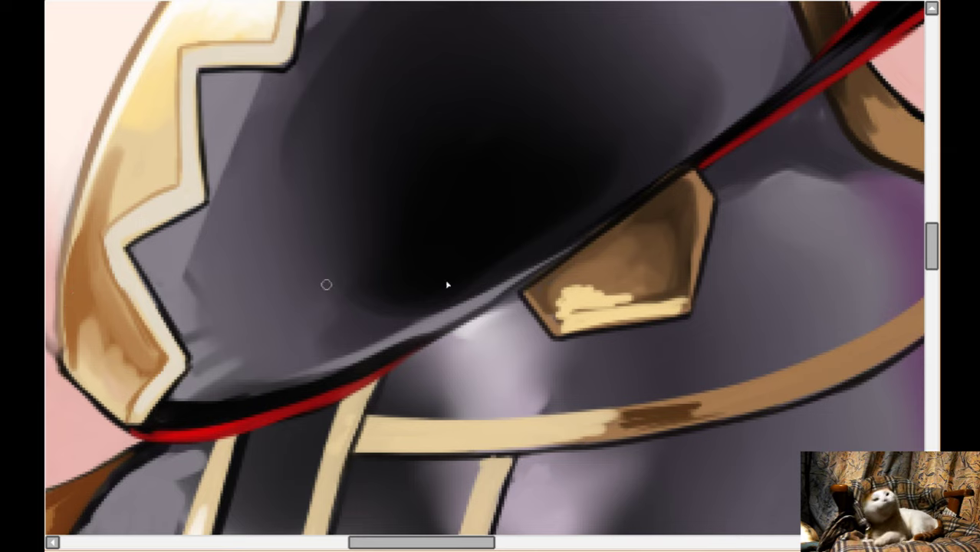
{"action": "mouse_move", "coordinate": [575, 293]}
{"action": "left_mouse_down"}
{"action": "mouse_move", "coordinate": [628, 268]}
{"action": "mouse_move", "coordinate": [592, 288]}
{"action": "mouse_move", "coordinate": [621, 291]}
{"action": "mouse_move", "coordinate": [593, 302]}
{"action": "mouse_move", "coordinate": [566, 295]}
{"action": "mouse_move", "coordinate": [561, 311]}
{"action": "mouse_move", "coordinate": [588, 285]}
{"action": "mouse_move", "coordinate": [677, 286]}
{"action": "mouse_move", "coordinate": [556, 312]}
{"action": "mouse_move", "coordinate": [588, 291]}
{"action": "mouse_move", "coordinate": [613, 291]}
{"action": "mouse_move", "coordinate": [596, 299]}
{"action": "mouse_move", "coordinate": [662, 287]}
{"action": "mouse_move", "coordinate": [646, 290]}
{"action": "mouse_move", "coordinate": [666, 275]}
{"action": "mouse_move", "coordinate": [650, 270]}
{"action": "mouse_move", "coordinate": [600, 284]}
{"action": "mouse_move", "coordinate": [645, 273]}
{"action": "mouse_move", "coordinate": [607, 272]}
{"action": "mouse_move", "coordinate": [661, 267]}
{"action": "left_mouse_up"}
{"action": "scroll", "coordinate": [745, 218], "scroll_direction": "down", "scroll_amount": 4}
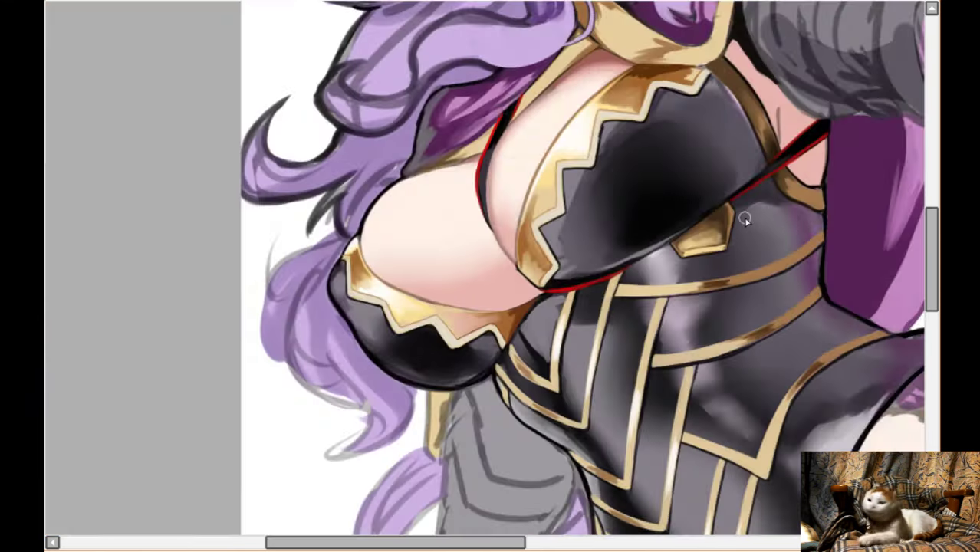
- Sketch an angular buckle over the strap where it meets the cape's gold trim and fill it with flat brown
{"action": "scroll", "coordinate": [745, 219], "scroll_direction": "up", "scroll_amount": 2}
{"action": "key", "text": "h"}
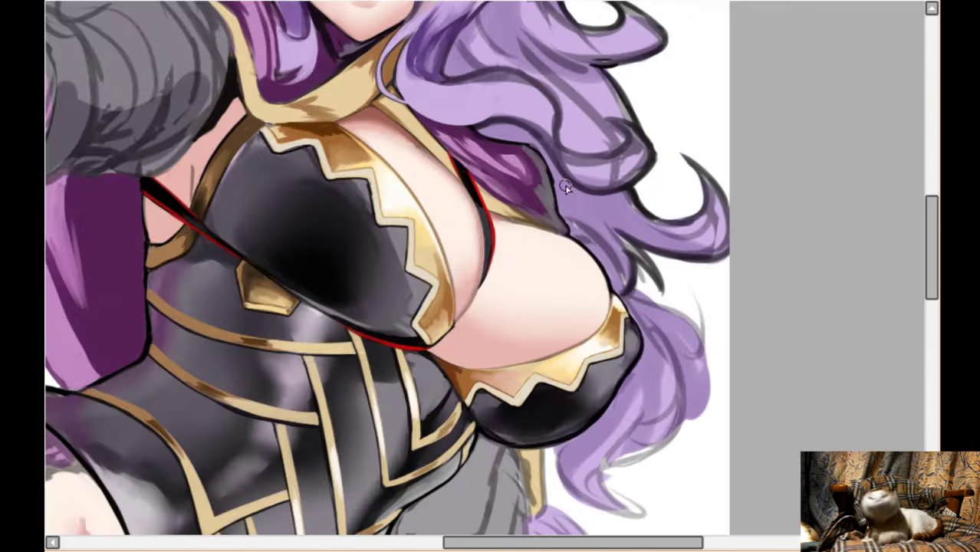
{"action": "scroll", "coordinate": [521, 257], "scroll_direction": "up", "scroll_amount": 3}
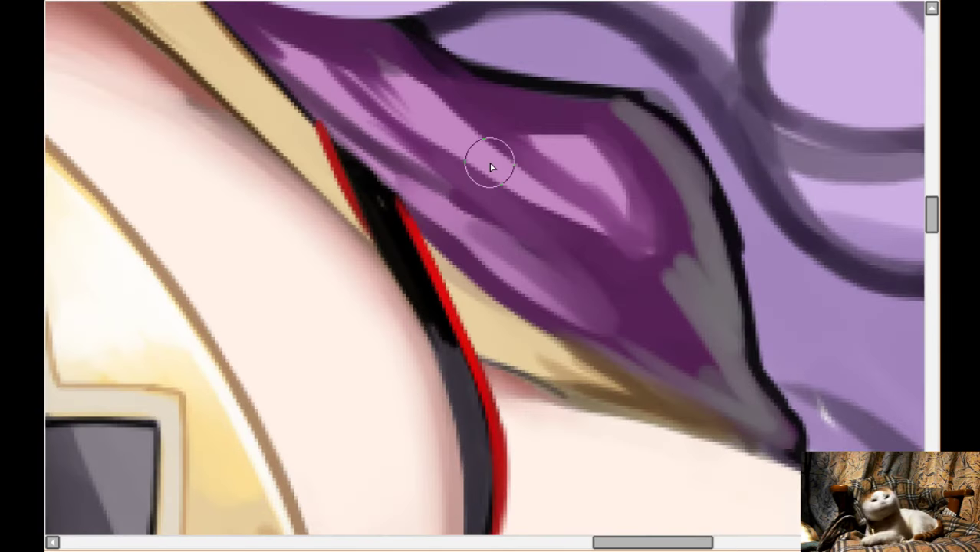
{"action": "scroll", "coordinate": [490, 162], "scroll_direction": "down", "scroll_amount": 1}
{"action": "scroll", "coordinate": [525, 203], "scroll_direction": "up", "scroll_amount": 2}
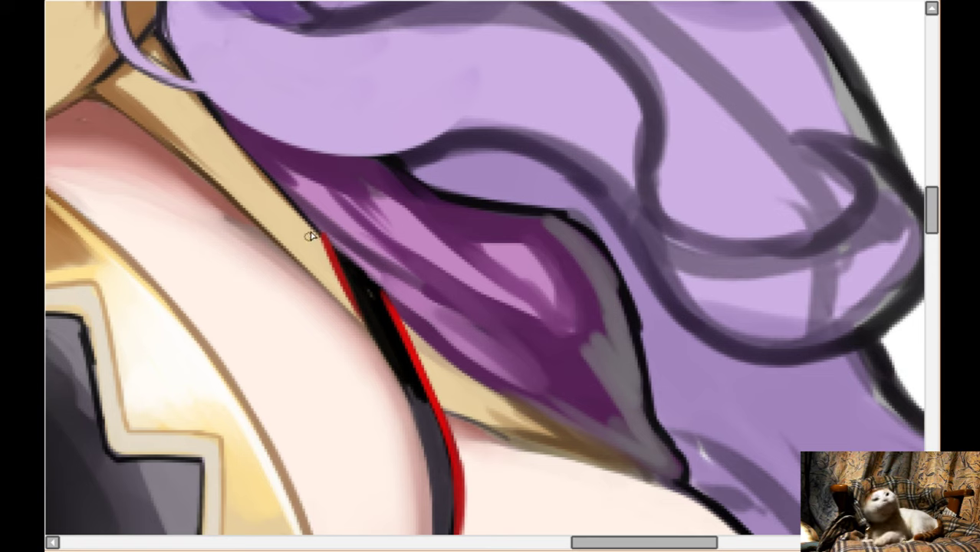
{"action": "left_click_drag", "start_coordinate": [322, 217], "coordinate": [409, 300]}
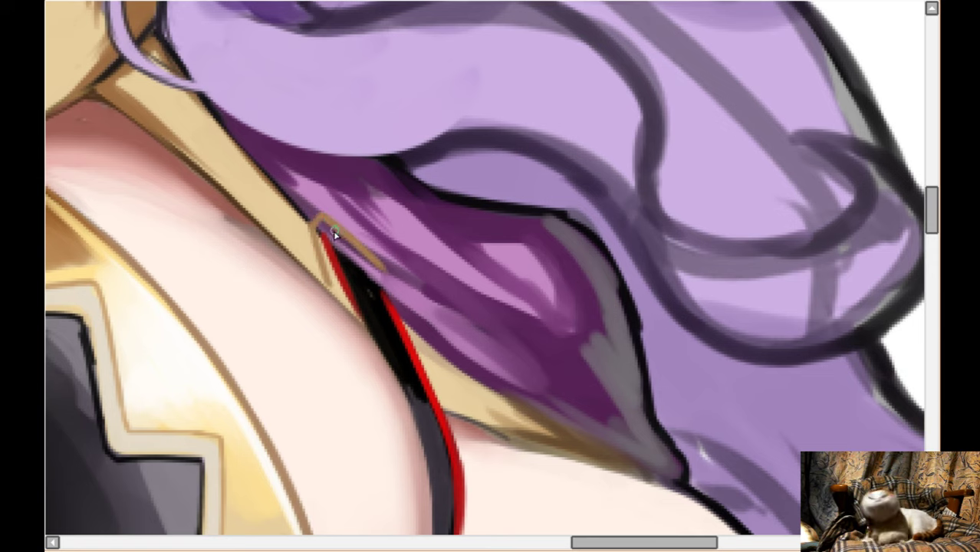
{"action": "mouse_move", "coordinate": [335, 231]}
{"action": "left_mouse_down"}
{"action": "mouse_move", "coordinate": [402, 293]}
{"action": "mouse_move", "coordinate": [427, 385]}
{"action": "left_mouse_up"}
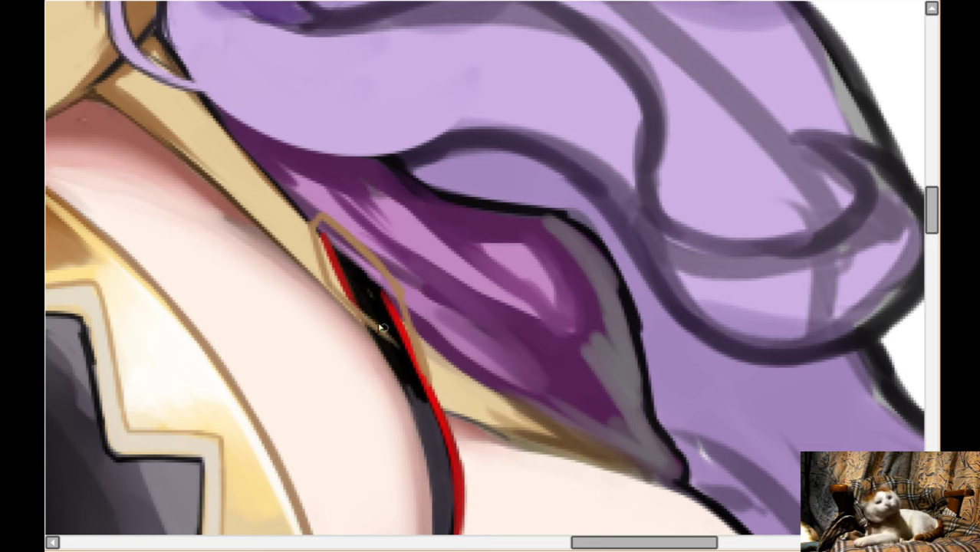
{"action": "mouse_move", "coordinate": [360, 316]}
{"action": "left_mouse_down"}
{"action": "mouse_move", "coordinate": [422, 371]}
{"action": "mouse_move", "coordinate": [411, 340]}
{"action": "mouse_move", "coordinate": [362, 311]}
{"action": "mouse_move", "coordinate": [338, 279]}
{"action": "mouse_move", "coordinate": [322, 224]}
{"action": "mouse_move", "coordinate": [348, 270]}
{"action": "mouse_move", "coordinate": [374, 288]}
{"action": "mouse_move", "coordinate": [366, 266]}
{"action": "left_mouse_up"}
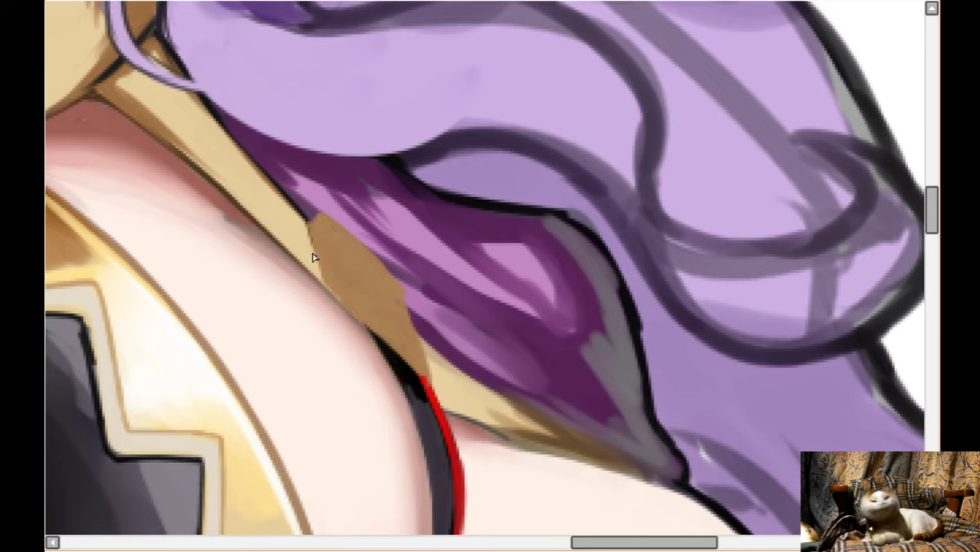
- Outline the strap's upper buckle in black along both sides and its lower edge
{"action": "left_click_drag", "start_coordinate": [307, 221], "coordinate": [331, 298]}
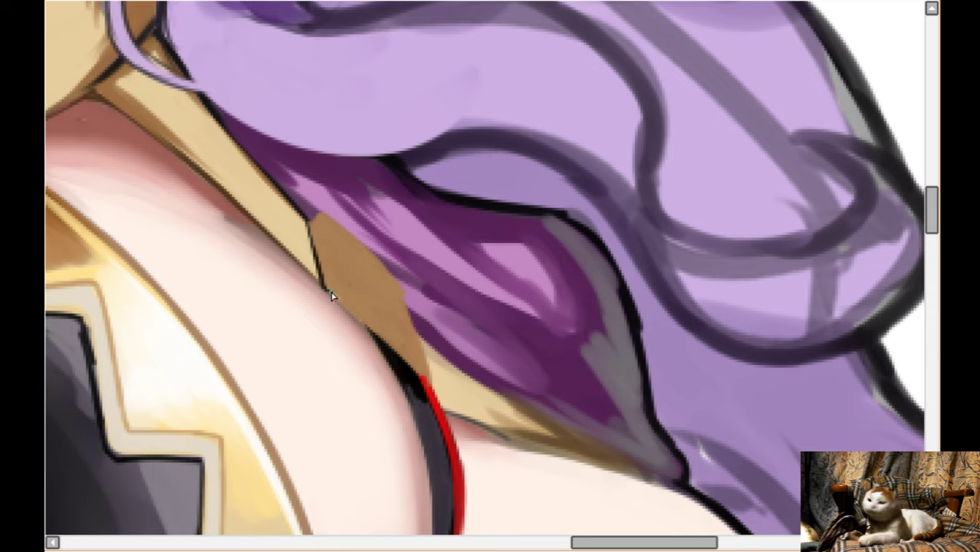
{"action": "mouse_move", "coordinate": [317, 218]}
{"action": "left_mouse_down"}
{"action": "mouse_move", "coordinate": [398, 284]}
{"action": "mouse_move", "coordinate": [401, 331]}
{"action": "mouse_move", "coordinate": [398, 277]}
{"action": "mouse_move", "coordinate": [433, 389]}
{"action": "left_mouse_up"}
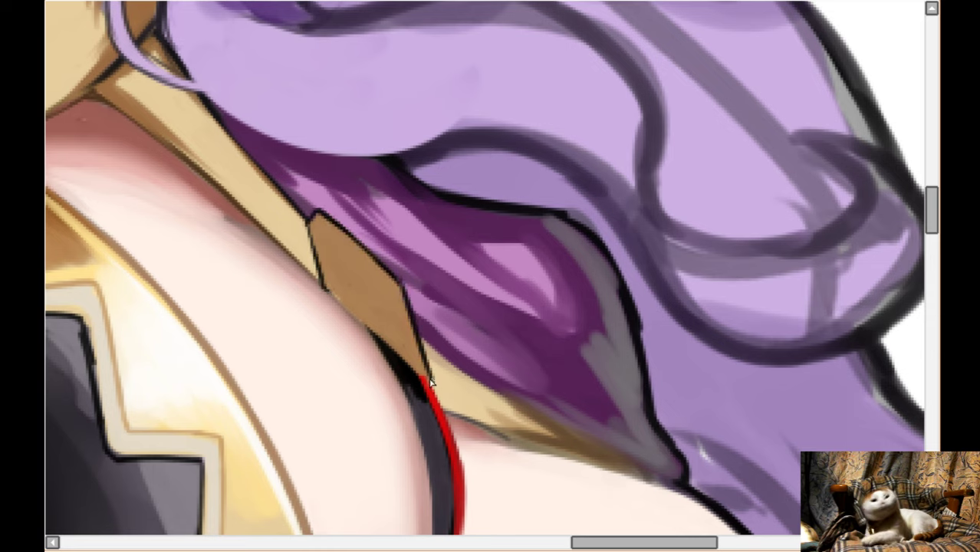
{"action": "left_click_drag", "start_coordinate": [386, 345], "coordinate": [430, 380]}
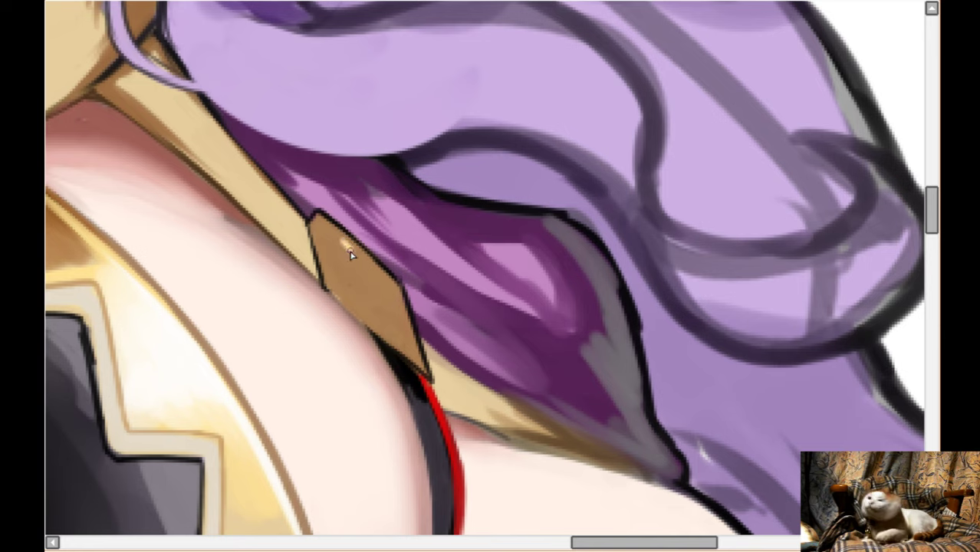
- Add pale gold highlights to the strap's upper buckle and darken the outline beneath the cape's gold trim
{"action": "mouse_move", "coordinate": [328, 227]}
{"action": "left_mouse_down"}
{"action": "mouse_move", "coordinate": [364, 262]}
{"action": "mouse_move", "coordinate": [376, 303]}
{"action": "left_mouse_up"}
{"action": "left_click_drag", "start_coordinate": [360, 263], "coordinate": [380, 327]}
{"action": "mouse_move", "coordinate": [354, 310]}
{"action": "left_mouse_down"}
{"action": "mouse_move", "coordinate": [374, 328]}
{"action": "mouse_move", "coordinate": [347, 279]}
{"action": "mouse_move", "coordinate": [365, 282]}
{"action": "mouse_move", "coordinate": [335, 241]}
{"action": "mouse_move", "coordinate": [333, 279]}
{"action": "mouse_move", "coordinate": [358, 274]}
{"action": "mouse_move", "coordinate": [360, 294]}
{"action": "mouse_move", "coordinate": [346, 283]}
{"action": "mouse_move", "coordinate": [328, 265]}
{"action": "left_mouse_up"}
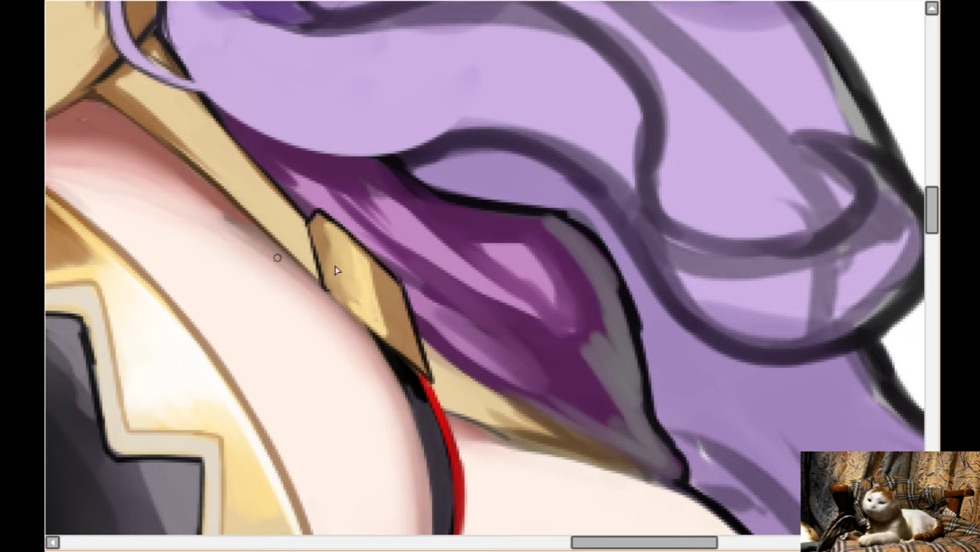
{"action": "mouse_move", "coordinate": [336, 240]}
{"action": "left_mouse_down"}
{"action": "mouse_move", "coordinate": [366, 264]}
{"action": "mouse_move", "coordinate": [385, 339]}
{"action": "left_mouse_up"}
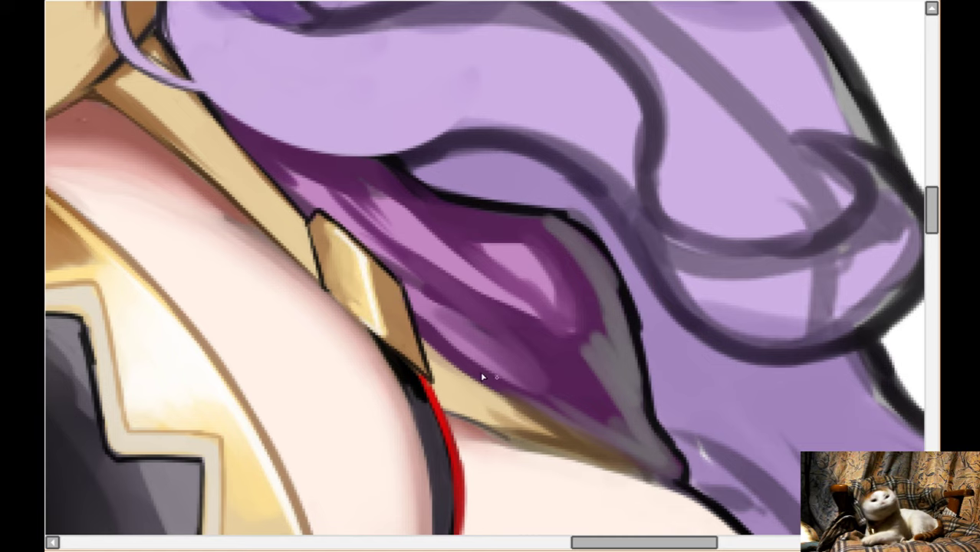
{"action": "mouse_move", "coordinate": [482, 376]}
{"action": "left_mouse_down"}
{"action": "mouse_move", "coordinate": [618, 453]}
{"action": "mouse_move", "coordinate": [666, 493]}
{"action": "left_mouse_up"}
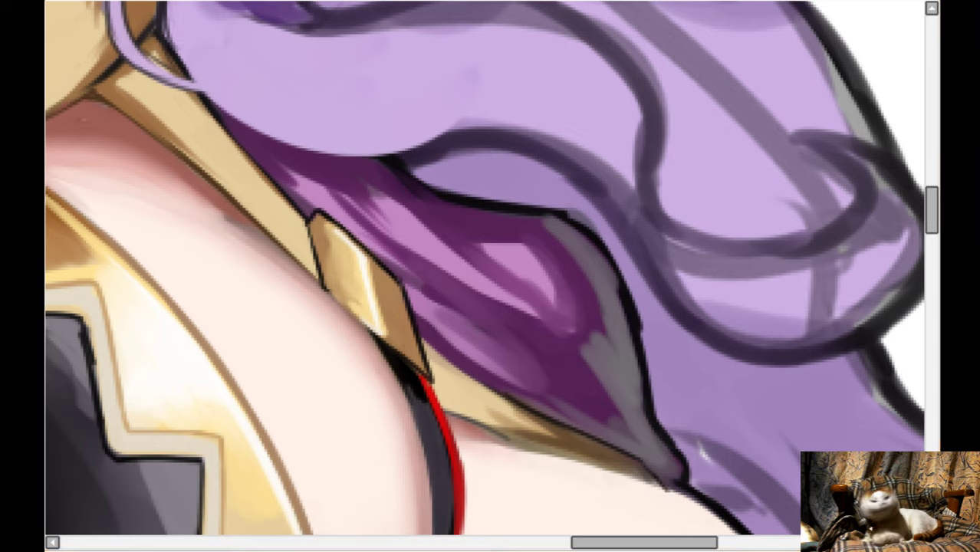
{"action": "mouse_move", "coordinate": [379, 270]}
{"action": "left_mouse_down"}
{"action": "mouse_move", "coordinate": [386, 344]}
{"action": "mouse_move", "coordinate": [405, 344]}
{"action": "mouse_move", "coordinate": [377, 277]}
{"action": "left_mouse_up"}
- Redraw the dark outline of the curved hair lock beside the cheek below the visible eye
{"action": "scroll", "coordinate": [377, 278], "scroll_direction": "down", "scroll_amount": 5}
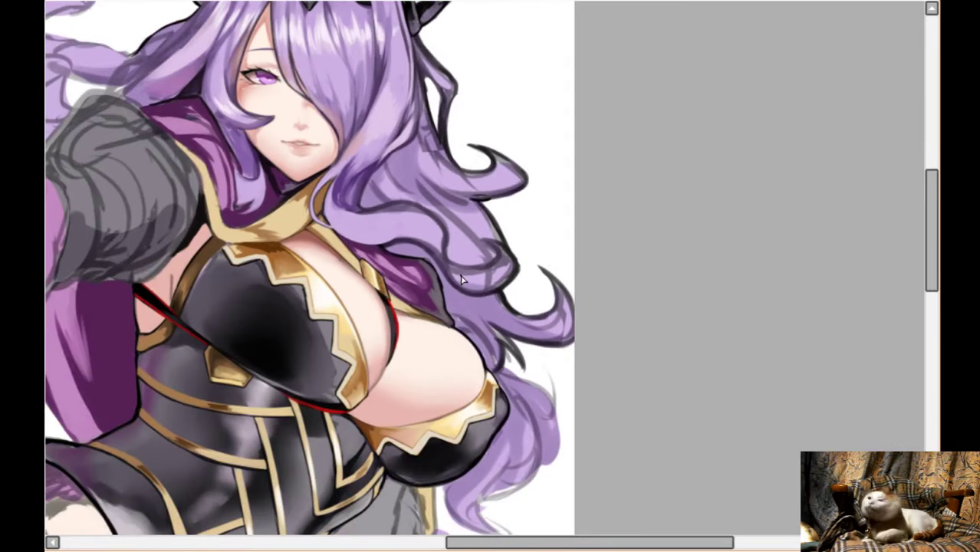
{"action": "scroll", "coordinate": [463, 279], "scroll_direction": "down", "scroll_amount": 2}
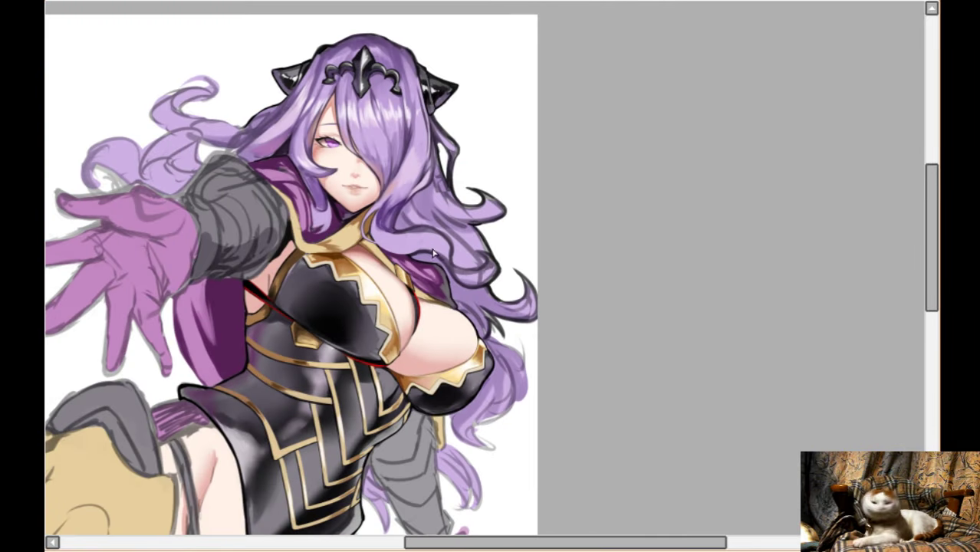
{"action": "scroll", "coordinate": [345, 173], "scroll_direction": "up", "scroll_amount": 4}
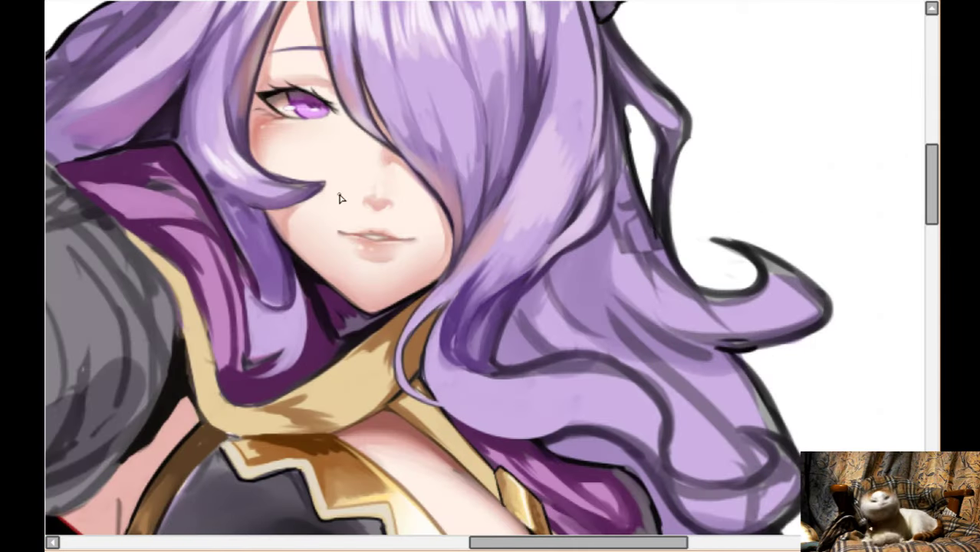
{"action": "scroll", "coordinate": [262, 104], "scroll_direction": "up", "scroll_amount": 2}
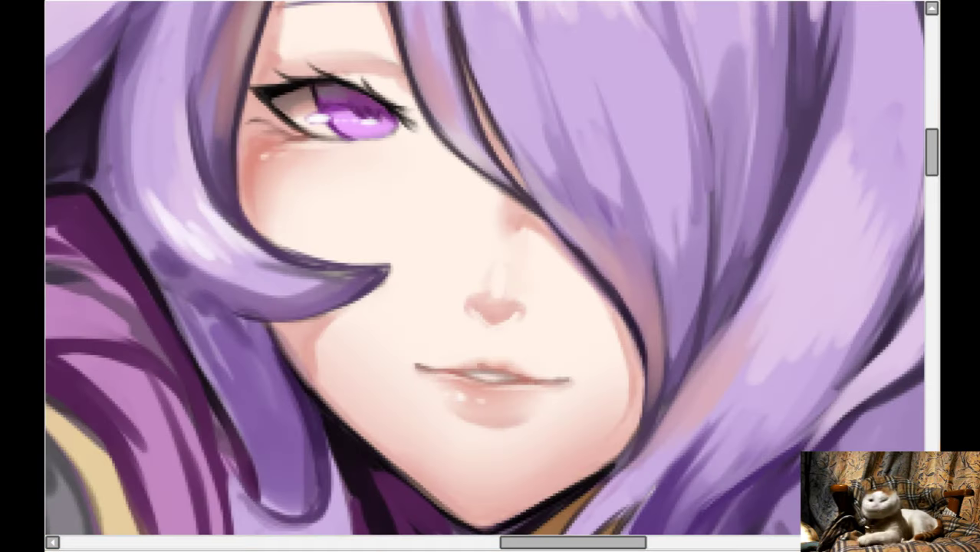
{"action": "mouse_move", "coordinate": [219, 163]}
{"action": "left_mouse_down"}
{"action": "mouse_move", "coordinate": [219, 192]}
{"action": "mouse_move", "coordinate": [238, 201]}
{"action": "mouse_move", "coordinate": [256, 256]}
{"action": "mouse_move", "coordinate": [242, 137]}
{"action": "mouse_move", "coordinate": [238, 200]}
{"action": "mouse_move", "coordinate": [272, 285]}
{"action": "left_mouse_up"}
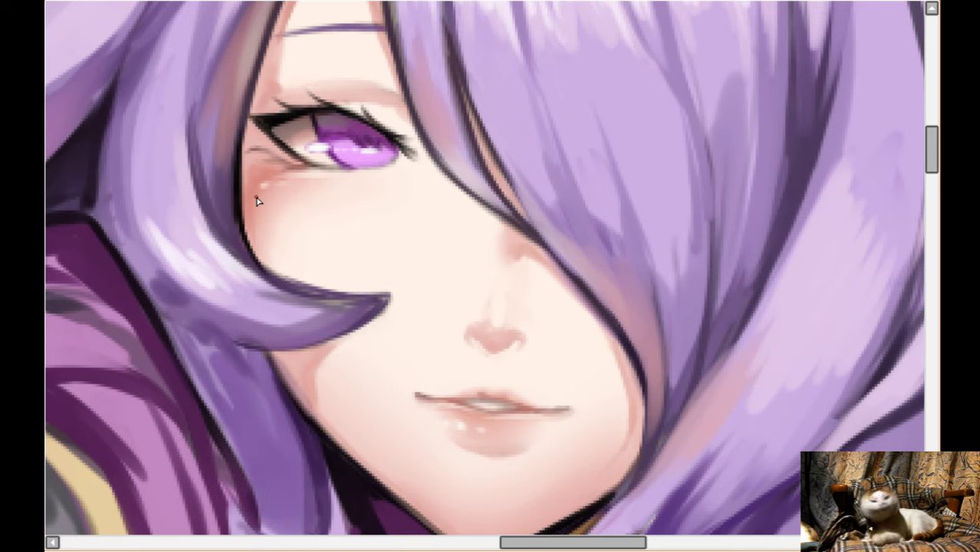
- Examine the rendering of the face, bust armour and corset up close and across the whole figure
{"action": "scroll", "coordinate": [219, 269], "scroll_direction": "down", "scroll_amount": 5}
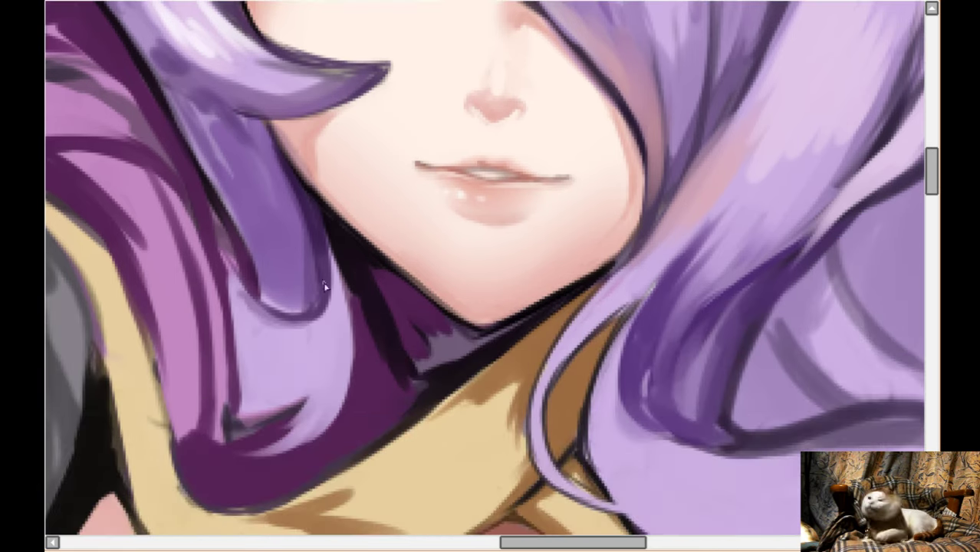
{"action": "scroll", "coordinate": [311, 294], "scroll_direction": "down", "scroll_amount": 2}
{"action": "scroll", "coordinate": [330, 269], "scroll_direction": "down", "scroll_amount": 2}
{"action": "scroll", "coordinate": [345, 243], "scroll_direction": "up", "scroll_amount": 2}
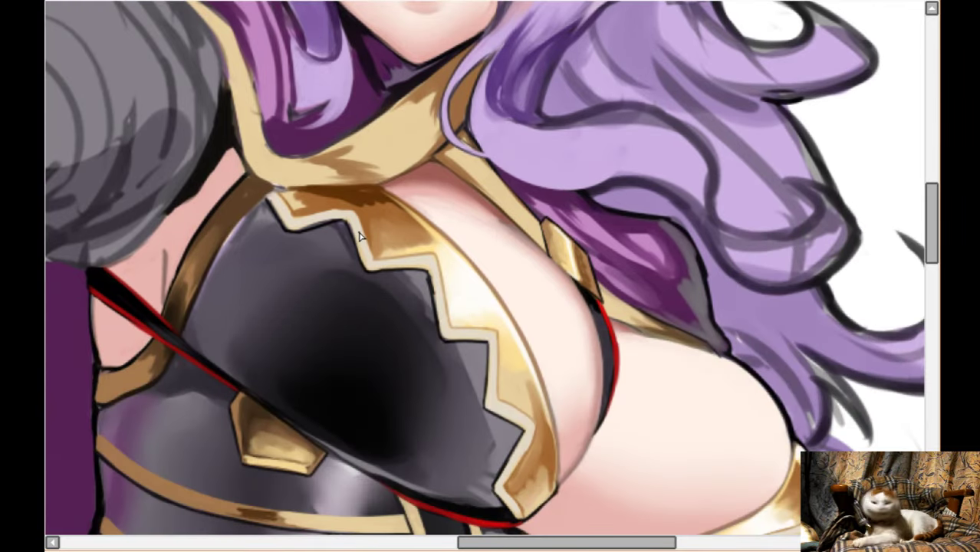
{"action": "scroll", "coordinate": [484, 248], "scroll_direction": "down", "scroll_amount": 1}
{"action": "scroll", "coordinate": [484, 248], "scroll_direction": "up", "scroll_amount": 1}
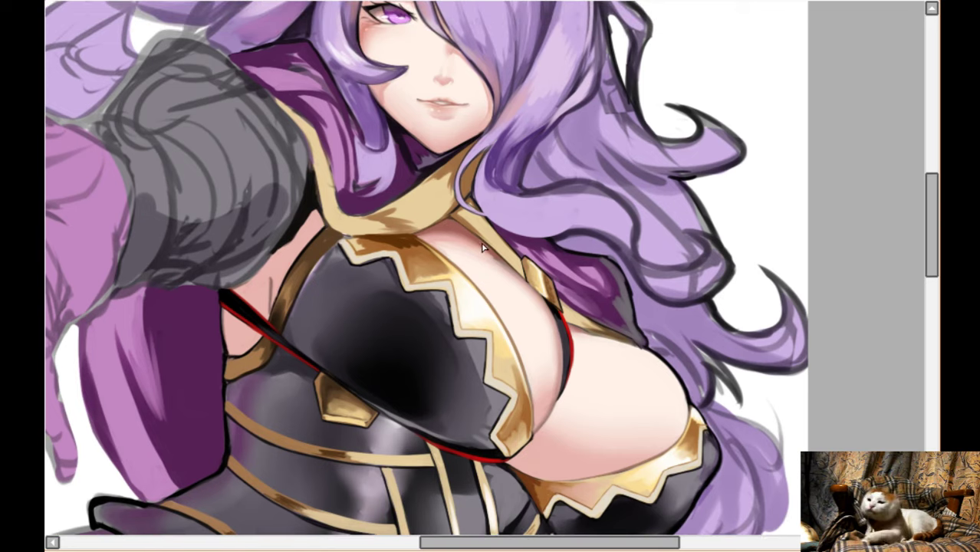
{"action": "scroll", "coordinate": [484, 247], "scroll_direction": "down", "scroll_amount": 1}
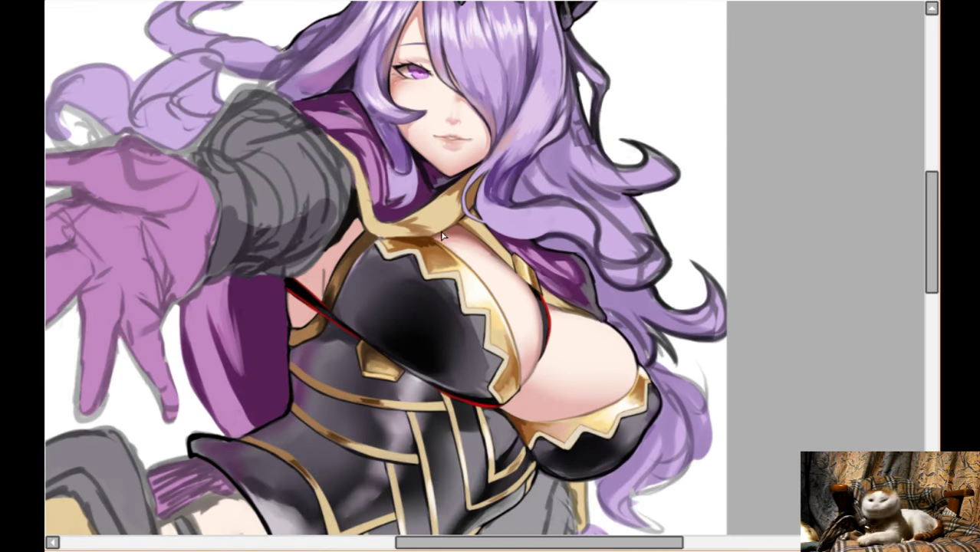
{"action": "scroll", "coordinate": [442, 236], "scroll_direction": "down", "scroll_amount": 1}
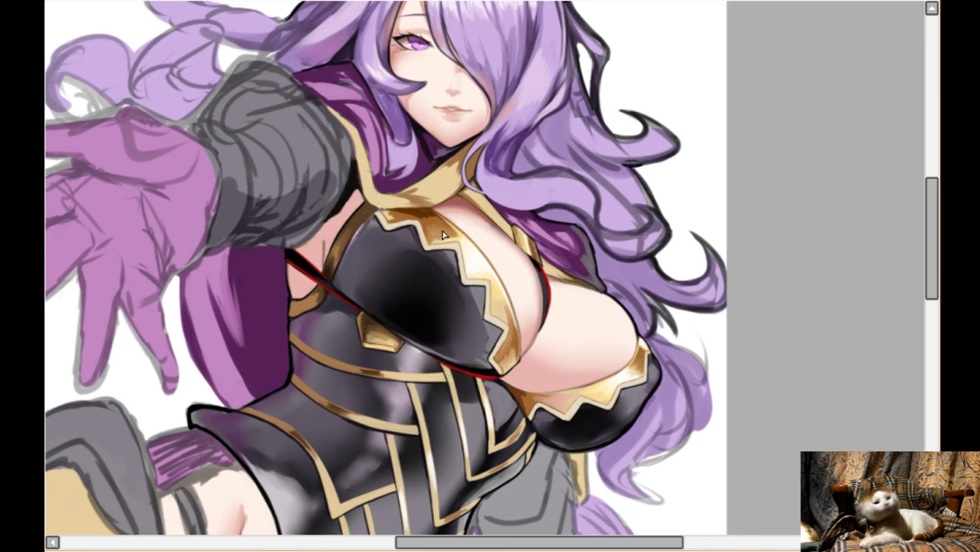
{"action": "scroll", "coordinate": [507, 296], "scroll_direction": "down", "scroll_amount": 1}
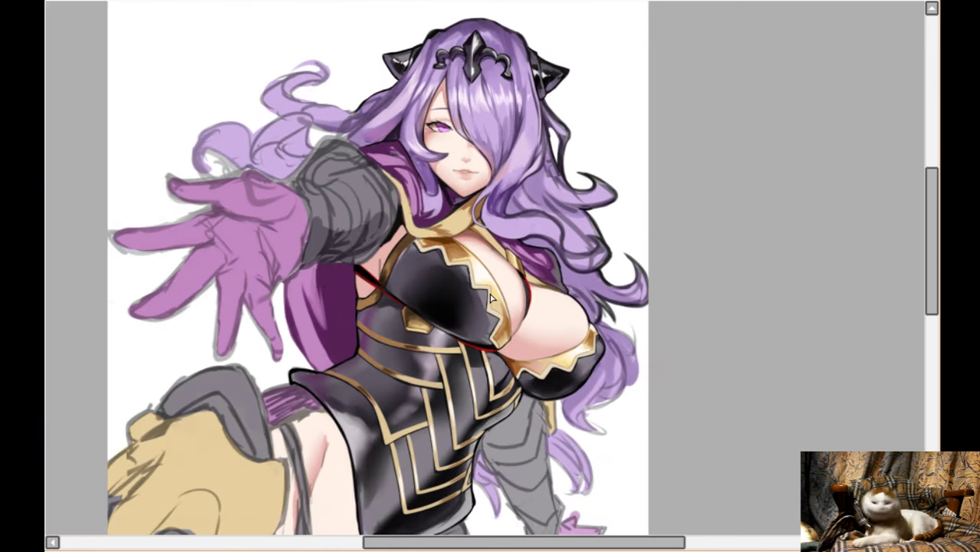
{"action": "scroll", "coordinate": [481, 370], "scroll_direction": "down", "scroll_amount": 1}
{"action": "scroll", "coordinate": [353, 332], "scroll_direction": "up", "scroll_amount": 5}
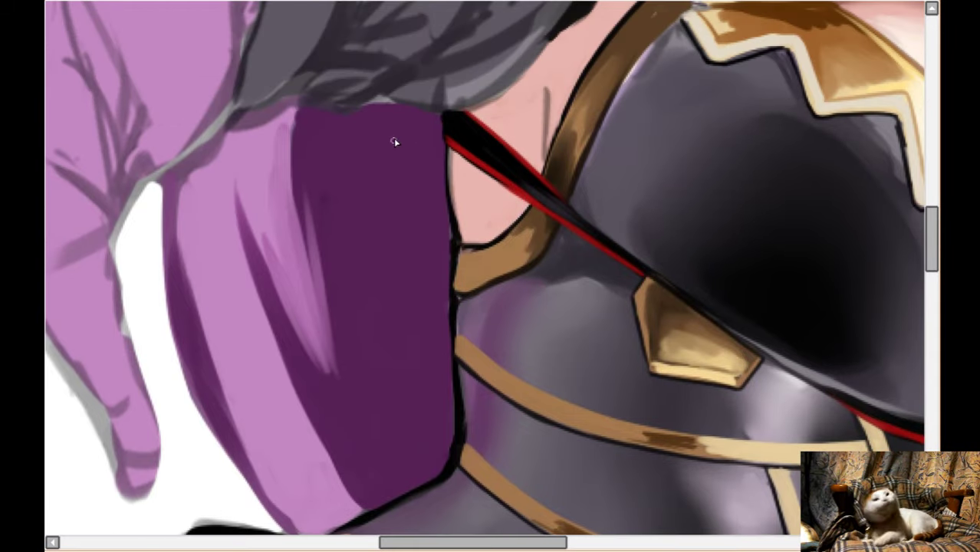
{"action": "mouse_move", "coordinate": [393, 141]}
{"action": "left_mouse_down"}
{"action": "mouse_move", "coordinate": [405, 208]}
{"action": "mouse_move", "coordinate": [400, 150]}
{"action": "mouse_move", "coordinate": [422, 152]}
{"action": "mouse_move", "coordinate": [428, 270]}
{"action": "left_mouse_up"}
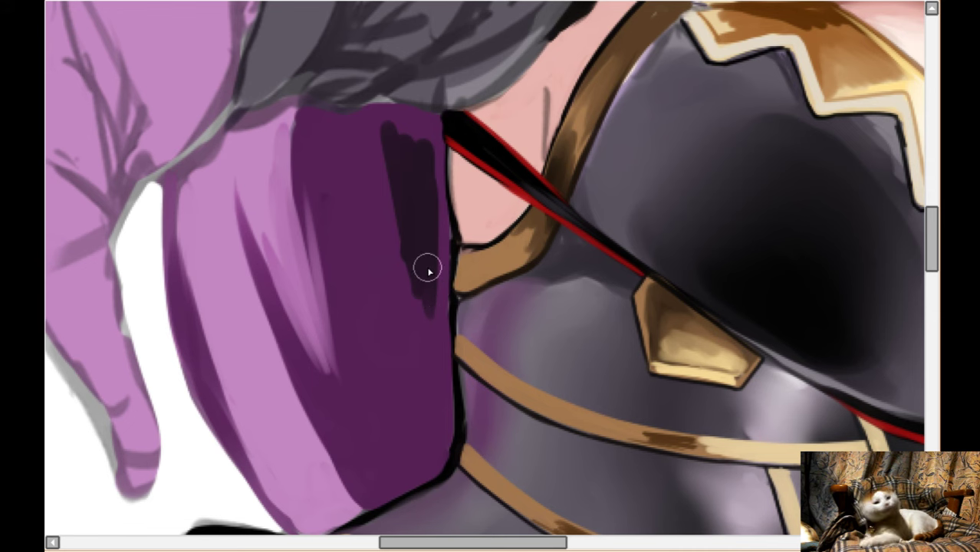
{"action": "key", "text": "ctrl+z"}
{"action": "key", "text": "ctrl+z"}
{"action": "key", "text": "ctrl+z"}
{"action": "scroll", "coordinate": [283, 285], "scroll_direction": "down", "scroll_amount": 2}
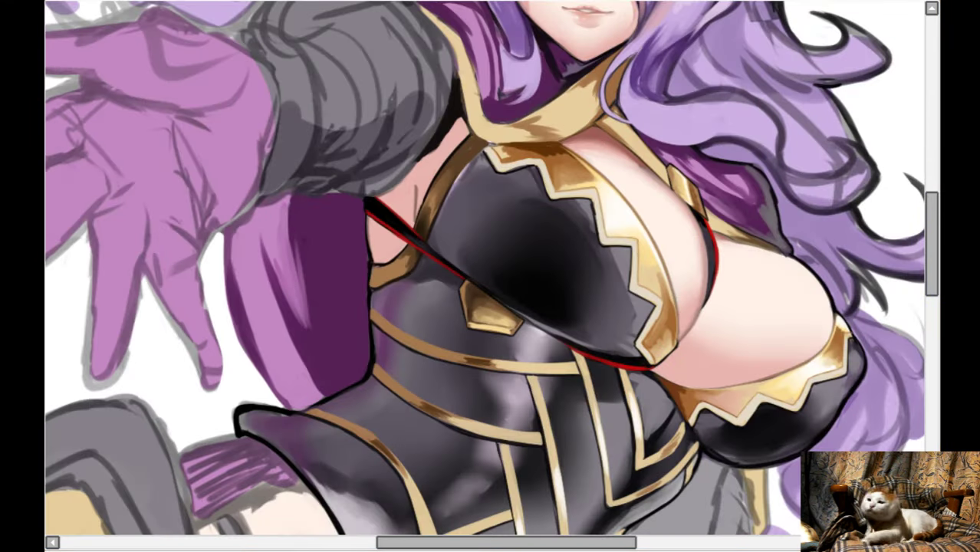
- Paint a very dark purple shadow on the inner cape beside the torso, directly beneath the raised sleeve
{"action": "scroll", "coordinate": [472, 231], "scroll_direction": "up", "scroll_amount": 3}
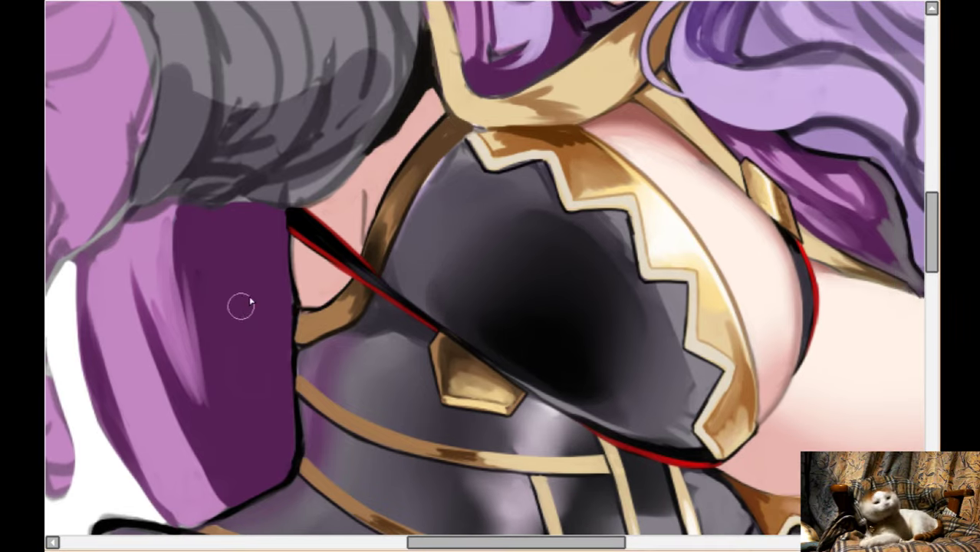
{"action": "left_click_drag", "start_coordinate": [259, 260], "coordinate": [263, 284]}
{"action": "key", "text": "["}
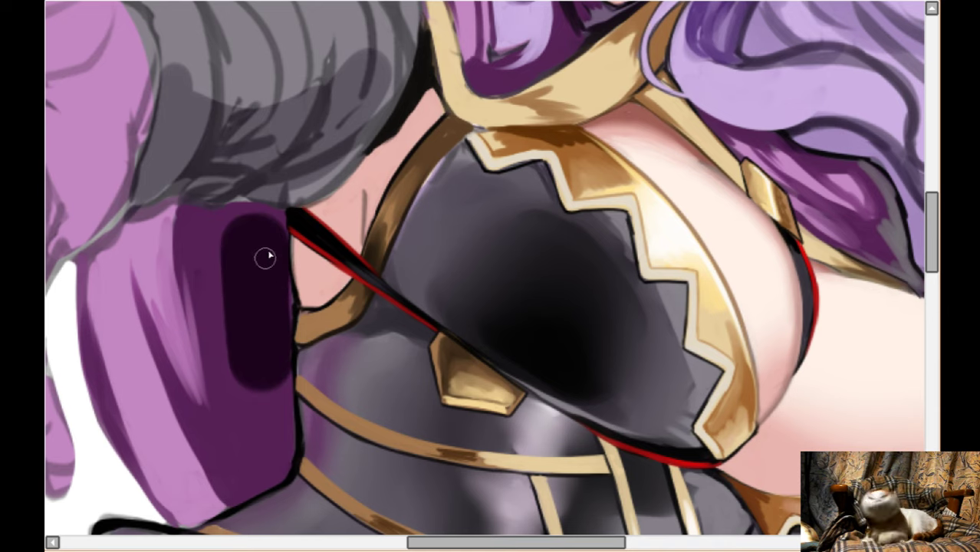
{"action": "left_click_drag", "start_coordinate": [238, 230], "coordinate": [267, 217]}
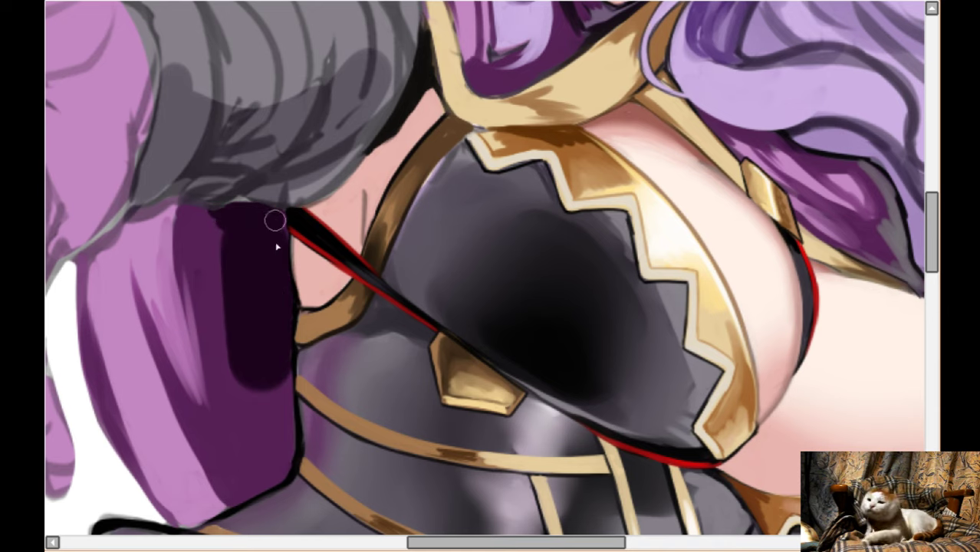
- Shade the exposed skin around the armpit and strap with a deeper reddish pink
{"action": "right_click", "coordinate": [320, 278]}
{"action": "mouse_move", "coordinate": [305, 278]}
{"action": "left_mouse_down"}
{"action": "mouse_move", "coordinate": [291, 235]}
{"action": "mouse_move", "coordinate": [302, 286]}
{"action": "mouse_move", "coordinate": [333, 278]}
{"action": "mouse_move", "coordinate": [320, 237]}
{"action": "mouse_move", "coordinate": [319, 295]}
{"action": "mouse_move", "coordinate": [333, 261]}
{"action": "mouse_move", "coordinate": [319, 217]}
{"action": "mouse_move", "coordinate": [376, 171]}
{"action": "mouse_move", "coordinate": [322, 222]}
{"action": "mouse_move", "coordinate": [354, 227]}
{"action": "mouse_move", "coordinate": [340, 276]}
{"action": "mouse_move", "coordinate": [370, 181]}
{"action": "mouse_move", "coordinate": [352, 177]}
{"action": "mouse_move", "coordinate": [333, 196]}
{"action": "mouse_move", "coordinate": [402, 148]}
{"action": "mouse_move", "coordinate": [380, 169]}
{"action": "mouse_move", "coordinate": [424, 89]}
{"action": "mouse_move", "coordinate": [428, 100]}
{"action": "mouse_move", "coordinate": [379, 176]}
{"action": "left_mouse_up"}
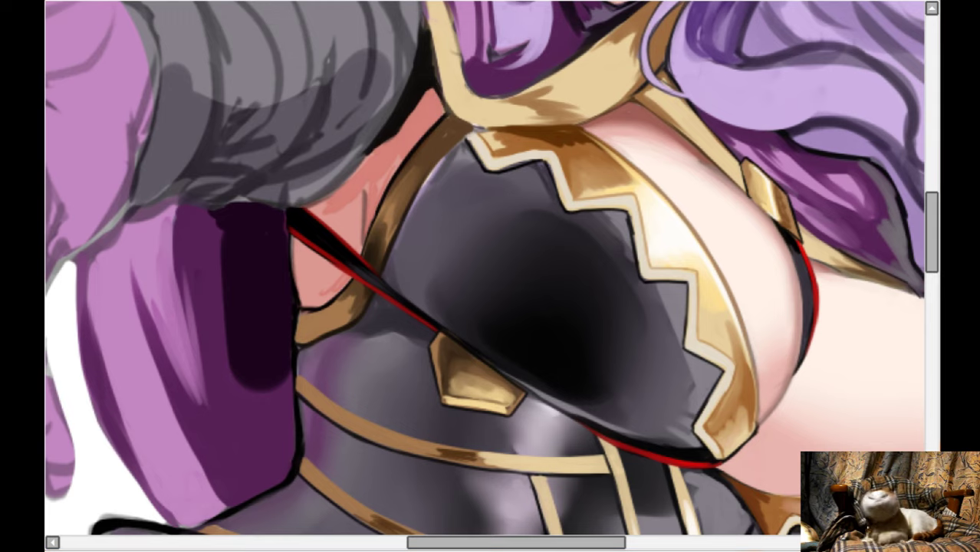
{"action": "mouse_move", "coordinate": [372, 132]}
{"action": "left_mouse_down"}
{"action": "mouse_move", "coordinate": [357, 179]}
{"action": "mouse_move", "coordinate": [371, 165]}
{"action": "mouse_move", "coordinate": [313, 210]}
{"action": "mouse_move", "coordinate": [304, 244]}
{"action": "mouse_move", "coordinate": [300, 221]}
{"action": "mouse_move", "coordinate": [297, 247]}
{"action": "mouse_move", "coordinate": [316, 289]}
{"action": "mouse_move", "coordinate": [330, 282]}
{"action": "mouse_move", "coordinate": [366, 186]}
{"action": "mouse_move", "coordinate": [370, 201]}
{"action": "mouse_move", "coordinate": [430, 92]}
{"action": "mouse_move", "coordinate": [412, 138]}
{"action": "mouse_move", "coordinate": [370, 181]}
{"action": "mouse_move", "coordinate": [369, 220]}
{"action": "mouse_move", "coordinate": [350, 253]}
{"action": "mouse_move", "coordinate": [403, 148]}
{"action": "mouse_move", "coordinate": [333, 200]}
{"action": "left_mouse_up"}
- Extend the very dark purple shadow on the inner cape down to the torso outline
{"action": "key", "text": "Left"}
{"action": "key", "text": "Down"}
{"action": "key", "text": "Down"}
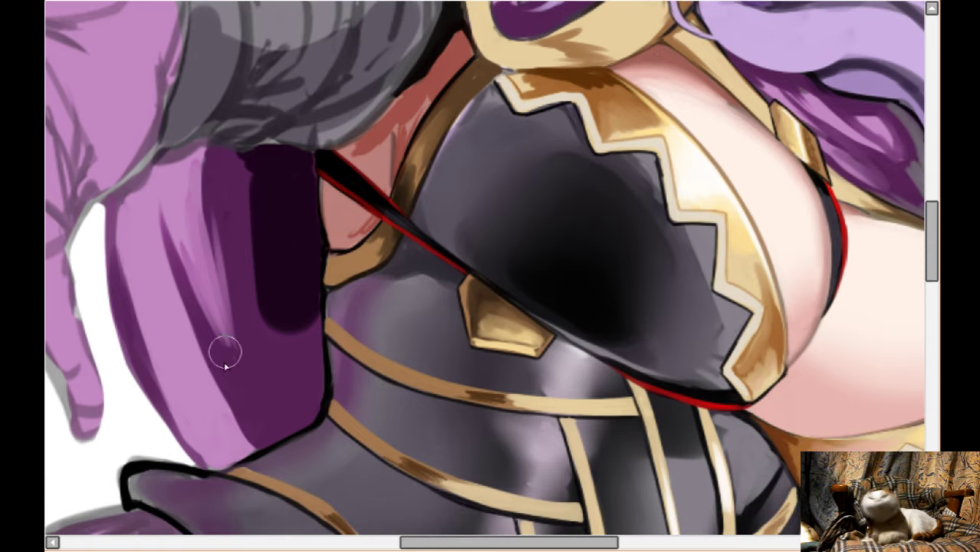
{"action": "mouse_move", "coordinate": [262, 206]}
{"action": "left_mouse_down"}
{"action": "mouse_move", "coordinate": [263, 248]}
{"action": "mouse_move", "coordinate": [285, 300]}
{"action": "mouse_move", "coordinate": [313, 285]}
{"action": "left_mouse_up"}
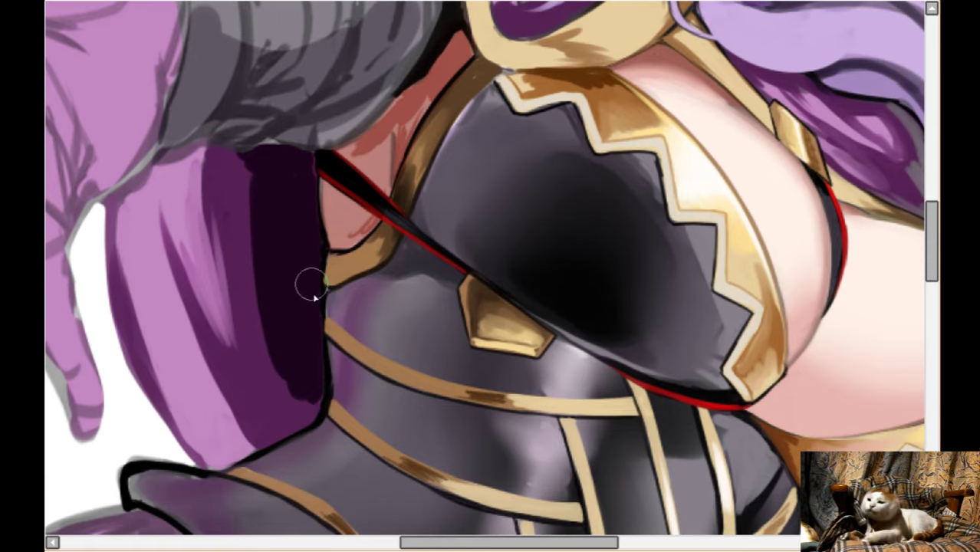
- Deepen the corset's side and hip plate with dark purple shading and tint the gold bands reddish brown
{"action": "scroll", "coordinate": [192, 342], "scroll_direction": "down", "scroll_amount": 1}
{"action": "scroll", "coordinate": [193, 342], "scroll_direction": "down", "scroll_amount": 1}
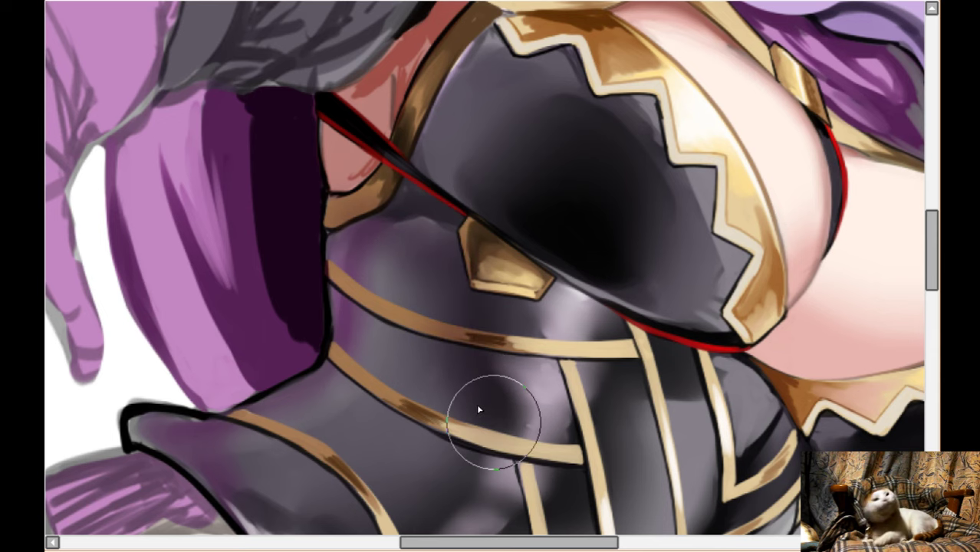
{"action": "scroll", "coordinate": [462, 261], "scroll_direction": "down", "scroll_amount": 2}
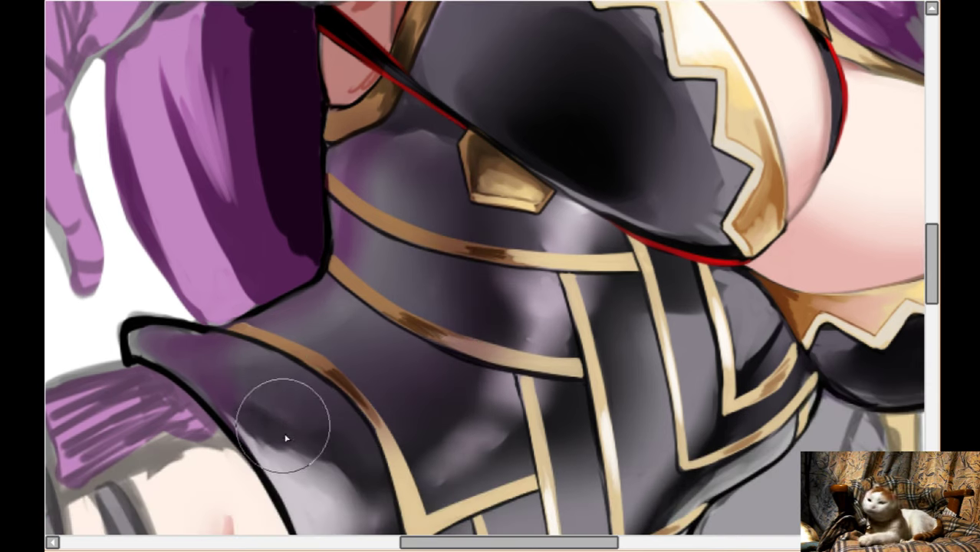
{"action": "mouse_move", "coordinate": [327, 423]}
{"action": "left_mouse_down"}
{"action": "mouse_move", "coordinate": [416, 284]}
{"action": "mouse_move", "coordinate": [422, 197]}
{"action": "mouse_move", "coordinate": [461, 204]}
{"action": "mouse_move", "coordinate": [457, 245]}
{"action": "mouse_move", "coordinate": [476, 302]}
{"action": "mouse_move", "coordinate": [472, 312]}
{"action": "mouse_move", "coordinate": [460, 274]}
{"action": "mouse_move", "coordinate": [466, 294]}
{"action": "mouse_move", "coordinate": [430, 276]}
{"action": "mouse_move", "coordinate": [431, 395]}
{"action": "mouse_move", "coordinate": [374, 422]}
{"action": "mouse_move", "coordinate": [343, 380]}
{"action": "mouse_move", "coordinate": [327, 378]}
{"action": "mouse_move", "coordinate": [260, 390]}
{"action": "left_mouse_up"}
- Blend the hard edge of the inner cape's dark shadow into a soft gradient towards the lighter purple
{"action": "scroll", "coordinate": [260, 391], "scroll_direction": "up", "scroll_amount": 3}
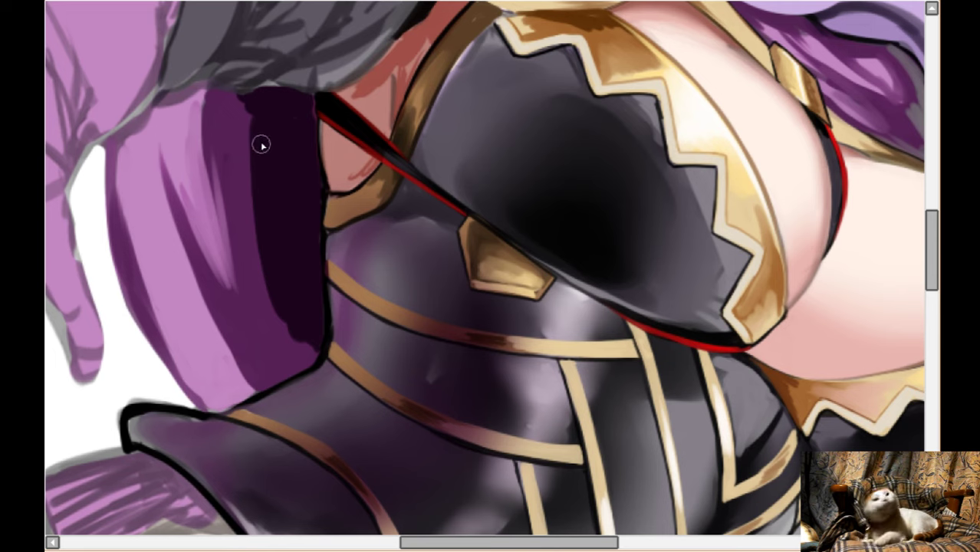
{"action": "mouse_move", "coordinate": [272, 229]}
{"action": "left_mouse_down"}
{"action": "mouse_move", "coordinate": [265, 272]}
{"action": "mouse_move", "coordinate": [290, 335]}
{"action": "left_mouse_up"}
{"action": "key", "text": "["}
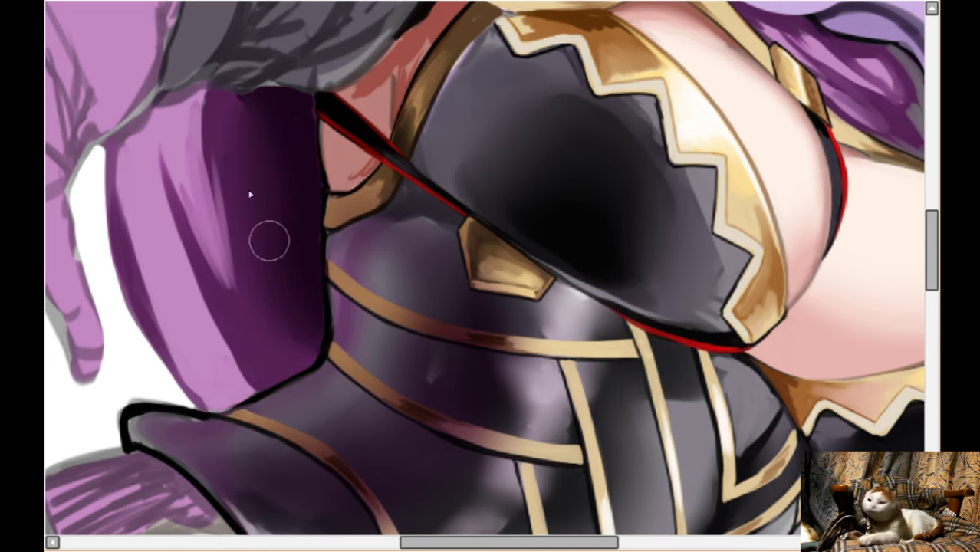
{"action": "scroll", "coordinate": [285, 307], "scroll_direction": "up", "scroll_amount": 2}
{"action": "scroll", "coordinate": [284, 307], "scroll_direction": "down", "scroll_amount": 2}
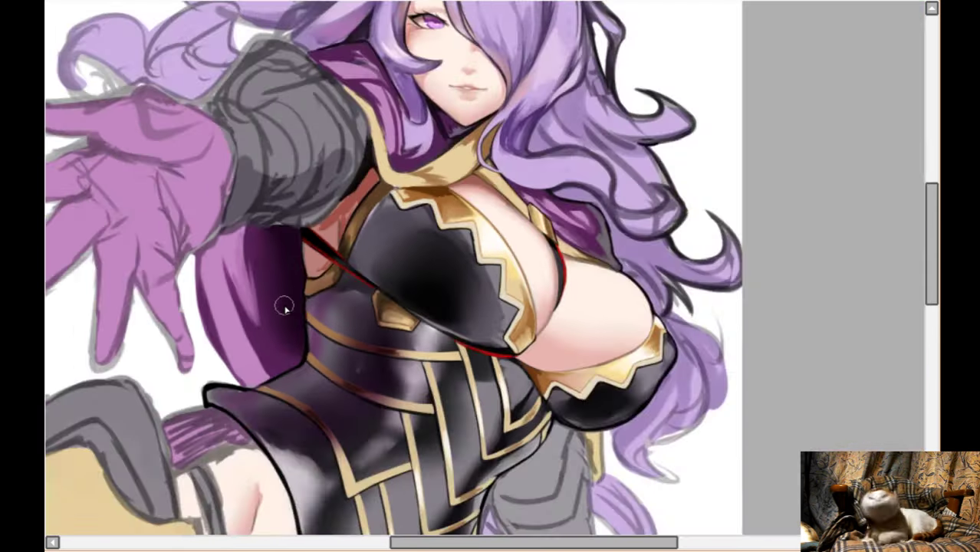
{"action": "scroll", "coordinate": [285, 306], "scroll_direction": "up", "scroll_amount": 1}
{"action": "scroll", "coordinate": [284, 307], "scroll_direction": "down", "scroll_amount": 2}
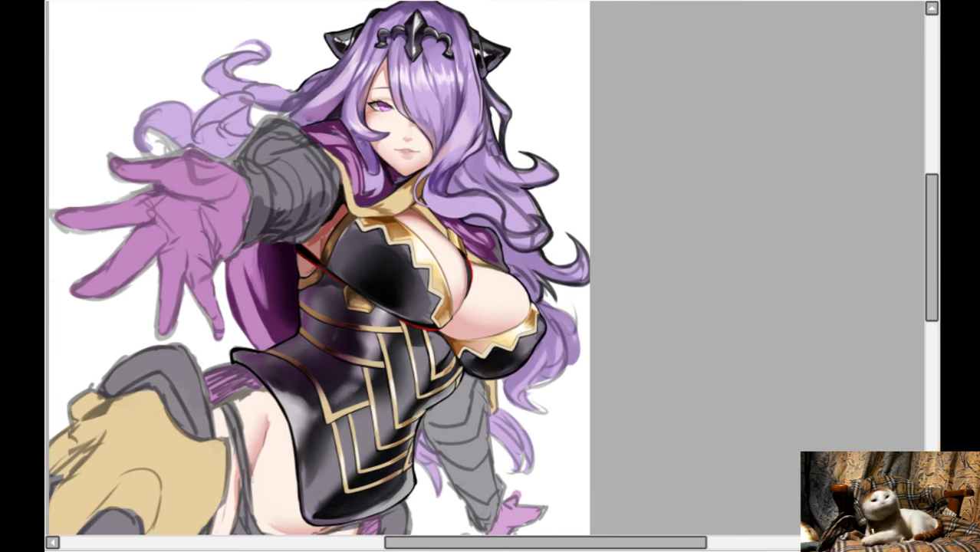
- Shade the armpit skin on both sides of the red-edged strap with deep red, leaving small lighter pink patches
{"action": "scroll", "coordinate": [385, 268], "scroll_direction": "up", "scroll_amount": 5}
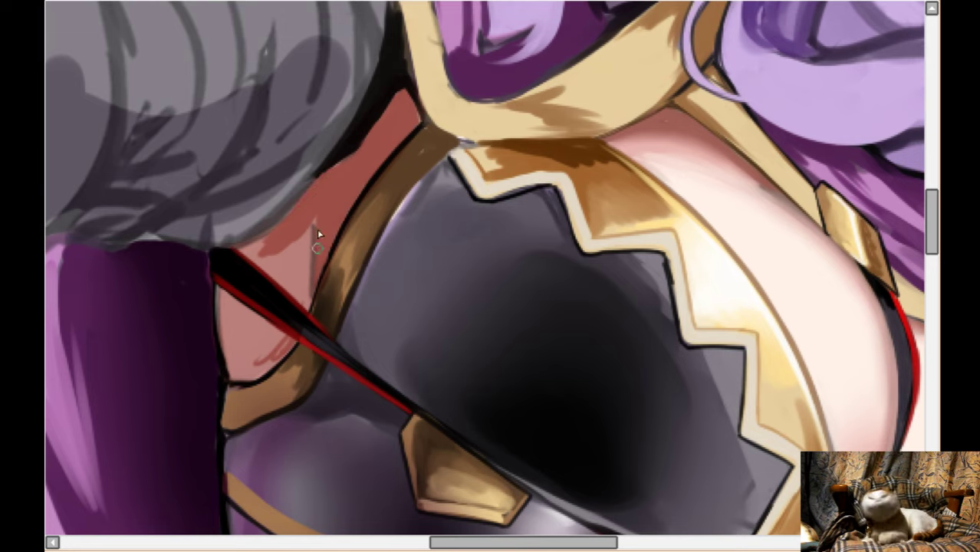
{"action": "mouse_move", "coordinate": [277, 239]}
{"action": "left_mouse_down"}
{"action": "mouse_move", "coordinate": [230, 350]}
{"action": "mouse_move", "coordinate": [238, 371]}
{"action": "mouse_move", "coordinate": [245, 359]}
{"action": "mouse_move", "coordinate": [234, 369]}
{"action": "mouse_move", "coordinate": [234, 313]}
{"action": "mouse_move", "coordinate": [214, 285]}
{"action": "mouse_move", "coordinate": [252, 371]}
{"action": "left_mouse_up"}
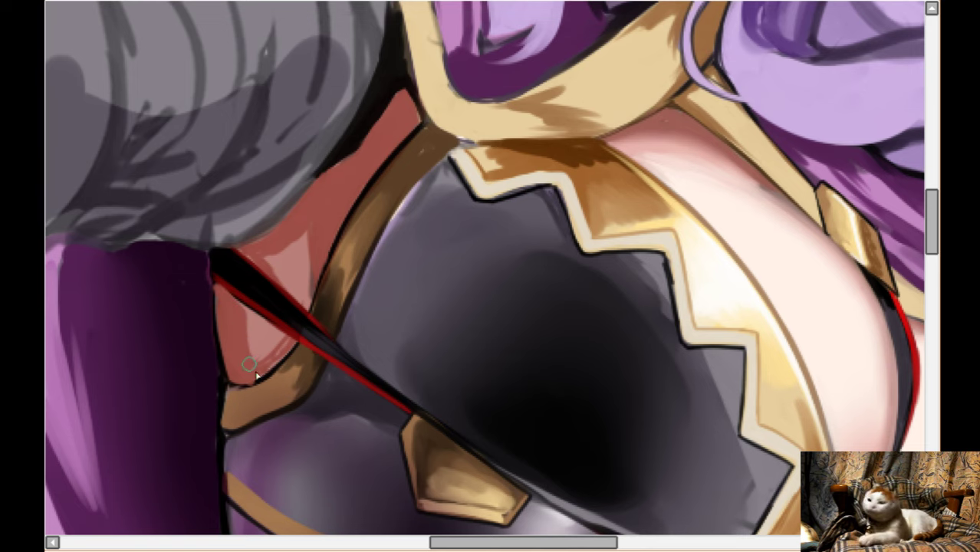
{"action": "scroll", "coordinate": [281, 358], "scroll_direction": "up", "scroll_amount": 3}
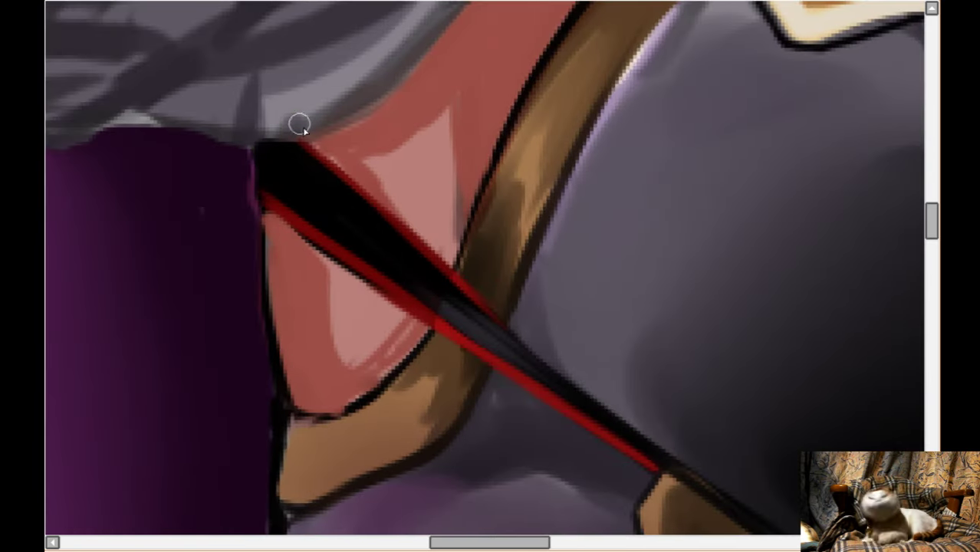
{"action": "left_click_drag", "start_coordinate": [371, 158], "coordinate": [393, 201]}
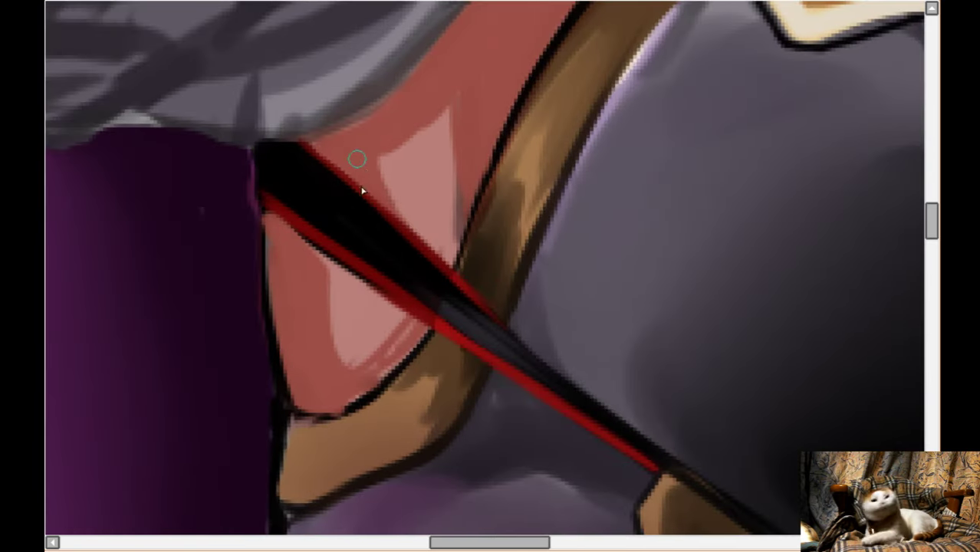
{"action": "mouse_move", "coordinate": [342, 373]}
{"action": "left_mouse_down"}
{"action": "mouse_move", "coordinate": [399, 358]}
{"action": "mouse_move", "coordinate": [403, 342]}
{"action": "mouse_move", "coordinate": [366, 318]}
{"action": "mouse_move", "coordinate": [372, 310]}
{"action": "mouse_move", "coordinate": [410, 327]}
{"action": "mouse_move", "coordinate": [376, 376]}
{"action": "mouse_move", "coordinate": [406, 324]}
{"action": "mouse_move", "coordinate": [398, 341]}
{"action": "mouse_move", "coordinate": [348, 351]}
{"action": "mouse_move", "coordinate": [380, 379]}
{"action": "mouse_move", "coordinate": [382, 346]}
{"action": "left_mouse_up"}
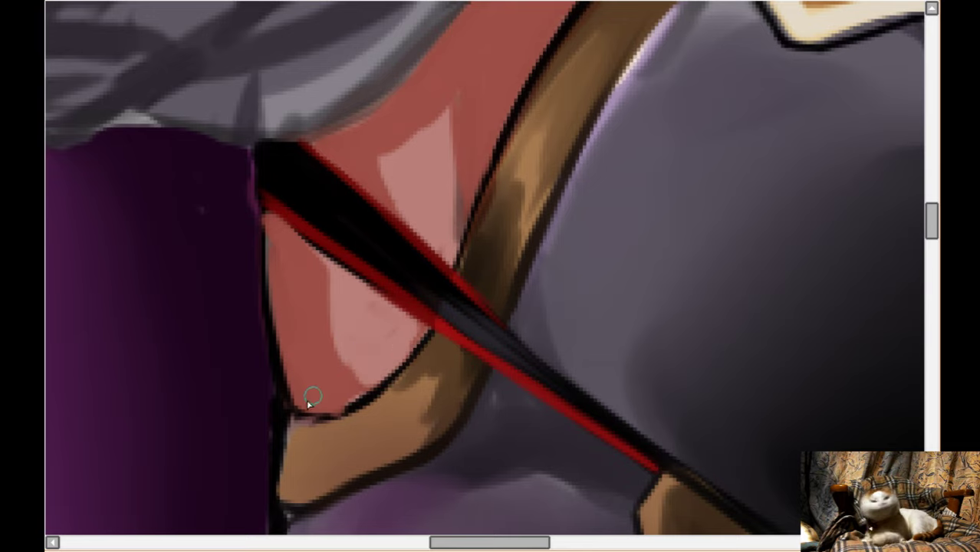
- Redraw the black outline between the inner cape and torso, including the edges of the gold armpit trim
{"action": "scroll", "coordinate": [330, 360], "scroll_direction": "down", "scroll_amount": 1}
{"action": "mouse_move", "coordinate": [262, 141]}
{"action": "left_mouse_down"}
{"action": "mouse_move", "coordinate": [264, 305]}
{"action": "mouse_move", "coordinate": [258, 247]}
{"action": "mouse_move", "coordinate": [284, 382]}
{"action": "mouse_move", "coordinate": [293, 374]}
{"action": "mouse_move", "coordinate": [277, 375]}
{"action": "mouse_move", "coordinate": [276, 354]}
{"action": "mouse_move", "coordinate": [277, 449]}
{"action": "left_mouse_up"}
{"action": "scroll", "coordinate": [284, 384], "scroll_direction": "down", "scroll_amount": 1}
{"action": "left_click_drag", "start_coordinate": [288, 355], "coordinate": [355, 356]}
{"action": "scroll", "coordinate": [285, 407], "scroll_direction": "down", "scroll_amount": 1}
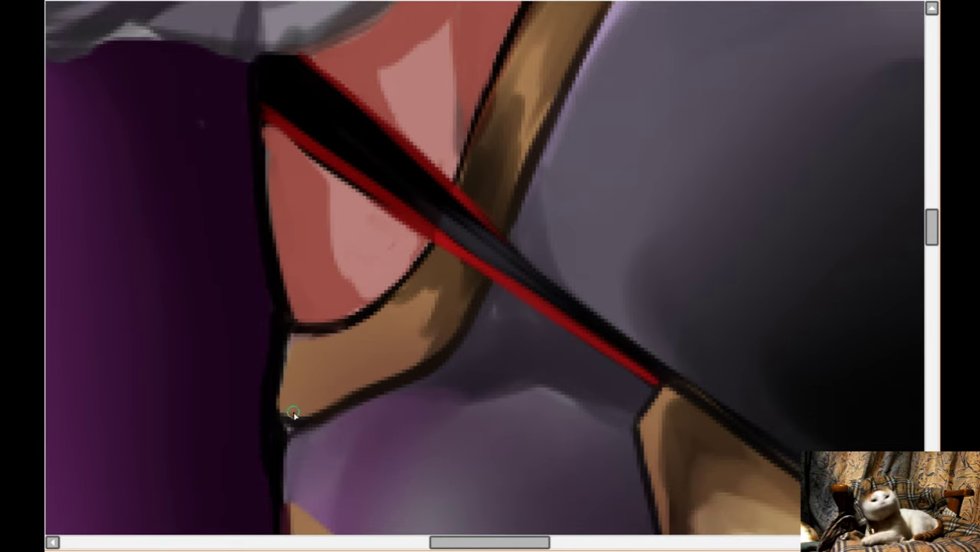
{"action": "scroll", "coordinate": [285, 339], "scroll_direction": "down", "scroll_amount": 5}
{"action": "mouse_move", "coordinate": [282, 286]}
{"action": "left_mouse_down"}
{"action": "mouse_move", "coordinate": [302, 384]}
{"action": "mouse_move", "coordinate": [283, 358]}
{"action": "mouse_move", "coordinate": [289, 399]}
{"action": "mouse_move", "coordinate": [278, 360]}
{"action": "mouse_move", "coordinate": [298, 405]}
{"action": "left_mouse_up"}
{"action": "right_click", "coordinate": [302, 381]}
{"action": "left_click_drag", "start_coordinate": [280, 365], "coordinate": [318, 429]}
{"action": "mouse_move", "coordinate": [275, 345]}
{"action": "left_mouse_down"}
{"action": "mouse_move", "coordinate": [304, 368]}
{"action": "mouse_move", "coordinate": [276, 335]}
{"action": "mouse_move", "coordinate": [275, 385]}
{"action": "mouse_move", "coordinate": [299, 424]}
{"action": "left_mouse_up"}
{"action": "scroll", "coordinate": [407, 356], "scroll_direction": "down", "scroll_amount": 5}
{"action": "left_click_drag", "start_coordinate": [426, 342], "coordinate": [458, 305]}
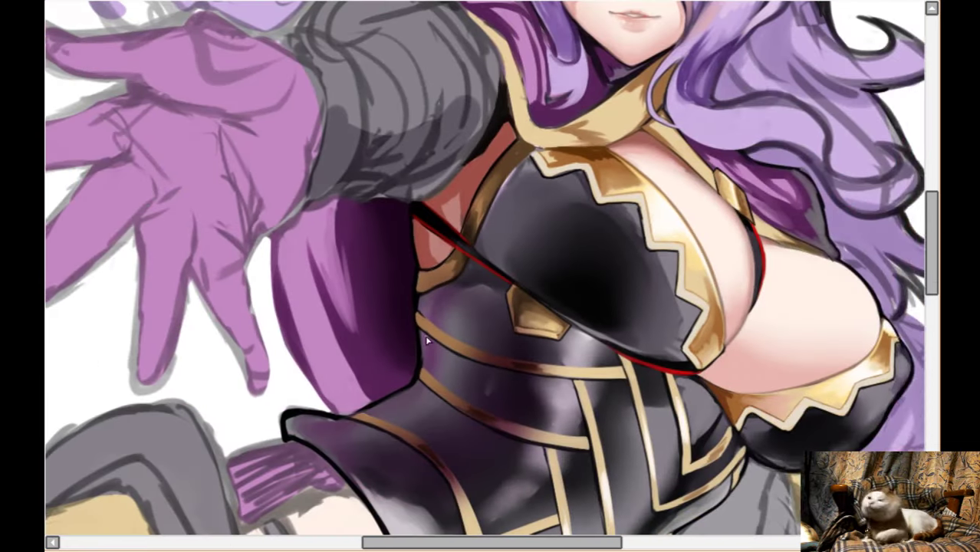
- Paint dark purple folds along the middle of the cape beneath the raised arm and blend them softly
{"action": "scroll", "coordinate": [385, 339], "scroll_direction": "up", "scroll_amount": 4}
{"action": "scroll", "coordinate": [384, 335], "scroll_direction": "down", "scroll_amount": 3}
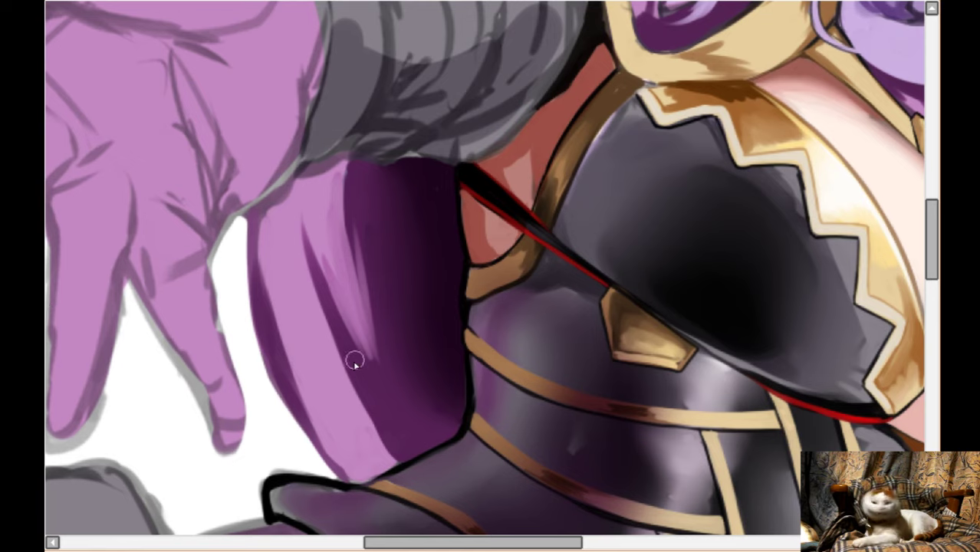
{"action": "left_click_drag", "start_coordinate": [298, 236], "coordinate": [352, 401]}
{"action": "mouse_move", "coordinate": [319, 311]}
{"action": "left_mouse_down"}
{"action": "mouse_move", "coordinate": [391, 457]}
{"action": "mouse_move", "coordinate": [291, 221]}
{"action": "mouse_move", "coordinate": [364, 438]}
{"action": "mouse_move", "coordinate": [379, 374]}
{"action": "mouse_move", "coordinate": [364, 228]}
{"action": "mouse_move", "coordinate": [385, 363]}
{"action": "mouse_move", "coordinate": [368, 357]}
{"action": "mouse_move", "coordinate": [299, 230]}
{"action": "left_mouse_up"}
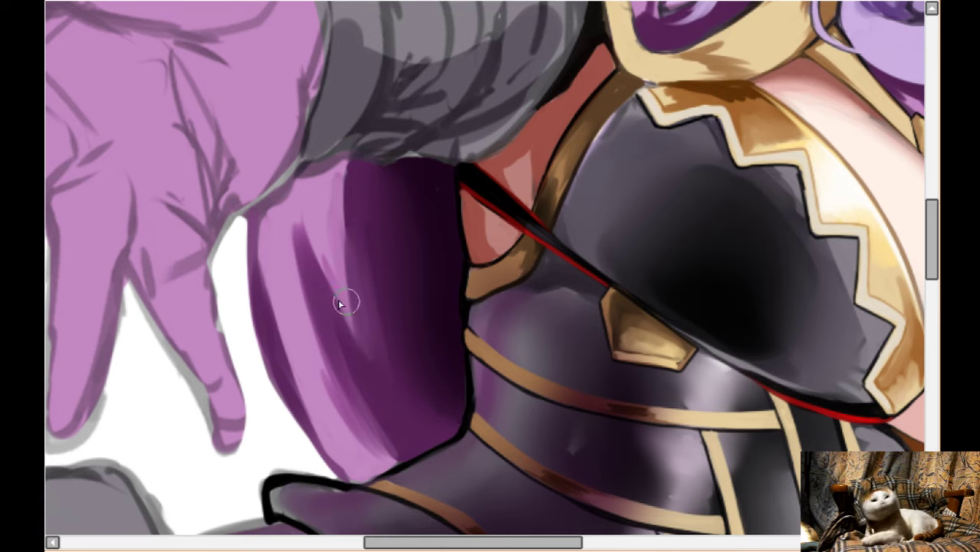
{"action": "mouse_move", "coordinate": [291, 225]}
{"action": "left_mouse_down"}
{"action": "mouse_move", "coordinate": [357, 432]}
{"action": "mouse_move", "coordinate": [375, 454]}
{"action": "left_mouse_up"}
{"action": "mouse_move", "coordinate": [355, 303]}
{"action": "left_mouse_down"}
{"action": "mouse_move", "coordinate": [354, 329]}
{"action": "mouse_move", "coordinate": [343, 191]}
{"action": "mouse_move", "coordinate": [356, 346]}
{"action": "left_mouse_up"}
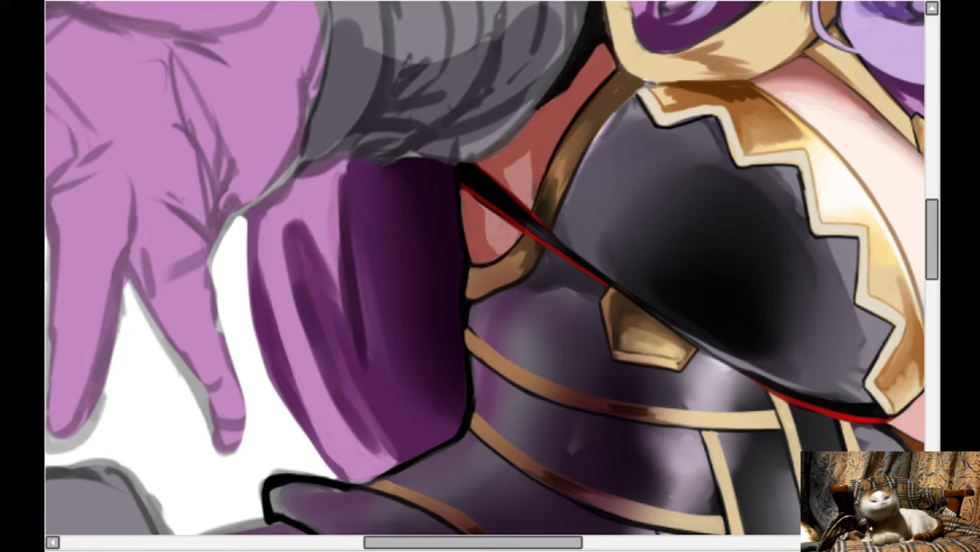
{"action": "mouse_move", "coordinate": [354, 208]}
{"action": "left_mouse_down"}
{"action": "mouse_move", "coordinate": [377, 392]}
{"action": "mouse_move", "coordinate": [300, 313]}
{"action": "mouse_move", "coordinate": [300, 242]}
{"action": "mouse_move", "coordinate": [376, 450]}
{"action": "mouse_move", "coordinate": [291, 256]}
{"action": "mouse_move", "coordinate": [297, 231]}
{"action": "mouse_move", "coordinate": [367, 380]}
{"action": "mouse_move", "coordinate": [362, 353]}
{"action": "mouse_move", "coordinate": [392, 441]}
{"action": "mouse_move", "coordinate": [367, 401]}
{"action": "mouse_move", "coordinate": [321, 244]}
{"action": "left_mouse_up"}
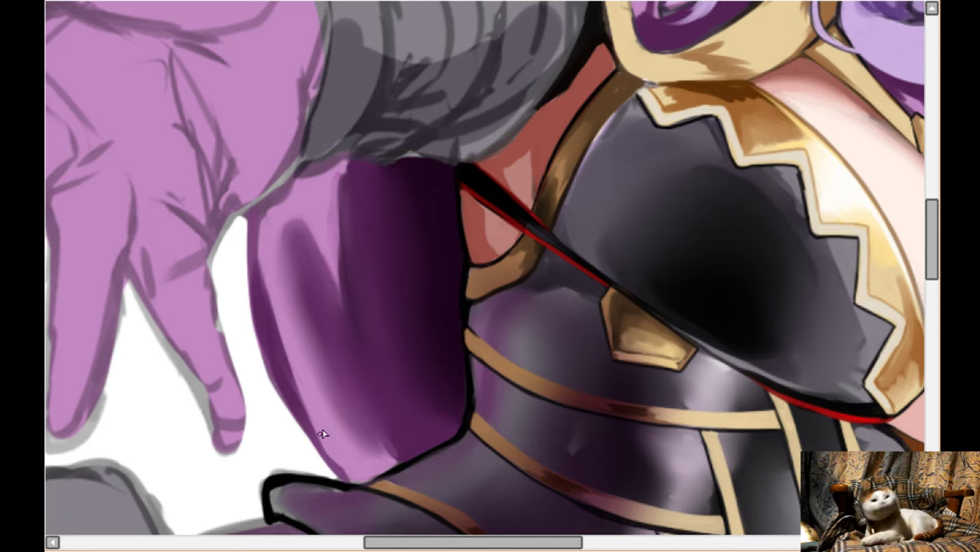
- Rework the dark purple shading along the cape's outer edge beside the outstretched hand
{"action": "left_click_drag", "start_coordinate": [323, 434], "coordinate": [266, 280]}
{"action": "mouse_move", "coordinate": [261, 245]}
{"action": "left_mouse_down"}
{"action": "mouse_move", "coordinate": [320, 408]}
{"action": "mouse_move", "coordinate": [273, 322]}
{"action": "mouse_move", "coordinate": [325, 431]}
{"action": "mouse_move", "coordinate": [269, 344]}
{"action": "mouse_move", "coordinate": [343, 436]}
{"action": "left_mouse_up"}
{"action": "mouse_move", "coordinate": [304, 373]}
{"action": "left_mouse_down"}
{"action": "mouse_move", "coordinate": [302, 397]}
{"action": "mouse_move", "coordinate": [266, 346]}
{"action": "mouse_move", "coordinate": [298, 405]}
{"action": "left_mouse_up"}
{"action": "mouse_move", "coordinate": [255, 263]}
{"action": "left_mouse_down"}
{"action": "mouse_move", "coordinate": [269, 254]}
{"action": "mouse_move", "coordinate": [258, 401]}
{"action": "left_mouse_up"}
{"action": "mouse_move", "coordinate": [258, 313]}
{"action": "left_mouse_down"}
{"action": "mouse_move", "coordinate": [278, 340]}
{"action": "mouse_move", "coordinate": [278, 247]}
{"action": "mouse_move", "coordinate": [311, 414]}
{"action": "mouse_move", "coordinate": [333, 420]}
{"action": "left_mouse_up"}
{"action": "scroll", "coordinate": [327, 389], "scroll_direction": "down", "scroll_amount": 2}
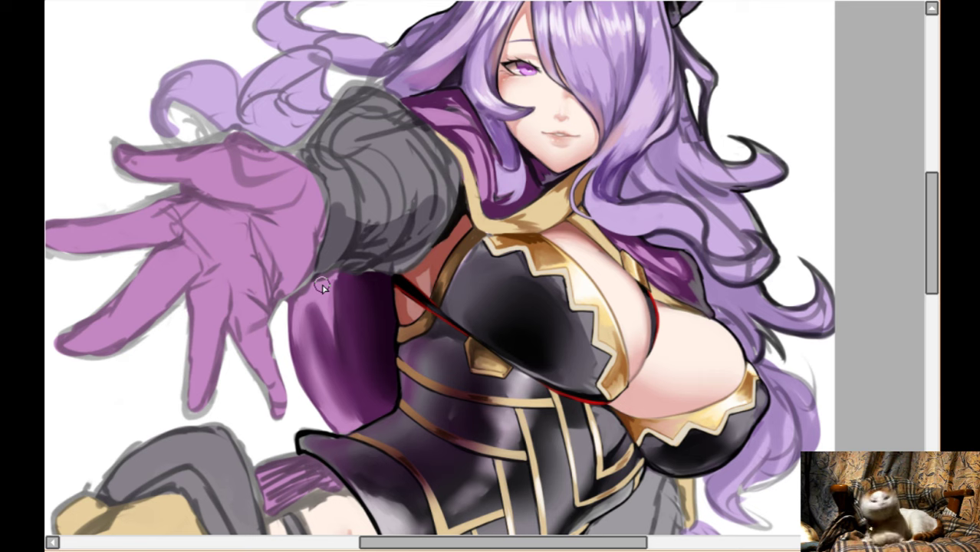
- Rotate the canvas and paint pale yellow along the lower curve of the gold collar, with brown below it
{"action": "scroll", "coordinate": [537, 192], "scroll_direction": "up", "scroll_amount": 3}
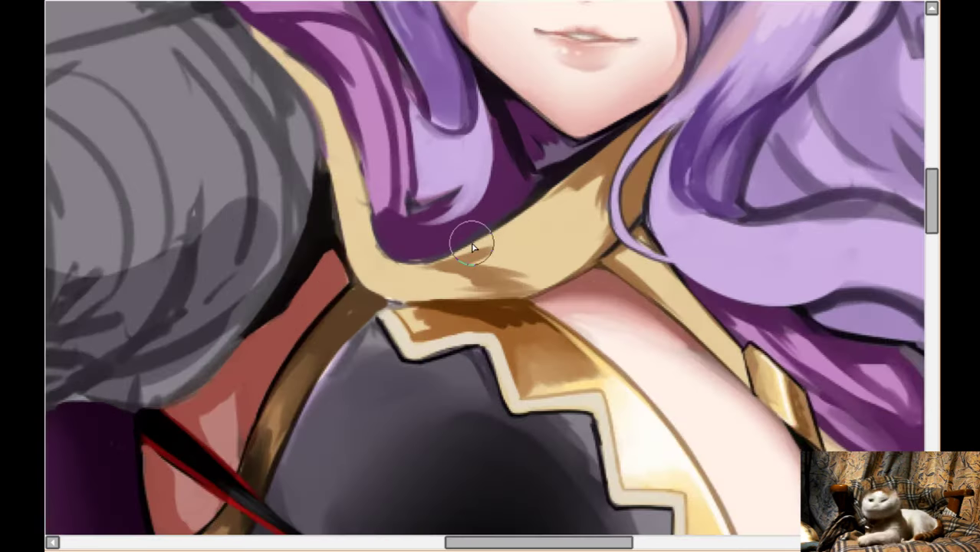
{"action": "key", "text": "Delete"}
{"action": "key", "text": "Delete"}
{"action": "key", "text": "Delete"}
{"action": "key", "text": "Delete"}
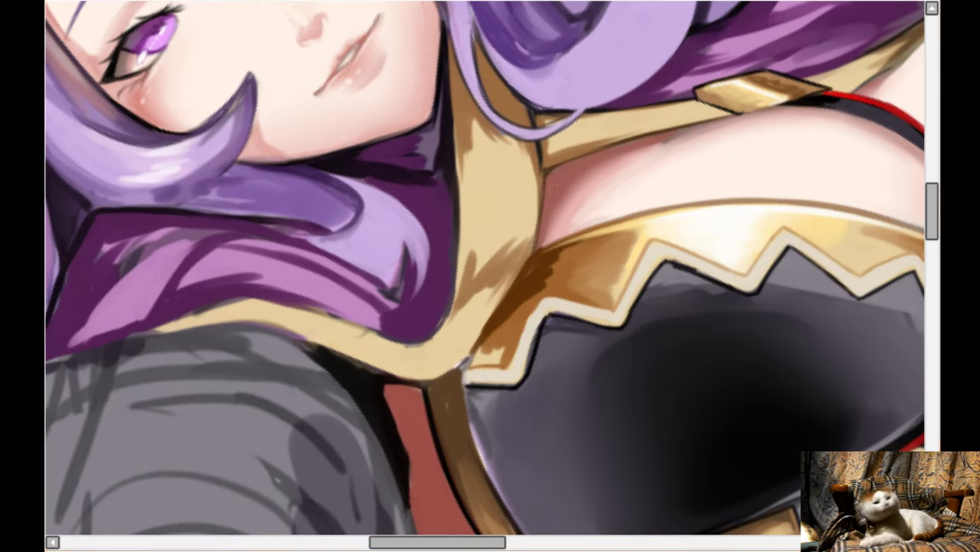
{"action": "mouse_move", "coordinate": [432, 349]}
{"action": "left_mouse_down"}
{"action": "mouse_move", "coordinate": [468, 313]}
{"action": "mouse_move", "coordinate": [418, 359]}
{"action": "mouse_move", "coordinate": [329, 328]}
{"action": "mouse_move", "coordinate": [411, 357]}
{"action": "left_mouse_up"}
{"action": "mouse_move", "coordinate": [333, 330]}
{"action": "left_mouse_down"}
{"action": "mouse_move", "coordinate": [409, 354]}
{"action": "mouse_move", "coordinate": [369, 347]}
{"action": "mouse_move", "coordinate": [393, 360]}
{"action": "mouse_move", "coordinate": [468, 336]}
{"action": "mouse_move", "coordinate": [444, 356]}
{"action": "mouse_move", "coordinate": [491, 285]}
{"action": "left_mouse_up"}
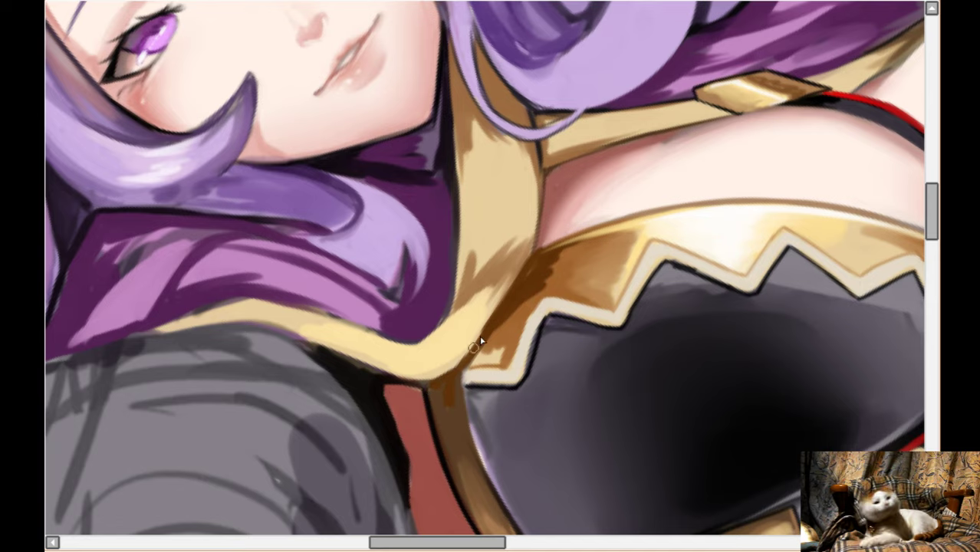
- Shade the gold collar's fold with soft brown where it meets the zigzag bust trim
{"action": "scroll", "coordinate": [482, 342], "scroll_direction": "up", "scroll_amount": 2}
{"action": "mouse_move", "coordinate": [485, 300]}
{"action": "left_mouse_down"}
{"action": "mouse_move", "coordinate": [531, 287]}
{"action": "mouse_move", "coordinate": [542, 237]}
{"action": "left_mouse_up"}
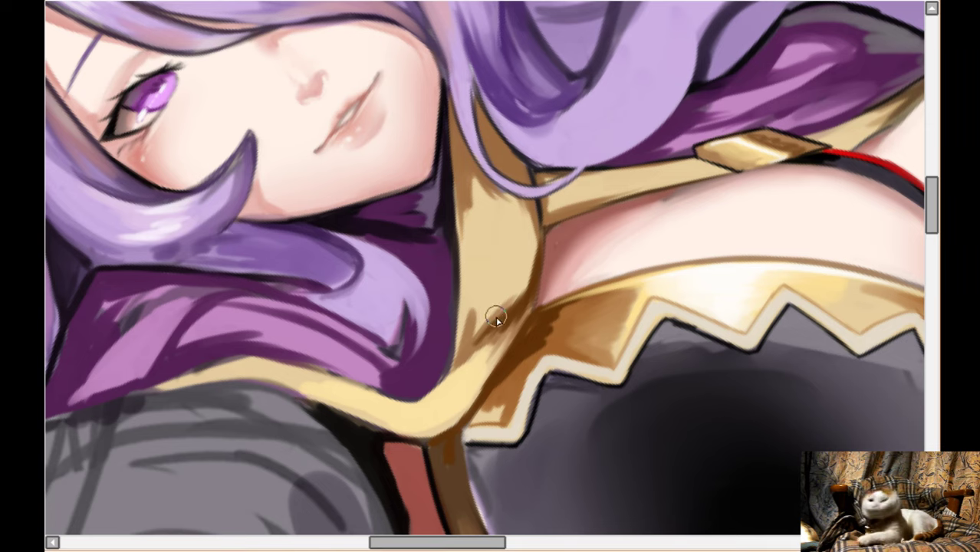
{"action": "mouse_move", "coordinate": [481, 316]}
{"action": "left_mouse_down"}
{"action": "mouse_move", "coordinate": [499, 313]}
{"action": "mouse_move", "coordinate": [530, 261]}
{"action": "mouse_move", "coordinate": [499, 318]}
{"action": "mouse_move", "coordinate": [461, 351]}
{"action": "left_mouse_up"}
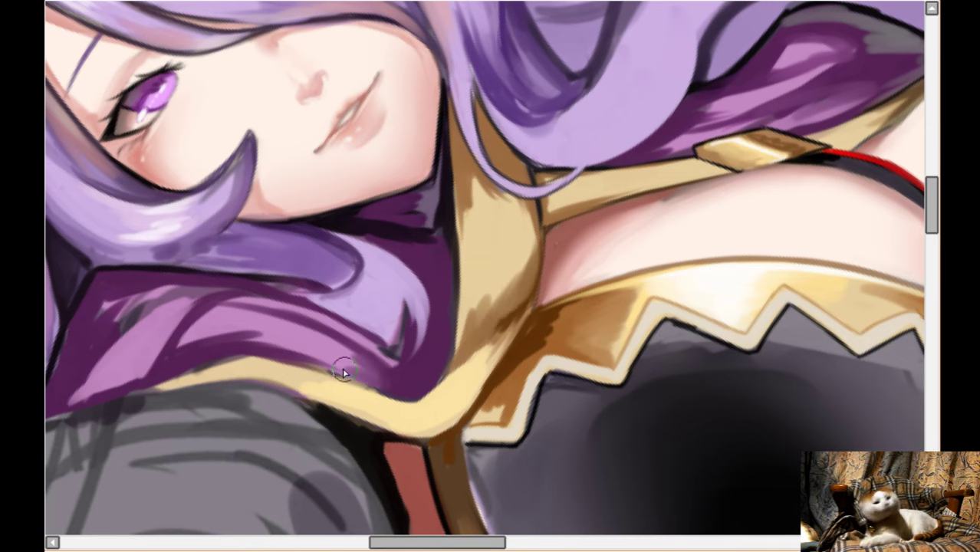
{"action": "scroll", "coordinate": [405, 280], "scroll_direction": "down", "scroll_amount": 1}
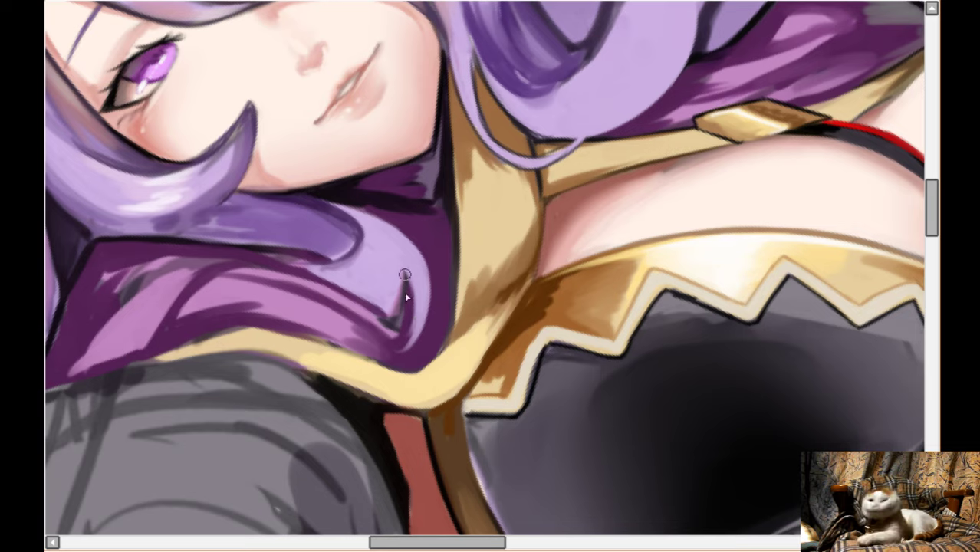
- Reshape the dark accent inside the rounded hair lock resting on the cape collar into a curved stroke
{"action": "left_click_drag", "start_coordinate": [407, 316], "coordinate": [393, 256]}
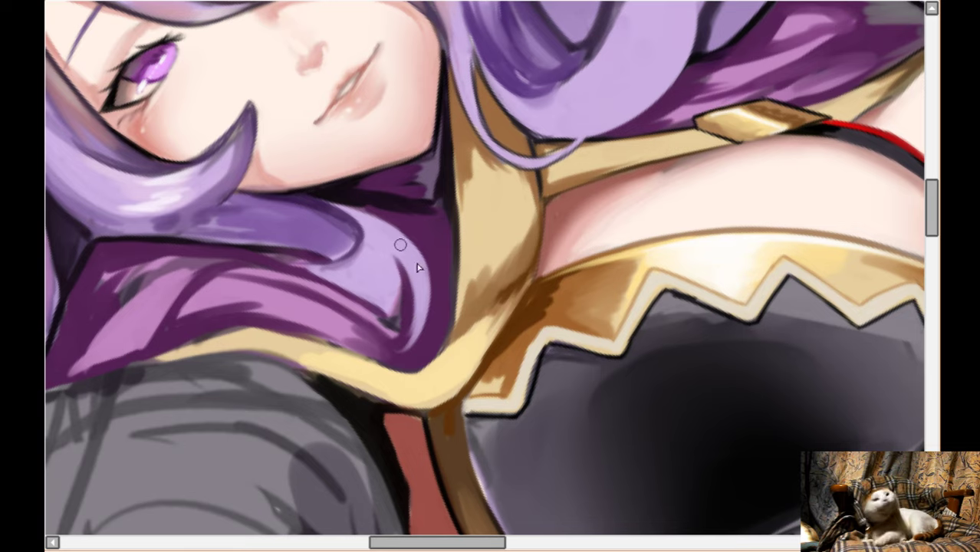
{"action": "scroll", "coordinate": [426, 288], "scroll_direction": "left", "scroll_amount": 1}
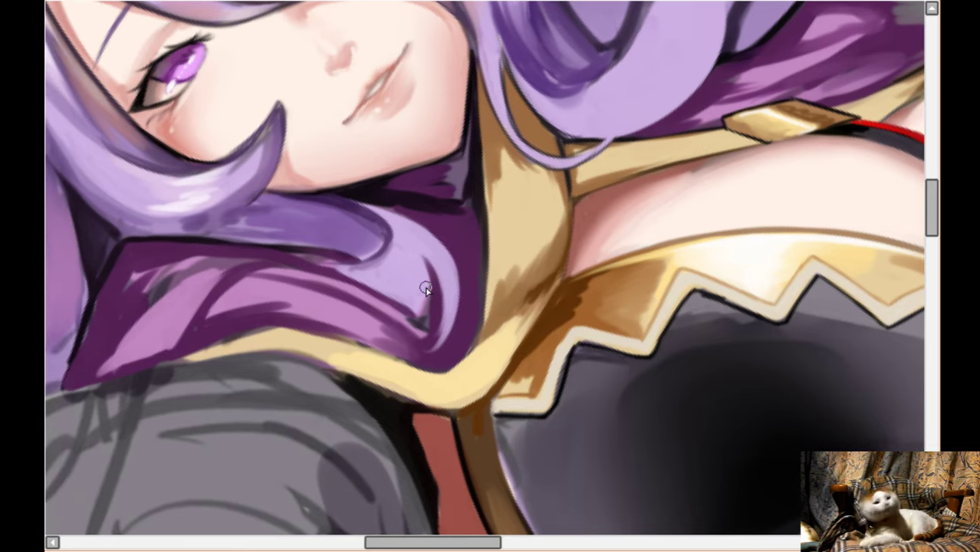
{"action": "scroll", "coordinate": [426, 287], "scroll_direction": "right", "scroll_amount": 1}
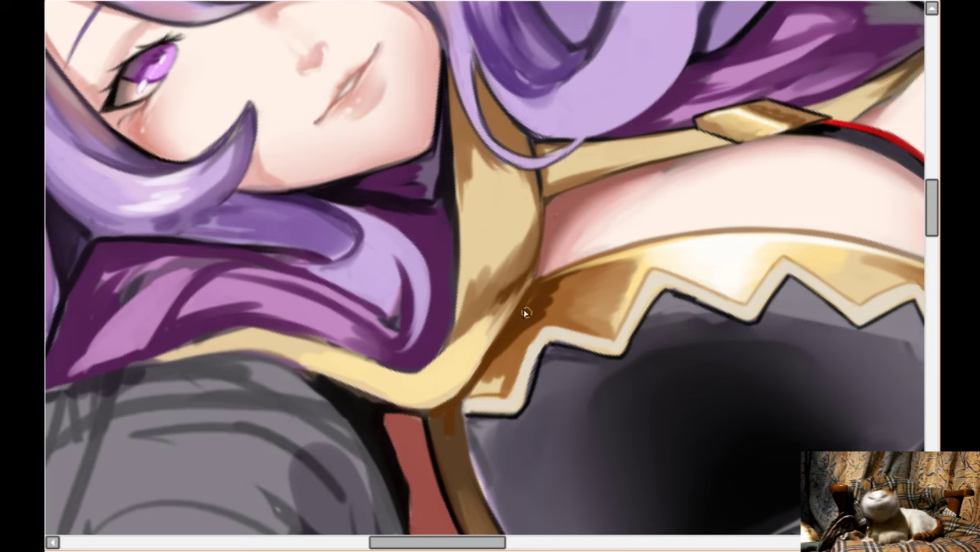
- Sample the light purple from the cape's shoulder fold below the curved hair lock
{"action": "scroll", "coordinate": [495, 351], "scroll_direction": "left", "scroll_amount": 8}
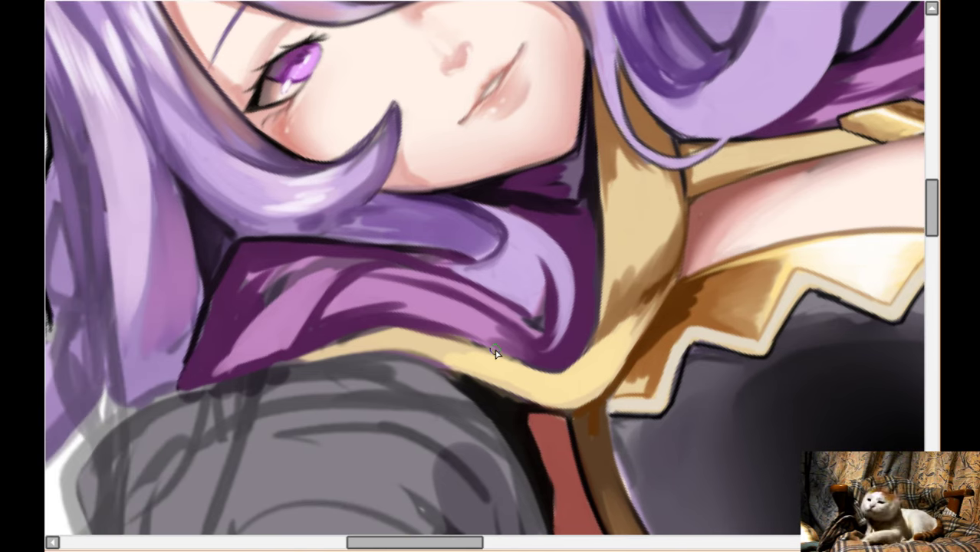
{"action": "scroll", "coordinate": [391, 303], "scroll_direction": "left", "scroll_amount": 1}
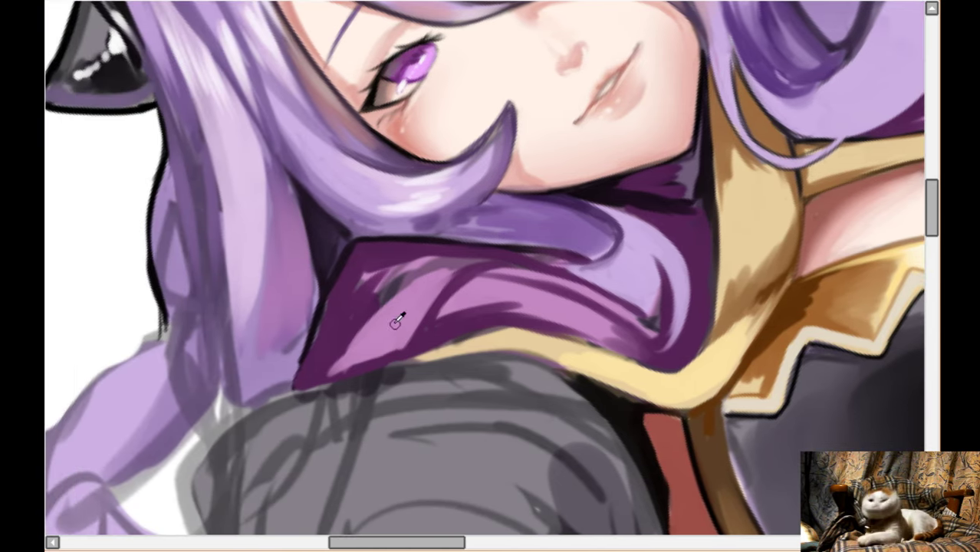
{"action": "scroll", "coordinate": [405, 324], "scroll_direction": "up", "scroll_amount": 1}
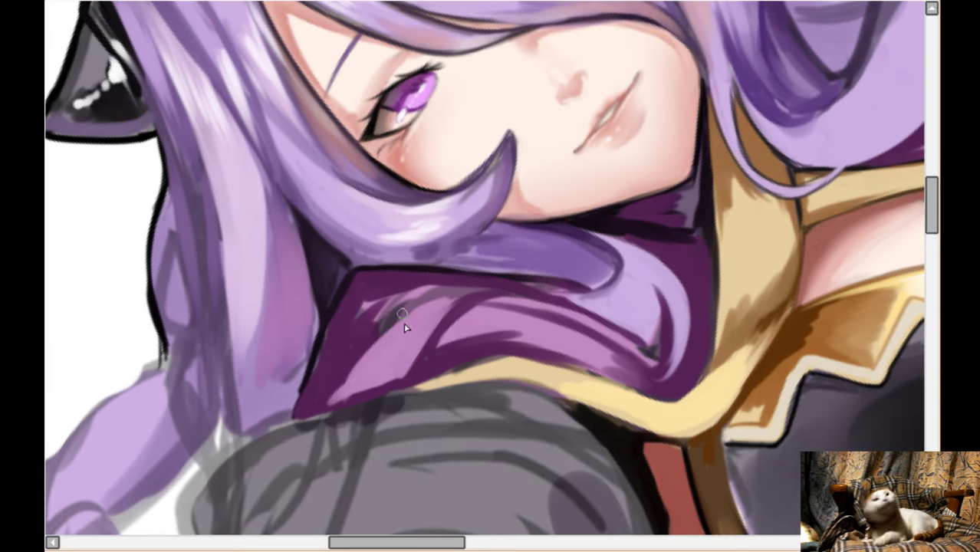
- Paint light pink highlights along the folds of the purple hood beside the neck, softening the dark crease lines
{"action": "mouse_move", "coordinate": [406, 325]}
{"action": "left_mouse_down"}
{"action": "mouse_move", "coordinate": [446, 303]}
{"action": "mouse_move", "coordinate": [363, 363]}
{"action": "mouse_move", "coordinate": [405, 310]}
{"action": "mouse_move", "coordinate": [367, 327]}
{"action": "mouse_move", "coordinate": [378, 296]}
{"action": "mouse_move", "coordinate": [335, 348]}
{"action": "mouse_move", "coordinate": [370, 296]}
{"action": "mouse_move", "coordinate": [362, 289]}
{"action": "mouse_move", "coordinate": [403, 287]}
{"action": "mouse_move", "coordinate": [385, 288]}
{"action": "mouse_move", "coordinate": [299, 409]}
{"action": "mouse_move", "coordinate": [424, 346]}
{"action": "left_mouse_up"}
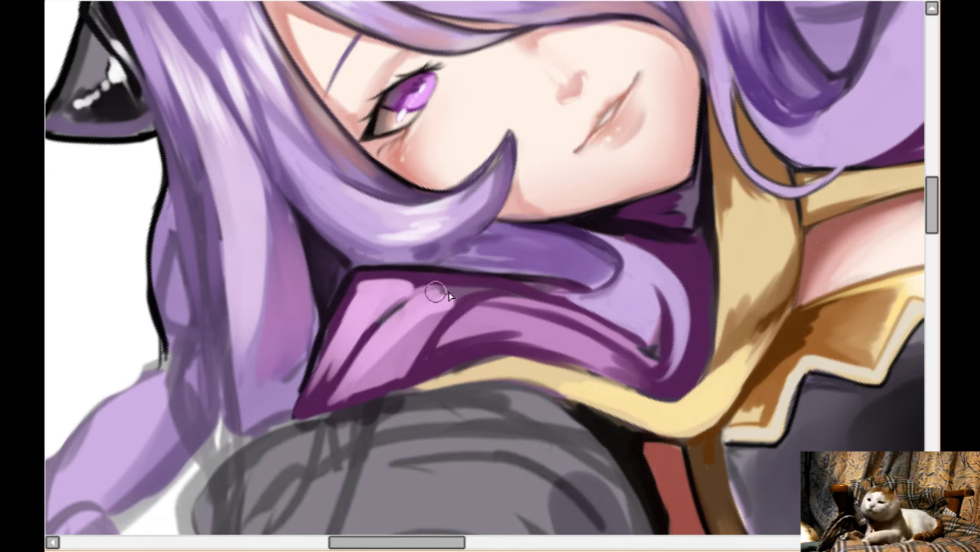
{"action": "left_click_drag", "start_coordinate": [348, 339], "coordinate": [333, 372]}
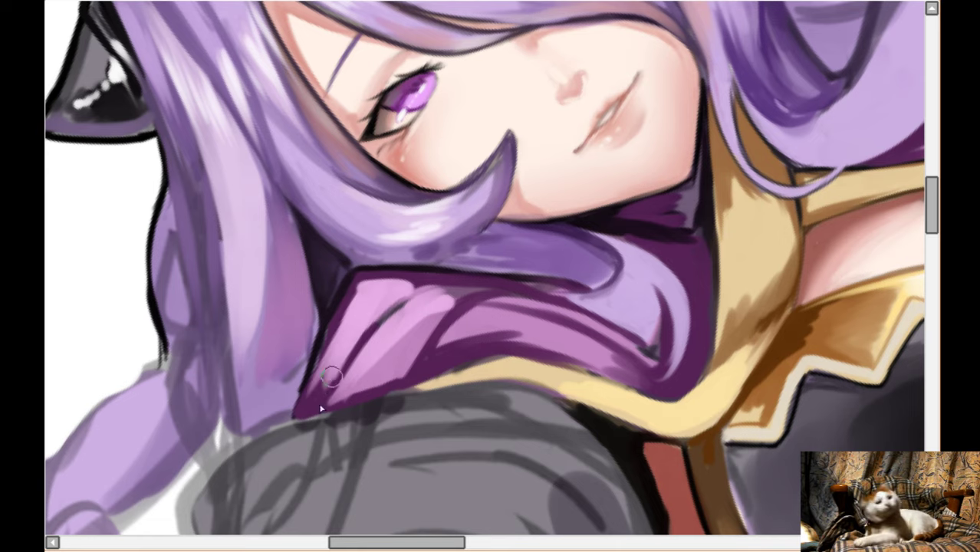
{"action": "left_click_drag", "start_coordinate": [401, 291], "coordinate": [427, 295]}
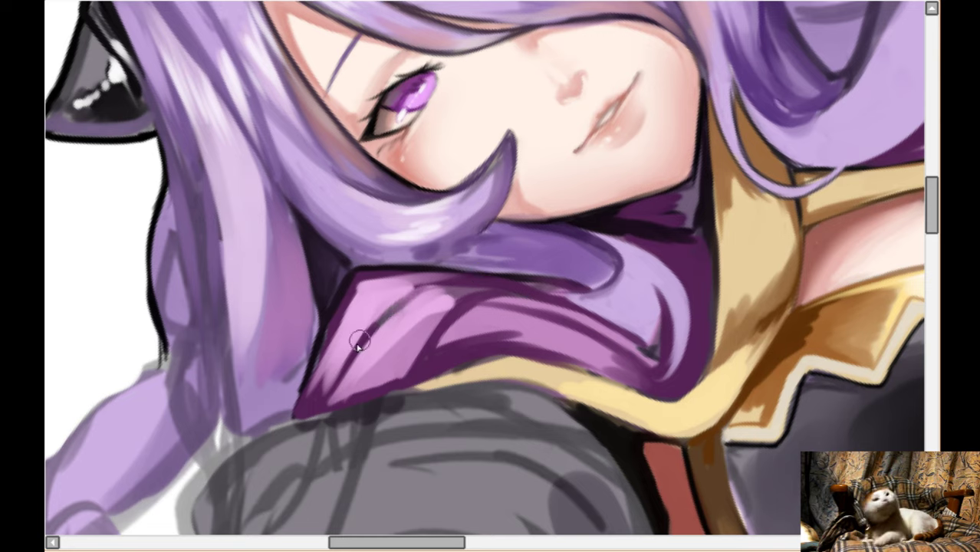
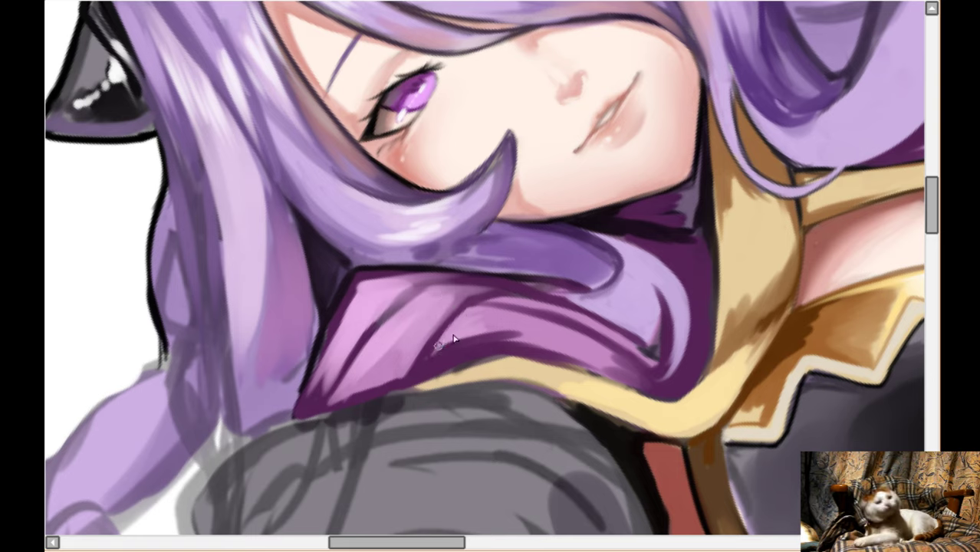
{"action": "scroll", "coordinate": [444, 340], "scroll_direction": "down", "scroll_amount": 3}
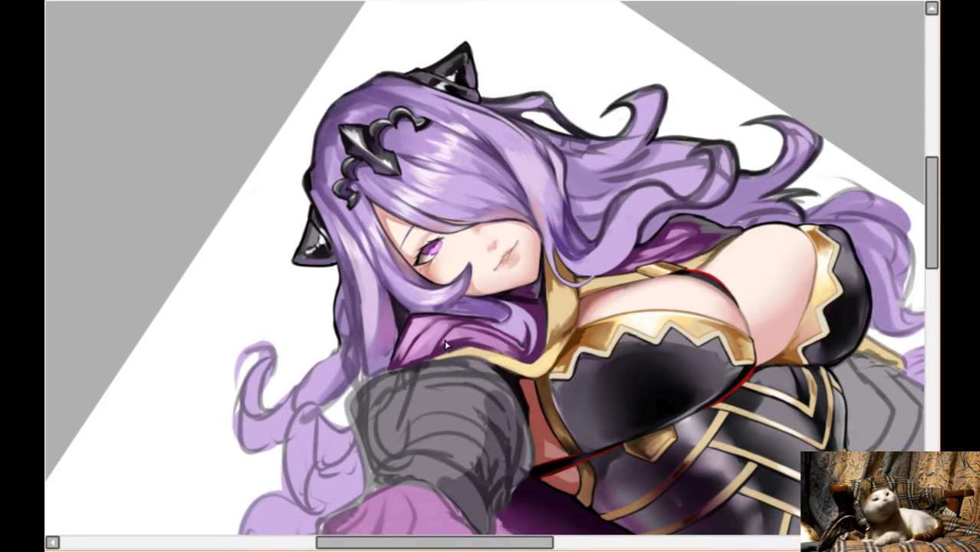
{"action": "key", "text": "Home"}
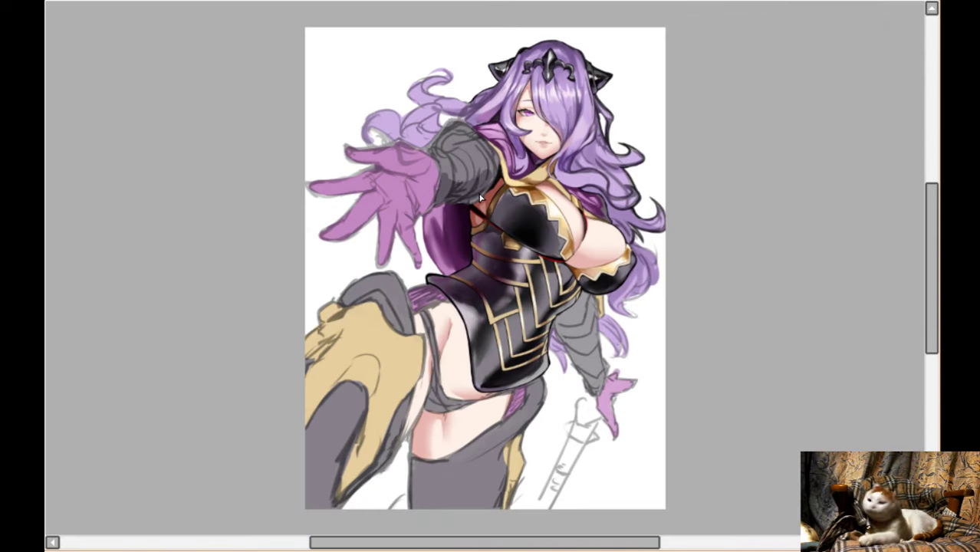
- Mask the whole outstretched purple hand, including all fingers and the palm, with the selection brush
{"action": "scroll", "coordinate": [484, 123], "scroll_direction": "up", "scroll_amount": 1}
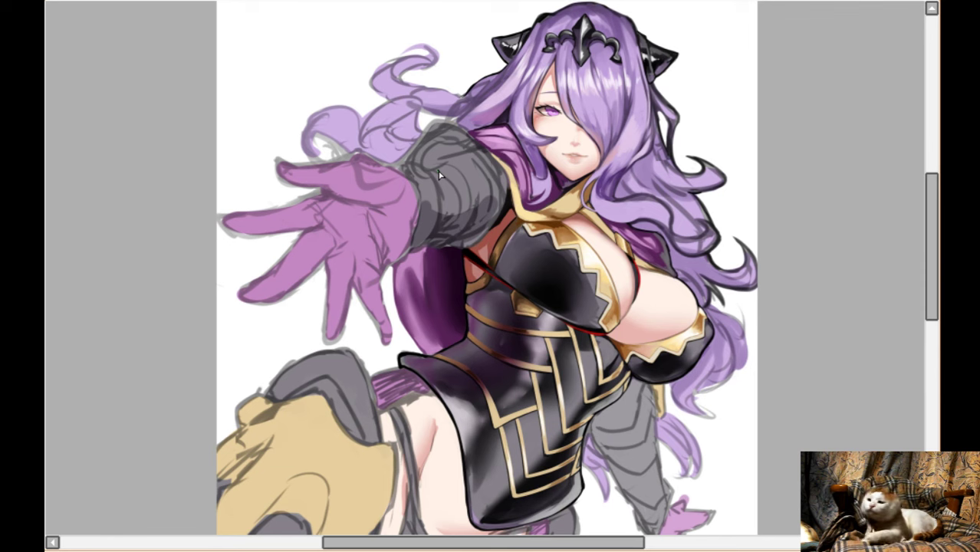
{"action": "scroll", "coordinate": [362, 204], "scroll_direction": "up", "scroll_amount": 2}
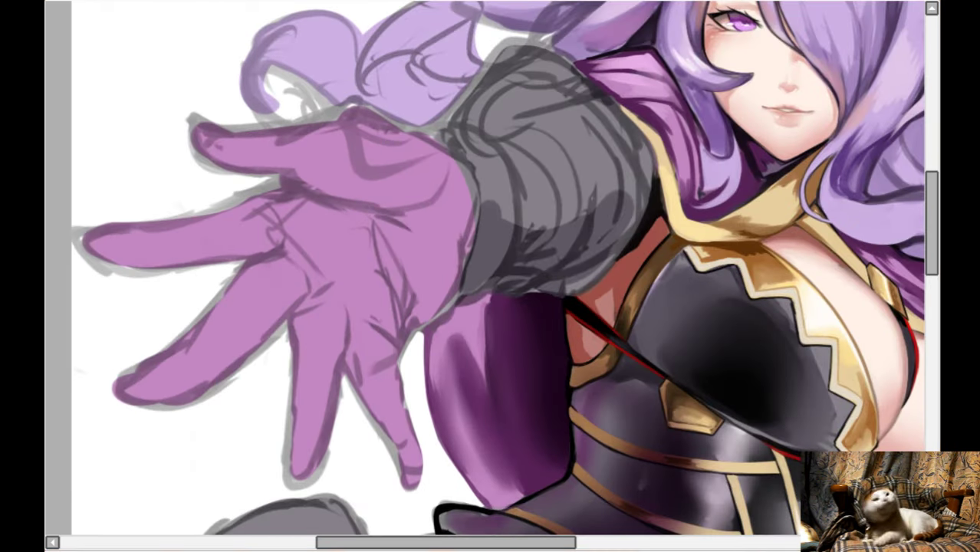
{"action": "mouse_move", "coordinate": [343, 432]}
{"action": "left_mouse_down"}
{"action": "mouse_move", "coordinate": [274, 464]}
{"action": "mouse_move", "coordinate": [410, 464]}
{"action": "mouse_move", "coordinate": [349, 399]}
{"action": "mouse_move", "coordinate": [341, 337]}
{"action": "left_mouse_up"}
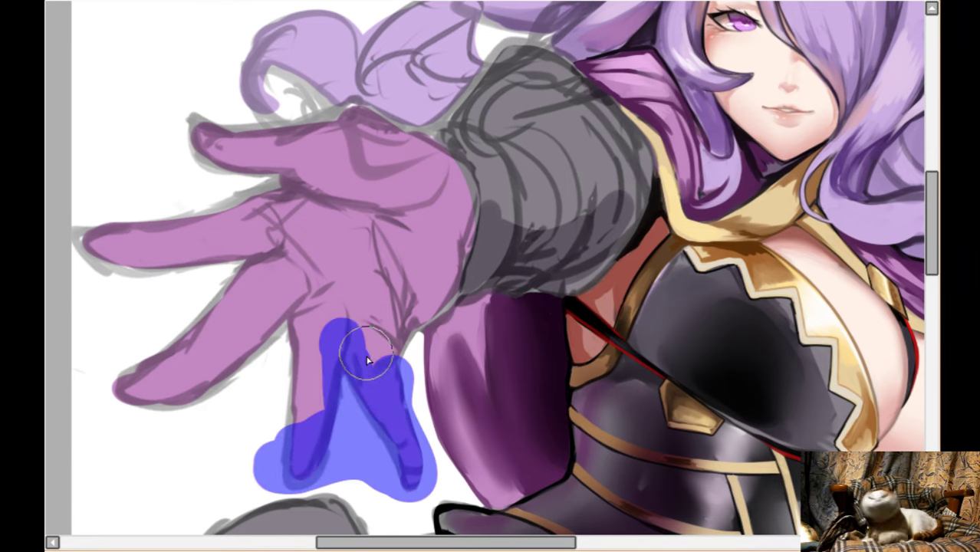
{"action": "mouse_move", "coordinate": [272, 404]}
{"action": "left_mouse_down"}
{"action": "mouse_move", "coordinate": [153, 384]}
{"action": "mouse_move", "coordinate": [112, 232]}
{"action": "mouse_move", "coordinate": [177, 193]}
{"action": "mouse_move", "coordinate": [324, 167]}
{"action": "mouse_move", "coordinate": [295, 164]}
{"action": "mouse_move", "coordinate": [324, 135]}
{"action": "mouse_move", "coordinate": [391, 147]}
{"action": "mouse_move", "coordinate": [398, 139]}
{"action": "mouse_move", "coordinate": [459, 193]}
{"action": "mouse_move", "coordinate": [429, 290]}
{"action": "mouse_move", "coordinate": [392, 349]}
{"action": "mouse_move", "coordinate": [443, 184]}
{"action": "mouse_move", "coordinate": [387, 224]}
{"action": "mouse_move", "coordinate": [330, 292]}
{"action": "mouse_move", "coordinate": [343, 146]}
{"action": "left_mouse_up"}
{"action": "left_click_drag", "start_coordinate": [390, 226], "coordinate": [361, 223]}
{"action": "left_click_drag", "start_coordinate": [418, 190], "coordinate": [361, 222]}
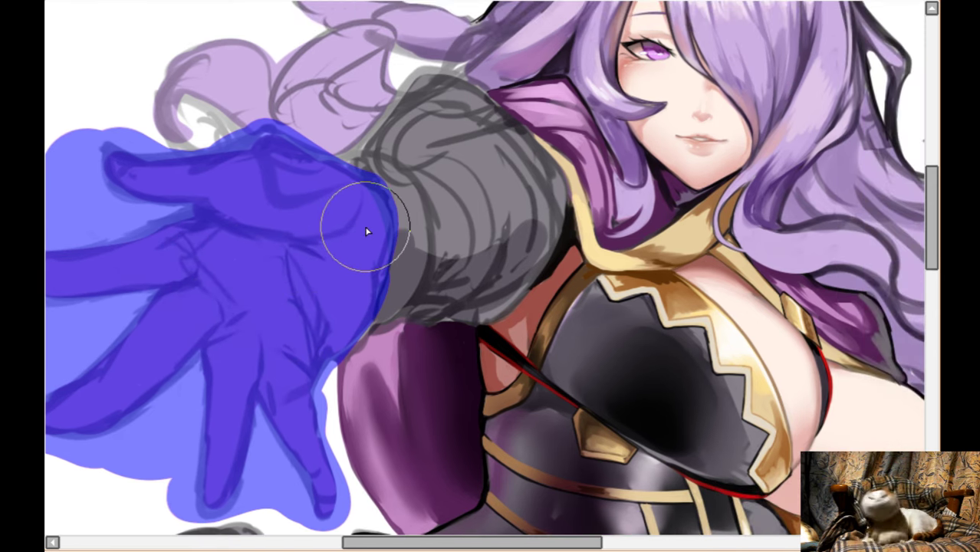
- Extend the selection mask over the grey sleeve from the wrist up to the hood's gold trim
{"action": "key", "text": "h"}
{"action": "scroll", "coordinate": [482, 235], "scroll_direction": "up", "scroll_amount": 1}
{"action": "key", "text": "Up"}
{"action": "key", "text": "bracketleft"}
{"action": "key", "text": "bracketleft"}
{"action": "key", "text": "bracketleft"}
{"action": "key", "text": "bracketleft"}
{"action": "key", "text": "bracketleft"}
{"action": "key", "text": "bracketleft"}
{"action": "mouse_move", "coordinate": [683, 385]}
{"action": "left_mouse_down"}
{"action": "mouse_move", "coordinate": [676, 411]}
{"action": "mouse_move", "coordinate": [685, 420]}
{"action": "mouse_move", "coordinate": [631, 383]}
{"action": "mouse_move", "coordinate": [686, 428]}
{"action": "mouse_move", "coordinate": [725, 443]}
{"action": "mouse_move", "coordinate": [712, 422]}
{"action": "mouse_move", "coordinate": [632, 381]}
{"action": "mouse_move", "coordinate": [644, 396]}
{"action": "mouse_move", "coordinate": [599, 379]}
{"action": "mouse_move", "coordinate": [476, 382]}
{"action": "mouse_move", "coordinate": [440, 335]}
{"action": "mouse_move", "coordinate": [441, 349]}
{"action": "mouse_move", "coordinate": [395, 260]}
{"action": "mouse_move", "coordinate": [401, 270]}
{"action": "mouse_move", "coordinate": [385, 213]}
{"action": "mouse_move", "coordinate": [394, 175]}
{"action": "mouse_move", "coordinate": [381, 229]}
{"action": "mouse_move", "coordinate": [382, 197]}
{"action": "mouse_move", "coordinate": [455, 114]}
{"action": "mouse_move", "coordinate": [510, 108]}
{"action": "mouse_move", "coordinate": [431, 201]}
{"action": "mouse_move", "coordinate": [477, 146]}
{"action": "mouse_move", "coordinate": [537, 95]}
{"action": "mouse_move", "coordinate": [557, 92]}
{"action": "mouse_move", "coordinate": [580, 90]}
{"action": "mouse_move", "coordinate": [656, 194]}
{"action": "mouse_move", "coordinate": [698, 215]}
{"action": "left_mouse_up"}
{"action": "mouse_move", "coordinate": [659, 379]}
{"action": "left_mouse_down"}
{"action": "mouse_move", "coordinate": [483, 382]}
{"action": "mouse_move", "coordinate": [450, 293]}
{"action": "mouse_move", "coordinate": [503, 187]}
{"action": "mouse_move", "coordinate": [435, 279]}
{"action": "mouse_move", "coordinate": [546, 148]}
{"action": "mouse_move", "coordinate": [490, 349]}
{"action": "mouse_move", "coordinate": [553, 296]}
{"action": "mouse_move", "coordinate": [600, 294]}
{"action": "mouse_move", "coordinate": [599, 201]}
{"action": "mouse_move", "coordinate": [688, 293]}
{"action": "left_mouse_up"}
{"action": "key", "text": "h"}
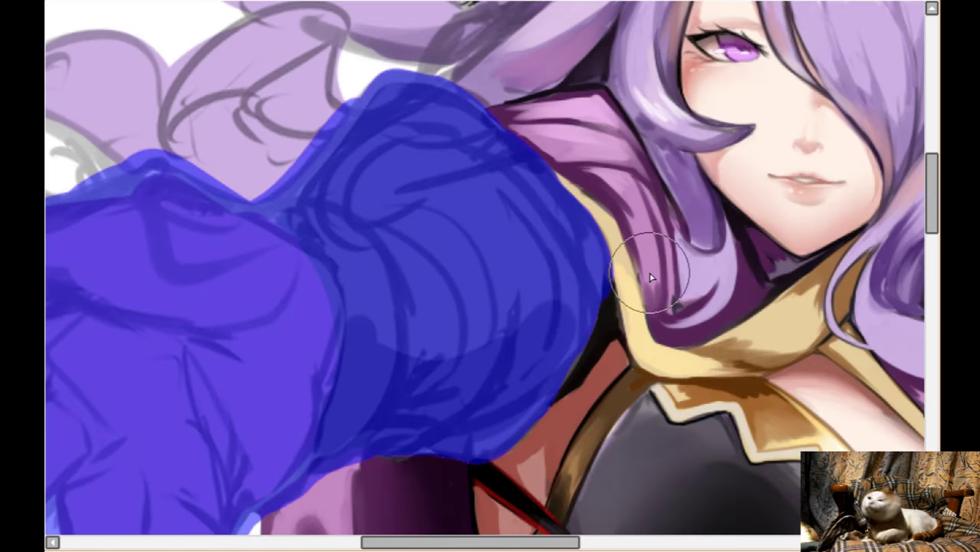
- Copy the masked hand and sleeve onto a separate layer and clear the selection
{"action": "scroll", "coordinate": [650, 278], "scroll_direction": "down", "scroll_amount": 2}
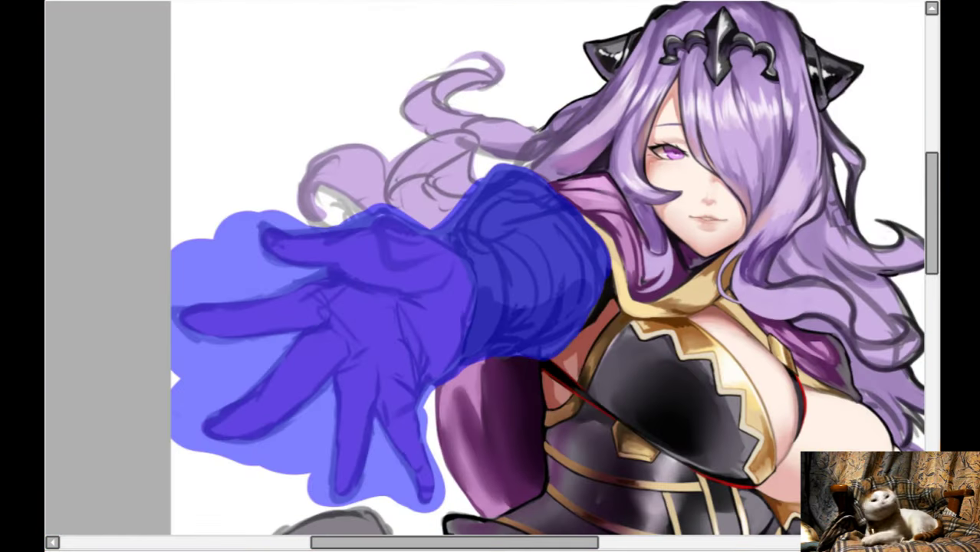
{"action": "key", "text": "ctrl+z"}
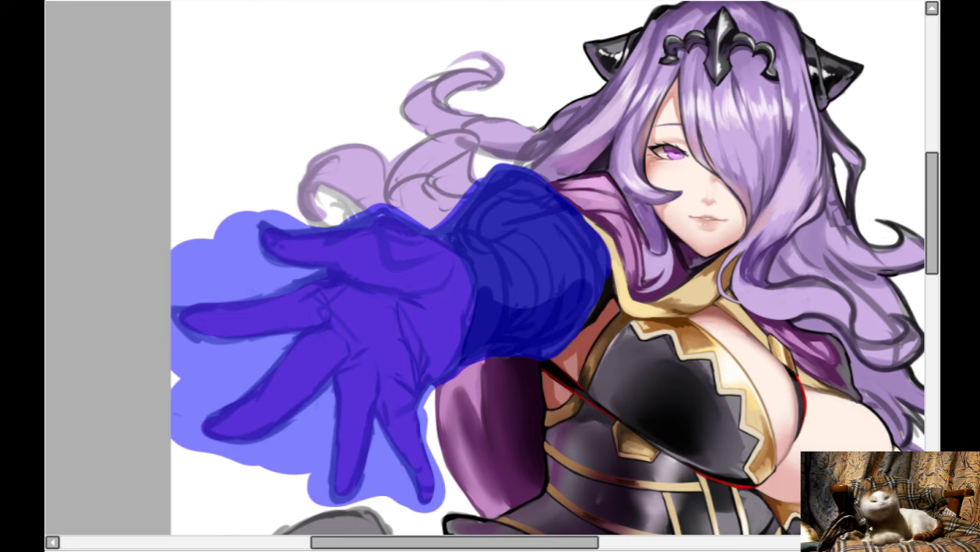
{"action": "key", "text": "ctrl+y"}
{"action": "key", "text": "l"}
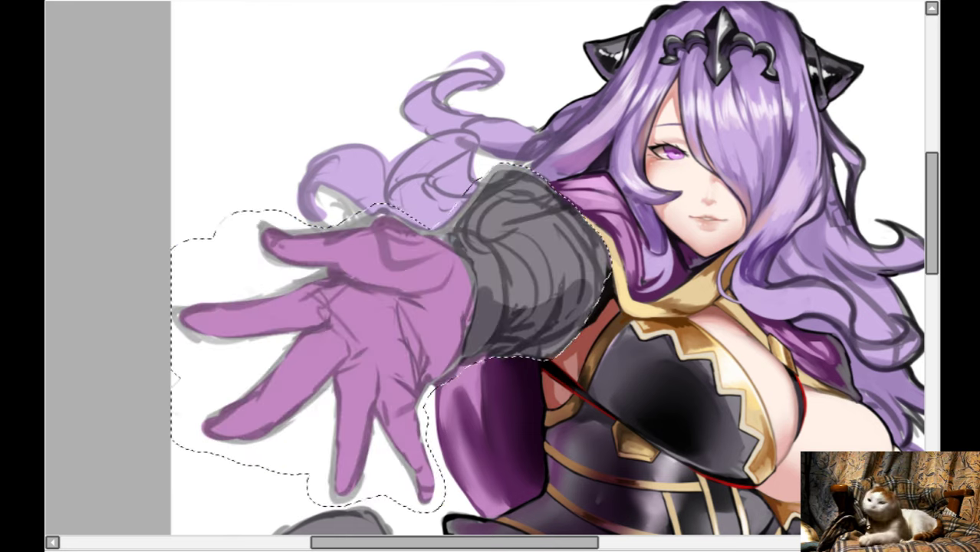
{"action": "key", "text": "ctrl+d"}
{"action": "scroll", "coordinate": [434, 272], "scroll_direction": "down", "scroll_amount": 1}
{"action": "scroll", "coordinate": [397, 310], "scroll_direction": "up", "scroll_amount": 1}
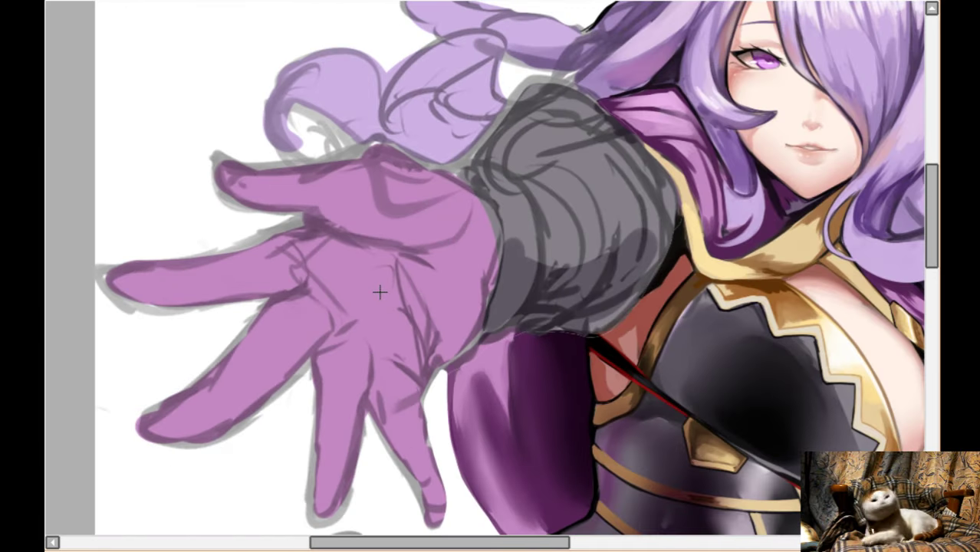
- Remove the arm from the base painting and fade the separate arm layer to a low opacity
{"action": "scroll", "coordinate": [380, 292], "scroll_direction": "down", "scroll_amount": 1}
{"action": "scroll", "coordinate": [529, 326], "scroll_direction": "up", "scroll_amount": 2}
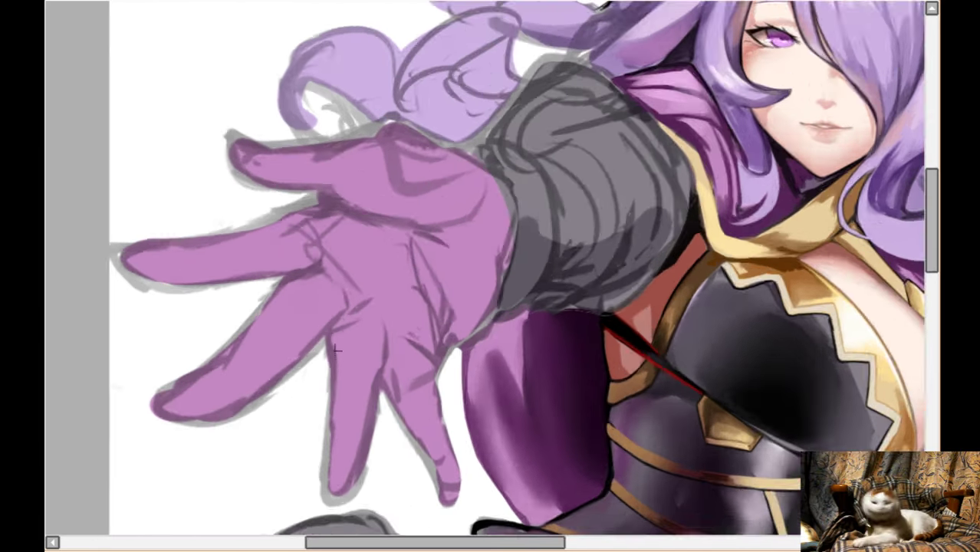
{"action": "key", "text": "Right"}
{"action": "key", "text": "Right"}
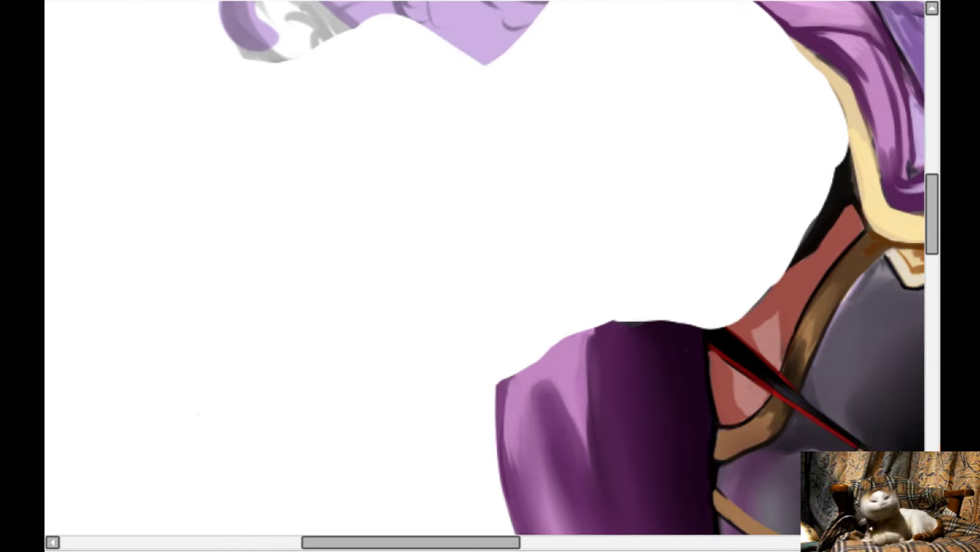
{"action": "key", "text": "Up"}
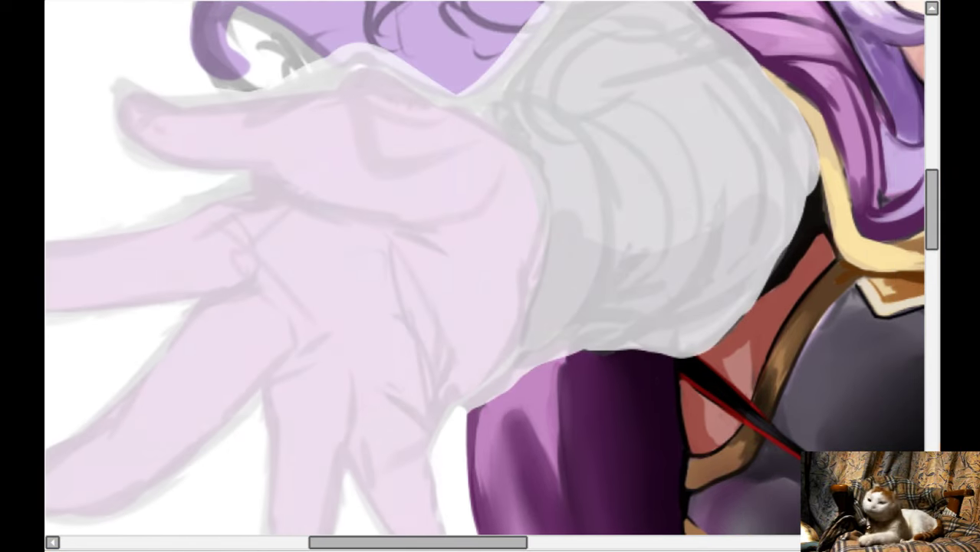
{"action": "key", "text": "Right"}
{"action": "scroll", "coordinate": [484, 276], "scroll_direction": "right", "scroll_amount": 1}
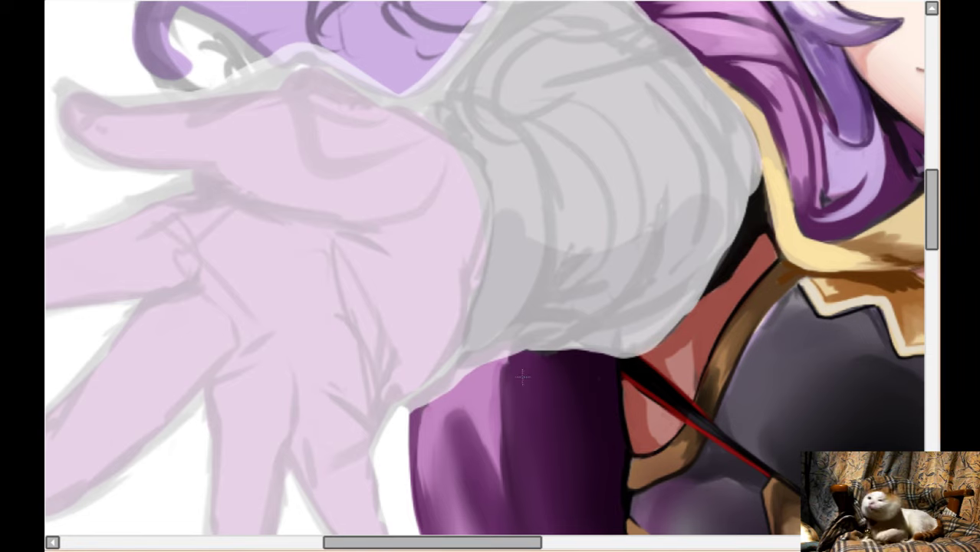
{"action": "scroll", "coordinate": [471, 383], "scroll_direction": "right", "scroll_amount": 3}
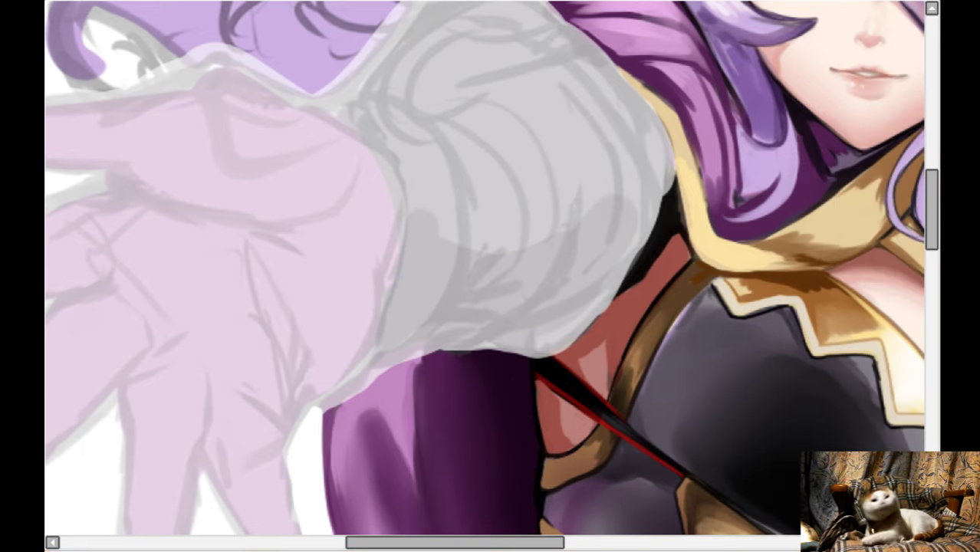
- Extend the purple cape upward beneath the faded arm with light and dark purple strokes matching its shading
{"action": "left_click_drag", "start_coordinate": [338, 395], "coordinate": [345, 341]}
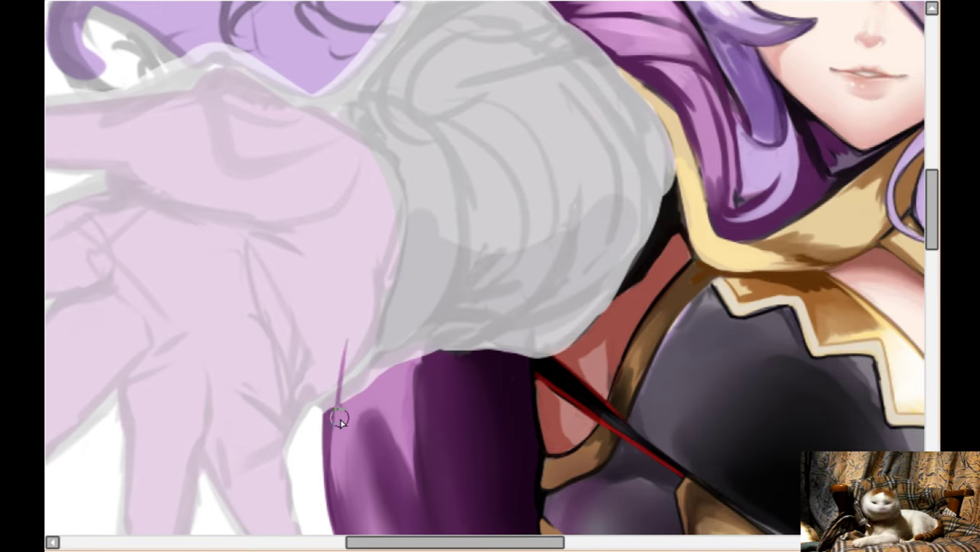
{"action": "mouse_move", "coordinate": [340, 420]}
{"action": "left_mouse_down"}
{"action": "mouse_move", "coordinate": [354, 402]}
{"action": "mouse_move", "coordinate": [345, 408]}
{"action": "mouse_move", "coordinate": [398, 394]}
{"action": "mouse_move", "coordinate": [445, 287]}
{"action": "left_mouse_up"}
{"action": "scroll", "coordinate": [422, 351], "scroll_direction": "down", "scroll_amount": 1}
{"action": "scroll", "coordinate": [255, 315], "scroll_direction": "up", "scroll_amount": 1}
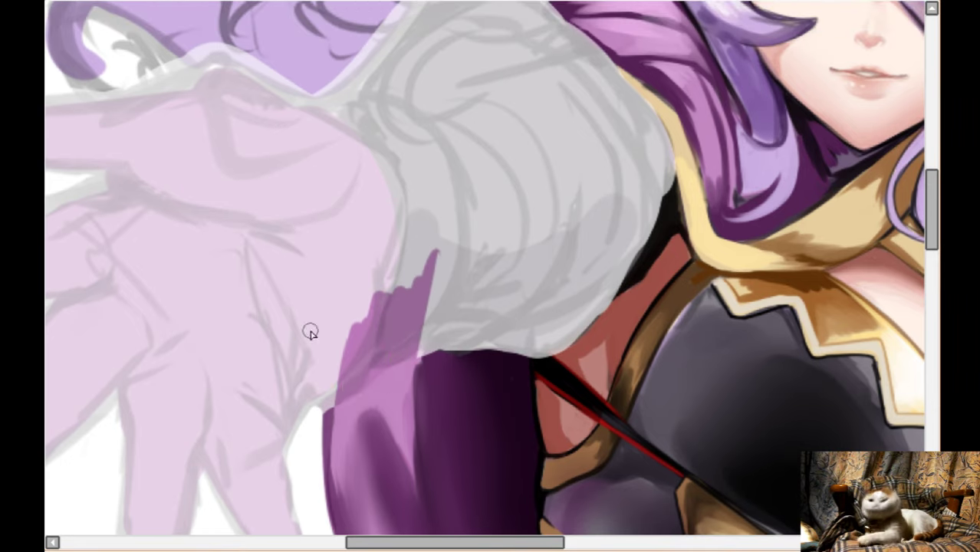
{"action": "mouse_move", "coordinate": [423, 381]}
{"action": "left_mouse_down"}
{"action": "mouse_move", "coordinate": [438, 262]}
{"action": "mouse_move", "coordinate": [440, 366]}
{"action": "mouse_move", "coordinate": [492, 285]}
{"action": "mouse_move", "coordinate": [468, 323]}
{"action": "left_mouse_up"}
{"action": "mouse_move", "coordinate": [324, 418]}
{"action": "left_mouse_down"}
{"action": "mouse_move", "coordinate": [341, 326]}
{"action": "mouse_move", "coordinate": [328, 414]}
{"action": "mouse_move", "coordinate": [377, 255]}
{"action": "left_mouse_up"}
{"action": "scroll", "coordinate": [372, 222], "scroll_direction": "up", "scroll_amount": 1}
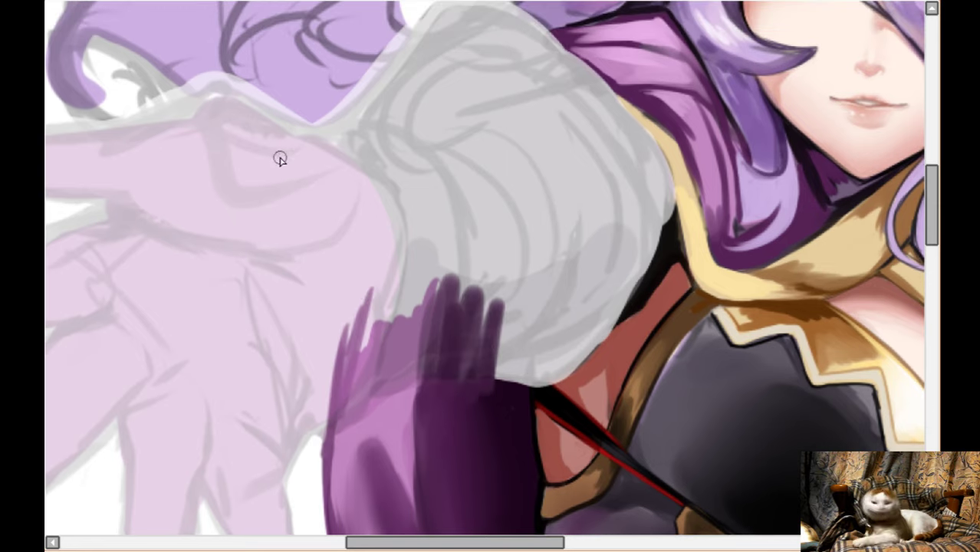
- Paint lilac hair along the gap behind the faded thumb and wrist, joining the curls to the sleeve area
{"action": "scroll", "coordinate": [280, 159], "scroll_direction": "up", "scroll_amount": 4}
{"action": "left_click_drag", "start_coordinate": [201, 193], "coordinate": [390, 203]}
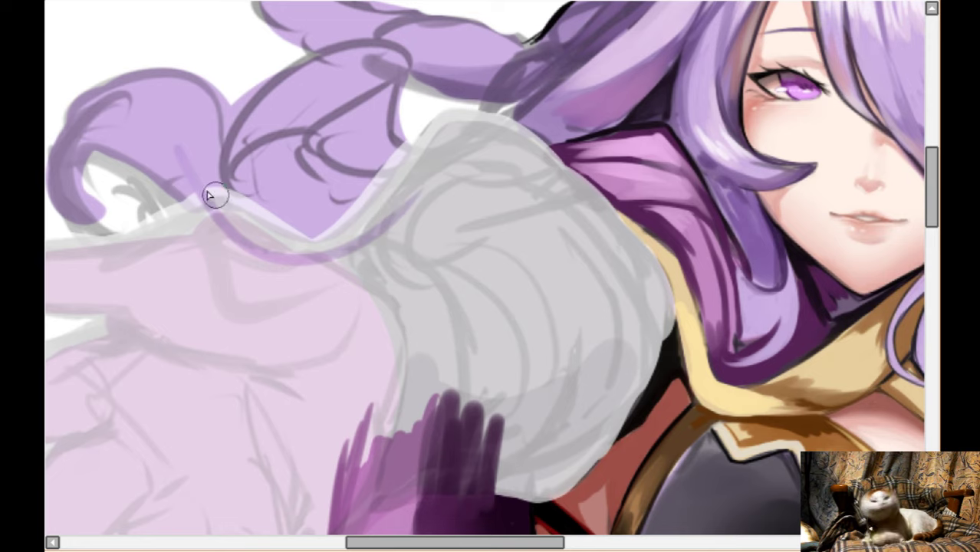
{"action": "mouse_move", "coordinate": [209, 196]}
{"action": "left_mouse_down"}
{"action": "mouse_move", "coordinate": [160, 128]}
{"action": "mouse_move", "coordinate": [214, 209]}
{"action": "mouse_move", "coordinate": [297, 236]}
{"action": "mouse_move", "coordinate": [236, 230]}
{"action": "mouse_move", "coordinate": [223, 204]}
{"action": "mouse_move", "coordinate": [312, 238]}
{"action": "mouse_move", "coordinate": [300, 192]}
{"action": "mouse_move", "coordinate": [245, 190]}
{"action": "mouse_move", "coordinate": [223, 214]}
{"action": "mouse_move", "coordinate": [249, 231]}
{"action": "mouse_move", "coordinate": [250, 213]}
{"action": "mouse_move", "coordinate": [378, 209]}
{"action": "mouse_move", "coordinate": [449, 175]}
{"action": "left_mouse_up"}
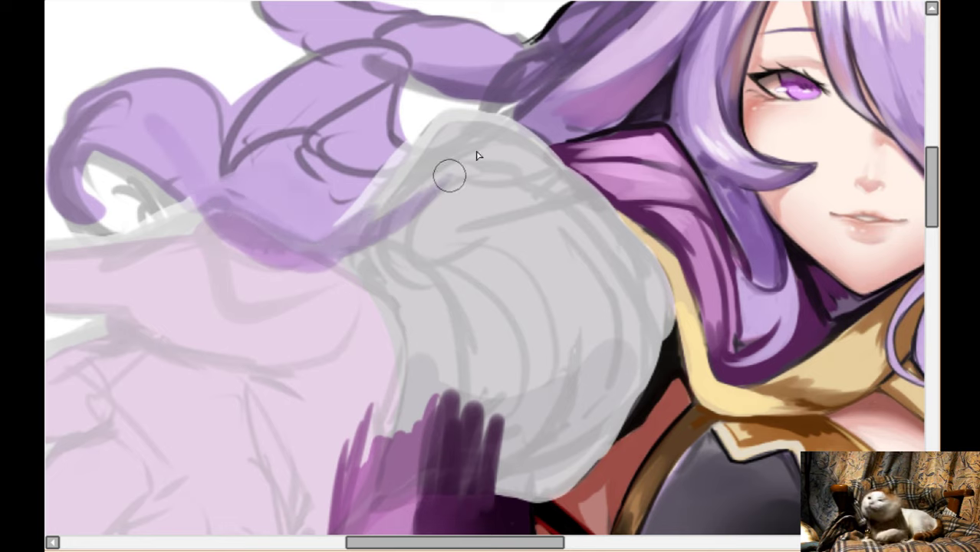
{"action": "mouse_move", "coordinate": [376, 212]}
{"action": "left_mouse_down"}
{"action": "mouse_move", "coordinate": [525, 136]}
{"action": "mouse_move", "coordinate": [410, 240]}
{"action": "mouse_move", "coordinate": [416, 268]}
{"action": "mouse_move", "coordinate": [395, 154]}
{"action": "left_mouse_up"}
{"action": "key", "text": "]"}
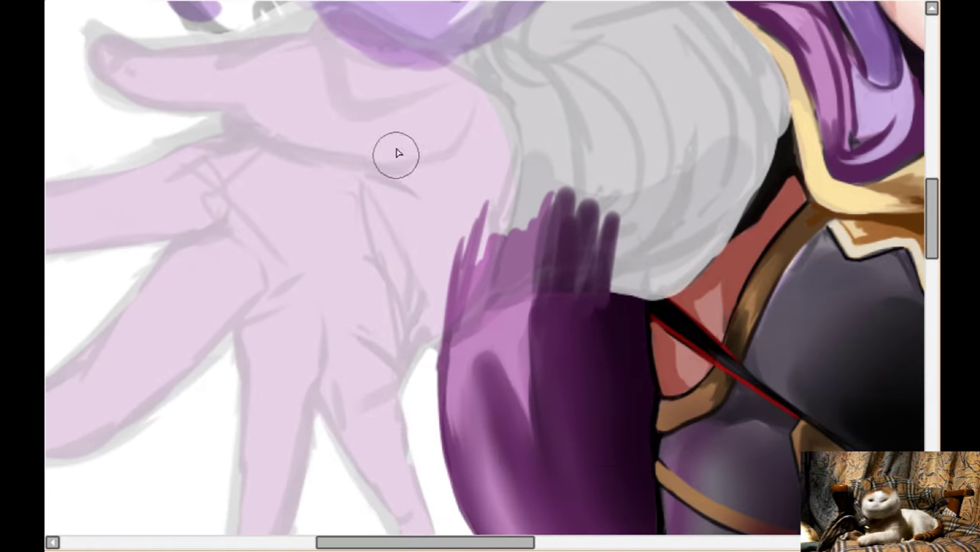
- Extend the hair into a curl across the faded palm and fill the hair and hood area behind the upper sleeve
{"action": "scroll", "coordinate": [396, 154], "scroll_direction": "up", "scroll_amount": 6}
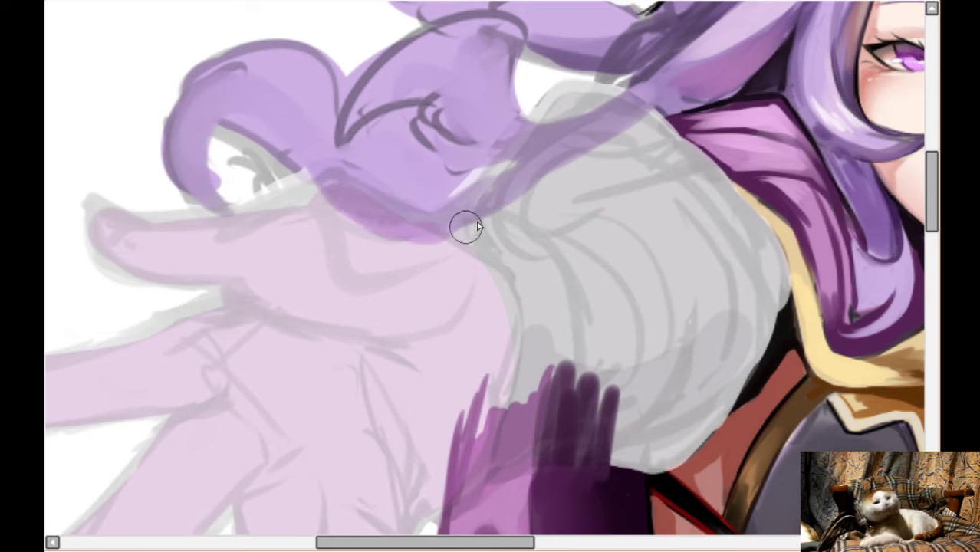
{"action": "mouse_move", "coordinate": [466, 227]}
{"action": "left_mouse_down"}
{"action": "mouse_move", "coordinate": [399, 352]}
{"action": "mouse_move", "coordinate": [327, 290]}
{"action": "mouse_move", "coordinate": [420, 215]}
{"action": "mouse_move", "coordinate": [352, 359]}
{"action": "mouse_move", "coordinate": [349, 260]}
{"action": "mouse_move", "coordinate": [333, 293]}
{"action": "mouse_move", "coordinate": [367, 239]}
{"action": "mouse_move", "coordinate": [331, 244]}
{"action": "mouse_move", "coordinate": [400, 263]}
{"action": "mouse_move", "coordinate": [408, 218]}
{"action": "mouse_move", "coordinate": [431, 203]}
{"action": "mouse_move", "coordinate": [519, 222]}
{"action": "mouse_move", "coordinate": [587, 174]}
{"action": "left_mouse_up"}
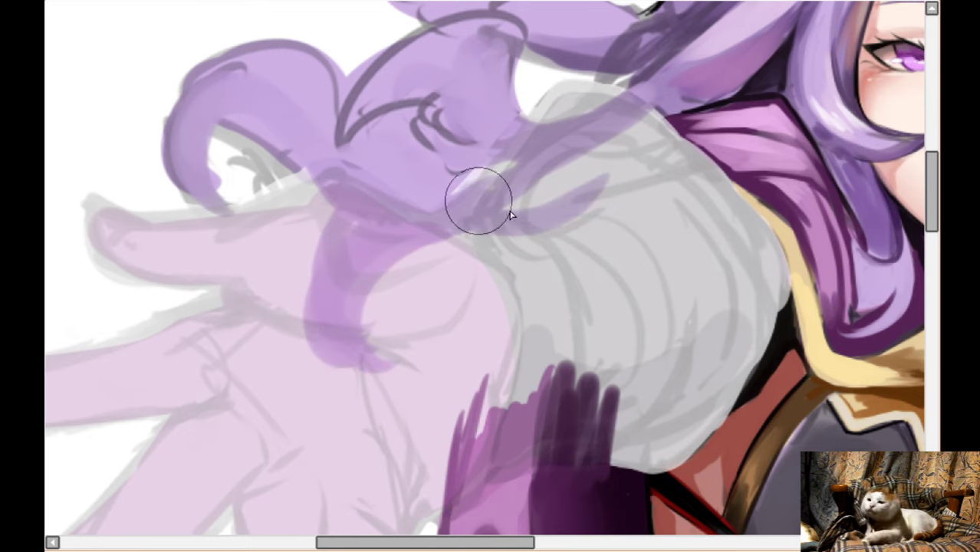
{"action": "mouse_move", "coordinate": [510, 217]}
{"action": "left_mouse_down"}
{"action": "mouse_move", "coordinate": [680, 99]}
{"action": "mouse_move", "coordinate": [672, 103]}
{"action": "mouse_move", "coordinate": [701, 132]}
{"action": "mouse_move", "coordinate": [683, 119]}
{"action": "mouse_move", "coordinate": [625, 174]}
{"action": "mouse_move", "coordinate": [675, 119]}
{"action": "mouse_move", "coordinate": [608, 201]}
{"action": "mouse_move", "coordinate": [680, 136]}
{"action": "mouse_move", "coordinate": [691, 136]}
{"action": "mouse_move", "coordinate": [653, 161]}
{"action": "mouse_move", "coordinate": [716, 136]}
{"action": "mouse_move", "coordinate": [632, 182]}
{"action": "mouse_move", "coordinate": [728, 158]}
{"action": "mouse_move", "coordinate": [699, 148]}
{"action": "mouse_move", "coordinate": [624, 175]}
{"action": "mouse_move", "coordinate": [729, 159]}
{"action": "mouse_move", "coordinate": [606, 201]}
{"action": "mouse_move", "coordinate": [648, 149]}
{"action": "mouse_move", "coordinate": [573, 219]}
{"action": "mouse_move", "coordinate": [604, 191]}
{"action": "left_mouse_up"}
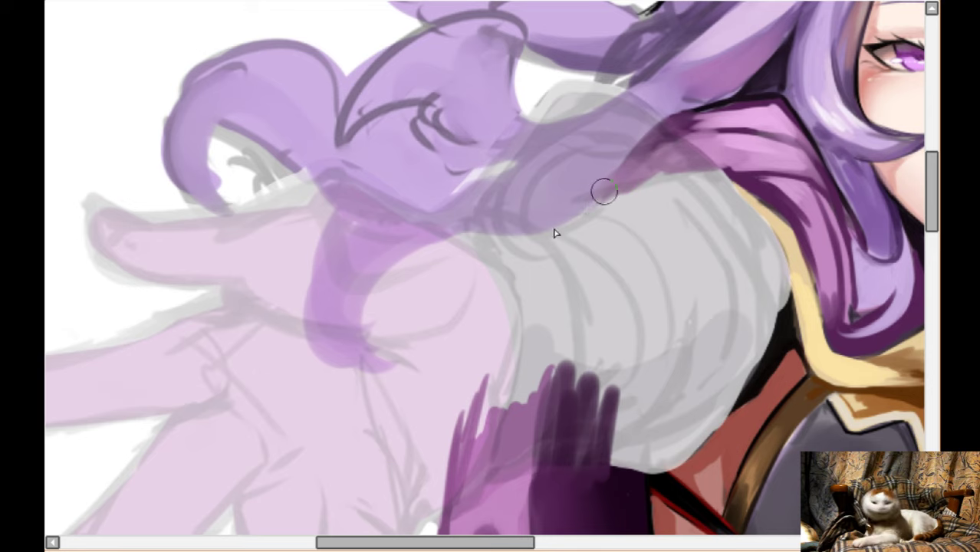
- Paint lilac over the upper hair strand behind the arm to even out its colour and sketch lines
{"action": "scroll", "coordinate": [603, 192], "scroll_direction": "up", "scroll_amount": 5}
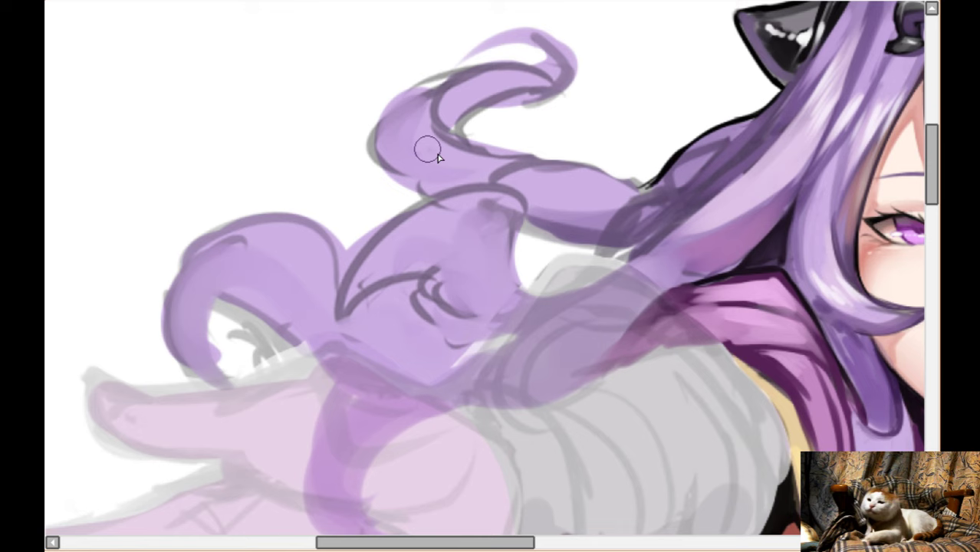
{"action": "mouse_move", "coordinate": [427, 149]}
{"action": "left_mouse_down"}
{"action": "mouse_move", "coordinate": [622, 189]}
{"action": "mouse_move", "coordinate": [602, 185]}
{"action": "mouse_move", "coordinate": [678, 170]}
{"action": "left_mouse_up"}
{"action": "scroll", "coordinate": [678, 170], "scroll_direction": "down", "scroll_amount": 5}
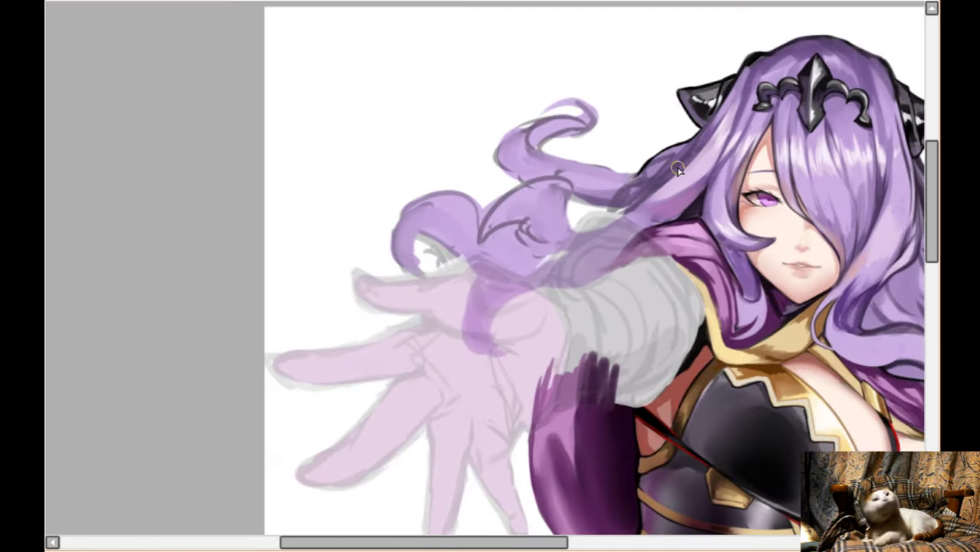
- Mirror the canvas view and erase the stray grey sketch lines inside the hair curl above the thumb
{"action": "scroll", "coordinate": [589, 221], "scroll_direction": "up", "scroll_amount": 4}
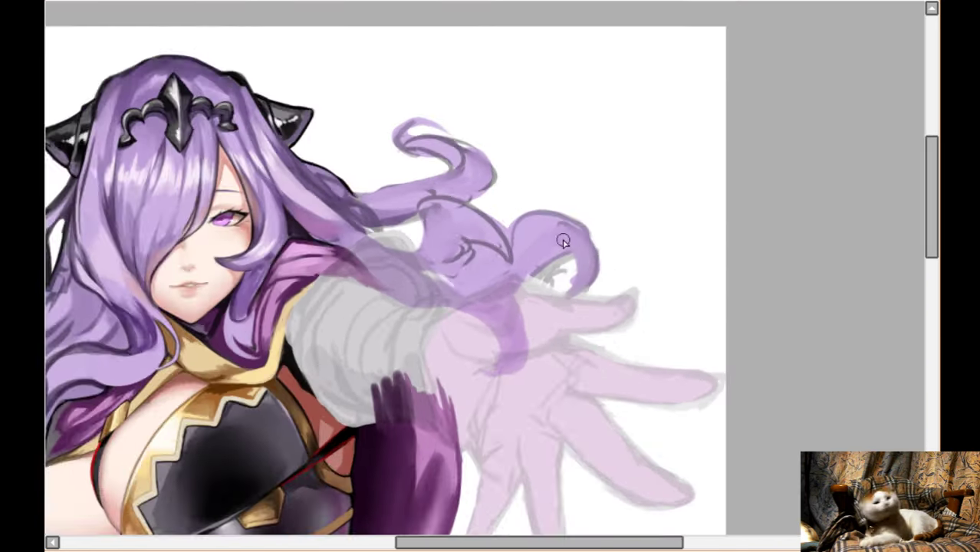
{"action": "scroll", "coordinate": [573, 308], "scroll_direction": "up", "scroll_amount": 2}
{"action": "scroll", "coordinate": [560, 310], "scroll_direction": "left", "scroll_amount": 3}
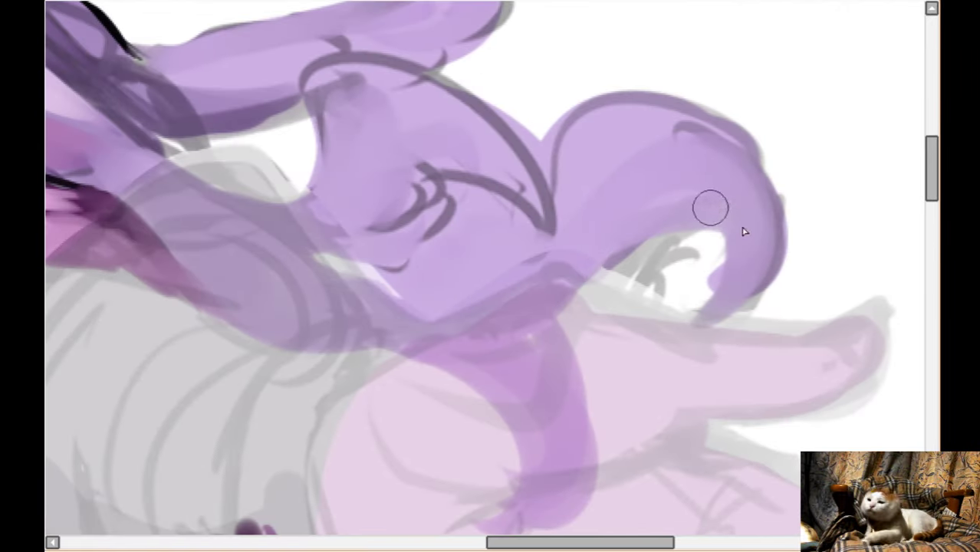
{"action": "scroll", "coordinate": [597, 293], "scroll_direction": "right", "scroll_amount": 1}
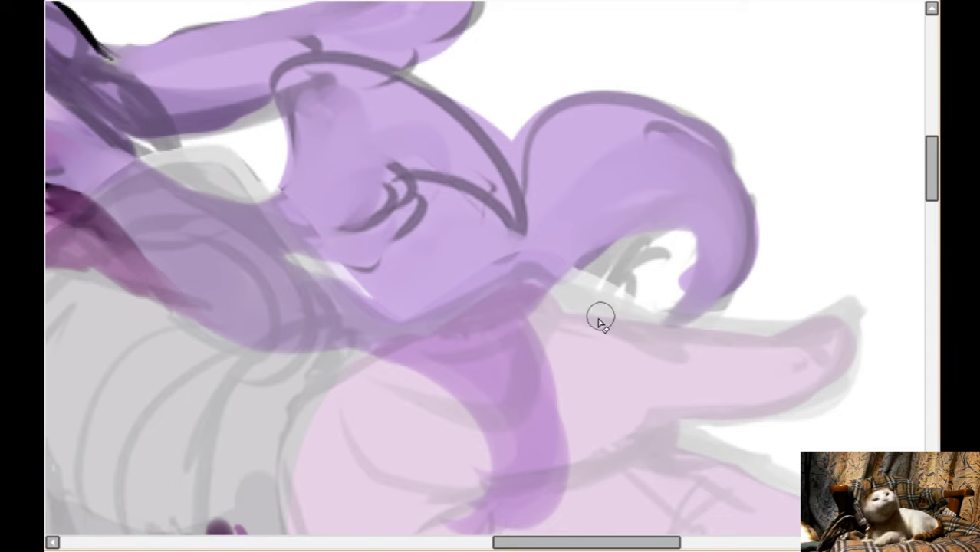
{"action": "mouse_move", "coordinate": [602, 322]}
{"action": "left_mouse_down"}
{"action": "mouse_move", "coordinate": [625, 289]}
{"action": "mouse_move", "coordinate": [606, 279]}
{"action": "mouse_move", "coordinate": [617, 291]}
{"action": "mouse_move", "coordinate": [643, 264]}
{"action": "left_mouse_up"}
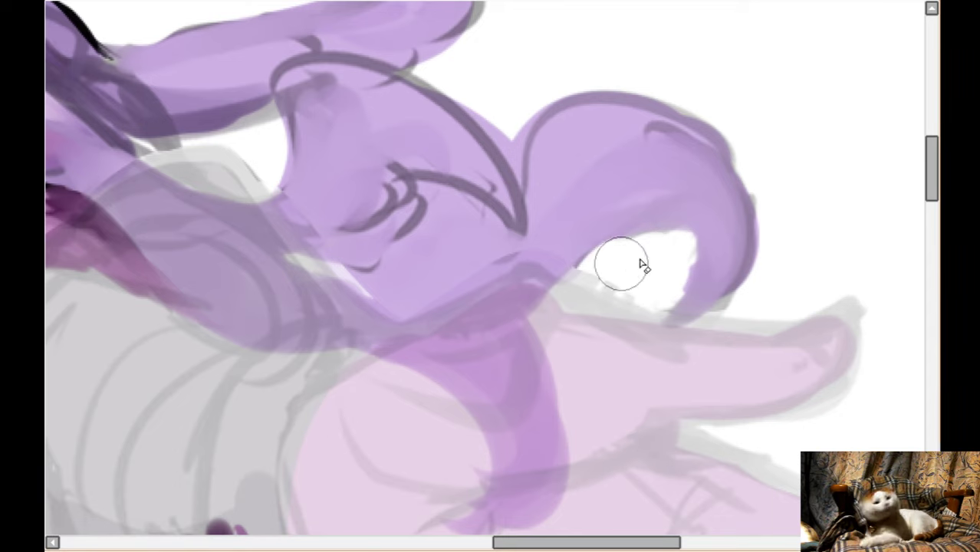
- Flip the canvas view back to normal and hide the faded arm so the hair behind it is fully exposed
{"action": "key", "text": "h"}
{"action": "scroll", "coordinate": [524, 339], "scroll_direction": "down", "scroll_amount": 1}
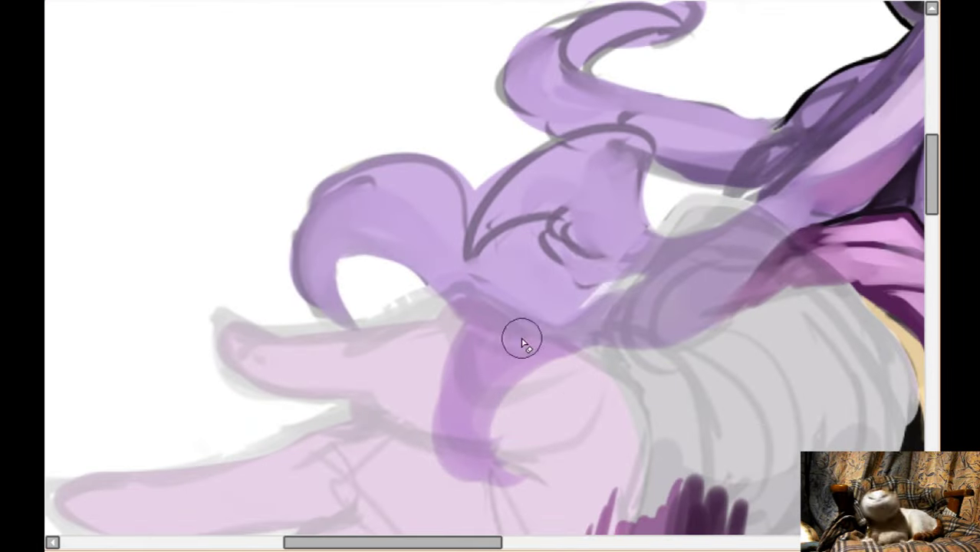
{"action": "scroll", "coordinate": [645, 306], "scroll_direction": "down", "scroll_amount": 1}
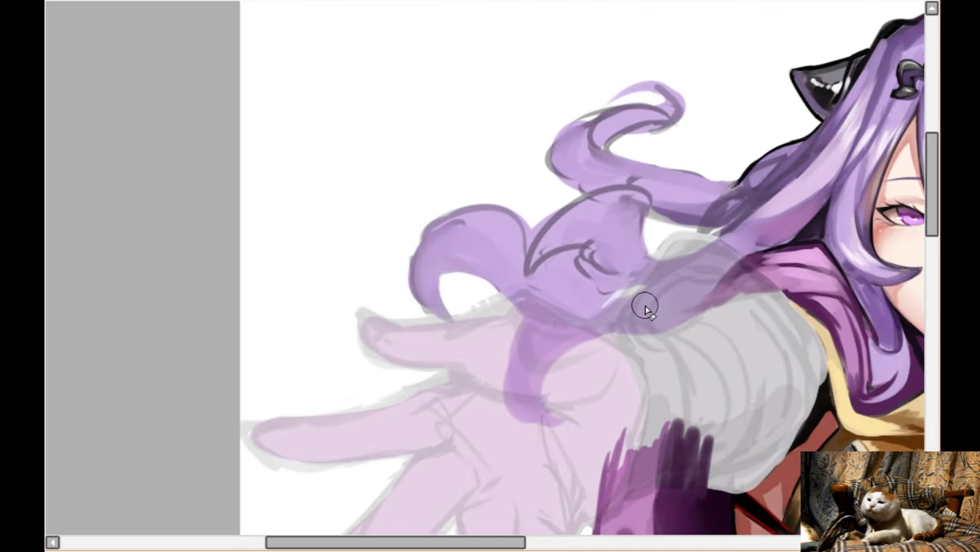
{"action": "scroll", "coordinate": [647, 308], "scroll_direction": "up", "scroll_amount": 2}
{"action": "key", "text": "Left"}
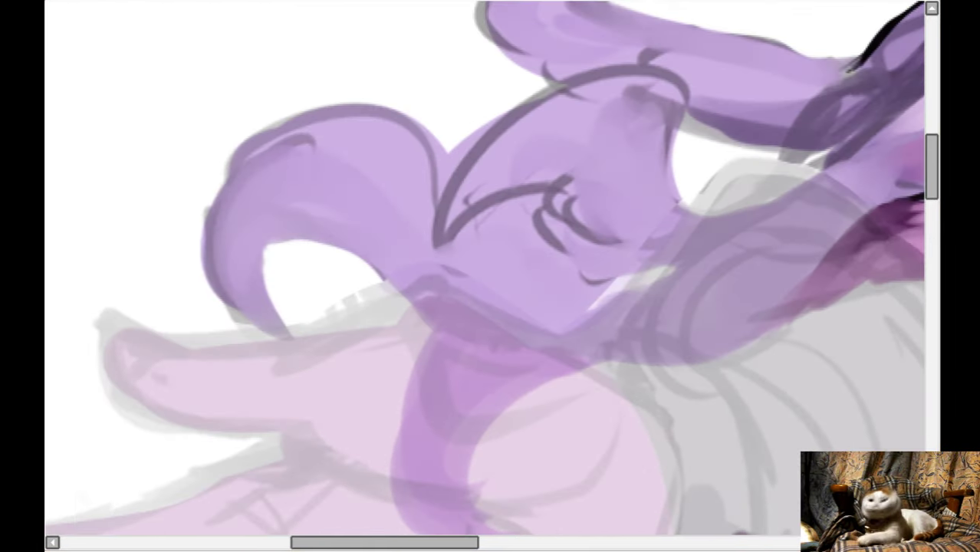
{"action": "key", "text": "Down"}
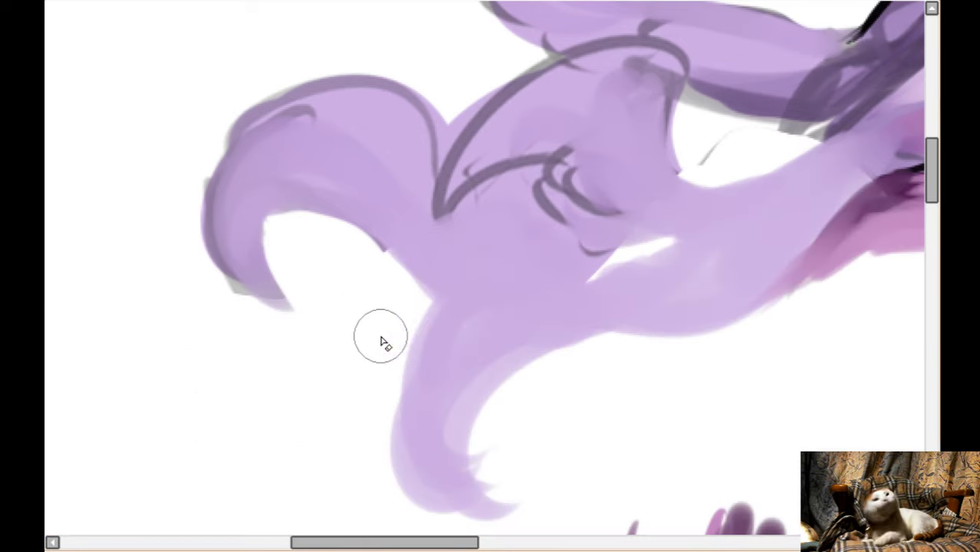
{"action": "key", "text": "Down"}
{"action": "key", "text": "Down"}
{"action": "key", "text": "Down"}
{"action": "scroll", "coordinate": [501, 277], "scroll_direction": "up", "scroll_amount": 1}
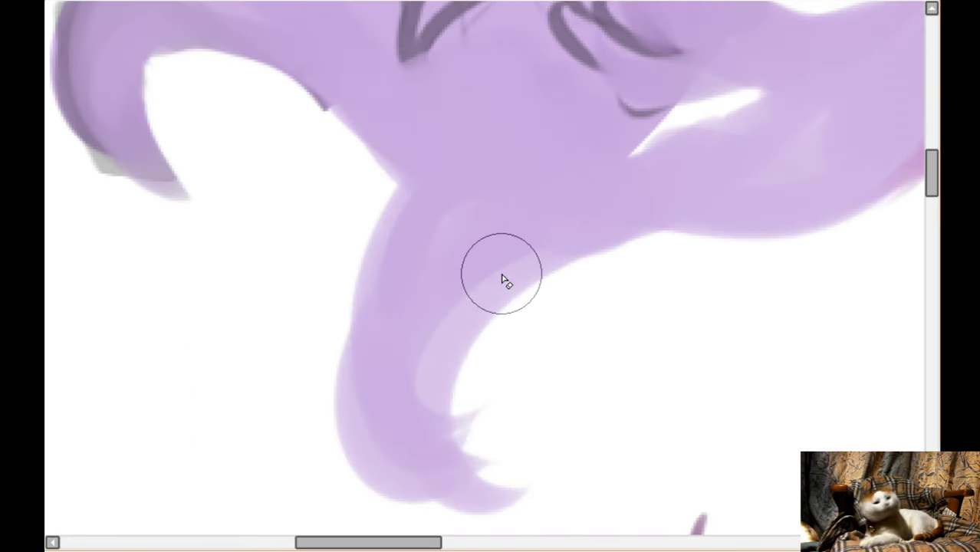
{"action": "scroll", "coordinate": [501, 278], "scroll_direction": "down", "scroll_amount": 1}
{"action": "key", "text": "Right"}
{"action": "key", "text": "Right"}
{"action": "key", "text": "Right"}
{"action": "key", "text": "Up"}
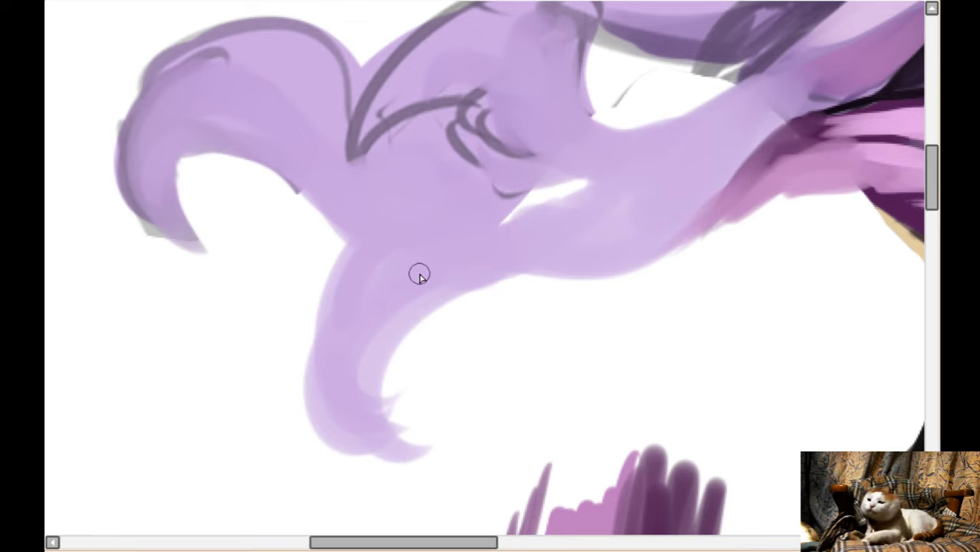
- Outline the lowest hair curl in purple with a hooked tip, continuing the line along the strand's lower edge to the hood
{"action": "mouse_move", "coordinate": [350, 245]}
{"action": "left_mouse_down"}
{"action": "mouse_move", "coordinate": [328, 312]}
{"action": "mouse_move", "coordinate": [320, 451]}
{"action": "mouse_move", "coordinate": [342, 464]}
{"action": "left_mouse_up"}
{"action": "mouse_move", "coordinate": [312, 401]}
{"action": "left_mouse_down"}
{"action": "mouse_move", "coordinate": [337, 460]}
{"action": "mouse_move", "coordinate": [393, 465]}
{"action": "left_mouse_up"}
{"action": "mouse_move", "coordinate": [330, 440]}
{"action": "left_mouse_down"}
{"action": "mouse_move", "coordinate": [405, 471]}
{"action": "mouse_move", "coordinate": [438, 442]}
{"action": "mouse_move", "coordinate": [405, 444]}
{"action": "mouse_move", "coordinate": [385, 398]}
{"action": "mouse_move", "coordinate": [460, 285]}
{"action": "left_mouse_up"}
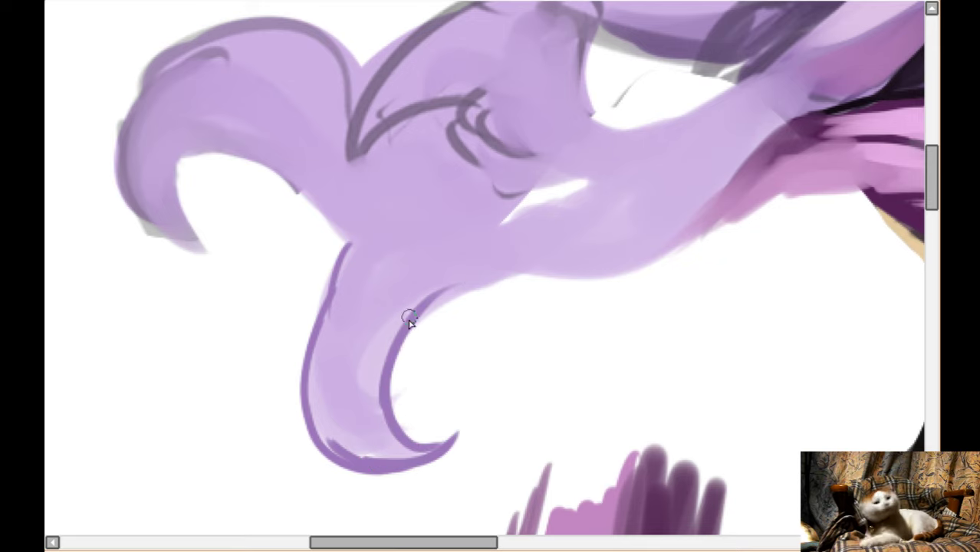
{"action": "mouse_move", "coordinate": [408, 322]}
{"action": "left_mouse_down"}
{"action": "mouse_move", "coordinate": [561, 271]}
{"action": "mouse_move", "coordinate": [509, 274]}
{"action": "mouse_move", "coordinate": [594, 271]}
{"action": "mouse_move", "coordinate": [680, 228]}
{"action": "mouse_move", "coordinate": [706, 193]}
{"action": "left_mouse_up"}
- Outline the outermost hair curl in purple along its outer and inner edges, extending the inner line beneath the middle lock
{"action": "scroll", "coordinate": [174, 230], "scroll_direction": "up", "scroll_amount": 2}
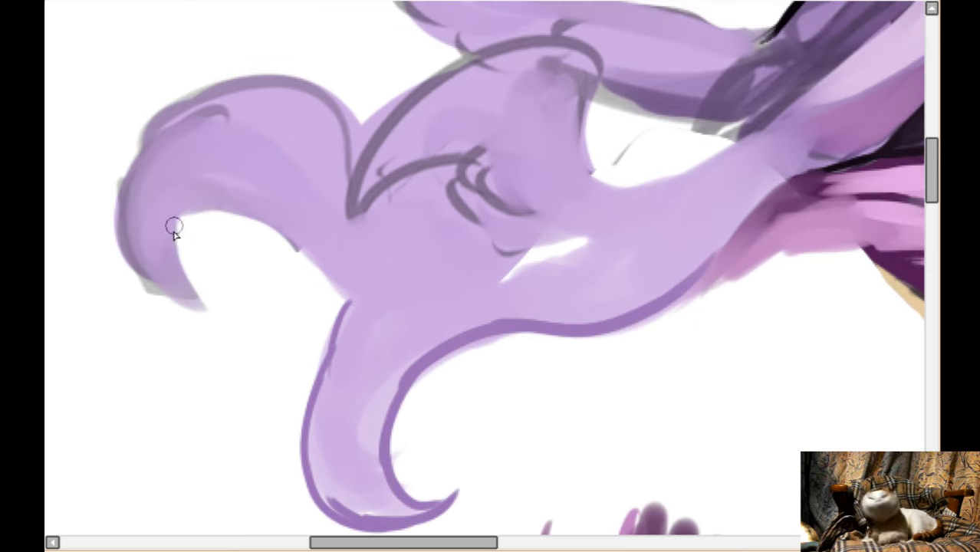
{"action": "mouse_move", "coordinate": [138, 154]}
{"action": "left_mouse_down"}
{"action": "mouse_move", "coordinate": [138, 221]}
{"action": "mouse_move", "coordinate": [153, 262]}
{"action": "mouse_move", "coordinate": [208, 302]}
{"action": "mouse_move", "coordinate": [181, 230]}
{"action": "mouse_move", "coordinate": [247, 219]}
{"action": "mouse_move", "coordinate": [378, 296]}
{"action": "mouse_move", "coordinate": [603, 250]}
{"action": "left_mouse_up"}
{"action": "scroll", "coordinate": [346, 166], "scroll_direction": "up", "scroll_amount": 3}
{"action": "mouse_move", "coordinate": [132, 273]}
{"action": "left_mouse_down"}
{"action": "mouse_move", "coordinate": [148, 215]}
{"action": "mouse_move", "coordinate": [237, 179]}
{"action": "mouse_move", "coordinate": [301, 168]}
{"action": "mouse_move", "coordinate": [359, 216]}
{"action": "left_mouse_up"}
- Outline the gap between the middle and upper strands in dark purple and fill its upper part with dark purple shadow
{"action": "scroll", "coordinate": [696, 164], "scroll_direction": "up", "scroll_amount": 3}
{"action": "scroll", "coordinate": [678, 296], "scroll_direction": "right", "scroll_amount": 3}
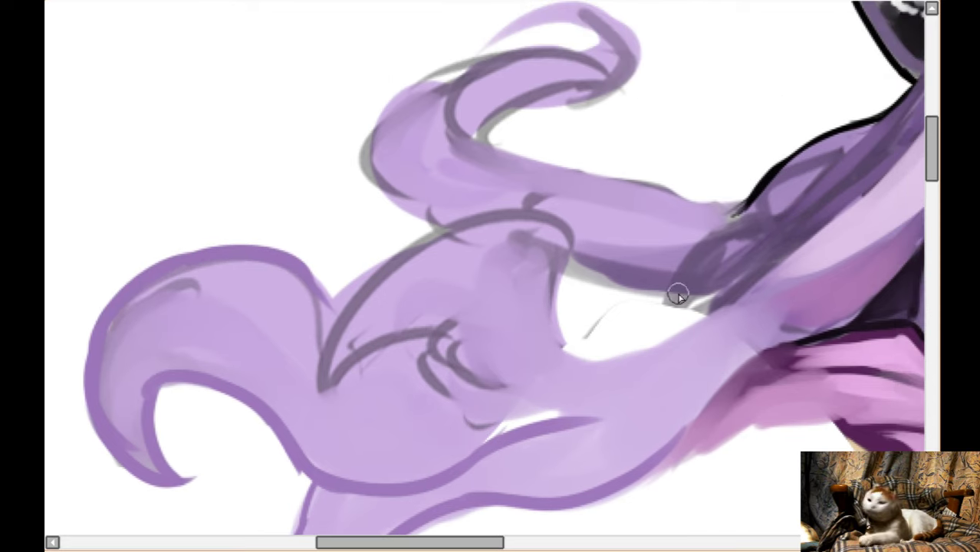
{"action": "left_click_drag", "start_coordinate": [641, 288], "coordinate": [611, 286]}
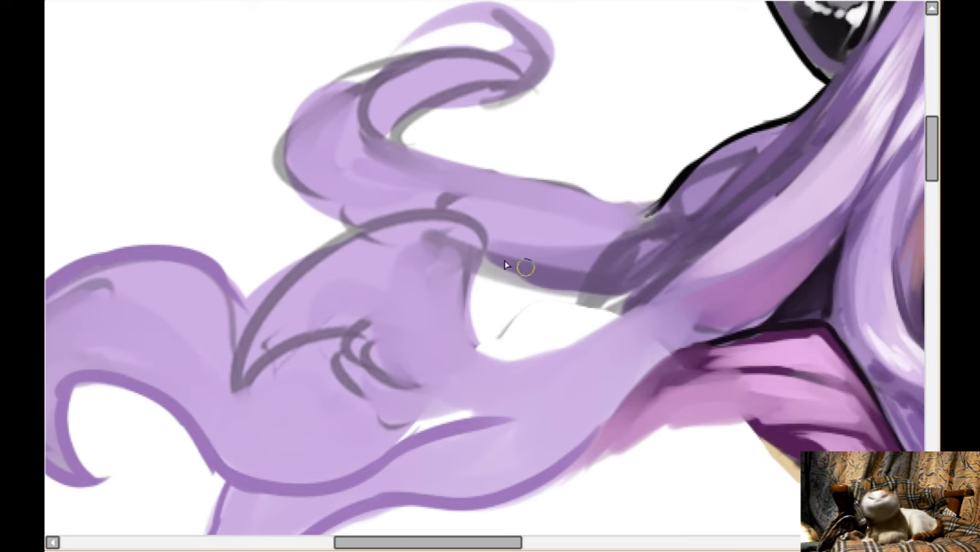
{"action": "mouse_move", "coordinate": [485, 234]}
{"action": "left_mouse_down"}
{"action": "mouse_move", "coordinate": [478, 273]}
{"action": "mouse_move", "coordinate": [479, 257]}
{"action": "mouse_move", "coordinate": [516, 363]}
{"action": "mouse_move", "coordinate": [480, 353]}
{"action": "mouse_move", "coordinate": [619, 313]}
{"action": "left_mouse_up"}
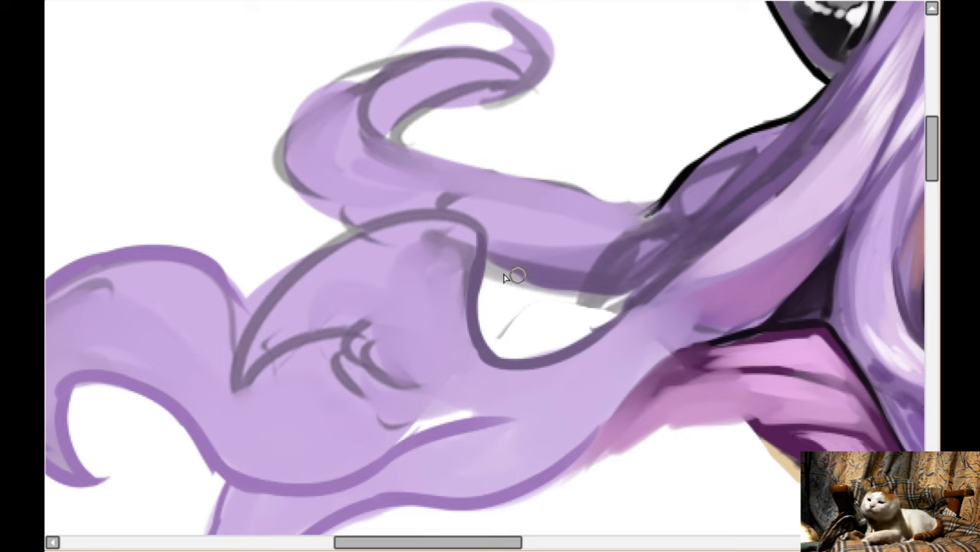
{"action": "mouse_move", "coordinate": [483, 275]}
{"action": "left_mouse_down"}
{"action": "mouse_move", "coordinate": [541, 341]}
{"action": "mouse_move", "coordinate": [543, 324]}
{"action": "mouse_move", "coordinate": [604, 330]}
{"action": "left_mouse_up"}
{"action": "mouse_move", "coordinate": [498, 282]}
{"action": "left_mouse_down"}
{"action": "mouse_move", "coordinate": [584, 317]}
{"action": "mouse_move", "coordinate": [484, 261]}
{"action": "mouse_move", "coordinate": [512, 285]}
{"action": "left_mouse_up"}
{"action": "mouse_move", "coordinate": [612, 307]}
{"action": "left_mouse_down"}
{"action": "mouse_move", "coordinate": [649, 289]}
{"action": "mouse_move", "coordinate": [638, 293]}
{"action": "mouse_move", "coordinate": [662, 261]}
{"action": "left_mouse_up"}
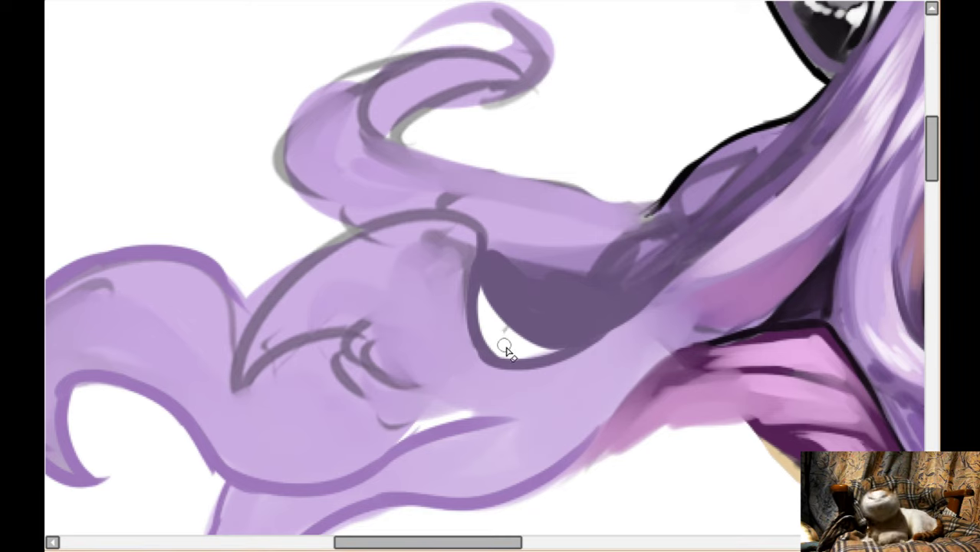
- Outline the outer bend of the upper hair curl in dark purple down to the middle lock
{"action": "scroll", "coordinate": [503, 329], "scroll_direction": "up", "scroll_amount": 2}
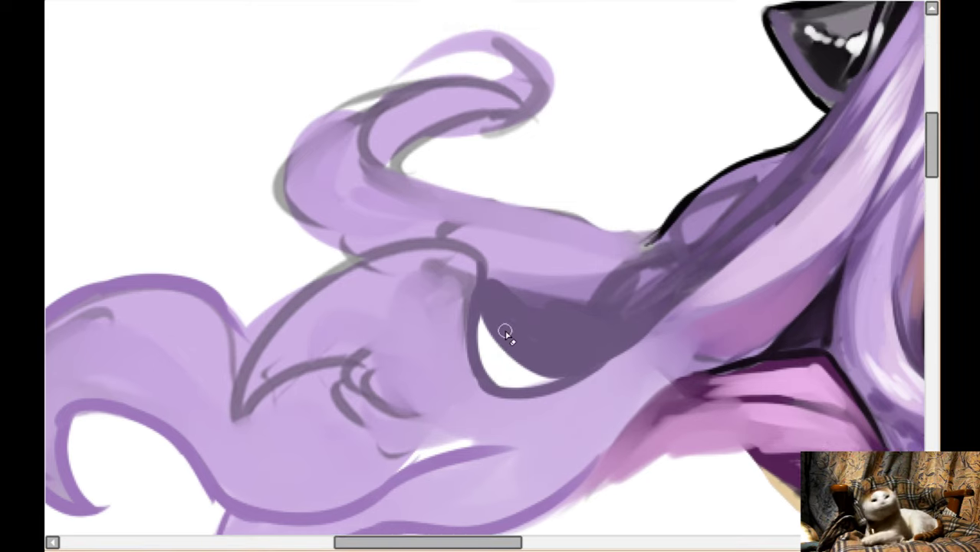
{"action": "scroll", "coordinate": [222, 307], "scroll_direction": "up", "scroll_amount": 1}
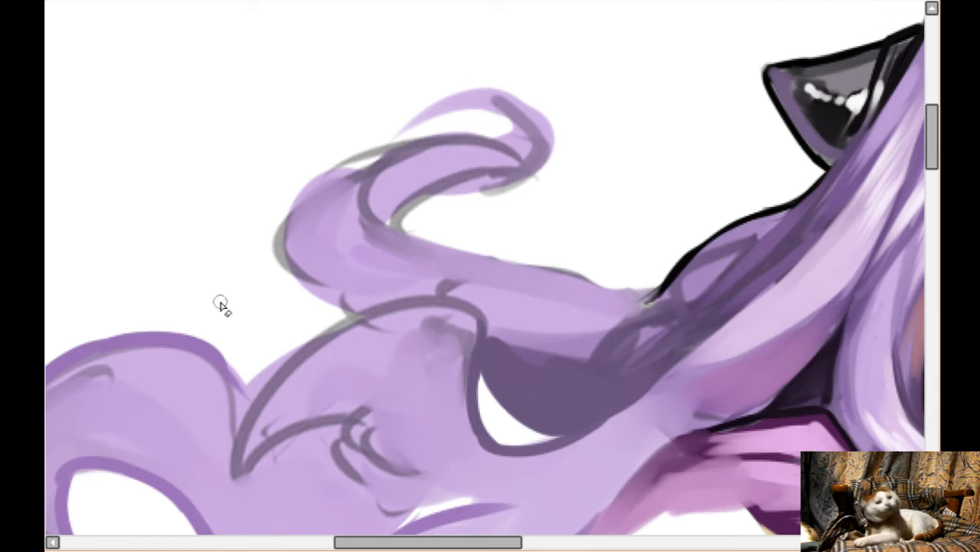
{"action": "mouse_move", "coordinate": [303, 188]}
{"action": "left_mouse_down"}
{"action": "mouse_move", "coordinate": [284, 210]}
{"action": "mouse_move", "coordinate": [287, 266]}
{"action": "mouse_move", "coordinate": [292, 256]}
{"action": "mouse_move", "coordinate": [306, 286]}
{"action": "mouse_move", "coordinate": [356, 315]}
{"action": "left_mouse_up"}
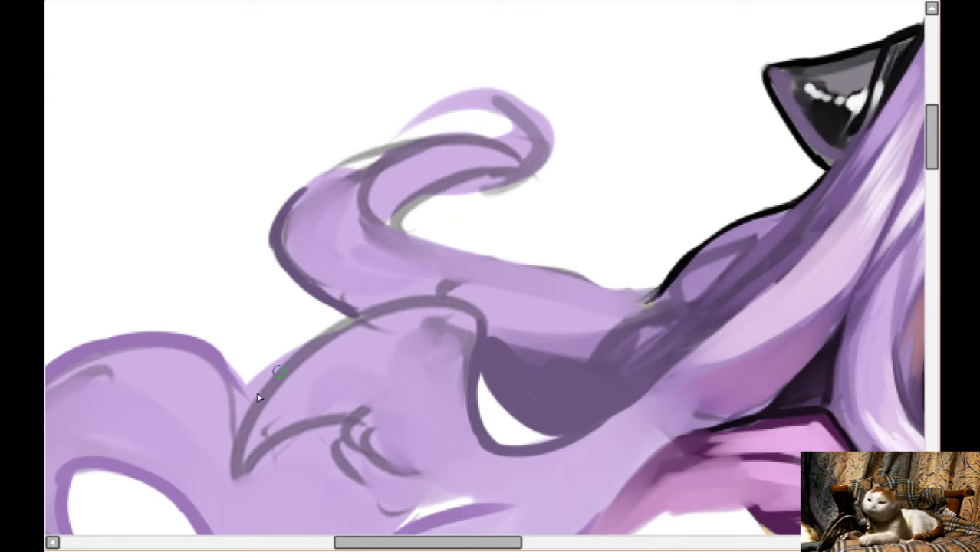
- Redraw the middle lock in dark purple with a hooked tip, a curved inner fold and a thicker upper edge
{"action": "mouse_move", "coordinate": [280, 372]}
{"action": "left_mouse_down"}
{"action": "mouse_move", "coordinate": [236, 493]}
{"action": "mouse_move", "coordinate": [225, 449]}
{"action": "mouse_move", "coordinate": [313, 505]}
{"action": "mouse_move", "coordinate": [300, 506]}
{"action": "mouse_move", "coordinate": [264, 500]}
{"action": "mouse_move", "coordinate": [294, 434]}
{"action": "mouse_move", "coordinate": [389, 441]}
{"action": "left_mouse_up"}
{"action": "scroll", "coordinate": [375, 420], "scroll_direction": "down", "scroll_amount": 2}
{"action": "left_click_drag", "start_coordinate": [330, 374], "coordinate": [382, 442]}
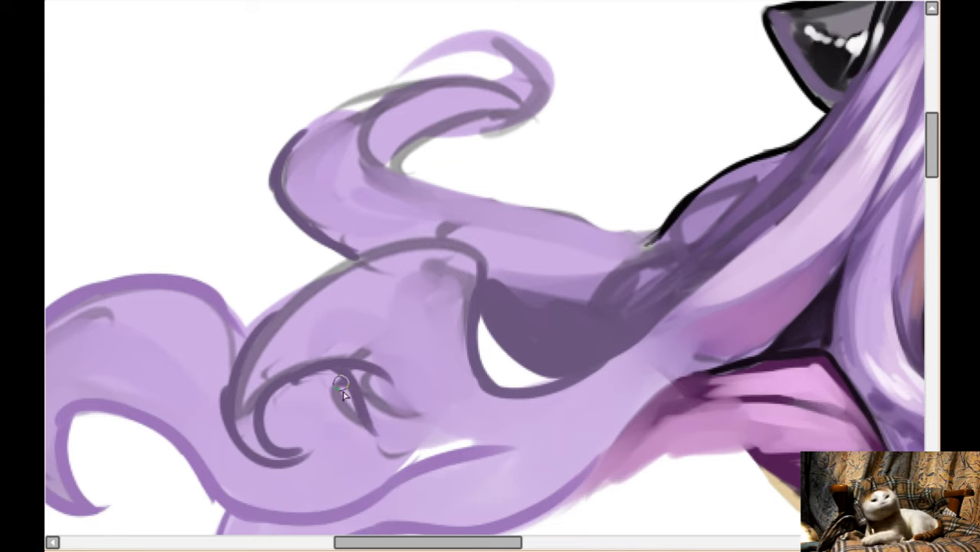
{"action": "mouse_move", "coordinate": [342, 391]}
{"action": "left_mouse_down"}
{"action": "mouse_move", "coordinate": [460, 445]}
{"action": "mouse_move", "coordinate": [508, 444]}
{"action": "left_mouse_up"}
{"action": "left_click_drag", "start_coordinate": [232, 382], "coordinate": [298, 306]}
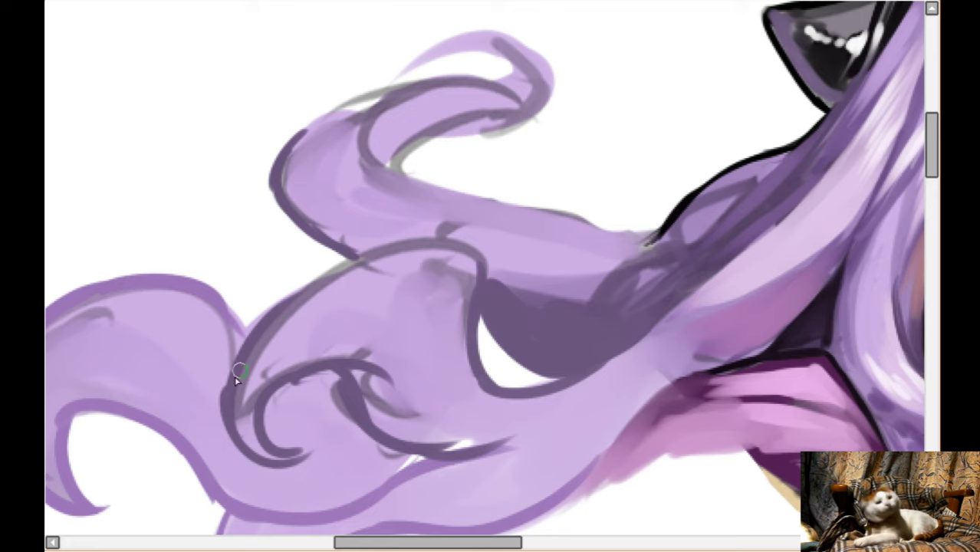
{"action": "left_click_drag", "start_coordinate": [227, 407], "coordinate": [287, 287]}
{"action": "left_click_drag", "start_coordinate": [259, 327], "coordinate": [402, 246]}
{"action": "mouse_move", "coordinate": [278, 307]}
{"action": "left_mouse_down"}
{"action": "mouse_move", "coordinate": [359, 257]}
{"action": "mouse_move", "coordinate": [433, 259]}
{"action": "mouse_move", "coordinate": [456, 242]}
{"action": "mouse_move", "coordinate": [491, 272]}
{"action": "left_mouse_up"}
- Outline the upper curl's looped tip and underside in dark purple, adding a thin flick of hair at the end
{"action": "scroll", "coordinate": [317, 179], "scroll_direction": "up", "scroll_amount": 2}
{"action": "mouse_move", "coordinate": [285, 205]}
{"action": "left_mouse_down"}
{"action": "mouse_move", "coordinate": [388, 146]}
{"action": "mouse_move", "coordinate": [429, 156]}
{"action": "mouse_move", "coordinate": [461, 146]}
{"action": "mouse_move", "coordinate": [502, 161]}
{"action": "mouse_move", "coordinate": [461, 138]}
{"action": "mouse_move", "coordinate": [513, 123]}
{"action": "left_mouse_up"}
{"action": "mouse_move", "coordinate": [403, 138]}
{"action": "left_mouse_down"}
{"action": "mouse_move", "coordinate": [504, 103]}
{"action": "mouse_move", "coordinate": [468, 97]}
{"action": "mouse_move", "coordinate": [540, 121]}
{"action": "mouse_move", "coordinate": [509, 101]}
{"action": "mouse_move", "coordinate": [541, 161]}
{"action": "left_mouse_up"}
{"action": "mouse_move", "coordinate": [407, 137]}
{"action": "left_mouse_down"}
{"action": "mouse_move", "coordinate": [460, 109]}
{"action": "mouse_move", "coordinate": [499, 126]}
{"action": "left_mouse_up"}
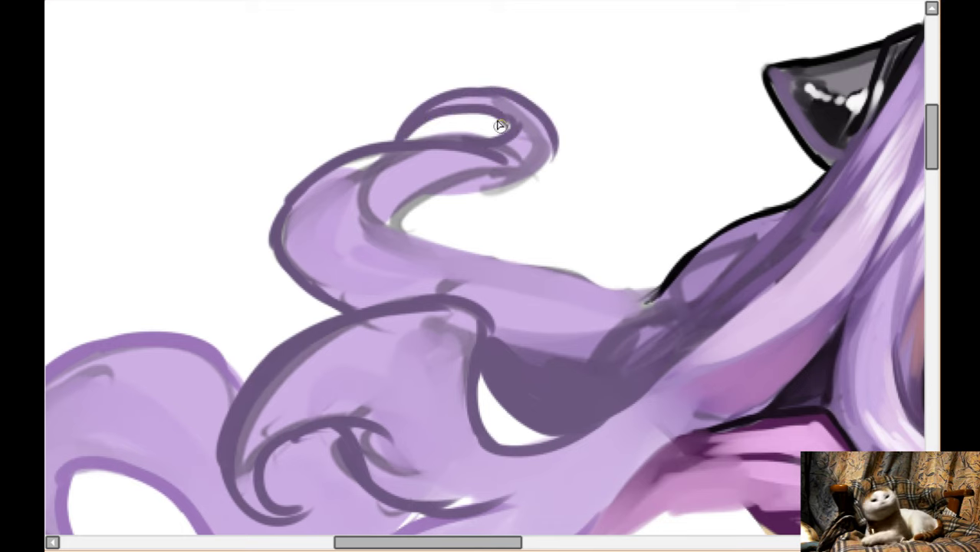
{"action": "mouse_move", "coordinate": [399, 225]}
{"action": "left_mouse_down"}
{"action": "mouse_move", "coordinate": [423, 191]}
{"action": "mouse_move", "coordinate": [530, 170]}
{"action": "left_mouse_up"}
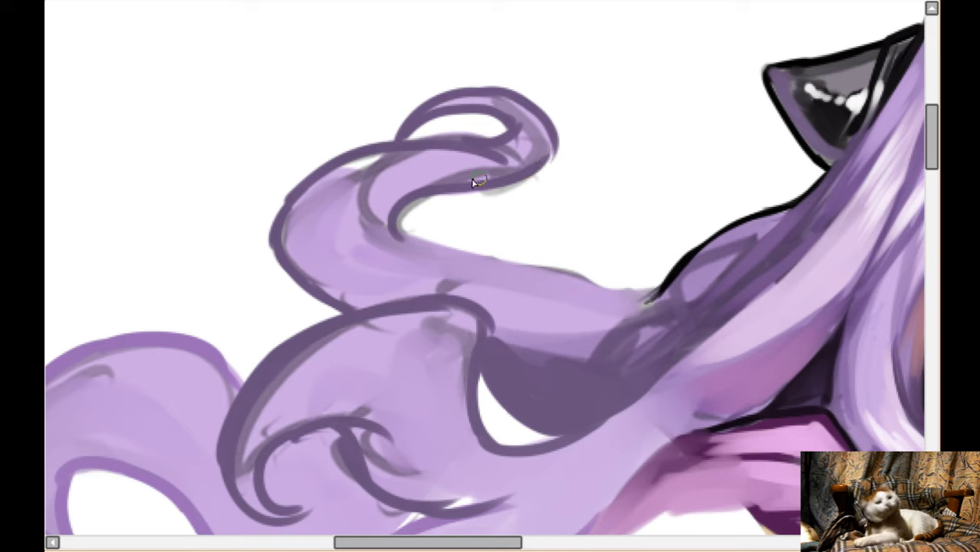
{"action": "mouse_move", "coordinate": [461, 187]}
{"action": "left_mouse_down"}
{"action": "mouse_move", "coordinate": [546, 170]}
{"action": "mouse_move", "coordinate": [559, 142]}
{"action": "mouse_move", "coordinate": [534, 75]}
{"action": "left_mouse_up"}
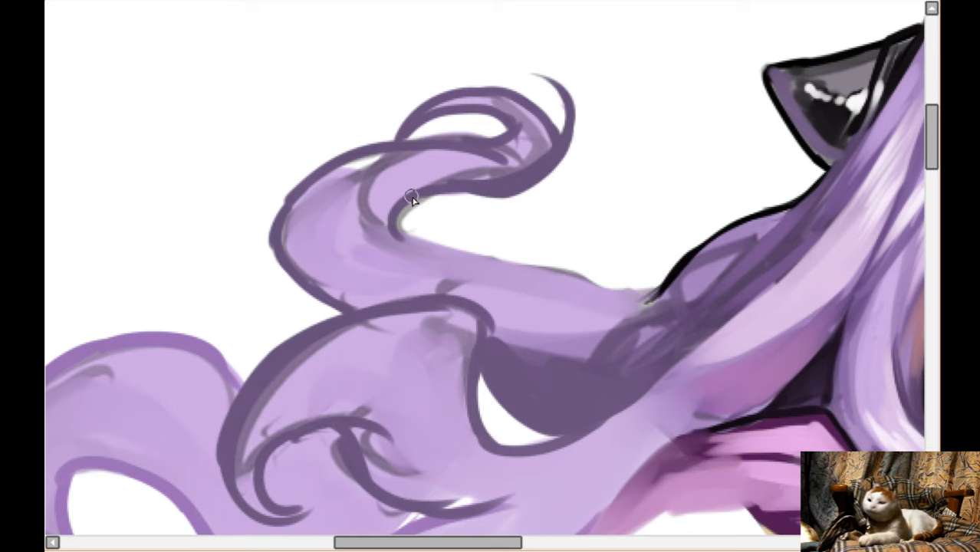
- Line the upper strand's top edge in dark purple, with black accents near the head and around the white gap
{"action": "left_click_drag", "start_coordinate": [399, 230], "coordinate": [563, 274]}
{"action": "mouse_move", "coordinate": [447, 244]}
{"action": "left_mouse_down"}
{"action": "mouse_move", "coordinate": [580, 297]}
{"action": "mouse_move", "coordinate": [495, 254]}
{"action": "mouse_move", "coordinate": [632, 300]}
{"action": "mouse_move", "coordinate": [601, 294]}
{"action": "mouse_move", "coordinate": [658, 282]}
{"action": "left_mouse_up"}
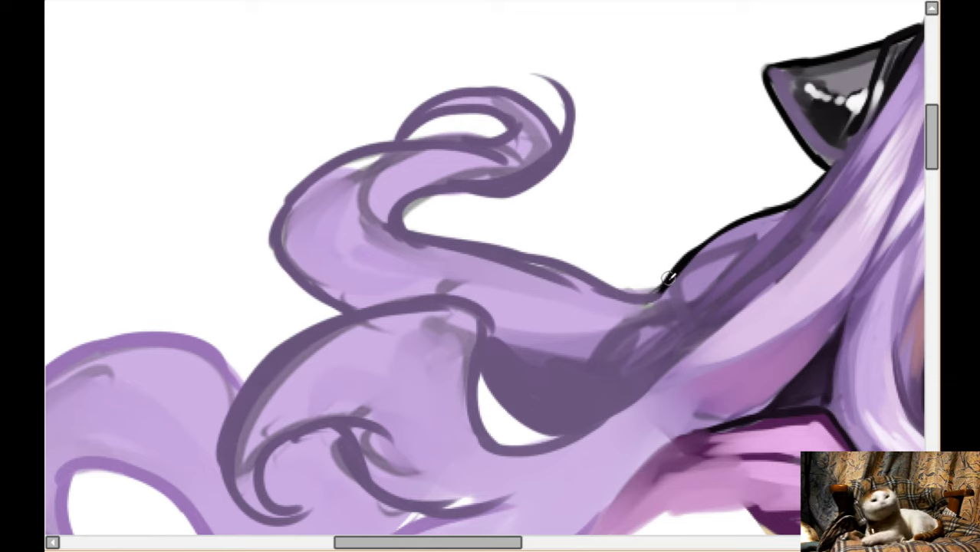
{"action": "left_click_drag", "start_coordinate": [507, 257], "coordinate": [646, 290]}
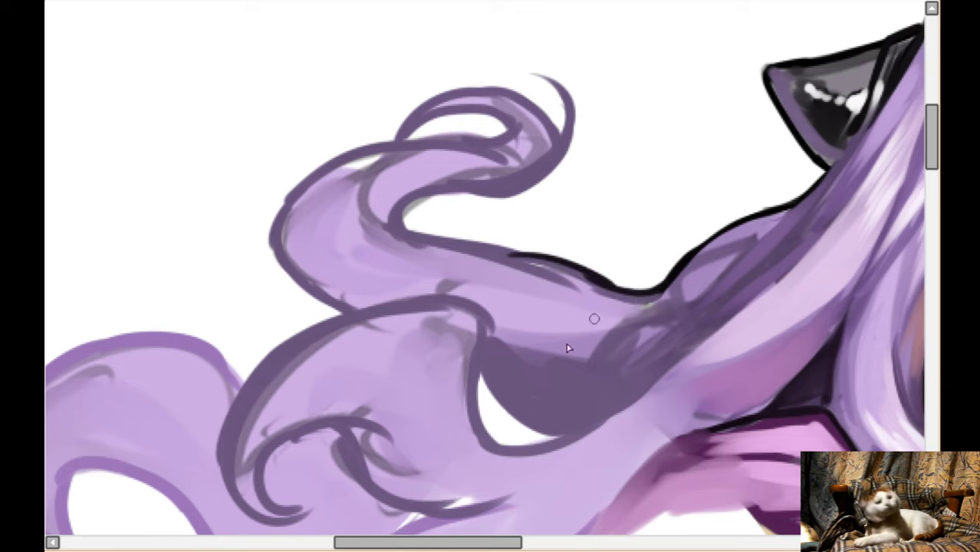
{"action": "scroll", "coordinate": [585, 333], "scroll_direction": "down", "scroll_amount": 1}
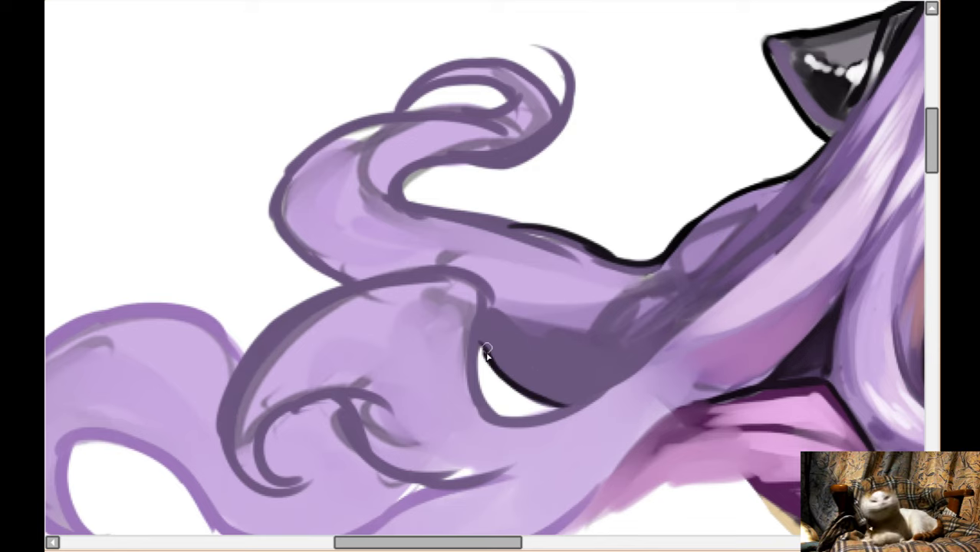
{"action": "left_click_drag", "start_coordinate": [485, 305], "coordinate": [489, 405]}
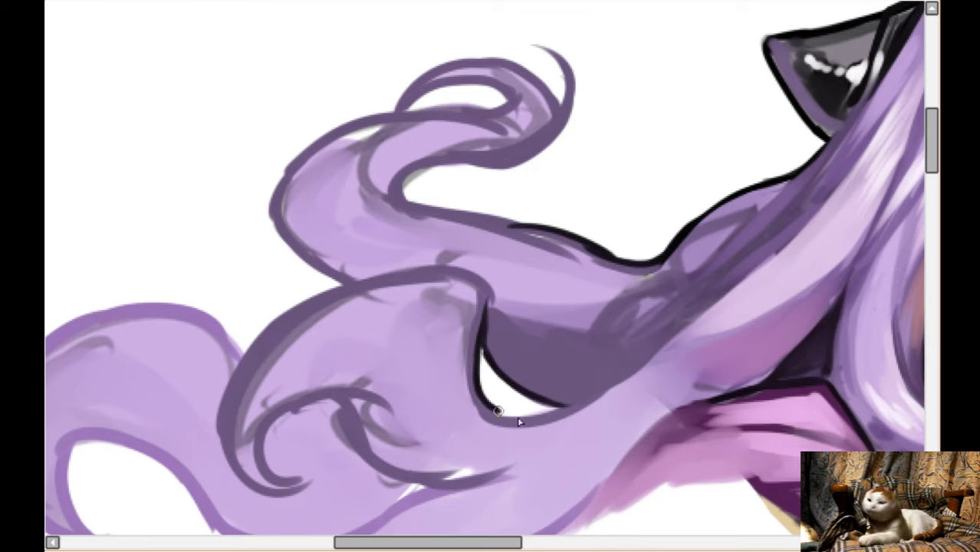
- Thin the middle lock's heavy outline with lilac and fill its inner fold with a solid dark purple shadow
{"action": "scroll", "coordinate": [490, 353], "scroll_direction": "left", "scroll_amount": 2}
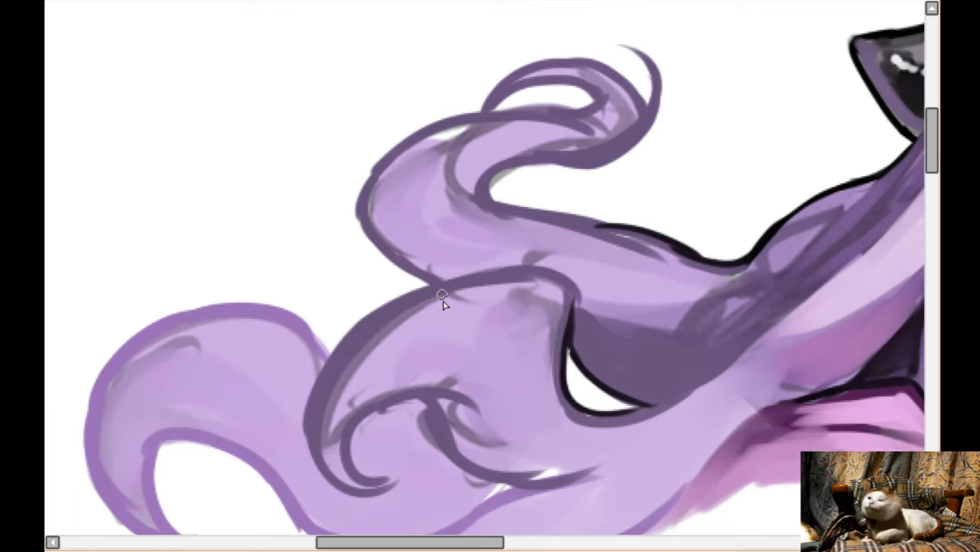
{"action": "mouse_move", "coordinate": [451, 298]}
{"action": "left_mouse_down"}
{"action": "mouse_move", "coordinate": [343, 420]}
{"action": "mouse_move", "coordinate": [395, 341]}
{"action": "mouse_move", "coordinate": [393, 329]}
{"action": "mouse_move", "coordinate": [343, 365]}
{"action": "mouse_move", "coordinate": [351, 396]}
{"action": "mouse_move", "coordinate": [323, 433]}
{"action": "mouse_move", "coordinate": [343, 460]}
{"action": "left_mouse_up"}
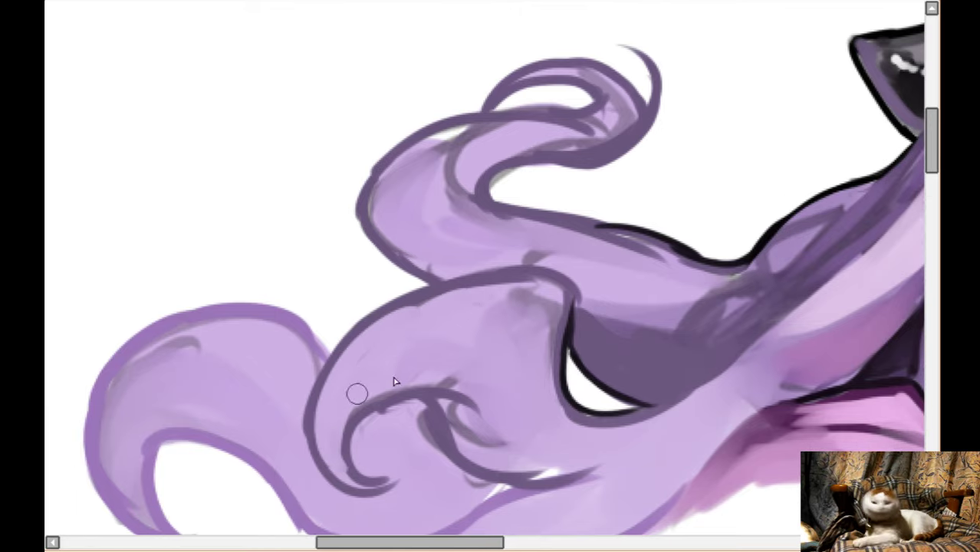
{"action": "mouse_move", "coordinate": [444, 400]}
{"action": "left_mouse_down"}
{"action": "mouse_move", "coordinate": [519, 470]}
{"action": "mouse_move", "coordinate": [467, 420]}
{"action": "mouse_move", "coordinate": [515, 459]}
{"action": "mouse_move", "coordinate": [488, 430]}
{"action": "mouse_move", "coordinate": [552, 443]}
{"action": "mouse_move", "coordinate": [448, 416]}
{"action": "mouse_move", "coordinate": [480, 444]}
{"action": "left_mouse_up"}
{"action": "left_click_drag", "start_coordinate": [417, 408], "coordinate": [510, 458]}
{"action": "mouse_move", "coordinate": [458, 413]}
{"action": "left_mouse_down"}
{"action": "mouse_move", "coordinate": [487, 441]}
{"action": "mouse_move", "coordinate": [559, 474]}
{"action": "mouse_move", "coordinate": [581, 428]}
{"action": "mouse_move", "coordinate": [473, 447]}
{"action": "mouse_move", "coordinate": [424, 446]}
{"action": "mouse_move", "coordinate": [438, 436]}
{"action": "mouse_move", "coordinate": [430, 437]}
{"action": "mouse_move", "coordinate": [395, 471]}
{"action": "mouse_move", "coordinate": [478, 454]}
{"action": "left_mouse_up"}
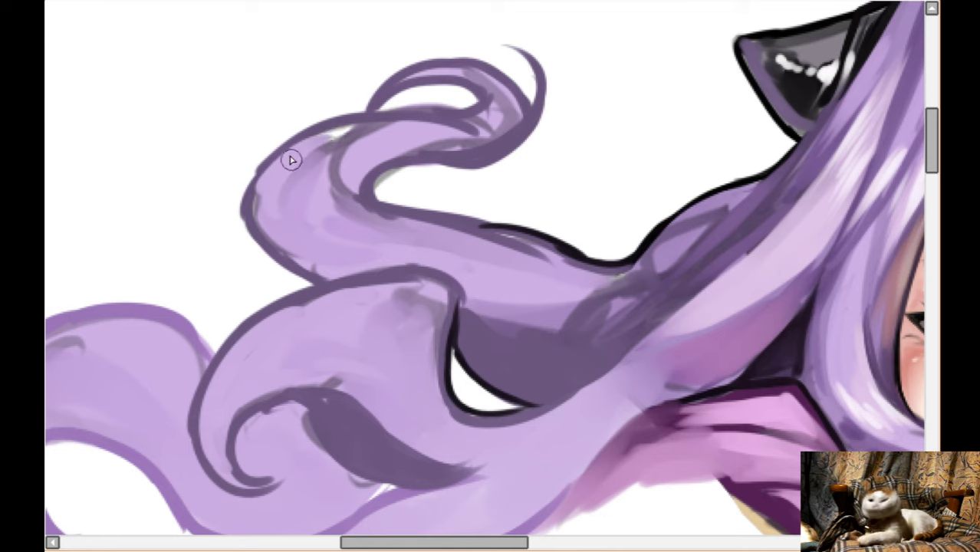
- Paint dark purple shadows along the underside of the hair strand above the hood, from the white gap towards the neck
{"action": "scroll", "coordinate": [376, 210], "scroll_direction": "down", "scroll_amount": 1}
{"action": "scroll", "coordinate": [380, 211], "scroll_direction": "up", "scroll_amount": 2}
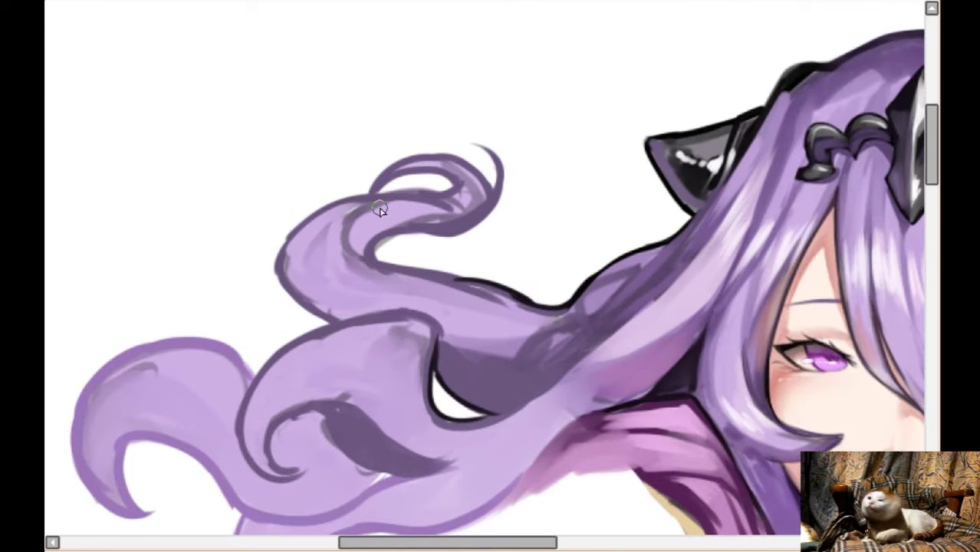
{"action": "scroll", "coordinate": [392, 257], "scroll_direction": "down", "scroll_amount": 3}
{"action": "scroll", "coordinate": [608, 409], "scroll_direction": "up", "scroll_amount": 2}
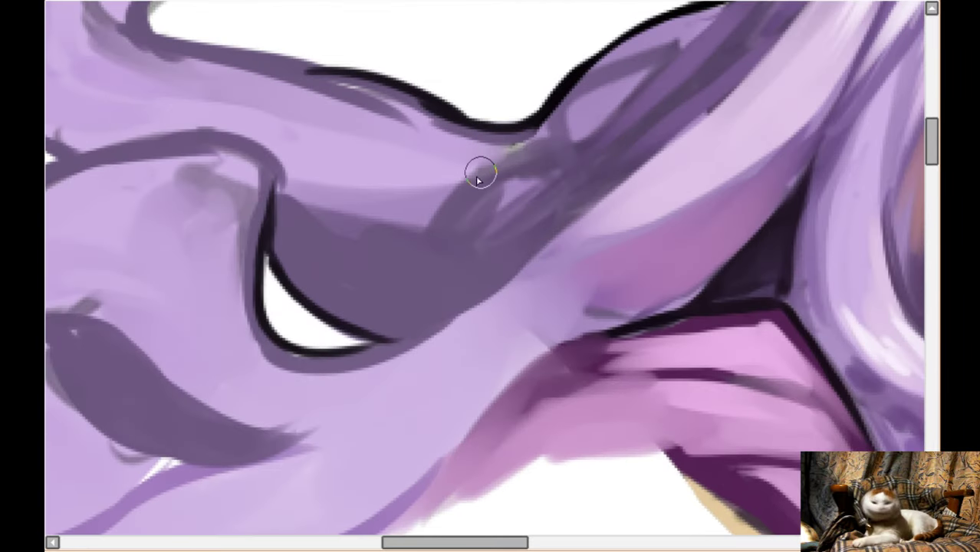
{"action": "mouse_move", "coordinate": [443, 315]}
{"action": "left_mouse_down"}
{"action": "mouse_move", "coordinate": [492, 318]}
{"action": "mouse_move", "coordinate": [409, 326]}
{"action": "mouse_move", "coordinate": [587, 280]}
{"action": "mouse_move", "coordinate": [620, 319]}
{"action": "mouse_move", "coordinate": [501, 313]}
{"action": "mouse_move", "coordinate": [378, 334]}
{"action": "mouse_move", "coordinate": [422, 326]}
{"action": "mouse_move", "coordinate": [531, 241]}
{"action": "mouse_move", "coordinate": [580, 307]}
{"action": "mouse_move", "coordinate": [488, 291]}
{"action": "mouse_move", "coordinate": [645, 295]}
{"action": "mouse_move", "coordinate": [648, 306]}
{"action": "mouse_move", "coordinate": [564, 289]}
{"action": "mouse_move", "coordinate": [606, 256]}
{"action": "mouse_move", "coordinate": [561, 249]}
{"action": "left_mouse_up"}
{"action": "left_click_drag", "start_coordinate": [482, 256], "coordinate": [516, 258]}
{"action": "left_click_drag", "start_coordinate": [568, 189], "coordinate": [600, 188]}
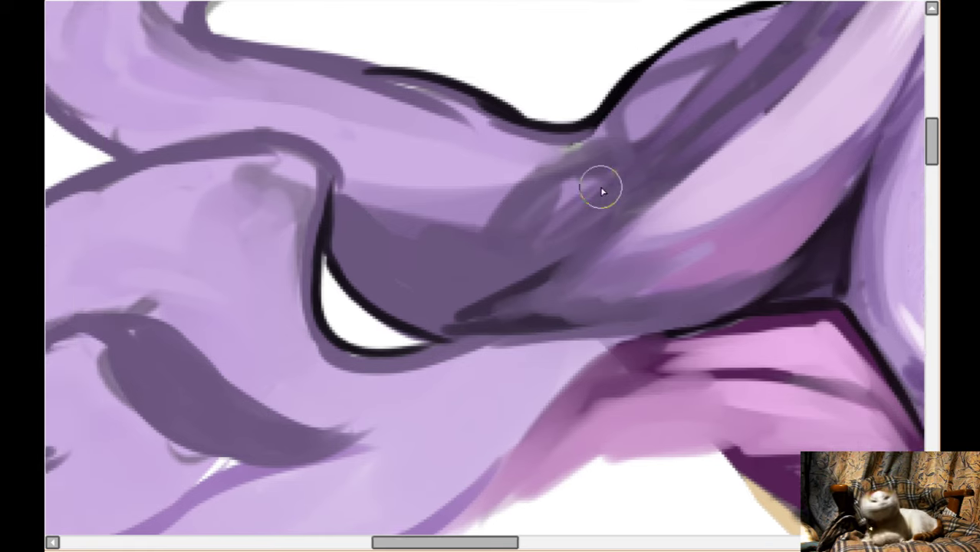
- Paint over the sketchy lines where the strands meet beside the shoulder, blending them into smooth purple hair shading
{"action": "left_click_drag", "start_coordinate": [484, 178], "coordinate": [541, 236]}
{"action": "mouse_move", "coordinate": [567, 269]}
{"action": "left_mouse_down"}
{"action": "mouse_move", "coordinate": [513, 328]}
{"action": "mouse_move", "coordinate": [644, 230]}
{"action": "mouse_move", "coordinate": [501, 344]}
{"action": "mouse_move", "coordinate": [528, 323]}
{"action": "left_mouse_up"}
{"action": "scroll", "coordinate": [497, 326], "scroll_direction": "right", "scroll_amount": 7}
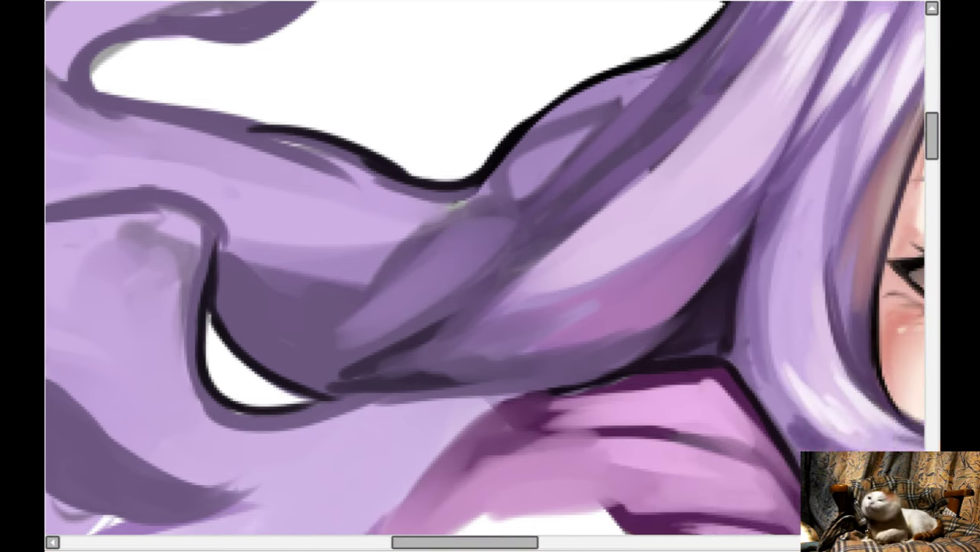
{"action": "scroll", "coordinate": [506, 247], "scroll_direction": "up", "scroll_amount": 3}
{"action": "mouse_move", "coordinate": [537, 204]}
{"action": "left_mouse_down"}
{"action": "mouse_move", "coordinate": [447, 270]}
{"action": "mouse_move", "coordinate": [507, 267]}
{"action": "mouse_move", "coordinate": [445, 281]}
{"action": "mouse_move", "coordinate": [674, 128]}
{"action": "mouse_move", "coordinate": [509, 245]}
{"action": "mouse_move", "coordinate": [535, 239]}
{"action": "left_mouse_up"}
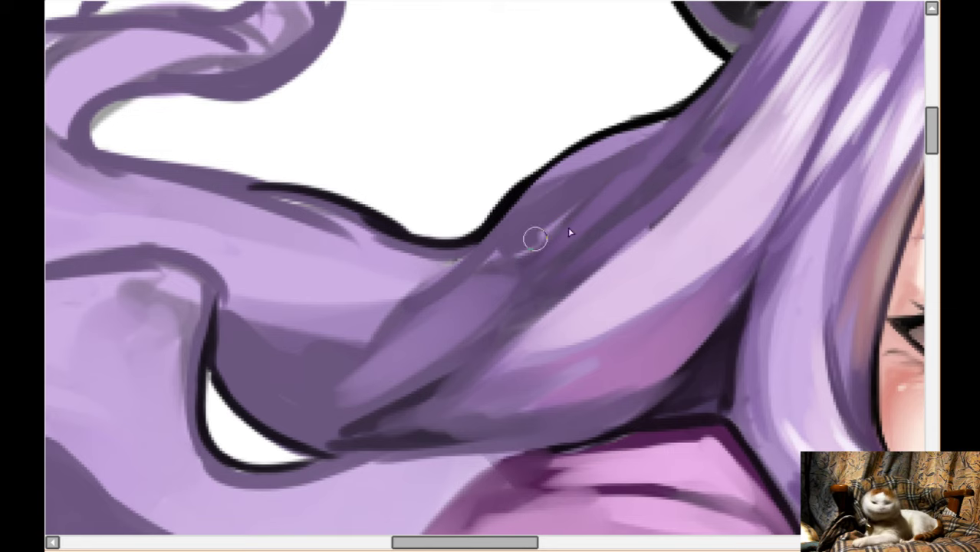
- Paint a light lilac strand sweeping from the head towards the white gap and shade its edges in mid purple
{"action": "mouse_move", "coordinate": [389, 290]}
{"action": "left_mouse_down"}
{"action": "mouse_move", "coordinate": [557, 204]}
{"action": "mouse_move", "coordinate": [595, 180]}
{"action": "mouse_move", "coordinate": [530, 208]}
{"action": "mouse_move", "coordinate": [677, 120]}
{"action": "mouse_move", "coordinate": [584, 188]}
{"action": "mouse_move", "coordinate": [711, 111]}
{"action": "mouse_move", "coordinate": [567, 201]}
{"action": "mouse_move", "coordinate": [481, 270]}
{"action": "mouse_move", "coordinate": [503, 252]}
{"action": "mouse_move", "coordinate": [323, 355]}
{"action": "mouse_move", "coordinate": [419, 313]}
{"action": "mouse_move", "coordinate": [267, 341]}
{"action": "mouse_move", "coordinate": [329, 342]}
{"action": "mouse_move", "coordinate": [407, 306]}
{"action": "mouse_move", "coordinate": [604, 184]}
{"action": "mouse_move", "coordinate": [511, 233]}
{"action": "mouse_move", "coordinate": [603, 164]}
{"action": "mouse_move", "coordinate": [705, 111]}
{"action": "left_mouse_up"}
{"action": "mouse_move", "coordinate": [663, 165]}
{"action": "left_mouse_down"}
{"action": "mouse_move", "coordinate": [764, 79]}
{"action": "mouse_move", "coordinate": [565, 221]}
{"action": "mouse_move", "coordinate": [421, 364]}
{"action": "mouse_move", "coordinate": [368, 396]}
{"action": "mouse_move", "coordinate": [243, 376]}
{"action": "left_mouse_up"}
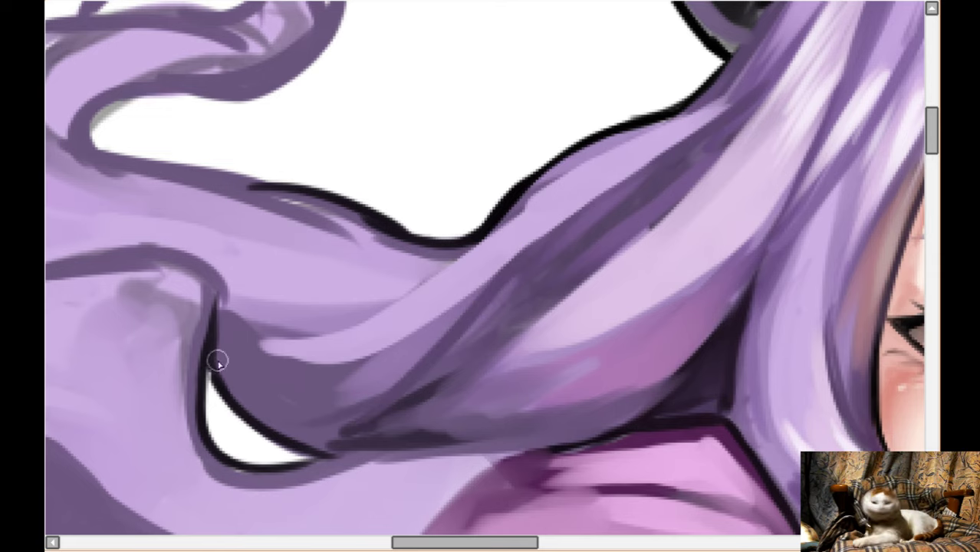
{"action": "left_click", "coordinate": [313, 349], "text": "alt"}
{"action": "mouse_move", "coordinate": [256, 342]}
{"action": "left_mouse_down"}
{"action": "mouse_move", "coordinate": [339, 366]}
{"action": "mouse_move", "coordinate": [525, 223]}
{"action": "mouse_move", "coordinate": [386, 305]}
{"action": "mouse_move", "coordinate": [234, 343]}
{"action": "mouse_move", "coordinate": [388, 295]}
{"action": "mouse_move", "coordinate": [461, 249]}
{"action": "mouse_move", "coordinate": [227, 316]}
{"action": "mouse_move", "coordinate": [210, 341]}
{"action": "mouse_move", "coordinate": [203, 264]}
{"action": "mouse_move", "coordinate": [231, 305]}
{"action": "left_mouse_up"}
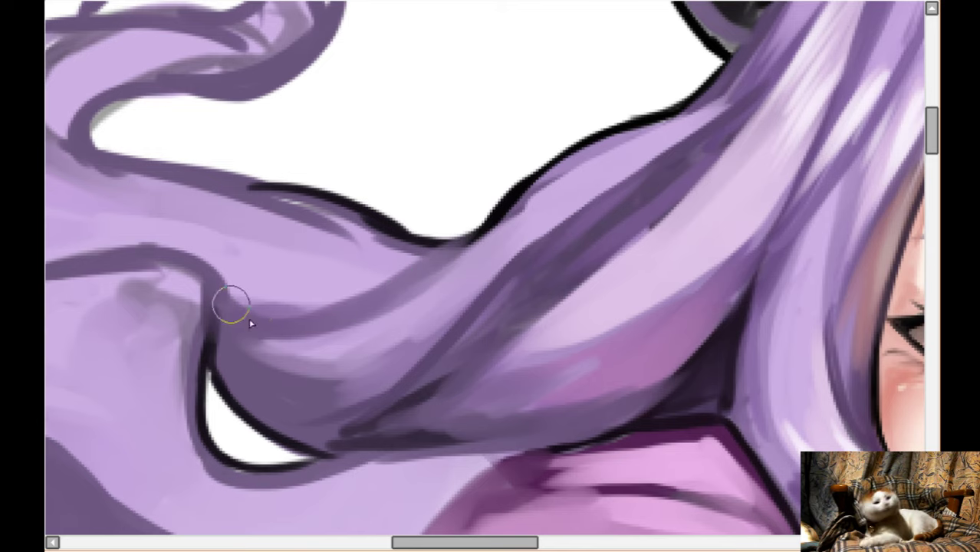
{"action": "left_click_drag", "start_coordinate": [368, 313], "coordinate": [397, 313]}
{"action": "scroll", "coordinate": [431, 254], "scroll_direction": "left", "scroll_amount": 10}
{"action": "scroll", "coordinate": [403, 270], "scroll_direction": "up", "scroll_amount": 4}
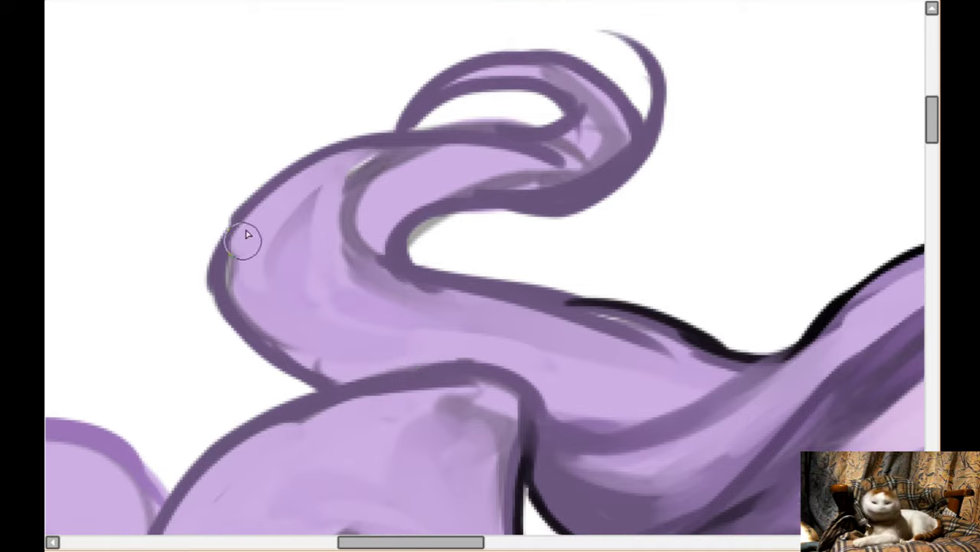
- Shade the bend of the upper hair curl with curved mid-purple strands and darken its outer edge
{"action": "mouse_move", "coordinate": [255, 320]}
{"action": "left_mouse_down"}
{"action": "mouse_move", "coordinate": [335, 357]}
{"action": "mouse_move", "coordinate": [236, 259]}
{"action": "mouse_move", "coordinate": [315, 216]}
{"action": "mouse_move", "coordinate": [332, 330]}
{"action": "mouse_move", "coordinate": [429, 326]}
{"action": "mouse_move", "coordinate": [308, 258]}
{"action": "mouse_move", "coordinate": [486, 344]}
{"action": "mouse_move", "coordinate": [365, 253]}
{"action": "mouse_move", "coordinate": [693, 320]}
{"action": "left_mouse_up"}
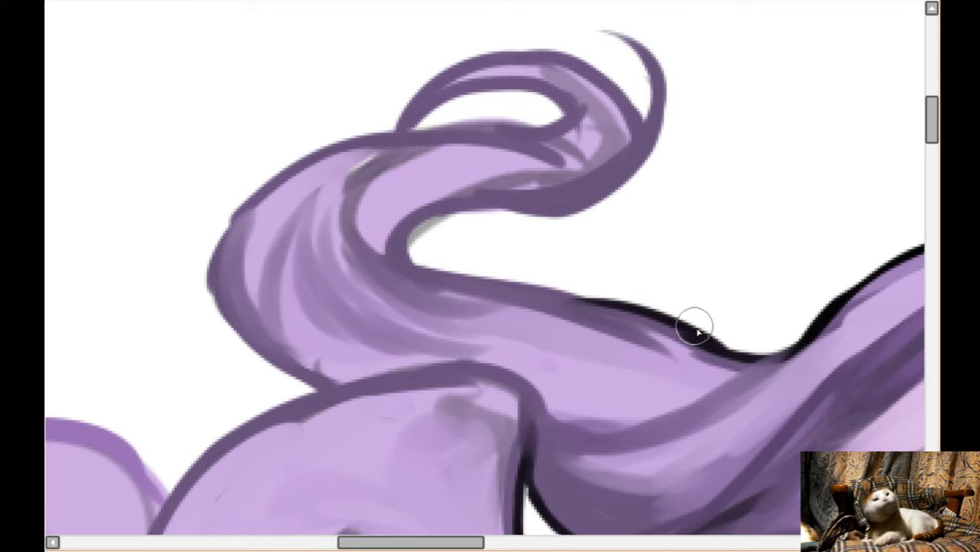
{"action": "mouse_move", "coordinate": [349, 290]}
{"action": "left_mouse_down"}
{"action": "mouse_move", "coordinate": [243, 219]}
{"action": "mouse_move", "coordinate": [263, 212]}
{"action": "left_mouse_up"}
{"action": "left_click_drag", "start_coordinate": [262, 336], "coordinate": [260, 200]}
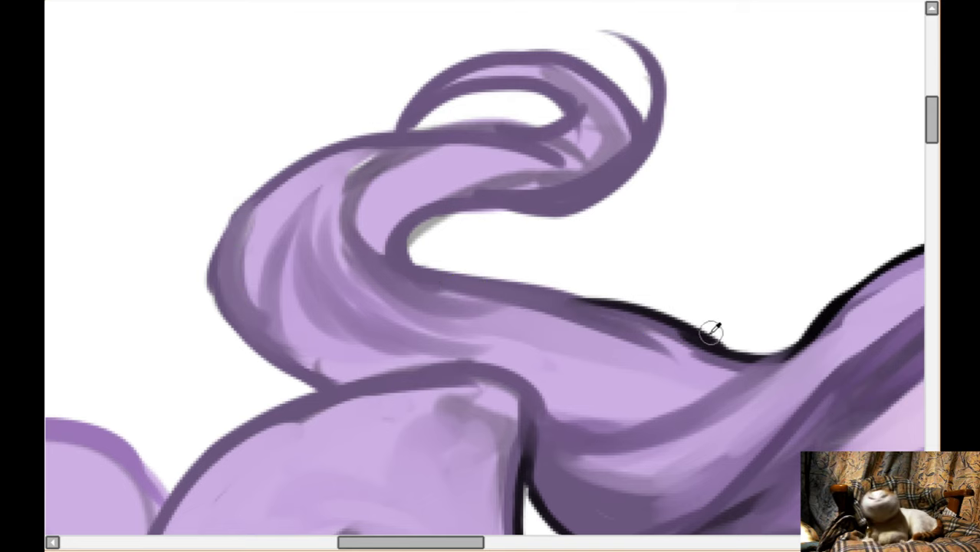
- Paint dark purple shadows along the upper curl's edge, inner fold and hooked tip, covering the grey sketch lines
{"action": "mouse_move", "coordinate": [247, 251]}
{"action": "left_mouse_down"}
{"action": "mouse_move", "coordinate": [253, 208]}
{"action": "mouse_move", "coordinate": [267, 198]}
{"action": "mouse_move", "coordinate": [249, 299]}
{"action": "mouse_move", "coordinate": [236, 237]}
{"action": "mouse_move", "coordinate": [257, 324]}
{"action": "mouse_move", "coordinate": [231, 215]}
{"action": "mouse_move", "coordinate": [242, 307]}
{"action": "mouse_move", "coordinate": [349, 140]}
{"action": "mouse_move", "coordinate": [317, 182]}
{"action": "mouse_move", "coordinate": [398, 132]}
{"action": "left_mouse_up"}
{"action": "left_click_drag", "start_coordinate": [399, 132], "coordinate": [355, 212]}
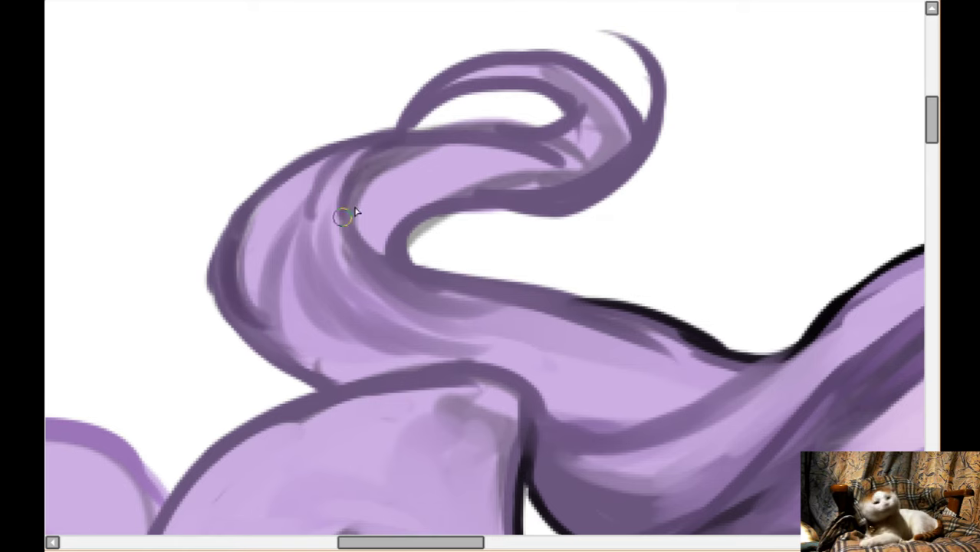
{"action": "mouse_move", "coordinate": [369, 154]}
{"action": "left_mouse_down"}
{"action": "mouse_move", "coordinate": [311, 219]}
{"action": "mouse_move", "coordinate": [440, 141]}
{"action": "mouse_move", "coordinate": [360, 230]}
{"action": "mouse_move", "coordinate": [407, 235]}
{"action": "mouse_move", "coordinate": [503, 194]}
{"action": "mouse_move", "coordinate": [591, 180]}
{"action": "mouse_move", "coordinate": [534, 144]}
{"action": "mouse_move", "coordinate": [557, 159]}
{"action": "mouse_move", "coordinate": [636, 142]}
{"action": "left_mouse_up"}
{"action": "left_click_drag", "start_coordinate": [580, 171], "coordinate": [476, 196]}
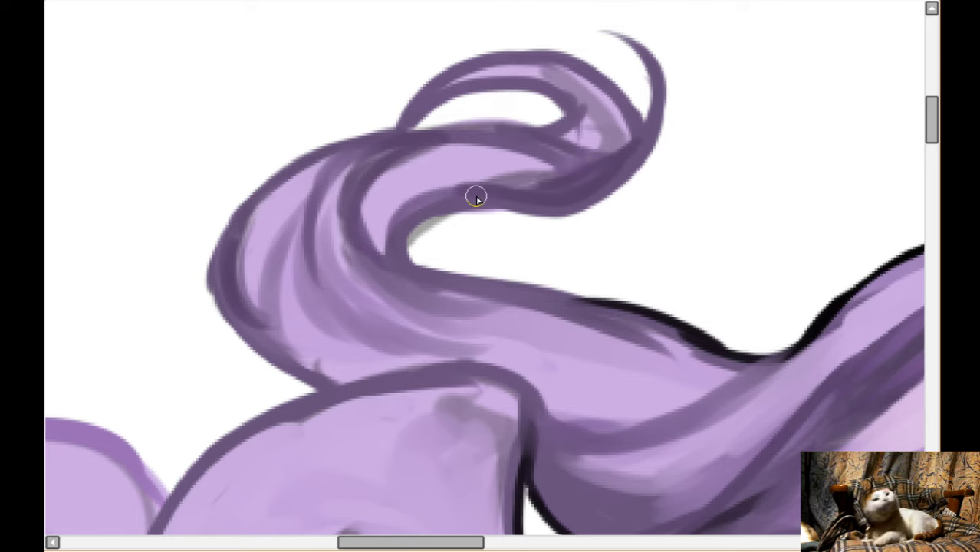
- Paint dark purple strands inside the far hair curl and extend its tip, continuing the shadow along the middle lock's underside
{"action": "scroll", "coordinate": [481, 193], "scroll_direction": "down", "scroll_amount": 3}
{"action": "scroll", "coordinate": [336, 361], "scroll_direction": "up", "scroll_amount": 2}
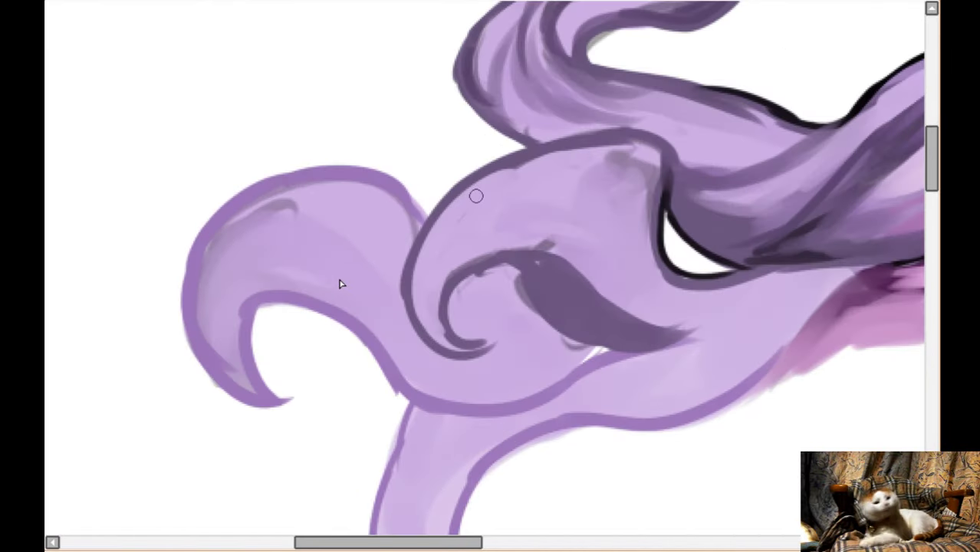
{"action": "scroll", "coordinate": [342, 284], "scroll_direction": "down", "scroll_amount": 3}
{"action": "mouse_move", "coordinate": [197, 265]}
{"action": "left_mouse_down"}
{"action": "mouse_move", "coordinate": [257, 306]}
{"action": "mouse_move", "coordinate": [284, 310]}
{"action": "mouse_move", "coordinate": [215, 220]}
{"action": "mouse_move", "coordinate": [261, 167]}
{"action": "mouse_move", "coordinate": [291, 187]}
{"action": "mouse_move", "coordinate": [287, 139]}
{"action": "mouse_move", "coordinate": [390, 125]}
{"action": "mouse_move", "coordinate": [409, 147]}
{"action": "mouse_move", "coordinate": [271, 157]}
{"action": "mouse_move", "coordinate": [235, 247]}
{"action": "mouse_move", "coordinate": [311, 315]}
{"action": "mouse_move", "coordinate": [247, 296]}
{"action": "mouse_move", "coordinate": [219, 263]}
{"action": "mouse_move", "coordinate": [205, 186]}
{"action": "mouse_move", "coordinate": [251, 215]}
{"action": "mouse_move", "coordinate": [285, 201]}
{"action": "left_mouse_up"}
{"action": "mouse_move", "coordinate": [499, 334]}
{"action": "left_mouse_down"}
{"action": "mouse_move", "coordinate": [634, 239]}
{"action": "mouse_move", "coordinate": [529, 297]}
{"action": "mouse_move", "coordinate": [434, 311]}
{"action": "left_mouse_up"}
- Shade the curled tip of the middle lock and trim the lower edge of its dark fold with lilac
{"action": "left_click_drag", "start_coordinate": [432, 236], "coordinate": [469, 250]}
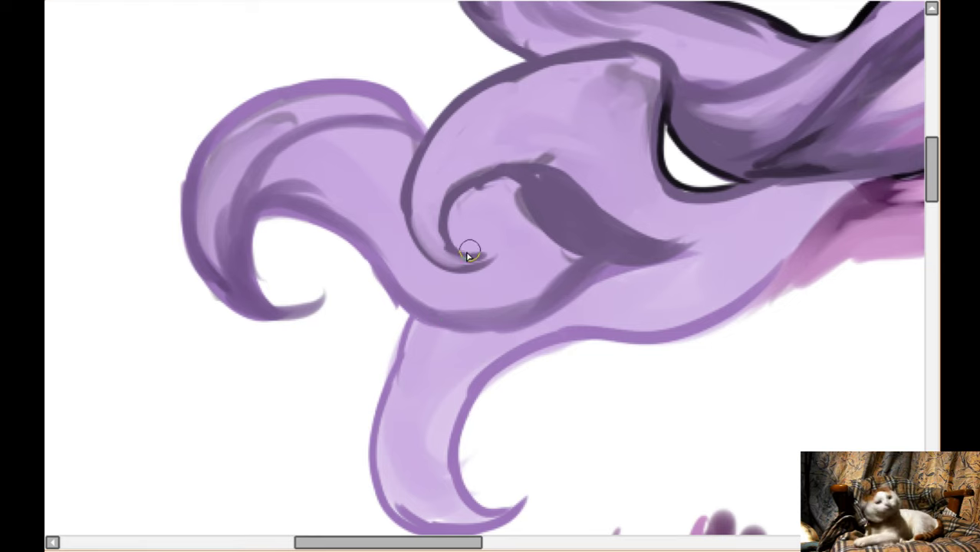
{"action": "mouse_move", "coordinate": [437, 218]}
{"action": "left_mouse_down"}
{"action": "mouse_move", "coordinate": [447, 260]}
{"action": "mouse_move", "coordinate": [425, 242]}
{"action": "mouse_move", "coordinate": [479, 253]}
{"action": "mouse_move", "coordinate": [429, 184]}
{"action": "mouse_move", "coordinate": [427, 243]}
{"action": "mouse_move", "coordinate": [429, 144]}
{"action": "left_mouse_up"}
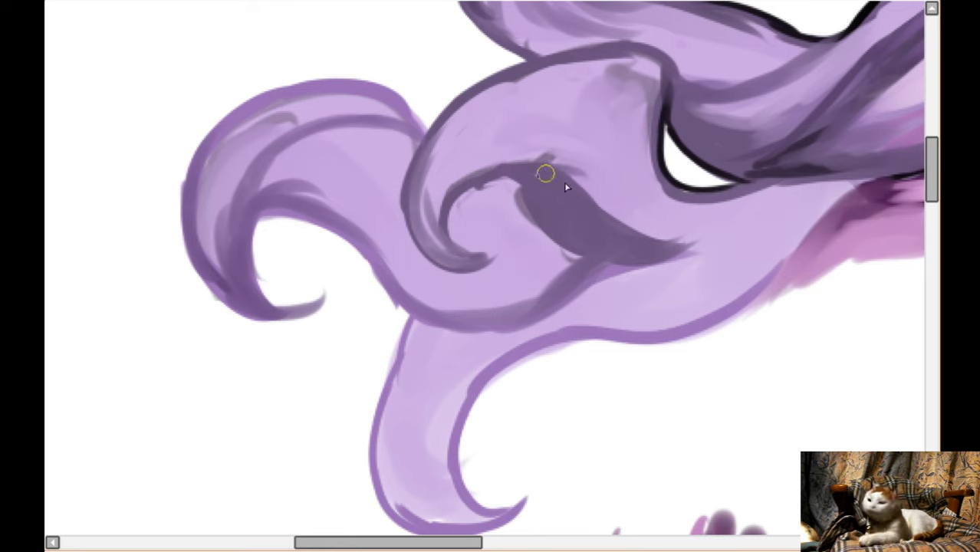
{"action": "mouse_move", "coordinate": [503, 217]}
{"action": "left_mouse_down"}
{"action": "mouse_move", "coordinate": [557, 237]}
{"action": "mouse_move", "coordinate": [536, 226]}
{"action": "mouse_move", "coordinate": [551, 275]}
{"action": "left_mouse_up"}
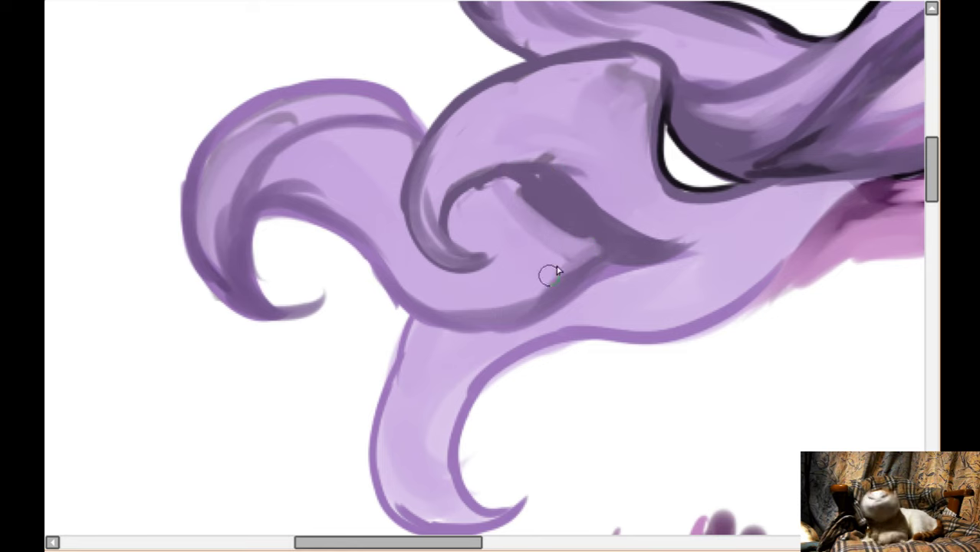
- Shade the lowest hair lock with dark purple strands from its hooked tip up to where it meets the pink hood
{"action": "scroll", "coordinate": [495, 318], "scroll_direction": "down", "scroll_amount": 1}
{"action": "mouse_move", "coordinate": [405, 321]}
{"action": "left_mouse_down"}
{"action": "mouse_move", "coordinate": [383, 378]}
{"action": "mouse_move", "coordinate": [389, 447]}
{"action": "mouse_move", "coordinate": [475, 495]}
{"action": "left_mouse_up"}
{"action": "scroll", "coordinate": [464, 445], "scroll_direction": "down", "scroll_amount": 1}
{"action": "scroll", "coordinate": [464, 445], "scroll_direction": "down", "scroll_amount": 1}
{"action": "mouse_move", "coordinate": [402, 431]}
{"action": "left_mouse_down"}
{"action": "mouse_move", "coordinate": [493, 426]}
{"action": "mouse_move", "coordinate": [400, 342]}
{"action": "mouse_move", "coordinate": [414, 374]}
{"action": "mouse_move", "coordinate": [442, 248]}
{"action": "mouse_move", "coordinate": [423, 386]}
{"action": "left_mouse_up"}
{"action": "mouse_move", "coordinate": [421, 241]}
{"action": "left_mouse_down"}
{"action": "mouse_move", "coordinate": [387, 343]}
{"action": "mouse_move", "coordinate": [461, 373]}
{"action": "mouse_move", "coordinate": [491, 418]}
{"action": "mouse_move", "coordinate": [428, 374]}
{"action": "mouse_move", "coordinate": [460, 294]}
{"action": "mouse_move", "coordinate": [483, 270]}
{"action": "mouse_move", "coordinate": [442, 354]}
{"action": "mouse_move", "coordinate": [454, 397]}
{"action": "mouse_move", "coordinate": [531, 236]}
{"action": "mouse_move", "coordinate": [491, 252]}
{"action": "mouse_move", "coordinate": [720, 190]}
{"action": "mouse_move", "coordinate": [630, 199]}
{"action": "mouse_move", "coordinate": [764, 134]}
{"action": "mouse_move", "coordinate": [762, 115]}
{"action": "mouse_move", "coordinate": [652, 164]}
{"action": "left_mouse_up"}
{"action": "mouse_move", "coordinate": [725, 143]}
{"action": "left_mouse_down"}
{"action": "mouse_move", "coordinate": [495, 209]}
{"action": "mouse_move", "coordinate": [409, 267]}
{"action": "mouse_move", "coordinate": [641, 230]}
{"action": "mouse_move", "coordinate": [675, 211]}
{"action": "left_mouse_up"}
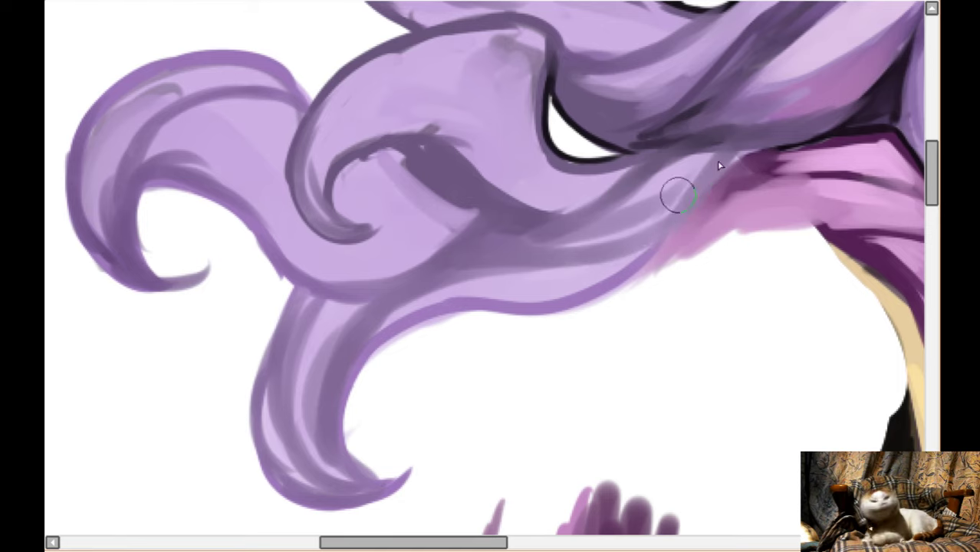
- Examine the shaded hair curls together with the head and hood
{"action": "scroll", "coordinate": [400, 219], "scroll_direction": "up", "scroll_amount": 3}
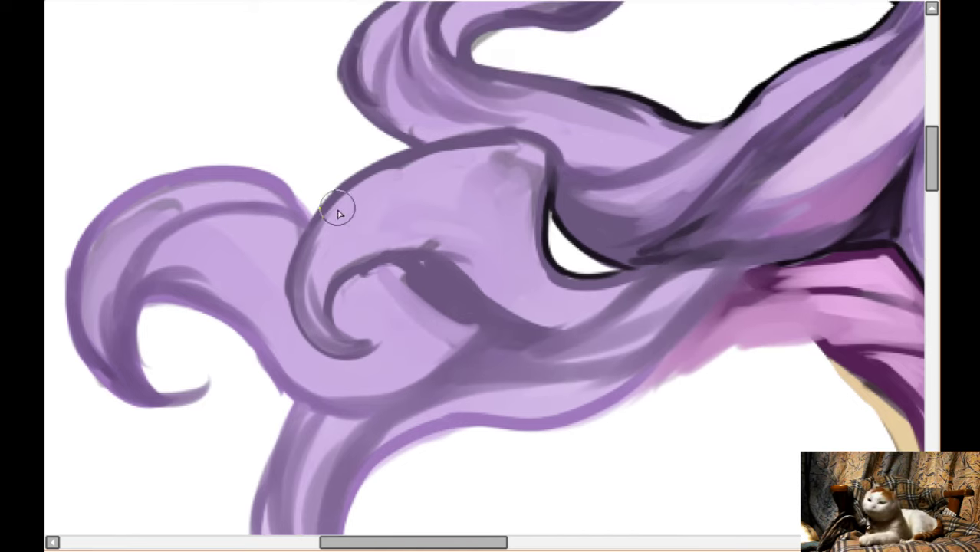
{"action": "scroll", "coordinate": [110, 263], "scroll_direction": "left", "scroll_amount": 3}
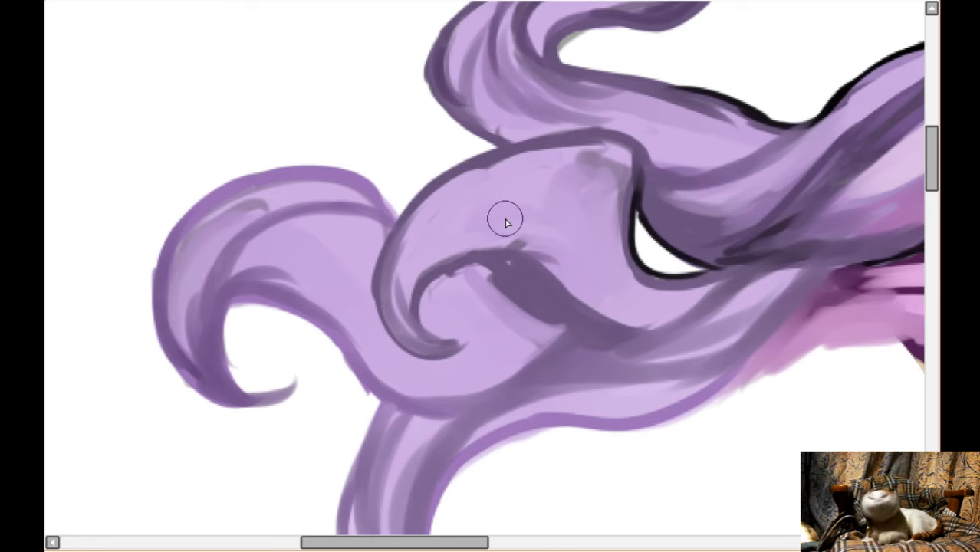
{"action": "scroll", "coordinate": [507, 222], "scroll_direction": "down", "scroll_amount": 5}
{"action": "scroll", "coordinate": [537, 307], "scroll_direction": "up", "scroll_amount": 1}
{"action": "scroll", "coordinate": [537, 307], "scroll_direction": "right", "scroll_amount": 1}
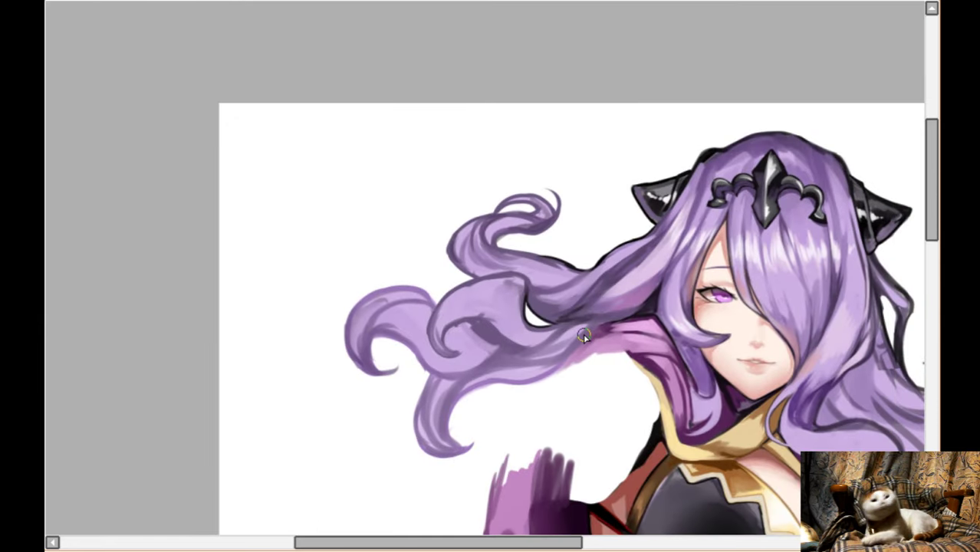
- Bring back the outstretched arm over the body and isolate it from the surrounding artwork
{"action": "scroll", "coordinate": [618, 413], "scroll_direction": "up", "scroll_amount": 1}
{"action": "scroll", "coordinate": [618, 413], "scroll_direction": "down", "scroll_amount": 6}
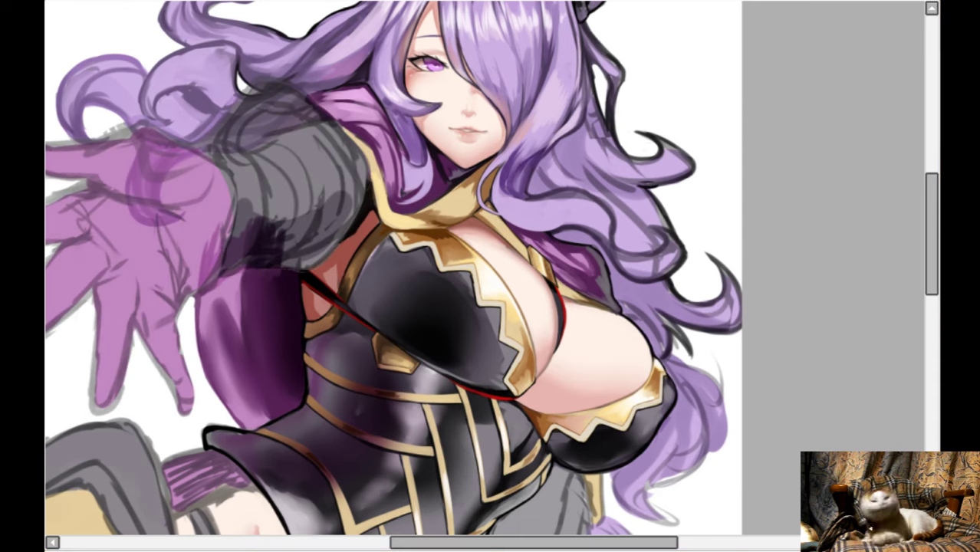
{"action": "scroll", "coordinate": [497, 319], "scroll_direction": "left", "scroll_amount": 6}
{"action": "scroll", "coordinate": [420, 175], "scroll_direction": "up", "scroll_amount": 4}
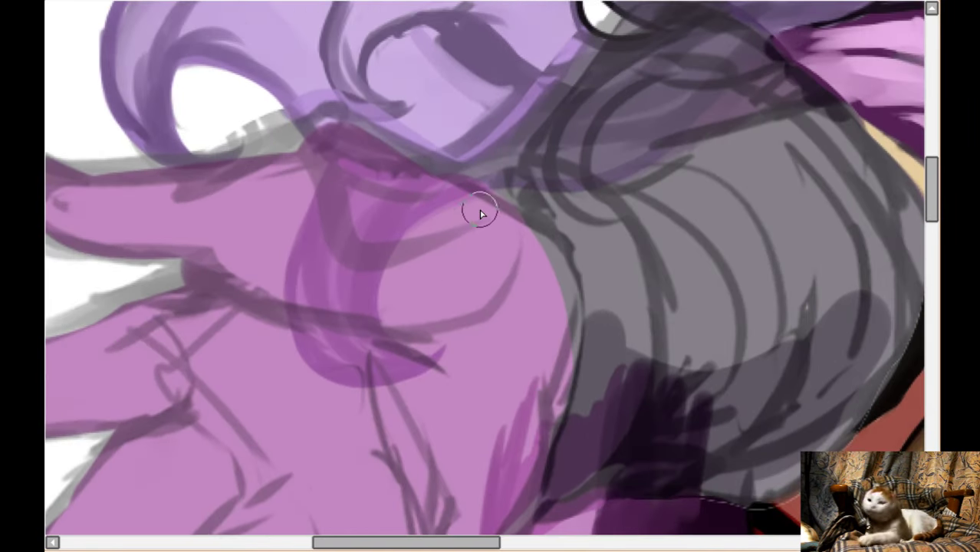
{"action": "scroll", "coordinate": [481, 214], "scroll_direction": "up", "scroll_amount": 1}
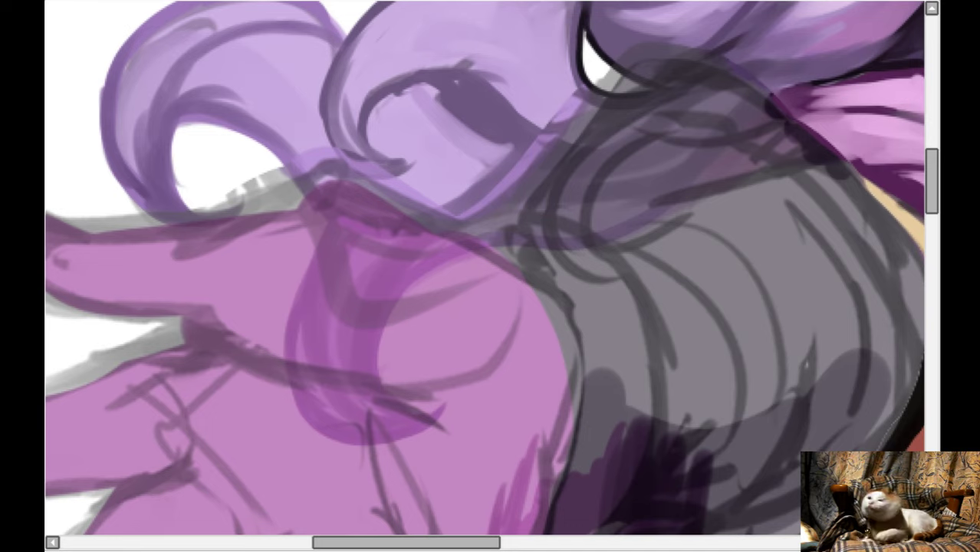
{"action": "scroll", "coordinate": [278, 124], "scroll_direction": "down", "scroll_amount": 1}
{"action": "scroll", "coordinate": [278, 124], "scroll_direction": "up", "scroll_amount": 1}
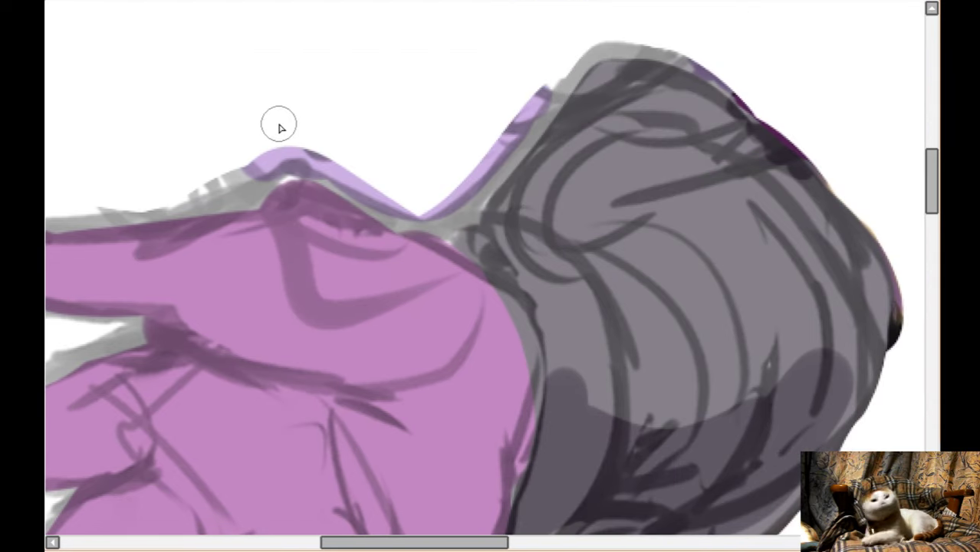
- Erase the grey fringe and leftover hair above the hand and wrist, and clean the edges of the thumb and index finger
{"action": "scroll", "coordinate": [279, 125], "scroll_direction": "left", "scroll_amount": 3}
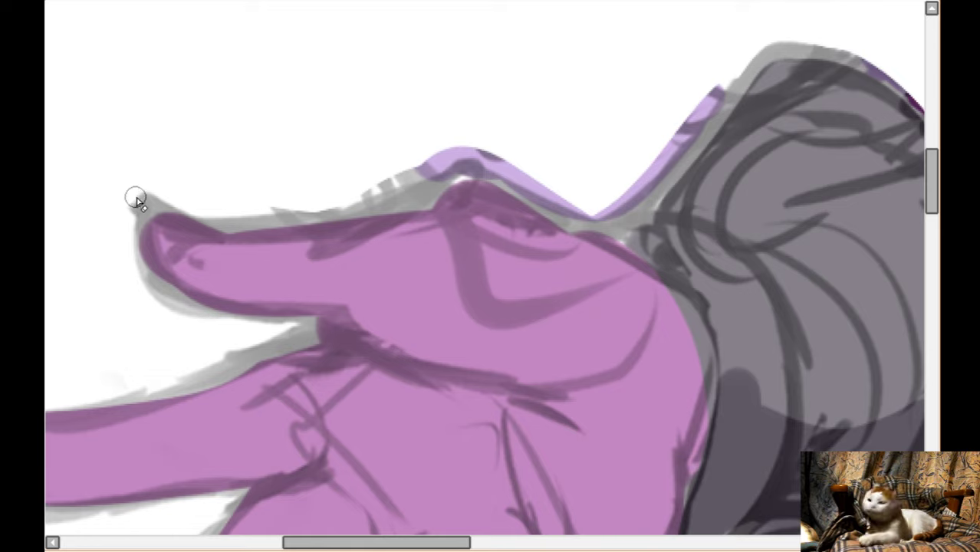
{"action": "mouse_move", "coordinate": [138, 200]}
{"action": "left_mouse_down"}
{"action": "mouse_move", "coordinate": [247, 213]}
{"action": "mouse_move", "coordinate": [317, 204]}
{"action": "mouse_move", "coordinate": [409, 184]}
{"action": "mouse_move", "coordinate": [474, 147]}
{"action": "mouse_move", "coordinate": [511, 140]}
{"action": "mouse_move", "coordinate": [436, 155]}
{"action": "mouse_move", "coordinate": [504, 156]}
{"action": "mouse_move", "coordinate": [576, 188]}
{"action": "mouse_move", "coordinate": [627, 185]}
{"action": "mouse_move", "coordinate": [749, 34]}
{"action": "left_mouse_up"}
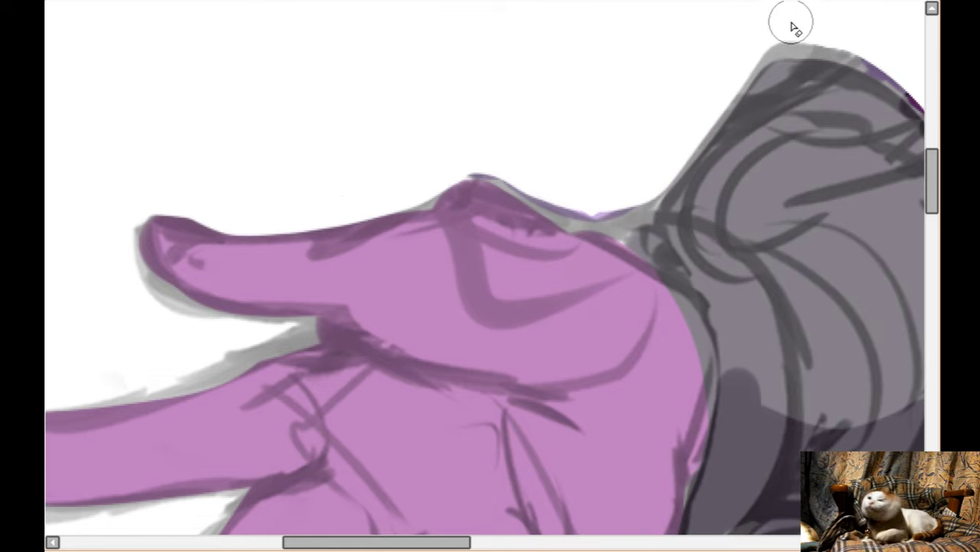
{"action": "scroll", "coordinate": [792, 24], "scroll_direction": "down", "scroll_amount": 4}
{"action": "scroll", "coordinate": [290, 145], "scroll_direction": "left", "scroll_amount": 6}
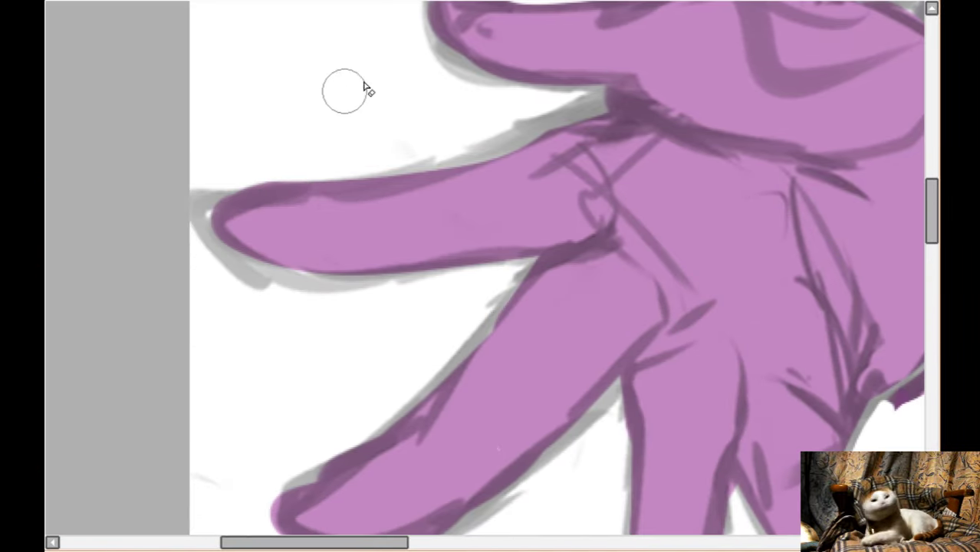
{"action": "scroll", "coordinate": [350, 92], "scroll_direction": "up", "scroll_amount": 2}
{"action": "mouse_move", "coordinate": [416, 40]}
{"action": "left_mouse_down"}
{"action": "mouse_move", "coordinate": [427, 85]}
{"action": "mouse_move", "coordinate": [464, 125]}
{"action": "mouse_move", "coordinate": [559, 158]}
{"action": "mouse_move", "coordinate": [582, 156]}
{"action": "mouse_move", "coordinate": [560, 161]}
{"action": "mouse_move", "coordinate": [431, 119]}
{"action": "mouse_move", "coordinate": [515, 153]}
{"action": "mouse_move", "coordinate": [597, 158]}
{"action": "mouse_move", "coordinate": [487, 197]}
{"action": "left_mouse_up"}
{"action": "mouse_move", "coordinate": [555, 176]}
{"action": "left_mouse_down"}
{"action": "mouse_move", "coordinate": [458, 208]}
{"action": "mouse_move", "coordinate": [288, 227]}
{"action": "mouse_move", "coordinate": [354, 209]}
{"action": "mouse_move", "coordinate": [182, 254]}
{"action": "mouse_move", "coordinate": [228, 240]}
{"action": "mouse_move", "coordinate": [197, 298]}
{"action": "mouse_move", "coordinate": [334, 377]}
{"action": "mouse_move", "coordinate": [195, 308]}
{"action": "mouse_move", "coordinate": [189, 265]}
{"action": "mouse_move", "coordinate": [224, 309]}
{"action": "mouse_move", "coordinate": [291, 342]}
{"action": "mouse_move", "coordinate": [458, 355]}
{"action": "left_mouse_up"}
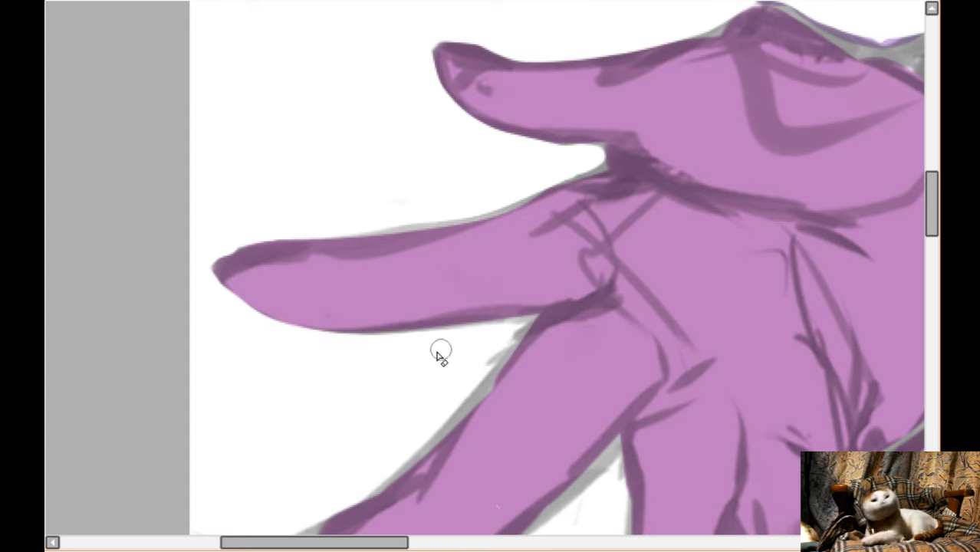
{"action": "left_click_drag", "start_coordinate": [370, 232], "coordinate": [460, 215]}
- Erase the grey sketch fringe along both sides of the middle finger
{"action": "scroll", "coordinate": [530, 162], "scroll_direction": "down", "scroll_amount": 4}
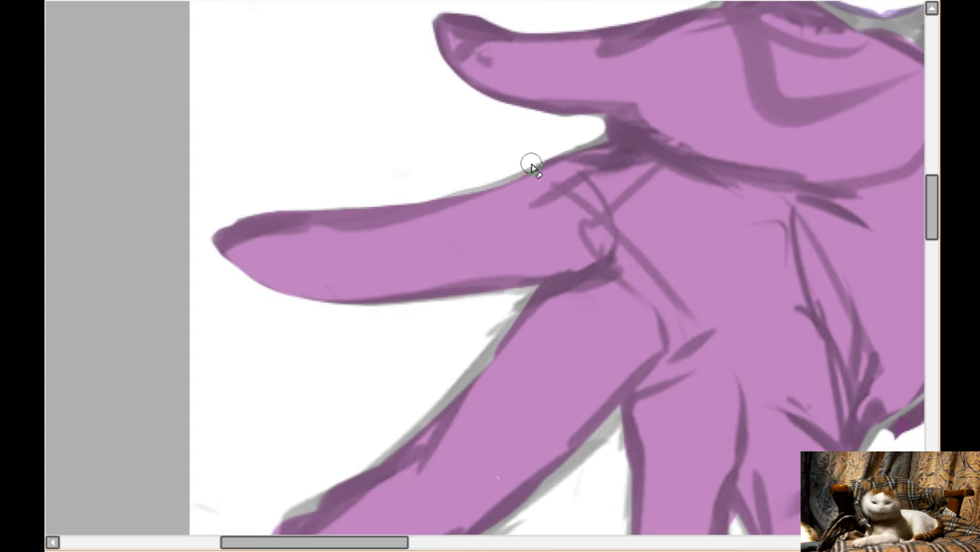
{"action": "scroll", "coordinate": [468, 151], "scroll_direction": "down", "scroll_amount": 1}
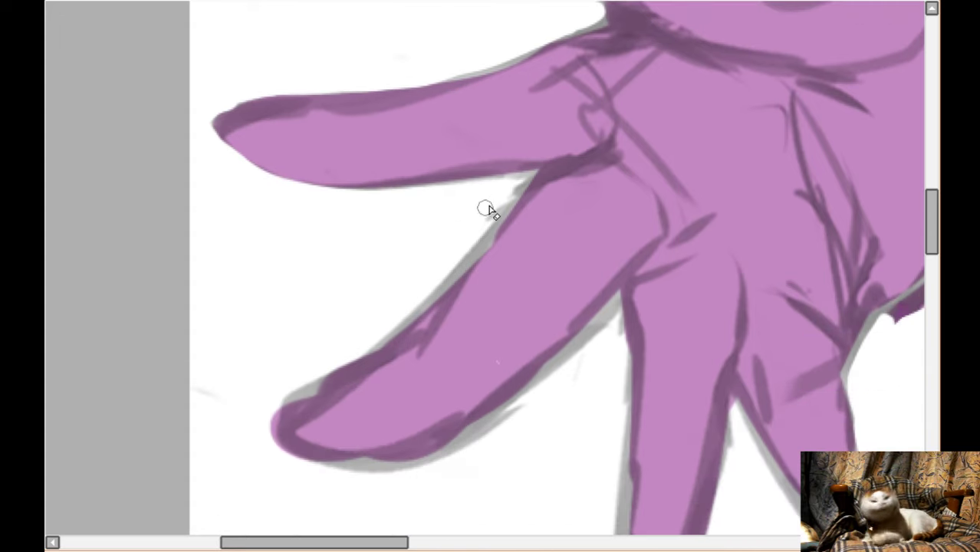
{"action": "left_click_drag", "start_coordinate": [522, 184], "coordinate": [433, 285]}
{"action": "left_click_drag", "start_coordinate": [469, 238], "coordinate": [231, 422]}
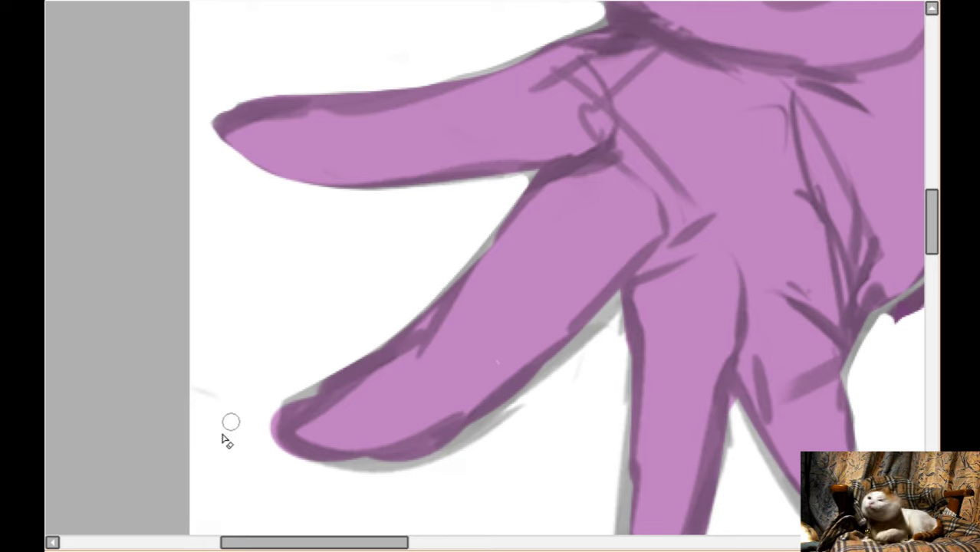
{"action": "left_click_drag", "start_coordinate": [276, 458], "coordinate": [529, 432]}
{"action": "mouse_move", "coordinate": [317, 468]}
{"action": "left_mouse_down"}
{"action": "mouse_move", "coordinate": [446, 435]}
{"action": "mouse_move", "coordinate": [504, 405]}
{"action": "mouse_move", "coordinate": [425, 462]}
{"action": "mouse_move", "coordinate": [542, 382]}
{"action": "mouse_move", "coordinate": [516, 401]}
{"action": "mouse_move", "coordinate": [611, 319]}
{"action": "mouse_move", "coordinate": [473, 436]}
{"action": "mouse_move", "coordinate": [588, 332]}
{"action": "left_mouse_up"}
{"action": "scroll", "coordinate": [606, 430], "scroll_direction": "down", "scroll_amount": 5}
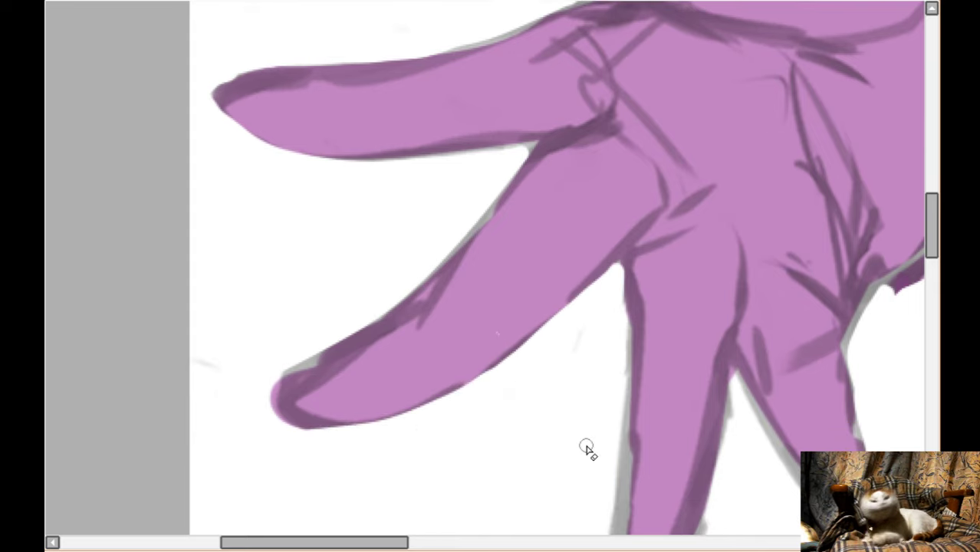
- Erase the grey fringe around the ring finger and along the inner edge of the little finger
{"action": "scroll", "coordinate": [614, 199], "scroll_direction": "right", "scroll_amount": 2}
{"action": "left_click_drag", "start_coordinate": [561, 106], "coordinate": [531, 295]}
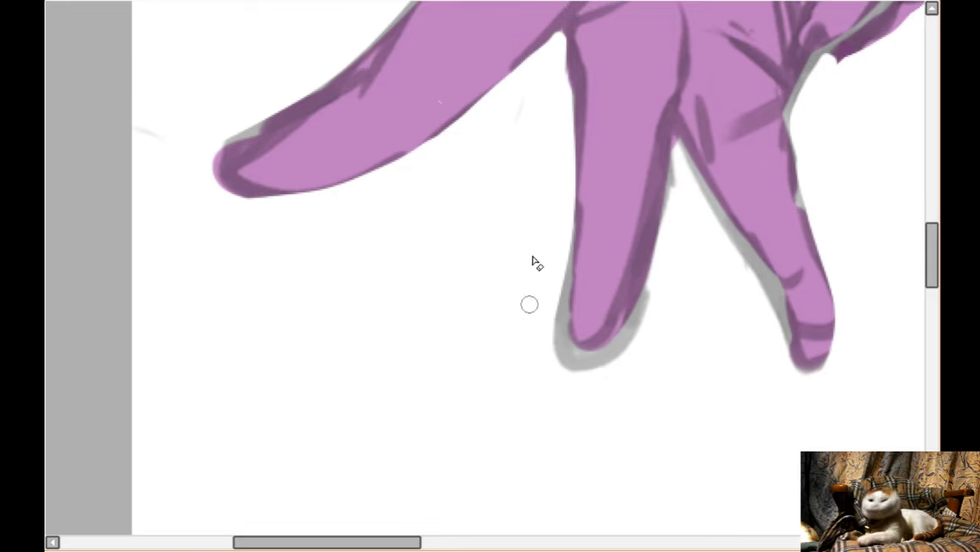
{"action": "mouse_move", "coordinate": [552, 180]}
{"action": "left_mouse_down"}
{"action": "mouse_move", "coordinate": [561, 280]}
{"action": "mouse_move", "coordinate": [599, 415]}
{"action": "mouse_move", "coordinate": [557, 367]}
{"action": "mouse_move", "coordinate": [562, 353]}
{"action": "mouse_move", "coordinate": [659, 297]}
{"action": "mouse_move", "coordinate": [612, 350]}
{"action": "mouse_move", "coordinate": [665, 249]}
{"action": "mouse_move", "coordinate": [683, 178]}
{"action": "mouse_move", "coordinate": [672, 216]}
{"action": "mouse_move", "coordinate": [677, 143]}
{"action": "mouse_move", "coordinate": [727, 241]}
{"action": "mouse_move", "coordinate": [753, 330]}
{"action": "mouse_move", "coordinate": [697, 221]}
{"action": "mouse_move", "coordinate": [762, 283]}
{"action": "left_mouse_up"}
{"action": "scroll", "coordinate": [764, 324], "scroll_direction": "right", "scroll_amount": 5}
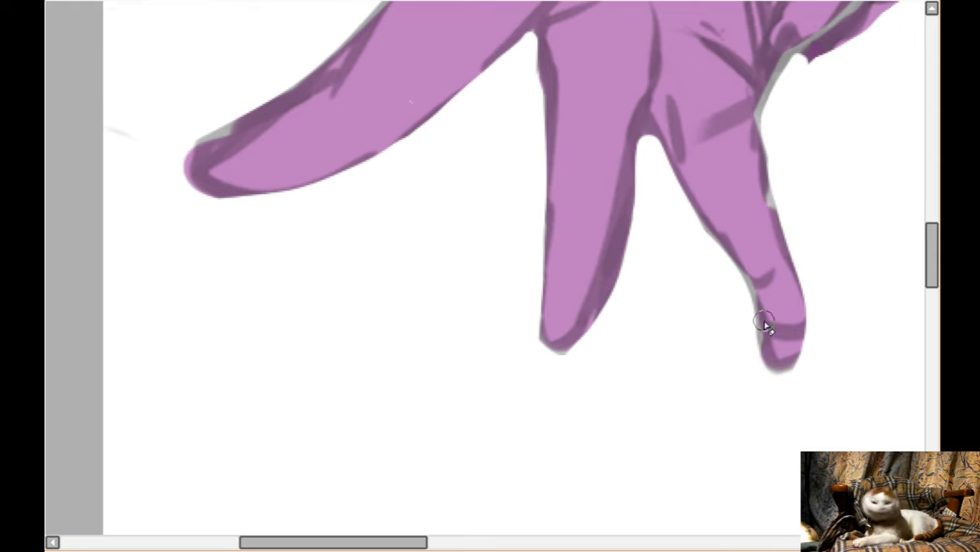
- Erase the purple and grey remnants below the palm heel and along the underside of the grey sleeve
{"action": "scroll", "coordinate": [577, 303], "scroll_direction": "up", "scroll_amount": 4}
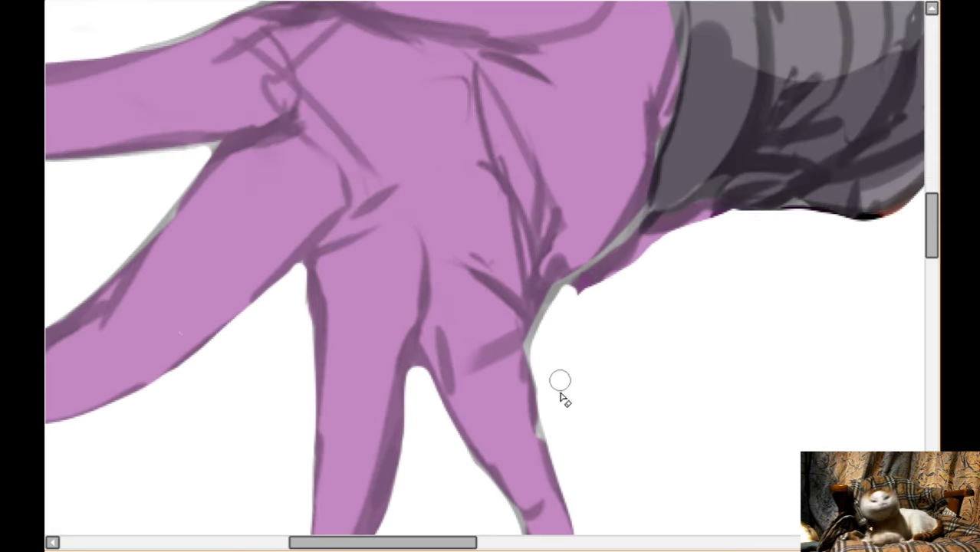
{"action": "mouse_move", "coordinate": [538, 357]}
{"action": "left_mouse_down"}
{"action": "mouse_move", "coordinate": [561, 299]}
{"action": "mouse_move", "coordinate": [646, 255]}
{"action": "mouse_move", "coordinate": [570, 294]}
{"action": "mouse_move", "coordinate": [643, 233]}
{"action": "mouse_move", "coordinate": [656, 242]}
{"action": "mouse_move", "coordinate": [714, 223]}
{"action": "mouse_move", "coordinate": [648, 236]}
{"action": "mouse_move", "coordinate": [698, 221]}
{"action": "mouse_move", "coordinate": [807, 247]}
{"action": "left_mouse_up"}
{"action": "scroll", "coordinate": [724, 225], "scroll_direction": "right", "scroll_amount": 6}
{"action": "scroll", "coordinate": [696, 258], "scroll_direction": "up", "scroll_amount": 5}
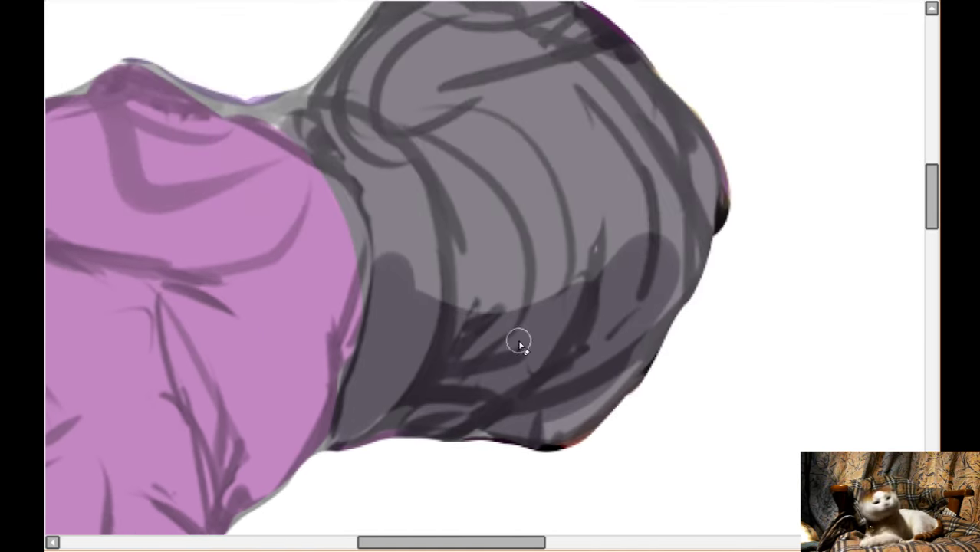
- Erase the remaining fringe above the thumb base and the wrist to leave a smooth contour up to the sleeve
{"action": "scroll", "coordinate": [503, 345], "scroll_direction": "left", "scroll_amount": 1}
{"action": "scroll", "coordinate": [340, 121], "scroll_direction": "left", "scroll_amount": 3}
{"action": "mouse_move", "coordinate": [285, 83]}
{"action": "left_mouse_down"}
{"action": "mouse_move", "coordinate": [346, 92]}
{"action": "mouse_move", "coordinate": [411, 125]}
{"action": "mouse_move", "coordinate": [468, 100]}
{"action": "left_mouse_up"}
{"action": "mouse_move", "coordinate": [344, 93]}
{"action": "left_mouse_down"}
{"action": "mouse_move", "coordinate": [397, 122]}
{"action": "mouse_move", "coordinate": [438, 126]}
{"action": "mouse_move", "coordinate": [479, 98]}
{"action": "left_mouse_up"}
{"action": "left_click_drag", "start_coordinate": [253, 102], "coordinate": [321, 91]}
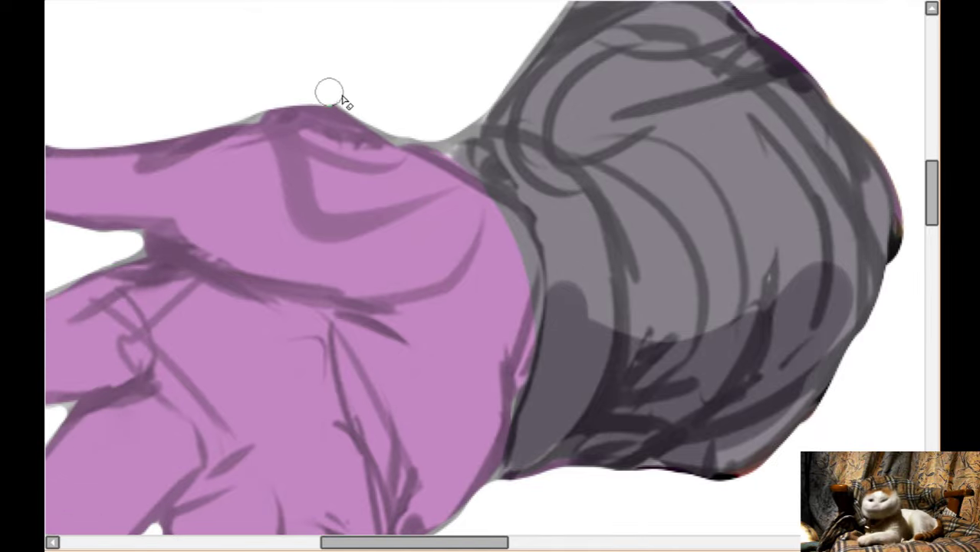
- Erase the gap between the ring and little fingers deeper into a narrow point
{"action": "scroll", "coordinate": [420, 108], "scroll_direction": "down", "scroll_amount": 4}
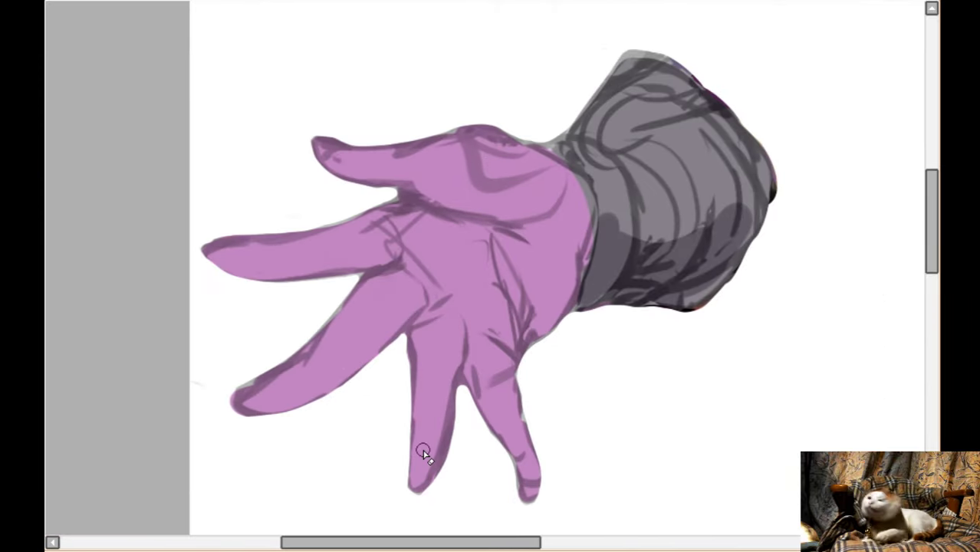
{"action": "scroll", "coordinate": [423, 453], "scroll_direction": "up", "scroll_amount": 5}
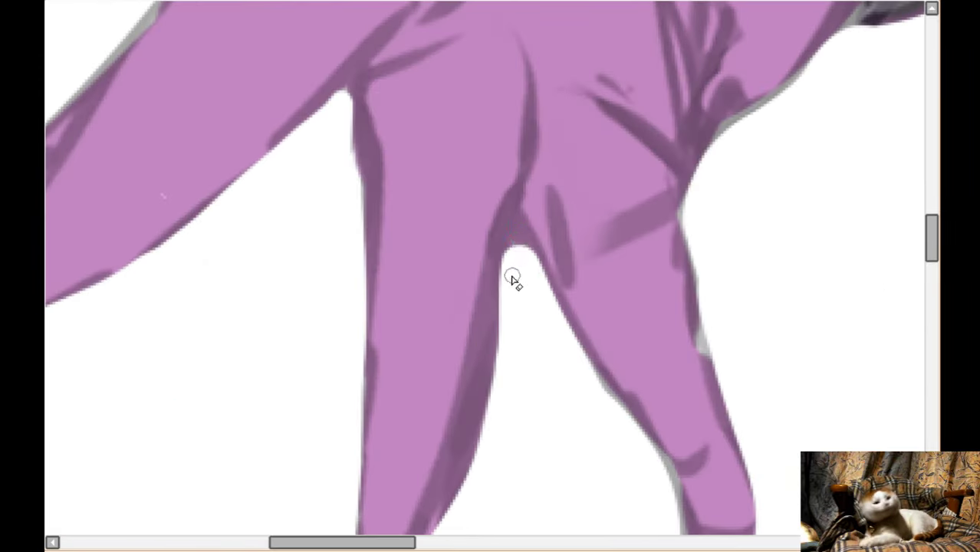
{"action": "mouse_move", "coordinate": [512, 280]}
{"action": "left_mouse_down"}
{"action": "mouse_move", "coordinate": [517, 216]}
{"action": "mouse_move", "coordinate": [529, 267]}
{"action": "left_mouse_up"}
{"action": "scroll", "coordinate": [310, 160], "scroll_direction": "down", "scroll_amount": 1}
{"action": "scroll", "coordinate": [311, 160], "scroll_direction": "left", "scroll_amount": 1}
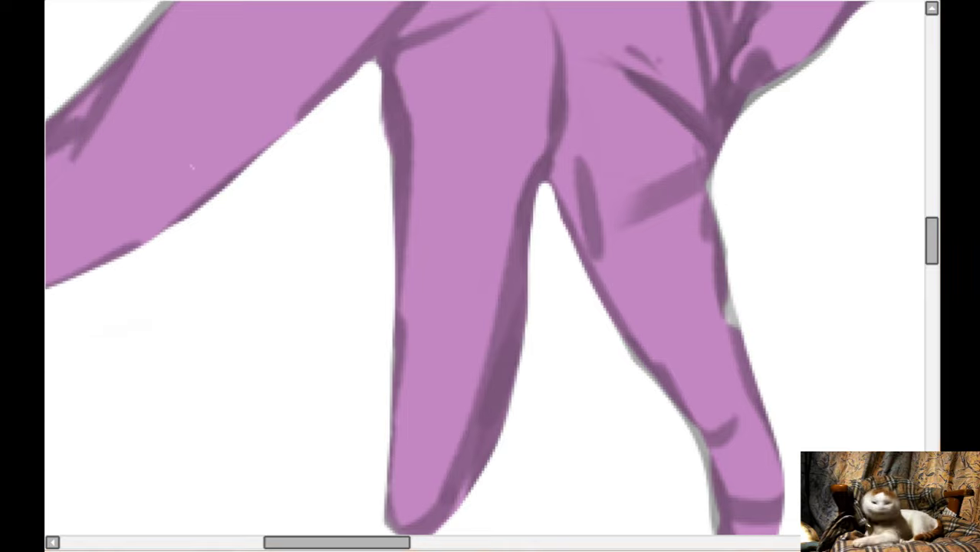
- Outline the ring and little fingers in black, starting at the middle-ring gap and running around both fingertips
{"action": "scroll", "coordinate": [492, 268], "scroll_direction": "up", "scroll_amount": 1}
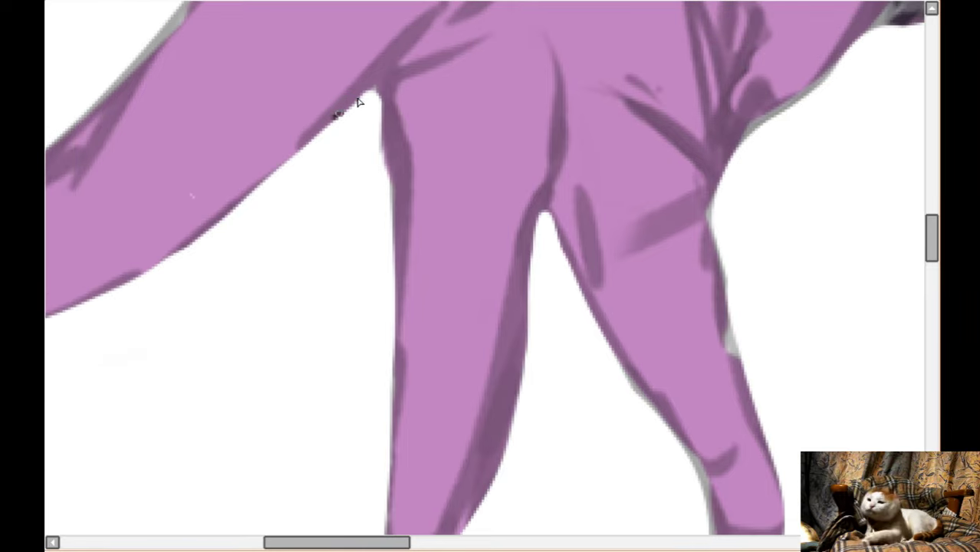
{"action": "left_click_drag", "start_coordinate": [377, 86], "coordinate": [390, 170]}
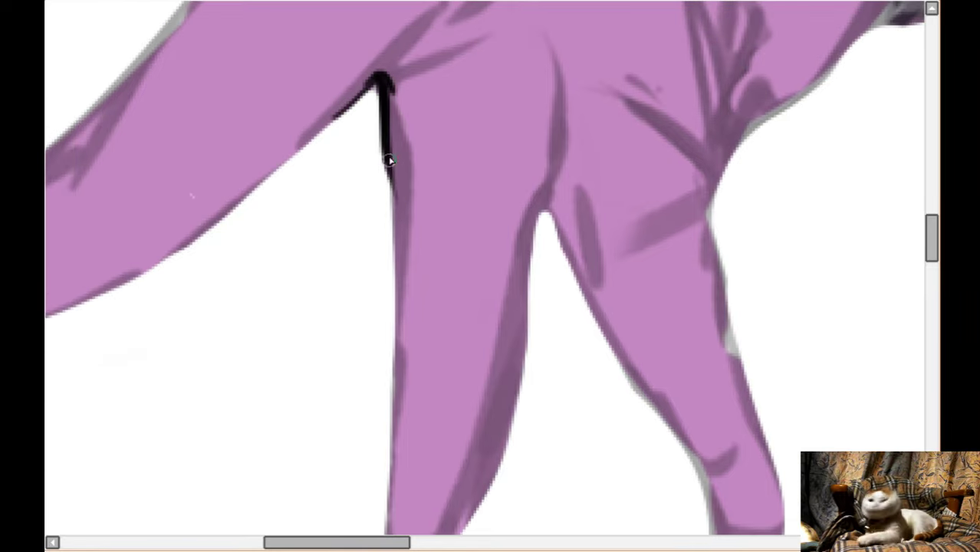
{"action": "scroll", "coordinate": [394, 93], "scroll_direction": "down", "scroll_amount": 3}
{"action": "mouse_move", "coordinate": [394, 93]}
{"action": "left_mouse_down"}
{"action": "mouse_move", "coordinate": [389, 473]}
{"action": "mouse_move", "coordinate": [384, 447]}
{"action": "mouse_move", "coordinate": [393, 487]}
{"action": "mouse_move", "coordinate": [437, 461]}
{"action": "mouse_move", "coordinate": [388, 461]}
{"action": "mouse_move", "coordinate": [395, 478]}
{"action": "mouse_move", "coordinate": [387, 480]}
{"action": "mouse_move", "coordinate": [434, 464]}
{"action": "mouse_move", "coordinate": [473, 415]}
{"action": "mouse_move", "coordinate": [456, 440]}
{"action": "mouse_move", "coordinate": [503, 334]}
{"action": "mouse_move", "coordinate": [490, 391]}
{"action": "mouse_move", "coordinate": [548, 105]}
{"action": "mouse_move", "coordinate": [607, 254]}
{"action": "mouse_move", "coordinate": [695, 374]}
{"action": "mouse_move", "coordinate": [686, 361]}
{"action": "mouse_move", "coordinate": [719, 465]}
{"action": "left_mouse_up"}
{"action": "scroll", "coordinate": [719, 464], "scroll_direction": "right", "scroll_amount": 2}
{"action": "left_click_drag", "start_coordinate": [653, 395], "coordinate": [659, 474]}
{"action": "mouse_move", "coordinate": [654, 418]}
{"action": "left_mouse_down"}
{"action": "mouse_move", "coordinate": [663, 498]}
{"action": "mouse_move", "coordinate": [675, 510]}
{"action": "mouse_move", "coordinate": [722, 474]}
{"action": "mouse_move", "coordinate": [716, 392]}
{"action": "mouse_move", "coordinate": [674, 252]}
{"action": "left_mouse_up"}
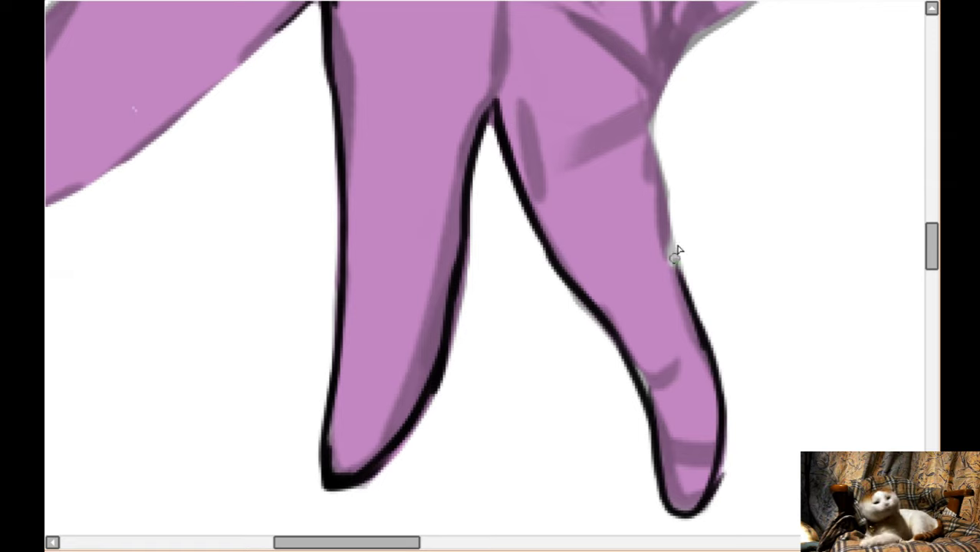
- Continue the black outline up the little finger's outer edge and along the heel of the palm to the sleeve
{"action": "scroll", "coordinate": [671, 328], "scroll_direction": "up", "scroll_amount": 1}
{"action": "mouse_move", "coordinate": [671, 325]}
{"action": "left_mouse_down"}
{"action": "mouse_move", "coordinate": [661, 135]}
{"action": "mouse_move", "coordinate": [643, 91]}
{"action": "left_mouse_up"}
{"action": "scroll", "coordinate": [643, 91], "scroll_direction": "up", "scroll_amount": 4}
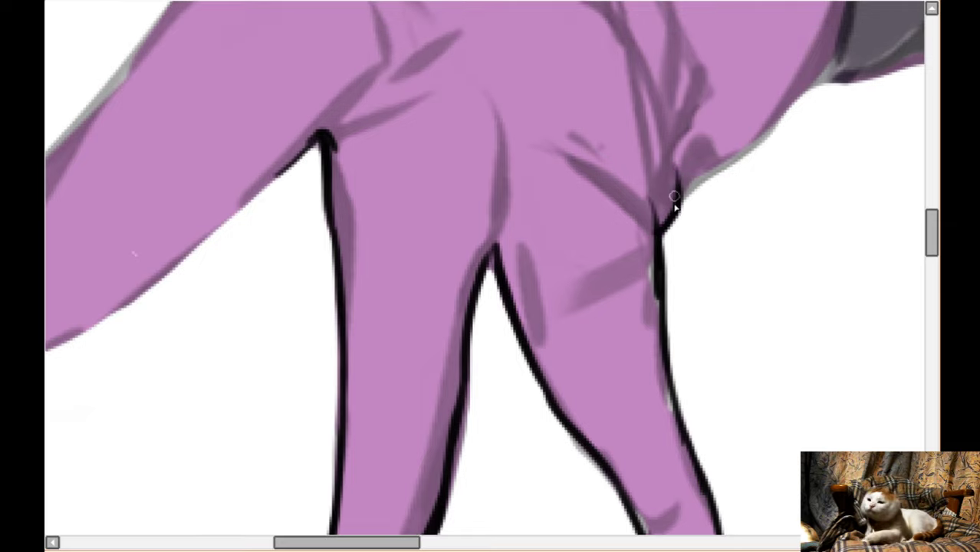
{"action": "scroll", "coordinate": [675, 205], "scroll_direction": "up", "scroll_amount": 3}
{"action": "left_click_drag", "start_coordinate": [675, 287], "coordinate": [846, 147]}
- Outline the middle finger in black and paint its interior smooth purple out to the extended tip
{"action": "scroll", "coordinate": [722, 184], "scroll_direction": "left", "scroll_amount": 10}
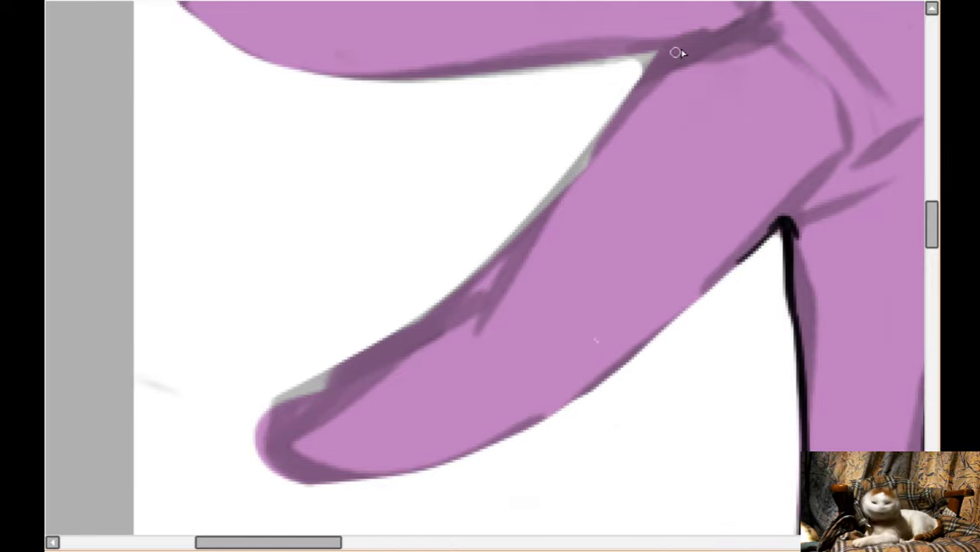
{"action": "mouse_move", "coordinate": [679, 53]}
{"action": "left_mouse_down"}
{"action": "mouse_move", "coordinate": [573, 176]}
{"action": "mouse_move", "coordinate": [609, 123]}
{"action": "mouse_move", "coordinate": [451, 294]}
{"action": "mouse_move", "coordinate": [504, 246]}
{"action": "mouse_move", "coordinate": [364, 363]}
{"action": "mouse_move", "coordinate": [447, 303]}
{"action": "mouse_move", "coordinate": [264, 406]}
{"action": "mouse_move", "coordinate": [309, 379]}
{"action": "mouse_move", "coordinate": [232, 437]}
{"action": "mouse_move", "coordinate": [249, 417]}
{"action": "mouse_move", "coordinate": [233, 444]}
{"action": "mouse_move", "coordinate": [306, 478]}
{"action": "mouse_move", "coordinate": [270, 470]}
{"action": "mouse_move", "coordinate": [358, 478]}
{"action": "mouse_move", "coordinate": [554, 415]}
{"action": "mouse_move", "coordinate": [754, 247]}
{"action": "left_mouse_up"}
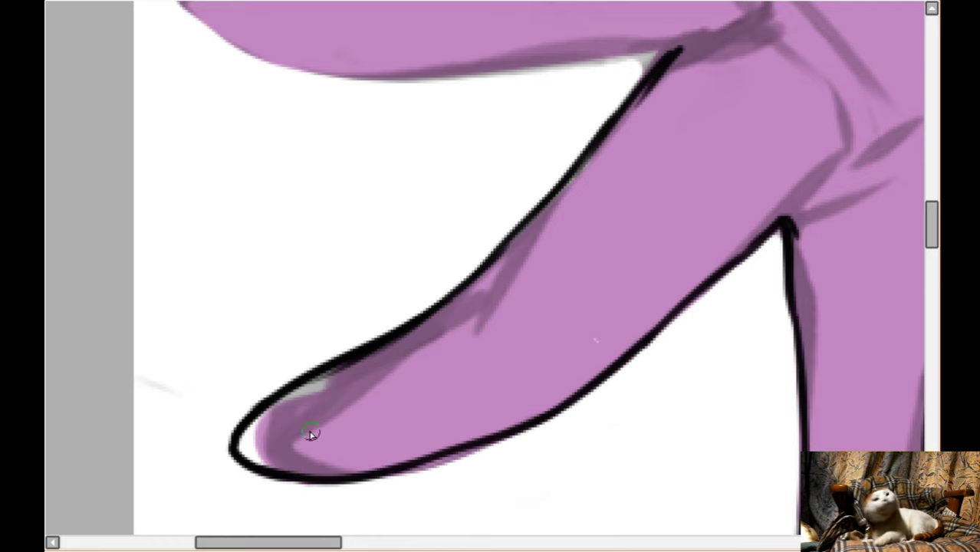
{"action": "mouse_move", "coordinate": [274, 443]}
{"action": "left_mouse_down"}
{"action": "mouse_move", "coordinate": [251, 439]}
{"action": "mouse_move", "coordinate": [280, 453]}
{"action": "left_mouse_up"}
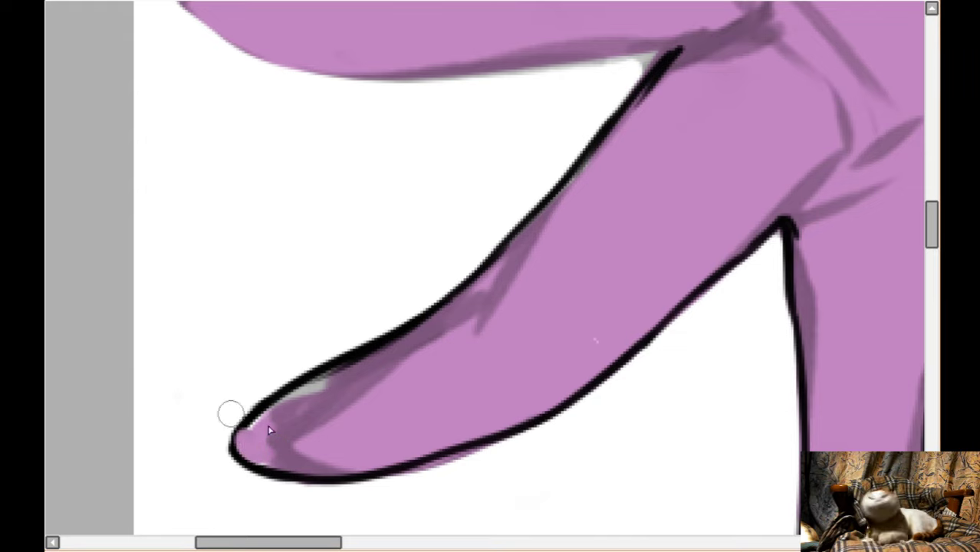
{"action": "mouse_move", "coordinate": [266, 440]}
{"action": "left_mouse_down"}
{"action": "mouse_move", "coordinate": [324, 449]}
{"action": "mouse_move", "coordinate": [285, 423]}
{"action": "mouse_move", "coordinate": [356, 385]}
{"action": "mouse_move", "coordinate": [297, 465]}
{"action": "mouse_move", "coordinate": [359, 386]}
{"action": "mouse_move", "coordinate": [367, 390]}
{"action": "mouse_move", "coordinate": [320, 403]}
{"action": "mouse_move", "coordinate": [455, 345]}
{"action": "mouse_move", "coordinate": [495, 287]}
{"action": "mouse_move", "coordinate": [613, 186]}
{"action": "left_mouse_up"}
{"action": "scroll", "coordinate": [782, 253], "scroll_direction": "up", "scroll_amount": 1}
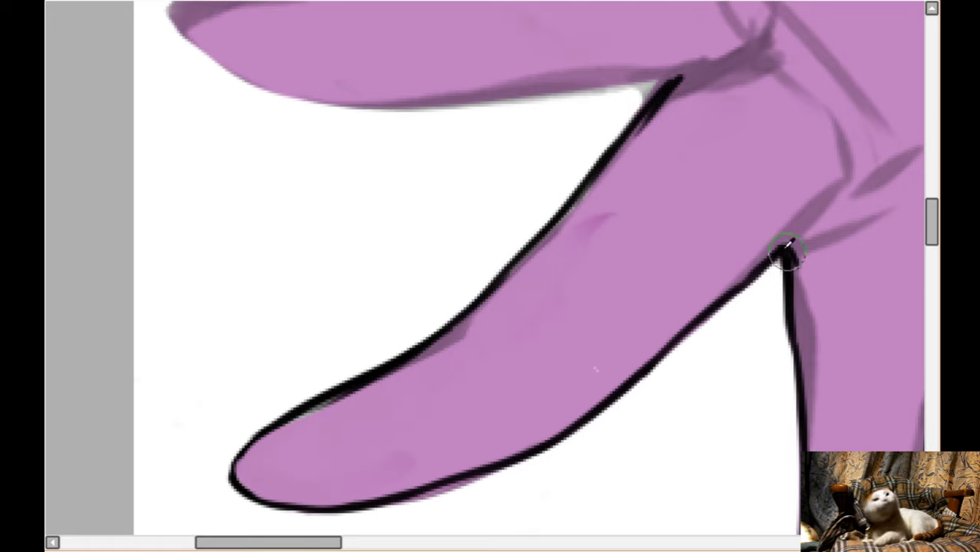
- Outline the index finger's tip and underside in black down to the gap beside the middle finger
{"action": "scroll", "coordinate": [744, 237], "scroll_direction": "up", "scroll_amount": 5}
{"action": "mouse_move", "coordinate": [176, 244]}
{"action": "left_mouse_down"}
{"action": "mouse_move", "coordinate": [189, 280]}
{"action": "mouse_move", "coordinate": [222, 310]}
{"action": "mouse_move", "coordinate": [319, 345]}
{"action": "left_mouse_up"}
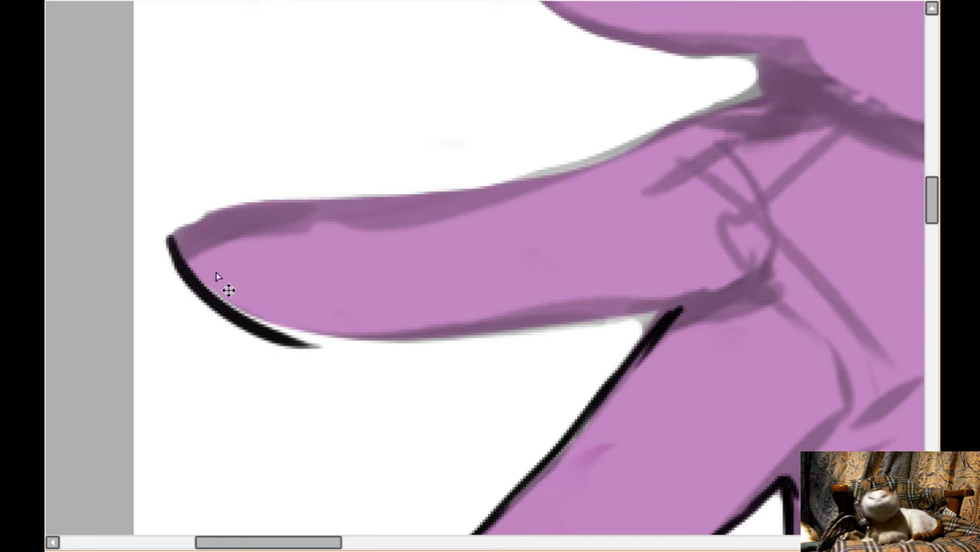
{"action": "key", "text": "ctrl+z"}
{"action": "left_click_drag", "start_coordinate": [191, 282], "coordinate": [359, 350]}
{"action": "key", "text": "ctrl+z"}
{"action": "mouse_move", "coordinate": [190, 280]}
{"action": "left_mouse_down"}
{"action": "mouse_move", "coordinate": [275, 326]}
{"action": "mouse_move", "coordinate": [448, 333]}
{"action": "mouse_move", "coordinate": [648, 321]}
{"action": "left_mouse_up"}
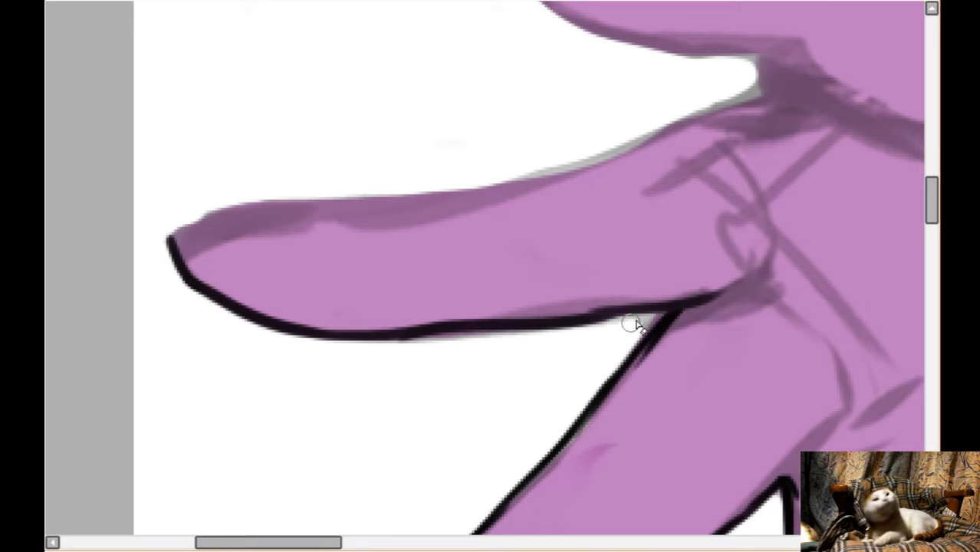
- Outline the index finger's upper edge in black from the fingertip to the gap below the thumb
{"action": "scroll", "coordinate": [627, 347], "scroll_direction": "up", "scroll_amount": 3}
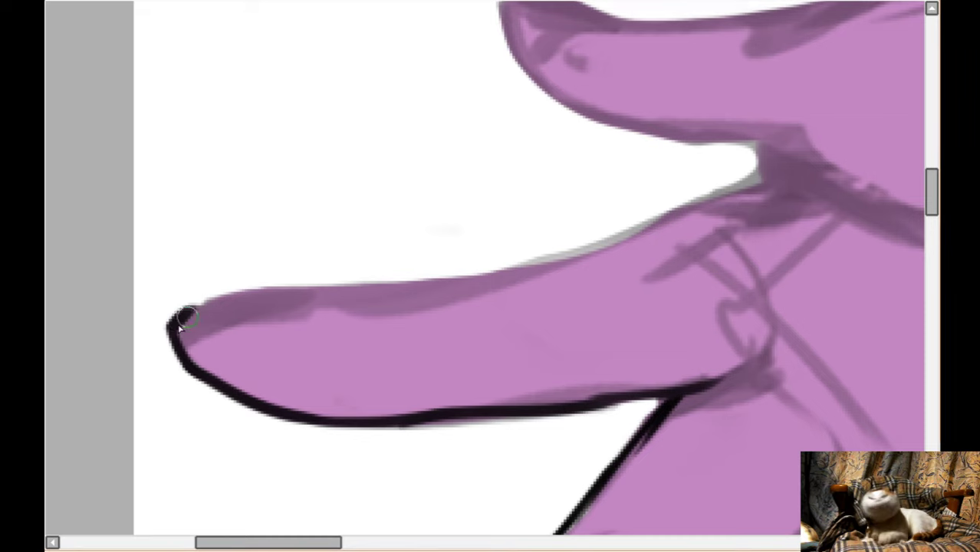
{"action": "left_click_drag", "start_coordinate": [179, 327], "coordinate": [314, 299]}
{"action": "mouse_move", "coordinate": [232, 296]}
{"action": "left_mouse_down"}
{"action": "mouse_move", "coordinate": [537, 263]}
{"action": "mouse_move", "coordinate": [666, 217]}
{"action": "mouse_move", "coordinate": [755, 159]}
{"action": "mouse_move", "coordinate": [740, 186]}
{"action": "mouse_move", "coordinate": [682, 199]}
{"action": "left_mouse_up"}
{"action": "scroll", "coordinate": [681, 200], "scroll_direction": "up", "scroll_amount": 1}
- Outline the thumb's underside in black from its tip to the index finger gap
{"action": "scroll", "coordinate": [682, 200], "scroll_direction": "up", "scroll_amount": 5}
{"action": "scroll", "coordinate": [569, 184], "scroll_direction": "right", "scroll_amount": 10}
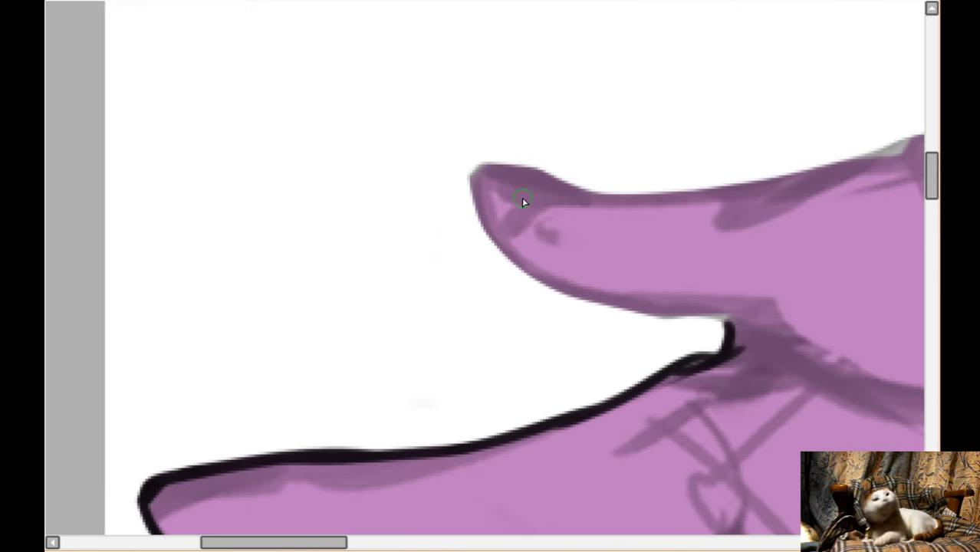
{"action": "mouse_move", "coordinate": [218, 185]}
{"action": "left_mouse_down"}
{"action": "mouse_move", "coordinate": [274, 256]}
{"action": "mouse_move", "coordinate": [416, 316]}
{"action": "left_mouse_up"}
{"action": "left_click_drag", "start_coordinate": [360, 307], "coordinate": [467, 318]}
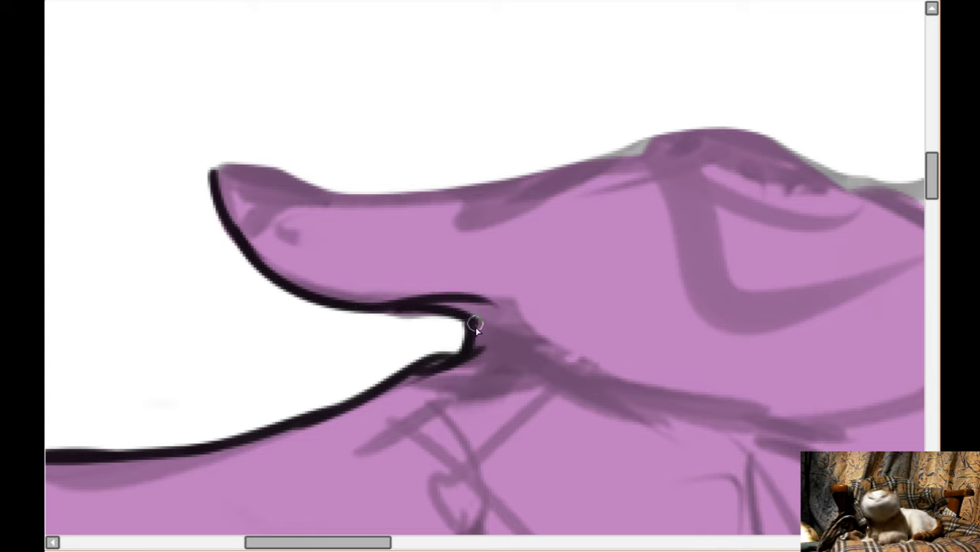
- Outline the thumb's upper edge and the raised thumb base in black down to the sleeve
{"action": "mouse_move", "coordinate": [218, 175]}
{"action": "left_mouse_down"}
{"action": "mouse_move", "coordinate": [267, 166]}
{"action": "mouse_move", "coordinate": [361, 195]}
{"action": "mouse_move", "coordinate": [534, 177]}
{"action": "left_mouse_up"}
{"action": "scroll", "coordinate": [504, 175], "scroll_direction": "right", "scroll_amount": 2}
{"action": "mouse_move", "coordinate": [315, 186]}
{"action": "left_mouse_down"}
{"action": "mouse_move", "coordinate": [683, 146]}
{"action": "mouse_move", "coordinate": [749, 149]}
{"action": "mouse_move", "coordinate": [832, 178]}
{"action": "mouse_move", "coordinate": [450, 147]}
{"action": "mouse_move", "coordinate": [531, 216]}
{"action": "left_mouse_up"}
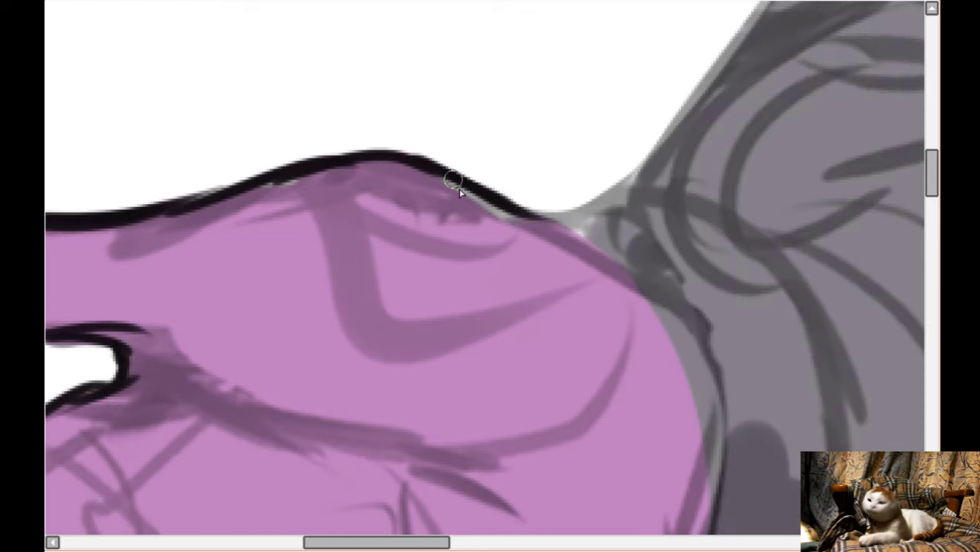
{"action": "left_click_drag", "start_coordinate": [459, 191], "coordinate": [626, 267]}
{"action": "scroll", "coordinate": [629, 183], "scroll_direction": "right", "scroll_amount": 1}
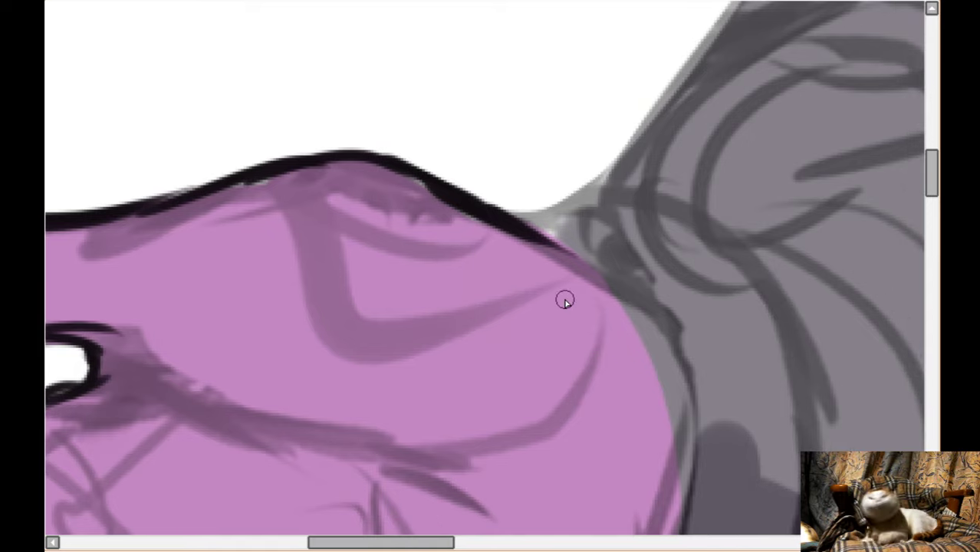
- Outline the grey sleeve's upper edge in black from the wrist to its pointed upper corner
{"action": "scroll", "coordinate": [566, 300], "scroll_direction": "right", "scroll_amount": 2}
{"action": "scroll", "coordinate": [564, 280], "scroll_direction": "down", "scroll_amount": 2}
{"action": "scroll", "coordinate": [578, 270], "scroll_direction": "right", "scroll_amount": 1}
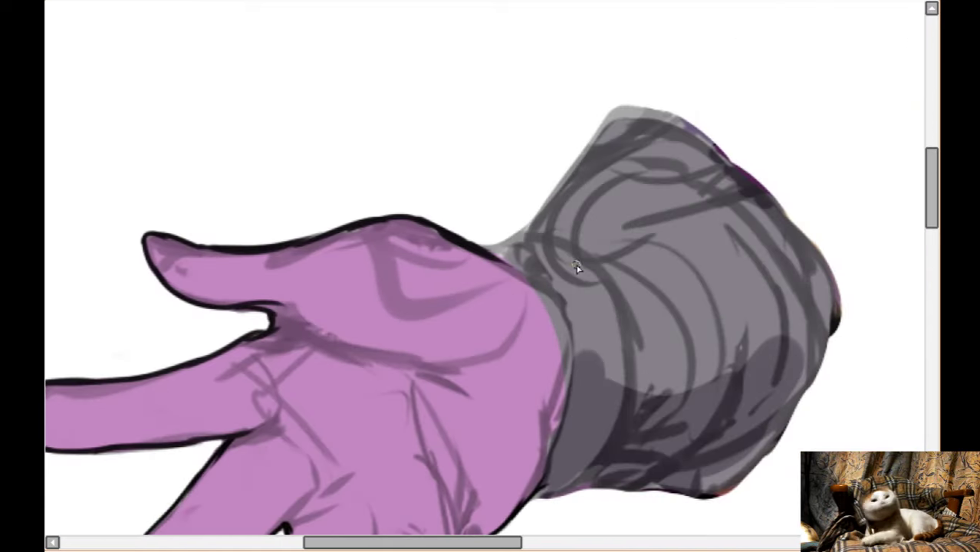
{"action": "scroll", "coordinate": [657, 257], "scroll_direction": "up", "scroll_amount": 2}
{"action": "scroll", "coordinate": [658, 259], "scroll_direction": "down", "scroll_amount": 2}
{"action": "scroll", "coordinate": [656, 289], "scroll_direction": "up", "scroll_amount": 2}
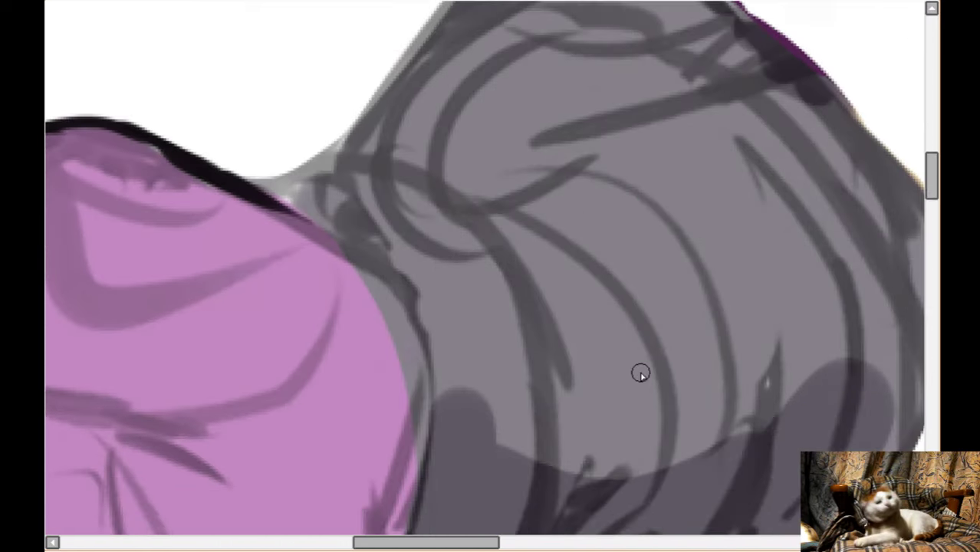
{"action": "scroll", "coordinate": [639, 353], "scroll_direction": "down", "scroll_amount": 2}
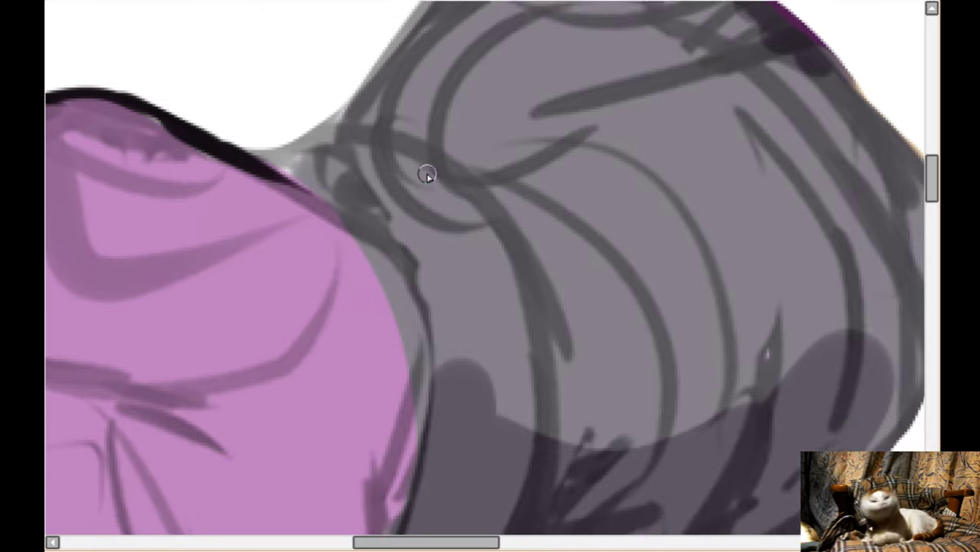
{"action": "scroll", "coordinate": [324, 225], "scroll_direction": "up", "scroll_amount": 2}
{"action": "mouse_move", "coordinate": [257, 298]}
{"action": "left_mouse_down"}
{"action": "mouse_move", "coordinate": [352, 251]}
{"action": "mouse_move", "coordinate": [493, 46]}
{"action": "mouse_move", "coordinate": [546, 20]}
{"action": "left_mouse_up"}
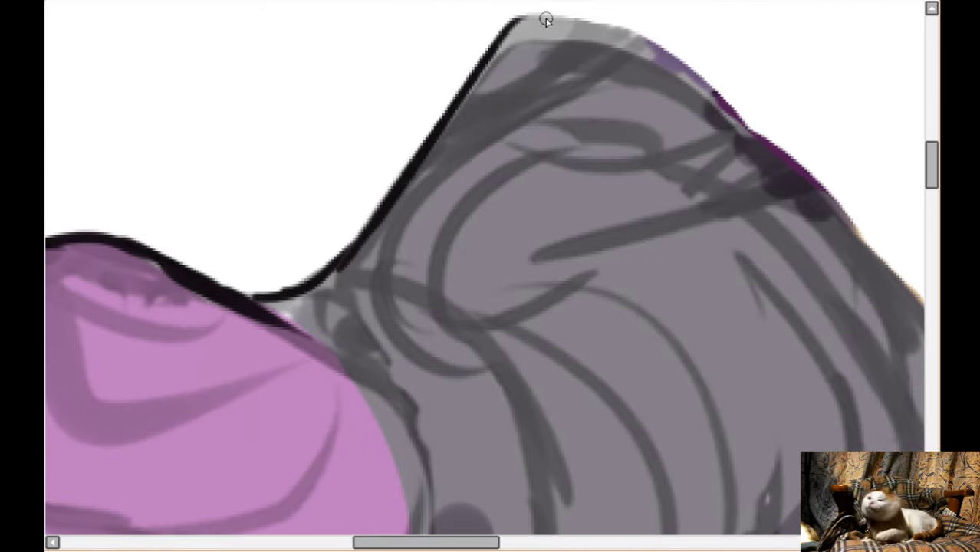
- Outline the sleeve's wavy lower edge in black from the wrist to the rounded lower corner
{"action": "scroll", "coordinate": [486, 92], "scroll_direction": "down", "scroll_amount": 2}
{"action": "scroll", "coordinate": [669, 326], "scroll_direction": "up", "scroll_amount": 2}
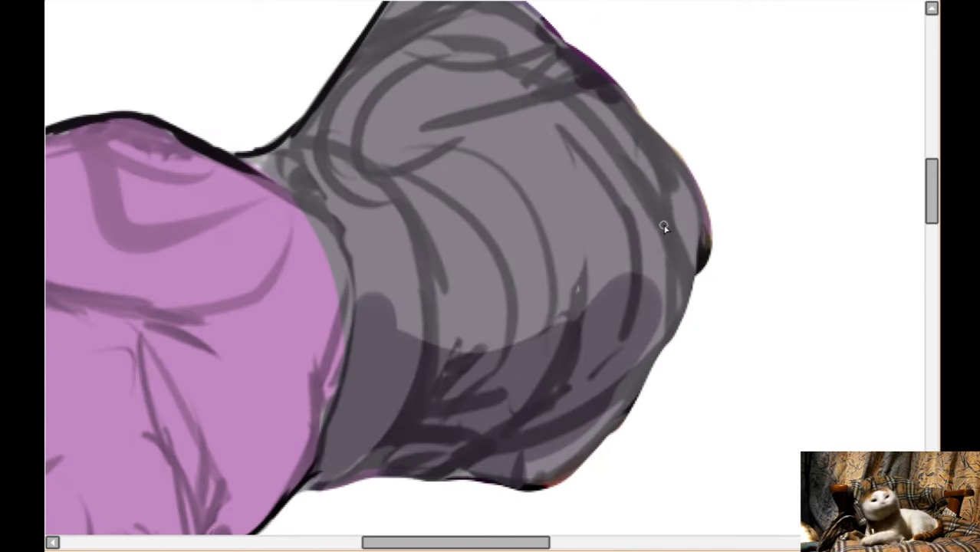
{"action": "scroll", "coordinate": [665, 227], "scroll_direction": "down", "scroll_amount": 1}
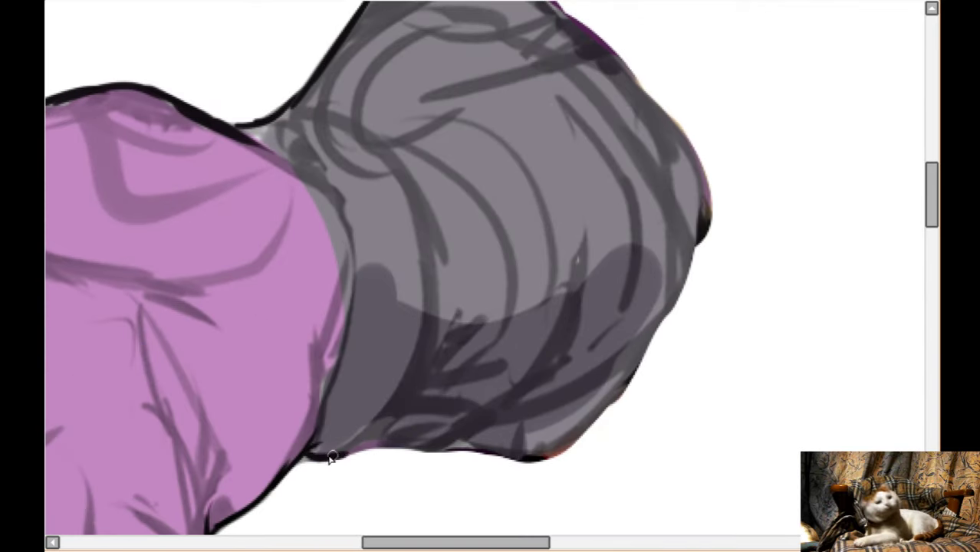
{"action": "left_click_drag", "start_coordinate": [332, 458], "coordinate": [410, 446]}
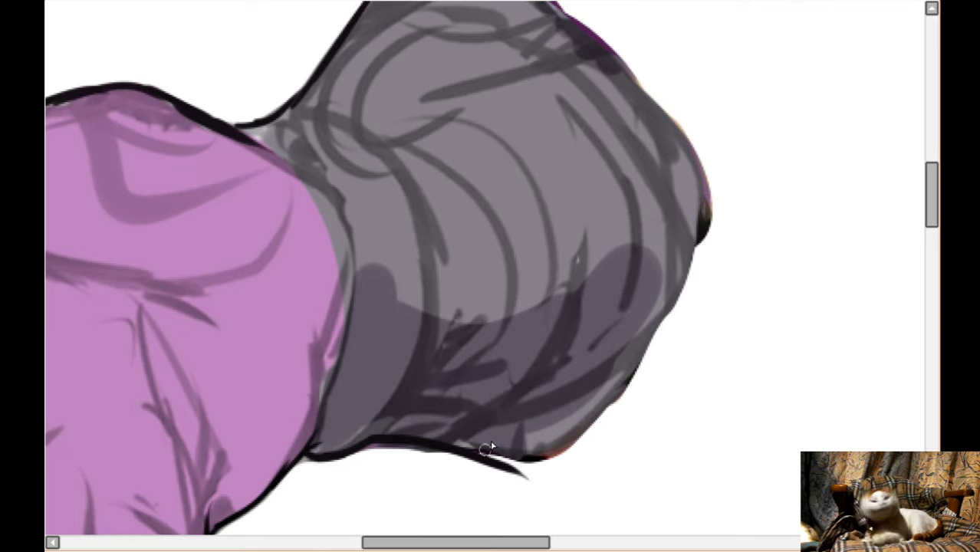
{"action": "key", "text": "ctrl+z"}
{"action": "left_click_drag", "start_coordinate": [376, 445], "coordinate": [583, 429]}
- Draw a long curved black seam across the middle of the sleeve from its upper edge to its lower edge
{"action": "scroll", "coordinate": [635, 197], "scroll_direction": "up", "scroll_amount": 2}
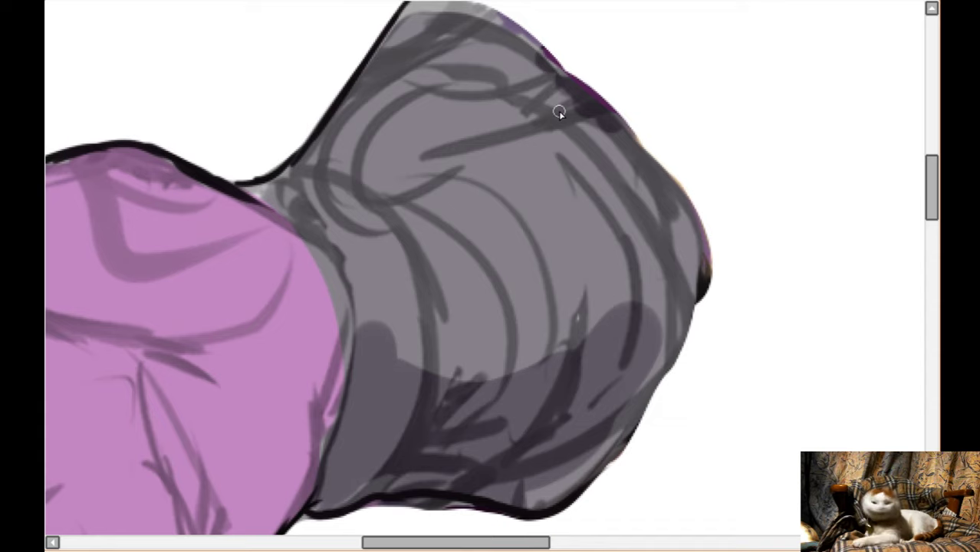
{"action": "scroll", "coordinate": [501, 82], "scroll_direction": "up", "scroll_amount": 1}
{"action": "left_click_drag", "start_coordinate": [354, 132], "coordinate": [565, 236]}
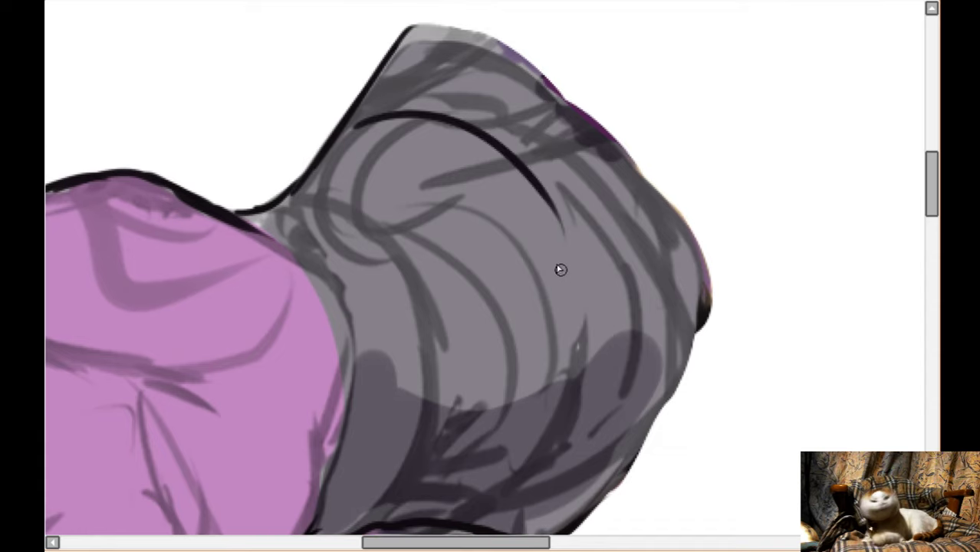
{"action": "scroll", "coordinate": [562, 270], "scroll_direction": "down", "scroll_amount": 1}
{"action": "mouse_move", "coordinate": [535, 159]}
{"action": "left_mouse_down"}
{"action": "mouse_move", "coordinate": [563, 354]}
{"action": "mouse_move", "coordinate": [510, 439]}
{"action": "left_mouse_up"}
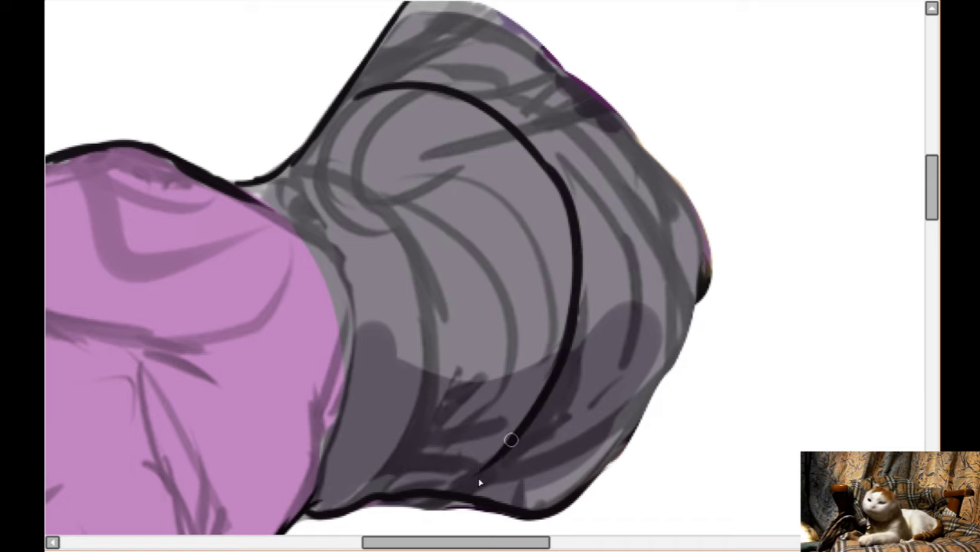
- Erase the coloured fringe along the sleeve's outer end and mirror the view horizontally
{"action": "key", "text": "e"}
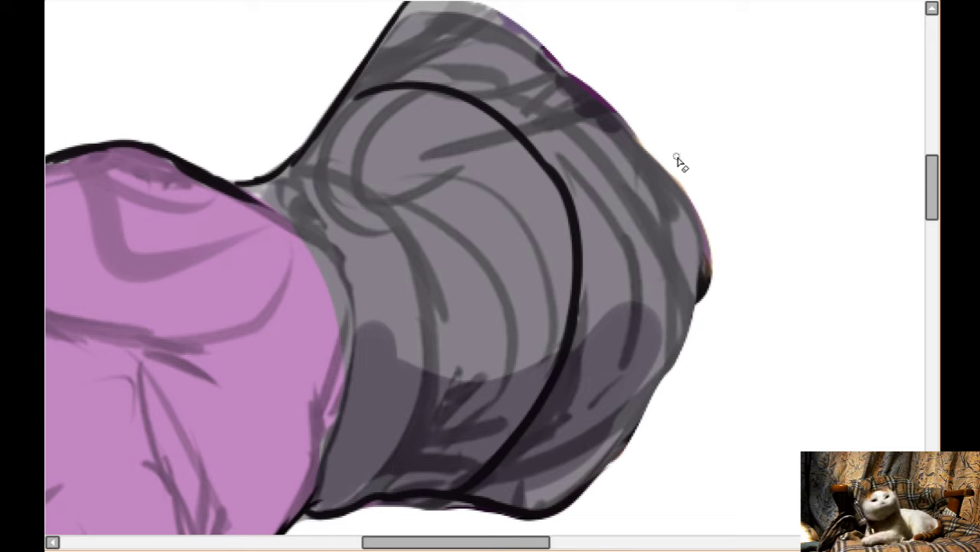
{"action": "mouse_move", "coordinate": [666, 153]}
{"action": "left_mouse_down"}
{"action": "mouse_move", "coordinate": [687, 182]}
{"action": "mouse_move", "coordinate": [661, 153]}
{"action": "mouse_move", "coordinate": [705, 329]}
{"action": "mouse_move", "coordinate": [708, 240]}
{"action": "mouse_move", "coordinate": [686, 159]}
{"action": "mouse_move", "coordinate": [688, 353]}
{"action": "left_mouse_up"}
{"action": "key", "text": "h"}
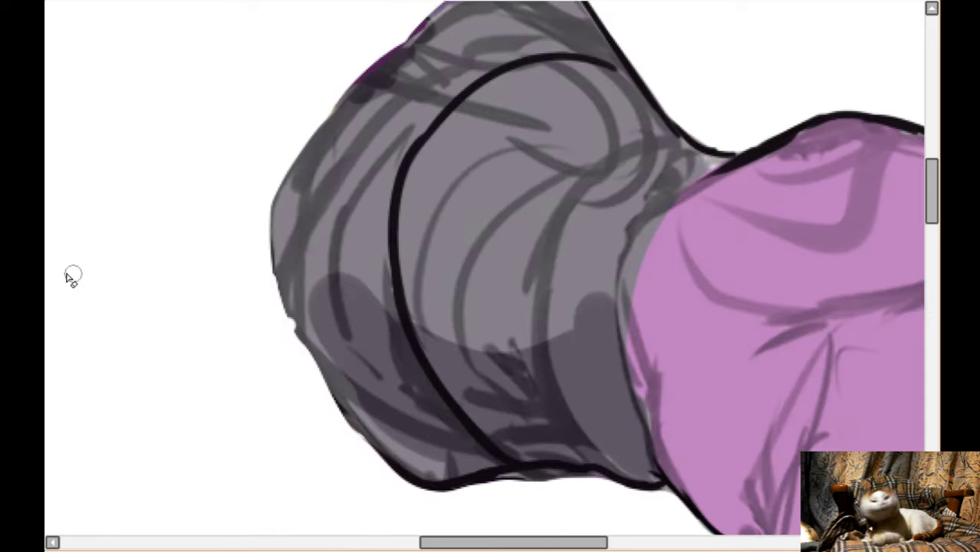
- Adjust the brush size and outline the upper half of the sleeve's outer end in black over the purple remnants
{"action": "scroll", "coordinate": [322, 137], "scroll_direction": "up", "scroll_amount": 1}
{"action": "scroll", "coordinate": [237, 197], "scroll_direction": "down", "scroll_amount": 1}
{"action": "scroll", "coordinate": [424, 79], "scroll_direction": "up", "scroll_amount": 1}
{"action": "key", "text": "]"}
{"action": "key", "text": "]"}
{"action": "key", "text": "]"}
{"action": "key", "text": "]"}
{"action": "key", "text": "]"}
{"action": "key", "text": "]"}
{"action": "key", "text": "]"}
{"action": "key", "text": "]"}
{"action": "key", "text": "["}
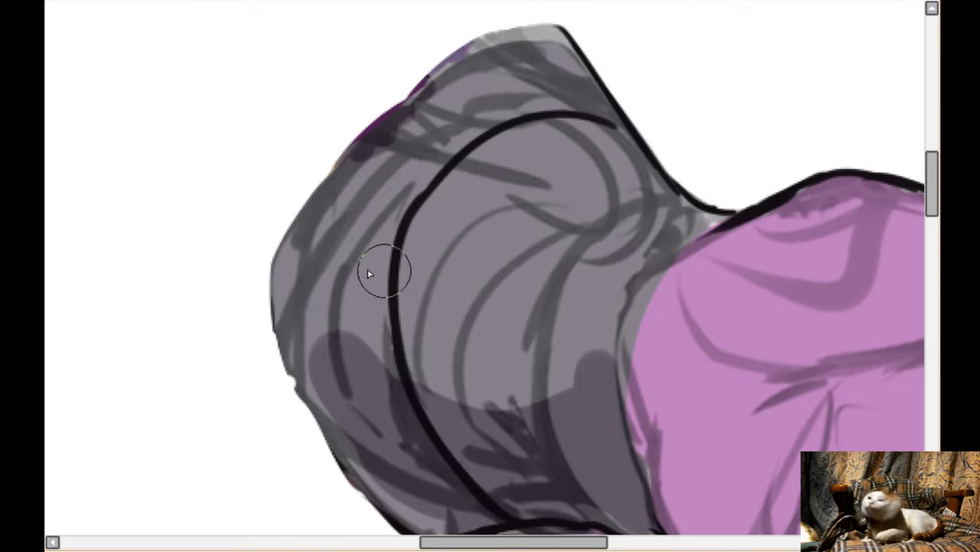
{"action": "left_click_drag", "start_coordinate": [438, 68], "coordinate": [337, 164]}
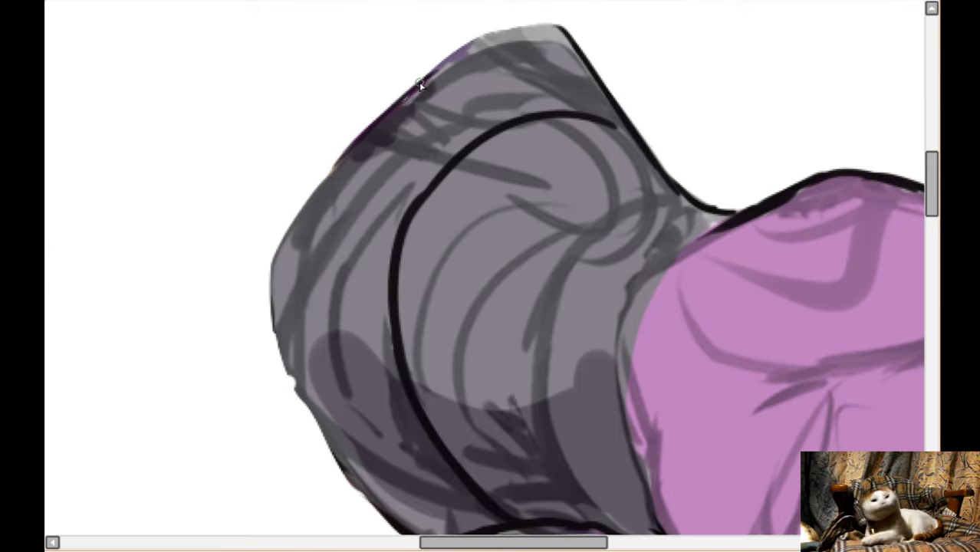
{"action": "left_click_drag", "start_coordinate": [419, 82], "coordinate": [326, 184]}
{"action": "mouse_move", "coordinate": [401, 99]}
{"action": "left_mouse_down"}
{"action": "mouse_move", "coordinate": [308, 214]}
{"action": "mouse_move", "coordinate": [345, 156]}
{"action": "mouse_move", "coordinate": [281, 264]}
{"action": "left_mouse_up"}
{"action": "left_click_drag", "start_coordinate": [297, 211], "coordinate": [272, 303]}
- Outline the lower half of the sleeve's outer end in black and thicken the line down to the lower corner
{"action": "scroll", "coordinate": [294, 331], "scroll_direction": "down", "scroll_amount": 1}
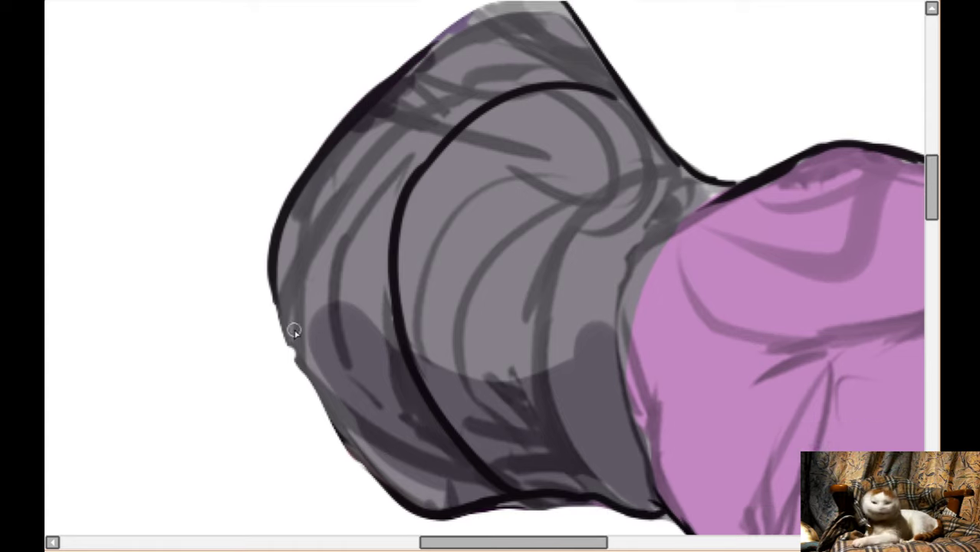
{"action": "scroll", "coordinate": [294, 332], "scroll_direction": "down", "scroll_amount": 1}
{"action": "mouse_move", "coordinate": [272, 220]}
{"action": "left_mouse_down"}
{"action": "mouse_move", "coordinate": [297, 334]}
{"action": "mouse_move", "coordinate": [300, 313]}
{"action": "mouse_move", "coordinate": [287, 308]}
{"action": "mouse_move", "coordinate": [404, 471]}
{"action": "left_mouse_up"}
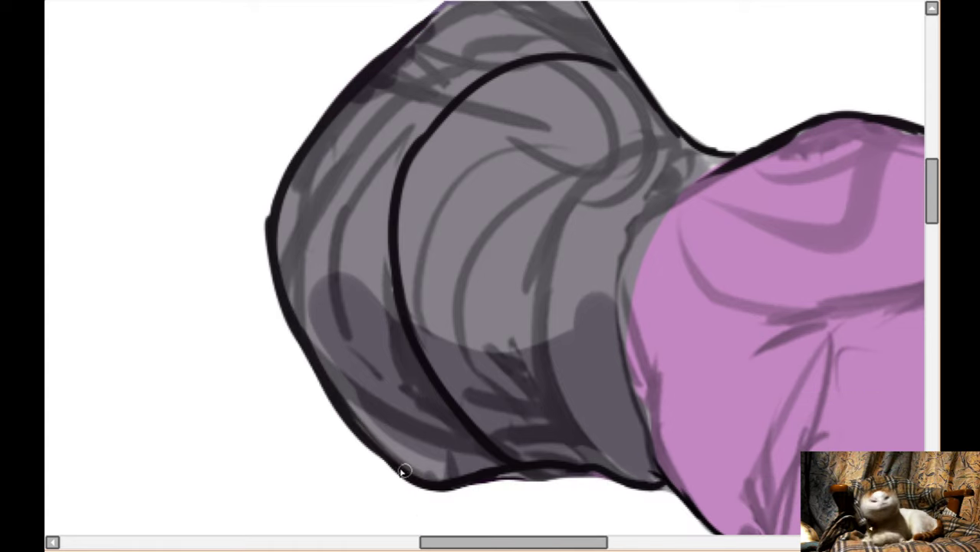
{"action": "left_click_drag", "start_coordinate": [307, 340], "coordinate": [339, 395]}
{"action": "left_click_drag", "start_coordinate": [290, 324], "coordinate": [387, 453]}
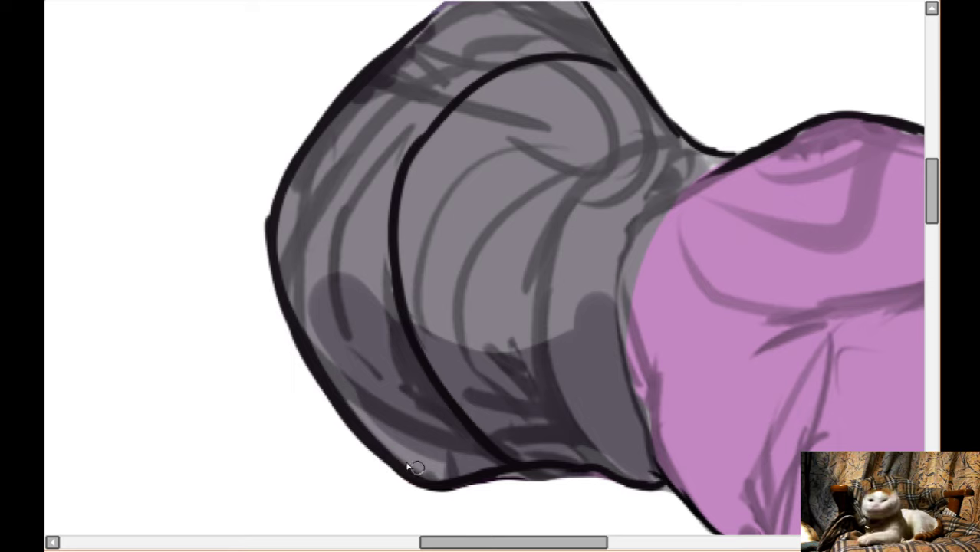
- Paint solid black shadows across the lower part of the sleeve, on both sides of the seam and near the wrist
{"action": "mouse_move", "coordinate": [273, 202]}
{"action": "left_mouse_down"}
{"action": "mouse_move", "coordinate": [290, 294]}
{"action": "mouse_move", "coordinate": [313, 280]}
{"action": "mouse_move", "coordinate": [354, 346]}
{"action": "mouse_move", "coordinate": [381, 333]}
{"action": "mouse_move", "coordinate": [441, 422]}
{"action": "left_mouse_up"}
{"action": "mouse_move", "coordinate": [461, 387]}
{"action": "left_mouse_down"}
{"action": "mouse_move", "coordinate": [467, 354]}
{"action": "mouse_move", "coordinate": [554, 432]}
{"action": "mouse_move", "coordinate": [542, 366]}
{"action": "mouse_move", "coordinate": [575, 404]}
{"action": "mouse_move", "coordinate": [580, 392]}
{"action": "mouse_move", "coordinate": [600, 401]}
{"action": "mouse_move", "coordinate": [635, 439]}
{"action": "mouse_move", "coordinate": [622, 389]}
{"action": "mouse_move", "coordinate": [640, 439]}
{"action": "mouse_move", "coordinate": [621, 284]}
{"action": "left_mouse_up"}
{"action": "scroll", "coordinate": [628, 271], "scroll_direction": "down", "scroll_amount": 2}
{"action": "scroll", "coordinate": [626, 274], "scroll_direction": "down", "scroll_amount": 2}
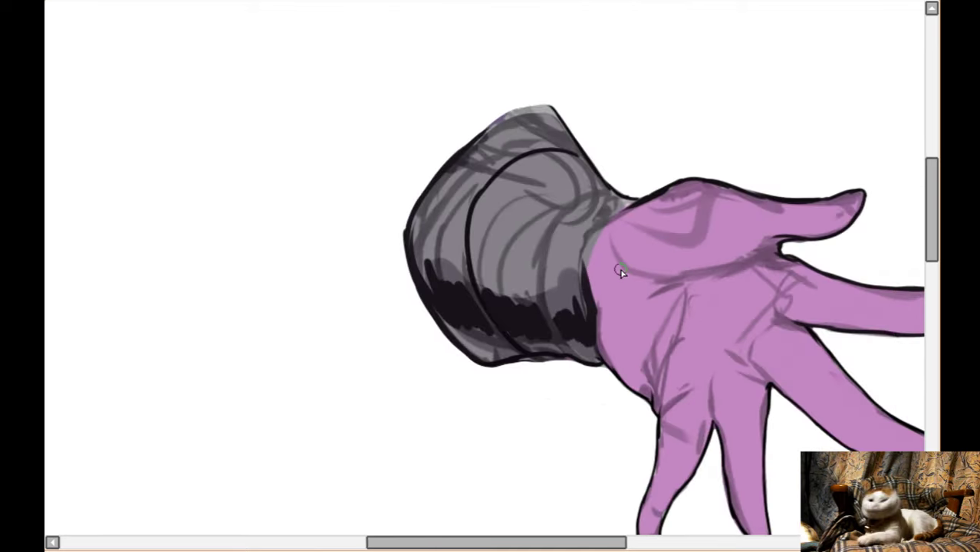
- Extend the black shadow up along the wrist opening and cover the sketch lines on the sleeve with smooth grey
{"action": "scroll", "coordinate": [626, 274], "scroll_direction": "up", "scroll_amount": 4}
{"action": "mouse_move", "coordinate": [537, 324]}
{"action": "left_mouse_down"}
{"action": "mouse_move", "coordinate": [568, 244]}
{"action": "mouse_move", "coordinate": [566, 263]}
{"action": "mouse_move", "coordinate": [530, 279]}
{"action": "mouse_move", "coordinate": [544, 310]}
{"action": "mouse_move", "coordinate": [540, 282]}
{"action": "mouse_move", "coordinate": [572, 165]}
{"action": "mouse_move", "coordinate": [569, 250]}
{"action": "mouse_move", "coordinate": [577, 173]}
{"action": "left_mouse_up"}
{"action": "mouse_move", "coordinate": [511, 204]}
{"action": "left_mouse_down"}
{"action": "mouse_move", "coordinate": [560, 178]}
{"action": "mouse_move", "coordinate": [509, 325]}
{"action": "mouse_move", "coordinate": [517, 201]}
{"action": "mouse_move", "coordinate": [495, 219]}
{"action": "mouse_move", "coordinate": [490, 192]}
{"action": "mouse_move", "coordinate": [458, 323]}
{"action": "mouse_move", "coordinate": [457, 198]}
{"action": "left_mouse_up"}
{"action": "mouse_move", "coordinate": [414, 240]}
{"action": "left_mouse_down"}
{"action": "mouse_move", "coordinate": [418, 182]}
{"action": "mouse_move", "coordinate": [364, 159]}
{"action": "mouse_move", "coordinate": [244, 186]}
{"action": "mouse_move", "coordinate": [259, 121]}
{"action": "mouse_move", "coordinate": [234, 127]}
{"action": "mouse_move", "coordinate": [198, 210]}
{"action": "mouse_move", "coordinate": [228, 228]}
{"action": "mouse_move", "coordinate": [269, 136]}
{"action": "mouse_move", "coordinate": [261, 272]}
{"action": "mouse_move", "coordinate": [308, 75]}
{"action": "mouse_move", "coordinate": [262, 132]}
{"action": "left_mouse_up"}
{"action": "scroll", "coordinate": [308, 75], "scroll_direction": "up", "scroll_amount": 1}
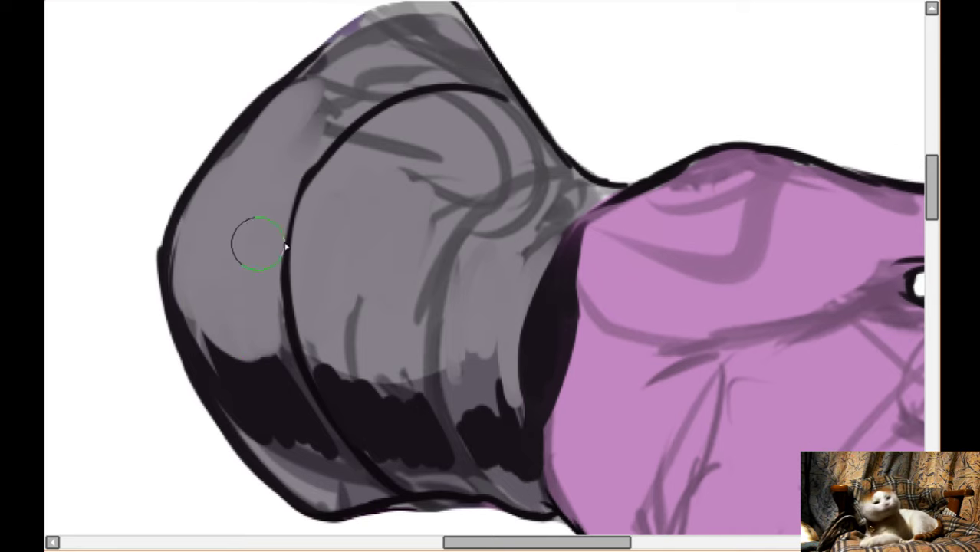
- Draw a second curved black fold near the wrist and close the black outline where the sleeve meets the hand
{"action": "scroll", "coordinate": [267, 245], "scroll_direction": "down", "scroll_amount": 1}
{"action": "key", "text": "["}
{"action": "mouse_move", "coordinate": [480, 431]}
{"action": "left_mouse_down"}
{"action": "mouse_move", "coordinate": [445, 338]}
{"action": "mouse_move", "coordinate": [477, 417]}
{"action": "mouse_move", "coordinate": [461, 207]}
{"action": "mouse_move", "coordinate": [456, 275]}
{"action": "mouse_move", "coordinate": [503, 177]}
{"action": "mouse_move", "coordinate": [518, 189]}
{"action": "mouse_move", "coordinate": [477, 206]}
{"action": "mouse_move", "coordinate": [587, 158]}
{"action": "mouse_move", "coordinate": [527, 169]}
{"action": "mouse_move", "coordinate": [586, 143]}
{"action": "mouse_move", "coordinate": [569, 156]}
{"action": "mouse_move", "coordinate": [623, 161]}
{"action": "mouse_move", "coordinate": [568, 214]}
{"action": "mouse_move", "coordinate": [582, 189]}
{"action": "left_mouse_up"}
{"action": "scroll", "coordinate": [537, 265], "scroll_direction": "up", "scroll_amount": 2}
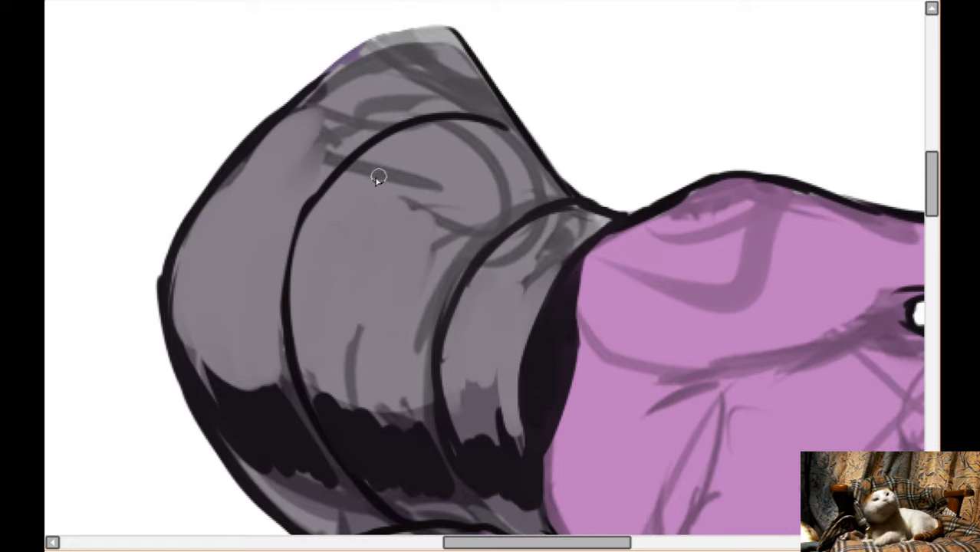
- Scribble black shadows across the upper sleeve, on both sides of the curved seam
{"action": "mouse_move", "coordinate": [379, 175]}
{"action": "left_mouse_down"}
{"action": "mouse_move", "coordinate": [369, 153]}
{"action": "mouse_move", "coordinate": [370, 163]}
{"action": "mouse_move", "coordinate": [414, 156]}
{"action": "mouse_move", "coordinate": [468, 180]}
{"action": "mouse_move", "coordinate": [453, 228]}
{"action": "left_mouse_up"}
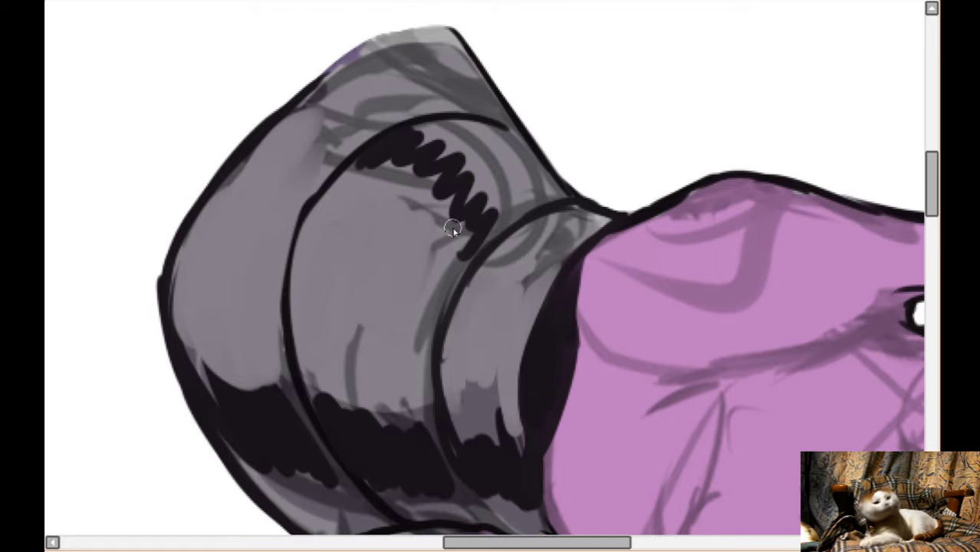
{"action": "mouse_move", "coordinate": [306, 121]}
{"action": "left_mouse_down"}
{"action": "mouse_move", "coordinate": [357, 92]}
{"action": "mouse_move", "coordinate": [332, 147]}
{"action": "mouse_move", "coordinate": [384, 78]}
{"action": "mouse_move", "coordinate": [460, 71]}
{"action": "left_mouse_up"}
{"action": "scroll", "coordinate": [352, 123], "scroll_direction": "up", "scroll_amount": 1}
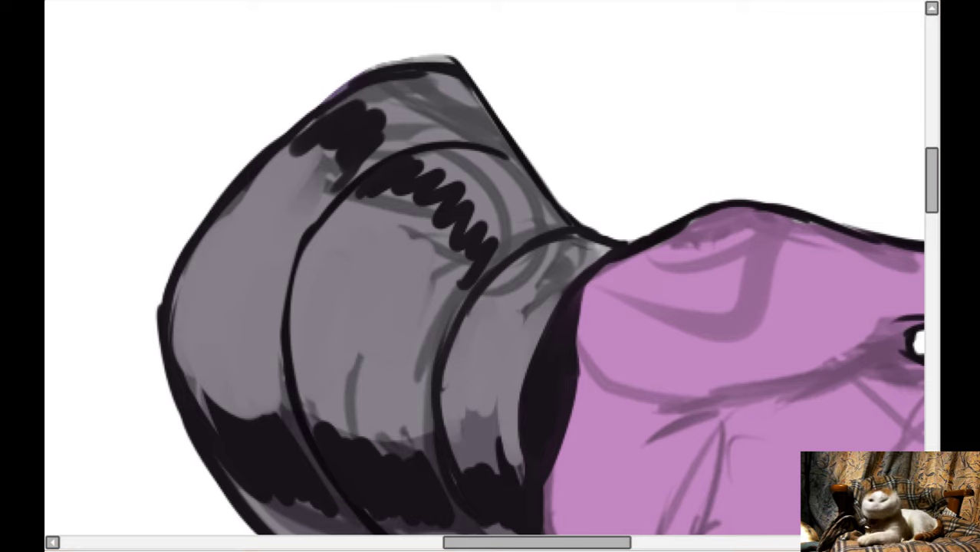
- Outline the sleeve's top edge in black and round off its upper corner and the corner at the outer end
{"action": "mouse_move", "coordinate": [306, 92]}
{"action": "left_mouse_down"}
{"action": "mouse_move", "coordinate": [378, 64]}
{"action": "mouse_move", "coordinate": [505, 59]}
{"action": "left_mouse_up"}
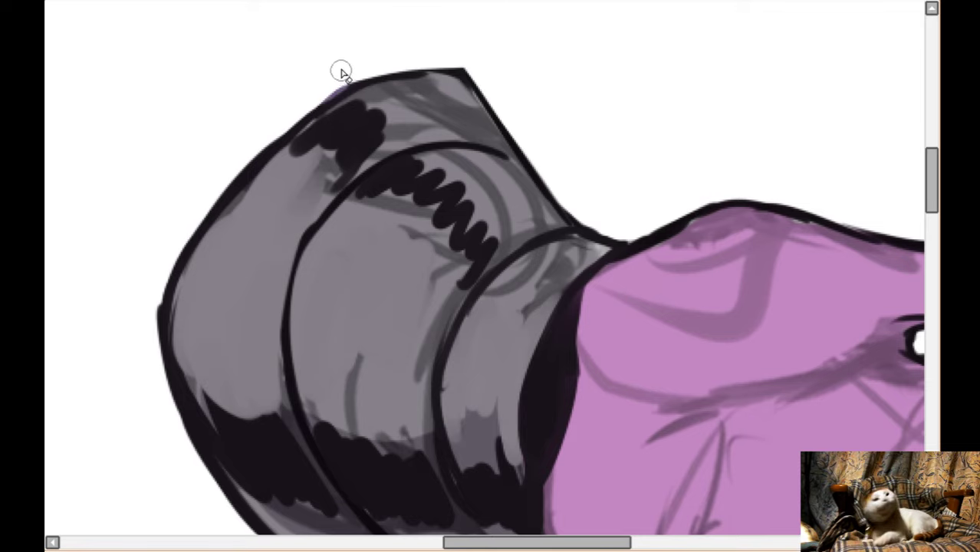
{"action": "mouse_move", "coordinate": [327, 87]}
{"action": "left_mouse_down"}
{"action": "mouse_move", "coordinate": [428, 57]}
{"action": "mouse_move", "coordinate": [482, 62]}
{"action": "mouse_move", "coordinate": [458, 55]}
{"action": "mouse_move", "coordinate": [518, 118]}
{"action": "left_mouse_up"}
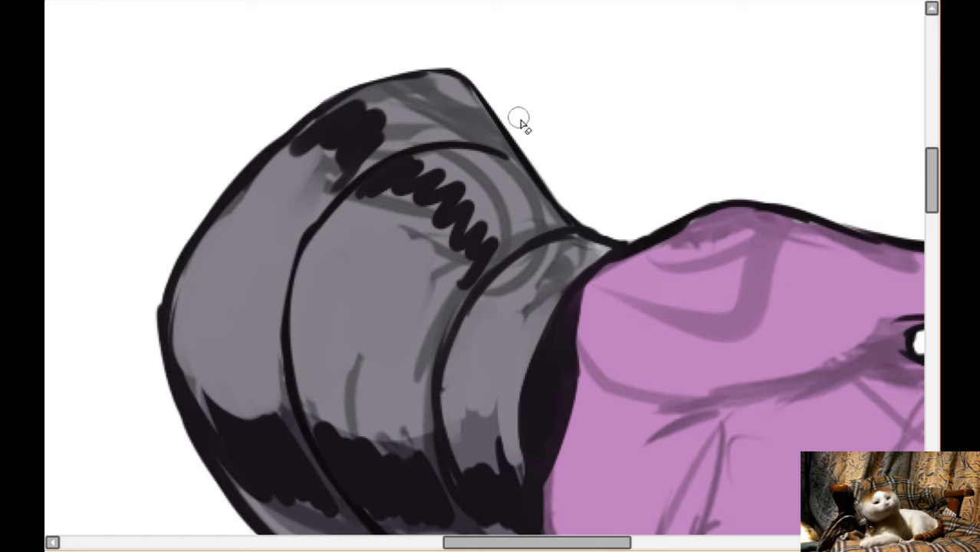
{"action": "scroll", "coordinate": [327, 378], "scroll_direction": "down", "scroll_amount": 3}
{"action": "scroll", "coordinate": [327, 378], "scroll_direction": "down", "scroll_amount": 1}
{"action": "scroll", "coordinate": [267, 458], "scroll_direction": "up", "scroll_amount": 1}
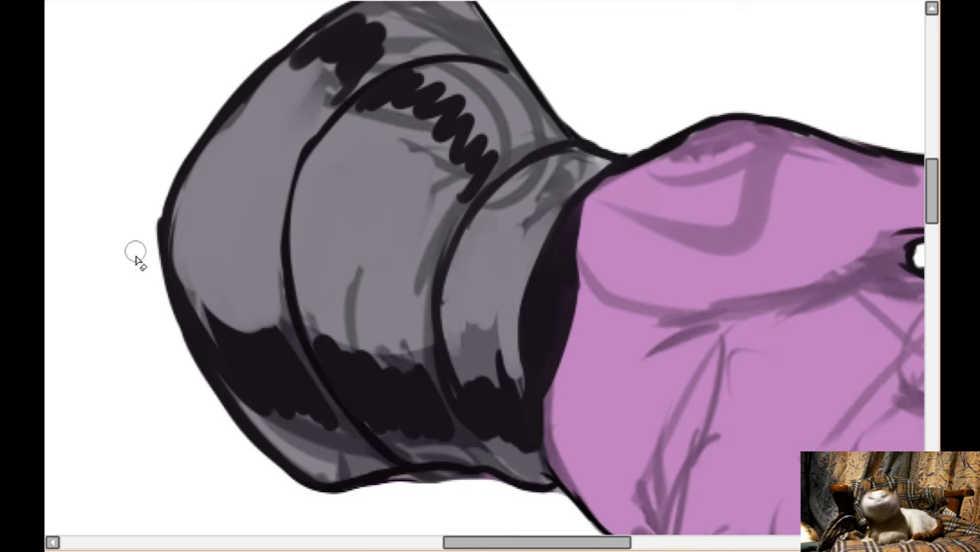
{"action": "scroll", "coordinate": [149, 377], "scroll_direction": "up", "scroll_amount": 1}
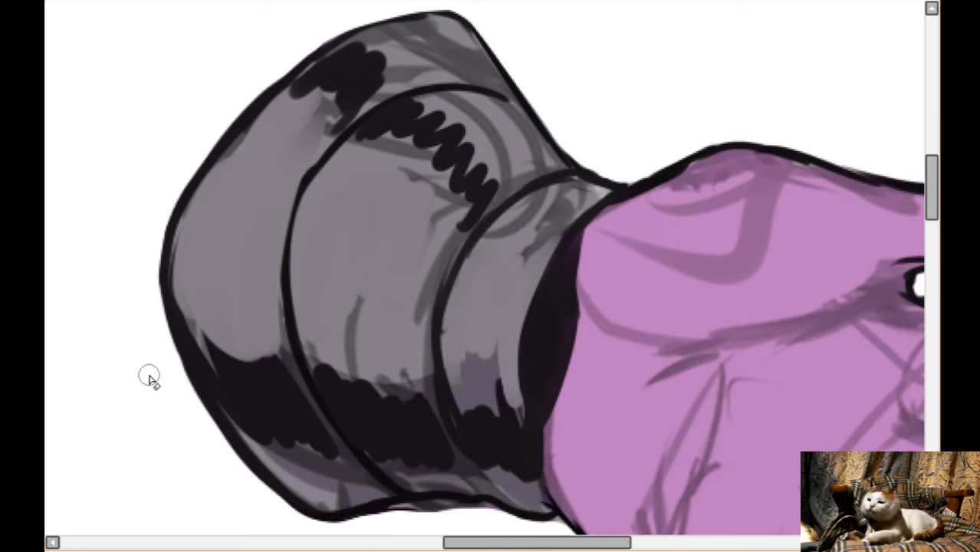
- Mirror the canvas view and paint over the white gap between the sleeve and the gold collar
{"action": "scroll", "coordinate": [278, 308], "scroll_direction": "down", "scroll_amount": 1}
{"action": "key", "text": "h"}
{"action": "scroll", "coordinate": [280, 310], "scroll_direction": "down", "scroll_amount": 2}
{"action": "scroll", "coordinate": [283, 309], "scroll_direction": "up", "scroll_amount": 1}
{"action": "scroll", "coordinate": [783, 324], "scroll_direction": "down", "scroll_amount": 2}
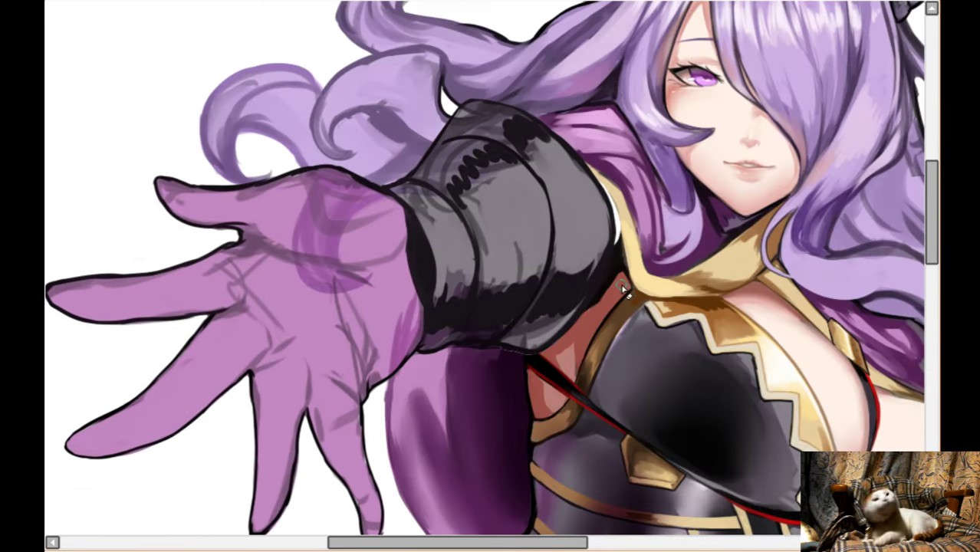
{"action": "scroll", "coordinate": [652, 267], "scroll_direction": "up", "scroll_amount": 2}
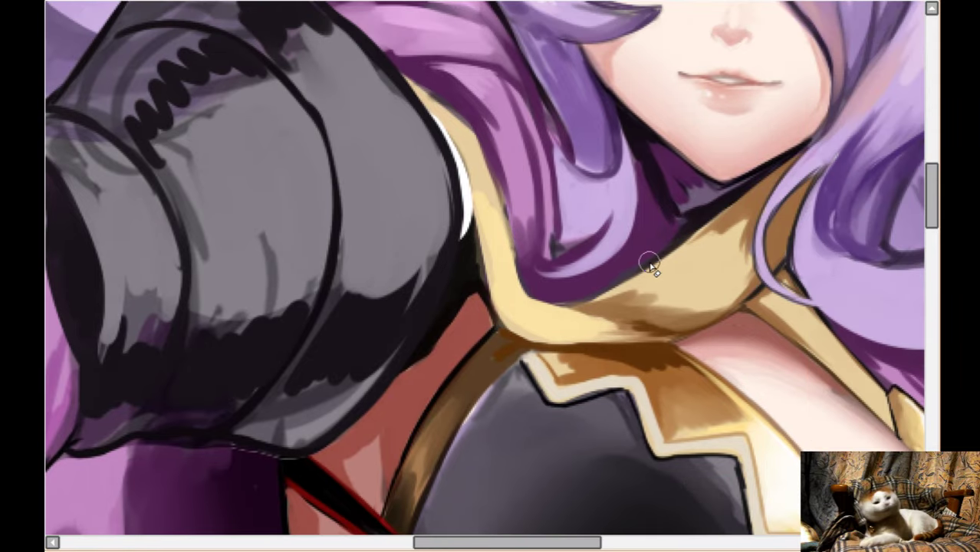
{"action": "scroll", "coordinate": [649, 264], "scroll_direction": "up", "scroll_amount": 1}
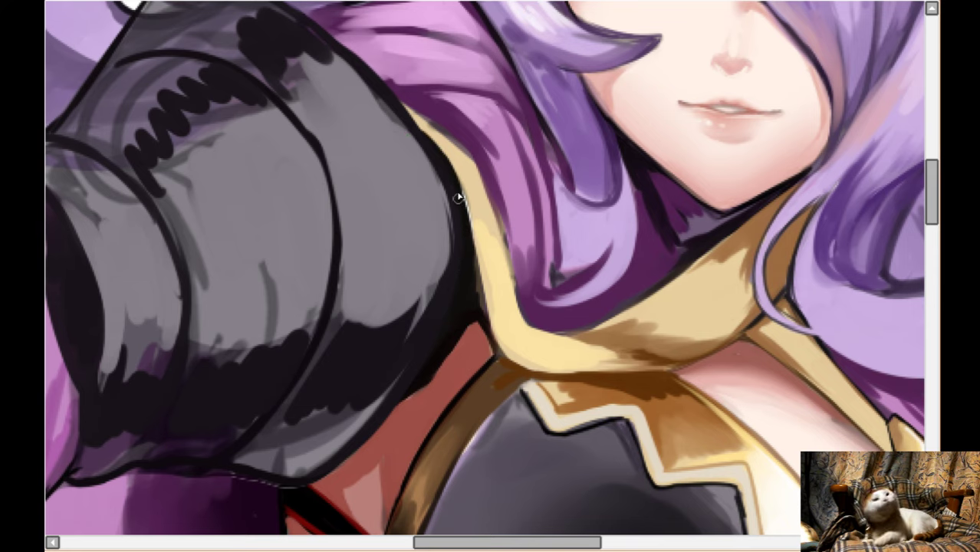
{"action": "scroll", "coordinate": [464, 313], "scroll_direction": "down", "scroll_amount": 3}
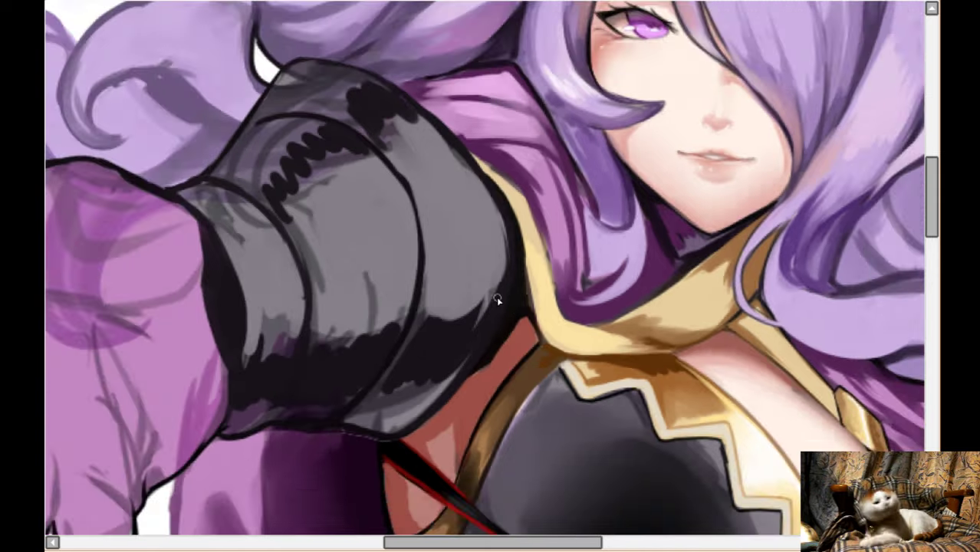
{"action": "scroll", "coordinate": [401, 393], "scroll_direction": "up", "scroll_amount": 3}
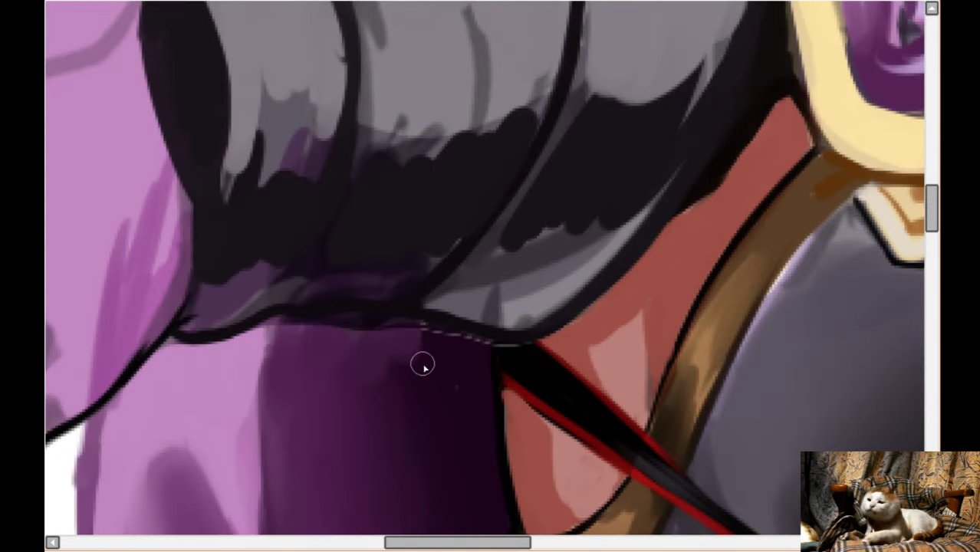
{"action": "mouse_move", "coordinate": [438, 313]}
{"action": "left_mouse_down"}
{"action": "mouse_move", "coordinate": [471, 335]}
{"action": "mouse_move", "coordinate": [516, 219]}
{"action": "left_mouse_up"}
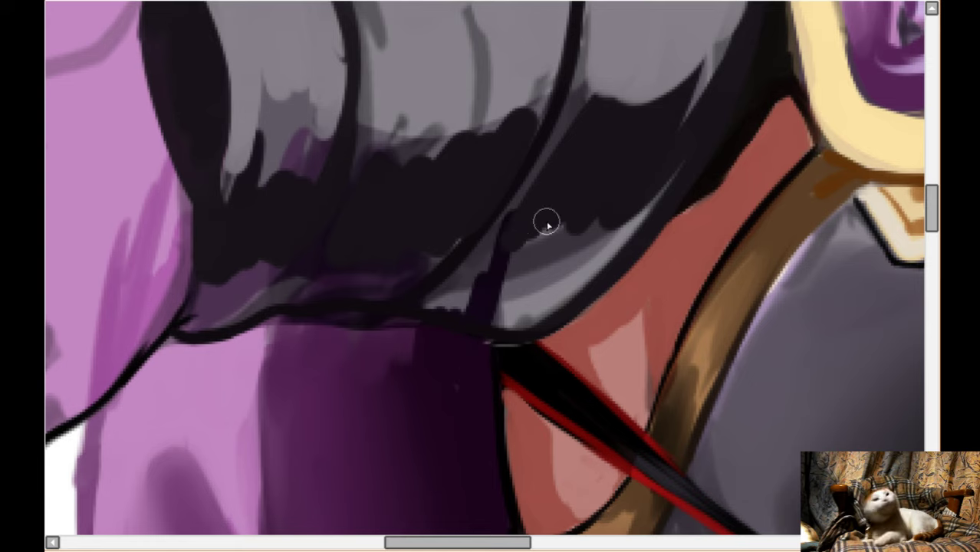
{"action": "key", "text": "ctrl+z"}
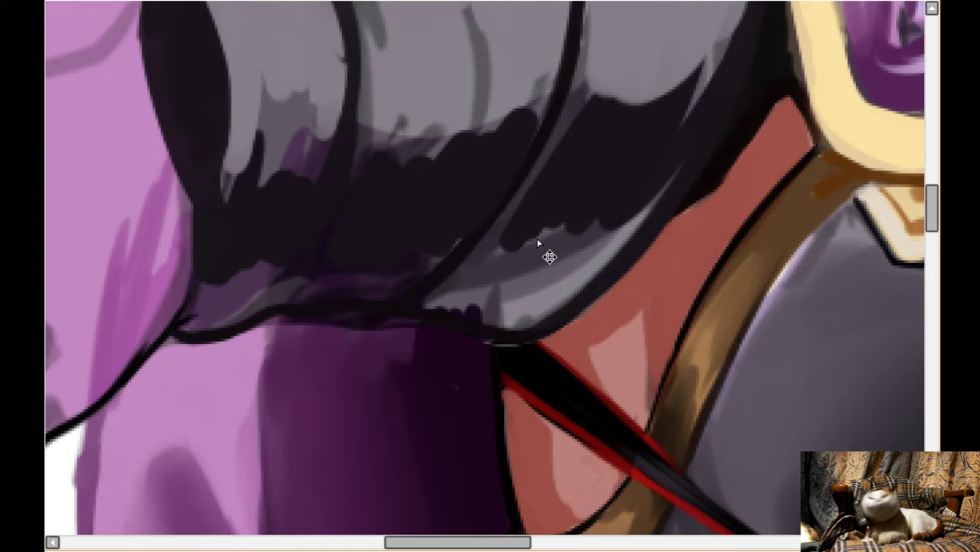
{"action": "key", "text": "ctrl+z"}
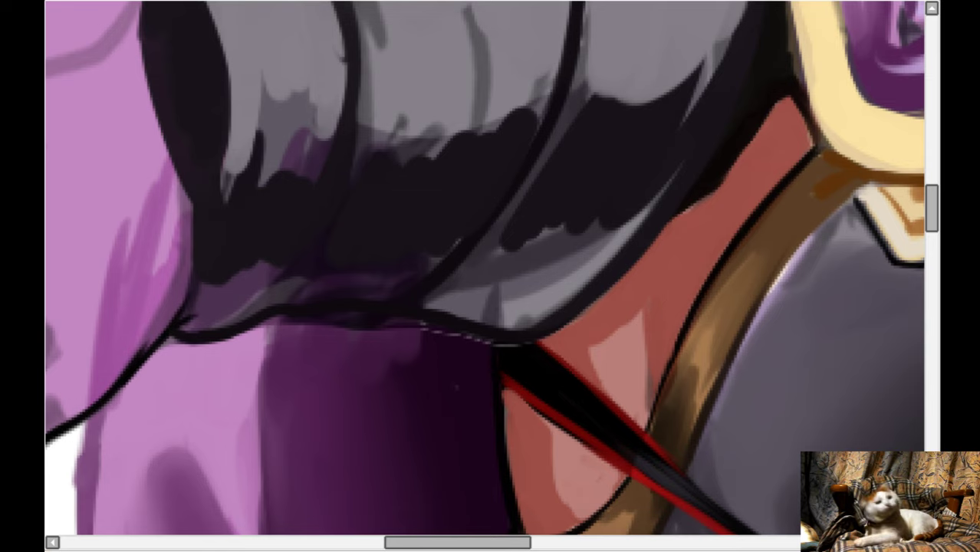
- Paint dark purple over the pale broken line under the sleeve and add a dark patch to its middle band
{"action": "scroll", "coordinate": [690, 353], "scroll_direction": "down", "scroll_amount": 1}
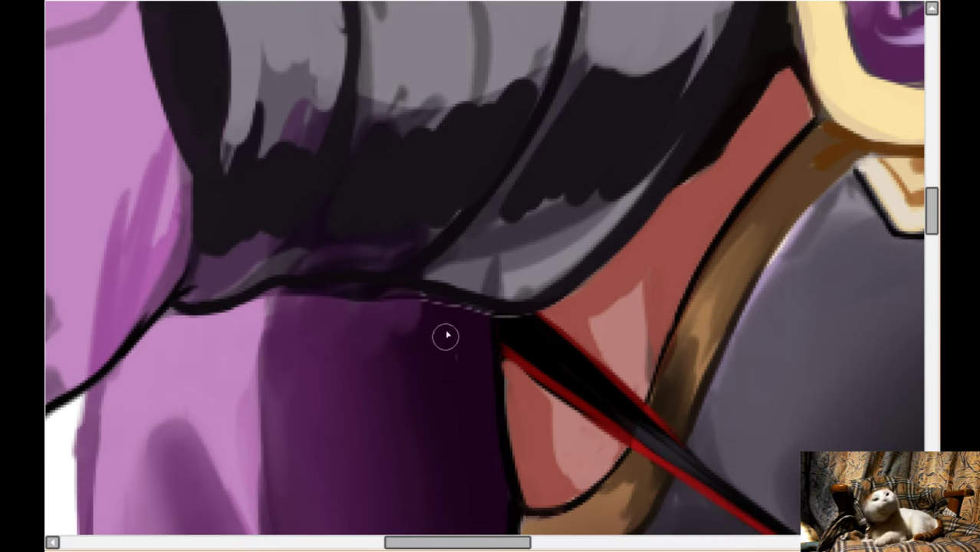
{"action": "scroll", "coordinate": [475, 146], "scroll_direction": "up", "scroll_amount": 3}
{"action": "mouse_move", "coordinate": [451, 90]}
{"action": "left_mouse_down"}
{"action": "mouse_move", "coordinate": [405, 201]}
{"action": "mouse_move", "coordinate": [464, 94]}
{"action": "mouse_move", "coordinate": [431, 253]}
{"action": "mouse_move", "coordinate": [474, 212]}
{"action": "left_mouse_up"}
{"action": "mouse_move", "coordinate": [439, 335]}
{"action": "left_mouse_down"}
{"action": "mouse_move", "coordinate": [442, 364]}
{"action": "mouse_move", "coordinate": [466, 351]}
{"action": "mouse_move", "coordinate": [483, 416]}
{"action": "mouse_move", "coordinate": [461, 367]}
{"action": "mouse_move", "coordinate": [429, 379]}
{"action": "left_mouse_up"}
{"action": "scroll", "coordinate": [385, 453], "scroll_direction": "down", "scroll_amount": 3}
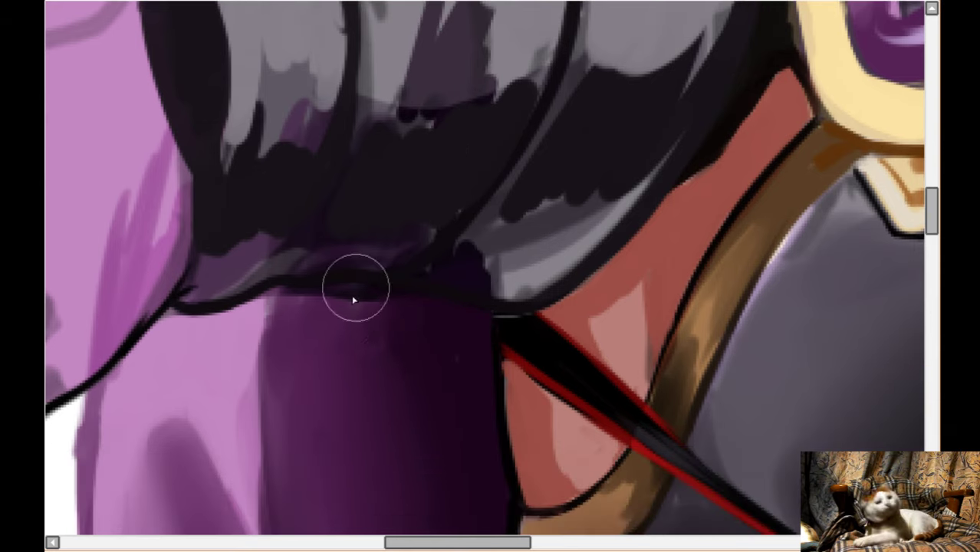
{"action": "scroll", "coordinate": [260, 400], "scroll_direction": "up", "scroll_amount": 1}
{"action": "scroll", "coordinate": [383, 365], "scroll_direction": "down", "scroll_amount": 3}
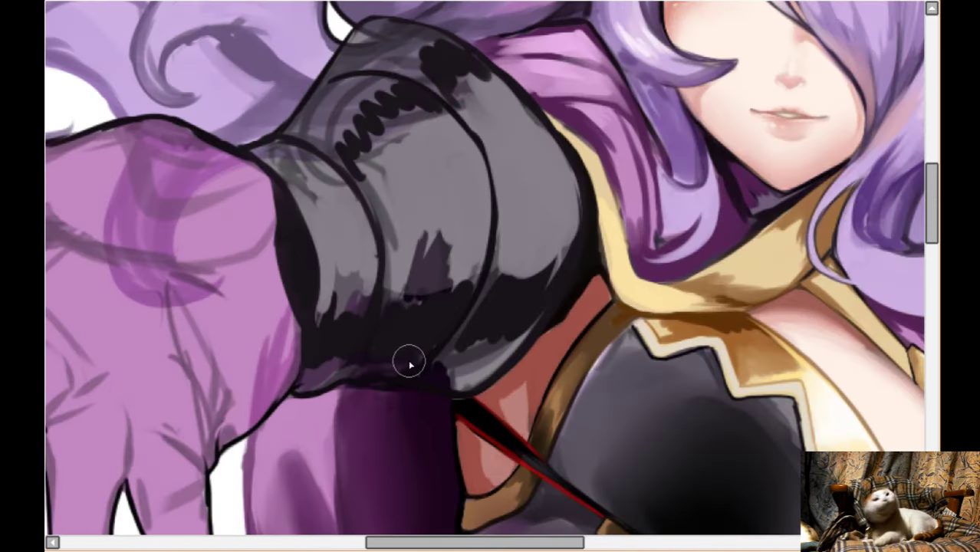
{"action": "scroll", "coordinate": [413, 331], "scroll_direction": "left", "scroll_amount": 2}
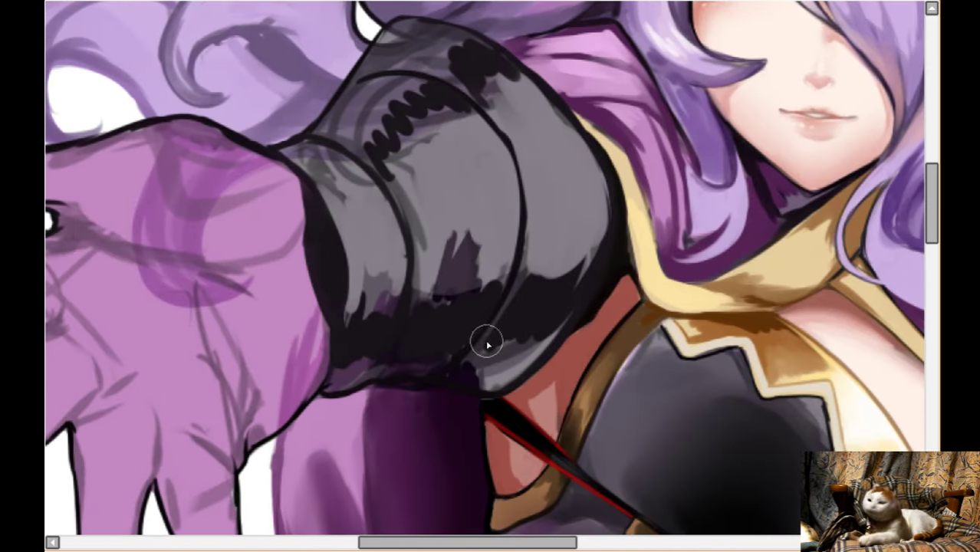
- Cover the dark patch and sketch marks on the sleeve's middle band with smooth grey
{"action": "scroll", "coordinate": [588, 293], "scroll_direction": "up", "scroll_amount": 2}
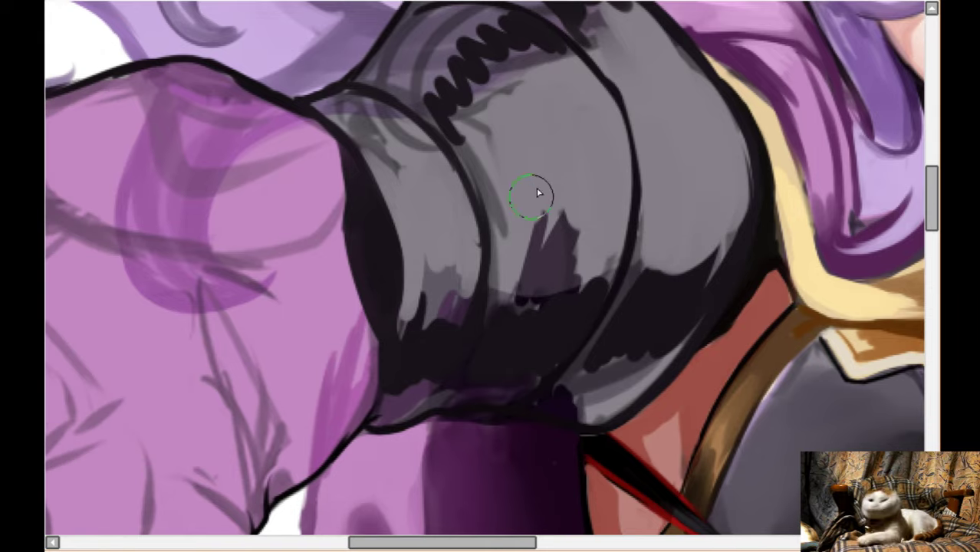
{"action": "mouse_move", "coordinate": [538, 194]}
{"action": "left_mouse_down"}
{"action": "mouse_move", "coordinate": [582, 251]}
{"action": "mouse_move", "coordinate": [528, 215]}
{"action": "left_mouse_up"}
{"action": "scroll", "coordinate": [506, 223], "scroll_direction": "up", "scroll_amount": 1}
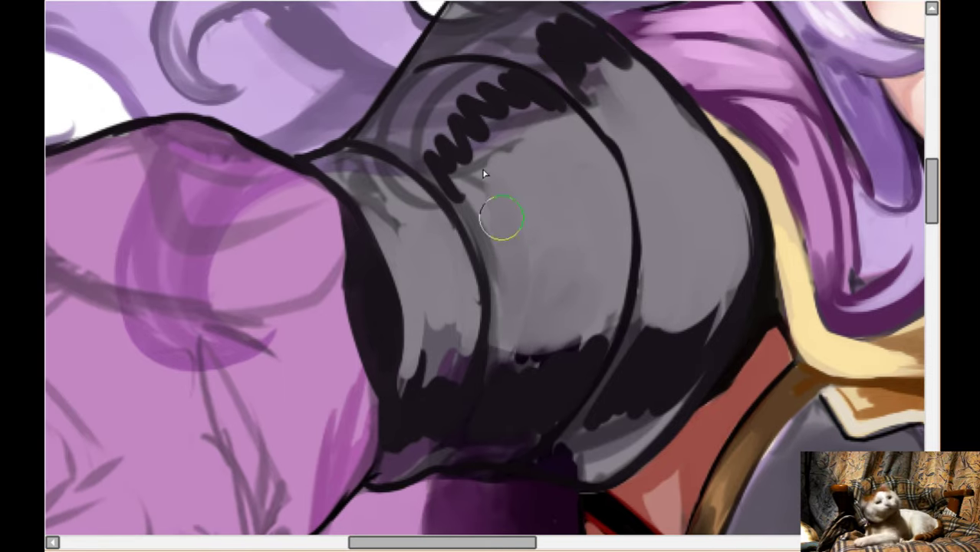
- Fill out the black shadows on all three sleeve bands and blend their edges into the grey with soft strokes
{"action": "scroll", "coordinate": [506, 154], "scroll_direction": "up", "scroll_amount": 1}
{"action": "mouse_move", "coordinate": [530, 120]}
{"action": "left_mouse_down"}
{"action": "mouse_move", "coordinate": [457, 139]}
{"action": "mouse_move", "coordinate": [429, 163]}
{"action": "mouse_move", "coordinate": [461, 241]}
{"action": "mouse_move", "coordinate": [376, 232]}
{"action": "mouse_move", "coordinate": [361, 220]}
{"action": "mouse_move", "coordinate": [407, 223]}
{"action": "mouse_move", "coordinate": [430, 238]}
{"action": "left_mouse_up"}
{"action": "scroll", "coordinate": [438, 335], "scroll_direction": "down", "scroll_amount": 1}
{"action": "mouse_move", "coordinate": [438, 335]}
{"action": "left_mouse_down"}
{"action": "mouse_move", "coordinate": [526, 372]}
{"action": "mouse_move", "coordinate": [527, 364]}
{"action": "mouse_move", "coordinate": [511, 355]}
{"action": "mouse_move", "coordinate": [493, 394]}
{"action": "mouse_move", "coordinate": [487, 388]}
{"action": "mouse_move", "coordinate": [507, 381]}
{"action": "mouse_move", "coordinate": [556, 321]}
{"action": "mouse_move", "coordinate": [607, 314]}
{"action": "mouse_move", "coordinate": [621, 292]}
{"action": "mouse_move", "coordinate": [648, 308]}
{"action": "mouse_move", "coordinate": [646, 334]}
{"action": "mouse_move", "coordinate": [672, 292]}
{"action": "mouse_move", "coordinate": [688, 289]}
{"action": "mouse_move", "coordinate": [676, 304]}
{"action": "mouse_move", "coordinate": [719, 293]}
{"action": "left_mouse_up"}
{"action": "scroll", "coordinate": [590, 113], "scroll_direction": "up", "scroll_amount": 3}
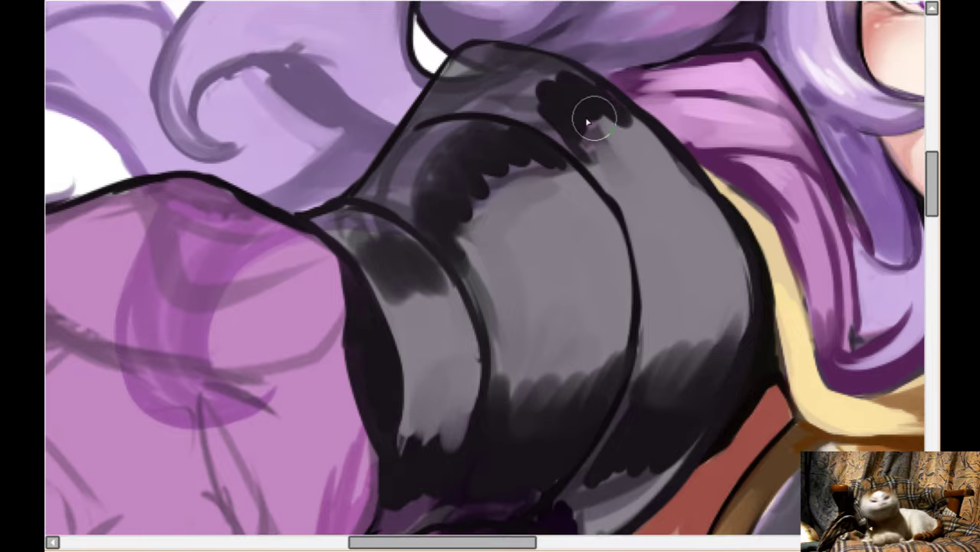
{"action": "mouse_move", "coordinate": [587, 146]}
{"action": "left_mouse_down"}
{"action": "mouse_move", "coordinate": [606, 217]}
{"action": "mouse_move", "coordinate": [620, 179]}
{"action": "mouse_move", "coordinate": [640, 180]}
{"action": "mouse_move", "coordinate": [586, 160]}
{"action": "left_mouse_up"}
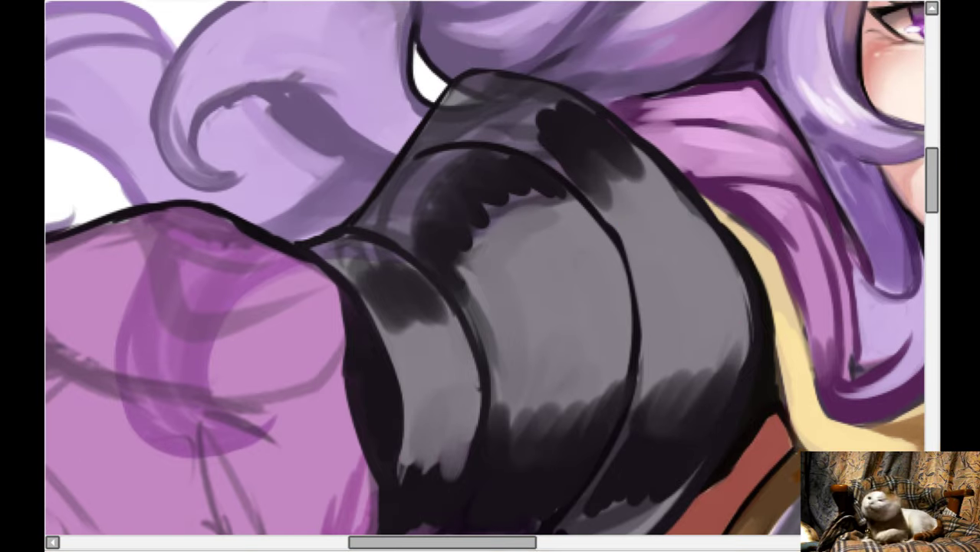
- Paint light grey highlights along the upper edge of all three sleeve bands, next to the black outline
{"action": "scroll", "coordinate": [445, 145], "scroll_direction": "up", "scroll_amount": 1}
{"action": "scroll", "coordinate": [331, 137], "scroll_direction": "up", "scroll_amount": 1}
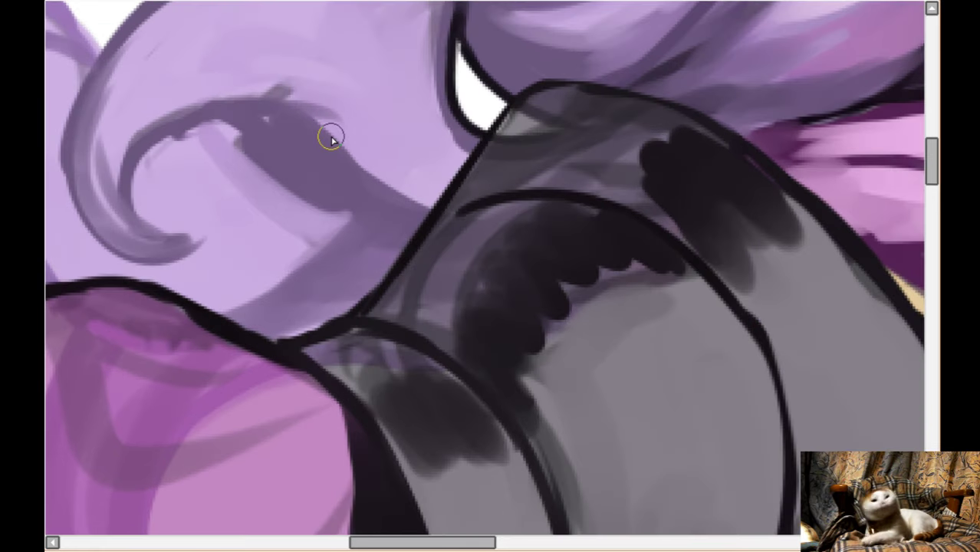
{"action": "scroll", "coordinate": [331, 137], "scroll_direction": "left", "scroll_amount": 1}
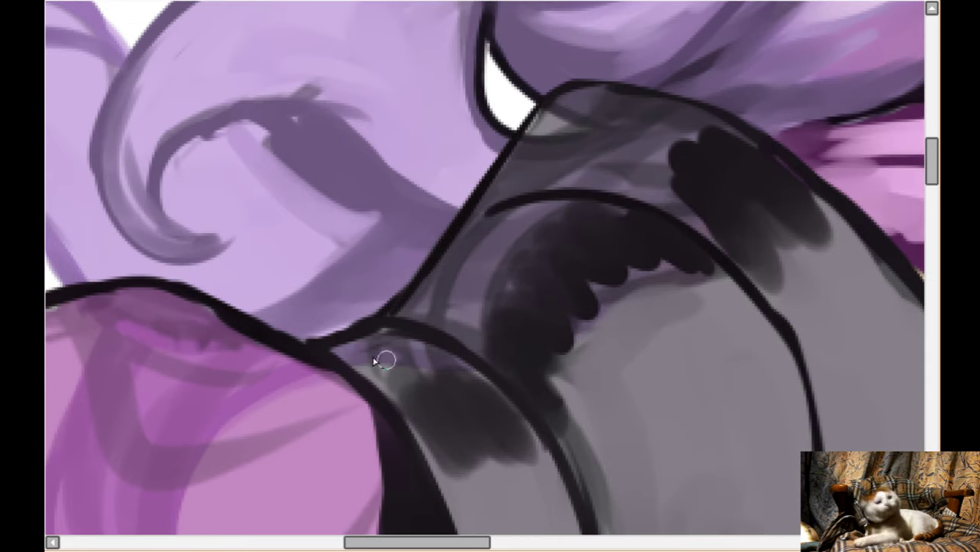
{"action": "mouse_move", "coordinate": [347, 357]}
{"action": "left_mouse_down"}
{"action": "mouse_move", "coordinate": [389, 340]}
{"action": "mouse_move", "coordinate": [449, 355]}
{"action": "mouse_move", "coordinate": [382, 340]}
{"action": "mouse_move", "coordinate": [394, 369]}
{"action": "mouse_move", "coordinate": [342, 354]}
{"action": "left_mouse_up"}
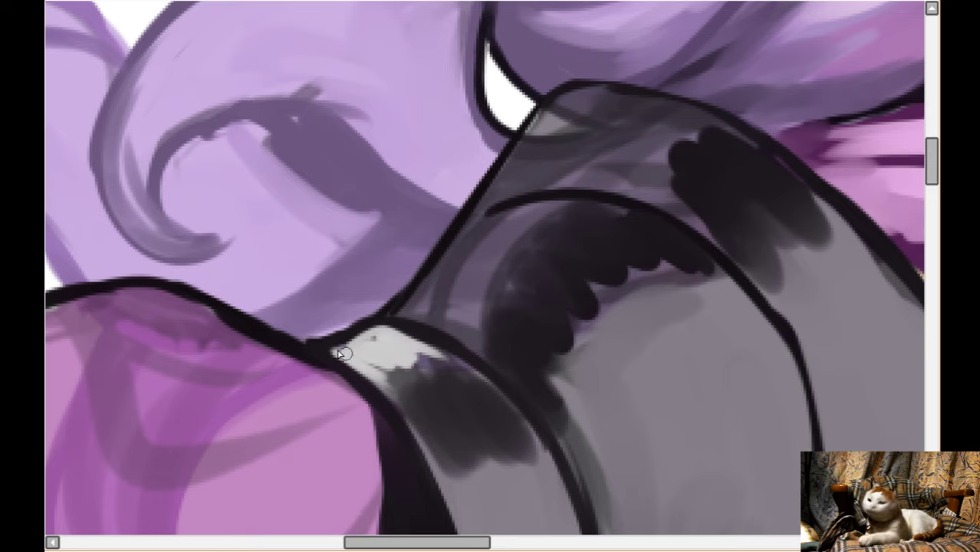
{"action": "left_click_drag", "start_coordinate": [405, 312], "coordinate": [464, 343]}
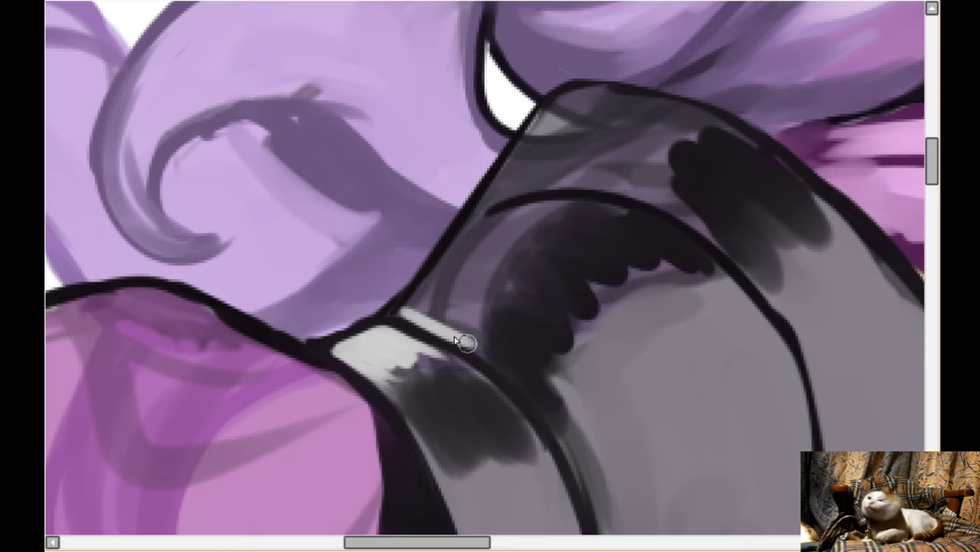
{"action": "mouse_move", "coordinate": [418, 306]}
{"action": "left_mouse_down"}
{"action": "mouse_move", "coordinate": [485, 214]}
{"action": "mouse_move", "coordinate": [530, 213]}
{"action": "mouse_move", "coordinate": [474, 239]}
{"action": "mouse_move", "coordinate": [436, 292]}
{"action": "mouse_move", "coordinate": [443, 286]}
{"action": "mouse_move", "coordinate": [407, 312]}
{"action": "mouse_move", "coordinate": [470, 335]}
{"action": "left_mouse_up"}
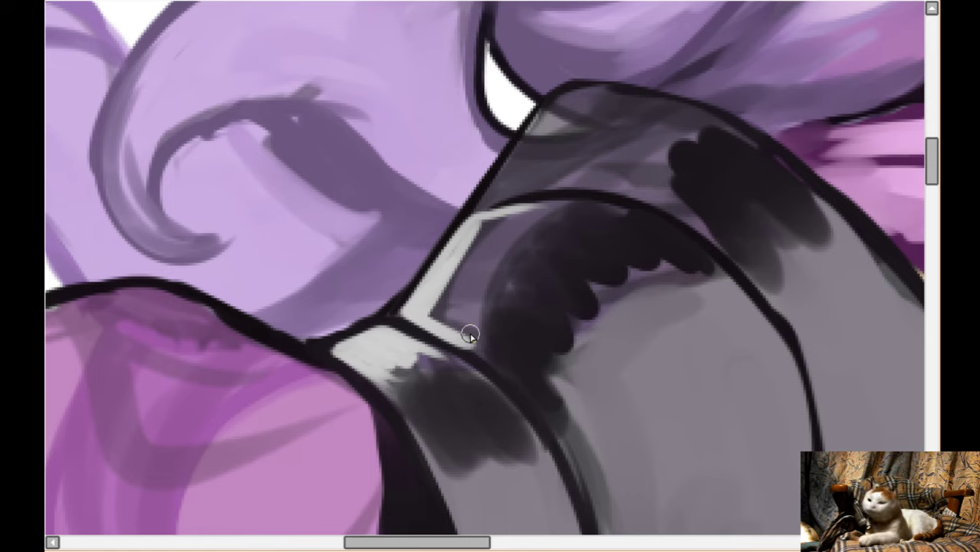
{"action": "mouse_move", "coordinate": [493, 293]}
{"action": "left_mouse_down"}
{"action": "mouse_move", "coordinate": [438, 309]}
{"action": "mouse_move", "coordinate": [500, 221]}
{"action": "mouse_move", "coordinate": [565, 209]}
{"action": "mouse_move", "coordinate": [537, 169]}
{"action": "mouse_move", "coordinate": [493, 194]}
{"action": "mouse_move", "coordinate": [561, 101]}
{"action": "mouse_move", "coordinate": [593, 100]}
{"action": "mouse_move", "coordinate": [493, 186]}
{"action": "mouse_move", "coordinate": [550, 181]}
{"action": "mouse_move", "coordinate": [513, 190]}
{"action": "mouse_move", "coordinate": [541, 149]}
{"action": "left_mouse_up"}
{"action": "left_click_drag", "start_coordinate": [489, 199], "coordinate": [541, 191]}
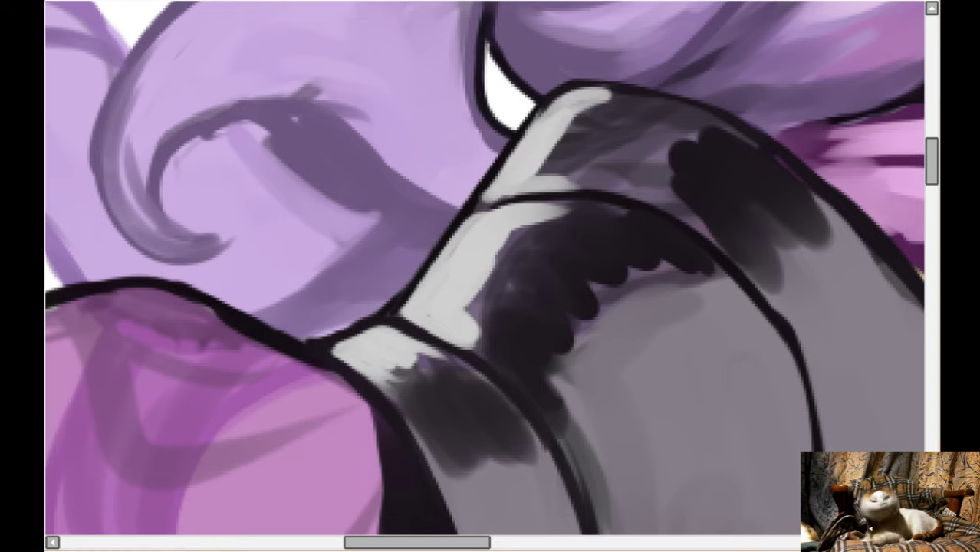
- Widen the light grey highlights and blend them into the black shadows on each sleeve band
{"action": "mouse_move", "coordinate": [576, 141]}
{"action": "left_mouse_down"}
{"action": "mouse_move", "coordinate": [565, 158]}
{"action": "mouse_move", "coordinate": [579, 168]}
{"action": "mouse_move", "coordinate": [624, 98]}
{"action": "mouse_move", "coordinate": [453, 313]}
{"action": "mouse_move", "coordinate": [504, 235]}
{"action": "mouse_move", "coordinate": [482, 322]}
{"action": "left_mouse_up"}
{"action": "scroll", "coordinate": [482, 321], "scroll_direction": "down", "scroll_amount": 1}
{"action": "mouse_move", "coordinate": [387, 346]}
{"action": "left_mouse_down"}
{"action": "mouse_move", "coordinate": [412, 367]}
{"action": "mouse_move", "coordinate": [412, 321]}
{"action": "mouse_move", "coordinate": [505, 330]}
{"action": "mouse_move", "coordinate": [509, 350]}
{"action": "mouse_move", "coordinate": [453, 316]}
{"action": "mouse_move", "coordinate": [400, 302]}
{"action": "mouse_move", "coordinate": [486, 356]}
{"action": "left_mouse_up"}
{"action": "mouse_move", "coordinate": [401, 291]}
{"action": "left_mouse_down"}
{"action": "mouse_move", "coordinate": [371, 301]}
{"action": "mouse_move", "coordinate": [459, 316]}
{"action": "mouse_move", "coordinate": [491, 275]}
{"action": "left_mouse_up"}
{"action": "mouse_move", "coordinate": [529, 313]}
{"action": "left_mouse_down"}
{"action": "mouse_move", "coordinate": [560, 219]}
{"action": "mouse_move", "coordinate": [599, 218]}
{"action": "left_mouse_up"}
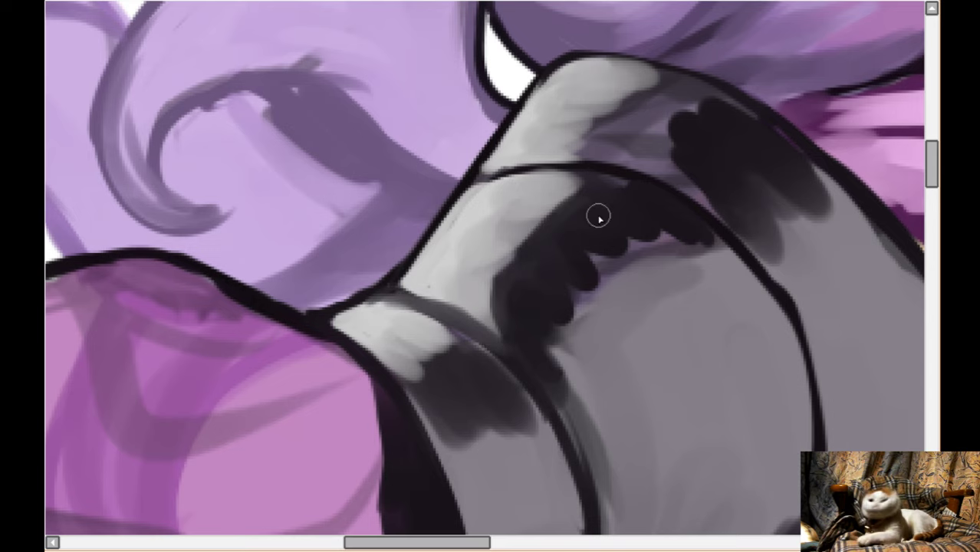
- Mirror the canvas view and paint grey reflected light along the sleeve's lower edge
{"action": "scroll", "coordinate": [599, 219], "scroll_direction": "down", "scroll_amount": 3}
{"action": "scroll", "coordinate": [598, 217], "scroll_direction": "down", "scroll_amount": 2}
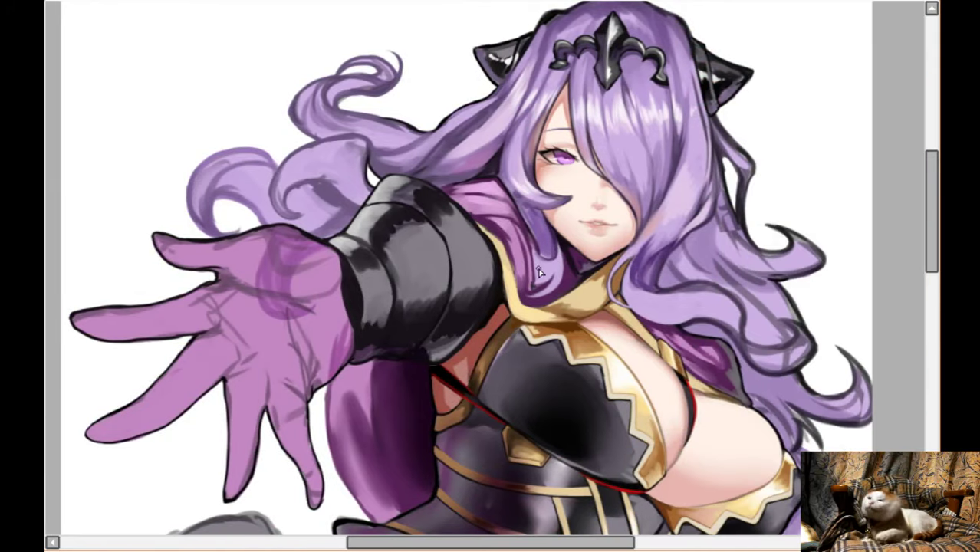
{"action": "key", "text": "h"}
{"action": "scroll", "coordinate": [476, 257], "scroll_direction": "up", "scroll_amount": 2}
{"action": "scroll", "coordinate": [476, 257], "scroll_direction": "up", "scroll_amount": 1}
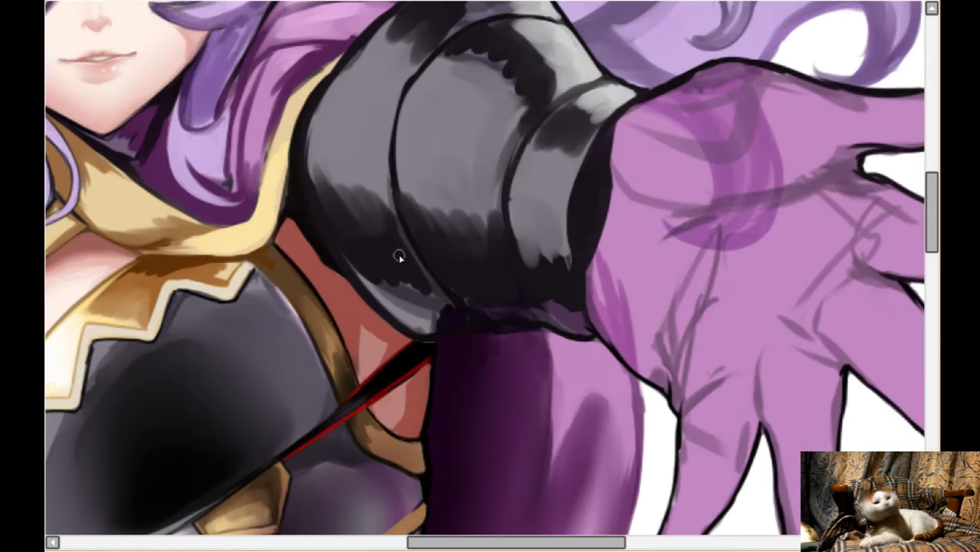
{"action": "key", "text": "Right"}
{"action": "key", "text": "Up"}
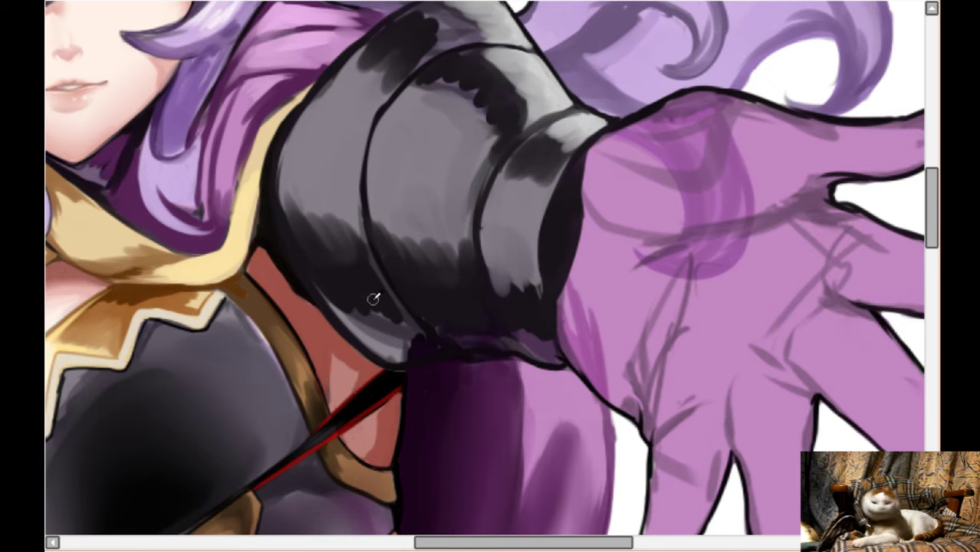
{"action": "mouse_move", "coordinate": [346, 310]}
{"action": "left_mouse_down"}
{"action": "mouse_move", "coordinate": [400, 350]}
{"action": "mouse_move", "coordinate": [451, 336]}
{"action": "mouse_move", "coordinate": [497, 351]}
{"action": "left_mouse_up"}
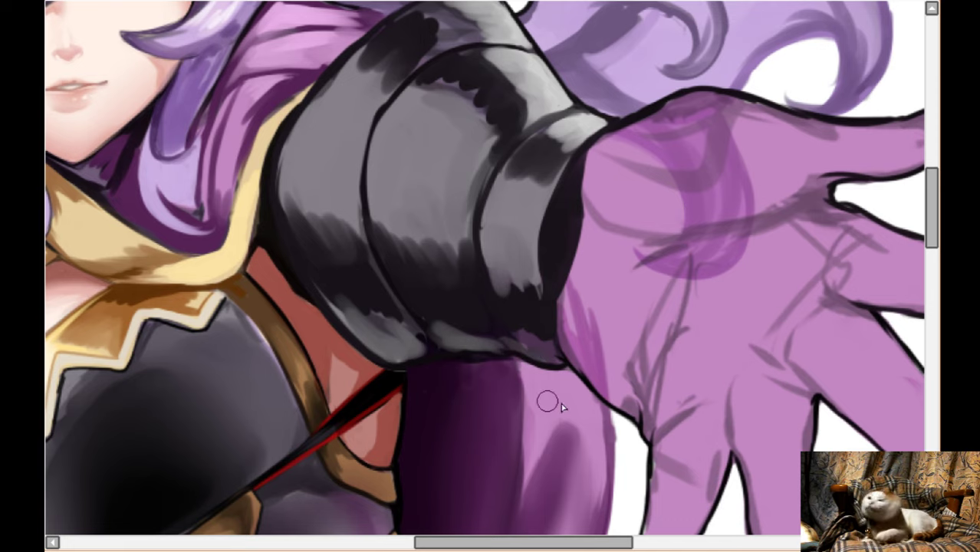
- Tint the reflected light along the sleeve's lower edge with soft purple strokes up to the wrist
{"action": "left_click_drag", "start_coordinate": [382, 342], "coordinate": [370, 348]}
{"action": "mouse_move", "coordinate": [382, 344]}
{"action": "left_mouse_down"}
{"action": "mouse_move", "coordinate": [415, 348]}
{"action": "mouse_move", "coordinate": [433, 332]}
{"action": "mouse_move", "coordinate": [488, 343]}
{"action": "mouse_move", "coordinate": [451, 331]}
{"action": "left_mouse_up"}
{"action": "mouse_move", "coordinate": [519, 342]}
{"action": "left_mouse_down"}
{"action": "mouse_move", "coordinate": [555, 355]}
{"action": "mouse_move", "coordinate": [510, 318]}
{"action": "left_mouse_up"}
{"action": "left_click_drag", "start_coordinate": [595, 297], "coordinate": [537, 297]}
- Mirror the canvas view again and examine the sketched palm of the outstretched hand
{"action": "scroll", "coordinate": [612, 294], "scroll_direction": "up", "scroll_amount": 1}
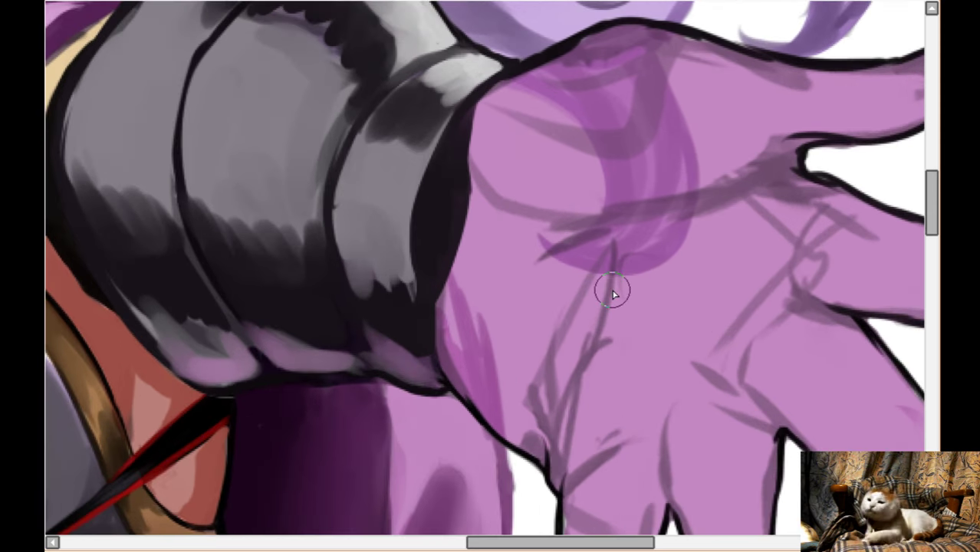
{"action": "left_click_drag", "start_coordinate": [727, 294], "coordinate": [612, 294]}
{"action": "key", "text": "h"}
{"action": "key", "text": "Left"}
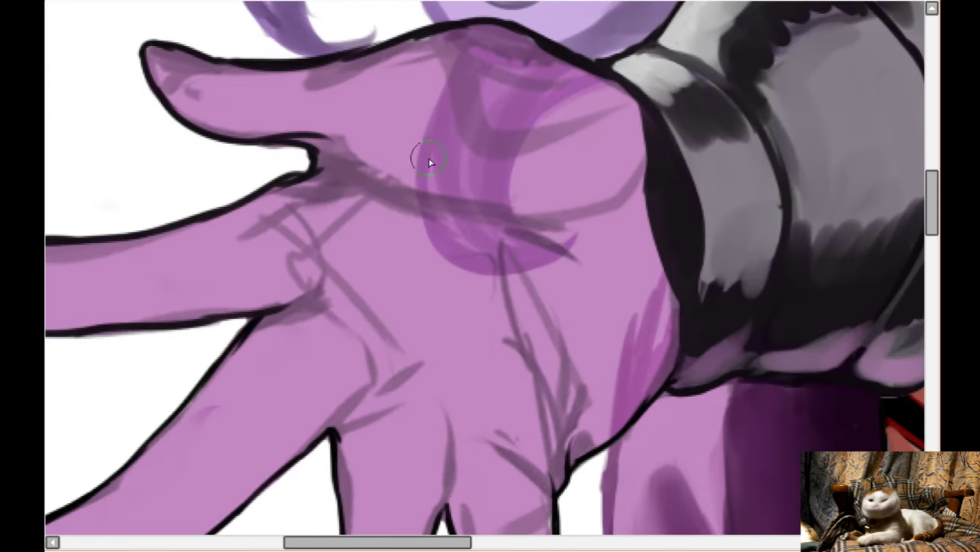
- Enlarge the brush and blend soft darker purple over the sketch lines on the thumb mound and heel of the palm
{"action": "key", "text": "Up"}
{"action": "key", "text": "bracketright"}
{"action": "key", "text": "bracketright"}
{"action": "mouse_move", "coordinate": [405, 172]}
{"action": "left_mouse_down"}
{"action": "mouse_move", "coordinate": [557, 196]}
{"action": "mouse_move", "coordinate": [425, 139]}
{"action": "mouse_move", "coordinate": [419, 149]}
{"action": "mouse_move", "coordinate": [492, 120]}
{"action": "mouse_move", "coordinate": [490, 92]}
{"action": "mouse_move", "coordinate": [415, 108]}
{"action": "mouse_move", "coordinate": [536, 106]}
{"action": "mouse_move", "coordinate": [491, 121]}
{"action": "mouse_move", "coordinate": [529, 138]}
{"action": "mouse_move", "coordinate": [585, 142]}
{"action": "mouse_move", "coordinate": [500, 94]}
{"action": "mouse_move", "coordinate": [591, 140]}
{"action": "mouse_move", "coordinate": [466, 101]}
{"action": "mouse_move", "coordinate": [365, 140]}
{"action": "mouse_move", "coordinate": [540, 198]}
{"action": "mouse_move", "coordinate": [388, 159]}
{"action": "mouse_move", "coordinate": [514, 196]}
{"action": "mouse_move", "coordinate": [415, 163]}
{"action": "mouse_move", "coordinate": [486, 164]}
{"action": "mouse_move", "coordinate": [455, 240]}
{"action": "mouse_move", "coordinate": [452, 281]}
{"action": "mouse_move", "coordinate": [426, 228]}
{"action": "mouse_move", "coordinate": [492, 237]}
{"action": "mouse_move", "coordinate": [377, 216]}
{"action": "mouse_move", "coordinate": [421, 260]}
{"action": "mouse_move", "coordinate": [453, 243]}
{"action": "mouse_move", "coordinate": [471, 248]}
{"action": "mouse_move", "coordinate": [487, 320]}
{"action": "mouse_move", "coordinate": [349, 217]}
{"action": "mouse_move", "coordinate": [535, 232]}
{"action": "mouse_move", "coordinate": [584, 269]}
{"action": "mouse_move", "coordinate": [592, 246]}
{"action": "mouse_move", "coordinate": [617, 273]}
{"action": "mouse_move", "coordinate": [618, 309]}
{"action": "mouse_move", "coordinate": [609, 272]}
{"action": "mouse_move", "coordinate": [631, 227]}
{"action": "mouse_move", "coordinate": [597, 379]}
{"action": "mouse_move", "coordinate": [621, 361]}
{"action": "mouse_move", "coordinate": [632, 371]}
{"action": "mouse_move", "coordinate": [603, 397]}
{"action": "mouse_move", "coordinate": [661, 292]}
{"action": "left_mouse_up"}
{"action": "scroll", "coordinate": [456, 242], "scroll_direction": "down", "scroll_amount": 2}
{"action": "scroll", "coordinate": [618, 299], "scroll_direction": "down", "scroll_amount": 5}
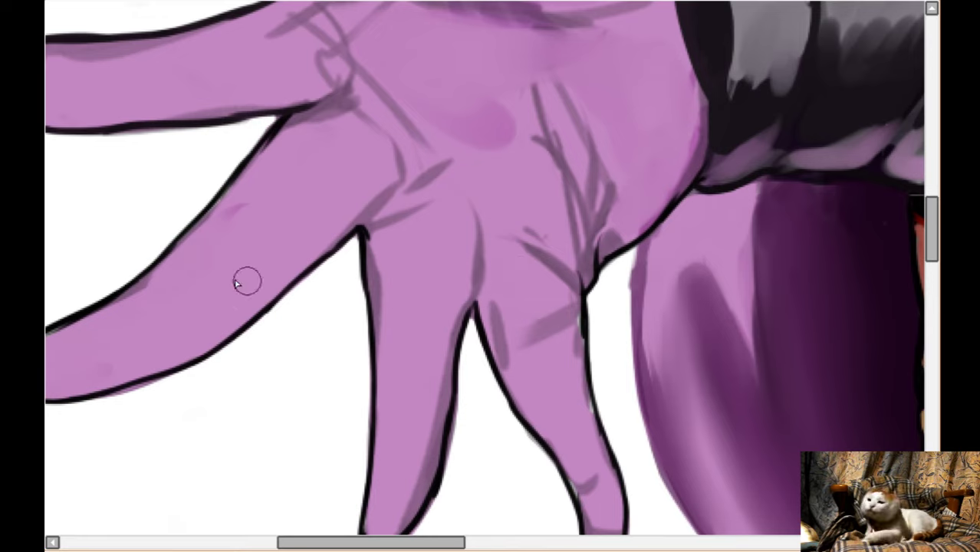
- Paint dark purple creases at the little finger's base and between the ring and little fingers
{"action": "scroll", "coordinate": [511, 269], "scroll_direction": "right", "scroll_amount": 2}
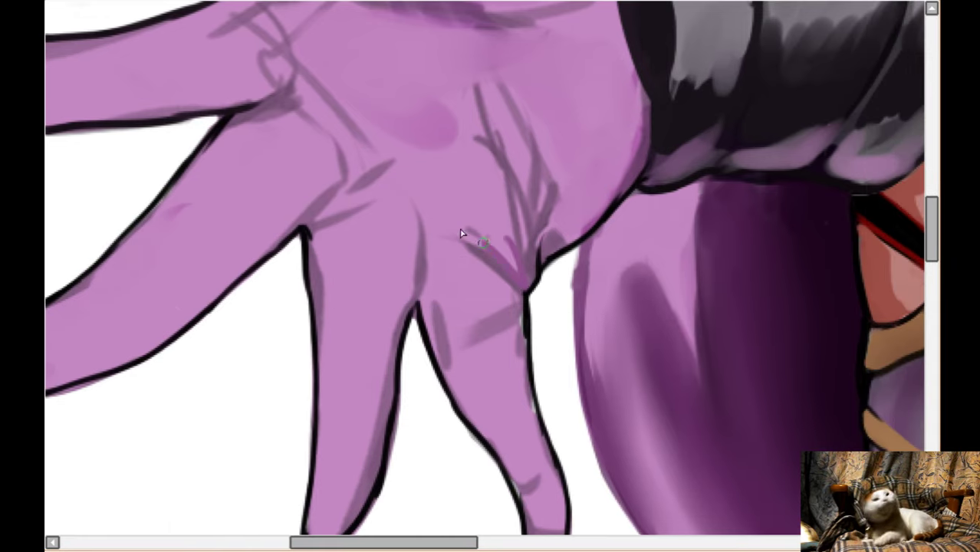
{"action": "left_click_drag", "start_coordinate": [533, 173], "coordinate": [501, 135]}
{"action": "scroll", "coordinate": [523, 198], "scroll_direction": "up", "scroll_amount": 1}
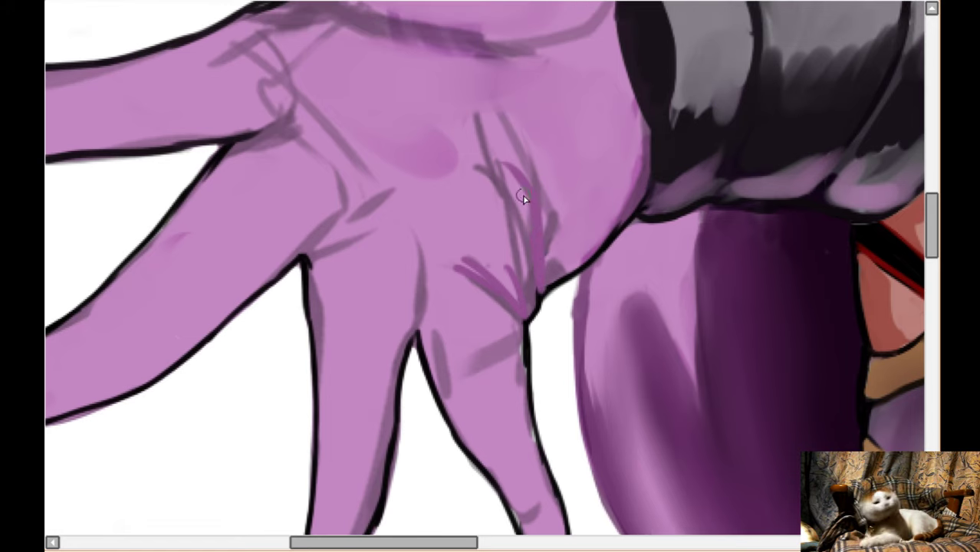
{"action": "scroll", "coordinate": [550, 266], "scroll_direction": "down", "scroll_amount": 1}
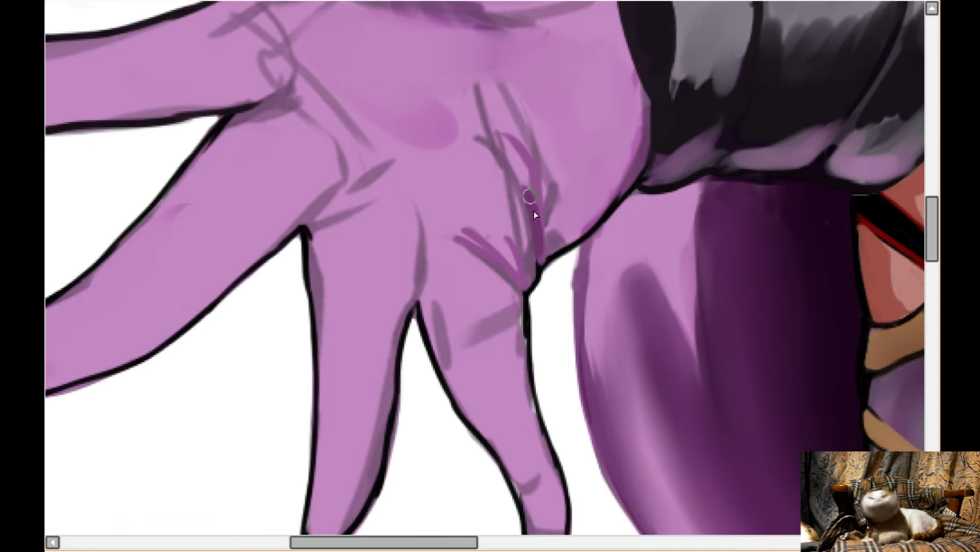
{"action": "left_click_drag", "start_coordinate": [408, 220], "coordinate": [411, 288]}
{"action": "left_click_drag", "start_coordinate": [409, 241], "coordinate": [414, 273]}
{"action": "left_click_drag", "start_coordinate": [376, 188], "coordinate": [412, 265]}
- Paint dark purple creases between the middle and ring fingers and extend the long crease up the centre of the palm
{"action": "scroll", "coordinate": [343, 195], "scroll_direction": "up", "scroll_amount": 1}
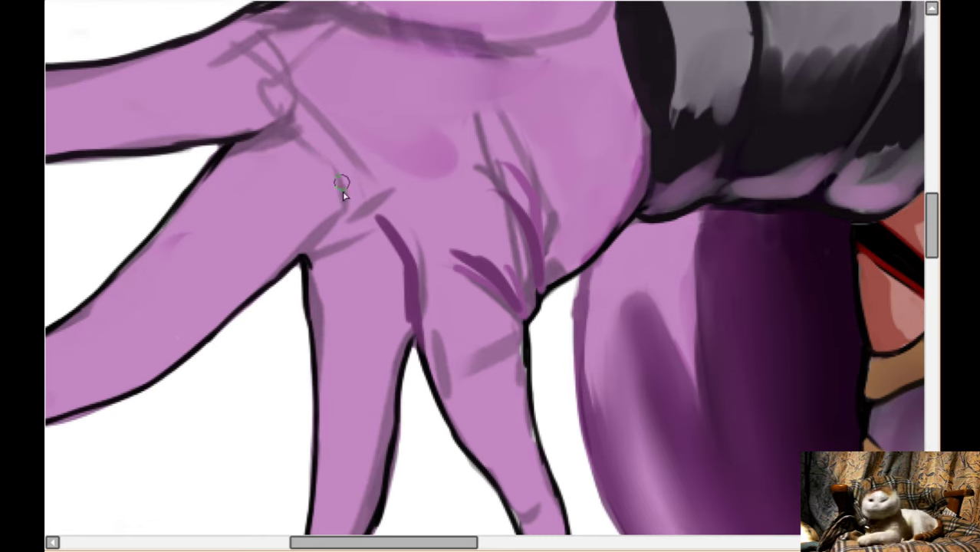
{"action": "mouse_move", "coordinate": [338, 215]}
{"action": "left_mouse_down"}
{"action": "mouse_move", "coordinate": [315, 256]}
{"action": "mouse_move", "coordinate": [311, 296]}
{"action": "left_mouse_up"}
{"action": "mouse_move", "coordinate": [308, 252]}
{"action": "left_mouse_down"}
{"action": "mouse_move", "coordinate": [339, 209]}
{"action": "mouse_move", "coordinate": [328, 137]}
{"action": "left_mouse_up"}
{"action": "scroll", "coordinate": [339, 140], "scroll_direction": "up", "scroll_amount": 2}
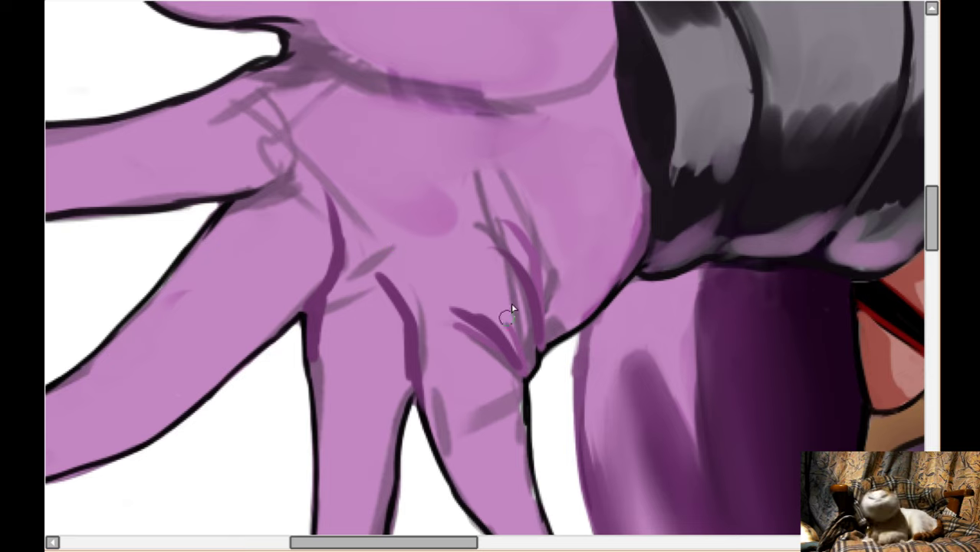
{"action": "left_click_drag", "start_coordinate": [501, 235], "coordinate": [439, 149]}
{"action": "scroll", "coordinate": [499, 140], "scroll_direction": "up", "scroll_amount": 2}
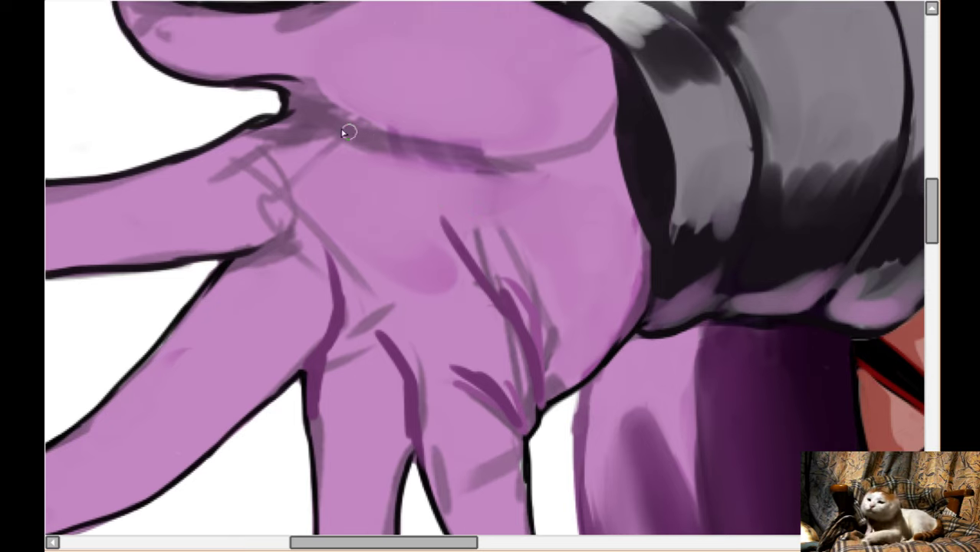
- Block in dark purple shadows beneath the thumb mound, along the wrist and across the heel of the palm
{"action": "mouse_move", "coordinate": [344, 131]}
{"action": "left_mouse_down"}
{"action": "mouse_move", "coordinate": [502, 169]}
{"action": "mouse_move", "coordinate": [580, 217]}
{"action": "mouse_move", "coordinate": [573, 188]}
{"action": "mouse_move", "coordinate": [603, 173]}
{"action": "mouse_move", "coordinate": [614, 223]}
{"action": "mouse_move", "coordinate": [604, 98]}
{"action": "mouse_move", "coordinate": [603, 159]}
{"action": "left_mouse_up"}
{"action": "scroll", "coordinate": [491, 181], "scroll_direction": "up", "scroll_amount": 1}
{"action": "mouse_move", "coordinate": [566, 202]}
{"action": "left_mouse_down"}
{"action": "mouse_move", "coordinate": [615, 224]}
{"action": "mouse_move", "coordinate": [635, 307]}
{"action": "left_mouse_up"}
{"action": "scroll", "coordinate": [619, 291], "scroll_direction": "down", "scroll_amount": 1}
{"action": "mouse_move", "coordinate": [638, 269]}
{"action": "left_mouse_down"}
{"action": "mouse_move", "coordinate": [616, 302]}
{"action": "mouse_move", "coordinate": [537, 349]}
{"action": "mouse_move", "coordinate": [600, 333]}
{"action": "mouse_move", "coordinate": [579, 372]}
{"action": "mouse_move", "coordinate": [630, 301]}
{"action": "mouse_move", "coordinate": [576, 341]}
{"action": "left_mouse_up"}
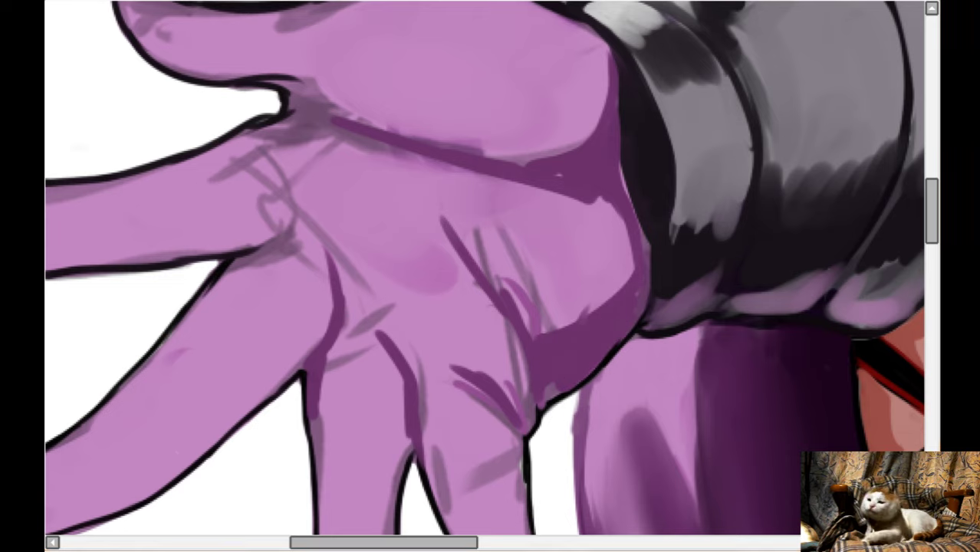
{"action": "left_click_drag", "start_coordinate": [538, 280], "coordinate": [579, 288]}
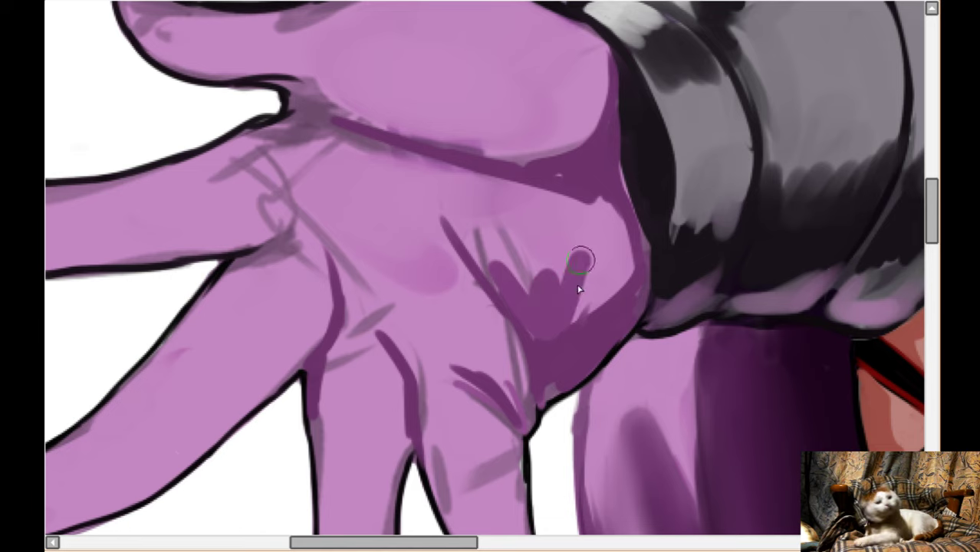
{"action": "scroll", "coordinate": [600, 267], "scroll_direction": "up", "scroll_amount": 2}
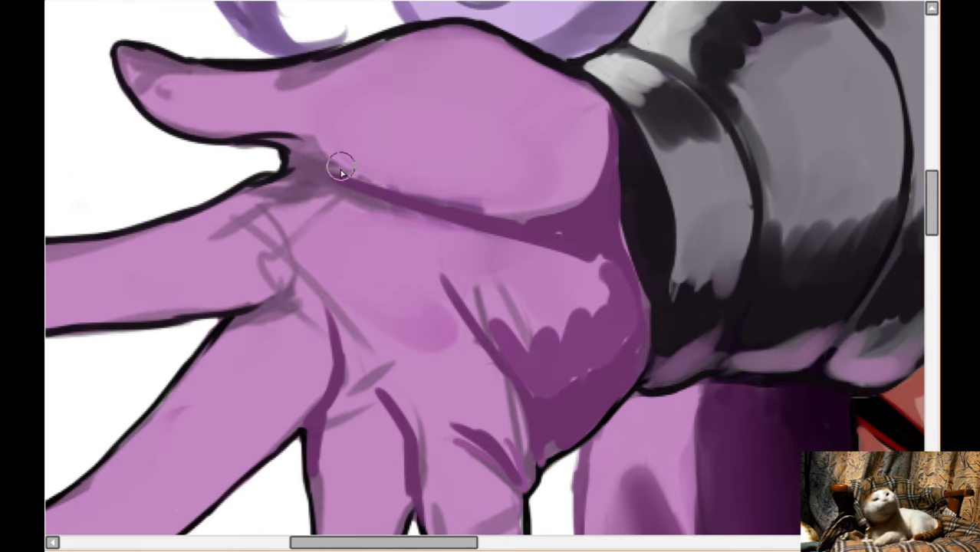
{"action": "mouse_move", "coordinate": [340, 164]}
{"action": "left_mouse_down"}
{"action": "mouse_move", "coordinate": [508, 215]}
{"action": "mouse_move", "coordinate": [582, 185]}
{"action": "mouse_move", "coordinate": [585, 197]}
{"action": "mouse_move", "coordinate": [563, 80]}
{"action": "mouse_move", "coordinate": [576, 171]}
{"action": "left_mouse_up"}
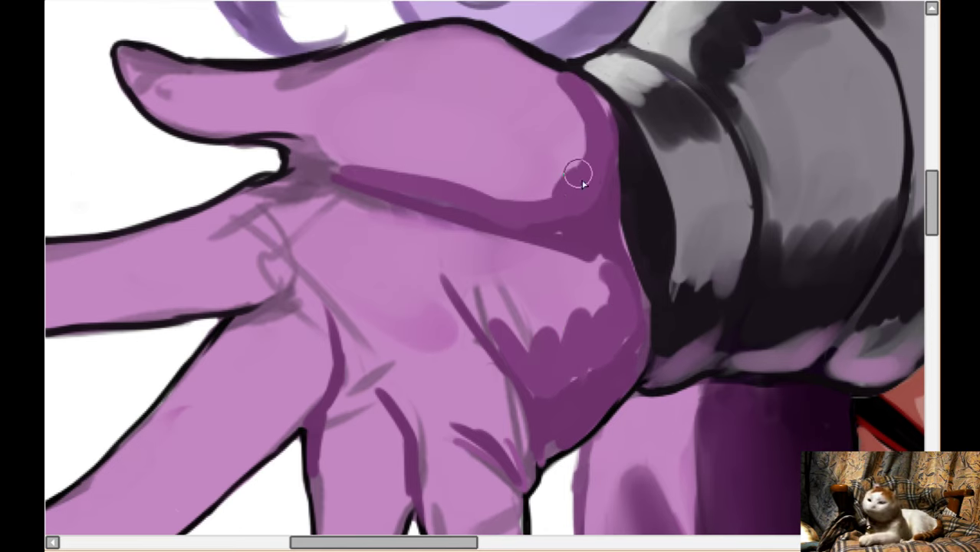
- Blend the palm heel shadow's edge and soften the long crease running towards the little finger
{"action": "scroll", "coordinate": [389, 296], "scroll_direction": "down", "scroll_amount": 7}
{"action": "scroll", "coordinate": [390, 295], "scroll_direction": "left", "scroll_amount": 2}
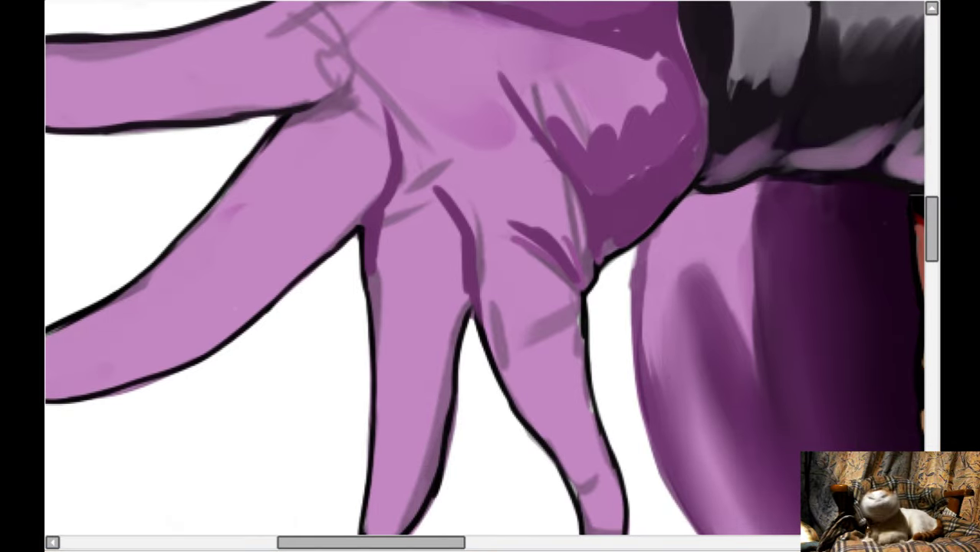
{"action": "scroll", "coordinate": [609, 215], "scroll_direction": "up", "scroll_amount": 1}
{"action": "mouse_move", "coordinate": [606, 189]}
{"action": "left_mouse_down"}
{"action": "mouse_move", "coordinate": [553, 143]}
{"action": "mouse_move", "coordinate": [595, 163]}
{"action": "mouse_move", "coordinate": [620, 116]}
{"action": "mouse_move", "coordinate": [661, 121]}
{"action": "mouse_move", "coordinate": [653, 169]}
{"action": "mouse_move", "coordinate": [622, 182]}
{"action": "mouse_move", "coordinate": [676, 166]}
{"action": "mouse_move", "coordinate": [592, 259]}
{"action": "mouse_move", "coordinate": [611, 245]}
{"action": "mouse_move", "coordinate": [612, 191]}
{"action": "mouse_move", "coordinate": [570, 270]}
{"action": "mouse_move", "coordinate": [557, 270]}
{"action": "mouse_move", "coordinate": [577, 278]}
{"action": "mouse_move", "coordinate": [579, 240]}
{"action": "mouse_move", "coordinate": [575, 287]}
{"action": "mouse_move", "coordinate": [536, 261]}
{"action": "mouse_move", "coordinate": [563, 249]}
{"action": "mouse_move", "coordinate": [543, 182]}
{"action": "left_mouse_up"}
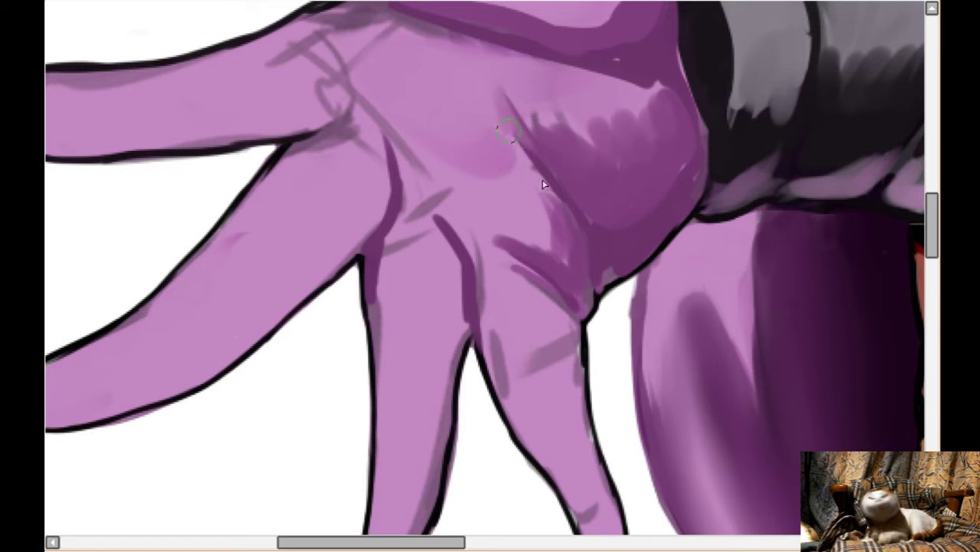
{"action": "mouse_move", "coordinate": [547, 160]}
{"action": "left_mouse_down"}
{"action": "mouse_move", "coordinate": [499, 135]}
{"action": "mouse_move", "coordinate": [528, 132]}
{"action": "left_mouse_up"}
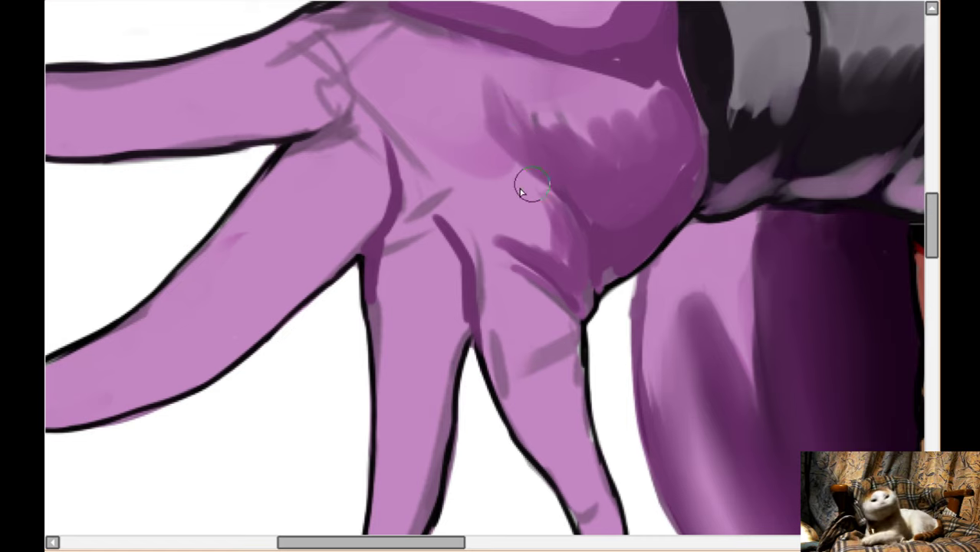
- Shade the base of the ring finger and the little finger's inner edge down to its tip with medium purple
{"action": "key", "text": "Left"}
{"action": "key", "text": "Down"}
{"action": "key", "text": "Down"}
{"action": "key", "text": "Down"}
{"action": "mouse_move", "coordinate": [430, 257]}
{"action": "left_mouse_down"}
{"action": "mouse_move", "coordinate": [413, 195]}
{"action": "mouse_move", "coordinate": [420, 153]}
{"action": "mouse_move", "coordinate": [483, 157]}
{"action": "left_mouse_up"}
{"action": "mouse_move", "coordinate": [494, 191]}
{"action": "left_mouse_down"}
{"action": "mouse_move", "coordinate": [424, 167]}
{"action": "mouse_move", "coordinate": [441, 142]}
{"action": "mouse_move", "coordinate": [499, 154]}
{"action": "mouse_move", "coordinate": [441, 158]}
{"action": "mouse_move", "coordinate": [450, 141]}
{"action": "mouse_move", "coordinate": [445, 113]}
{"action": "mouse_move", "coordinate": [434, 115]}
{"action": "mouse_move", "coordinate": [440, 102]}
{"action": "mouse_move", "coordinate": [492, 166]}
{"action": "mouse_move", "coordinate": [514, 156]}
{"action": "mouse_move", "coordinate": [552, 169]}
{"action": "mouse_move", "coordinate": [537, 158]}
{"action": "mouse_move", "coordinate": [558, 175]}
{"action": "mouse_move", "coordinate": [542, 151]}
{"action": "left_mouse_up"}
{"action": "key", "text": "Down"}
{"action": "mouse_move", "coordinate": [580, 177]}
{"action": "left_mouse_down"}
{"action": "mouse_move", "coordinate": [594, 212]}
{"action": "mouse_move", "coordinate": [574, 252]}
{"action": "mouse_move", "coordinate": [524, 232]}
{"action": "mouse_move", "coordinate": [513, 203]}
{"action": "mouse_move", "coordinate": [565, 311]}
{"action": "mouse_move", "coordinate": [549, 305]}
{"action": "mouse_move", "coordinate": [628, 436]}
{"action": "mouse_move", "coordinate": [624, 480]}
{"action": "mouse_move", "coordinate": [632, 428]}
{"action": "mouse_move", "coordinate": [589, 365]}
{"action": "left_mouse_up"}
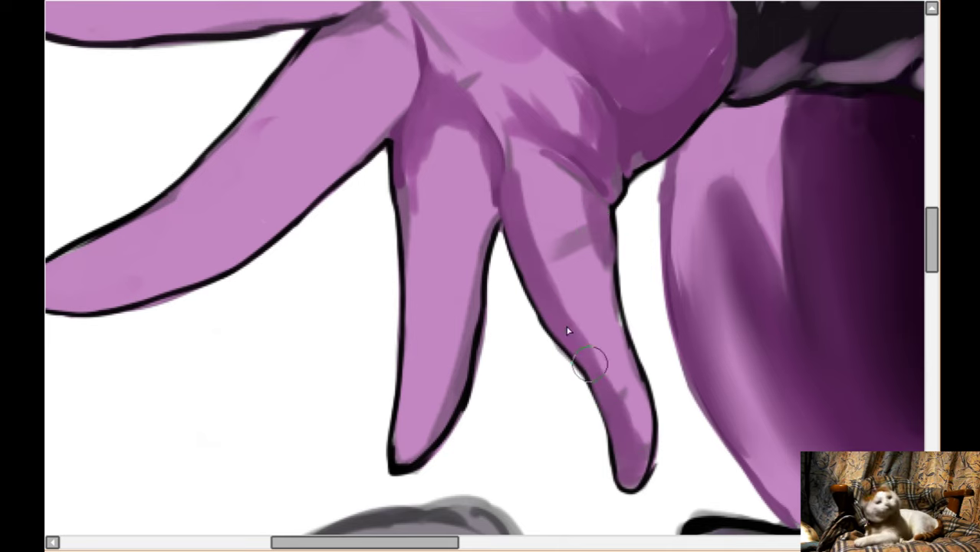
- Shade the ring and middle fingertips and the middle finger's edges with darker purple
{"action": "mouse_move", "coordinate": [416, 412]}
{"action": "left_mouse_down"}
{"action": "mouse_move", "coordinate": [407, 449]}
{"action": "mouse_move", "coordinate": [451, 354]}
{"action": "mouse_move", "coordinate": [402, 440]}
{"action": "mouse_move", "coordinate": [414, 368]}
{"action": "mouse_move", "coordinate": [405, 413]}
{"action": "mouse_move", "coordinate": [404, 309]}
{"action": "left_mouse_up"}
{"action": "mouse_move", "coordinate": [192, 265]}
{"action": "left_mouse_down"}
{"action": "mouse_move", "coordinate": [247, 263]}
{"action": "mouse_move", "coordinate": [280, 291]}
{"action": "left_mouse_up"}
{"action": "mouse_move", "coordinate": [130, 313]}
{"action": "left_mouse_down"}
{"action": "mouse_move", "coordinate": [153, 334]}
{"action": "mouse_move", "coordinate": [131, 319]}
{"action": "mouse_move", "coordinate": [194, 319]}
{"action": "mouse_move", "coordinate": [139, 319]}
{"action": "mouse_move", "coordinate": [160, 296]}
{"action": "mouse_move", "coordinate": [130, 308]}
{"action": "mouse_move", "coordinate": [237, 261]}
{"action": "mouse_move", "coordinate": [158, 291]}
{"action": "mouse_move", "coordinate": [314, 188]}
{"action": "left_mouse_up"}
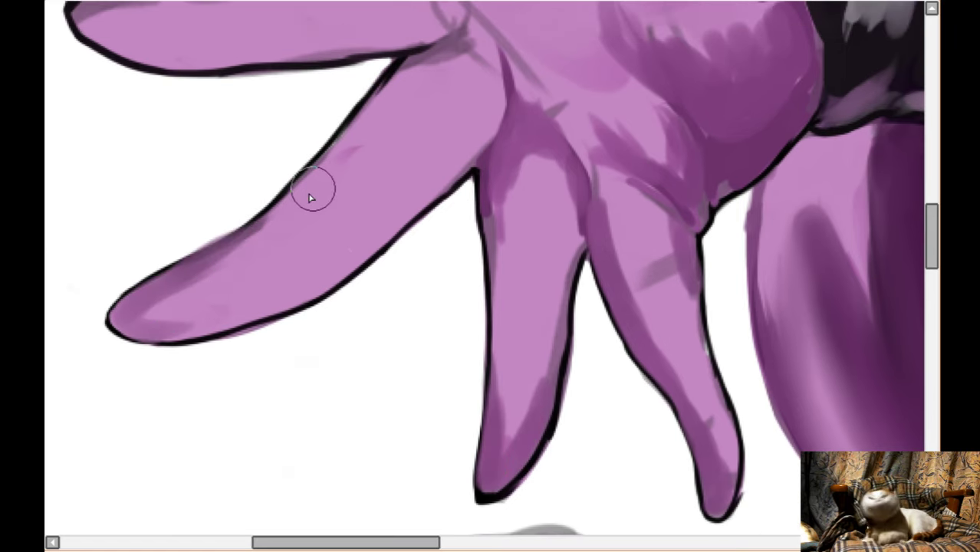
{"action": "scroll", "coordinate": [415, 123], "scroll_direction": "up", "scroll_amount": 1}
{"action": "mouse_move", "coordinate": [393, 211]}
{"action": "left_mouse_down"}
{"action": "mouse_move", "coordinate": [339, 175]}
{"action": "mouse_move", "coordinate": [437, 83]}
{"action": "mouse_move", "coordinate": [286, 207]}
{"action": "left_mouse_up"}
- Shade the index finger's upper edge and tip, and paint purple over the sketch lines at the finger bases
{"action": "scroll", "coordinate": [298, 120], "scroll_direction": "up", "scroll_amount": 1}
{"action": "scroll", "coordinate": [299, 120], "scroll_direction": "up", "scroll_amount": 2}
{"action": "mouse_move", "coordinate": [97, 132]}
{"action": "left_mouse_down"}
{"action": "mouse_move", "coordinate": [274, 108]}
{"action": "mouse_move", "coordinate": [438, 48]}
{"action": "mouse_move", "coordinate": [412, 103]}
{"action": "mouse_move", "coordinate": [438, 92]}
{"action": "mouse_move", "coordinate": [465, 122]}
{"action": "mouse_move", "coordinate": [400, 108]}
{"action": "left_mouse_up"}
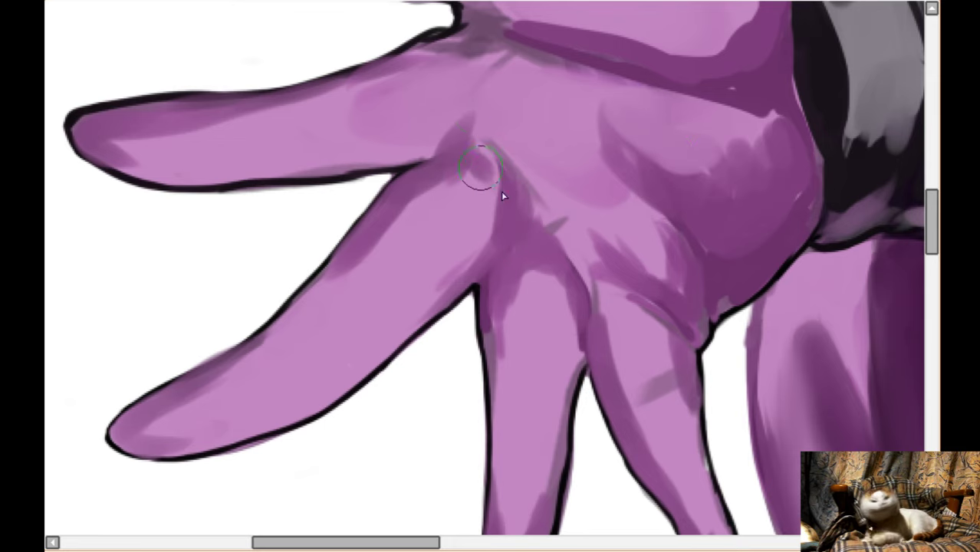
{"action": "scroll", "coordinate": [530, 169], "scroll_direction": "up", "scroll_amount": 2}
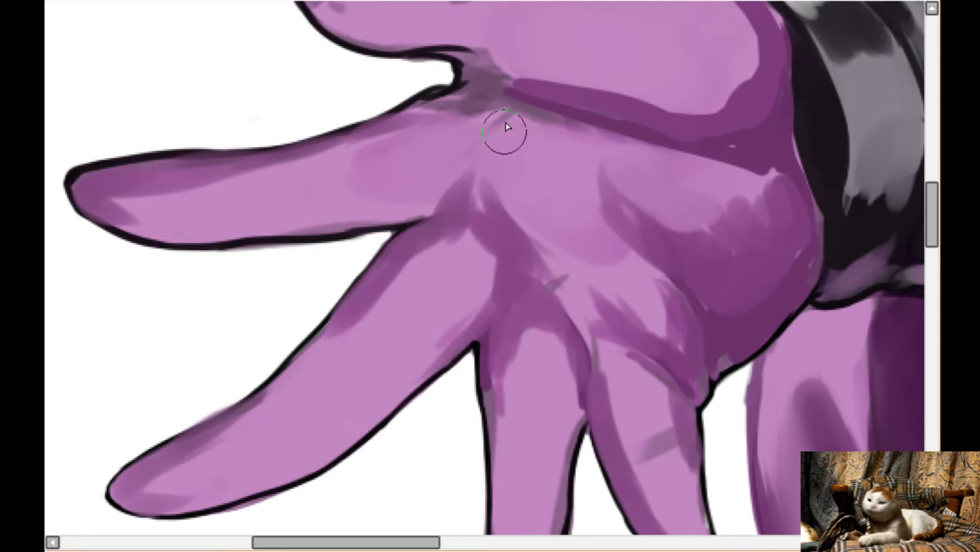
{"action": "scroll", "coordinate": [737, 156], "scroll_direction": "up", "scroll_amount": 2}
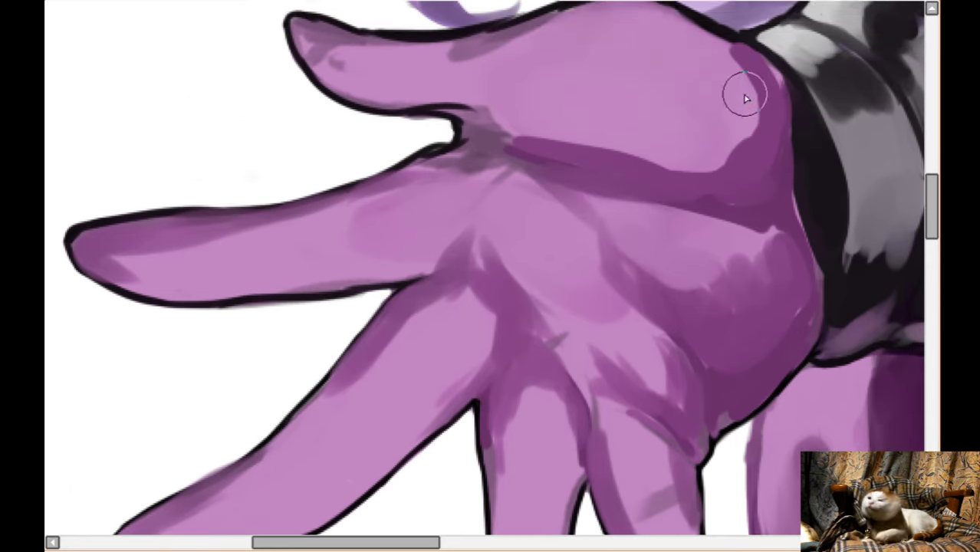
- Blend midtone purple into the thumb mound's shadow and shade the thumb's tip and upper edge
{"action": "scroll", "coordinate": [759, 107], "scroll_direction": "up", "scroll_amount": 1}
{"action": "mouse_move", "coordinate": [629, 178]}
{"action": "left_mouse_down"}
{"action": "mouse_move", "coordinate": [506, 159]}
{"action": "mouse_move", "coordinate": [426, 198]}
{"action": "mouse_move", "coordinate": [628, 163]}
{"action": "mouse_move", "coordinate": [695, 114]}
{"action": "left_mouse_up"}
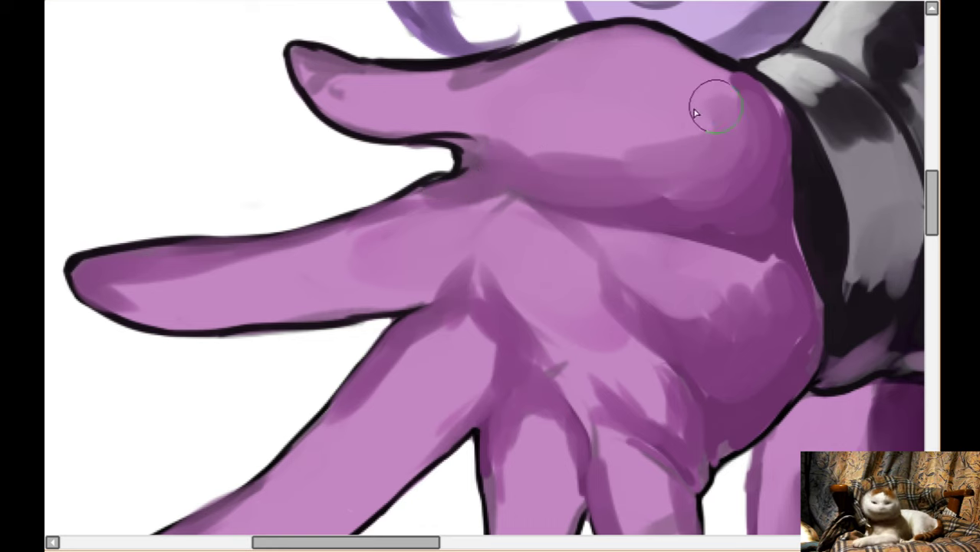
{"action": "scroll", "coordinate": [438, 131], "scroll_direction": "up", "scroll_amount": 2}
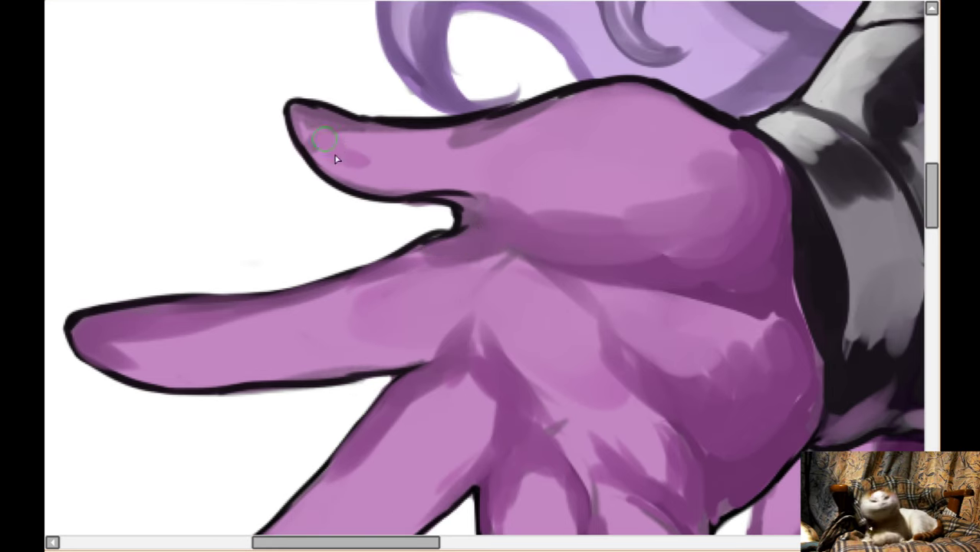
{"action": "mouse_move", "coordinate": [324, 142]}
{"action": "left_mouse_down"}
{"action": "mouse_move", "coordinate": [395, 146]}
{"action": "mouse_move", "coordinate": [541, 127]}
{"action": "mouse_move", "coordinate": [554, 145]}
{"action": "left_mouse_up"}
- Smooth the palm's shadow transitions with soft strokes from the thumb mound down to the little finger's base
{"action": "scroll", "coordinate": [59, 354], "scroll_direction": "down", "scroll_amount": 4}
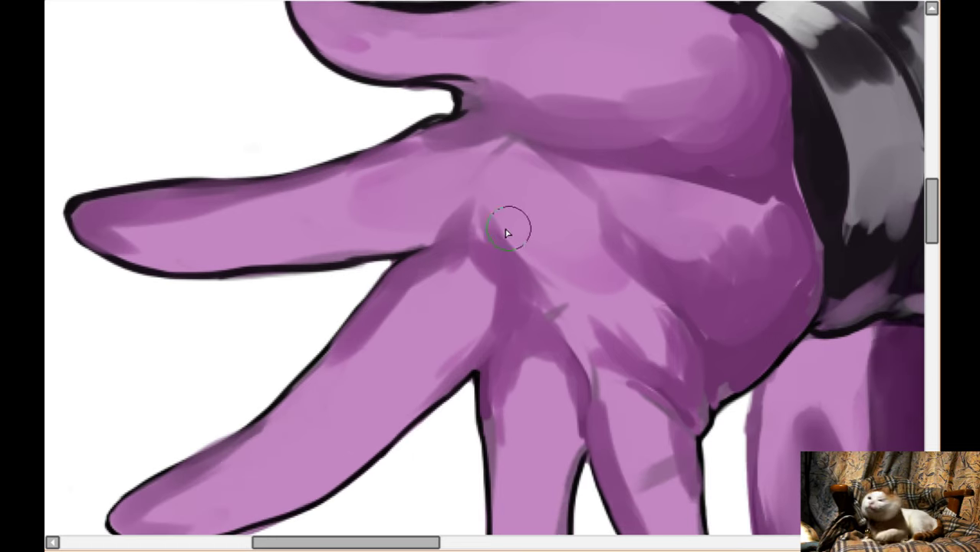
{"action": "mouse_move", "coordinate": [561, 294]}
{"action": "left_mouse_down"}
{"action": "mouse_move", "coordinate": [577, 312]}
{"action": "mouse_move", "coordinate": [501, 198]}
{"action": "mouse_move", "coordinate": [523, 160]}
{"action": "mouse_move", "coordinate": [507, 140]}
{"action": "mouse_move", "coordinate": [591, 105]}
{"action": "mouse_move", "coordinate": [547, 96]}
{"action": "mouse_move", "coordinate": [669, 139]}
{"action": "mouse_move", "coordinate": [641, 125]}
{"action": "mouse_move", "coordinate": [715, 55]}
{"action": "mouse_move", "coordinate": [696, 173]}
{"action": "mouse_move", "coordinate": [642, 230]}
{"action": "mouse_move", "coordinate": [689, 267]}
{"action": "mouse_move", "coordinate": [692, 239]}
{"action": "mouse_move", "coordinate": [714, 289]}
{"action": "left_mouse_up"}
{"action": "scroll", "coordinate": [714, 290], "scroll_direction": "down", "scroll_amount": 1}
{"action": "mouse_move", "coordinate": [634, 281]}
{"action": "left_mouse_down"}
{"action": "mouse_move", "coordinate": [674, 318]}
{"action": "mouse_move", "coordinate": [668, 289]}
{"action": "left_mouse_up"}
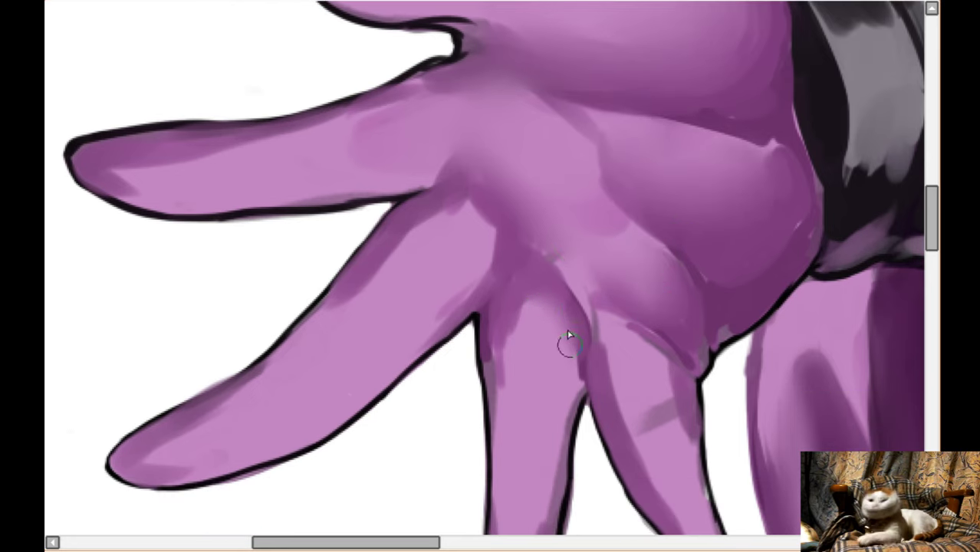
{"action": "scroll", "coordinate": [614, 314], "scroll_direction": "down", "scroll_amount": 2}
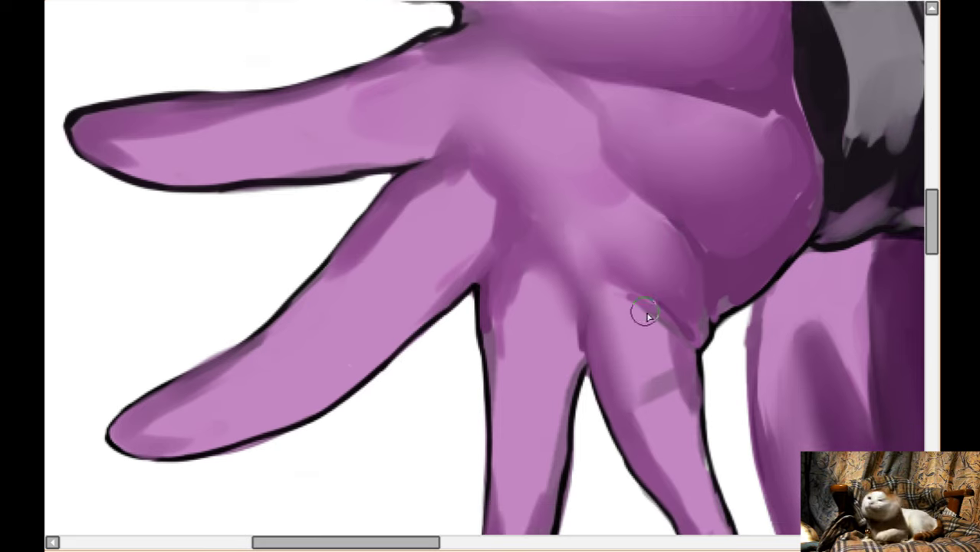
{"action": "mouse_move", "coordinate": [645, 277]}
{"action": "left_mouse_down"}
{"action": "mouse_move", "coordinate": [672, 328]}
{"action": "mouse_move", "coordinate": [655, 279]}
{"action": "left_mouse_up"}
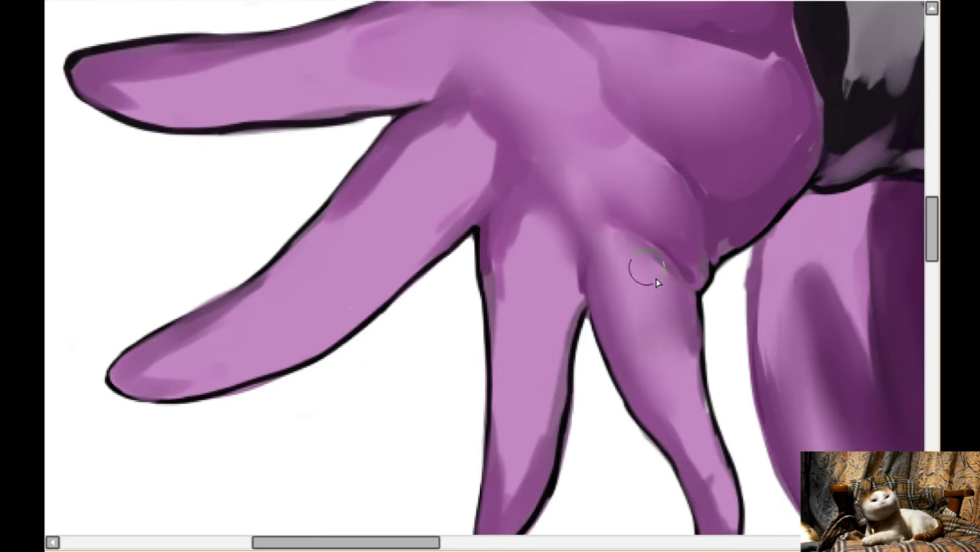
- Soften the shading on the ring, middle and index fingers and around the bases of the fingers
{"action": "scroll", "coordinate": [654, 307], "scroll_direction": "down", "scroll_amount": 2}
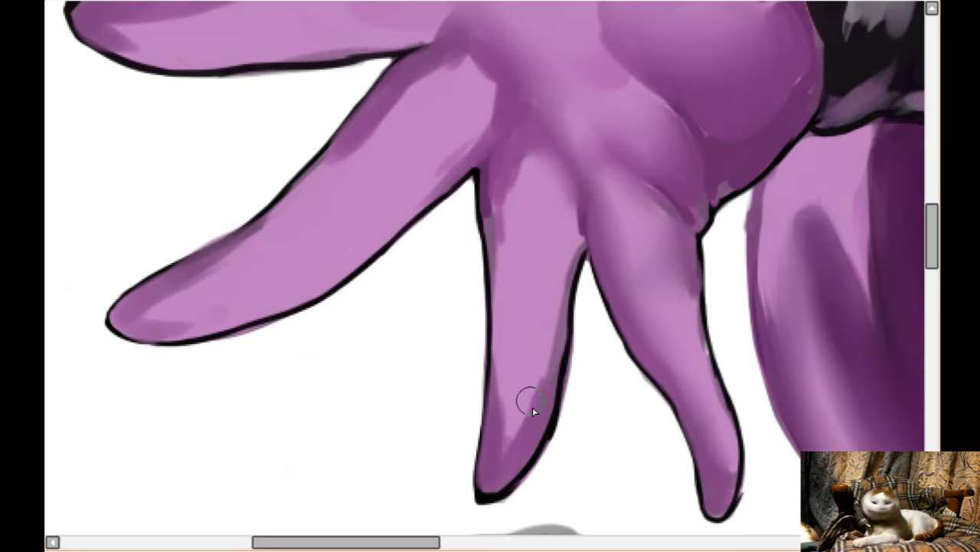
{"action": "left_click_drag", "start_coordinate": [511, 441], "coordinate": [545, 345]}
{"action": "scroll", "coordinate": [441, 280], "scroll_direction": "up", "scroll_amount": 1}
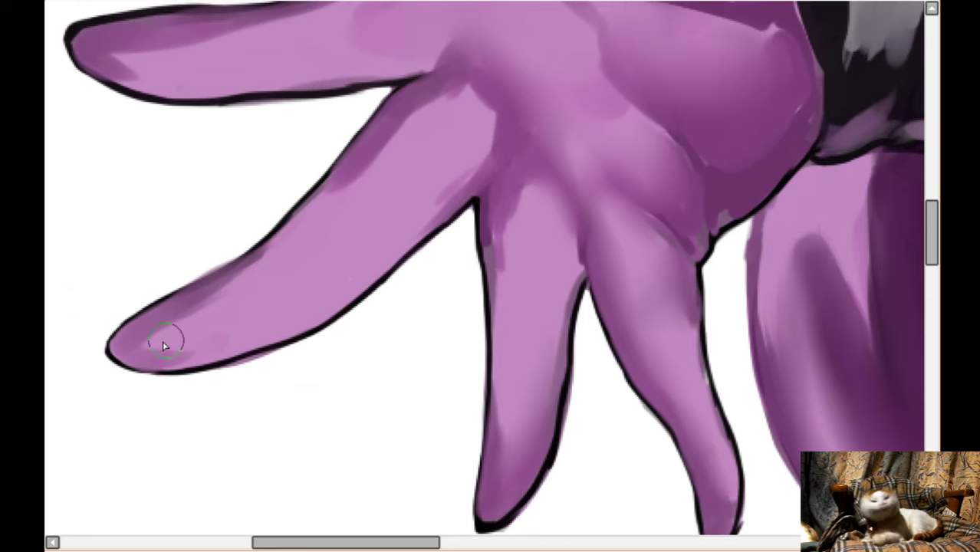
{"action": "scroll", "coordinate": [449, 87], "scroll_direction": "up", "scroll_amount": 2}
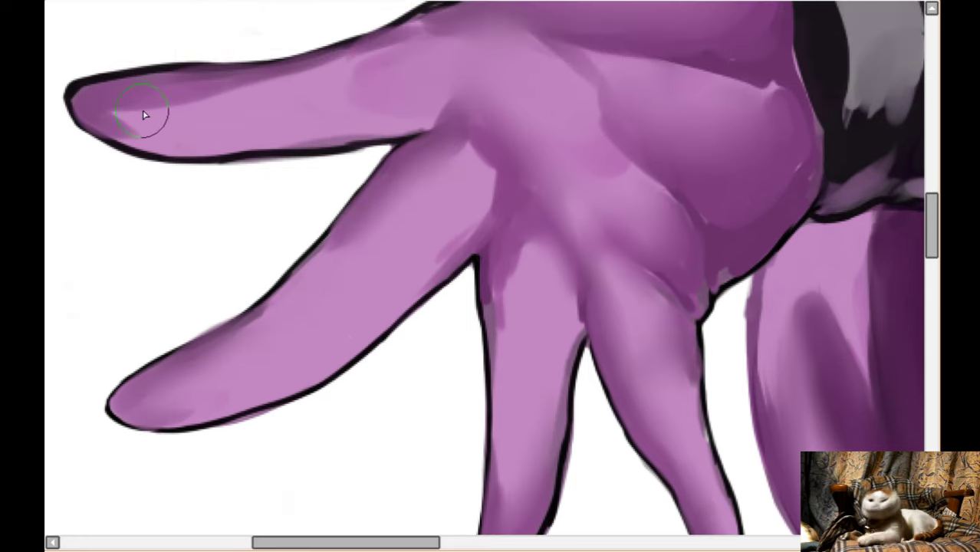
{"action": "left_click_drag", "start_coordinate": [482, 145], "coordinate": [508, 196]}
- Examine the shaded hand against the whole figure and in mirrored view
{"action": "scroll", "coordinate": [513, 211], "scroll_direction": "up", "scroll_amount": 1}
{"action": "scroll", "coordinate": [512, 211], "scroll_direction": "down", "scroll_amount": 4}
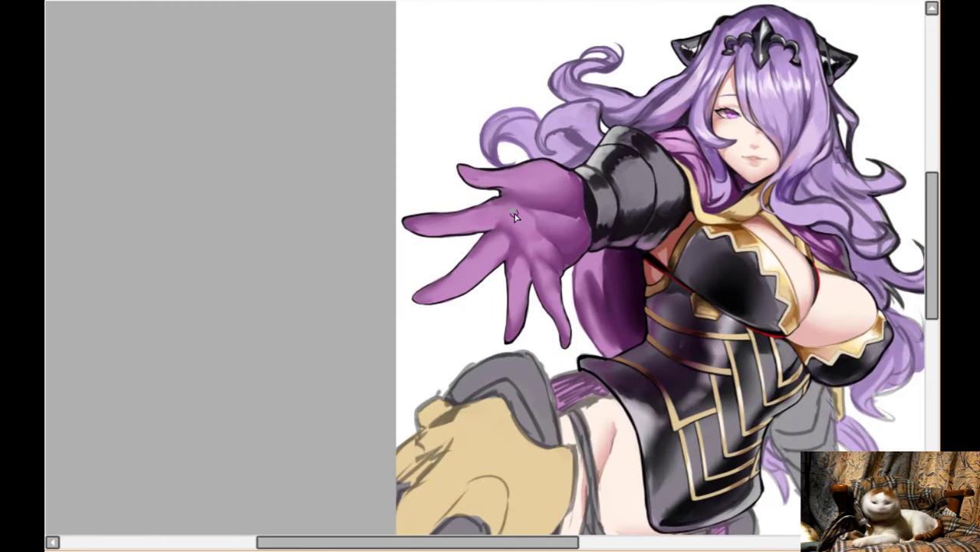
{"action": "scroll", "coordinate": [523, 218], "scroll_direction": "up", "scroll_amount": 6}
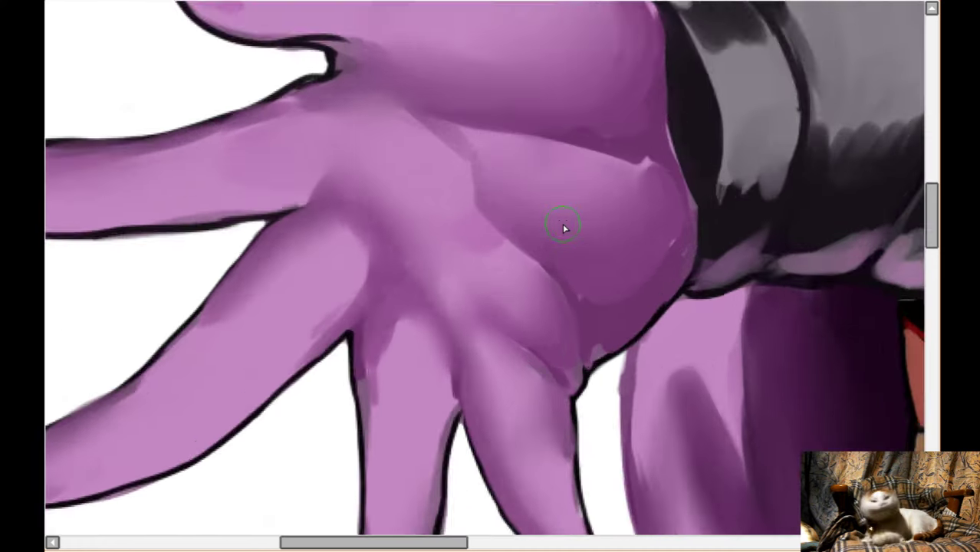
{"action": "scroll", "coordinate": [562, 224], "scroll_direction": "down", "scroll_amount": 3}
{"action": "scroll", "coordinate": [559, 314], "scroll_direction": "up", "scroll_amount": 3}
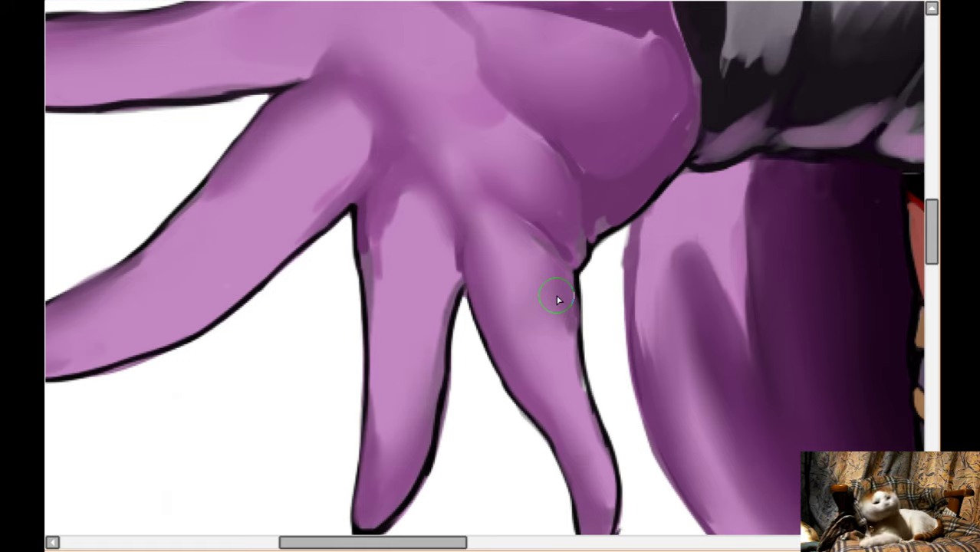
{"action": "key", "text": "h"}
{"action": "scroll", "coordinate": [556, 298], "scroll_direction": "down", "scroll_amount": 4}
{"action": "scroll", "coordinate": [553, 291], "scroll_direction": "up", "scroll_amount": 5}
- Redraw the little finger's inner outline in black along a slimmer contour and mirror the canvas view back
{"action": "left_click_drag", "start_coordinate": [554, 307], "coordinate": [553, 279]}
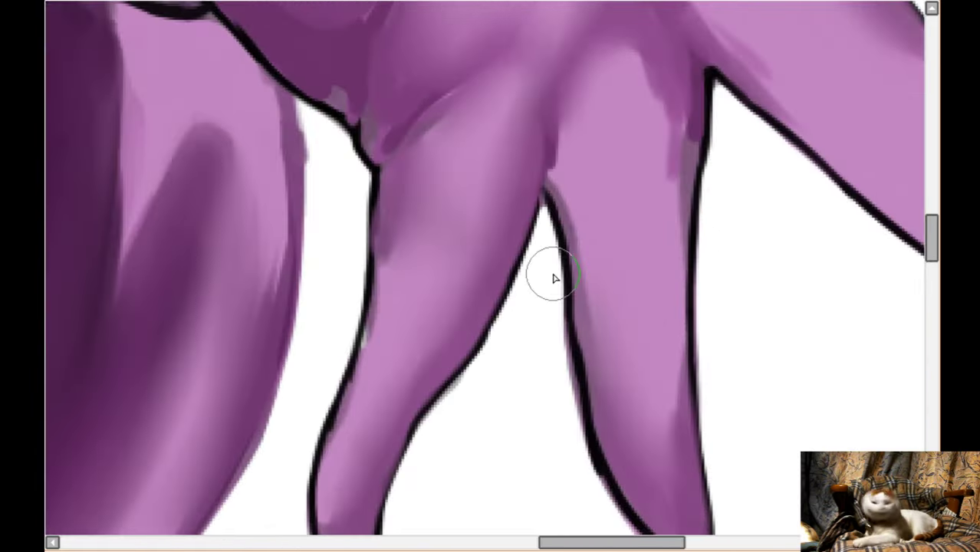
{"action": "key", "text": "Left"}
{"action": "key", "text": "Down"}
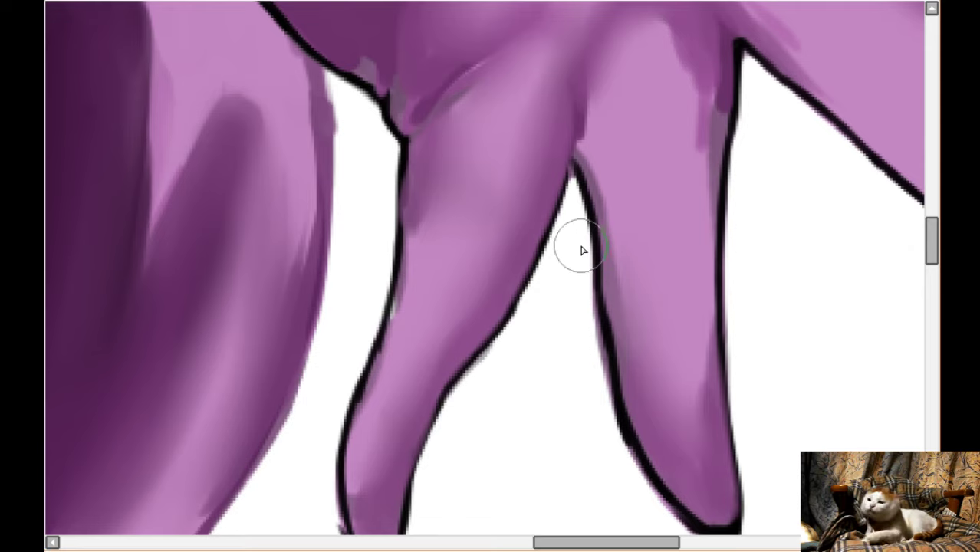
{"action": "key", "text": "Down"}
{"action": "mouse_move", "coordinate": [457, 343]}
{"action": "left_mouse_down"}
{"action": "mouse_move", "coordinate": [506, 272]}
{"action": "mouse_move", "coordinate": [462, 332]}
{"action": "mouse_move", "coordinate": [524, 231]}
{"action": "mouse_move", "coordinate": [515, 230]}
{"action": "mouse_move", "coordinate": [566, 126]}
{"action": "left_mouse_up"}
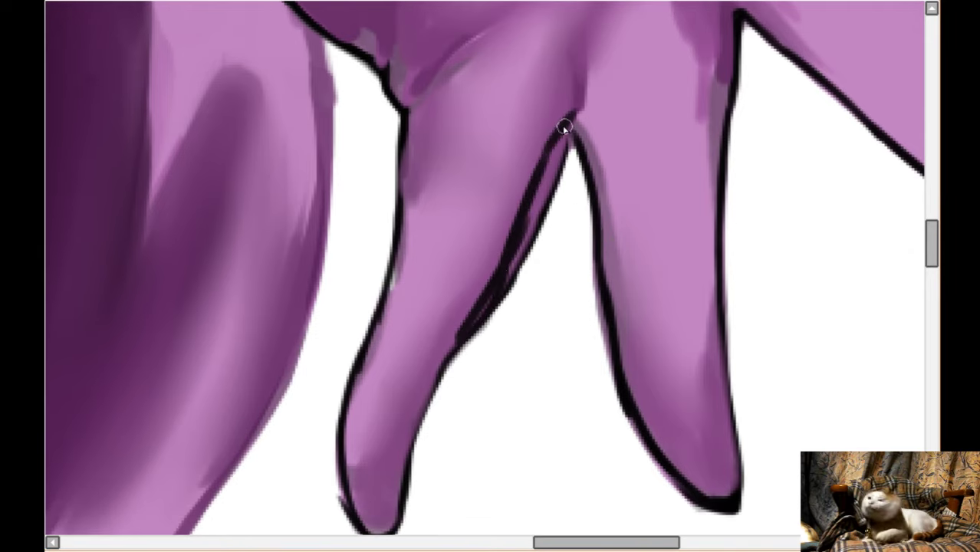
{"action": "key", "text": "h"}
{"action": "scroll", "coordinate": [552, 160], "scroll_direction": "up", "scroll_amount": 1}
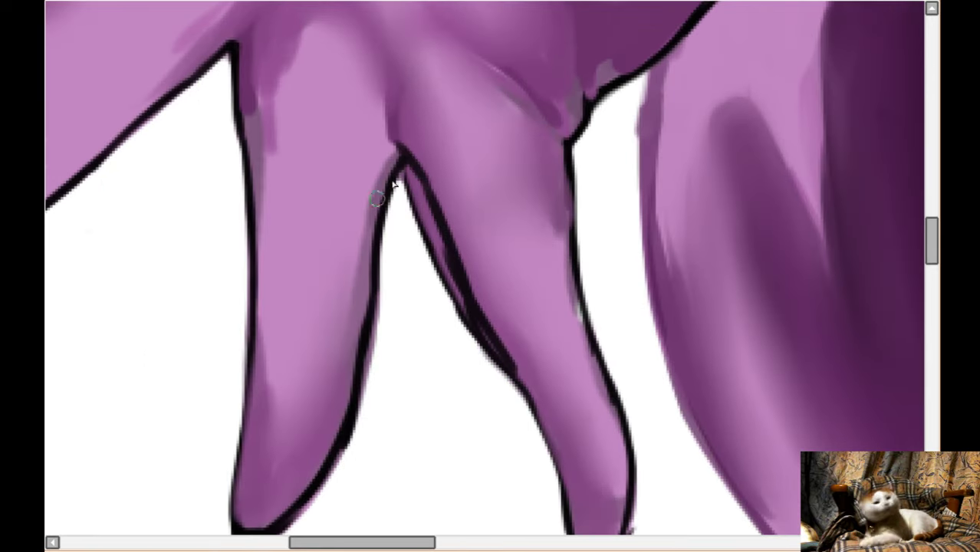
- Redraw the little finger's inner outline in black with a rounded web beside the ring finger and erase the leftover outside it
{"action": "mouse_move", "coordinate": [416, 148]}
{"action": "left_mouse_down"}
{"action": "mouse_move", "coordinate": [446, 194]}
{"action": "mouse_move", "coordinate": [432, 155]}
{"action": "mouse_move", "coordinate": [500, 358]}
{"action": "mouse_move", "coordinate": [484, 292]}
{"action": "mouse_move", "coordinate": [526, 393]}
{"action": "left_mouse_up"}
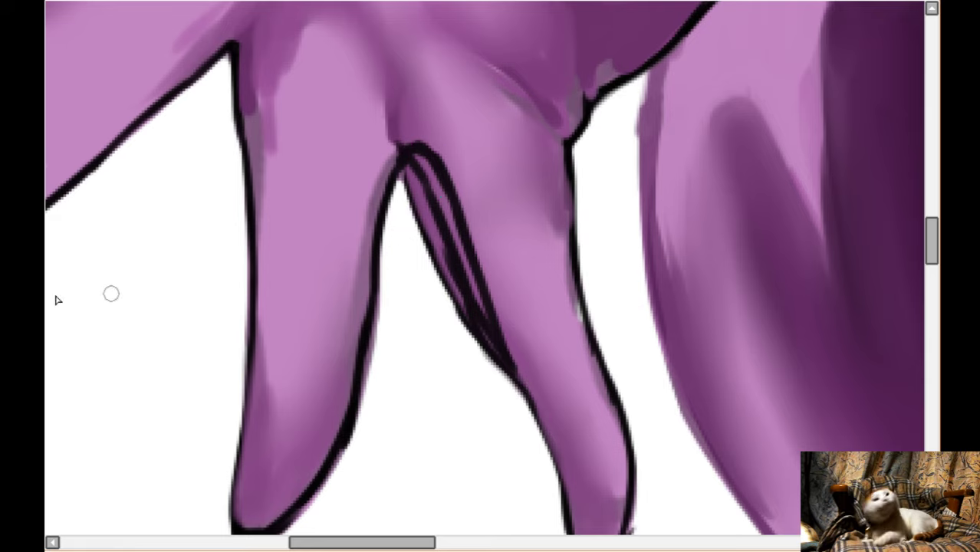
{"action": "mouse_move", "coordinate": [407, 219]}
{"action": "left_mouse_down"}
{"action": "mouse_move", "coordinate": [411, 179]}
{"action": "mouse_move", "coordinate": [438, 214]}
{"action": "mouse_move", "coordinate": [494, 386]}
{"action": "left_mouse_up"}
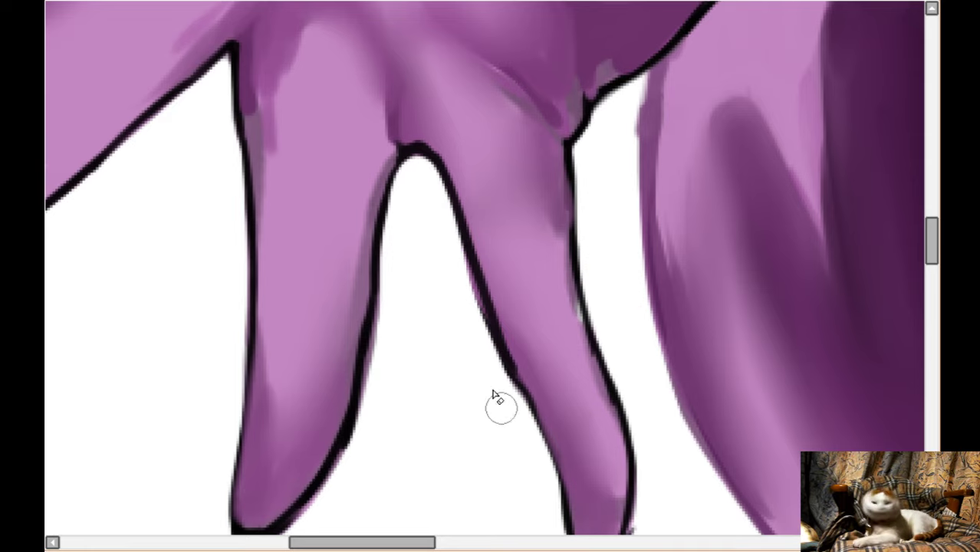
- Lighten the base of the little finger with light purple strokes up towards the palm crease
{"action": "scroll", "coordinate": [453, 344], "scroll_direction": "up", "scroll_amount": 1}
{"action": "scroll", "coordinate": [408, 235], "scroll_direction": "up", "scroll_amount": 4}
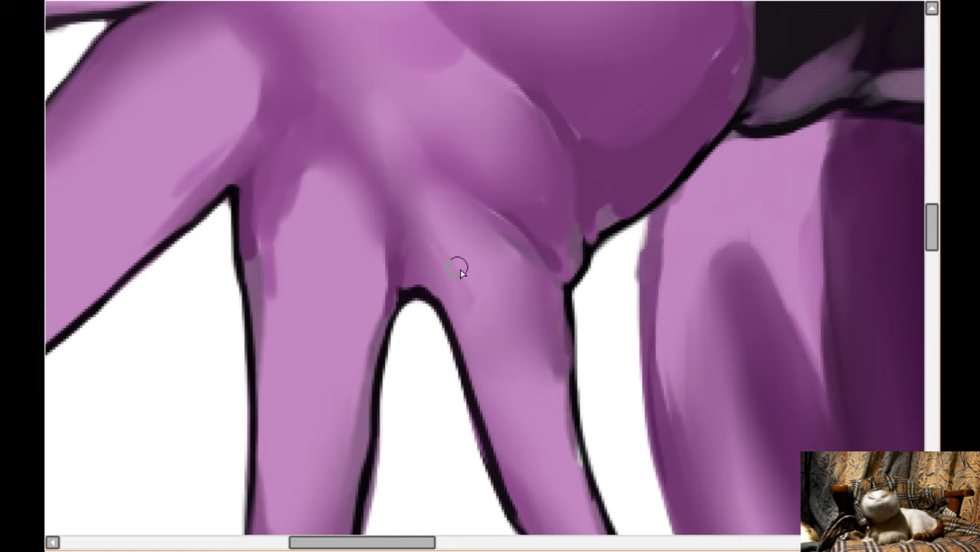
{"action": "mouse_move", "coordinate": [460, 269]}
{"action": "left_mouse_down"}
{"action": "mouse_move", "coordinate": [472, 303]}
{"action": "mouse_move", "coordinate": [418, 216]}
{"action": "mouse_move", "coordinate": [463, 286]}
{"action": "mouse_move", "coordinate": [407, 214]}
{"action": "mouse_move", "coordinate": [454, 292]}
{"action": "left_mouse_up"}
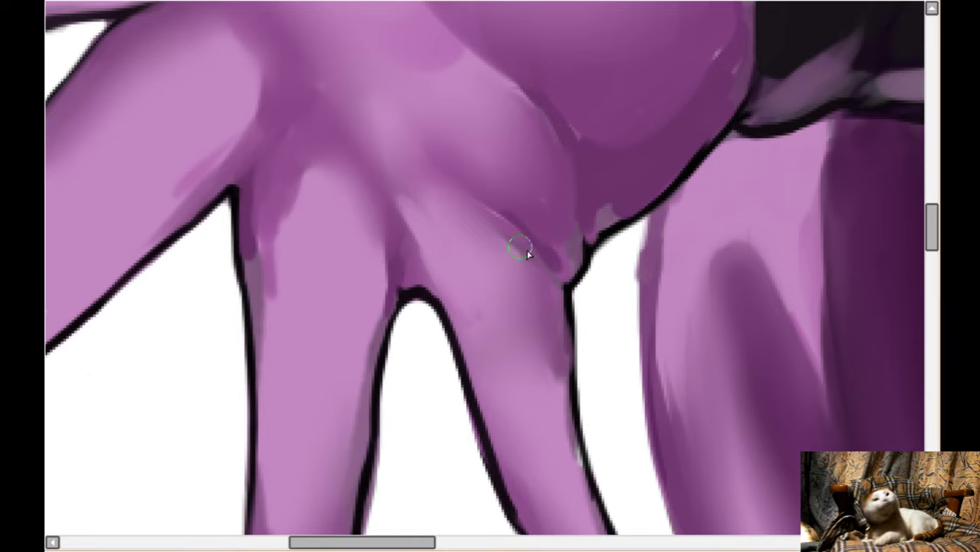
{"action": "left_click_drag", "start_coordinate": [545, 255], "coordinate": [501, 215]}
- Paint dark purple creases fanning from the little finger's outer base across its root and up the palm
{"action": "mouse_move", "coordinate": [567, 307]}
{"action": "left_mouse_down"}
{"action": "mouse_move", "coordinate": [580, 198]}
{"action": "mouse_move", "coordinate": [572, 153]}
{"action": "left_mouse_up"}
{"action": "scroll", "coordinate": [451, 194], "scroll_direction": "up", "scroll_amount": 1}
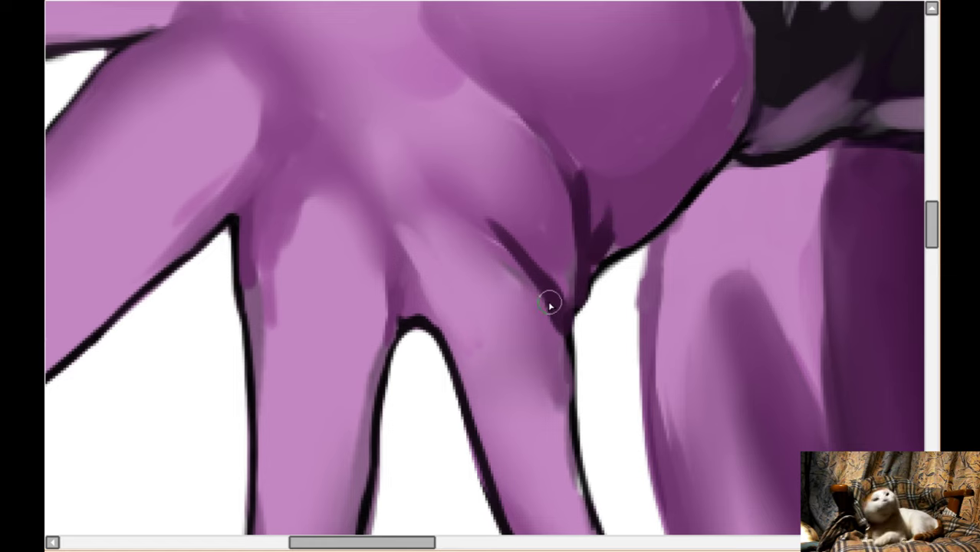
{"action": "left_click_drag", "start_coordinate": [553, 306], "coordinate": [394, 248]}
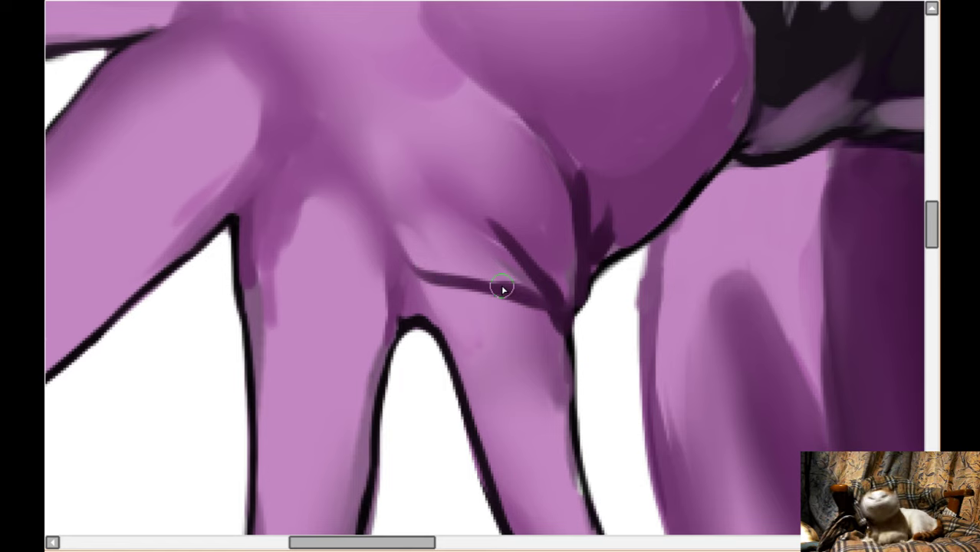
{"action": "key", "text": "ctrl+z"}
{"action": "mouse_move", "coordinate": [557, 315]}
{"action": "left_mouse_down"}
{"action": "mouse_move", "coordinate": [514, 293]}
{"action": "mouse_move", "coordinate": [437, 308]}
{"action": "mouse_move", "coordinate": [459, 307]}
{"action": "mouse_move", "coordinate": [397, 291]}
{"action": "mouse_move", "coordinate": [435, 303]}
{"action": "mouse_move", "coordinate": [429, 316]}
{"action": "mouse_move", "coordinate": [526, 318]}
{"action": "mouse_move", "coordinate": [510, 304]}
{"action": "mouse_move", "coordinate": [525, 301]}
{"action": "mouse_move", "coordinate": [561, 343]}
{"action": "mouse_move", "coordinate": [549, 309]}
{"action": "mouse_move", "coordinate": [486, 298]}
{"action": "mouse_move", "coordinate": [563, 281]}
{"action": "mouse_move", "coordinate": [521, 239]}
{"action": "mouse_move", "coordinate": [559, 294]}
{"action": "mouse_move", "coordinate": [460, 182]}
{"action": "mouse_move", "coordinate": [574, 276]}
{"action": "mouse_move", "coordinate": [570, 201]}
{"action": "left_mouse_up"}
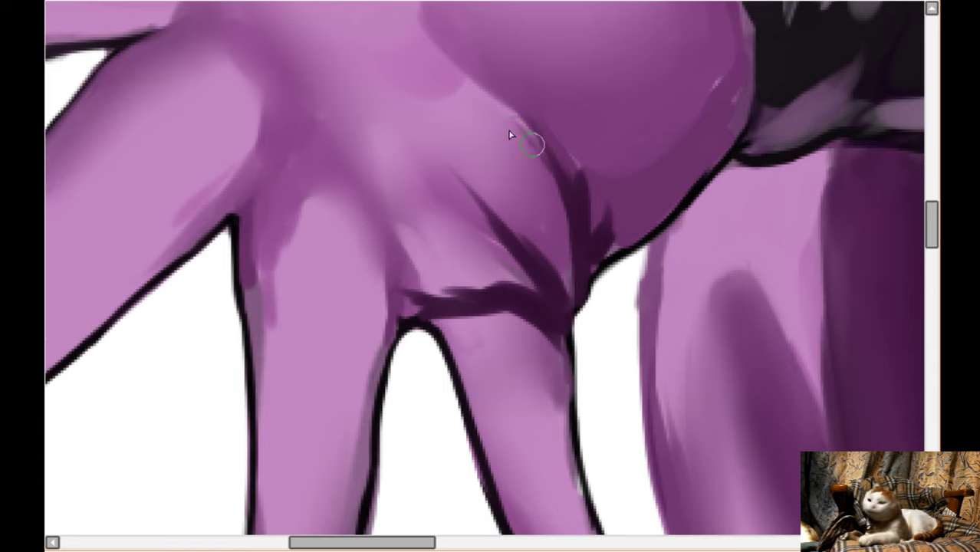
- Blend the dark creases above the little finger into the palm and extend shadow onto the heel of the hand
{"action": "scroll", "coordinate": [241, 246], "scroll_direction": "down", "scroll_amount": 1}
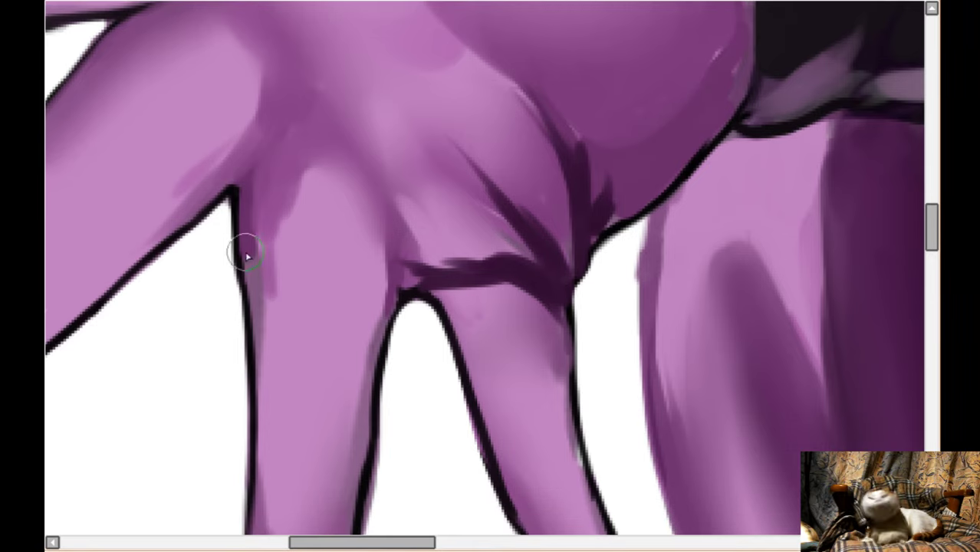
{"action": "mouse_move", "coordinate": [420, 265]}
{"action": "left_mouse_down"}
{"action": "mouse_move", "coordinate": [459, 284]}
{"action": "mouse_move", "coordinate": [438, 281]}
{"action": "mouse_move", "coordinate": [484, 287]}
{"action": "mouse_move", "coordinate": [436, 280]}
{"action": "mouse_move", "coordinate": [401, 252]}
{"action": "mouse_move", "coordinate": [470, 272]}
{"action": "mouse_move", "coordinate": [442, 244]}
{"action": "mouse_move", "coordinate": [500, 240]}
{"action": "mouse_move", "coordinate": [510, 216]}
{"action": "mouse_move", "coordinate": [577, 244]}
{"action": "mouse_move", "coordinate": [595, 213]}
{"action": "mouse_move", "coordinate": [675, 158]}
{"action": "mouse_move", "coordinate": [581, 195]}
{"action": "mouse_move", "coordinate": [528, 98]}
{"action": "mouse_move", "coordinate": [479, 61]}
{"action": "left_mouse_up"}
{"action": "scroll", "coordinate": [534, 245], "scroll_direction": "up", "scroll_amount": 1}
{"action": "mouse_move", "coordinate": [534, 245]}
{"action": "left_mouse_down"}
{"action": "mouse_move", "coordinate": [516, 229]}
{"action": "mouse_move", "coordinate": [519, 244]}
{"action": "mouse_move", "coordinate": [507, 238]}
{"action": "mouse_move", "coordinate": [448, 178]}
{"action": "mouse_move", "coordinate": [545, 292]}
{"action": "mouse_move", "coordinate": [418, 272]}
{"action": "mouse_move", "coordinate": [475, 302]}
{"action": "mouse_move", "coordinate": [429, 284]}
{"action": "mouse_move", "coordinate": [438, 303]}
{"action": "mouse_move", "coordinate": [450, 248]}
{"action": "mouse_move", "coordinate": [431, 260]}
{"action": "mouse_move", "coordinate": [510, 304]}
{"action": "mouse_move", "coordinate": [478, 300]}
{"action": "mouse_move", "coordinate": [504, 329]}
{"action": "mouse_move", "coordinate": [485, 328]}
{"action": "mouse_move", "coordinate": [530, 305]}
{"action": "mouse_move", "coordinate": [485, 305]}
{"action": "mouse_move", "coordinate": [443, 289]}
{"action": "mouse_move", "coordinate": [461, 272]}
{"action": "mouse_move", "coordinate": [488, 278]}
{"action": "mouse_move", "coordinate": [405, 244]}
{"action": "mouse_move", "coordinate": [388, 224]}
{"action": "mouse_move", "coordinate": [425, 251]}
{"action": "mouse_move", "coordinate": [413, 247]}
{"action": "mouse_move", "coordinate": [526, 277]}
{"action": "mouse_move", "coordinate": [443, 268]}
{"action": "mouse_move", "coordinate": [389, 226]}
{"action": "mouse_move", "coordinate": [414, 273]}
{"action": "mouse_move", "coordinate": [383, 241]}
{"action": "mouse_move", "coordinate": [415, 256]}
{"action": "left_mouse_up"}
{"action": "scroll", "coordinate": [482, 308], "scroll_direction": "down", "scroll_amount": 1}
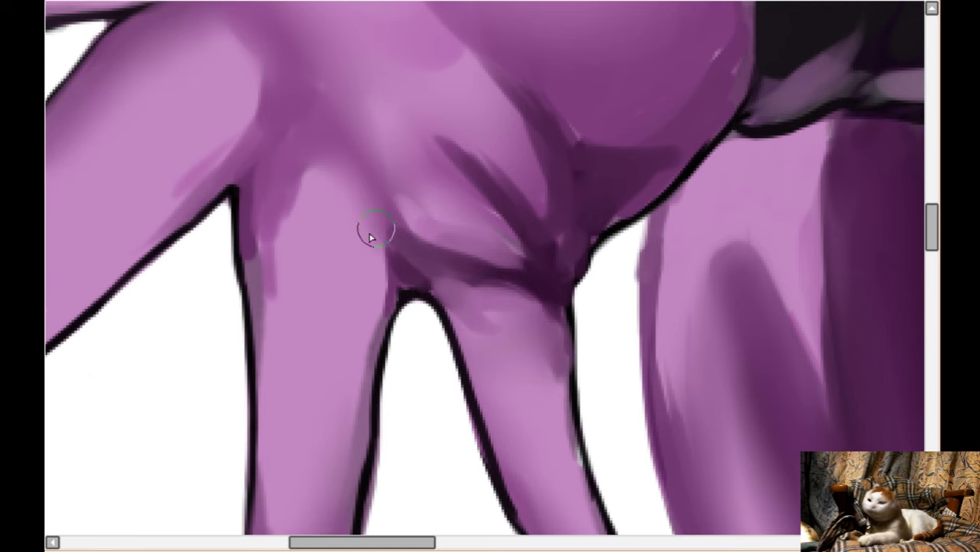
- Check the hand in mirrored view and soften the shadow between the little finger creases and the heel of the palm
{"action": "scroll", "coordinate": [486, 376], "scroll_direction": "down", "scroll_amount": 2}
{"action": "scroll", "coordinate": [495, 371], "scroll_direction": "up", "scroll_amount": 1}
{"action": "key", "text": "h"}
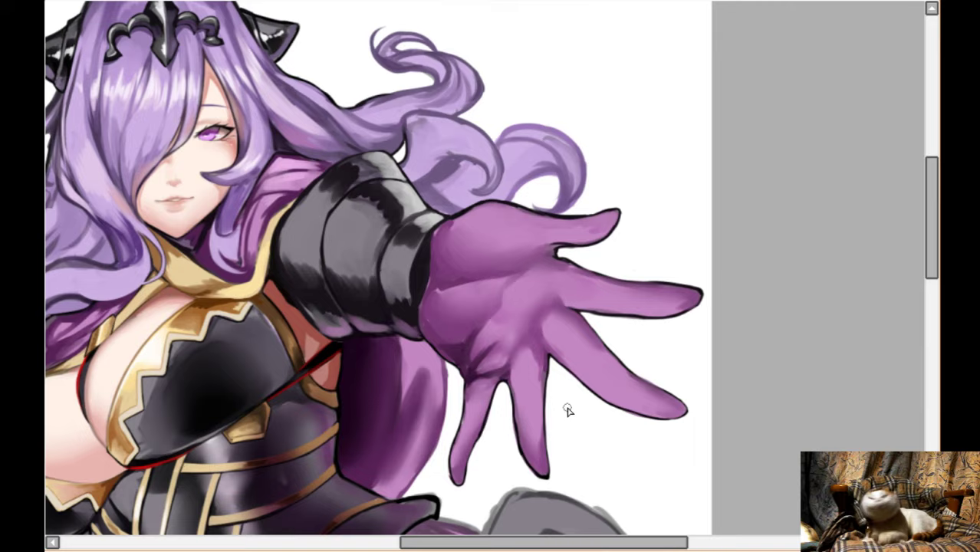
{"action": "scroll", "coordinate": [512, 392], "scroll_direction": "up", "scroll_amount": 3}
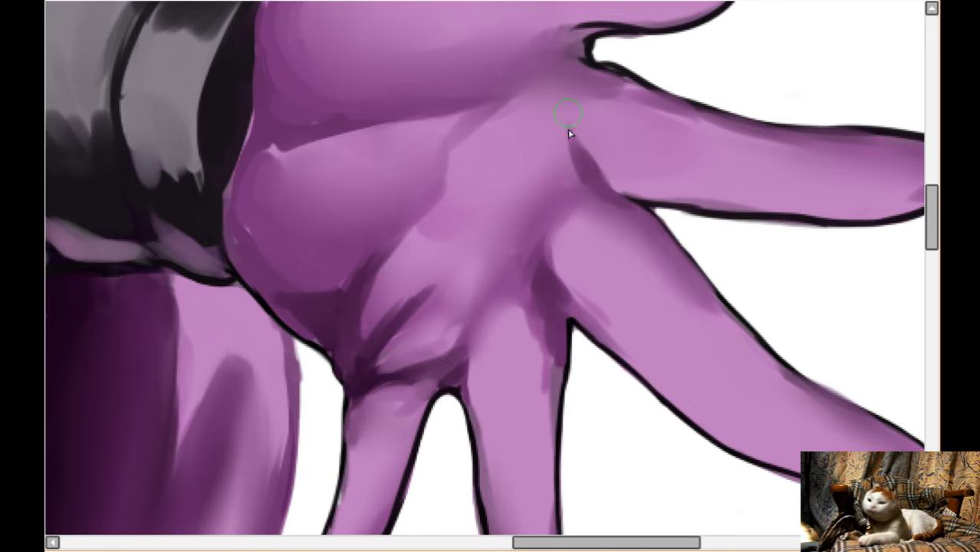
{"action": "key", "text": "h"}
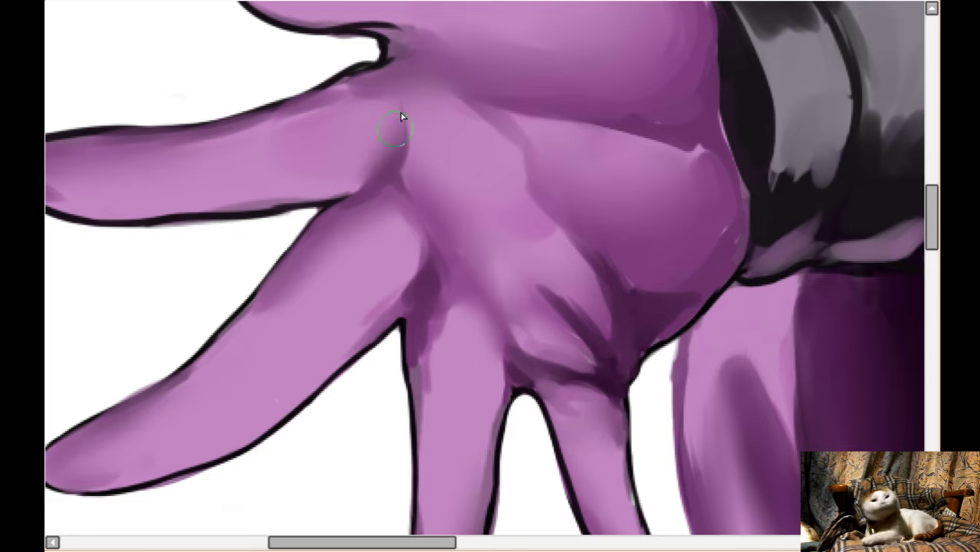
{"action": "key", "text": "Left"}
{"action": "key", "text": "Left"}
{"action": "key", "text": "Left"}
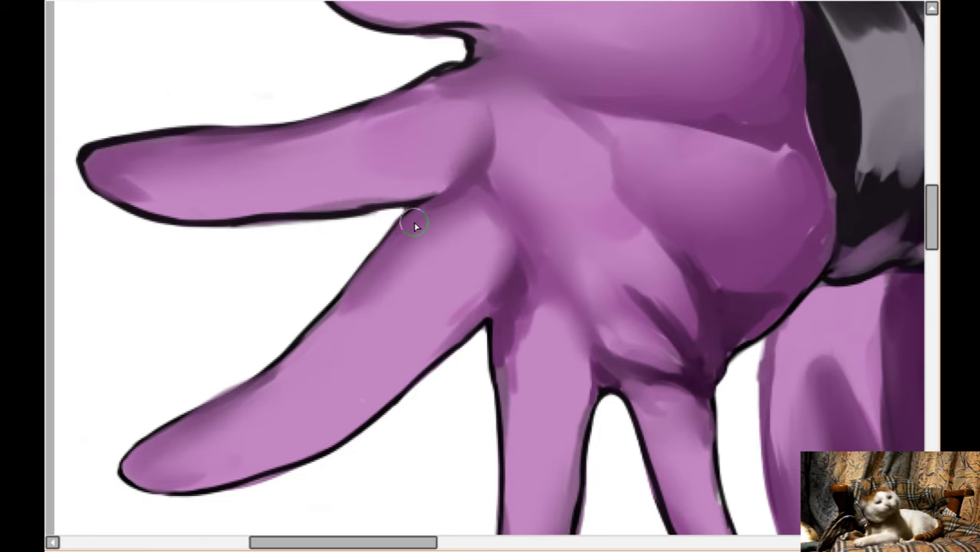
{"action": "key", "text": "Up"}
{"action": "key", "text": "Right"}
{"action": "mouse_move", "coordinate": [649, 363]}
{"action": "left_mouse_down"}
{"action": "mouse_move", "coordinate": [701, 332]}
{"action": "mouse_move", "coordinate": [675, 363]}
{"action": "mouse_move", "coordinate": [648, 284]}
{"action": "mouse_move", "coordinate": [673, 307]}
{"action": "mouse_move", "coordinate": [767, 295]}
{"action": "mouse_move", "coordinate": [752, 234]}
{"action": "left_mouse_up"}
- Examine the hand's shading up close and against the whole figure
{"action": "key", "text": "Right"}
{"action": "key", "text": "Right"}
{"action": "key", "text": "Right"}
{"action": "key", "text": "Right"}
{"action": "key", "text": "Right"}
{"action": "key", "text": "Right"}
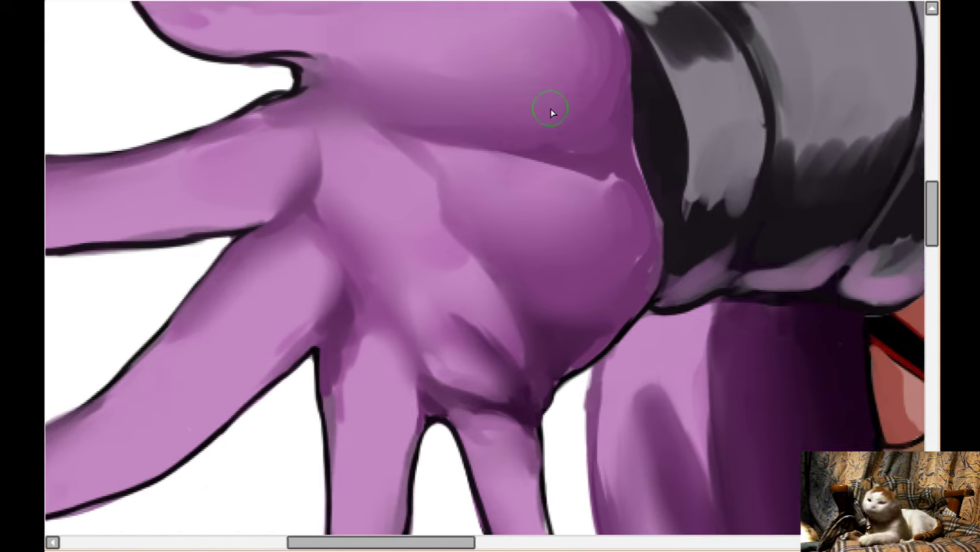
{"action": "scroll", "coordinate": [547, 208], "scroll_direction": "down", "scroll_amount": 5}
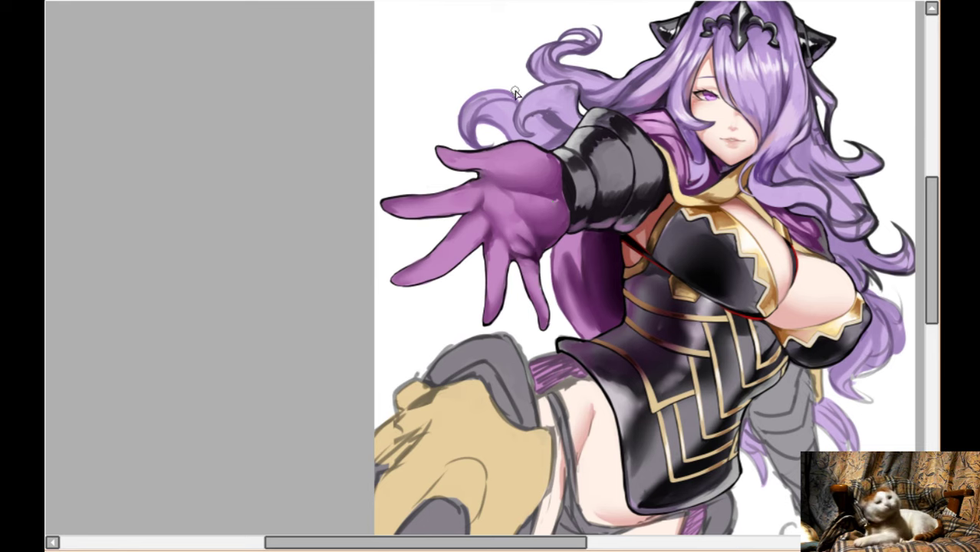
{"action": "scroll", "coordinate": [525, 256], "scroll_direction": "up", "scroll_amount": 5}
{"action": "scroll", "coordinate": [422, 147], "scroll_direction": "down", "scroll_amount": 2}
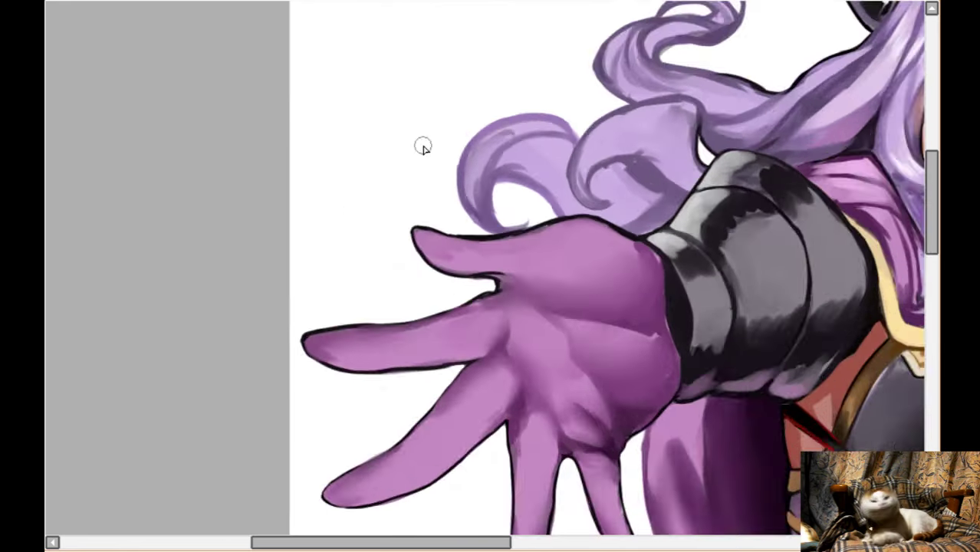
{"action": "scroll", "coordinate": [514, 243], "scroll_direction": "down", "scroll_amount": 1}
{"action": "scroll", "coordinate": [514, 244], "scroll_direction": "up", "scroll_amount": 5}
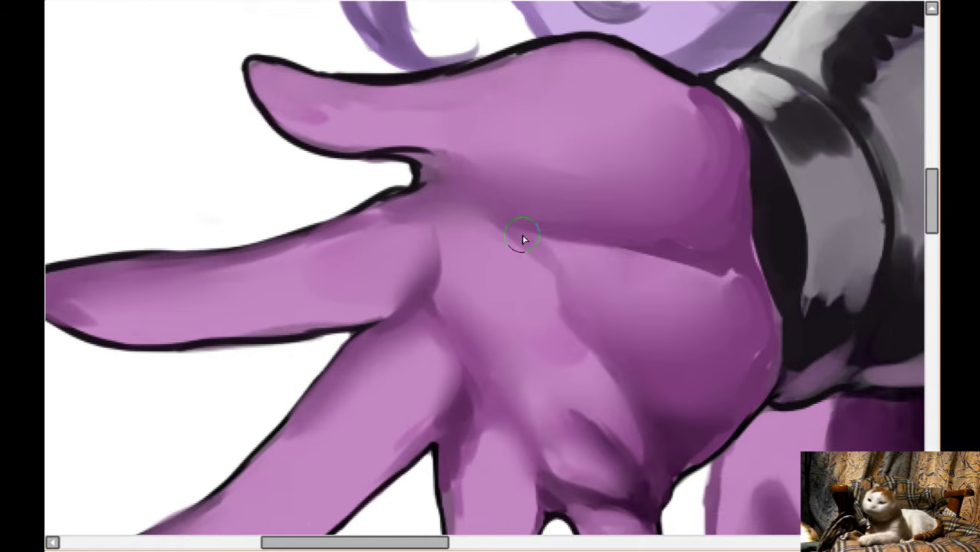
- Broaden the light purple plane in the palm's centre and add darker strokes along the thumb mound's lower edge
{"action": "scroll", "coordinate": [497, 288], "scroll_direction": "down", "scroll_amount": 2}
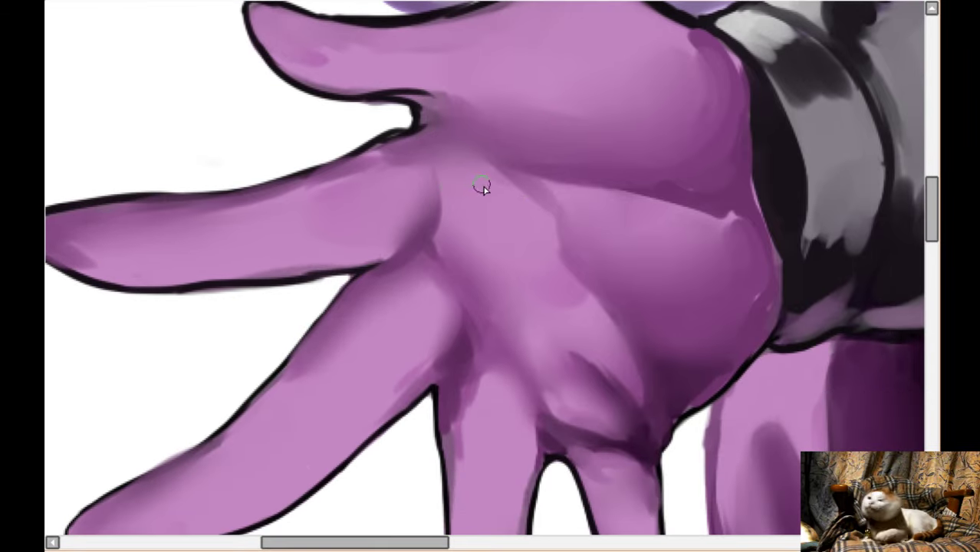
{"action": "mouse_move", "coordinate": [481, 185]}
{"action": "left_mouse_down"}
{"action": "mouse_move", "coordinate": [501, 200]}
{"action": "mouse_move", "coordinate": [494, 208]}
{"action": "mouse_move", "coordinate": [538, 225]}
{"action": "mouse_move", "coordinate": [481, 198]}
{"action": "left_mouse_up"}
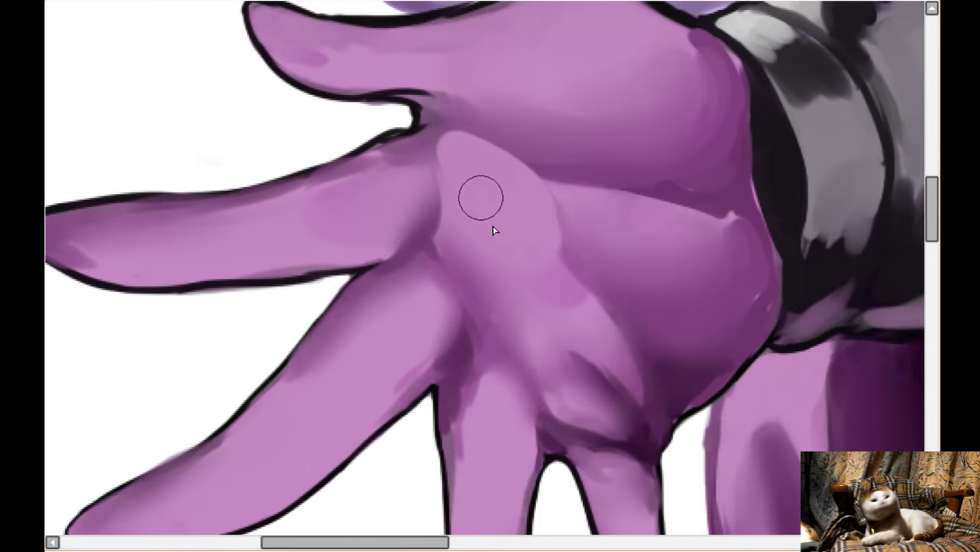
{"action": "left_click_drag", "start_coordinate": [491, 128], "coordinate": [583, 159]}
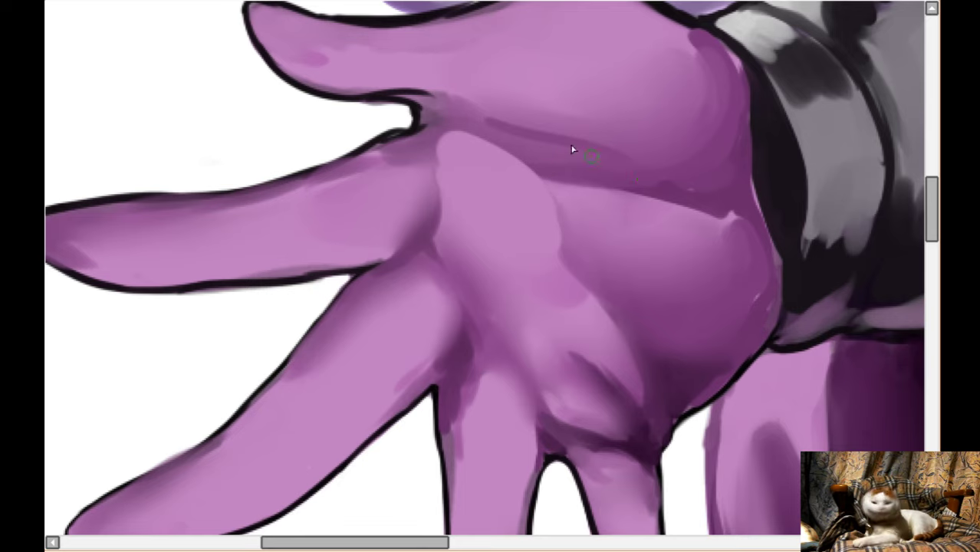
{"action": "mouse_move", "coordinate": [539, 132]}
{"action": "left_mouse_down"}
{"action": "mouse_move", "coordinate": [630, 185]}
{"action": "mouse_move", "coordinate": [680, 187]}
{"action": "left_mouse_up"}
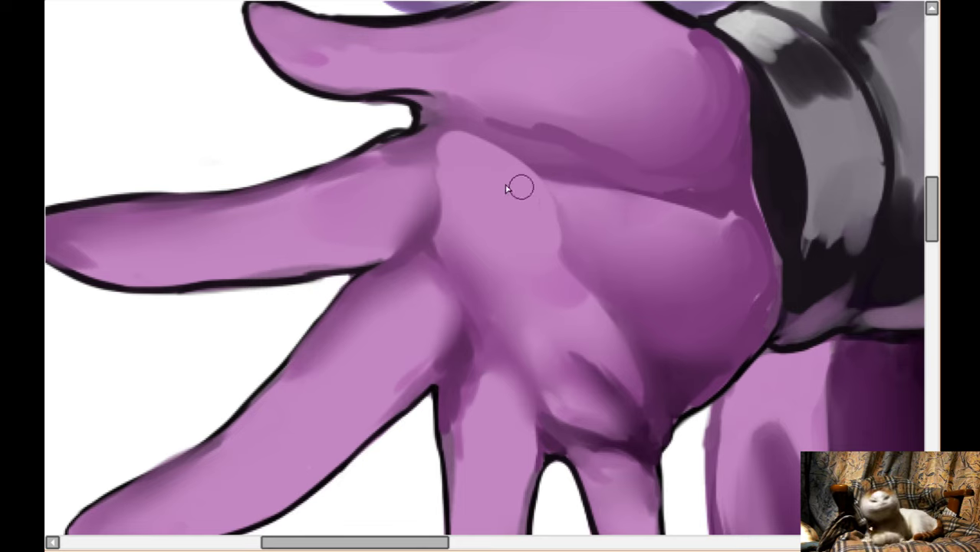
{"action": "left_click_drag", "start_coordinate": [493, 132], "coordinate": [565, 173]}
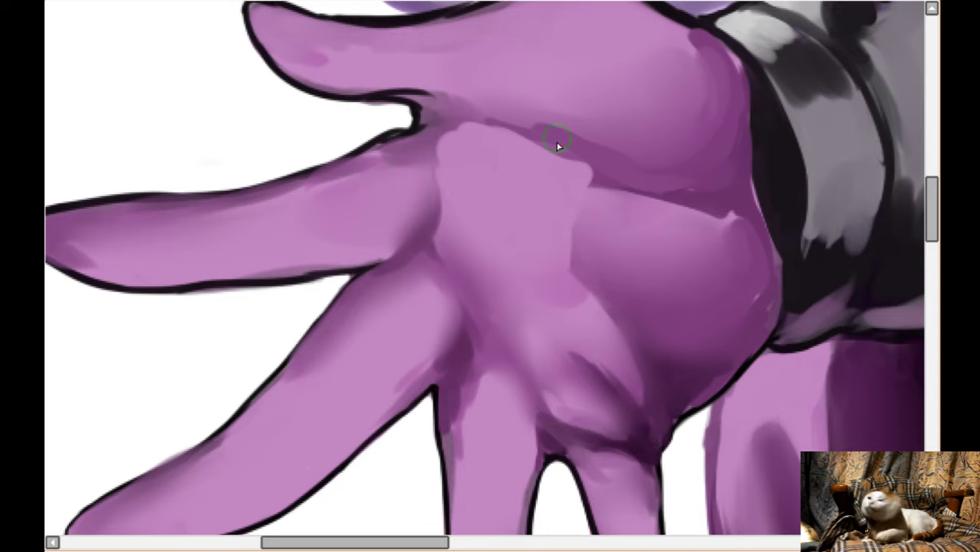
{"action": "mouse_move", "coordinate": [558, 144]}
{"action": "left_mouse_down"}
{"action": "mouse_move", "coordinate": [598, 187]}
{"action": "mouse_move", "coordinate": [574, 247]}
{"action": "mouse_move", "coordinate": [575, 275]}
{"action": "left_mouse_up"}
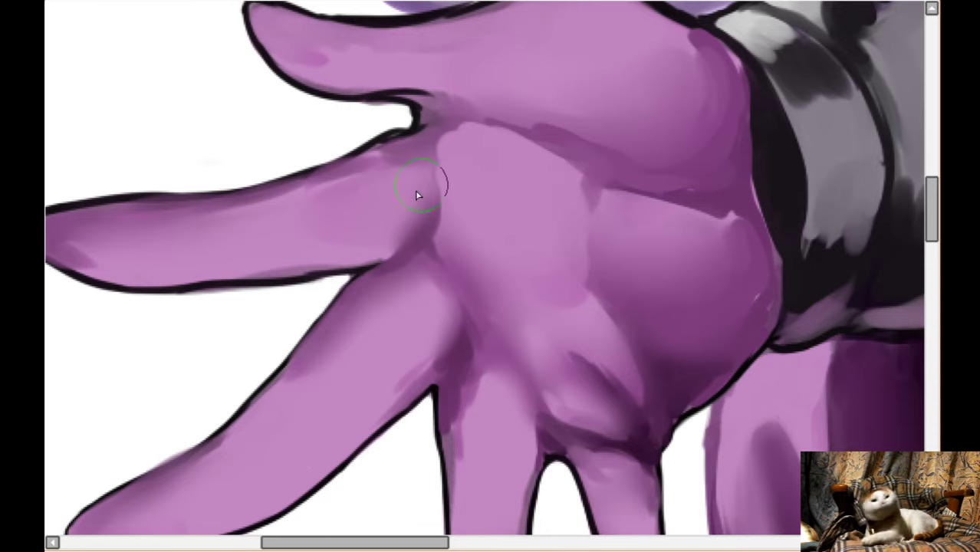
- Deepen the crease under the thumb mound from the thumb web towards the wrist and blend it into the palm
{"action": "left_click_drag", "start_coordinate": [423, 131], "coordinate": [541, 144]}
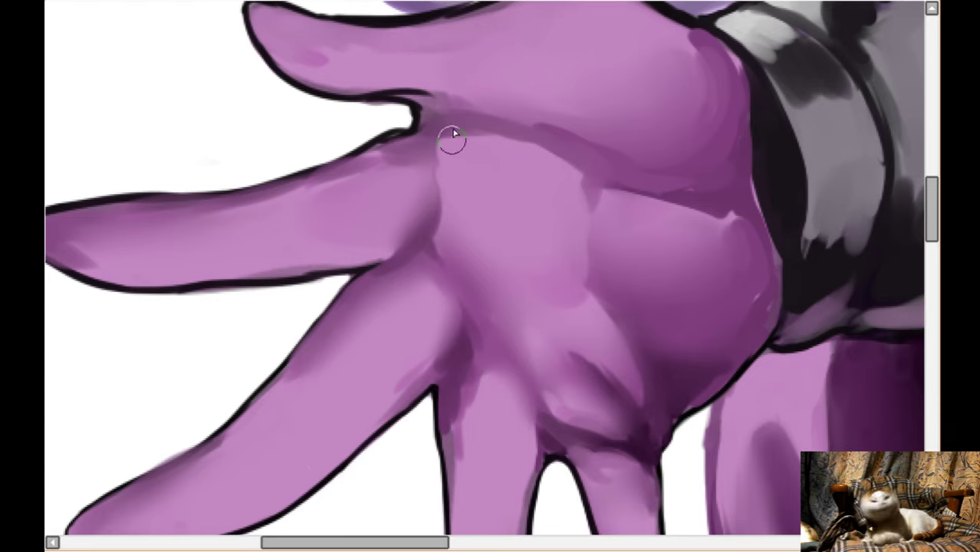
{"action": "mouse_move", "coordinate": [429, 109]}
{"action": "left_mouse_down"}
{"action": "mouse_move", "coordinate": [569, 157]}
{"action": "mouse_move", "coordinate": [530, 129]}
{"action": "mouse_move", "coordinate": [657, 194]}
{"action": "mouse_move", "coordinate": [594, 160]}
{"action": "mouse_move", "coordinate": [715, 199]}
{"action": "left_mouse_up"}
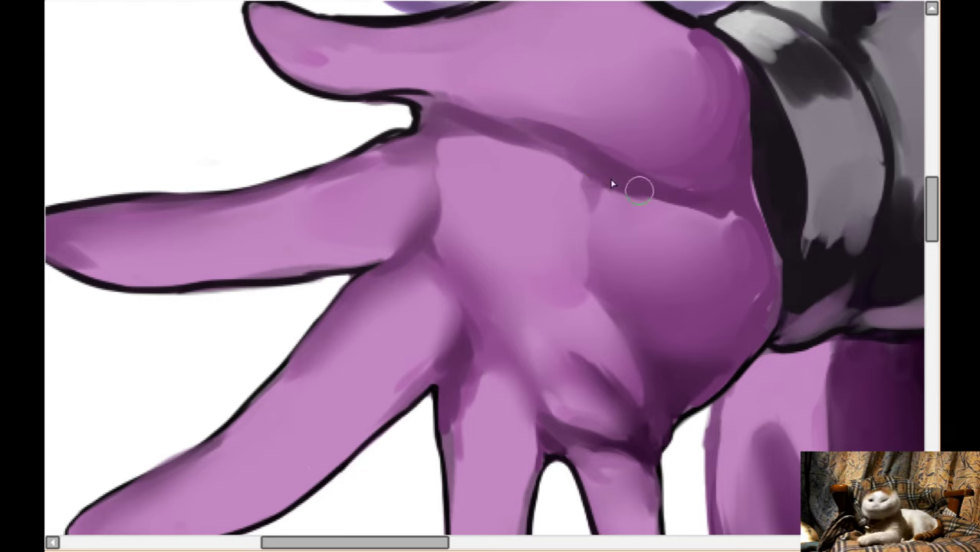
{"action": "left_click_drag", "start_coordinate": [581, 264], "coordinate": [577, 299]}
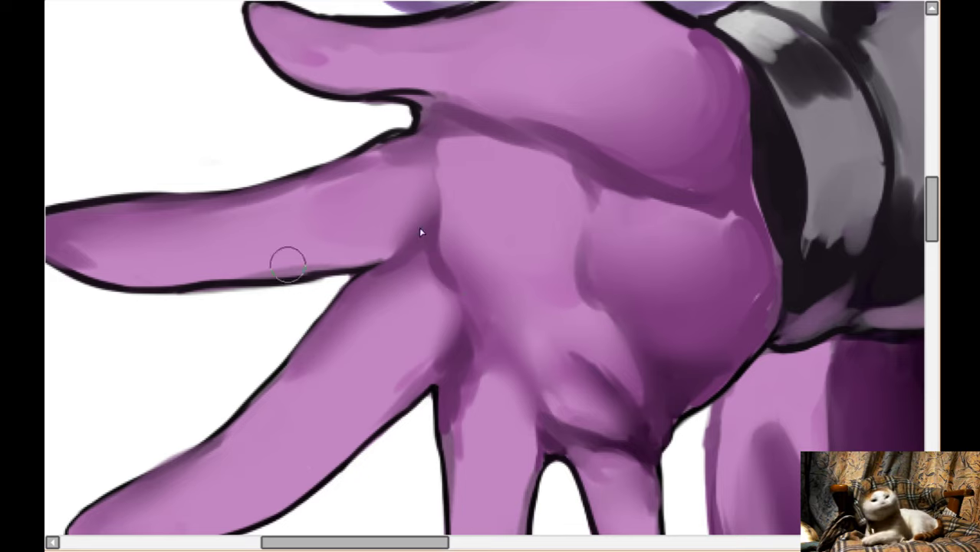
{"action": "mouse_move", "coordinate": [449, 115]}
{"action": "left_mouse_down"}
{"action": "mouse_move", "coordinate": [505, 114]}
{"action": "mouse_move", "coordinate": [602, 157]}
{"action": "left_mouse_up"}
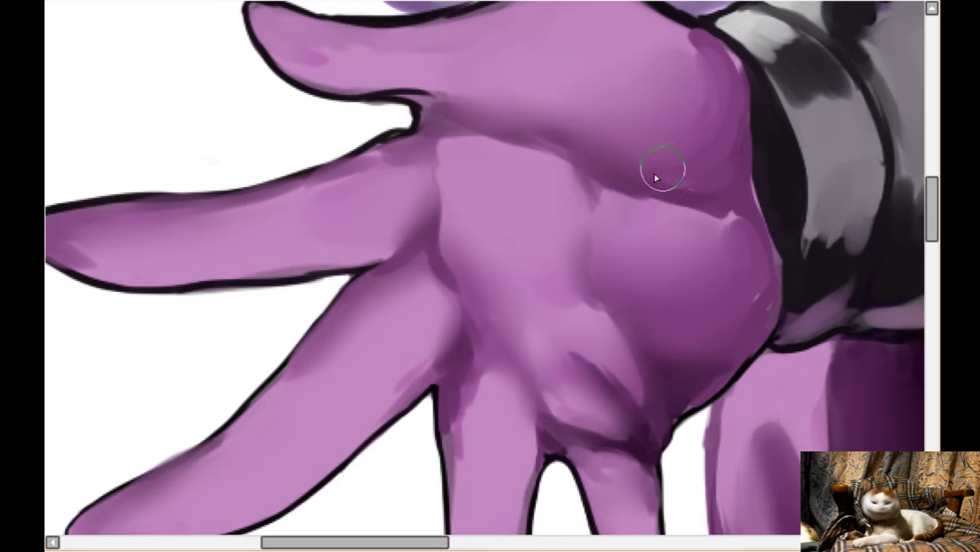
- Examine the reshaded palm against the whole figure in mirrored and unmirrored view
{"action": "scroll", "coordinate": [668, 161], "scroll_direction": "up", "scroll_amount": 1}
{"action": "scroll", "coordinate": [685, 157], "scroll_direction": "down", "scroll_amount": 4}
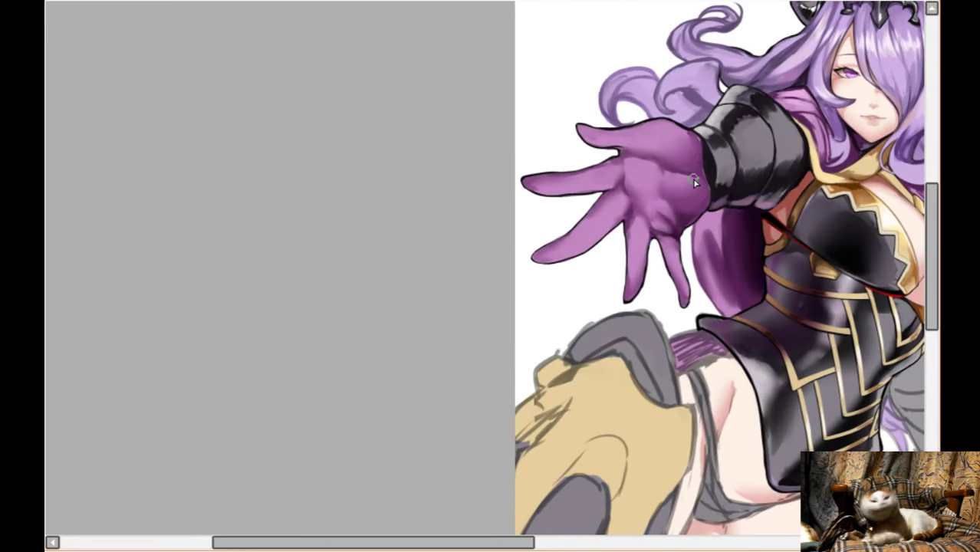
{"action": "key", "text": "h"}
{"action": "scroll", "coordinate": [279, 217], "scroll_direction": "up", "scroll_amount": 1}
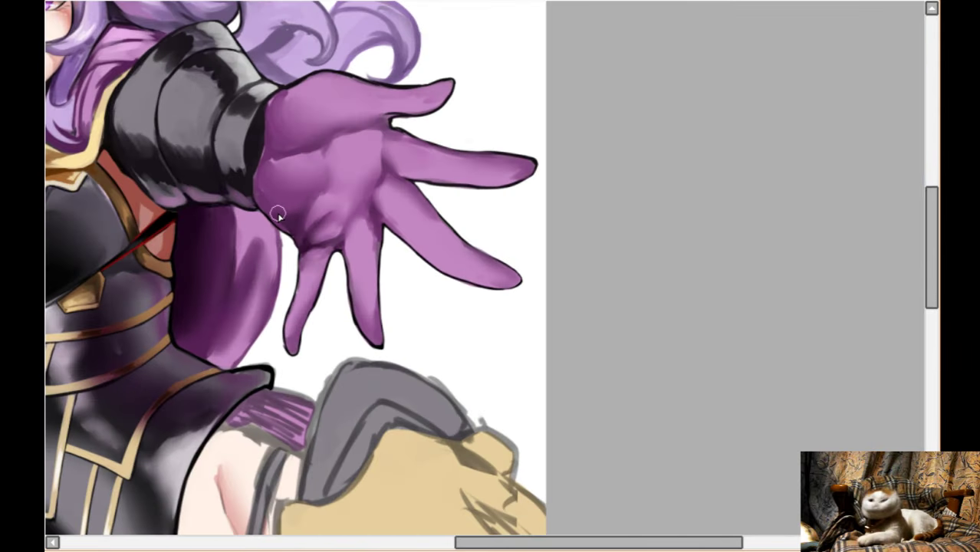
{"action": "scroll", "coordinate": [528, 269], "scroll_direction": "down", "scroll_amount": 1}
{"action": "scroll", "coordinate": [614, 291], "scroll_direction": "left", "scroll_amount": 2}
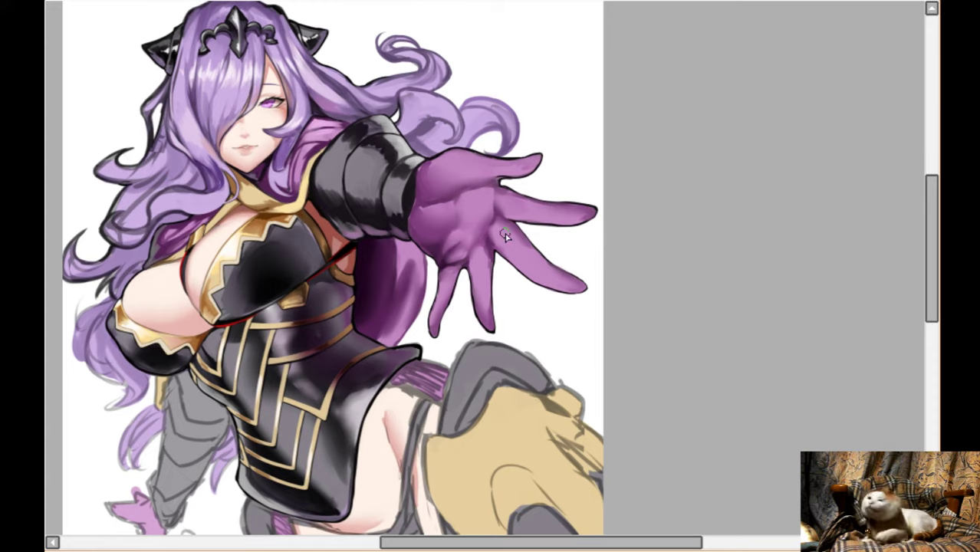
{"action": "key", "text": "h"}
{"action": "scroll", "coordinate": [448, 136], "scroll_direction": "up", "scroll_amount": 1}
{"action": "scroll", "coordinate": [449, 136], "scroll_direction": "down", "scroll_amount": 1}
{"action": "scroll", "coordinate": [451, 142], "scroll_direction": "left", "scroll_amount": 1}
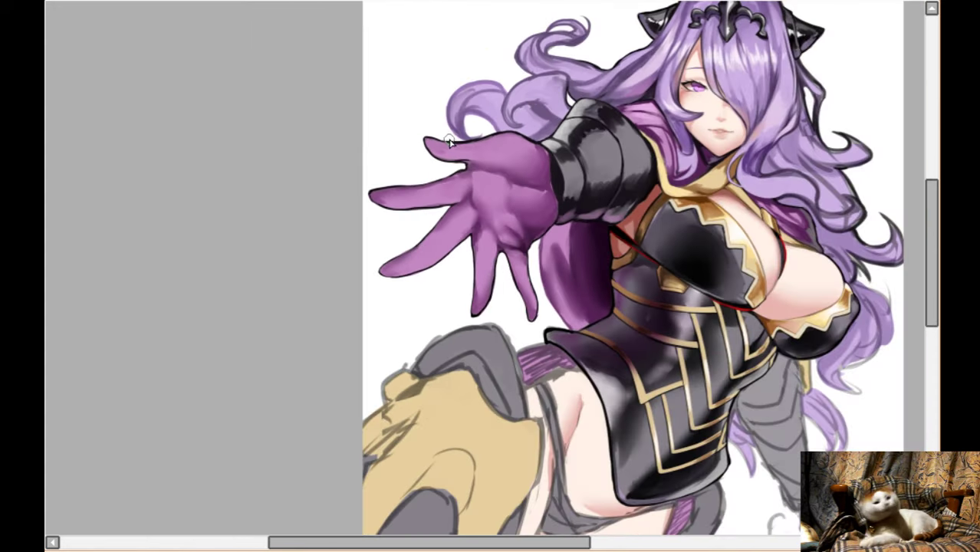
- Paint over the dark mark near the thumb tip with light purple
{"action": "scroll", "coordinate": [452, 142], "scroll_direction": "up", "scroll_amount": 2}
{"action": "scroll", "coordinate": [450, 142], "scroll_direction": "right", "scroll_amount": 1}
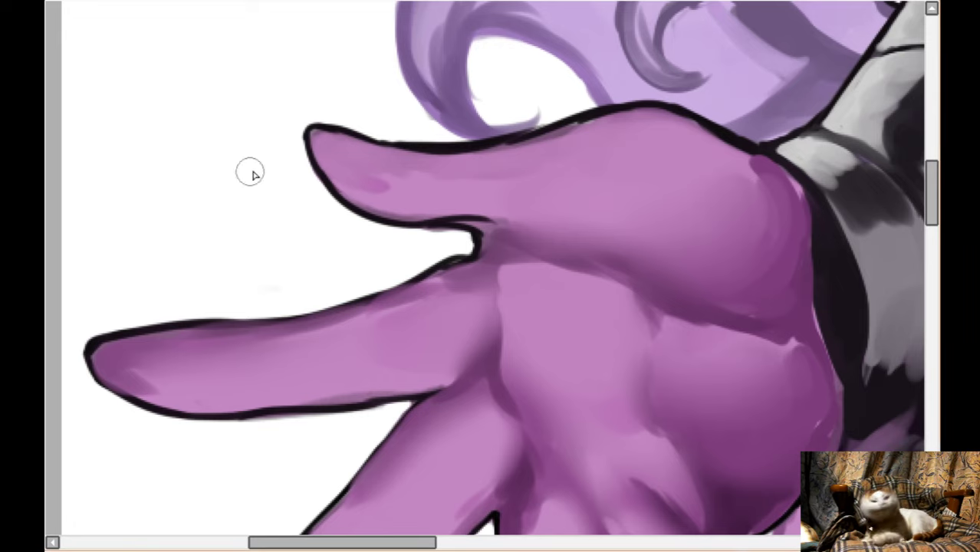
{"action": "scroll", "coordinate": [387, 146], "scroll_direction": "down", "scroll_amount": 4}
{"action": "scroll", "coordinate": [377, 82], "scroll_direction": "up", "scroll_amount": 3}
{"action": "left_click_drag", "start_coordinate": [368, 153], "coordinate": [398, 153]}
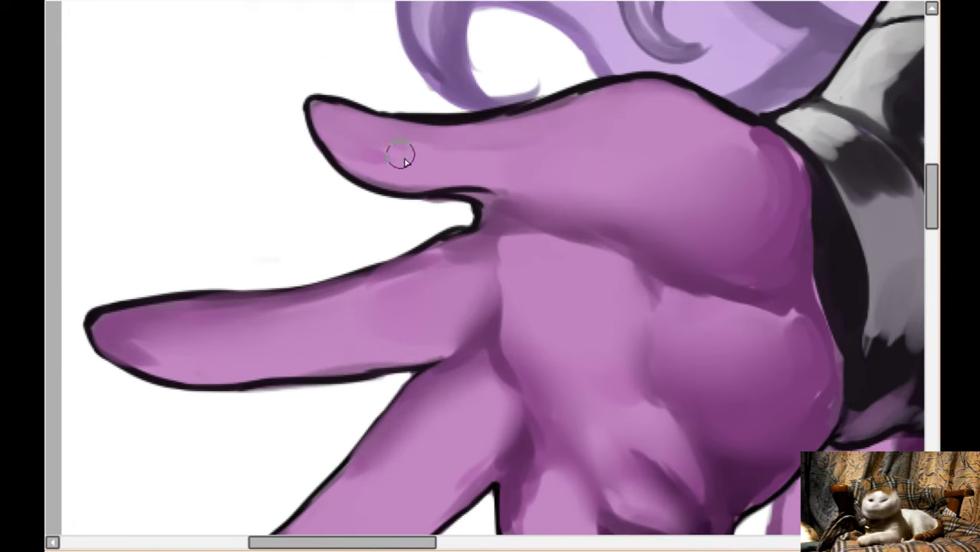
- Extend the thumb tip upward in light purple and redraw its black outline along a rounder, more curved contour
{"action": "scroll", "coordinate": [284, 152], "scroll_direction": "up", "scroll_amount": 1}
{"action": "mouse_move", "coordinate": [342, 183]}
{"action": "left_mouse_down"}
{"action": "mouse_move", "coordinate": [308, 144]}
{"action": "mouse_move", "coordinate": [310, 98]}
{"action": "mouse_move", "coordinate": [354, 157]}
{"action": "mouse_move", "coordinate": [304, 113]}
{"action": "mouse_move", "coordinate": [314, 102]}
{"action": "mouse_move", "coordinate": [407, 152]}
{"action": "mouse_move", "coordinate": [321, 107]}
{"action": "mouse_move", "coordinate": [363, 150]}
{"action": "mouse_move", "coordinate": [325, 145]}
{"action": "mouse_move", "coordinate": [351, 154]}
{"action": "mouse_move", "coordinate": [373, 181]}
{"action": "mouse_move", "coordinate": [344, 156]}
{"action": "mouse_move", "coordinate": [491, 153]}
{"action": "mouse_move", "coordinate": [482, 142]}
{"action": "mouse_move", "coordinate": [367, 157]}
{"action": "mouse_move", "coordinate": [339, 175]}
{"action": "mouse_move", "coordinate": [336, 198]}
{"action": "mouse_move", "coordinate": [310, 167]}
{"action": "mouse_move", "coordinate": [299, 132]}
{"action": "mouse_move", "coordinate": [297, 151]}
{"action": "mouse_move", "coordinate": [298, 92]}
{"action": "mouse_move", "coordinate": [323, 84]}
{"action": "mouse_move", "coordinate": [407, 138]}
{"action": "mouse_move", "coordinate": [345, 110]}
{"action": "mouse_move", "coordinate": [420, 142]}
{"action": "mouse_move", "coordinate": [405, 143]}
{"action": "mouse_move", "coordinate": [499, 148]}
{"action": "left_mouse_up"}
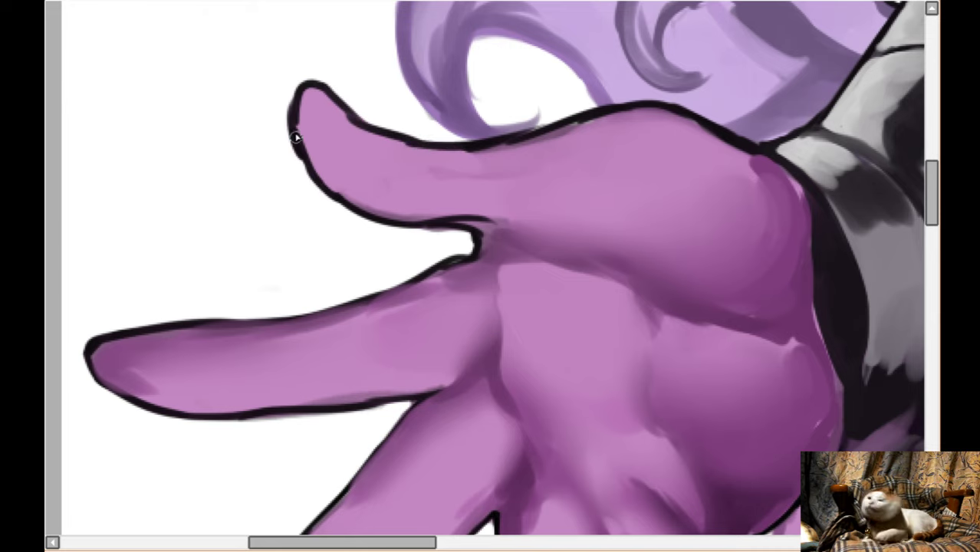
{"action": "mouse_move", "coordinate": [295, 108]}
{"action": "left_mouse_down"}
{"action": "mouse_move", "coordinate": [295, 141]}
{"action": "mouse_move", "coordinate": [349, 203]}
{"action": "left_mouse_up"}
{"action": "left_click_drag", "start_coordinate": [305, 103], "coordinate": [311, 159]}
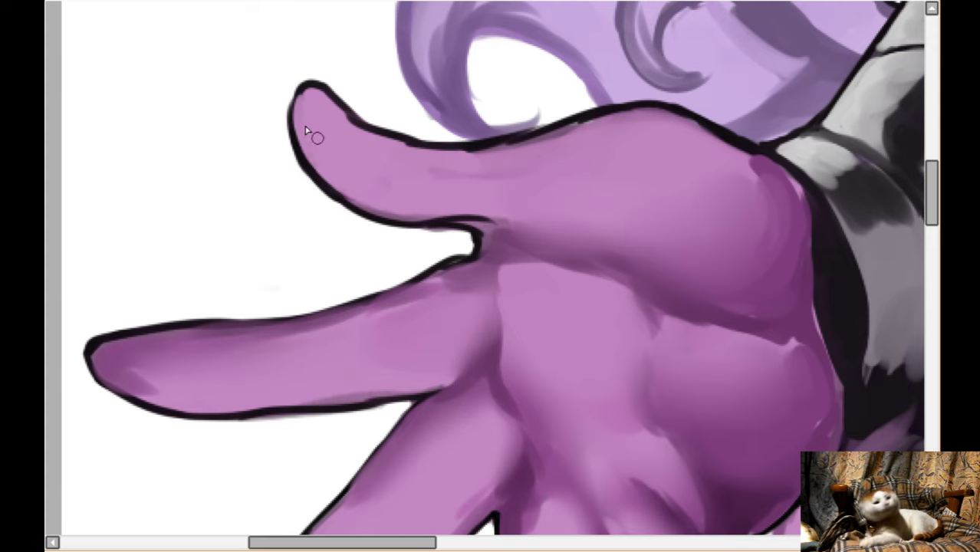
- Paint light pink highlight patches on the index, middle, ring and little fingers of the outstretched glove
{"action": "scroll", "coordinate": [405, 197], "scroll_direction": "down", "scroll_amount": 3}
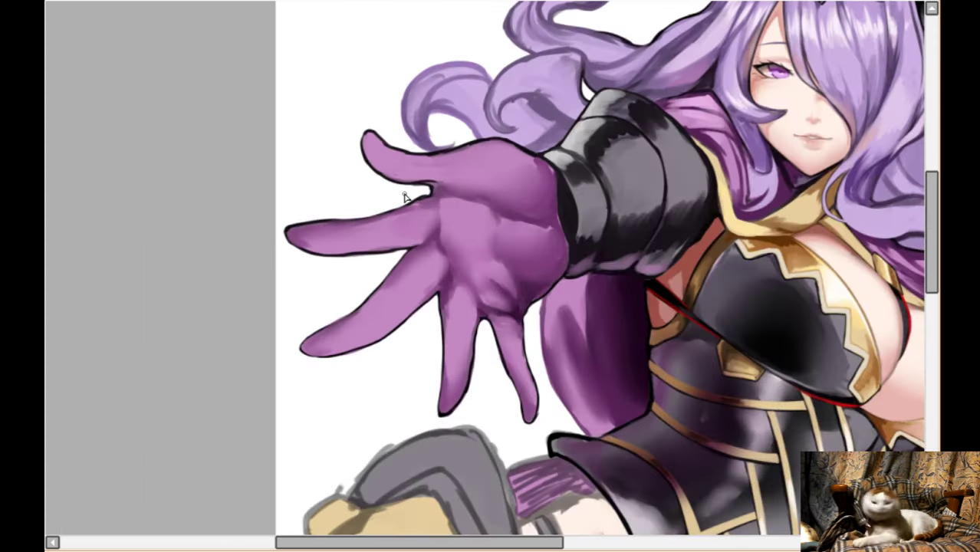
{"action": "scroll", "coordinate": [456, 292], "scroll_direction": "up", "scroll_amount": 5}
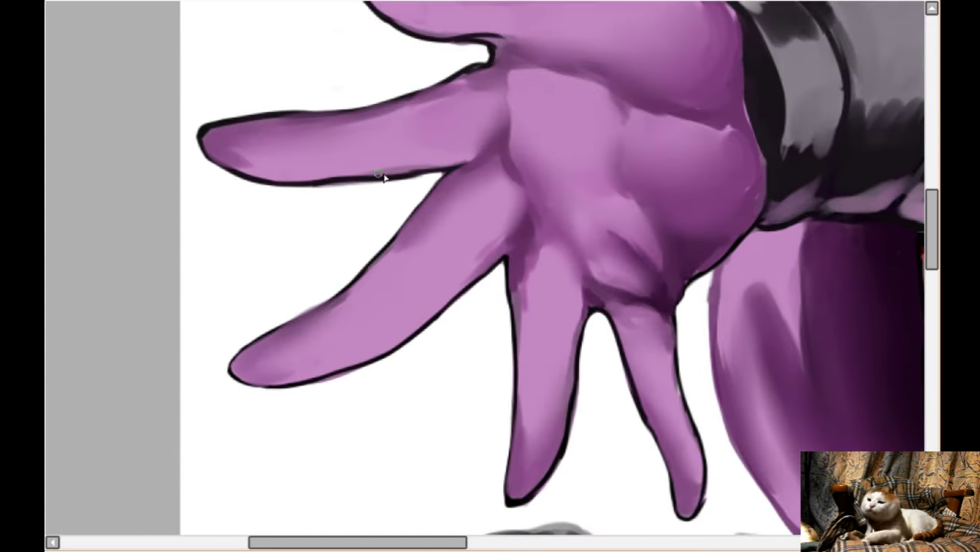
{"action": "scroll", "coordinate": [377, 146], "scroll_direction": "up", "scroll_amount": 1}
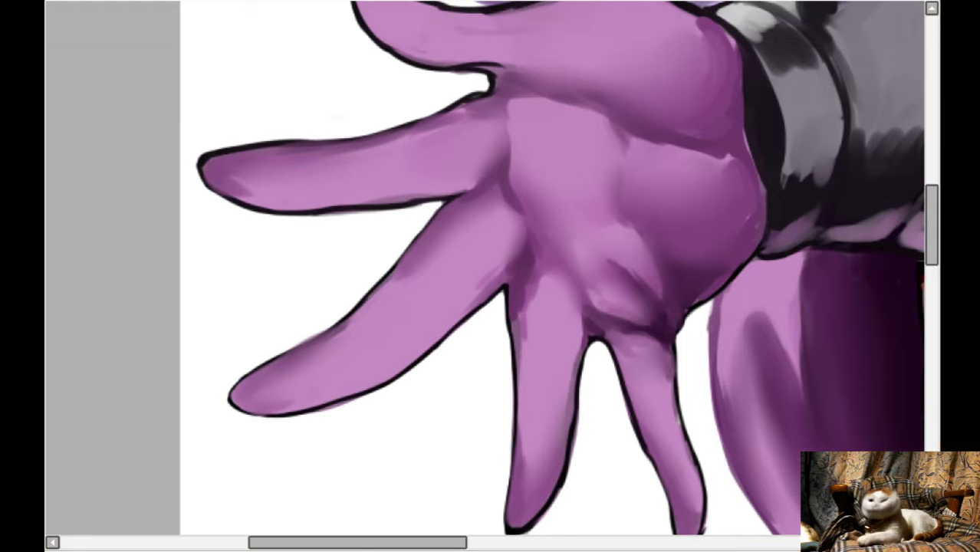
{"action": "mouse_move", "coordinate": [388, 333]}
{"action": "left_mouse_down"}
{"action": "mouse_move", "coordinate": [357, 352]}
{"action": "mouse_move", "coordinate": [422, 308]}
{"action": "mouse_move", "coordinate": [346, 349]}
{"action": "mouse_move", "coordinate": [427, 314]}
{"action": "mouse_move", "coordinate": [347, 357]}
{"action": "mouse_move", "coordinate": [386, 315]}
{"action": "left_mouse_up"}
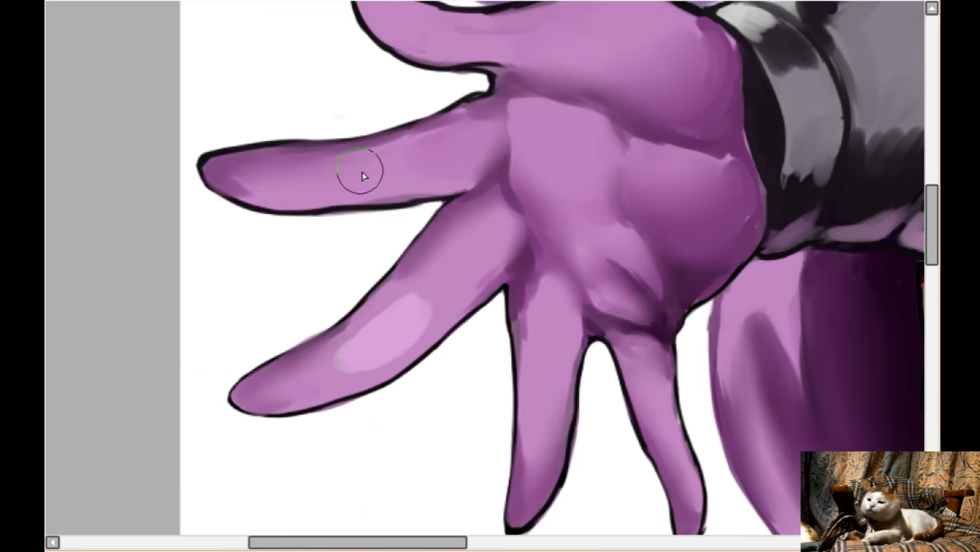
{"action": "mouse_move", "coordinate": [359, 170]}
{"action": "left_mouse_down"}
{"action": "mouse_move", "coordinate": [367, 179]}
{"action": "mouse_move", "coordinate": [357, 175]}
{"action": "mouse_move", "coordinate": [372, 165]}
{"action": "mouse_move", "coordinate": [343, 186]}
{"action": "left_mouse_up"}
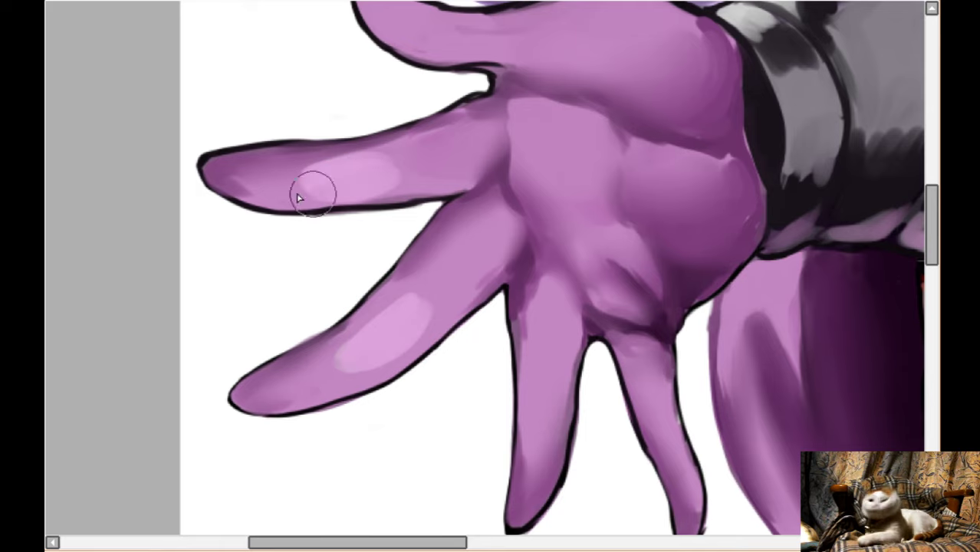
{"action": "mouse_move", "coordinate": [508, 408]}
{"action": "left_mouse_down"}
{"action": "mouse_move", "coordinate": [538, 420]}
{"action": "mouse_move", "coordinate": [540, 458]}
{"action": "mouse_move", "coordinate": [542, 415]}
{"action": "mouse_move", "coordinate": [556, 403]}
{"action": "mouse_move", "coordinate": [546, 477]}
{"action": "left_mouse_up"}
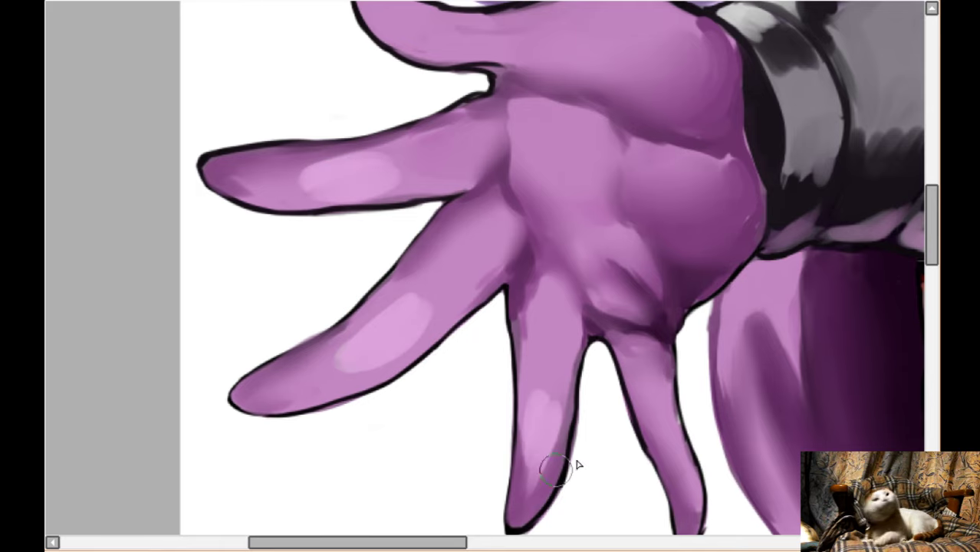
{"action": "scroll", "coordinate": [700, 438], "scroll_direction": "down", "scroll_amount": 1}
{"action": "left_click_drag", "start_coordinate": [700, 438], "coordinate": [685, 485]}
- Lighten the thumb and blend the highlight patches on the fingers softly into the surrounding purple
{"action": "scroll", "coordinate": [685, 486], "scroll_direction": "up", "scroll_amount": 3}
{"action": "mouse_move", "coordinate": [431, 78]}
{"action": "left_mouse_down"}
{"action": "mouse_move", "coordinate": [387, 80]}
{"action": "mouse_move", "coordinate": [376, 52]}
{"action": "mouse_move", "coordinate": [374, 73]}
{"action": "mouse_move", "coordinate": [375, 51]}
{"action": "mouse_move", "coordinate": [415, 96]}
{"action": "mouse_move", "coordinate": [412, 74]}
{"action": "mouse_move", "coordinate": [367, 41]}
{"action": "mouse_move", "coordinate": [457, 97]}
{"action": "mouse_move", "coordinate": [414, 94]}
{"action": "mouse_move", "coordinate": [434, 81]}
{"action": "mouse_move", "coordinate": [465, 90]}
{"action": "left_mouse_up"}
{"action": "mouse_move", "coordinate": [315, 247]}
{"action": "left_mouse_down"}
{"action": "mouse_move", "coordinate": [279, 237]}
{"action": "mouse_move", "coordinate": [336, 242]}
{"action": "mouse_move", "coordinate": [288, 222]}
{"action": "mouse_move", "coordinate": [400, 209]}
{"action": "mouse_move", "coordinate": [392, 220]}
{"action": "mouse_move", "coordinate": [408, 225]}
{"action": "mouse_move", "coordinate": [267, 227]}
{"action": "left_mouse_up"}
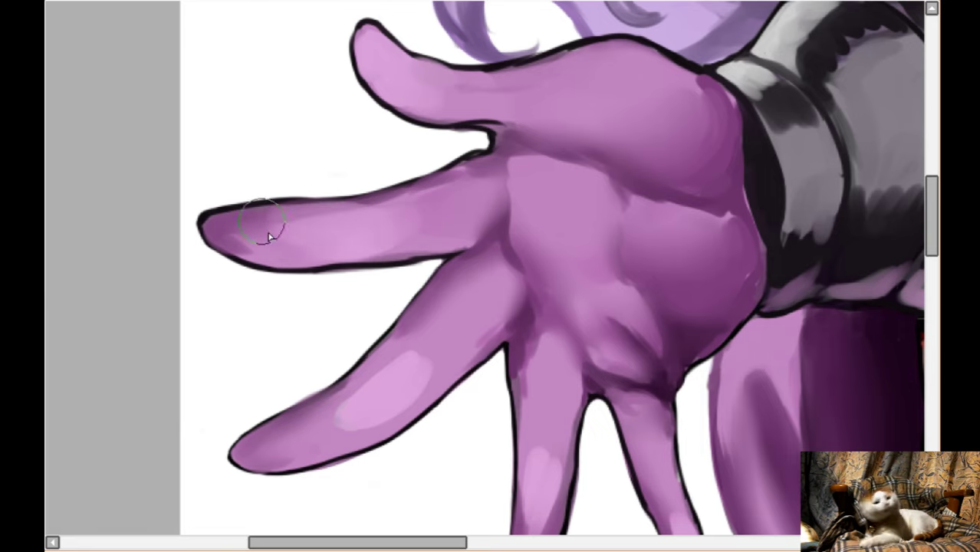
{"action": "mouse_move", "coordinate": [367, 401]}
{"action": "left_mouse_down"}
{"action": "mouse_move", "coordinate": [357, 429]}
{"action": "mouse_move", "coordinate": [420, 378]}
{"action": "mouse_move", "coordinate": [390, 376]}
{"action": "left_mouse_up"}
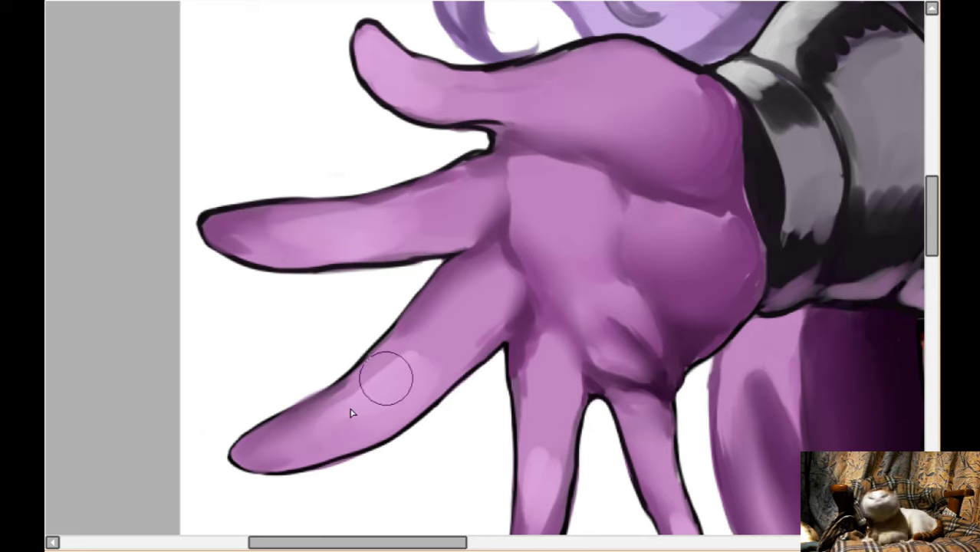
{"action": "scroll", "coordinate": [514, 383], "scroll_direction": "down", "scroll_amount": 3}
{"action": "mouse_move", "coordinate": [514, 383]}
{"action": "left_mouse_down"}
{"action": "mouse_move", "coordinate": [537, 422]}
{"action": "mouse_move", "coordinate": [529, 473]}
{"action": "mouse_move", "coordinate": [549, 394]}
{"action": "mouse_move", "coordinate": [545, 412]}
{"action": "mouse_move", "coordinate": [521, 275]}
{"action": "mouse_move", "coordinate": [531, 309]}
{"action": "mouse_move", "coordinate": [532, 251]}
{"action": "mouse_move", "coordinate": [528, 291]}
{"action": "mouse_move", "coordinate": [560, 275]}
{"action": "mouse_move", "coordinate": [534, 313]}
{"action": "mouse_move", "coordinate": [565, 305]}
{"action": "mouse_move", "coordinate": [560, 278]}
{"action": "left_mouse_up"}
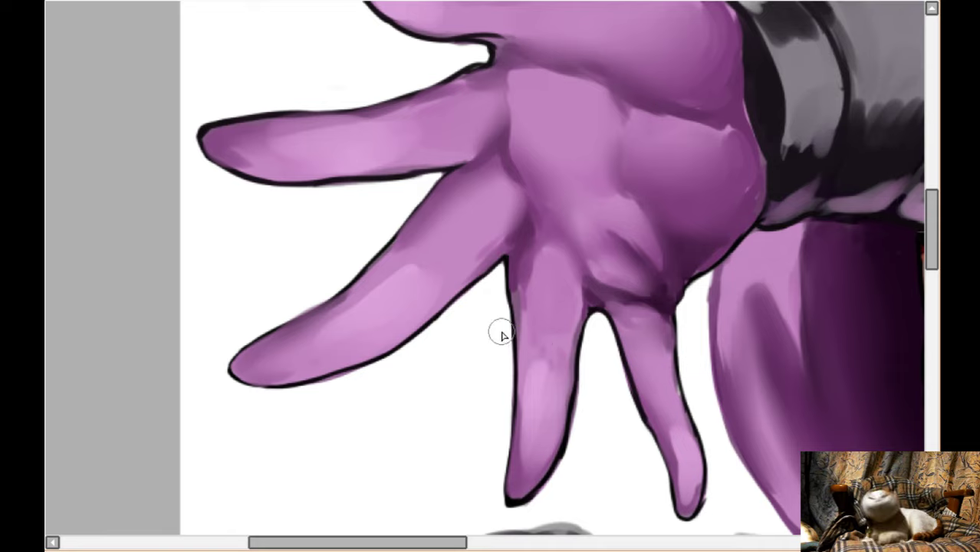
- Paint a thin light pink rim along the palm's wrist edge beside the black gauntlet
{"action": "scroll", "coordinate": [491, 330], "scroll_direction": "down", "scroll_amount": 5}
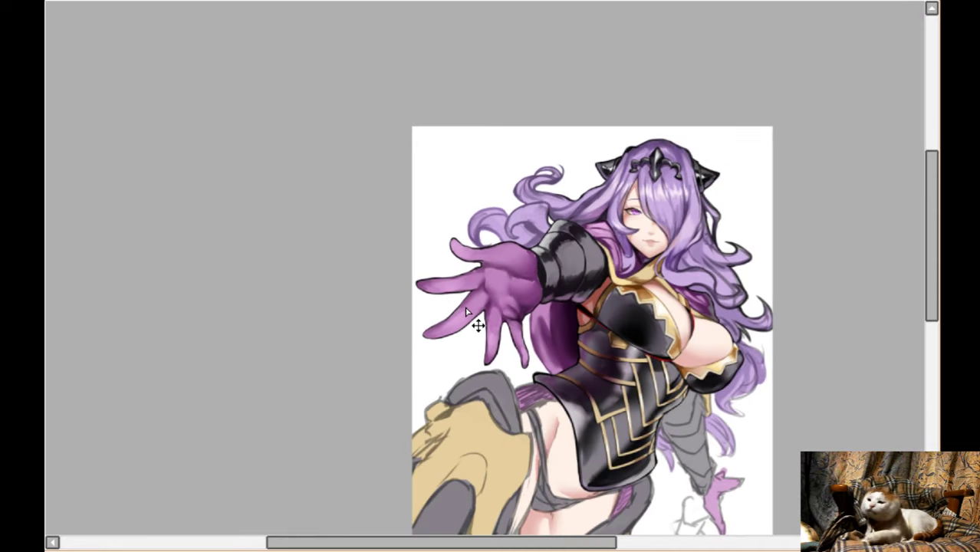
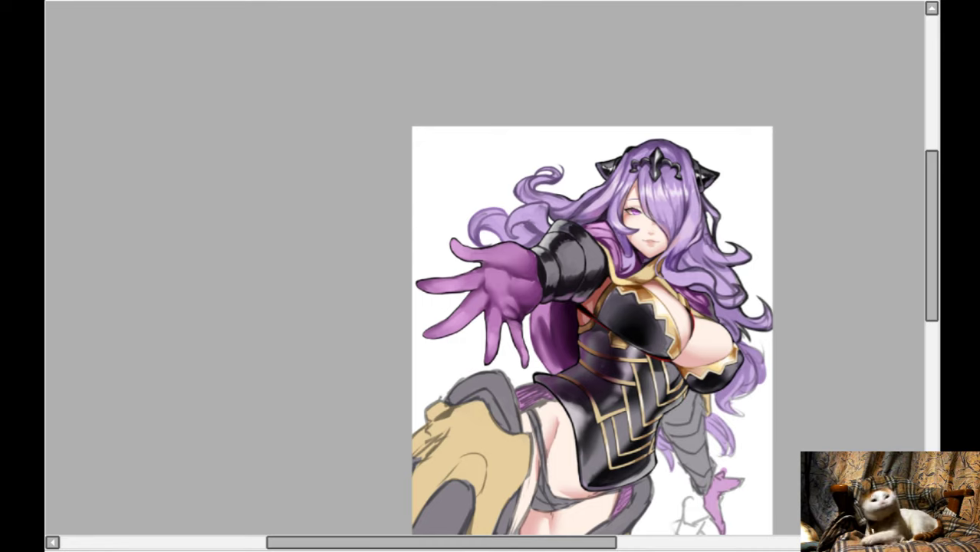
{"action": "scroll", "coordinate": [363, 272], "scroll_direction": "down", "scroll_amount": 2}
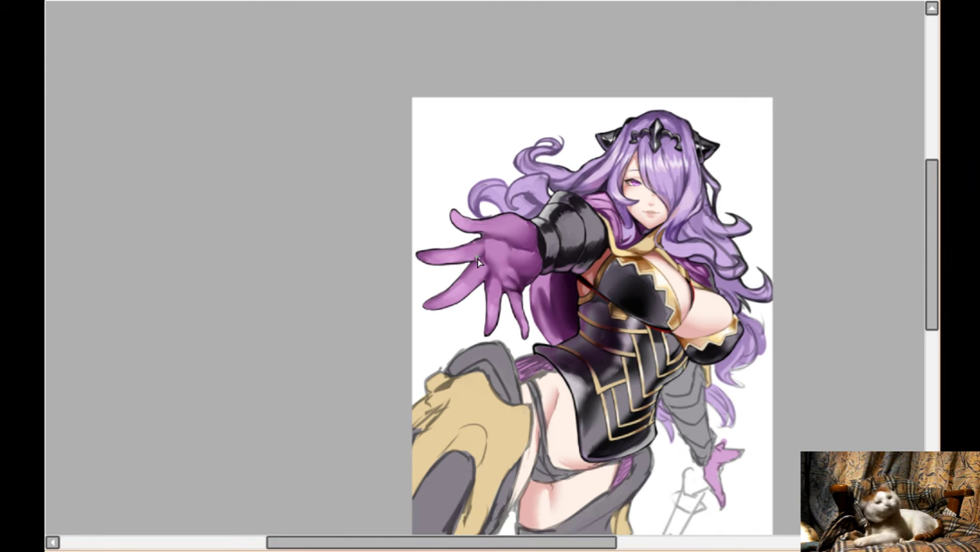
{"action": "scroll", "coordinate": [601, 199], "scroll_direction": "up", "scroll_amount": 4}
{"action": "scroll", "coordinate": [405, 212], "scroll_direction": "up", "scroll_amount": 2}
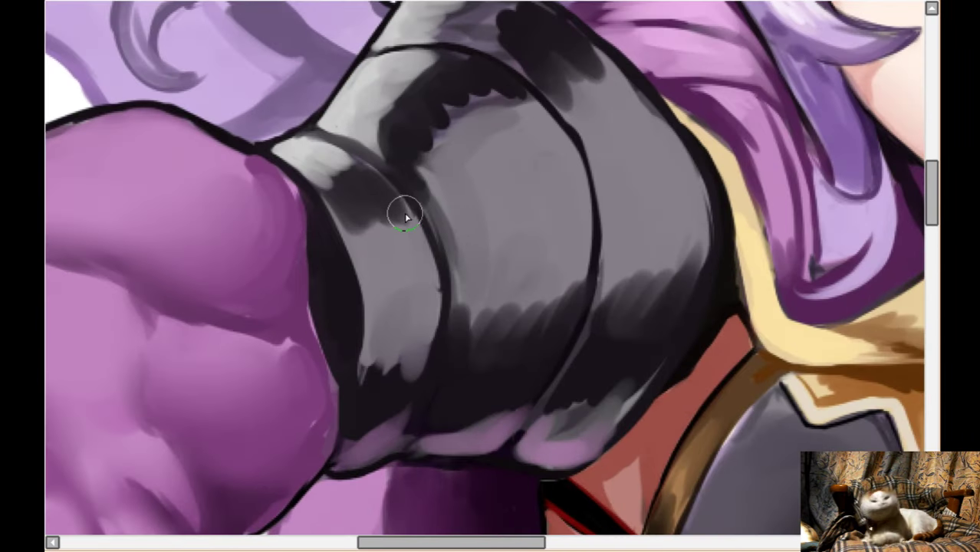
{"action": "scroll", "coordinate": [405, 213], "scroll_direction": "left", "scroll_amount": 3}
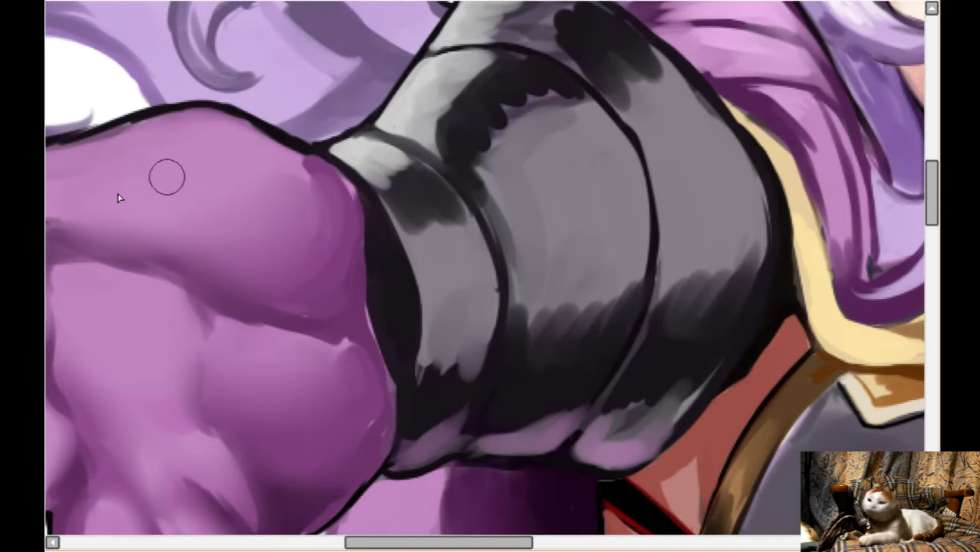
{"action": "mouse_move", "coordinate": [316, 168]}
{"action": "left_mouse_down"}
{"action": "mouse_move", "coordinate": [355, 214]}
{"action": "mouse_move", "coordinate": [361, 257]}
{"action": "left_mouse_up"}
{"action": "scroll", "coordinate": [368, 349], "scroll_direction": "down", "scroll_amount": 1}
{"action": "left_click_drag", "start_coordinate": [371, 334], "coordinate": [391, 371]}
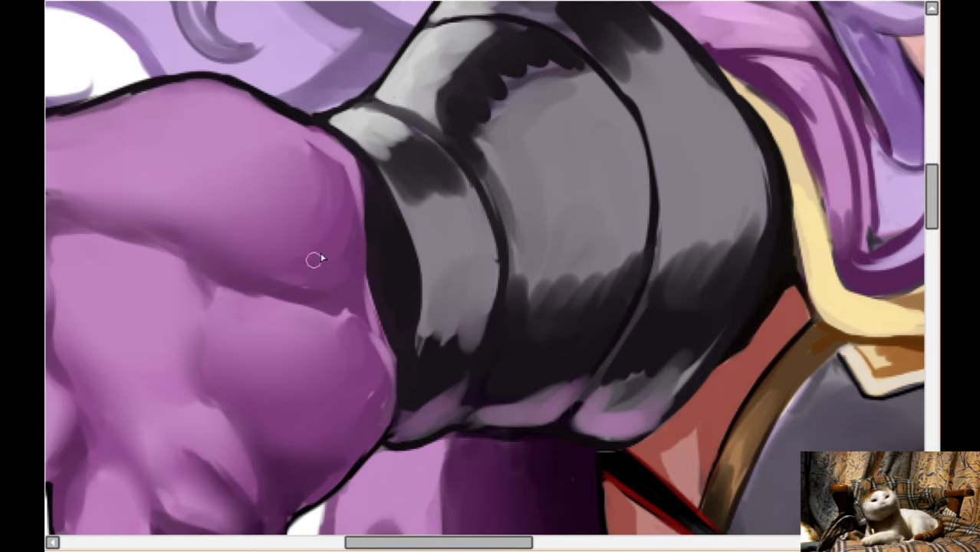
- Add muted grey reflected light along the heel of the palm's lower edge and in the crease under the thumb mound
{"action": "scroll", "coordinate": [318, 285], "scroll_direction": "down", "scroll_amount": 3}
{"action": "scroll", "coordinate": [484, 268], "scroll_direction": "down", "scroll_amount": 1}
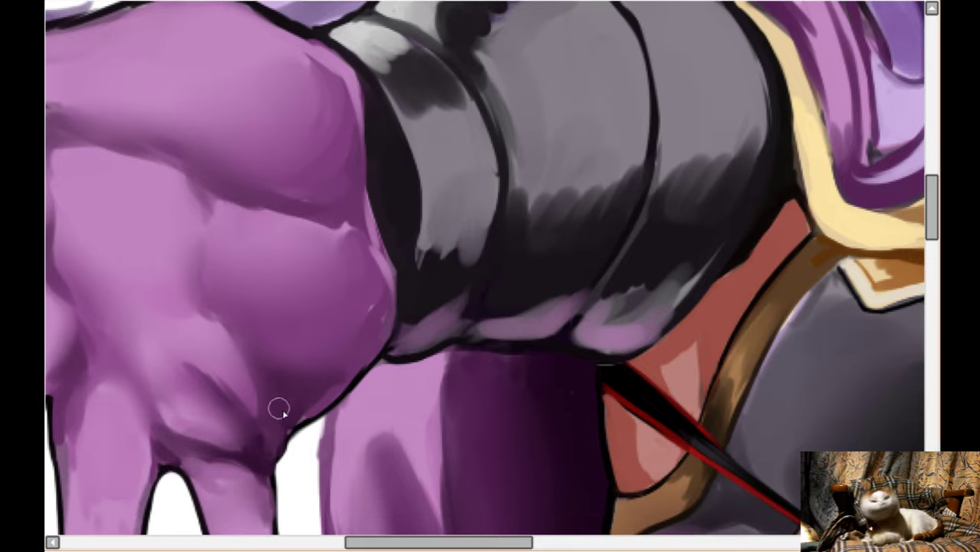
{"action": "left_click_drag", "start_coordinate": [302, 408], "coordinate": [349, 367]}
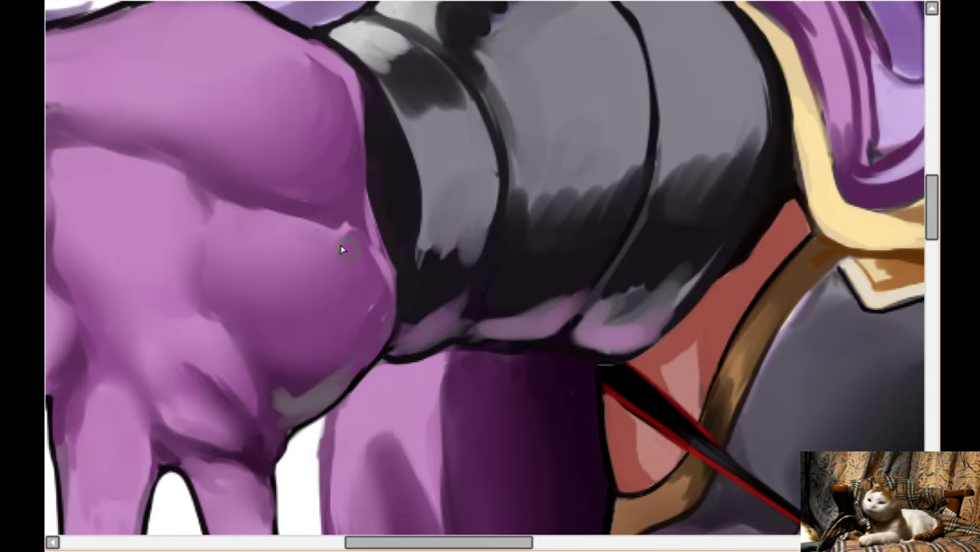
{"action": "mouse_move", "coordinate": [296, 210]}
{"action": "left_mouse_down"}
{"action": "mouse_move", "coordinate": [343, 223]}
{"action": "mouse_move", "coordinate": [357, 204]}
{"action": "mouse_move", "coordinate": [284, 208]}
{"action": "mouse_move", "coordinate": [252, 182]}
{"action": "mouse_move", "coordinate": [208, 192]}
{"action": "left_mouse_up"}
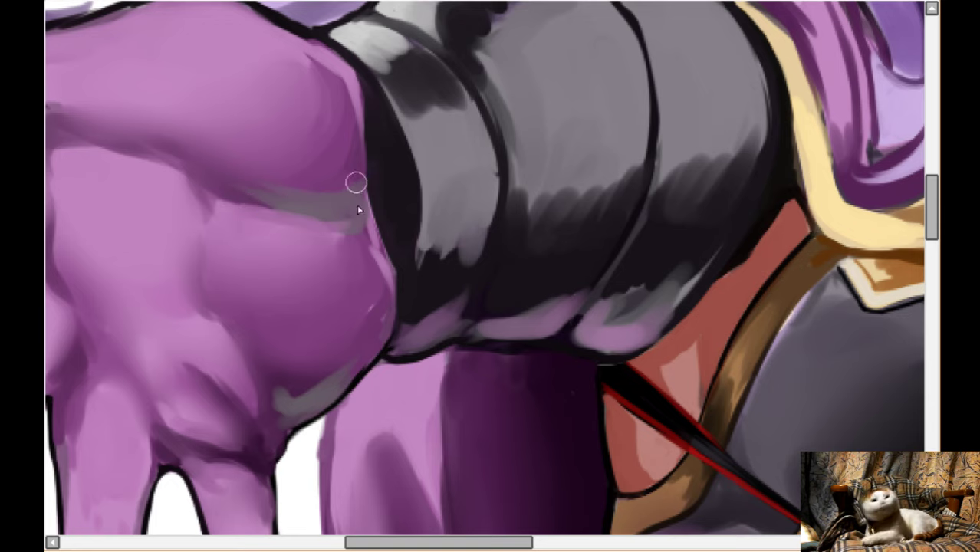
{"action": "mouse_move", "coordinate": [305, 367]}
{"action": "left_mouse_down"}
{"action": "mouse_move", "coordinate": [336, 364]}
{"action": "mouse_move", "coordinate": [410, 300]}
{"action": "left_mouse_up"}
{"action": "left_click_drag", "start_coordinate": [349, 354], "coordinate": [426, 246]}
{"action": "left_click_drag", "start_coordinate": [317, 143], "coordinate": [386, 137]}
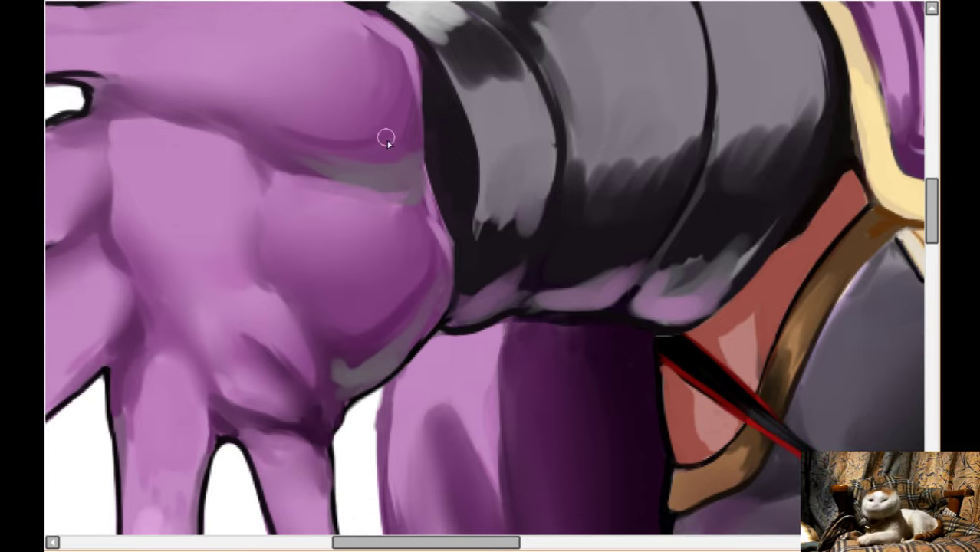
- Repaint the fold above the little finger as a light rounded mound edged with a dark purple crease
{"action": "scroll", "coordinate": [394, 113], "scroll_direction": "down", "scroll_amount": 3}
{"action": "scroll", "coordinate": [394, 112], "scroll_direction": "down", "scroll_amount": 5}
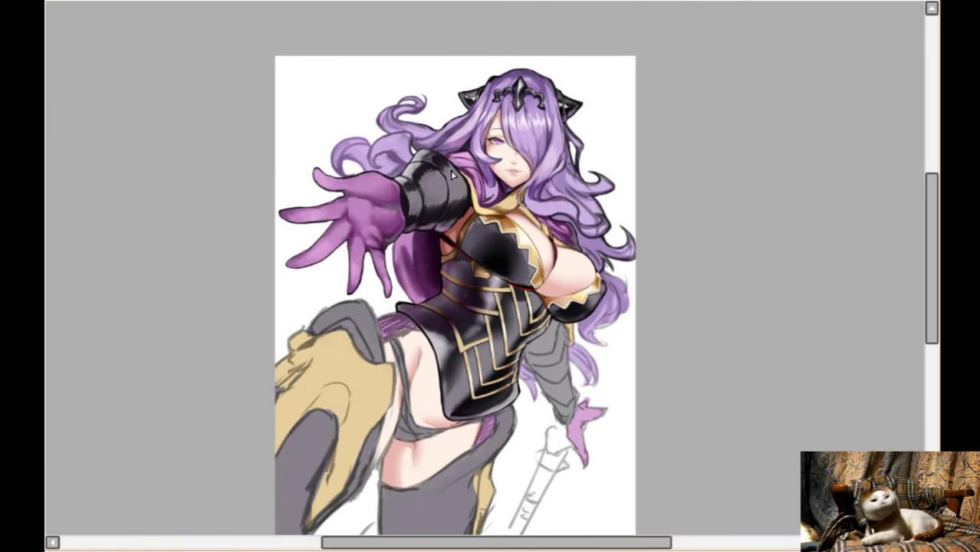
{"action": "scroll", "coordinate": [393, 220], "scroll_direction": "up", "scroll_amount": 5}
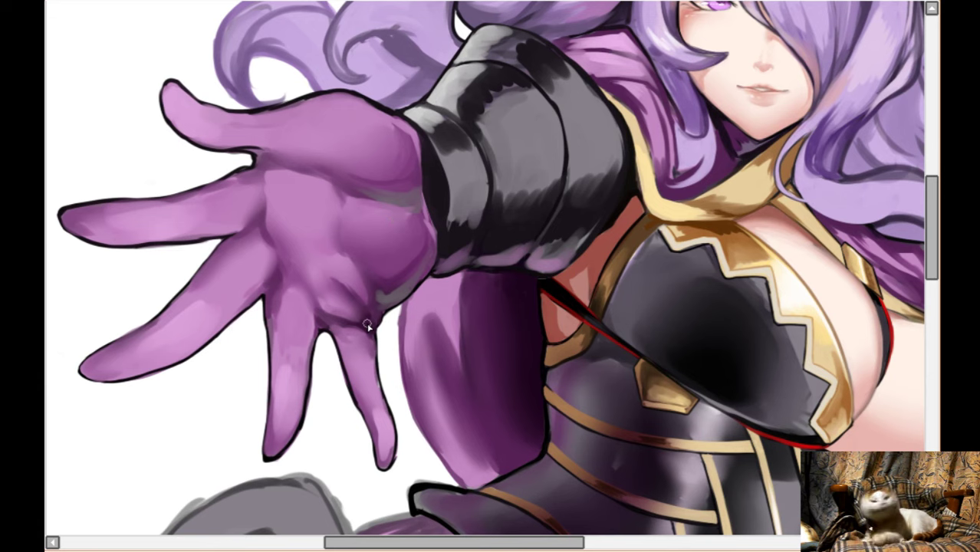
{"action": "scroll", "coordinate": [367, 326], "scroll_direction": "up", "scroll_amount": 2}
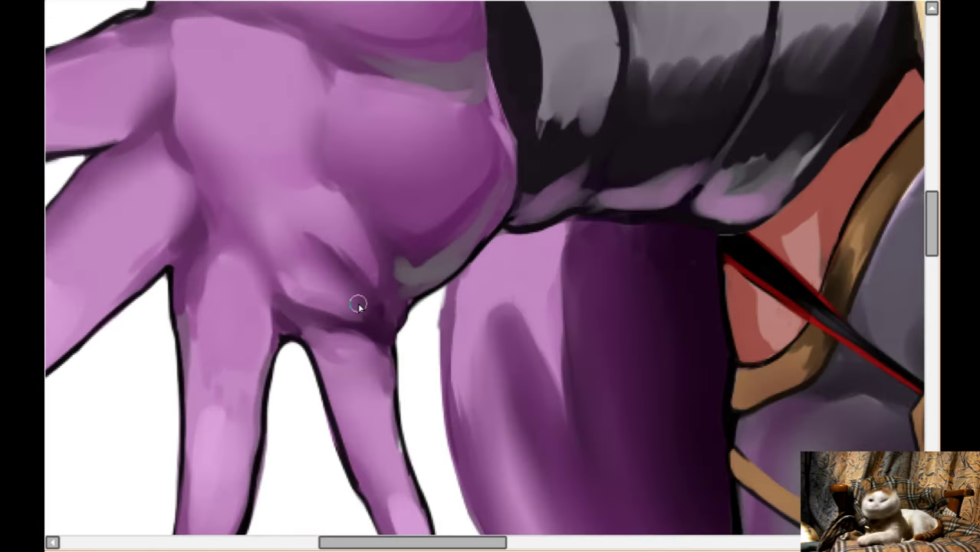
{"action": "scroll", "coordinate": [280, 264], "scroll_direction": "down", "scroll_amount": 1}
{"action": "mouse_move", "coordinate": [317, 235]}
{"action": "left_mouse_down"}
{"action": "mouse_move", "coordinate": [318, 207]}
{"action": "mouse_move", "coordinate": [345, 240]}
{"action": "mouse_move", "coordinate": [342, 220]}
{"action": "mouse_move", "coordinate": [317, 221]}
{"action": "mouse_move", "coordinate": [338, 228]}
{"action": "mouse_move", "coordinate": [377, 284]}
{"action": "left_mouse_up"}
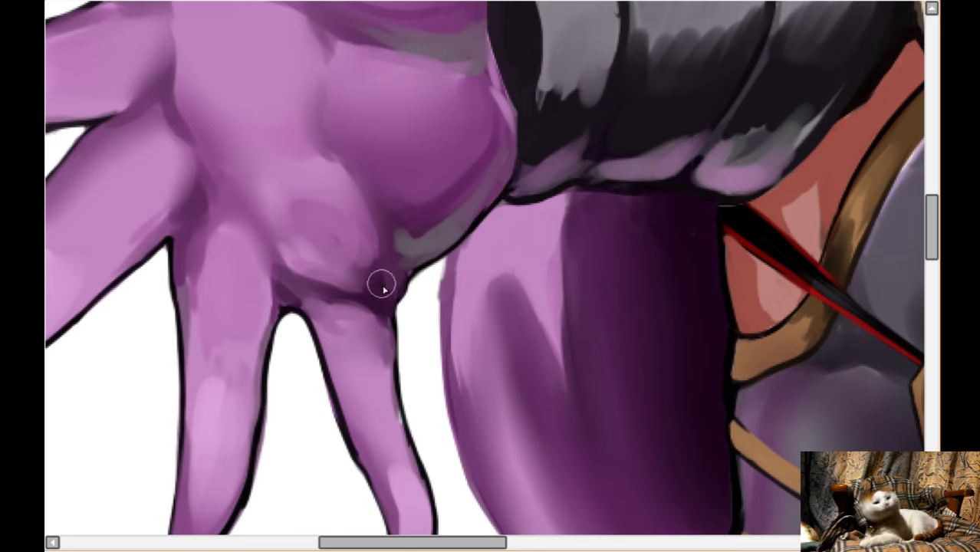
{"action": "key", "text": "["}
{"action": "mouse_move", "coordinate": [374, 218]}
{"action": "left_mouse_down"}
{"action": "mouse_move", "coordinate": [377, 290]}
{"action": "mouse_move", "coordinate": [378, 230]}
{"action": "left_mouse_up"}
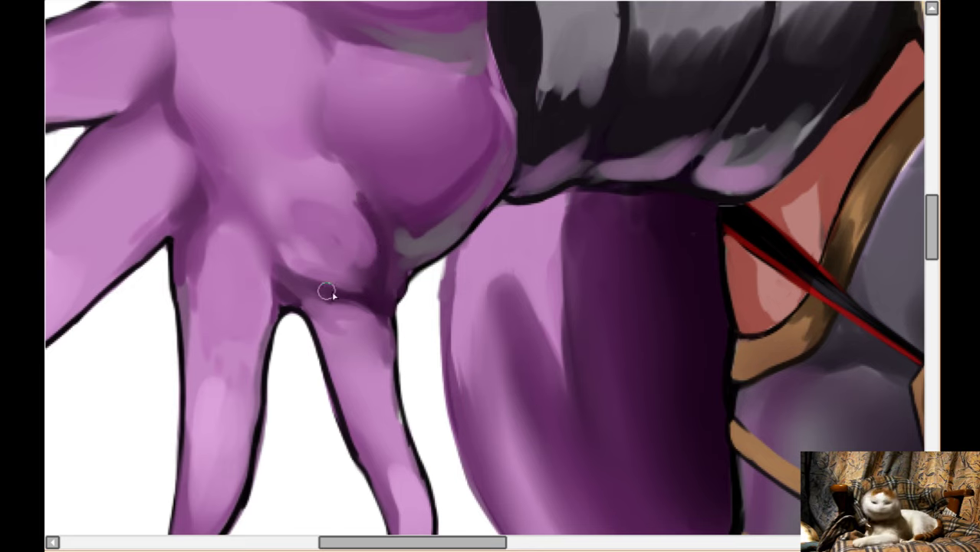
- Lighten the base of the little finger and soften the mound and crease above it
{"action": "mouse_move", "coordinate": [347, 320]}
{"action": "left_mouse_down"}
{"action": "mouse_move", "coordinate": [326, 299]}
{"action": "mouse_move", "coordinate": [362, 349]}
{"action": "left_mouse_up"}
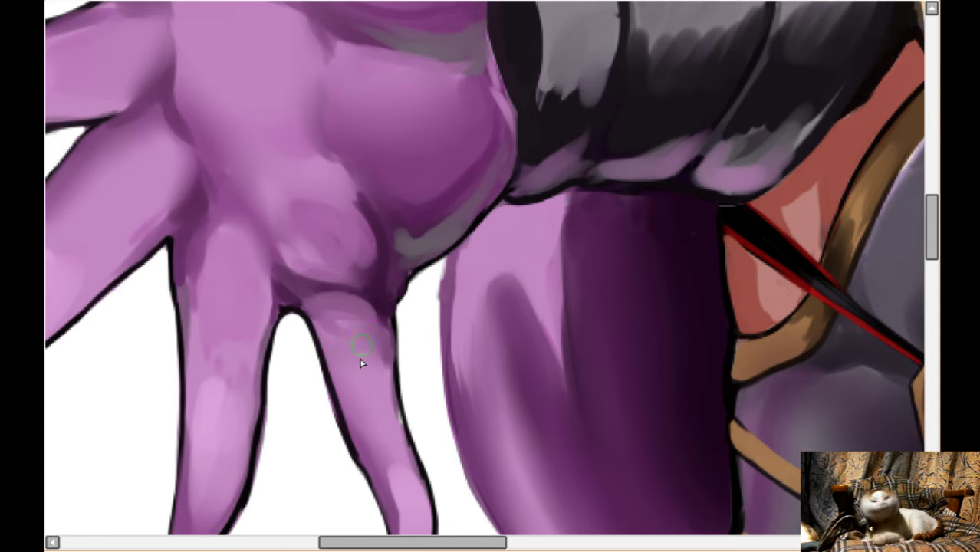
{"action": "mouse_move", "coordinate": [324, 314]}
{"action": "left_mouse_down"}
{"action": "mouse_move", "coordinate": [375, 321]}
{"action": "mouse_move", "coordinate": [364, 316]}
{"action": "left_mouse_up"}
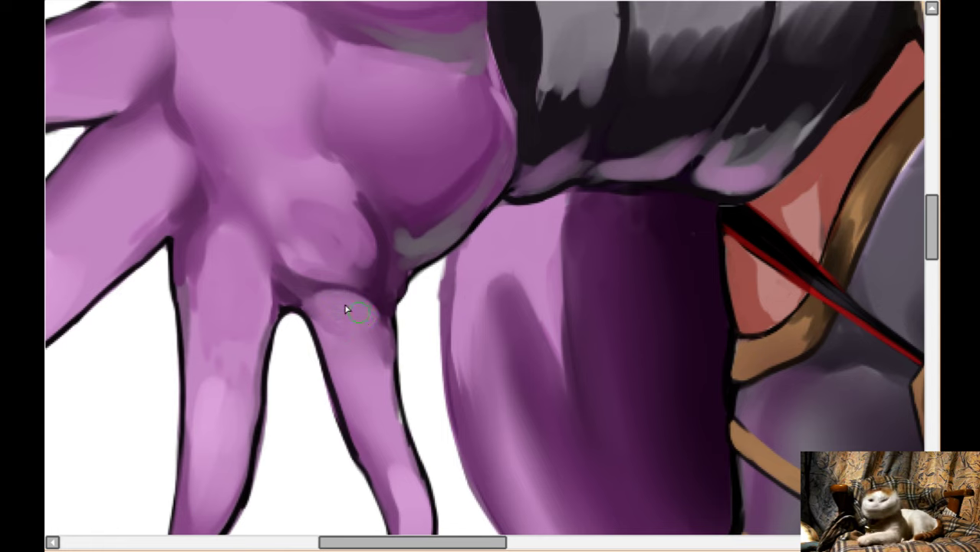
{"action": "mouse_move", "coordinate": [307, 291]}
{"action": "left_mouse_down"}
{"action": "mouse_move", "coordinate": [327, 319]}
{"action": "mouse_move", "coordinate": [366, 258]}
{"action": "mouse_move", "coordinate": [318, 300]}
{"action": "mouse_move", "coordinate": [330, 355]}
{"action": "mouse_move", "coordinate": [325, 293]}
{"action": "mouse_move", "coordinate": [312, 284]}
{"action": "mouse_move", "coordinate": [362, 293]}
{"action": "mouse_move", "coordinate": [310, 284]}
{"action": "mouse_move", "coordinate": [383, 284]}
{"action": "left_mouse_up"}
{"action": "mouse_move", "coordinate": [313, 332]}
{"action": "left_mouse_down"}
{"action": "mouse_move", "coordinate": [337, 347]}
{"action": "mouse_move", "coordinate": [363, 268]}
{"action": "mouse_move", "coordinate": [333, 273]}
{"action": "mouse_move", "coordinate": [370, 261]}
{"action": "mouse_move", "coordinate": [365, 215]}
{"action": "mouse_move", "coordinate": [335, 163]}
{"action": "mouse_move", "coordinate": [368, 213]}
{"action": "mouse_move", "coordinate": [335, 228]}
{"action": "left_mouse_up"}
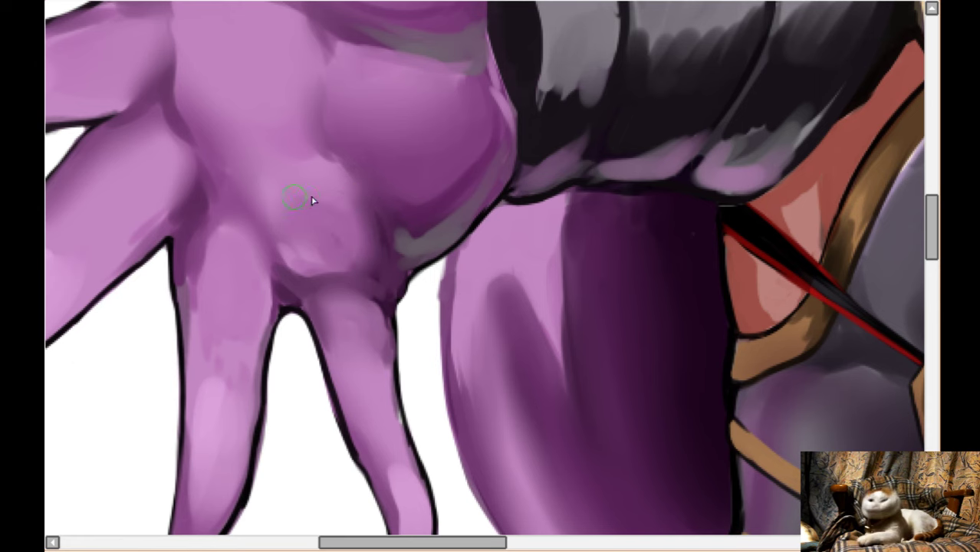
- Mirror the canvas and paint a bright pink rim light along the thumb mound's outer edge beside the gauntlet
{"action": "scroll", "coordinate": [366, 238], "scroll_direction": "down", "scroll_amount": 3}
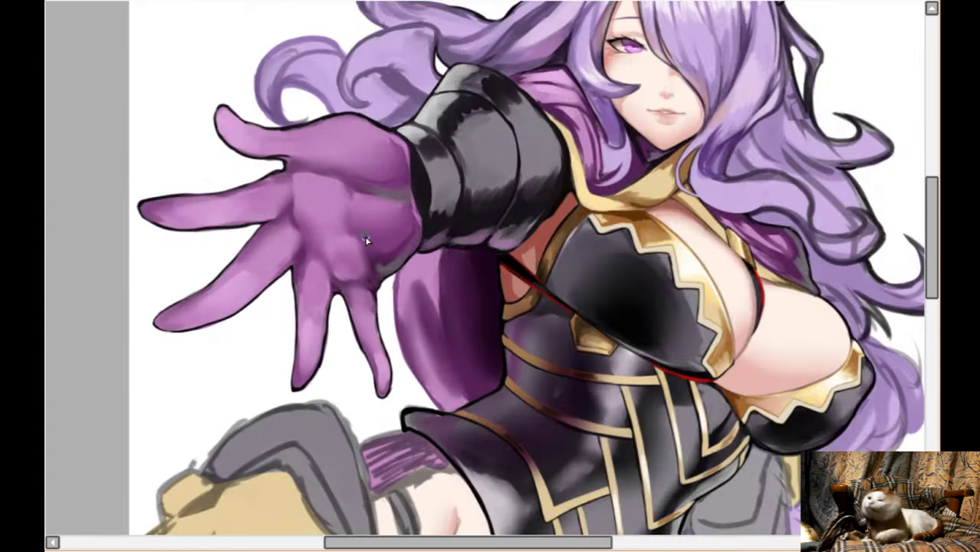
{"action": "key", "text": "h"}
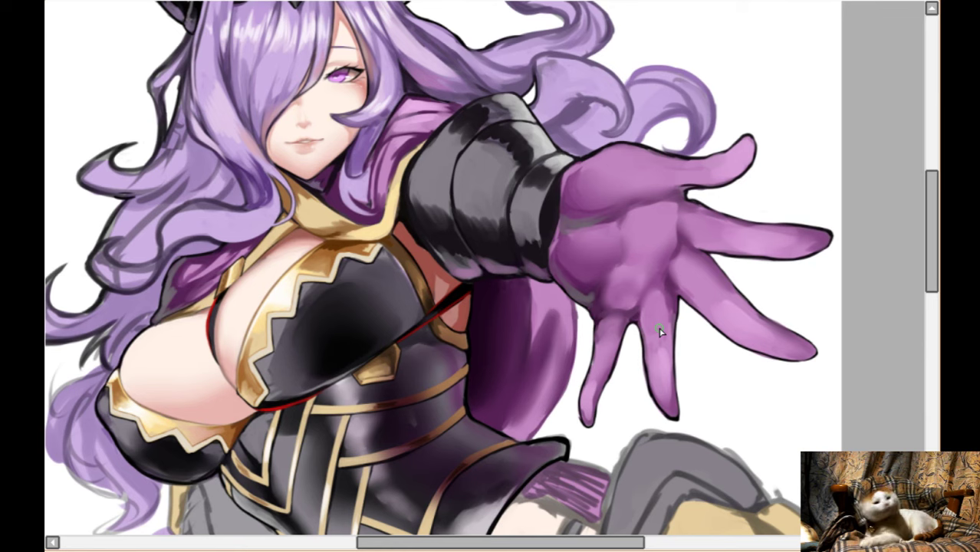
{"action": "scroll", "coordinate": [662, 331], "scroll_direction": "down", "scroll_amount": 1}
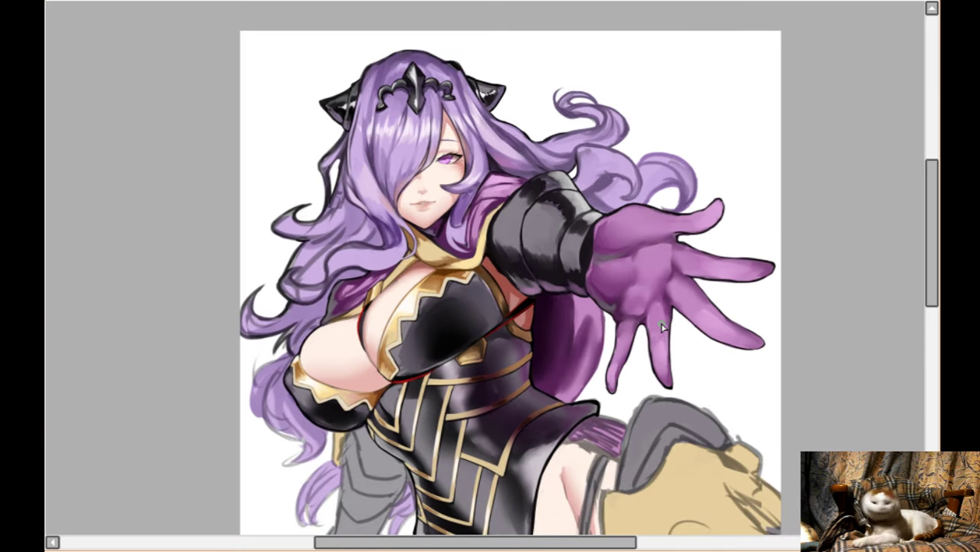
{"action": "scroll", "coordinate": [617, 200], "scroll_direction": "up", "scroll_amount": 3}
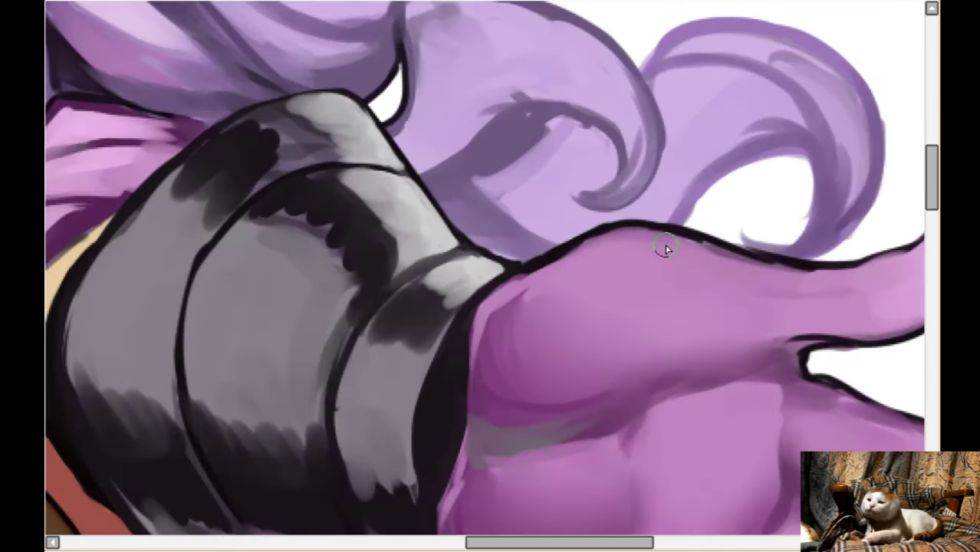
{"action": "left_click_drag", "start_coordinate": [666, 247], "coordinate": [523, 144]}
{"action": "left_click_drag", "start_coordinate": [593, 204], "coordinate": [478, 204]}
{"action": "key", "text": "Up"}
{"action": "left_click_drag", "start_coordinate": [392, 333], "coordinate": [468, 226]}
{"action": "mouse_move", "coordinate": [384, 354]}
{"action": "left_mouse_down"}
{"action": "mouse_move", "coordinate": [451, 274]}
{"action": "mouse_move", "coordinate": [452, 243]}
{"action": "mouse_move", "coordinate": [499, 207]}
{"action": "left_mouse_up"}
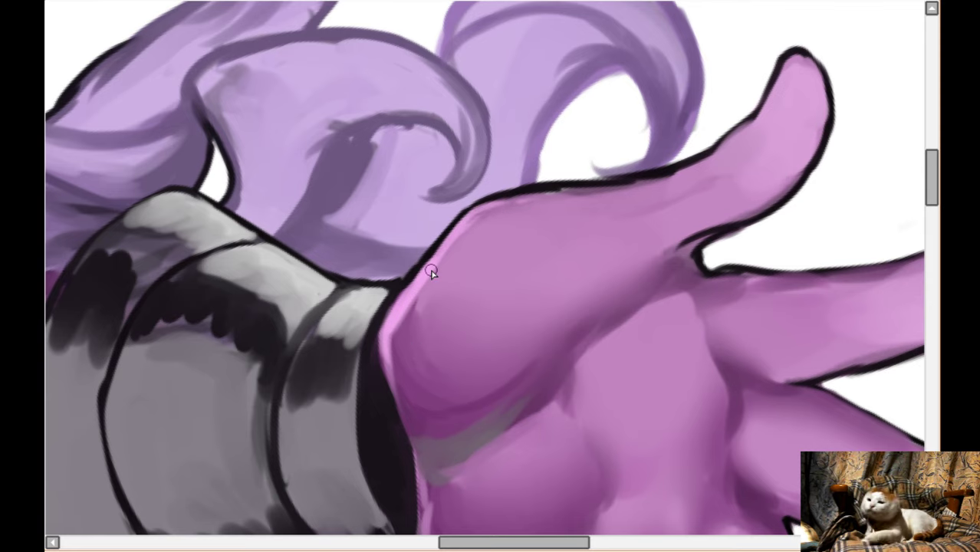
- Draw three nested dark chevron lines across the mid-grey area of the black gauntlet's middle plate
{"action": "scroll", "coordinate": [557, 223], "scroll_direction": "down", "scroll_amount": 1}
{"action": "scroll", "coordinate": [557, 223], "scroll_direction": "down", "scroll_amount": 1}
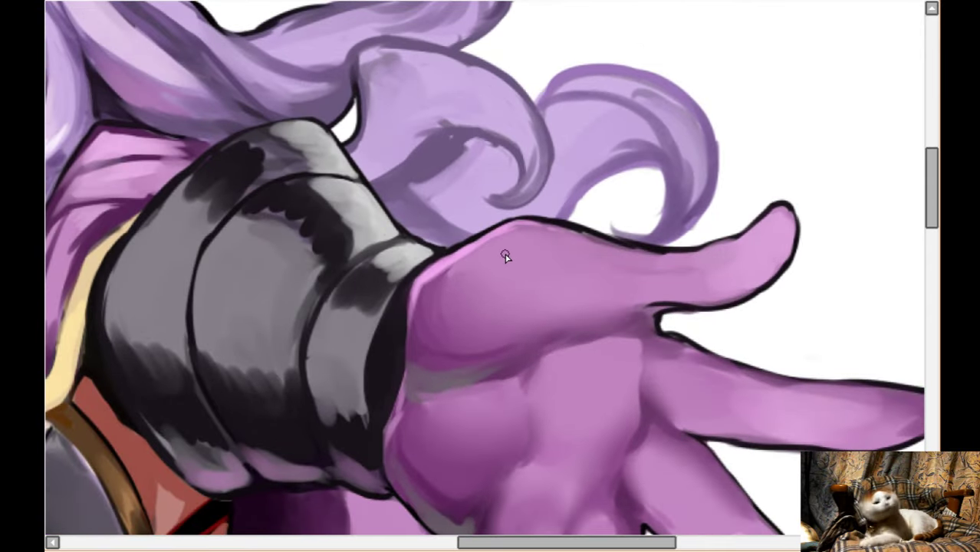
{"action": "scroll", "coordinate": [505, 257], "scroll_direction": "up", "scroll_amount": 1}
{"action": "scroll", "coordinate": [320, 309], "scroll_direction": "down", "scroll_amount": 2}
{"action": "scroll", "coordinate": [344, 306], "scroll_direction": "up", "scroll_amount": 2}
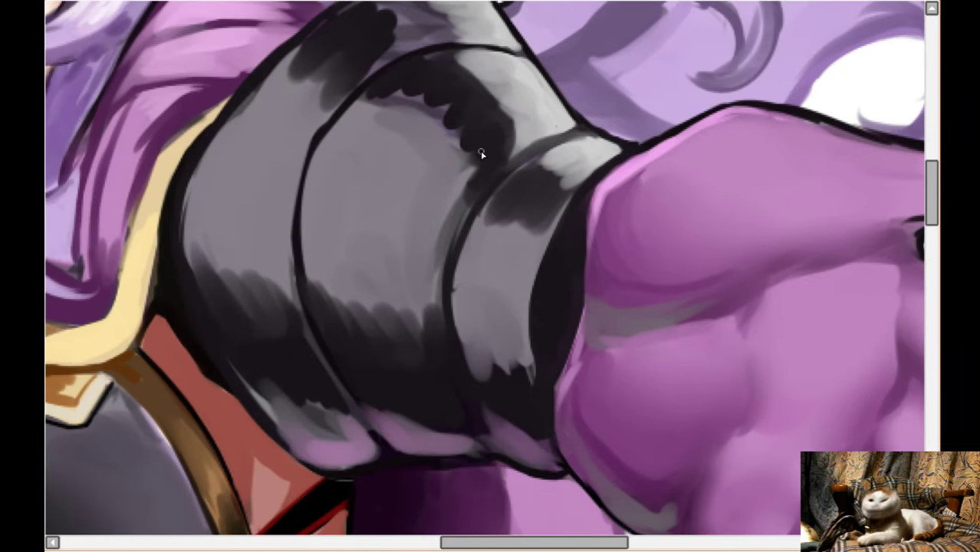
{"action": "left_click_drag", "start_coordinate": [466, 167], "coordinate": [401, 221]}
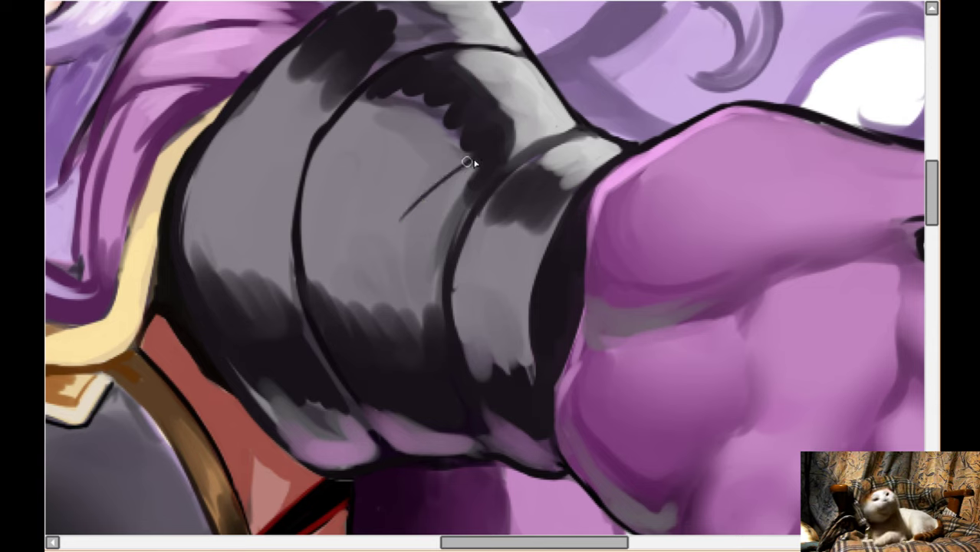
{"action": "mouse_move", "coordinate": [467, 162]}
{"action": "left_mouse_down"}
{"action": "mouse_move", "coordinate": [388, 232]}
{"action": "mouse_move", "coordinate": [381, 251]}
{"action": "mouse_move", "coordinate": [416, 326]}
{"action": "left_mouse_up"}
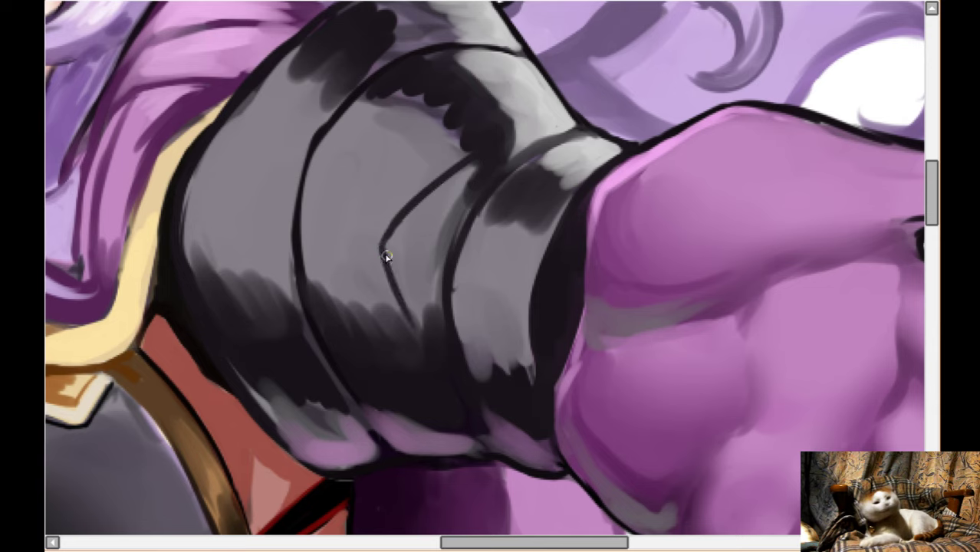
{"action": "mouse_move", "coordinate": [452, 128]}
{"action": "left_mouse_down"}
{"action": "mouse_move", "coordinate": [348, 230]}
{"action": "mouse_move", "coordinate": [387, 330]}
{"action": "left_mouse_up"}
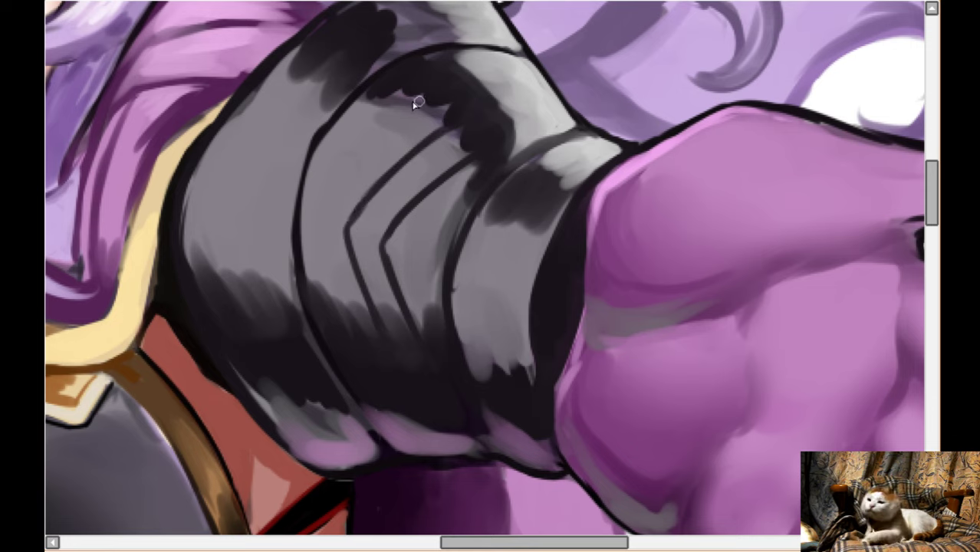
{"action": "mouse_move", "coordinate": [418, 102]}
{"action": "left_mouse_down"}
{"action": "mouse_move", "coordinate": [318, 190]}
{"action": "mouse_move", "coordinate": [373, 132]}
{"action": "mouse_move", "coordinate": [306, 210]}
{"action": "mouse_move", "coordinate": [300, 230]}
{"action": "mouse_move", "coordinate": [339, 329]}
{"action": "left_mouse_up"}
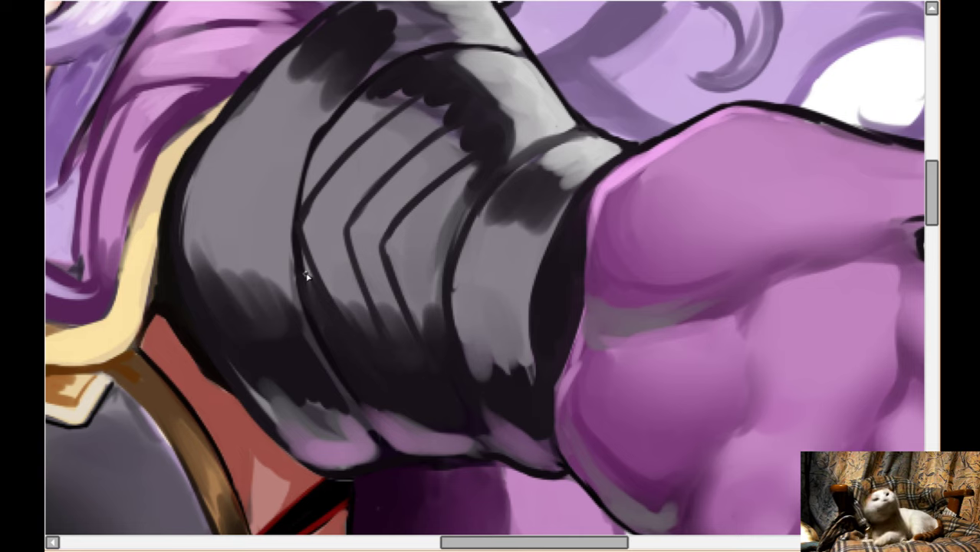
- Continue the chevron lines in light grey through the dark shadow on the middle plate's underside
{"action": "left_click_drag", "start_coordinate": [306, 277], "coordinate": [370, 372]}
{"action": "left_click_drag", "start_coordinate": [316, 291], "coordinate": [430, 420]}
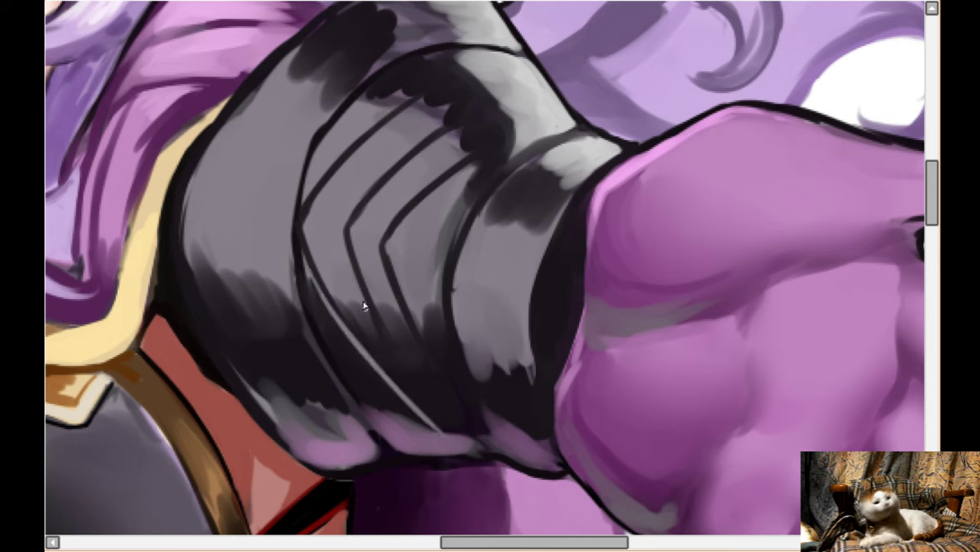
{"action": "left_click_drag", "start_coordinate": [366, 312], "coordinate": [473, 426]}
{"action": "left_click_drag", "start_coordinate": [412, 342], "coordinate": [475, 409]}
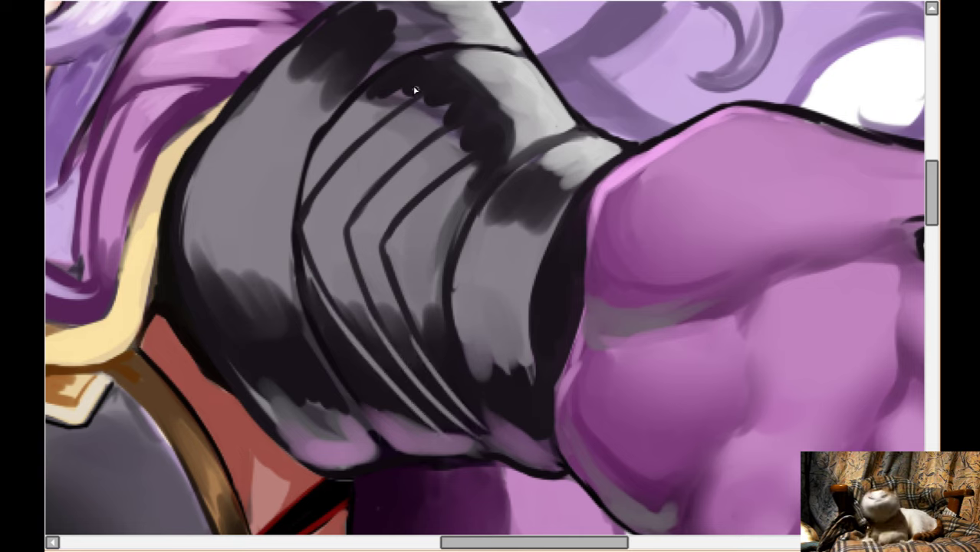
- Extend the three chevron lines in light grey over the dark band and highlight on the plate's upper side
{"action": "left_click_drag", "start_coordinate": [390, 105], "coordinate": [507, 68]}
{"action": "left_click_drag", "start_coordinate": [428, 124], "coordinate": [529, 101]}
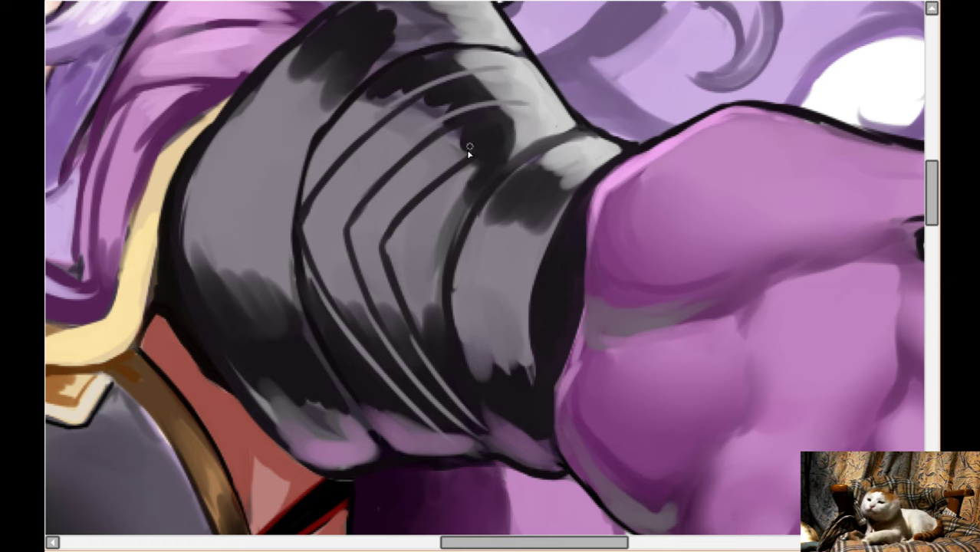
{"action": "left_click_drag", "start_coordinate": [457, 156], "coordinate": [544, 132]}
- Rotate the canvas, refine both ends of the chevron lines and repaint the plate's rear seam as a smooth dark curve
{"action": "key", "text": "Delete"}
{"action": "key", "text": "Delete"}
{"action": "key", "text": "Delete"}
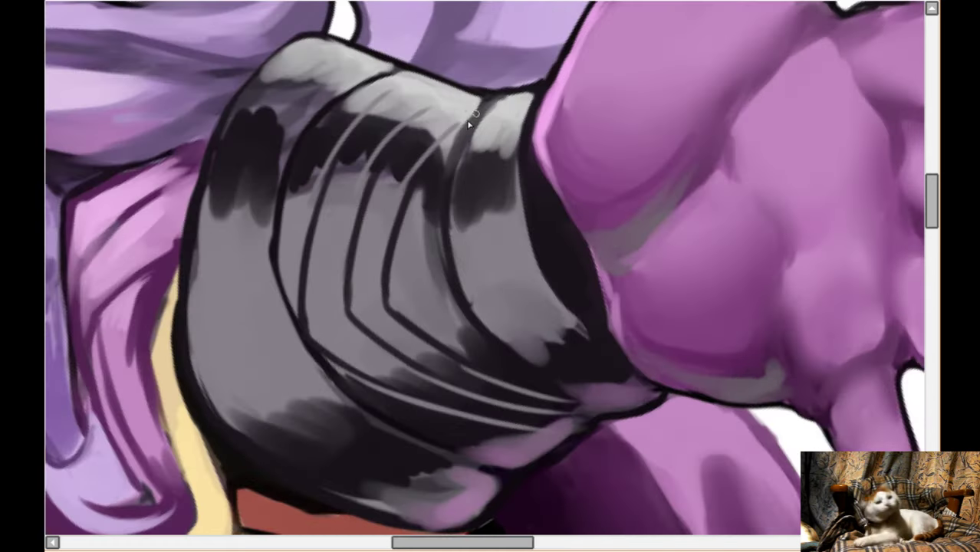
{"action": "left_click_drag", "start_coordinate": [463, 117], "coordinate": [406, 184]}
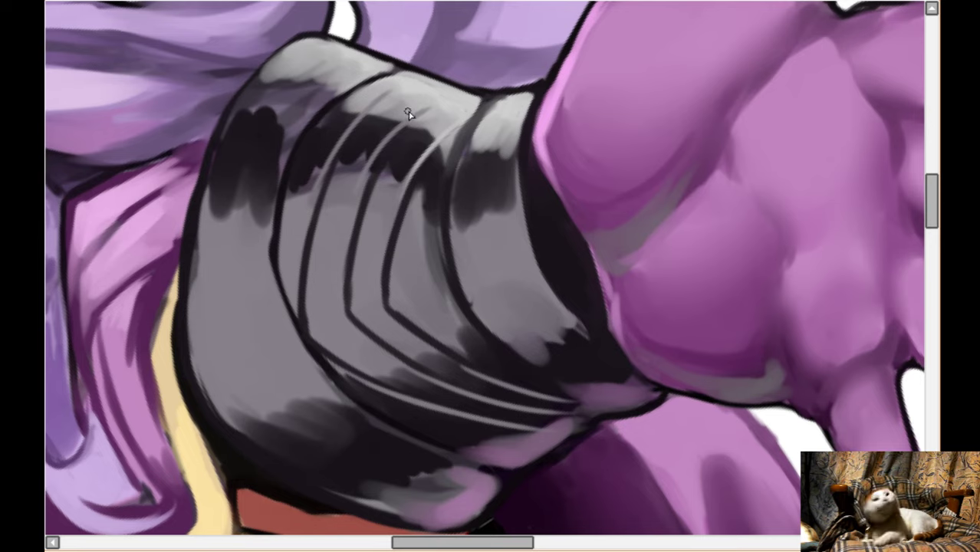
{"action": "left_click_drag", "start_coordinate": [423, 108], "coordinate": [377, 149]}
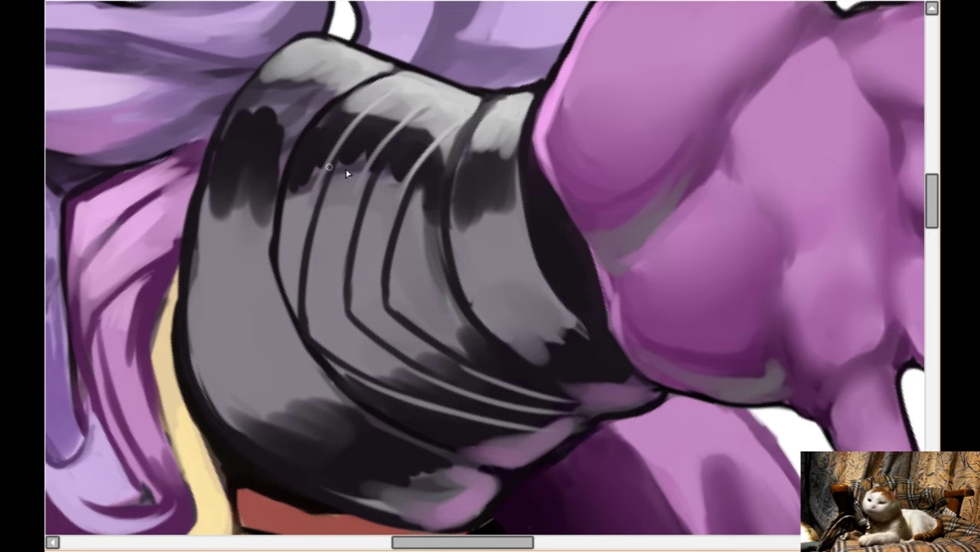
{"action": "scroll", "coordinate": [501, 317], "scroll_direction": "down", "scroll_amount": 1}
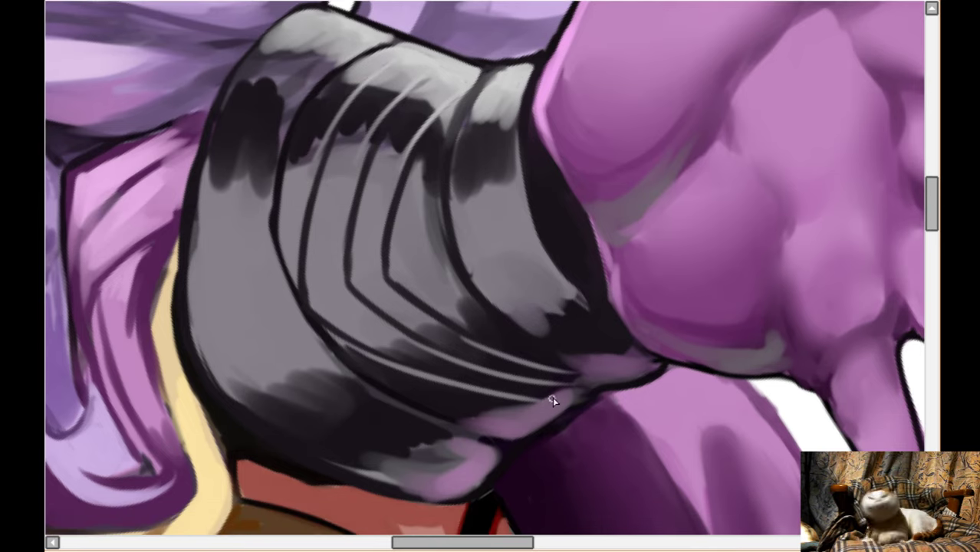
{"action": "left_click_drag", "start_coordinate": [528, 402], "coordinate": [580, 402]}
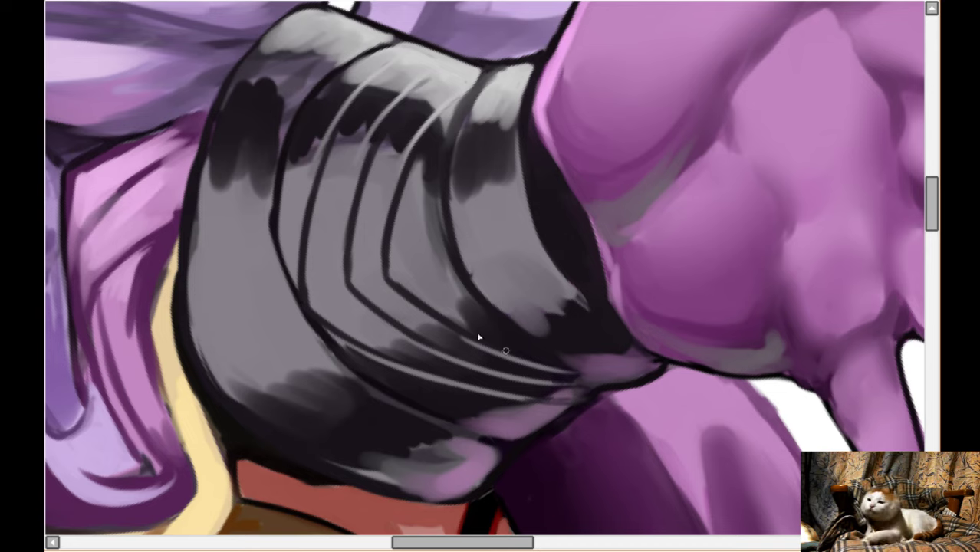
{"action": "mouse_move", "coordinate": [273, 223]}
{"action": "left_mouse_down"}
{"action": "mouse_move", "coordinate": [272, 291]}
{"action": "mouse_move", "coordinate": [343, 385]}
{"action": "left_mouse_up"}
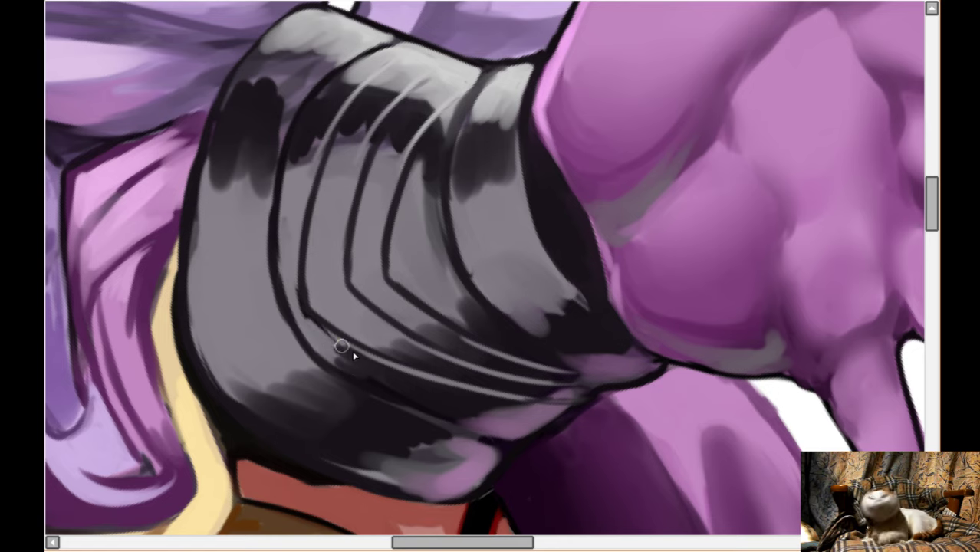
- Paint a crisp white rim highlight along the upper edge of the gauntlet's widest plate, beside the hood
{"action": "scroll", "coordinate": [438, 274], "scroll_direction": "down", "scroll_amount": 2}
{"action": "scroll", "coordinate": [439, 274], "scroll_direction": "down", "scroll_amount": 1}
{"action": "key", "text": "End"}
{"action": "key", "text": "End"}
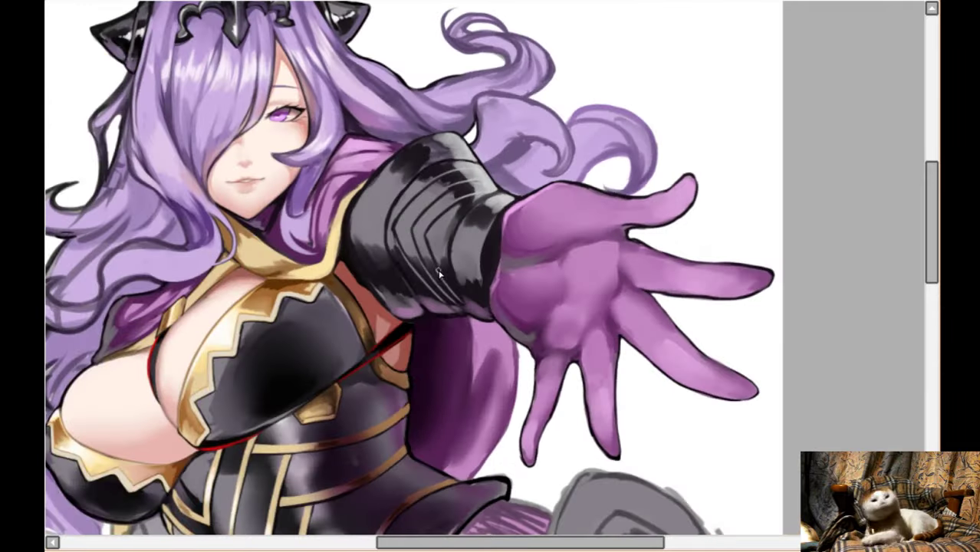
{"action": "scroll", "coordinate": [367, 244], "scroll_direction": "up", "scroll_amount": 3}
{"action": "scroll", "coordinate": [366, 141], "scroll_direction": "up", "scroll_amount": 1}
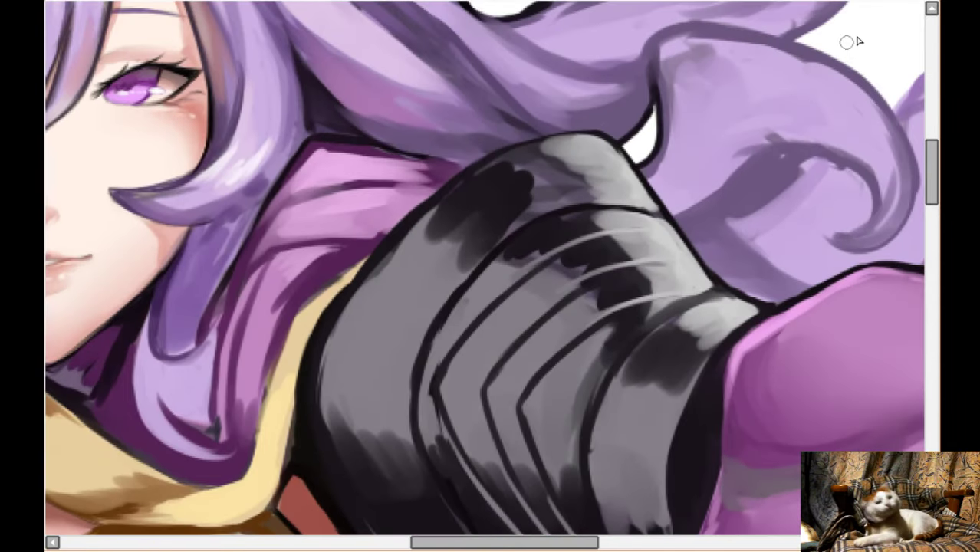
{"action": "mouse_move", "coordinate": [559, 141]}
{"action": "left_mouse_down"}
{"action": "mouse_move", "coordinate": [453, 177]}
{"action": "mouse_move", "coordinate": [428, 200]}
{"action": "left_mouse_up"}
{"action": "mouse_move", "coordinate": [477, 168]}
{"action": "left_mouse_down"}
{"action": "mouse_move", "coordinate": [383, 234]}
{"action": "mouse_move", "coordinate": [342, 303]}
{"action": "left_mouse_up"}
{"action": "mouse_move", "coordinate": [407, 219]}
{"action": "left_mouse_down"}
{"action": "mouse_move", "coordinate": [374, 252]}
{"action": "mouse_move", "coordinate": [313, 368]}
{"action": "left_mouse_up"}
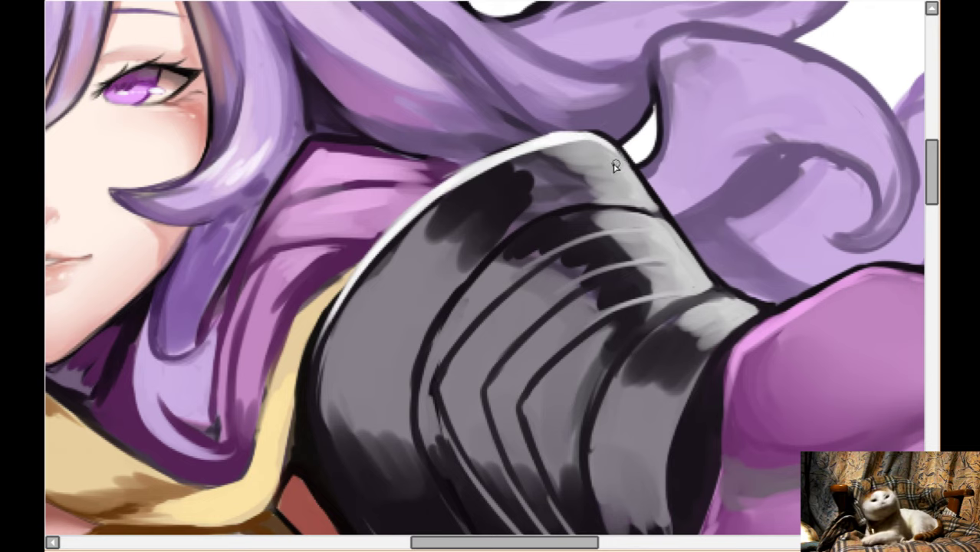
- Mirror the canvas and add white glints to the upper highlights of the gauntlet's middle and wrist plates
{"action": "key", "text": "h"}
{"action": "mouse_move", "coordinate": [363, 146]}
{"action": "left_mouse_down"}
{"action": "mouse_move", "coordinate": [320, 192]}
{"action": "mouse_move", "coordinate": [303, 250]}
{"action": "mouse_move", "coordinate": [278, 283]}
{"action": "left_mouse_up"}
{"action": "mouse_move", "coordinate": [219, 313]}
{"action": "left_mouse_down"}
{"action": "mouse_move", "coordinate": [244, 303]}
{"action": "mouse_move", "coordinate": [228, 324]}
{"action": "mouse_move", "coordinate": [239, 303]}
{"action": "mouse_move", "coordinate": [328, 322]}
{"action": "left_mouse_up"}
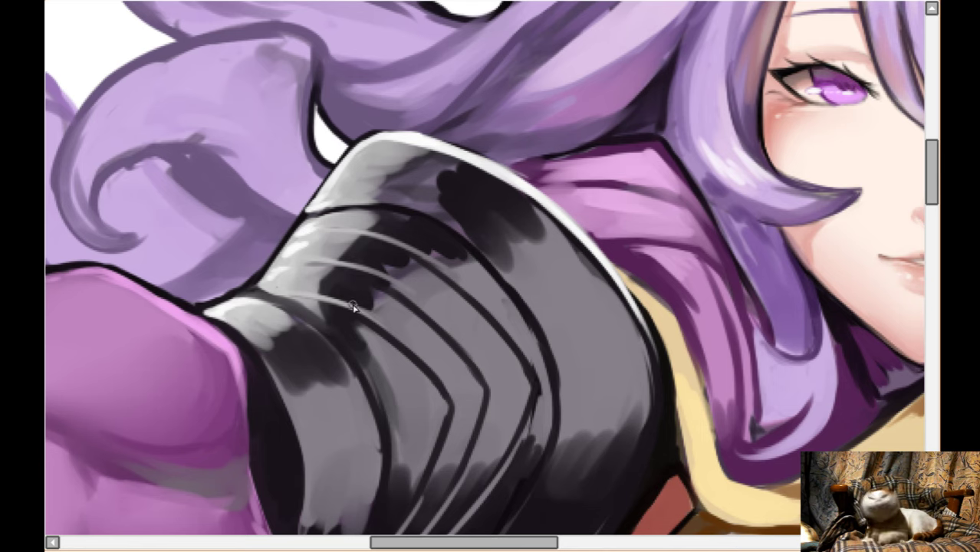
- Unmirror the canvas and continue the rim down the gauntlet's rear edge as a light grey band with a thinner grey line outside it
{"action": "scroll", "coordinate": [556, 151], "scroll_direction": "down", "scroll_amount": 5}
{"action": "scroll", "coordinate": [563, 237], "scroll_direction": "up", "scroll_amount": 4}
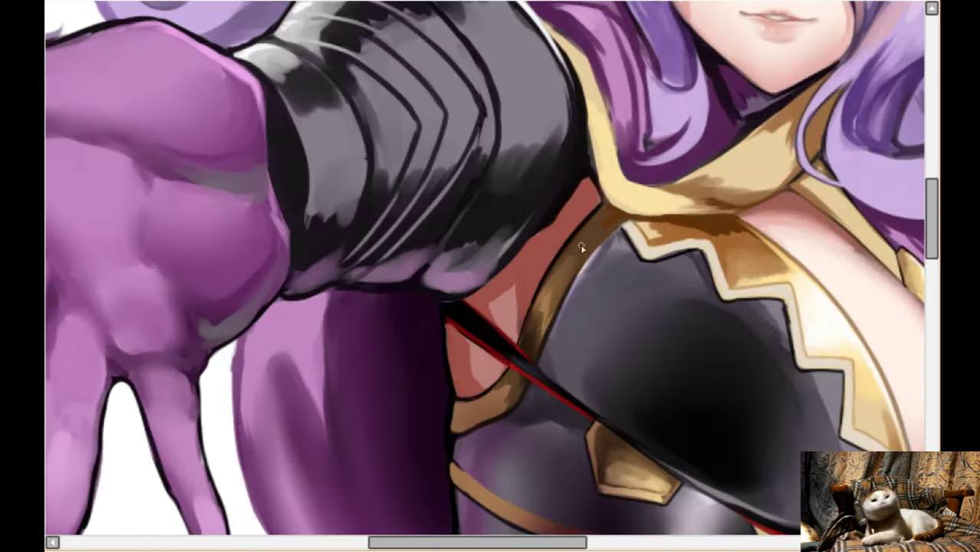
{"action": "key", "text": "h"}
{"action": "scroll", "coordinate": [575, 202], "scroll_direction": "up", "scroll_amount": 4}
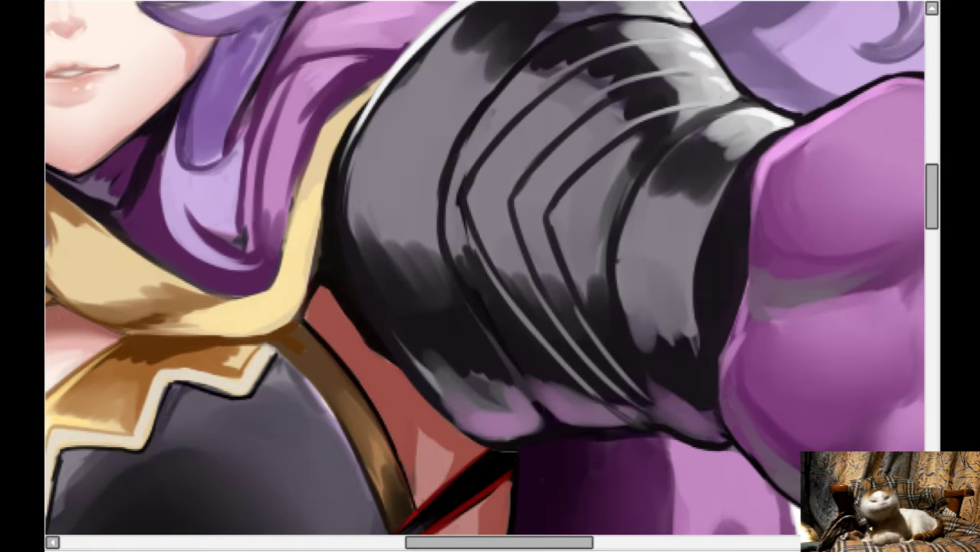
{"action": "scroll", "coordinate": [492, 268], "scroll_direction": "down", "scroll_amount": 1}
{"action": "left_click_drag", "start_coordinate": [353, 108], "coordinate": [347, 215]}
{"action": "mouse_move", "coordinate": [341, 178]}
{"action": "left_mouse_down"}
{"action": "mouse_move", "coordinate": [391, 310]}
{"action": "mouse_move", "coordinate": [379, 279]}
{"action": "left_mouse_up"}
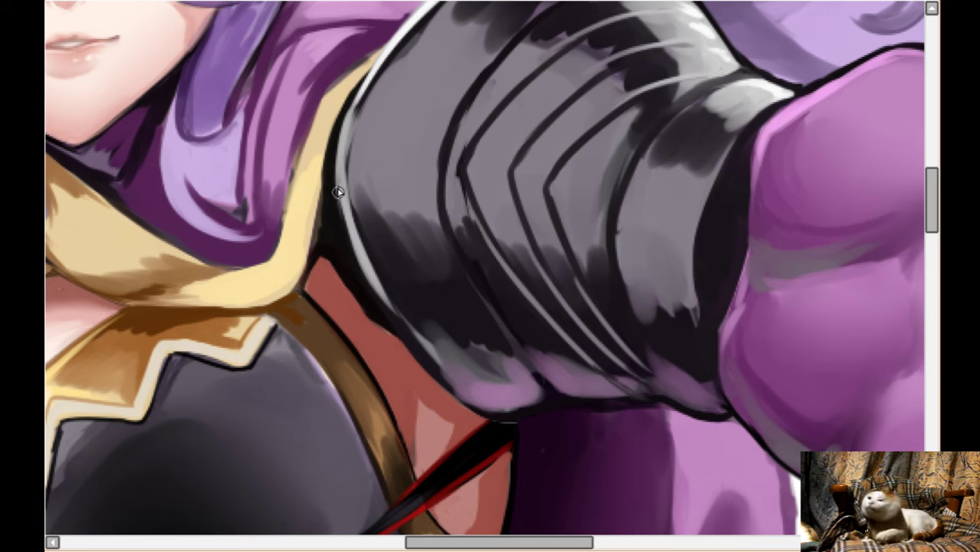
{"action": "left_click_drag", "start_coordinate": [338, 193], "coordinate": [398, 318]}
{"action": "left_click_drag", "start_coordinate": [378, 289], "coordinate": [433, 362]}
{"action": "left_click_drag", "start_coordinate": [330, 148], "coordinate": [341, 242]}
{"action": "mouse_move", "coordinate": [333, 170]}
{"action": "left_mouse_down"}
{"action": "mouse_move", "coordinate": [345, 268]}
{"action": "mouse_move", "coordinate": [330, 222]}
{"action": "mouse_move", "coordinate": [332, 163]}
{"action": "mouse_move", "coordinate": [327, 199]}
{"action": "mouse_move", "coordinate": [346, 263]}
{"action": "mouse_move", "coordinate": [332, 224]}
{"action": "mouse_move", "coordinate": [333, 206]}
{"action": "mouse_move", "coordinate": [375, 297]}
{"action": "left_mouse_up"}
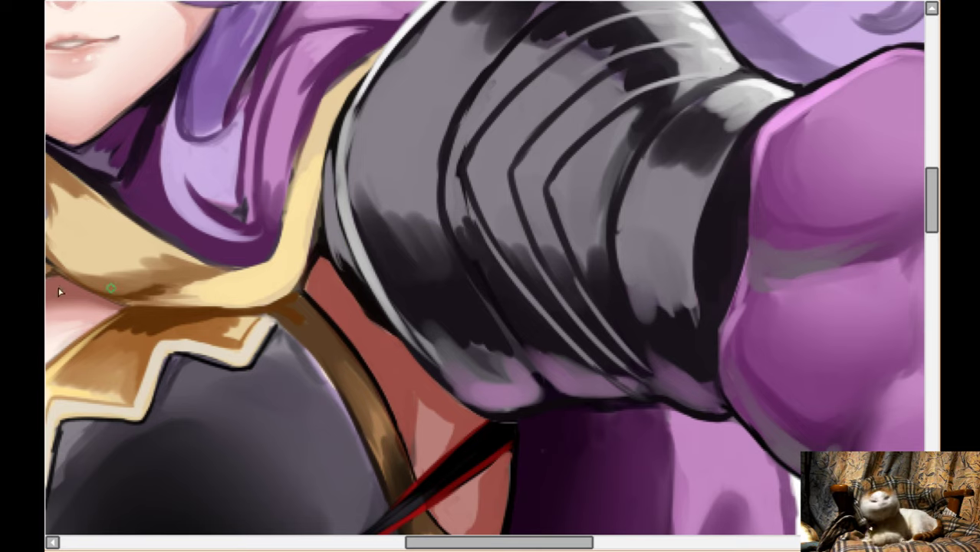
- Add reddish reflected light to the gauntlet's lower rear edge and the shadowed underside of its plates
{"action": "mouse_move", "coordinate": [331, 242]}
{"action": "left_mouse_down"}
{"action": "mouse_move", "coordinate": [359, 293]}
{"action": "mouse_move", "coordinate": [388, 318]}
{"action": "left_mouse_up"}
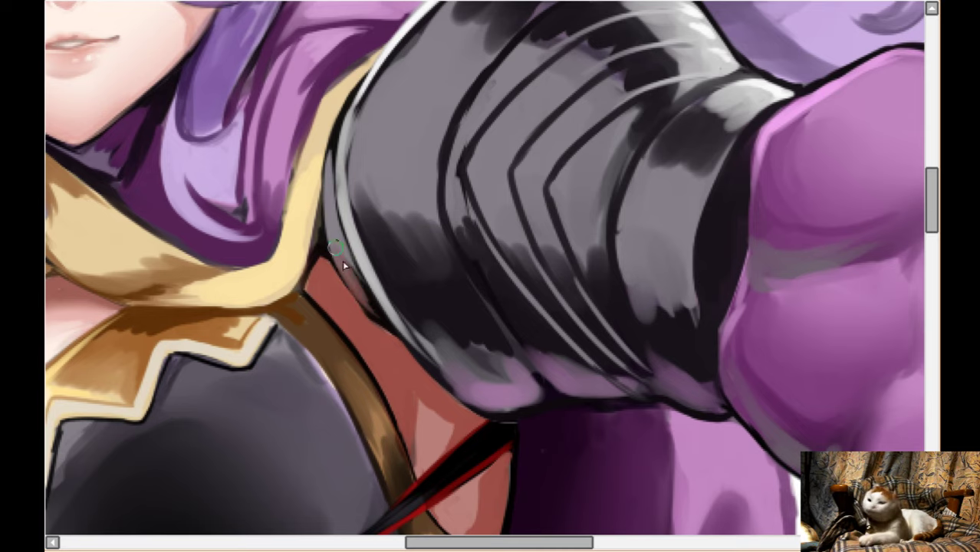
{"action": "mouse_move", "coordinate": [344, 266]}
{"action": "left_mouse_down"}
{"action": "mouse_move", "coordinate": [419, 305]}
{"action": "mouse_move", "coordinate": [415, 287]}
{"action": "mouse_move", "coordinate": [409, 304]}
{"action": "mouse_move", "coordinate": [402, 292]}
{"action": "mouse_move", "coordinate": [501, 363]}
{"action": "mouse_move", "coordinate": [515, 358]}
{"action": "mouse_move", "coordinate": [511, 320]}
{"action": "mouse_move", "coordinate": [567, 351]}
{"action": "left_mouse_up"}
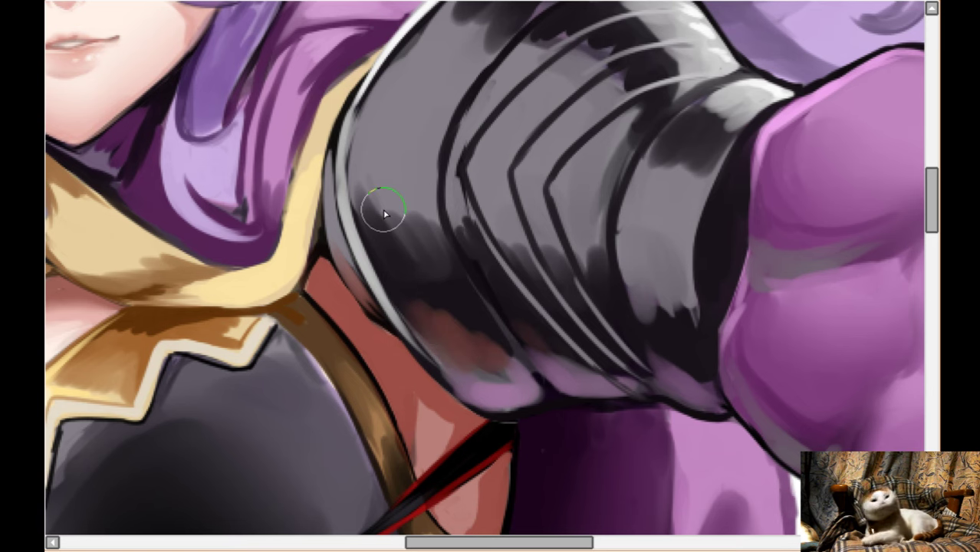
- Paint jagged light and dark metallic reflections across the mid-grey areas of the gauntlet's plates
{"action": "scroll", "coordinate": [383, 210], "scroll_direction": "down", "scroll_amount": 2}
{"action": "scroll", "coordinate": [384, 211], "scroll_direction": "down", "scroll_amount": 1}
{"action": "scroll", "coordinate": [383, 209], "scroll_direction": "up", "scroll_amount": 1}
{"action": "scroll", "coordinate": [387, 185], "scroll_direction": "up", "scroll_amount": 1}
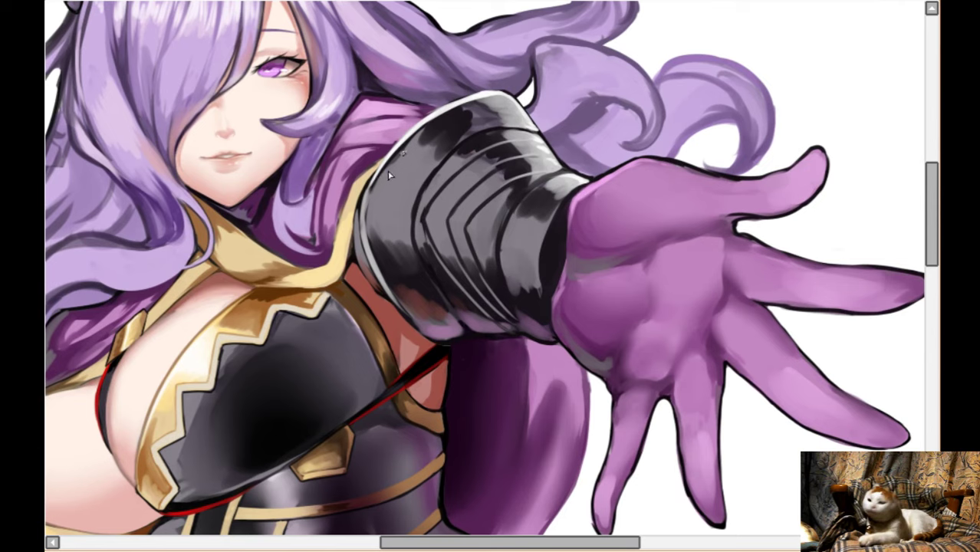
{"action": "mouse_move", "coordinate": [404, 145]}
{"action": "left_mouse_down"}
{"action": "mouse_move", "coordinate": [402, 184]}
{"action": "mouse_move", "coordinate": [446, 184]}
{"action": "mouse_move", "coordinate": [456, 201]}
{"action": "mouse_move", "coordinate": [476, 197]}
{"action": "mouse_move", "coordinate": [464, 197]}
{"action": "mouse_move", "coordinate": [477, 200]}
{"action": "mouse_move", "coordinate": [460, 216]}
{"action": "left_mouse_up"}
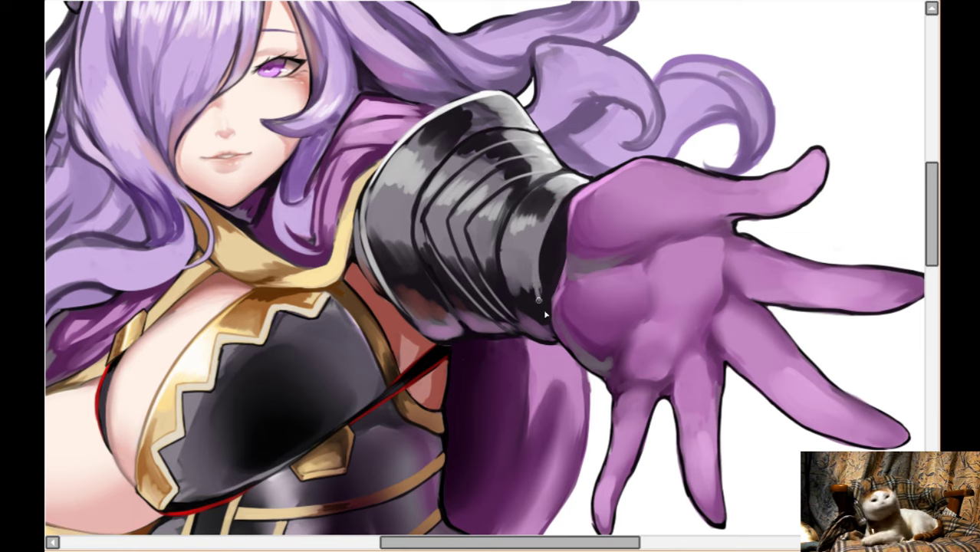
- Examine the whole figure mirrored, then the finished gauntlet, the glove and the purple cape behind the arm up close
{"action": "scroll", "coordinate": [542, 286], "scroll_direction": "down", "scroll_amount": 5}
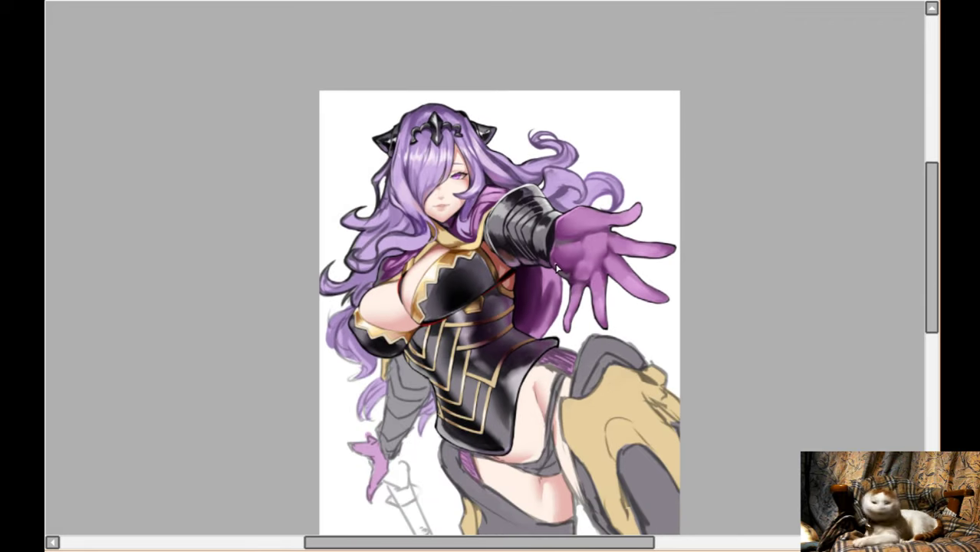
{"action": "key", "text": "h"}
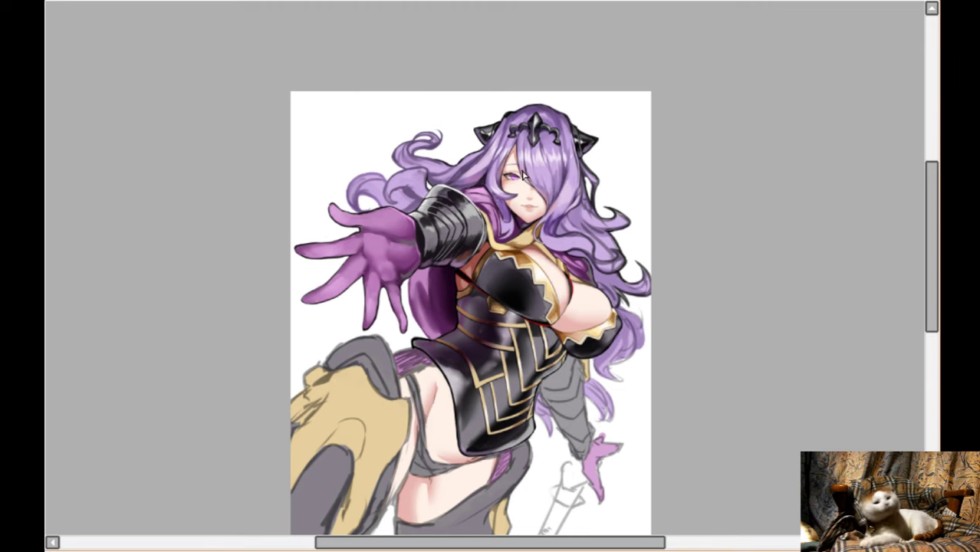
{"action": "key", "text": "ctrl+z"}
{"action": "key", "text": "ctrl+y"}
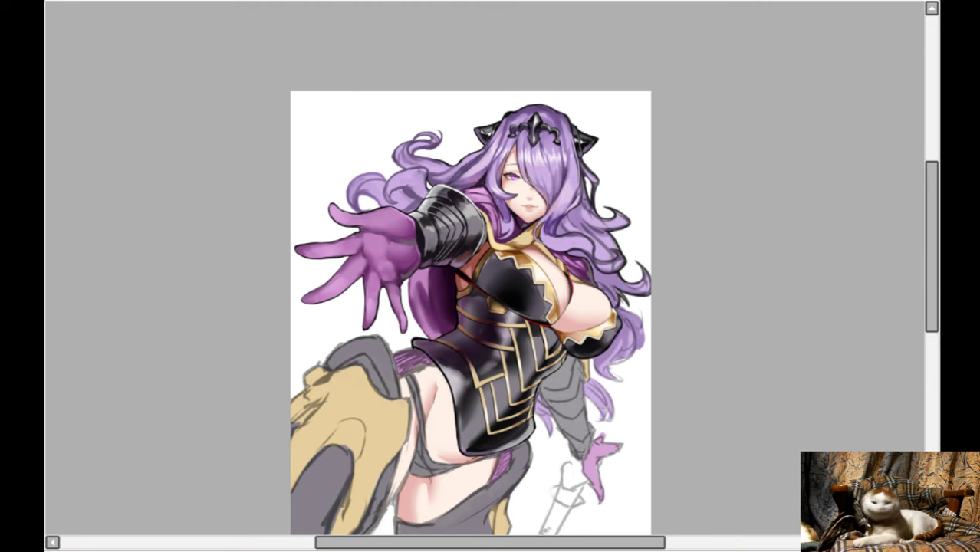
{"action": "scroll", "coordinate": [434, 326], "scroll_direction": "up", "scroll_amount": 5}
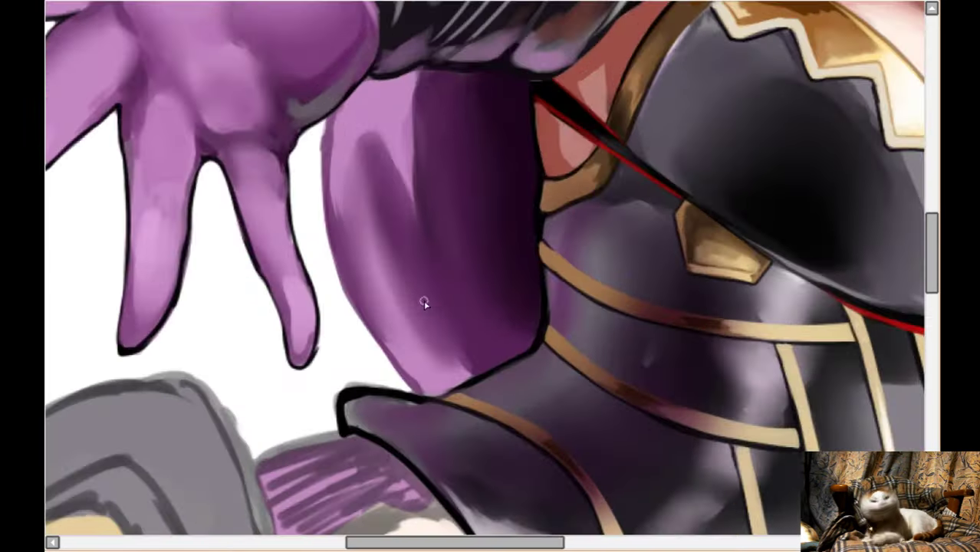
{"action": "scroll", "coordinate": [523, 360], "scroll_direction": "down", "scroll_amount": 4}
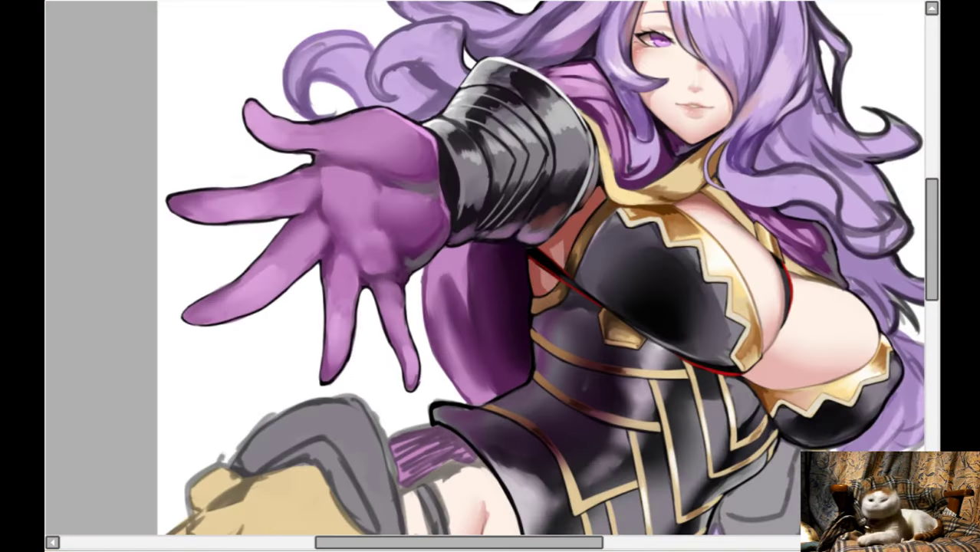
{"action": "key", "text": "ctrl+z"}
{"action": "key", "text": "ctrl+y"}
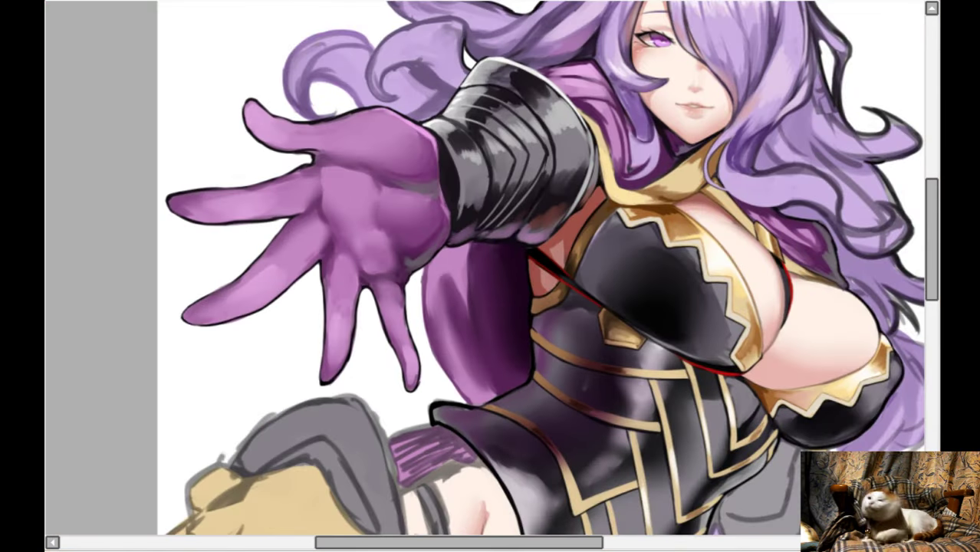
{"action": "scroll", "coordinate": [583, 420], "scroll_direction": "up", "scroll_amount": 2}
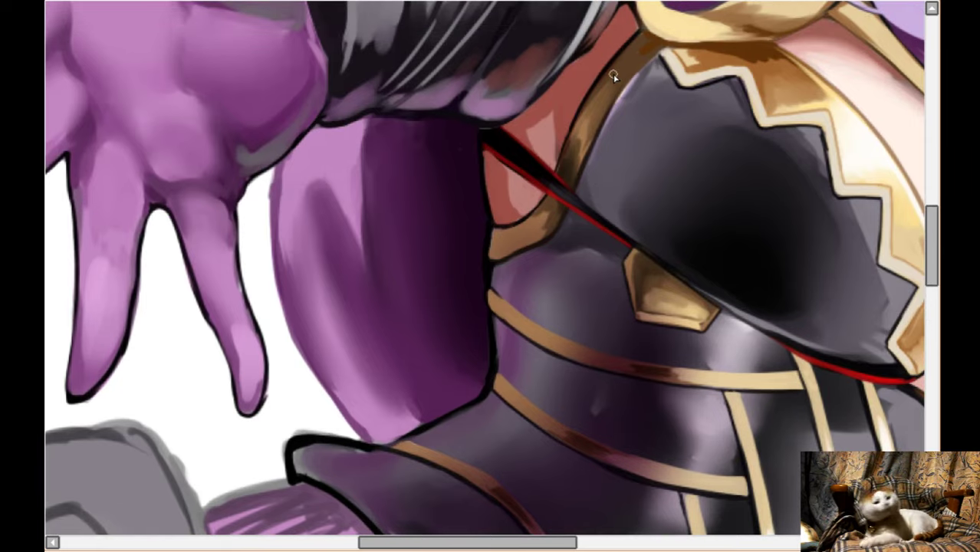
{"action": "scroll", "coordinate": [613, 73], "scroll_direction": "right", "scroll_amount": 1}
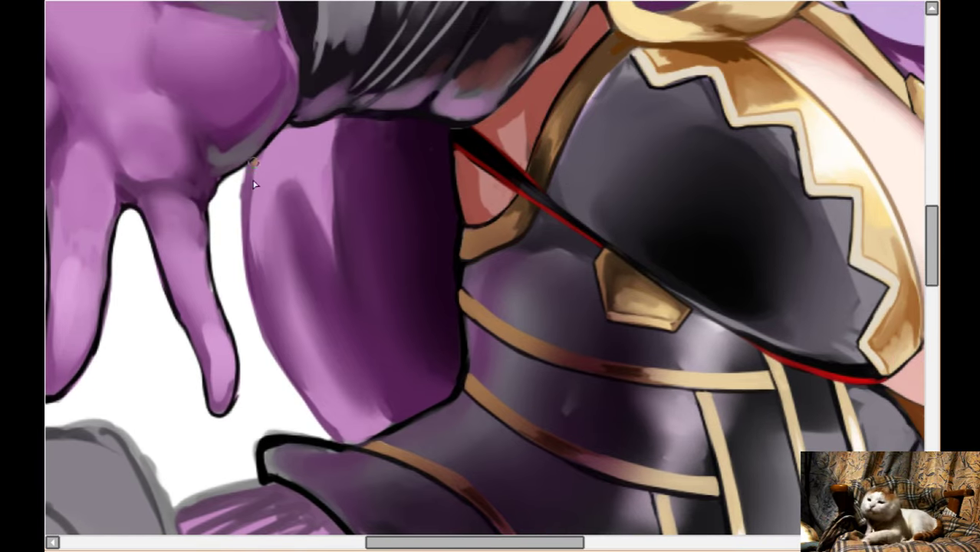
- Paint a golden-brown trim band along the outer edge of the purple cape behind the arm and add pale gold highlights to it
{"action": "left_click_drag", "start_coordinate": [253, 164], "coordinate": [258, 237]}
{"action": "left_click_drag", "start_coordinate": [254, 187], "coordinate": [277, 342]}
{"action": "left_click_drag", "start_coordinate": [254, 273], "coordinate": [352, 427]}
{"action": "left_click_drag", "start_coordinate": [279, 338], "coordinate": [337, 422]}
{"action": "mouse_move", "coordinate": [310, 390]}
{"action": "left_mouse_down"}
{"action": "mouse_move", "coordinate": [343, 439]}
{"action": "mouse_move", "coordinate": [354, 438]}
{"action": "left_mouse_up"}
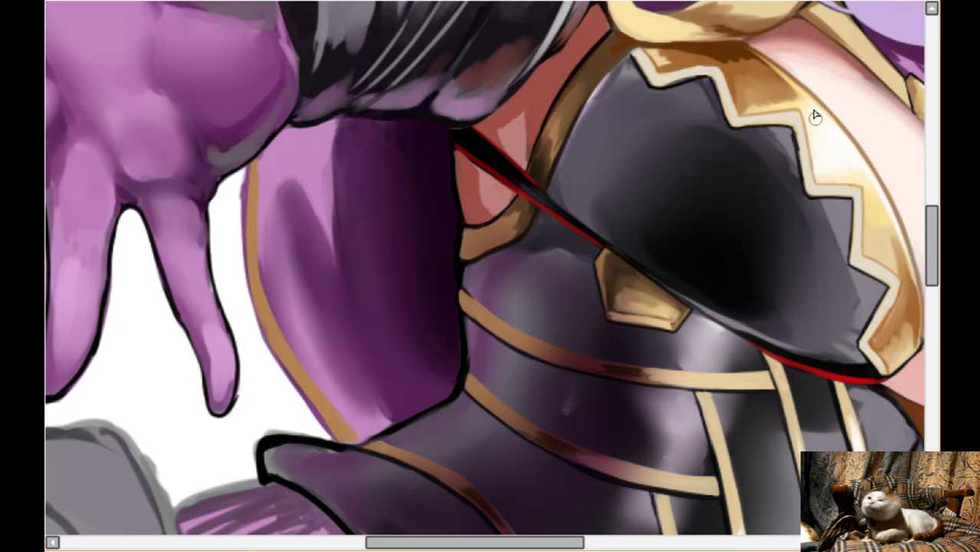
{"action": "left_click_drag", "start_coordinate": [253, 165], "coordinate": [259, 282]}
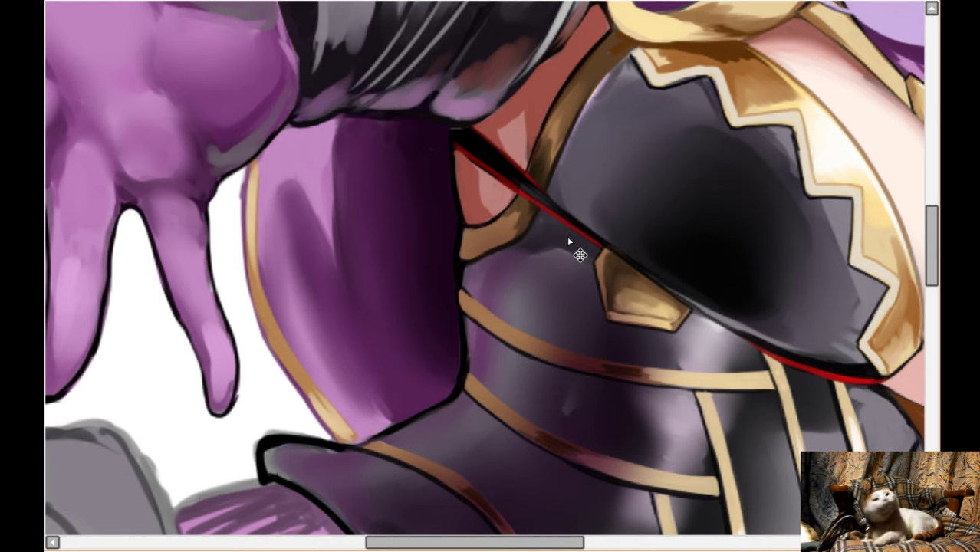
- Paint soft reddish-brown reflected light down the dark inner side of the purple cape, beside the torso armour
{"action": "scroll", "coordinate": [567, 236], "scroll_direction": "down", "scroll_amount": 2}
{"action": "scroll", "coordinate": [511, 245], "scroll_direction": "up", "scroll_amount": 2}
{"action": "scroll", "coordinate": [513, 247], "scroll_direction": "right", "scroll_amount": 2}
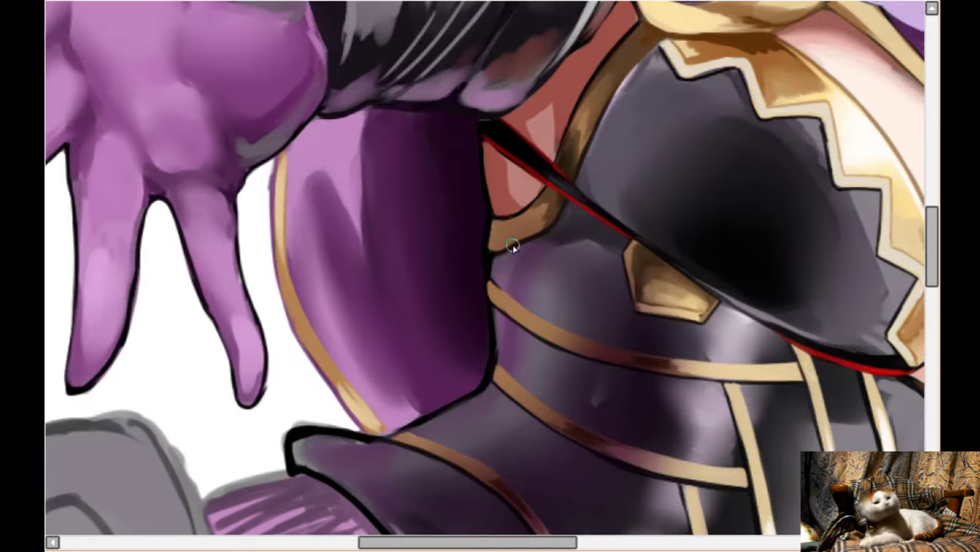
{"action": "scroll", "coordinate": [441, 198], "scroll_direction": "right", "scroll_amount": 2}
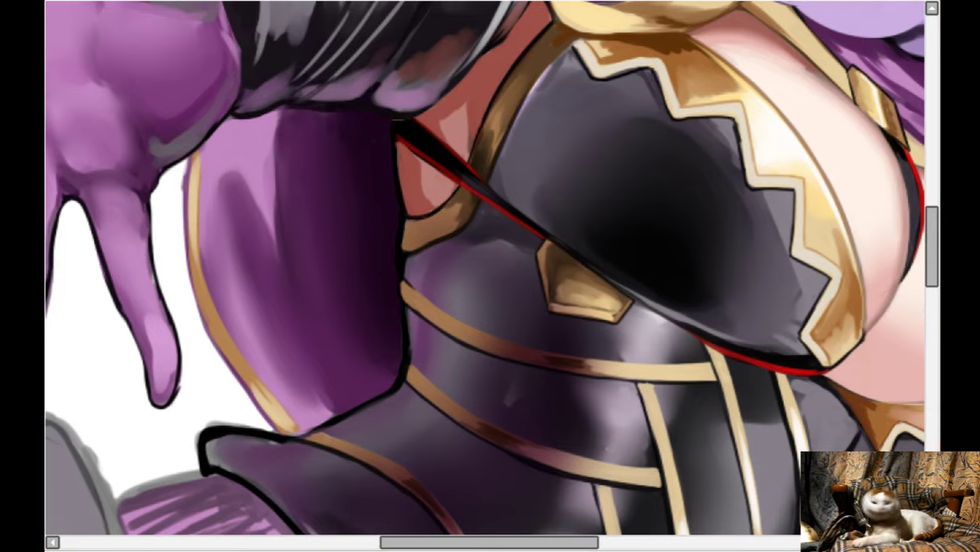
{"action": "mouse_move", "coordinate": [361, 137]}
{"action": "left_mouse_down"}
{"action": "mouse_move", "coordinate": [390, 240]}
{"action": "mouse_move", "coordinate": [386, 182]}
{"action": "mouse_move", "coordinate": [387, 296]}
{"action": "left_mouse_up"}
{"action": "mouse_move", "coordinate": [359, 158]}
{"action": "left_mouse_down"}
{"action": "mouse_move", "coordinate": [374, 167]}
{"action": "mouse_move", "coordinate": [368, 198]}
{"action": "left_mouse_up"}
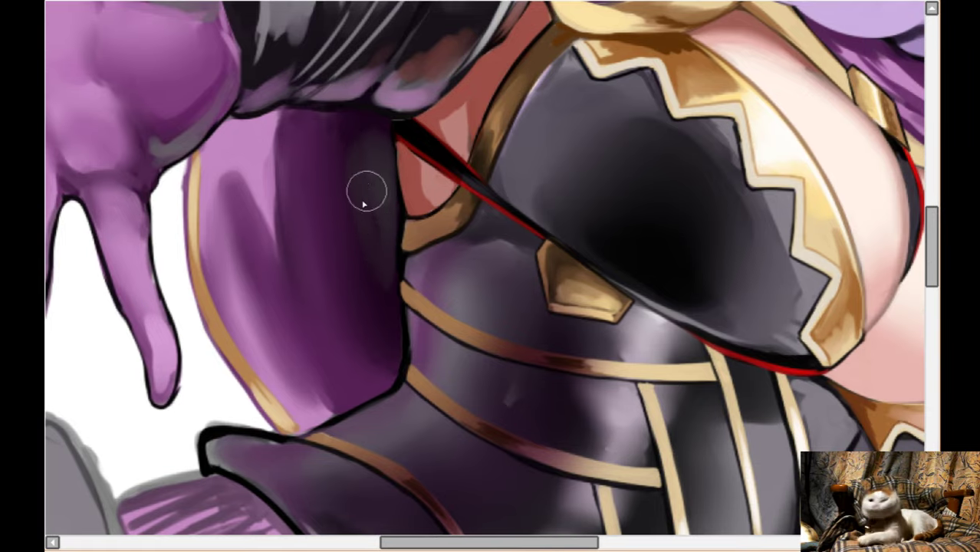
{"action": "mouse_move", "coordinate": [361, 132]}
{"action": "left_mouse_down"}
{"action": "mouse_move", "coordinate": [428, 151]}
{"action": "mouse_move", "coordinate": [425, 185]}
{"action": "mouse_move", "coordinate": [367, 160]}
{"action": "mouse_move", "coordinate": [386, 230]}
{"action": "mouse_move", "coordinate": [387, 133]}
{"action": "mouse_move", "coordinate": [380, 181]}
{"action": "mouse_move", "coordinate": [374, 159]}
{"action": "mouse_move", "coordinate": [376, 254]}
{"action": "mouse_move", "coordinate": [364, 206]}
{"action": "mouse_move", "coordinate": [373, 251]}
{"action": "mouse_move", "coordinate": [357, 217]}
{"action": "mouse_move", "coordinate": [367, 313]}
{"action": "mouse_move", "coordinate": [385, 345]}
{"action": "mouse_move", "coordinate": [346, 152]}
{"action": "mouse_move", "coordinate": [357, 156]}
{"action": "mouse_move", "coordinate": [353, 125]}
{"action": "left_mouse_up"}
{"action": "key", "text": "["}
{"action": "key", "text": "["}
{"action": "key", "text": "["}
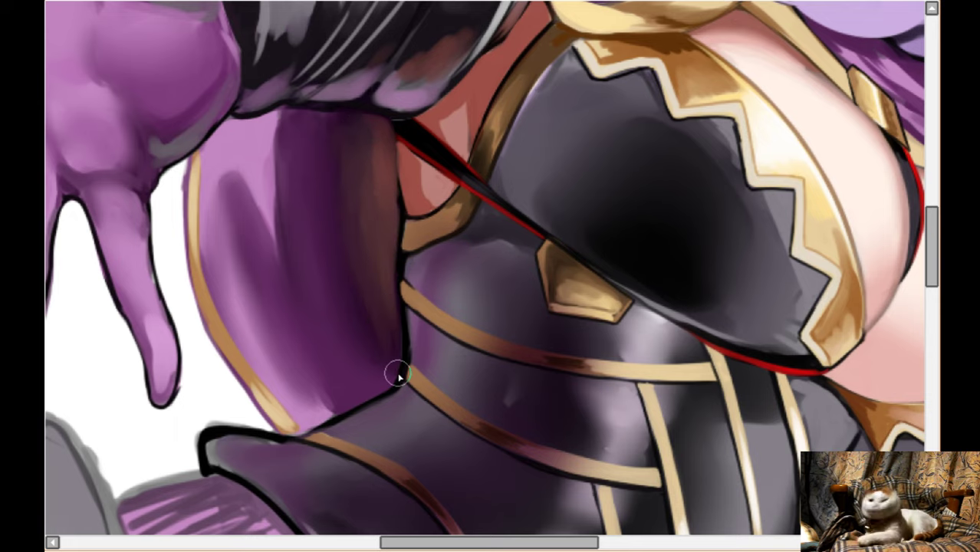
- Clean up the dark outline between the cape's inner edge and the reddish underarm skin
{"action": "scroll", "coordinate": [444, 277], "scroll_direction": "up", "scroll_amount": 2}
{"action": "scroll", "coordinate": [441, 243], "scroll_direction": "up", "scroll_amount": 3}
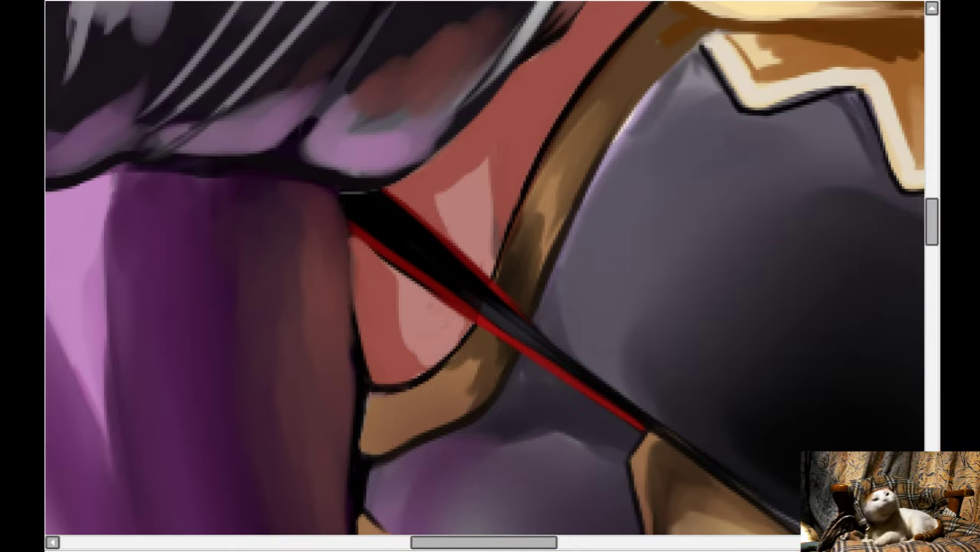
{"action": "key", "text": "["}
{"action": "key", "text": "["}
{"action": "key", "text": "["}
{"action": "left_click_drag", "start_coordinate": [340, 223], "coordinate": [355, 336]}
{"action": "left_click_drag", "start_coordinate": [347, 260], "coordinate": [356, 335]}
{"action": "mouse_move", "coordinate": [348, 284]}
{"action": "left_mouse_down"}
{"action": "mouse_move", "coordinate": [331, 251]}
{"action": "mouse_move", "coordinate": [346, 318]}
{"action": "mouse_move", "coordinate": [348, 417]}
{"action": "left_mouse_up"}
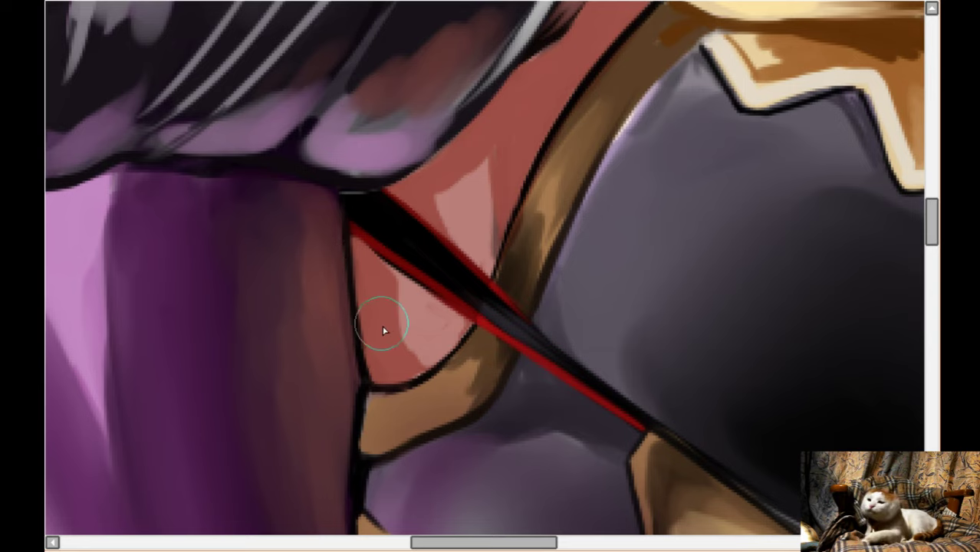
- Reduce and soften the light patches on the underarm skin on both sides of the black strap with reddish shadow colour
{"action": "key", "text": "["}
{"action": "key", "text": "["}
{"action": "key", "text": "["}
{"action": "mouse_move", "coordinate": [385, 328]}
{"action": "left_mouse_down"}
{"action": "mouse_move", "coordinate": [384, 292]}
{"action": "mouse_move", "coordinate": [410, 299]}
{"action": "mouse_move", "coordinate": [414, 373]}
{"action": "left_mouse_up"}
{"action": "mouse_move", "coordinate": [383, 275]}
{"action": "left_mouse_down"}
{"action": "mouse_move", "coordinate": [420, 296]}
{"action": "mouse_move", "coordinate": [406, 299]}
{"action": "mouse_move", "coordinate": [428, 348]}
{"action": "left_mouse_up"}
{"action": "left_click_drag", "start_coordinate": [427, 195], "coordinate": [493, 151]}
- Add pink reflections to the ends of the gold armhole trim and the gold waist bands nearest the purple cape
{"action": "scroll", "coordinate": [493, 156], "scroll_direction": "down", "scroll_amount": 4}
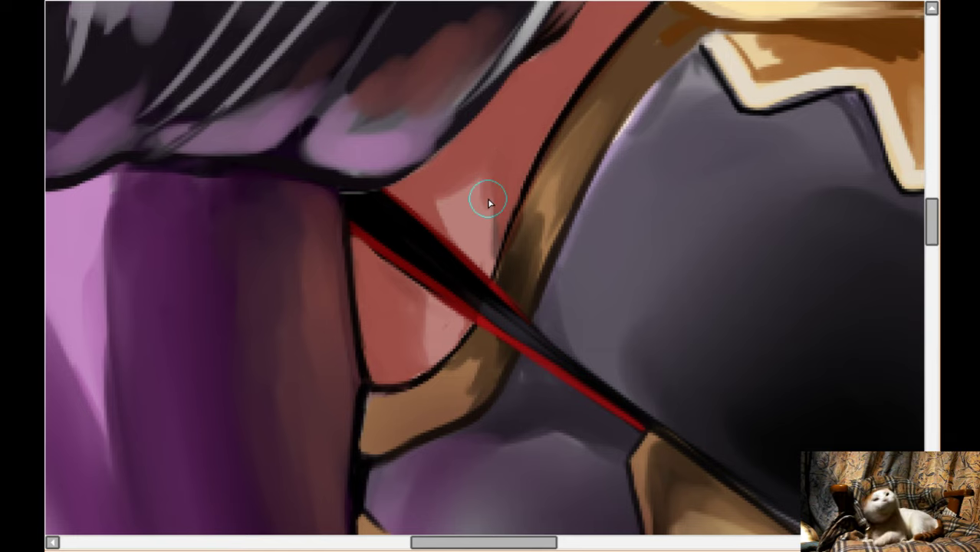
{"action": "scroll", "coordinate": [489, 201], "scroll_direction": "down", "scroll_amount": 4}
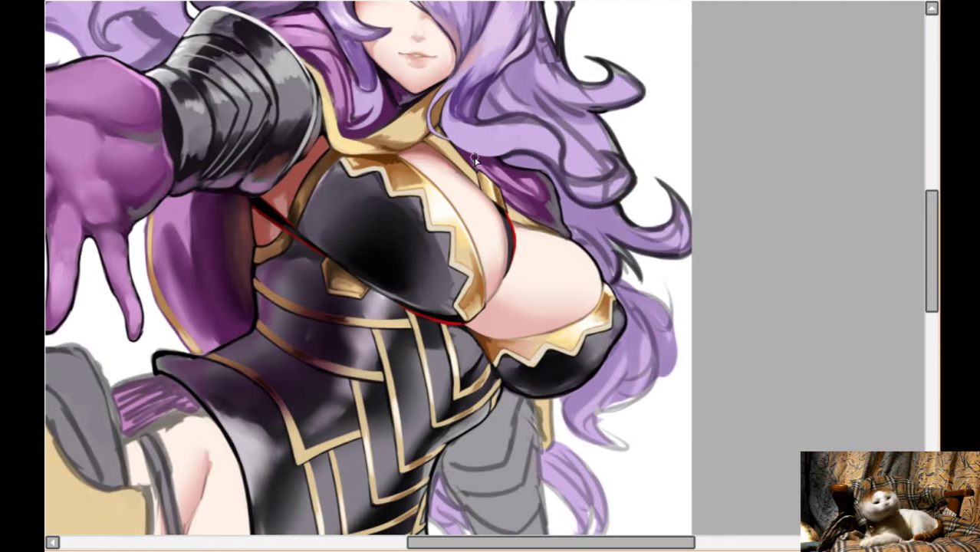
{"action": "scroll", "coordinate": [262, 283], "scroll_direction": "up", "scroll_amount": 4}
{"action": "scroll", "coordinate": [407, 267], "scroll_direction": "up", "scroll_amount": 4}
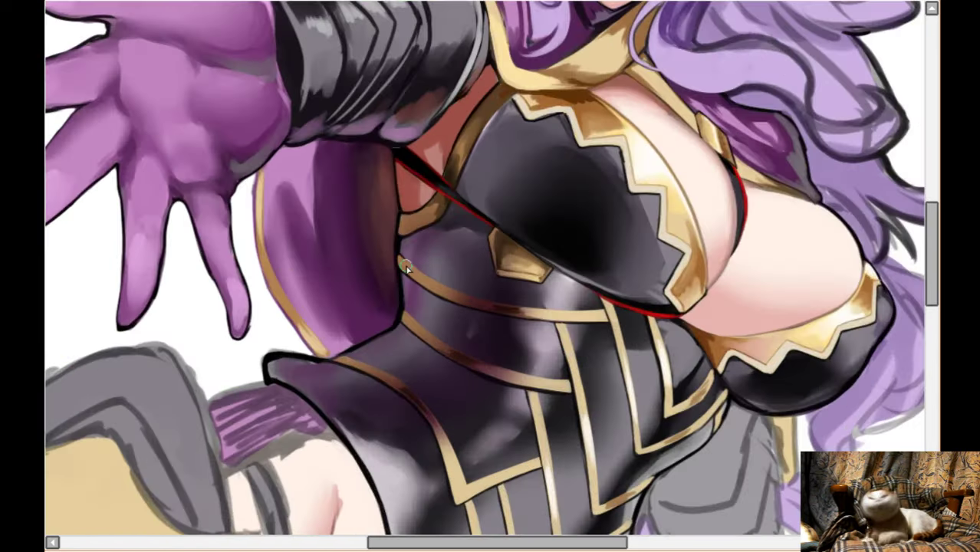
{"action": "scroll", "coordinate": [421, 265], "scroll_direction": "down", "scroll_amount": 1}
{"action": "scroll", "coordinate": [400, 230], "scroll_direction": "up", "scroll_amount": 1}
{"action": "scroll", "coordinate": [416, 136], "scroll_direction": "down", "scroll_amount": 1}
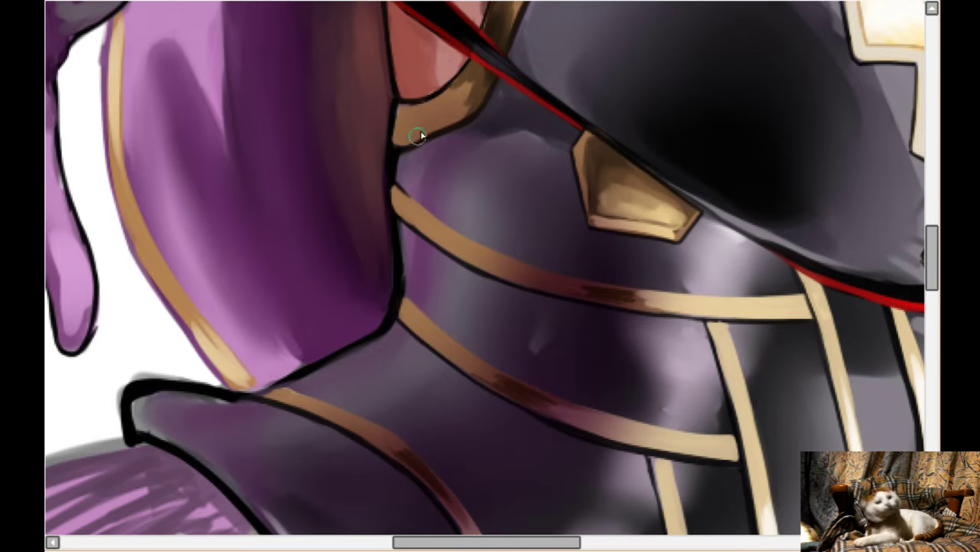
{"action": "mouse_move", "coordinate": [403, 134]}
{"action": "left_mouse_down"}
{"action": "mouse_move", "coordinate": [407, 109]}
{"action": "mouse_move", "coordinate": [404, 135]}
{"action": "mouse_move", "coordinate": [436, 108]}
{"action": "left_mouse_up"}
{"action": "left_click_drag", "start_coordinate": [398, 199], "coordinate": [413, 217]}
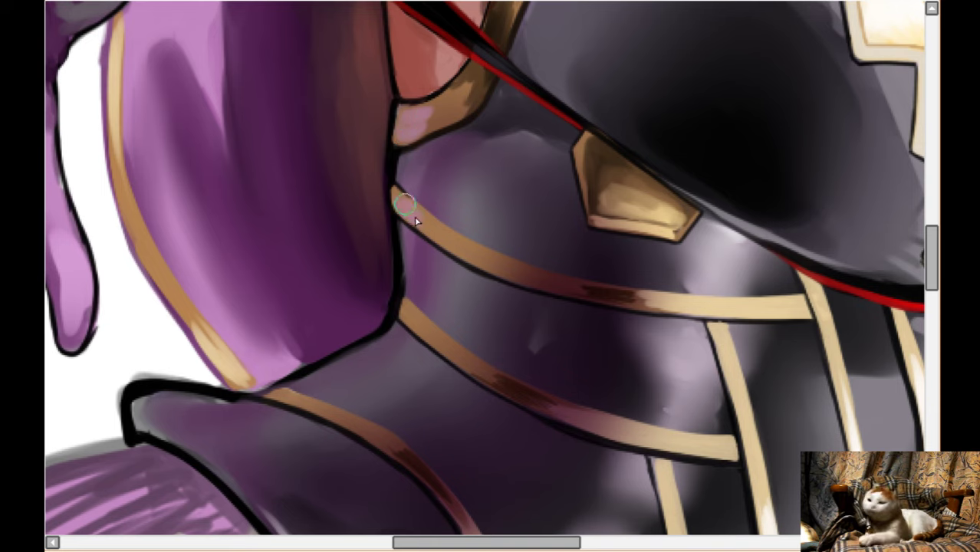
{"action": "left_click_drag", "start_coordinate": [404, 310], "coordinate": [425, 338]}
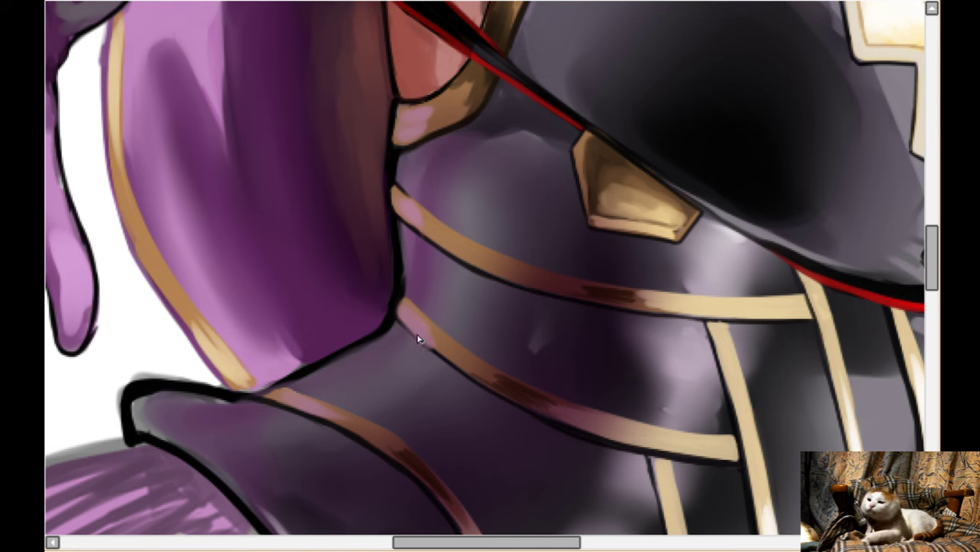
- Paint a soft pinkish-purple reflection along the black breastplate's outer edge next to the gold armhole trim
{"action": "scroll", "coordinate": [462, 362], "scroll_direction": "down", "scroll_amount": 2}
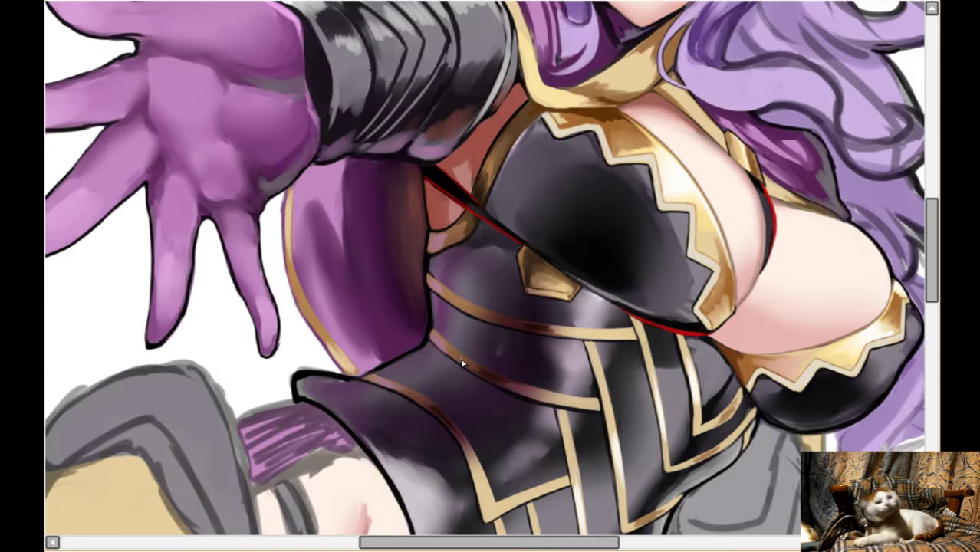
{"action": "scroll", "coordinate": [486, 361], "scroll_direction": "up", "scroll_amount": 3}
{"action": "scroll", "coordinate": [536, 364], "scroll_direction": "right", "scroll_amount": 1}
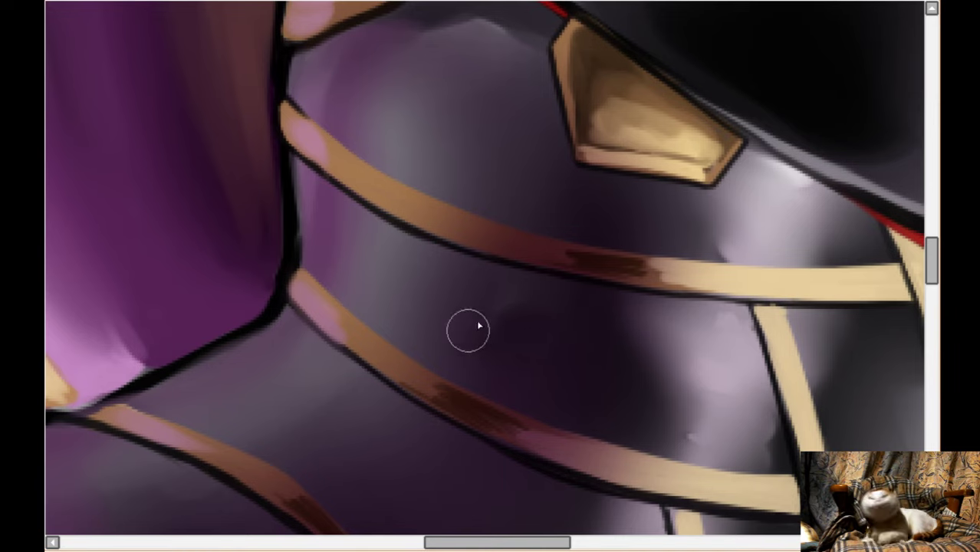
{"action": "scroll", "coordinate": [438, 298], "scroll_direction": "down", "scroll_amount": 5}
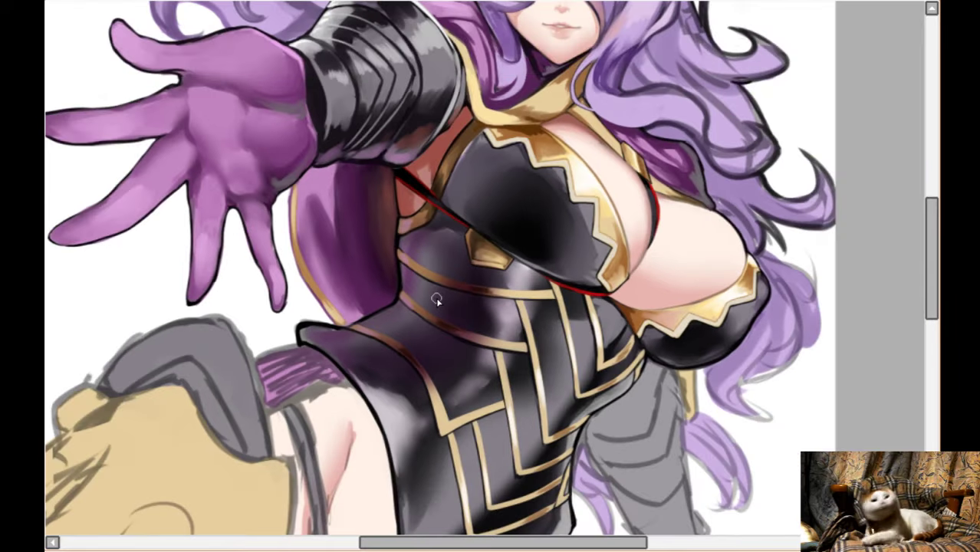
{"action": "scroll", "coordinate": [435, 300], "scroll_direction": "up", "scroll_amount": 3}
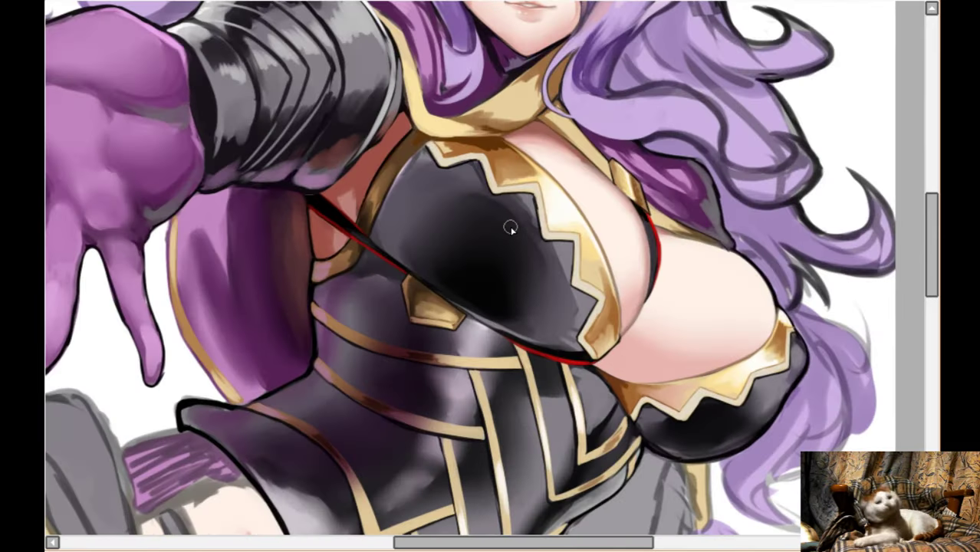
{"action": "scroll", "coordinate": [511, 228], "scroll_direction": "down", "scroll_amount": 2}
{"action": "scroll", "coordinate": [430, 203], "scroll_direction": "up", "scroll_amount": 4}
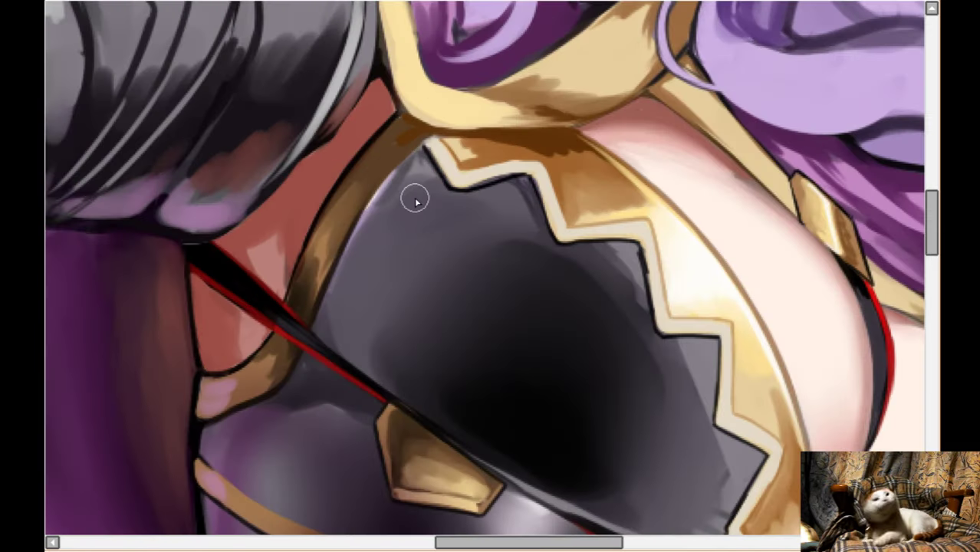
{"action": "scroll", "coordinate": [415, 201], "scroll_direction": "down", "scroll_amount": 2}
{"action": "scroll", "coordinate": [415, 201], "scroll_direction": "up", "scroll_amount": 2}
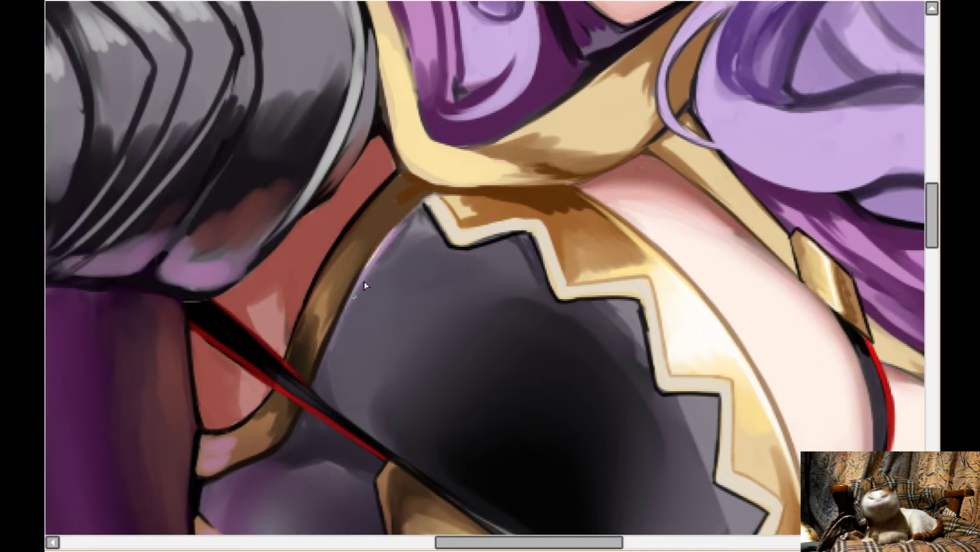
{"action": "left_click_drag", "start_coordinate": [400, 224], "coordinate": [334, 325]}
{"action": "mouse_move", "coordinate": [390, 244]}
{"action": "left_mouse_down"}
{"action": "mouse_move", "coordinate": [334, 329]}
{"action": "mouse_move", "coordinate": [369, 282]}
{"action": "mouse_move", "coordinate": [343, 332]}
{"action": "mouse_move", "coordinate": [372, 297]}
{"action": "mouse_move", "coordinate": [394, 256]}
{"action": "left_mouse_up"}
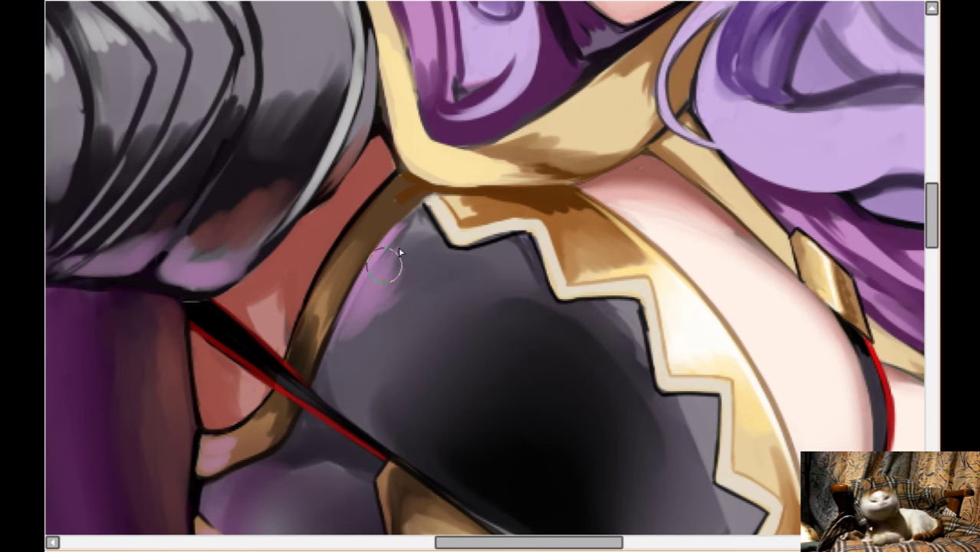
- Examine the whole figure from a distance, including the shaded cape, the torso armour and the hip area
{"action": "scroll", "coordinate": [353, 305], "scroll_direction": "down", "scroll_amount": 5}
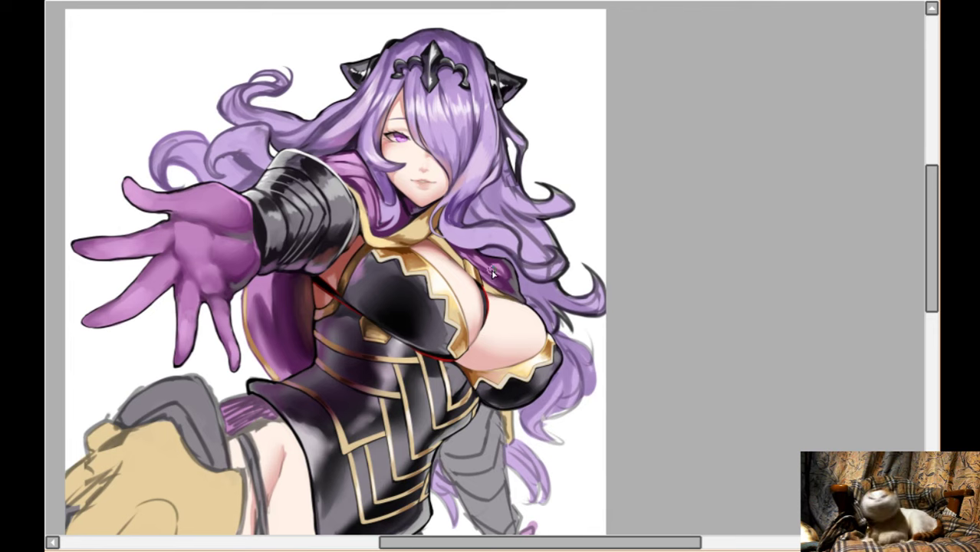
{"action": "scroll", "coordinate": [537, 287], "scroll_direction": "down", "scroll_amount": 1}
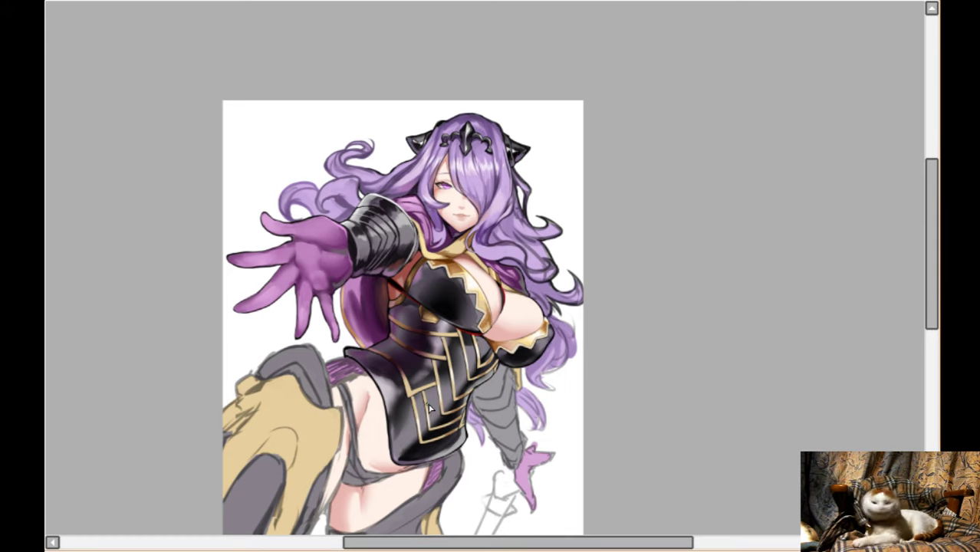
{"action": "scroll", "coordinate": [342, 349], "scroll_direction": "up", "scroll_amount": 2}
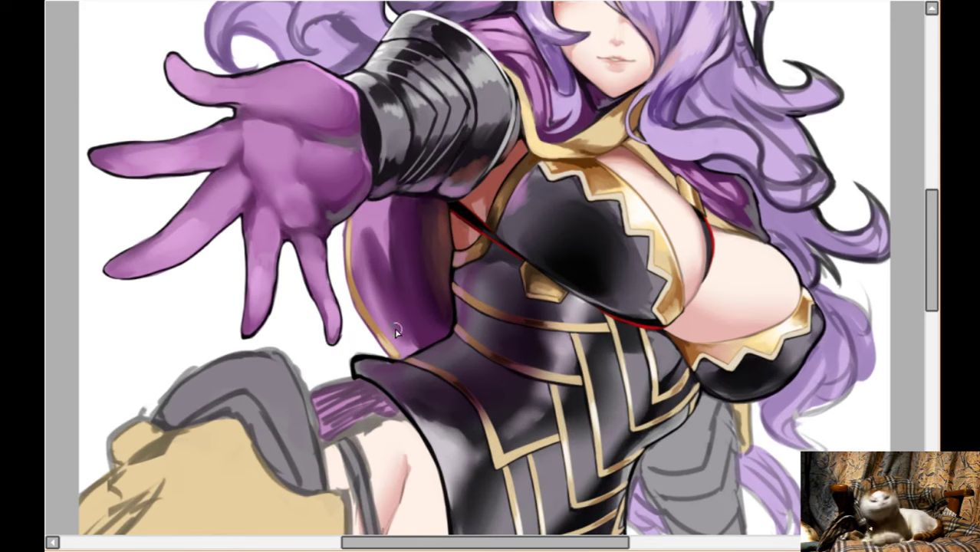
{"action": "scroll", "coordinate": [406, 328], "scroll_direction": "down", "scroll_amount": 3}
{"action": "scroll", "coordinate": [419, 322], "scroll_direction": "down", "scroll_amount": 2}
{"action": "scroll", "coordinate": [419, 322], "scroll_direction": "down", "scroll_amount": 2}
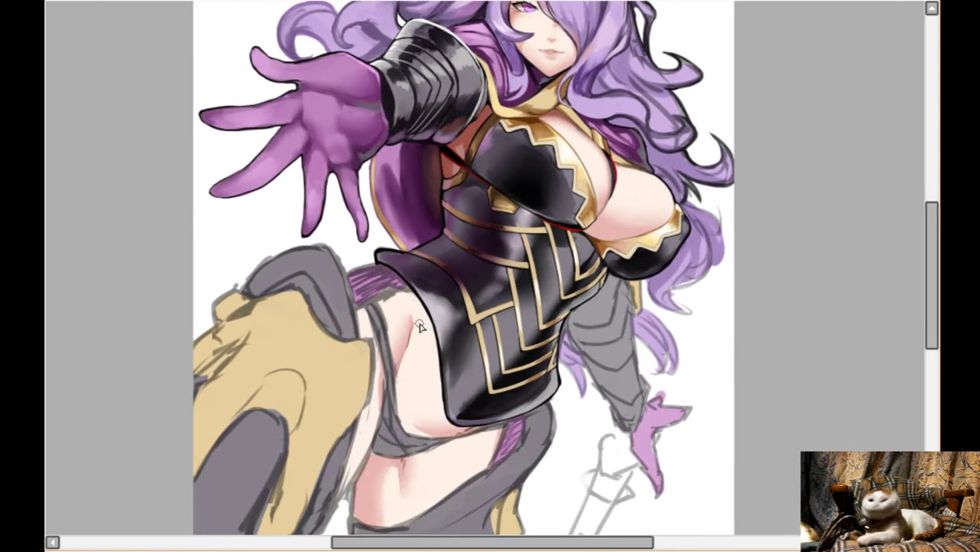
- Mirror the canvas and paint a light grey rim along the waist armour's flared hip edge, just inside the black outline
{"action": "scroll", "coordinate": [485, 368], "scroll_direction": "up", "scroll_amount": 2}
{"action": "key", "text": "h"}
{"action": "scroll", "coordinate": [651, 223], "scroll_direction": "up", "scroll_amount": 2}
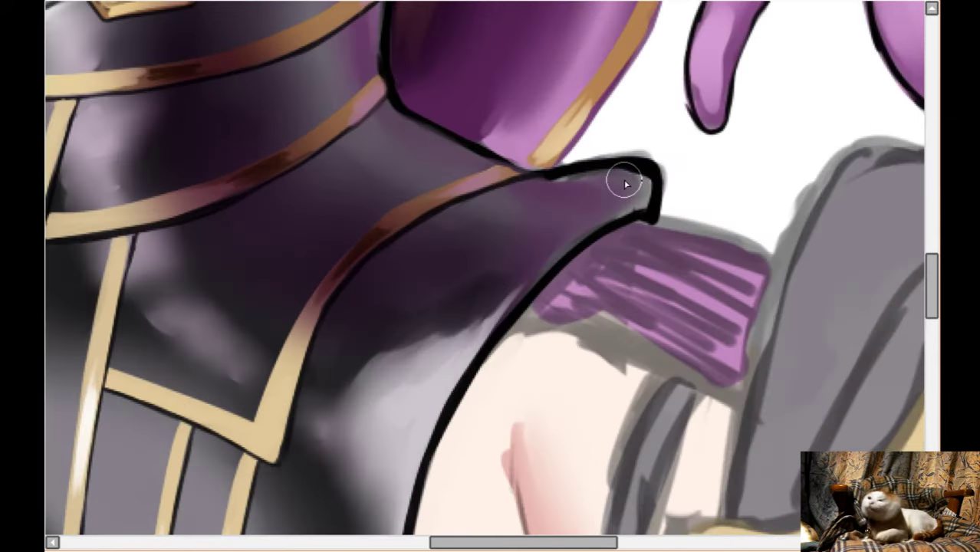
{"action": "scroll", "coordinate": [626, 184], "scroll_direction": "down", "scroll_amount": 2}
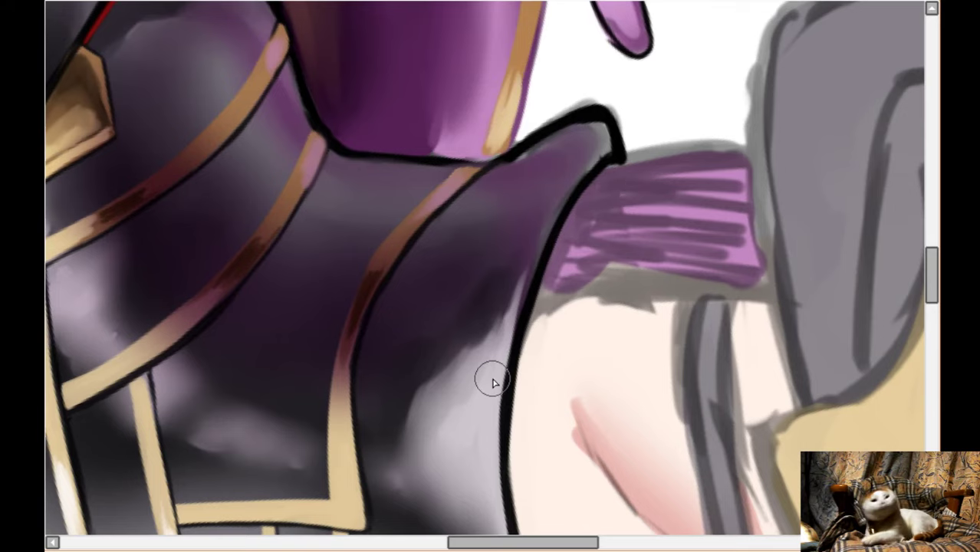
{"action": "scroll", "coordinate": [491, 377], "scroll_direction": "up", "scroll_amount": 1}
{"action": "mouse_move", "coordinate": [580, 179]}
{"action": "left_mouse_down"}
{"action": "mouse_move", "coordinate": [511, 258]}
{"action": "mouse_move", "coordinate": [525, 247]}
{"action": "mouse_move", "coordinate": [472, 387]}
{"action": "left_mouse_up"}
{"action": "left_click_drag", "start_coordinate": [503, 271], "coordinate": [463, 409]}
{"action": "scroll", "coordinate": [515, 255], "scroll_direction": "up", "scroll_amount": 1}
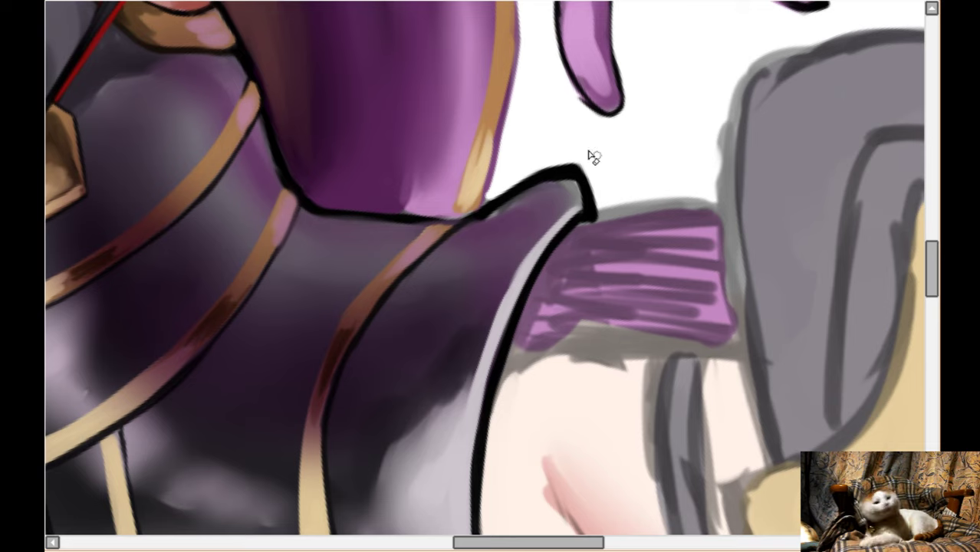
{"action": "scroll", "coordinate": [447, 198], "scroll_direction": "up", "scroll_amount": 1}
{"action": "scroll", "coordinate": [448, 234], "scroll_direction": "up", "scroll_amount": 3}
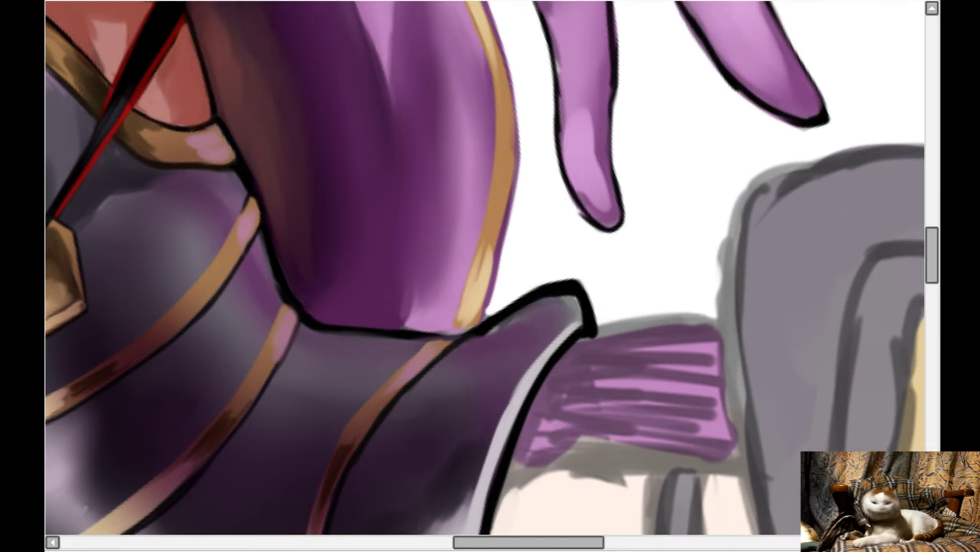
- Paint a soft pale lilac highlight along the lower end of the purple cape behind the arm
{"action": "scroll", "coordinate": [484, 268], "scroll_direction": "up", "scroll_amount": 1}
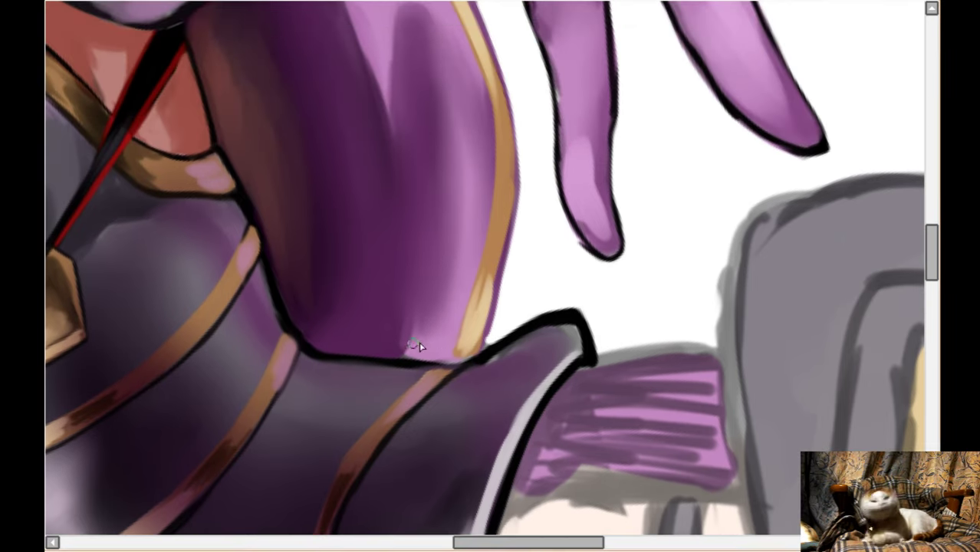
{"action": "mouse_move", "coordinate": [416, 354]}
{"action": "left_mouse_down"}
{"action": "mouse_move", "coordinate": [448, 328]}
{"action": "mouse_move", "coordinate": [448, 350]}
{"action": "mouse_move", "coordinate": [436, 339]}
{"action": "mouse_move", "coordinate": [323, 344]}
{"action": "mouse_move", "coordinate": [357, 344]}
{"action": "mouse_move", "coordinate": [309, 335]}
{"action": "mouse_move", "coordinate": [336, 347]}
{"action": "mouse_move", "coordinate": [374, 335]}
{"action": "mouse_move", "coordinate": [311, 339]}
{"action": "mouse_move", "coordinate": [362, 333]}
{"action": "mouse_move", "coordinate": [335, 275]}
{"action": "mouse_move", "coordinate": [382, 333]}
{"action": "mouse_move", "coordinate": [404, 311]}
{"action": "mouse_move", "coordinate": [423, 324]}
{"action": "mouse_move", "coordinate": [420, 315]}
{"action": "mouse_move", "coordinate": [410, 337]}
{"action": "mouse_move", "coordinate": [318, 337]}
{"action": "mouse_move", "coordinate": [284, 280]}
{"action": "mouse_move", "coordinate": [323, 269]}
{"action": "mouse_move", "coordinate": [310, 310]}
{"action": "mouse_move", "coordinate": [363, 321]}
{"action": "mouse_move", "coordinate": [444, 267]}
{"action": "mouse_move", "coordinate": [444, 256]}
{"action": "left_mouse_up"}
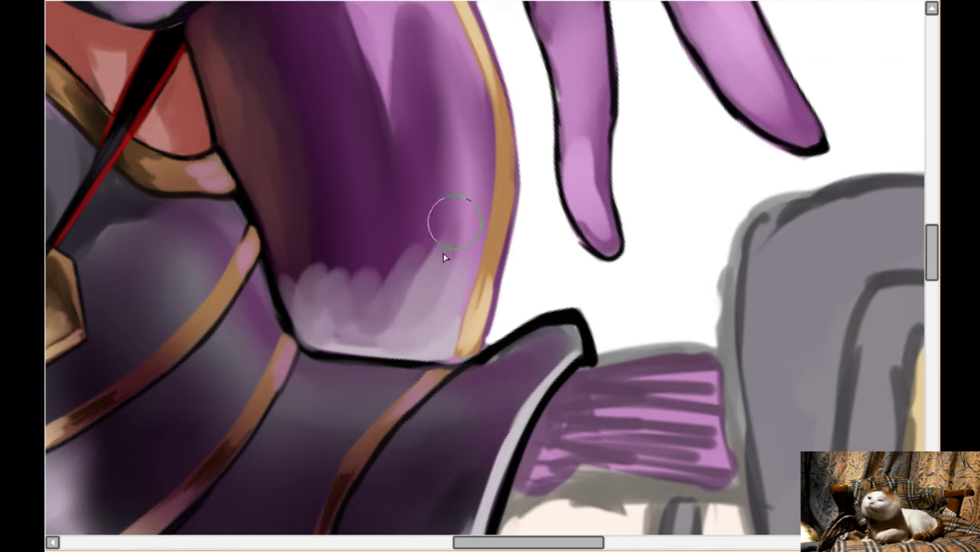
{"action": "mouse_move", "coordinate": [329, 323]}
{"action": "left_mouse_down"}
{"action": "mouse_move", "coordinate": [389, 328]}
{"action": "mouse_move", "coordinate": [422, 247]}
{"action": "mouse_move", "coordinate": [422, 311]}
{"action": "mouse_move", "coordinate": [409, 277]}
{"action": "mouse_move", "coordinate": [368, 291]}
{"action": "mouse_move", "coordinate": [322, 242]}
{"action": "mouse_move", "coordinate": [303, 241]}
{"action": "mouse_move", "coordinate": [318, 190]}
{"action": "mouse_move", "coordinate": [404, 221]}
{"action": "mouse_move", "coordinate": [428, 242]}
{"action": "left_mouse_up"}
{"action": "scroll", "coordinate": [481, 377], "scroll_direction": "down", "scroll_amount": 6}
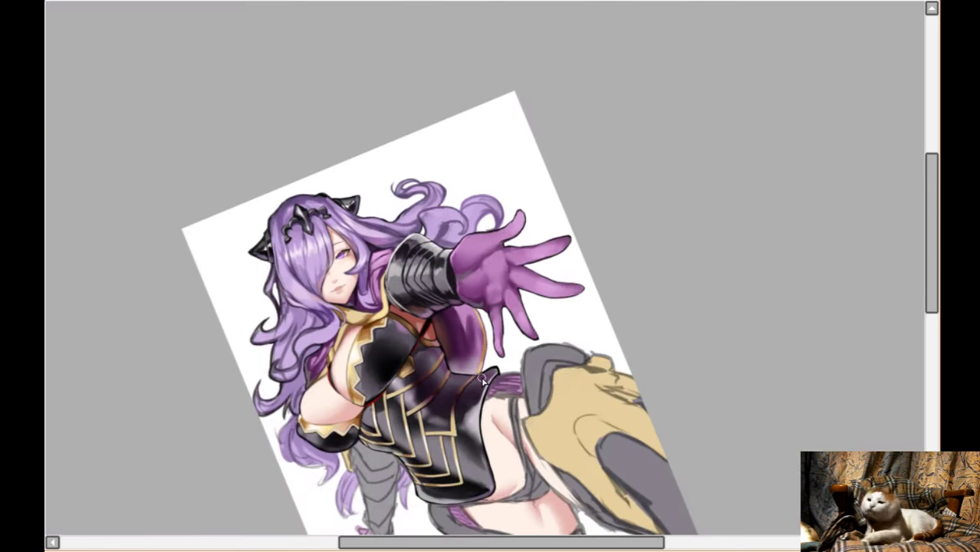
- Paint a thin golden-brown trim line along the curved ridge of the black arm cuff, from its underside to its upper edge
{"action": "key", "text": "Home"}
{"action": "key", "text": "Insert"}
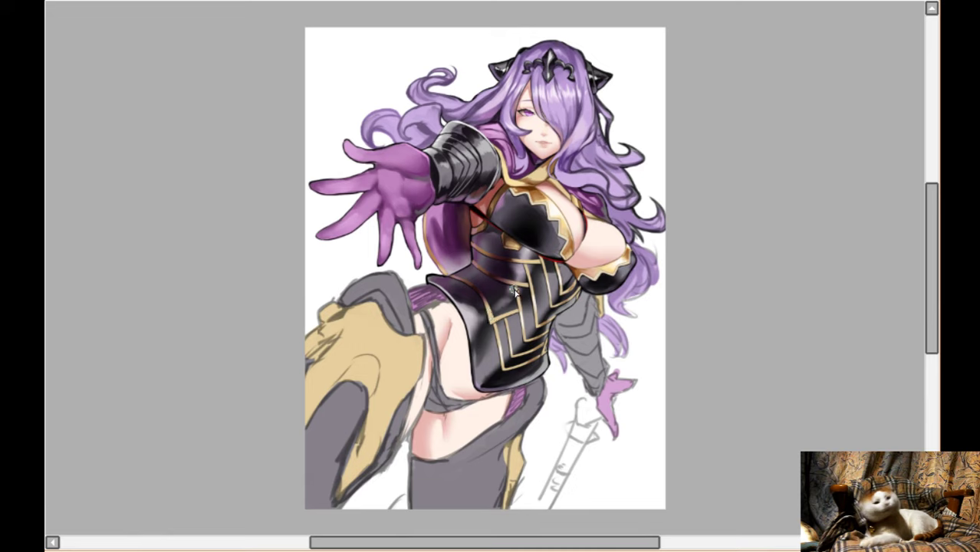
{"action": "scroll", "coordinate": [515, 175], "scroll_direction": "up", "scroll_amount": 2}
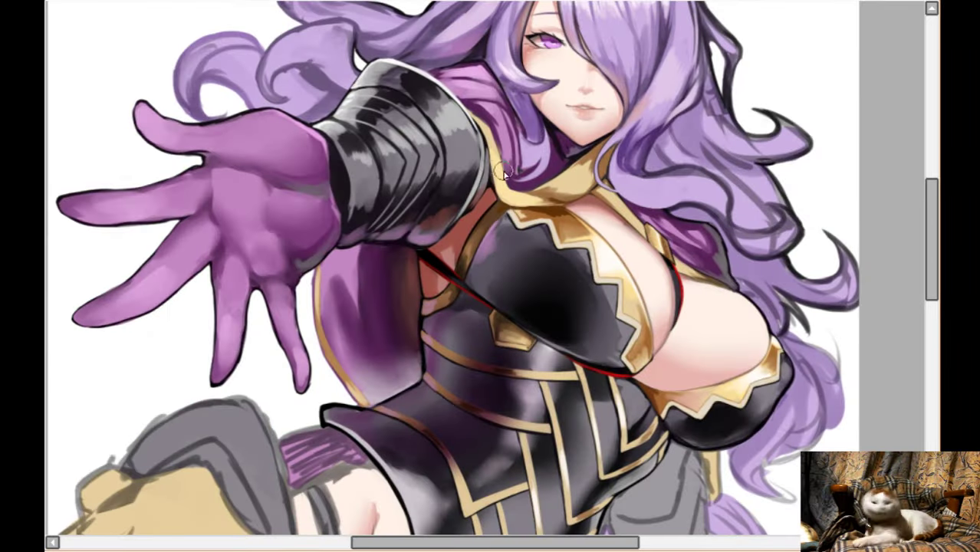
{"action": "key", "text": "Insert"}
{"action": "scroll", "coordinate": [602, 134], "scroll_direction": "up", "scroll_amount": 2}
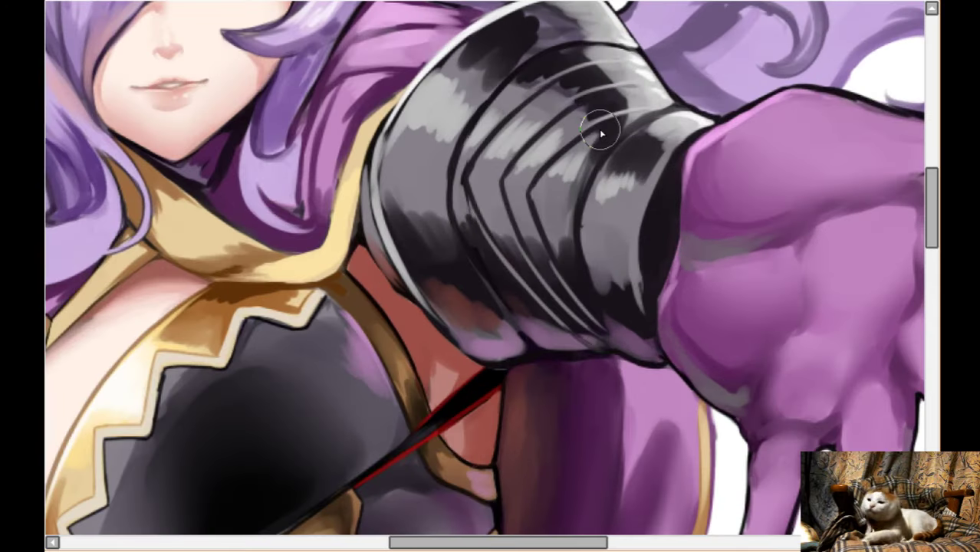
{"action": "scroll", "coordinate": [599, 129], "scroll_direction": "up", "scroll_amount": 1}
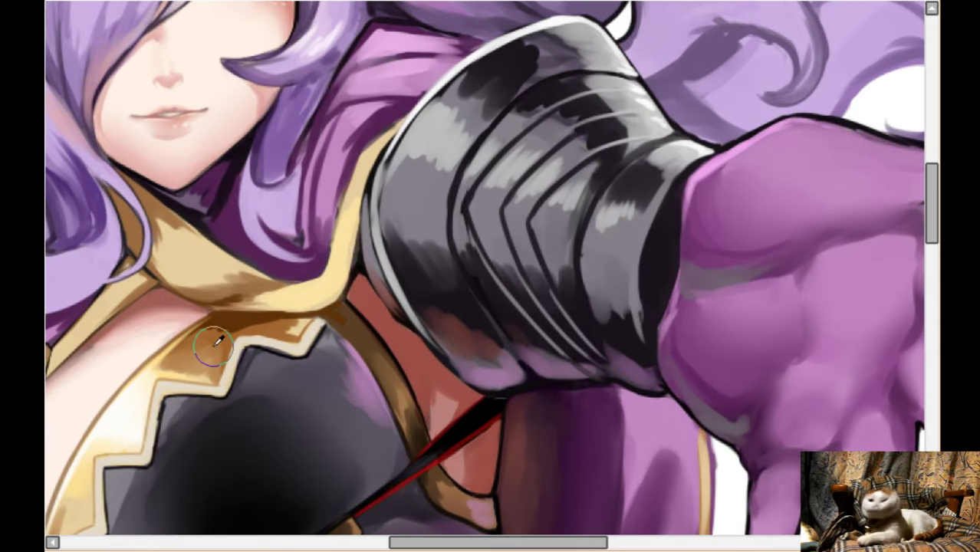
{"action": "scroll", "coordinate": [507, 227], "scroll_direction": "up", "scroll_amount": 2}
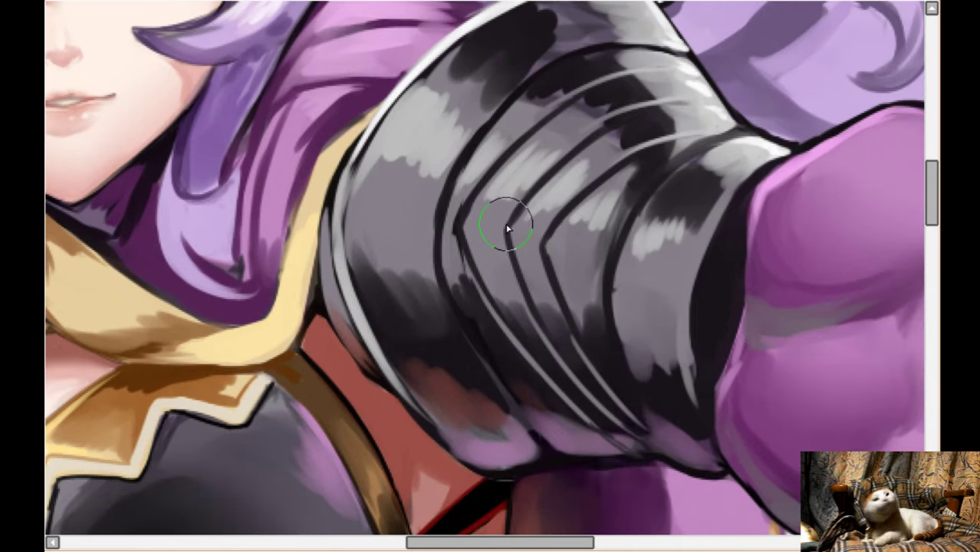
{"action": "mouse_move", "coordinate": [516, 87]}
{"action": "left_mouse_down"}
{"action": "mouse_move", "coordinate": [475, 141]}
{"action": "mouse_move", "coordinate": [533, 71]}
{"action": "mouse_move", "coordinate": [454, 175]}
{"action": "mouse_move", "coordinate": [452, 201]}
{"action": "mouse_move", "coordinate": [439, 203]}
{"action": "mouse_move", "coordinate": [440, 304]}
{"action": "mouse_move", "coordinate": [452, 309]}
{"action": "mouse_move", "coordinate": [433, 280]}
{"action": "mouse_move", "coordinate": [502, 400]}
{"action": "mouse_move", "coordinate": [452, 328]}
{"action": "mouse_move", "coordinate": [541, 449]}
{"action": "left_mouse_up"}
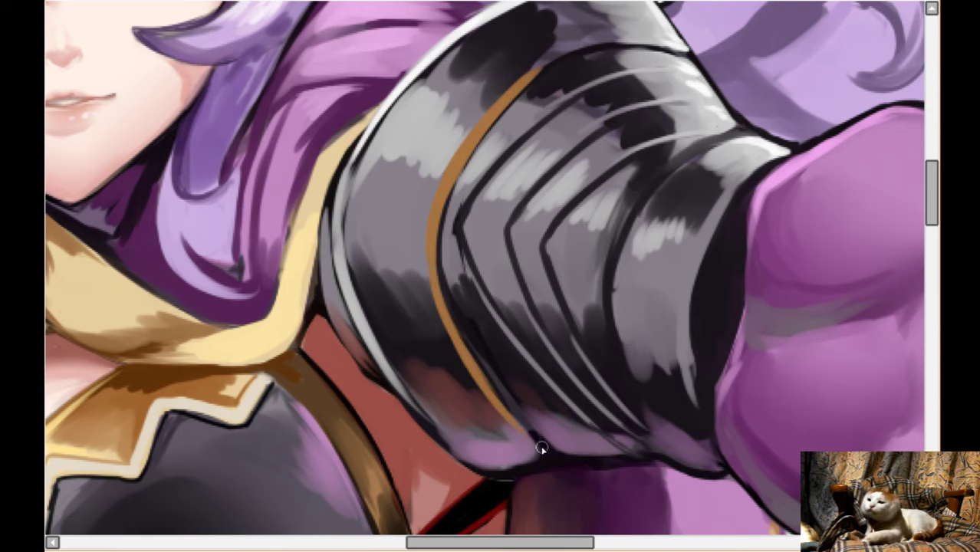
{"action": "mouse_move", "coordinate": [530, 75]}
{"action": "left_mouse_down"}
{"action": "mouse_move", "coordinate": [573, 57]}
{"action": "mouse_move", "coordinate": [559, 55]}
{"action": "mouse_move", "coordinate": [643, 43]}
{"action": "mouse_move", "coordinate": [565, 51]}
{"action": "mouse_move", "coordinate": [679, 53]}
{"action": "mouse_move", "coordinate": [627, 42]}
{"action": "mouse_move", "coordinate": [688, 54]}
{"action": "left_mouse_up"}
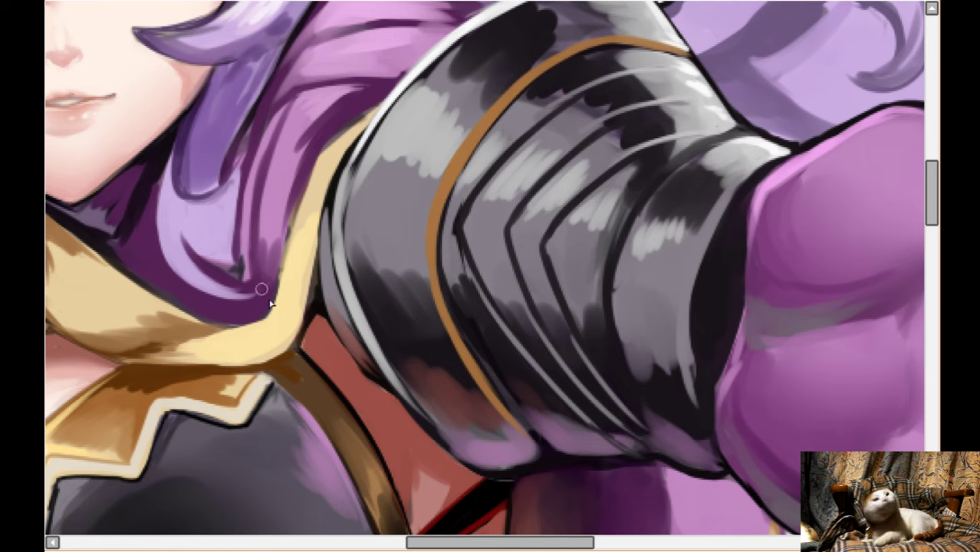
- Shade the arm cuff's gold trim with pale yellow highlights on the upper curve and a dark brown shadow on the lower part
{"action": "scroll", "coordinate": [407, 204], "scroll_direction": "up", "scroll_amount": 1}
{"action": "mouse_move", "coordinate": [549, 94]}
{"action": "left_mouse_down"}
{"action": "mouse_move", "coordinate": [500, 137]}
{"action": "mouse_move", "coordinate": [454, 208]}
{"action": "left_mouse_up"}
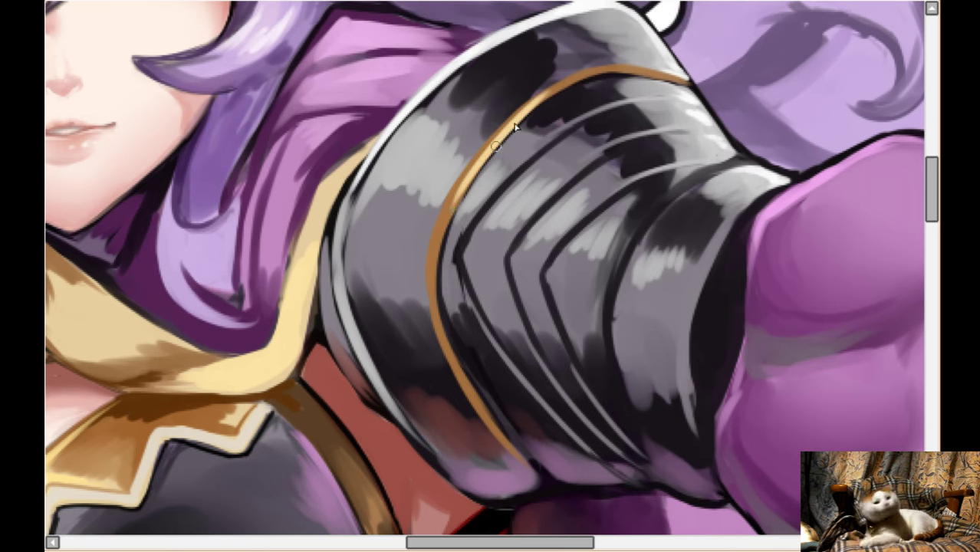
{"action": "left_click_drag", "start_coordinate": [508, 127], "coordinate": [434, 241]}
{"action": "left_click_drag", "start_coordinate": [452, 207], "coordinate": [441, 295]}
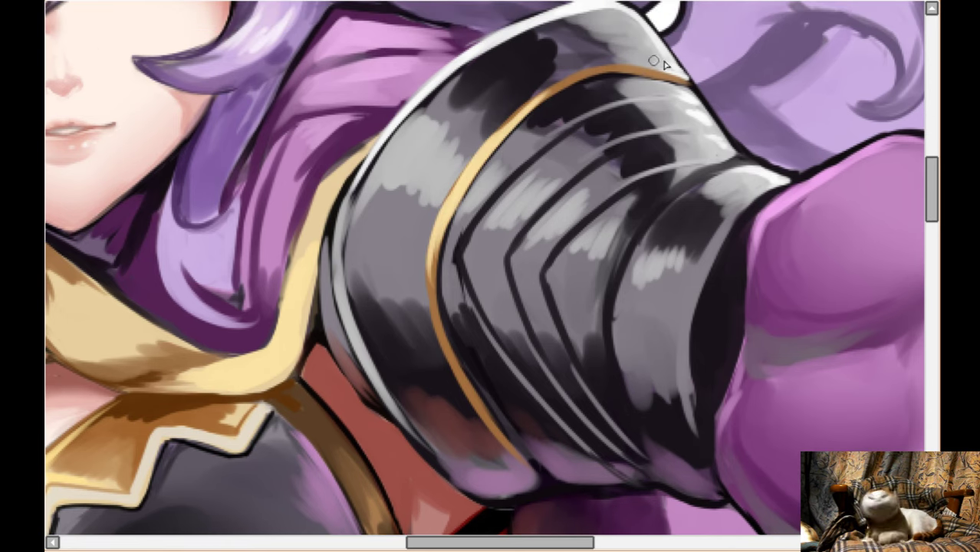
{"action": "scroll", "coordinate": [492, 378], "scroll_direction": "down", "scroll_amount": 1}
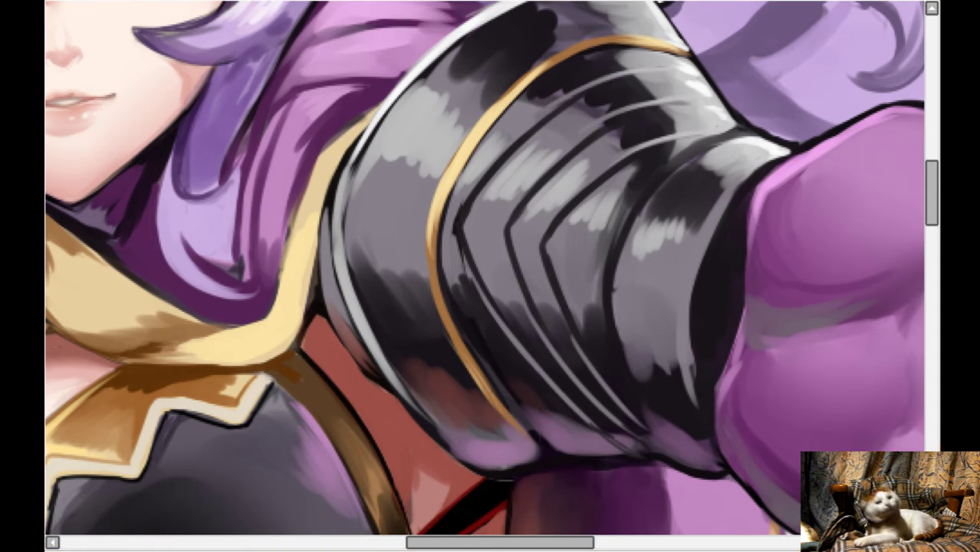
{"action": "left_click_drag", "start_coordinate": [487, 114], "coordinate": [444, 190]}
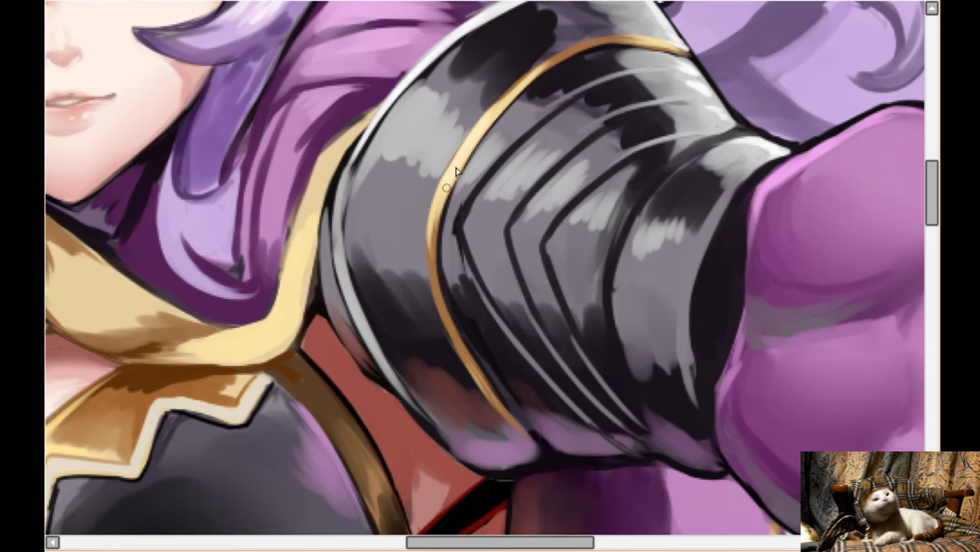
{"action": "mouse_move", "coordinate": [512, 94]}
{"action": "left_mouse_down"}
{"action": "mouse_move", "coordinate": [448, 178]}
{"action": "mouse_move", "coordinate": [442, 216]}
{"action": "left_mouse_up"}
{"action": "scroll", "coordinate": [313, 331], "scroll_direction": "down", "scroll_amount": 2}
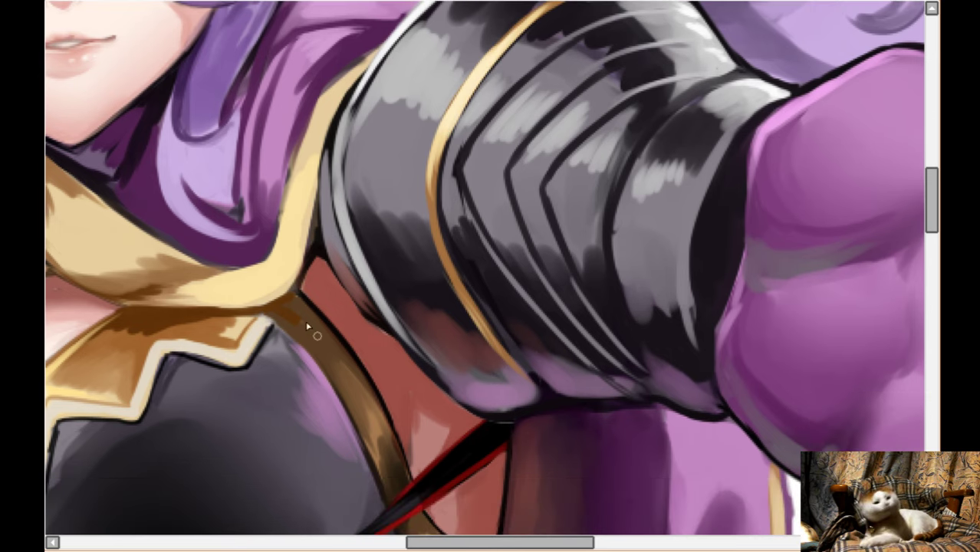
{"action": "mouse_move", "coordinate": [449, 273]}
{"action": "left_mouse_down"}
{"action": "mouse_move", "coordinate": [475, 318]}
{"action": "mouse_move", "coordinate": [448, 262]}
{"action": "mouse_move", "coordinate": [488, 337]}
{"action": "left_mouse_up"}
- Add a white highlight along the gold collar's edge beside the arm cuff and brown fold shadows at its lower corner
{"action": "scroll", "coordinate": [614, 293], "scroll_direction": "down", "scroll_amount": 1}
{"action": "scroll", "coordinate": [614, 293], "scroll_direction": "down", "scroll_amount": 2}
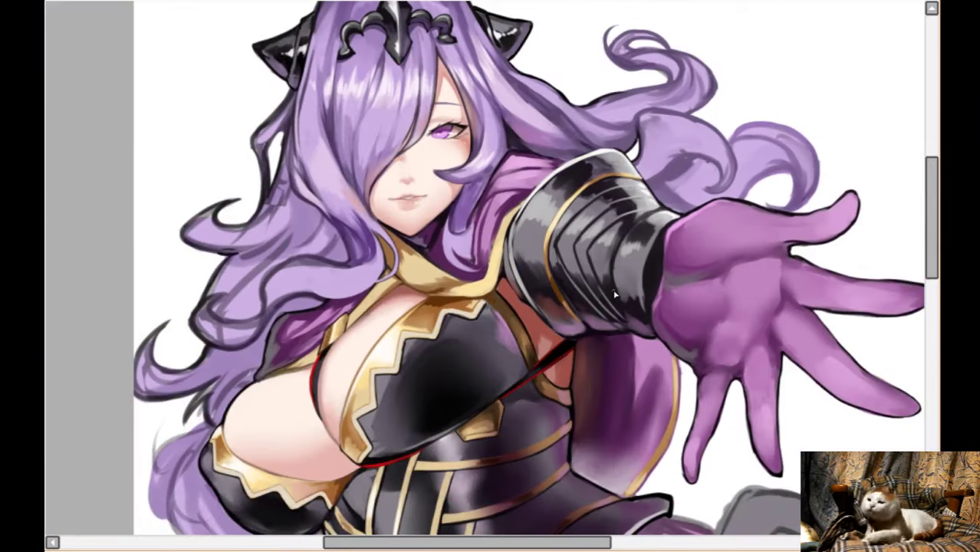
{"action": "scroll", "coordinate": [615, 294], "scroll_direction": "down", "scroll_amount": 2}
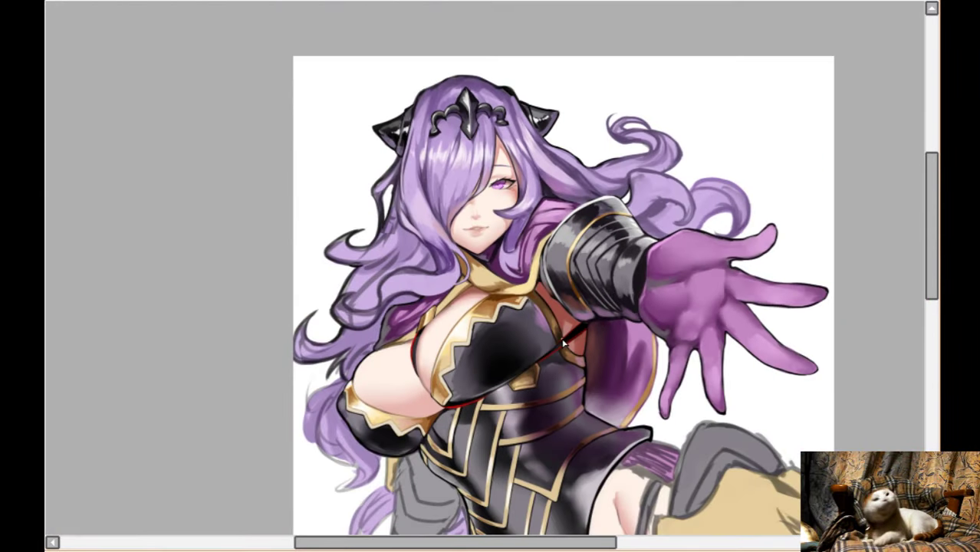
{"action": "scroll", "coordinate": [564, 344], "scroll_direction": "down", "scroll_amount": 1}
{"action": "scroll", "coordinate": [545, 202], "scroll_direction": "up", "scroll_amount": 4}
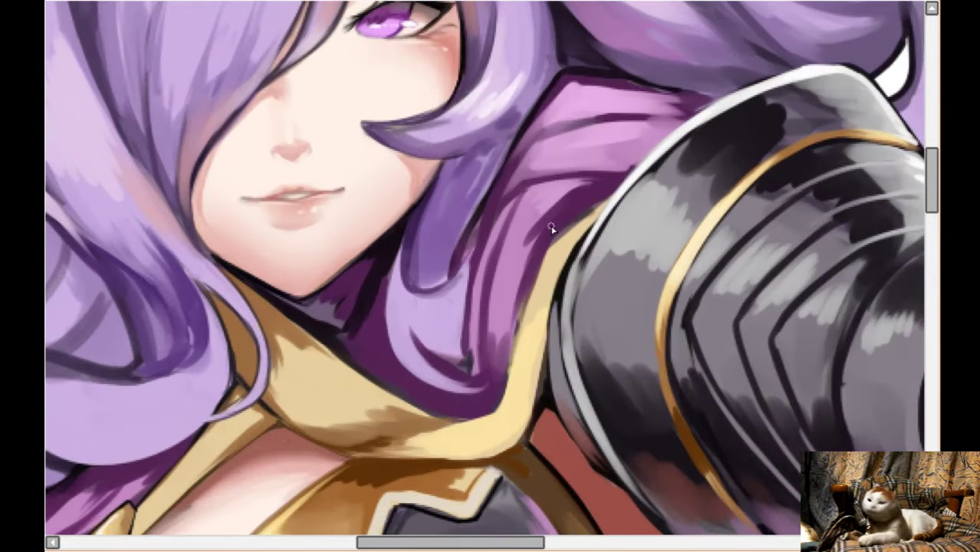
{"action": "scroll", "coordinate": [551, 228], "scroll_direction": "down", "scroll_amount": 2}
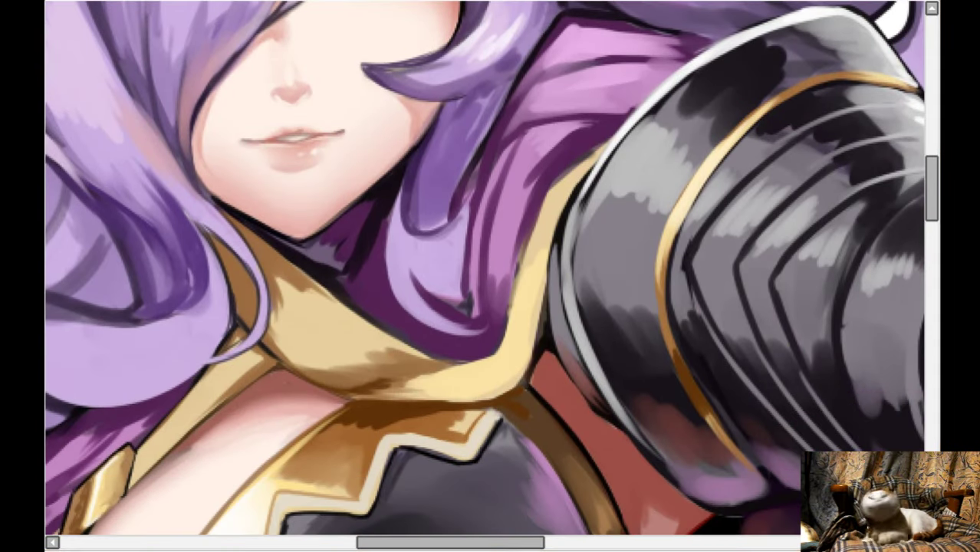
{"action": "mouse_move", "coordinate": [551, 212]}
{"action": "left_mouse_down"}
{"action": "mouse_move", "coordinate": [534, 243]}
{"action": "mouse_move", "coordinate": [555, 189]}
{"action": "mouse_move", "coordinate": [536, 242]}
{"action": "mouse_move", "coordinate": [540, 209]}
{"action": "mouse_move", "coordinate": [529, 270]}
{"action": "mouse_move", "coordinate": [547, 203]}
{"action": "mouse_move", "coordinate": [581, 169]}
{"action": "mouse_move", "coordinate": [525, 260]}
{"action": "mouse_move", "coordinate": [511, 304]}
{"action": "mouse_move", "coordinate": [531, 254]}
{"action": "left_mouse_up"}
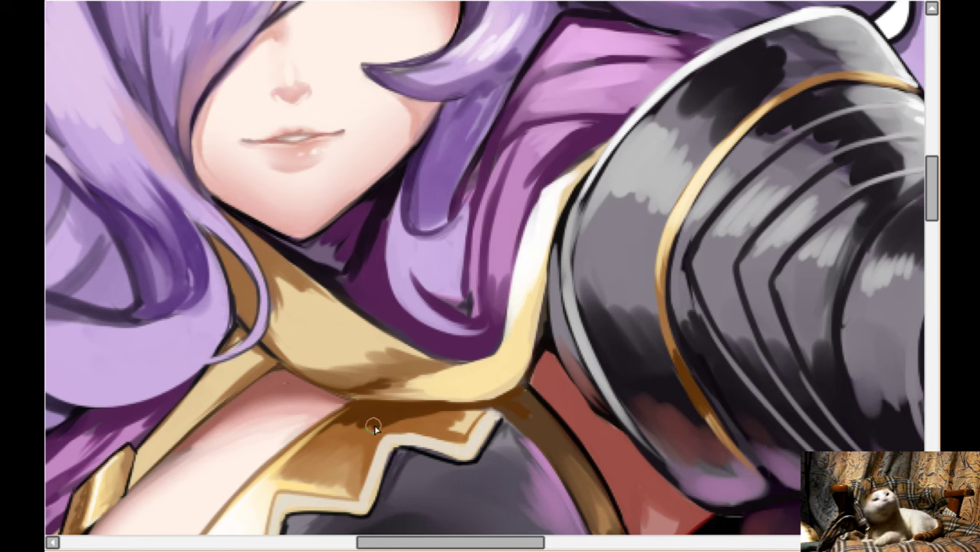
{"action": "mouse_move", "coordinate": [495, 339]}
{"action": "left_mouse_down"}
{"action": "mouse_move", "coordinate": [497, 368]}
{"action": "mouse_move", "coordinate": [521, 329]}
{"action": "mouse_move", "coordinate": [523, 412]}
{"action": "mouse_move", "coordinate": [505, 385]}
{"action": "mouse_move", "coordinate": [430, 361]}
{"action": "mouse_move", "coordinate": [385, 361]}
{"action": "mouse_move", "coordinate": [502, 353]}
{"action": "mouse_move", "coordinate": [530, 301]}
{"action": "mouse_move", "coordinate": [510, 377]}
{"action": "left_mouse_up"}
- Flip the canvas horizontally and paint dark shadow strokes on the purple cloth under the chin
{"action": "scroll", "coordinate": [508, 305], "scroll_direction": "down", "scroll_amount": 2}
{"action": "scroll", "coordinate": [507, 304], "scroll_direction": "down", "scroll_amount": 2}
{"action": "scroll", "coordinate": [488, 257], "scroll_direction": "left", "scroll_amount": 5}
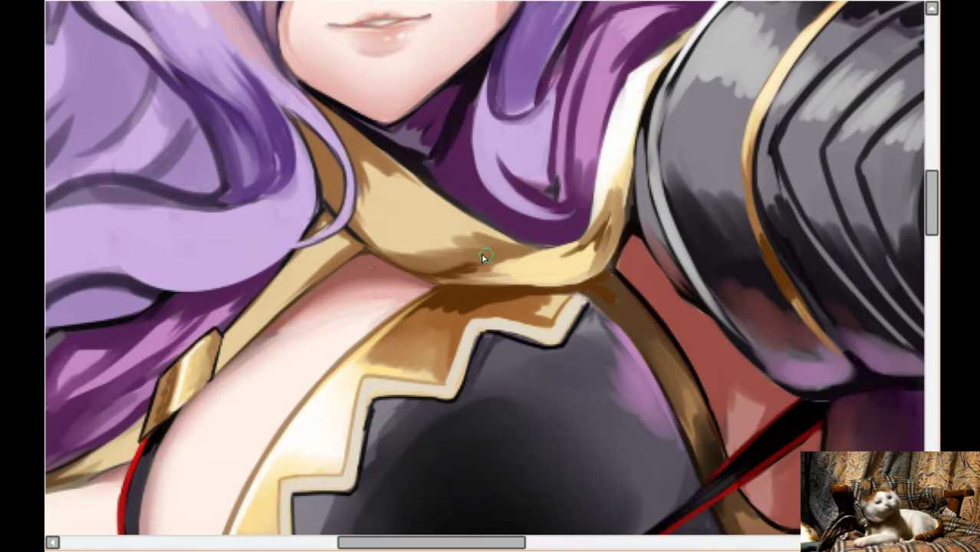
{"action": "scroll", "coordinate": [483, 234], "scroll_direction": "up", "scroll_amount": 1}
{"action": "key", "text": "h"}
{"action": "scroll", "coordinate": [501, 236], "scroll_direction": "up", "scroll_amount": 1}
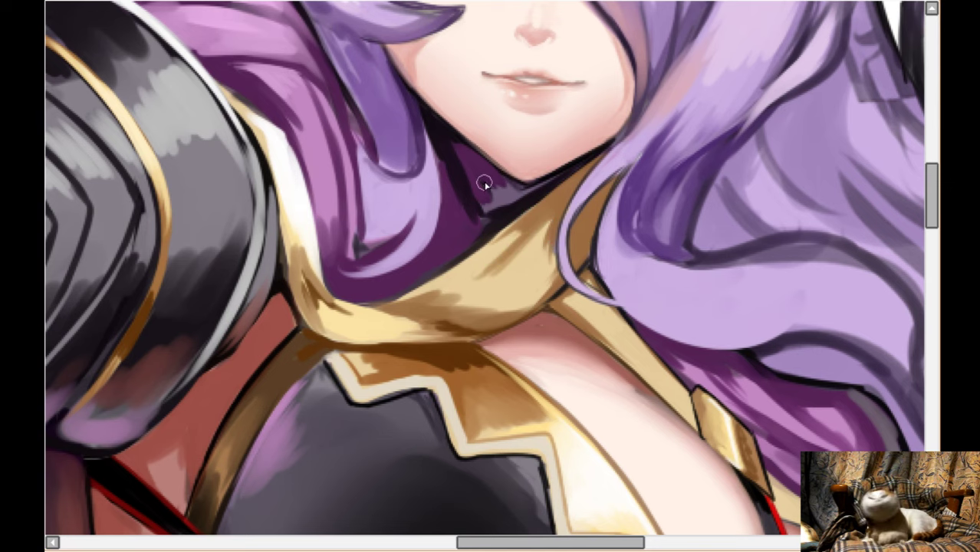
{"action": "left_click_drag", "start_coordinate": [458, 154], "coordinate": [494, 204]}
{"action": "left_click_drag", "start_coordinate": [444, 170], "coordinate": [456, 214]}
- Darken the hair lock hanging beside the jaw with deep purple shadow strokes beneath the curl
{"action": "scroll", "coordinate": [471, 219], "scroll_direction": "up", "scroll_amount": 2}
{"action": "scroll", "coordinate": [471, 220], "scroll_direction": "down", "scroll_amount": 2}
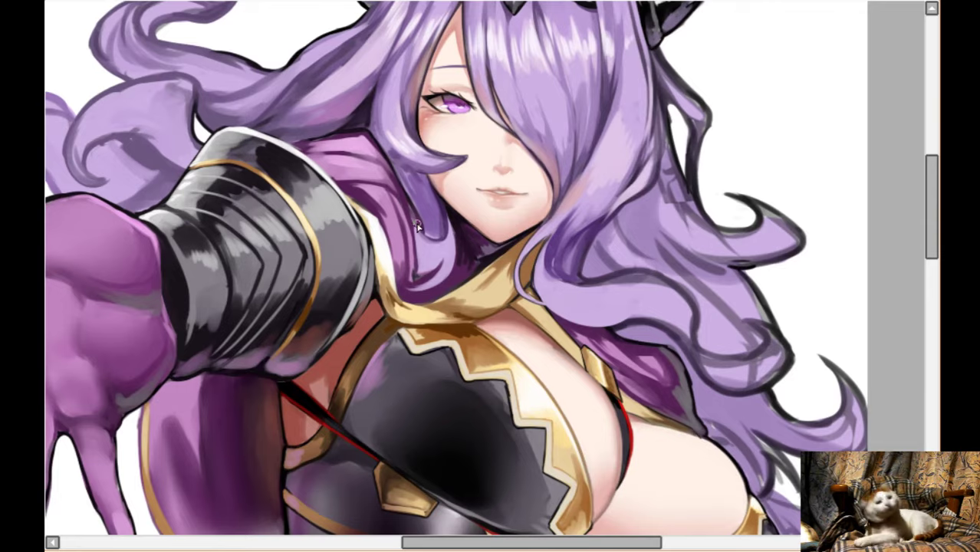
{"action": "scroll", "coordinate": [444, 224], "scroll_direction": "up", "scroll_amount": 3}
{"action": "scroll", "coordinate": [444, 222], "scroll_direction": "up", "scroll_amount": 2}
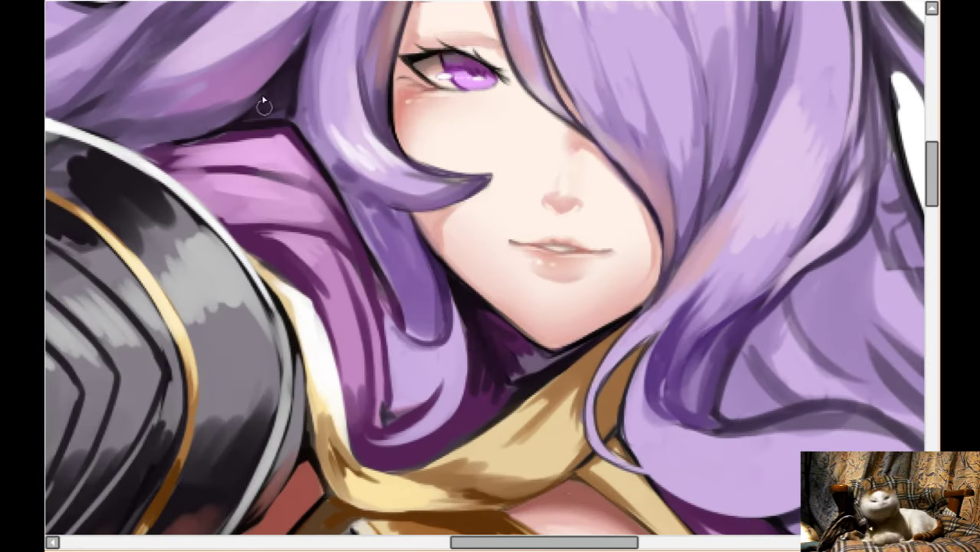
{"action": "left_click_drag", "start_coordinate": [369, 226], "coordinate": [414, 334]}
{"action": "left_click_drag", "start_coordinate": [353, 203], "coordinate": [380, 253]}
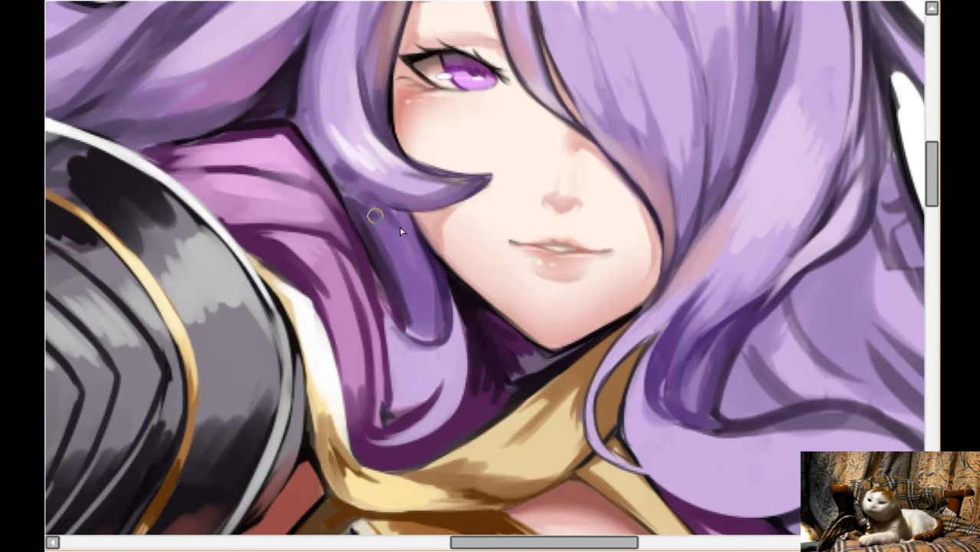
{"action": "left_click_drag", "start_coordinate": [377, 218], "coordinate": [402, 303]}
{"action": "left_click_drag", "start_coordinate": [383, 241], "coordinate": [412, 337]}
{"action": "mouse_move", "coordinate": [399, 264]}
{"action": "left_mouse_down"}
{"action": "mouse_move", "coordinate": [377, 238]}
{"action": "mouse_move", "coordinate": [383, 223]}
{"action": "mouse_move", "coordinate": [399, 225]}
{"action": "mouse_move", "coordinate": [394, 234]}
{"action": "mouse_move", "coordinate": [426, 295]}
{"action": "mouse_move", "coordinate": [411, 322]}
{"action": "left_mouse_up"}
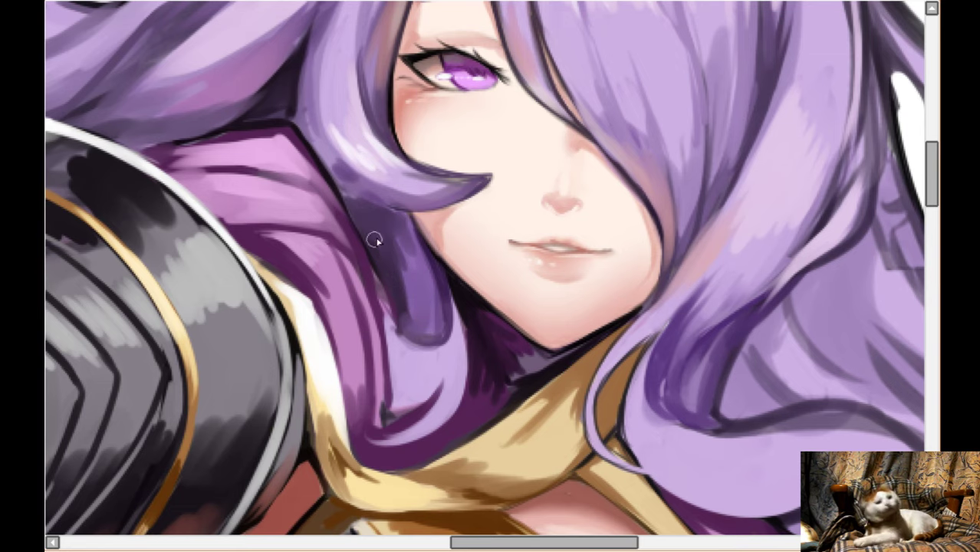
- Paint a light lavender strand down the shadowed lock beside the jaw and define its lower end with darker strokes
{"action": "mouse_move", "coordinate": [392, 217]}
{"action": "left_mouse_down"}
{"action": "mouse_move", "coordinate": [414, 333]}
{"action": "mouse_move", "coordinate": [417, 298]}
{"action": "mouse_move", "coordinate": [398, 329]}
{"action": "mouse_move", "coordinate": [413, 260]}
{"action": "mouse_move", "coordinate": [395, 221]}
{"action": "mouse_move", "coordinate": [399, 327]}
{"action": "mouse_move", "coordinate": [391, 304]}
{"action": "mouse_move", "coordinate": [390, 331]}
{"action": "mouse_move", "coordinate": [405, 276]}
{"action": "mouse_move", "coordinate": [380, 214]}
{"action": "mouse_move", "coordinate": [401, 259]}
{"action": "mouse_move", "coordinate": [382, 214]}
{"action": "mouse_move", "coordinate": [401, 308]}
{"action": "mouse_move", "coordinate": [409, 304]}
{"action": "mouse_move", "coordinate": [392, 313]}
{"action": "mouse_move", "coordinate": [421, 338]}
{"action": "left_mouse_up"}
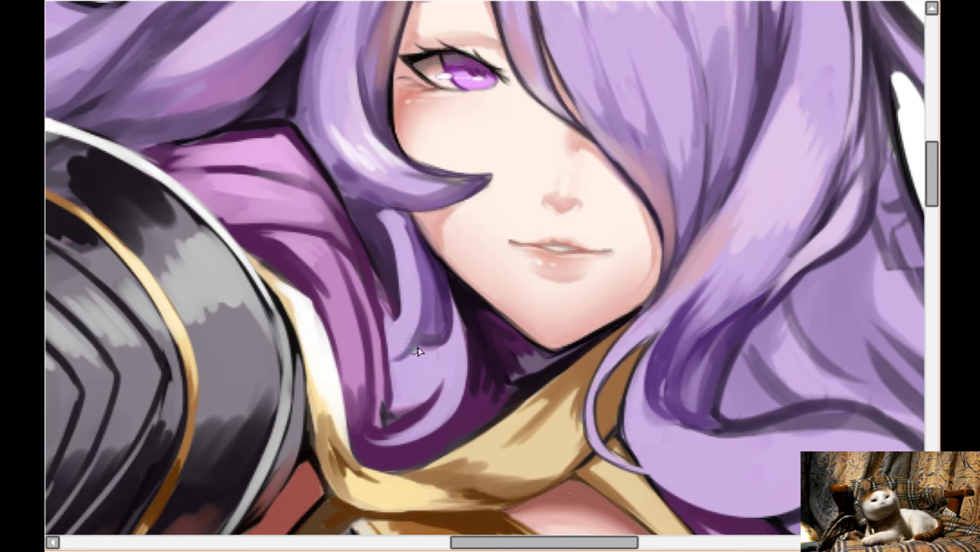
{"action": "mouse_move", "coordinate": [446, 301]}
{"action": "left_mouse_down"}
{"action": "mouse_move", "coordinate": [398, 364]}
{"action": "mouse_move", "coordinate": [417, 337]}
{"action": "left_mouse_up"}
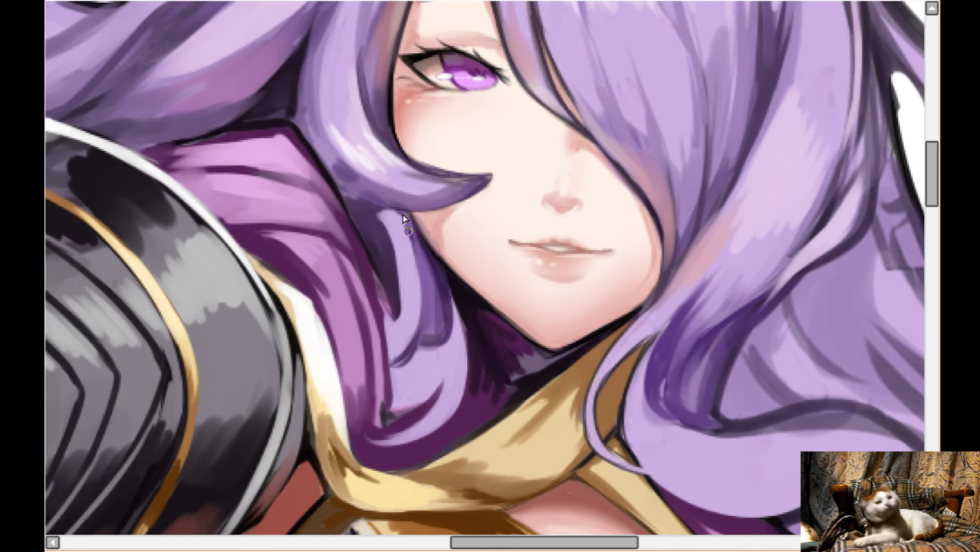
{"action": "scroll", "coordinate": [406, 234], "scroll_direction": "up", "scroll_amount": 1}
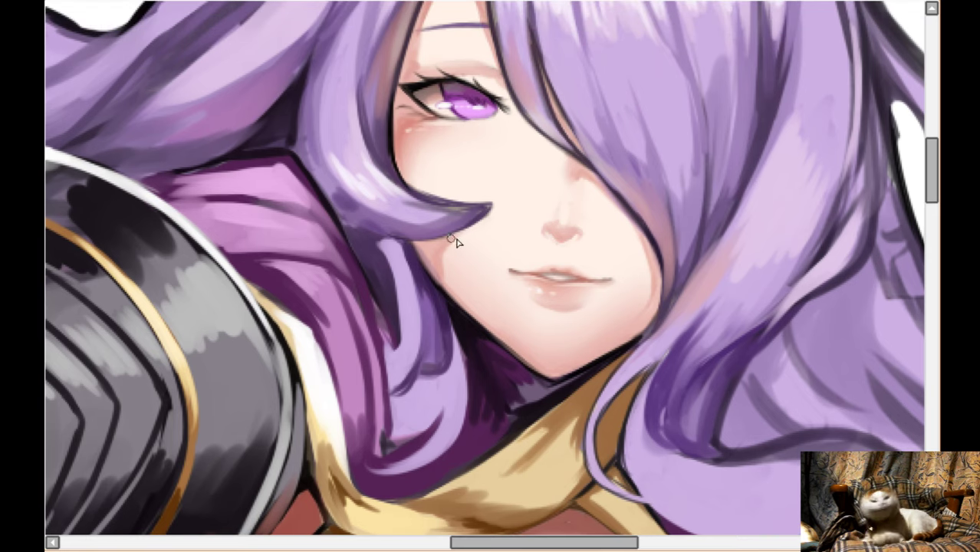
- Blend a skin-toned pink tint into the pointed tip of the hair curl over the cheek
{"action": "scroll", "coordinate": [461, 233], "scroll_direction": "up", "scroll_amount": 2}
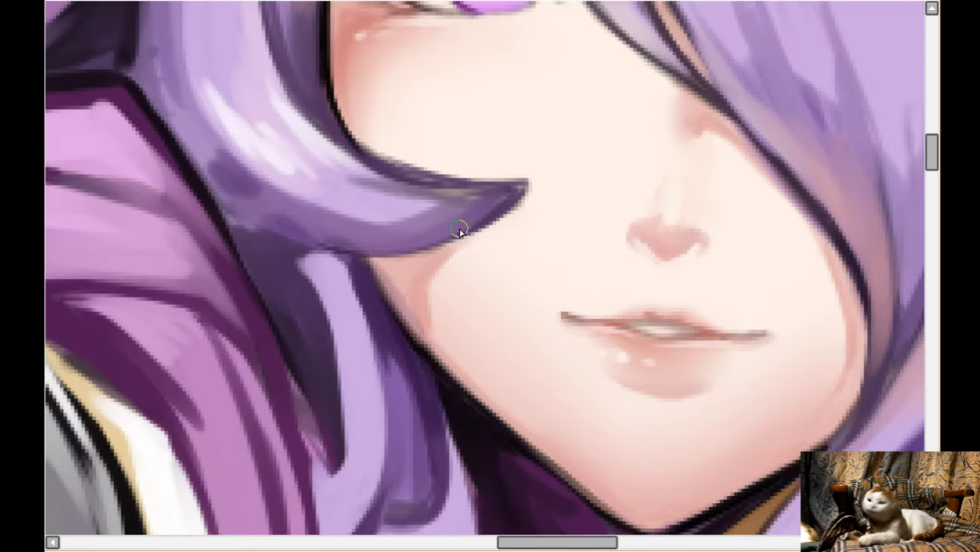
{"action": "scroll", "coordinate": [460, 230], "scroll_direction": "down", "scroll_amount": 2}
{"action": "key", "text": "Delete"}
{"action": "scroll", "coordinate": [428, 294], "scroll_direction": "up", "scroll_amount": 2}
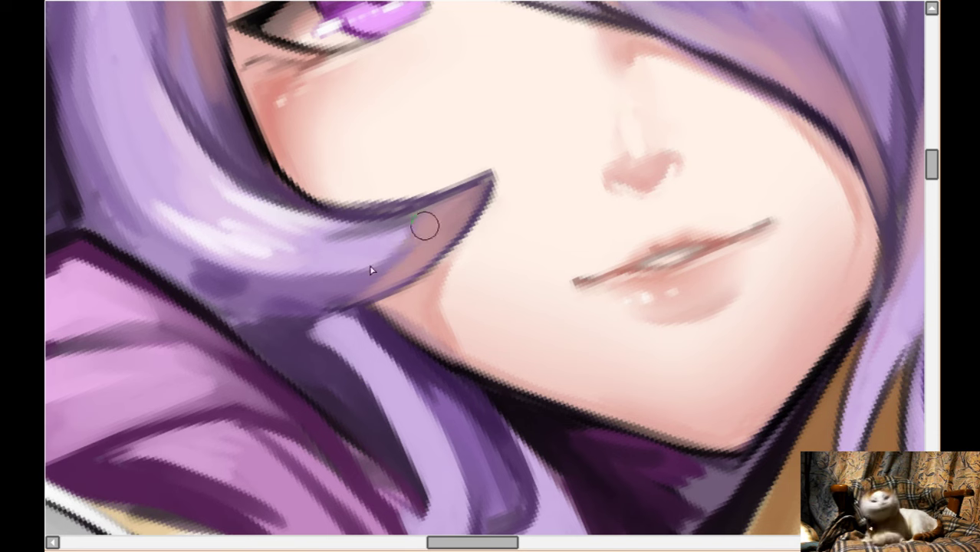
- Paint skin tone over the tip of the hair curl on the cheek and reshape it with thin dark purple strokes
{"action": "scroll", "coordinate": [322, 280], "scroll_direction": "down", "scroll_amount": 5}
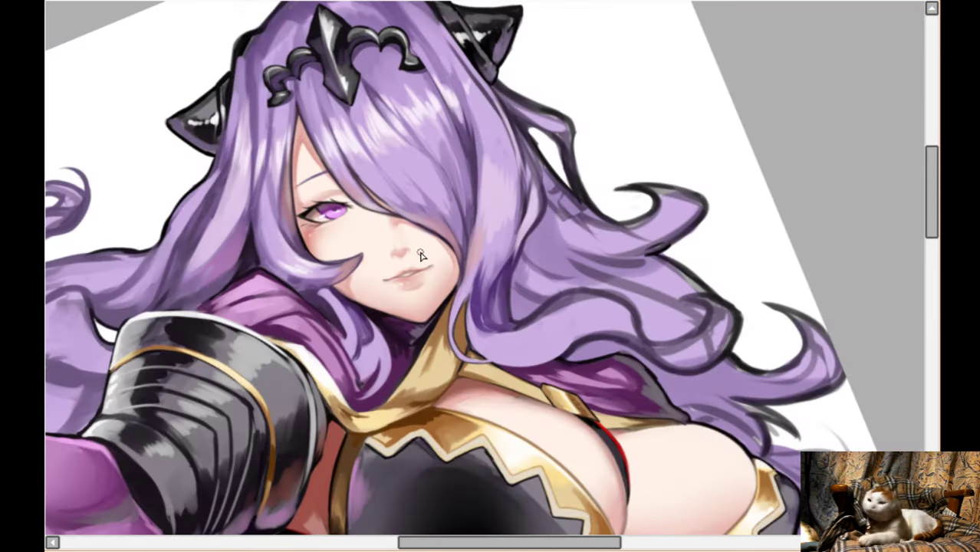
{"action": "scroll", "coordinate": [400, 264], "scroll_direction": "up", "scroll_amount": 5}
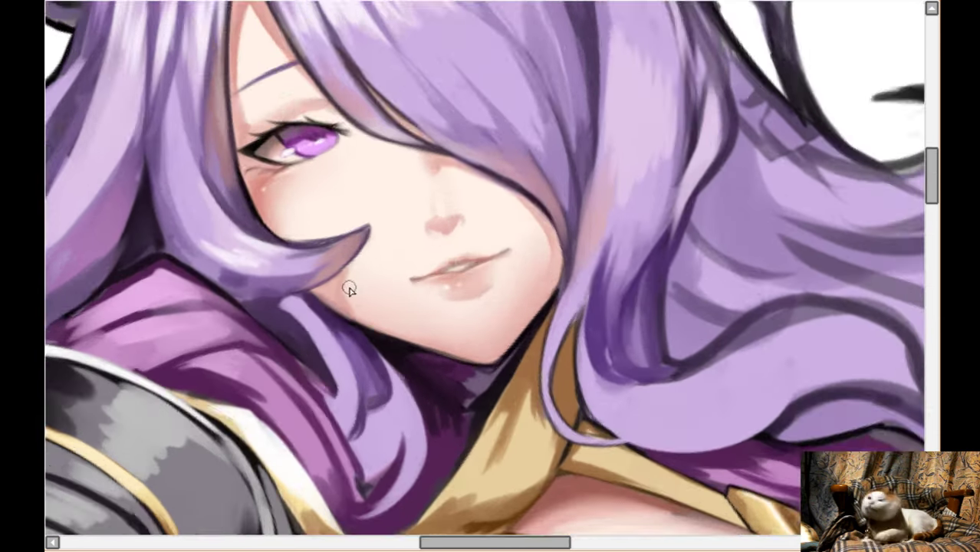
{"action": "scroll", "coordinate": [320, 249], "scroll_direction": "up", "scroll_amount": 1}
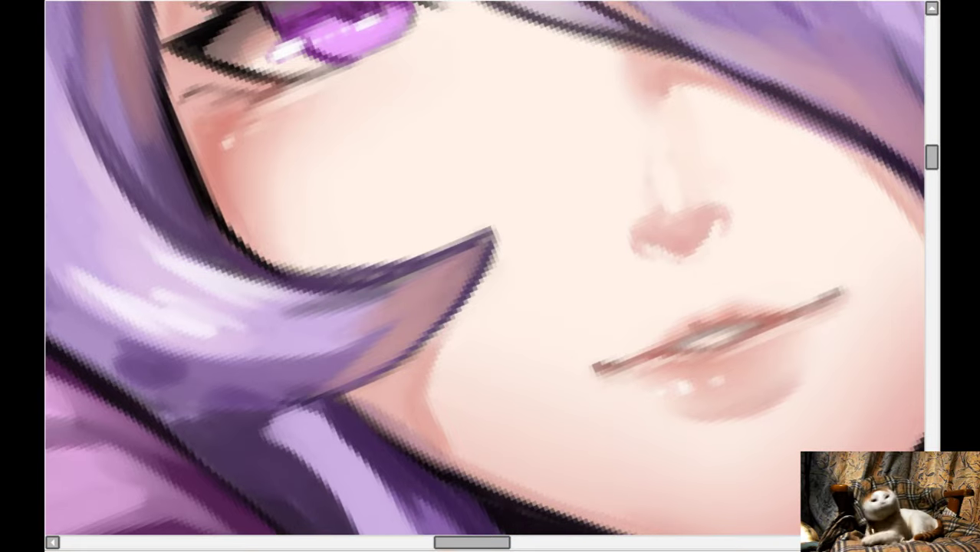
{"action": "mouse_move", "coordinate": [518, 213]}
{"action": "left_mouse_down"}
{"action": "mouse_move", "coordinate": [439, 286]}
{"action": "mouse_move", "coordinate": [504, 219]}
{"action": "mouse_move", "coordinate": [435, 280]}
{"action": "left_mouse_up"}
{"action": "mouse_move", "coordinate": [489, 225]}
{"action": "left_mouse_down"}
{"action": "mouse_move", "coordinate": [481, 268]}
{"action": "mouse_move", "coordinate": [434, 302]}
{"action": "mouse_move", "coordinate": [438, 252]}
{"action": "mouse_move", "coordinate": [426, 257]}
{"action": "left_mouse_up"}
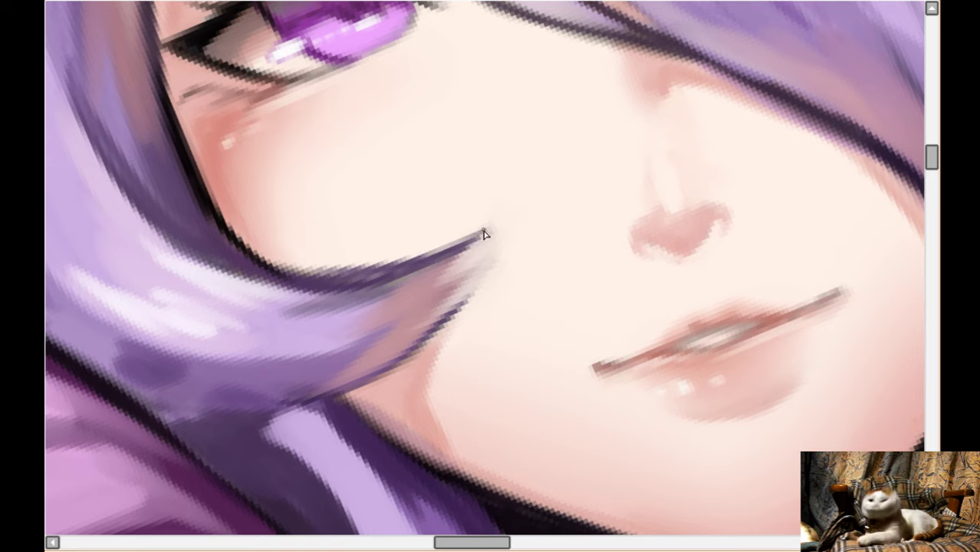
{"action": "left_click_drag", "start_coordinate": [484, 234], "coordinate": [428, 319]}
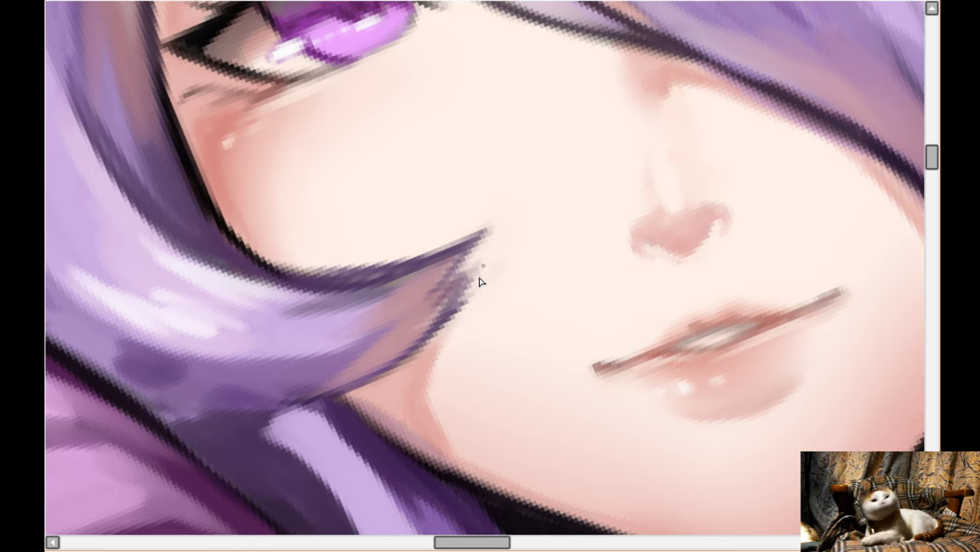
- Reset the canvas rotation, check the whole figure and flip the canvas horizontally
{"action": "key", "text": "Right"}
{"action": "key", "text": "Down"}
{"action": "key", "text": "Down"}
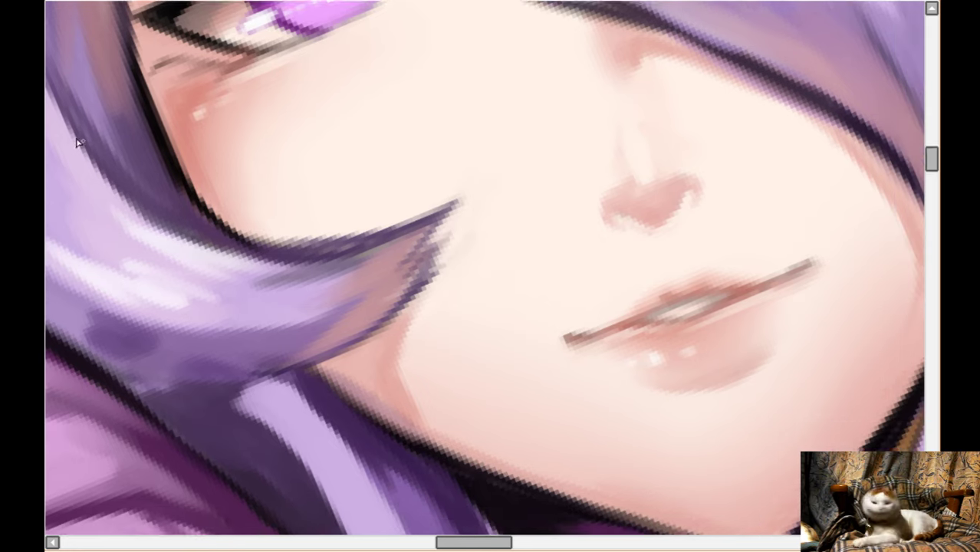
{"action": "key", "text": "Right"}
{"action": "scroll", "coordinate": [540, 369], "scroll_direction": "down", "scroll_amount": 1}
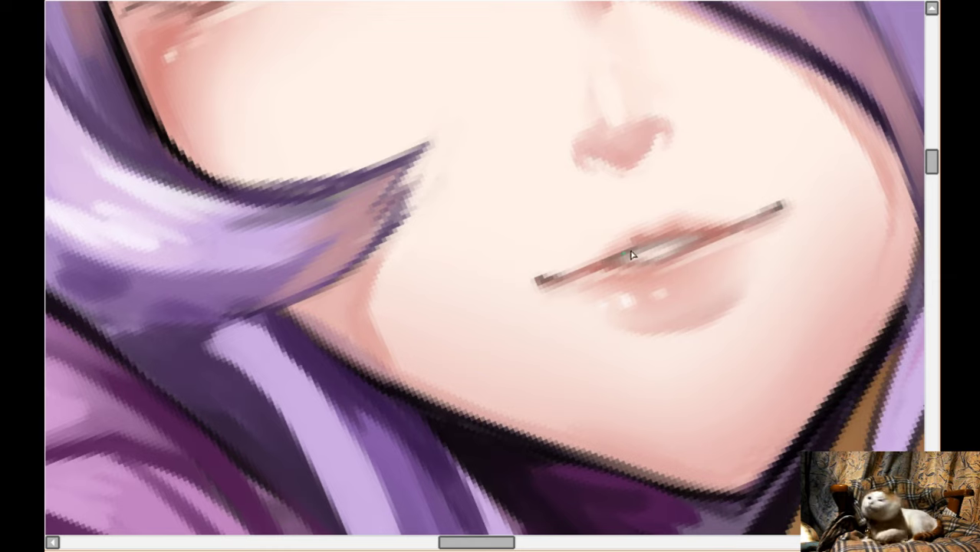
{"action": "scroll", "coordinate": [730, 238], "scroll_direction": "down", "scroll_amount": 5}
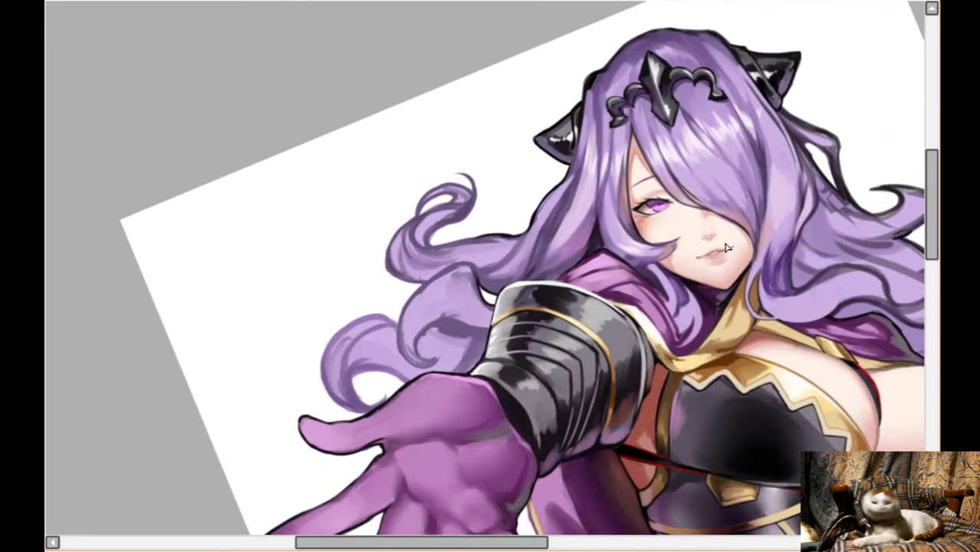
{"action": "scroll", "coordinate": [727, 247], "scroll_direction": "down", "scroll_amount": 2}
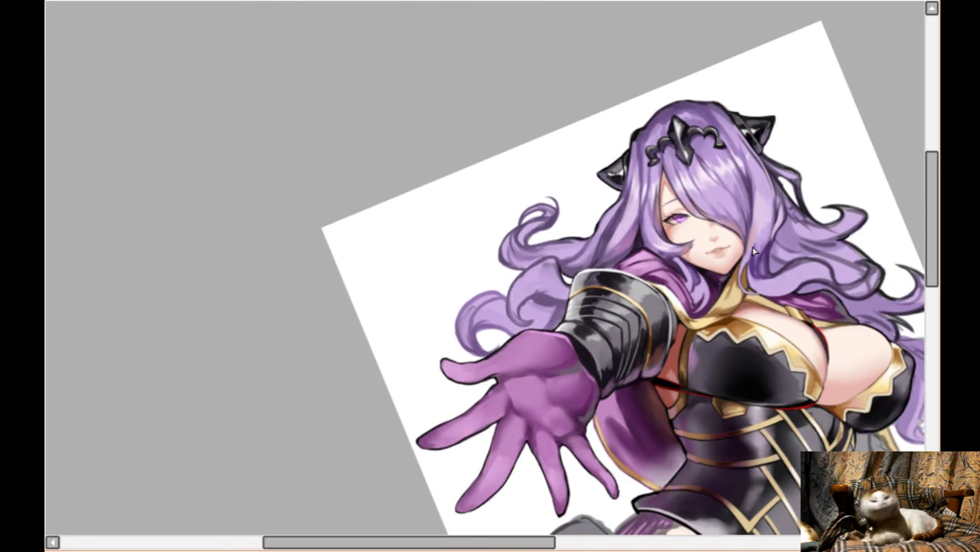
{"action": "key", "text": "Home"}
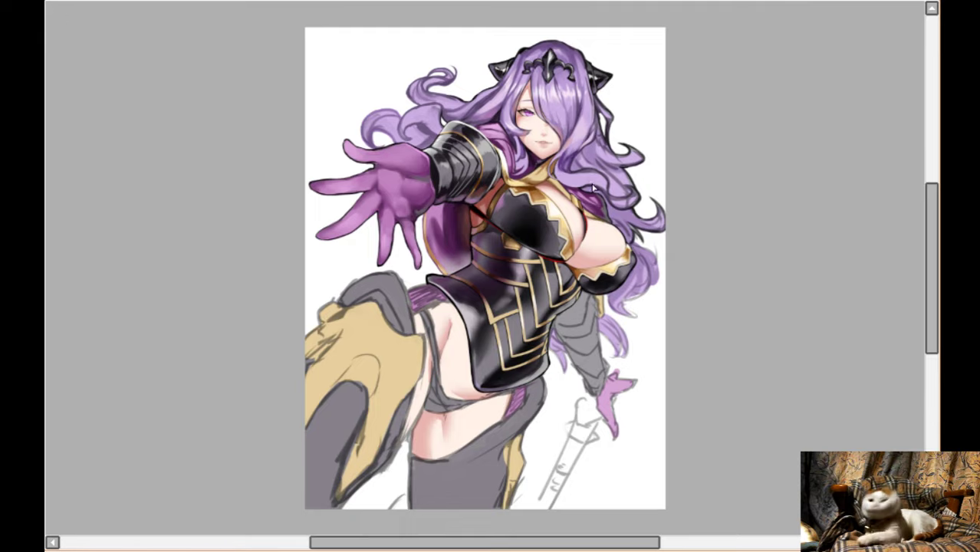
{"action": "scroll", "coordinate": [593, 188], "scroll_direction": "up", "scroll_amount": 3}
{"action": "scroll", "coordinate": [602, 189], "scroll_direction": "up", "scroll_amount": 1}
{"action": "left_click_drag", "start_coordinate": [602, 190], "coordinate": [633, 334]}
{"action": "key", "text": "h"}
{"action": "scroll", "coordinate": [660, 304], "scroll_direction": "up", "scroll_amount": 2}
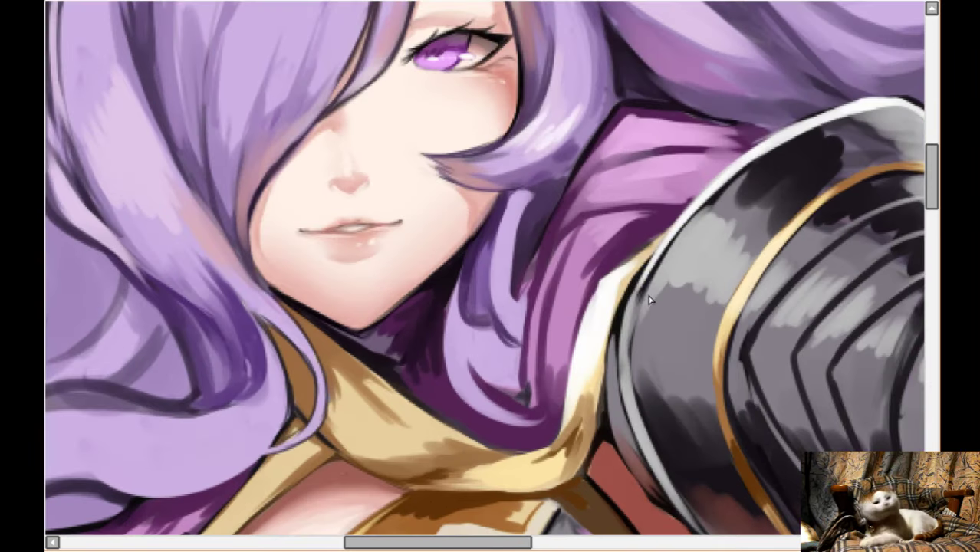
- Add light lavender strokes to the hair lock hanging beside the jaw
{"action": "scroll", "coordinate": [601, 274], "scroll_direction": "up", "scroll_amount": 4}
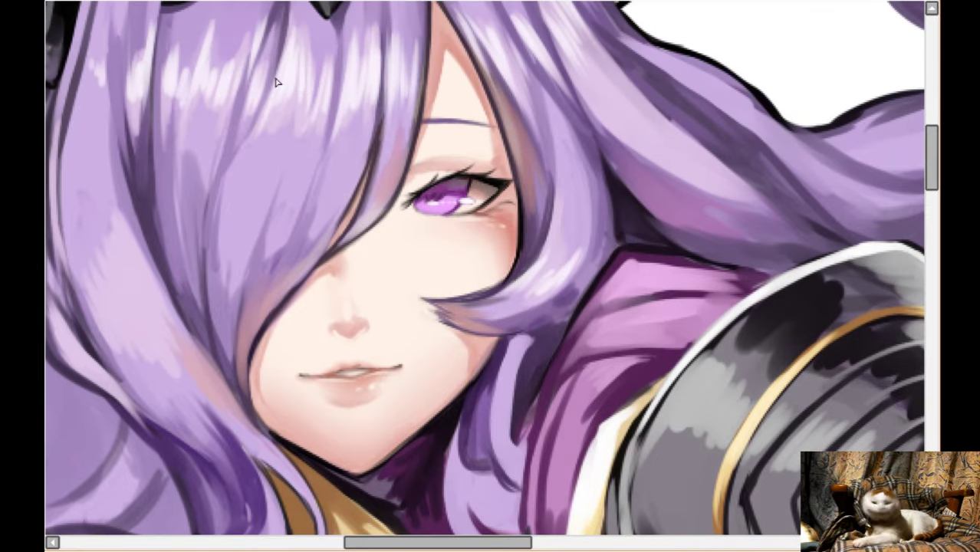
{"action": "scroll", "coordinate": [217, 215], "scroll_direction": "down", "scroll_amount": 4}
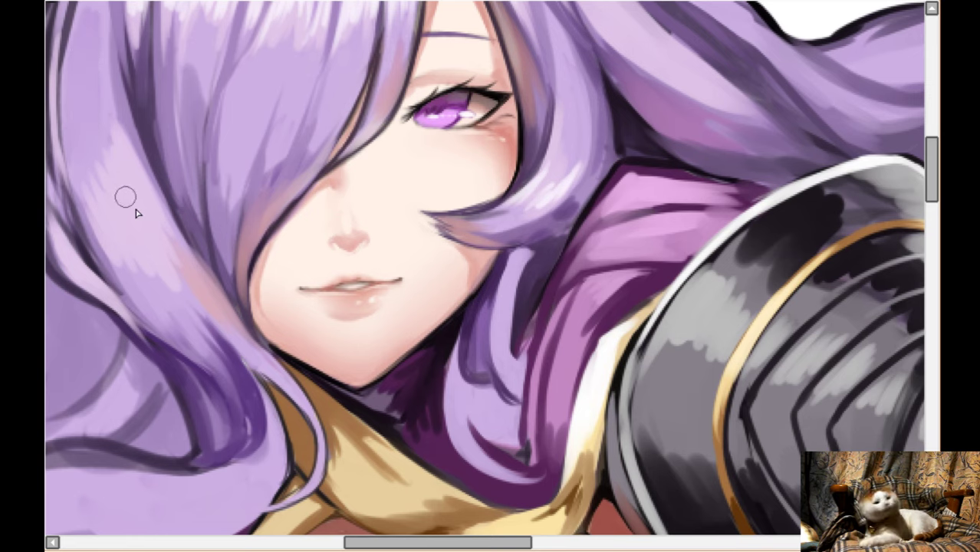
{"action": "scroll", "coordinate": [127, 198], "scroll_direction": "down", "scroll_amount": 2}
{"action": "scroll", "coordinate": [140, 158], "scroll_direction": "down", "scroll_amount": 1}
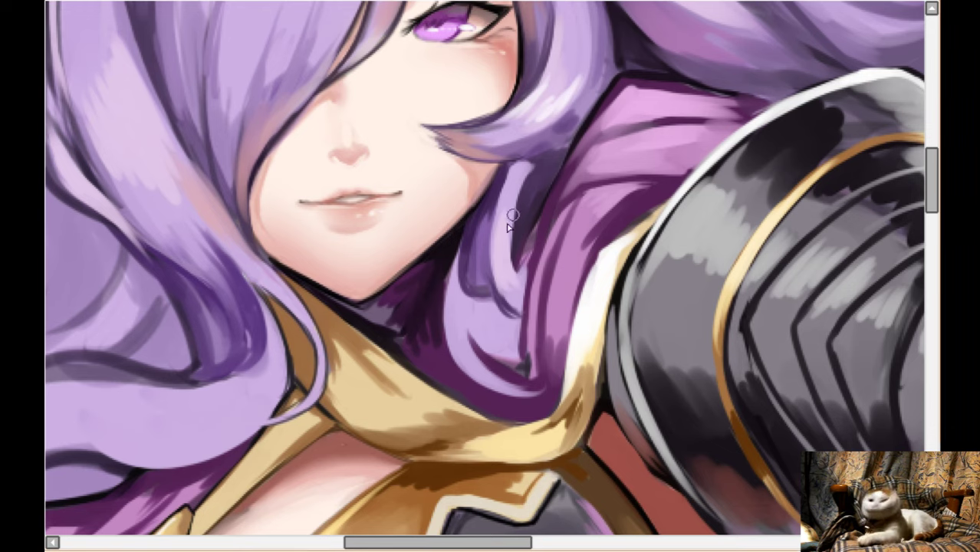
{"action": "scroll", "coordinate": [508, 228], "scroll_direction": "down", "scroll_amount": 1}
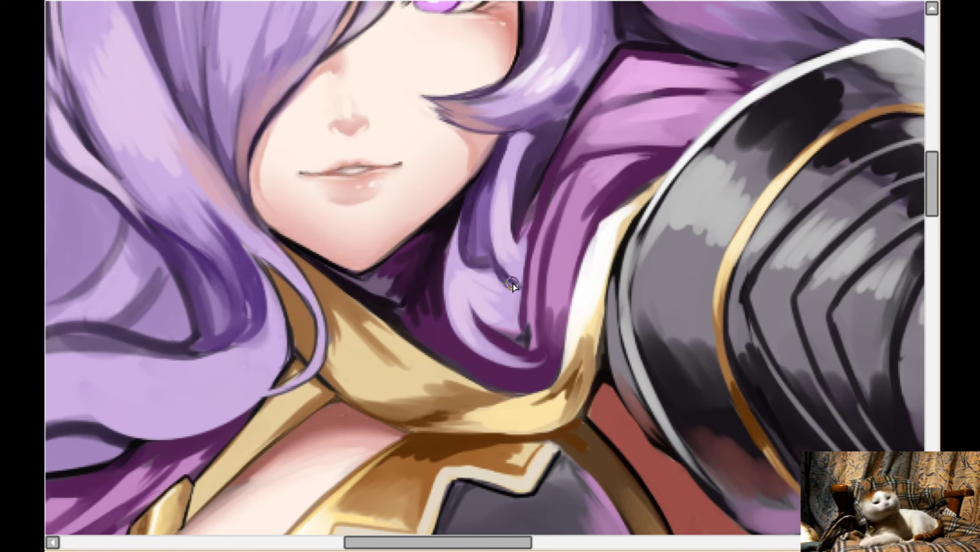
{"action": "scroll", "coordinate": [513, 283], "scroll_direction": "down", "scroll_amount": 3}
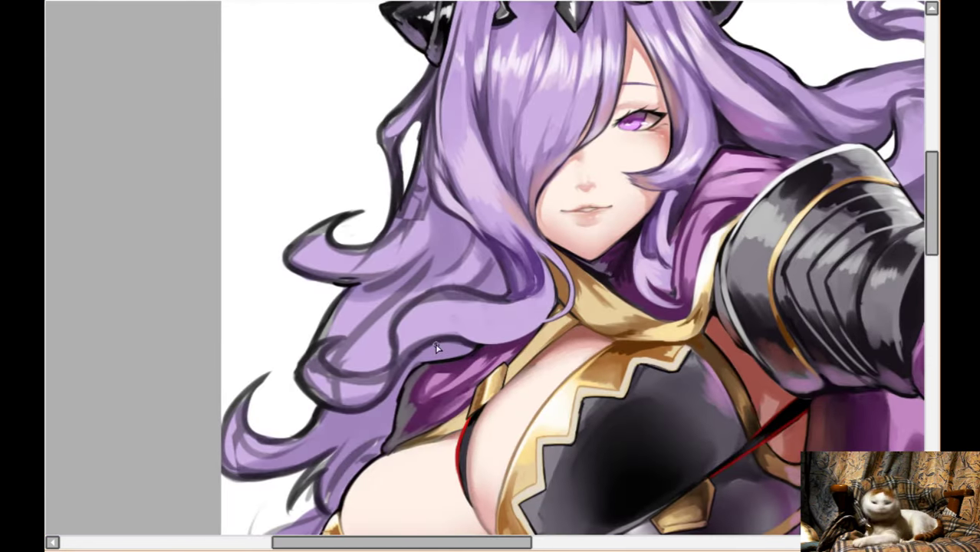
- Rotate the canvas and paint pale pink highlights and soft purple shading along the wavy lock over the shoulder
{"action": "scroll", "coordinate": [448, 346], "scroll_direction": "up", "scroll_amount": 2}
{"action": "key", "text": "Delete"}
{"action": "key", "text": "Delete"}
{"action": "key", "text": "Delete"}
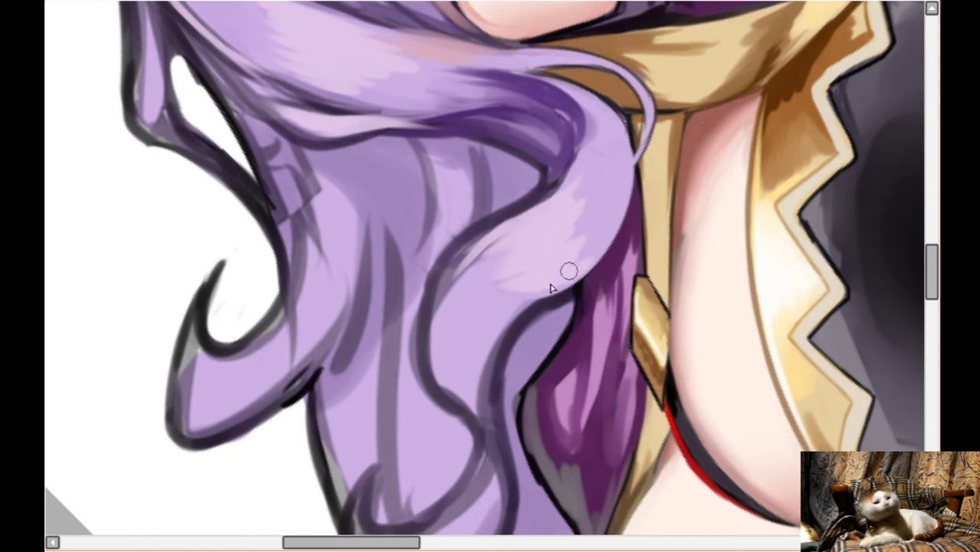
{"action": "scroll", "coordinate": [499, 276], "scroll_direction": "down", "scroll_amount": 2}
{"action": "scroll", "coordinate": [461, 278], "scroll_direction": "down", "scroll_amount": 4}
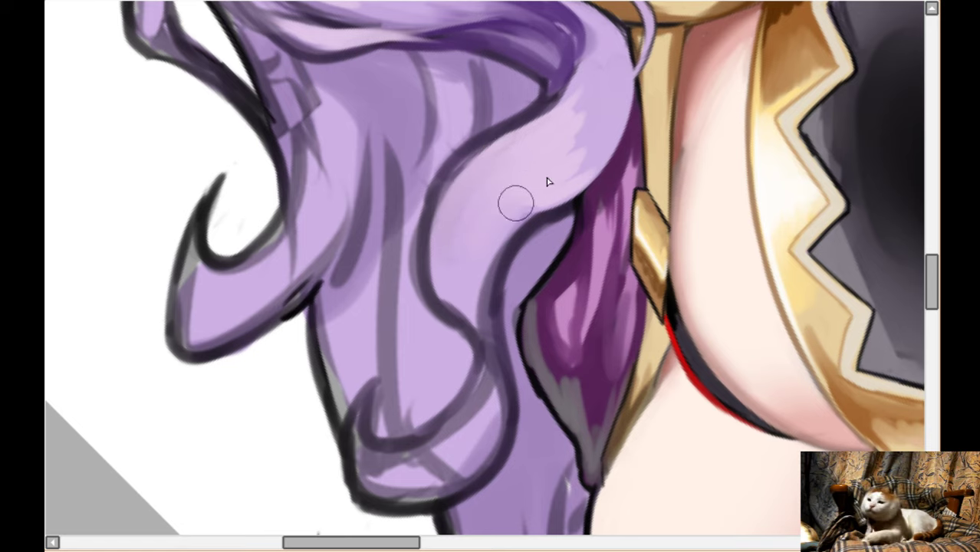
{"action": "scroll", "coordinate": [506, 215], "scroll_direction": "up", "scroll_amount": 2}
{"action": "mouse_move", "coordinate": [437, 265]}
{"action": "left_mouse_down"}
{"action": "mouse_move", "coordinate": [457, 286]}
{"action": "mouse_move", "coordinate": [495, 228]}
{"action": "mouse_move", "coordinate": [478, 320]}
{"action": "mouse_move", "coordinate": [532, 240]}
{"action": "mouse_move", "coordinate": [483, 321]}
{"action": "mouse_move", "coordinate": [504, 253]}
{"action": "mouse_move", "coordinate": [448, 267]}
{"action": "mouse_move", "coordinate": [461, 212]}
{"action": "mouse_move", "coordinate": [435, 291]}
{"action": "mouse_move", "coordinate": [485, 198]}
{"action": "left_mouse_up"}
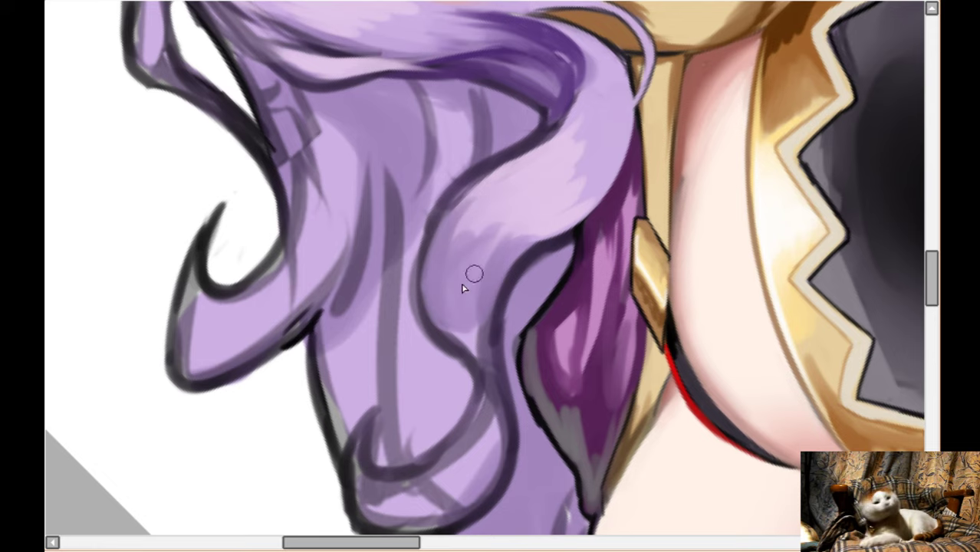
{"action": "scroll", "coordinate": [575, 215], "scroll_direction": "up", "scroll_amount": 2}
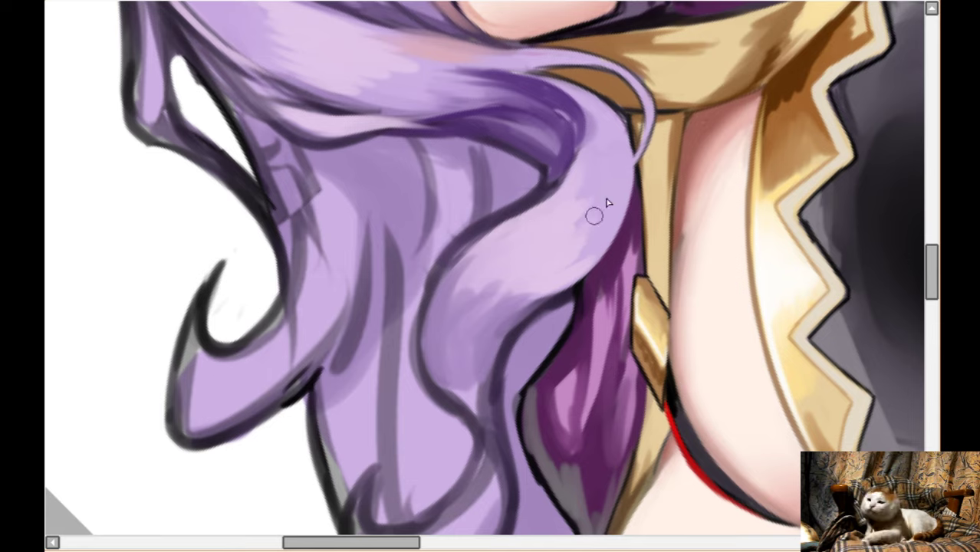
{"action": "scroll", "coordinate": [610, 184], "scroll_direction": "down", "scroll_amount": 2}
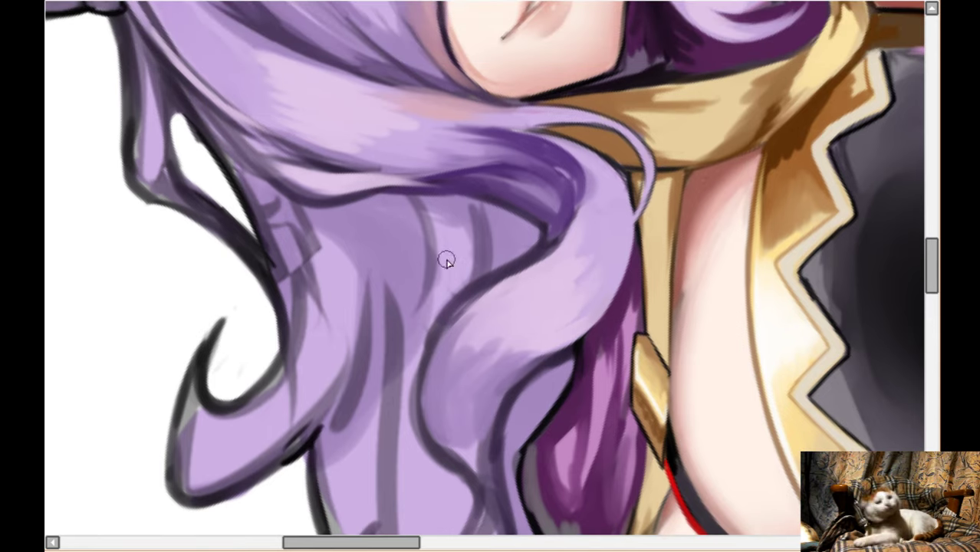
- Rotate the canvas back and paint light purple over the sketch line inside the lower curl of the shoulder hair
{"action": "scroll", "coordinate": [414, 265], "scroll_direction": "down", "scroll_amount": 1}
{"action": "key", "text": "End"}
{"action": "key", "text": "End"}
{"action": "key", "text": "End"}
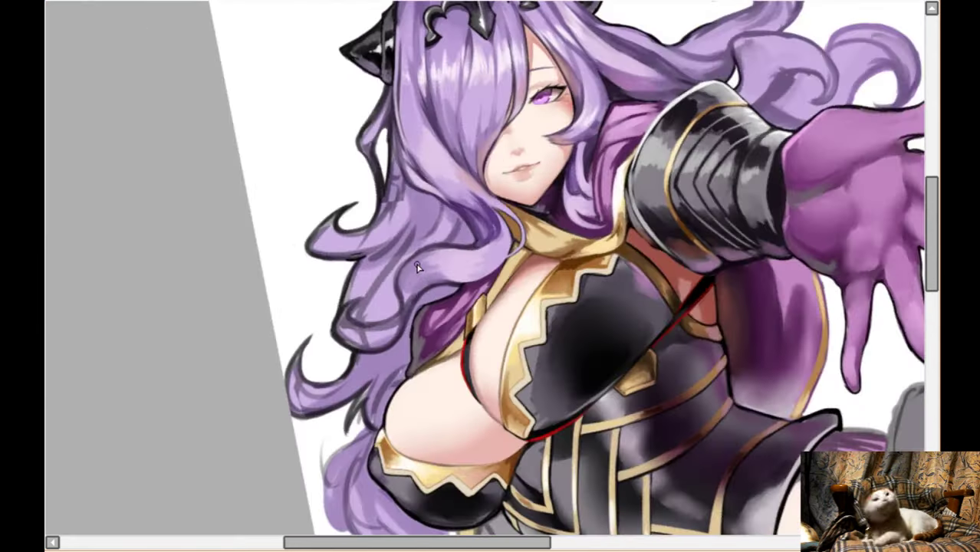
{"action": "scroll", "coordinate": [392, 293], "scroll_direction": "up", "scroll_amount": 3}
{"action": "scroll", "coordinate": [391, 287], "scroll_direction": "up", "scroll_amount": 1}
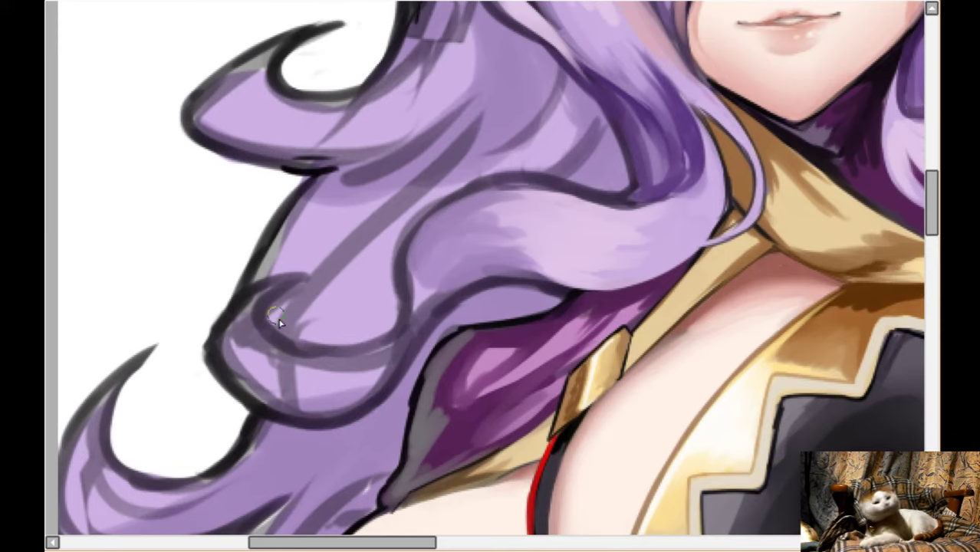
{"action": "mouse_move", "coordinate": [247, 360]}
{"action": "left_mouse_down"}
{"action": "mouse_move", "coordinate": [318, 399]}
{"action": "mouse_move", "coordinate": [252, 353]}
{"action": "mouse_move", "coordinate": [366, 371]}
{"action": "left_mouse_up"}
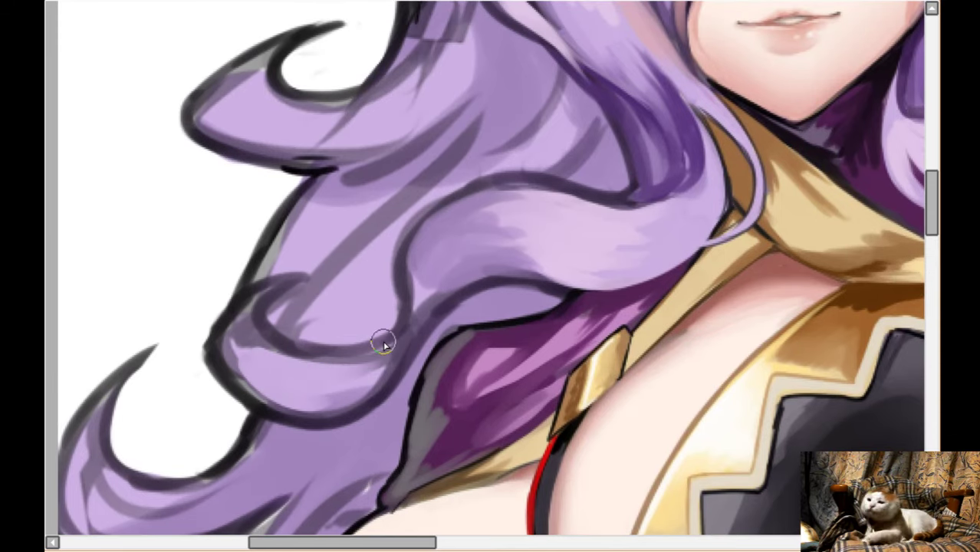
{"action": "key", "text": "Right"}
{"action": "scroll", "coordinate": [722, 398], "scroll_direction": "down", "scroll_amount": 1}
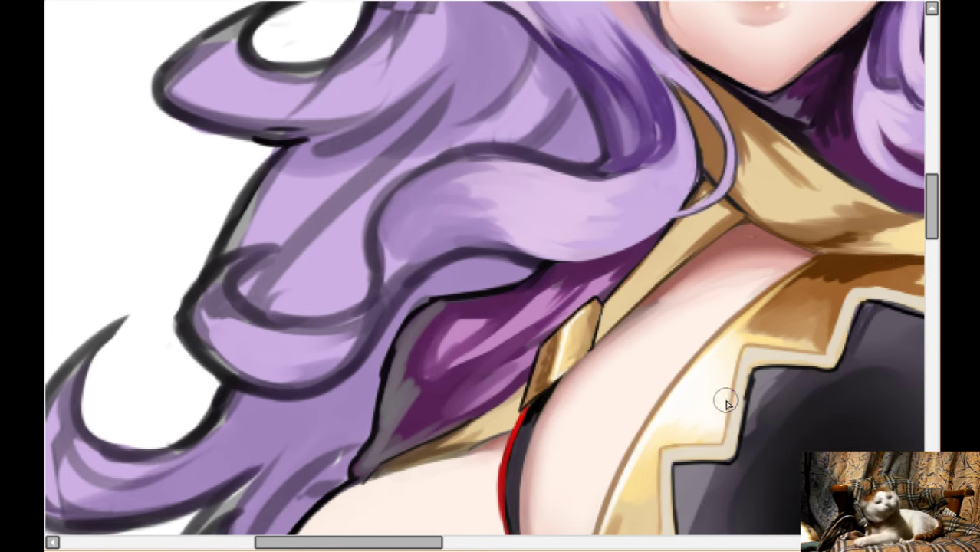
- Brighten the gold strap between the cape and the chest with light yellow strokes
{"action": "scroll", "coordinate": [646, 462], "scroll_direction": "right", "scroll_amount": 1}
{"action": "scroll", "coordinate": [484, 276], "scroll_direction": "right", "scroll_amount": 5}
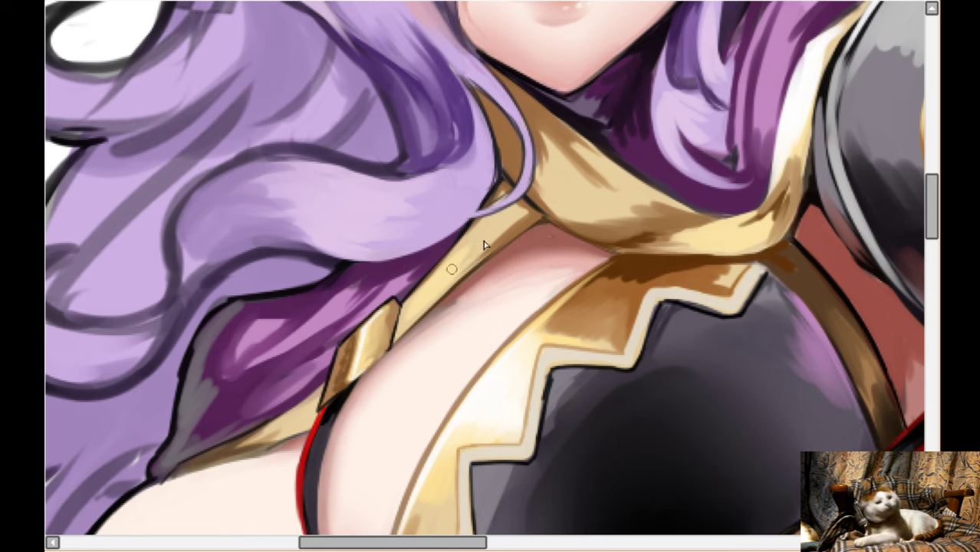
{"action": "scroll", "coordinate": [499, 234], "scroll_direction": "up", "scroll_amount": 3}
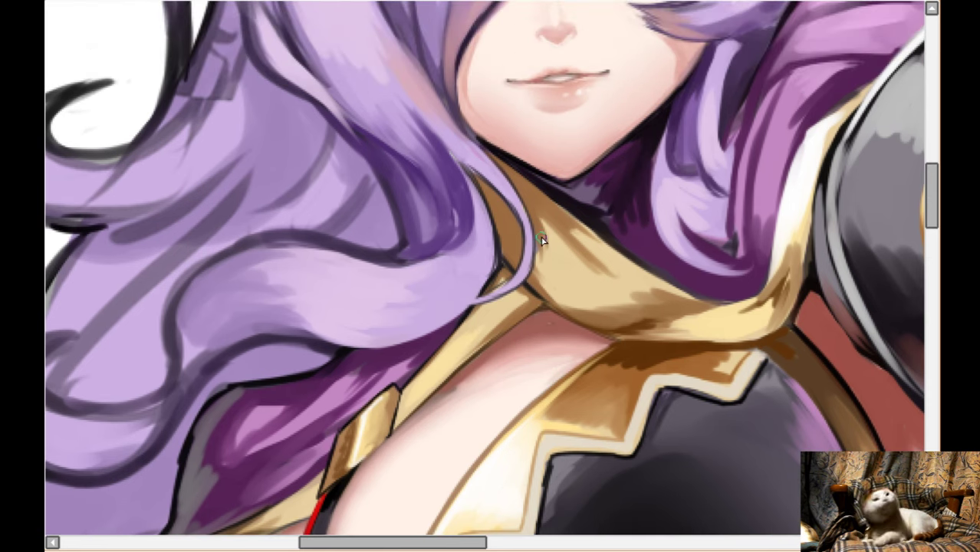
- Flip the canvas back horizontally and blend shading into the gold collar beneath the chin and hair
{"action": "key", "text": "h"}
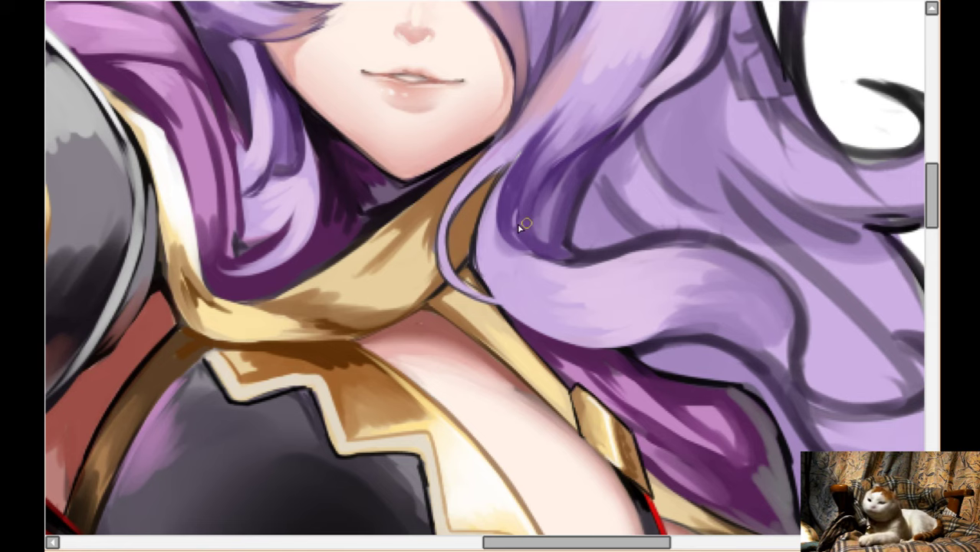
{"action": "scroll", "coordinate": [527, 226], "scroll_direction": "up", "scroll_amount": 1}
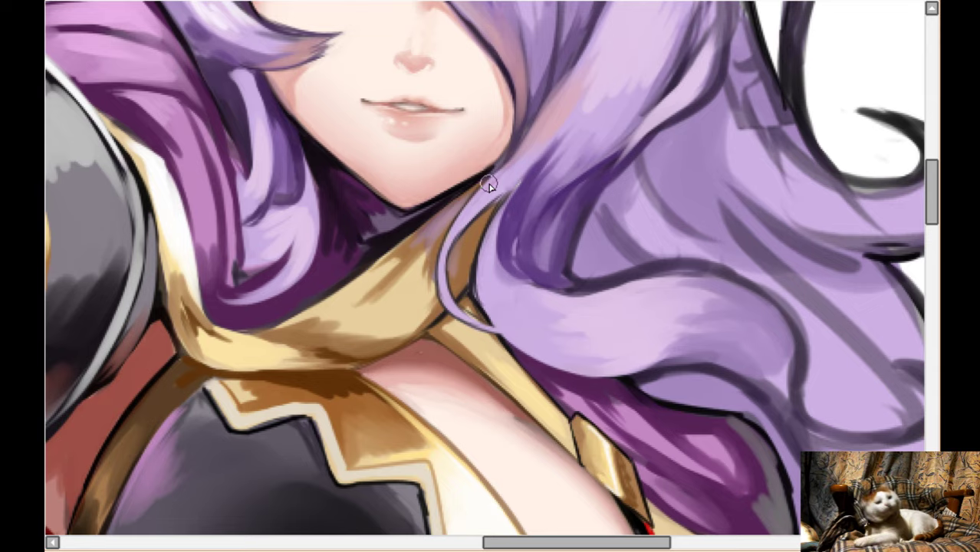
{"action": "scroll", "coordinate": [489, 185], "scroll_direction": "down", "scroll_amount": 3}
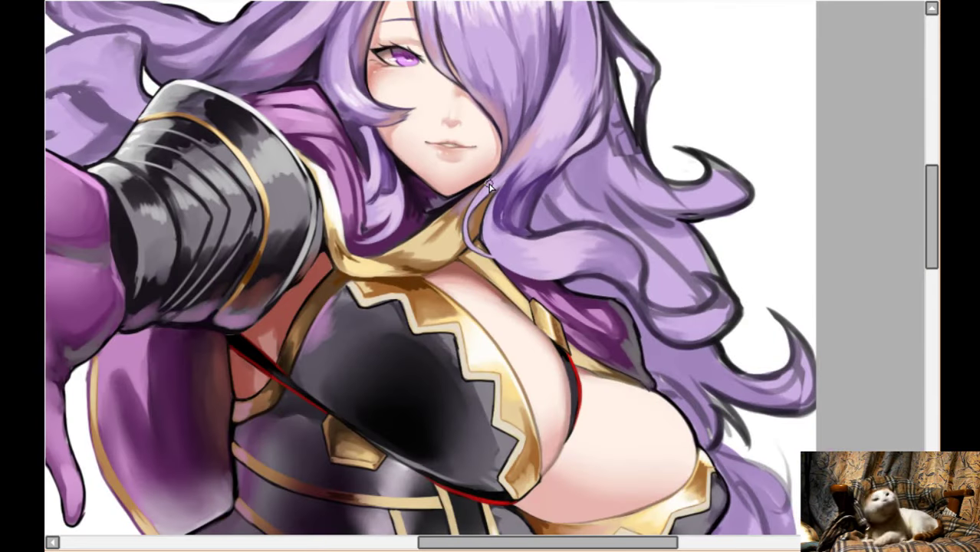
{"action": "scroll", "coordinate": [452, 230], "scroll_direction": "up", "scroll_amount": 2}
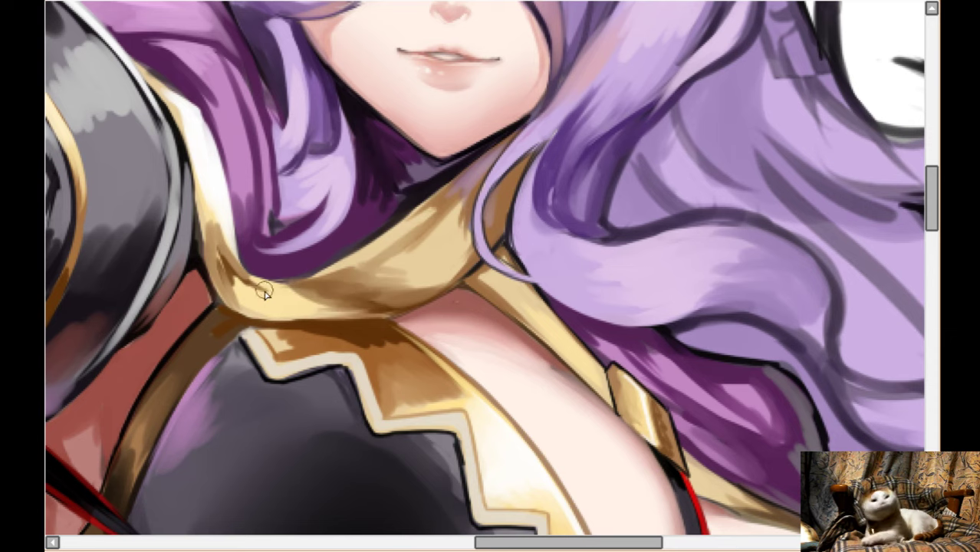
{"action": "scroll", "coordinate": [462, 286], "scroll_direction": "down", "scroll_amount": 2}
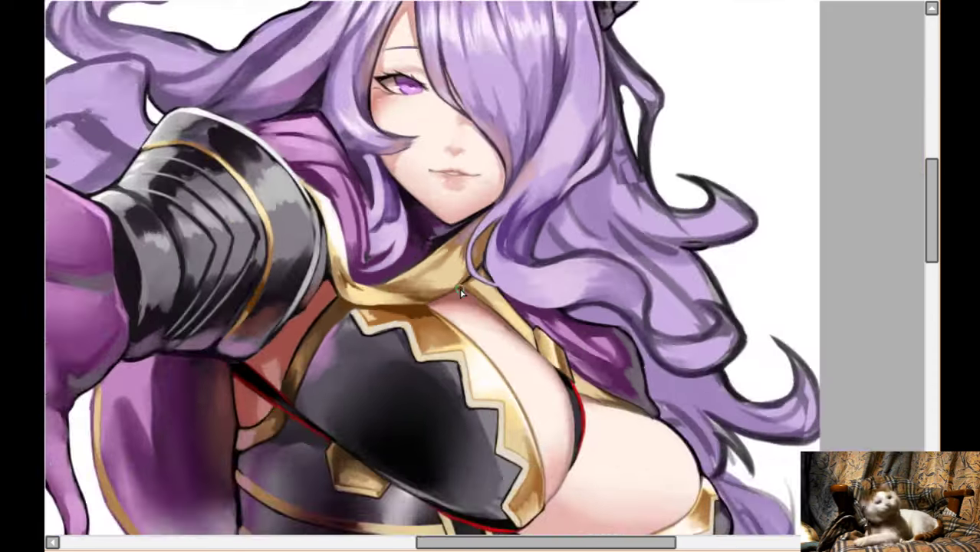
{"action": "scroll", "coordinate": [462, 294], "scroll_direction": "down", "scroll_amount": 2}
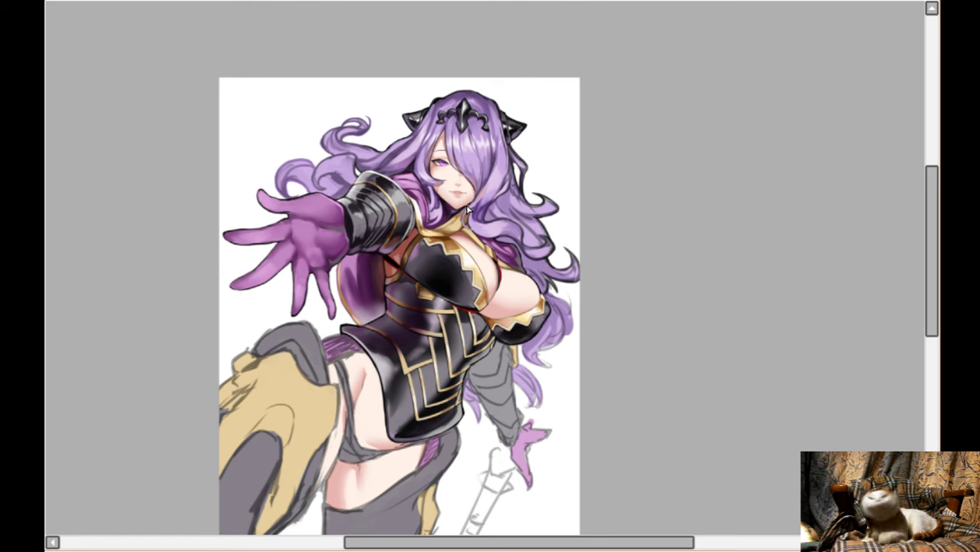
{"action": "scroll", "coordinate": [347, 168], "scroll_direction": "up", "scroll_amount": 2}
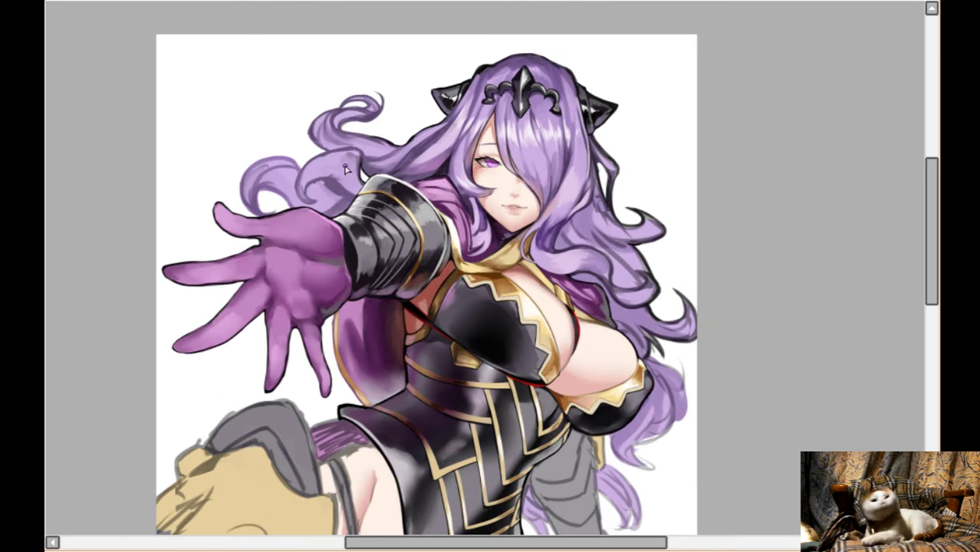
{"action": "scroll", "coordinate": [338, 196], "scroll_direction": "up", "scroll_amount": 3}
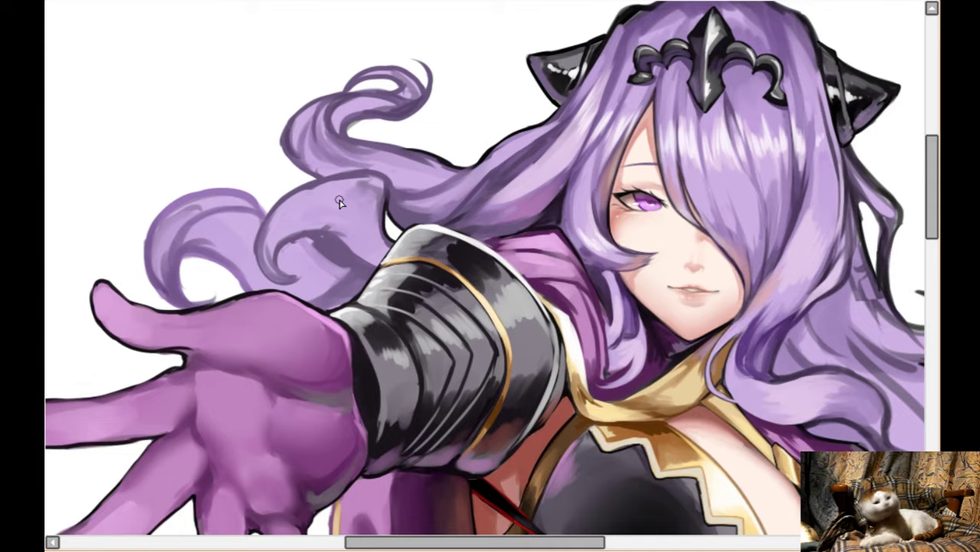
- Clean up the skin edge beneath the pointed lower tip of the purple cape with pale skin color
{"action": "scroll", "coordinate": [339, 201], "scroll_direction": "down", "scroll_amount": 2}
{"action": "left_click_drag", "start_coordinate": [688, 466], "coordinate": [688, 379]}
{"action": "scroll", "coordinate": [718, 260], "scroll_direction": "up", "scroll_amount": 4}
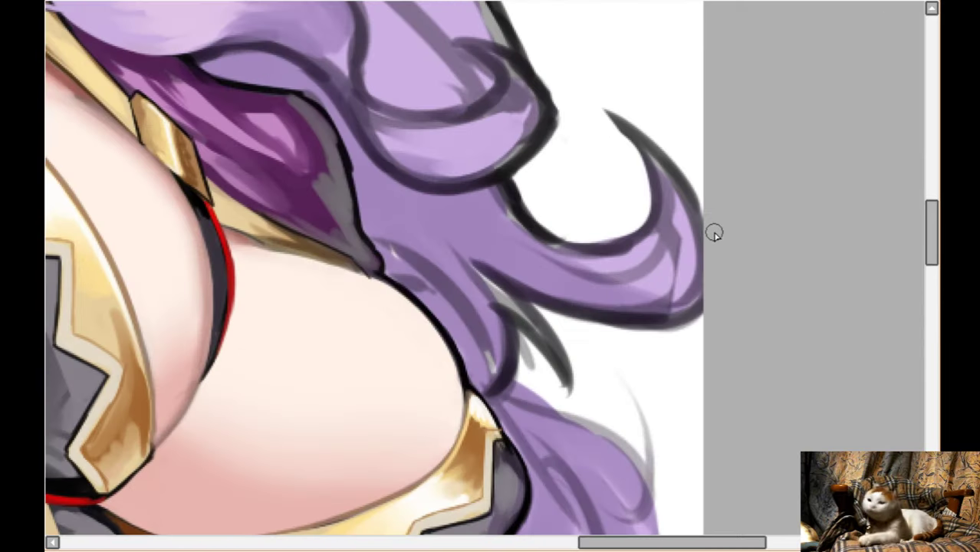
{"action": "scroll", "coordinate": [714, 233], "scroll_direction": "right", "scroll_amount": 1}
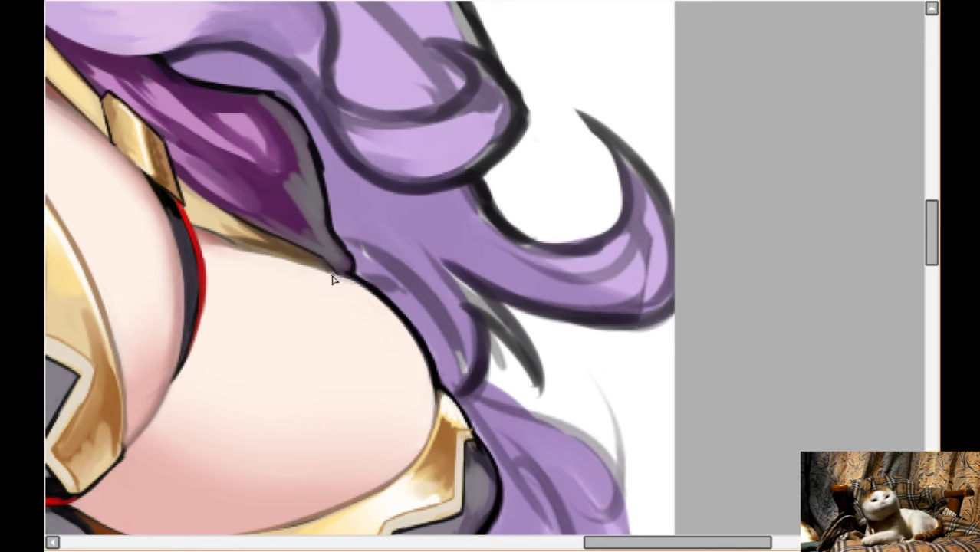
{"action": "scroll", "coordinate": [366, 296], "scroll_direction": "up", "scroll_amount": 2}
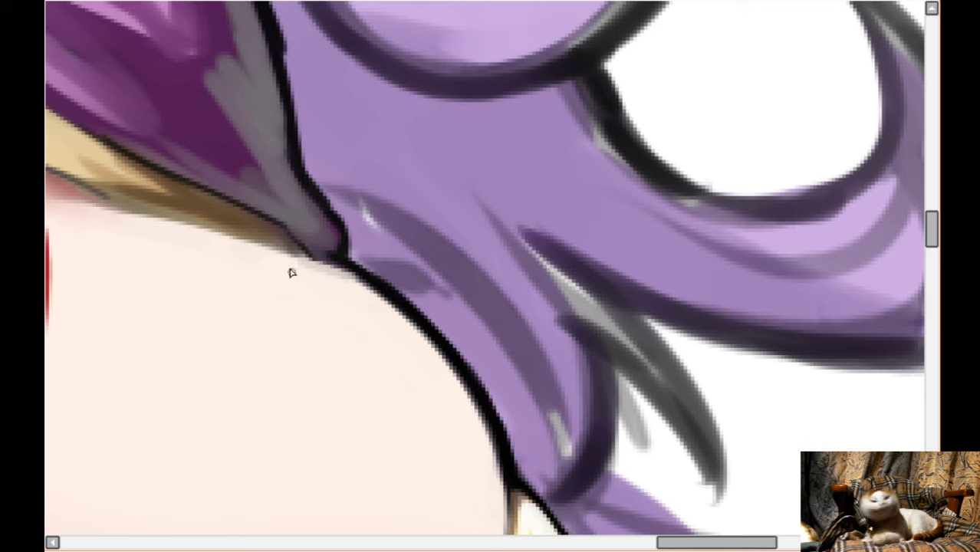
{"action": "mouse_move", "coordinate": [355, 263]}
{"action": "left_mouse_down"}
{"action": "mouse_move", "coordinate": [368, 286]}
{"action": "mouse_move", "coordinate": [306, 256]}
{"action": "mouse_move", "coordinate": [345, 281]}
{"action": "left_mouse_up"}
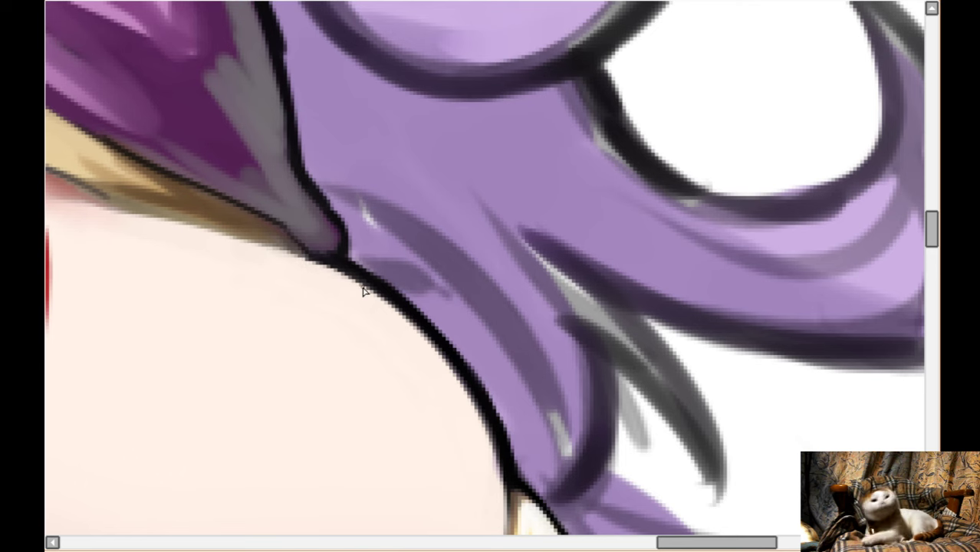
- Flip the canvas horizontally, smooth purple over the sketch line inside the outer hair curl and extend the thin dark strand below it
{"action": "key", "text": "h"}
{"action": "scroll", "coordinate": [575, 321], "scroll_direction": "down", "scroll_amount": 3}
{"action": "scroll", "coordinate": [501, 326], "scroll_direction": "up", "scroll_amount": 1}
{"action": "scroll", "coordinate": [503, 328], "scroll_direction": "down", "scroll_amount": 1}
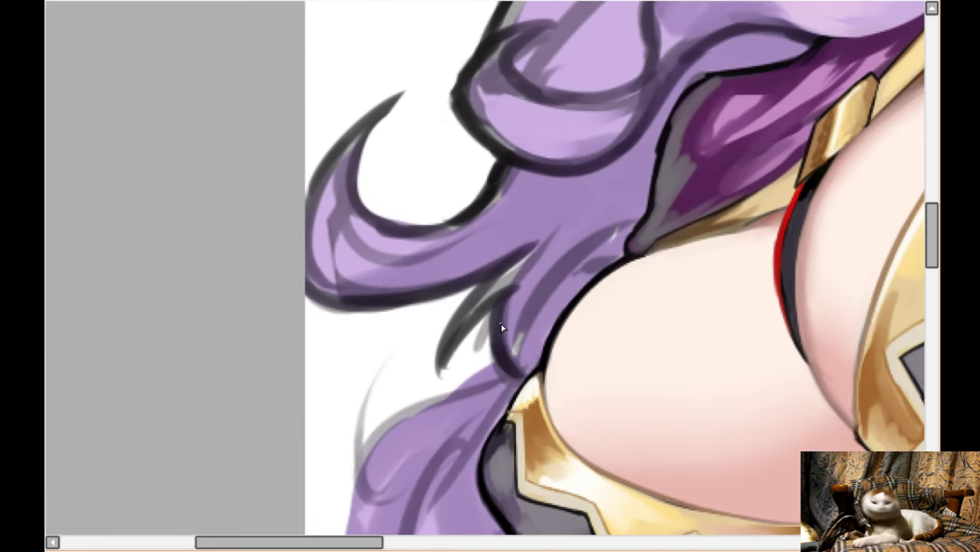
{"action": "scroll", "coordinate": [501, 329], "scroll_direction": "down", "scroll_amount": 2}
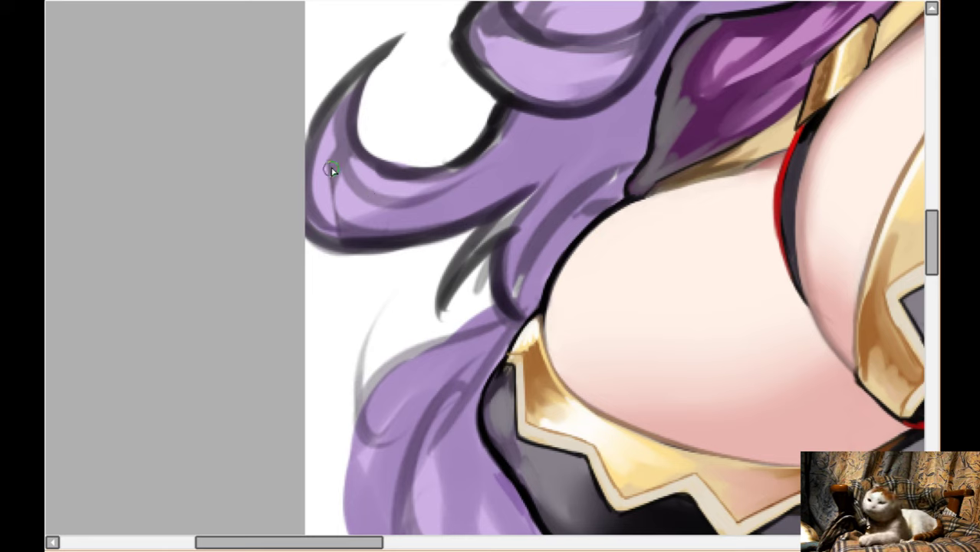
{"action": "mouse_move", "coordinate": [332, 171]}
{"action": "left_mouse_down"}
{"action": "mouse_move", "coordinate": [357, 203]}
{"action": "mouse_move", "coordinate": [333, 126]}
{"action": "mouse_move", "coordinate": [333, 146]}
{"action": "mouse_move", "coordinate": [348, 113]}
{"action": "mouse_move", "coordinate": [320, 136]}
{"action": "mouse_move", "coordinate": [341, 231]}
{"action": "mouse_move", "coordinate": [324, 182]}
{"action": "mouse_move", "coordinate": [429, 234]}
{"action": "left_mouse_up"}
{"action": "mouse_move", "coordinate": [515, 206]}
{"action": "left_mouse_down"}
{"action": "mouse_move", "coordinate": [464, 250]}
{"action": "mouse_move", "coordinate": [471, 306]}
{"action": "mouse_move", "coordinate": [461, 356]}
{"action": "mouse_move", "coordinate": [482, 247]}
{"action": "left_mouse_up"}
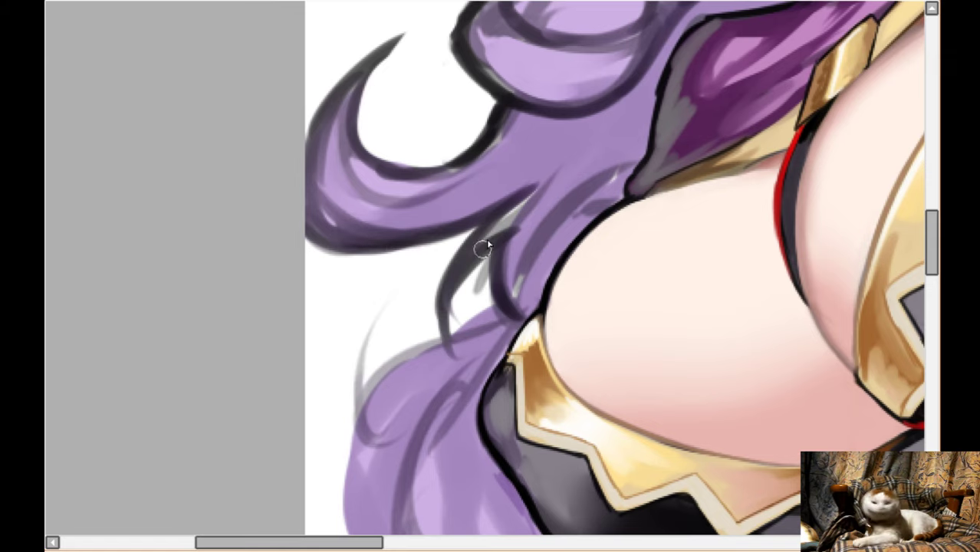
- Erase the stray gray sketch lines outside the lower hair lock and in the gap beside the thin dark strand
{"action": "scroll", "coordinate": [511, 305], "scroll_direction": "down", "scroll_amount": 4}
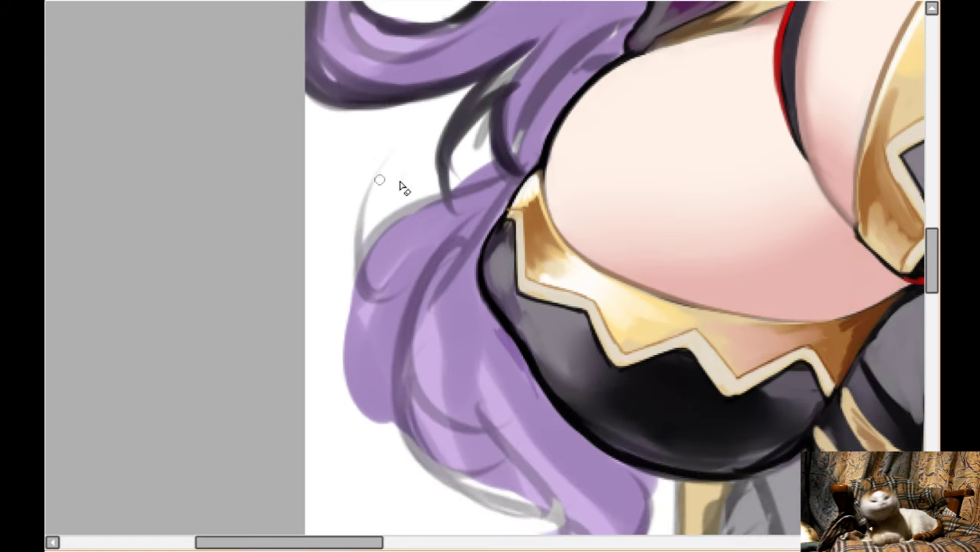
{"action": "key", "text": "]"}
{"action": "key", "text": "]"}
{"action": "key", "text": "]"}
{"action": "key", "text": "]"}
{"action": "key", "text": "]"}
{"action": "key", "text": "]"}
{"action": "left_click_drag", "start_coordinate": [387, 164], "coordinate": [326, 287]}
{"action": "left_click_drag", "start_coordinate": [368, 199], "coordinate": [326, 412]}
{"action": "key", "text": "["}
{"action": "key", "text": "["}
{"action": "key", "text": "["}
{"action": "key", "text": "["}
{"action": "mouse_move", "coordinate": [460, 161]}
{"action": "left_mouse_down"}
{"action": "mouse_move", "coordinate": [482, 129]}
{"action": "mouse_move", "coordinate": [476, 122]}
{"action": "left_mouse_up"}
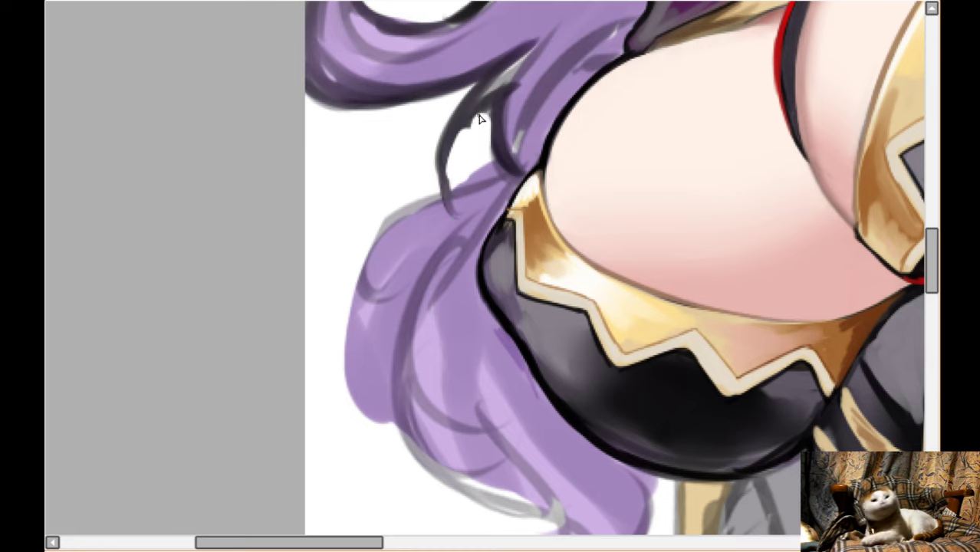
- Draw a dark outline around the outer bulges and underside of the lower hair lock beside the chest
{"action": "mouse_move", "coordinate": [479, 118]}
{"action": "left_mouse_down"}
{"action": "mouse_move", "coordinate": [450, 204]}
{"action": "mouse_move", "coordinate": [455, 152]}
{"action": "mouse_move", "coordinate": [478, 217]}
{"action": "mouse_move", "coordinate": [477, 119]}
{"action": "mouse_move", "coordinate": [463, 135]}
{"action": "mouse_move", "coordinate": [504, 95]}
{"action": "mouse_move", "coordinate": [478, 230]}
{"action": "left_mouse_up"}
{"action": "scroll", "coordinate": [452, 167], "scroll_direction": "down", "scroll_amount": 3}
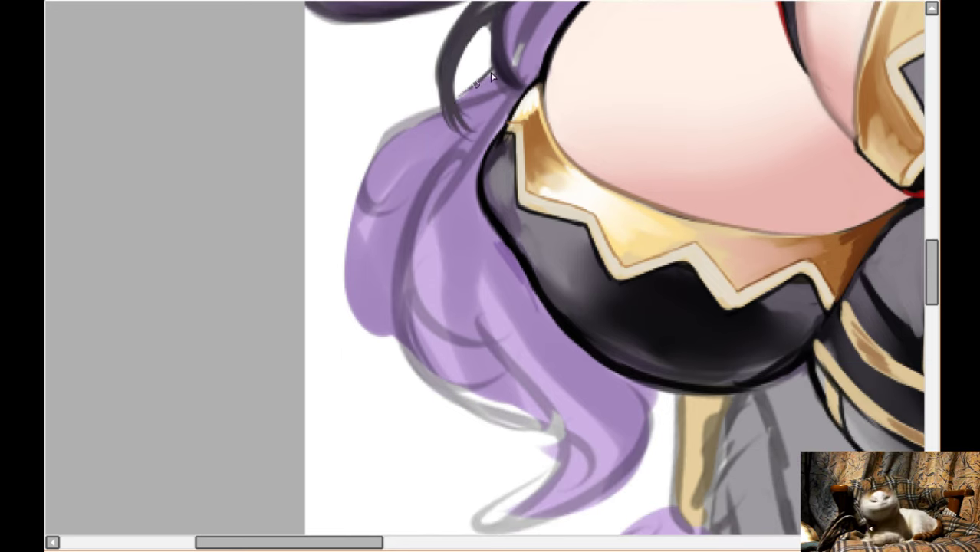
{"action": "mouse_move", "coordinate": [457, 97]}
{"action": "left_mouse_down"}
{"action": "mouse_move", "coordinate": [376, 147]}
{"action": "mouse_move", "coordinate": [357, 202]}
{"action": "mouse_move", "coordinate": [368, 327]}
{"action": "mouse_move", "coordinate": [355, 245]}
{"action": "mouse_move", "coordinate": [405, 338]}
{"action": "left_mouse_up"}
{"action": "scroll", "coordinate": [403, 326], "scroll_direction": "down", "scroll_amount": 1}
{"action": "mouse_move", "coordinate": [421, 173]}
{"action": "left_mouse_down"}
{"action": "mouse_move", "coordinate": [416, 315]}
{"action": "mouse_move", "coordinate": [400, 269]}
{"action": "mouse_move", "coordinate": [485, 361]}
{"action": "left_mouse_up"}
{"action": "scroll", "coordinate": [526, 318], "scroll_direction": "down", "scroll_amount": 1}
- Flip the canvas, outline the lower lock's curled tip in dark gray and erase the leftover sketch marks around it
{"action": "key", "text": "h"}
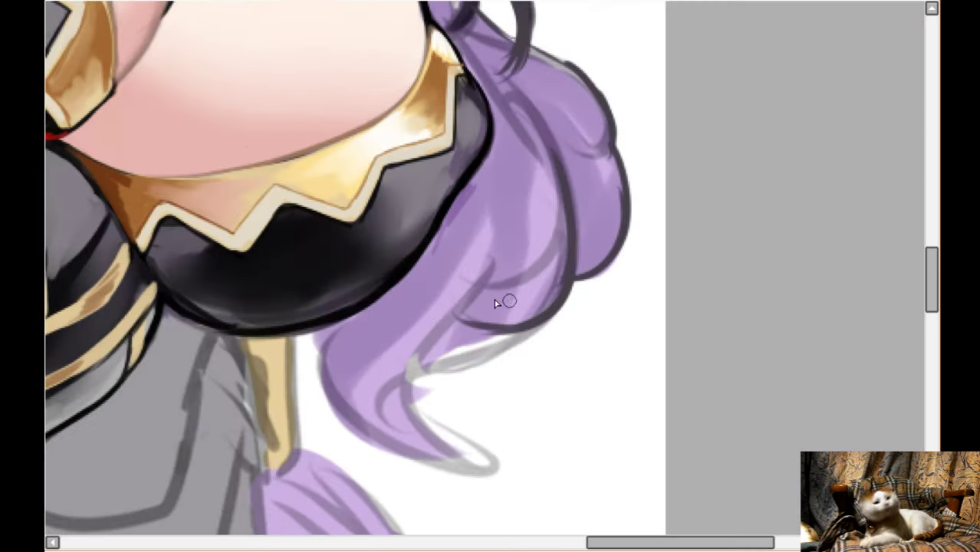
{"action": "scroll", "coordinate": [331, 299], "scroll_direction": "down", "scroll_amount": 2}
{"action": "mouse_move", "coordinate": [324, 279]}
{"action": "left_mouse_down"}
{"action": "mouse_move", "coordinate": [402, 389]}
{"action": "mouse_move", "coordinate": [362, 371]}
{"action": "mouse_move", "coordinate": [495, 379]}
{"action": "mouse_move", "coordinate": [457, 375]}
{"action": "mouse_move", "coordinate": [484, 377]}
{"action": "mouse_move", "coordinate": [462, 391]}
{"action": "mouse_move", "coordinate": [451, 371]}
{"action": "mouse_move", "coordinate": [463, 404]}
{"action": "mouse_move", "coordinate": [447, 403]}
{"action": "mouse_move", "coordinate": [414, 320]}
{"action": "mouse_move", "coordinate": [450, 284]}
{"action": "mouse_move", "coordinate": [460, 261]}
{"action": "left_mouse_up"}
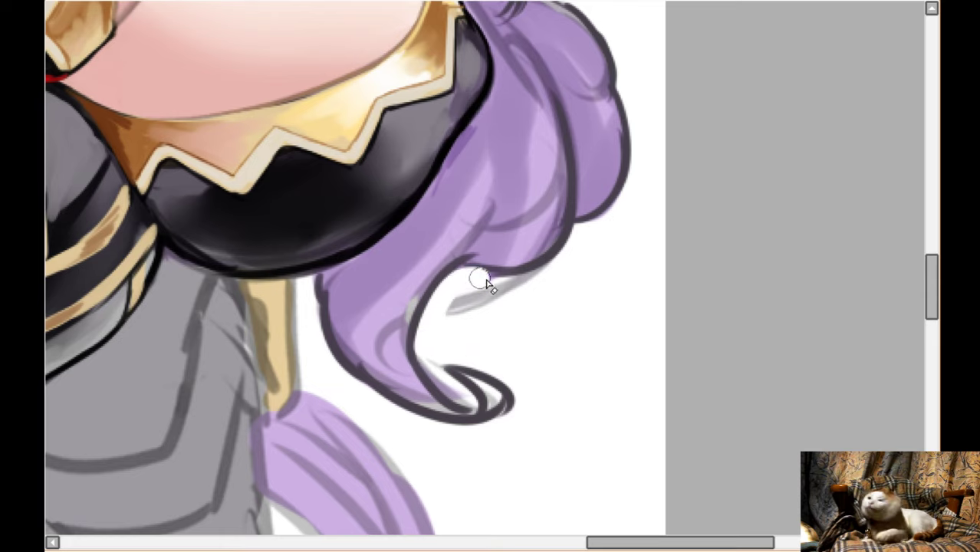
{"action": "left_click_drag", "start_coordinate": [479, 279], "coordinate": [445, 310]}
{"action": "mouse_move", "coordinate": [449, 353]}
{"action": "left_mouse_down"}
{"action": "mouse_move", "coordinate": [438, 375]}
{"action": "mouse_move", "coordinate": [426, 355]}
{"action": "mouse_move", "coordinate": [463, 400]}
{"action": "left_mouse_up"}
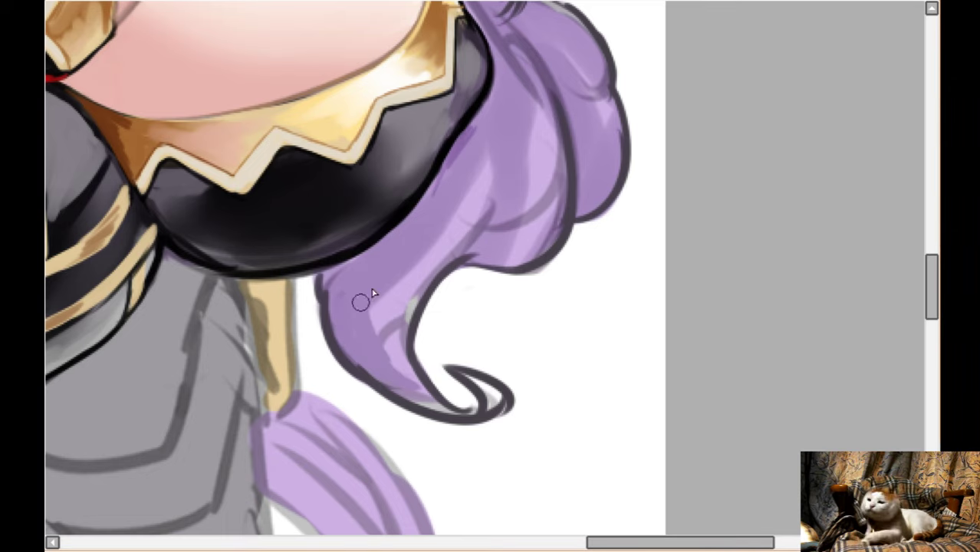
- Fill the curled tip of the lower hair lock with purple and blend the shading up into the lock
{"action": "mouse_move", "coordinate": [360, 303]}
{"action": "left_mouse_down"}
{"action": "mouse_move", "coordinate": [433, 405]}
{"action": "mouse_move", "coordinate": [454, 411]}
{"action": "mouse_move", "coordinate": [494, 393]}
{"action": "left_mouse_up"}
{"action": "mouse_move", "coordinate": [419, 336]}
{"action": "left_mouse_down"}
{"action": "mouse_move", "coordinate": [409, 371]}
{"action": "mouse_move", "coordinate": [420, 385]}
{"action": "left_mouse_up"}
{"action": "mouse_move", "coordinate": [411, 303]}
{"action": "left_mouse_down"}
{"action": "mouse_move", "coordinate": [389, 295]}
{"action": "mouse_move", "coordinate": [389, 268]}
{"action": "left_mouse_up"}
- Flip the canvas and outline the outer edge of the gold strip behind the lowered arm in dark gray
{"action": "scroll", "coordinate": [390, 261], "scroll_direction": "down", "scroll_amount": 5}
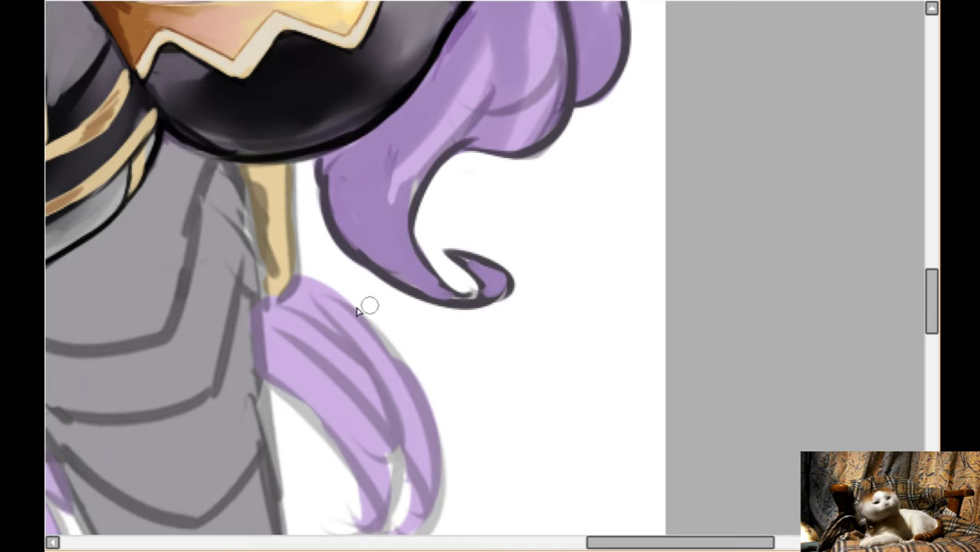
{"action": "scroll", "coordinate": [307, 230], "scroll_direction": "left", "scroll_amount": 1}
{"action": "scroll", "coordinate": [466, 262], "scroll_direction": "down", "scroll_amount": 2}
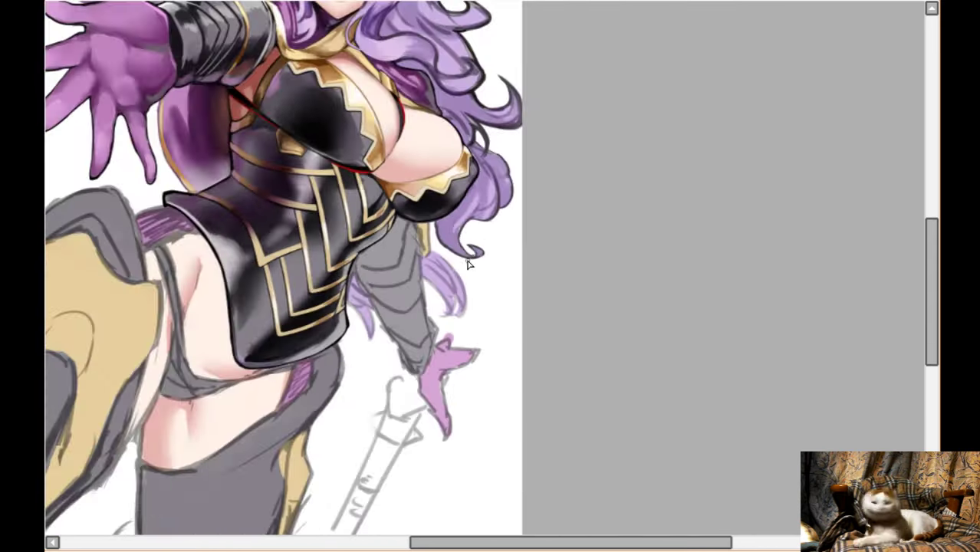
{"action": "key", "text": "h"}
{"action": "scroll", "coordinate": [621, 333], "scroll_direction": "up", "scroll_amount": 3}
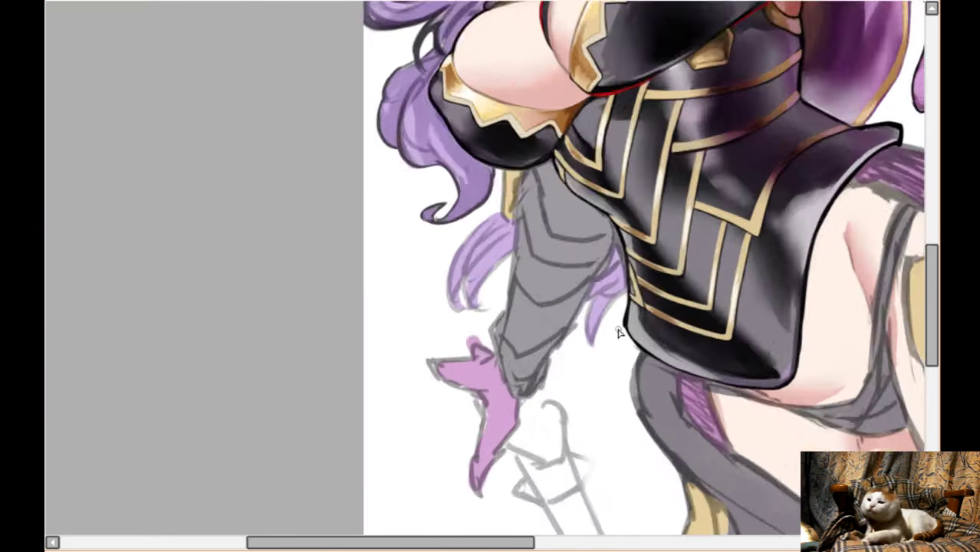
{"action": "key", "text": "Right"}
{"action": "key", "text": "Up"}
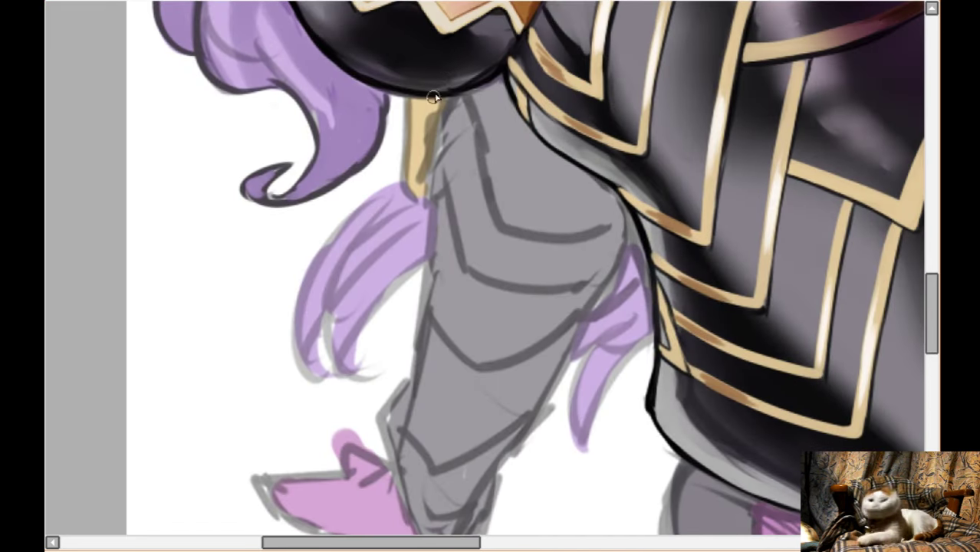
{"action": "left_click_drag", "start_coordinate": [407, 106], "coordinate": [403, 190]}
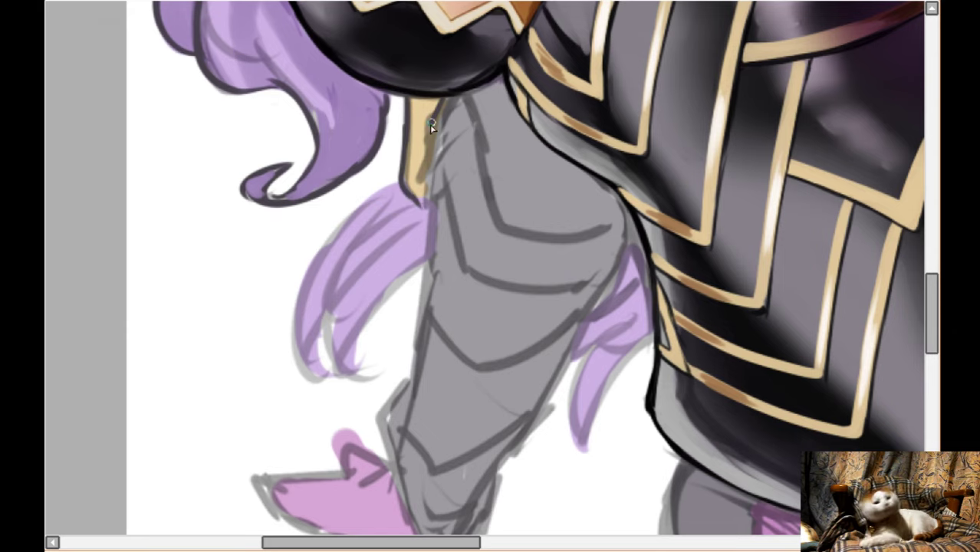
- Draw a dark outline around the lowered arm's gray armor from the shoulder down to the wrist cuff
{"action": "left_click_drag", "start_coordinate": [433, 153], "coordinate": [422, 297]}
{"action": "key", "text": "Down"}
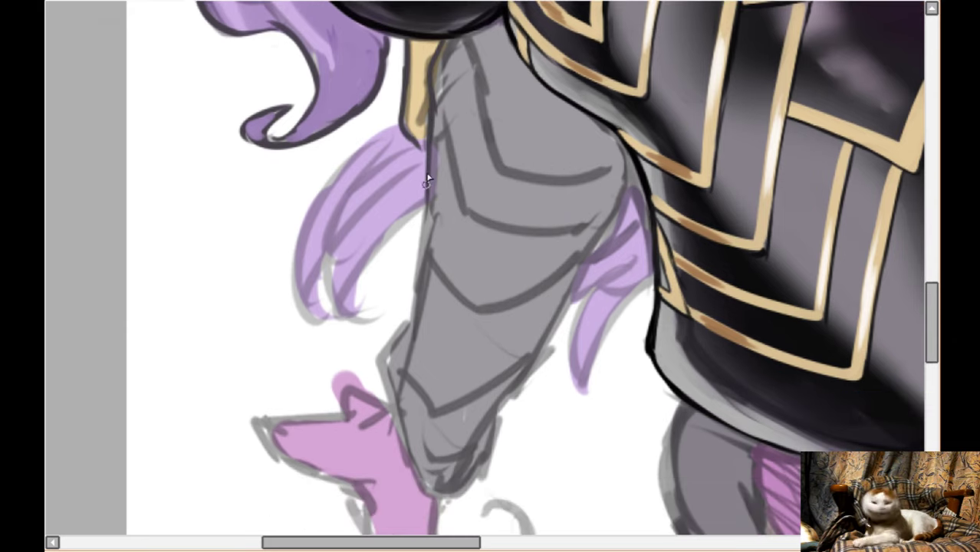
{"action": "mouse_move", "coordinate": [427, 179]}
{"action": "left_mouse_down"}
{"action": "mouse_move", "coordinate": [406, 334]}
{"action": "mouse_move", "coordinate": [415, 290]}
{"action": "mouse_move", "coordinate": [386, 370]}
{"action": "mouse_move", "coordinate": [398, 435]}
{"action": "mouse_move", "coordinate": [430, 463]}
{"action": "mouse_move", "coordinate": [423, 400]}
{"action": "mouse_move", "coordinate": [388, 331]}
{"action": "mouse_move", "coordinate": [420, 415]}
{"action": "mouse_move", "coordinate": [480, 395]}
{"action": "mouse_move", "coordinate": [560, 265]}
{"action": "mouse_move", "coordinate": [538, 297]}
{"action": "mouse_move", "coordinate": [623, 134]}
{"action": "left_mouse_up"}
{"action": "scroll", "coordinate": [399, 371], "scroll_direction": "down", "scroll_amount": 2}
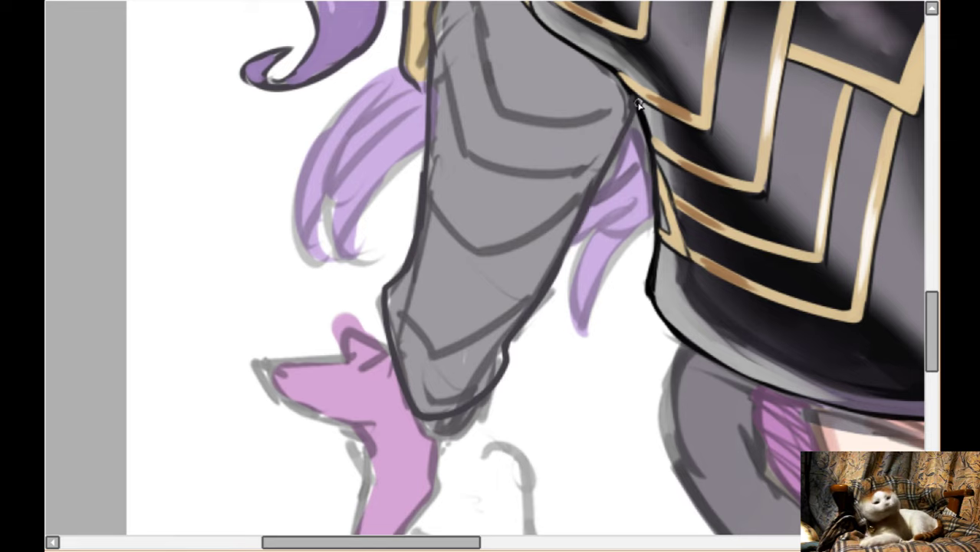
{"action": "left_click_drag", "start_coordinate": [635, 101], "coordinate": [588, 201]}
- Paint pink over the gray sketch beneath the wrist cuff to widen the lowered hand's wrist
{"action": "scroll", "coordinate": [457, 322], "scroll_direction": "down", "scroll_amount": 4}
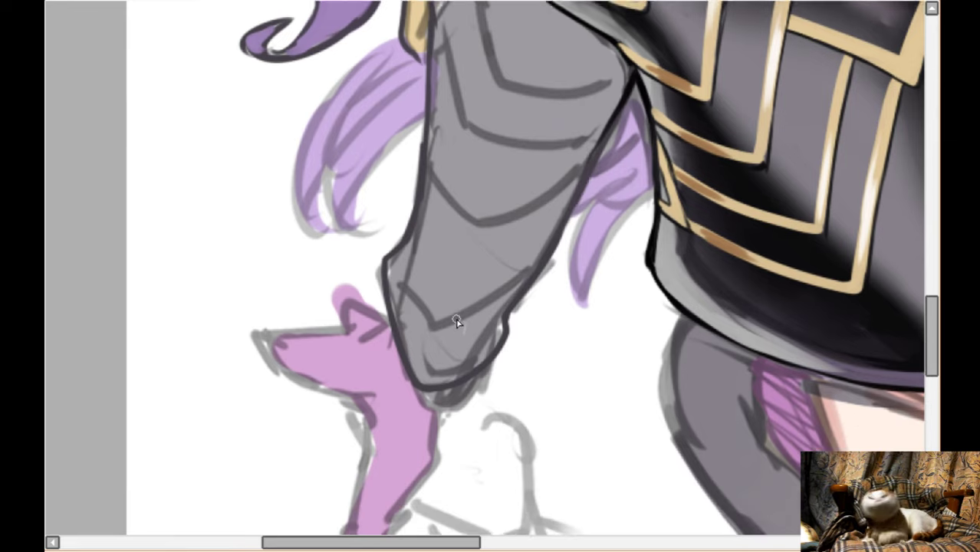
{"action": "scroll", "coordinate": [443, 303], "scroll_direction": "up", "scroll_amount": 1}
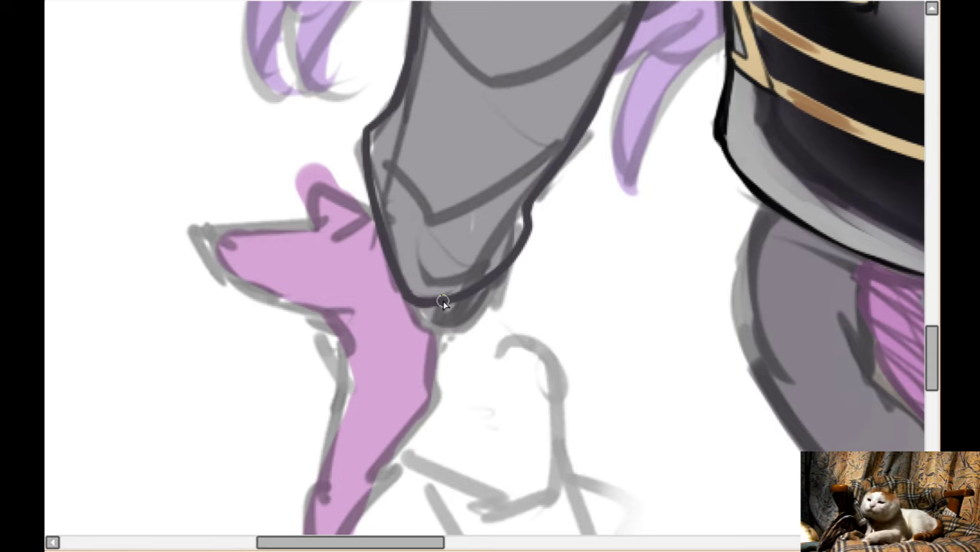
{"action": "scroll", "coordinate": [443, 303], "scroll_direction": "right", "scroll_amount": 2}
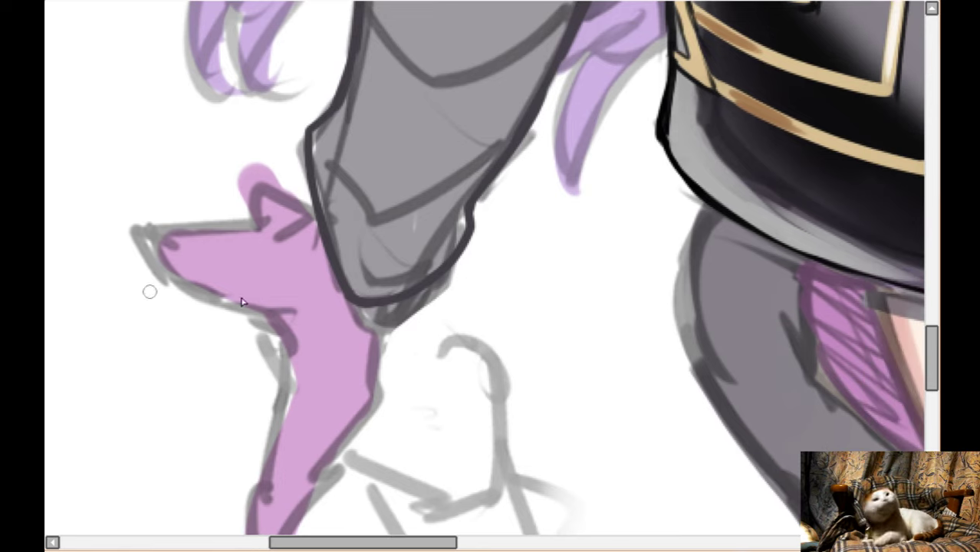
{"action": "mouse_move", "coordinate": [318, 322]}
{"action": "left_mouse_down"}
{"action": "mouse_move", "coordinate": [383, 312]}
{"action": "mouse_move", "coordinate": [349, 344]}
{"action": "mouse_move", "coordinate": [356, 353]}
{"action": "mouse_move", "coordinate": [403, 320]}
{"action": "left_mouse_up"}
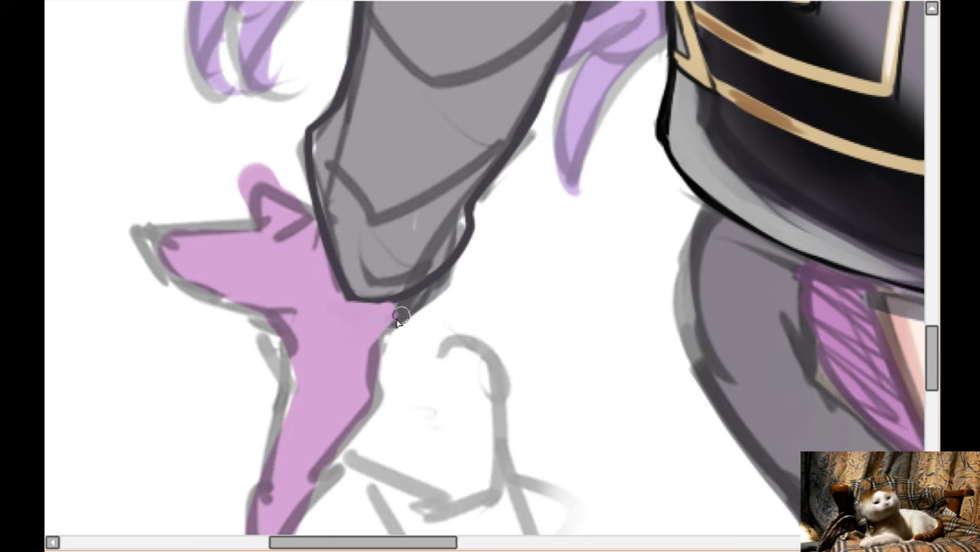
- Outline the lowered hand in dark purple along its finger, palm, pointed thumb and wrist
{"action": "scroll", "coordinate": [276, 261], "scroll_direction": "left", "scroll_amount": 3}
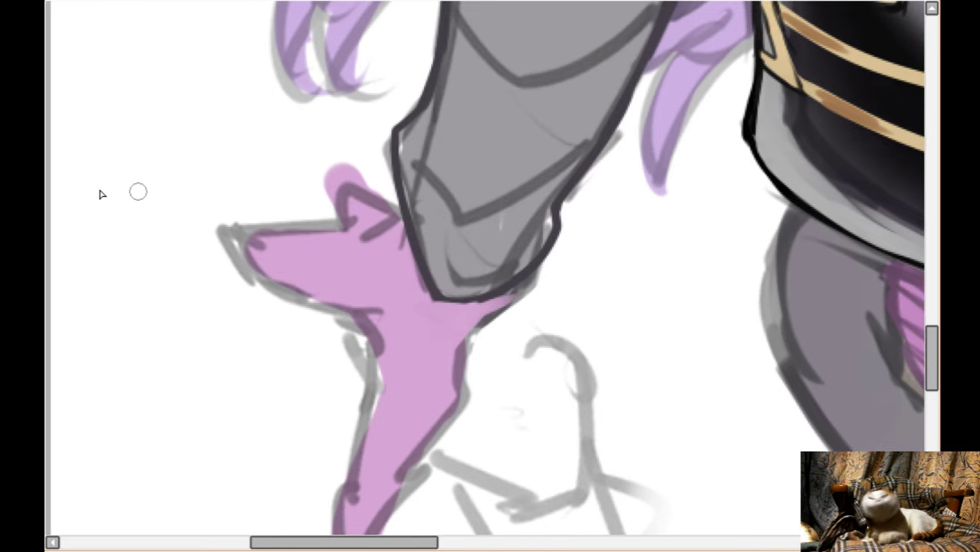
{"action": "scroll", "coordinate": [158, 193], "scroll_direction": "down", "scroll_amount": 2}
{"action": "mouse_move", "coordinate": [221, 167]}
{"action": "left_mouse_down"}
{"action": "mouse_move", "coordinate": [216, 194]}
{"action": "mouse_move", "coordinate": [226, 196]}
{"action": "mouse_move", "coordinate": [214, 185]}
{"action": "mouse_move", "coordinate": [269, 231]}
{"action": "mouse_move", "coordinate": [260, 223]}
{"action": "mouse_move", "coordinate": [343, 262]}
{"action": "mouse_move", "coordinate": [368, 294]}
{"action": "left_mouse_up"}
{"action": "scroll", "coordinate": [337, 239], "scroll_direction": "down", "scroll_amount": 1}
{"action": "left_click_drag", "start_coordinate": [338, 240], "coordinate": [368, 293]}
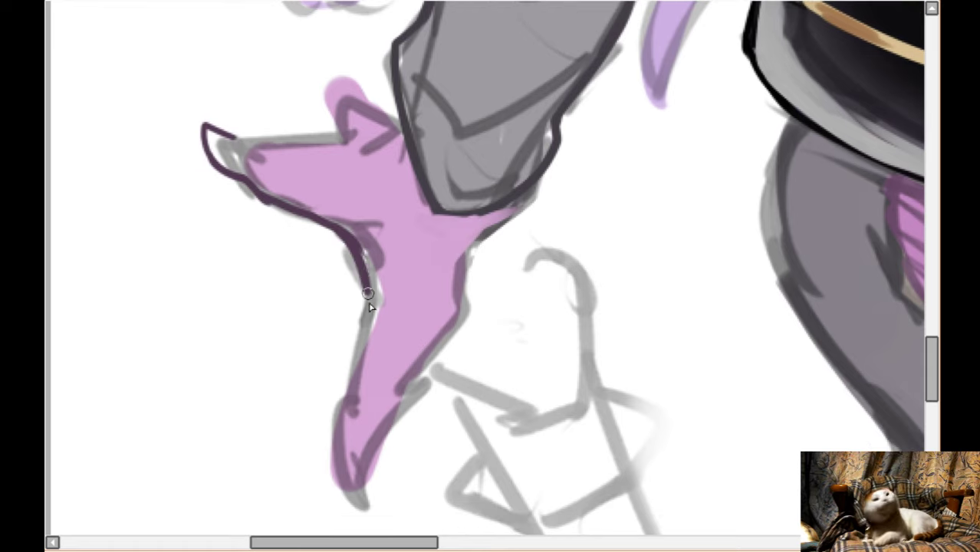
{"action": "scroll", "coordinate": [368, 294], "scroll_direction": "down", "scroll_amount": 1}
{"action": "mouse_move", "coordinate": [365, 260]}
{"action": "left_mouse_down"}
{"action": "mouse_move", "coordinate": [337, 418]}
{"action": "mouse_move", "coordinate": [337, 382]}
{"action": "mouse_move", "coordinate": [347, 457]}
{"action": "mouse_move", "coordinate": [363, 462]}
{"action": "mouse_move", "coordinate": [409, 354]}
{"action": "mouse_move", "coordinate": [458, 287]}
{"action": "mouse_move", "coordinate": [477, 213]}
{"action": "mouse_move", "coordinate": [526, 174]}
{"action": "left_mouse_up"}
{"action": "left_click_drag", "start_coordinate": [477, 216], "coordinate": [463, 284]}
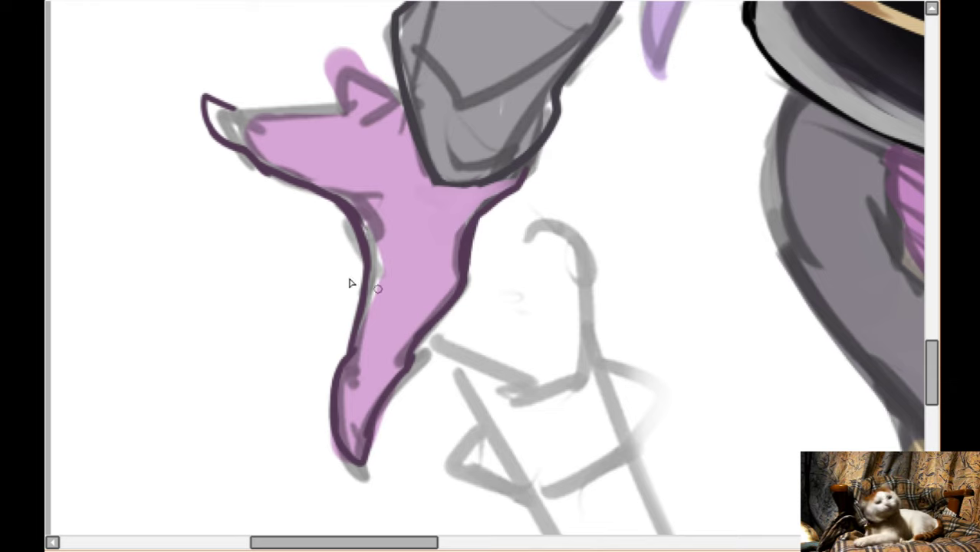
- Erase the gray sketch lines left outside the new outline of the lowered hand
{"action": "scroll", "coordinate": [102, 286], "scroll_direction": "down", "scroll_amount": 1}
{"action": "mouse_move", "coordinate": [316, 367]}
{"action": "left_mouse_down"}
{"action": "mouse_move", "coordinate": [321, 396]}
{"action": "mouse_move", "coordinate": [367, 449]}
{"action": "mouse_move", "coordinate": [401, 400]}
{"action": "left_mouse_up"}
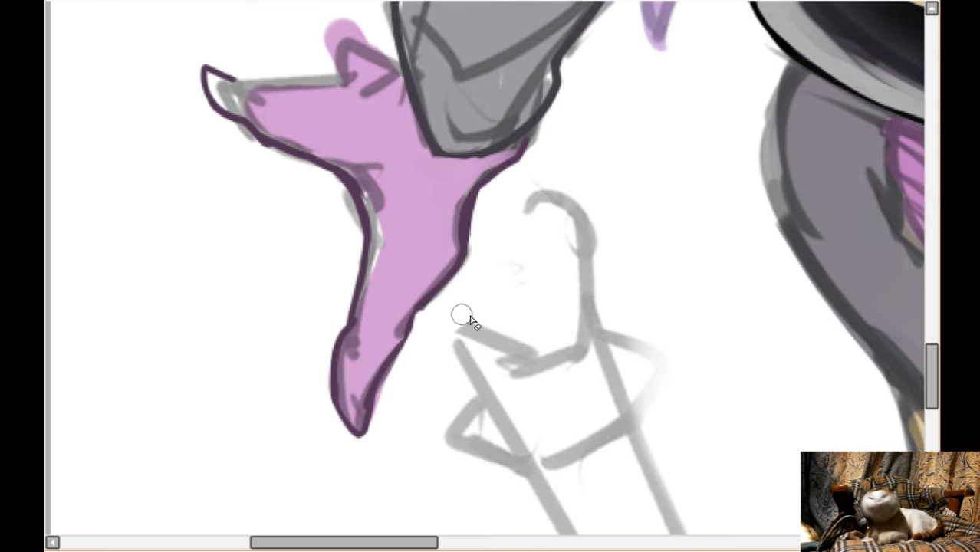
{"action": "scroll", "coordinate": [215, 261], "scroll_direction": "up", "scroll_amount": 1}
{"action": "scroll", "coordinate": [222, 259], "scroll_direction": "up", "scroll_amount": 1}
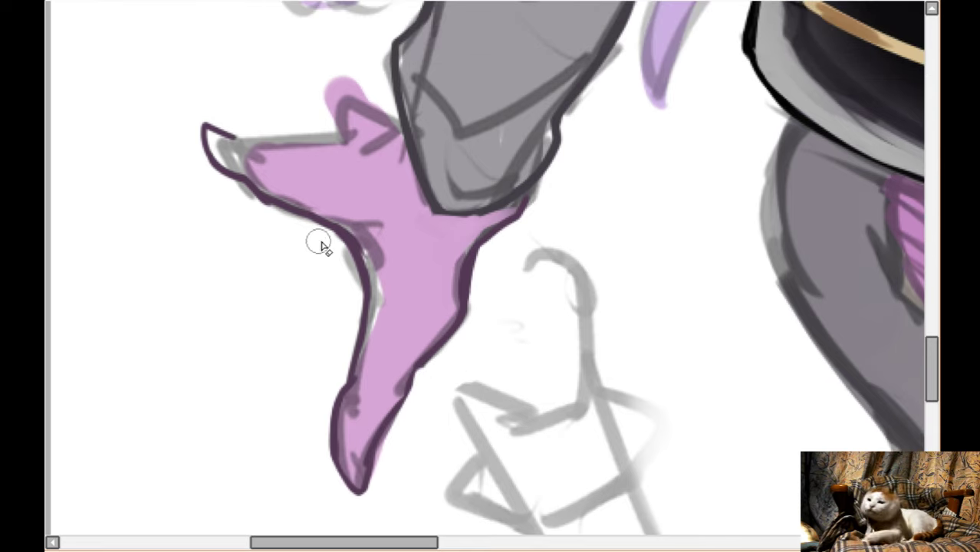
{"action": "scroll", "coordinate": [330, 265], "scroll_direction": "up", "scroll_amount": 1}
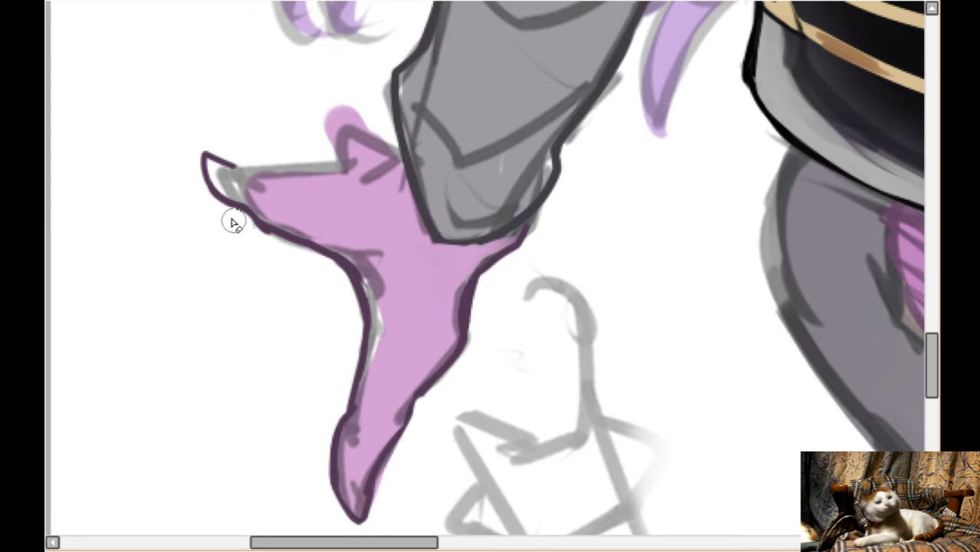
{"action": "scroll", "coordinate": [323, 218], "scroll_direction": "up", "scroll_amount": 1}
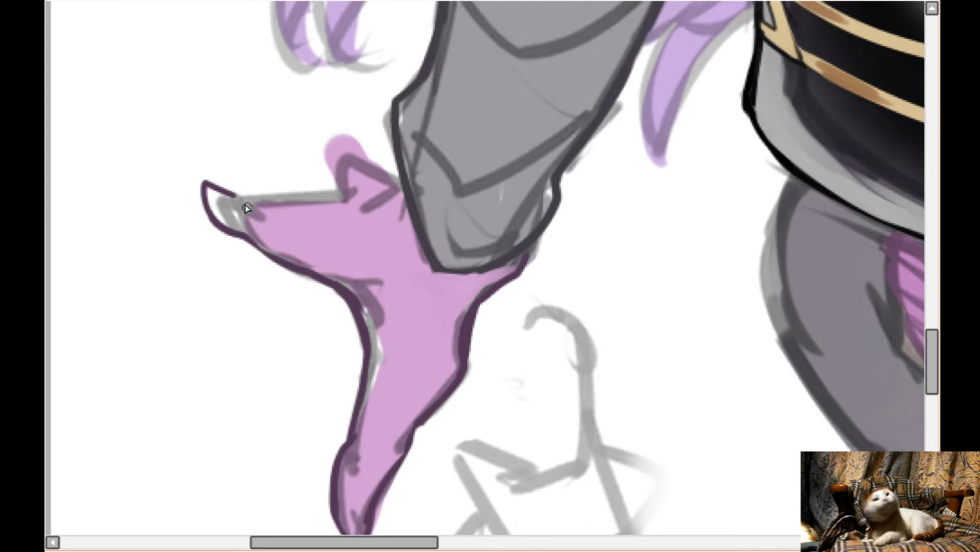
- Repaint the lowered hand's separate fingers in pink and outline them in dark purple, covering leftover sketch marks
{"action": "mouse_move", "coordinate": [226, 203]}
{"action": "left_mouse_down"}
{"action": "mouse_move", "coordinate": [218, 201]}
{"action": "mouse_move", "coordinate": [252, 231]}
{"action": "mouse_move", "coordinate": [224, 201]}
{"action": "mouse_move", "coordinate": [274, 230]}
{"action": "mouse_move", "coordinate": [227, 214]}
{"action": "mouse_move", "coordinate": [278, 221]}
{"action": "left_mouse_up"}
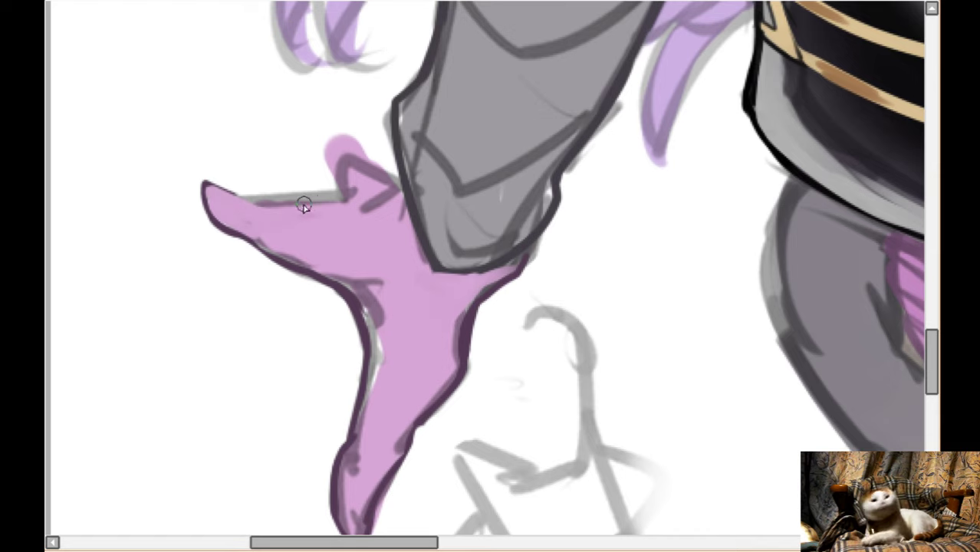
{"action": "mouse_move", "coordinate": [308, 209]}
{"action": "left_mouse_down"}
{"action": "mouse_move", "coordinate": [251, 159]}
{"action": "mouse_move", "coordinate": [251, 143]}
{"action": "mouse_move", "coordinate": [285, 173]}
{"action": "mouse_move", "coordinate": [344, 186]}
{"action": "mouse_move", "coordinate": [288, 175]}
{"action": "mouse_move", "coordinate": [260, 152]}
{"action": "mouse_move", "coordinate": [283, 184]}
{"action": "mouse_move", "coordinate": [339, 211]}
{"action": "mouse_move", "coordinate": [362, 207]}
{"action": "mouse_move", "coordinate": [339, 170]}
{"action": "mouse_move", "coordinate": [339, 142]}
{"action": "mouse_move", "coordinate": [369, 192]}
{"action": "left_mouse_up"}
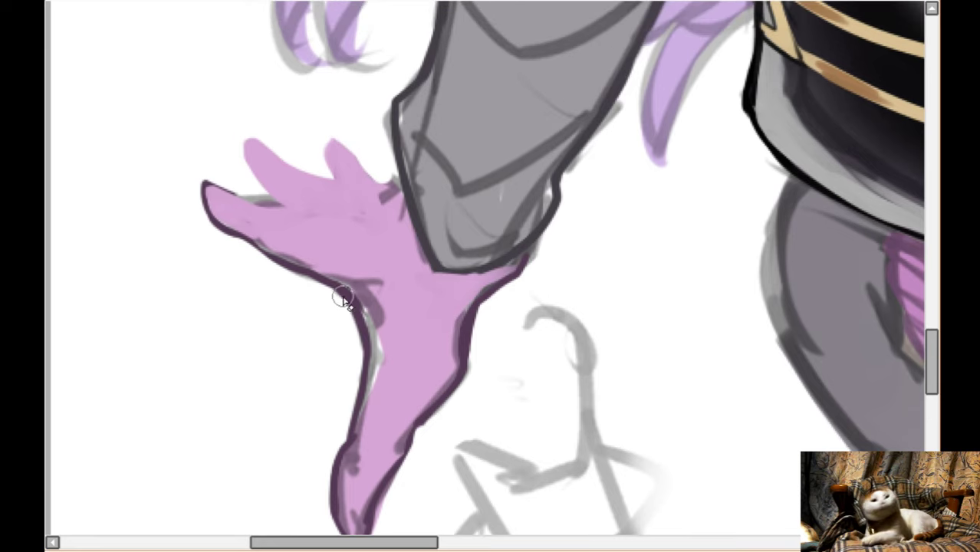
{"action": "mouse_move", "coordinate": [206, 182]}
{"action": "left_mouse_down"}
{"action": "mouse_move", "coordinate": [321, 213]}
{"action": "mouse_move", "coordinate": [255, 177]}
{"action": "mouse_move", "coordinate": [250, 136]}
{"action": "mouse_move", "coordinate": [383, 192]}
{"action": "mouse_move", "coordinate": [349, 147]}
{"action": "mouse_move", "coordinate": [401, 188]}
{"action": "left_mouse_up"}
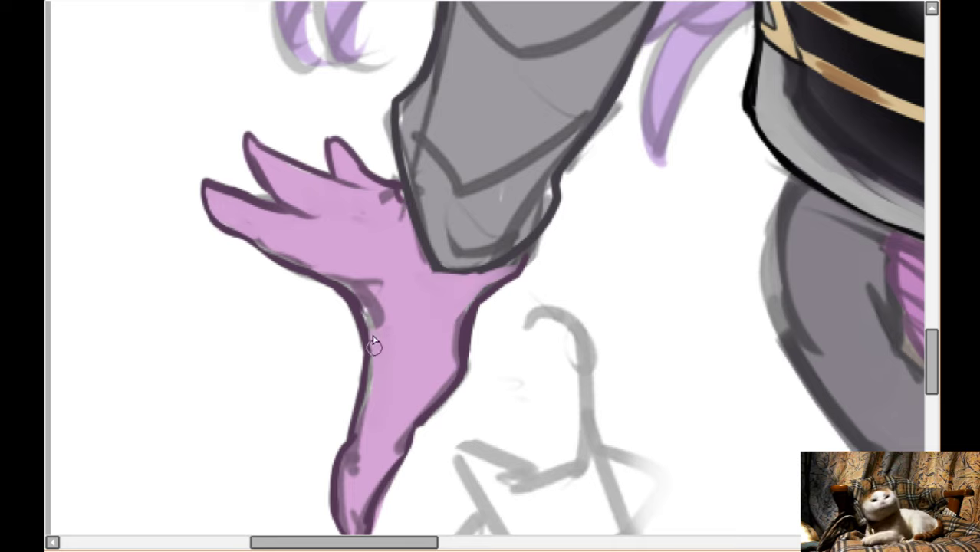
{"action": "left_click_drag", "start_coordinate": [376, 342], "coordinate": [342, 290]}
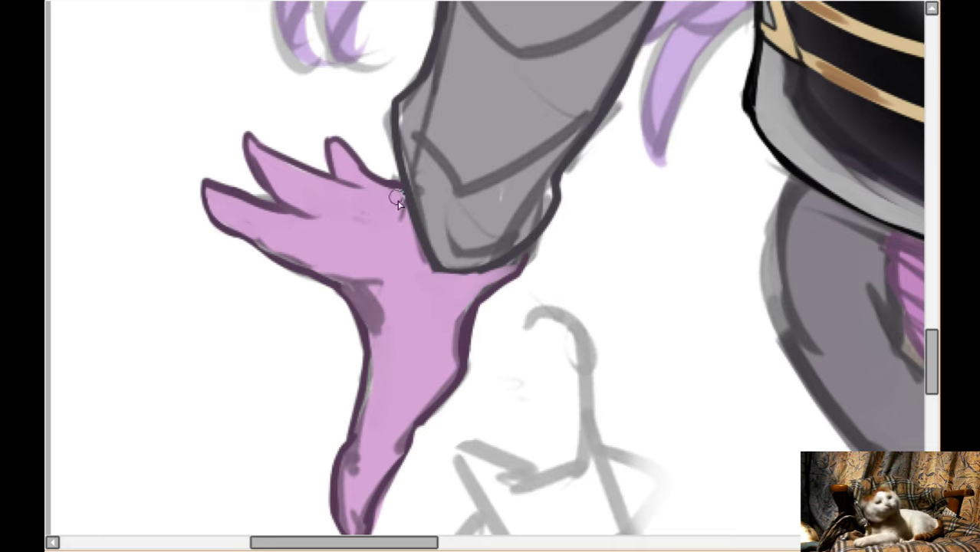
- Erase the stray sketch beside the forearm armor's cuff and thicken the cuff's dark outline along the hand
{"action": "scroll", "coordinate": [366, 145], "scroll_direction": "up", "scroll_amount": 1}
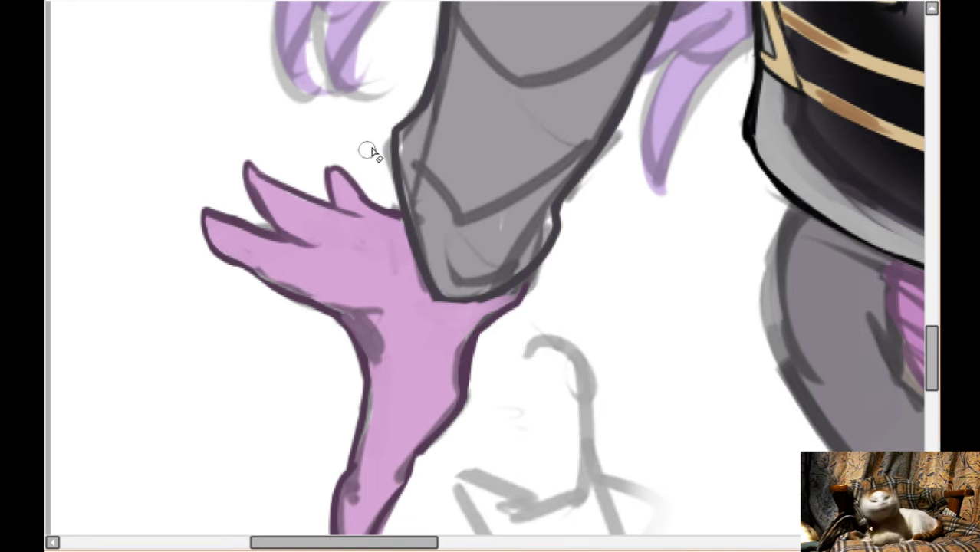
{"action": "left_click_drag", "start_coordinate": [384, 129], "coordinate": [392, 204]}
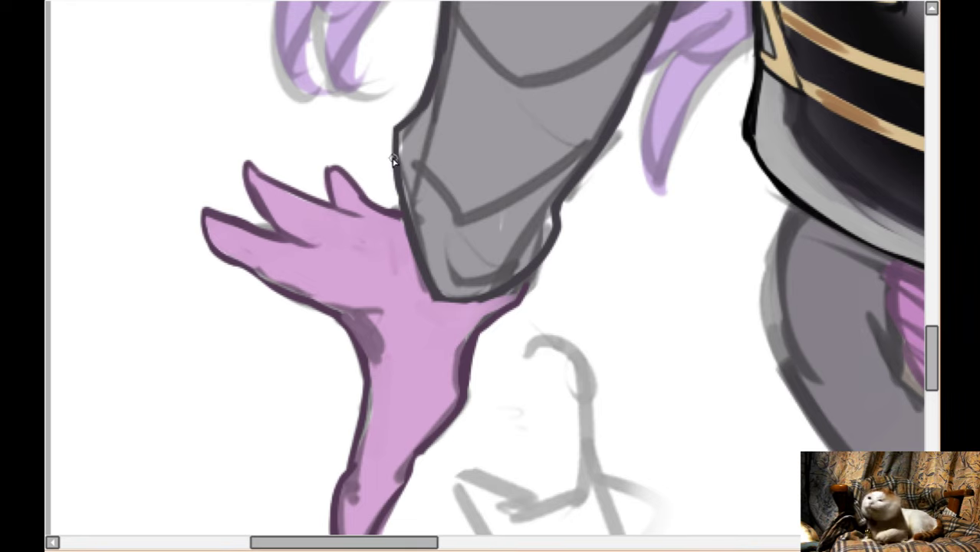
{"action": "left_click_drag", "start_coordinate": [392, 160], "coordinate": [399, 187]}
{"action": "left_click_drag", "start_coordinate": [394, 146], "coordinate": [408, 259]}
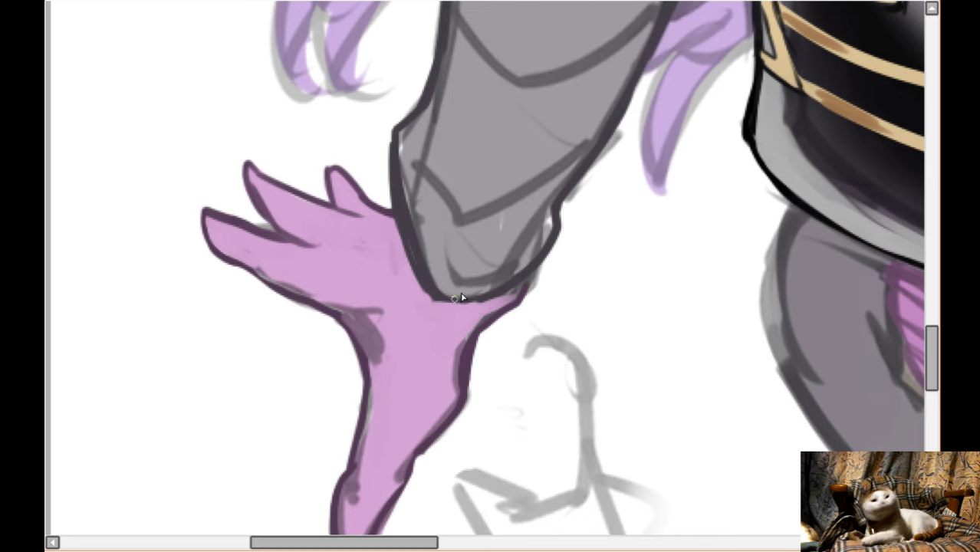
- Paint pink over the gray smudges on the lowered hand's palm edge and pointed thumb
{"action": "scroll", "coordinate": [459, 305], "scroll_direction": "down", "scroll_amount": 2}
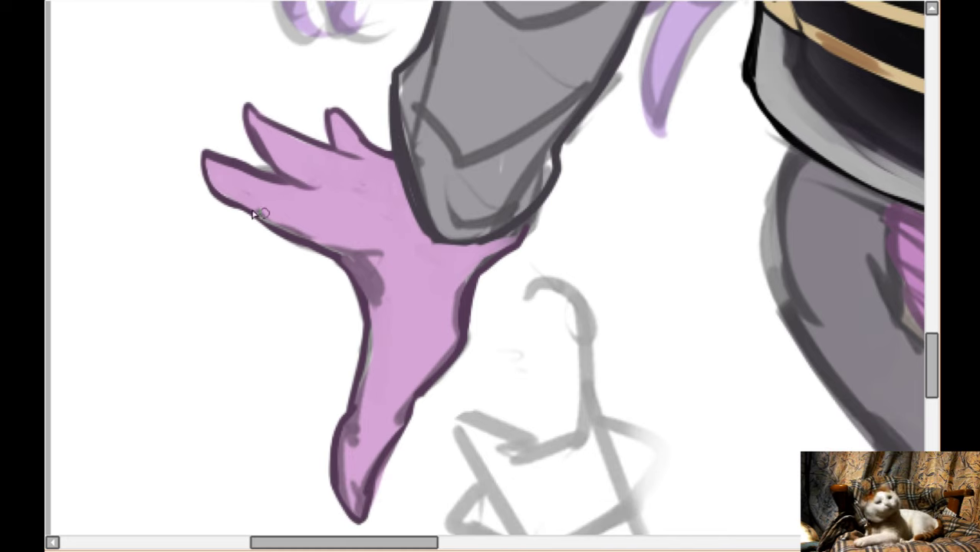
{"action": "mouse_move", "coordinate": [297, 228]}
{"action": "left_mouse_down"}
{"action": "mouse_move", "coordinate": [372, 251]}
{"action": "mouse_move", "coordinate": [302, 226]}
{"action": "mouse_move", "coordinate": [395, 282]}
{"action": "mouse_move", "coordinate": [392, 257]}
{"action": "left_mouse_up"}
{"action": "scroll", "coordinate": [377, 361], "scroll_direction": "down", "scroll_amount": 2}
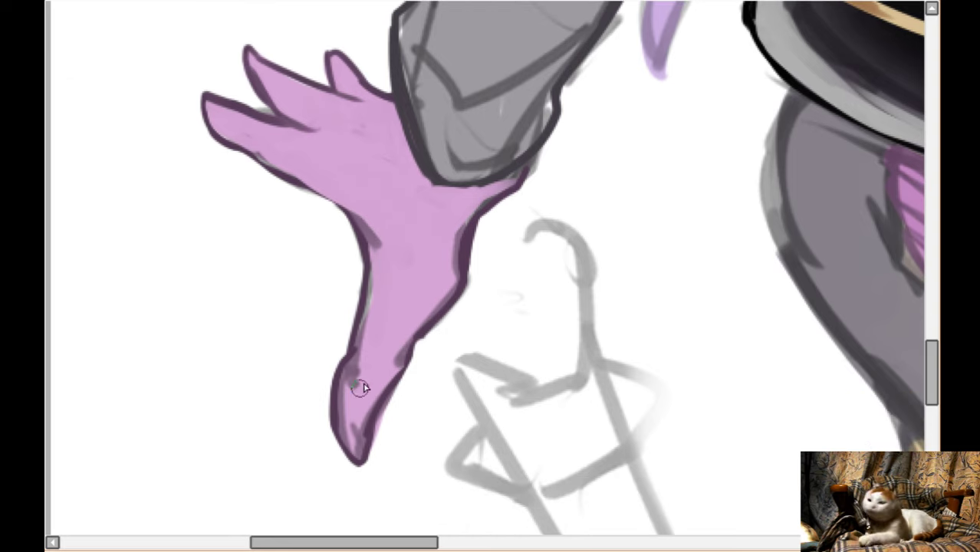
{"action": "mouse_move", "coordinate": [354, 375]}
{"action": "left_mouse_down"}
{"action": "mouse_move", "coordinate": [342, 408]}
{"action": "mouse_move", "coordinate": [379, 381]}
{"action": "mouse_move", "coordinate": [341, 400]}
{"action": "mouse_move", "coordinate": [381, 286]}
{"action": "left_mouse_up"}
- Flip the canvas view horizontally and check the lowered hand against the whole figure
{"action": "key", "text": "h"}
{"action": "scroll", "coordinate": [381, 285], "scroll_direction": "down", "scroll_amount": 6}
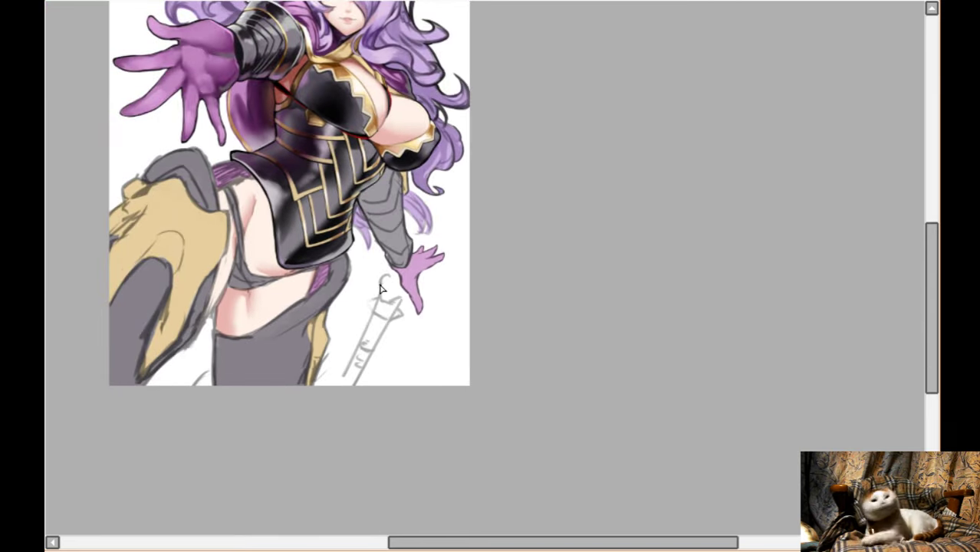
{"action": "scroll", "coordinate": [433, 305], "scroll_direction": "up", "scroll_amount": 4}
{"action": "scroll", "coordinate": [434, 305], "scroll_direction": "down", "scroll_amount": 4}
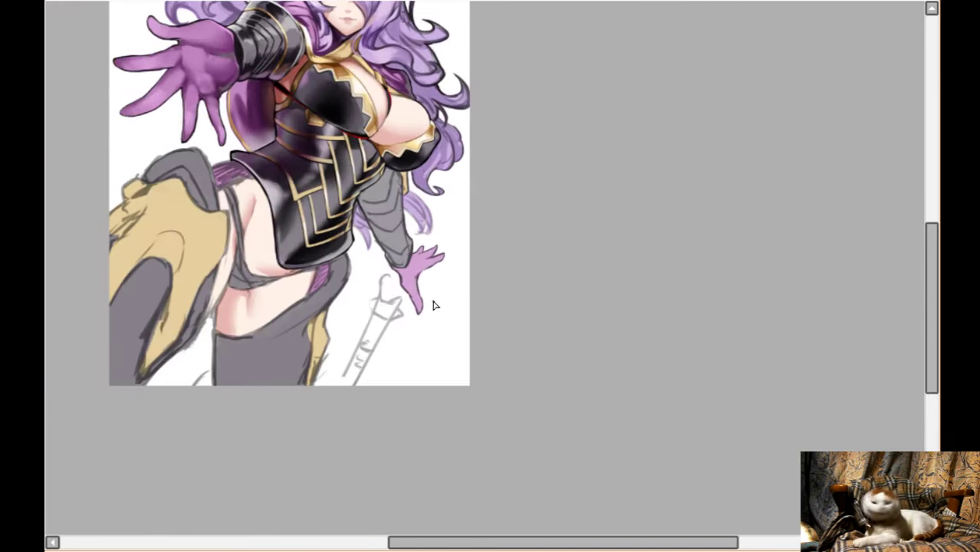
{"action": "scroll", "coordinate": [433, 305], "scroll_direction": "down", "scroll_amount": 2}
{"action": "scroll", "coordinate": [427, 304], "scroll_direction": "up", "scroll_amount": 7}
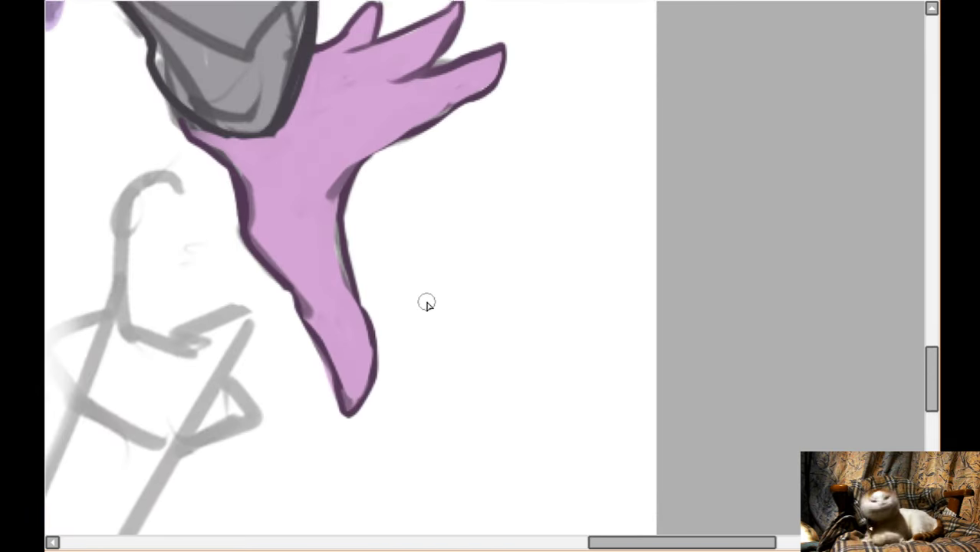
- Select the lower part of the lowered hand with its pointed thumb, scale it down slightly and apply the transform
{"action": "scroll", "coordinate": [426, 302], "scroll_direction": "up", "scroll_amount": 1}
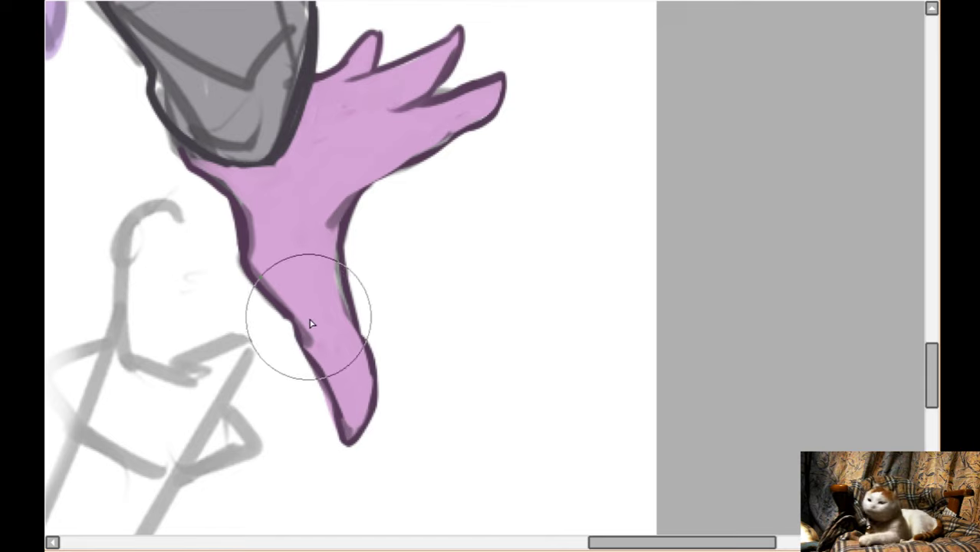
{"action": "left_click_drag", "start_coordinate": [250, 269], "coordinate": [323, 266]}
{"action": "mouse_move", "coordinate": [363, 383]}
{"action": "left_mouse_down"}
{"action": "mouse_move", "coordinate": [369, 418]}
{"action": "mouse_move", "coordinate": [372, 329]}
{"action": "left_mouse_up"}
{"action": "scroll", "coordinate": [372, 329], "scroll_direction": "up", "scroll_amount": 1}
{"action": "key", "text": "q"}
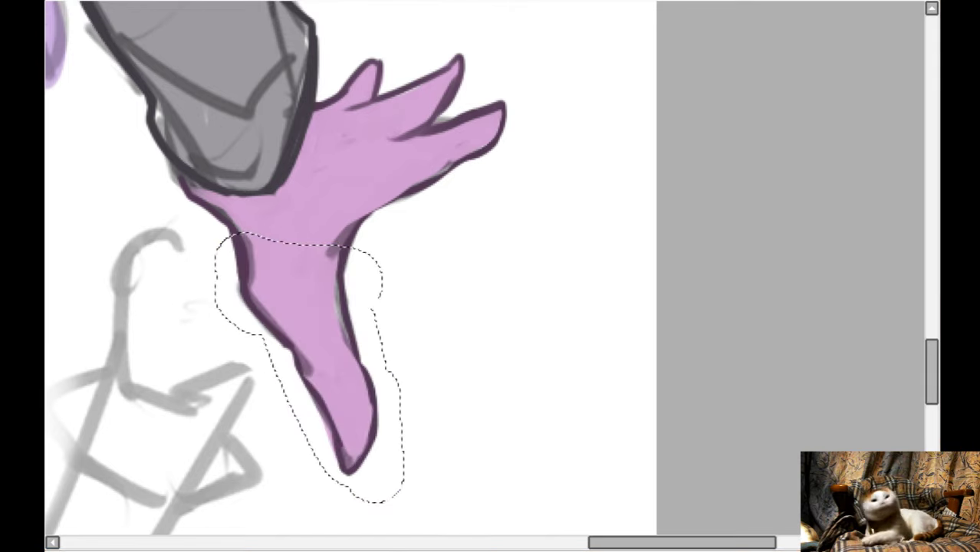
{"action": "key", "text": "ctrl+t"}
{"action": "left_click_drag", "start_coordinate": [383, 478], "coordinate": [364, 443]}
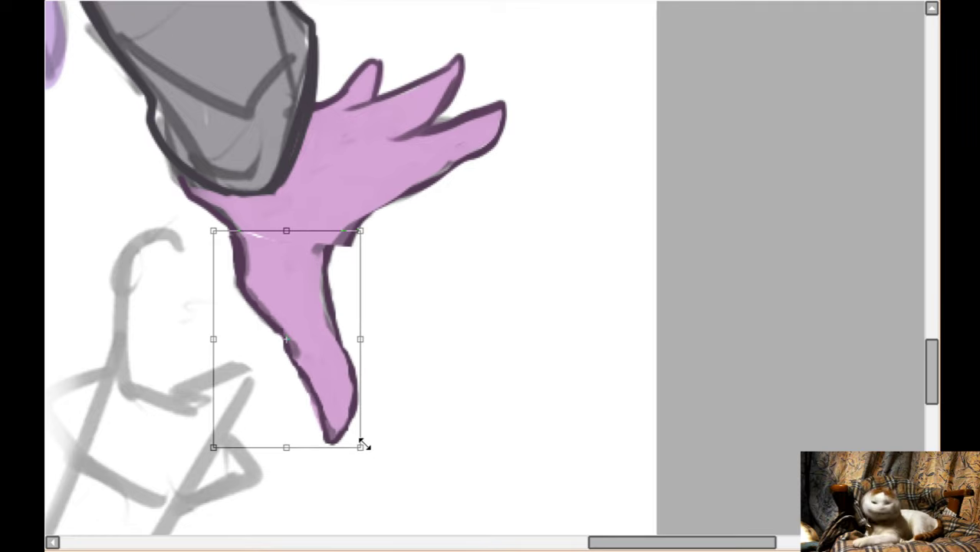
{"action": "left_click_drag", "start_coordinate": [322, 389], "coordinate": [323, 382]}
{"action": "scroll", "coordinate": [457, 411], "scroll_direction": "down", "scroll_amount": 2}
{"action": "scroll", "coordinate": [457, 411], "scroll_direction": "down", "scroll_amount": 4}
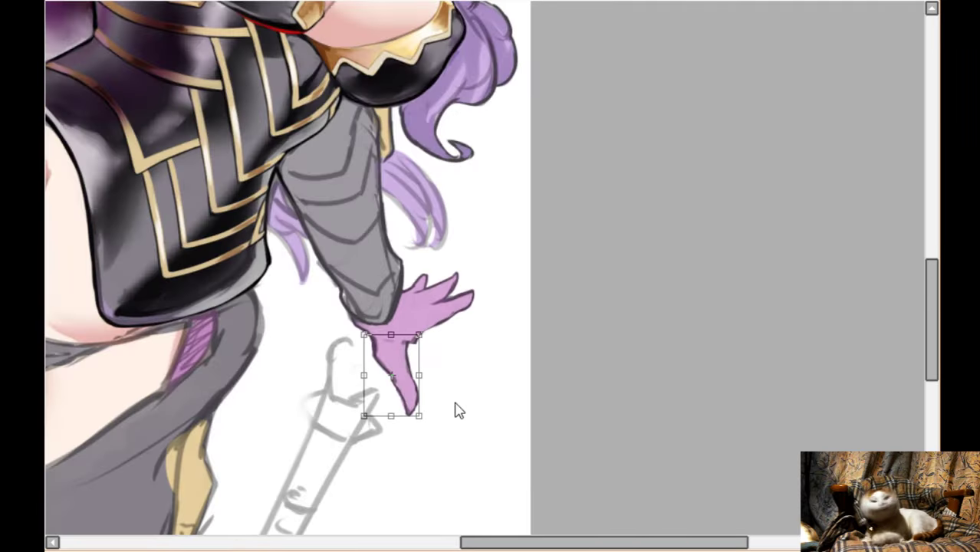
{"action": "scroll", "coordinate": [459, 408], "scroll_direction": "up", "scroll_amount": 6}
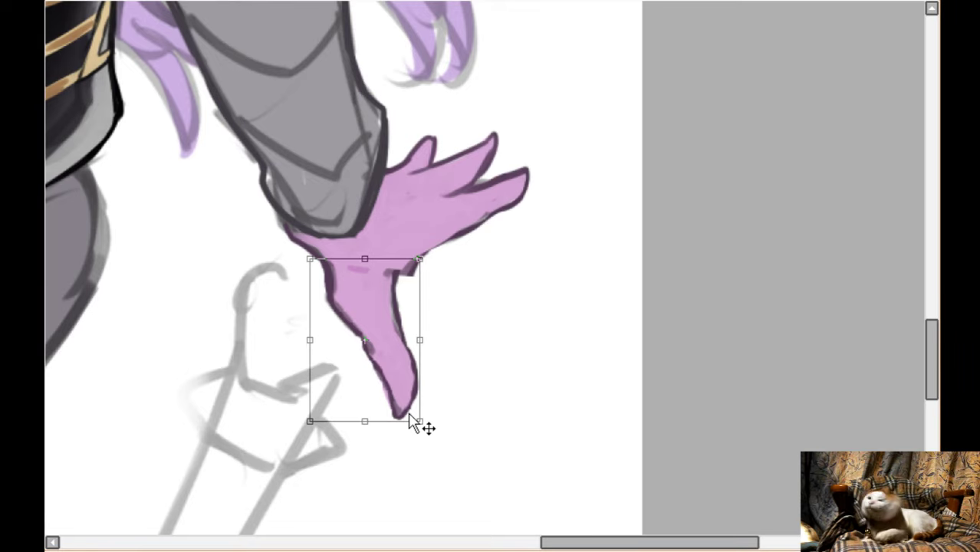
{"action": "left_click_drag", "start_coordinate": [421, 420], "coordinate": [411, 411]}
{"action": "scroll", "coordinate": [492, 379], "scroll_direction": "down", "scroll_amount": 3}
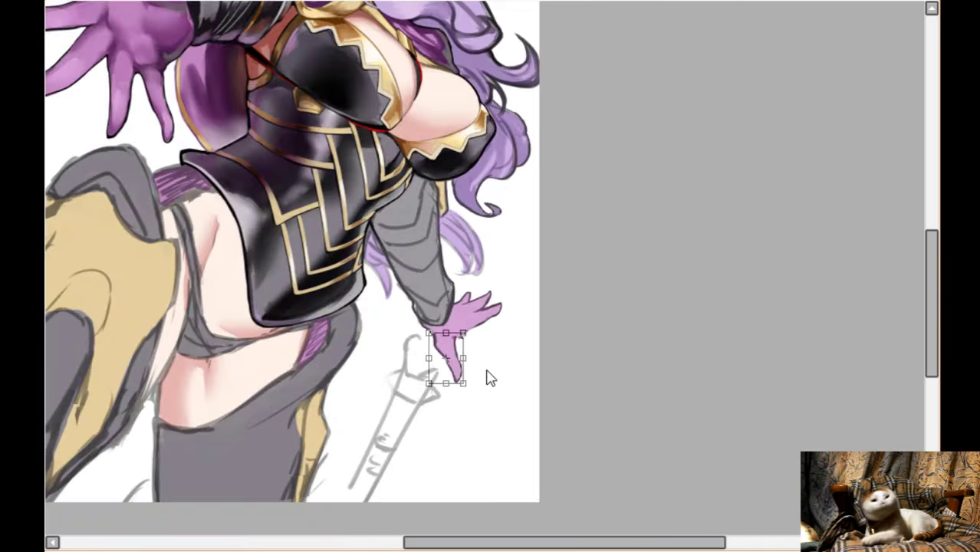
{"action": "key", "text": "Return"}
- Repaint the seam between palm and resized thumb in pink and redraw a smooth dark purple outline across it
{"action": "scroll", "coordinate": [486, 376], "scroll_direction": "up", "scroll_amount": 4}
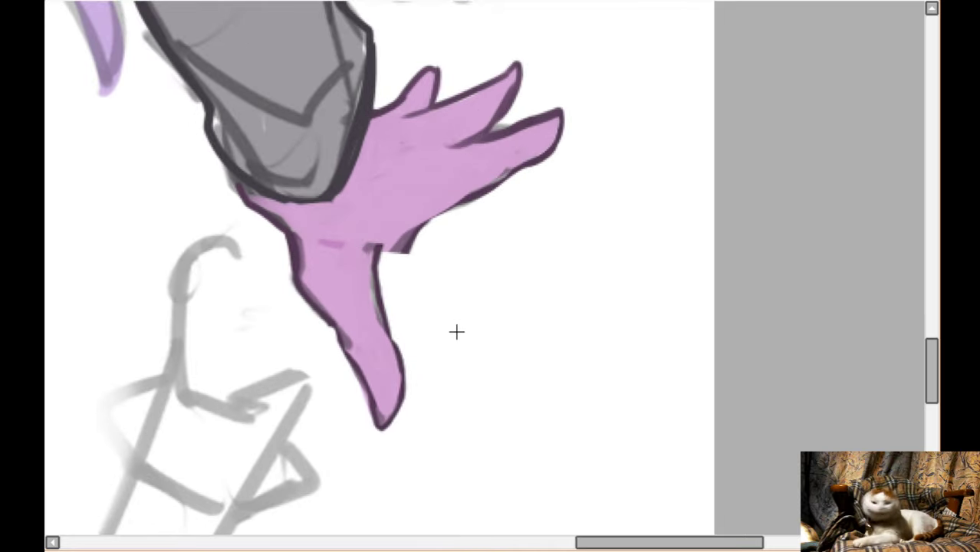
{"action": "left_click_drag", "start_coordinate": [398, 269], "coordinate": [443, 224]}
{"action": "mouse_move", "coordinate": [333, 243]}
{"action": "left_mouse_down"}
{"action": "mouse_move", "coordinate": [385, 224]}
{"action": "mouse_move", "coordinate": [394, 261]}
{"action": "mouse_move", "coordinate": [384, 282]}
{"action": "mouse_move", "coordinate": [401, 237]}
{"action": "mouse_move", "coordinate": [382, 255]}
{"action": "mouse_move", "coordinate": [429, 222]}
{"action": "left_mouse_up"}
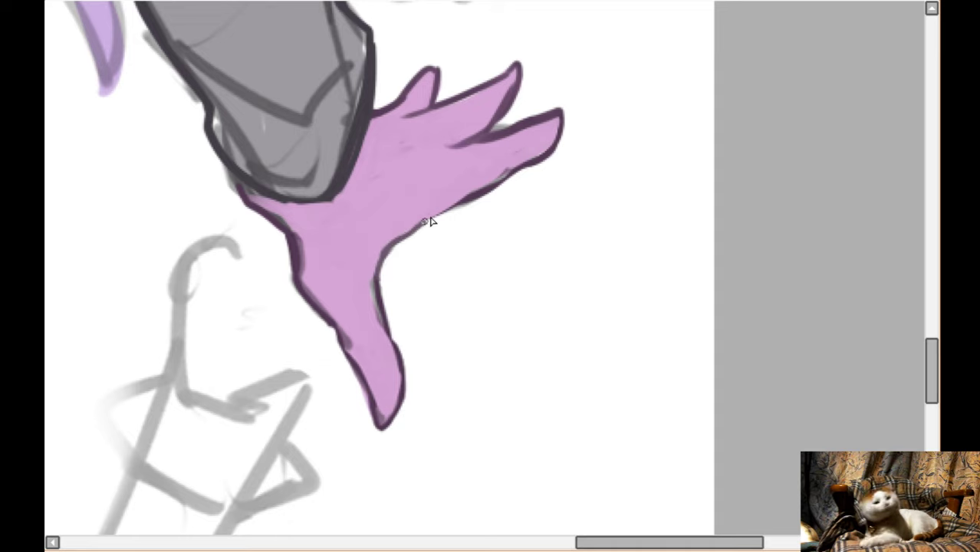
{"action": "scroll", "coordinate": [394, 254], "scroll_direction": "down", "scroll_amount": 4}
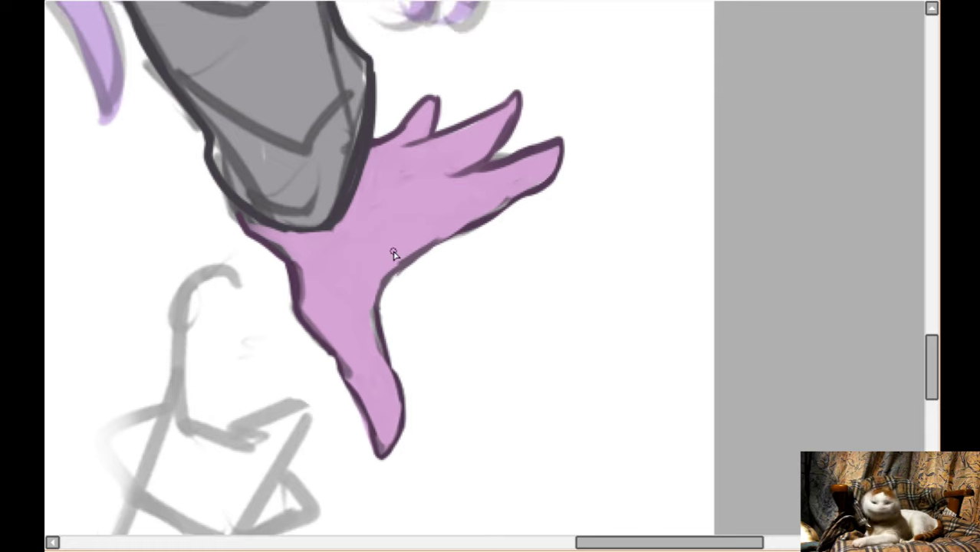
- Outline the hair lock between the torso and the arm in dark purple, extending its tip into a hooked curl
{"action": "scroll", "coordinate": [290, 232], "scroll_direction": "up", "scroll_amount": 4}
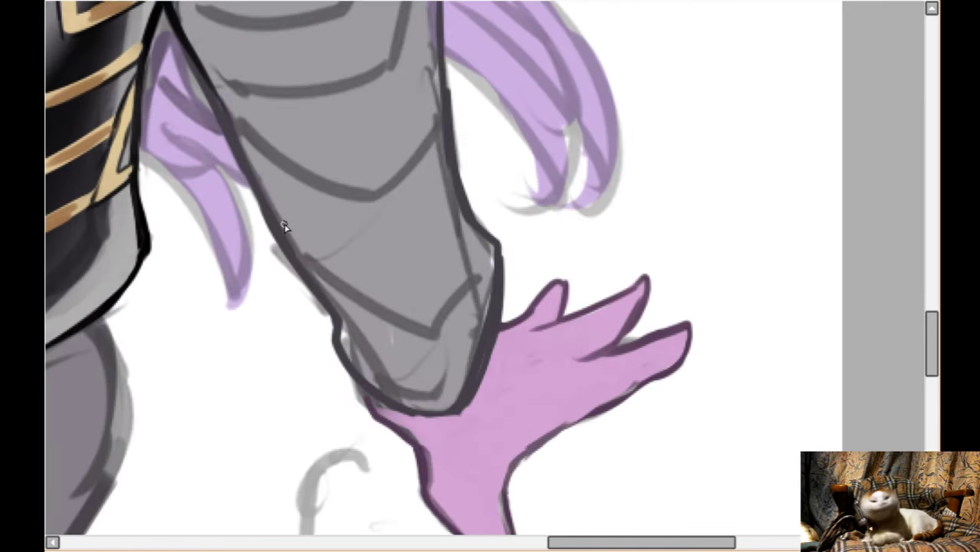
{"action": "scroll", "coordinate": [284, 227], "scroll_direction": "up", "scroll_amount": 2}
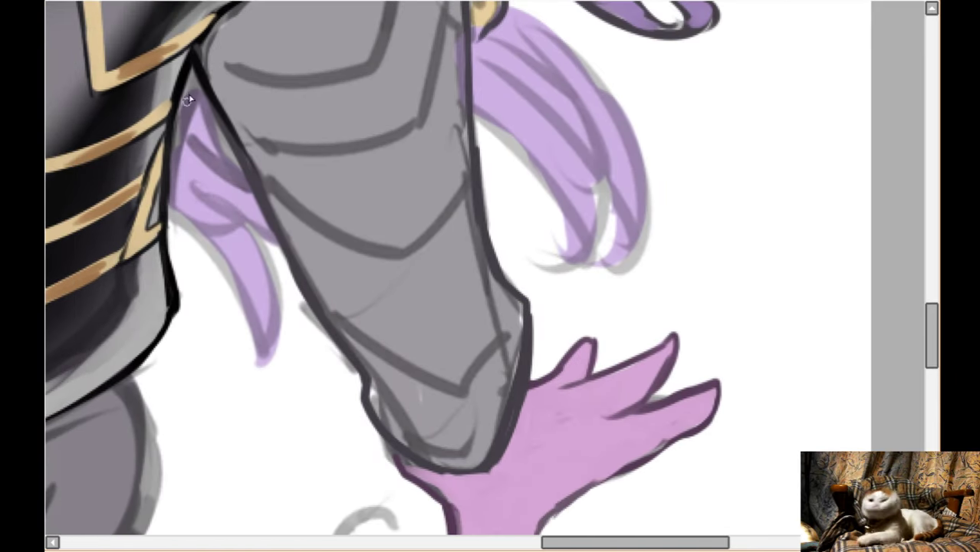
{"action": "mouse_move", "coordinate": [188, 99]}
{"action": "left_mouse_down"}
{"action": "mouse_move", "coordinate": [174, 204]}
{"action": "mouse_move", "coordinate": [206, 252]}
{"action": "mouse_move", "coordinate": [175, 221]}
{"action": "mouse_move", "coordinate": [237, 304]}
{"action": "left_mouse_up"}
{"action": "mouse_move", "coordinate": [187, 234]}
{"action": "left_mouse_down"}
{"action": "mouse_move", "coordinate": [225, 378]}
{"action": "mouse_move", "coordinate": [260, 353]}
{"action": "mouse_move", "coordinate": [210, 367]}
{"action": "mouse_move", "coordinate": [279, 328]}
{"action": "mouse_move", "coordinate": [258, 368]}
{"action": "mouse_move", "coordinate": [273, 295]}
{"action": "mouse_move", "coordinate": [281, 322]}
{"action": "mouse_move", "coordinate": [273, 289]}
{"action": "mouse_move", "coordinate": [242, 260]}
{"action": "mouse_move", "coordinate": [219, 372]}
{"action": "mouse_move", "coordinate": [272, 263]}
{"action": "mouse_move", "coordinate": [239, 219]}
{"action": "mouse_move", "coordinate": [265, 236]}
{"action": "left_mouse_up"}
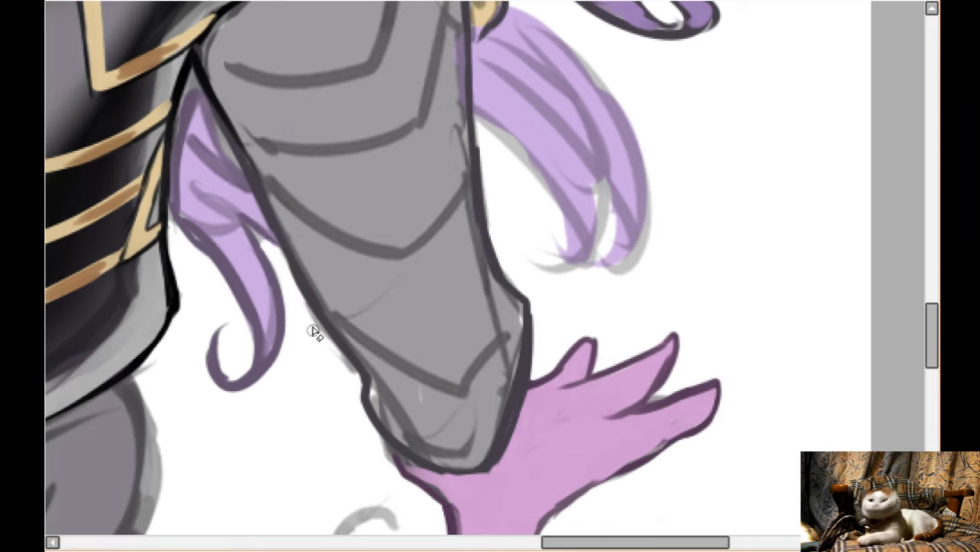
{"action": "key", "text": "Up"}
{"action": "key", "text": "Right"}
{"action": "key", "text": "Right"}
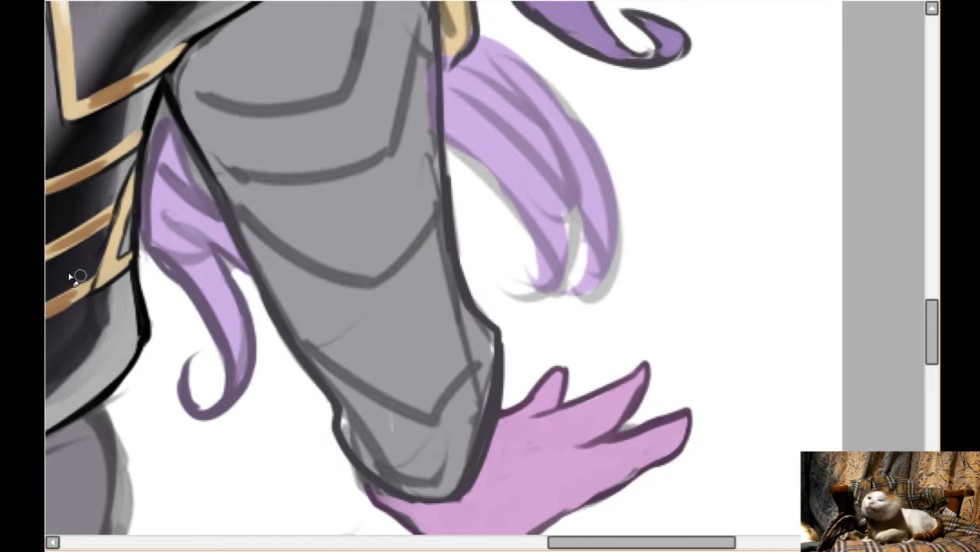
- Shade the upper parts of the hair locks on both sides of the armored arm with light gray
{"action": "scroll", "coordinate": [123, 201], "scroll_direction": "up", "scroll_amount": 1}
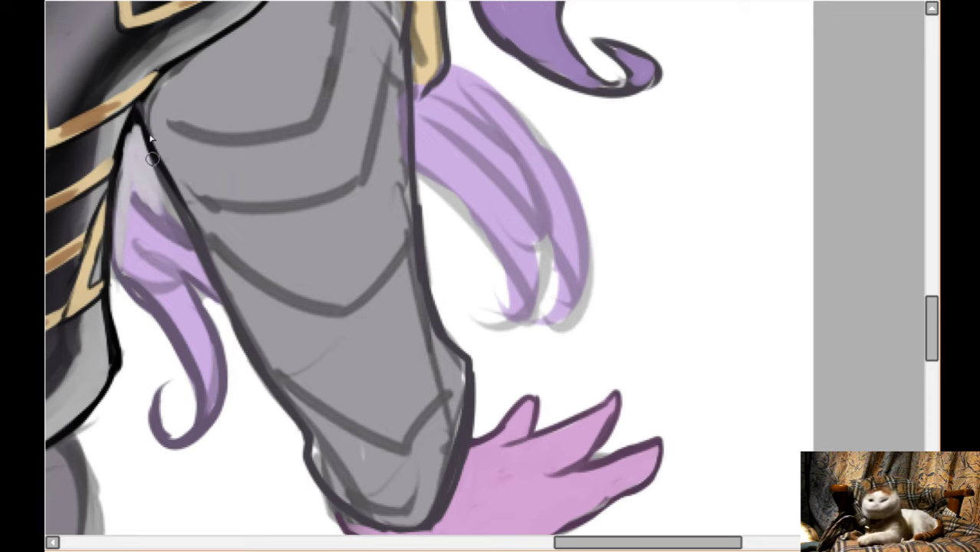
{"action": "left_click_drag", "start_coordinate": [135, 117], "coordinate": [115, 164]}
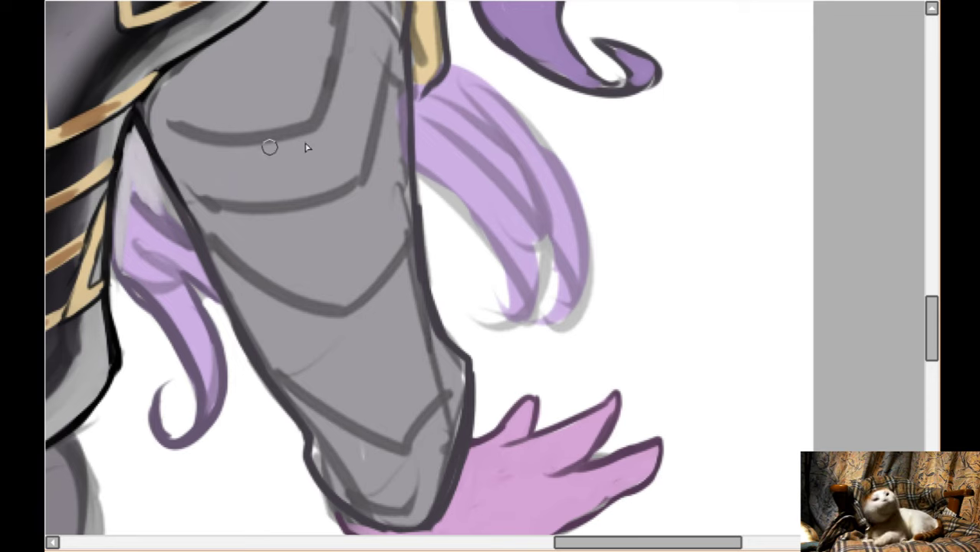
{"action": "mouse_move", "coordinate": [431, 105]}
{"action": "left_mouse_down"}
{"action": "mouse_move", "coordinate": [474, 137]}
{"action": "mouse_move", "coordinate": [442, 153]}
{"action": "mouse_move", "coordinate": [483, 215]}
{"action": "left_mouse_up"}
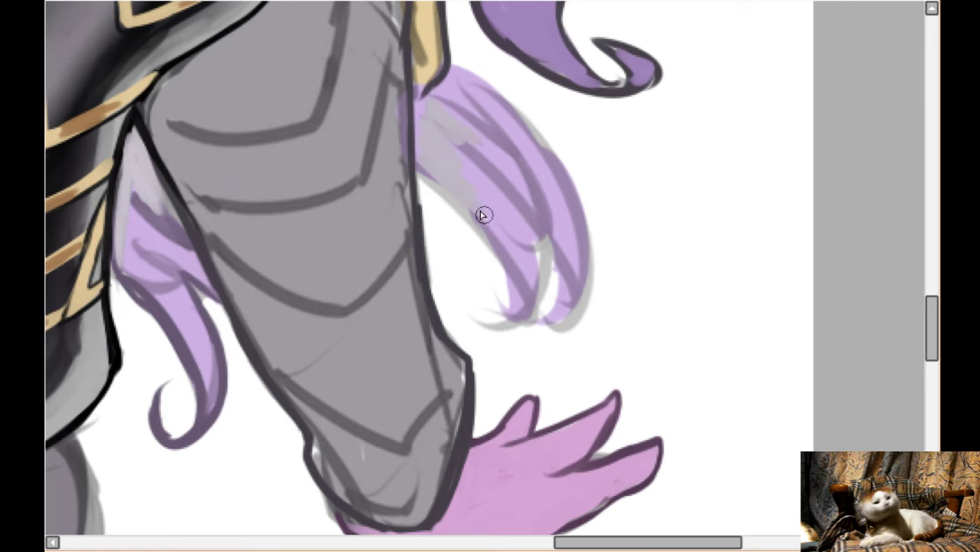
{"action": "left_click_drag", "start_coordinate": [424, 102], "coordinate": [450, 103]}
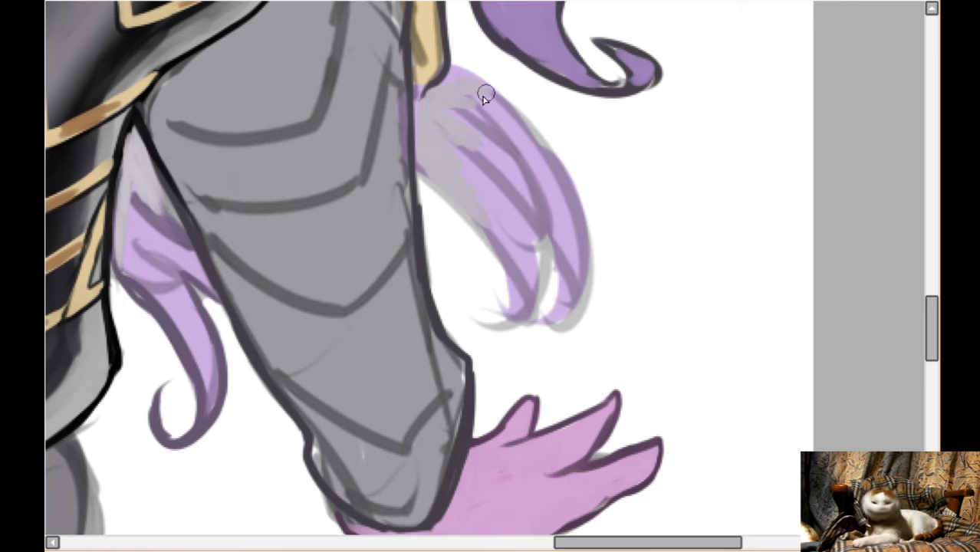
{"action": "left_click_drag", "start_coordinate": [410, 50], "coordinate": [412, 98]}
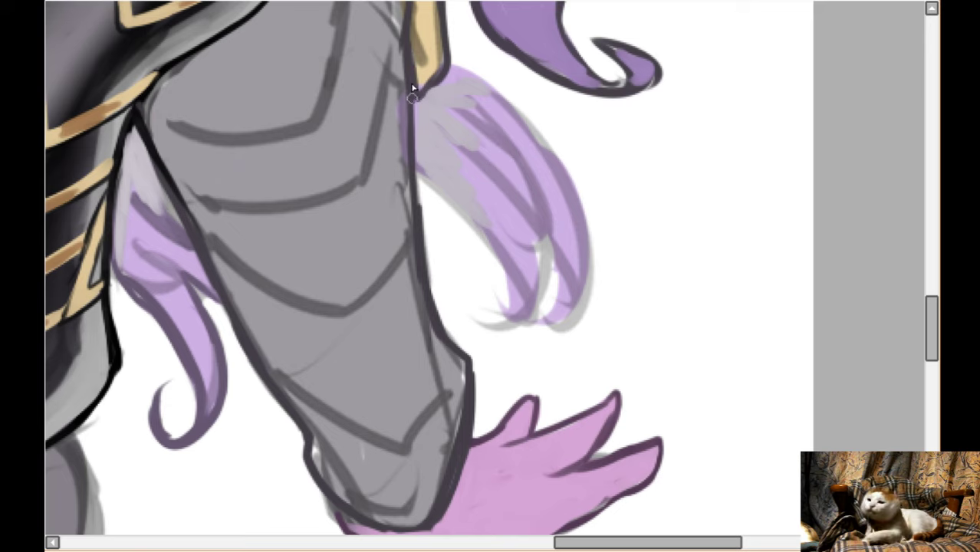
- Outline the hair locks on the outer side of the arm in dark purple, giving them curled tips
{"action": "scroll", "coordinate": [430, 161], "scroll_direction": "right", "scroll_amount": 2}
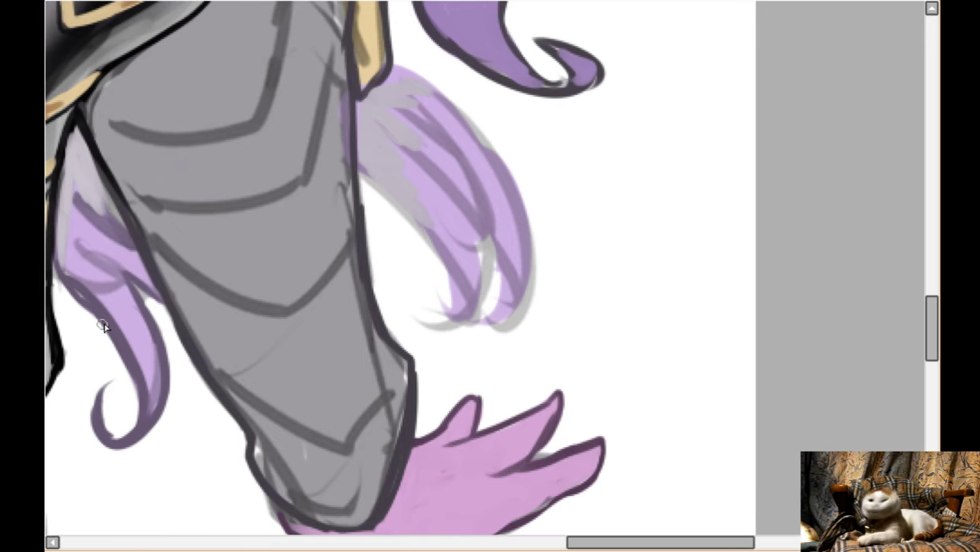
{"action": "left_click_drag", "start_coordinate": [100, 259], "coordinate": [149, 315]}
{"action": "mouse_move", "coordinate": [370, 174]}
{"action": "left_mouse_down"}
{"action": "mouse_move", "coordinate": [398, 308]}
{"action": "mouse_move", "coordinate": [436, 316]}
{"action": "mouse_move", "coordinate": [408, 316]}
{"action": "mouse_move", "coordinate": [472, 300]}
{"action": "mouse_move", "coordinate": [454, 320]}
{"action": "mouse_move", "coordinate": [490, 251]}
{"action": "mouse_move", "coordinate": [482, 270]}
{"action": "mouse_move", "coordinate": [482, 224]}
{"action": "left_mouse_up"}
{"action": "mouse_move", "coordinate": [483, 226]}
{"action": "left_mouse_down"}
{"action": "mouse_move", "coordinate": [500, 288]}
{"action": "mouse_move", "coordinate": [463, 325]}
{"action": "mouse_move", "coordinate": [537, 278]}
{"action": "left_mouse_up"}
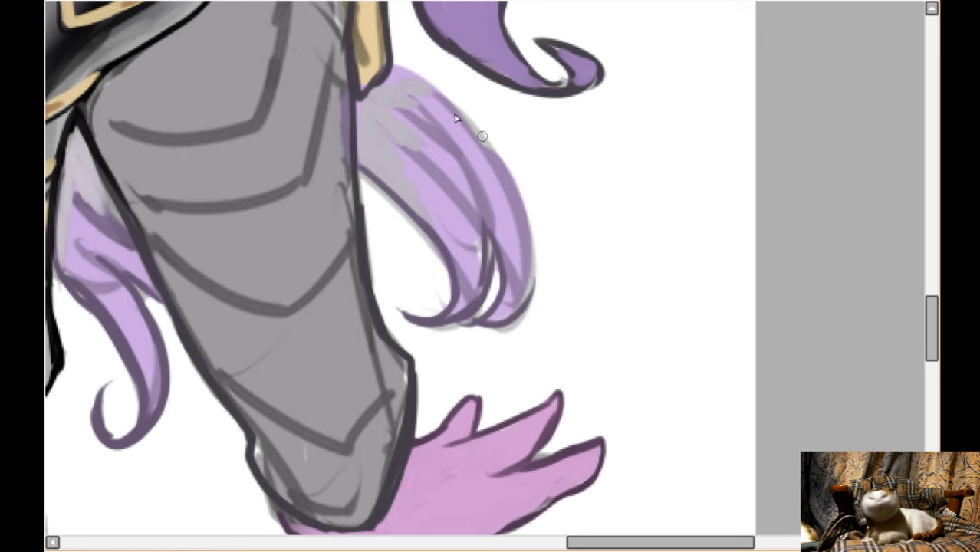
{"action": "mouse_move", "coordinate": [396, 65]}
{"action": "left_mouse_down"}
{"action": "mouse_move", "coordinate": [486, 142]}
{"action": "mouse_move", "coordinate": [508, 175]}
{"action": "mouse_move", "coordinate": [531, 263]}
{"action": "mouse_move", "coordinate": [531, 306]}
{"action": "left_mouse_up"}
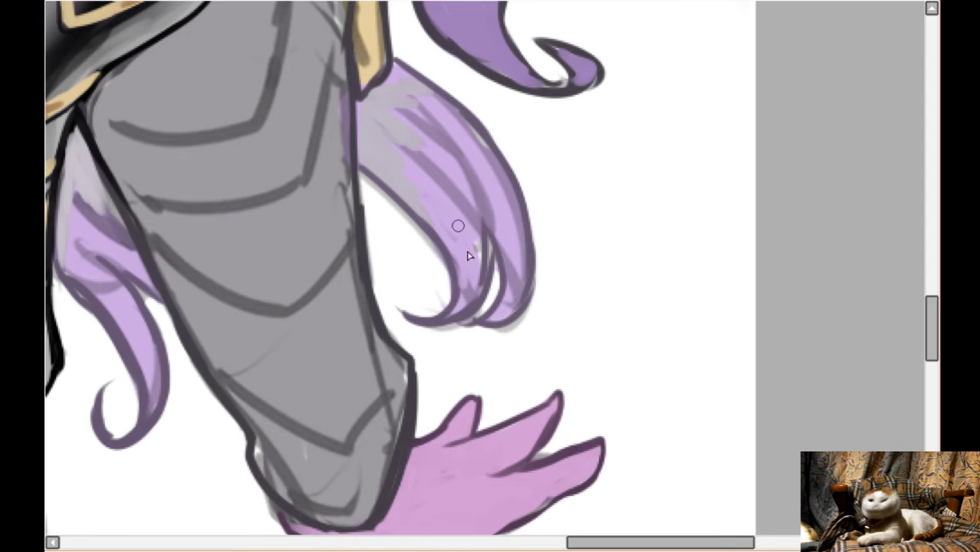
- Paint lilac over the sketch lines inside the outer hair locks and reinforce the outline of their inner edge
{"action": "mouse_move", "coordinate": [429, 114]}
{"action": "left_mouse_down"}
{"action": "mouse_move", "coordinate": [461, 146]}
{"action": "mouse_move", "coordinate": [503, 233]}
{"action": "mouse_move", "coordinate": [499, 315]}
{"action": "mouse_move", "coordinate": [490, 232]}
{"action": "mouse_move", "coordinate": [456, 234]}
{"action": "left_mouse_up"}
{"action": "mouse_move", "coordinate": [445, 311]}
{"action": "left_mouse_down"}
{"action": "mouse_move", "coordinate": [404, 316]}
{"action": "mouse_move", "coordinate": [424, 325]}
{"action": "mouse_move", "coordinate": [473, 308]}
{"action": "mouse_move", "coordinate": [452, 321]}
{"action": "mouse_move", "coordinate": [477, 285]}
{"action": "mouse_move", "coordinate": [480, 307]}
{"action": "mouse_move", "coordinate": [463, 256]}
{"action": "left_mouse_up"}
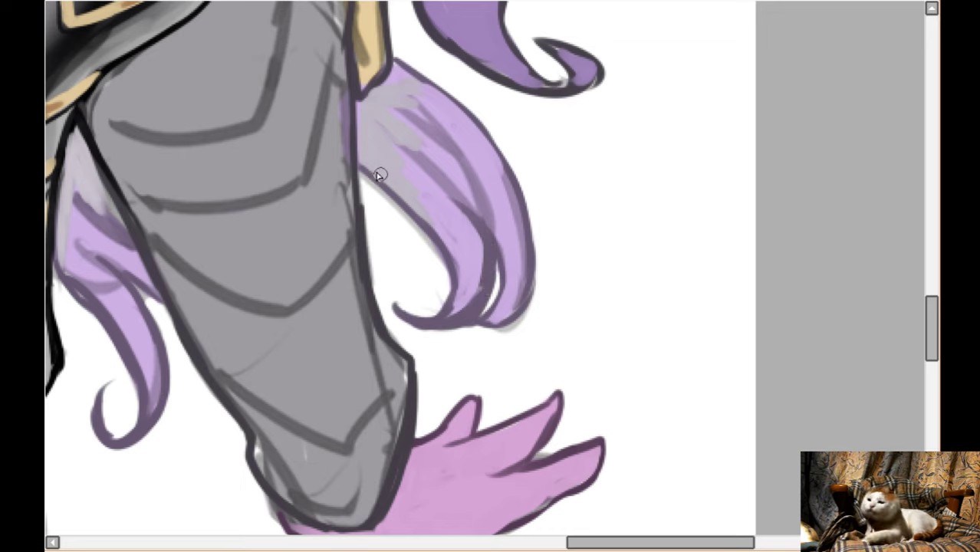
{"action": "left_click_drag", "start_coordinate": [357, 172], "coordinate": [427, 236]}
- Clean up the gold strap behind the upper arm with flat gold and a dark edge, and redraw the adjacent armor plate line
{"action": "scroll", "coordinate": [399, 204], "scroll_direction": "up", "scroll_amount": 3}
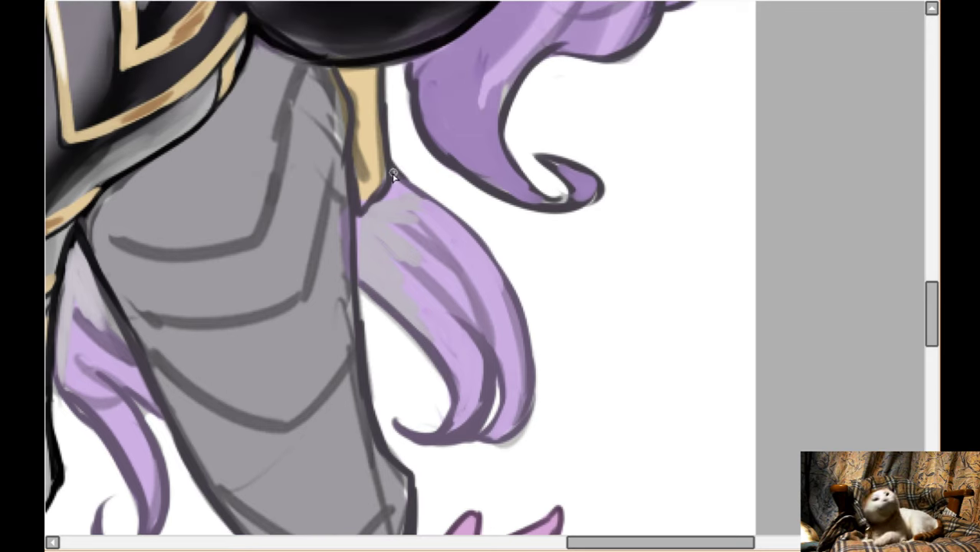
{"action": "scroll", "coordinate": [397, 178], "scroll_direction": "up", "scroll_amount": 2}
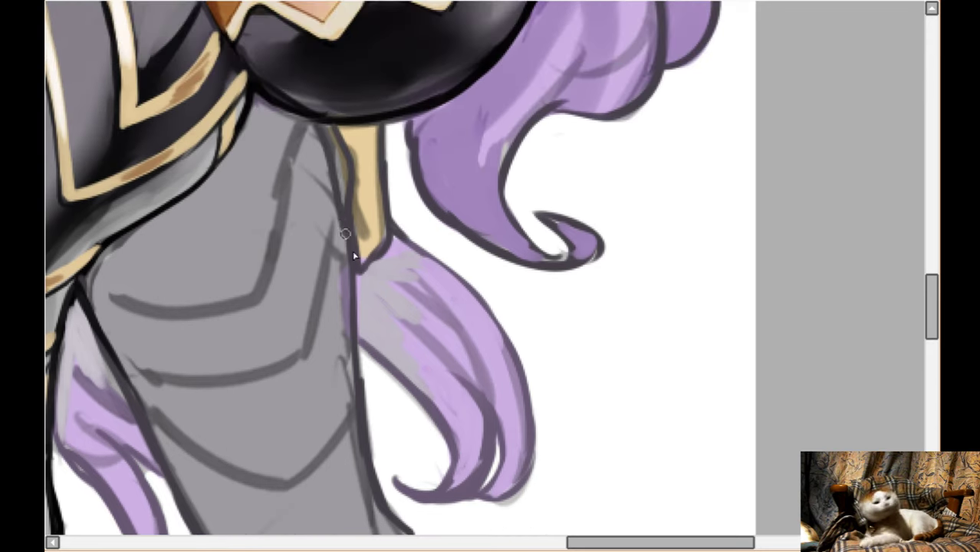
{"action": "mouse_move", "coordinate": [355, 176]}
{"action": "left_mouse_down"}
{"action": "mouse_move", "coordinate": [331, 147]}
{"action": "mouse_move", "coordinate": [366, 218]}
{"action": "mouse_move", "coordinate": [358, 260]}
{"action": "mouse_move", "coordinate": [364, 192]}
{"action": "mouse_move", "coordinate": [354, 188]}
{"action": "mouse_move", "coordinate": [335, 135]}
{"action": "left_mouse_up"}
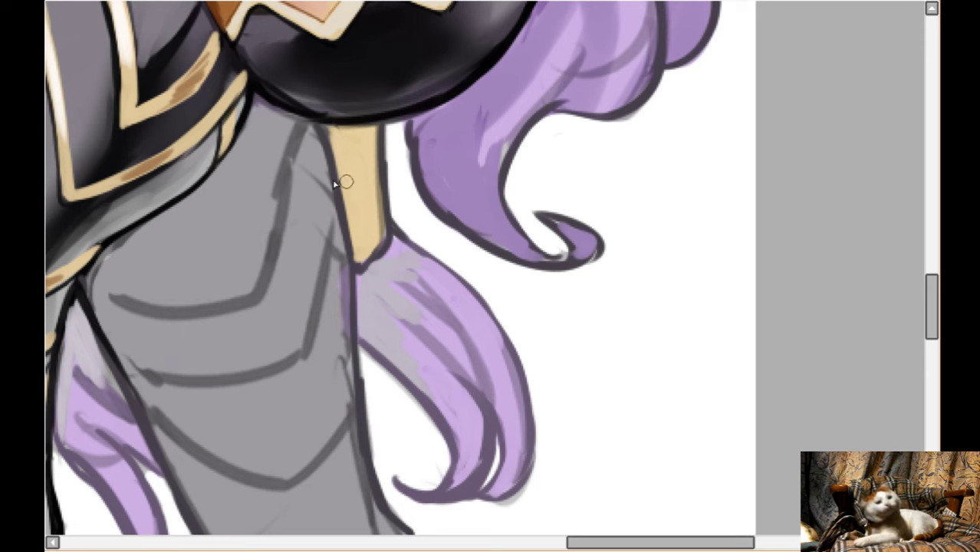
{"action": "left_click_drag", "start_coordinate": [296, 130], "coordinate": [267, 259]}
{"action": "left_click_drag", "start_coordinate": [273, 223], "coordinate": [302, 223]}
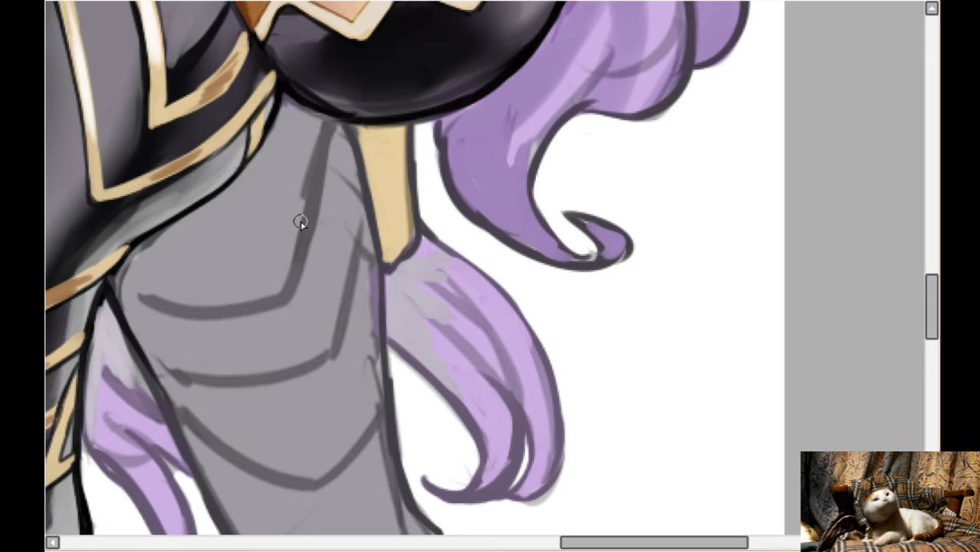
{"action": "scroll", "coordinate": [325, 238], "scroll_direction": "down", "scroll_amount": 6}
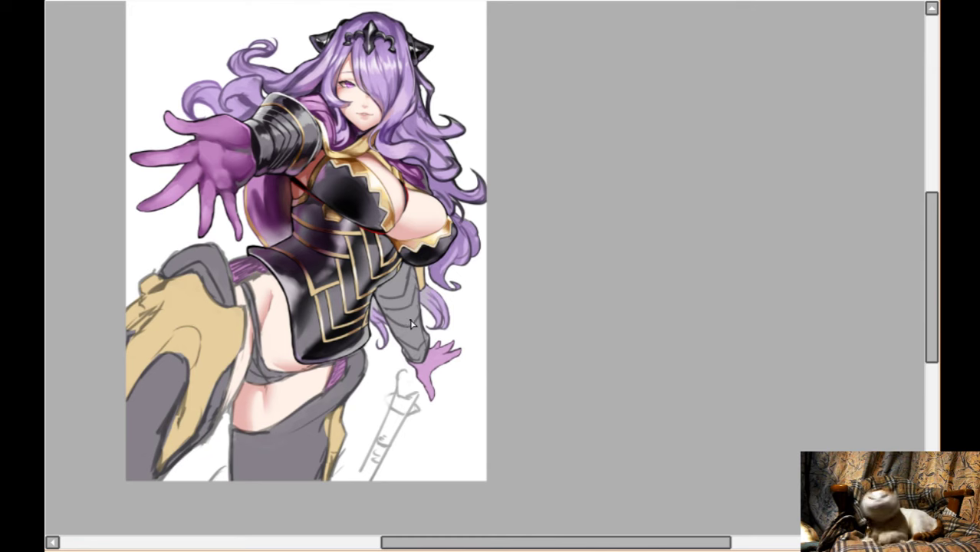
- Draw a dark curved line across the lower forearm armor to mark the upper edge of the wrist cuff
{"action": "scroll", "coordinate": [405, 324], "scroll_direction": "up", "scroll_amount": 4}
{"action": "scroll", "coordinate": [466, 306], "scroll_direction": "down", "scroll_amount": 3}
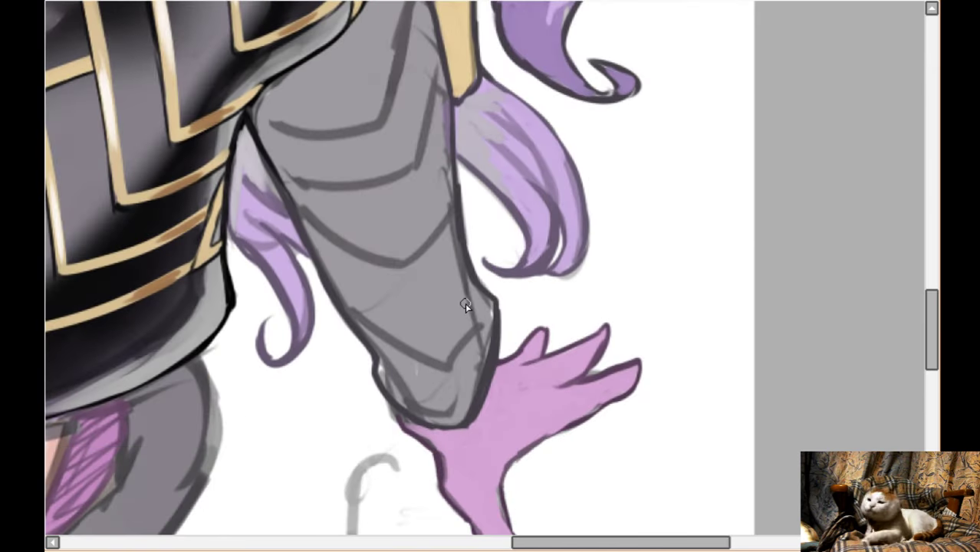
{"action": "scroll", "coordinate": [466, 306], "scroll_direction": "down", "scroll_amount": 1}
{"action": "scroll", "coordinate": [466, 306], "scroll_direction": "right", "scroll_amount": 4}
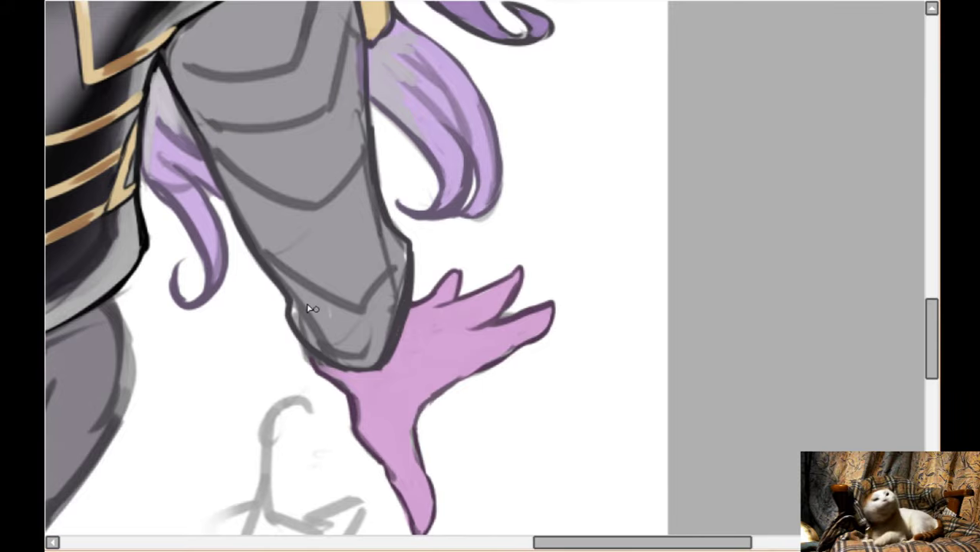
{"action": "mouse_move", "coordinate": [290, 305]}
{"action": "left_mouse_down"}
{"action": "mouse_move", "coordinate": [389, 294]}
{"action": "mouse_move", "coordinate": [369, 300]}
{"action": "mouse_move", "coordinate": [399, 239]}
{"action": "mouse_move", "coordinate": [390, 267]}
{"action": "mouse_move", "coordinate": [393, 254]}
{"action": "mouse_move", "coordinate": [411, 277]}
{"action": "mouse_move", "coordinate": [402, 245]}
{"action": "left_mouse_up"}
{"action": "key", "text": "ctrl+z"}
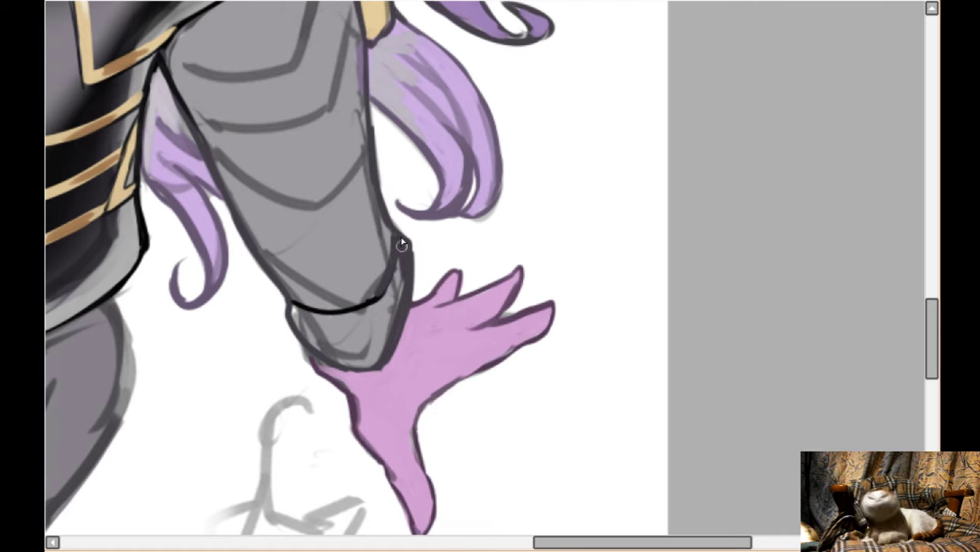
- Paint a dark purple shadow band along the body side of the arm armor, from the wrist cuff up to the upper plate
{"action": "mouse_move", "coordinate": [294, 307]}
{"action": "left_mouse_down"}
{"action": "mouse_move", "coordinate": [322, 340]}
{"action": "mouse_move", "coordinate": [327, 318]}
{"action": "mouse_move", "coordinate": [334, 351]}
{"action": "left_mouse_up"}
{"action": "mouse_move", "coordinate": [253, 186]}
{"action": "left_mouse_down"}
{"action": "mouse_move", "coordinate": [288, 250]}
{"action": "mouse_move", "coordinate": [310, 284]}
{"action": "left_mouse_up"}
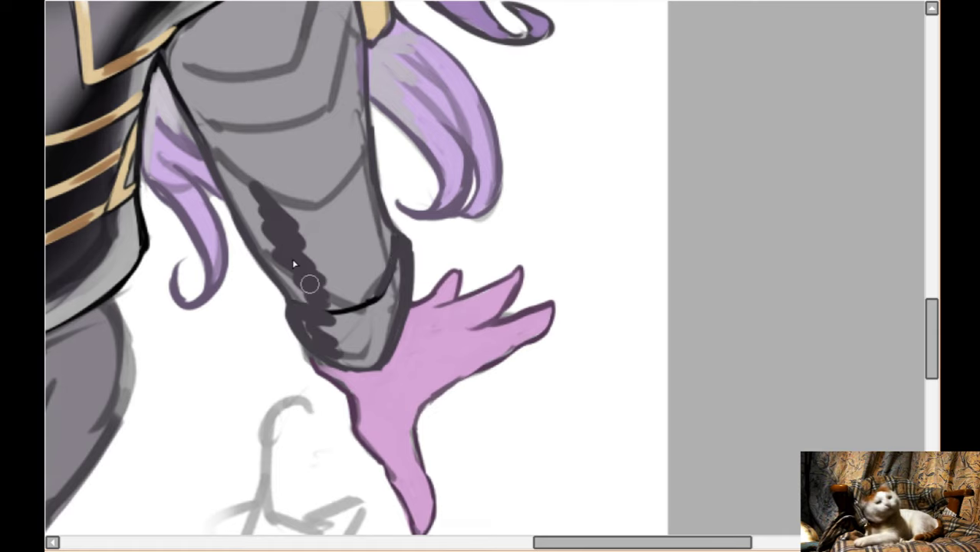
{"action": "scroll", "coordinate": [293, 264], "scroll_direction": "up", "scroll_amount": 1}
{"action": "mouse_move", "coordinate": [247, 187]}
{"action": "left_mouse_down"}
{"action": "mouse_move", "coordinate": [276, 221]}
{"action": "mouse_move", "coordinate": [261, 228]}
{"action": "mouse_move", "coordinate": [259, 158]}
{"action": "mouse_move", "coordinate": [231, 137]}
{"action": "left_mouse_up"}
{"action": "scroll", "coordinate": [98, 161], "scroll_direction": "up", "scroll_amount": 2}
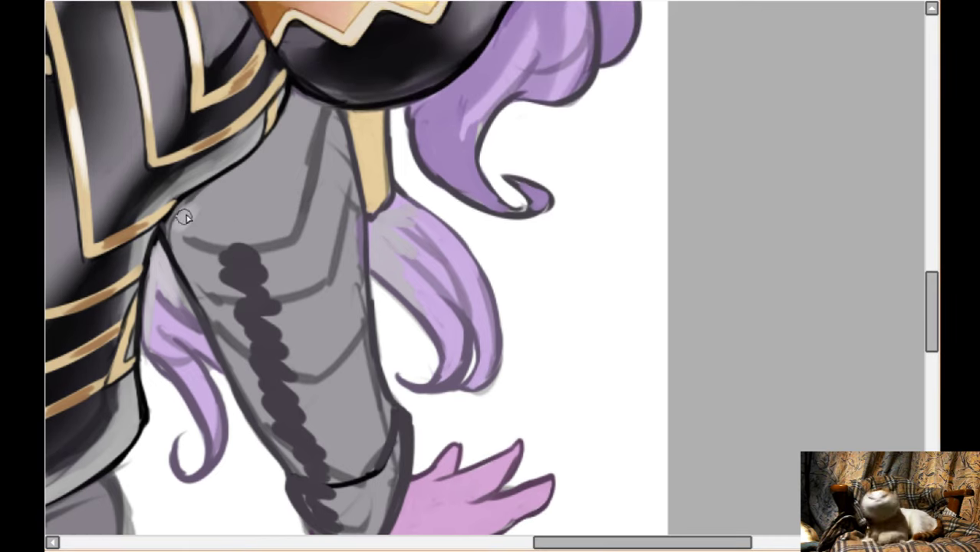
- Lighten the upper arm plate with pale lilac-gray and blend the dark shadow band into the gray armor plates
{"action": "mouse_move", "coordinate": [195, 206]}
{"action": "left_mouse_down"}
{"action": "mouse_move", "coordinate": [266, 161]}
{"action": "mouse_move", "coordinate": [204, 198]}
{"action": "mouse_move", "coordinate": [276, 138]}
{"action": "mouse_move", "coordinate": [293, 93]}
{"action": "mouse_move", "coordinate": [320, 114]}
{"action": "mouse_move", "coordinate": [292, 116]}
{"action": "mouse_move", "coordinate": [307, 141]}
{"action": "mouse_move", "coordinate": [290, 139]}
{"action": "mouse_move", "coordinate": [267, 181]}
{"action": "mouse_move", "coordinate": [229, 204]}
{"action": "left_mouse_up"}
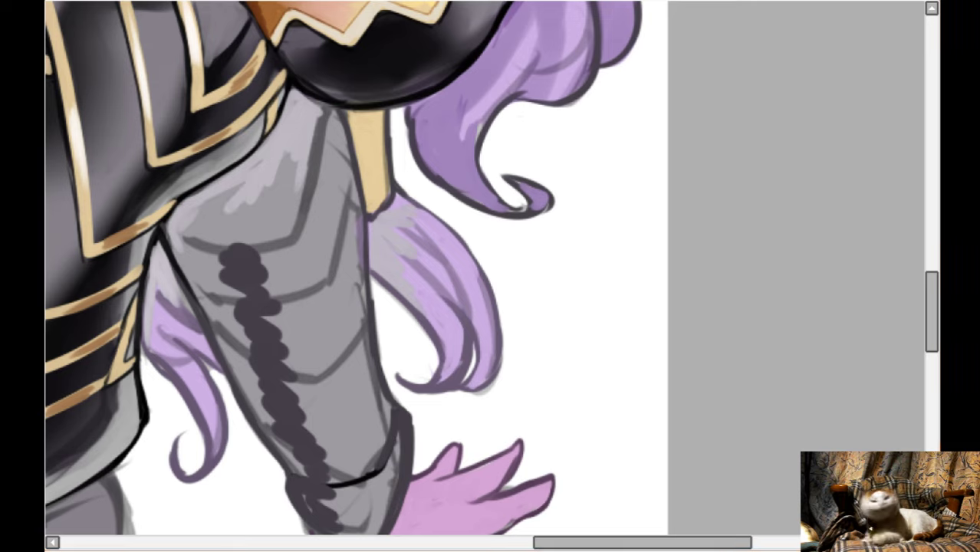
{"action": "mouse_move", "coordinate": [290, 160]}
{"action": "left_mouse_down"}
{"action": "mouse_move", "coordinate": [298, 99]}
{"action": "mouse_move", "coordinate": [279, 167]}
{"action": "mouse_move", "coordinate": [191, 212]}
{"action": "mouse_move", "coordinate": [234, 243]}
{"action": "mouse_move", "coordinate": [220, 222]}
{"action": "mouse_move", "coordinate": [203, 225]}
{"action": "mouse_move", "coordinate": [221, 231]}
{"action": "mouse_move", "coordinate": [268, 196]}
{"action": "mouse_move", "coordinate": [252, 192]}
{"action": "mouse_move", "coordinate": [307, 116]}
{"action": "mouse_move", "coordinate": [292, 131]}
{"action": "mouse_move", "coordinate": [334, 152]}
{"action": "mouse_move", "coordinate": [325, 163]}
{"action": "mouse_move", "coordinate": [342, 208]}
{"action": "left_mouse_up"}
{"action": "mouse_move", "coordinate": [238, 270]}
{"action": "left_mouse_down"}
{"action": "mouse_move", "coordinate": [221, 228]}
{"action": "mouse_move", "coordinate": [213, 234]}
{"action": "mouse_move", "coordinate": [239, 326]}
{"action": "mouse_move", "coordinate": [284, 436]}
{"action": "mouse_move", "coordinate": [325, 444]}
{"action": "mouse_move", "coordinate": [367, 416]}
{"action": "left_mouse_up"}
{"action": "scroll", "coordinate": [365, 374], "scroll_direction": "down", "scroll_amount": 2}
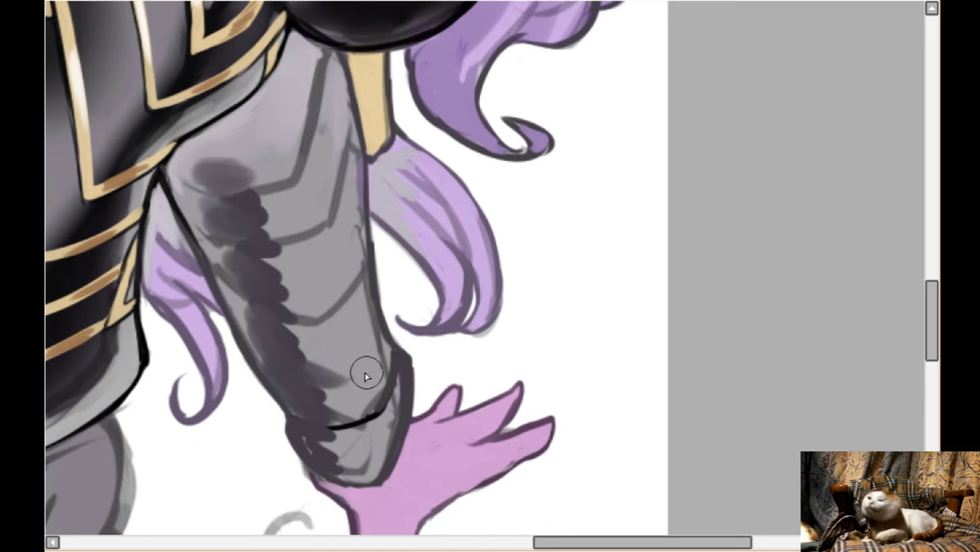
{"action": "mouse_move", "coordinate": [366, 375]}
{"action": "left_mouse_down"}
{"action": "mouse_move", "coordinate": [391, 345]}
{"action": "mouse_move", "coordinate": [379, 347]}
{"action": "left_mouse_up"}
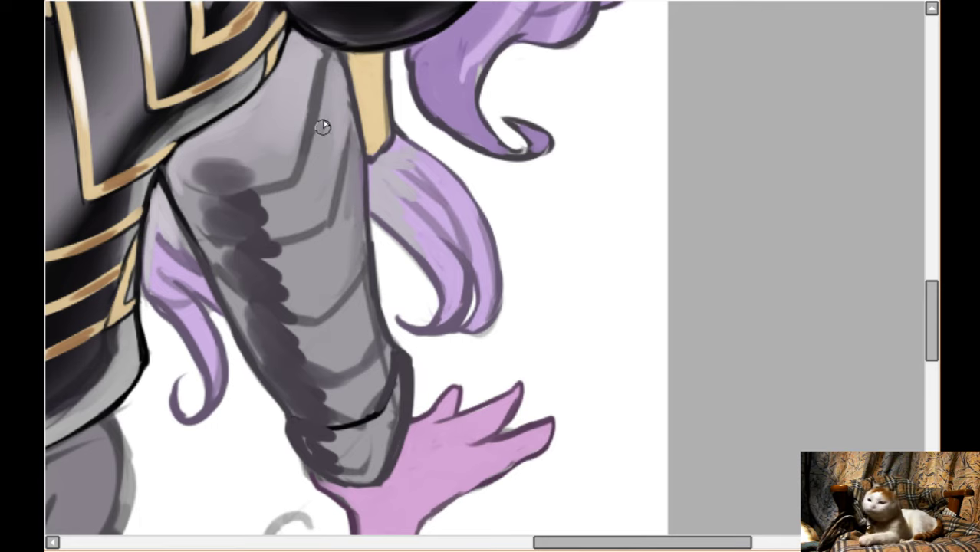
{"action": "scroll", "coordinate": [326, 118], "scroll_direction": "down", "scroll_amount": 2}
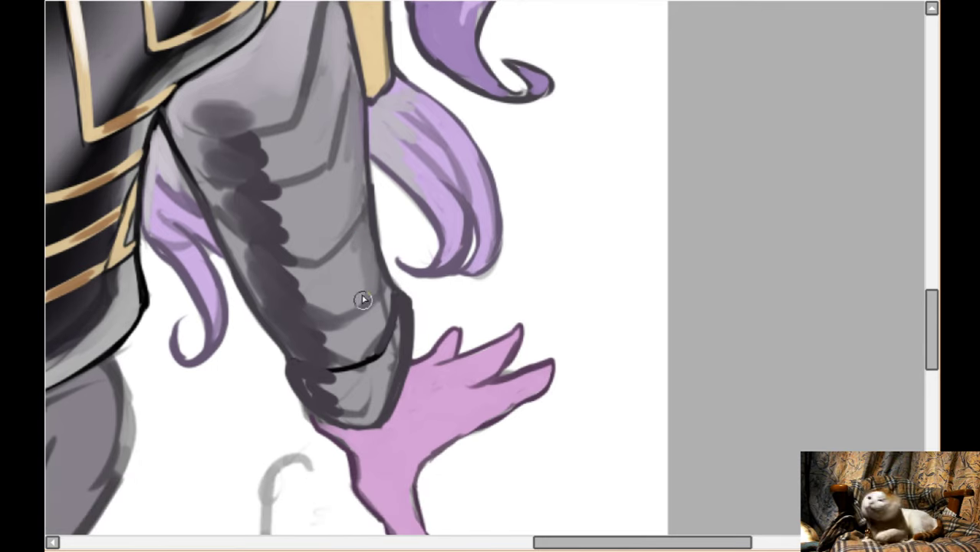
- Shade the wrist cuff with dark purple-gray and soften the shadow edges on the forearm plates above it
{"action": "left_click_drag", "start_coordinate": [399, 319], "coordinate": [387, 390]}
{"action": "mouse_move", "coordinate": [319, 341]}
{"action": "left_mouse_down"}
{"action": "mouse_move", "coordinate": [363, 350]}
{"action": "mouse_move", "coordinate": [326, 379]}
{"action": "mouse_move", "coordinate": [349, 393]}
{"action": "mouse_move", "coordinate": [328, 405]}
{"action": "mouse_move", "coordinate": [300, 378]}
{"action": "mouse_move", "coordinate": [362, 394]}
{"action": "left_mouse_up"}
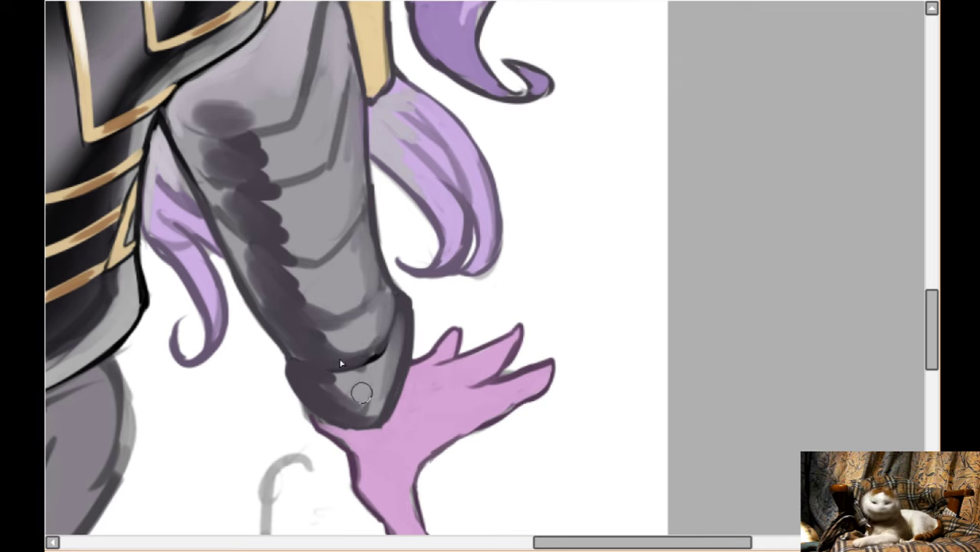
{"action": "mouse_move", "coordinate": [286, 299]}
{"action": "left_mouse_down"}
{"action": "mouse_move", "coordinate": [286, 247]}
{"action": "mouse_move", "coordinate": [257, 224]}
{"action": "mouse_move", "coordinate": [273, 239]}
{"action": "mouse_move", "coordinate": [263, 187]}
{"action": "mouse_move", "coordinate": [255, 165]}
{"action": "left_mouse_up"}
{"action": "scroll", "coordinate": [170, 291], "scroll_direction": "down", "scroll_amount": 3}
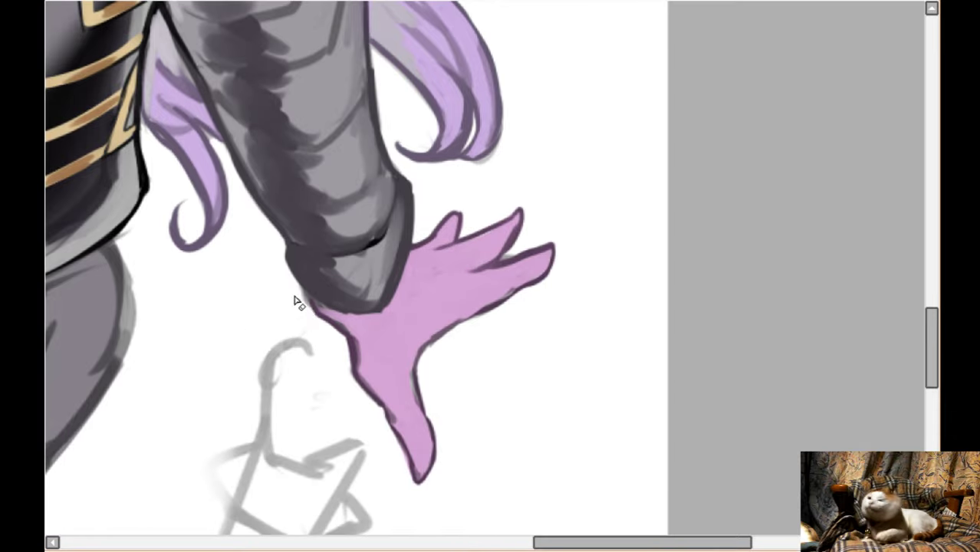
- Extend the wrist cuff over the base of the hand with a curved dark outline and fill it with gray
{"action": "key", "text": "h"}
{"action": "left_click_drag", "start_coordinate": [379, 284], "coordinate": [235, 313]}
{"action": "mouse_move", "coordinate": [415, 270]}
{"action": "left_mouse_down"}
{"action": "mouse_move", "coordinate": [398, 311]}
{"action": "mouse_move", "coordinate": [409, 346]}
{"action": "mouse_move", "coordinate": [421, 357]}
{"action": "mouse_move", "coordinate": [476, 345]}
{"action": "left_mouse_up"}
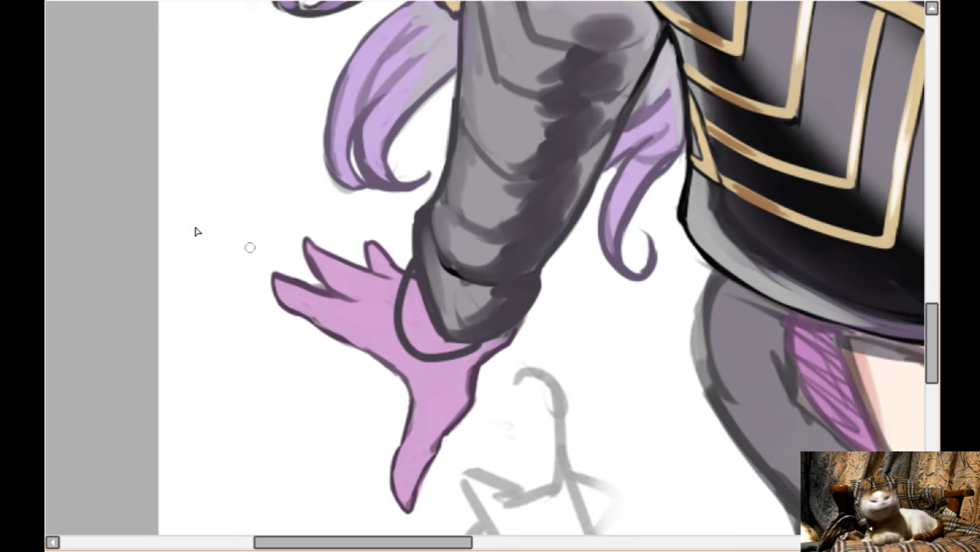
{"action": "mouse_move", "coordinate": [465, 293]}
{"action": "left_mouse_down"}
{"action": "mouse_move", "coordinate": [411, 300]}
{"action": "mouse_move", "coordinate": [441, 337]}
{"action": "mouse_move", "coordinate": [422, 305]}
{"action": "mouse_move", "coordinate": [428, 345]}
{"action": "left_mouse_up"}
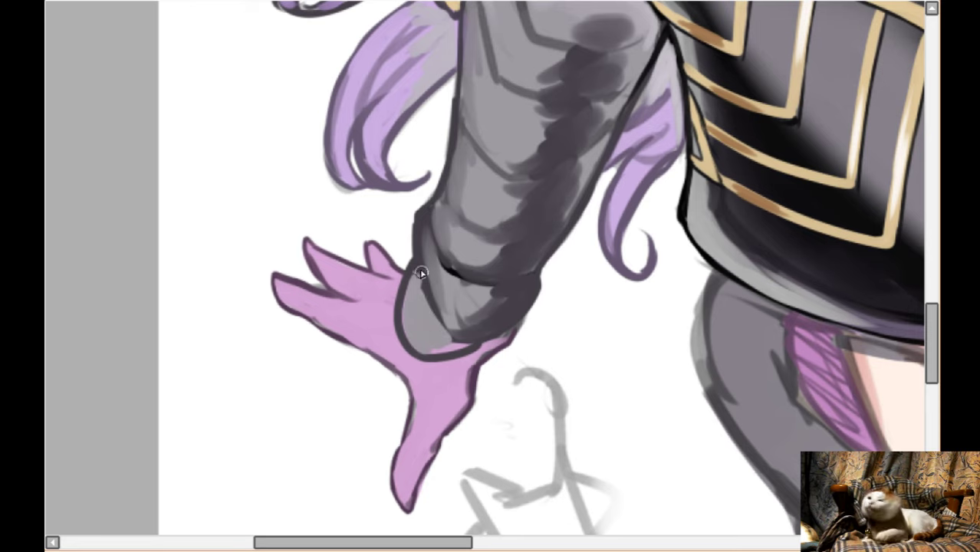
{"action": "mouse_move", "coordinate": [422, 274]}
{"action": "left_mouse_down"}
{"action": "mouse_move", "coordinate": [473, 341]}
{"action": "mouse_move", "coordinate": [421, 352]}
{"action": "mouse_move", "coordinate": [441, 345]}
{"action": "mouse_move", "coordinate": [401, 307]}
{"action": "mouse_move", "coordinate": [433, 353]}
{"action": "mouse_move", "coordinate": [490, 335]}
{"action": "mouse_move", "coordinate": [462, 344]}
{"action": "mouse_move", "coordinate": [524, 308]}
{"action": "left_mouse_up"}
- Paint light gray rim lines across the shadowed edges of the arm plates and darken the arm's outline on the body side
{"action": "left_click_drag", "start_coordinate": [501, 265], "coordinate": [436, 226]}
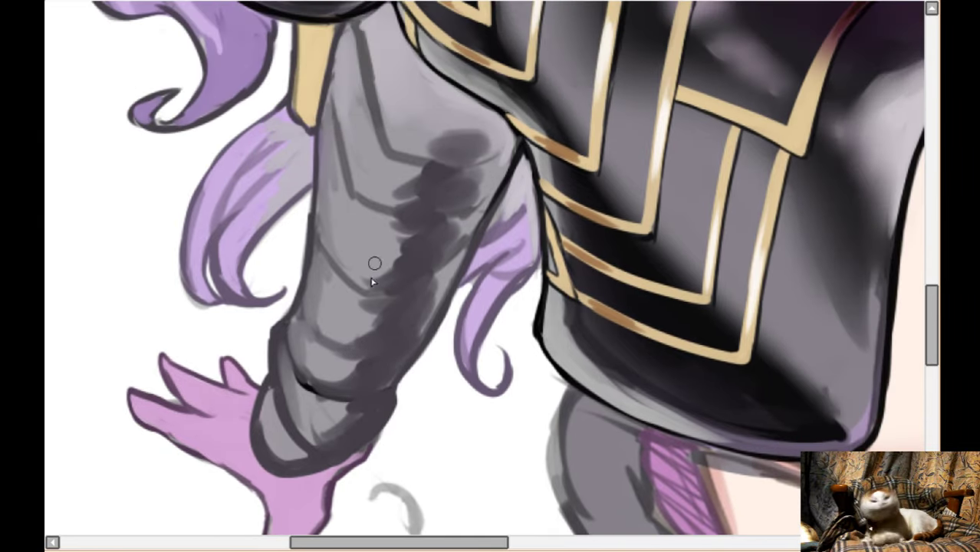
{"action": "left_click_drag", "start_coordinate": [307, 428], "coordinate": [326, 390]}
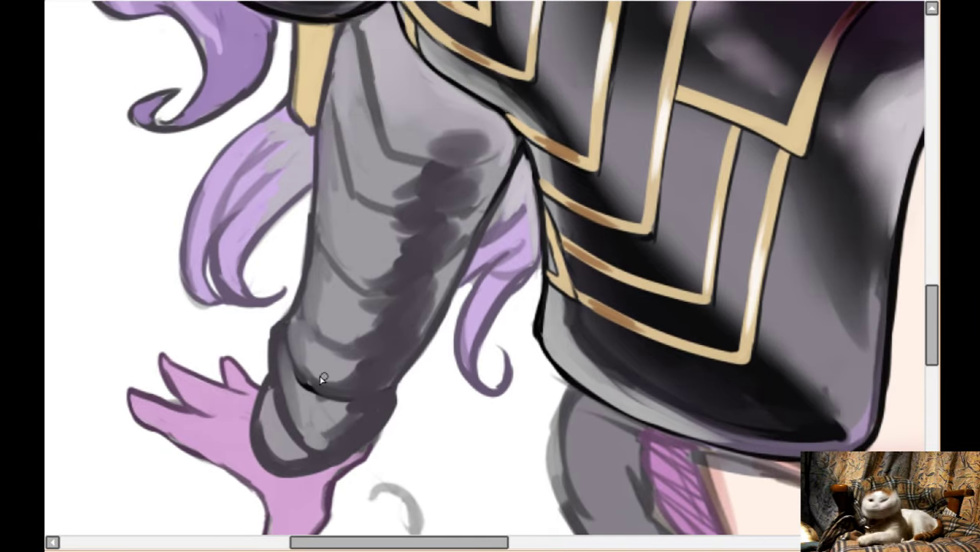
{"action": "left_click_drag", "start_coordinate": [335, 360], "coordinate": [415, 351]}
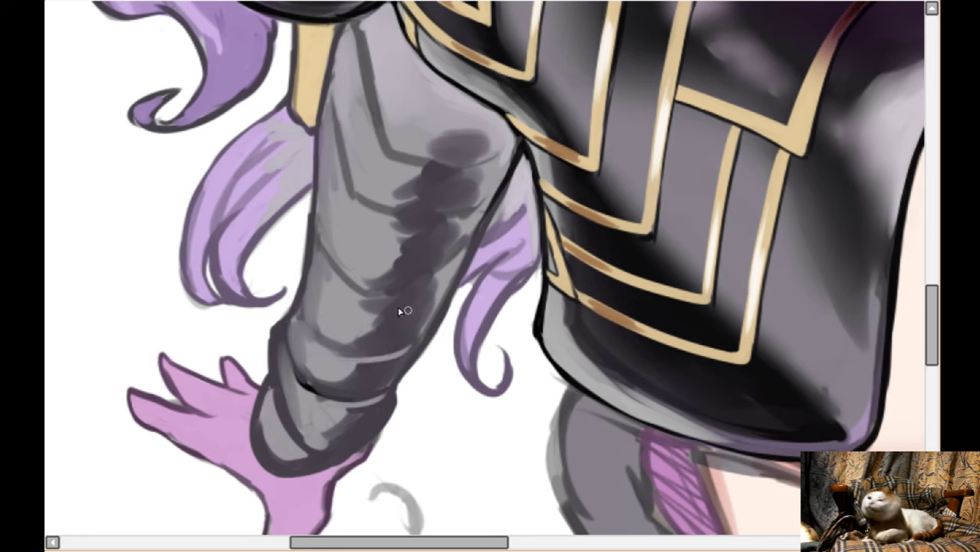
{"action": "left_click_drag", "start_coordinate": [358, 301], "coordinate": [431, 281]}
{"action": "left_click_drag", "start_coordinate": [379, 221], "coordinate": [468, 206]}
{"action": "left_click_drag", "start_coordinate": [411, 177], "coordinate": [467, 168]}
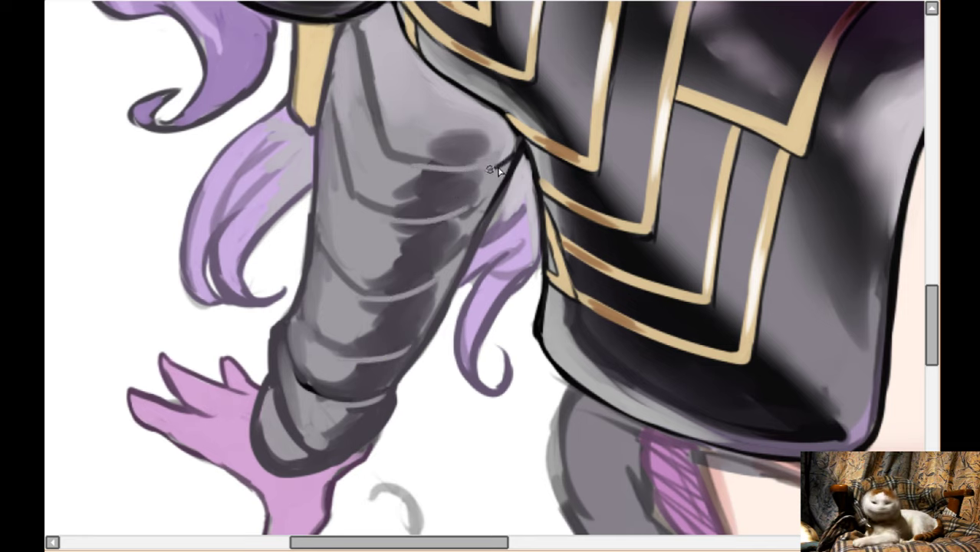
{"action": "mouse_move", "coordinate": [489, 208]}
{"action": "left_mouse_down"}
{"action": "mouse_move", "coordinate": [428, 351]}
{"action": "mouse_move", "coordinate": [402, 365]}
{"action": "left_mouse_up"}
{"action": "scroll", "coordinate": [398, 371], "scroll_direction": "down", "scroll_amount": 5}
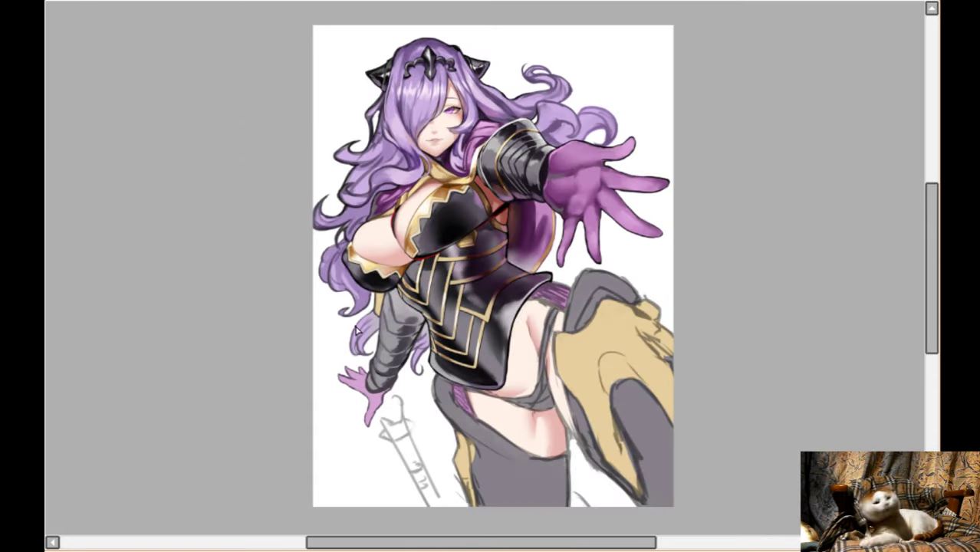
- Redraw the upper arm plate's outer edge in black, curving it into the plate's lower rim, and cover the old sketch line with gray
{"action": "scroll", "coordinate": [396, 278], "scroll_direction": "up", "scroll_amount": 5}
{"action": "scroll", "coordinate": [395, 278], "scroll_direction": "down", "scroll_amount": 1}
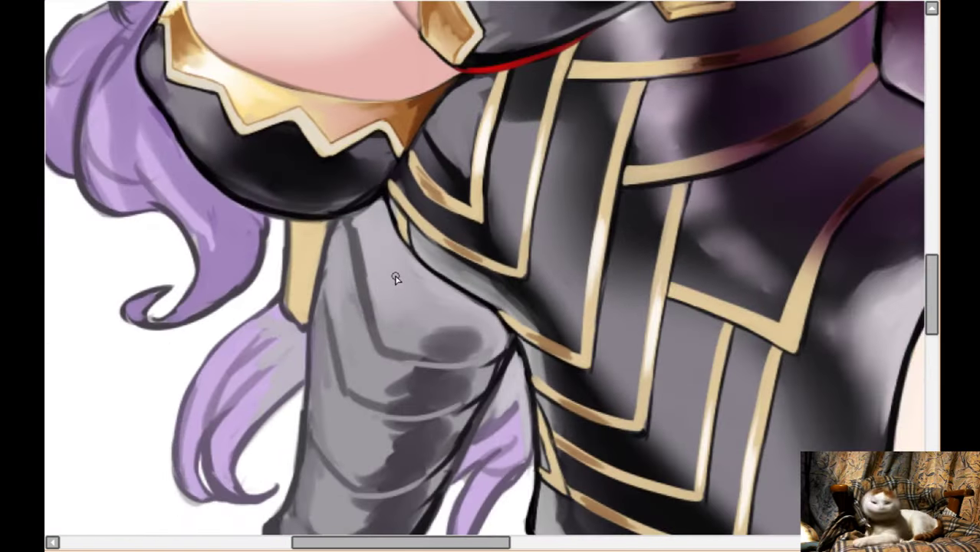
{"action": "scroll", "coordinate": [394, 276], "scroll_direction": "down", "scroll_amount": 1}
{"action": "scroll", "coordinate": [368, 265], "scroll_direction": "up", "scroll_amount": 2}
{"action": "scroll", "coordinate": [330, 267], "scroll_direction": "down", "scroll_amount": 4}
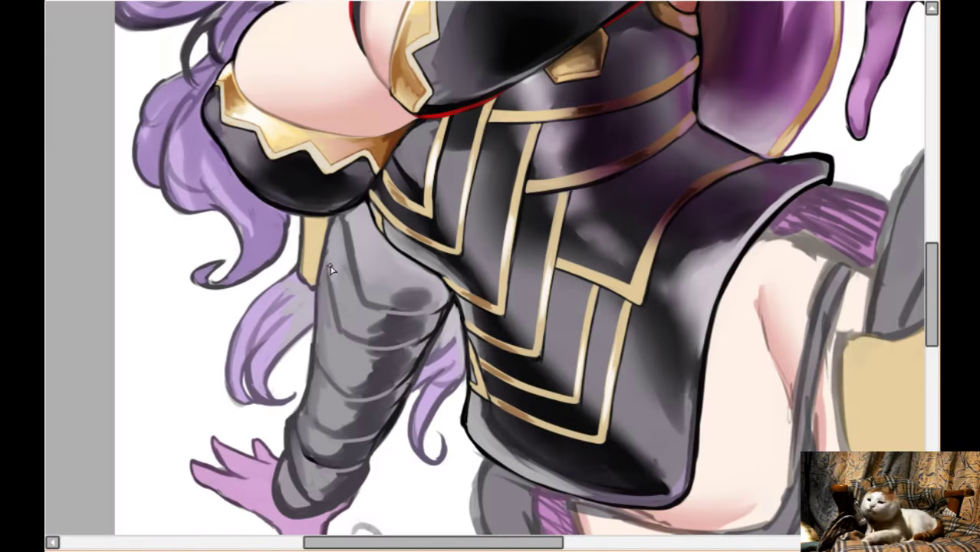
{"action": "scroll", "coordinate": [329, 266], "scroll_direction": "up", "scroll_amount": 3}
{"action": "key", "text": "Left"}
{"action": "key", "text": "Left"}
{"action": "key", "text": "Down"}
{"action": "key", "text": "Down"}
{"action": "key", "text": "Down"}
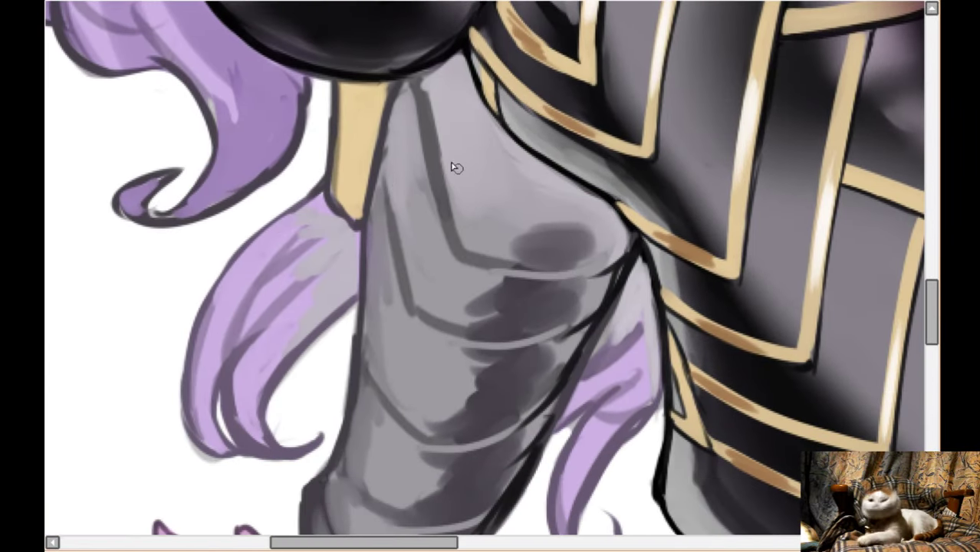
{"action": "mouse_move", "coordinate": [380, 98]}
{"action": "left_mouse_down"}
{"action": "mouse_move", "coordinate": [369, 135]}
{"action": "mouse_move", "coordinate": [379, 236]}
{"action": "left_mouse_up"}
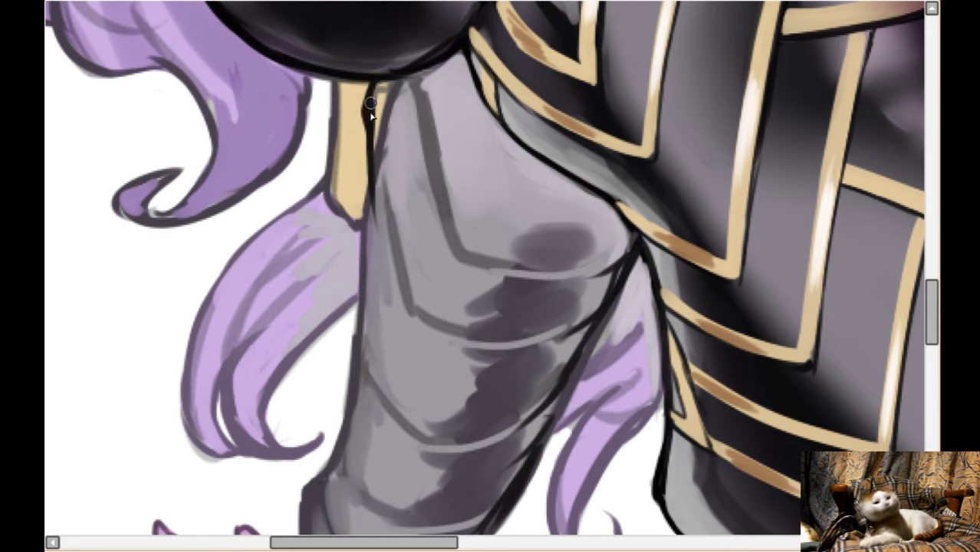
{"action": "left_click_drag", "start_coordinate": [370, 103], "coordinate": [393, 288]}
{"action": "left_click_drag", "start_coordinate": [372, 203], "coordinate": [423, 330]}
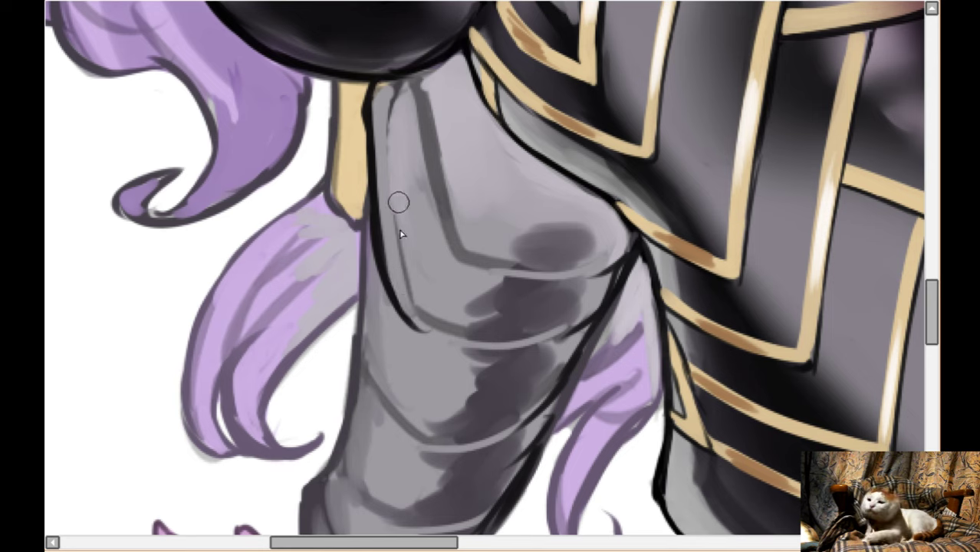
{"action": "left_click_drag", "start_coordinate": [406, 298], "coordinate": [456, 337]}
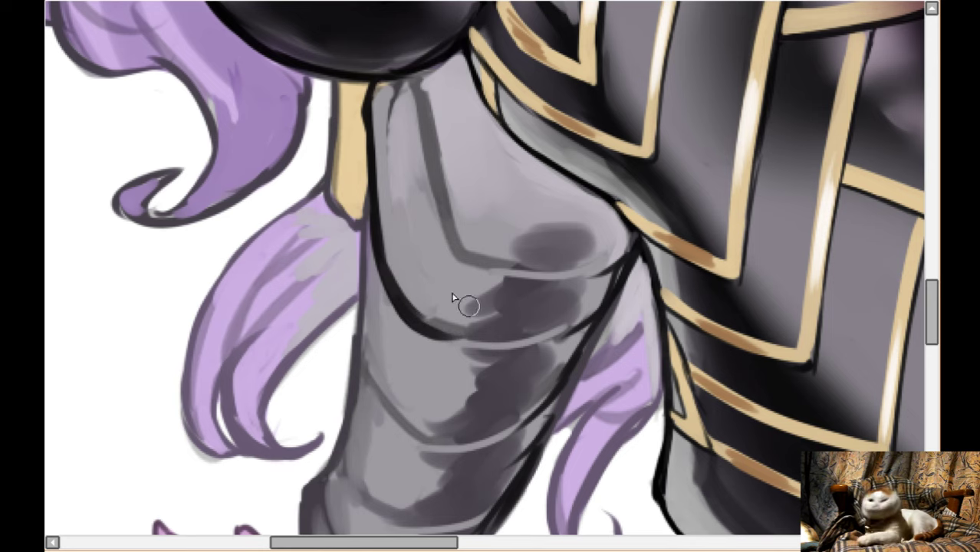
{"action": "left_click_drag", "start_coordinate": [389, 159], "coordinate": [405, 296]}
{"action": "left_click_drag", "start_coordinate": [391, 245], "coordinate": [437, 320]}
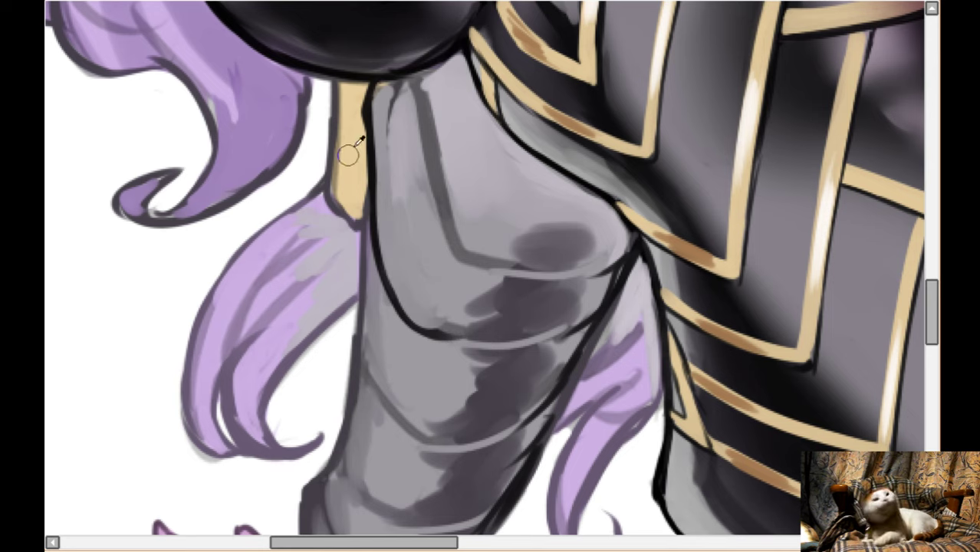
- Paint a flat gold trim along the outer and lower edge of the upper arm plate and define its borders with dark lines
{"action": "mouse_move", "coordinate": [372, 92]}
{"action": "left_mouse_down"}
{"action": "mouse_move", "coordinate": [387, 259]}
{"action": "mouse_move", "coordinate": [444, 335]}
{"action": "mouse_move", "coordinate": [438, 329]}
{"action": "mouse_move", "coordinate": [583, 322]}
{"action": "mouse_move", "coordinate": [624, 291]}
{"action": "mouse_move", "coordinate": [628, 277]}
{"action": "mouse_move", "coordinate": [610, 294]}
{"action": "mouse_move", "coordinate": [631, 261]}
{"action": "left_mouse_up"}
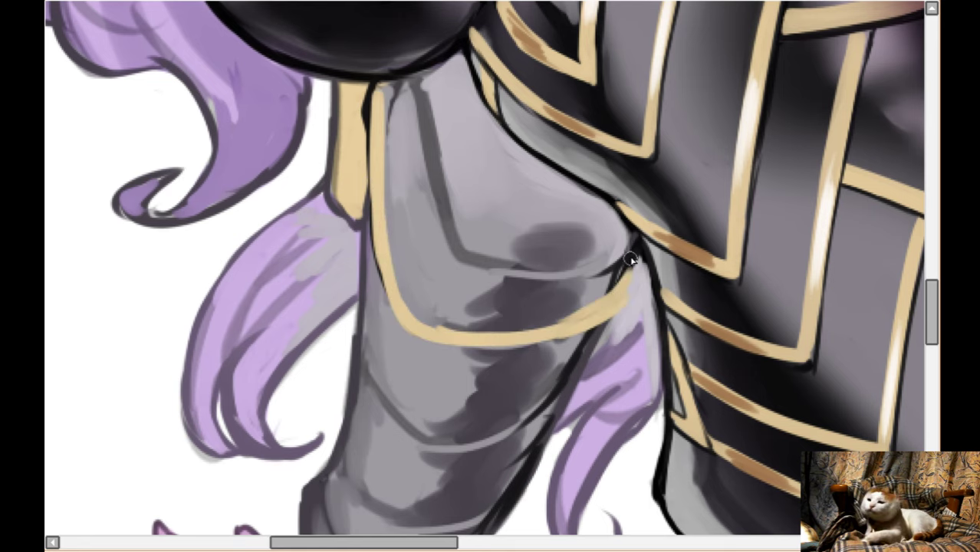
{"action": "mouse_move", "coordinate": [598, 326]}
{"action": "left_mouse_down"}
{"action": "mouse_move", "coordinate": [633, 303]}
{"action": "mouse_move", "coordinate": [627, 310]}
{"action": "mouse_move", "coordinate": [634, 282]}
{"action": "left_mouse_up"}
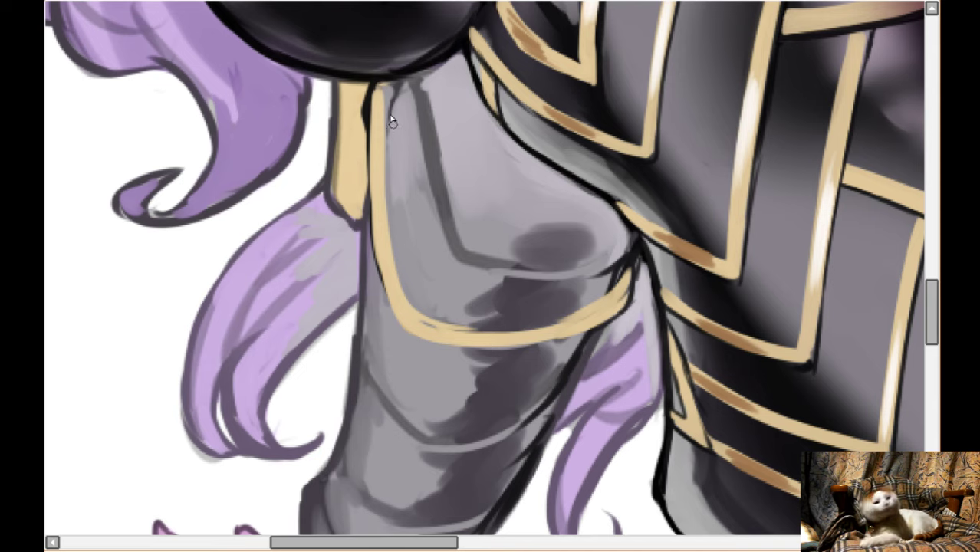
{"action": "mouse_move", "coordinate": [391, 121]}
{"action": "left_mouse_down"}
{"action": "mouse_move", "coordinate": [396, 278]}
{"action": "mouse_move", "coordinate": [393, 239]}
{"action": "mouse_move", "coordinate": [402, 310]}
{"action": "left_mouse_up"}
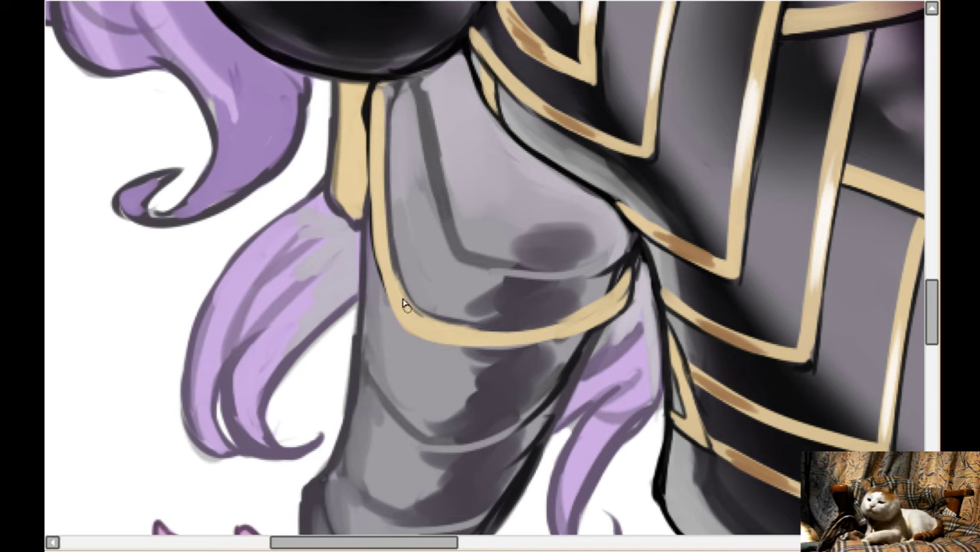
- Shade parts of the arm plate's gold trim and the gold strap beside it with brown
{"action": "mouse_move", "coordinate": [585, 316]}
{"action": "left_mouse_down"}
{"action": "mouse_move", "coordinate": [608, 307]}
{"action": "mouse_move", "coordinate": [553, 330]}
{"action": "mouse_move", "coordinate": [569, 320]}
{"action": "mouse_move", "coordinate": [523, 335]}
{"action": "left_mouse_up"}
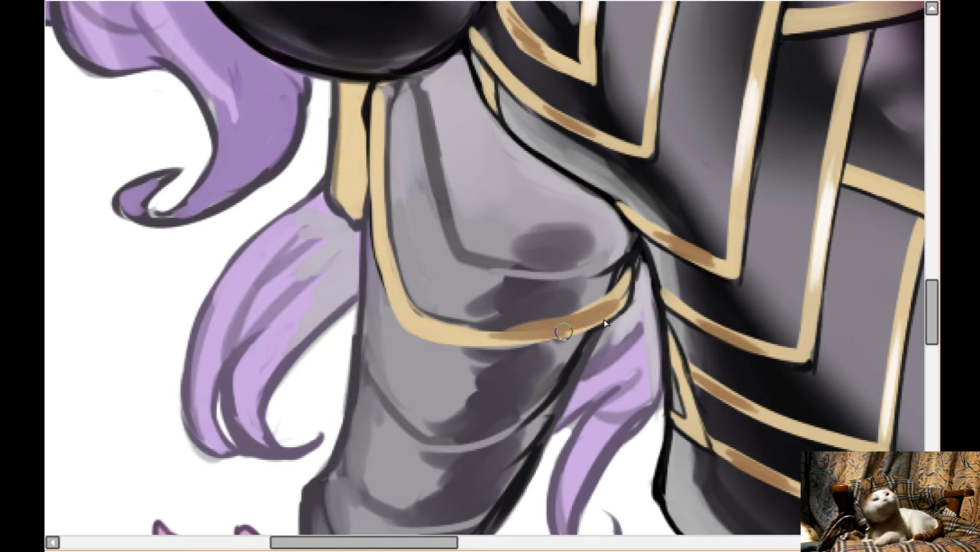
{"action": "left_click_drag", "start_coordinate": [376, 108], "coordinate": [383, 237]}
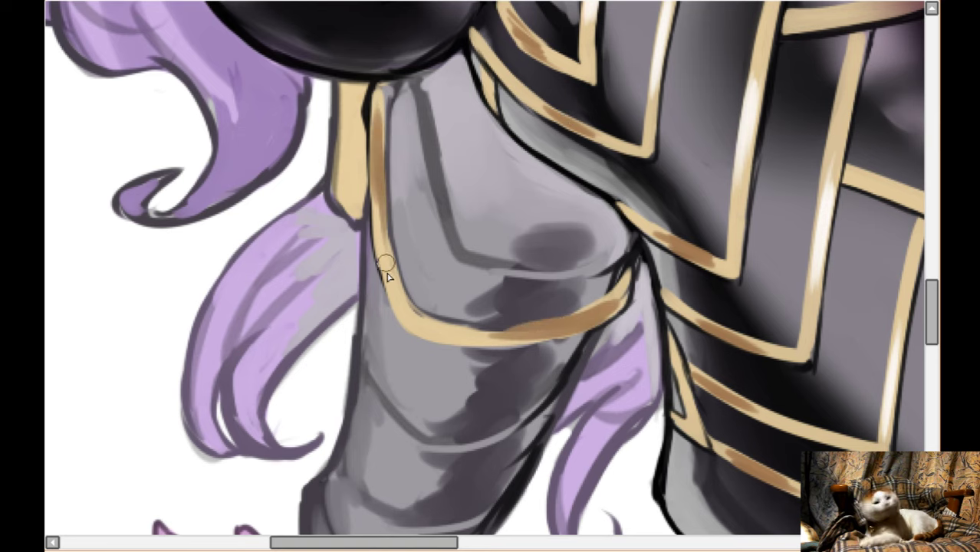
{"action": "mouse_move", "coordinate": [335, 177]}
{"action": "left_mouse_down"}
{"action": "mouse_move", "coordinate": [337, 124]}
{"action": "mouse_move", "coordinate": [340, 194]}
{"action": "mouse_move", "coordinate": [356, 217]}
{"action": "mouse_move", "coordinate": [362, 176]}
{"action": "left_mouse_up"}
- Tint the tips of the curls flaring outward beside the chest and face, on the lowered-arm side, with bright pink
{"action": "scroll", "coordinate": [365, 181], "scroll_direction": "down", "scroll_amount": 5}
{"action": "scroll", "coordinate": [366, 184], "scroll_direction": "up", "scroll_amount": 3}
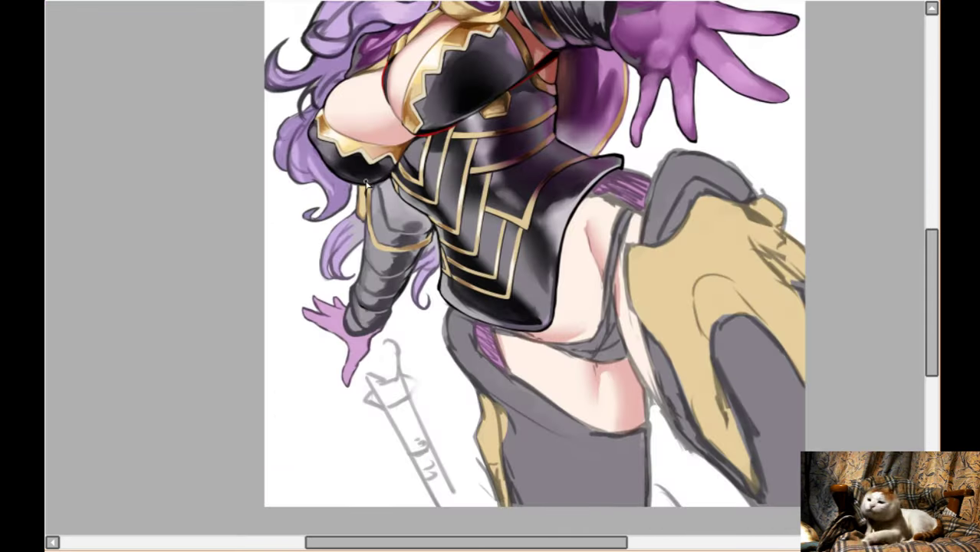
{"action": "scroll", "coordinate": [358, 305], "scroll_direction": "down", "scroll_amount": 2}
{"action": "key", "text": "Right"}
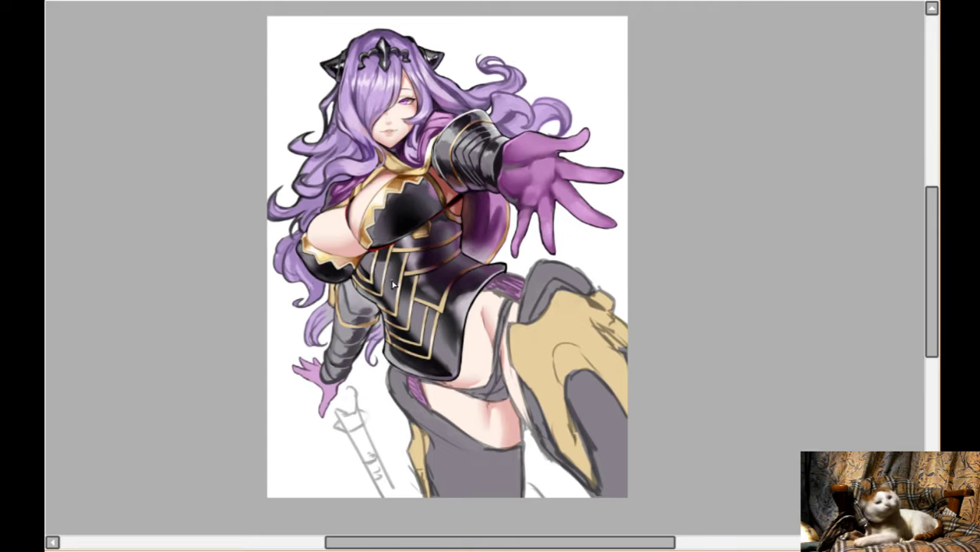
{"action": "key", "text": "Down"}
{"action": "key", "text": "Down"}
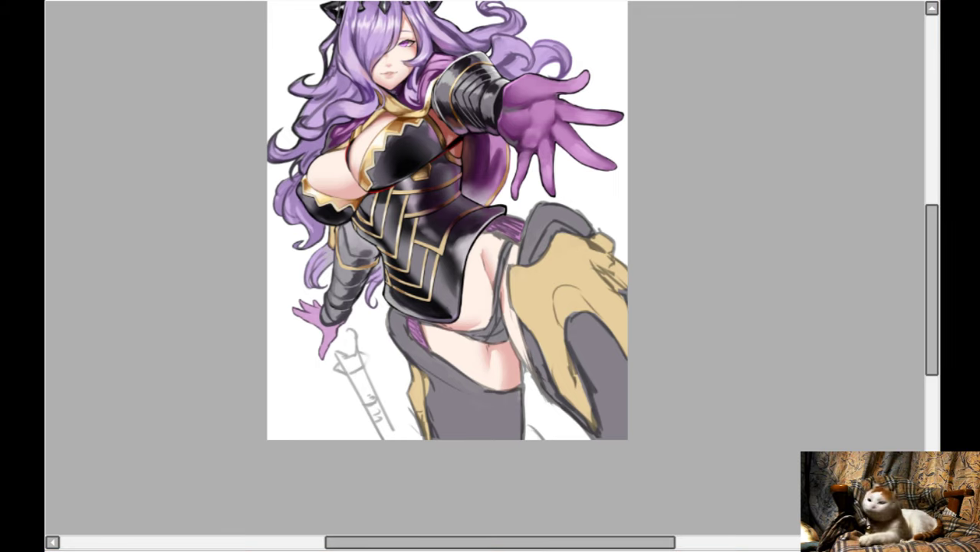
{"action": "scroll", "coordinate": [376, 71], "scroll_direction": "up", "scroll_amount": 5}
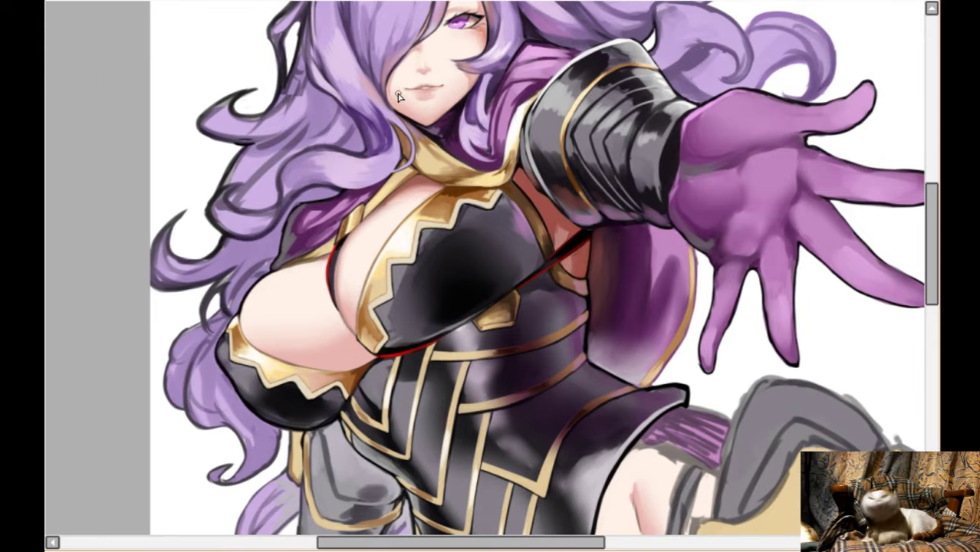
{"action": "scroll", "coordinate": [485, 267], "scroll_direction": "up", "scroll_amount": 1}
{"action": "mouse_move", "coordinate": [184, 157]}
{"action": "left_mouse_down"}
{"action": "mouse_move", "coordinate": [238, 125]}
{"action": "mouse_move", "coordinate": [171, 149]}
{"action": "left_mouse_up"}
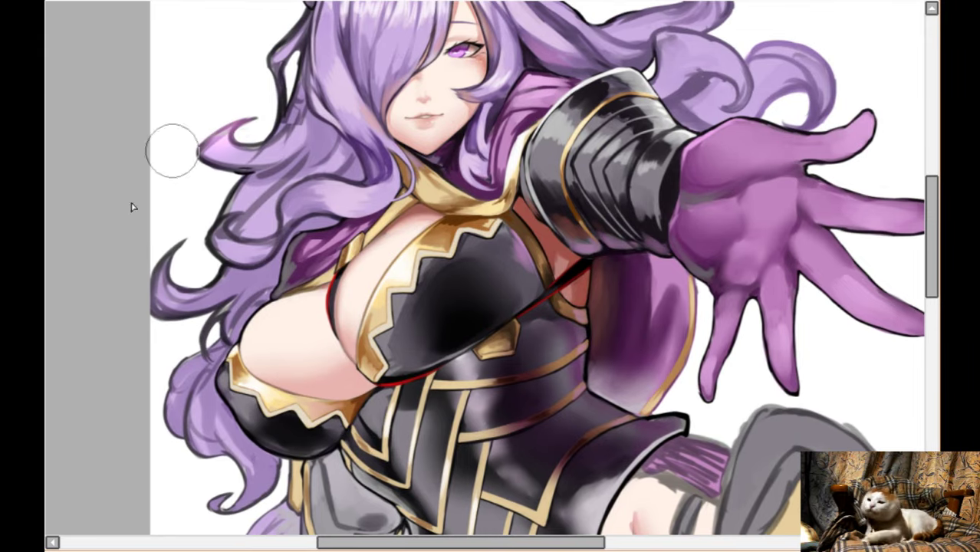
{"action": "left_click_drag", "start_coordinate": [244, 124], "coordinate": [212, 157]}
{"action": "mouse_move", "coordinate": [158, 247]}
{"action": "left_mouse_down"}
{"action": "mouse_move", "coordinate": [217, 316]}
{"action": "mouse_move", "coordinate": [195, 241]}
{"action": "mouse_move", "coordinate": [192, 278]}
{"action": "left_mouse_up"}
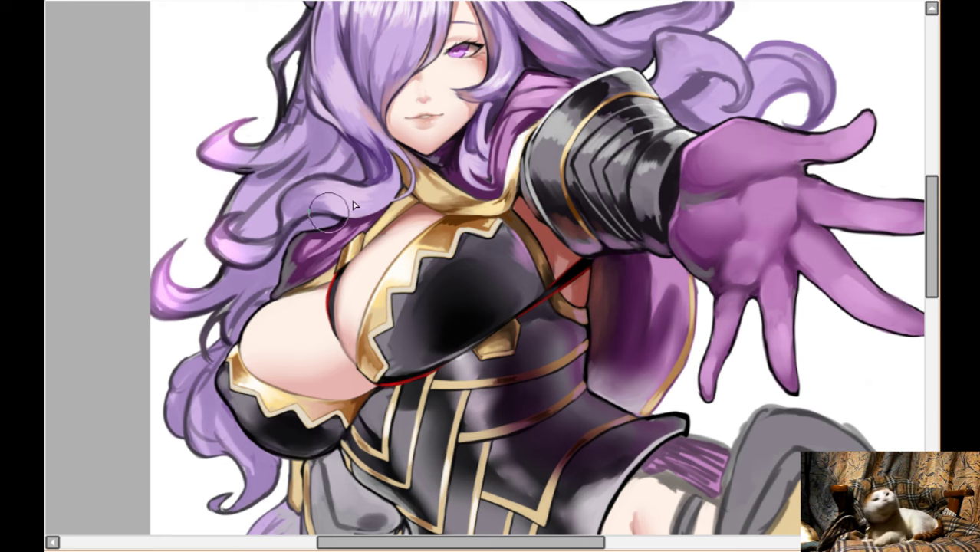
- Tint the curling hair ends behind the outstretched armored arm with bright pink
{"action": "scroll", "coordinate": [431, 94], "scroll_direction": "up", "scroll_amount": 3}
{"action": "scroll", "coordinate": [431, 94], "scroll_direction": "up", "scroll_amount": 1}
{"action": "scroll", "coordinate": [445, 127], "scroll_direction": "right", "scroll_amount": 5}
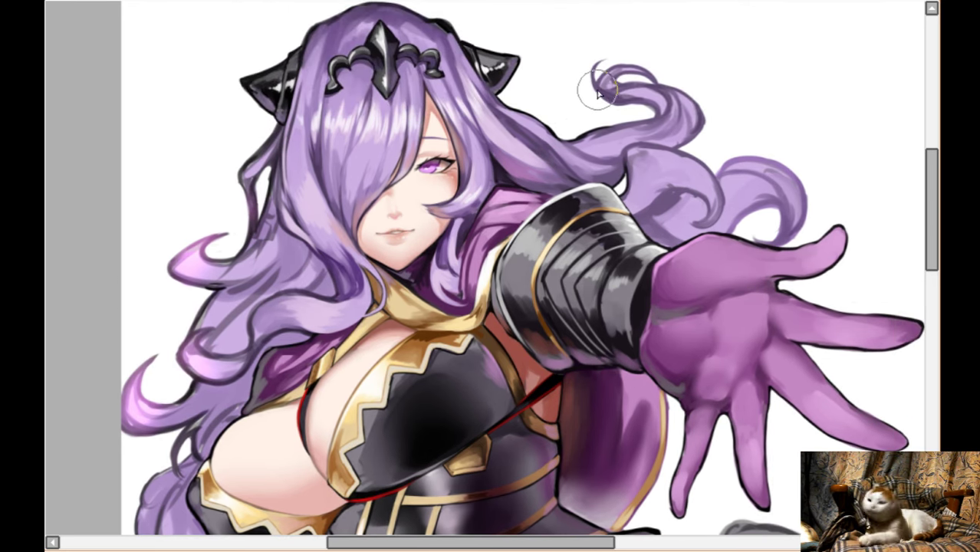
{"action": "mouse_move", "coordinate": [525, 80]}
{"action": "left_mouse_down"}
{"action": "mouse_move", "coordinate": [606, 96]}
{"action": "mouse_move", "coordinate": [547, 93]}
{"action": "mouse_move", "coordinate": [693, 173]}
{"action": "mouse_move", "coordinate": [703, 206]}
{"action": "mouse_move", "coordinate": [684, 229]}
{"action": "mouse_move", "coordinate": [593, 203]}
{"action": "mouse_move", "coordinate": [573, 215]}
{"action": "mouse_move", "coordinate": [592, 194]}
{"action": "mouse_move", "coordinate": [597, 204]}
{"action": "mouse_move", "coordinate": [583, 168]}
{"action": "mouse_move", "coordinate": [581, 204]}
{"action": "mouse_move", "coordinate": [520, 143]}
{"action": "mouse_move", "coordinate": [557, 137]}
{"action": "mouse_move", "coordinate": [516, 129]}
{"action": "mouse_move", "coordinate": [600, 203]}
{"action": "mouse_move", "coordinate": [570, 164]}
{"action": "left_mouse_up"}
{"action": "scroll", "coordinate": [634, 142], "scroll_direction": "down", "scroll_amount": 4}
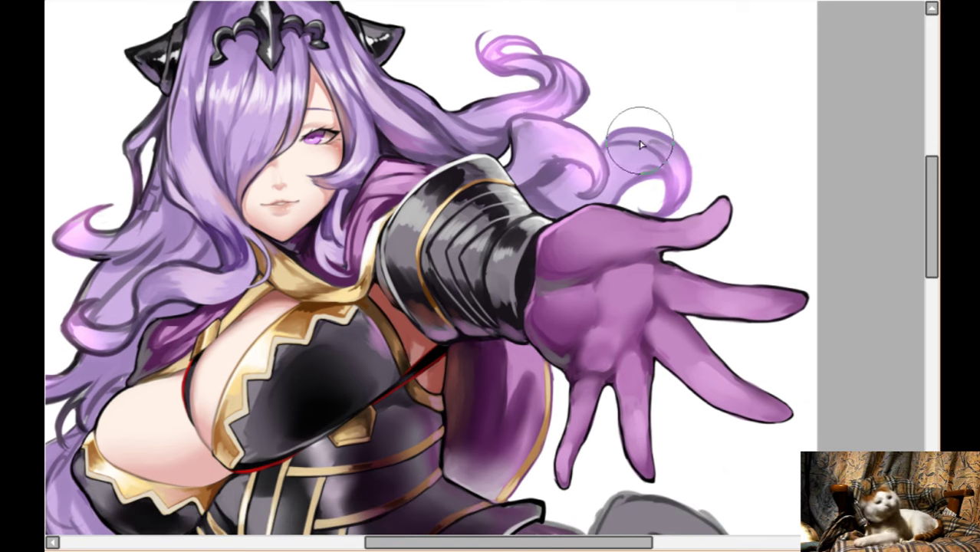
- Tint the lower curls beside the chest armor and around the lowered arm with bright pink
{"action": "scroll", "coordinate": [695, 158], "scroll_direction": "down", "scroll_amount": 8}
{"action": "scroll", "coordinate": [144, 231], "scroll_direction": "left", "scroll_amount": 4}
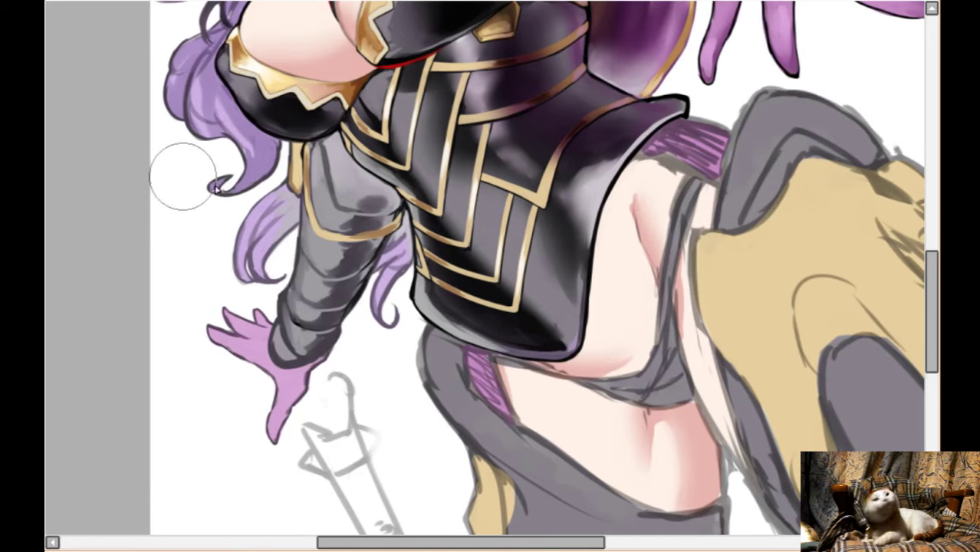
{"action": "mouse_move", "coordinate": [240, 176]}
{"action": "left_mouse_down"}
{"action": "mouse_move", "coordinate": [164, 109]}
{"action": "mouse_move", "coordinate": [219, 154]}
{"action": "mouse_move", "coordinate": [238, 249]}
{"action": "mouse_move", "coordinate": [270, 231]}
{"action": "mouse_move", "coordinate": [380, 299]}
{"action": "mouse_move", "coordinate": [399, 338]}
{"action": "mouse_move", "coordinate": [393, 261]}
{"action": "mouse_move", "coordinate": [332, 241]}
{"action": "left_mouse_up"}
{"action": "scroll", "coordinate": [219, 249], "scroll_direction": "up", "scroll_amount": 4}
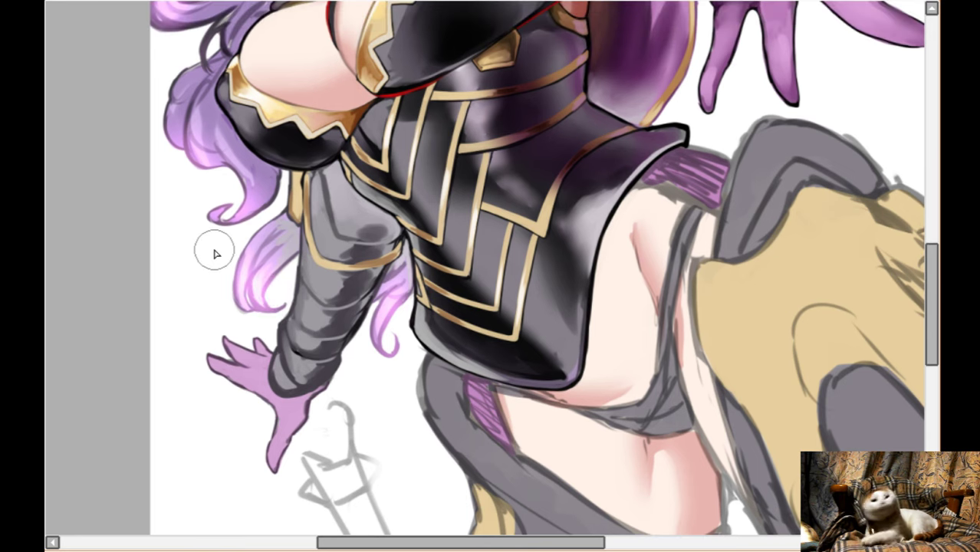
{"action": "scroll", "coordinate": [216, 255], "scroll_direction": "up", "scroll_amount": 2}
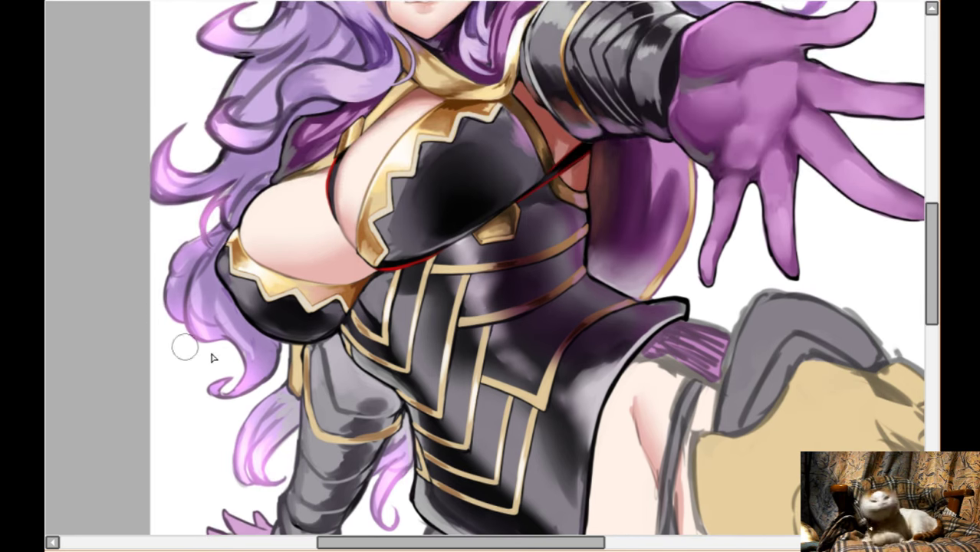
{"action": "scroll", "coordinate": [300, 113], "scroll_direction": "up", "scroll_amount": 2}
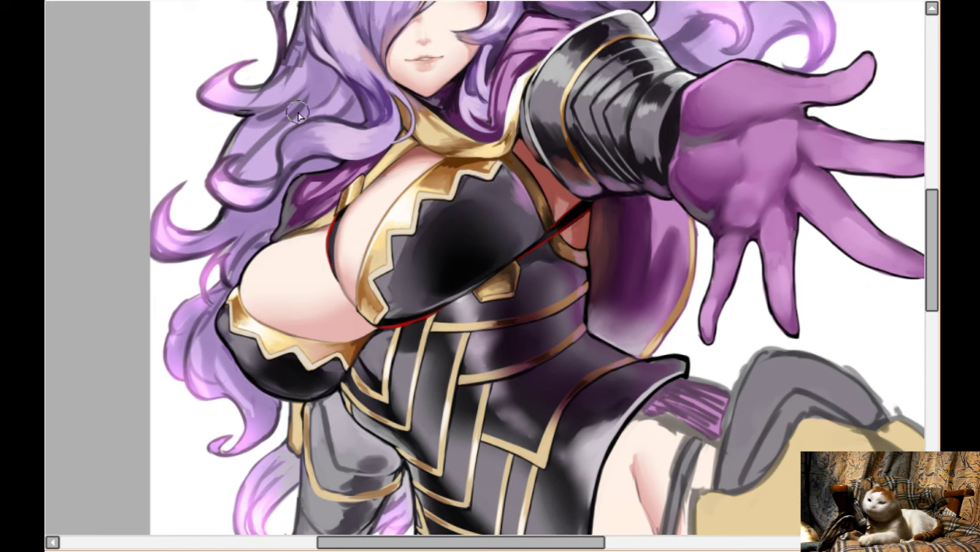
- Paint a light gray rim and a thin black outline along the edge of the purple cape beside the chest
{"action": "scroll", "coordinate": [300, 113], "scroll_direction": "down", "scroll_amount": 3}
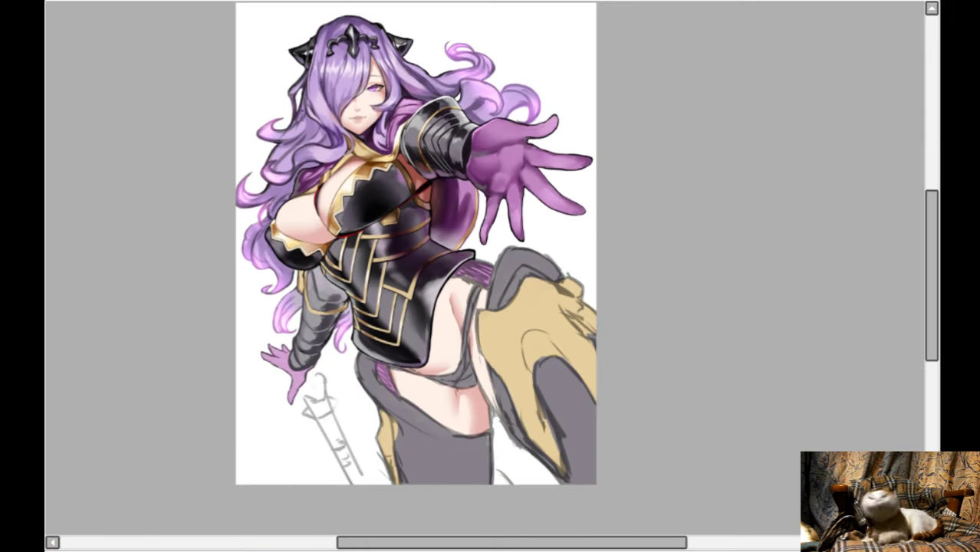
{"action": "scroll", "coordinate": [248, 230], "scroll_direction": "up", "scroll_amount": 5}
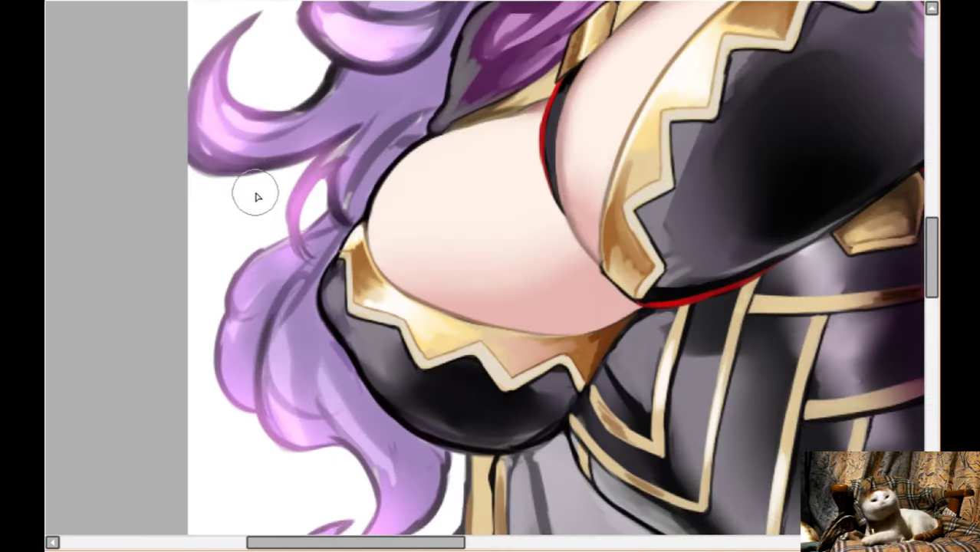
{"action": "scroll", "coordinate": [257, 195], "scroll_direction": "up", "scroll_amount": 2}
{"action": "scroll", "coordinate": [568, 117], "scroll_direction": "up", "scroll_amount": 2}
{"action": "scroll", "coordinate": [569, 116], "scroll_direction": "up", "scroll_amount": 2}
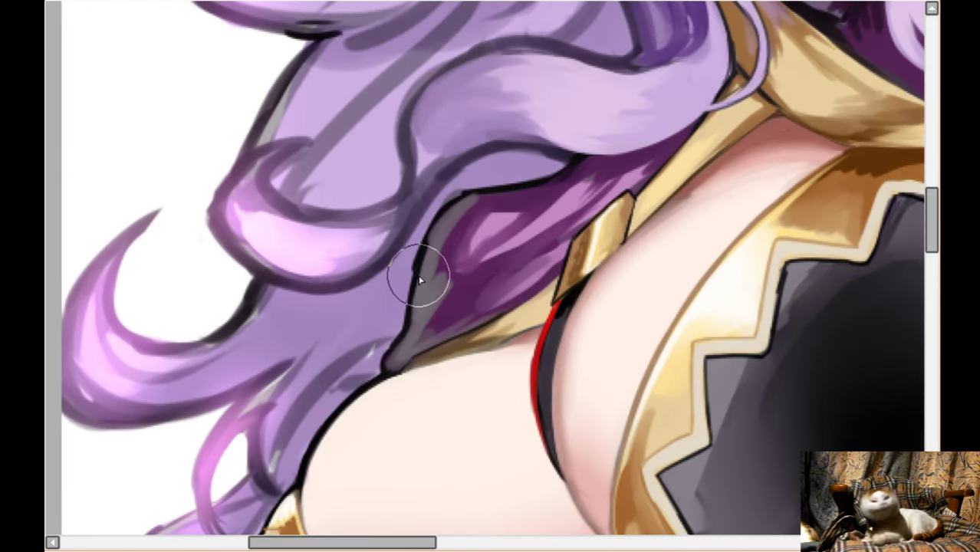
{"action": "left_click_drag", "start_coordinate": [420, 280], "coordinate": [416, 250]}
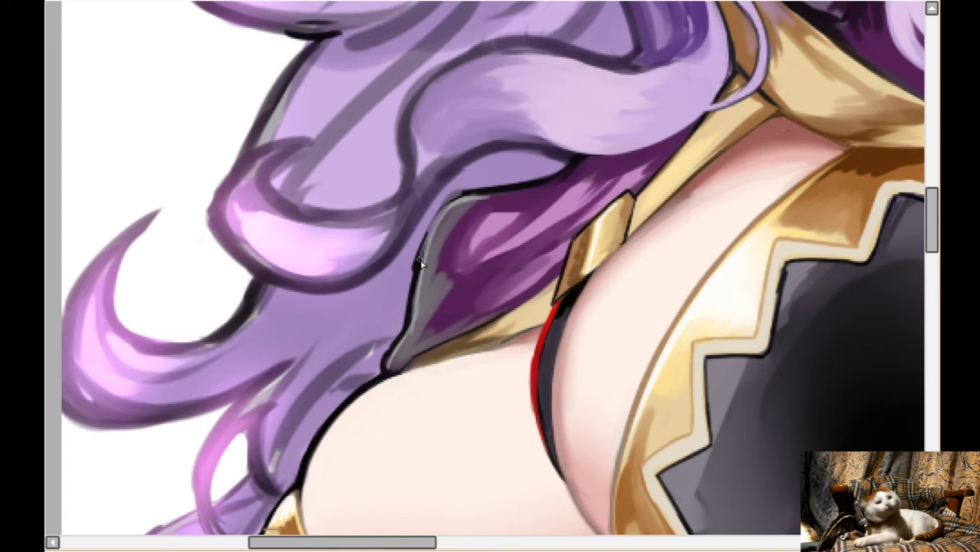
{"action": "left_click_drag", "start_coordinate": [431, 231], "coordinate": [495, 190]}
{"action": "scroll", "coordinate": [495, 189], "scroll_direction": "up", "scroll_amount": 3}
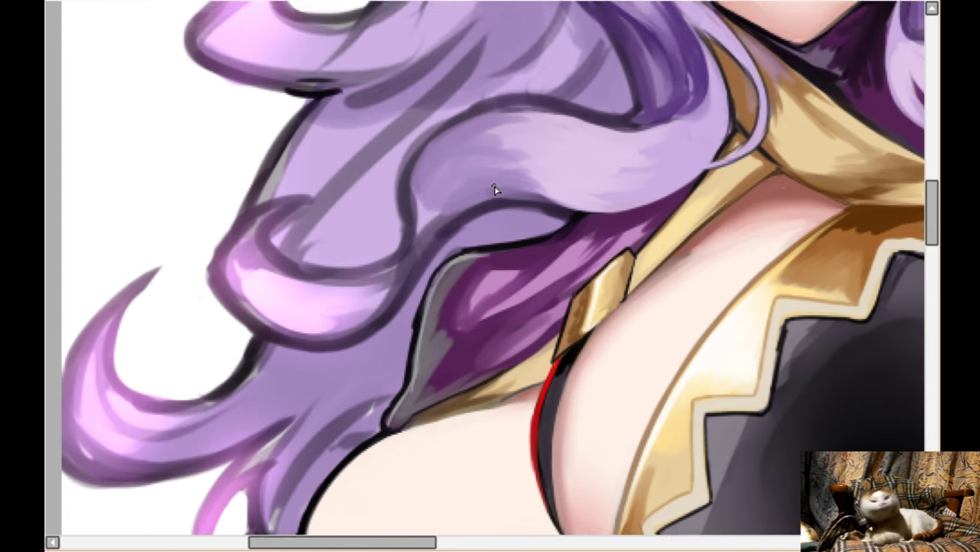
{"action": "key", "text": "Delete"}
{"action": "key", "text": "Delete"}
{"action": "key", "text": "Delete"}
{"action": "scroll", "coordinate": [529, 136], "scroll_direction": "up", "scroll_amount": 1}
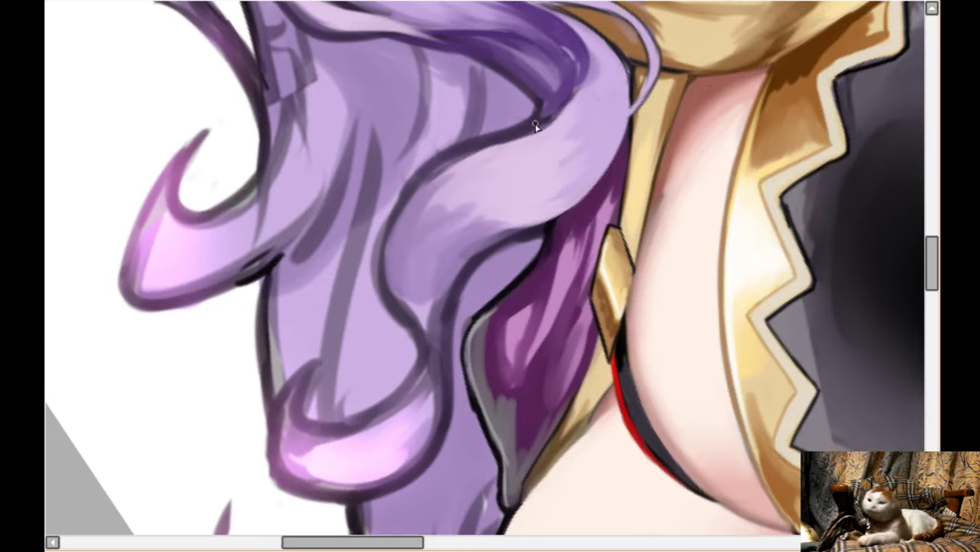
{"action": "mouse_move", "coordinate": [492, 153]}
{"action": "left_mouse_down"}
{"action": "mouse_move", "coordinate": [426, 184]}
{"action": "mouse_move", "coordinate": [416, 302]}
{"action": "left_mouse_up"}
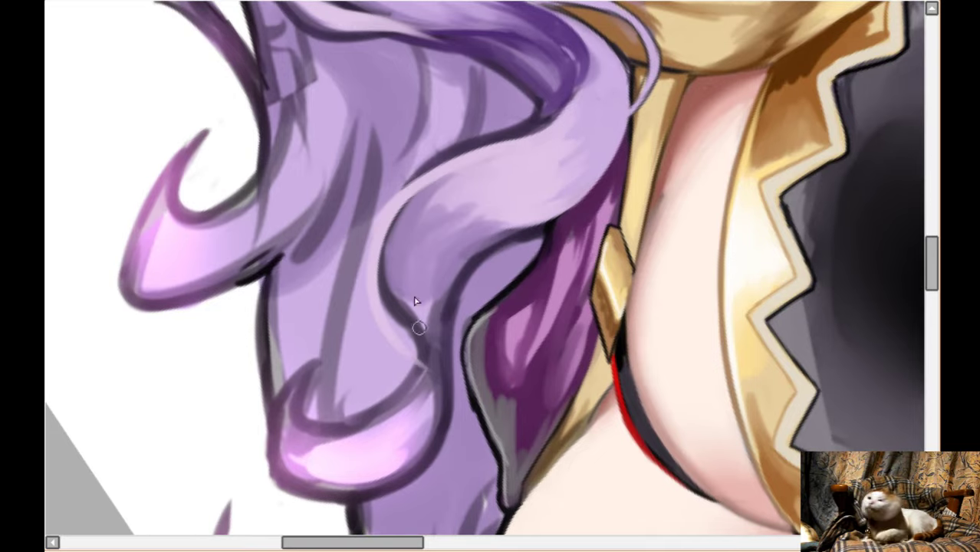
{"action": "left_click_drag", "start_coordinate": [384, 215], "coordinate": [430, 346]}
{"action": "key", "text": "ctrl+z"}
{"action": "key", "text": "ctrl+z"}
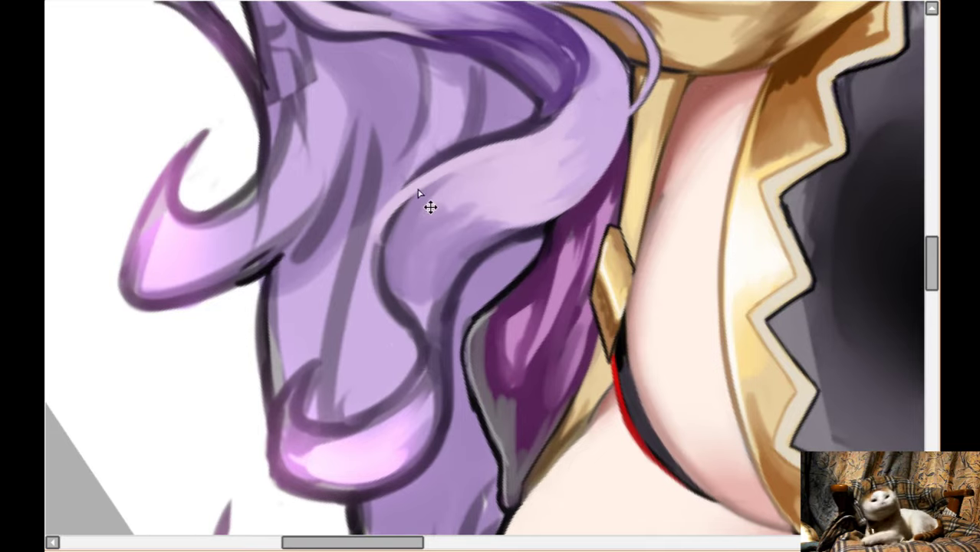
- Paint a thin pale pink strand along the outer edge of the large wavy lock, tapering it downward with dark edge lines
{"action": "left_click_drag", "start_coordinate": [406, 188], "coordinate": [414, 318]}
{"action": "mouse_move", "coordinate": [385, 225]}
{"action": "left_mouse_down"}
{"action": "mouse_move", "coordinate": [376, 273]}
{"action": "mouse_move", "coordinate": [410, 330]}
{"action": "left_mouse_up"}
{"action": "scroll", "coordinate": [460, 190], "scroll_direction": "up", "scroll_amount": 1}
{"action": "mouse_move", "coordinate": [423, 197]}
{"action": "left_mouse_down"}
{"action": "mouse_move", "coordinate": [373, 255]}
{"action": "mouse_move", "coordinate": [367, 279]}
{"action": "mouse_move", "coordinate": [409, 367]}
{"action": "left_mouse_up"}
{"action": "left_click_drag", "start_coordinate": [383, 283], "coordinate": [423, 372]}
{"action": "mouse_move", "coordinate": [382, 340]}
{"action": "left_mouse_down"}
{"action": "mouse_move", "coordinate": [421, 417]}
{"action": "mouse_move", "coordinate": [395, 354]}
{"action": "mouse_move", "coordinate": [413, 415]}
{"action": "left_mouse_up"}
{"action": "mouse_move", "coordinate": [389, 237]}
{"action": "left_mouse_down"}
{"action": "mouse_move", "coordinate": [368, 289]}
{"action": "mouse_move", "coordinate": [375, 306]}
{"action": "left_mouse_up"}
- Darken the hair's outer edge above the upper pink-tipped curl, soften the sketch marks there and shade the adjoining hair dark purple
{"action": "scroll", "coordinate": [372, 230], "scroll_direction": "up", "scroll_amount": 4}
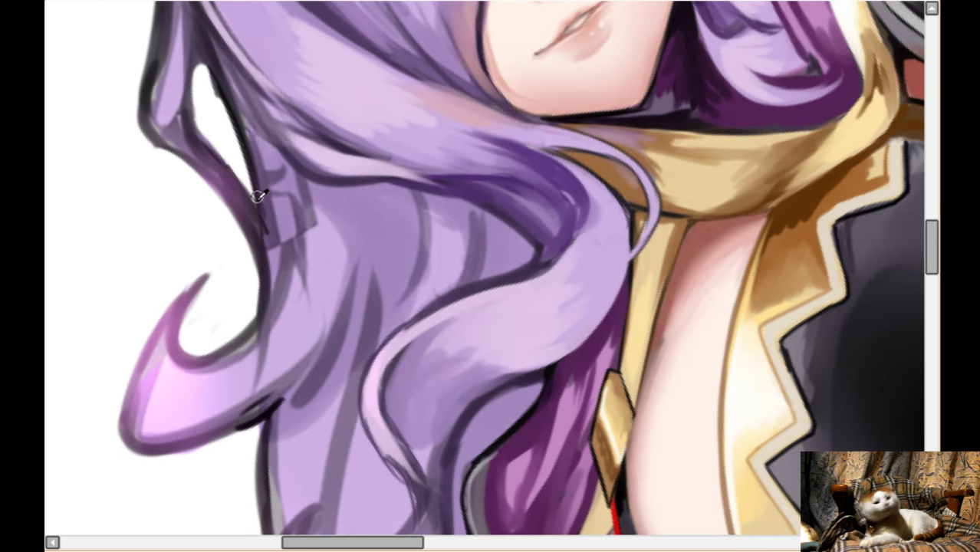
{"action": "mouse_move", "coordinate": [257, 195]}
{"action": "left_mouse_down"}
{"action": "mouse_move", "coordinate": [266, 298]}
{"action": "mouse_move", "coordinate": [273, 264]}
{"action": "mouse_move", "coordinate": [260, 324]}
{"action": "mouse_move", "coordinate": [312, 190]}
{"action": "mouse_move", "coordinate": [277, 307]}
{"action": "mouse_move", "coordinate": [320, 212]}
{"action": "mouse_move", "coordinate": [338, 342]}
{"action": "mouse_move", "coordinate": [346, 297]}
{"action": "left_mouse_up"}
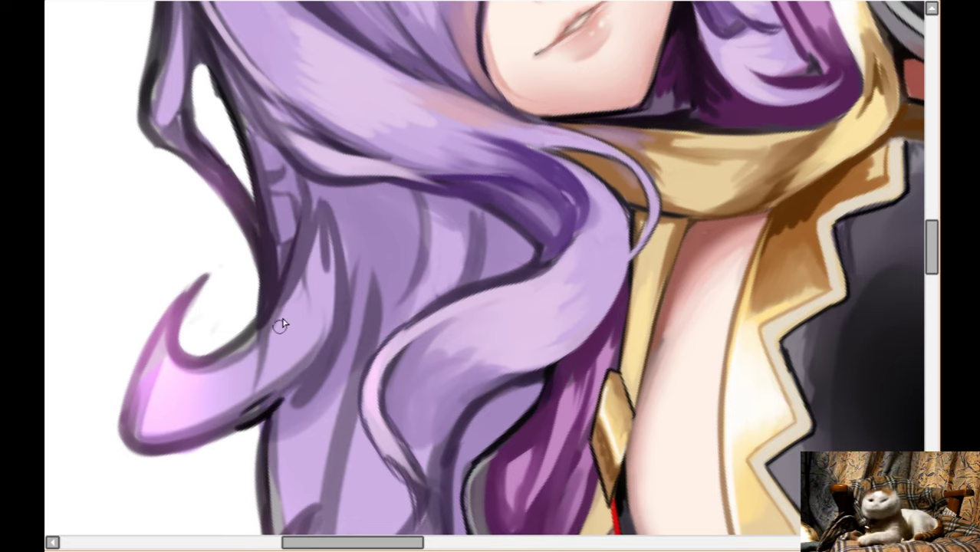
{"action": "mouse_move", "coordinate": [284, 323]}
{"action": "left_mouse_down"}
{"action": "mouse_move", "coordinate": [276, 364]}
{"action": "mouse_move", "coordinate": [306, 240]}
{"action": "left_mouse_up"}
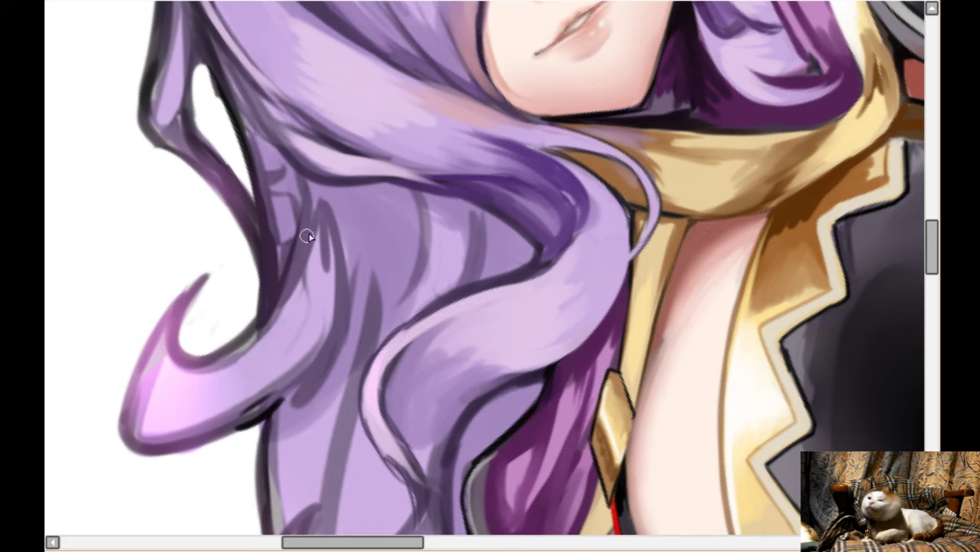
{"action": "mouse_move", "coordinate": [288, 157]}
{"action": "left_mouse_down"}
{"action": "mouse_move", "coordinate": [260, 165]}
{"action": "mouse_move", "coordinate": [276, 266]}
{"action": "mouse_move", "coordinate": [283, 222]}
{"action": "mouse_move", "coordinate": [284, 250]}
{"action": "mouse_move", "coordinate": [274, 217]}
{"action": "mouse_move", "coordinate": [286, 247]}
{"action": "mouse_move", "coordinate": [320, 229]}
{"action": "mouse_move", "coordinate": [296, 269]}
{"action": "mouse_move", "coordinate": [321, 241]}
{"action": "mouse_move", "coordinate": [333, 259]}
{"action": "mouse_move", "coordinate": [331, 207]}
{"action": "mouse_move", "coordinate": [350, 263]}
{"action": "mouse_move", "coordinate": [298, 312]}
{"action": "mouse_move", "coordinate": [313, 352]}
{"action": "mouse_move", "coordinate": [341, 262]}
{"action": "mouse_move", "coordinate": [337, 342]}
{"action": "mouse_move", "coordinate": [381, 224]}
{"action": "mouse_move", "coordinate": [370, 332]}
{"action": "mouse_move", "coordinate": [327, 209]}
{"action": "mouse_move", "coordinate": [274, 173]}
{"action": "mouse_move", "coordinate": [255, 151]}
{"action": "mouse_move", "coordinate": [324, 209]}
{"action": "mouse_move", "coordinate": [240, 122]}
{"action": "mouse_move", "coordinate": [286, 171]}
{"action": "left_mouse_up"}
{"action": "scroll", "coordinate": [394, 198], "scroll_direction": "up", "scroll_amount": 1}
{"action": "scroll", "coordinate": [394, 198], "scroll_direction": "down", "scroll_amount": 3}
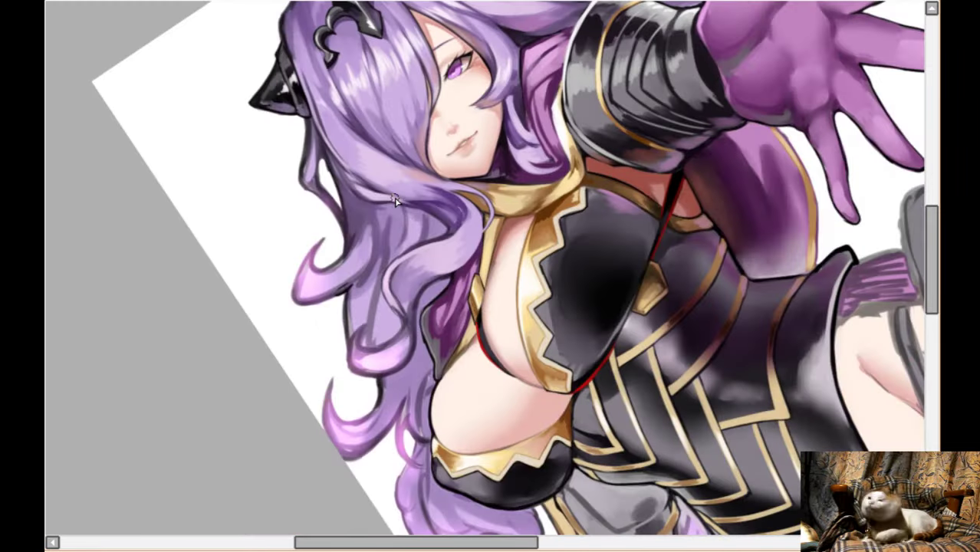
{"action": "key", "text": "End"}
{"action": "key", "text": "End"}
{"action": "key", "text": "End"}
{"action": "scroll", "coordinate": [399, 198], "scroll_direction": "up", "scroll_amount": 2}
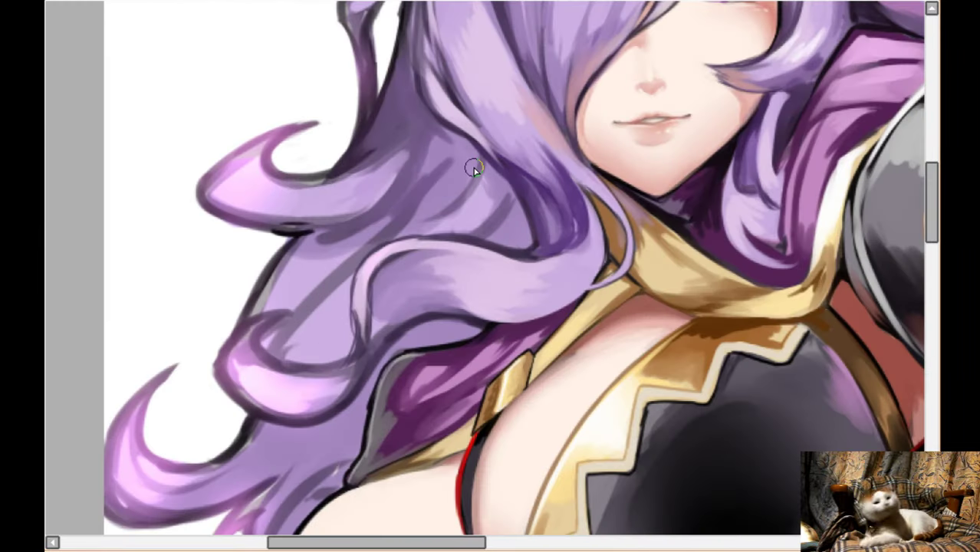
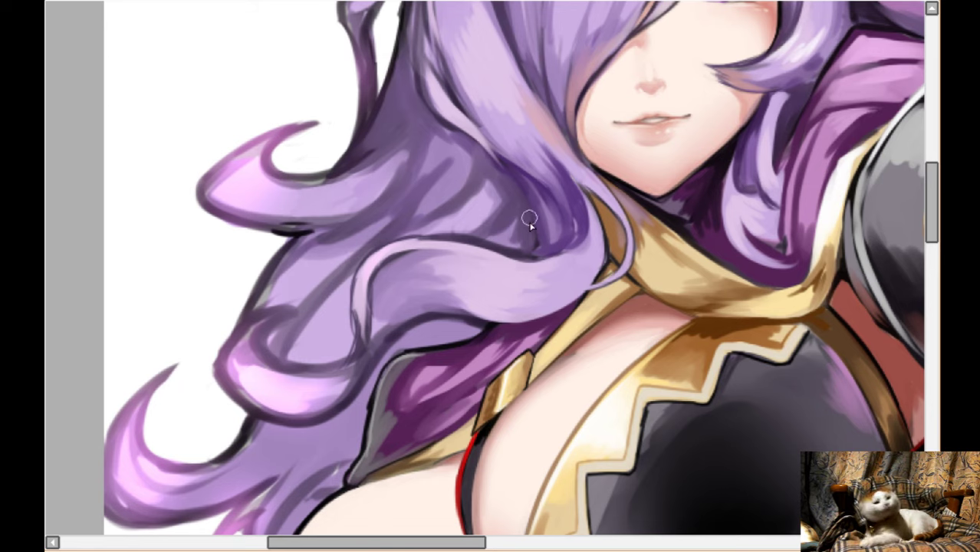
- Mirror the view, extend the pale strand beside the face into a tapered curve over the shadowed hair, and define its edges
{"action": "key", "text": "h"}
{"action": "scroll", "coordinate": [523, 199], "scroll_direction": "up", "scroll_amount": 2}
{"action": "key", "text": "Up"}
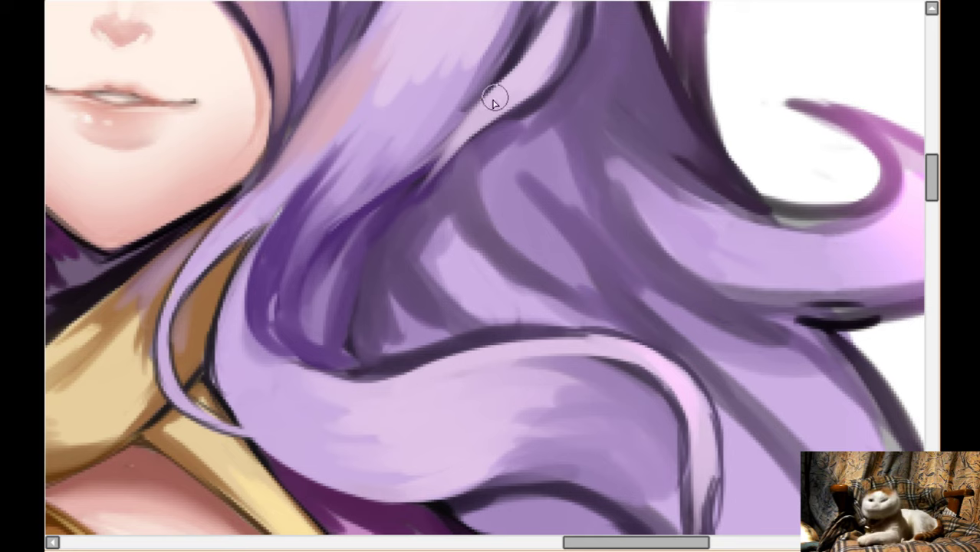
{"action": "mouse_move", "coordinate": [476, 129]}
{"action": "left_mouse_down"}
{"action": "mouse_move", "coordinate": [415, 241]}
{"action": "mouse_move", "coordinate": [423, 275]}
{"action": "left_mouse_up"}
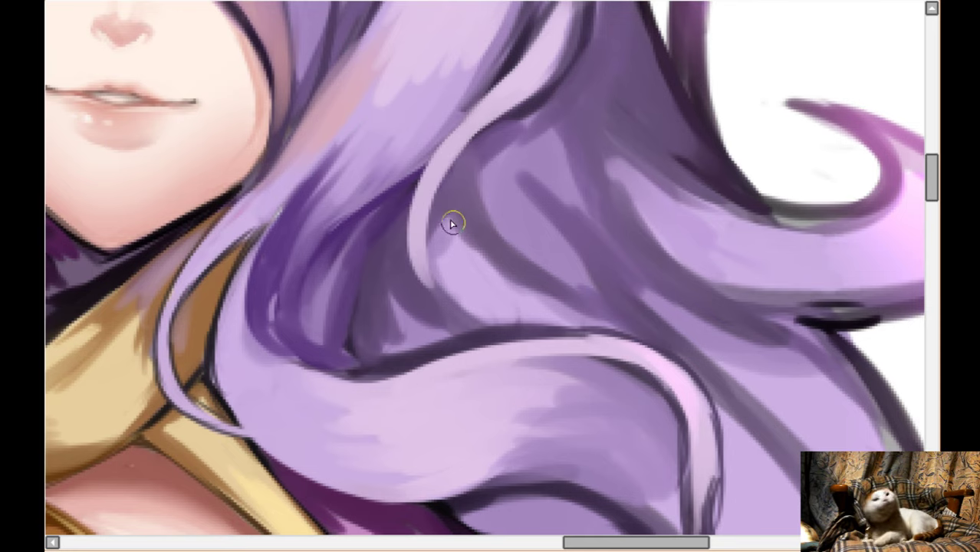
{"action": "left_click_drag", "start_coordinate": [430, 241], "coordinate": [484, 127]}
{"action": "left_click_drag", "start_coordinate": [429, 201], "coordinate": [449, 298]}
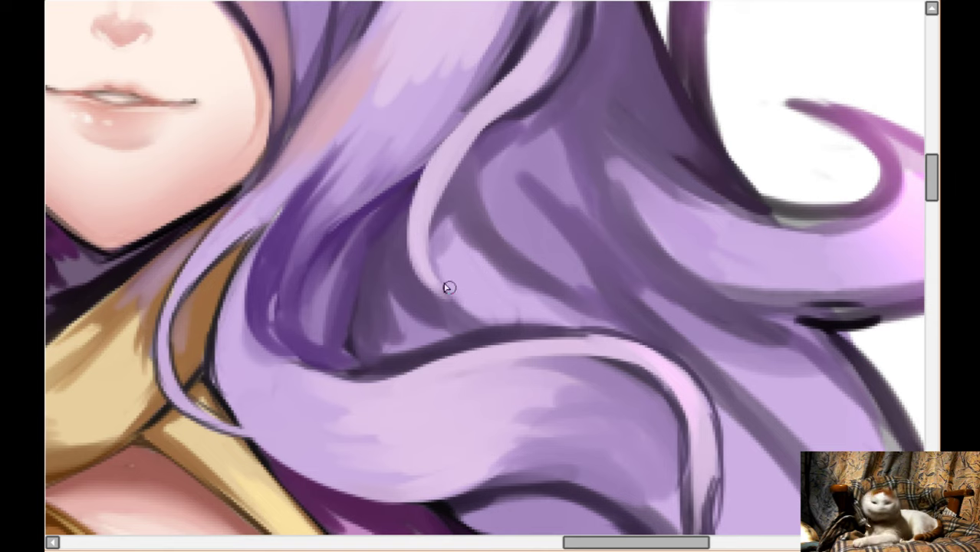
{"action": "mouse_move", "coordinate": [470, 157]}
{"action": "left_mouse_down"}
{"action": "mouse_move", "coordinate": [435, 227]}
{"action": "mouse_move", "coordinate": [425, 262]}
{"action": "left_mouse_up"}
{"action": "left_click_drag", "start_coordinate": [413, 182], "coordinate": [410, 266]}
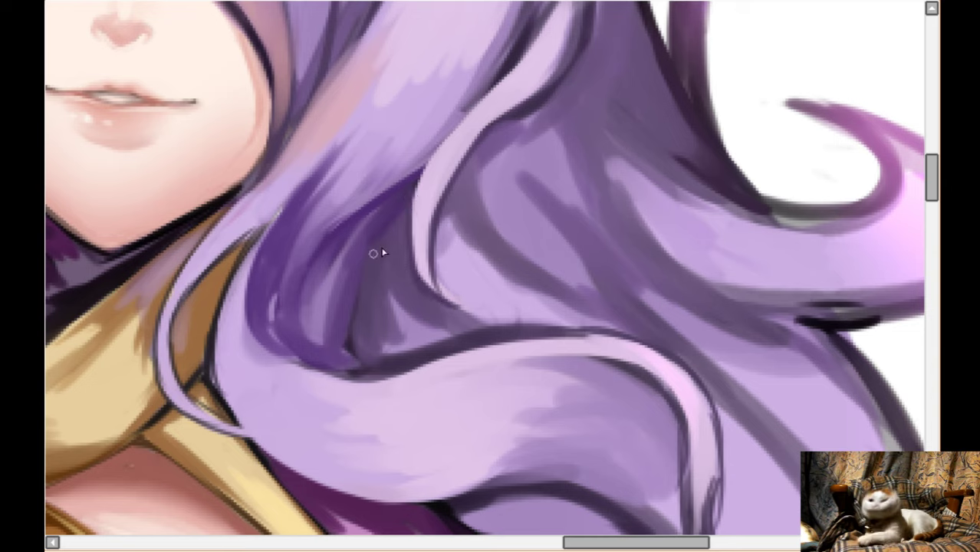
- Paint dark lines into the shadowed hair above the wavy lock and beside the thin strand over the gold collar
{"action": "mouse_move", "coordinate": [370, 358]}
{"action": "left_mouse_down"}
{"action": "mouse_move", "coordinate": [377, 274]}
{"action": "mouse_move", "coordinate": [368, 270]}
{"action": "mouse_move", "coordinate": [409, 196]}
{"action": "mouse_move", "coordinate": [395, 300]}
{"action": "left_mouse_up"}
{"action": "mouse_move", "coordinate": [385, 244]}
{"action": "left_mouse_down"}
{"action": "mouse_move", "coordinate": [362, 317]}
{"action": "mouse_move", "coordinate": [370, 343]}
{"action": "left_mouse_up"}
{"action": "scroll", "coordinate": [370, 343], "scroll_direction": "left", "scroll_amount": 2}
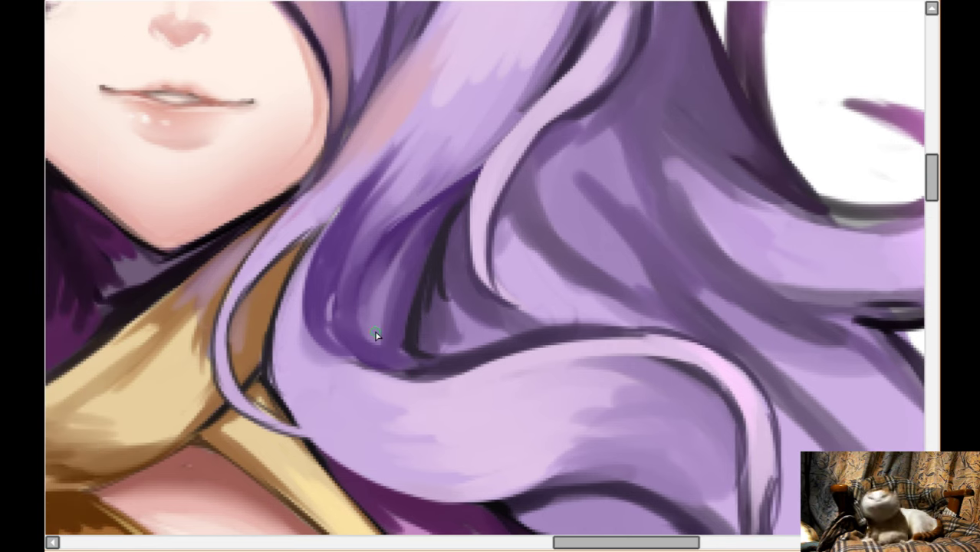
{"action": "left_click_drag", "start_coordinate": [320, 226], "coordinate": [310, 247]}
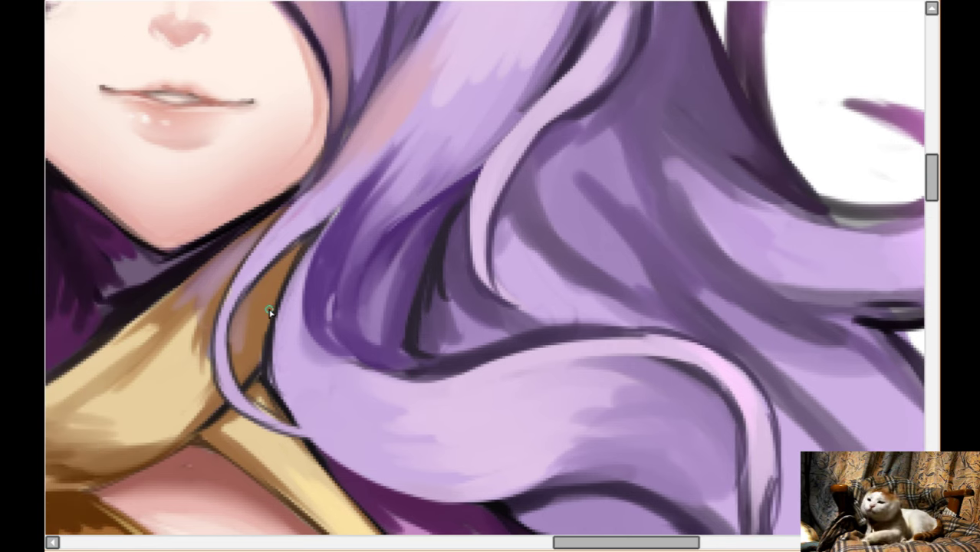
- Examine the whole mirrored figure from the hair down to the unfinished legs
{"action": "scroll", "coordinate": [274, 307], "scroll_direction": "down", "scroll_amount": 3}
{"action": "scroll", "coordinate": [321, 247], "scroll_direction": "up", "scroll_amount": 1}
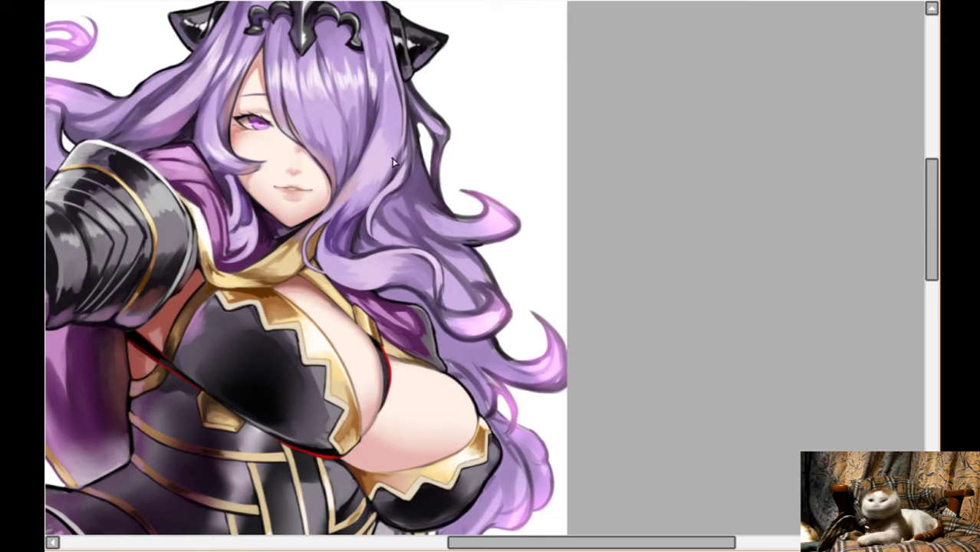
{"action": "scroll", "coordinate": [393, 162], "scroll_direction": "down", "scroll_amount": 1}
{"action": "scroll", "coordinate": [395, 161], "scroll_direction": "down", "scroll_amount": 1}
{"action": "scroll", "coordinate": [406, 185], "scroll_direction": "left", "scroll_amount": 1}
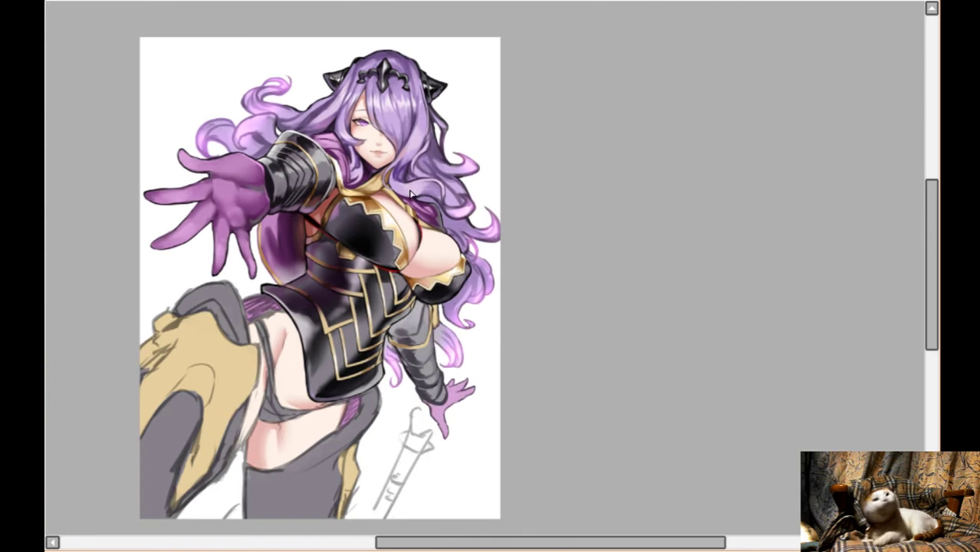
{"action": "scroll", "coordinate": [414, 195], "scroll_direction": "down", "scroll_amount": 1}
{"action": "scroll", "coordinate": [322, 324], "scroll_direction": "down", "scroll_amount": 1}
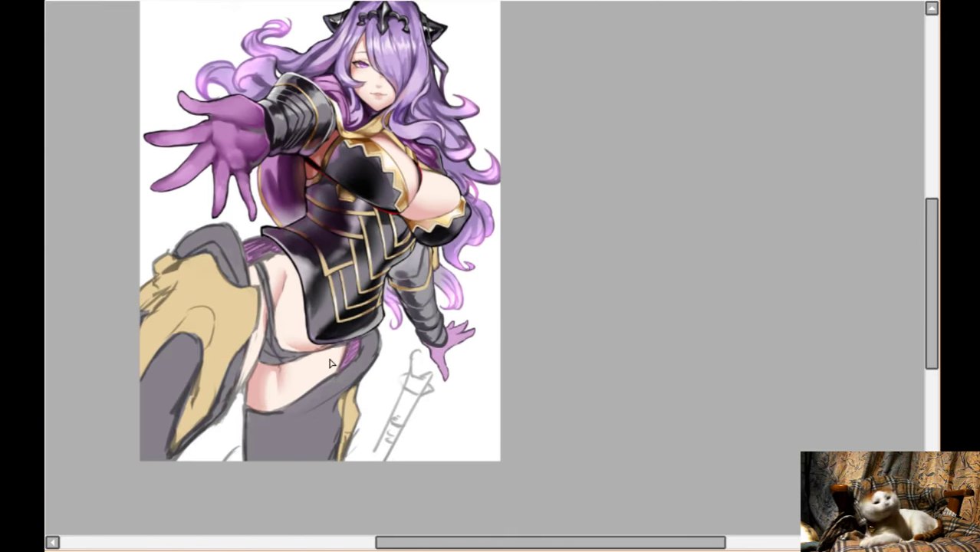
- Ink the inner edge of the thigh and its dark legging in black down to the canvas border, and erase the stray sketch lines beside it
{"action": "scroll", "coordinate": [328, 362], "scroll_direction": "up", "scroll_amount": 1}
{"action": "scroll", "coordinate": [409, 404], "scroll_direction": "down", "scroll_amount": 3}
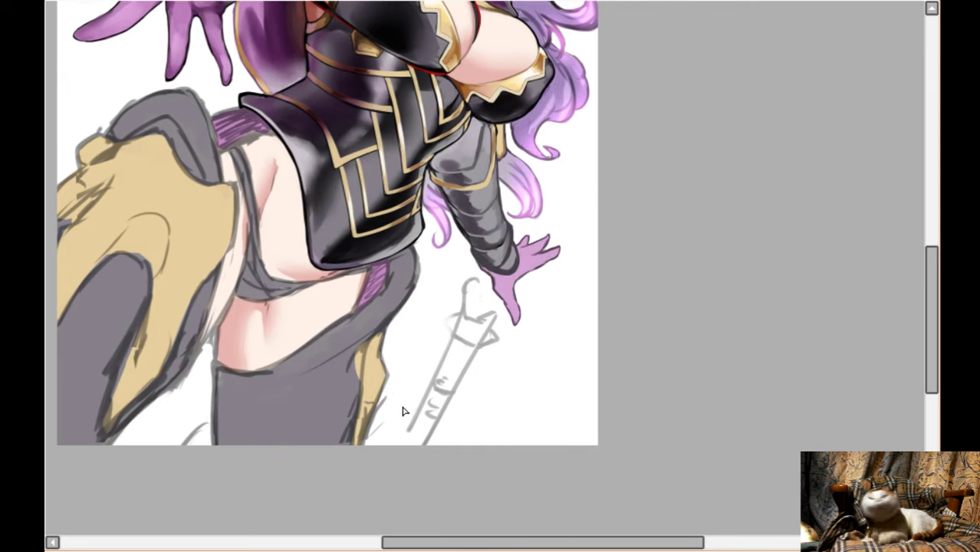
{"action": "scroll", "coordinate": [234, 424], "scroll_direction": "left", "scroll_amount": 1}
{"action": "scroll", "coordinate": [265, 269], "scroll_direction": "up", "scroll_amount": 3}
{"action": "scroll", "coordinate": [265, 268], "scroll_direction": "up", "scroll_amount": 1}
{"action": "scroll", "coordinate": [281, 235], "scroll_direction": "up", "scroll_amount": 3}
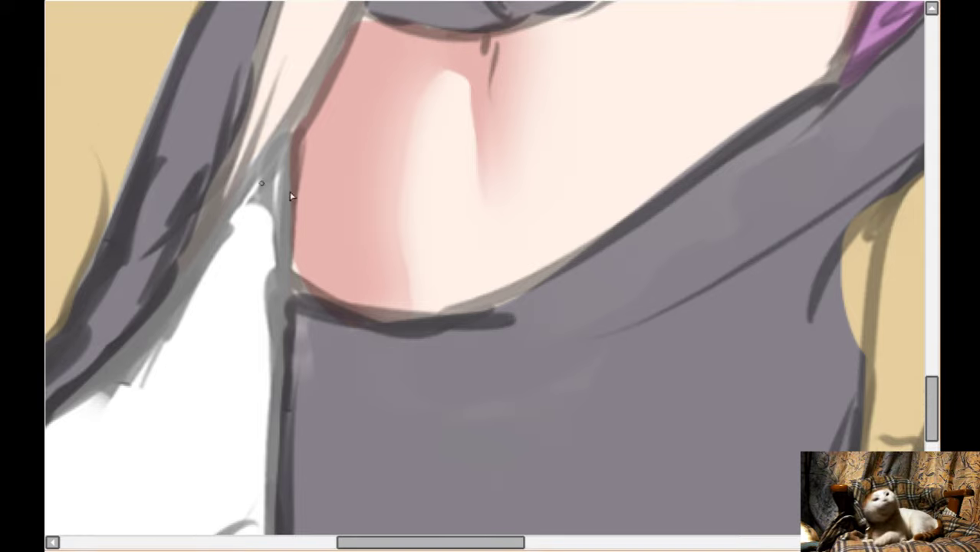
{"action": "left_click_drag", "start_coordinate": [287, 145], "coordinate": [281, 189]}
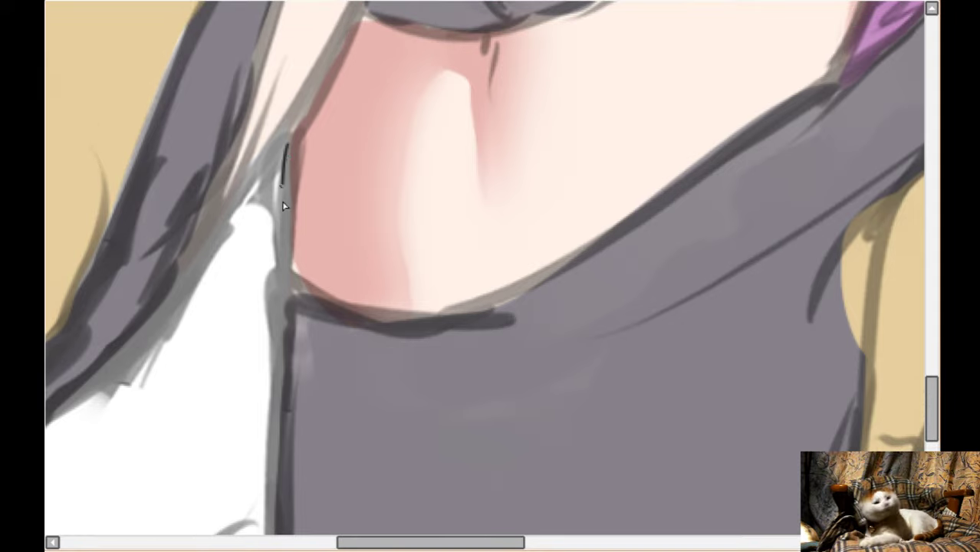
{"action": "mouse_move", "coordinate": [292, 144]}
{"action": "left_mouse_down"}
{"action": "mouse_move", "coordinate": [280, 201]}
{"action": "mouse_move", "coordinate": [282, 187]}
{"action": "mouse_move", "coordinate": [282, 280]}
{"action": "left_mouse_up"}
{"action": "scroll", "coordinate": [295, 285], "scroll_direction": "down", "scroll_amount": 4}
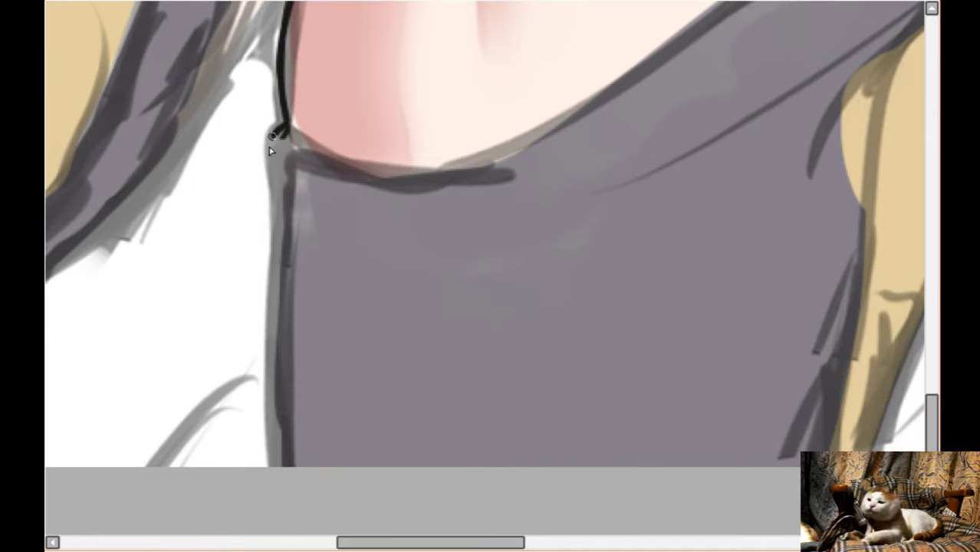
{"action": "mouse_move", "coordinate": [270, 151]}
{"action": "left_mouse_down"}
{"action": "mouse_move", "coordinate": [271, 401]}
{"action": "mouse_move", "coordinate": [264, 304]}
{"action": "mouse_move", "coordinate": [278, 474]}
{"action": "mouse_move", "coordinate": [265, 421]}
{"action": "mouse_move", "coordinate": [277, 481]}
{"action": "left_mouse_up"}
{"action": "scroll", "coordinate": [269, 438], "scroll_direction": "left", "scroll_amount": 2}
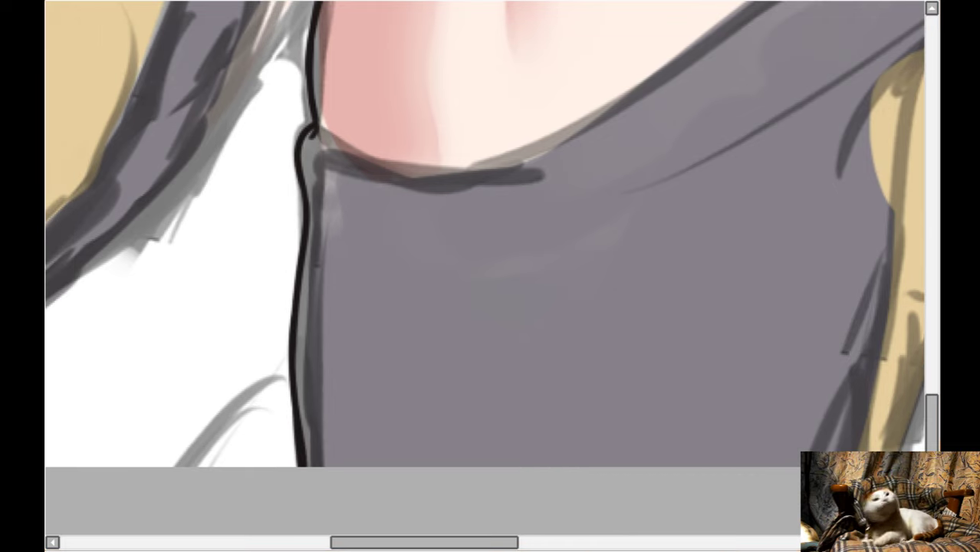
{"action": "mouse_move", "coordinate": [215, 486]}
{"action": "left_mouse_down"}
{"action": "mouse_move", "coordinate": [234, 395]}
{"action": "mouse_move", "coordinate": [252, 366]}
{"action": "mouse_move", "coordinate": [250, 421]}
{"action": "mouse_move", "coordinate": [275, 445]}
{"action": "mouse_move", "coordinate": [279, 416]}
{"action": "left_mouse_up"}
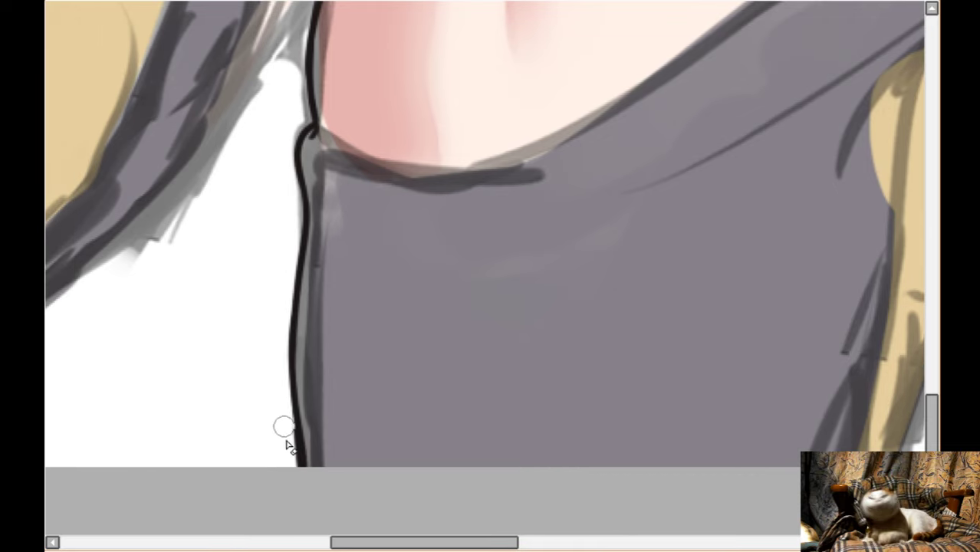
{"action": "scroll", "coordinate": [306, 306], "scroll_direction": "up", "scroll_amount": 3}
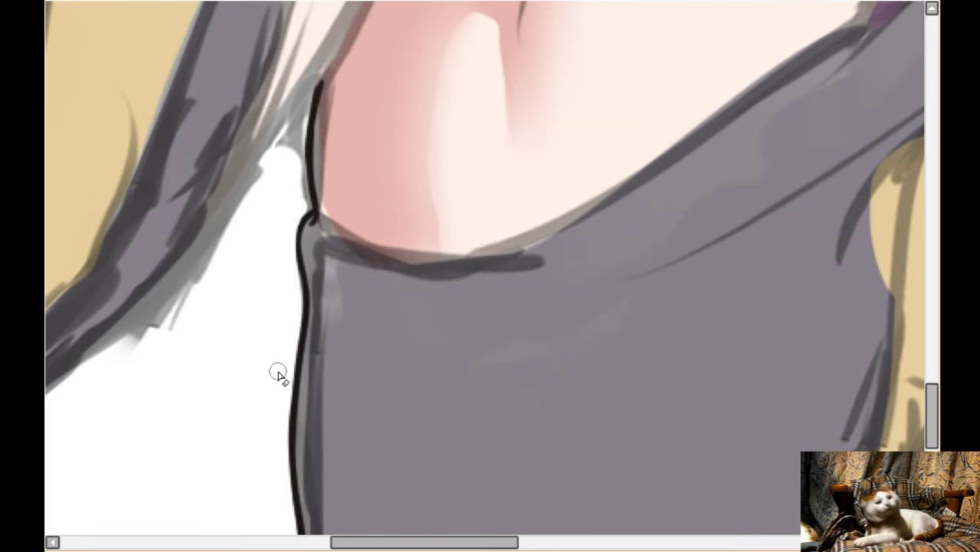
{"action": "scroll", "coordinate": [292, 230], "scroll_direction": "up", "scroll_amount": 3}
- Mirror and rotate the view, and draw a dark red contour between the two thighs, from the briefs' lower corner into the white gap
{"action": "key", "text": "h"}
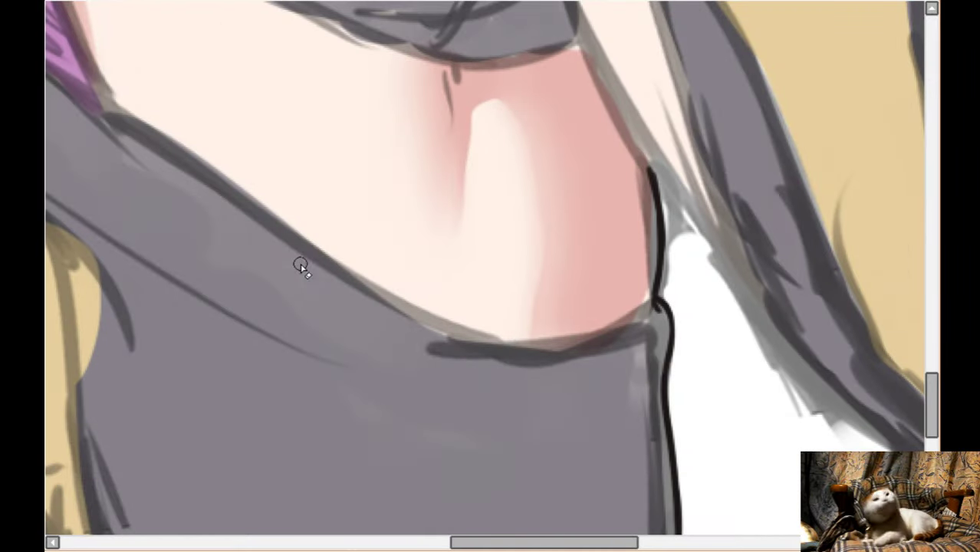
{"action": "scroll", "coordinate": [441, 273], "scroll_direction": "down", "scroll_amount": 2}
{"action": "left_click_drag", "start_coordinate": [610, 224], "coordinate": [625, 357]}
{"action": "scroll", "coordinate": [621, 332], "scroll_direction": "up", "scroll_amount": 3}
{"action": "scroll", "coordinate": [606, 294], "scroll_direction": "up", "scroll_amount": 2}
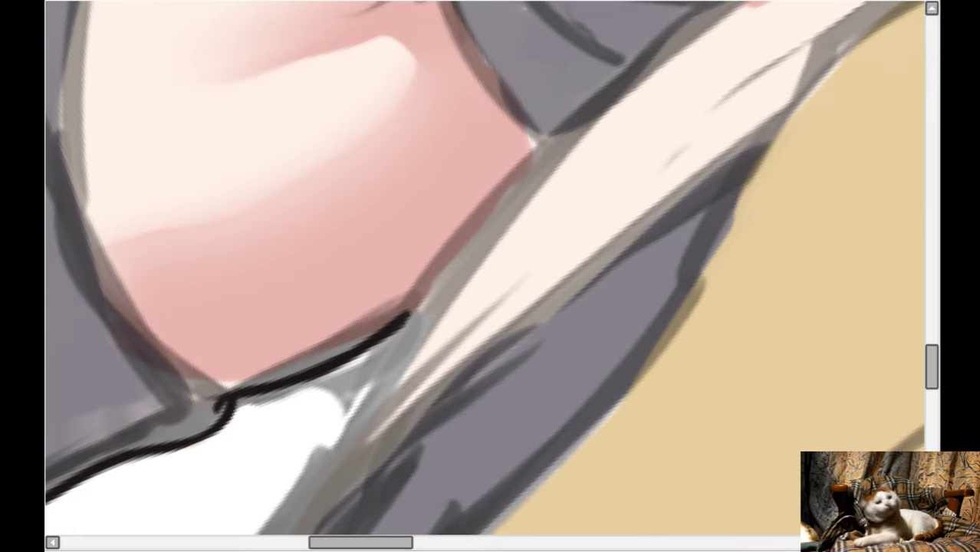
{"action": "left_click_drag", "start_coordinate": [546, 145], "coordinate": [466, 237]}
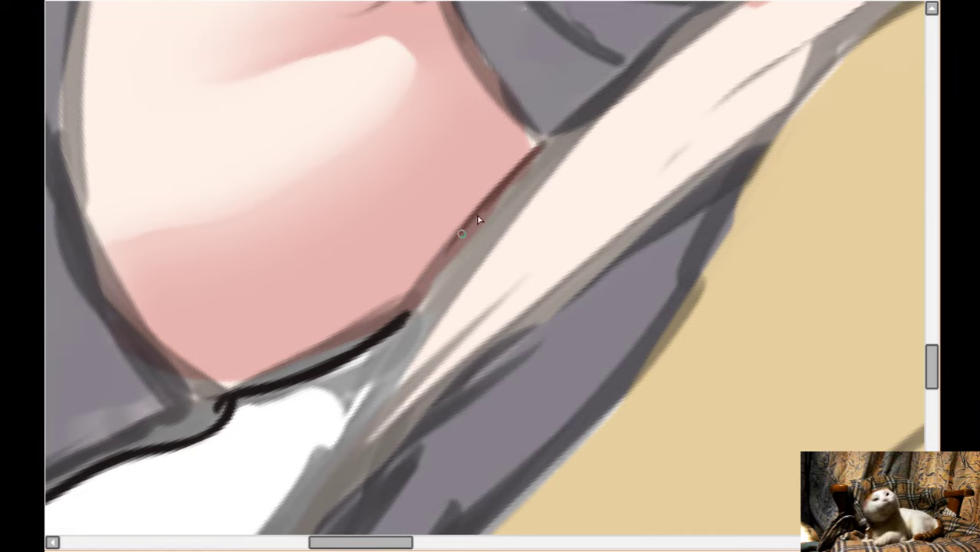
{"action": "mouse_move", "coordinate": [580, 115]}
{"action": "left_mouse_down"}
{"action": "mouse_move", "coordinate": [454, 245]}
{"action": "mouse_move", "coordinate": [519, 169]}
{"action": "mouse_move", "coordinate": [349, 405]}
{"action": "left_mouse_up"}
{"action": "left_click_drag", "start_coordinate": [372, 354], "coordinate": [336, 440]}
{"action": "key", "text": "Left"}
{"action": "key", "text": "Left"}
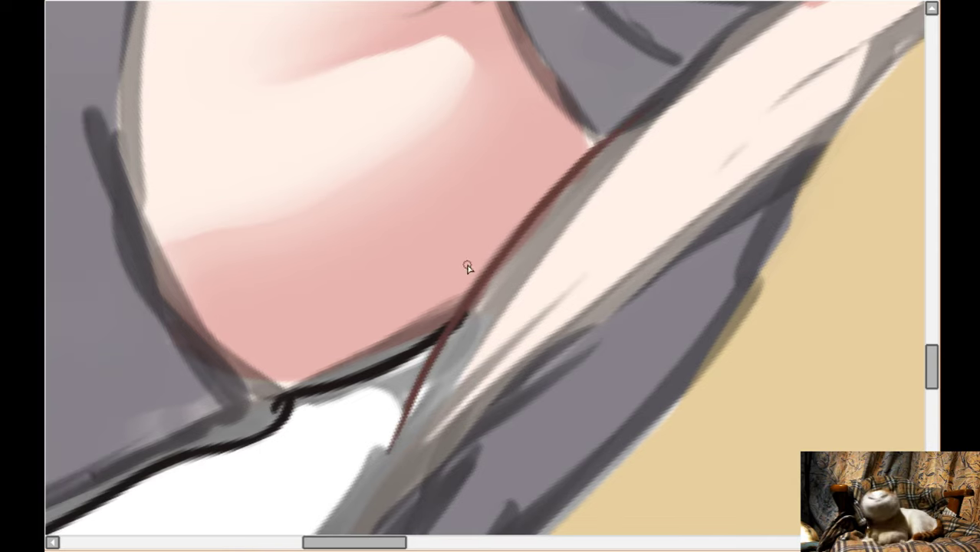
- Erase the grey sketch marks spilling into the white gap along the raised leg's dark armor edge, down to the canvas border
{"action": "key", "text": "Page_Down"}
{"action": "key", "text": "Page_Down"}
{"action": "scroll", "coordinate": [597, 241], "scroll_direction": "up", "scroll_amount": 5}
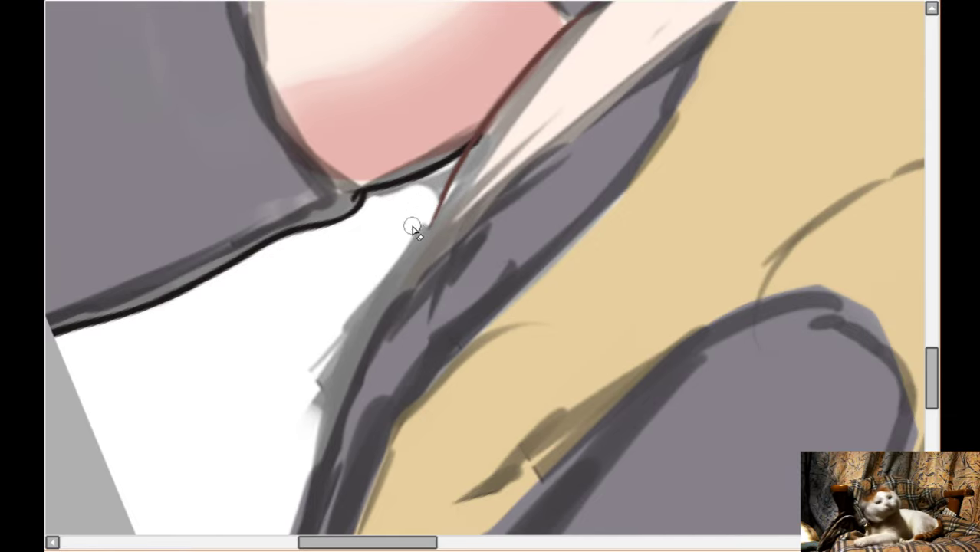
{"action": "left_click_drag", "start_coordinate": [416, 237], "coordinate": [399, 256]}
{"action": "mouse_move", "coordinate": [420, 212]}
{"action": "left_mouse_down"}
{"action": "mouse_move", "coordinate": [313, 409]}
{"action": "mouse_move", "coordinate": [357, 340]}
{"action": "mouse_move", "coordinate": [278, 508]}
{"action": "left_mouse_up"}
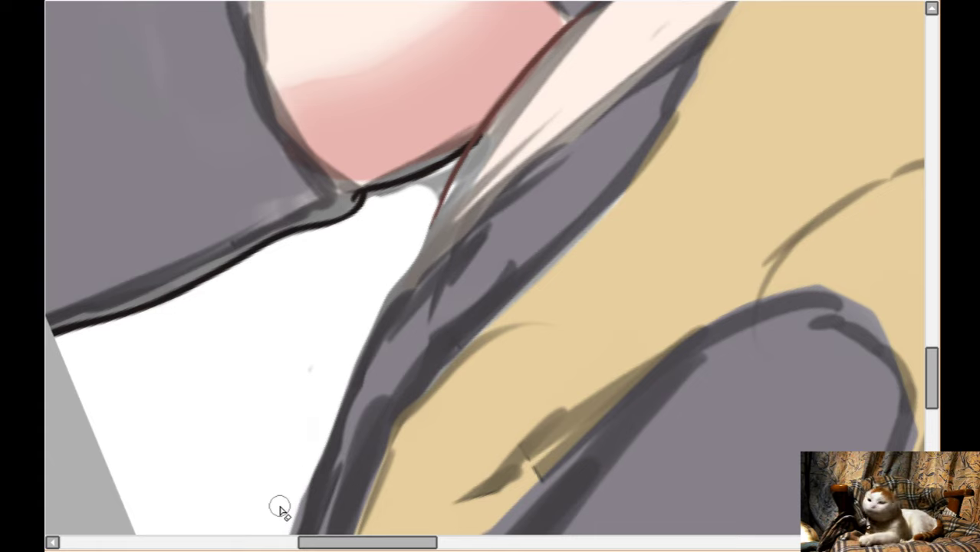
{"action": "scroll", "coordinate": [278, 508], "scroll_direction": "down", "scroll_amount": 3}
{"action": "mouse_move", "coordinate": [392, 132]}
{"action": "left_mouse_down"}
{"action": "mouse_move", "coordinate": [407, 135]}
{"action": "mouse_move", "coordinate": [398, 197]}
{"action": "mouse_move", "coordinate": [298, 385]}
{"action": "left_mouse_up"}
{"action": "scroll", "coordinate": [318, 247], "scroll_direction": "down", "scroll_amount": 5}
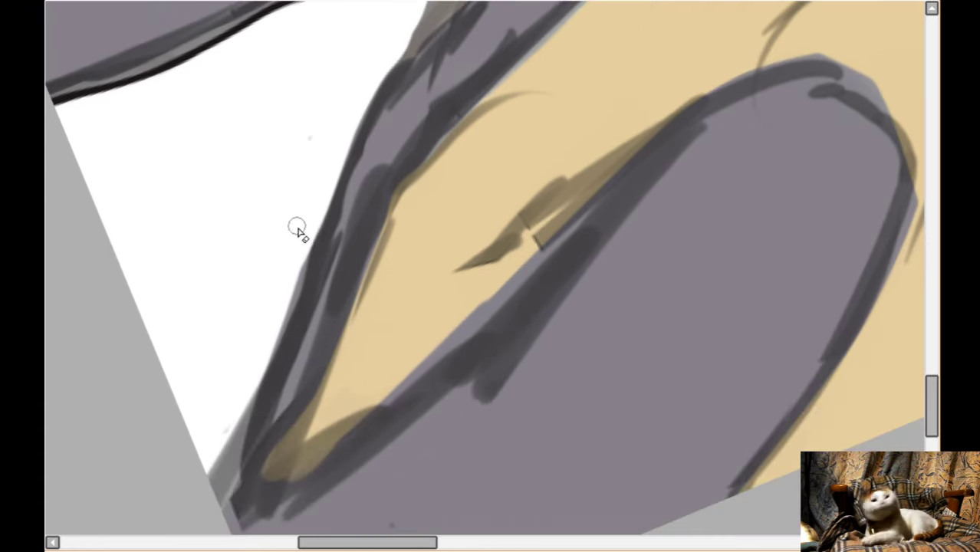
{"action": "left_click_drag", "start_coordinate": [273, 341], "coordinate": [201, 497]}
{"action": "left_click_drag", "start_coordinate": [240, 398], "coordinate": [209, 491]}
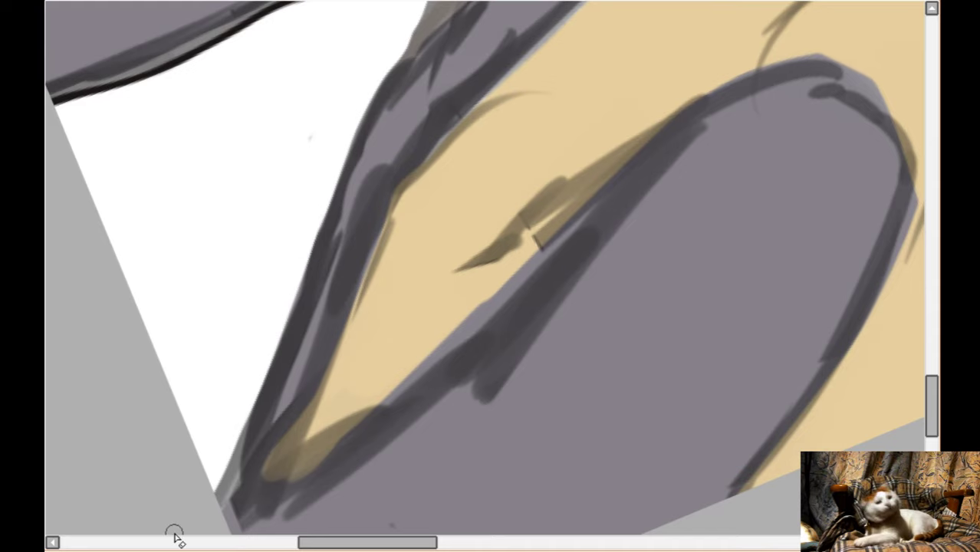
- Ink the inner edge of the raised leg's dark armor with a black line running down to the canvas border
{"action": "scroll", "coordinate": [484, 268], "scroll_direction": "up", "scroll_amount": 4}
{"action": "scroll", "coordinate": [385, 180], "scroll_direction": "up", "scroll_amount": 2}
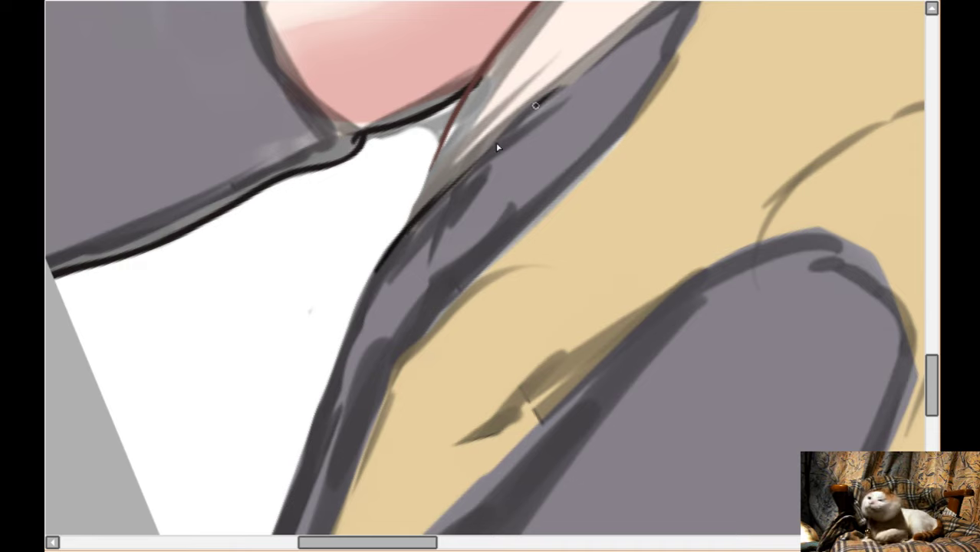
{"action": "mouse_move", "coordinate": [536, 105]}
{"action": "left_mouse_down"}
{"action": "mouse_move", "coordinate": [433, 210]}
{"action": "mouse_move", "coordinate": [569, 74]}
{"action": "mouse_move", "coordinate": [406, 233]}
{"action": "mouse_move", "coordinate": [424, 214]}
{"action": "mouse_move", "coordinate": [360, 294]}
{"action": "mouse_move", "coordinate": [381, 266]}
{"action": "mouse_move", "coordinate": [328, 376]}
{"action": "left_mouse_up"}
{"action": "scroll", "coordinate": [366, 287], "scroll_direction": "down", "scroll_amount": 8}
{"action": "mouse_move", "coordinate": [336, 106]}
{"action": "left_mouse_down"}
{"action": "mouse_move", "coordinate": [325, 159]}
{"action": "mouse_move", "coordinate": [349, 89]}
{"action": "mouse_move", "coordinate": [259, 327]}
{"action": "mouse_move", "coordinate": [297, 248]}
{"action": "mouse_move", "coordinate": [301, 227]}
{"action": "mouse_move", "coordinate": [212, 447]}
{"action": "left_mouse_up"}
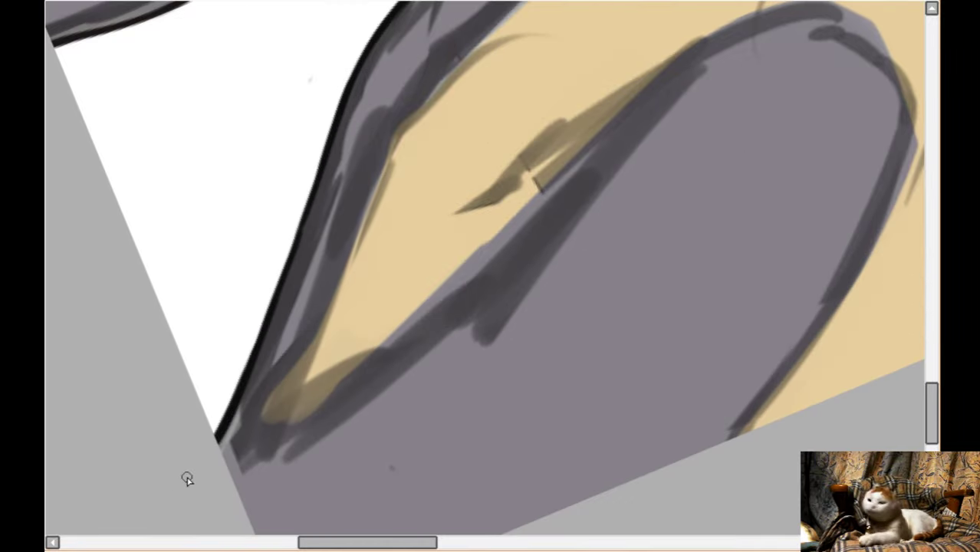
- Clean the grey sketch marks out of the white gap between the legs and darken the red contour down to the black armor outline
{"action": "scroll", "coordinate": [186, 477], "scroll_direction": "up", "scroll_amount": 9}
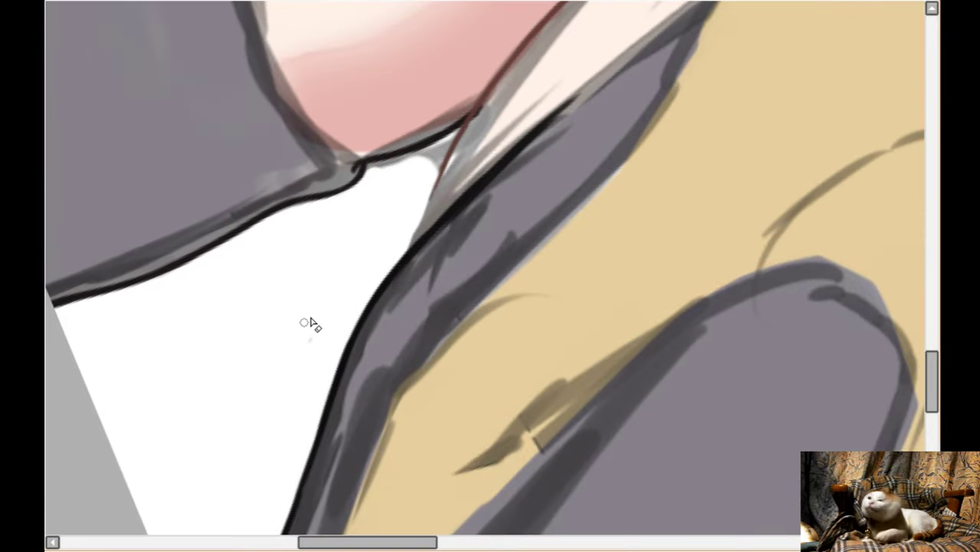
{"action": "scroll", "coordinate": [235, 326], "scroll_direction": "up", "scroll_amount": 2}
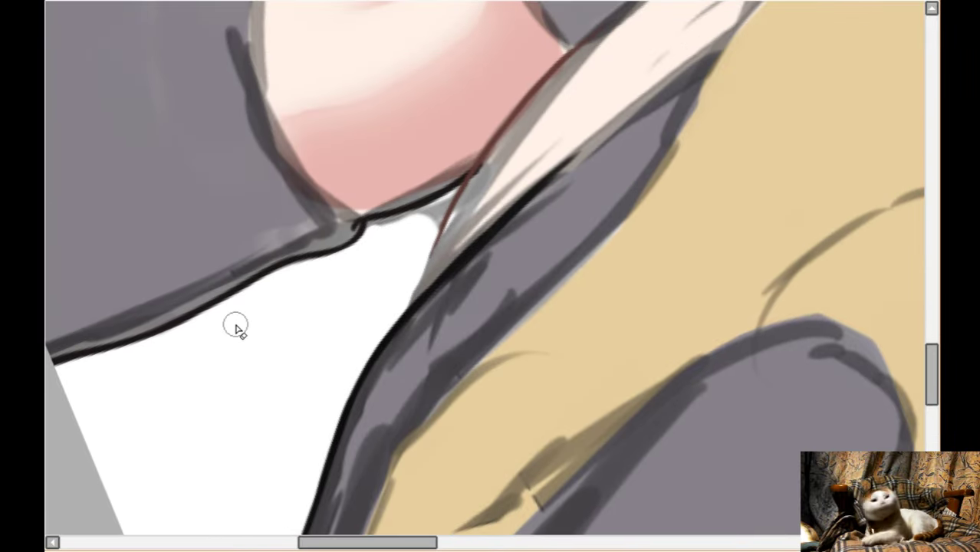
{"action": "scroll", "coordinate": [544, 238], "scroll_direction": "up", "scroll_amount": 1}
{"action": "key", "text": "Right"}
{"action": "key", "text": "Up"}
{"action": "key", "text": "bracketleft"}
{"action": "key", "text": "bracketleft"}
{"action": "key", "text": "bracketleft"}
{"action": "key", "text": "bracketleft"}
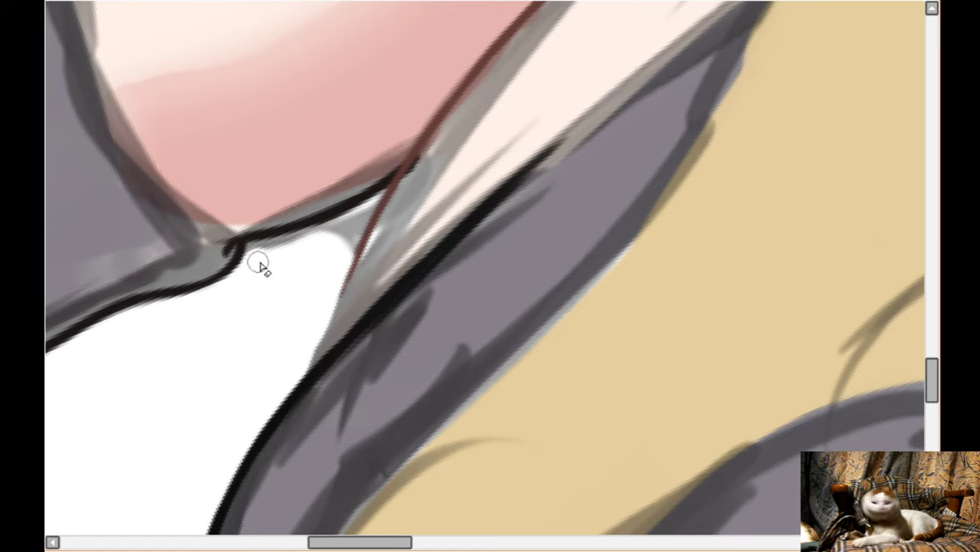
{"action": "left_click_drag", "start_coordinate": [252, 250], "coordinate": [330, 222]}
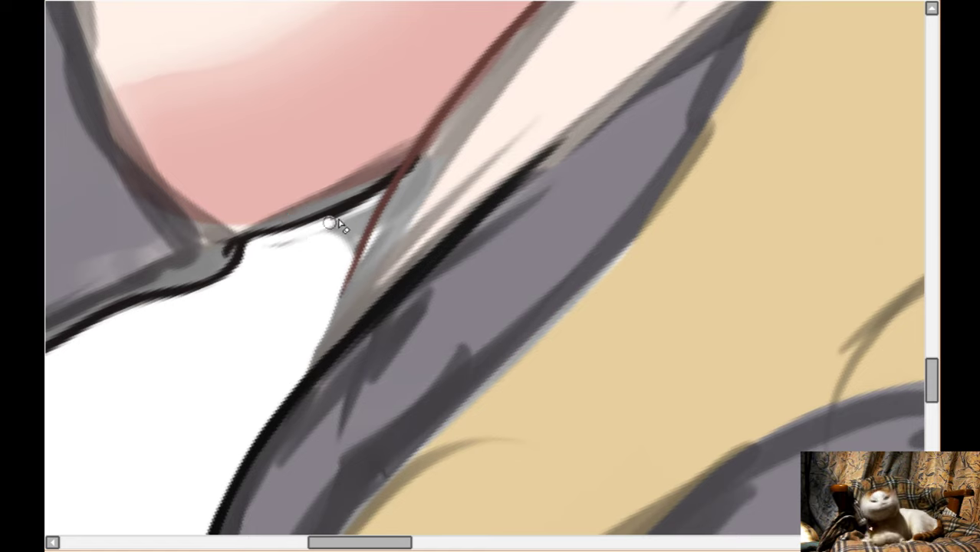
{"action": "mouse_move", "coordinate": [257, 249]}
{"action": "left_mouse_down"}
{"action": "mouse_move", "coordinate": [359, 208]}
{"action": "mouse_move", "coordinate": [342, 257]}
{"action": "mouse_move", "coordinate": [376, 201]}
{"action": "mouse_move", "coordinate": [303, 257]}
{"action": "left_mouse_up"}
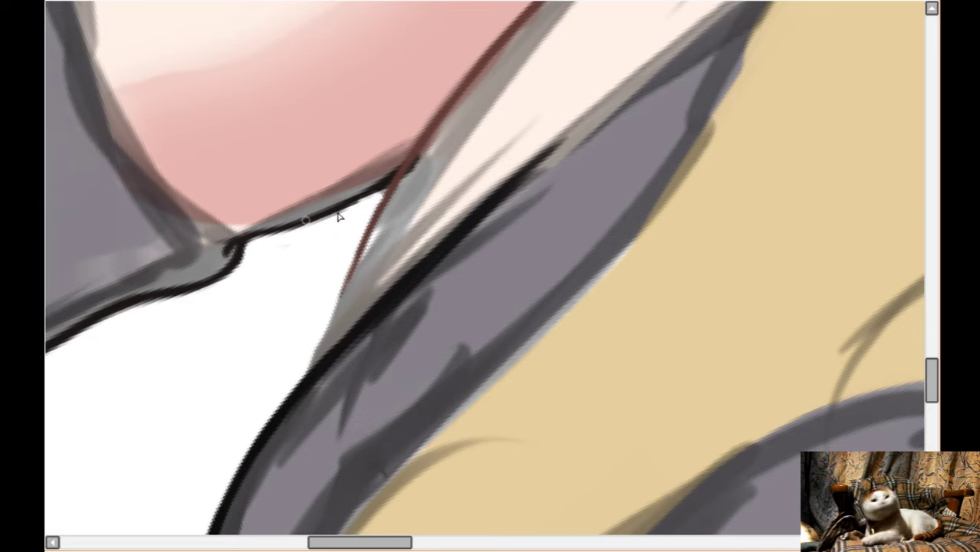
{"action": "left_click_drag", "start_coordinate": [368, 204], "coordinate": [375, 195]}
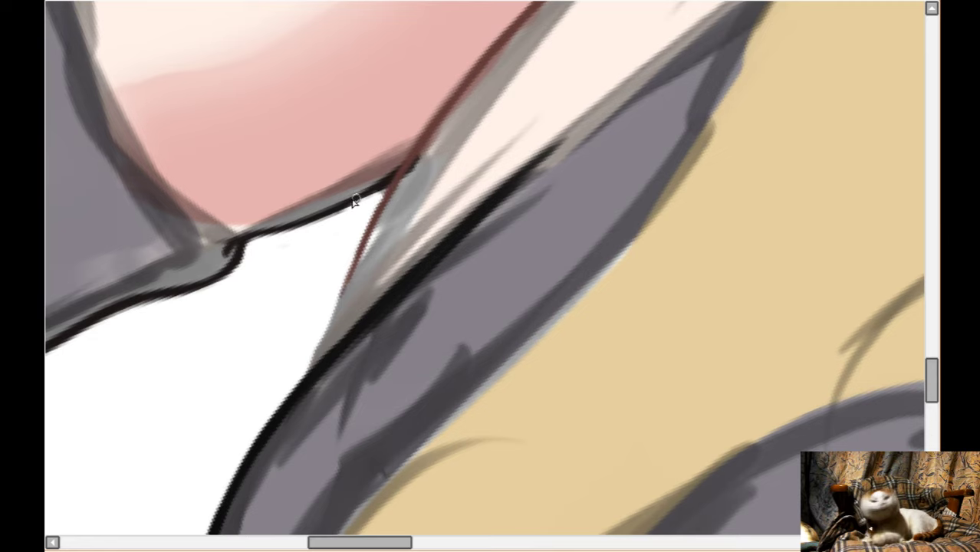
{"action": "mouse_move", "coordinate": [379, 188]}
{"action": "left_mouse_down"}
{"action": "mouse_move", "coordinate": [346, 201]}
{"action": "mouse_move", "coordinate": [391, 181]}
{"action": "mouse_move", "coordinate": [316, 363]}
{"action": "mouse_move", "coordinate": [330, 326]}
{"action": "mouse_move", "coordinate": [320, 350]}
{"action": "mouse_move", "coordinate": [299, 363]}
{"action": "left_mouse_up"}
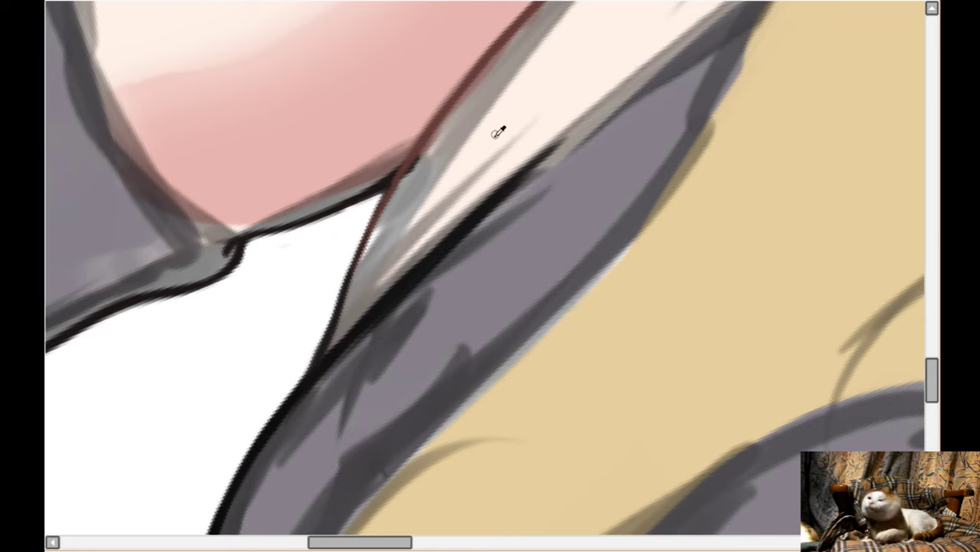
- Paint shadow pink over the grey sketch band along the lower edge of the first thigh, up to its black outline
{"action": "scroll", "coordinate": [458, 146], "scroll_direction": "up", "scroll_amount": 3}
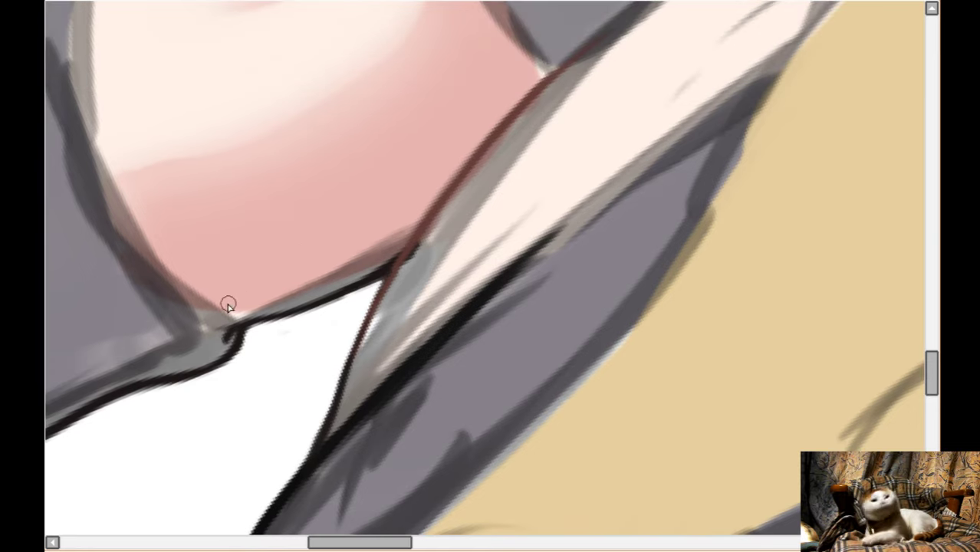
{"action": "key", "text": "bracketright"}
{"action": "mouse_move", "coordinate": [233, 312]}
{"action": "left_mouse_down"}
{"action": "mouse_move", "coordinate": [257, 309]}
{"action": "mouse_move", "coordinate": [347, 253]}
{"action": "mouse_move", "coordinate": [239, 307]}
{"action": "mouse_move", "coordinate": [347, 275]}
{"action": "mouse_move", "coordinate": [366, 255]}
{"action": "mouse_move", "coordinate": [326, 280]}
{"action": "mouse_move", "coordinate": [363, 272]}
{"action": "mouse_move", "coordinate": [318, 289]}
{"action": "mouse_move", "coordinate": [375, 256]}
{"action": "left_mouse_up"}
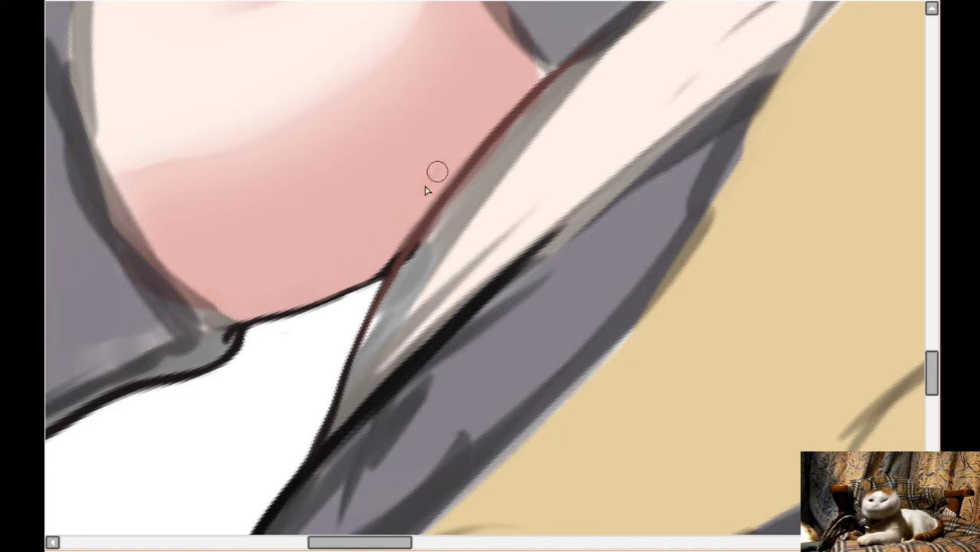
{"action": "scroll", "coordinate": [486, 118], "scroll_direction": "up", "scroll_amount": 2}
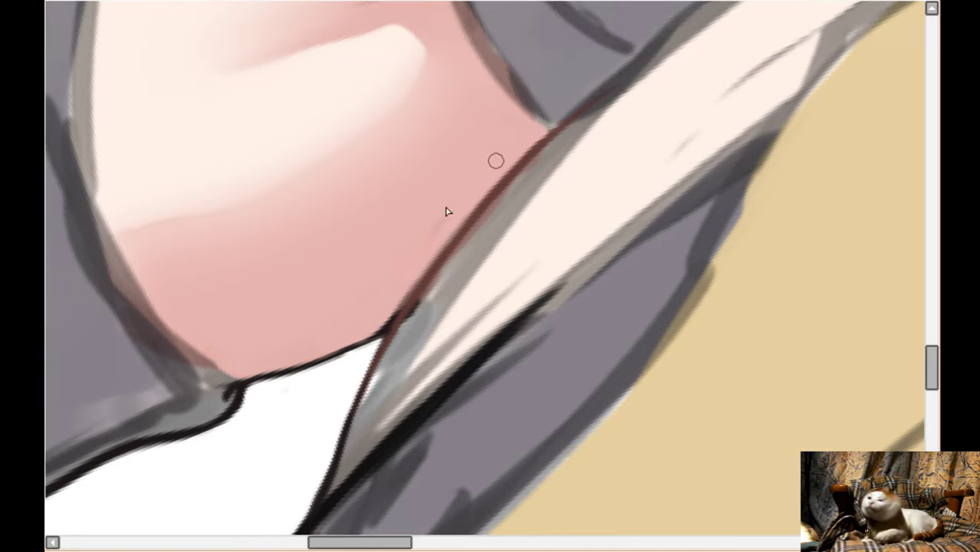
{"action": "scroll", "coordinate": [486, 223], "scroll_direction": "down", "scroll_amount": 2}
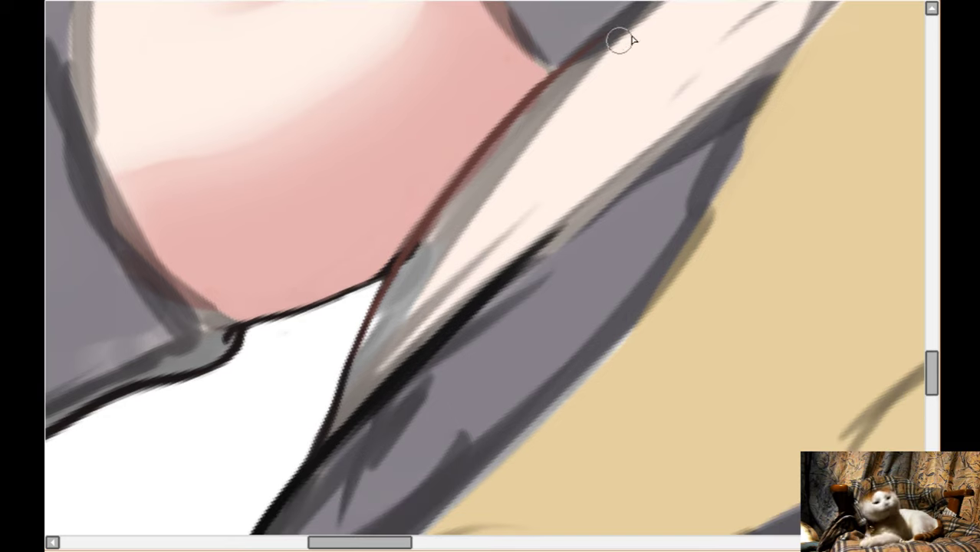
- Cover the grey sketch band along the raised thigh's inner contour with pink shadow, down to the armor edge
{"action": "mouse_move", "coordinate": [621, 40]}
{"action": "left_mouse_down"}
{"action": "mouse_move", "coordinate": [466, 199]}
{"action": "mouse_move", "coordinate": [540, 118]}
{"action": "mouse_move", "coordinate": [518, 133]}
{"action": "mouse_move", "coordinate": [431, 262]}
{"action": "mouse_move", "coordinate": [471, 185]}
{"action": "mouse_move", "coordinate": [529, 123]}
{"action": "mouse_move", "coordinate": [366, 342]}
{"action": "left_mouse_up"}
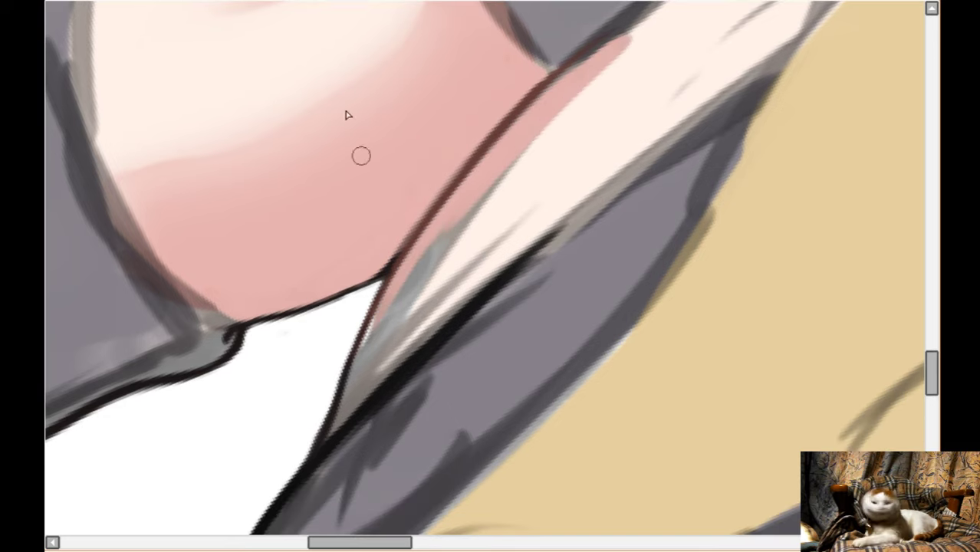
{"action": "left_click_drag", "start_coordinate": [448, 218], "coordinate": [356, 388]}
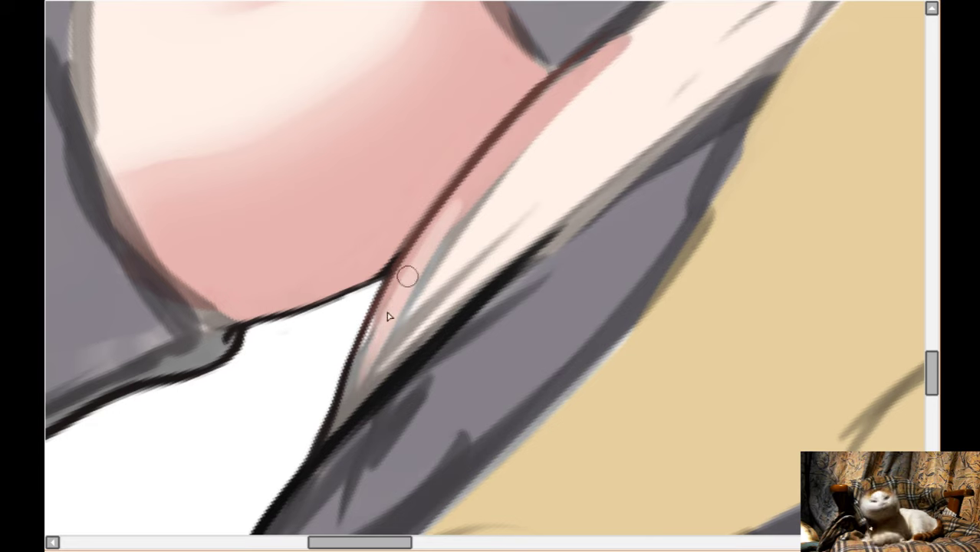
{"action": "mouse_move", "coordinate": [407, 276]}
{"action": "left_mouse_down"}
{"action": "mouse_move", "coordinate": [330, 431]}
{"action": "mouse_move", "coordinate": [353, 389]}
{"action": "mouse_move", "coordinate": [334, 426]}
{"action": "mouse_move", "coordinate": [455, 309]}
{"action": "mouse_move", "coordinate": [354, 402]}
{"action": "mouse_move", "coordinate": [453, 301]}
{"action": "mouse_move", "coordinate": [424, 276]}
{"action": "mouse_move", "coordinate": [439, 254]}
{"action": "mouse_move", "coordinate": [414, 310]}
{"action": "mouse_move", "coordinate": [524, 131]}
{"action": "mouse_move", "coordinate": [435, 263]}
{"action": "mouse_move", "coordinate": [450, 208]}
{"action": "mouse_move", "coordinate": [337, 419]}
{"action": "mouse_move", "coordinate": [374, 333]}
{"action": "mouse_move", "coordinate": [366, 370]}
{"action": "mouse_move", "coordinate": [328, 442]}
{"action": "mouse_move", "coordinate": [468, 293]}
{"action": "mouse_move", "coordinate": [427, 335]}
{"action": "mouse_move", "coordinate": [536, 243]}
{"action": "mouse_move", "coordinate": [413, 328]}
{"action": "mouse_move", "coordinate": [402, 349]}
{"action": "mouse_move", "coordinate": [391, 321]}
{"action": "mouse_move", "coordinate": [362, 375]}
{"action": "mouse_move", "coordinate": [383, 350]}
{"action": "left_mouse_up"}
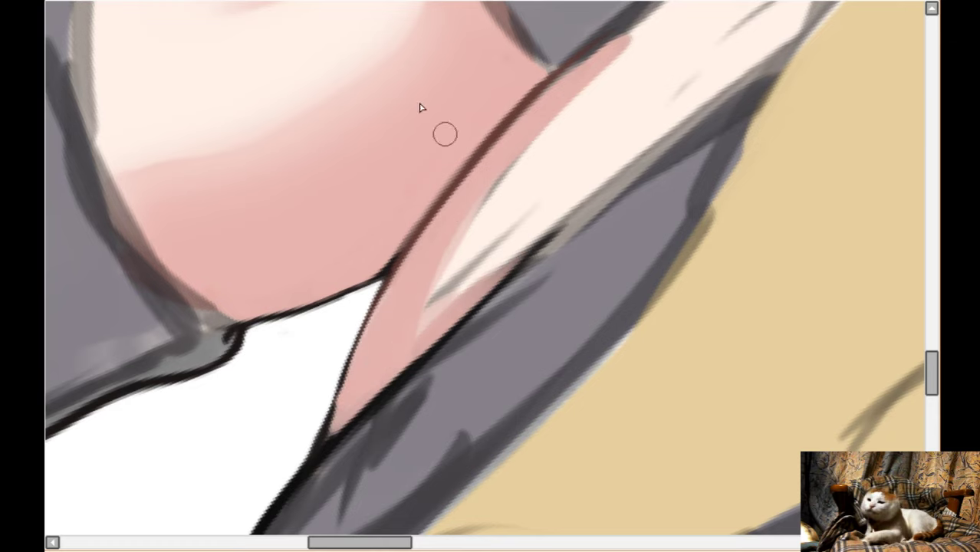
- Add a lighter pink transition between the shadow and the pale skin of the raised thigh, extending it up beside the briefs
{"action": "mouse_move", "coordinate": [643, 34]}
{"action": "left_mouse_down"}
{"action": "mouse_move", "coordinate": [452, 269]}
{"action": "mouse_move", "coordinate": [516, 160]}
{"action": "mouse_move", "coordinate": [419, 334]}
{"action": "mouse_move", "coordinate": [495, 201]}
{"action": "mouse_move", "coordinate": [463, 275]}
{"action": "mouse_move", "coordinate": [508, 202]}
{"action": "mouse_move", "coordinate": [476, 277]}
{"action": "mouse_move", "coordinate": [552, 143]}
{"action": "mouse_move", "coordinate": [489, 256]}
{"action": "left_mouse_up"}
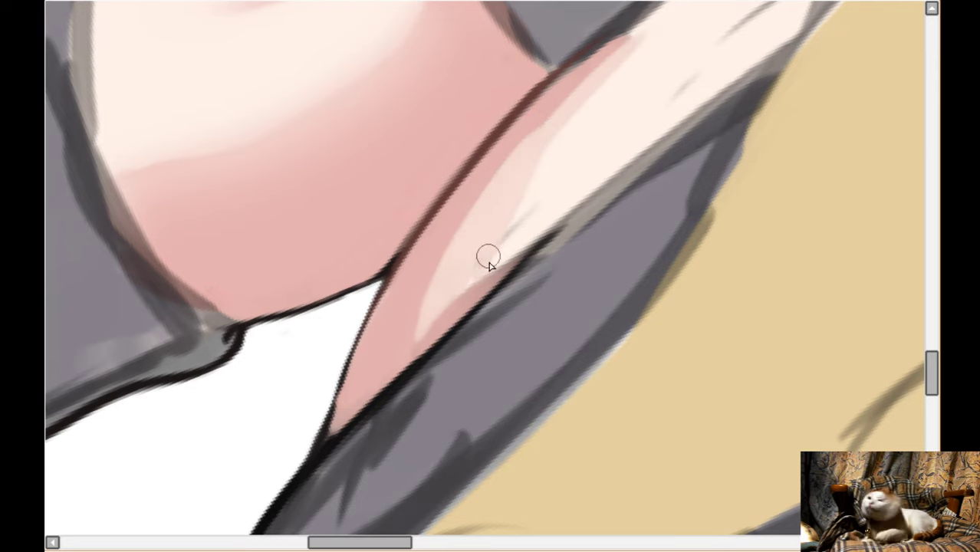
{"action": "scroll", "coordinate": [602, 81], "scroll_direction": "up", "scroll_amount": 3}
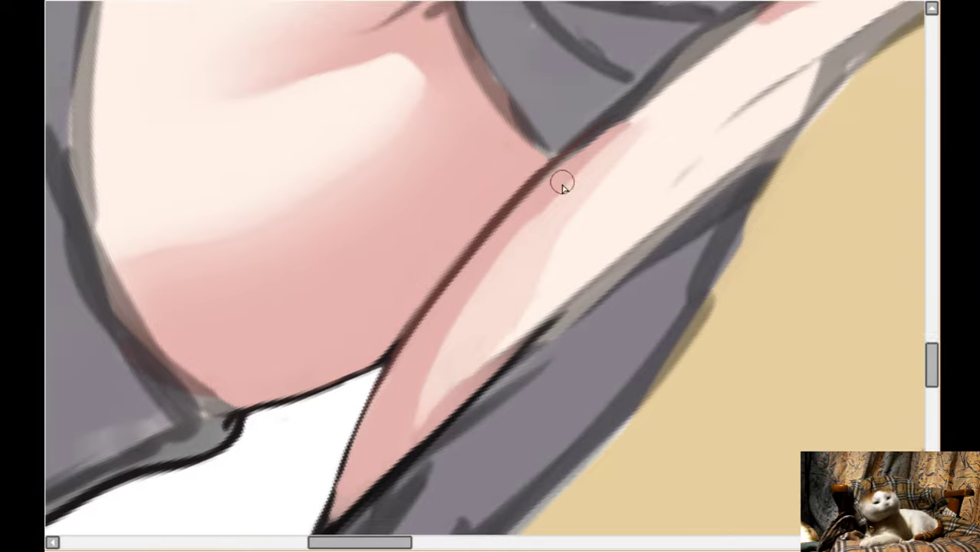
{"action": "scroll", "coordinate": [556, 230], "scroll_direction": "up", "scroll_amount": 2}
{"action": "scroll", "coordinate": [691, 142], "scroll_direction": "up", "scroll_amount": 1}
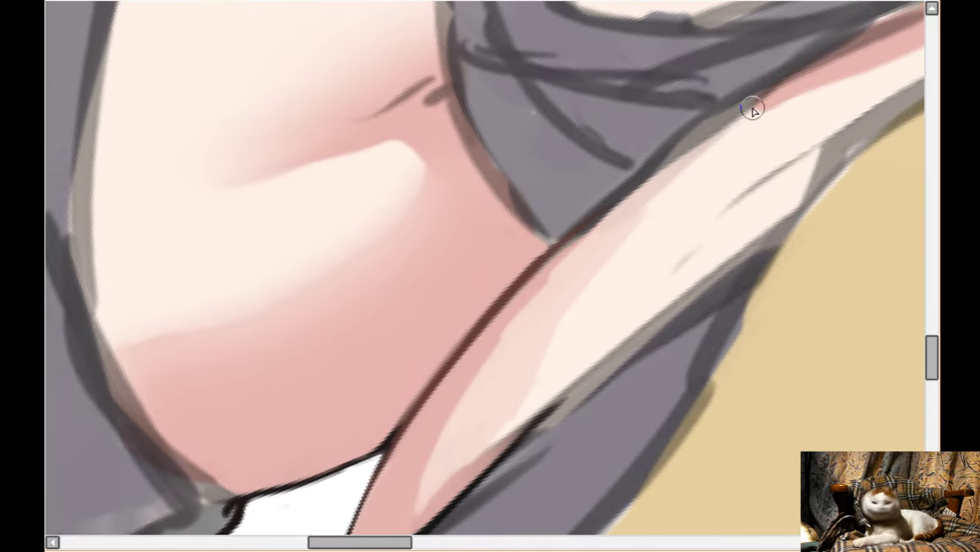
{"action": "scroll", "coordinate": [752, 109], "scroll_direction": "right", "scroll_amount": 3}
{"action": "scroll", "coordinate": [433, 278], "scroll_direction": "up", "scroll_amount": 1}
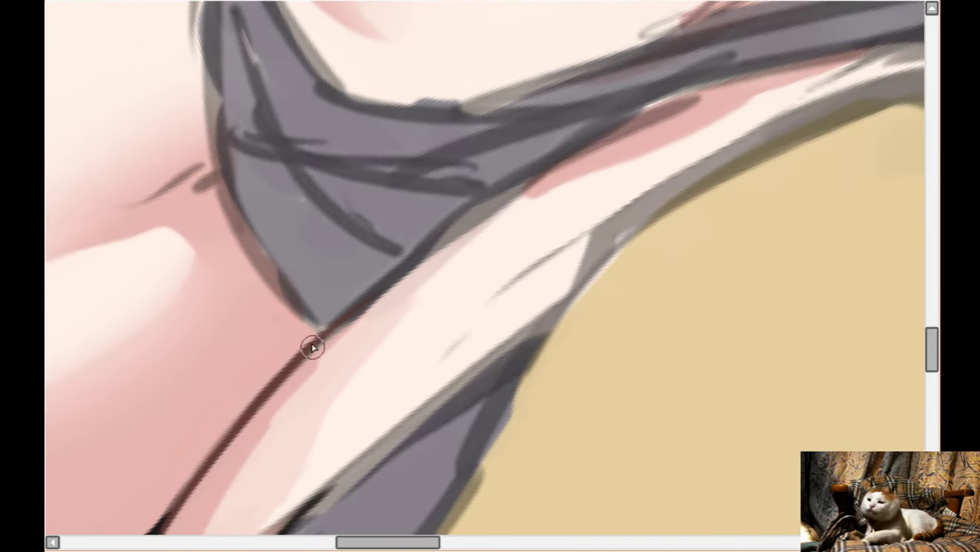
- Extend the dark red thigh contour up along the briefs' lower edge and even out the pink shadow beneath it
{"action": "left_click_drag", "start_coordinate": [353, 311], "coordinate": [544, 167]}
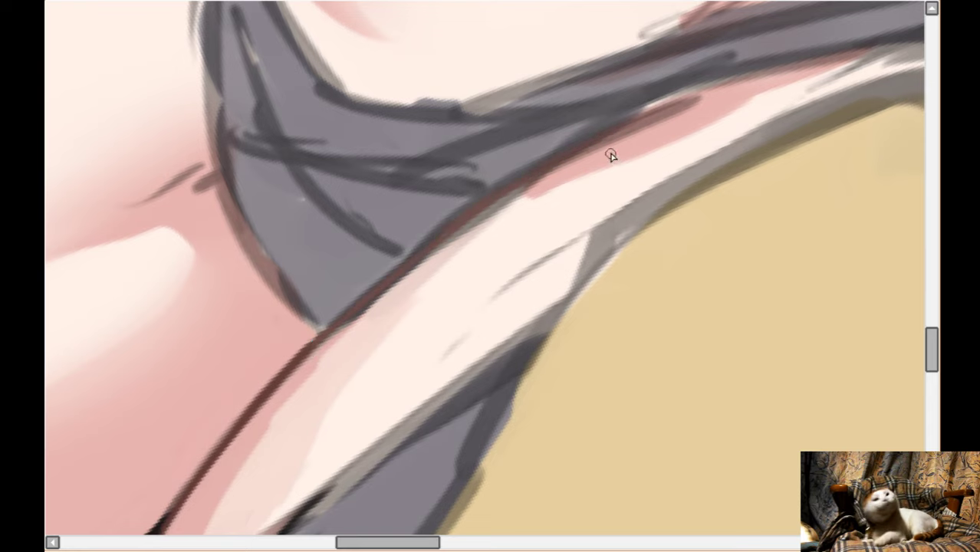
{"action": "left_click_drag", "start_coordinate": [715, 98], "coordinate": [567, 179]}
{"action": "mouse_move", "coordinate": [707, 95]}
{"action": "left_mouse_down"}
{"action": "mouse_move", "coordinate": [514, 211]}
{"action": "mouse_move", "coordinate": [651, 117]}
{"action": "mouse_move", "coordinate": [391, 299]}
{"action": "mouse_move", "coordinate": [578, 164]}
{"action": "mouse_move", "coordinate": [280, 405]}
{"action": "mouse_move", "coordinate": [484, 215]}
{"action": "mouse_move", "coordinate": [230, 456]}
{"action": "mouse_move", "coordinate": [365, 315]}
{"action": "mouse_move", "coordinate": [256, 437]}
{"action": "left_mouse_up"}
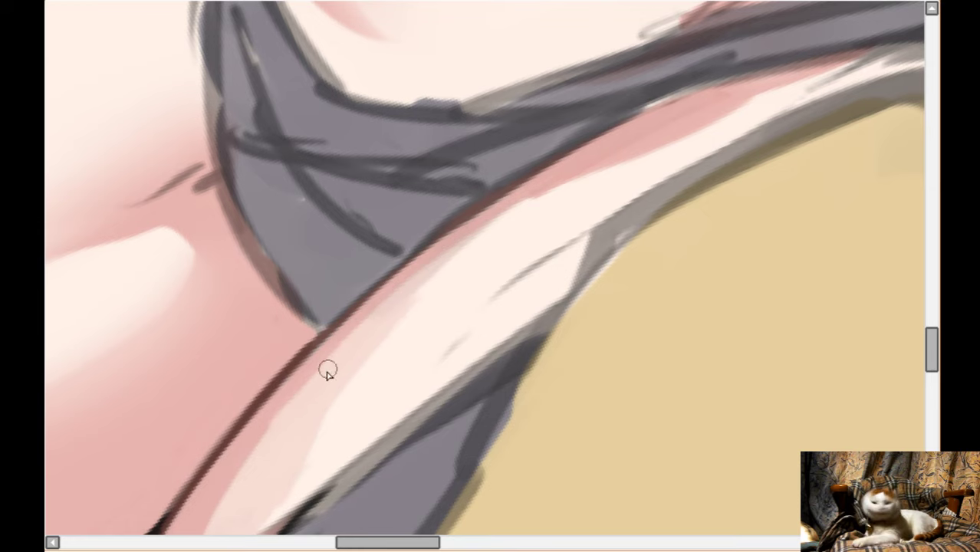
- Paint a lighter pink transition between the shadow and the pale skin along the thigh just below the briefs
{"action": "left_click_drag", "start_coordinate": [430, 278], "coordinate": [652, 135]}
{"action": "left_click_drag", "start_coordinate": [568, 184], "coordinate": [686, 124]}
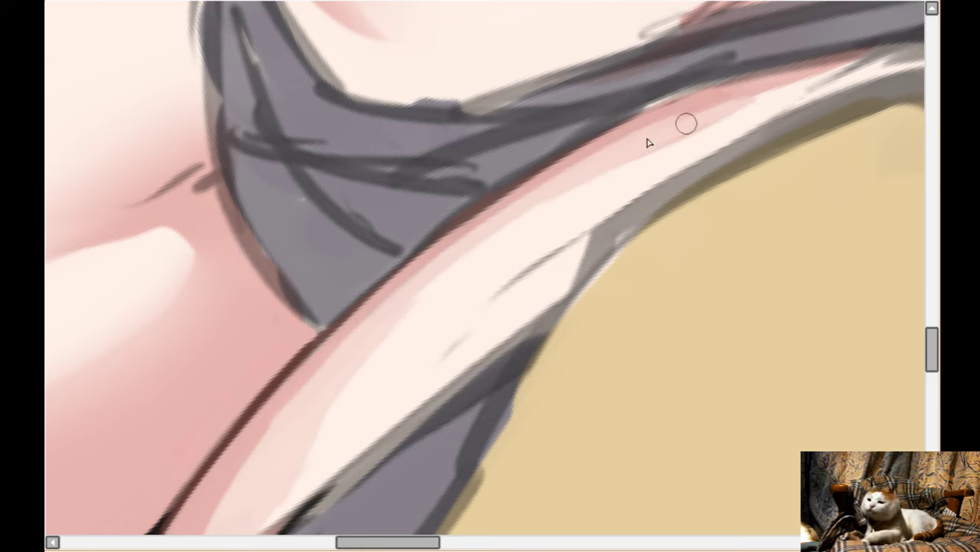
{"action": "left_click_drag", "start_coordinate": [765, 98], "coordinate": [504, 224]}
{"action": "left_click_drag", "start_coordinate": [664, 140], "coordinate": [423, 295]}
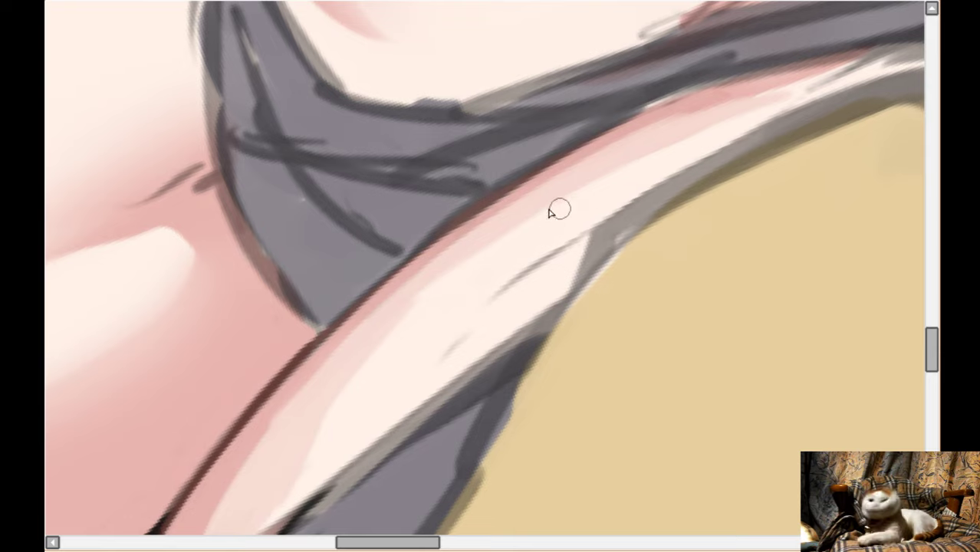
- Cover the grey sketch band and stray marks between the raised thigh and the gold armor with pale skin color
{"action": "mouse_move", "coordinate": [550, 212]}
{"action": "left_mouse_down"}
{"action": "mouse_move", "coordinate": [497, 266]}
{"action": "mouse_move", "coordinate": [480, 305]}
{"action": "mouse_move", "coordinate": [554, 254]}
{"action": "mouse_move", "coordinate": [551, 286]}
{"action": "mouse_move", "coordinate": [637, 203]}
{"action": "left_mouse_up"}
{"action": "left_click_drag", "start_coordinate": [664, 156], "coordinate": [633, 158]}
{"action": "mouse_move", "coordinate": [921, 62]}
{"action": "left_mouse_down"}
{"action": "mouse_move", "coordinate": [729, 88]}
{"action": "mouse_move", "coordinate": [726, 120]}
{"action": "mouse_move", "coordinate": [571, 200]}
{"action": "mouse_move", "coordinate": [724, 129]}
{"action": "mouse_move", "coordinate": [256, 365]}
{"action": "mouse_move", "coordinate": [286, 369]}
{"action": "mouse_move", "coordinate": [632, 169]}
{"action": "mouse_move", "coordinate": [414, 232]}
{"action": "mouse_move", "coordinate": [673, 131]}
{"action": "mouse_move", "coordinate": [854, 115]}
{"action": "left_mouse_up"}
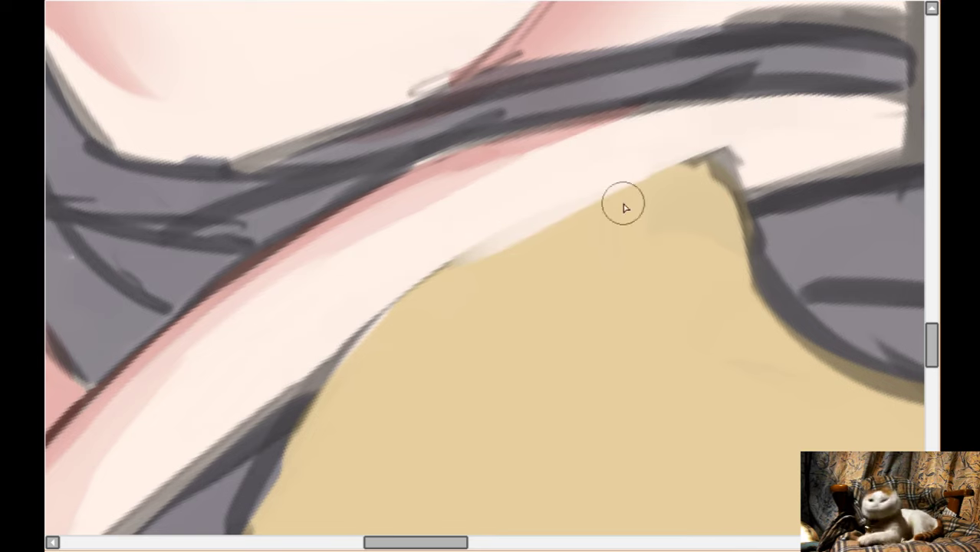
{"action": "scroll", "coordinate": [514, 238], "scroll_direction": "down", "scroll_amount": 3}
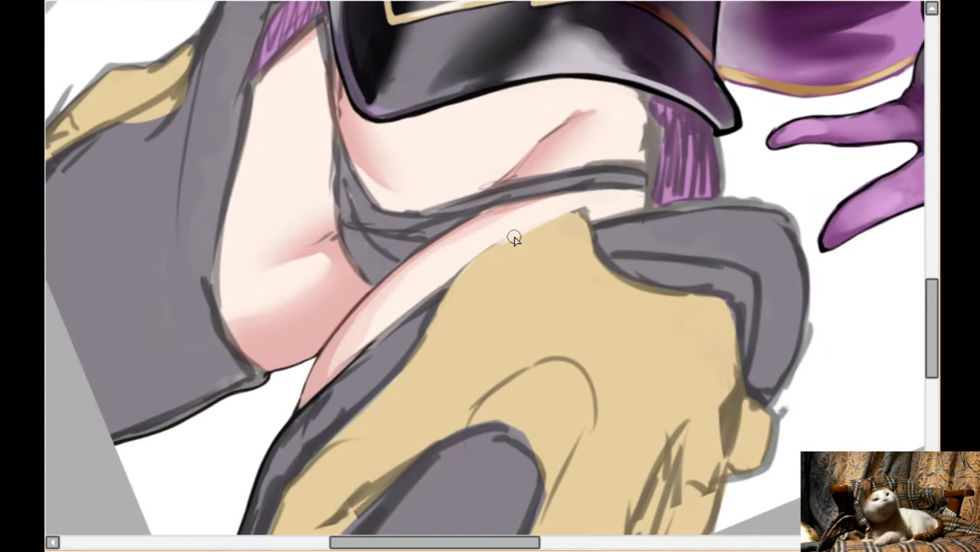
{"action": "key", "text": "Home"}
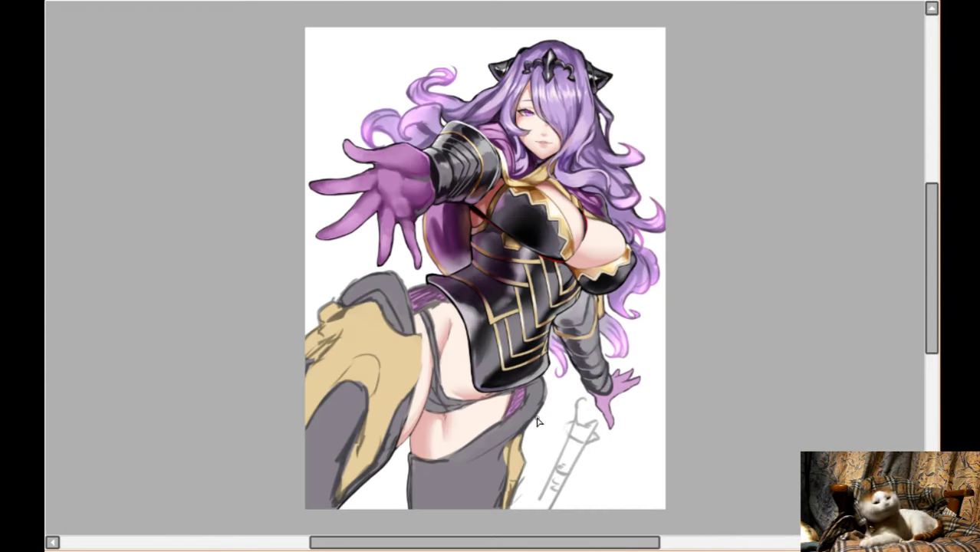
{"action": "scroll", "coordinate": [460, 465], "scroll_direction": "down", "scroll_amount": 1}
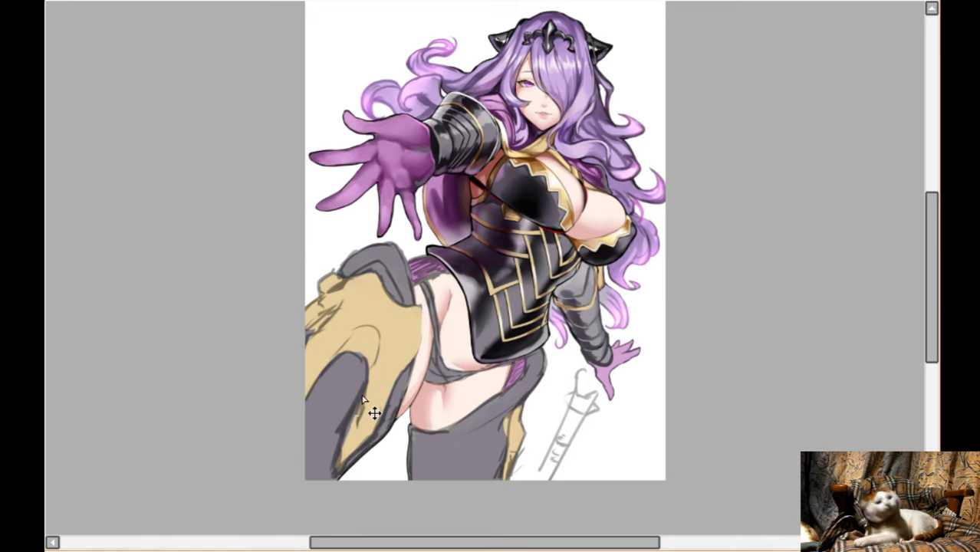
{"action": "scroll", "coordinate": [364, 399], "scroll_direction": "up", "scroll_amount": 2}
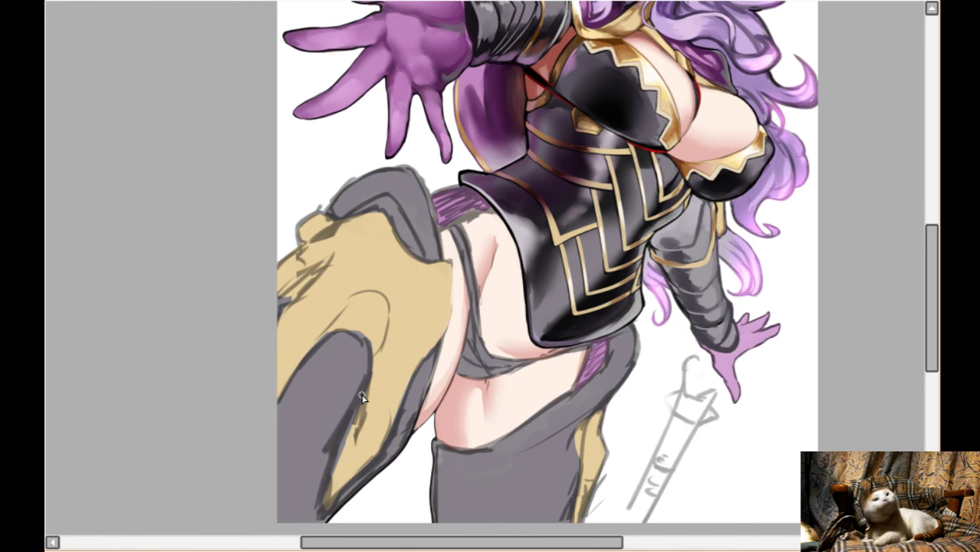
- Paint over the grey sketch line along the hip crease with pink shadow and skin color, down to the briefs' strap
{"action": "key", "text": "h"}
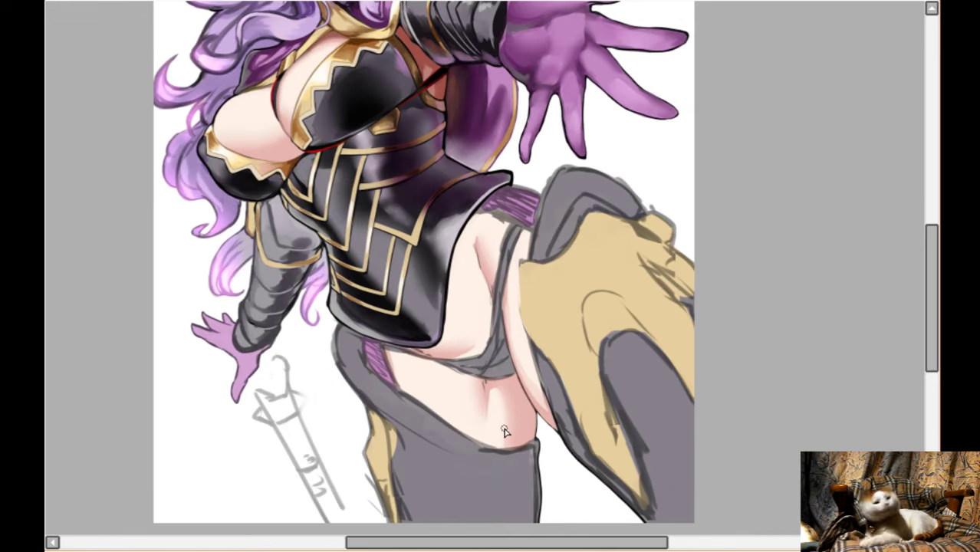
{"action": "scroll", "coordinate": [536, 330], "scroll_direction": "up", "scroll_amount": 2}
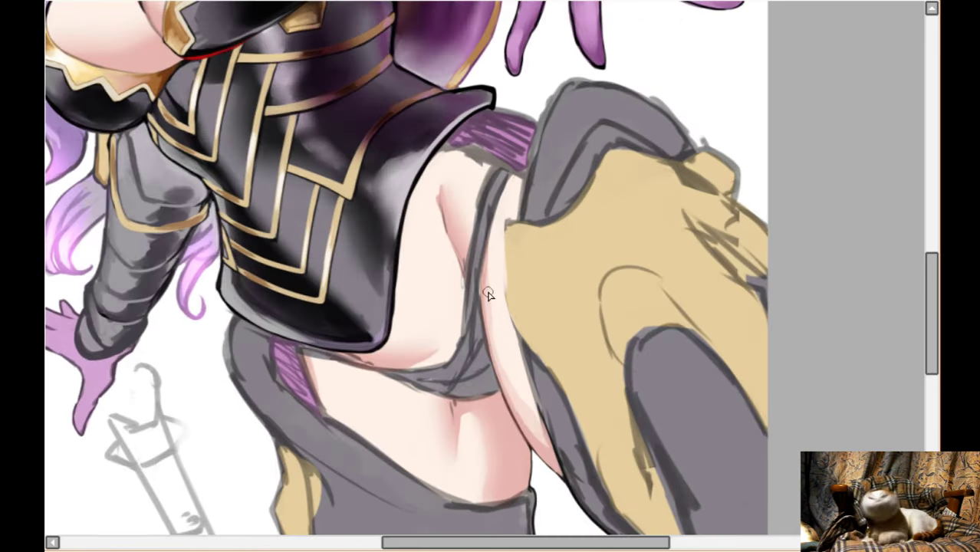
{"action": "scroll", "coordinate": [489, 296], "scroll_direction": "up", "scroll_amount": 2}
{"action": "scroll", "coordinate": [432, 201], "scroll_direction": "up", "scroll_amount": 1}
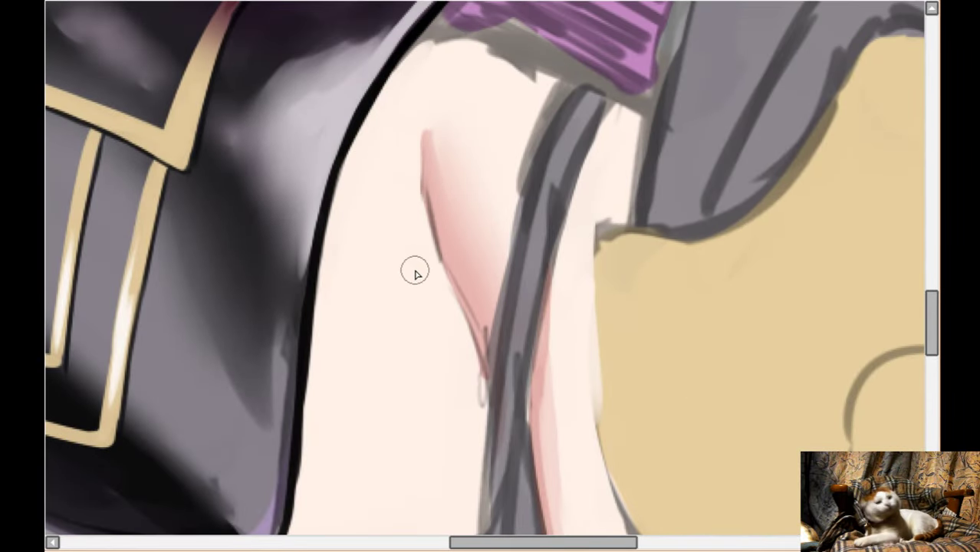
{"action": "scroll", "coordinate": [414, 272], "scroll_direction": "down", "scroll_amount": 1}
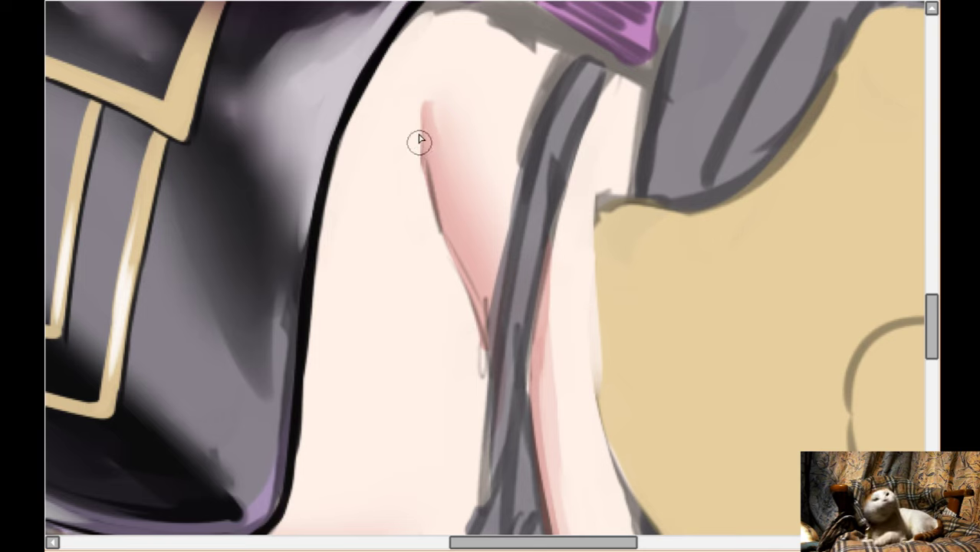
{"action": "mouse_move", "coordinate": [443, 234]}
{"action": "left_mouse_down"}
{"action": "mouse_move", "coordinate": [484, 334]}
{"action": "mouse_move", "coordinate": [482, 292]}
{"action": "left_mouse_up"}
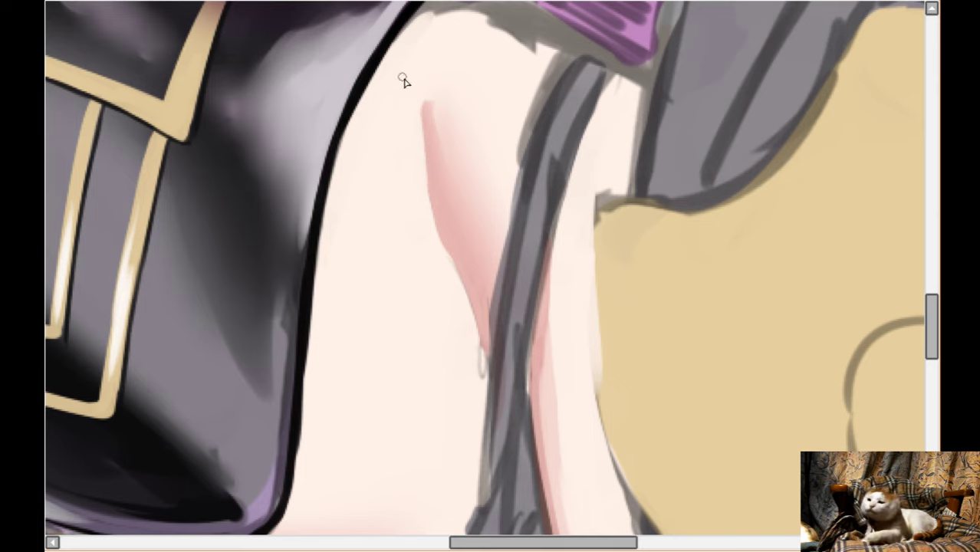
{"action": "scroll", "coordinate": [420, 264], "scroll_direction": "down", "scroll_amount": 5}
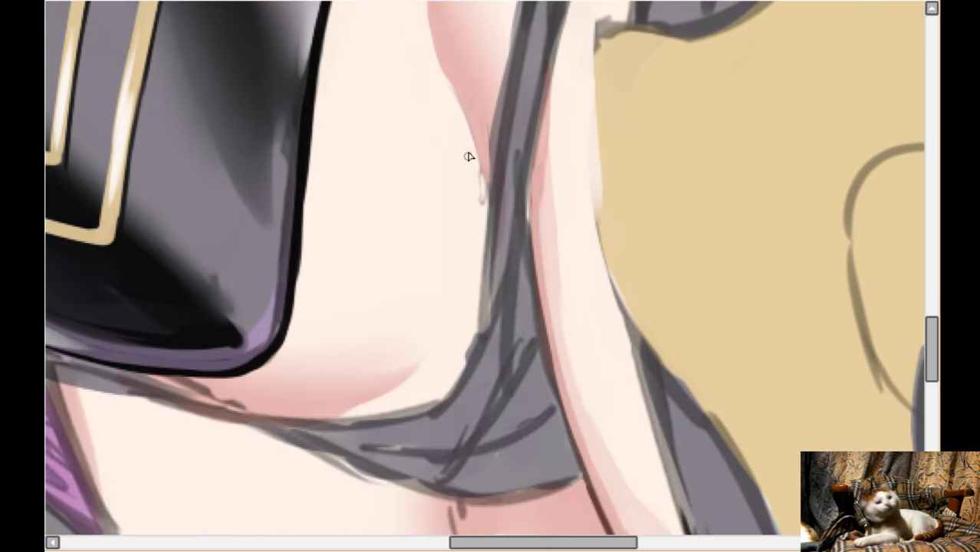
{"action": "scroll", "coordinate": [489, 215], "scroll_direction": "up", "scroll_amount": 5}
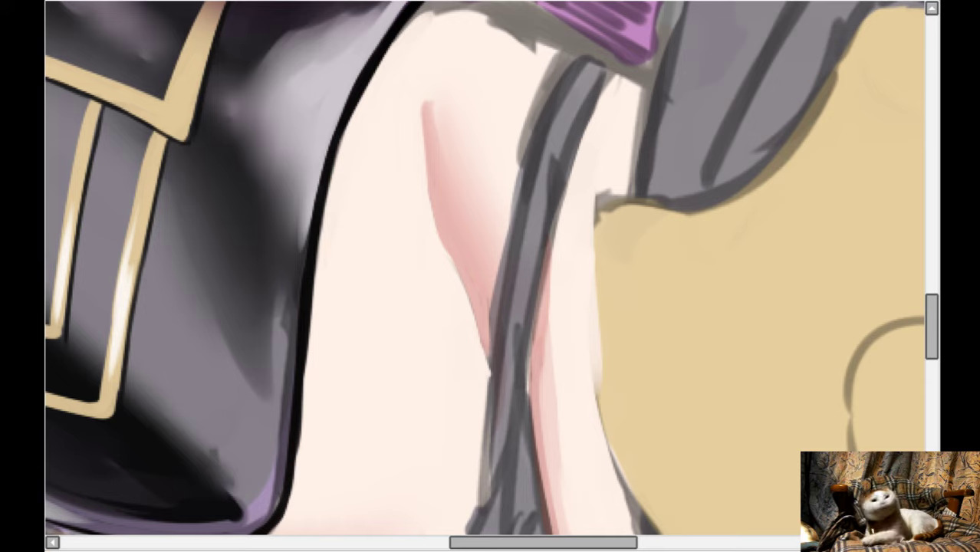
- Ink a black outline along the belly-side edge of the briefs' side strap, down to where it curves into the front
{"action": "mouse_move", "coordinate": [562, 48]}
{"action": "left_mouse_down"}
{"action": "mouse_move", "coordinate": [527, 126]}
{"action": "mouse_move", "coordinate": [500, 265]}
{"action": "left_mouse_up"}
{"action": "mouse_move", "coordinate": [516, 164]}
{"action": "left_mouse_down"}
{"action": "mouse_move", "coordinate": [498, 312]}
{"action": "mouse_move", "coordinate": [500, 235]}
{"action": "left_mouse_up"}
{"action": "key", "text": "Left"}
{"action": "key", "text": "Down"}
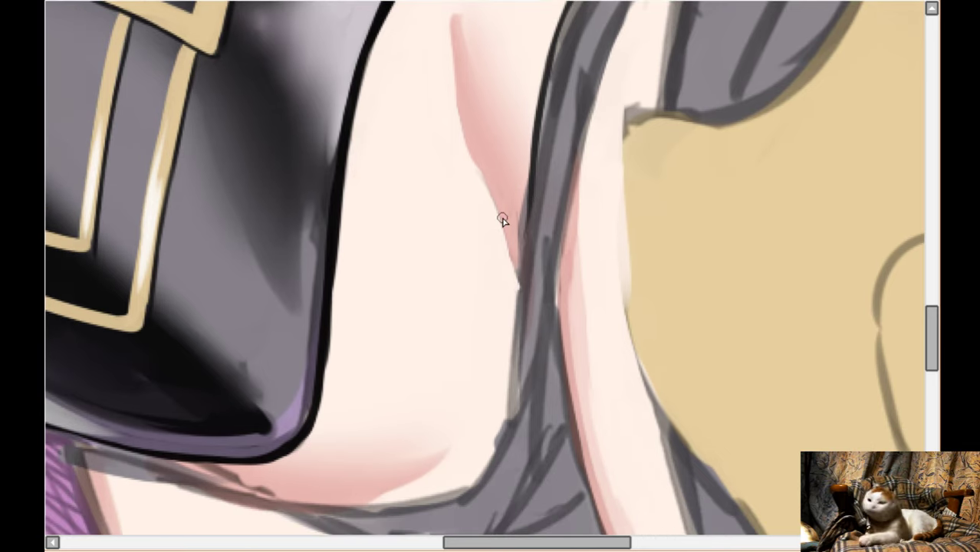
{"action": "left_click_drag", "start_coordinate": [543, 86], "coordinate": [522, 234]}
{"action": "left_click_drag", "start_coordinate": [535, 130], "coordinate": [517, 310]}
{"action": "left_click_drag", "start_coordinate": [526, 181], "coordinate": [510, 370]}
{"action": "key", "text": "Down"}
{"action": "left_click_drag", "start_coordinate": [519, 232], "coordinate": [506, 387]}
{"action": "left_click_drag", "start_coordinate": [518, 276], "coordinate": [504, 403]}
{"action": "left_click_drag", "start_coordinate": [514, 326], "coordinate": [499, 425]}
{"action": "left_click_drag", "start_coordinate": [513, 372], "coordinate": [497, 439]}
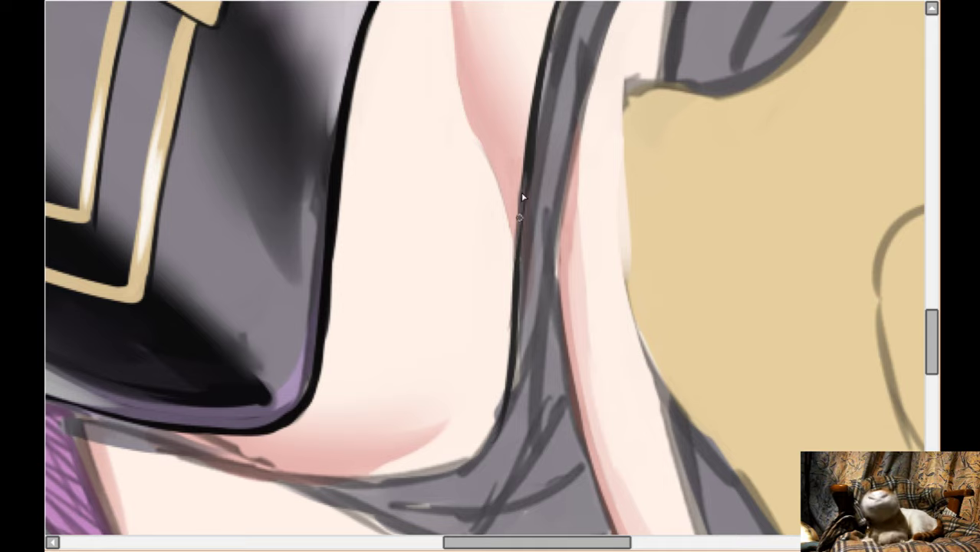
- Paint pink shadow over the grey sketch marks between the briefs' other side strap and the black armor edge
{"action": "key", "text": "Left"}
{"action": "key", "text": "Left"}
{"action": "scroll", "coordinate": [702, 250], "scroll_direction": "down", "scroll_amount": 2}
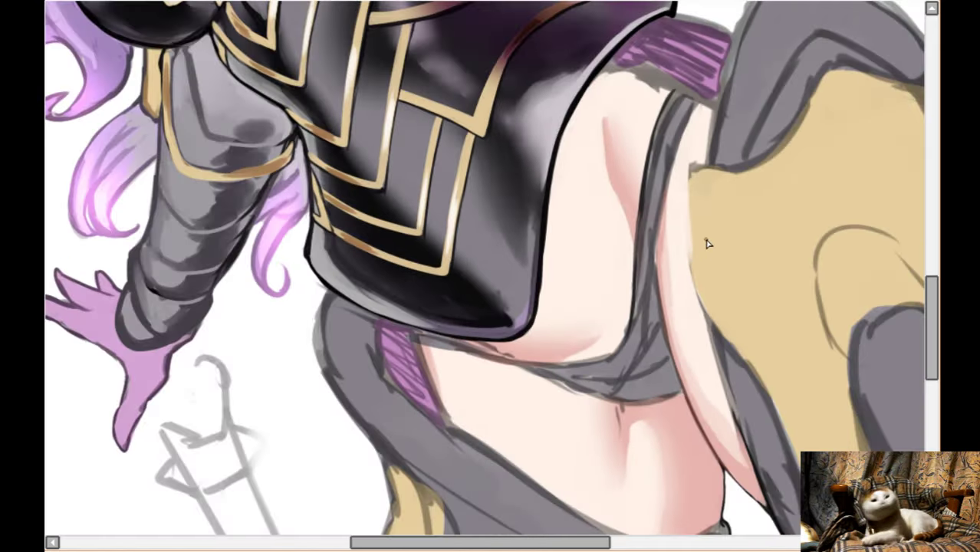
{"action": "key", "text": "End"}
{"action": "key", "text": "End"}
{"action": "key", "text": "End"}
{"action": "key", "text": "End"}
{"action": "key", "text": "End"}
{"action": "scroll", "coordinate": [408, 340], "scroll_direction": "up", "scroll_amount": 2}
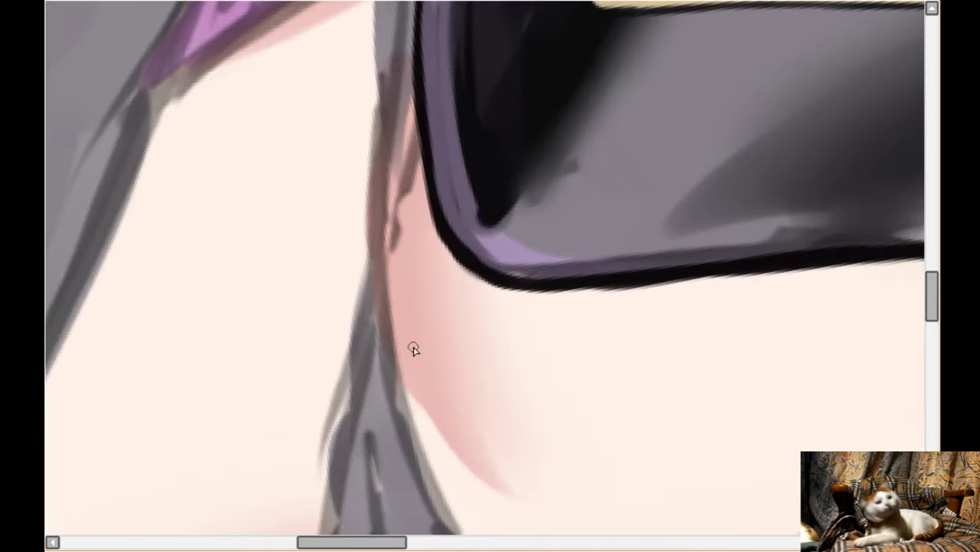
{"action": "scroll", "coordinate": [408, 300], "scroll_direction": "up", "scroll_amount": 1}
{"action": "mouse_move", "coordinate": [405, 308]}
{"action": "left_mouse_down"}
{"action": "mouse_move", "coordinate": [394, 270]}
{"action": "mouse_move", "coordinate": [411, 221]}
{"action": "mouse_move", "coordinate": [414, 148]}
{"action": "left_mouse_up"}
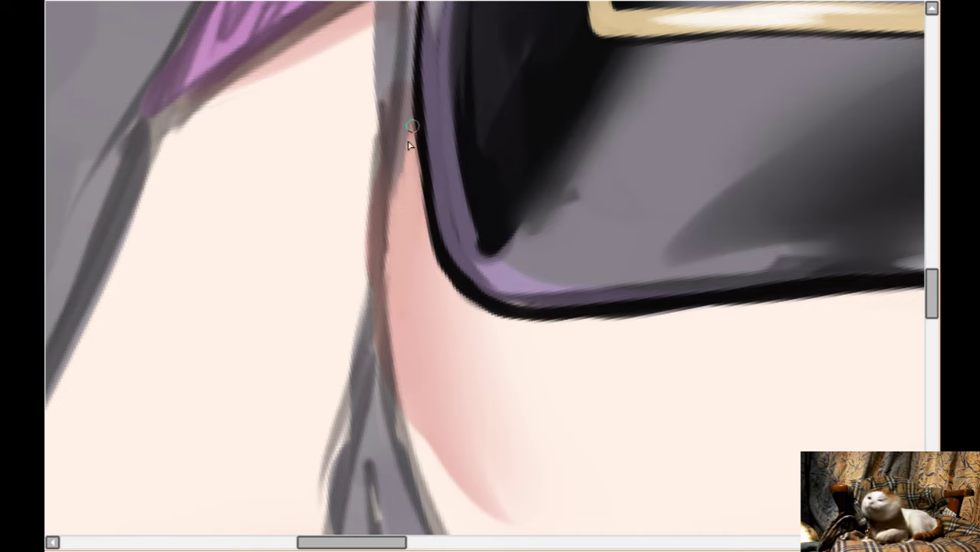
{"action": "mouse_move", "coordinate": [404, 170]}
{"action": "left_mouse_down"}
{"action": "mouse_move", "coordinate": [409, 186]}
{"action": "mouse_move", "coordinate": [411, 70]}
{"action": "left_mouse_up"}
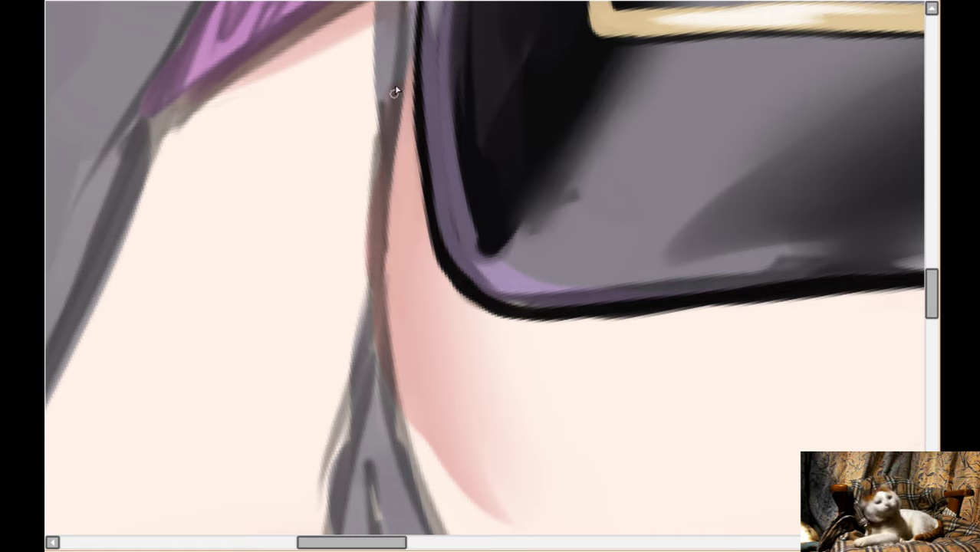
- Ink the black outline of that strap's belly-side edge from the armor down into the curved top of the briefs
{"action": "left_click_drag", "start_coordinate": [411, 60], "coordinate": [394, 158]}
{"action": "left_click_drag", "start_coordinate": [412, 51], "coordinate": [383, 198]}
{"action": "left_click_drag", "start_coordinate": [389, 144], "coordinate": [383, 278]}
{"action": "scroll", "coordinate": [385, 277], "scroll_direction": "down", "scroll_amount": 5}
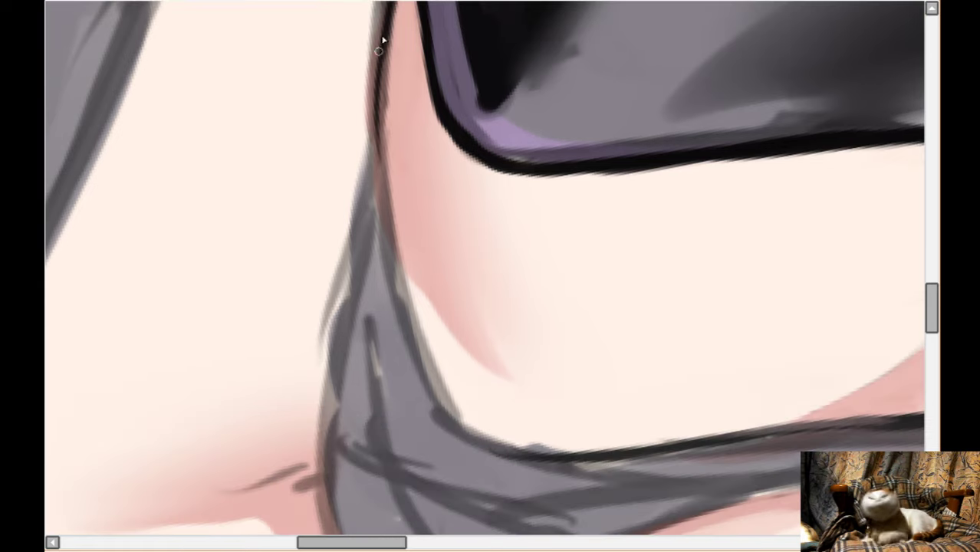
{"action": "mouse_move", "coordinate": [379, 51]}
{"action": "left_mouse_down"}
{"action": "mouse_move", "coordinate": [389, 223]}
{"action": "mouse_move", "coordinate": [383, 130]}
{"action": "mouse_move", "coordinate": [412, 316]}
{"action": "left_mouse_up"}
{"action": "mouse_move", "coordinate": [389, 218]}
{"action": "left_mouse_down"}
{"action": "mouse_move", "coordinate": [409, 333]}
{"action": "mouse_move", "coordinate": [436, 391]}
{"action": "mouse_move", "coordinate": [478, 432]}
{"action": "left_mouse_up"}
{"action": "left_click_drag", "start_coordinate": [436, 402], "coordinate": [499, 444]}
- Clean the skin beside the new briefs outline with pink shadow and pale skin, removing the leftover grey sketch marks
{"action": "mouse_move", "coordinate": [450, 394]}
{"action": "left_mouse_down"}
{"action": "mouse_move", "coordinate": [391, 198]}
{"action": "mouse_move", "coordinate": [430, 355]}
{"action": "mouse_move", "coordinate": [407, 292]}
{"action": "mouse_move", "coordinate": [446, 386]}
{"action": "mouse_move", "coordinate": [392, 228]}
{"action": "mouse_move", "coordinate": [443, 344]}
{"action": "mouse_move", "coordinate": [390, 207]}
{"action": "mouse_move", "coordinate": [387, 137]}
{"action": "mouse_move", "coordinate": [395, 131]}
{"action": "mouse_move", "coordinate": [402, 220]}
{"action": "left_mouse_up"}
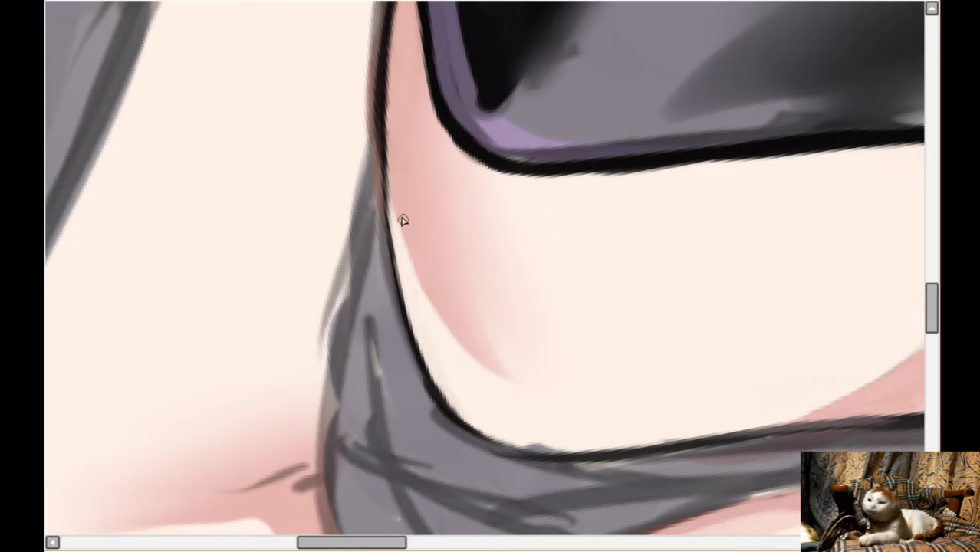
{"action": "mouse_move", "coordinate": [402, 263]}
{"action": "left_mouse_down"}
{"action": "mouse_move", "coordinate": [381, 136]}
{"action": "mouse_move", "coordinate": [392, 276]}
{"action": "left_mouse_up"}
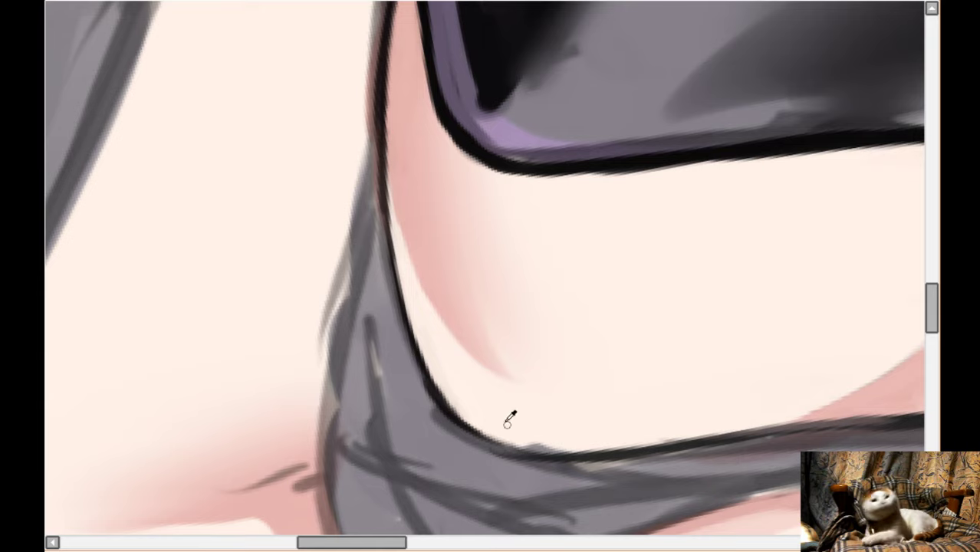
{"action": "left_click_drag", "start_coordinate": [504, 438], "coordinate": [560, 446]}
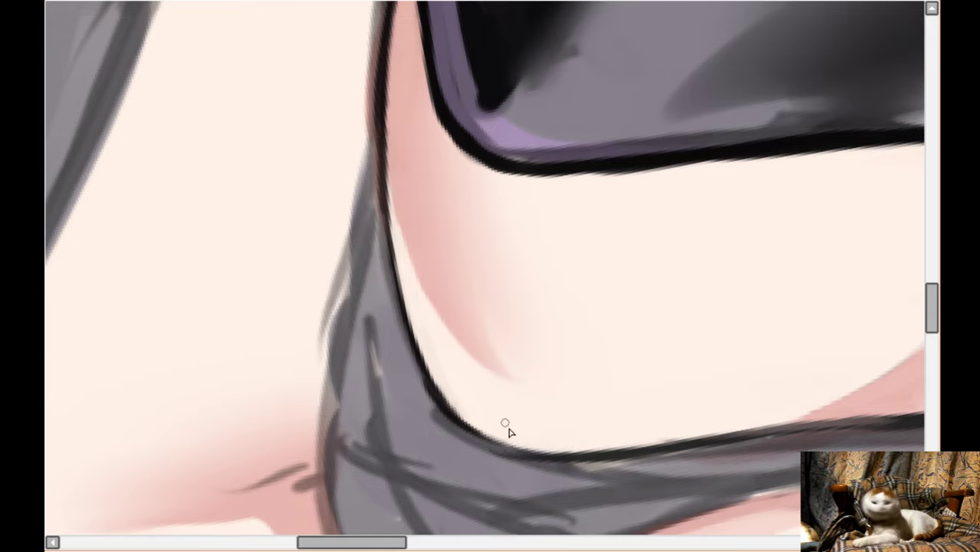
- Ink the strap's thigh-side edge in black up to the purple cloth and darken the strap's narrow part
{"action": "scroll", "coordinate": [450, 262], "scroll_direction": "up", "scroll_amount": 5}
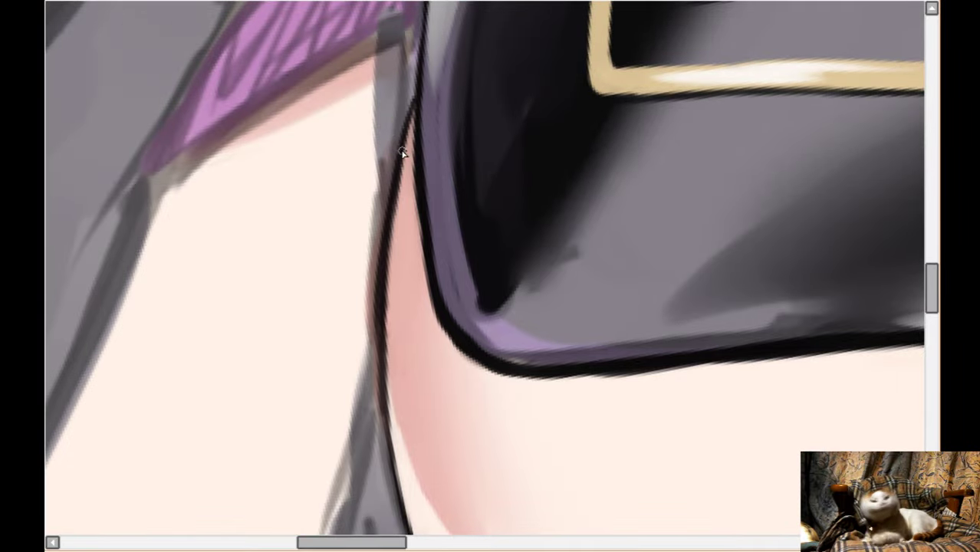
{"action": "mouse_move", "coordinate": [371, 58]}
{"action": "left_mouse_down"}
{"action": "mouse_move", "coordinate": [373, 250]}
{"action": "mouse_move", "coordinate": [379, 155]}
{"action": "mouse_move", "coordinate": [367, 350]}
{"action": "left_mouse_up"}
{"action": "left_click_drag", "start_coordinate": [370, 254], "coordinate": [351, 401]}
{"action": "left_click_drag", "start_coordinate": [374, 298], "coordinate": [366, 376]}
{"action": "mouse_move", "coordinate": [382, 123]}
{"action": "left_mouse_down"}
{"action": "mouse_move", "coordinate": [381, 237]}
{"action": "mouse_move", "coordinate": [387, 184]}
{"action": "left_mouse_up"}
{"action": "mouse_move", "coordinate": [405, 108]}
{"action": "left_mouse_down"}
{"action": "mouse_move", "coordinate": [386, 177]}
{"action": "mouse_move", "coordinate": [386, 167]}
{"action": "left_mouse_up"}
{"action": "mouse_move", "coordinate": [383, 84]}
{"action": "left_mouse_down"}
{"action": "mouse_move", "coordinate": [388, 58]}
{"action": "mouse_move", "coordinate": [405, 58]}
{"action": "mouse_move", "coordinate": [411, 82]}
{"action": "mouse_move", "coordinate": [413, 45]}
{"action": "mouse_move", "coordinate": [377, 42]}
{"action": "left_mouse_up"}
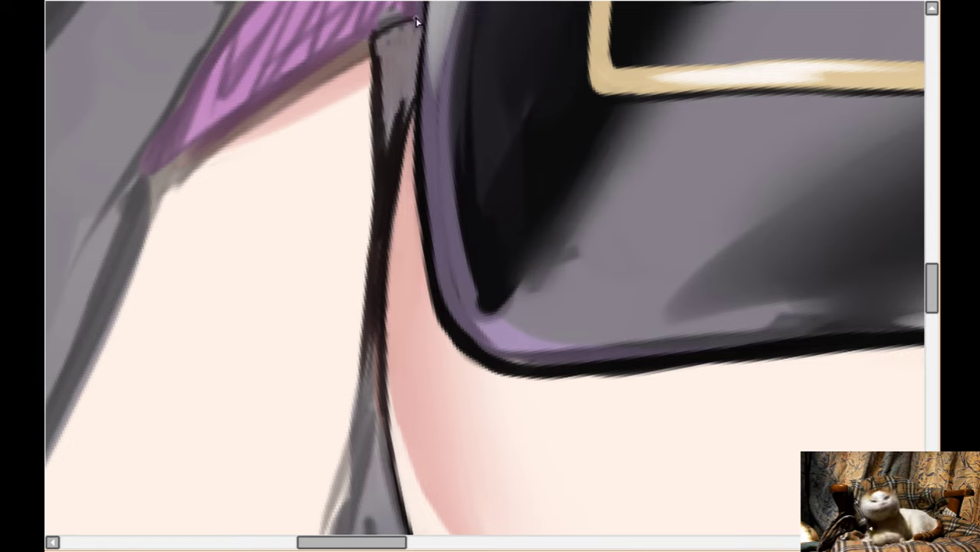
- Ink a black outline along the purple cloth's lower edge, from the briefs' strap down to the grey leg armor
{"action": "key", "text": "Left"}
{"action": "key", "text": "Up"}
{"action": "left_click_drag", "start_coordinate": [482, 81], "coordinate": [263, 231]}
{"action": "key", "text": "ctrl+z"}
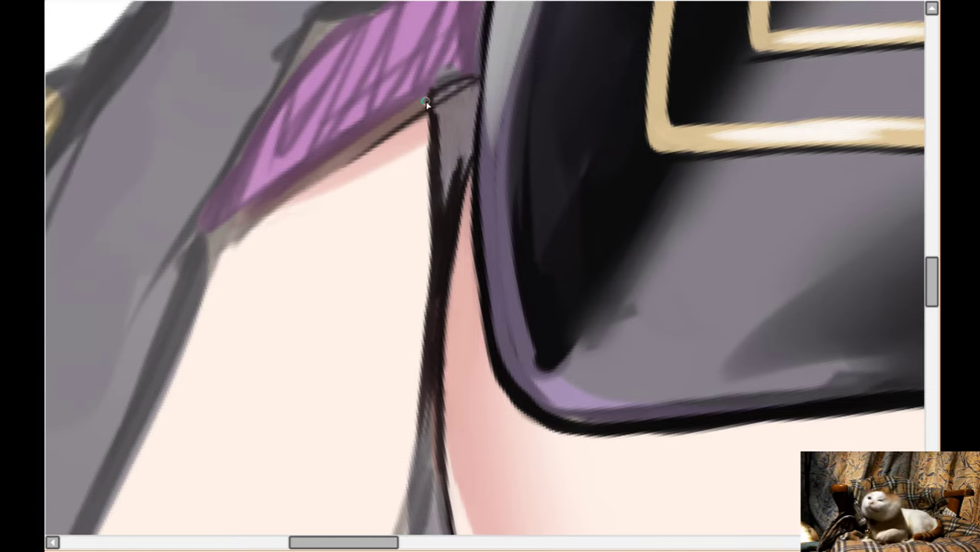
{"action": "left_click_drag", "start_coordinate": [470, 83], "coordinate": [261, 225]}
{"action": "left_click_drag", "start_coordinate": [375, 140], "coordinate": [216, 265]}
{"action": "left_click_drag", "start_coordinate": [239, 235], "coordinate": [185, 293]}
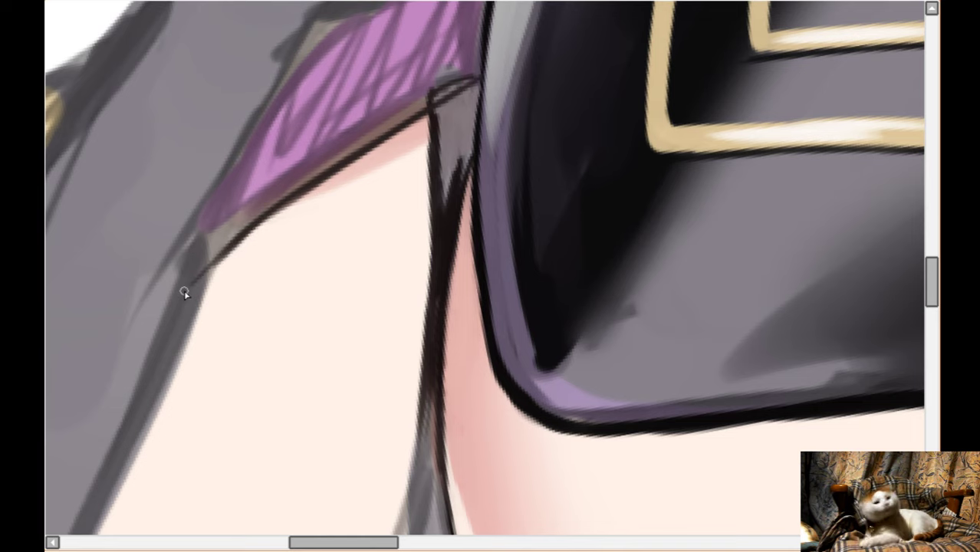
- Fill the hatched cloth patch between the leg armor and the torso armor with flat light purple, up to the black outlines
{"action": "scroll", "coordinate": [405, 193], "scroll_direction": "down", "scroll_amount": 1}
{"action": "scroll", "coordinate": [377, 140], "scroll_direction": "up", "scroll_amount": 1}
{"action": "scroll", "coordinate": [377, 141], "scroll_direction": "up", "scroll_amount": 3}
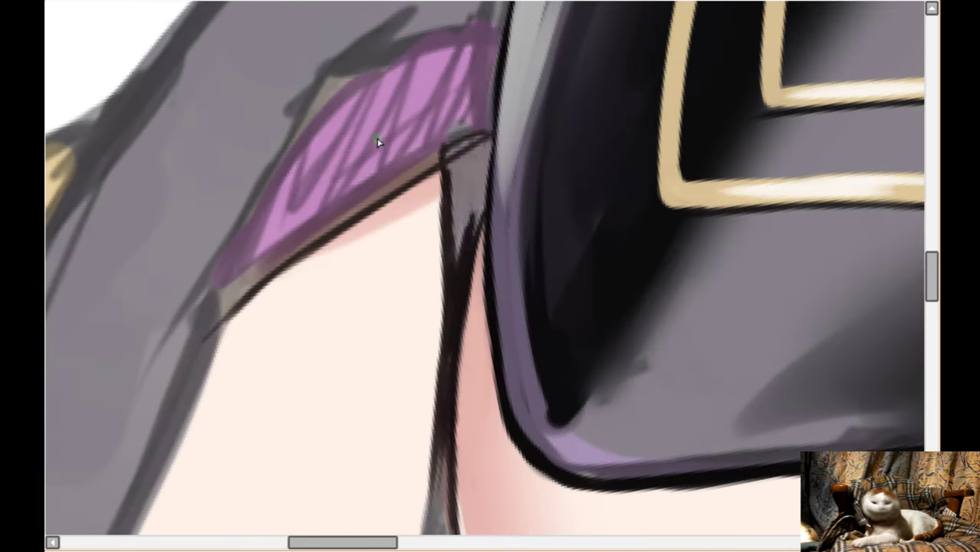
{"action": "key", "text": "Delete"}
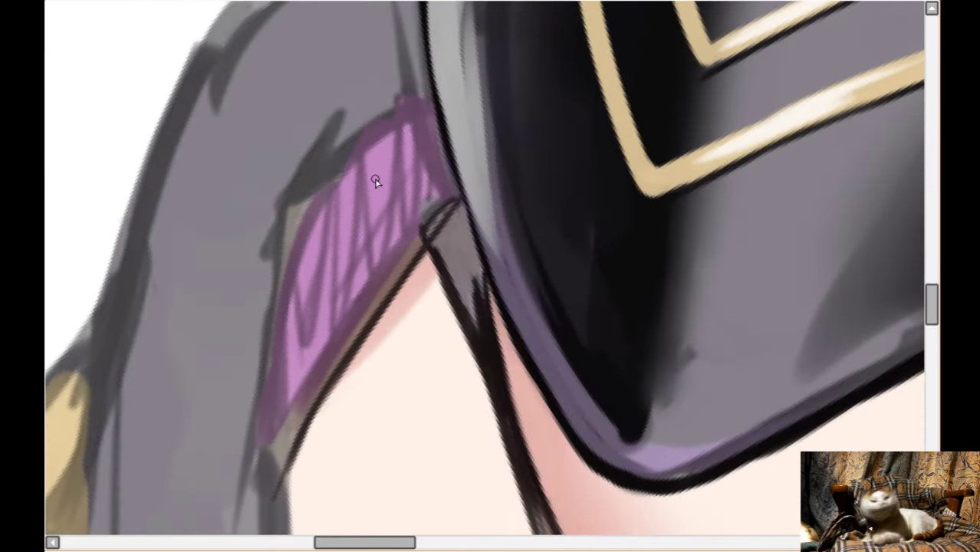
{"action": "scroll", "coordinate": [358, 212], "scroll_direction": "down", "scroll_amount": 1}
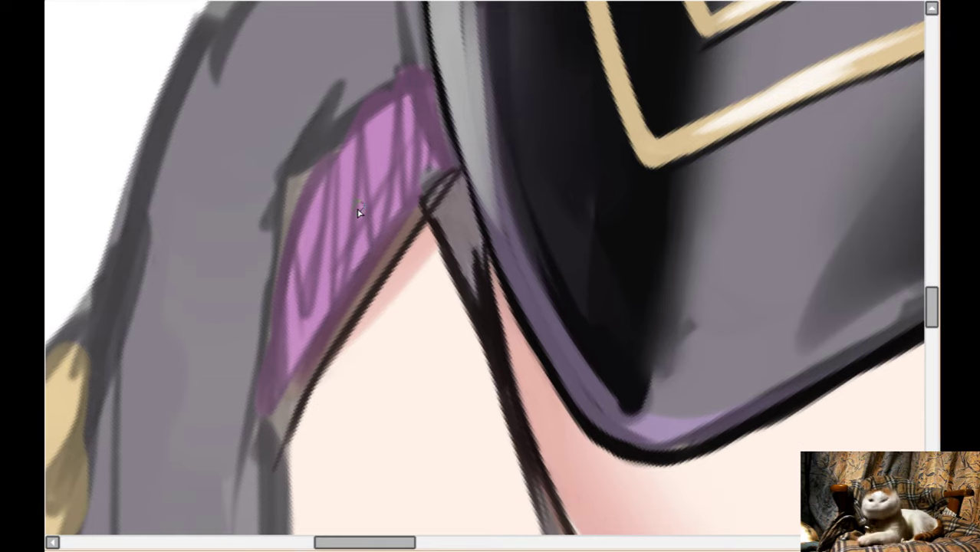
{"action": "mouse_move", "coordinate": [367, 158]}
{"action": "left_mouse_down"}
{"action": "mouse_move", "coordinate": [382, 116]}
{"action": "mouse_move", "coordinate": [340, 154]}
{"action": "mouse_move", "coordinate": [286, 299]}
{"action": "mouse_move", "coordinate": [310, 185]}
{"action": "mouse_move", "coordinate": [277, 426]}
{"action": "mouse_move", "coordinate": [356, 248]}
{"action": "mouse_move", "coordinate": [286, 391]}
{"action": "mouse_move", "coordinate": [394, 216]}
{"action": "mouse_move", "coordinate": [319, 336]}
{"action": "mouse_move", "coordinate": [446, 159]}
{"action": "mouse_move", "coordinate": [425, 112]}
{"action": "mouse_move", "coordinate": [308, 303]}
{"action": "mouse_move", "coordinate": [347, 197]}
{"action": "mouse_move", "coordinate": [314, 249]}
{"action": "mouse_move", "coordinate": [322, 195]}
{"action": "mouse_move", "coordinate": [402, 111]}
{"action": "mouse_move", "coordinate": [423, 114]}
{"action": "mouse_move", "coordinate": [377, 125]}
{"action": "mouse_move", "coordinate": [402, 89]}
{"action": "mouse_move", "coordinate": [418, 78]}
{"action": "mouse_move", "coordinate": [407, 122]}
{"action": "mouse_move", "coordinate": [419, 93]}
{"action": "mouse_move", "coordinate": [437, 108]}
{"action": "mouse_move", "coordinate": [432, 86]}
{"action": "left_mouse_up"}
{"action": "left_click_drag", "start_coordinate": [453, 181], "coordinate": [447, 124]}
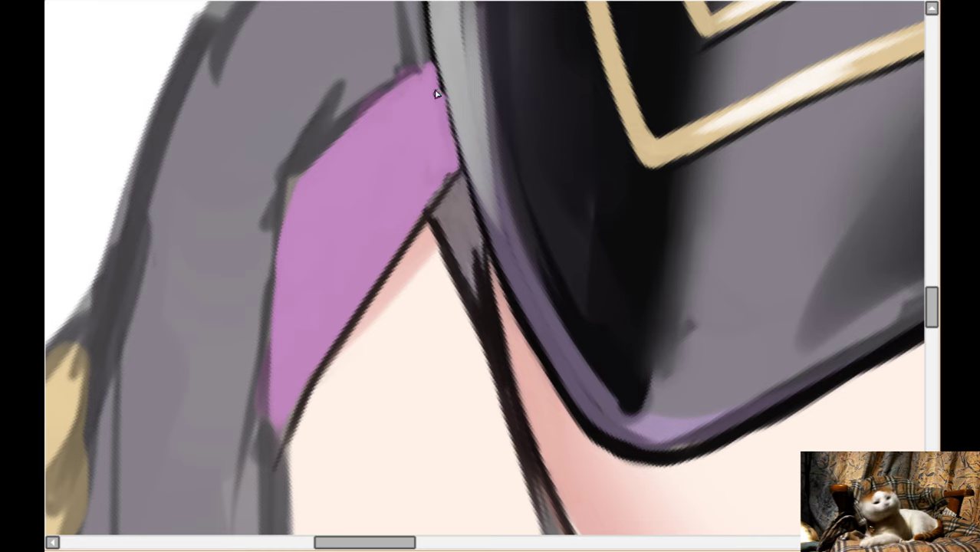
{"action": "left_click_drag", "start_coordinate": [447, 119], "coordinate": [457, 164]}
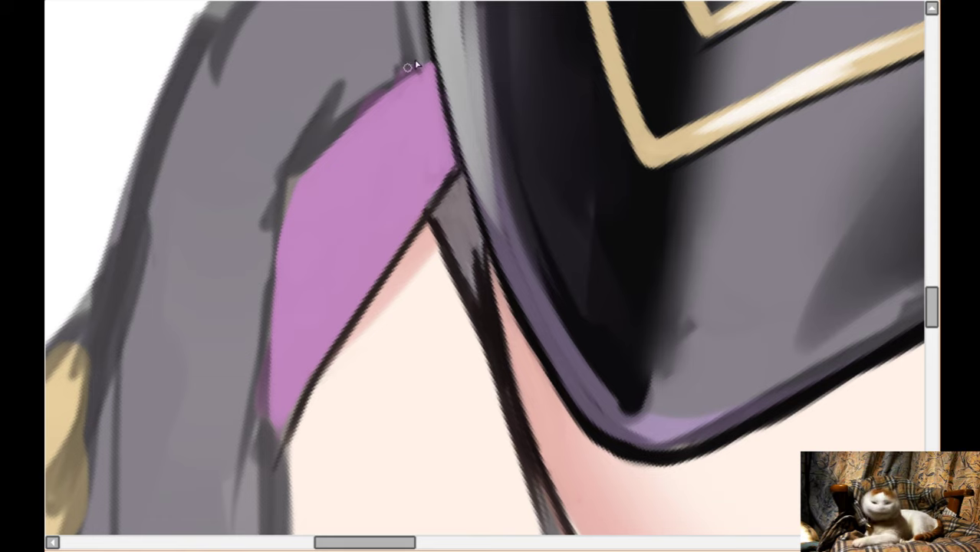
- Paint the light purple cloth patch up to the grey leg armor along its upper edge
{"action": "mouse_move", "coordinate": [418, 66]}
{"action": "left_mouse_down"}
{"action": "mouse_move", "coordinate": [287, 180]}
{"action": "mouse_move", "coordinate": [312, 152]}
{"action": "mouse_move", "coordinate": [278, 225]}
{"action": "mouse_move", "coordinate": [283, 272]}
{"action": "left_mouse_up"}
{"action": "scroll", "coordinate": [284, 246], "scroll_direction": "down", "scroll_amount": 1}
{"action": "scroll", "coordinate": [284, 219], "scroll_direction": "down", "scroll_amount": 3}
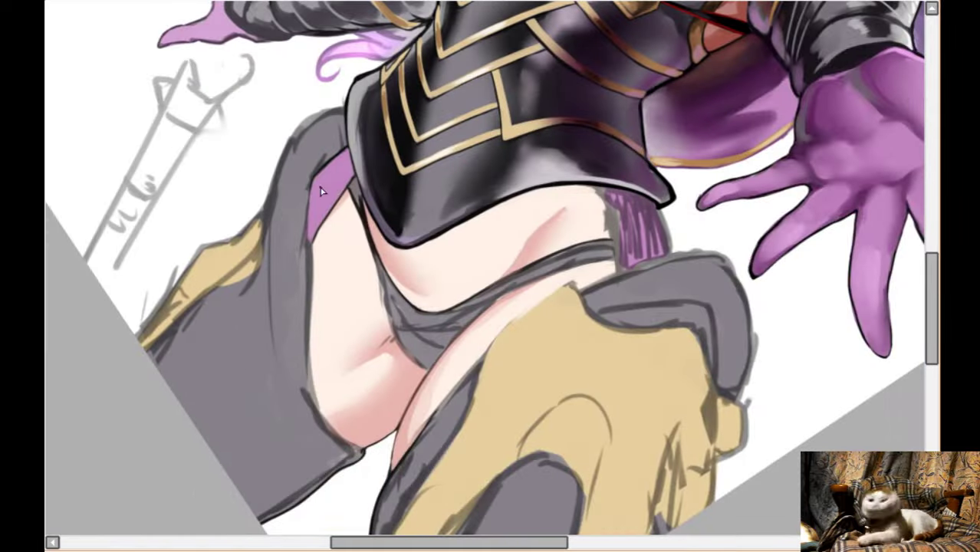
- Ink the briefs' thigh-side edge in black from the narrow strap down to the lower end at the other thigh
{"action": "scroll", "coordinate": [426, 303], "scroll_direction": "up", "scroll_amount": 3}
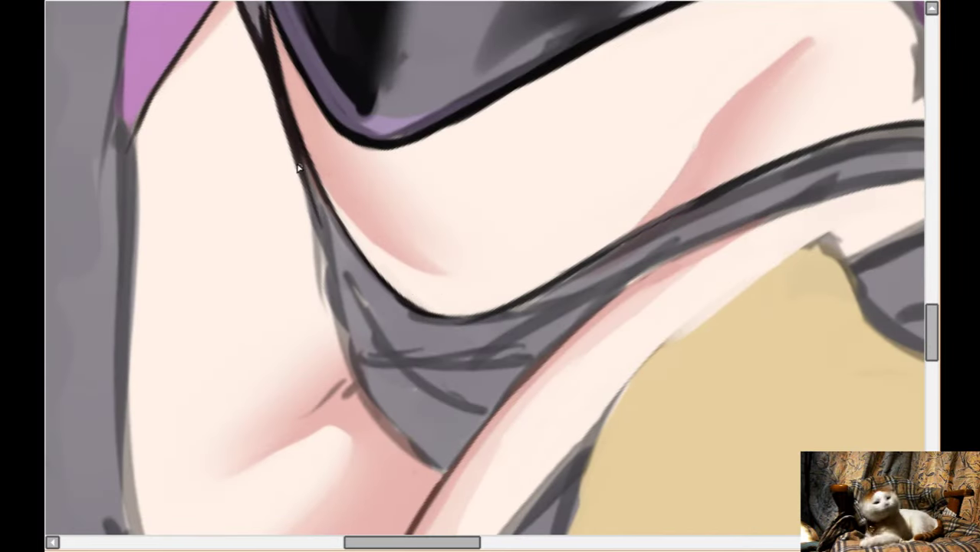
{"action": "left_click_drag", "start_coordinate": [293, 145], "coordinate": [318, 235]}
{"action": "left_click_drag", "start_coordinate": [300, 168], "coordinate": [322, 263]}
{"action": "left_click_drag", "start_coordinate": [310, 208], "coordinate": [326, 275]}
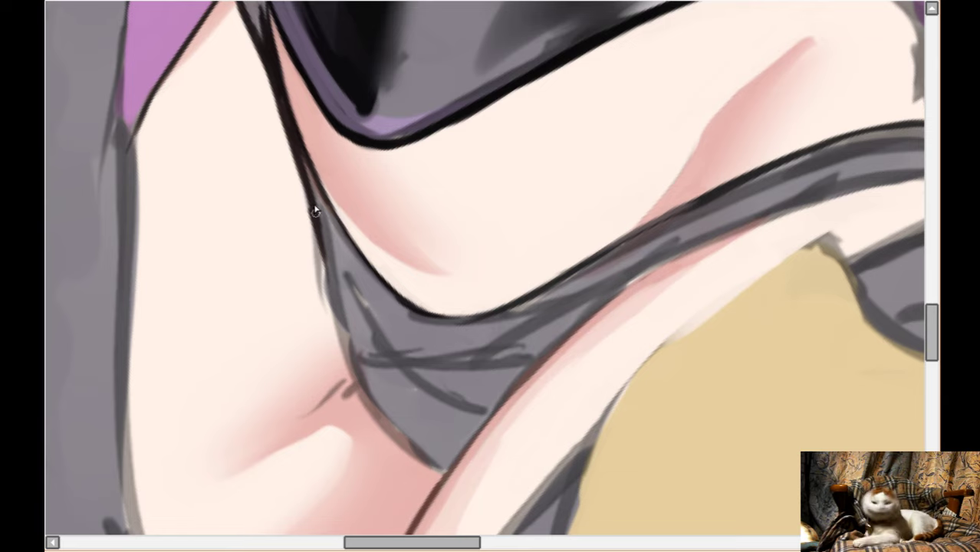
{"action": "key", "text": "ctrl+z"}
{"action": "key", "text": "ctrl+z"}
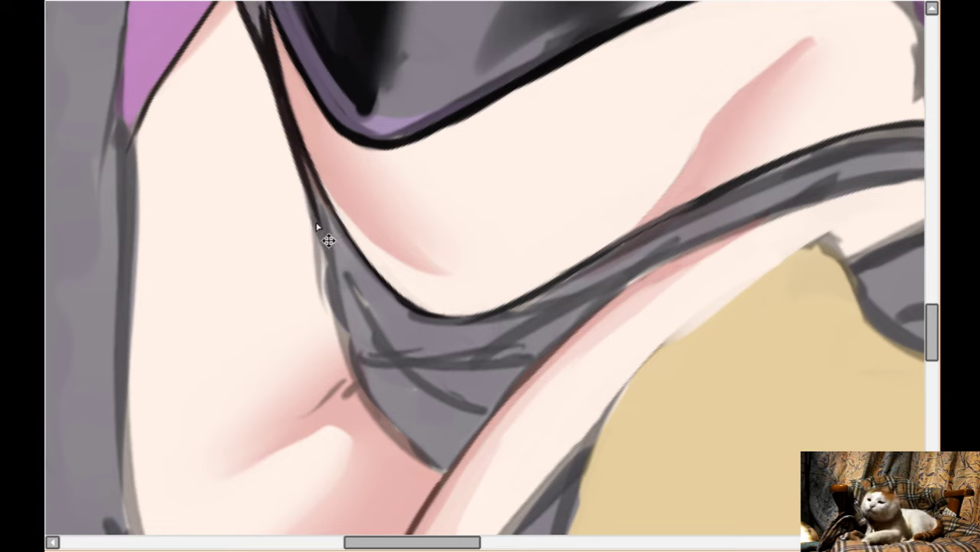
{"action": "mouse_move", "coordinate": [322, 256]}
{"action": "left_mouse_down"}
{"action": "mouse_move", "coordinate": [339, 339]}
{"action": "mouse_move", "coordinate": [394, 449]}
{"action": "left_mouse_up"}
{"action": "left_click_drag", "start_coordinate": [366, 411], "coordinate": [405, 451]}
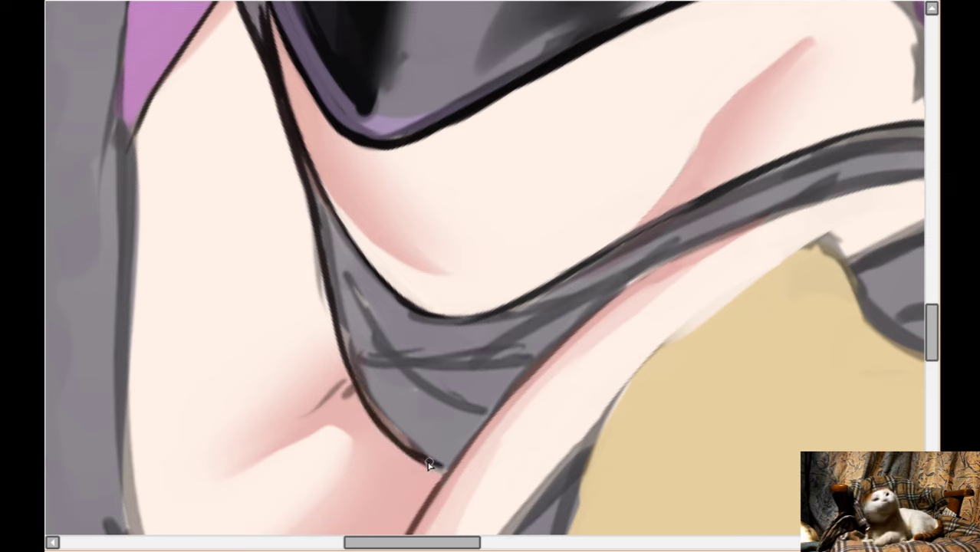
{"action": "left_click_drag", "start_coordinate": [351, 387], "coordinate": [325, 283]}
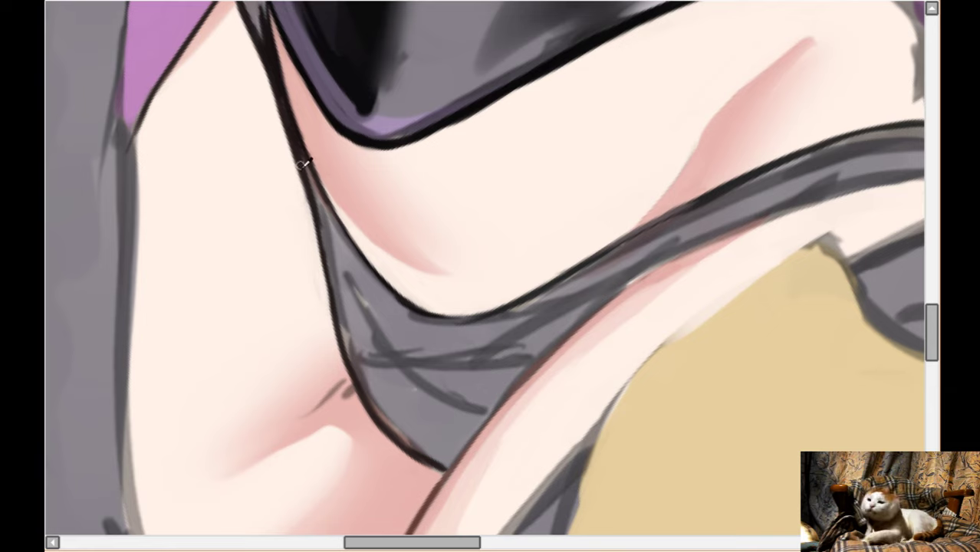
- Darken the briefs' wider side strap with black shading where it narrows beside the thigh
{"action": "scroll", "coordinate": [315, 196], "scroll_direction": "down", "scroll_amount": 1}
{"action": "key", "text": "Delete"}
{"action": "key", "text": "Delete"}
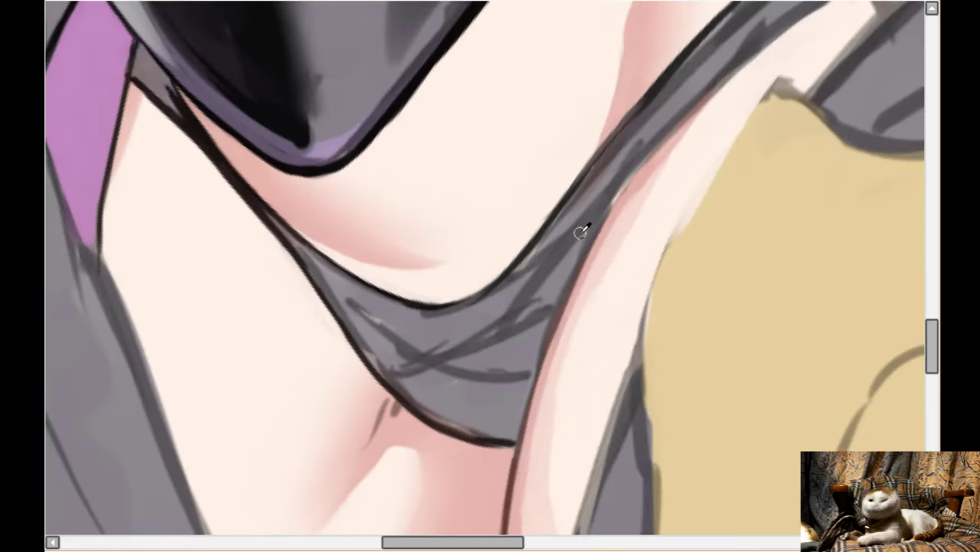
{"action": "scroll", "coordinate": [580, 232], "scroll_direction": "up", "scroll_amount": 1}
{"action": "left_click_drag", "start_coordinate": [567, 221], "coordinate": [453, 278]}
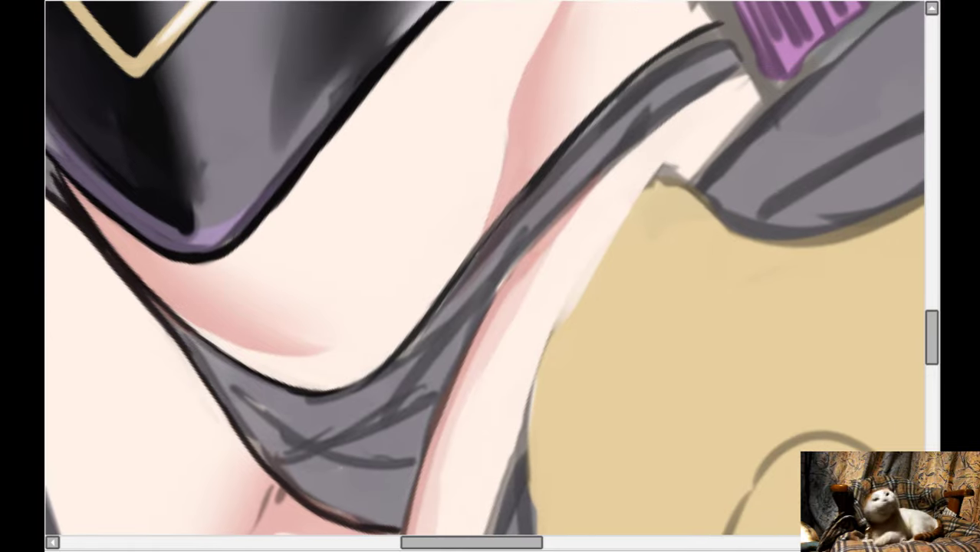
{"action": "scroll", "coordinate": [346, 256], "scroll_direction": "down", "scroll_amount": 1}
{"action": "mouse_move", "coordinate": [494, 218]}
{"action": "left_mouse_down"}
{"action": "mouse_move", "coordinate": [429, 305]}
{"action": "mouse_move", "coordinate": [466, 278]}
{"action": "mouse_move", "coordinate": [445, 328]}
{"action": "left_mouse_up"}
{"action": "mouse_move", "coordinate": [494, 241]}
{"action": "left_mouse_down"}
{"action": "mouse_move", "coordinate": [462, 301]}
{"action": "mouse_move", "coordinate": [526, 205]}
{"action": "mouse_move", "coordinate": [463, 279]}
{"action": "mouse_move", "coordinate": [432, 294]}
{"action": "left_mouse_up"}
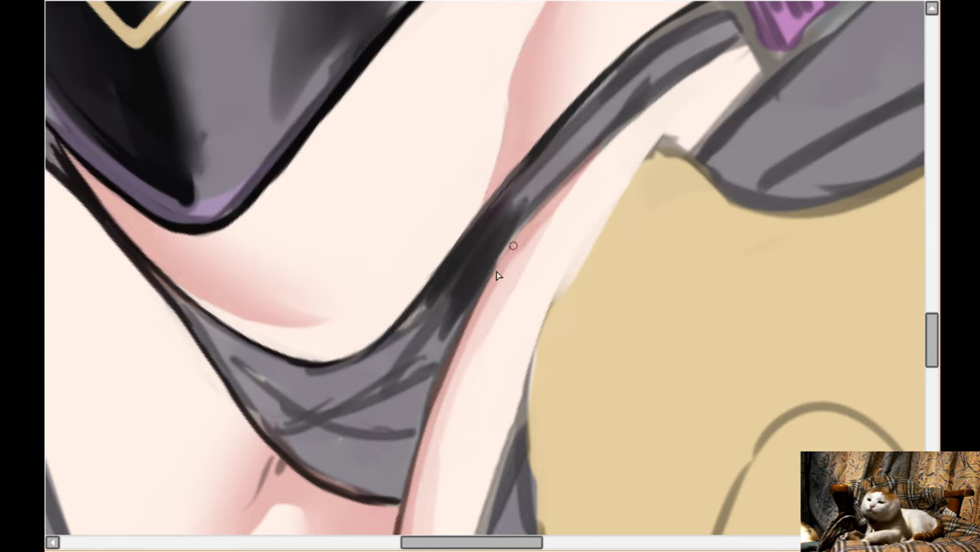
{"action": "left_click_drag", "start_coordinate": [505, 253], "coordinate": [460, 339]}
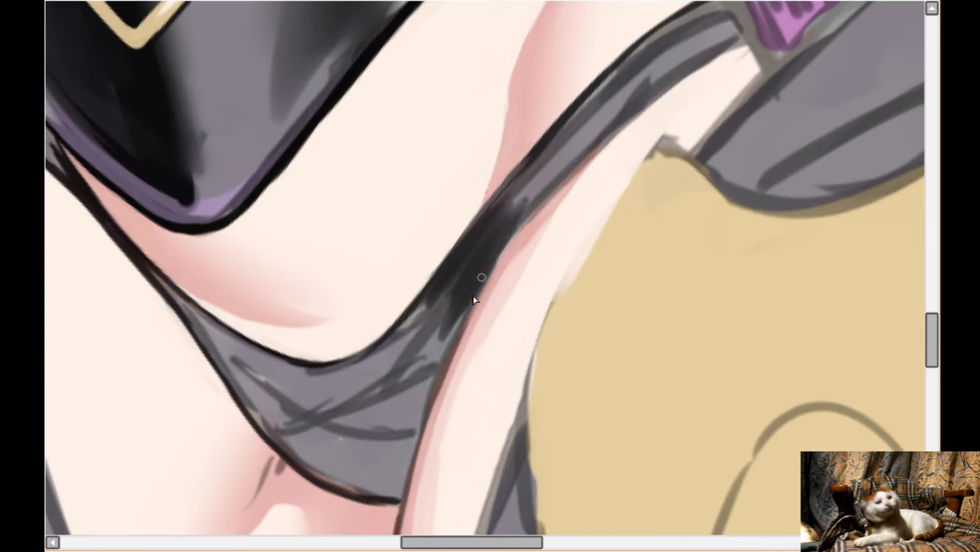
- Cover the grey sketch marks in the thigh crease below the briefs with pink shadow and blend it into the skin
{"action": "key", "text": "Up"}
{"action": "key", "text": "Right"}
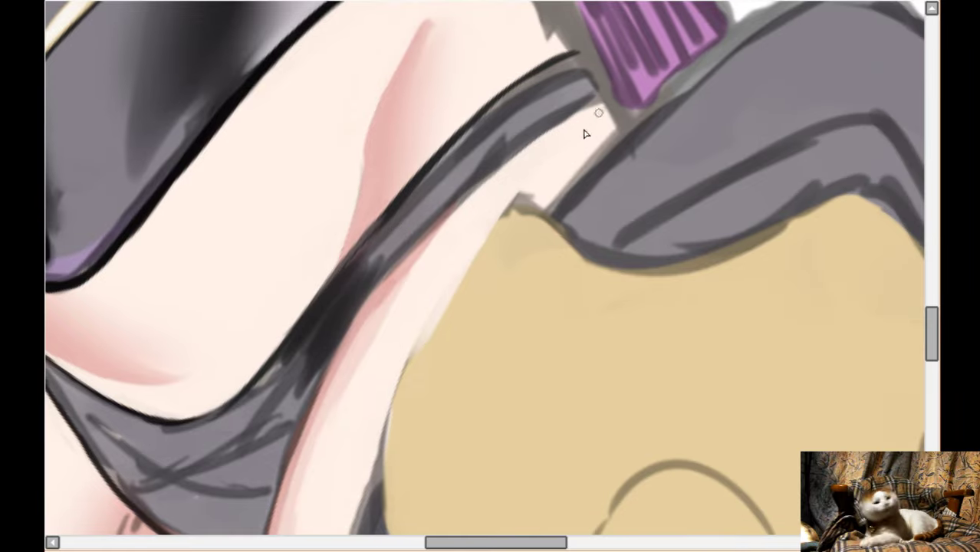
{"action": "scroll", "coordinate": [581, 137], "scroll_direction": "down", "scroll_amount": 6}
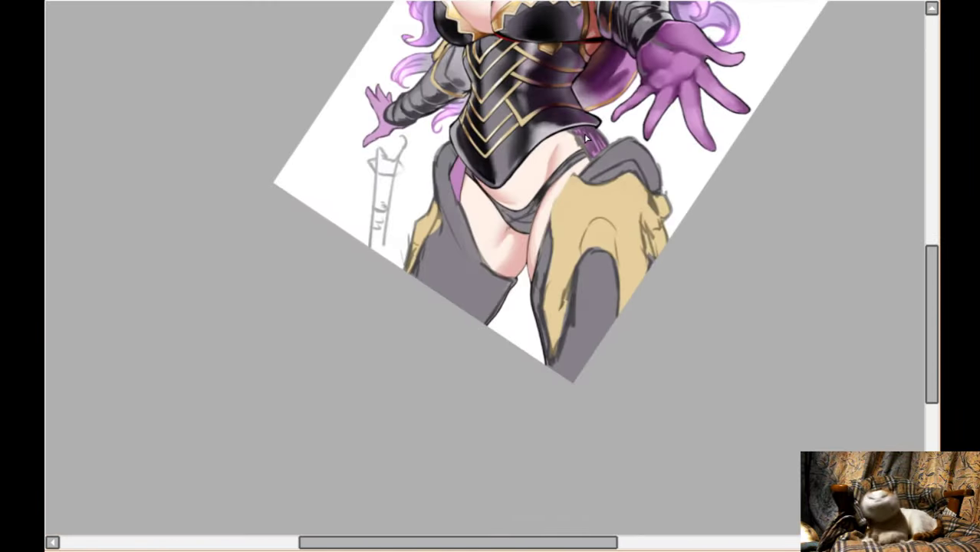
{"action": "scroll", "coordinate": [491, 263], "scroll_direction": "up", "scroll_amount": 6}
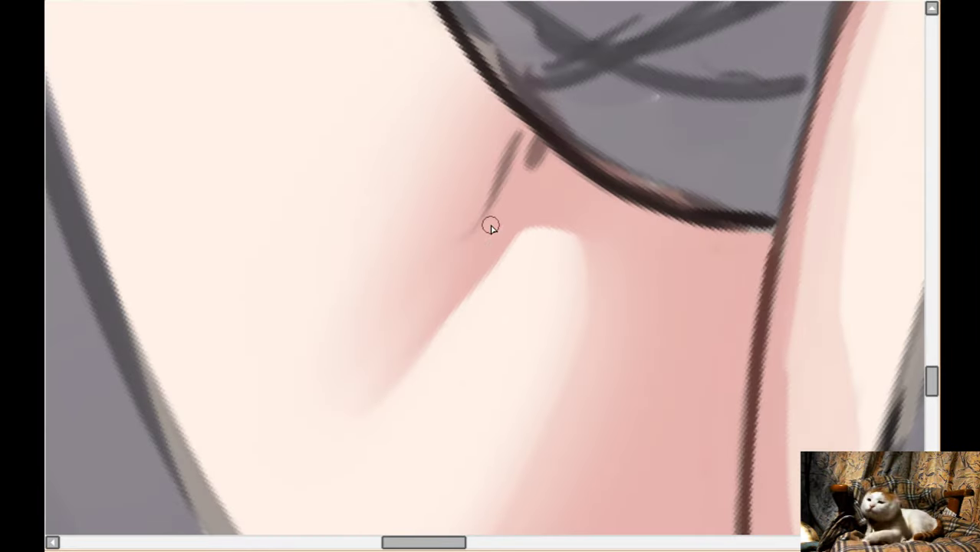
{"action": "left_click_drag", "start_coordinate": [504, 175], "coordinate": [455, 269]}
{"action": "left_click_drag", "start_coordinate": [498, 201], "coordinate": [491, 224]}
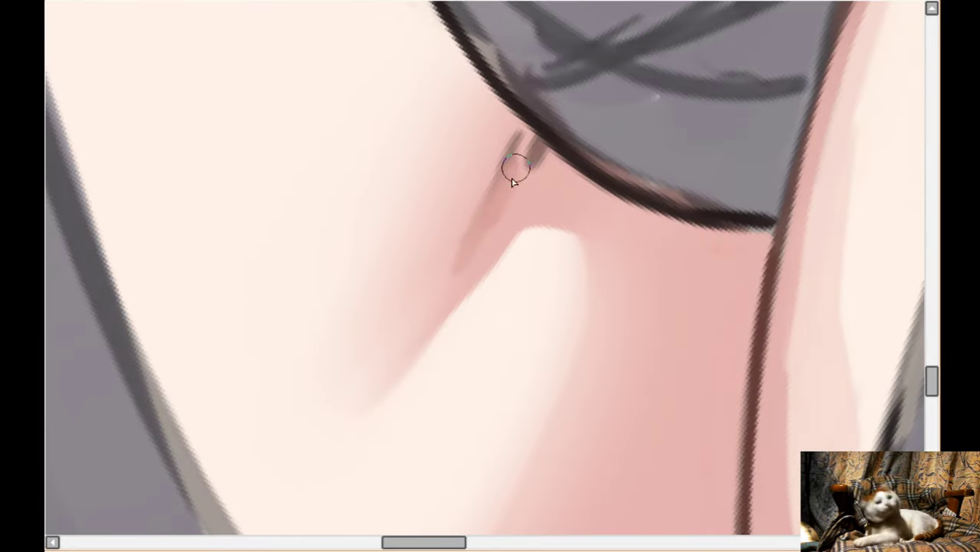
{"action": "left_click_drag", "start_coordinate": [534, 191], "coordinate": [465, 267]}
{"action": "mouse_move", "coordinate": [531, 182]}
{"action": "left_mouse_down"}
{"action": "mouse_move", "coordinate": [535, 154]}
{"action": "mouse_move", "coordinate": [524, 150]}
{"action": "mouse_move", "coordinate": [556, 170]}
{"action": "mouse_move", "coordinate": [536, 149]}
{"action": "mouse_move", "coordinate": [588, 198]}
{"action": "mouse_move", "coordinate": [550, 184]}
{"action": "mouse_move", "coordinate": [472, 235]}
{"action": "mouse_move", "coordinate": [531, 151]}
{"action": "mouse_move", "coordinate": [458, 245]}
{"action": "mouse_move", "coordinate": [502, 167]}
{"action": "mouse_move", "coordinate": [493, 191]}
{"action": "mouse_move", "coordinate": [526, 159]}
{"action": "mouse_move", "coordinate": [554, 176]}
{"action": "mouse_move", "coordinate": [520, 133]}
{"action": "left_mouse_up"}
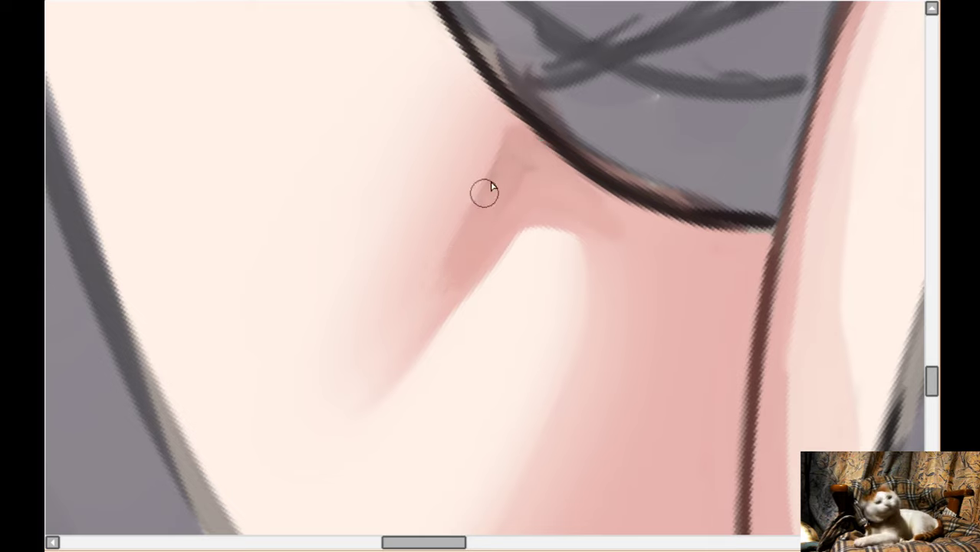
{"action": "mouse_move", "coordinate": [451, 214]}
{"action": "left_mouse_down"}
{"action": "mouse_move", "coordinate": [481, 171]}
{"action": "mouse_move", "coordinate": [376, 296]}
{"action": "mouse_move", "coordinate": [501, 183]}
{"action": "left_mouse_up"}
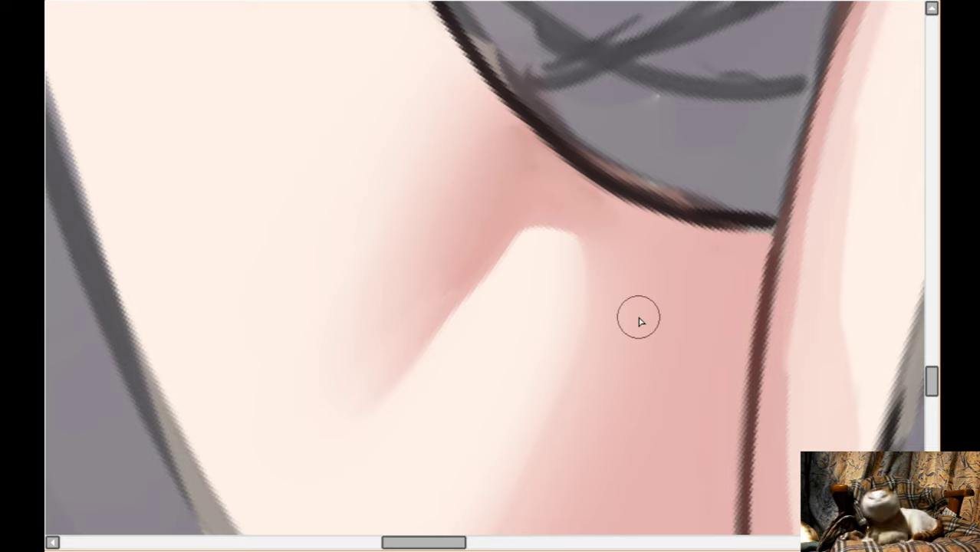
- Flip the canvas view horizontally, reset its rotation and examine the lower body and the whole figure
{"action": "scroll", "coordinate": [641, 318], "scroll_direction": "down", "scroll_amount": 5}
{"action": "scroll", "coordinate": [462, 279], "scroll_direction": "up", "scroll_amount": 2}
{"action": "scroll", "coordinate": [457, 275], "scroll_direction": "down", "scroll_amount": 2}
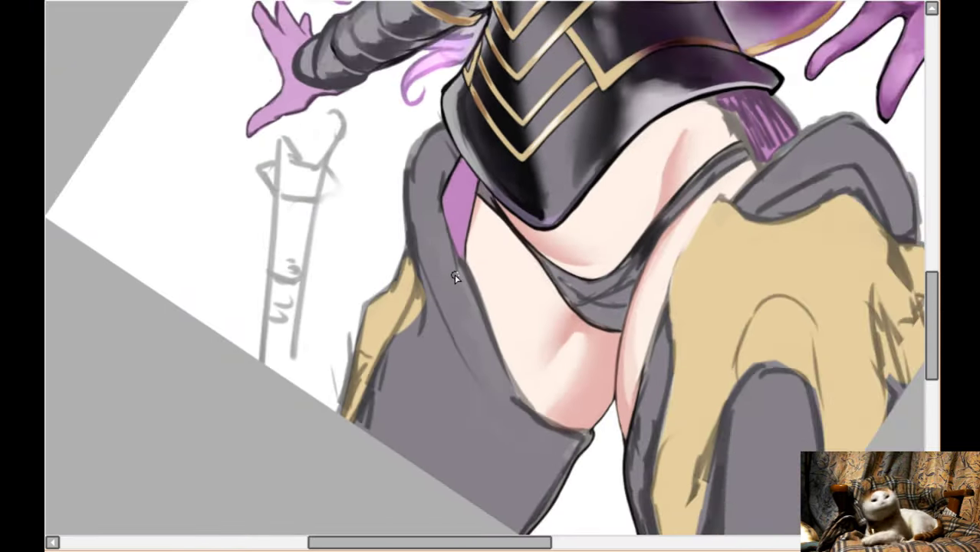
{"action": "scroll", "coordinate": [457, 273], "scroll_direction": "up", "scroll_amount": 3}
{"action": "key", "text": "h"}
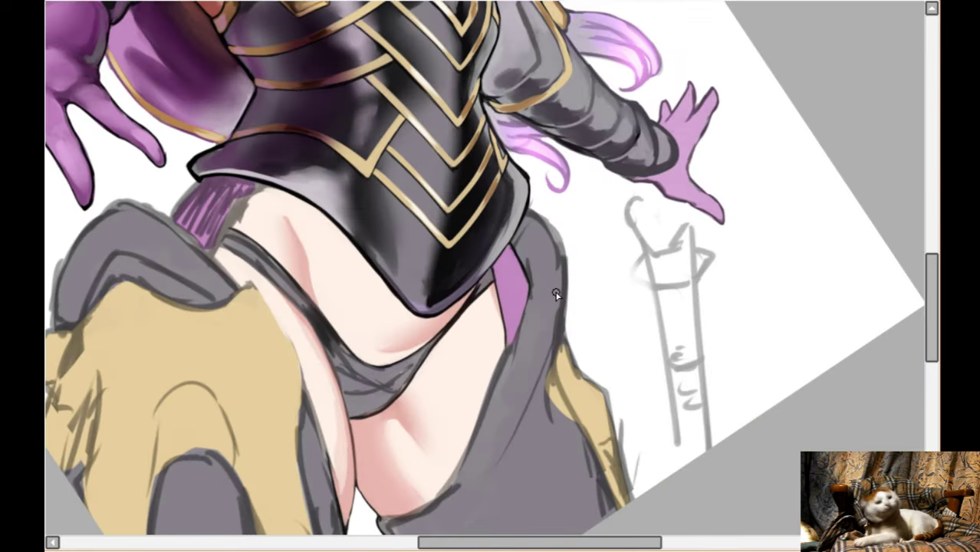
{"action": "key", "text": "Home"}
{"action": "scroll", "coordinate": [520, 430], "scroll_direction": "up", "scroll_amount": 4}
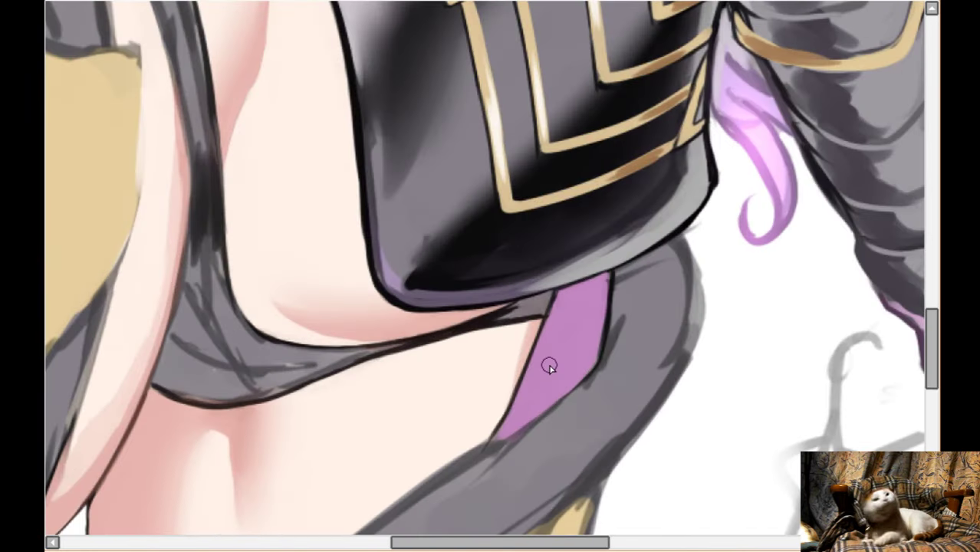
{"action": "scroll", "coordinate": [611, 391], "scroll_direction": "down", "scroll_amount": 3}
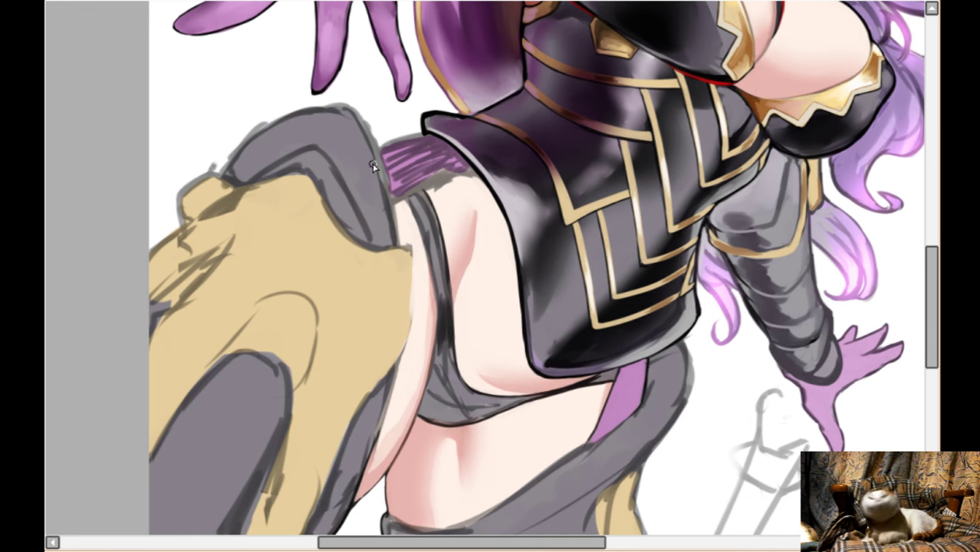
{"action": "scroll", "coordinate": [423, 195], "scroll_direction": "down", "scroll_amount": 3}
{"action": "scroll", "coordinate": [422, 195], "scroll_direction": "up", "scroll_amount": 3}
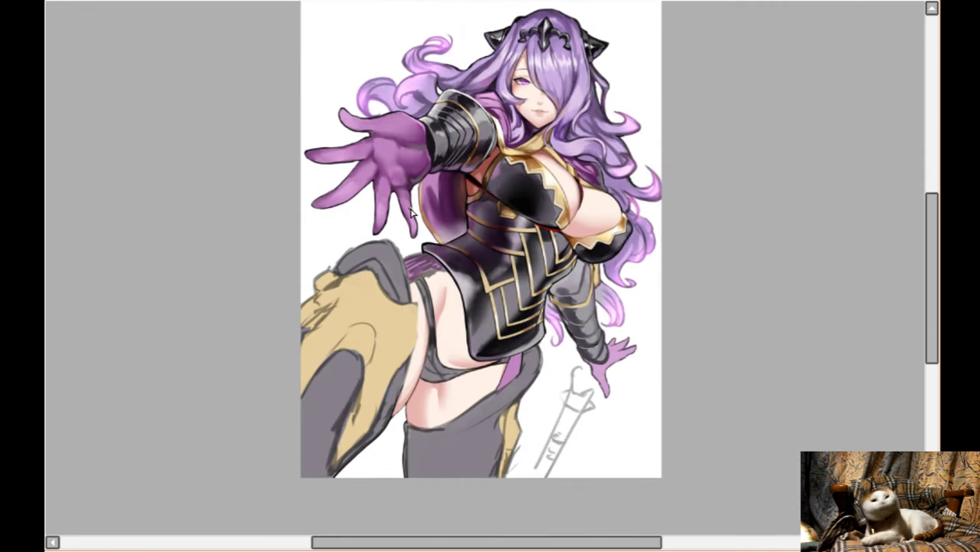
- Fill the purple hatched cloth between the torso armor and the raised leg's armor with flat light purple, covering the grey edge beside the skin
{"action": "scroll", "coordinate": [411, 214], "scroll_direction": "up", "scroll_amount": 3}
{"action": "scroll", "coordinate": [520, 362], "scroll_direction": "up", "scroll_amount": 4}
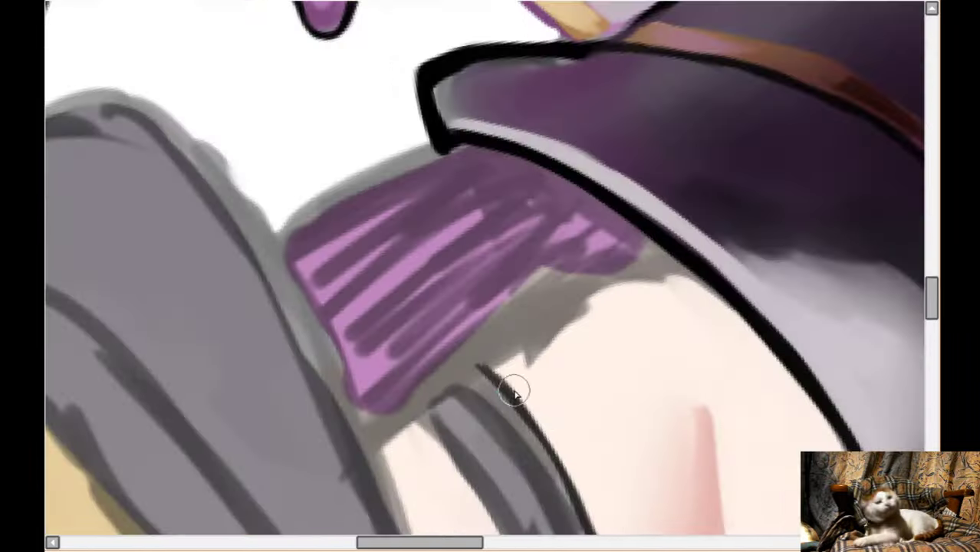
{"action": "scroll", "coordinate": [522, 364], "scroll_direction": "down", "scroll_amount": 1}
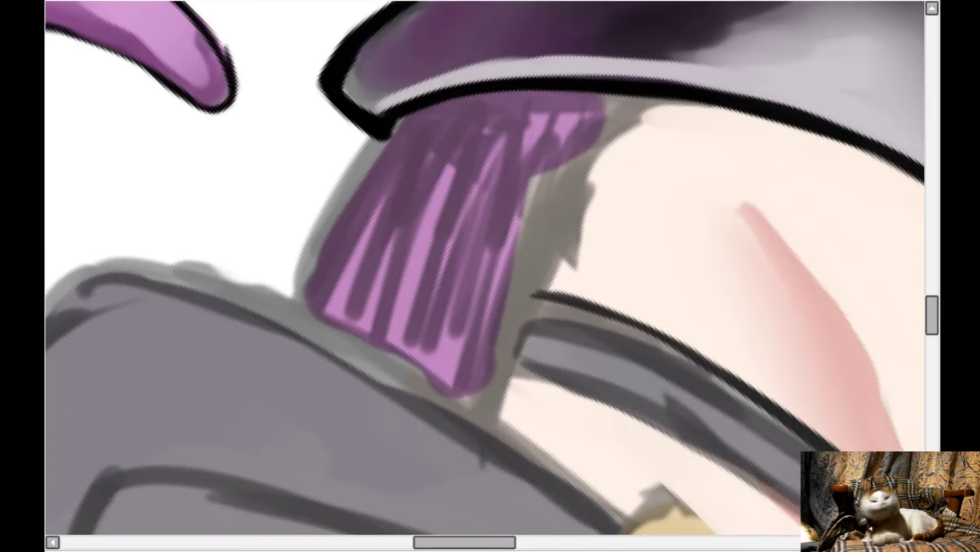
{"action": "scroll", "coordinate": [401, 254], "scroll_direction": "up", "scroll_amount": 1}
{"action": "mouse_move", "coordinate": [395, 261]}
{"action": "left_mouse_down"}
{"action": "mouse_move", "coordinate": [360, 277]}
{"action": "mouse_move", "coordinate": [366, 270]}
{"action": "mouse_move", "coordinate": [336, 334]}
{"action": "mouse_move", "coordinate": [441, 398]}
{"action": "mouse_move", "coordinate": [410, 381]}
{"action": "mouse_move", "coordinate": [367, 319]}
{"action": "mouse_move", "coordinate": [422, 253]}
{"action": "mouse_move", "coordinate": [464, 349]}
{"action": "mouse_move", "coordinate": [394, 362]}
{"action": "mouse_move", "coordinate": [485, 436]}
{"action": "mouse_move", "coordinate": [564, 203]}
{"action": "mouse_move", "coordinate": [479, 396]}
{"action": "mouse_move", "coordinate": [535, 261]}
{"action": "mouse_move", "coordinate": [485, 429]}
{"action": "mouse_move", "coordinate": [623, 160]}
{"action": "mouse_move", "coordinate": [550, 191]}
{"action": "mouse_move", "coordinate": [571, 178]}
{"action": "mouse_move", "coordinate": [569, 211]}
{"action": "mouse_move", "coordinate": [495, 180]}
{"action": "mouse_move", "coordinate": [407, 229]}
{"action": "mouse_move", "coordinate": [374, 265]}
{"action": "mouse_move", "coordinate": [429, 159]}
{"action": "mouse_move", "coordinate": [548, 150]}
{"action": "mouse_move", "coordinate": [436, 189]}
{"action": "mouse_move", "coordinate": [531, 157]}
{"action": "mouse_move", "coordinate": [412, 167]}
{"action": "mouse_move", "coordinate": [547, 142]}
{"action": "mouse_move", "coordinate": [641, 150]}
{"action": "mouse_move", "coordinate": [484, 434]}
{"action": "left_mouse_up"}
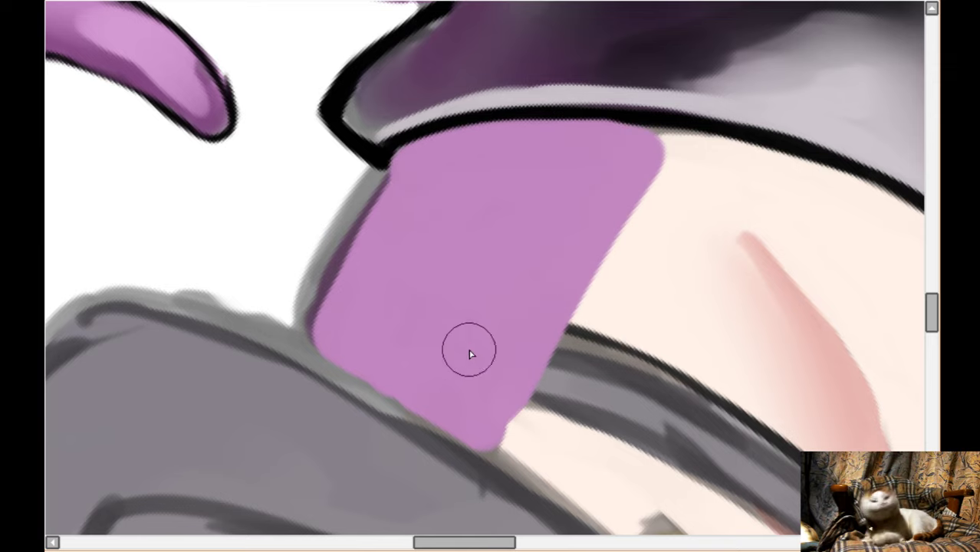
- Extend the light purple cloth over the hip skin and strap end with a curved band up to the torso armor's outline
{"action": "scroll", "coordinate": [459, 312], "scroll_direction": "down", "scroll_amount": 4}
{"action": "scroll", "coordinate": [460, 309], "scroll_direction": "down", "scroll_amount": 1}
{"action": "key", "text": "End"}
{"action": "key", "text": "End"}
{"action": "key", "text": "End"}
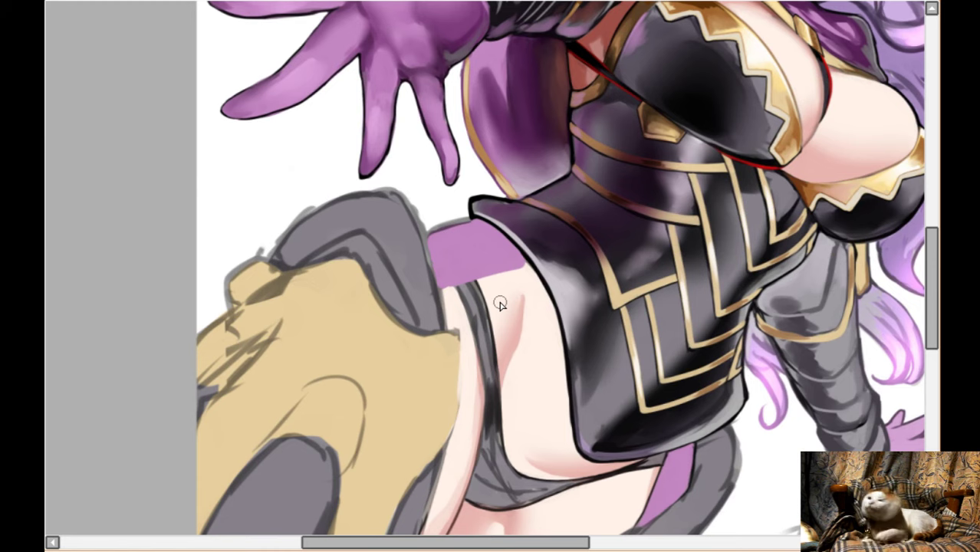
{"action": "scroll", "coordinate": [500, 303], "scroll_direction": "up", "scroll_amount": 1}
{"action": "scroll", "coordinate": [522, 303], "scroll_direction": "down", "scroll_amount": 1}
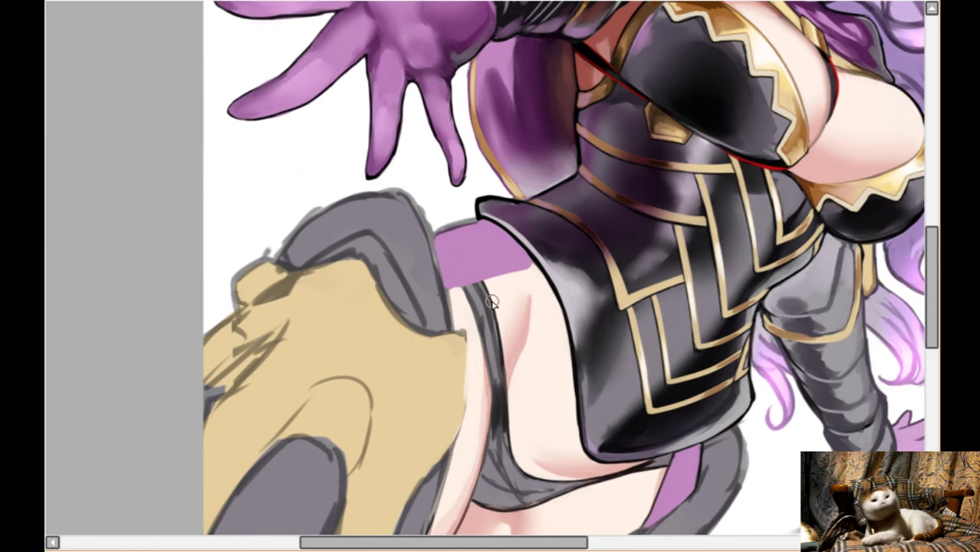
{"action": "scroll", "coordinate": [484, 313], "scroll_direction": "up", "scroll_amount": 5}
{"action": "key", "text": "Delete"}
{"action": "key", "text": "Delete"}
{"action": "scroll", "coordinate": [438, 213], "scroll_direction": "up", "scroll_amount": 1}
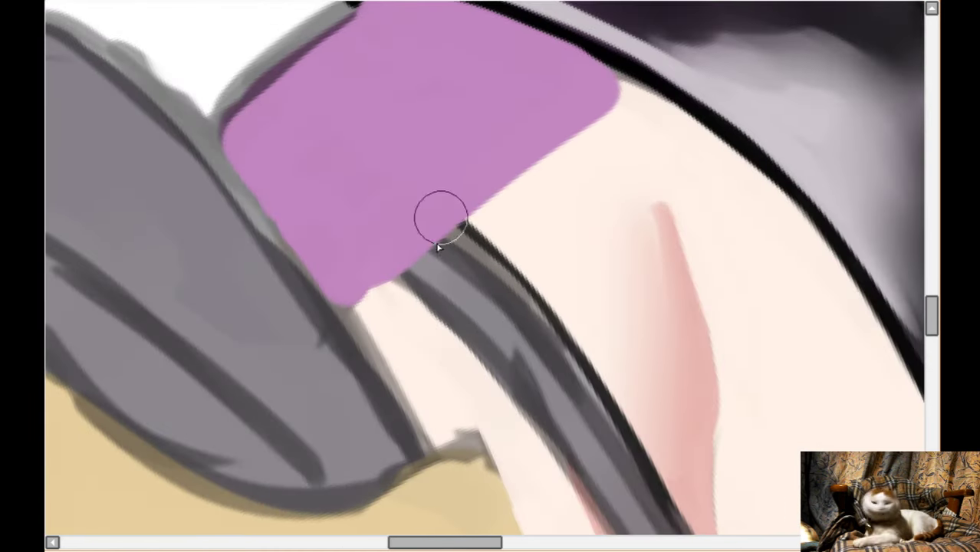
{"action": "mouse_move", "coordinate": [377, 338]}
{"action": "left_mouse_down"}
{"action": "mouse_move", "coordinate": [678, 127]}
{"action": "mouse_move", "coordinate": [575, 82]}
{"action": "mouse_move", "coordinate": [576, 70]}
{"action": "mouse_move", "coordinate": [718, 142]}
{"action": "mouse_move", "coordinate": [716, 153]}
{"action": "mouse_move", "coordinate": [690, 142]}
{"action": "mouse_move", "coordinate": [410, 306]}
{"action": "mouse_move", "coordinate": [688, 159]}
{"action": "left_mouse_up"}
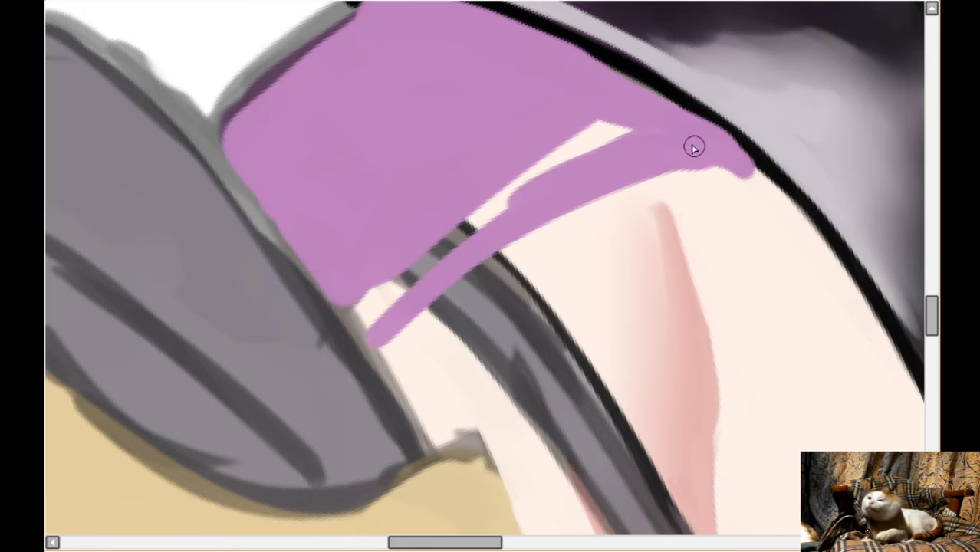
{"action": "key", "text": "Delete"}
{"action": "scroll", "coordinate": [652, 126], "scroll_direction": "up", "scroll_amount": 1}
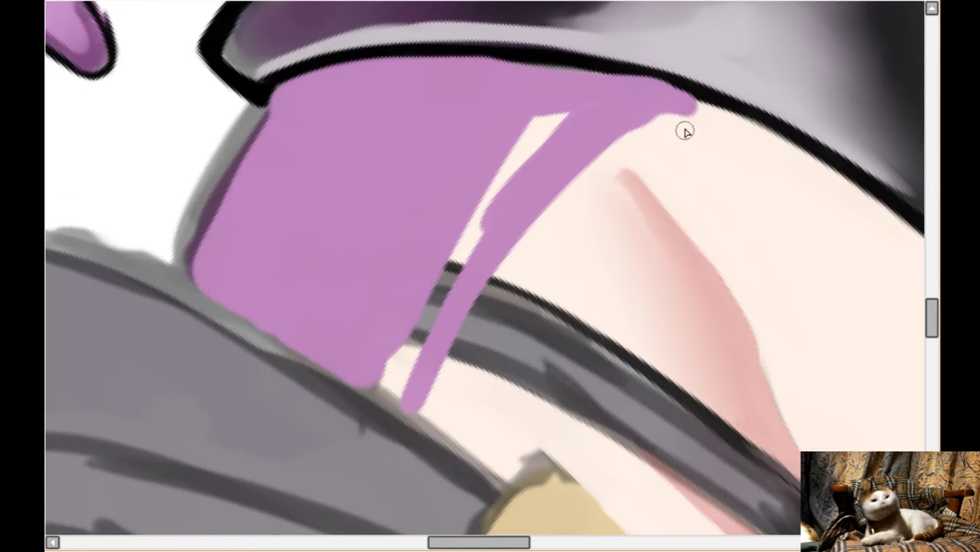
{"action": "left_click_drag", "start_coordinate": [655, 105], "coordinate": [596, 160]}
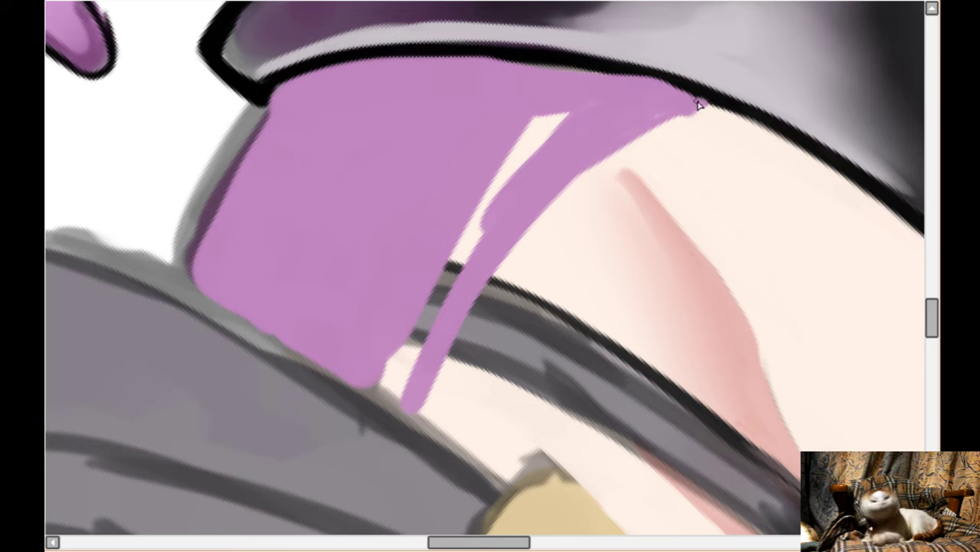
{"action": "left_click_drag", "start_coordinate": [698, 105], "coordinate": [662, 132]}
- Outline the cloth's curved skin-side edge in dark purple and fill the gap behind it with light purple
{"action": "mouse_move", "coordinate": [713, 106]}
{"action": "left_mouse_down"}
{"action": "mouse_move", "coordinate": [545, 211]}
{"action": "mouse_move", "coordinate": [491, 265]}
{"action": "mouse_move", "coordinate": [425, 403]}
{"action": "left_mouse_up"}
{"action": "left_click_drag", "start_coordinate": [493, 281], "coordinate": [407, 415]}
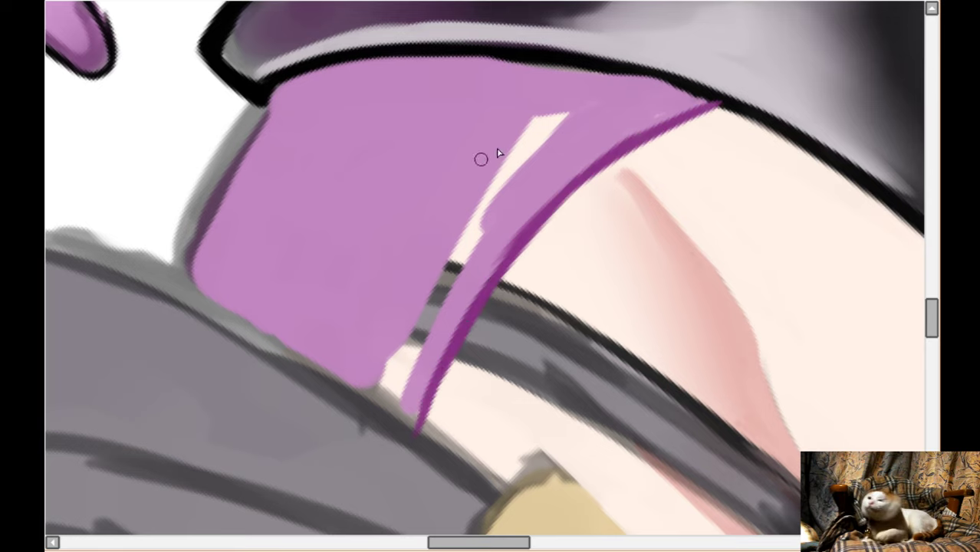
{"action": "mouse_move", "coordinate": [532, 127]}
{"action": "left_mouse_down"}
{"action": "mouse_move", "coordinate": [424, 305]}
{"action": "mouse_move", "coordinate": [353, 354]}
{"action": "left_mouse_up"}
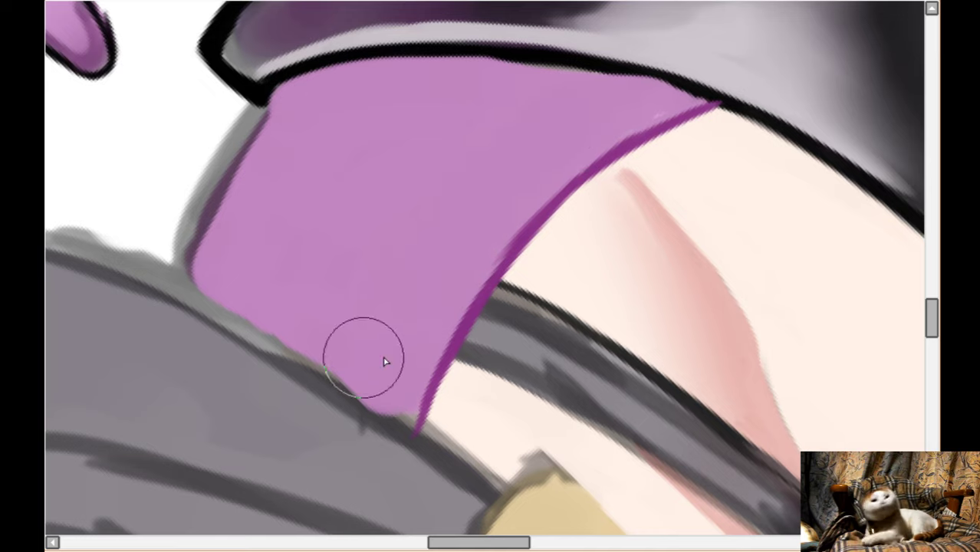
- Ink the cloth's outer edge in black from the torso armor's corner down to the grey leg armor
{"action": "key", "text": "Left"}
{"action": "key", "text": "Left"}
{"action": "key", "text": "bracketleft"}
{"action": "key", "text": "bracketleft"}
{"action": "key", "text": "bracketleft"}
{"action": "key", "text": "bracketleft"}
{"action": "key", "text": "bracketleft"}
{"action": "mouse_move", "coordinate": [309, 112]}
{"action": "left_mouse_down"}
{"action": "mouse_move", "coordinate": [250, 222]}
{"action": "mouse_move", "coordinate": [341, 81]}
{"action": "left_mouse_up"}
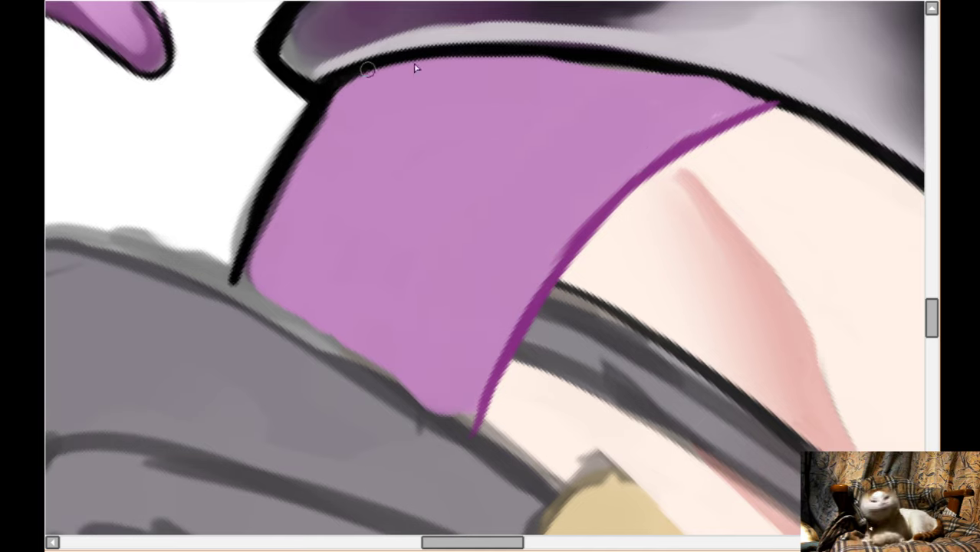
{"action": "key", "text": "Delete"}
{"action": "key", "text": "Delete"}
{"action": "key", "text": "Delete"}
{"action": "key", "text": "Up"}
{"action": "key", "text": "Up"}
{"action": "key", "text": "Up"}
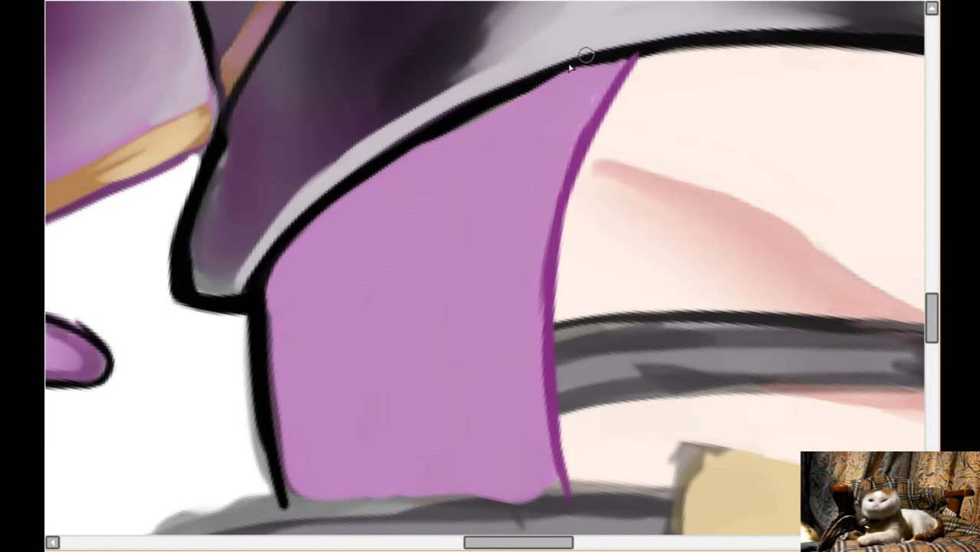
{"action": "scroll", "coordinate": [159, 252], "scroll_direction": "down", "scroll_amount": 4}
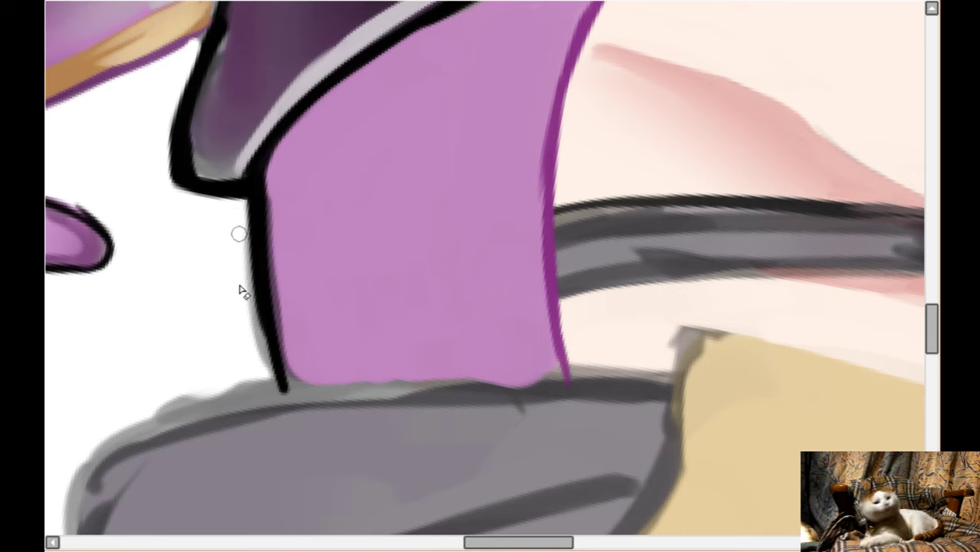
- Erase the grey sketch residue outside the purple cloth's black outline and along the upper edge of the raised leg's armor
{"action": "mouse_move", "coordinate": [238, 225]}
{"action": "left_mouse_down"}
{"action": "mouse_move", "coordinate": [267, 377]}
{"action": "mouse_move", "coordinate": [103, 444]}
{"action": "left_mouse_up"}
{"action": "key", "text": "Left"}
{"action": "key", "text": "Left"}
{"action": "mouse_move", "coordinate": [214, 396]}
{"action": "left_mouse_down"}
{"action": "mouse_move", "coordinate": [264, 399]}
{"action": "mouse_move", "coordinate": [308, 386]}
{"action": "mouse_move", "coordinate": [117, 461]}
{"action": "mouse_move", "coordinate": [274, 409]}
{"action": "mouse_move", "coordinate": [326, 406]}
{"action": "left_mouse_up"}
{"action": "scroll", "coordinate": [298, 322], "scroll_direction": "down", "scroll_amount": 1}
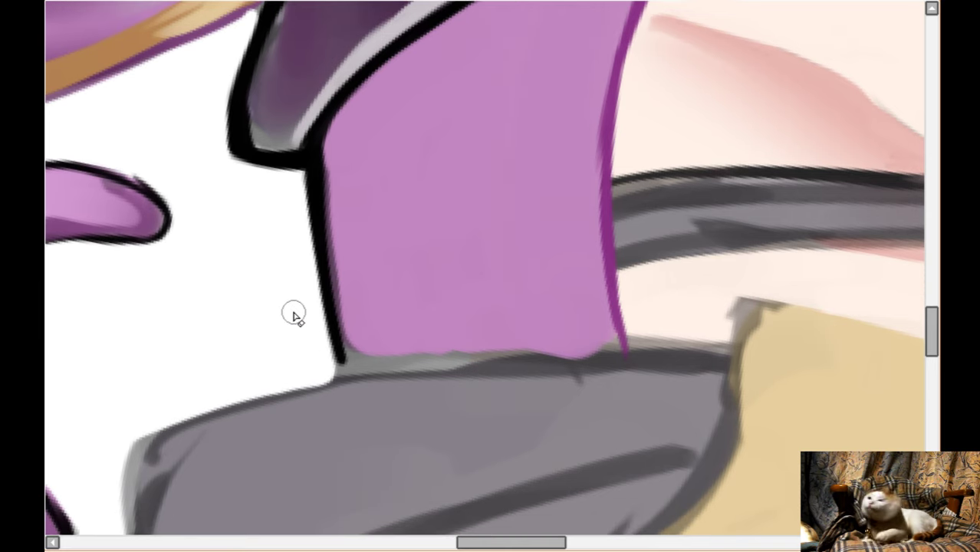
- Review the hips and legs of the figure from rotated and mirrored canvas views
{"action": "scroll", "coordinate": [296, 313], "scroll_direction": "down", "scroll_amount": 2}
{"action": "scroll", "coordinate": [444, 234], "scroll_direction": "down", "scroll_amount": 1}
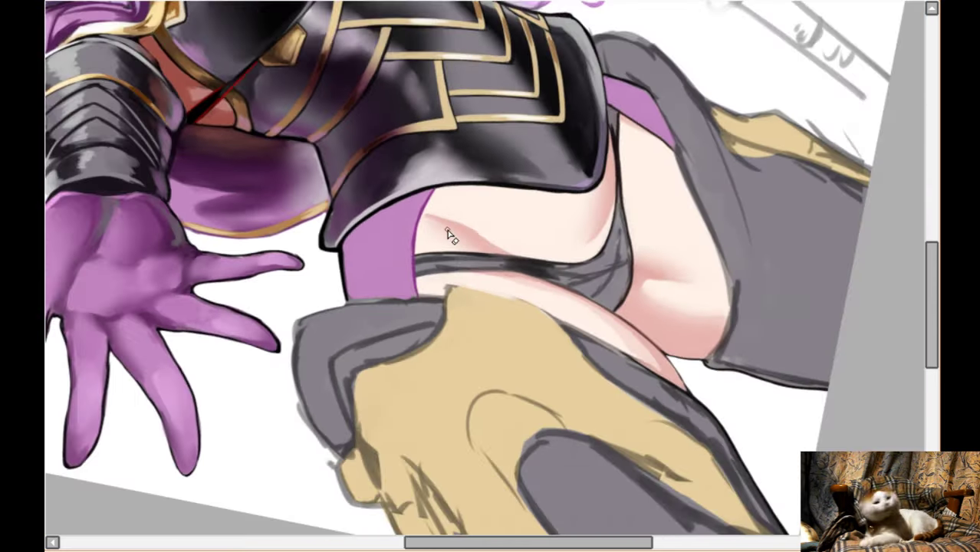
{"action": "key", "text": "End"}
{"action": "key", "text": "End"}
{"action": "key", "text": "End"}
{"action": "key", "text": "End"}
{"action": "key", "text": "End"}
{"action": "scroll", "coordinate": [395, 240], "scroll_direction": "down", "scroll_amount": 1}
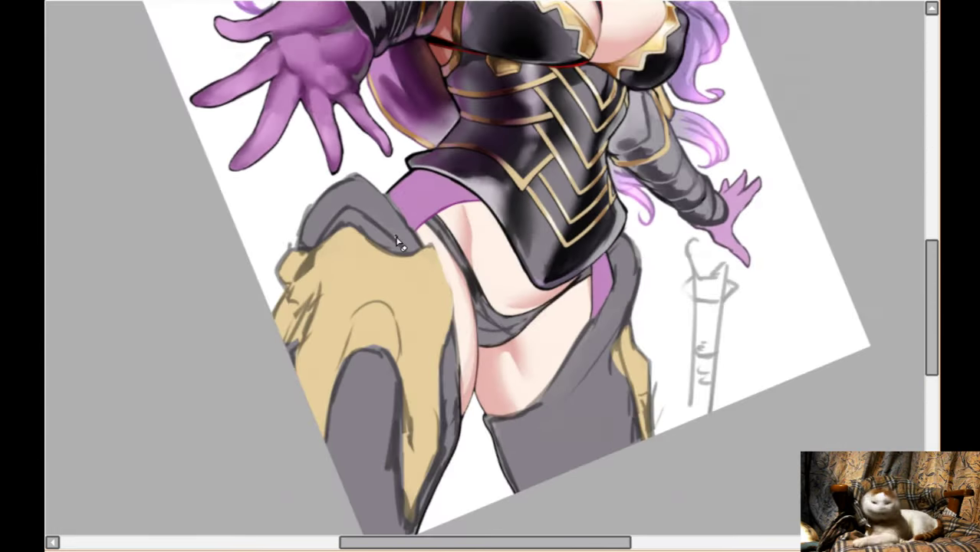
{"action": "key", "text": "End"}
{"action": "key", "text": "End"}
{"action": "scroll", "coordinate": [606, 354], "scroll_direction": "up", "scroll_amount": 1}
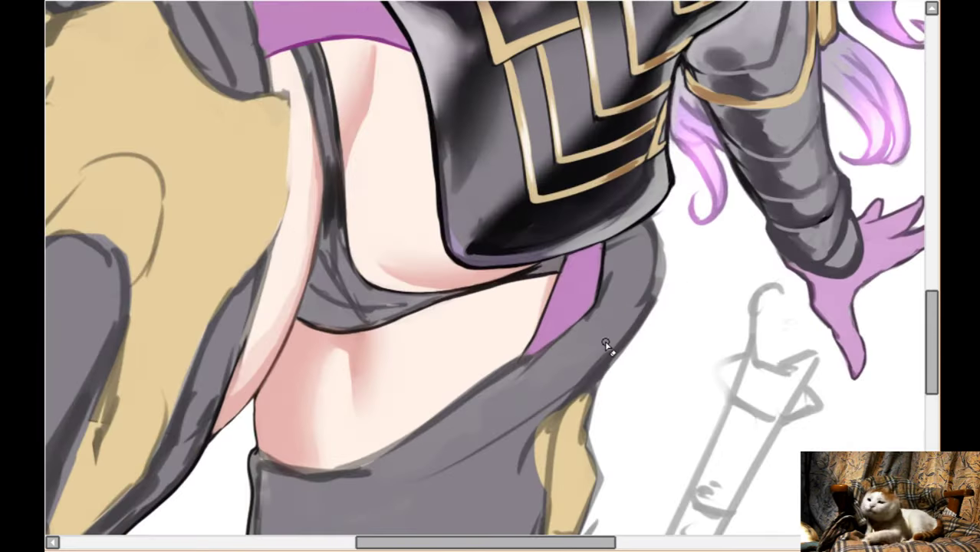
{"action": "key", "text": "h"}
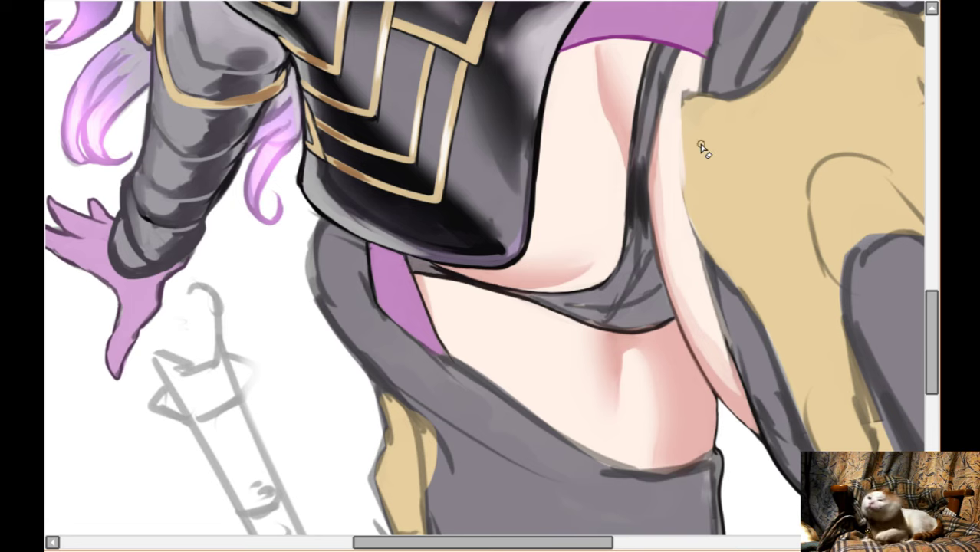
- Shade the front of the briefs in smooth dark grey with a near-black lower shadow and a brownish-pink reflected light along the bottom edge
{"action": "scroll", "coordinate": [691, 151], "scroll_direction": "up", "scroll_amount": 2}
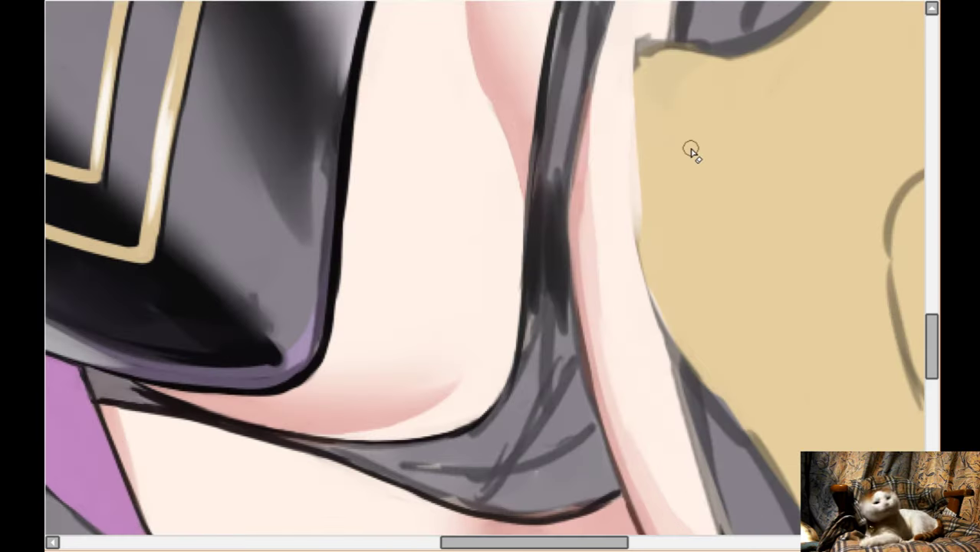
{"action": "scroll", "coordinate": [691, 150], "scroll_direction": "down", "scroll_amount": 3}
{"action": "scroll", "coordinate": [688, 156], "scroll_direction": "up", "scroll_amount": 3}
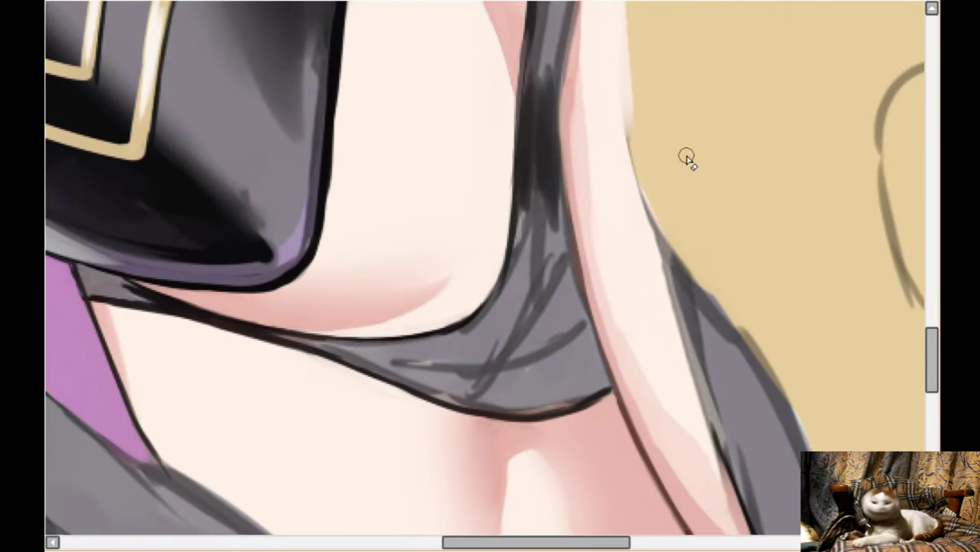
{"action": "scroll", "coordinate": [687, 157], "scroll_direction": "down", "scroll_amount": 2}
{"action": "mouse_move", "coordinate": [453, 330]}
{"action": "left_mouse_down"}
{"action": "mouse_move", "coordinate": [516, 319]}
{"action": "mouse_move", "coordinate": [532, 297]}
{"action": "mouse_move", "coordinate": [489, 321]}
{"action": "mouse_move", "coordinate": [556, 283]}
{"action": "mouse_move", "coordinate": [551, 295]}
{"action": "mouse_move", "coordinate": [573, 234]}
{"action": "mouse_move", "coordinate": [587, 283]}
{"action": "mouse_move", "coordinate": [458, 346]}
{"action": "mouse_move", "coordinate": [435, 333]}
{"action": "mouse_move", "coordinate": [566, 326]}
{"action": "mouse_move", "coordinate": [434, 332]}
{"action": "mouse_move", "coordinate": [519, 342]}
{"action": "mouse_move", "coordinate": [531, 321]}
{"action": "mouse_move", "coordinate": [492, 343]}
{"action": "mouse_move", "coordinate": [513, 347]}
{"action": "mouse_move", "coordinate": [584, 327]}
{"action": "mouse_move", "coordinate": [525, 332]}
{"action": "mouse_move", "coordinate": [571, 302]}
{"action": "mouse_move", "coordinate": [590, 330]}
{"action": "mouse_move", "coordinate": [596, 320]}
{"action": "mouse_move", "coordinate": [573, 255]}
{"action": "mouse_move", "coordinate": [607, 329]}
{"action": "mouse_move", "coordinate": [556, 219]}
{"action": "left_mouse_up"}
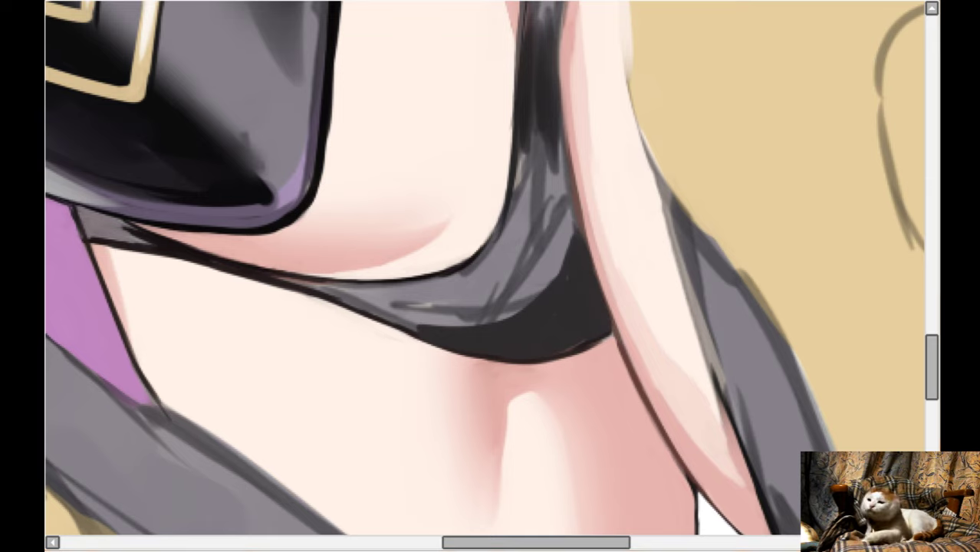
{"action": "mouse_move", "coordinate": [435, 322]}
{"action": "left_mouse_down"}
{"action": "mouse_move", "coordinate": [402, 310]}
{"action": "mouse_move", "coordinate": [501, 324]}
{"action": "mouse_move", "coordinate": [497, 310]}
{"action": "mouse_move", "coordinate": [485, 322]}
{"action": "mouse_move", "coordinate": [431, 326]}
{"action": "mouse_move", "coordinate": [536, 292]}
{"action": "mouse_move", "coordinate": [551, 272]}
{"action": "mouse_move", "coordinate": [546, 293]}
{"action": "mouse_move", "coordinate": [565, 249]}
{"action": "mouse_move", "coordinate": [564, 194]}
{"action": "mouse_move", "coordinate": [571, 232]}
{"action": "mouse_move", "coordinate": [541, 201]}
{"action": "mouse_move", "coordinate": [509, 256]}
{"action": "mouse_move", "coordinate": [525, 235]}
{"action": "mouse_move", "coordinate": [431, 300]}
{"action": "mouse_move", "coordinate": [435, 307]}
{"action": "mouse_move", "coordinate": [364, 300]}
{"action": "mouse_move", "coordinate": [494, 299]}
{"action": "mouse_move", "coordinate": [528, 277]}
{"action": "mouse_move", "coordinate": [544, 207]}
{"action": "mouse_move", "coordinate": [498, 273]}
{"action": "mouse_move", "coordinate": [448, 290]}
{"action": "mouse_move", "coordinate": [512, 228]}
{"action": "mouse_move", "coordinate": [534, 159]}
{"action": "mouse_move", "coordinate": [526, 253]}
{"action": "mouse_move", "coordinate": [528, 155]}
{"action": "mouse_move", "coordinate": [491, 244]}
{"action": "mouse_move", "coordinate": [536, 119]}
{"action": "mouse_move", "coordinate": [539, 211]}
{"action": "mouse_move", "coordinate": [556, 219]}
{"action": "mouse_move", "coordinate": [546, 123]}
{"action": "mouse_move", "coordinate": [579, 286]}
{"action": "mouse_move", "coordinate": [574, 253]}
{"action": "mouse_move", "coordinate": [449, 336]}
{"action": "mouse_move", "coordinate": [520, 323]}
{"action": "mouse_move", "coordinate": [414, 317]}
{"action": "mouse_move", "coordinate": [478, 328]}
{"action": "mouse_move", "coordinate": [432, 323]}
{"action": "mouse_move", "coordinate": [549, 270]}
{"action": "mouse_move", "coordinate": [566, 244]}
{"action": "mouse_move", "coordinate": [514, 263]}
{"action": "mouse_move", "coordinate": [531, 276]}
{"action": "mouse_move", "coordinate": [433, 303]}
{"action": "mouse_move", "coordinate": [368, 296]}
{"action": "left_mouse_up"}
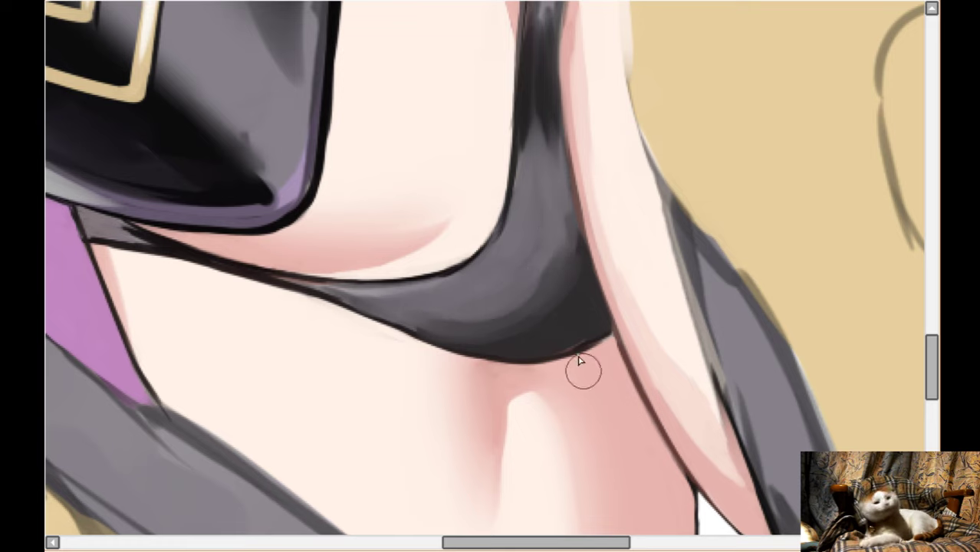
{"action": "mouse_move", "coordinate": [581, 337]}
{"action": "left_mouse_down"}
{"action": "mouse_move", "coordinate": [537, 346]}
{"action": "mouse_move", "coordinate": [591, 334]}
{"action": "mouse_move", "coordinate": [479, 356]}
{"action": "mouse_move", "coordinate": [565, 339]}
{"action": "mouse_move", "coordinate": [603, 314]}
{"action": "mouse_move", "coordinate": [537, 342]}
{"action": "left_mouse_up"}
{"action": "mouse_move", "coordinate": [592, 322]}
{"action": "left_mouse_down"}
{"action": "mouse_move", "coordinate": [569, 339]}
{"action": "mouse_move", "coordinate": [607, 324]}
{"action": "mouse_move", "coordinate": [533, 351]}
{"action": "mouse_move", "coordinate": [584, 331]}
{"action": "mouse_move", "coordinate": [596, 313]}
{"action": "mouse_move", "coordinate": [514, 340]}
{"action": "left_mouse_up"}
- Repaint the upper part of the briefs' side strap with dark grey strokes, softening its black edge line
{"action": "scroll", "coordinate": [586, 300], "scroll_direction": "up", "scroll_amount": 1}
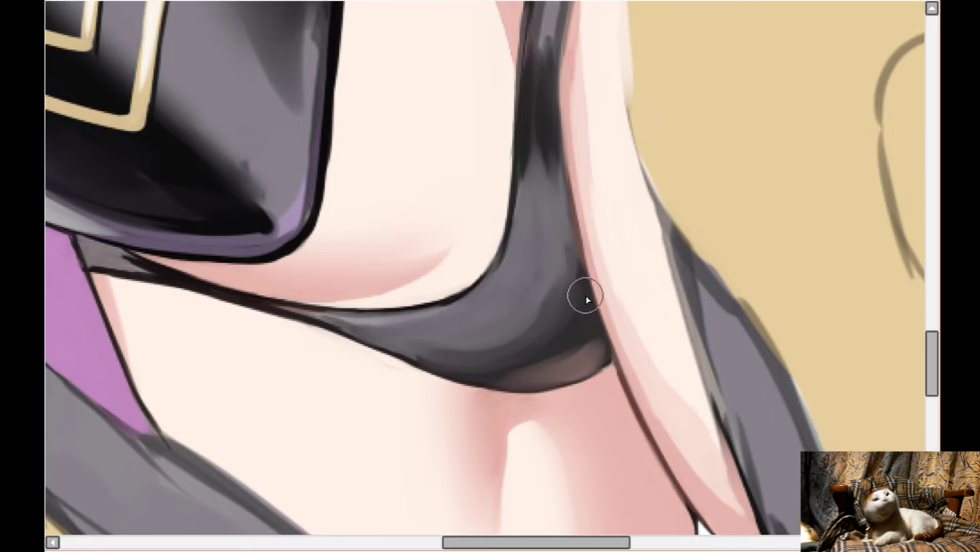
{"action": "scroll", "coordinate": [587, 299], "scroll_direction": "up", "scroll_amount": 3}
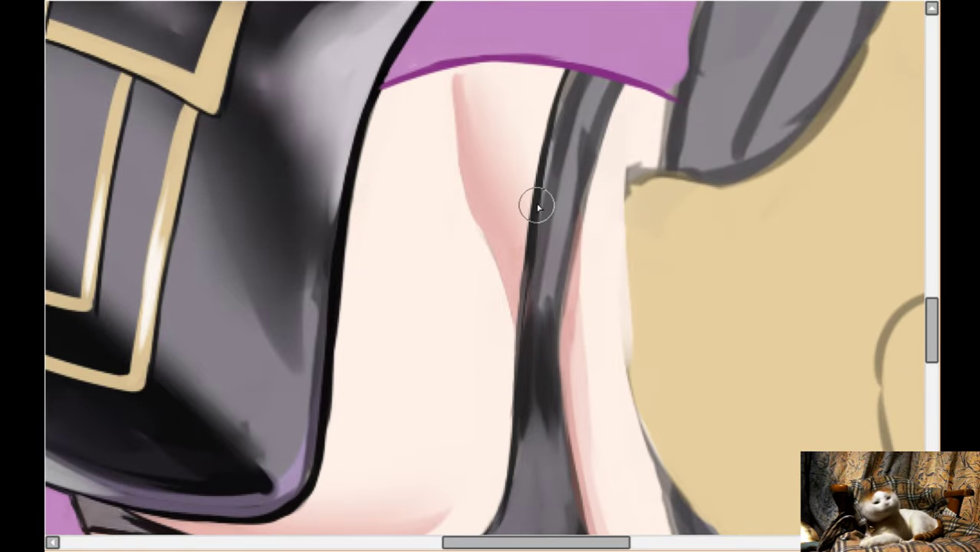
{"action": "key", "text": "["}
{"action": "mouse_move", "coordinate": [546, 175]}
{"action": "left_mouse_down"}
{"action": "mouse_move", "coordinate": [564, 87]}
{"action": "mouse_move", "coordinate": [554, 174]}
{"action": "left_mouse_up"}
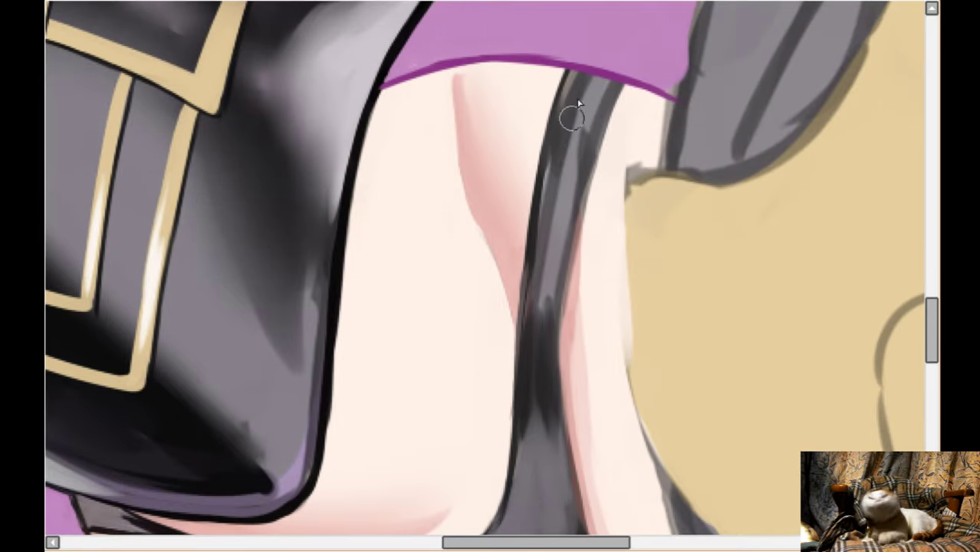
{"action": "mouse_move", "coordinate": [579, 104]}
{"action": "left_mouse_down"}
{"action": "mouse_move", "coordinate": [555, 179]}
{"action": "mouse_move", "coordinate": [560, 128]}
{"action": "mouse_move", "coordinate": [556, 174]}
{"action": "mouse_move", "coordinate": [570, 180]}
{"action": "mouse_move", "coordinate": [579, 95]}
{"action": "mouse_move", "coordinate": [545, 249]}
{"action": "mouse_move", "coordinate": [546, 230]}
{"action": "mouse_move", "coordinate": [557, 230]}
{"action": "mouse_move", "coordinate": [555, 184]}
{"action": "mouse_move", "coordinate": [533, 291]}
{"action": "mouse_move", "coordinate": [550, 189]}
{"action": "mouse_move", "coordinate": [543, 338]}
{"action": "mouse_move", "coordinate": [542, 218]}
{"action": "mouse_move", "coordinate": [509, 268]}
{"action": "mouse_move", "coordinate": [535, 267]}
{"action": "mouse_move", "coordinate": [526, 239]}
{"action": "mouse_move", "coordinate": [527, 341]}
{"action": "mouse_move", "coordinate": [536, 297]}
{"action": "mouse_move", "coordinate": [551, 308]}
{"action": "mouse_move", "coordinate": [569, 178]}
{"action": "mouse_move", "coordinate": [554, 338]}
{"action": "mouse_move", "coordinate": [582, 131]}
{"action": "mouse_move", "coordinate": [541, 248]}
{"action": "mouse_move", "coordinate": [529, 253]}
{"action": "mouse_move", "coordinate": [537, 142]}
{"action": "mouse_move", "coordinate": [518, 314]}
{"action": "left_mouse_up"}
- Ink the raised leg armor's edge beside the purple cloth in tapering black, from its upper corner down to the tan cloth
{"action": "scroll", "coordinate": [537, 270], "scroll_direction": "down", "scroll_amount": 2}
{"action": "scroll", "coordinate": [579, 427], "scroll_direction": "down", "scroll_amount": 4}
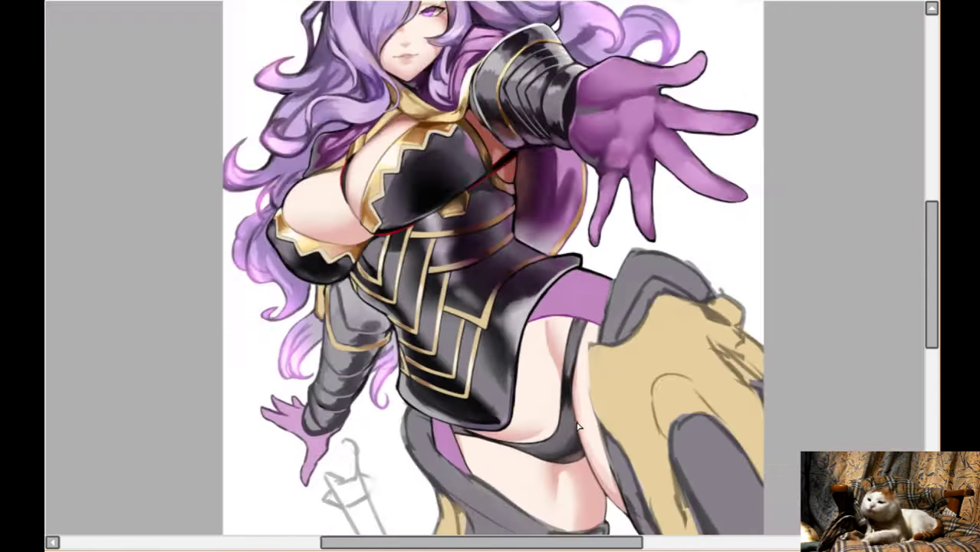
{"action": "scroll", "coordinate": [580, 428], "scroll_direction": "up", "scroll_amount": 5}
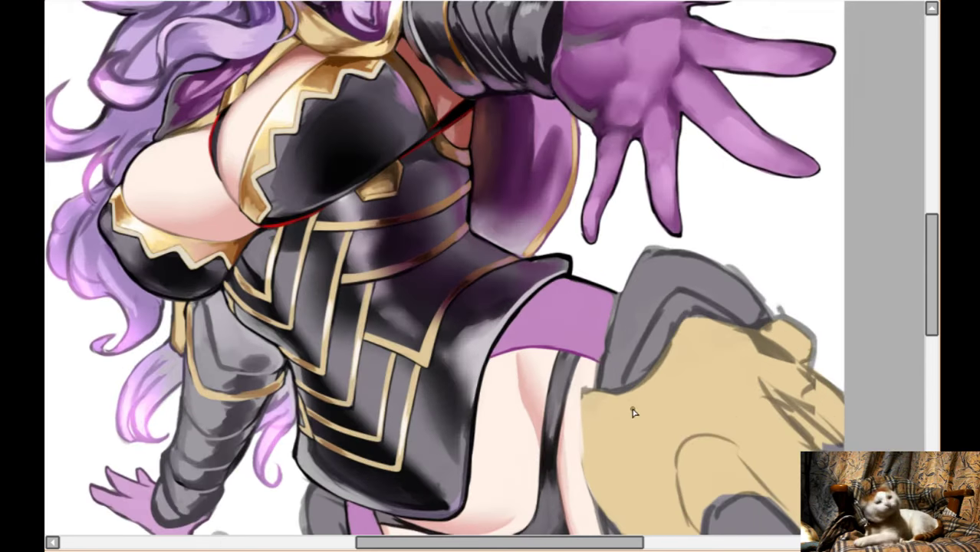
{"action": "scroll", "coordinate": [599, 322], "scroll_direction": "up", "scroll_amount": 3}
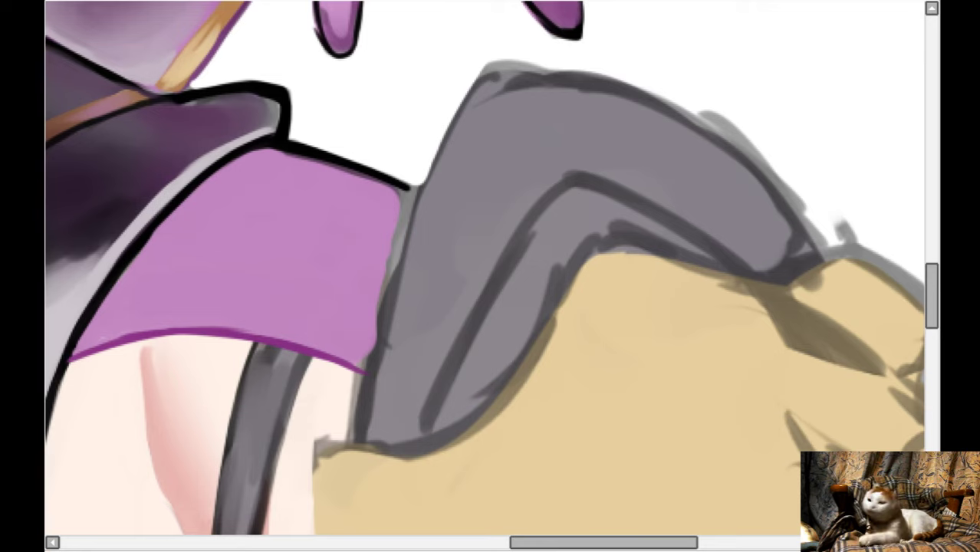
{"action": "key", "text": "Left"}
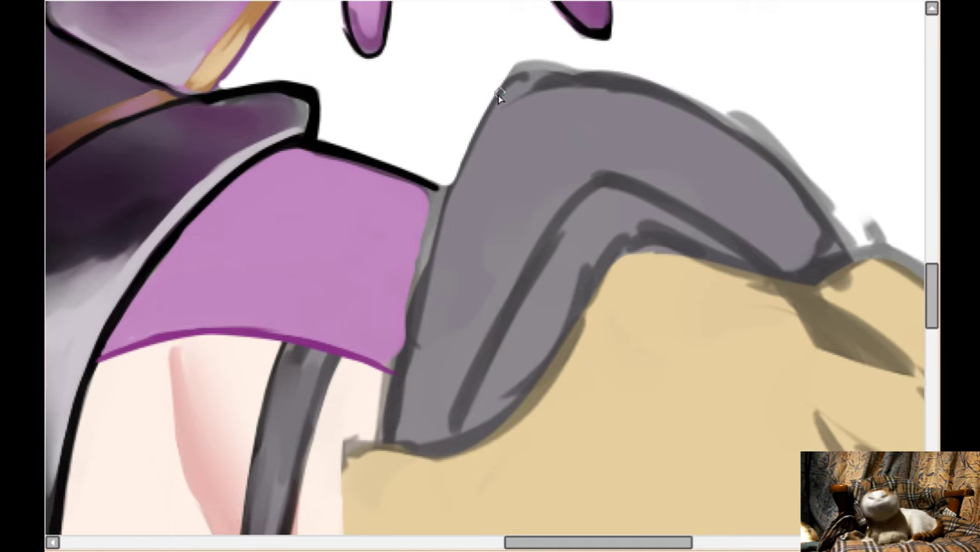
{"action": "left_click_drag", "start_coordinate": [515, 67], "coordinate": [454, 161]}
{"action": "mouse_move", "coordinate": [514, 68]}
{"action": "left_mouse_down"}
{"action": "mouse_move", "coordinate": [451, 188]}
{"action": "mouse_move", "coordinate": [409, 337]}
{"action": "left_mouse_up"}
{"action": "left_click_drag", "start_coordinate": [436, 219], "coordinate": [402, 338]}
{"action": "left_click_drag", "start_coordinate": [415, 284], "coordinate": [391, 367]}
{"action": "left_click_drag", "start_coordinate": [406, 323], "coordinate": [379, 431]}
{"action": "left_click_drag", "start_coordinate": [398, 351], "coordinate": [374, 456]}
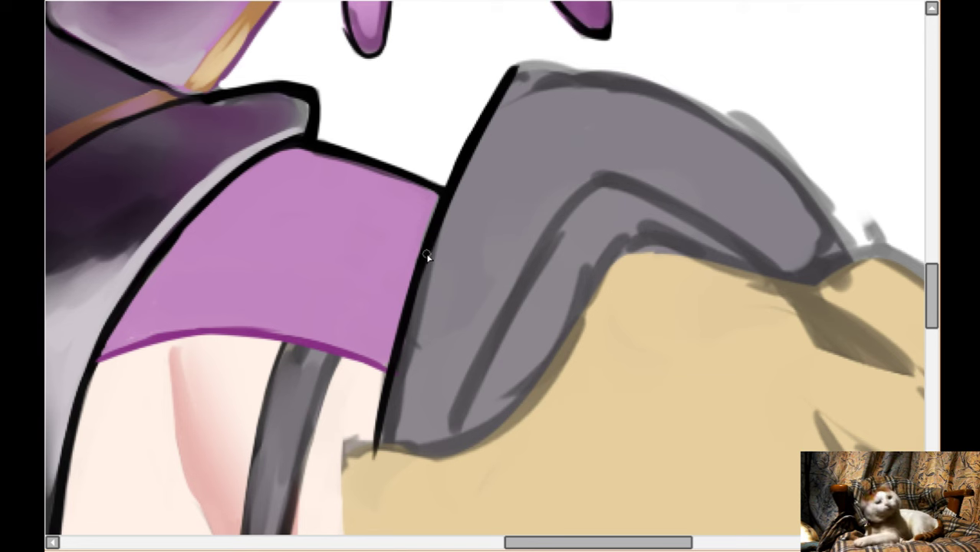
- Smooth the side strap's grey shading just below the purple cloth, in the mirrored view
{"action": "scroll", "coordinate": [556, 177], "scroll_direction": "down", "scroll_amount": 2}
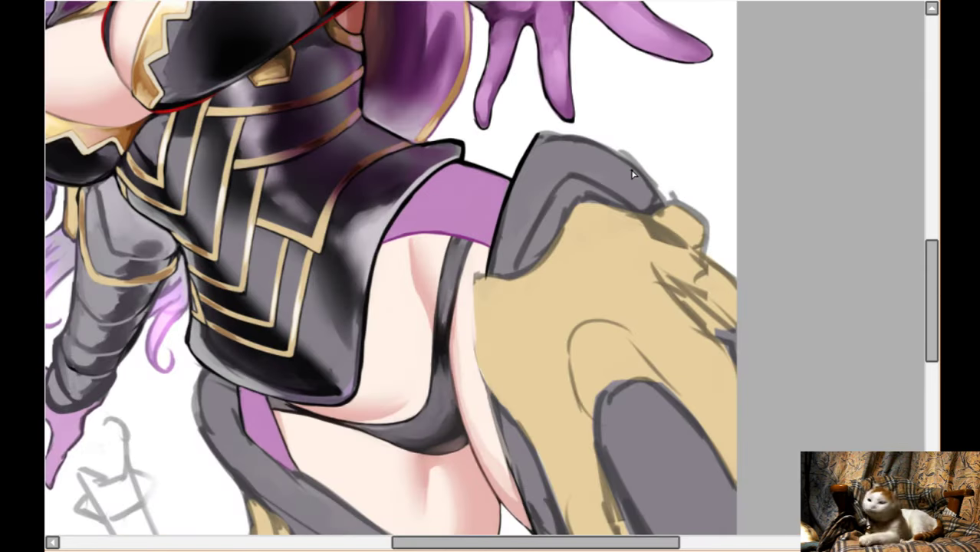
{"action": "key", "text": "h"}
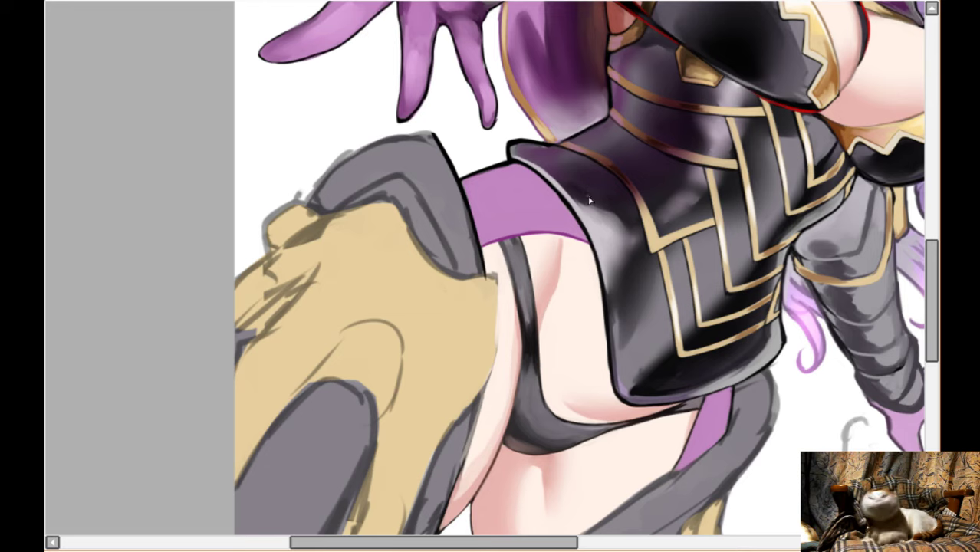
{"action": "scroll", "coordinate": [597, 338], "scroll_direction": "up", "scroll_amount": 4}
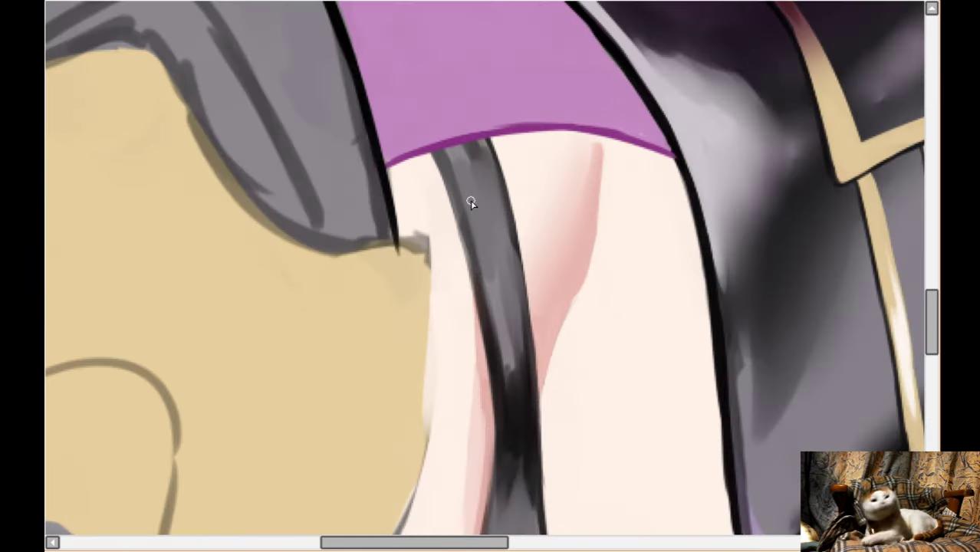
{"action": "left_click_drag", "start_coordinate": [458, 170], "coordinate": [467, 230]}
{"action": "left_click_drag", "start_coordinate": [459, 158], "coordinate": [449, 158]}
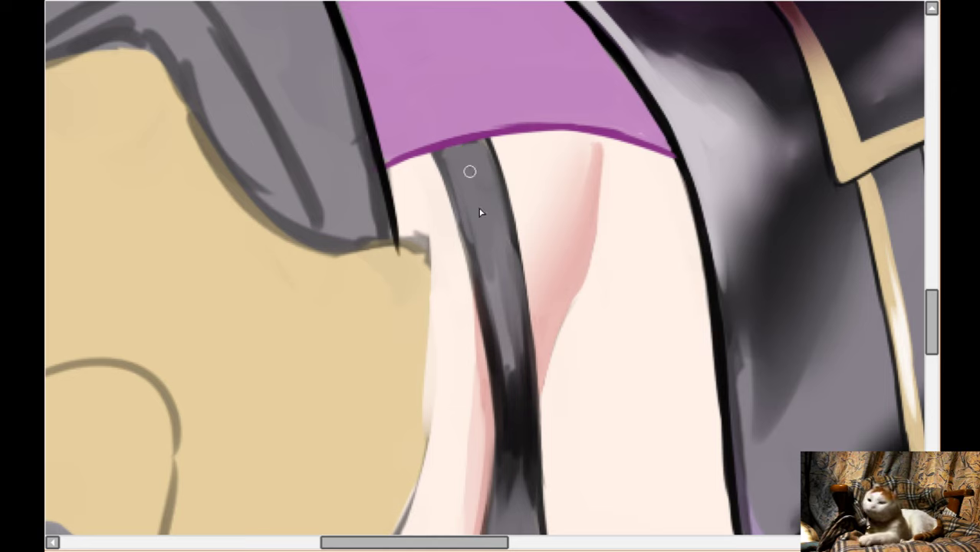
{"action": "left_click_drag", "start_coordinate": [465, 211], "coordinate": [495, 305]}
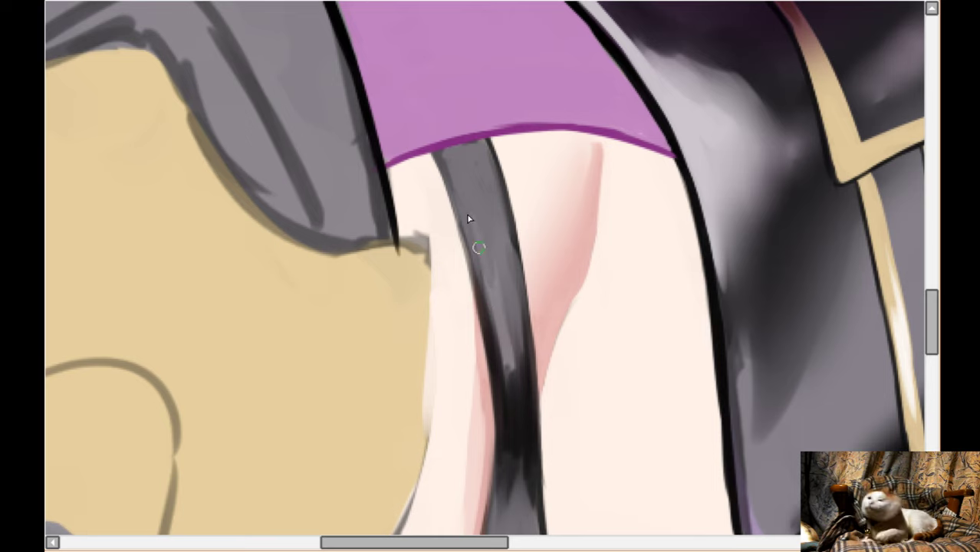
{"action": "mouse_move", "coordinate": [465, 192]}
{"action": "left_mouse_down"}
{"action": "mouse_move", "coordinate": [484, 259]}
{"action": "mouse_move", "coordinate": [481, 212]}
{"action": "left_mouse_up"}
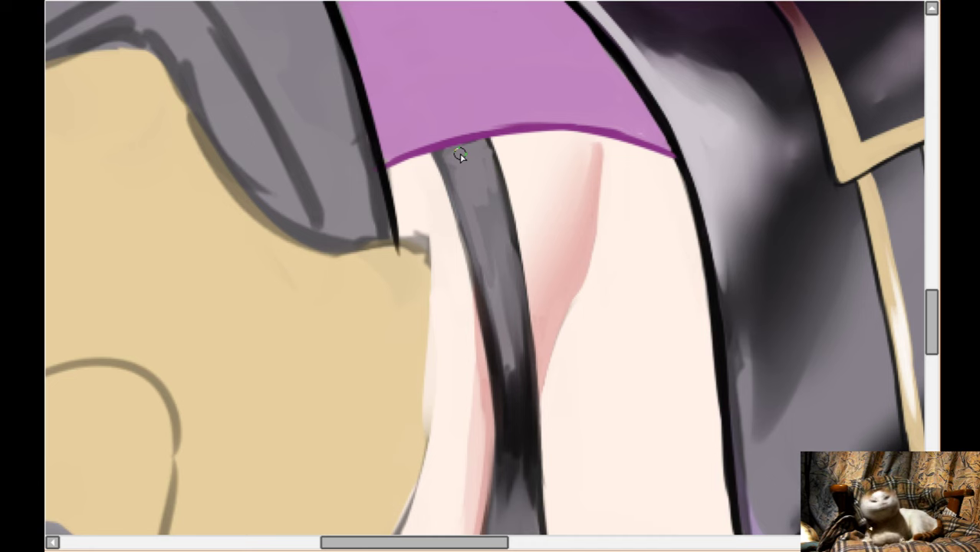
- Paint a slanted pale gold trim line on the front of the briefs beside the thigh, undoing its lower segment
{"action": "scroll", "coordinate": [460, 156], "scroll_direction": "down", "scroll_amount": 2}
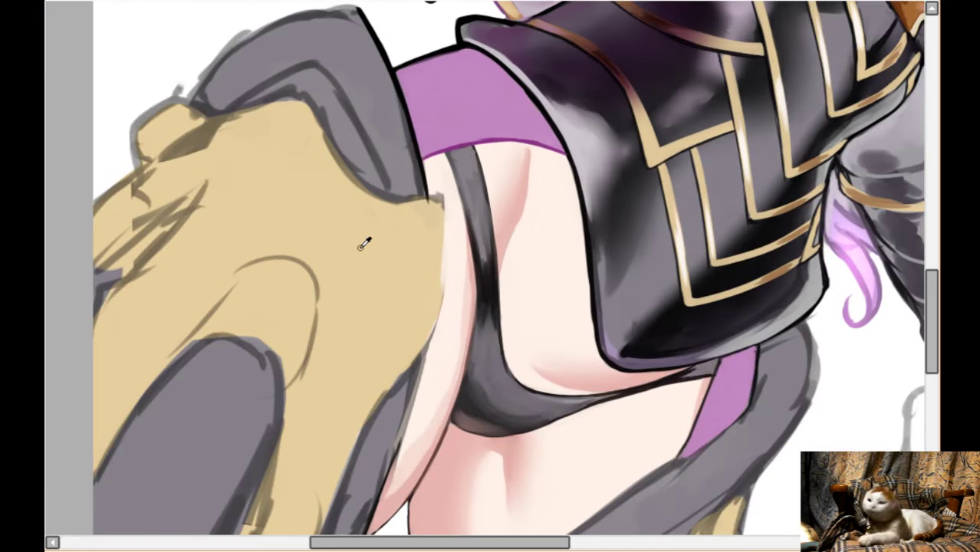
{"action": "scroll", "coordinate": [504, 361], "scroll_direction": "up", "scroll_amount": 4}
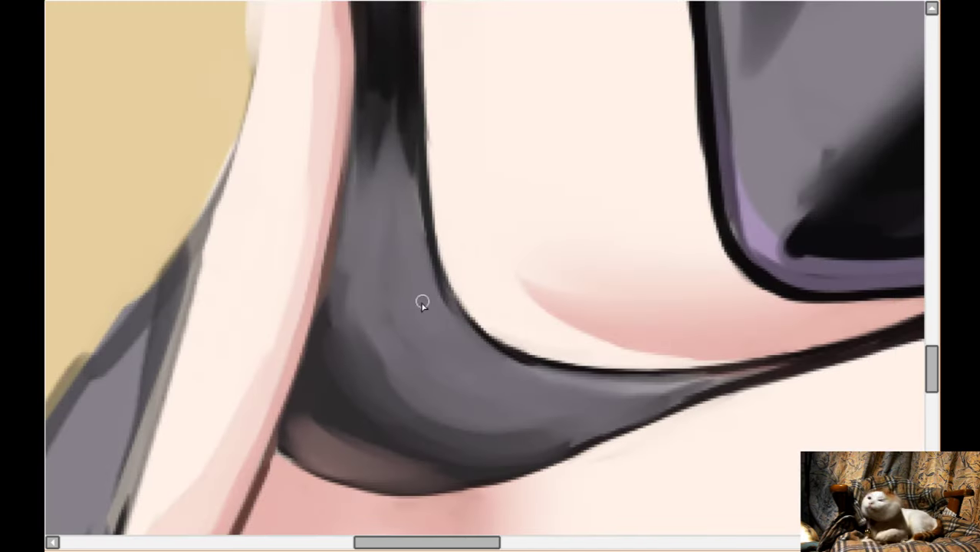
{"action": "mouse_move", "coordinate": [348, 278]}
{"action": "left_mouse_down"}
{"action": "mouse_move", "coordinate": [396, 402]}
{"action": "mouse_move", "coordinate": [428, 428]}
{"action": "mouse_move", "coordinate": [541, 444]}
{"action": "left_mouse_up"}
{"action": "key", "text": "h"}
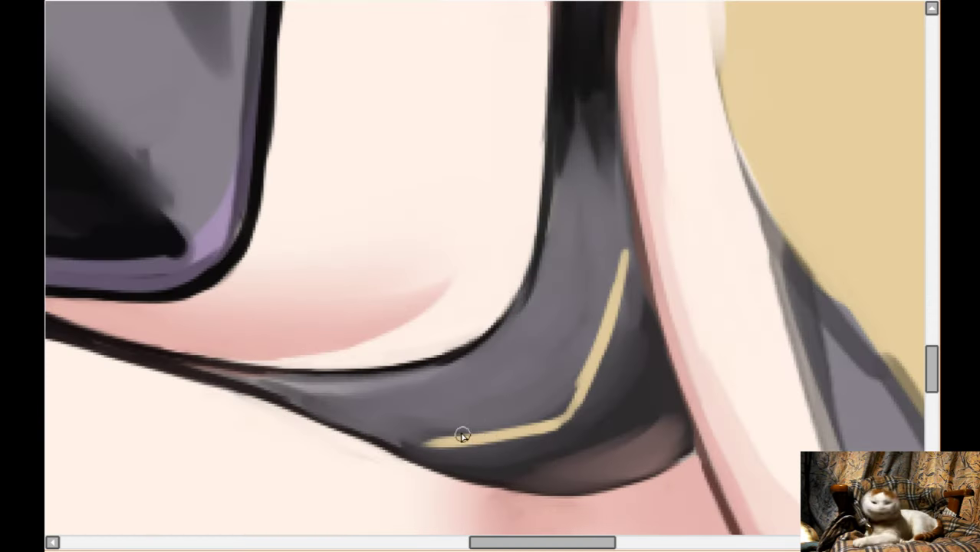
{"action": "key", "text": "ctrl+z"}
{"action": "key", "text": "ctrl+z"}
{"action": "left_click_drag", "start_coordinate": [380, 439], "coordinate": [525, 436]}
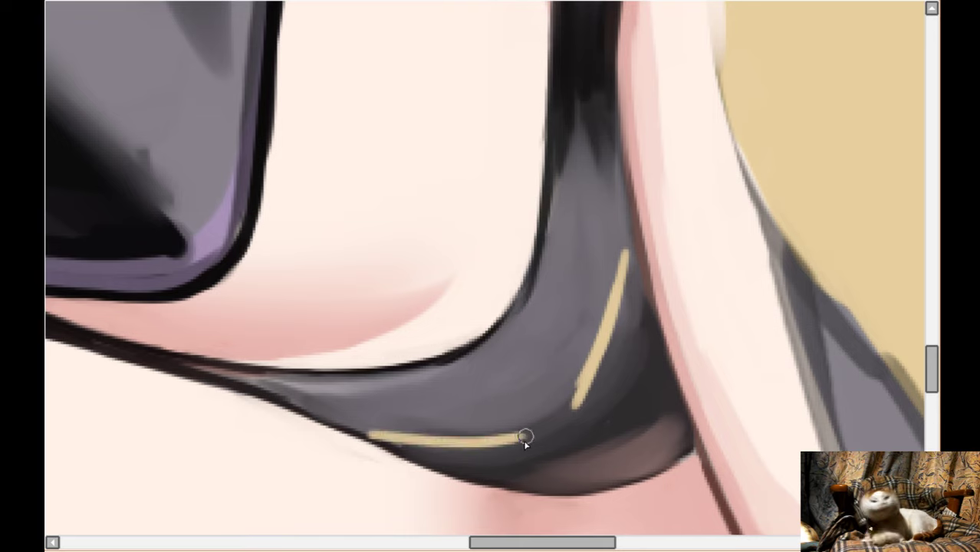
{"action": "key", "text": "ctrl+z"}
{"action": "mouse_move", "coordinate": [349, 425]}
{"action": "left_mouse_down"}
{"action": "mouse_move", "coordinate": [400, 438]}
{"action": "mouse_move", "coordinate": [517, 430]}
{"action": "left_mouse_up"}
{"action": "key", "text": "ctrl+z"}
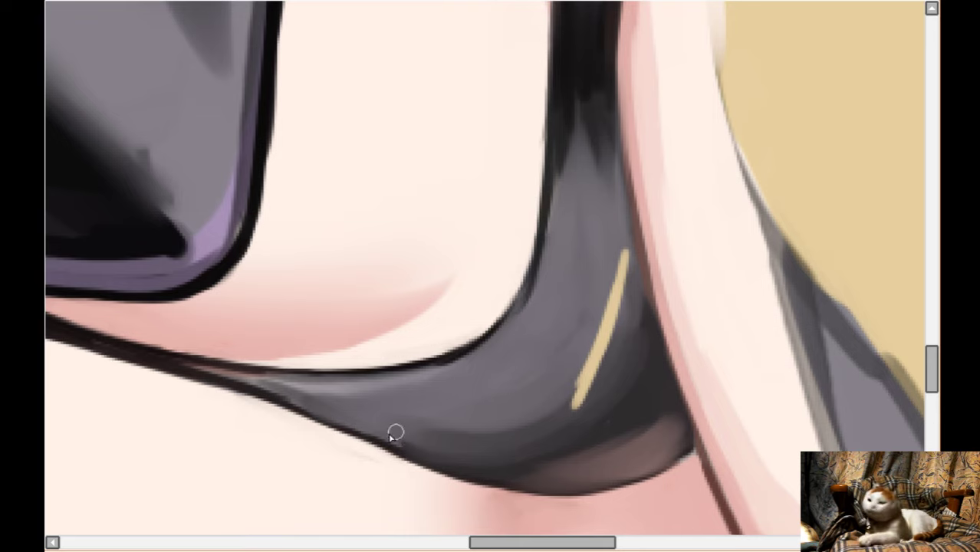
- Paint a curved pale gold trim band across the front of the briefs from the lower outer edge up to the thigh, thickening it evenly
{"action": "mouse_move", "coordinate": [362, 428]}
{"action": "left_mouse_down"}
{"action": "mouse_move", "coordinate": [449, 445]}
{"action": "mouse_move", "coordinate": [546, 435]}
{"action": "mouse_move", "coordinate": [606, 341]}
{"action": "mouse_move", "coordinate": [623, 219]}
{"action": "left_mouse_up"}
{"action": "left_click_drag", "start_coordinate": [619, 254], "coordinate": [624, 201]}
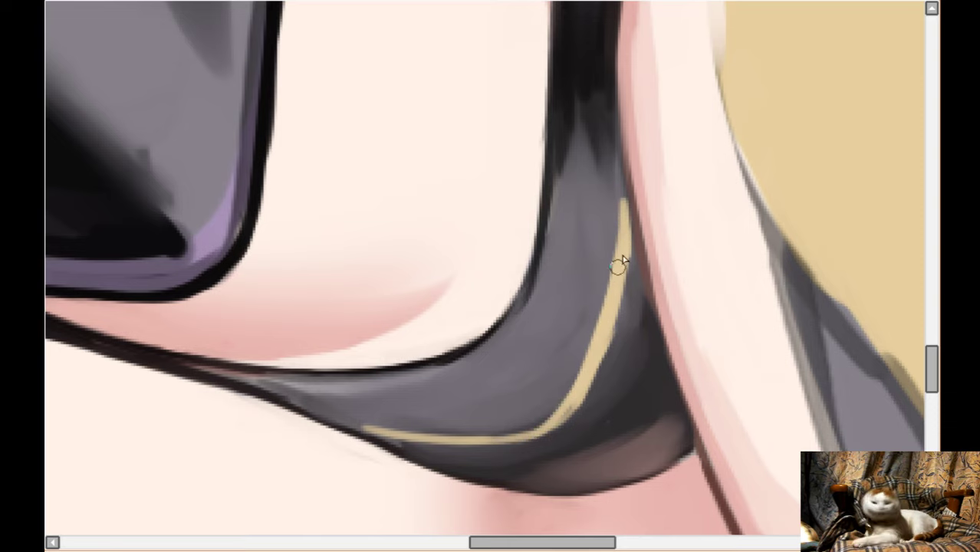
{"action": "left_click_drag", "start_coordinate": [611, 287], "coordinate": [563, 395]}
{"action": "mouse_move", "coordinate": [585, 354]}
{"action": "left_mouse_down"}
{"action": "mouse_move", "coordinate": [531, 424]}
{"action": "mouse_move", "coordinate": [568, 396]}
{"action": "mouse_move", "coordinate": [490, 429]}
{"action": "mouse_move", "coordinate": [526, 427]}
{"action": "mouse_move", "coordinate": [449, 436]}
{"action": "left_mouse_up"}
{"action": "left_click_drag", "start_coordinate": [521, 435], "coordinate": [577, 393]}
{"action": "left_click_drag", "start_coordinate": [350, 427], "coordinate": [496, 438]}
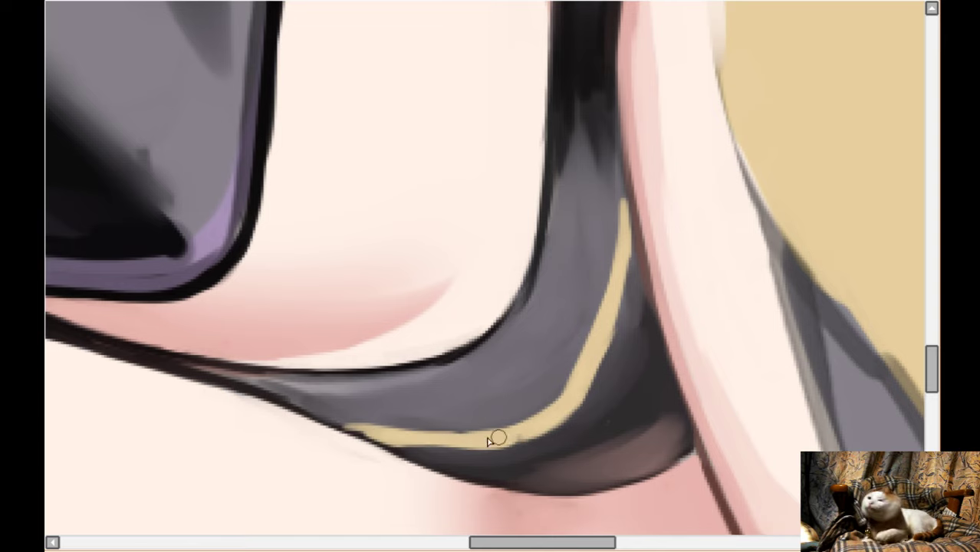
{"action": "key", "text": "ctrl+z"}
{"action": "left_click_drag", "start_coordinate": [390, 439], "coordinate": [501, 443]}
{"action": "mouse_move", "coordinate": [411, 442]}
{"action": "left_mouse_down"}
{"action": "mouse_move", "coordinate": [510, 440]}
{"action": "mouse_move", "coordinate": [567, 405]}
{"action": "left_mouse_up"}
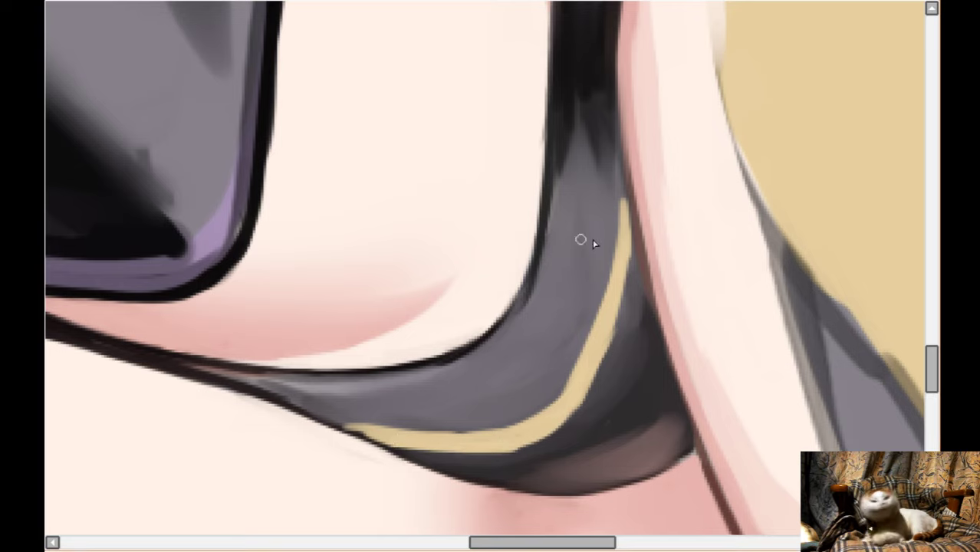
- Shade the upper end of the gold trim band beside the thigh in brownish gold
{"action": "left_click_drag", "start_coordinate": [628, 222], "coordinate": [622, 234]}
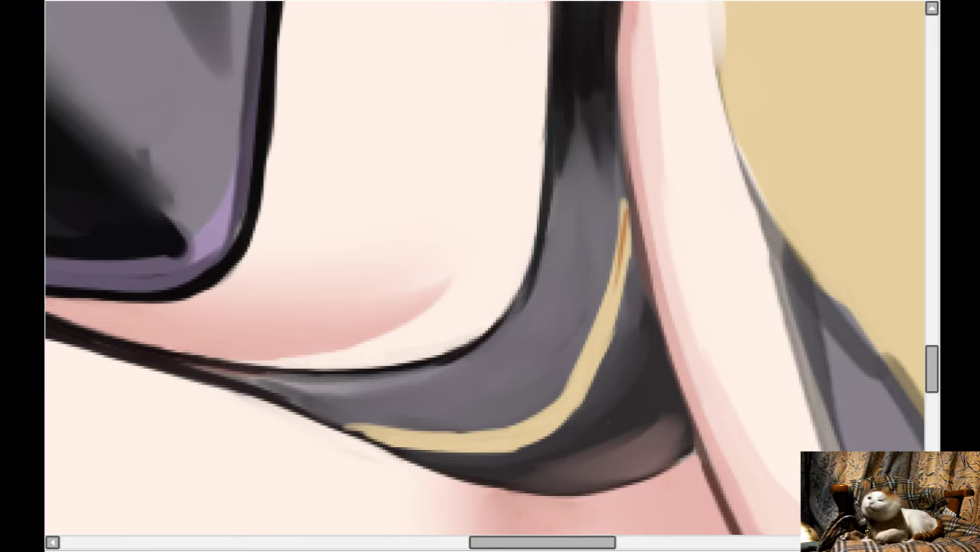
{"action": "left_click_drag", "start_coordinate": [624, 217], "coordinate": [616, 275]}
{"action": "left_click_drag", "start_coordinate": [622, 196], "coordinate": [625, 278]}
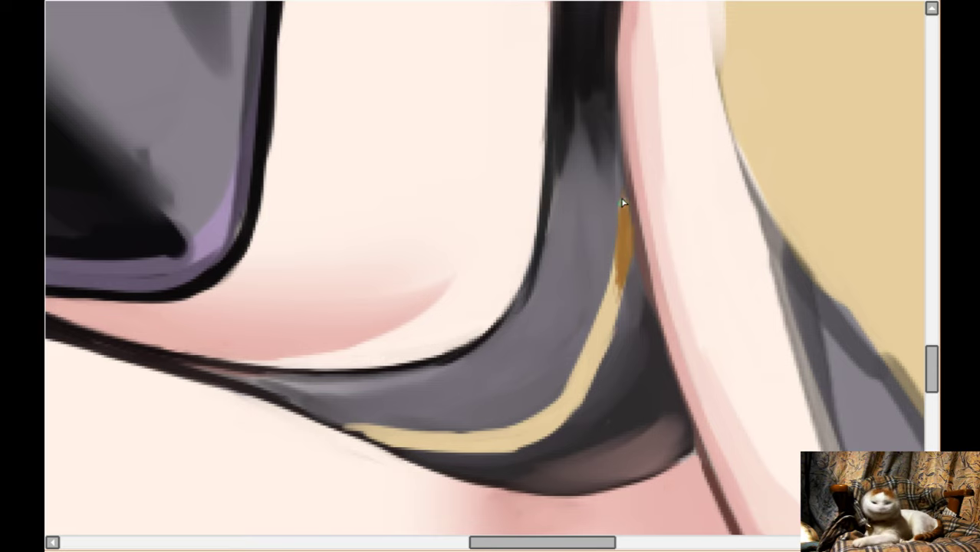